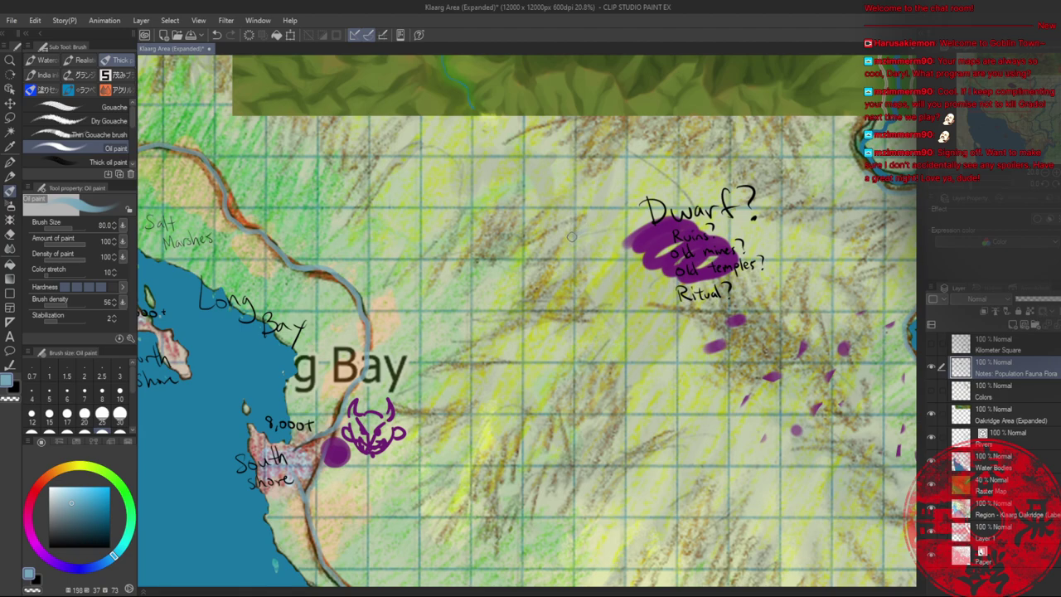
- Paint light-blue roads branching off the bay road: east toward the Dwarf note, north to the mountains, northwest and west, and south to North Shore
left_click_drag(568, 256, 591, 306)
mouse_move(513, 295)
left_mouse_down()
mouse_move(465, 296)
mouse_move(421, 283)
mouse_move(390, 285)
mouse_move(372, 313)
left_mouse_up()
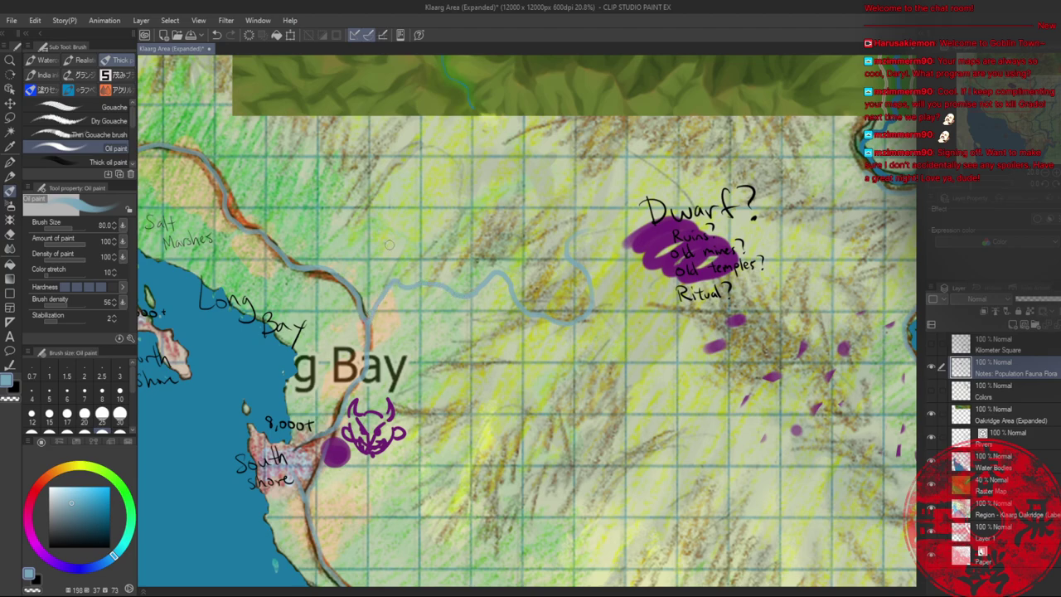
left_click_drag(359, 176, 510, 373)
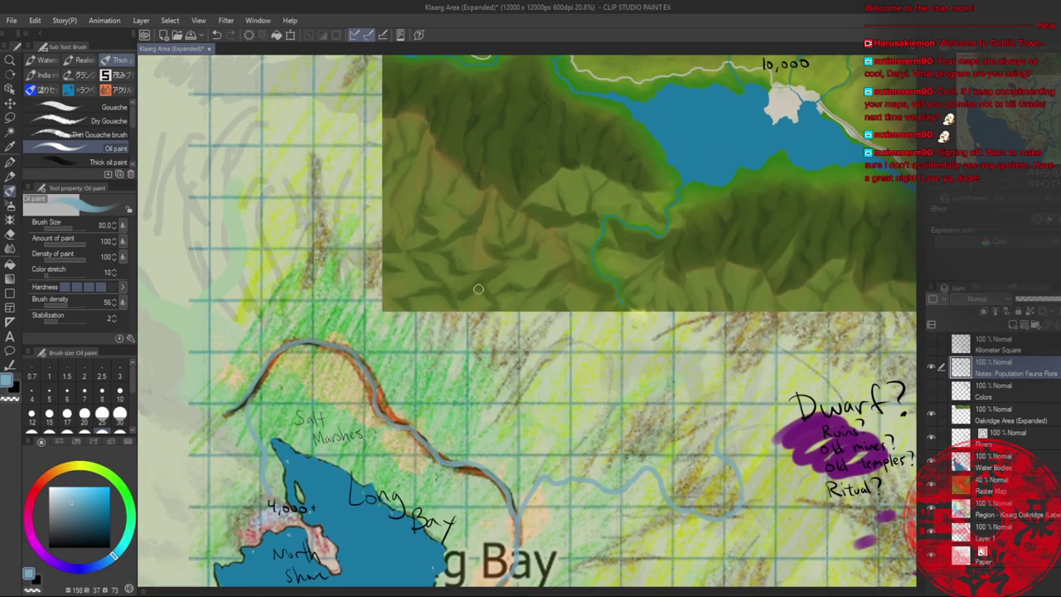
mouse_move(466, 297)
left_mouse_down()
mouse_move(440, 330)
mouse_move(485, 358)
left_mouse_up()
left_click_drag(491, 403, 479, 426)
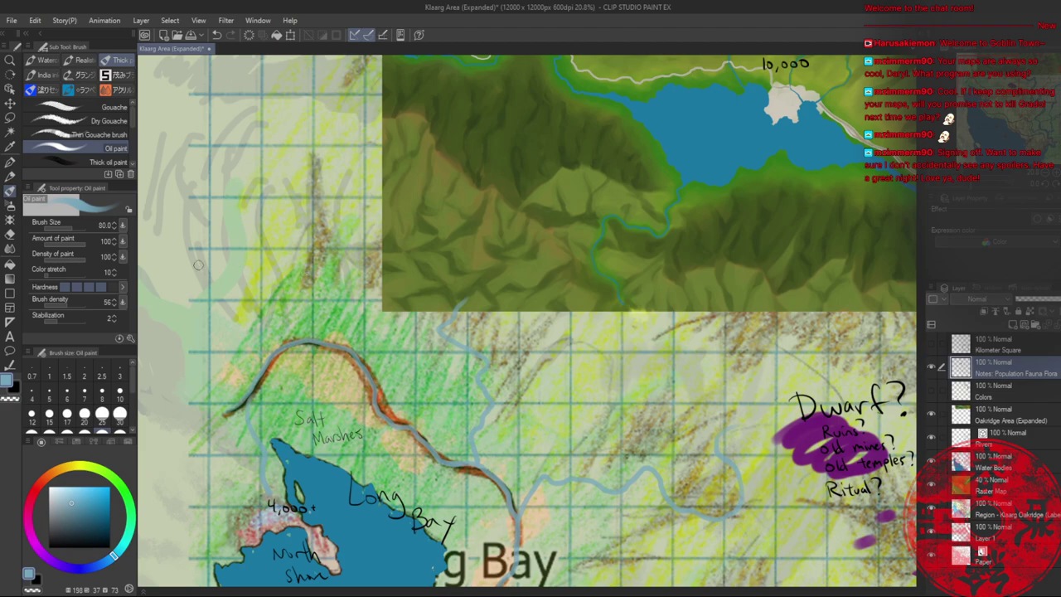
mouse_move(136, 227)
left_mouse_down()
mouse_move(174, 242)
mouse_move(190, 285)
mouse_move(232, 290)
mouse_move(246, 316)
mouse_move(270, 322)
left_mouse_up()
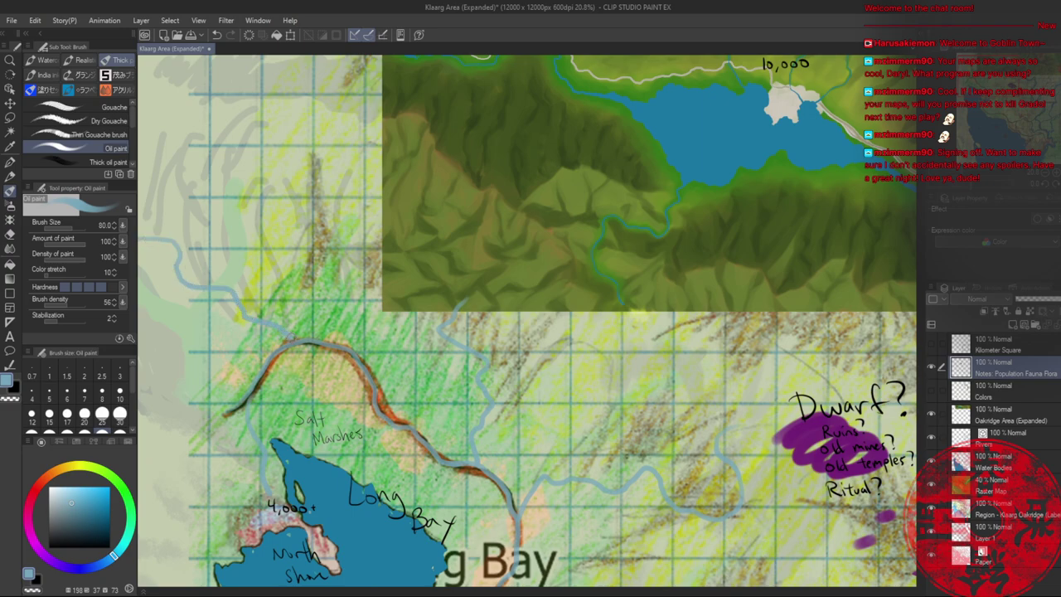
mouse_move(286, 401)
left_mouse_down()
mouse_move(449, 255)
mouse_move(327, 280)
mouse_move(287, 322)
left_mouse_up()
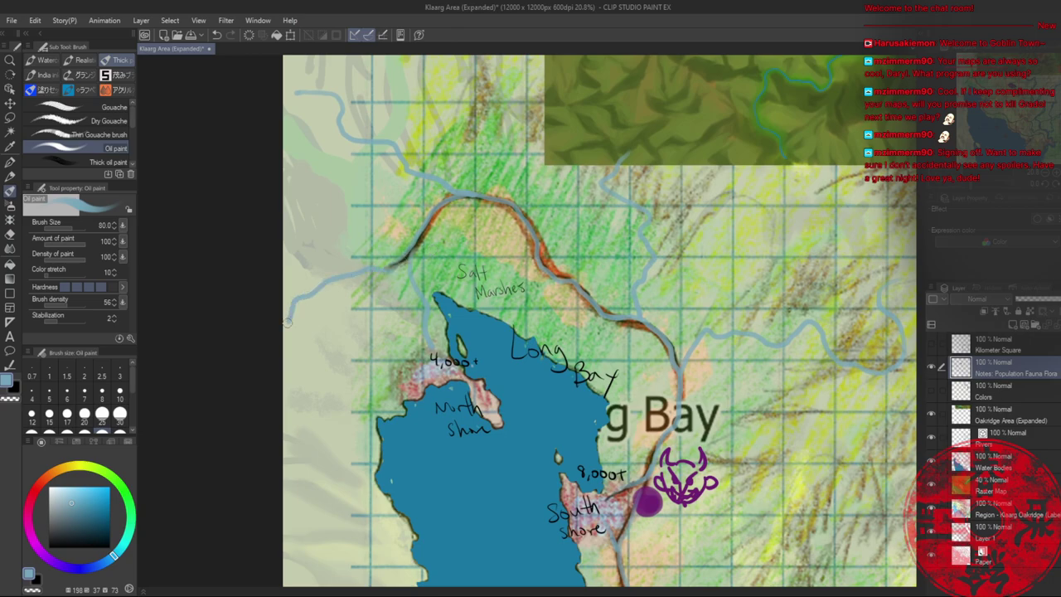
- Select the Raster Map layer, raise its opacity to 100%, and save the map
key("alt+space")
left_click_drag(516, 307, 660, 272)
left_click(1022, 491)
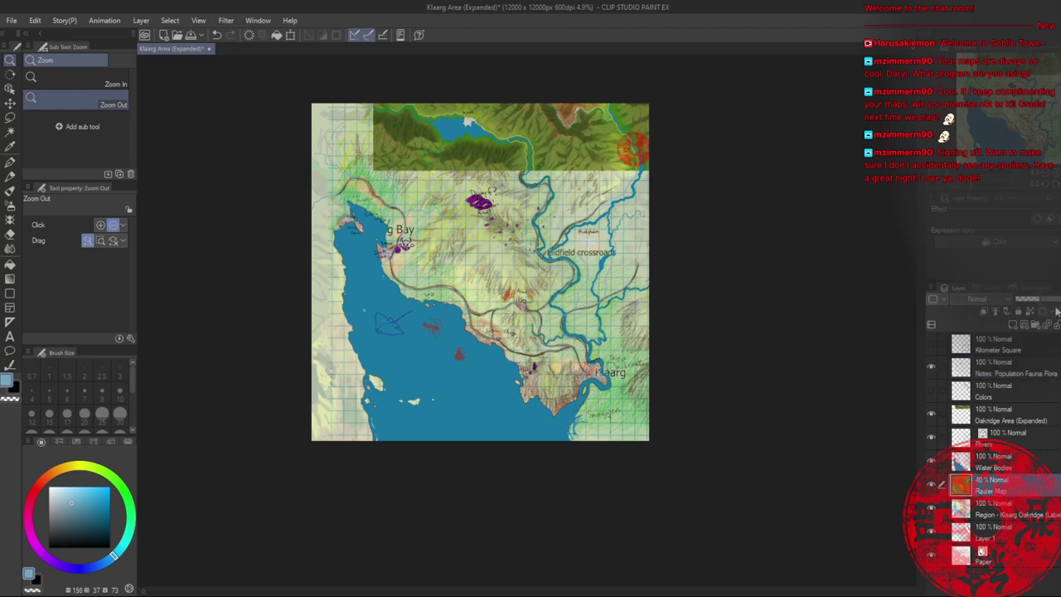
left_click(1060, 299)
scroll(439, 232, "up", 3)
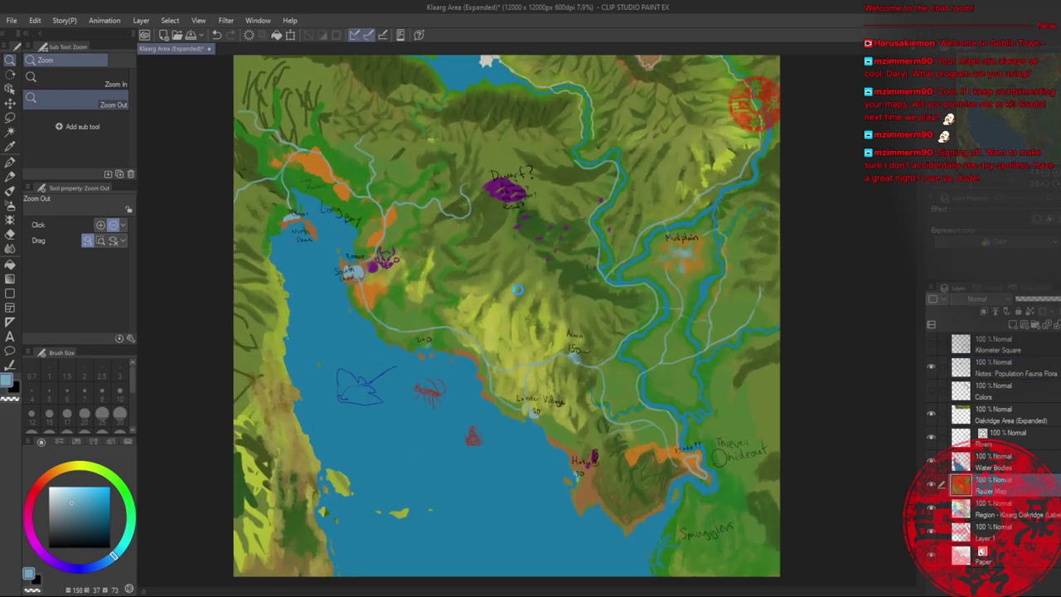
- Sample the dark olive green beside Acorn and paint a ridge along the south side of the road below the settlement with the Oil paint brush
left_click_drag(557, 272, 404, 357)
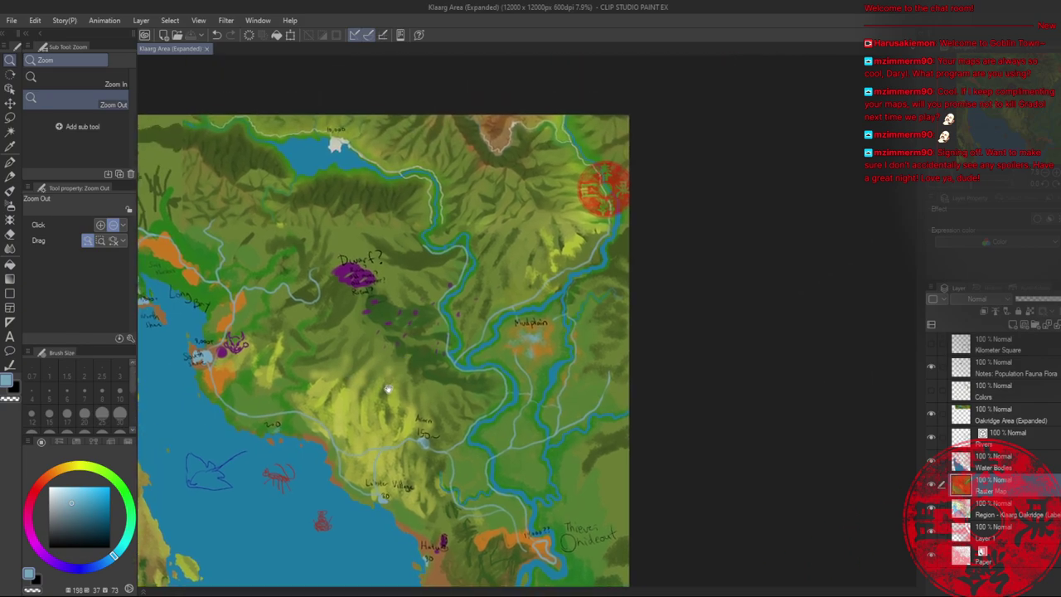
left_click_drag(345, 402, 508, 330)
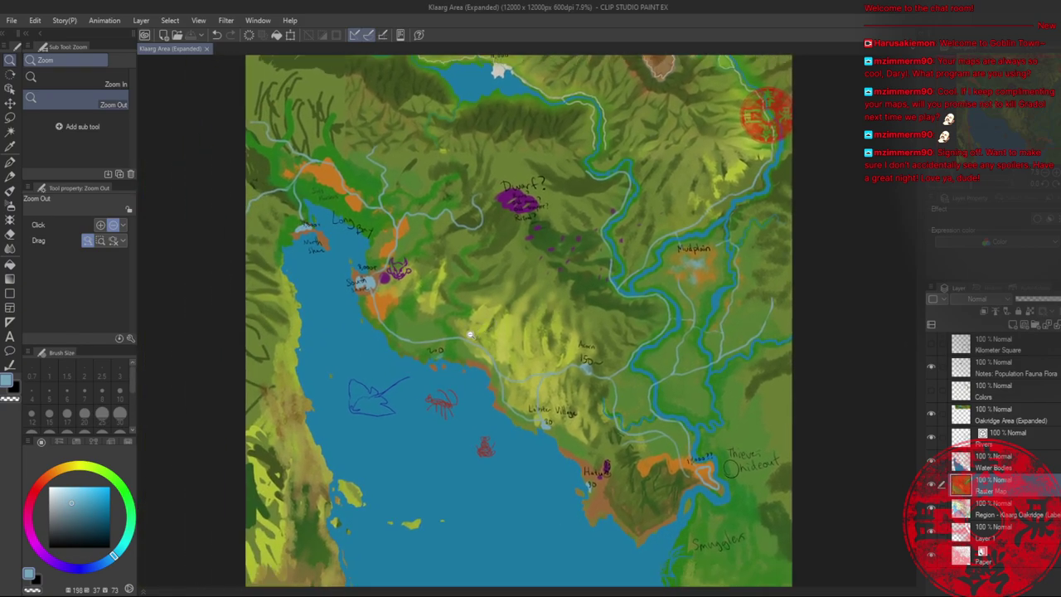
left_click_drag(566, 241, 479, 324)
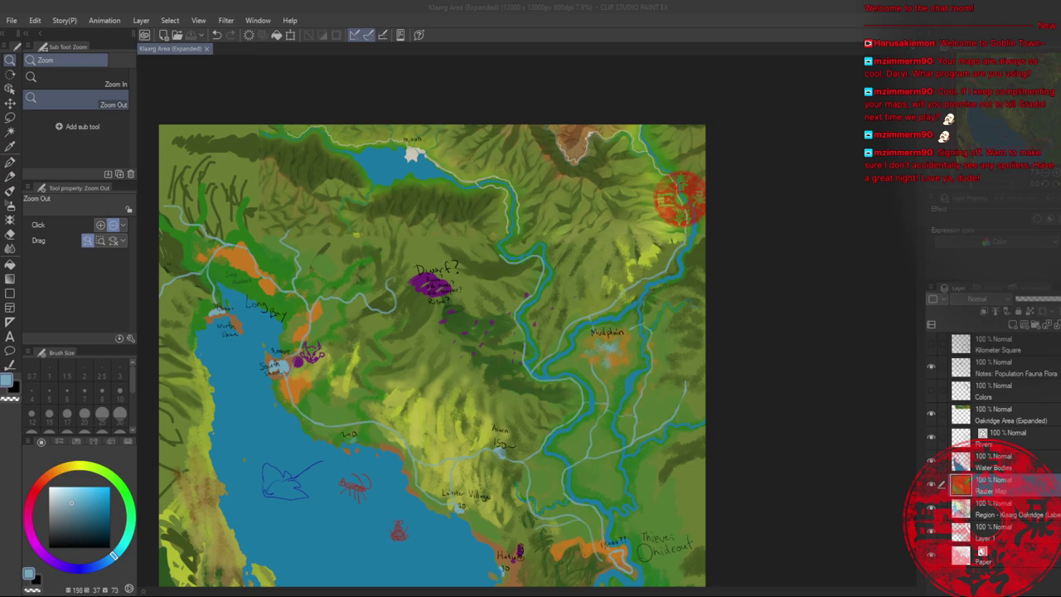
left_click_drag(457, 372, 532, 242)
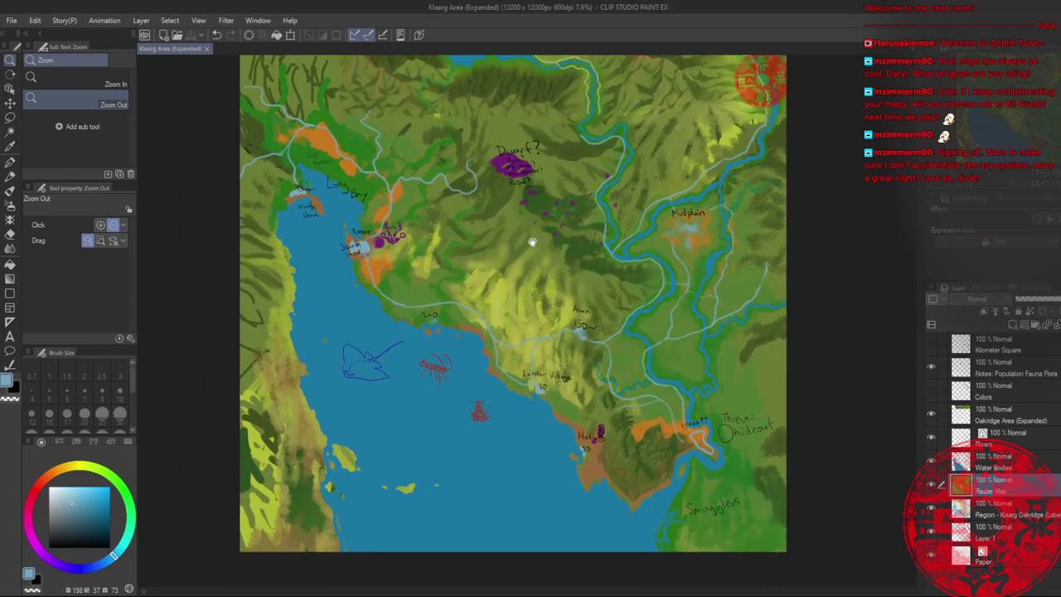
scroll(544, 375, "up", 7)
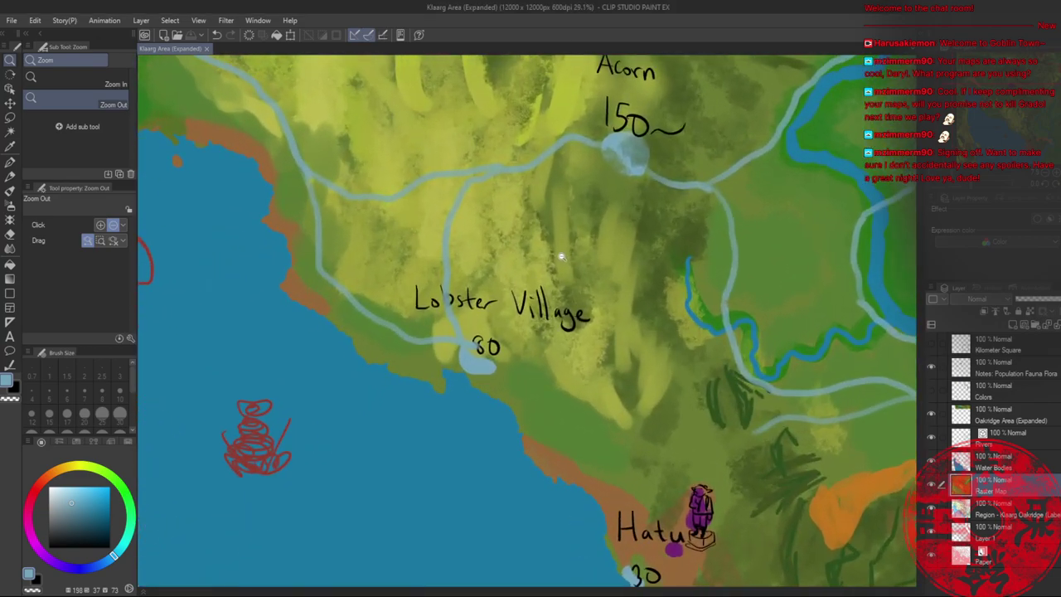
left_click_drag(559, 251, 501, 325)
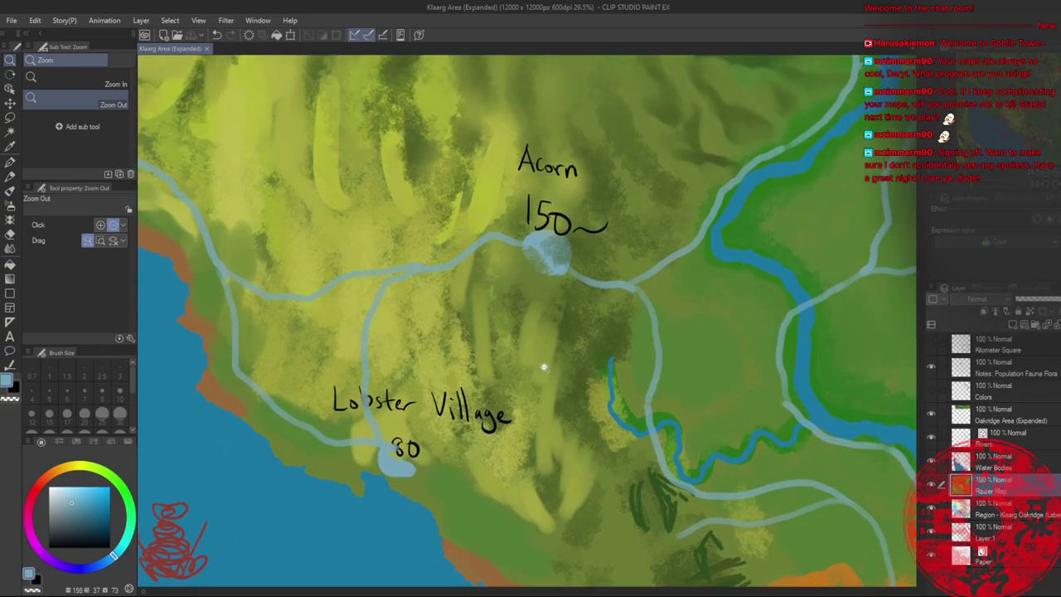
key("b")
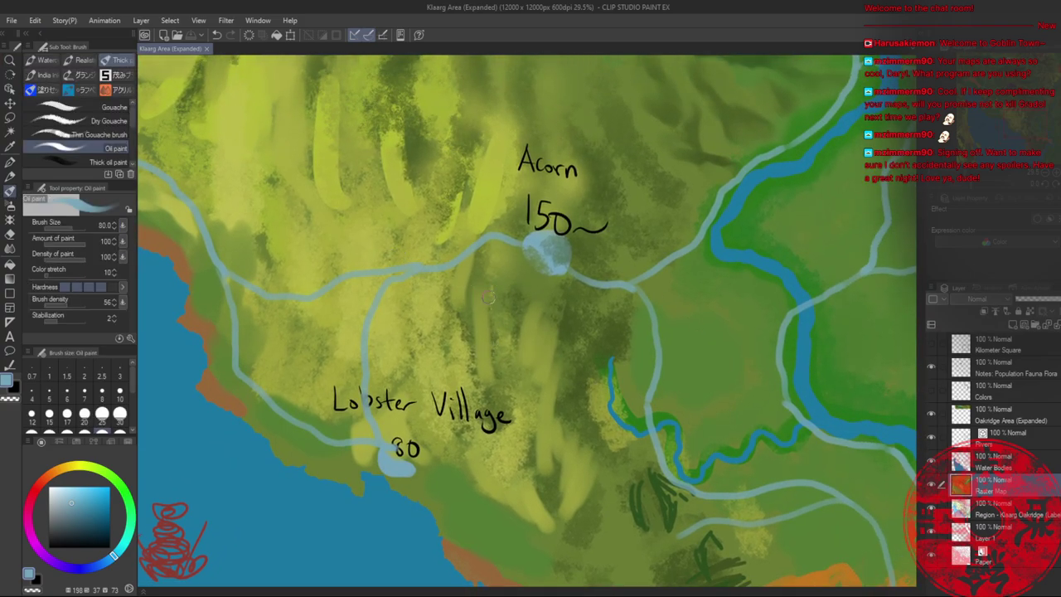
left_click(570, 294, "alt")
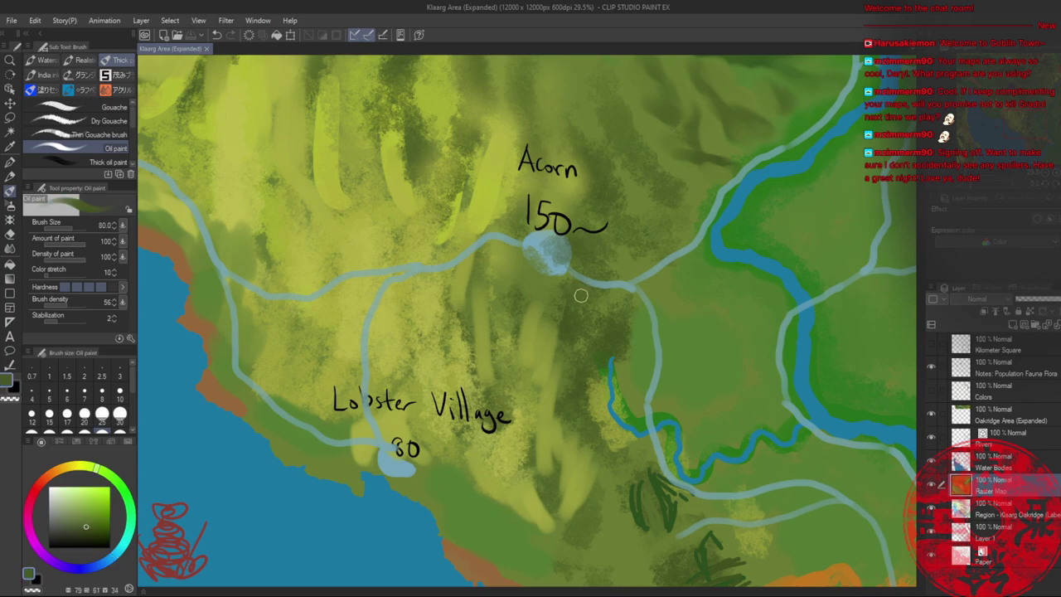
mouse_move(535, 276)
left_mouse_down()
mouse_move(497, 253)
mouse_move(465, 266)
mouse_move(496, 246)
mouse_move(540, 267)
mouse_move(513, 258)
mouse_move(536, 271)
mouse_move(528, 282)
mouse_move(505, 268)
mouse_move(554, 293)
mouse_move(557, 278)
mouse_move(628, 299)
mouse_move(578, 305)
mouse_move(532, 283)
mouse_move(441, 284)
mouse_move(452, 275)
mouse_move(396, 289)
mouse_move(464, 283)
left_mouse_up()
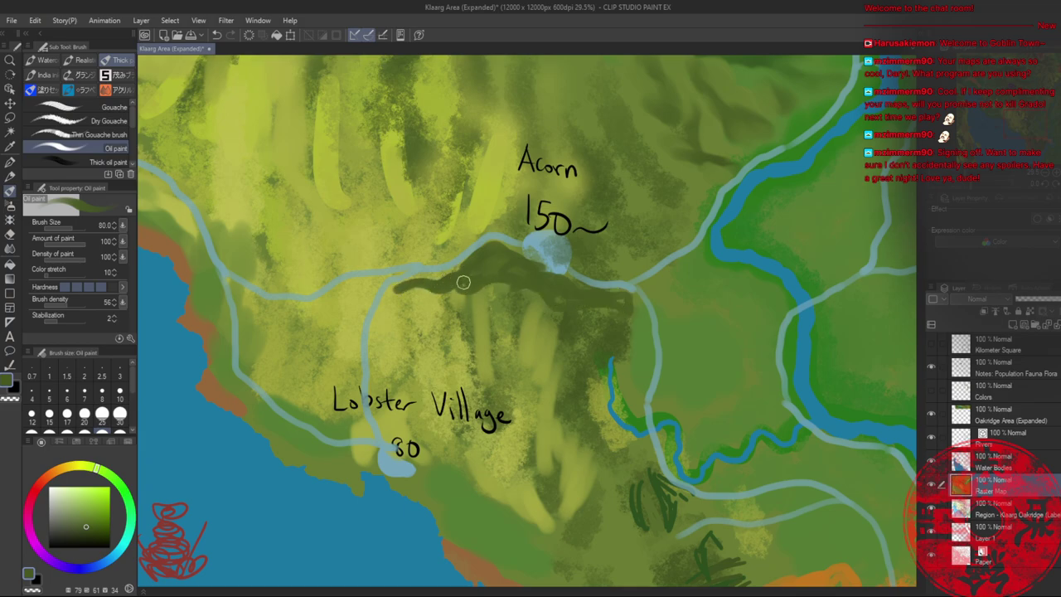
- Sample a bright yellow-green and paint highlight strokes down the hillside around the Acorn label, shifting the hue slightly toward green
left_click_drag(480, 213, 442, 387)
left_click_drag(499, 339, 491, 245)
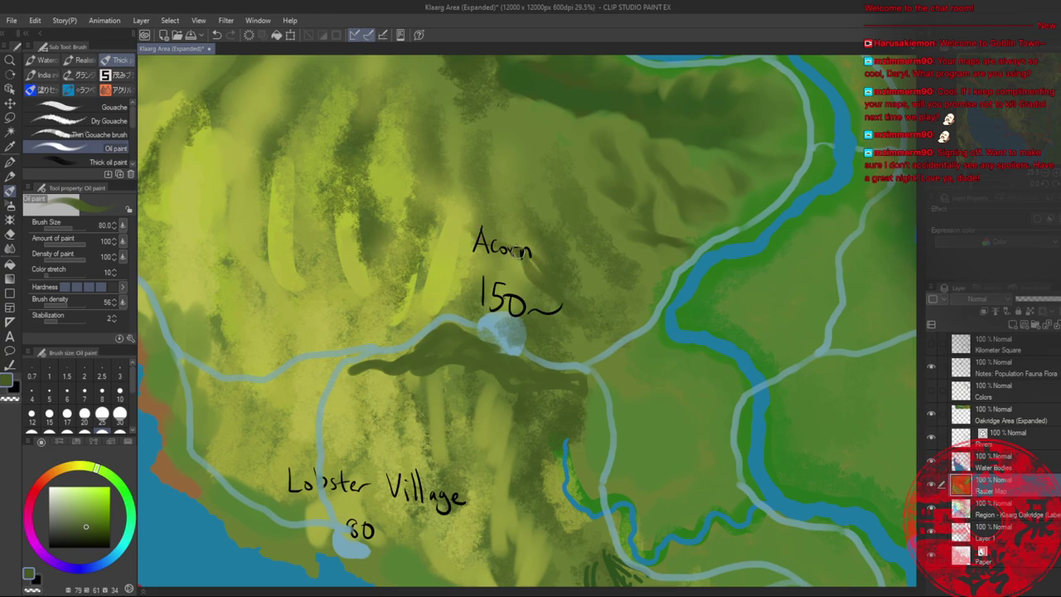
left_click(484, 290, "alt")
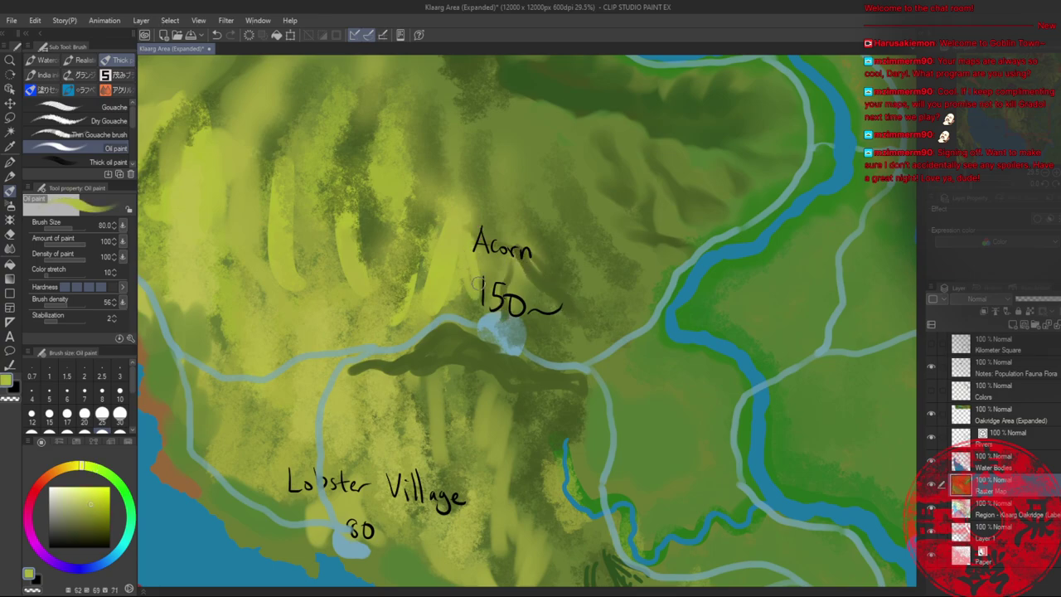
mouse_move(477, 258)
left_mouse_down()
mouse_move(483, 290)
mouse_move(527, 311)
left_mouse_up()
key("alt")
left_click(98, 472)
left_click_drag(484, 274, 464, 305)
- Choose a darker medium green and paint short downhill strokes across the slope just above Acorn's settlement spot
left_click(97, 470)
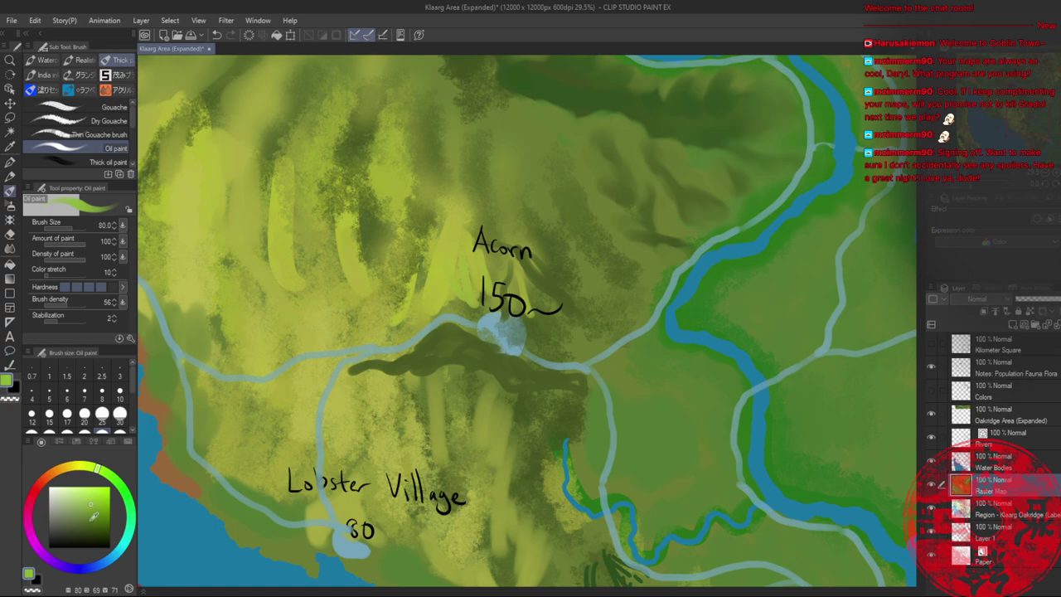
left_click(91, 519)
left_click(89, 515)
mouse_move(476, 251)
left_mouse_down()
mouse_move(472, 285)
mouse_move(478, 258)
mouse_move(505, 314)
left_mouse_up()
left_click_drag(527, 310, 536, 333)
mouse_move(536, 307)
left_mouse_down()
mouse_move(539, 337)
mouse_move(572, 336)
left_mouse_up()
- Paint a series of medium-green vertical strokes over the bright slopes west of Acorn, and save the map
mouse_move(408, 241)
left_mouse_down()
mouse_move(420, 263)
mouse_move(419, 315)
left_mouse_up()
mouse_move(397, 253)
left_mouse_down()
mouse_move(414, 305)
mouse_move(383, 327)
left_mouse_up()
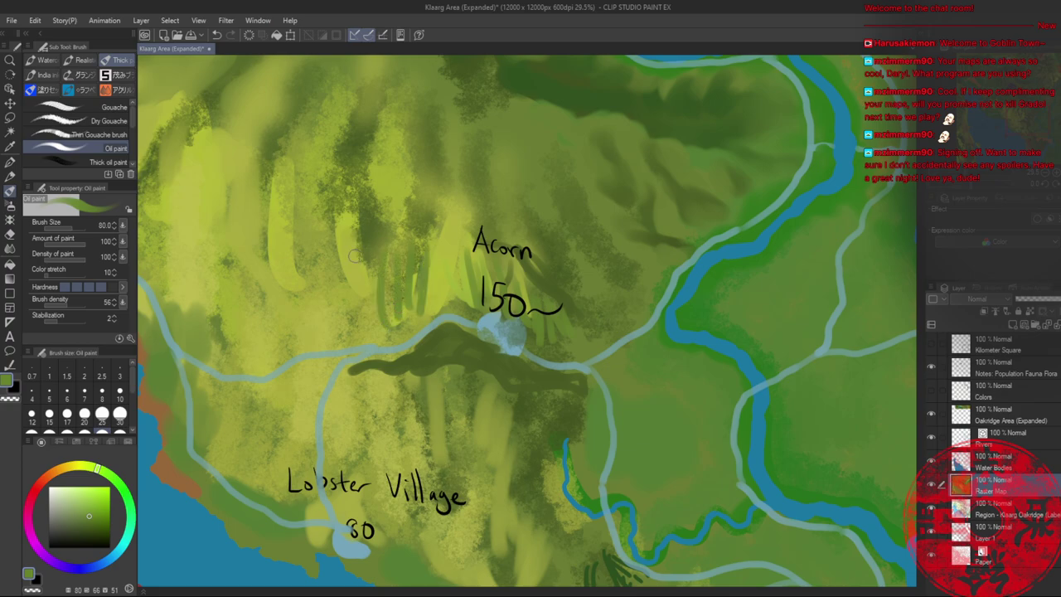
left_click_drag(361, 246, 365, 333)
mouse_move(348, 245)
left_mouse_down()
mouse_move(348, 319)
mouse_move(368, 323)
left_mouse_up()
left_click_drag(375, 265, 377, 321)
left_click_drag(400, 234, 407, 253)
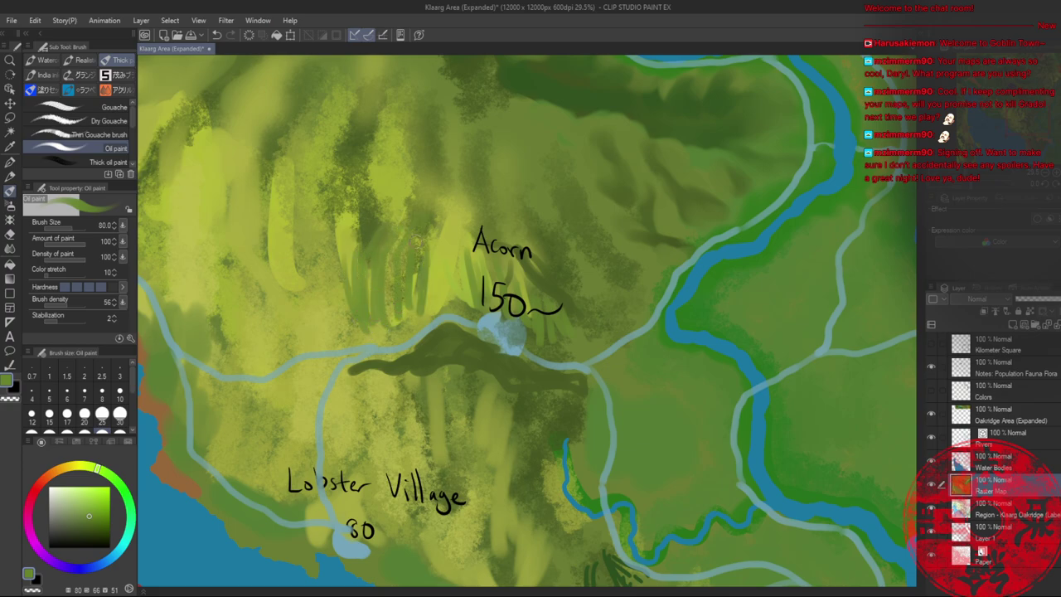
left_click_drag(431, 211, 439, 255)
key("alt+space")
left_click_drag(491, 200, 472, 168)
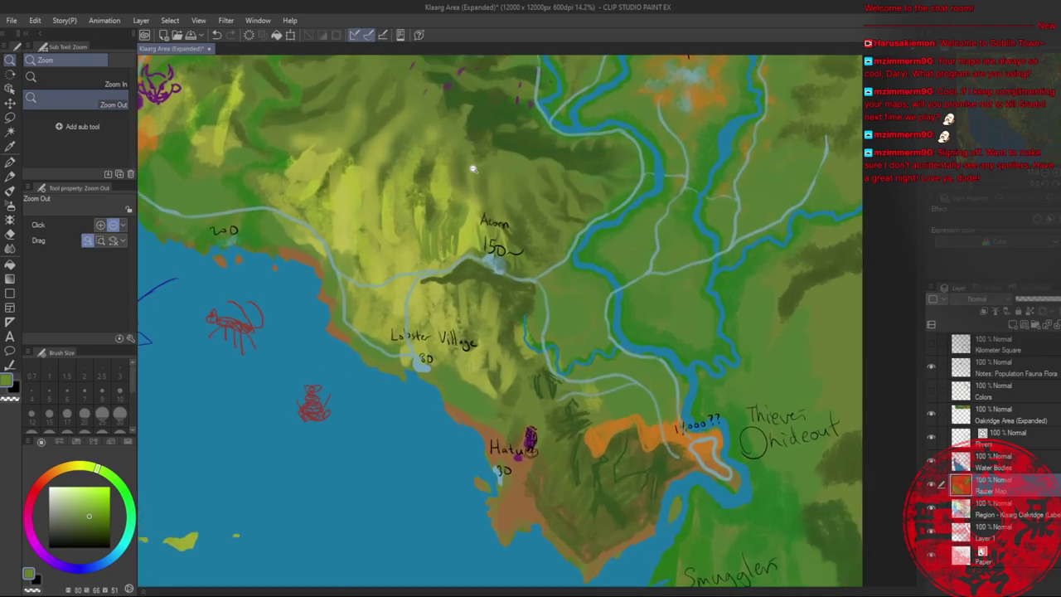
left_click_drag(509, 202, 492, 274)
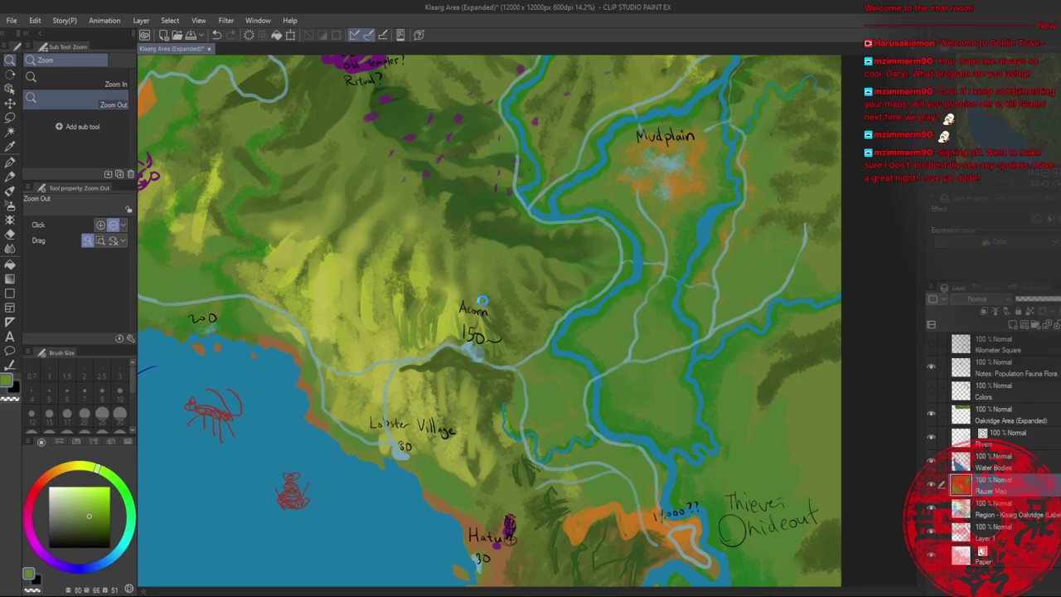
left_click_drag(470, 393, 480, 330)
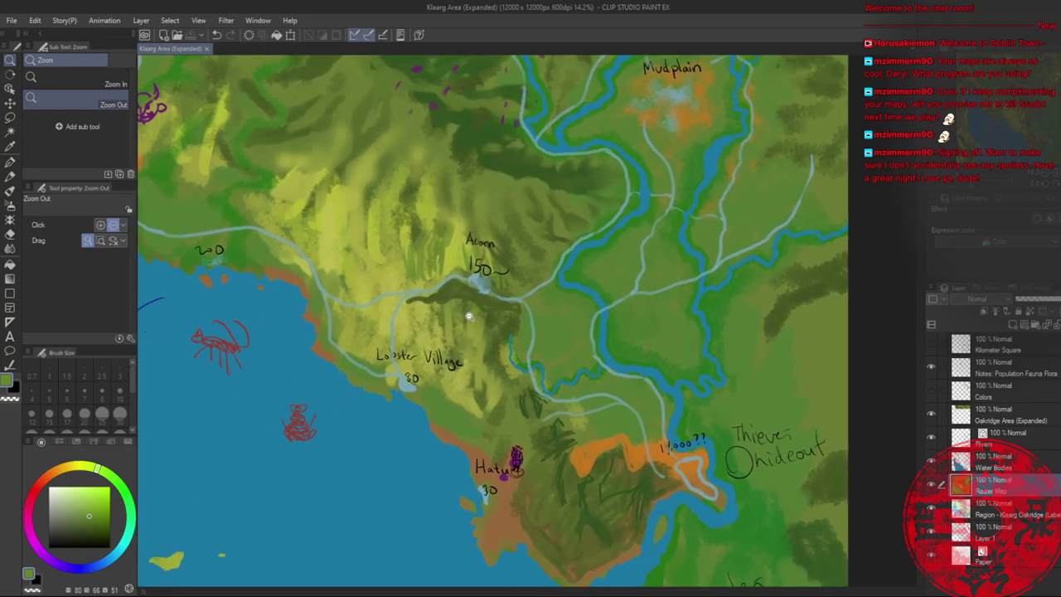
- Extend a lighter yellow-green slope up into the dark ridge south of Acorn and edge it with sampled dark olive
scroll(443, 298, "up", 5)
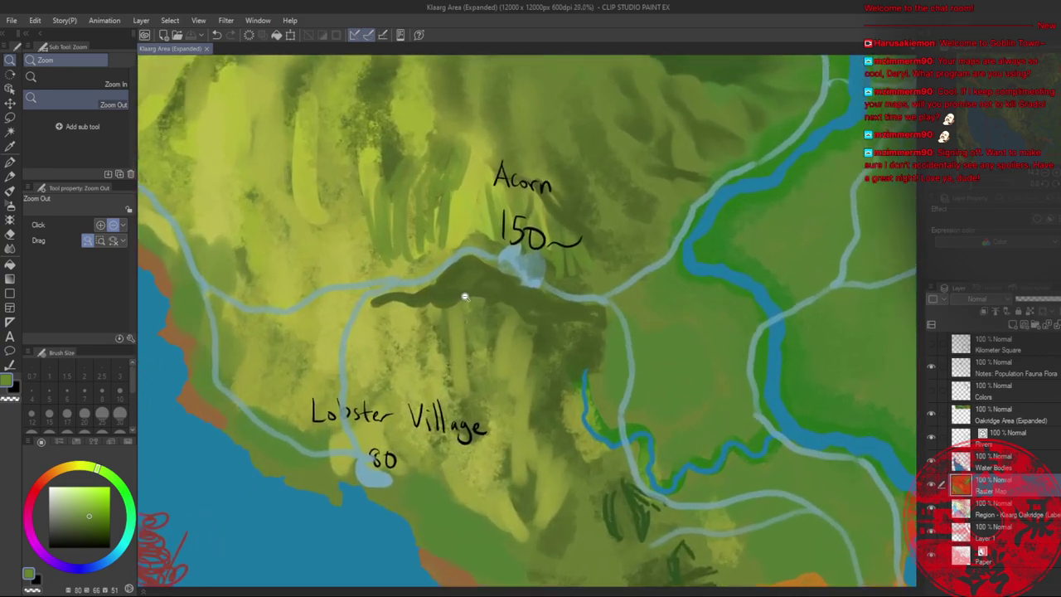
key("b")
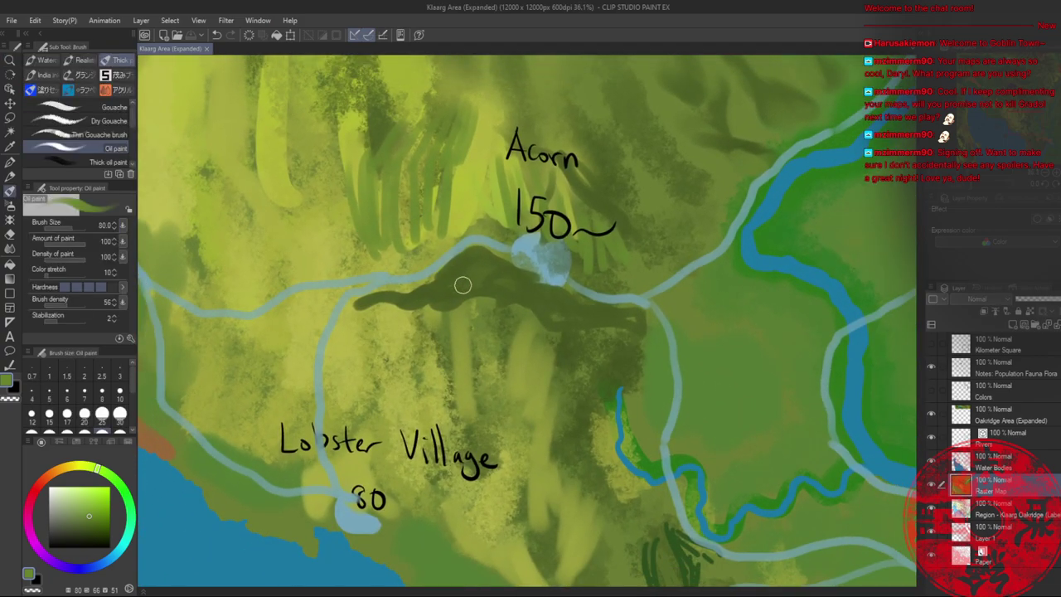
left_click(462, 289)
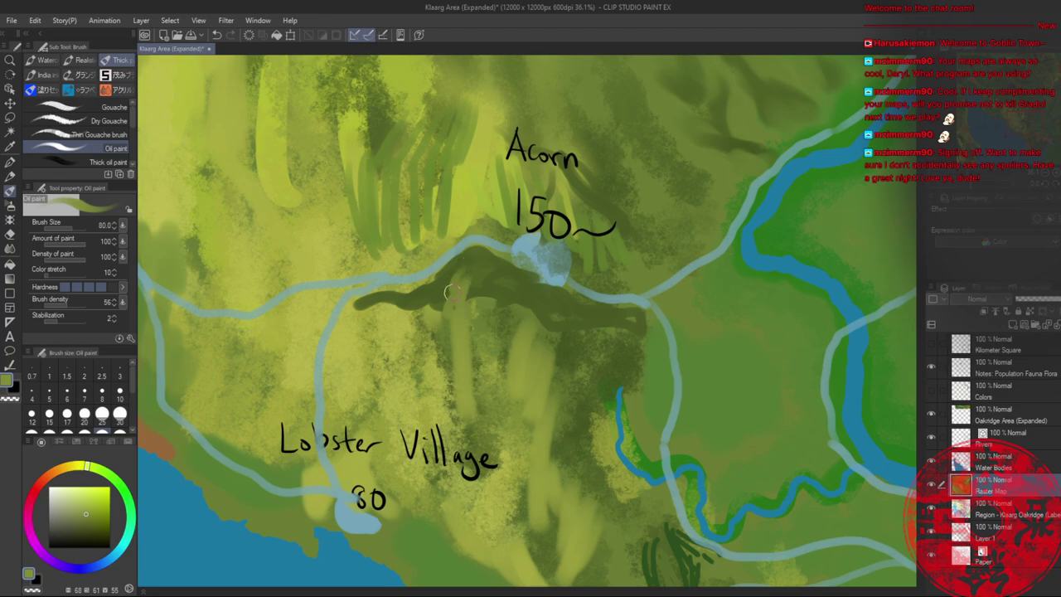
mouse_move(474, 279)
left_mouse_down()
mouse_move(486, 320)
mouse_move(503, 303)
mouse_move(471, 339)
left_mouse_up()
left_click(495, 287, "alt")
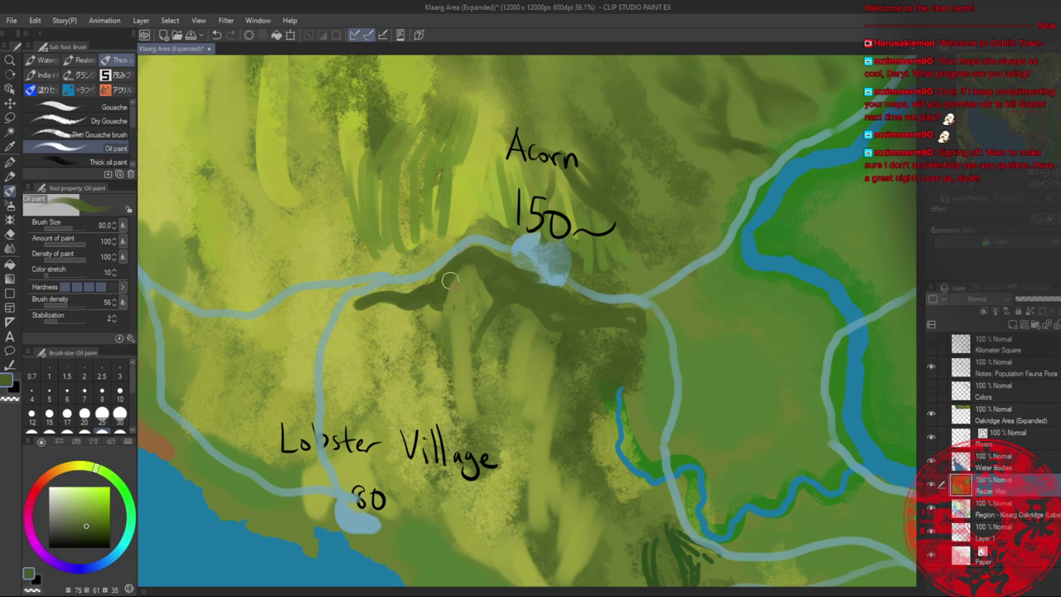
left_click(454, 278, "alt")
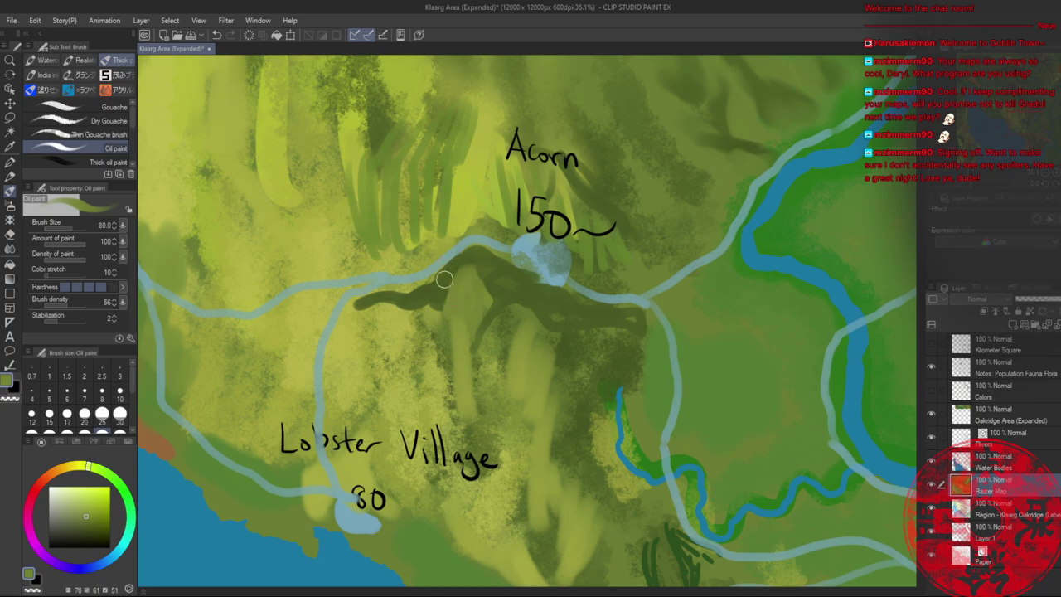
left_click(441, 299, "alt")
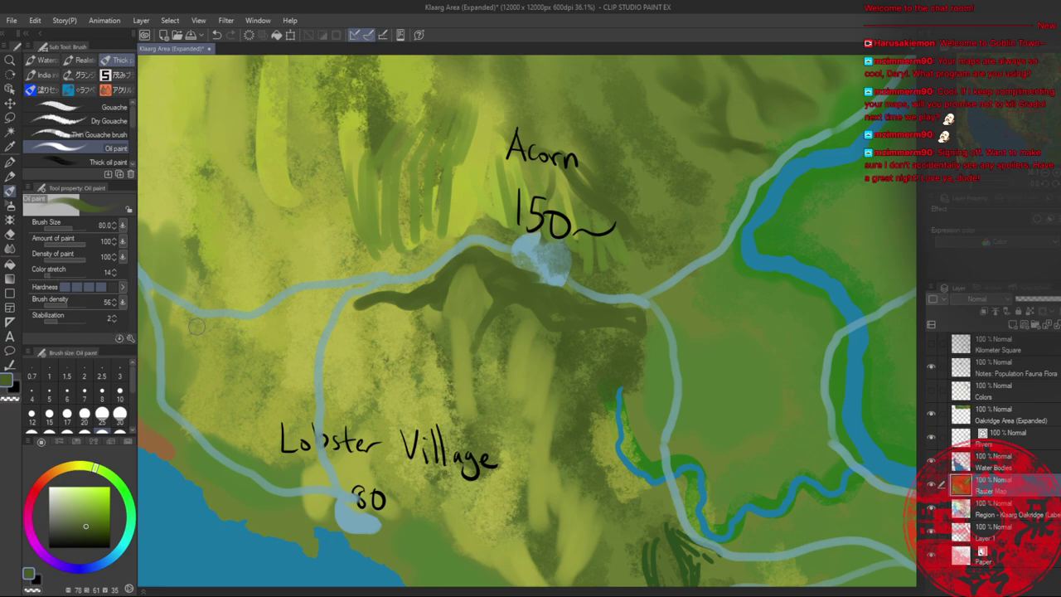
- Paint a dark olive shadow down the slope west and southwest of the small river's source
key("alt+space")
left_click_drag(532, 365, 498, 358)
left_click_drag(511, 370, 507, 296)
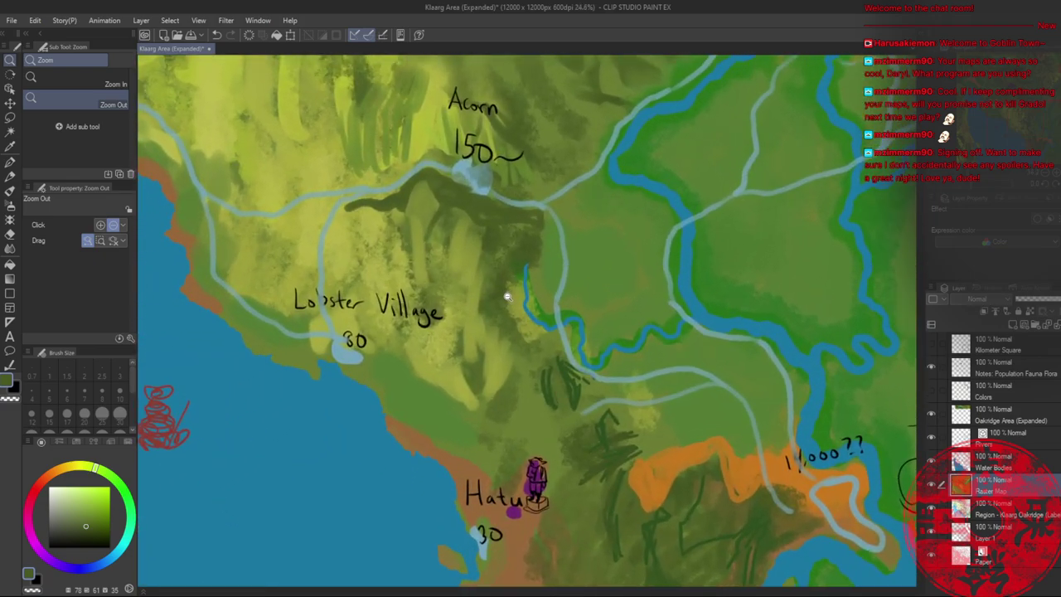
scroll(507, 296, "up", 4)
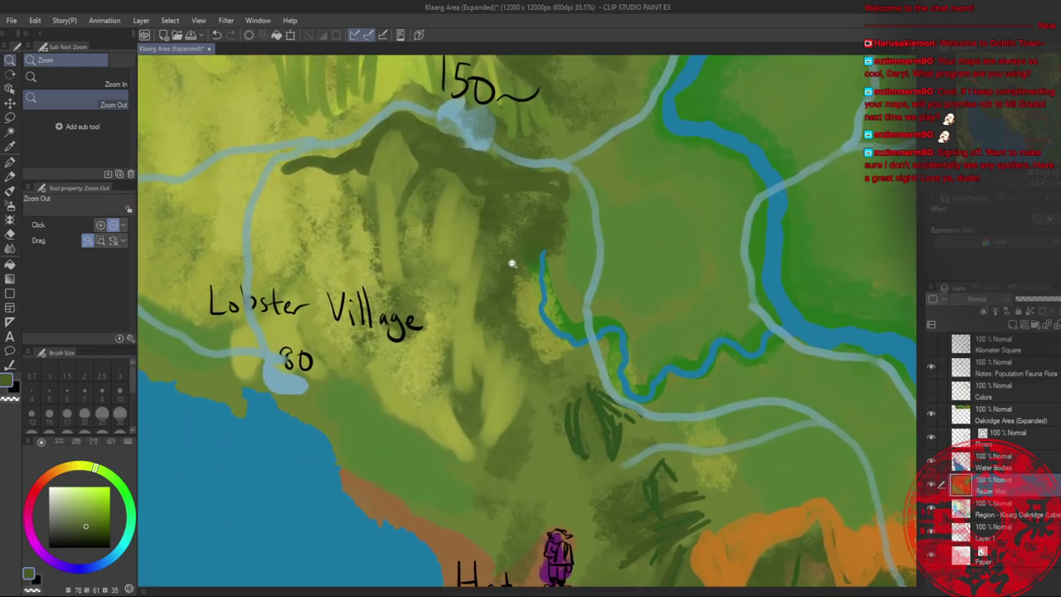
key("b")
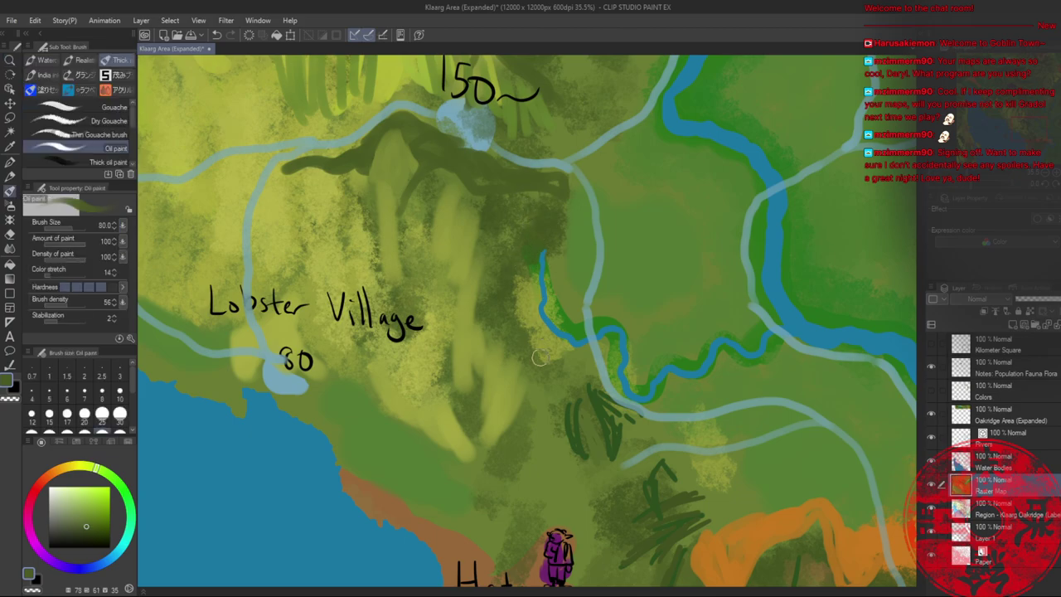
mouse_move(539, 356)
left_mouse_down()
mouse_move(584, 359)
mouse_move(535, 363)
mouse_move(549, 349)
mouse_move(536, 352)
mouse_move(540, 340)
mouse_move(529, 349)
mouse_move(507, 324)
left_mouse_up()
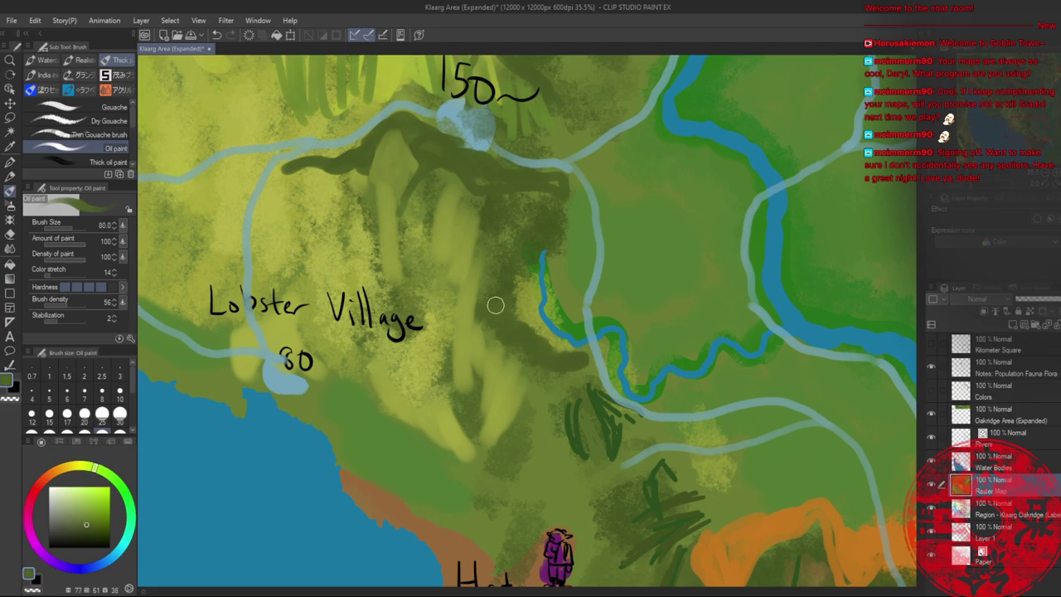
- Sample neighbouring yellow-greens and olives and paint lighter slope strokes running up to the small river's source
left_click(482, 324, "alt")
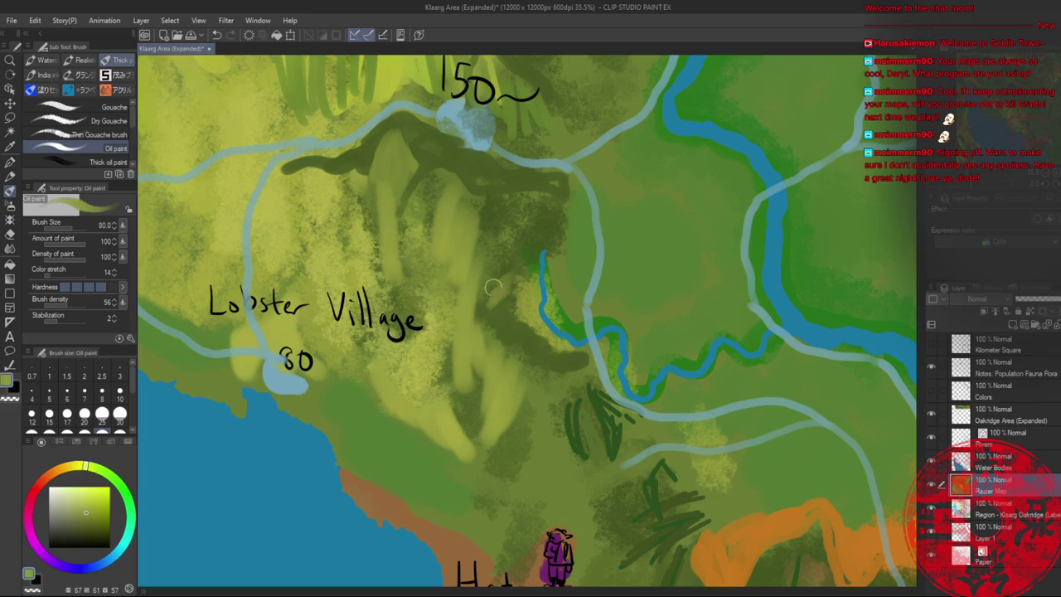
left_click_drag(493, 287, 515, 267)
left_click(492, 300, "alt")
mouse_move(492, 300)
left_mouse_down()
mouse_move(495, 321)
mouse_move(515, 267)
mouse_move(501, 266)
mouse_move(526, 261)
mouse_move(539, 271)
left_mouse_up()
left_click(507, 306, "alt")
left_click(519, 264, "alt")
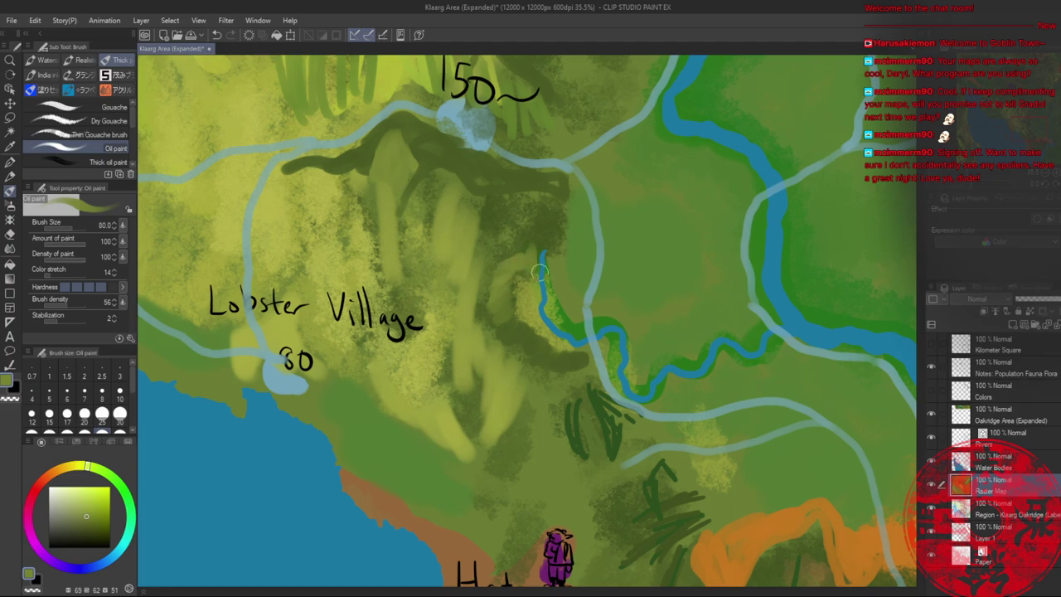
- Line the banks of the small winding river with sampled dark green, and undo the stray blue stroke at its bend
left_click(568, 314, "alt")
mouse_move(560, 319)
left_mouse_down()
mouse_move(536, 286)
mouse_move(541, 307)
mouse_move(530, 308)
mouse_move(567, 344)
mouse_move(579, 324)
mouse_move(571, 335)
mouse_move(550, 322)
mouse_move(538, 299)
mouse_move(545, 278)
mouse_move(541, 301)
mouse_move(554, 300)
mouse_move(547, 254)
mouse_move(540, 292)
mouse_move(554, 313)
mouse_move(532, 264)
mouse_move(543, 324)
mouse_move(578, 347)
mouse_move(556, 317)
mouse_move(544, 327)
mouse_move(533, 315)
mouse_move(534, 333)
mouse_move(517, 307)
mouse_move(518, 279)
mouse_move(539, 311)
mouse_move(539, 336)
mouse_move(591, 351)
mouse_move(606, 335)
mouse_move(619, 345)
mouse_move(635, 336)
mouse_move(621, 325)
mouse_move(642, 385)
mouse_move(639, 394)
mouse_move(623, 368)
mouse_move(617, 383)
mouse_move(638, 402)
mouse_move(676, 368)
left_mouse_up()
left_click(579, 325, "alt")
left_click(535, 328, "alt")
left_click(530, 279, "alt")
left_click(666, 384, "alt")
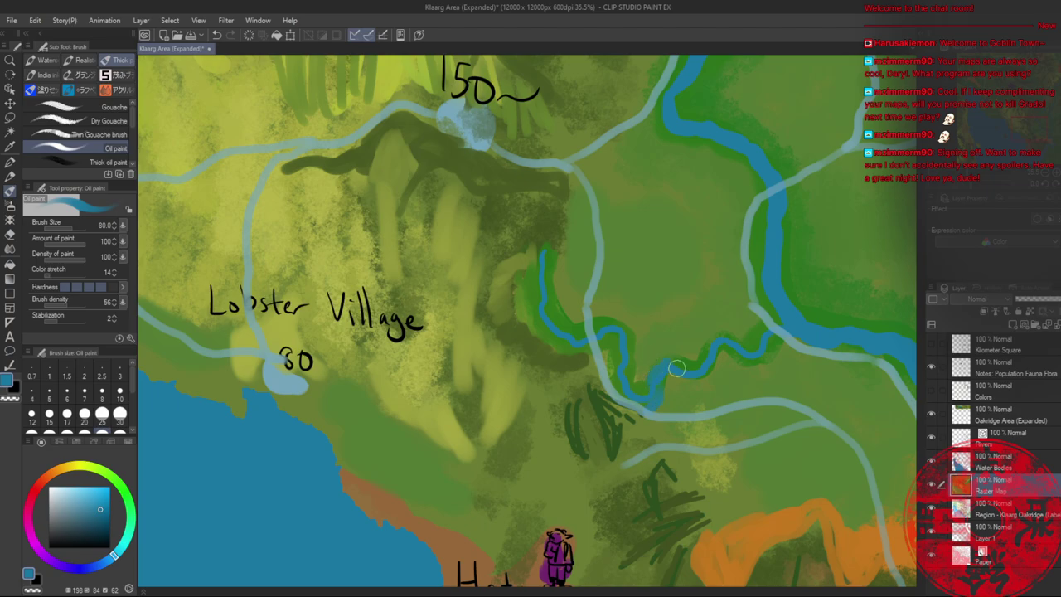
key("ctrl+z")
left_click(666, 387, "alt")
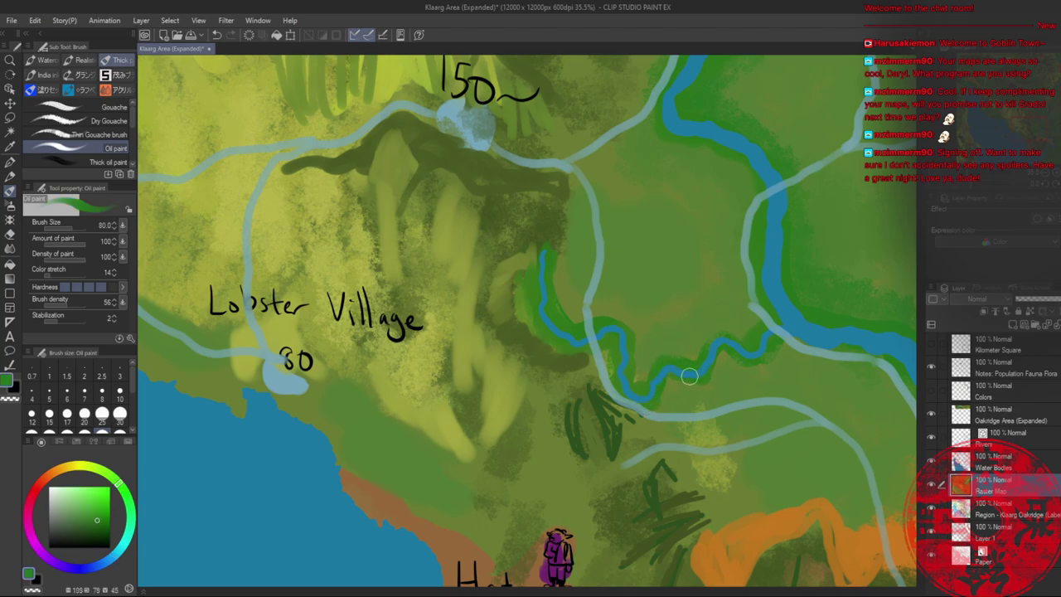
- Sample the surrounding greens and blend the bank colour into the plain north of the river's bend, east of the road
left_click(685, 349, "alt")
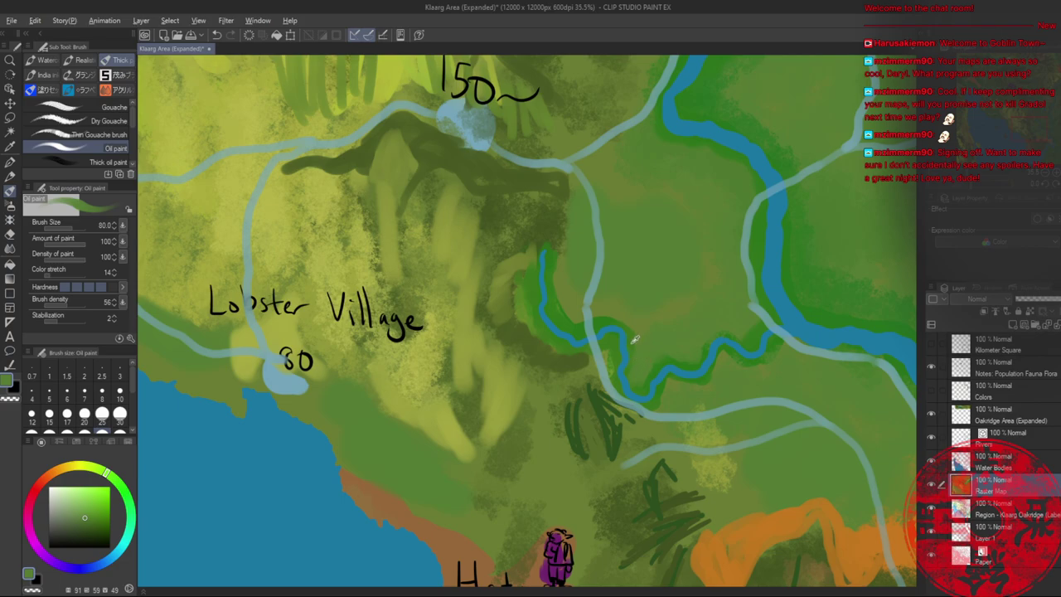
left_click(629, 327, "alt")
left_click(605, 319, "alt")
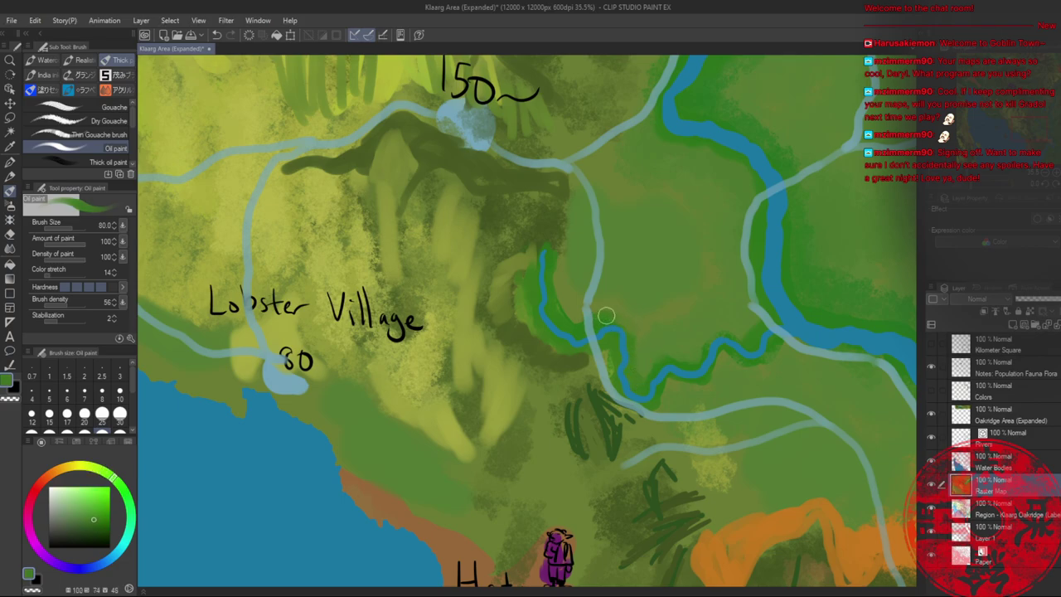
left_click(622, 315, "alt")
left_click(624, 322, "alt")
left_click(626, 318, "alt")
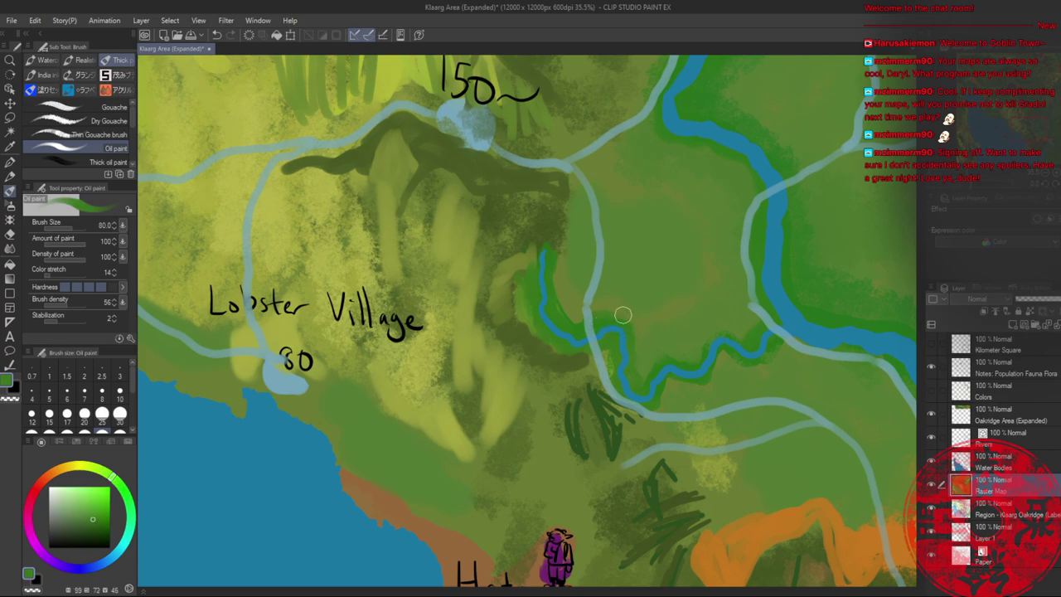
- Blend sampled olive and mid greens into the ground between the small river's upper course and the road
left_click(573, 305, "alt")
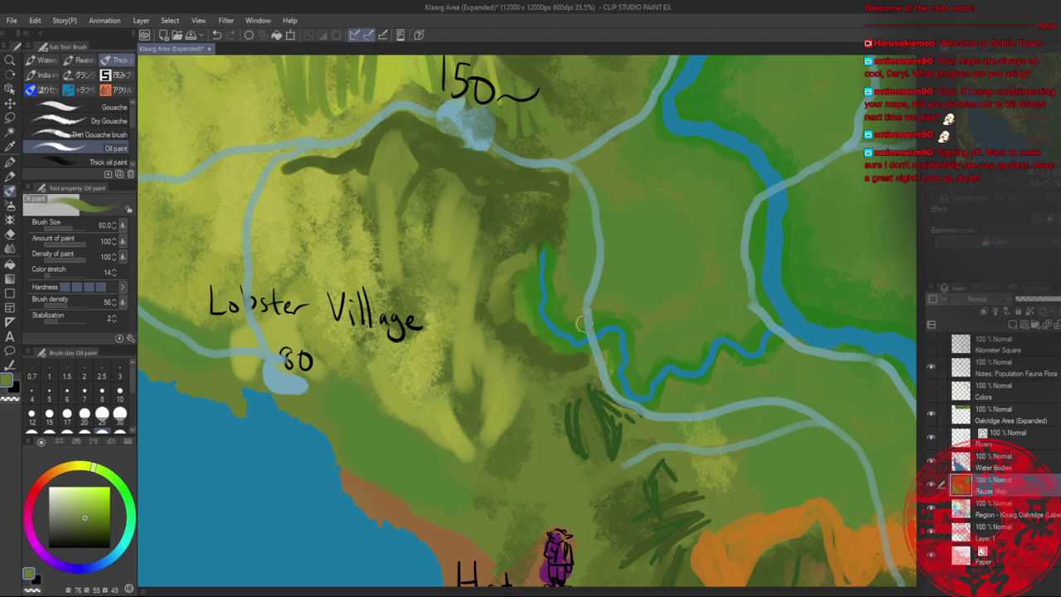
left_click(568, 320, "alt")
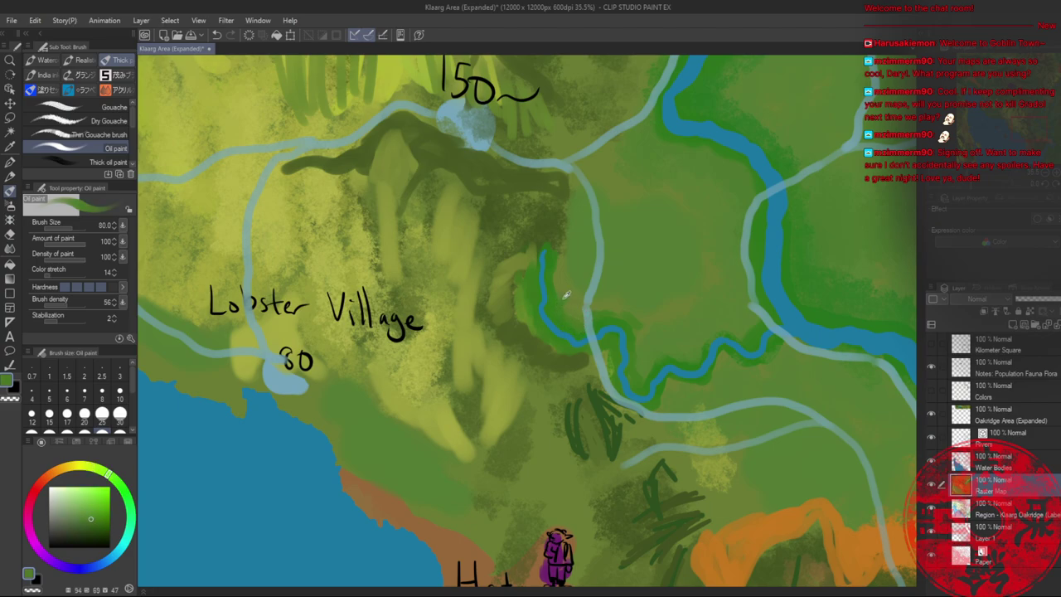
left_click(557, 263, "alt")
left_click(562, 269, "alt")
left_click_drag(558, 212, 574, 293)
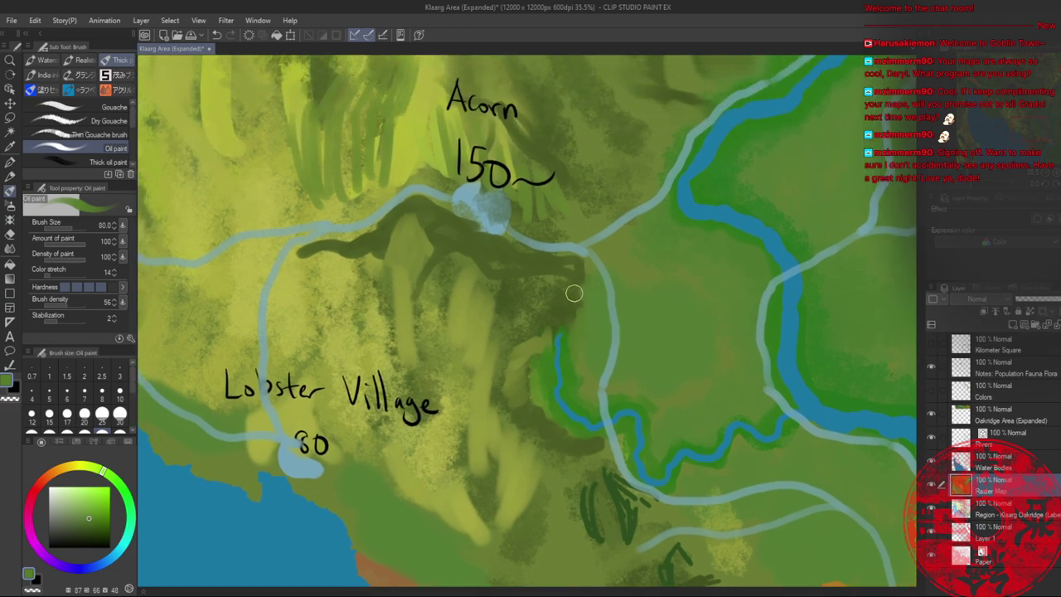
- Paint green strokes up the dark ridge's eastern edge from the river source to the road junction, and save the map
left_click(568, 325, "alt")
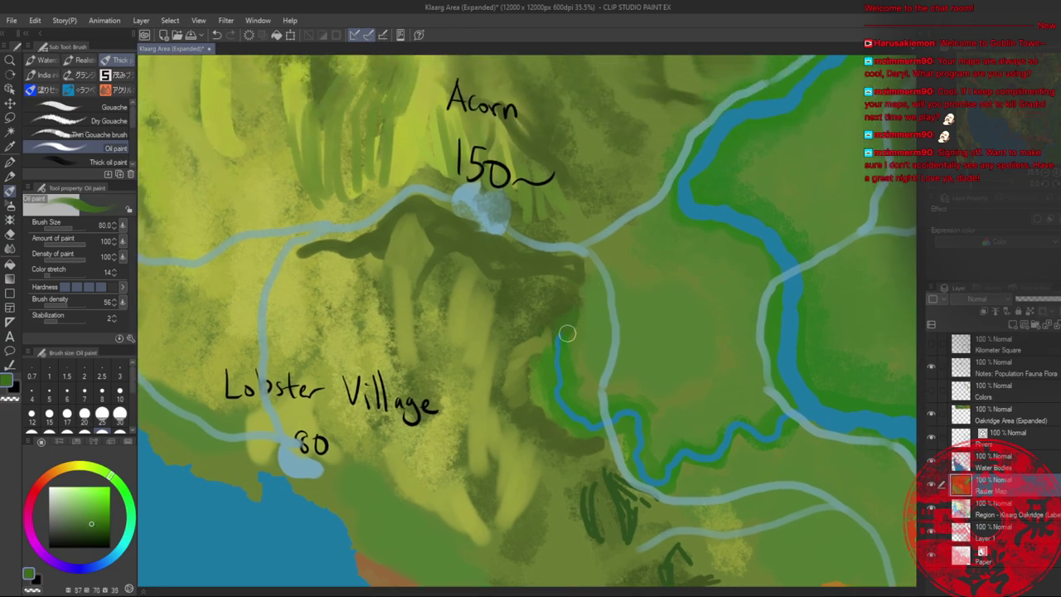
left_click(575, 321, "alt")
left_click(571, 332, "alt")
mouse_move(571, 332)
left_mouse_down()
mouse_move(575, 301)
mouse_move(574, 348)
mouse_move(590, 323)
mouse_move(594, 245)
mouse_move(573, 308)
mouse_move(594, 284)
left_mouse_up()
left_click(570, 341, "alt")
left_click(575, 258, "alt")
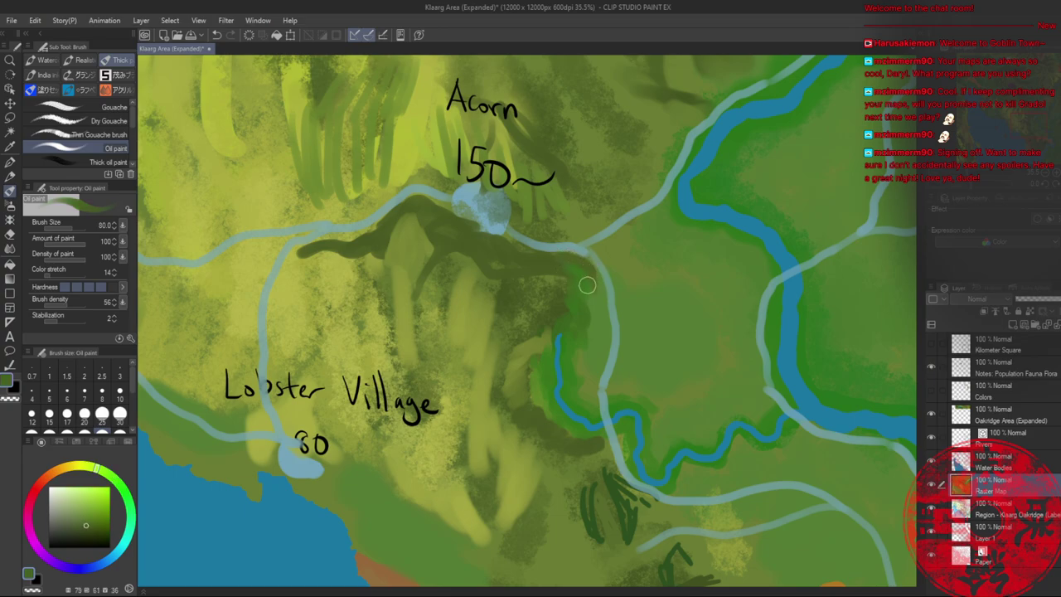
left_click(586, 305, "alt")
mouse_move(586, 305)
left_mouse_down()
mouse_move(601, 316)
mouse_move(597, 296)
left_mouse_up()
key("alt+space")
left_click_drag(659, 284, 558, 306)
key("space")
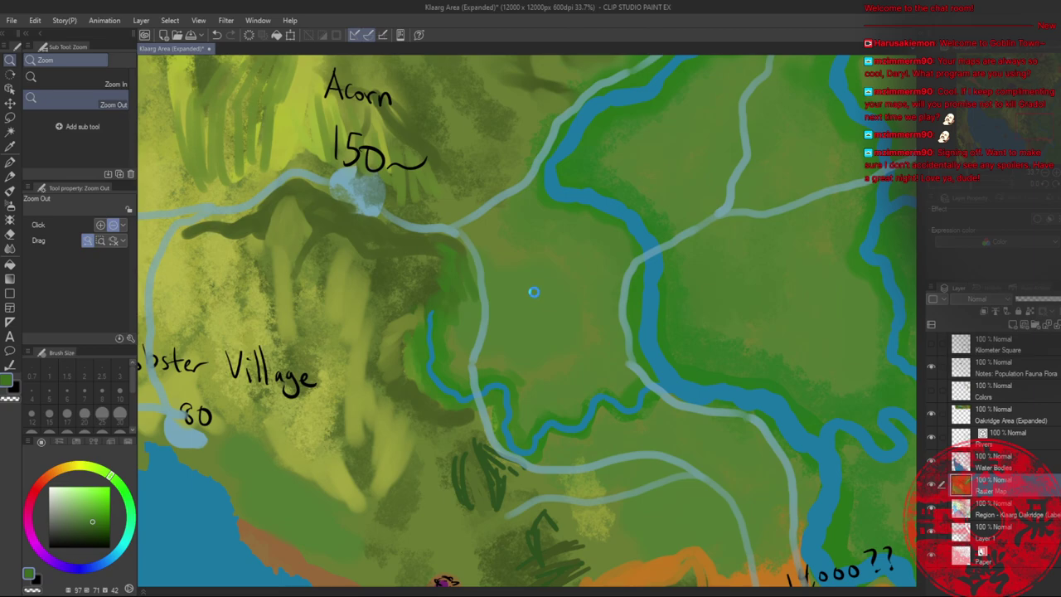
- Sample the southern orange, darken it slightly, and paint an orange-brown patch just southeast of the road junction near Acorn
key("b")
left_click(654, 560, "alt")
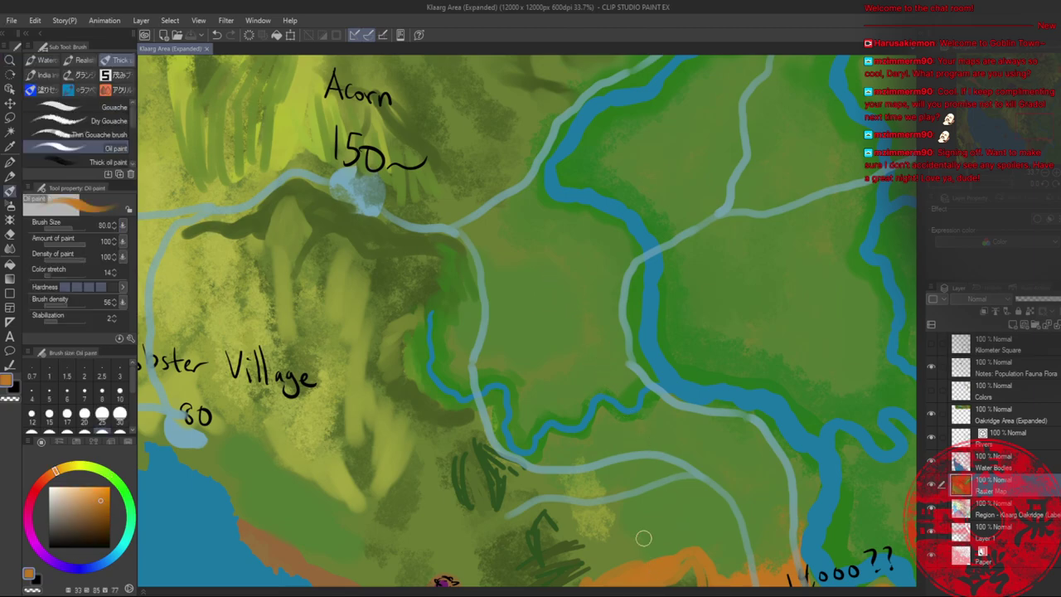
key("space")
mouse_move(485, 244)
left_mouse_down()
mouse_move(553, 290)
mouse_move(570, 242)
mouse_move(592, 282)
mouse_move(585, 308)
left_mouse_up()
left_click(93, 508)
mouse_move(595, 236)
left_mouse_down()
mouse_move(547, 258)
mouse_move(546, 277)
mouse_move(574, 249)
mouse_move(578, 300)
mouse_move(594, 278)
mouse_move(547, 274)
left_mouse_up()
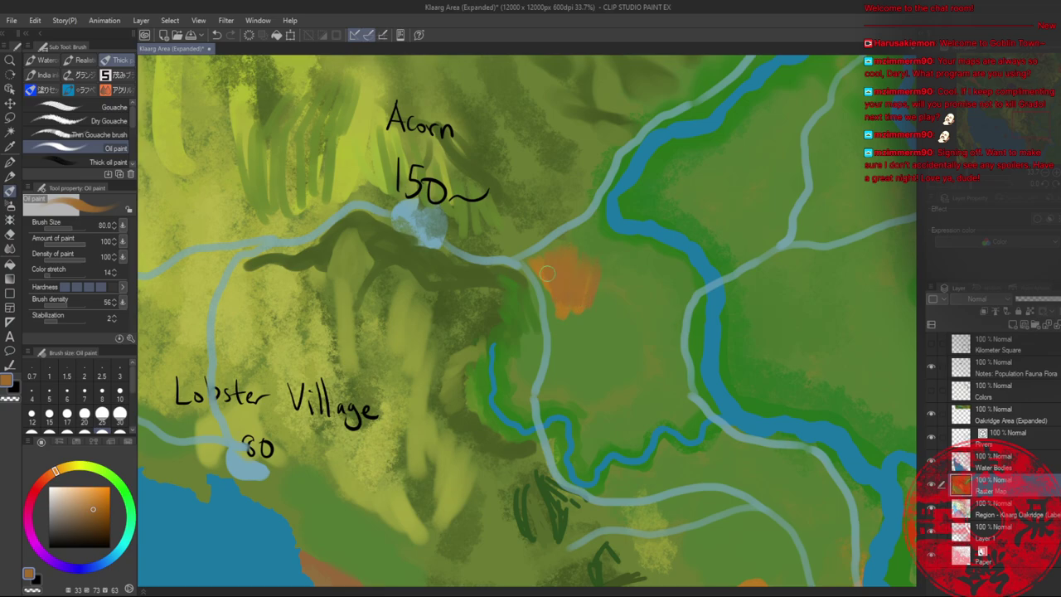
mouse_move(569, 237)
left_mouse_down()
mouse_move(535, 267)
mouse_move(558, 239)
mouse_move(562, 293)
mouse_move(589, 278)
left_mouse_up()
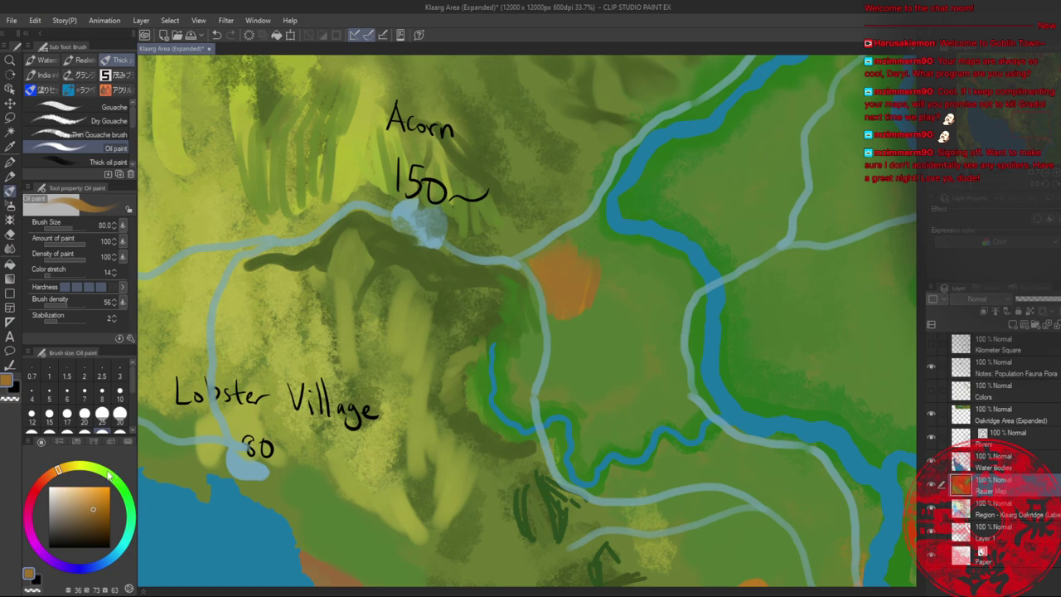
- Shift the orange slightly toward yellow, extend the patch around the road junction, and save the map
left_click(63, 471)
mouse_move(570, 300)
left_mouse_down()
mouse_move(595, 267)
mouse_move(588, 317)
mouse_move(562, 285)
mouse_move(531, 277)
left_mouse_up()
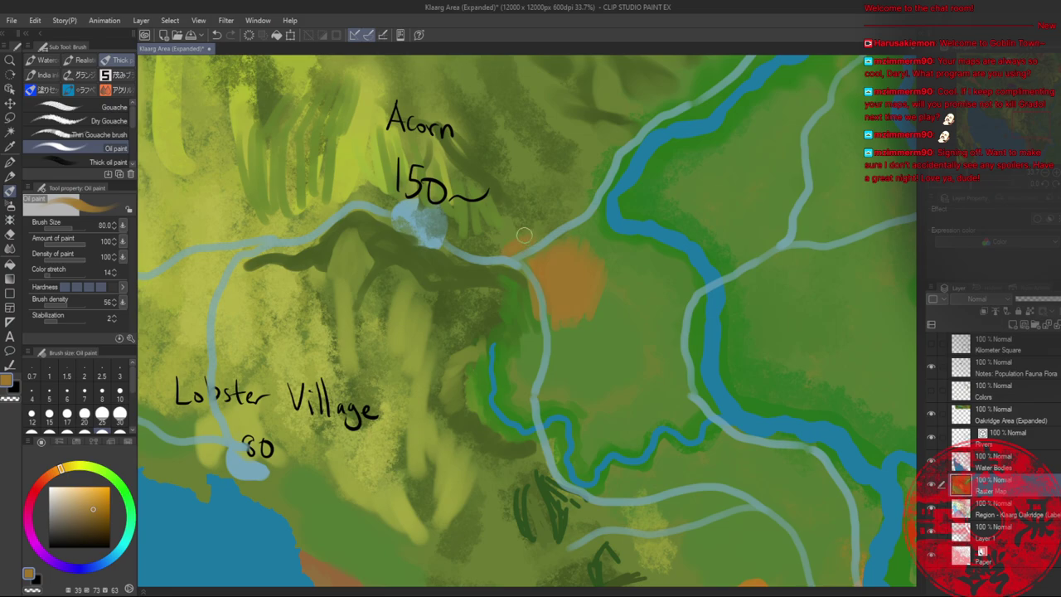
key("alt+space")
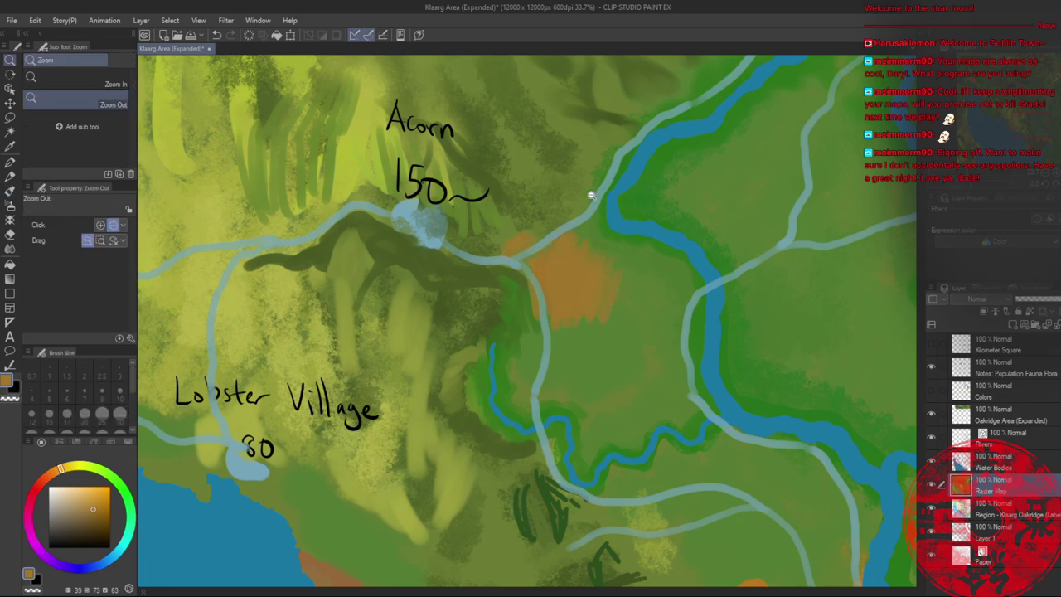
left_click_drag(539, 256, 515, 257)
left_click(515, 258)
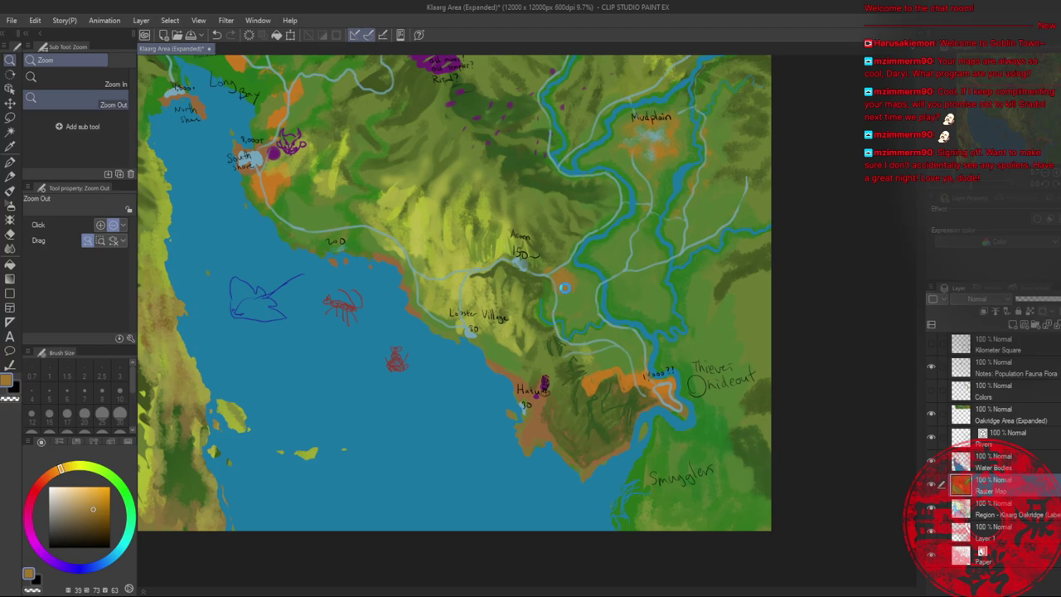
key("ctrl+s")
- Sample the orange and hatch diagonal strokes across the road just northwest of the 14,000?? label
mouse_move(642, 380)
left_mouse_down()
mouse_move(685, 336)
mouse_move(633, 335)
mouse_move(629, 314)
mouse_move(676, 282)
left_mouse_up()
key("b")
left_click(640, 374, "alt")
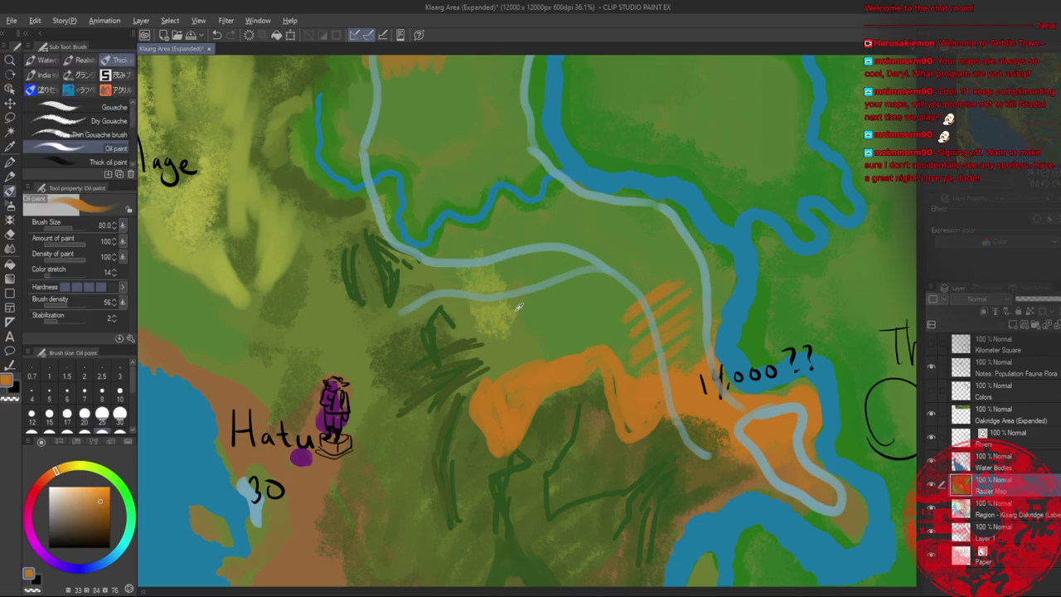
- Sample yellow-green and paint diagonal field strokes around the new orange hatching, extending northeast between the two roads
left_click(512, 311, "alt")
mouse_move(520, 304)
left_mouse_down()
mouse_move(582, 282)
mouse_move(539, 323)
mouse_move(658, 292)
mouse_move(611, 305)
mouse_move(626, 270)
mouse_move(608, 267)
mouse_move(579, 308)
mouse_move(629, 328)
mouse_move(633, 315)
mouse_move(631, 333)
mouse_move(657, 298)
mouse_move(657, 272)
mouse_move(634, 236)
mouse_move(649, 229)
mouse_move(635, 267)
mouse_move(659, 247)
mouse_move(665, 262)
mouse_move(636, 261)
mouse_move(636, 251)
mouse_move(664, 239)
left_mouse_up()
left_click(655, 294, "alt")
left_click(575, 309, "alt")
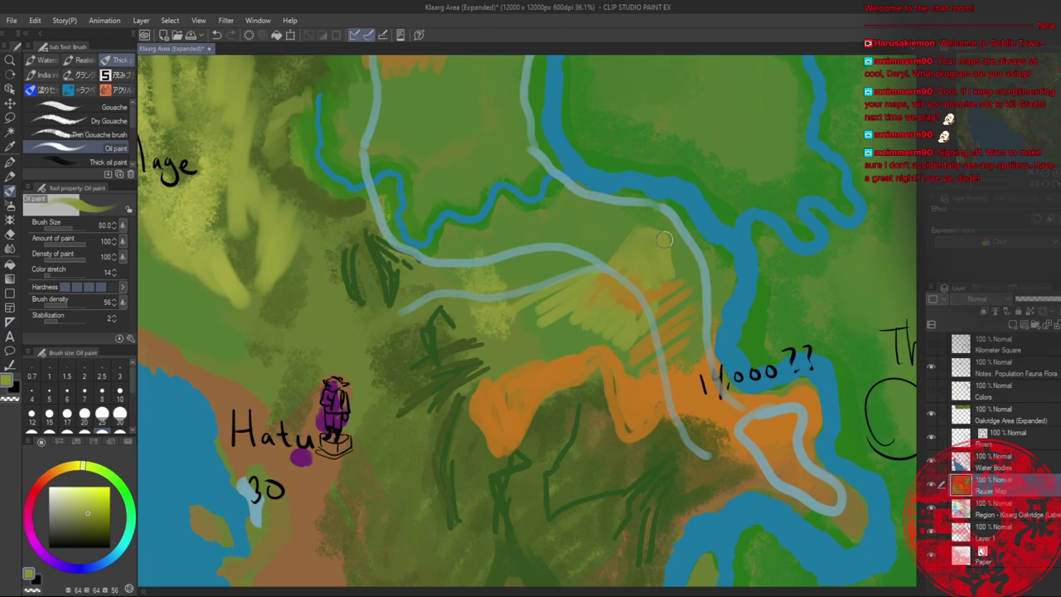
- Reduce the brush size to 50 and extend the sampled orange strip across the field toward the eastern road
key("alt+space")
left_click_drag(674, 284, 693, 281)
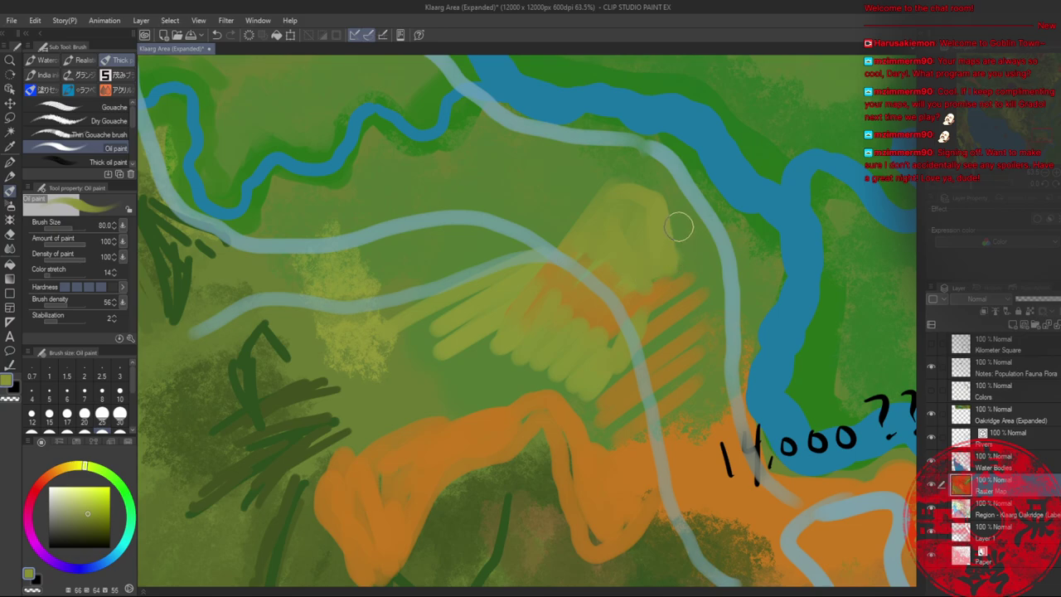
key("bracketleft")
key("bracketleft")
key("bracketleft")
left_click(647, 294, "alt")
mouse_move(685, 266)
left_mouse_down()
mouse_move(653, 308)
mouse_move(678, 290)
left_mouse_up()
- Extend the field's eastern side toward the road with sampled yellow-green and edge it with a darker olive
left_click(635, 214, "alt")
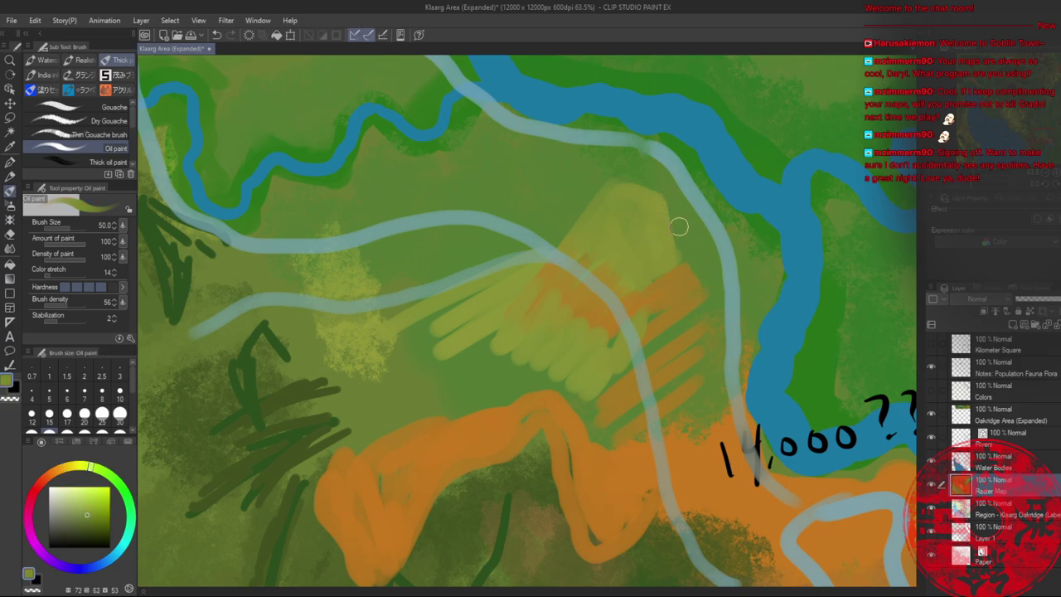
mouse_move(674, 206)
left_mouse_down()
mouse_move(688, 259)
mouse_move(709, 283)
mouse_move(682, 213)
mouse_move(701, 249)
left_mouse_up()
left_click(666, 221, "alt")
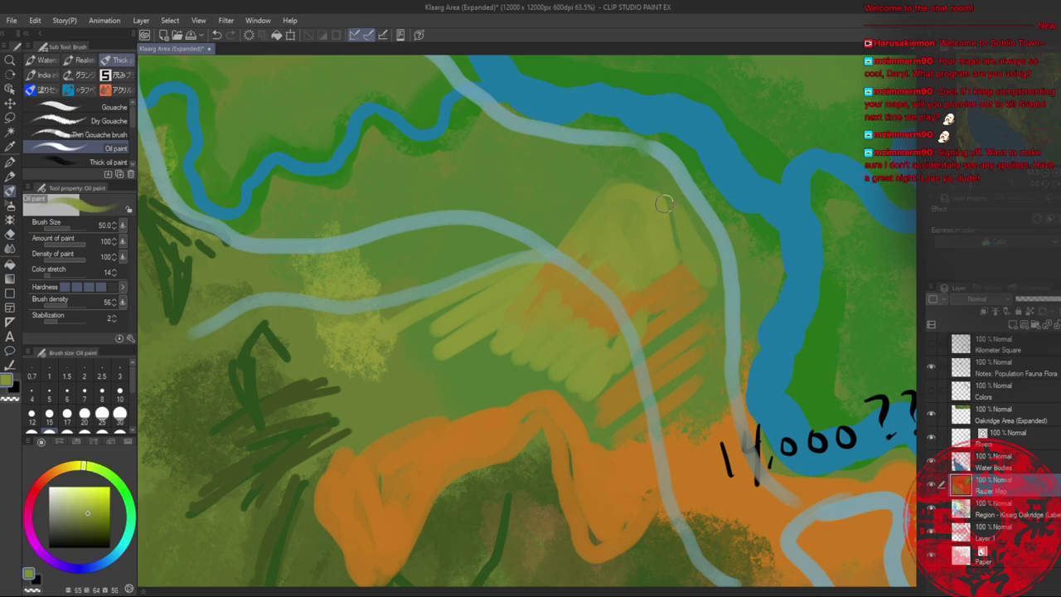
left_click_drag(661, 205, 672, 251)
left_click(700, 235, "alt")
left_click(85, 520)
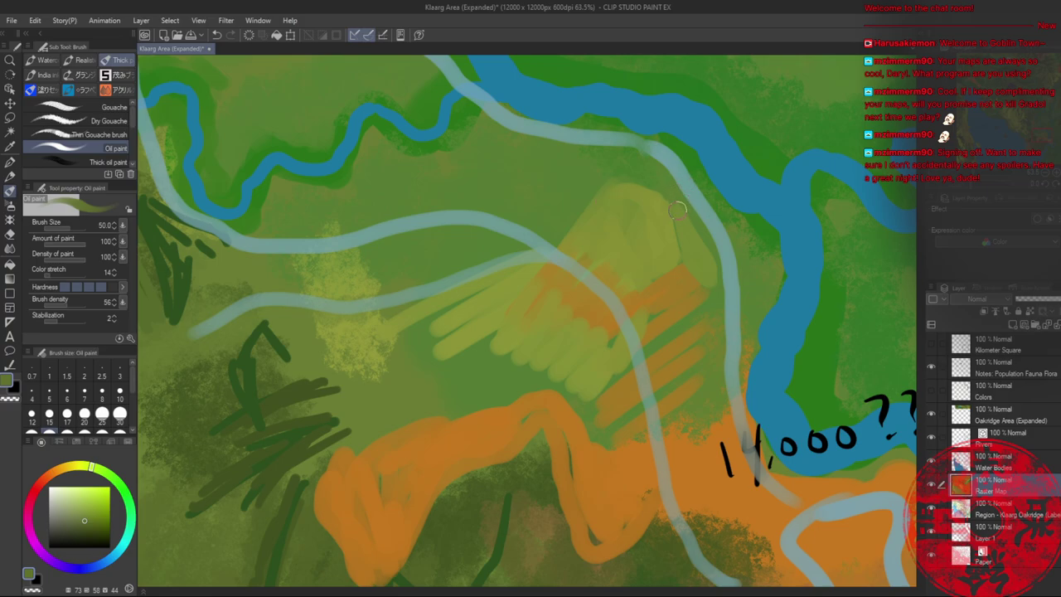
mouse_move(676, 210)
left_mouse_down()
mouse_move(689, 240)
mouse_move(689, 225)
mouse_move(659, 197)
left_mouse_up()
- Add a golden-orange patch at the field's northern tip and paint sampled olive-green patches just west of it
left_click(662, 294, "alt")
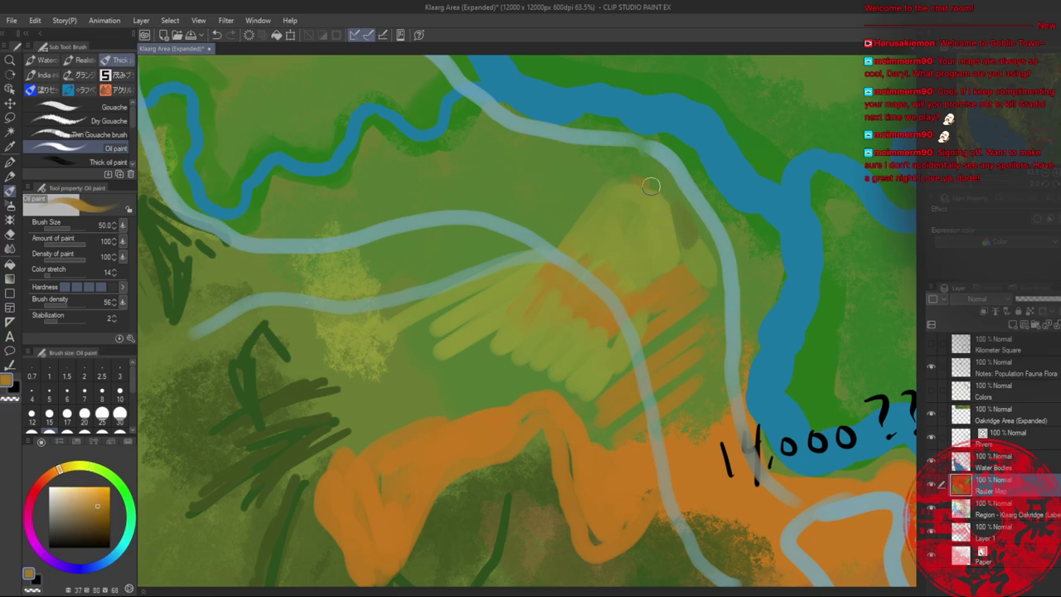
left_click(63, 466)
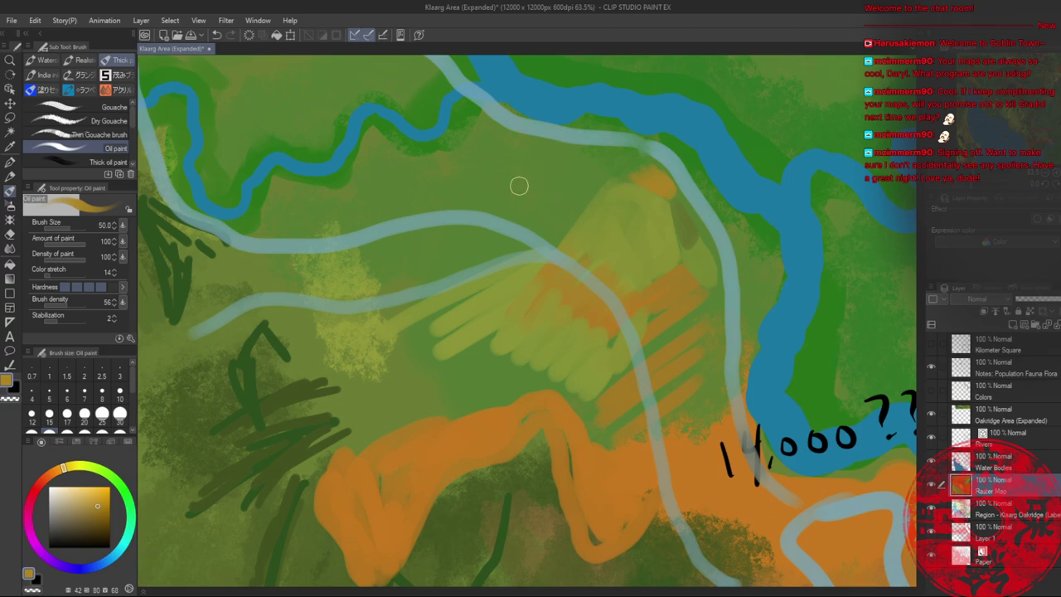
left_click(634, 160, "alt")
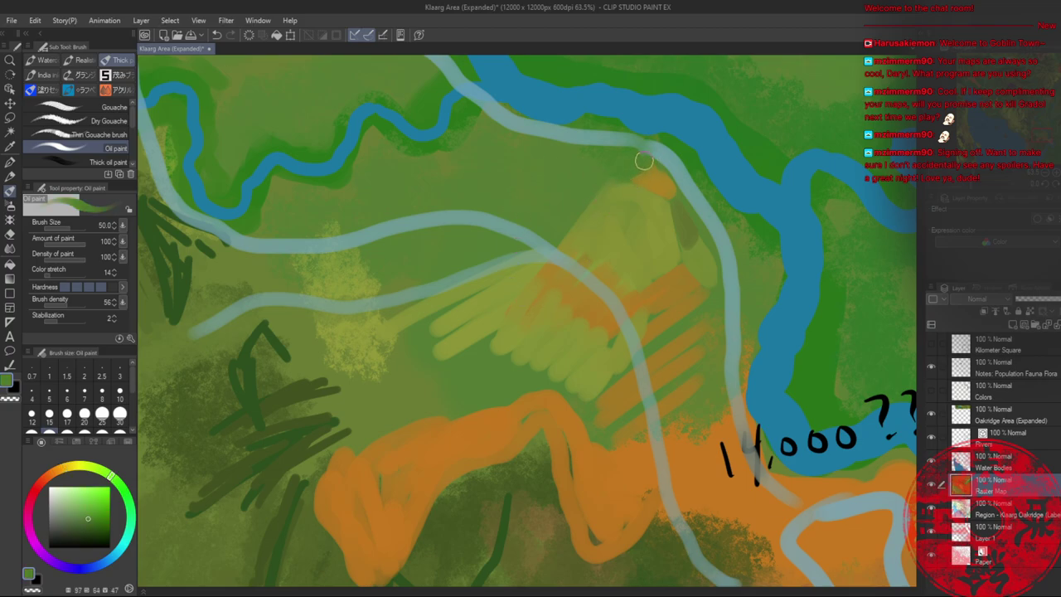
left_click(677, 206, "alt")
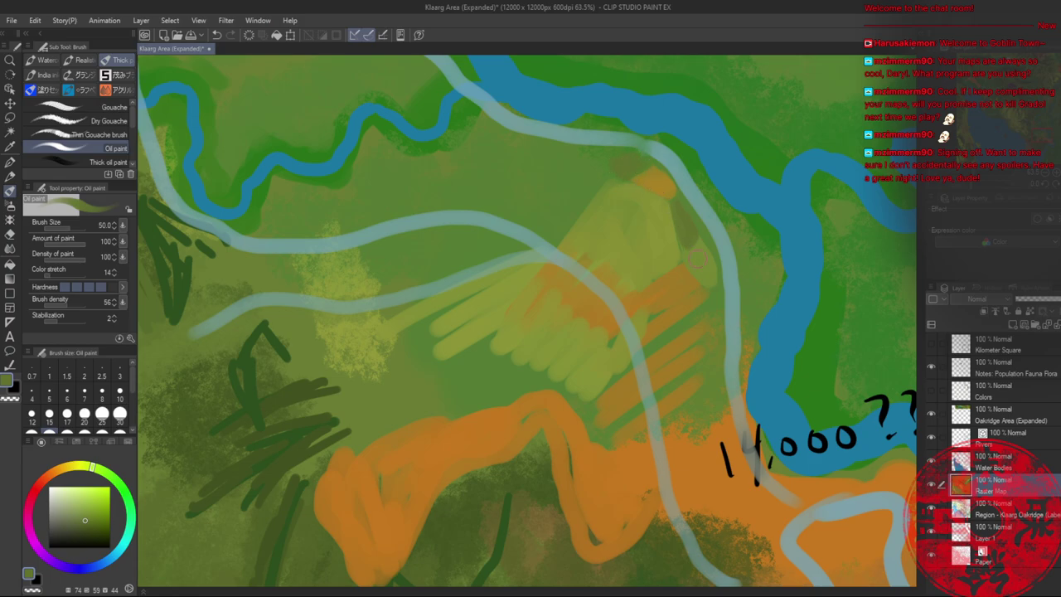
left_click(698, 258, "alt")
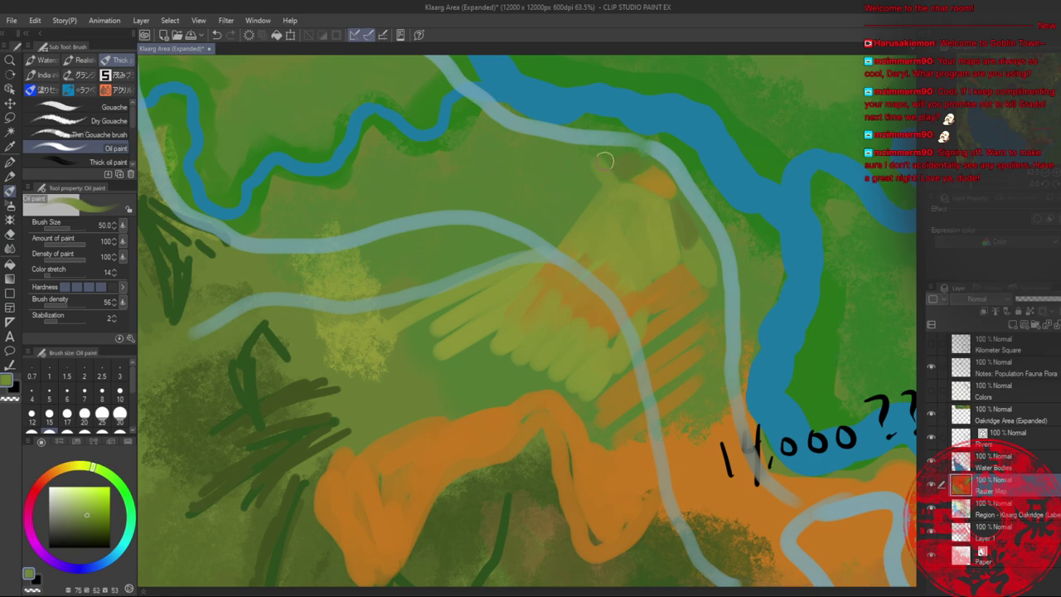
left_click(87, 517)
mouse_move(610, 187)
left_mouse_down()
mouse_move(590, 164)
mouse_move(598, 204)
mouse_move(619, 193)
mouse_move(598, 202)
mouse_move(609, 164)
mouse_move(645, 193)
mouse_move(604, 161)
mouse_move(579, 170)
mouse_move(580, 150)
mouse_move(590, 155)
mouse_move(586, 189)
left_mouse_up()
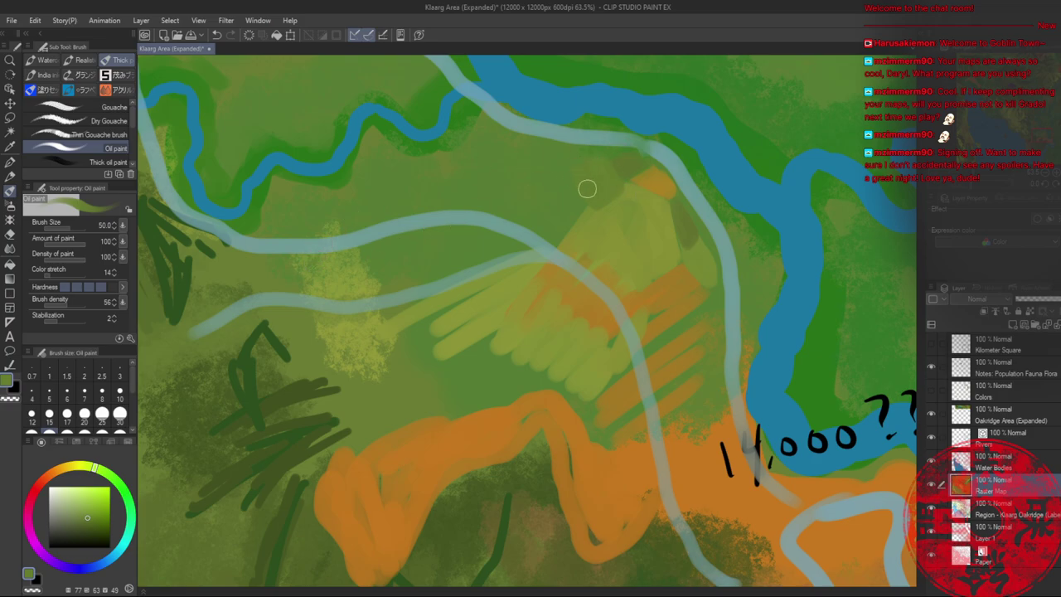
- Reduce the brush size to 30 and paint a pale yellow-green patch just southwest of the field's golden-orange northern tip
key("alt+space")
mouse_move(673, 231)
left_mouse_down()
mouse_move(637, 236)
mouse_move(694, 237)
mouse_move(649, 244)
left_mouse_up()
left_click(636, 237)
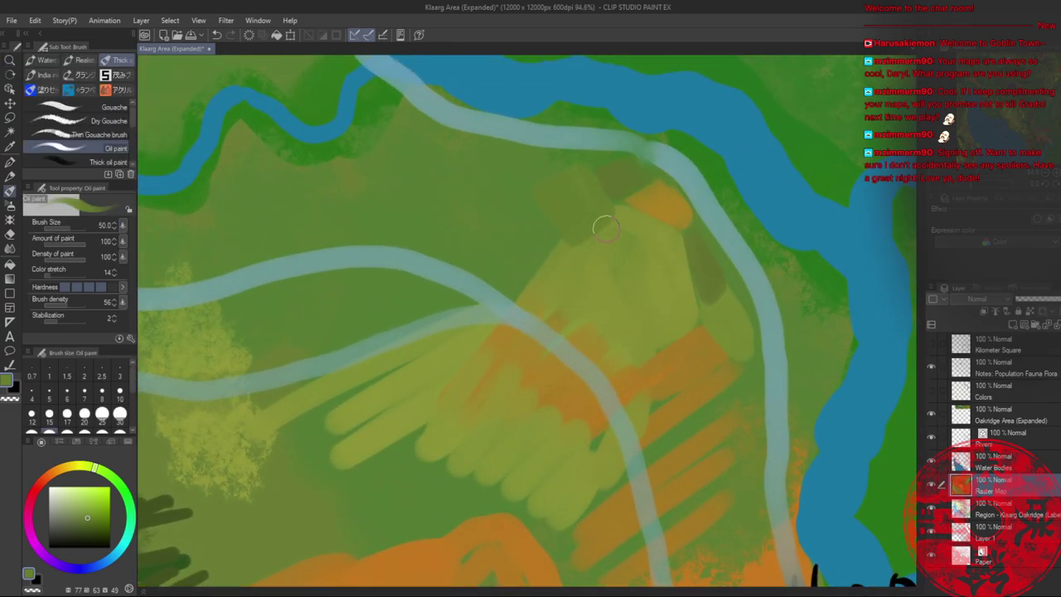
key("[")
key("[")
left_click(610, 236, "alt")
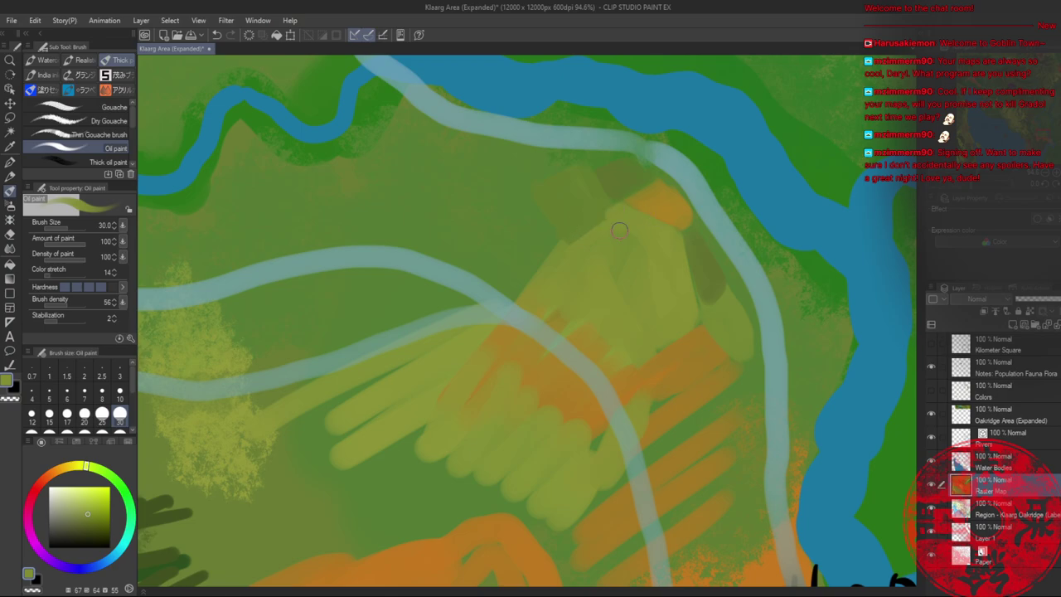
left_click(595, 210, "alt")
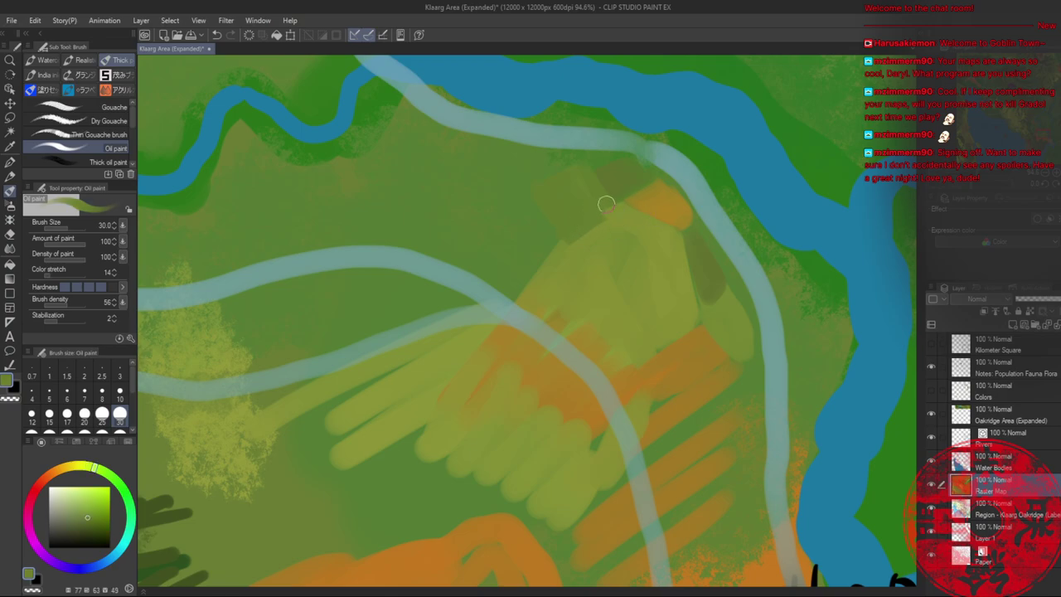
left_click(629, 207, "alt")
left_click(82, 507)
left_click_drag(610, 228, 623, 266)
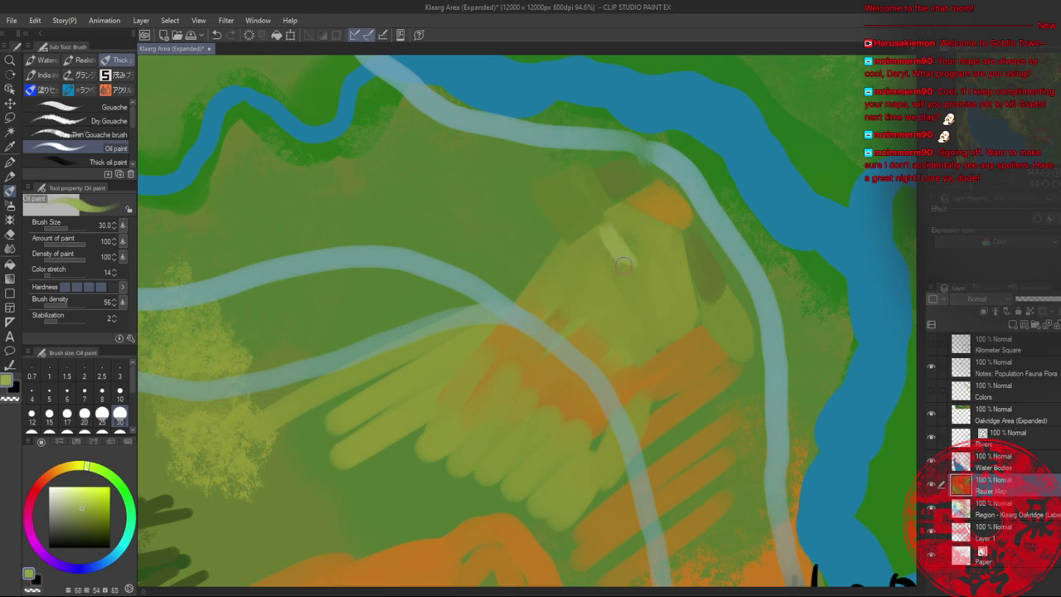
left_click(79, 512)
mouse_move(603, 225)
left_mouse_down()
mouse_move(619, 271)
mouse_move(604, 246)
left_mouse_up()
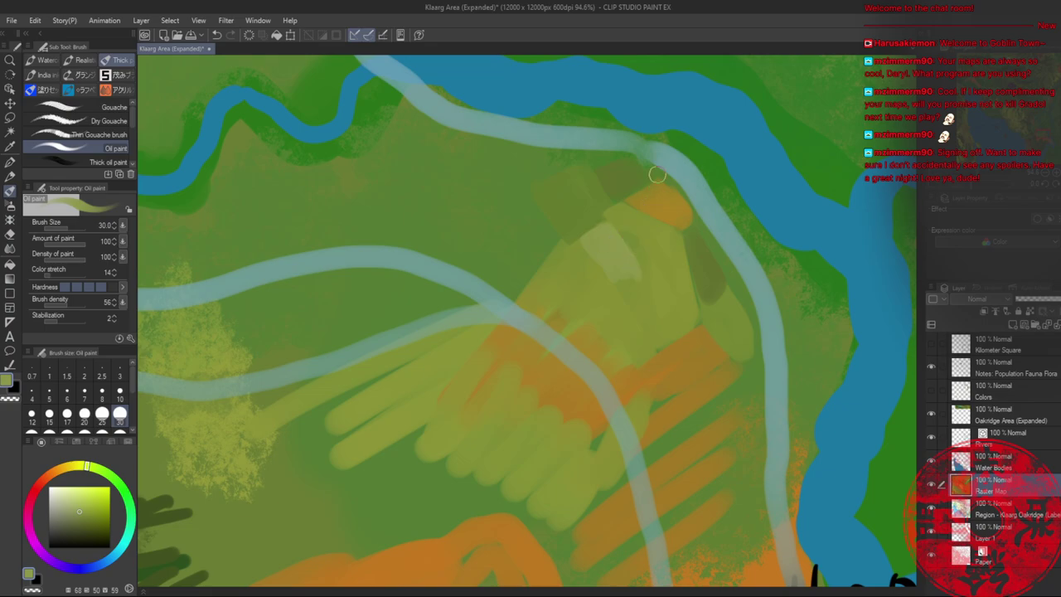
- Add a small sampled orange patch southeast of the pale one, and a sampled olive-green patch beside the field's dark eastern edge
left_click(674, 208, "alt")
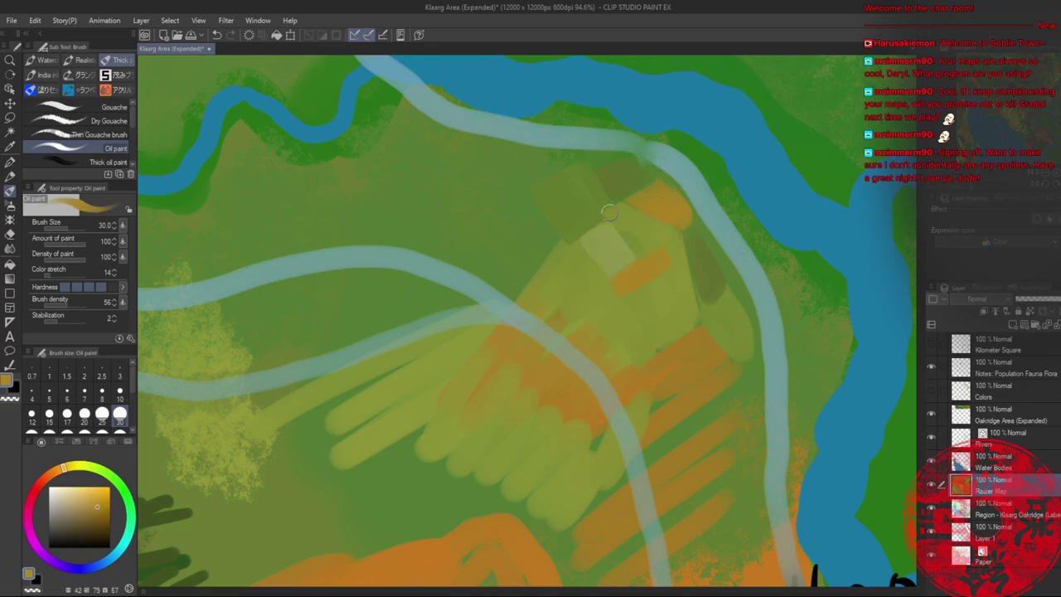
left_click(567, 203, "alt")
mouse_move(668, 241)
left_mouse_down()
mouse_move(676, 269)
mouse_move(677, 238)
mouse_move(681, 258)
mouse_move(663, 240)
left_mouse_up()
left_click(665, 248, "alt")
left_click(661, 236, "alt")
left_click(679, 269, "alt")
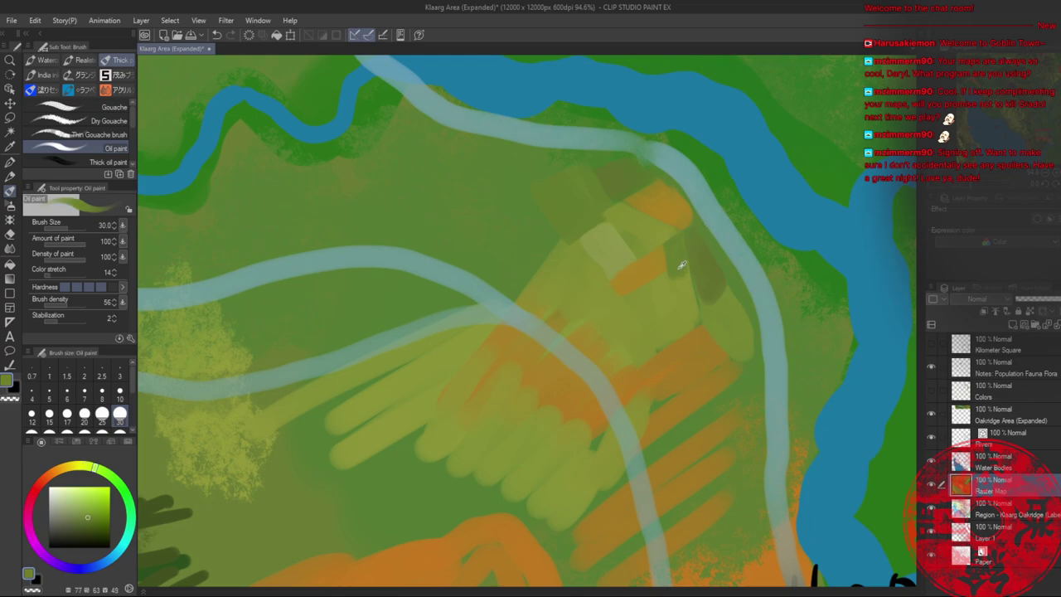
- Trim and blend the edges of the small orange and pale patches with colors sampled from the surrounding field
left_click(645, 287, "alt")
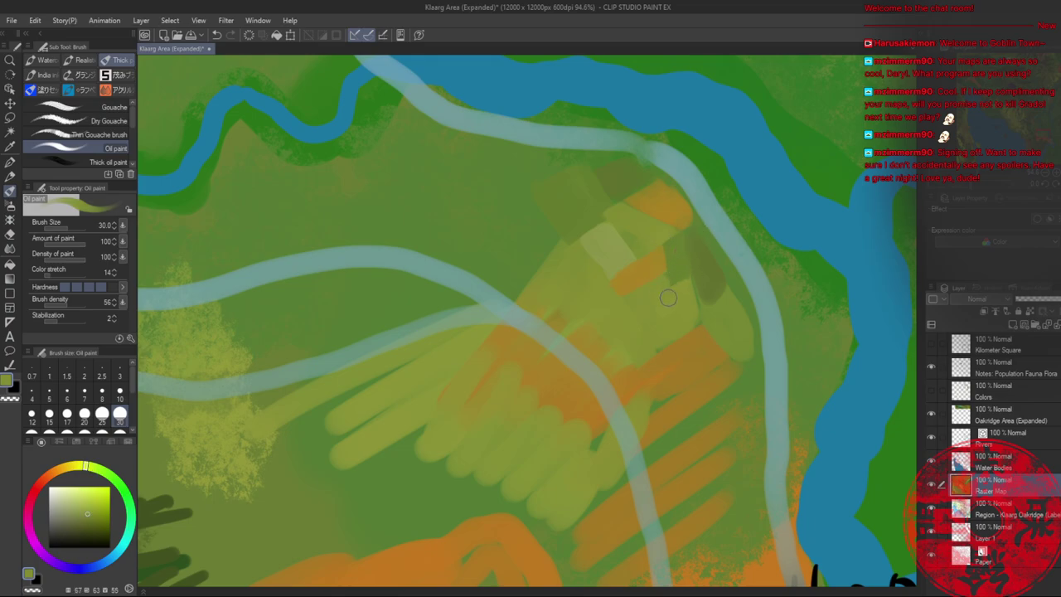
left_click(656, 263, "alt")
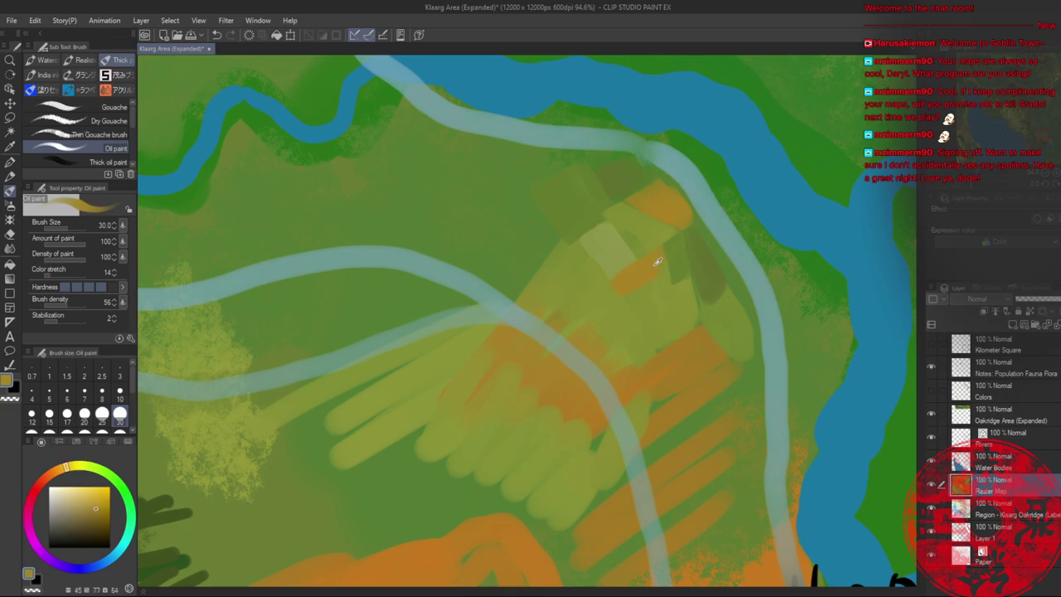
left_click(607, 294, "alt")
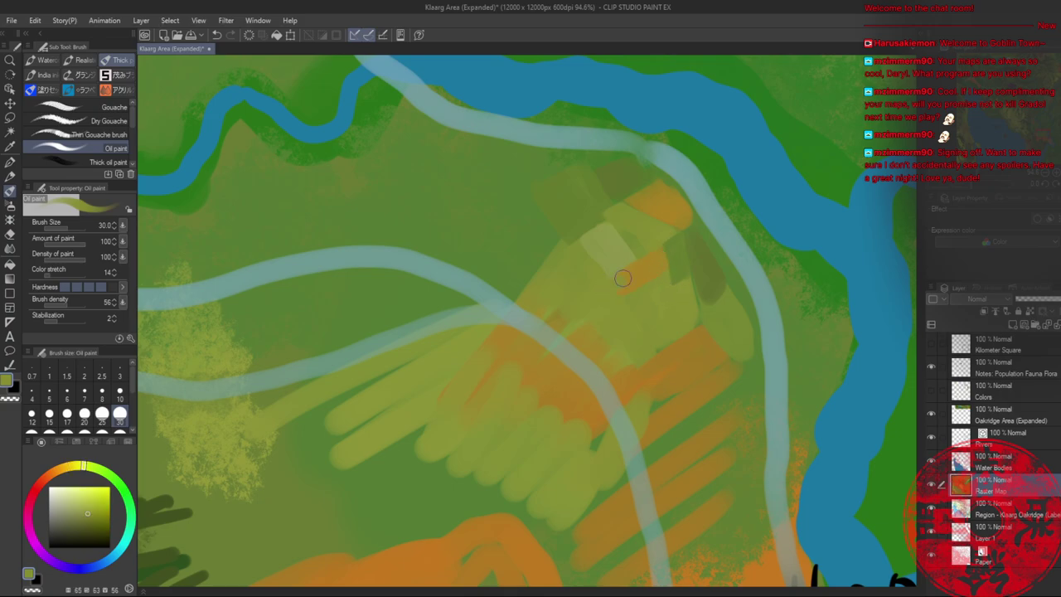
left_click(623, 263, "alt")
left_click(624, 261, "alt")
left_click(591, 279, "alt")
- Examine how the new field patches read against the southern roads and the surrounding coast
key("alt+space")
left_click_drag(708, 227, 664, 235)
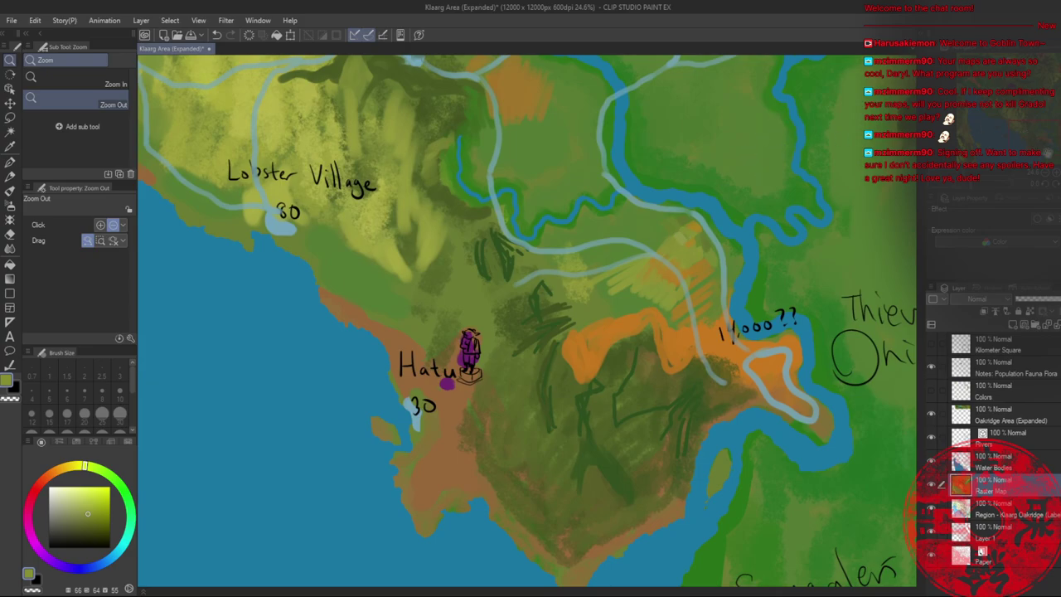
left_click_drag(701, 260, 736, 260)
left_click_drag(717, 234, 546, 269)
left_click_drag(575, 313, 558, 314)
left_click(557, 314)
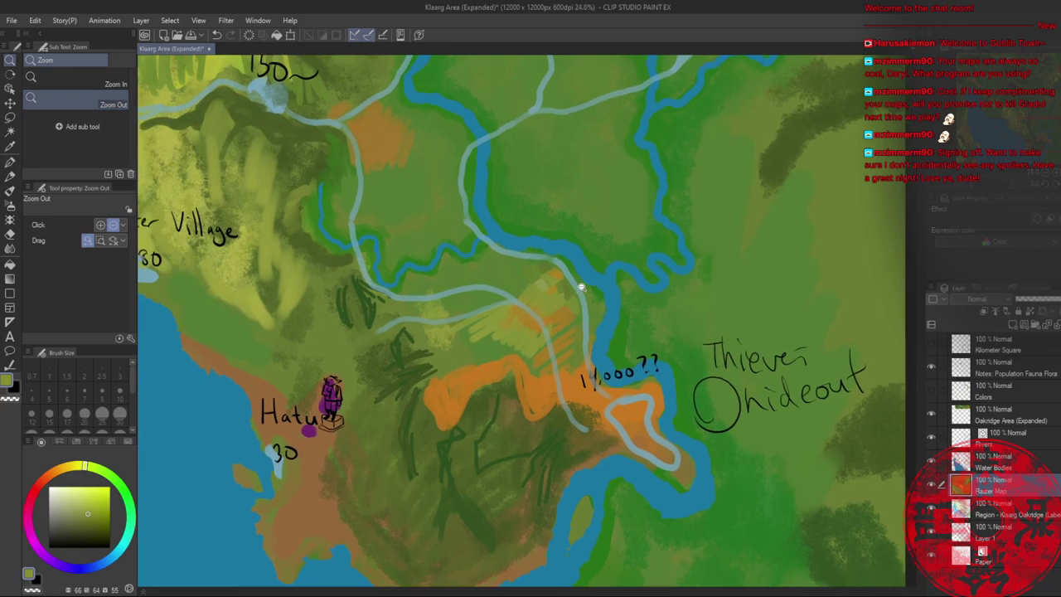
scroll(555, 295, "up", 5)
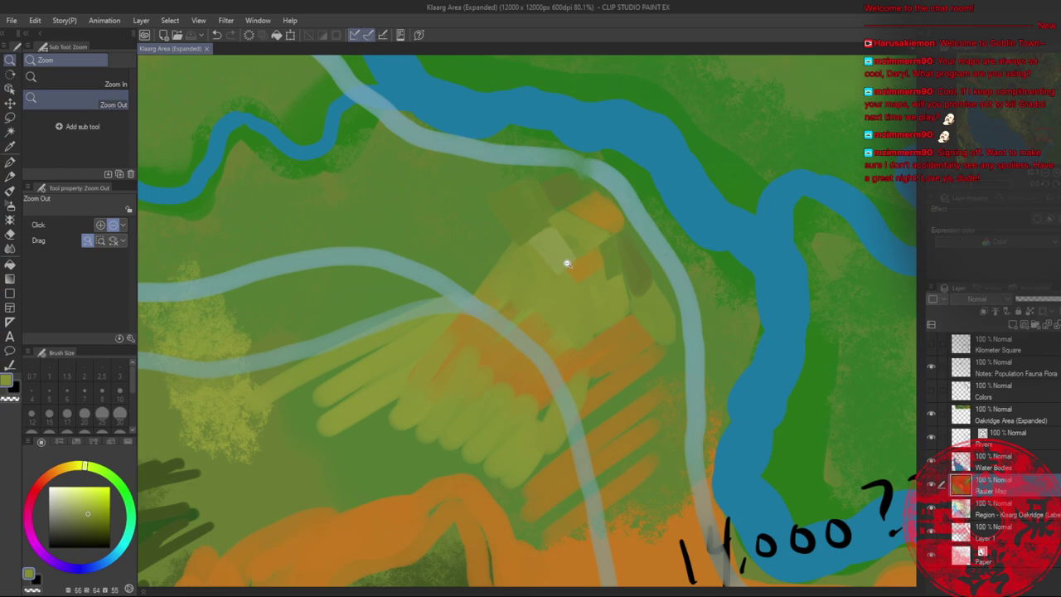
left_click_drag(567, 264, 528, 268)
scroll(536, 386, "up", 3)
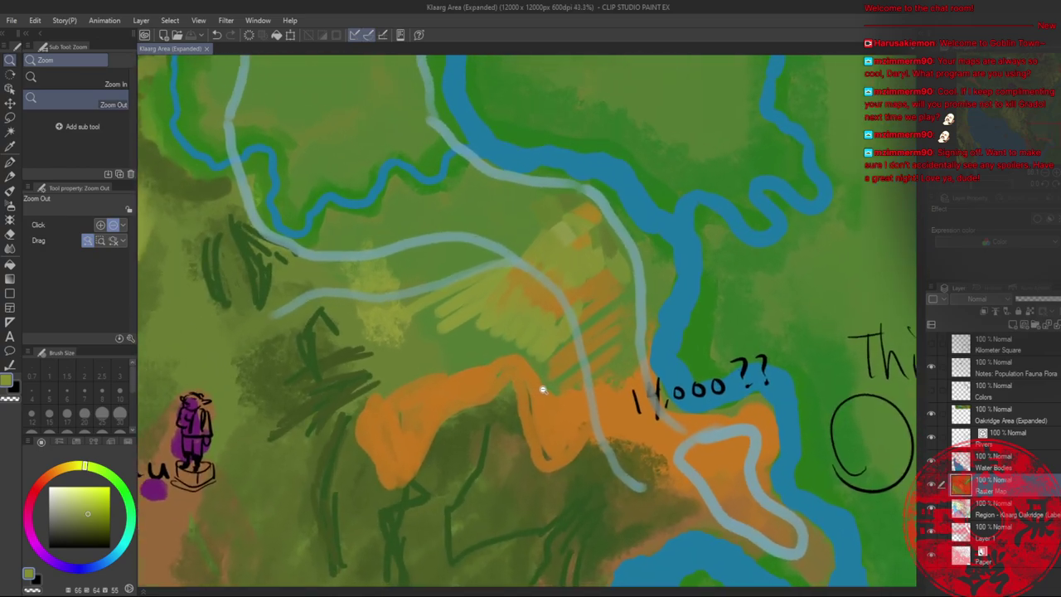
- Choose a darker green and paint short strokes around the small orange patch and along the field's olive eastern edge
key("b")
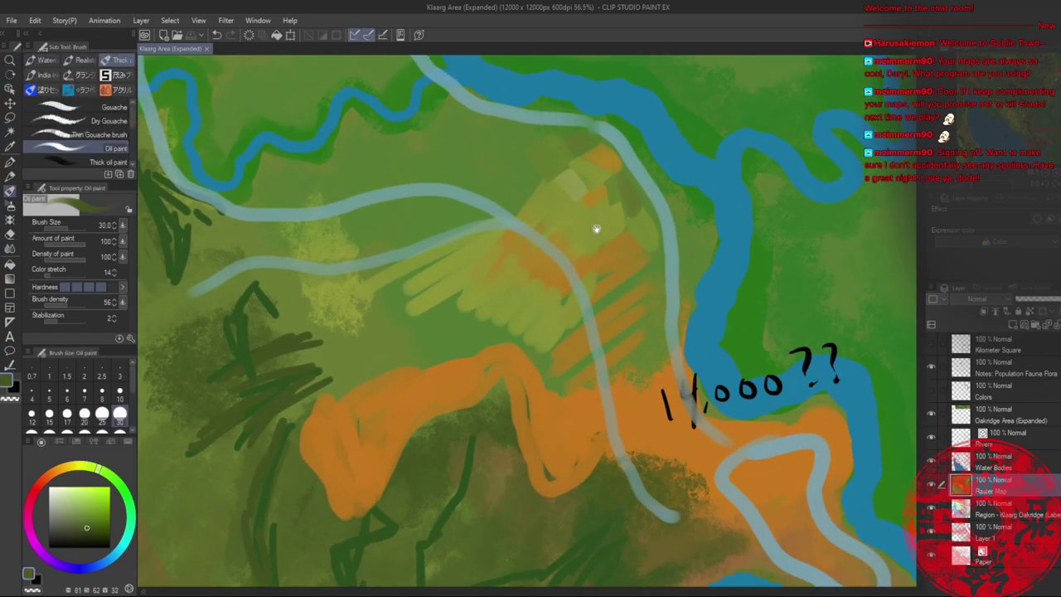
scroll(597, 230, "up", 3)
left_click(96, 517)
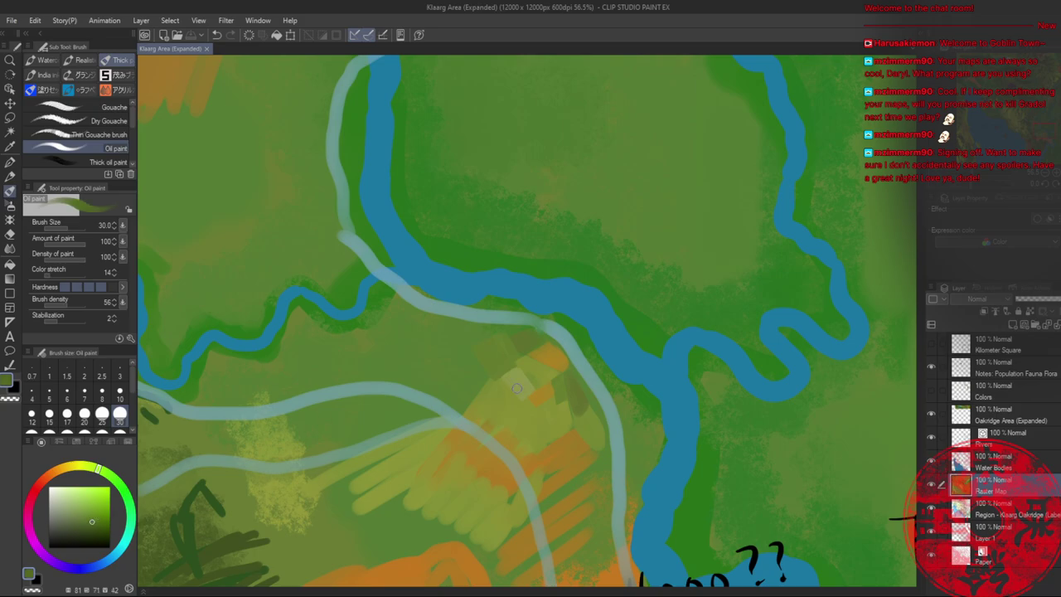
key("slash")
scroll(539, 377, "up", 4)
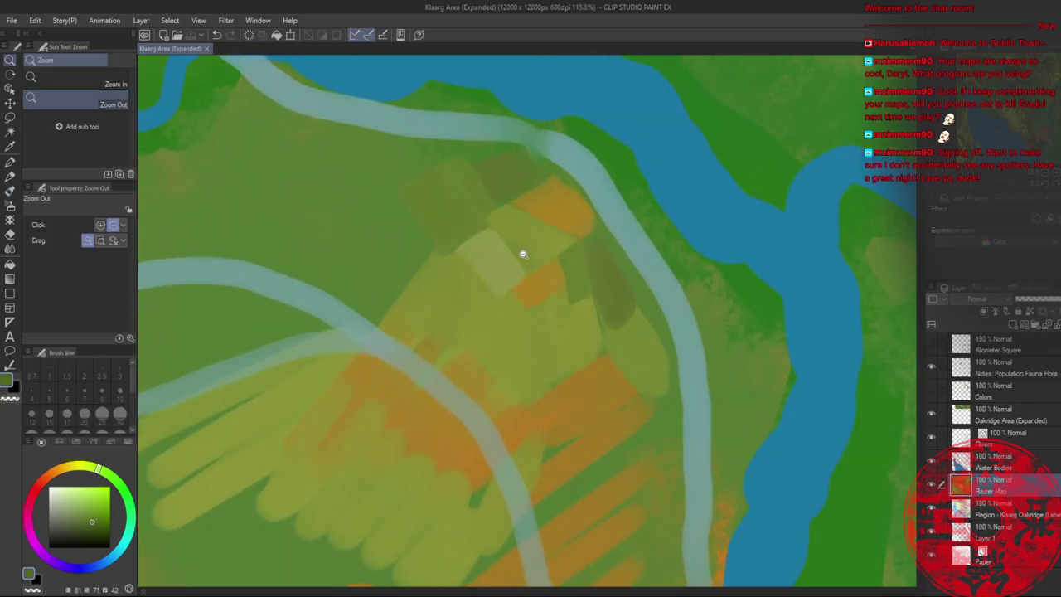
key("b")
mouse_move(522, 263)
left_mouse_down()
mouse_move(515, 255)
mouse_move(529, 272)
mouse_move(518, 278)
mouse_move(585, 248)
left_mouse_up()
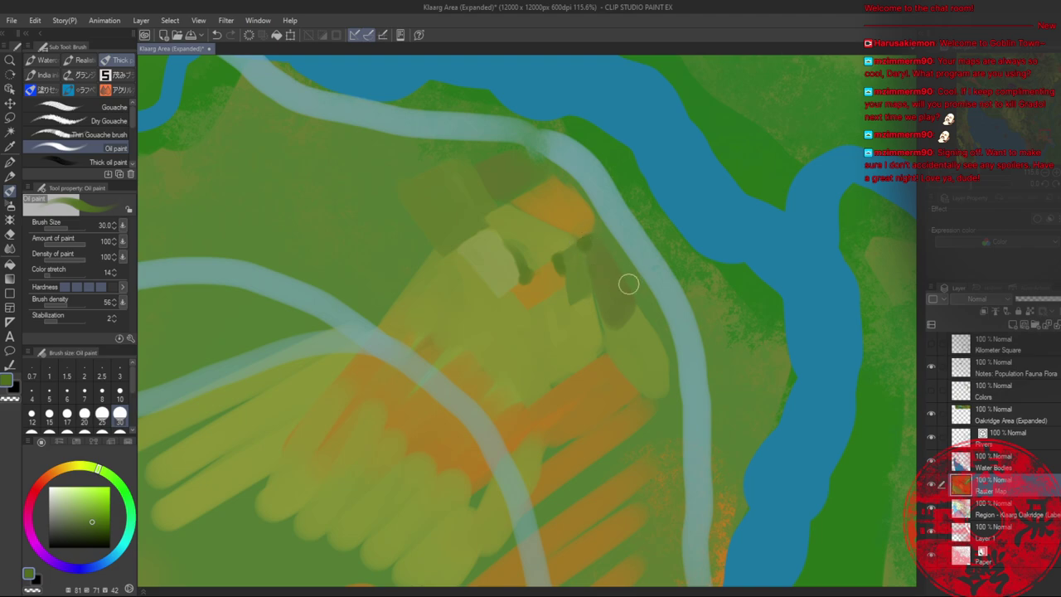
mouse_move(643, 305)
left_mouse_down()
mouse_move(606, 279)
mouse_move(587, 289)
mouse_move(600, 320)
left_mouse_up()
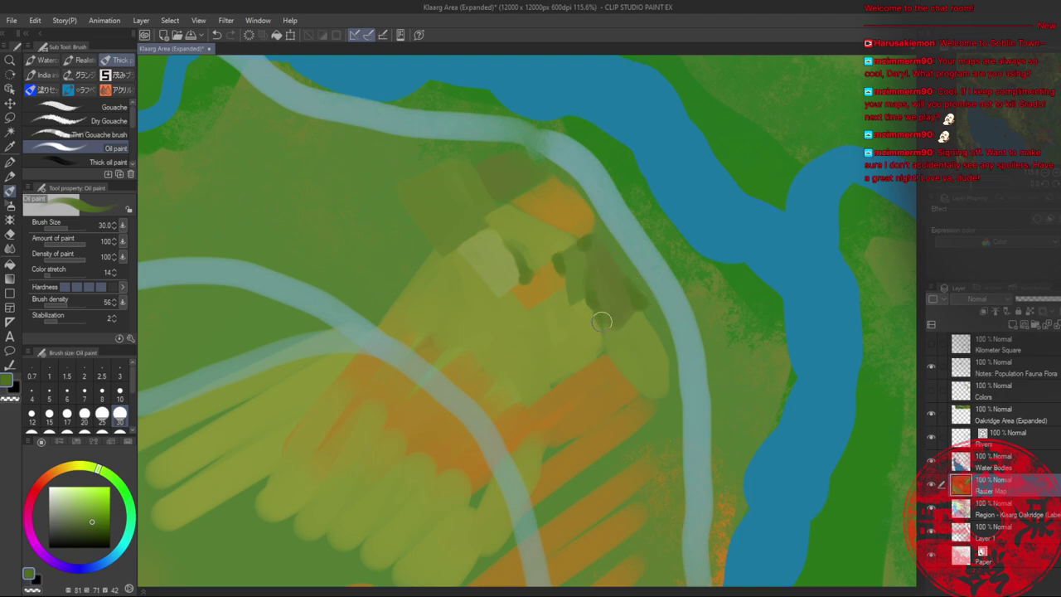
- Paint two longer dark green strokes through the yellow-green field, reaching down to the orange strip
left_click(580, 281, "alt")
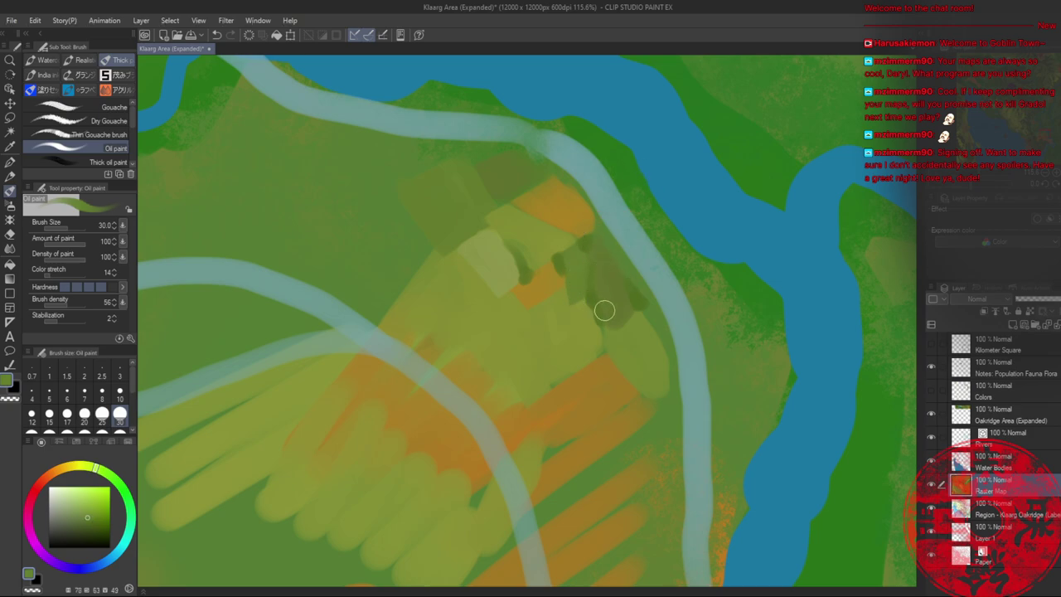
left_click(594, 299, "alt")
mouse_move(541, 323)
left_mouse_down()
mouse_move(548, 352)
mouse_move(537, 331)
mouse_move(565, 393)
left_mouse_up()
mouse_move(599, 323)
left_mouse_down()
mouse_move(606, 357)
mouse_move(597, 334)
mouse_move(593, 345)
left_mouse_up()
left_click(589, 343, "alt")
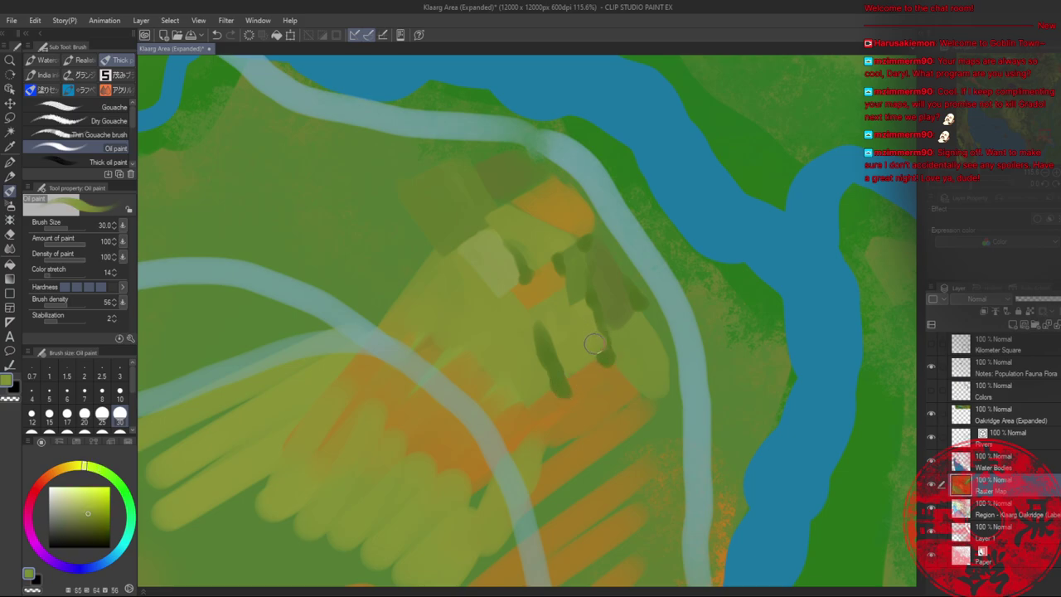
- Review the whole map, from the northern mountains and Long Bay down to Hatu and the southern coast
key("alt+space")
left_click_drag(620, 275, 555, 273)
left_click_drag(631, 250, 609, 249)
left_click_drag(553, 249, 677, 330)
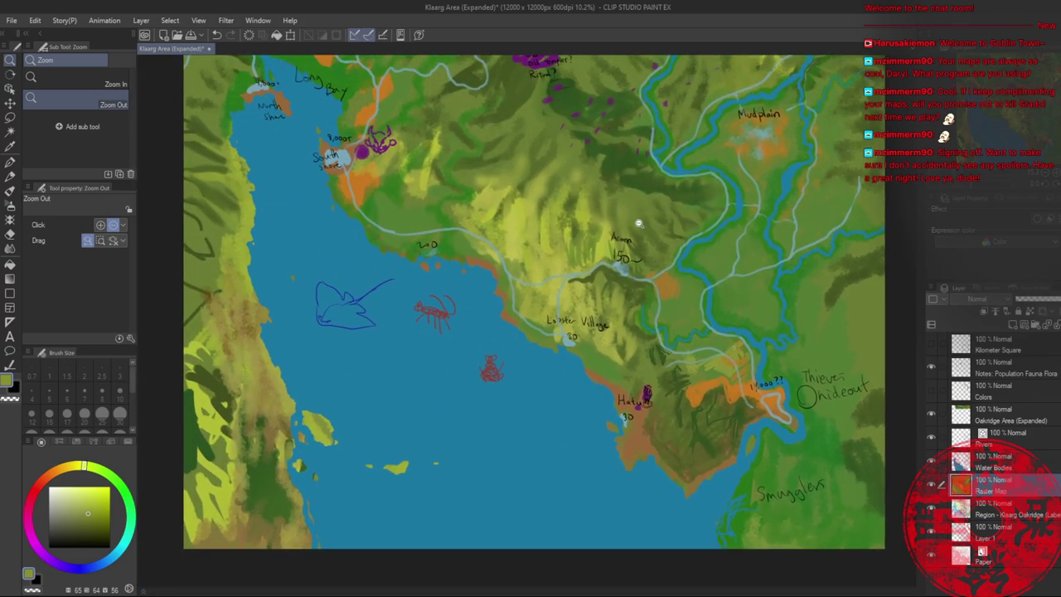
left_click_drag(625, 225, 547, 386)
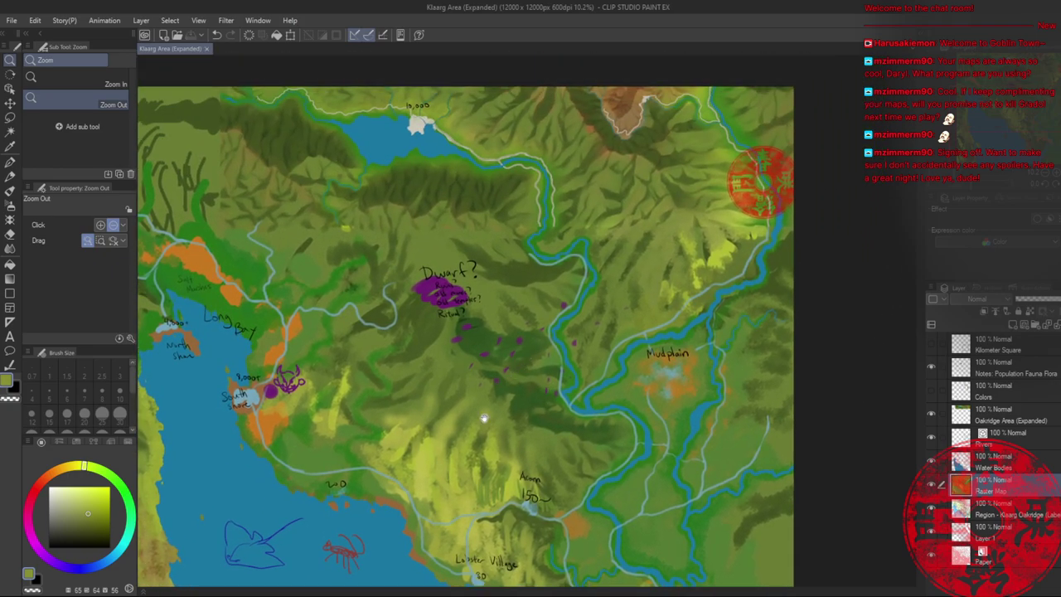
left_click_drag(484, 418, 555, 246)
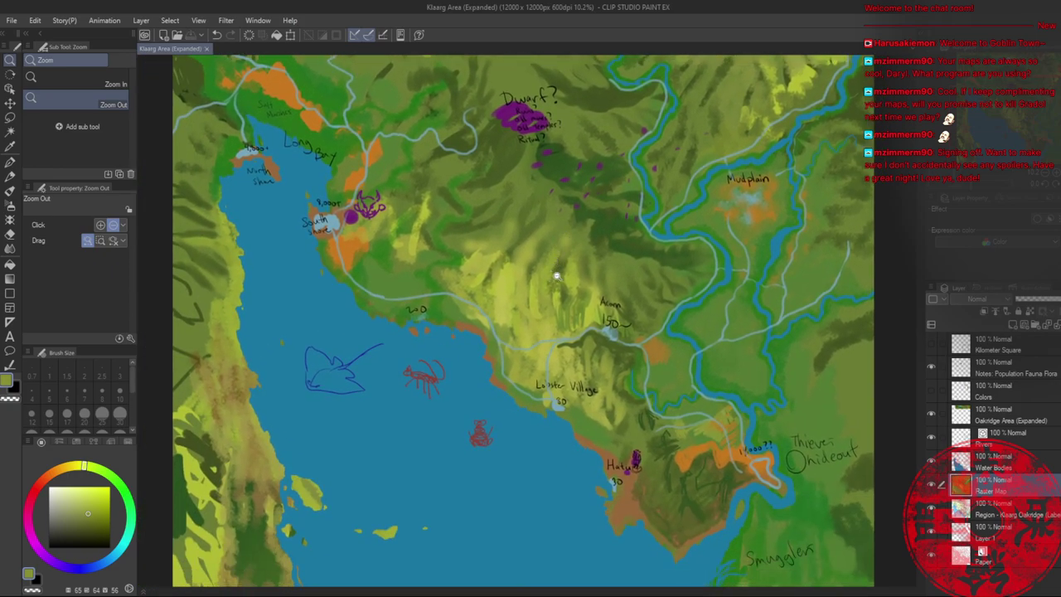
left_click_drag(640, 383, 508, 236)
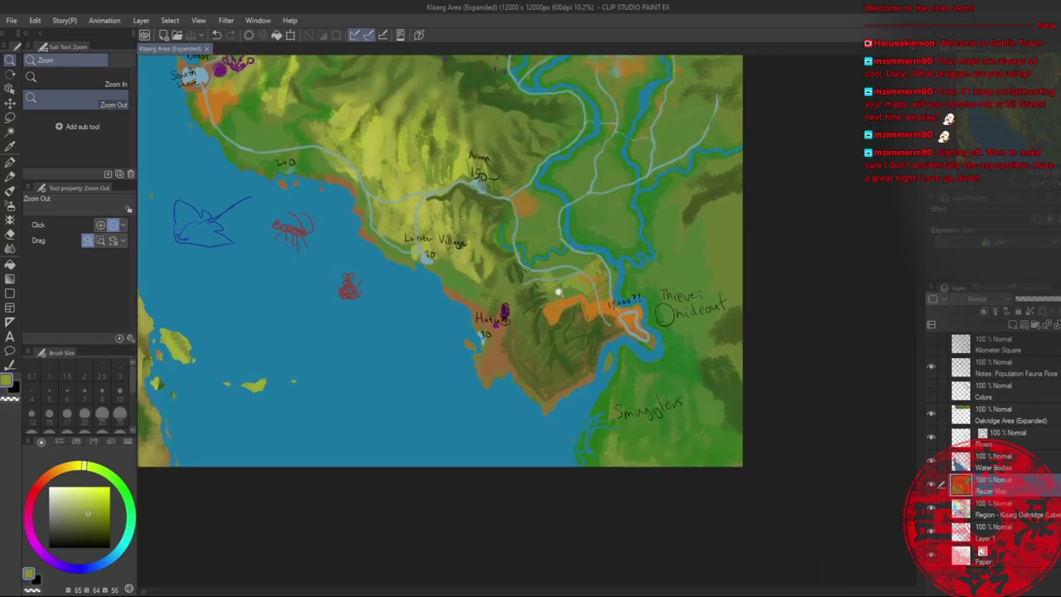
- Increase the brush size to 60 and soften the edges of the orange area's western lobe east of Hatu with sampled yellow-green
scroll(569, 331, "up", 7)
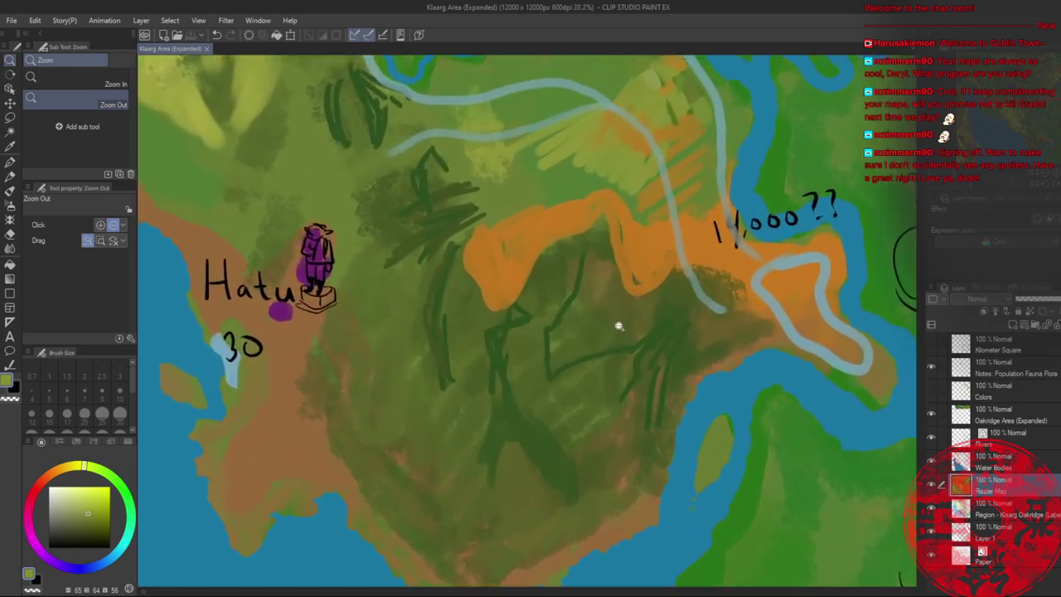
scroll(583, 330, "down", 2)
scroll(592, 326, "up", 3)
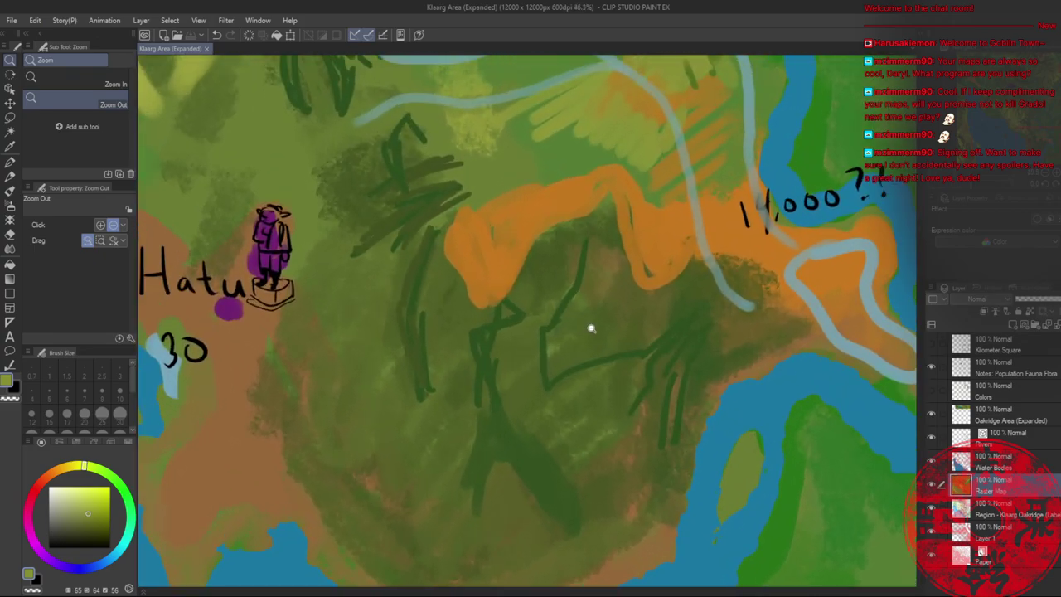
key("b")
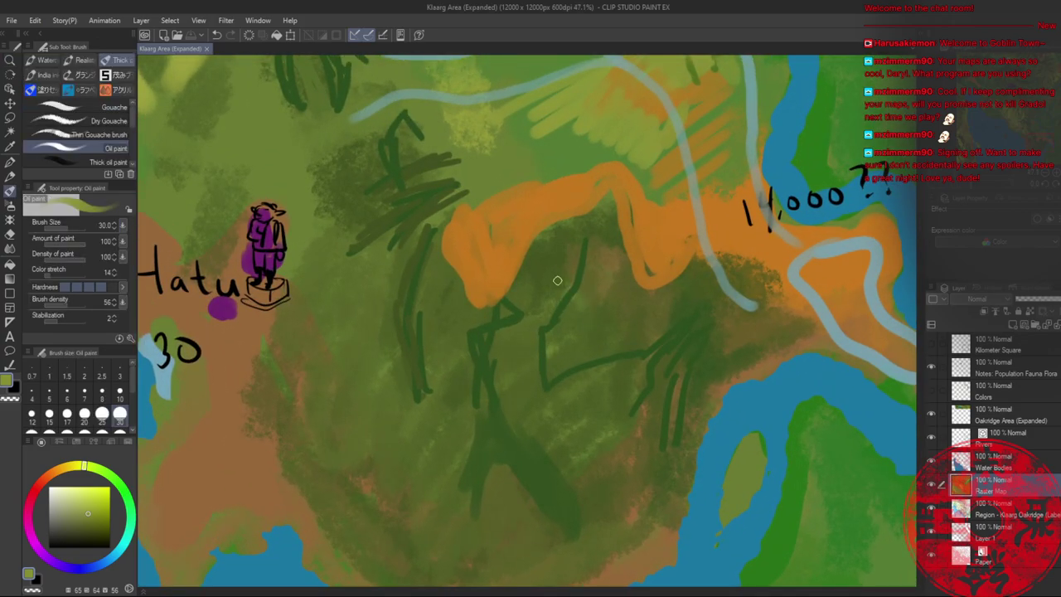
key("]")
key("]")
key("]")
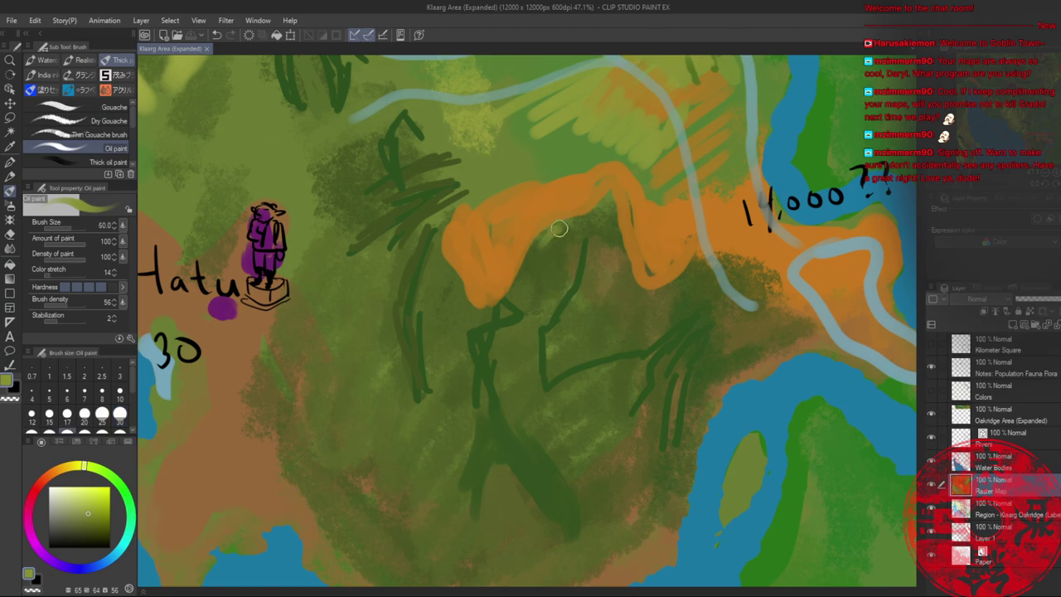
mouse_move(558, 228)
left_mouse_down()
mouse_move(535, 242)
mouse_move(538, 254)
mouse_move(540, 229)
mouse_move(497, 303)
mouse_move(474, 281)
left_mouse_up()
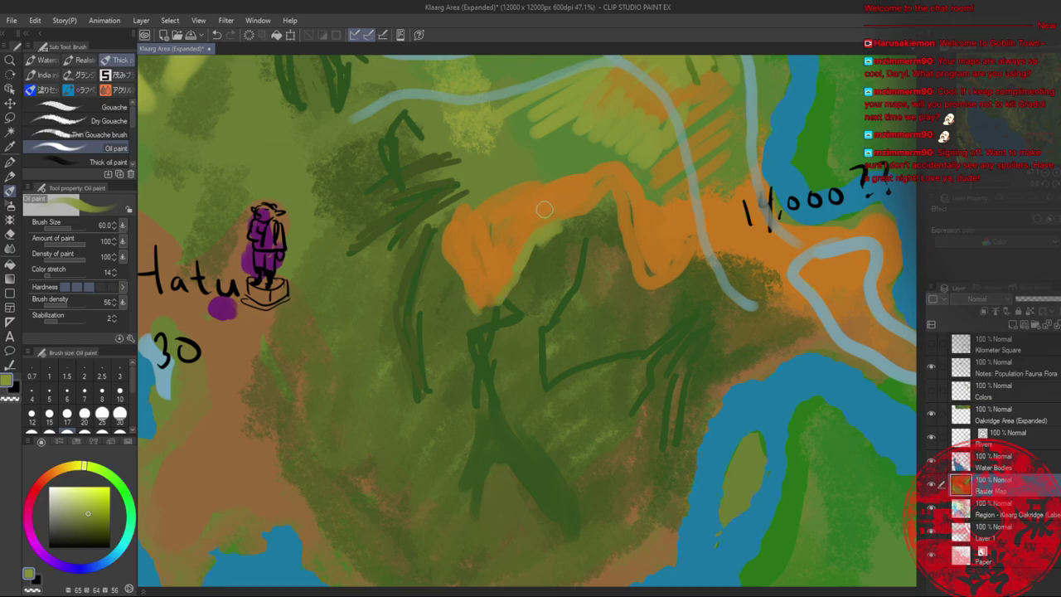
mouse_move(552, 225)
left_mouse_down()
mouse_move(609, 187)
mouse_move(623, 238)
mouse_move(575, 226)
mouse_move(514, 264)
mouse_move(485, 307)
mouse_move(454, 263)
mouse_move(485, 306)
left_mouse_up()
mouse_move(452, 265)
left_mouse_down()
mouse_move(457, 210)
mouse_move(448, 261)
mouse_move(436, 231)
mouse_move(433, 245)
mouse_move(487, 318)
left_mouse_up()
left_click(441, 260, "alt")
left_click_drag(527, 257, 501, 306)
- Sample dark olive-green and reshape the orange area's underside into a pointed arch, narrowing the lobe east of it
left_click(537, 244, "alt")
mouse_move(535, 249)
left_mouse_down()
mouse_move(572, 225)
mouse_move(539, 241)
mouse_move(605, 203)
mouse_move(607, 232)
mouse_move(617, 239)
mouse_move(614, 216)
mouse_move(640, 263)
mouse_move(613, 243)
mouse_move(639, 288)
mouse_move(623, 240)
mouse_move(648, 287)
left_mouse_up()
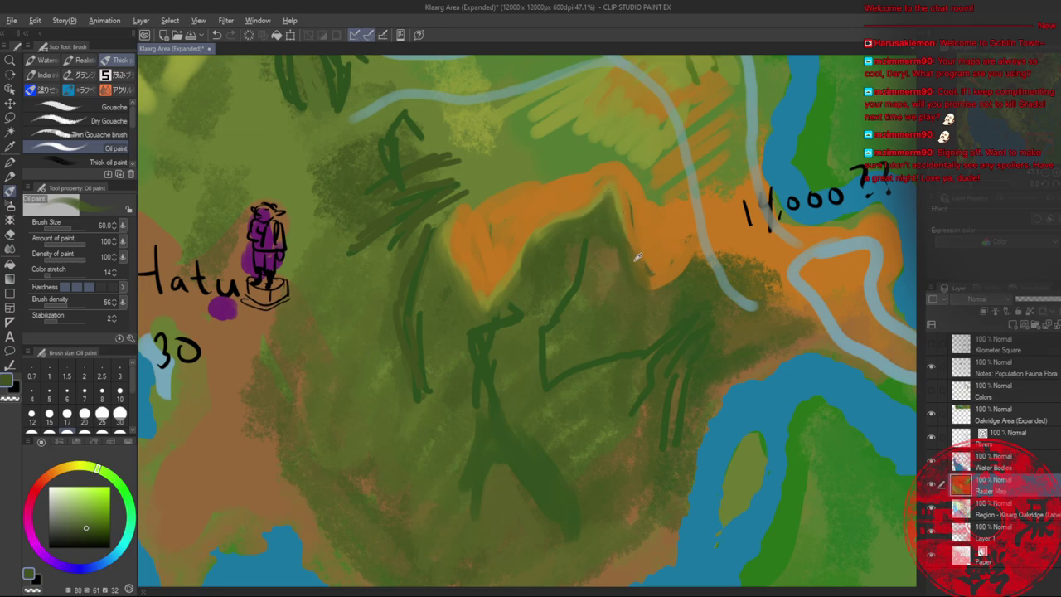
left_click(634, 248, "alt")
left_click_drag(633, 240, 654, 274)
mouse_move(630, 207)
left_mouse_down()
mouse_move(633, 237)
mouse_move(684, 240)
mouse_move(672, 280)
left_mouse_up()
- Smooth the orange area's lower border around the southern road's end with sampled dark olive
left_click(692, 269, "alt")
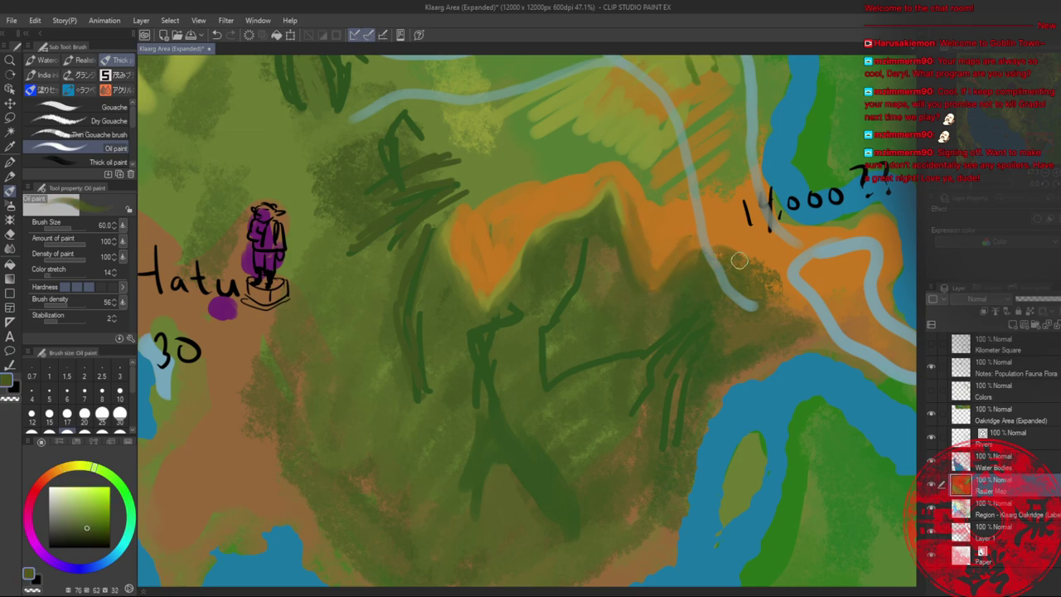
left_click(721, 259, "alt")
mouse_move(689, 253)
left_mouse_down()
mouse_move(736, 250)
mouse_move(755, 274)
left_mouse_up()
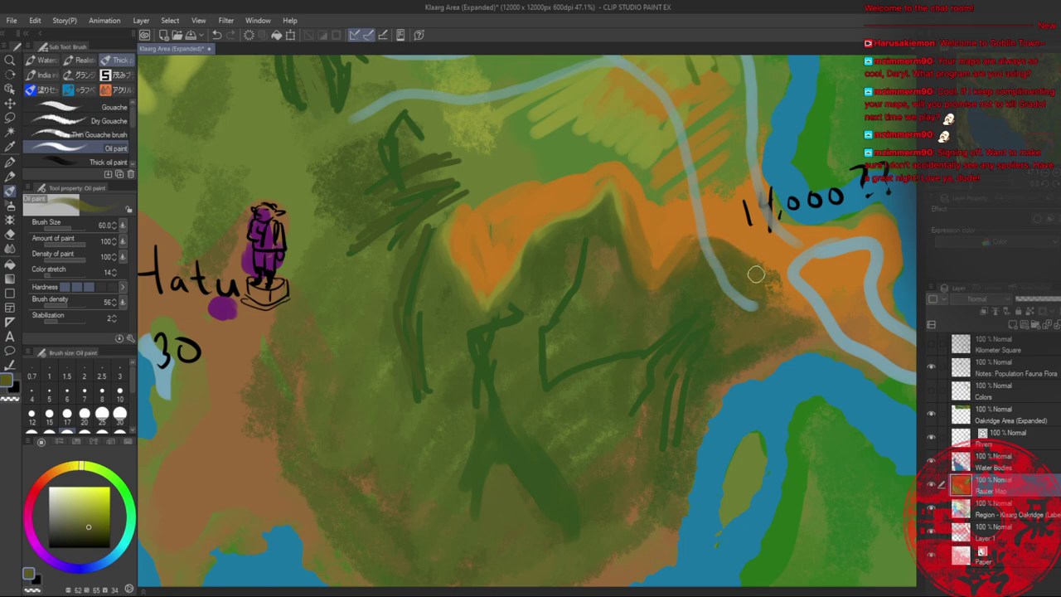
- Blend the lower tip of the orange area's middle lobe into the hills with sampled brown-orange and olive tones
left_click(691, 244, "alt")
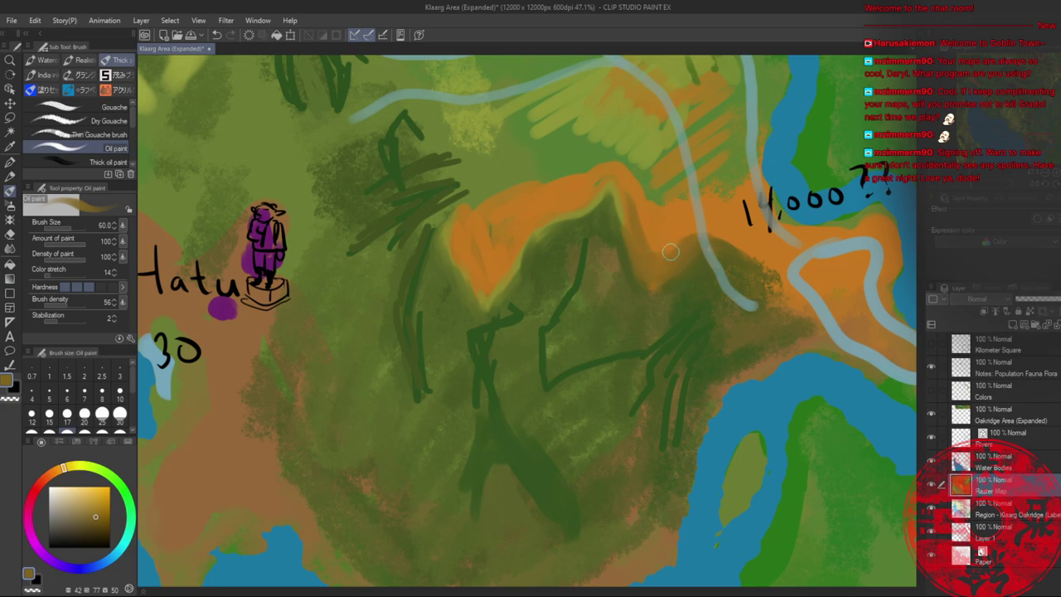
left_click(688, 232, "alt")
left_click(677, 270, "alt")
left_click(672, 282, "alt")
mouse_move(669, 281)
left_mouse_down()
mouse_move(652, 286)
mouse_move(652, 272)
left_mouse_up()
left_click(641, 274, "alt")
left_click(634, 270, "alt")
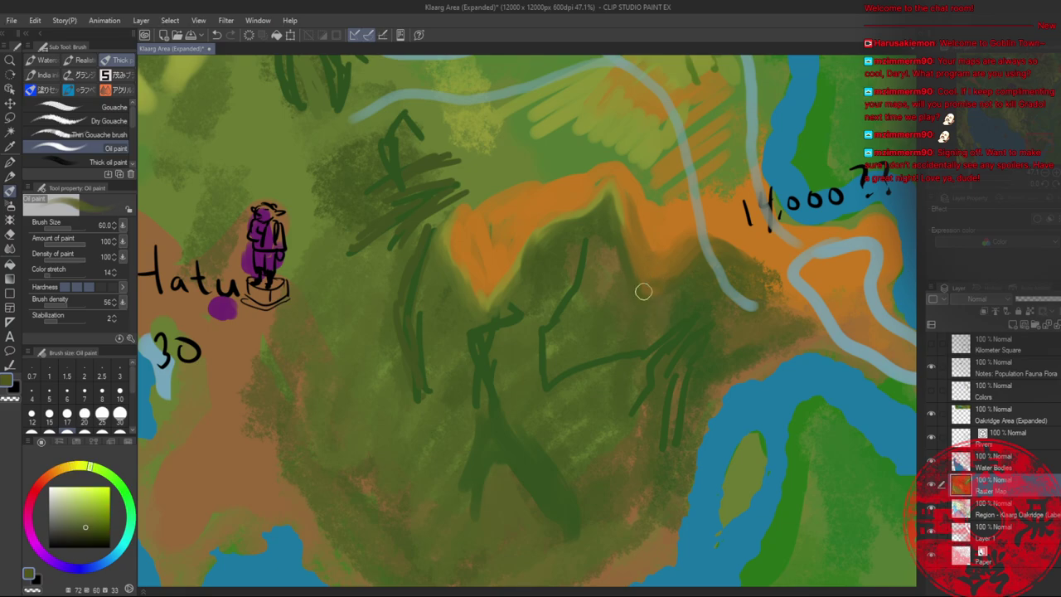
- Deepen the hills just beneath the orange area's middle lobe with sampled dark green and olive tones
left_click(685, 314, "alt")
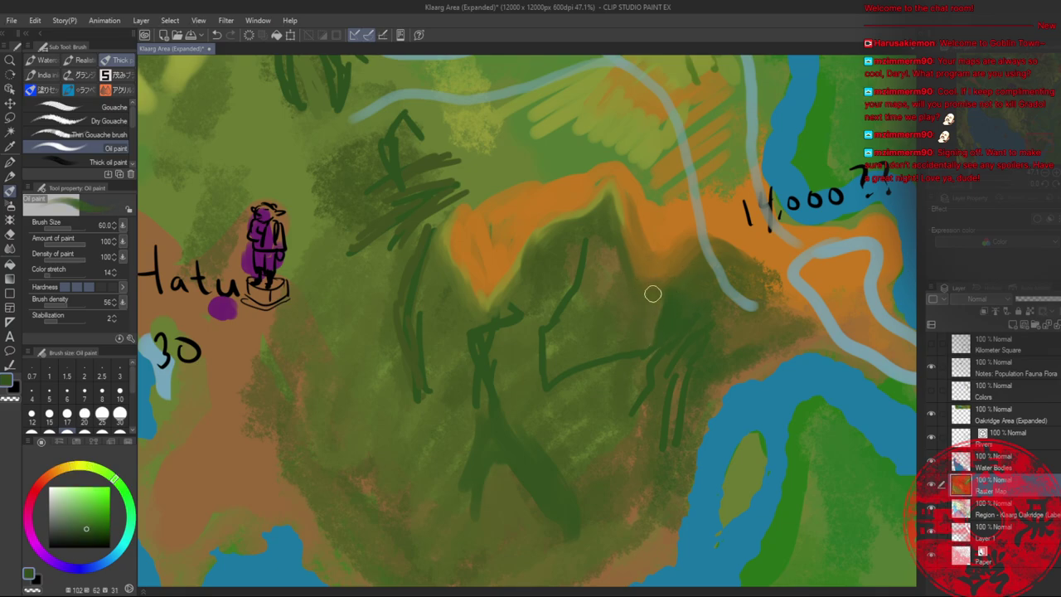
left_click(650, 289, "alt")
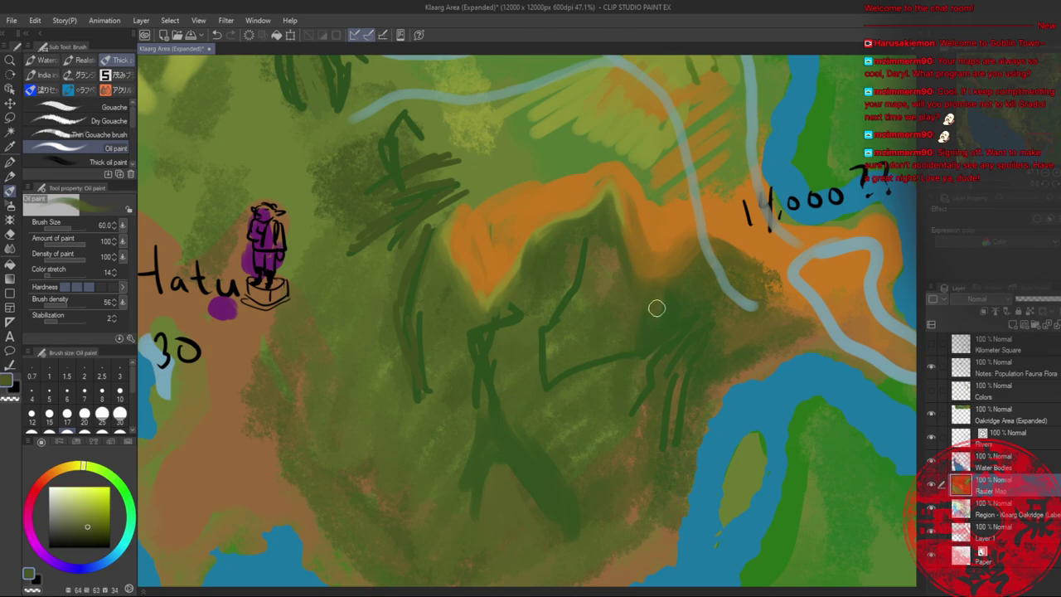
left_click(652, 320, "alt")
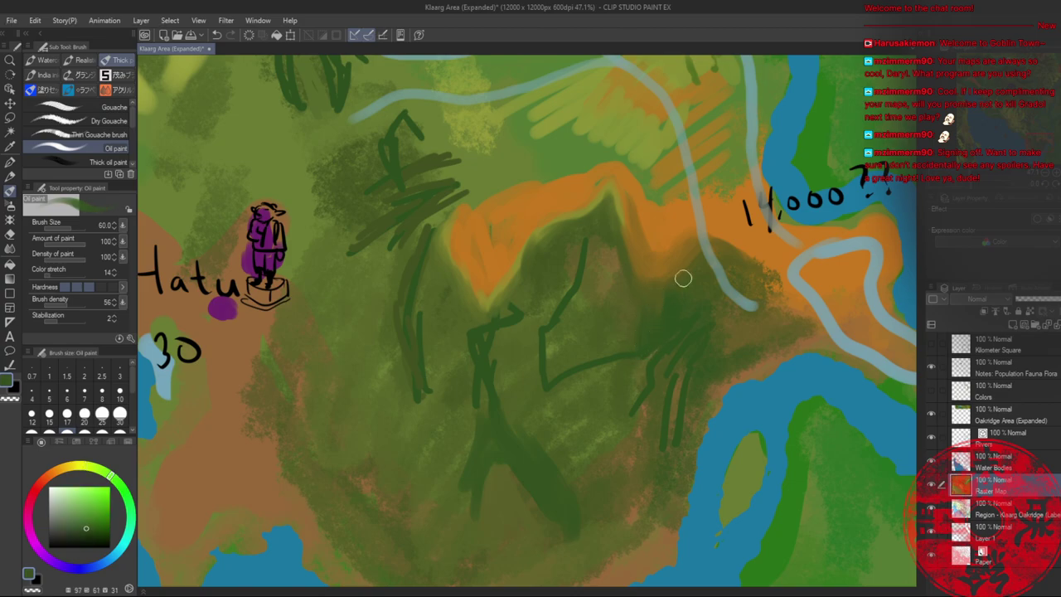
- Shade the peak under the orange arch with sampled dark green on its western slope and brown and olive tones on its eastern slope
left_click(583, 242, "alt")
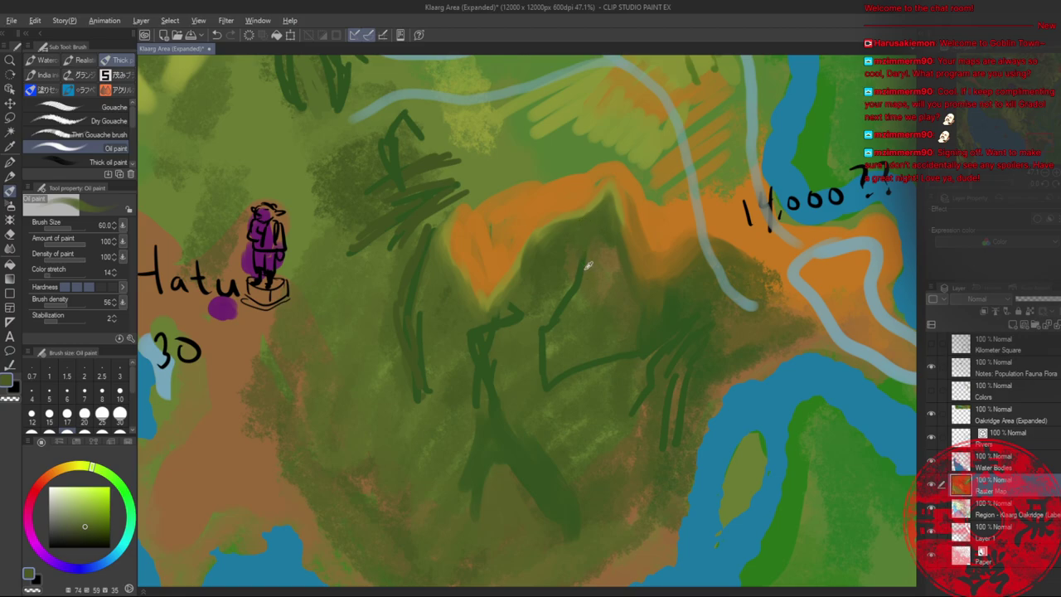
left_click(587, 260, "alt")
mouse_move(600, 225)
left_mouse_down()
mouse_move(578, 281)
mouse_move(589, 220)
mouse_move(581, 252)
mouse_move(572, 228)
mouse_move(576, 254)
left_mouse_up()
left_click(577, 269, "alt")
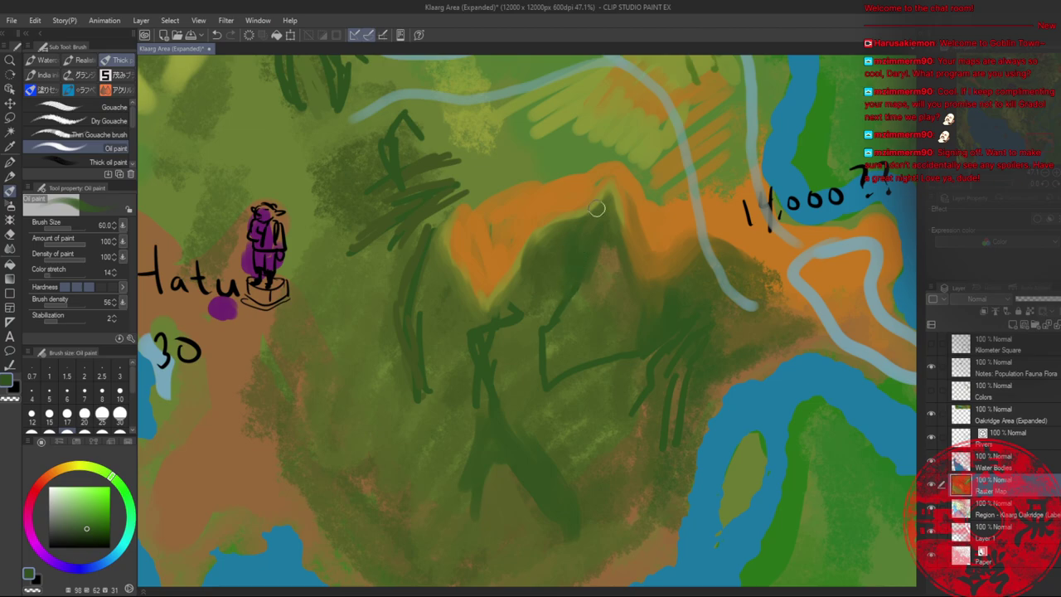
left_click(602, 246, "alt")
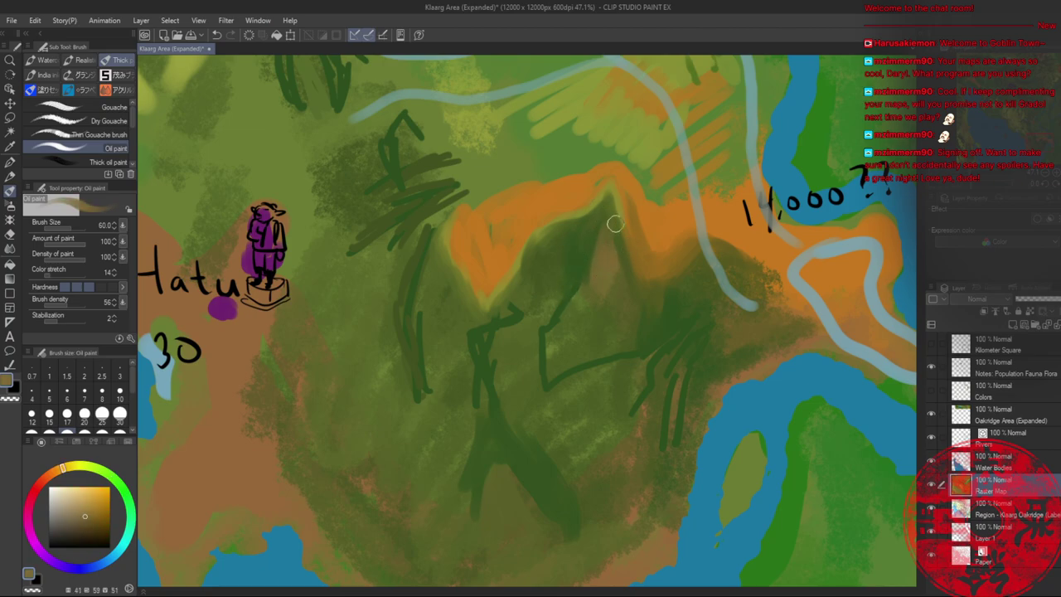
key("alt+space")
mouse_move(637, 270)
left_mouse_down()
mouse_move(608, 275)
mouse_move(629, 274)
mouse_move(620, 254)
left_mouse_up()
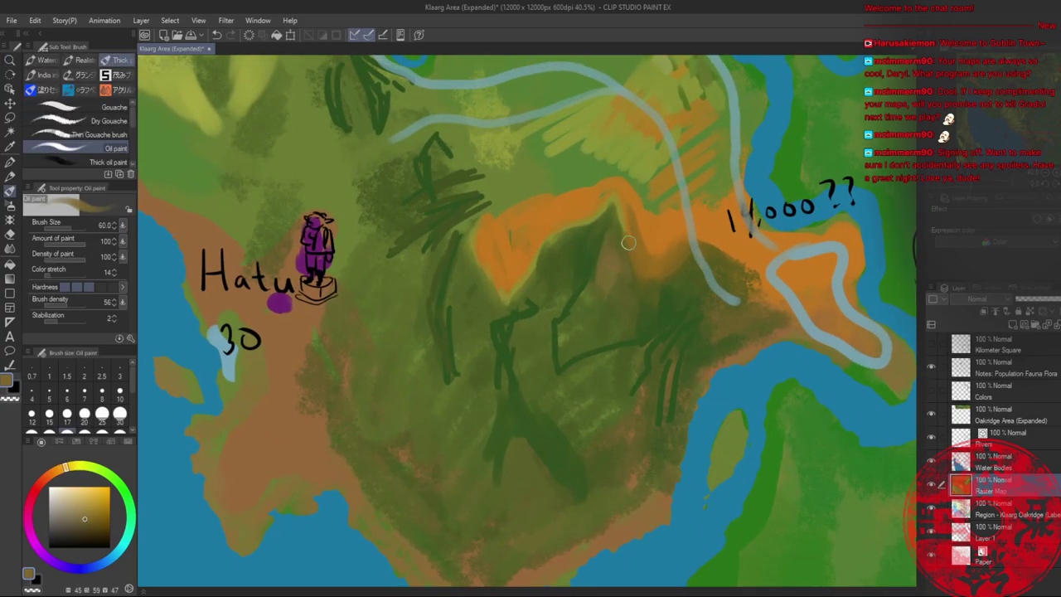
left_click(605, 225, "alt")
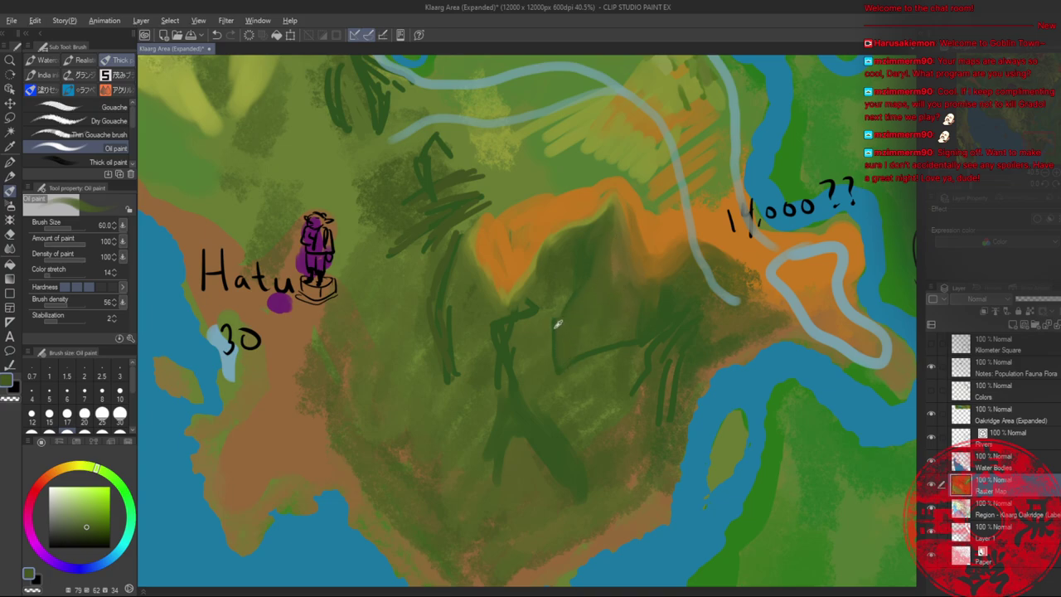
- Fill the outlined shadow below the peak with sampled dark green and blend it upward into the brown eastern slope
left_click(557, 324, "alt")
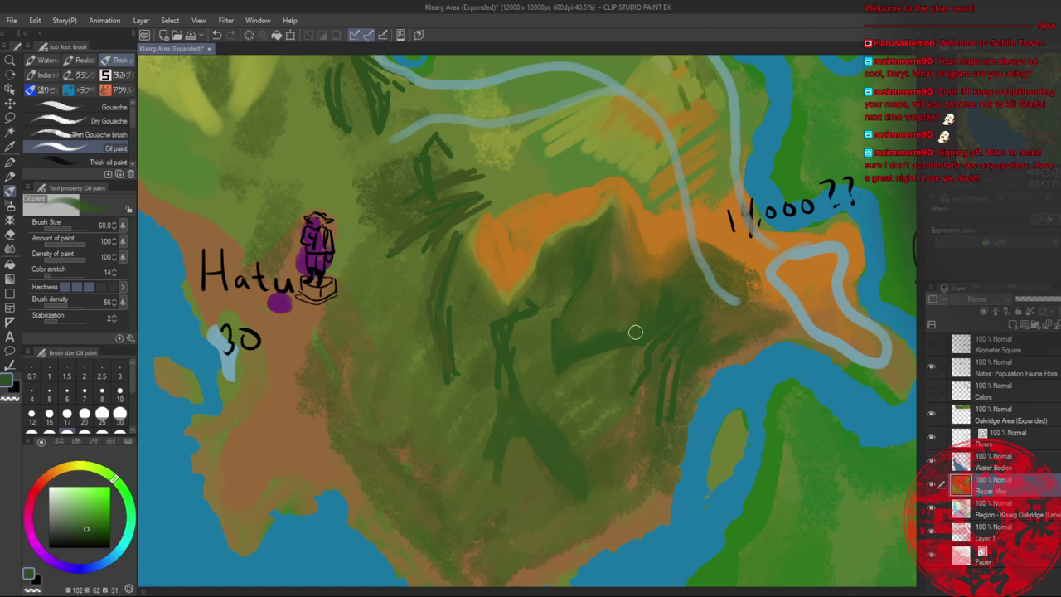
left_click_drag(634, 331, 628, 276)
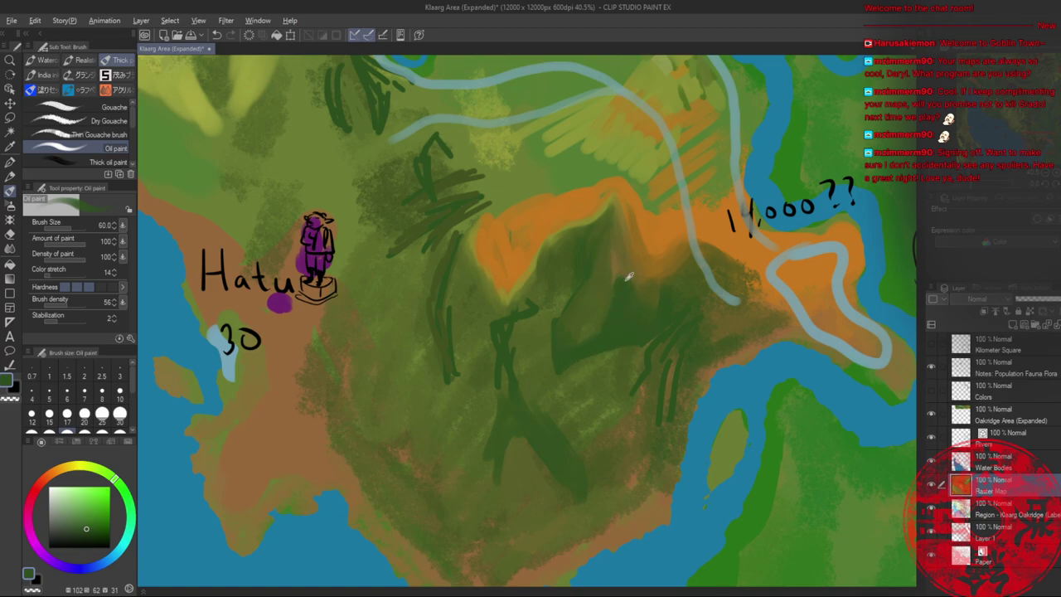
left_click(626, 280, "alt")
left_click(626, 290, "alt")
left_click(626, 279, "alt")
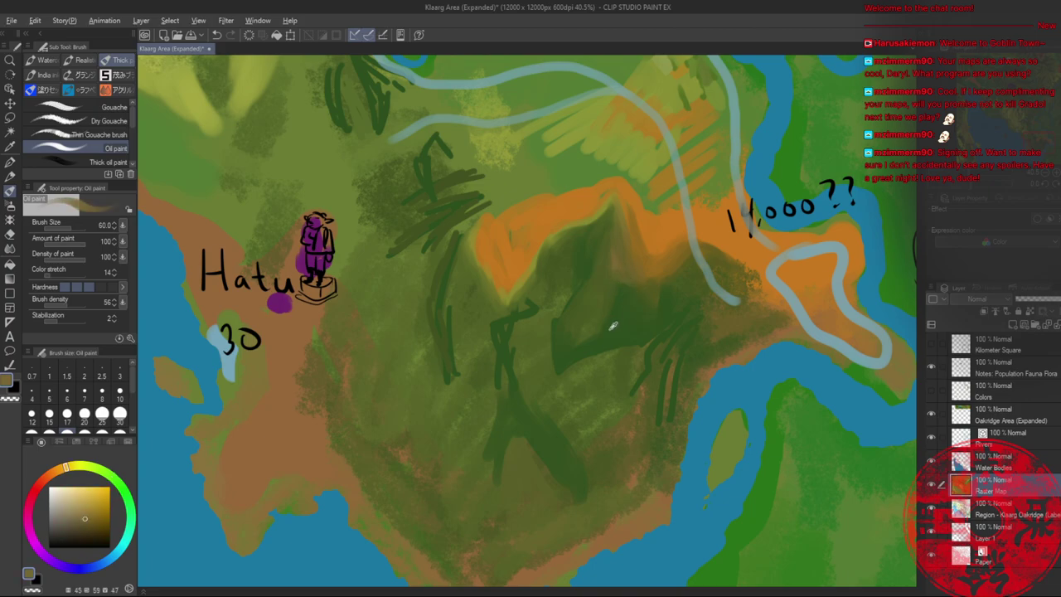
left_click(614, 326, "alt")
- Zoom out to check the whole southern region and save the map
key("alt+space")
left_click_drag(606, 283, 483, 300)
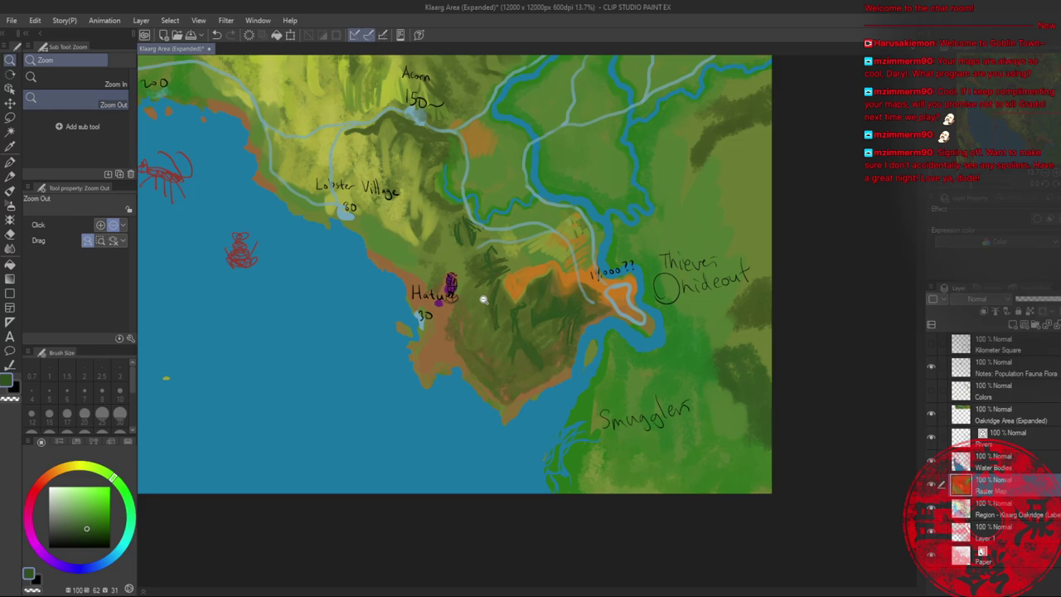
key("ctrl+s")
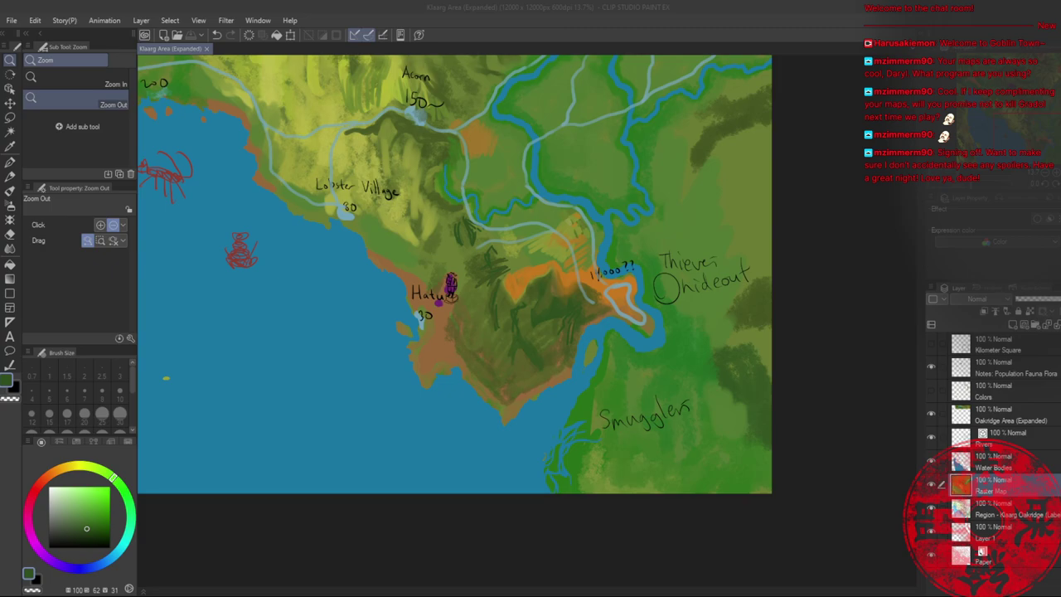
- Paint brown-orange ridge strokes with the Oil paint brush inland of the peninsula's southeast coast and above its southern tip
scroll(569, 362, "up", 5)
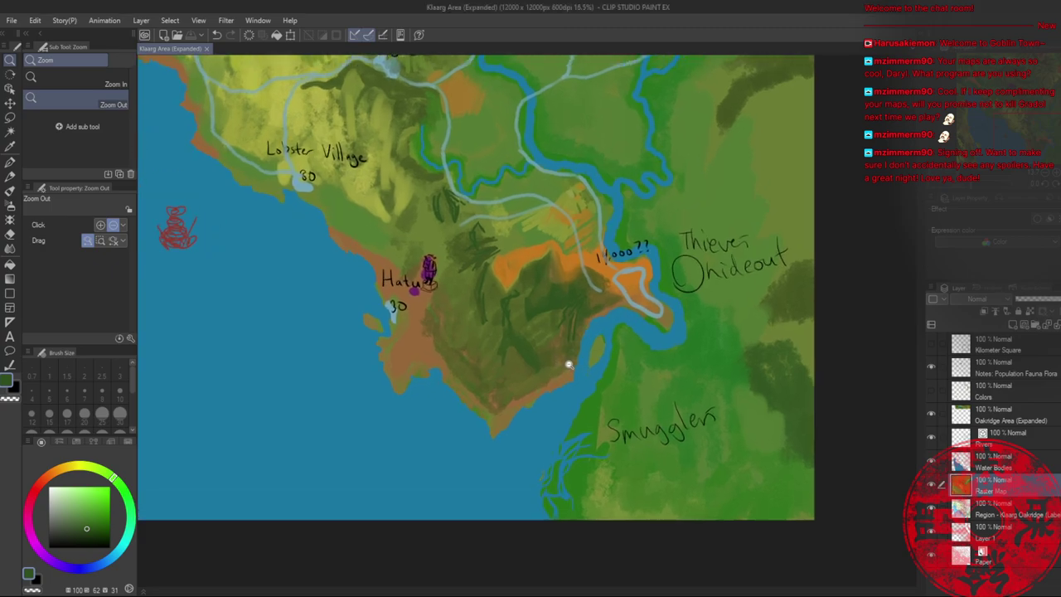
key("b")
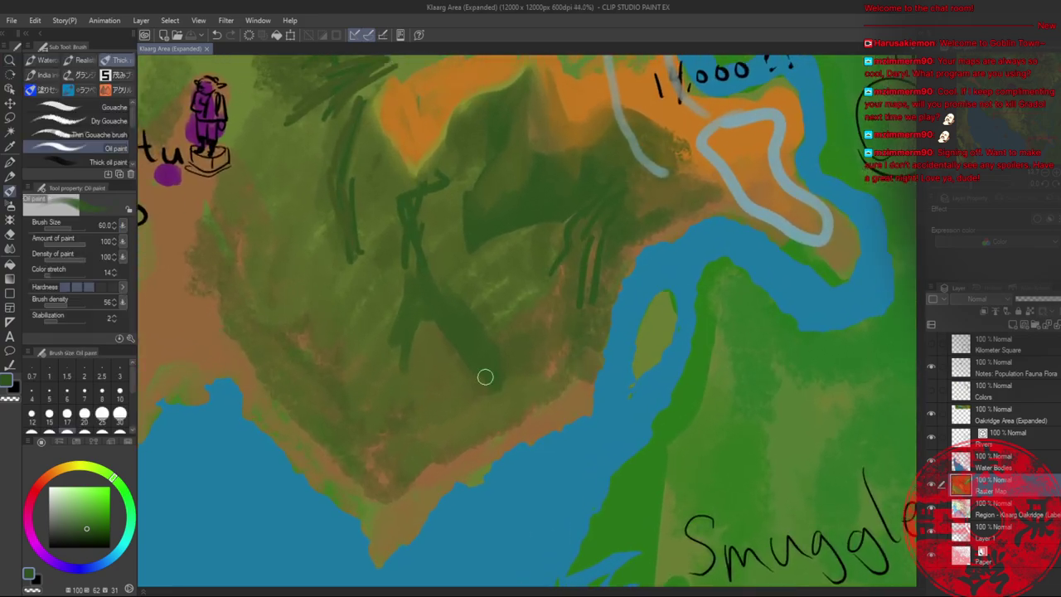
left_click(527, 420, "alt")
mouse_move(490, 391)
left_mouse_down()
mouse_move(476, 404)
mouse_move(505, 357)
mouse_move(529, 354)
mouse_move(504, 372)
mouse_move(525, 372)
left_mouse_up()
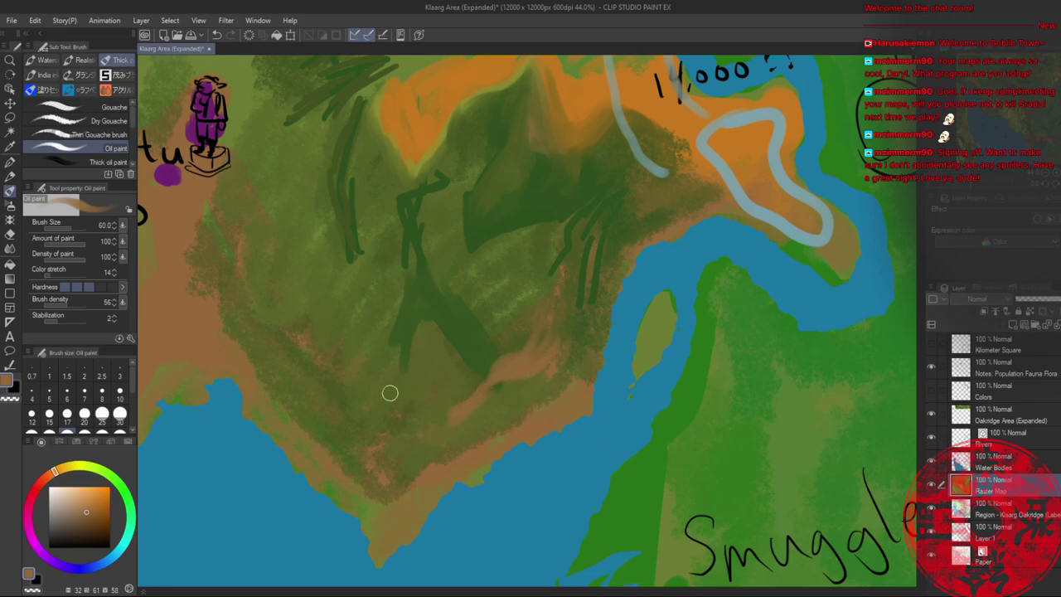
mouse_move(343, 400)
left_mouse_down()
mouse_move(378, 430)
mouse_move(433, 453)
mouse_move(371, 459)
mouse_move(431, 466)
left_mouse_up()
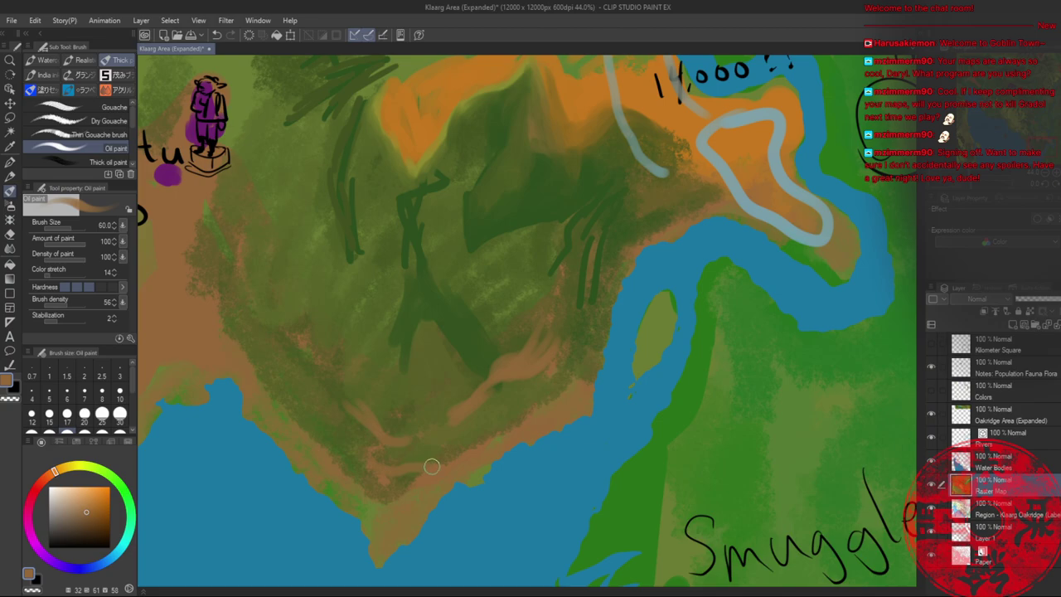
- Paint sampled olive and dark green into the peninsula's southern tip and the valley between the new brown ridges
left_click(329, 423, "alt")
mouse_move(324, 442)
left_mouse_down()
mouse_move(334, 474)
mouse_move(381, 507)
mouse_move(405, 491)
mouse_move(383, 541)
mouse_move(374, 508)
mouse_move(384, 543)
mouse_move(421, 478)
mouse_move(404, 501)
mouse_move(460, 455)
mouse_move(420, 458)
mouse_move(462, 456)
left_mouse_up()
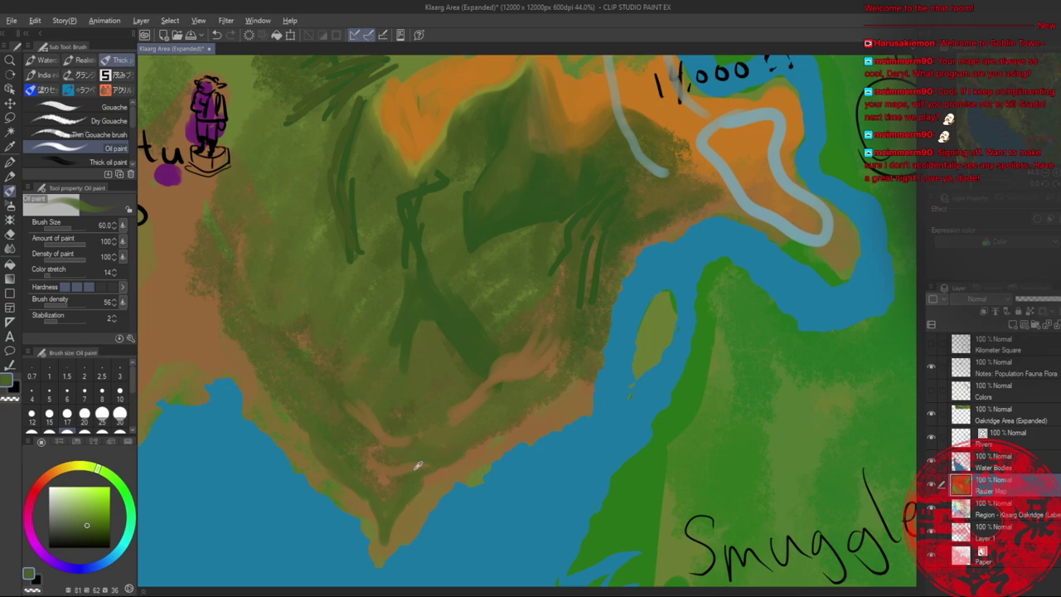
left_click(416, 469, "alt")
left_click(456, 461, "alt")
left_click(483, 360, "alt")
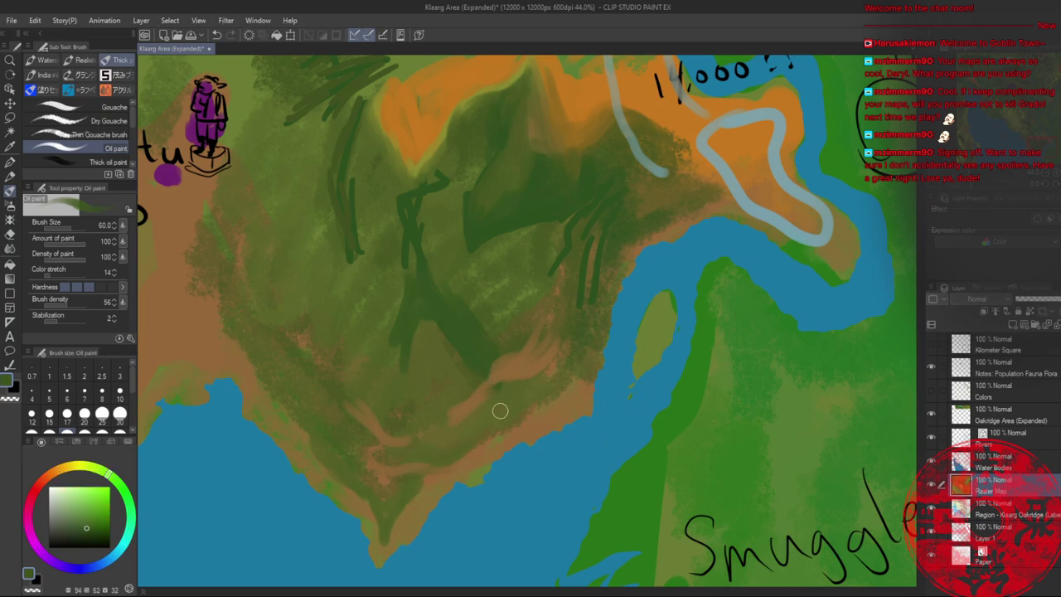
left_click(438, 449, "alt")
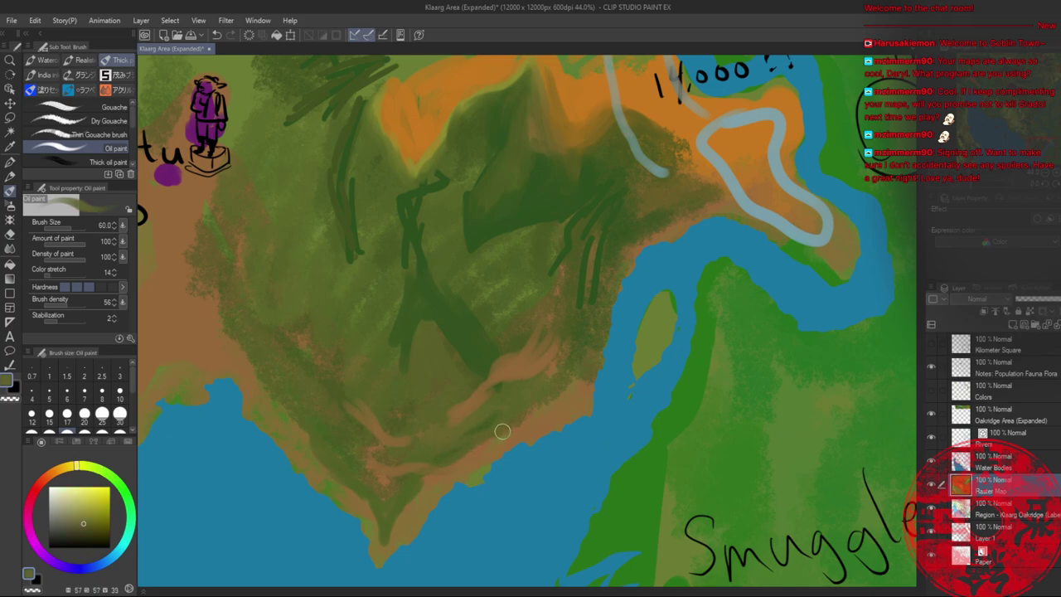
- Extend the upper brown ridge across the peninsula's center and up its western side, softening it with sampled olive
left_click(479, 387, "alt")
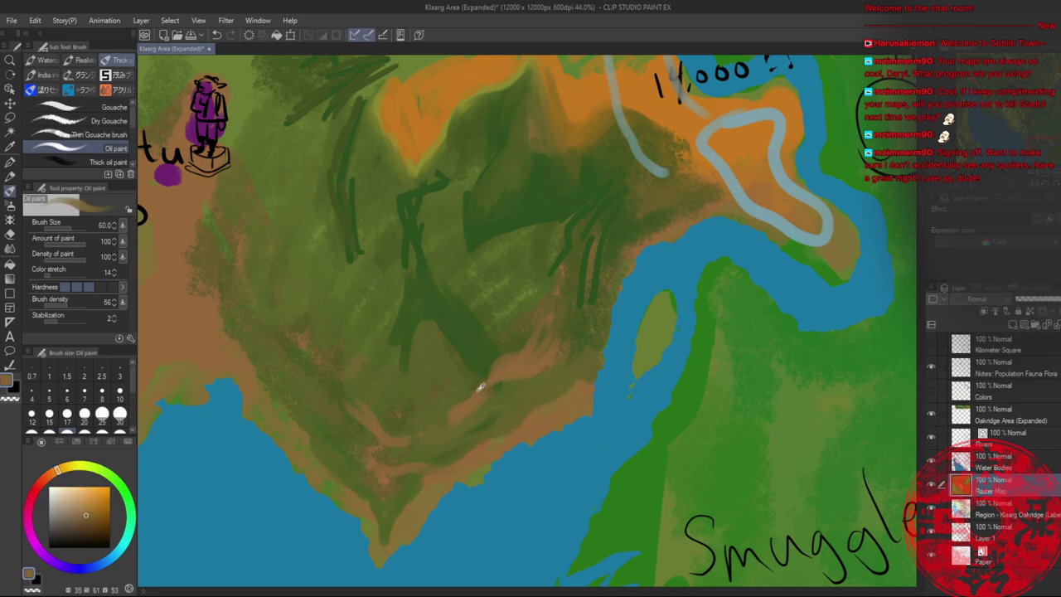
left_click(427, 394, "alt")
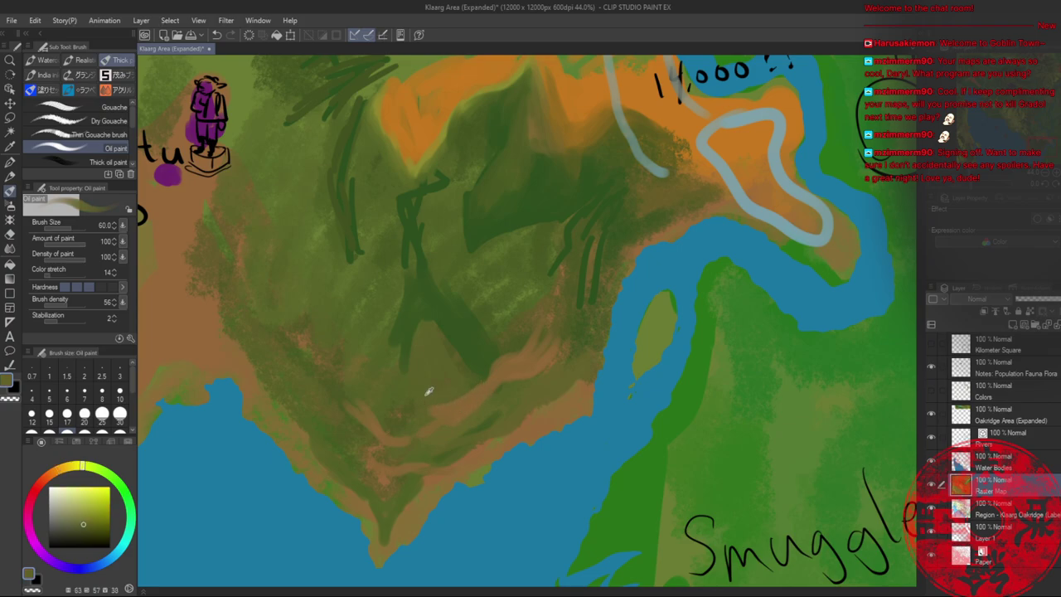
left_click(296, 352, "alt")
left_click(342, 404, "alt")
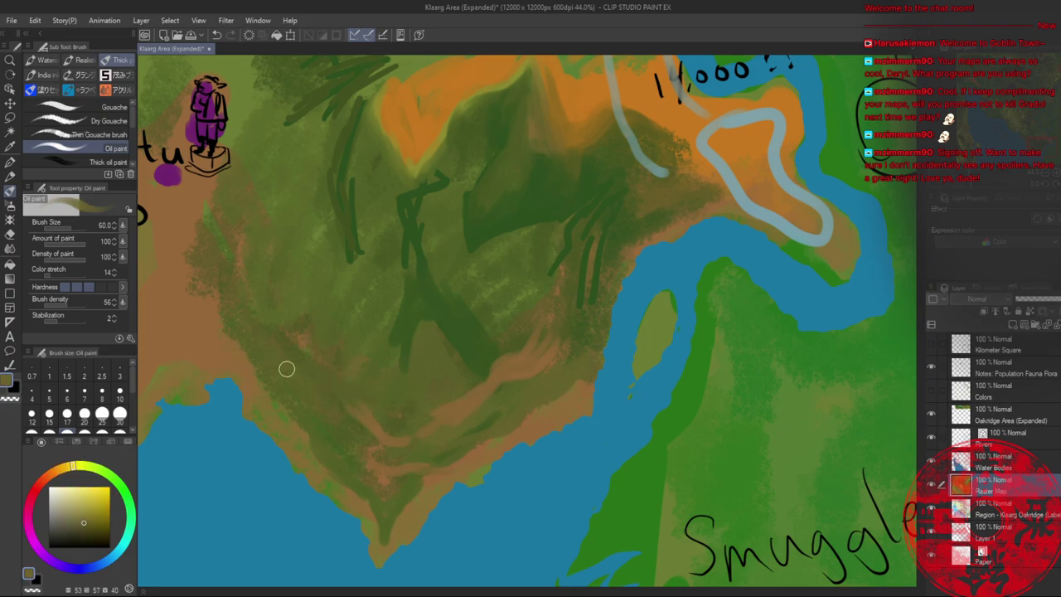
left_click(353, 399, "alt")
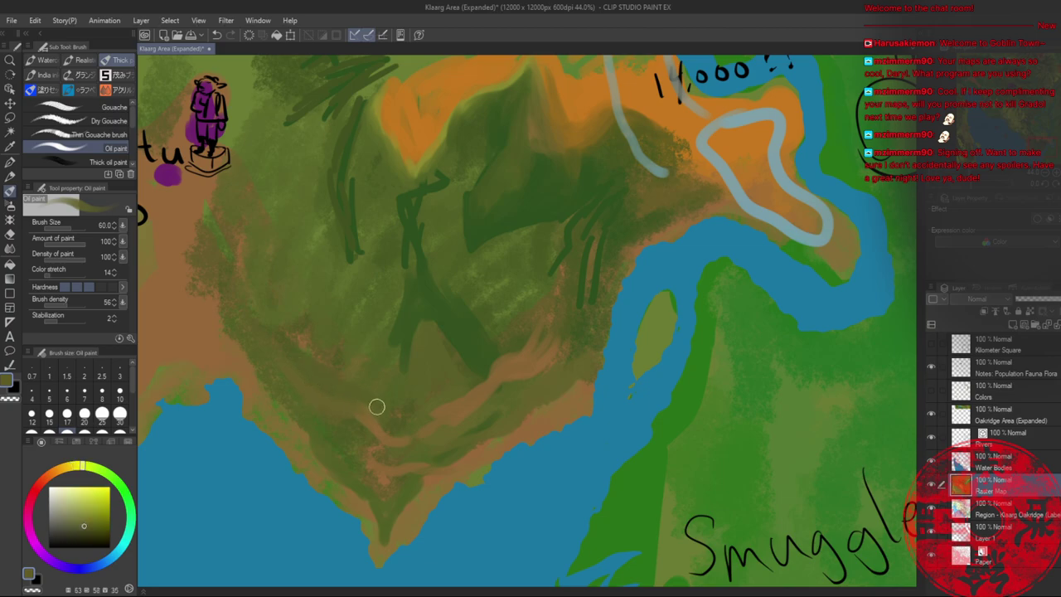
left_click(453, 407, "alt")
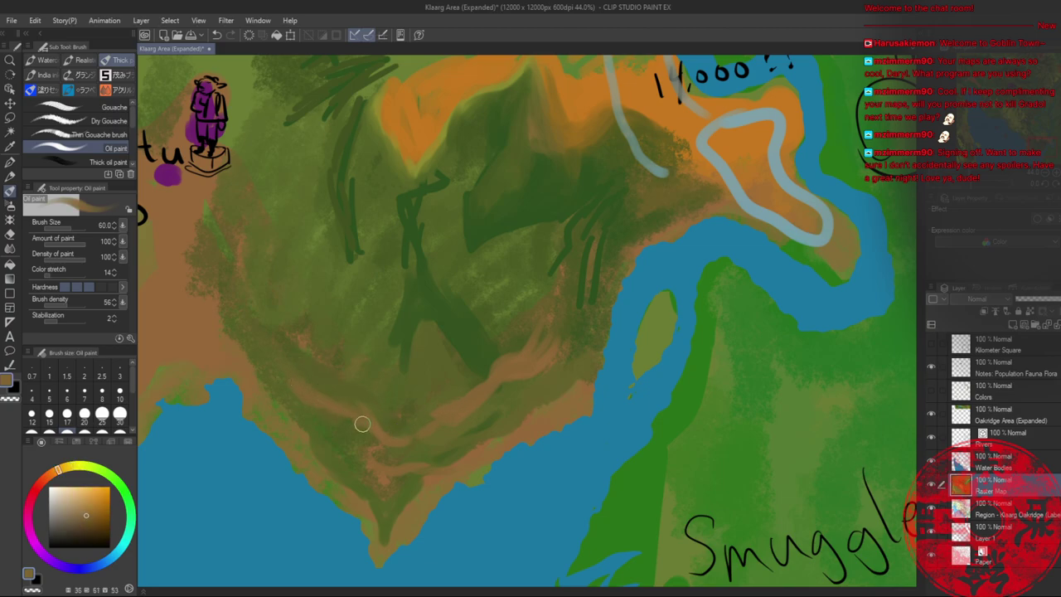
- Refine the lower brown ridge and the peninsula's southern tip with alternating sampled olive and brown strokes
left_click(354, 436, "alt")
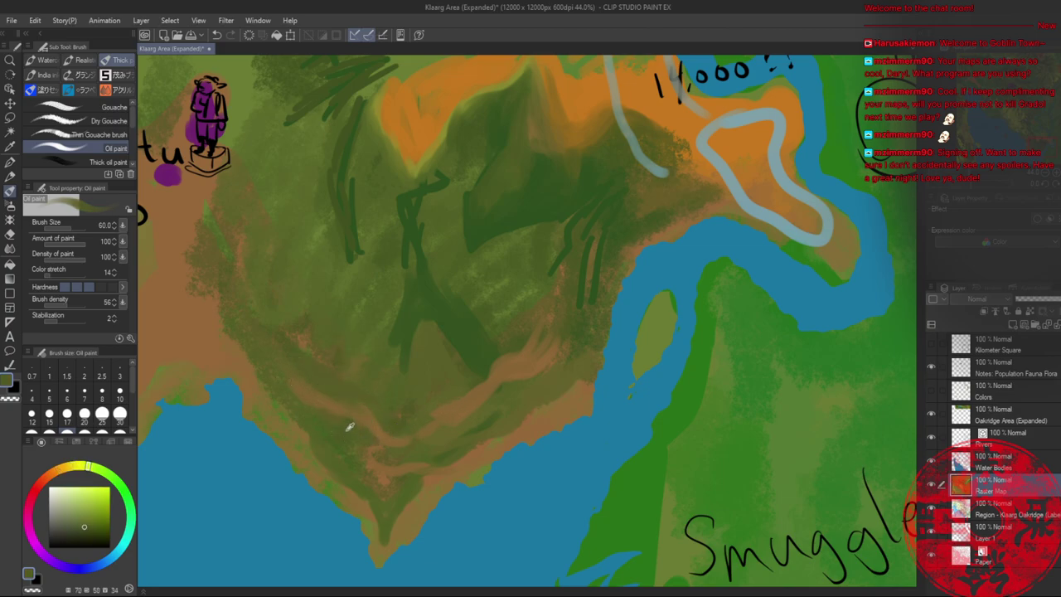
mouse_move(387, 457)
left_mouse_down()
mouse_move(361, 450)
mouse_move(363, 465)
mouse_move(393, 485)
mouse_move(363, 478)
mouse_move(387, 504)
left_mouse_up()
left_click(383, 464, "alt")
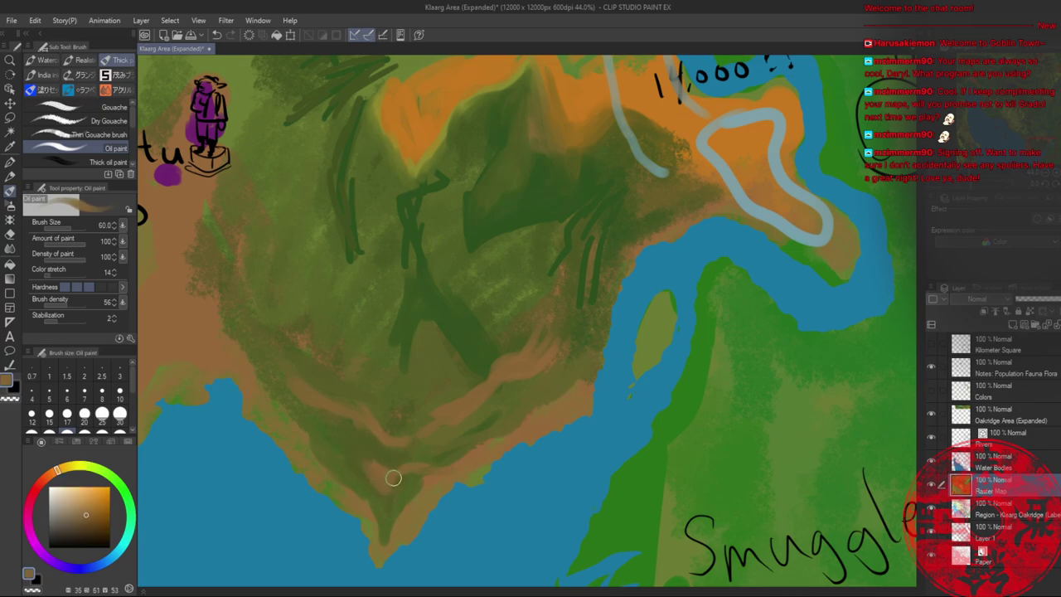
left_click(346, 447, "alt")
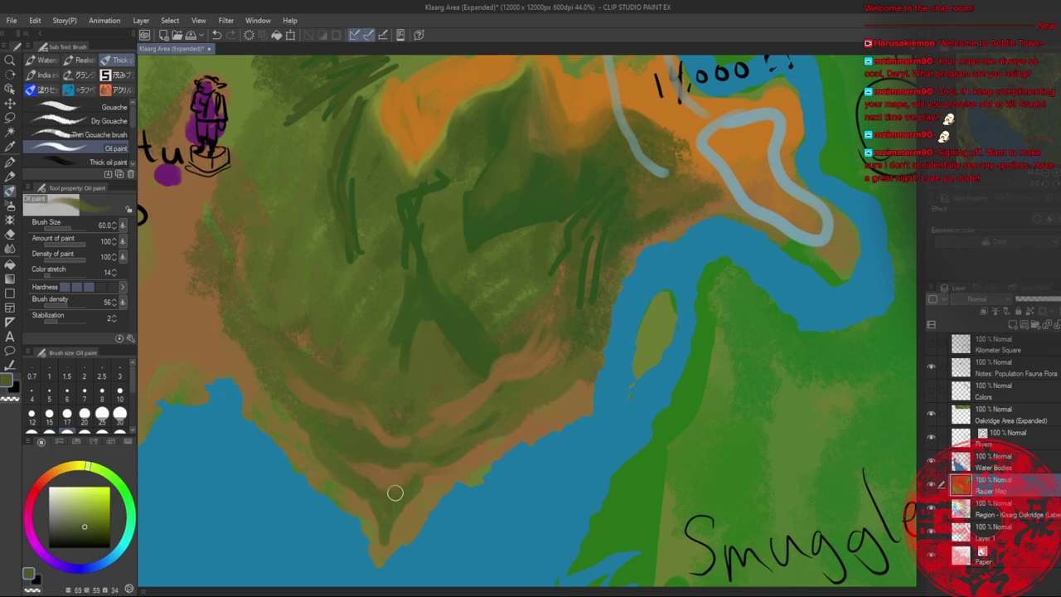
left_click(363, 514, "alt")
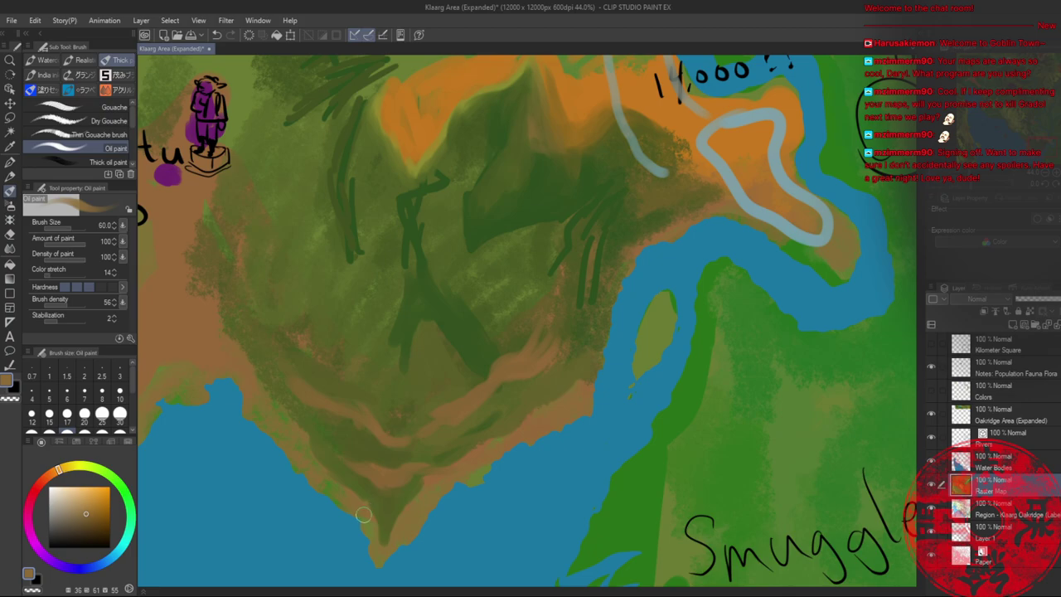
left_click(388, 521, "alt")
left_click_drag(383, 533, 377, 561)
left_click(376, 541, "alt")
- Cover the slope along the peninsula's southwest coast with sampled olive-green, below the upper brown ridge
left_click_drag(293, 383, 386, 330)
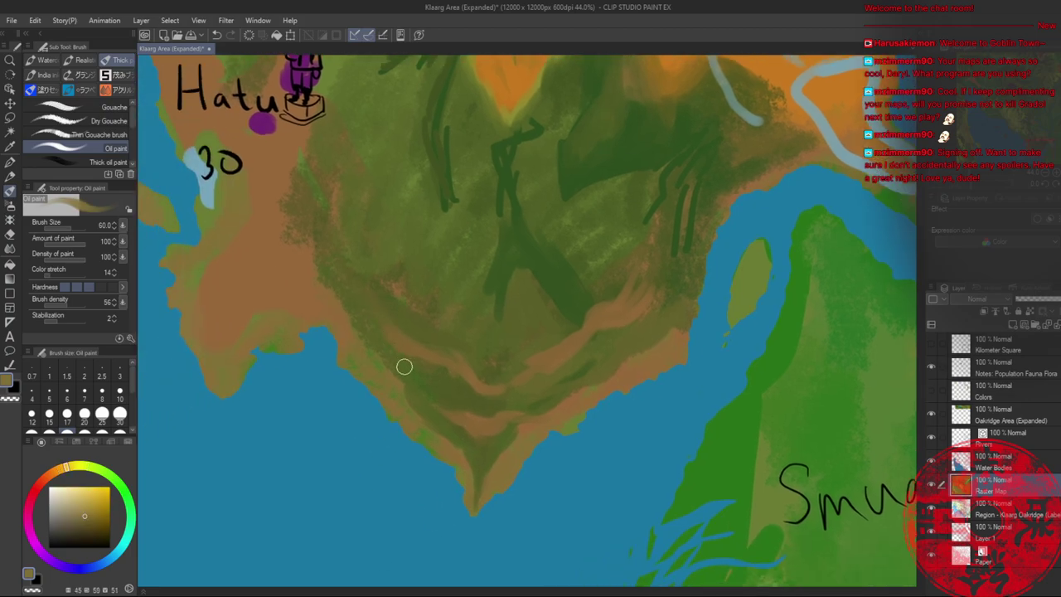
left_click(417, 401, "alt")
mouse_move(411, 398)
left_mouse_down()
mouse_move(357, 356)
mouse_move(381, 372)
mouse_move(382, 359)
left_mouse_up()
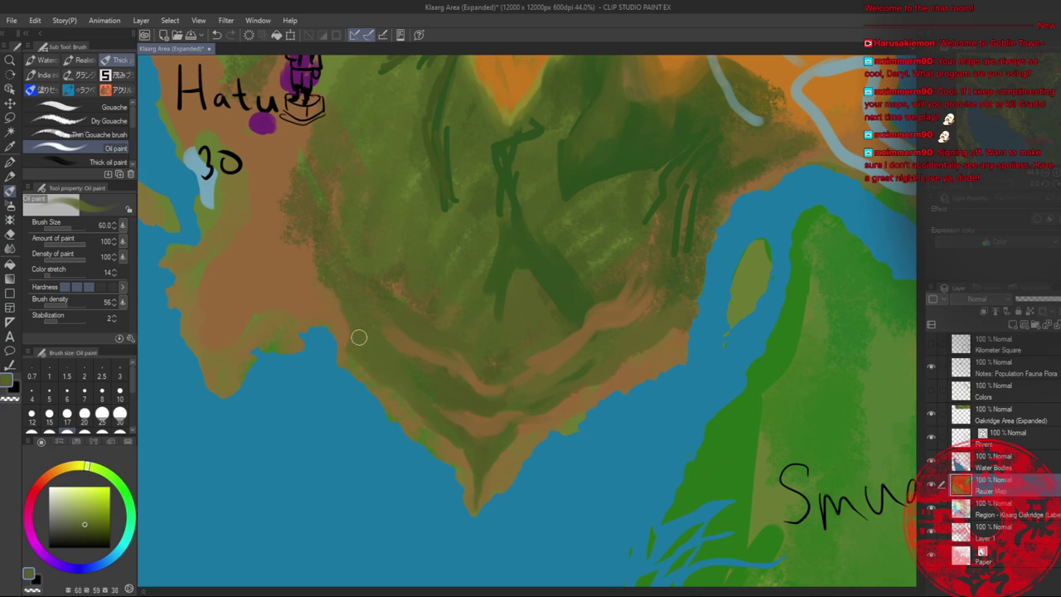
mouse_move(326, 279)
left_mouse_down()
mouse_move(355, 400)
mouse_move(366, 379)
mouse_move(385, 403)
left_mouse_up()
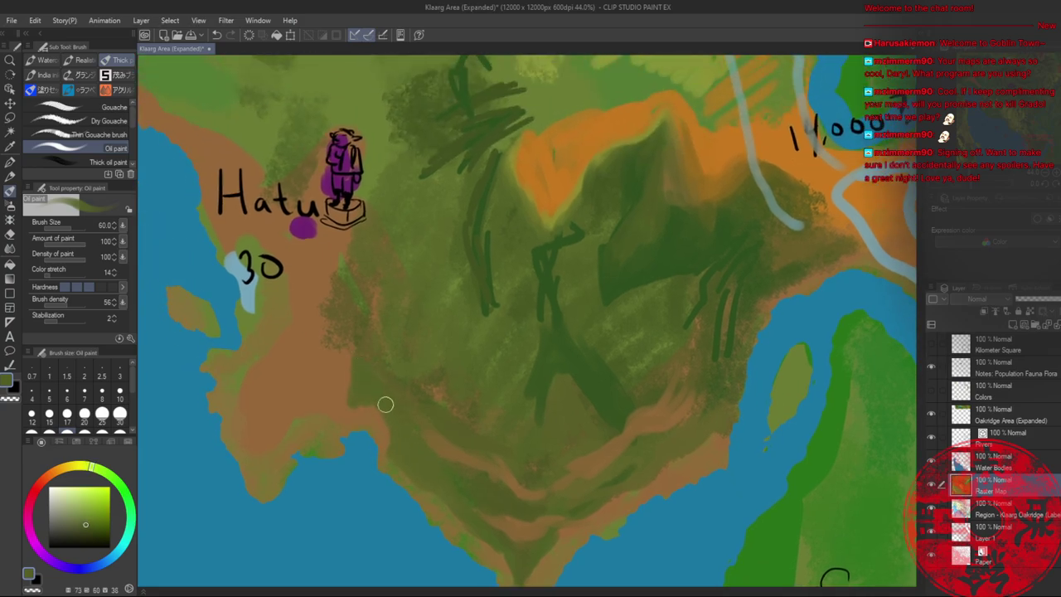
- Blend the western end of the peninsula's upper brown ridge into the slope with sampled brown and olive strokes
left_click(430, 434, "alt")
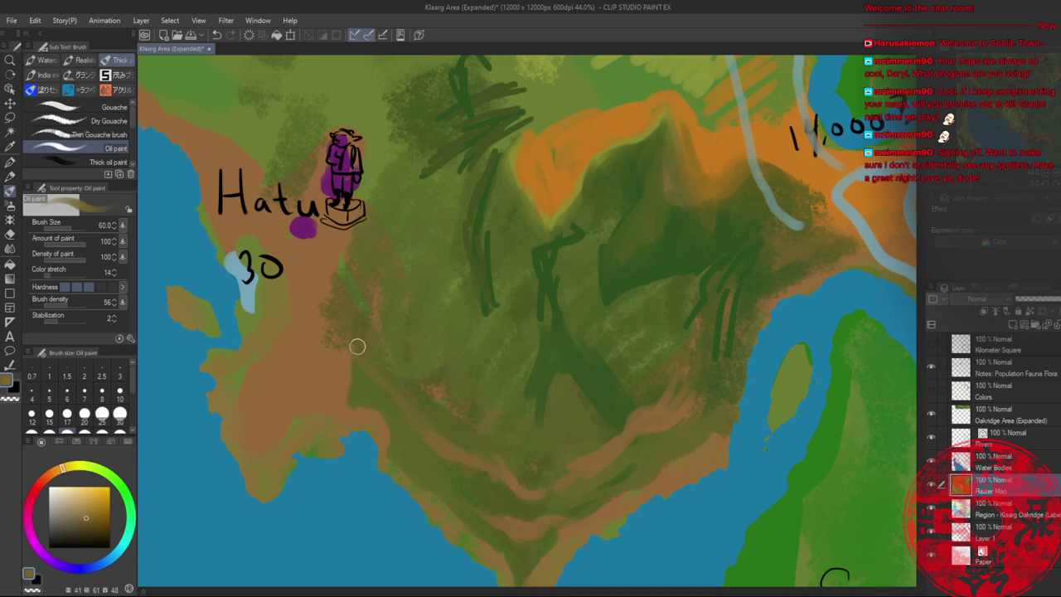
left_click(386, 379, "alt")
left_click(391, 386, "alt")
left_click(445, 419, "alt")
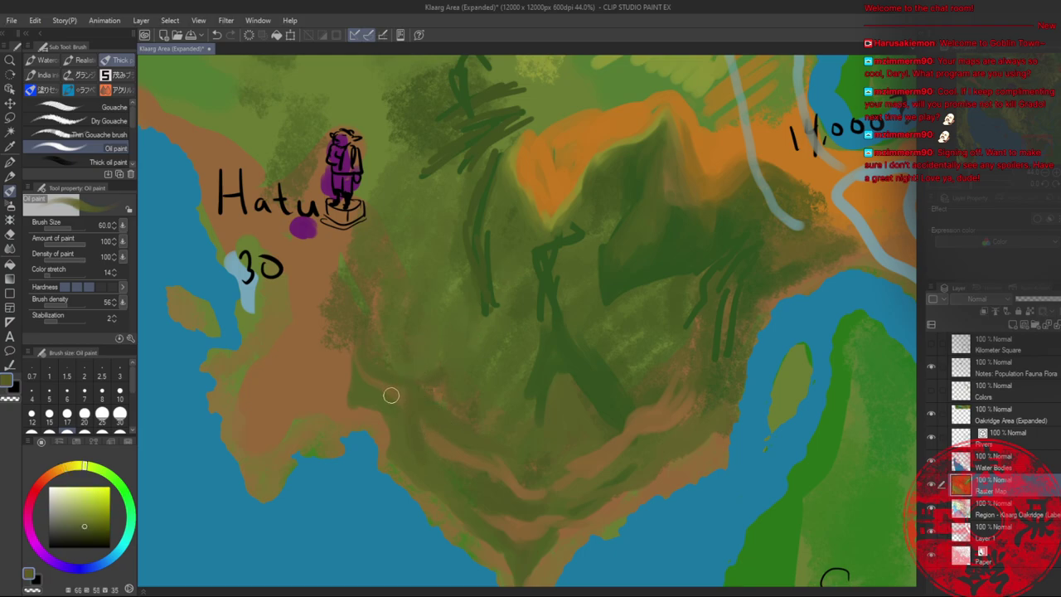
- Paint a ring-shaped brown ridge in the middle of the peninsula and shade its interior with sampled olive and dark green
left_click(556, 416, "alt")
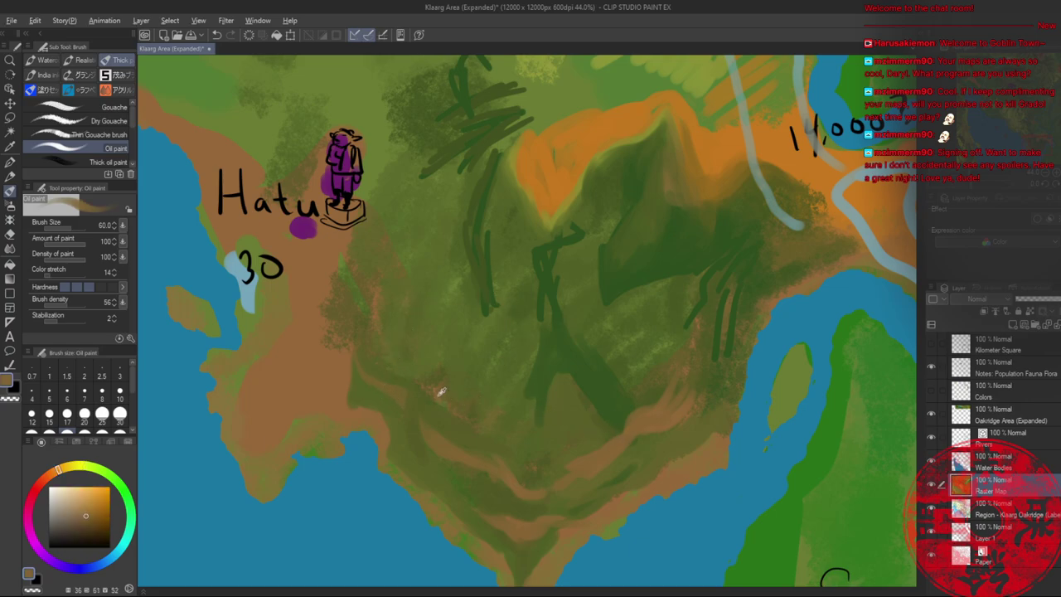
mouse_move(444, 387)
left_mouse_down()
mouse_move(491, 425)
mouse_move(465, 411)
mouse_move(535, 410)
mouse_move(553, 385)
mouse_move(511, 426)
mouse_move(552, 386)
mouse_move(536, 417)
mouse_move(507, 429)
mouse_move(450, 397)
mouse_move(522, 407)
mouse_move(489, 411)
mouse_move(528, 399)
mouse_move(547, 364)
mouse_move(518, 330)
mouse_move(484, 326)
mouse_move(446, 353)
mouse_move(437, 390)
left_mouse_up()
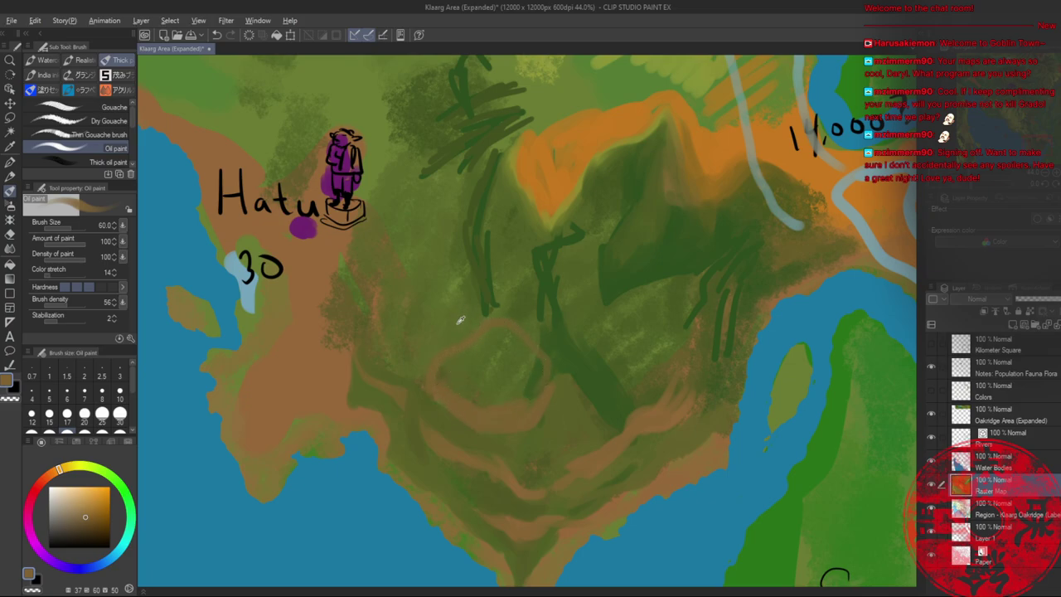
left_click(486, 335, "alt")
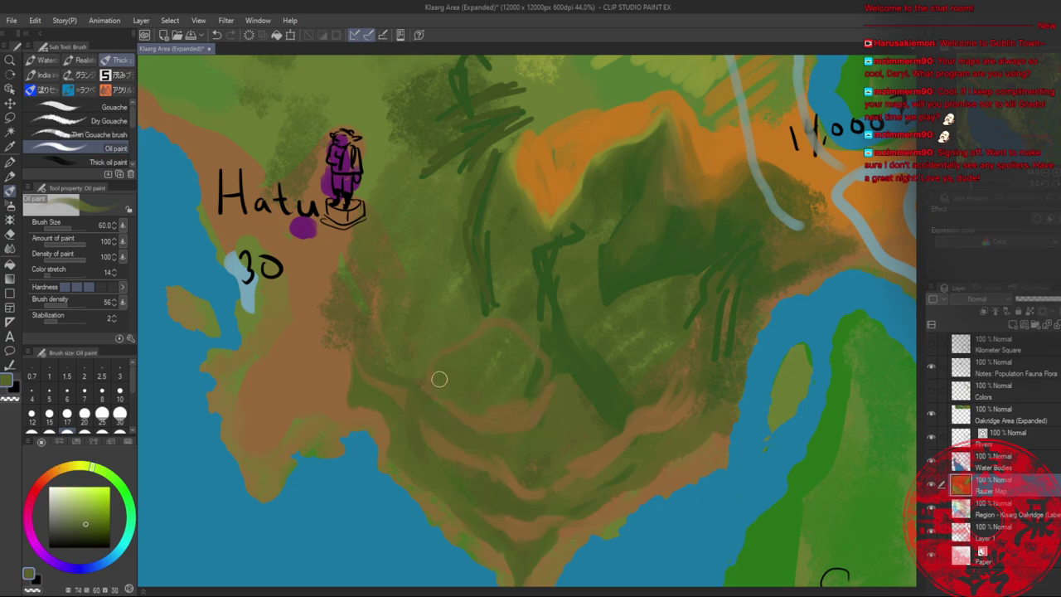
mouse_move(529, 388)
left_mouse_down()
mouse_move(528, 372)
mouse_move(533, 388)
left_mouse_up()
left_click(539, 367, "alt")
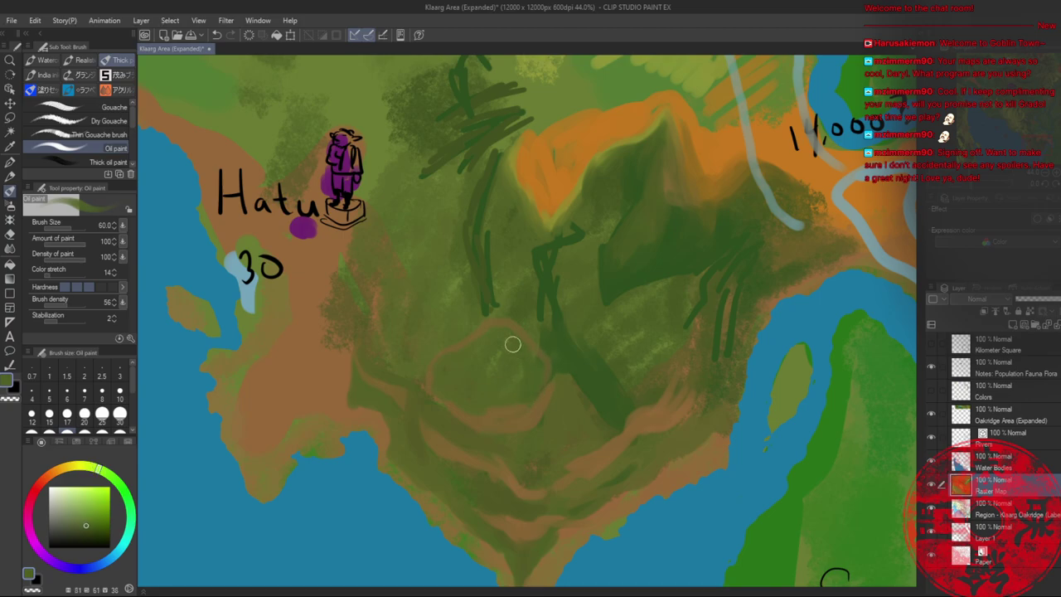
mouse_move(512, 344)
left_mouse_down()
mouse_move(516, 381)
mouse_move(497, 345)
mouse_move(509, 342)
mouse_move(534, 374)
mouse_move(562, 364)
mouse_move(506, 306)
mouse_move(550, 344)
mouse_move(525, 324)
left_mouse_up()
left_click(553, 342, "alt")
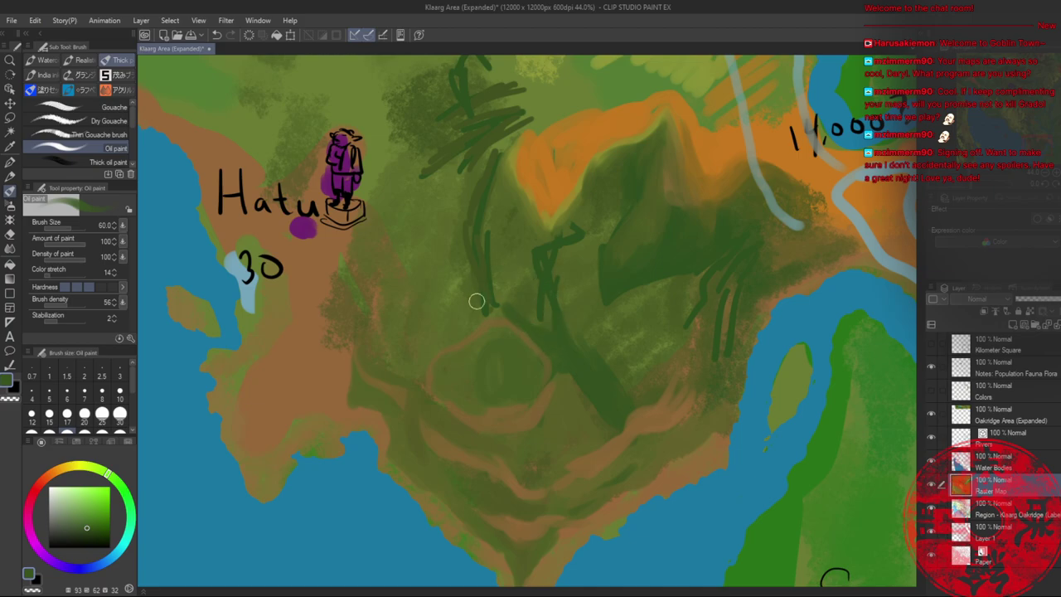
- Darken the ring ridge's upper edge with a deeper brown and blend the ground around it with sampled olive
left_click(537, 347, "alt")
left_click(66, 474)
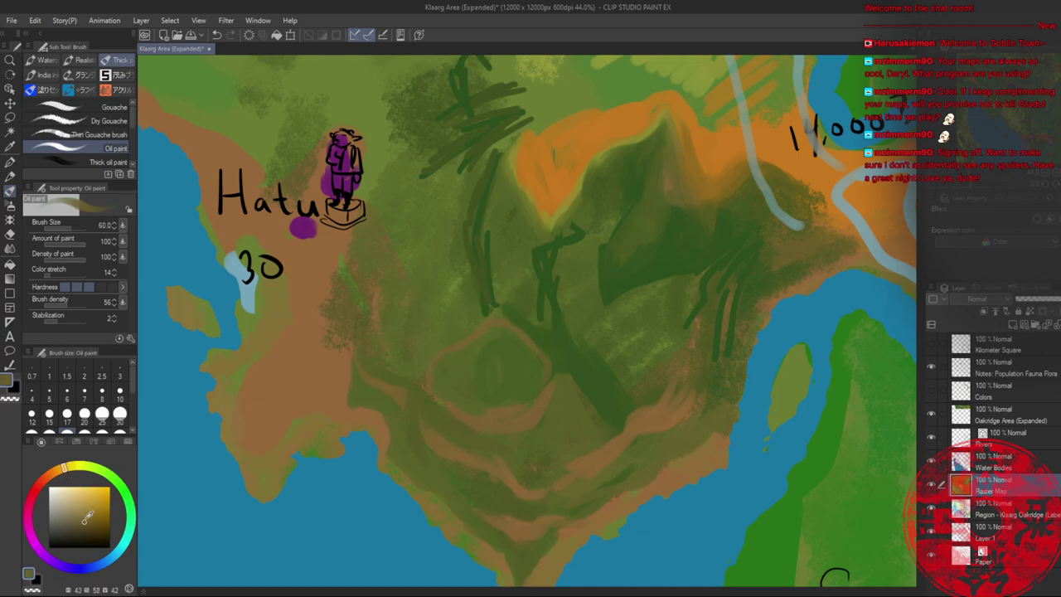
mouse_move(499, 323)
left_mouse_down()
mouse_move(527, 339)
mouse_move(546, 378)
left_mouse_up()
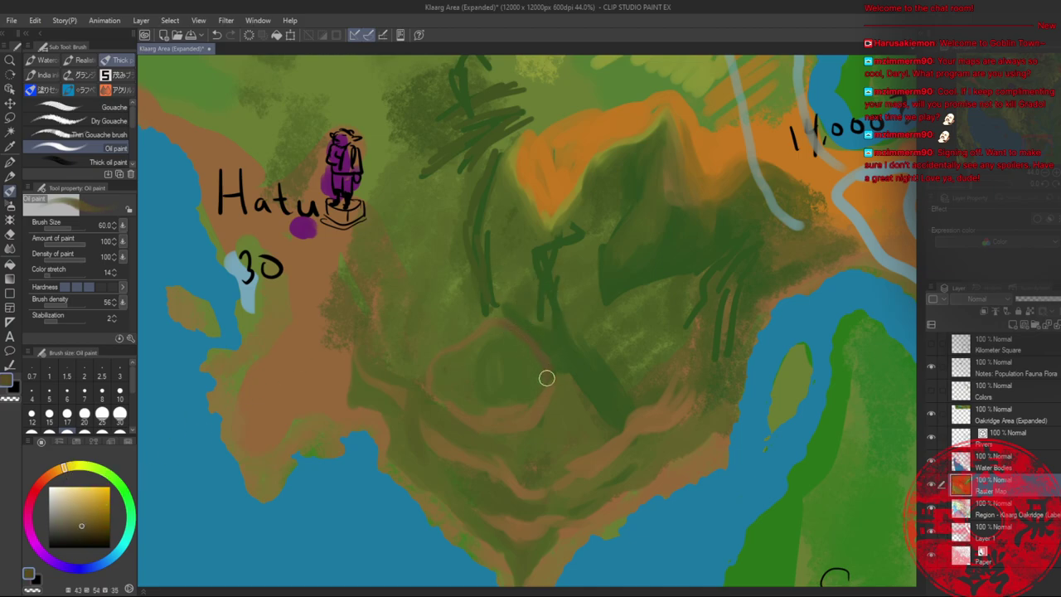
left_click(445, 362, "alt")
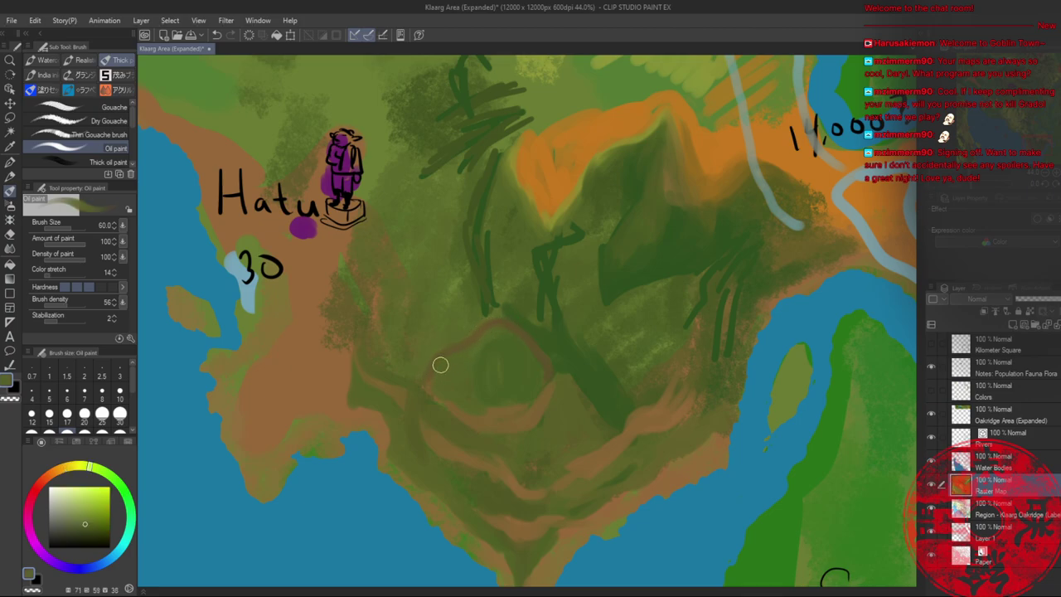
left_click(520, 305, "alt")
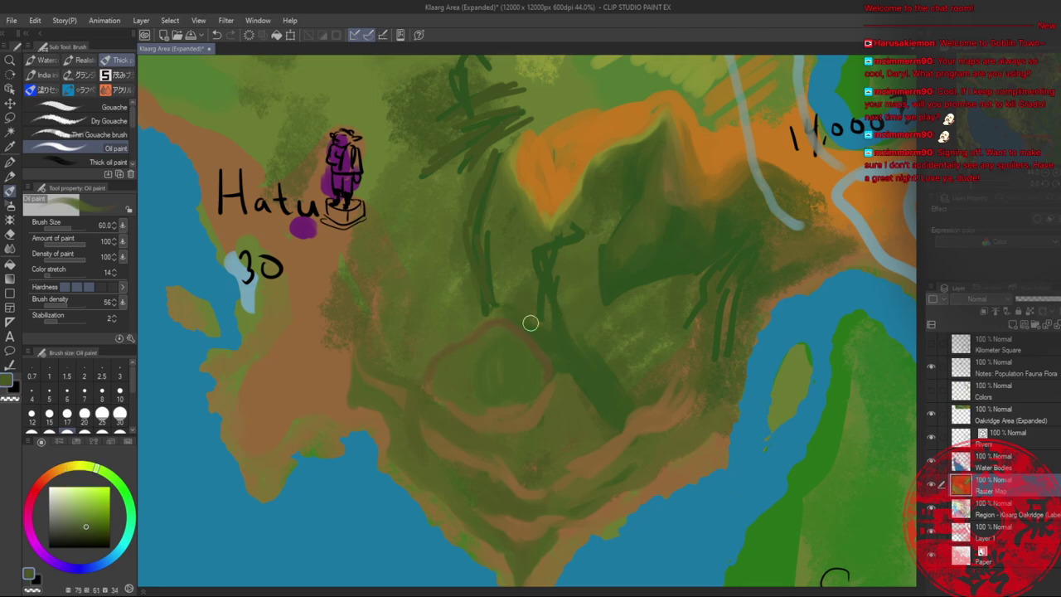
left_click(598, 390, "alt")
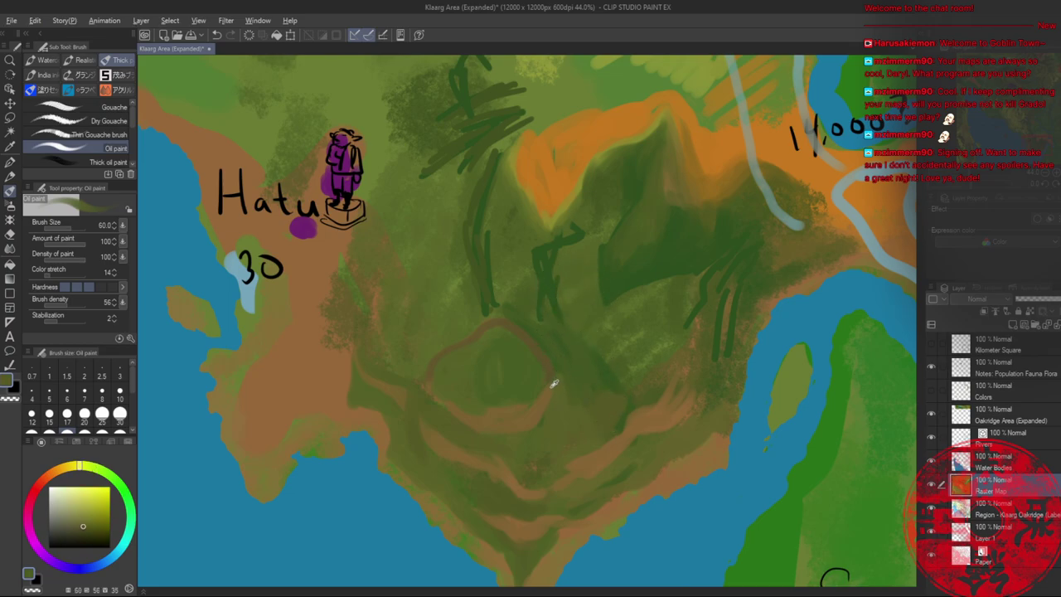
- Paint a long curved ridge over the north side of the ring in sampled brown, retracing it in a lighter ochre
left_click(554, 384, "alt")
mouse_move(545, 327)
left_mouse_down()
mouse_move(612, 376)
mouse_move(650, 375)
left_mouse_up()
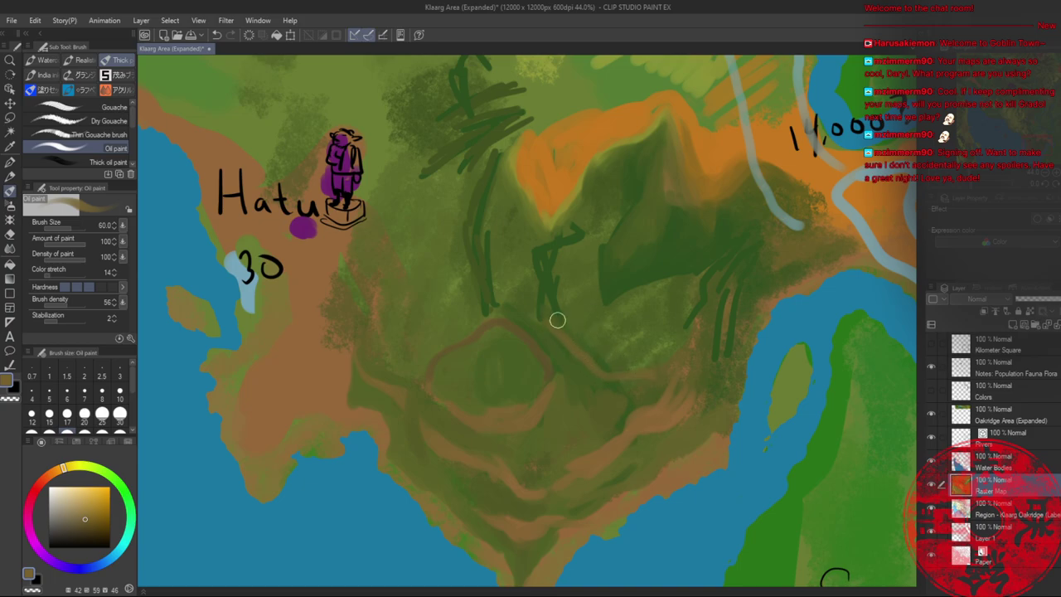
mouse_move(545, 320)
left_mouse_down()
mouse_move(497, 295)
mouse_move(458, 306)
left_mouse_up()
left_click(89, 512)
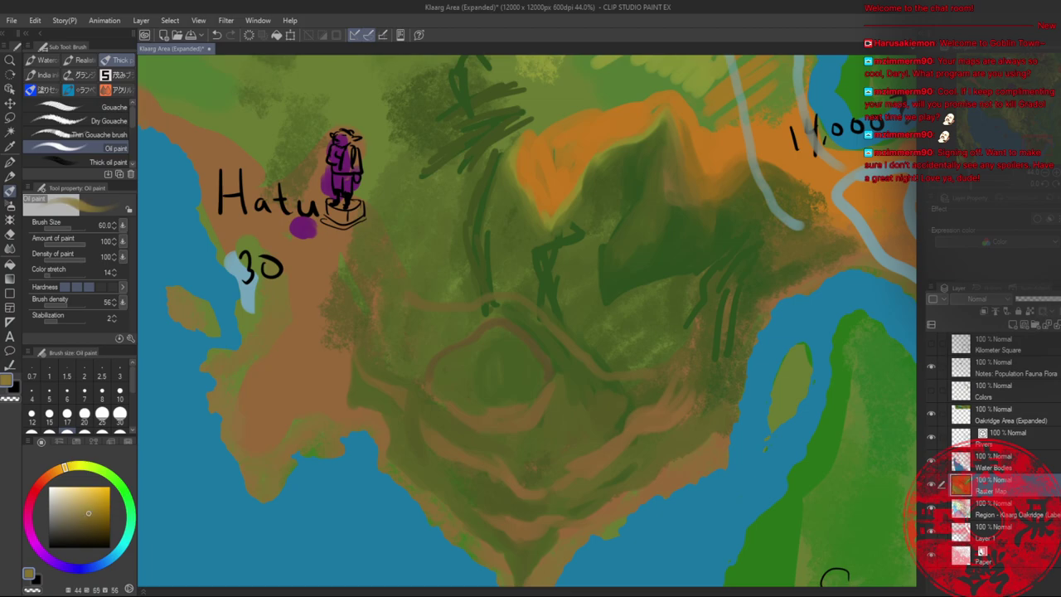
mouse_move(403, 305)
left_mouse_down()
mouse_move(510, 298)
mouse_move(548, 319)
mouse_move(577, 359)
mouse_move(645, 376)
left_mouse_up()
- Highlight the crests of the ring's southern rim and the ridges around it with a brighter orange-brown
left_click(654, 419, "alt")
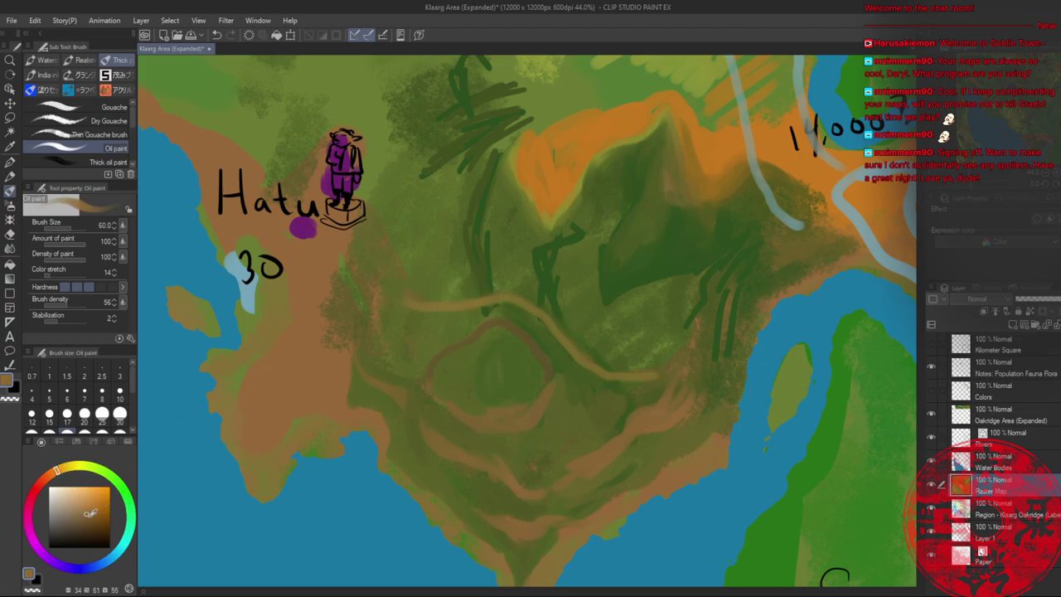
left_click(88, 517)
left_click(647, 402, "alt")
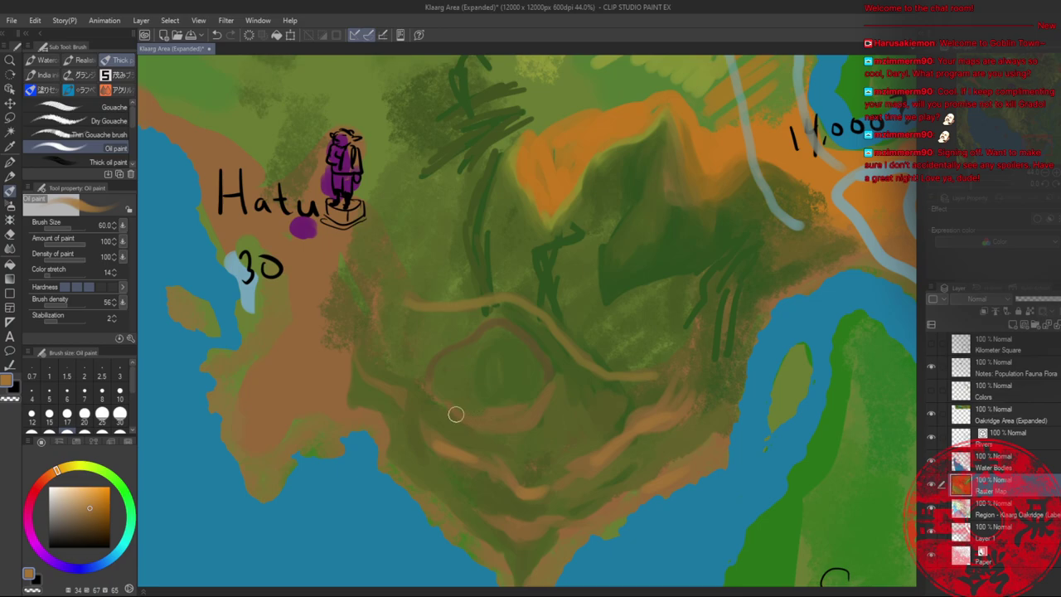
left_click_drag(452, 414, 513, 419)
left_click_drag(398, 392, 409, 398)
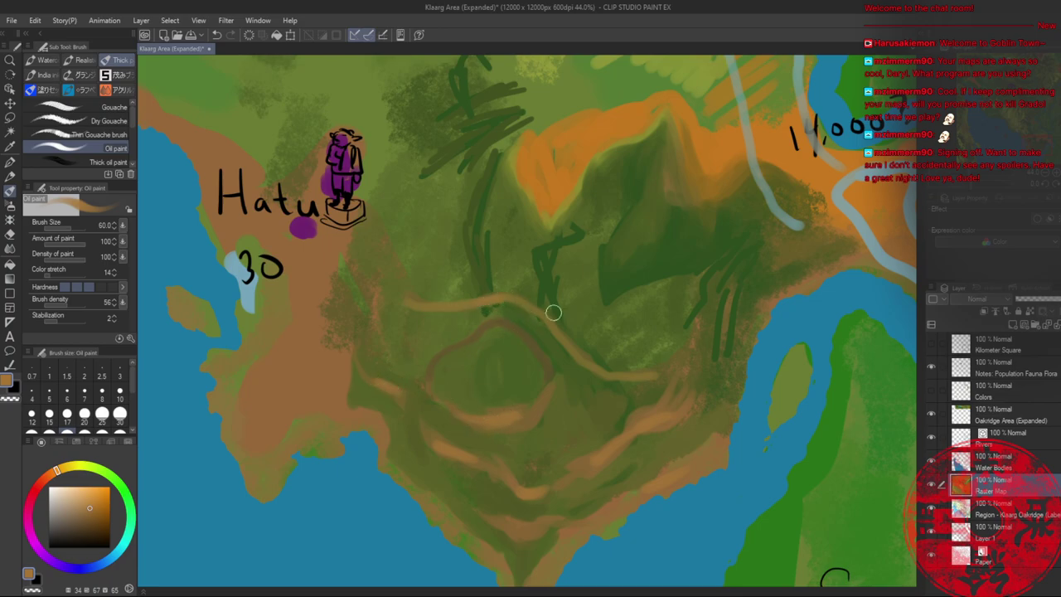
- Cover the lower dark green scribbles north of the new curved ridge with sampled olive
left_click(522, 269, "alt")
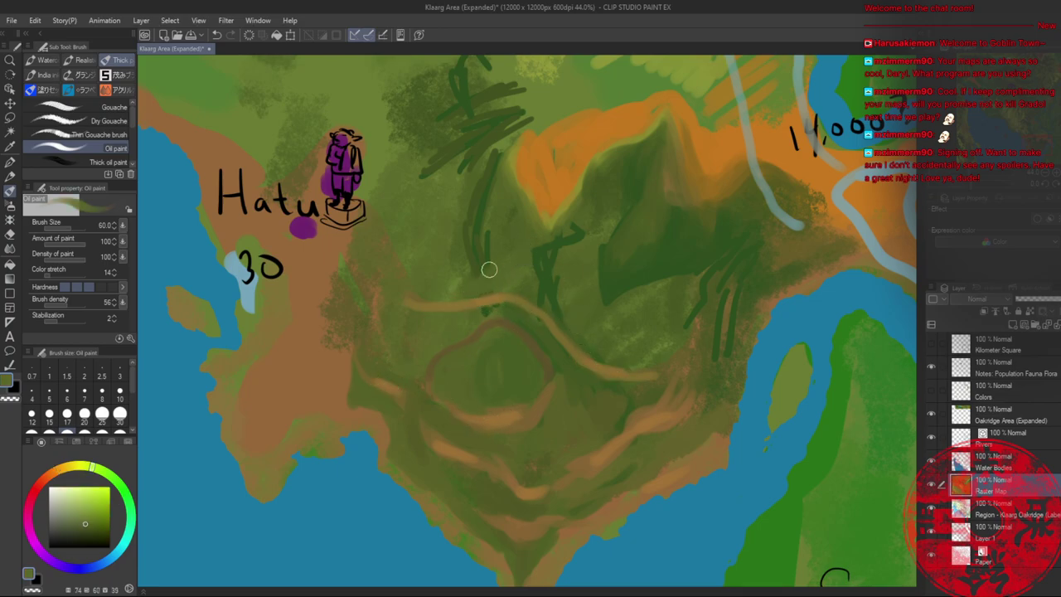
mouse_move(535, 274)
left_mouse_down()
mouse_move(570, 300)
mouse_move(552, 264)
left_mouse_up()
- Examine the peninsula's new ridges against the whole map and up close
key("alt+space")
left_click_drag(631, 221, 571, 216)
left_click_drag(639, 199, 578, 242)
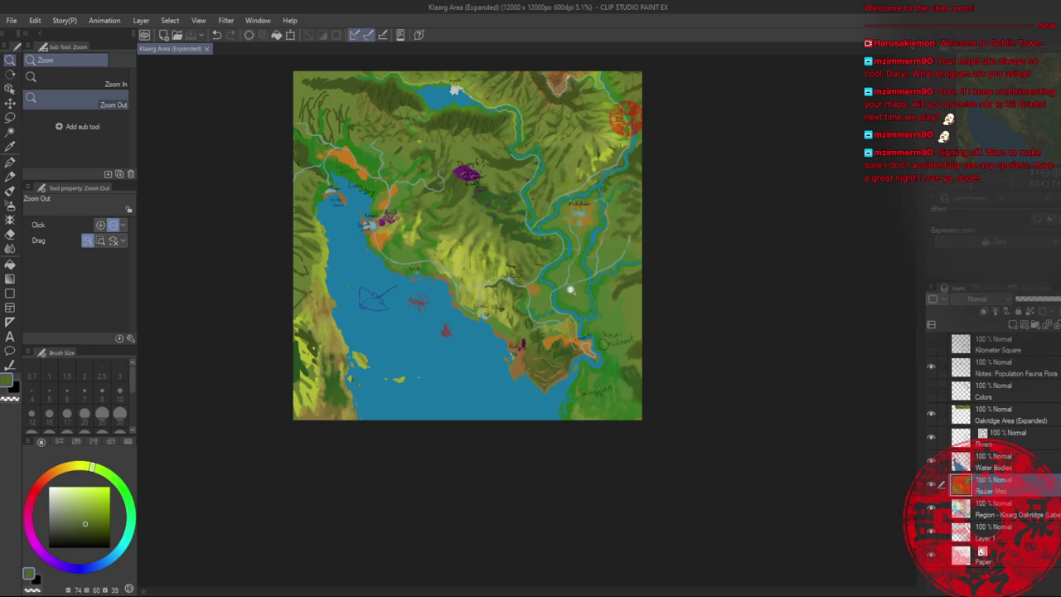
left_click_drag(528, 356, 593, 351)
left_click_drag(551, 222, 555, 380)
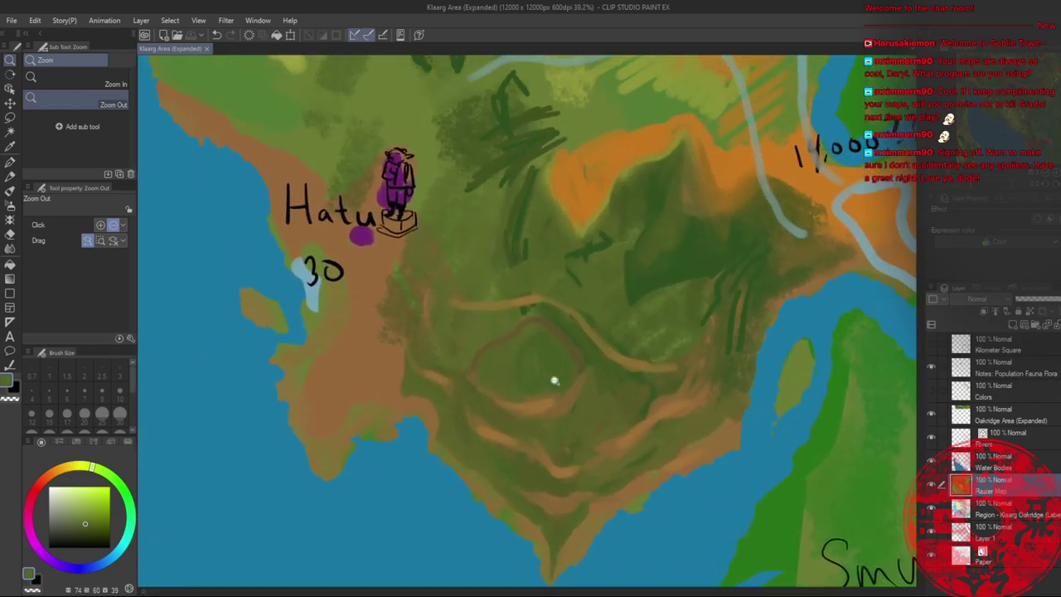
mouse_move(620, 245)
left_mouse_down()
mouse_move(594, 246)
mouse_move(618, 225)
left_mouse_up()
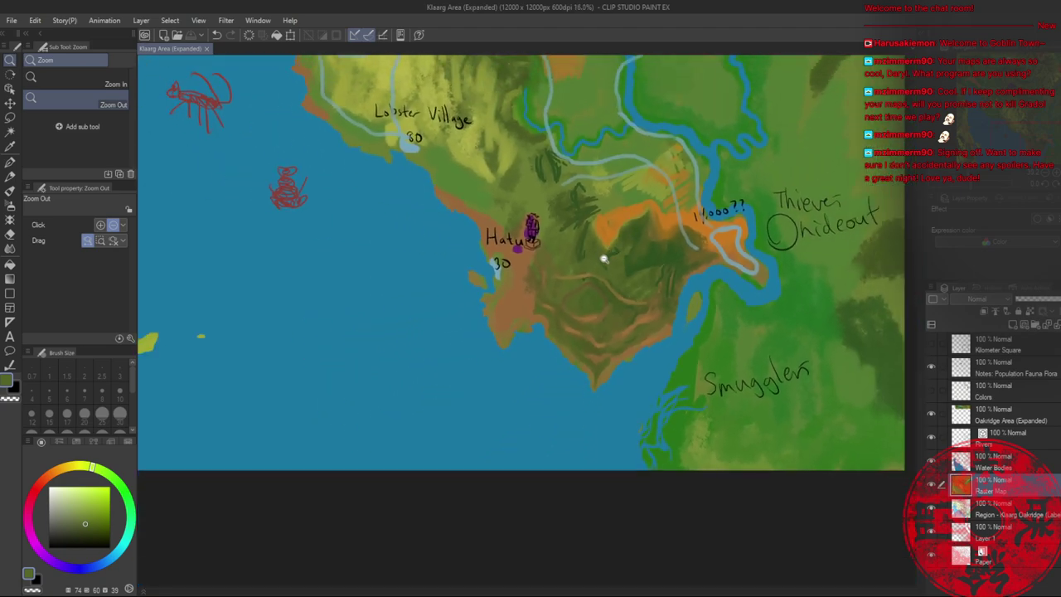
left_click_drag(636, 280, 675, 282)
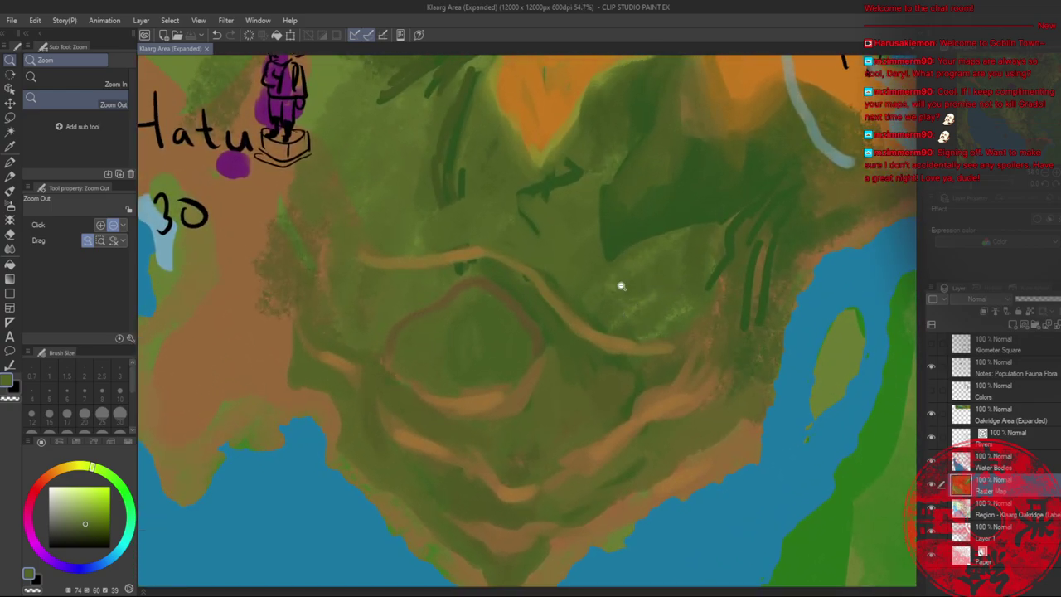
- Smooth the slope between the dark green peak and the curved ridge with olive and darker green Oil paint strokes
key("b")
left_click_drag(652, 231, 604, 320)
left_click(576, 319, "alt")
mouse_move(558, 357)
left_mouse_down()
mouse_move(530, 393)
mouse_move(546, 417)
mouse_move(593, 426)
left_mouse_up()
left_click(534, 358, "alt")
left_click(79, 530)
mouse_move(545, 392)
left_mouse_down()
mouse_move(605, 423)
mouse_move(650, 389)
mouse_move(589, 404)
mouse_move(578, 378)
mouse_move(532, 351)
mouse_move(495, 360)
mouse_move(549, 365)
mouse_move(527, 382)
mouse_move(550, 395)
mouse_move(536, 389)
mouse_move(533, 405)
mouse_move(522, 390)
mouse_move(565, 417)
mouse_move(566, 405)
mouse_move(647, 364)
mouse_move(578, 376)
mouse_move(631, 335)
left_mouse_up()
left_click(527, 363, "alt")
left_click(537, 388, "alt")
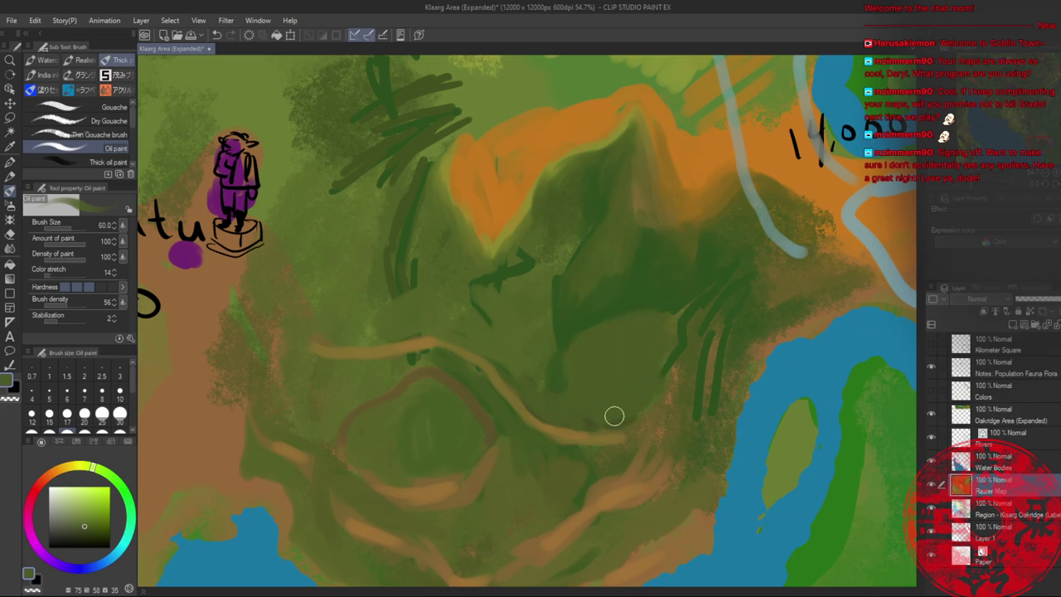
- Extend the curved ridge's eastern end up toward the peak's slope with sampled brown
left_click(580, 432, "alt")
mouse_move(589, 429)
left_mouse_down()
mouse_move(613, 433)
mouse_move(652, 405)
mouse_move(685, 339)
left_mouse_up()
left_click(681, 388, "alt")
left_click(660, 420, "alt")
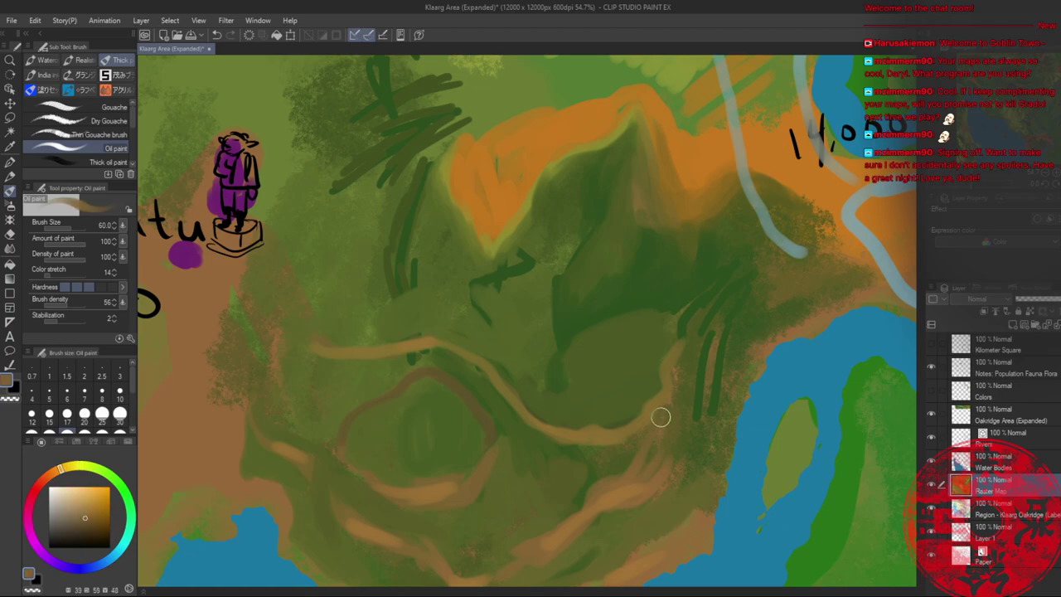
left_click_drag(661, 417, 663, 412)
- Shade the valley below the curved ridge's eastern half with sampled olive and dark green
left_click(639, 434, "alt")
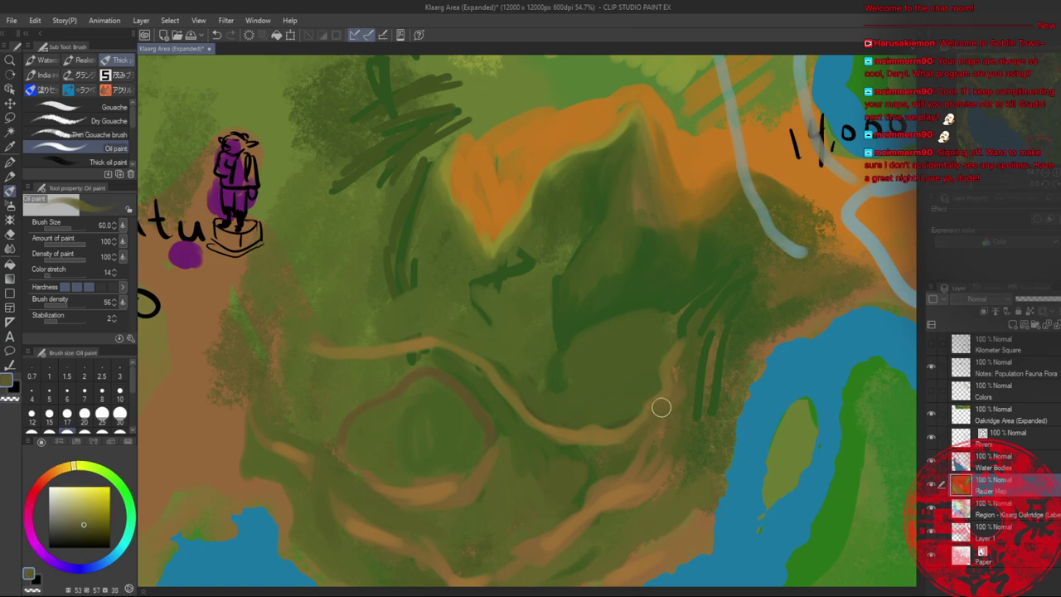
left_click(609, 453, "alt")
left_click(590, 468, "alt")
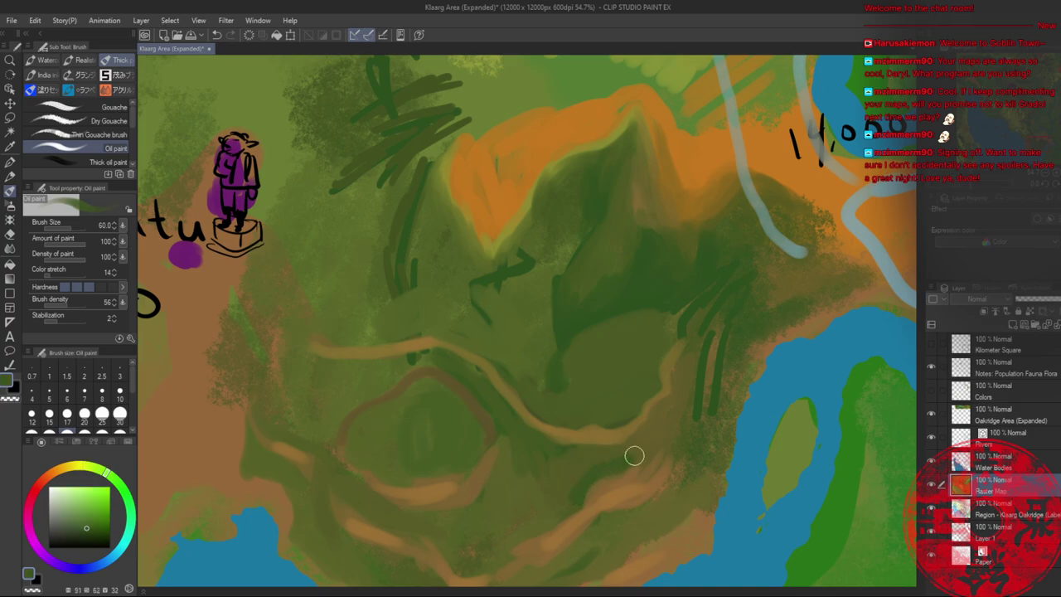
left_click(584, 455, "alt")
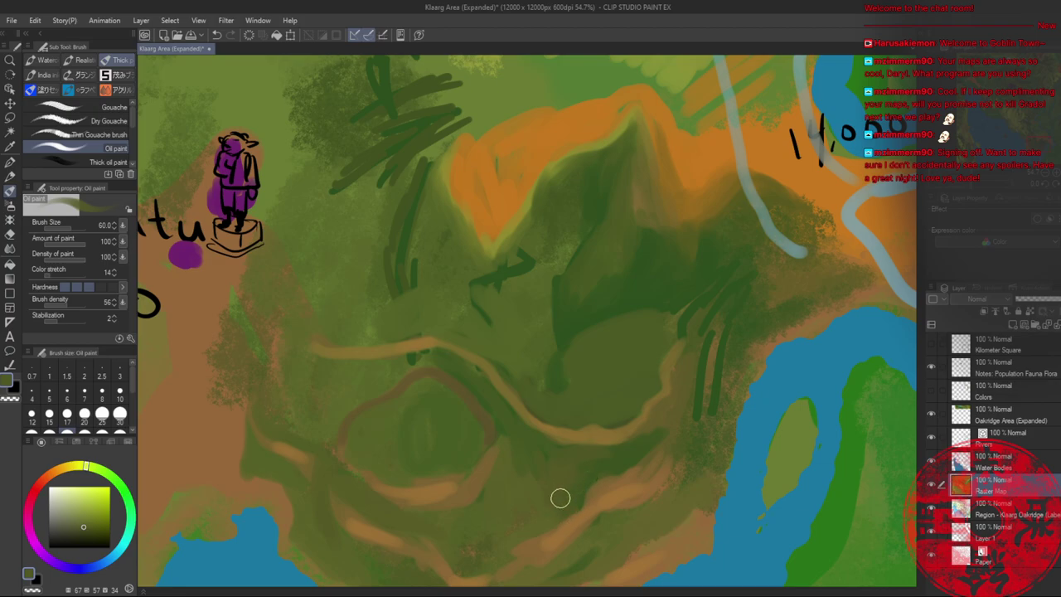
left_click(624, 457, "alt")
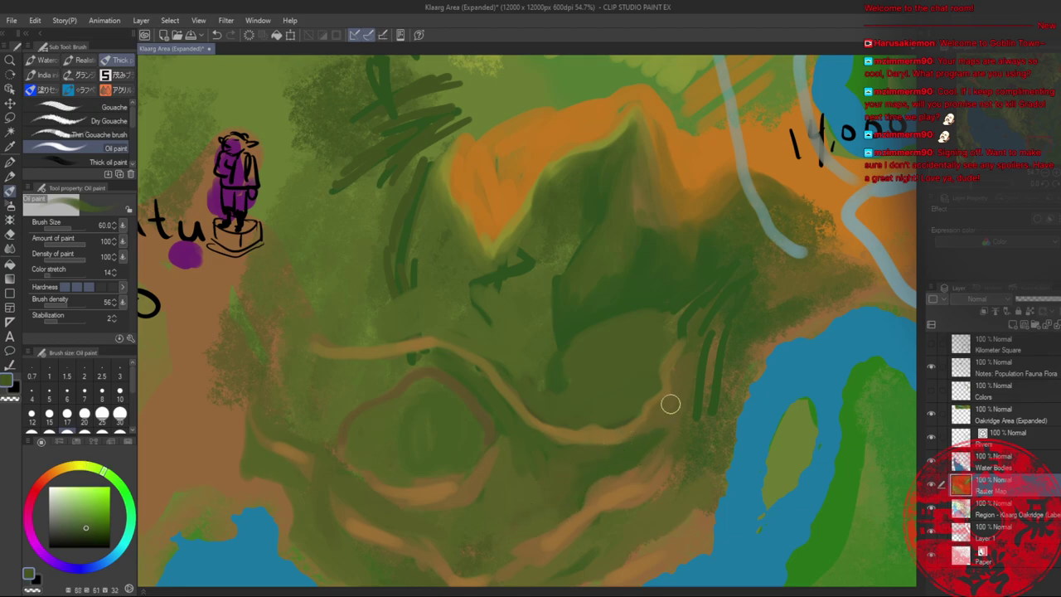
- Carry the curved ridge's tip farther north through the dark green hatching, softening its inner side with sampled olive
left_click(706, 377, "alt")
left_click(691, 351, "alt")
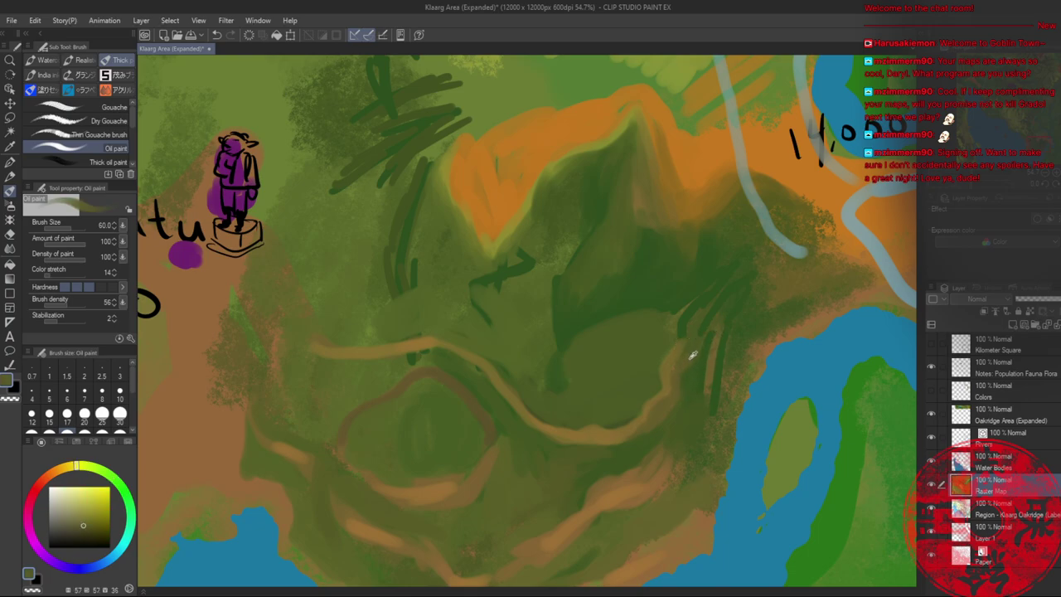
mouse_move(694, 325)
left_mouse_down()
mouse_move(704, 306)
mouse_move(692, 298)
left_mouse_up()
left_click(659, 322, "alt")
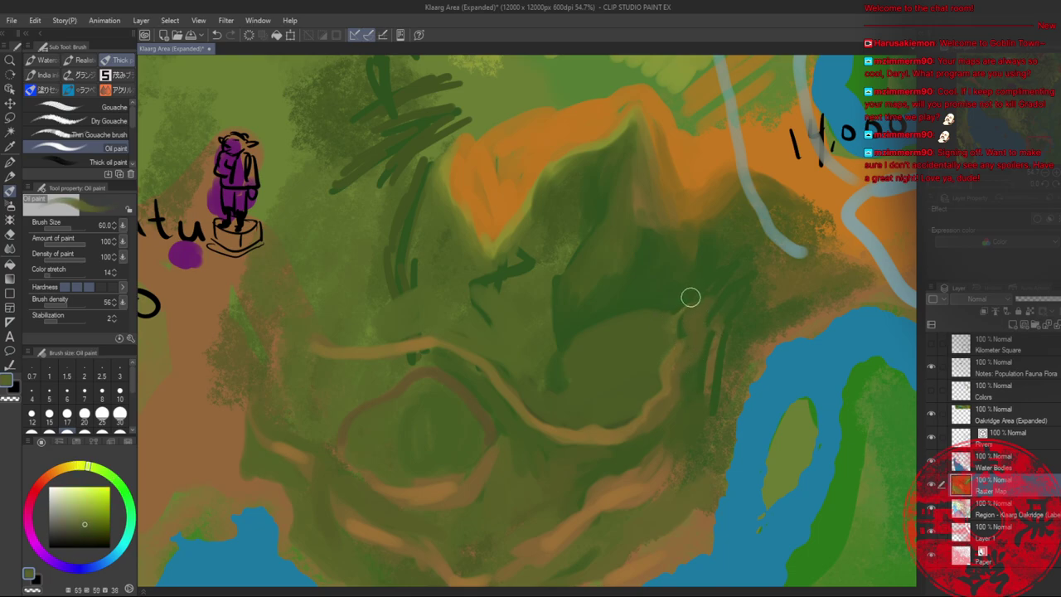
left_click(654, 341, "alt")
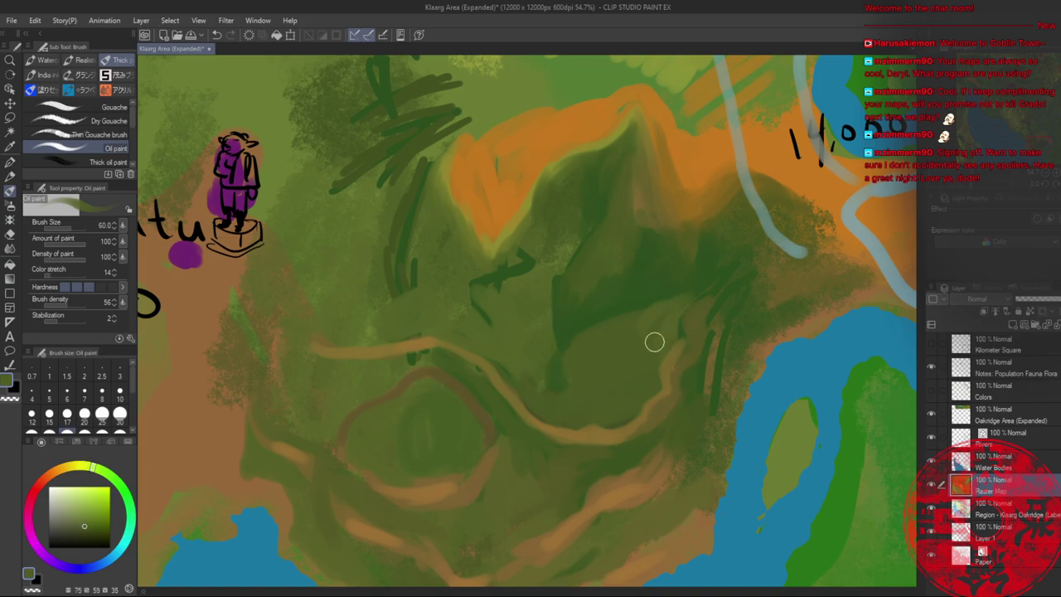
- Blend the dark green hatching between the curved ridge and the eastern coast into the valley using sampled greens
left_click(706, 358, "alt")
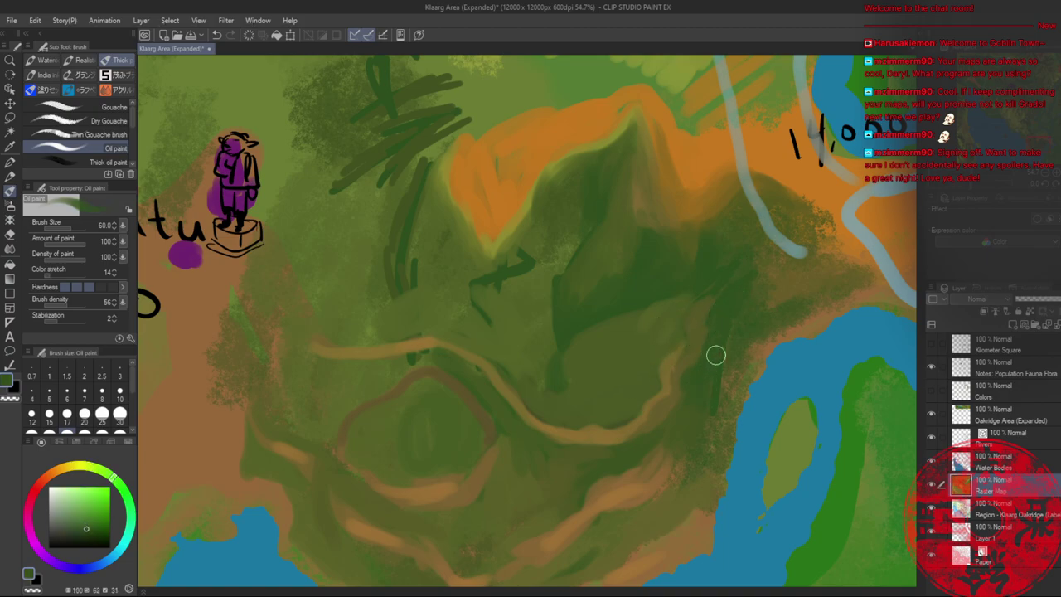
mouse_move(701, 440)
left_mouse_down()
mouse_move(575, 296)
mouse_move(575, 337)
mouse_move(586, 273)
left_mouse_up()
left_click(529, 343, "alt")
left_click(553, 320, "alt")
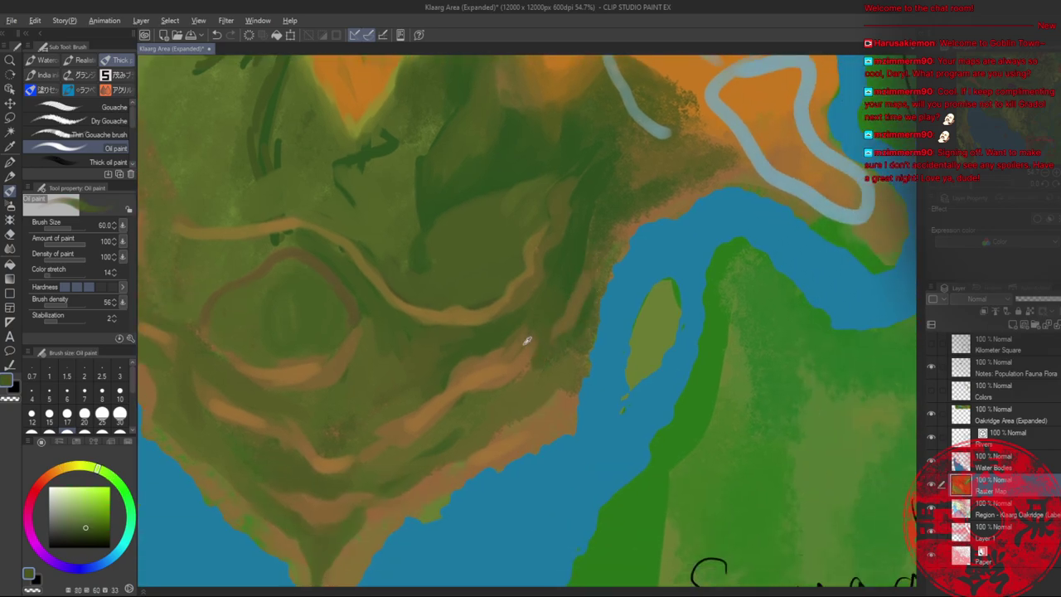
- Extend the lower brown ridge toward the northeast with sampled brown and shade the valley beside it with sampled dark green
left_click(525, 341, "alt")
left_click(550, 284, "alt")
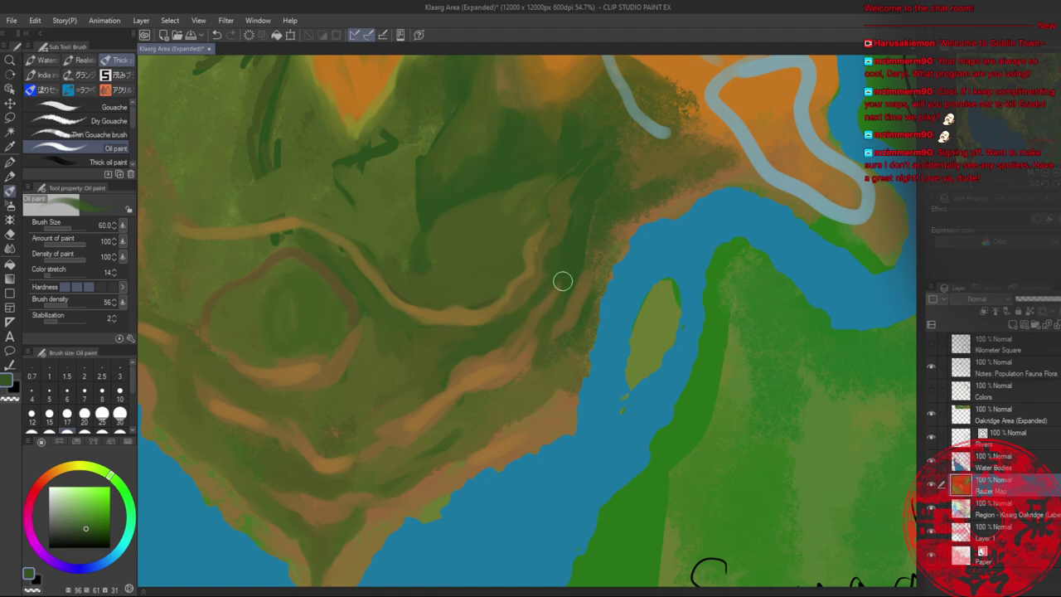
left_click_drag(562, 281, 554, 320)
left_click(560, 303, "alt")
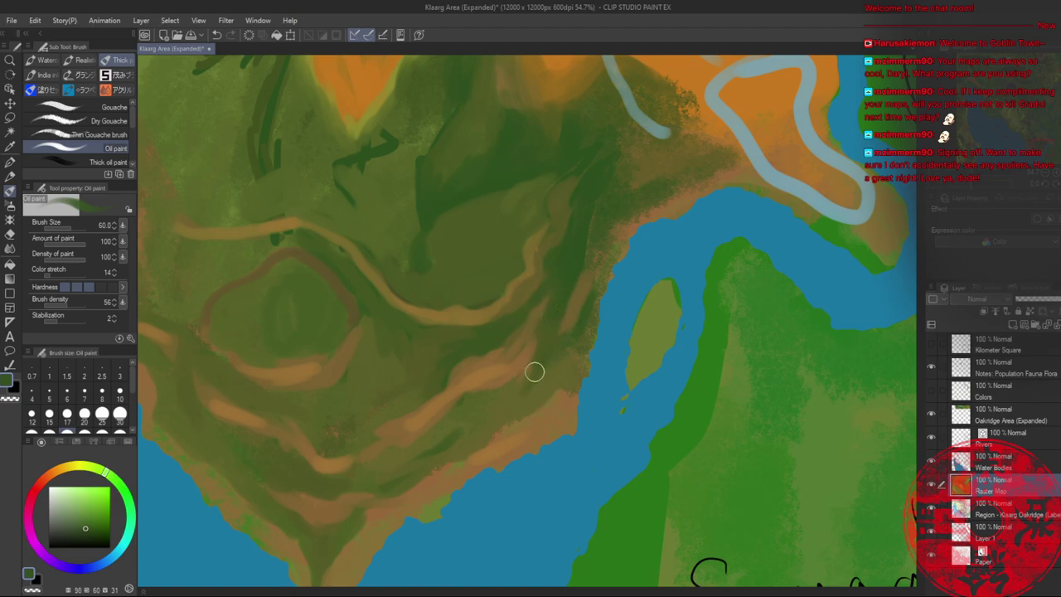
- Paint the peninsula's eastern shoreline with sampled brown over the dark speckles, blending its inner side with sampled olive green
left_click(569, 405, "alt")
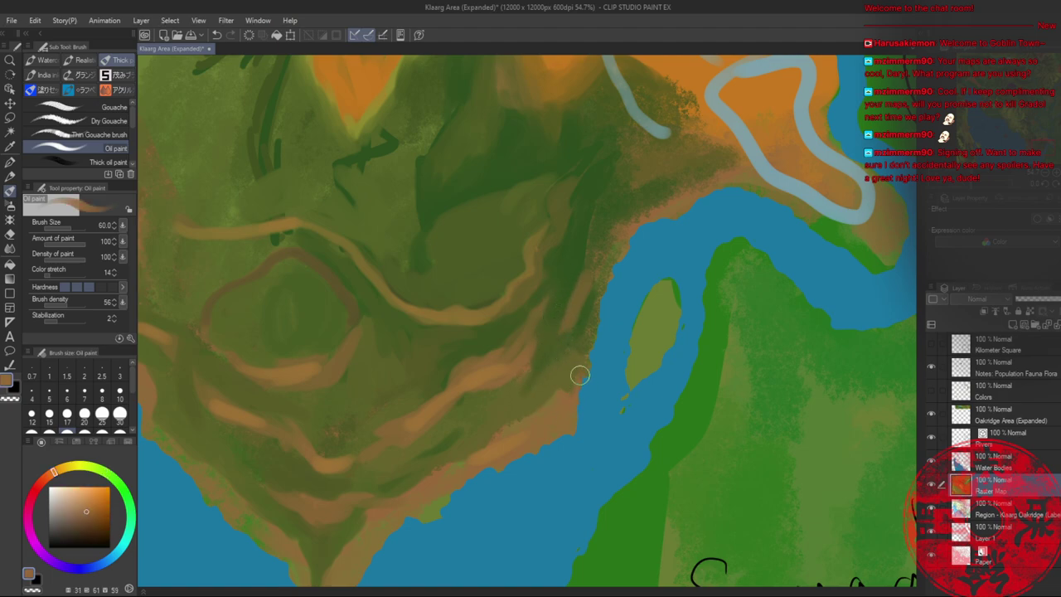
left_click(590, 290, "alt")
mouse_move(592, 286)
left_mouse_down()
mouse_move(561, 343)
mouse_move(604, 199)
left_mouse_up()
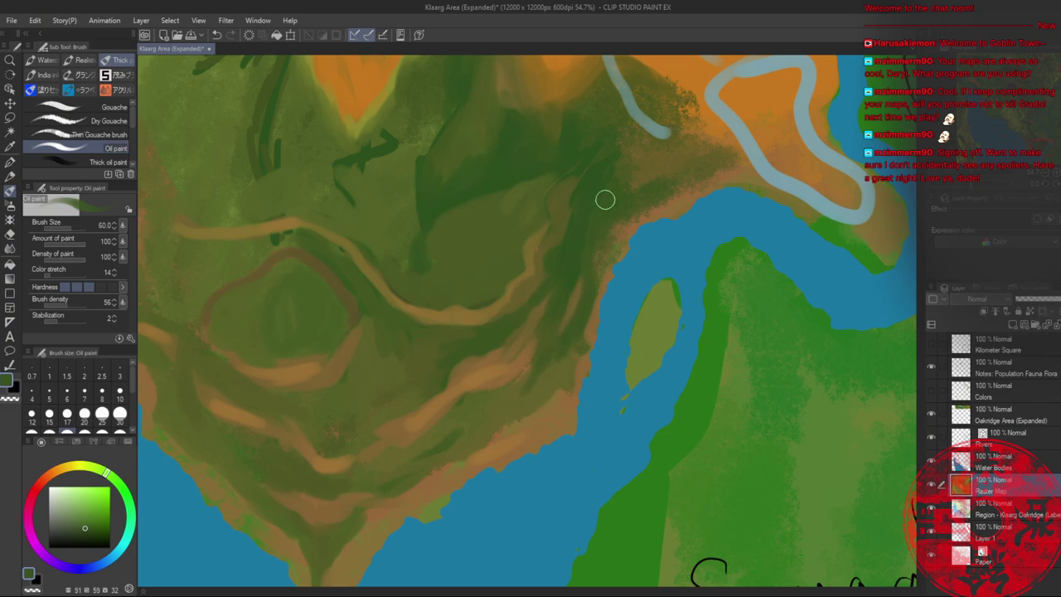
left_click(612, 269, "alt")
left_click_drag(602, 239, 609, 261)
left_click_drag(641, 216, 616, 290)
left_click(606, 278, "alt")
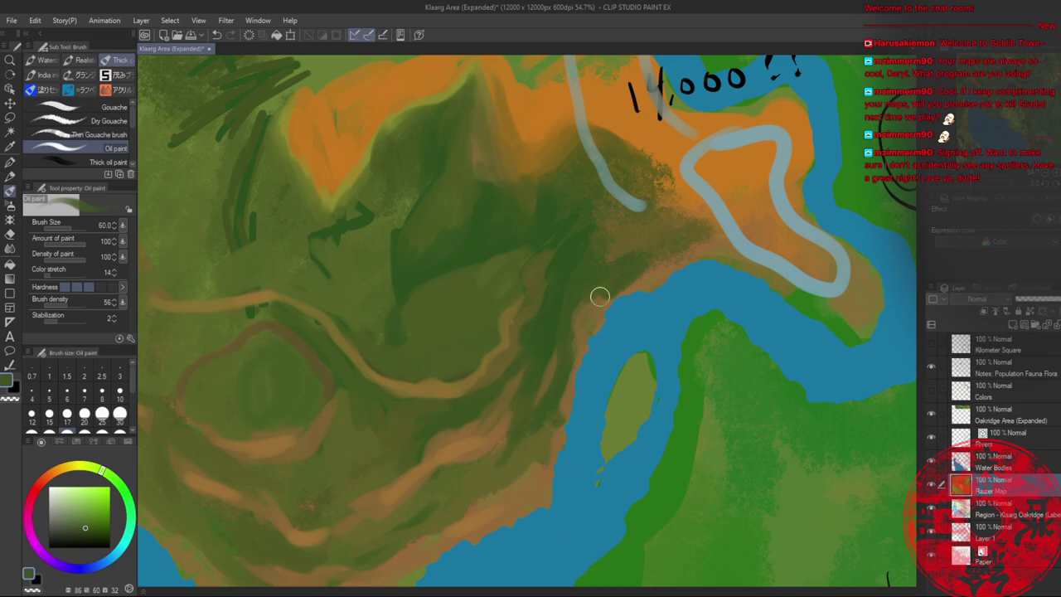
- Fill the speckled ground north of the river bend with sampled dark green, brown and olive strokes reaching toward the city outline
left_click(598, 304, "alt")
left_click(621, 284, "alt")
left_click(649, 265, "alt")
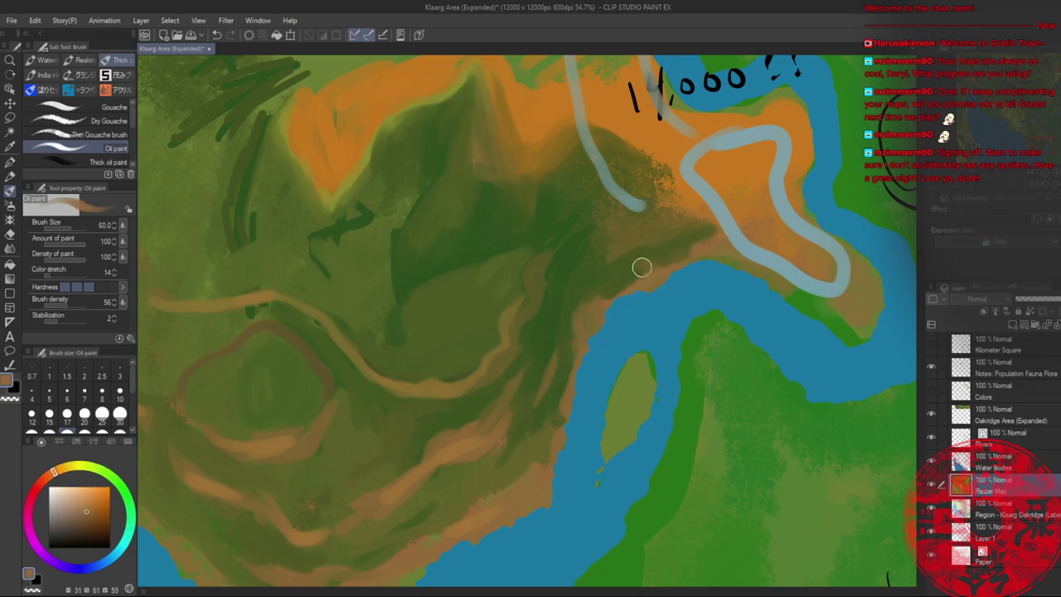
left_click(633, 267, "alt")
left_click_drag(674, 162, 646, 244)
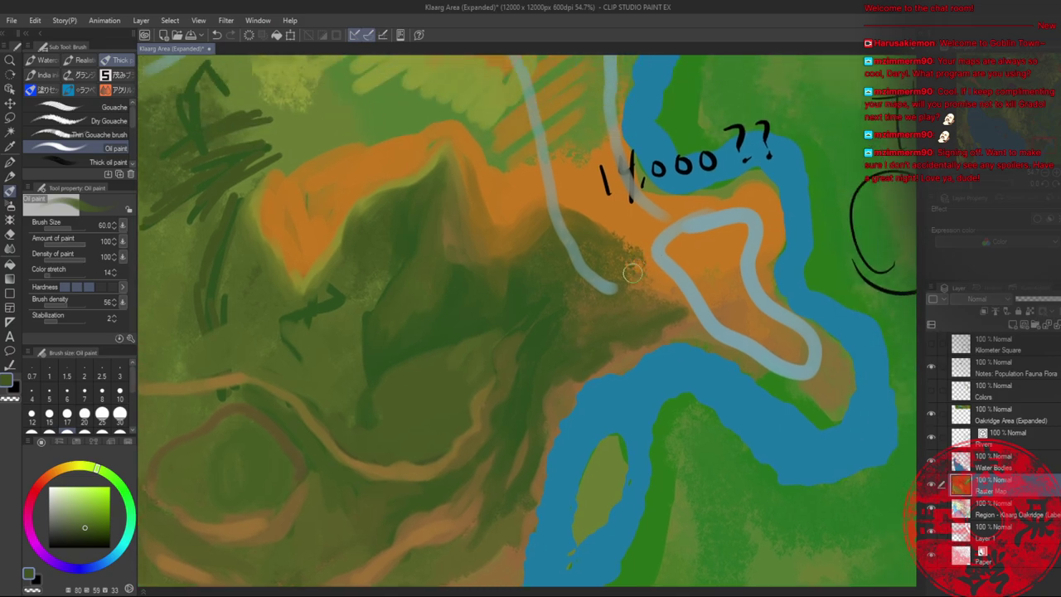
left_click(620, 301, "alt")
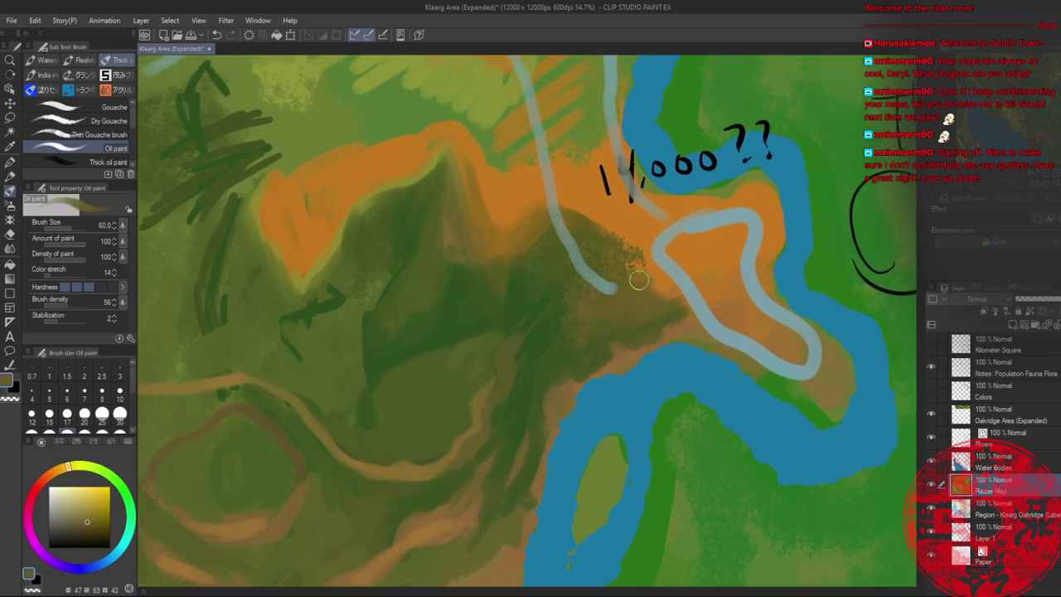
- Shade the eastern slope below the orange highland with sampled dark green, soften it with olive tones, and save the map
left_click(558, 309, "alt")
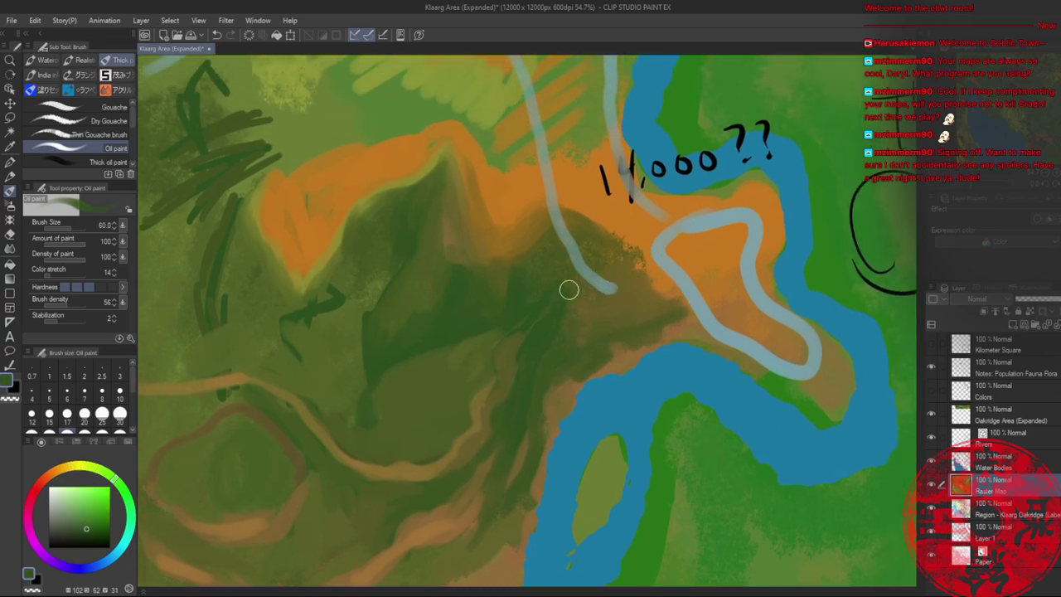
left_click_drag(568, 289, 616, 309)
left_click(594, 312, "alt")
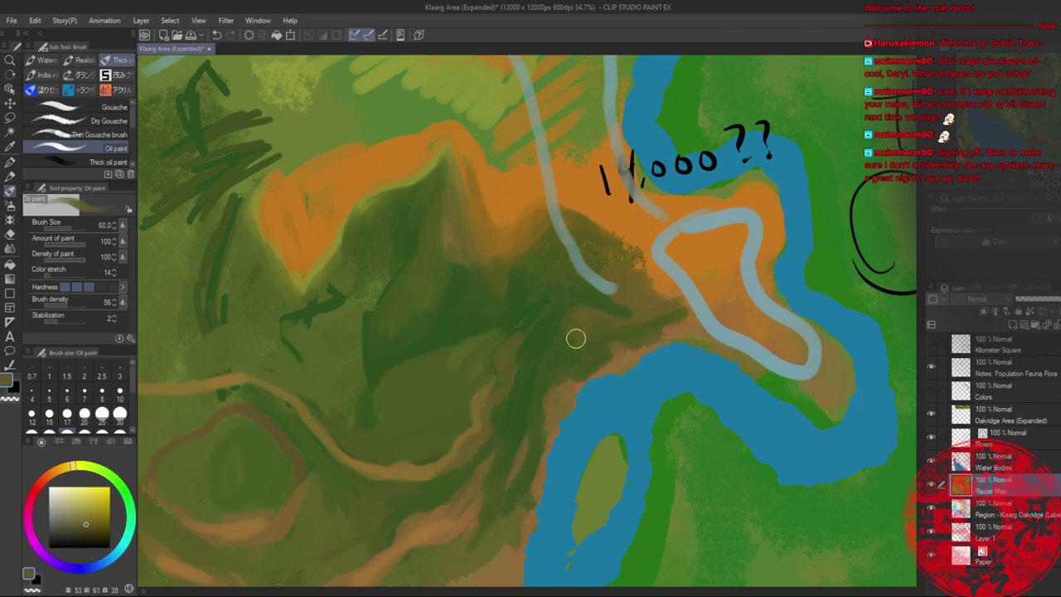
left_click(563, 308, "alt")
left_click(569, 306, "alt")
left_click(571, 297, "alt")
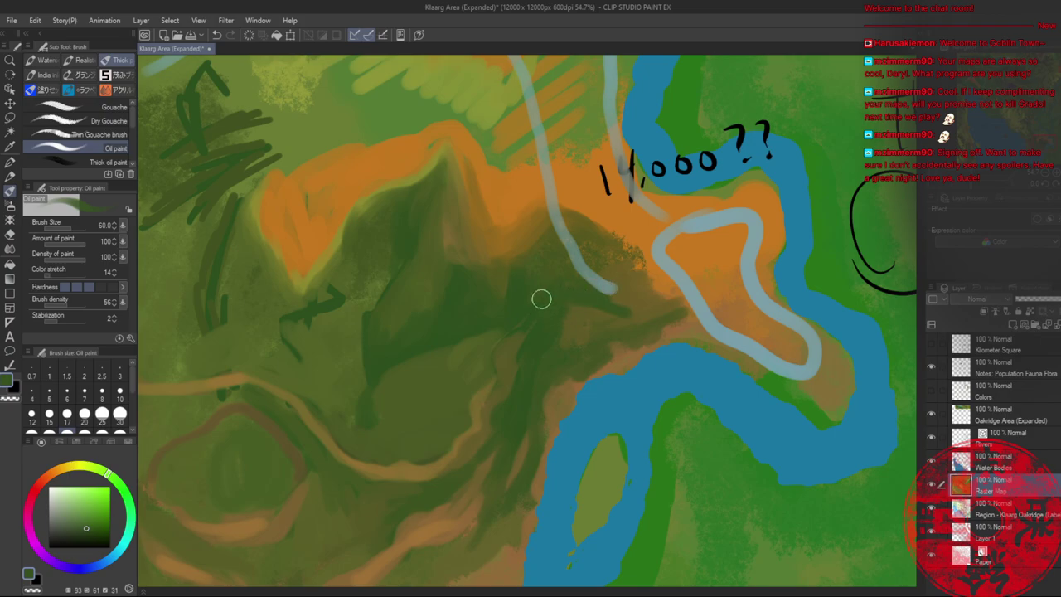
left_click(466, 351, "alt")
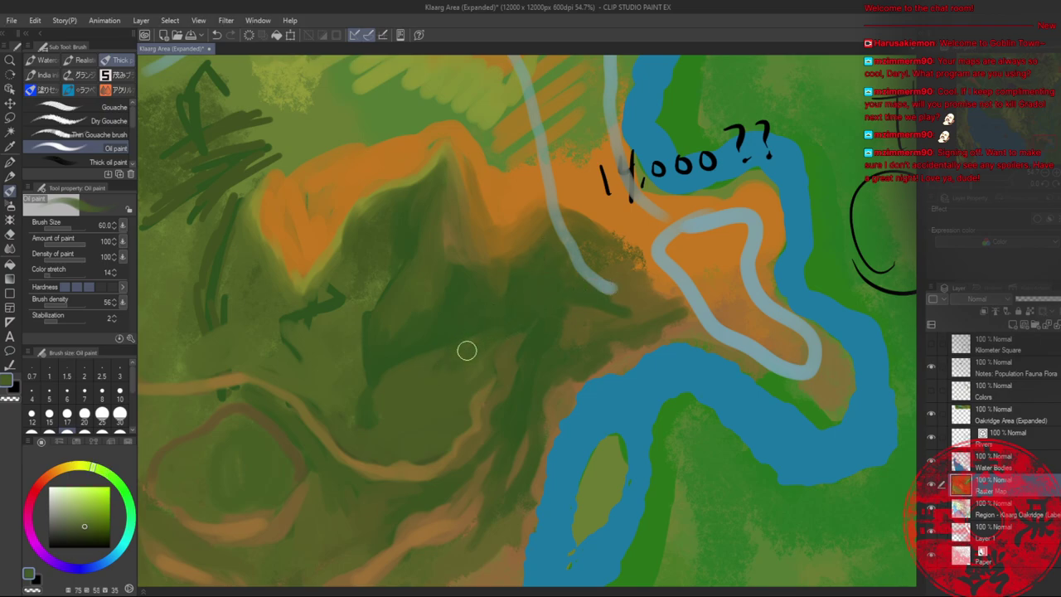
left_click_drag(450, 384, 758, 245)
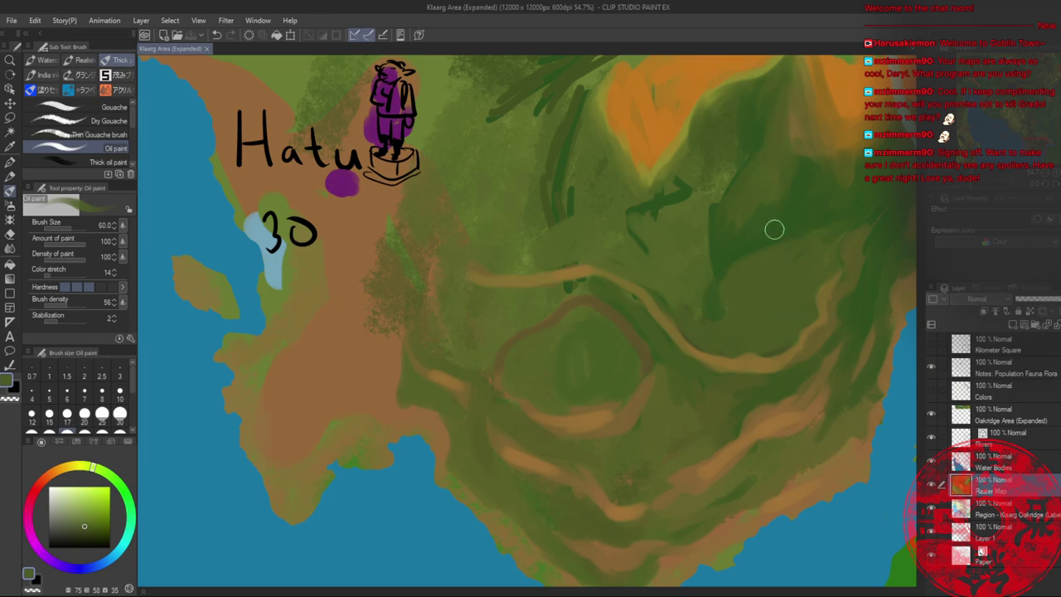
- Examine the repainted peninsula within the whole map and up close, adjusting the Raster Map layer's opacity to check it
key("alt+space")
left_click_drag(633, 250, 538, 324)
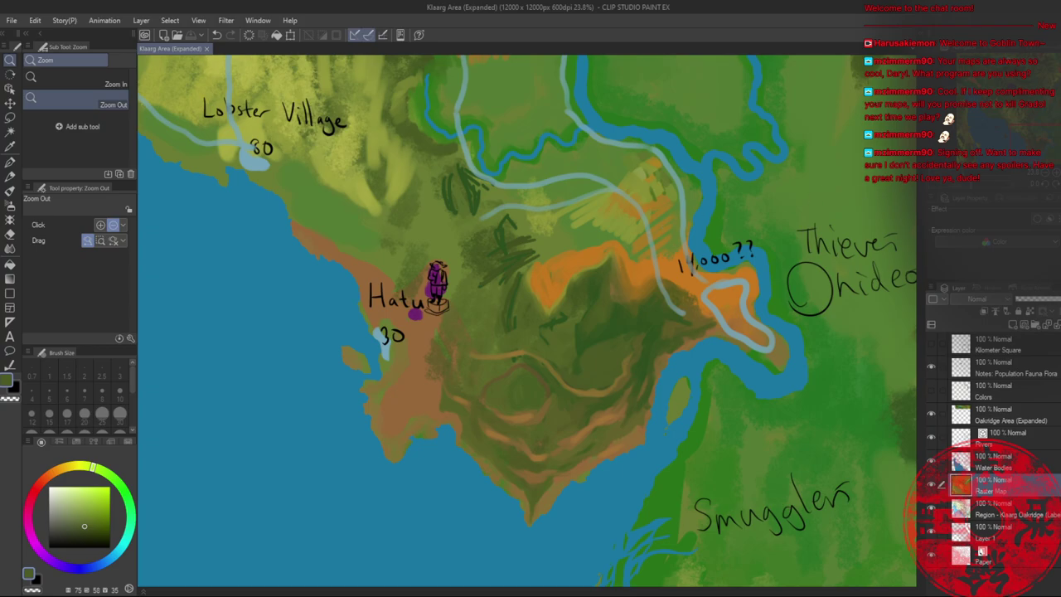
key("ctrl+0")
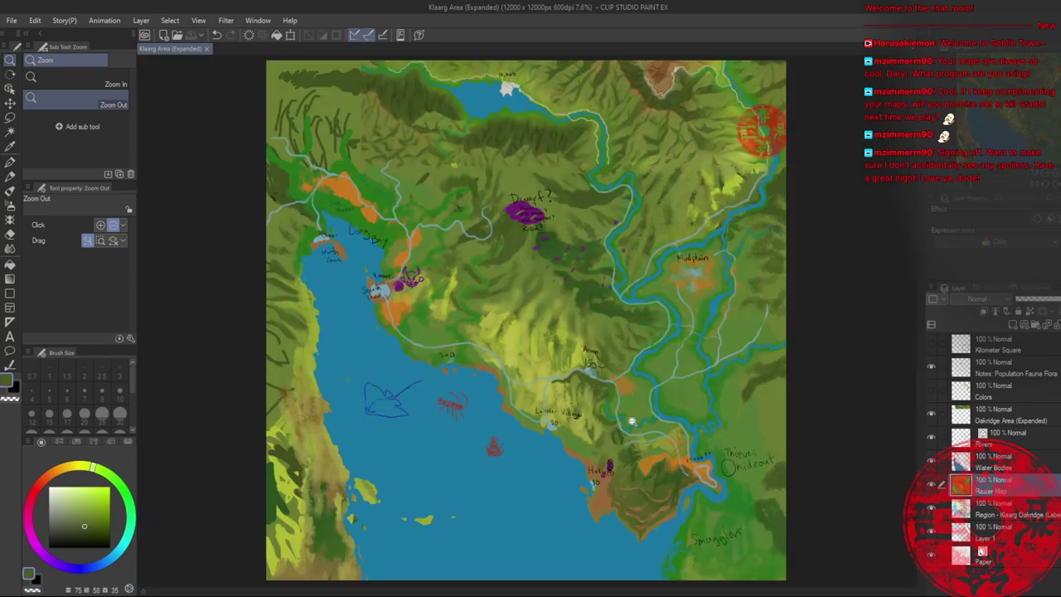
left_click_drag(632, 421, 517, 351)
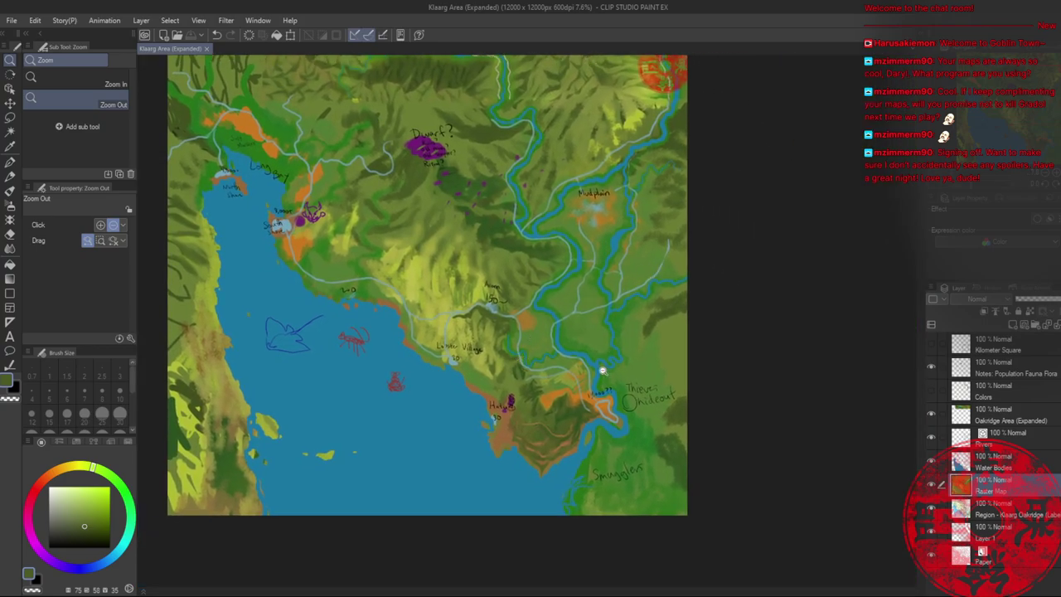
left_click_drag(559, 408, 618, 379)
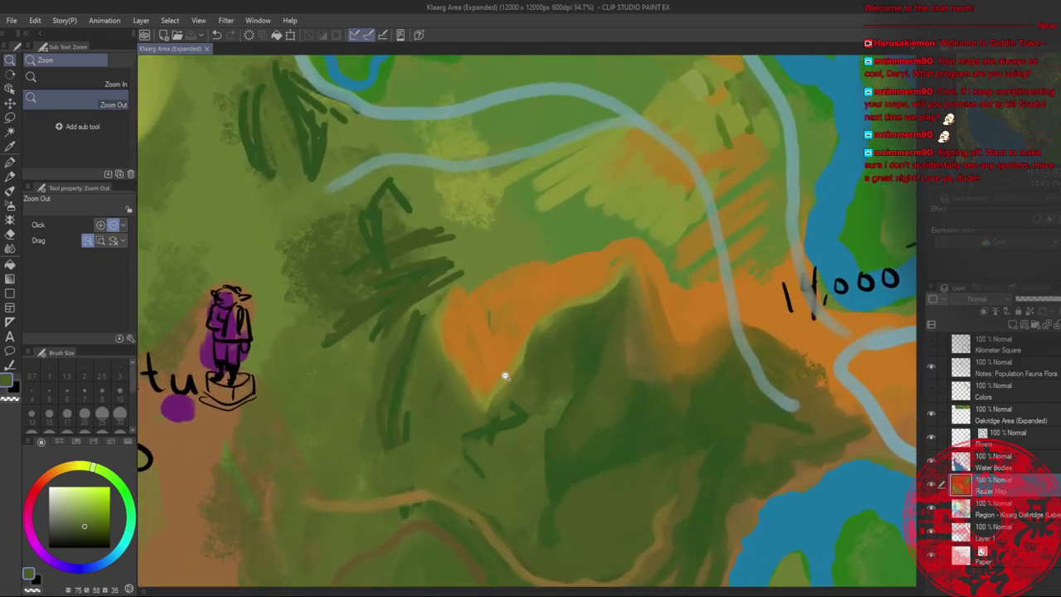
mouse_move(1039, 301)
left_mouse_down()
mouse_move(1059, 300)
mouse_move(1030, 291)
mouse_move(1060, 298)
left_mouse_up()
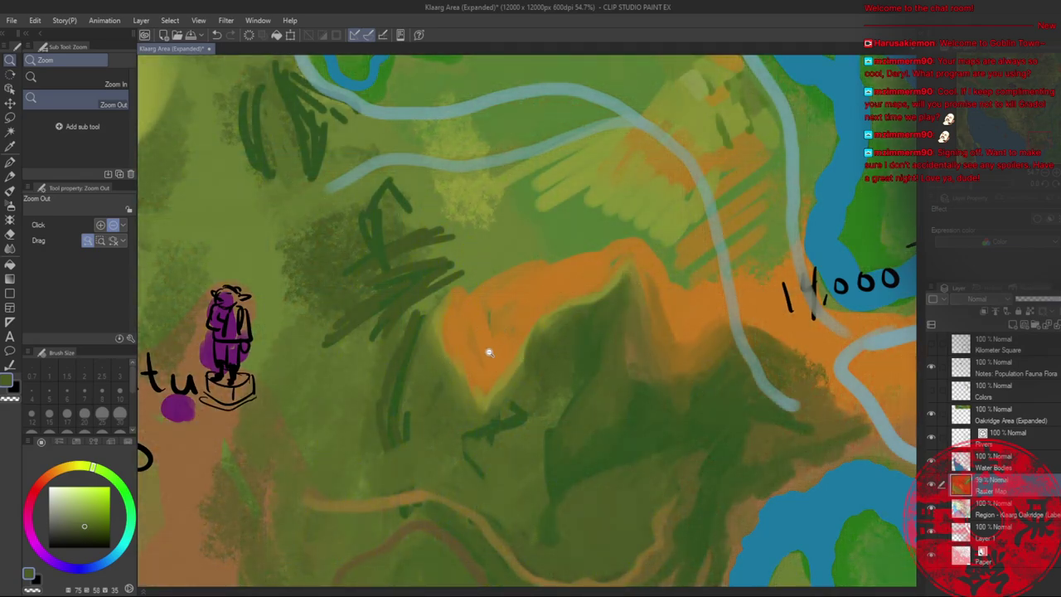
scroll(519, 384, "down", 4)
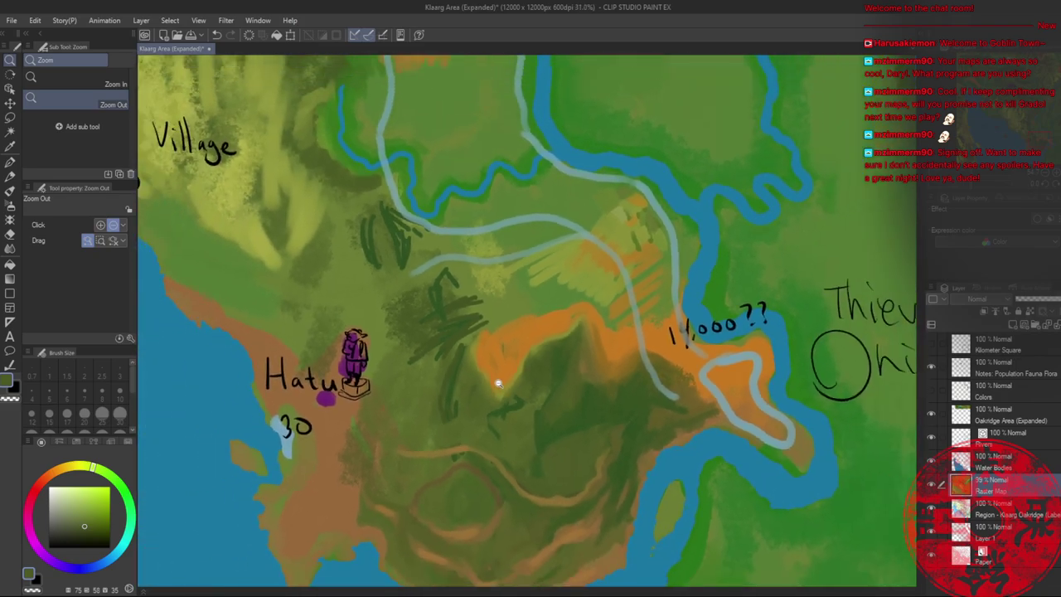
left_click_drag(556, 402, 488, 341)
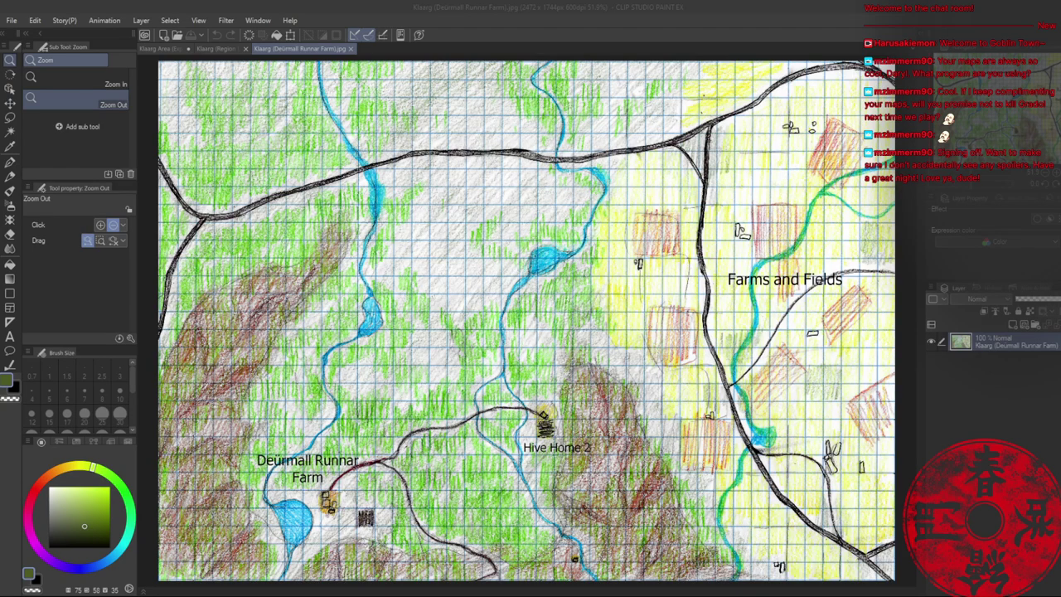
- Compare the Klaarg (Region Labels) reference map with the painted Klaarg Area map
left_click(215, 51)
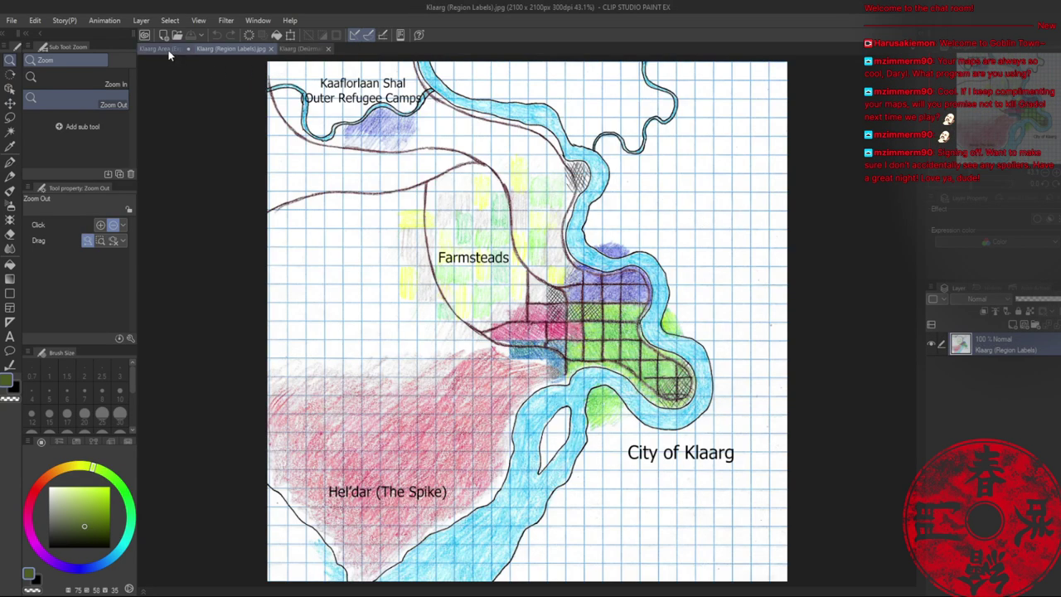
left_click(178, 54)
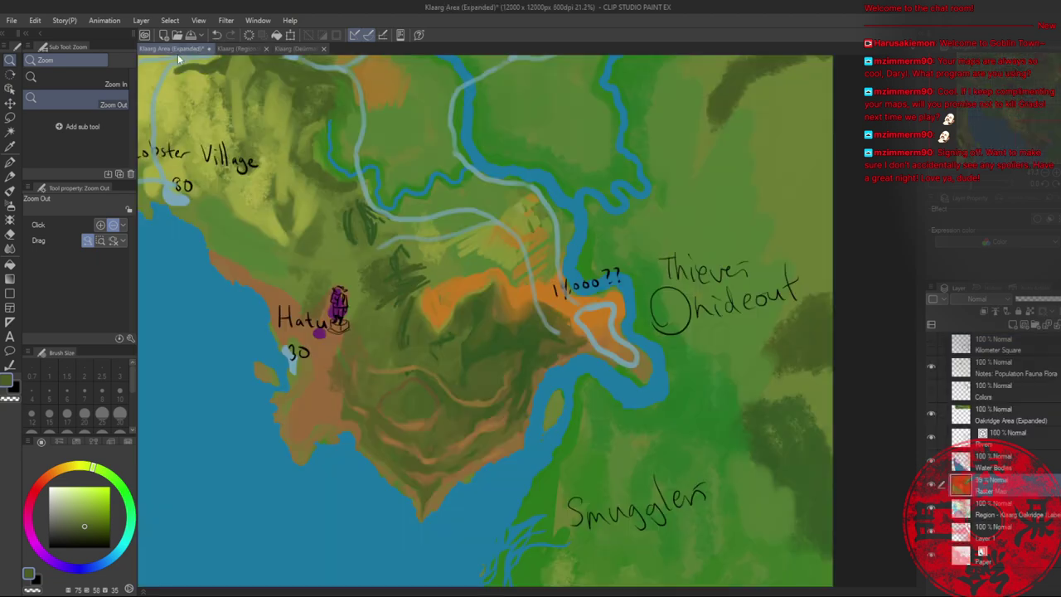
left_click(237, 51)
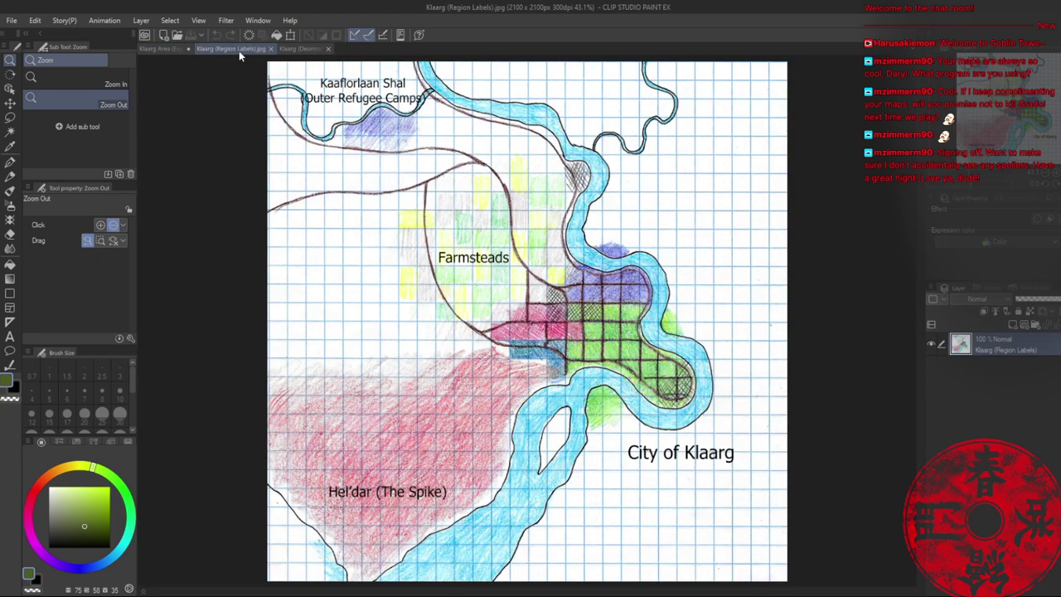
left_click(163, 54)
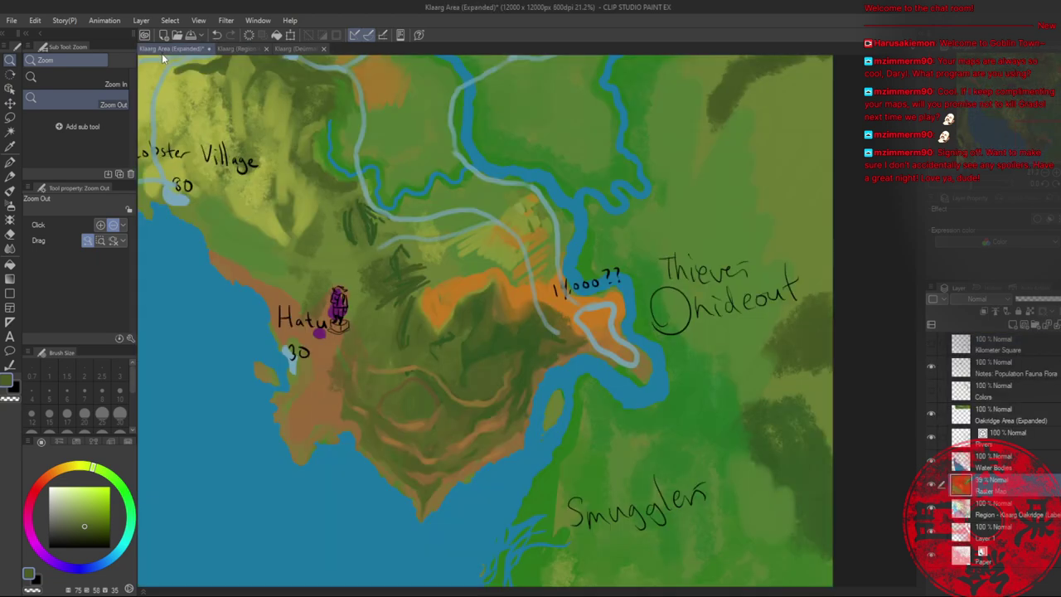
left_click(237, 48)
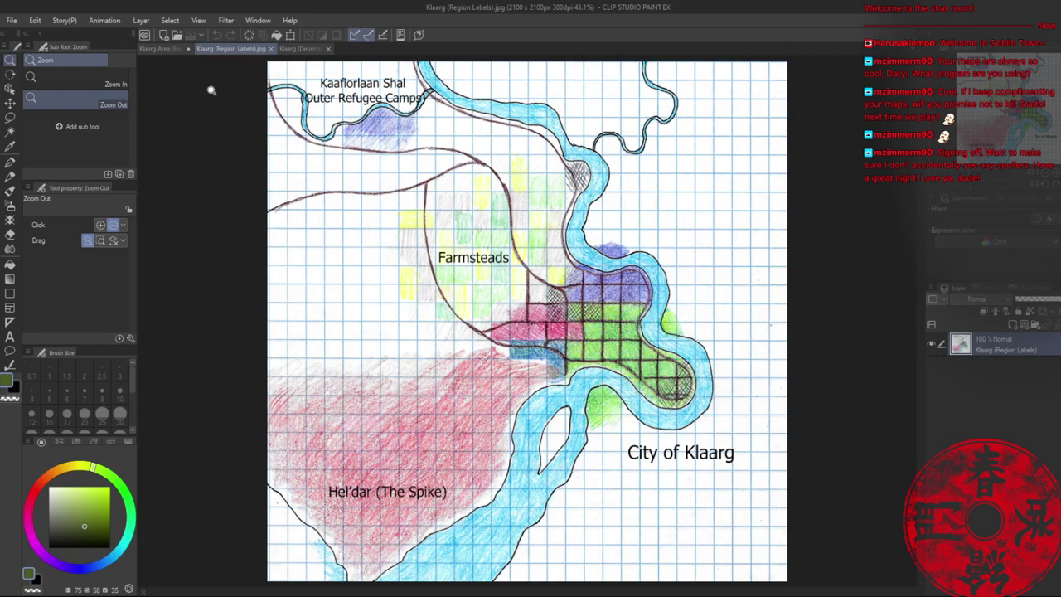
left_click(171, 48)
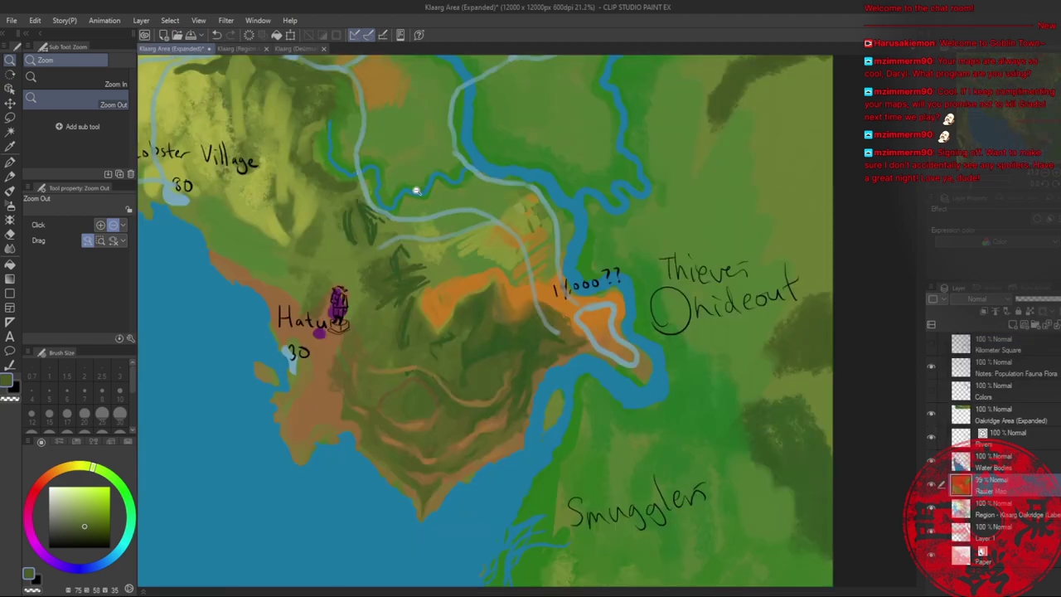
- On the Notes: Population Fauna Flora layer, paint a refugee camp patch south of the winding river in light blue sampled from the city outline
left_click(1009, 373)
scroll(445, 177, "up", 5)
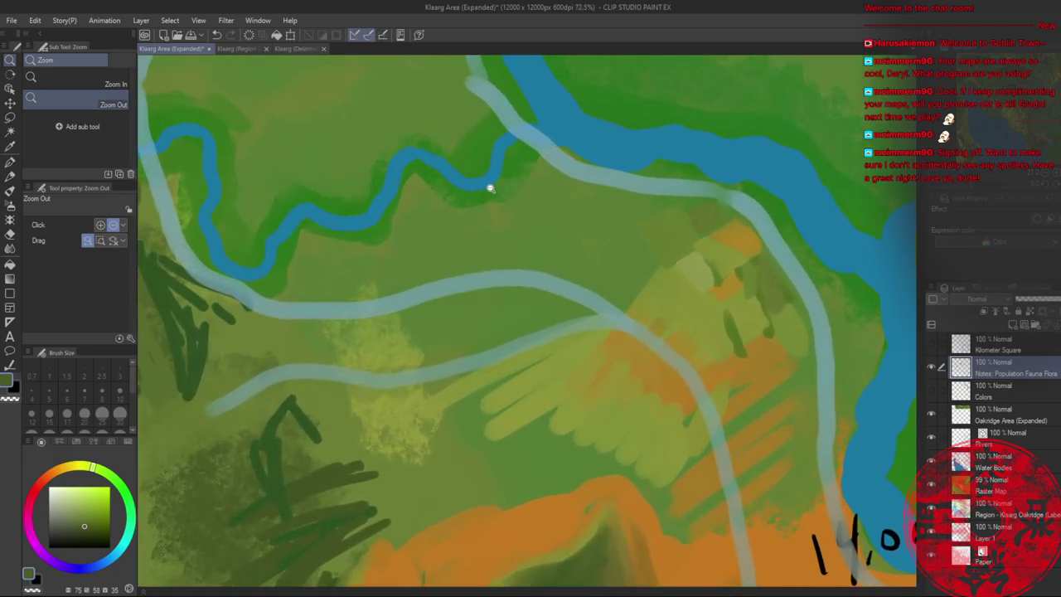
key("b")
mouse_move(353, 333)
left_mouse_down()
mouse_move(521, 257)
mouse_move(390, 272)
left_mouse_up()
left_click_drag(853, 498, 530, 312)
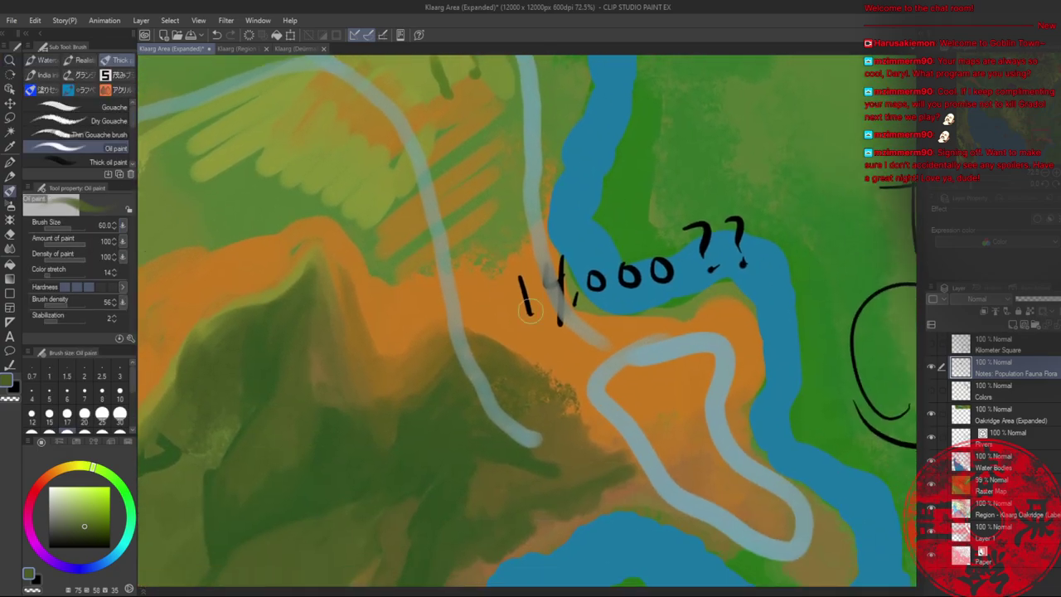
left_click(665, 484, "alt")
left_click_drag(282, 121, 561, 329)
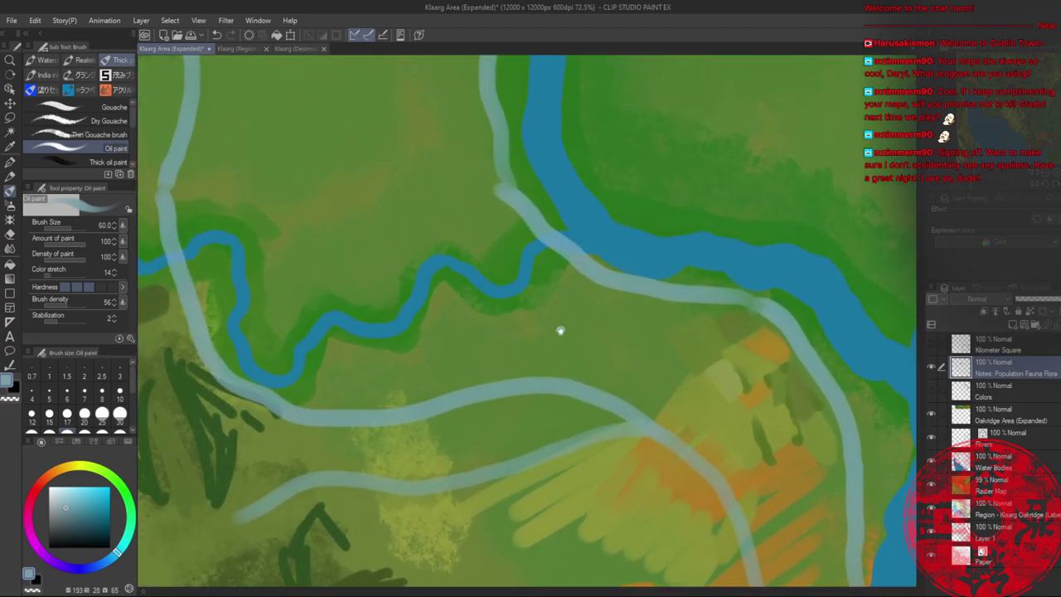
left_click(233, 48)
left_click(170, 48)
mouse_move(448, 292)
left_mouse_down()
mouse_move(441, 333)
mouse_move(480, 328)
mouse_move(476, 307)
mouse_move(464, 340)
left_mouse_up()
- Handwrite the label "Refugee camp" in black with the G-pen above the light blue patch
key("p")
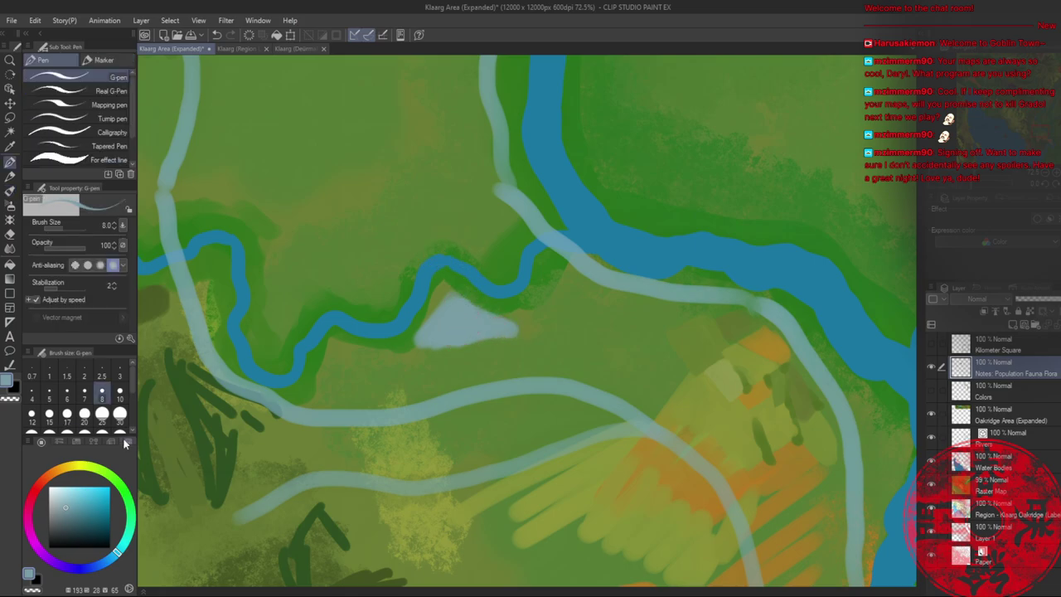
left_click(454, 228, "alt")
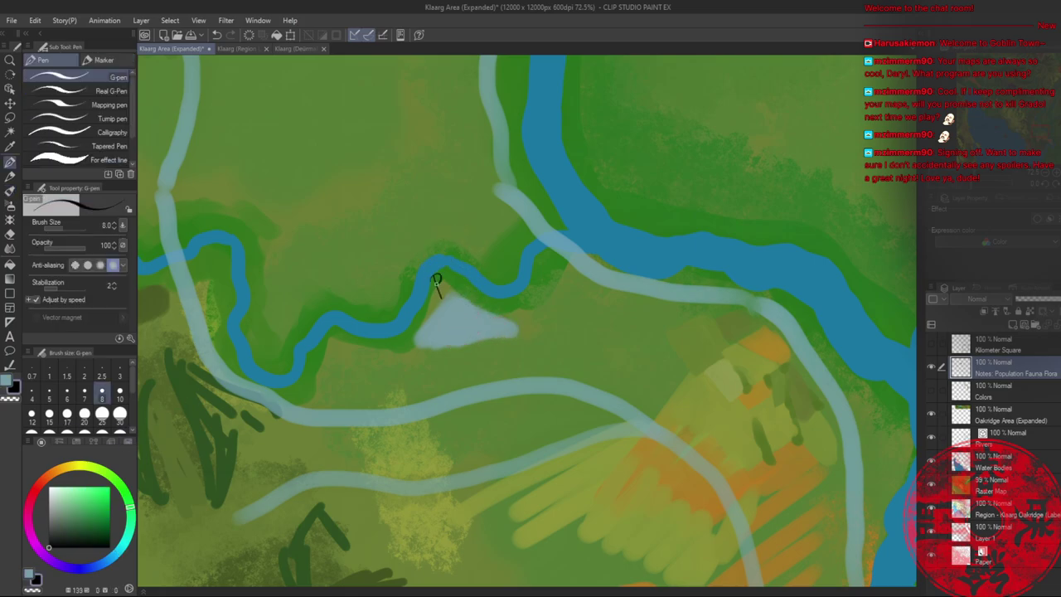
mouse_move(437, 281)
left_mouse_down()
mouse_move(463, 271)
mouse_move(459, 287)
mouse_move(484, 282)
mouse_move(481, 291)
mouse_move(495, 279)
mouse_move(515, 287)
mouse_move(501, 307)
mouse_move(537, 295)
left_mouse_up()
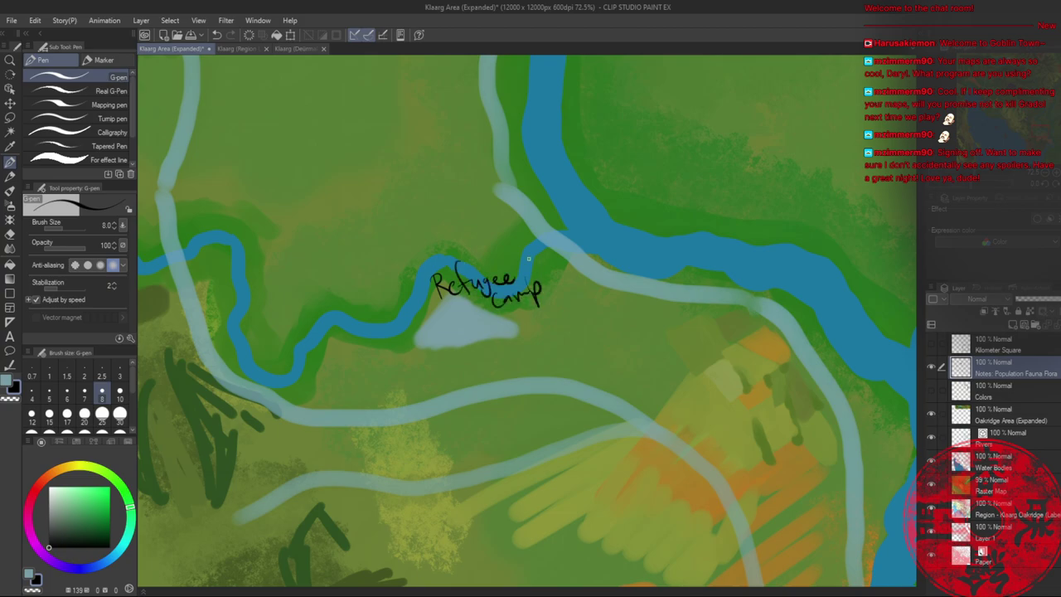
- Examine the Klaarg (Region Labels) and Klaarg (Deürmall Runnar Farm) reference maps
left_click(240, 49)
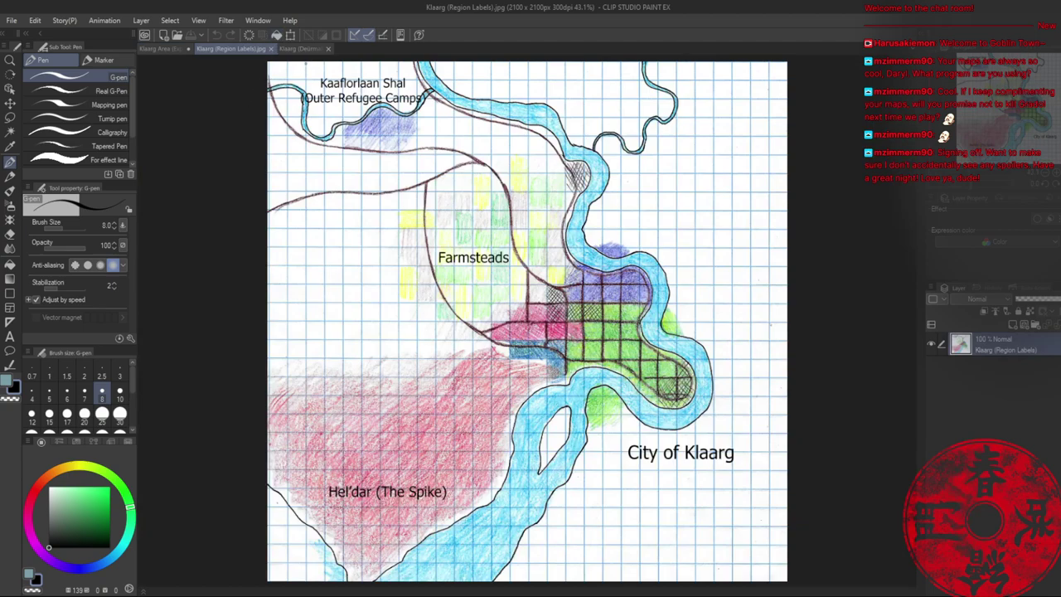
left_click(304, 47)
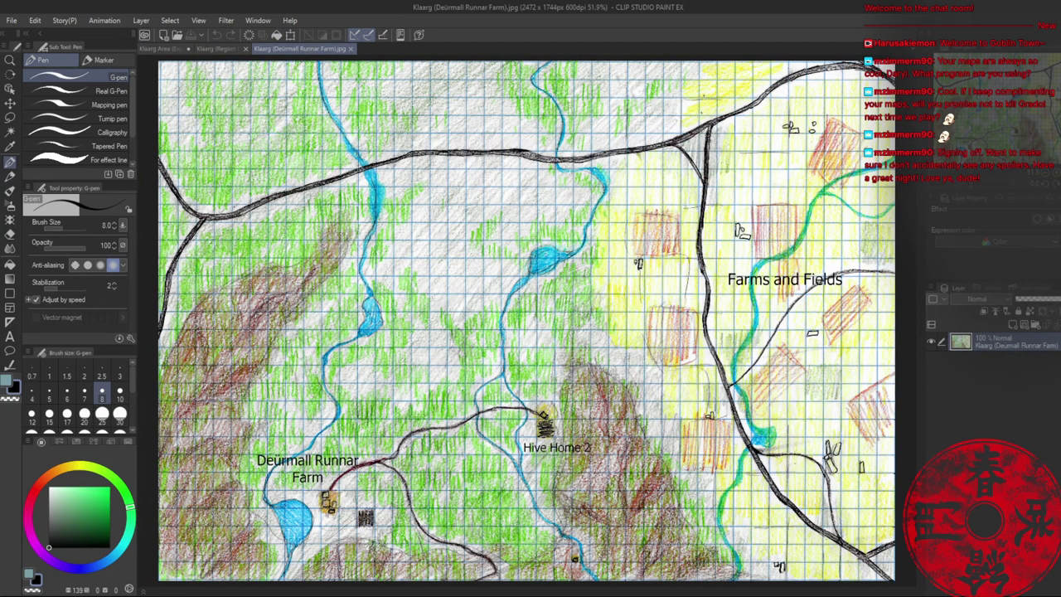
key("alt+space")
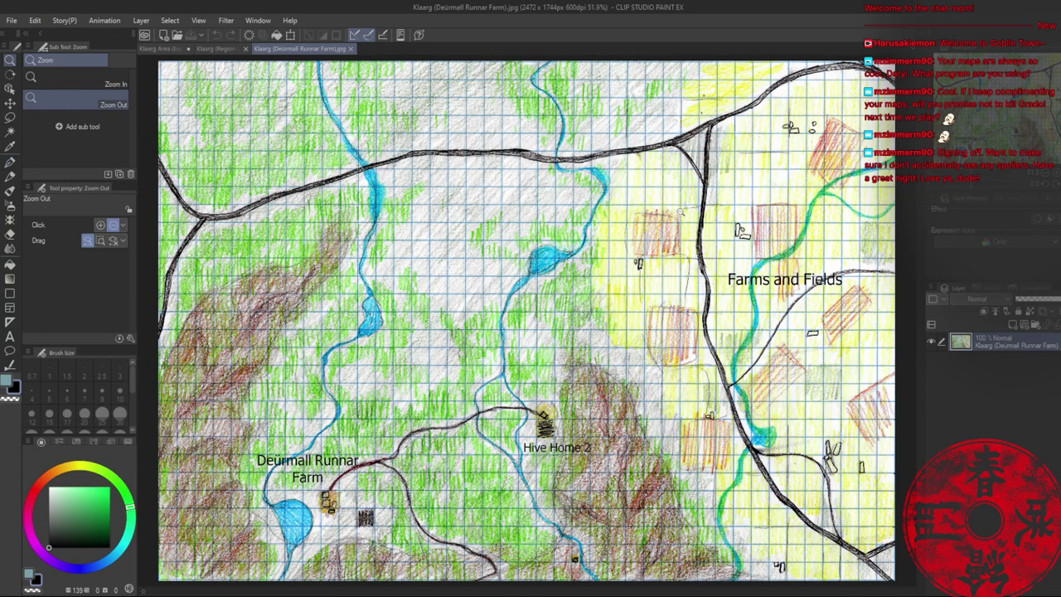
mouse_move(681, 212)
left_mouse_down()
mouse_move(664, 212)
mouse_move(684, 212)
left_mouse_up()
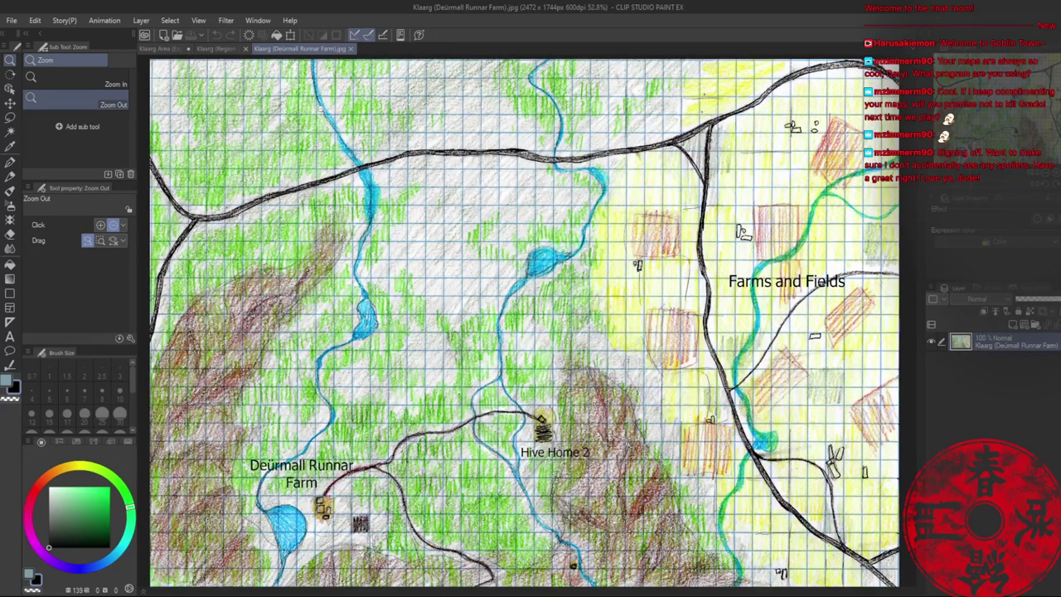
left_click(213, 48)
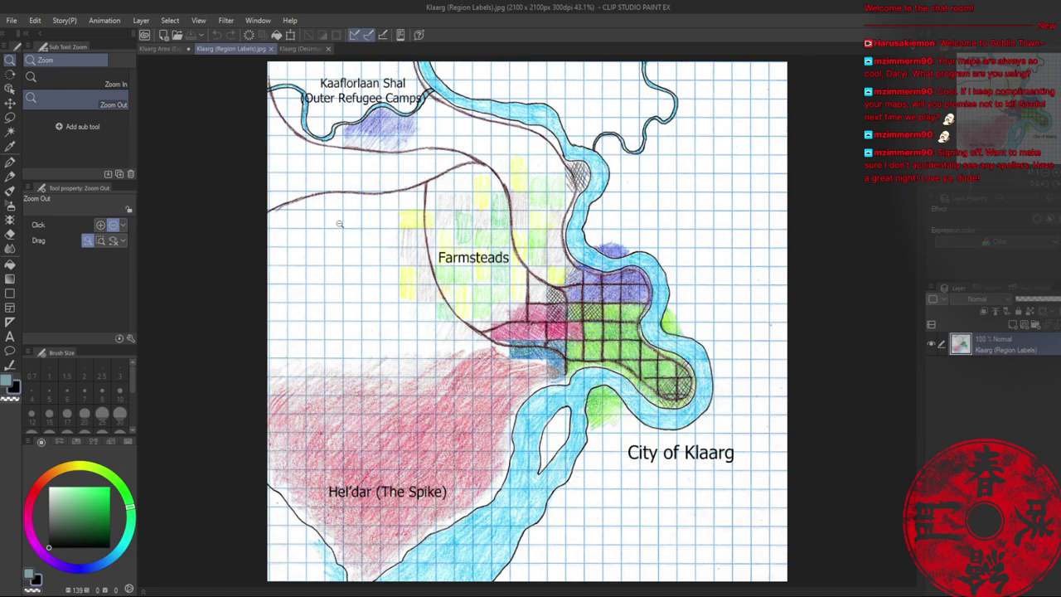
left_click(300, 49)
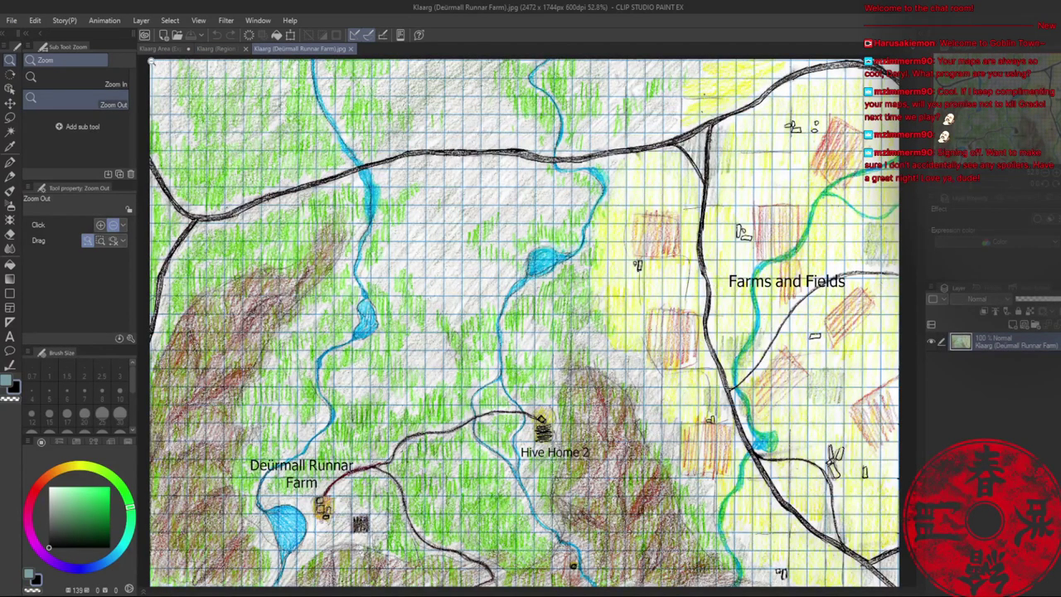
left_click(158, 49)
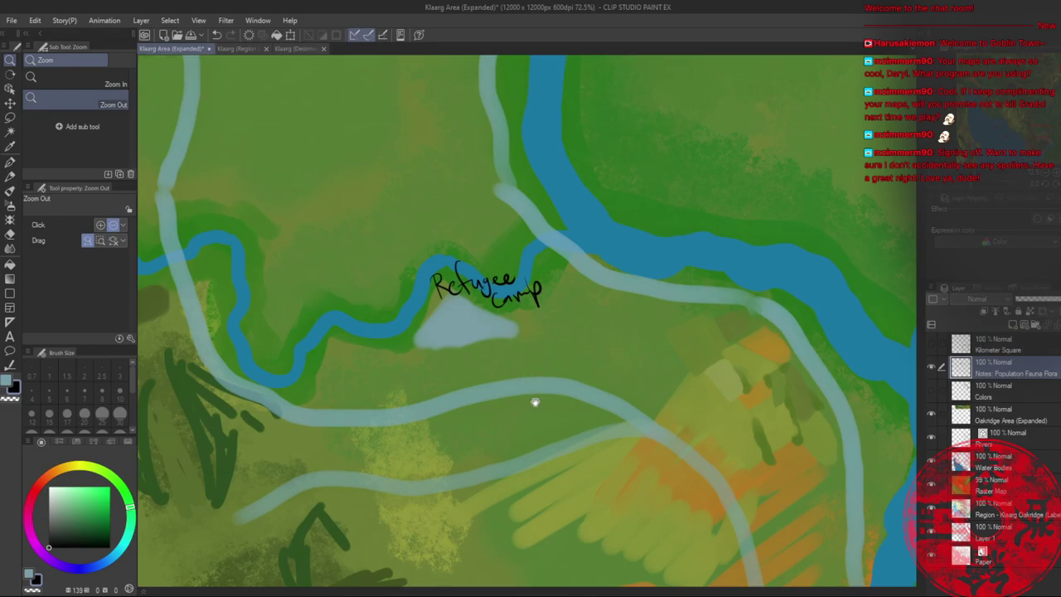
- Compare the roads and farm fields west of the city on the Klaarg Area map with both reference maps
left_click_drag(534, 401, 528, 149)
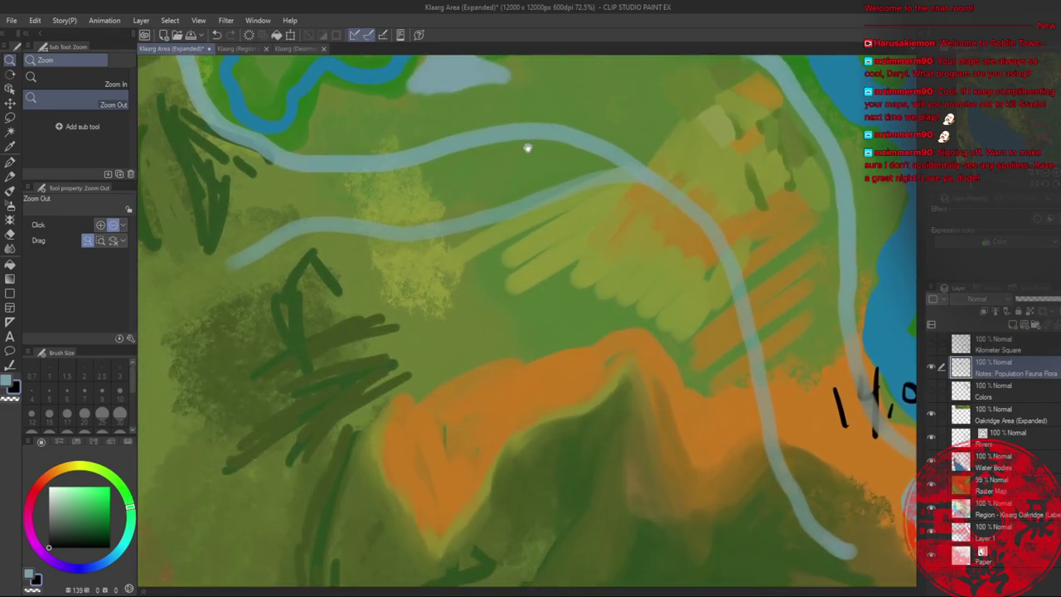
left_click(289, 48)
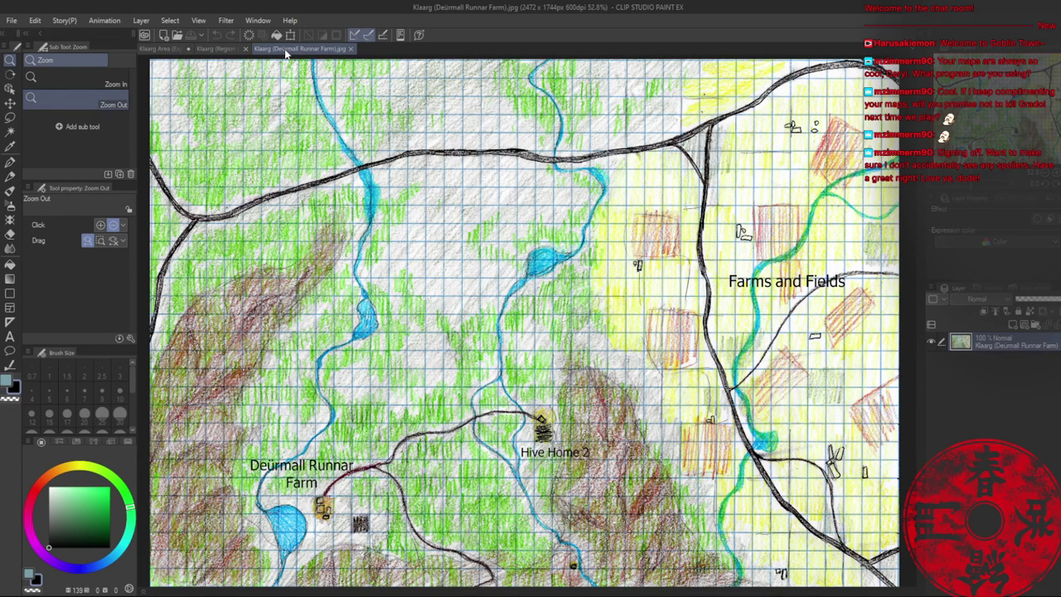
left_click(166, 48)
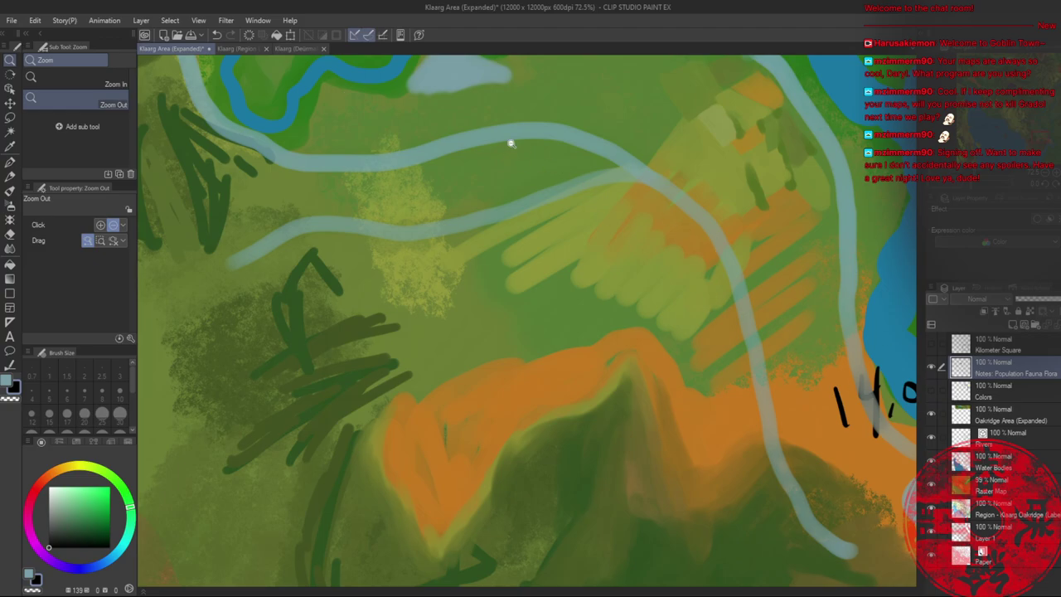
left_click(290, 49)
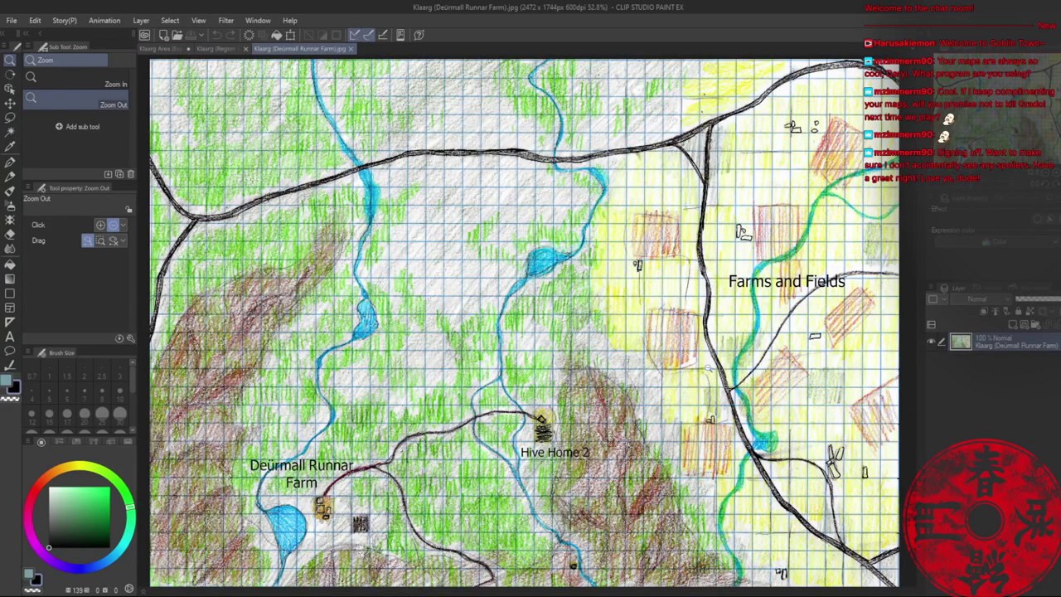
left_click(222, 49)
left_click(207, 49)
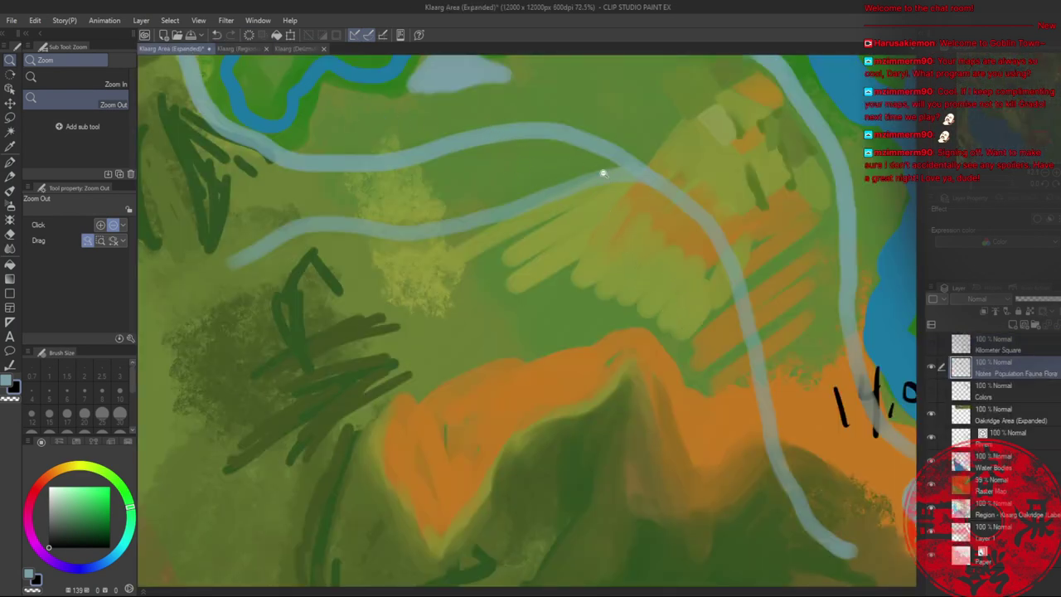
left_click(292, 50)
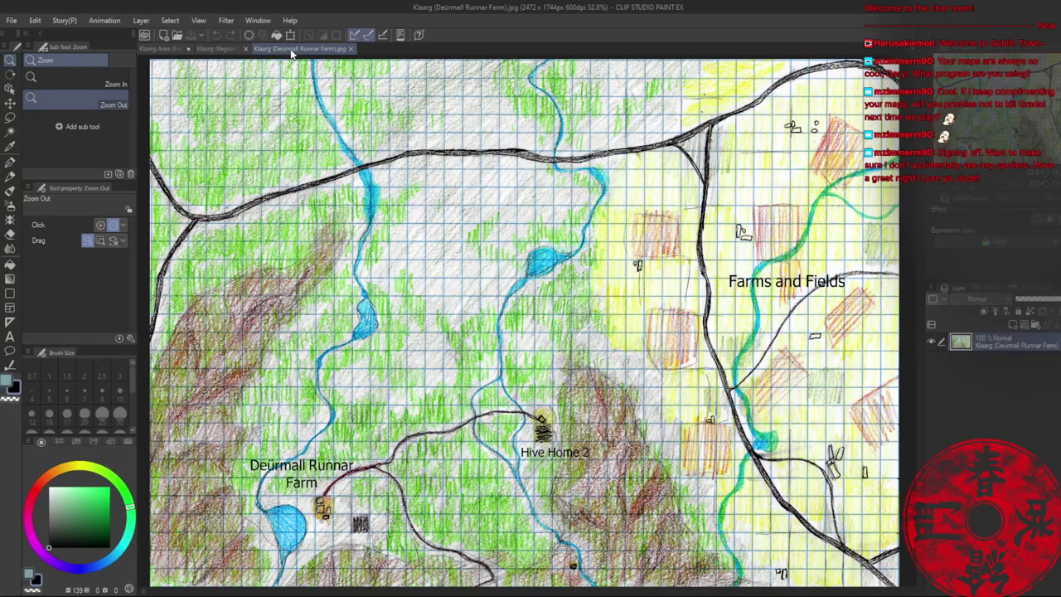
left_click(228, 50)
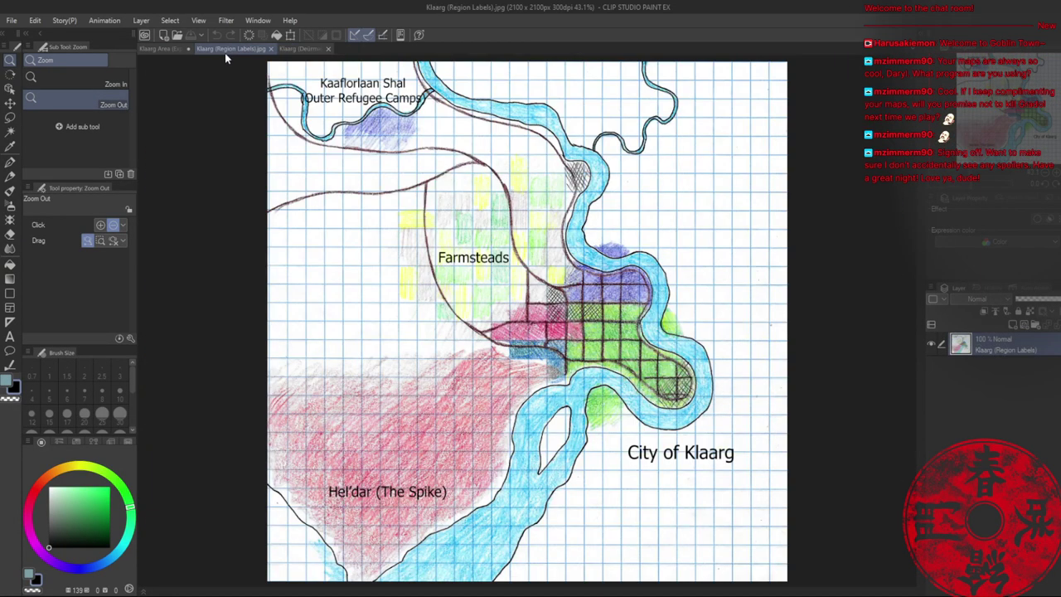
left_click(300, 49)
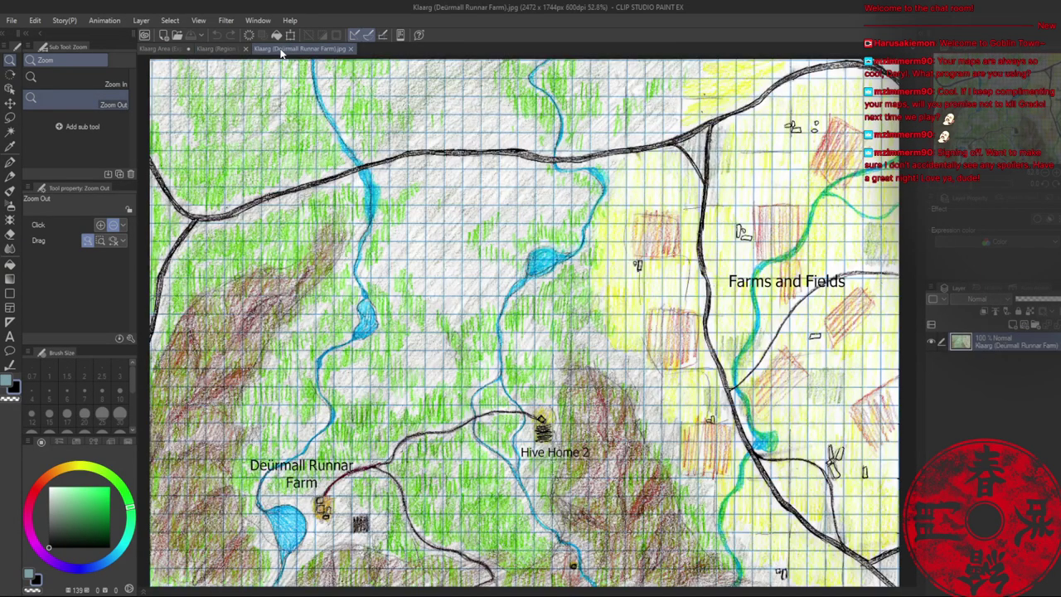
left_click(217, 50)
left_click(171, 49)
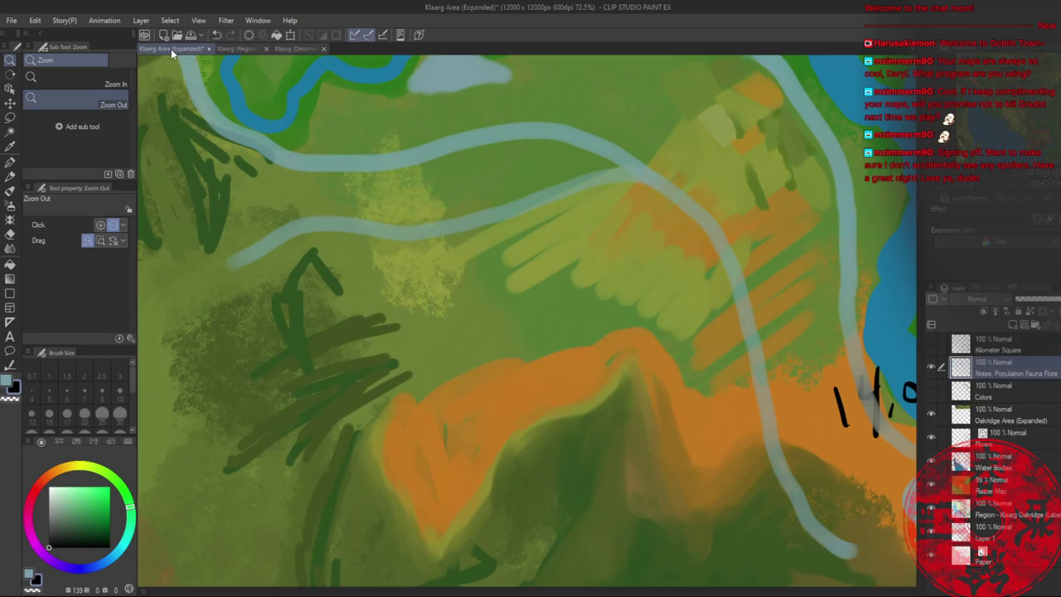
left_click(296, 49)
left_click(217, 49)
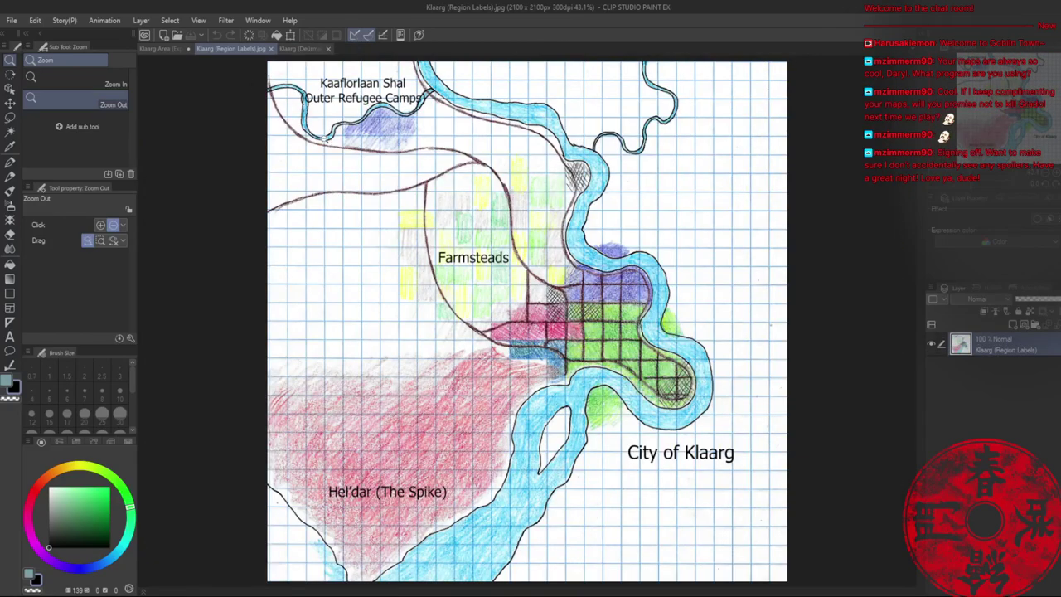
left_click(164, 50)
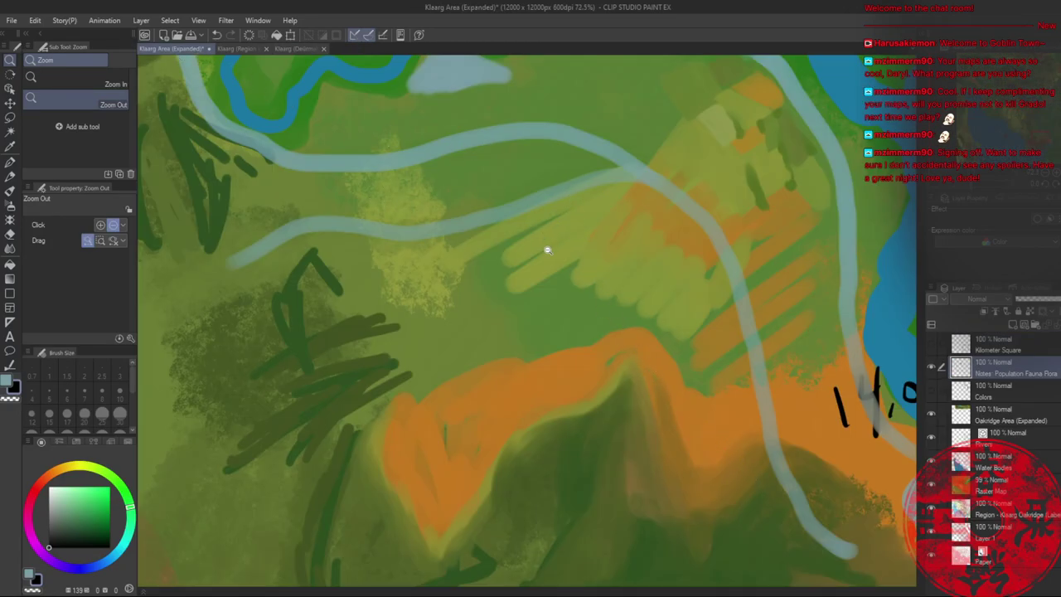
- Set the Oil paint brush to size 20 with light blue sampled from the city outline, checking the road layout on the reference maps
left_click_drag(747, 405, 627, 321)
key("b")
left_click(854, 371, "alt")
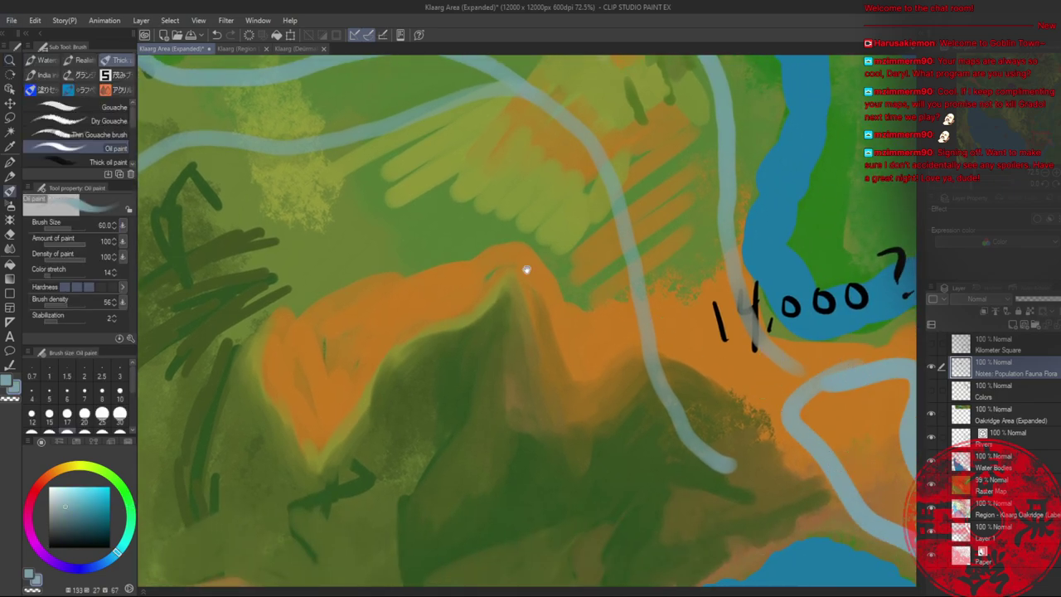
left_click_drag(515, 253, 562, 320)
key("bracketleft")
key("bracketleft")
key("bracketleft")
key("bracketleft")
key("bracketleft")
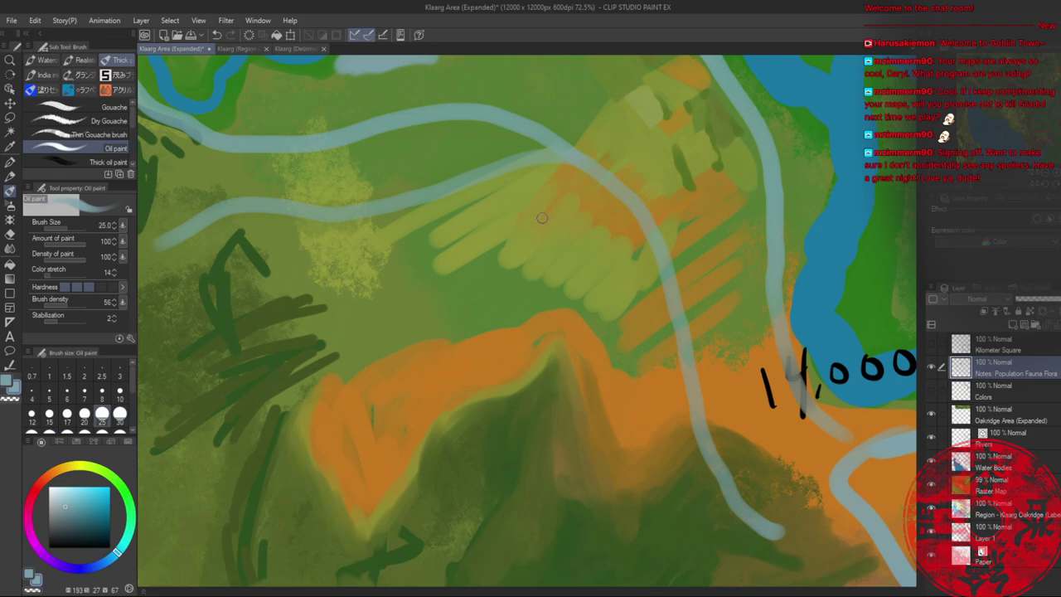
left_click(294, 49)
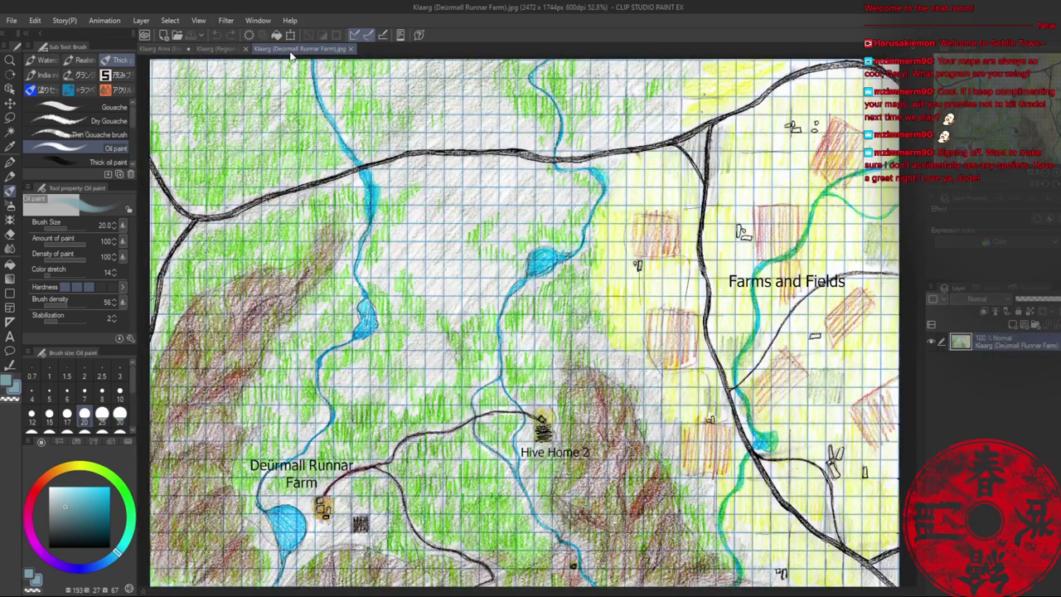
left_click(218, 49)
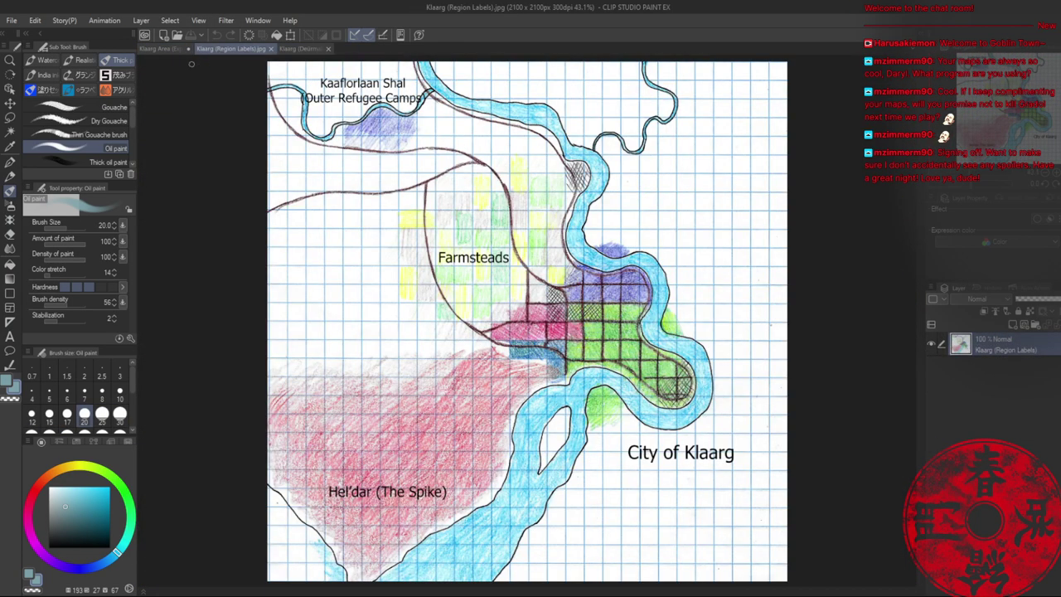
left_click(164, 48)
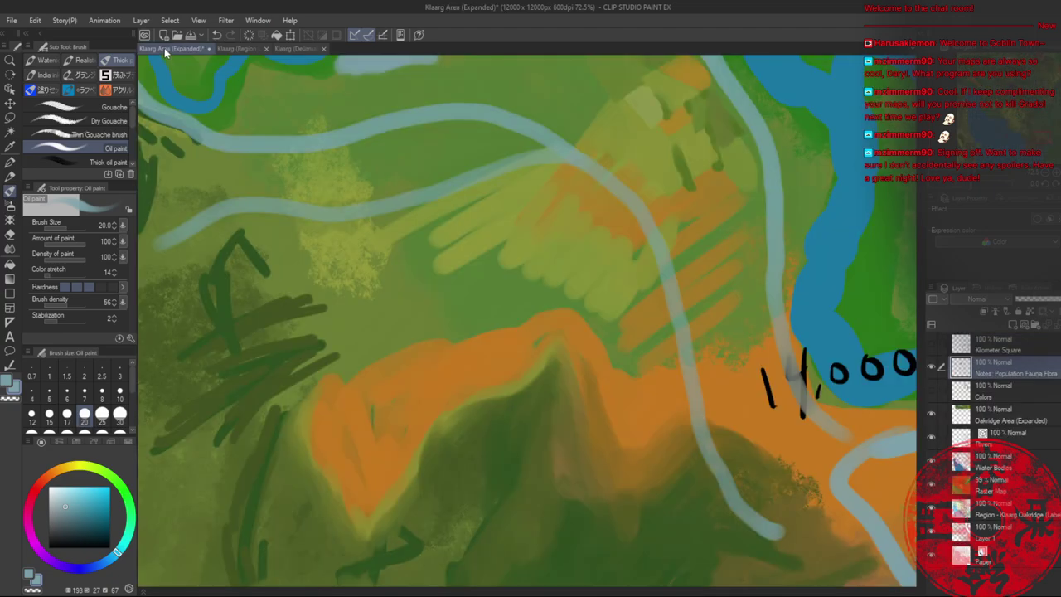
left_click(241, 49)
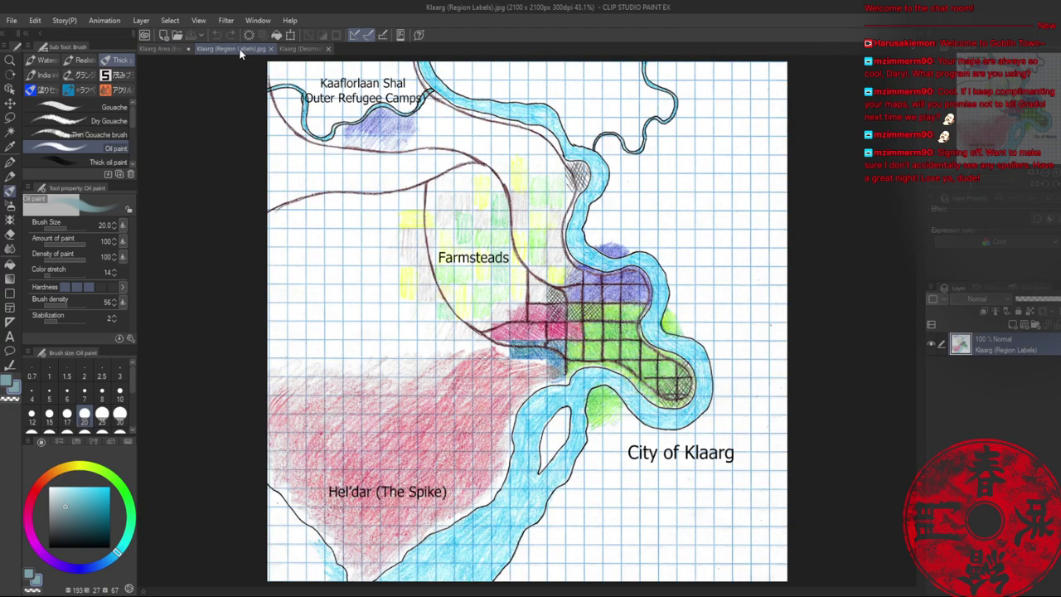
left_click(170, 49)
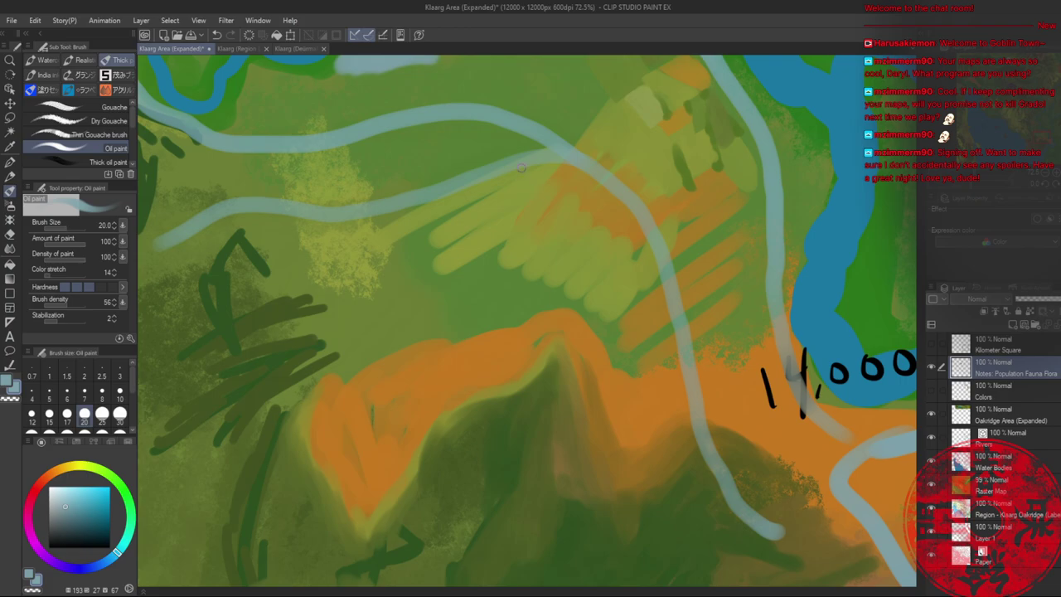
- On the Notes: Population Fauna Flora layer, draw a thin light blue road curving from the western branch road southeast to the main road near the city
mouse_move(528, 218)
left_mouse_down()
mouse_move(556, 317)
mouse_move(616, 384)
mouse_move(703, 438)
left_mouse_up()
left_click(236, 48)
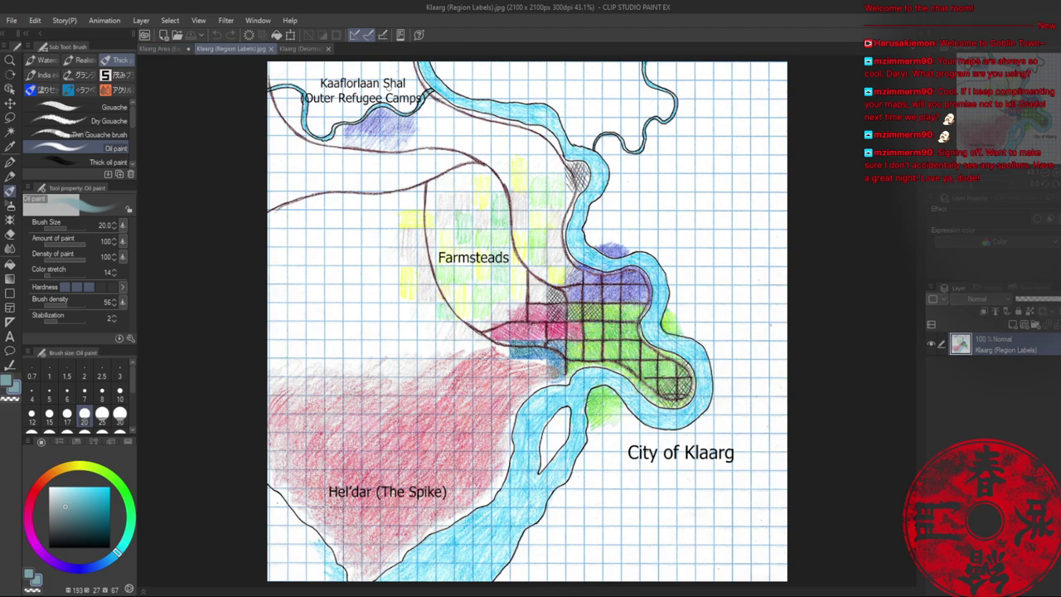
left_click(168, 49)
left_click_drag(537, 121, 573, 231)
key("ctrl+z")
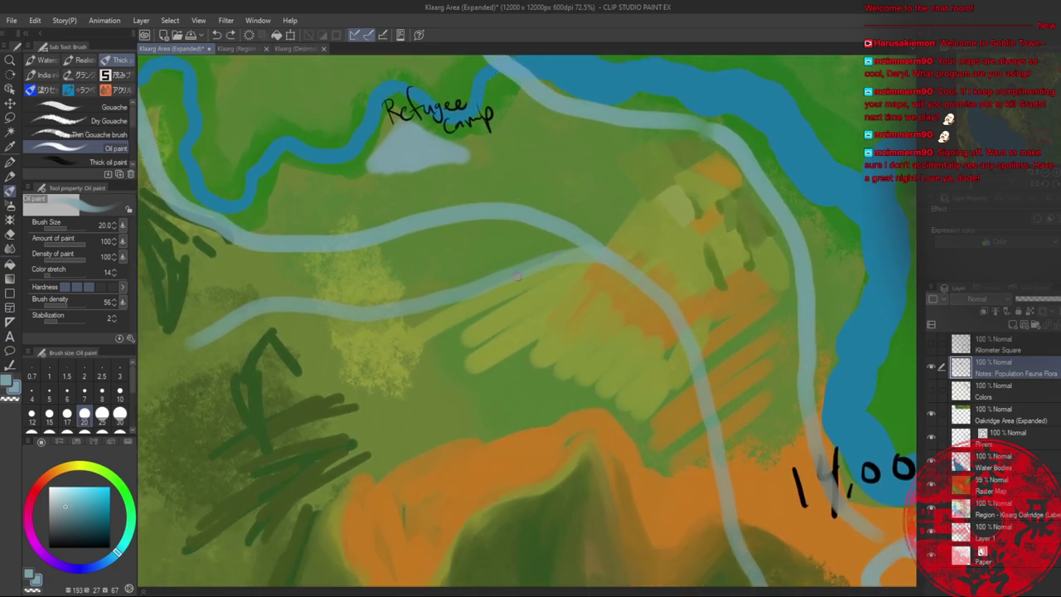
mouse_move(513, 272)
left_mouse_down()
mouse_move(533, 348)
mouse_move(580, 433)
mouse_move(673, 519)
mouse_move(731, 545)
left_mouse_up()
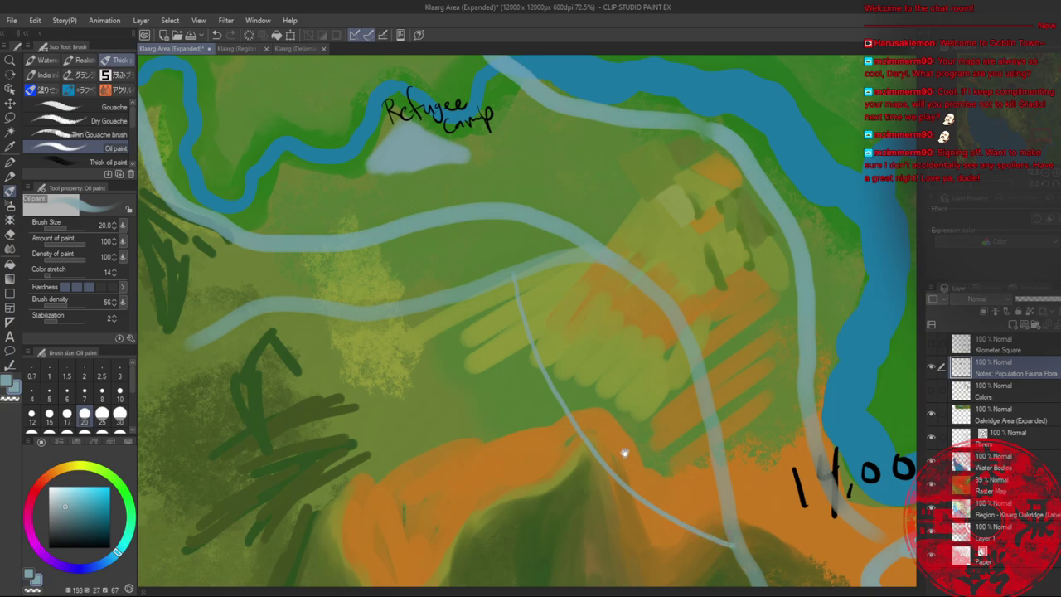
left_click_drag(609, 449, 488, 205)
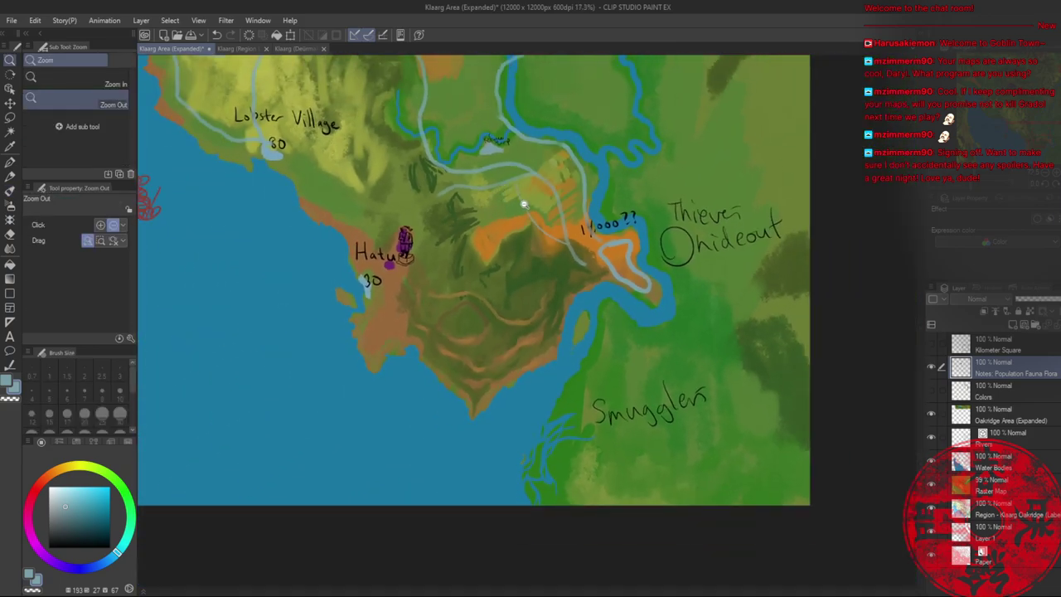
scroll(525, 207, "up", 6)
left_click(287, 48)
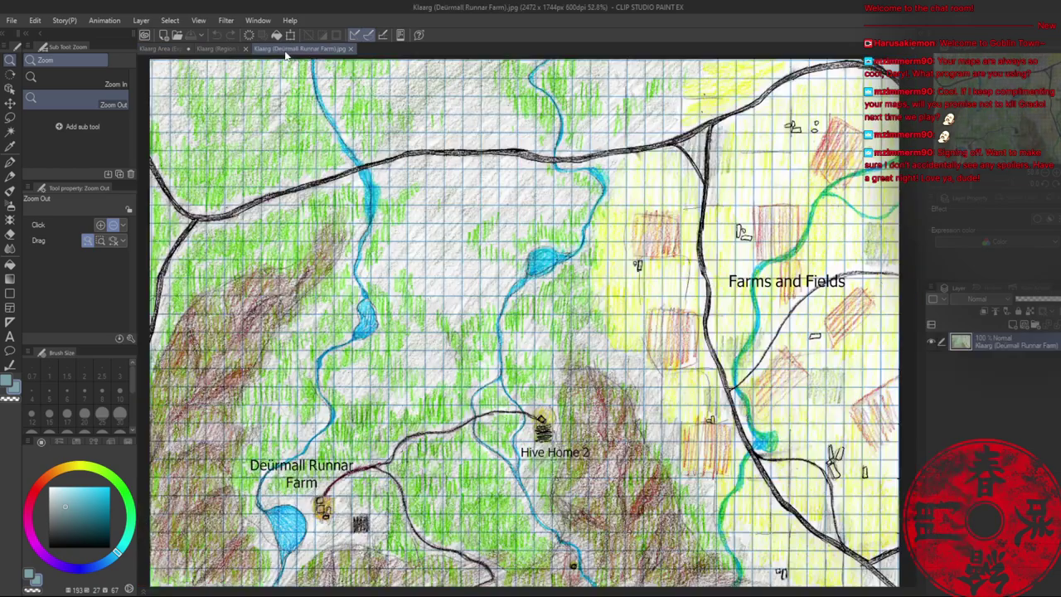
left_click(160, 50)
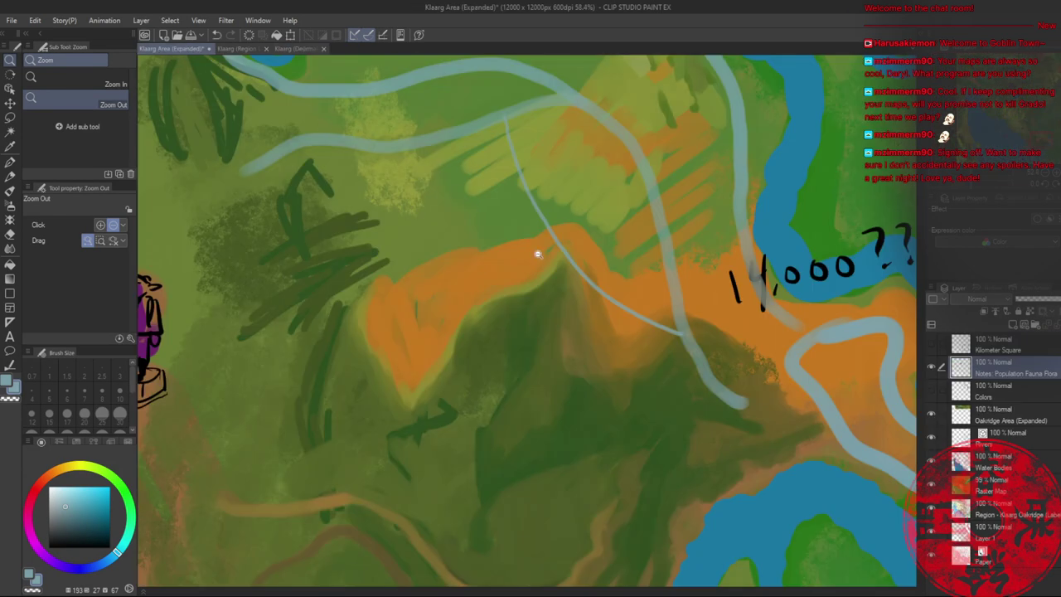
- On the Raster Map layer, extend the dark green mountain peak north across the orange band using Oil paint at size 50 and sampled greens
left_click(998, 481)
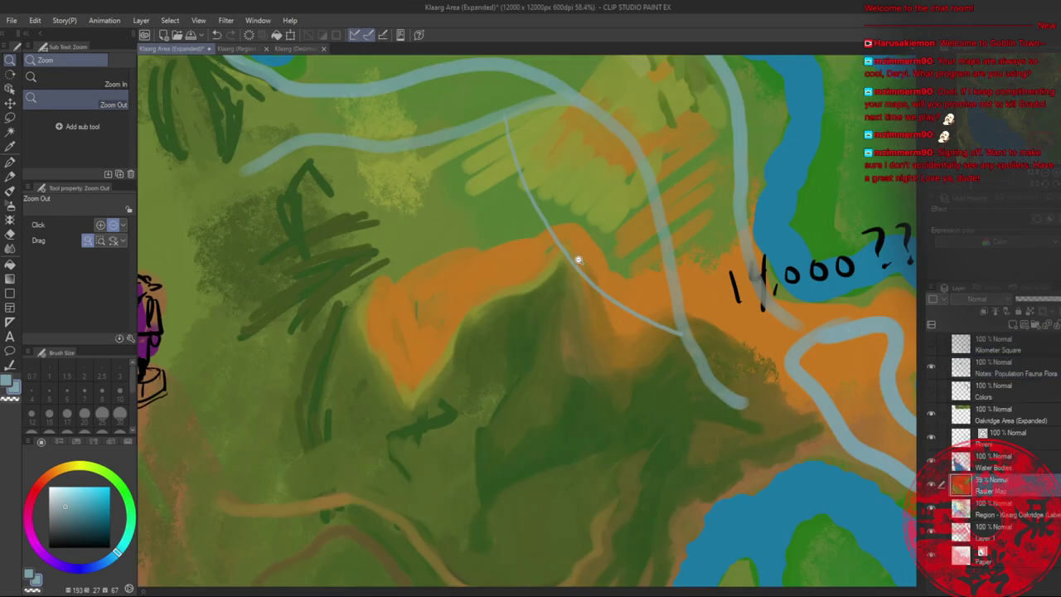
key("b")
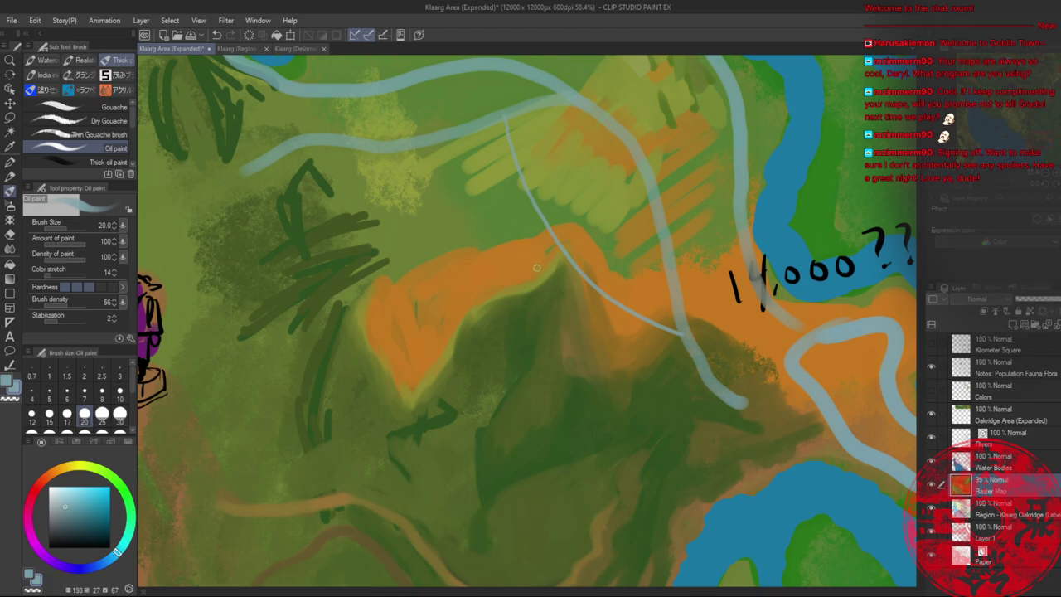
key("bracketright")
key("bracketright")
key("bracketright")
key("bracketright")
left_click(553, 280, "alt")
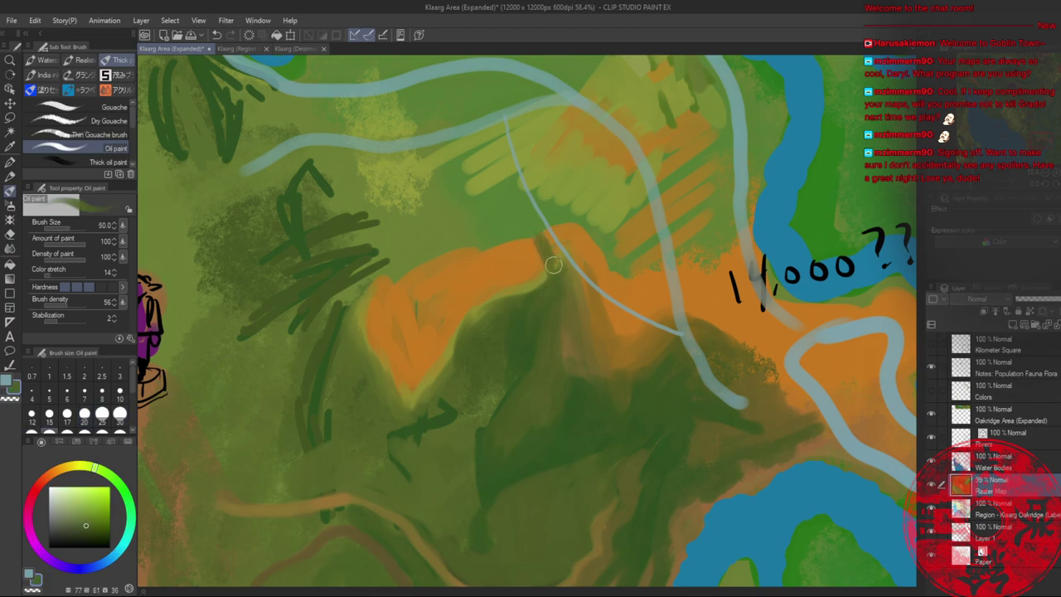
mouse_move(546, 281)
left_mouse_down()
mouse_move(536, 245)
mouse_move(527, 332)
mouse_move(532, 289)
mouse_move(533, 304)
mouse_move(546, 305)
mouse_move(533, 238)
mouse_move(532, 302)
mouse_move(509, 304)
mouse_move(520, 315)
mouse_move(566, 321)
left_mouse_up()
- Refine the peak's tip and edges beside the thin road with greens and orange sampled from the surrounding paint
left_click(533, 290, "alt")
mouse_move(539, 256)
left_mouse_down()
mouse_move(526, 223)
mouse_move(511, 299)
mouse_move(530, 254)
mouse_move(520, 218)
mouse_move(533, 252)
mouse_move(524, 224)
mouse_move(524, 246)
mouse_move(526, 225)
mouse_move(546, 257)
mouse_move(524, 208)
mouse_move(552, 268)
mouse_move(557, 217)
mouse_move(575, 252)
mouse_move(527, 194)
mouse_move(553, 237)
left_mouse_up()
left_click(517, 248, "alt")
left_click(530, 263, "alt")
left_click(545, 260, "alt")
left_click(558, 233, "alt")
left_click_drag(560, 157, 580, 279)
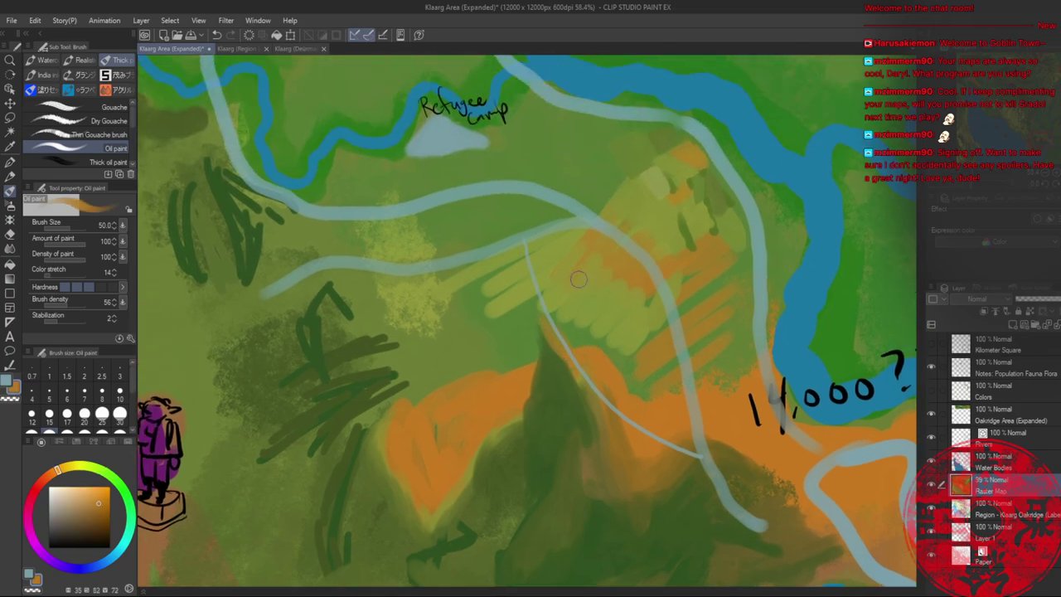
- Touch up the dark green peak's tip and western edge beside the thin road with greens sampled from the surrounding paint
left_click(568, 304, "alt")
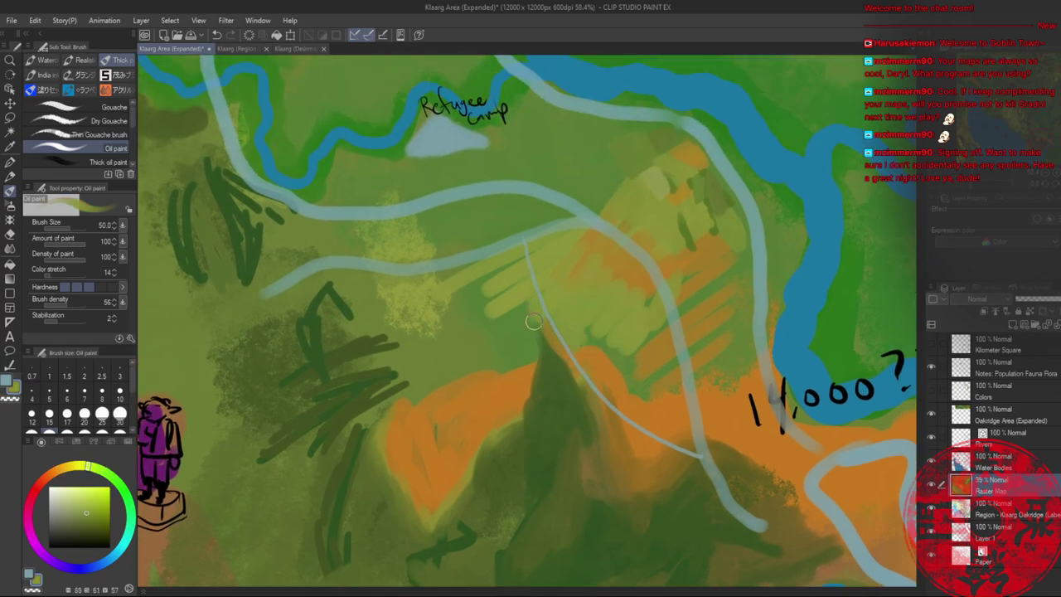
left_click(540, 319, "alt")
left_click(556, 361, "alt")
mouse_move(556, 362)
left_mouse_down()
mouse_move(542, 357)
mouse_move(543, 380)
left_mouse_up()
- Check both Klaarg reference maps and paint a dark green pointed ridge over the sketched strokes south of the western branch road
left_click(246, 48)
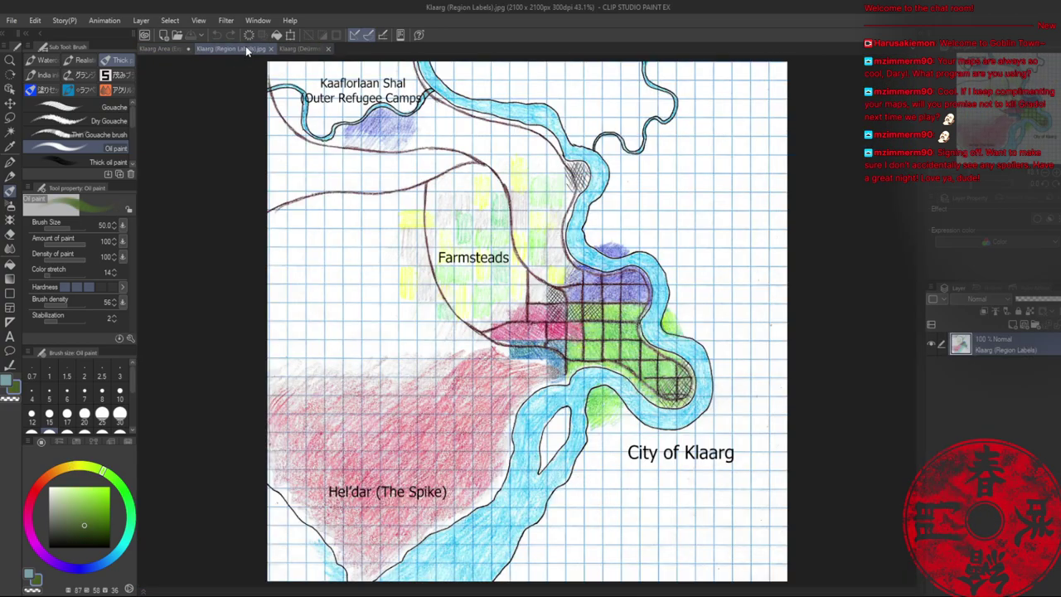
left_click(298, 49)
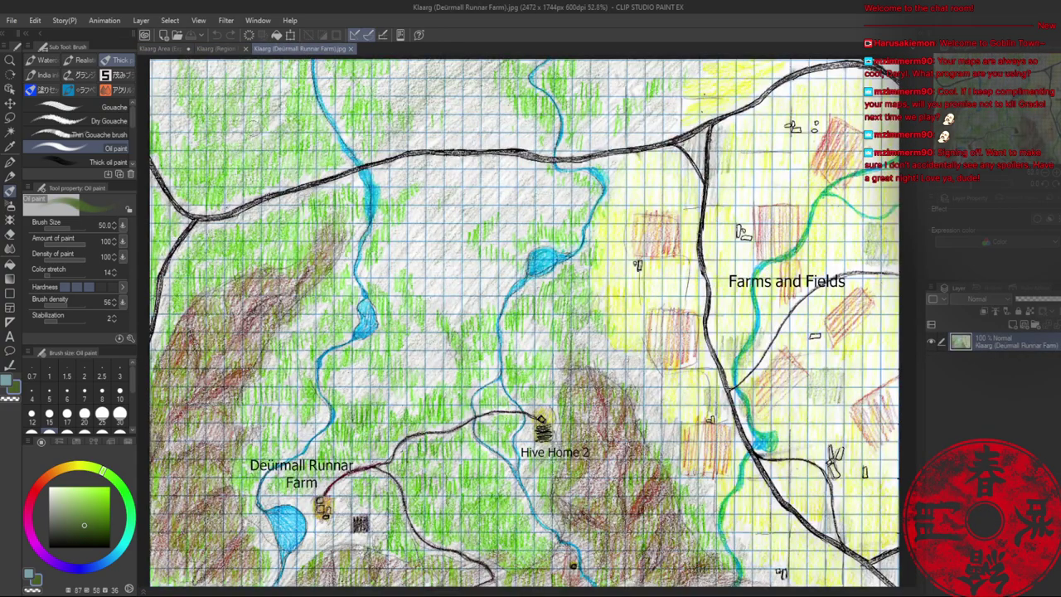
left_click(166, 49)
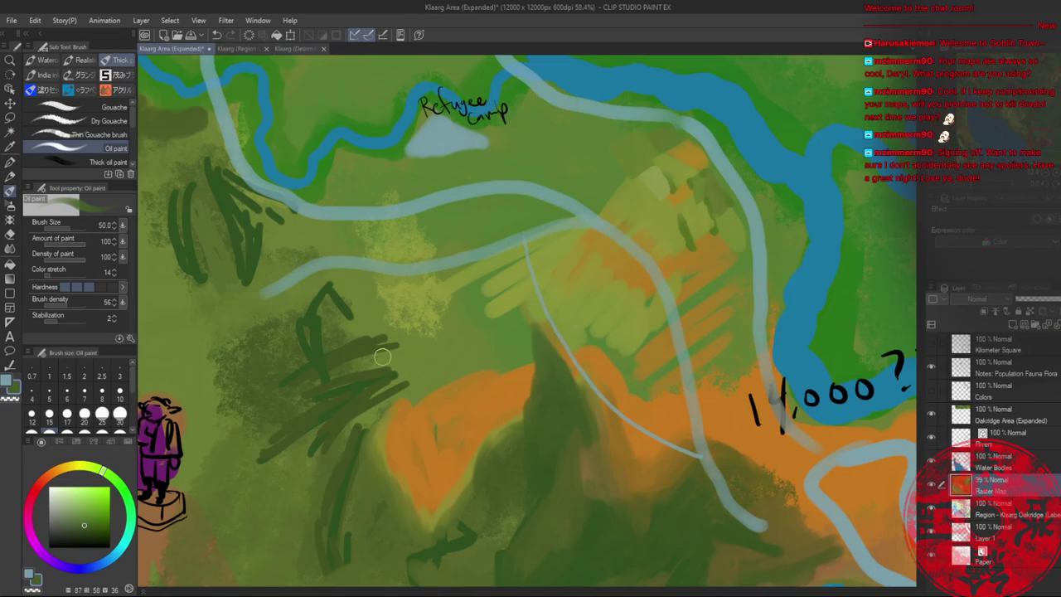
left_click(381, 365, "alt")
mouse_move(377, 335)
left_mouse_down()
mouse_move(440, 277)
mouse_move(348, 335)
mouse_move(339, 352)
mouse_move(318, 349)
mouse_move(356, 302)
mouse_move(314, 331)
mouse_move(328, 307)
left_mouse_up()
left_click(316, 305, "alt")
mouse_move(336, 352)
left_mouse_down()
mouse_move(415, 300)
mouse_move(345, 416)
left_mouse_up()
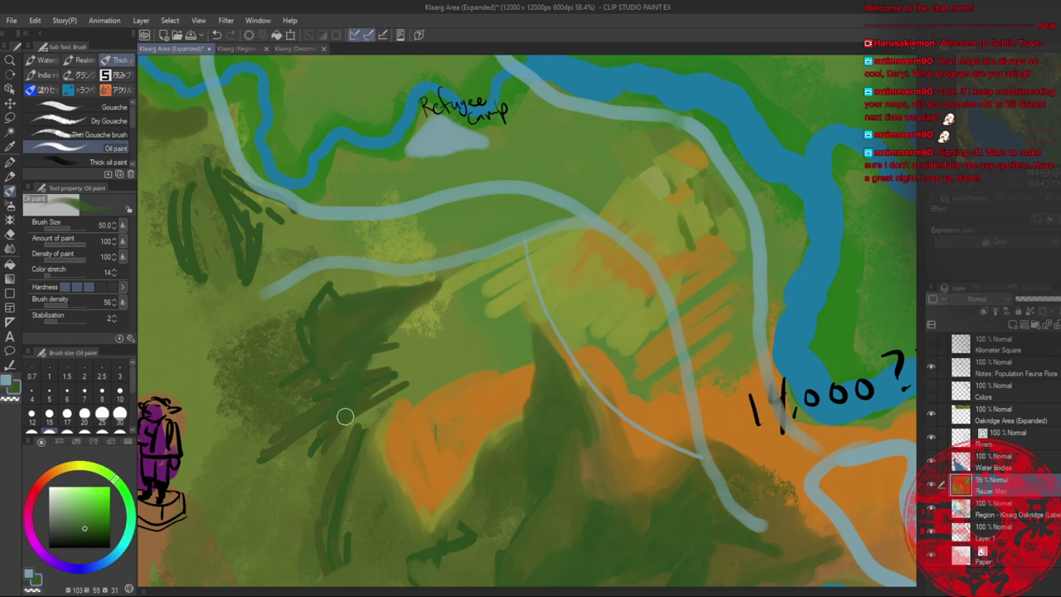
- Recheck the reference maps and stroke sampled dark green across the top and west side of the orange patch west of the peak
left_click(231, 48)
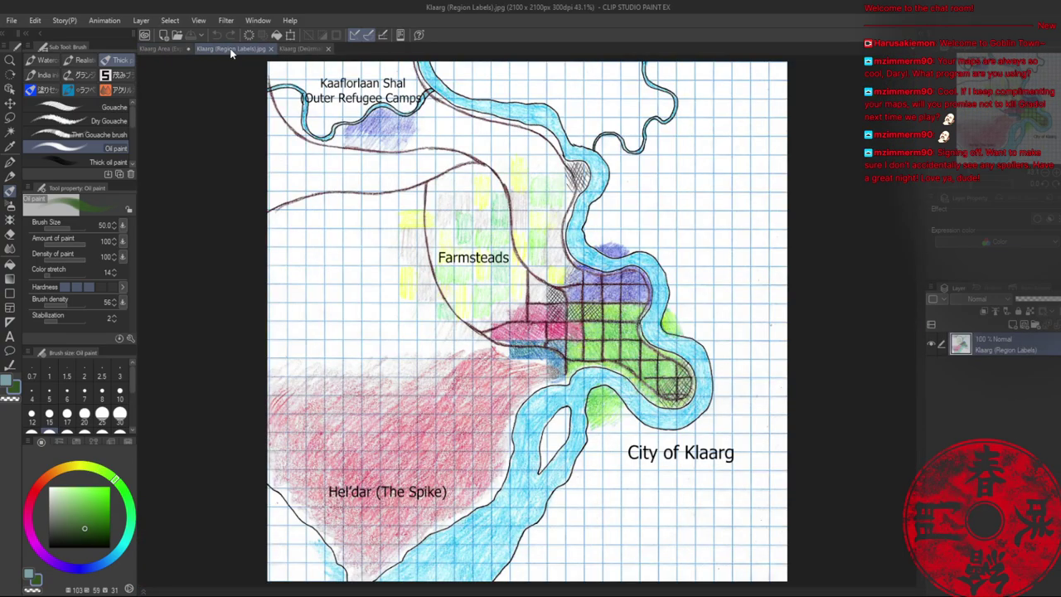
left_click(288, 49)
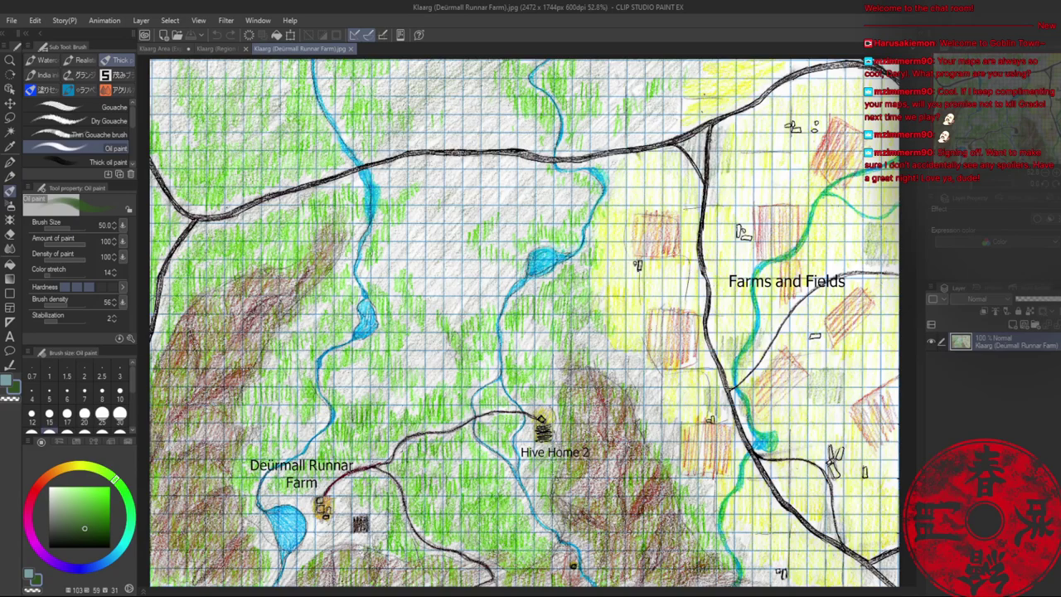
left_click(171, 48)
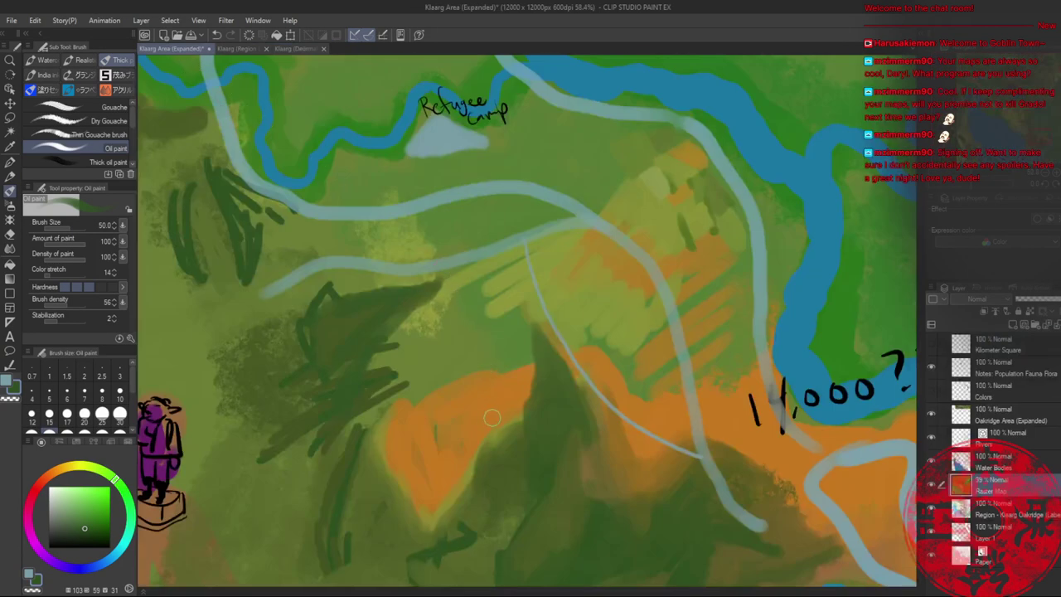
left_click(545, 436, "alt")
left_click_drag(505, 395, 435, 459)
left_click_drag(471, 395, 433, 444)
mouse_move(448, 397)
left_mouse_down()
mouse_move(421, 441)
mouse_move(404, 429)
left_mouse_up()
mouse_move(412, 387)
left_mouse_down()
mouse_move(393, 430)
mouse_move(381, 414)
left_mouse_up()
left_click(396, 346, "alt")
left_click_drag(389, 348, 372, 391)
left_click_drag(388, 349, 375, 395)
- Blend the terrain between the new western ridge and the dark peak with lighter greens sampled from nearby, softening the yellow-green strokes
left_click(484, 327, "alt")
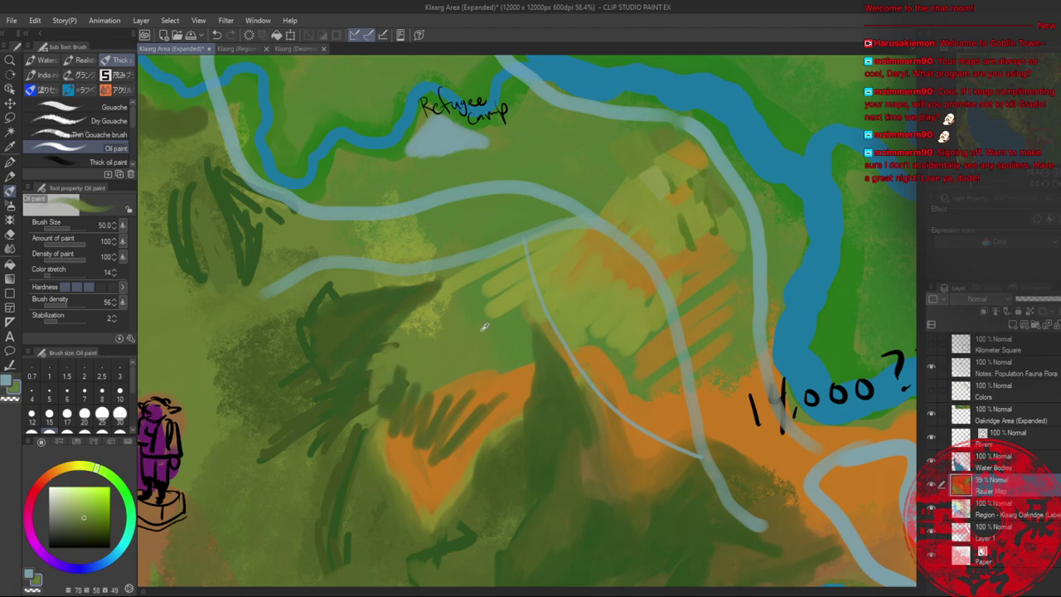
mouse_move(428, 318)
left_mouse_down()
mouse_move(402, 333)
mouse_move(398, 377)
left_mouse_up()
left_click(512, 295, "alt")
left_click_drag(495, 310, 501, 341)
left_click_drag(510, 307, 516, 343)
left_click_drag(491, 291, 502, 271)
mouse_move(482, 283)
left_mouse_down()
mouse_move(510, 263)
mouse_move(477, 322)
mouse_move(486, 336)
left_mouse_up()
left_click(501, 272, "alt")
mouse_move(504, 287)
left_mouse_down()
mouse_move(499, 339)
mouse_move(511, 341)
left_mouse_up()
left_click_drag(524, 315, 512, 338)
- Cover the lower tip of the western orange patch with sampled dark green and save the map
mouse_move(462, 289)
left_mouse_down()
mouse_move(454, 279)
mouse_move(447, 302)
mouse_move(483, 315)
mouse_move(461, 313)
mouse_move(510, 200)
left_mouse_up()
key("alt+space")
scroll(503, 263, "up", 4)
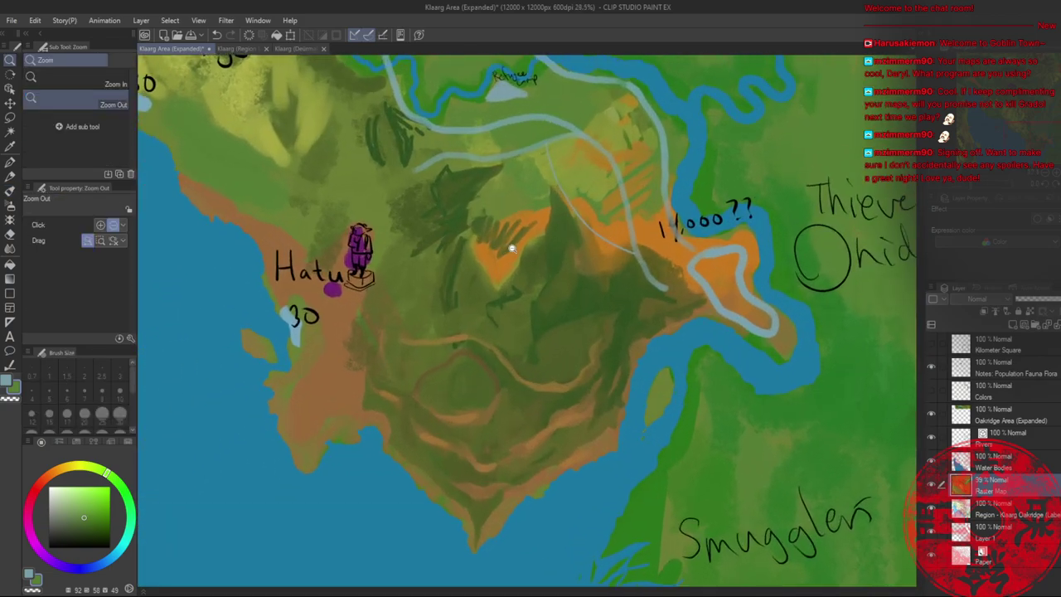
left_click(576, 264, "alt")
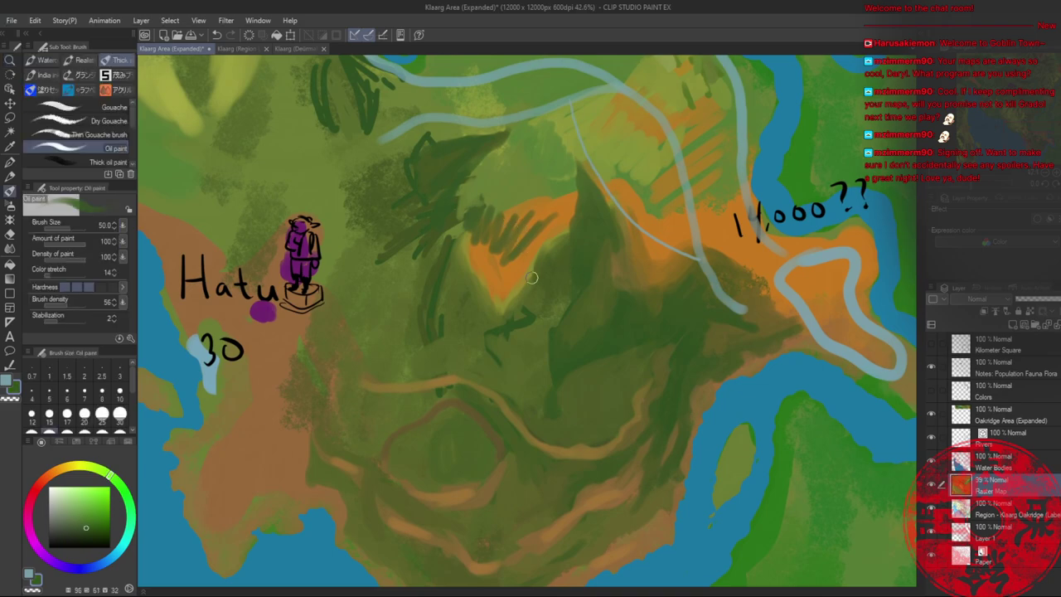
mouse_move(535, 273)
left_mouse_down()
mouse_move(491, 310)
mouse_move(527, 266)
mouse_move(481, 287)
mouse_move(523, 260)
mouse_move(467, 267)
mouse_move(480, 268)
mouse_move(449, 233)
mouse_move(504, 303)
mouse_move(565, 236)
mouse_move(519, 285)
mouse_move(595, 234)
mouse_move(554, 248)
mouse_move(582, 231)
mouse_move(489, 318)
left_mouse_up()
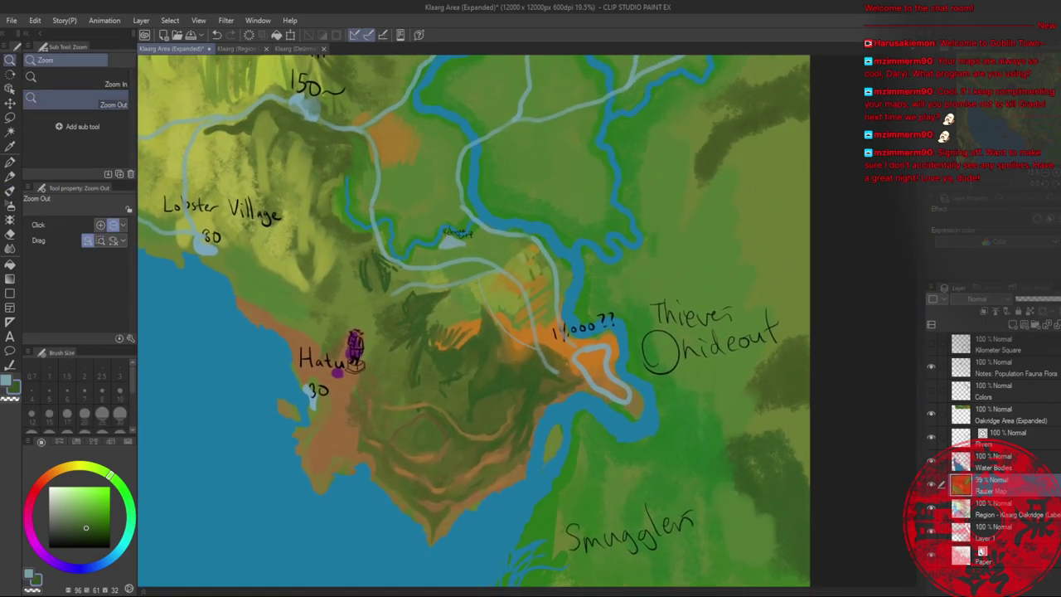
left_click(760, 225, "ctrl+alt")
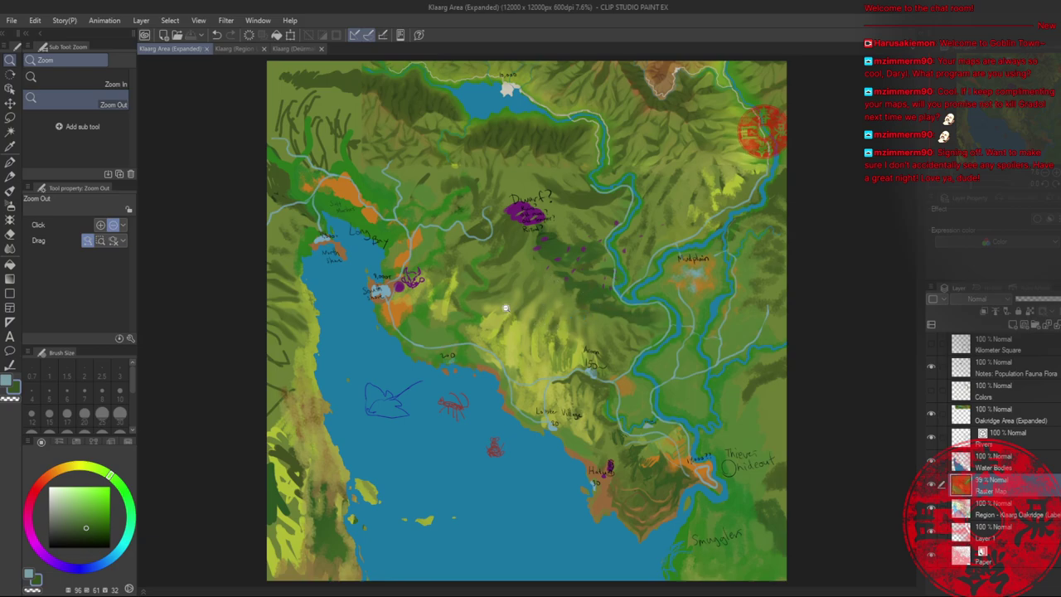
- Compare the expanded map with both reference maps and examine the ridges of the southern Hel'dar spike up close
left_click_drag(678, 526, 548, 365)
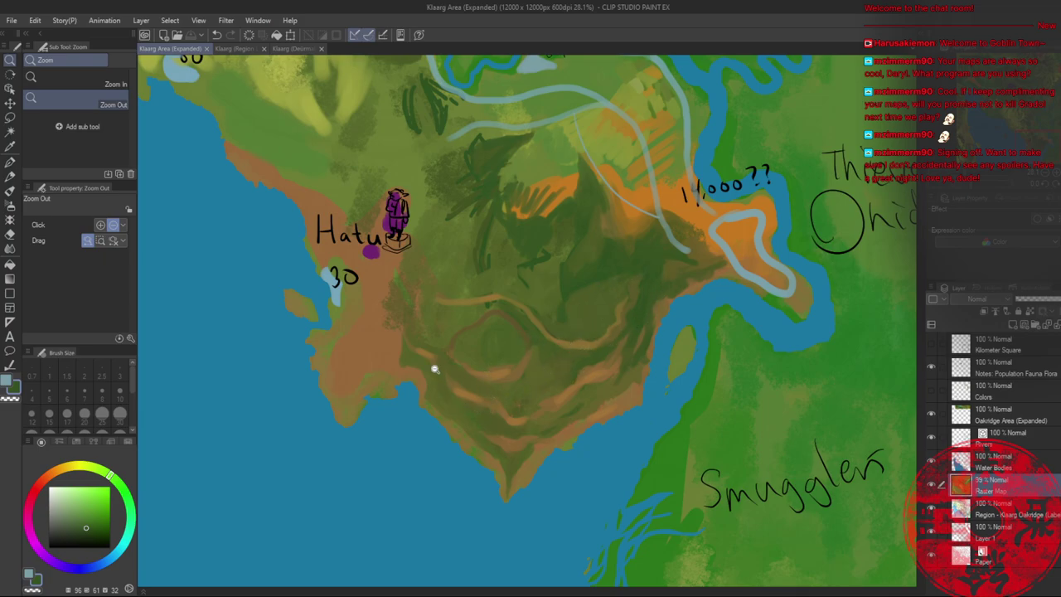
left_click(553, 301)
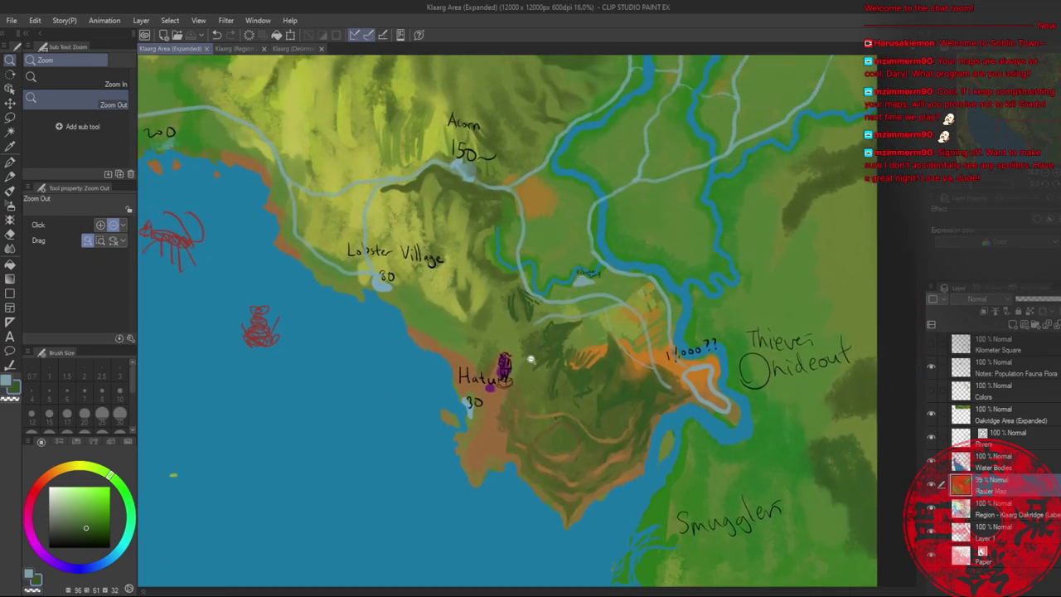
left_click(294, 48)
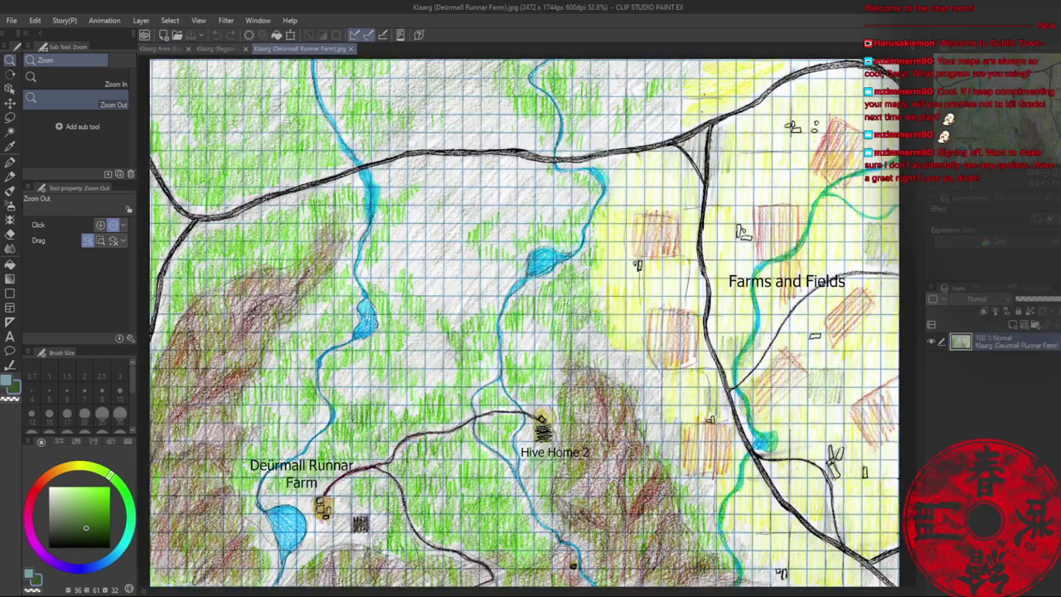
left_click(220, 49)
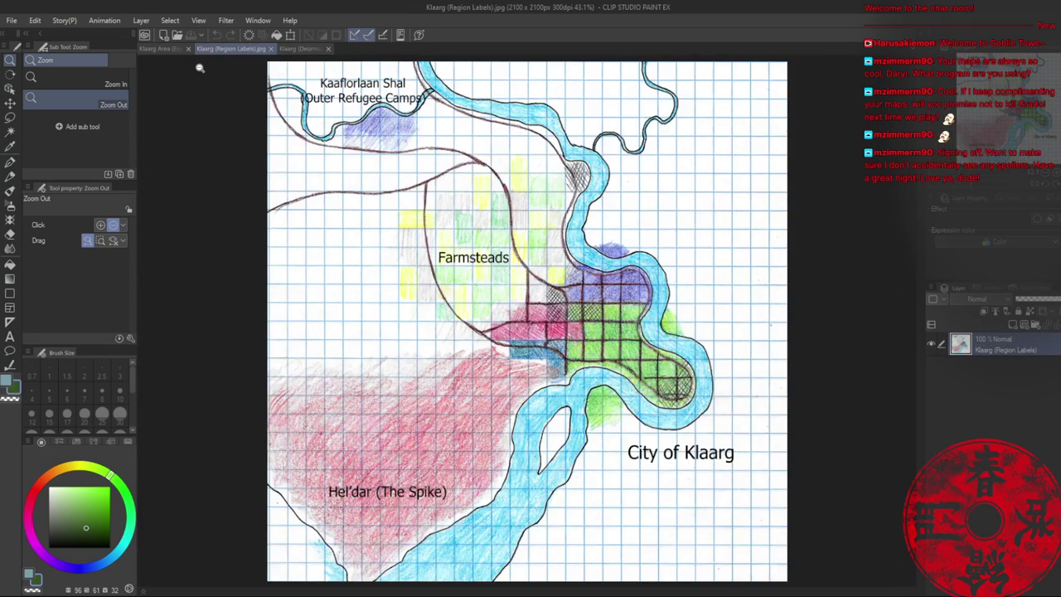
left_click(161, 49)
scroll(473, 244, "up", 5)
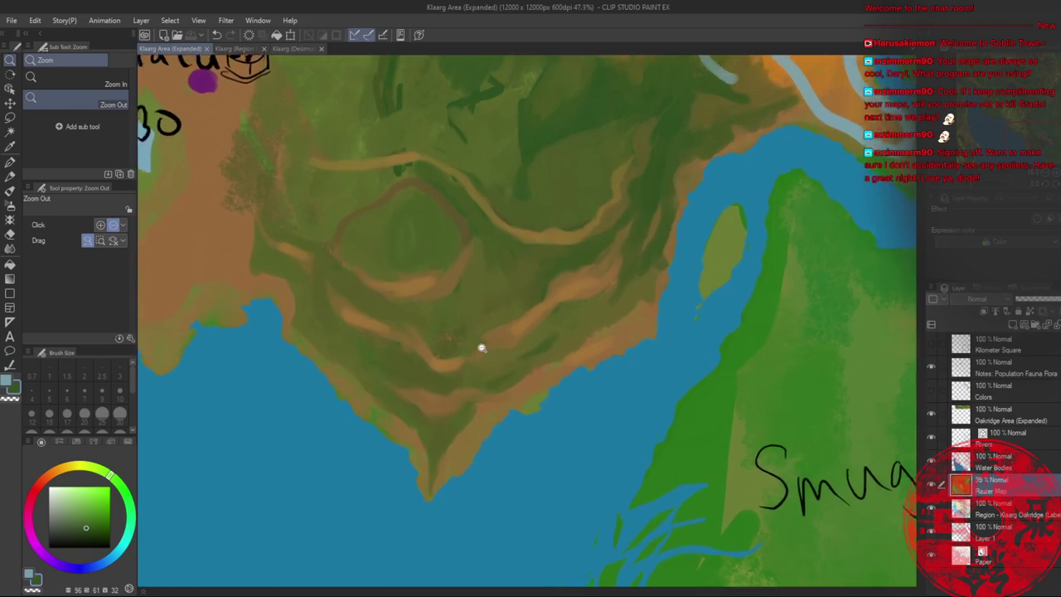
scroll(482, 348, "down", 3)
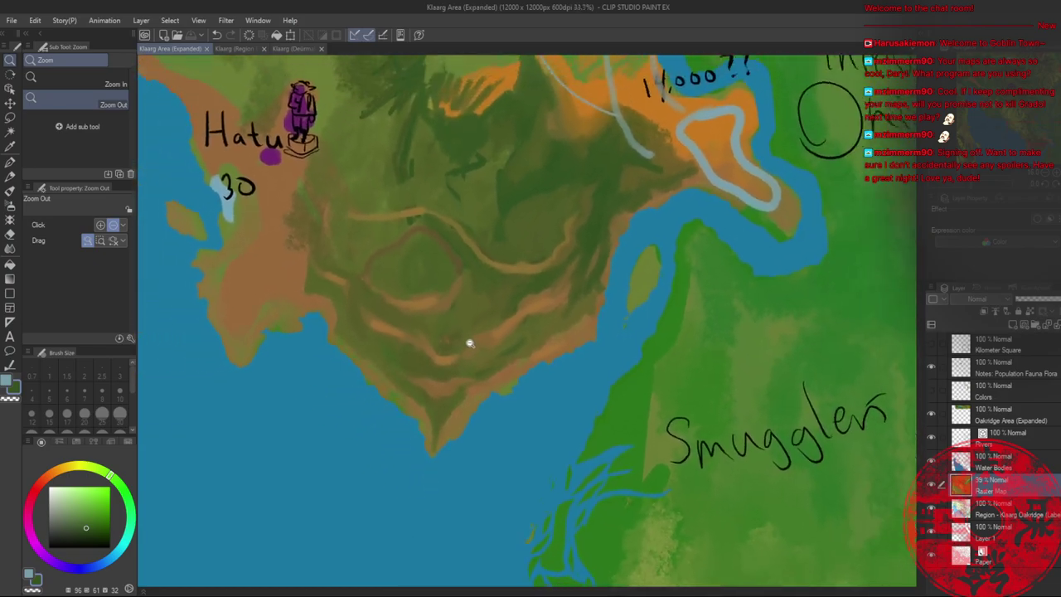
scroll(469, 343, "down", 2)
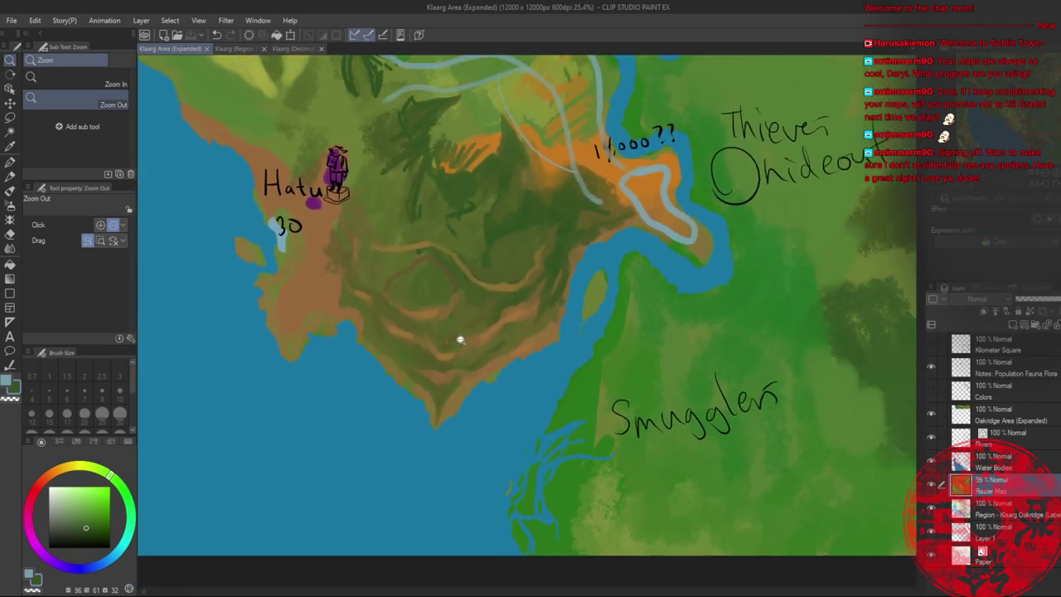
scroll(461, 340, "up", 7)
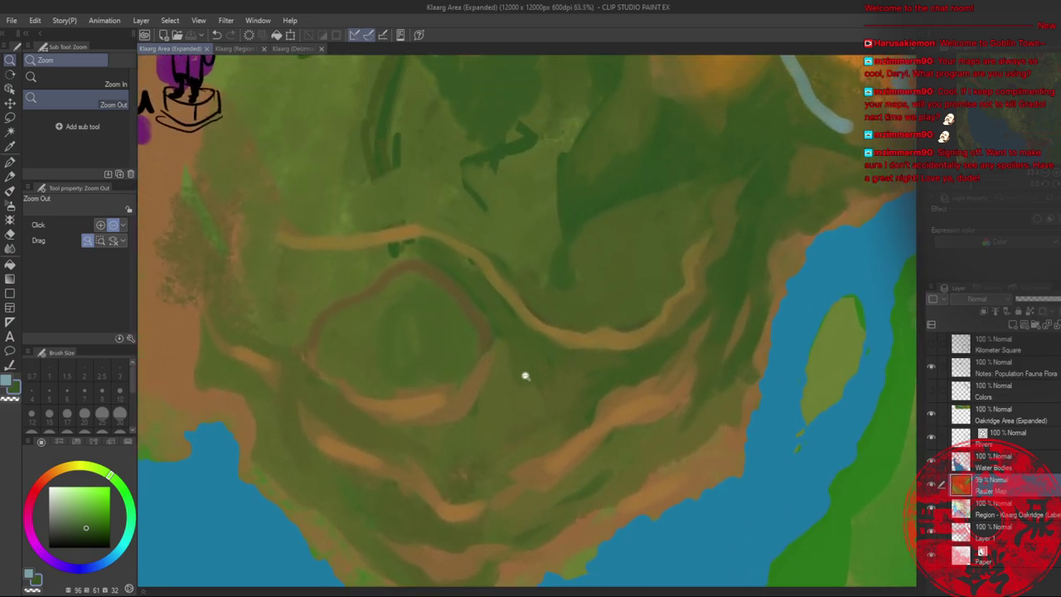
scroll(524, 376, "down", 7)
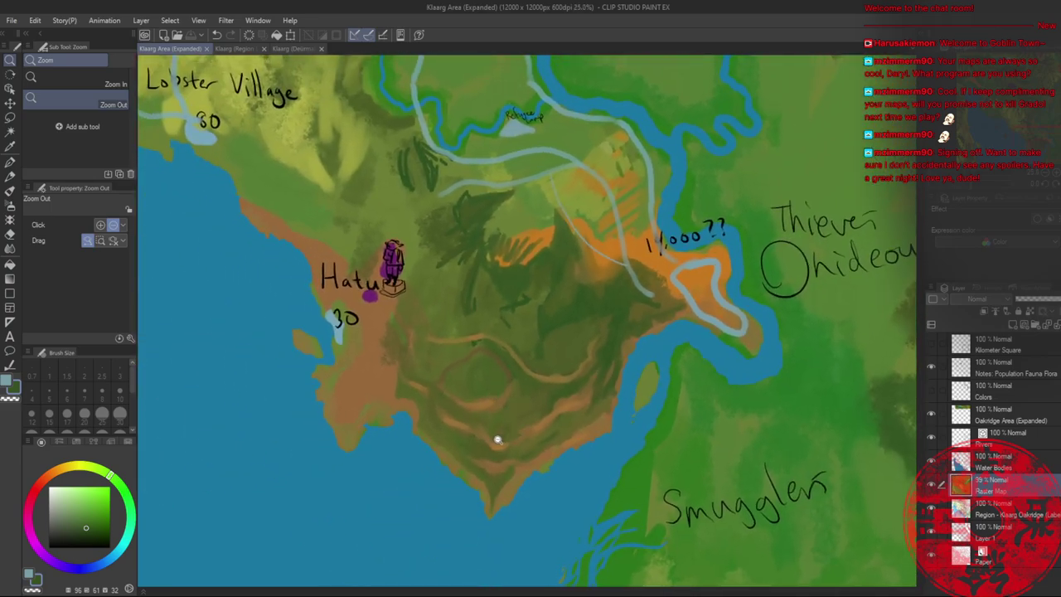
scroll(497, 439, "up", 5)
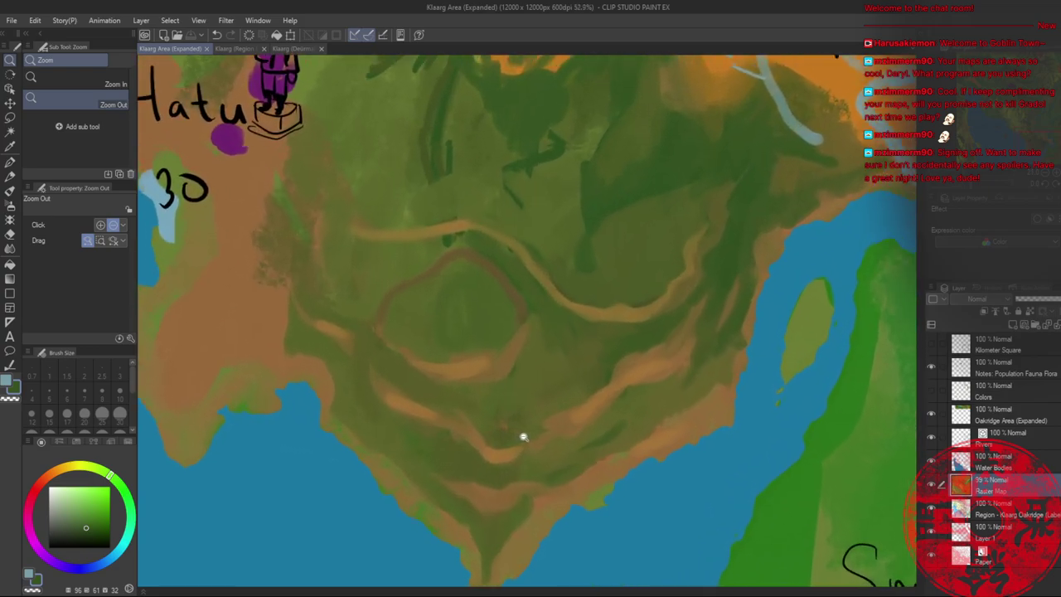
left_click_drag(502, 448, 520, 345)
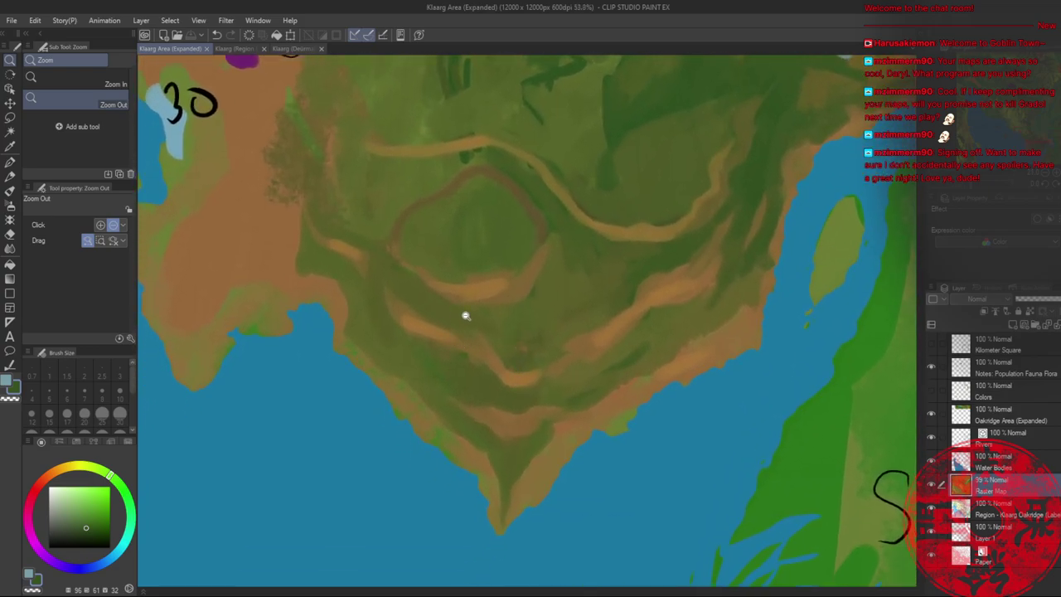
- With Oil paint at size 50, reshape the southern oval ridge, adding orange-brown slopes along its lower rim and olive brown along its upper rim
key("b")
left_click(462, 284, "alt")
left_click_drag(403, 272, 481, 322)
left_click(438, 264, "alt")
left_click_drag(440, 284, 491, 294)
left_click(473, 173, "alt")
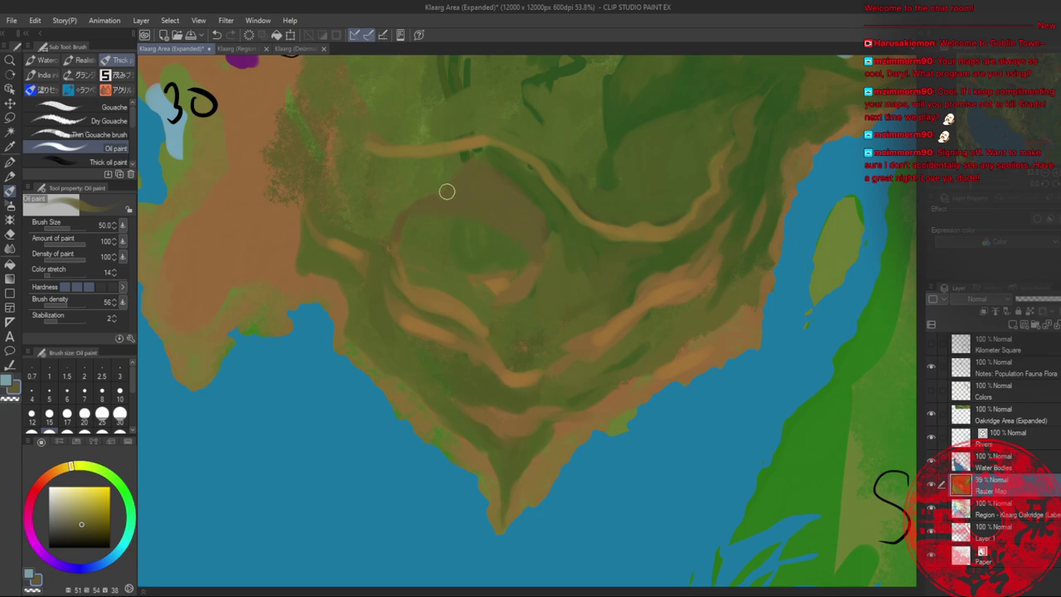
left_click_drag(512, 180, 551, 252)
left_click(497, 258, "alt")
mouse_move(504, 279)
left_mouse_down()
mouse_move(530, 285)
mouse_move(524, 303)
mouse_move(521, 286)
mouse_move(501, 304)
left_mouse_up()
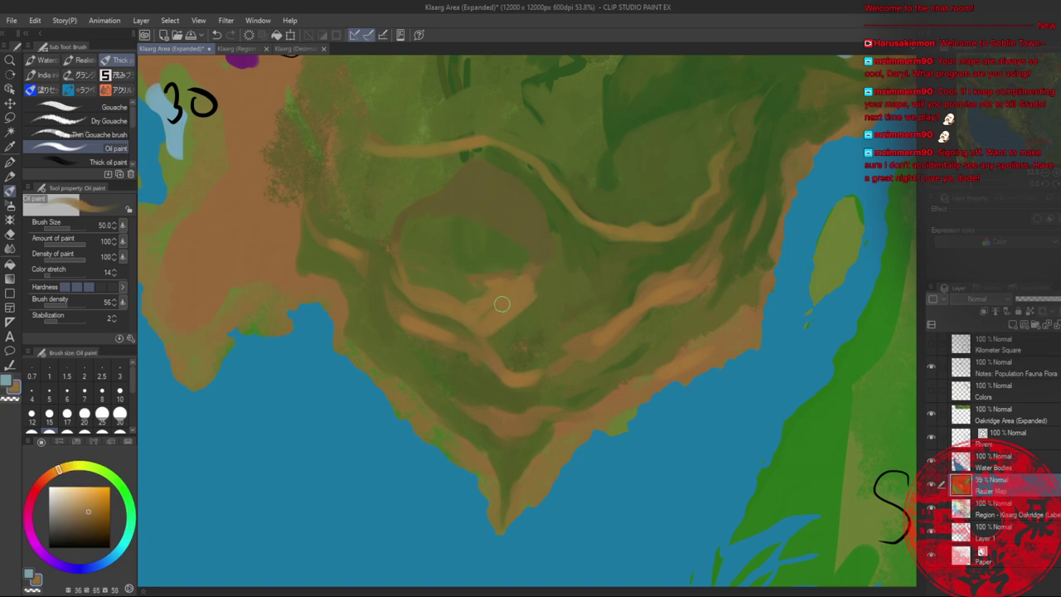
- Fill the oval's interior with sampled olive brown and add lighter brown strokes to its lower western slope
left_click(498, 246, "alt")
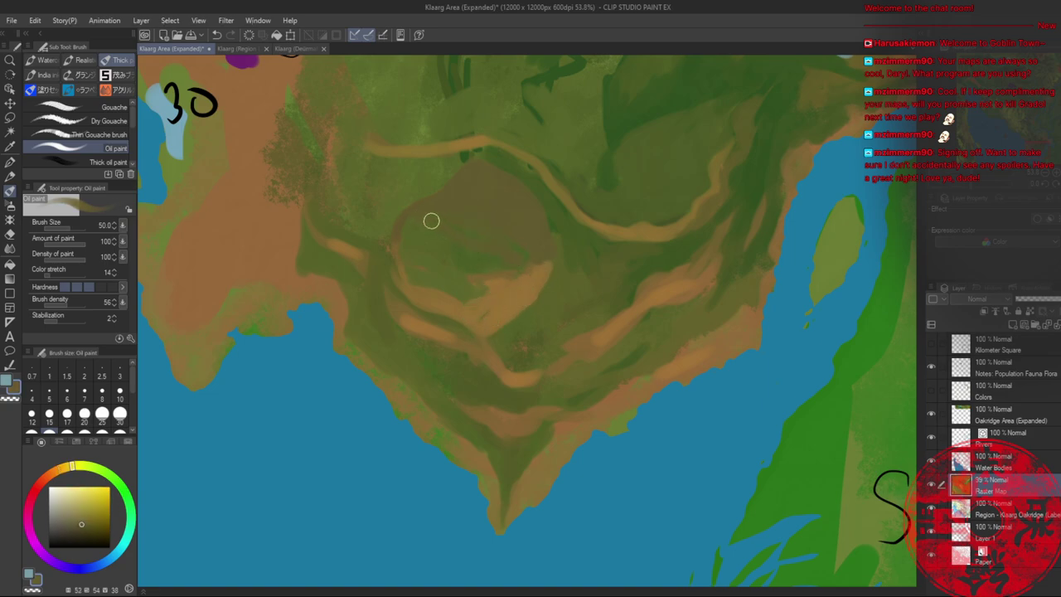
mouse_move(431, 221)
left_mouse_down()
mouse_move(529, 254)
mouse_move(430, 221)
mouse_move(411, 225)
mouse_move(472, 248)
left_mouse_up()
left_click(422, 278, "alt")
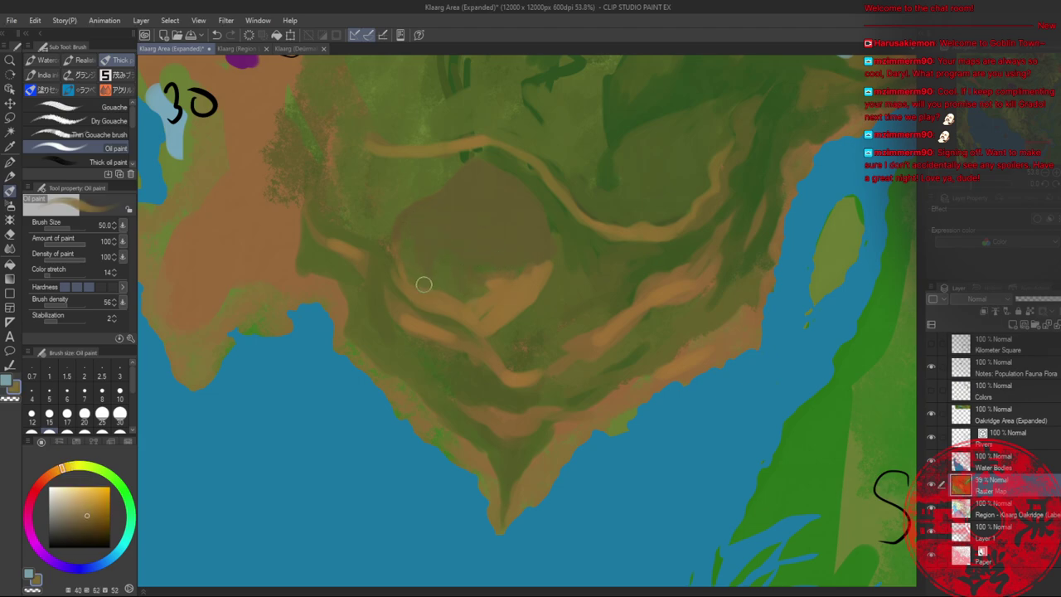
left_click_drag(476, 272, 494, 286)
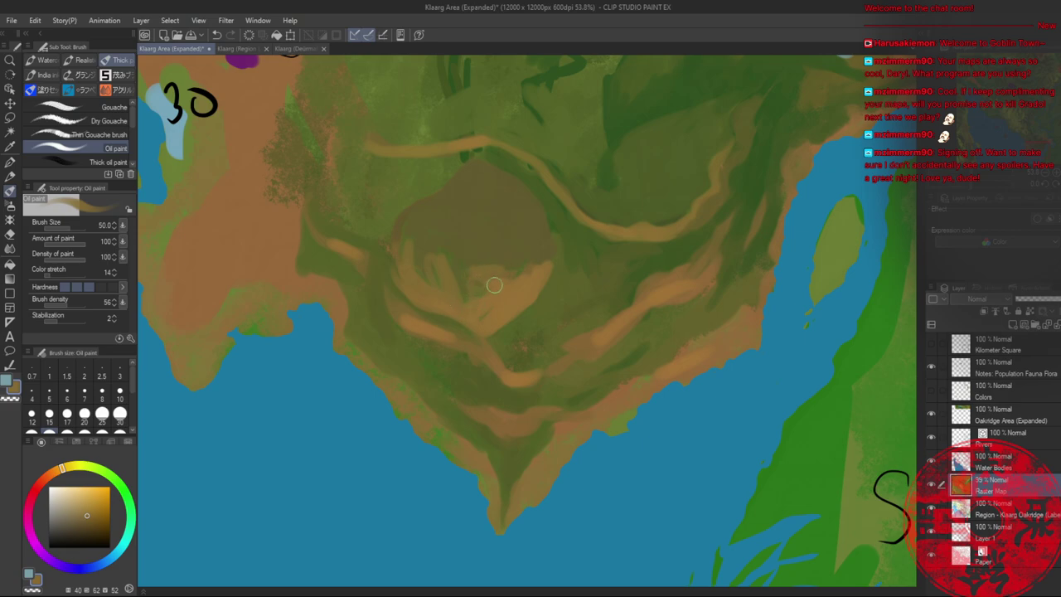
- Shade the upper eastern side of the southern oval ridge with sampled dark green in Oil paint
left_click(535, 240, "alt")
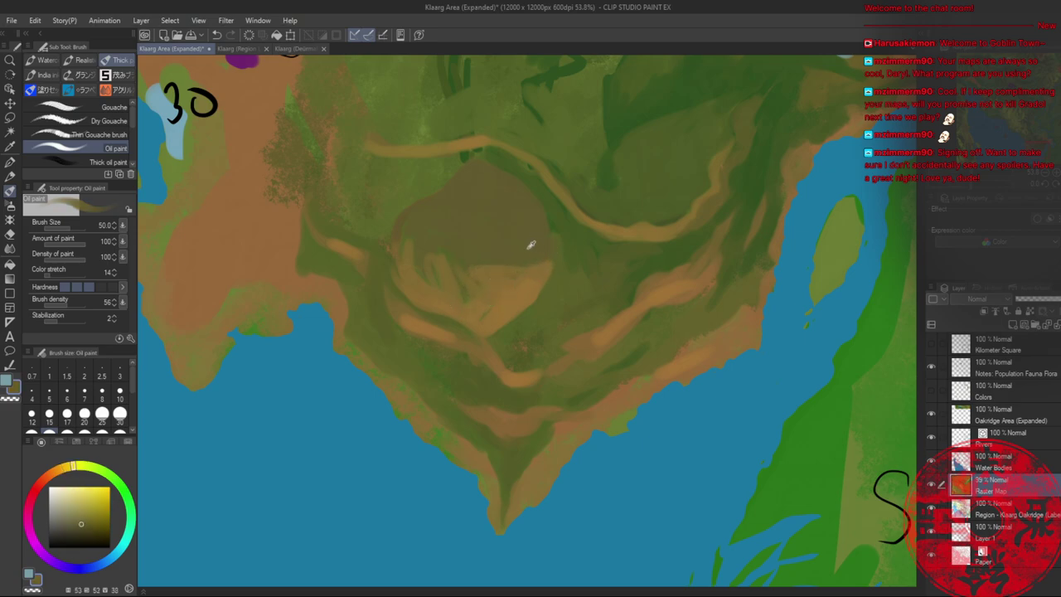
left_click(545, 211, "alt")
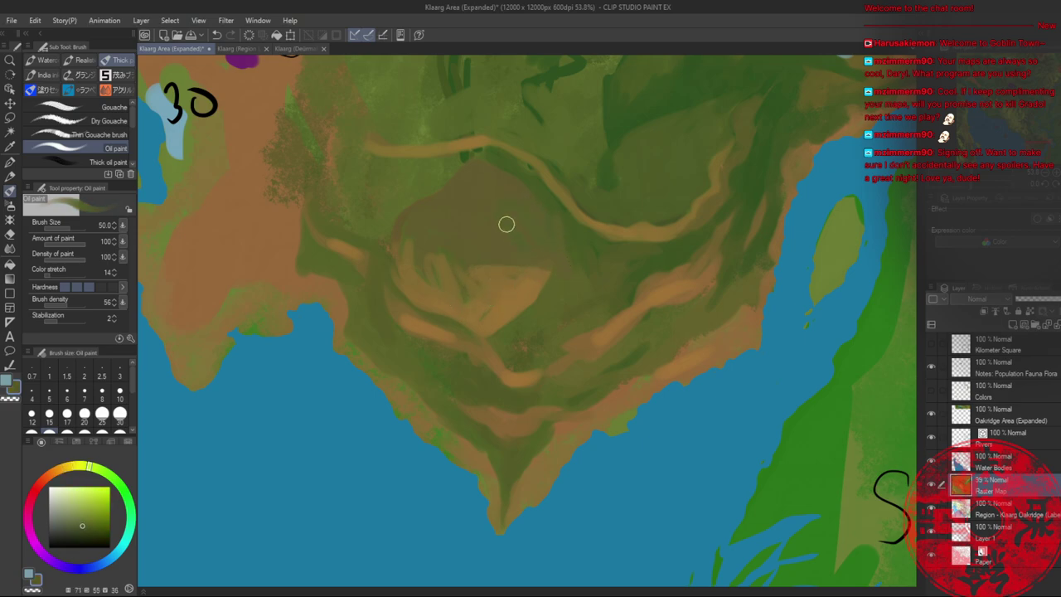
left_click(562, 206, "alt")
left_click_drag(517, 194, 528, 225)
left_click_drag(484, 186, 513, 237)
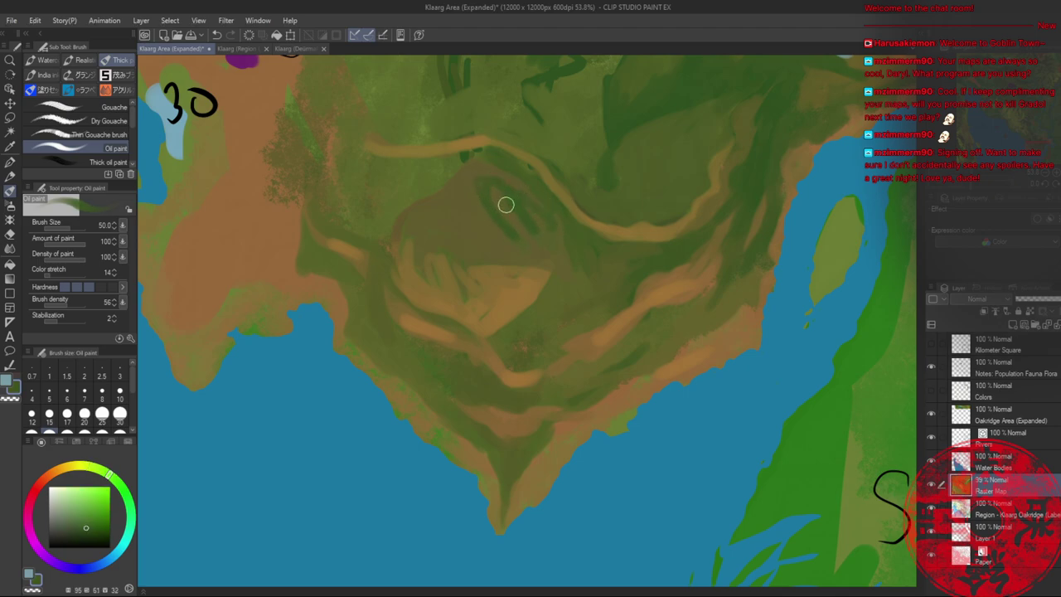
left_click(487, 187, "alt")
mouse_move(488, 185)
left_mouse_down()
mouse_move(501, 213)
mouse_move(505, 169)
mouse_move(556, 251)
mouse_move(563, 223)
mouse_move(472, 188)
mouse_move(464, 178)
mouse_move(484, 168)
mouse_move(462, 168)
mouse_move(467, 153)
mouse_move(519, 175)
left_mouse_up()
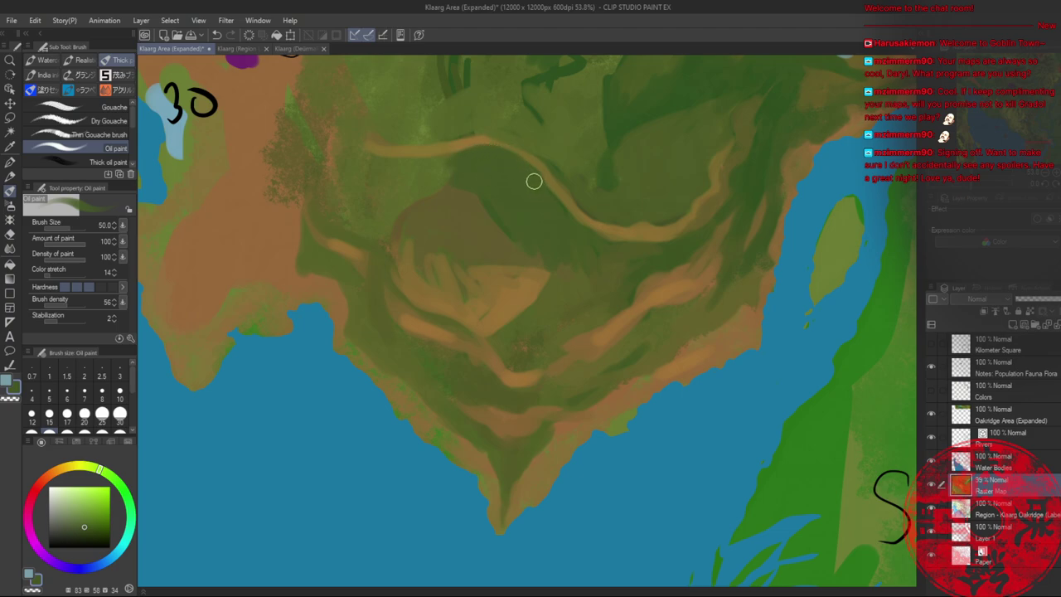
left_click_drag(591, 141, 559, 261)
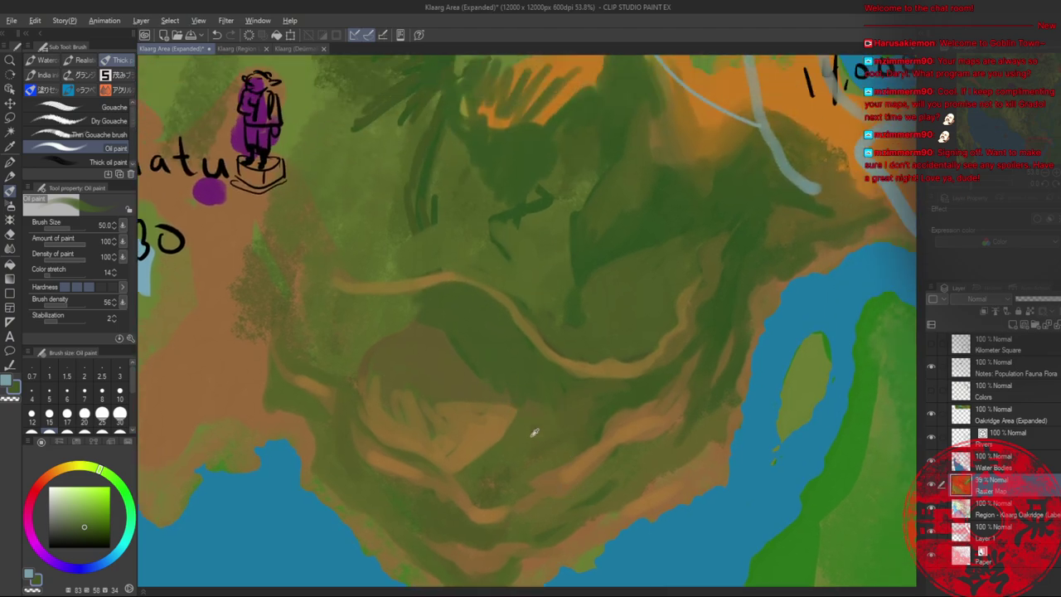
- Recolour the curved tan ridge line above the oval with sampled muted brown and darken its lower eastern edge with sampled green
left_click(377, 347, "alt")
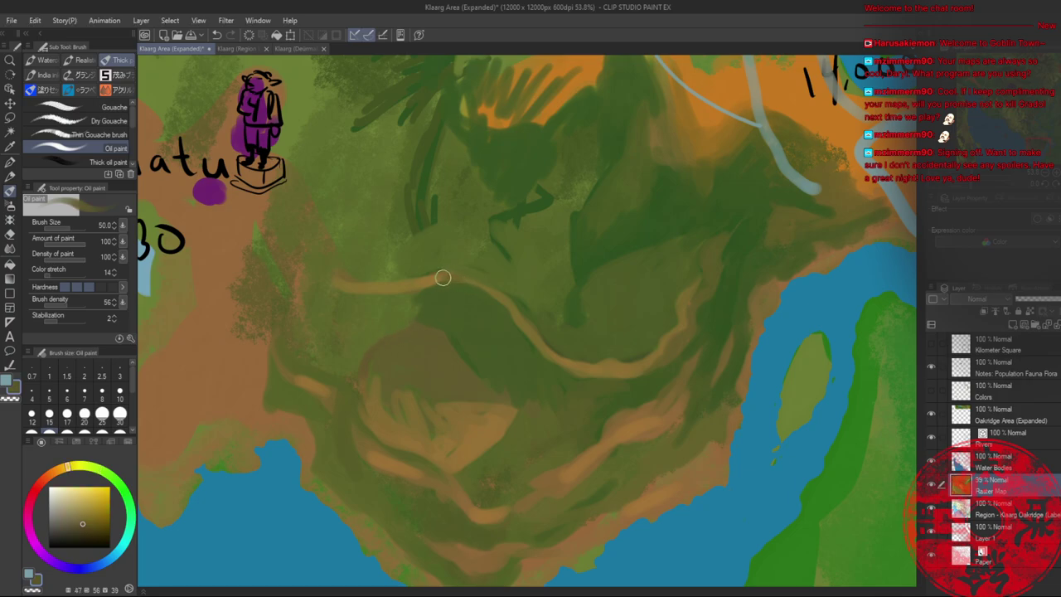
mouse_move(496, 297)
left_mouse_down()
mouse_move(549, 356)
mouse_move(594, 367)
mouse_move(466, 289)
mouse_move(435, 278)
mouse_move(372, 280)
left_mouse_up()
mouse_move(577, 365)
left_mouse_down()
mouse_move(662, 355)
mouse_move(679, 315)
left_mouse_up()
left_click(636, 384, "alt")
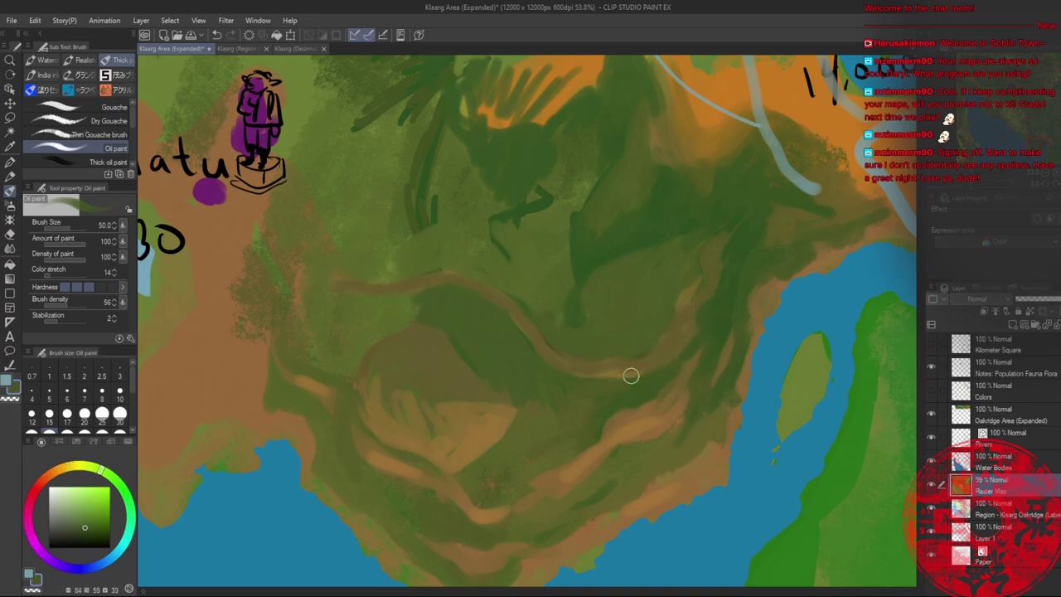
left_click_drag(632, 375, 587, 380)
mouse_move(635, 372)
left_mouse_down()
mouse_move(683, 349)
mouse_move(709, 302)
mouse_move(699, 279)
mouse_move(672, 310)
mouse_move(656, 284)
mouse_move(688, 289)
mouse_move(664, 316)
left_mouse_up()
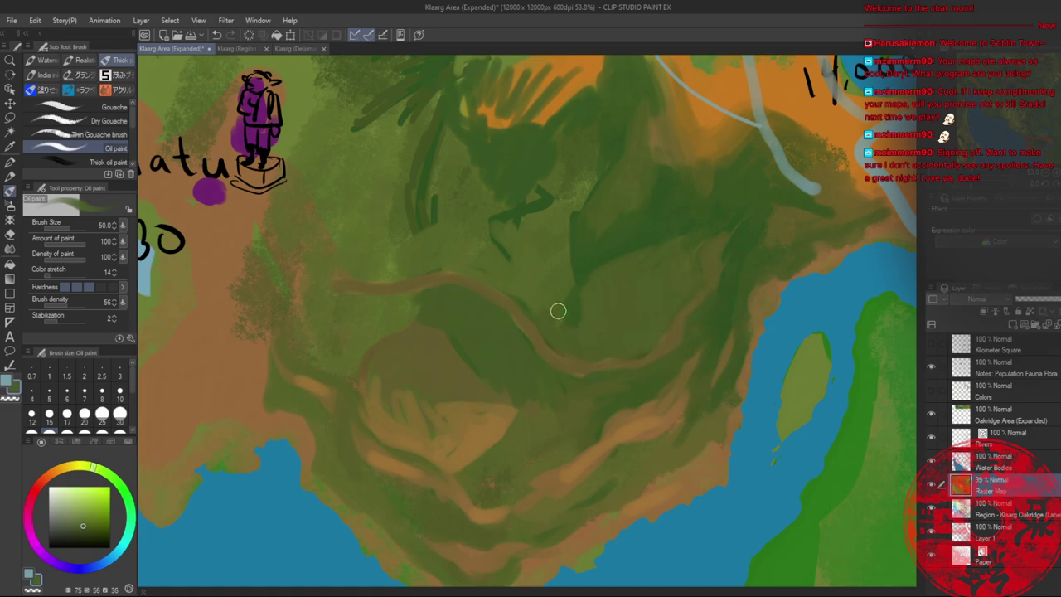
- Extend the oval's light brown slope eastward with sampled orange-brown and add sampled olive brown along the ridge line above it
key("alt+space")
left_click_drag(599, 188, 555, 211)
left_click_drag(682, 147, 580, 185)
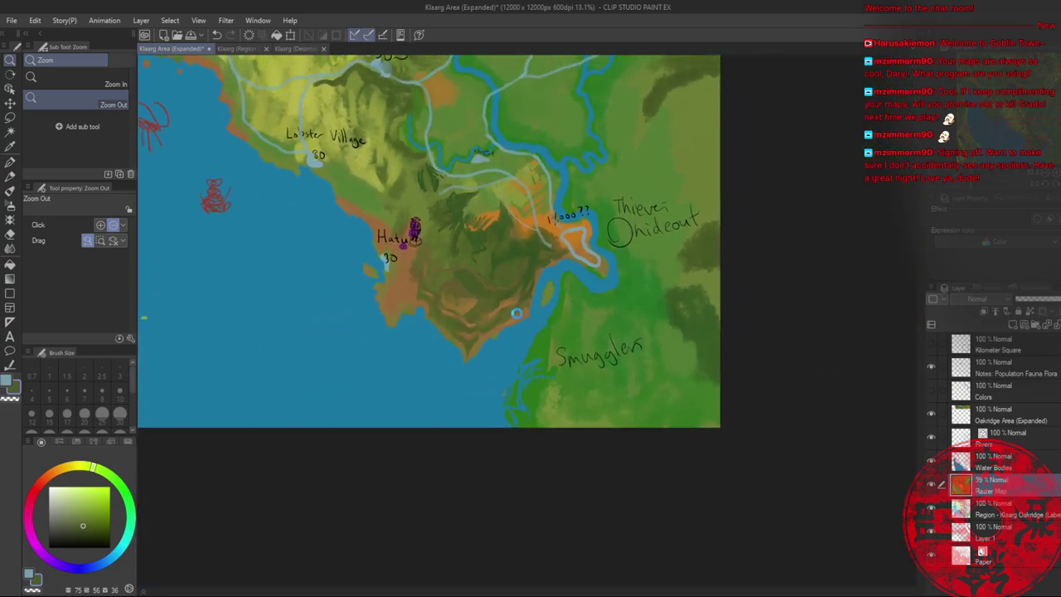
scroll(506, 308, "up", 5)
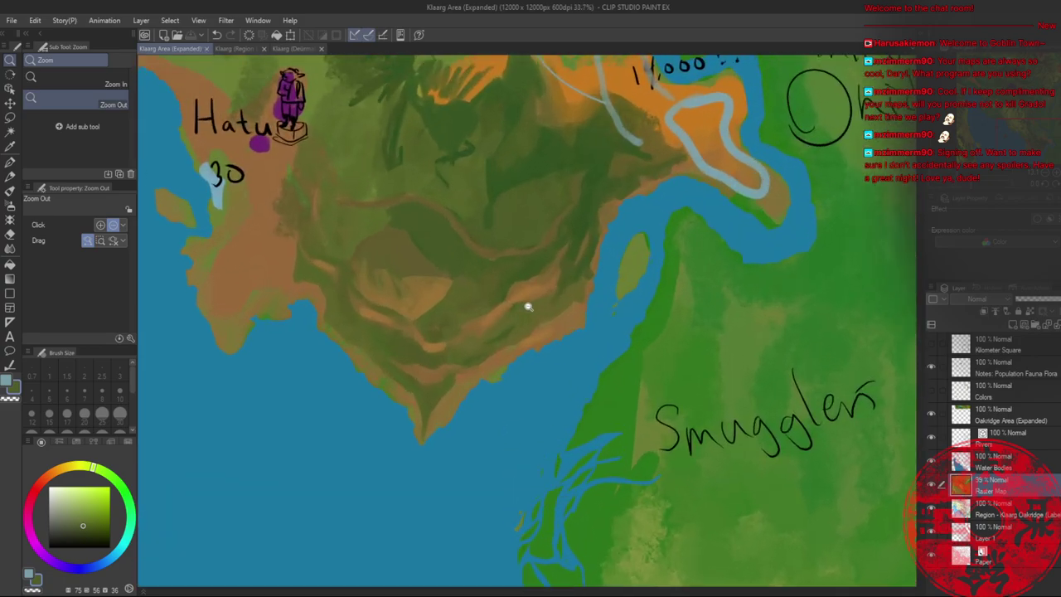
left_click(414, 286, "alt")
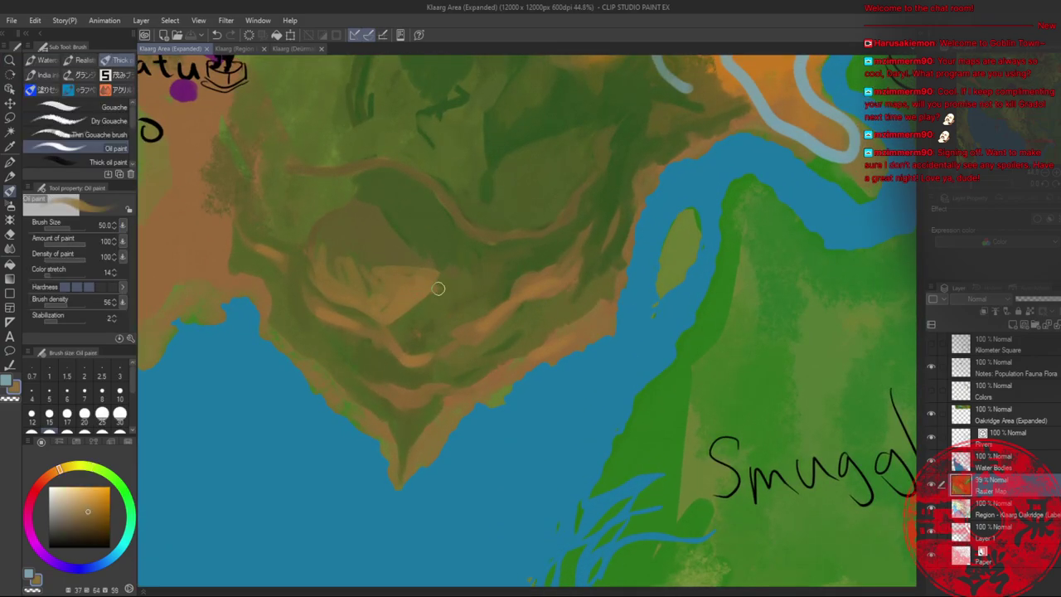
mouse_move(438, 287)
left_mouse_down()
mouse_move(471, 283)
mouse_move(435, 277)
mouse_move(484, 301)
mouse_move(491, 279)
mouse_move(487, 298)
mouse_move(494, 292)
mouse_move(460, 273)
mouse_move(521, 252)
mouse_move(491, 278)
left_mouse_up()
left_click(422, 253, "alt")
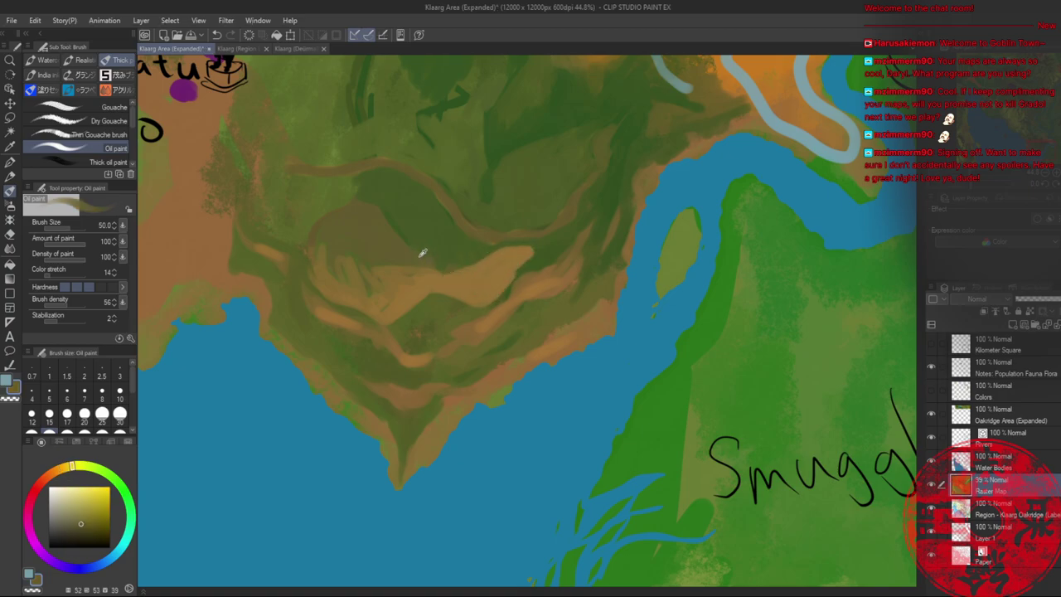
left_click(467, 237, "alt")
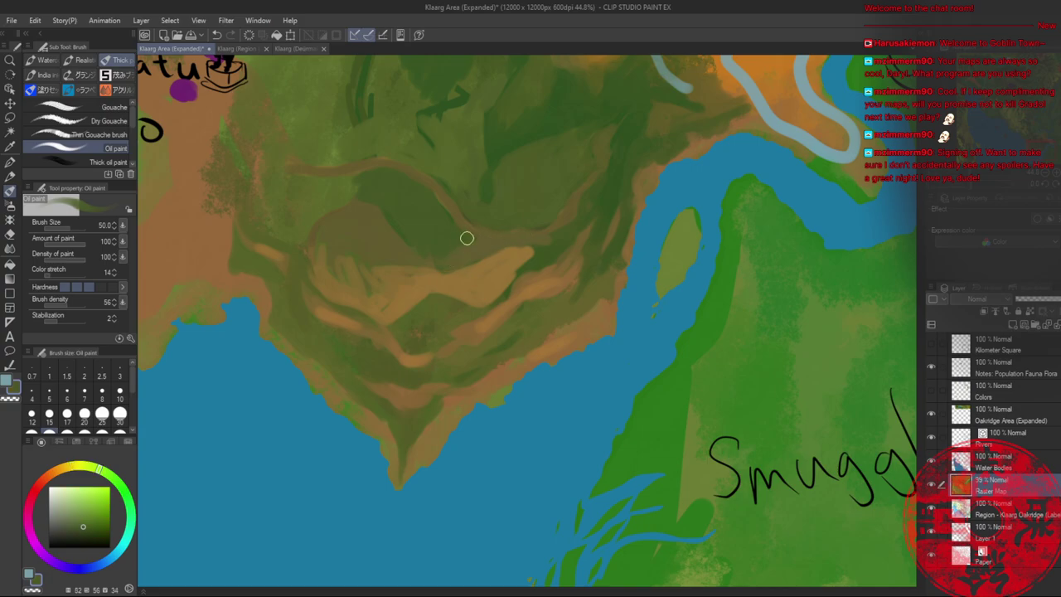
left_click(468, 223, "alt")
left_click_drag(467, 224, 552, 225)
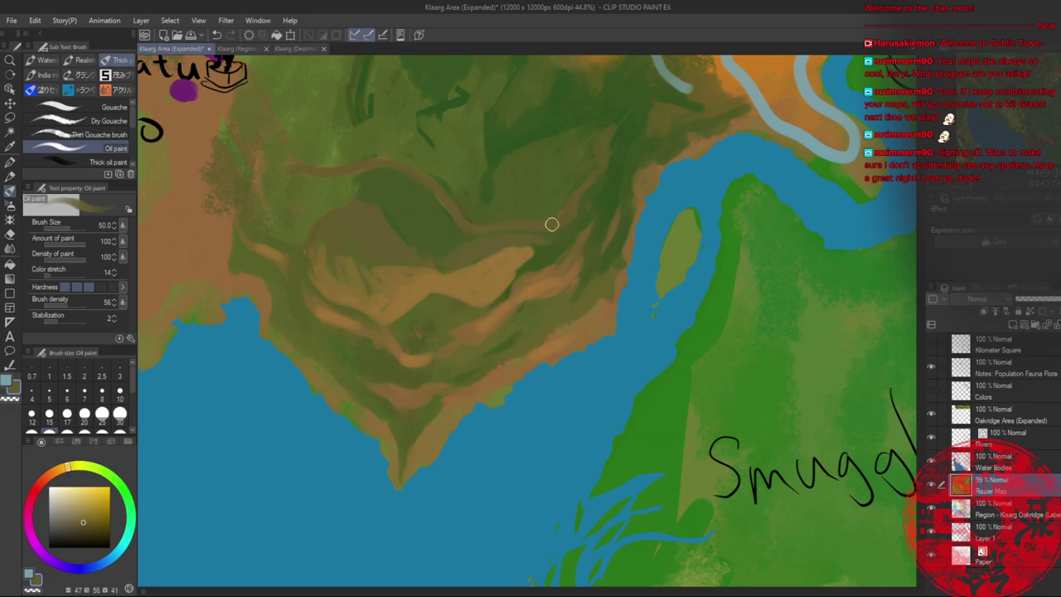
- Blend the slope's eastern end into the ridge with sampled brown and green tones, and save the whole map
left_click(535, 212, "alt")
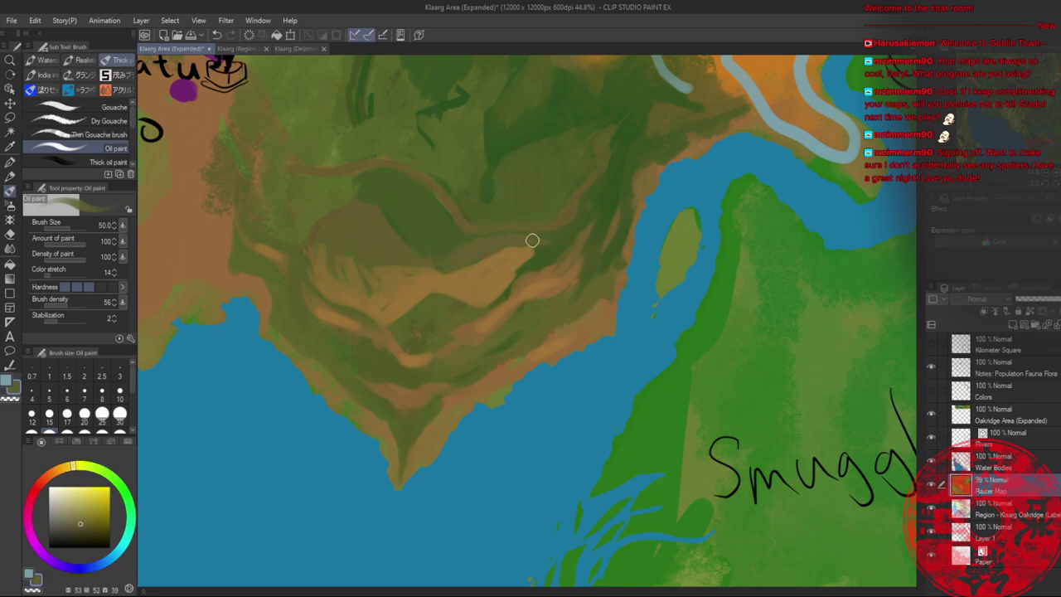
left_click(524, 247, "alt")
left_click(545, 238, "alt")
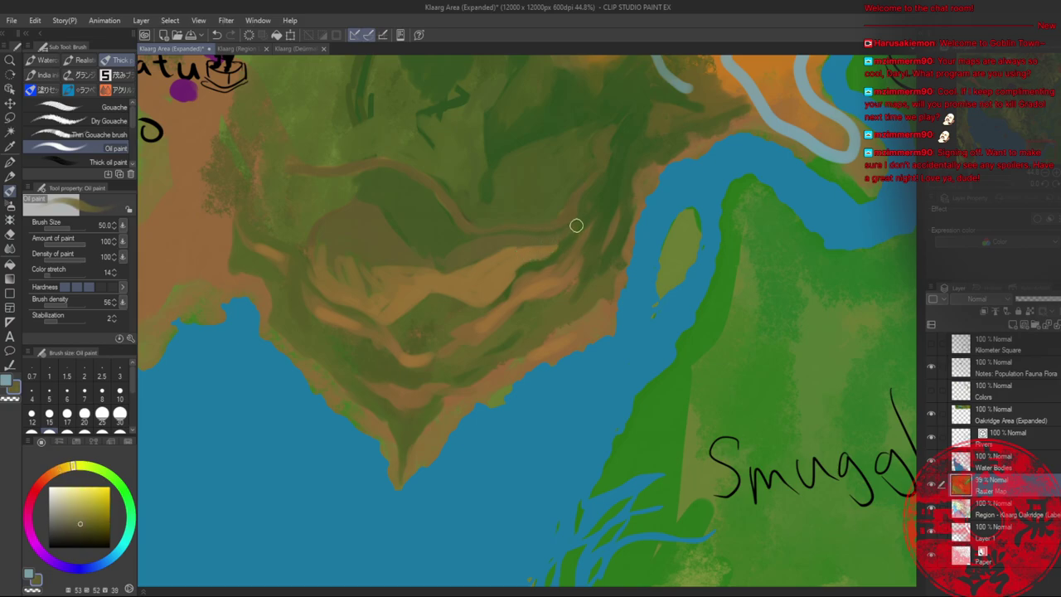
left_click(557, 244, "alt")
left_click(581, 212, "alt")
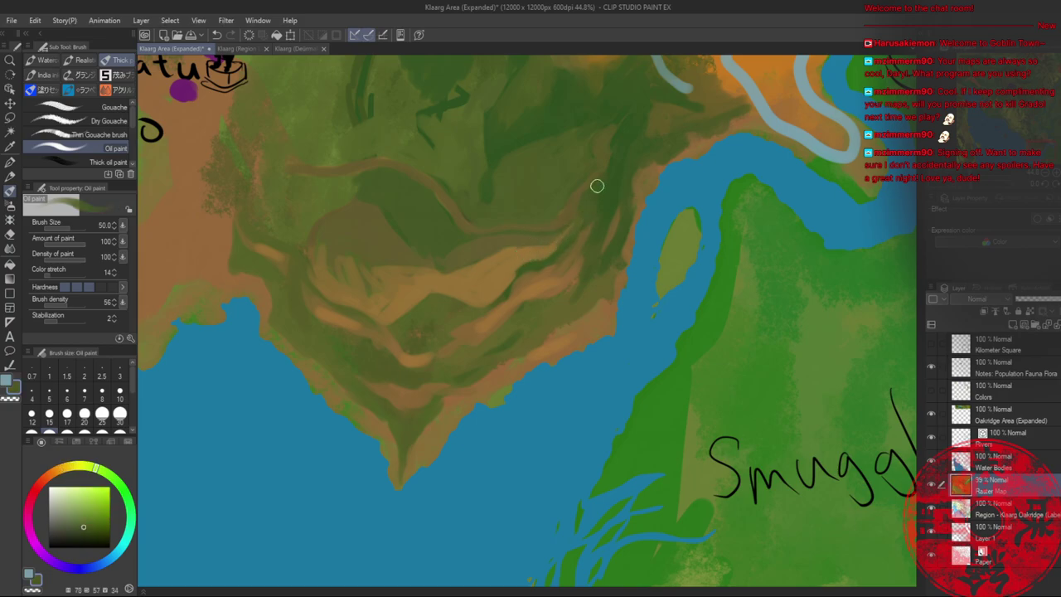
key("ctrl+0")
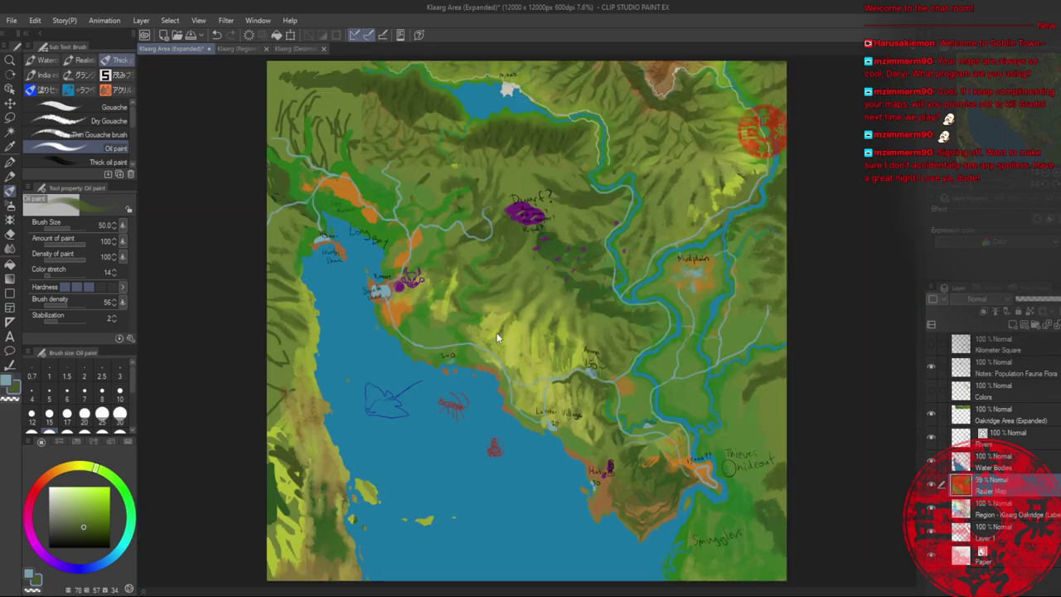
key("ctrl+s")
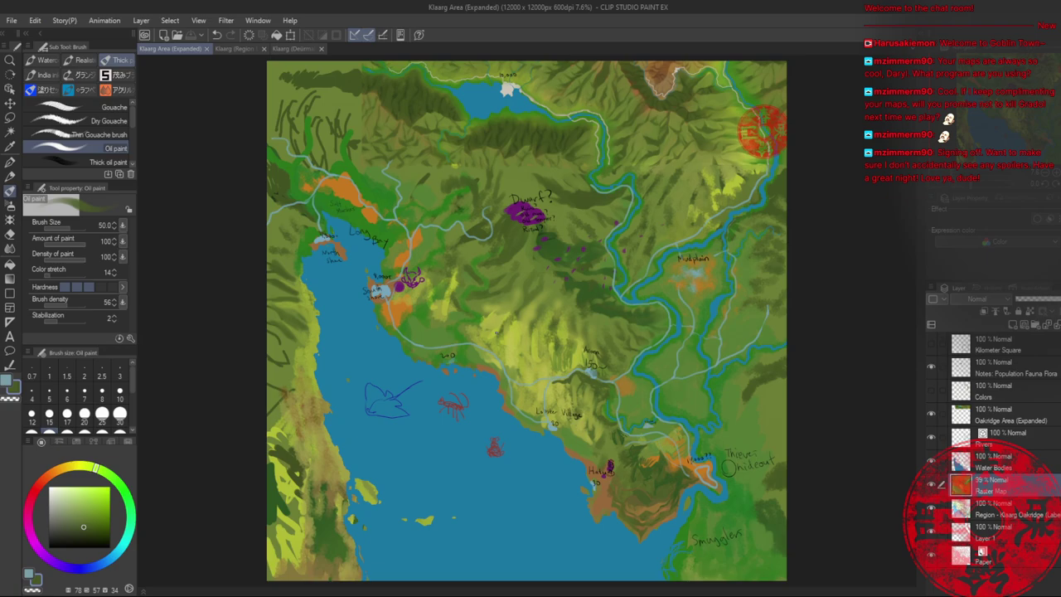
- Check the region-labels reference and handwrite "Hel'dar (The Spike)" over the southern oval in black G-pen, size 8, on the Notes layer
left_click(234, 48)
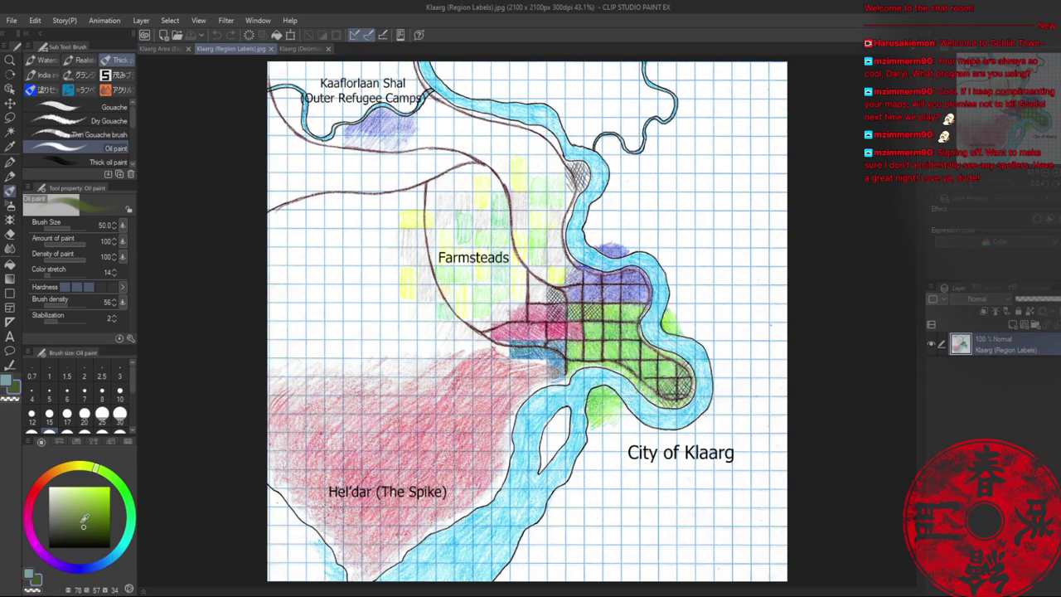
left_click(48, 547)
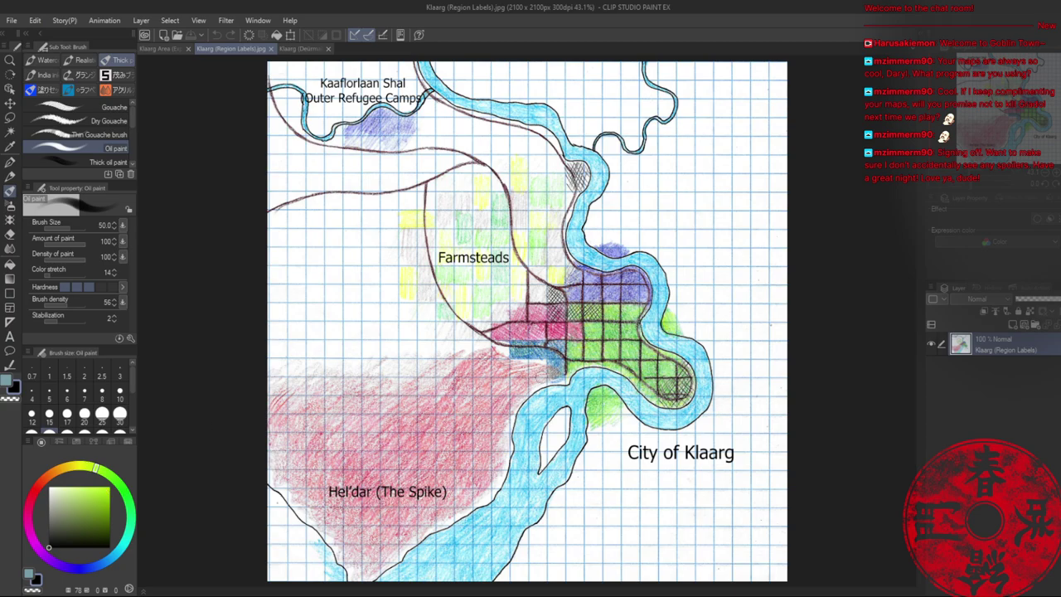
left_click(172, 49)
key("alt+space")
left_click_drag(643, 510, 525, 414)
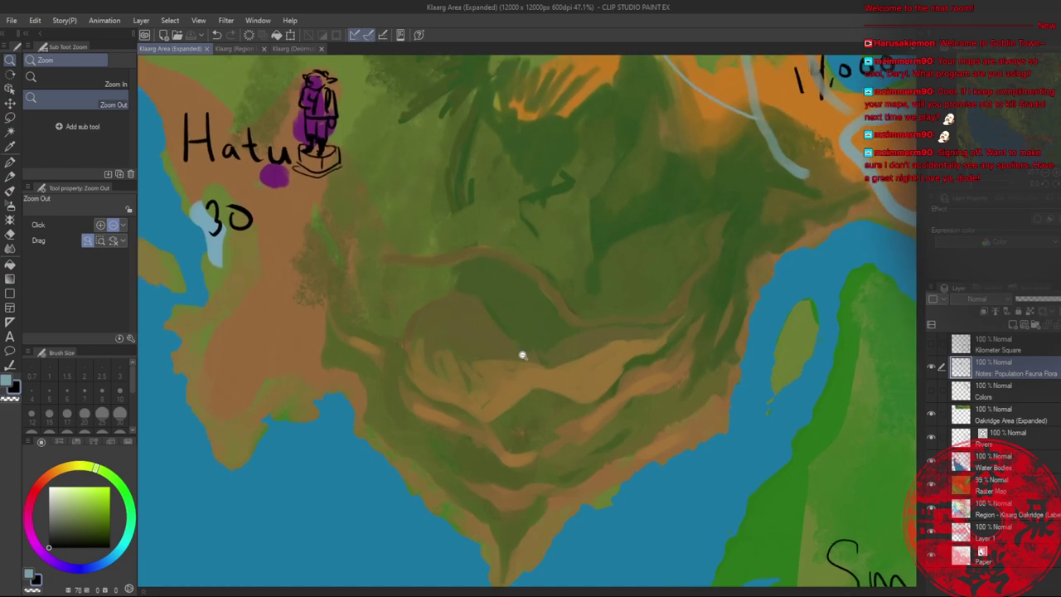
key("p")
mouse_move(452, 325)
left_mouse_down()
mouse_move(453, 352)
mouse_move(463, 351)
left_mouse_up()
left_click_drag(452, 340, 475, 350)
mouse_move(479, 325)
left_mouse_down()
mouse_move(503, 336)
mouse_move(500, 323)
mouse_move(535, 337)
left_mouse_up()
mouse_move(448, 362)
left_mouse_down()
mouse_move(455, 398)
mouse_move(461, 370)
left_mouse_up()
mouse_move(454, 369)
left_mouse_down()
mouse_move(453, 391)
mouse_move(532, 381)
left_mouse_up()
left_click_drag(535, 359, 541, 385)
left_click_drag(551, 366, 562, 383)
left_click_drag(566, 352, 567, 395)
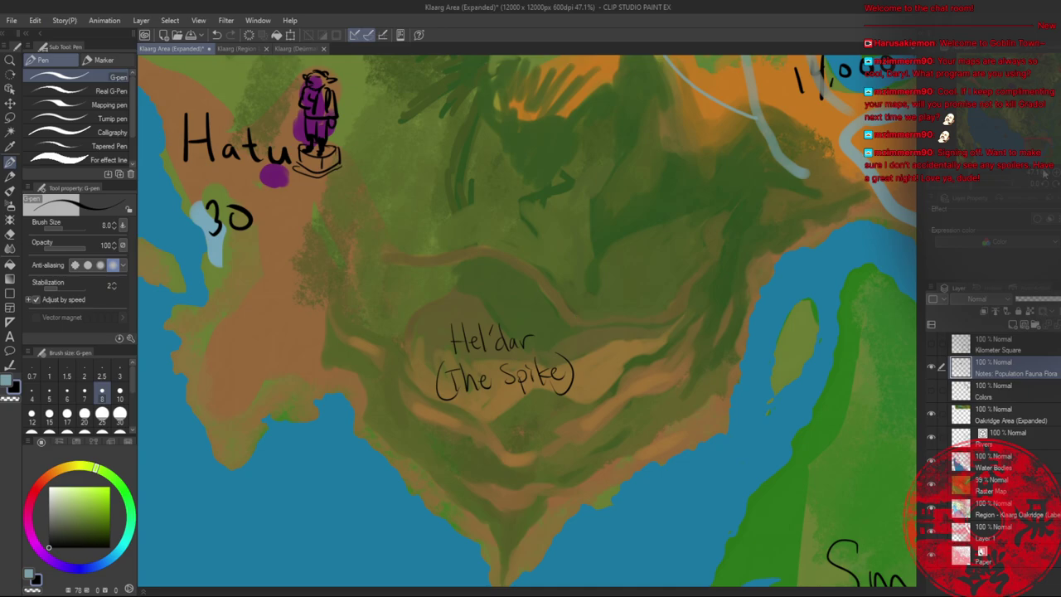
- Save the labelled map and review the southern spike against the whole map
key("alt+space")
left_click_drag(687, 241, 492, 393)
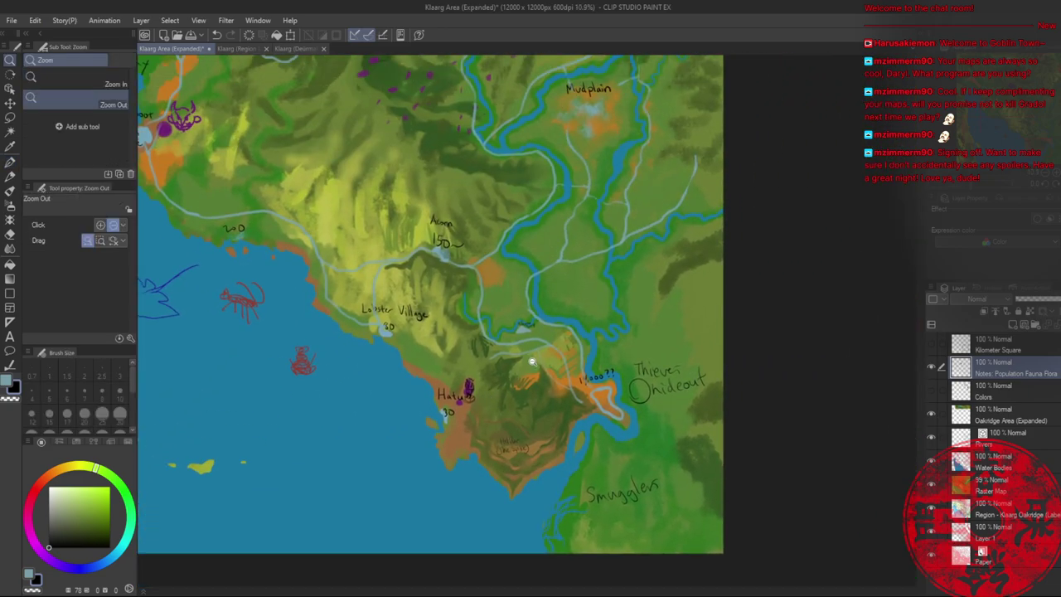
left_click(532, 361)
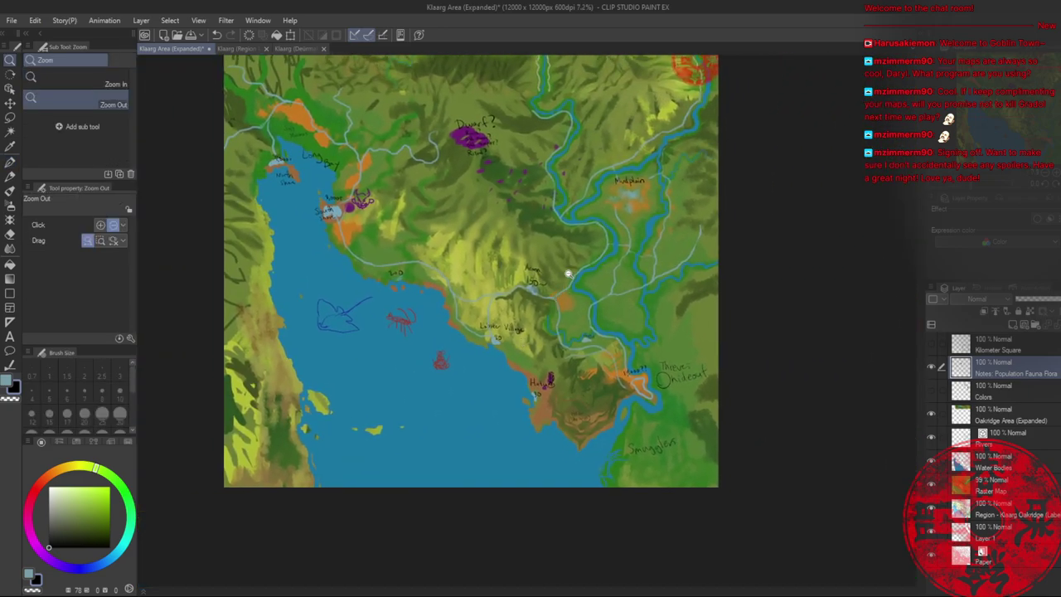
key("ctrl+s")
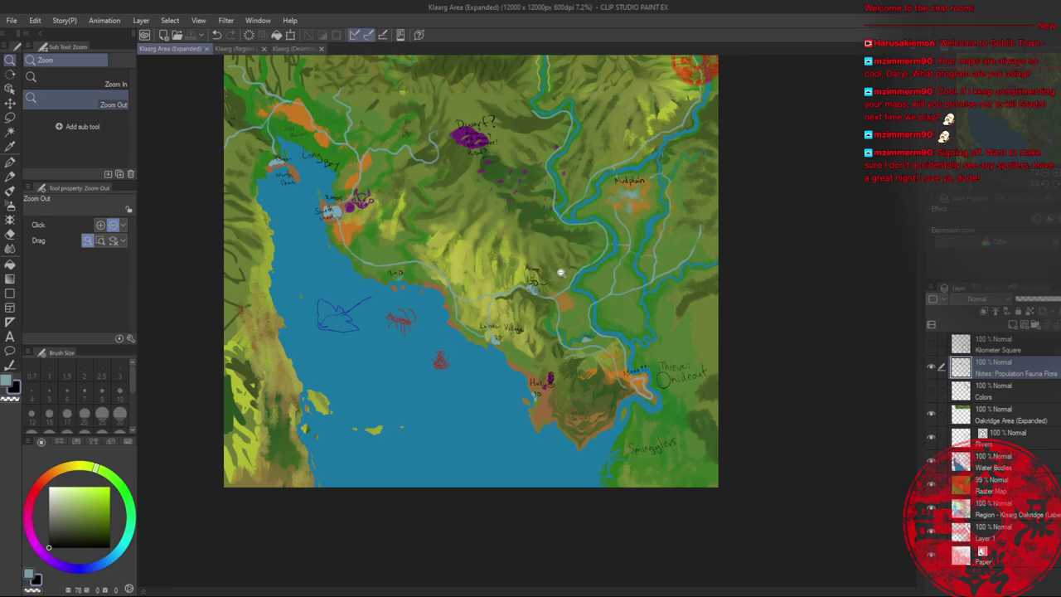
left_click_drag(562, 262, 560, 331)
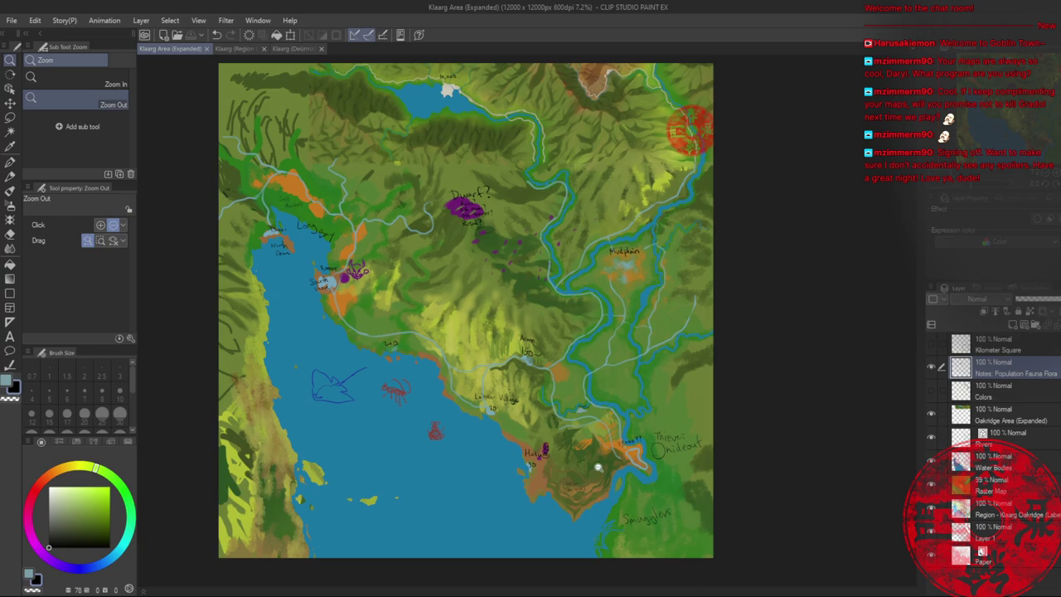
scroll(598, 467, "up", 4)
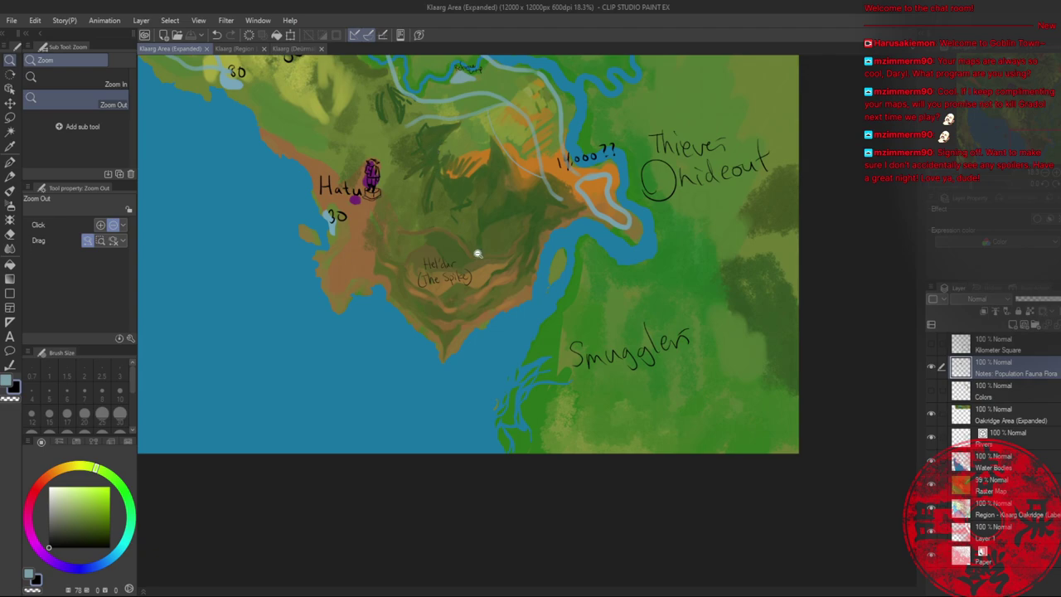
scroll(478, 253, "down", 3)
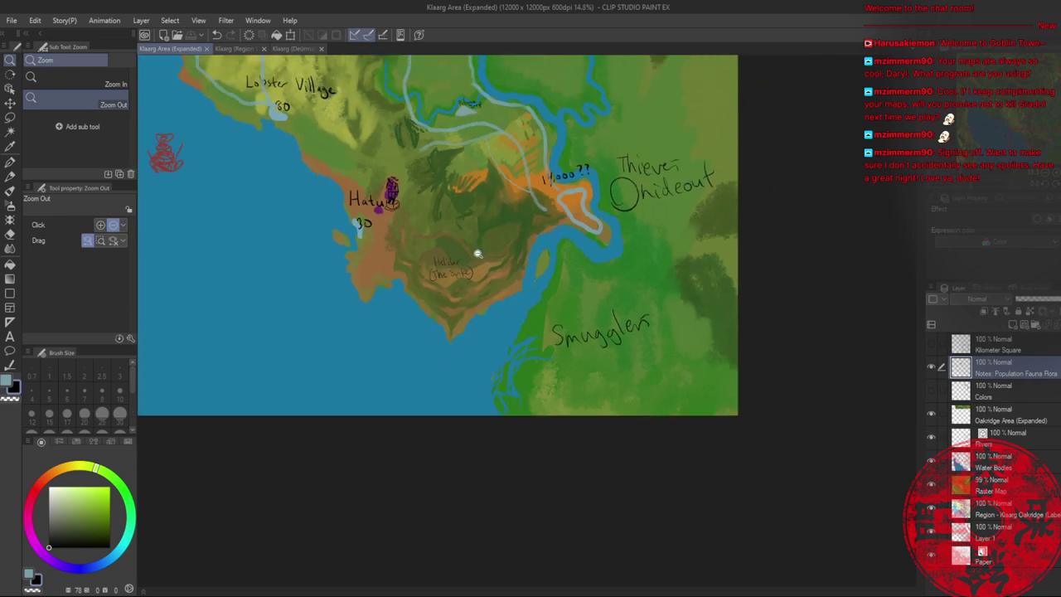
scroll(507, 288, "down", 2)
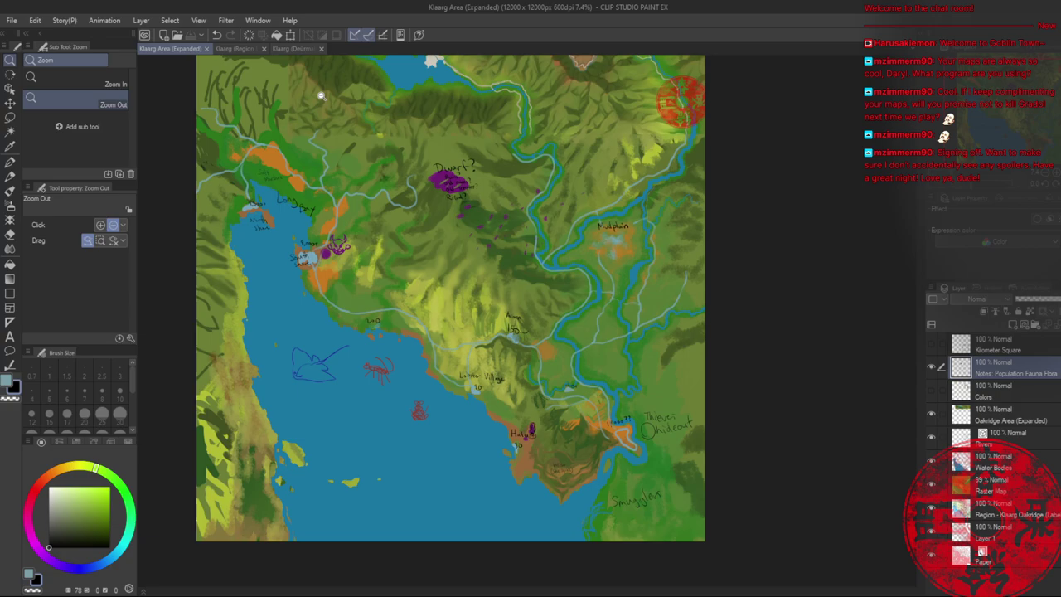
- Add a new layer above the notes and set Oil paint to bright red at size 100
key("ctrl+shift+n")
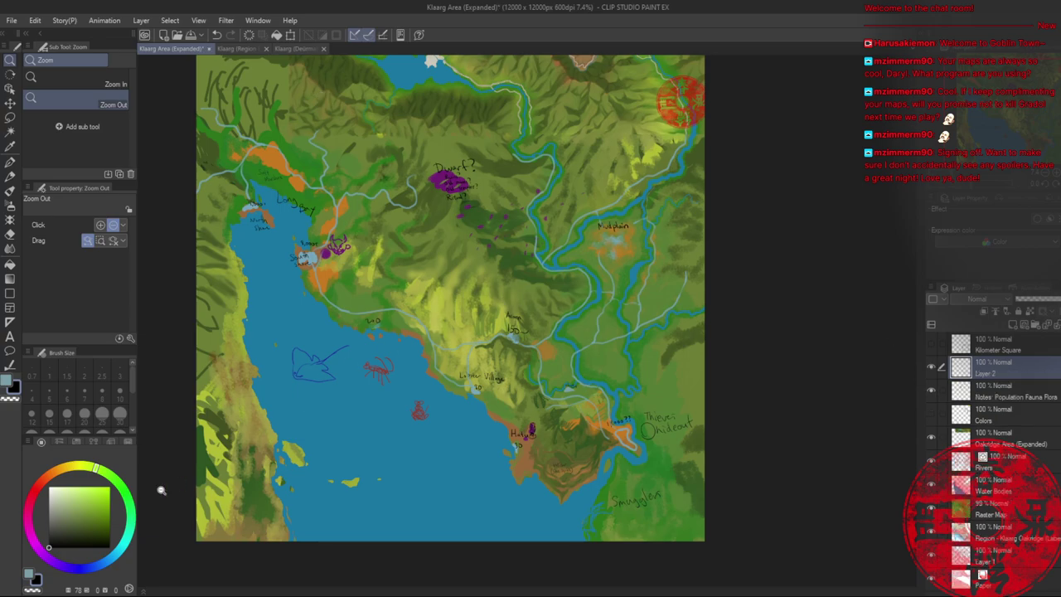
left_click(39, 483)
left_click(109, 487)
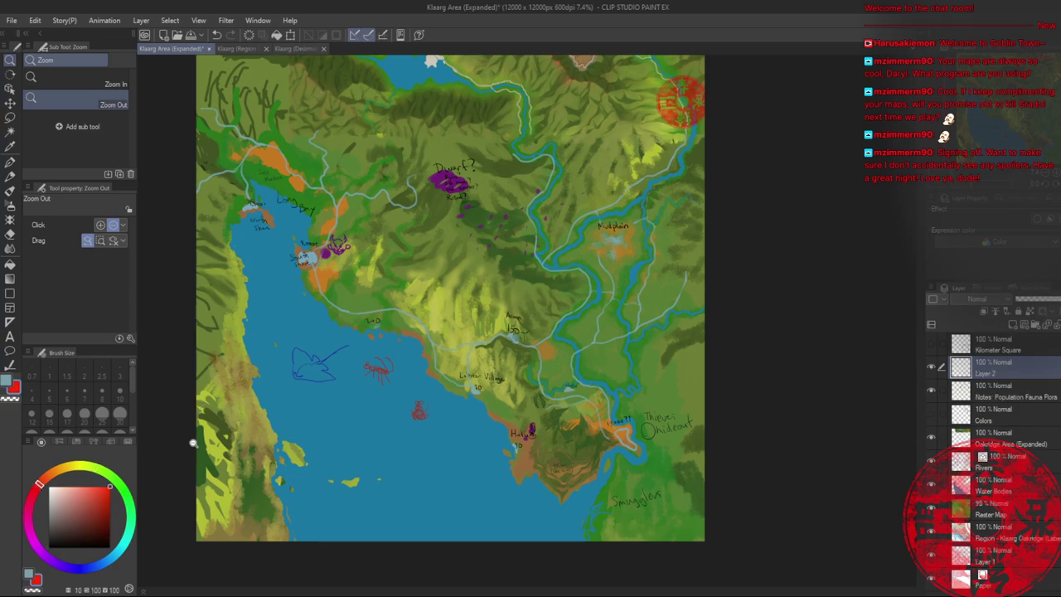
key("b")
key("bracketright")
key("bracketright")
key("bracketright")
key("bracketright")
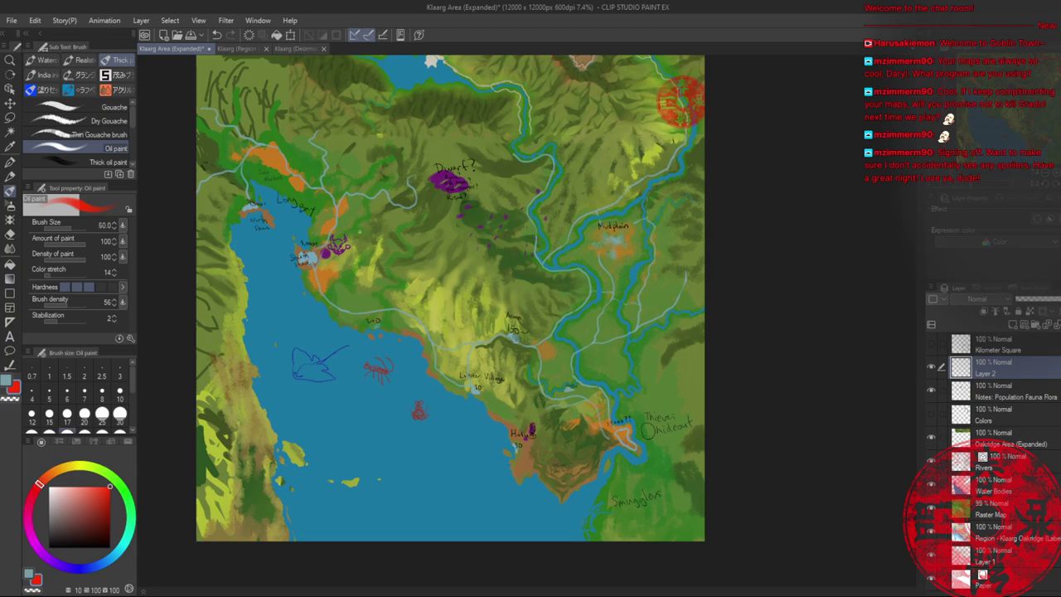
- Draw red guide lines from the northwestern mountains to Hel'dar, in the northeast, down the eastern side, and crossing southwest of Mudplain
mouse_move(290, 77)
left_mouse_down()
mouse_move(433, 176)
mouse_move(511, 382)
mouse_move(563, 469)
left_mouse_up()
left_click_drag(530, 73, 581, 129)
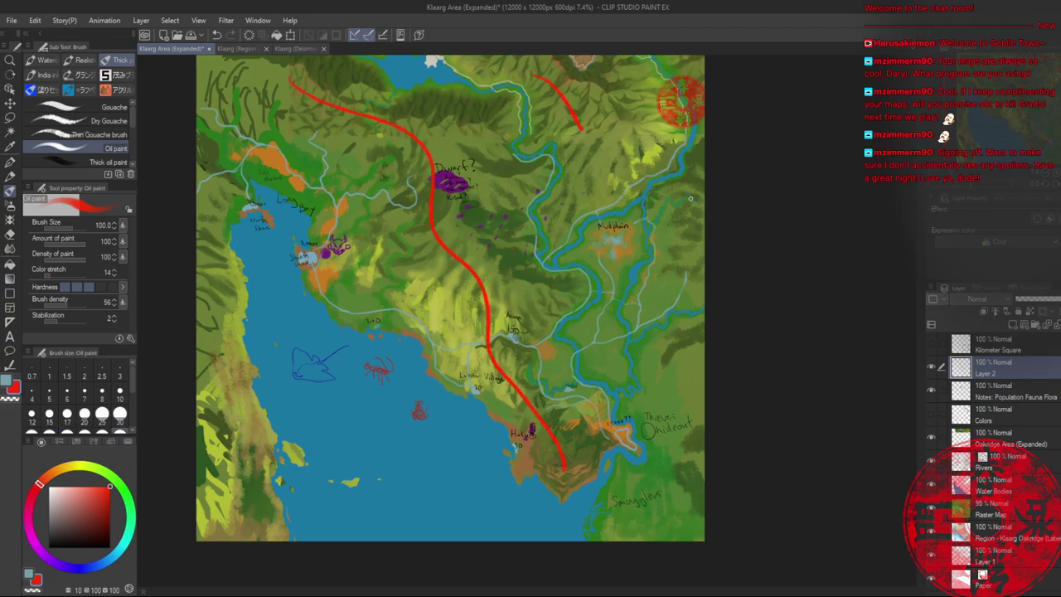
mouse_move(690, 199)
left_mouse_down()
mouse_move(677, 329)
mouse_move(636, 460)
left_mouse_up()
left_click_drag(488, 231, 605, 297)
left_click_drag(656, 212, 590, 302)
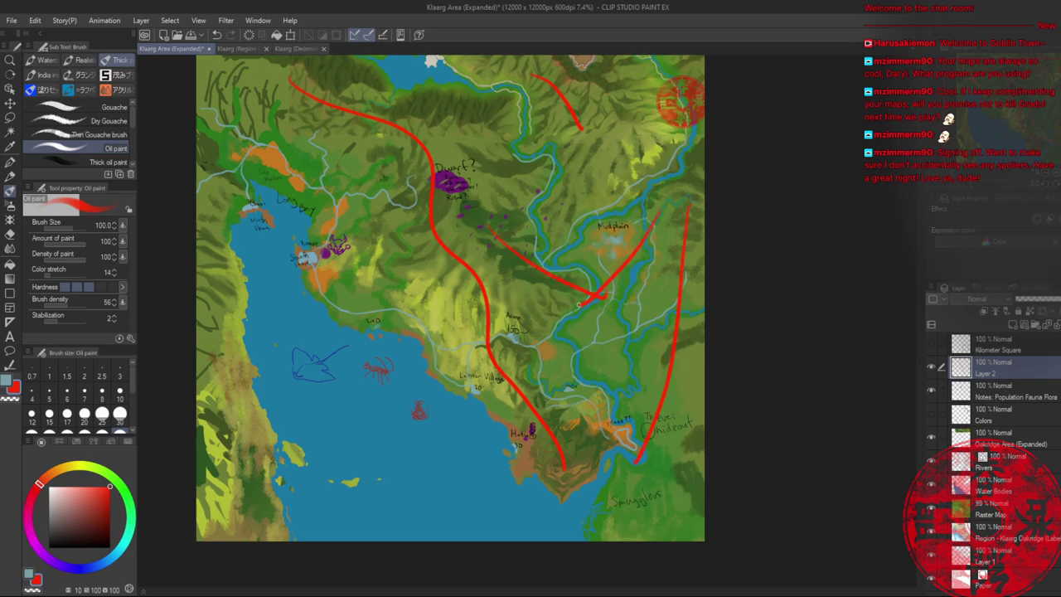
- Undo the crossing guide lines, then try a red line along the river and zigzag hatching over the plain south of Mudplain
key("ctrl+z")
key("ctrl+z")
mouse_move(530, 169)
left_mouse_down()
mouse_move(527, 199)
mouse_move(594, 270)
left_mouse_up()
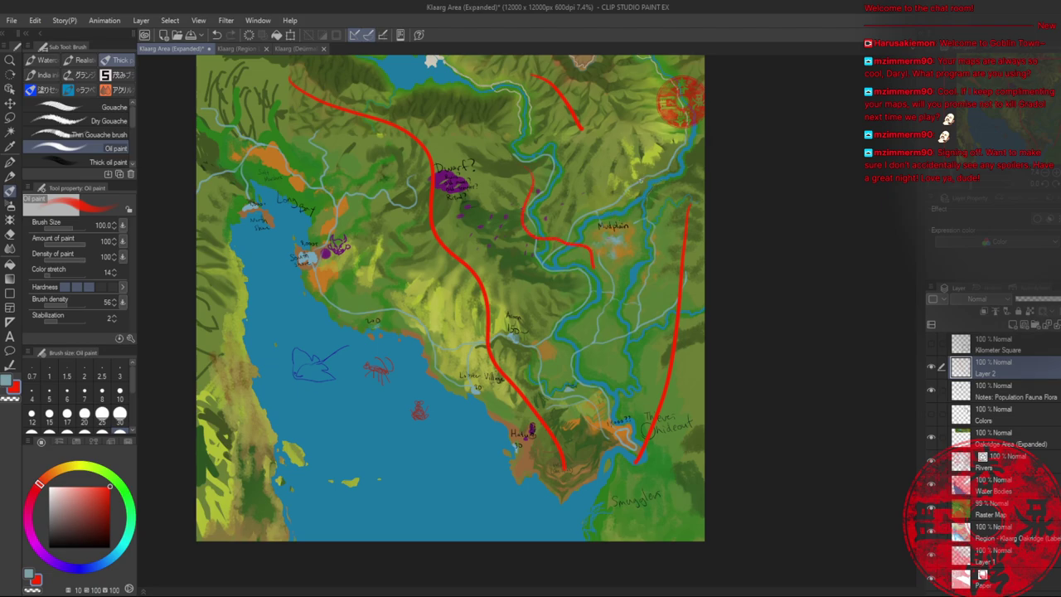
mouse_move(632, 225)
left_mouse_down()
mouse_move(546, 307)
mouse_move(647, 334)
mouse_move(593, 396)
left_mouse_up()
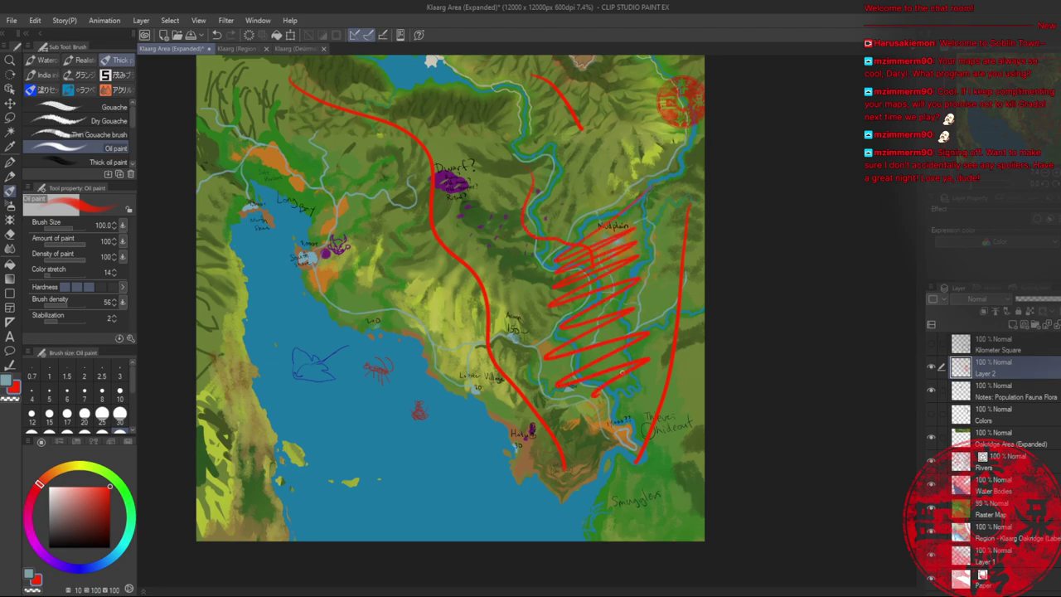
key("ctrl+z")
key("ctrl+z")
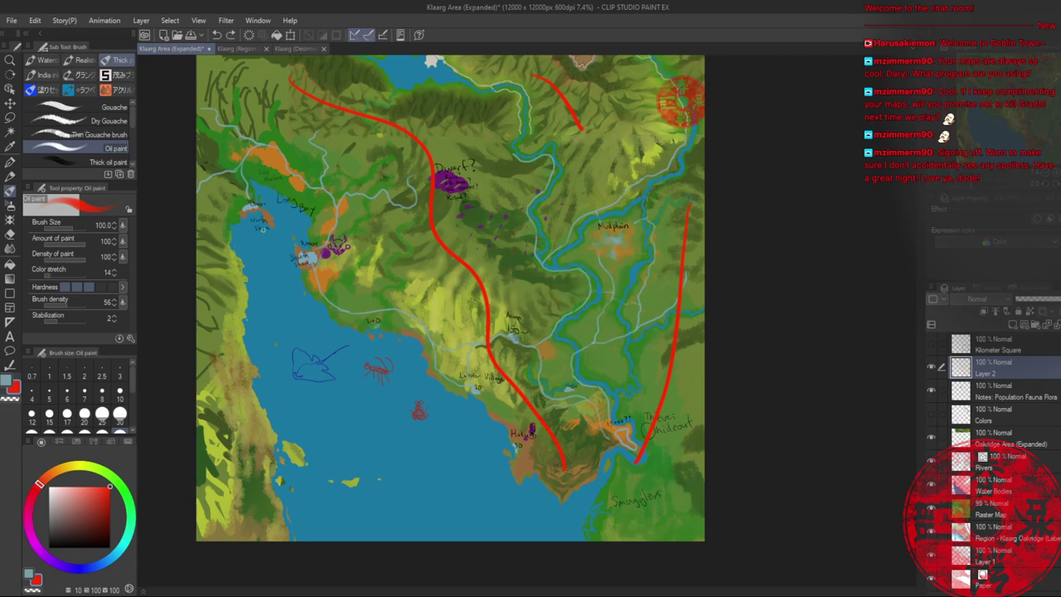
- Try red arrows up the sea toward Long Bay and lines linking the 240 settlement with the Dwarf site, and undo them
mouse_move(404, 502)
left_mouse_down()
mouse_move(298, 289)
mouse_move(311, 236)
mouse_move(323, 246)
left_mouse_up()
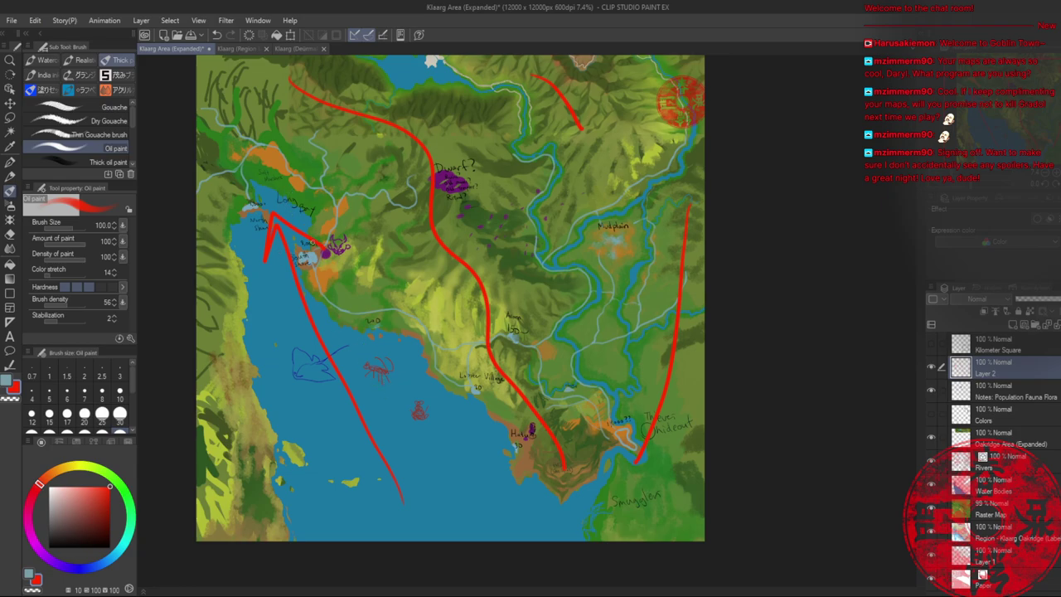
key("ctrl+z")
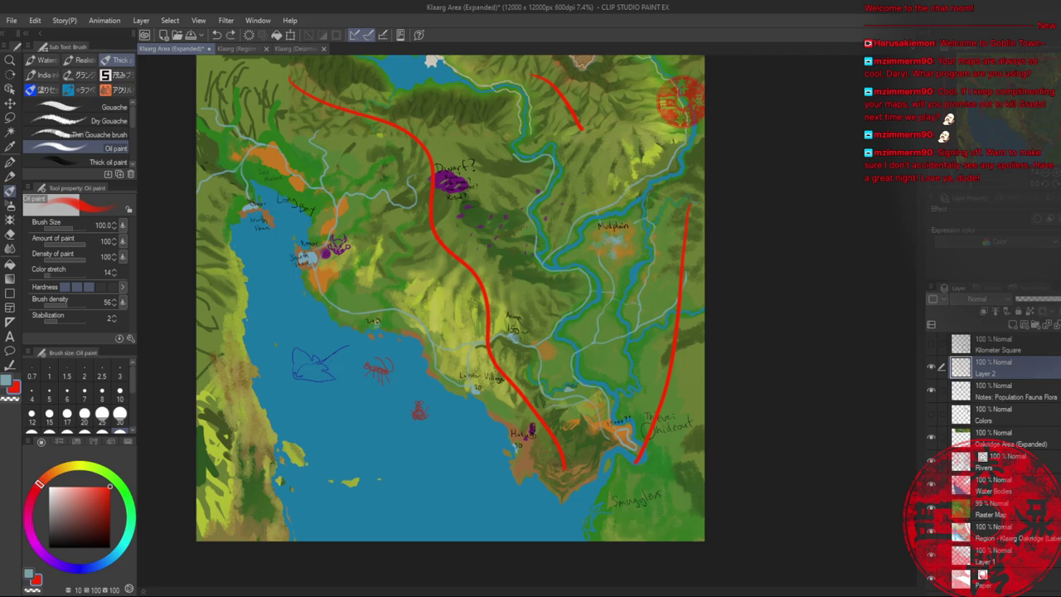
mouse_move(374, 324)
left_mouse_down()
mouse_move(411, 234)
mouse_move(462, 217)
mouse_move(500, 249)
left_mouse_up()
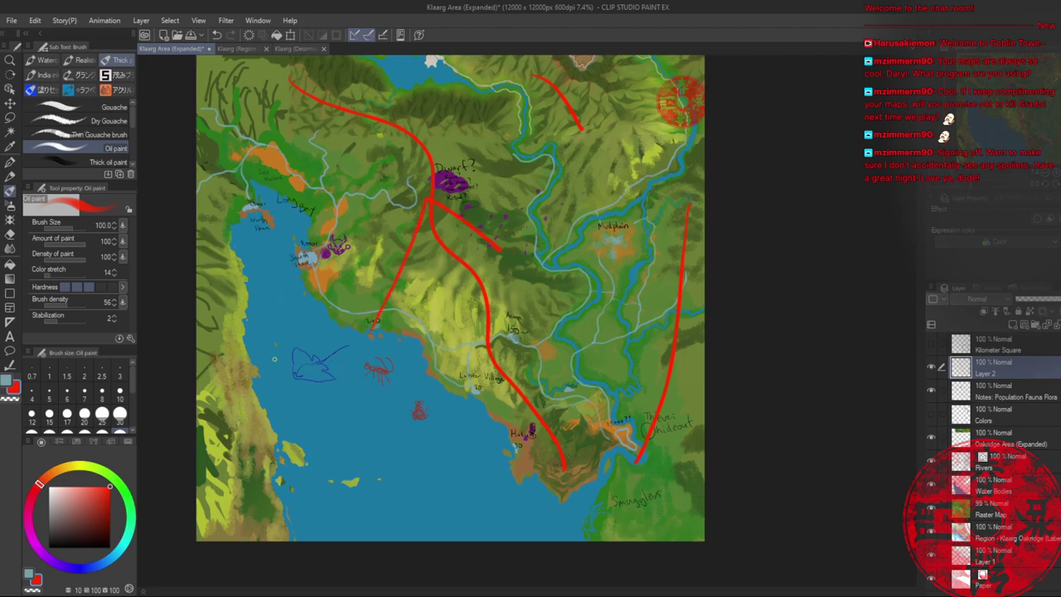
left_click_drag(275, 369, 191, 334)
left_click_drag(401, 492, 295, 386)
left_click_drag(308, 339, 370, 375)
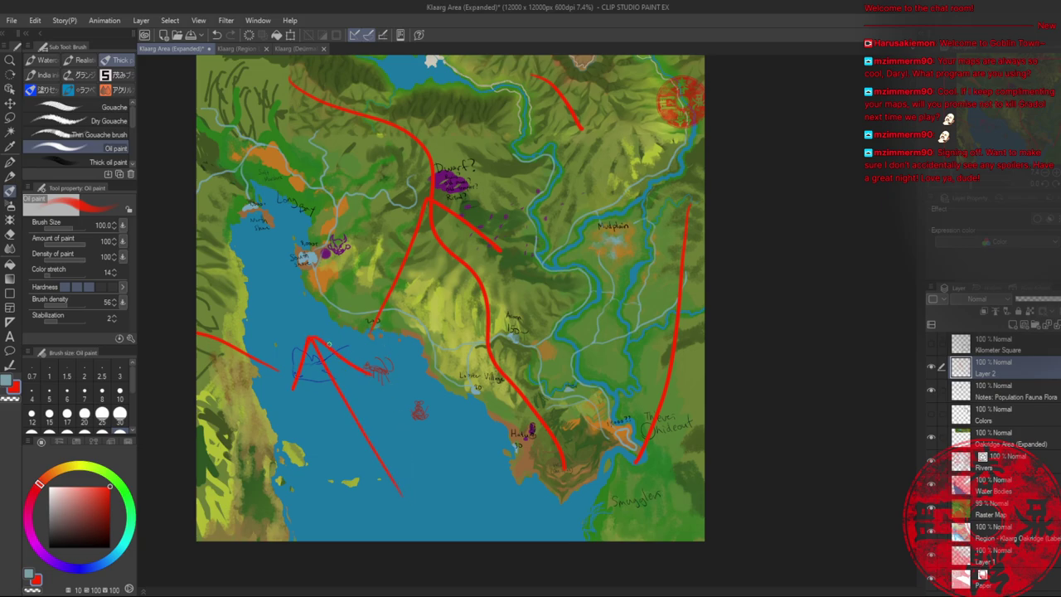
key("ctrl+z")
key("ctrl+z")
key("ctrl+z")
key("ctrl+z")
- Try a red circle around Long Bay with strokes running southeast into the sea, and undo the marks
mouse_move(235, 143)
left_mouse_down()
mouse_move(222, 242)
mouse_move(275, 149)
left_mouse_up()
left_click_drag(279, 204, 423, 444)
mouse_move(337, 389)
left_mouse_down()
mouse_move(404, 444)
mouse_move(410, 355)
left_mouse_up()
key("ctrl+z")
key("ctrl+z")
key("ctrl+z")
key("ctrl+z")
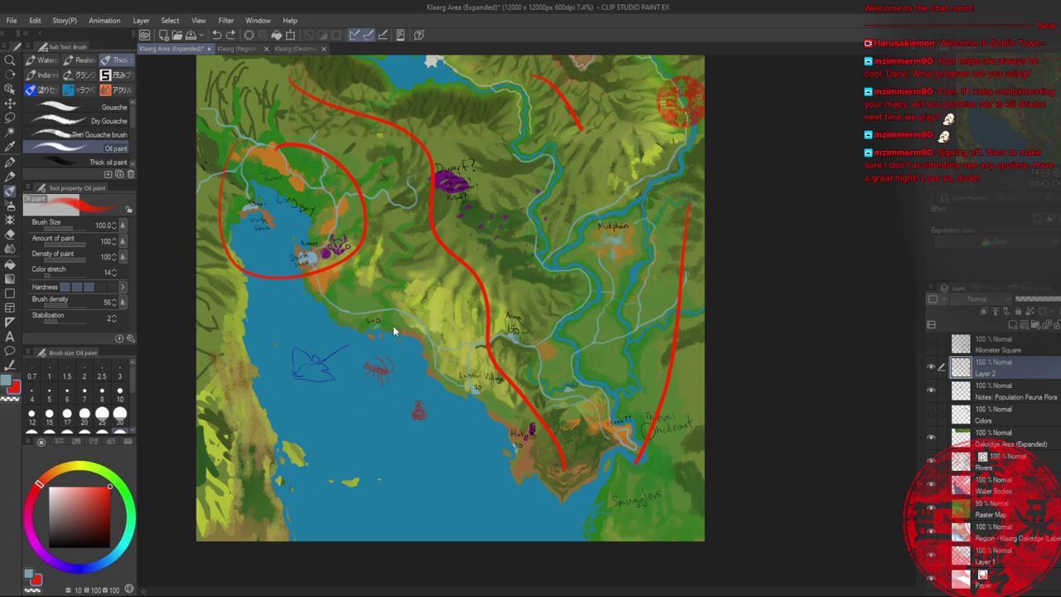
- Try red strokes from Mudplain southward down the river plain, and undo them
mouse_move(630, 199)
left_mouse_down()
mouse_move(613, 262)
mouse_move(652, 214)
left_mouse_up()
left_click_drag(610, 247, 598, 364)
left_click_drag(635, 308, 598, 362)
key("ctrl+z")
key("ctrl+z")
key("ctrl+z")
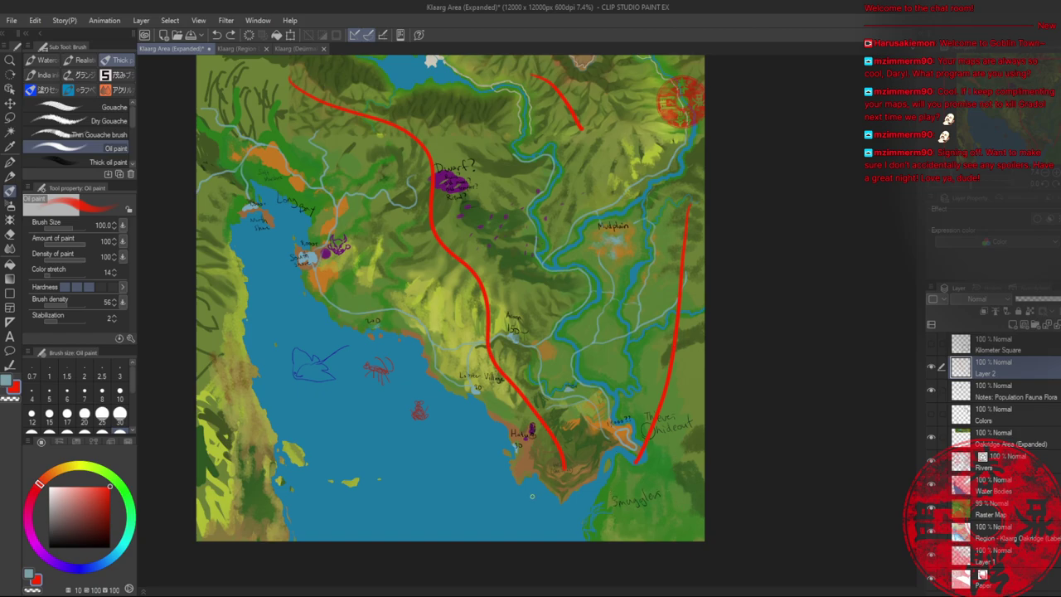
- Try red marks across the Hel'dar spike and hatching over the Smugglers land, with a zigzag line leading down from Mudplain
mouse_move(532, 495)
left_mouse_down()
mouse_move(594, 448)
mouse_move(606, 479)
mouse_move(690, 484)
left_mouse_up()
left_click_drag(603, 530, 686, 505)
left_click_drag(640, 535, 702, 512)
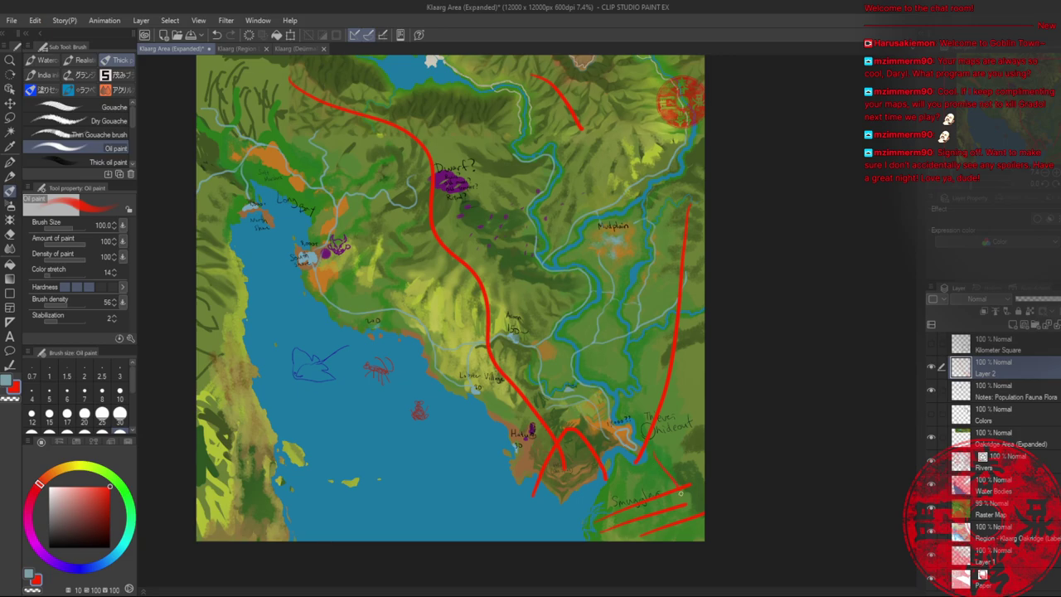
mouse_move(681, 493)
left_mouse_down()
mouse_move(623, 535)
mouse_move(617, 470)
mouse_move(608, 508)
left_mouse_up()
mouse_move(614, 229)
left_mouse_down()
mouse_move(654, 290)
mouse_move(620, 424)
mouse_move(640, 456)
mouse_move(636, 509)
mouse_move(678, 494)
left_mouse_up()
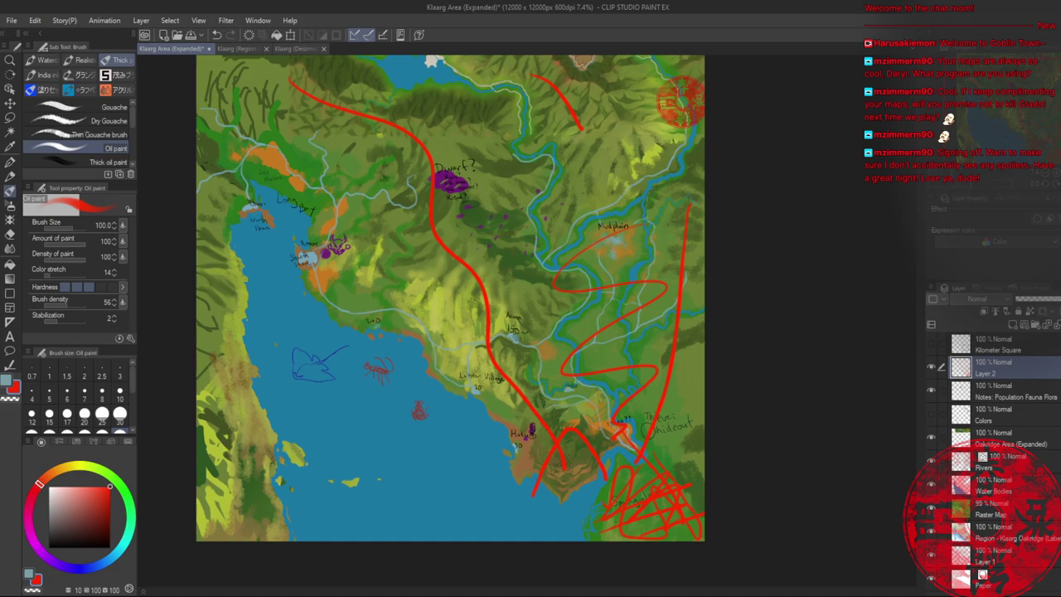
- Undo the red marks over the spike, the Smugglers land and the river plain
key("ctrl+z")
key("ctrl+z")
key("ctrl+z")
key("ctrl+z")
key("ctrl+z")
key("ctrl+z")
key("ctrl+z")
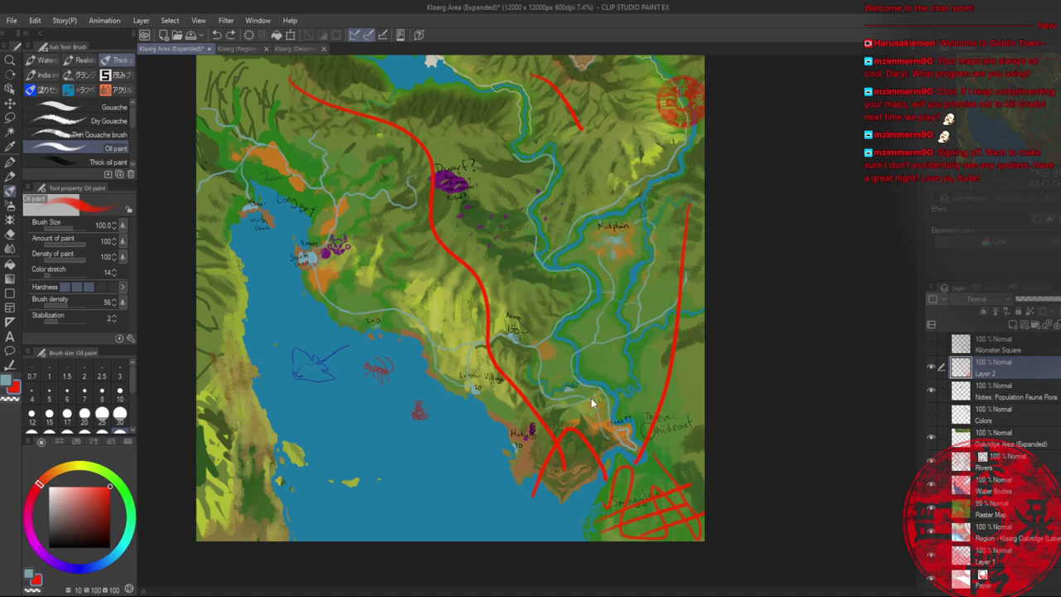
key("ctrl+z")
key("ctrl+z")
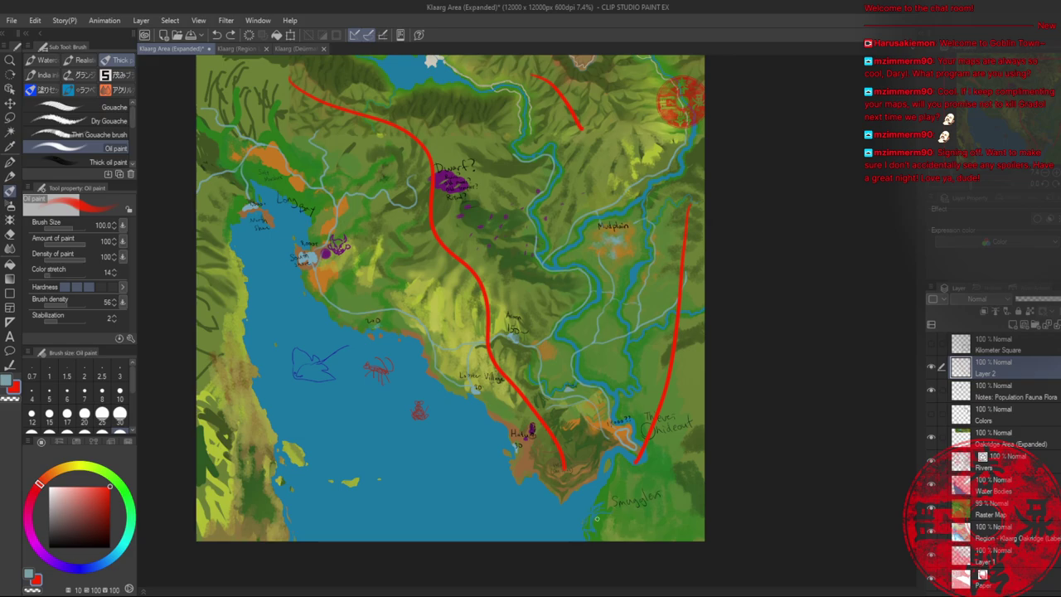
- Remove the remaining red guide lines together with their layer, and save the map
left_click_drag(596, 518, 647, 503)
key("ctrl+z")
key("ctrl+z")
key("ctrl+z")
key("ctrl+z")
key("ctrl+z")
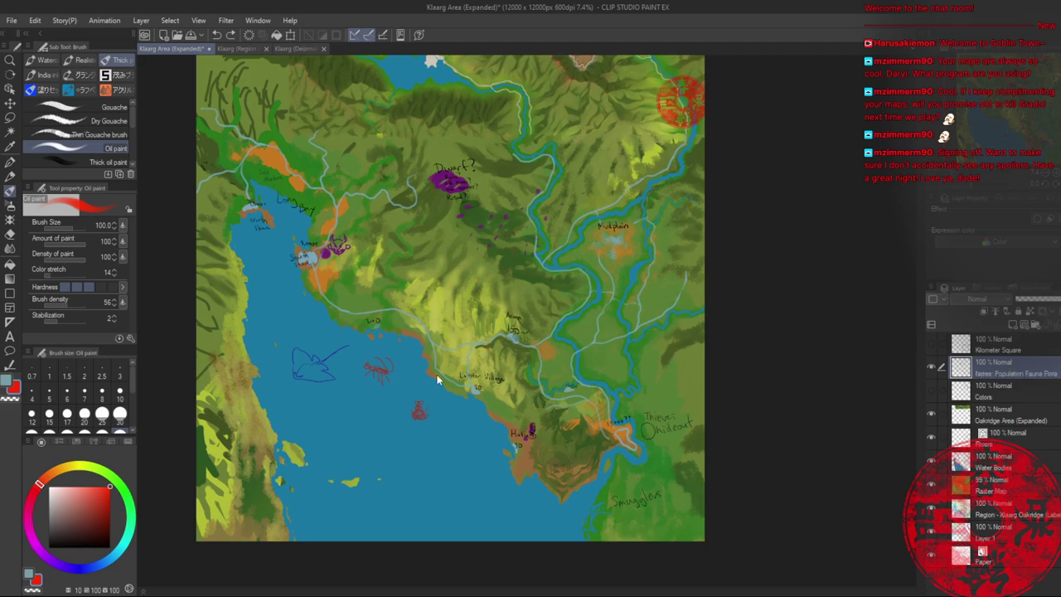
key("ctrl+s")
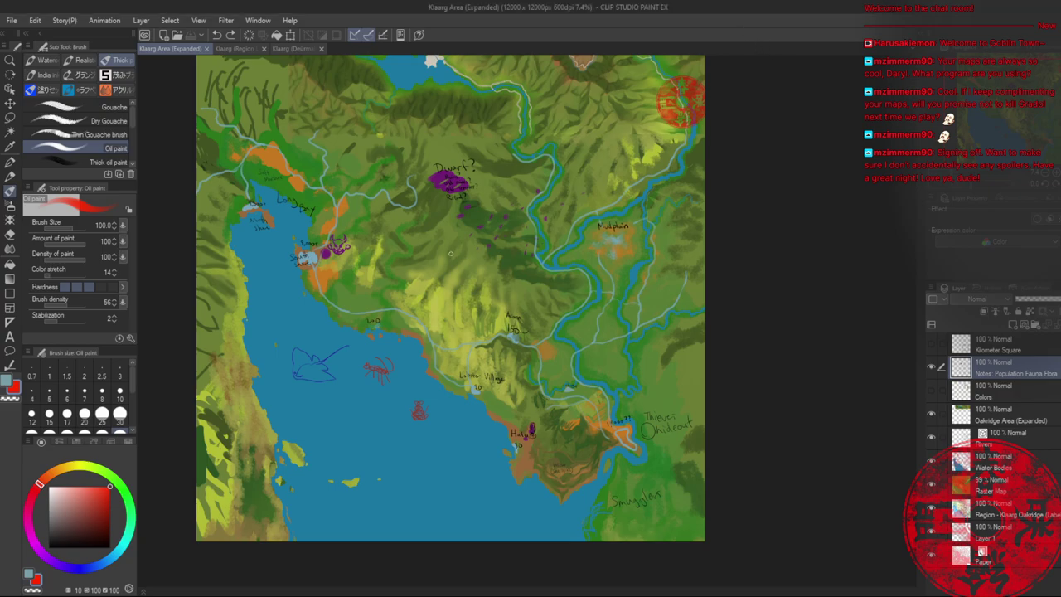
- On the Raster Map layer, paint sampled dark green Oil paint shading along the south side of the looping road west of the Dwarf ruins
left_click_drag(419, 228, 462, 283)
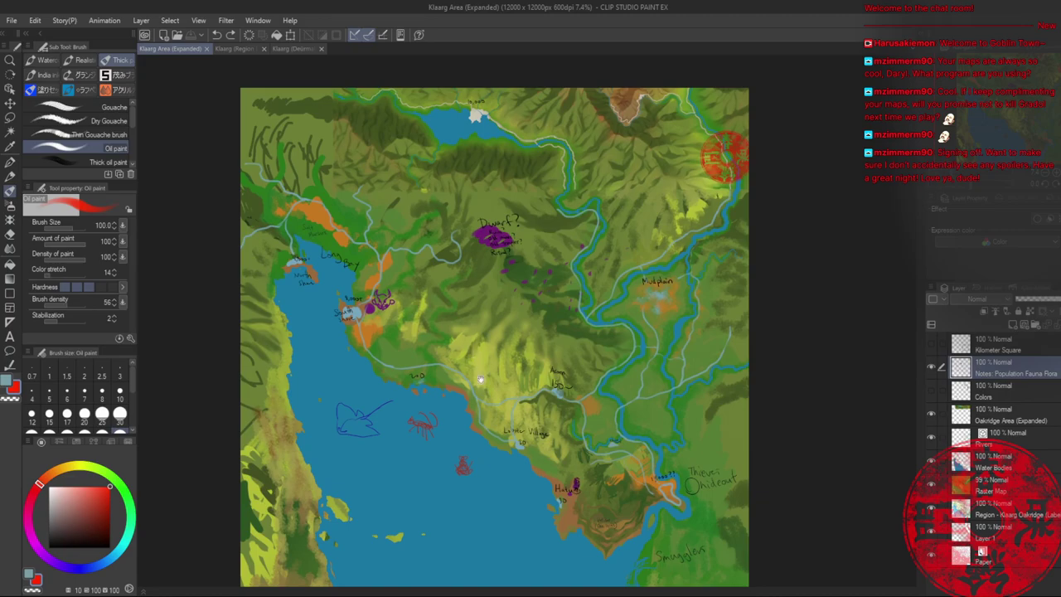
left_click_drag(492, 393, 413, 309)
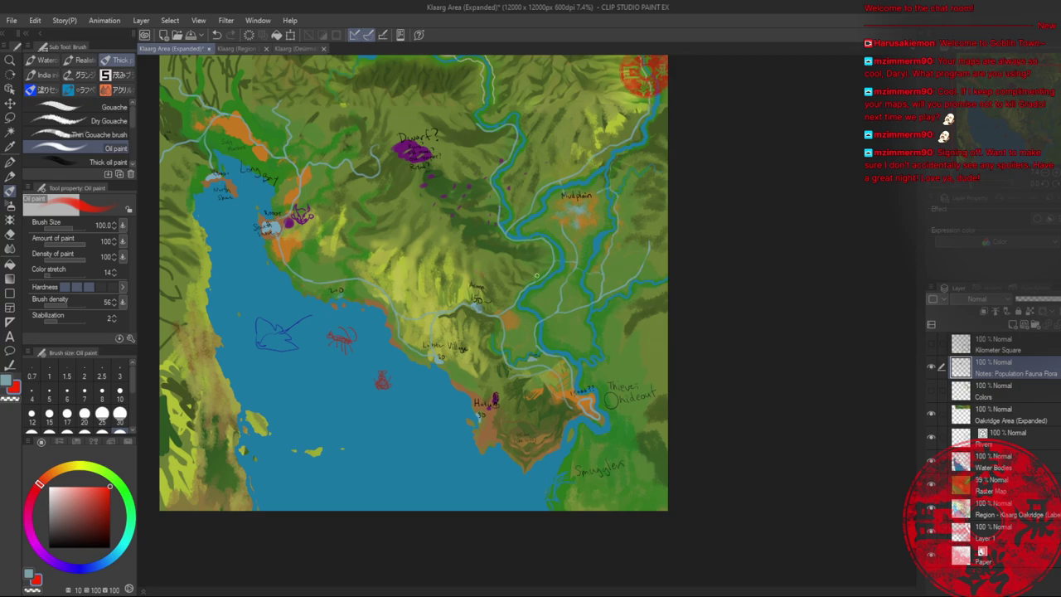
left_click(991, 486)
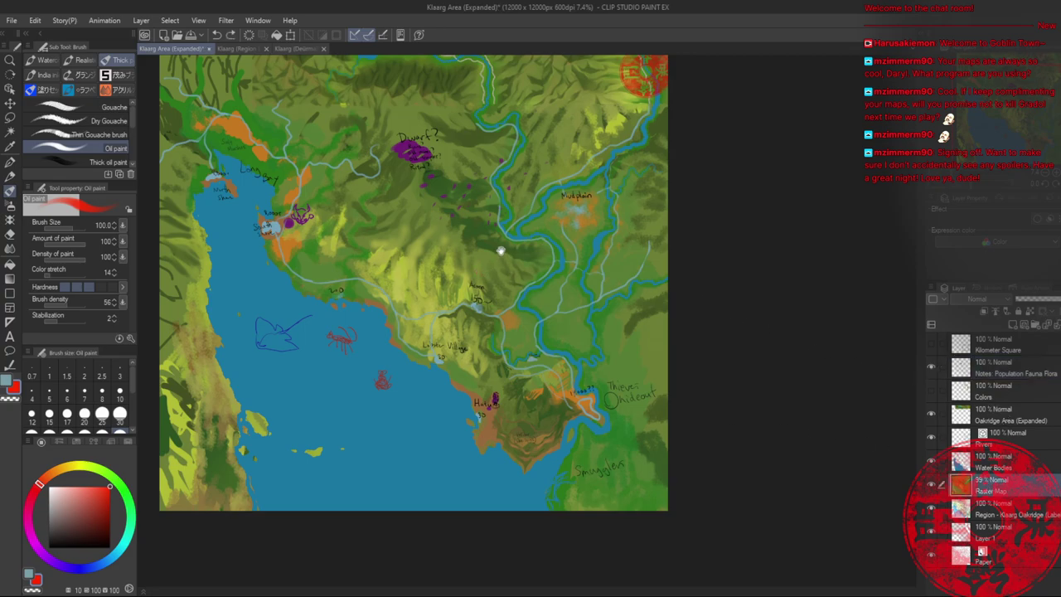
left_click_drag(498, 243, 563, 311)
key("alt+space")
left_click_drag(389, 196, 432, 207)
left_click_drag(419, 203, 489, 332)
scroll(489, 331, "up", 5)
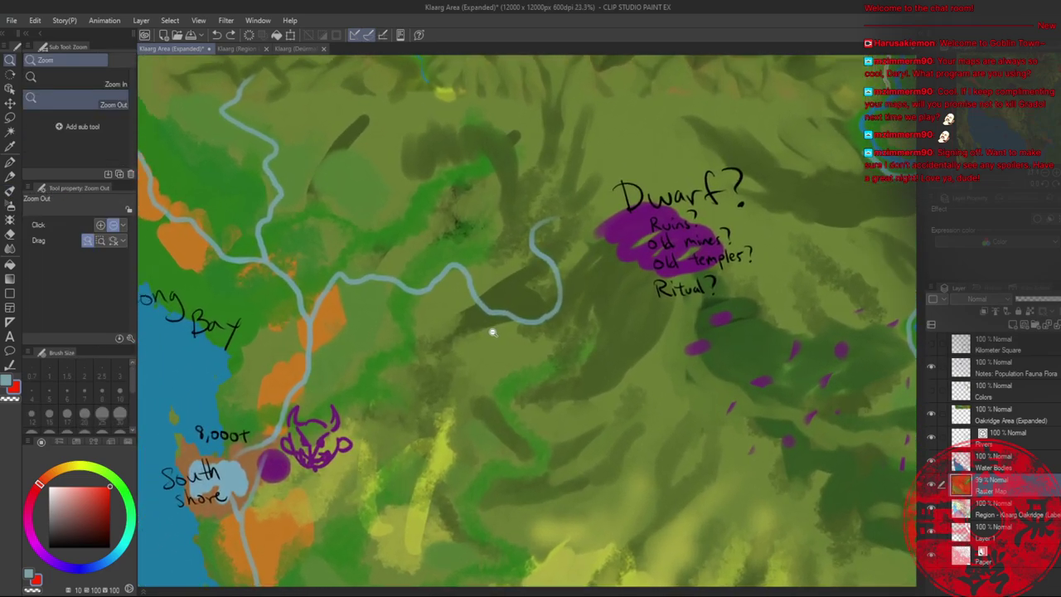
scroll(504, 335, "down", 5)
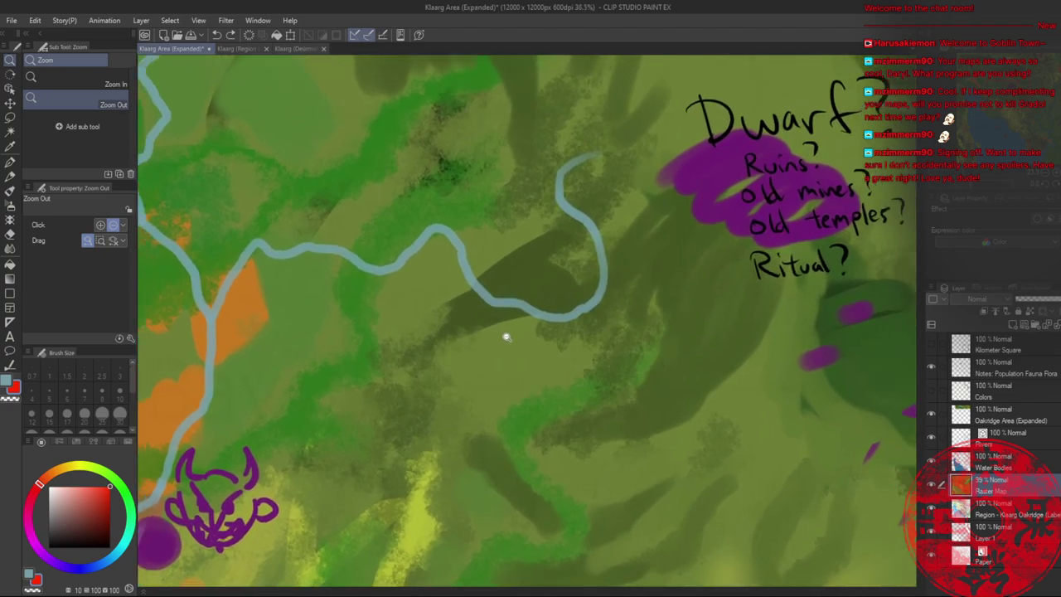
scroll(486, 325, "up", 1)
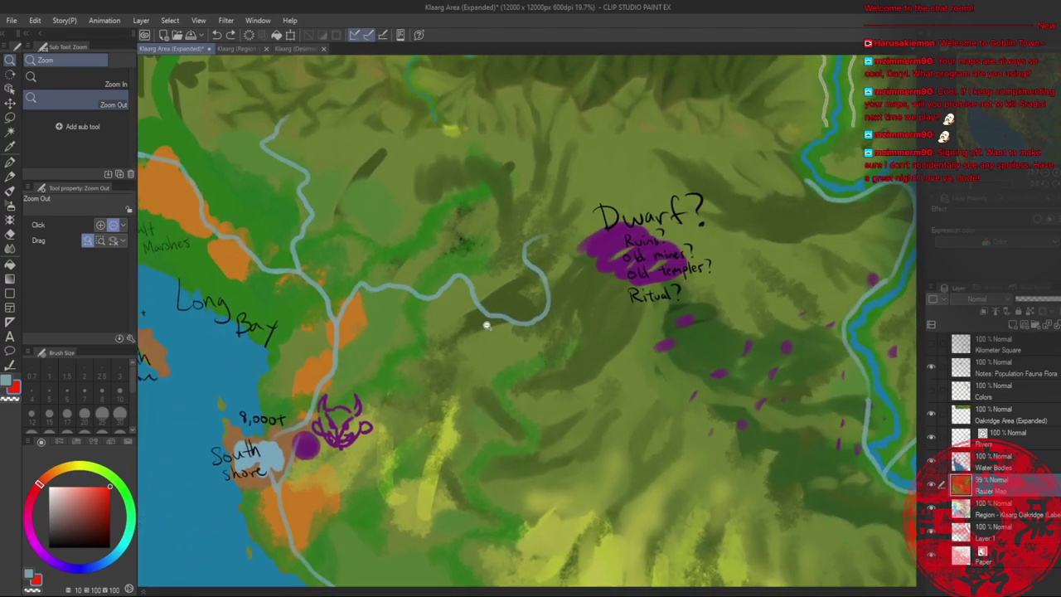
scroll(486, 325, "up", 5)
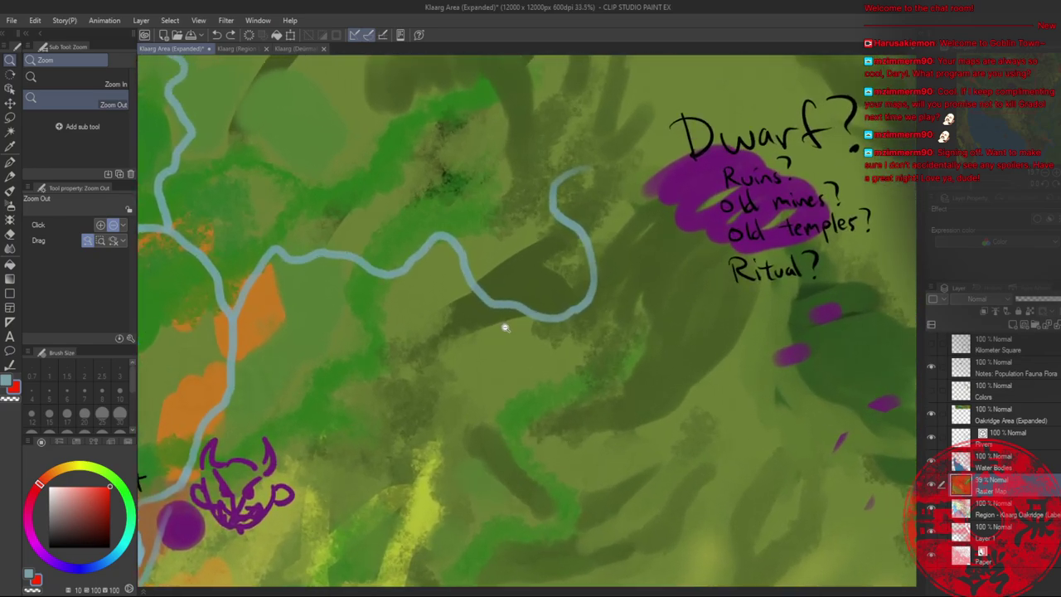
key("b")
left_click(483, 318, "alt")
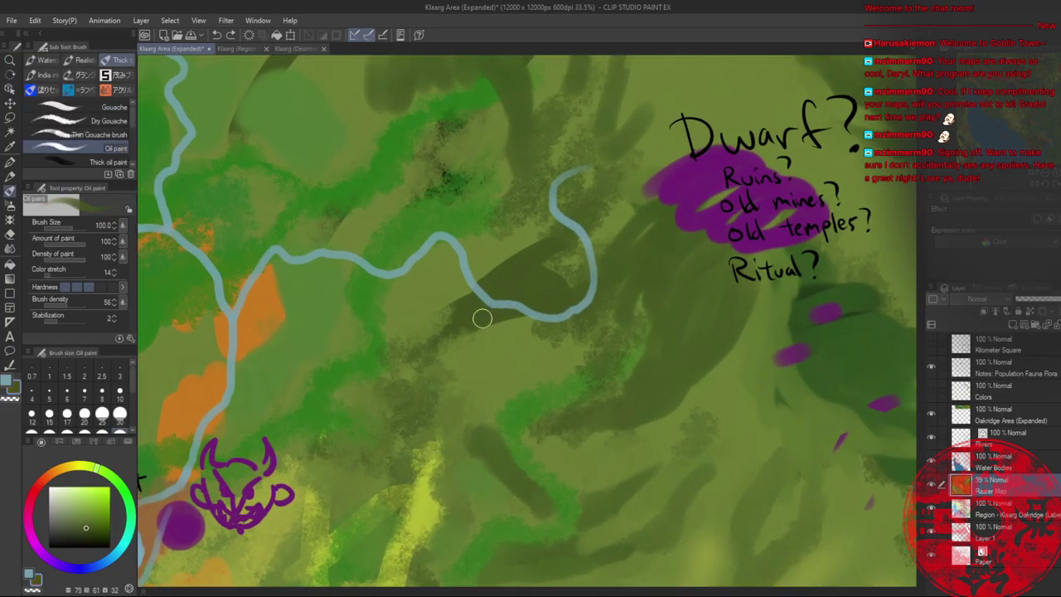
mouse_move(518, 324)
left_mouse_down()
mouse_move(468, 306)
mouse_move(438, 251)
mouse_move(430, 264)
mouse_move(462, 302)
left_mouse_up()
- Paint sampled lighter green along the north side of the road and over the dark patch inside its loop
left_click(473, 228, "alt")
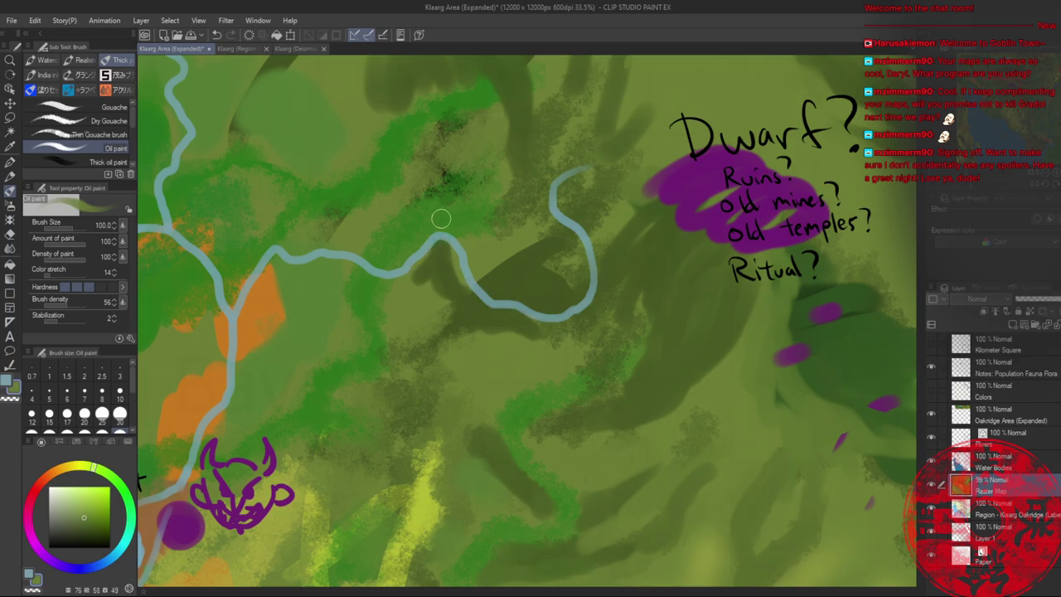
mouse_move(441, 218)
left_mouse_down()
mouse_move(474, 252)
mouse_move(427, 229)
mouse_move(405, 248)
mouse_move(455, 225)
mouse_move(498, 290)
mouse_move(488, 286)
mouse_move(562, 303)
mouse_move(570, 290)
mouse_move(548, 299)
mouse_move(543, 266)
mouse_move(559, 292)
left_mouse_up()
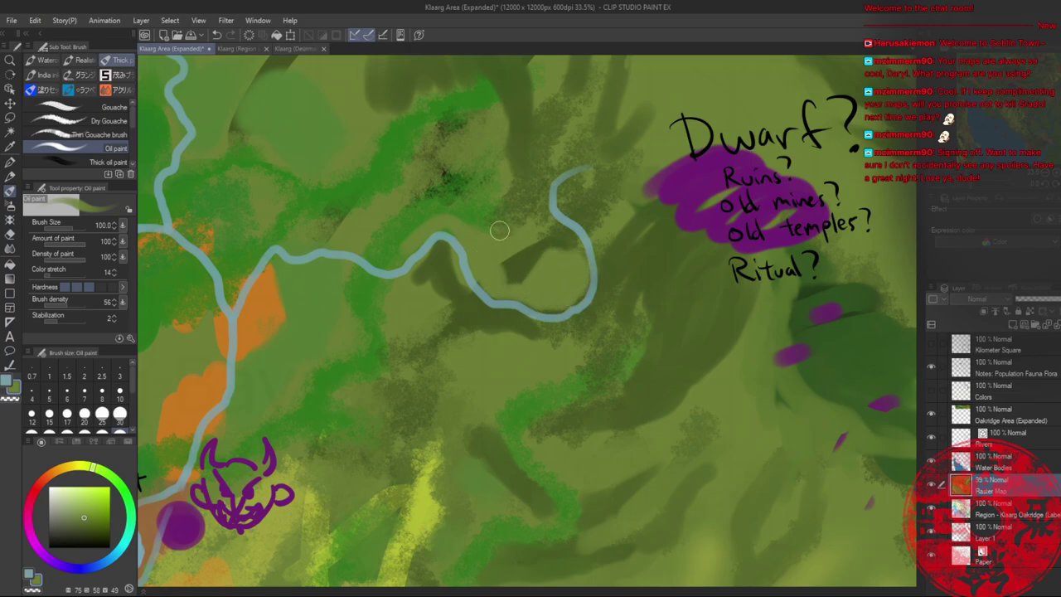
mouse_move(506, 256)
left_mouse_down()
mouse_move(500, 233)
mouse_move(506, 267)
mouse_move(568, 264)
mouse_move(529, 219)
left_mouse_up()
- Paint a dark green ridge from the north down into the road's loop using colours sampled around it
left_click(531, 247, "alt")
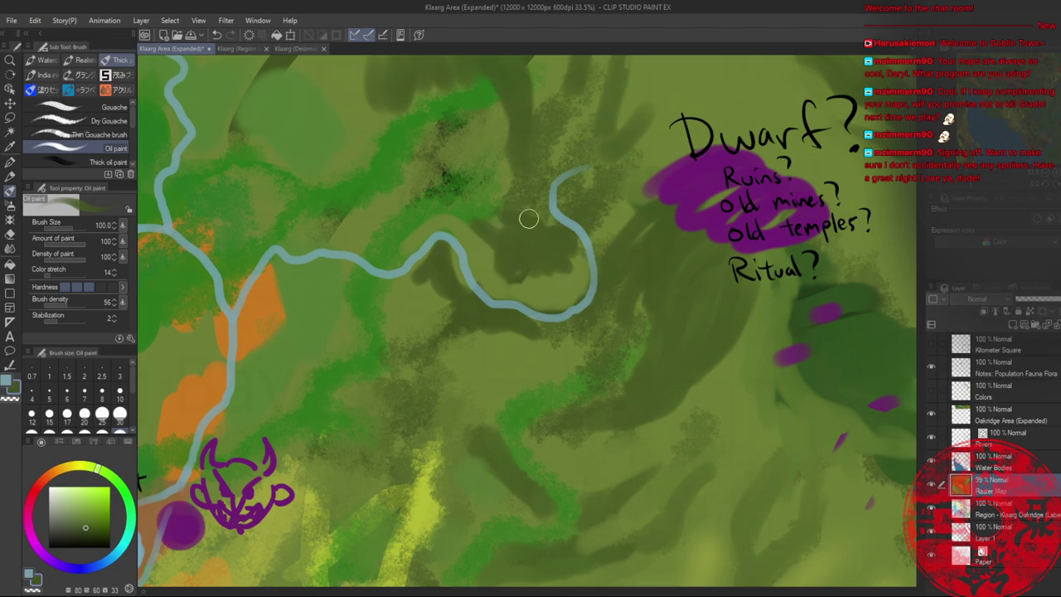
mouse_move(531, 143)
left_mouse_down()
mouse_move(482, 282)
mouse_move(528, 288)
mouse_move(482, 287)
mouse_move(533, 270)
mouse_move(534, 244)
left_mouse_up()
left_click(510, 272, "alt")
left_click(469, 278, "alt")
left_click(552, 275, "alt")
mouse_move(541, 283)
left_mouse_down()
mouse_move(575, 263)
mouse_move(571, 282)
left_mouse_up()
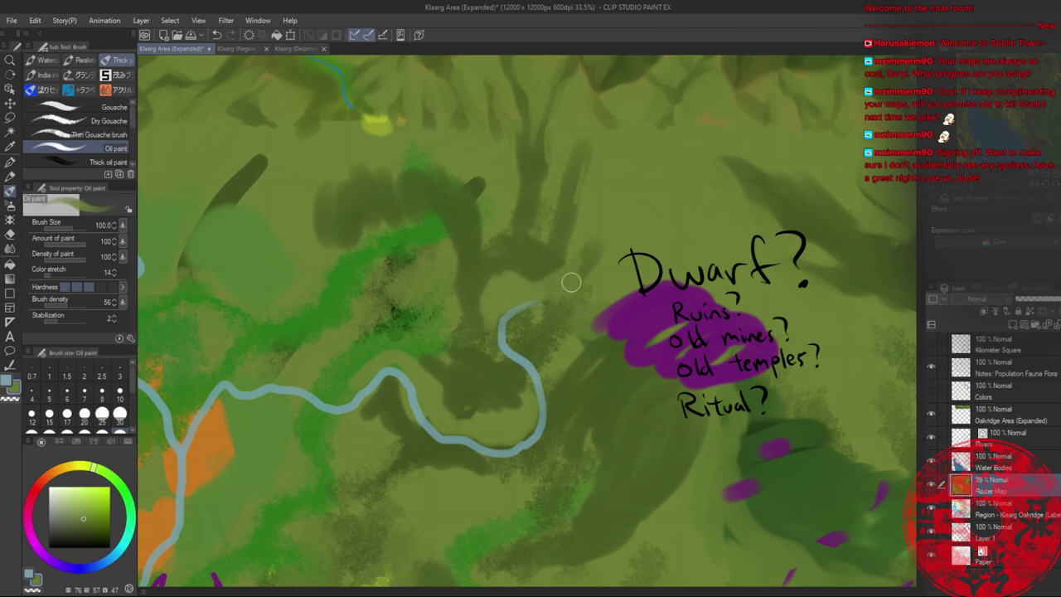
- Blend sampled greens over the textured ground between the road's eastern end and the Dwarf ruins
left_click(546, 320, "alt")
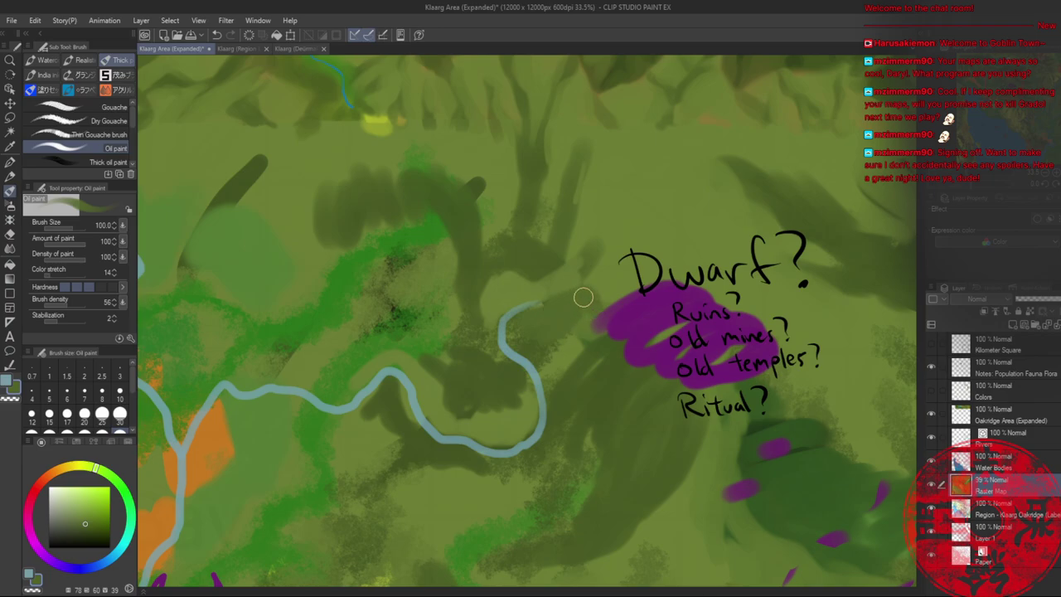
left_click(577, 354, "alt")
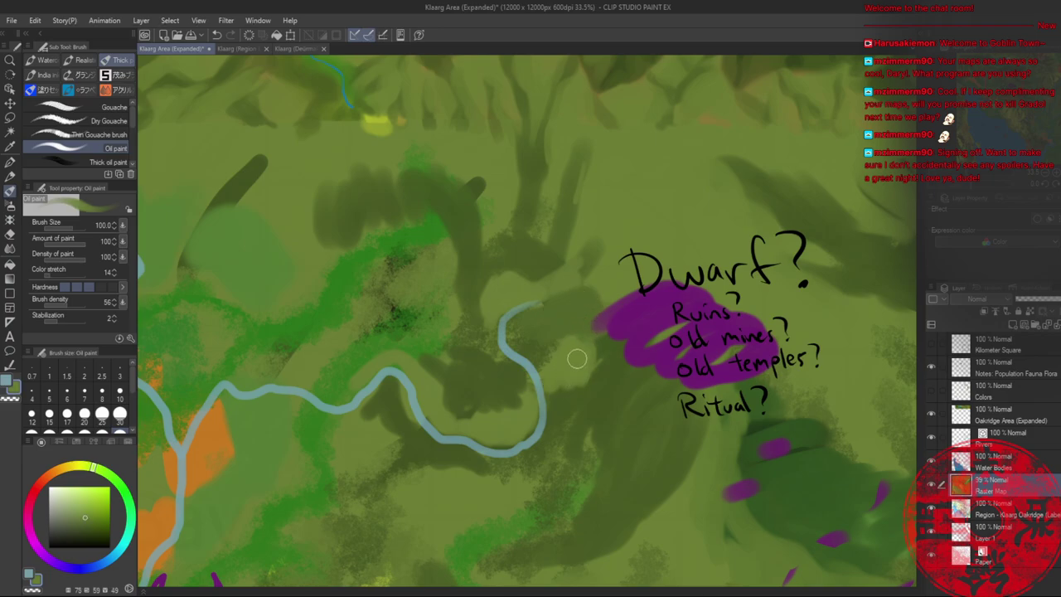
left_click_drag(560, 360, 555, 386)
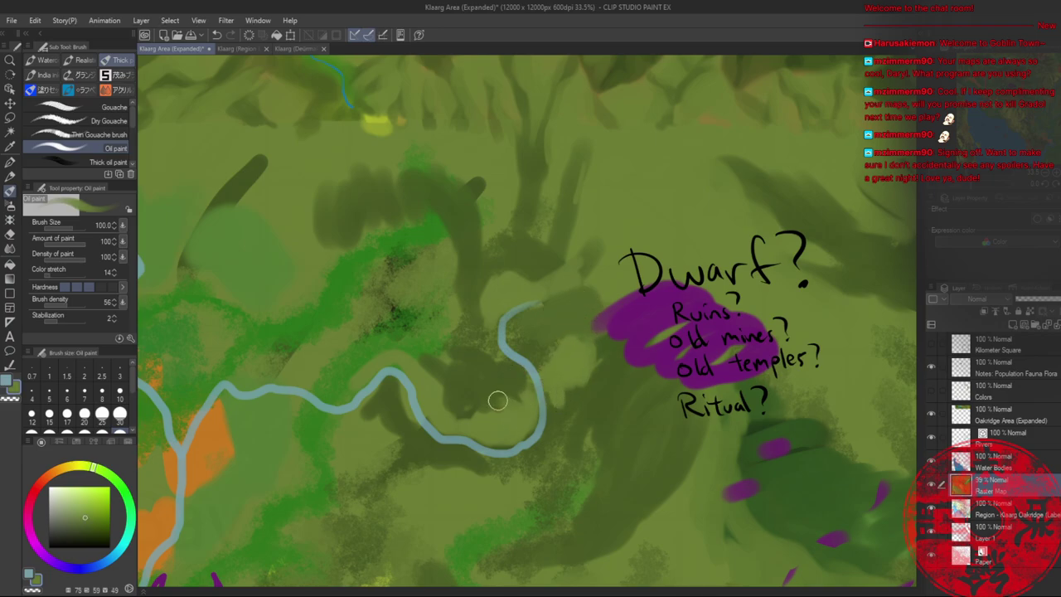
- Join the northern ridge to the shading inside the road's loop with sampled dark green, and resample the lighter green beside it
left_click(473, 389, "alt")
mouse_move(499, 378)
left_mouse_down()
mouse_move(481, 345)
mouse_move(476, 291)
mouse_move(480, 317)
mouse_move(457, 348)
mouse_move(452, 338)
mouse_move(435, 354)
left_mouse_up()
left_click(457, 320, "alt")
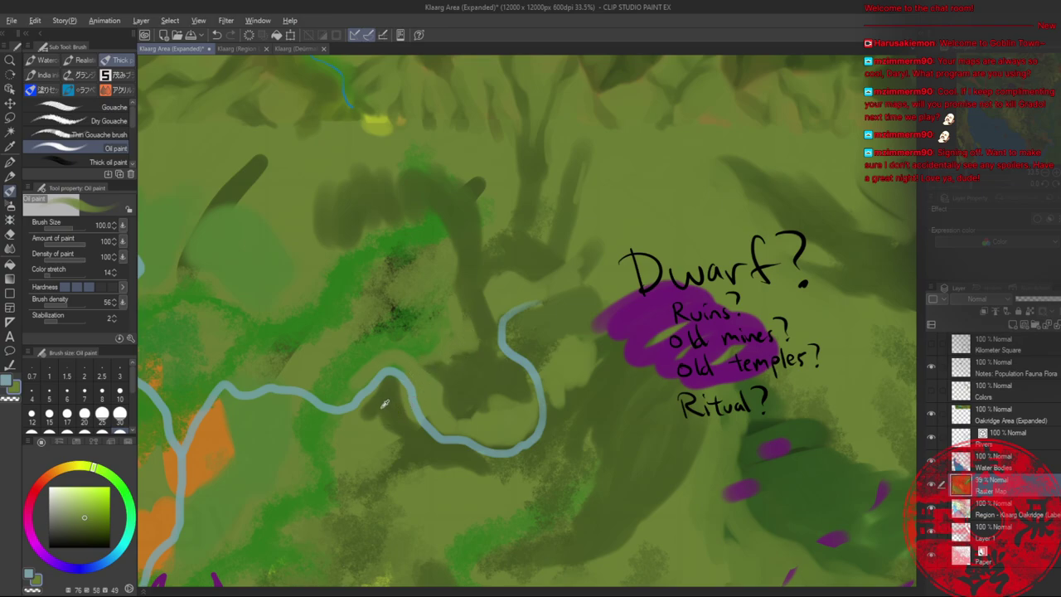
- Extend the dark green ridge westward along the south side of the road toward the orange fields
left_click(385, 404, "alt")
mouse_move(355, 419)
left_mouse_down()
mouse_move(397, 394)
mouse_move(398, 426)
mouse_move(368, 419)
mouse_move(388, 438)
mouse_move(374, 456)
mouse_move(377, 409)
mouse_move(341, 430)
left_mouse_up()
left_click(374, 428, "alt")
left_click(387, 406, "alt")
left_click_drag(281, 408, 329, 427)
mouse_move(309, 405)
left_mouse_down()
mouse_move(258, 406)
mouse_move(336, 427)
left_mouse_up()
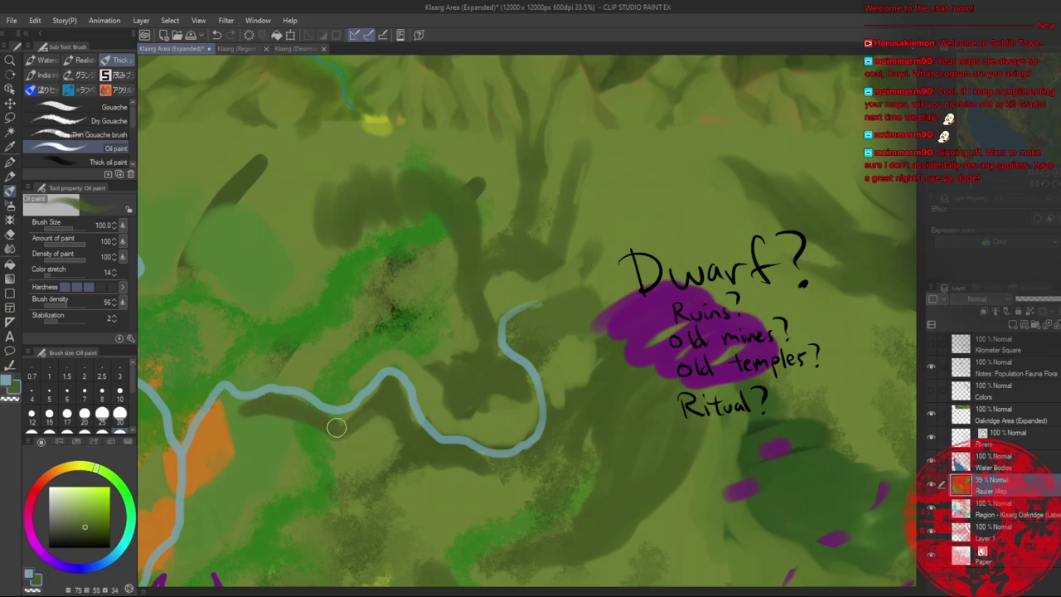
- Paint sampled green below the ridge's western end beside the orange fields, and review the area against the whole map
left_click(245, 421, "alt")
mouse_move(243, 420)
left_mouse_down()
mouse_move(281, 425)
mouse_move(505, 272)
mouse_move(498, 293)
left_mouse_up()
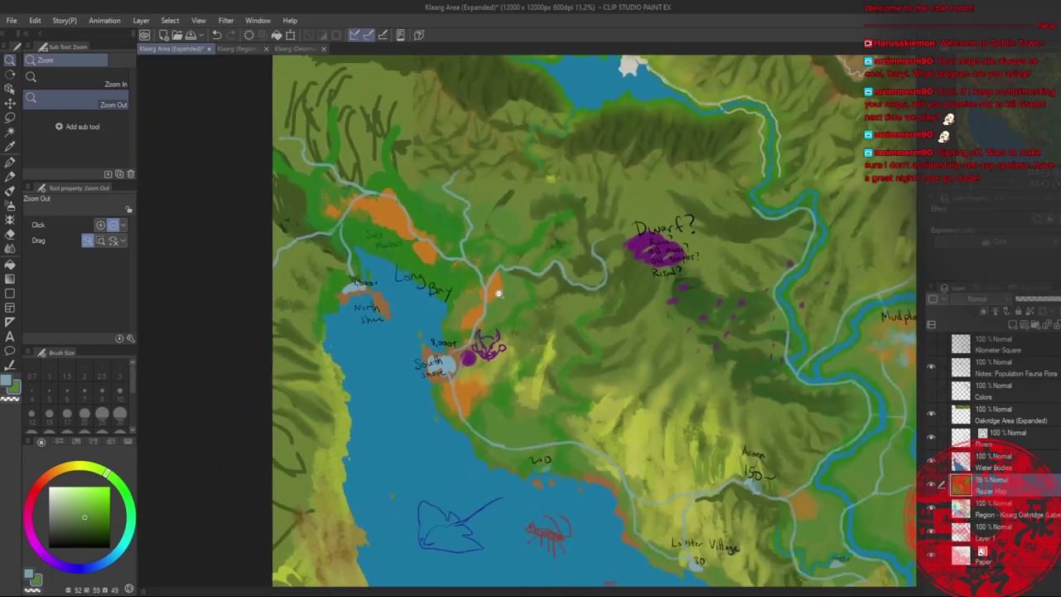
scroll(502, 299, "up", 3)
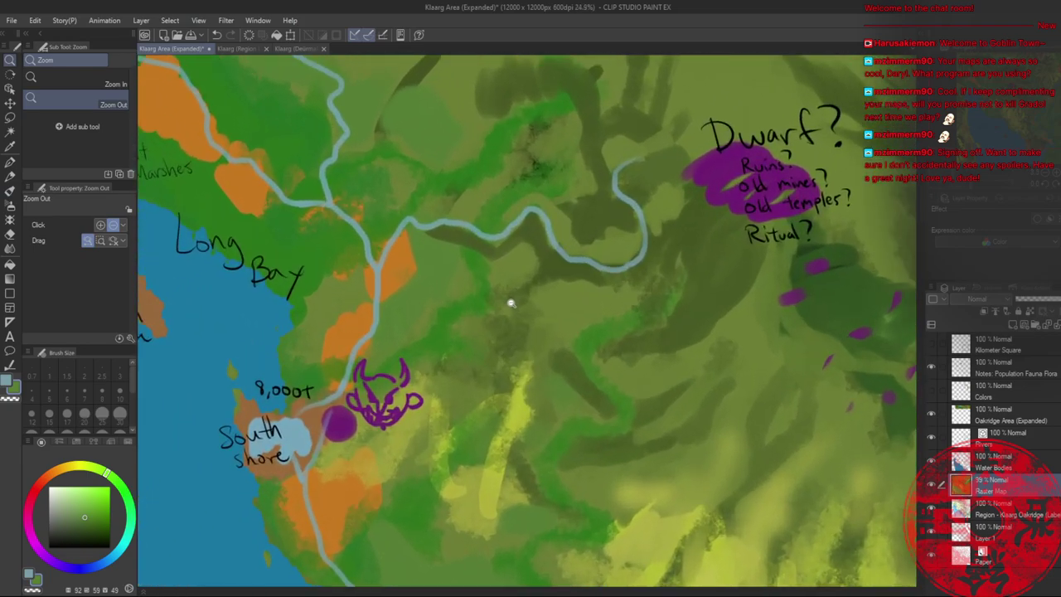
scroll(510, 303, "up", 1)
scroll(510, 303, "up", 1)
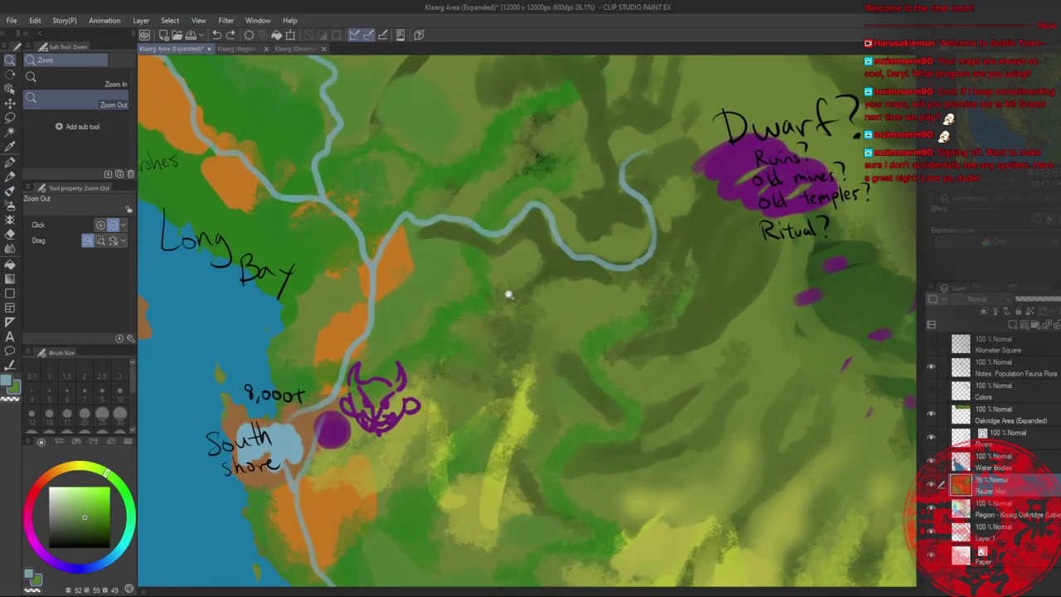
- Paint sampled dark green over the light ground between the Long Bay label and the orange fields beside the road
scroll(511, 265, "down", 6)
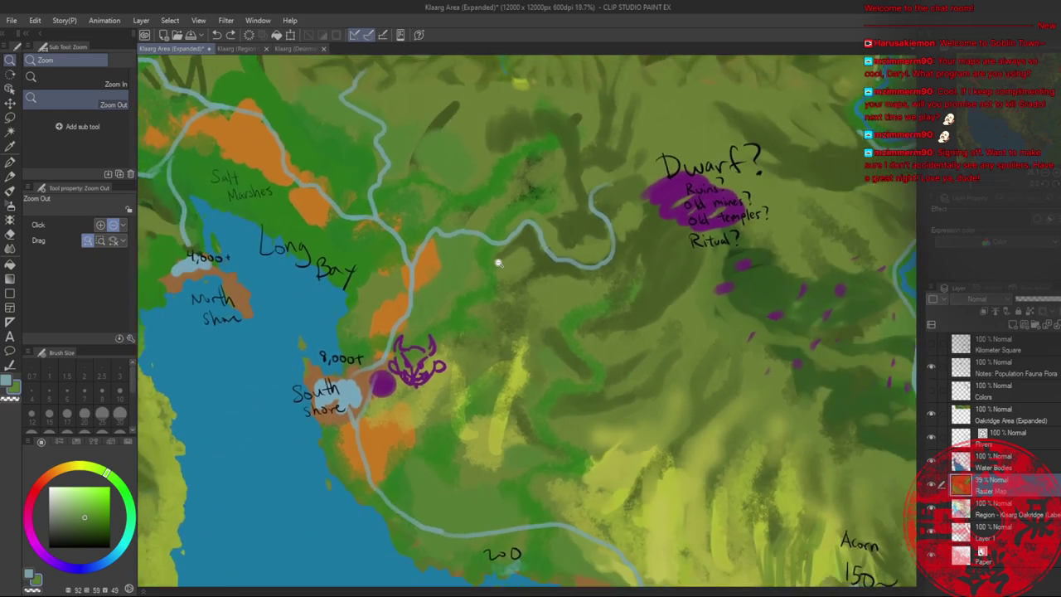
scroll(514, 296, "up", 8)
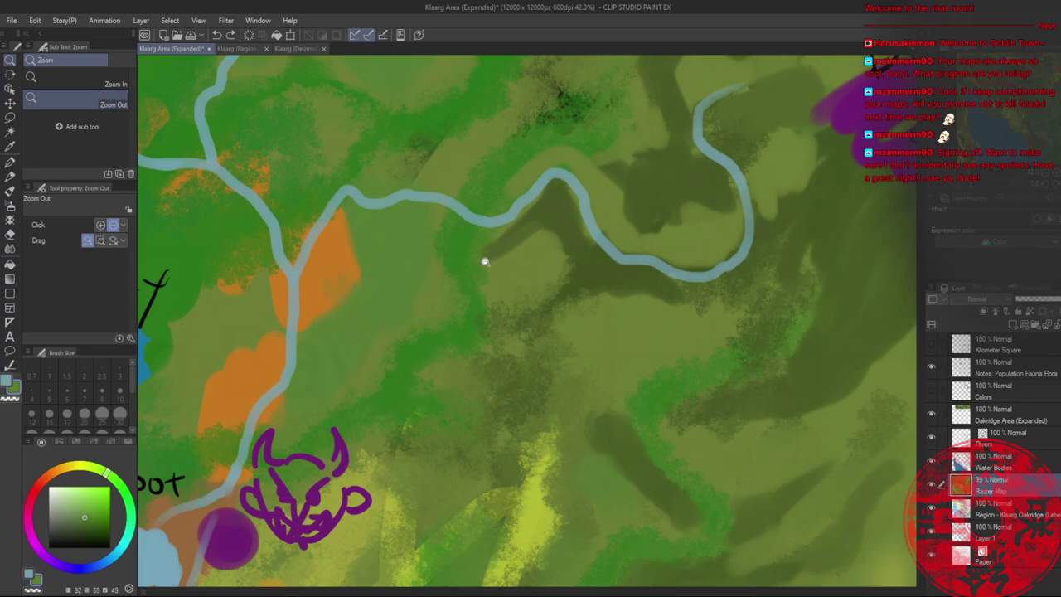
key("b")
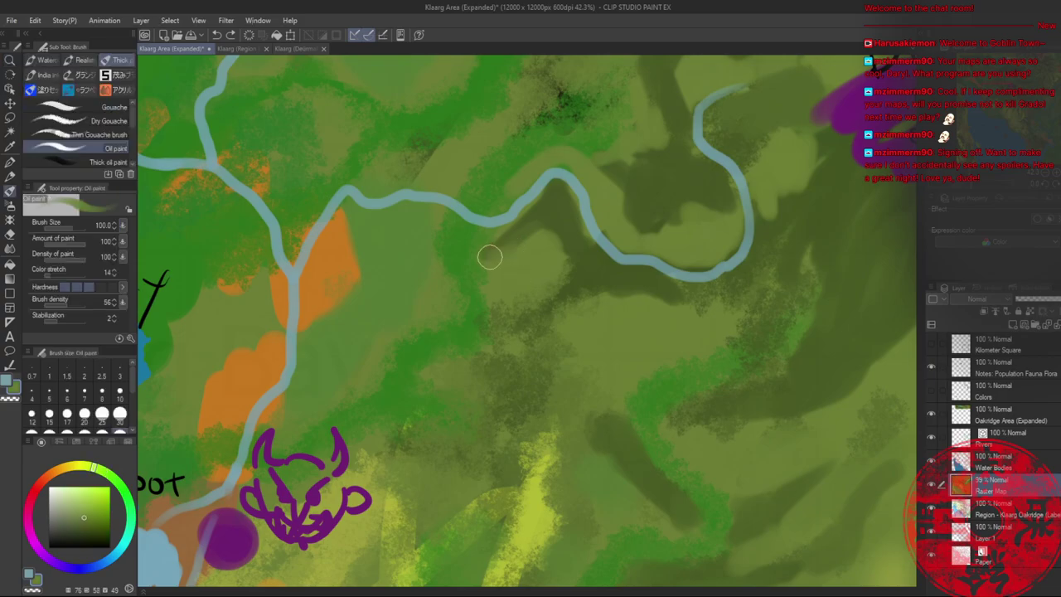
left_click(511, 231, "alt")
left_click(518, 236, "alt")
left_click_drag(340, 276, 563, 285)
left_click(505, 359, "alt")
left_click_drag(485, 321, 459, 377)
left_click(393, 308, "alt")
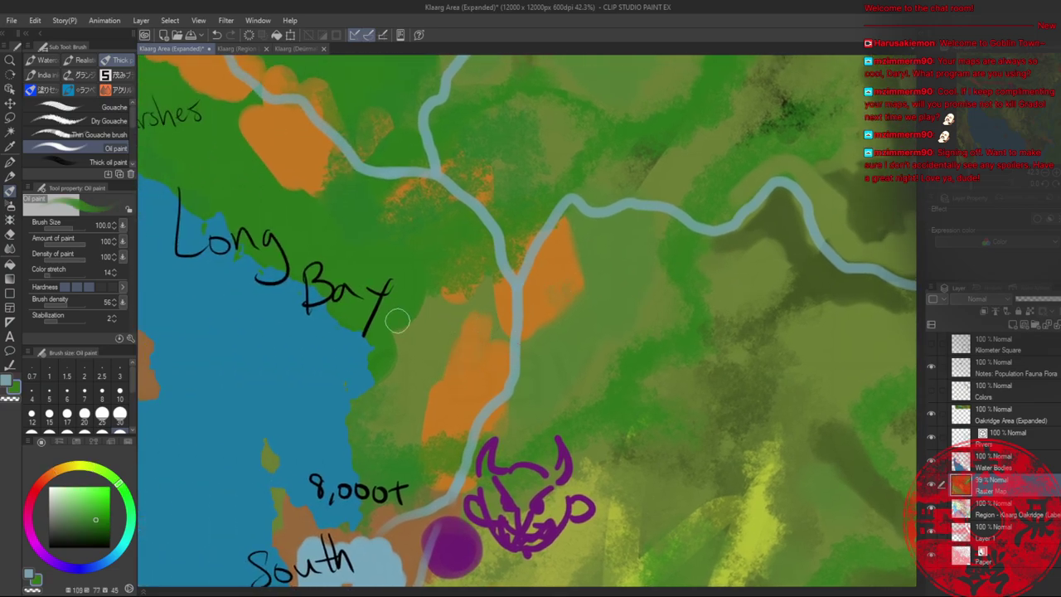
mouse_move(398, 318)
left_mouse_down()
mouse_move(393, 360)
mouse_move(452, 292)
mouse_move(452, 328)
left_mouse_up()
left_click(445, 306, "alt")
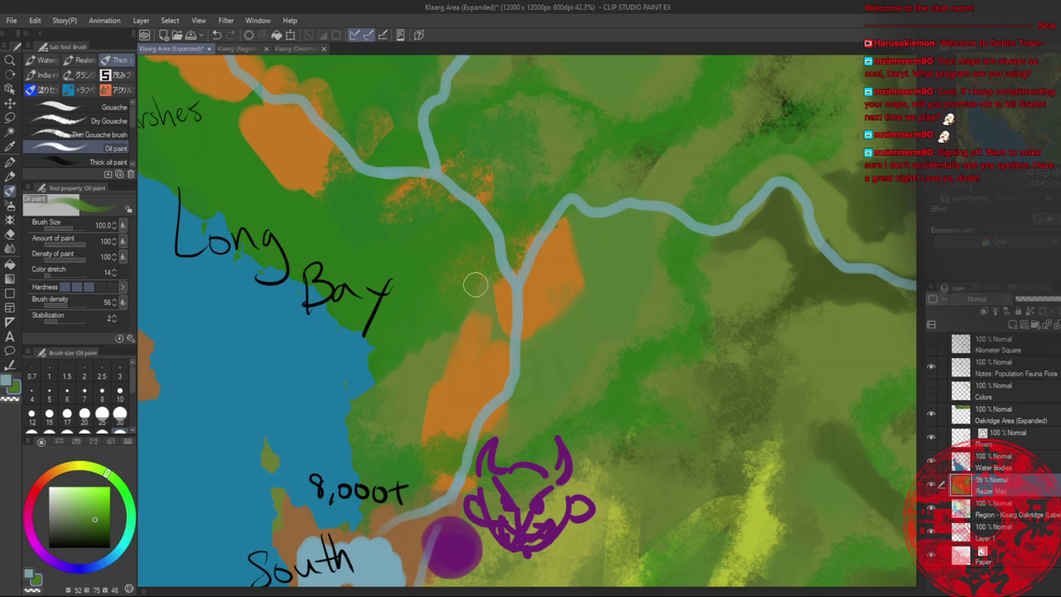
- Blend sampled greens around the northern tip of the orange field and down the coast east of Long Bay
mouse_move(476, 286)
left_mouse_down()
mouse_move(494, 298)
mouse_move(486, 306)
left_mouse_up()
left_click(428, 343, "alt")
mouse_move(428, 343)
left_mouse_down()
mouse_move(391, 382)
mouse_move(420, 335)
mouse_move(434, 360)
mouse_move(444, 320)
mouse_move(420, 326)
mouse_move(402, 354)
mouse_move(450, 320)
left_mouse_up()
left_click(441, 323, "alt")
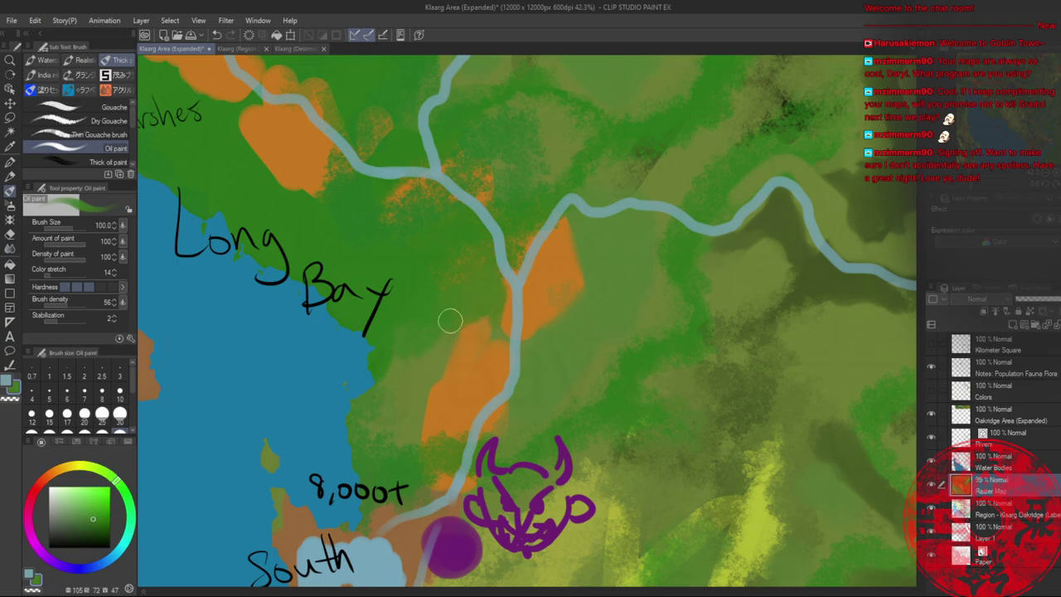
left_click(402, 341, "alt")
mouse_move(391, 334)
left_mouse_down()
mouse_move(398, 398)
mouse_move(383, 400)
mouse_move(363, 446)
mouse_move(382, 406)
mouse_move(399, 406)
mouse_move(386, 459)
mouse_move(371, 419)
mouse_move(373, 441)
mouse_move(407, 438)
left_mouse_up()
left_click(408, 400, "alt")
left_click(386, 448, "alt")
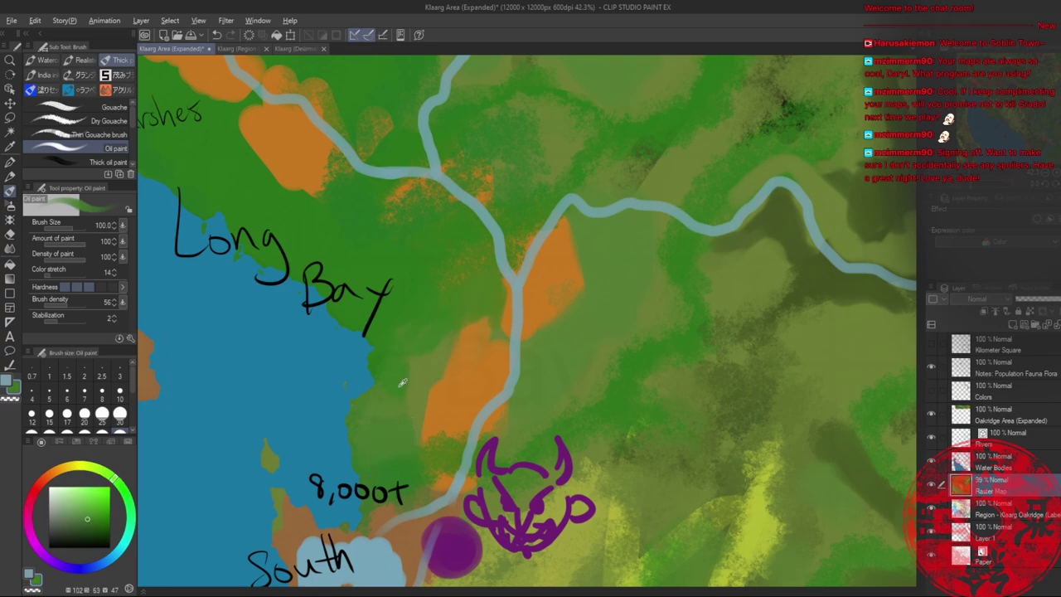
- Soften the western edge of the orange field north of South Shore with sampled green and brownish tones
left_click(403, 383, "alt")
mouse_move(405, 382)
left_mouse_down()
mouse_move(411, 425)
mouse_move(436, 403)
left_mouse_up()
left_click(431, 431, "alt")
mouse_move(426, 450)
left_mouse_down()
mouse_move(434, 414)
mouse_move(444, 441)
mouse_move(457, 419)
mouse_move(418, 434)
mouse_move(429, 442)
mouse_move(454, 382)
left_mouse_up()
left_click(417, 409, "alt")
left_click(427, 391, "alt")
left_click(462, 386, "alt")
left_click(440, 349, "alt")
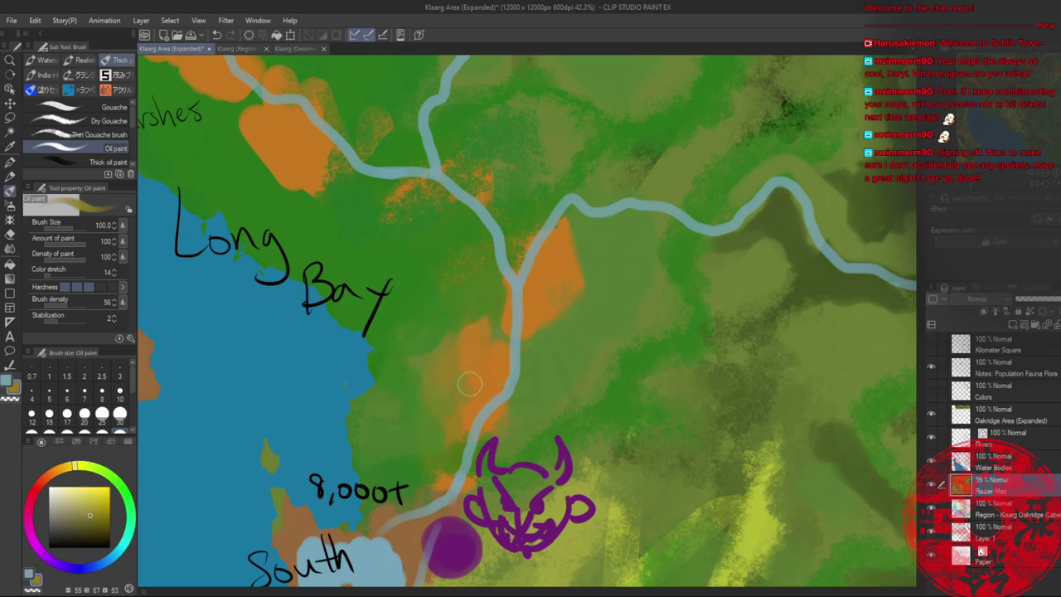
- Review the repainted coast against the whole map and save the file
key("alt+space")
left_click_drag(580, 325, 552, 320)
left_click(551, 321)
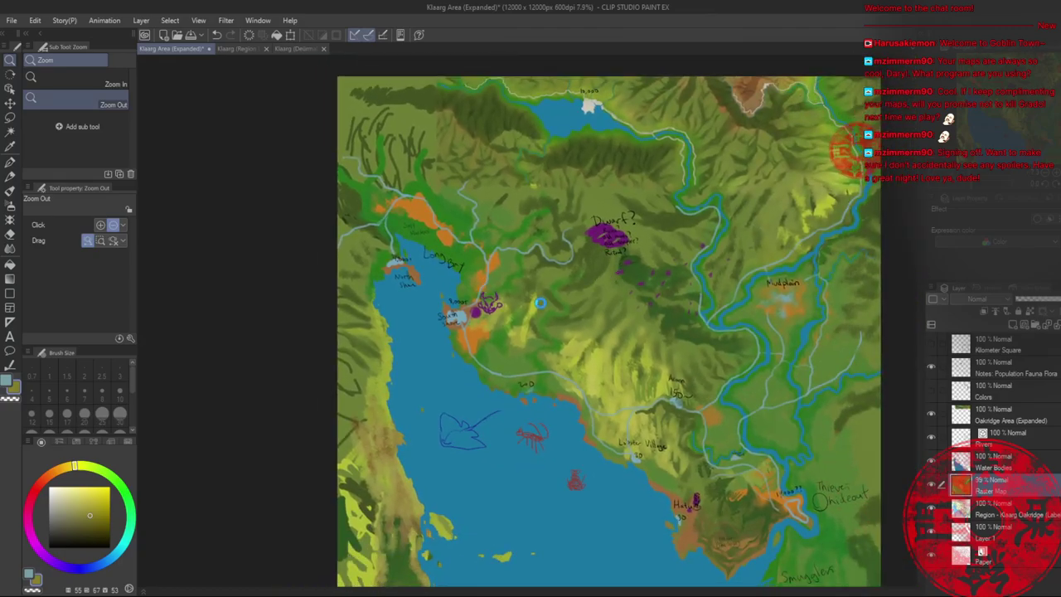
key("ctrl+s")
- Paint an olive patch between the two yellow streaks east of the horned skull
left_click_drag(548, 309, 597, 303)
key("b")
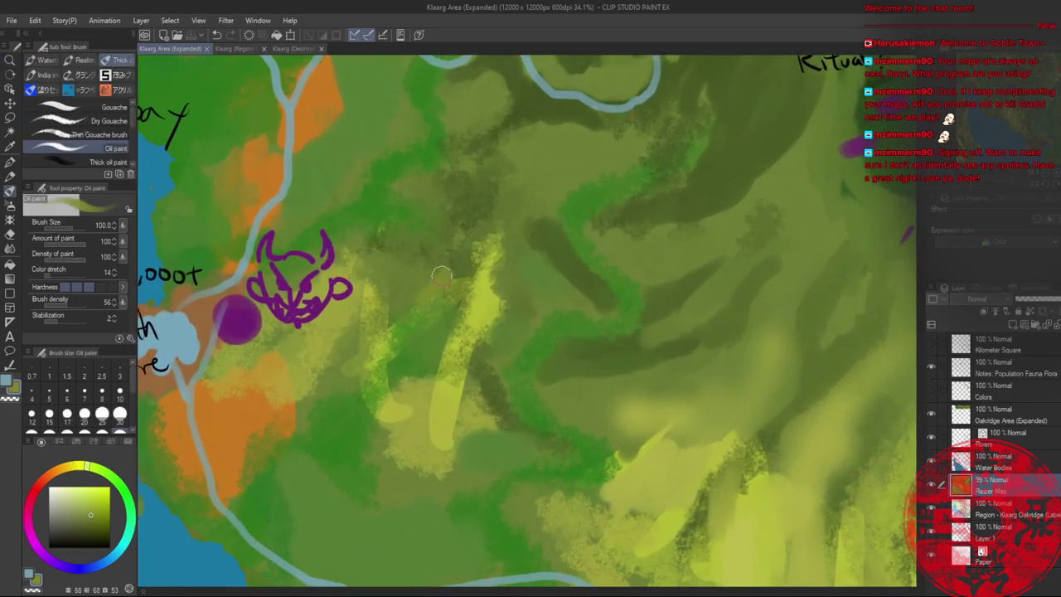
mouse_move(441, 276)
left_mouse_down()
mouse_move(415, 286)
mouse_move(488, 284)
left_mouse_up()
- Examine the terrain around South Shore and the Dwarf ruins at several scales, and save the map again
key("alt+space")
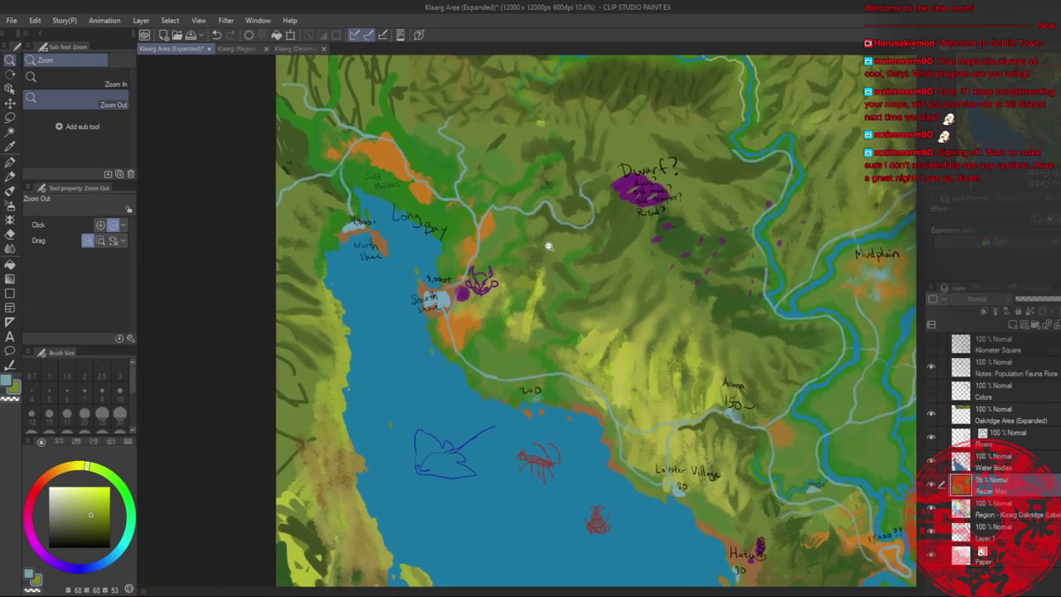
scroll(539, 270, "down", 2)
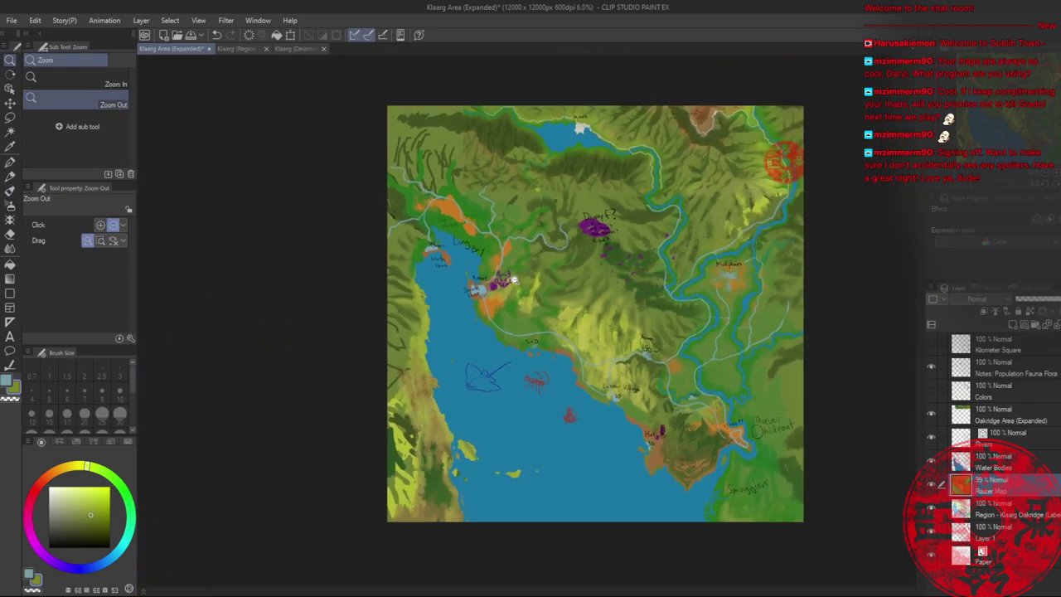
scroll(523, 274, "up", 1)
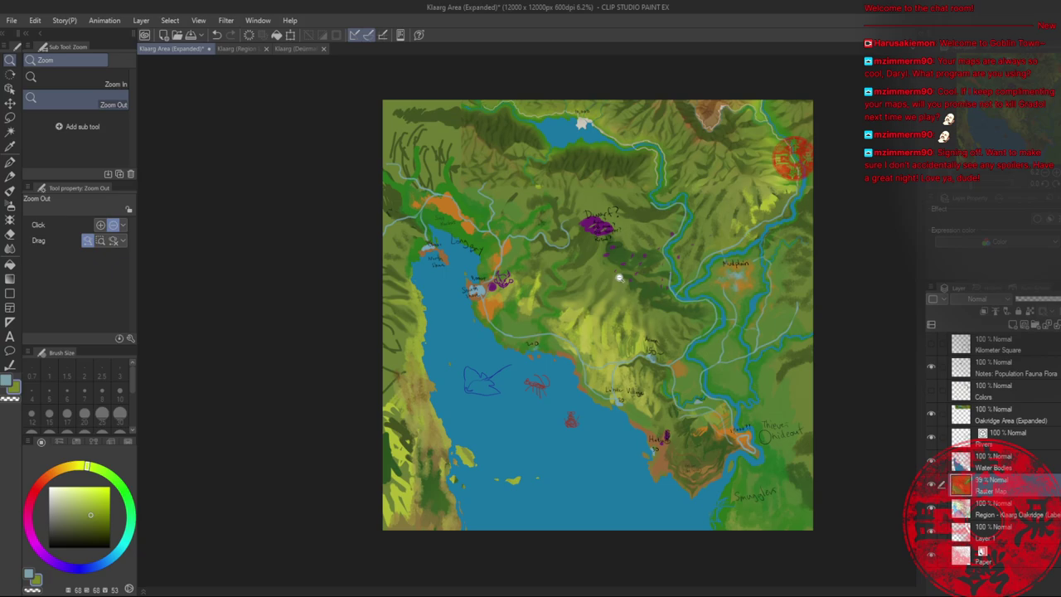
scroll(547, 308, "up", 3)
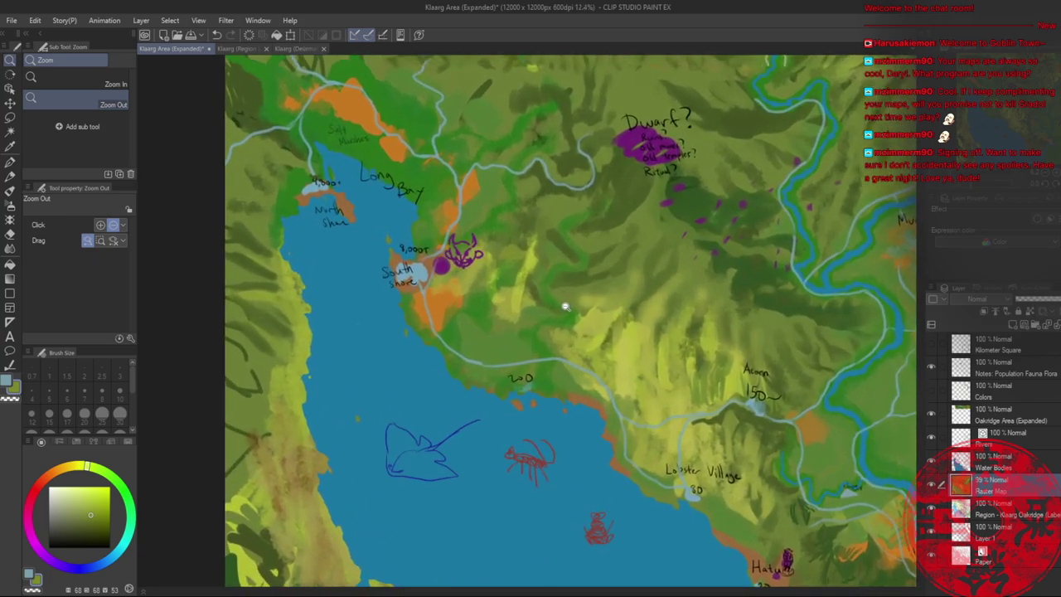
scroll(564, 307, "down", 1)
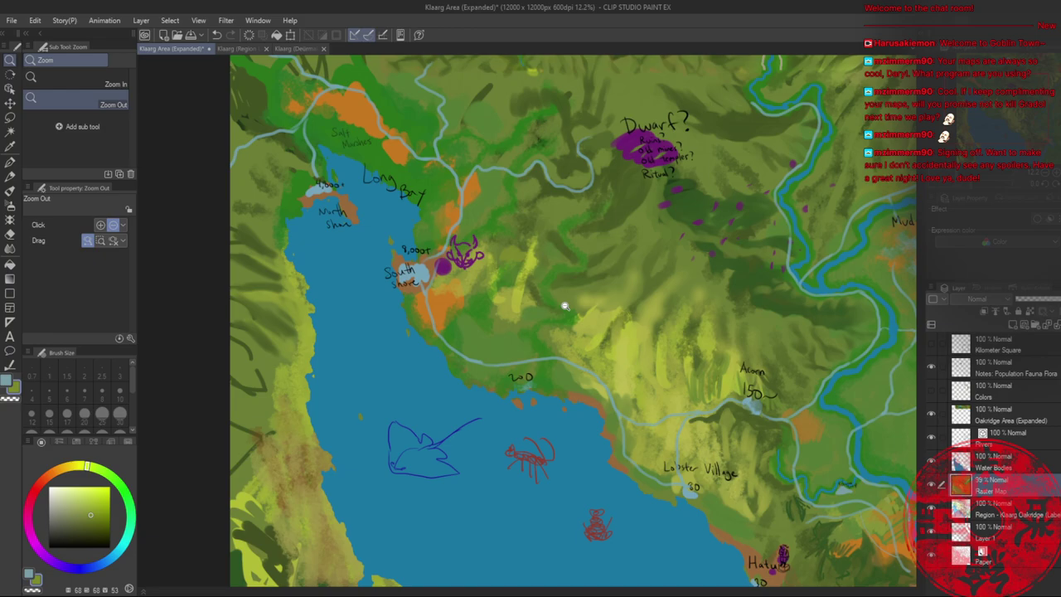
scroll(565, 307, "down", 2)
scroll(565, 306, "up", 3)
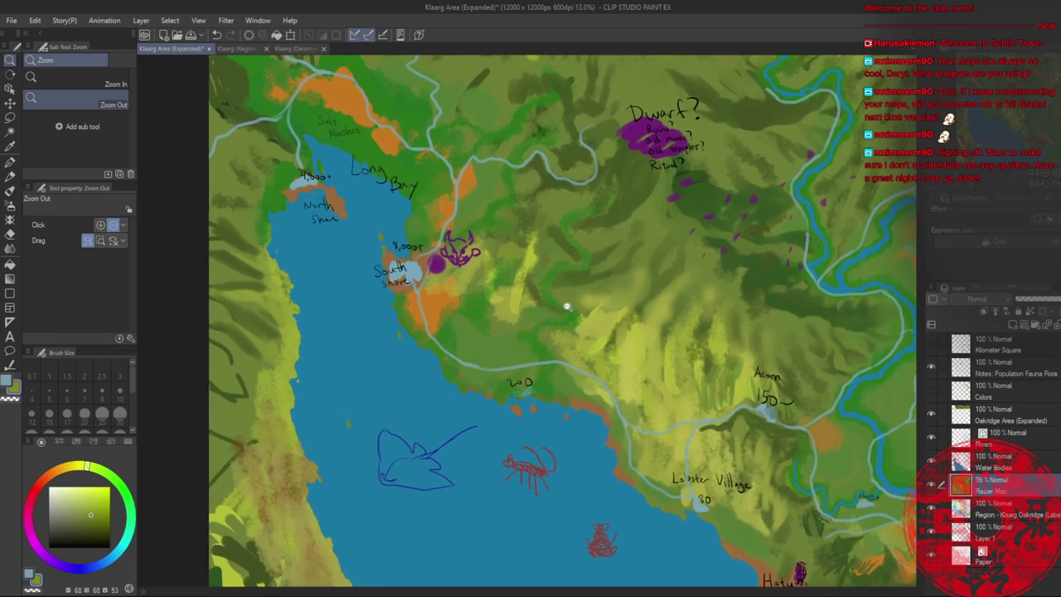
scroll(566, 307, "down", 4)
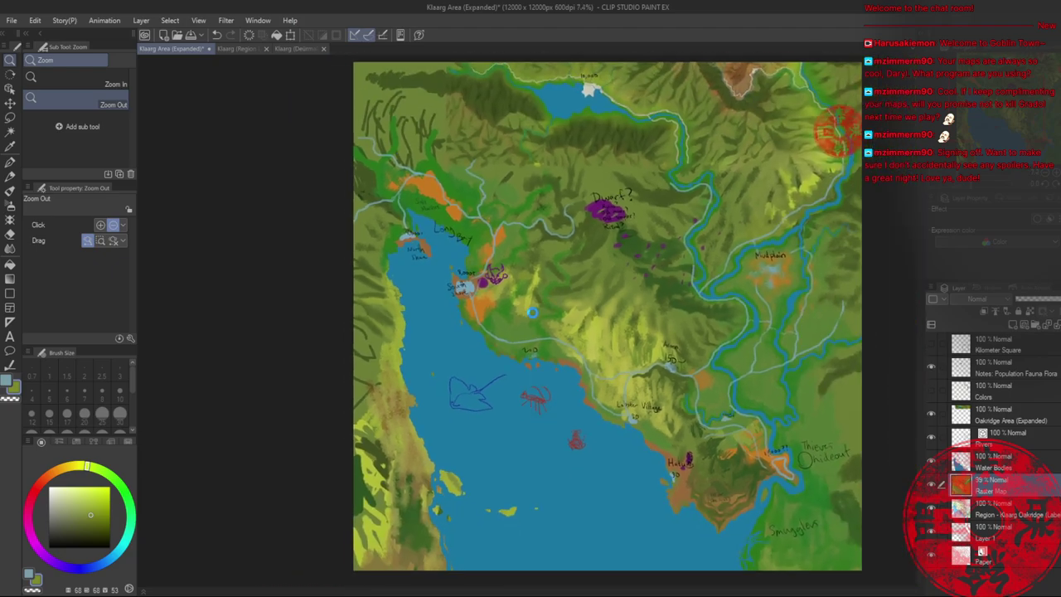
key("ctrl+s")
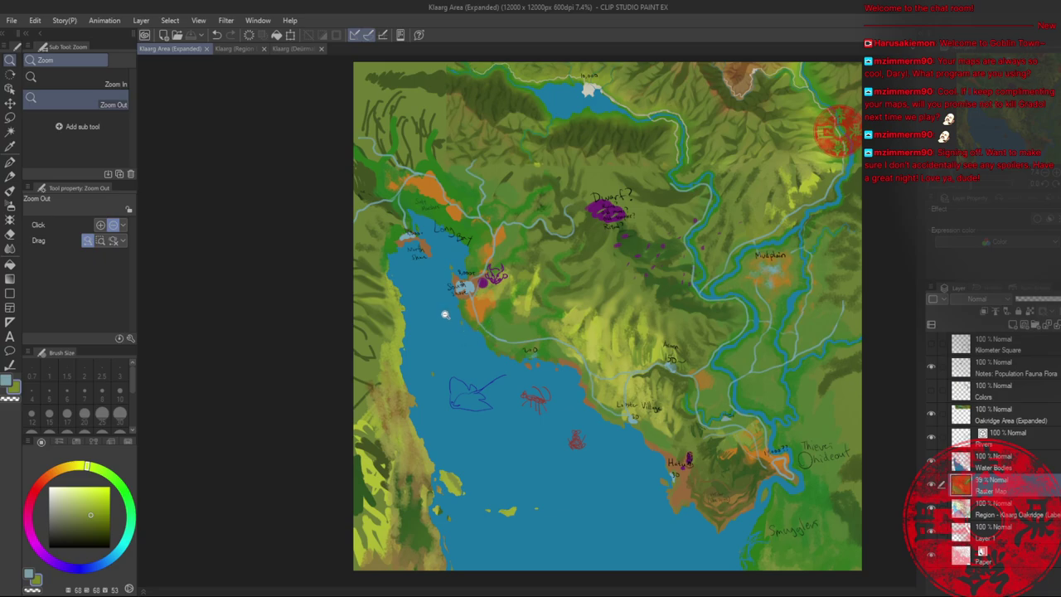
- Build up the yellow-green patch southeast of the horned skull with sampled colours, enlarging the Oil paint brush to 120
scroll(516, 310, "up", 6)
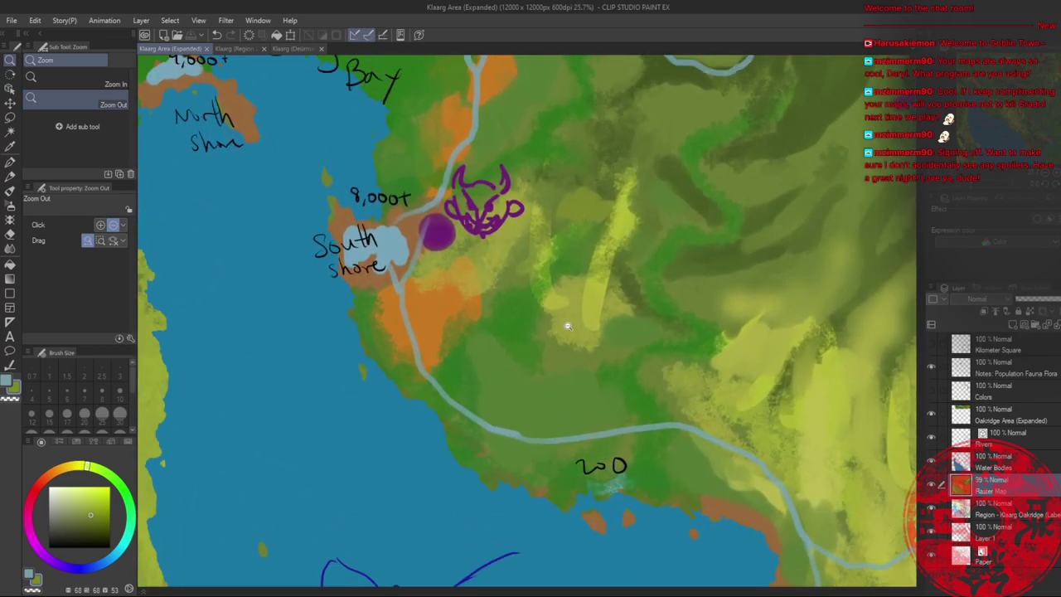
scroll(567, 326, "up", 2)
key("b")
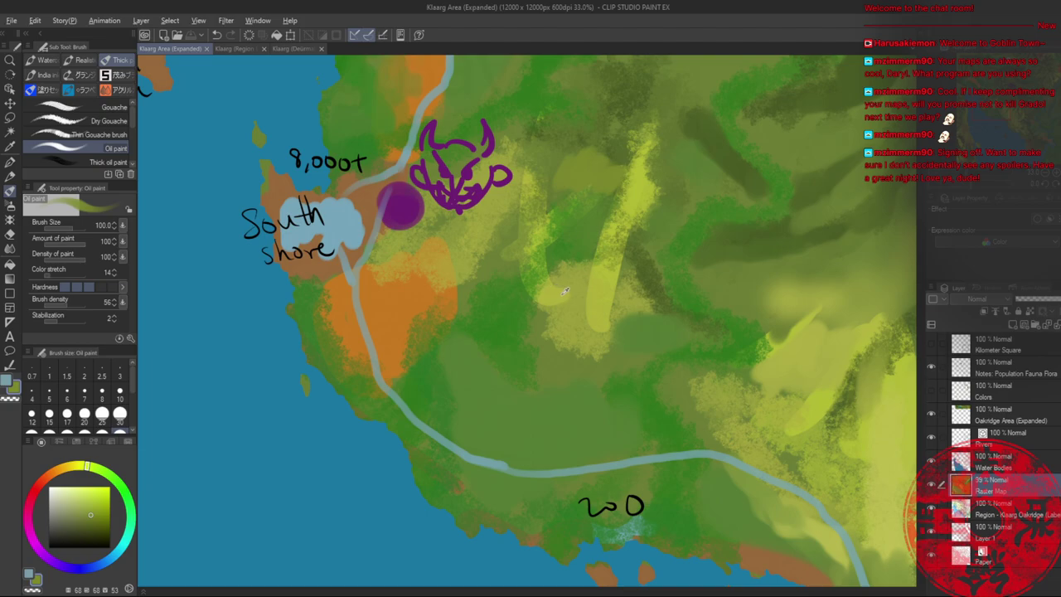
left_click(564, 291, "alt")
mouse_move(547, 306)
left_mouse_down()
mouse_move(539, 339)
mouse_move(586, 306)
mouse_move(561, 362)
mouse_move(534, 322)
mouse_move(537, 305)
mouse_move(545, 382)
mouse_move(575, 295)
mouse_move(584, 316)
mouse_move(556, 347)
mouse_move(563, 371)
mouse_move(606, 348)
mouse_move(593, 379)
mouse_move(654, 360)
mouse_move(617, 348)
left_mouse_up()
left_click(533, 324, "alt")
key("bracketright")
left_click(557, 348, "alt")
left_click(613, 282, "alt")
mouse_move(621, 264)
left_mouse_down()
mouse_move(631, 315)
mouse_move(651, 317)
left_mouse_up()
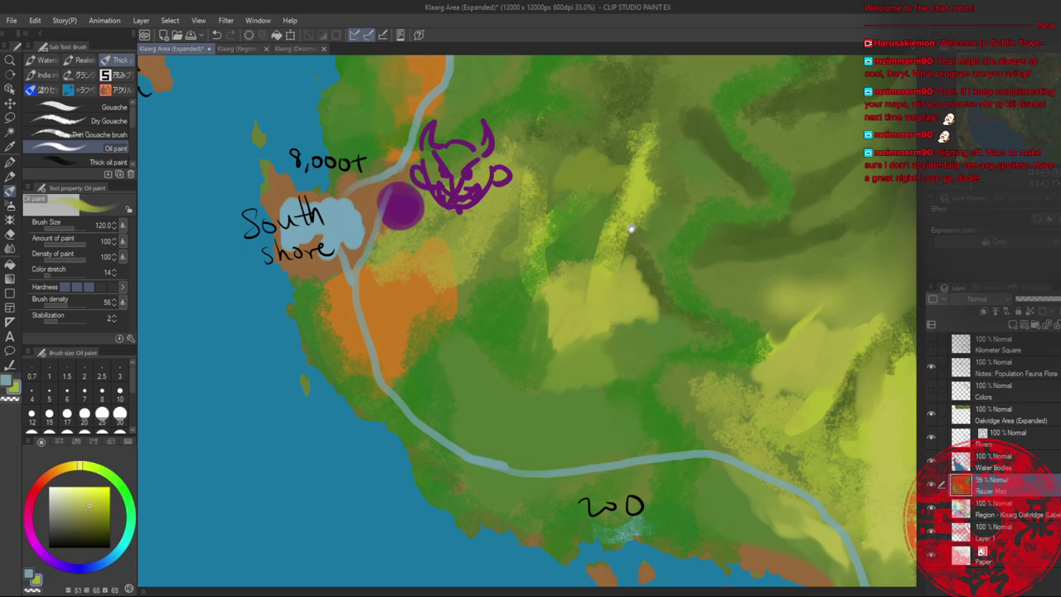
- Paint sampled greens over the yellow streaks and the western edge of the patch southeast of the horned skull
left_click(593, 322, "alt")
mouse_move(631, 229)
left_mouse_down()
mouse_move(593, 336)
mouse_move(549, 363)
mouse_move(542, 348)
mouse_move(556, 377)
mouse_move(547, 401)
left_mouse_up()
left_click(541, 348, "alt")
left_click(537, 337, "alt")
mouse_move(527, 344)
left_mouse_down()
mouse_move(491, 367)
mouse_move(489, 334)
mouse_move(456, 352)
mouse_move(483, 351)
mouse_move(487, 382)
left_mouse_up()
left_click(474, 345, "alt")
left_click(498, 343, "alt")
mouse_move(514, 318)
left_mouse_down()
mouse_move(516, 301)
mouse_move(536, 308)
left_mouse_up()
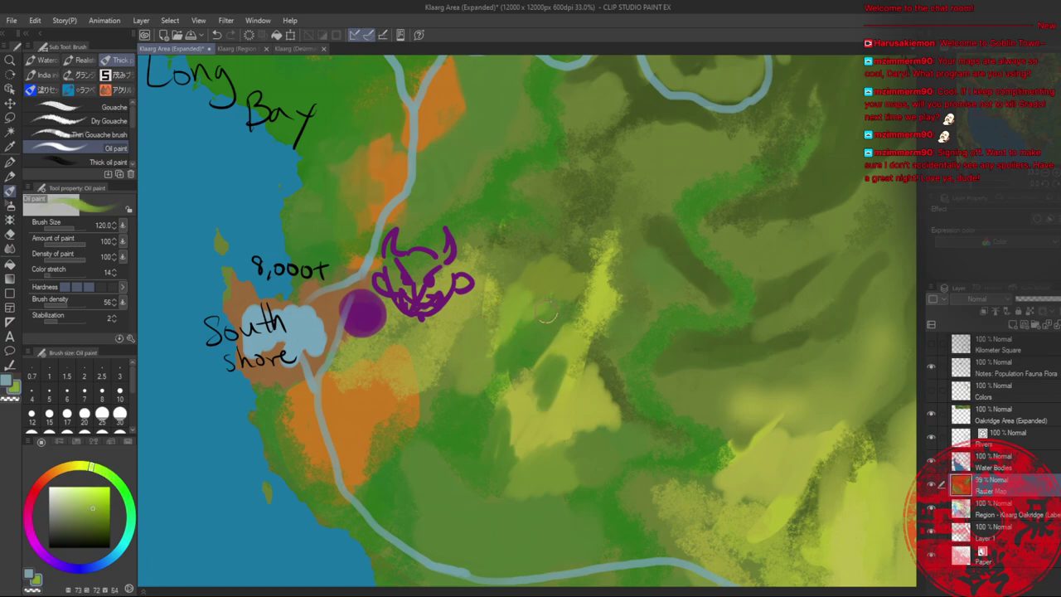
- Break up the yellow-green patch with alternating diagonal strokes of sampled yellow and green
left_click(601, 306, "alt")
mouse_move(601, 321)
left_mouse_down()
mouse_move(590, 352)
mouse_move(633, 334)
mouse_move(622, 382)
mouse_move(568, 389)
left_mouse_up()
left_click(601, 384, "alt")
left_click(611, 355, "alt")
left_click(570, 376, "alt")
mouse_move(600, 361)
left_mouse_down()
mouse_move(583, 403)
mouse_move(595, 403)
left_mouse_up()
- Brush green over the ground between the yellow patch and the winding green band, narrowing the dark ridge there
mouse_move(620, 344)
left_mouse_down()
mouse_move(633, 322)
mouse_move(635, 333)
mouse_move(647, 287)
mouse_move(618, 299)
mouse_move(656, 269)
left_mouse_up()
mouse_move(588, 288)
left_mouse_down()
mouse_move(567, 320)
mouse_move(605, 308)
left_mouse_up()
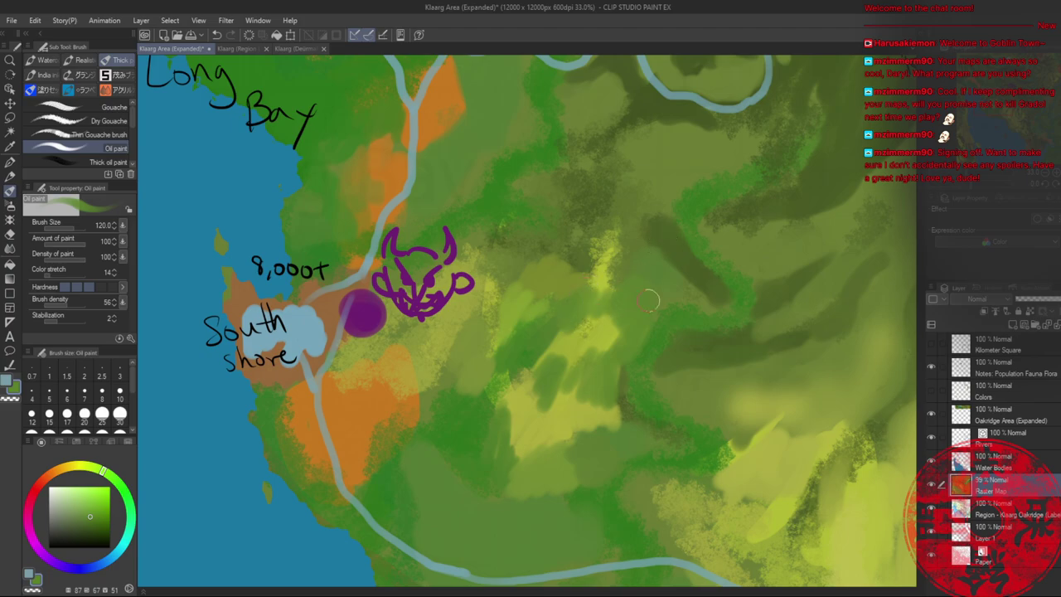
left_click_drag(707, 300, 644, 246)
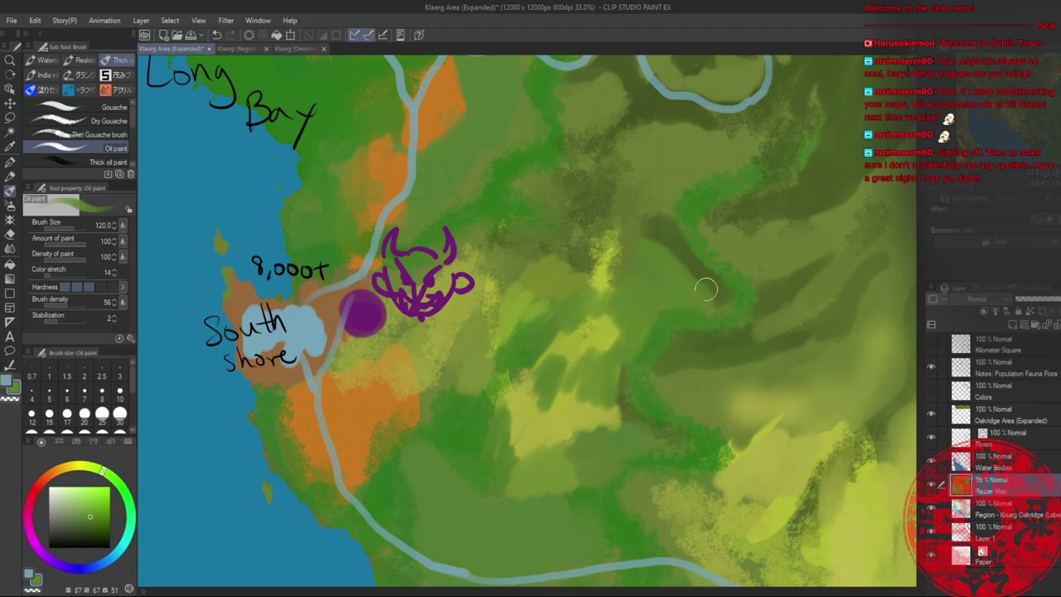
mouse_move(719, 300)
left_mouse_down()
mouse_move(664, 240)
mouse_move(681, 228)
left_mouse_up()
- Check the reworked hills east of South Shore against the surrounding regions and save the map
key("alt+space")
left_click_drag(765, 172, 604, 203)
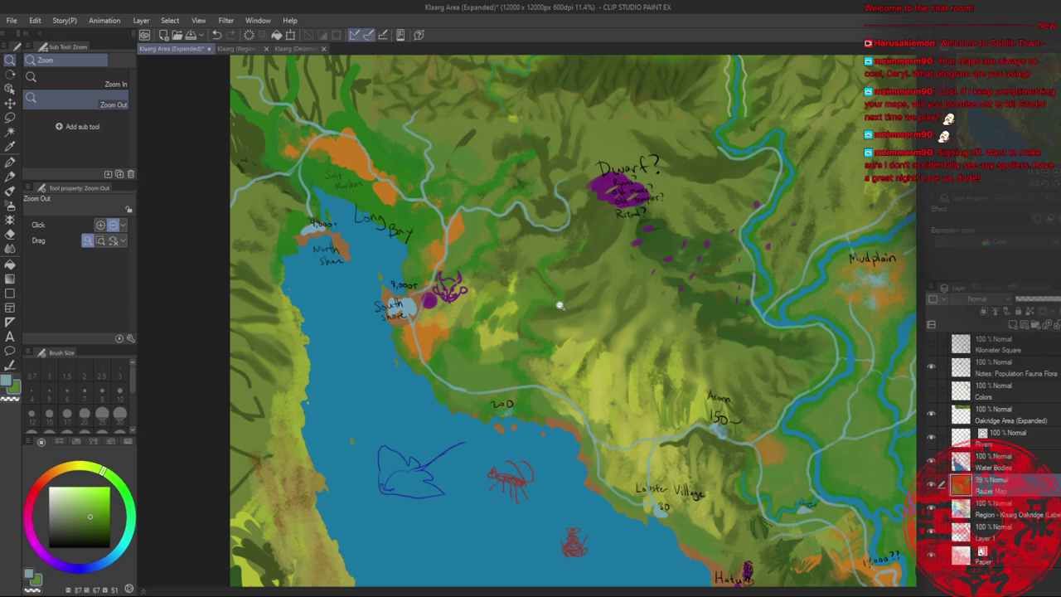
left_click_drag(660, 235, 494, 367)
left_click_drag(436, 405, 596, 280)
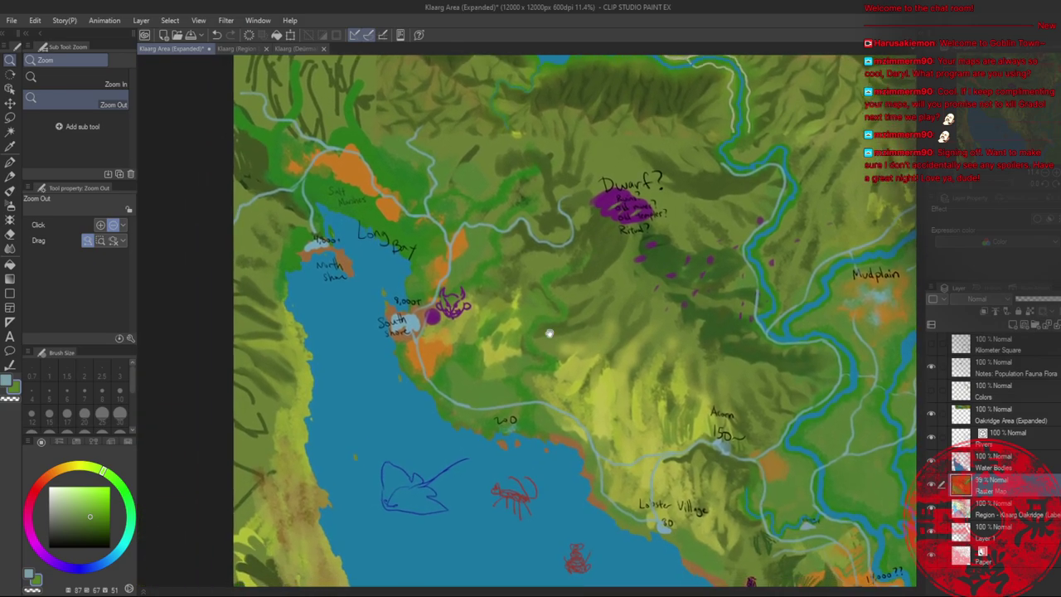
left_click_drag(534, 362, 645, 268)
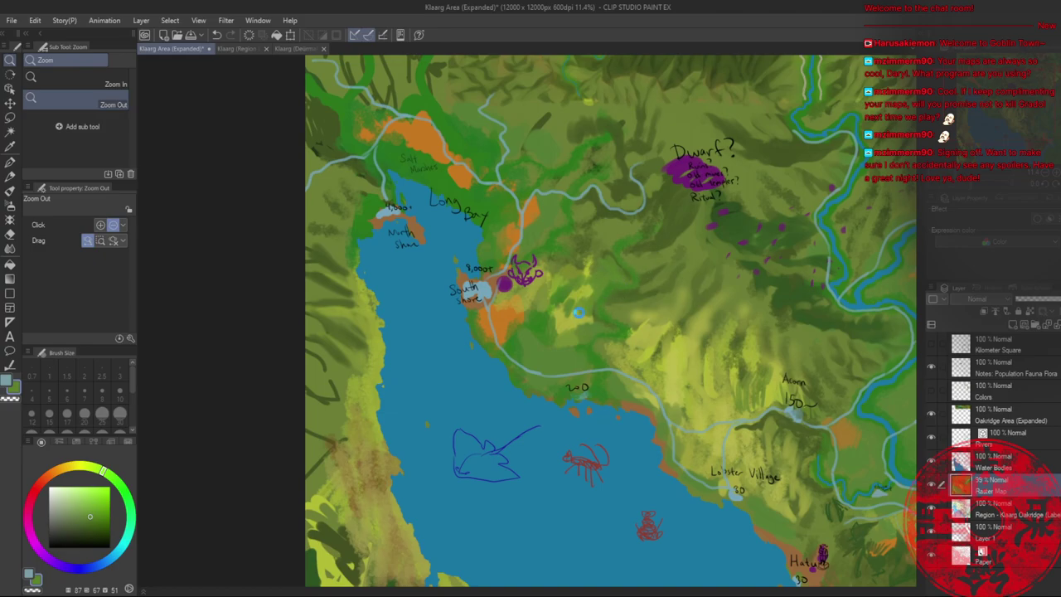
key("ctrl+s")
- Paint sampled dark green north of the horned skull, east of the road's orange fields
left_click_drag(588, 293, 581, 260)
left_click_drag(621, 325, 583, 348)
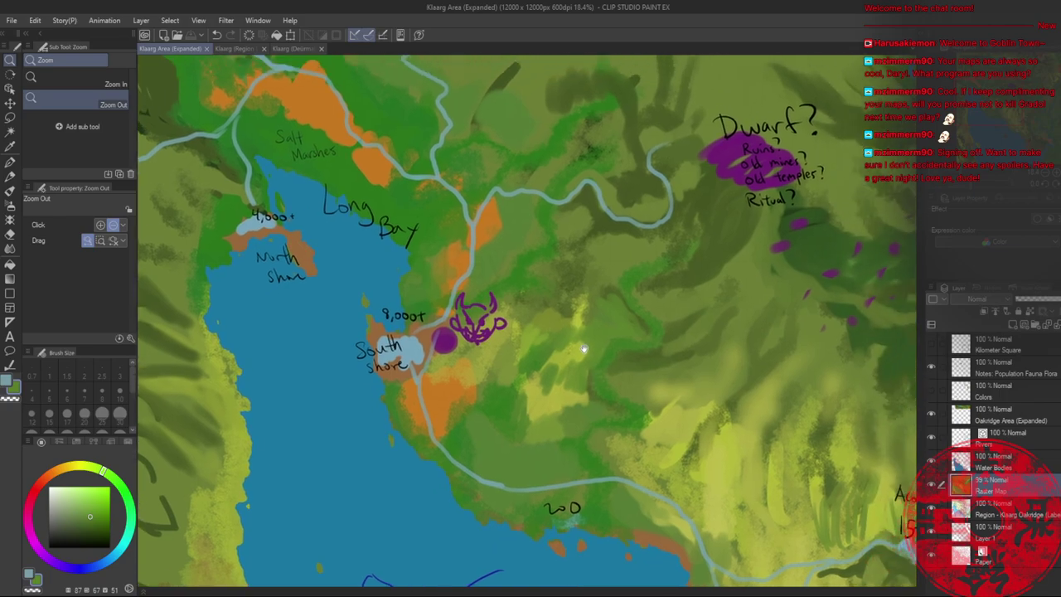
left_click_drag(522, 289, 534, 325)
key("b")
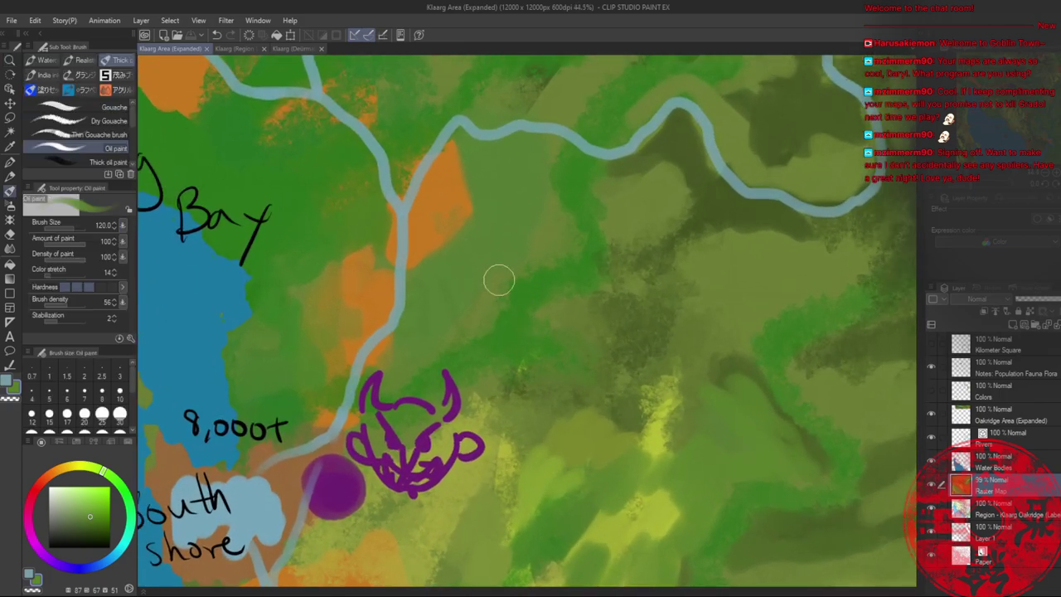
left_click(503, 319, "alt")
mouse_move(492, 293)
left_mouse_down()
mouse_move(480, 327)
mouse_move(457, 229)
mouse_move(481, 279)
mouse_move(569, 218)
mouse_move(526, 180)
mouse_move(433, 308)
left_mouse_up()
- Examine the terrain from the northern mountains to the winding green band, and make the Rivers layer active
key("alt+space")
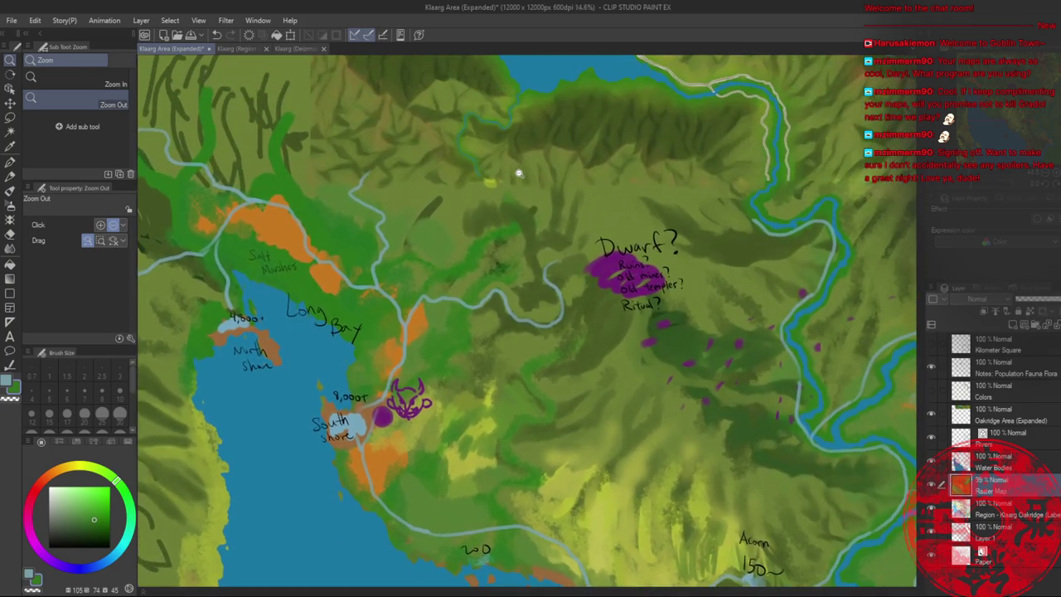
left_click_drag(496, 341, 495, 231)
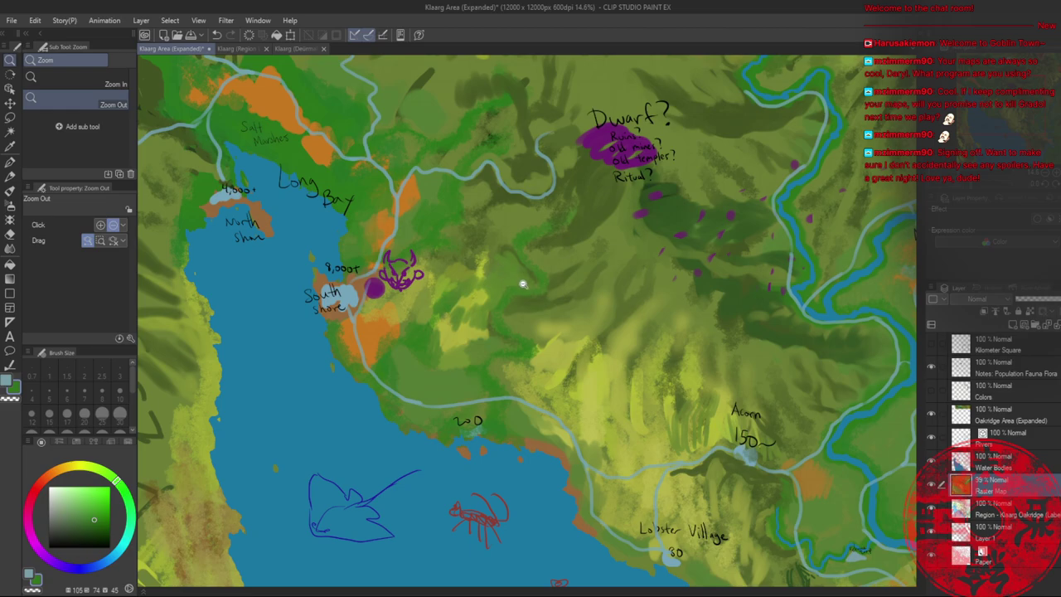
left_click_drag(514, 291, 549, 306)
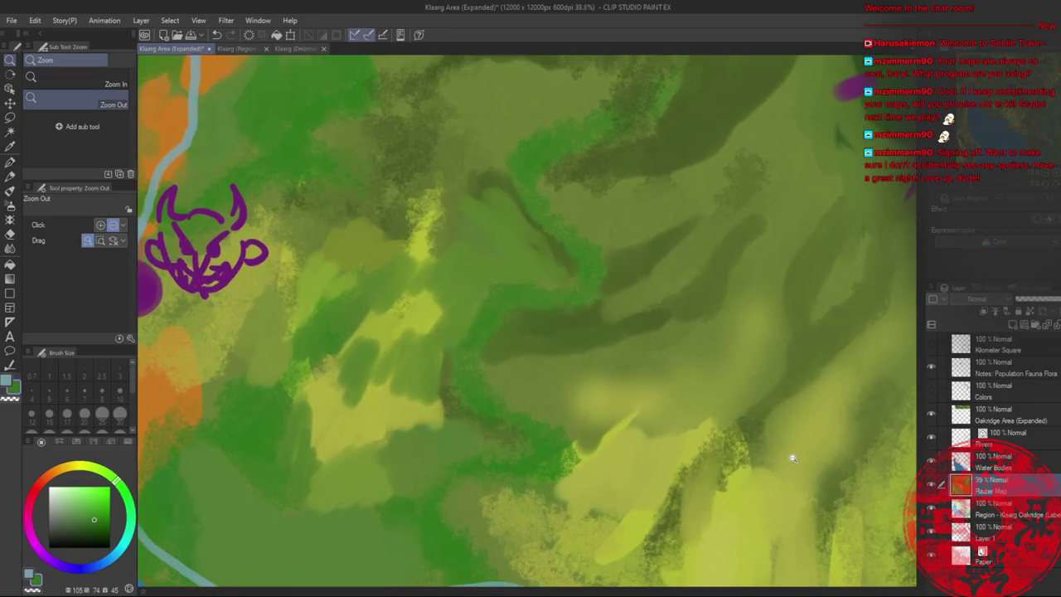
left_click(967, 466)
left_click_drag(682, 372, 489, 378)
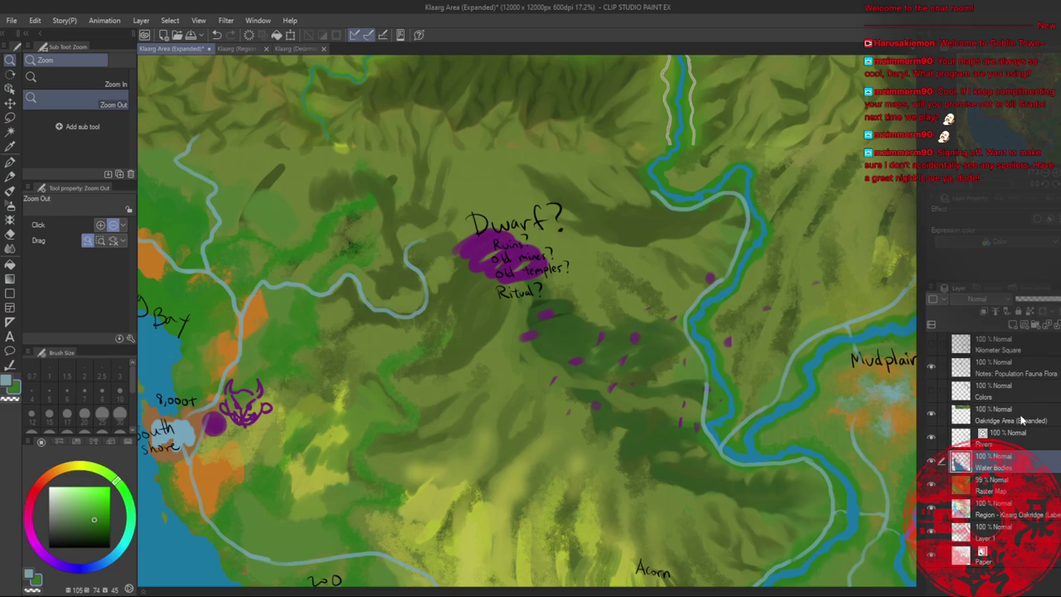
left_click(1003, 439)
- Sample the blue of an existing river as the colour for a river along the winding green band
left_click_drag(617, 352, 716, 351)
key("i")
left_click(704, 412)
left_click_drag(252, 464, 707, 306)
key("slash")
left_click_drag(508, 350, 473, 348)
left_click_drag(406, 381, 623, 305)
mouse_move(627, 329)
left_mouse_down()
mouse_move(601, 322)
mouse_move(608, 204)
left_mouse_up()
- Try painting a blue river along the winding green band with the Oil paint brush
key("b")
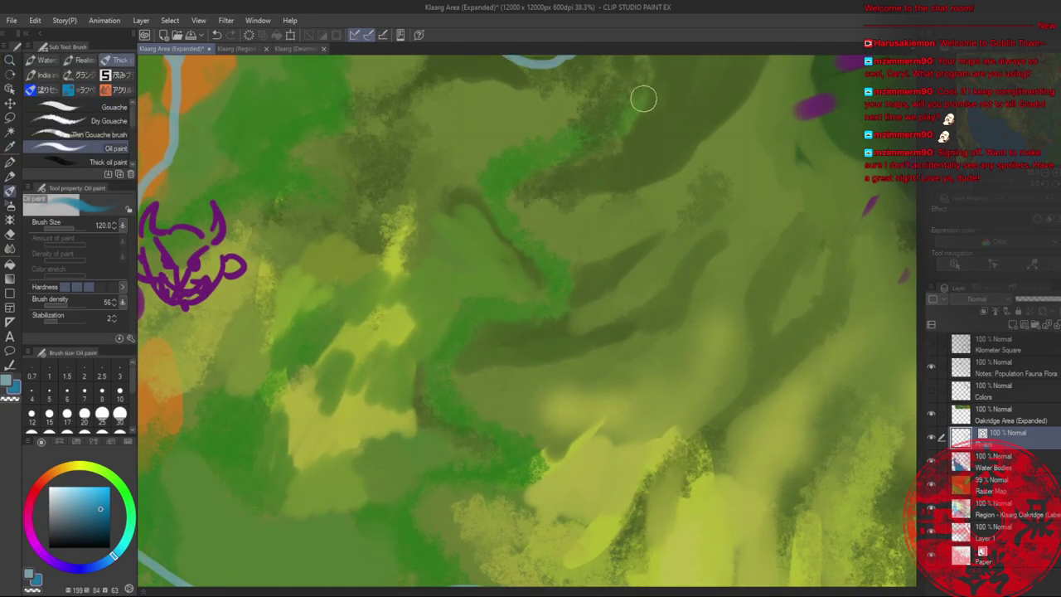
mouse_move(653, 83)
left_mouse_down()
mouse_move(614, 131)
mouse_move(509, 173)
left_mouse_up()
key("ctrl+z")
mouse_move(598, 222)
left_mouse_down()
mouse_move(559, 289)
mouse_move(590, 355)
left_mouse_up()
key("ctrl+z")
- Try the G-pen for the river south of the road's loop, and return to the Oil paint brush
key("p")
left_click_drag(631, 58, 586, 193)
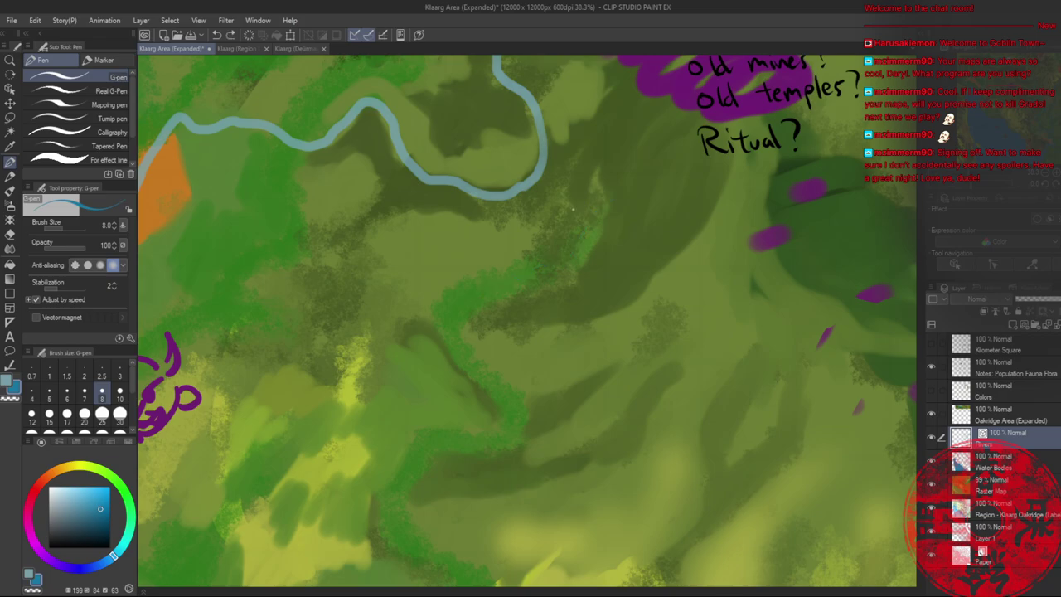
key("b")
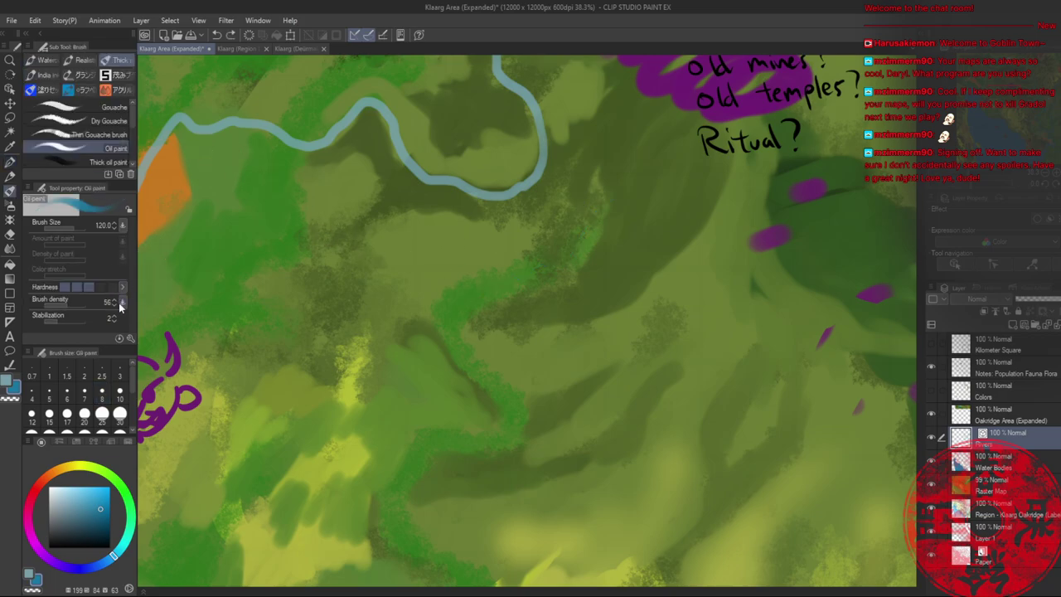
- Set the Oil paint brush to maximum hardness, brush density 100 and brush size 30
left_click(114, 289)
left_click_drag(82, 308, 121, 302)
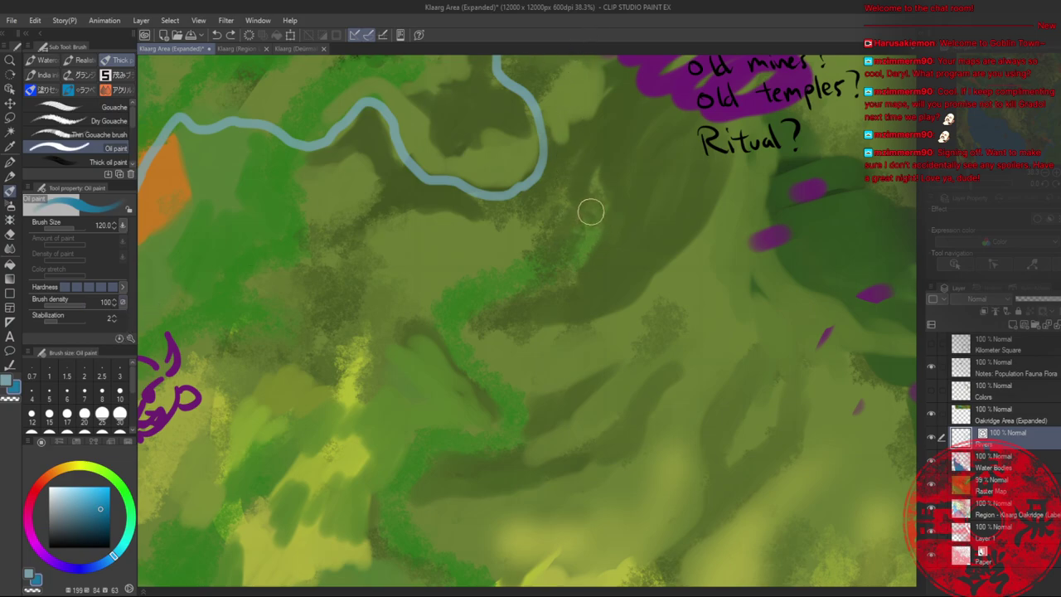
key("bracketleft")
key("bracketleft")
key("bracketleft")
mouse_move(618, 207)
left_mouse_down()
mouse_move(585, 218)
mouse_move(560, 257)
left_mouse_up()
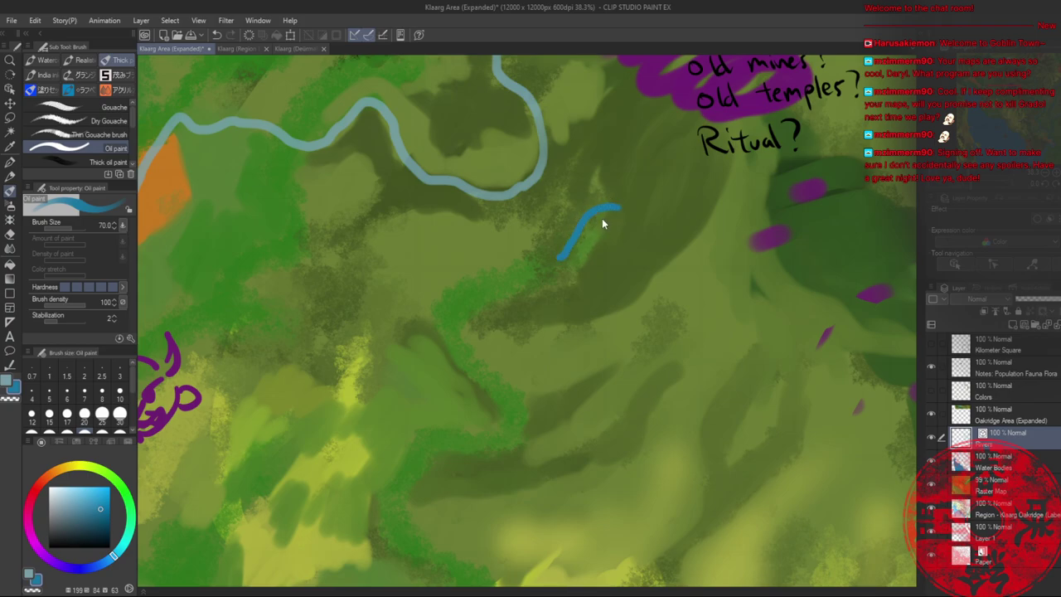
key("ctrl+z")
key("bracketleft")
key("bracketleft")
key("bracketleft")
key("bracketleft")
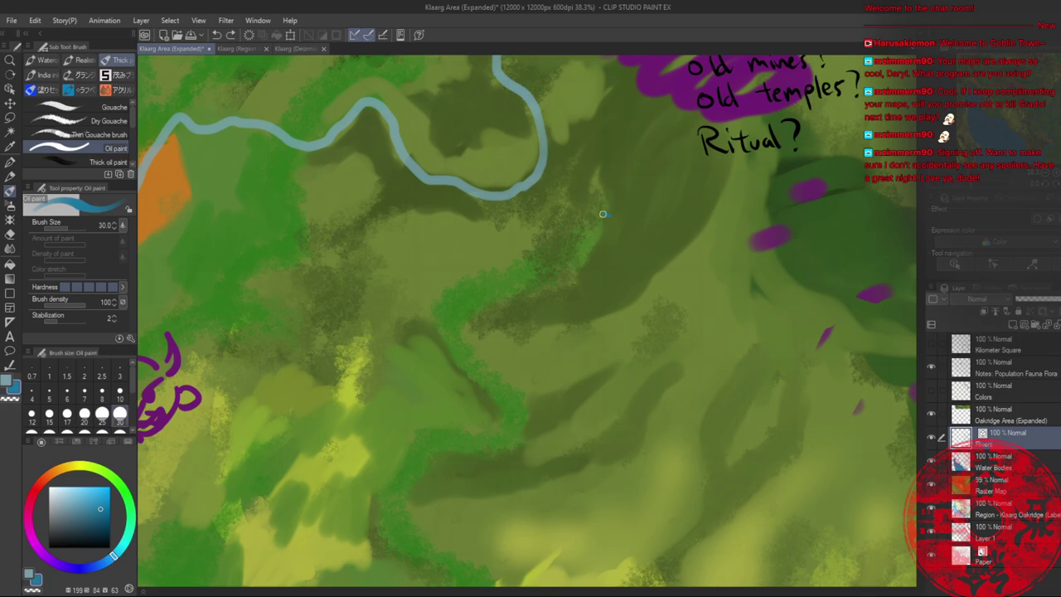
- Paint a blue river from the hills below the "Ritual?" note along the green valley to just past the coastal road, enlarging the brush to 40 downstream
left_click_drag(570, 232, 539, 268)
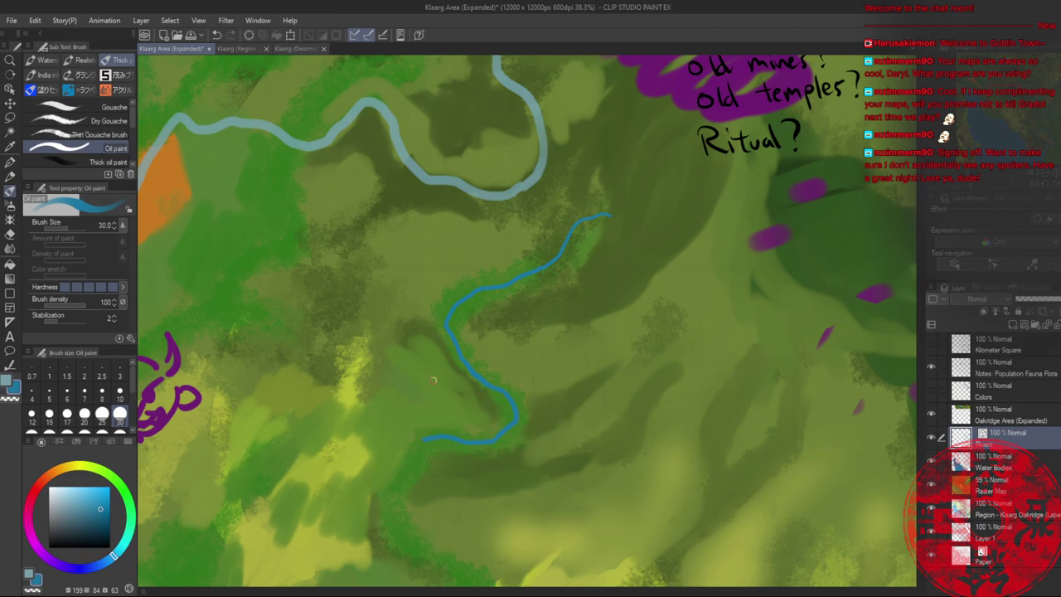
left_click_drag(395, 387, 426, 167)
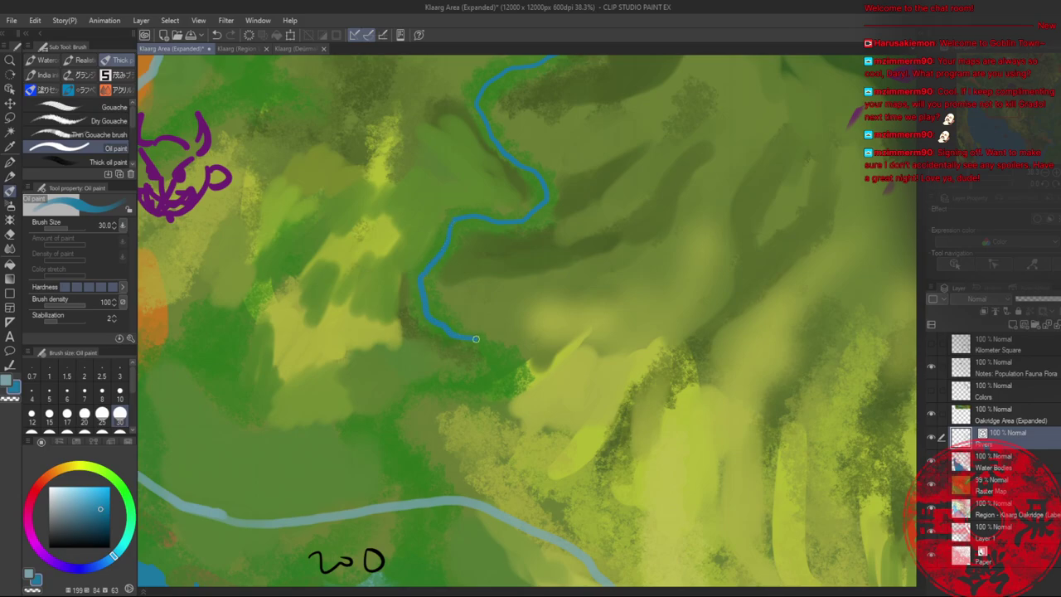
mouse_move(506, 355)
left_mouse_down()
mouse_move(519, 244)
mouse_move(540, 274)
mouse_move(524, 285)
mouse_move(457, 285)
mouse_move(417, 323)
mouse_move(454, 397)
mouse_move(452, 429)
left_mouse_up()
key("bracketright")
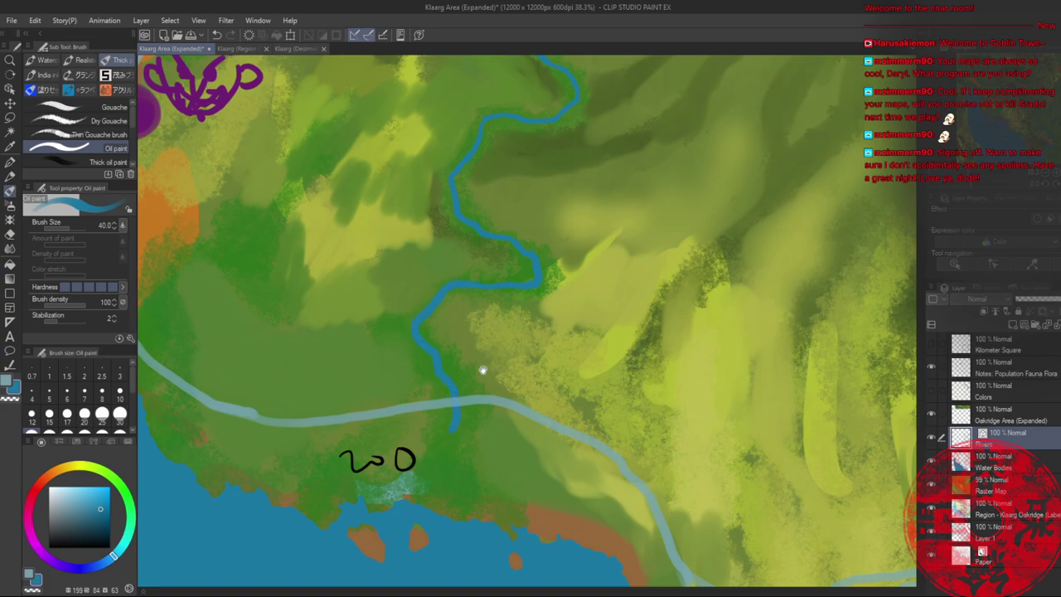
- Split the river below the coastal road into delta arms reaching the sea beside the "200" label, using brush size 30
left_click_drag(483, 370, 512, 237)
key("ctrl+space")
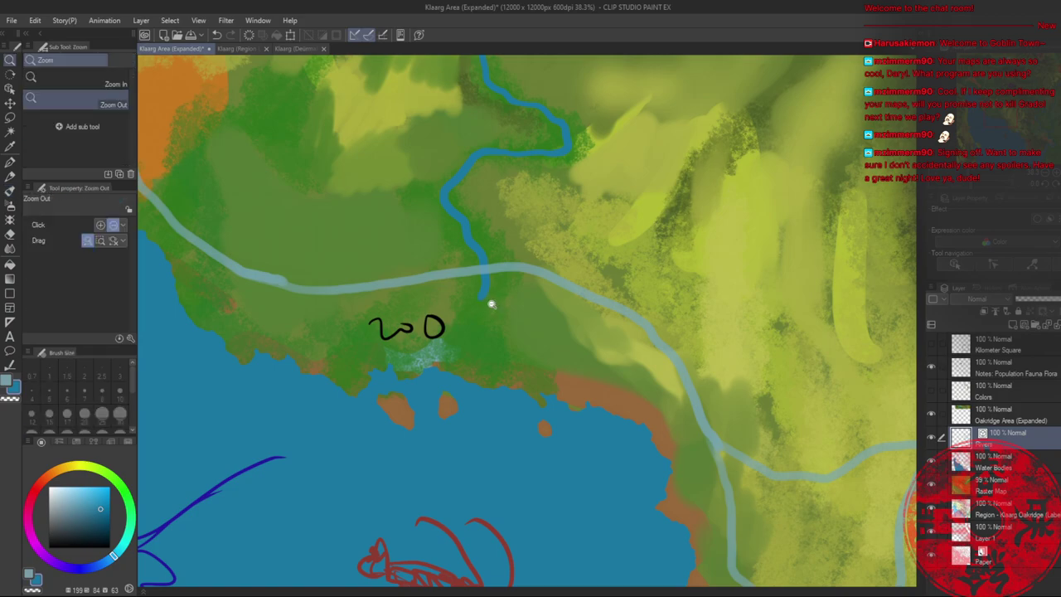
left_click_drag(490, 303, 504, 303)
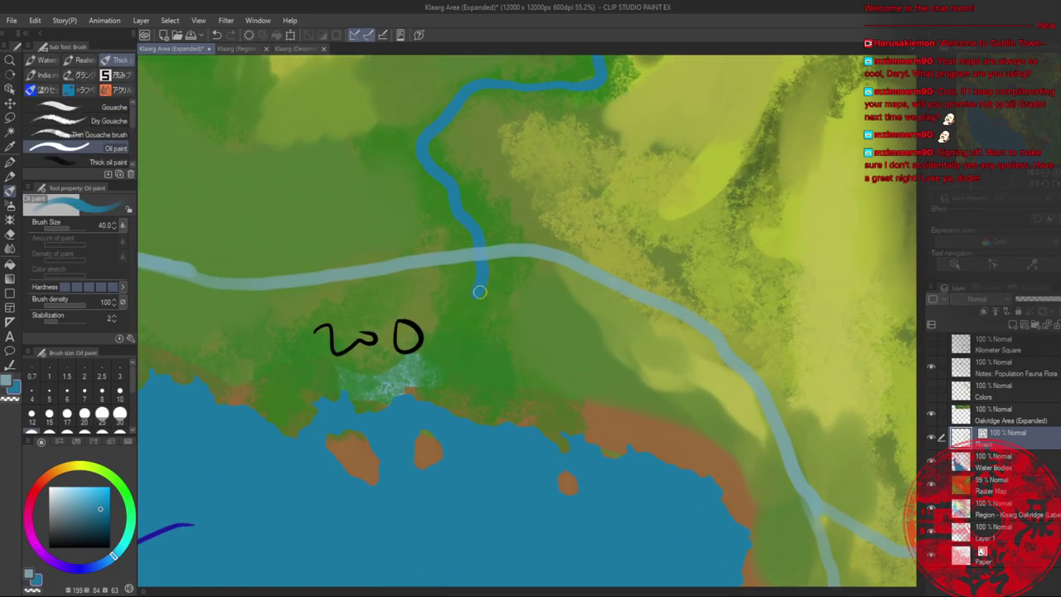
key("bracketleft")
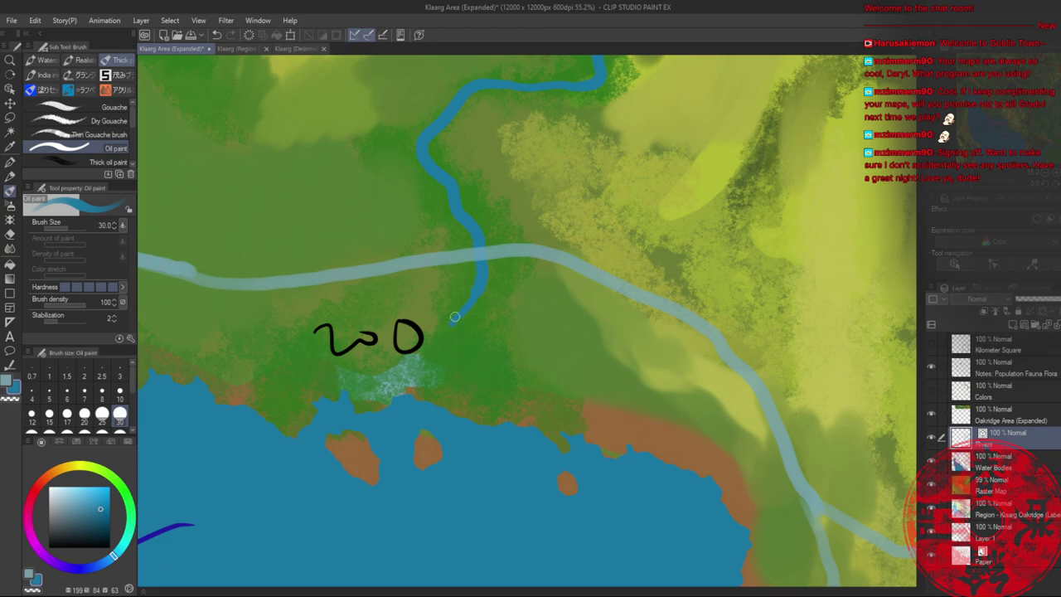
key("ctrl+z")
left_click_drag(478, 285, 423, 404)
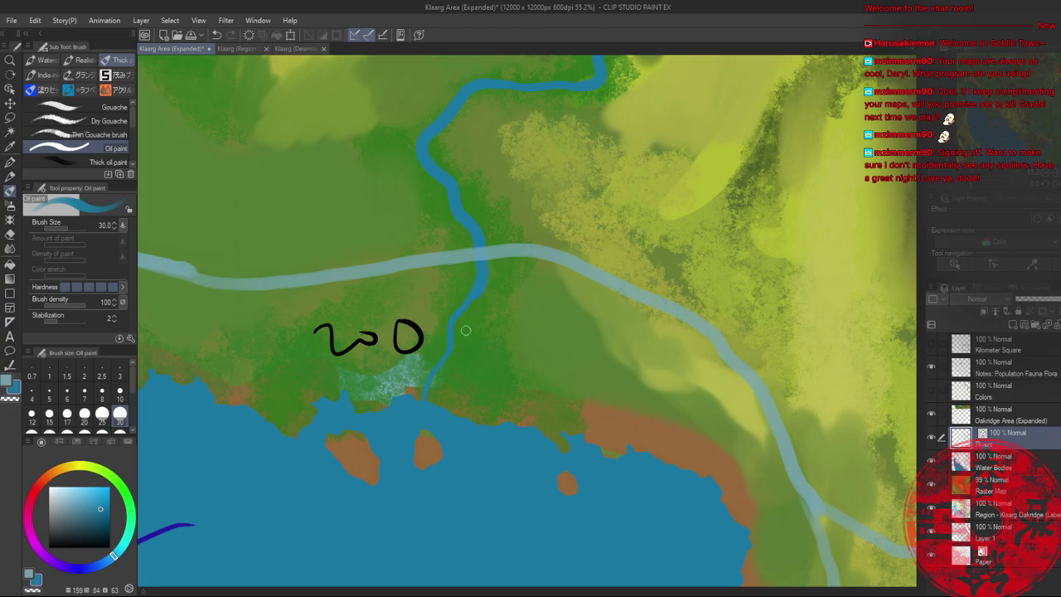
left_click_drag(449, 337, 455, 412)
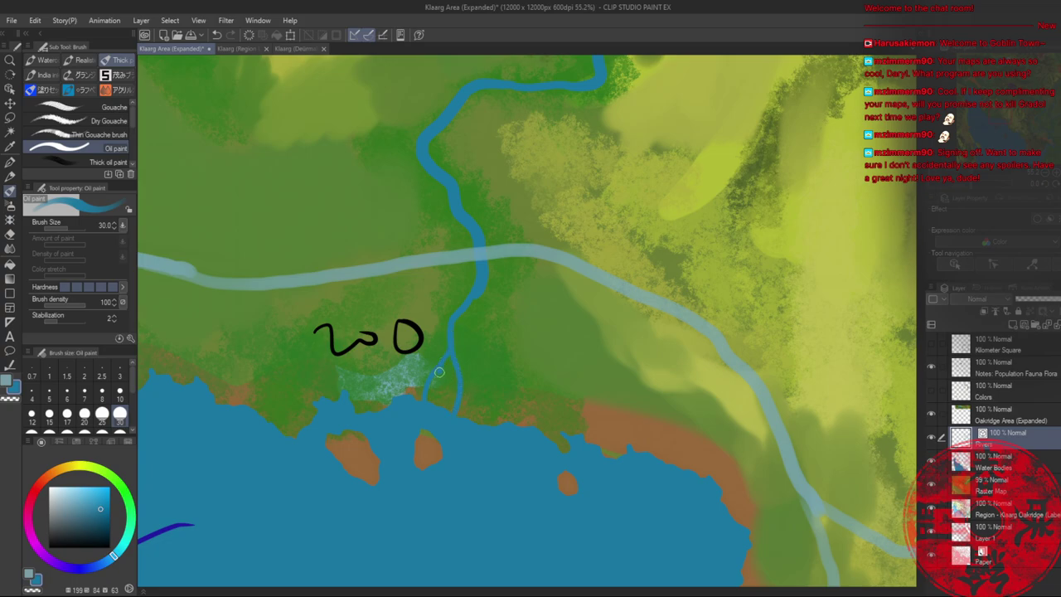
key("ctrl+z")
mouse_move(479, 291)
left_mouse_down()
mouse_move(478, 336)
mouse_move(525, 425)
left_mouse_up()
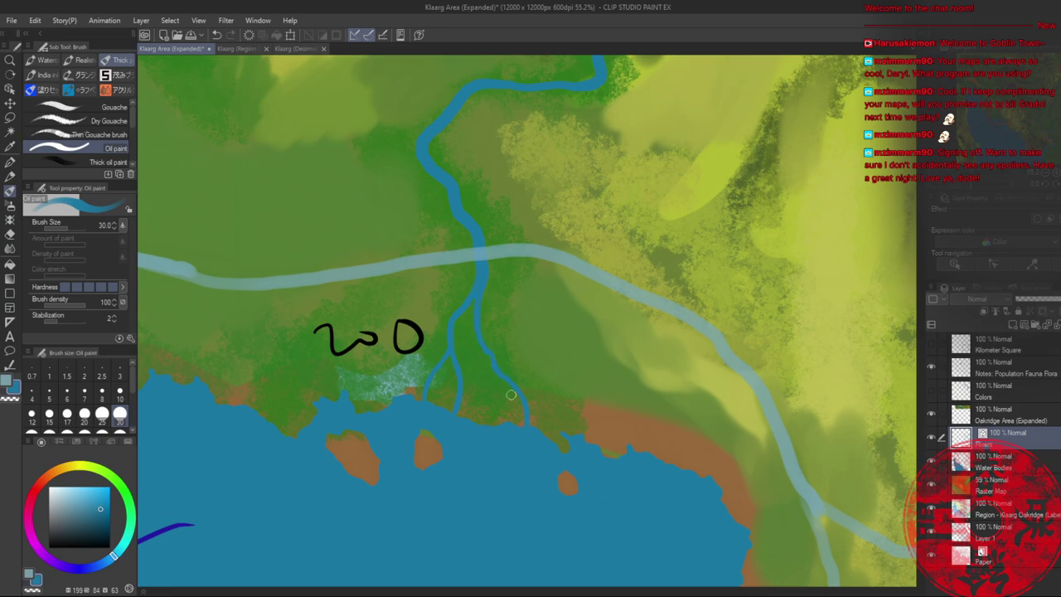
- Add finer side channels between and beside the main delta arms with brush size 25
key("bracketleft")
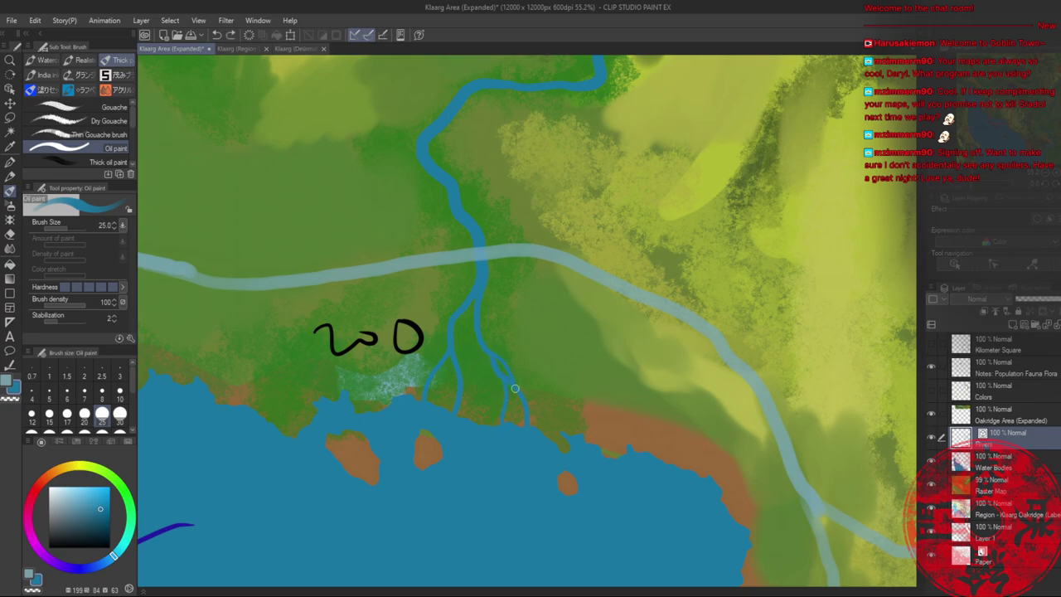
left_click_drag(489, 357, 485, 394)
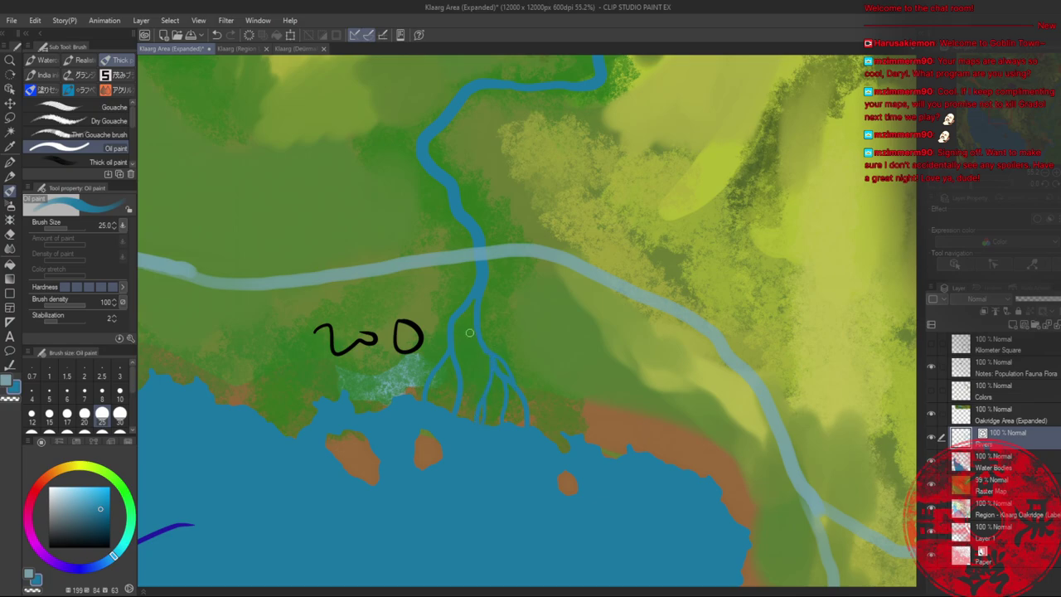
left_click_drag(470, 348, 459, 372)
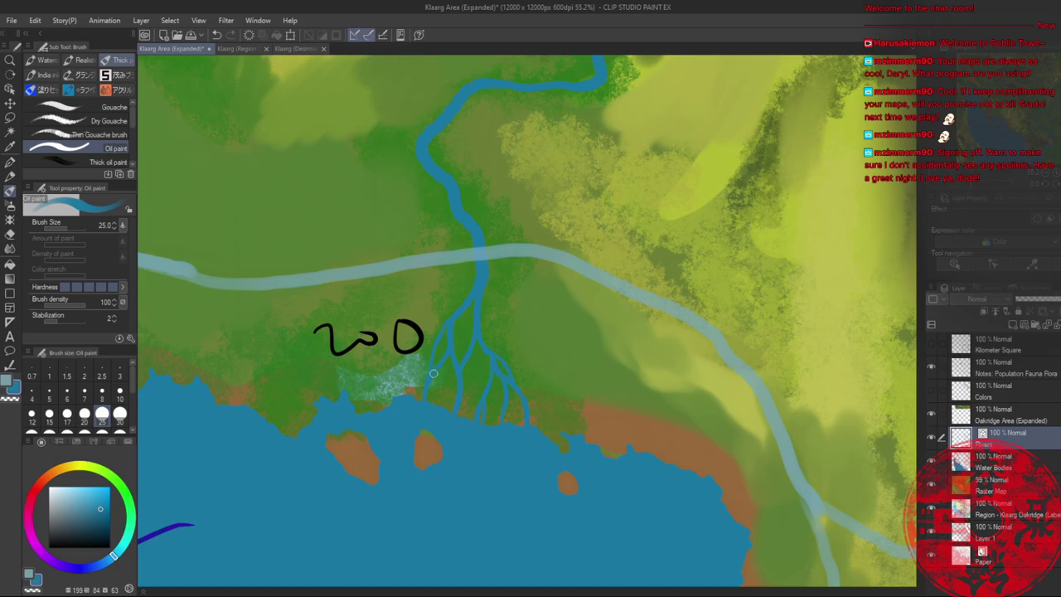
- Review the new river and its delta in the context of the whole map
key("alt+space")
left_click_drag(522, 310, 482, 316)
left_click_drag(547, 273, 527, 273)
left_click_drag(538, 259, 480, 345)
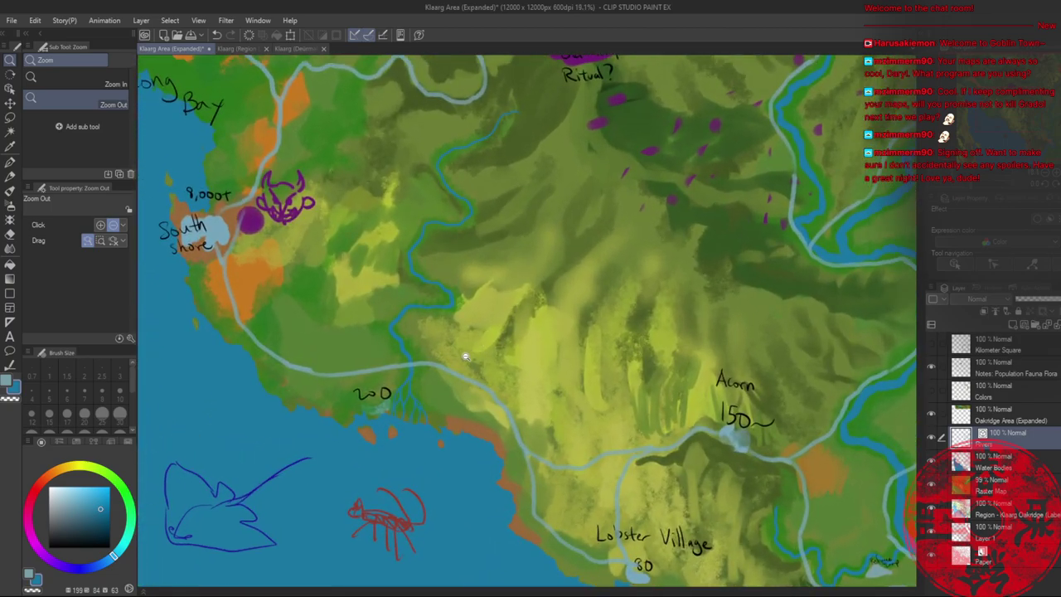
scroll(464, 348, "down", 5)
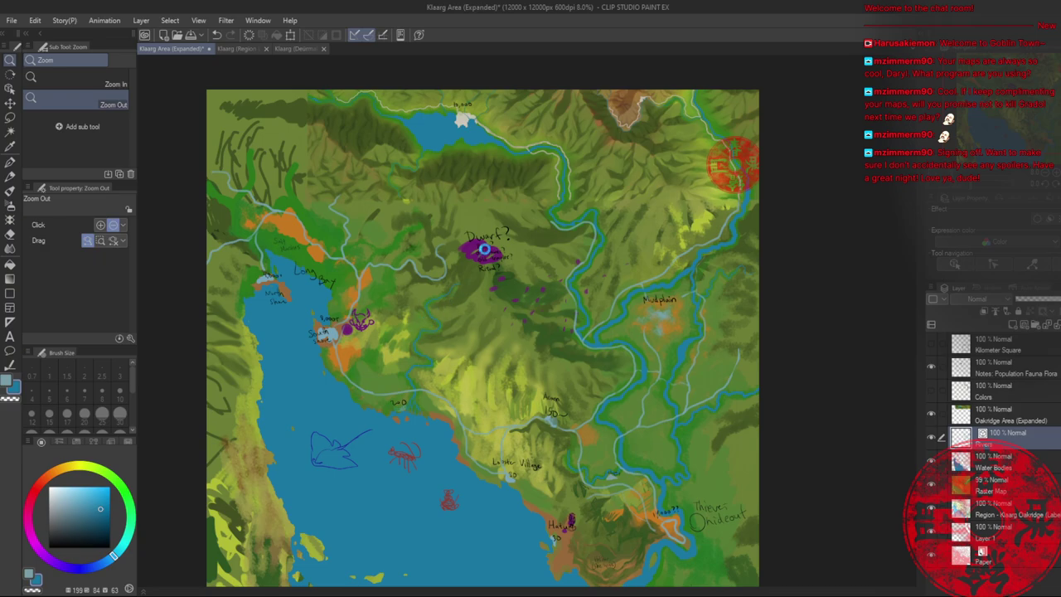
left_click_drag(507, 381, 398, 258)
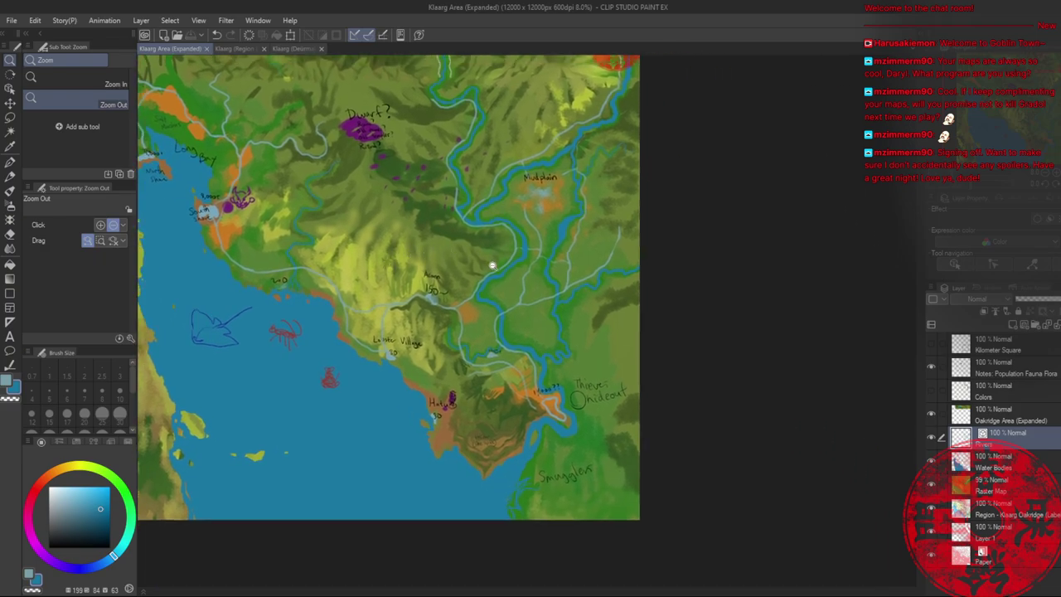
left_click_drag(317, 237, 479, 330)
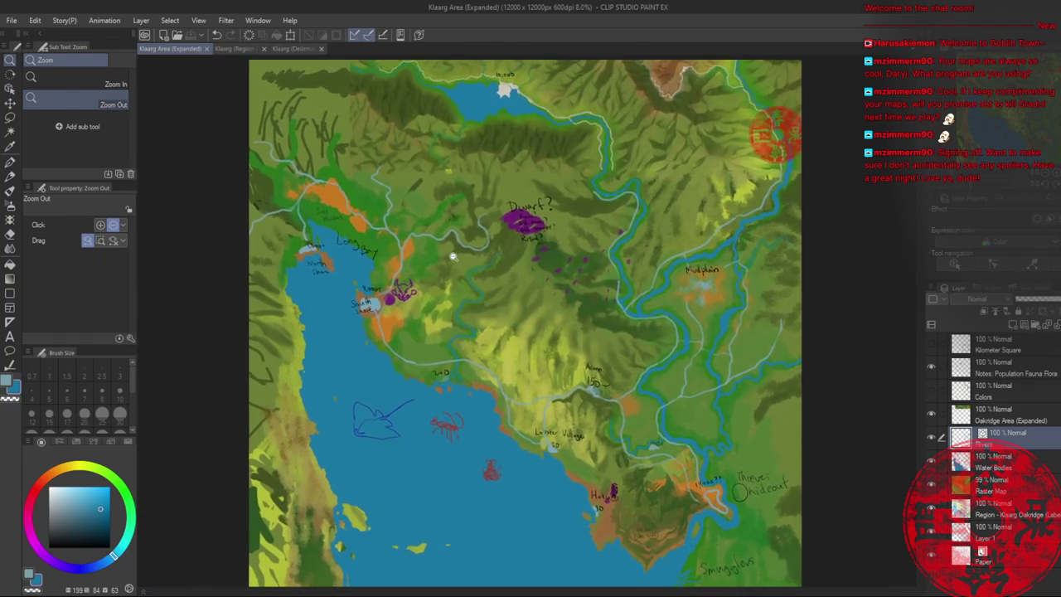
- Paint a second blue river from the hills northwest of the "Dwarf?" note toward Long Bay, forking it into two branches, with brush sizes 25 and 30
left_click_drag(454, 256, 542, 365)
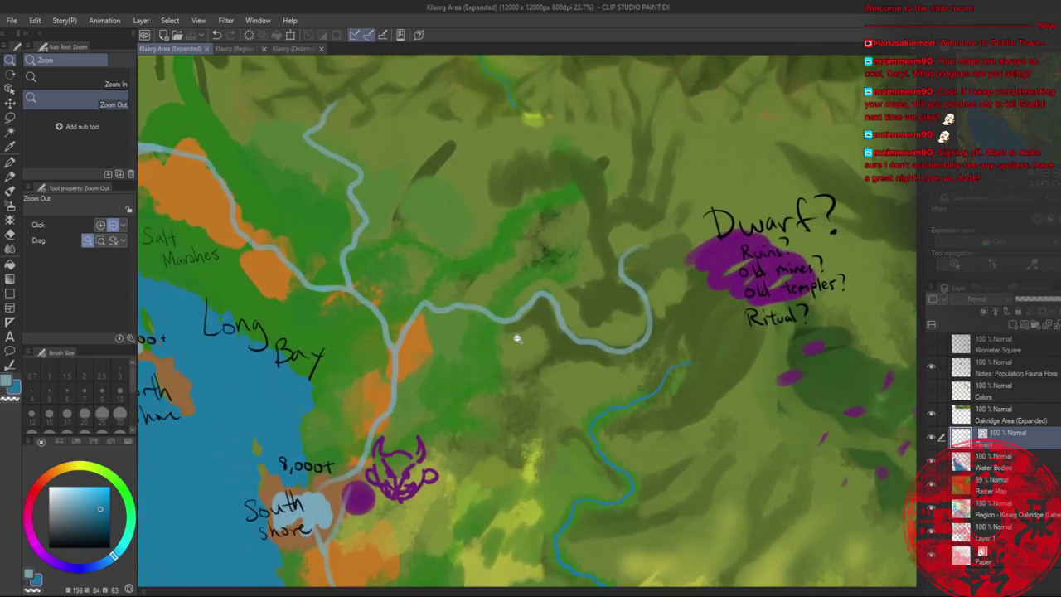
left_click_drag(514, 291, 623, 383)
key("b")
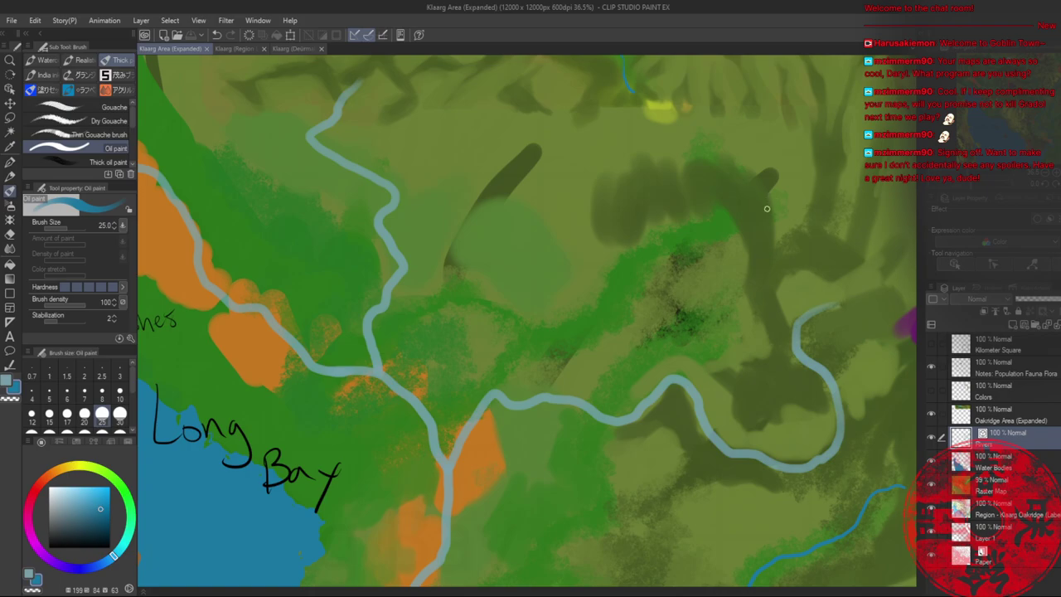
left_click_drag(766, 208, 742, 199)
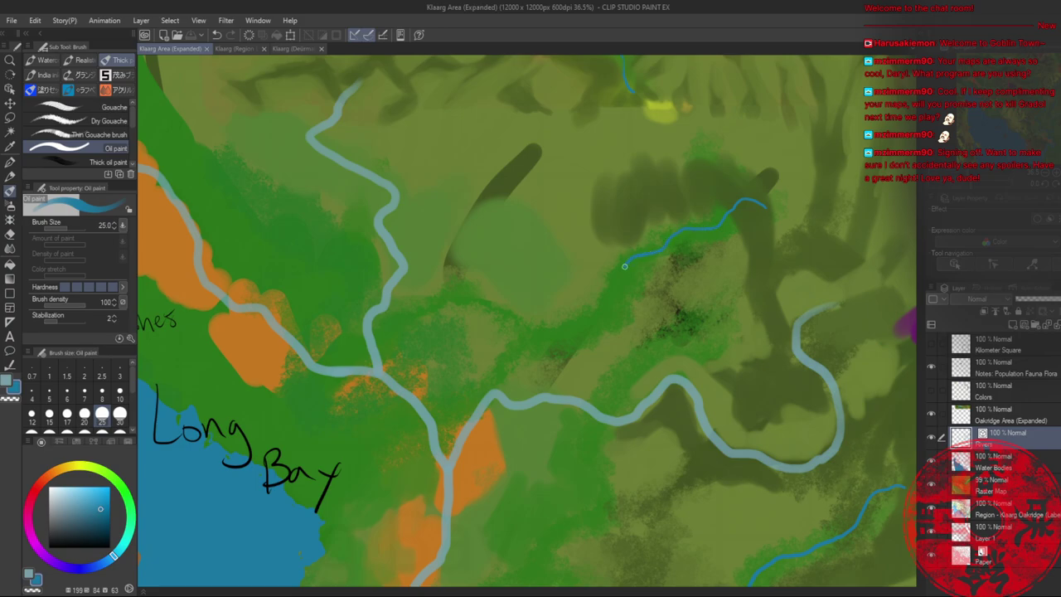
left_click_drag(616, 308, 614, 314)
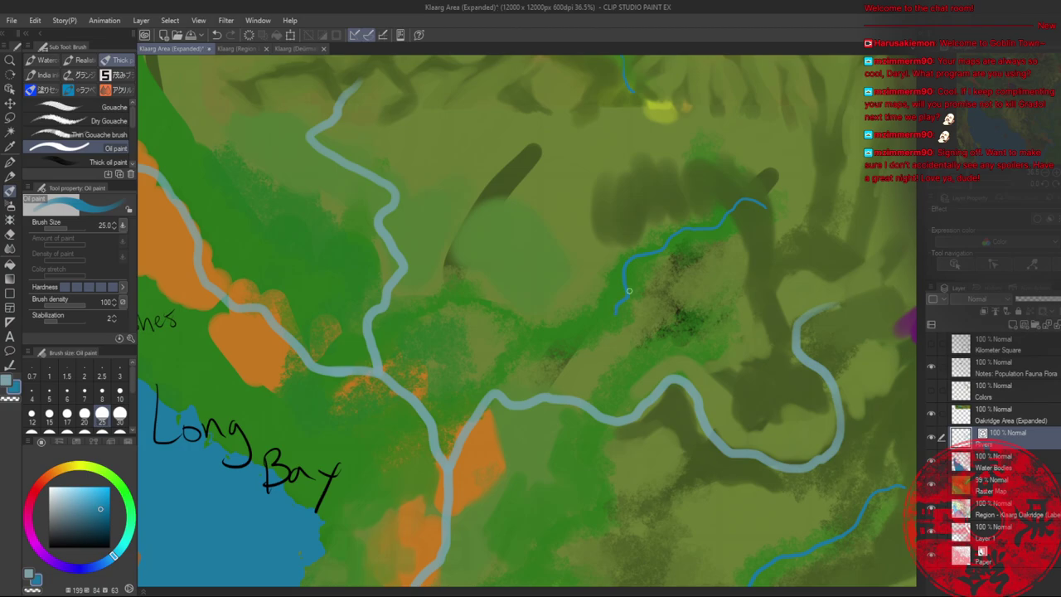
key("bracketright")
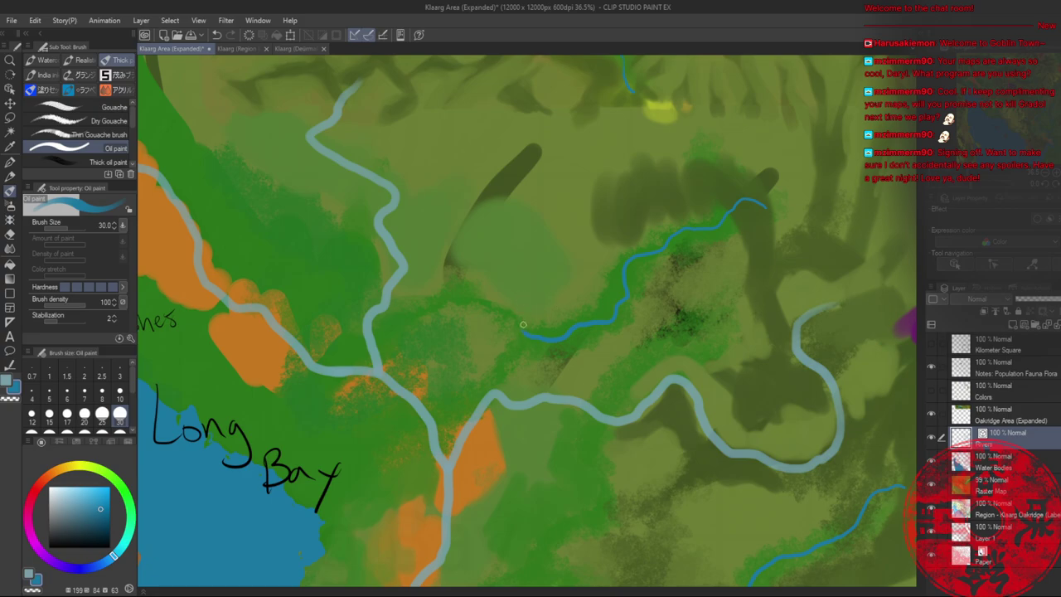
key("bracketleft")
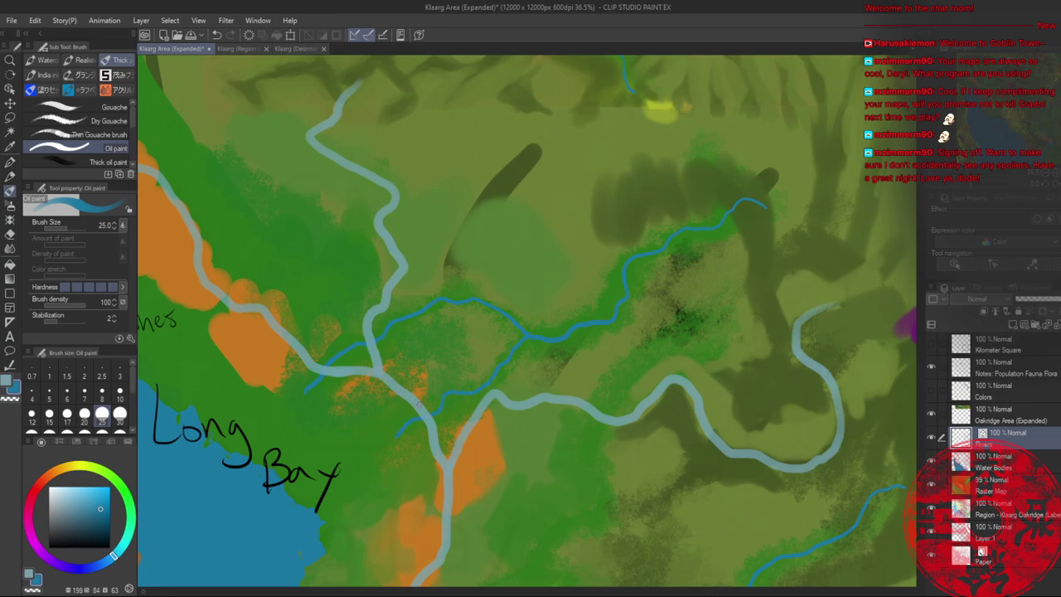
- Examine both new rivers against the coastline, roads and settlements across the whole map
left_click_drag(343, 440, 475, 306)
left_click_drag(533, 279, 474, 289)
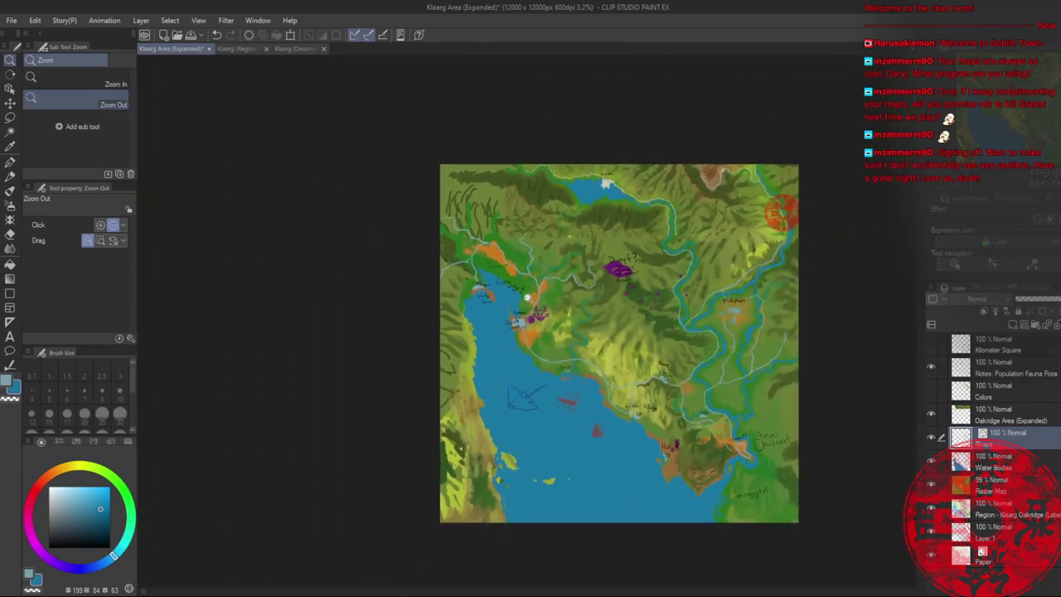
scroll(548, 303, "up", 1)
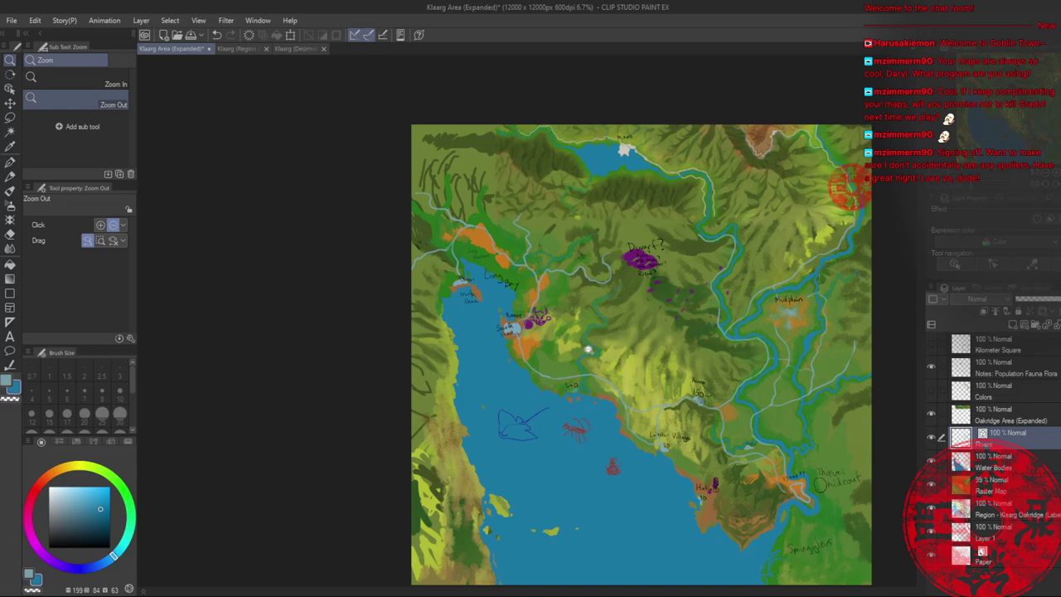
scroll(588, 349, "up", 8)
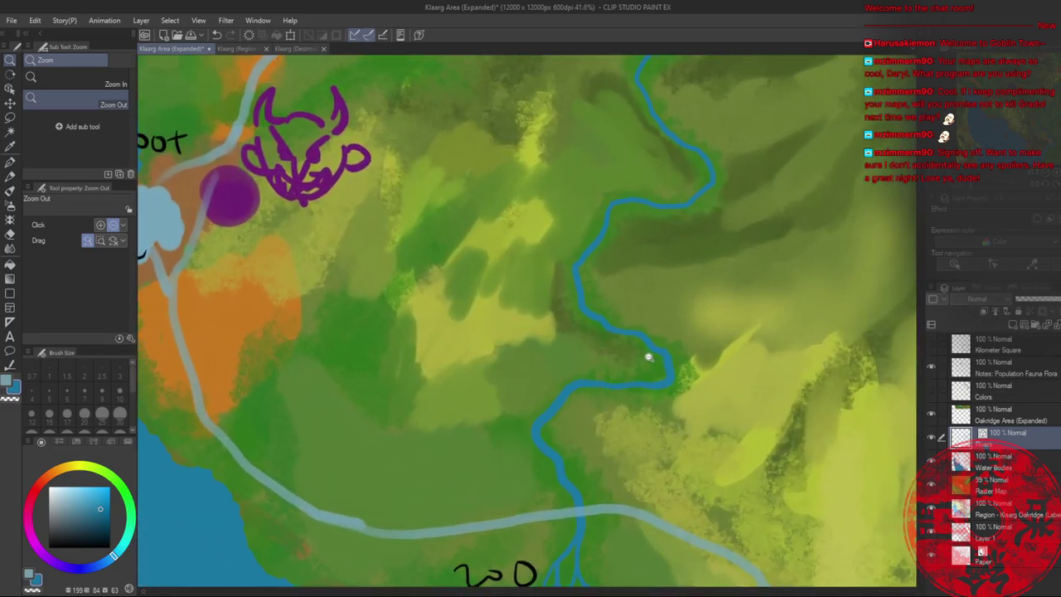
scroll(649, 358, "down", 6)
scroll(613, 340, "up", 3)
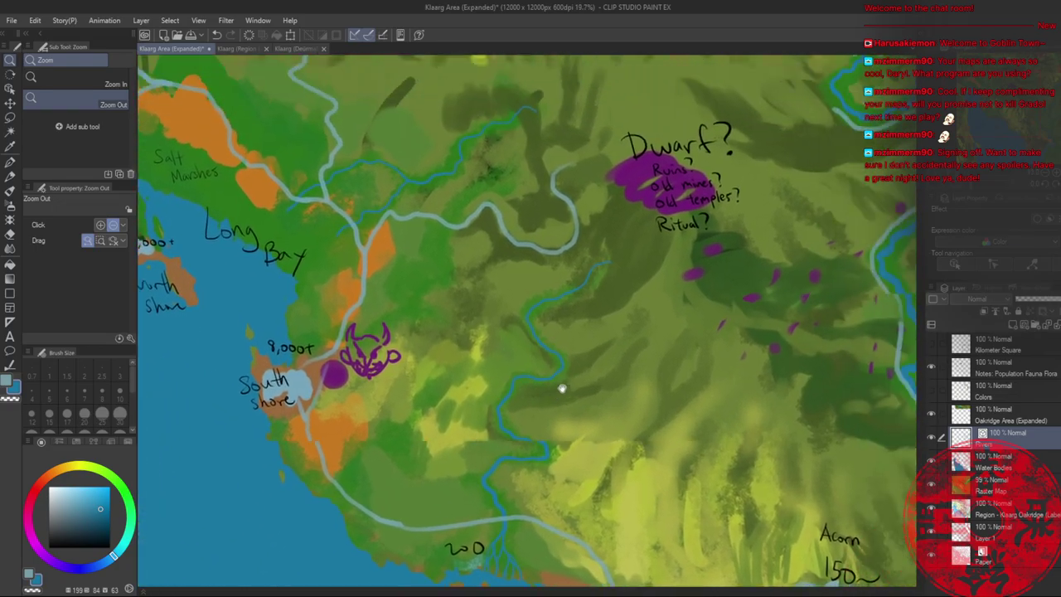
scroll(562, 388, "up", 2)
- Narrow the upper course of the river below the "Ritual?" note with Adjust line width, using Narrow 2.4 and brush size 50
key("o")
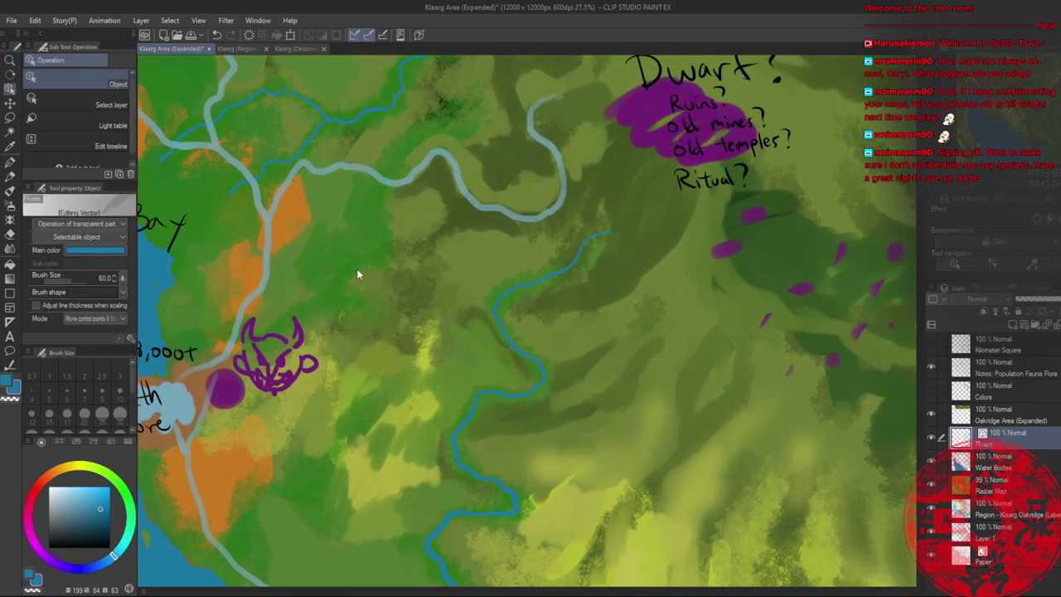
left_click(11, 365)
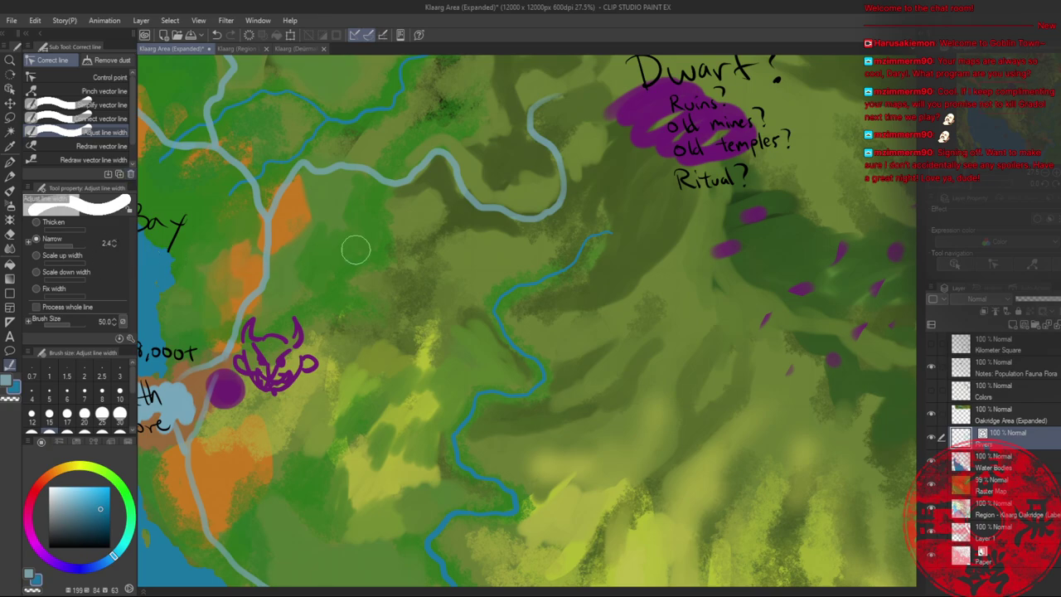
mouse_move(621, 225)
left_mouse_down()
mouse_move(485, 332)
mouse_move(518, 353)
mouse_move(530, 398)
mouse_move(489, 489)
mouse_move(530, 531)
left_mouse_up()
left_click_drag(558, 493, 626, 315)
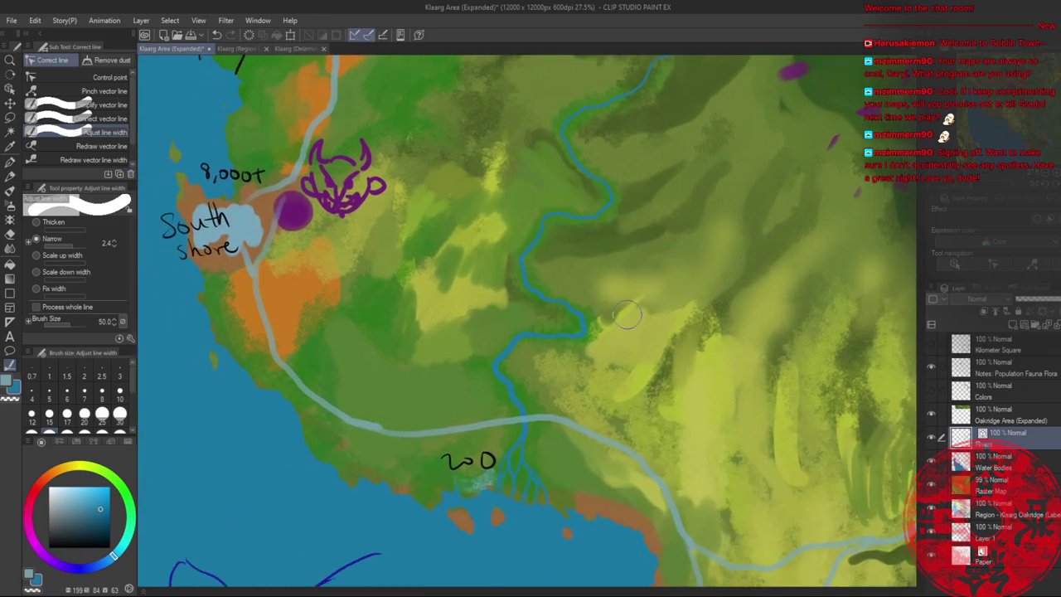
left_click_drag(575, 376, 557, 459)
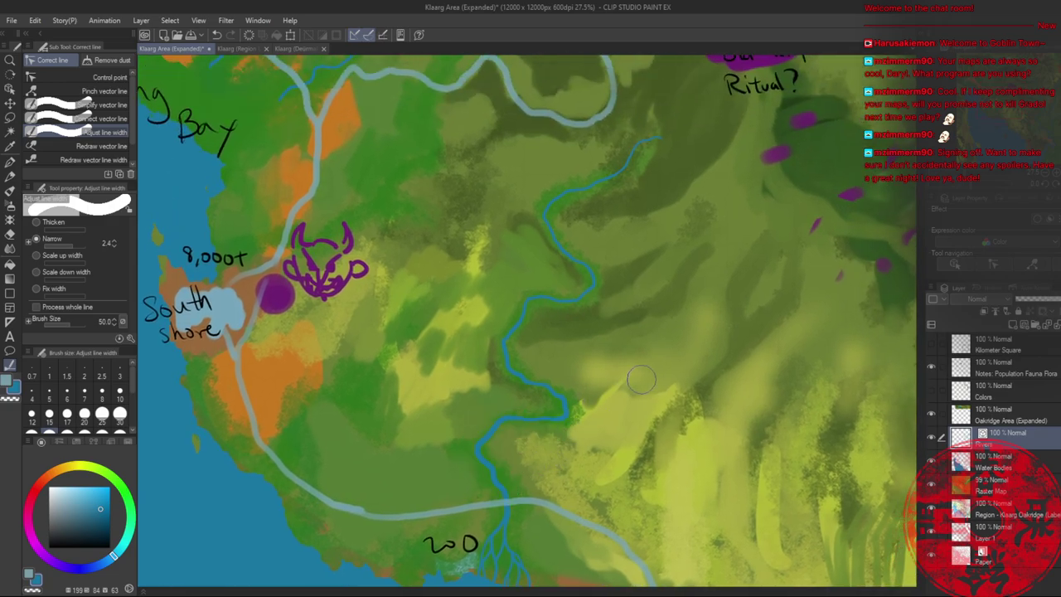
scroll(630, 294, "up", 3)
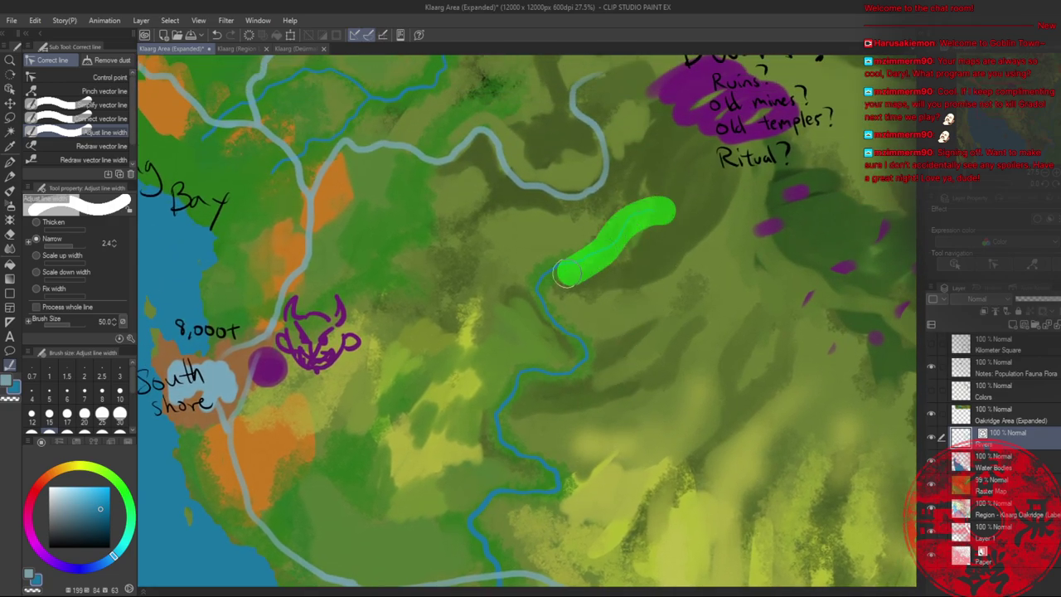
mouse_move(511, 381)
left_mouse_down()
mouse_move(563, 485)
mouse_move(489, 512)
left_mouse_up()
key("/")
left_click(646, 383)
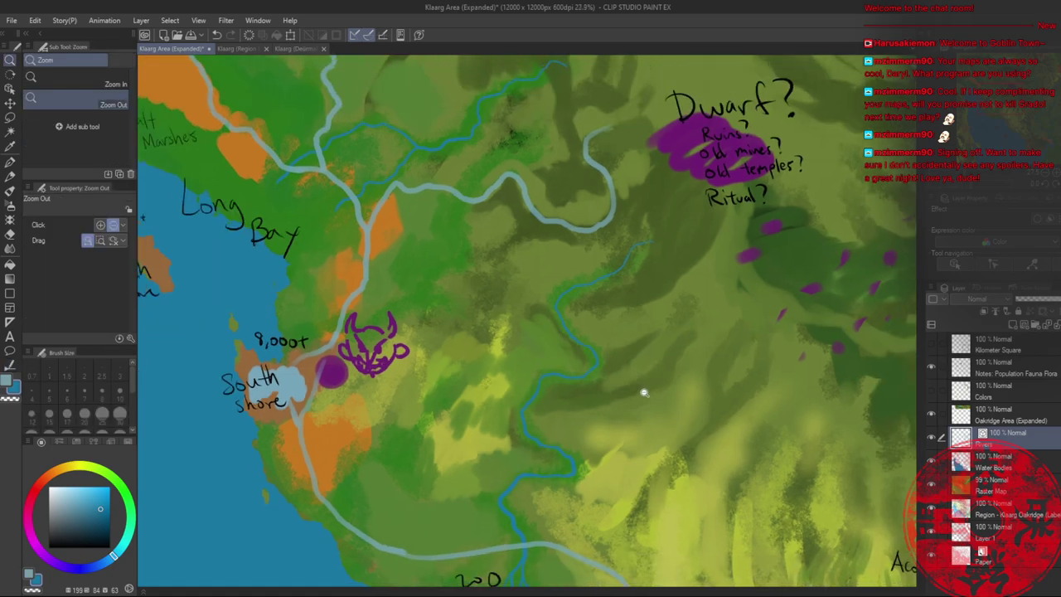
- Save the map with the narrowed river
left_click(644, 389)
left_click(644, 389)
left_click(638, 389)
left_click_drag(614, 388, 566, 291)
left_click_drag(546, 374, 537, 352)
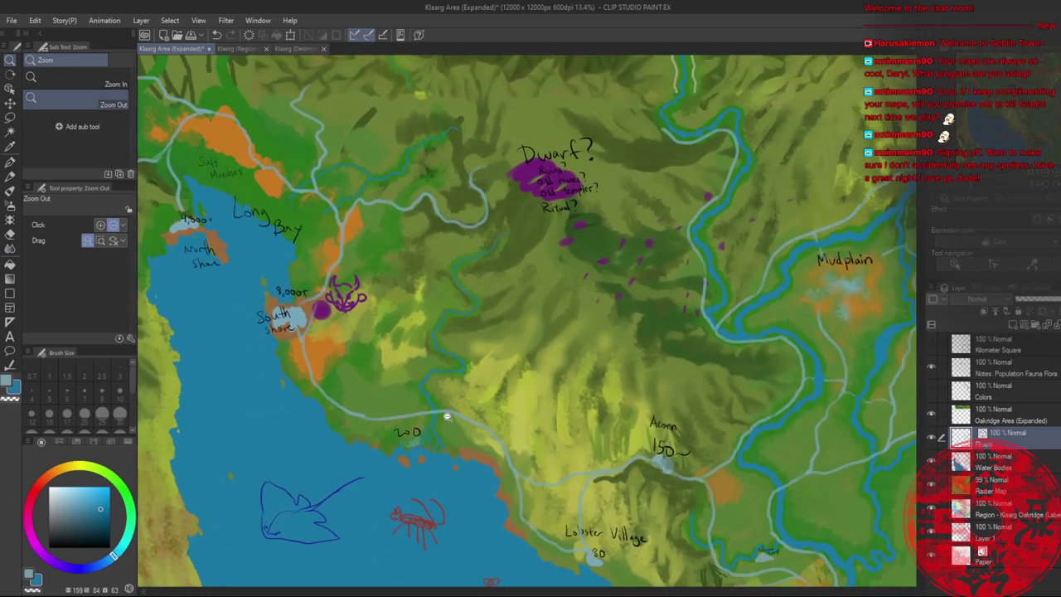
key("ctrl+s")
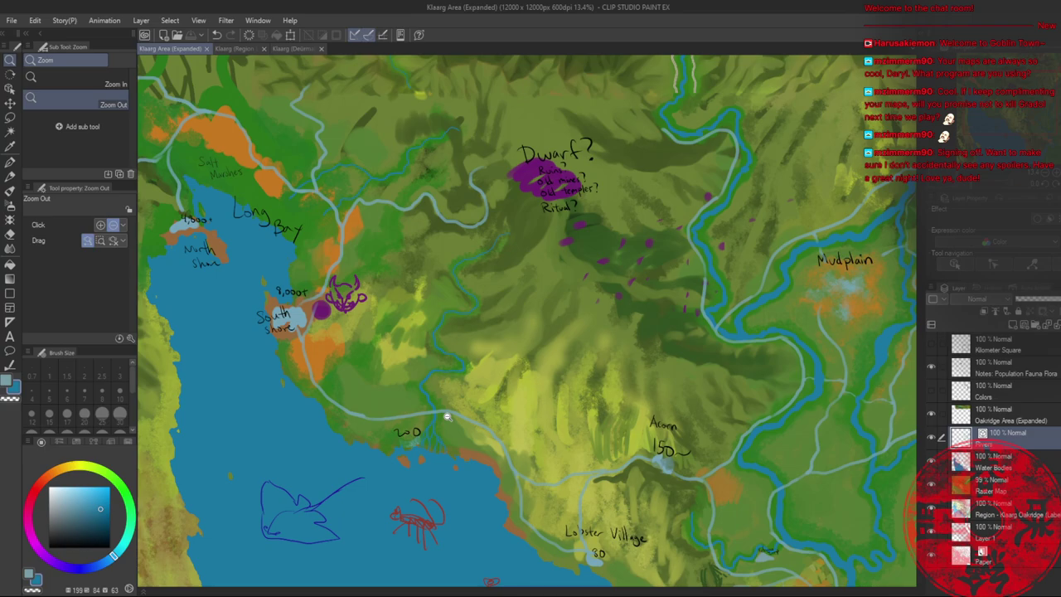
- Narrow the forked river east of Long Bay and its southern branch with Adjust line width, using Narrow 2.4 and brush size 50
left_click_drag(984, 123, 981, 127)
scroll(474, 200, "up", 6)
left_click(473, 199)
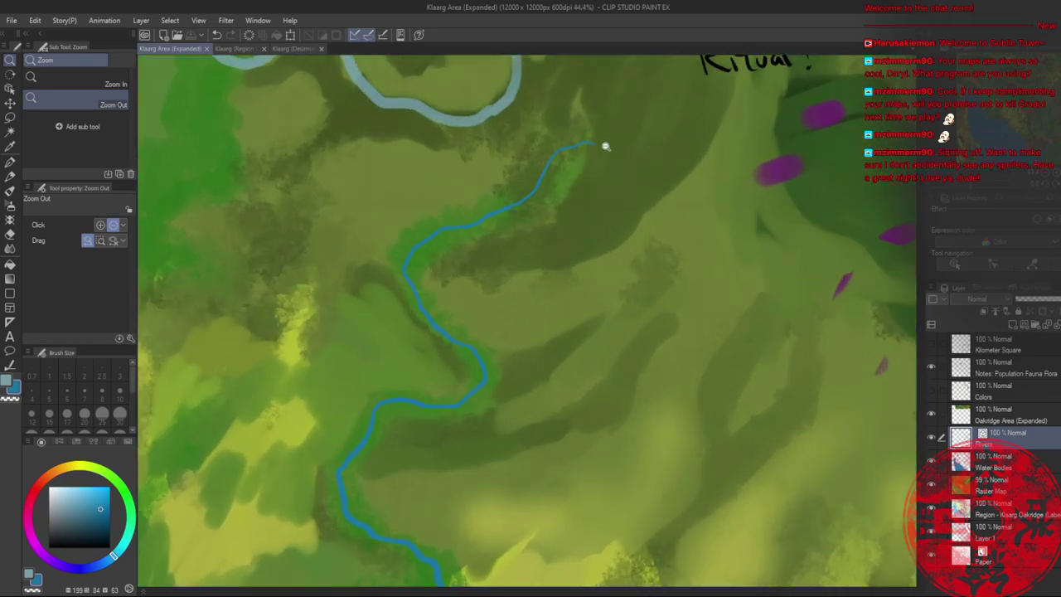
mouse_move(977, 117)
left_mouse_down()
mouse_move(972, 128)
mouse_move(998, 113)
left_mouse_up()
scroll(606, 193, "down", 5)
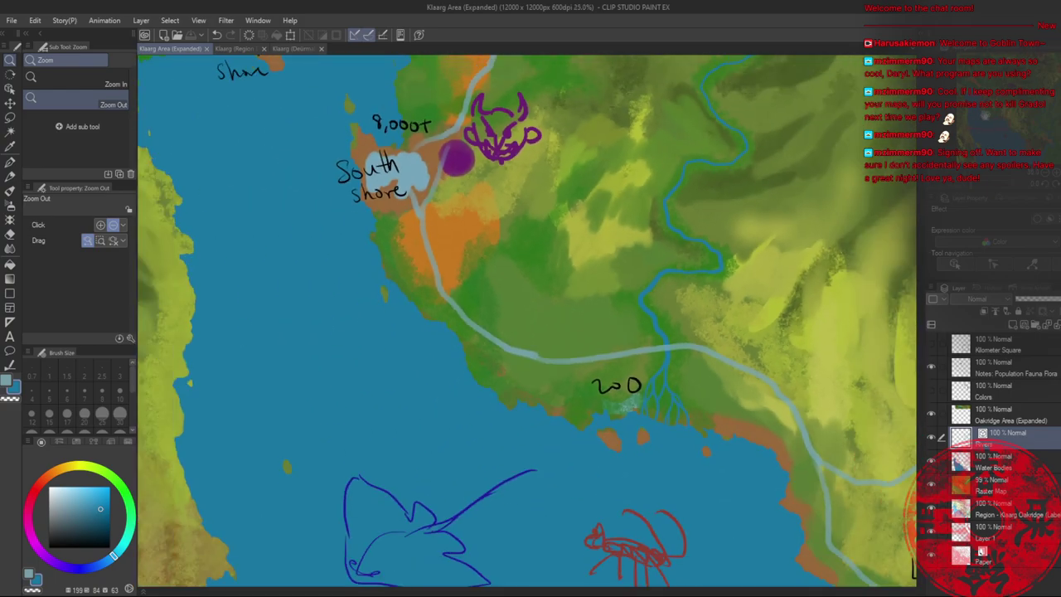
scroll(527, 319, "up", 5)
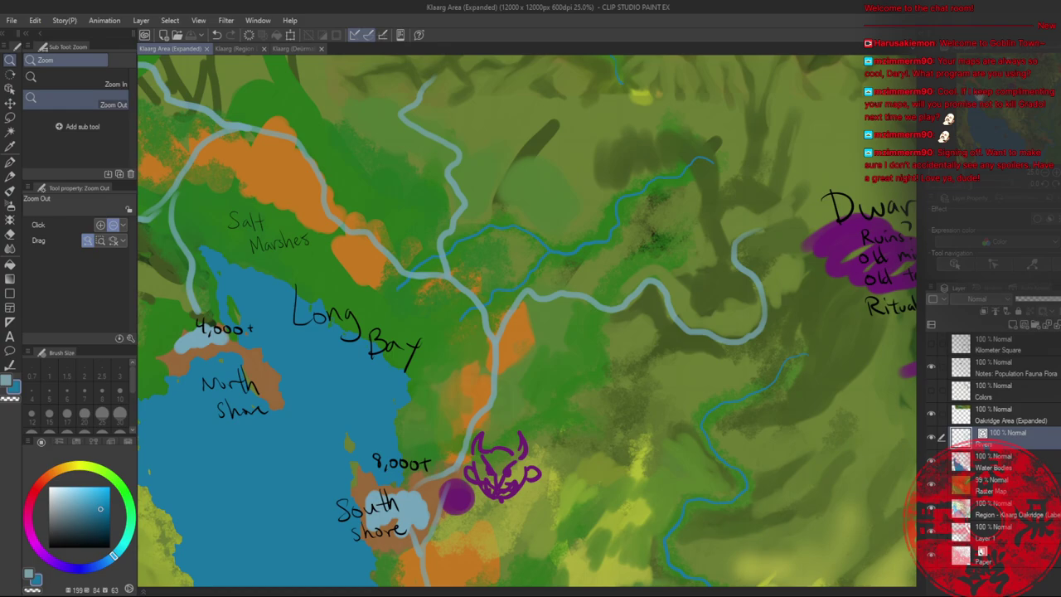
scroll(603, 248, "up", 2)
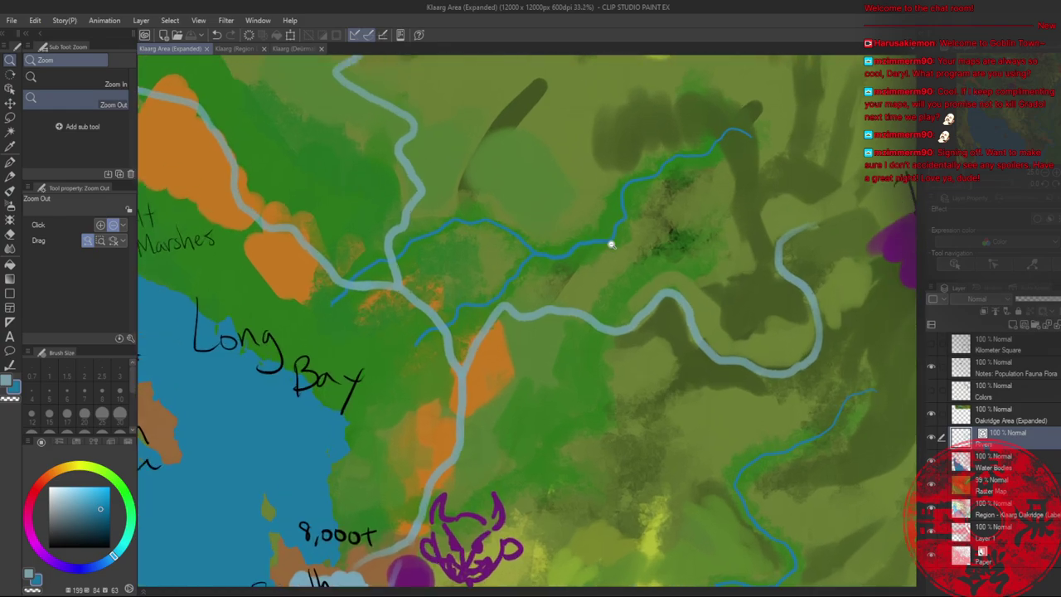
left_click_drag(546, 248, 539, 296)
scroll(540, 296, "up", 1)
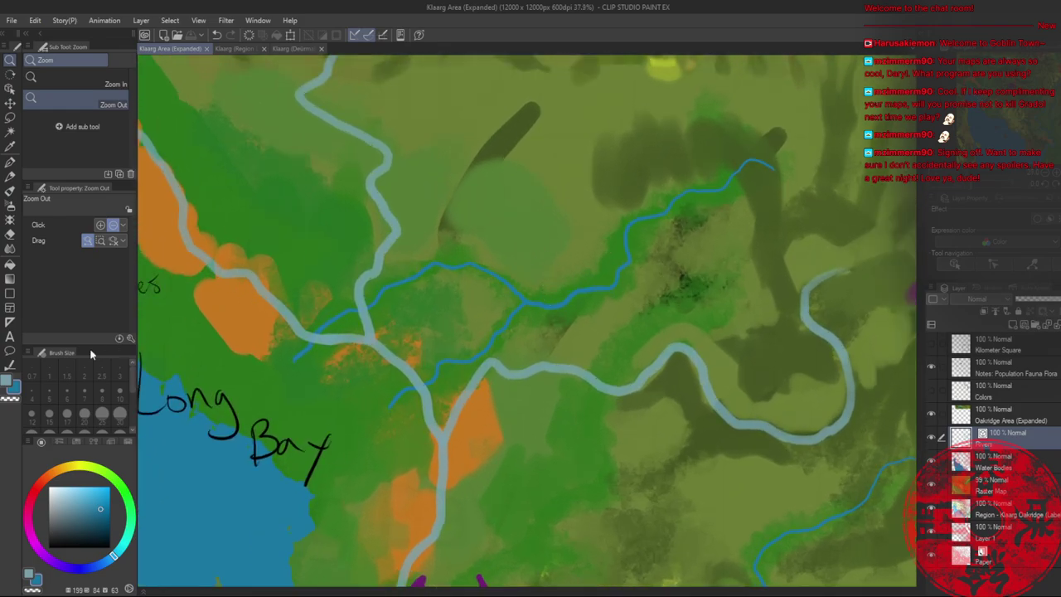
left_click(10, 365)
mouse_move(775, 173)
left_mouse_down()
mouse_move(698, 185)
mouse_move(643, 228)
mouse_move(618, 274)
mouse_move(547, 303)
mouse_move(488, 274)
mouse_move(390, 296)
mouse_move(315, 343)
left_mouse_up()
mouse_move(505, 315)
left_mouse_down()
mouse_move(458, 365)
mouse_move(385, 413)
left_mouse_up()
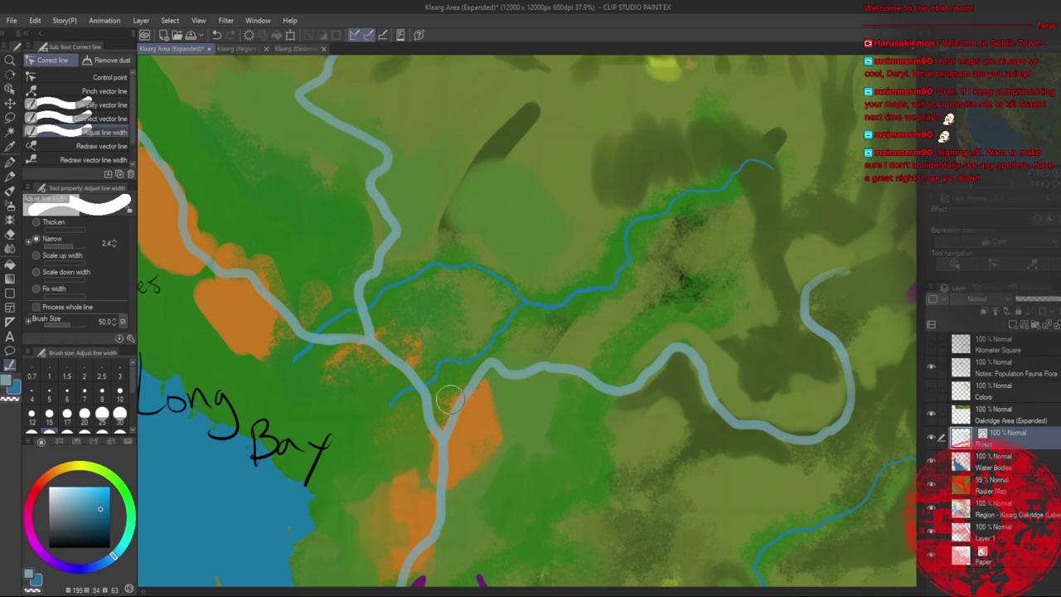
- Extend the forked river's northern branch to the Long Bay coast as two outlets, using the Oil paint brush at size 25
scroll(315, 395, "up", 2)
left_click_drag(312, 395, 391, 359)
left_click(392, 358)
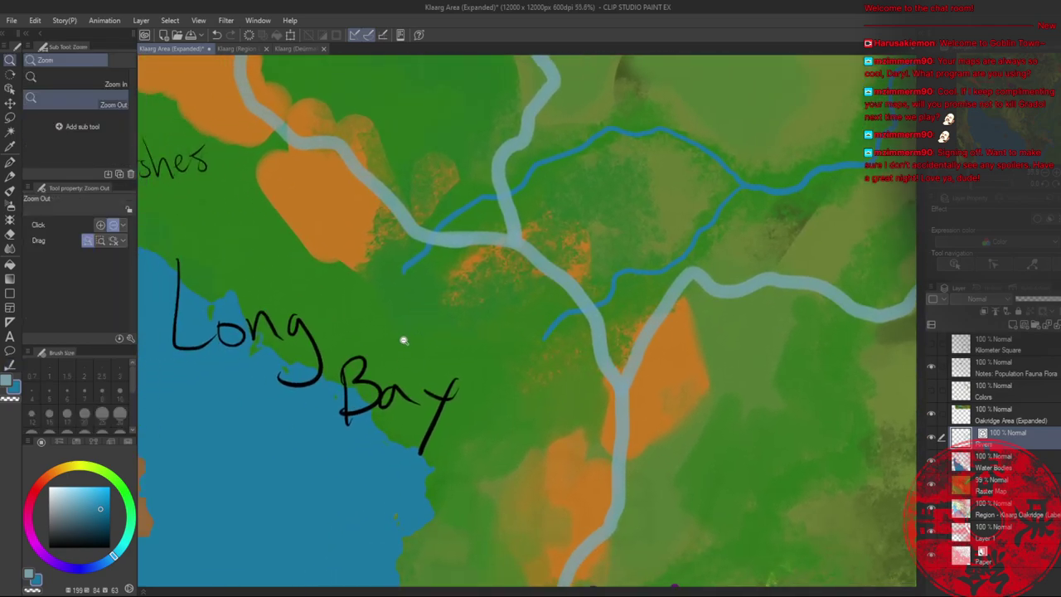
key("p")
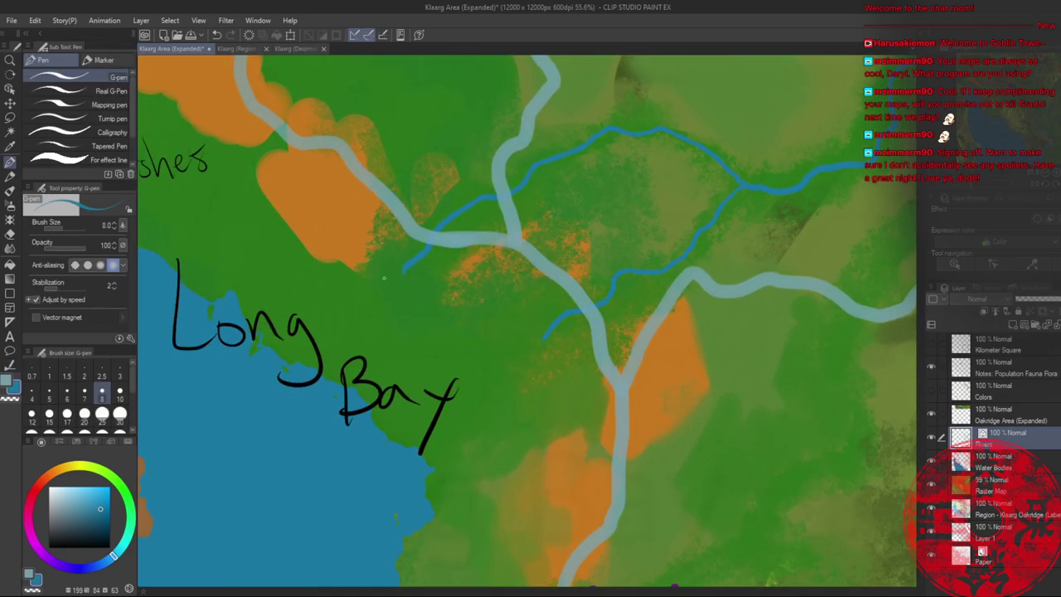
key("b")
mouse_move(403, 266)
left_mouse_down()
mouse_move(322, 312)
mouse_move(293, 365)
left_mouse_up()
mouse_move(403, 267)
left_mouse_down()
mouse_move(388, 314)
mouse_move(332, 348)
mouse_move(308, 385)
left_mouse_up()
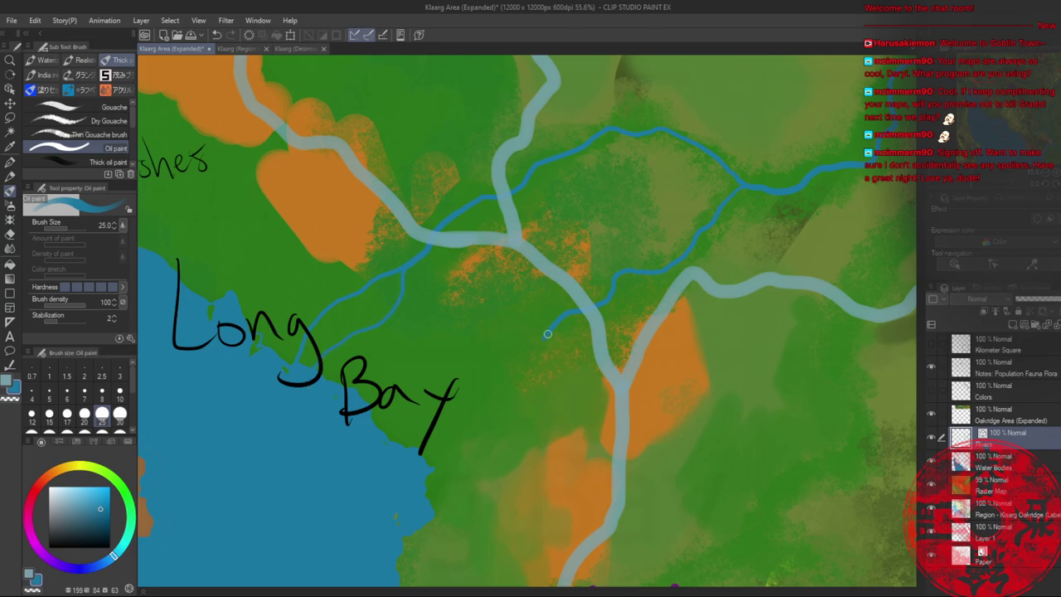
- Extend the forked river's southern branch to the coast at the "Bay" lettering, repainting its mouth with brush size 20
mouse_move(546, 340)
left_mouse_down()
mouse_move(529, 400)
mouse_move(444, 430)
left_mouse_up()
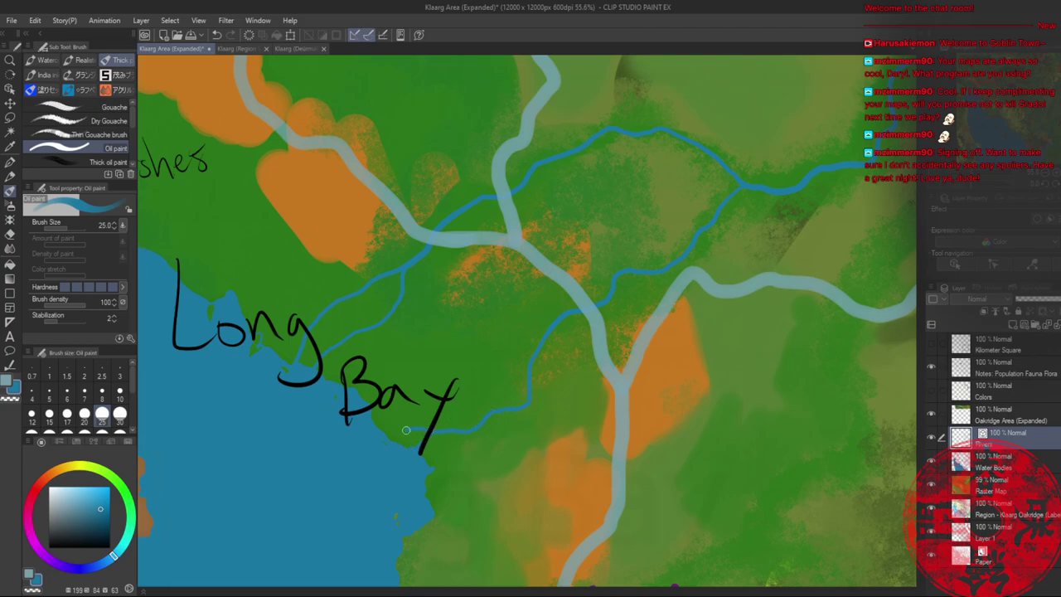
key("ctrl+z")
key("bracketleft")
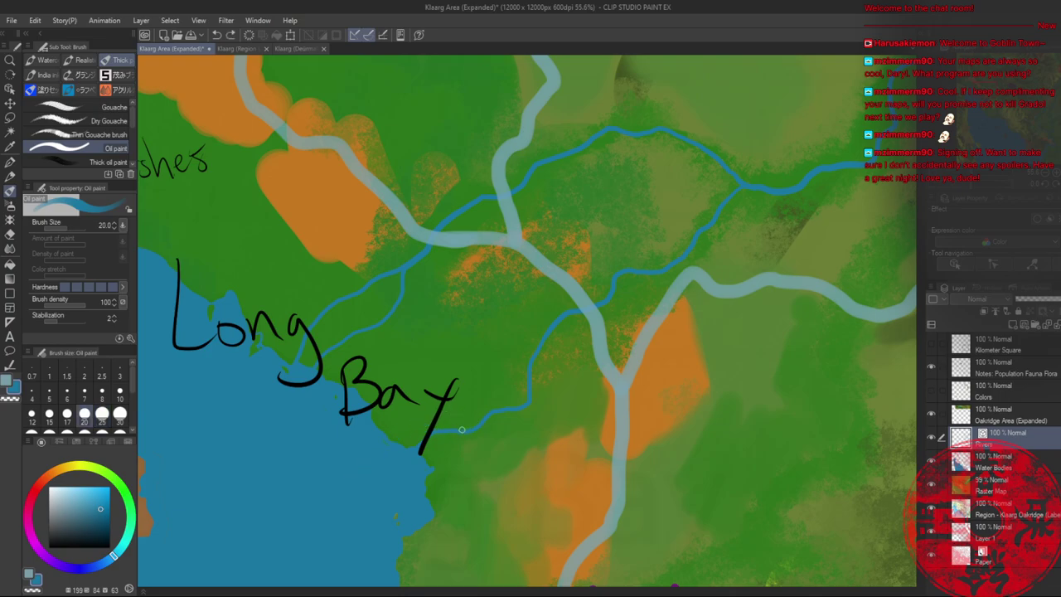
left_click_drag(396, 440, 394, 442)
- Paint a new river from the dark hills south of the forked river, winding southwest across the road, with brush sizes 17 and 20
key("alt+space")
left_click_drag(488, 354, 441, 351)
left_click_drag(481, 385, 422, 300)
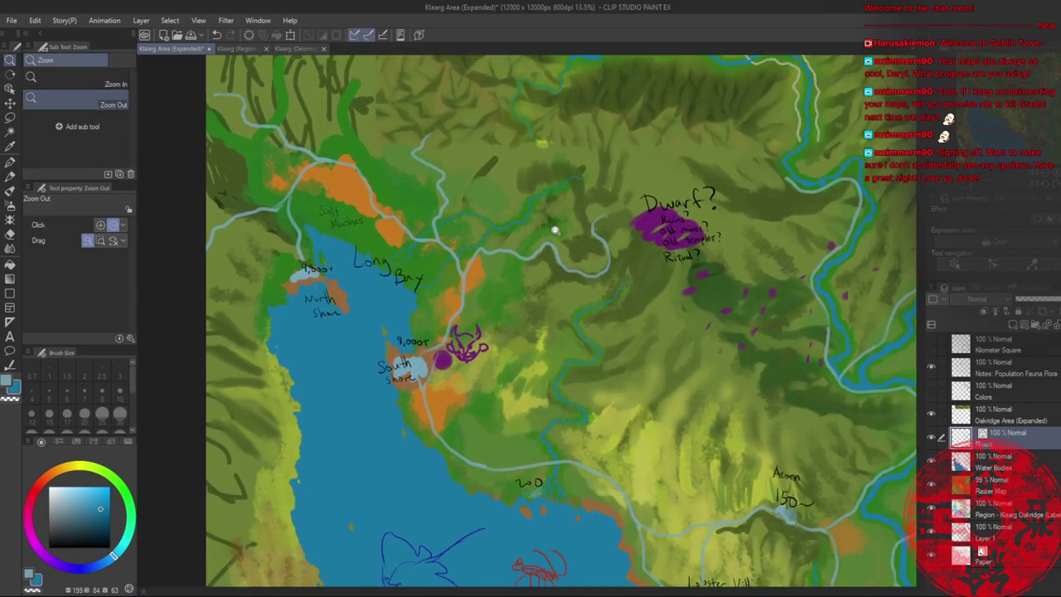
scroll(554, 229, "up", 4)
scroll(603, 240, "up", 1)
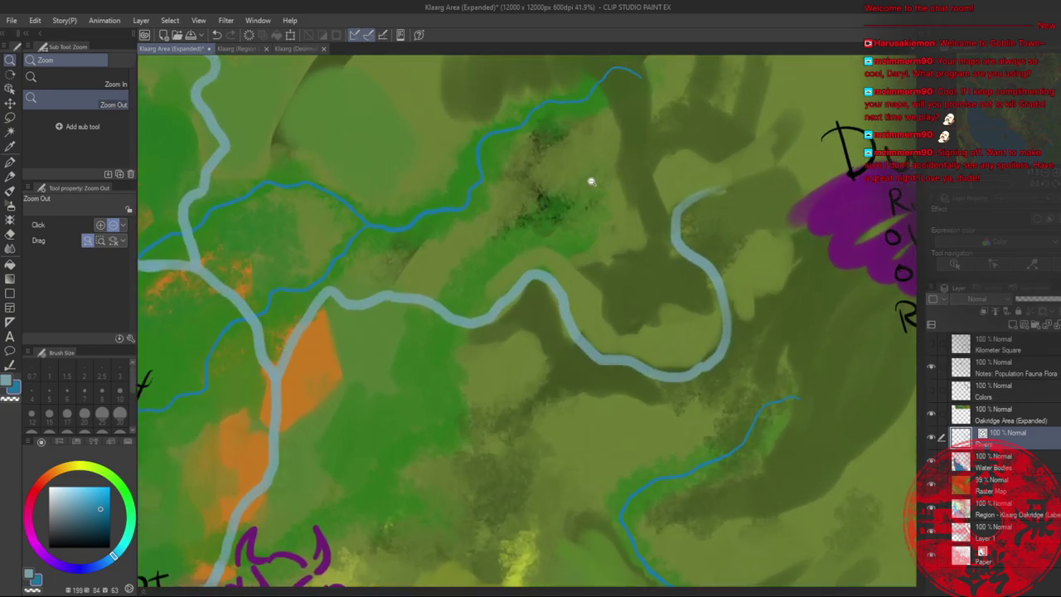
key("b")
key("bracketleft")
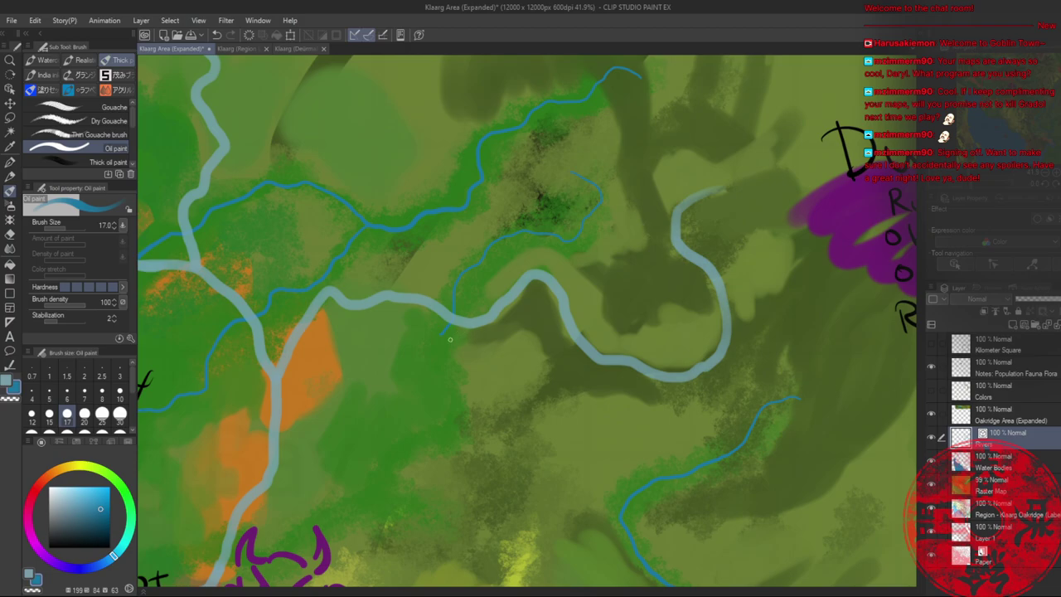
key("bracketright")
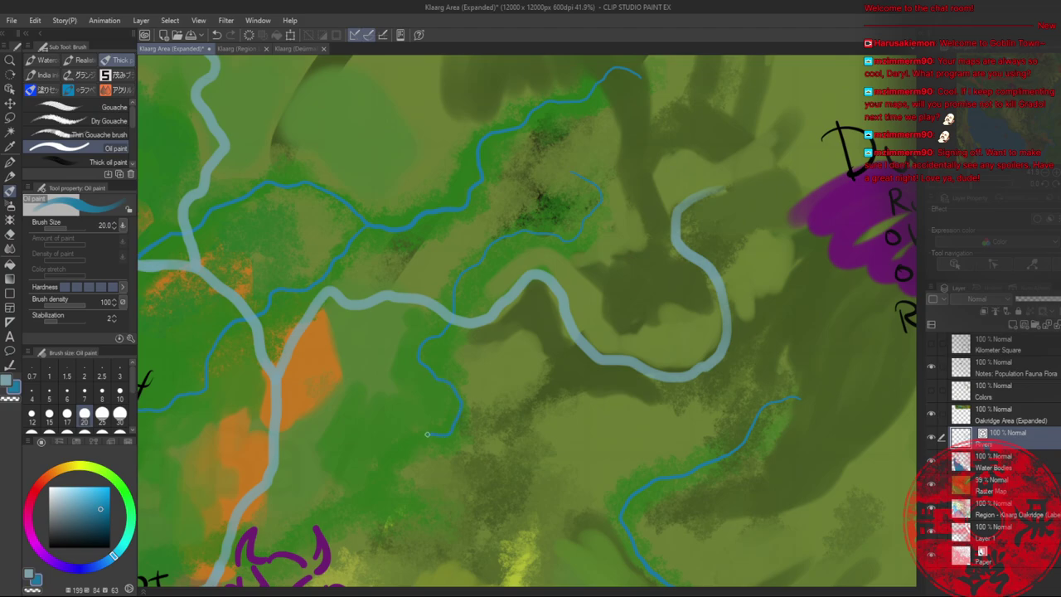
- Continue the new river southwest past the purple horned-head drawing and across the coastal road, with brush sizes 20 and 25
left_click_drag(362, 424, 518, 241)
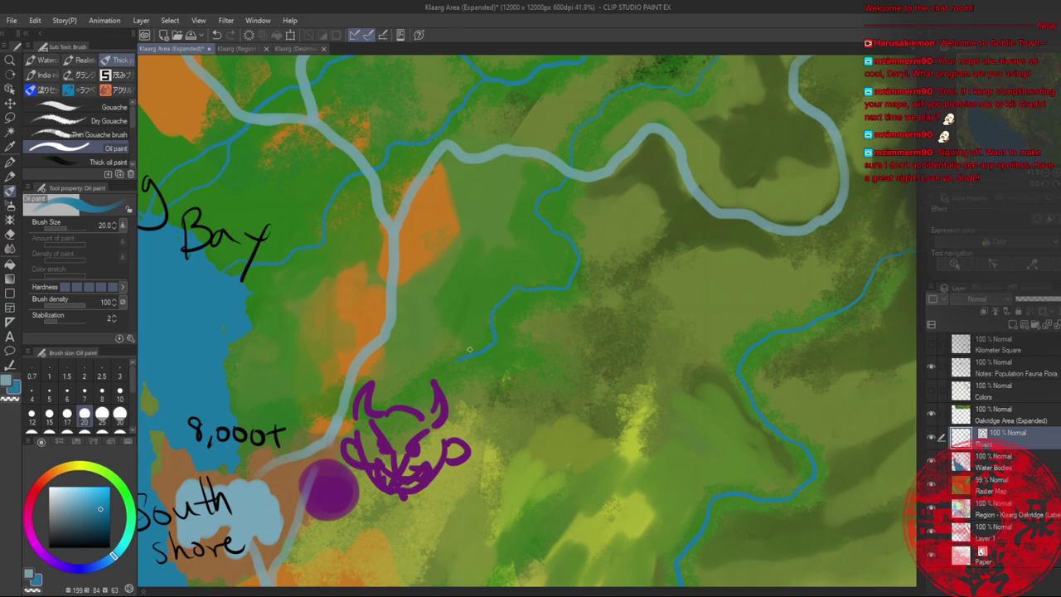
key("bracketright")
left_click_drag(447, 365, 379, 409)
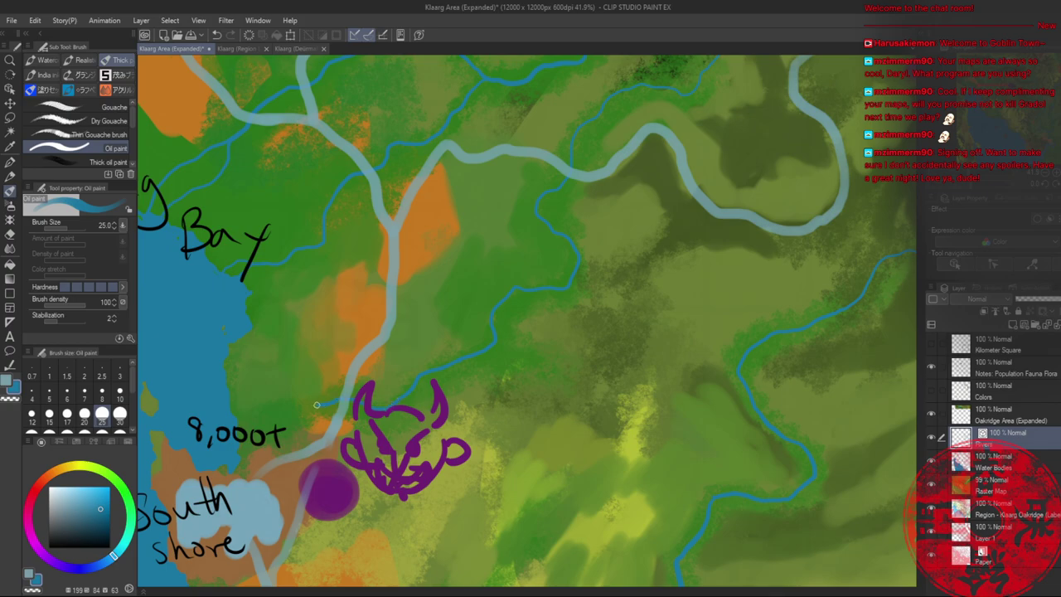
- Try to extend the new river west to the coast above the "8,000+" note with brush size 20
left_click_drag(294, 368, 420, 301)
key("bracketleft")
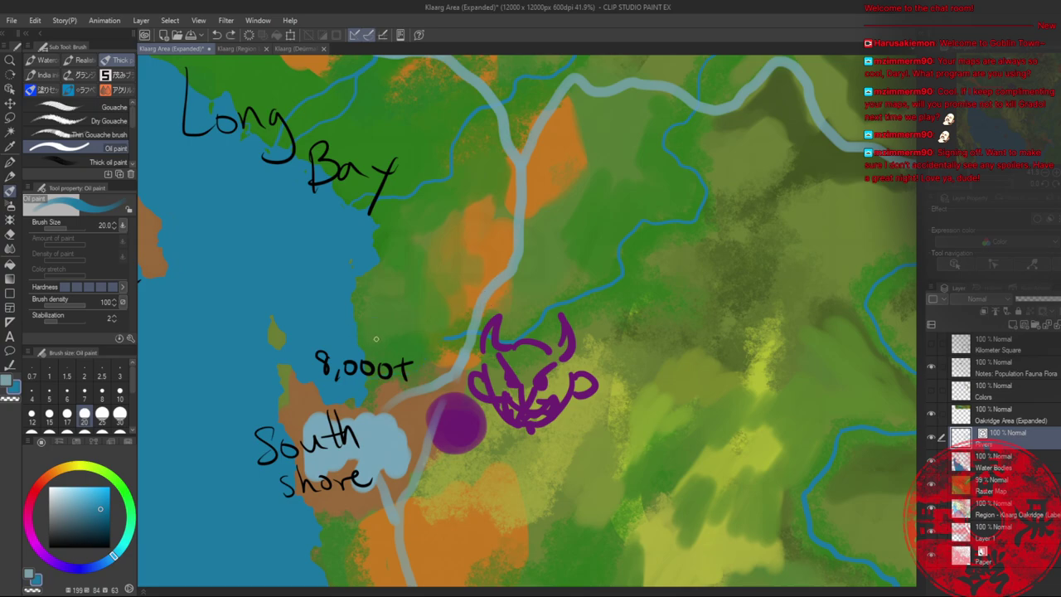
key("bracketright")
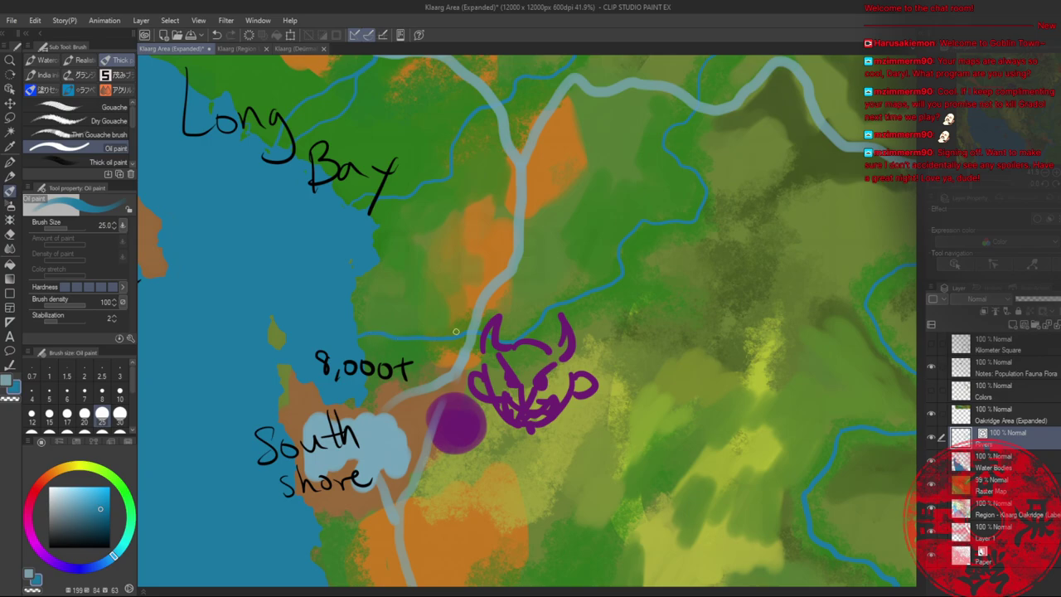
- Paint the new river's last stretch between the coast above the "8,000+" note and its end west of the road, with brush size 25
key("alt+space")
left_click_drag(437, 302, 396, 295)
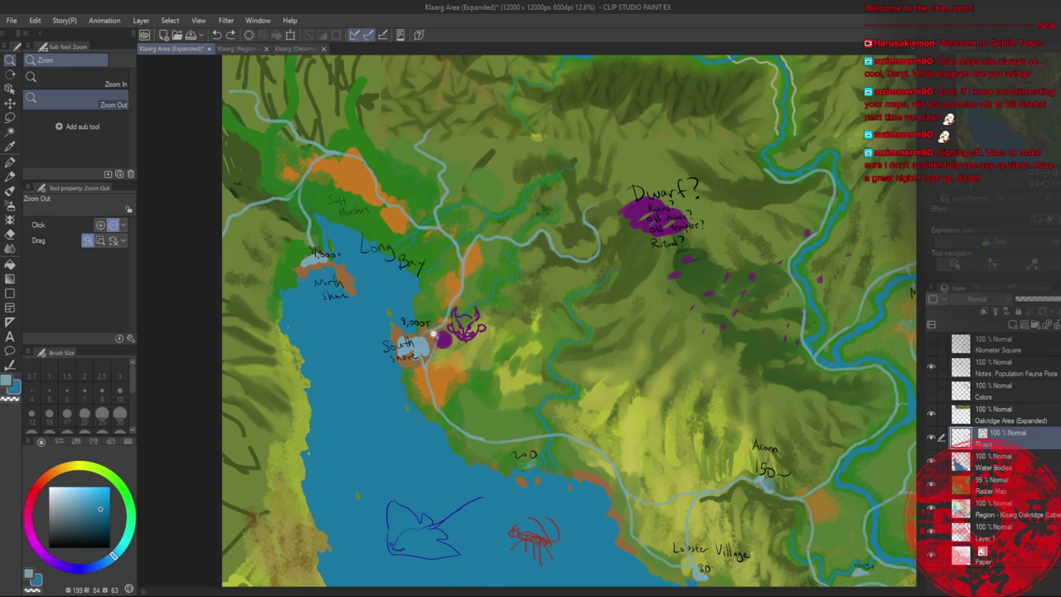
mouse_move(427, 323)
left_mouse_down()
mouse_move(485, 304)
mouse_move(498, 324)
mouse_move(499, 307)
left_mouse_up()
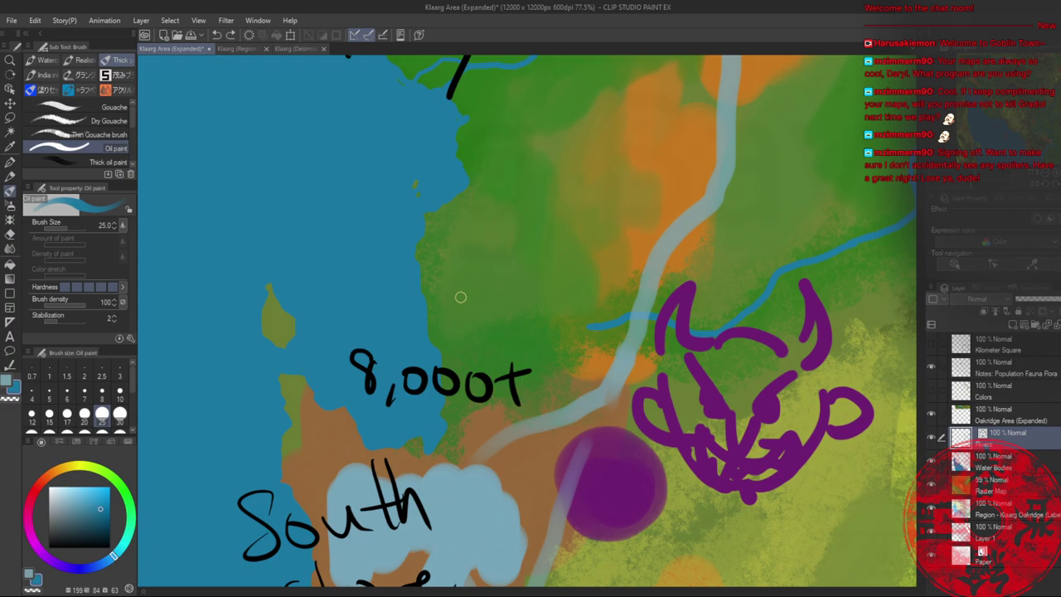
mouse_move(428, 303)
left_mouse_down()
mouse_move(442, 289)
mouse_move(471, 289)
mouse_move(529, 324)
mouse_move(597, 325)
left_mouse_up()
- Fit the whole map in the window and save it
left_click(557, 246)
left_click_drag(557, 247, 515, 237)
left_click_drag(537, 220, 437, 276)
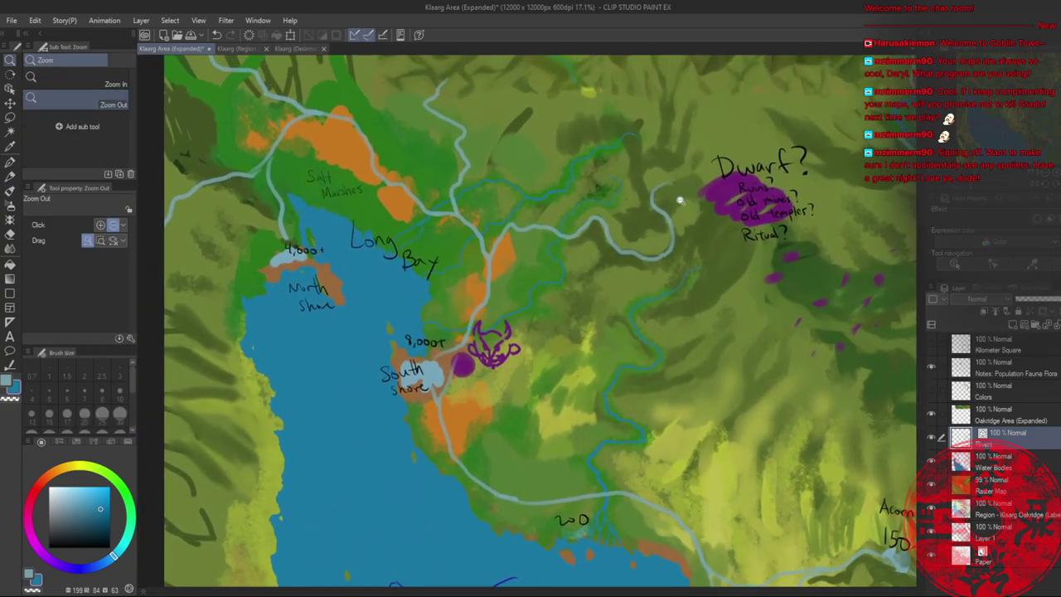
key("ctrl+0")
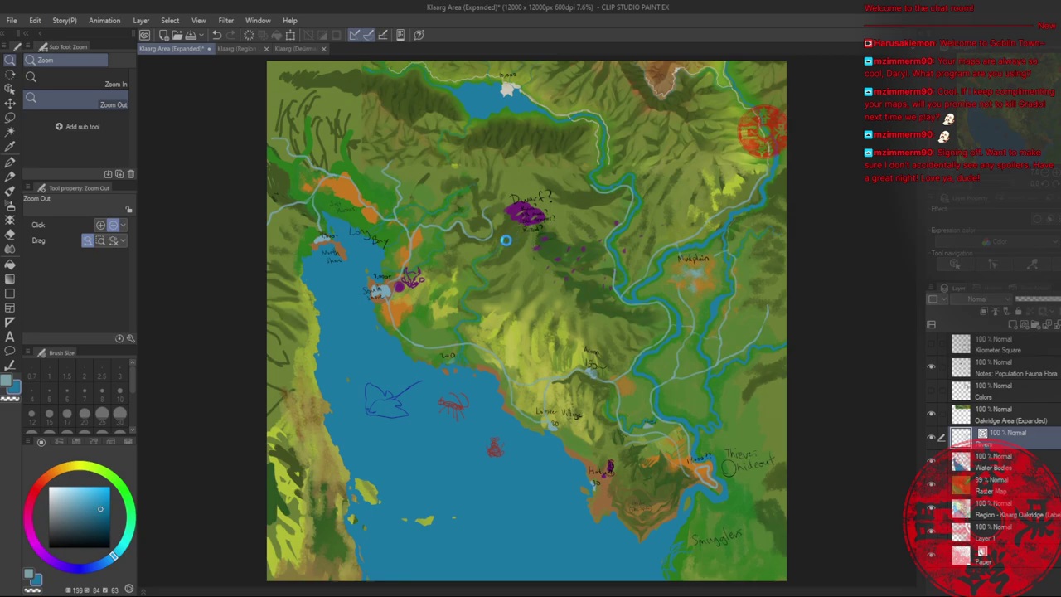
left_click_drag(568, 273, 442, 281)
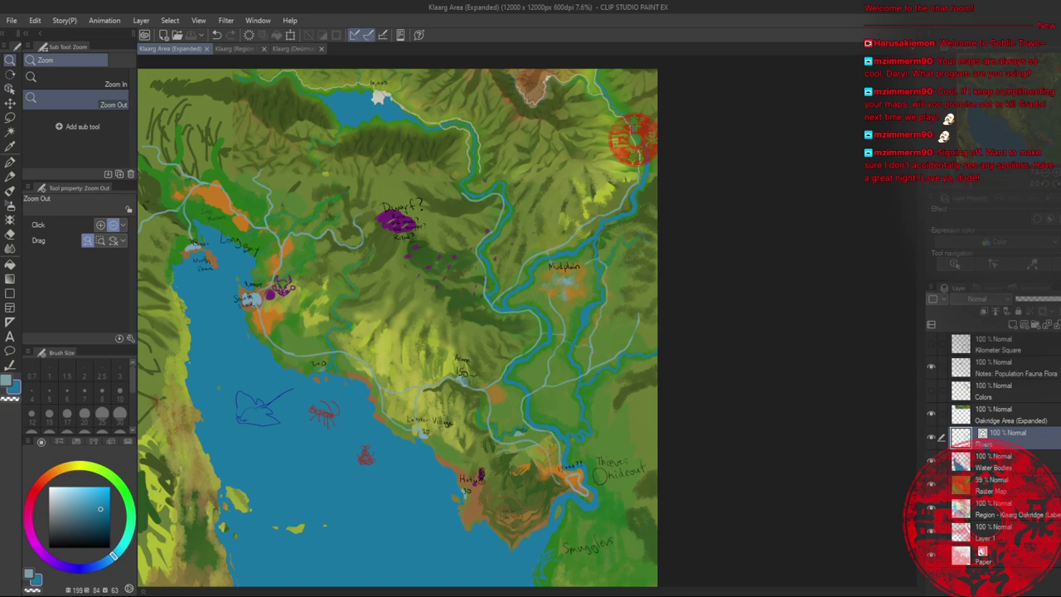
key("alt+Tab")
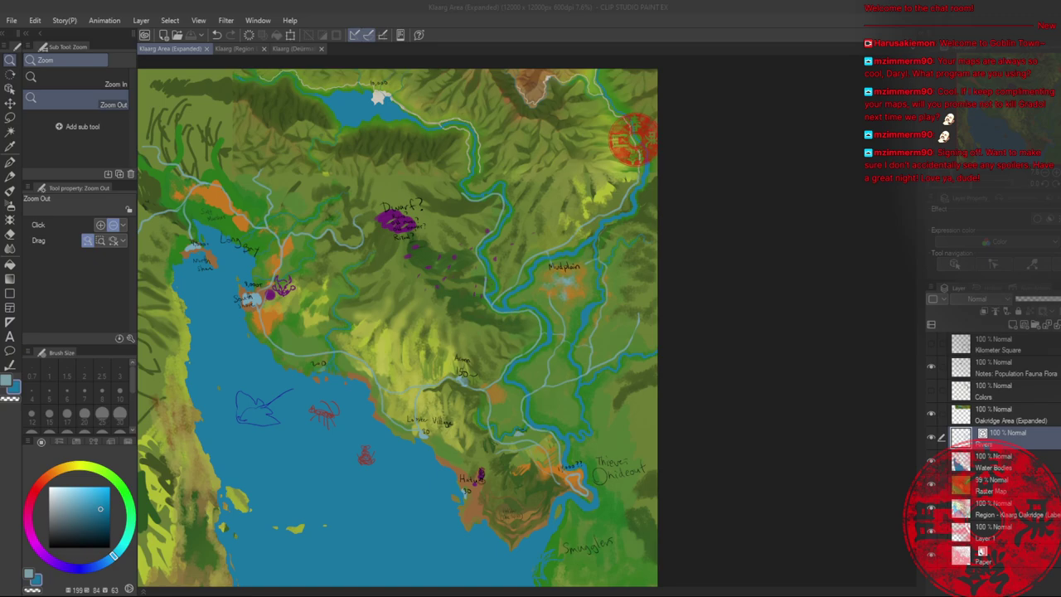
left_click(790, 13)
left_click(853, 12)
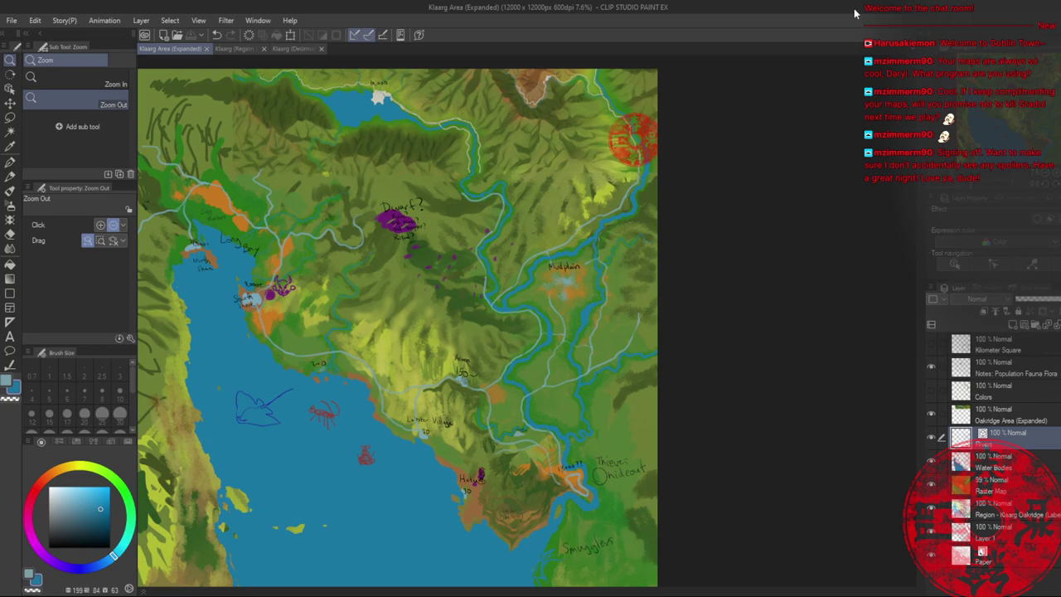
- Examine the rivers, roads and settlements across the whole map, including the southern peninsula around the "Lobster Village" and "Smugglers" notes
left_click(513, 369)
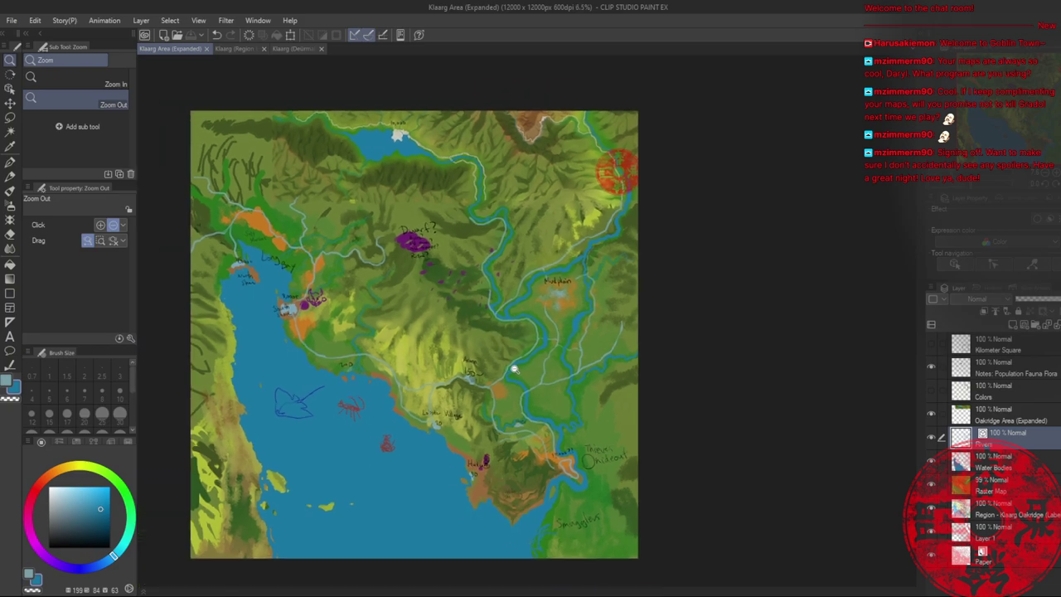
left_click_drag(514, 369, 524, 354)
left_click_drag(449, 360, 462, 361)
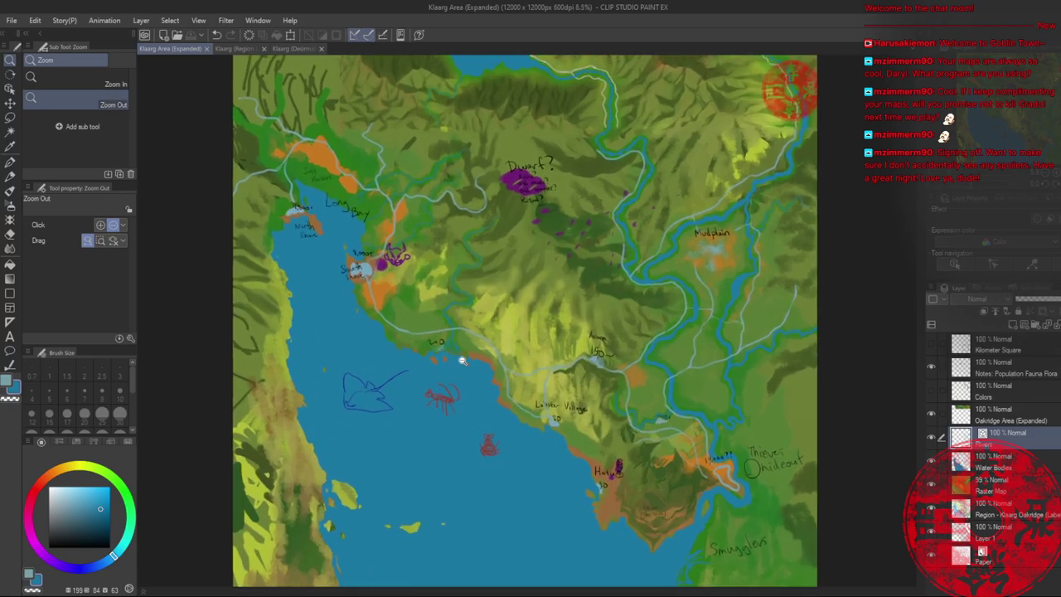
left_click(460, 357)
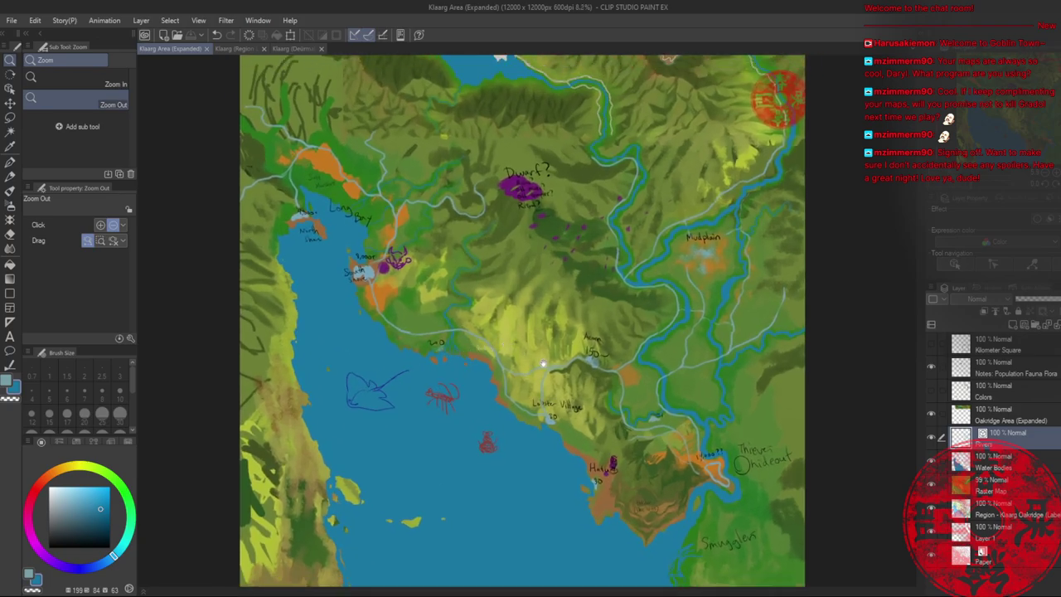
left_click_drag(543, 364, 492, 387)
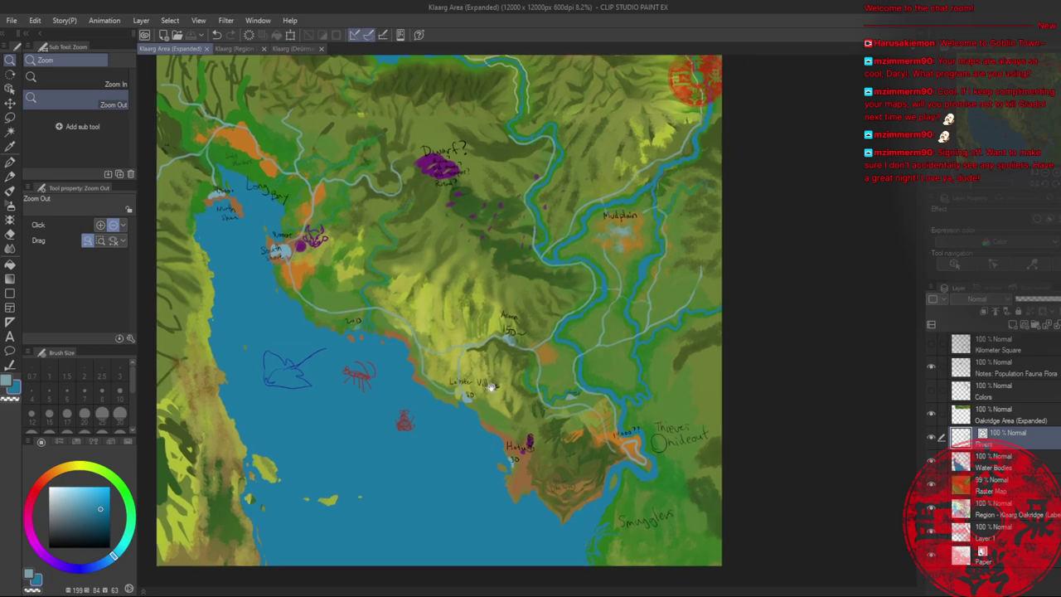
scroll(500, 451, "up", 3)
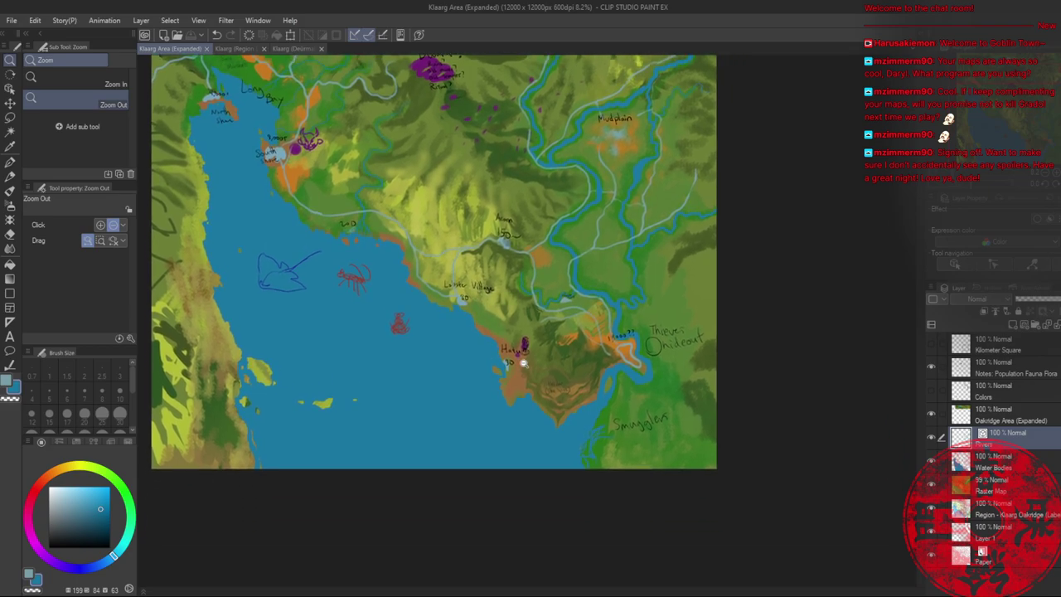
scroll(547, 362, "up", 2)
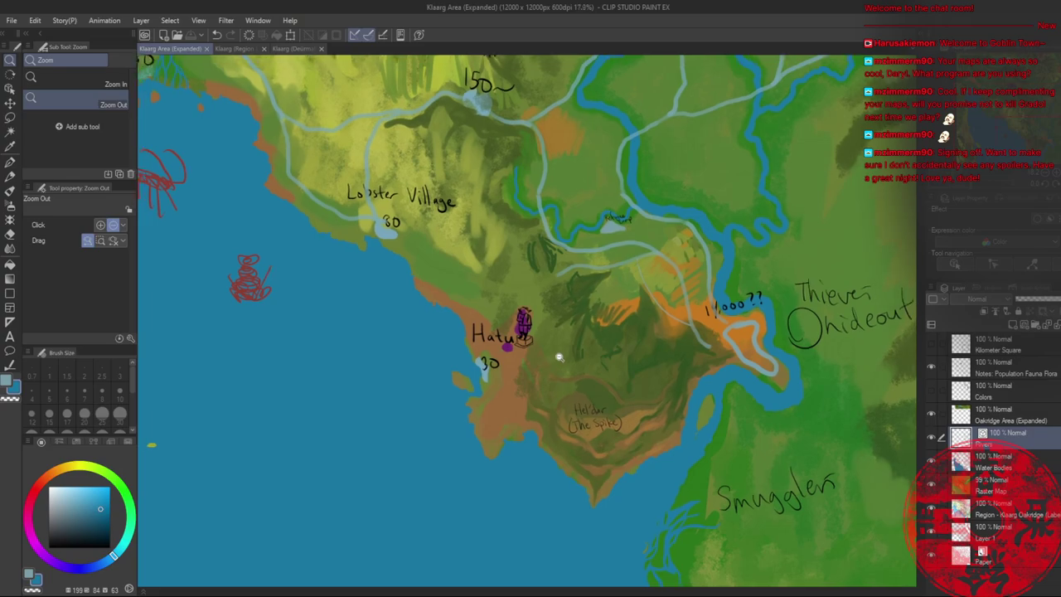
key("ctrl+0")
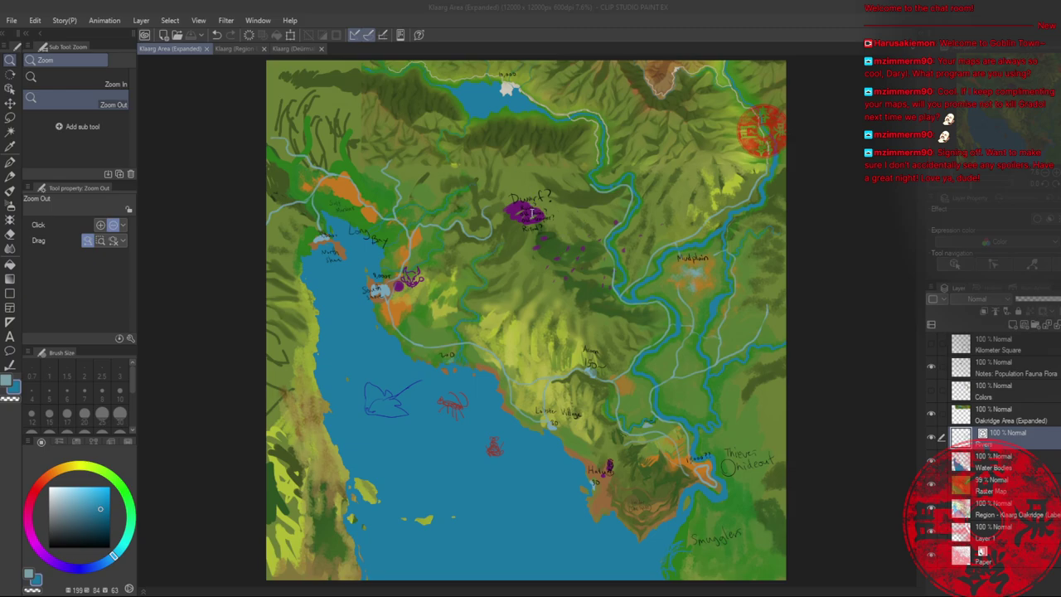
- Create a new illustration of 8000 x 6000 px at 600 dpi
left_click(675, 101)
key("b")
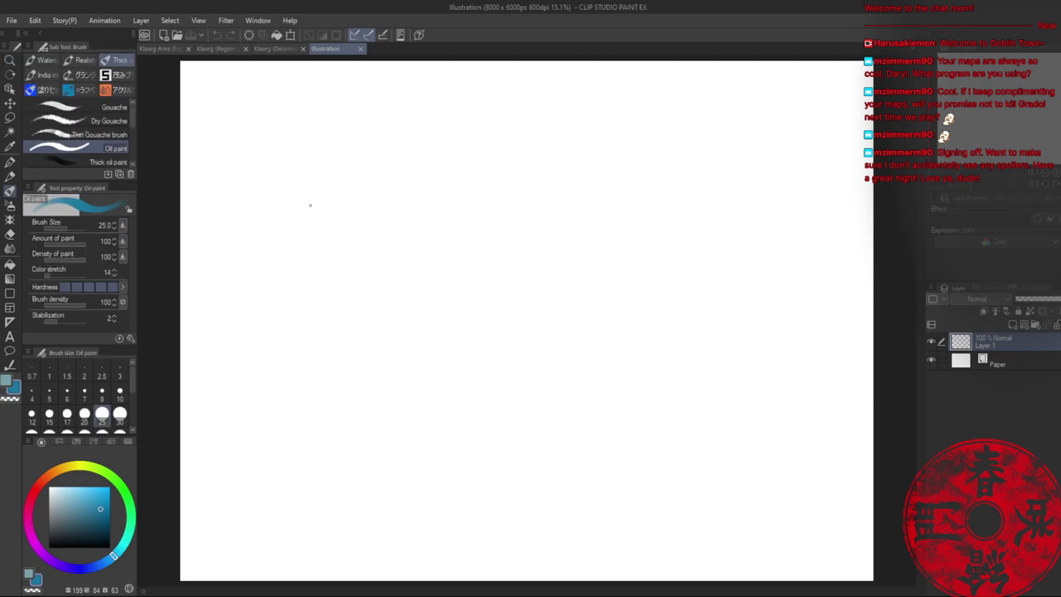
- Recolour the Paper layer with the map's sea blue and save the illustration as "Klaarg - Hel'Dar Mountain - Panorama"
left_click(996, 373)
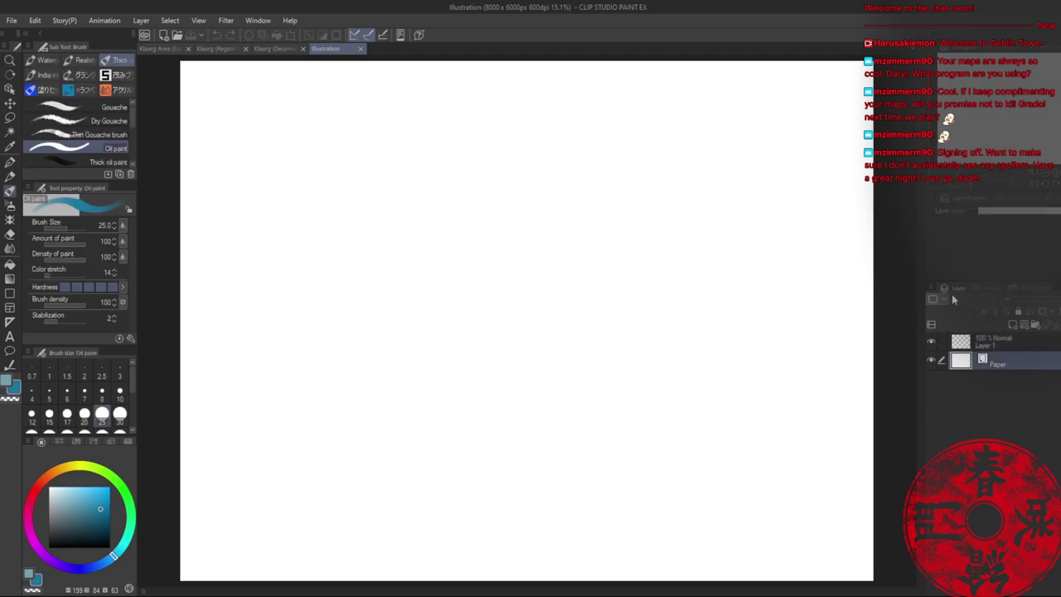
left_click(1032, 213)
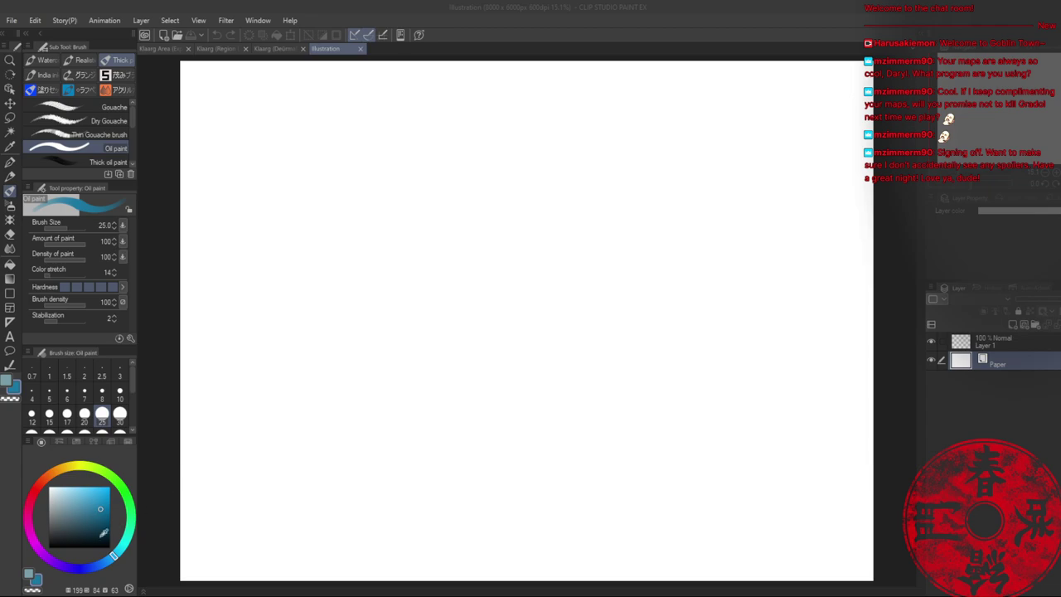
left_click_drag(36, 581, 733, 216)
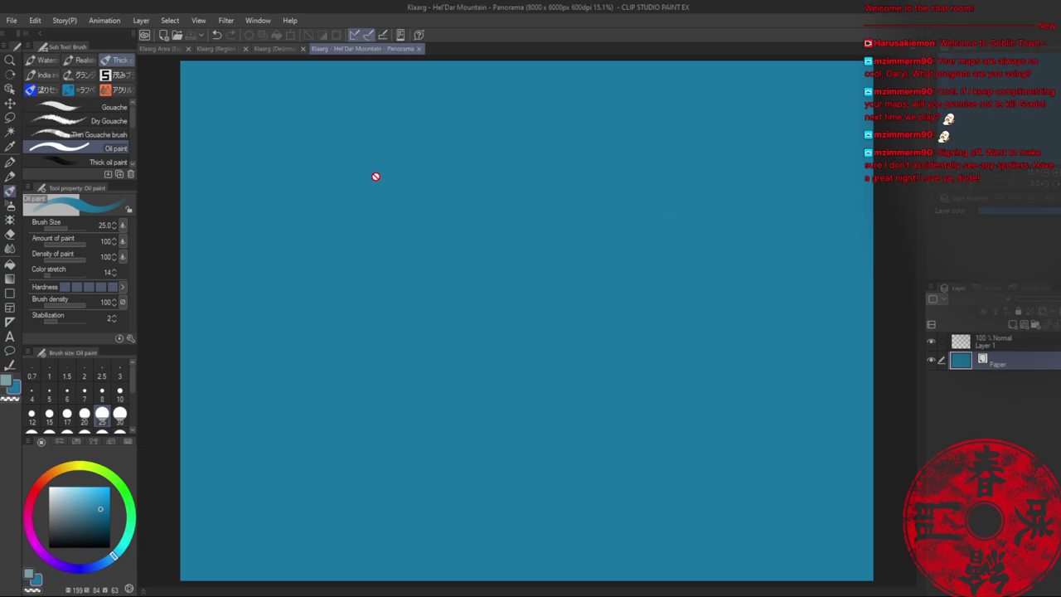
- Sample the brown beside the "Hel'dar (The Spike)" label on the Klaarg Area (Expanded) map for painting in the panorama
left_click(166, 48)
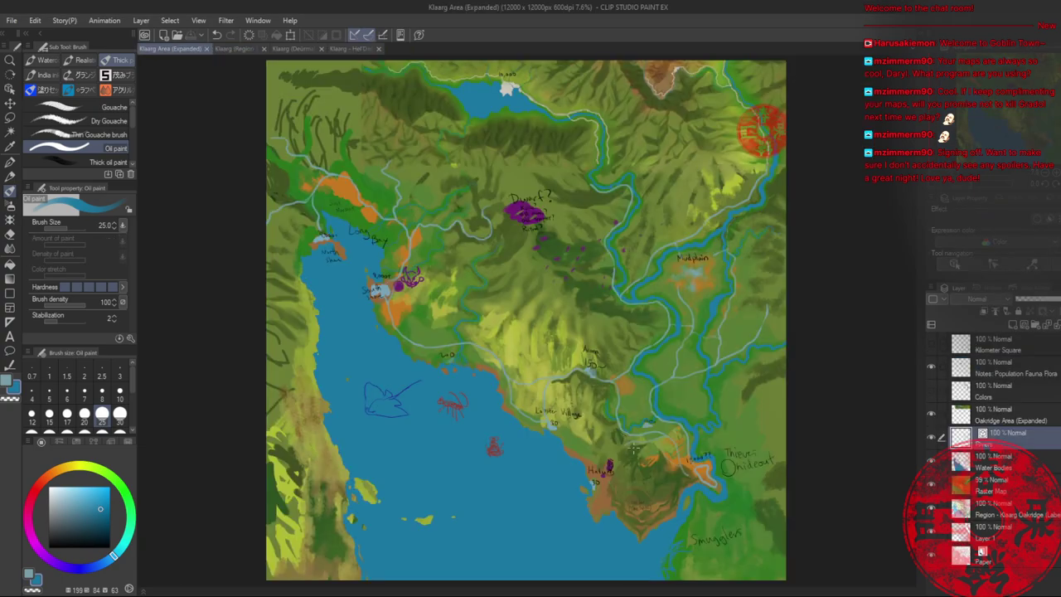
scroll(631, 489, "up", 6)
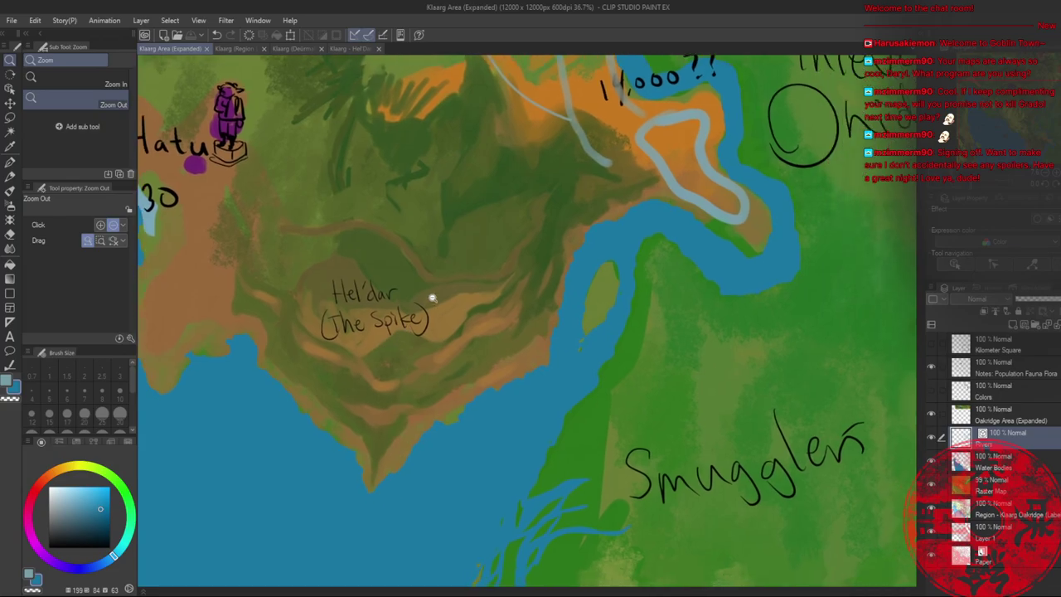
key("i")
left_click(449, 314)
left_click(352, 48)
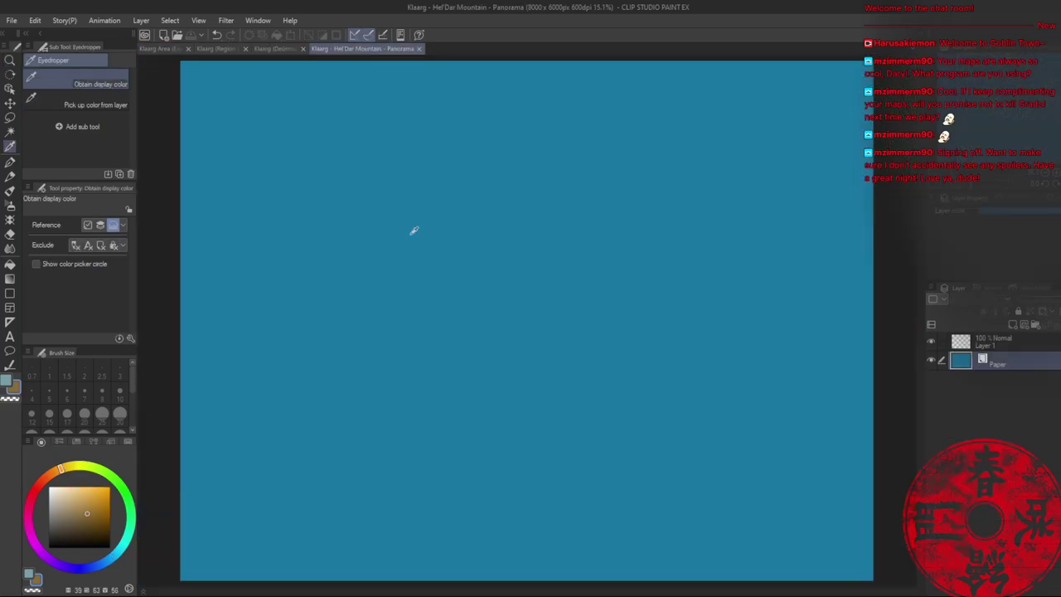
key("b")
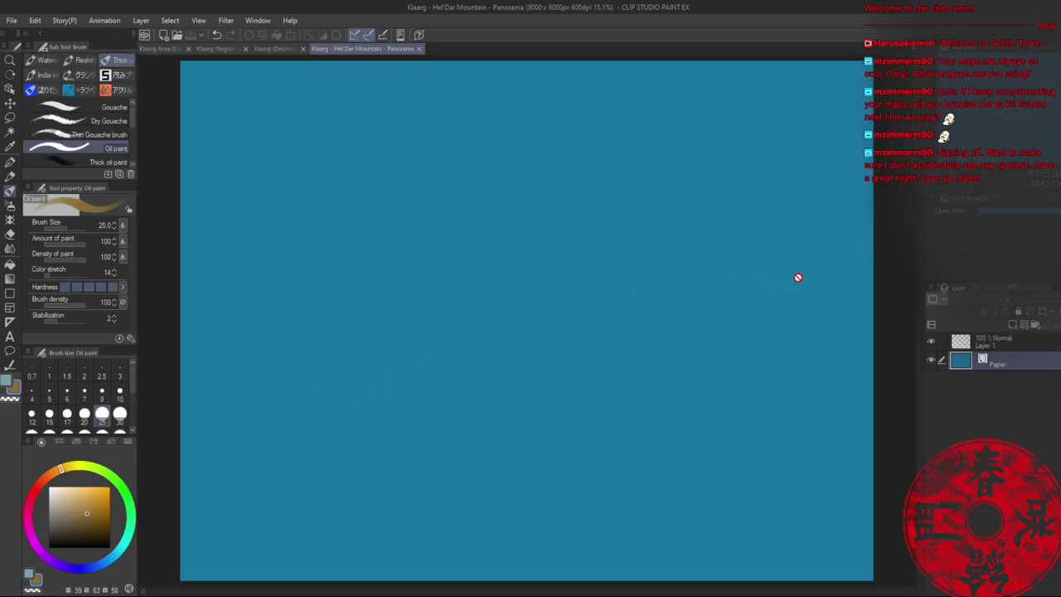
- Block in a broad, low brown mountain on Layer 1 with the Oil paint brush, enlarging it to size 70
left_click(952, 345)
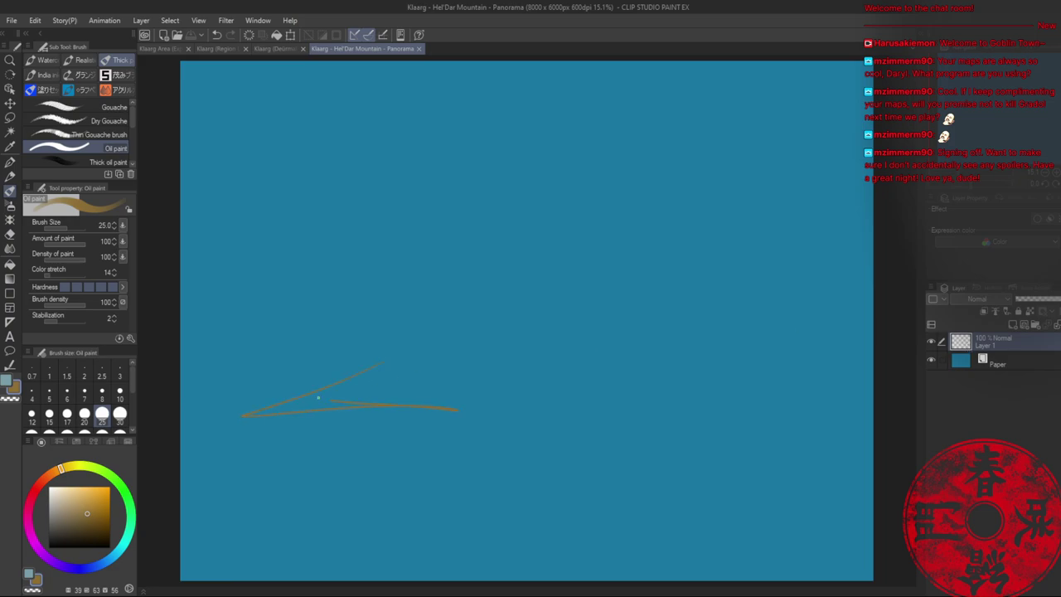
left_click_drag(319, 398, 314, 392)
key("bracketright")
key("bracketright")
key("bracketright")
key("bracketright")
key("bracketright")
mouse_move(362, 362)
left_mouse_down()
mouse_move(440, 397)
mouse_move(291, 398)
mouse_move(491, 391)
mouse_move(599, 410)
mouse_move(474, 391)
mouse_move(451, 399)
mouse_move(566, 404)
left_mouse_up()
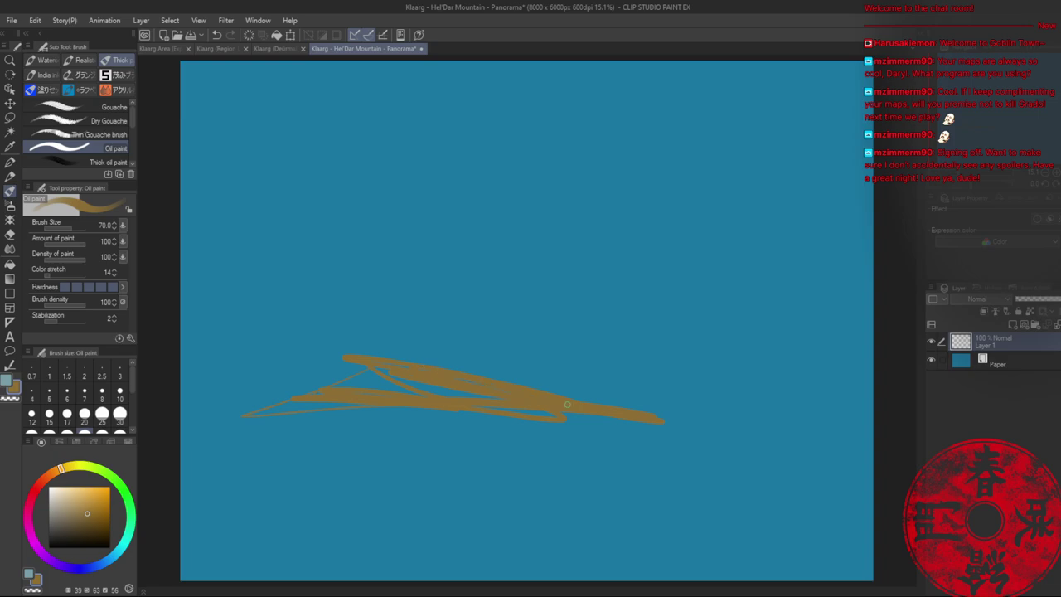
mouse_move(404, 371)
left_mouse_down()
mouse_move(379, 374)
mouse_move(373, 360)
mouse_move(394, 380)
mouse_move(381, 374)
mouse_move(390, 367)
mouse_move(281, 406)
mouse_move(489, 400)
mouse_move(637, 412)
mouse_move(552, 364)
mouse_move(459, 333)
mouse_move(442, 367)
left_mouse_up()
mouse_move(561, 416)
left_mouse_down()
mouse_move(315, 419)
mouse_move(423, 399)
mouse_move(422, 363)
mouse_move(310, 386)
left_mouse_up()
mouse_move(432, 362)
left_mouse_down()
mouse_move(618, 401)
mouse_move(561, 370)
left_mouse_up()
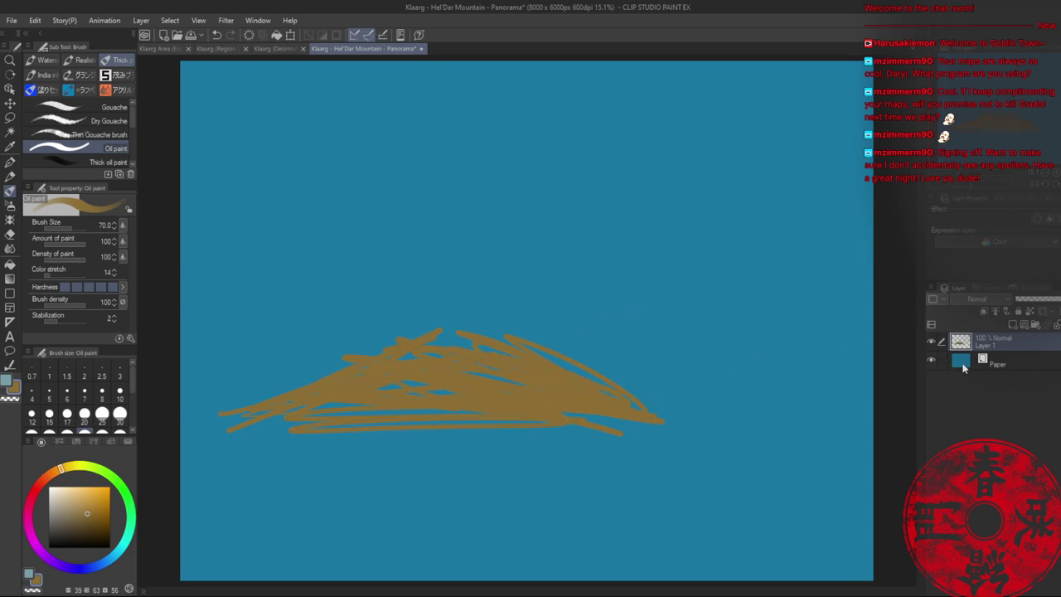
- Add a layer named "Clouds" directly above the Paper layer, and choose white and the グランジ brush group for painting
left_click(995, 358)
key("ctrl+shift+n")
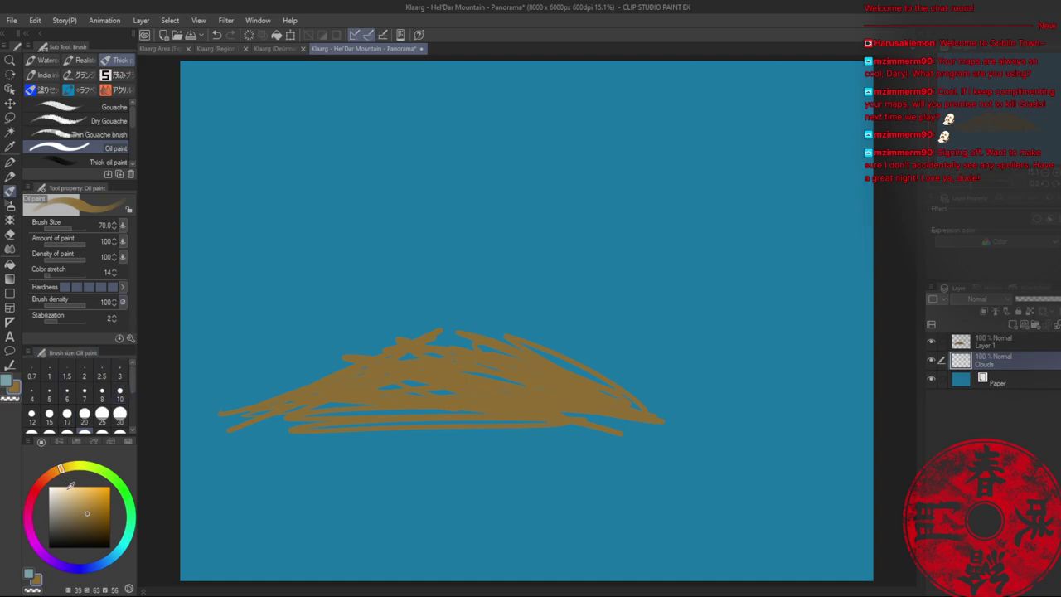
left_click_drag(72, 506, 50, 487)
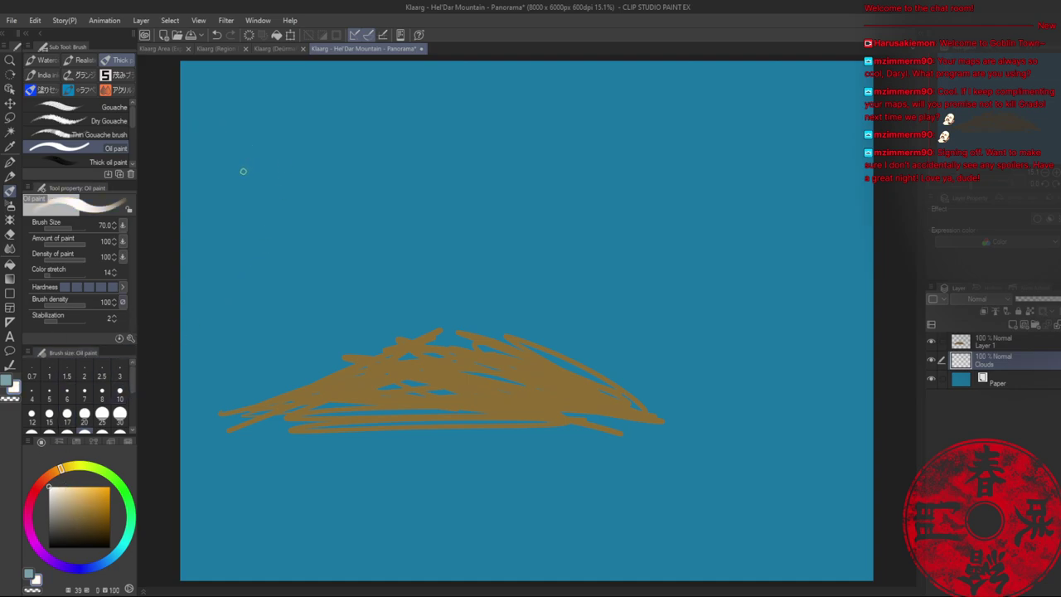
left_click(80, 75)
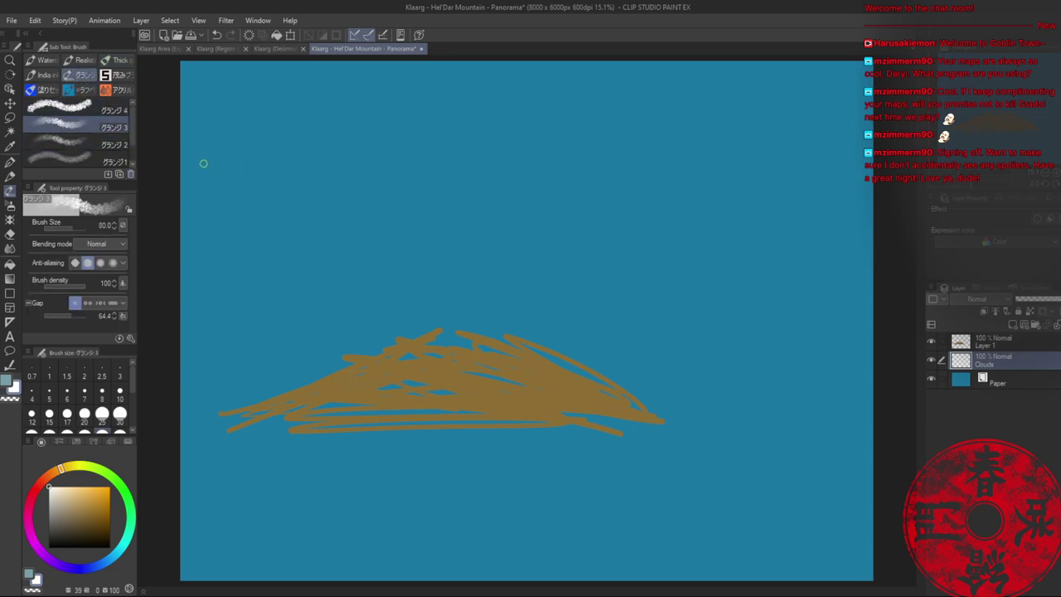
left_click(66, 107)
mouse_move(397, 184)
left_mouse_down()
mouse_move(433, 208)
mouse_move(469, 189)
mouse_move(454, 163)
mouse_move(481, 166)
mouse_move(468, 149)
mouse_move(493, 142)
left_mouse_up()
key("ctrl+z")
left_click(80, 159)
key("ctrl+z")
- Paint a large white cloud above the mountain with the グランジ 2 brush at size 150, reshaping it with transparent colour
left_click(99, 142)
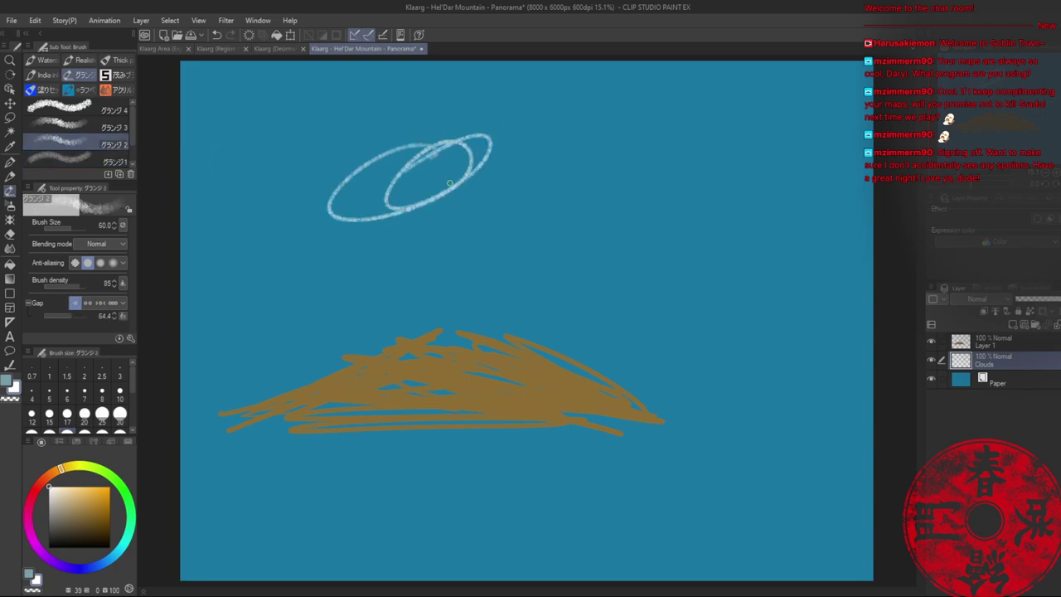
key("bracketright")
key("bracketright")
key("bracketright")
key("bracketright")
key("bracketright")
mouse_move(446, 173)
left_mouse_down()
mouse_move(377, 130)
mouse_move(450, 146)
mouse_move(419, 182)
mouse_move(475, 148)
mouse_move(520, 179)
mouse_move(452, 171)
mouse_move(512, 186)
mouse_move(516, 214)
mouse_move(455, 197)
mouse_move(443, 212)
mouse_move(522, 209)
mouse_move(400, 187)
mouse_move(420, 129)
mouse_move(371, 188)
mouse_move(425, 154)
mouse_move(349, 200)
mouse_move(374, 151)
mouse_move(313, 215)
mouse_move(343, 224)
mouse_move(373, 189)
left_mouse_up()
key("c")
mouse_move(494, 144)
left_mouse_down()
mouse_move(474, 153)
mouse_move(496, 157)
left_mouse_up()
key("c")
- Paint two small white clouds in the sky right of the mountain, trimming the upper one with transparent colour
mouse_move(622, 246)
left_mouse_down()
mouse_move(658, 246)
mouse_move(596, 253)
mouse_move(684, 272)
left_mouse_up()
mouse_move(679, 335)
left_mouse_down()
mouse_move(734, 332)
mouse_move(692, 329)
left_mouse_up()
key("c")
mouse_move(660, 242)
left_mouse_down()
mouse_move(585, 256)
mouse_move(626, 249)
mouse_move(690, 262)
left_mouse_up()
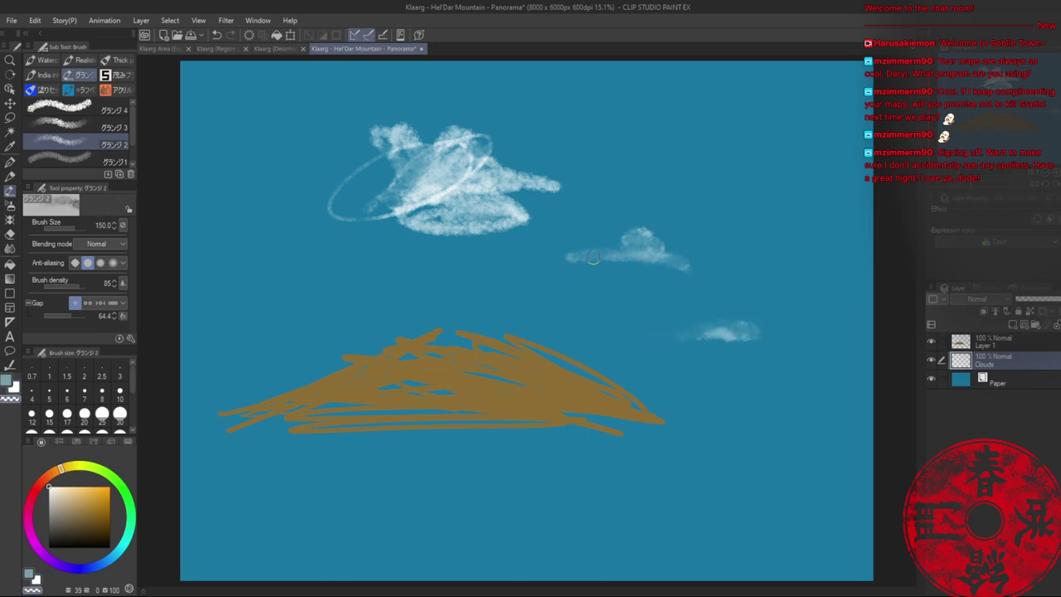
mouse_move(592, 258)
left_mouse_down()
mouse_move(685, 262)
mouse_move(658, 234)
mouse_move(620, 240)
left_mouse_up()
- Paint low white cloud banks at the right and left edges of the canvas, level with the mountain
key("c")
mouse_move(783, 338)
left_mouse_down()
mouse_move(866, 335)
mouse_move(722, 355)
mouse_move(849, 354)
mouse_move(708, 355)
mouse_move(848, 350)
mouse_move(793, 332)
mouse_move(684, 356)
left_mouse_up()
key("c")
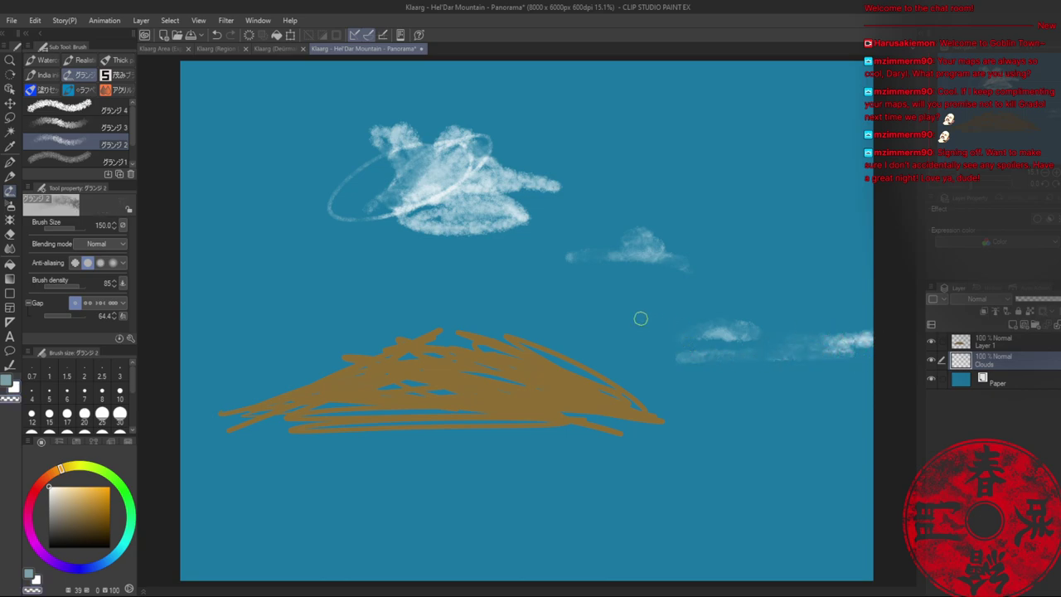
key("c")
mouse_move(245, 323)
left_mouse_down()
mouse_move(217, 337)
mouse_move(246, 345)
mouse_move(255, 335)
mouse_move(236, 322)
mouse_move(182, 327)
mouse_move(175, 341)
mouse_move(247, 335)
mouse_move(211, 350)
mouse_move(211, 321)
mouse_move(243, 324)
mouse_move(256, 339)
mouse_move(218, 337)
mouse_move(243, 345)
mouse_move(189, 356)
left_mouse_up()
key("c")
key("c")
key("c")
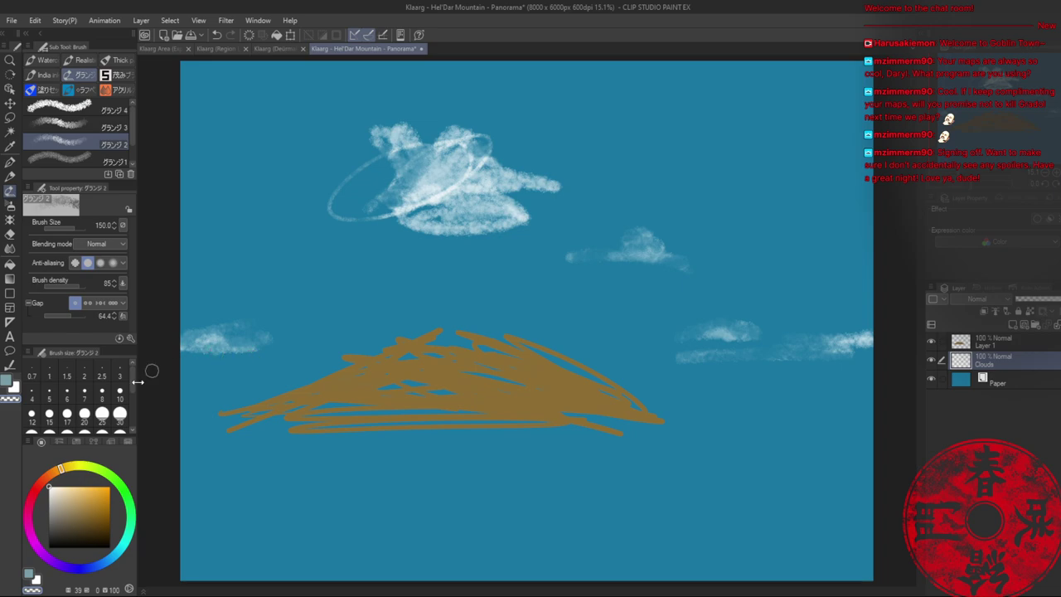
- Build up the left-edge cloud and the large cloud with pale blue (193, 9, 92), reworking the large cloud with transparent colour
left_click(116, 552)
left_click(54, 491)
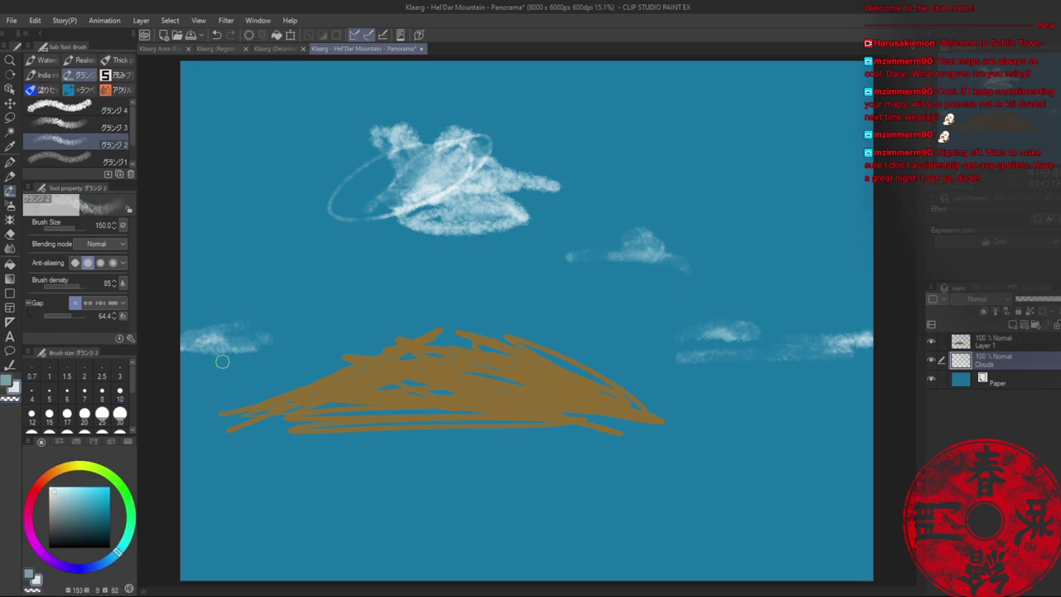
mouse_move(207, 329)
left_mouse_down()
mouse_move(198, 343)
mouse_move(220, 347)
left_mouse_up()
mouse_move(425, 201)
left_mouse_down()
mouse_move(355, 206)
mouse_move(428, 200)
left_mouse_up()
key("c")
mouse_move(439, 144)
left_mouse_down()
mouse_move(399, 175)
mouse_move(400, 164)
left_mouse_up()
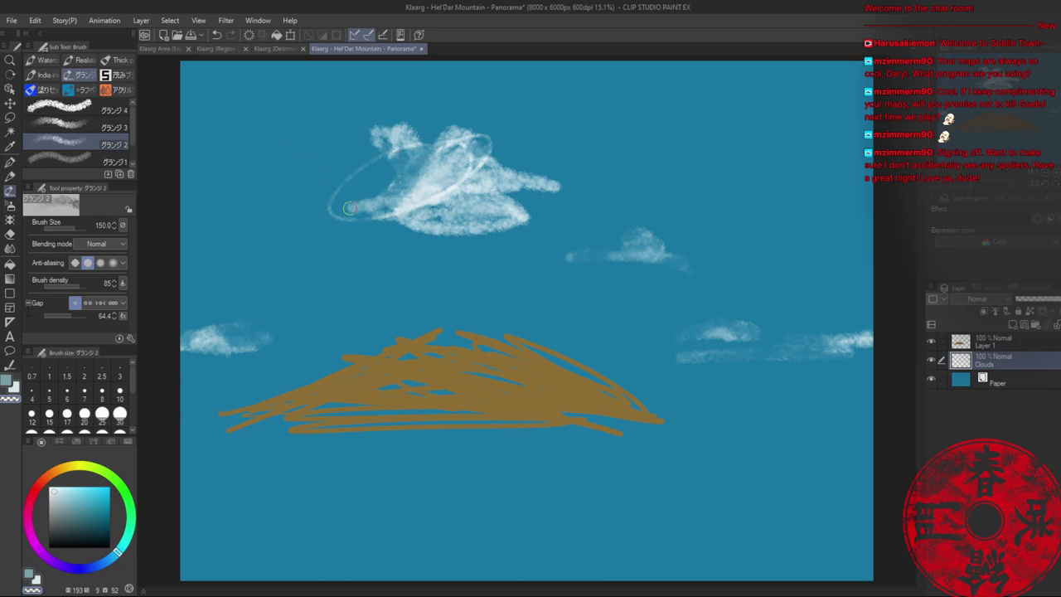
- Fade the stray loop and the upper-left parts of the large cloud with the Soft eraser at size 250 and density 64
key("e")
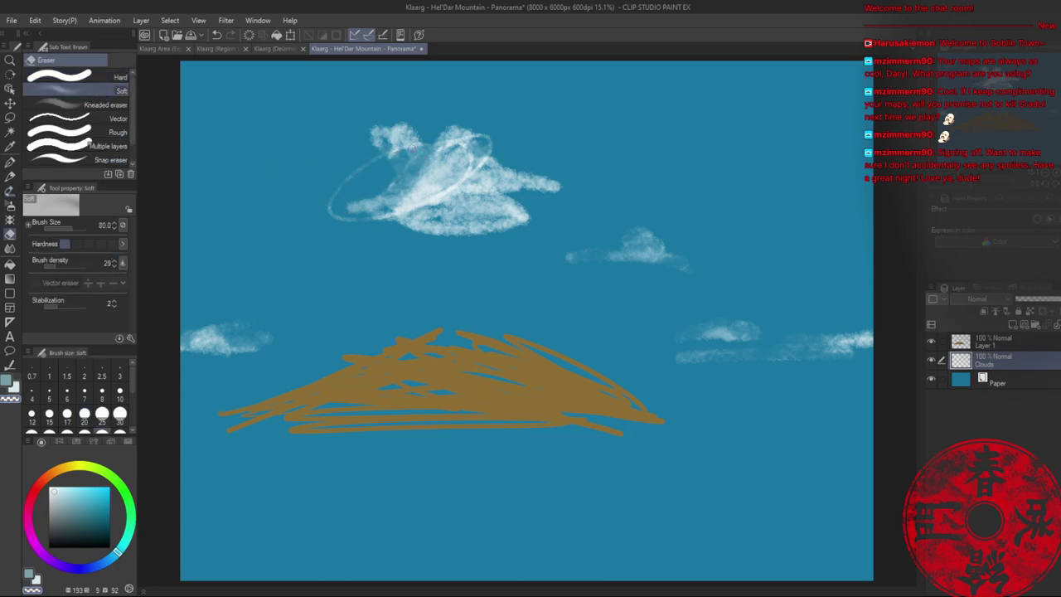
key("]")
key("]")
key("]")
key("]")
key("]")
key("]")
mouse_move(359, 170)
left_mouse_down()
mouse_move(323, 206)
mouse_move(345, 203)
mouse_move(374, 159)
left_mouse_up()
left_click_drag(59, 265, 69, 265)
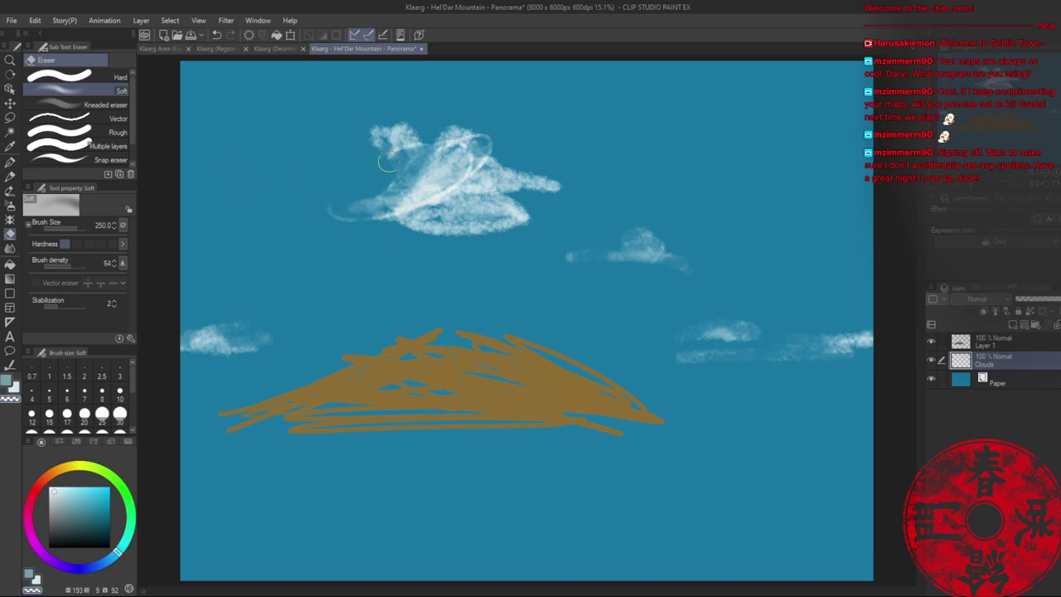
mouse_move(388, 162)
left_mouse_down()
mouse_move(332, 210)
mouse_move(350, 217)
mouse_move(487, 143)
mouse_move(430, 144)
mouse_move(498, 146)
mouse_move(453, 188)
mouse_move(365, 217)
left_mouse_up()
mouse_move(480, 154)
left_mouse_down()
mouse_move(455, 184)
mouse_move(468, 155)
mouse_move(425, 139)
mouse_move(474, 138)
mouse_move(378, 149)
left_mouse_up()
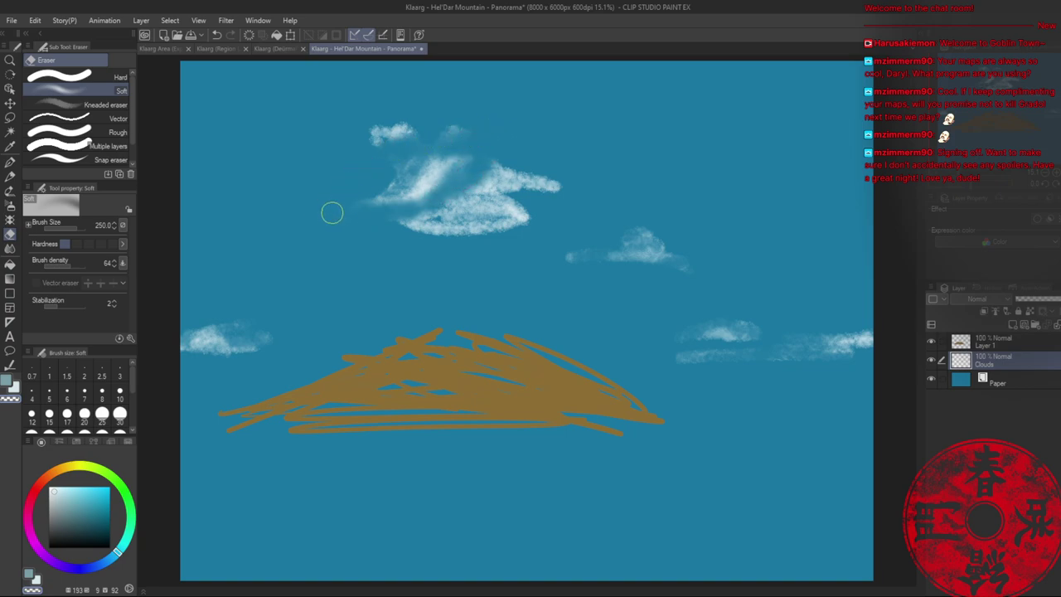
- Soften the edges of the smaller clouds right of the mountain with the Soft eraser
left_click_drag(684, 275, 573, 265)
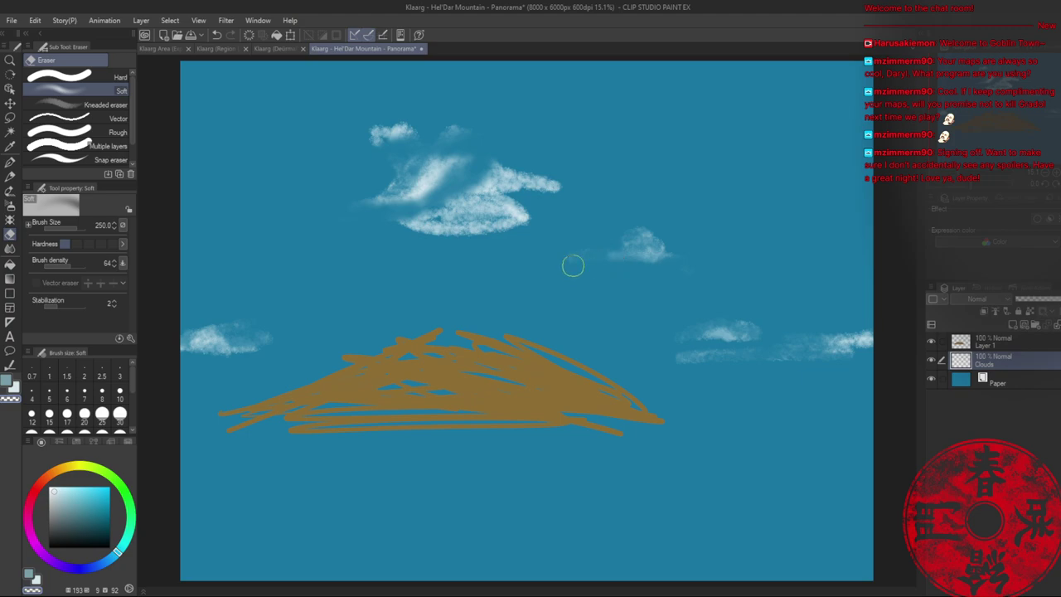
left_click_drag(614, 226, 673, 239)
mouse_move(827, 334)
left_mouse_down()
mouse_move(652, 362)
mouse_move(841, 368)
left_mouse_up()
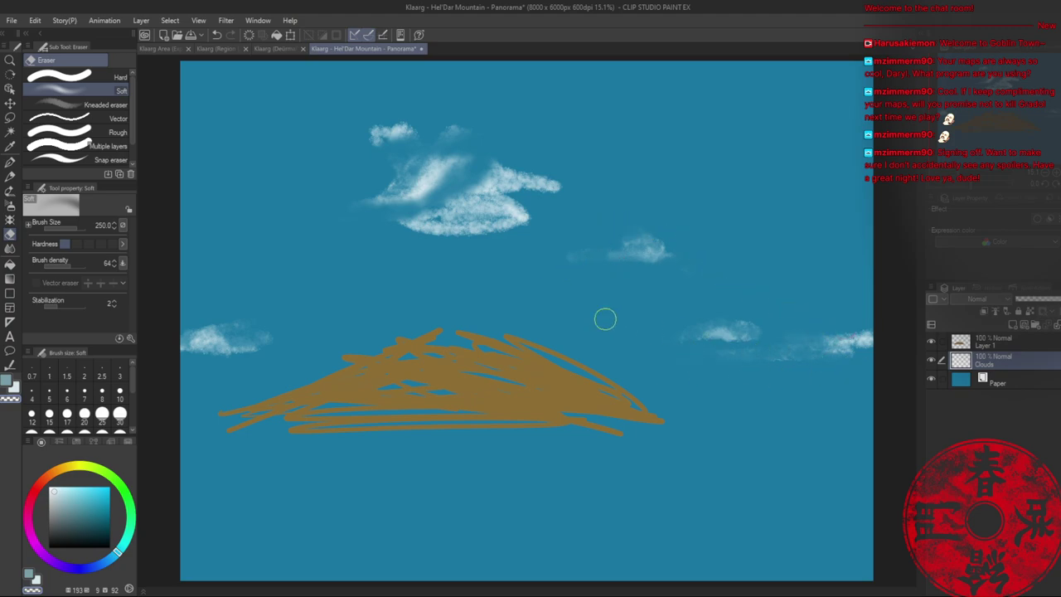
- Fill out the body and underside of the large cloud in pale blue with the グランジ 2 brush
key("b")
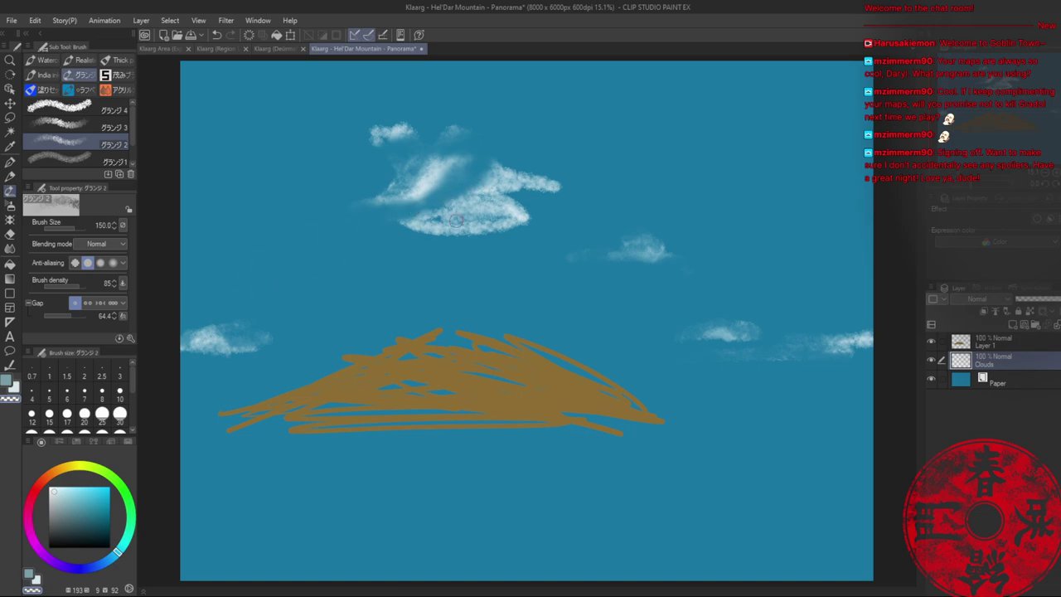
key("c")
mouse_move(495, 177)
left_mouse_down()
mouse_move(442, 192)
mouse_move(490, 188)
mouse_move(434, 193)
mouse_move(492, 169)
mouse_move(444, 187)
mouse_move(461, 176)
mouse_move(510, 196)
mouse_move(519, 220)
mouse_move(538, 227)
mouse_move(440, 222)
mouse_move(403, 227)
mouse_move(532, 231)
mouse_move(366, 237)
mouse_move(427, 244)
mouse_move(393, 235)
mouse_move(406, 231)
mouse_move(391, 236)
mouse_move(474, 256)
mouse_move(501, 249)
left_mouse_up()
- Paint faint clouds above and along both sides of the mountain with the brush density lowered to 46
left_click(61, 286)
mouse_move(420, 310)
left_mouse_down()
mouse_move(439, 316)
mouse_move(373, 340)
mouse_move(389, 333)
left_mouse_up()
mouse_move(551, 348)
left_mouse_down()
mouse_move(581, 357)
mouse_move(614, 392)
mouse_move(870, 388)
left_mouse_up()
mouse_move(352, 358)
left_mouse_down()
mouse_move(289, 378)
mouse_move(287, 388)
mouse_move(189, 385)
mouse_move(265, 396)
left_mouse_up()
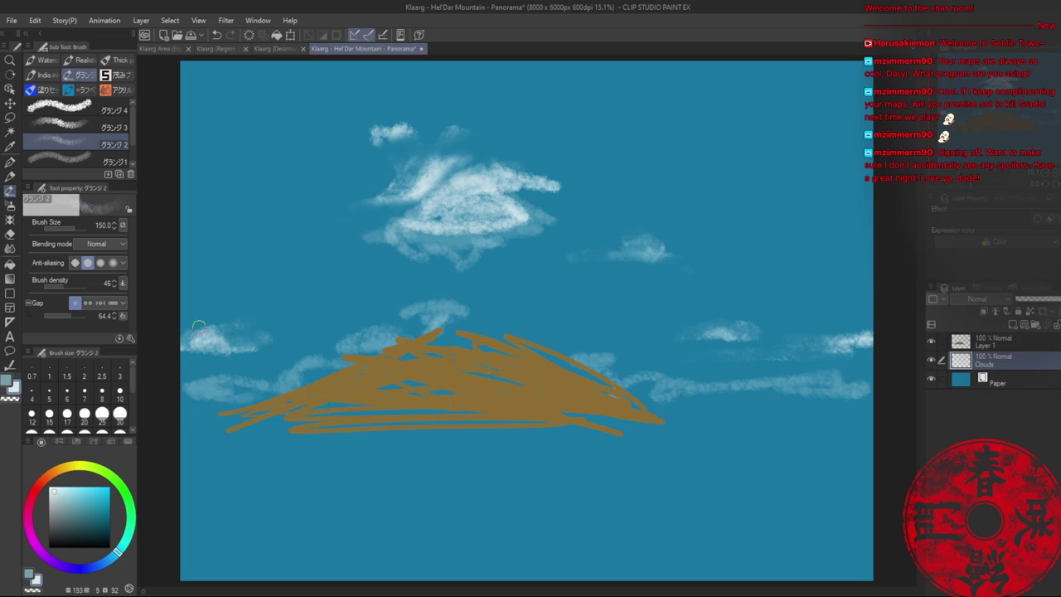
- Extend the mountain's base downward on Layer 1 with the Oil paint brush, using the brown sampled from the mountain
left_click(980, 343)
key("b")
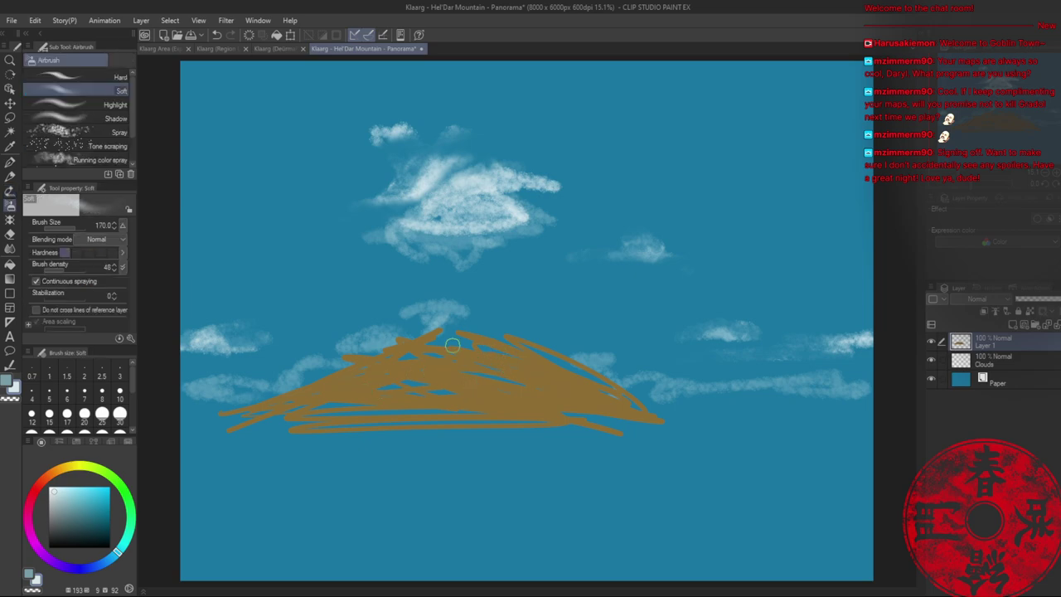
key("b")
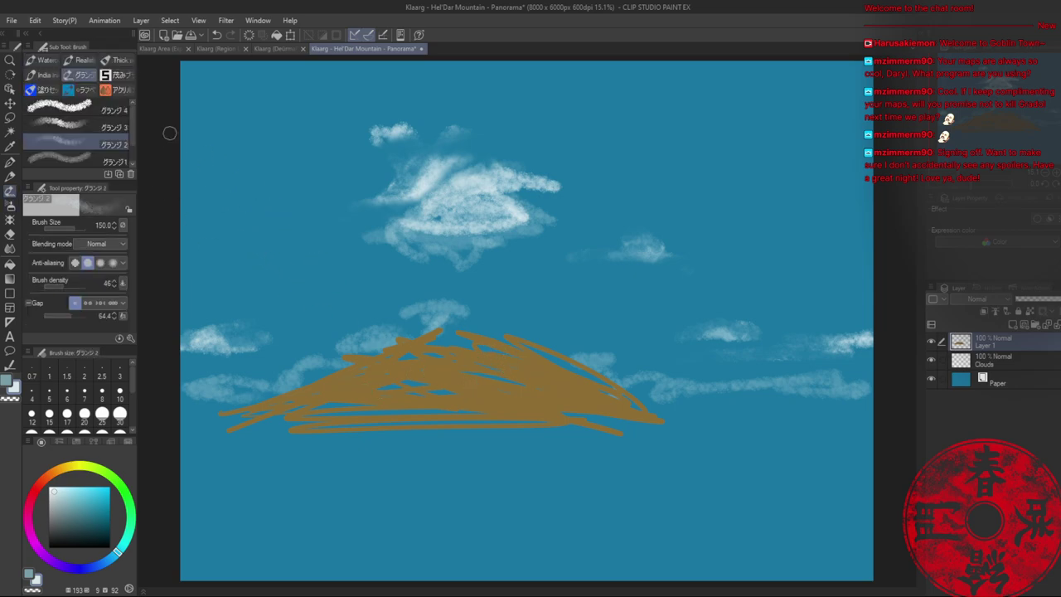
left_click(120, 60)
left_click(501, 396, "alt")
mouse_move(483, 431)
left_mouse_down()
mouse_move(431, 449)
mouse_move(512, 424)
mouse_move(355, 444)
left_mouse_up()
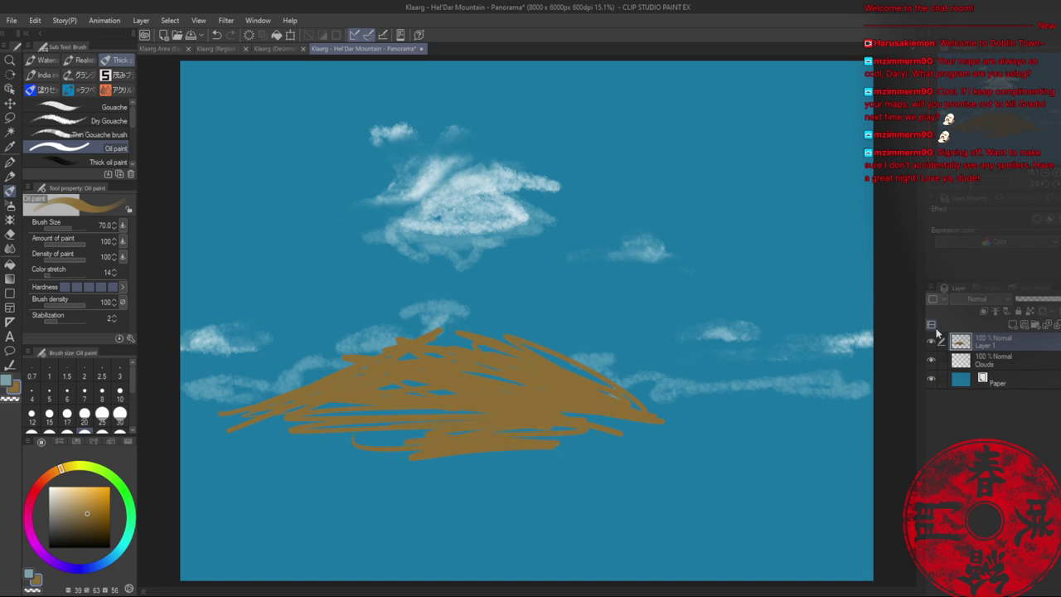
- Add a layer named "Sea" directly above the Paper layer
left_click(1000, 378)
key("ctrl+shift+n")
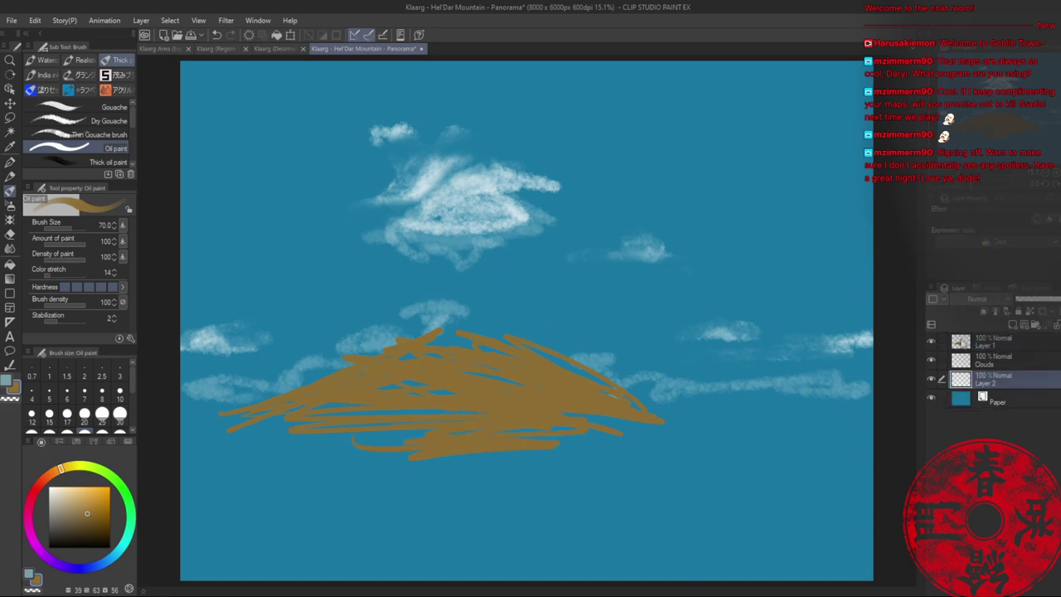
left_click(993, 368)
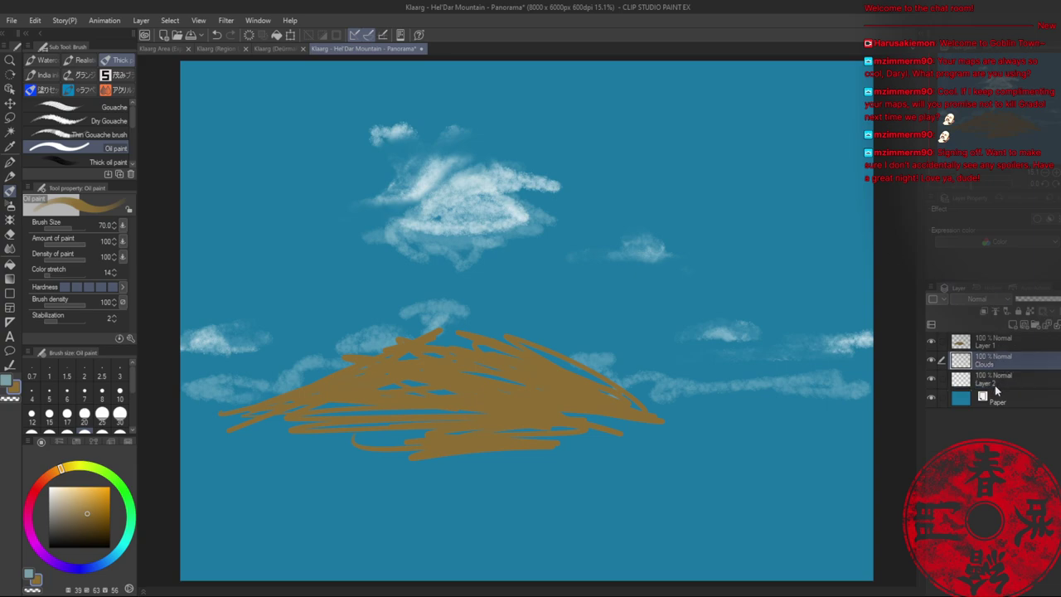
left_click(995, 387)
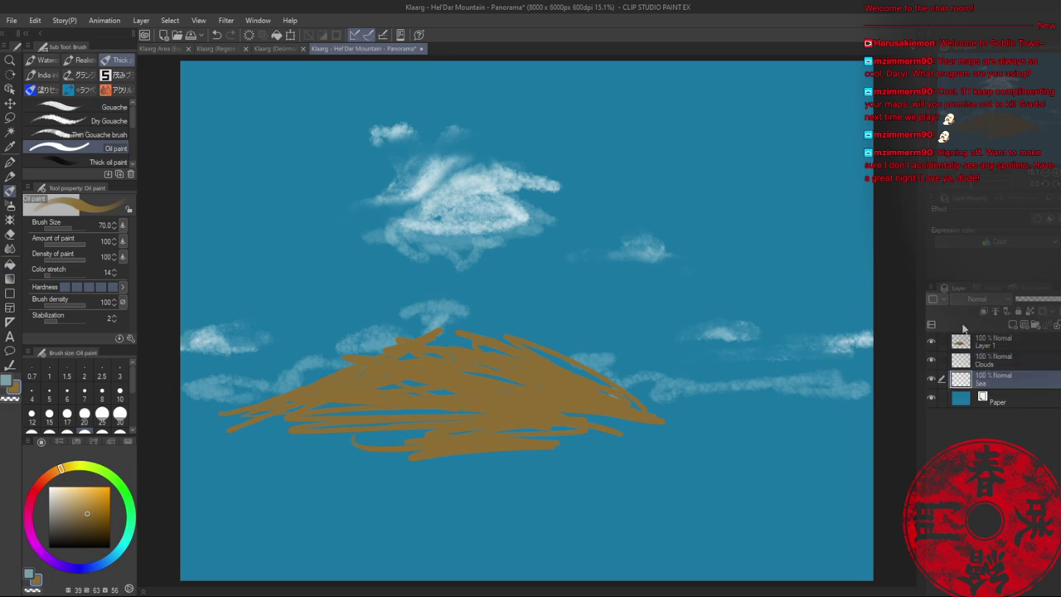
- Paint broad horizontal sea strokes below the mountain in a darker blue (210, 75, 45), enlarging the Oil paint brush
left_click(461, 484, "alt")
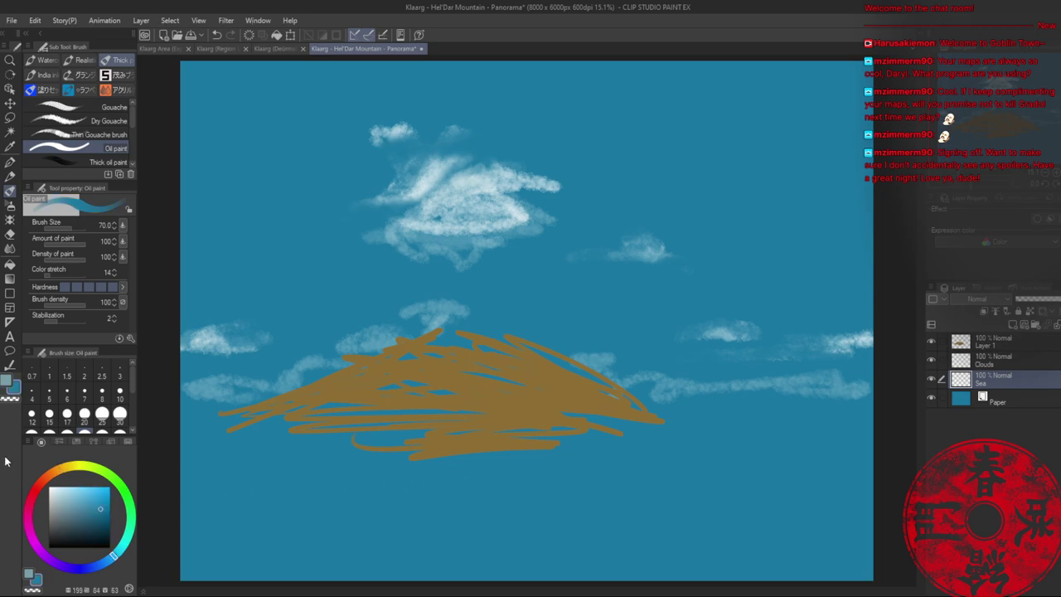
left_click_drag(122, 551, 105, 563)
left_click(94, 520)
mouse_move(540, 493)
left_mouse_down()
mouse_move(323, 487)
mouse_move(279, 502)
left_mouse_up()
key("bracketright")
key("bracketright")
mouse_move(510, 479)
left_mouse_down()
mouse_move(382, 484)
mouse_move(895, 483)
mouse_move(472, 541)
mouse_move(386, 572)
left_mouse_up()
- Cover the lower canvas below the mountain with a filled dark blue rectangle on the Sea layer, rotated to form a nearly level horizon
key("u")
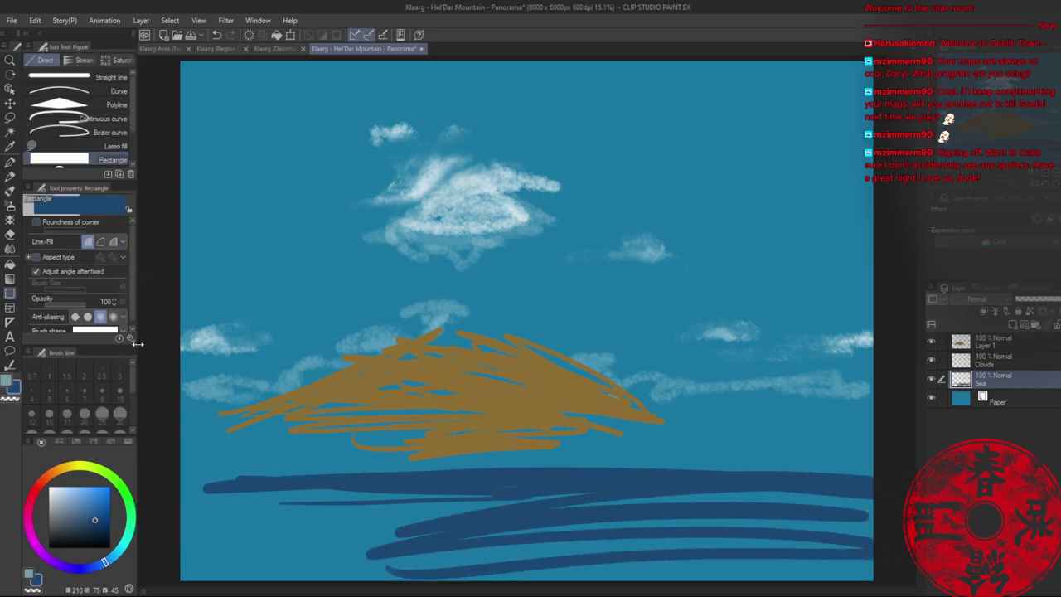
left_click_drag(169, 582, 918, 457)
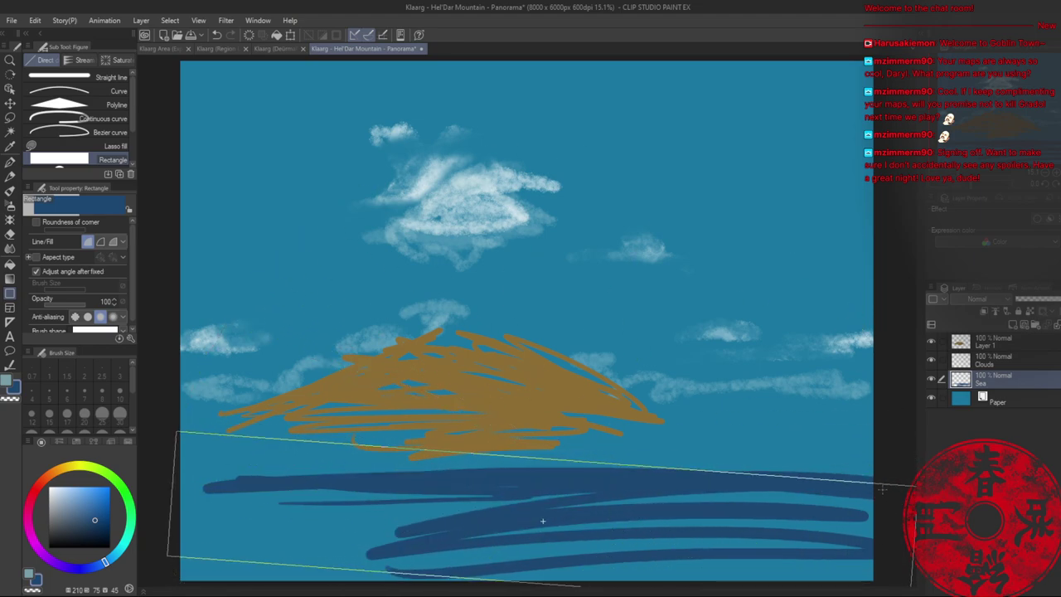
left_click(542, 520)
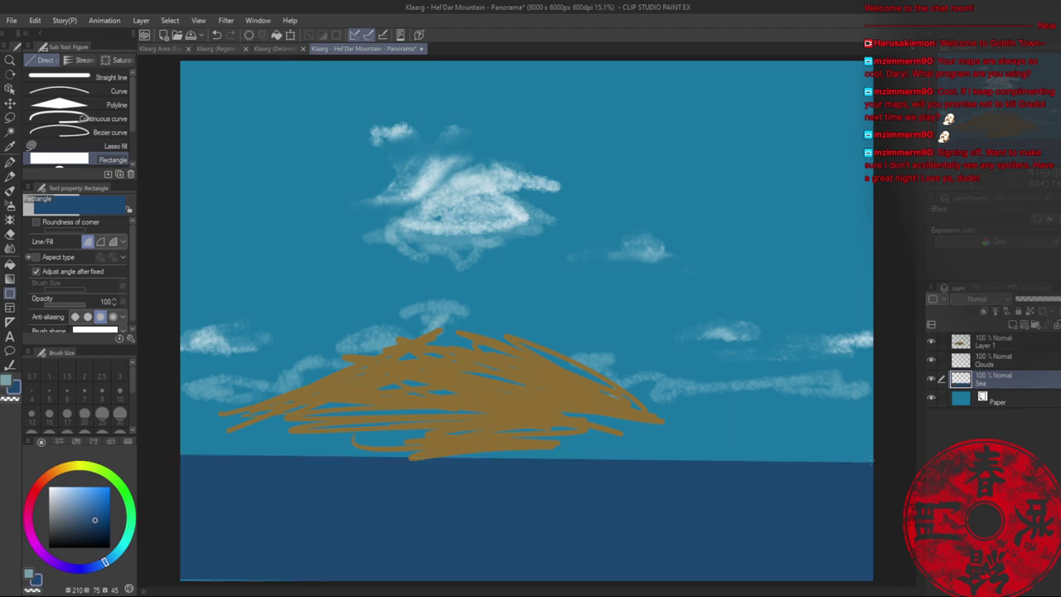
- On Layer 1, extend the mountain's base to the canvas's left edge and down to the waterline with the sampled brown and the Oil paint brush
left_click(995, 347)
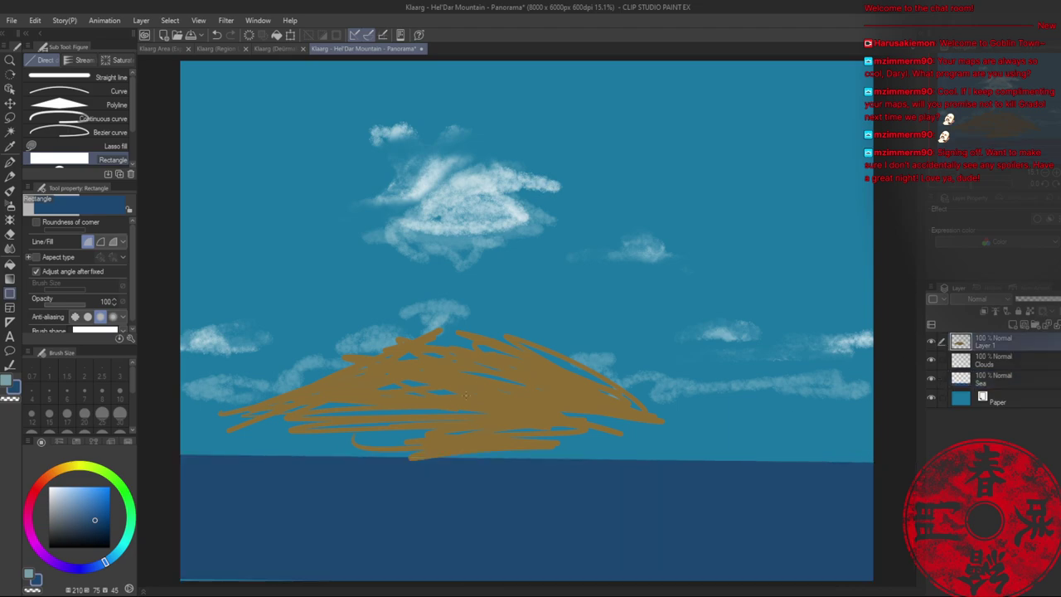
key("b")
left_click(475, 391, "alt")
mouse_move(422, 459)
left_mouse_down()
mouse_move(382, 463)
mouse_move(345, 447)
mouse_move(357, 431)
mouse_move(190, 445)
mouse_move(253, 418)
left_mouse_up()
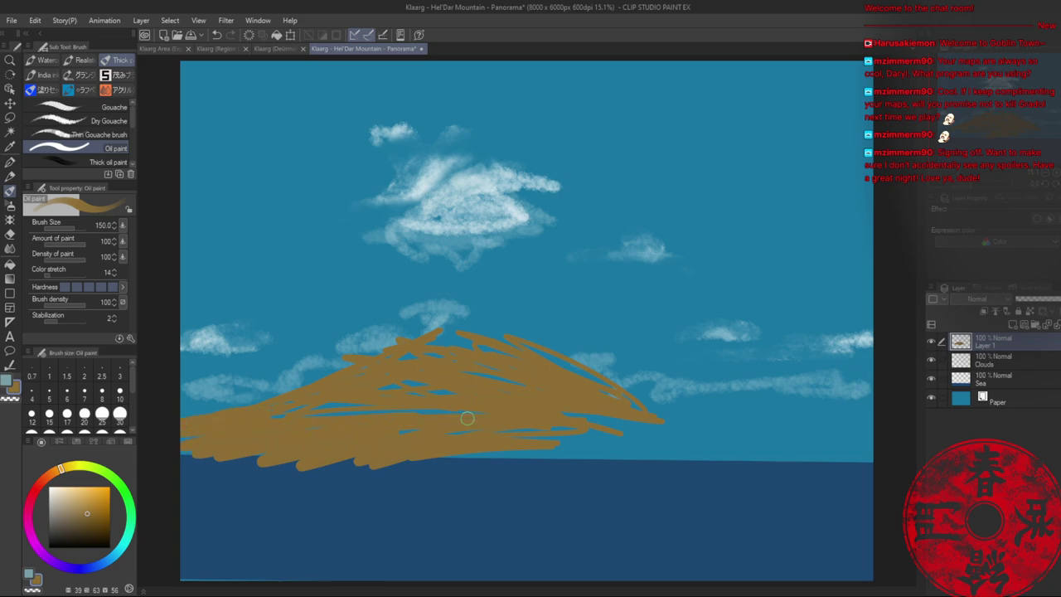
mouse_move(468, 419)
left_mouse_down()
mouse_move(523, 428)
mouse_move(543, 444)
mouse_move(533, 457)
mouse_move(548, 463)
mouse_move(607, 426)
left_mouse_up()
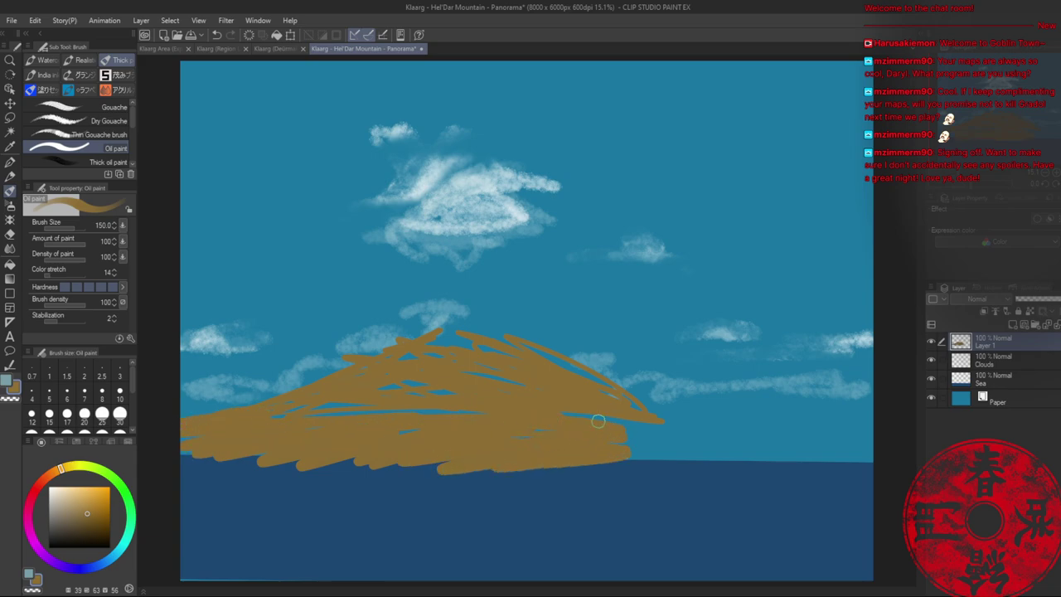
- Trim the mountain's right slope with the transparent colour and fill the gaps in its middle with the sampled brown
key("c")
mouse_move(546, 342)
left_mouse_down()
mouse_move(650, 425)
mouse_move(635, 440)
mouse_move(584, 421)
left_mouse_up()
left_click(623, 431, "alt")
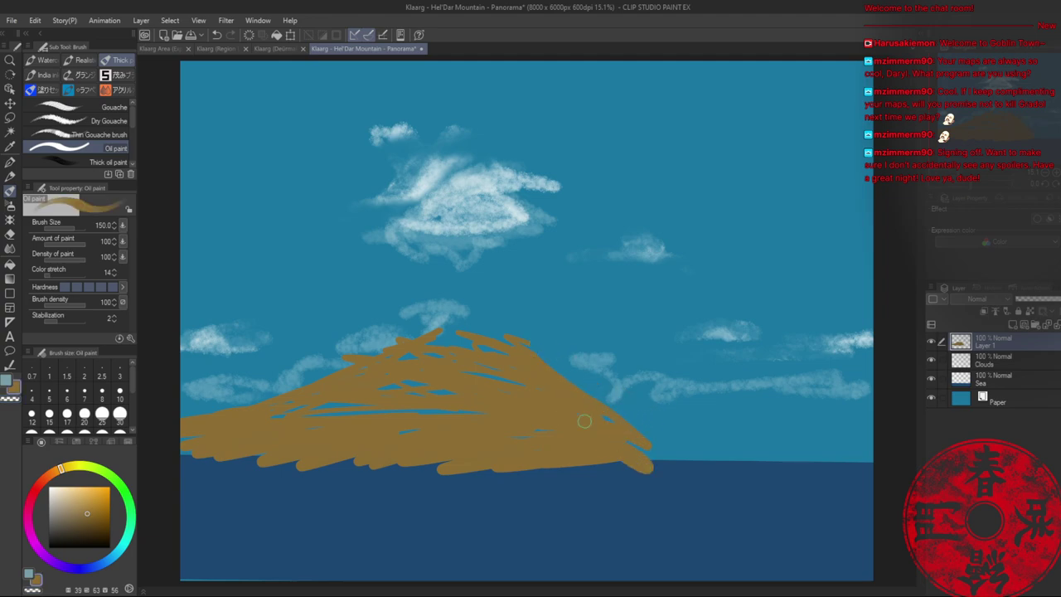
mouse_move(470, 349)
left_mouse_down()
mouse_move(448, 337)
mouse_move(393, 369)
mouse_move(418, 404)
mouse_move(374, 418)
left_mouse_up()
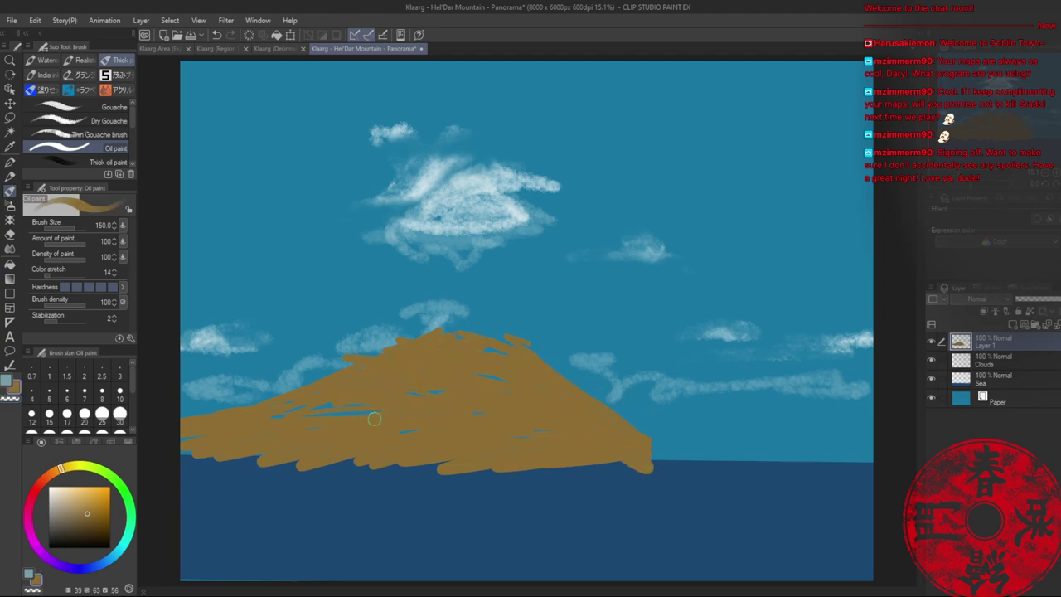
- Raise the mountain to a pointed brown peak just beneath the large cloud and trim its slopes with the transparent colour
mouse_move(440, 305)
left_mouse_down()
mouse_move(410, 347)
mouse_move(462, 298)
mouse_move(472, 297)
mouse_move(488, 341)
mouse_move(522, 343)
left_mouse_up()
key("c")
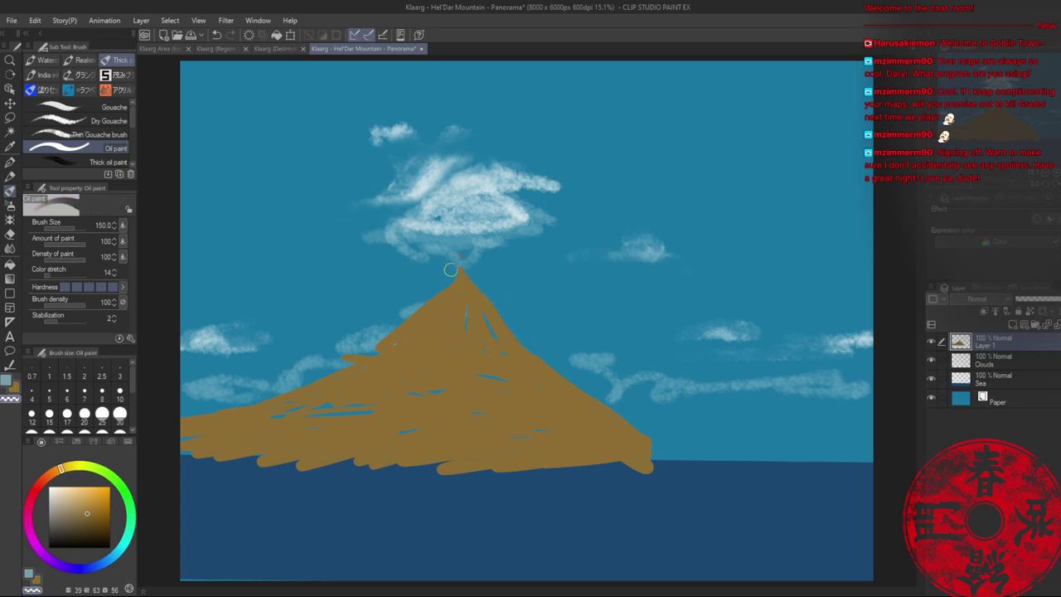
key("c")
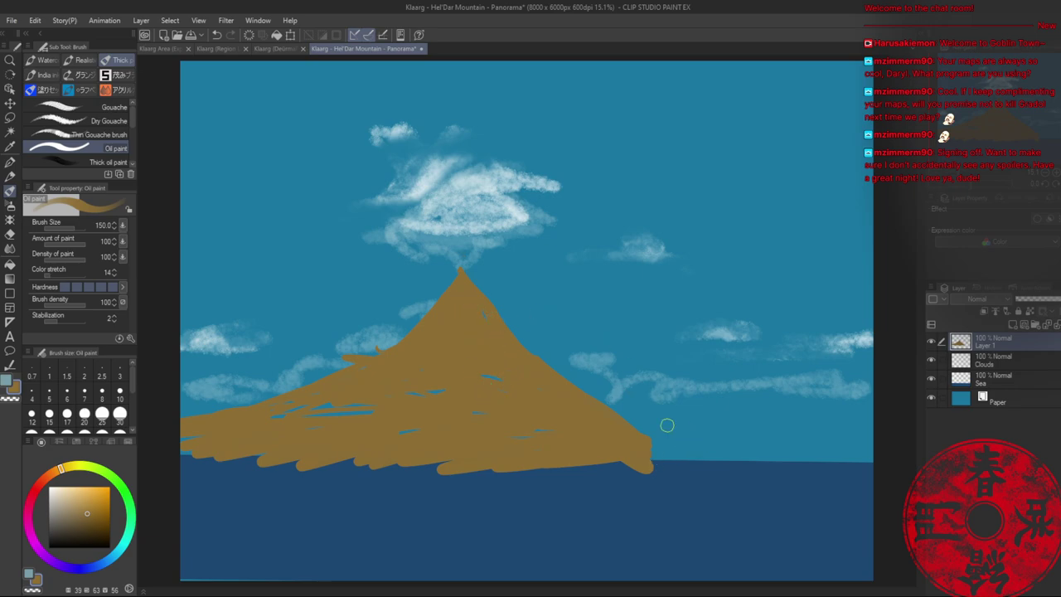
- Check Hel'dar's shape on the Klaarg Area (Expanded) map and paint the remaining gaps and lower shoreline of the mountain in brown
left_click(165, 48)
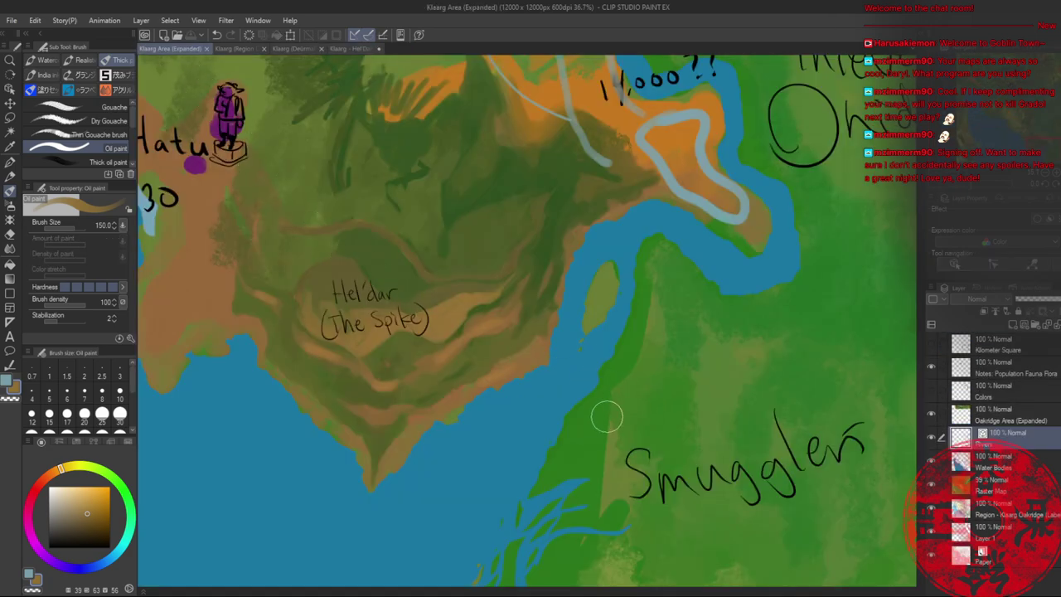
mouse_move(426, 456)
left_mouse_down()
mouse_move(389, 395)
mouse_move(378, 415)
mouse_move(382, 473)
mouse_move(383, 420)
left_mouse_up()
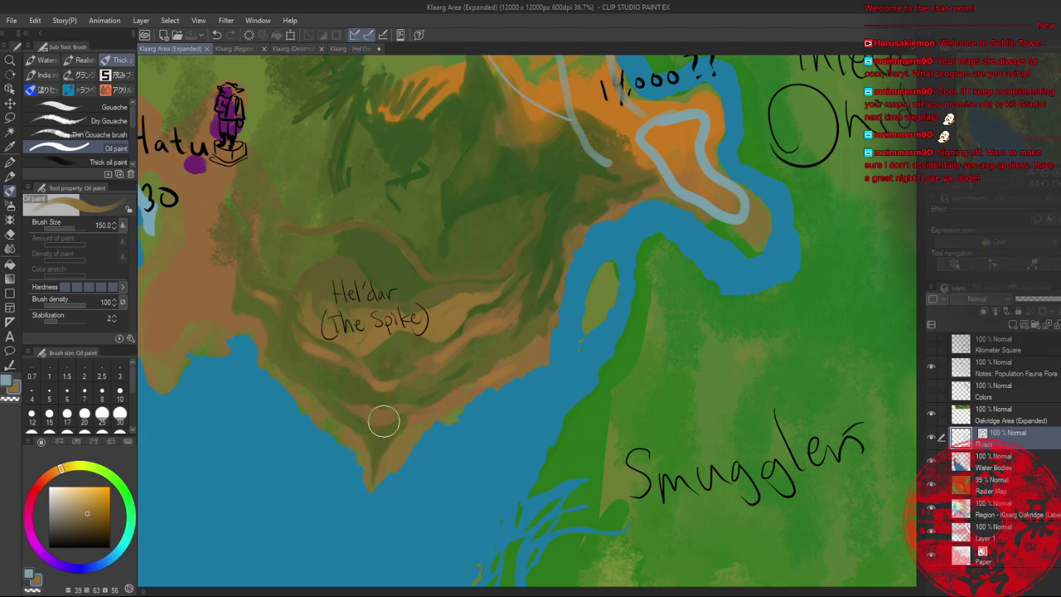
left_click(351, 48)
mouse_move(469, 444)
left_mouse_down()
mouse_move(466, 479)
mouse_move(346, 456)
mouse_move(477, 477)
mouse_move(584, 455)
left_mouse_up()
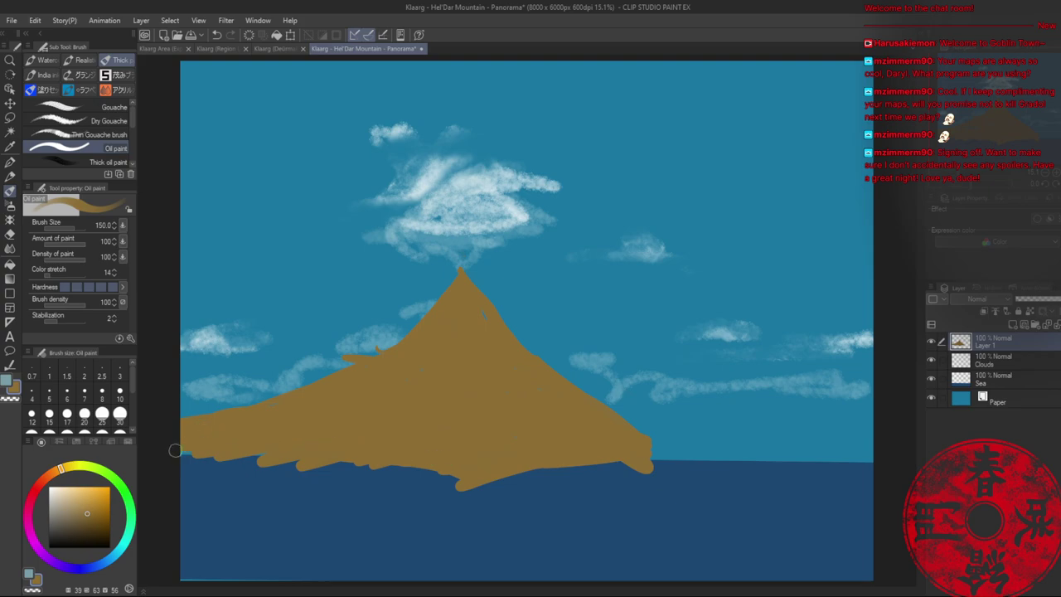
left_click_drag(175, 450, 423, 454)
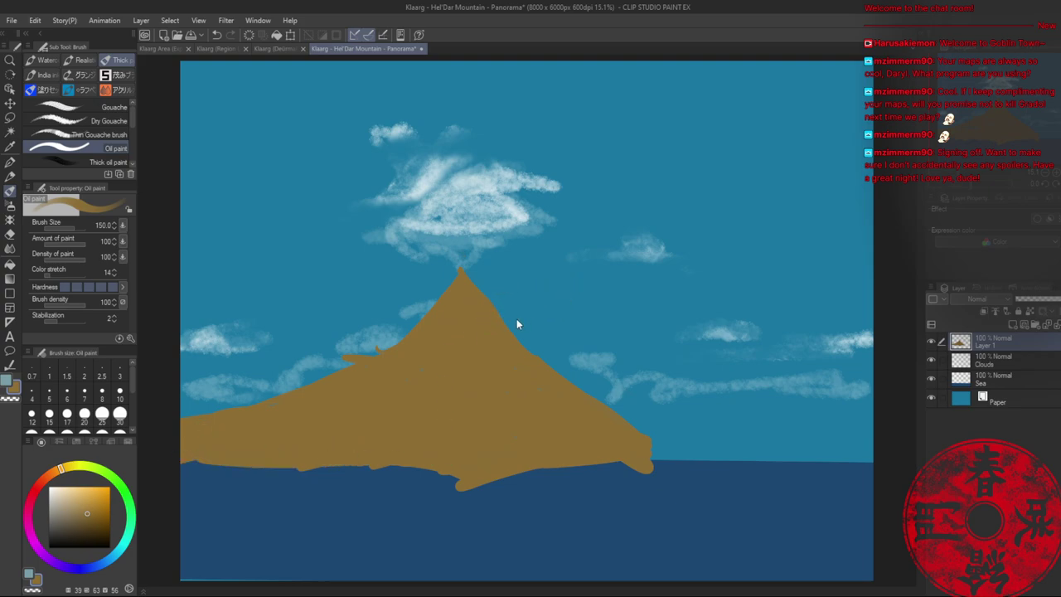
- Compare Hel'dar's coastline on the Klaarg Area (Expanded) map and extend the brown shore slightly into the sea near the mountain's right end
left_click(273, 48)
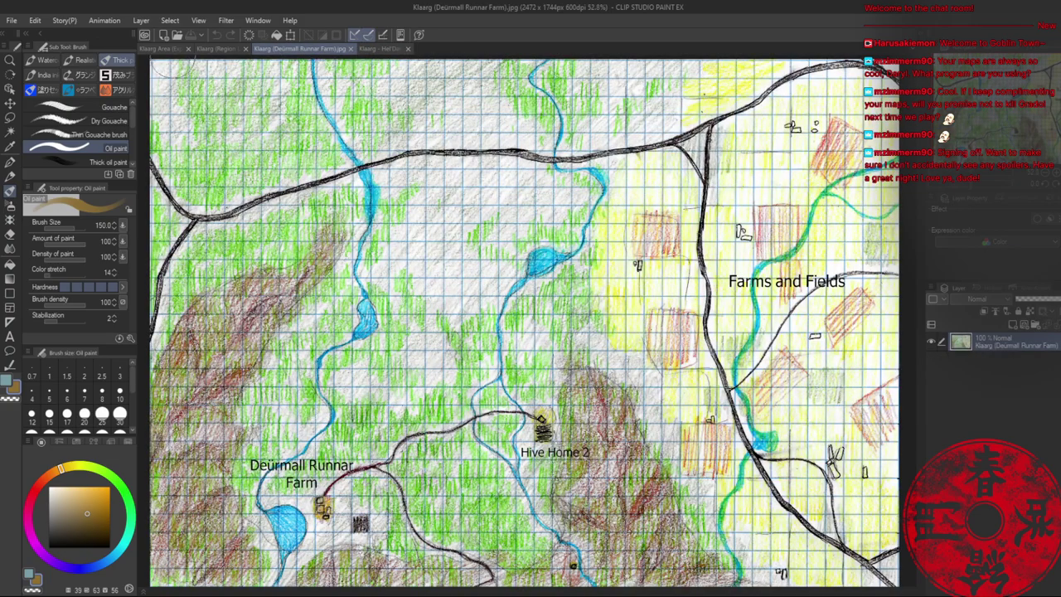
left_click(170, 49)
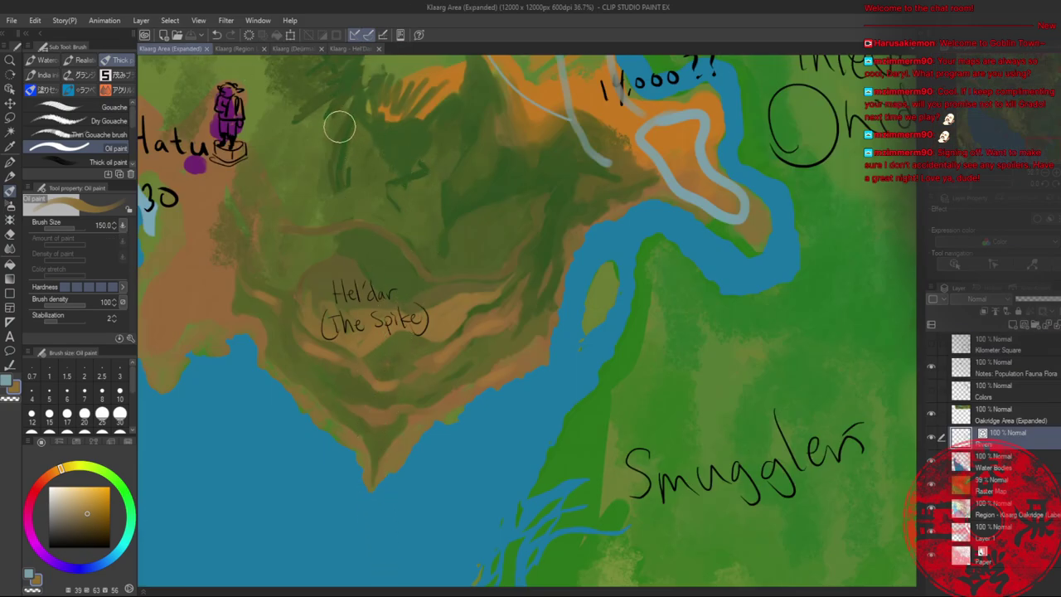
left_click_drag(375, 234, 476, 367)
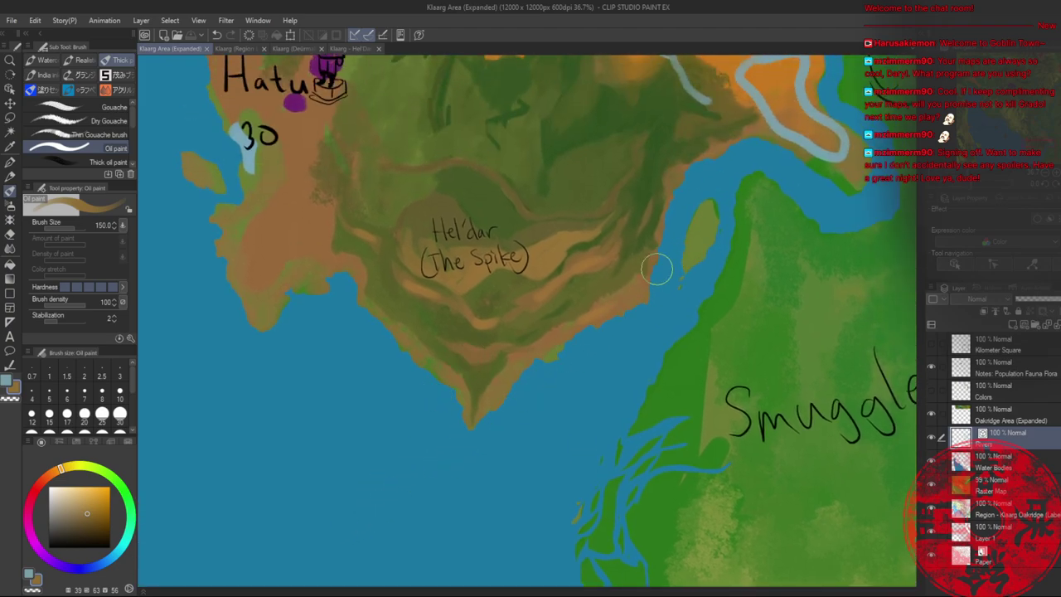
left_click(354, 48)
mouse_move(590, 468)
left_mouse_down()
mouse_move(537, 467)
mouse_move(560, 466)
left_mouse_up()
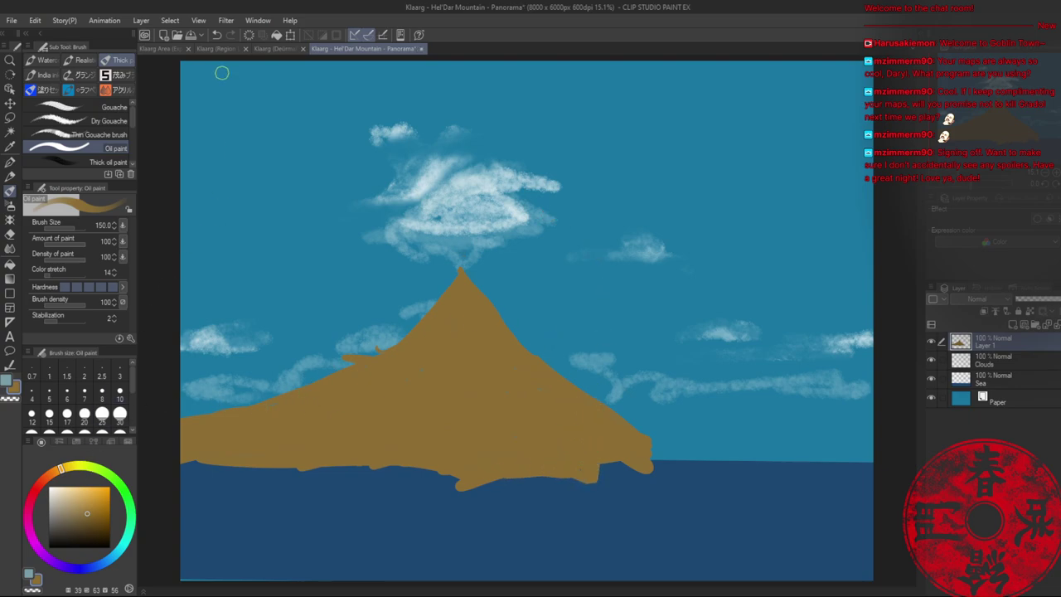
- Sample the olive green from Hel'dar on the Klaarg Area (Expanded) map and paint vegetation bands down the mountain's right slope and across its middle
left_click(163, 48)
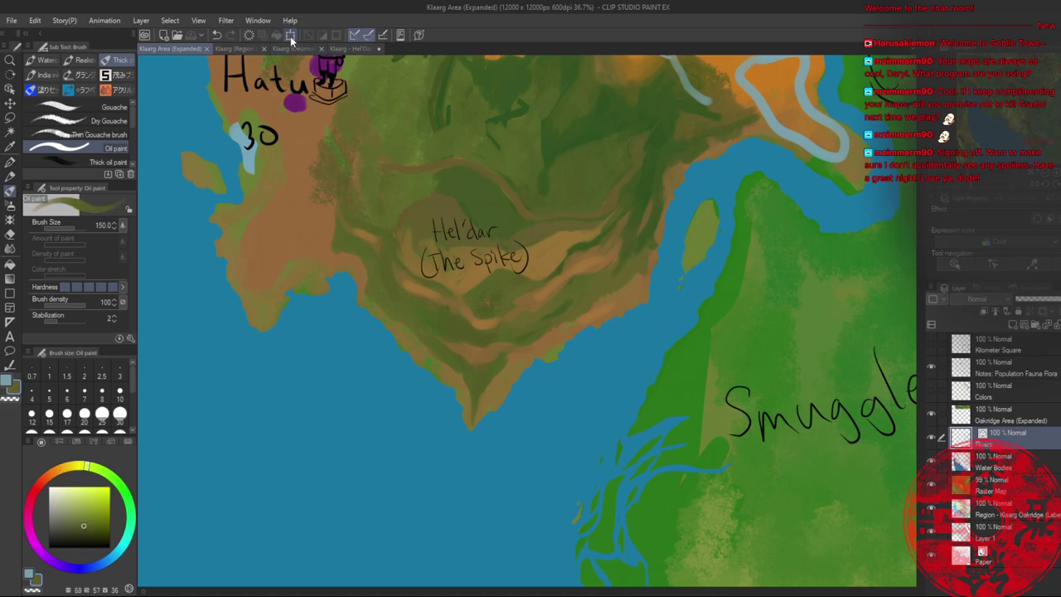
left_click(350, 48)
mouse_move(563, 398)
left_mouse_down()
mouse_move(521, 391)
mouse_move(590, 417)
mouse_move(513, 383)
mouse_move(570, 413)
mouse_move(552, 420)
mouse_move(528, 402)
left_mouse_up()
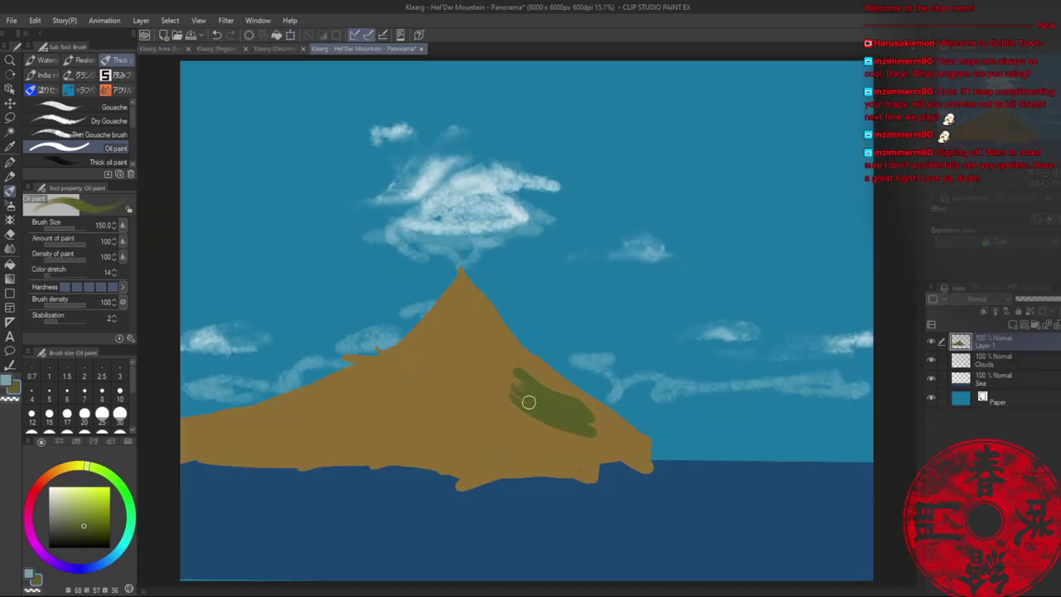
mouse_move(586, 425)
left_mouse_down()
mouse_move(618, 437)
mouse_move(587, 423)
mouse_move(608, 438)
mouse_move(588, 444)
mouse_move(517, 416)
mouse_move(548, 421)
mouse_move(513, 398)
mouse_move(254, 426)
mouse_move(350, 402)
mouse_move(409, 351)
mouse_move(522, 386)
mouse_move(501, 357)
mouse_move(658, 454)
left_mouse_up()
left_click(595, 443, "alt")
left_click(592, 431, "alt")
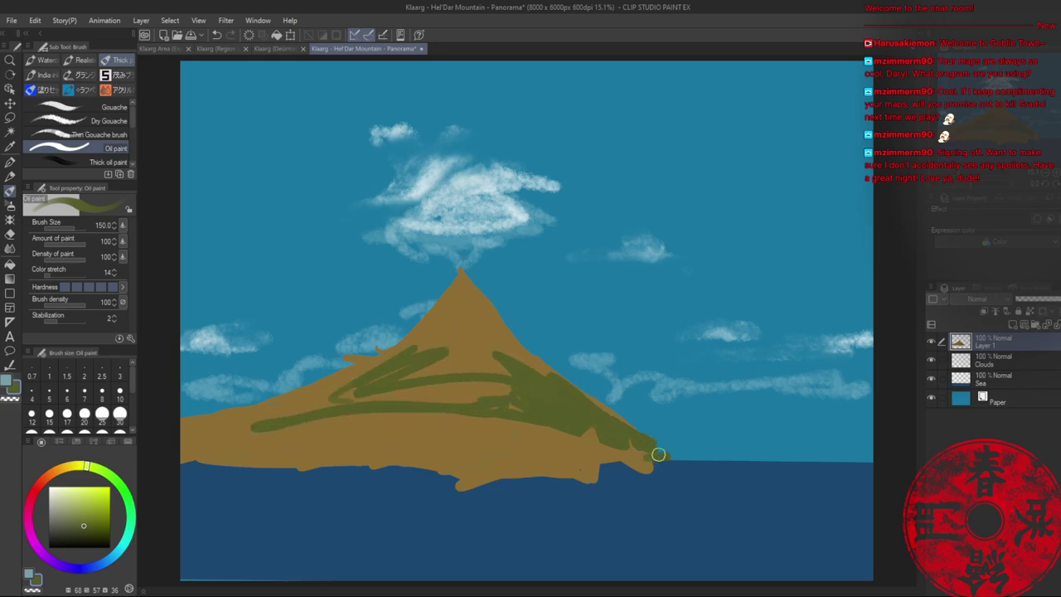
key("alt")
- Close the Deürmall Runnar Farm and Region Labels reference images and save the panorama
left_click(276, 48)
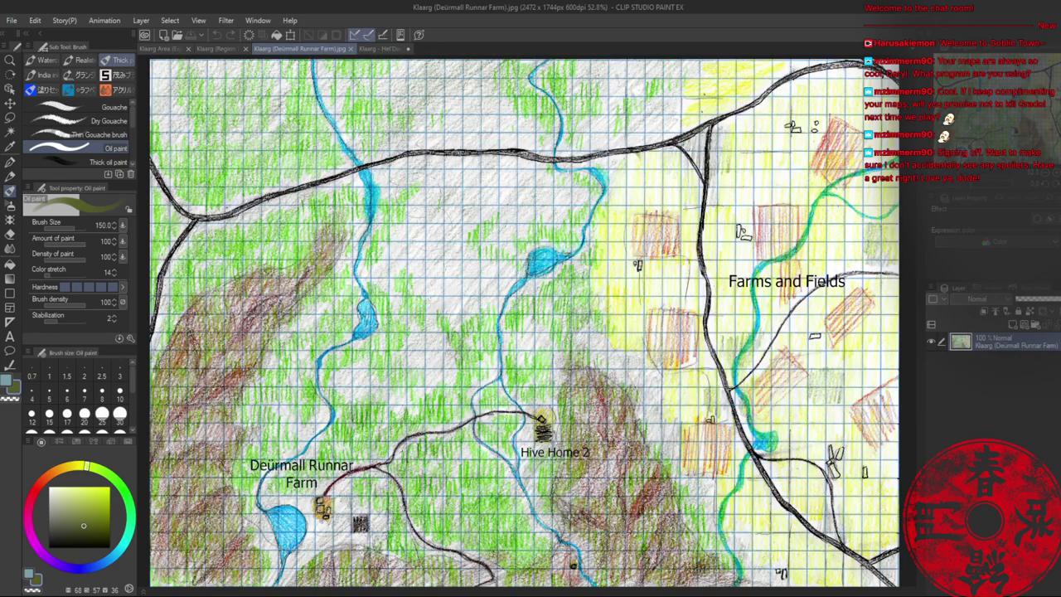
left_click(349, 48)
left_click(241, 48)
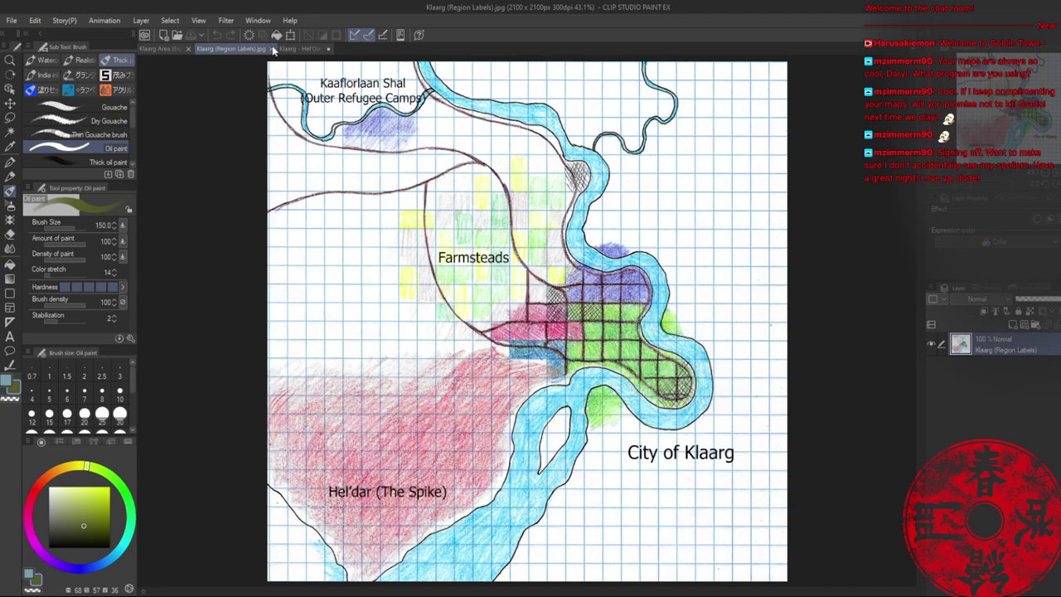
left_click(271, 49)
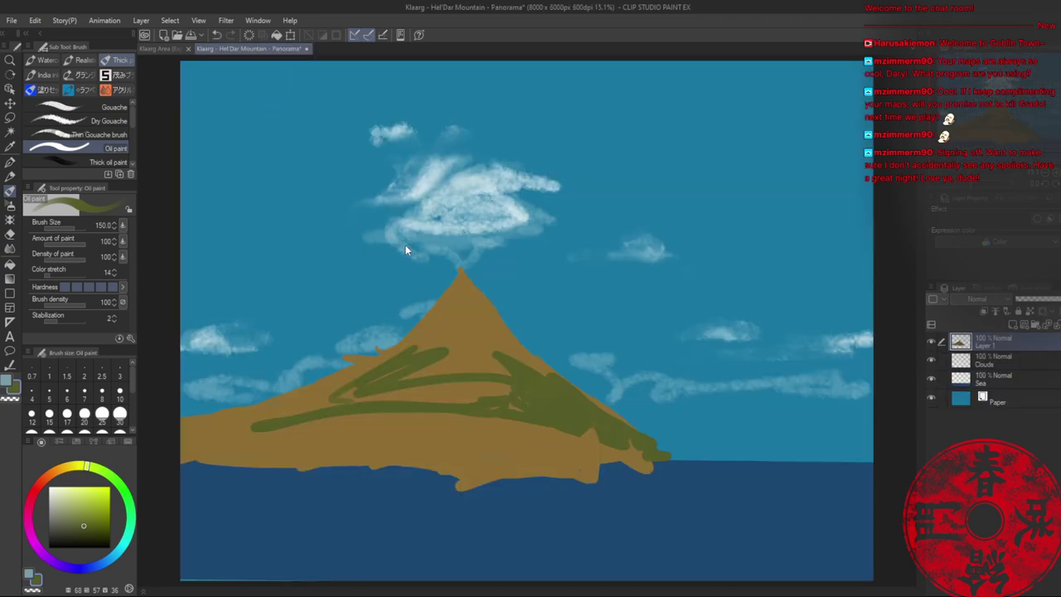
key("ctrl+s")
- Paint light ochre (43, 62, 71) highlights on the peak's right face and the small cliff at the right shore, after checking the area map
left_click(161, 48)
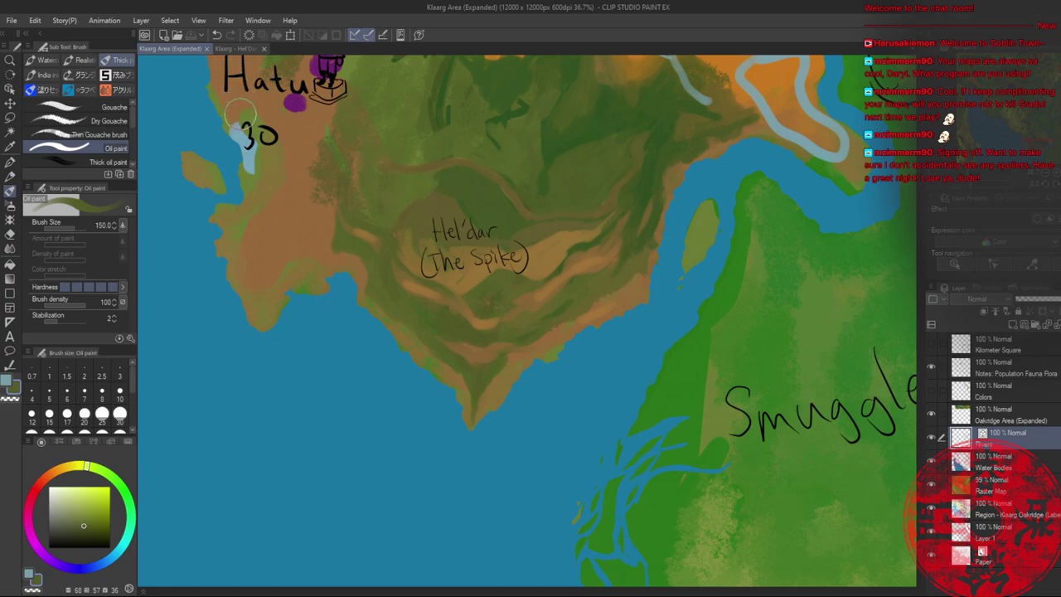
left_click(237, 50)
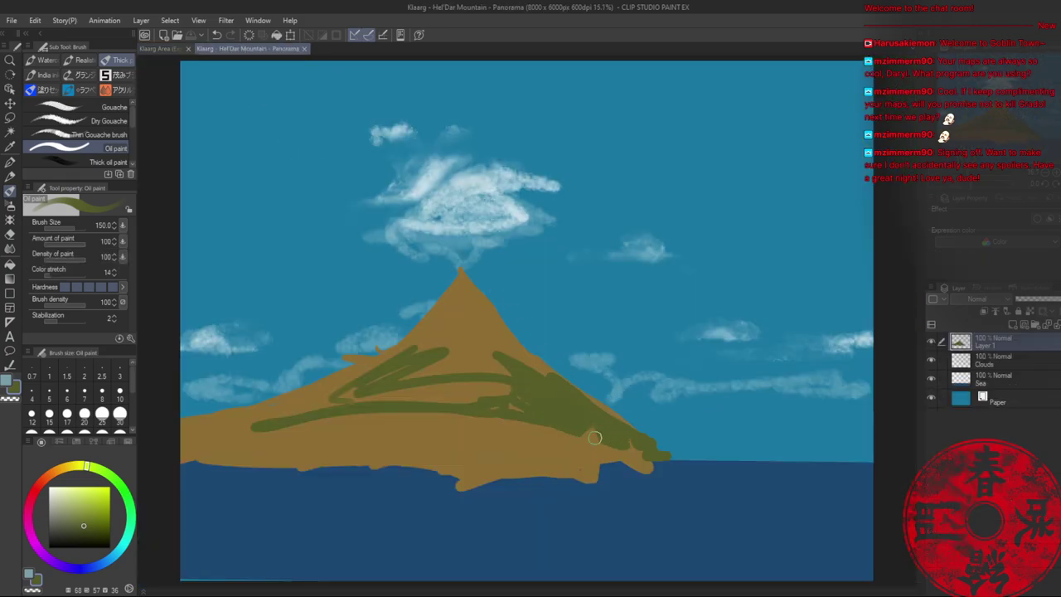
left_click(514, 430, "alt")
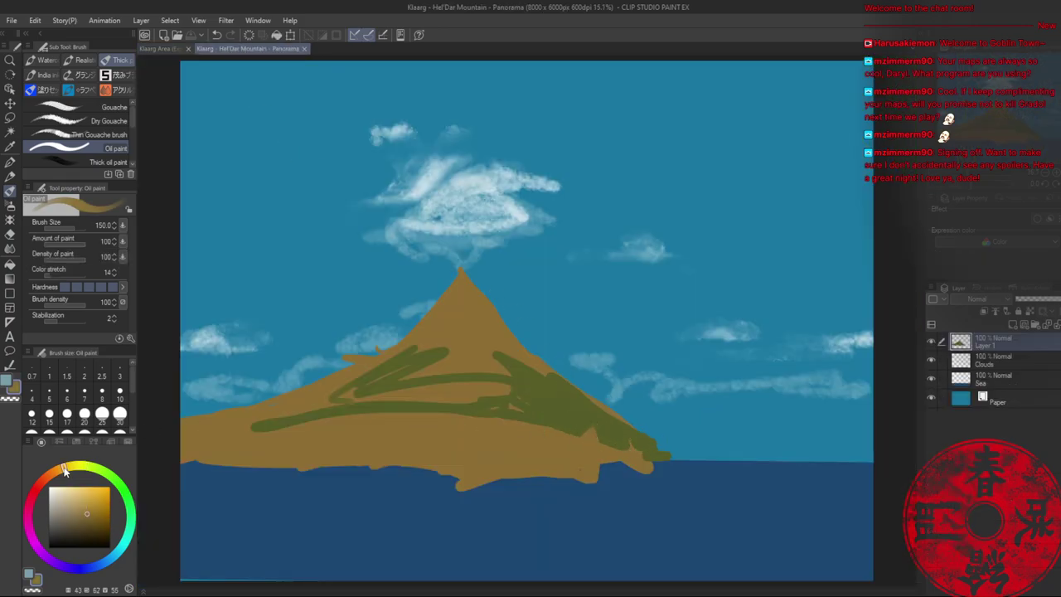
left_click(87, 504)
mouse_move(588, 434)
left_mouse_down()
mouse_move(590, 477)
mouse_move(588, 445)
left_mouse_up()
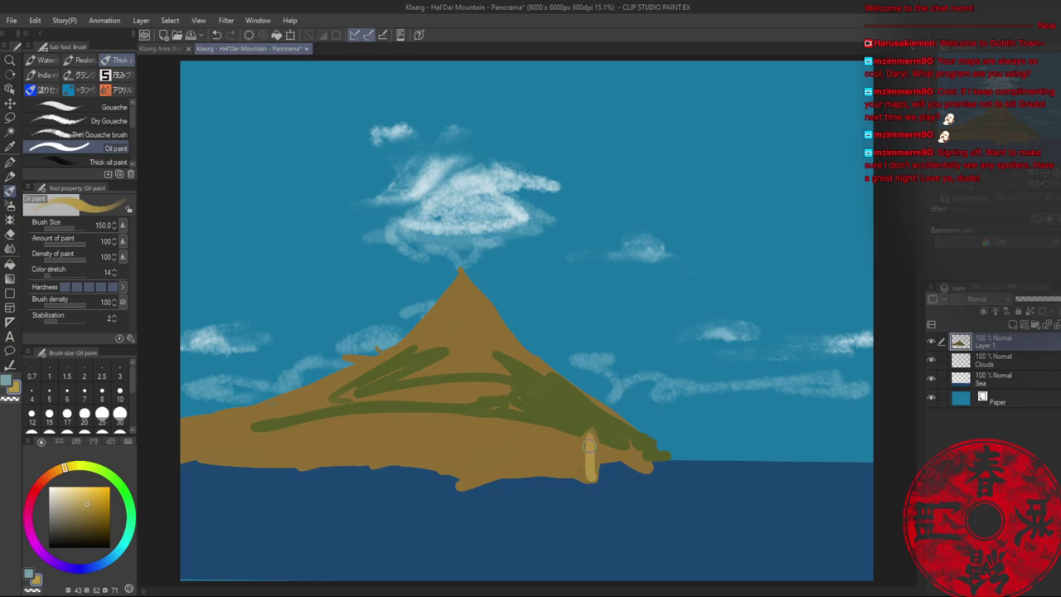
mouse_move(458, 311)
left_mouse_down()
mouse_move(489, 357)
mouse_move(470, 299)
mouse_move(483, 299)
mouse_move(503, 333)
mouse_move(483, 327)
mouse_move(474, 308)
mouse_move(502, 382)
left_mouse_up()
left_click_drag(488, 331, 547, 385)
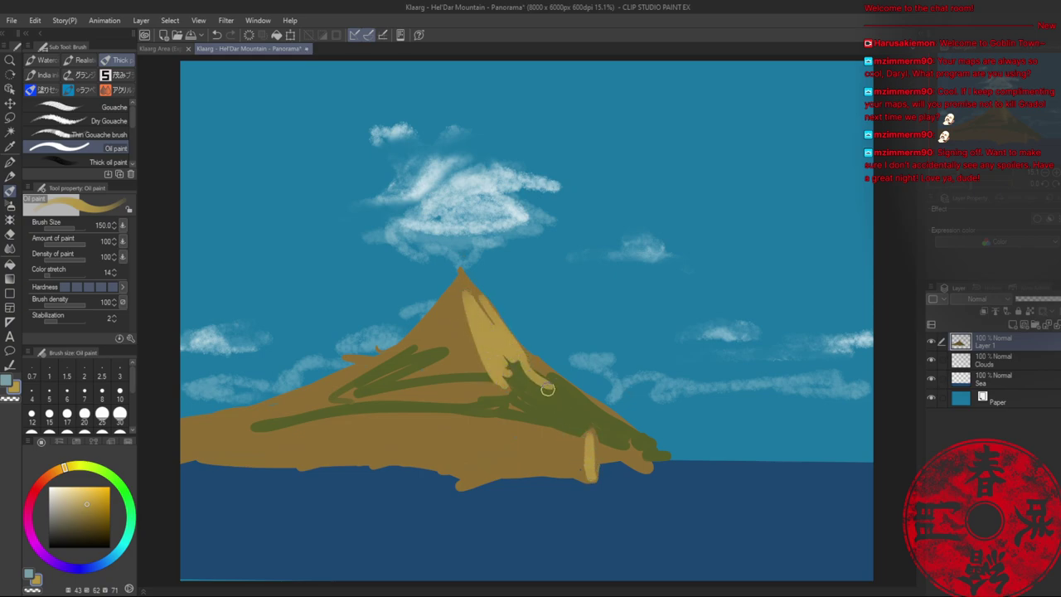
- Sample the slope's olive green, lighten it and paint a highlight over the green band on the mountain's right slope
left_click(539, 395, "alt")
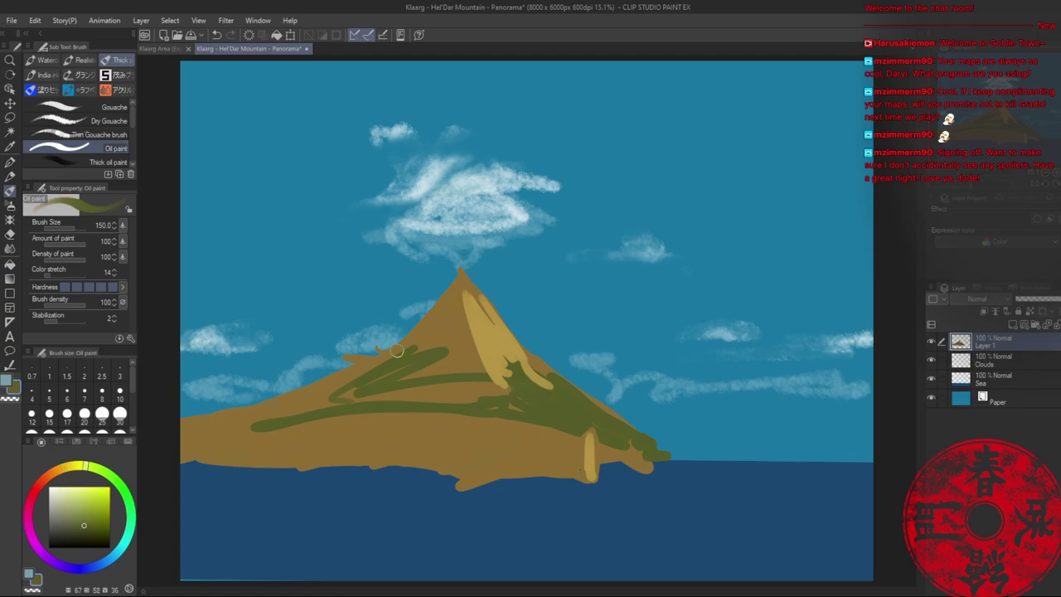
left_click(86, 520)
left_click_drag(503, 354, 571, 408)
- Shade the mountain's left slope with dark olive green strokes running from the peak down toward the left shore
left_click(307, 398, "alt")
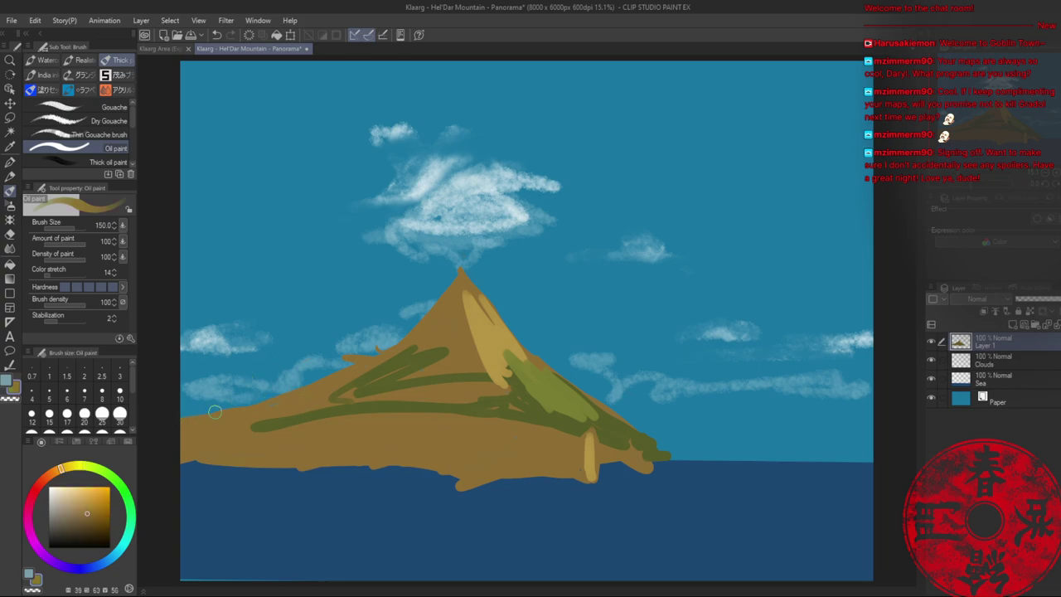
left_click(382, 367, "alt")
left_click_drag(80, 520, 78, 533)
mouse_move(435, 317)
left_mouse_down()
mouse_move(392, 354)
mouse_move(431, 328)
mouse_move(319, 390)
mouse_move(434, 331)
left_mouse_up()
left_click(404, 358, "alt")
mouse_move(390, 367)
left_mouse_down()
mouse_move(364, 383)
mouse_move(330, 388)
mouse_move(368, 369)
mouse_move(222, 420)
mouse_move(385, 352)
mouse_move(459, 279)
mouse_move(398, 365)
mouse_move(410, 371)
mouse_move(452, 322)
mouse_move(475, 314)
mouse_move(472, 300)
mouse_move(487, 322)
mouse_move(450, 357)
left_mouse_up()
- Blend dark green and ochre touches around the summit using colours sampled from the mountain, and undo the last stroke
left_click(476, 300, "alt")
left_click(460, 322, "alt")
left_click(474, 310, "alt")
left_click(475, 359, "alt")
key("ctrl+z")
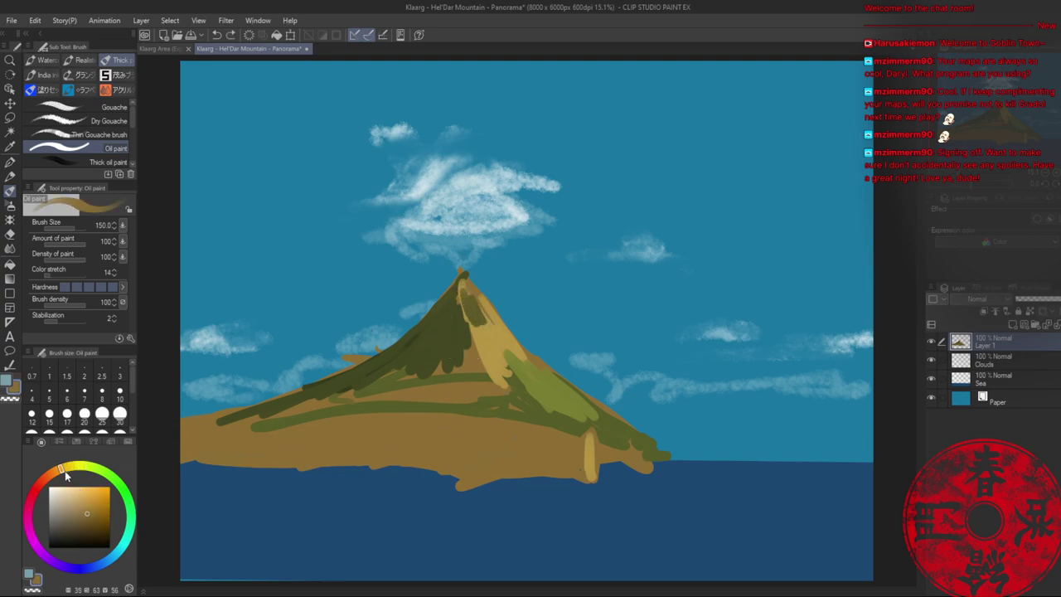
- Paint dark brown (37, 53, 41) shading on the mountain's left face below the peak and save the panorama
left_click_drag(83, 516, 82, 520)
mouse_move(450, 333)
left_mouse_down()
mouse_move(453, 306)
mouse_move(473, 351)
mouse_move(430, 378)
mouse_move(381, 356)
left_mouse_up()
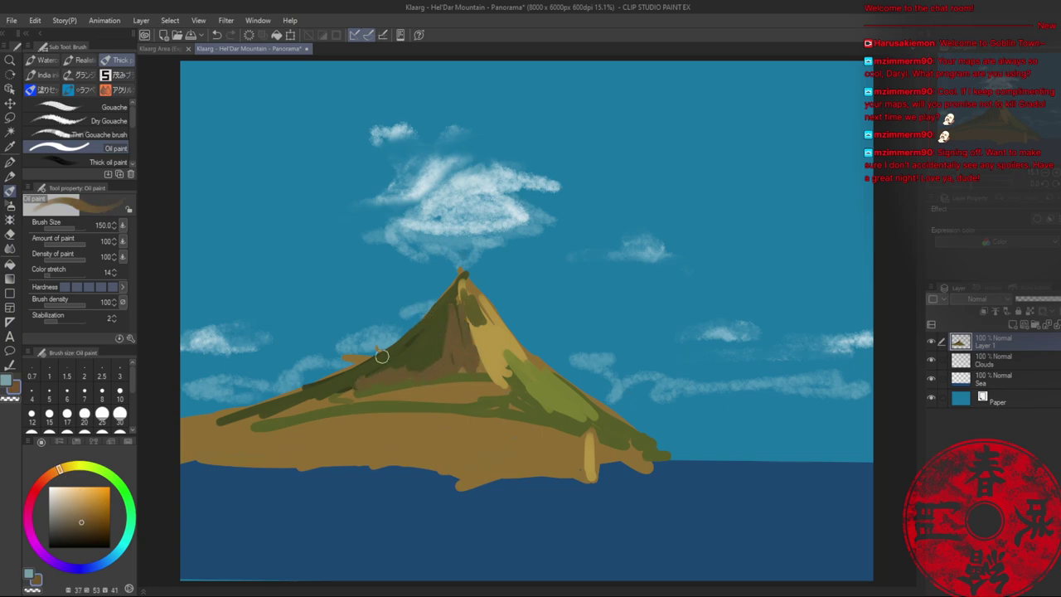
key("c")
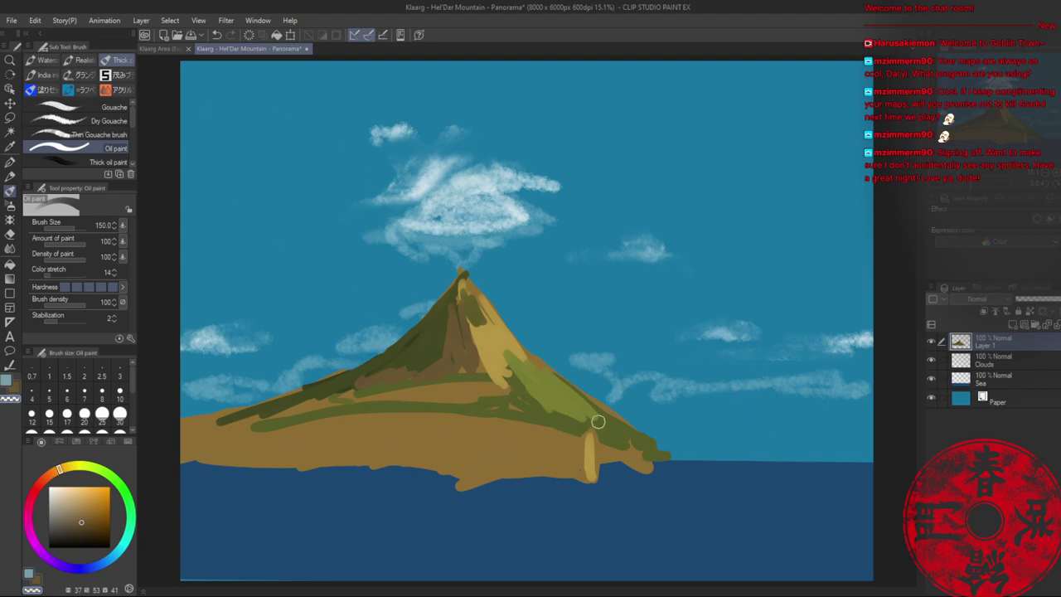
key("ctrl+s")
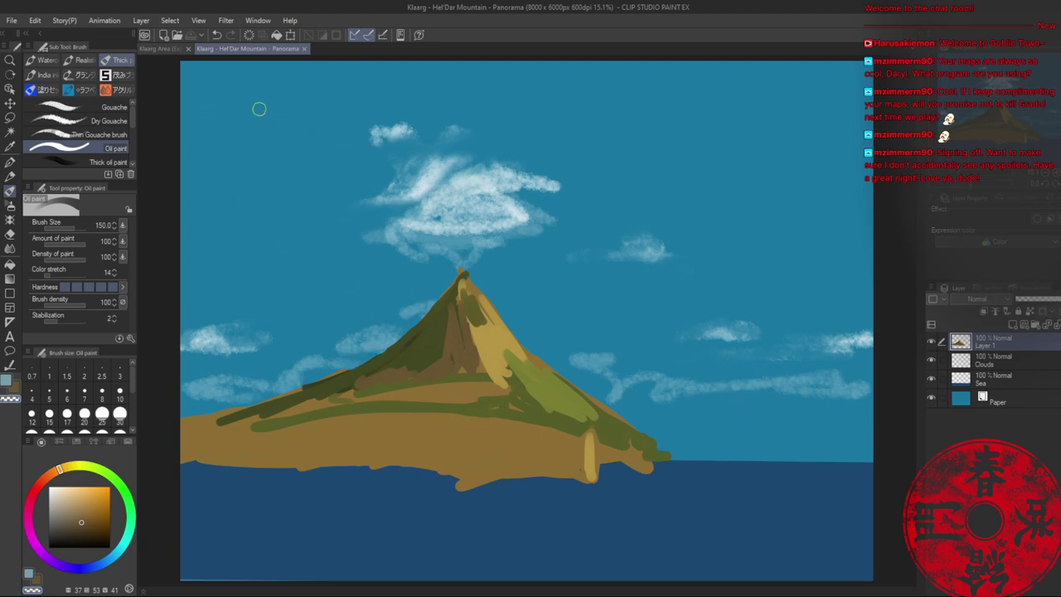
- Sample the bright green from the Klaarg Area (Expanded) map and paint a landmass on the horizon at the panorama's right edge
left_click(162, 48)
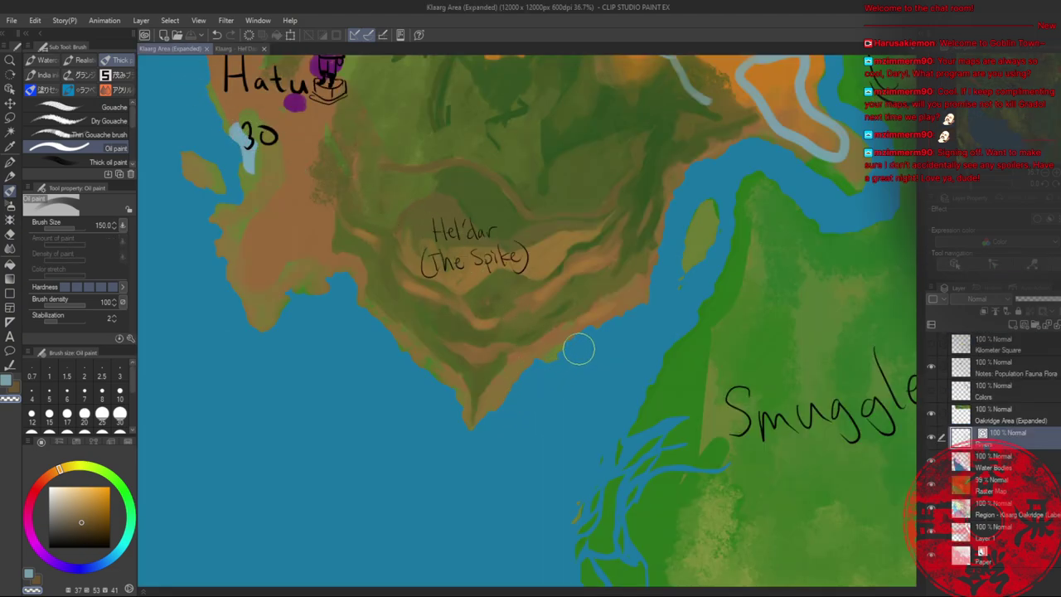
left_click(671, 383, "alt")
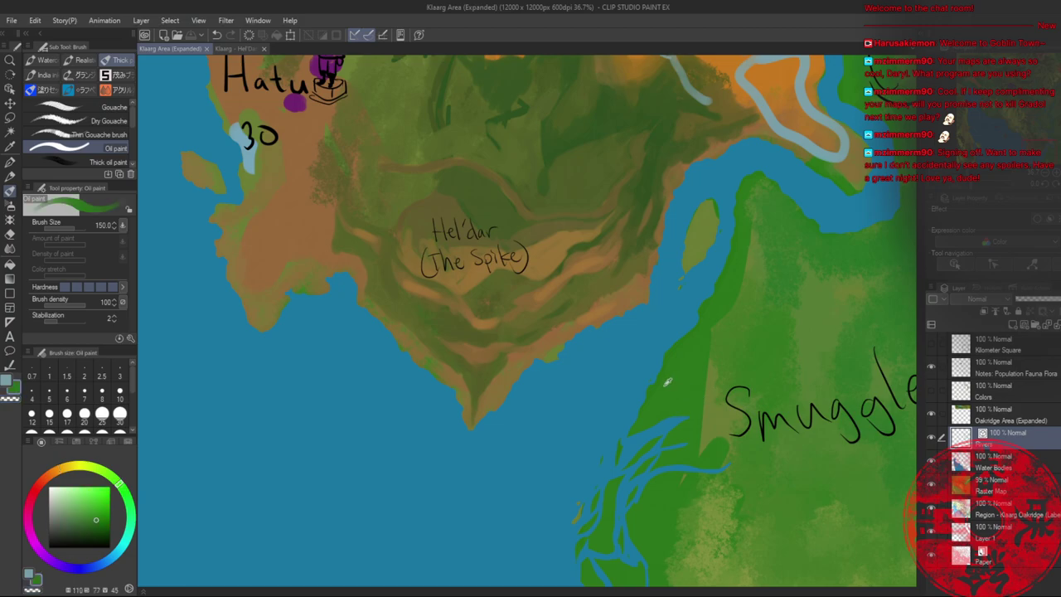
left_click(236, 48)
mouse_move(807, 466)
left_mouse_down()
mouse_move(864, 485)
mouse_move(853, 469)
left_mouse_up()
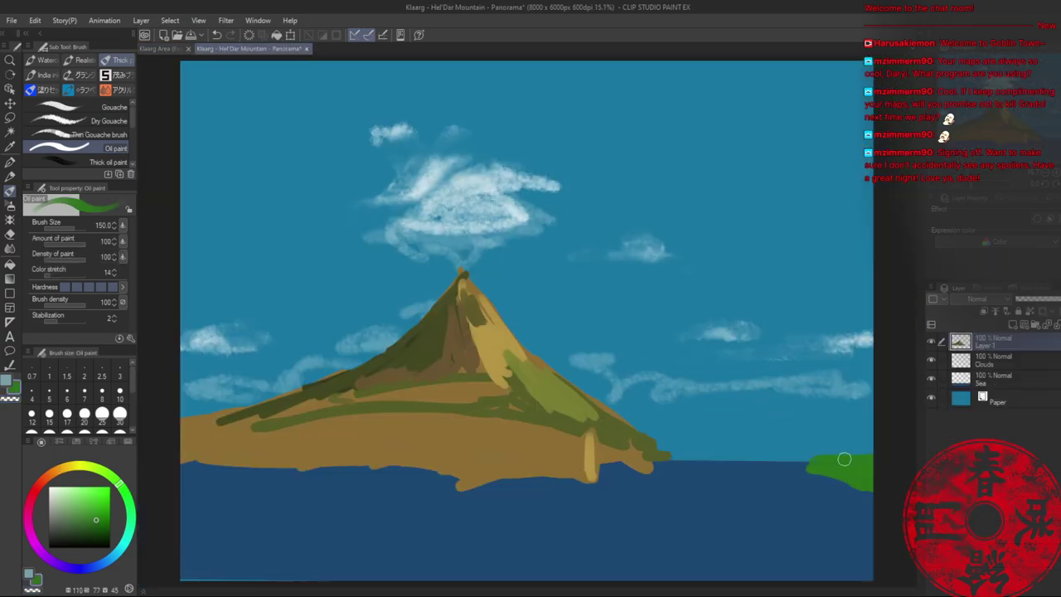
- Extend the green landmass down into the sea and carve inlets into its coast with the transparent colour
left_click(813, 473, "alt")
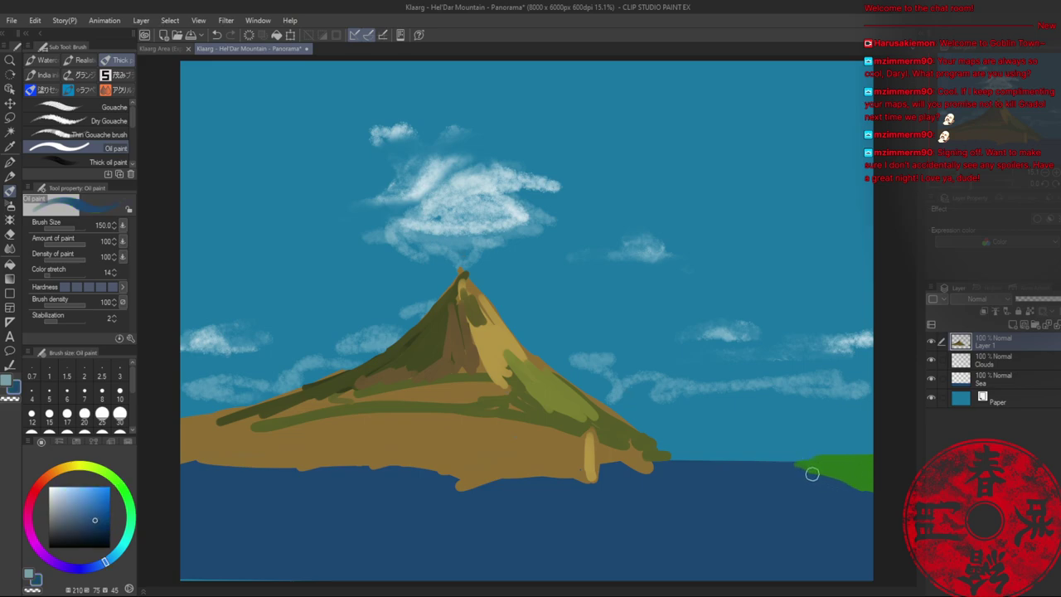
left_click(852, 460, "alt")
key("c")
mouse_move(800, 475)
left_mouse_down()
mouse_move(874, 493)
mouse_move(828, 482)
mouse_move(888, 479)
mouse_move(806, 486)
mouse_move(897, 505)
left_mouse_up()
key("c")
mouse_move(824, 491)
left_mouse_down()
mouse_move(840, 489)
mouse_move(865, 512)
left_mouse_up()
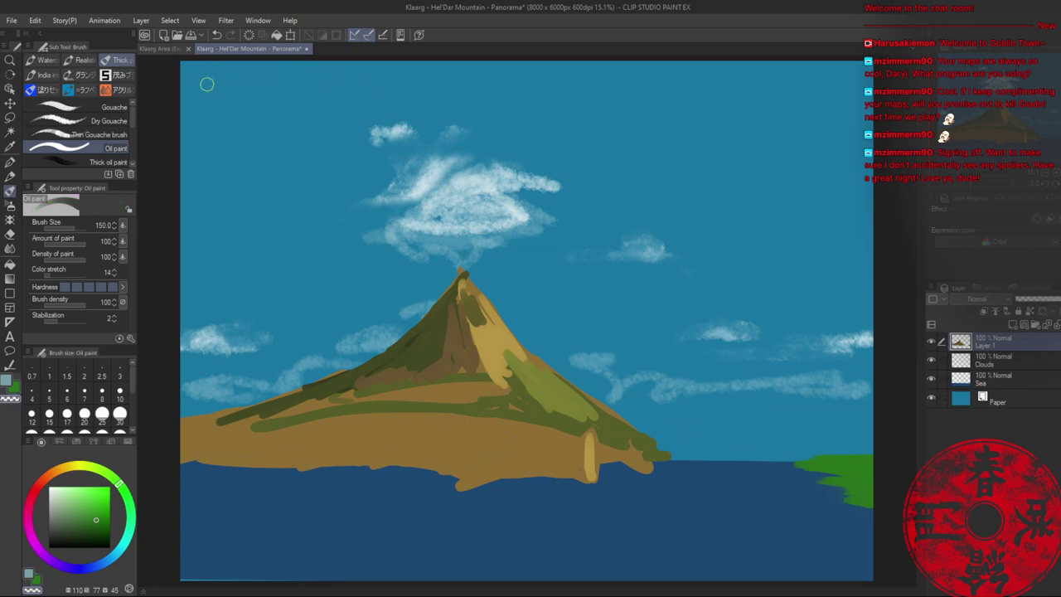
- Check the coast against the map, then darken the sampled green and paint horizontal shading streaks across the landmass's lower part
left_click(163, 48)
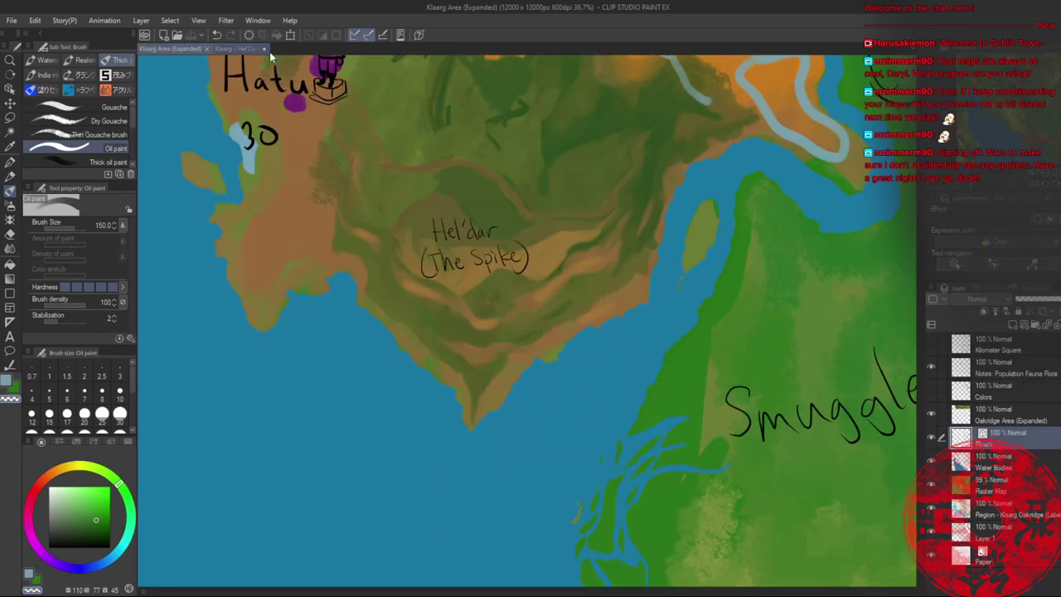
left_click(244, 48)
key("alt+space")
mouse_move(826, 482)
left_mouse_down()
mouse_move(842, 489)
mouse_move(614, 384)
mouse_move(648, 382)
left_mouse_up()
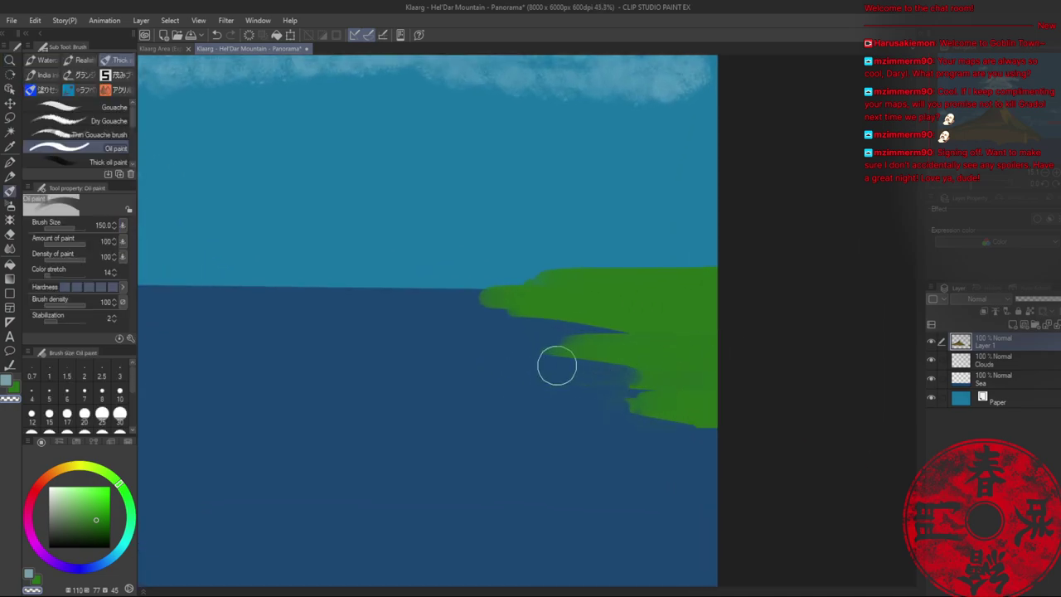
left_click(668, 365, "alt")
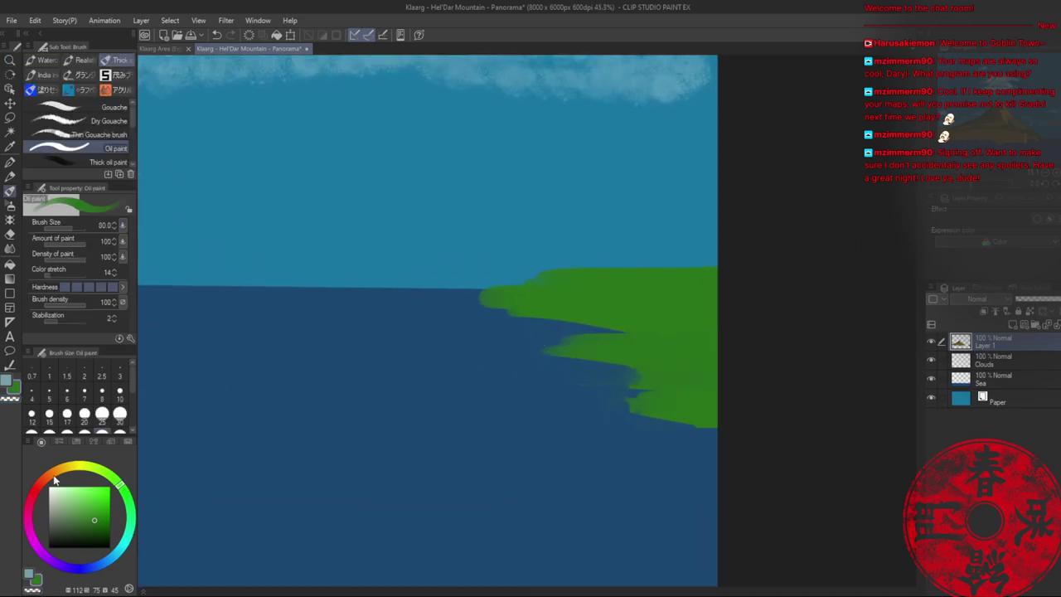
left_click(92, 522)
left_click(90, 527)
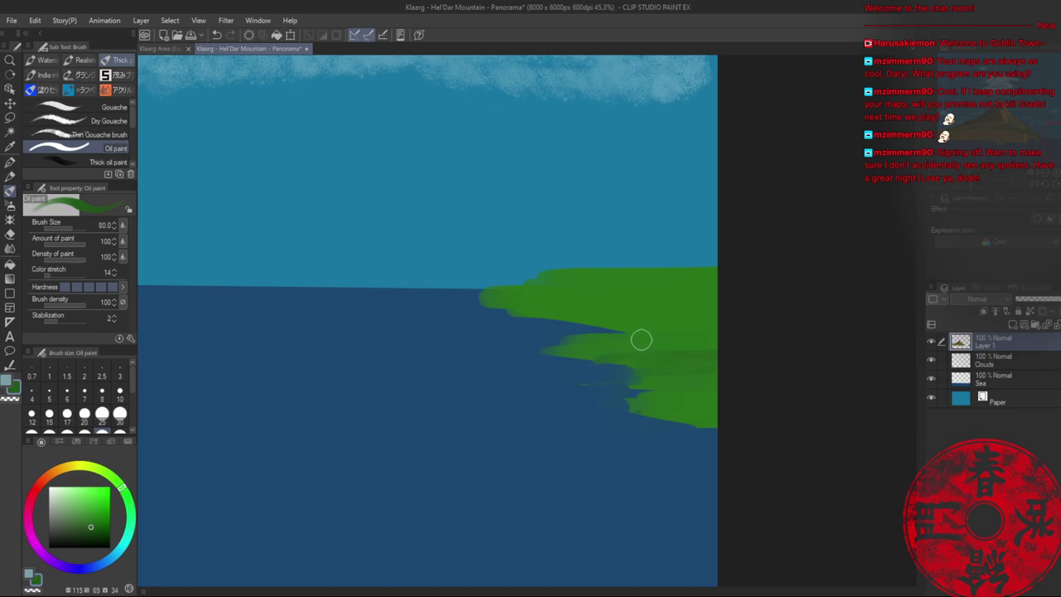
key("bracketleft")
key("bracketleft")
mouse_move(581, 350)
left_mouse_down()
mouse_move(702, 336)
mouse_move(570, 344)
mouse_move(728, 338)
left_mouse_up()
left_click_drag(657, 345, 725, 341)
- Layer dark green strokes across the landmass's upper half, reducing the brush size stepwise to 30
mouse_move(599, 328)
left_mouse_down()
mouse_move(680, 320)
mouse_move(543, 317)
mouse_move(590, 312)
mouse_move(561, 321)
mouse_move(588, 332)
mouse_move(577, 315)
mouse_move(526, 312)
mouse_move(750, 307)
mouse_move(542, 310)
mouse_move(577, 301)
left_mouse_up()
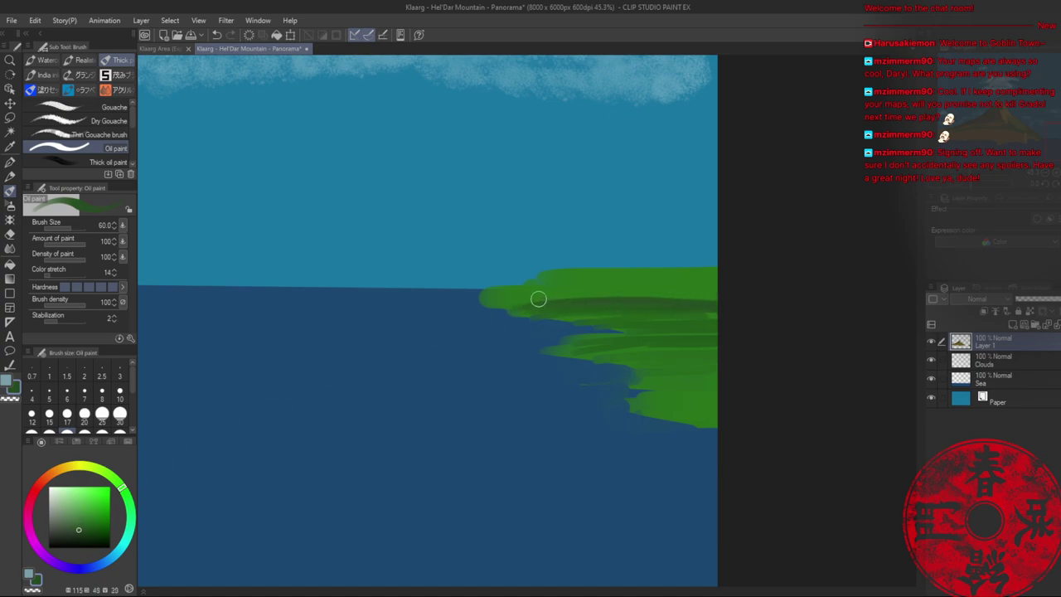
key("bracketleft")
left_click_drag(495, 303, 674, 291)
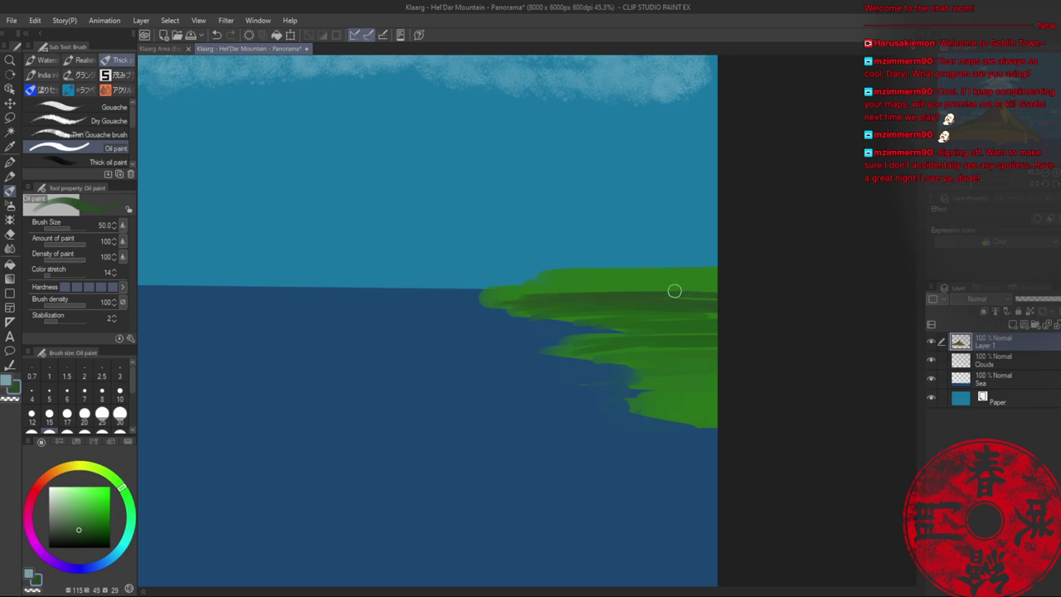
key("bracketleft")
mouse_move(490, 296)
left_mouse_down()
mouse_move(736, 292)
mouse_move(521, 293)
mouse_move(693, 289)
left_mouse_up()
key("bracketleft")
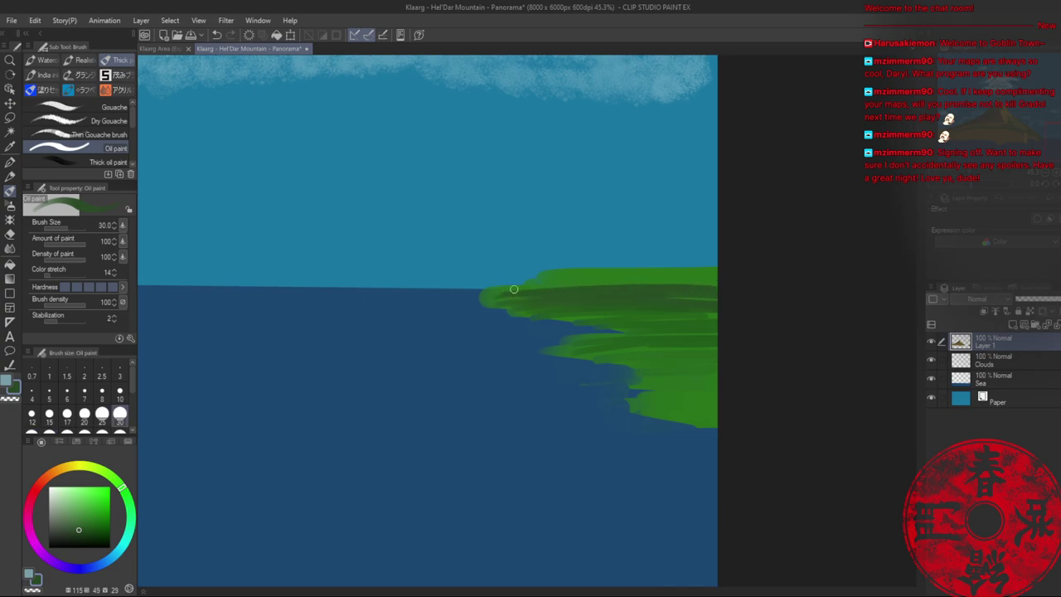
left_click_drag(512, 290, 675, 283)
- Darken the green to (115, 40, 20) and paint a thin shadow along the landmass's top edge
left_click_drag(80, 528, 73, 535)
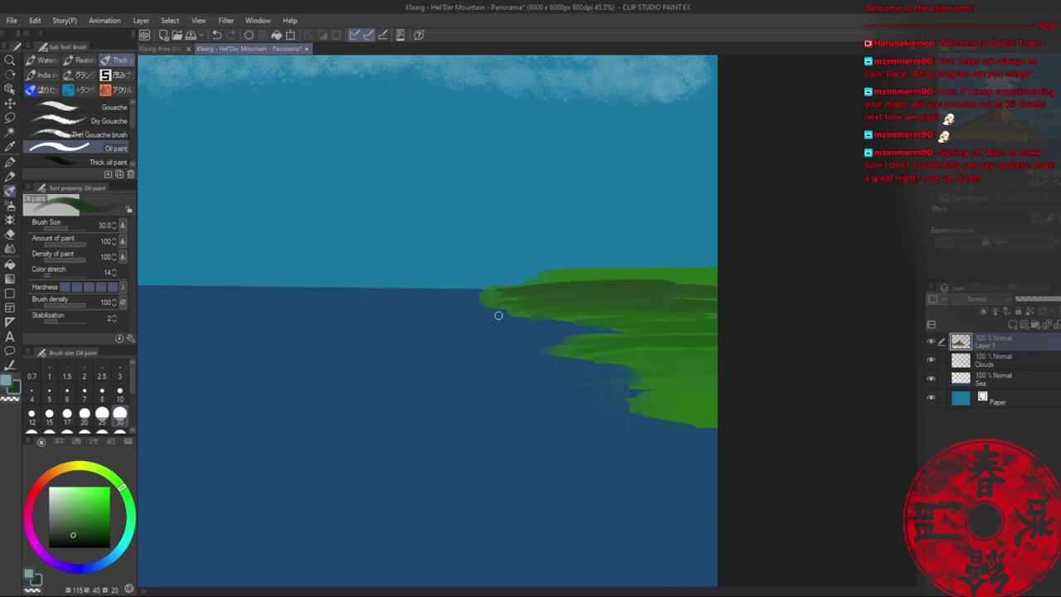
mouse_move(524, 286)
left_mouse_down()
mouse_move(712, 285)
mouse_move(569, 280)
mouse_move(706, 270)
mouse_move(537, 277)
mouse_move(670, 268)
mouse_move(595, 255)
left_mouse_up()
key("alt+space")
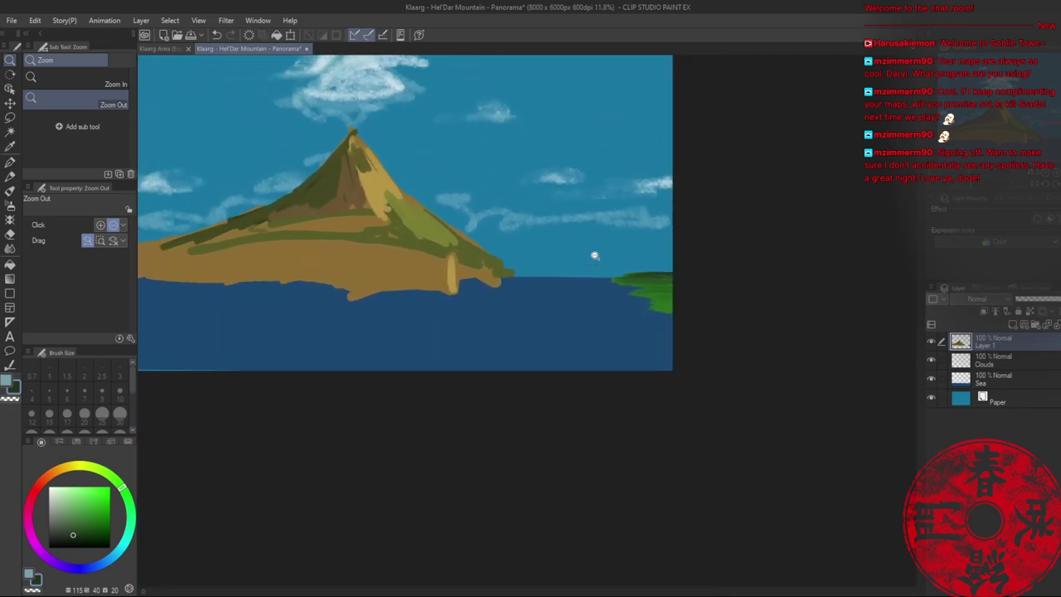
left_click_drag(721, 182, 630, 238)
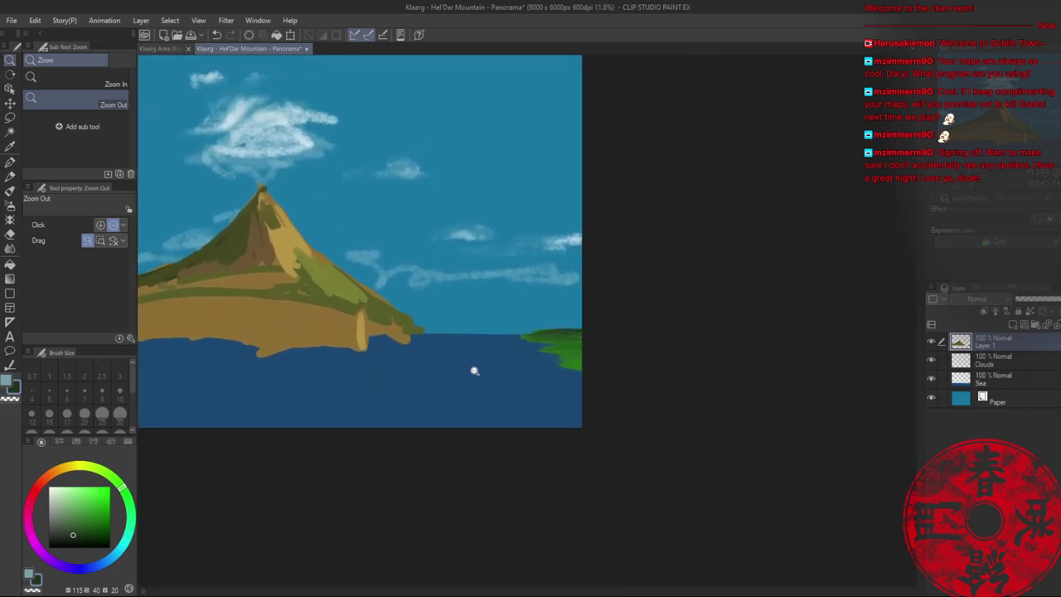
- Compare the coast with the map and extend a thin dark green spit from the landmass left along the horizon, enlarging the brush to 60
left_click(162, 48)
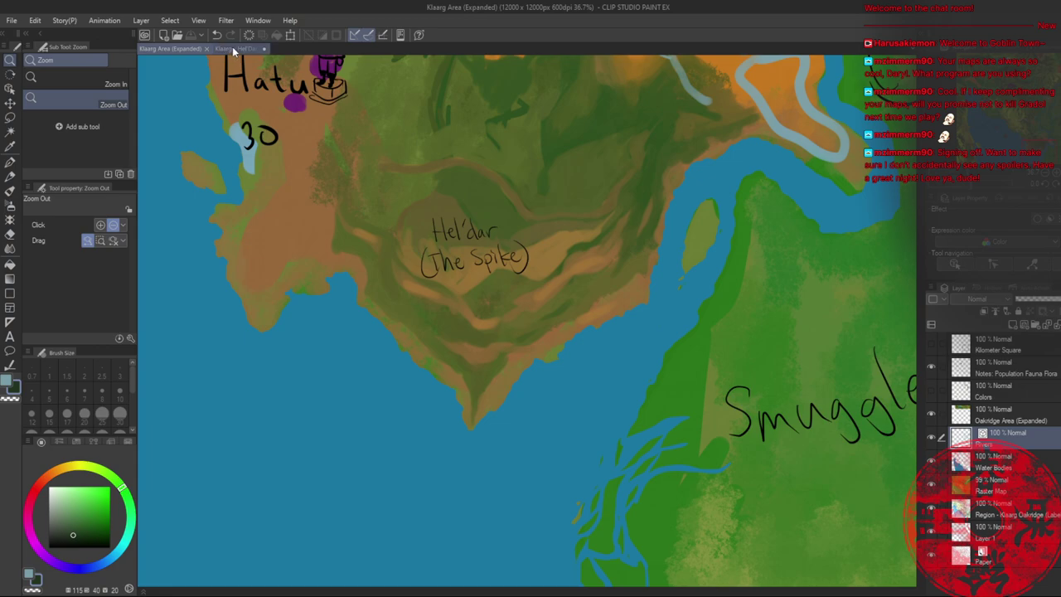
left_click(233, 48)
scroll(542, 352, "up", 3)
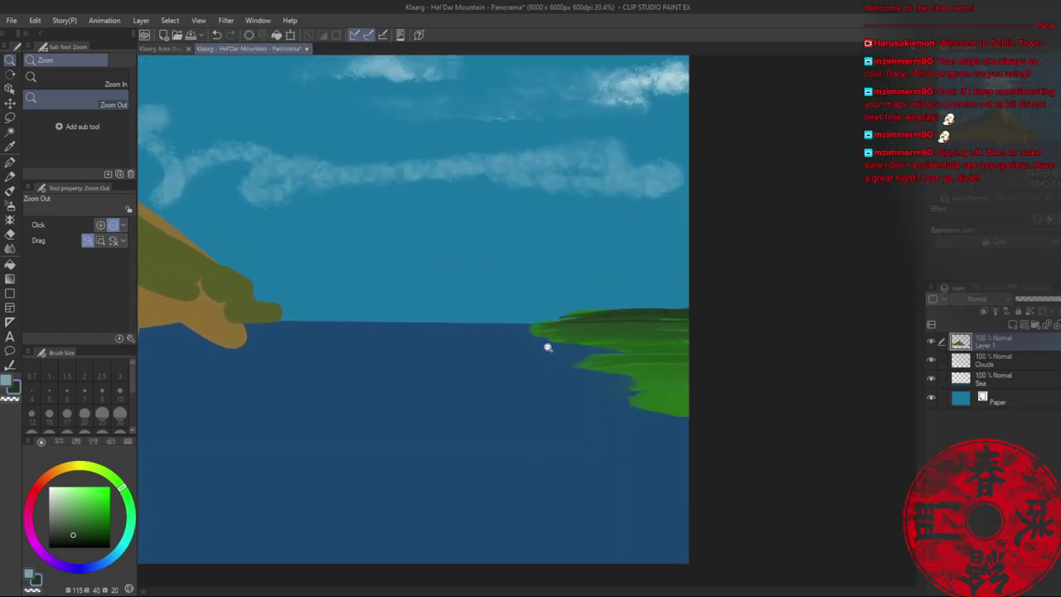
scroll(547, 346, "up", 2)
key("b")
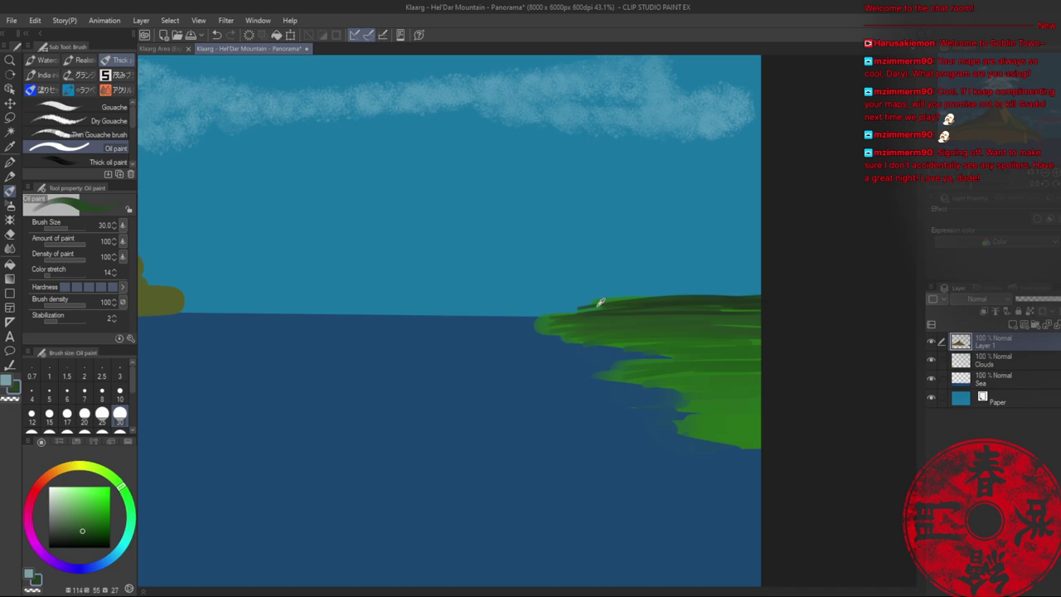
mouse_move(489, 314)
left_mouse_down()
mouse_move(580, 306)
mouse_move(571, 308)
left_mouse_up()
left_click(124, 495)
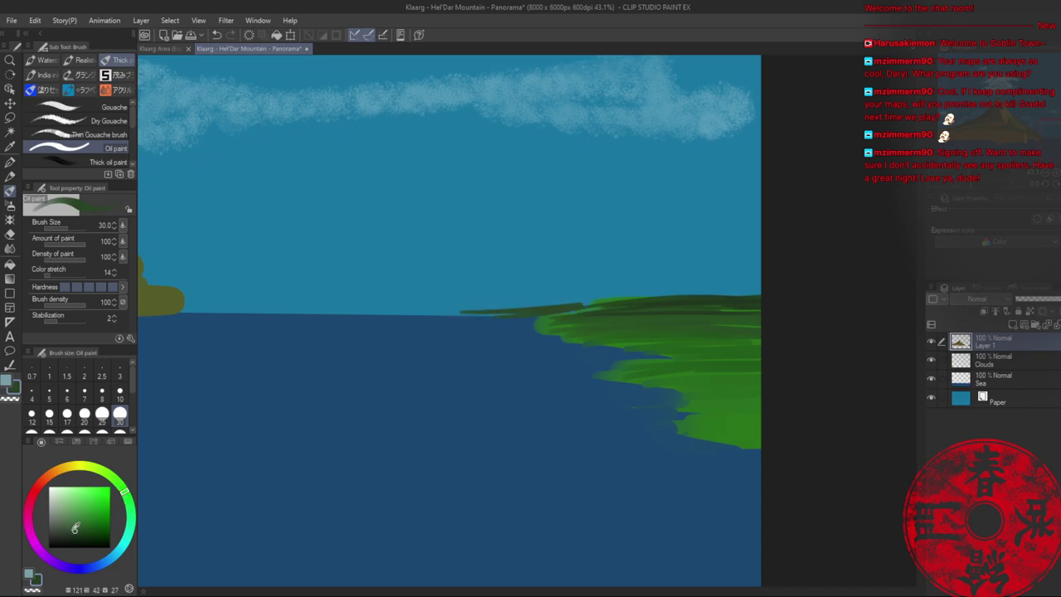
key("bracketright")
key("bracketright")
key("bracketright")
mouse_move(592, 306)
left_mouse_down()
mouse_move(505, 314)
mouse_move(609, 306)
mouse_move(564, 305)
left_mouse_up()
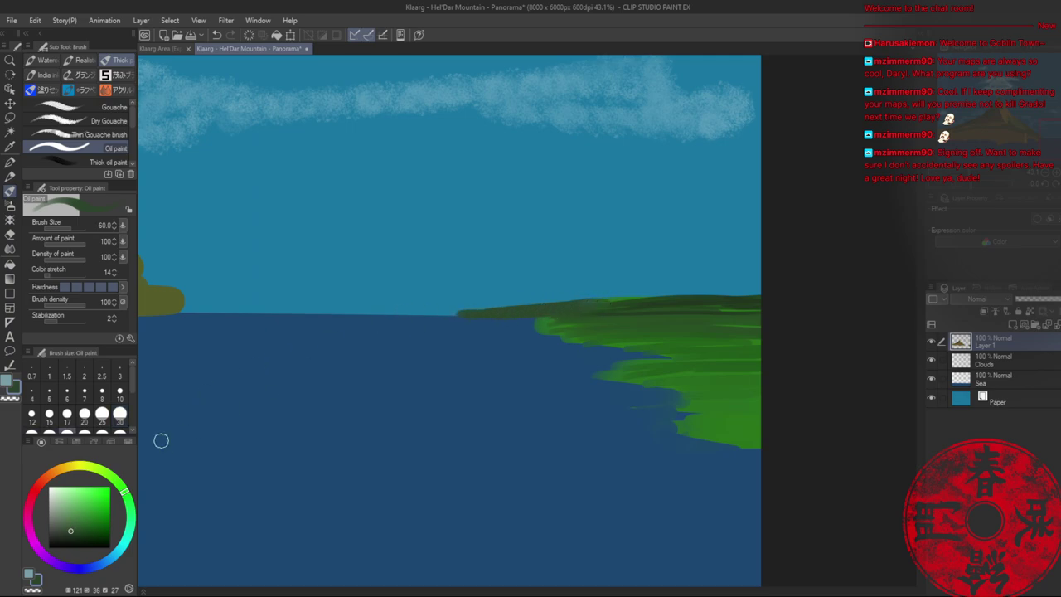
- Paint a muted green (121, 36, 36) distant ridge along the horizon, layer sampled dark green over it, and save the panorama
left_click(72, 526)
mouse_move(422, 315)
left_mouse_down()
mouse_move(526, 303)
mouse_move(382, 311)
mouse_move(588, 290)
mouse_move(509, 302)
mouse_move(739, 290)
left_mouse_up()
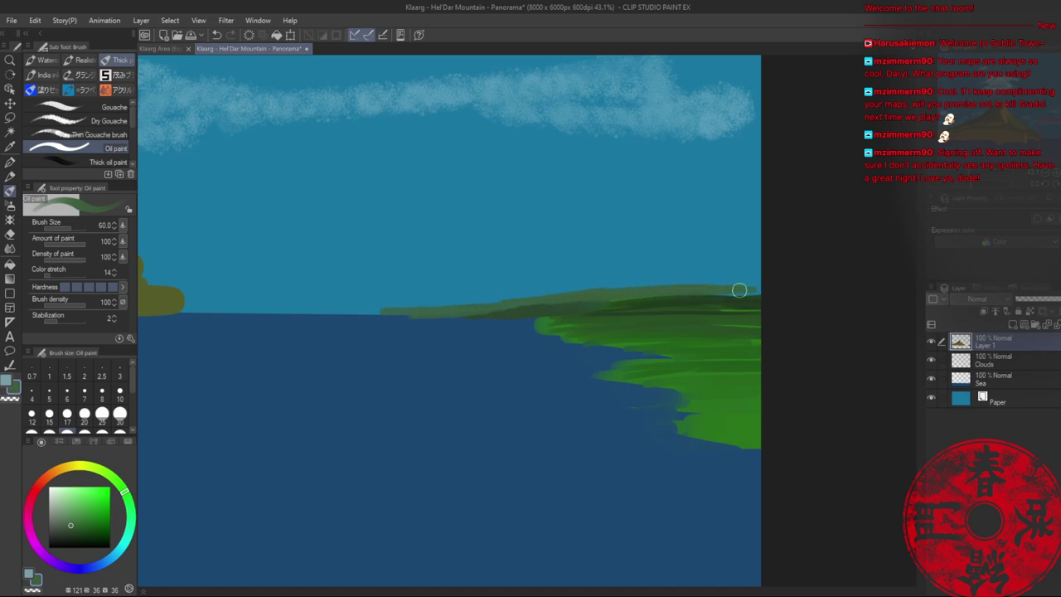
left_click(701, 295, "alt")
mouse_move(670, 293)
left_mouse_down()
mouse_move(770, 288)
mouse_move(326, 313)
left_mouse_up()
mouse_move(432, 307)
left_mouse_down()
mouse_move(386, 313)
mouse_move(397, 332)
mouse_move(372, 330)
left_mouse_up()
key("alt+space")
left_click_drag(372, 330, 505, 334)
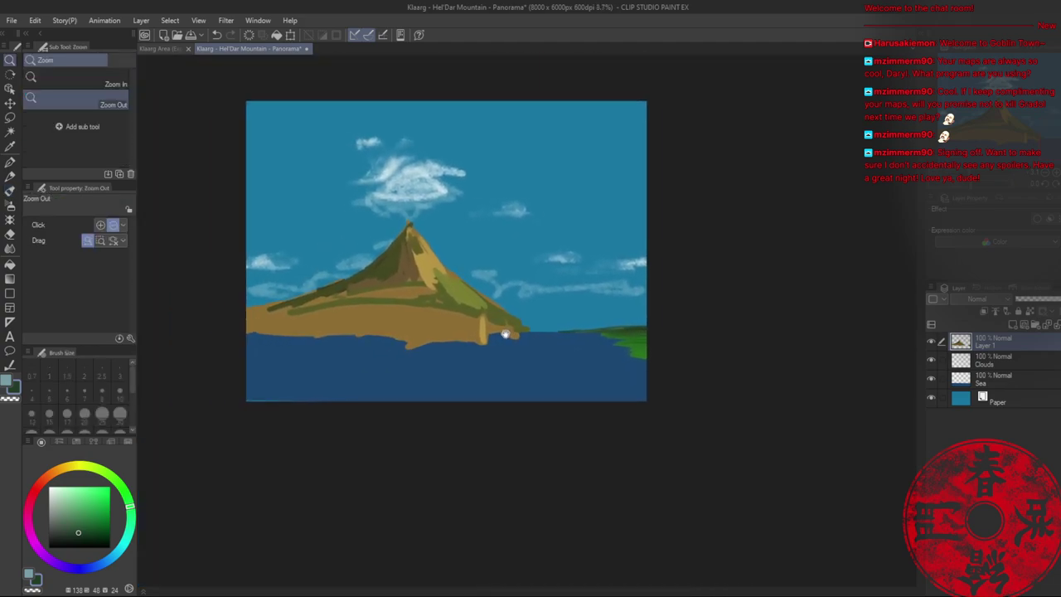
scroll(600, 339, "up", 1)
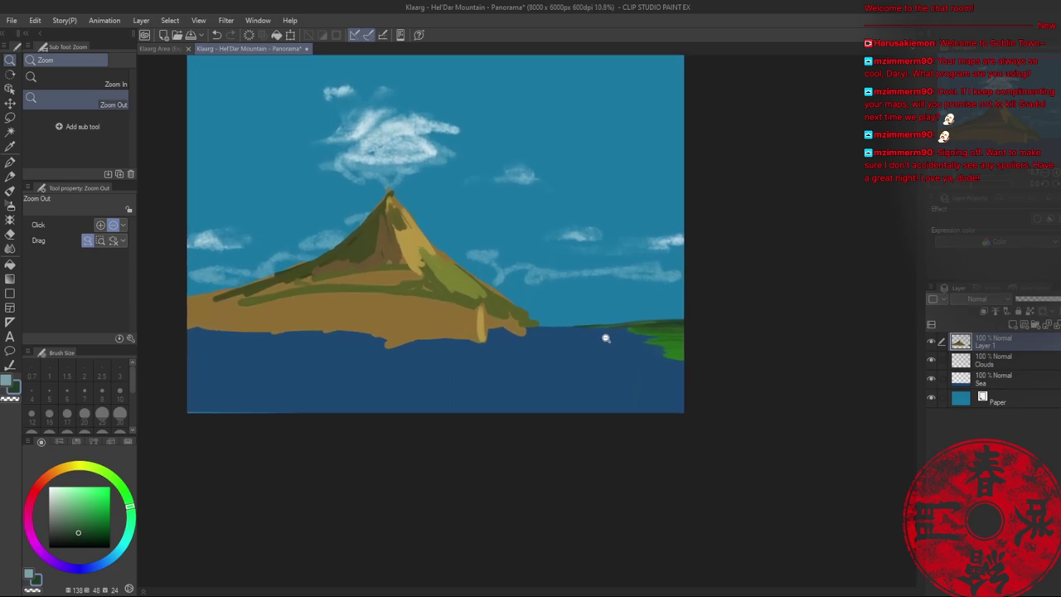
key("ctrl+s")
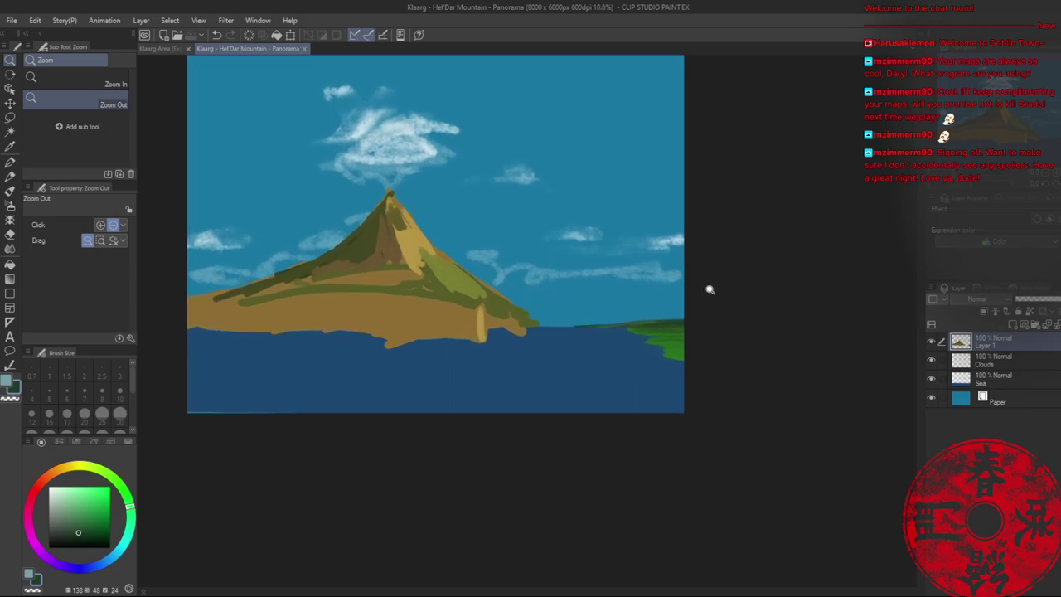
- On the Clouds layer, paint a faint pale blue (198, 40, 84) cloud bank just above the right horizon with the グランジ 2 brush
left_click(998, 363)
scroll(540, 296, "up", 2)
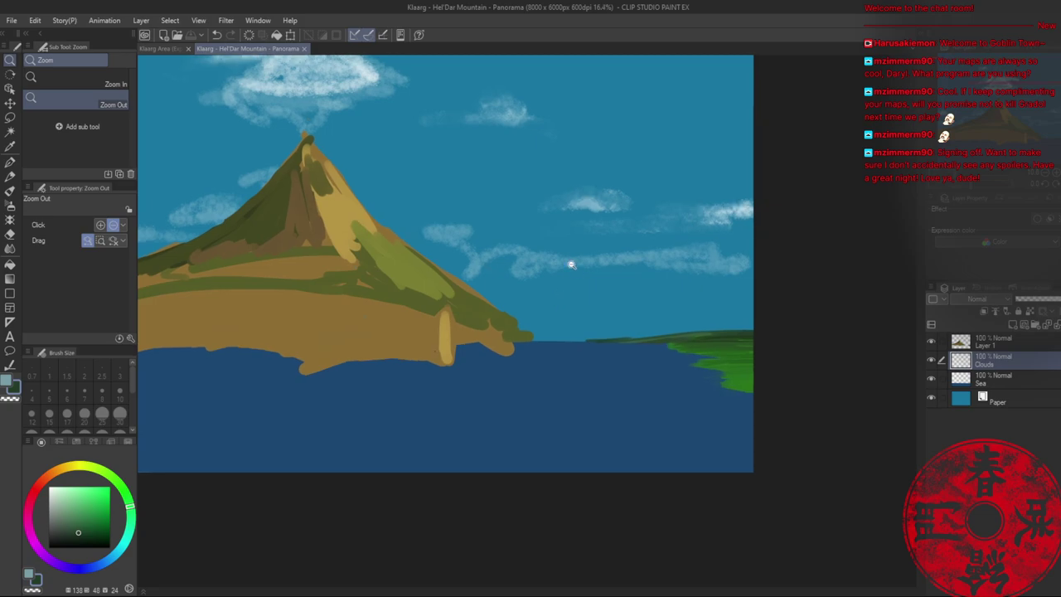
key("b")
left_click(507, 250, "alt")
left_click(83, 75)
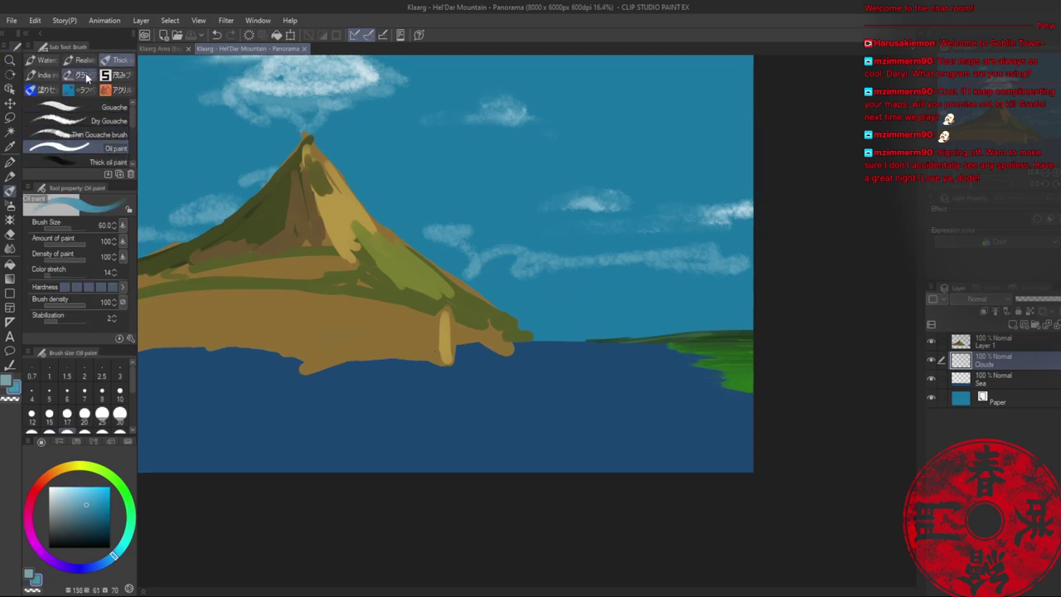
left_click(73, 496)
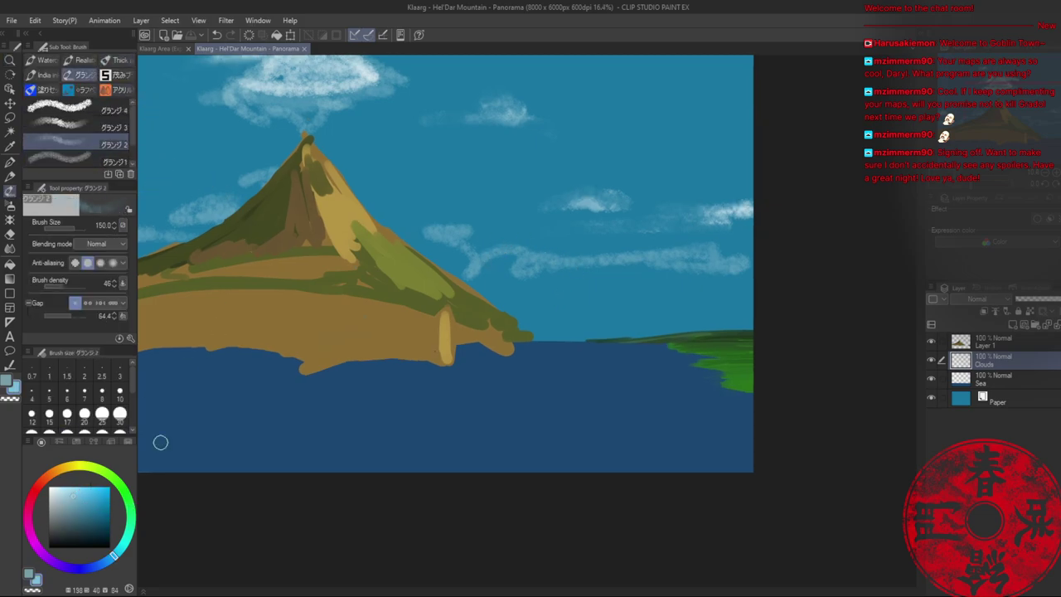
left_click_drag(507, 316, 667, 320)
mouse_move(568, 305)
left_mouse_down()
mouse_move(533, 301)
mouse_move(598, 304)
mouse_move(572, 295)
left_mouse_up()
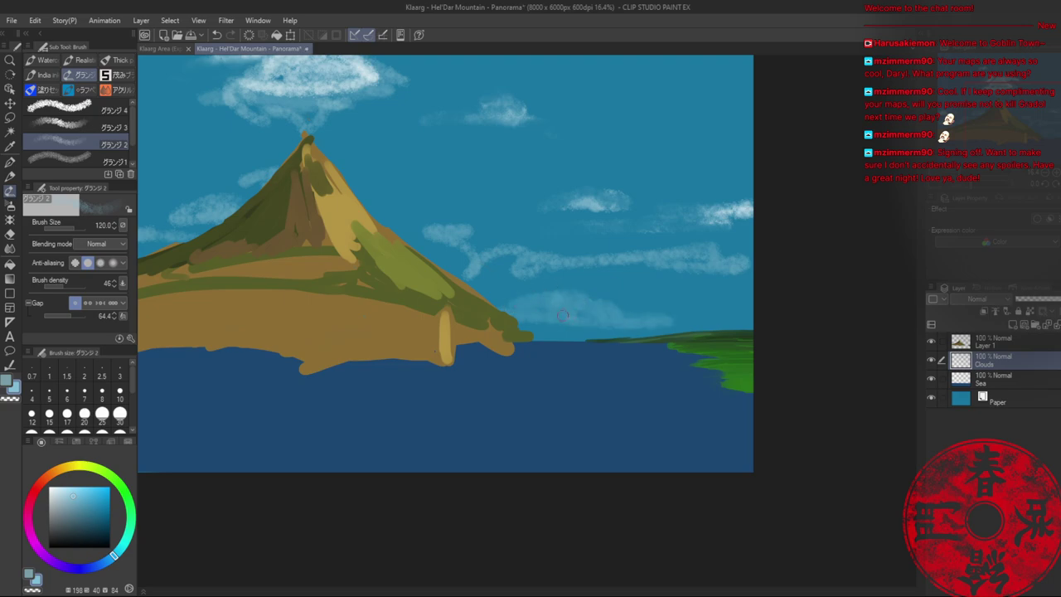
left_click_drag(584, 316, 605, 322)
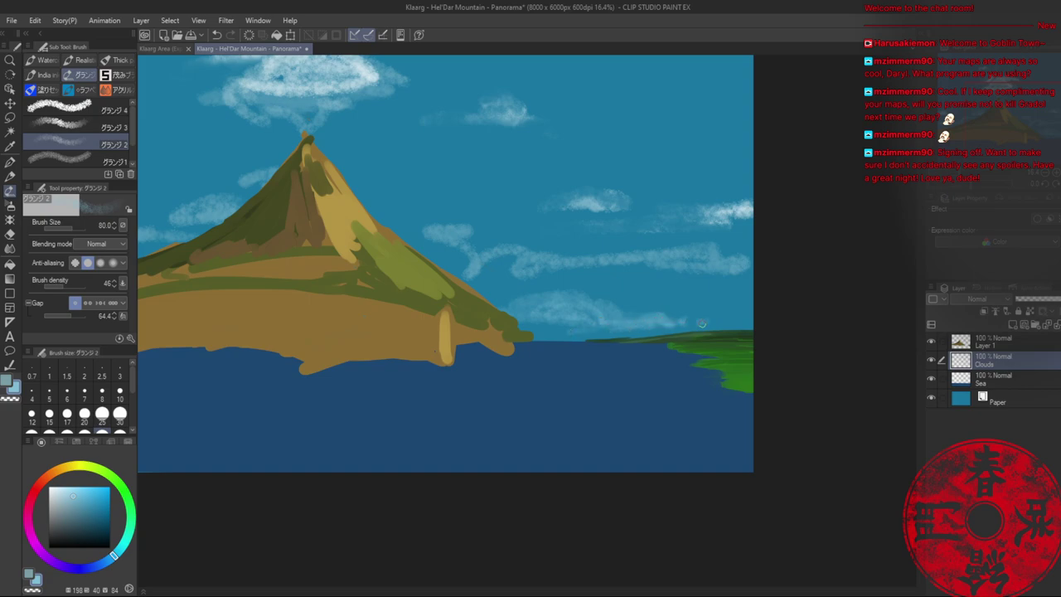
- Brighten the long cloud band right of the mountain with near-white blue (198, 25, 95) at brush size 120
mouse_move(530, 262)
left_mouse_down()
mouse_move(502, 257)
mouse_move(507, 266)
mouse_move(489, 268)
mouse_move(465, 262)
mouse_move(477, 252)
mouse_move(474, 260)
mouse_move(463, 249)
mouse_move(479, 265)
mouse_move(485, 259)
mouse_move(377, 318)
mouse_move(493, 263)
mouse_move(465, 263)
mouse_move(496, 261)
mouse_move(468, 273)
mouse_move(530, 272)
mouse_move(505, 271)
mouse_move(501, 242)
mouse_move(511, 245)
mouse_move(510, 272)
mouse_move(437, 267)
mouse_move(519, 277)
mouse_move(596, 264)
mouse_move(657, 271)
mouse_move(686, 254)
mouse_move(696, 257)
mouse_move(690, 274)
mouse_move(730, 269)
mouse_move(720, 257)
mouse_move(731, 256)
mouse_move(704, 247)
mouse_move(617, 274)
mouse_move(755, 262)
left_mouse_up()
left_click(64, 488)
key("bracketright")
key("bracketright")
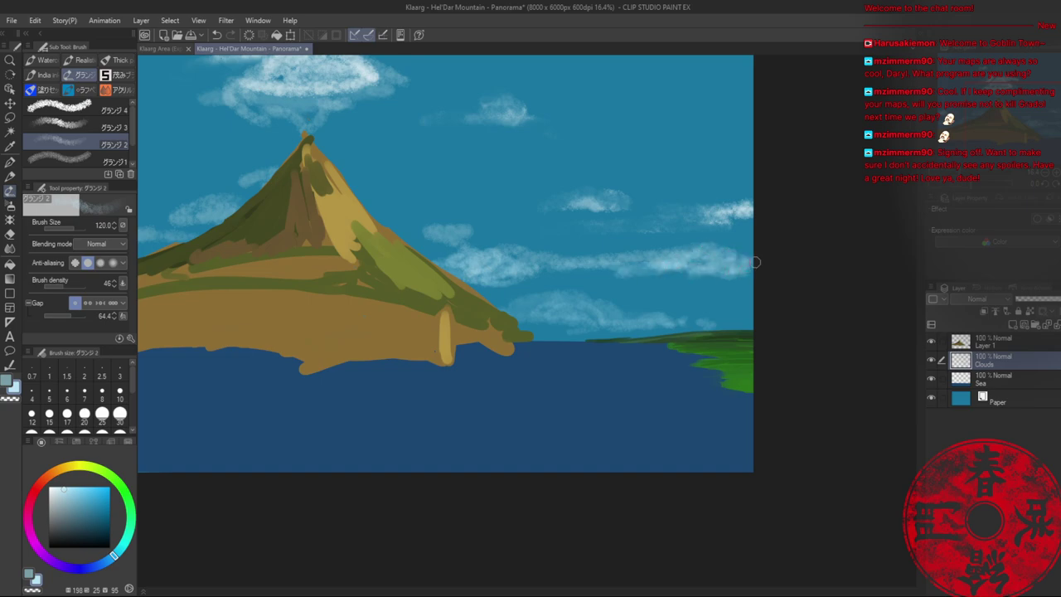
- Erase parts of the right-hand clouds with the transparent colour to break the long band into separate, softer clouds
key("c")
mouse_move(633, 242)
left_mouse_down()
mouse_move(686, 248)
mouse_move(614, 276)
left_mouse_up()
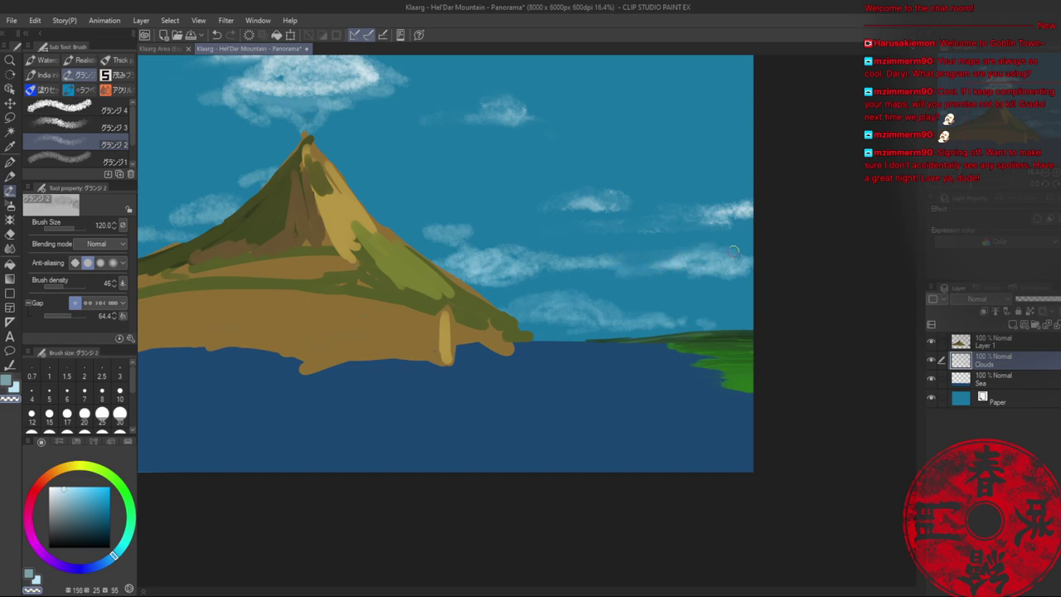
left_click_drag(709, 274, 739, 280)
mouse_move(594, 252)
left_mouse_down()
mouse_move(543, 258)
mouse_move(429, 237)
mouse_move(471, 236)
left_mouse_up()
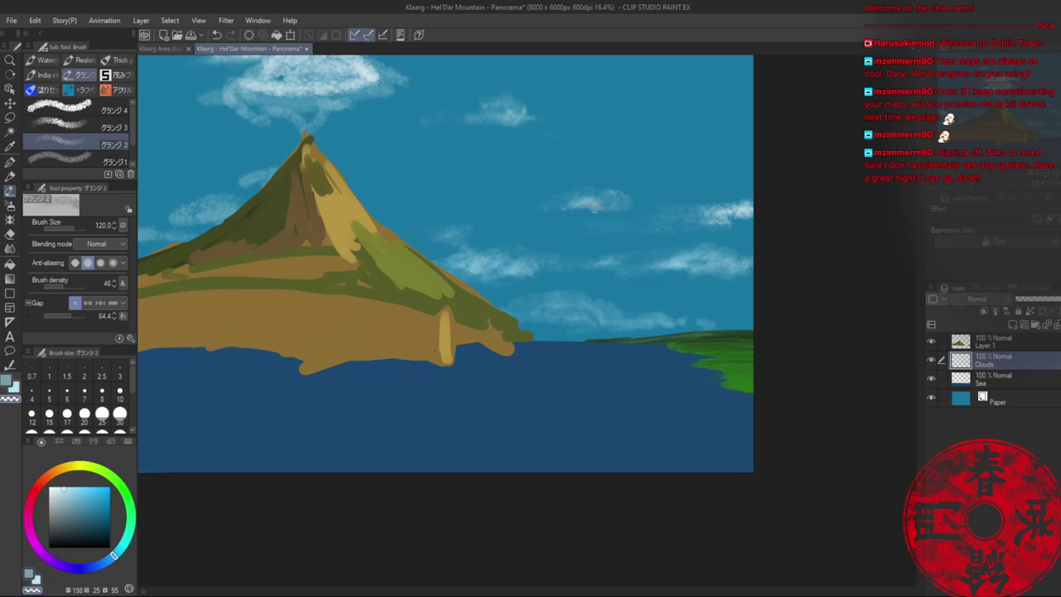
left_click(630, 253, "ctrl+alt")
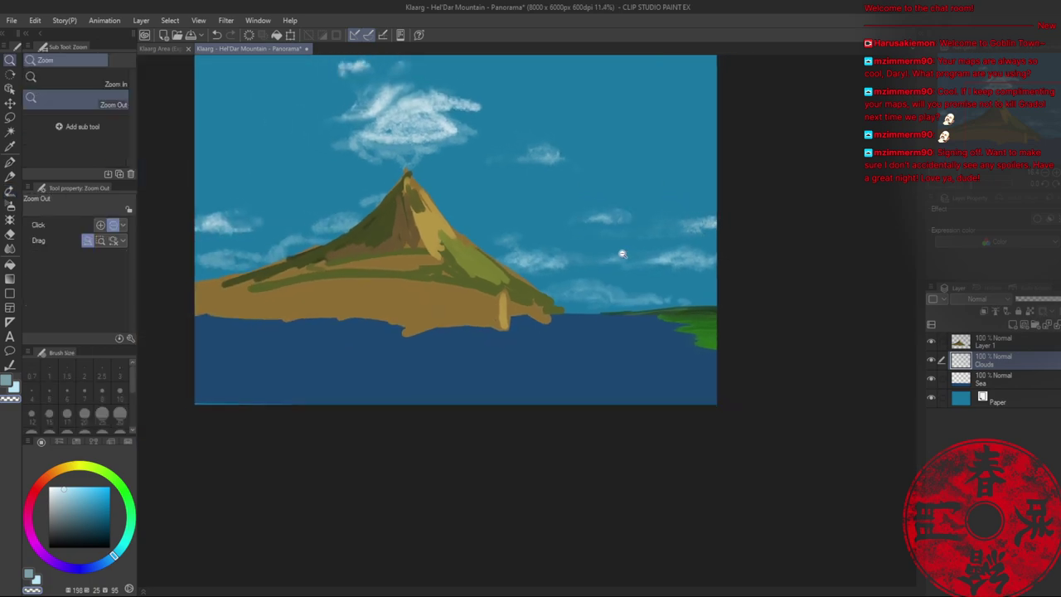
left_click(621, 253)
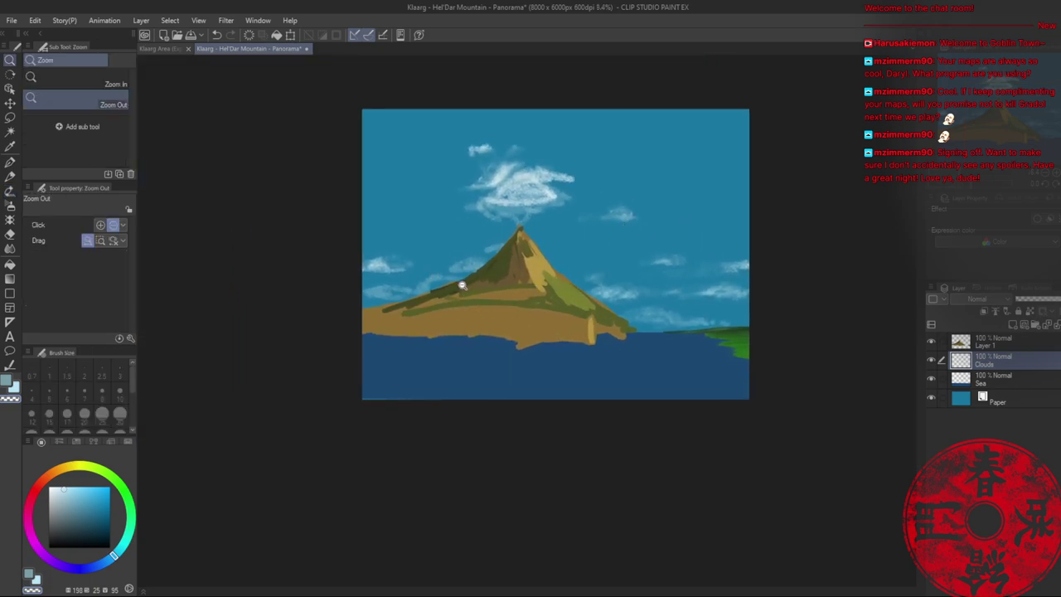
mouse_move(462, 285)
left_mouse_down()
mouse_move(486, 287)
mouse_move(478, 290)
left_mouse_up()
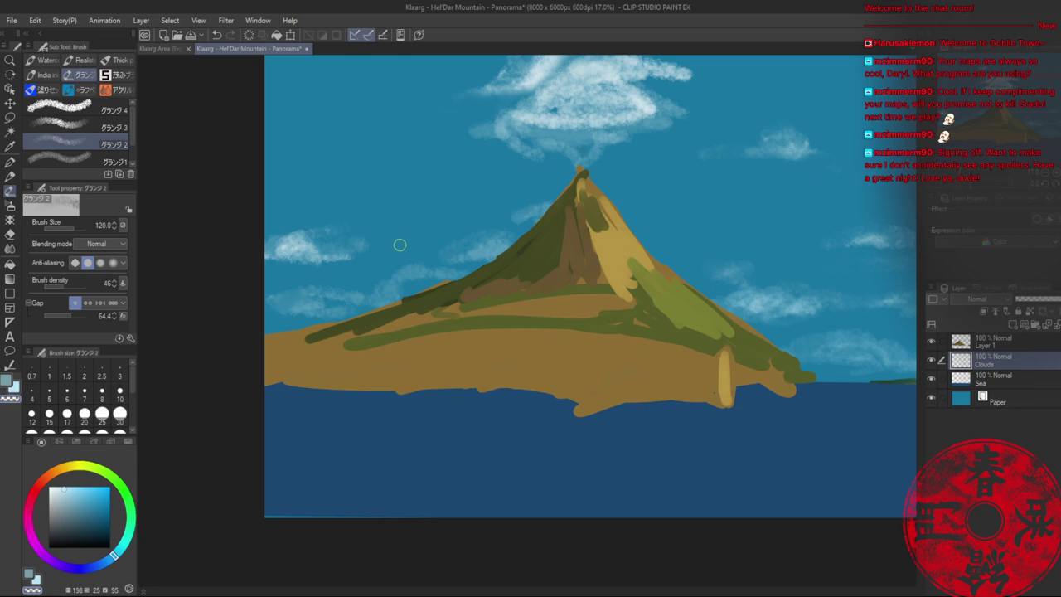
- Build up the clouds behind the mountain's left slope in pale blue (198, 26, 91) with the グランジ 2 brush
key("b")
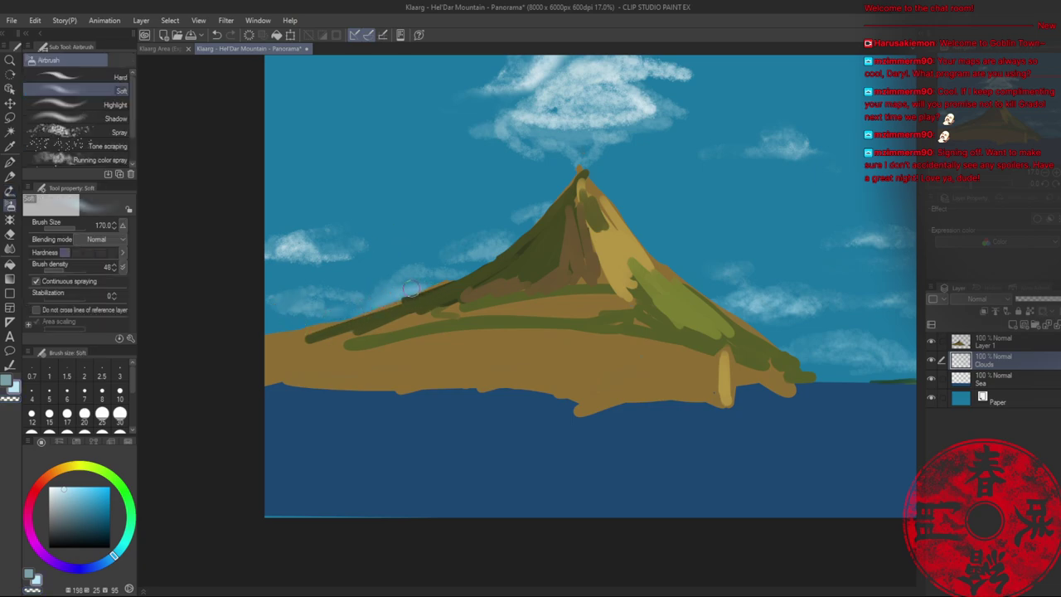
key("b")
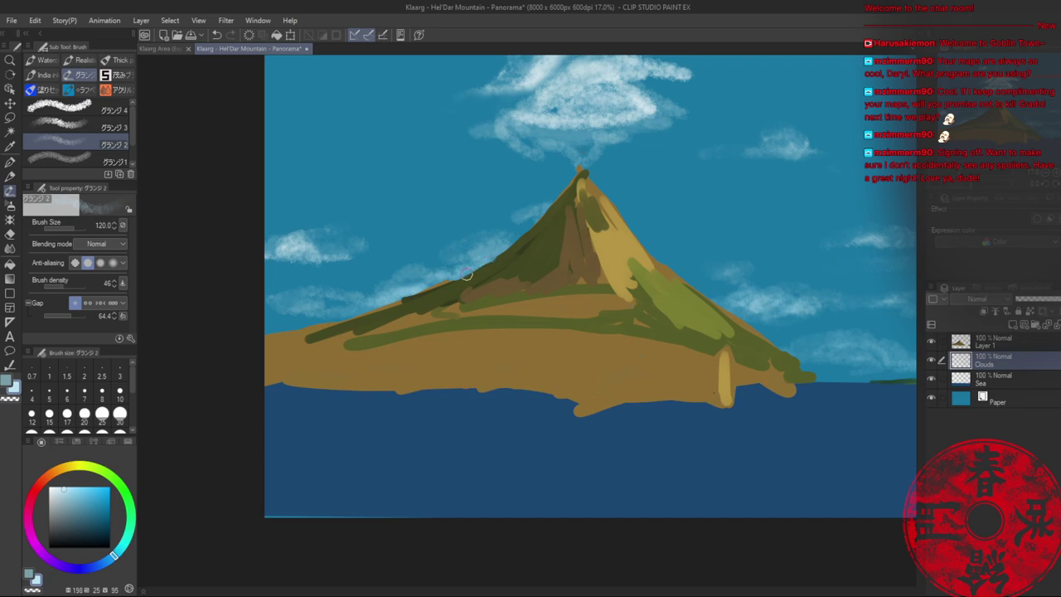
left_click(63, 491)
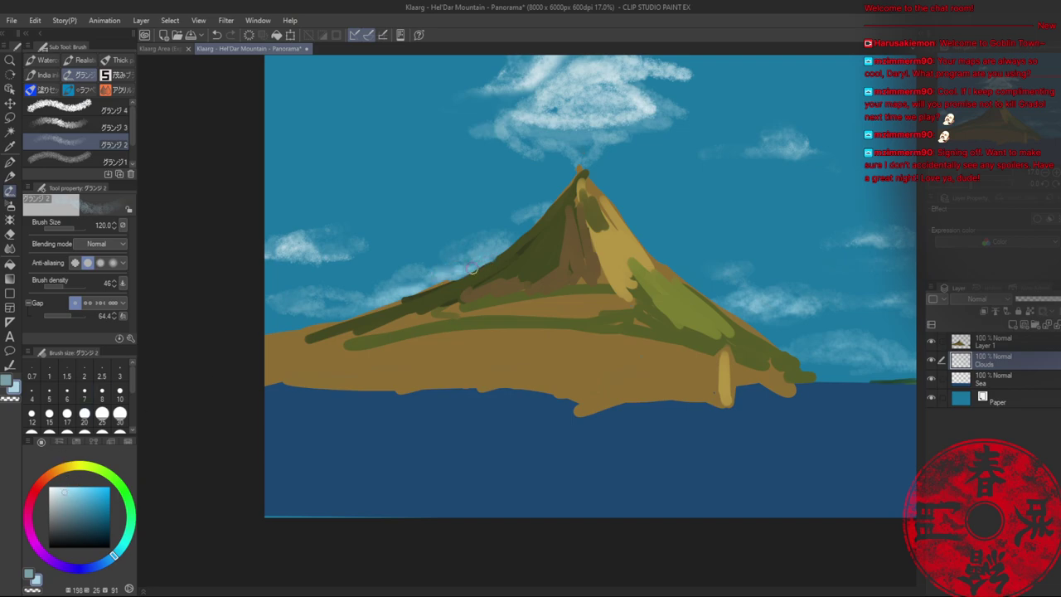
mouse_move(475, 229)
left_mouse_down()
mouse_move(458, 232)
mouse_move(469, 243)
mouse_move(457, 250)
left_mouse_up()
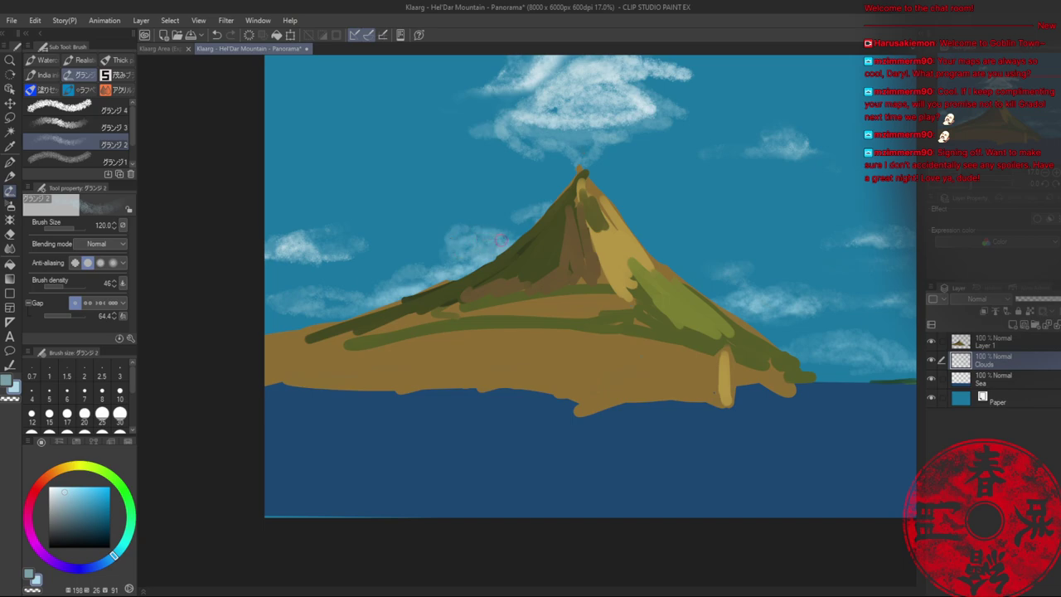
- Thin and soften the edges of the clouds left of the mountain with the Soft eraser at size 250
key("e")
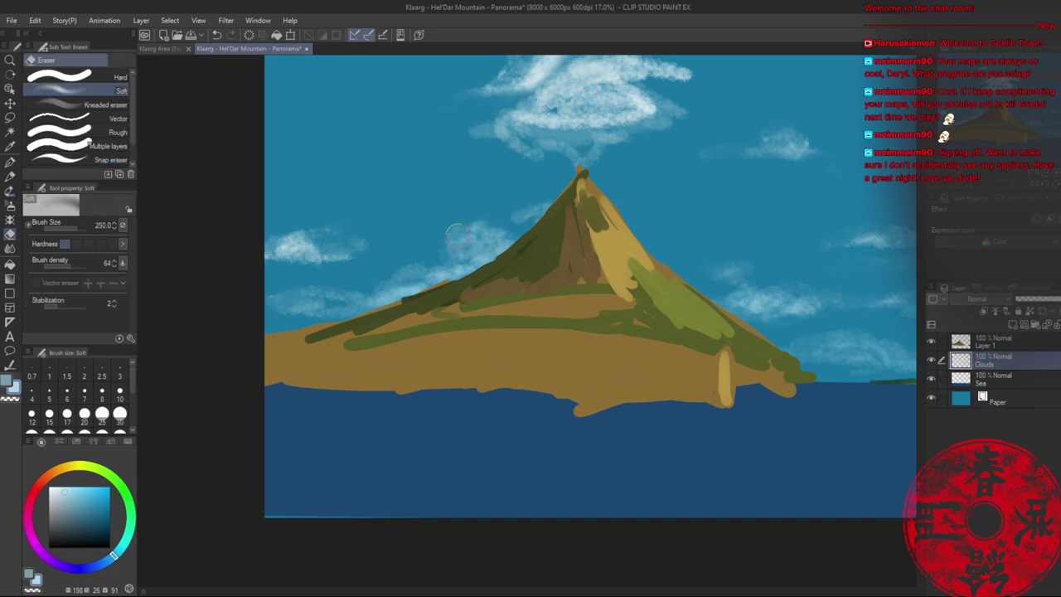
left_click_drag(284, 293, 272, 308)
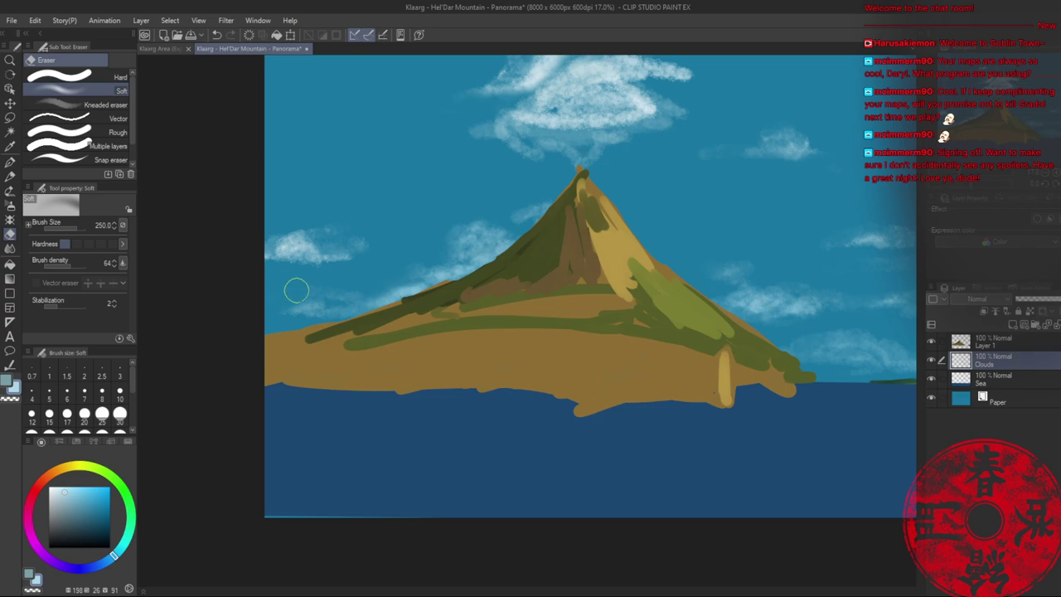
left_click_drag(341, 277, 312, 267)
left_click_drag(302, 229, 368, 241)
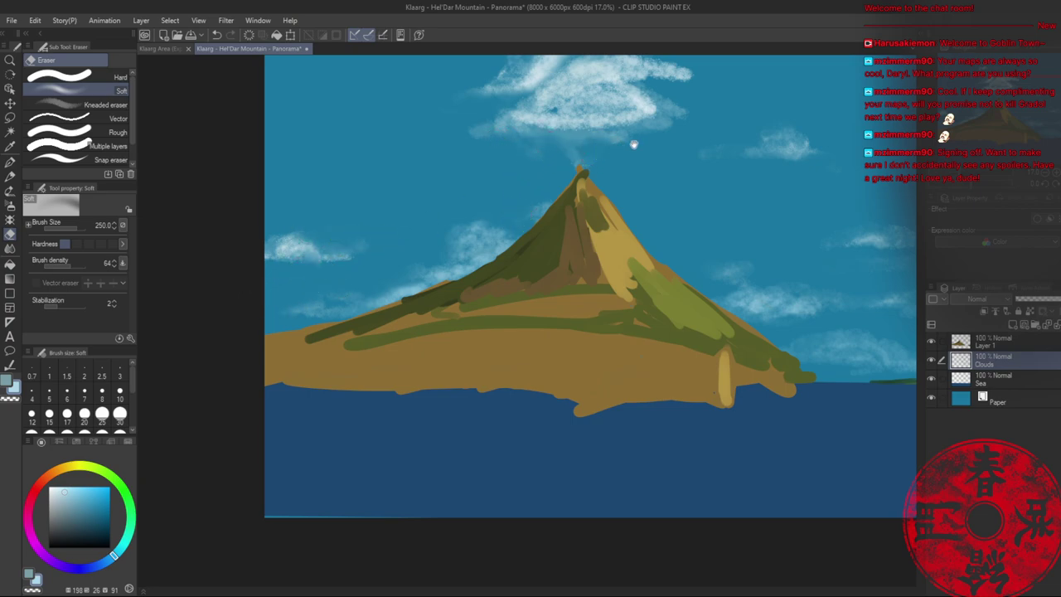
- Reshape and soften the large cloud above the summit with the Soft eraser, and save the panorama
left_click_drag(635, 144, 536, 267)
mouse_move(476, 291)
left_mouse_down()
mouse_move(471, 282)
mouse_move(488, 282)
left_mouse_up()
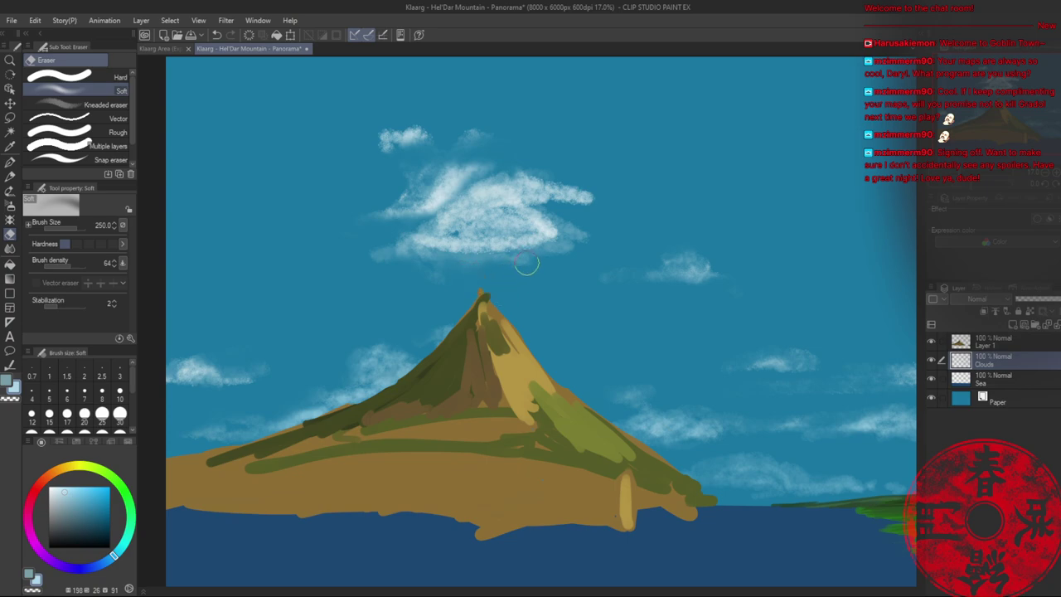
mouse_move(530, 237)
left_mouse_down()
mouse_move(566, 248)
mouse_move(549, 242)
mouse_move(589, 235)
mouse_move(535, 173)
mouse_move(595, 193)
mouse_move(514, 164)
left_mouse_up()
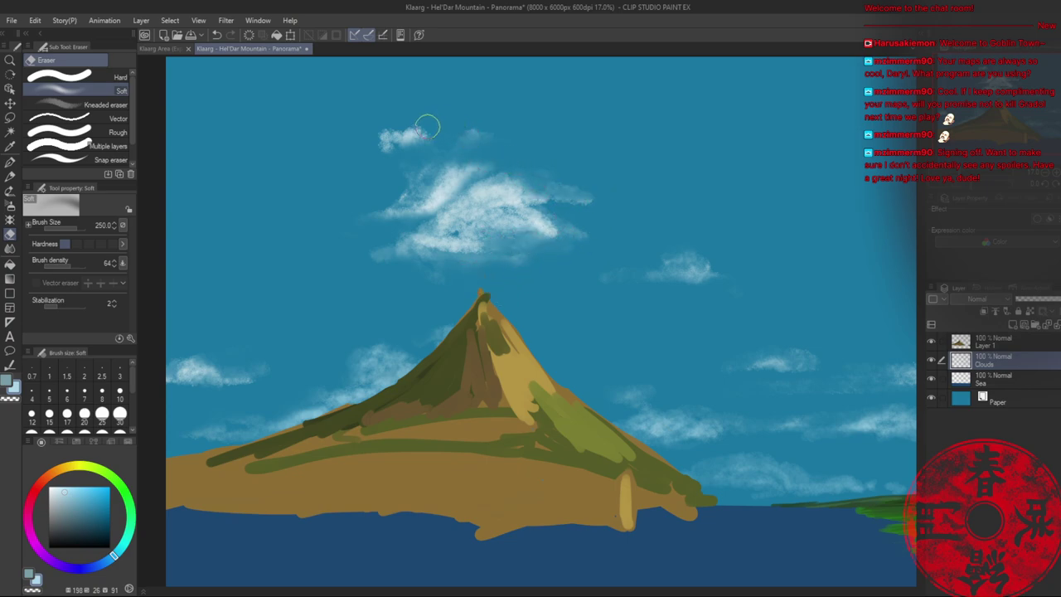
mouse_move(428, 126)
left_mouse_down()
mouse_move(374, 140)
mouse_move(375, 154)
mouse_move(400, 142)
mouse_move(411, 178)
left_mouse_up()
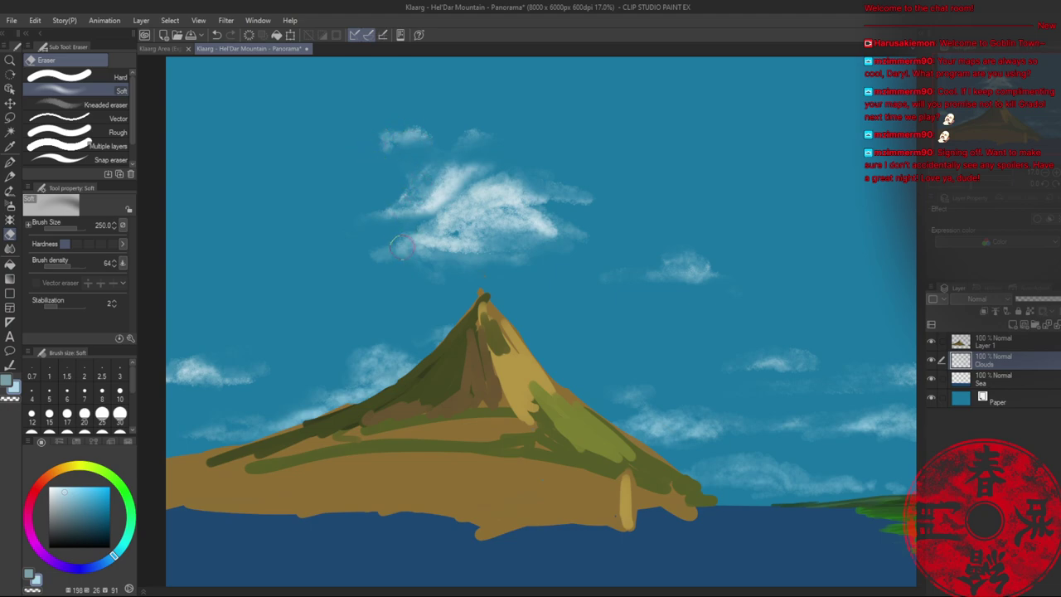
left_click_drag(402, 247, 450, 291)
mouse_move(613, 319)
left_mouse_down()
mouse_move(604, 237)
mouse_move(564, 207)
mouse_move(562, 172)
left_mouse_up()
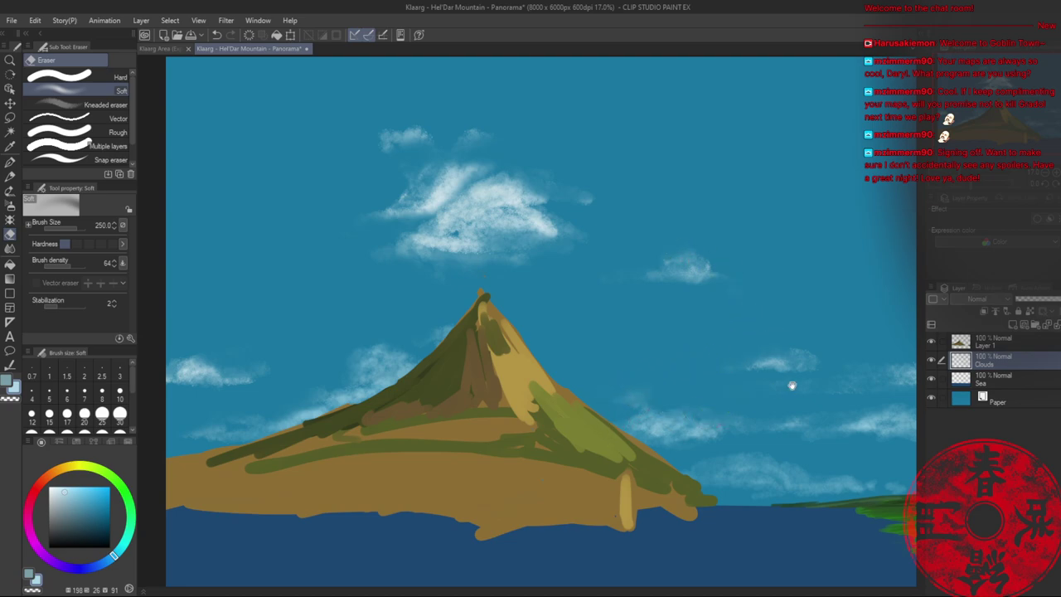
left_click_drag(791, 386, 592, 356)
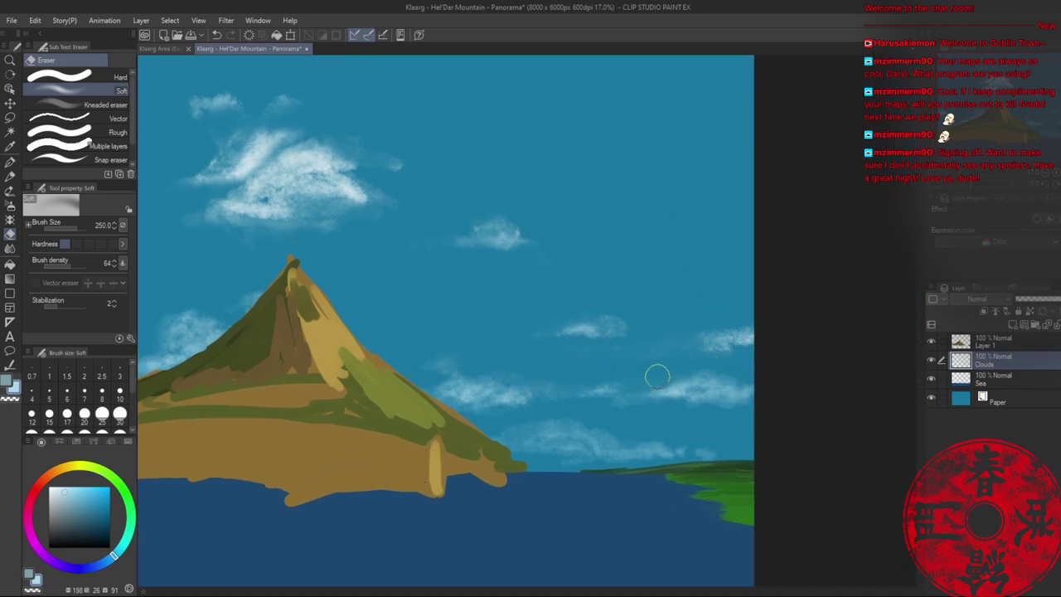
key("alt+space")
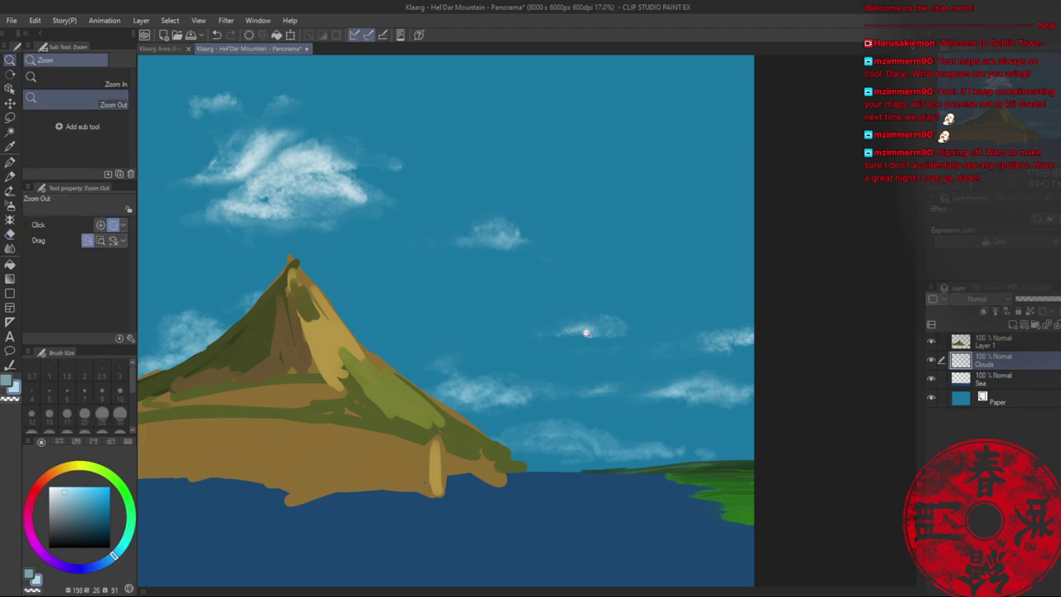
left_click(586, 332)
scroll(398, 327, "up", 2)
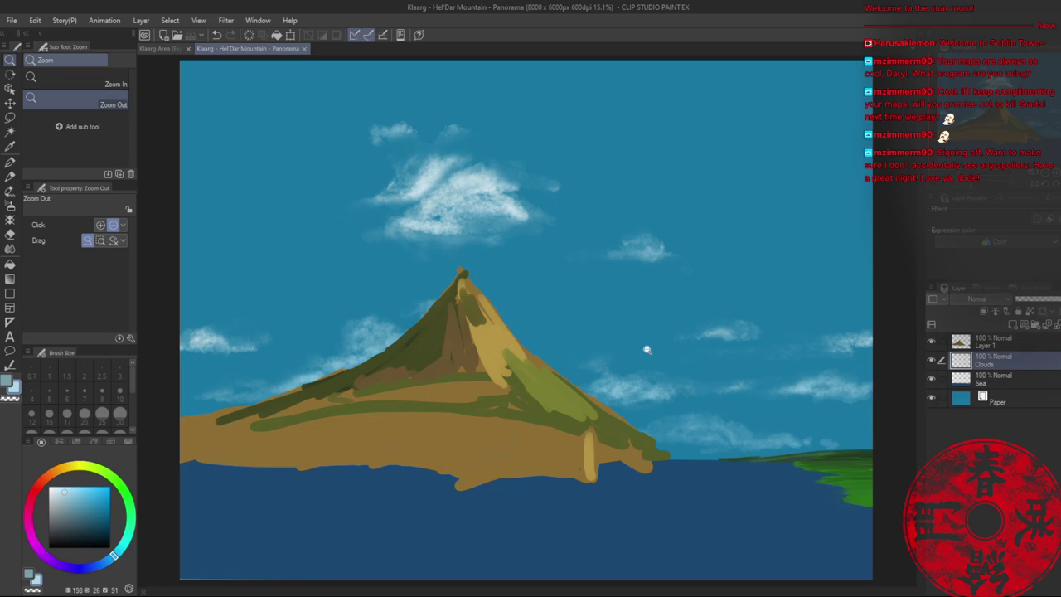
- Consult the Klaarg map's island, and pick the Oil paint brush with olive green (75, 58, 49) for the panorama
left_click(171, 50)
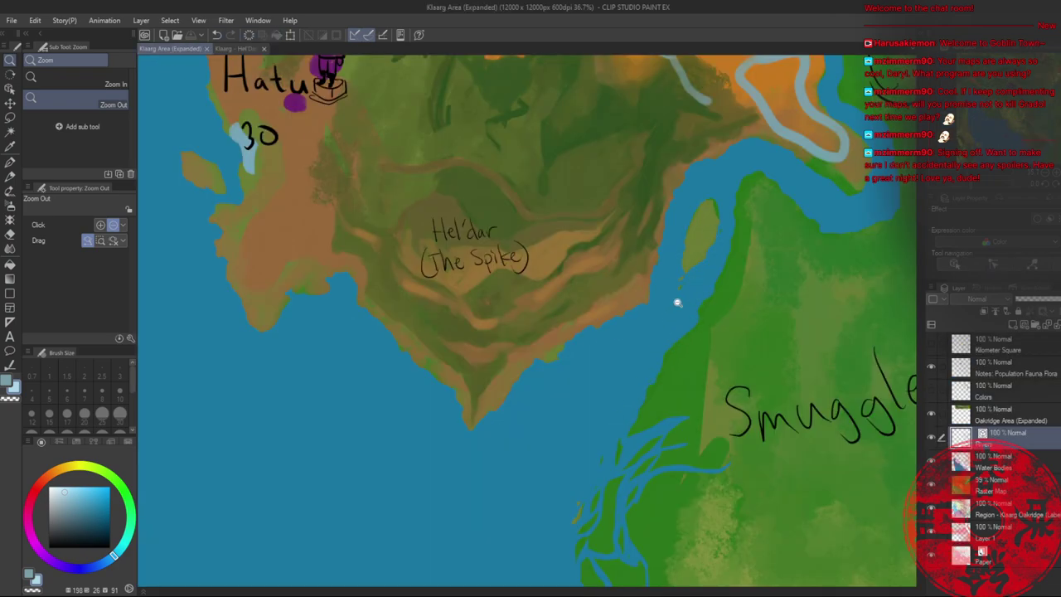
left_click(595, 431)
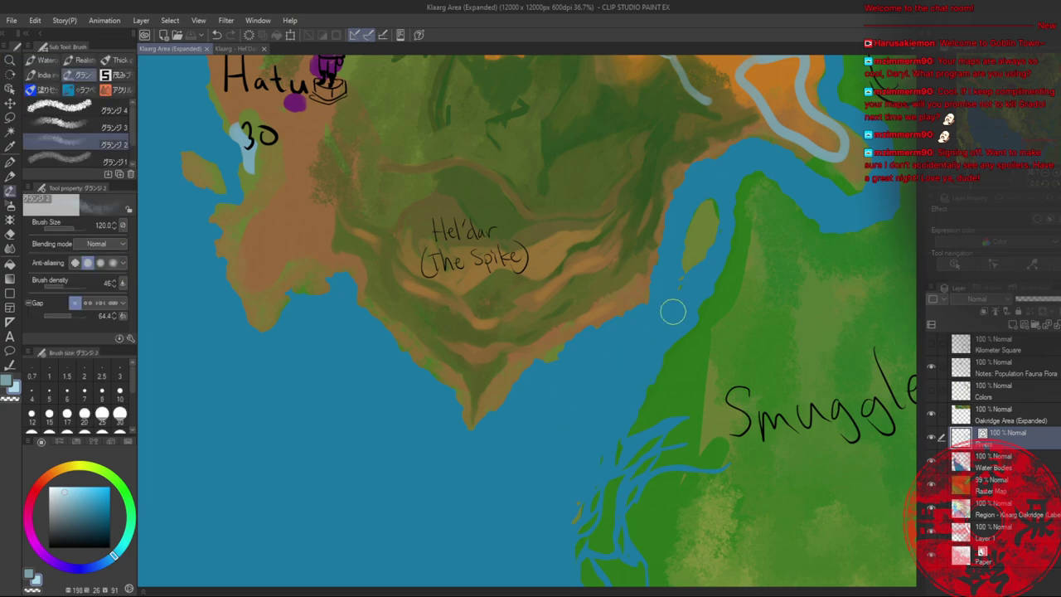
left_click(247, 48)
left_click(120, 60)
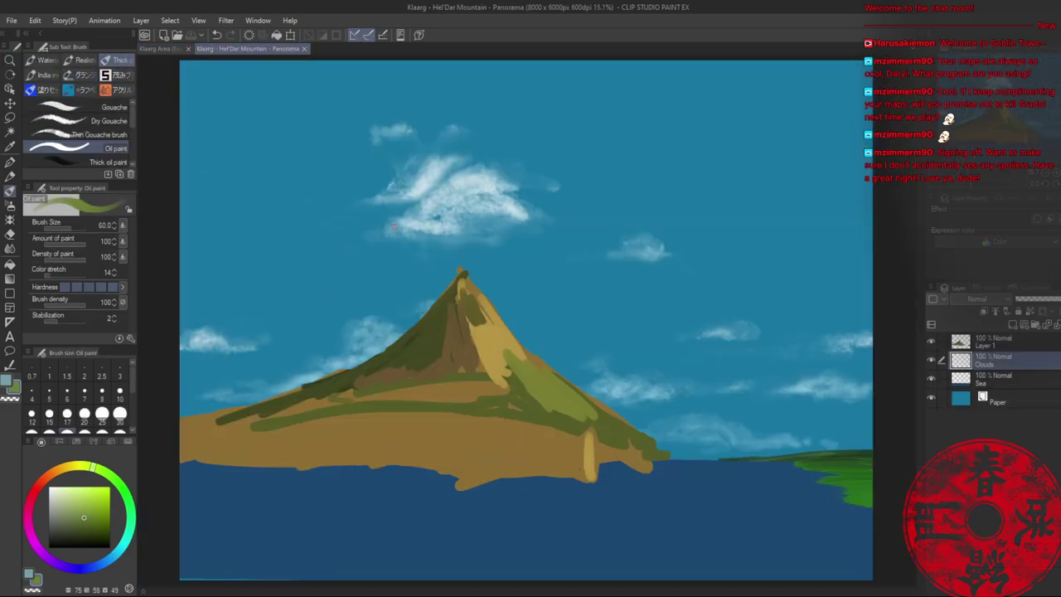
left_click_drag(686, 456, 695, 459)
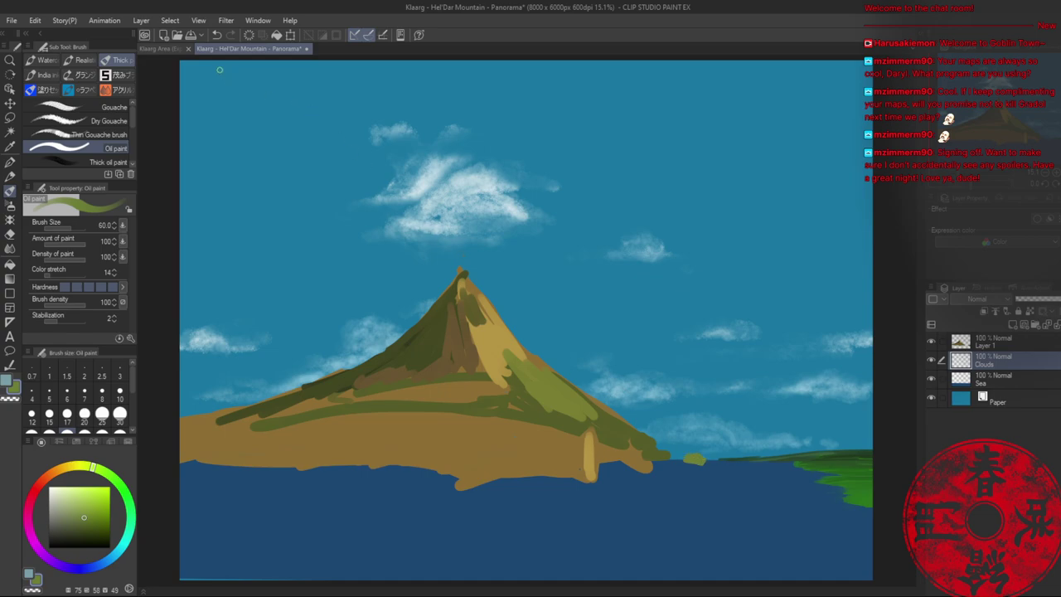
left_click(170, 48)
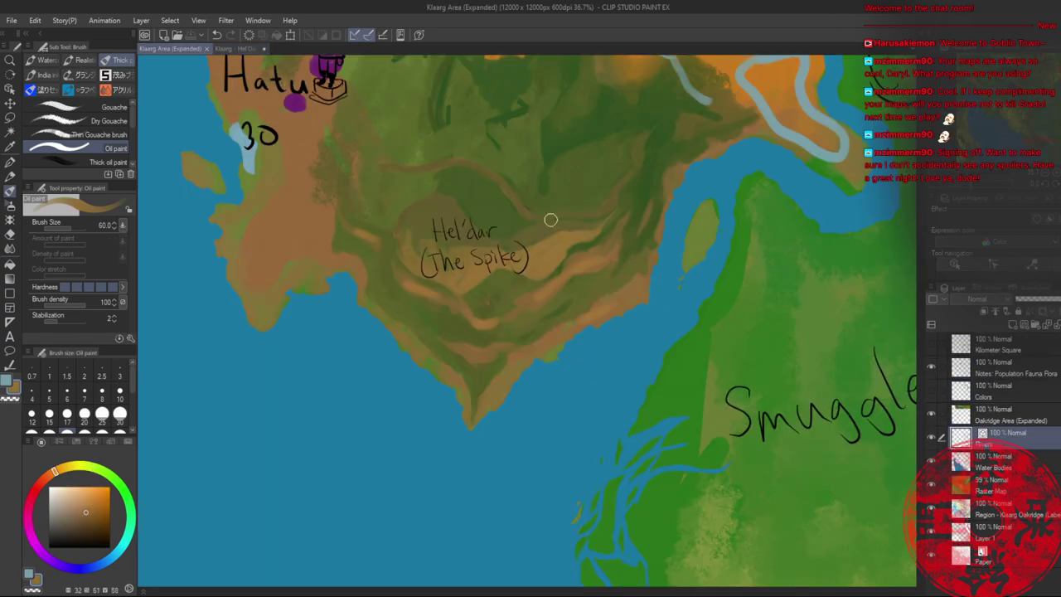
left_click(238, 49)
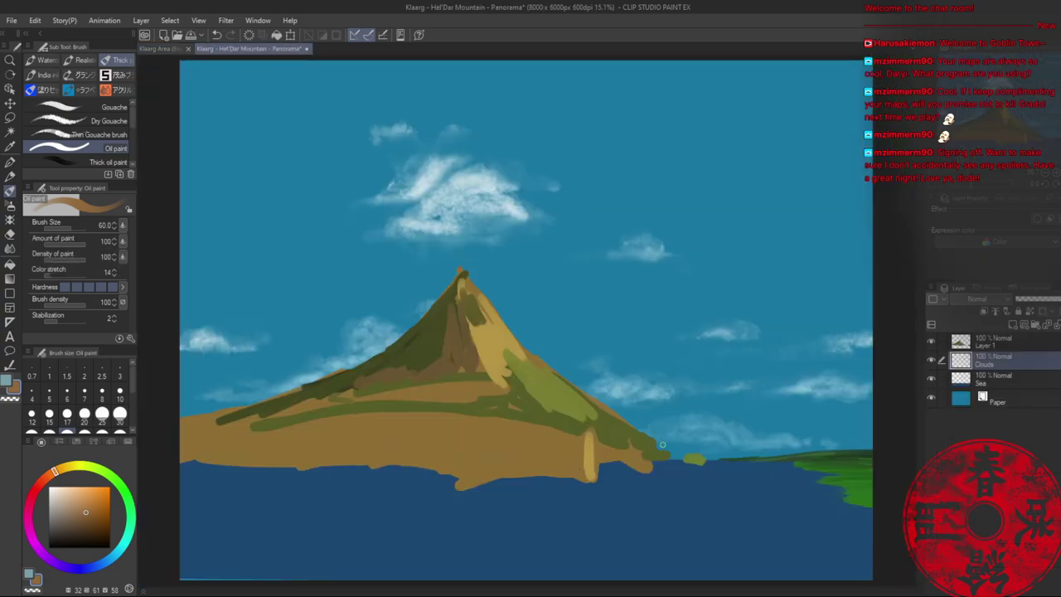
left_click_drag(659, 458, 660, 462)
key("ctrl+z")
key("ctrl+z")
- On Layer 1, paint a small olive-green (75, 58, 49) islet on the horizon off the mountain's right tip, sampling the map's island colour
left_click(991, 340)
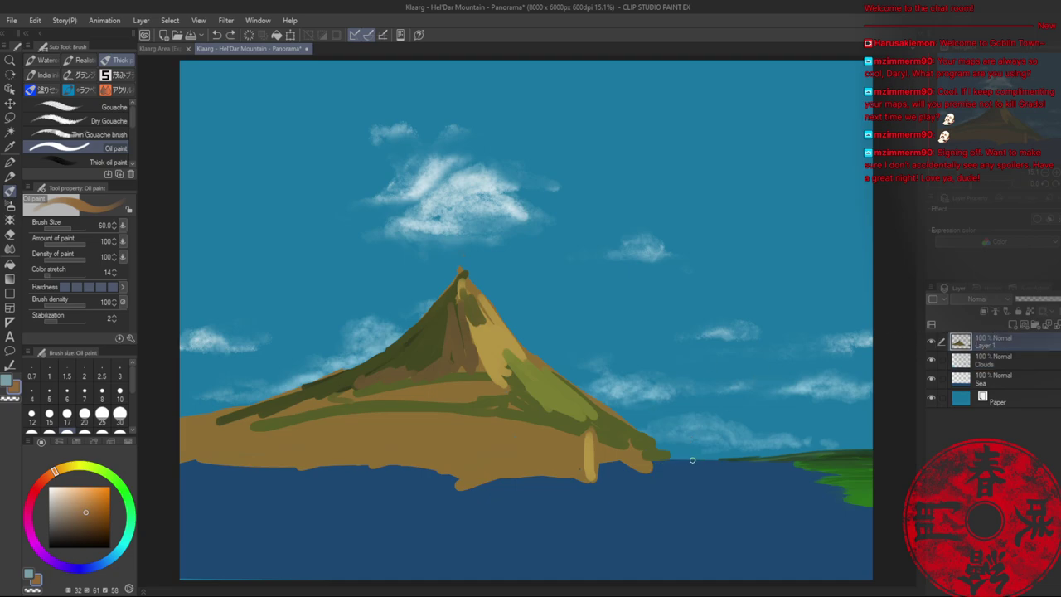
left_click(173, 49)
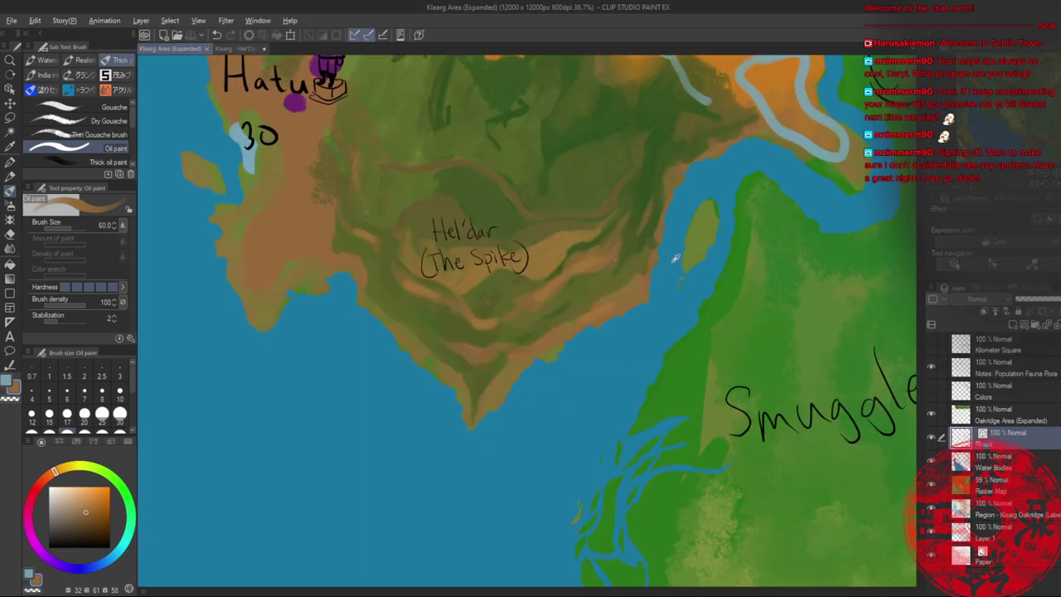
left_click(236, 48)
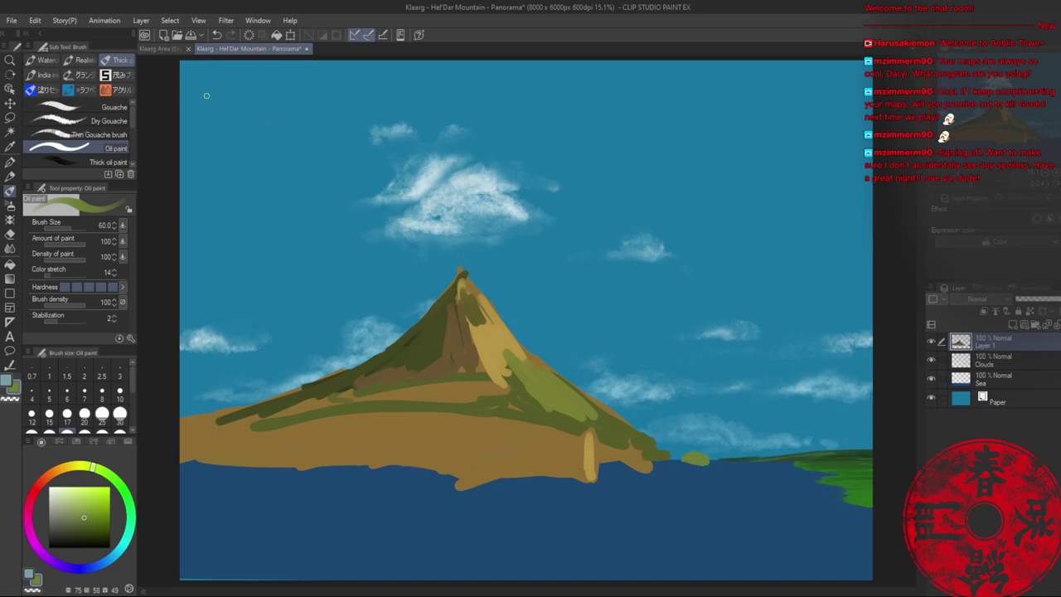
- Extend the mountain's right tip toward the islet in reddish brown (32, 59, 58), and trim the islet's underside with the transparent colour
left_click(170, 48)
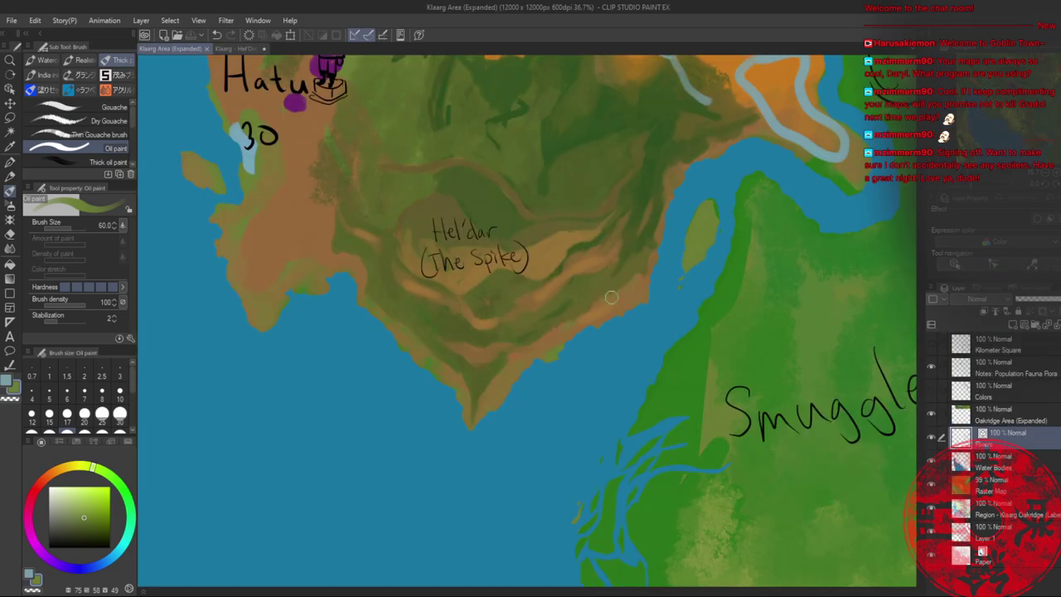
left_click(233, 49)
mouse_move(662, 461)
left_mouse_down()
mouse_move(681, 456)
mouse_move(667, 449)
left_mouse_up()
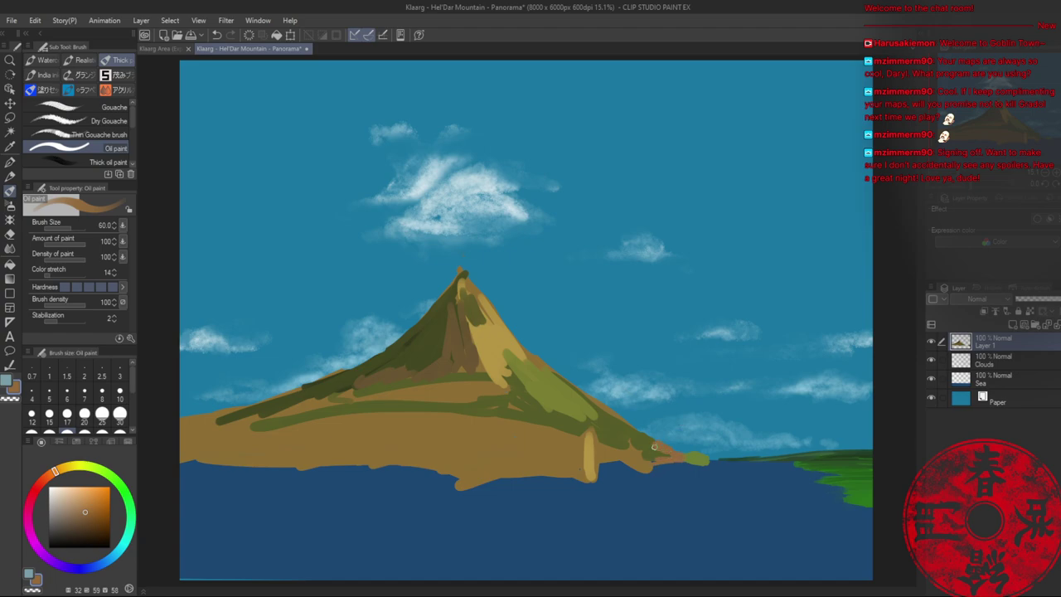
key("alt")
key("c")
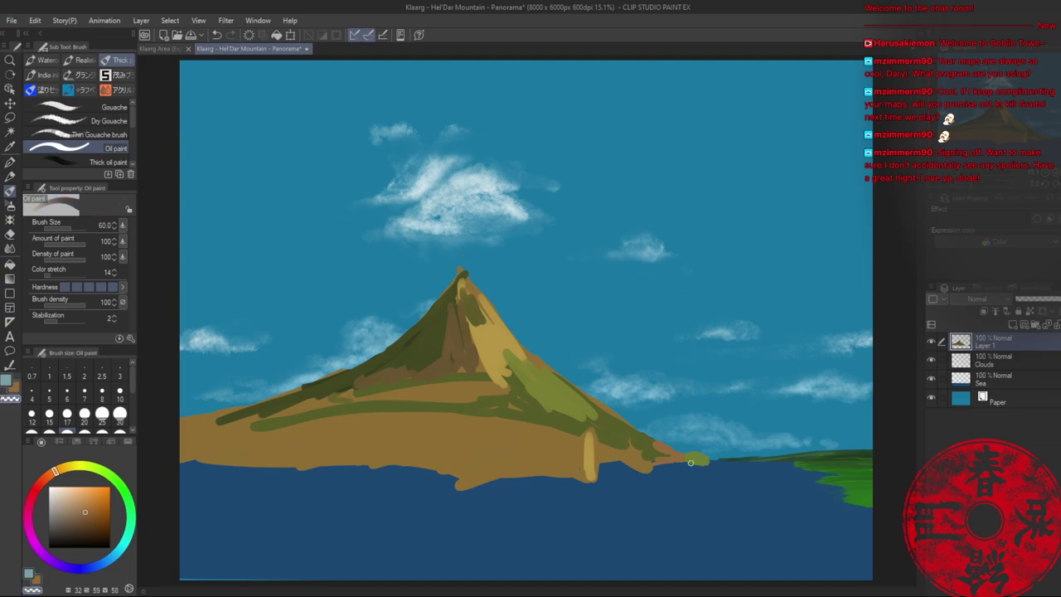
left_click_drag(690, 463, 692, 464)
left_click(651, 461, "alt")
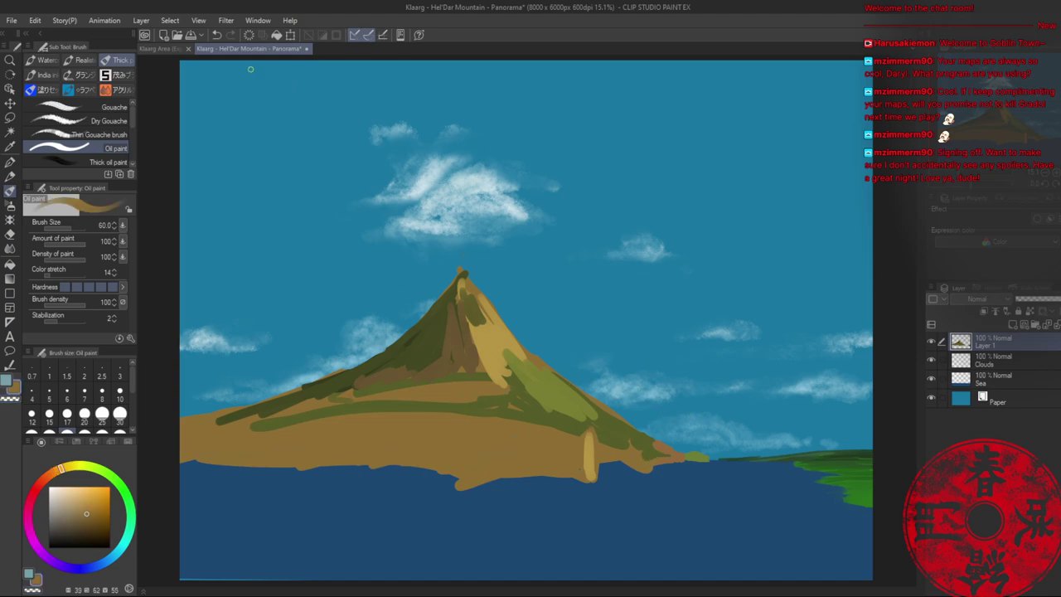
- Extend the distant ridge to meet the olive islet, using greens sampled from the map and the ridge at brush size 25
left_click(165, 48)
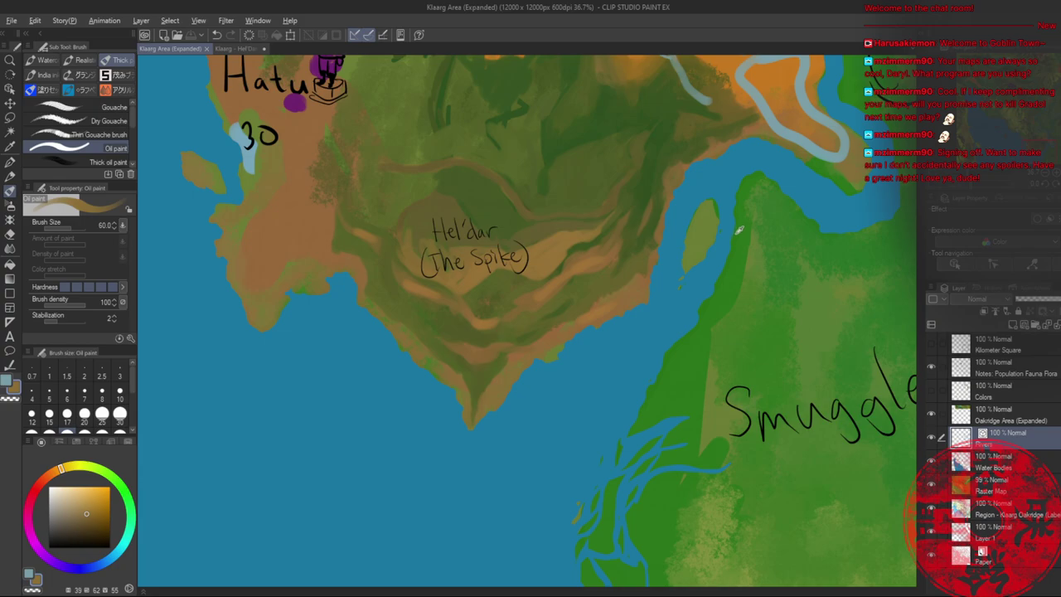
left_click(736, 232, "alt")
left_click(229, 48)
key("alt+space")
scroll(740, 466, "up", 5)
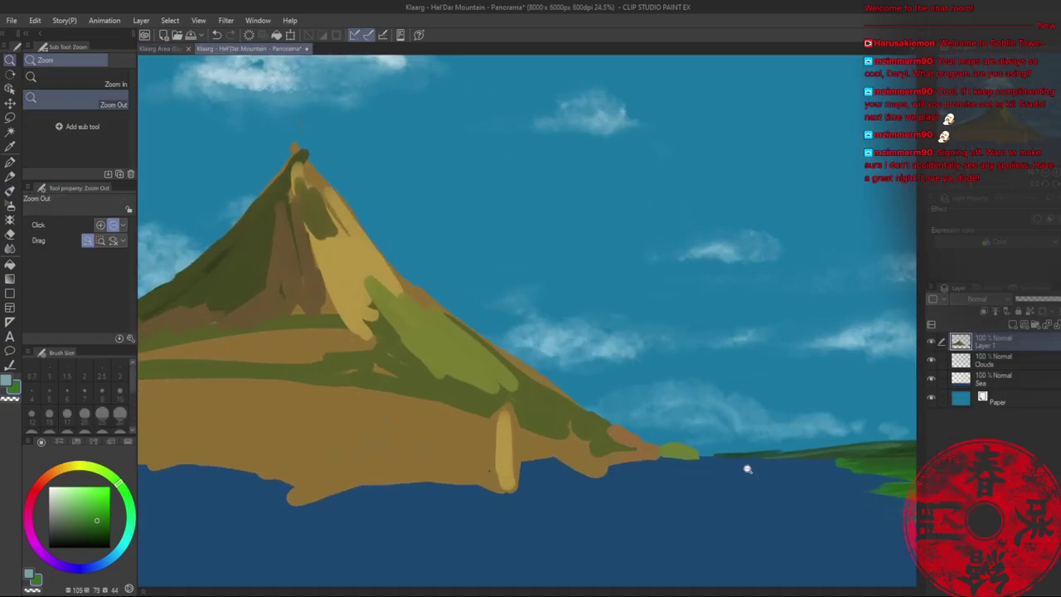
mouse_move(684, 438)
left_mouse_down()
mouse_move(661, 440)
mouse_move(806, 430)
mouse_move(553, 405)
left_mouse_up()
key("bracketleft")
key("bracketleft")
key("bracketleft")
key("bracketleft")
left_click(714, 437, "alt")
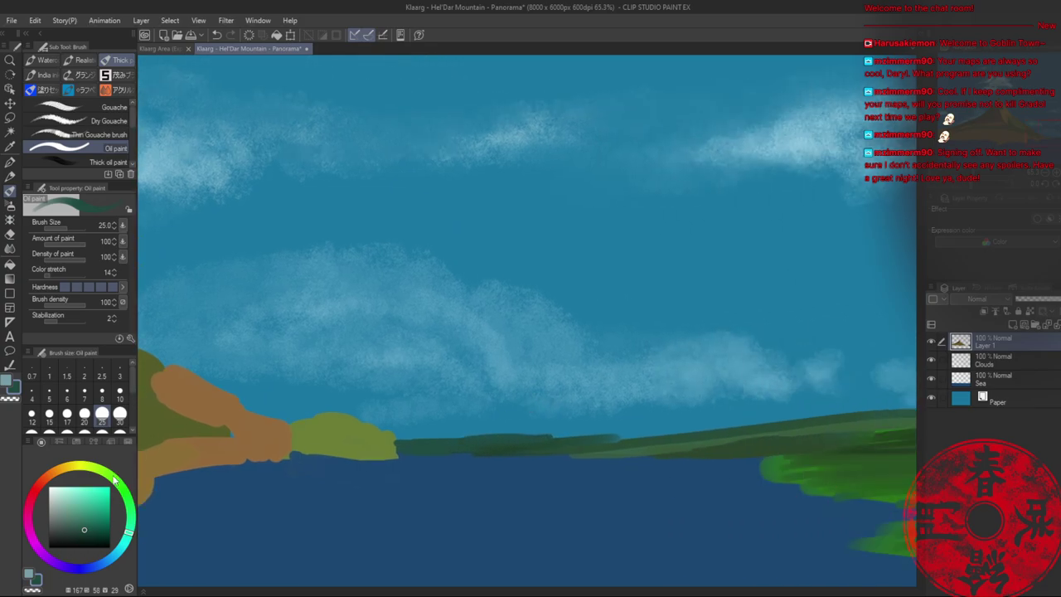
- Blend dark green (153, 52, 31) strokes into the thin distant ridge along the horizon
left_click(131, 520)
left_click(81, 528)
left_click(81, 528)
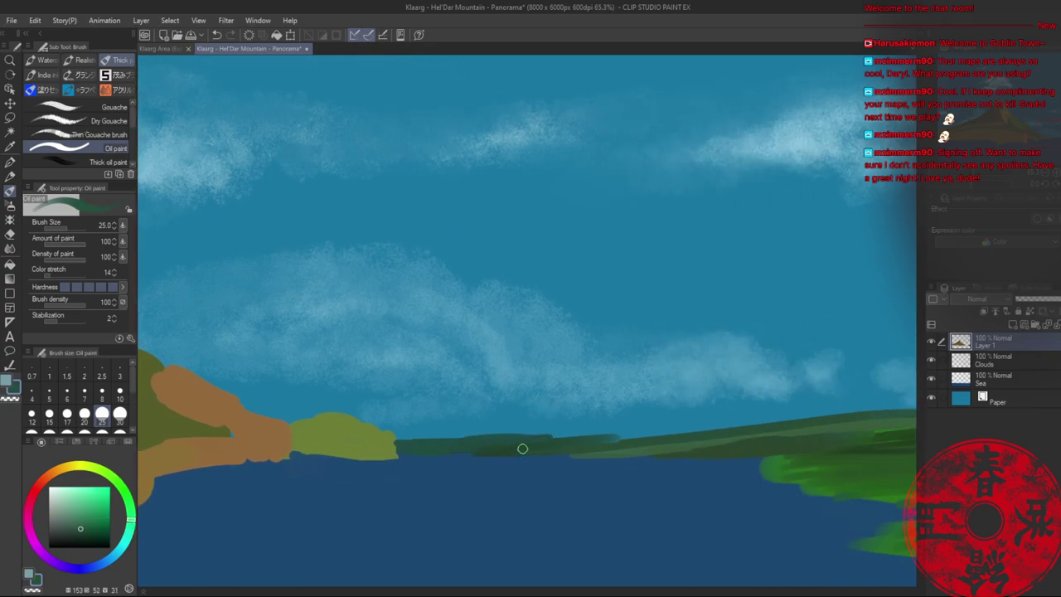
mouse_move(521, 445)
left_mouse_down()
mouse_move(645, 436)
mouse_move(590, 442)
mouse_move(730, 424)
mouse_move(527, 432)
mouse_move(656, 432)
mouse_move(759, 412)
mouse_move(698, 399)
mouse_move(702, 372)
left_mouse_up()
key("/")
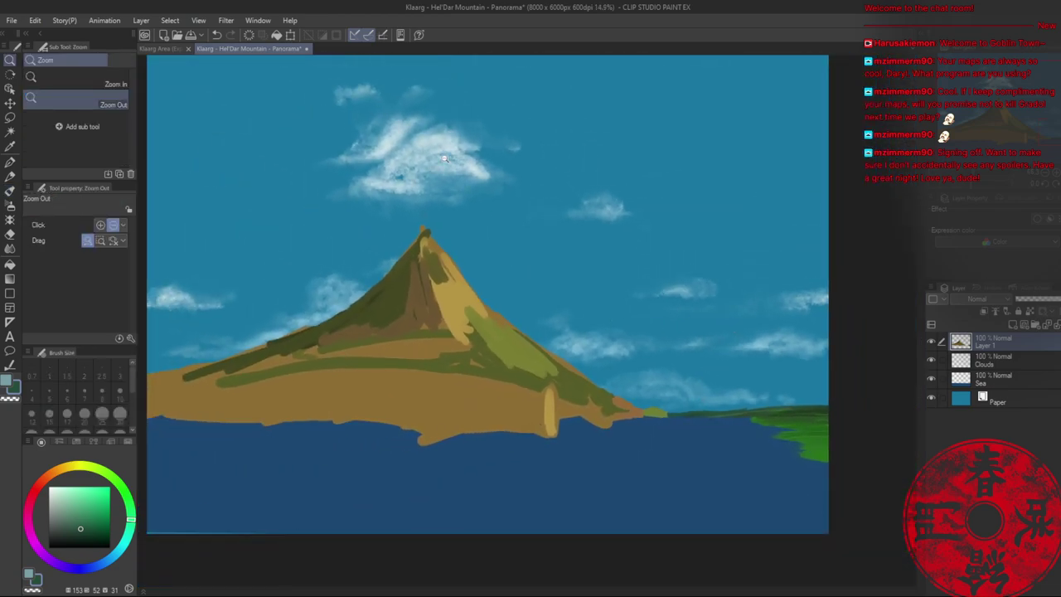
- Compare the wider coastline around Hel'dar and the Smugglers area on the Klaarg map with the panorama's distant coast
left_click(165, 51)
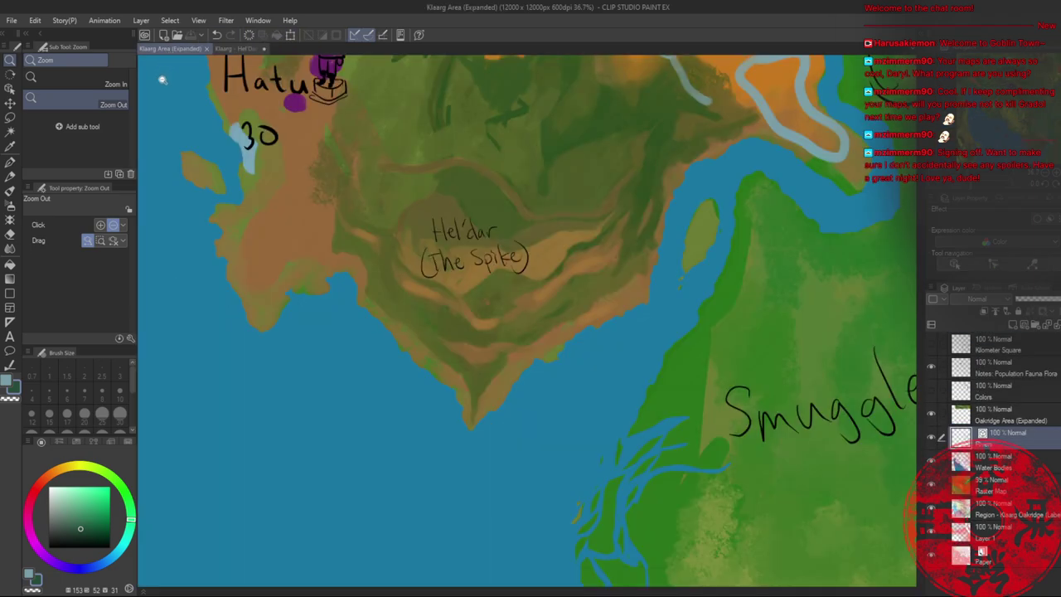
scroll(568, 282, "down", 6)
left_click_drag(583, 299, 468, 339)
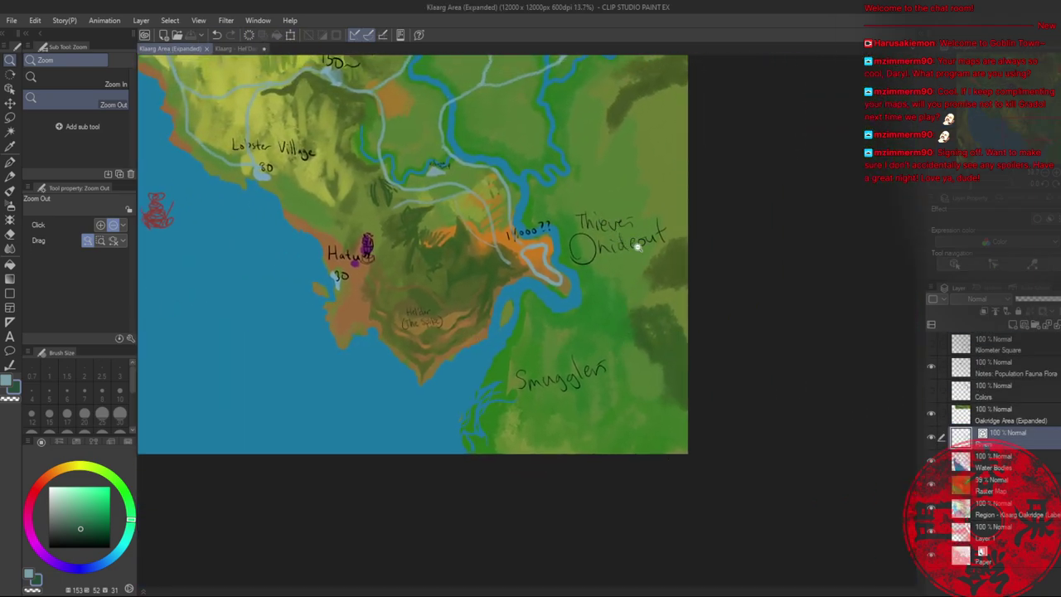
left_click(227, 50)
scroll(716, 402, "up", 5)
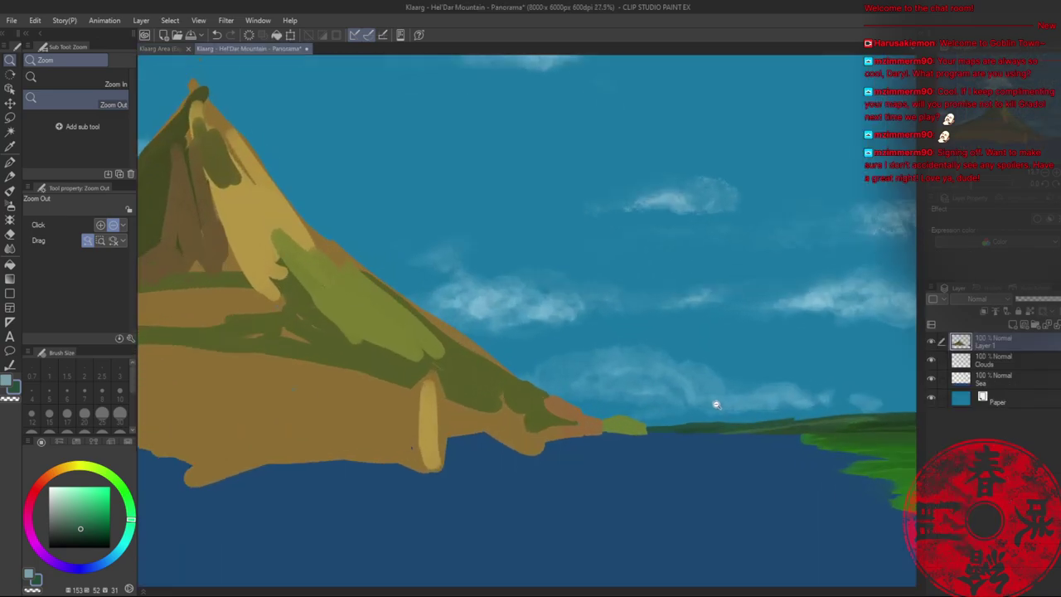
- Paint a low dark green hill above the thin distant ridge beyond the olive islet, with a lighter green left slope
key("b")
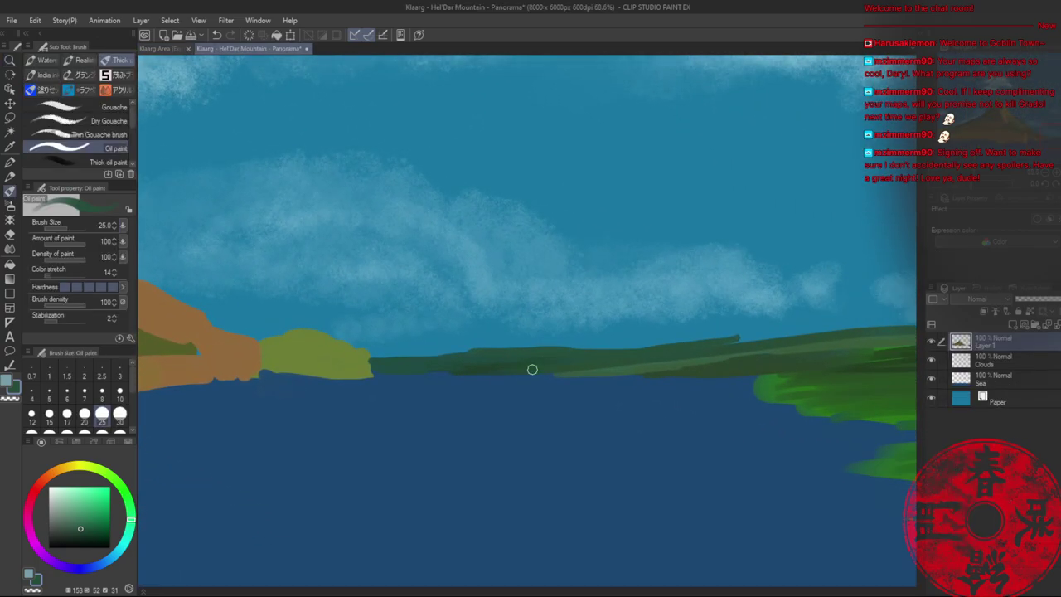
left_click_drag(436, 348, 501, 335)
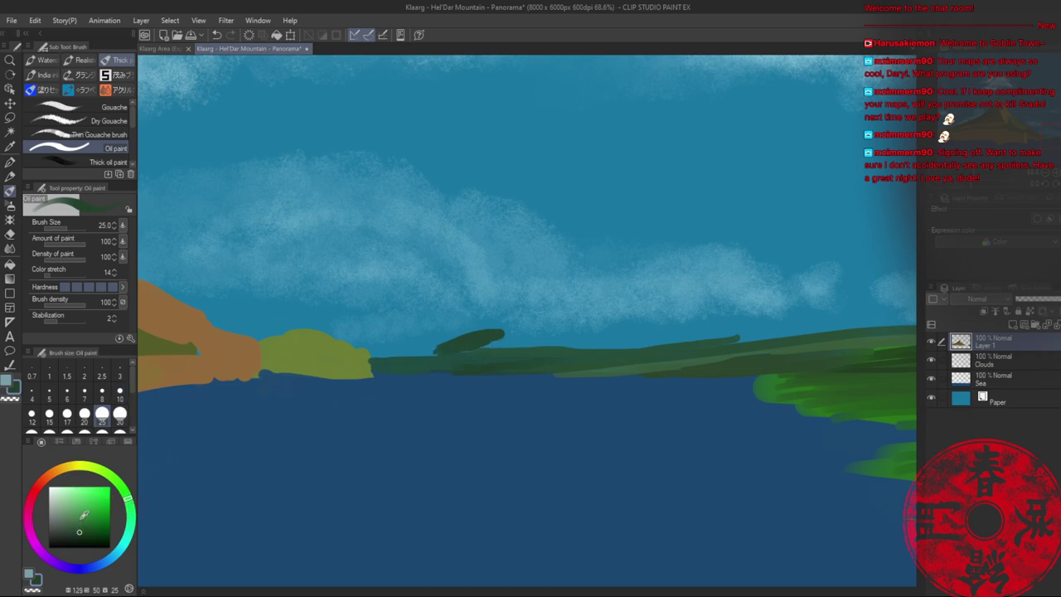
left_click(123, 487)
left_click(83, 519)
mouse_move(485, 341)
left_mouse_down()
mouse_move(426, 350)
mouse_move(510, 340)
mouse_move(485, 339)
mouse_move(442, 347)
mouse_move(545, 345)
mouse_move(448, 343)
left_mouse_up()
left_click(79, 522)
left_click(493, 335, "alt")
left_click_drag(502, 334, 604, 342)
left_click_drag(556, 338, 587, 336)
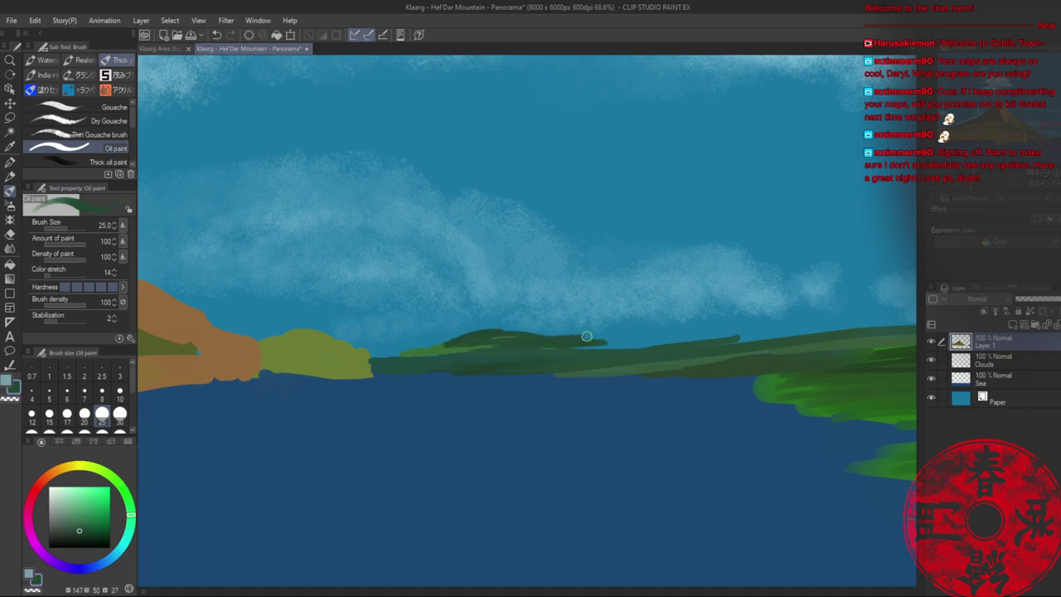
- Blend sampled greens along the low distant hill and extend its crest in lighter green (115, 51, 42) toward the far coast
left_click(474, 344, "alt")
left_click(509, 341, "alt")
left_click_drag(493, 344, 666, 342)
left_click(439, 345, "alt")
left_click_drag(462, 348, 604, 336)
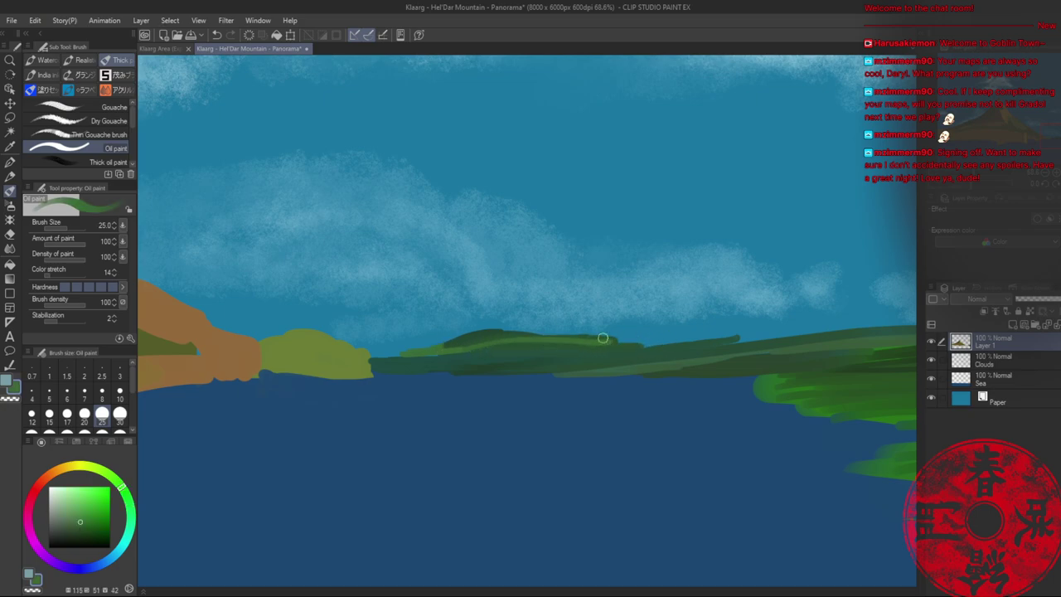
left_click_drag(504, 345, 654, 336)
left_click_drag(577, 338, 691, 335)
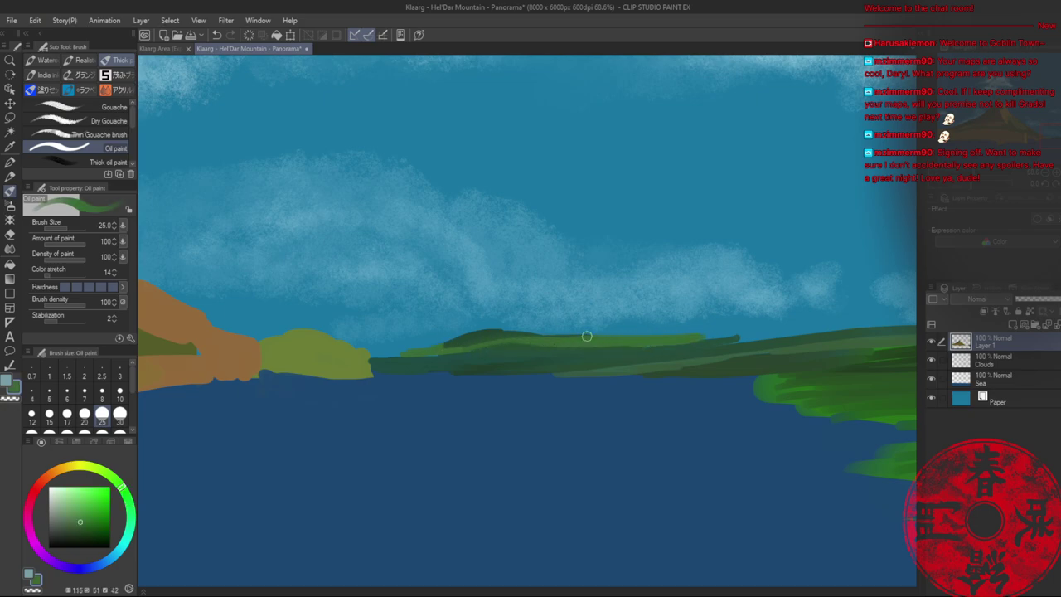
mouse_move(587, 336)
left_mouse_down()
mouse_move(758, 335)
mouse_move(648, 333)
left_mouse_up()
mouse_move(783, 334)
left_mouse_down()
mouse_move(551, 324)
mouse_move(690, 315)
left_mouse_up()
- Save the panorama with the whole canvas in view
key("alt+space")
left_click_drag(643, 287, 574, 279)
key("ctrl+0")
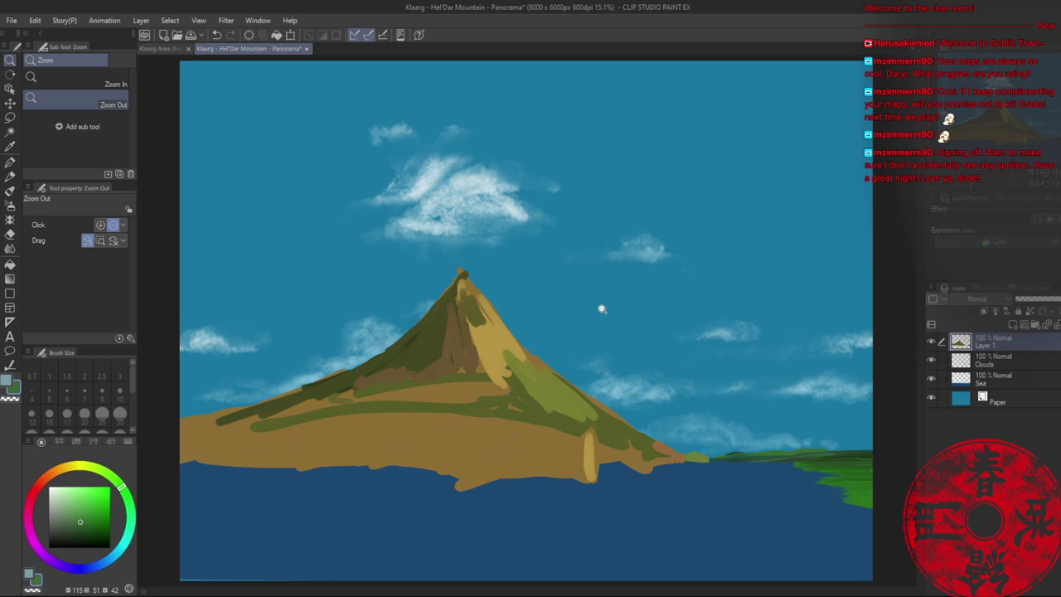
key("ctrl+s")
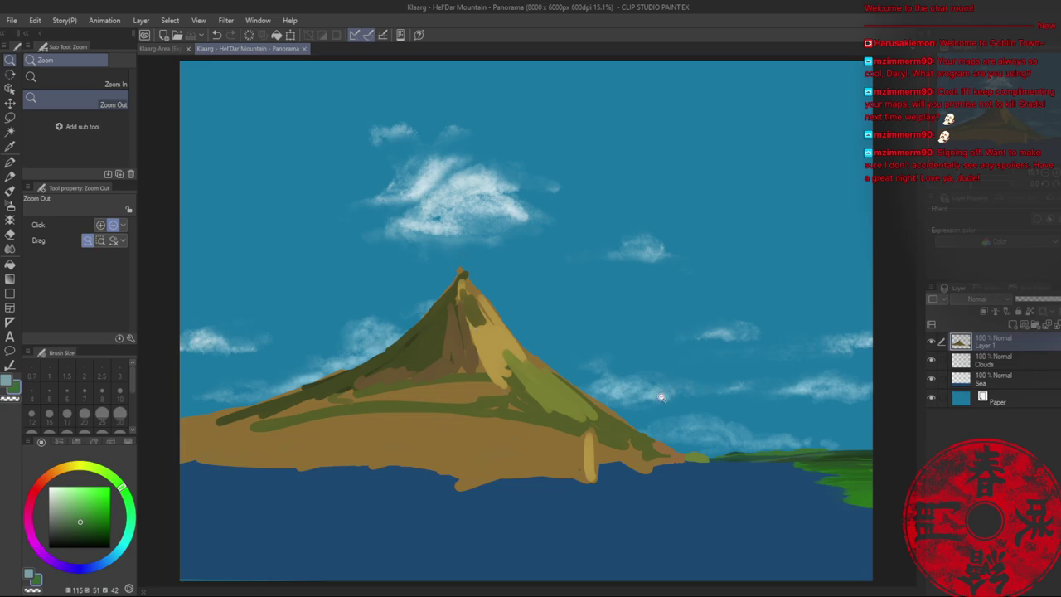
- Create a new layer on top and handwrite "Klaarg" in bright red (9, 100, 100) above the mountain's lower right slope
left_click(158, 48)
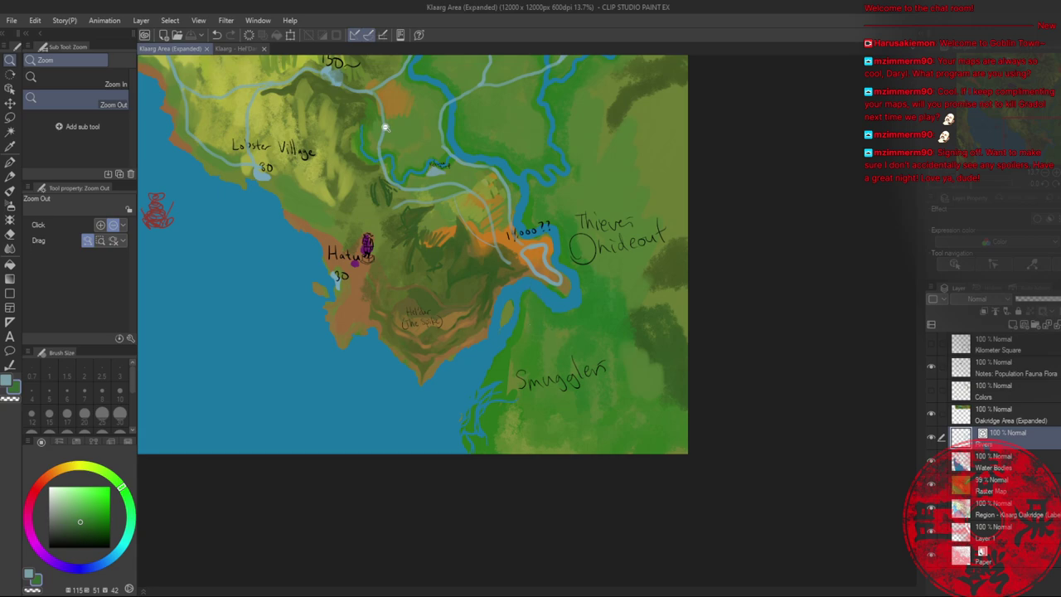
left_click(222, 48)
key("ctrl+shift+n")
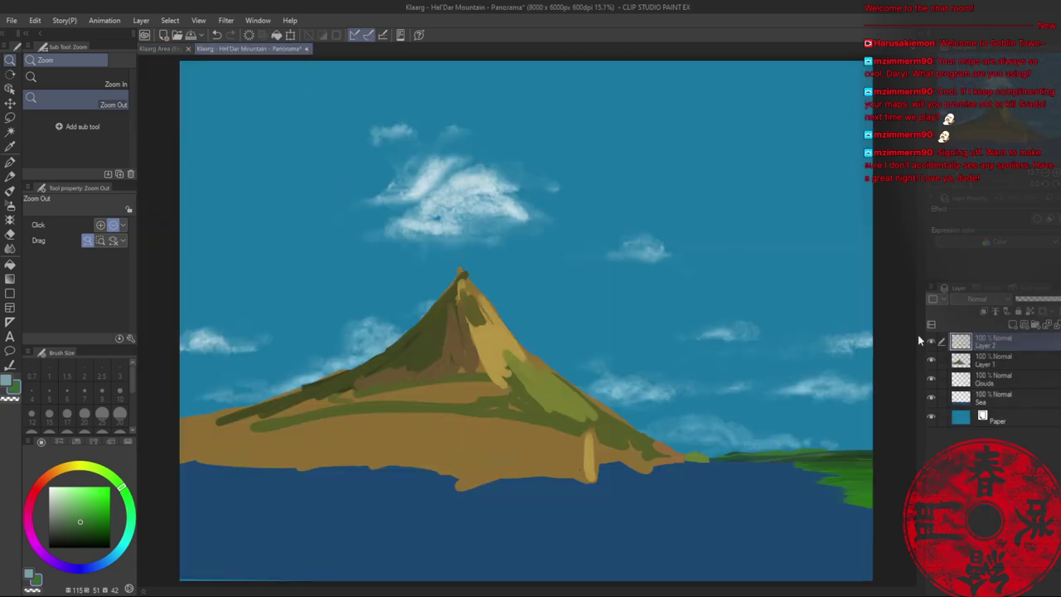
left_click_drag(644, 413, 683, 423)
left_click_drag(683, 423, 516, 290)
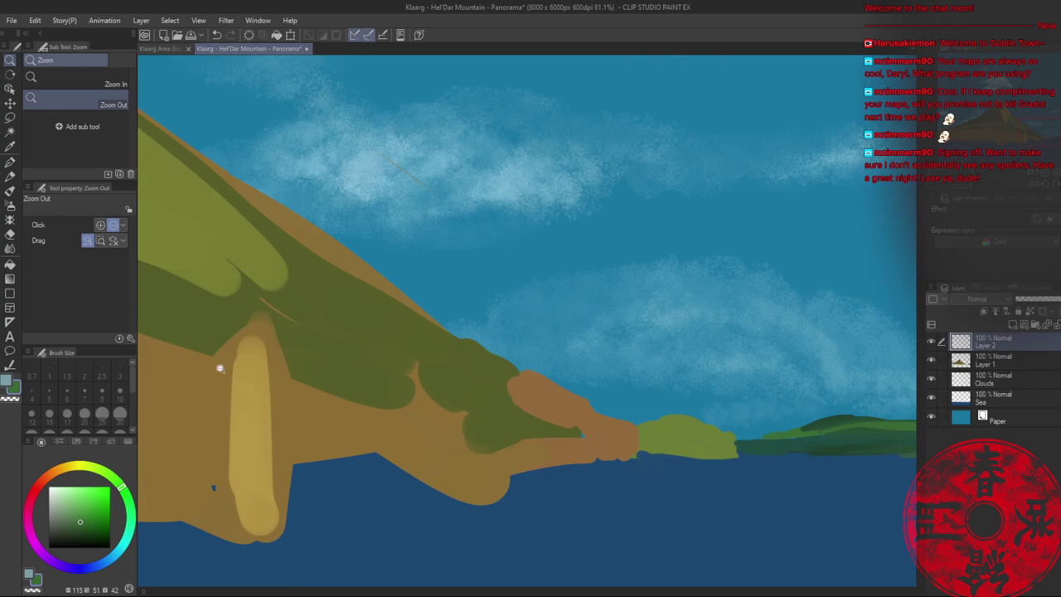
left_click(39, 484)
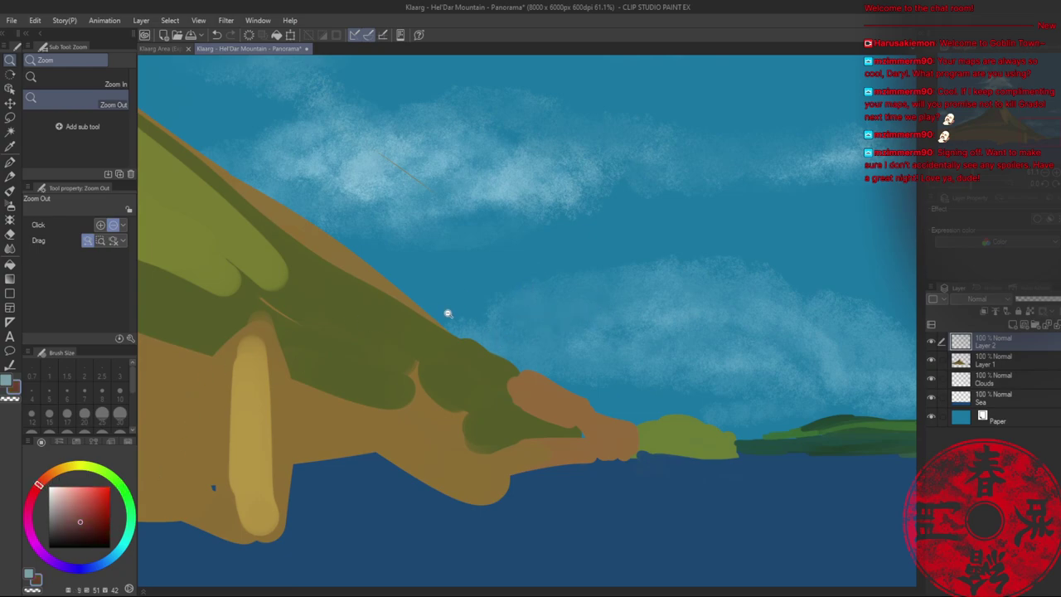
key("b")
left_click(110, 487)
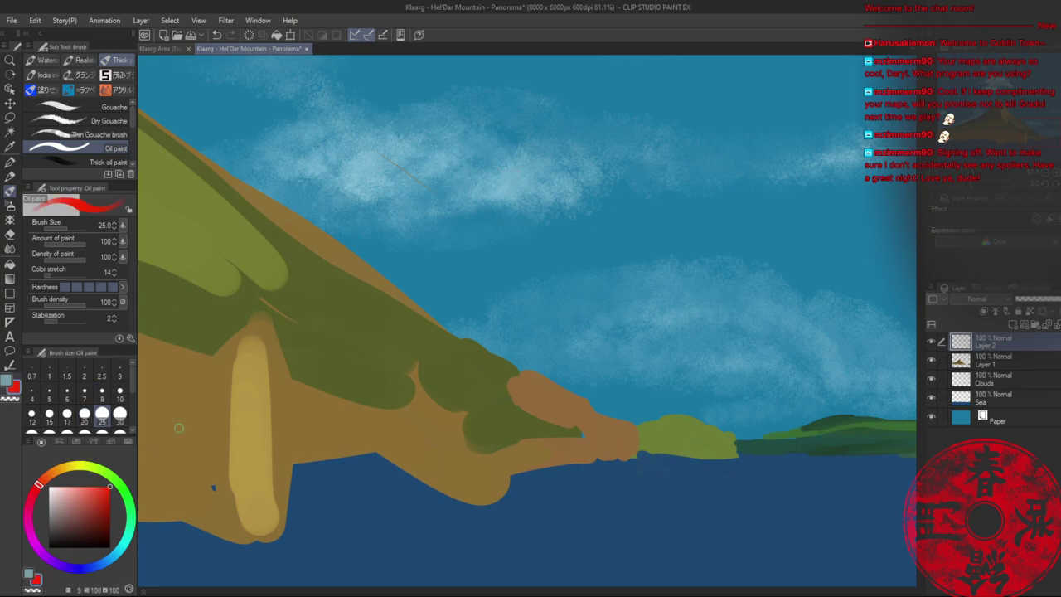
left_click_drag(488, 137, 476, 192)
mouse_move(506, 159)
left_mouse_down()
mouse_move(517, 196)
mouse_move(569, 217)
left_mouse_up()
mouse_move(571, 199)
left_mouse_down()
mouse_move(580, 207)
mouse_move(563, 222)
left_mouse_up()
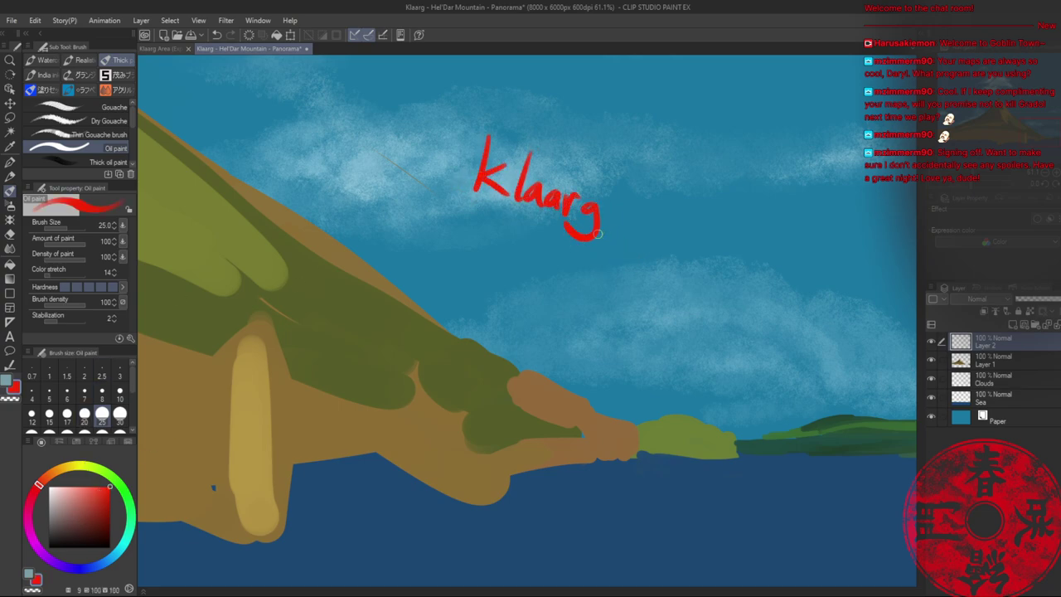
- Handwrite "(Goblin Town)" in red after Klaarg and draw a curly arrow pointing at the mountain's lower right slope
left_click_drag(639, 187, 633, 239)
mouse_move(665, 211)
left_mouse_down()
mouse_move(657, 238)
mouse_move(673, 232)
left_mouse_up()
left_click_drag(681, 235, 718, 261)
mouse_move(722, 245)
left_mouse_down()
mouse_move(724, 263)
mouse_move(744, 273)
mouse_move(788, 251)
mouse_move(784, 289)
mouse_move(837, 315)
left_mouse_up()
mouse_move(842, 262)
left_mouse_down()
mouse_move(855, 281)
mouse_move(822, 335)
left_mouse_up()
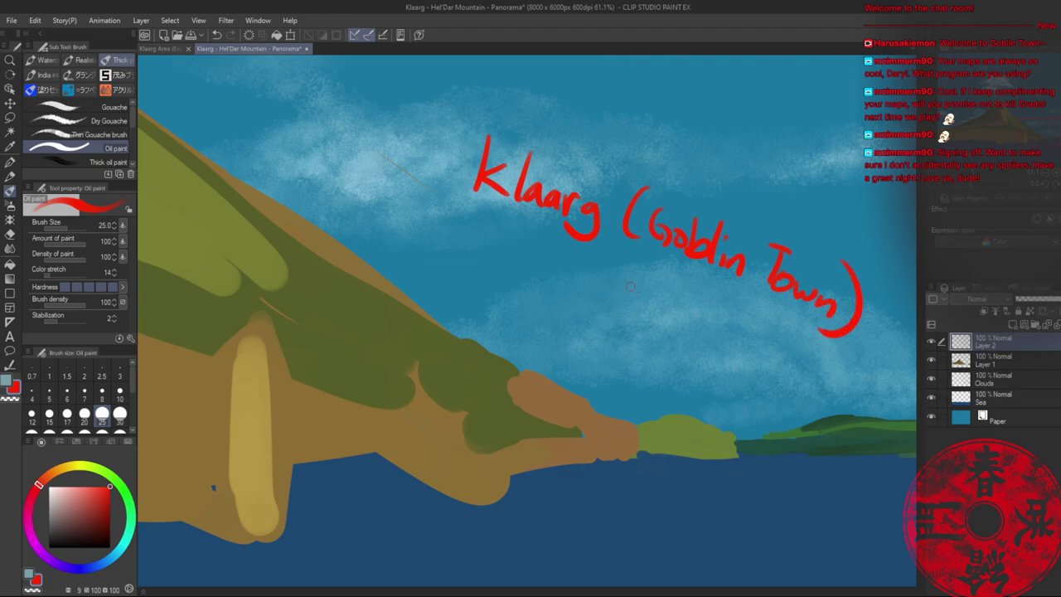
mouse_move(648, 275)
left_mouse_down()
mouse_move(616, 310)
mouse_move(521, 286)
mouse_move(507, 341)
left_mouse_up()
left_click_drag(493, 329, 507, 344)
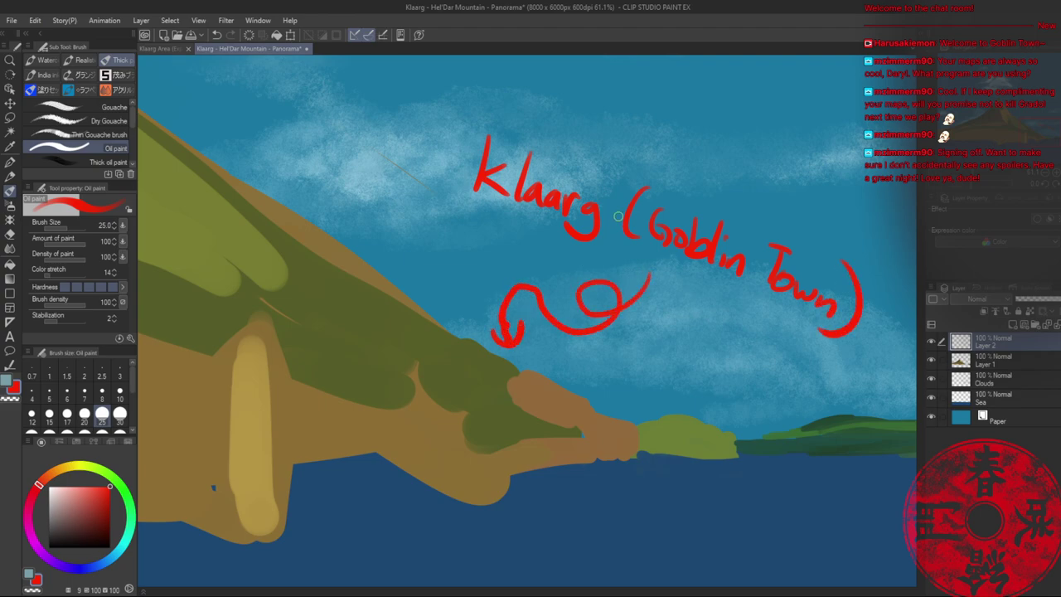
- Rename the mountain's layer to Land and save the panorama
left_click(994, 360)
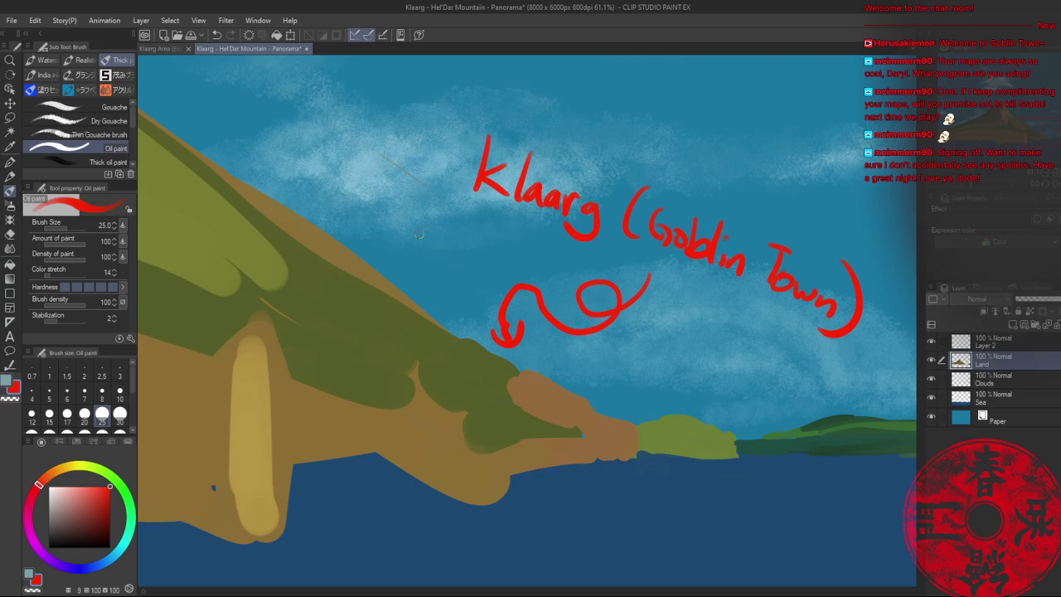
key("e")
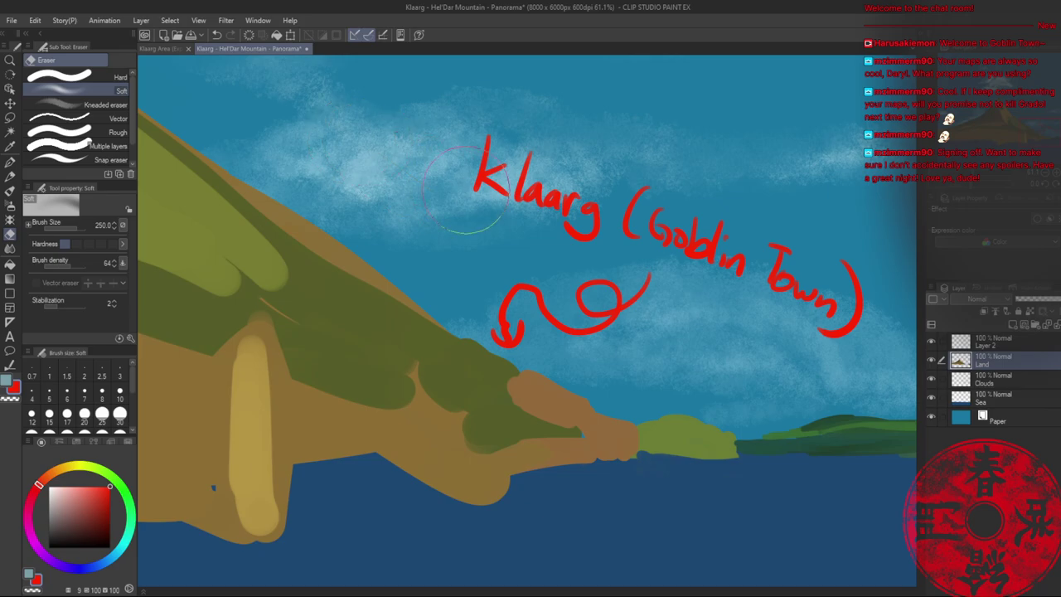
left_click(106, 78)
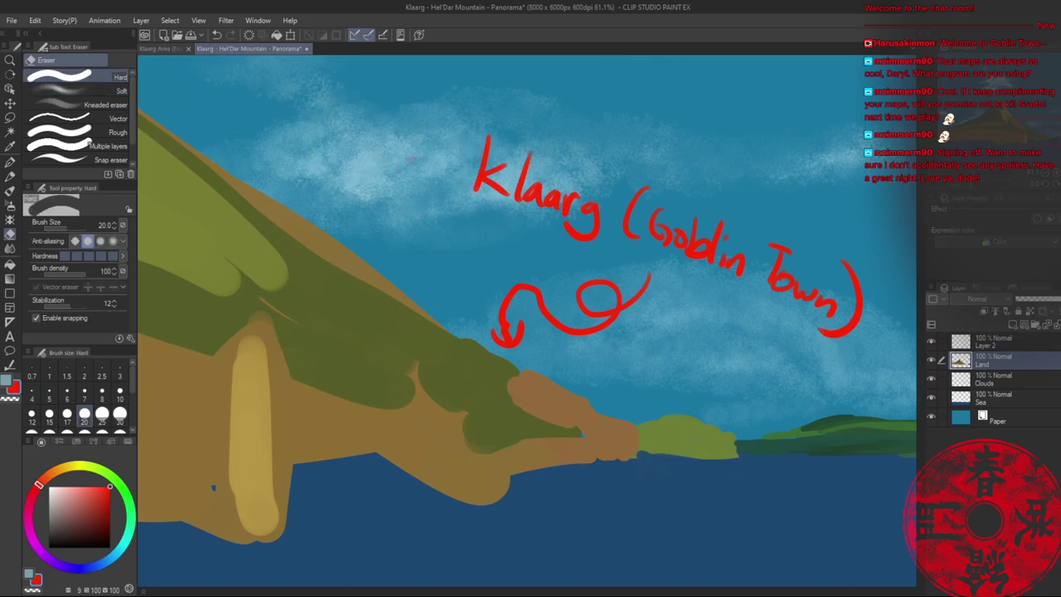
key("slash")
left_click_drag(513, 212, 450, 192)
left_click_drag(474, 133, 569, 245)
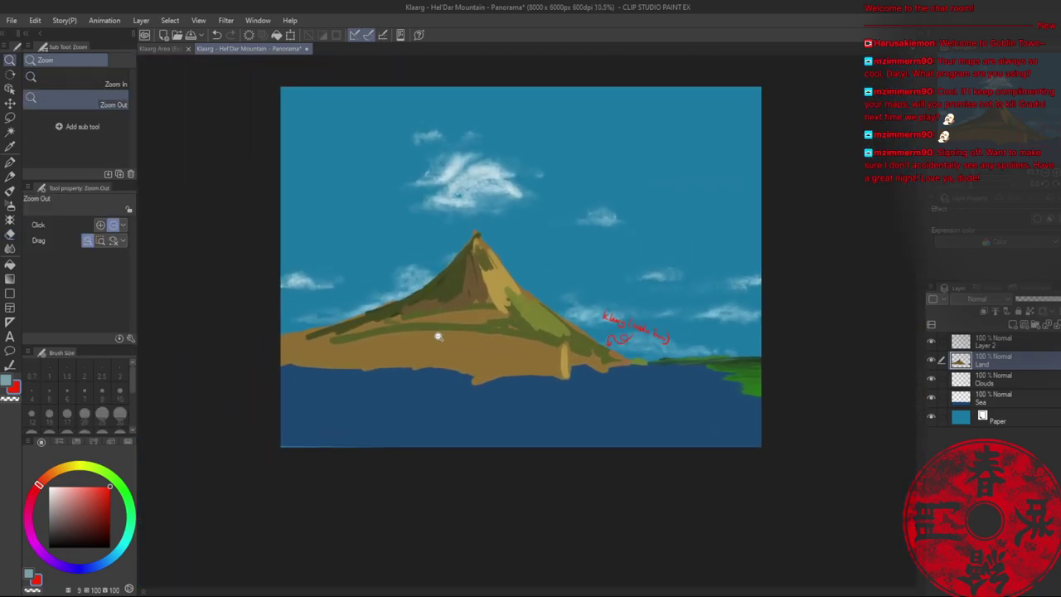
scroll(439, 335, "up", 1)
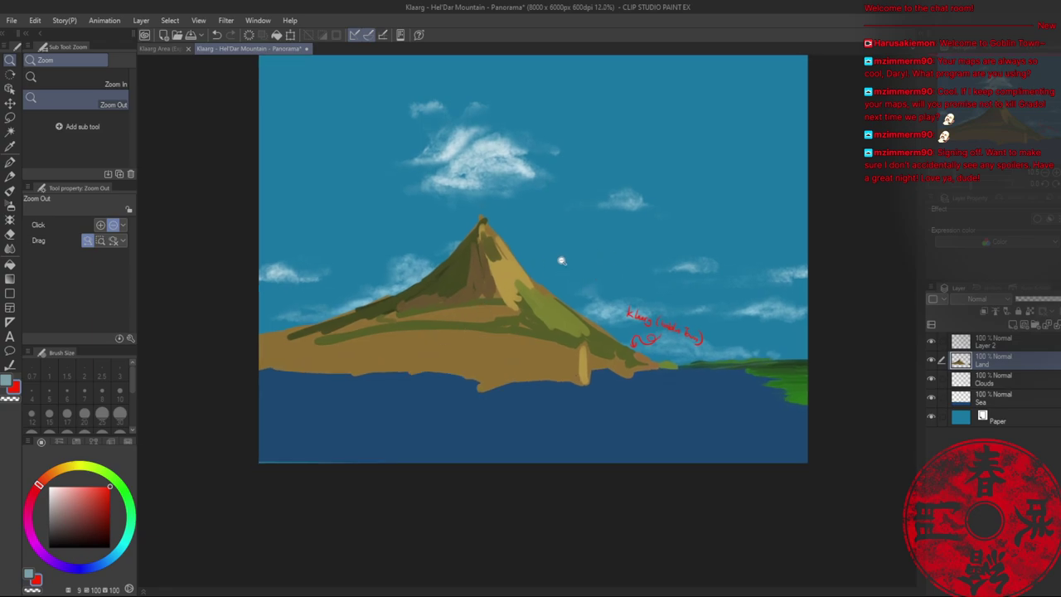
key("ctrl+s")
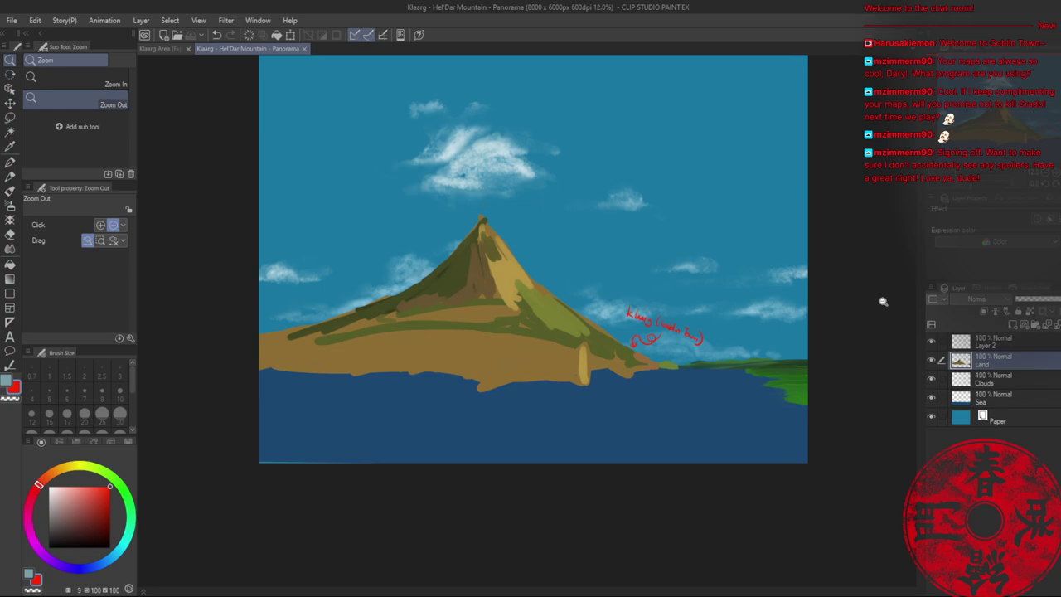
- Extend the sunlit yellow face down into a thin jagged ridge across the green slope, using sampled colours at brush size 70
key("ctrl+0")
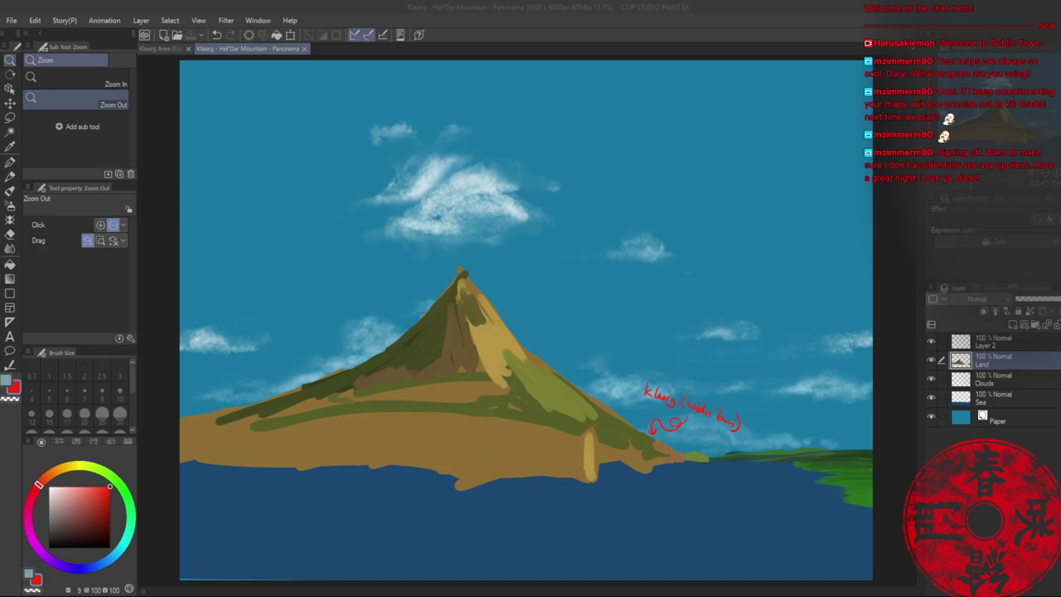
left_click(602, 31)
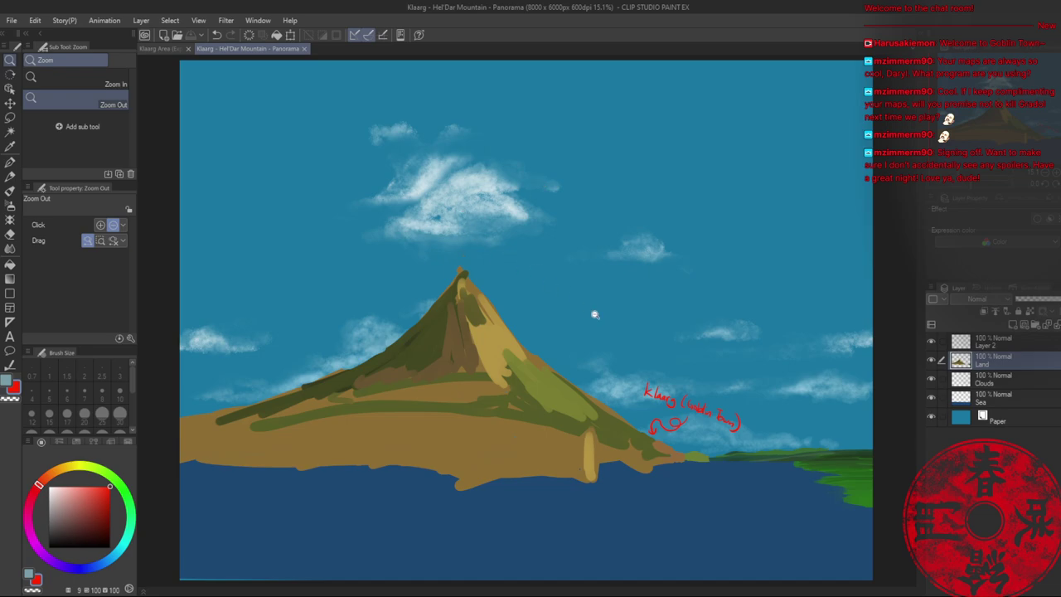
left_click_drag(516, 353, 507, 319)
mouse_move(537, 414)
left_mouse_down()
mouse_move(521, 372)
mouse_move(544, 350)
mouse_move(594, 243)
left_mouse_up()
key("b")
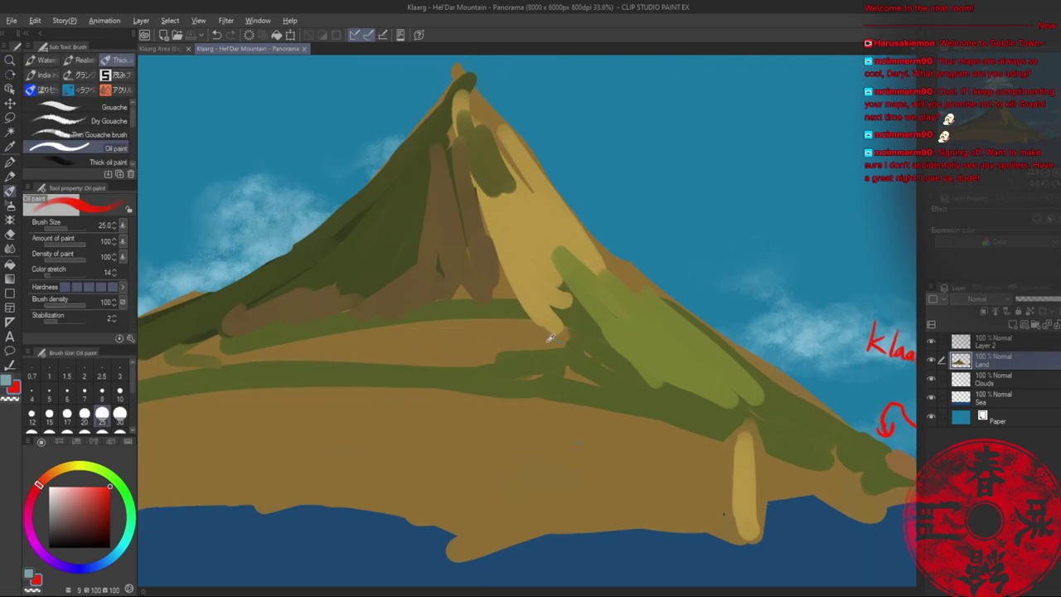
left_click(550, 337, "alt")
left_click_drag(549, 327, 552, 316)
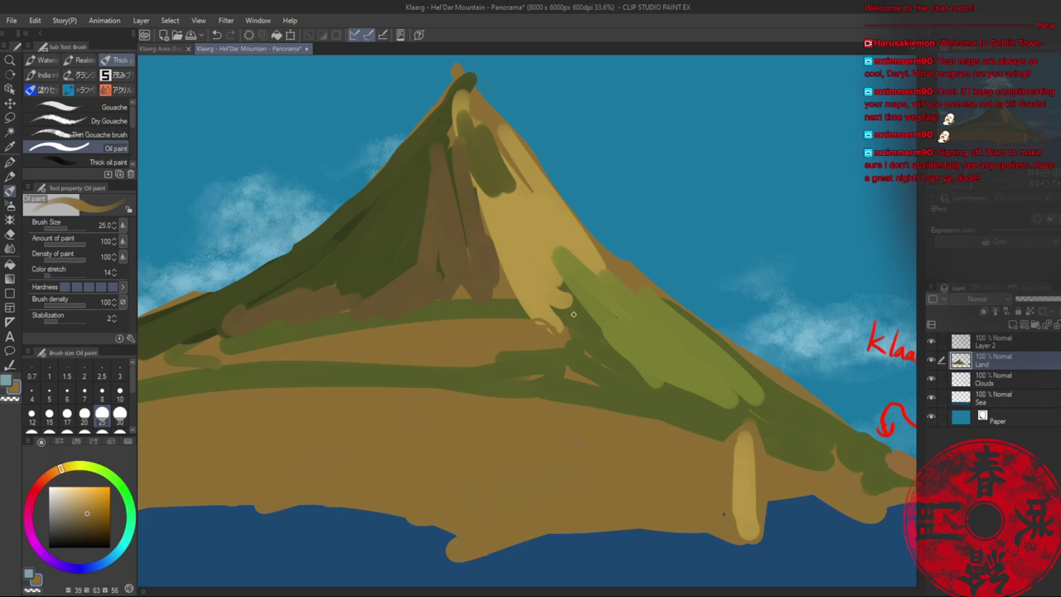
key("bracketright")
key("bracketright")
key("bracketright")
key("bracketright")
key("bracketright")
left_click(540, 296, "alt")
mouse_move(550, 316)
left_mouse_down()
mouse_move(561, 341)
mouse_move(574, 334)
mouse_move(597, 367)
mouse_move(623, 378)
left_mouse_up()
- Shade the underside of the jagged ridge in brown (31, 54, 47), and cover the blue speck beside the yellow pillar with tan
left_click(570, 349, "alt")
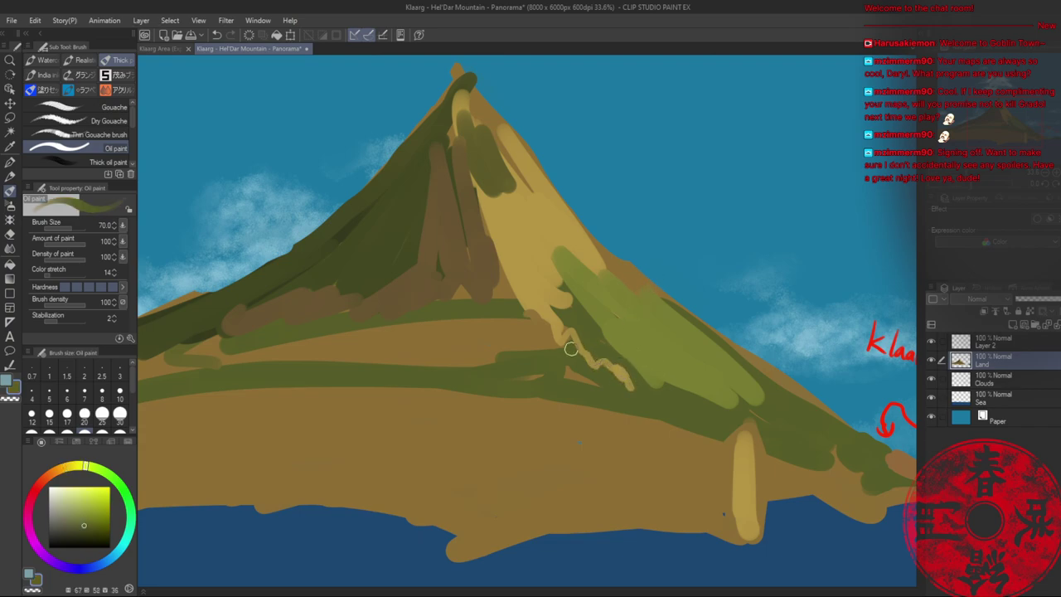
left_click(547, 325, "alt")
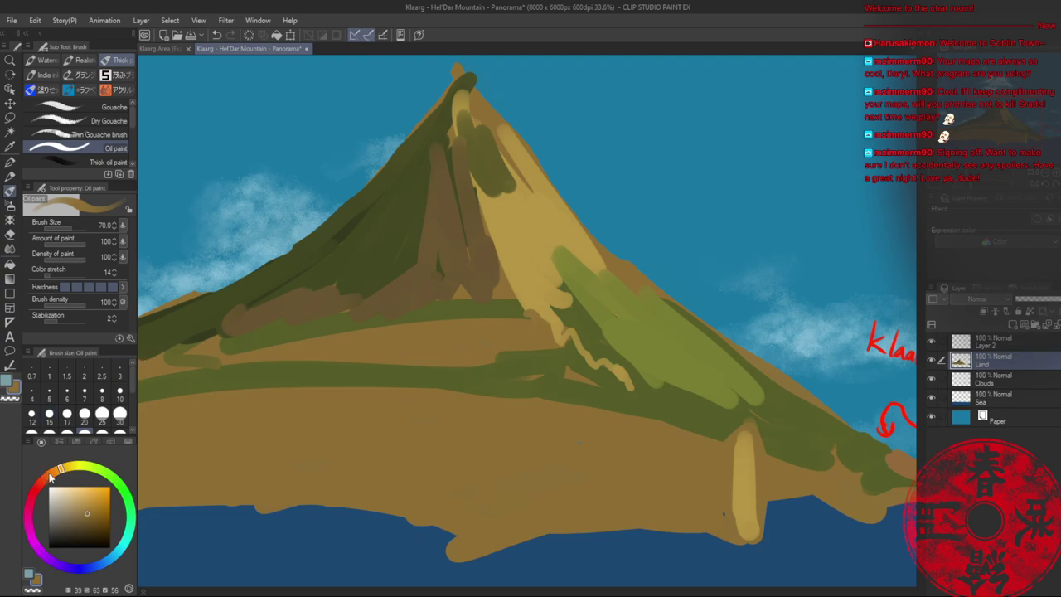
left_click(82, 519)
left_click(54, 472)
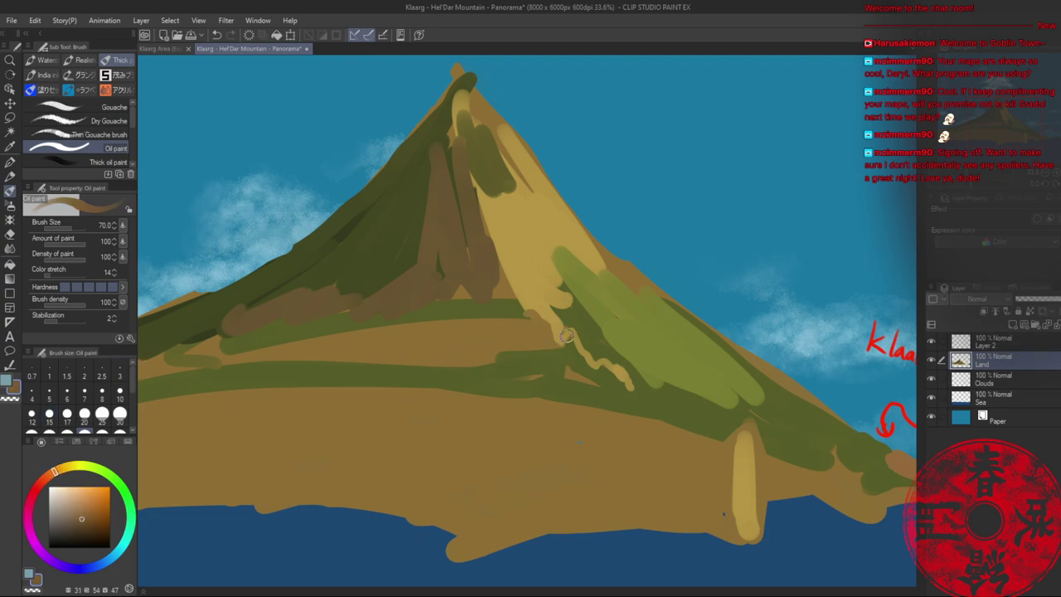
mouse_move(566, 335)
left_mouse_down()
mouse_move(576, 361)
mouse_move(602, 364)
mouse_move(631, 400)
mouse_move(623, 392)
left_mouse_up()
left_click(602, 447, "alt")
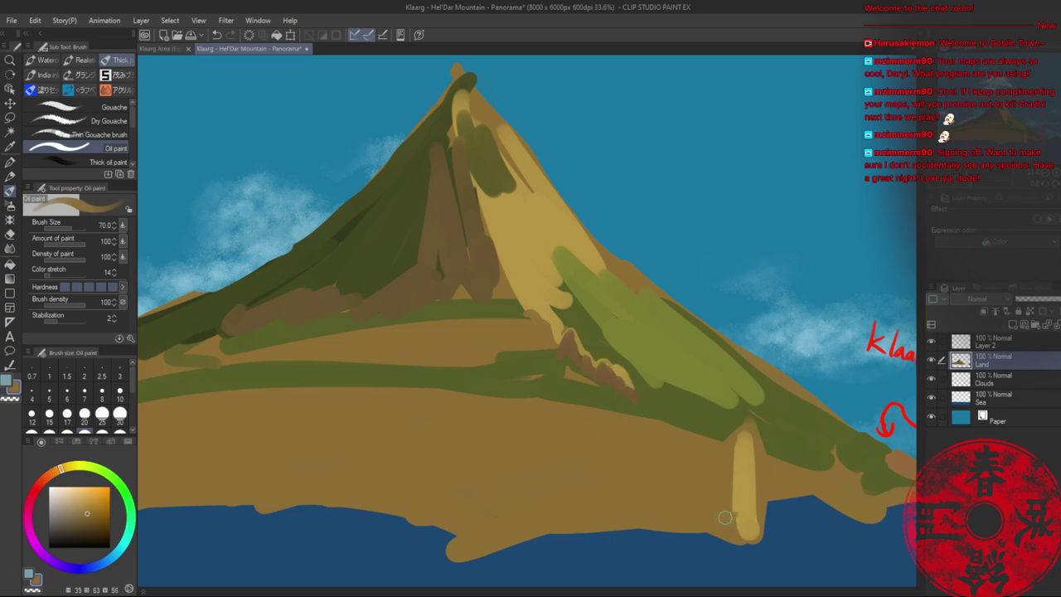
- Carry the jagged brown shadow (33, 54, 47) up the sunlit face's left edge, and sharpen its upper edge in yellow (43, 62, 71)
left_click(559, 334, "alt")
mouse_move(563, 340)
left_mouse_down()
mouse_move(531, 292)
mouse_move(522, 310)
mouse_move(544, 337)
mouse_move(494, 254)
mouse_move(495, 295)
mouse_move(511, 296)
mouse_move(496, 283)
mouse_move(481, 232)
left_mouse_up()
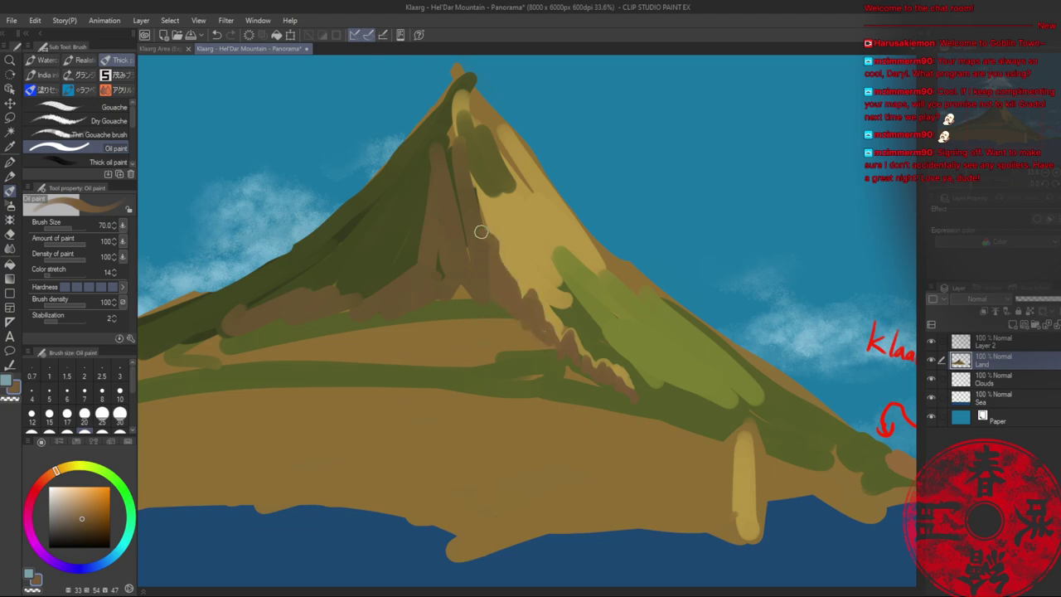
left_click(477, 188, "alt")
left_click_drag(464, 142, 482, 223)
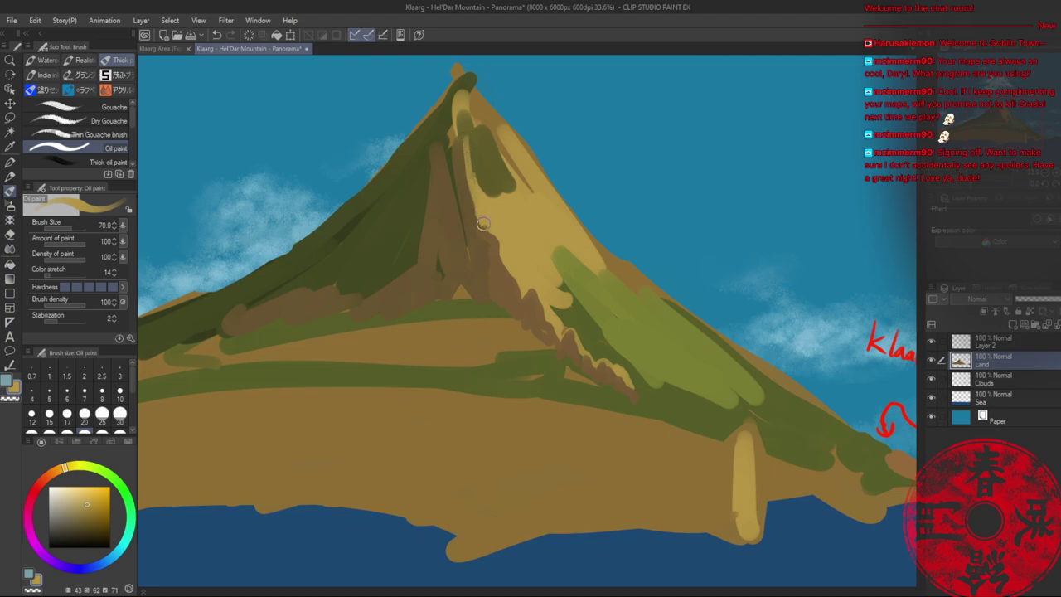
- Rework the olive patch near the summit (55, 57, 36), and raise the brown shadow beside the sunlit face (34, 55, 48)
left_click(490, 178, "alt")
left_click_drag(468, 143, 510, 219)
left_click_drag(559, 159, 500, 188)
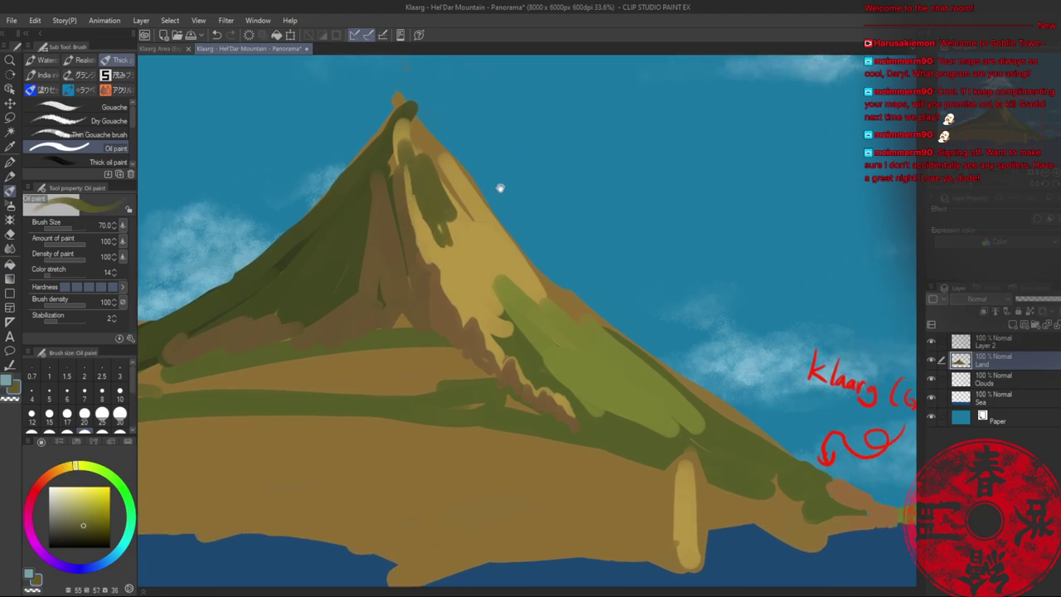
left_click(436, 269, "alt")
mouse_move(417, 235)
left_mouse_down()
mouse_move(433, 282)
mouse_move(419, 245)
mouse_move(426, 294)
left_mouse_up()
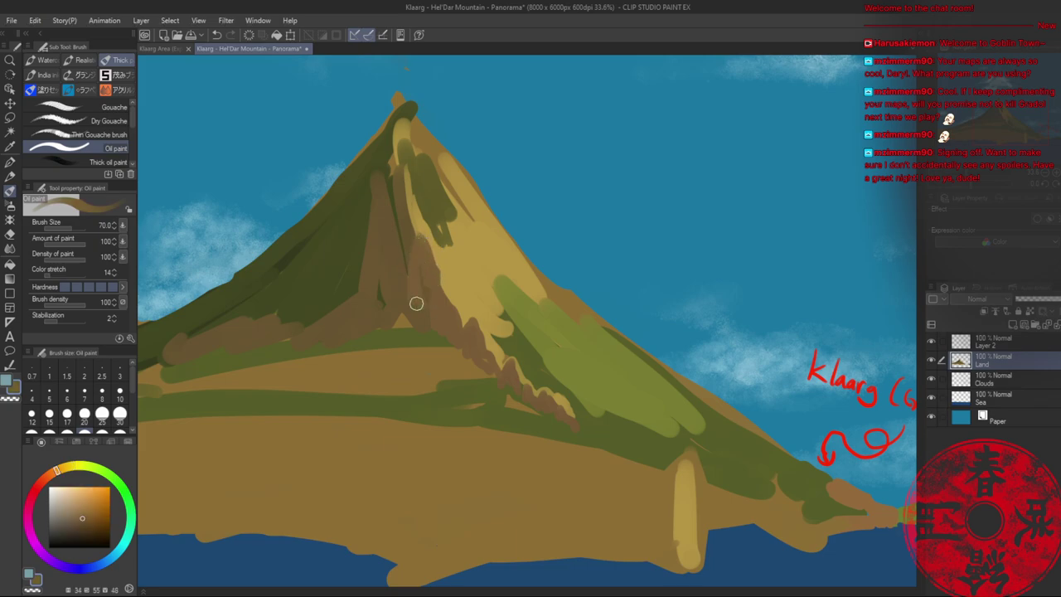
- Paint short brown crevice marks on the middle of the sunlit face, and soften them with sampled yellow (43, 62, 71)
left_click_drag(469, 243, 467, 277)
left_click(459, 248, "alt")
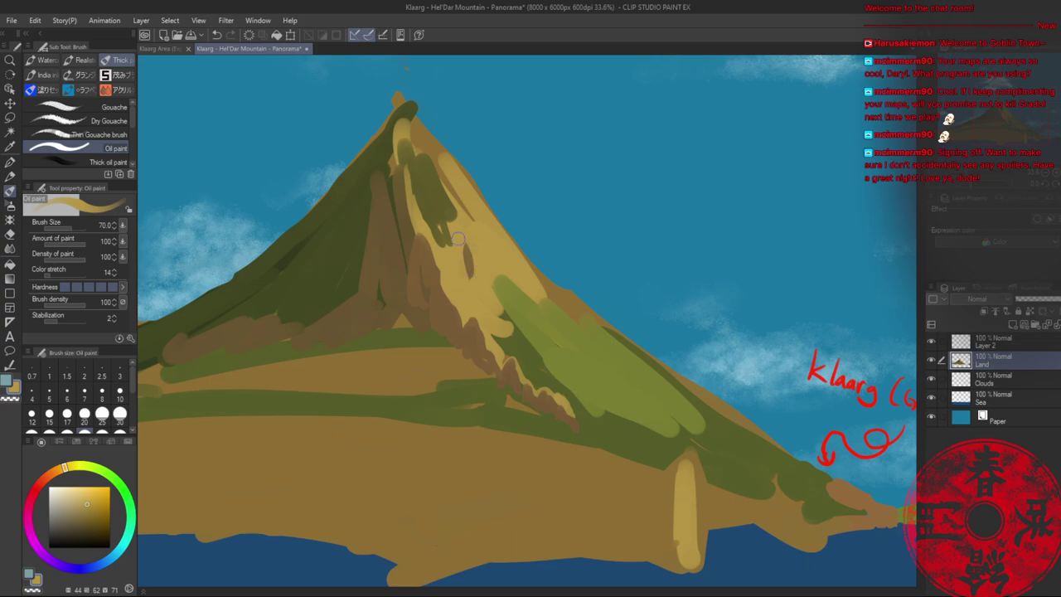
mouse_move(469, 242)
left_mouse_down()
mouse_move(483, 299)
mouse_move(477, 262)
mouse_move(510, 329)
mouse_move(495, 293)
mouse_move(508, 320)
mouse_move(495, 309)
mouse_move(515, 319)
left_mouse_up()
left_click(468, 264, "alt")
left_click(475, 287, "alt")
left_click(508, 318, "alt")
left_click(496, 308, "alt")
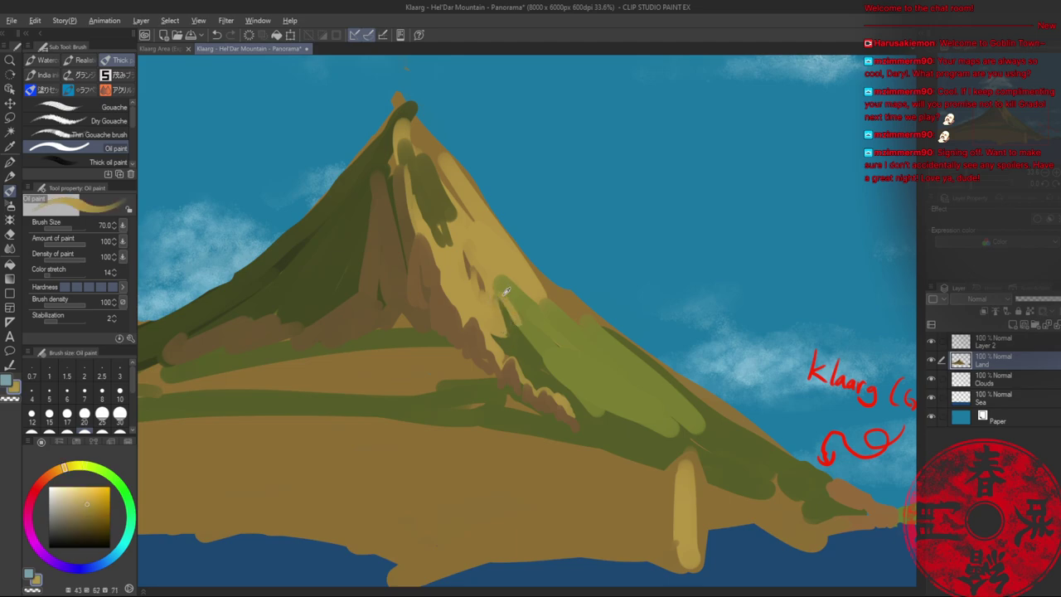
- Blend the upper tip of the green slope into the sunlit face with ragged strokes of sampled green (59, 60, 51) and yellow
left_click(503, 295, "alt")
left_click_drag(494, 283, 503, 303)
left_click(505, 300, "alt")
left_click_drag(492, 267, 528, 311)
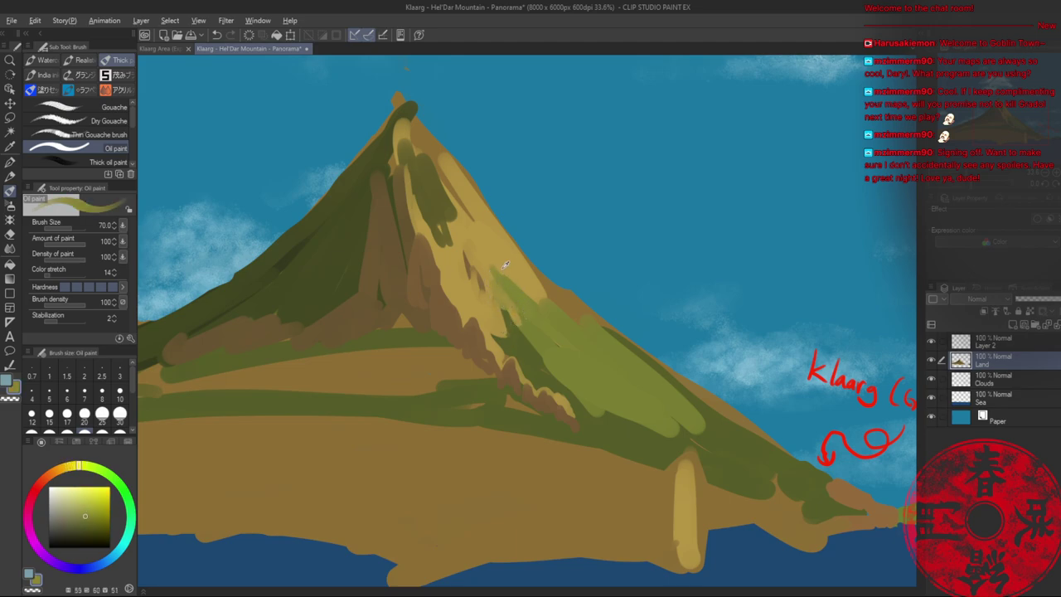
left_click(503, 267, "alt")
mouse_move(501, 268)
left_mouse_down()
mouse_move(531, 311)
mouse_move(515, 310)
mouse_move(532, 341)
left_mouse_up()
left_click(533, 315, "alt")
left_click(511, 330, "alt")
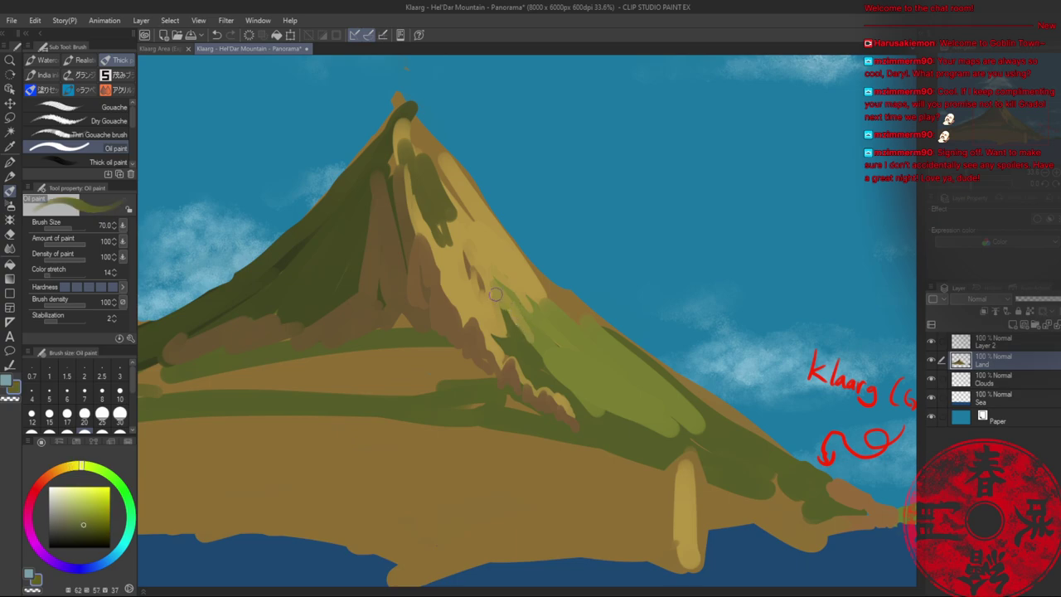
- Break up the border between the yellow face and green slope with dark olive (65, 57, 36) and yellow strokes, and save the painting
mouse_move(496, 294)
left_mouse_down()
mouse_move(519, 332)
mouse_move(502, 329)
left_mouse_up()
left_click(503, 319, "alt")
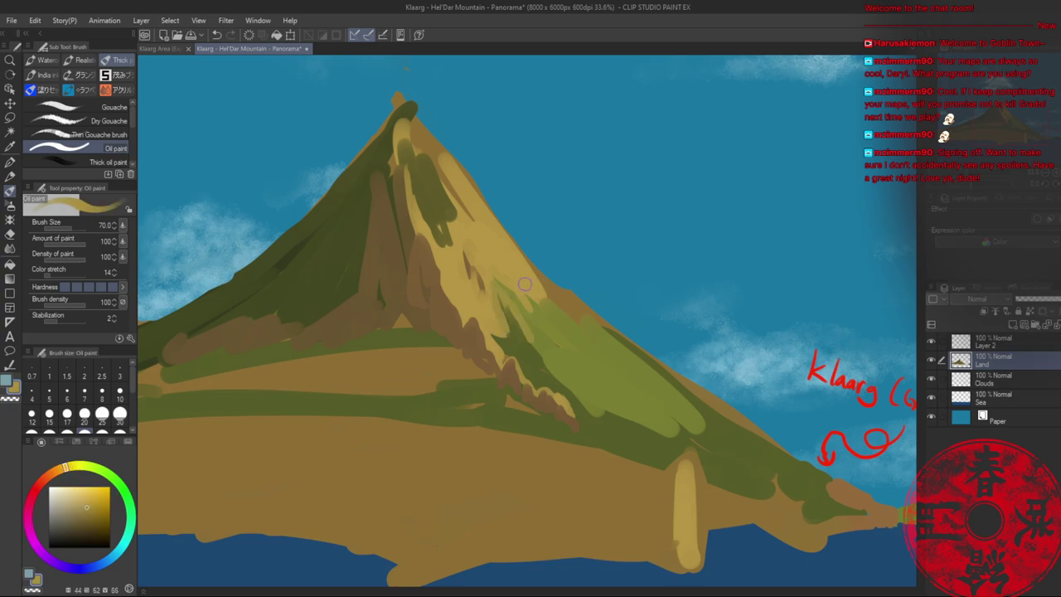
left_click(486, 318, "alt")
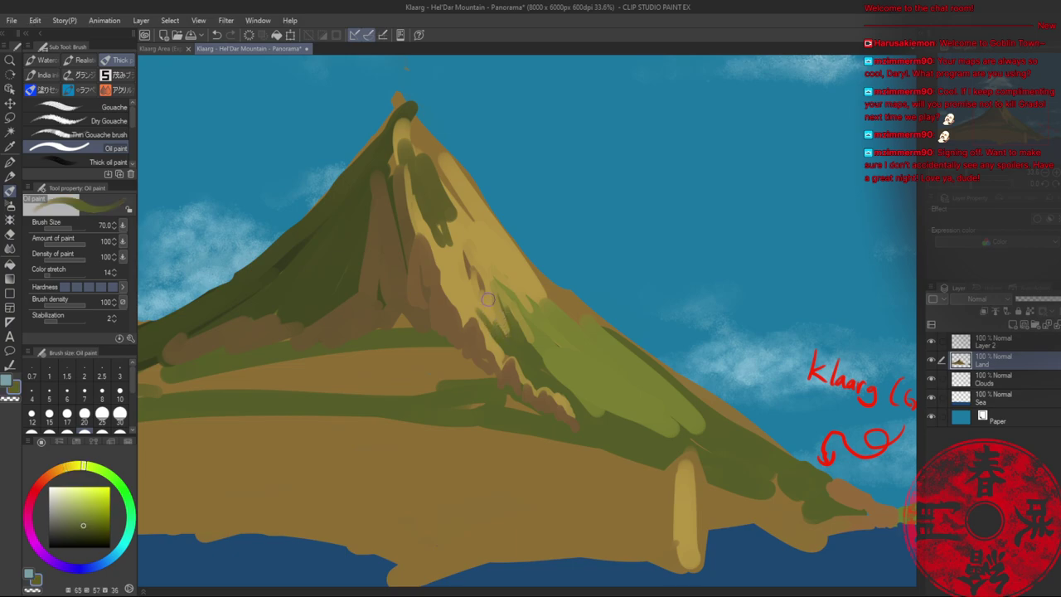
left_click(487, 318, "alt")
left_click_drag(490, 318, 497, 331)
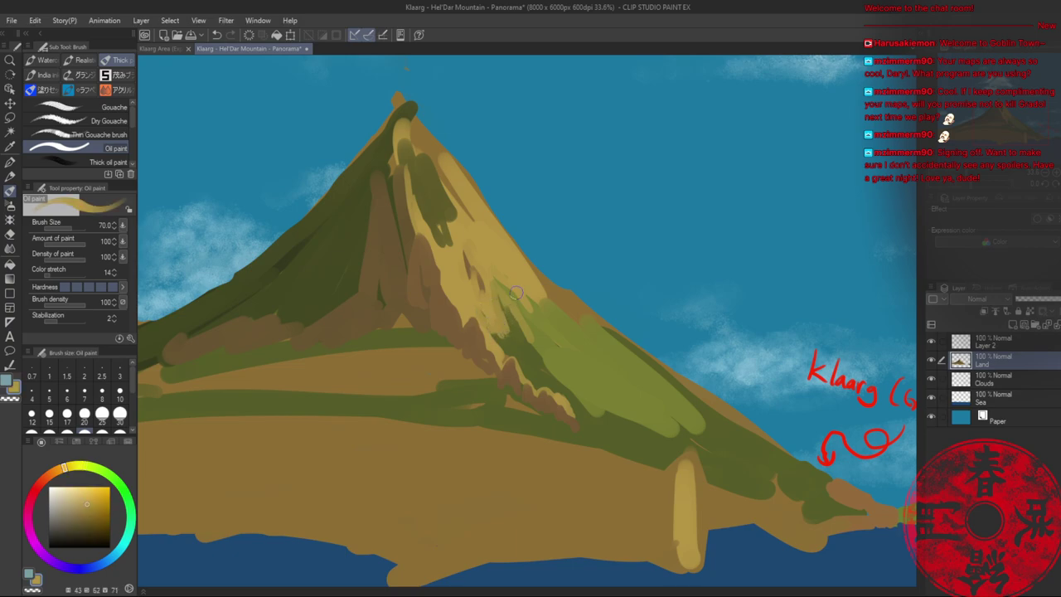
key("alt+space")
left_click_drag(528, 251, 513, 241)
left_click(511, 242)
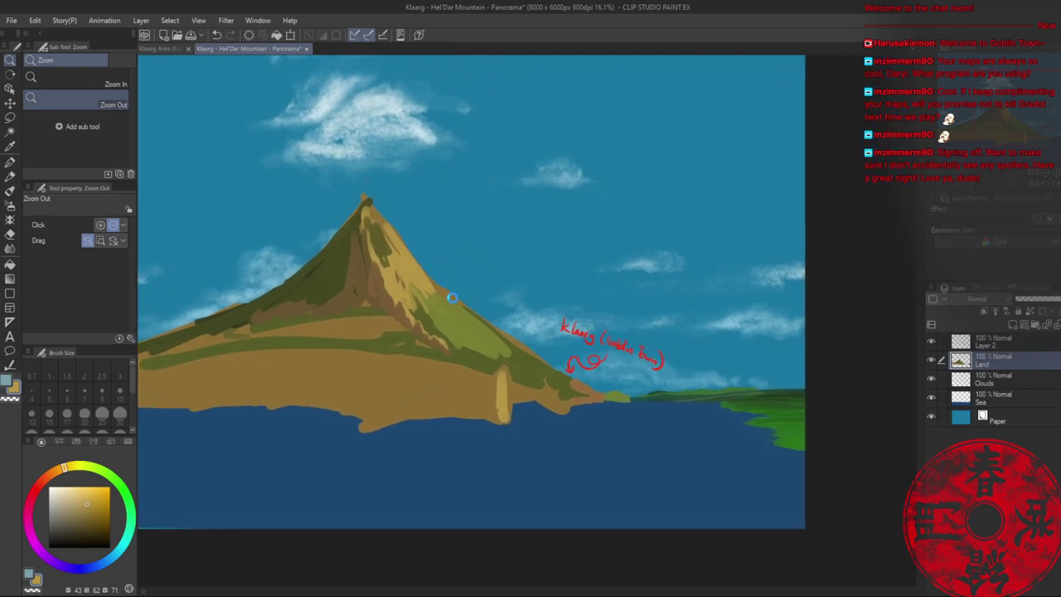
key("ctrl+s")
- Lower the brush density to 59, extend yellow into the notch above the jagged ridge, and shade below it in brown (34, 55, 48)
scroll(415, 291, "up", 4)
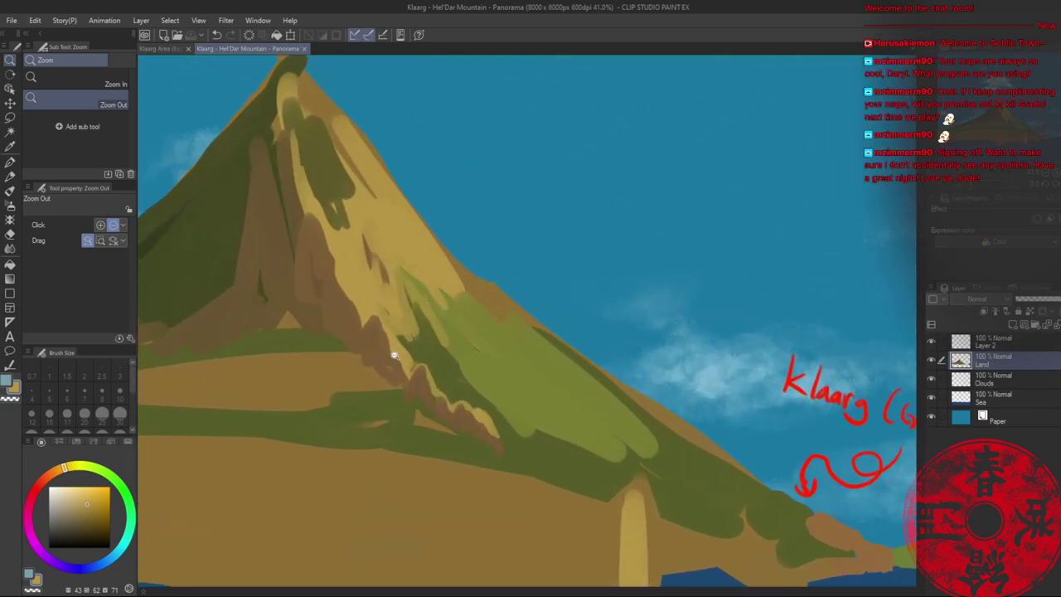
key("b")
left_click_drag(407, 339, 464, 314)
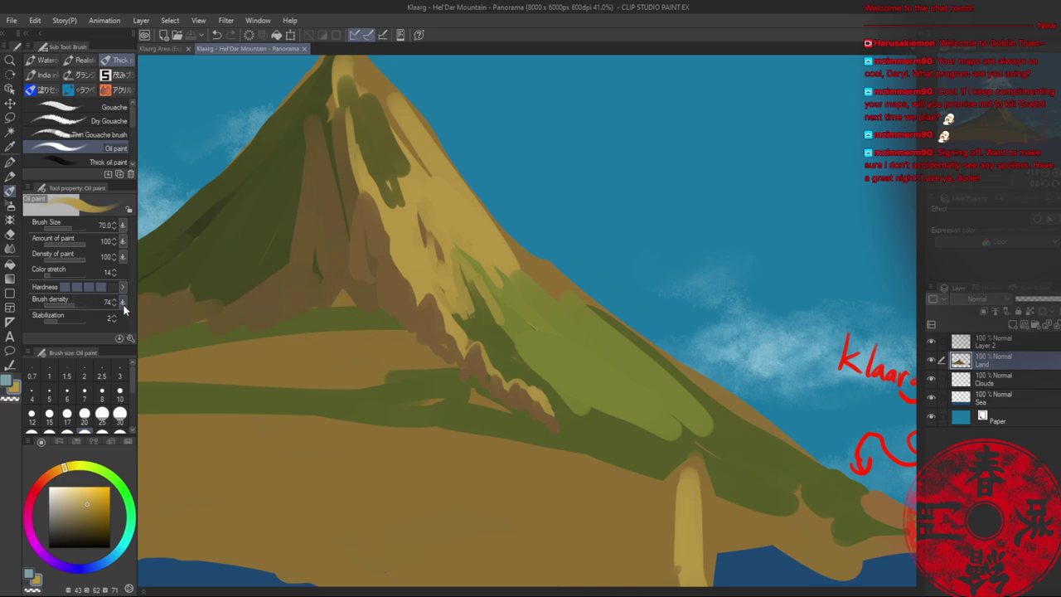
left_click_drag(452, 358, 452, 340)
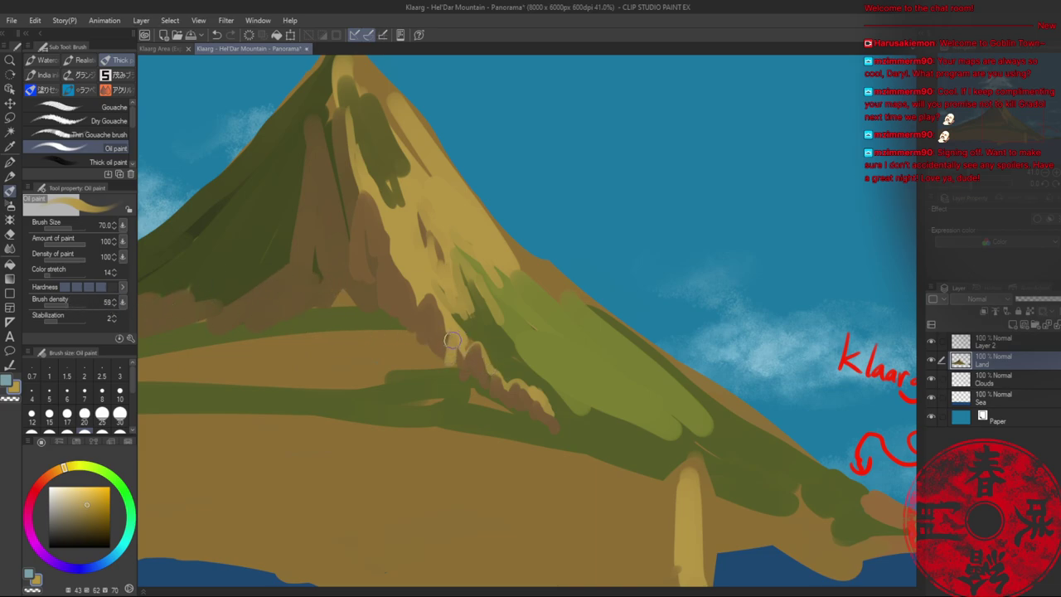
left_click(442, 336, "alt")
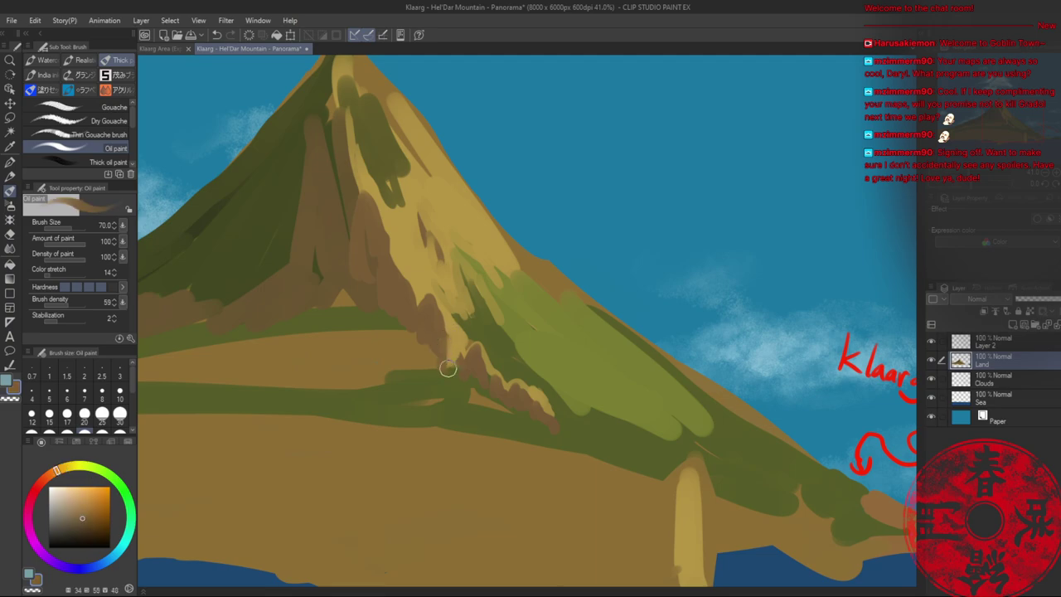
mouse_move(458, 365)
left_mouse_down()
mouse_move(448, 389)
mouse_move(428, 372)
left_mouse_up()
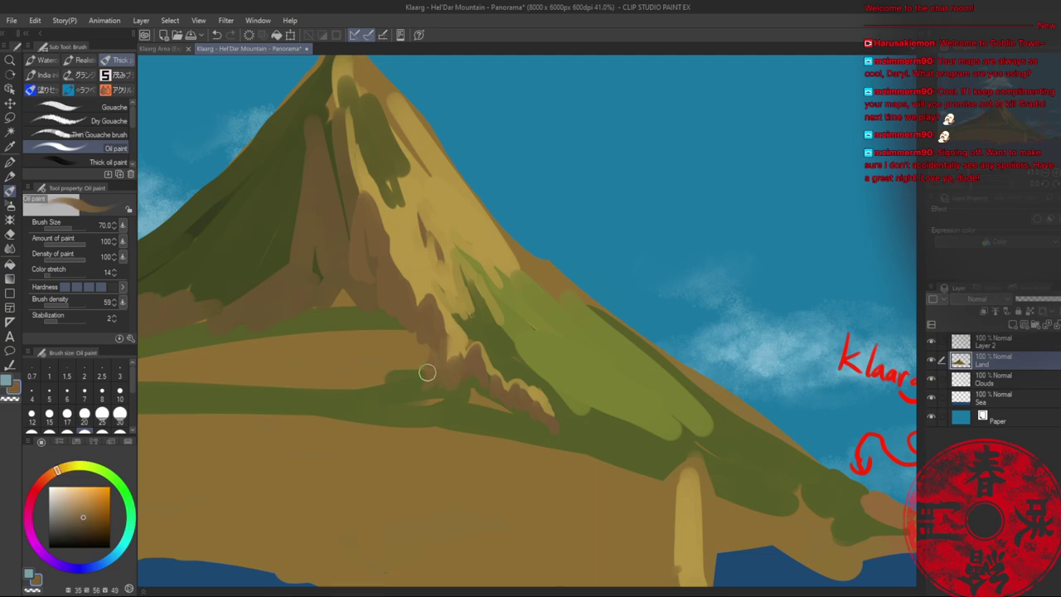
- Rework the jagged brown shadow at the sunlit face's lower edge in yellow and brown (31, 55, 48), and save the painting
left_click(416, 290, "alt")
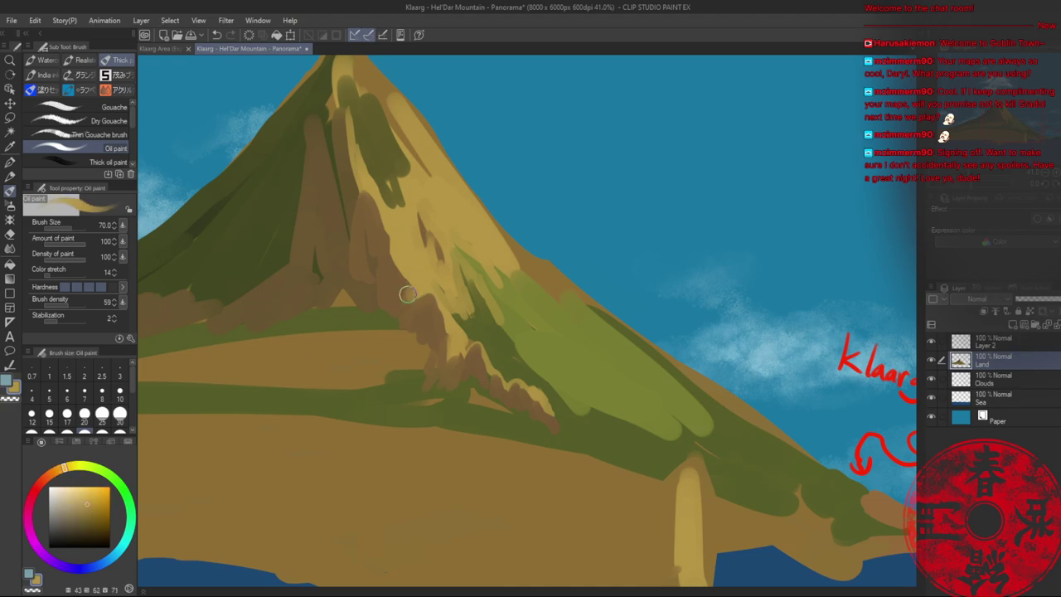
left_click(423, 301, "alt")
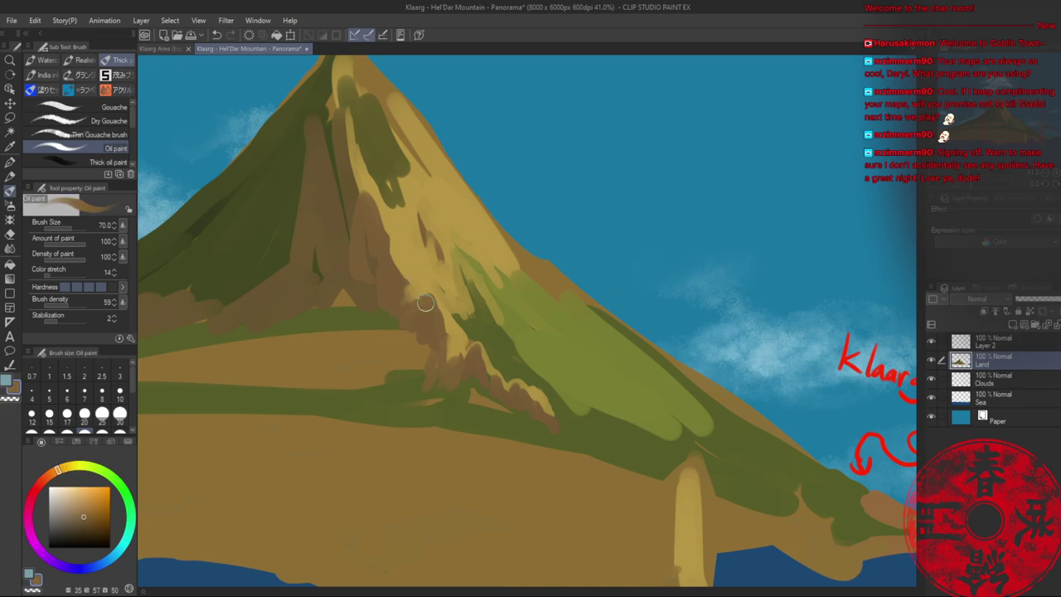
left_click_drag(85, 515, 82, 518)
left_click(54, 473)
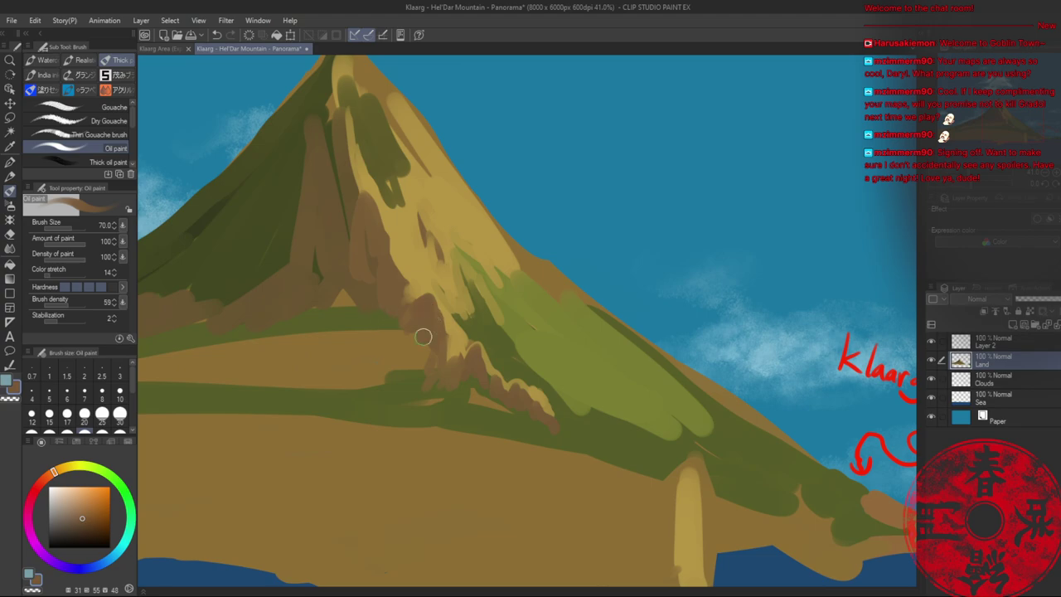
left_click(420, 333, "alt")
mouse_move(421, 330)
left_mouse_down()
mouse_move(416, 363)
mouse_move(401, 339)
mouse_move(414, 330)
mouse_move(382, 321)
mouse_move(388, 337)
mouse_move(408, 340)
mouse_move(431, 373)
left_mouse_up()
left_click(383, 321, "alt")
left_click(417, 324, "alt")
key("alt+space")
left_click_drag(445, 317, 389, 307)
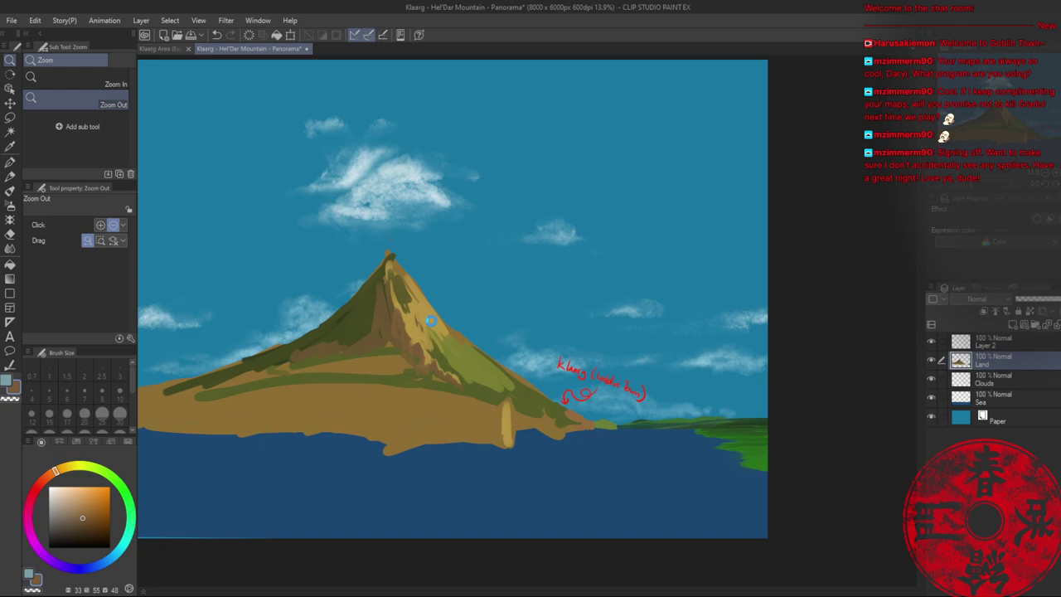
key("ctrl+s")
- Build a bulging shoulder out from the mountain's sunlit side in sampled yellow (43, 63, 70) at brush size 100
left_click_drag(399, 321, 546, 354)
key("b")
mouse_move(564, 315)
left_mouse_down()
mouse_move(486, 256)
mouse_move(505, 302)
left_mouse_up()
left_click(465, 278, "alt")
left_click_drag(464, 259, 528, 324)
key("bracketright")
key("bracketright")
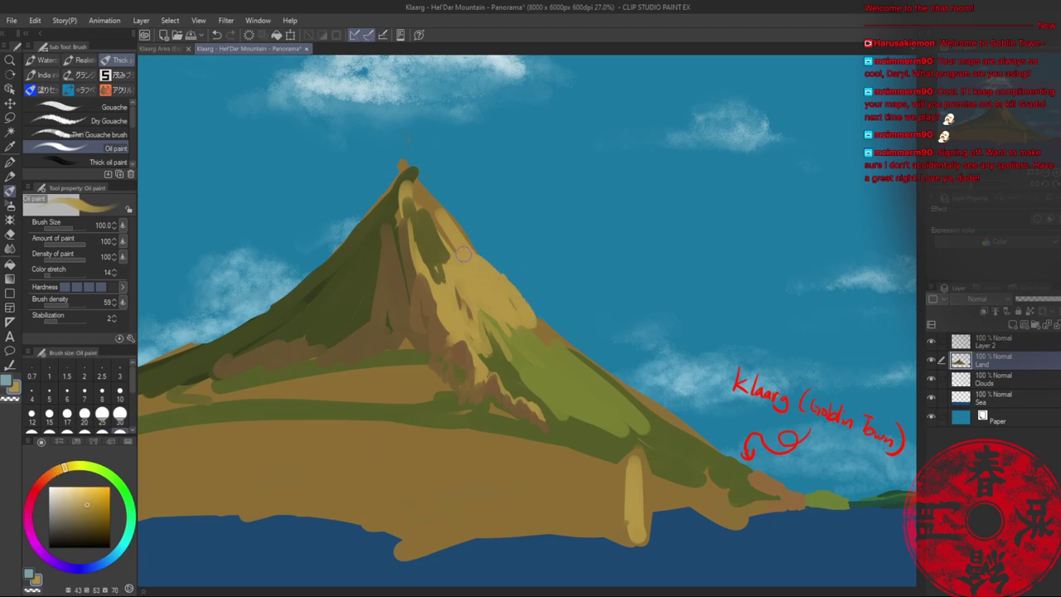
mouse_move(492, 266)
left_mouse_down()
mouse_move(545, 295)
mouse_move(531, 321)
mouse_move(555, 347)
mouse_move(465, 259)
left_mouse_up()
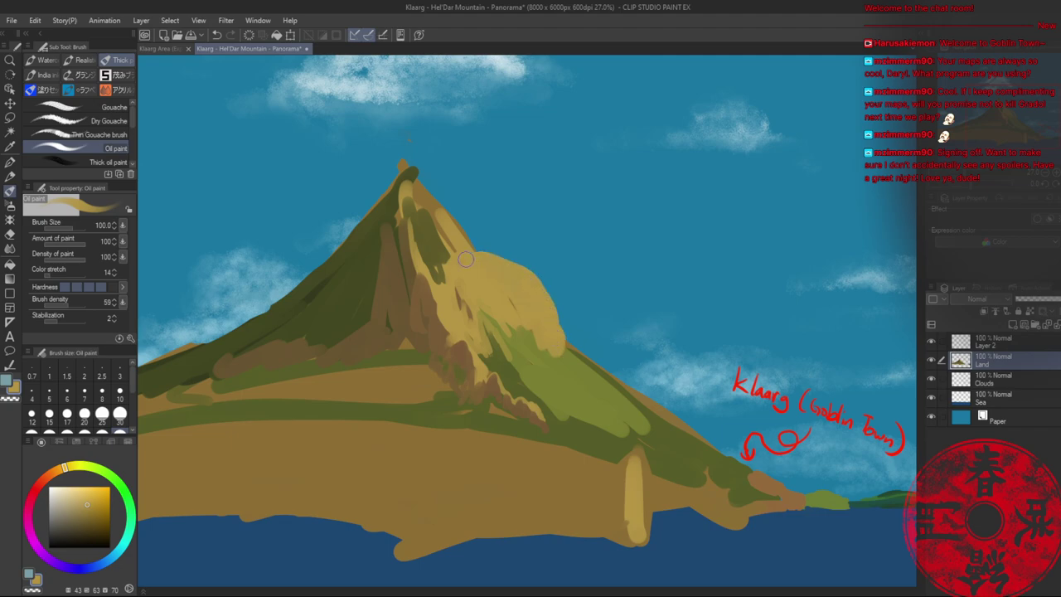
left_click_drag(550, 295, 568, 354)
left_click_drag(550, 288, 579, 365)
- Pull green strokes up into the yellow shoulder, and edge its outline in tan (39, 63, 56) with yellow (44, 60, 69) inside
left_click(533, 345, "alt")
mouse_move(500, 291)
left_mouse_down()
mouse_move(494, 337)
mouse_move(515, 340)
left_mouse_up()
left_click_drag(512, 302, 532, 322)
left_click(439, 217, "alt")
mouse_move(436, 214)
left_mouse_down()
mouse_move(464, 249)
mouse_move(530, 269)
mouse_move(566, 325)
left_mouse_up()
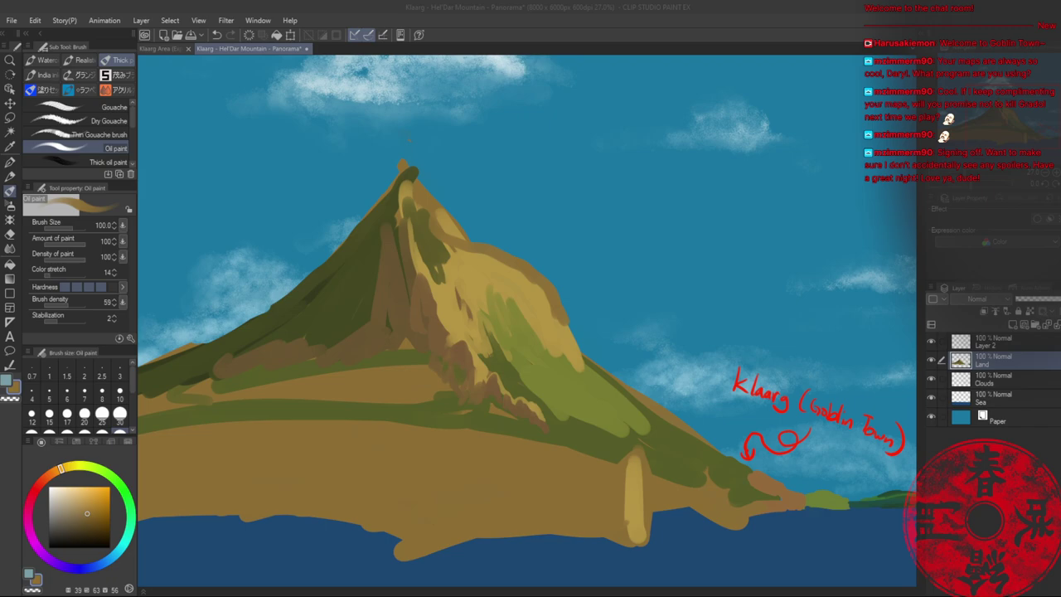
left_click(507, 279, "alt")
left_click_drag(536, 283, 586, 356)
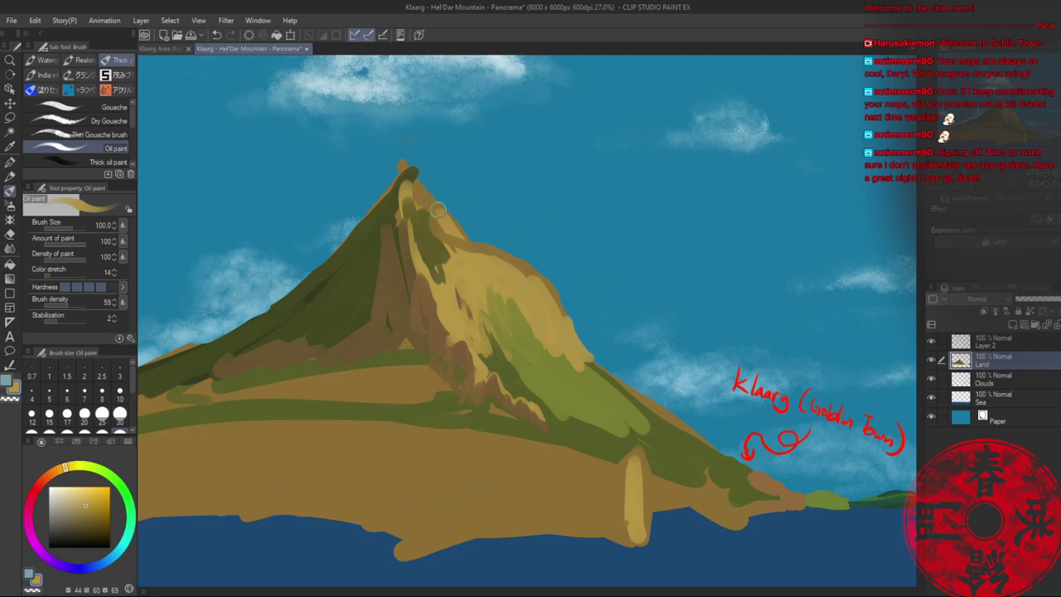
- Paint a yellow mass over the summit, and remove the stray orange tip and speck there with the hard eraser at size 80
mouse_move(414, 217)
left_mouse_down()
mouse_move(432, 169)
mouse_move(442, 228)
mouse_move(425, 170)
mouse_move(460, 216)
mouse_move(433, 182)
mouse_move(445, 228)
mouse_move(477, 258)
left_mouse_up()
key("e")
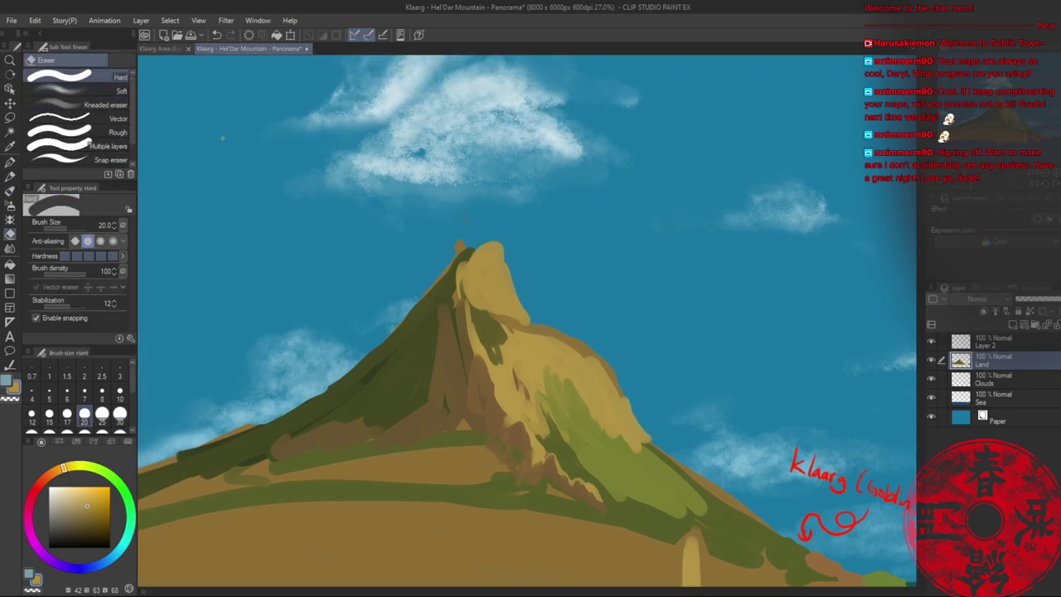
key("bracketright")
key("bracketright")
key("bracketright")
key("bracketright")
key("bracketright")
key("bracketright")
key("bracketright")
key("b")
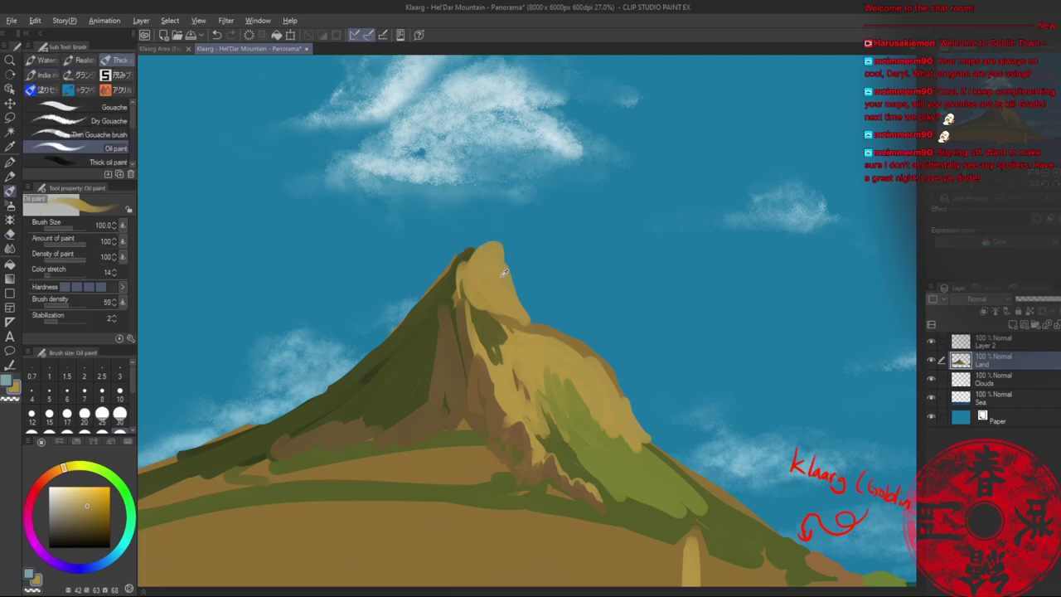
- Round out the summit block with sampled yellow and darker edge strokes, and trim its outline with the hard eraser
left_click_drag(504, 265, 517, 298)
left_click(466, 255, "alt")
mouse_move(459, 267)
left_mouse_down()
mouse_move(456, 294)
mouse_move(455, 278)
mouse_move(476, 297)
mouse_move(473, 283)
mouse_move(459, 285)
mouse_move(466, 260)
mouse_move(493, 245)
mouse_move(504, 282)
left_mouse_up()
left_click(479, 290, "alt")
key("e")
mouse_move(466, 230)
left_mouse_down()
mouse_move(505, 256)
mouse_move(525, 289)
left_mouse_up()
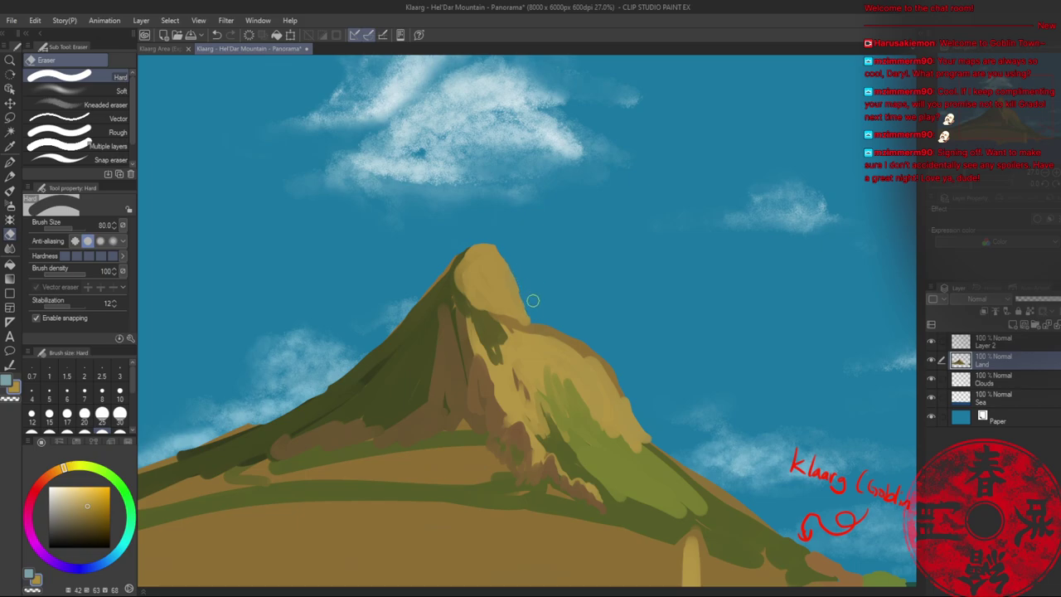
- Add a small secondary peak beside the summit in sampled tan (40, 64, 50) and yellow, with a tan crease running down from it
key("b")
left_click(523, 316, "alt")
mouse_move(528, 288)
left_mouse_down()
mouse_move(497, 285)
mouse_move(527, 297)
mouse_move(527, 316)
mouse_move(528, 298)
mouse_move(541, 328)
mouse_move(518, 329)
mouse_move(533, 328)
mouse_move(550, 344)
mouse_move(535, 324)
mouse_move(530, 340)
mouse_move(518, 317)
mouse_move(524, 365)
left_mouse_up()
left_click(498, 286, "alt")
left_click(541, 324, "alt")
left_click(523, 329, "alt")
left_click(514, 320, "alt")
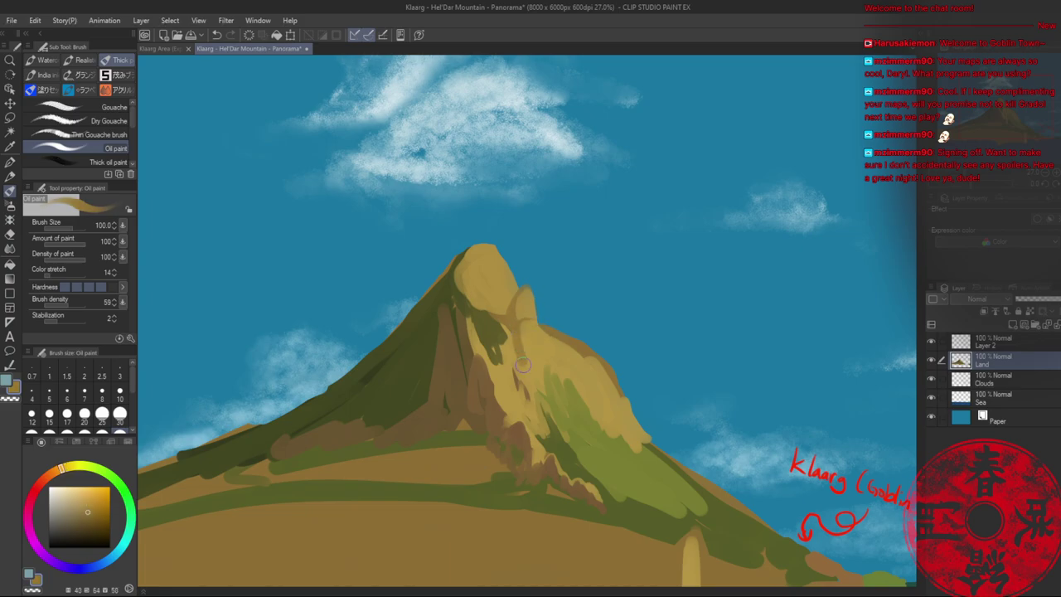
- Model the summit block with an olive crevice and sampled yellow (42, 63, 68), blending it into the face below
left_click(505, 339, "alt")
mouse_move(493, 317)
left_mouse_down()
mouse_move(503, 340)
mouse_move(488, 266)
mouse_move(482, 308)
mouse_move(489, 295)
mouse_move(498, 306)
left_mouse_up()
left_click(487, 325, "alt")
left_click(475, 280, "alt")
left_click(488, 287, "alt")
left_click(495, 300, "alt")
left_click(492, 291, "alt")
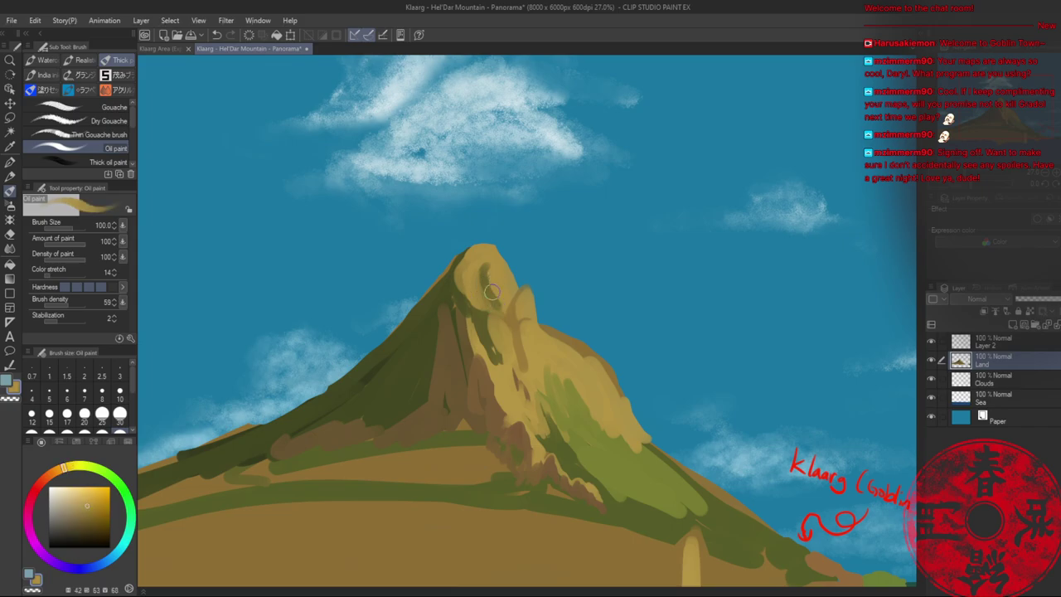
- Refine the summit block's highlight, and darken the shaded edge beside it with brown and sampled olive (61, 53, 29)
mouse_move(492, 263)
left_mouse_down()
mouse_move(503, 300)
mouse_move(491, 284)
mouse_move(444, 272)
mouse_move(429, 294)
left_mouse_up()
left_click(445, 293, "alt")
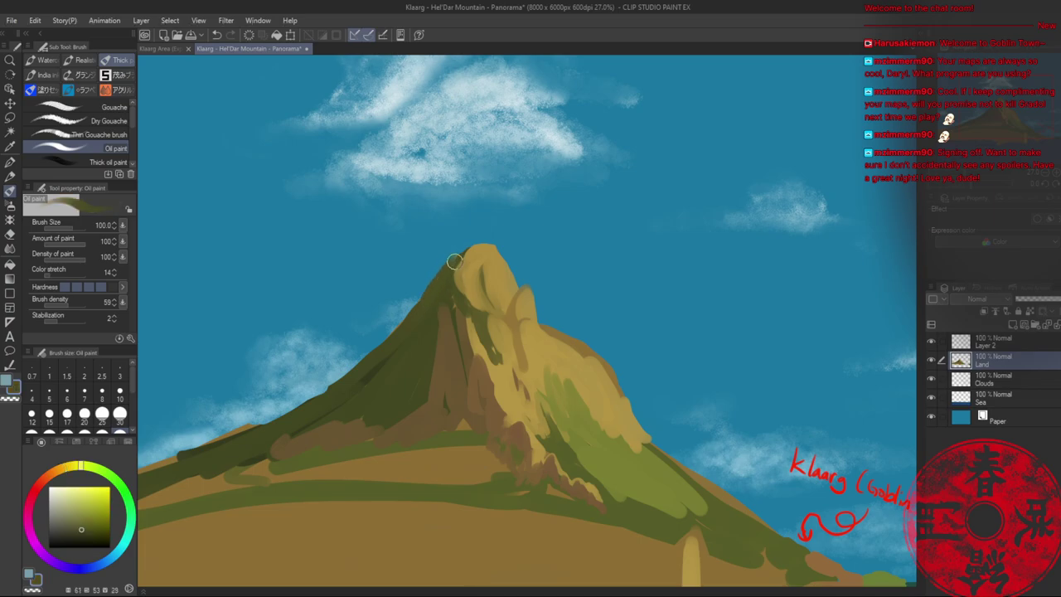
left_click_drag(456, 259, 434, 294)
left_click(442, 315, "alt")
key("alt+space")
left_click(465, 294)
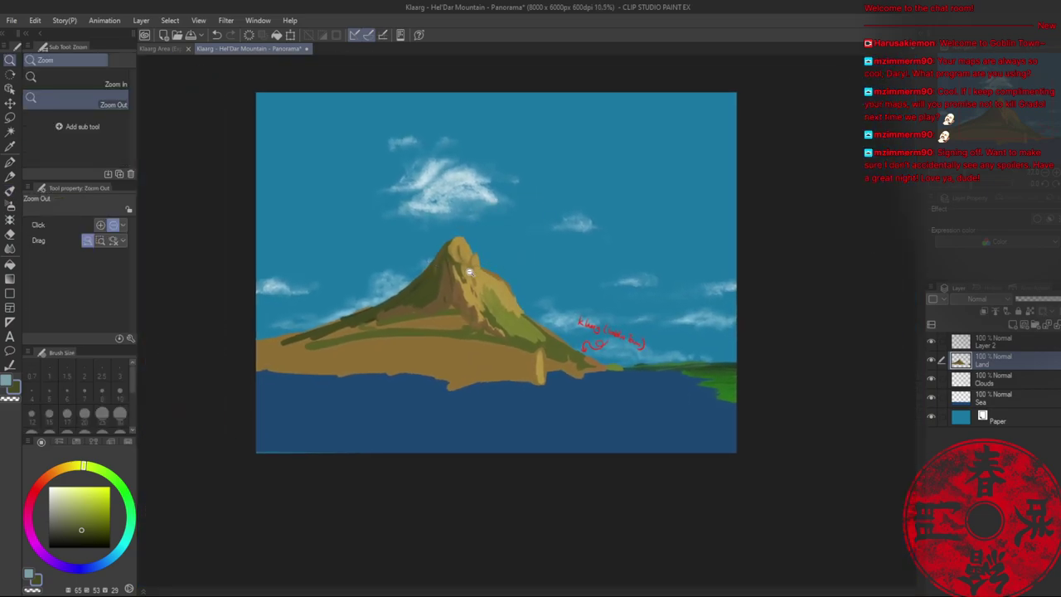
- Roughen the outline from the secondary peak down the shoulder into rocky bumps, using sampled yellow (44, 61, 69) and tan (39, 62, 56)
scroll(469, 271, "up", 5)
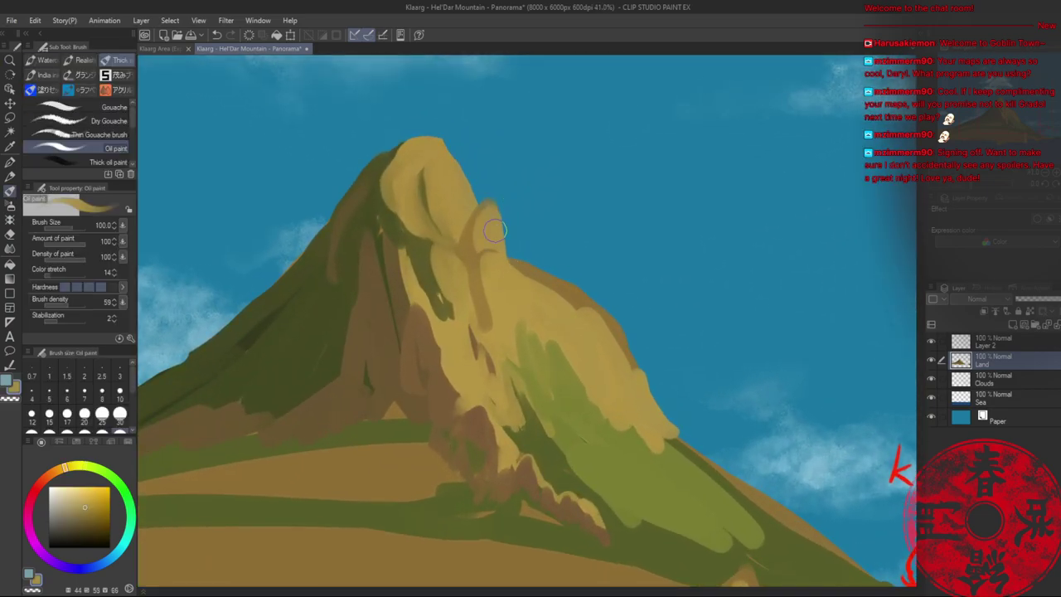
left_click_drag(495, 229, 520, 272)
key("alt+space")
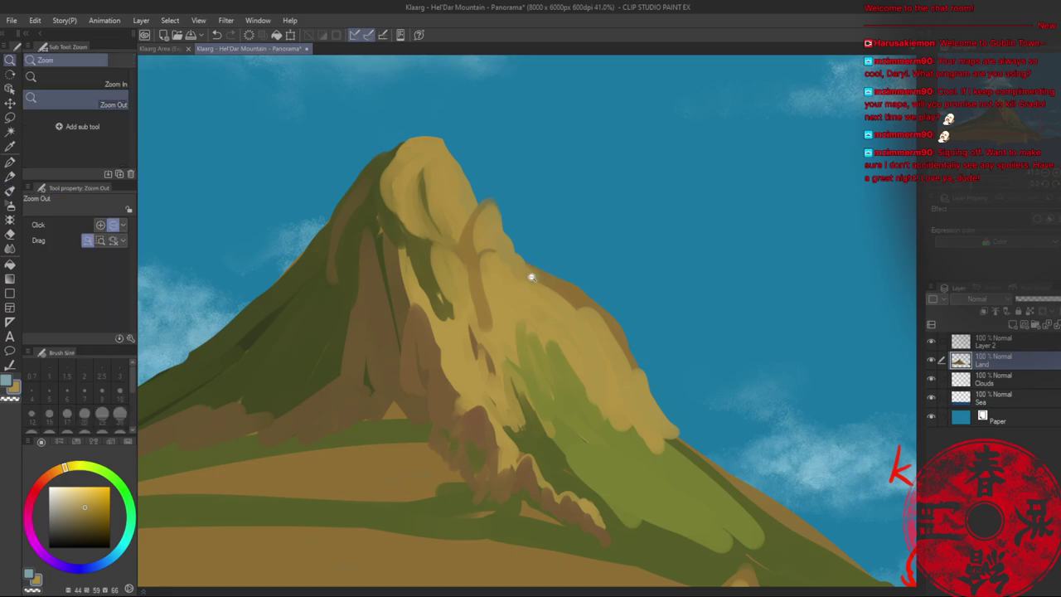
mouse_move(531, 277)
left_mouse_down()
mouse_move(503, 272)
mouse_move(531, 267)
left_mouse_up()
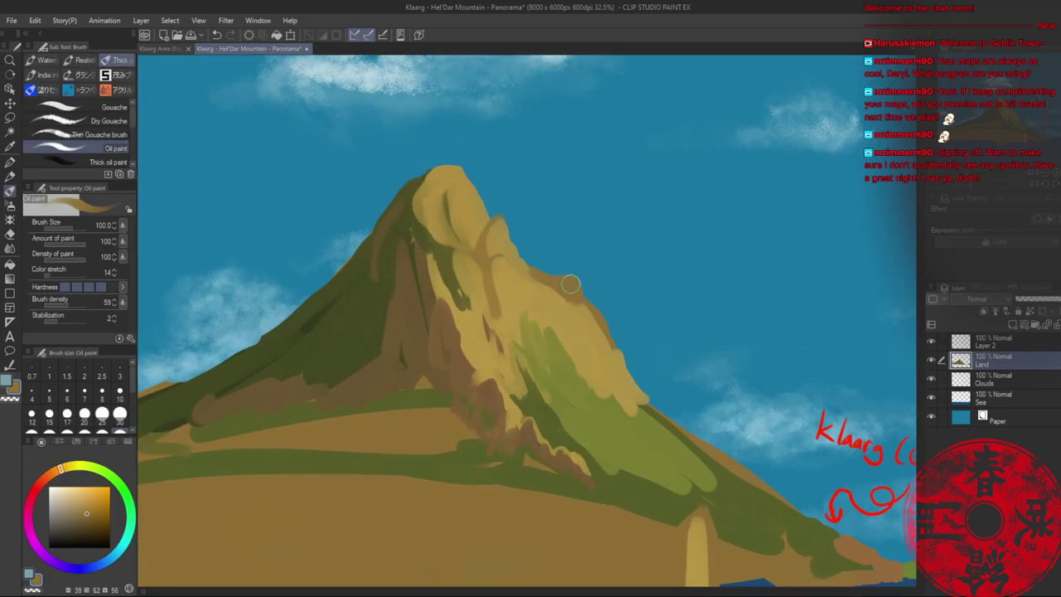
left_click(570, 280, "alt")
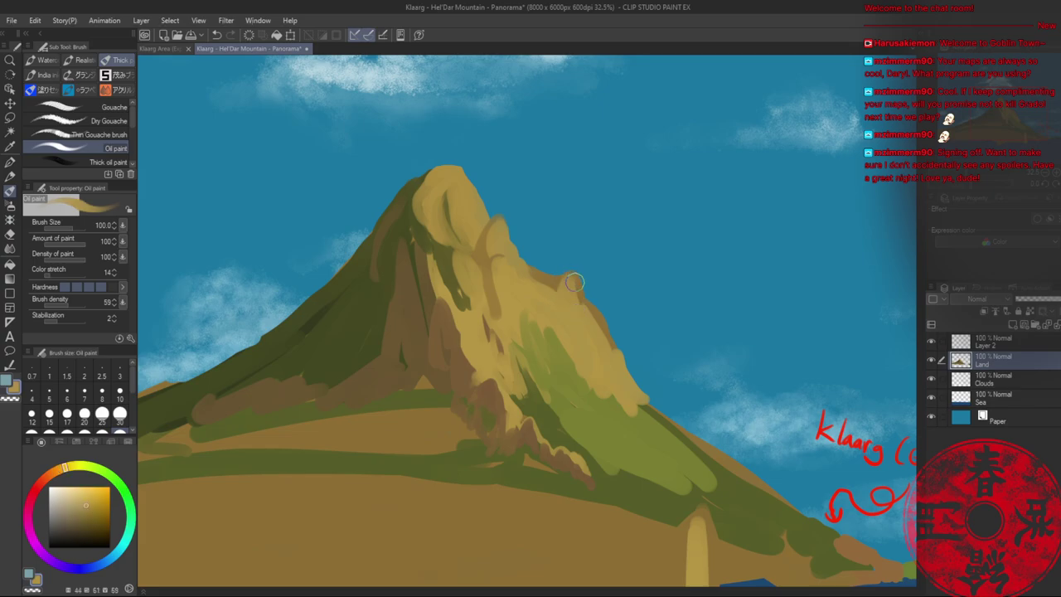
mouse_move(575, 282)
left_mouse_down()
mouse_move(583, 323)
mouse_move(557, 282)
mouse_move(529, 281)
mouse_move(558, 308)
mouse_move(561, 293)
mouse_move(601, 319)
mouse_move(597, 294)
mouse_move(600, 335)
mouse_move(593, 298)
mouse_move(593, 324)
mouse_move(603, 328)
mouse_move(604, 314)
mouse_move(612, 348)
mouse_move(587, 328)
left_mouse_up()
left_click(501, 283, "alt")
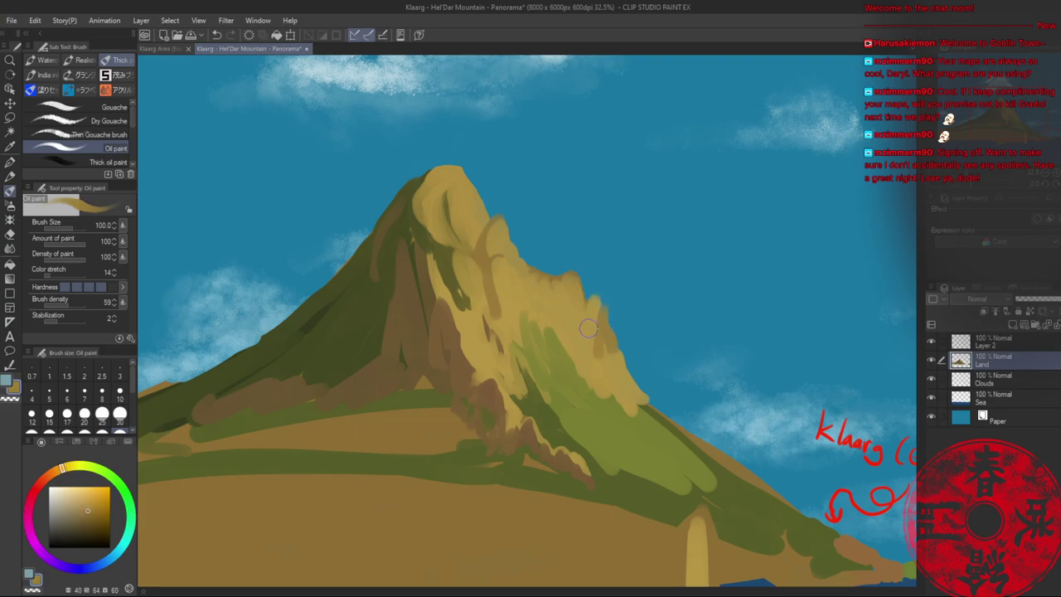
- Blend the shoulder's yellow (44, 61, 69) into the top of the green slope with alternating sampled strokes
left_click(578, 340, "alt")
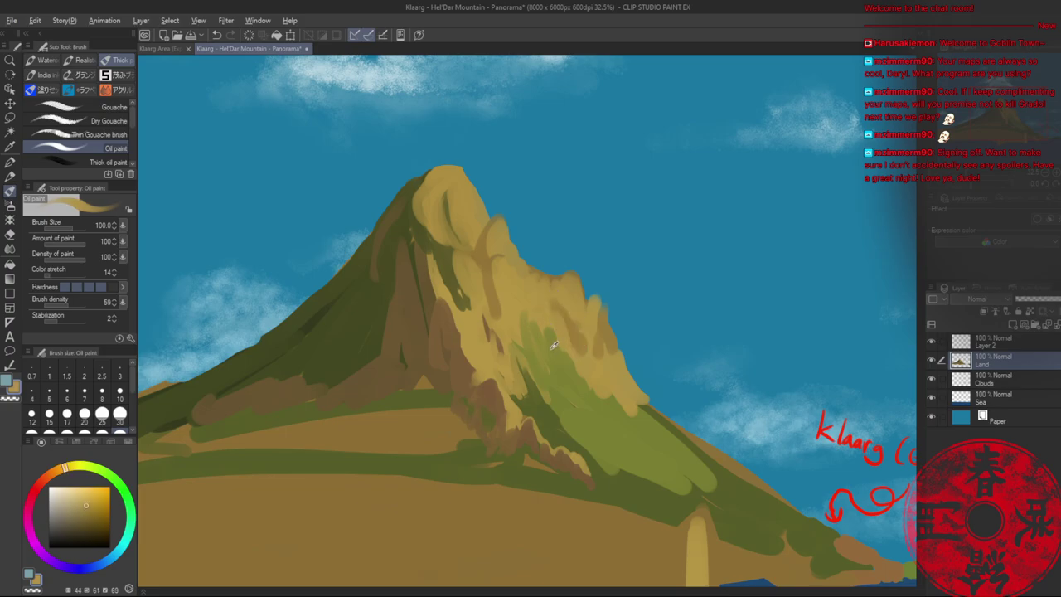
left_click(553, 345, "alt")
mouse_move(570, 340)
left_mouse_down()
mouse_move(606, 365)
mouse_move(604, 377)
left_mouse_up()
left_click(588, 361, "alt")
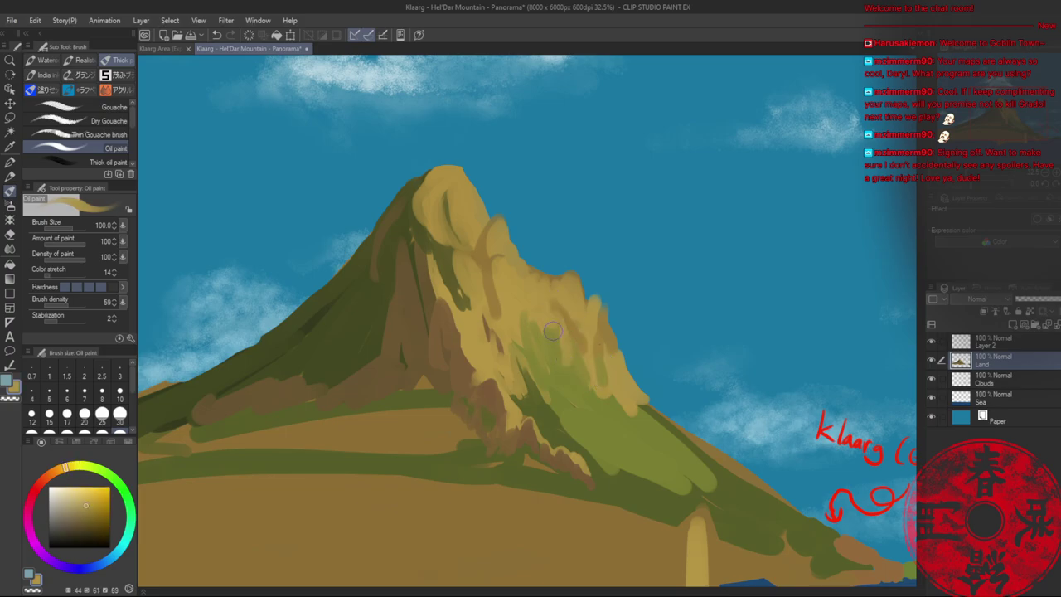
- Blend more sampled yellow (44, 61, 69) into the shoulder above the green slope and along its rocky edge
left_click_drag(552, 330, 525, 315)
mouse_move(604, 333)
left_mouse_down()
mouse_move(602, 320)
mouse_move(600, 337)
mouse_move(614, 355)
mouse_move(623, 351)
left_mouse_up()
key("alt+space")
mouse_move(624, 299)
left_mouse_down()
mouse_move(619, 267)
mouse_move(569, 267)
left_mouse_up()
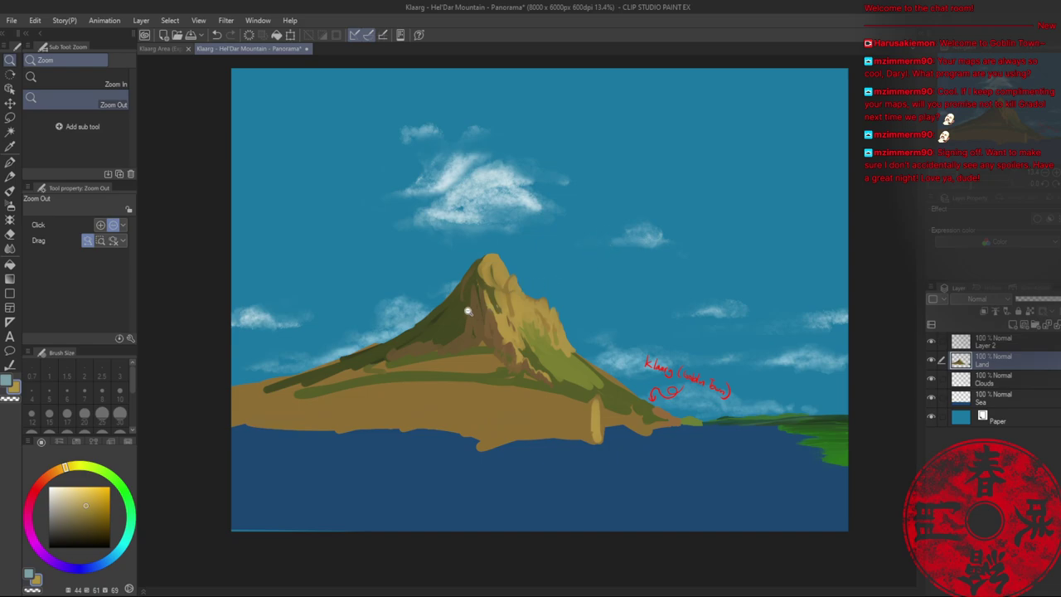
left_click(439, 323)
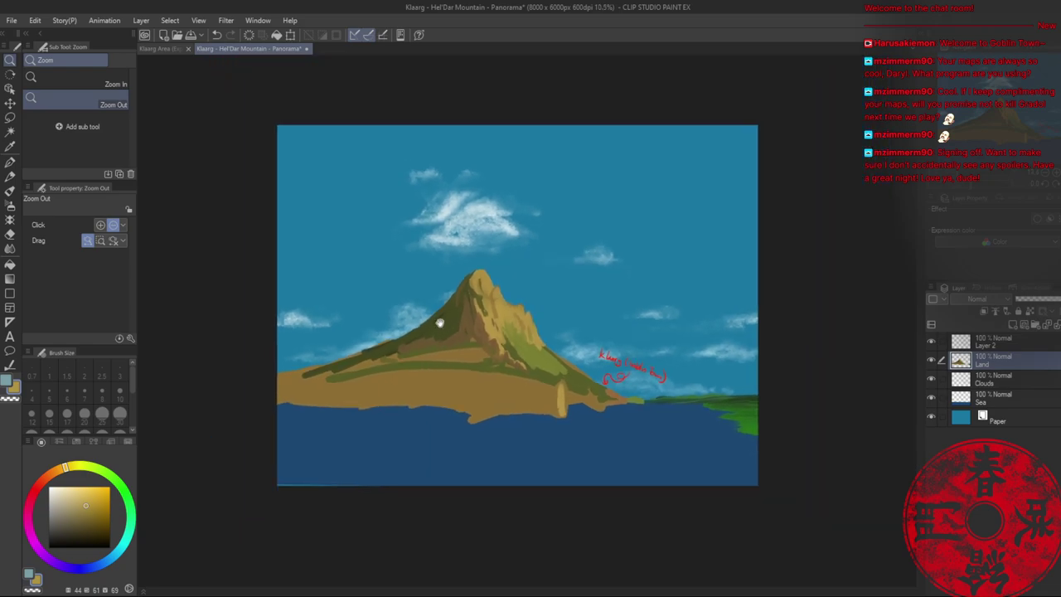
- Roughen the shaded slope's outline with rocky bumps and a forked pinnacle, using sampled dark olives such as (71, 47, 22)
left_click_drag(404, 335, 456, 331)
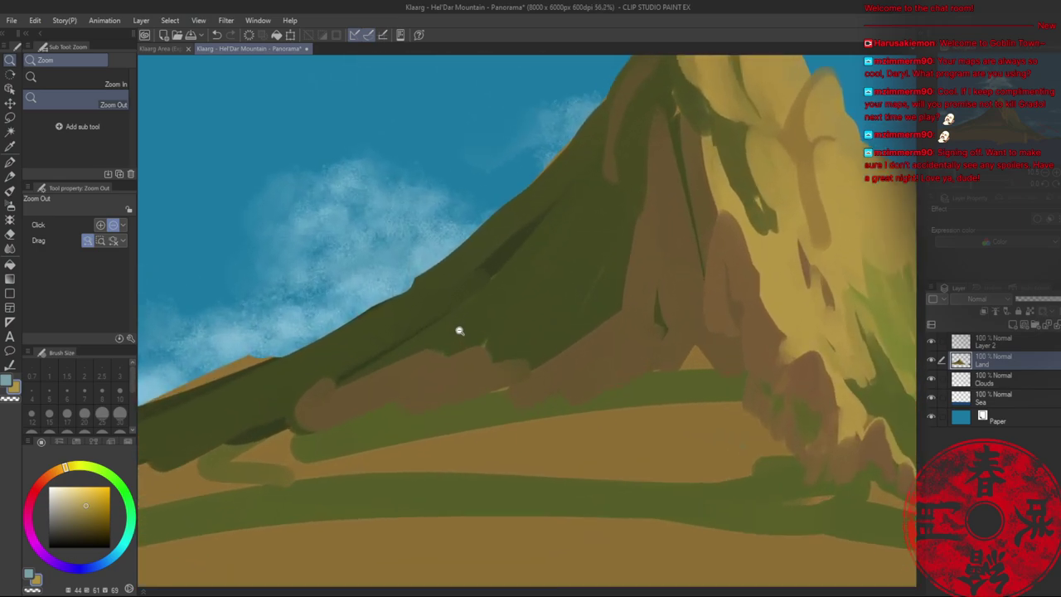
key("b")
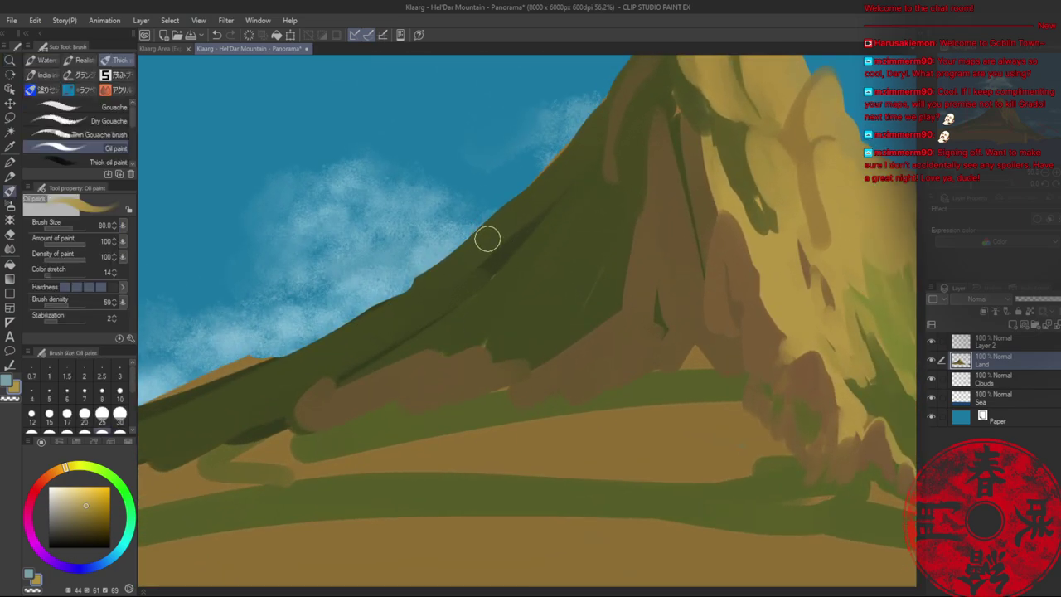
left_click(509, 271, "alt")
mouse_move(501, 224)
left_mouse_down()
mouse_move(506, 246)
mouse_move(492, 237)
mouse_move(419, 305)
mouse_move(523, 194)
mouse_move(533, 155)
mouse_move(532, 196)
mouse_move(538, 159)
mouse_move(554, 196)
left_mouse_up()
mouse_move(574, 168)
left_mouse_down()
mouse_move(559, 291)
mouse_move(532, 290)
mouse_move(551, 311)
left_mouse_up()
left_click(613, 281, "alt")
mouse_move(541, 267)
left_mouse_down()
mouse_move(536, 260)
mouse_move(556, 313)
mouse_move(544, 337)
left_mouse_up()
left_click(536, 266, "alt")
left_click(563, 296, "alt")
left_click(544, 320, "alt")
left_click(531, 308, "alt")
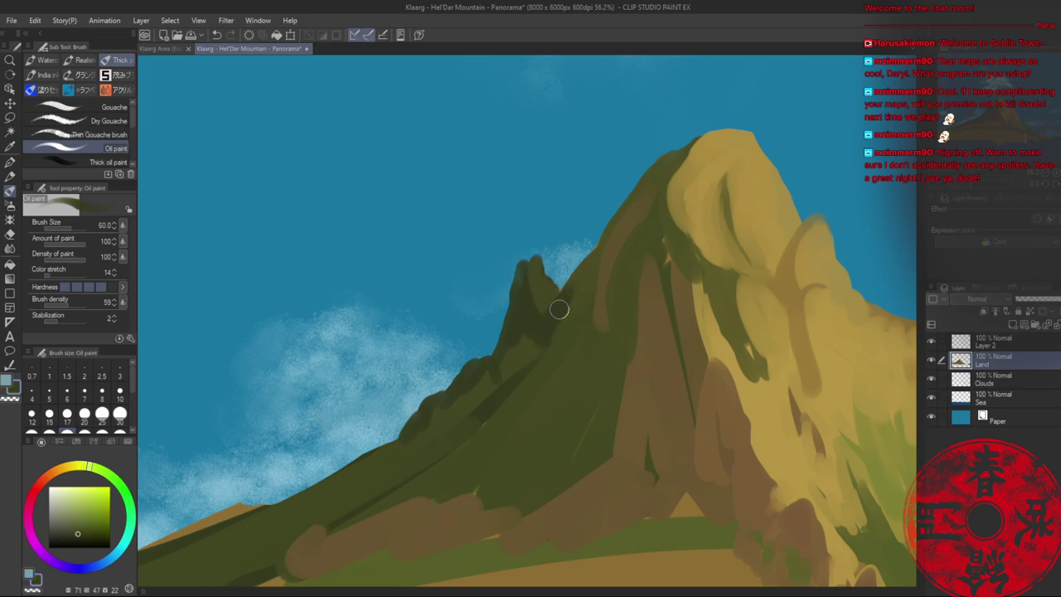
- Shade the pinnacle and streak the slope beneath it with sampled olives (65, 53, 27) and (68, 49, 23), saving the panorama
left_click_drag(575, 283, 528, 377)
mouse_move(524, 288)
left_mouse_down()
mouse_move(523, 349)
mouse_move(529, 318)
mouse_move(508, 376)
left_mouse_up()
left_click(529, 317, "alt")
left_click_drag(522, 321, 485, 429)
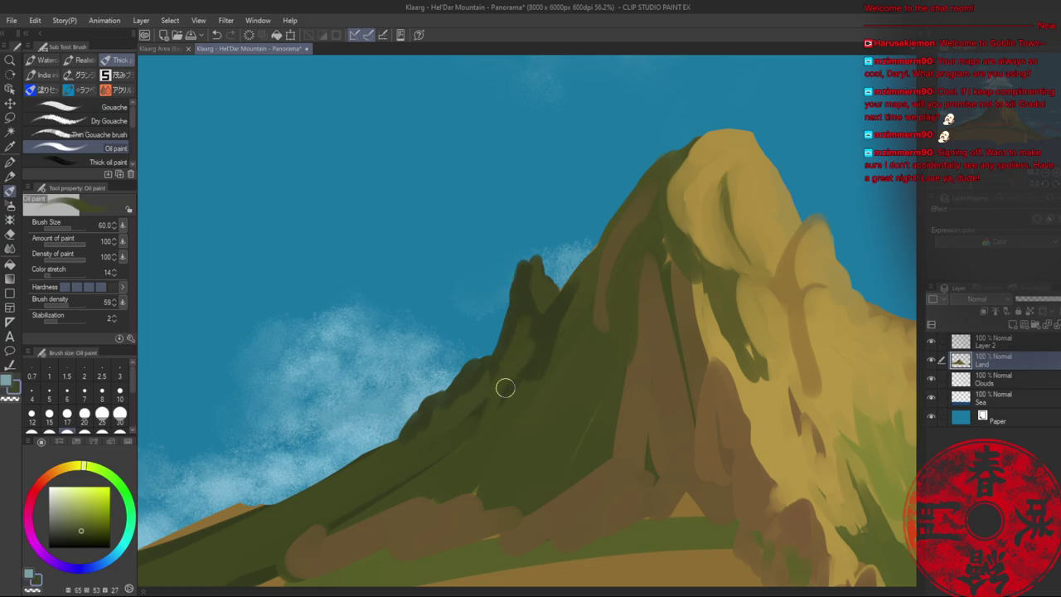
left_click(522, 381, "alt")
left_click_drag(522, 381, 466, 487)
key("alt+space")
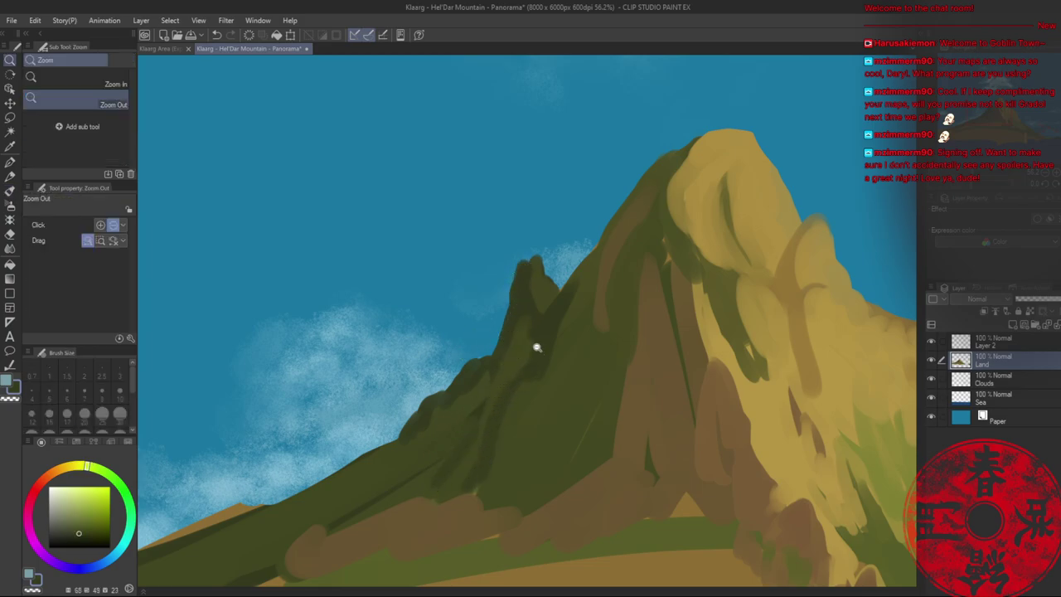
mouse_move(534, 346)
left_mouse_down()
mouse_move(487, 343)
mouse_move(443, 307)
left_mouse_up()
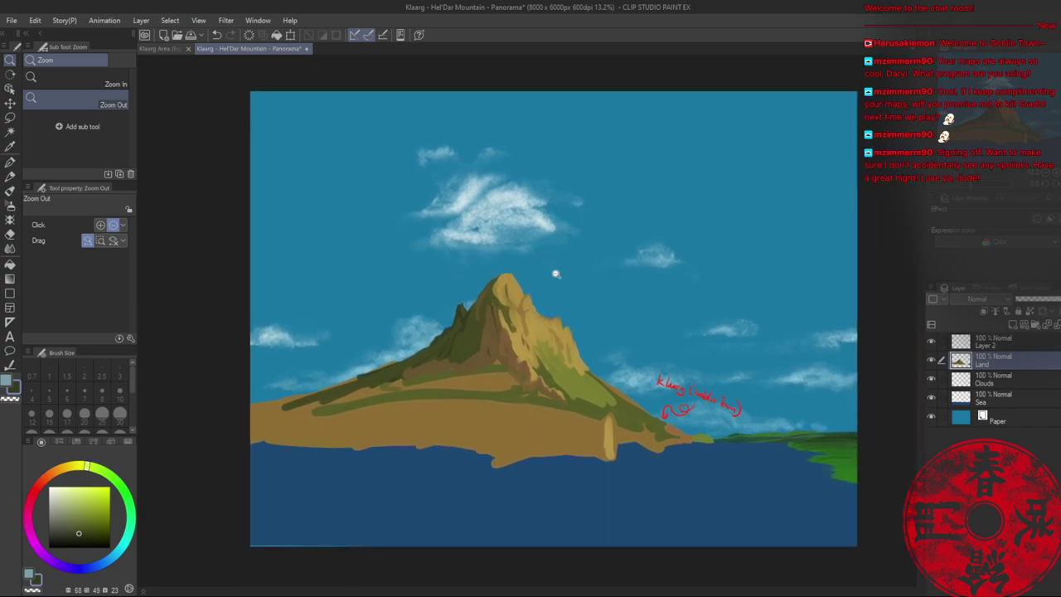
key("ctrl+s")
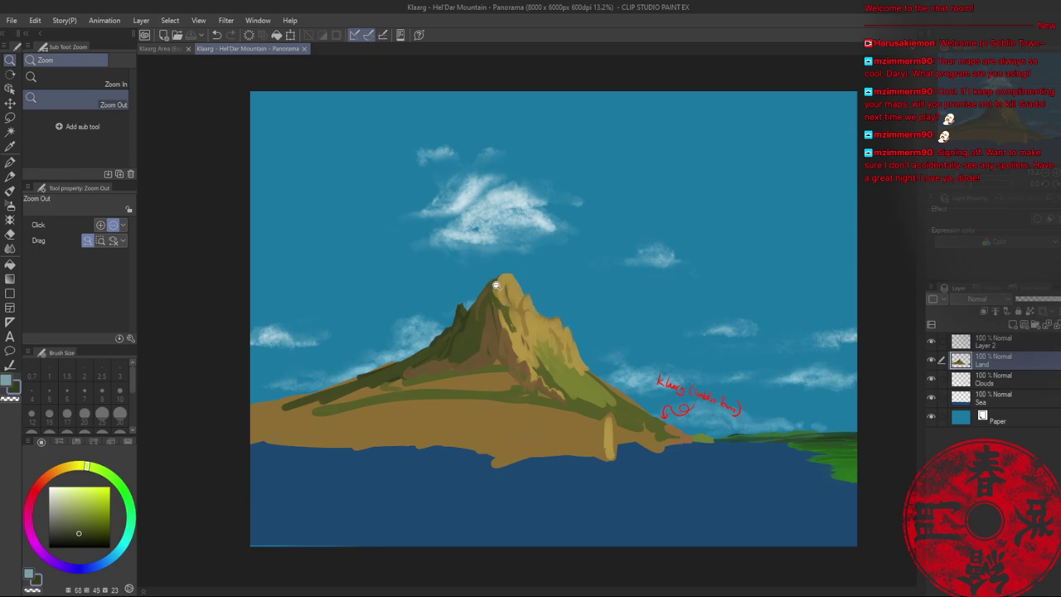
- Paint a small rounded knob on top of the summit with a size 20 brush in sampled yellow (43, 62, 67)
left_click_drag(495, 285, 478, 328)
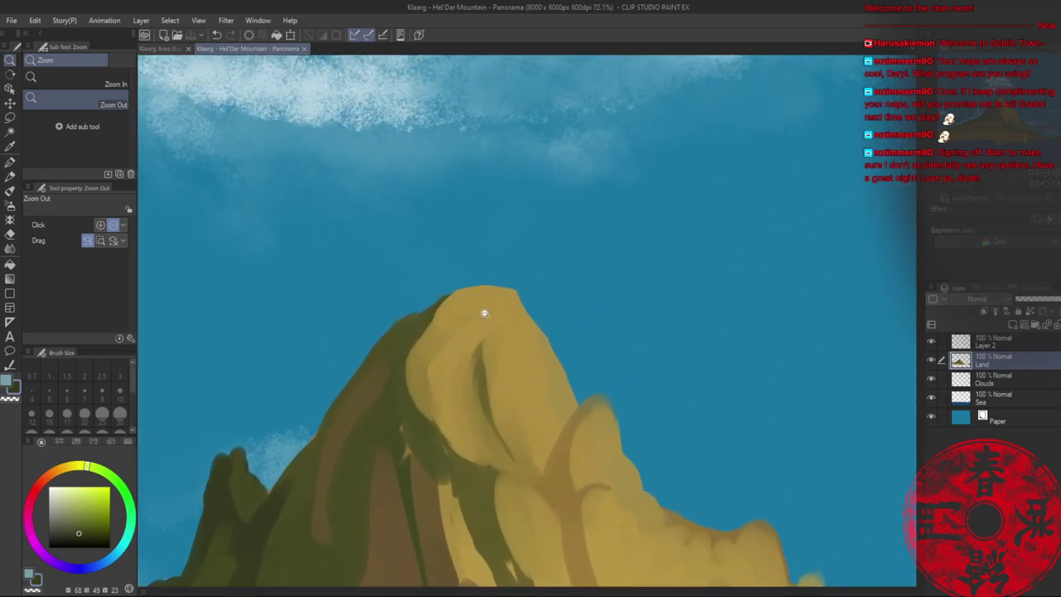
scroll(485, 314, "up", 1)
key("b")
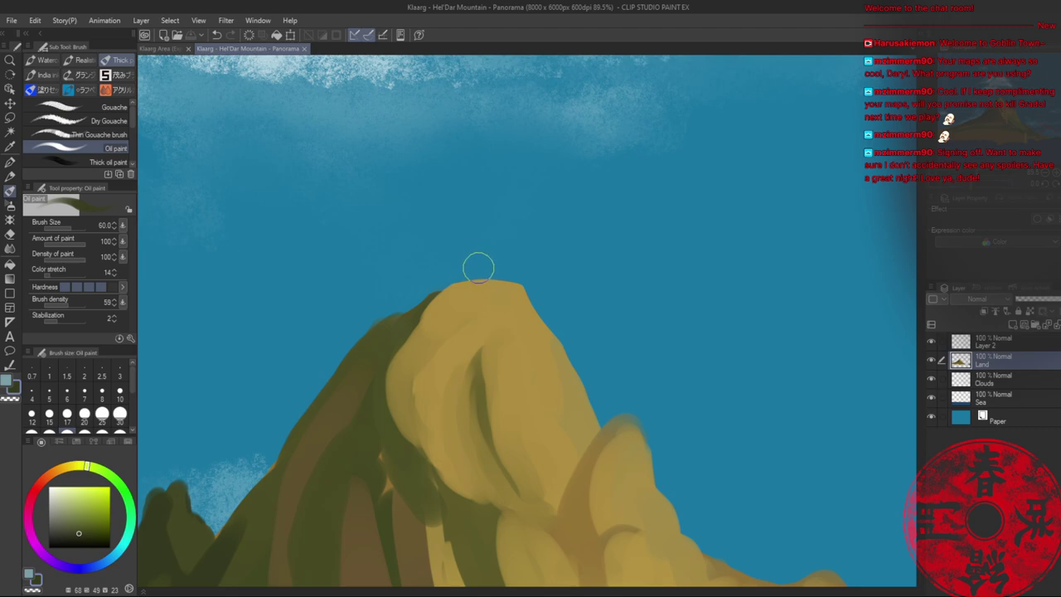
key("bracketleft")
key("bracketleft")
key("bracketleft")
key("bracketleft")
key("bracketleft")
left_click(484, 280, "alt")
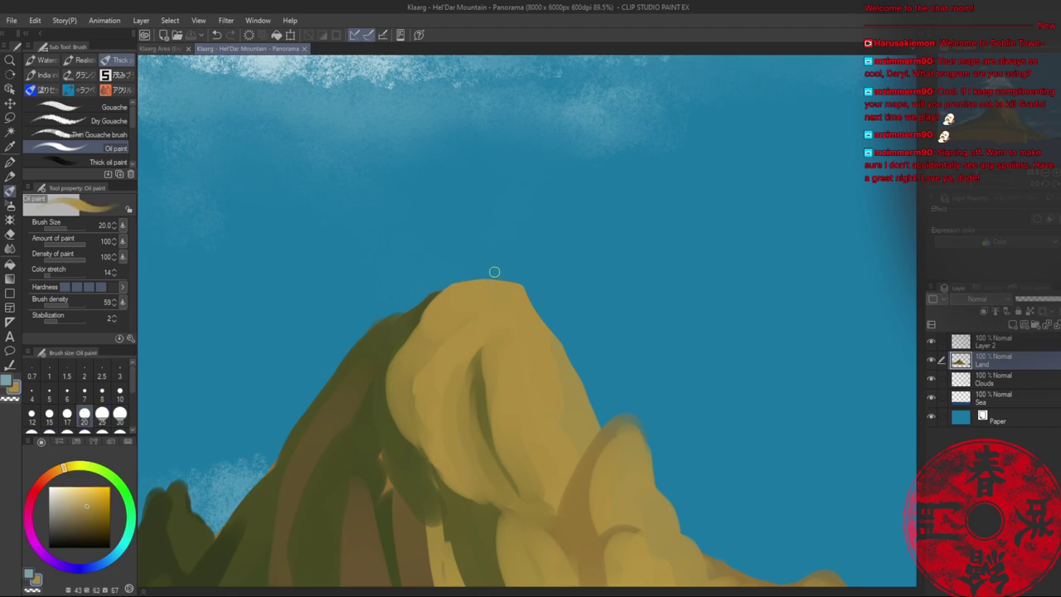
left_click_drag(480, 272, 462, 286)
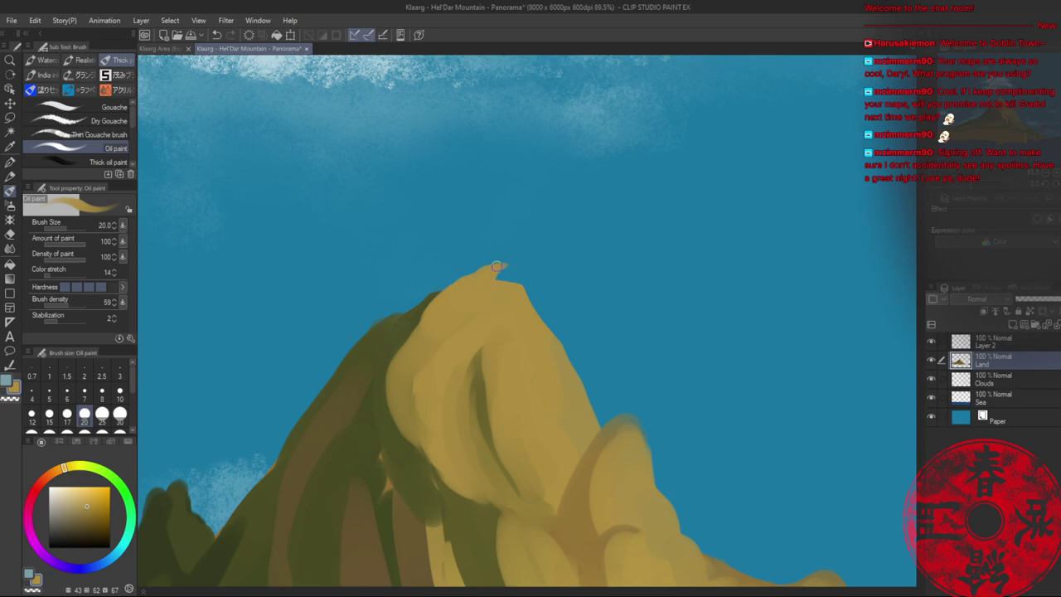
mouse_move(505, 256)
left_mouse_down()
mouse_move(468, 283)
mouse_move(481, 256)
left_mouse_up()
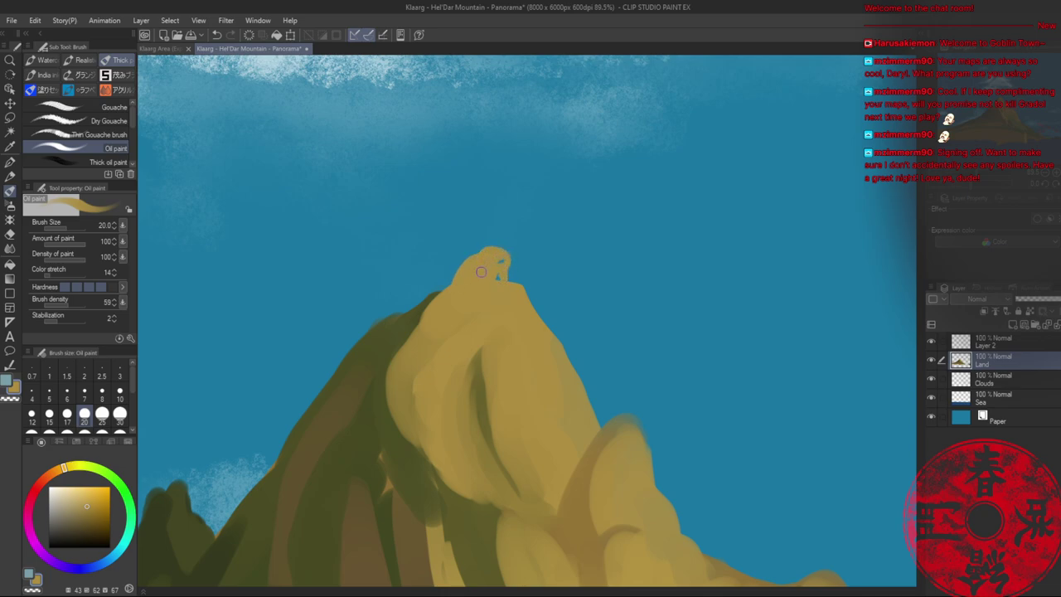
- Shade the knob's edge and paint two openings in sampled olive (68, 47, 30), trimming them with yellow (43, 61, 67)
left_click(431, 290, "alt")
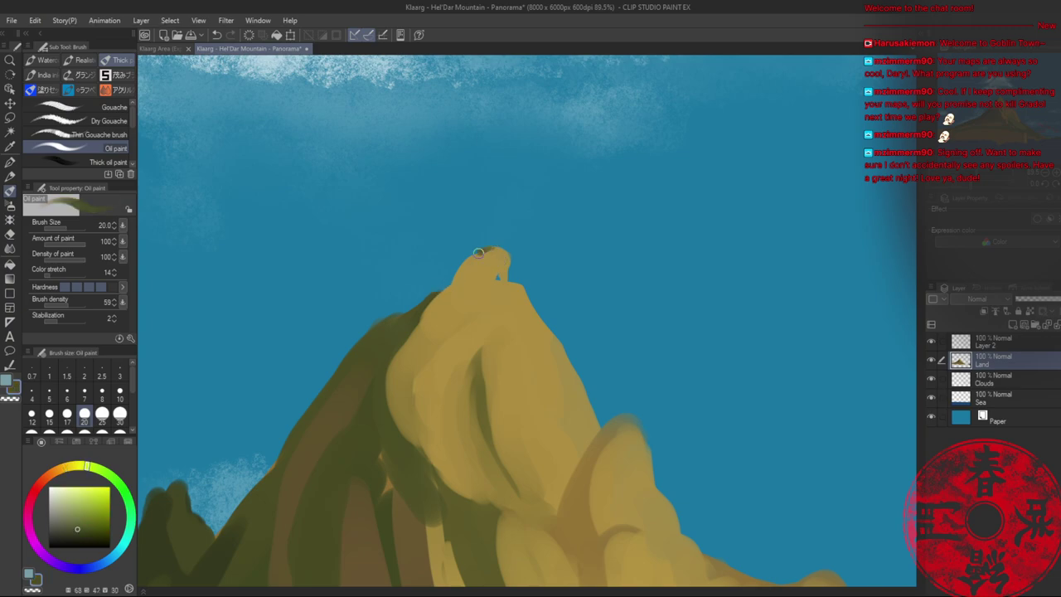
left_click_drag(478, 253, 406, 327)
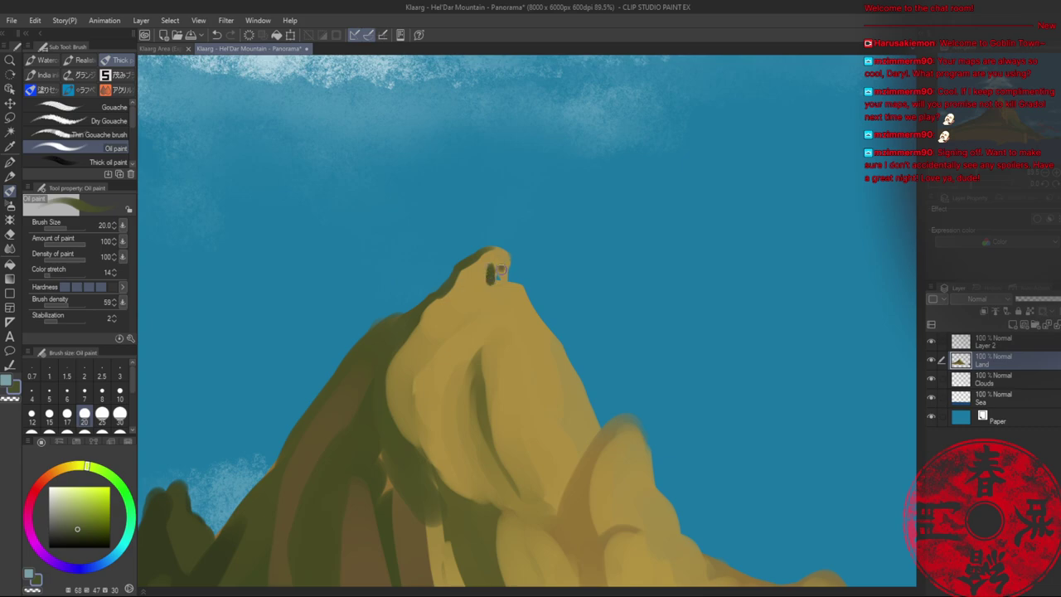
left_click(495, 262, "alt")
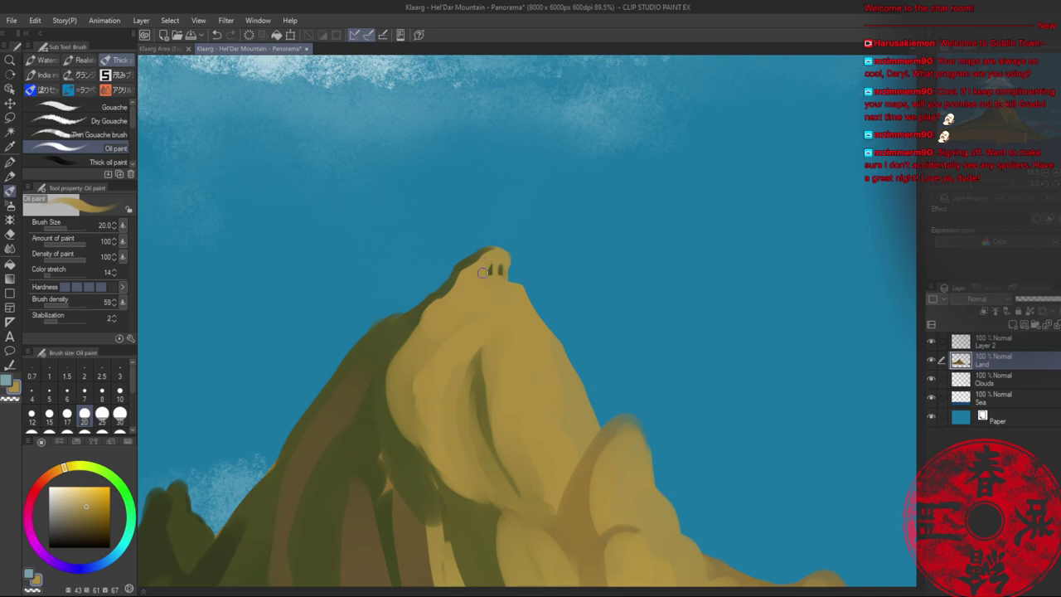
- Add narrow dark slits around the knob's openings at brush size 4 in (58, 36, 20), retouching with yellow (43, 62, 66)
key("alt+space")
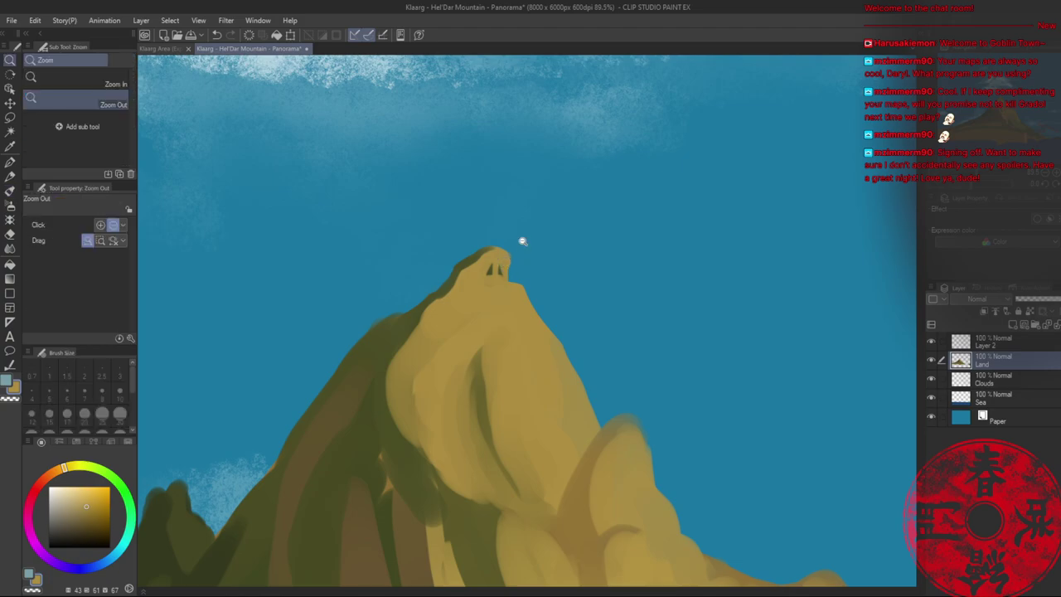
mouse_move(522, 242)
left_mouse_down()
mouse_move(511, 260)
mouse_move(556, 265)
mouse_move(479, 217)
left_mouse_up()
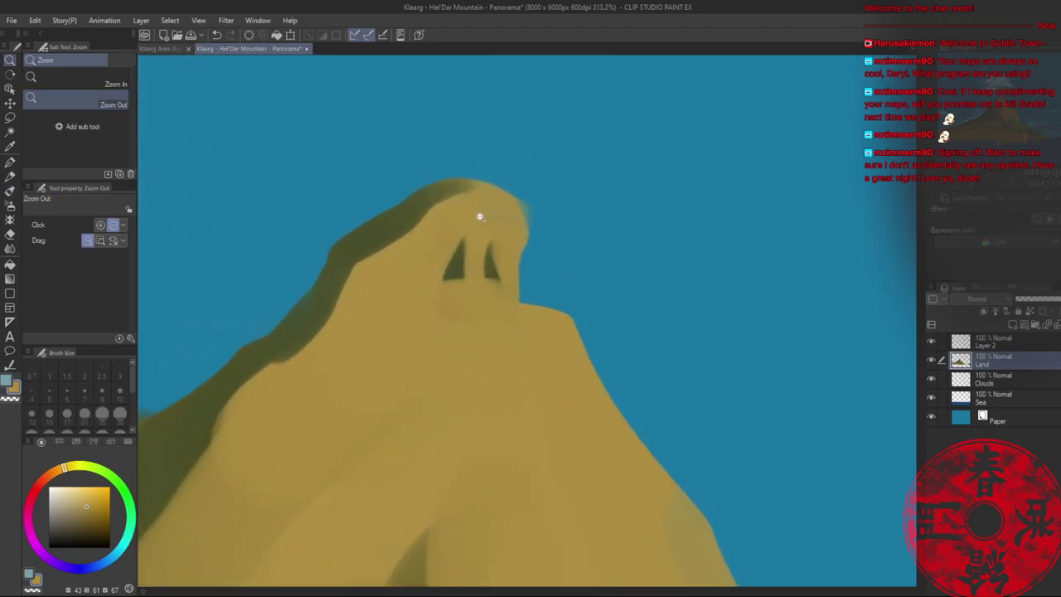
key("bracketleft")
key("bracketleft")
left_click(460, 262, "alt")
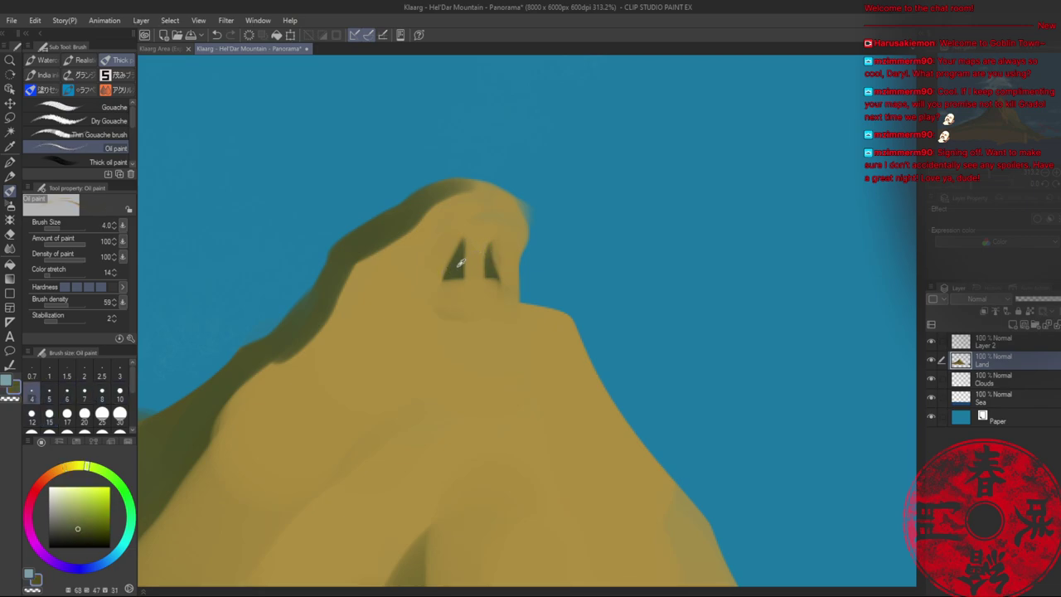
left_click_drag(79, 469, 77, 465)
left_click(70, 535)
mouse_move(474, 242)
left_mouse_down()
mouse_move(474, 274)
mouse_move(472, 242)
mouse_move(476, 259)
mouse_move(478, 240)
mouse_move(485, 261)
mouse_move(488, 245)
mouse_move(487, 276)
mouse_move(506, 242)
left_mouse_up()
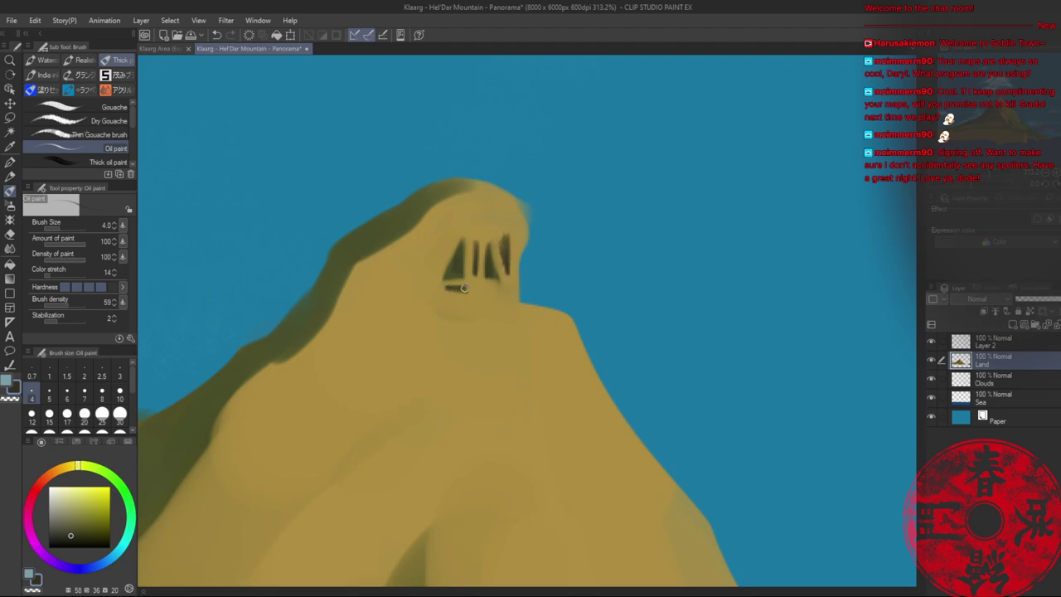
left_click(458, 236, "alt")
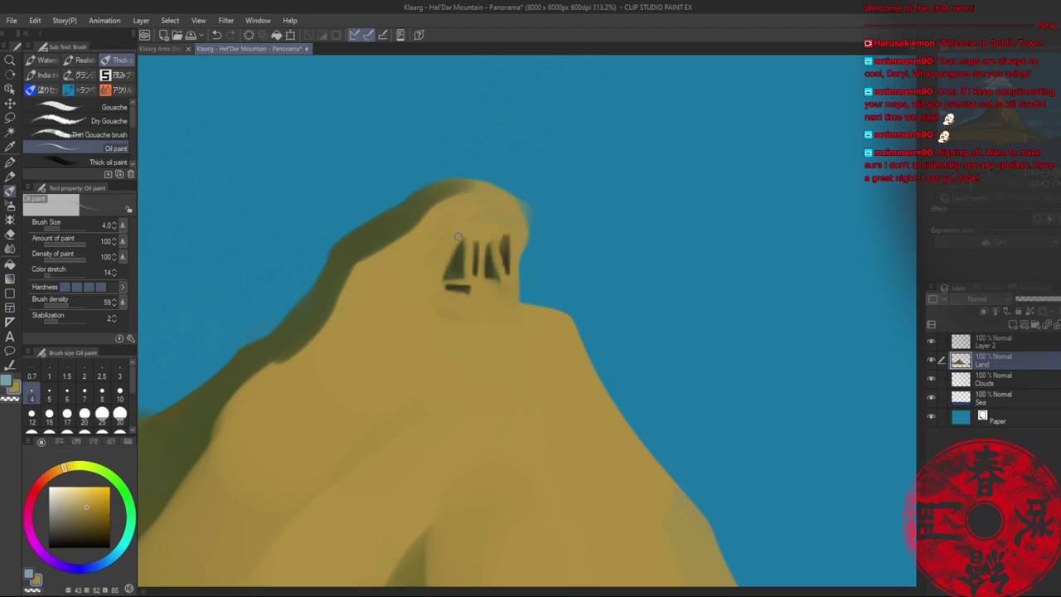
left_click_drag(457, 241, 451, 246)
- Sharpen the outline of the summit knob and the ledge beneath it with the Hard eraser at size 20
key("alt+space")
left_click_drag(515, 232, 437, 219)
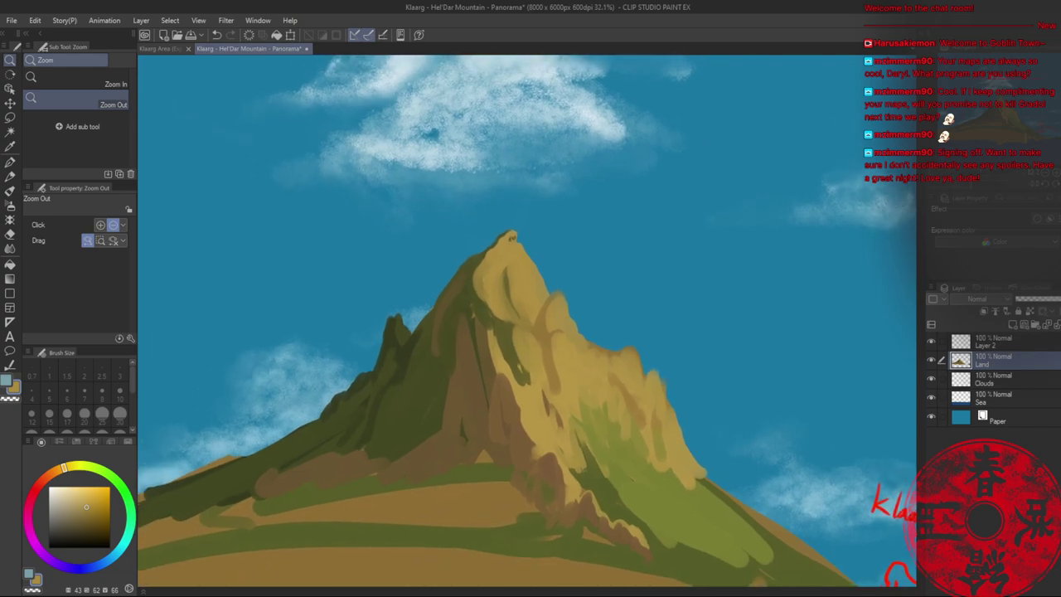
key("ctrl+0")
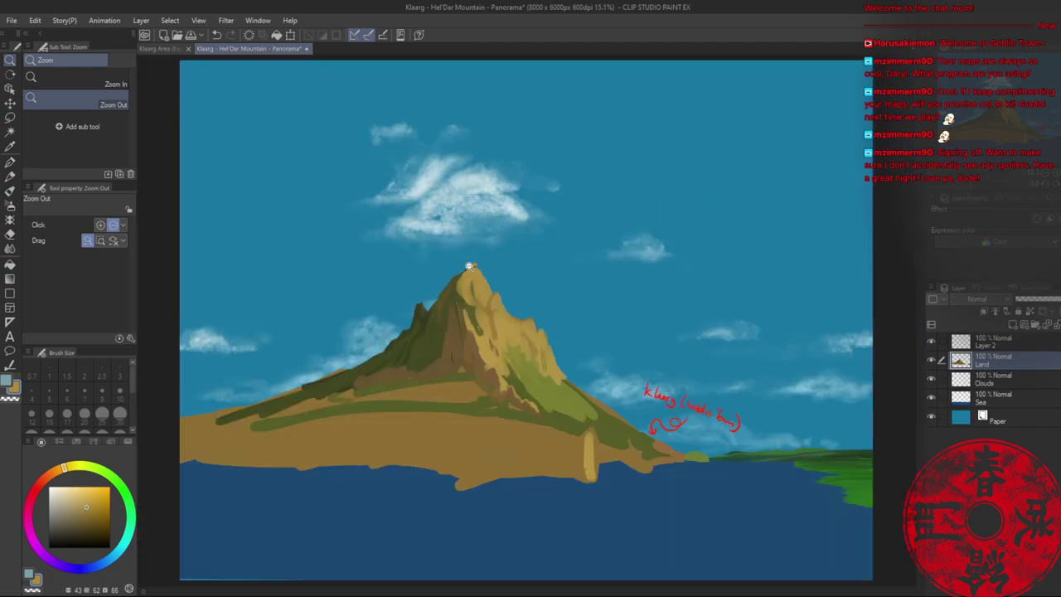
scroll(469, 265, "up", 7)
scroll(471, 257, "up", 8)
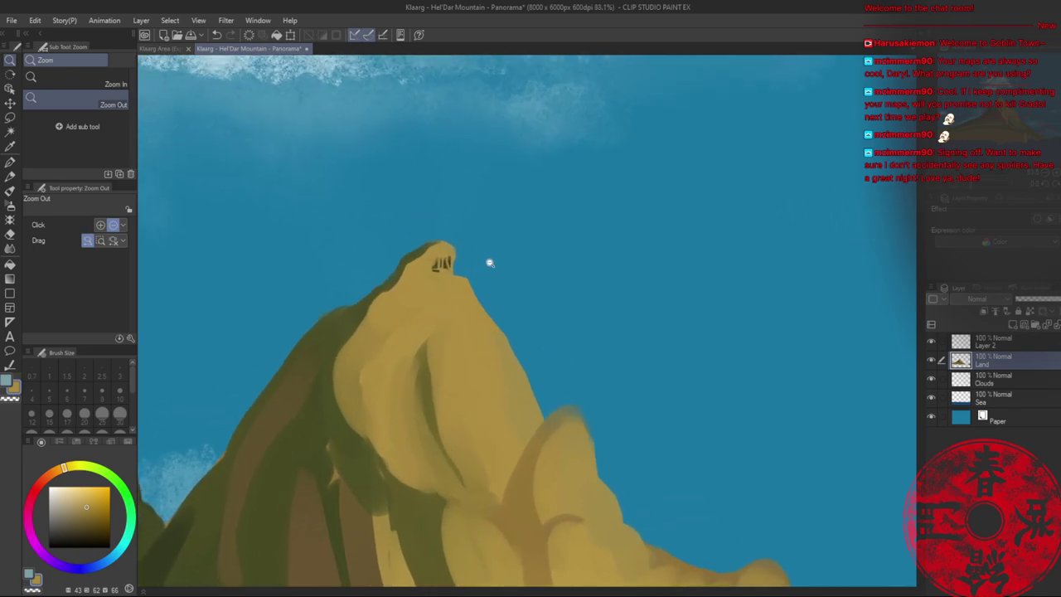
scroll(507, 266, "down", 3)
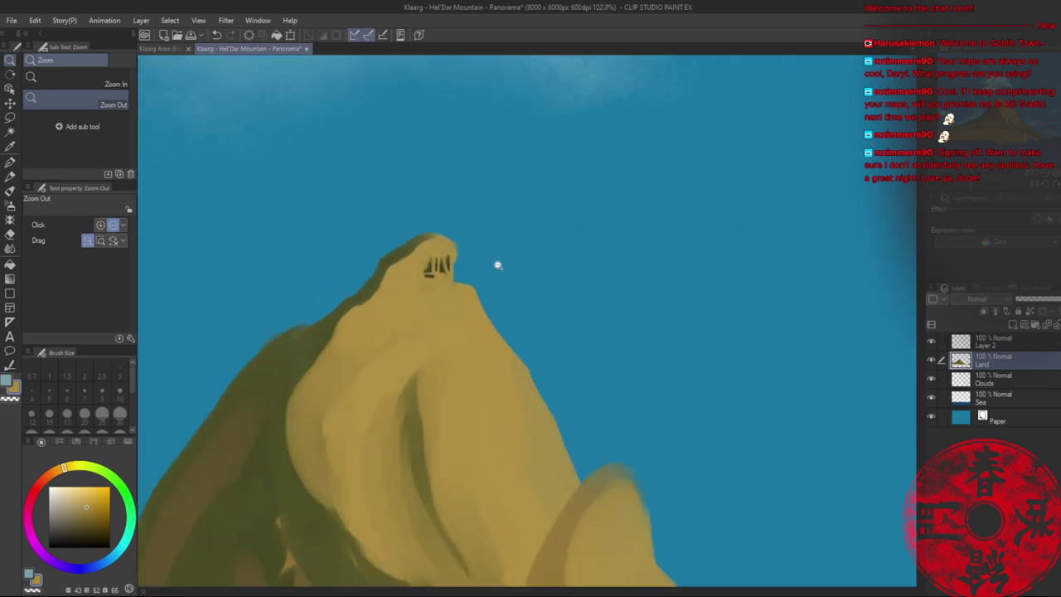
scroll(481, 257, "up", 3)
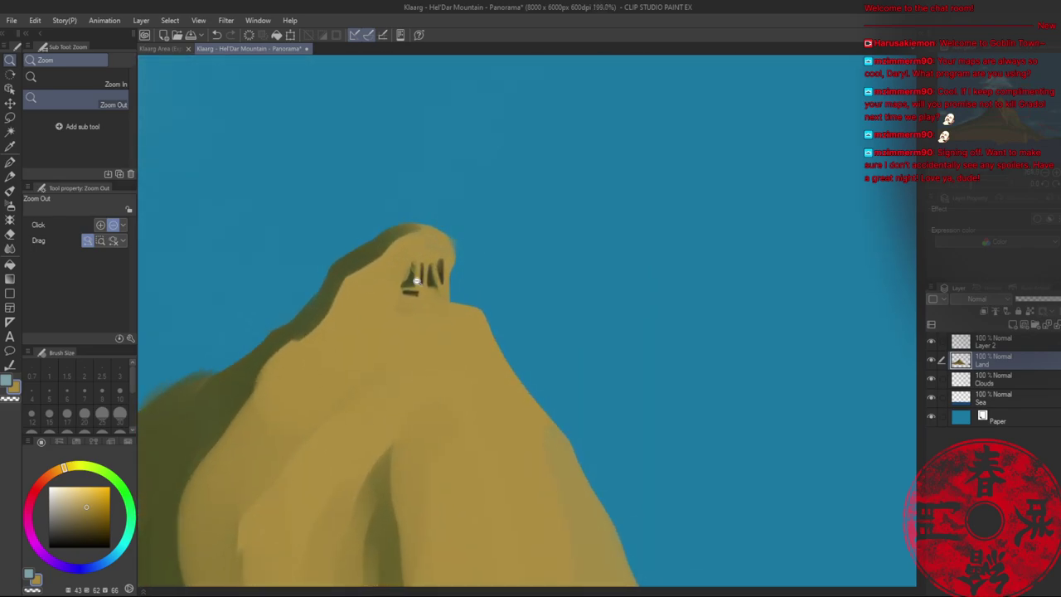
key("b")
key("e")
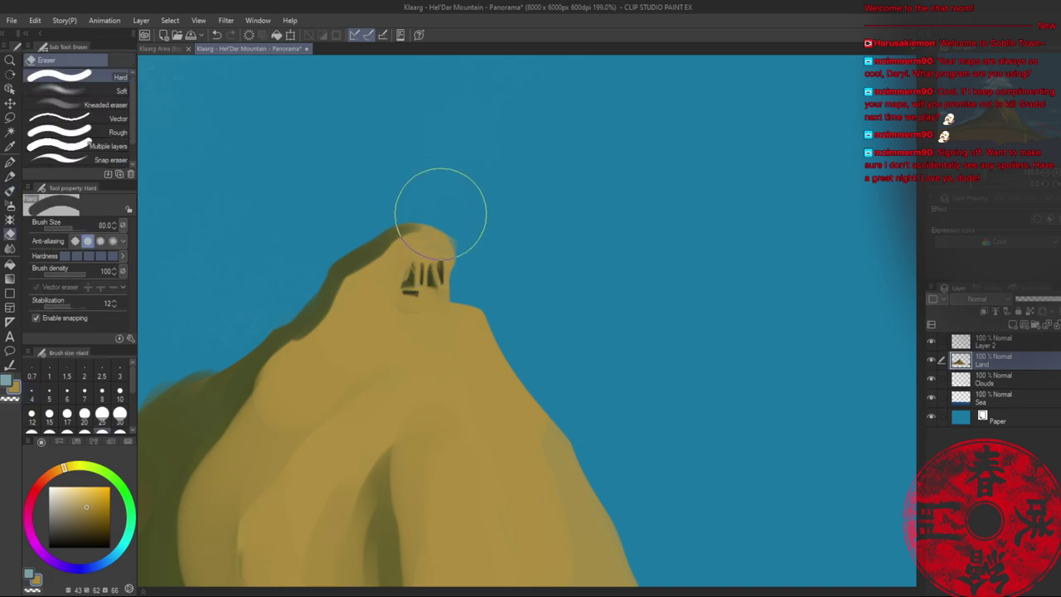
key("bracketleft")
key("bracketleft")
key("bracketleft")
key("bracketleft")
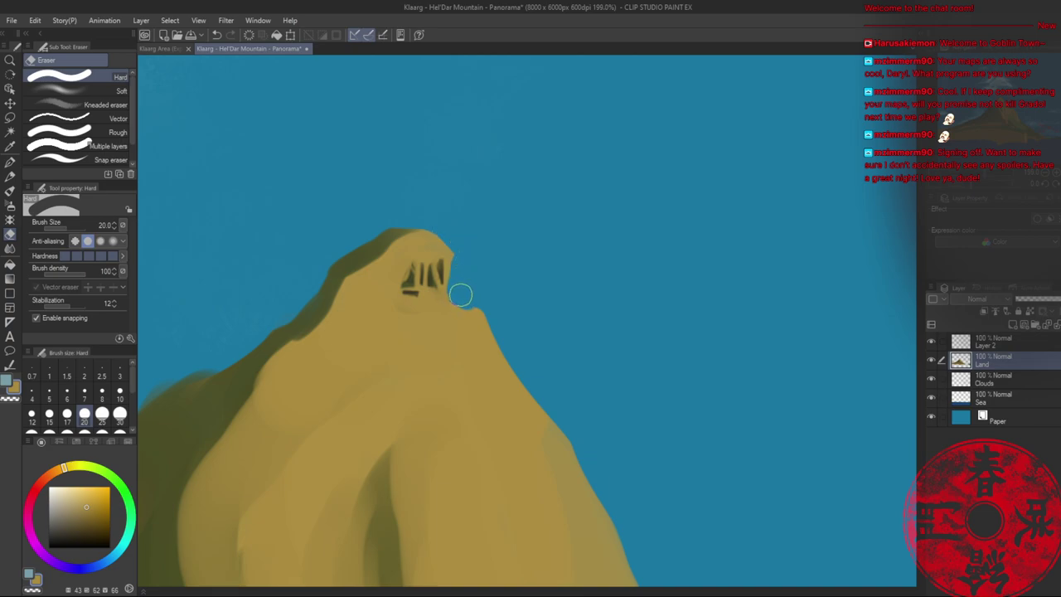
- Smooth the ledge below the knob with the Oil paint brush at size 10 in yellow (43, 62, 66)
key("b")
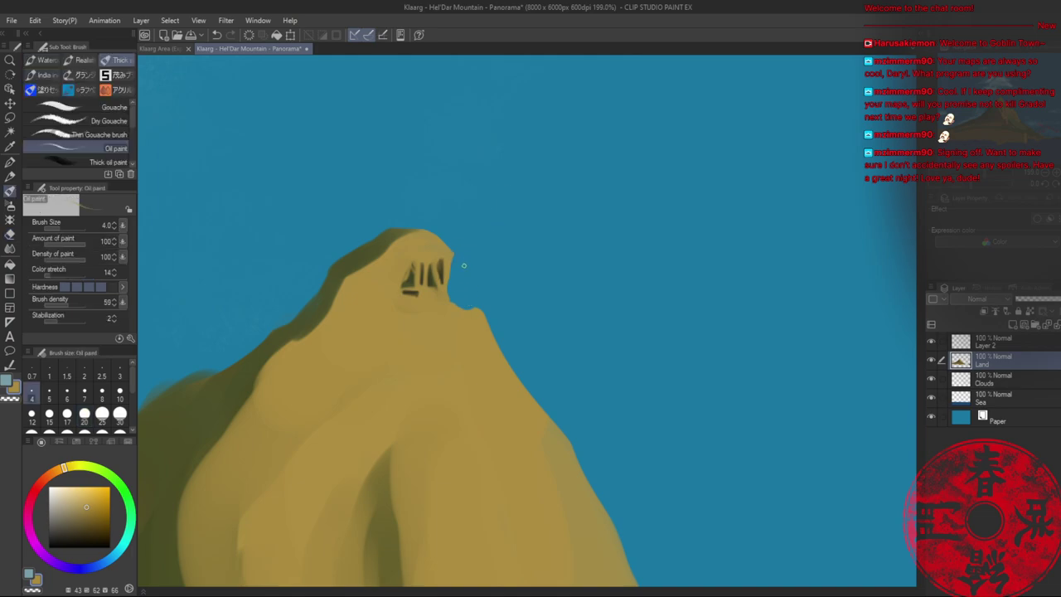
key("bracketright")
key("bracketright")
key("bracketright")
key("bracketright")
key("bracketright")
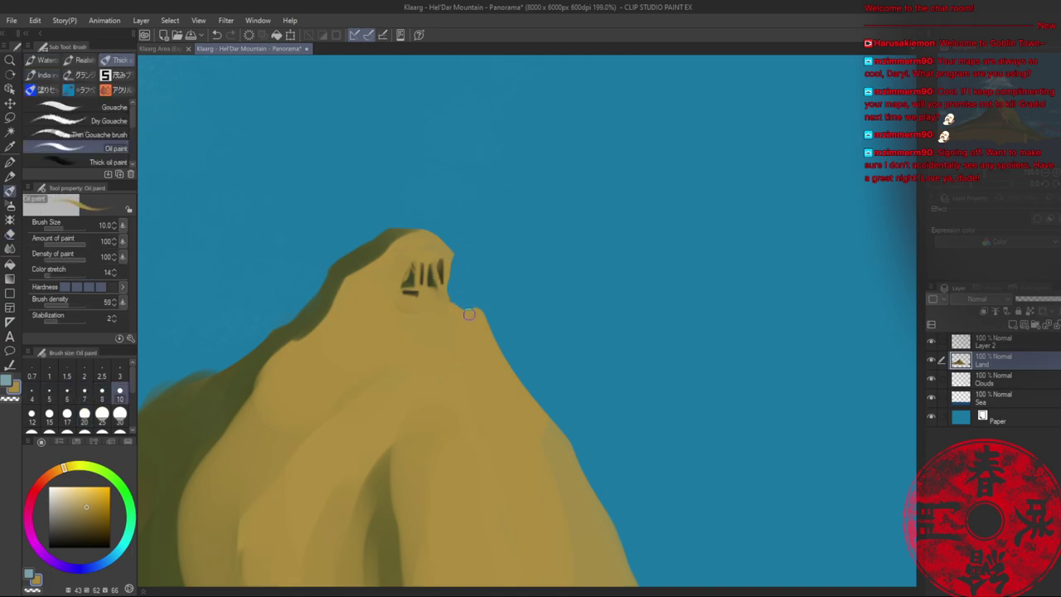
left_click_drag(472, 316, 447, 311)
- Reshape the knob's slits into a jagged rocky hollow, alternating sampled olive and yellow (43, 62, 66)
left_click(411, 279, "alt")
mouse_move(411, 266)
left_mouse_down()
mouse_move(426, 289)
mouse_move(430, 269)
mouse_move(432, 291)
mouse_move(445, 262)
mouse_move(441, 294)
mouse_move(409, 282)
mouse_move(416, 300)
mouse_move(397, 284)
mouse_move(430, 307)
mouse_move(408, 291)
mouse_move(422, 278)
mouse_move(408, 294)
mouse_move(420, 289)
mouse_move(427, 299)
mouse_move(399, 284)
left_mouse_up()
left_click(426, 294, "alt")
left_click(421, 275, "alt")
left_click(427, 299, "alt")
left_click(402, 302, "alt")
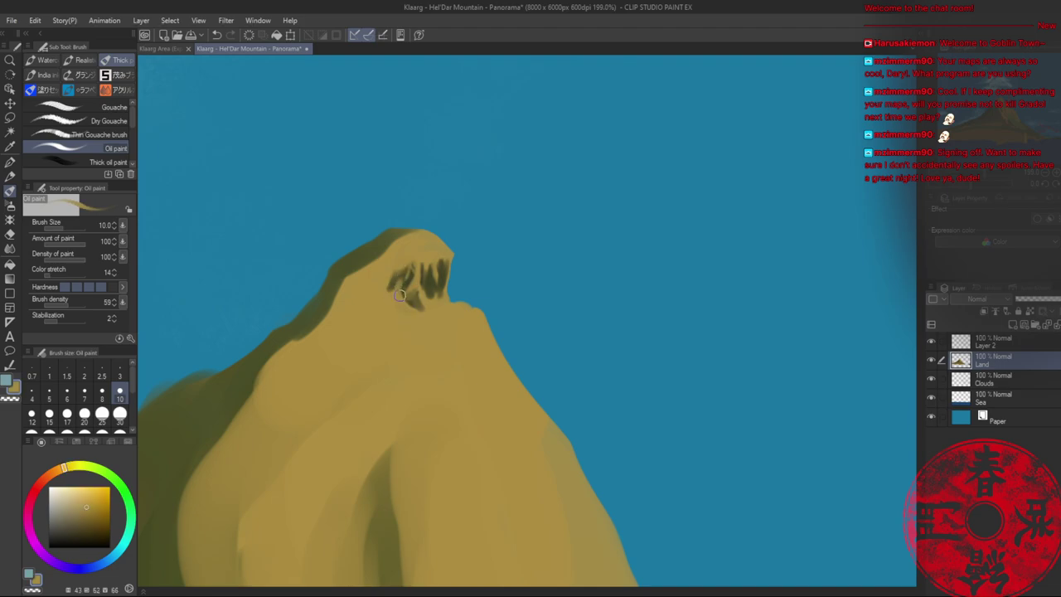
- Refine the hollow's lower edge and extend a thin crevice down from it, deepening its shadow with olive (58, 48, 26)
left_click(400, 275, "alt")
left_click(395, 293, "alt")
left_click(430, 290, "alt")
mouse_move(432, 293)
left_mouse_down()
mouse_move(448, 324)
mouse_move(440, 312)
left_mouse_up()
left_click(432, 317, "alt")
left_click(442, 273, "alt")
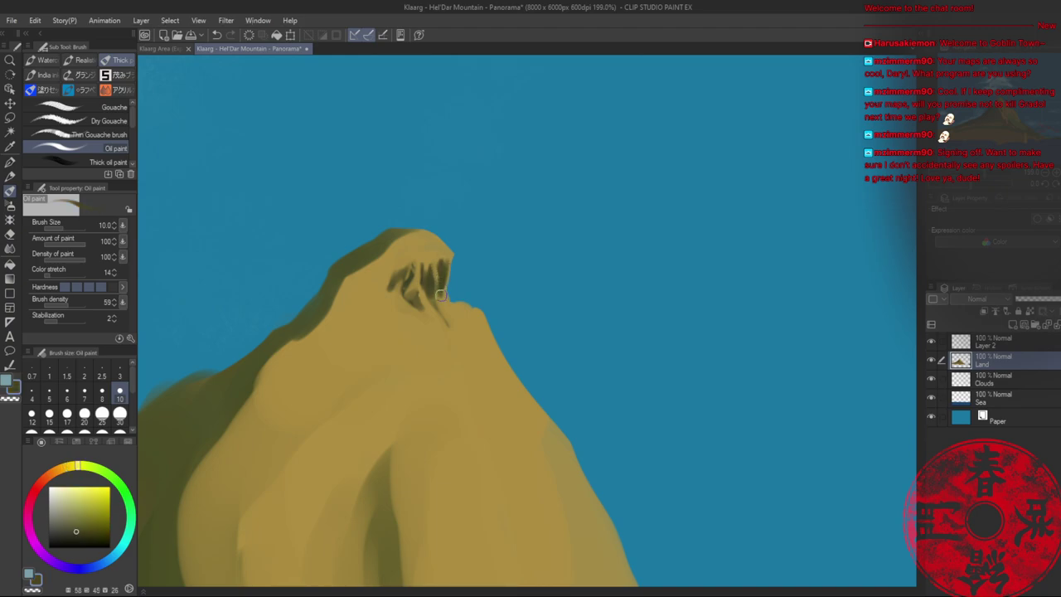
left_click(450, 270, "alt")
left_click_drag(453, 263, 456, 300)
key("ctrl+z")
- Paint a thin rock strand beside the summit hollow at size 6 in yellow (45, 55, 63), shading its upper part with olive (66, 47, 32)
key("alt+space")
left_click_drag(454, 264, 468, 263)
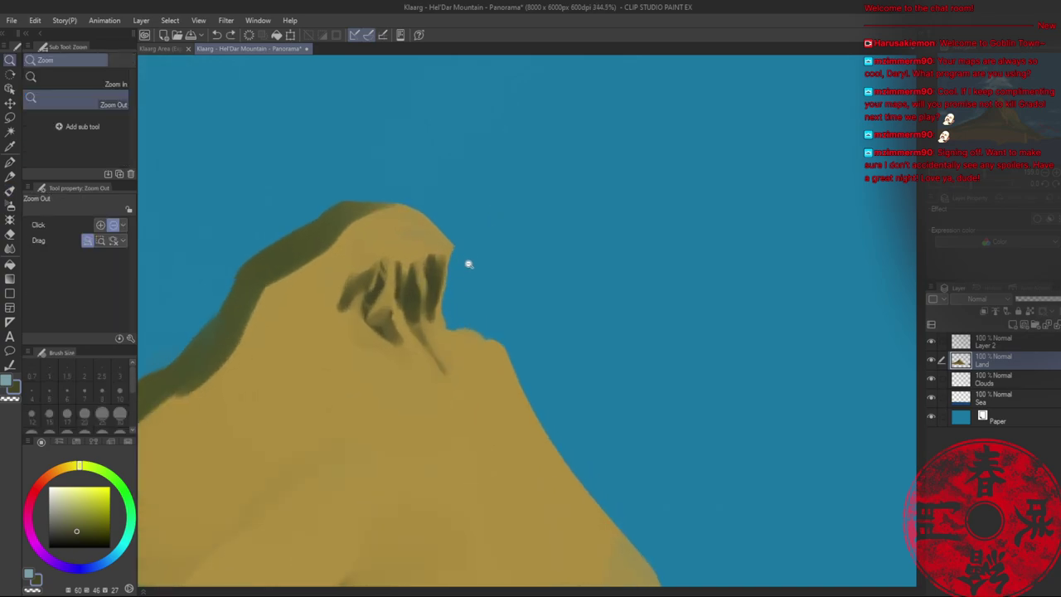
left_click(443, 236, "alt")
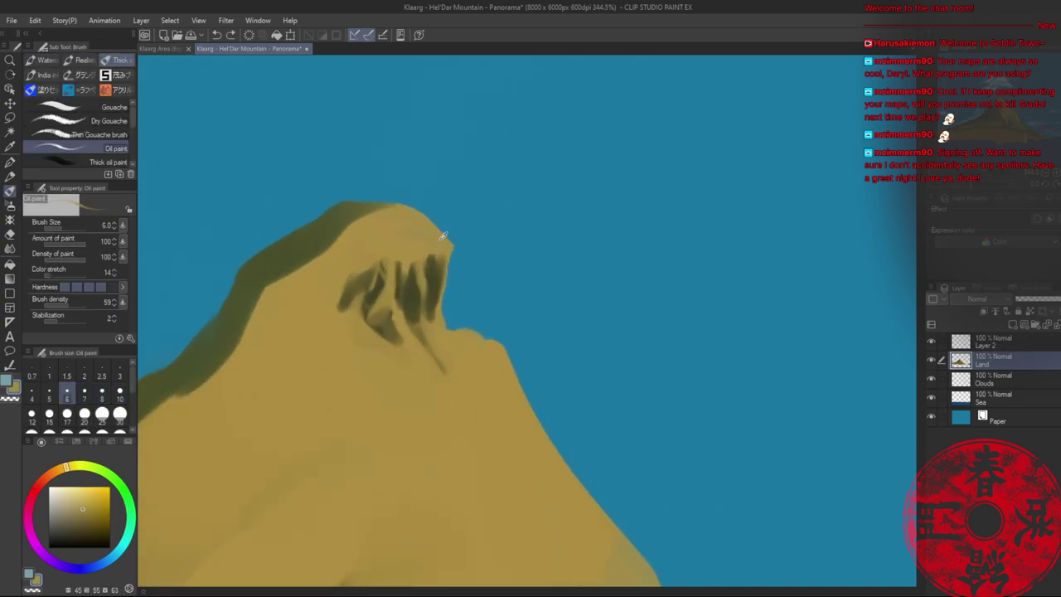
left_click_drag(446, 266, 455, 324)
left_click_drag(442, 264, 453, 295)
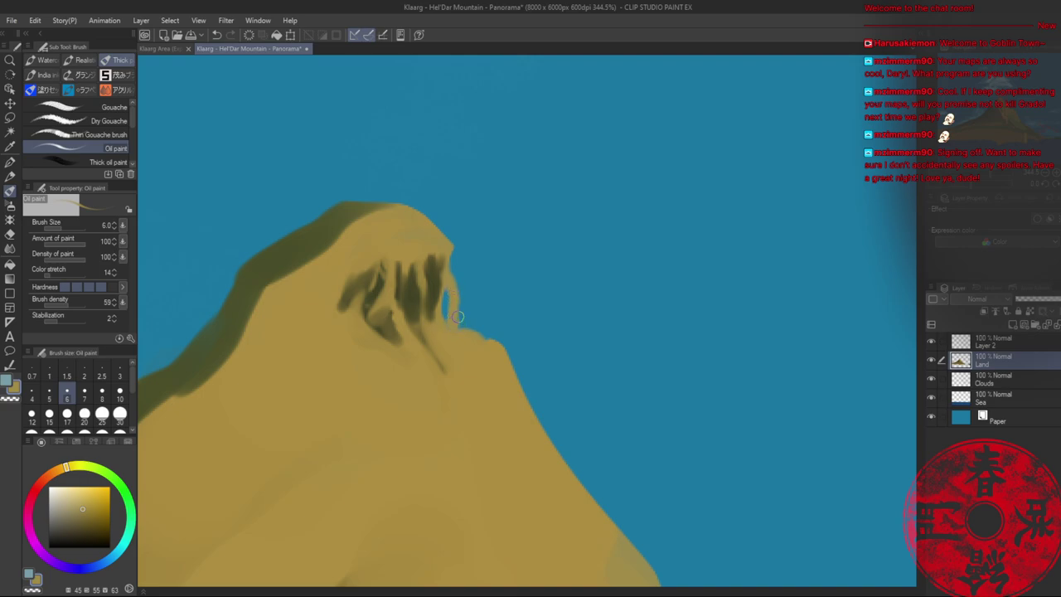
left_click(352, 224, "alt")
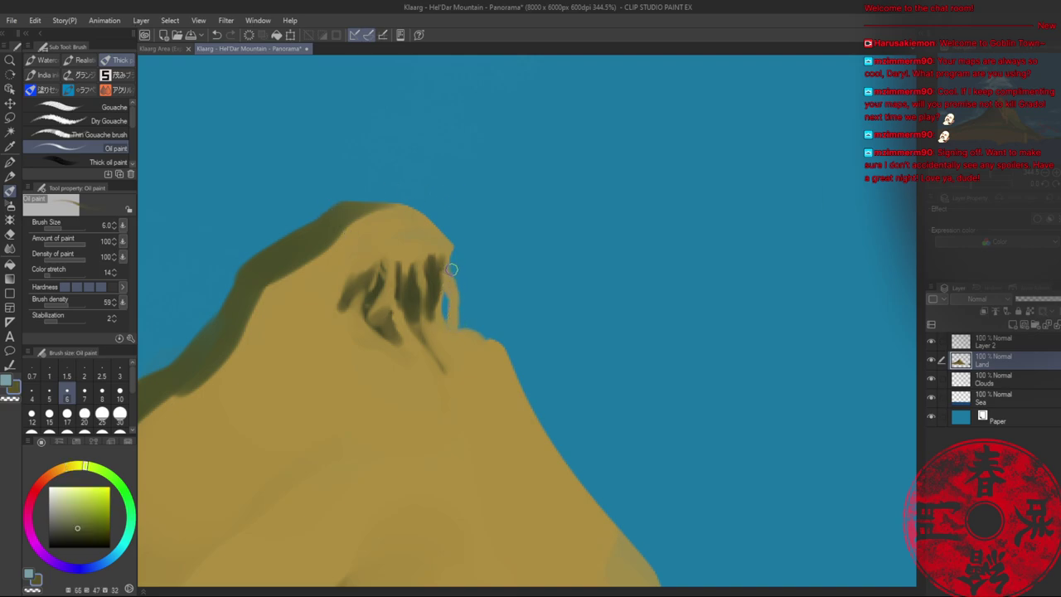
left_click_drag(445, 262, 458, 287)
key("e")
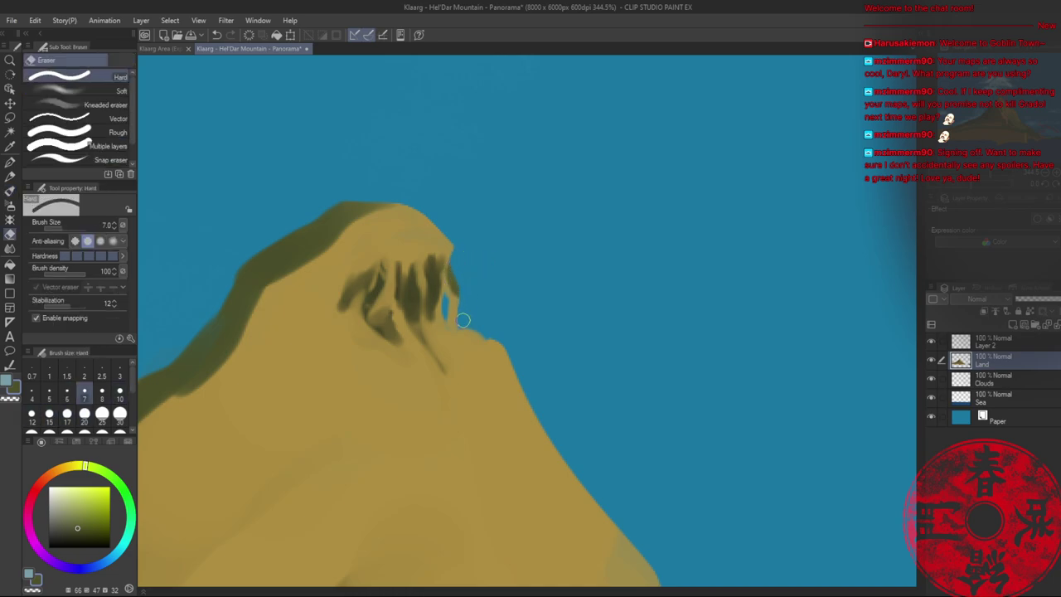
- Fit the whole panorama in view and save the file
key("alt+space")
left_click_drag(522, 268, 440, 259)
scroll(560, 289, "down", 6)
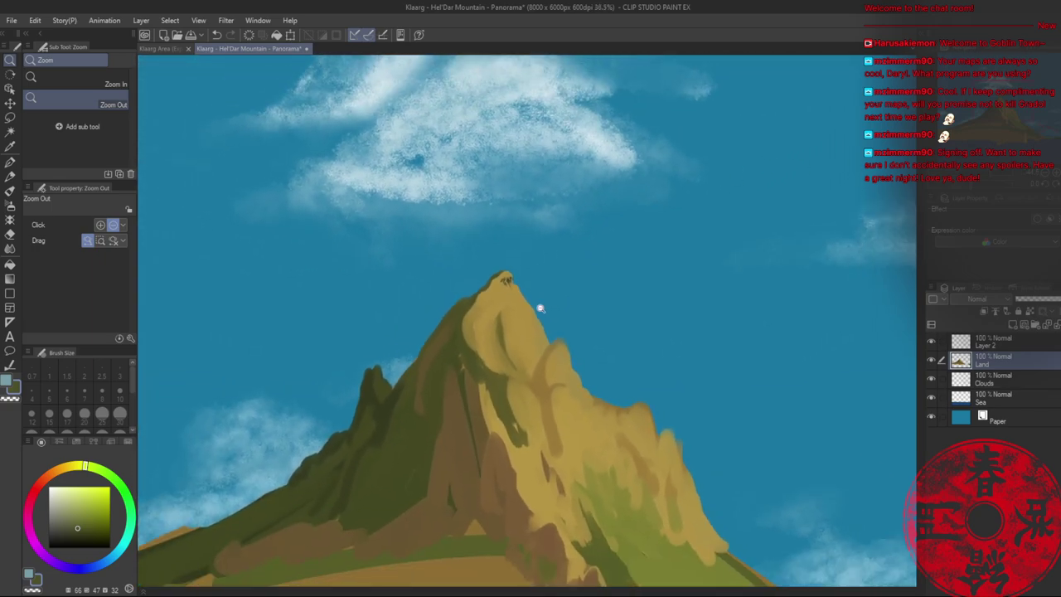
scroll(473, 332, "down", 3)
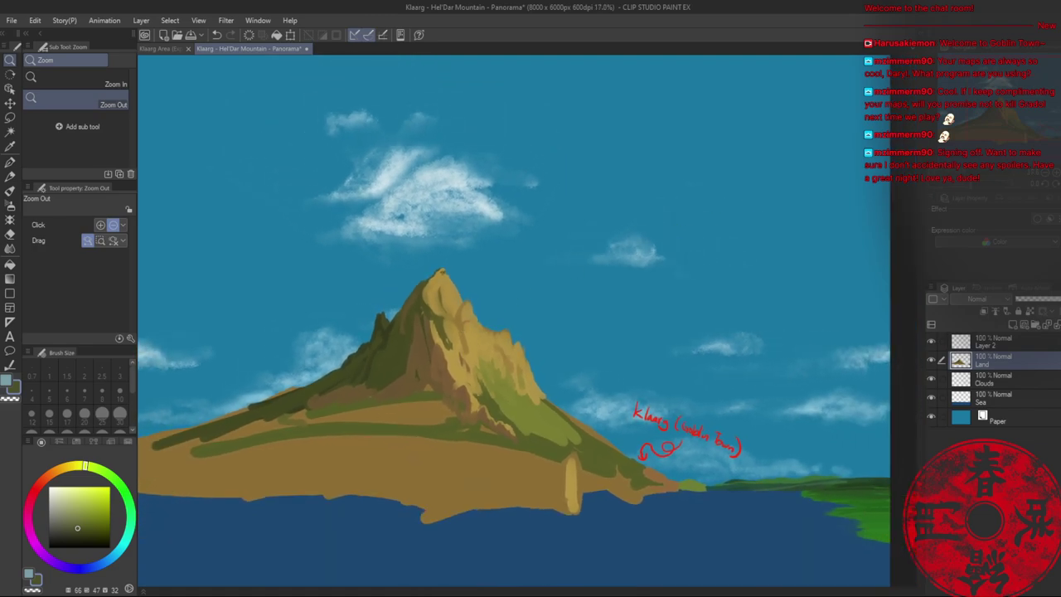
key("ctrl+alt+0")
key("ctrl+0")
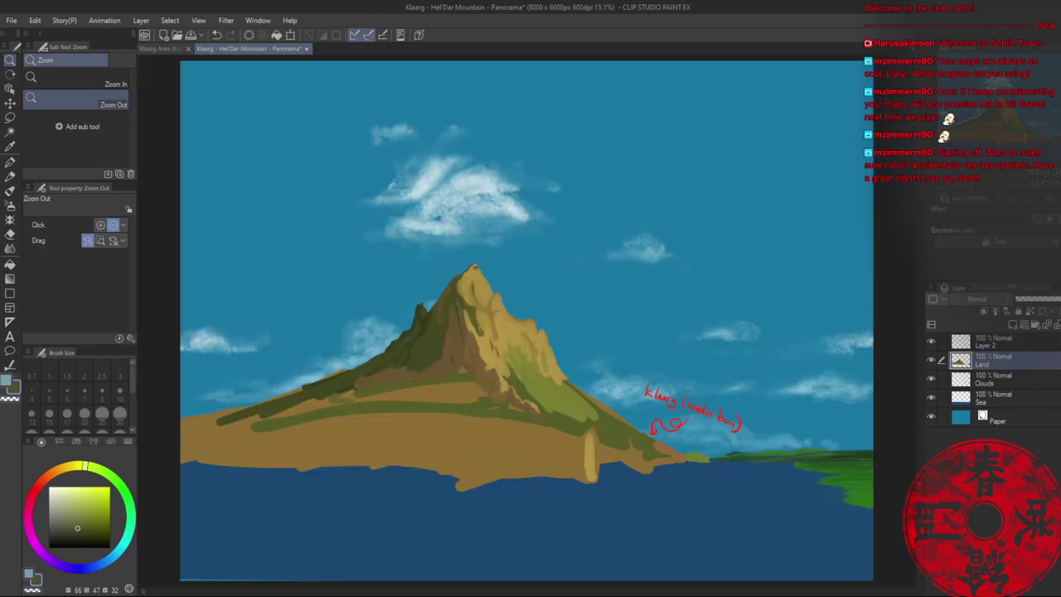
key("ctrl+s")
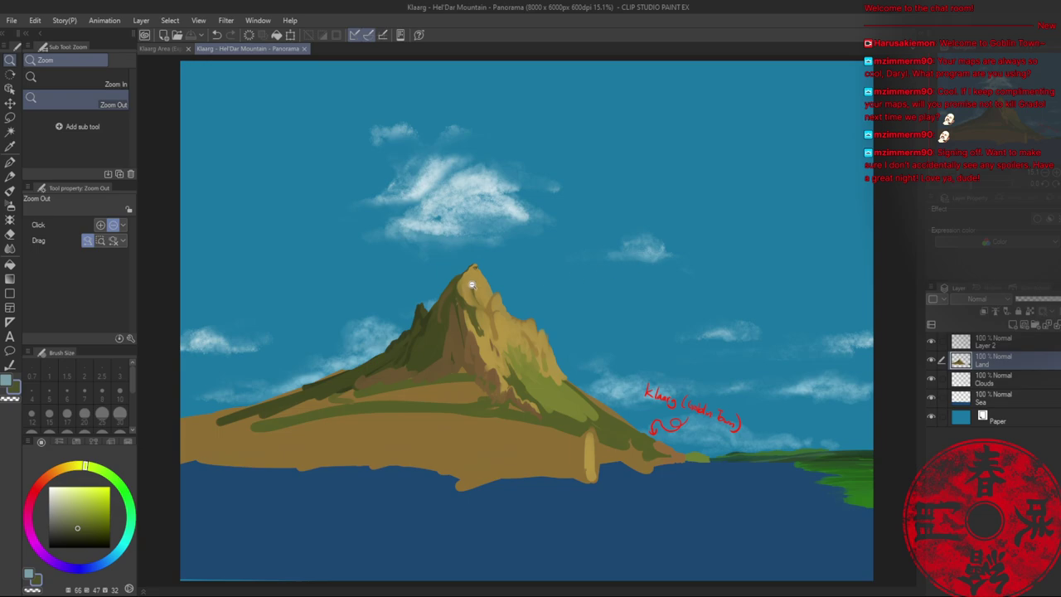
- Examine the summit knob and upper slopes up close, comparing them with the whole mountain
mouse_move(471, 284)
left_mouse_down()
mouse_move(497, 285)
mouse_move(469, 285)
left_mouse_up()
scroll(471, 285, "up", 5)
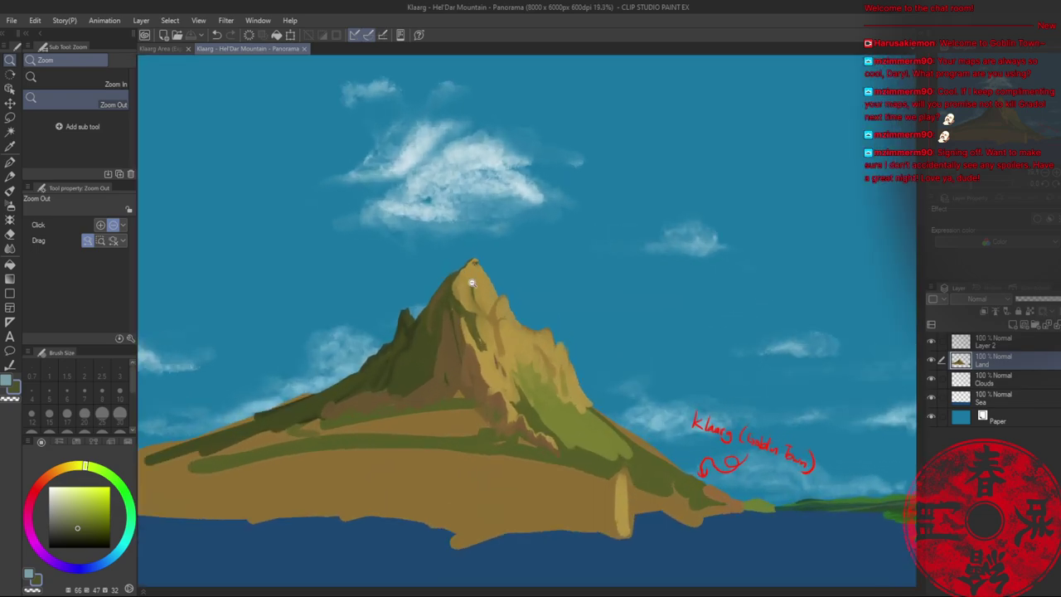
scroll(470, 284, "up", 2)
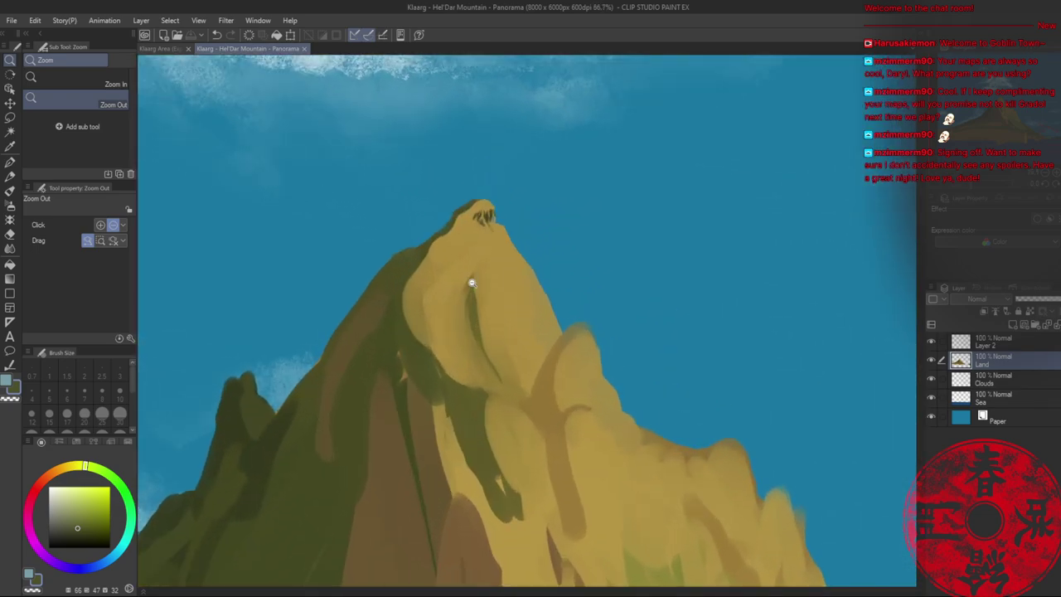
scroll(520, 232, "up", 2)
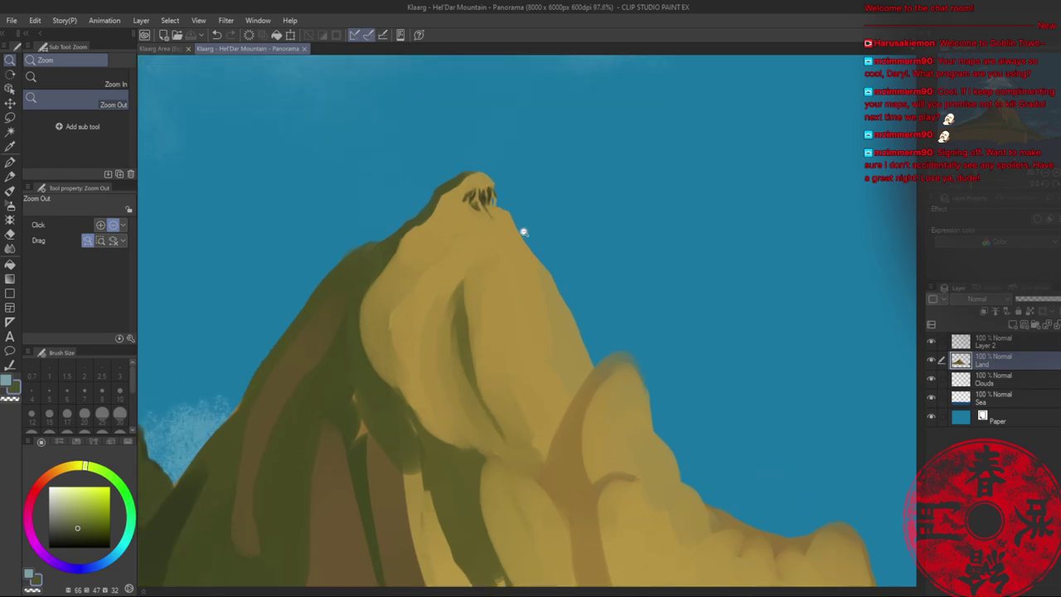
scroll(519, 236, "down", 1)
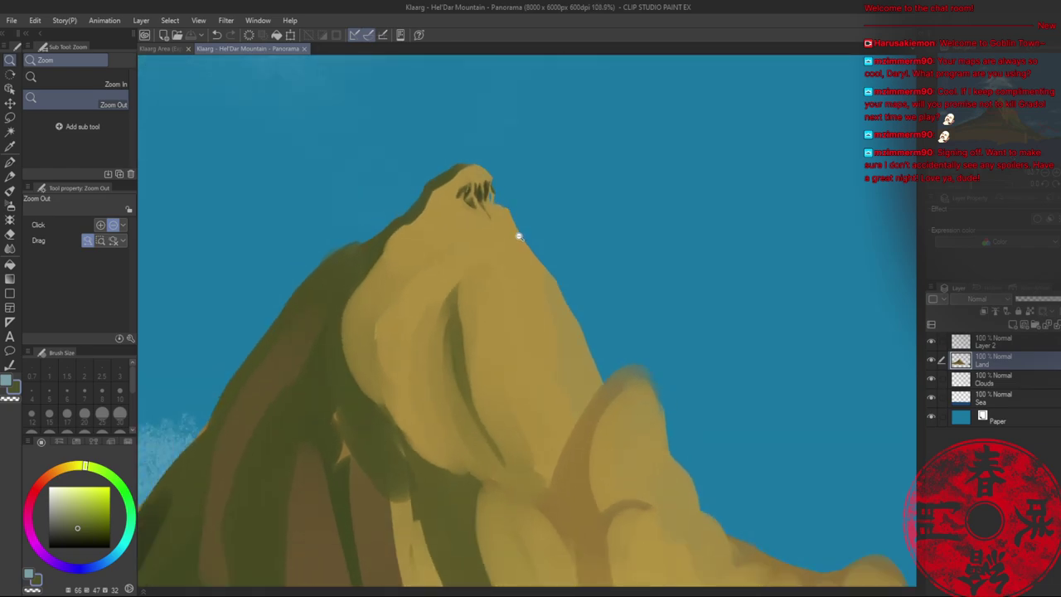
scroll(519, 236, "down", 1)
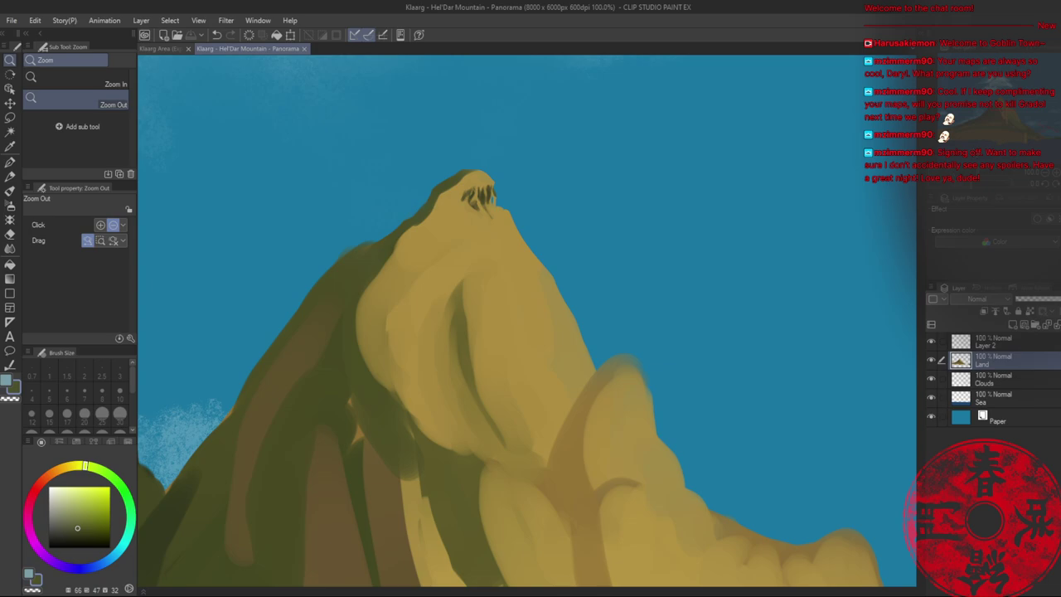
key("ctrl+0")
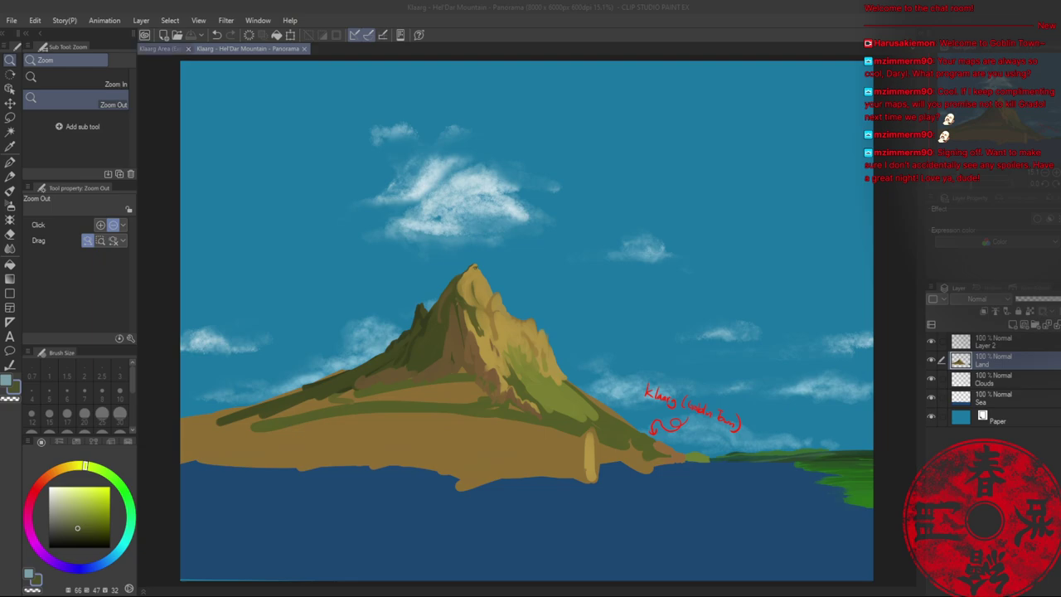
- Switch to the Klaarg Area (Expanded) map, find the Hel'dar region and flatten the map into a single layer
left_click(161, 48)
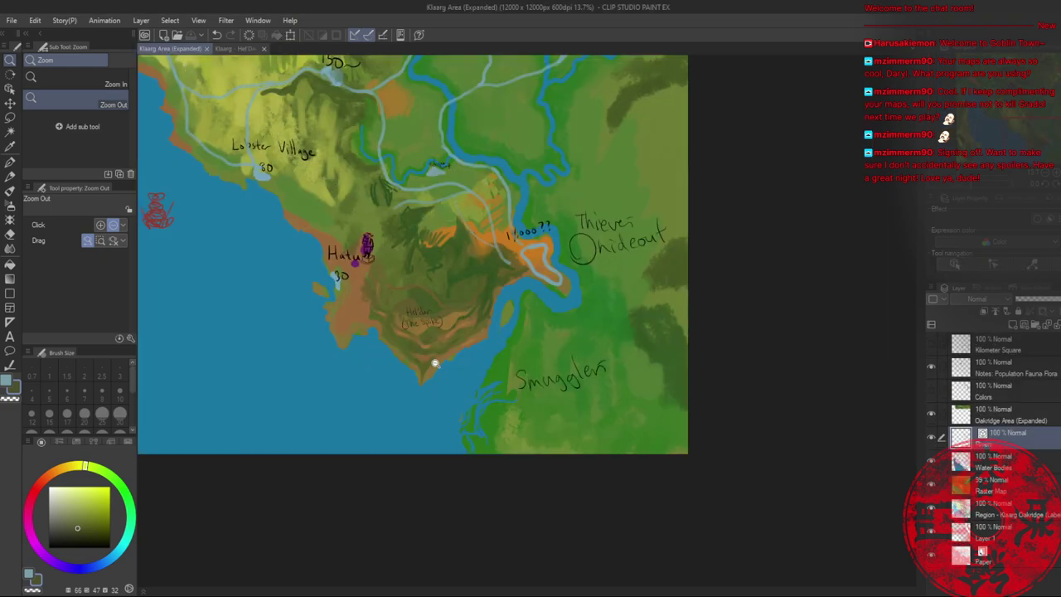
scroll(424, 343, "up", 2)
scroll(453, 345, "down", 1)
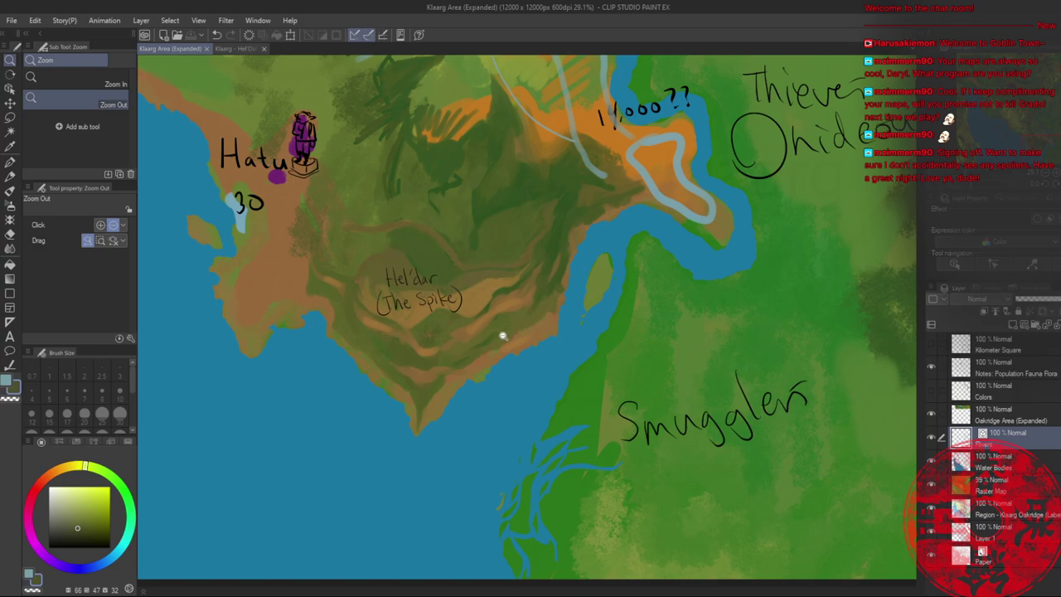
left_click_drag(424, 301, 377, 286)
left_click_drag(373, 282, 449, 350)
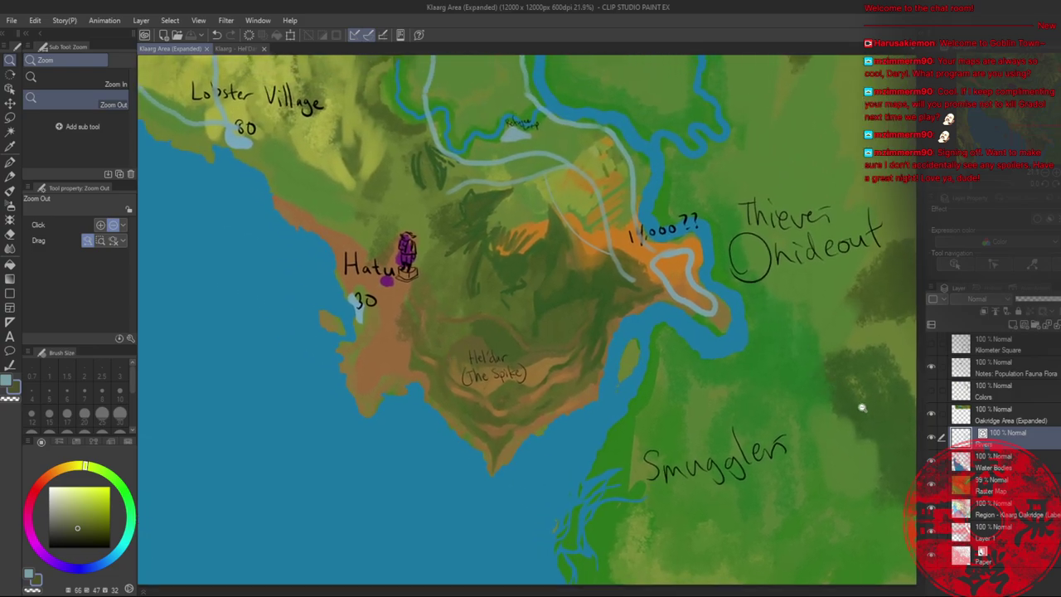
left_click(997, 556)
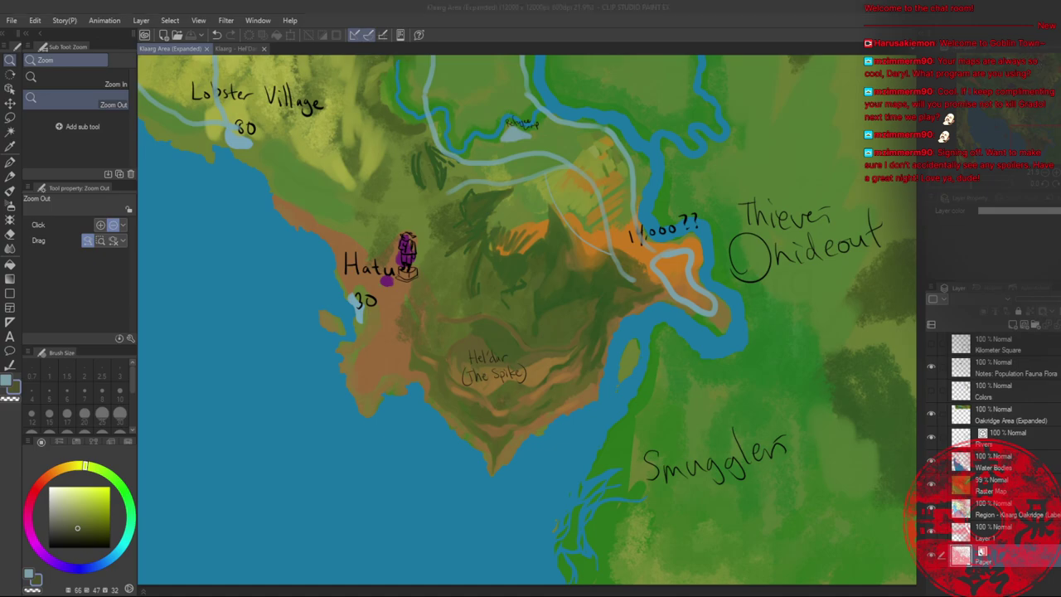
left_click(206, 49)
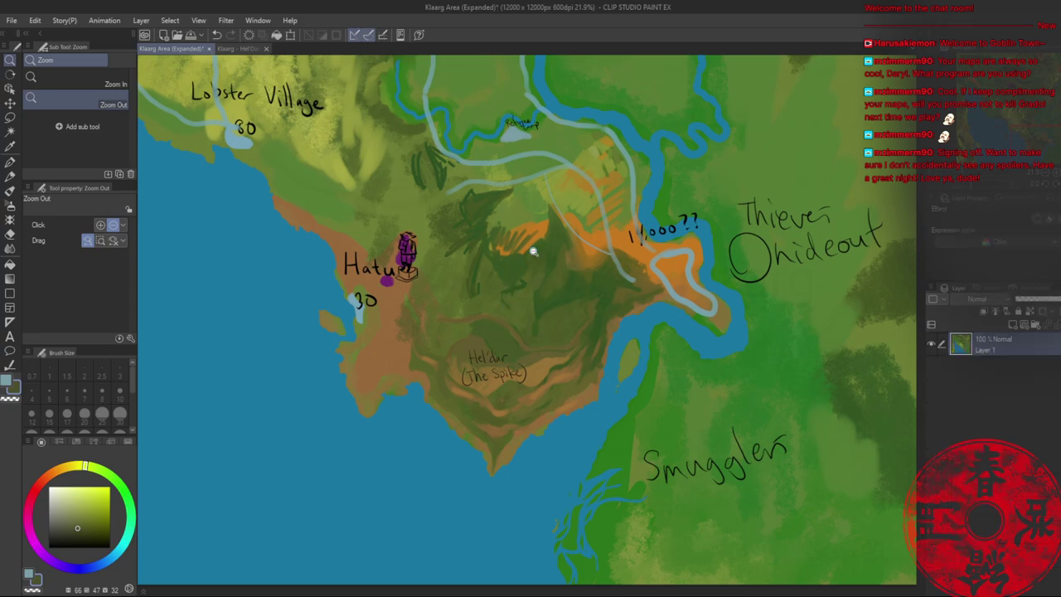
- Copy a rectangular area around Hel'dar (The Spike) and the nearby coast from the map, and undo the flattening
key("m")
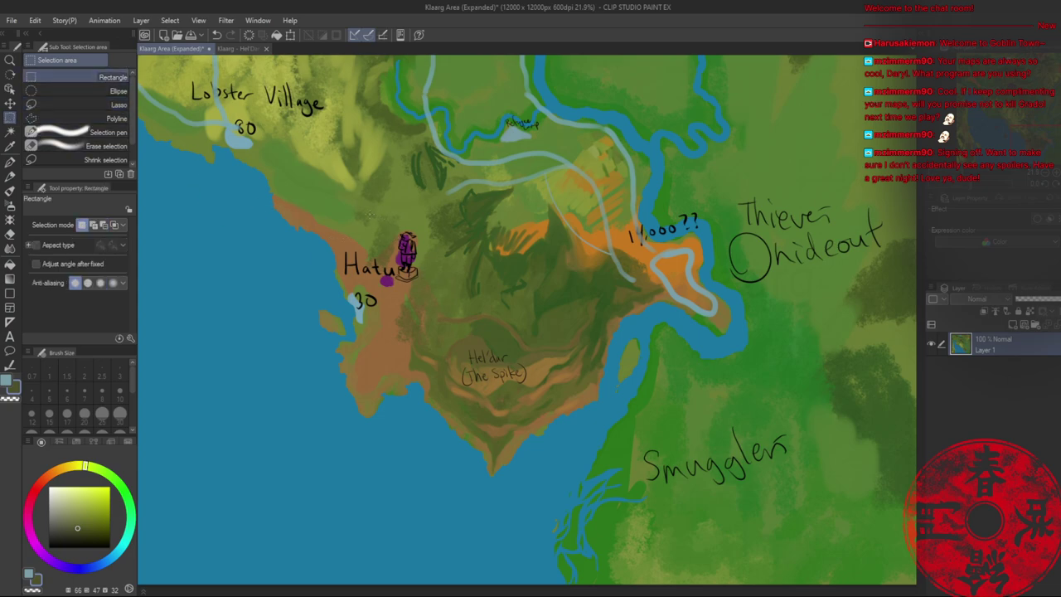
left_click_drag(369, 214, 690, 564)
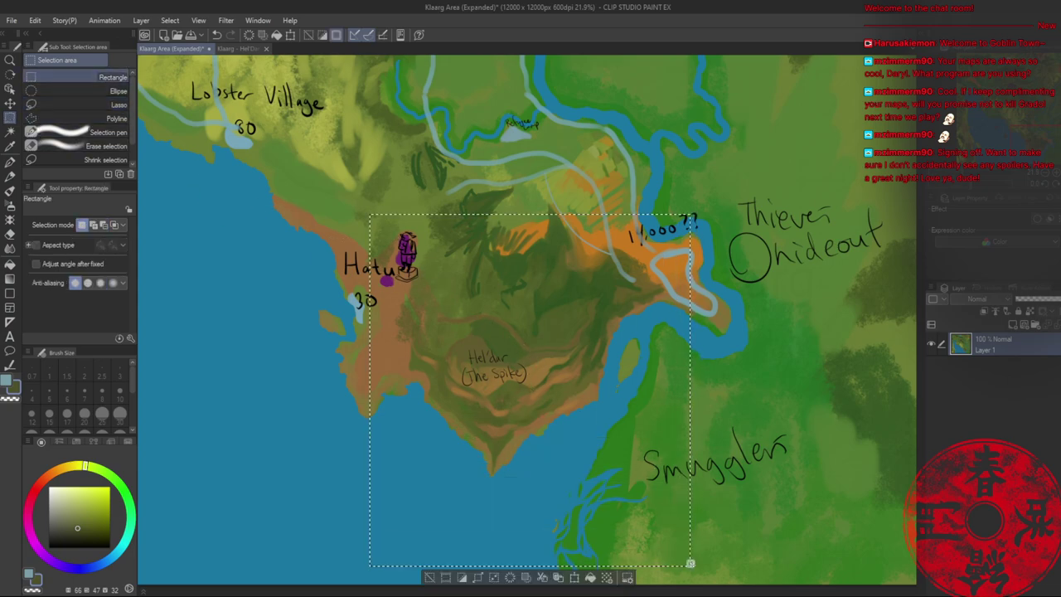
left_click(651, 417)
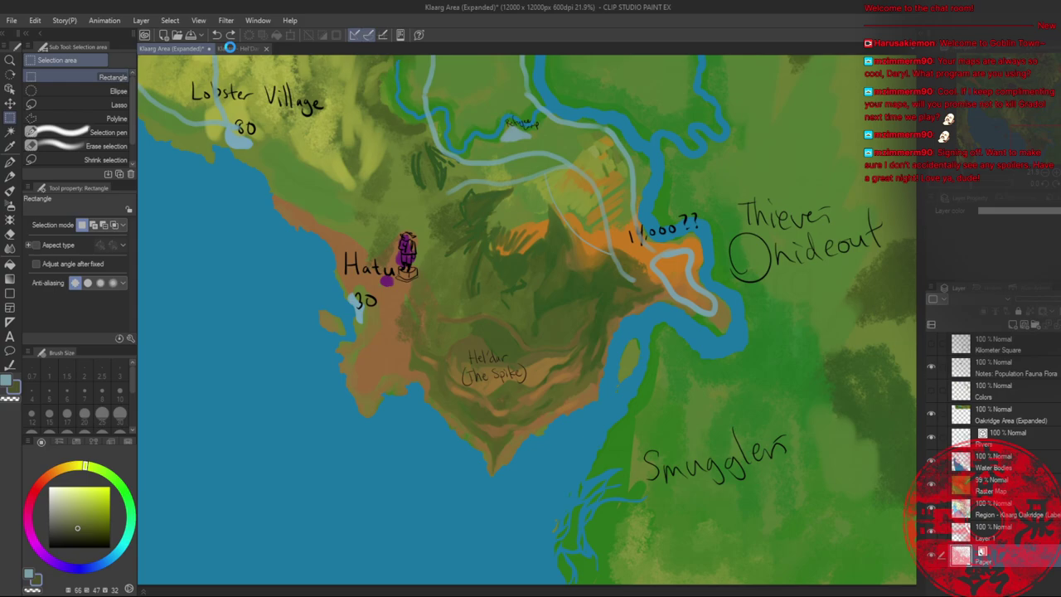
- Paste the copied map excerpt into the panorama, name its layer Reference and move it to the canvas's upper-left corner
left_click(230, 47)
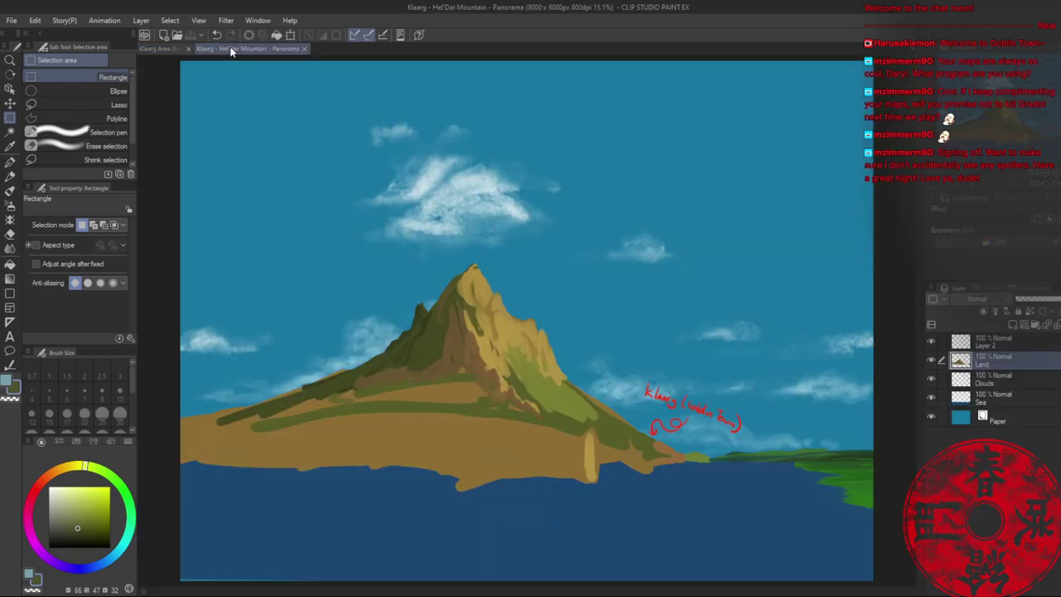
key("ctrl+v")
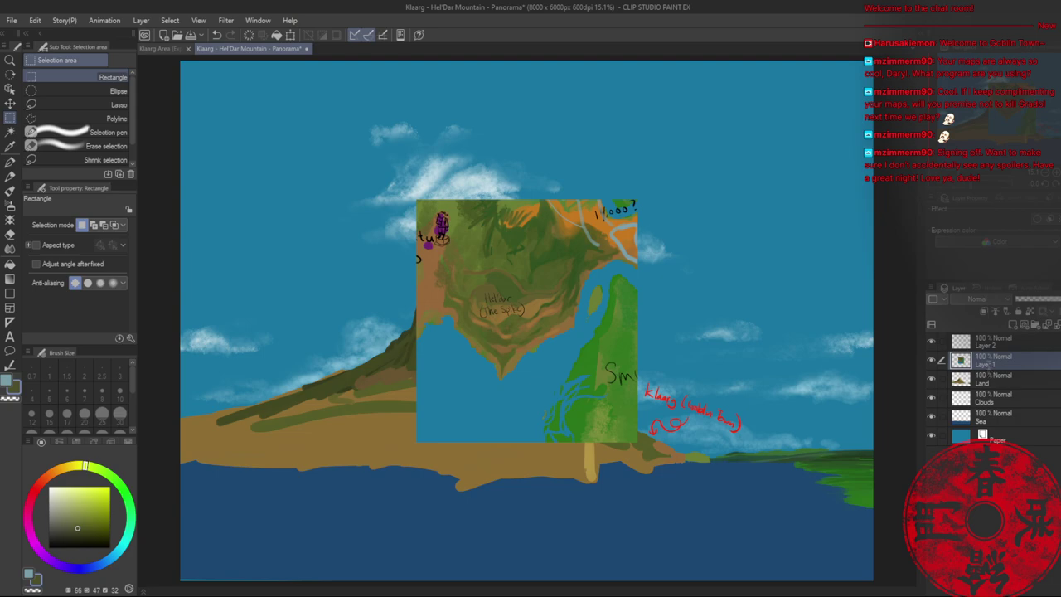
double_click(989, 364)
type("Reference")
key("Return")
key("k")
left_click_drag(474, 302, 235, 159)
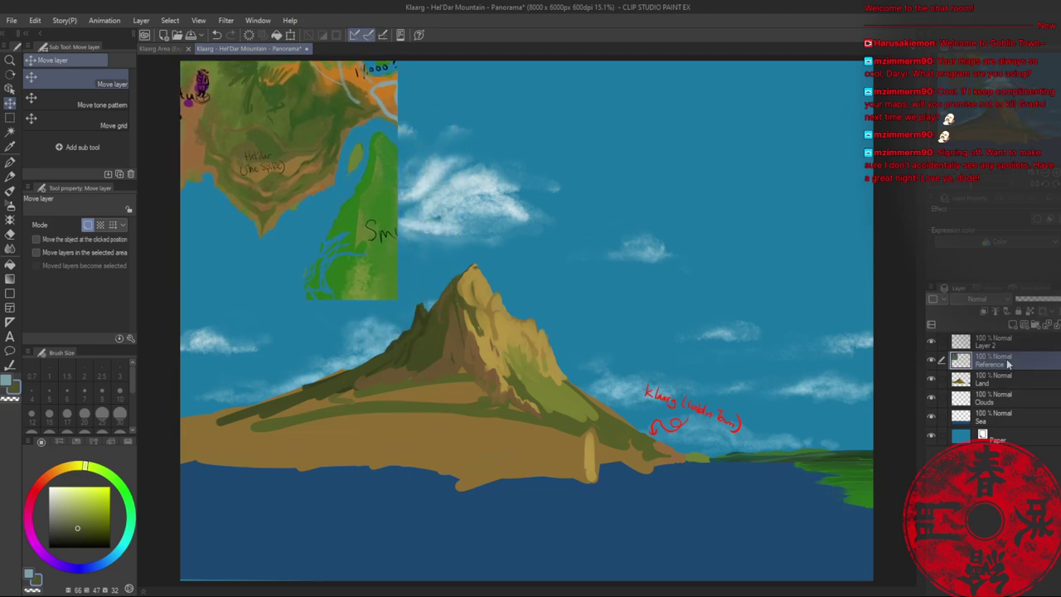
- Rename Layer 2, which holds the red label, as Notes and save the panorama
left_click(990, 342)
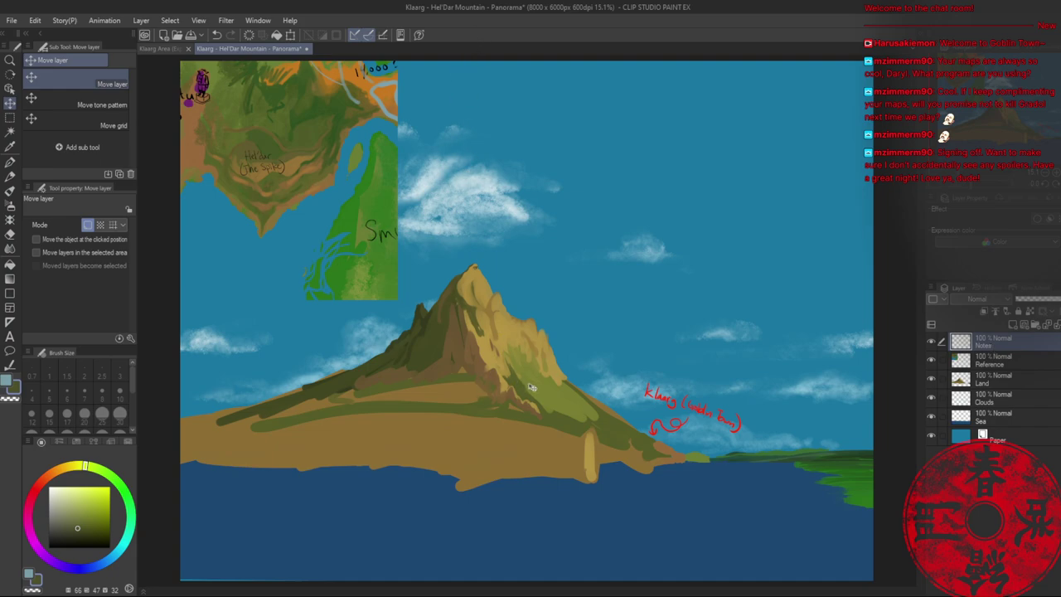
key("ctrl+s")
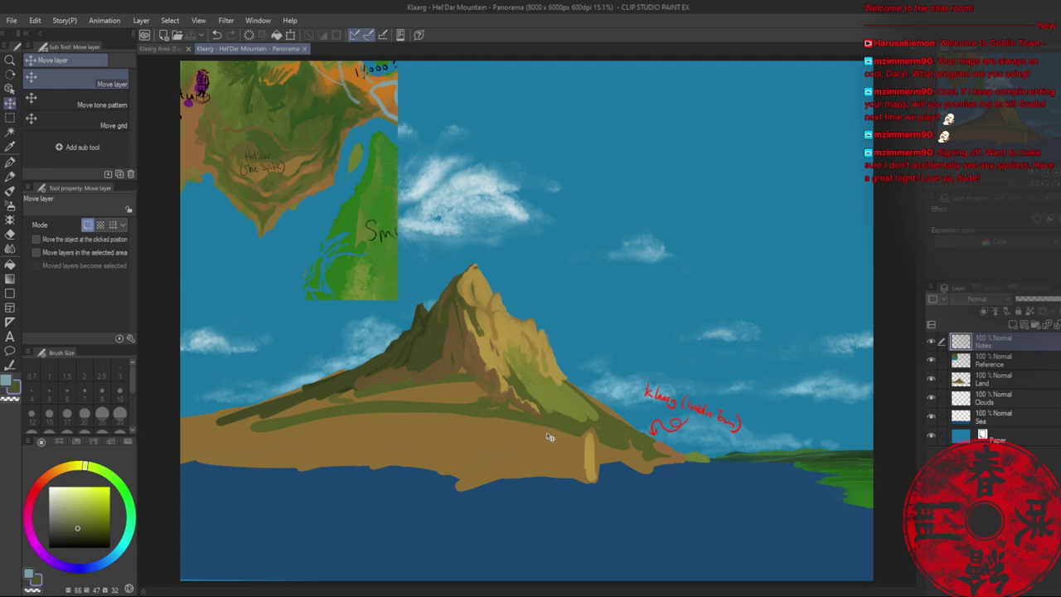
- On the Land layer, extend the green slope across the coastal rock pillar with the Oil paint brush at size 40 in olive (68, 57, 36)
key("ctrl+space")
left_click(578, 444)
mouse_move(579, 443)
left_mouse_down()
mouse_move(606, 440)
mouse_move(569, 466)
mouse_move(552, 461)
mouse_move(639, 414)
left_mouse_up()
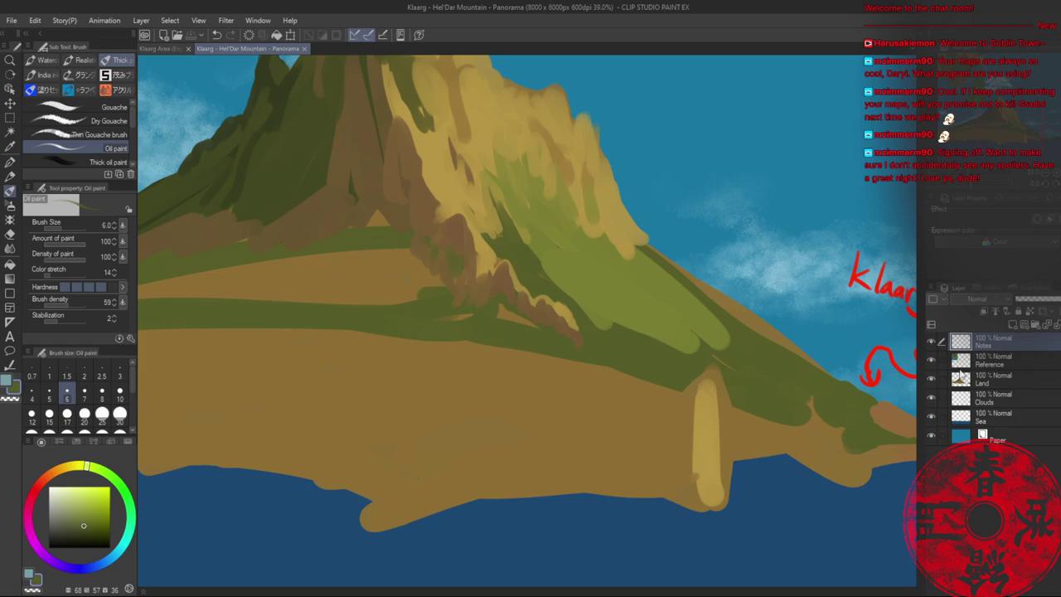
left_click(961, 377)
key("bracketright")
key("bracketright")
key("bracketright")
key("bracketright")
key("bracketright")
key("bracketright")
key("bracketright")
key("bracketright")
key("bracketright")
key("bracketright")
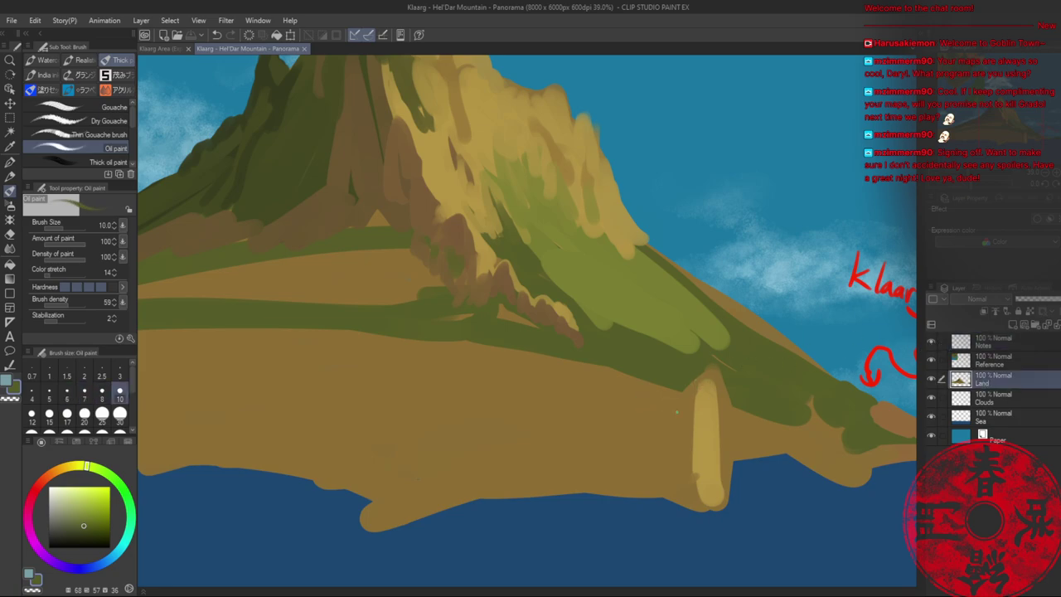
mouse_move(708, 428)
left_mouse_down()
mouse_move(619, 366)
mouse_move(694, 421)
mouse_move(615, 373)
mouse_move(711, 424)
mouse_move(652, 403)
mouse_move(633, 377)
mouse_move(719, 431)
mouse_move(660, 398)
left_mouse_up()
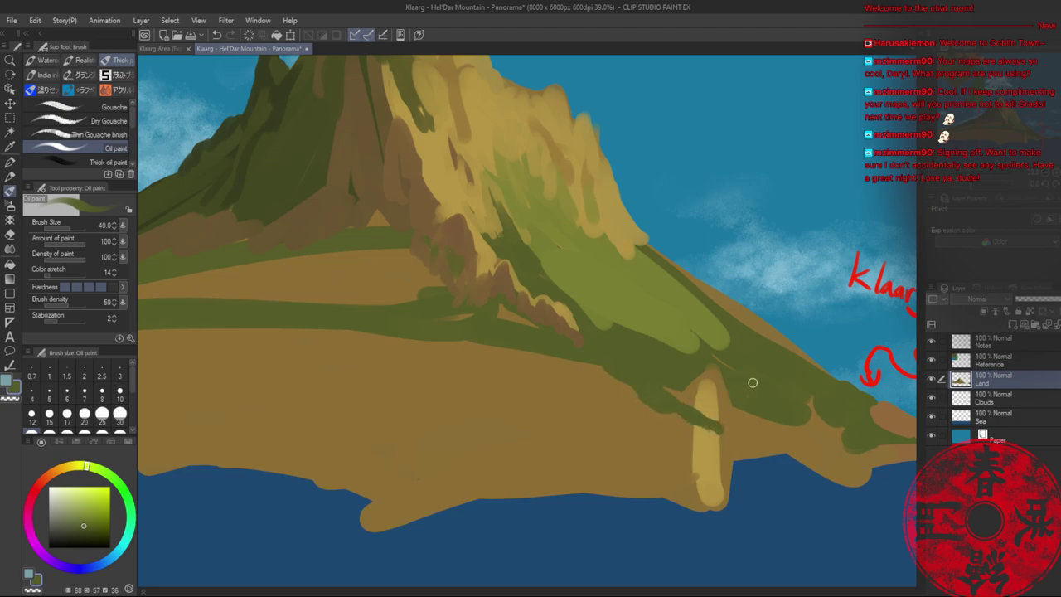
- Reshape the coastal pillar with brown (40, 62, 55) and a yellow streak, adding an olive (64, 57, 37) shadow line down its length
left_click_drag(753, 382, 599, 322)
left_click(563, 336, "alt")
left_click_drag(546, 343, 579, 366)
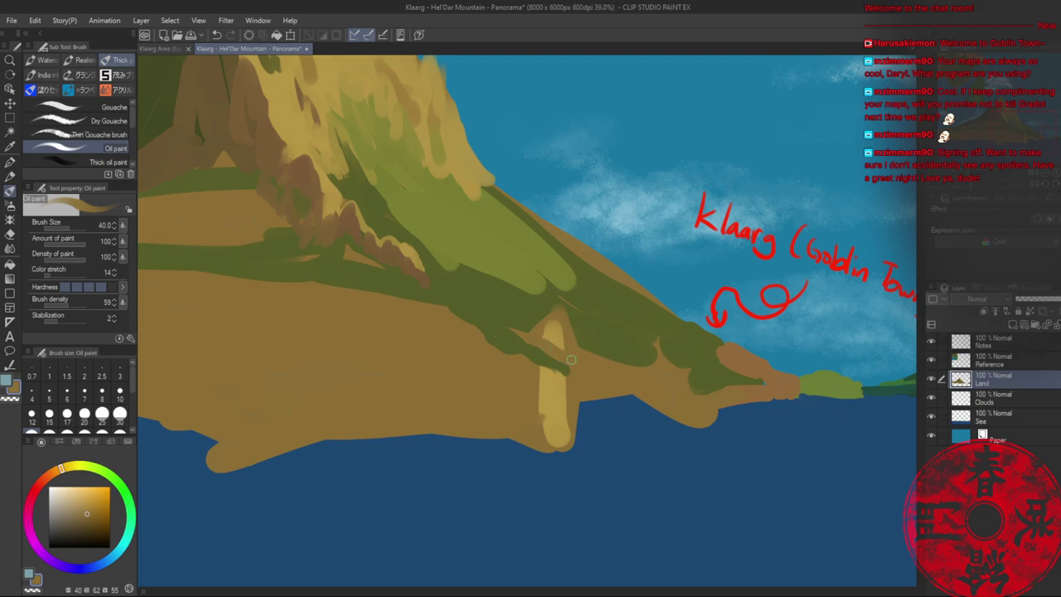
mouse_move(546, 332)
left_mouse_down()
mouse_move(580, 346)
mouse_move(562, 357)
mouse_move(559, 384)
mouse_move(561, 335)
mouse_move(576, 406)
left_mouse_up()
left_click(561, 385, "alt")
left_click(565, 370, "alt")
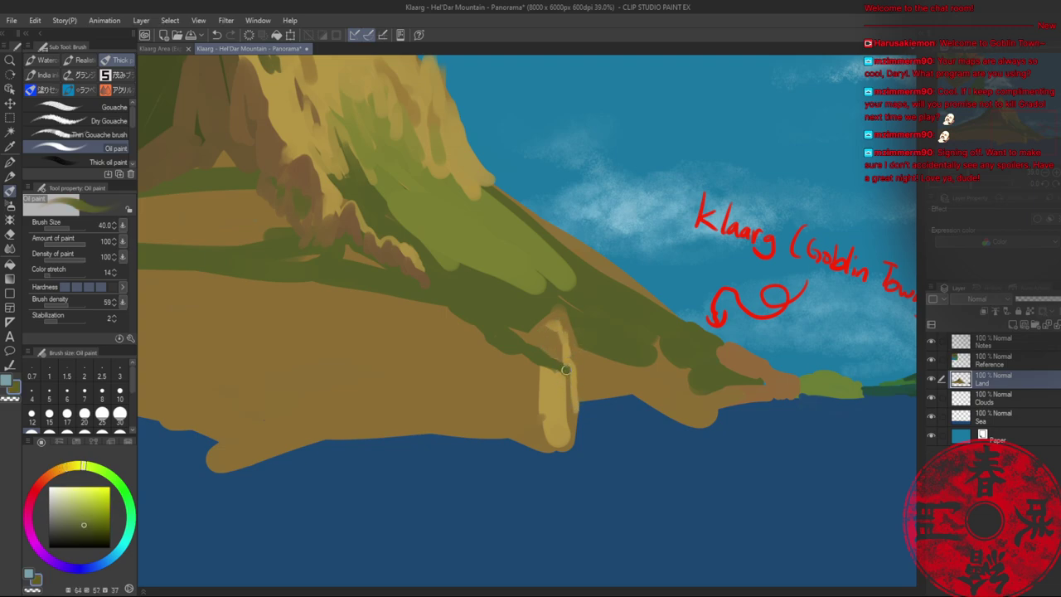
mouse_move(566, 371)
left_mouse_down()
mouse_move(569, 444)
mouse_move(571, 381)
mouse_move(573, 419)
left_mouse_up()
- Sample the pillar's yellow (43, 62, 69) and trim the pillar's lower outer edge with the Oil paint brush in transparent colour
left_click(561, 398, "alt")
left_click(577, 383, "alt")
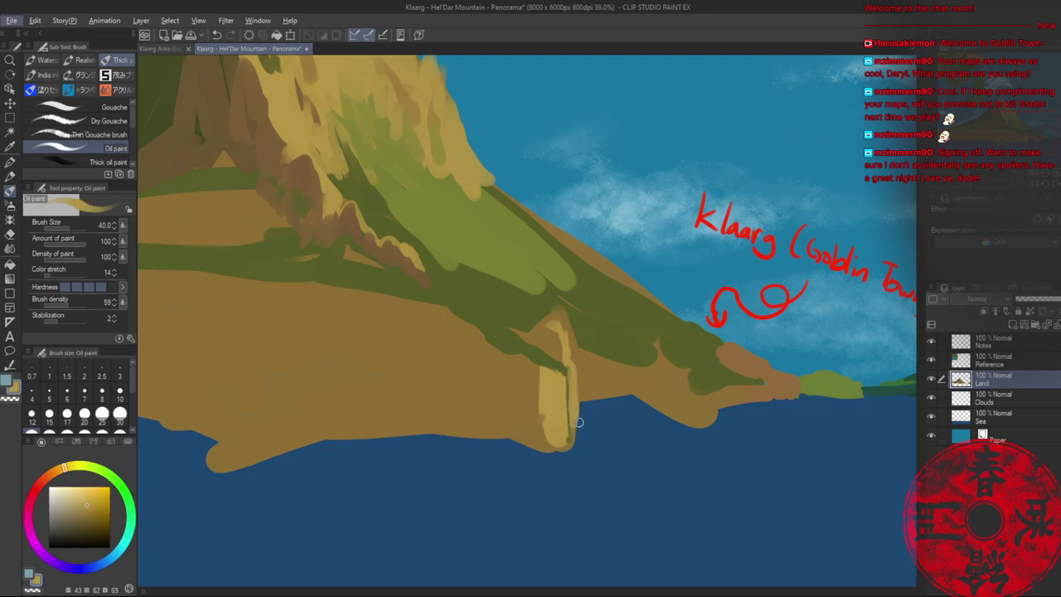
key("c")
mouse_move(576, 417)
left_mouse_down()
mouse_move(573, 438)
mouse_move(573, 415)
left_mouse_up()
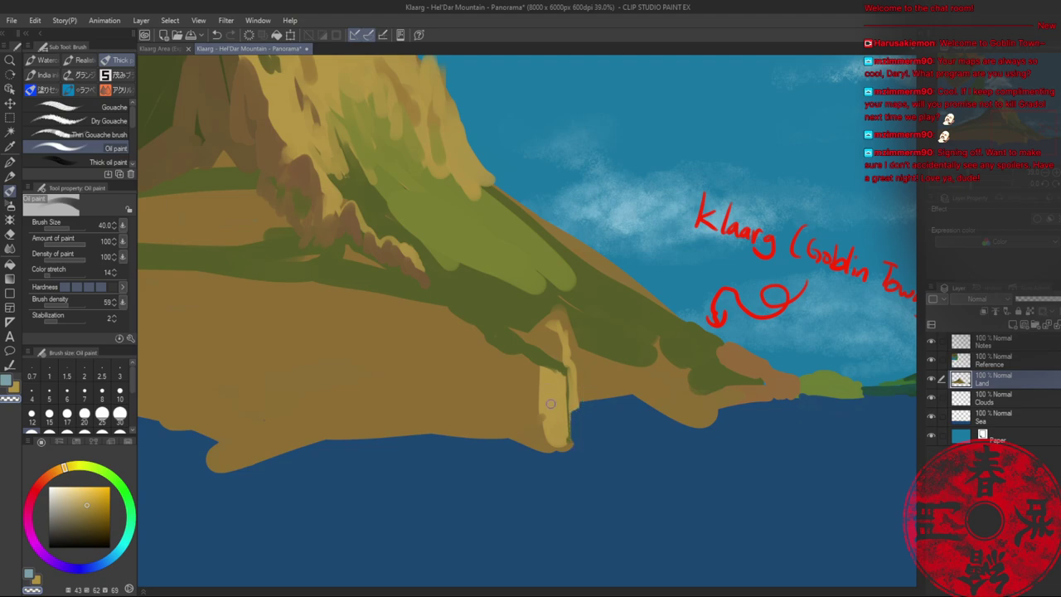
- Highlight the outer side of the coastal pillar with lighter yellow (43, 46, 77) using the Oil paint brush at size 40
key("b")
key("b")
key("b")
left_click(556, 399, "alt")
left_click(82, 495)
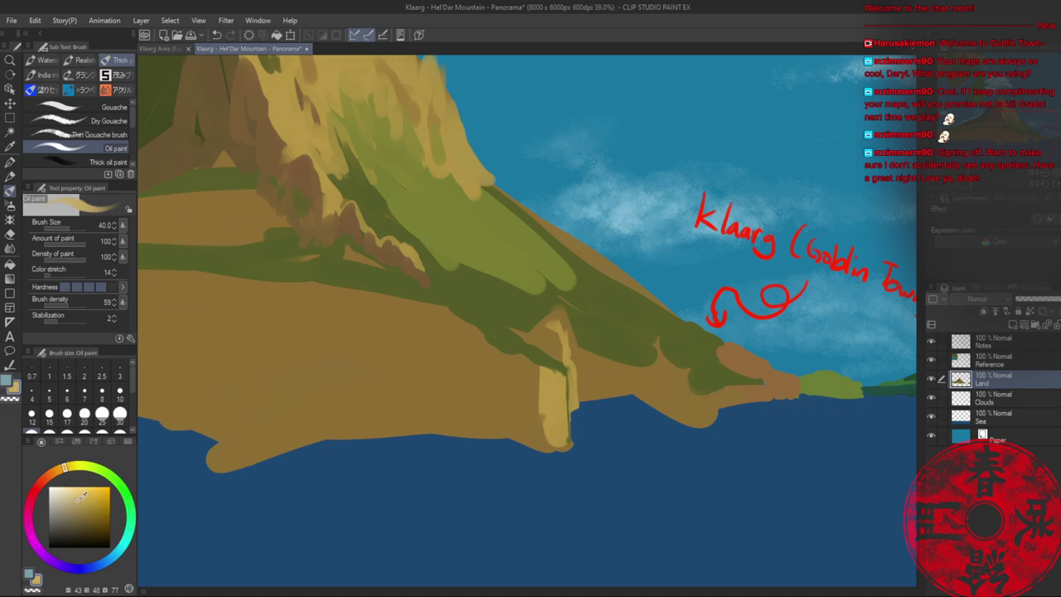
left_click_drag(563, 397, 568, 447)
- Paint a winding olive (68, 57, 36) band across the lower brown slope, from the pillar westward, with Oil paint at size 80
key("/")
left_click_drag(431, 391, 405, 382)
left_click_drag(363, 306, 458, 387)
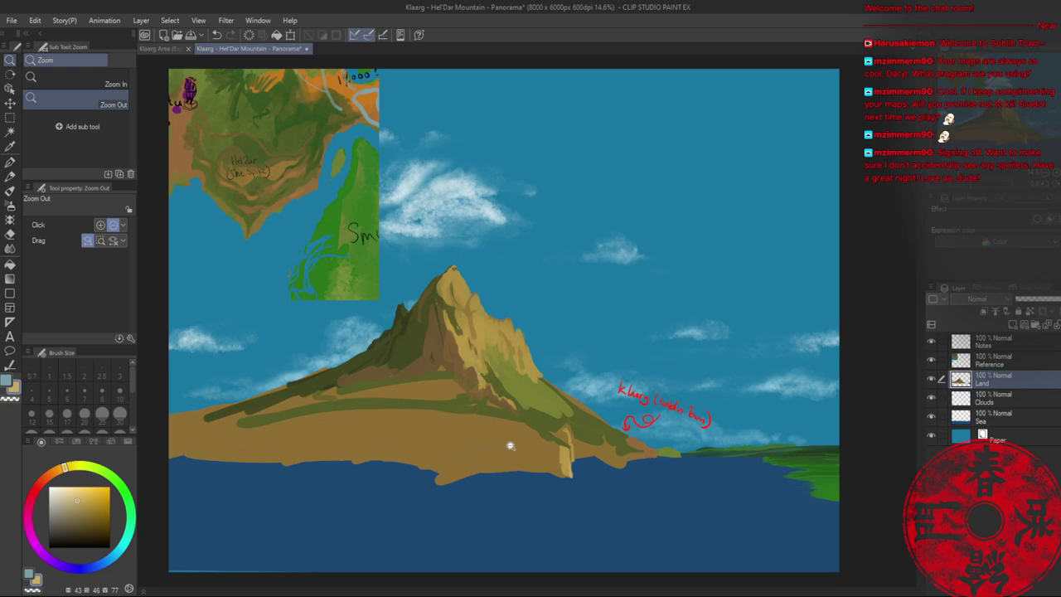
left_click_drag(500, 445, 604, 457)
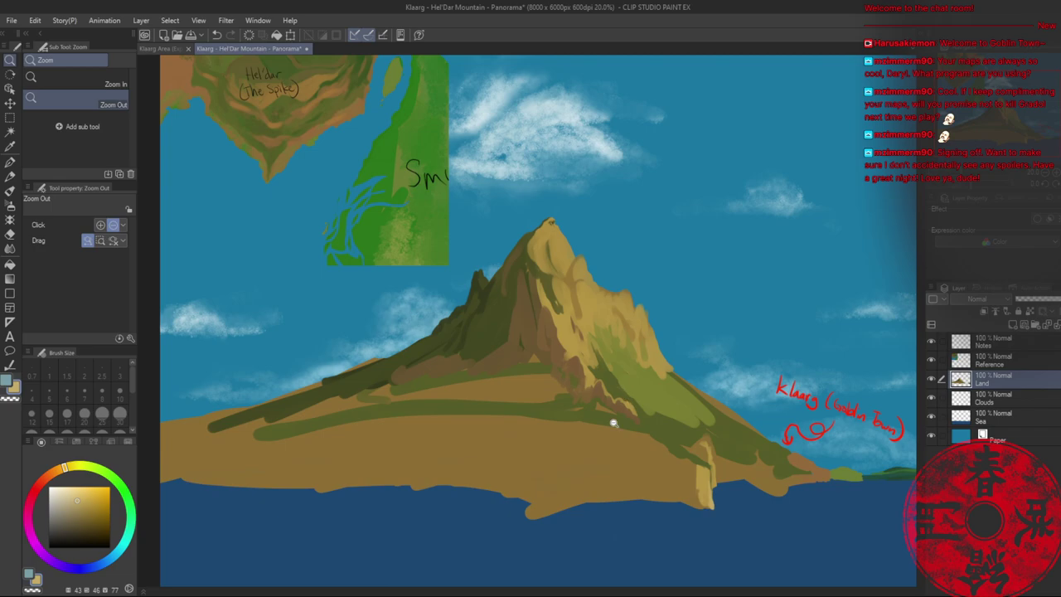
key("b")
key("]")
key("]")
key("]")
key("]")
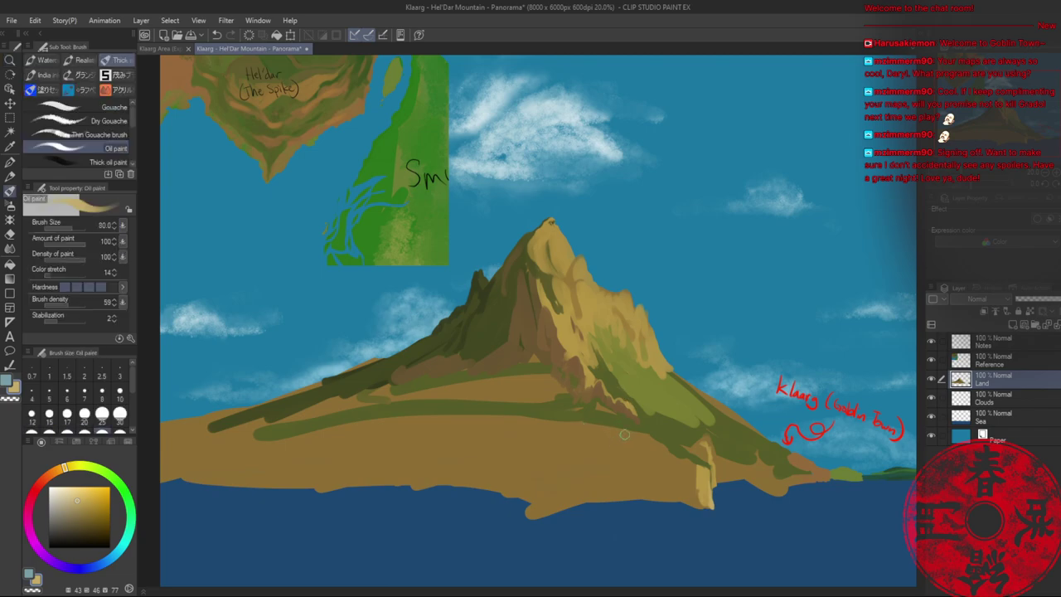
left_click(663, 427, "alt")
mouse_move(691, 457)
left_mouse_down()
mouse_move(583, 449)
mouse_move(552, 468)
mouse_move(516, 455)
mouse_move(556, 453)
mouse_move(462, 434)
mouse_move(218, 467)
mouse_move(315, 439)
left_mouse_up()
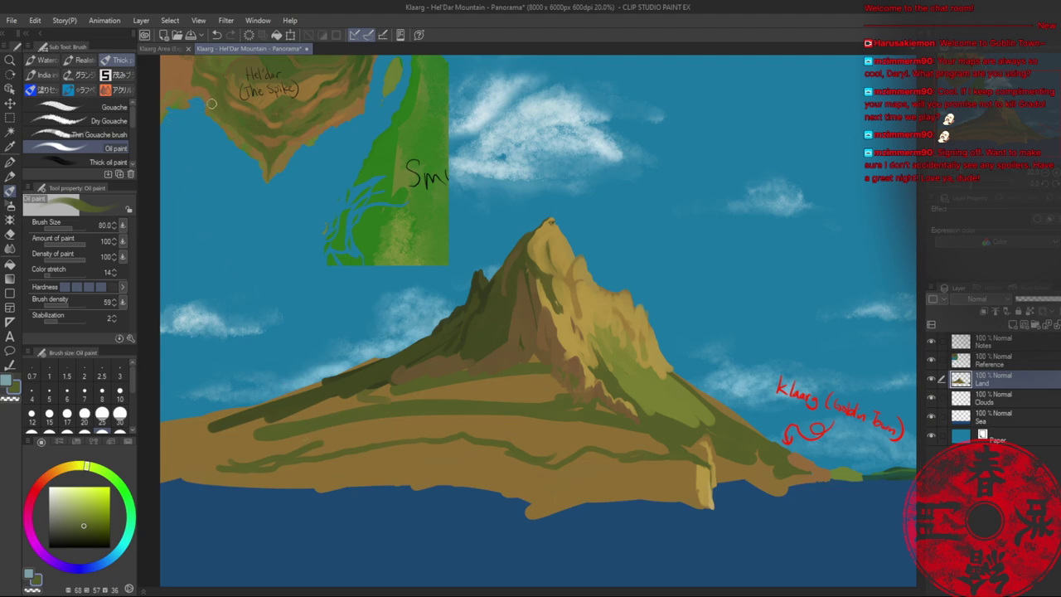
- Extend the olive band to the canvas's left edge and fill the brown gap between its strokes
mouse_move(306, 429)
left_mouse_down()
mouse_move(239, 466)
mouse_move(228, 465)
mouse_move(232, 450)
mouse_move(165, 450)
left_mouse_up()
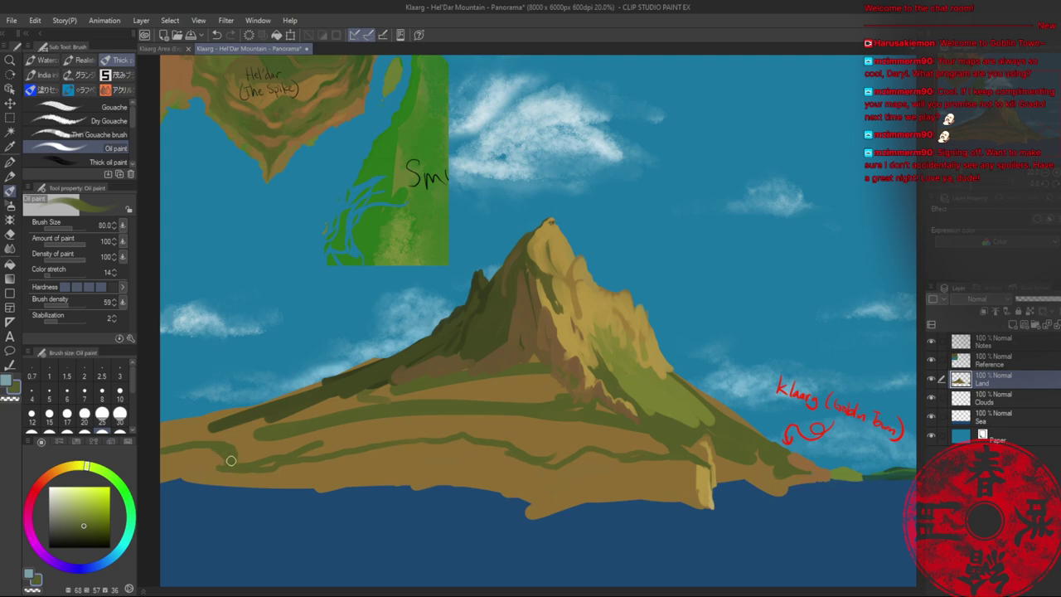
left_click(217, 469, "alt")
left_click(218, 465, "alt")
mouse_move(225, 464)
left_mouse_down()
mouse_move(348, 442)
mouse_move(244, 459)
mouse_move(347, 439)
mouse_move(313, 451)
mouse_move(334, 435)
mouse_move(363, 438)
mouse_move(269, 443)
left_mouse_up()
- Cover the long left ridge down to the canvas edge in dark olive (65, 53, 29) with the brush at size 170
key("]")
key("]")
key("]")
key("]")
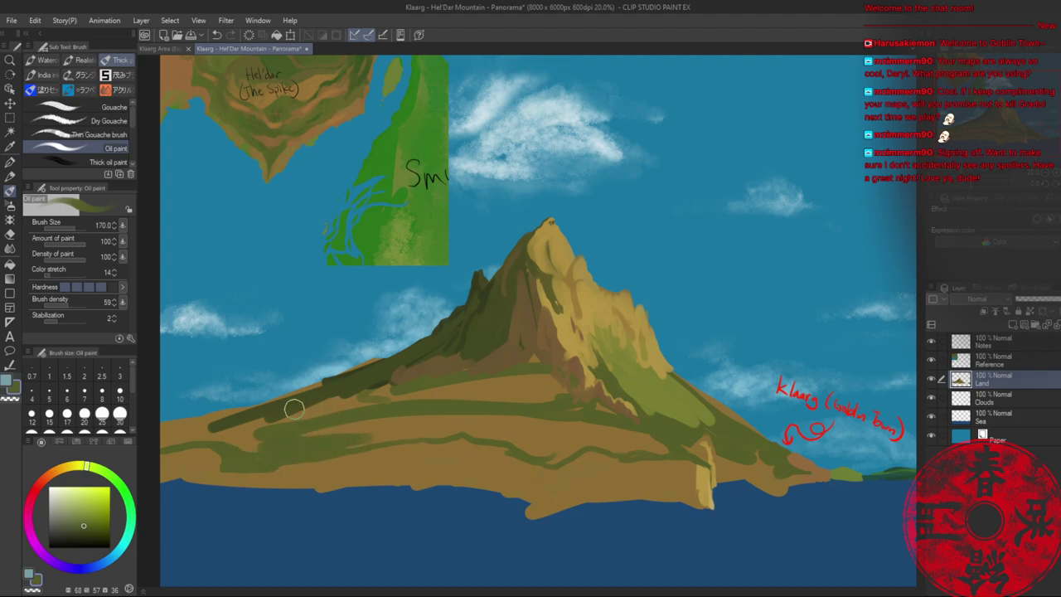
left_click(295, 407, "alt")
mouse_move(308, 403)
left_mouse_down()
mouse_move(258, 442)
mouse_move(265, 421)
mouse_move(230, 436)
mouse_move(163, 439)
mouse_move(260, 415)
mouse_move(236, 449)
mouse_move(165, 446)
mouse_move(175, 428)
mouse_move(235, 416)
mouse_move(203, 419)
left_mouse_up()
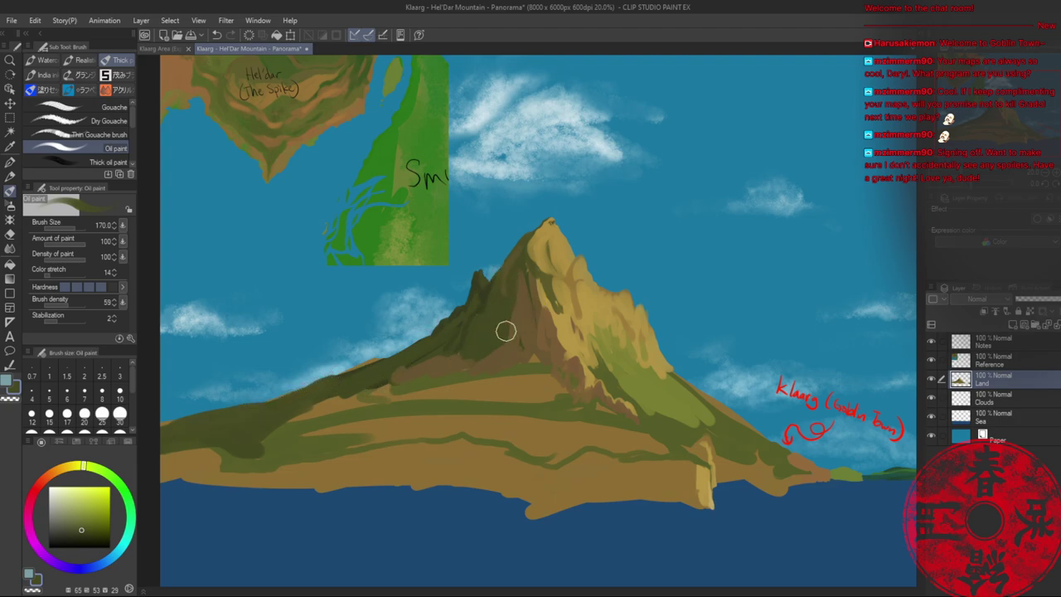
- Fill the brown middle slope below the mountain's shaded face with dark olive and olive (68, 57, 36) strokes
left_click(404, 381, "alt")
mouse_move(455, 386)
left_mouse_down()
mouse_move(362, 389)
mouse_move(354, 377)
mouse_move(369, 370)
mouse_move(296, 398)
mouse_move(440, 391)
mouse_move(290, 409)
mouse_move(450, 404)
mouse_move(412, 398)
mouse_move(482, 380)
mouse_move(466, 394)
mouse_move(503, 397)
mouse_move(489, 385)
mouse_move(511, 398)
mouse_move(541, 360)
mouse_move(556, 385)
mouse_move(540, 398)
mouse_move(545, 409)
mouse_move(245, 415)
mouse_move(278, 404)
mouse_move(312, 442)
mouse_move(171, 434)
mouse_move(253, 448)
left_mouse_up()
left_click(442, 379, "alt")
left_click(285, 445, "alt")
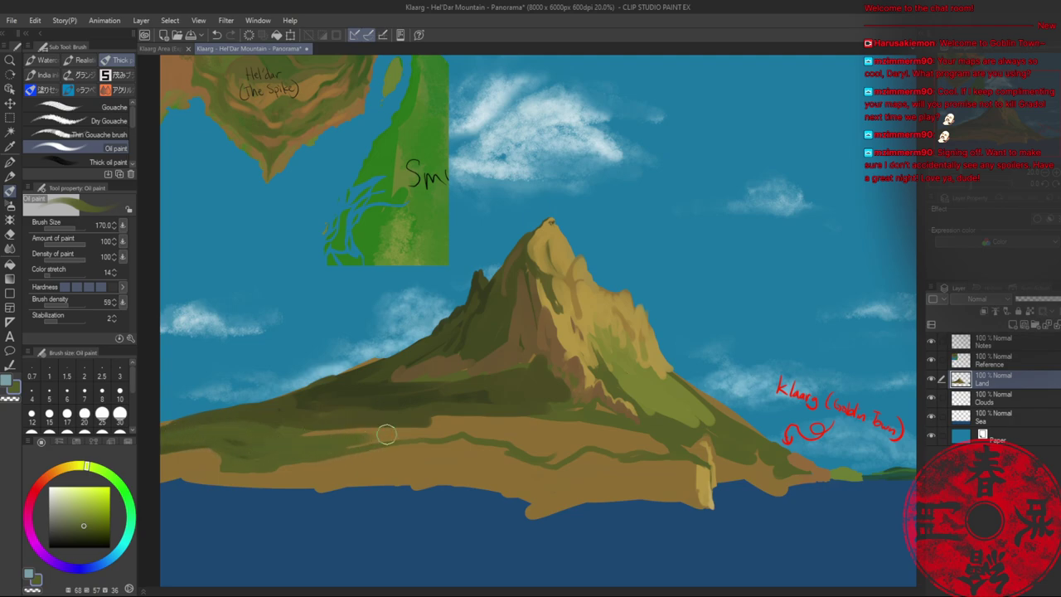
- Extend the dark olive shadow below the rocky ridge and paint a light green (62, 60, 47) field beneath it
left_click(525, 397, "alt")
mouse_move(525, 397)
left_mouse_down()
mouse_move(592, 398)
mouse_move(622, 418)
mouse_move(571, 416)
mouse_move(617, 421)
mouse_move(645, 440)
mouse_move(631, 422)
mouse_move(654, 445)
mouse_move(620, 424)
mouse_move(638, 440)
mouse_move(585, 422)
mouse_move(658, 431)
mouse_move(652, 444)
mouse_move(665, 450)
mouse_move(604, 445)
mouse_move(627, 441)
mouse_move(634, 422)
mouse_move(644, 437)
mouse_move(540, 426)
left_mouse_up()
left_click(653, 404, "alt")
left_click(637, 410, "alt")
left_click(638, 433, "alt")
left_click(630, 436, "alt")
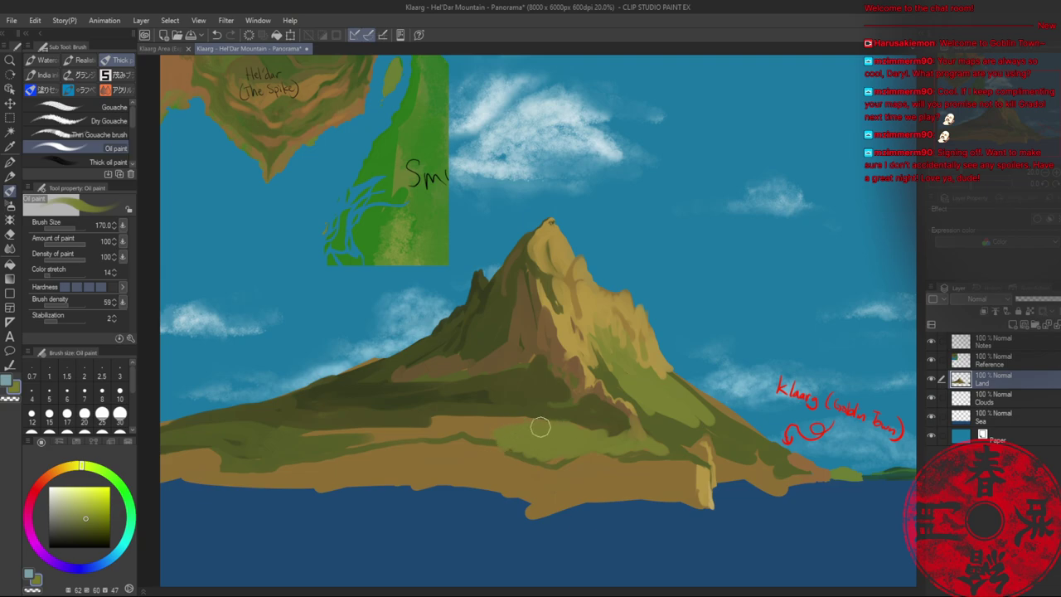
- Extend the light green field leftward over the brown strip and blend its edges with sampled slope greens
left_click(518, 410, "alt")
left_click(339, 450, "alt")
mouse_move(415, 429)
left_mouse_down()
mouse_move(547, 422)
mouse_move(295, 438)
mouse_move(440, 435)
mouse_move(419, 422)
mouse_move(448, 421)
left_mouse_up()
left_click(492, 427, "alt")
left_click(374, 436, "alt")
left_click_drag(493, 447, 569, 458)
- Paint a yellow (43, 61, 71) cliff face on the central headland and add a soft airbrushed yellow patch beside it
left_click(703, 473, "alt")
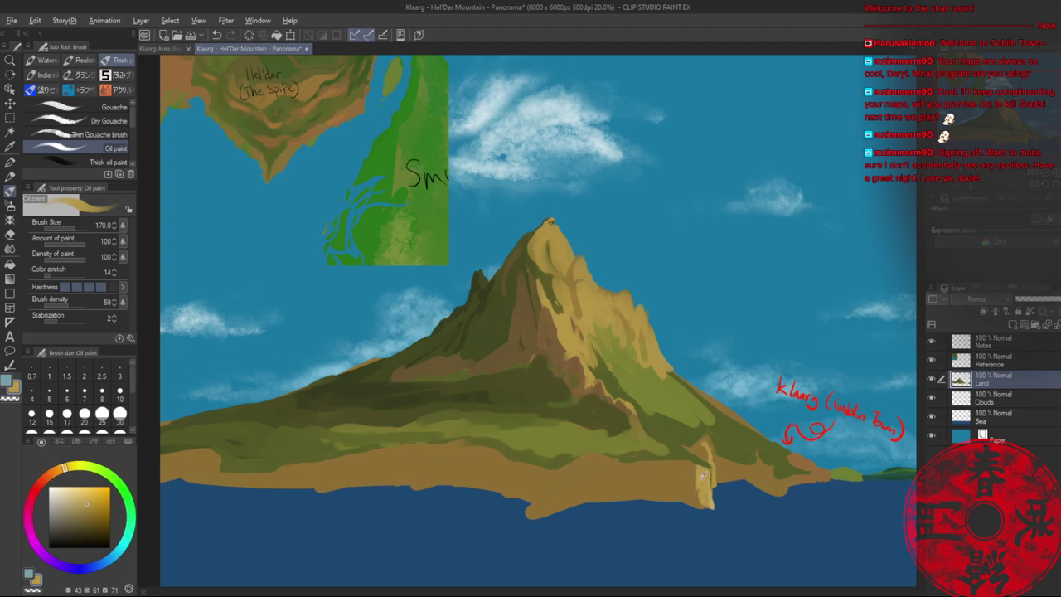
mouse_move(538, 479)
left_mouse_down()
mouse_move(565, 469)
mouse_move(549, 485)
mouse_move(561, 492)
mouse_move(580, 467)
mouse_move(562, 485)
mouse_move(572, 512)
mouse_move(512, 515)
mouse_move(588, 512)
mouse_move(540, 510)
left_mouse_up()
left_click(568, 509, "alt")
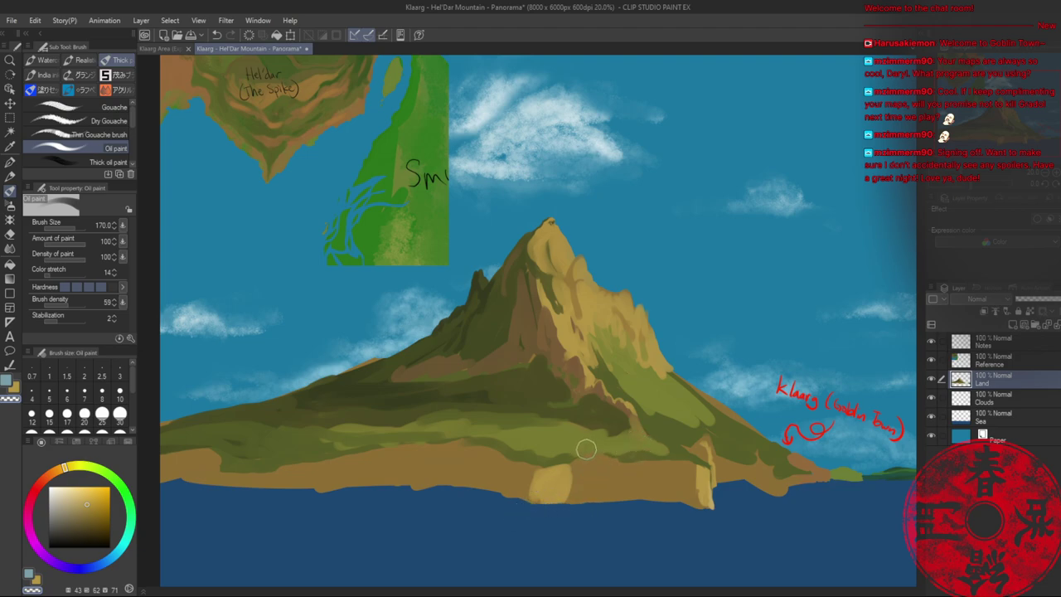
key("b")
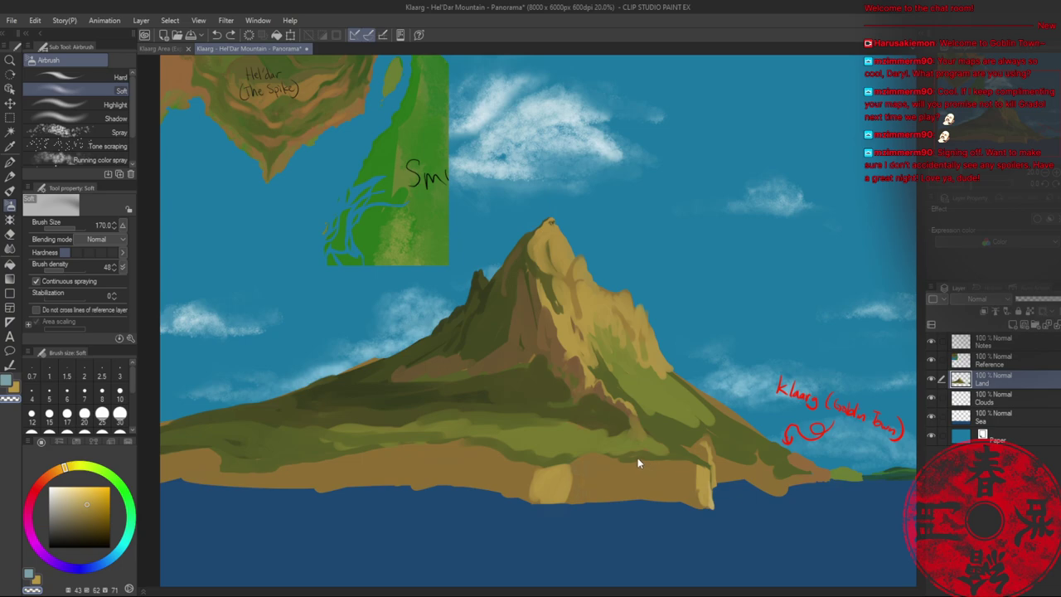
left_click(589, 478, "alt")
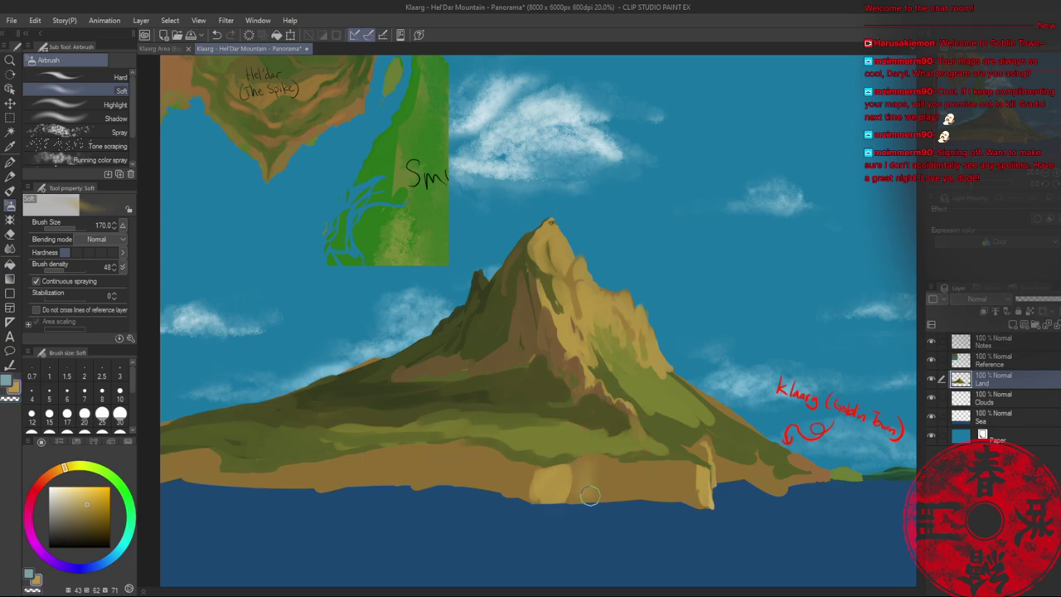
key("b")
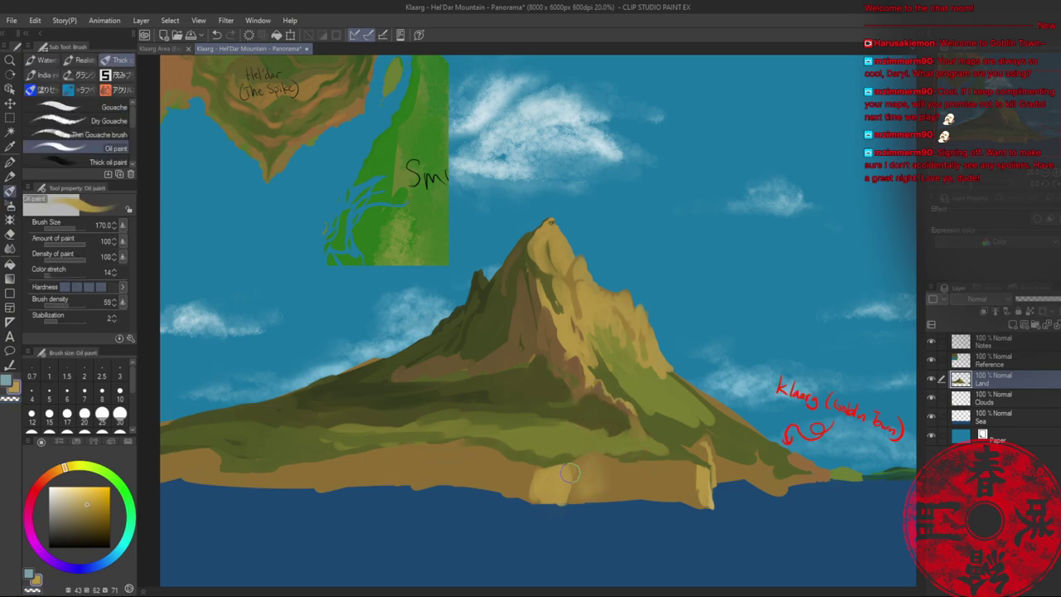
- Paint vertical yellow streaks along the coastal cliffs, from the central headland toward the left shore, with the Oil paint brush
left_click(571, 470, "alt")
mouse_move(572, 470)
left_mouse_down()
mouse_move(555, 494)
mouse_move(571, 475)
mouse_move(579, 491)
mouse_move(590, 466)
left_mouse_up()
mouse_move(414, 463)
left_mouse_down()
mouse_move(374, 459)
mouse_move(334, 479)
mouse_move(315, 474)
mouse_move(355, 477)
mouse_move(307, 471)
mouse_move(307, 487)
mouse_move(342, 463)
mouse_move(362, 471)
mouse_move(330, 465)
left_mouse_up()
left_click(708, 473, "alt")
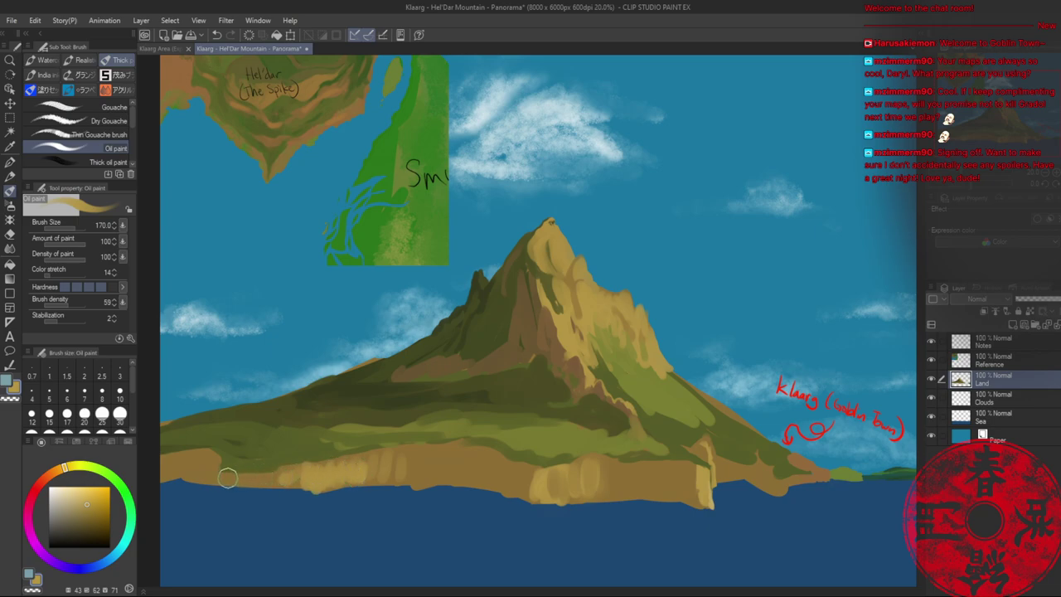
mouse_move(227, 478)
left_mouse_down()
mouse_move(223, 486)
mouse_move(253, 475)
left_mouse_up()
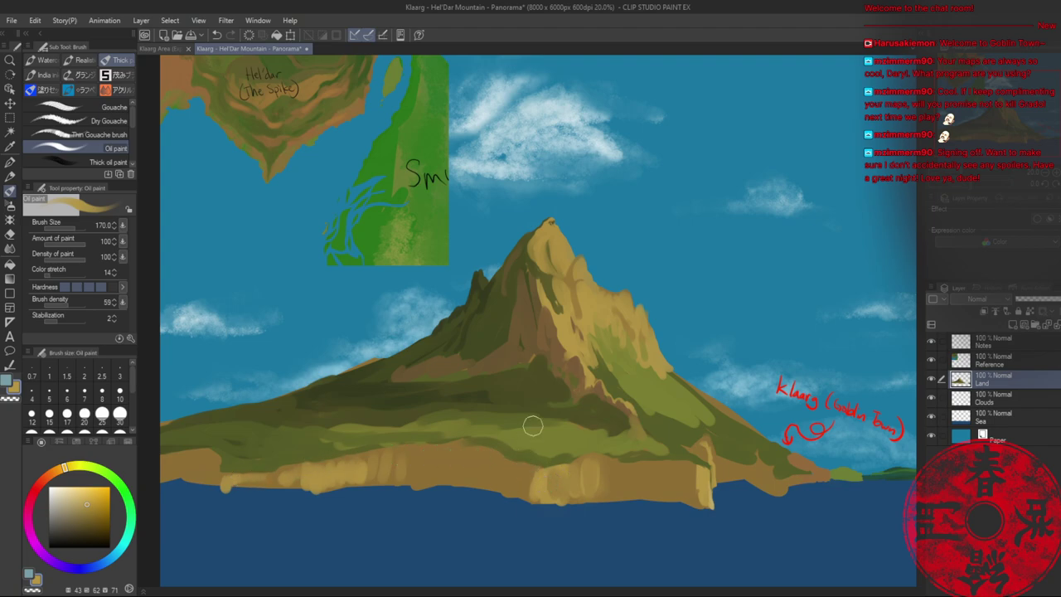
- Shade the cliff beside the central yellow face in brown (39, 56, 43) and save the panorama
left_click(542, 346, "alt")
mouse_move(528, 475)
left_mouse_down()
mouse_move(480, 454)
mouse_move(471, 472)
mouse_move(413, 464)
mouse_move(460, 463)
mouse_move(481, 479)
mouse_move(493, 458)
mouse_move(510, 486)
mouse_move(527, 478)
mouse_move(534, 503)
mouse_move(523, 479)
mouse_move(505, 488)
mouse_move(540, 495)
left_mouse_up()
left_click(410, 465, "alt")
left_click(529, 480, "alt")
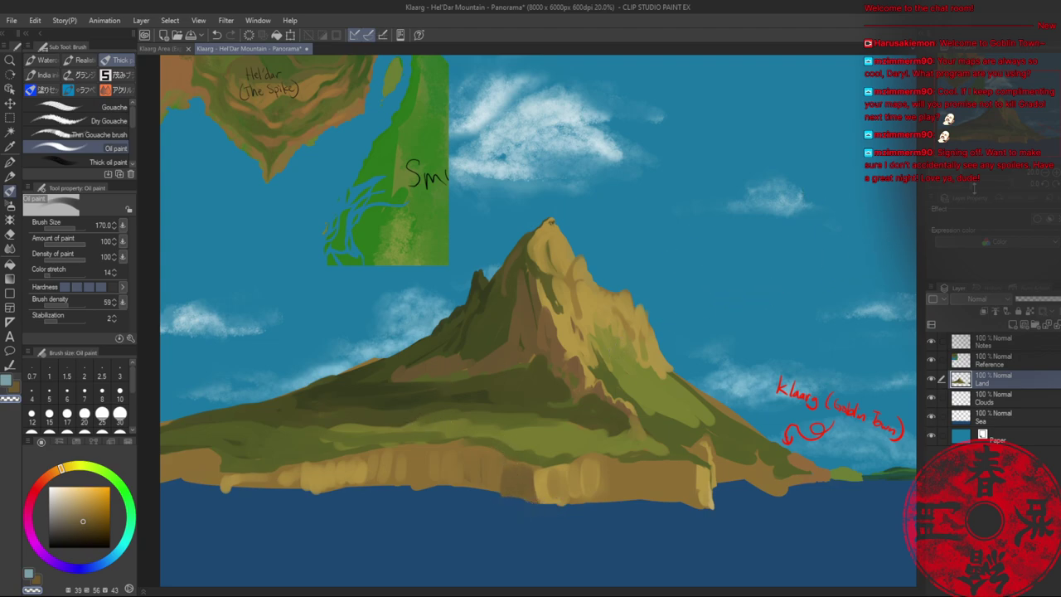
scroll(804, 212, "down", 1)
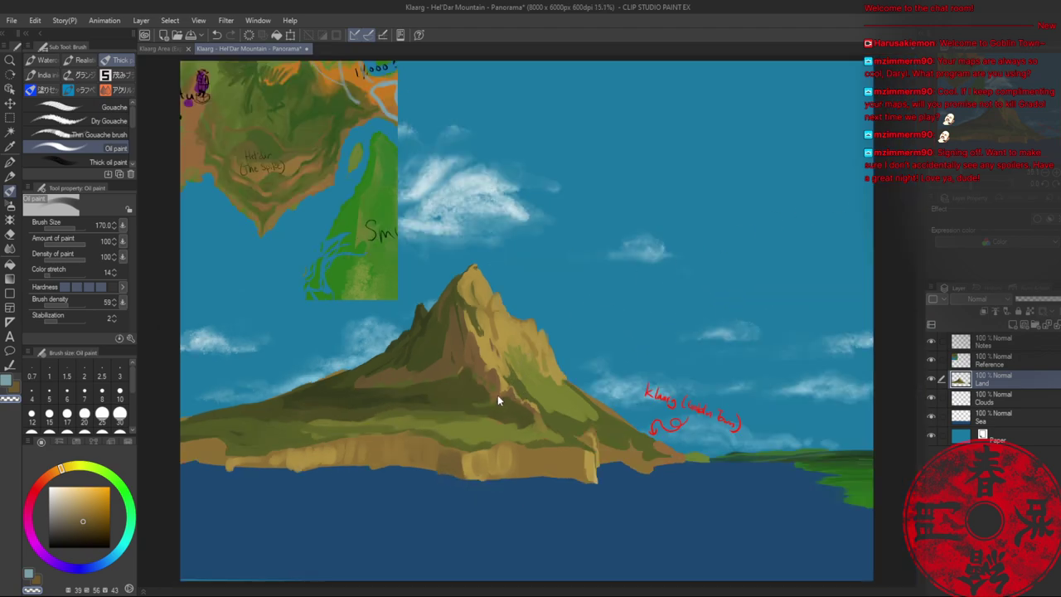
key("ctrl+s")
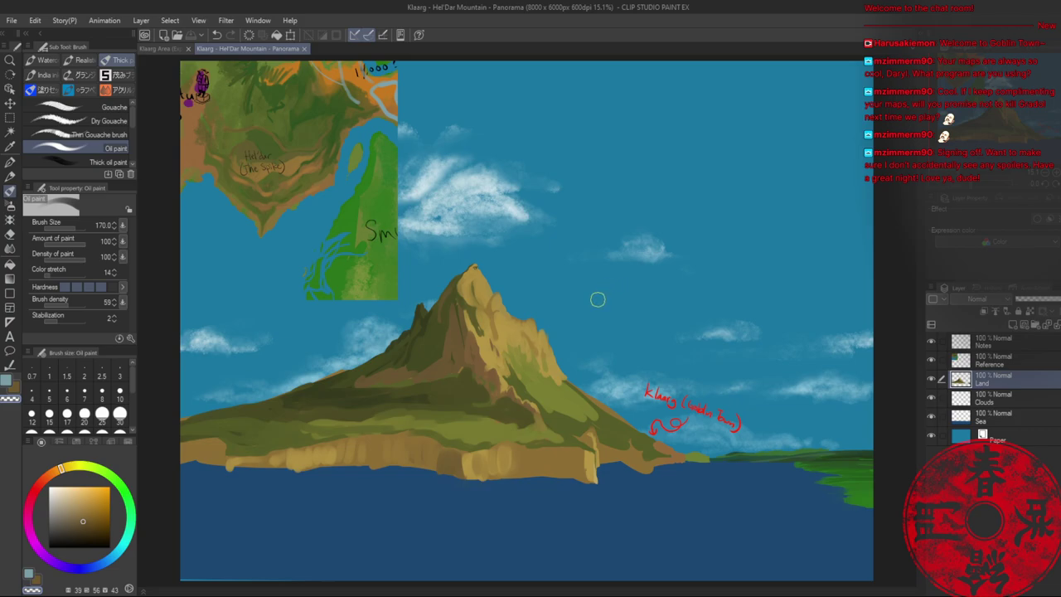
- Zoom in on the mountain's brown rock base above the dark olive slope
key("alt+space")
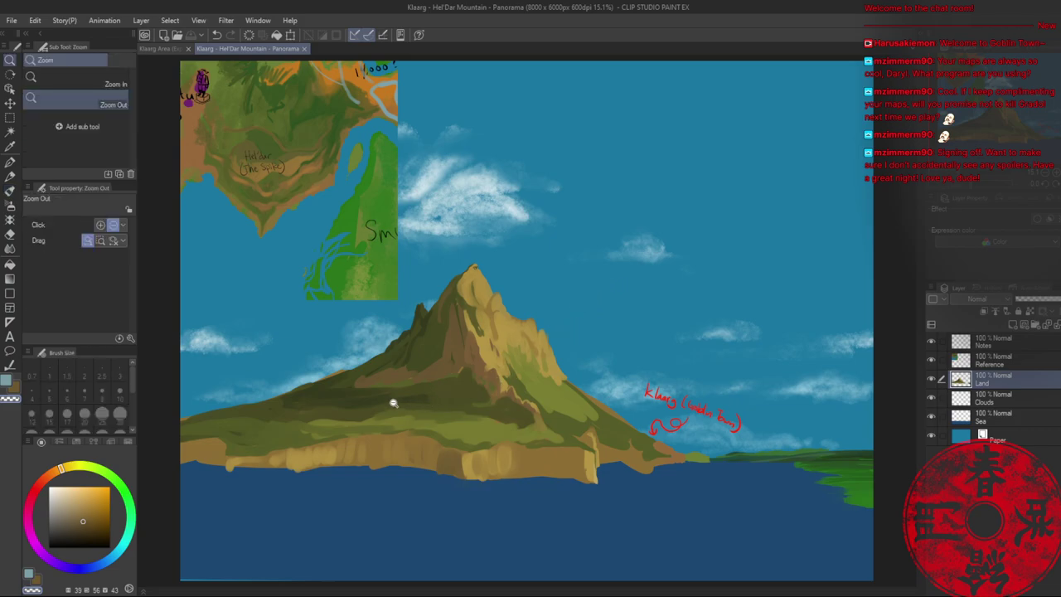
mouse_move(394, 403)
left_mouse_down()
mouse_move(417, 406)
mouse_move(408, 406)
left_mouse_up()
mouse_move(473, 369)
left_mouse_down()
mouse_move(462, 382)
mouse_move(475, 386)
left_mouse_up()
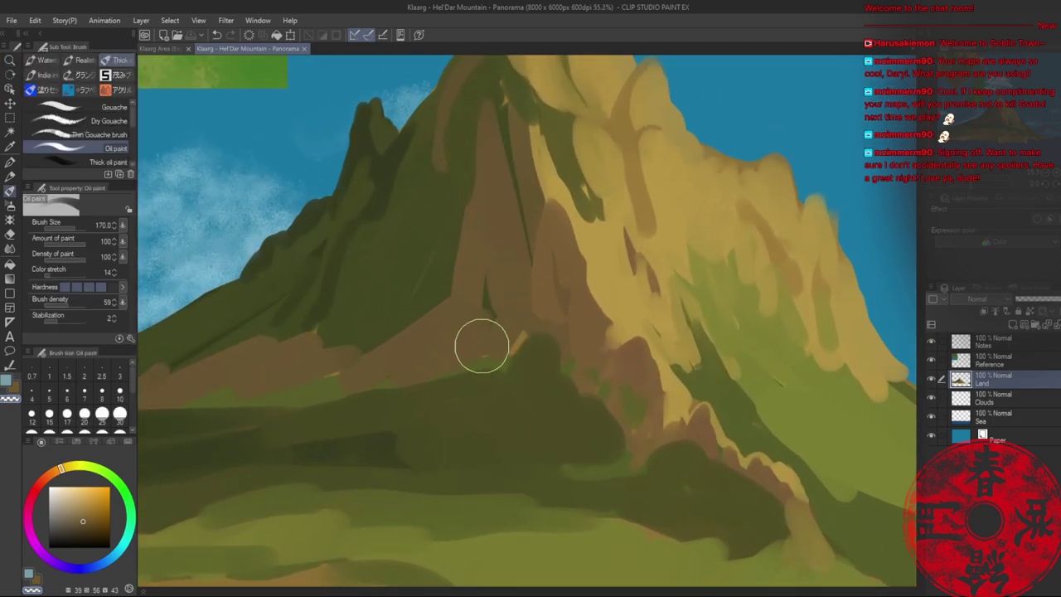
- Reduce the oil paint brush size to 60 and paint sampled dark green over the foot of the mountain's brown central ridge
key("bracketleft")
key("bracketleft")
key("bracketleft")
key("bracketleft")
key("bracketleft")
key("bracketleft")
left_click(516, 355, "alt")
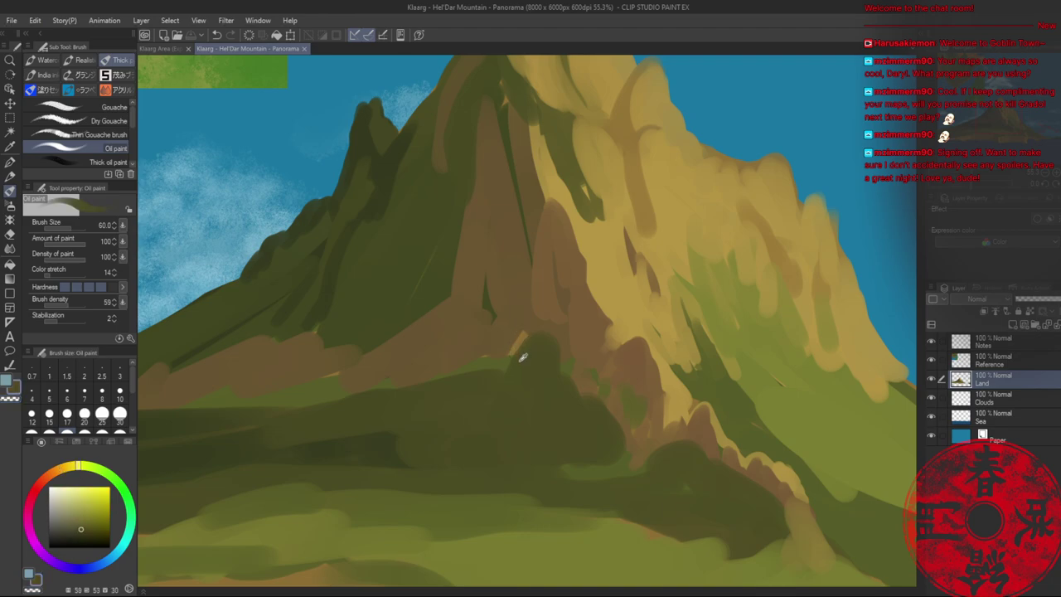
left_click_drag(522, 300, 500, 374)
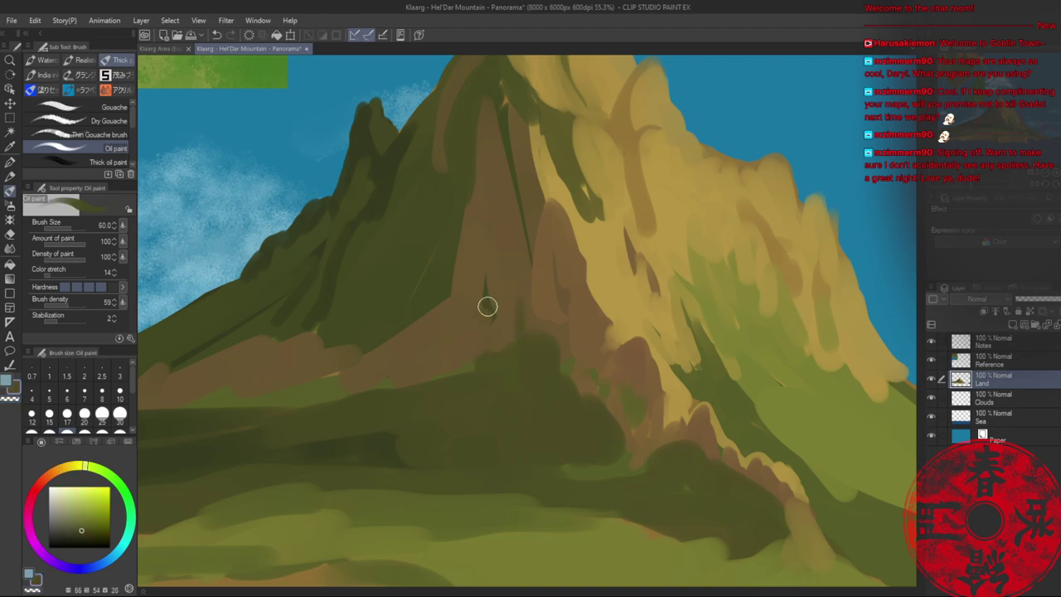
left_click_drag(486, 304, 489, 350)
- Paint dark green streaks across the brown patches on the mountain's shaded left slope and save the painting
left_click_drag(334, 367, 302, 406)
mouse_move(317, 320)
left_mouse_down()
mouse_move(272, 355)
mouse_move(278, 325)
mouse_move(243, 367)
mouse_move(254, 391)
mouse_move(231, 387)
mouse_move(175, 410)
left_mouse_up()
left_click_drag(337, 343, 237, 413)
mouse_move(222, 368)
left_mouse_down()
mouse_move(425, 386)
mouse_move(344, 417)
left_mouse_up()
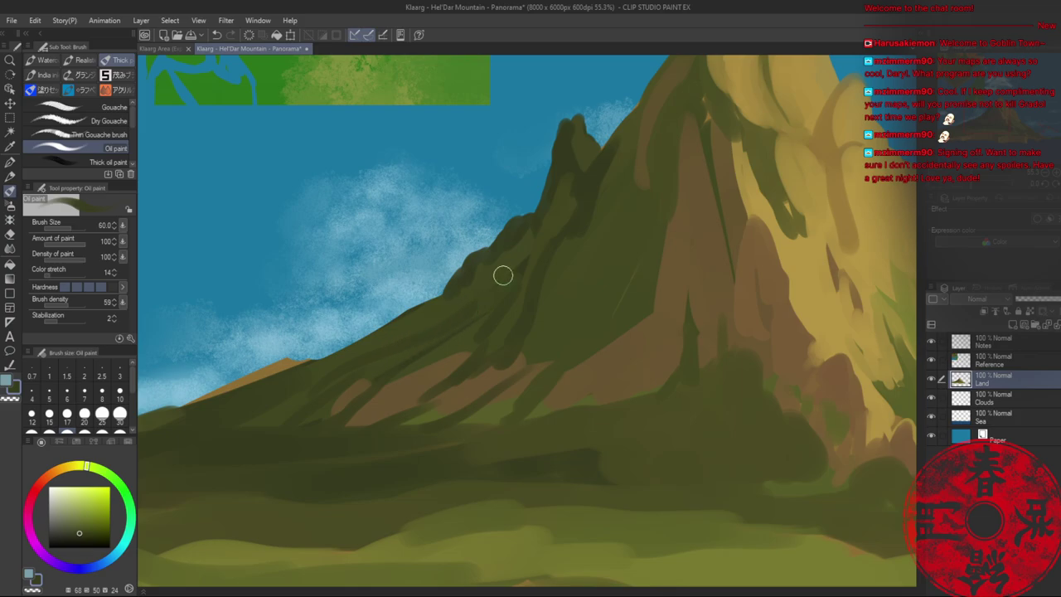
left_click_drag(534, 281, 490, 293)
left_click_drag(510, 290, 394, 327)
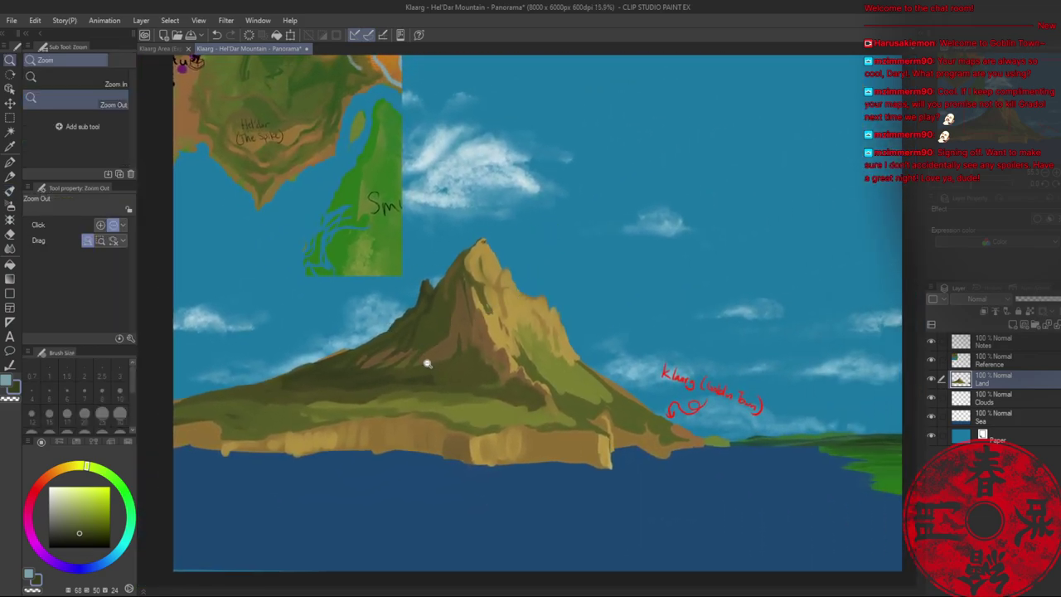
key("ctrl+s")
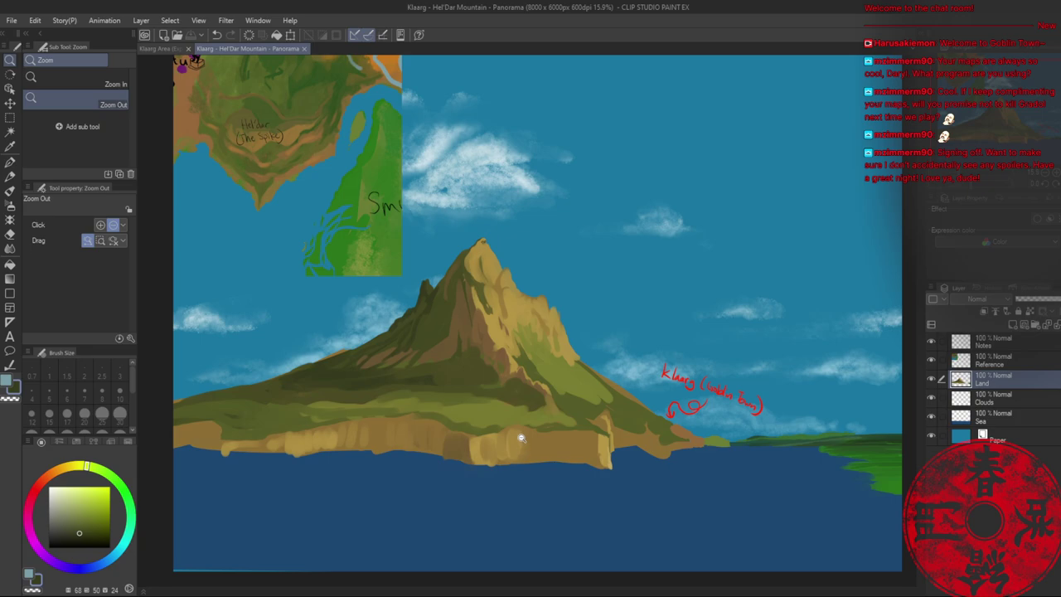
- Move the Reference map to the right of the mountain and place its layer beneath the Land layer
mouse_move(508, 433)
left_mouse_down()
mouse_move(519, 436)
mouse_move(512, 432)
left_mouse_up()
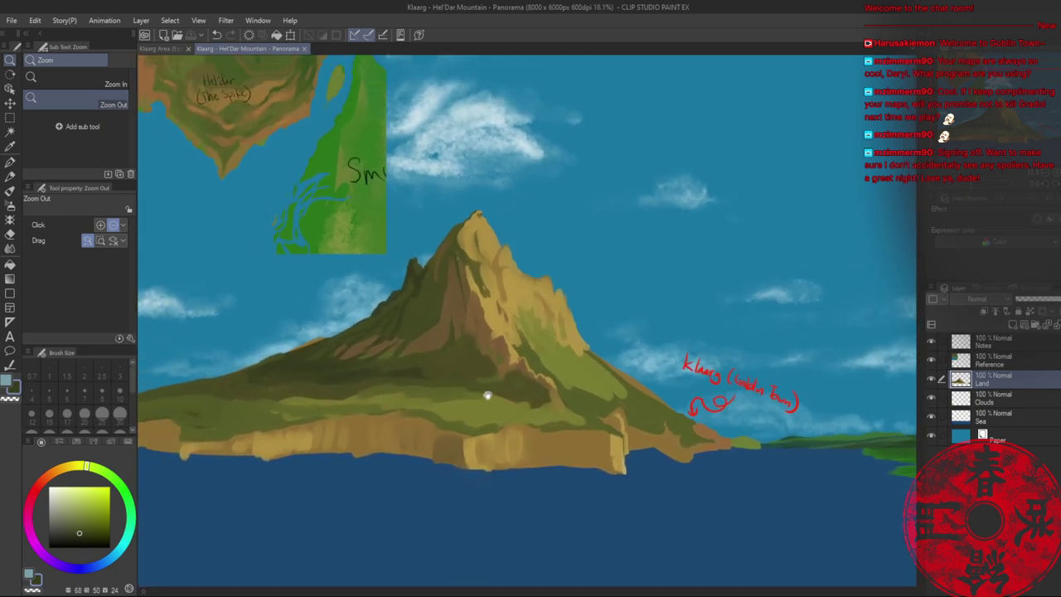
left_click_drag(487, 395, 521, 465)
left_click(971, 359)
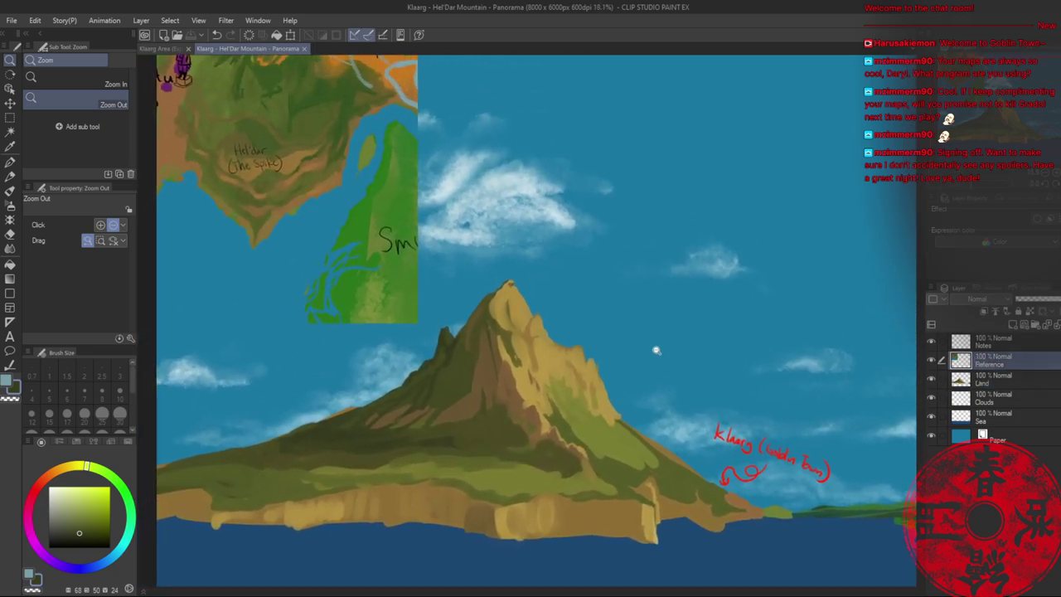
key("k")
left_click_drag(277, 190, 790, 304)
left_click_drag(979, 362, 978, 383)
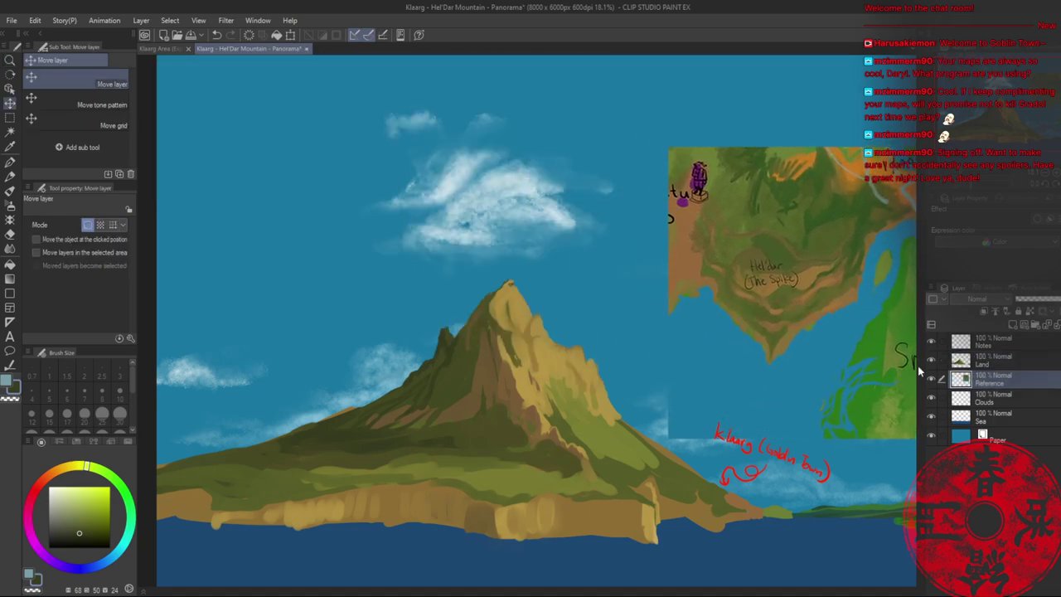
left_click_drag(805, 265, 730, 373)
- Hide the Notes layer to review the whole panorama without the red annotations
left_click(931, 342)
key("alt+space")
left_click_drag(582, 460, 620, 459)
left_click_drag(585, 511, 437, 356)
left_click(436, 356)
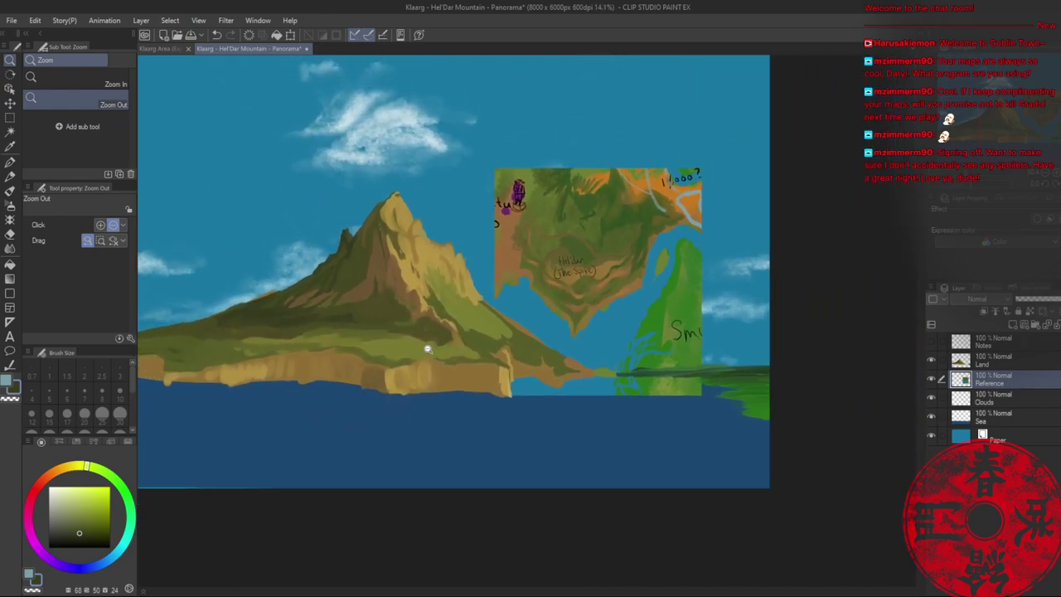
left_click_drag(382, 379, 444, 385)
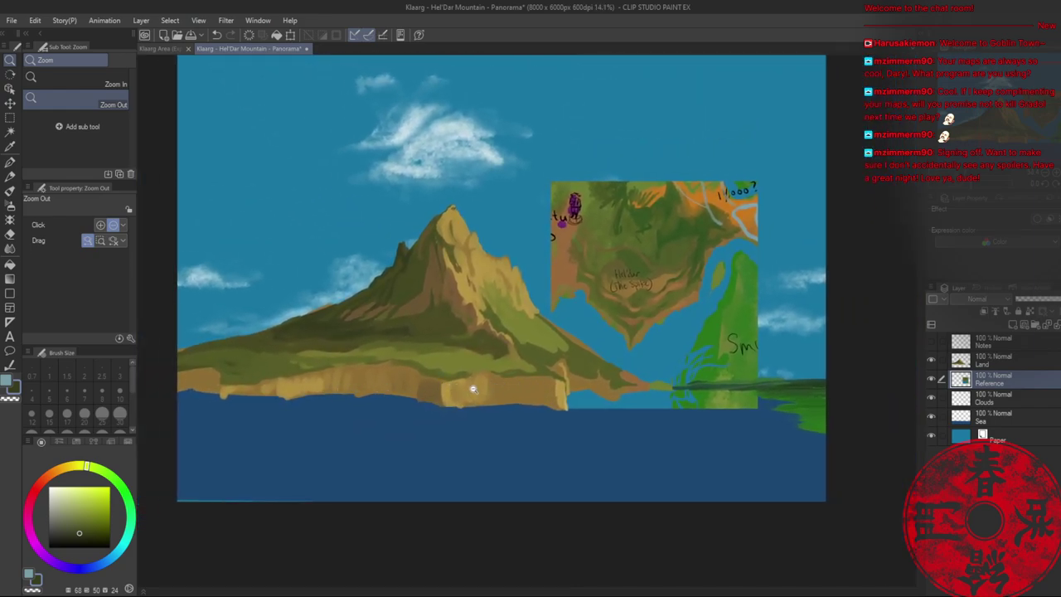
left_click_drag(426, 390, 469, 390)
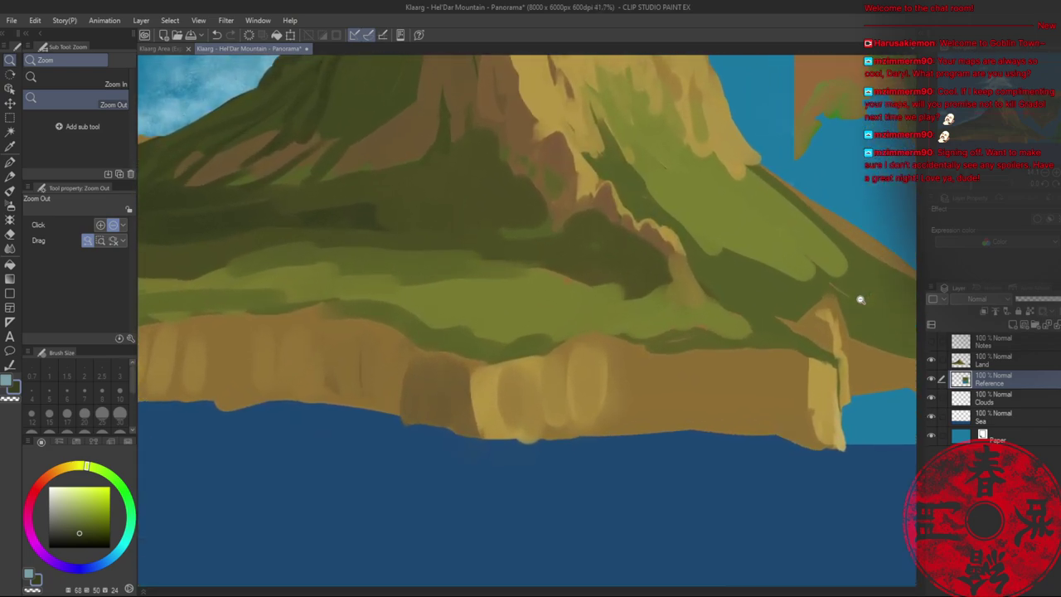
- On the Land layer, paint the grassy edge along the top of the front cliff with oil paint in sampled greens
left_click(980, 363)
key("b")
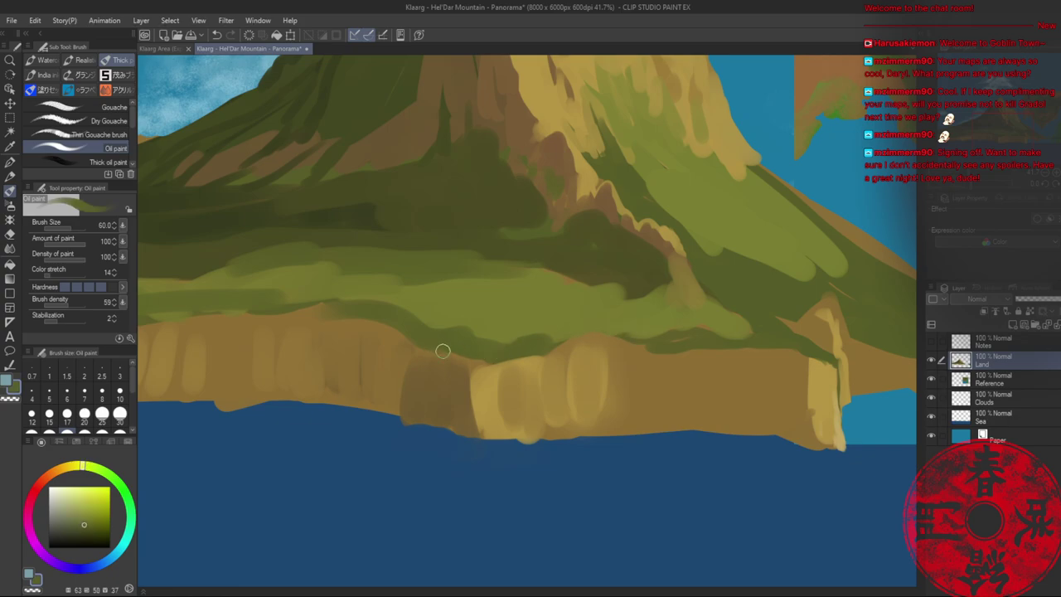
mouse_move(443, 350)
left_mouse_down()
mouse_move(495, 361)
mouse_move(476, 361)
mouse_move(480, 370)
mouse_move(578, 339)
mouse_move(546, 362)
mouse_move(577, 337)
mouse_move(817, 362)
mouse_move(739, 331)
mouse_move(832, 362)
mouse_move(768, 335)
mouse_move(770, 349)
mouse_move(809, 365)
mouse_move(724, 306)
mouse_move(804, 359)
left_mouse_up()
left_click(738, 329, "alt")
left_click(768, 340, "alt")
left_click(747, 324, "alt")
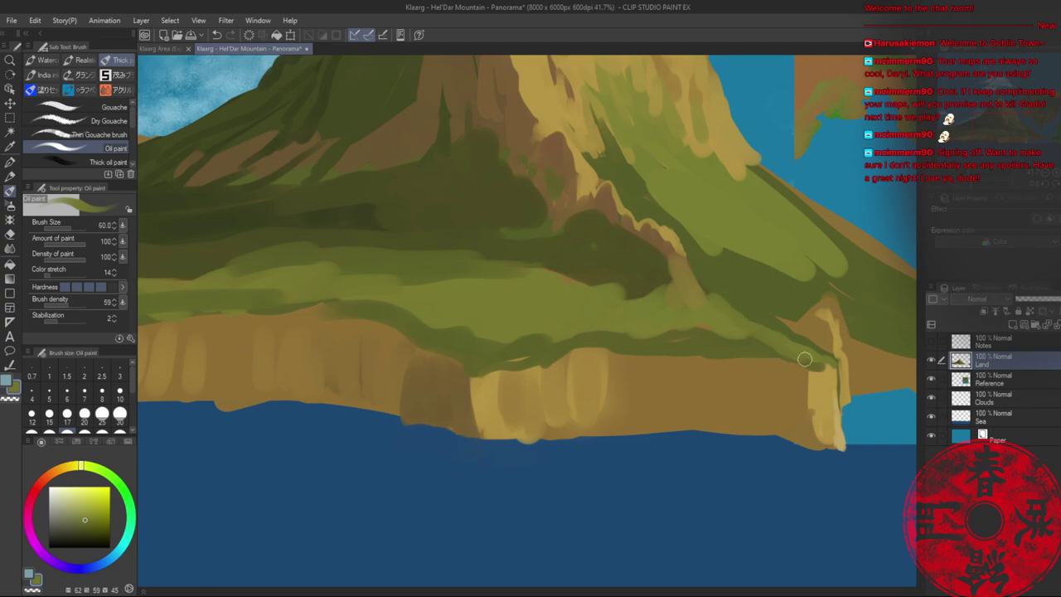
left_click(701, 334, "alt")
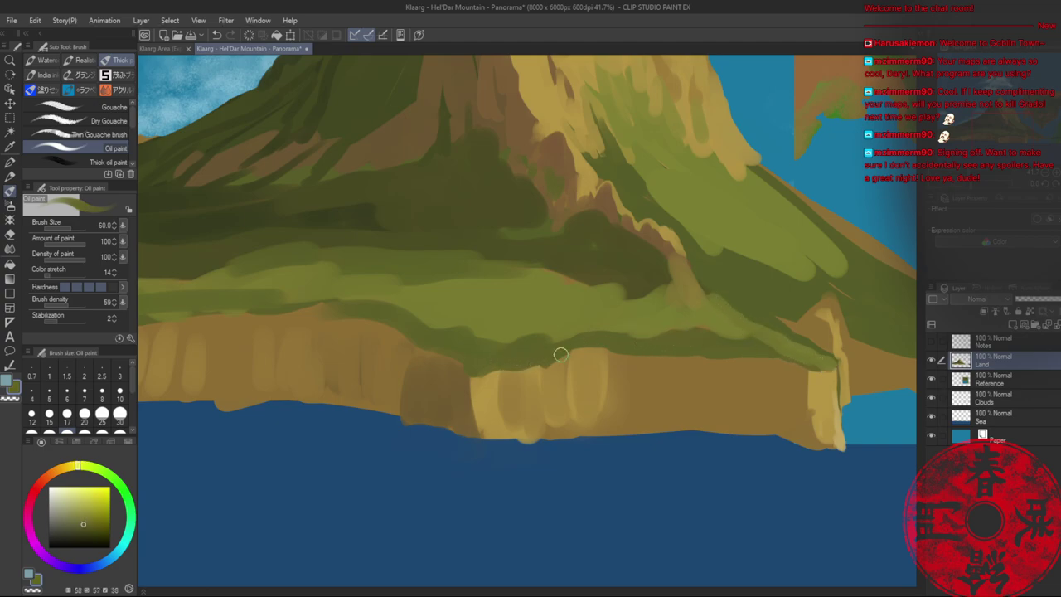
left_click_drag(561, 355, 605, 343)
- Paint sampled dark green along the left cliff's grassy edge and over the bare brown rim at the far-left skyline
mouse_move(438, 317)
left_mouse_down()
mouse_move(594, 340)
mouse_move(485, 329)
mouse_move(440, 346)
mouse_move(365, 338)
mouse_move(270, 360)
mouse_move(533, 332)
mouse_move(441, 365)
mouse_move(312, 384)
mouse_move(201, 378)
left_mouse_up()
scroll(379, 355, "left", 5)
left_click(373, 358, "alt")
mouse_move(338, 390)
left_mouse_down()
mouse_move(301, 345)
mouse_move(341, 368)
mouse_move(284, 345)
mouse_move(194, 363)
left_mouse_up()
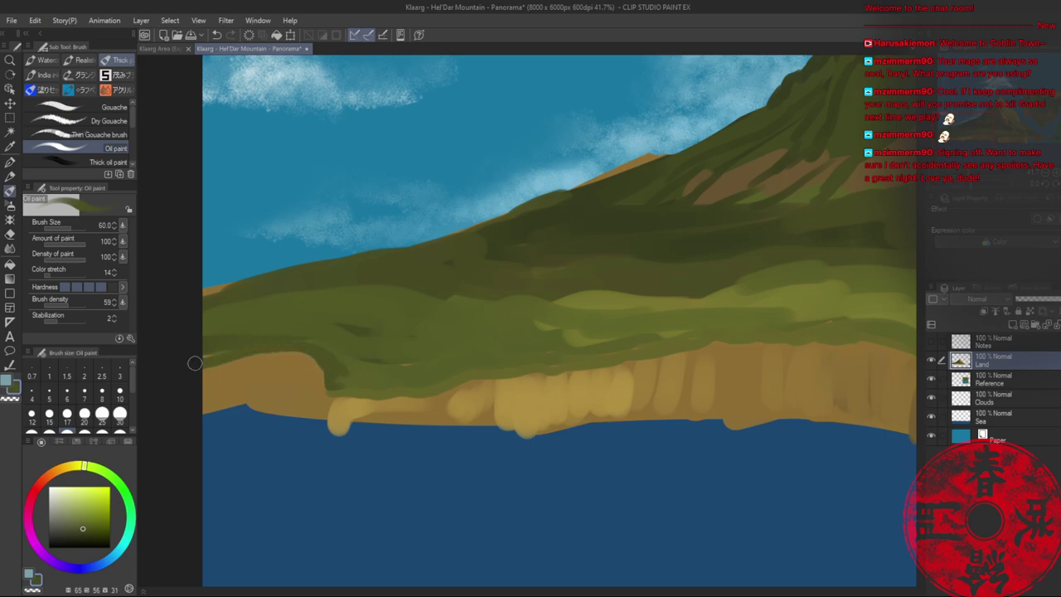
left_click_drag(237, 291, 230, 286)
key("alt+space")
- Blend sampled lighter green strokes into the left end of the bright meadow band above the cliffs
left_click(432, 354, "alt")
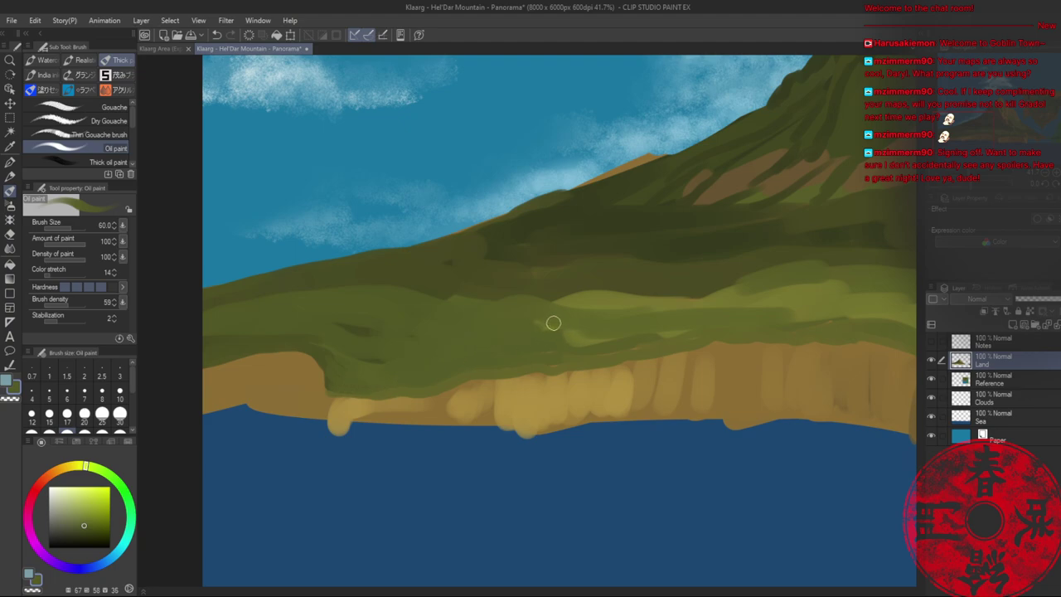
mouse_move(549, 324)
left_mouse_down()
mouse_move(457, 329)
mouse_move(511, 308)
left_mouse_up()
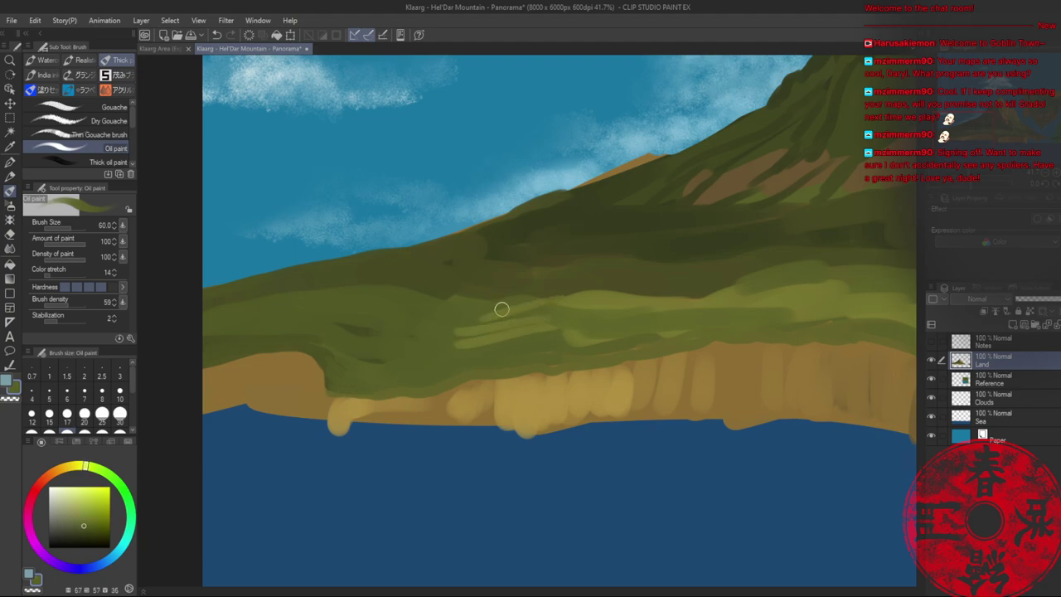
left_click_drag(456, 333, 607, 325)
left_click(570, 341, "alt")
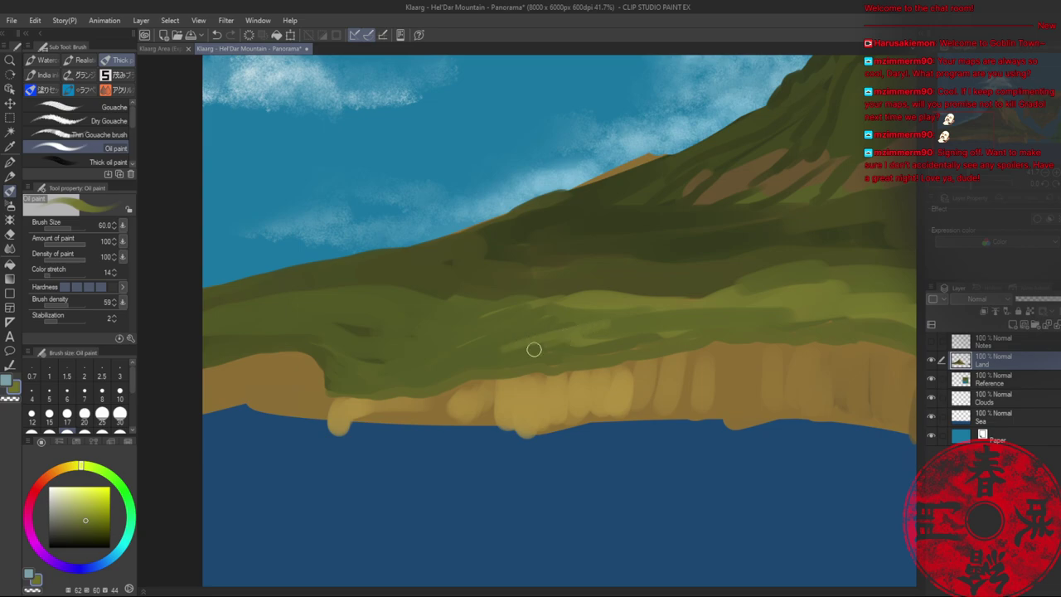
left_click(550, 317, "alt")
mouse_move(509, 346)
left_mouse_down()
mouse_move(597, 338)
mouse_move(598, 326)
left_mouse_up()
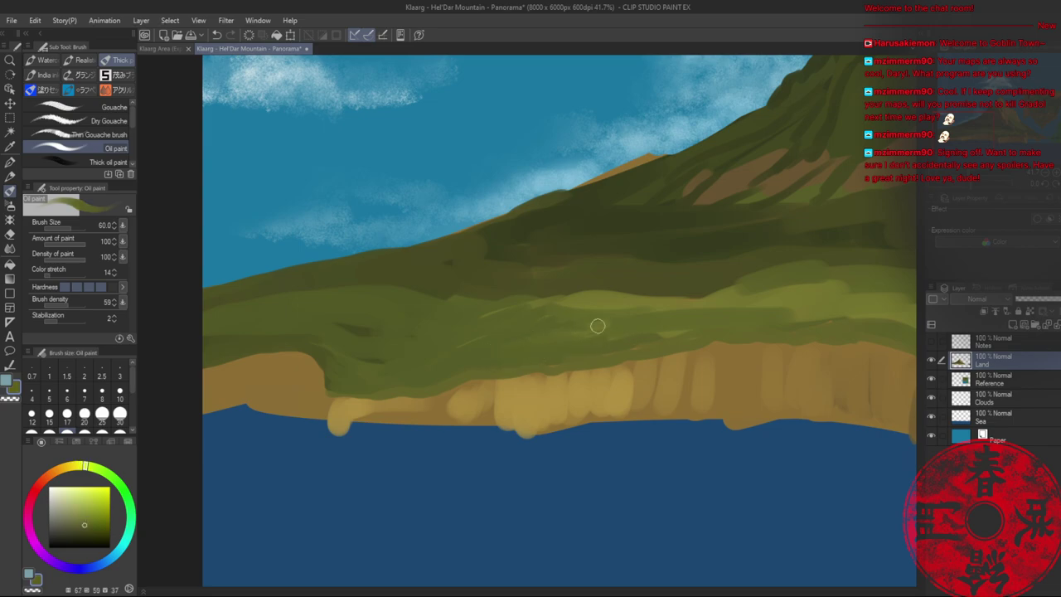
- Save the painting and hide the Reference layer
key("alt+space")
left_click_drag(661, 309, 462, 296)
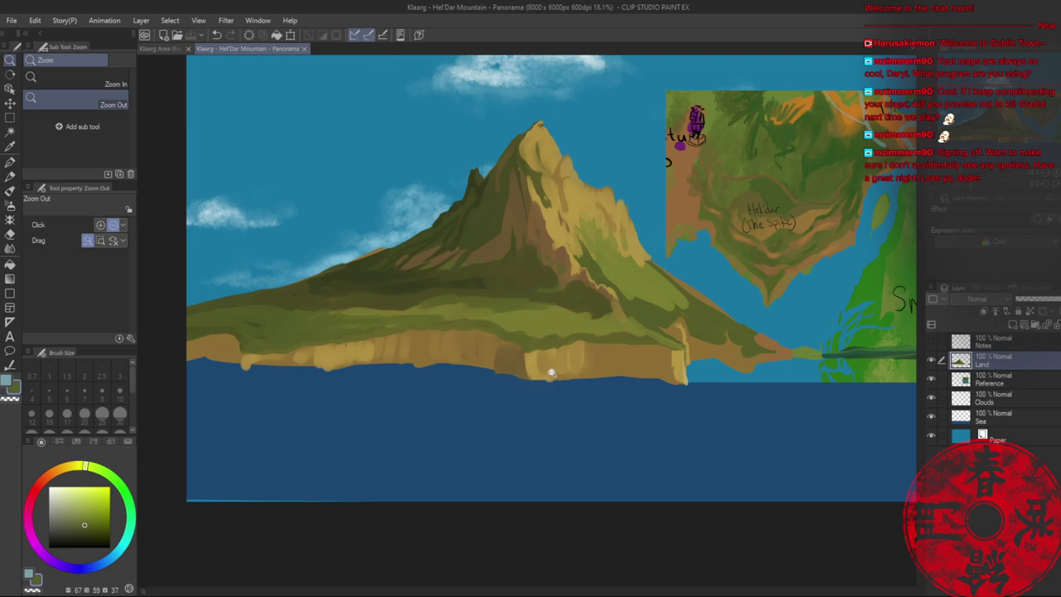
mouse_move(551, 372)
left_mouse_down()
mouse_move(551, 338)
mouse_move(580, 354)
left_mouse_up()
left_click(930, 378)
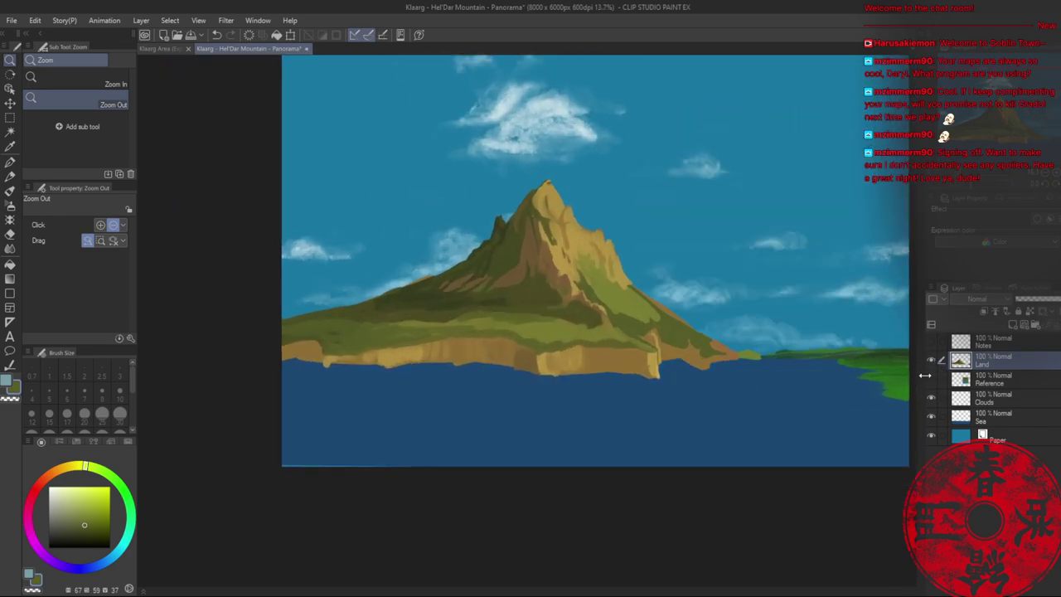
left_click_drag(786, 363, 663, 341)
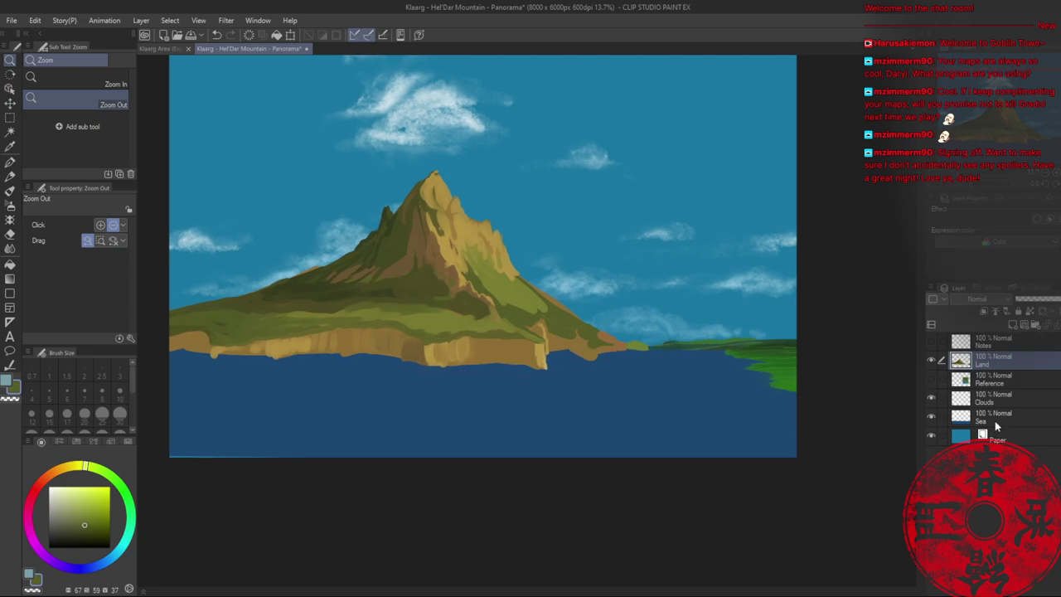
- On the Sea layer, draw a filled rectangle in the sampled sea blue over the unpainted strip at the canvas's lower edge
left_click(997, 426)
key("u")
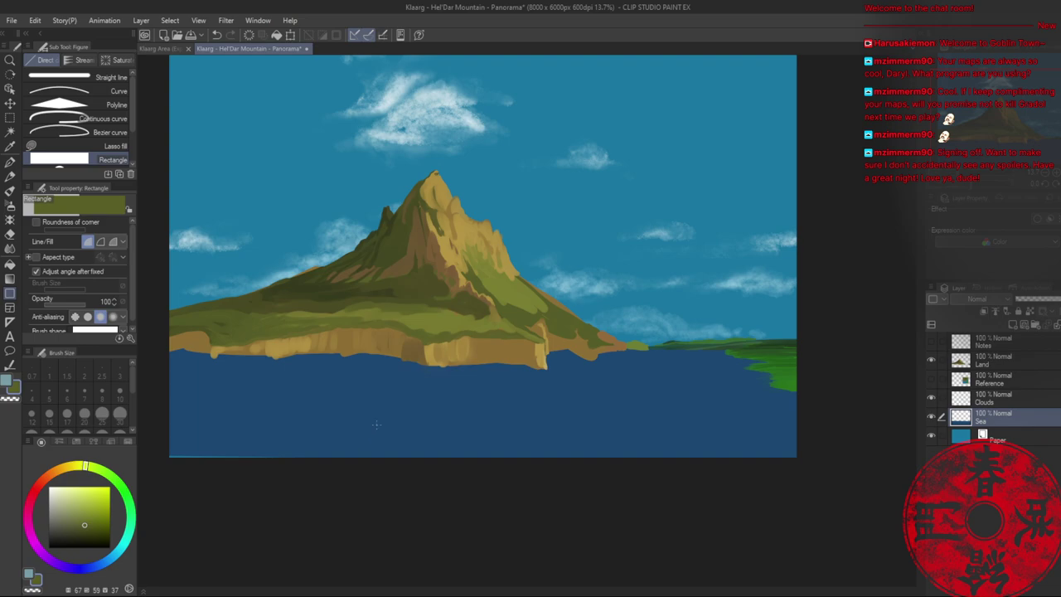
left_click(365, 429, "alt")
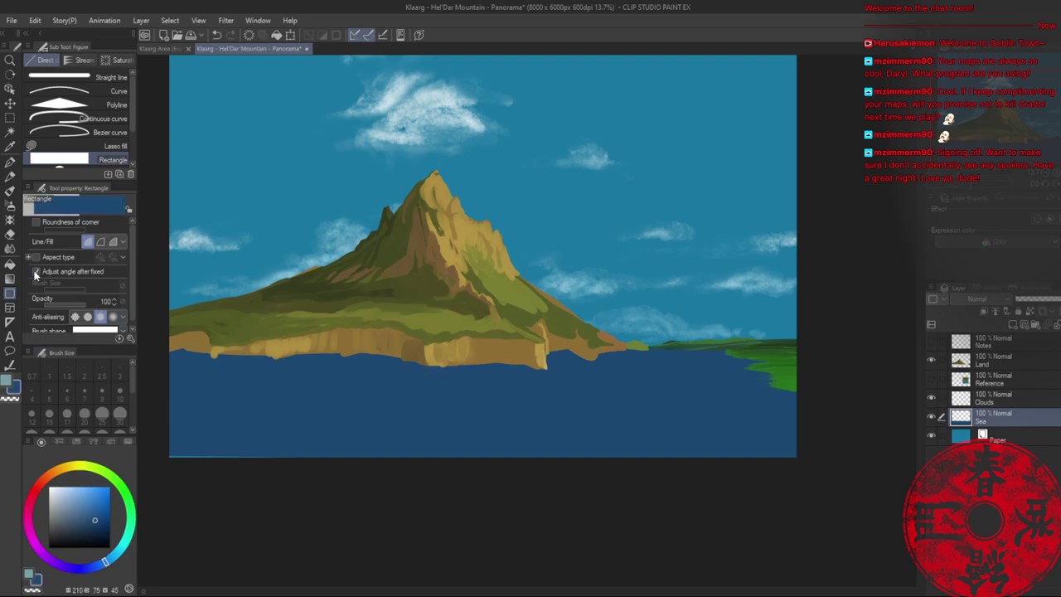
left_click_drag(158, 398, 746, 519)
- Choose a pale blue, enlarge the oil paint brush, and paint long horizontal wave highlights across the foreground sea
key("b")
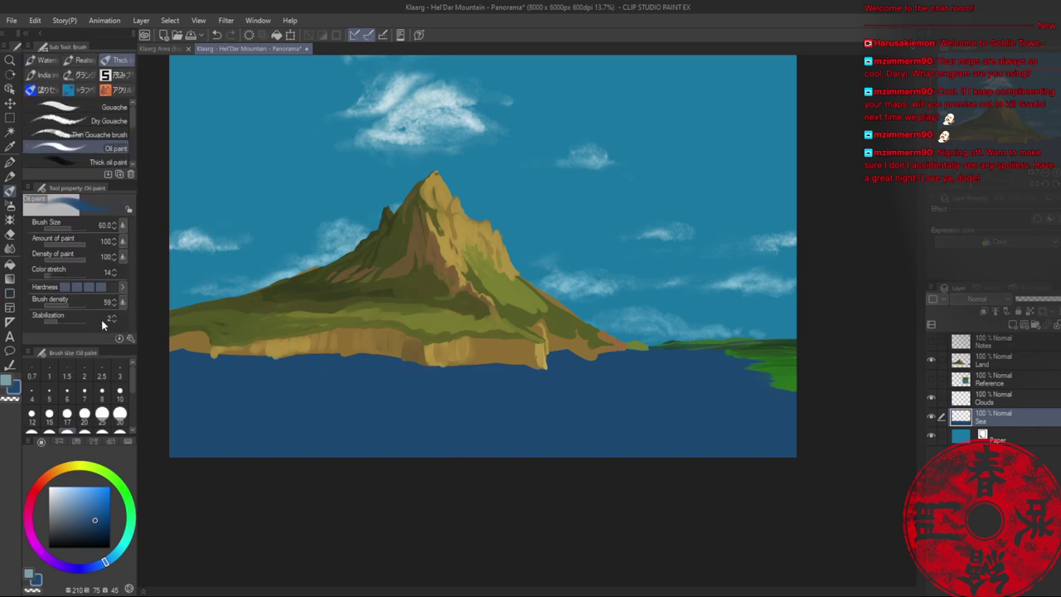
left_click(67, 496)
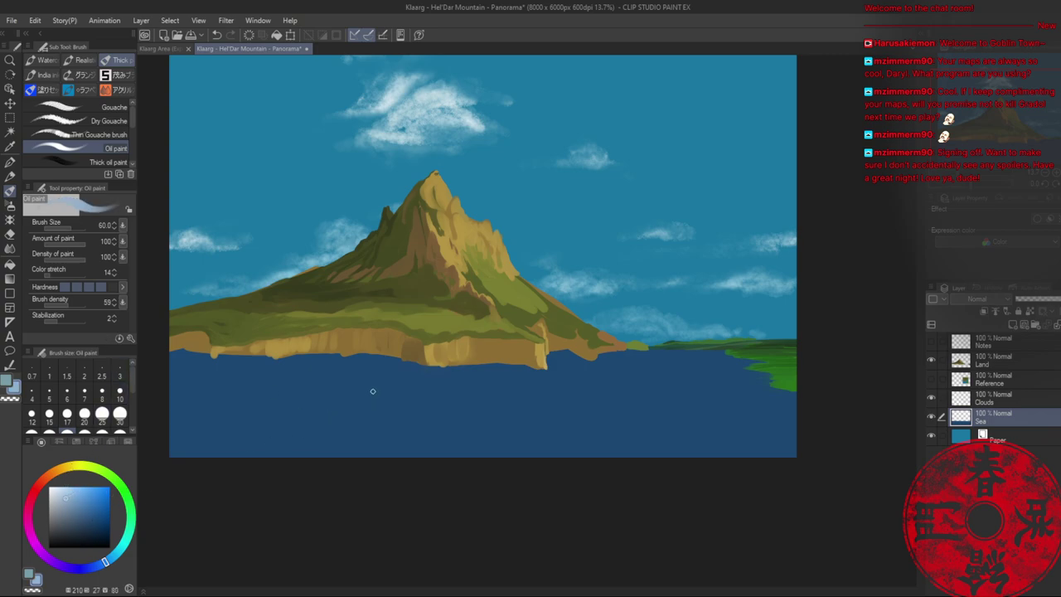
key("bracketright")
key("bracketright")
key("bracketright")
key("bracketright")
key("bracketright")
key("bracketright")
mouse_move(430, 447)
left_mouse_down()
mouse_move(254, 428)
mouse_move(535, 419)
mouse_move(284, 405)
mouse_move(561, 392)
left_mouse_up()
mouse_move(451, 396)
left_mouse_down()
mouse_move(397, 386)
mouse_move(510, 385)
mouse_move(409, 375)
left_mouse_up()
key("bracketright")
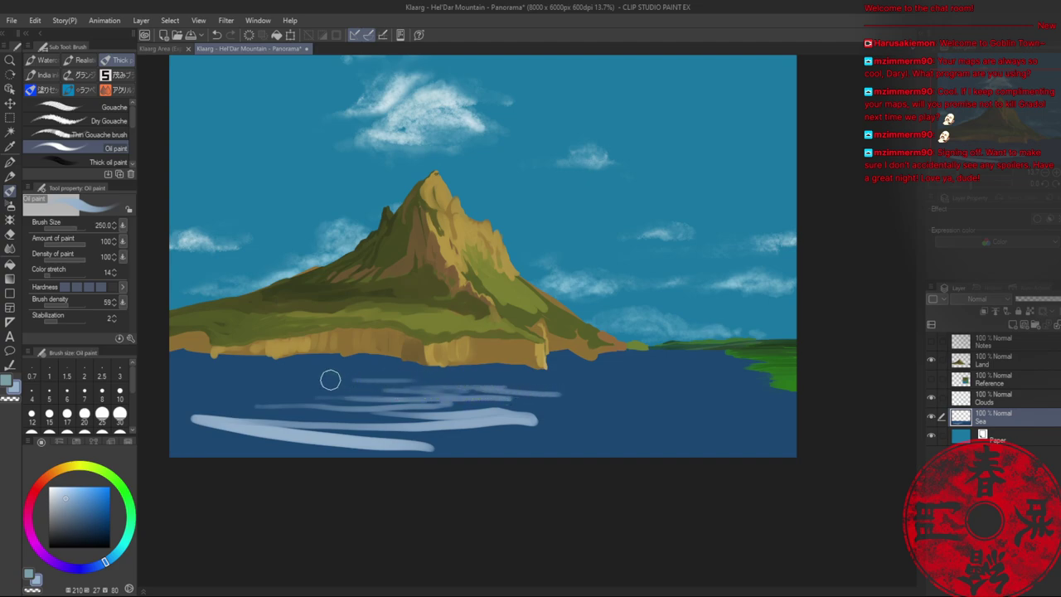
- Paint finer pale blue ripples on the water just below the front cliff, gradually reducing the oil paint brush size to 25
key("bracketleft")
key("bracketleft")
key("bracketleft")
key("bracketleft")
mouse_move(323, 377)
left_mouse_down()
mouse_move(413, 379)
mouse_move(401, 375)
left_mouse_up()
key("bracketleft")
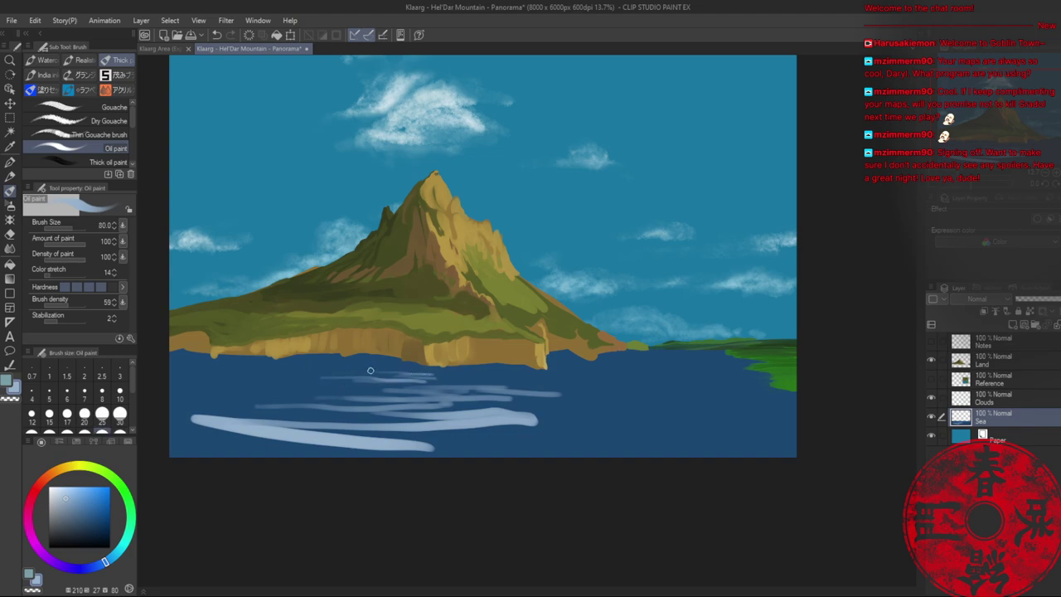
key("bracketleft")
left_click_drag(353, 367, 409, 371)
key("bracketleft")
key("bracketleft")
key("bracketleft")
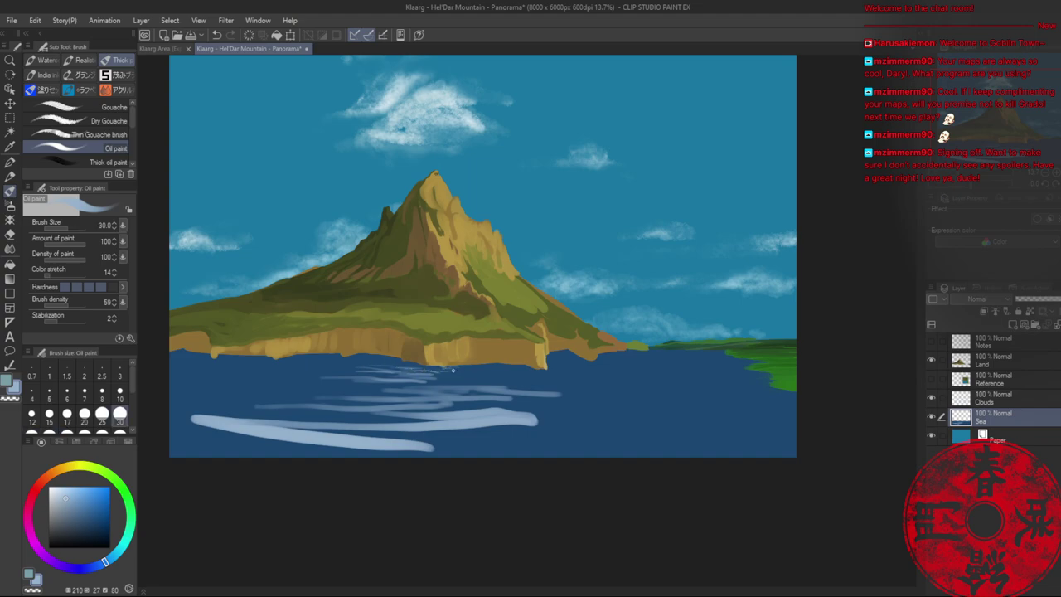
key("bracketleft")
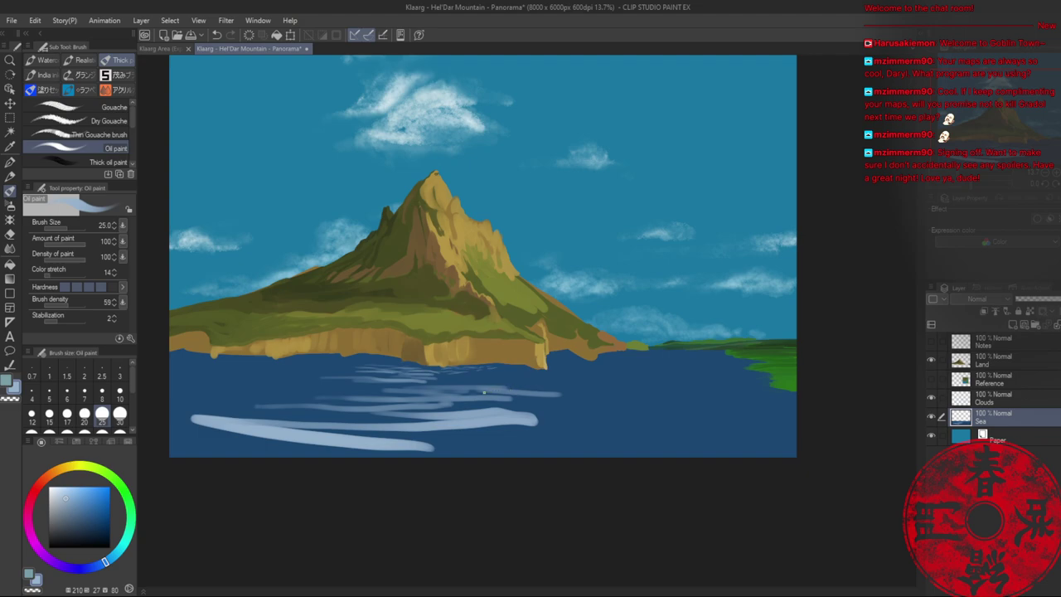
- Try fading the left end of the large foreground wave with the Soft eraser at size 250, and undo the erasing
key("slash")
mouse_move(462, 406)
left_mouse_down()
mouse_move(452, 405)
mouse_move(464, 401)
left_mouse_up()
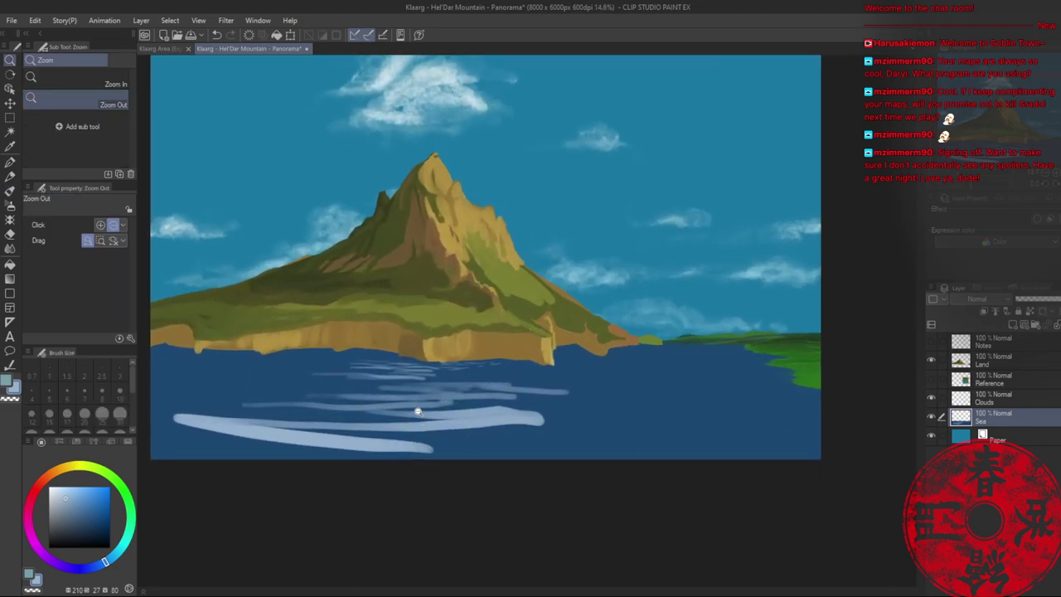
key("b")
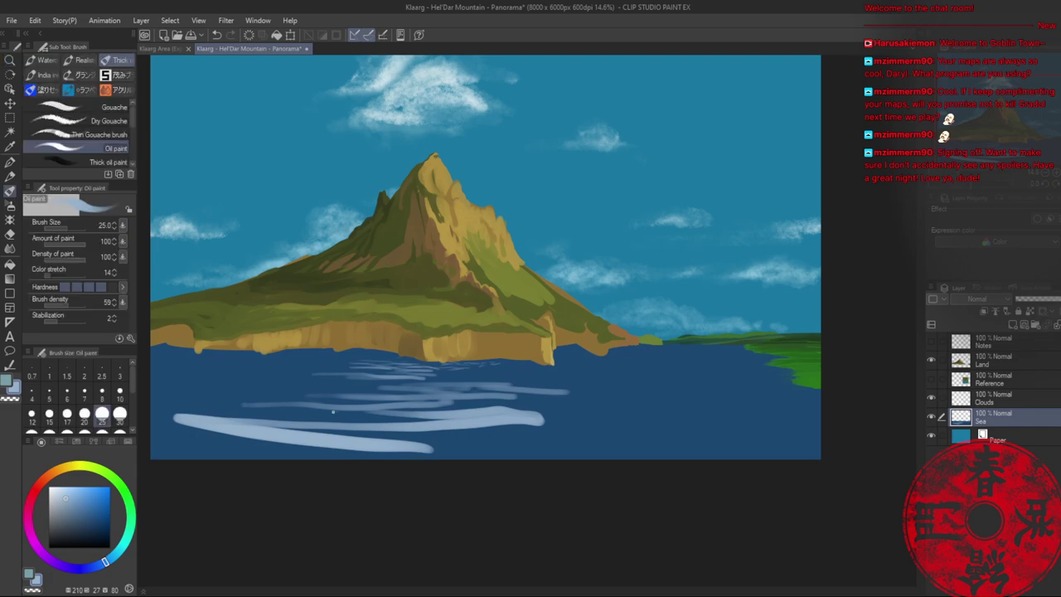
key("e")
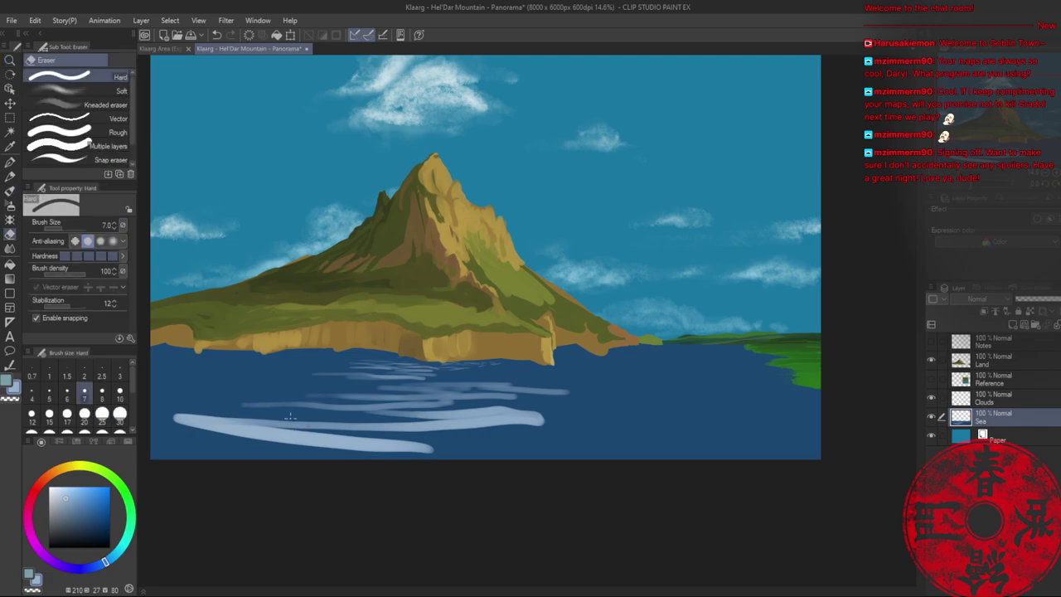
left_click(83, 91)
left_click_drag(247, 414, 198, 412)
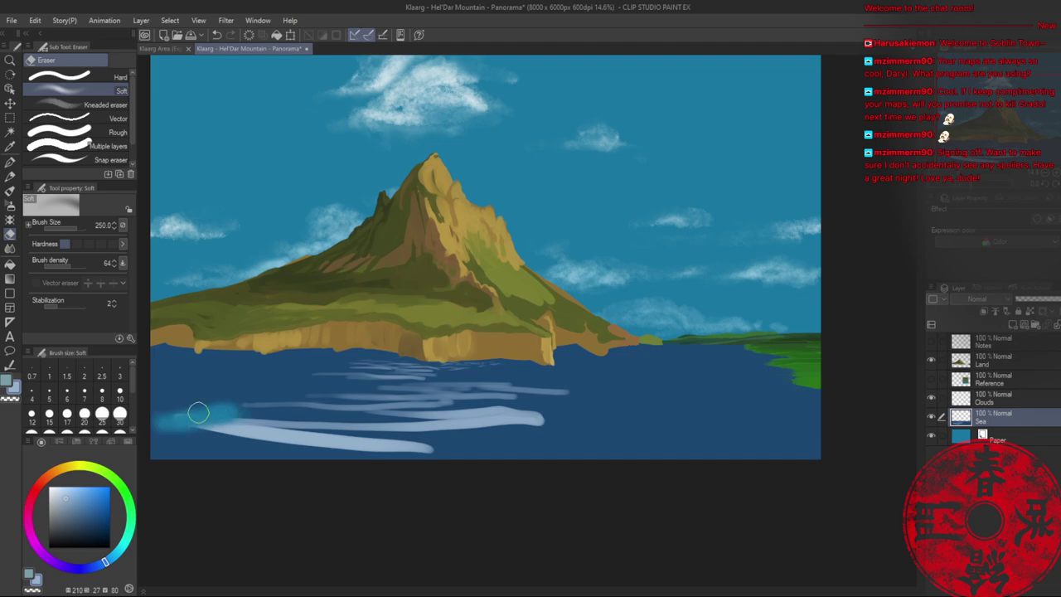
key("ctrl+z")
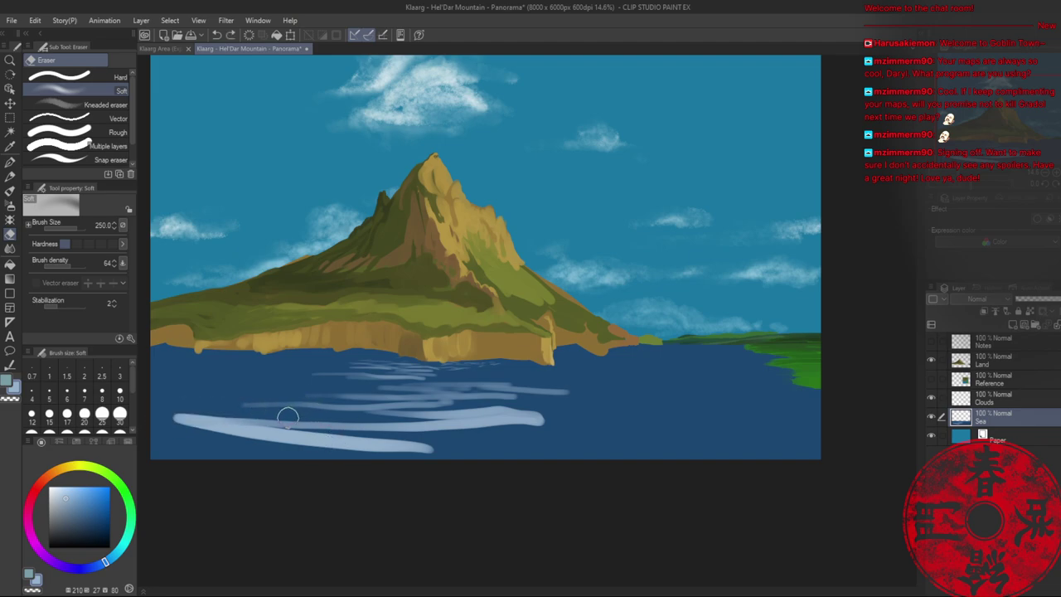
- Sample the sea blue and fade the left end of the large foreground wave with the Soft airbrush at size 170
key("b")
key("b")
left_click(197, 399, "alt")
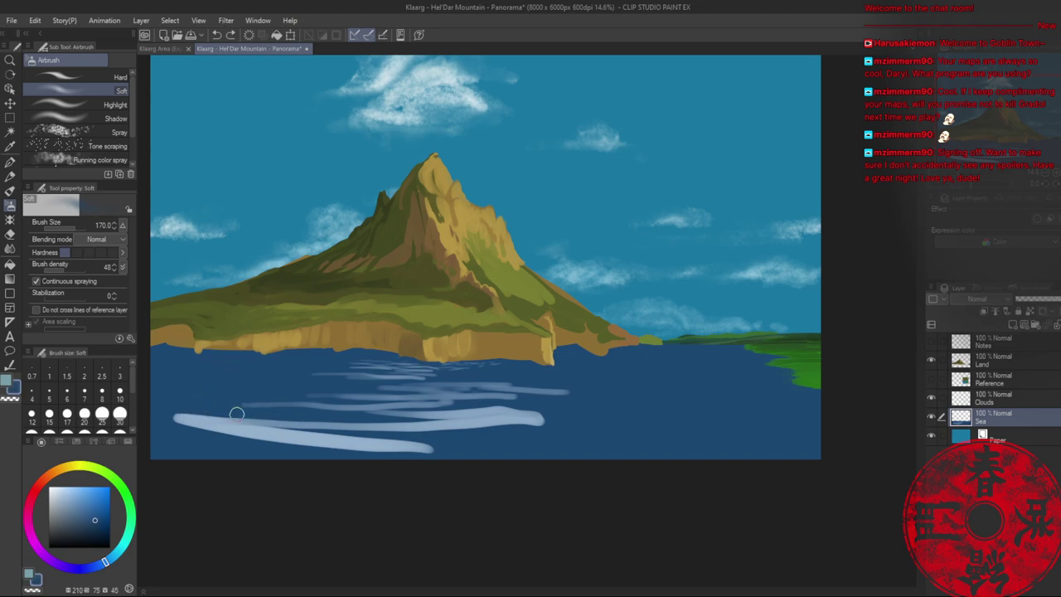
left_click_drag(237, 414, 150, 427)
mouse_move(151, 427)
left_mouse_down()
mouse_move(218, 400)
mouse_move(261, 412)
mouse_move(256, 428)
mouse_move(237, 423)
mouse_move(262, 420)
mouse_move(155, 425)
mouse_move(182, 409)
left_mouse_up()
- Enlarge the Soft airbrush to 500 and fade the right ends of the wave highlights into the sea
key("]")
key("]")
key("]")
key("]")
key("]")
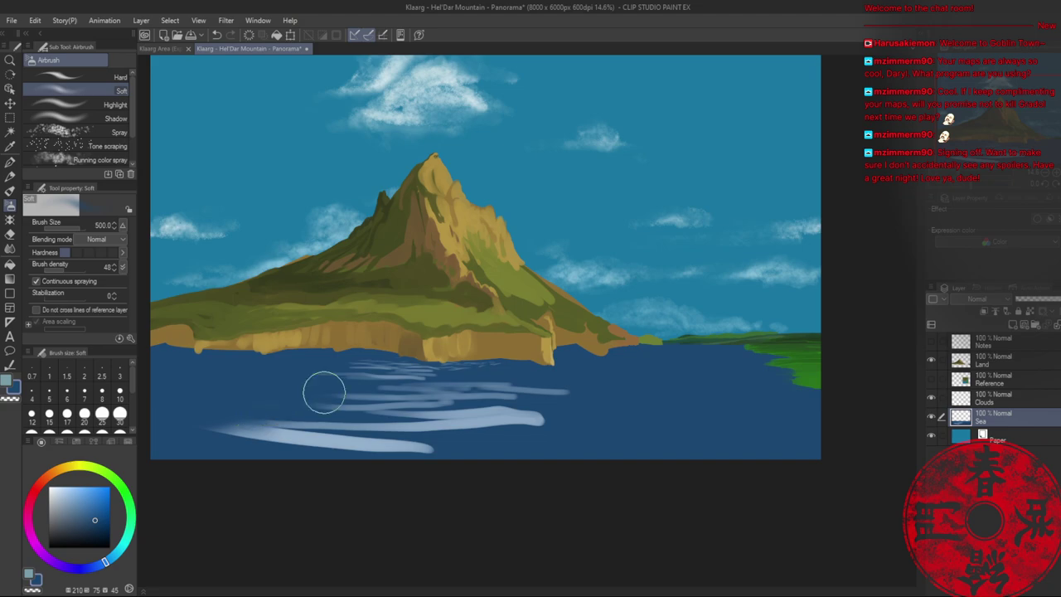
mouse_move(508, 416)
left_mouse_down()
mouse_move(474, 405)
mouse_move(564, 412)
mouse_move(554, 386)
left_mouse_up()
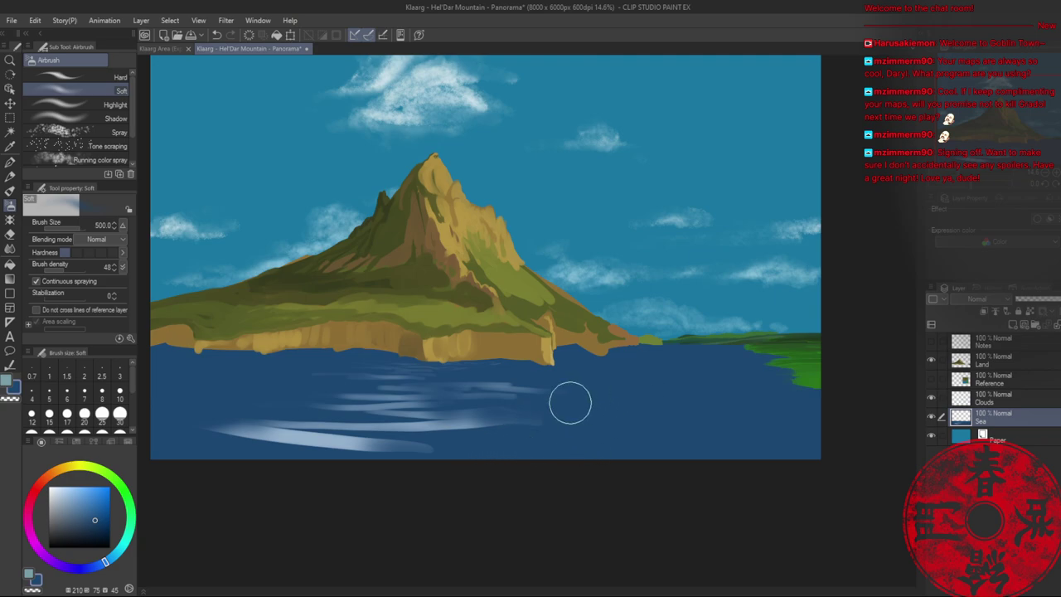
left_click_drag(623, 418, 599, 413)
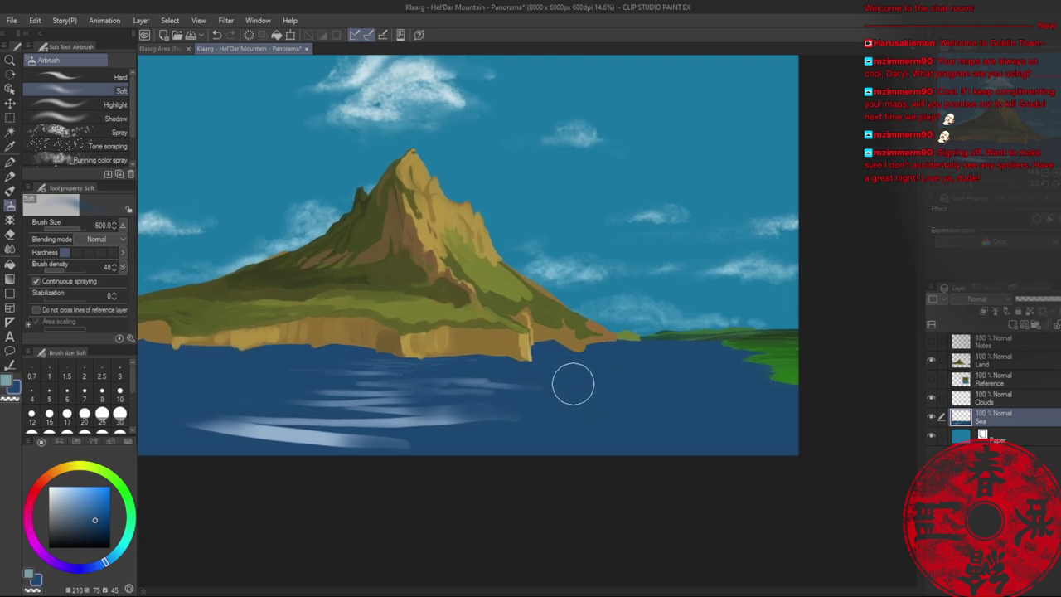
- Sample a mid blue from the waves and paint fine ripples off the cliff's right end, gradually enlarging the Oil paint brush to 70
key("b")
left_click(452, 406, "alt")
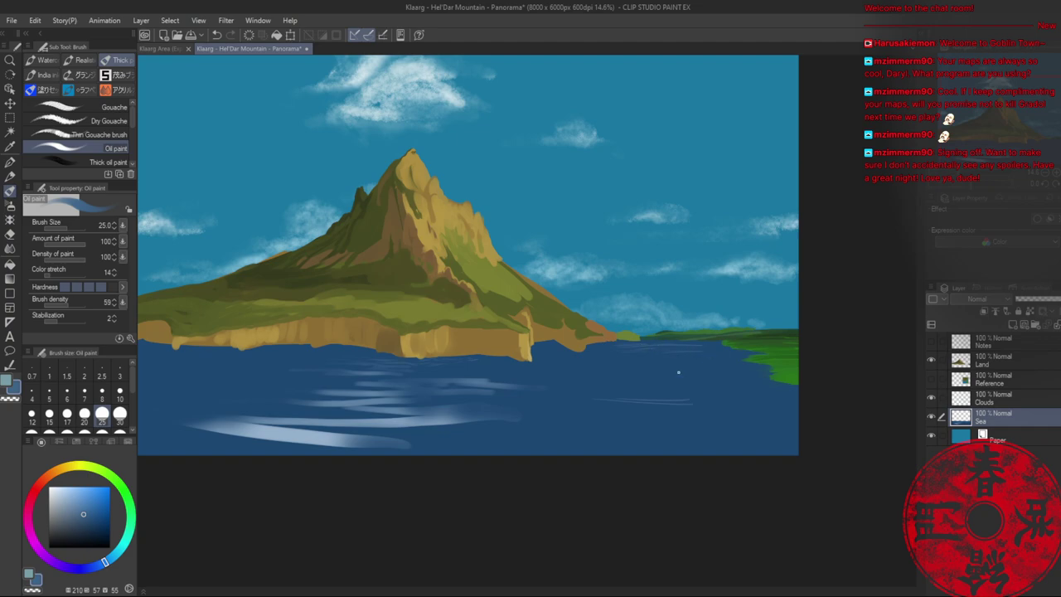
key("bracketright")
key("bracketright")
left_click_drag(609, 355, 657, 354)
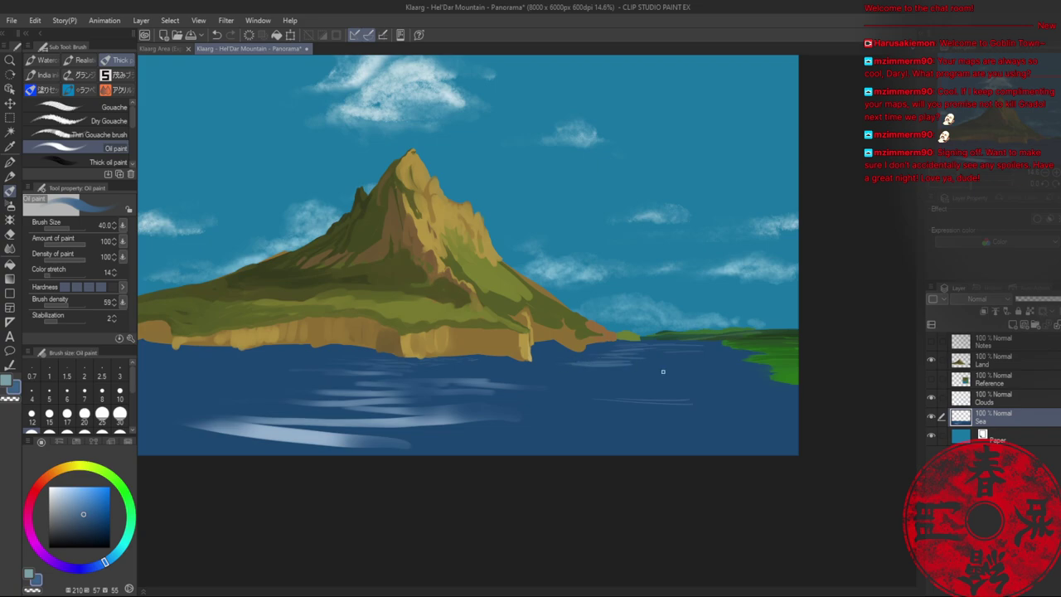
key("bracketright")
key("bracketright")
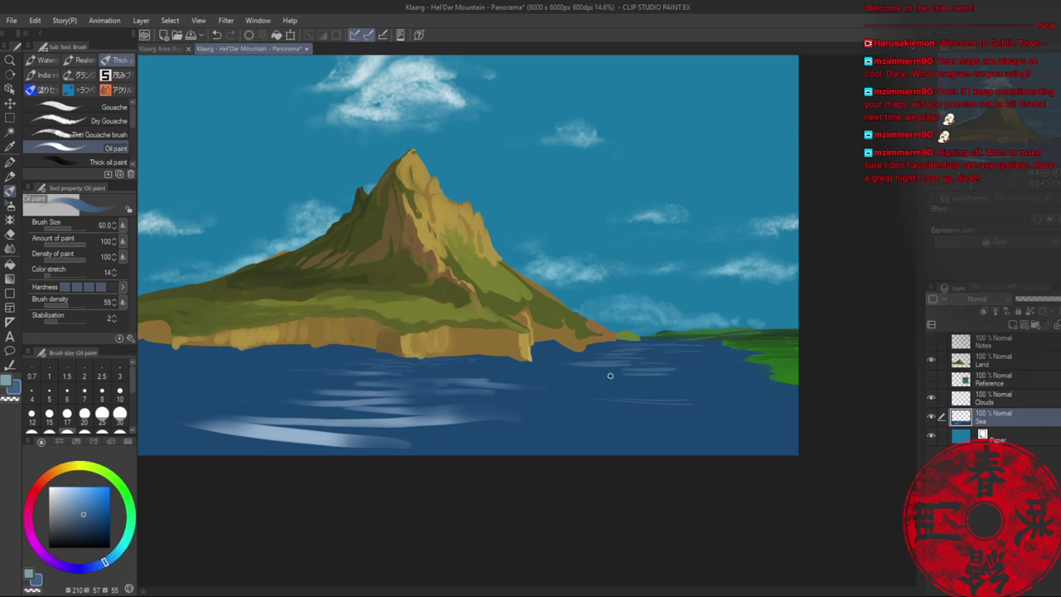
key("bracketright")
key("bracketright")
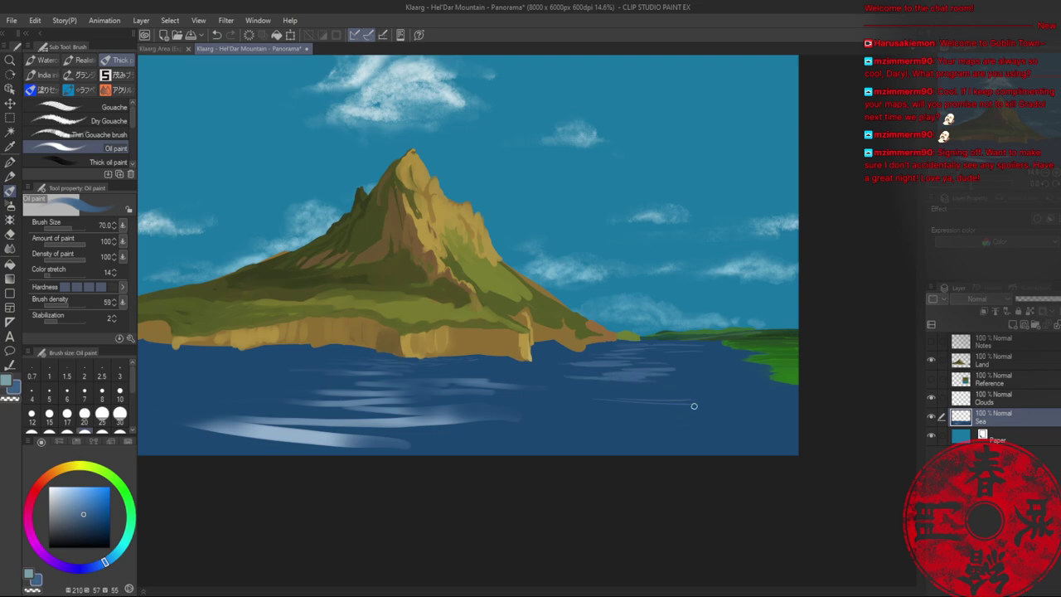
- Paint broader mid-blue ripples across the open water to the right of the waves with the Oil paint brush at size 80
left_click_drag(640, 395, 720, 393)
left_click_drag(596, 395, 716, 393)
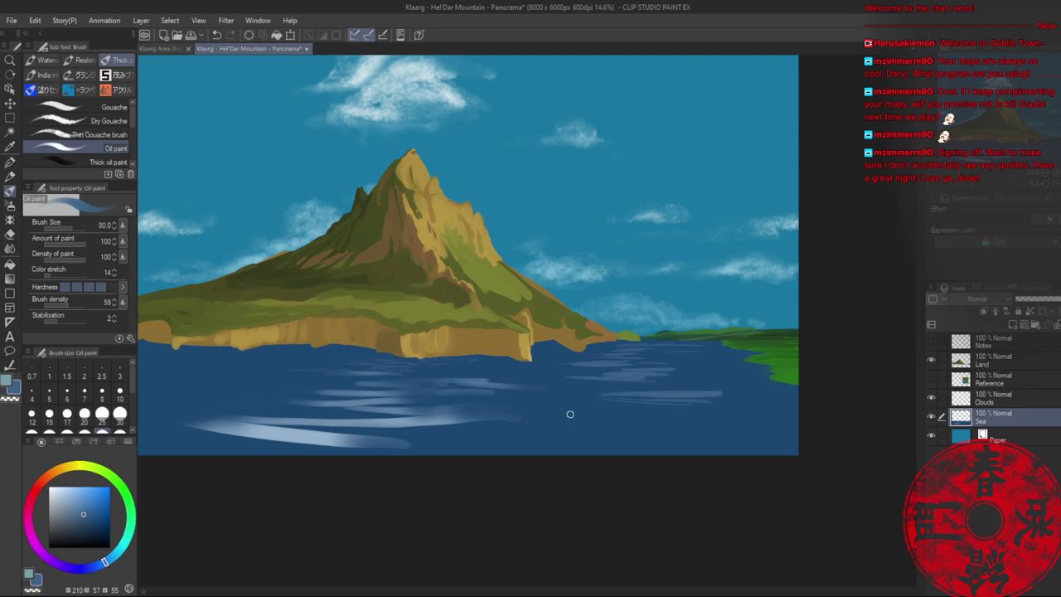
mouse_move(568, 413)
left_mouse_down()
mouse_move(683, 410)
mouse_move(530, 416)
mouse_move(646, 426)
left_mouse_up()
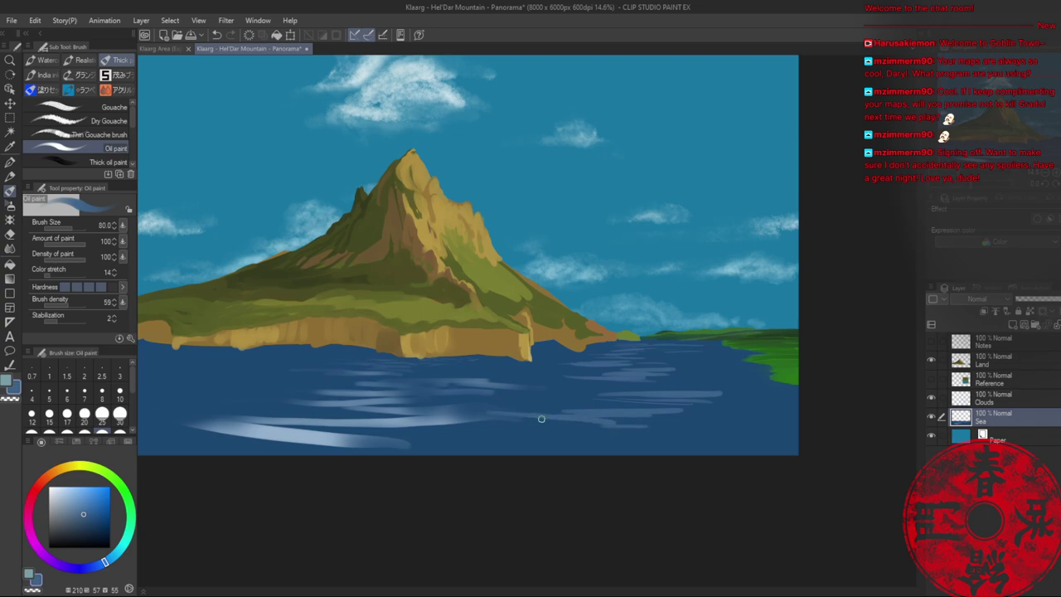
- Sample a pale blue, enlarge the Oil paint brush to about 120, and paint a large wave highlight across the right foreground
key("bracketright")
key("bracketright")
key("bracketright")
left_click_drag(510, 430, 627, 427)
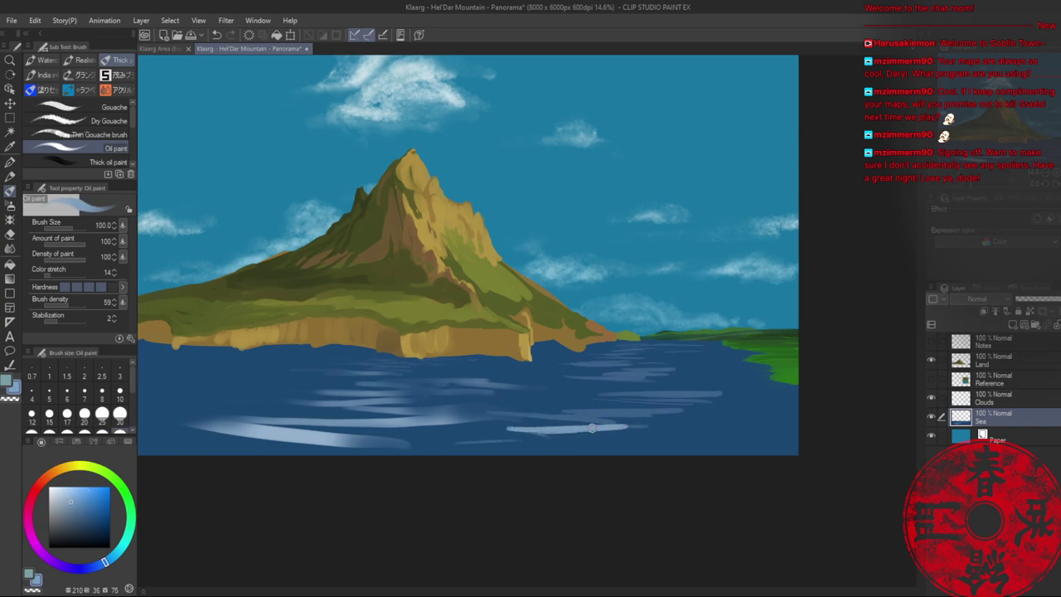
left_click_drag(482, 431, 678, 431)
left_click_drag(573, 436, 716, 438)
left_click_drag(689, 428, 487, 423)
key("bracketleft")
left_click_drag(570, 416, 639, 425)
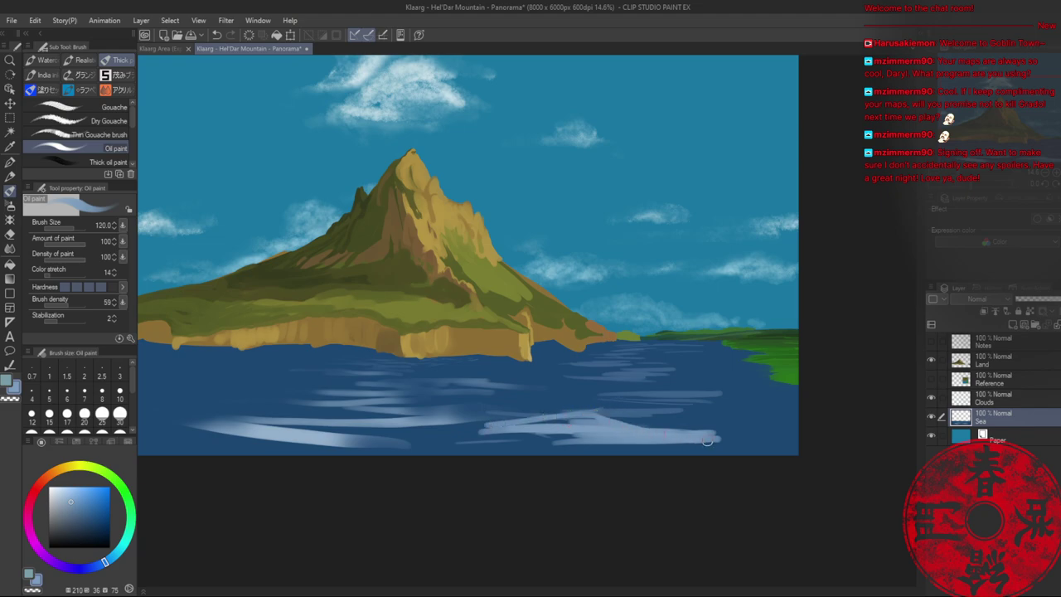
left_click_drag(568, 441, 421, 432)
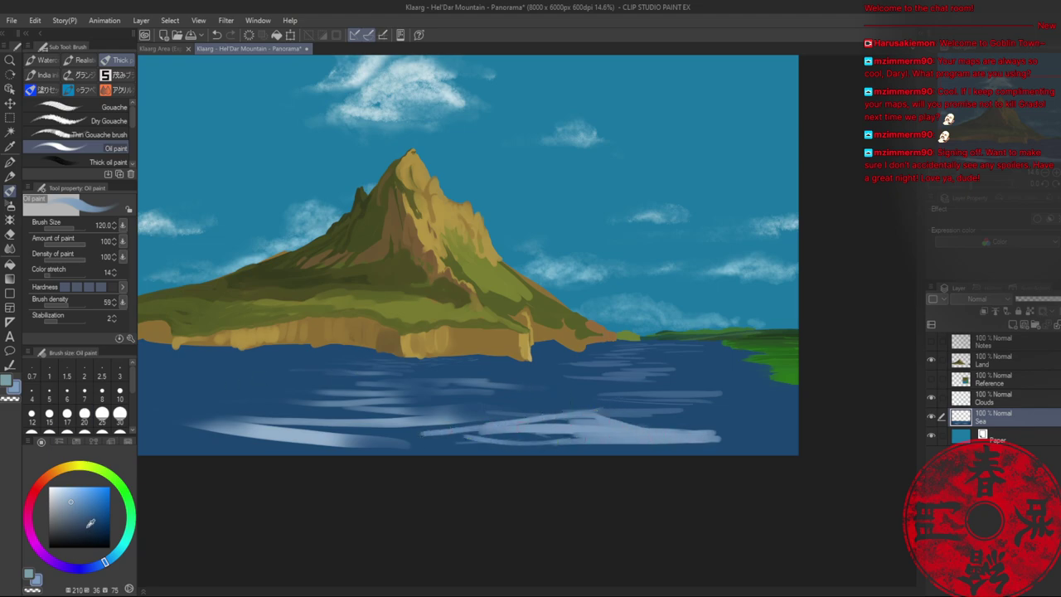
- Choose a darker blue and paint shaded troughs between the foreground wave highlights, reducing the brush size for the smaller waves
left_click(84, 523)
mouse_move(553, 425)
left_mouse_down()
mouse_move(480, 435)
mouse_move(555, 439)
left_mouse_up()
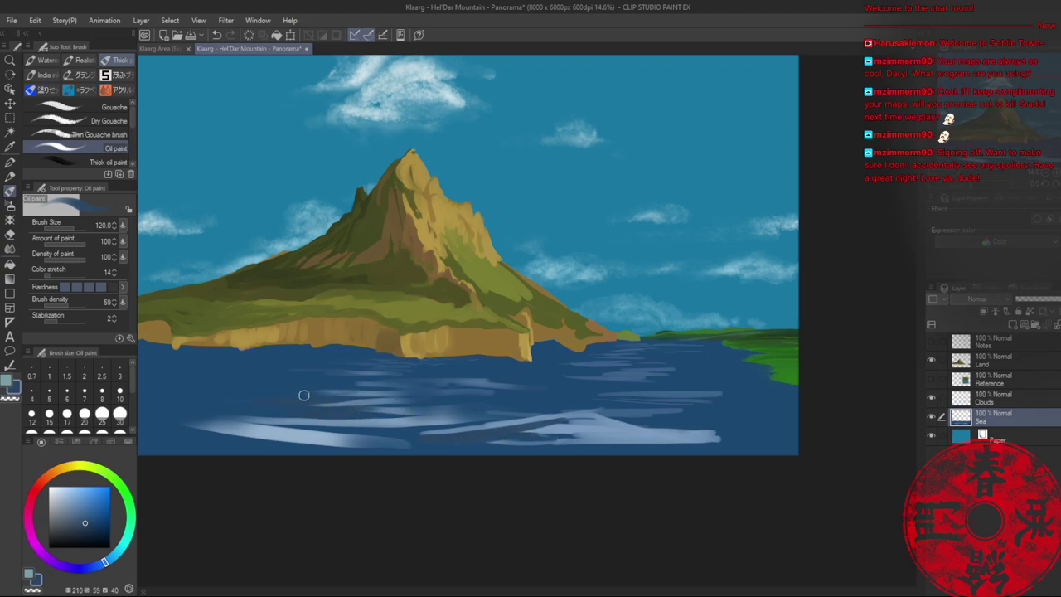
key("bracketleft")
key("bracketleft")
key("bracketleft")
key("alt+space")
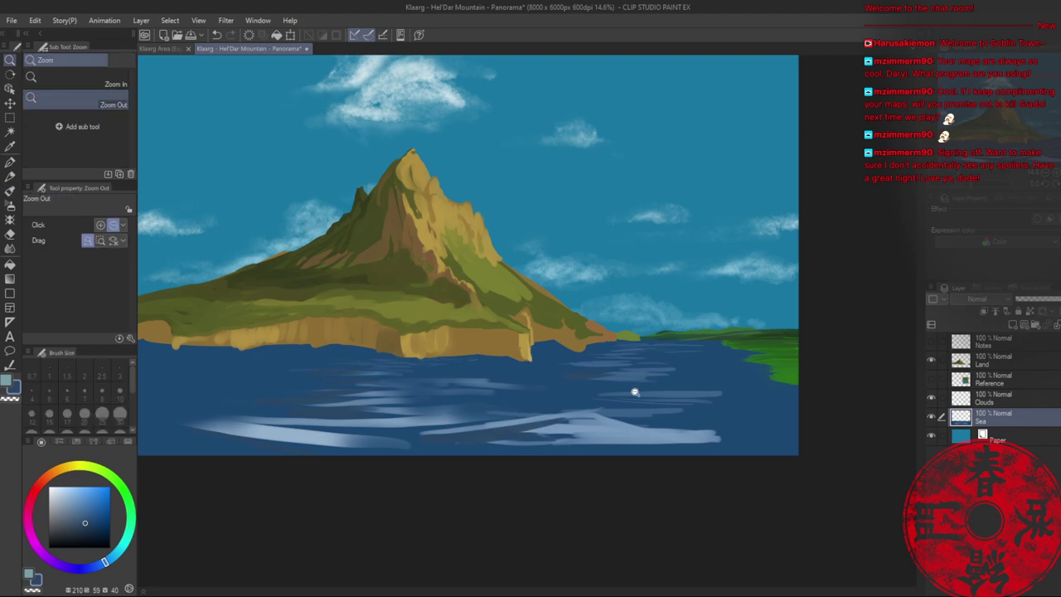
mouse_move(635, 391)
left_mouse_down()
mouse_move(624, 388)
mouse_move(630, 399)
left_mouse_up()
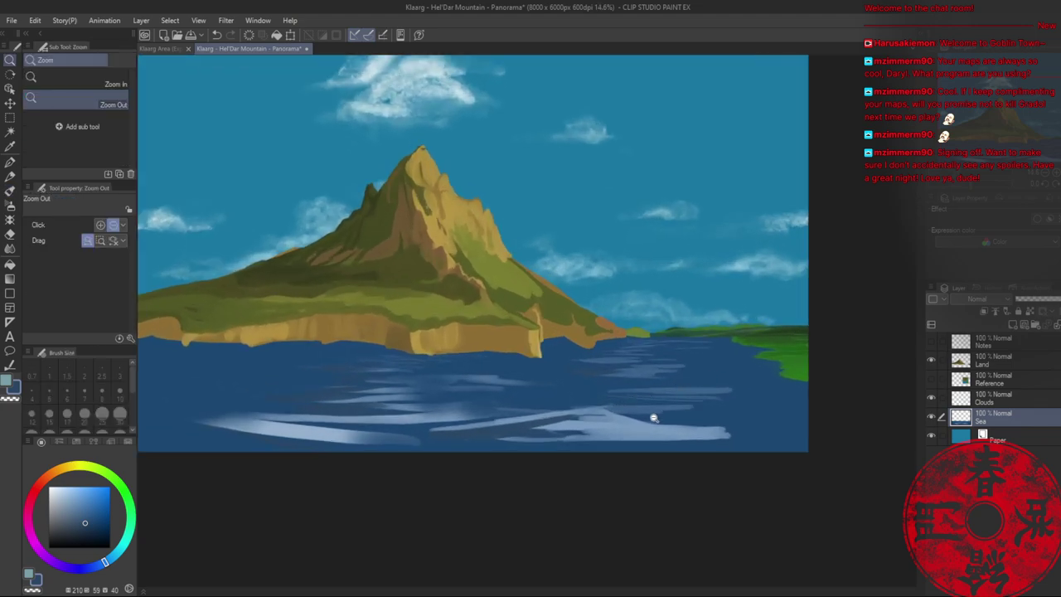
- Sample the sea blue and fade the right end of the new foreground wave with the Soft airbrush at size 500
key("b")
left_click(740, 422, "alt")
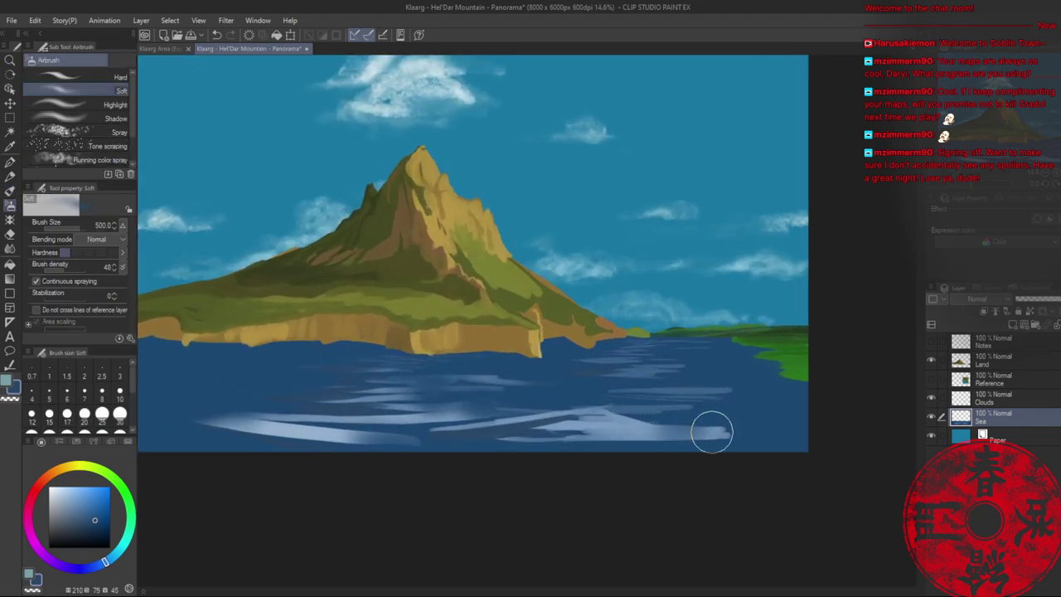
- Save the painting and speckle the foreground waves with sea blue, using the Running color spray airbrush enlarged to 400
left_click(96, 159)
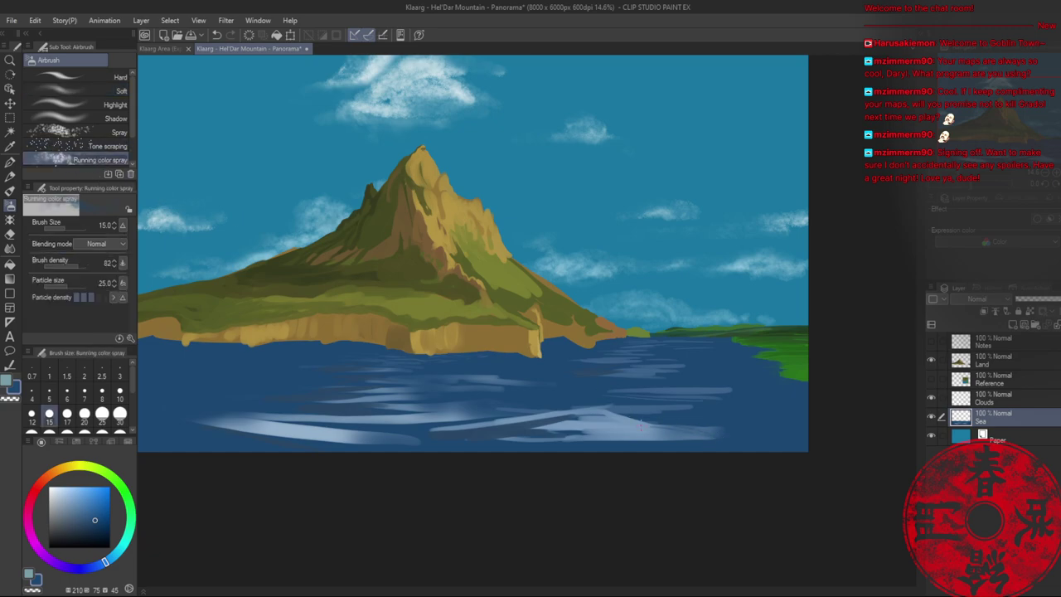
key("ctrl+s")
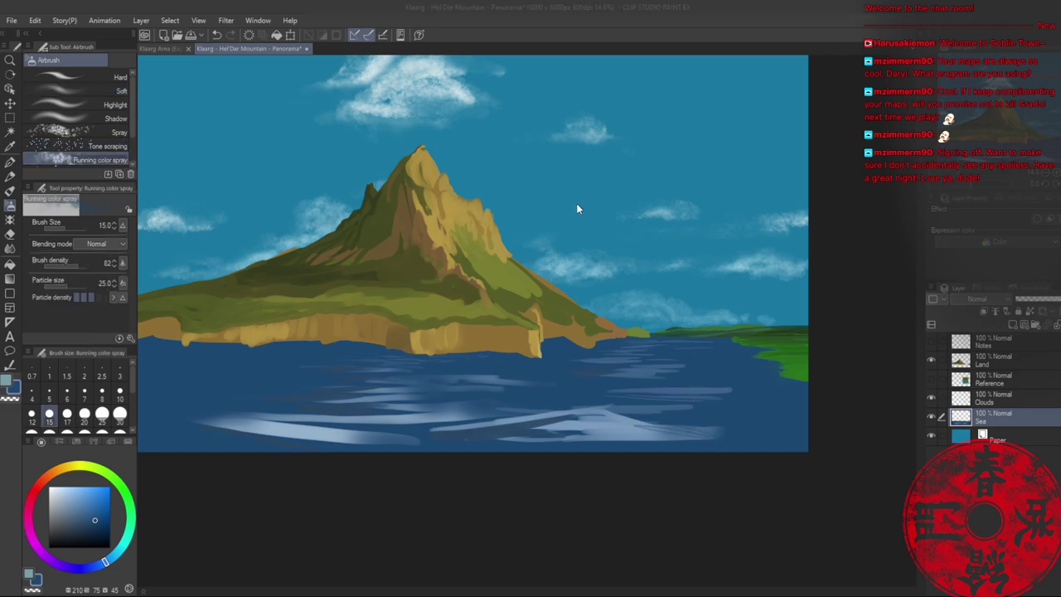
key("ctrl+z")
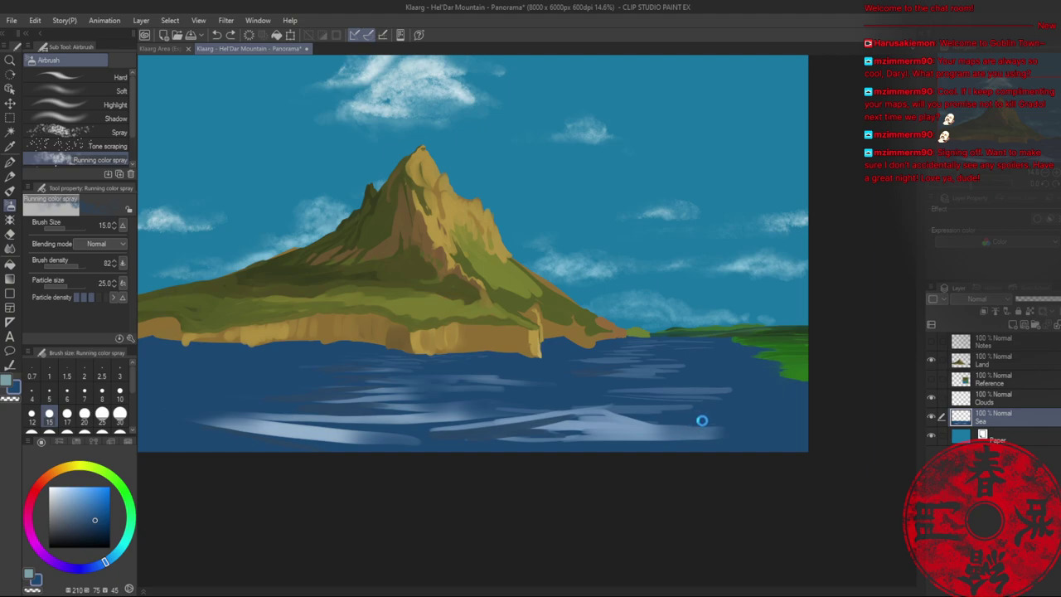
key("ctrl+s")
key("bracketright")
key("bracketright")
key("bracketright")
key("bracketright")
key("bracketright")
key("bracketright")
key("bracketright")
key("bracketright")
key("bracketright")
key("bracketright")
key("bracketright")
key("bracketright")
key("bracketright")
key("bracketright")
key("bracketright")
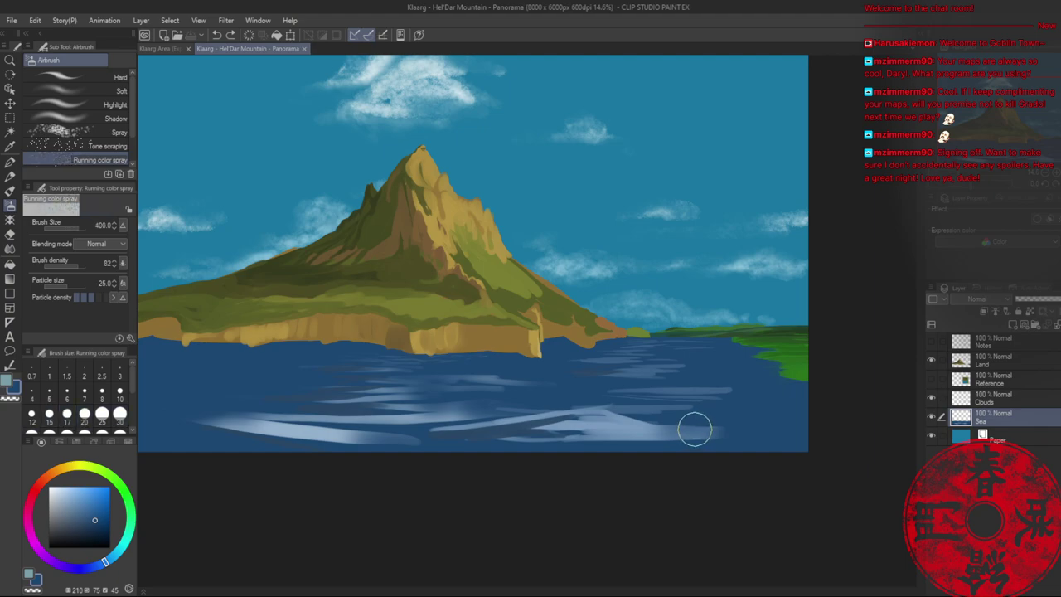
left_click_drag(691, 426, 724, 431)
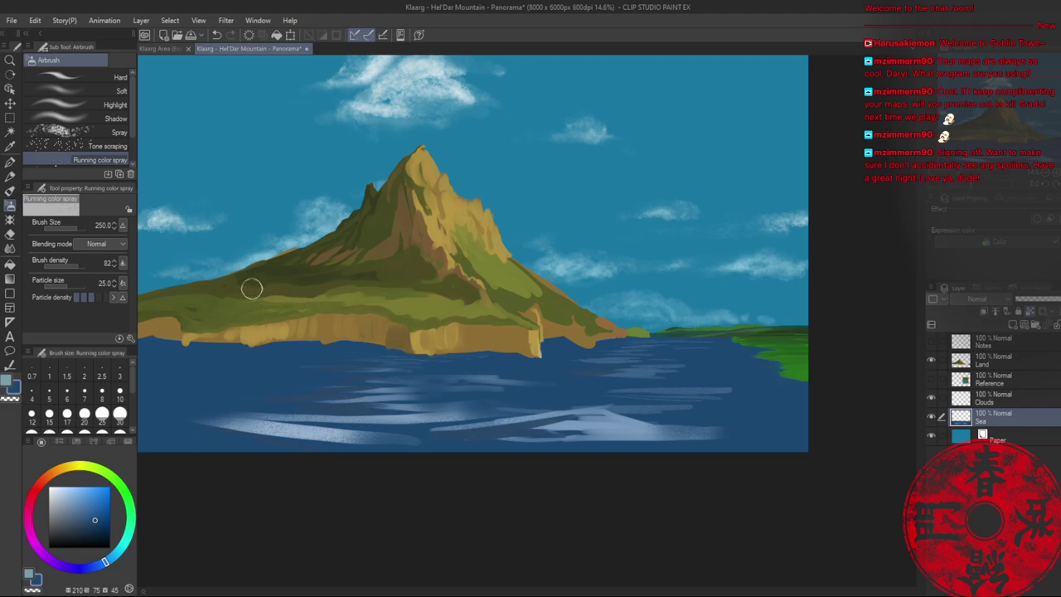
- Texture the wave highlights in sea blue with the グランジ 2 brush, enlarging it to 170
key("b")
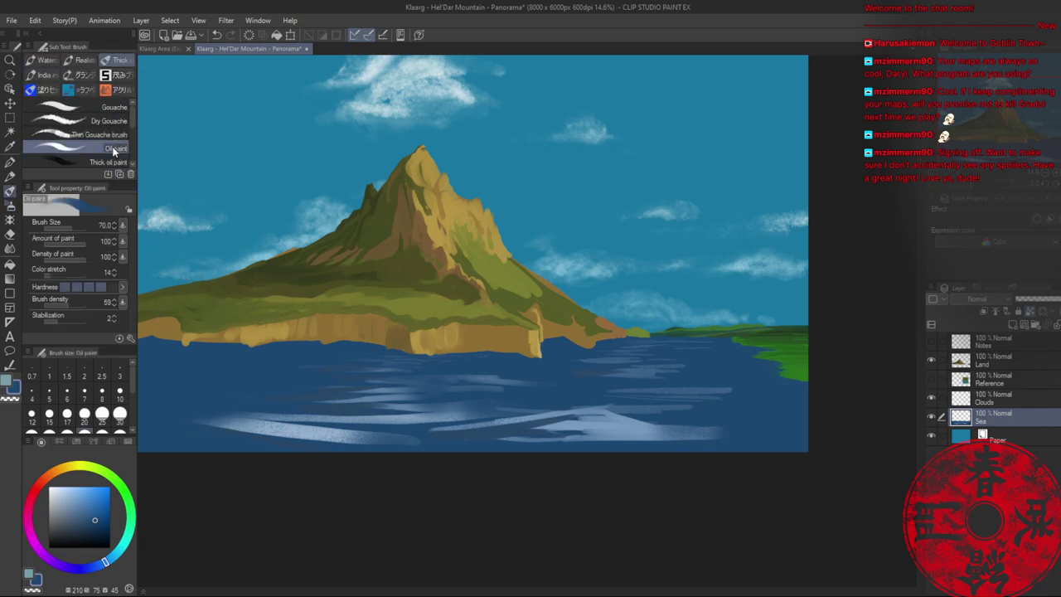
left_click(84, 75)
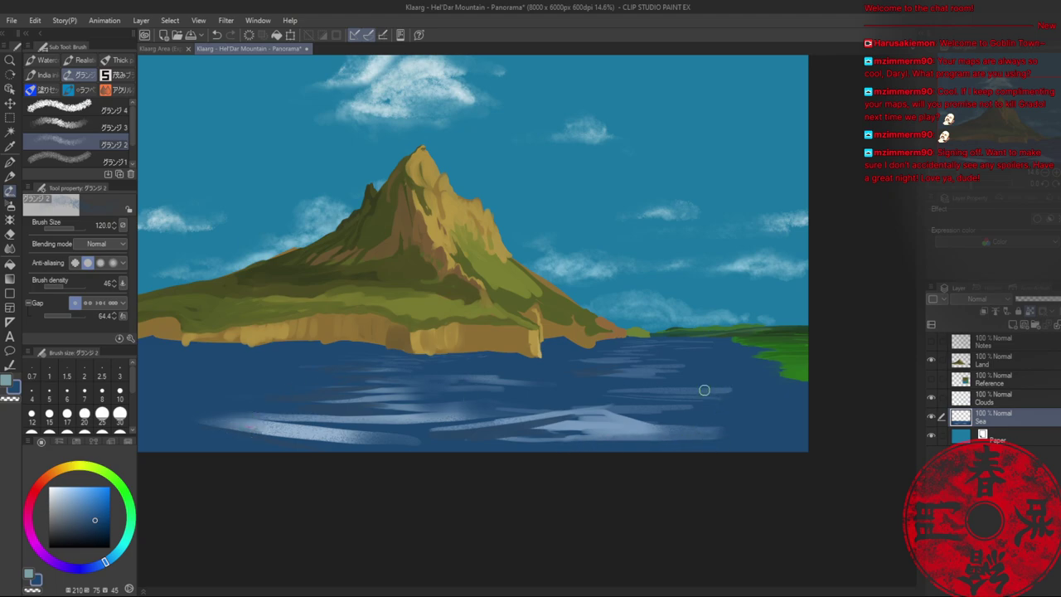
key("]")
key("]")
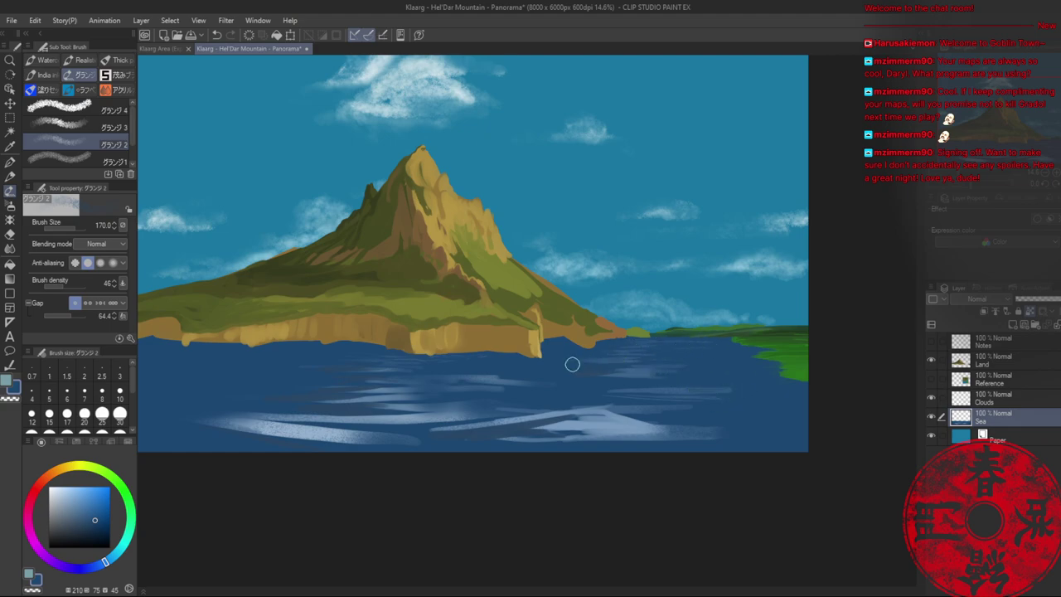
- Choose a darker blue and brush a soft shadow onto the water below the front cliff with the グランジ 2 brush
left_click(85, 528)
left_click_drag(456, 380, 489, 379)
left_click_drag(421, 384, 599, 373)
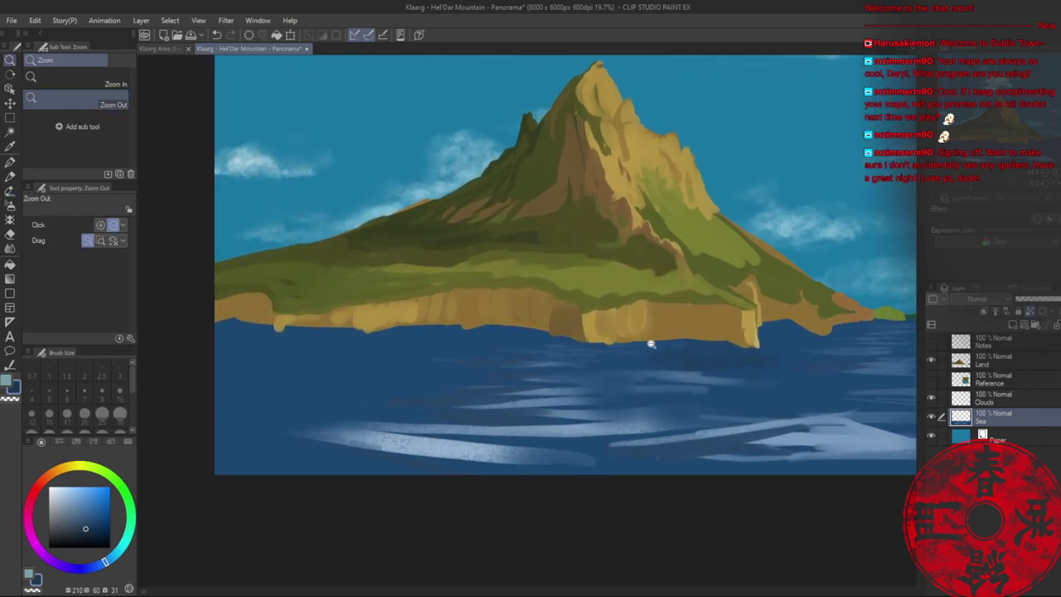
- Switch to the Oil paint brush, shift a sampled cliff brown to green, and try a stroke on the sea below the cliff, undoing it
key("b")
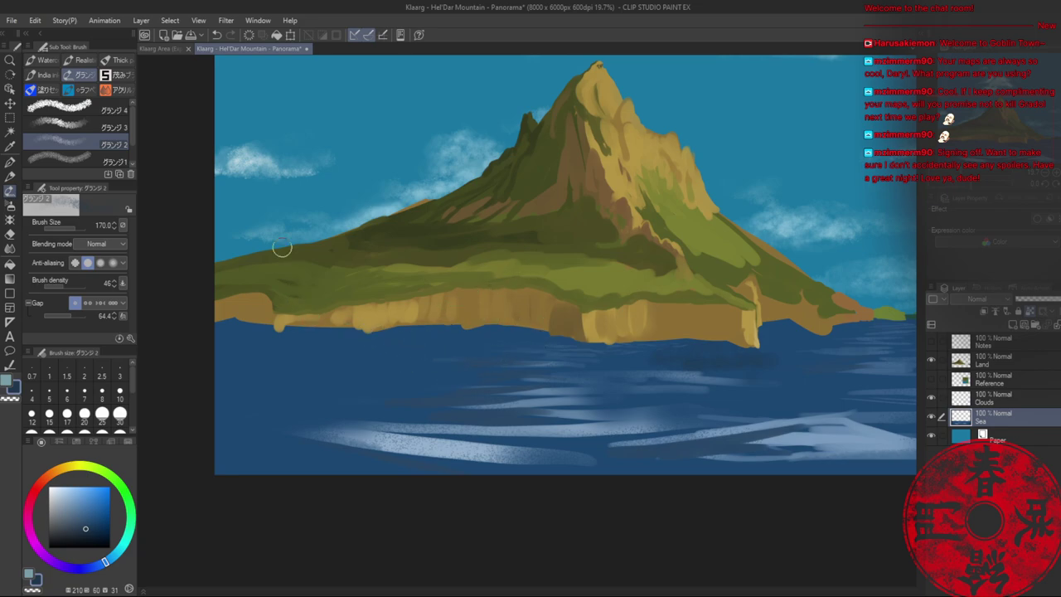
left_click(116, 61)
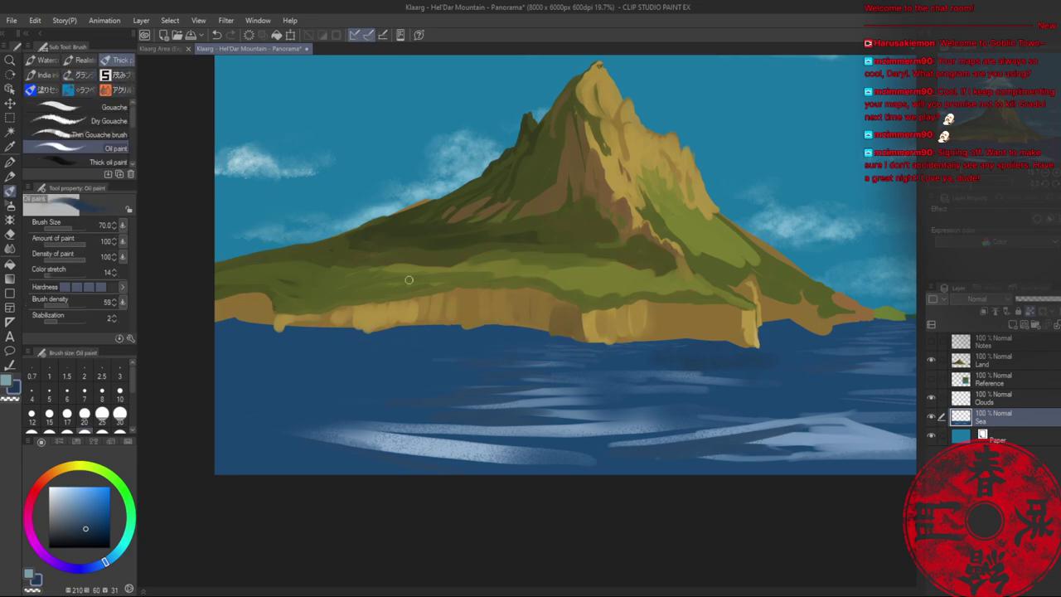
left_click(544, 321, "alt")
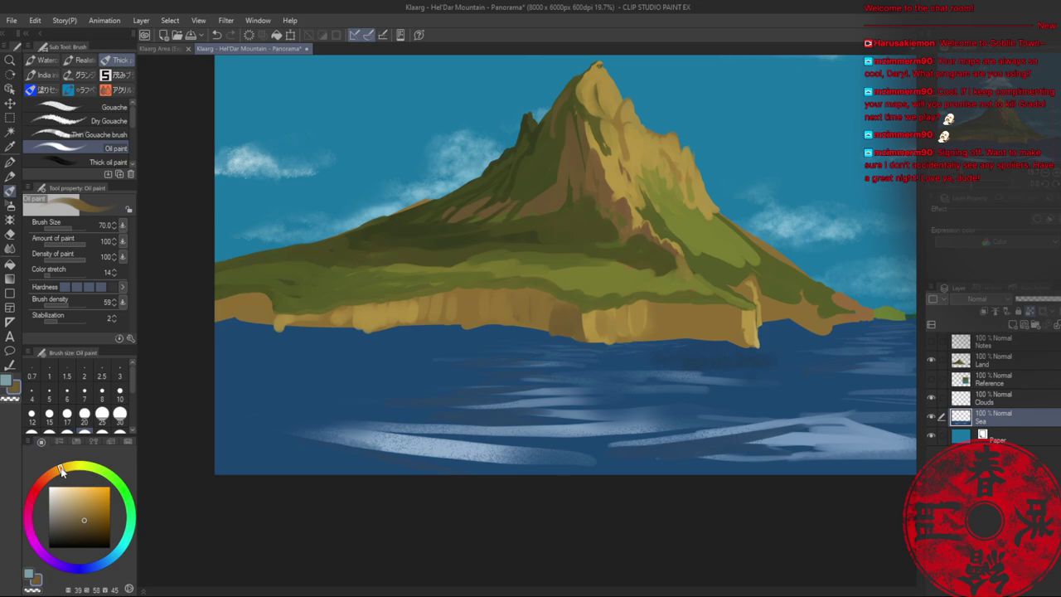
mouse_move(61, 470)
left_mouse_down()
mouse_move(34, 497)
mouse_move(102, 469)
left_mouse_up()
left_click_drag(446, 343, 513, 342)
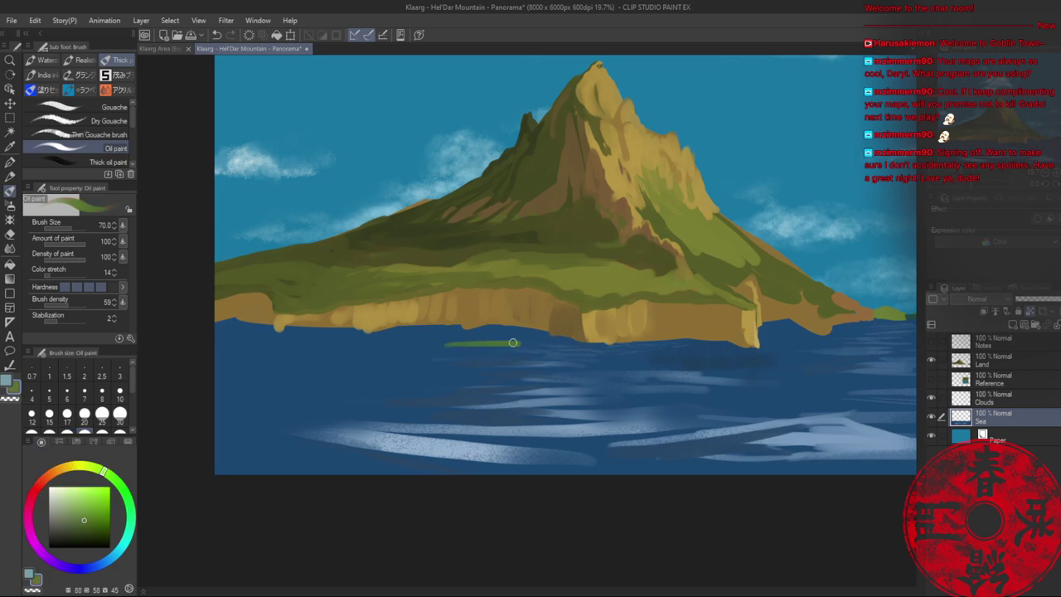
key("ctrl+z")
- Add a new layer above Sea and name it Reflection
key("ctrl+shift+n")
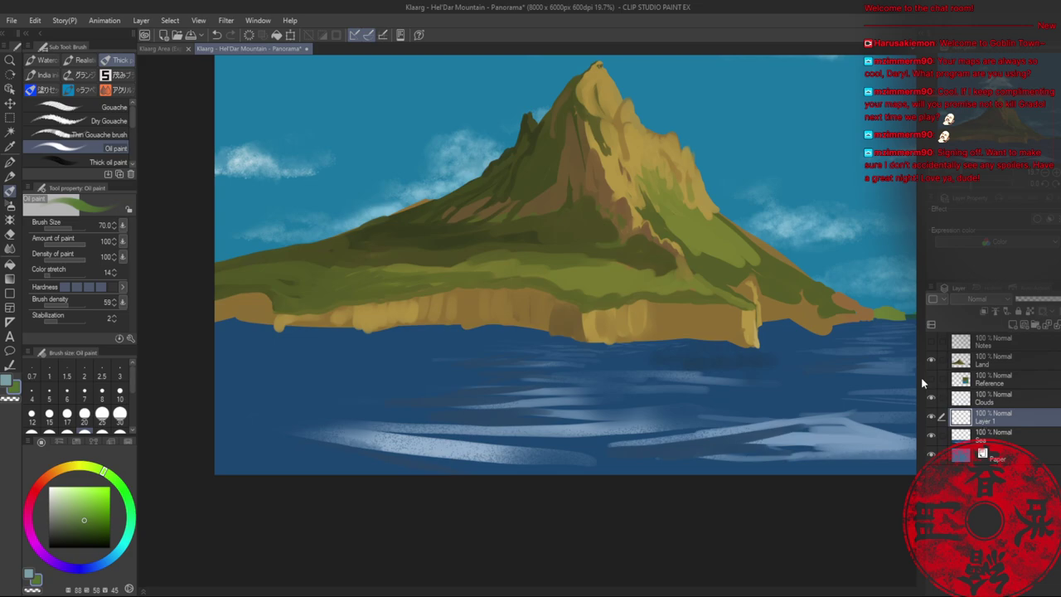
type("Reflection")
key("Return")
- On the Reflection layer, paint the left cliff's mirrored base along the waterline in green and sampled cliff browns
left_click(553, 316, "alt")
mouse_move(553, 355)
left_mouse_down()
mouse_move(565, 361)
mouse_move(580, 353)
mouse_move(550, 361)
mouse_move(608, 358)
mouse_move(323, 347)
left_mouse_up()
left_click(591, 303, "alt")
left_click(509, 306, "alt")
mouse_move(544, 332)
left_mouse_down()
mouse_move(459, 335)
mouse_move(550, 347)
mouse_move(466, 336)
mouse_move(430, 347)
mouse_move(436, 331)
mouse_move(341, 343)
mouse_move(359, 339)
mouse_move(248, 330)
left_mouse_up()
left_click(304, 298, "alt")
mouse_move(346, 350)
left_mouse_down()
mouse_move(209, 351)
mouse_move(256, 343)
mouse_move(240, 347)
mouse_move(235, 322)
left_mouse_up()
left_click(259, 324, "alt")
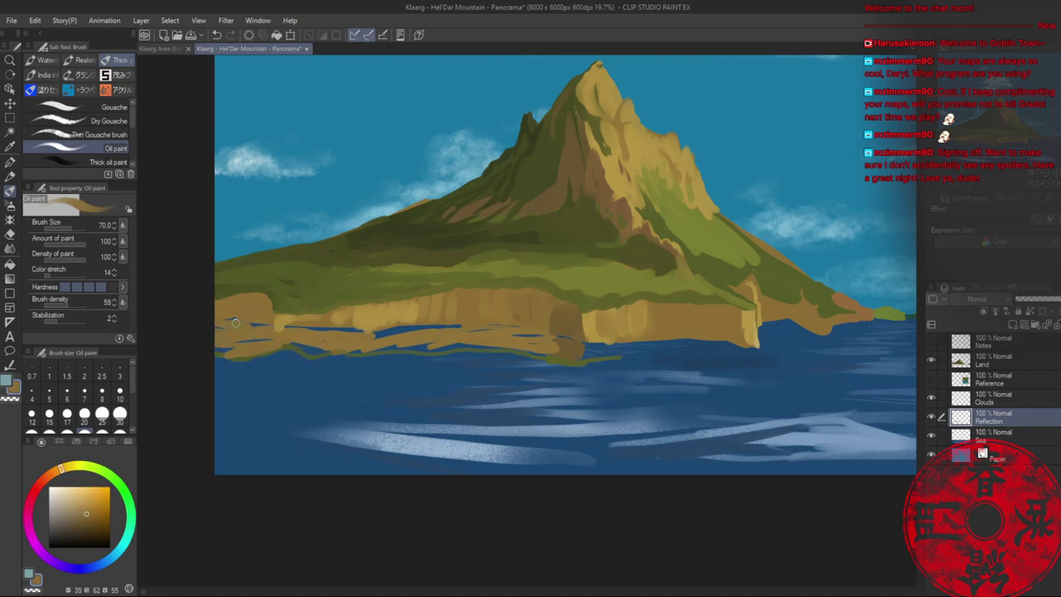
- Sample the shadowed and sunlit cliff tones and paint their reflections below the middle and right parts of the front cliff
left_click(576, 329, "alt")
left_click_drag(583, 349, 585, 358)
left_click(445, 314, "alt")
left_click(409, 312, "alt")
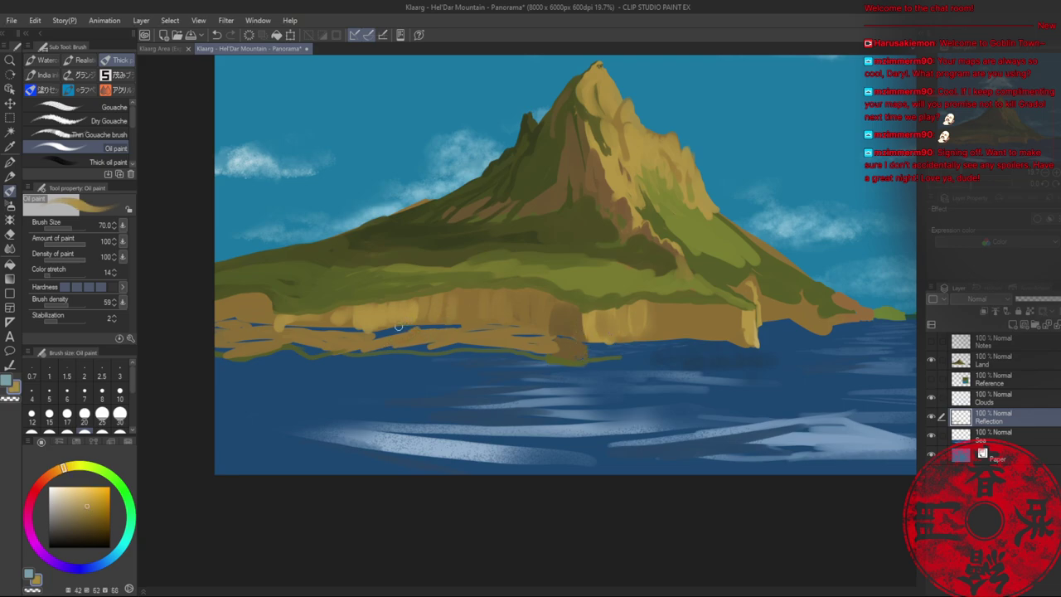
mouse_move(400, 329)
left_mouse_down()
mouse_move(393, 345)
mouse_move(416, 338)
left_mouse_up()
left_click(640, 318, "alt")
mouse_move(627, 350)
left_mouse_down()
mouse_move(752, 356)
mouse_move(749, 368)
mouse_move(732, 369)
mouse_move(736, 356)
mouse_move(719, 352)
mouse_move(732, 347)
mouse_move(743, 365)
mouse_move(634, 345)
mouse_move(590, 362)
mouse_move(613, 365)
mouse_move(501, 361)
mouse_move(573, 383)
left_mouse_up()
left_click(746, 334, "alt")
left_click(730, 328, "alt")
- Sample the mountain's dark green and brown tones and paint its mirrored central slopes down toward the inverted peak
left_click(600, 237, "alt")
mouse_move(628, 288)
left_mouse_down()
mouse_move(608, 293)
mouse_move(579, 277)
left_mouse_up()
left_click(522, 141, "alt")
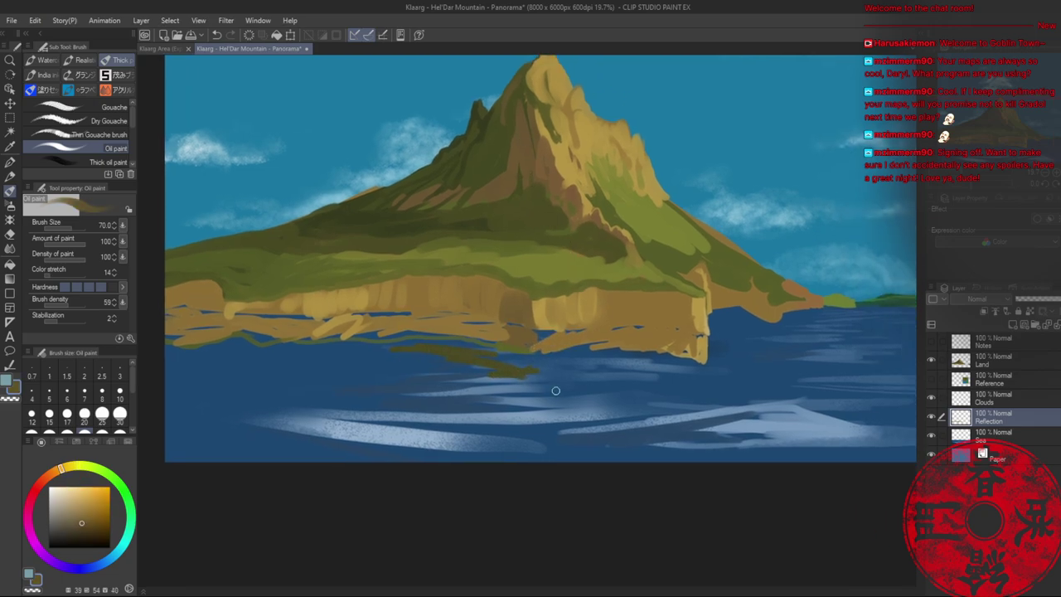
mouse_move(517, 376)
left_mouse_down()
mouse_move(543, 362)
mouse_move(509, 362)
mouse_move(568, 358)
mouse_move(535, 362)
mouse_move(554, 368)
mouse_move(526, 404)
mouse_move(580, 364)
mouse_move(533, 409)
mouse_move(607, 358)
mouse_move(594, 353)
mouse_move(618, 358)
mouse_move(539, 411)
mouse_move(631, 350)
mouse_move(642, 358)
mouse_move(539, 385)
mouse_move(500, 368)
mouse_move(559, 411)
mouse_move(551, 422)
mouse_move(657, 349)
mouse_move(649, 362)
mouse_move(586, 375)
mouse_move(551, 429)
left_mouse_up()
- Sample the mountain's sunlit yellow and green tones and paint the right slope of its reflection
left_click(569, 126, "alt")
left_click(624, 202, "alt")
left_click(609, 220, "alt")
left_click(594, 375, "alt")
mouse_move(592, 379)
left_mouse_down()
mouse_move(538, 448)
mouse_move(510, 388)
mouse_move(434, 351)
mouse_move(512, 399)
left_mouse_up()
left_click(538, 372, "alt")
- Sample the mountain's dark green and hatch in the shaded left slope of its reflection
left_click(480, 166, "alt")
mouse_move(451, 355)
left_mouse_down()
mouse_move(491, 386)
mouse_move(457, 362)
mouse_move(483, 387)
mouse_move(475, 355)
mouse_move(457, 360)
mouse_move(376, 337)
mouse_move(487, 405)
mouse_move(369, 349)
mouse_move(429, 378)
mouse_move(332, 346)
left_mouse_up()
key("slash")
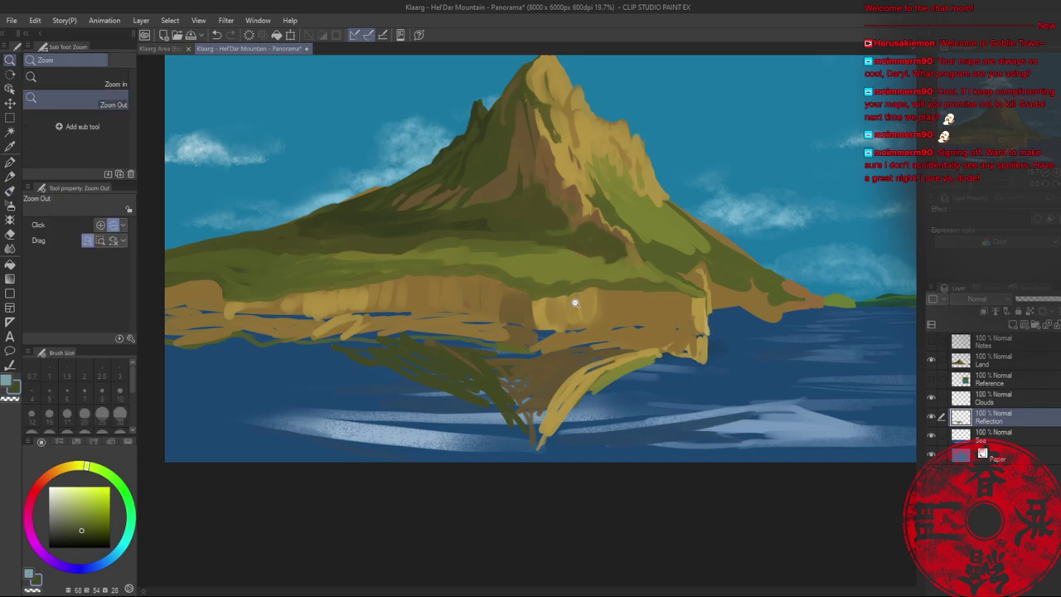
- Extend the reflection's inverted peak to the canvas's lower edge with sampled dark green and yellow, and fill its centre with sampled brown
mouse_move(573, 300)
left_mouse_down()
mouse_move(556, 306)
mouse_move(565, 298)
left_mouse_up()
scroll(554, 340, "up", 1)
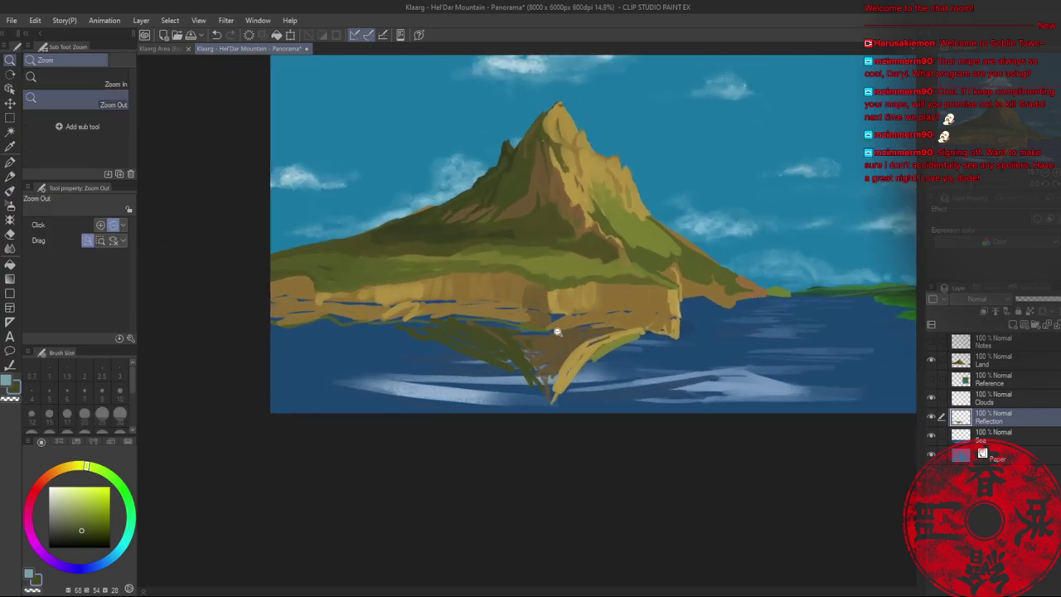
mouse_move(531, 408)
left_mouse_down()
mouse_move(526, 377)
mouse_move(559, 345)
mouse_move(549, 409)
mouse_move(565, 378)
mouse_move(550, 411)
left_mouse_up()
left_click(557, 344, "alt")
left_click(565, 378, "alt")
mouse_move(557, 411)
left_mouse_down()
mouse_move(589, 364)
mouse_move(554, 391)
left_mouse_up()
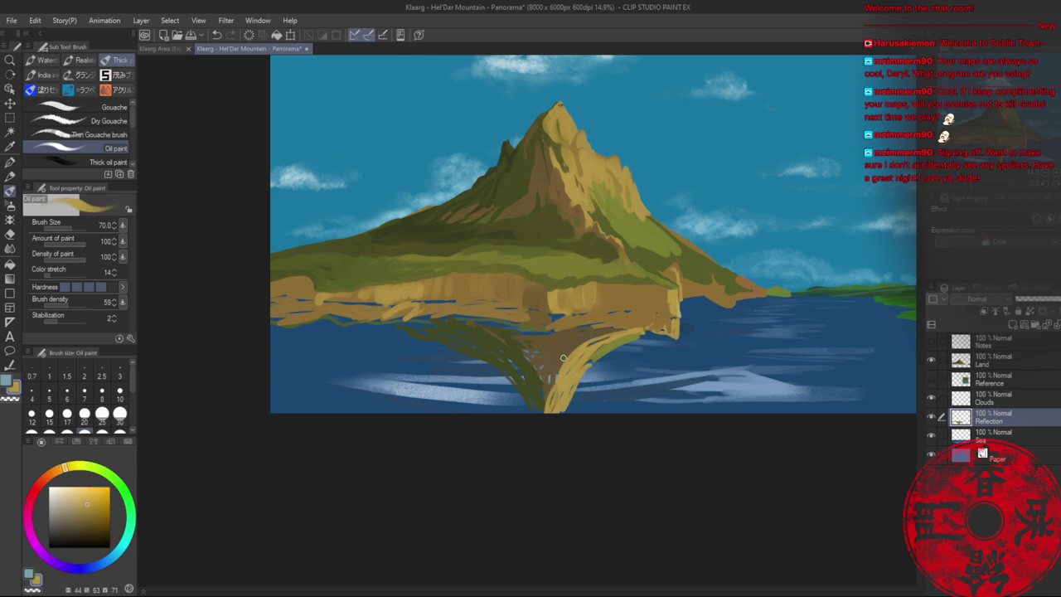
left_click(560, 360, "alt")
mouse_move(560, 359)
left_mouse_down()
mouse_move(548, 412)
mouse_move(567, 365)
left_mouse_up()
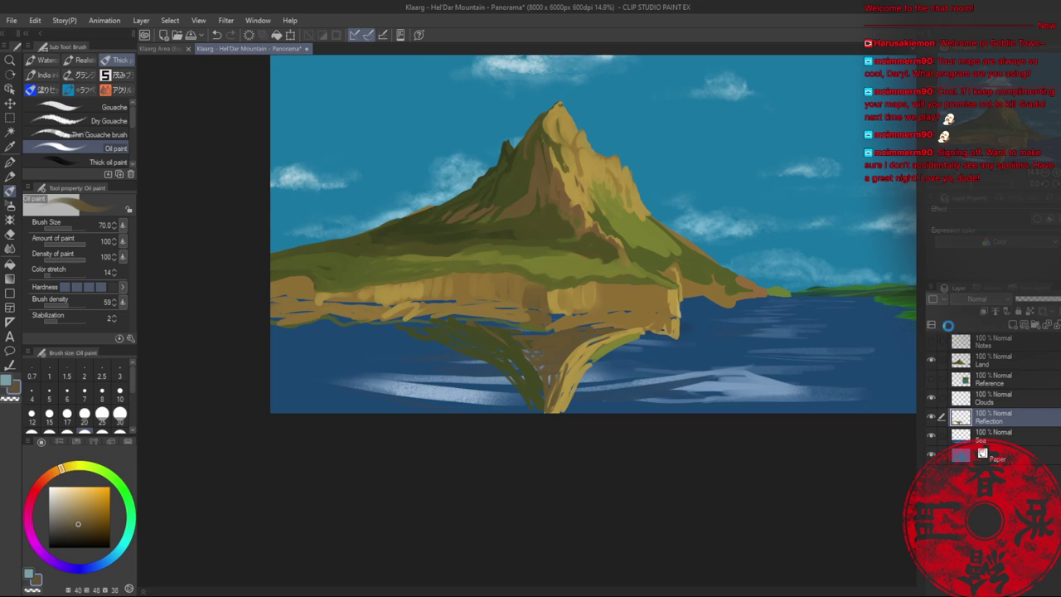
- Show the Notes layer and make it active, with the Oil paint brush set to red
left_click(930, 341)
left_click(1000, 342)
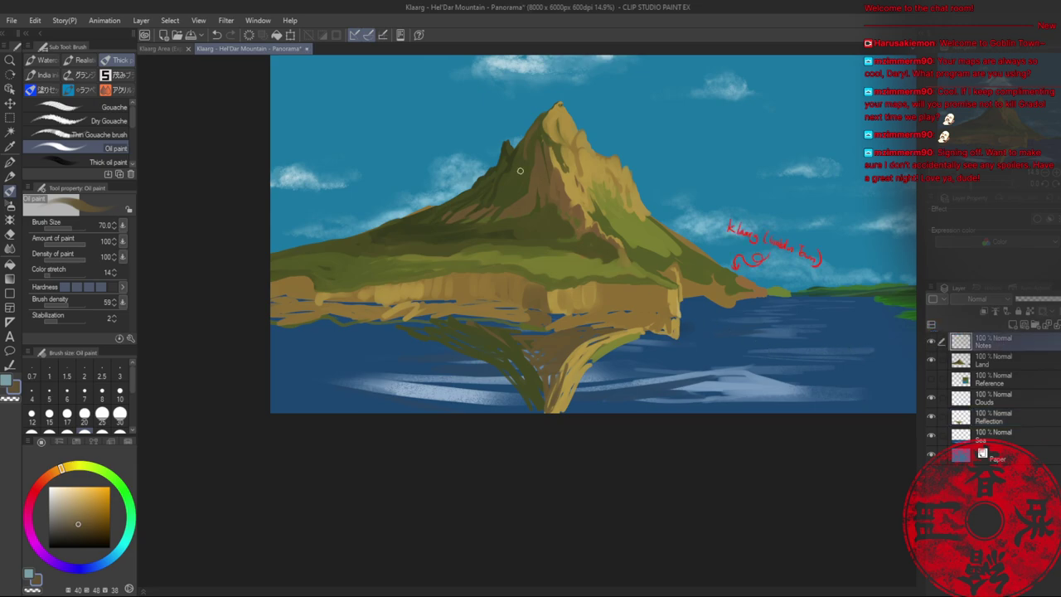
left_click_drag(527, 160, 534, 213)
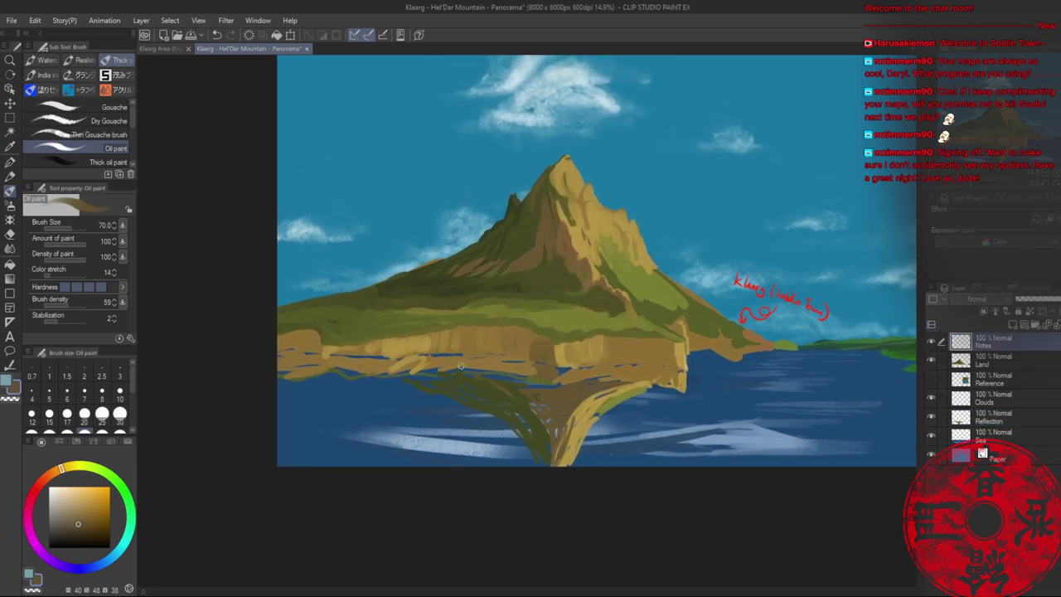
key("b")
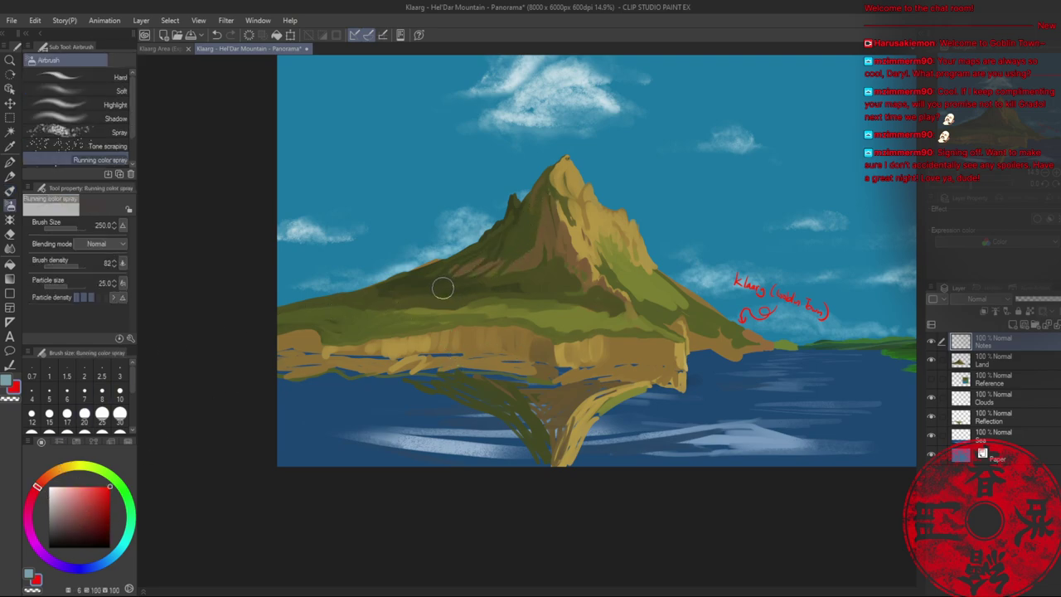
key("b")
- Sketch a wide red triangle over the mountain's slopes and base, and undo it
mouse_move(561, 158)
left_mouse_down()
mouse_move(437, 249)
mouse_move(668, 282)
mouse_move(731, 328)
left_mouse_up()
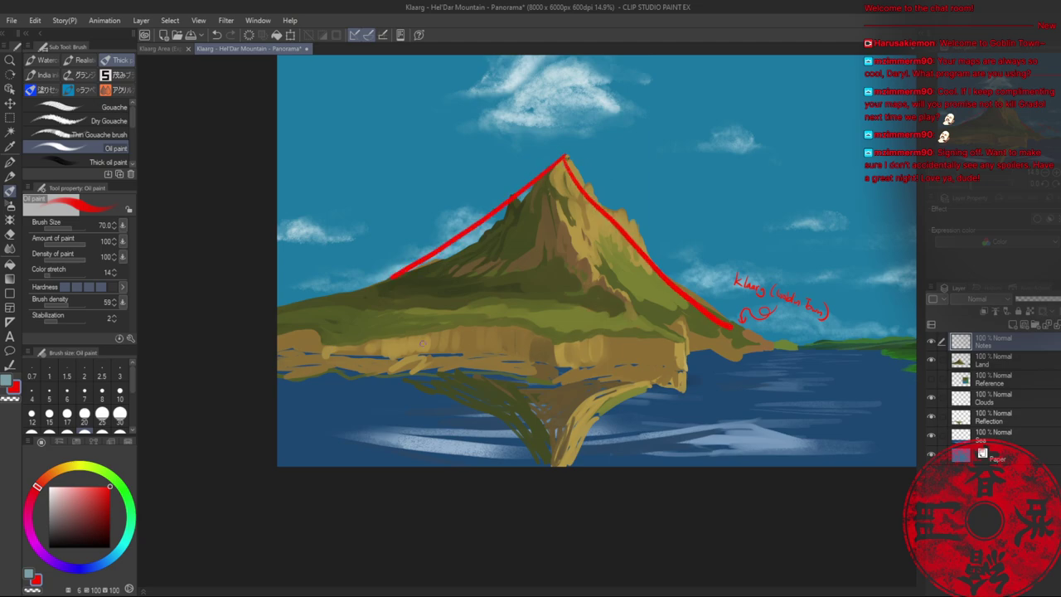
left_click_drag(315, 343, 787, 338)
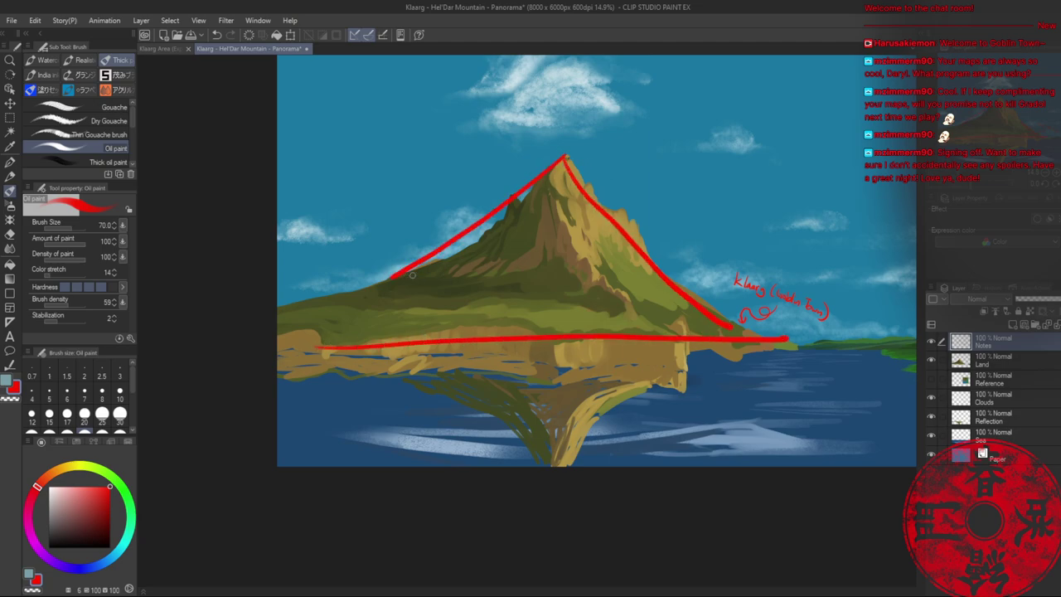
left_click_drag(389, 278, 313, 348)
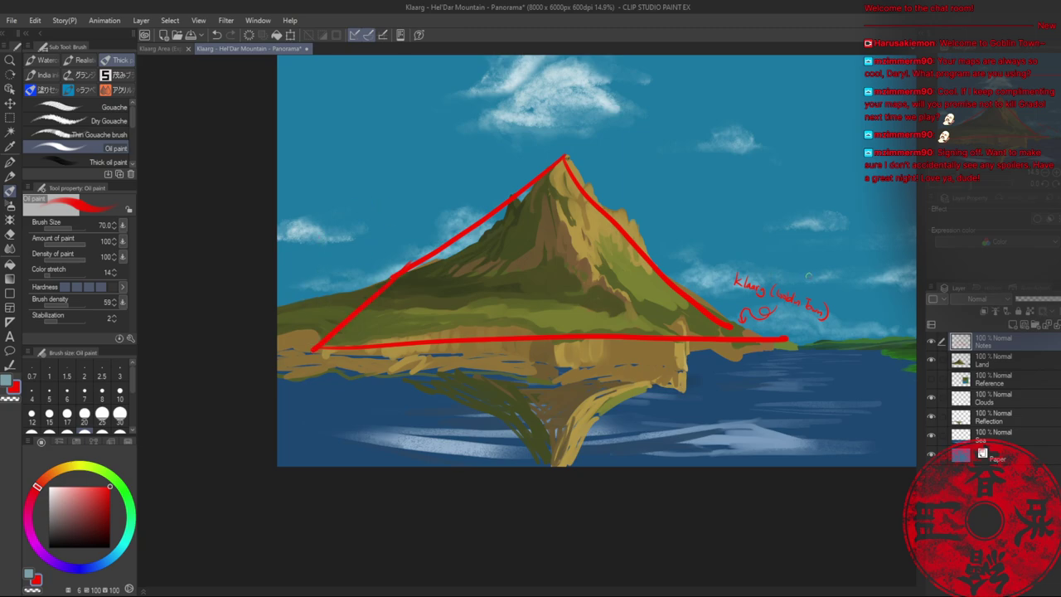
key("ctrl+z")
key("ctrl+z")
key("ctrl+z")
key("ctrl+z")
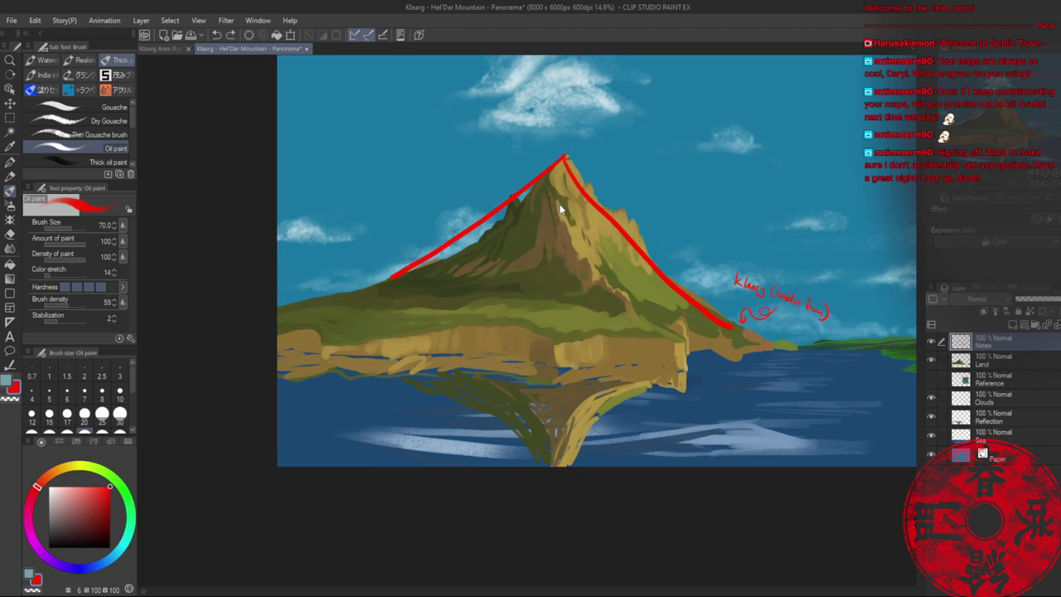
- Draw a narrower red triangle from the peak to the cliff base, with a red stick figure facing it over the front cliff
mouse_move(568, 155)
left_mouse_down()
mouse_move(490, 332)
mouse_move(787, 362)
left_mouse_up()
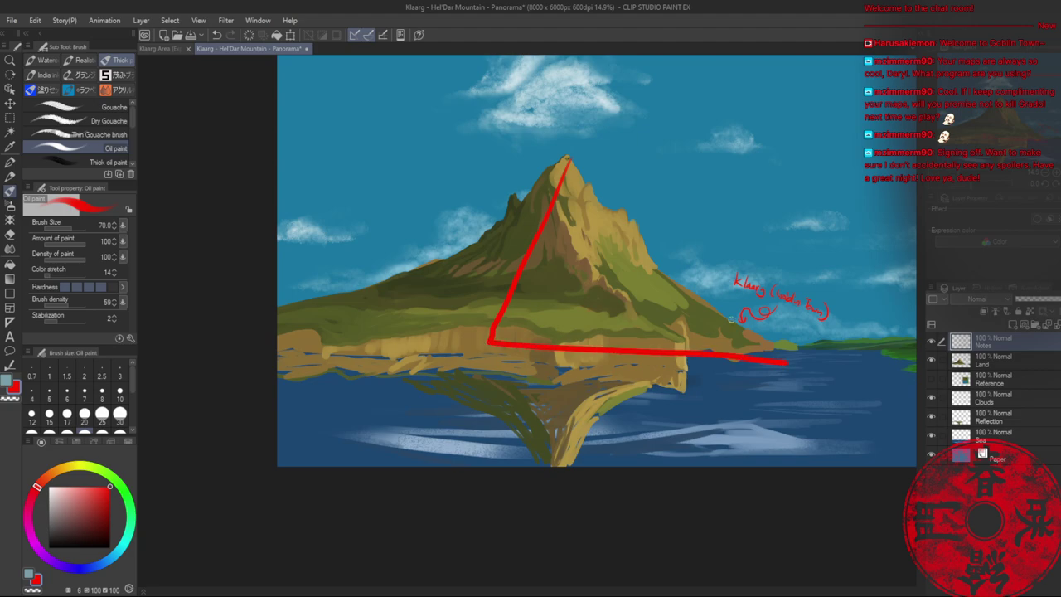
left_click_drag(567, 157, 698, 356)
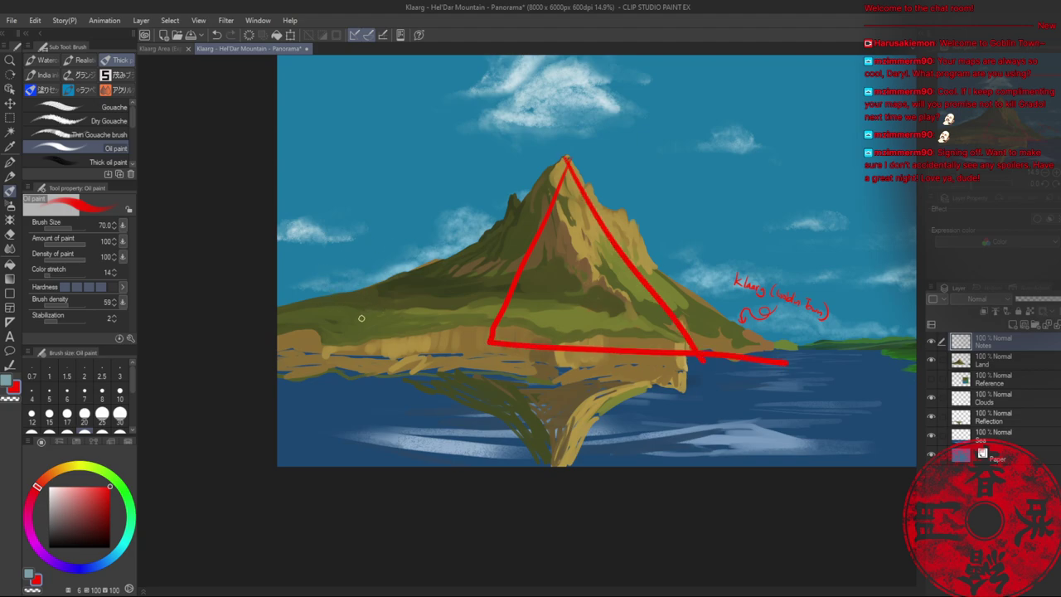
mouse_move(344, 319)
left_mouse_down()
mouse_move(338, 344)
mouse_move(363, 333)
mouse_move(333, 387)
left_mouse_up()
left_click_drag(352, 364, 369, 386)
left_click_drag(339, 440, 352, 412)
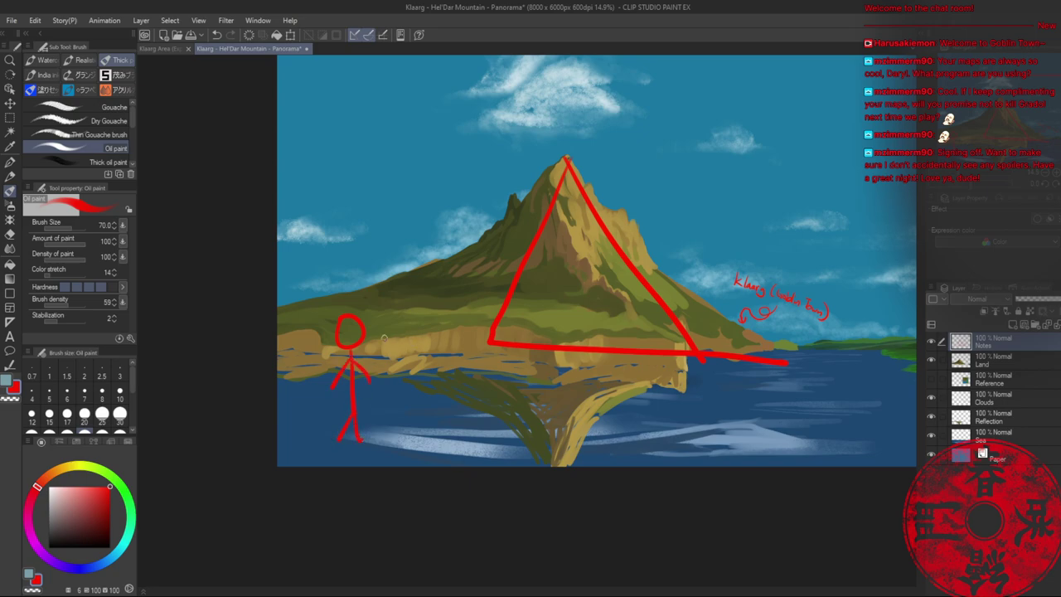
- Add the triangle's mirrored sides, the figure's sight lines to the triangle and its reflection, and a dashed red waterline
mouse_move(363, 333)
left_mouse_down()
mouse_move(476, 330)
mouse_move(561, 466)
left_mouse_up()
left_click_drag(700, 358, 610, 469)
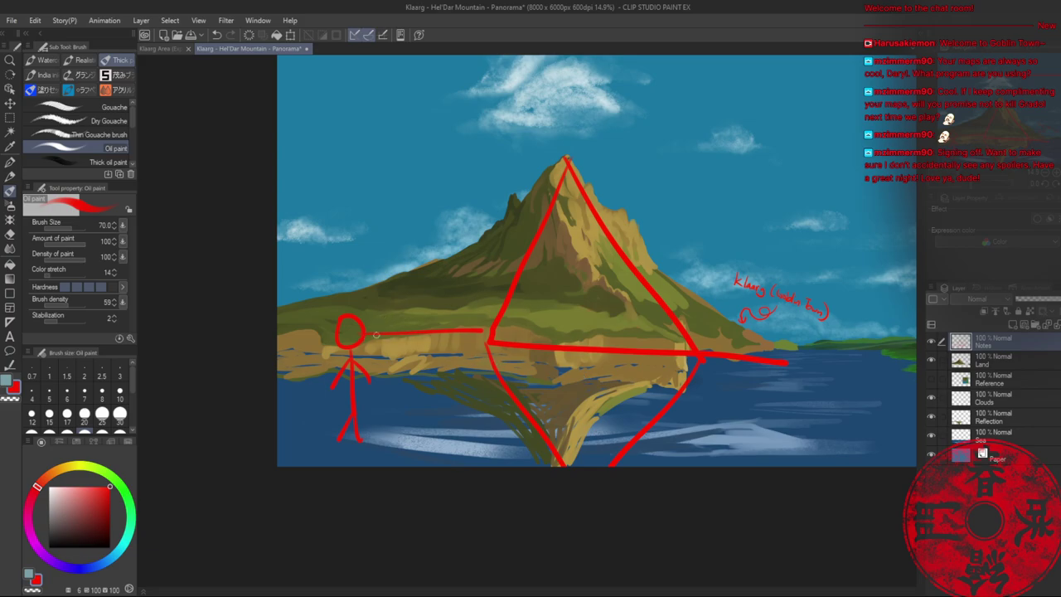
mouse_move(363, 335)
left_mouse_down()
mouse_move(498, 377)
mouse_move(494, 386)
left_mouse_up()
left_click_drag(480, 361, 502, 374)
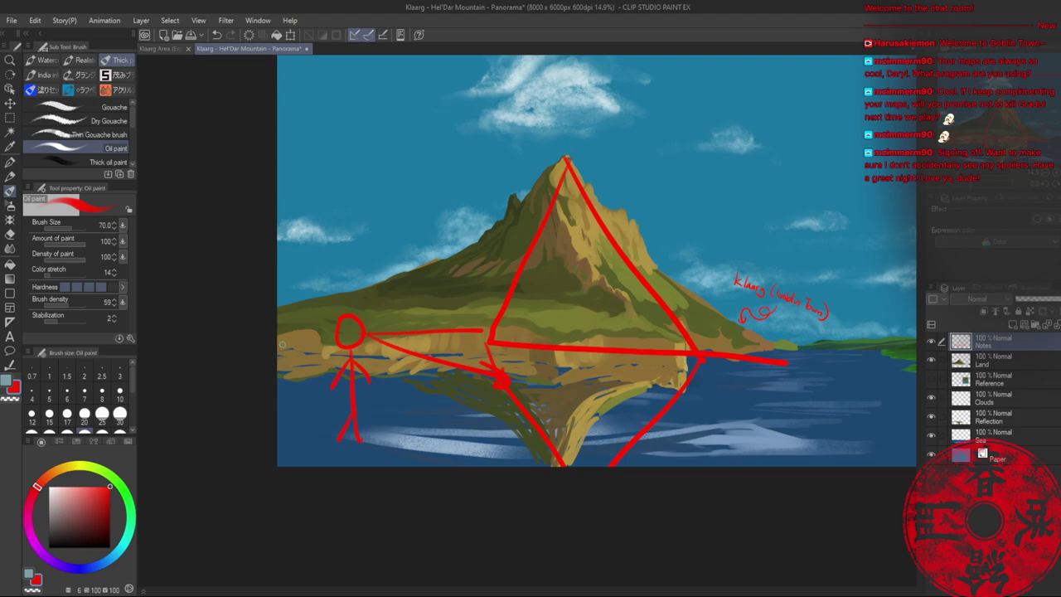
left_click_drag(281, 345, 570, 341)
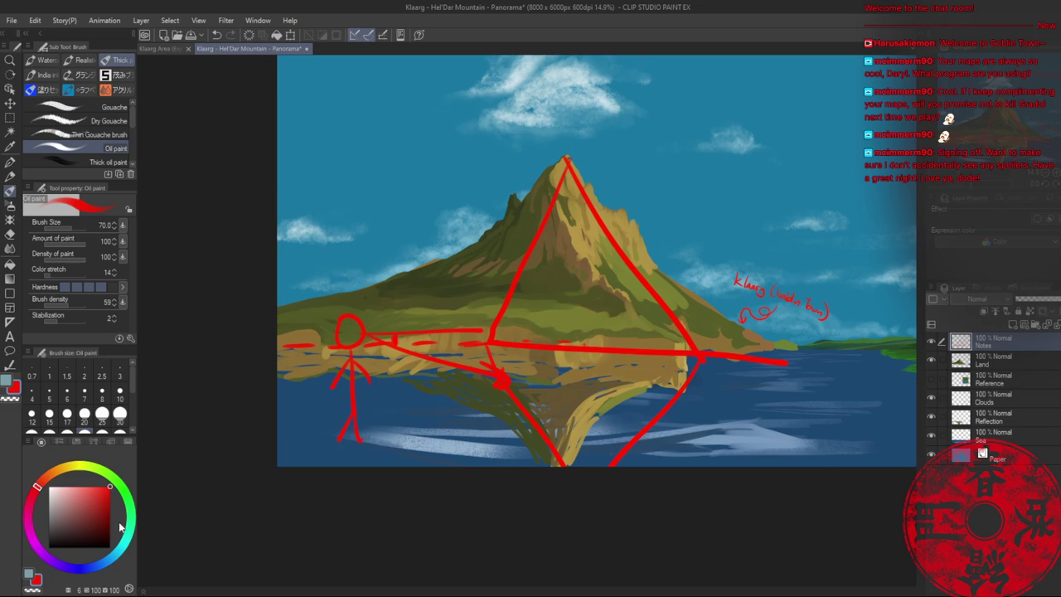
- Draw a second, slightly lower stick figure in green with sight lines toward the reflection and the mountain slope
left_click(126, 492)
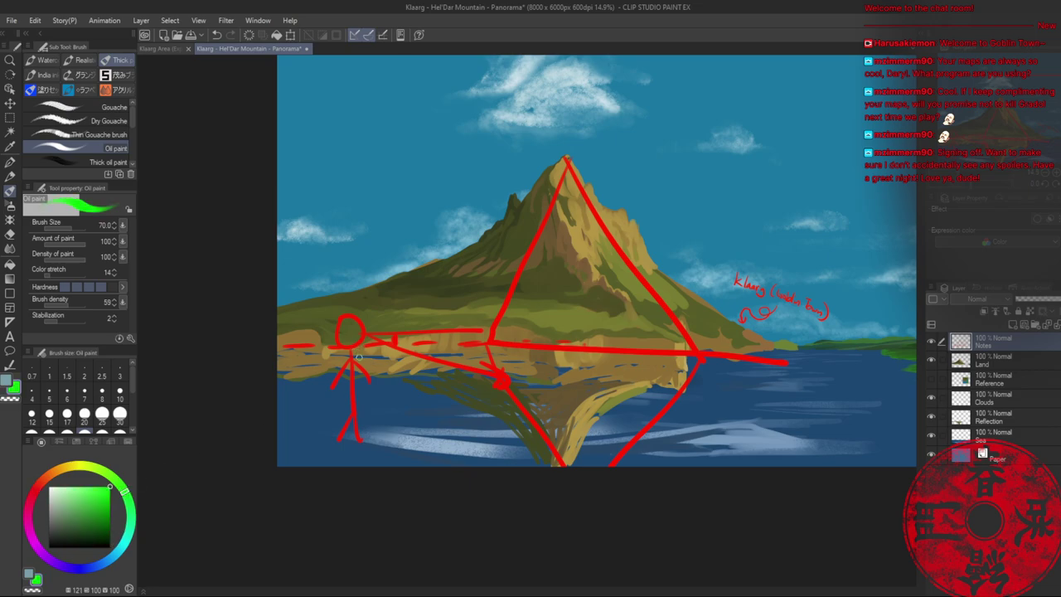
mouse_move(394, 343)
left_mouse_down()
mouse_move(368, 362)
mouse_move(469, 363)
left_mouse_up()
mouse_move(354, 358)
left_mouse_down()
mouse_move(377, 364)
mouse_move(351, 357)
mouse_move(365, 360)
mouse_move(363, 439)
mouse_move(346, 466)
left_mouse_up()
key("ctrl+z")
left_click_drag(375, 454, 369, 434)
left_click_drag(358, 385, 339, 406)
left_click_drag(361, 386, 380, 405)
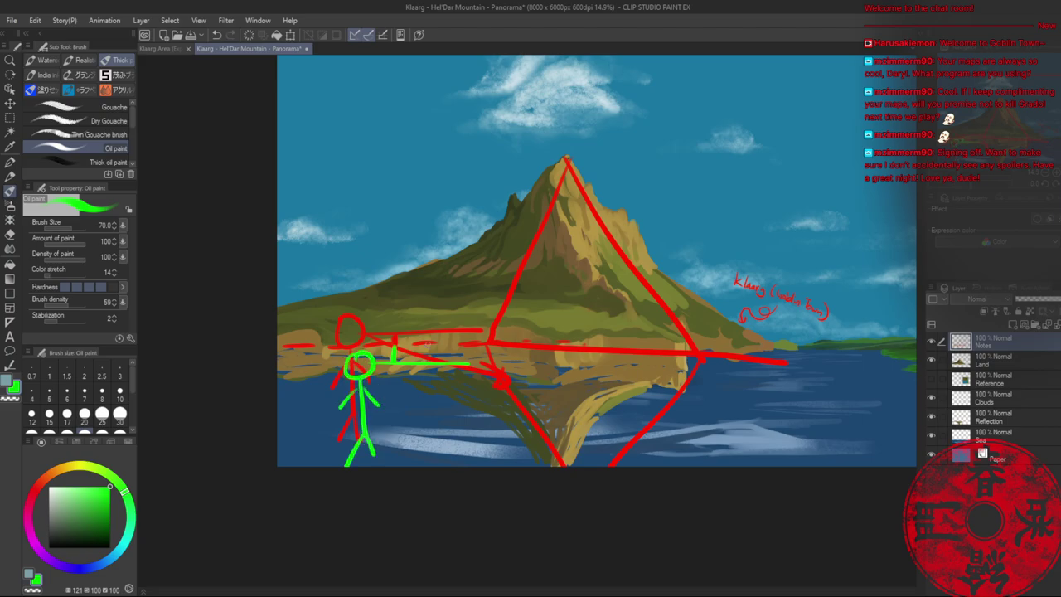
left_click_drag(390, 342, 527, 267)
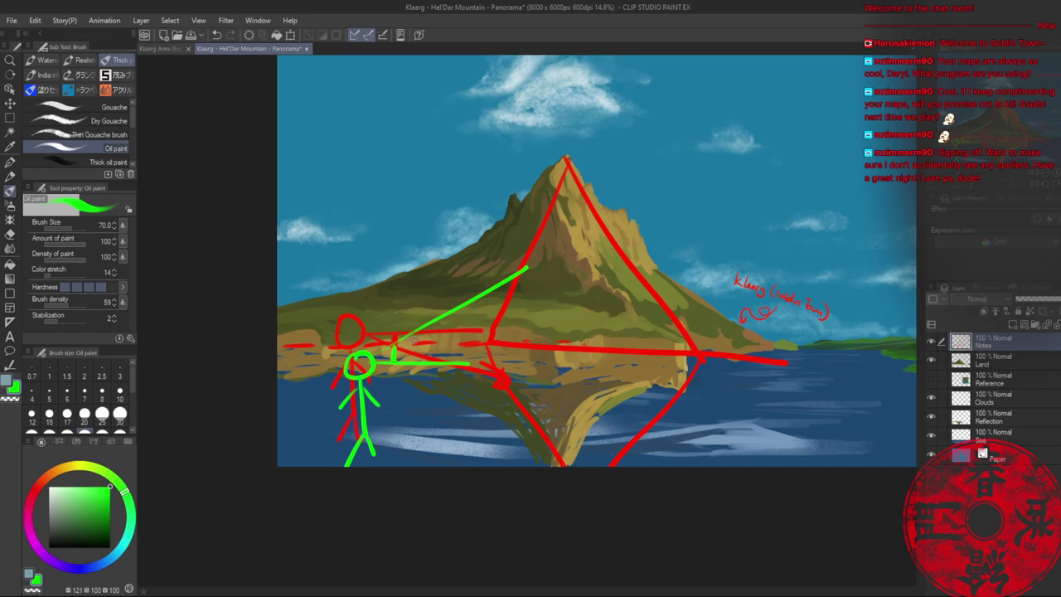
- Undo both stick figures, the sight lines, the dashed waterline and the mirrored outline, back to the red triangle
key("ctrl+z")
key("ctrl+z")
key("ctrl+z")
key("ctrl+z")
key("ctrl+z")
key("ctrl+z")
key("ctrl+z")
key("ctrl+z")
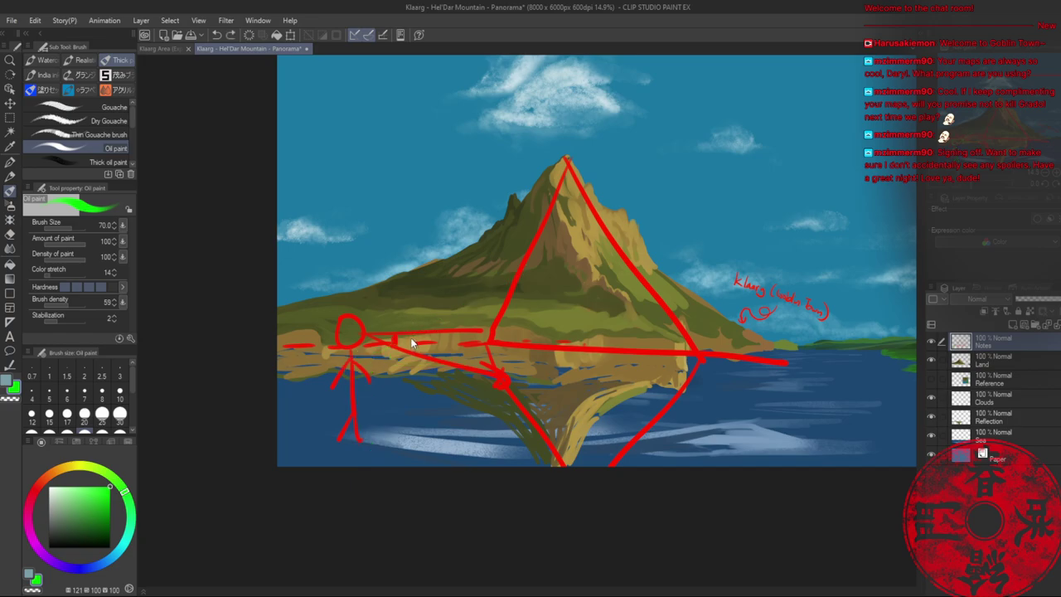
key("ctrl+z")
key("ctrl+z")
key("ctrl+z")
key("ctrl+z")
key("ctrl+z")
key("ctrl+z")
key("ctrl+z")
key("ctrl+z")
key("ctrl+z")
key("ctrl+z")
key("ctrl+z")
key("ctrl+z")
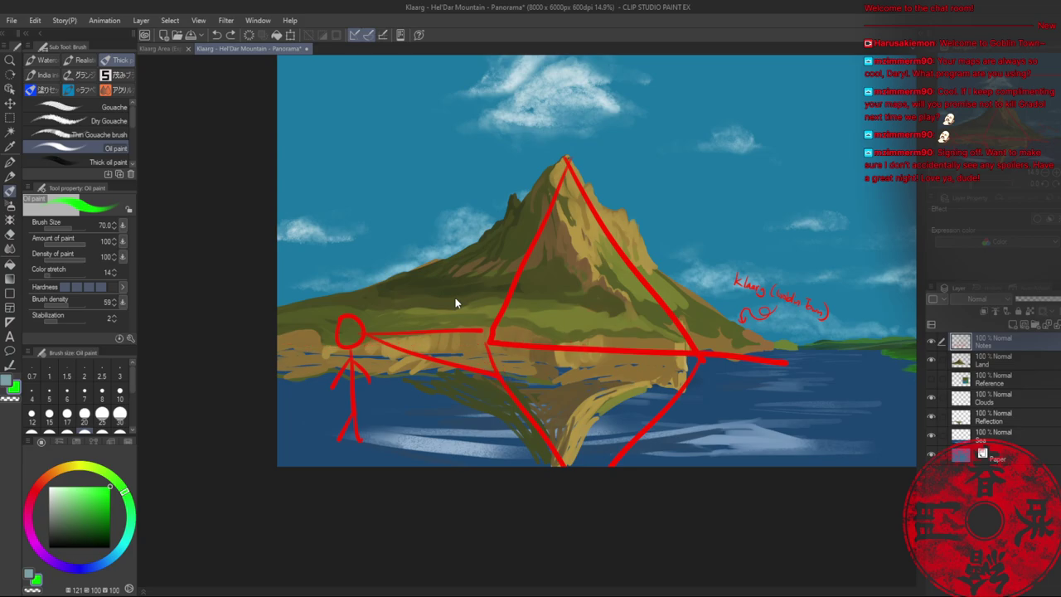
key("ctrl+z")
key("ctrl+z")
key("ctrl+z")
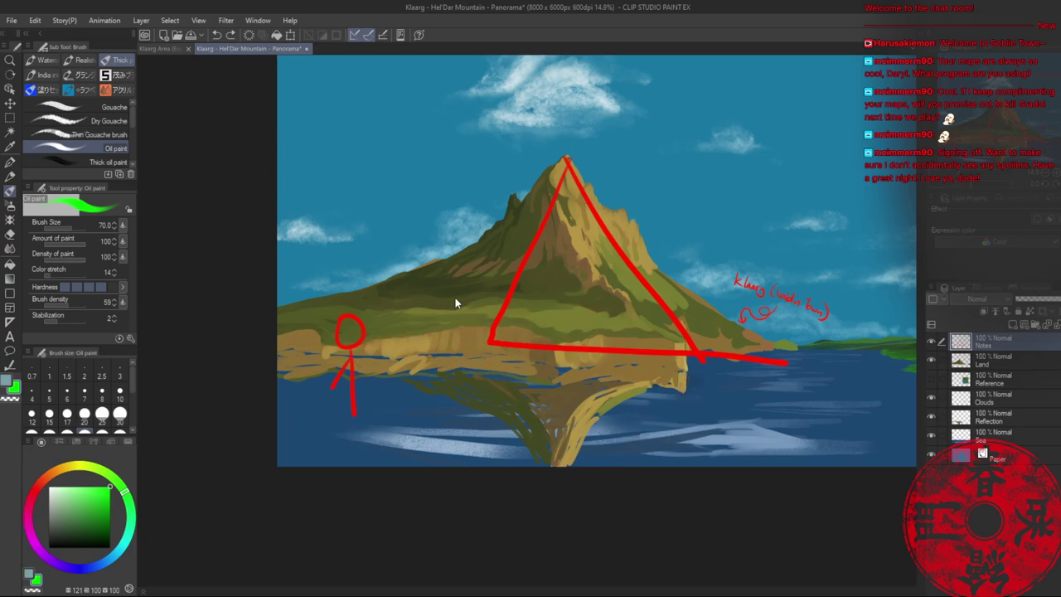
- Sample the triangle's red and draw a dashed waterline across the base of the cliffs
left_click(489, 334, "alt")
left_click_drag(286, 346, 375, 348)
left_click_drag(424, 348, 442, 348)
left_click_drag(460, 347, 482, 346)
left_click_drag(504, 347, 521, 347)
left_click_drag(571, 347, 588, 347)
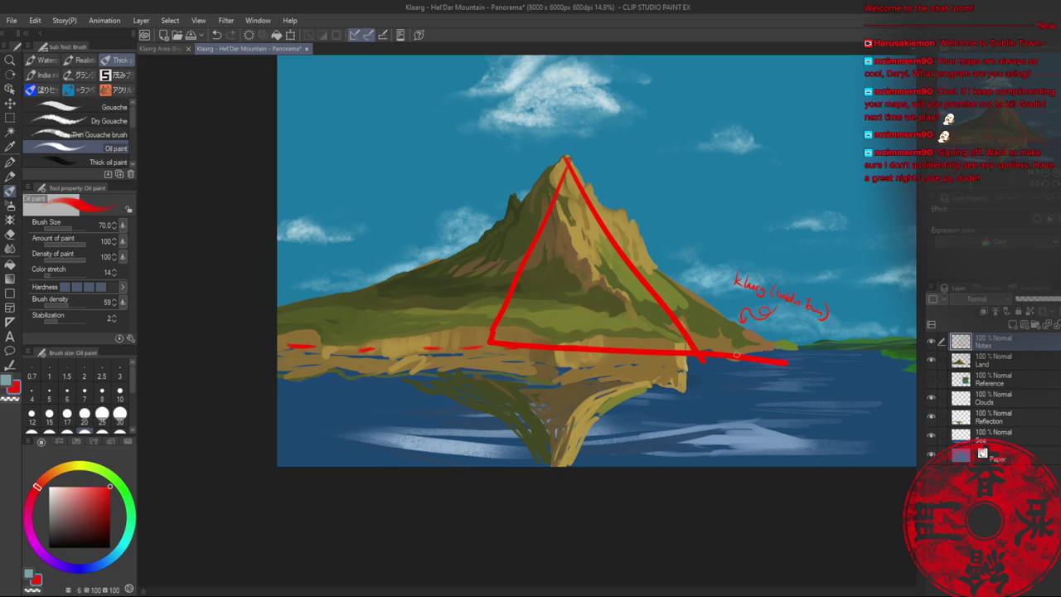
- Draw a red stick figure standing on the waterline, with a level sight line to the triangle and a vertical height line
mouse_move(383, 247)
left_mouse_down()
mouse_move(378, 351)
mouse_move(354, 377)
left_mouse_up()
left_click_drag(378, 348, 398, 377)
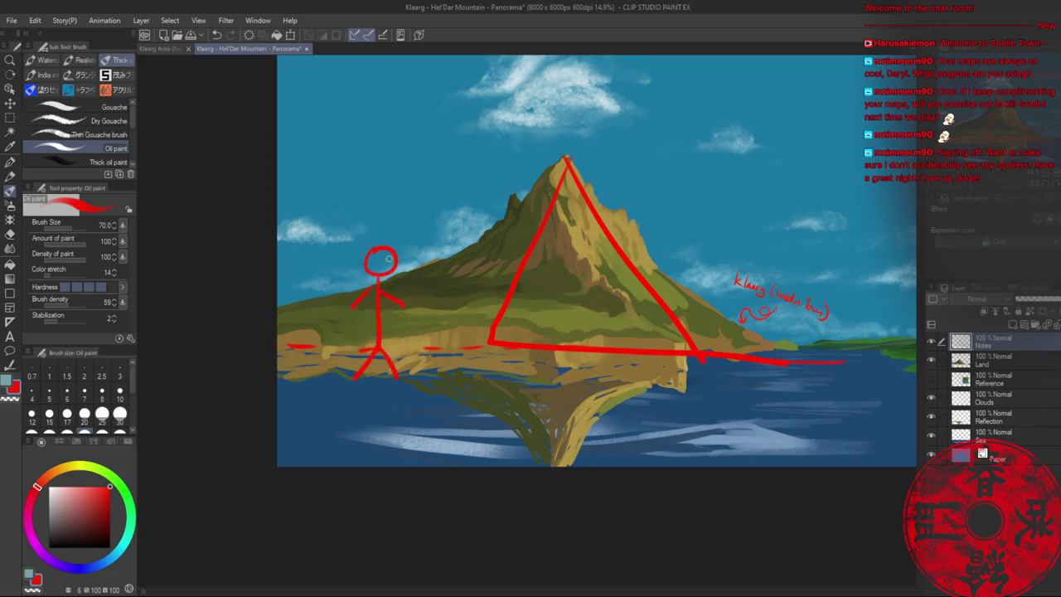
left_click_drag(398, 260, 531, 257)
left_click_drag(431, 281, 438, 348)
- Mirror the height line below the waterline in green, and add a green mirrored viewer with a sight line up to the slope
left_click(122, 487)
mouse_move(439, 352)
left_mouse_down()
mouse_move(439, 433)
mouse_move(466, 433)
left_mouse_up()
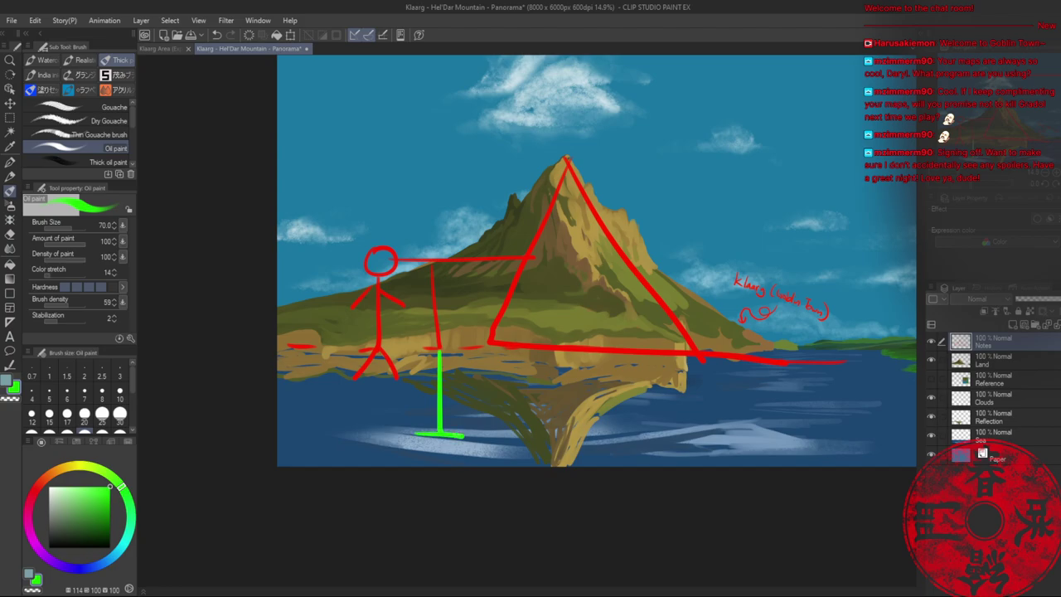
left_click_drag(384, 424, 377, 502)
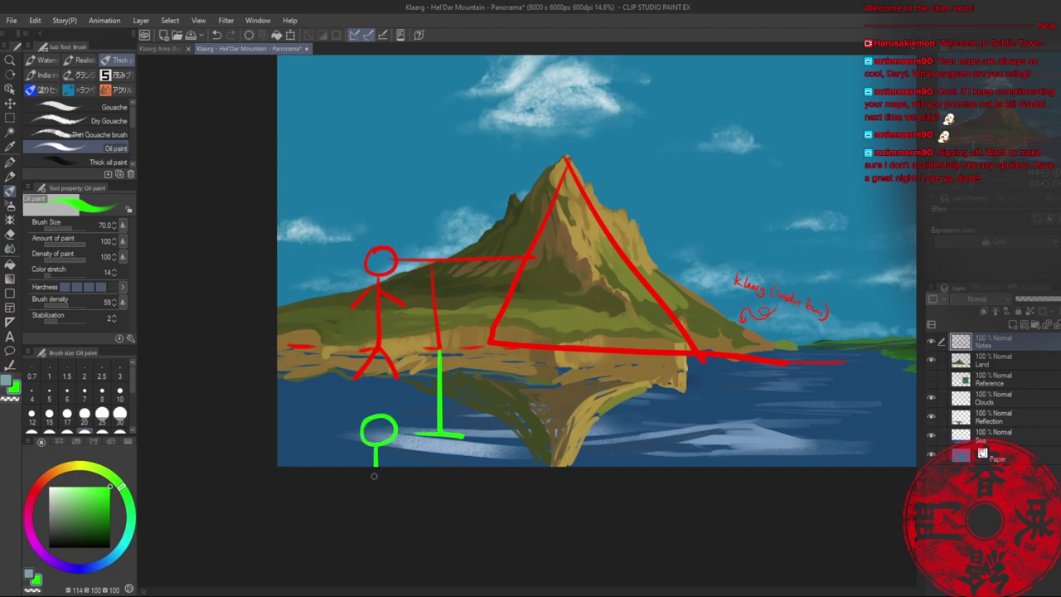
left_click_drag(384, 414, 522, 278)
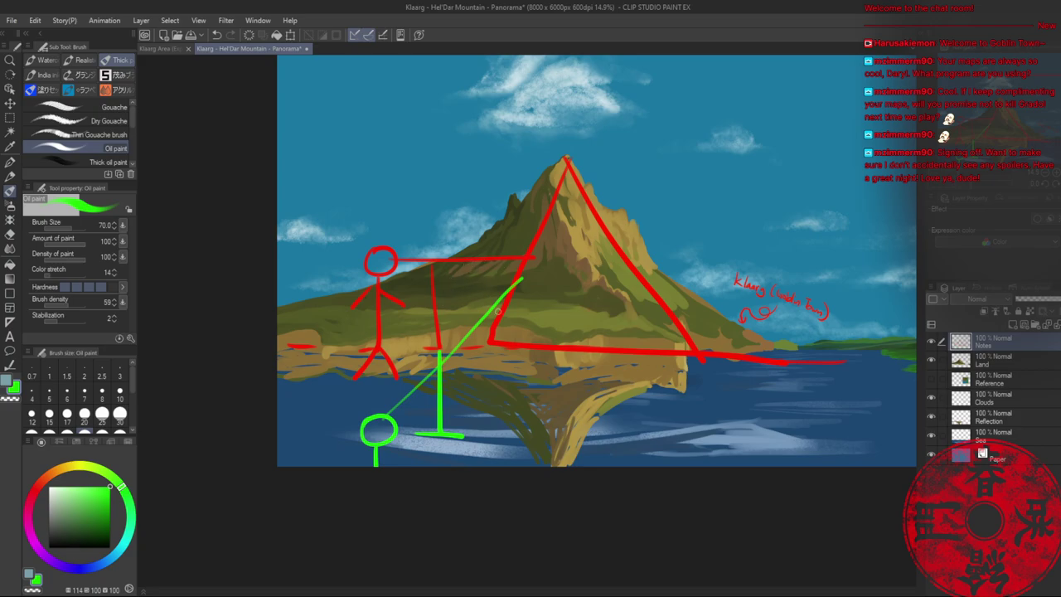
- Lasso the red and green perspective diagram on the Notes layer, delete it and clear the selection, leaving the Klaarg label
key("m")
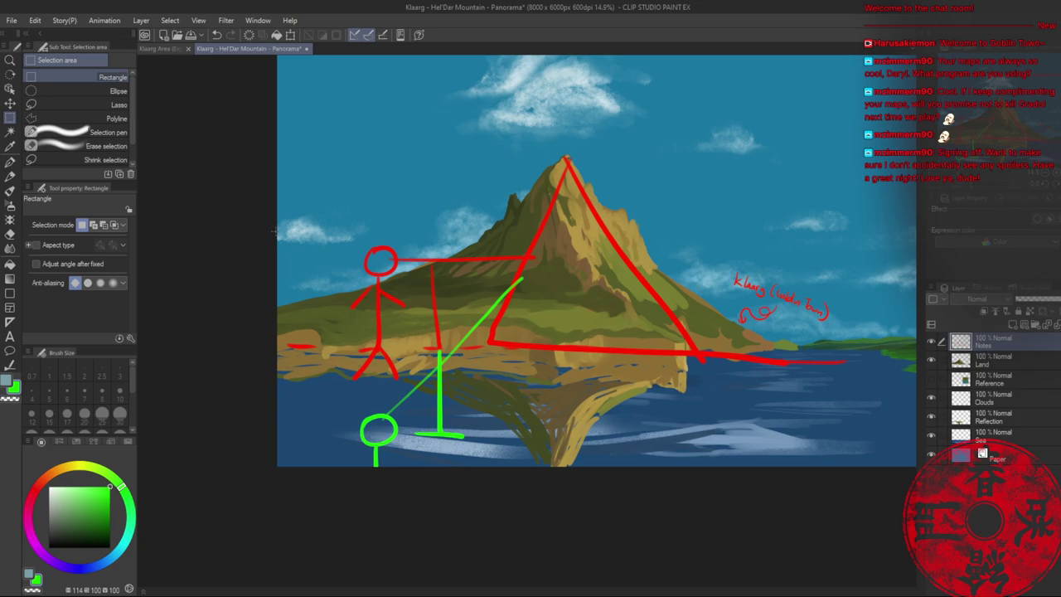
left_click(81, 105)
mouse_move(261, 253)
left_mouse_down()
mouse_move(462, 131)
mouse_move(668, 270)
mouse_move(861, 425)
mouse_move(473, 507)
mouse_move(212, 304)
mouse_move(217, 290)
left_mouse_up()
key("Delete")
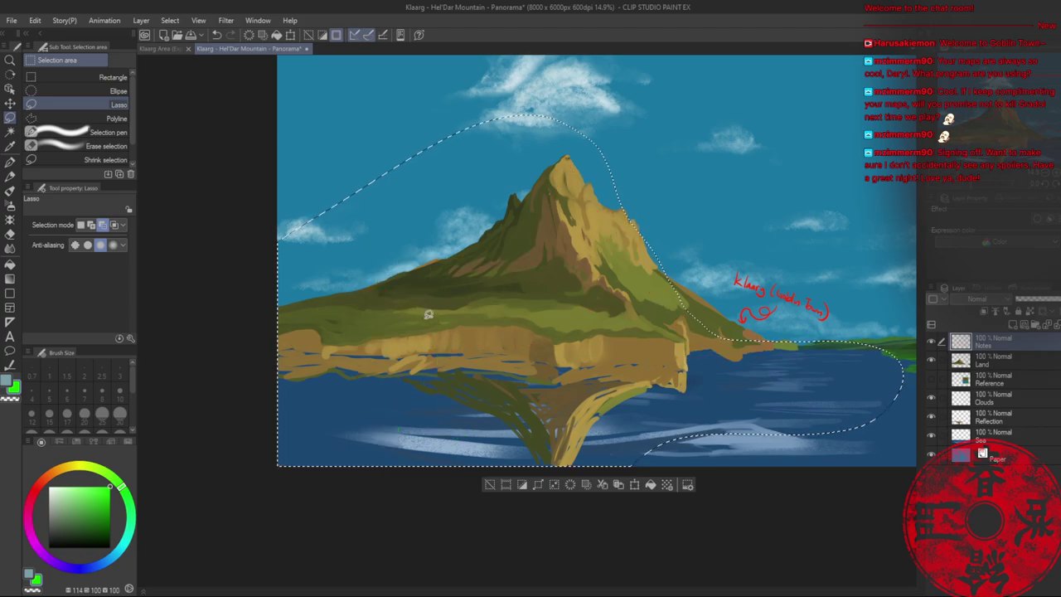
key("ctrl+d")
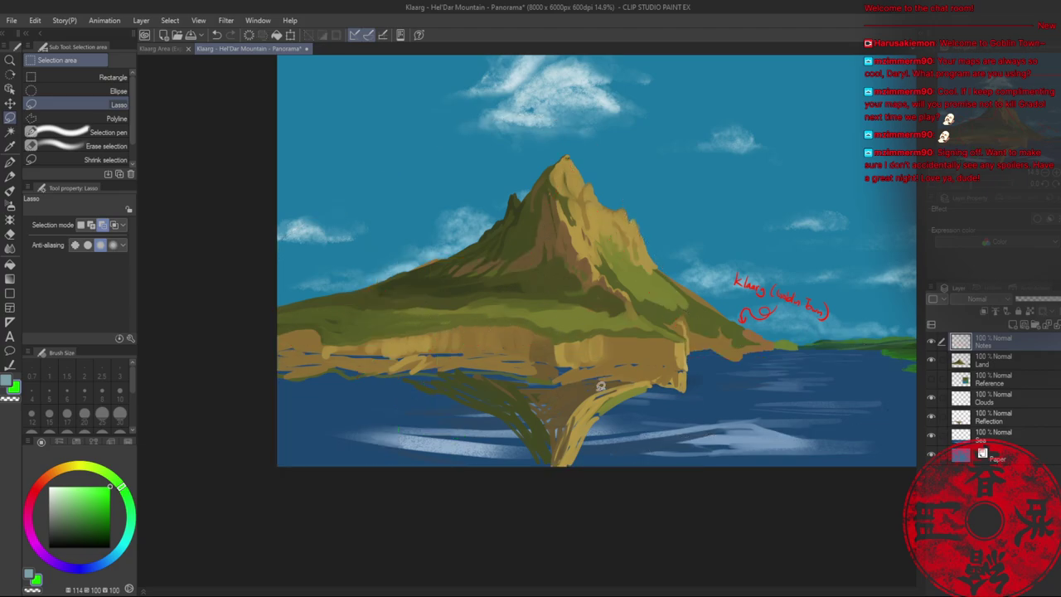
- Compare Darken, Screen, Glow dodge and Multiply on the Reflection layer, settling on the Overlay blending mode at 48% opacity
left_click(991, 361)
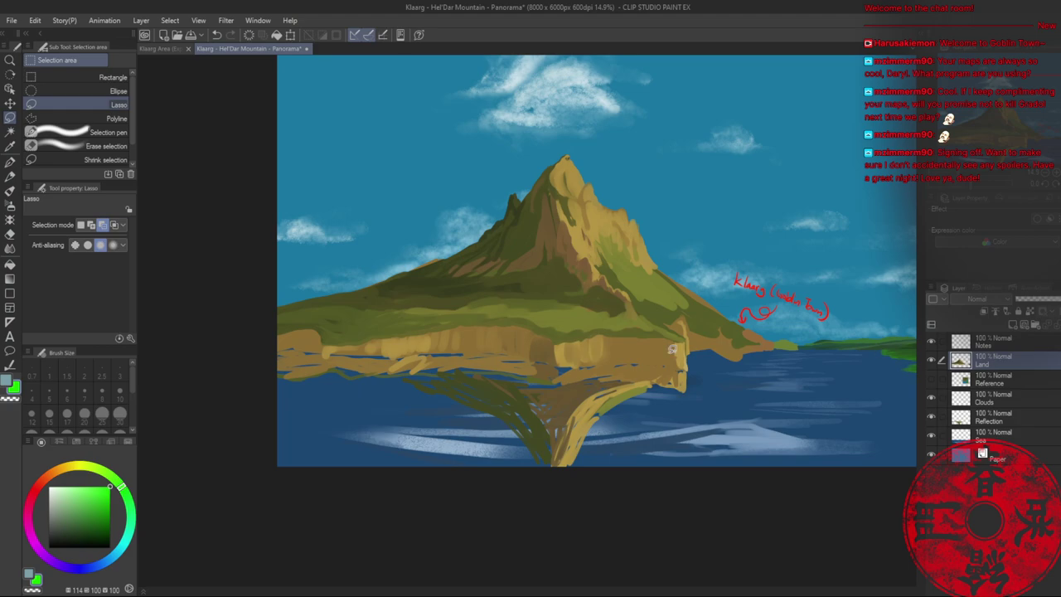
left_click(991, 421)
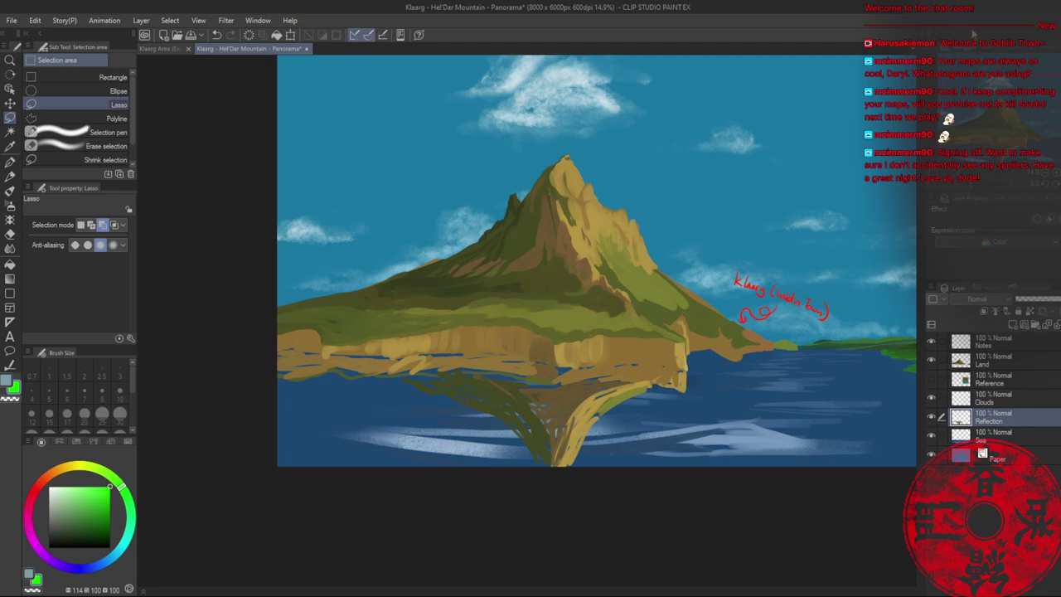
left_click(974, 34)
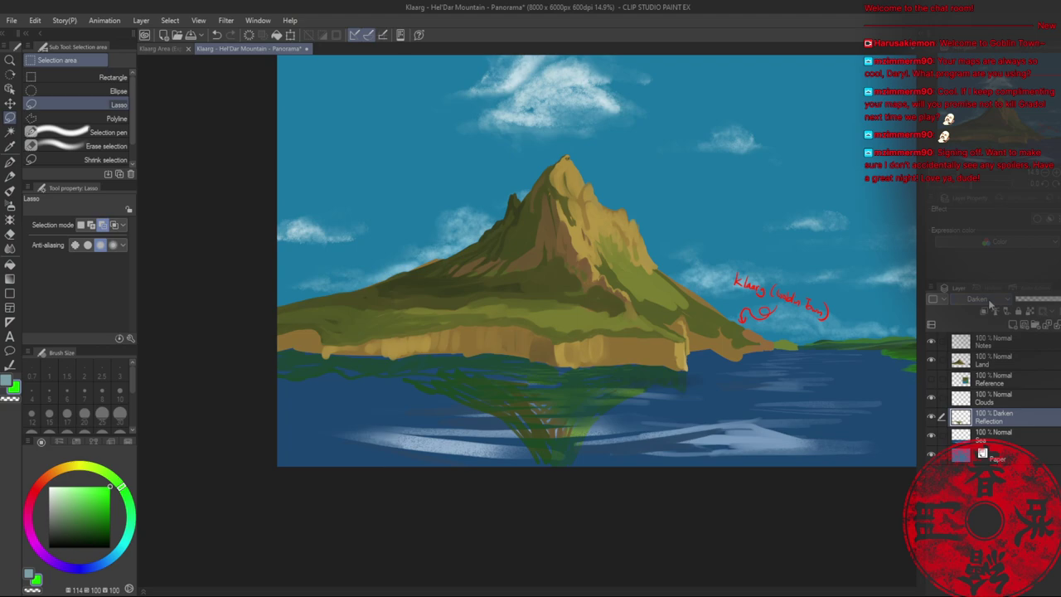
left_click(978, 100)
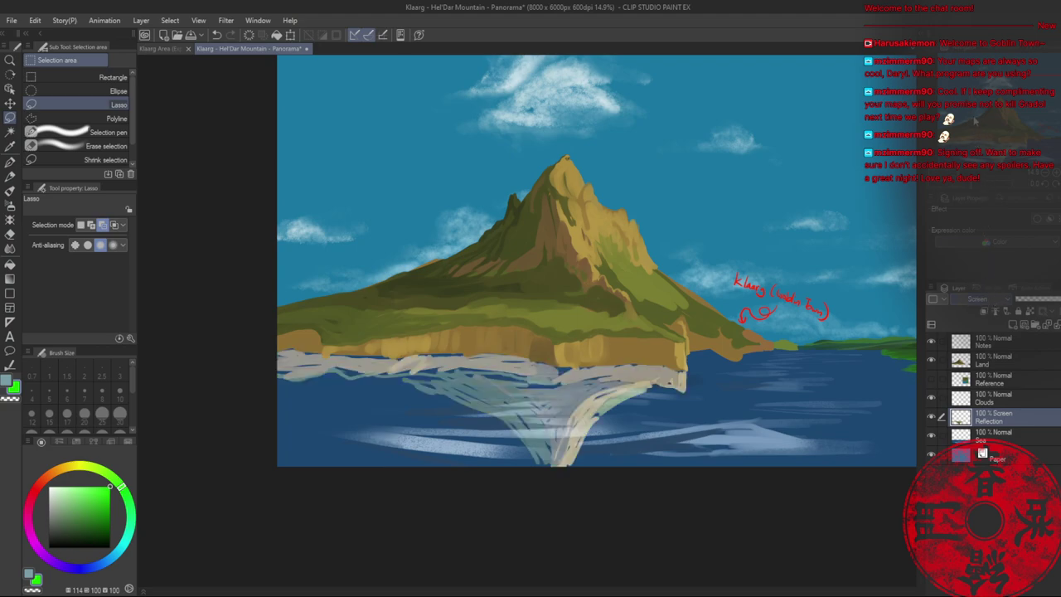
scroll(977, 298, "down", 2)
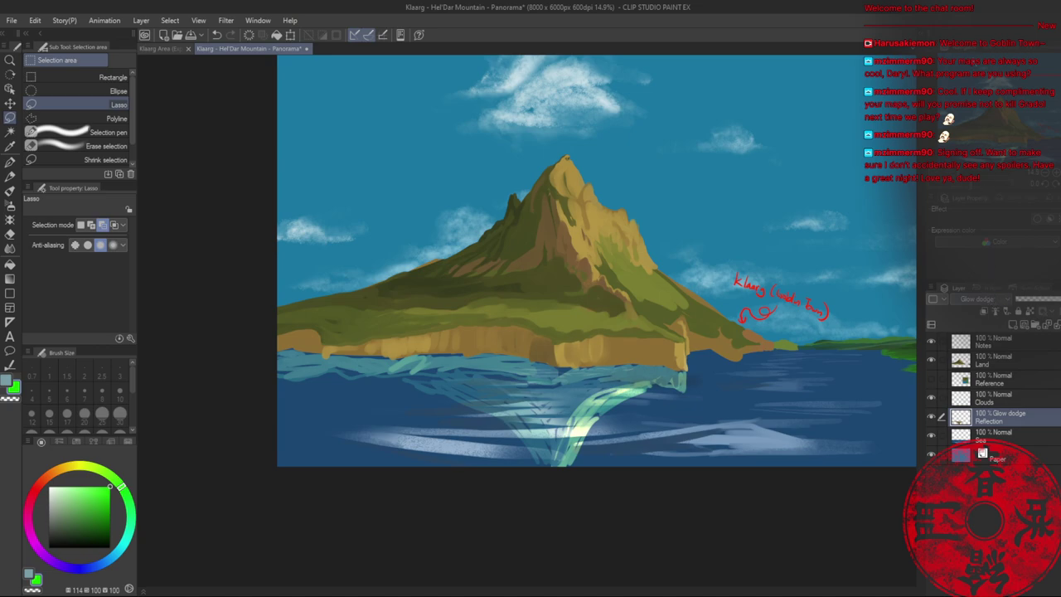
left_click(973, 34)
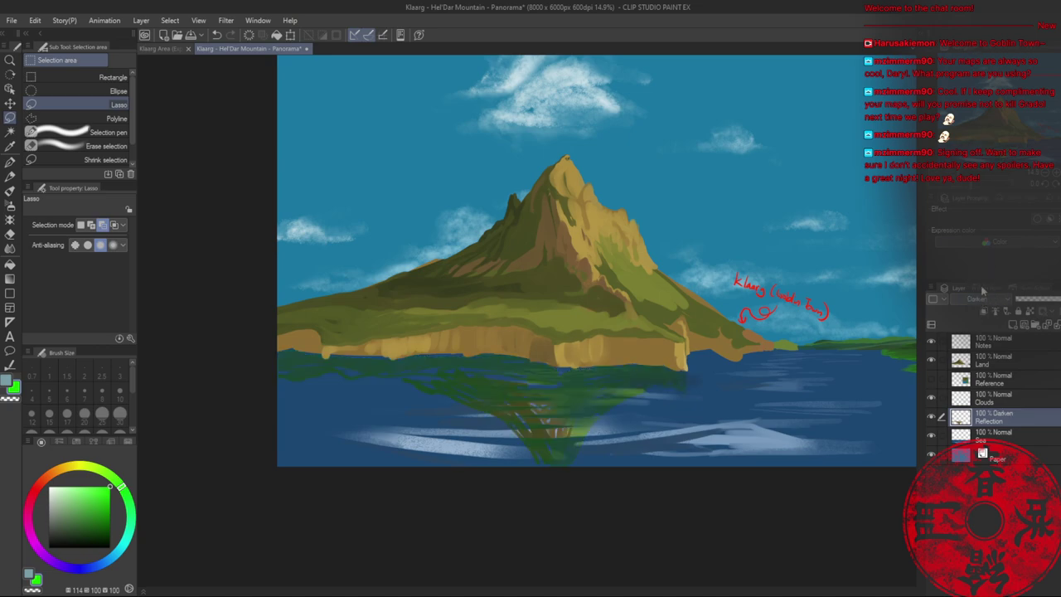
left_click(974, 47)
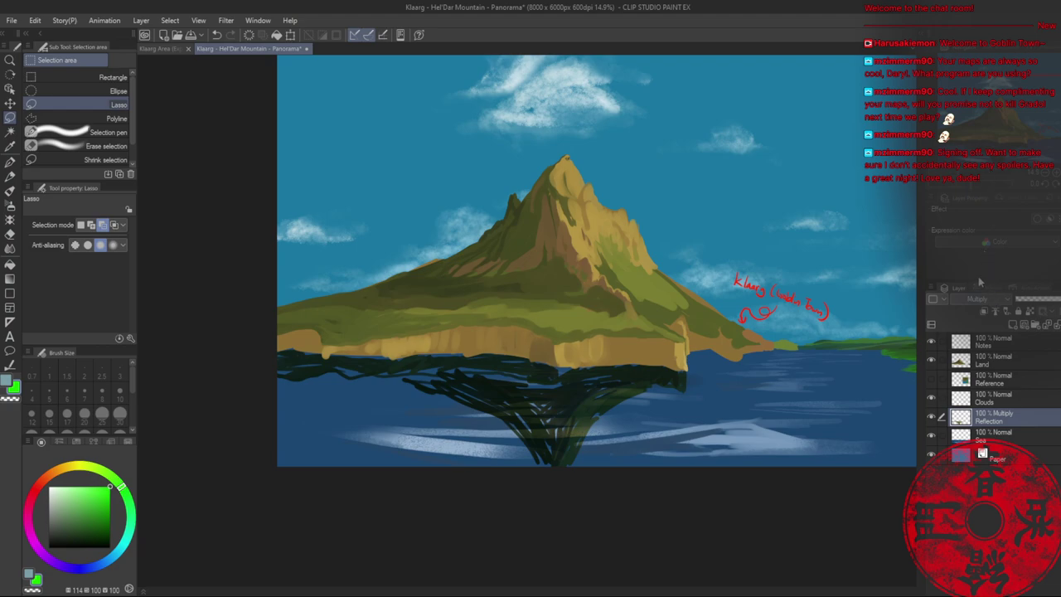
left_click(974, 152)
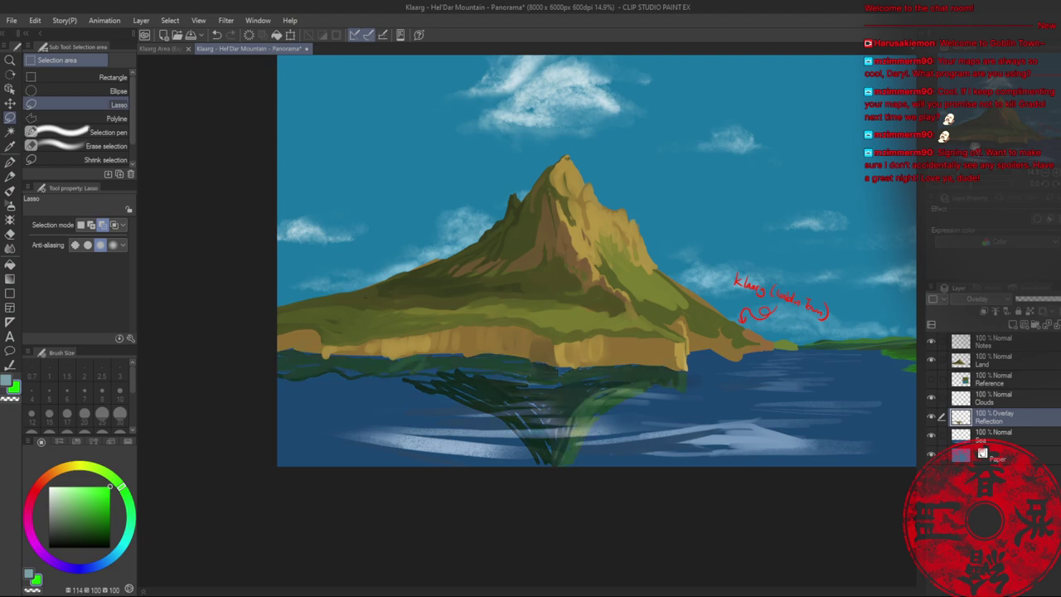
left_click(1051, 302)
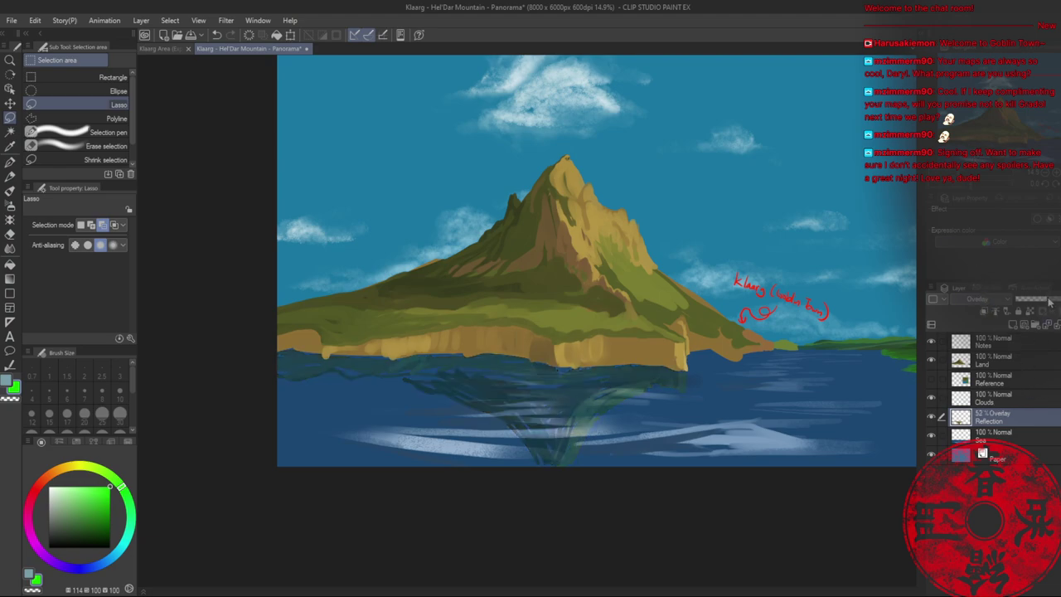
left_click_drag(1049, 301, 1046, 304)
- Add a new layer above the Reflection layer, name it Light Reflection on Water, and save the file
left_click(986, 439)
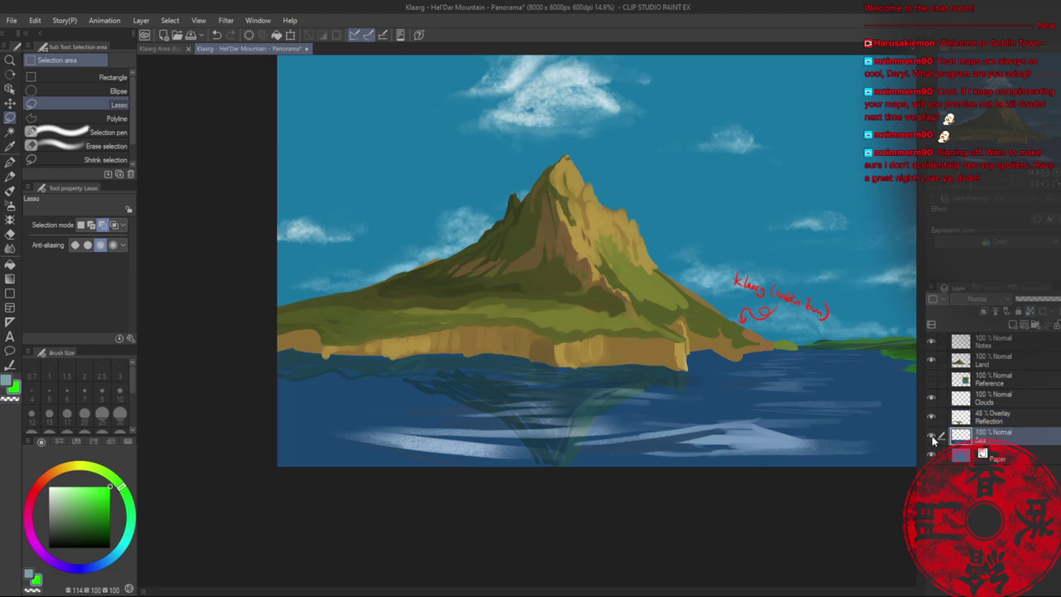
key("ctrl+shift+n")
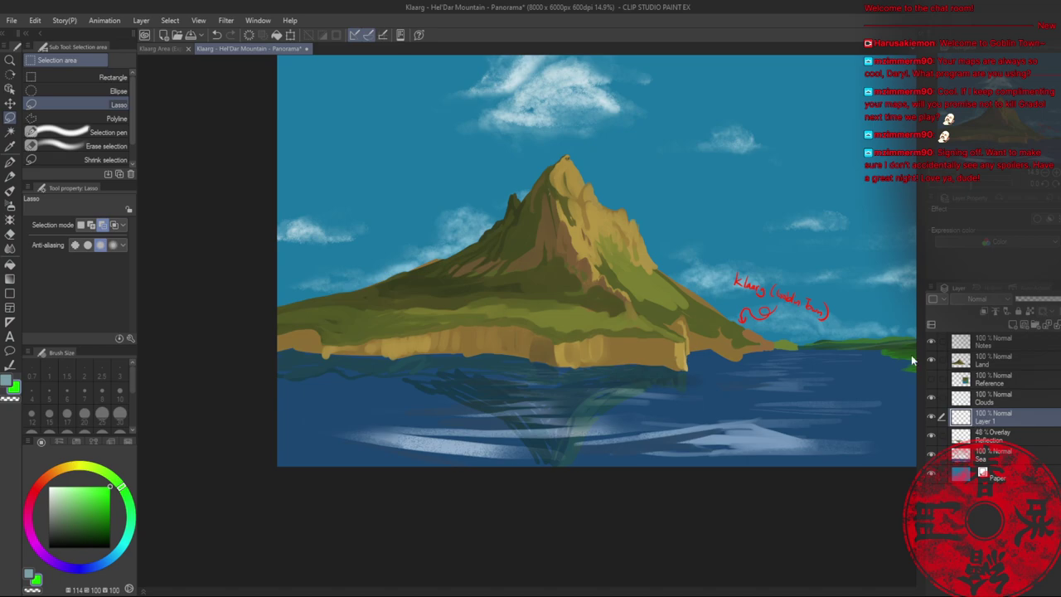
type("Shine")
key("Return")
type("Light Reflection on Water")
key("Return")
key("ctrl+0")
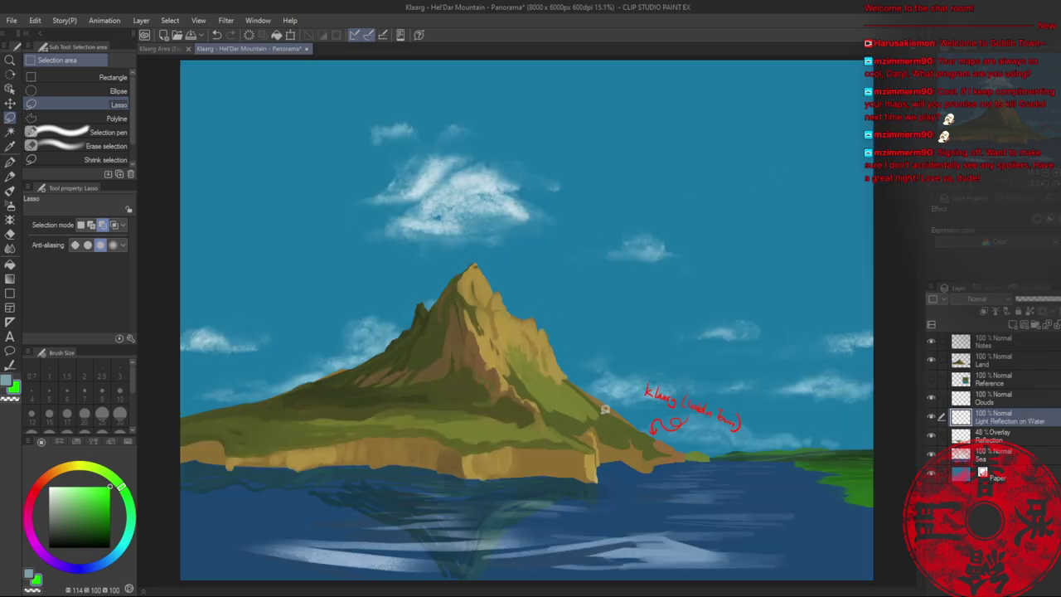
key("ctrl+s")
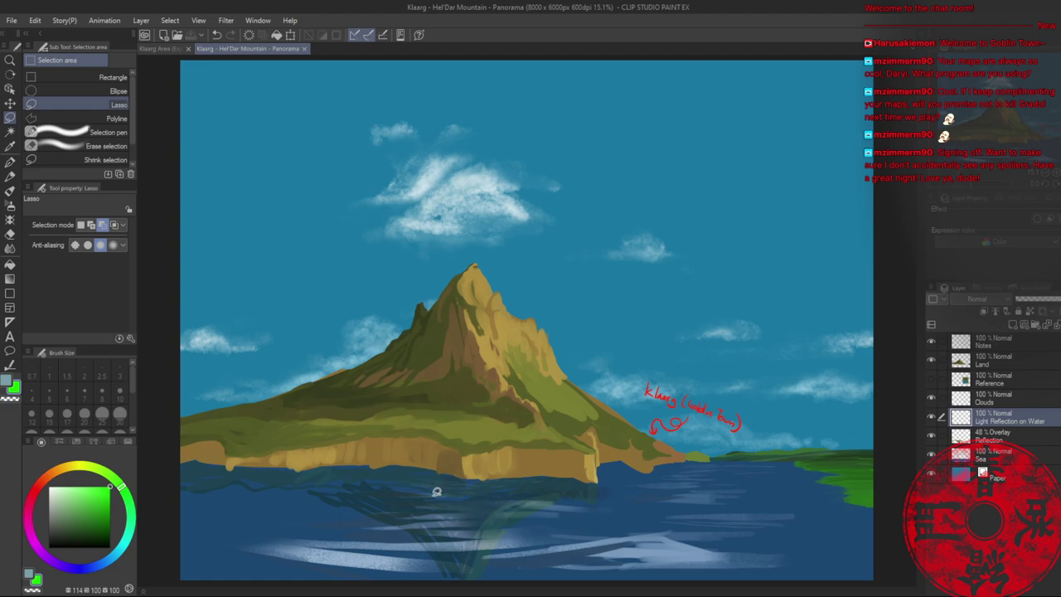
- Paint loose horizontal streaks of sampled pale blue across the mountain's reflection with the Oil paint brush, varying the brush size
key("b")
left_click(240, 511, "alt")
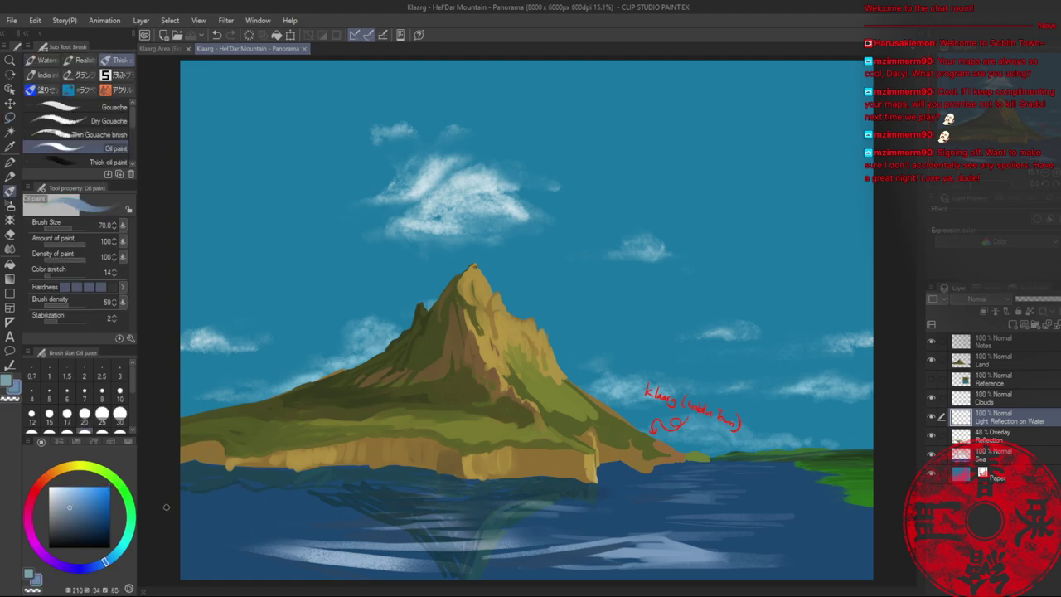
left_click_drag(406, 525, 482, 524)
key("bracketright")
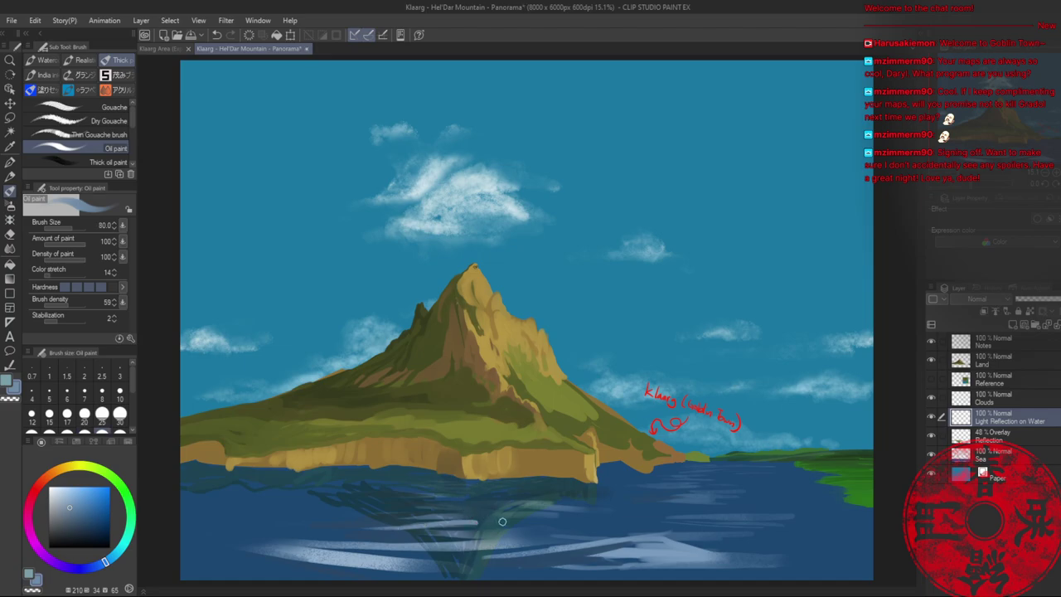
left_click_drag(408, 529, 524, 533)
key("bracketright")
mouse_move(450, 536)
left_mouse_down()
mouse_move(532, 535)
mouse_move(379, 545)
left_mouse_up()
mouse_move(354, 543)
left_mouse_down()
mouse_move(271, 548)
mouse_move(377, 538)
mouse_move(269, 554)
mouse_move(457, 562)
left_mouse_up()
key("bracketright")
key("bracketleft")
mouse_move(445, 514)
left_mouse_down()
mouse_move(391, 520)
mouse_move(566, 509)
mouse_move(373, 506)
mouse_move(473, 498)
left_mouse_up()
key("bracketleft")
key("bracketleft")
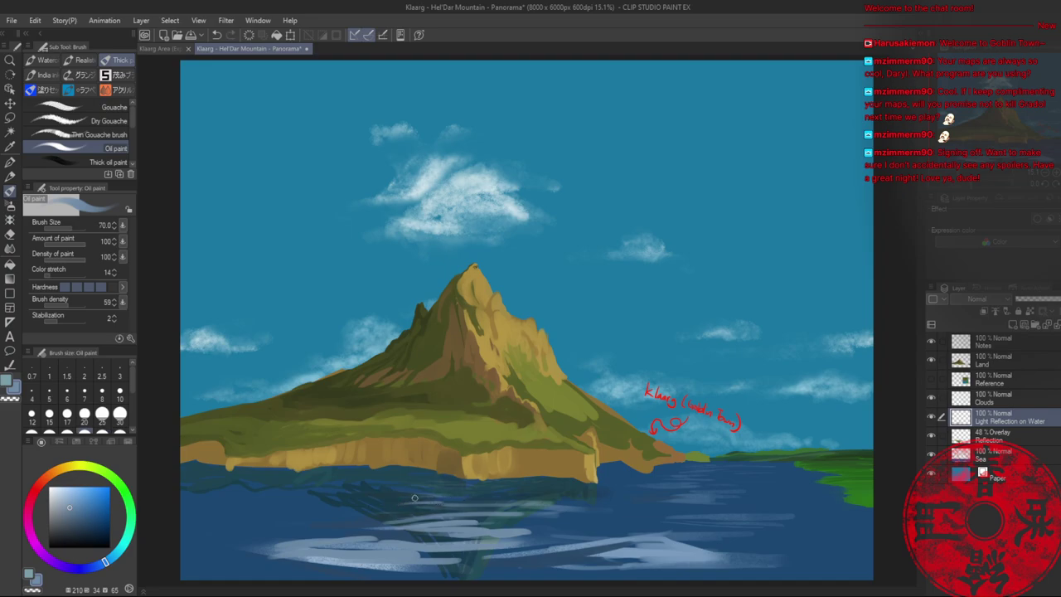
- Extend the pale blue light streaks over the open water beyond the cliffs, undo the last stroke, and save the file
key("bracketleft")
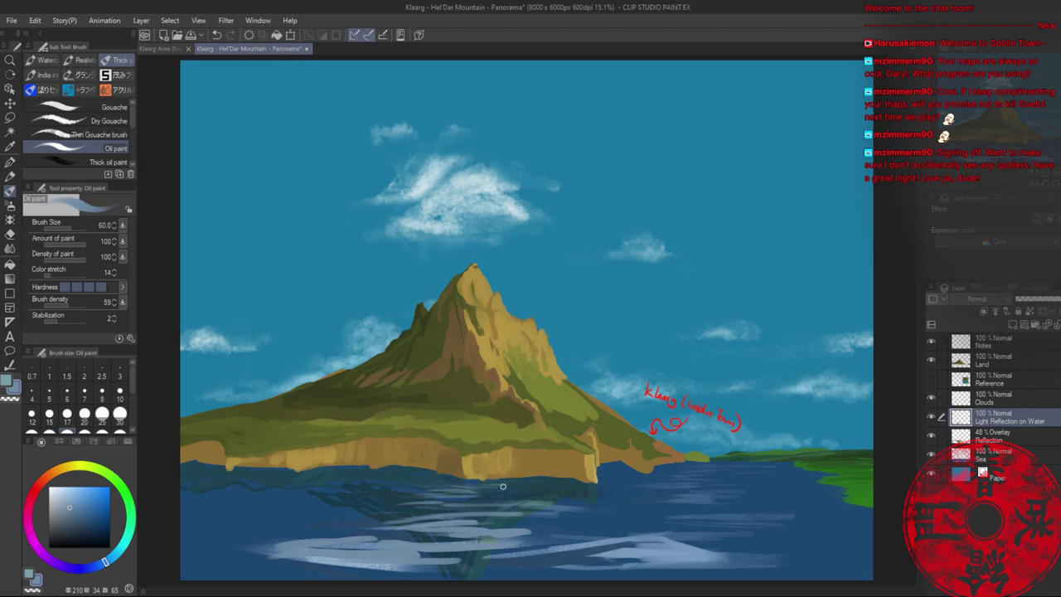
key("bracketright")
key("bracketright")
mouse_move(663, 535)
left_mouse_down()
mouse_move(743, 538)
mouse_move(737, 515)
mouse_move(651, 500)
mouse_move(731, 492)
left_mouse_up()
key("bracketleft")
key("ctrl+z")
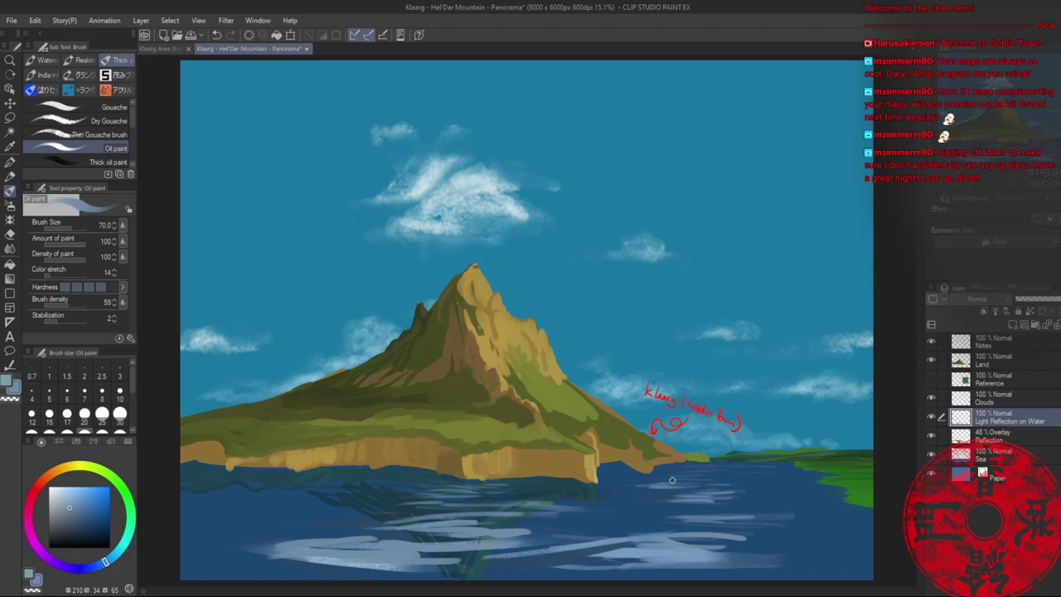
key("bracketleft")
key("bracketleft")
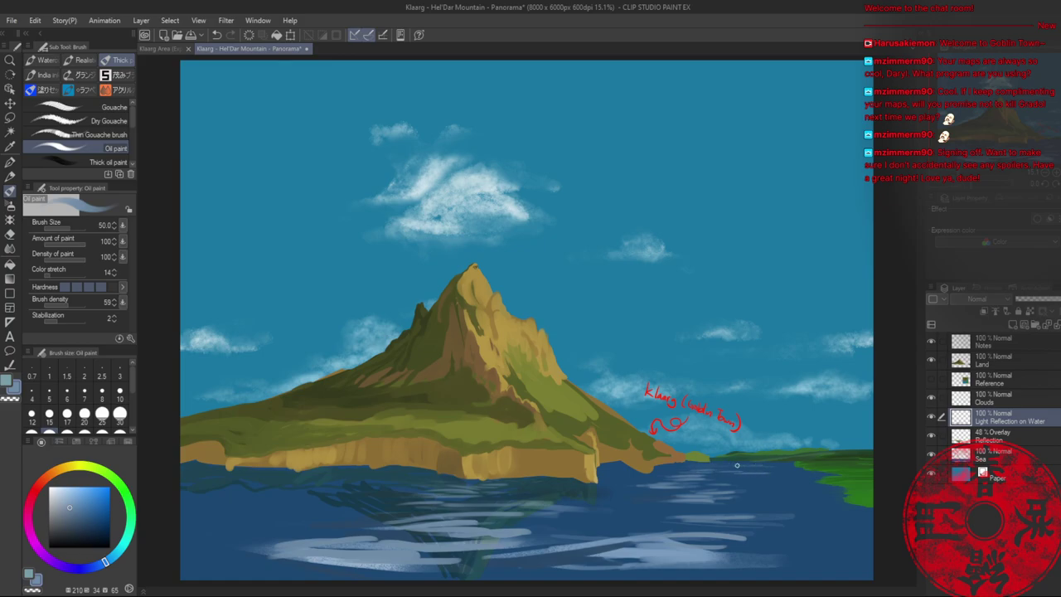
key("bracketleft")
key("ctrl+s")
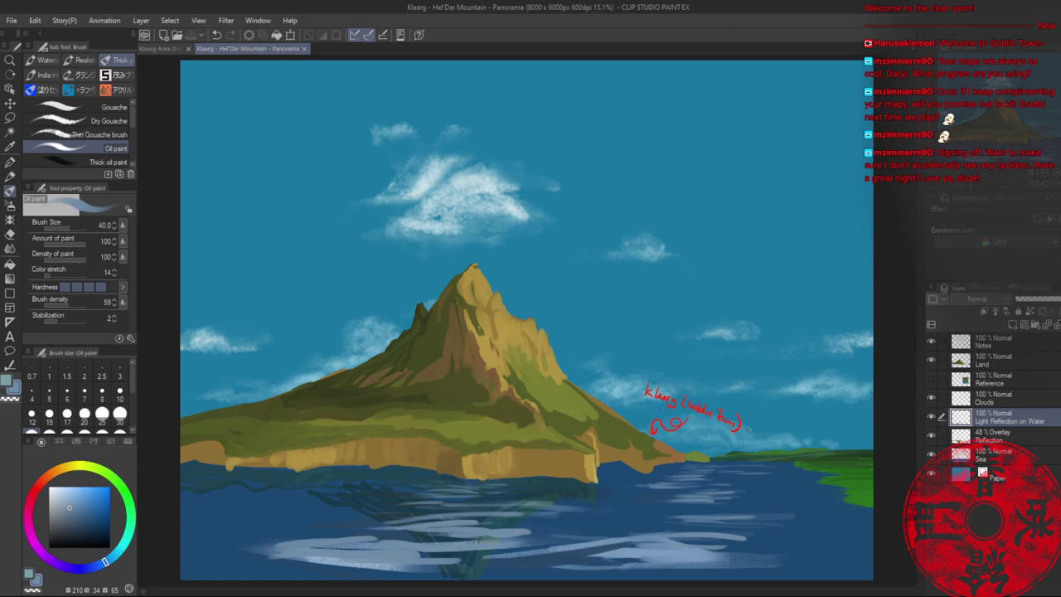
- On the Sea layer, darken the sampled sea blue and softly shade the water below the cliffs and in the foreground with the Soft airbrush
left_click(989, 455)
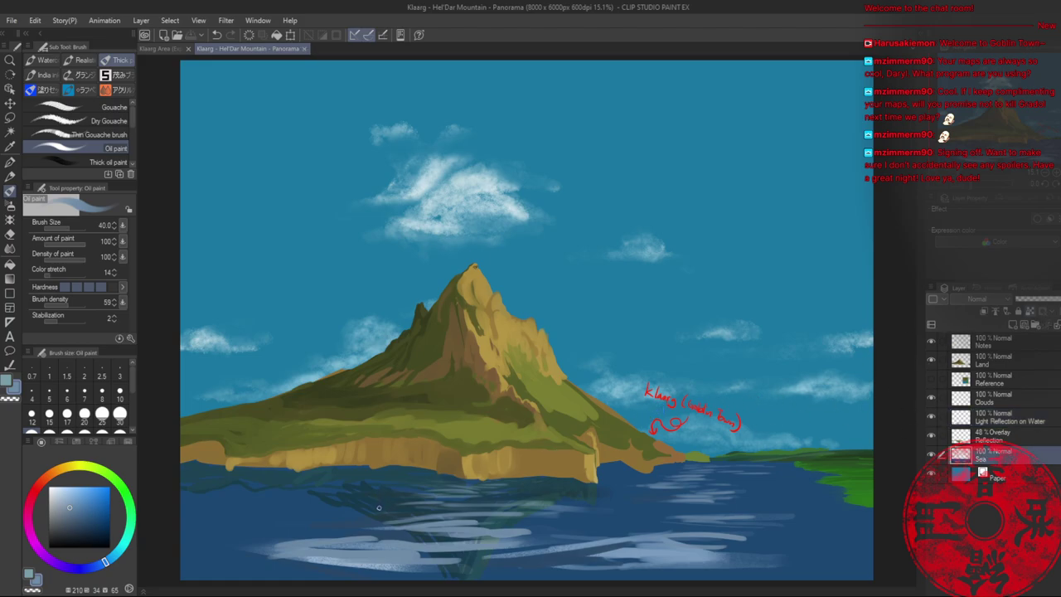
key("b")
left_click(372, 492, "alt")
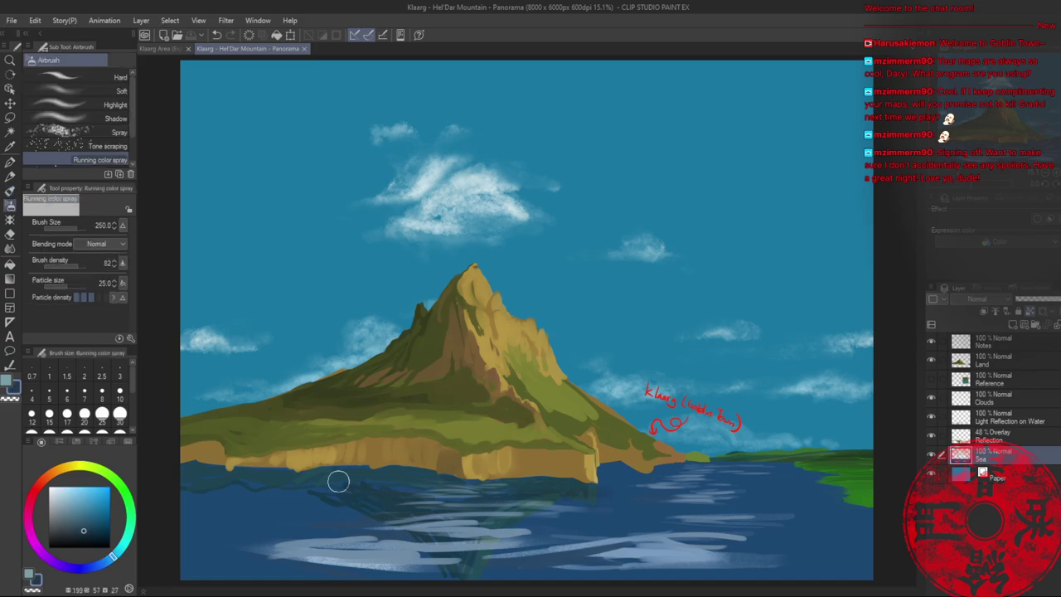
left_click_drag(390, 498, 361, 496)
key("ctrl+z")
left_click(309, 501, "alt")
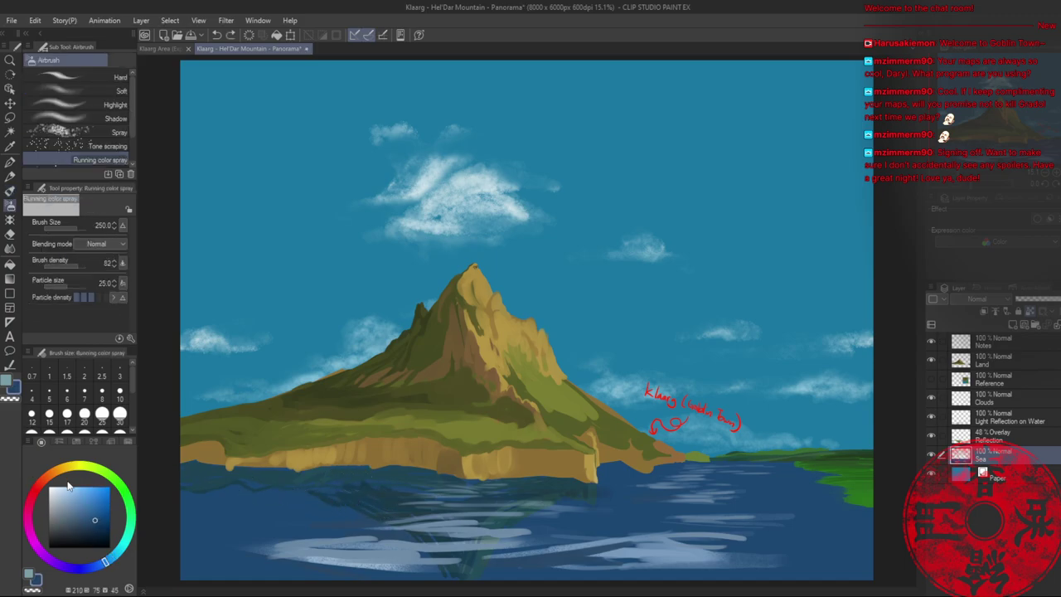
left_click(91, 90)
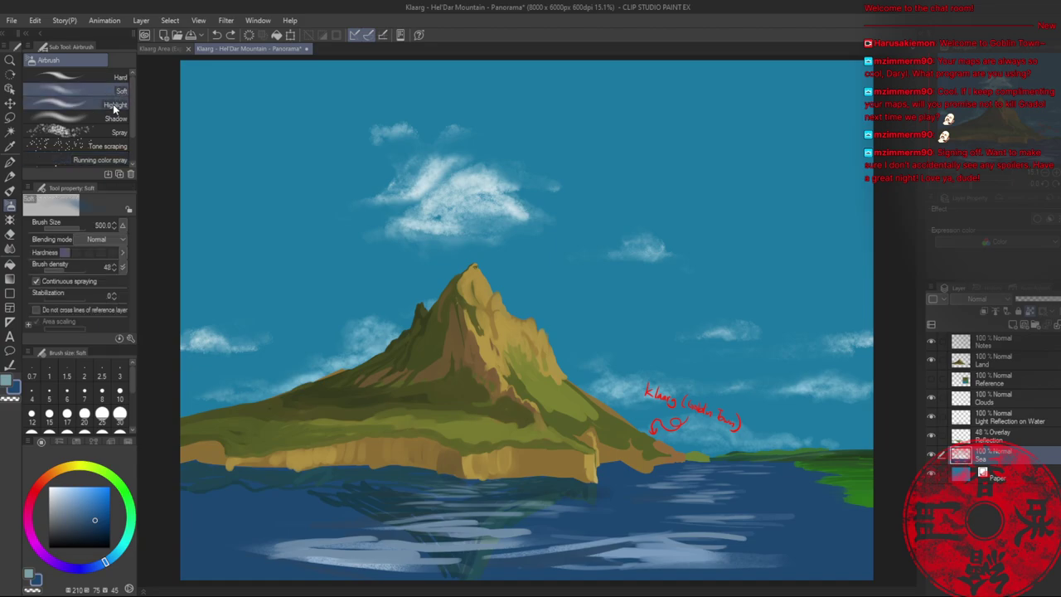
left_click(94, 528)
left_click(94, 527)
left_click_drag(320, 495, 425, 485)
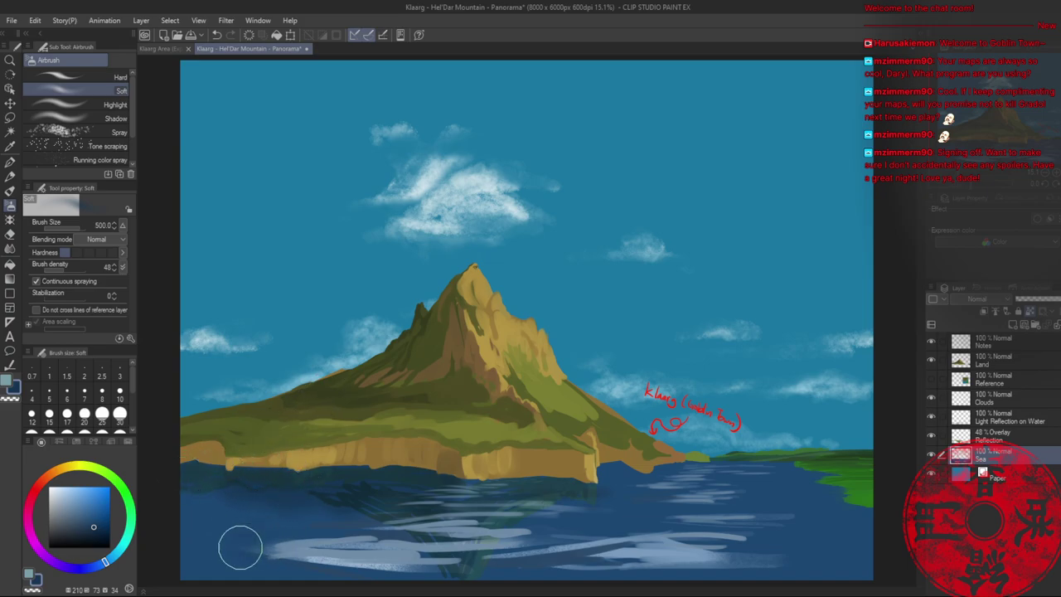
mouse_move(343, 566)
left_mouse_down()
mouse_move(444, 538)
mouse_move(467, 566)
mouse_move(527, 560)
left_mouse_up()
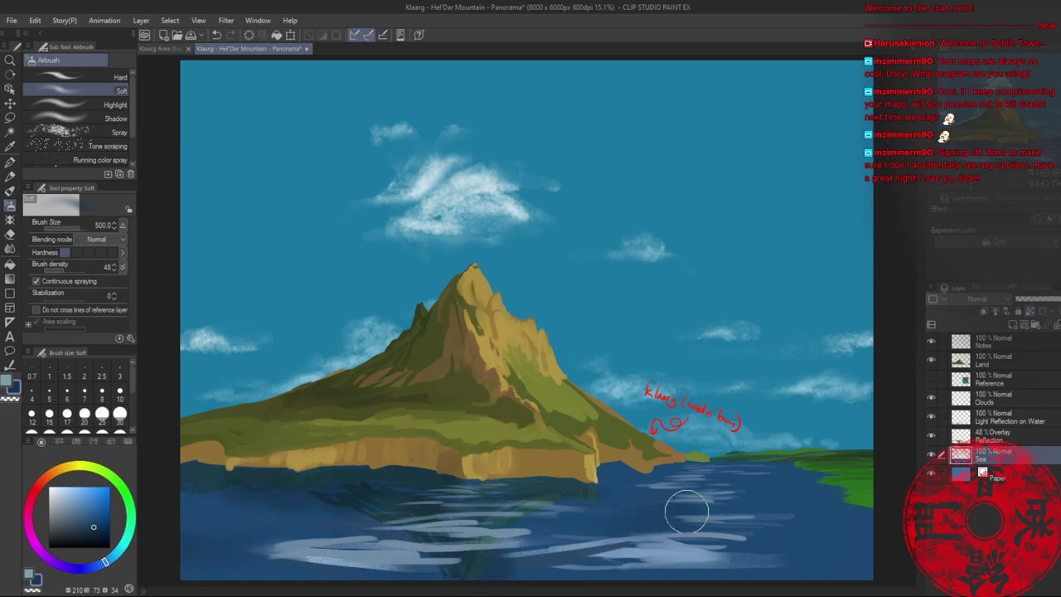
left_click_drag(660, 547, 742, 559)
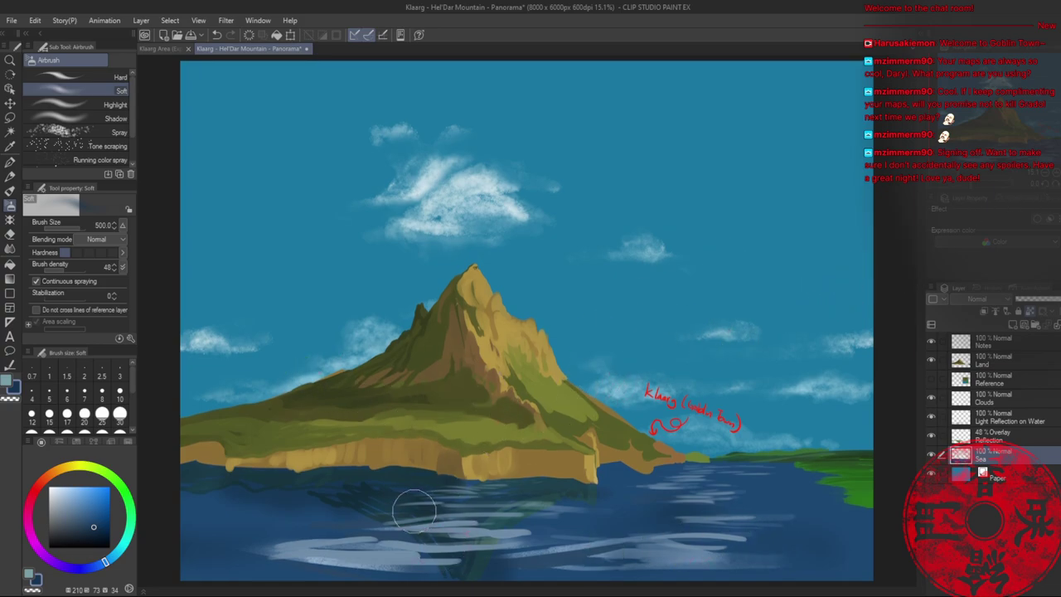
- On the Reflection layer, paint sampled hillside greens and browns below the cliffs using Oil paint at size 70 and brush density 46
left_click(1003, 439)
key("b")
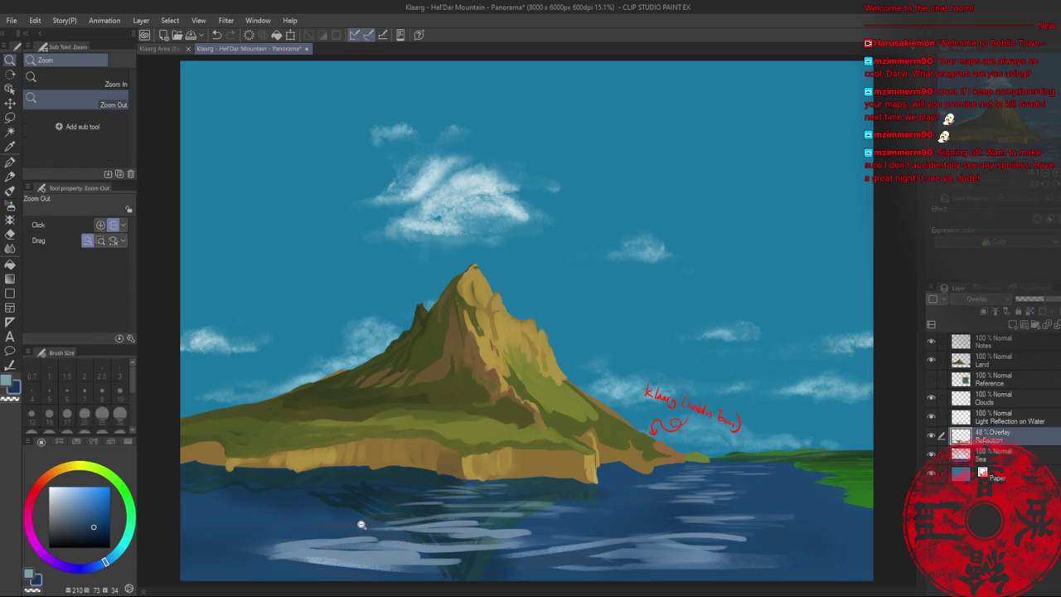
scroll(372, 517, "up", 2)
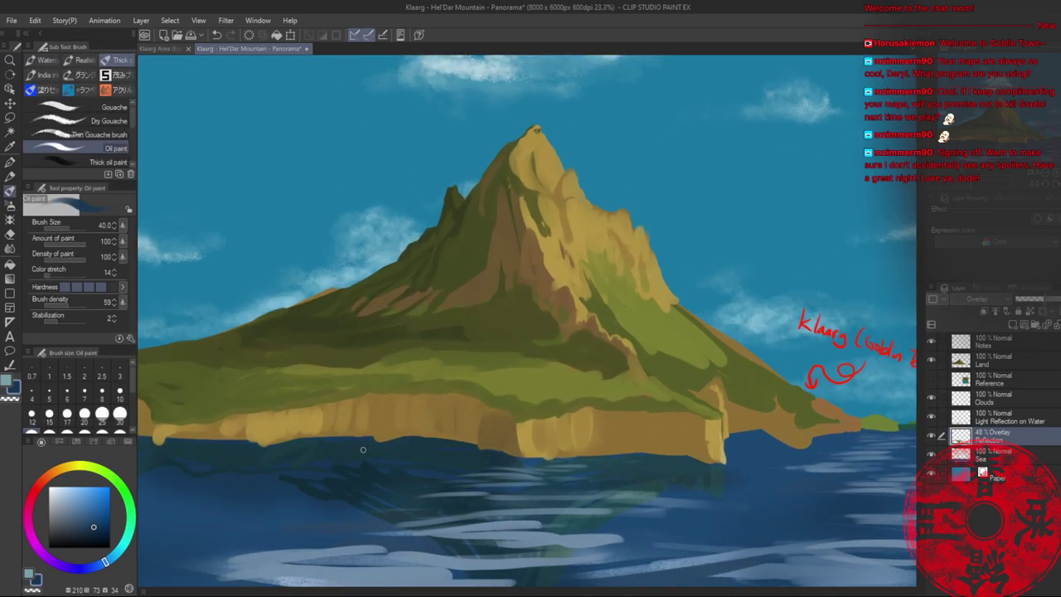
left_click(71, 305)
key("bracketright")
key("bracketright")
key("bracketright")
left_click(412, 367, "alt")
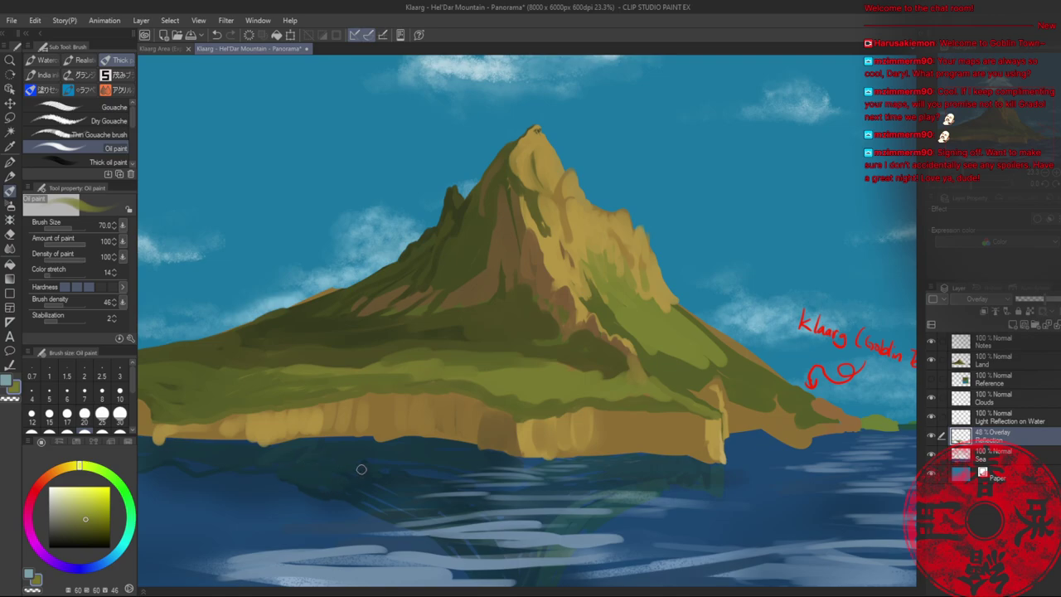
left_click(420, 292, "alt")
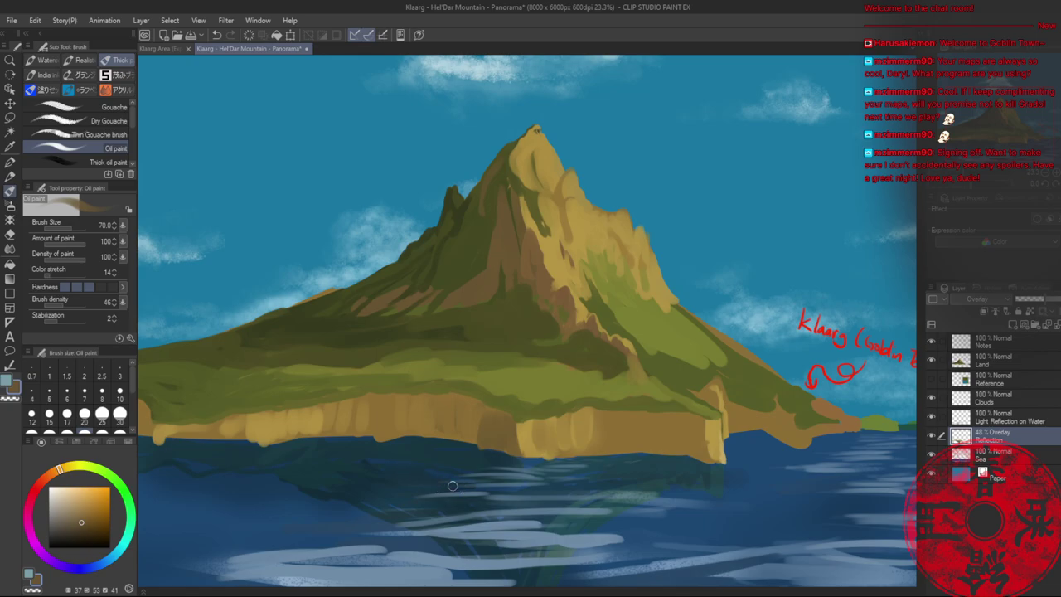
left_click(457, 337, "alt")
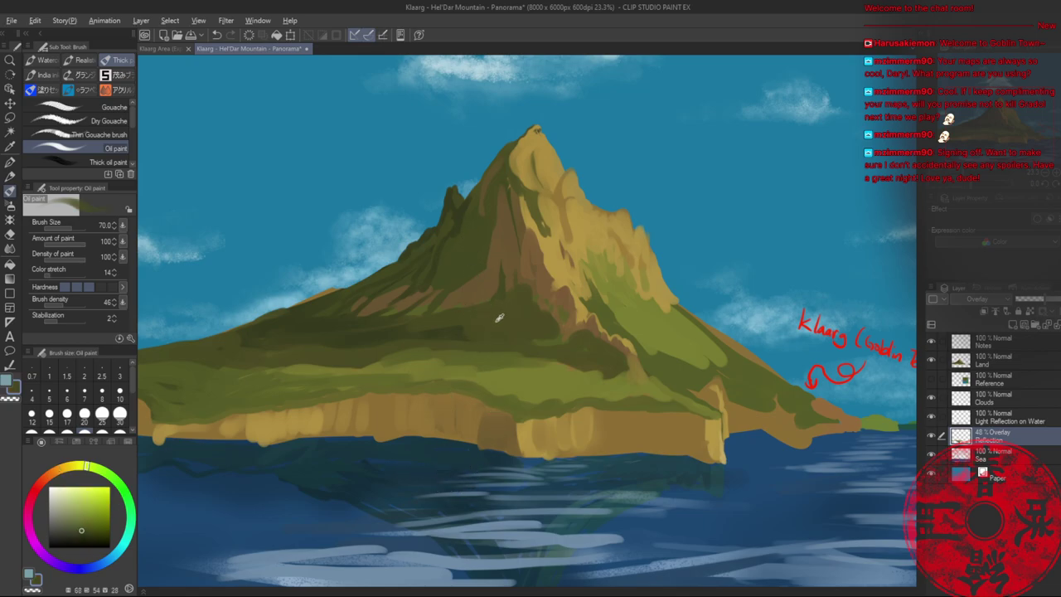
left_click(495, 342, "alt")
left_click_drag(378, 425, 403, 362)
- Paint sampled cliff ochres and hillside greens into the dark reflection beneath the left-hand stretch of cliffs, resampling colours between strokes
left_click(404, 364, "alt")
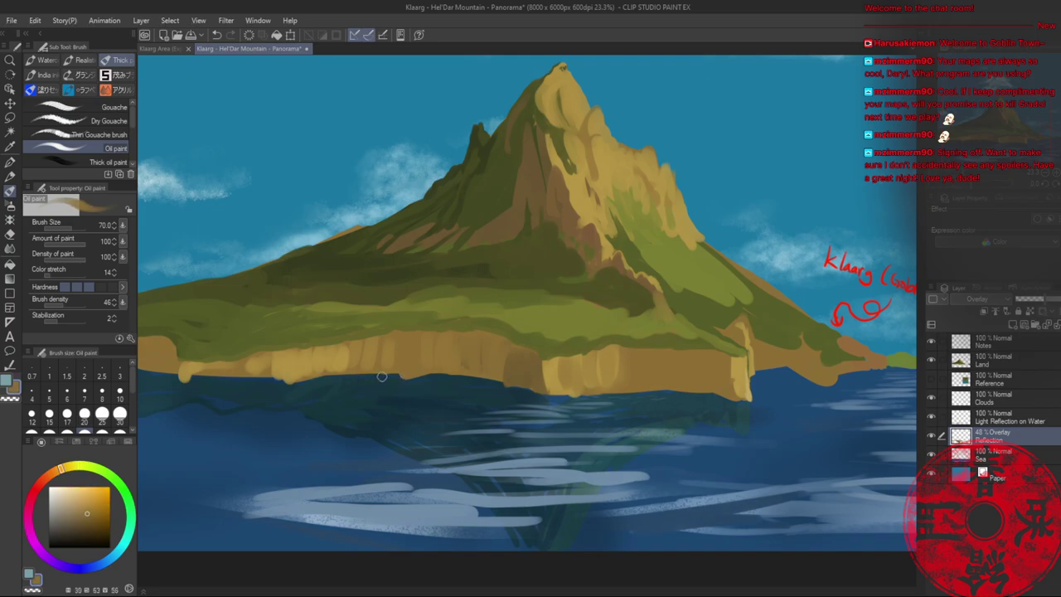
left_click(344, 375, "alt")
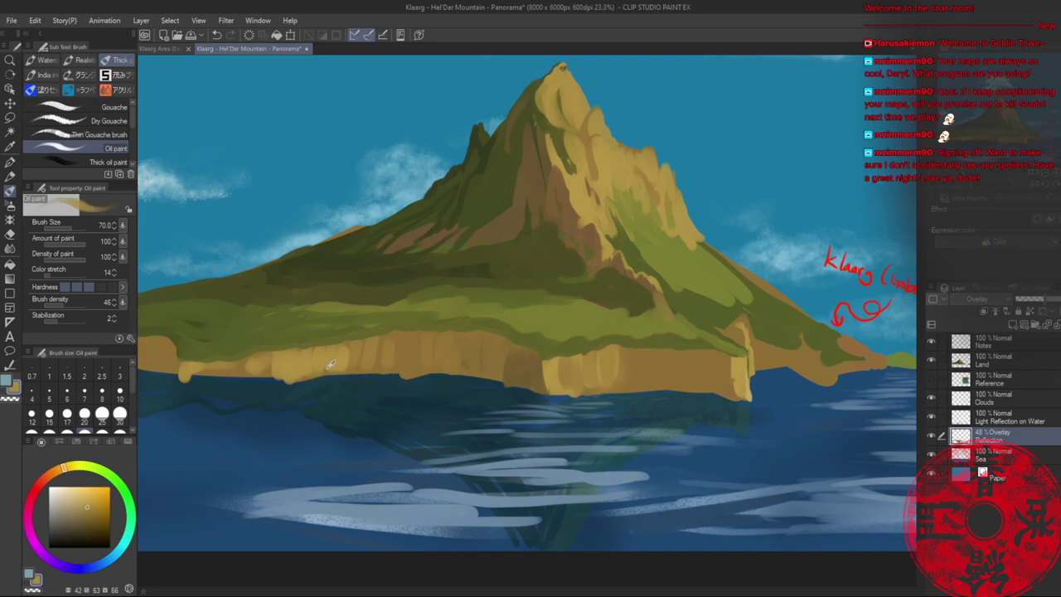
left_click(270, 370, "alt")
left_click_drag(240, 400, 348, 404)
left_click(346, 350, "alt")
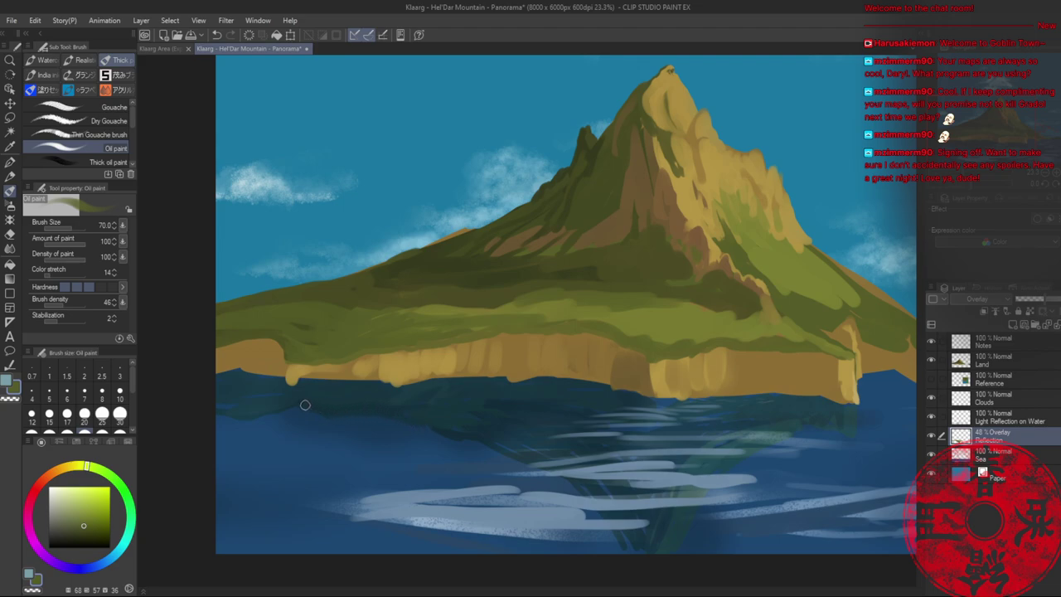
left_click(274, 362, "alt")
left_click(287, 341, "alt")
left_click(295, 373, "alt")
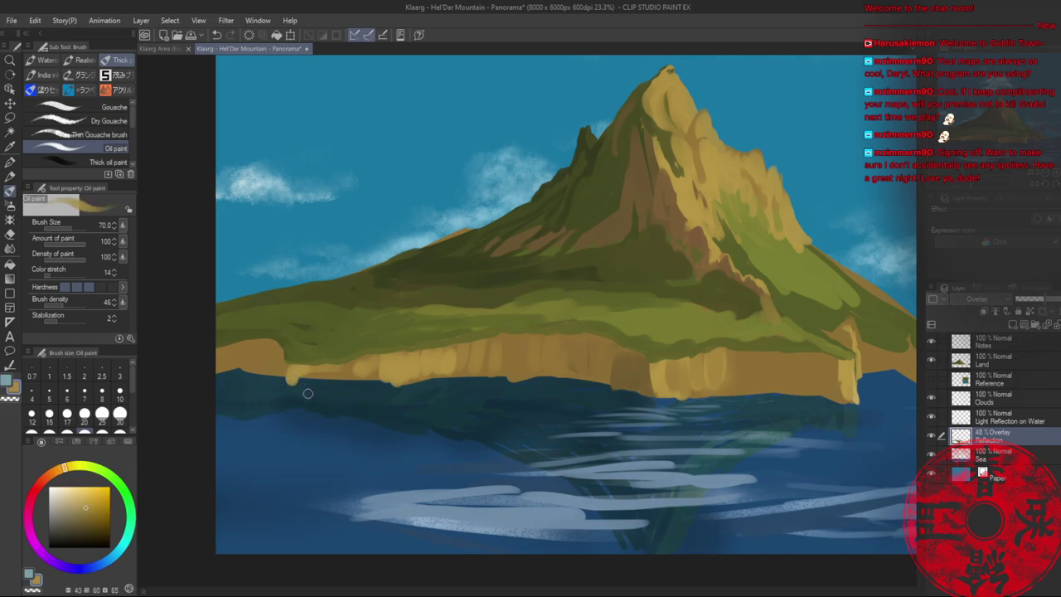
- Extend the reflection beneath the central cliffs with sampled ochre, brown and green, enlarging the Oil paint brush to 100
left_click_drag(643, 392, 502, 333)
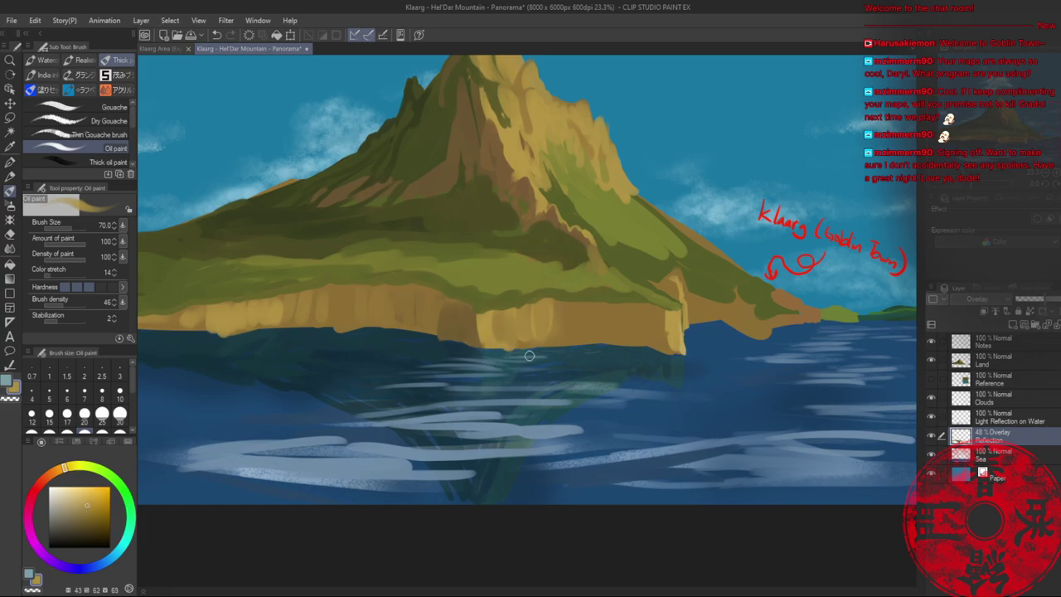
left_click(474, 344, "alt")
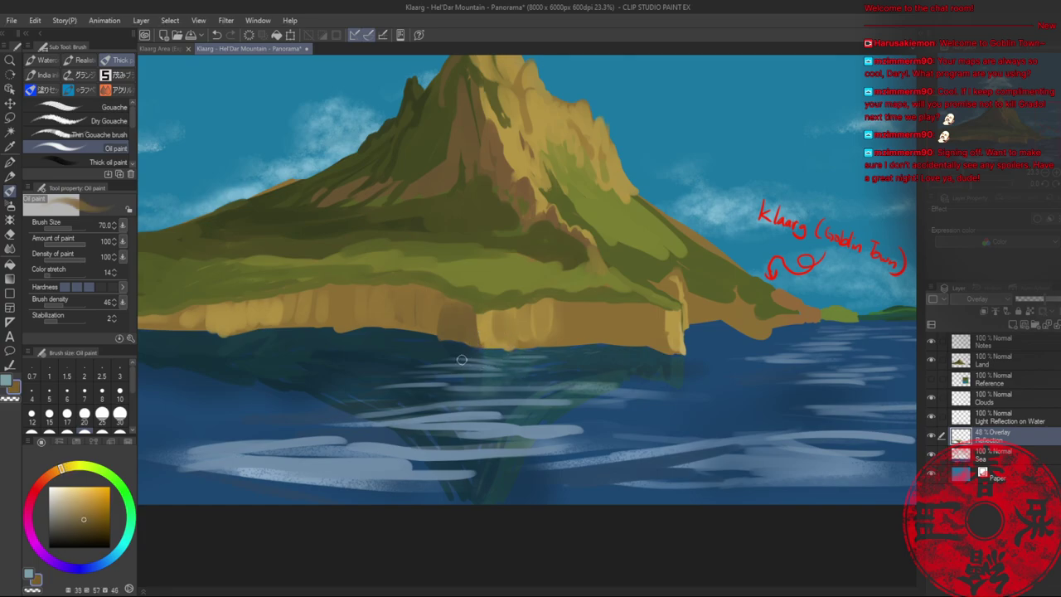
left_click(428, 326, "alt")
left_click(448, 275, "alt")
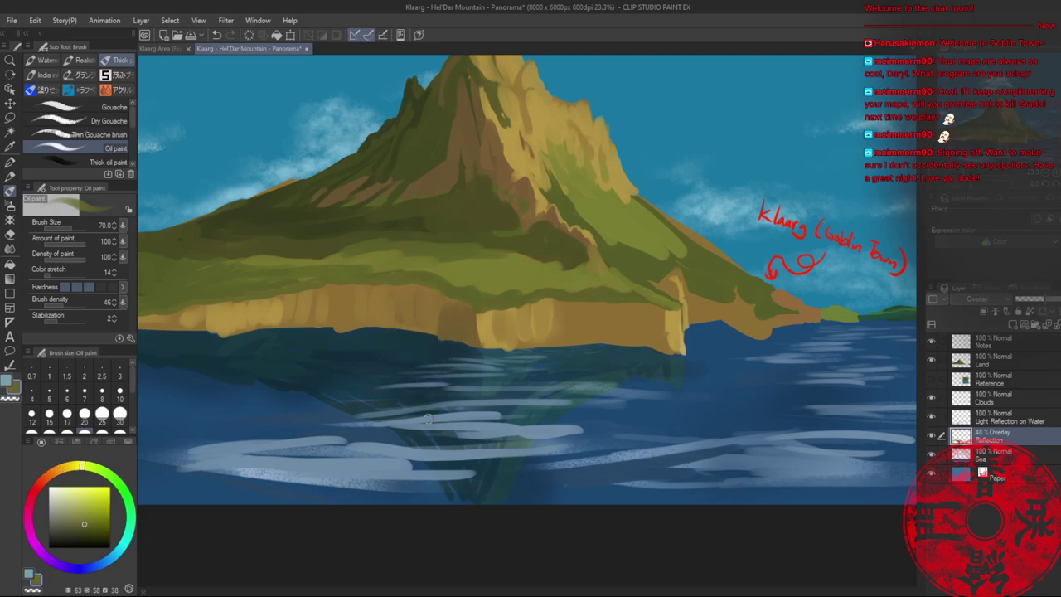
key("bracketright")
key("bracketright")
- Hide the Notes layer to clear the red annotations from the painting, saving the file before and after
key("ctrl+0")
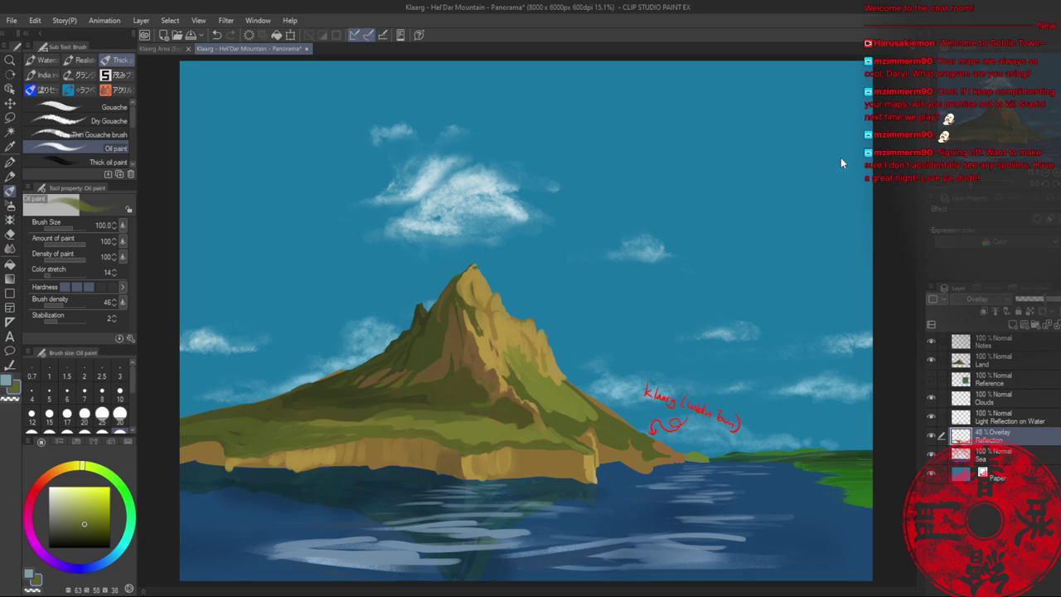
key("ctrl+s")
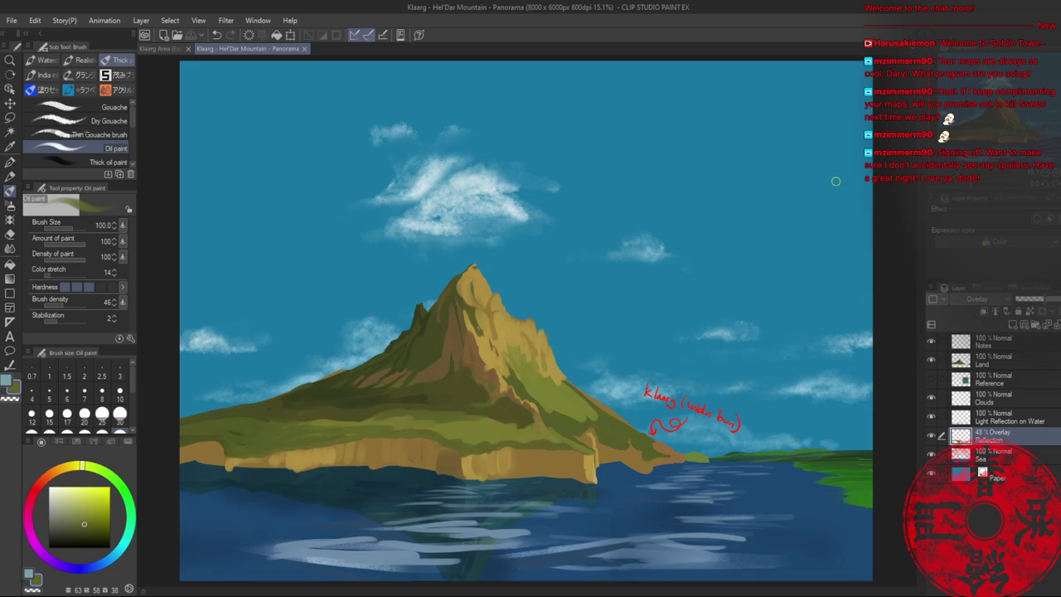
left_click(930, 341)
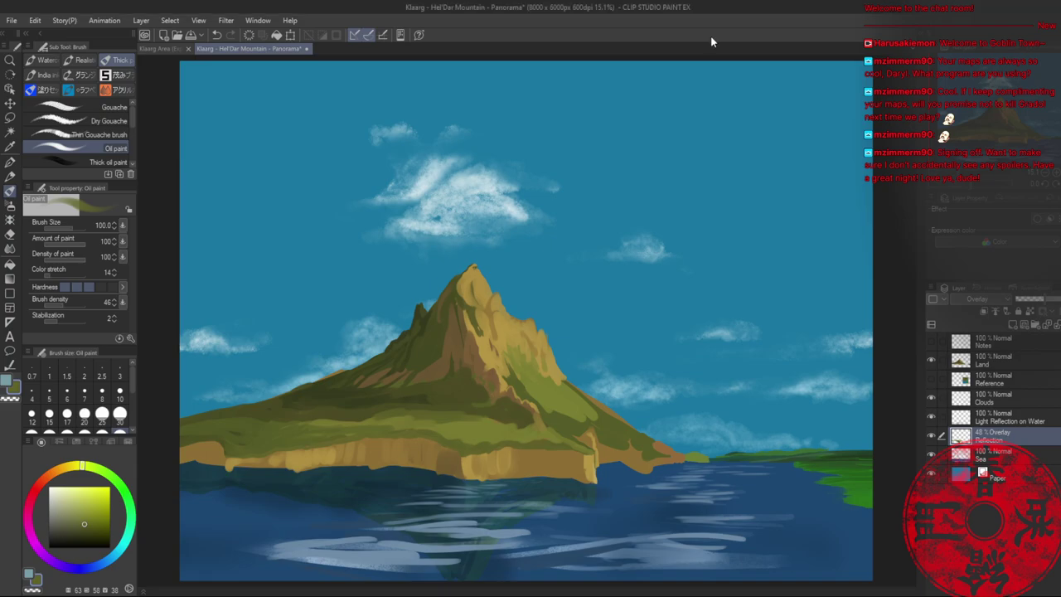
key("ctrl+s")
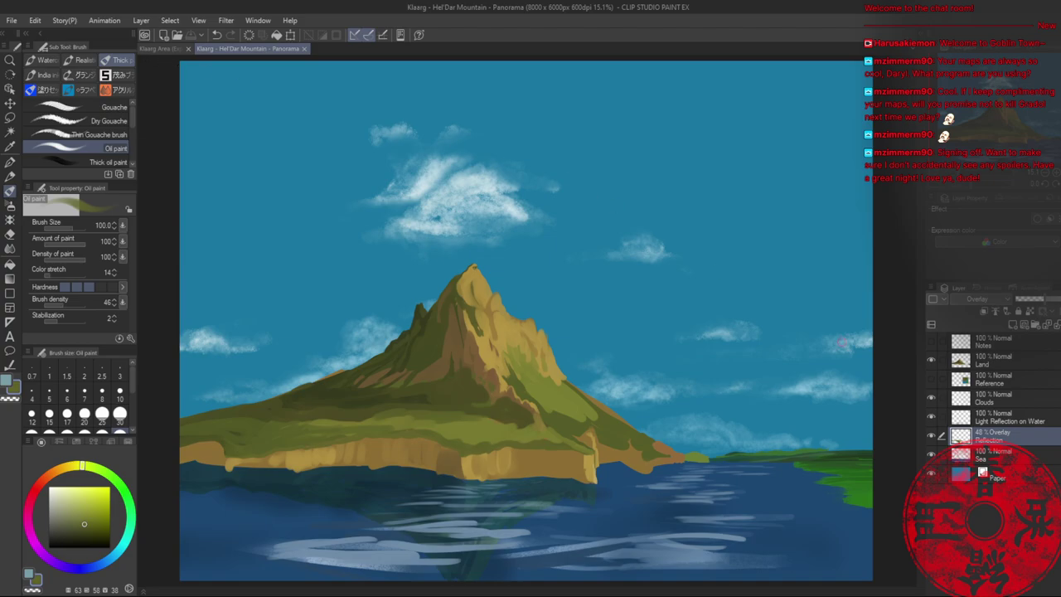
- Show the Reference layer and compare its Hel'dar map with the mountain's lower ridge up close
left_click(1019, 380)
left_click(931, 379)
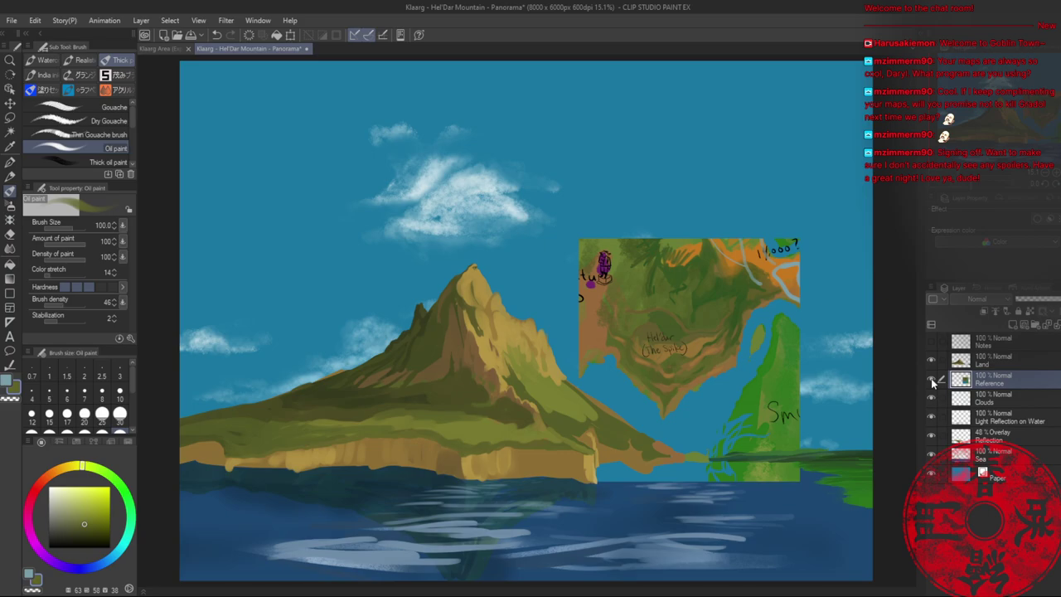
key("/")
left_click_drag(448, 435, 470, 442)
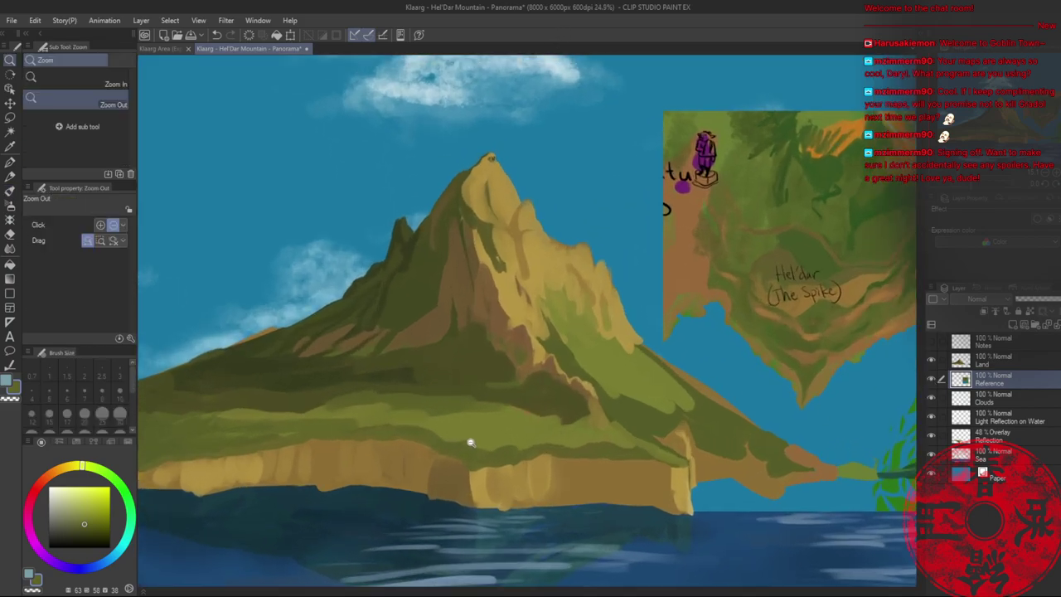
left_click(470, 442)
left_click(525, 428)
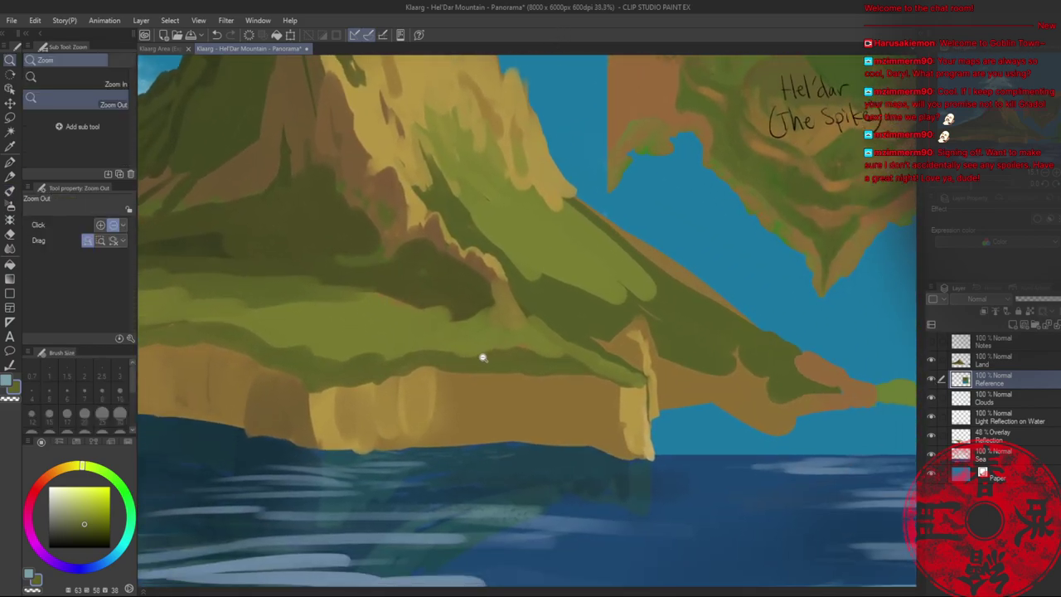
left_click_drag(474, 359, 395, 393)
scroll(394, 393, "up", 1)
key("b")
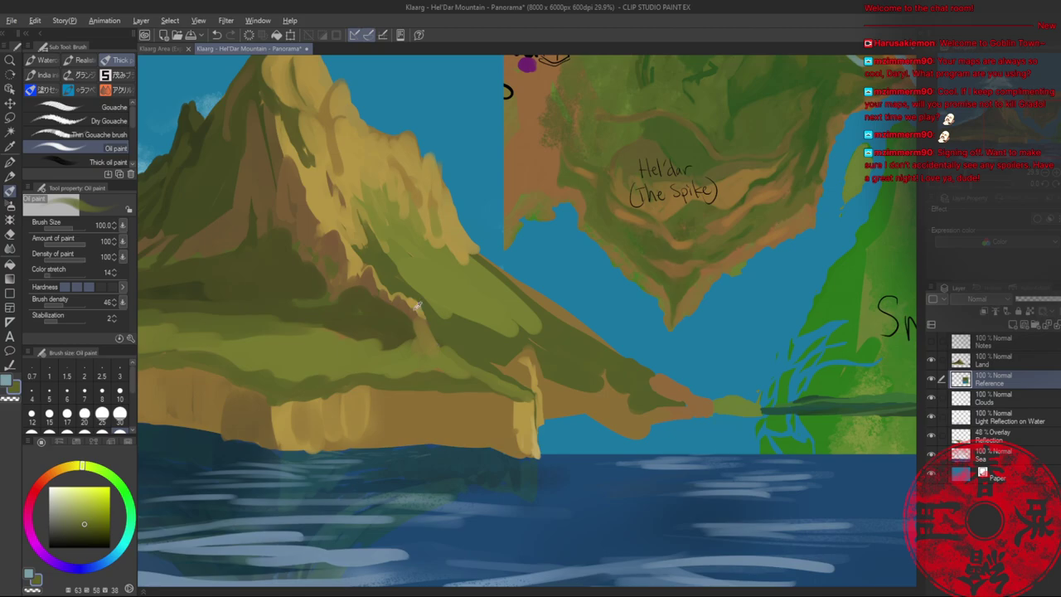
- On the Land layer, paint a sampled ochre ledge at the foot of the ridge with Oil paint, raising the brush hardness one level
left_click(531, 418, "alt")
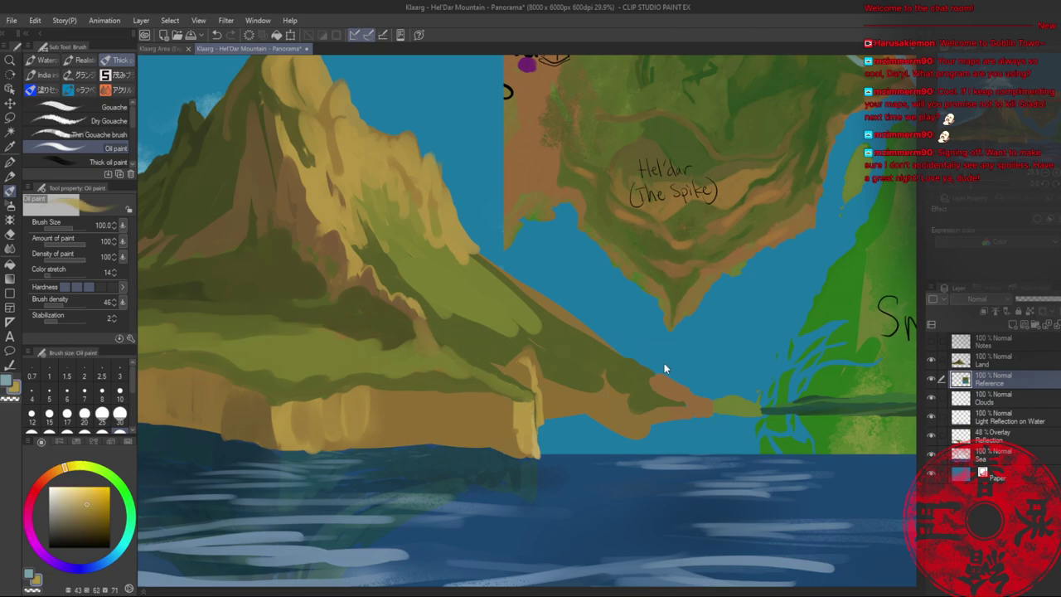
left_click(980, 289)
left_click(961, 287)
left_click(967, 362)
left_click_drag(429, 354, 457, 351)
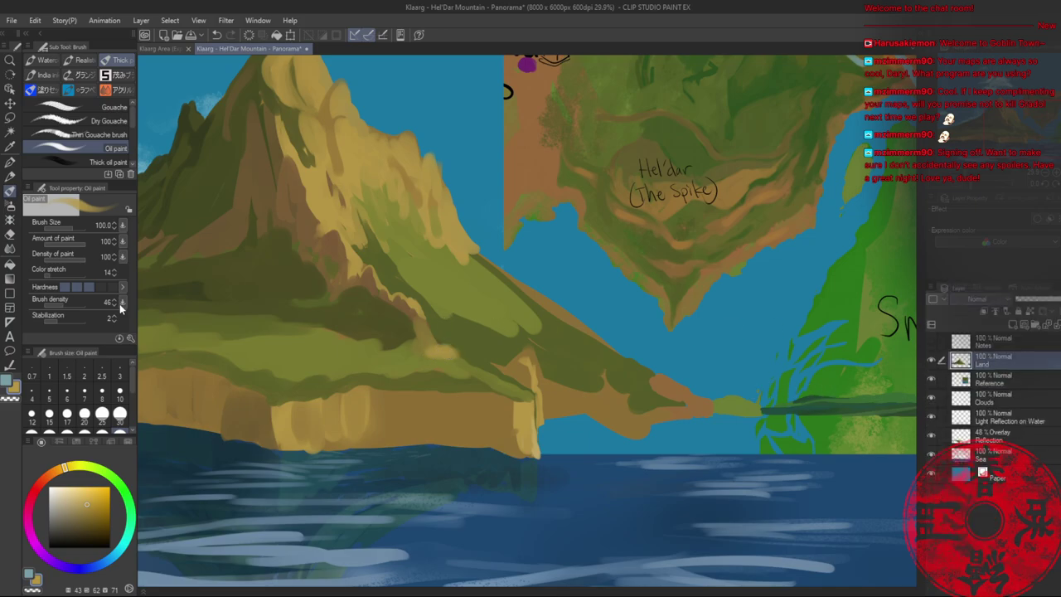
left_click(101, 287)
left_click_drag(457, 349, 383, 348)
- Shade the new ledge with sampled browns and blend its shadowed end into the dark slope at the base of the ridge
left_click(412, 326, "alt")
left_click_drag(399, 259, 424, 317)
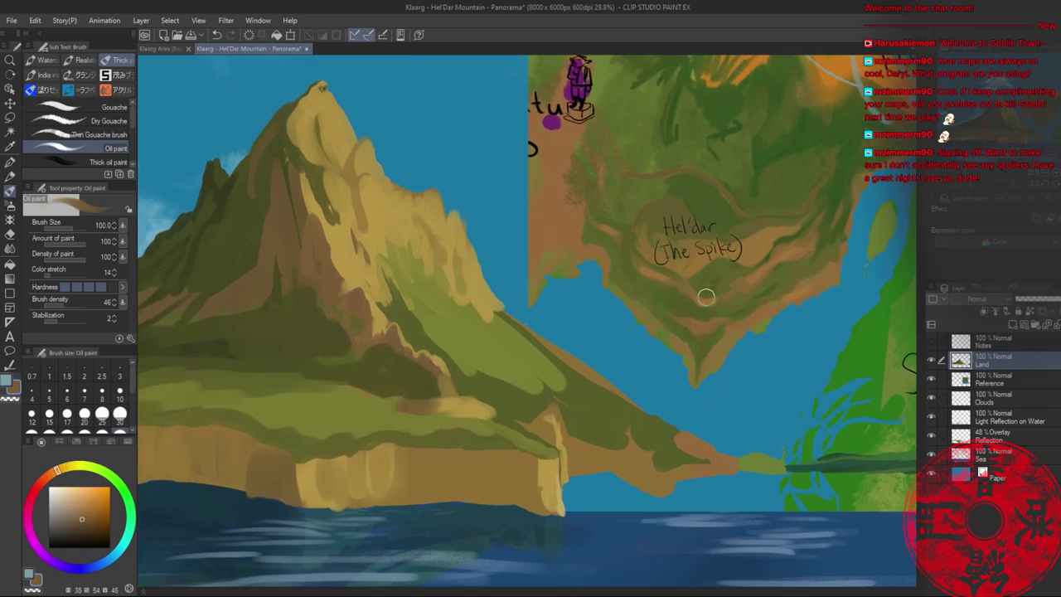
left_click(431, 386, "alt")
mouse_move(458, 389)
left_mouse_down()
mouse_move(440, 360)
mouse_move(457, 384)
mouse_move(445, 362)
mouse_move(433, 380)
mouse_move(459, 390)
mouse_move(377, 395)
left_mouse_up()
left_click(428, 372, "alt")
left_click(436, 363, "alt")
left_click(443, 391, "alt")
left_click(417, 407, "alt")
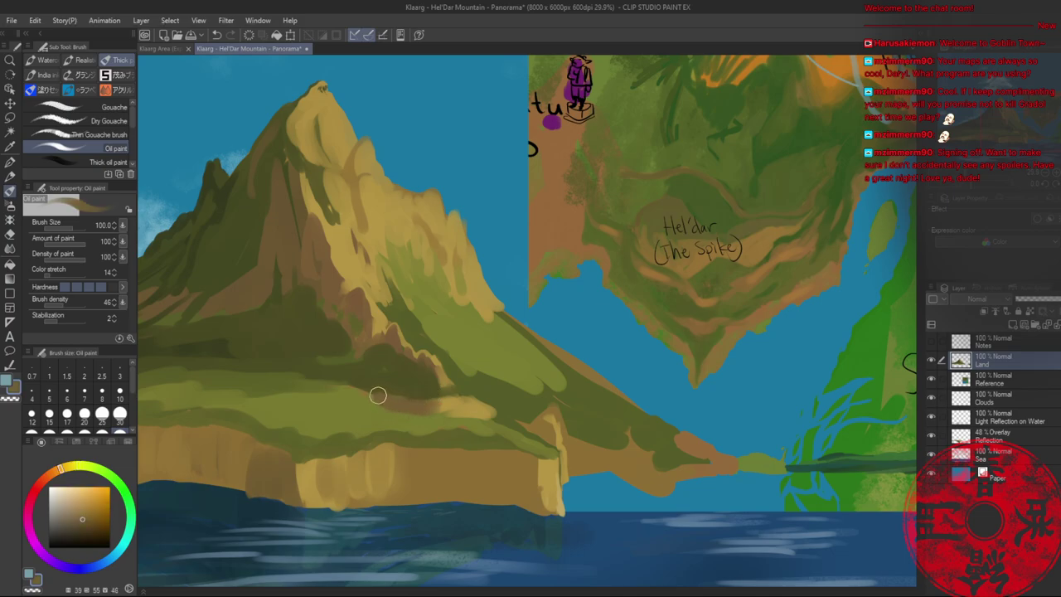
- Extend the brown ledge across the middle of the lower slope and lighten it with sampled ochre and green
mouse_move(305, 376)
left_mouse_down()
mouse_move(439, 360)
mouse_move(410, 372)
mouse_move(595, 383)
left_mouse_up()
left_click(594, 386, "alt")
left_click(537, 445, "alt")
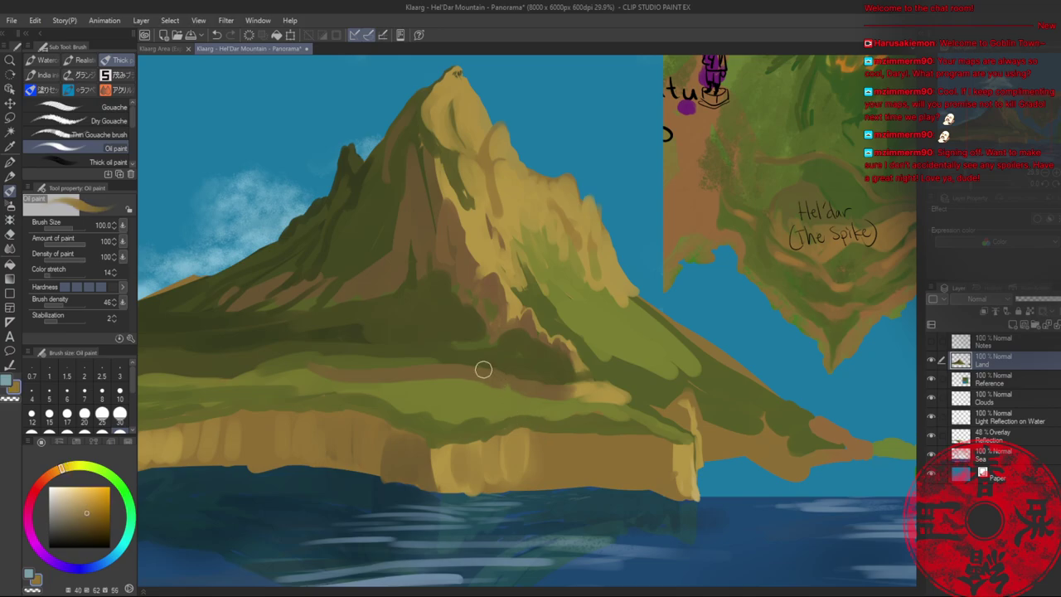
left_click_drag(483, 369, 394, 374)
left_click(490, 382, "alt")
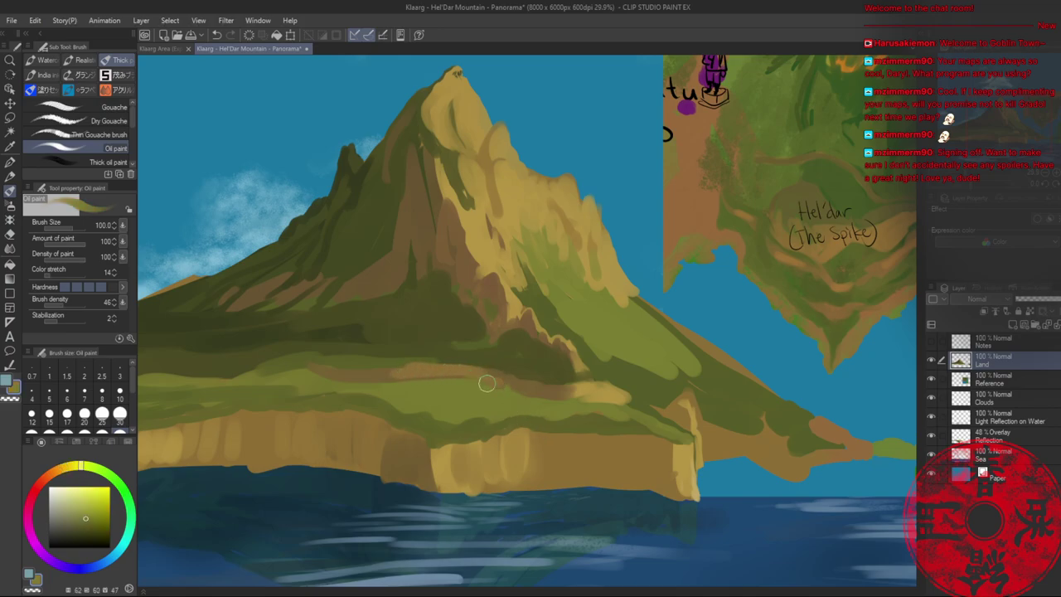
left_click(518, 383, "alt")
- Taper the brown ledge further left along the slope, alternating sampled earthy browns and ochres
mouse_move(395, 335)
left_mouse_down()
mouse_move(453, 331)
mouse_move(304, 360)
left_mouse_up()
left_click(400, 365, "alt")
left_click(351, 369, "alt")
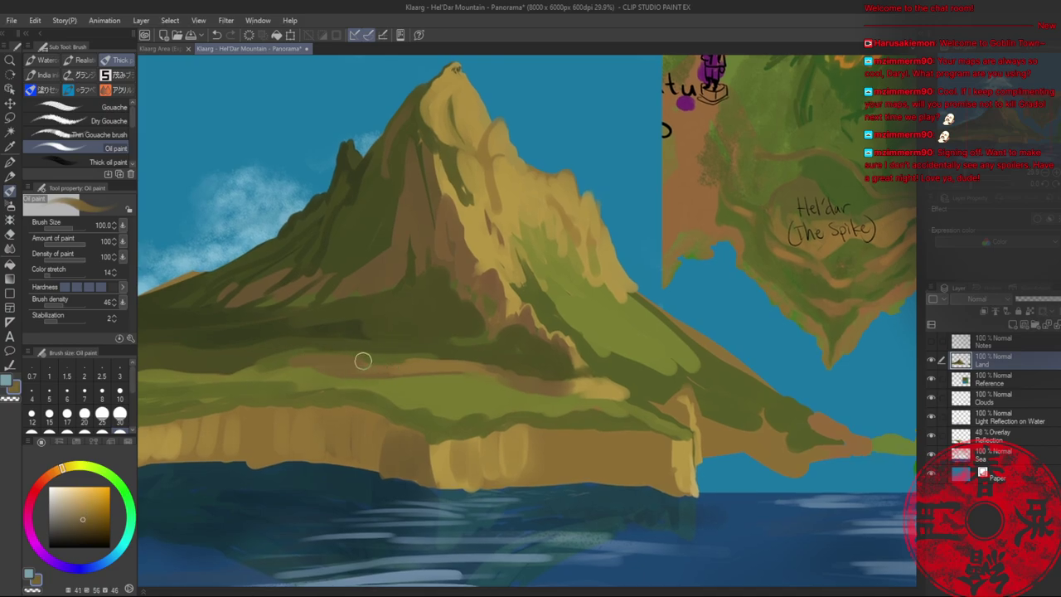
left_click(417, 362, "alt")
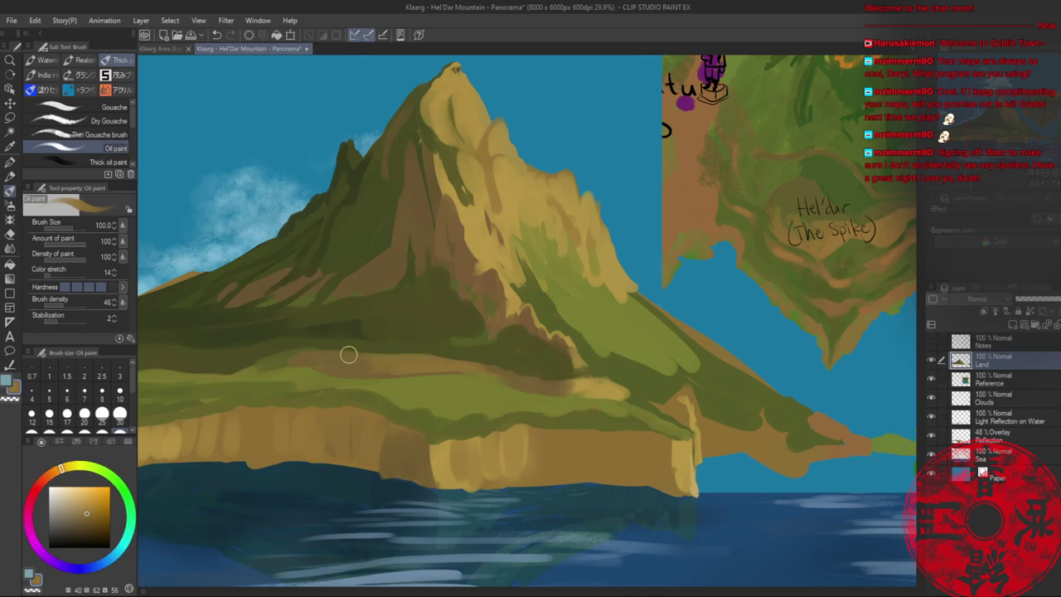
left_click(307, 355, "alt")
left_click_drag(304, 358, 232, 362)
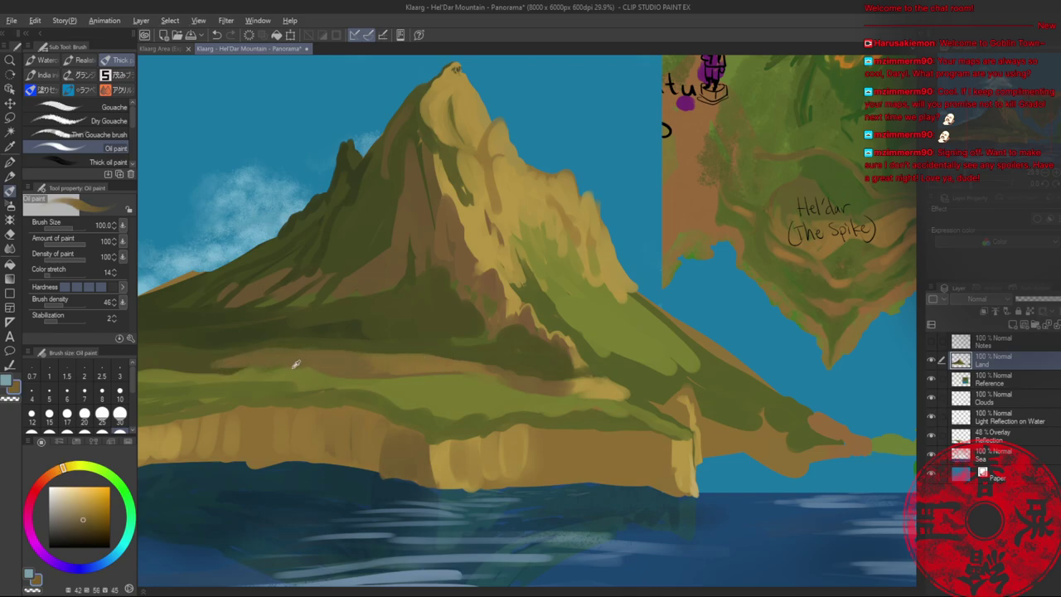
- Soften the left end of the brown ledge into the surrounding grass with sampled olive greens and browns
left_click(232, 366, "alt")
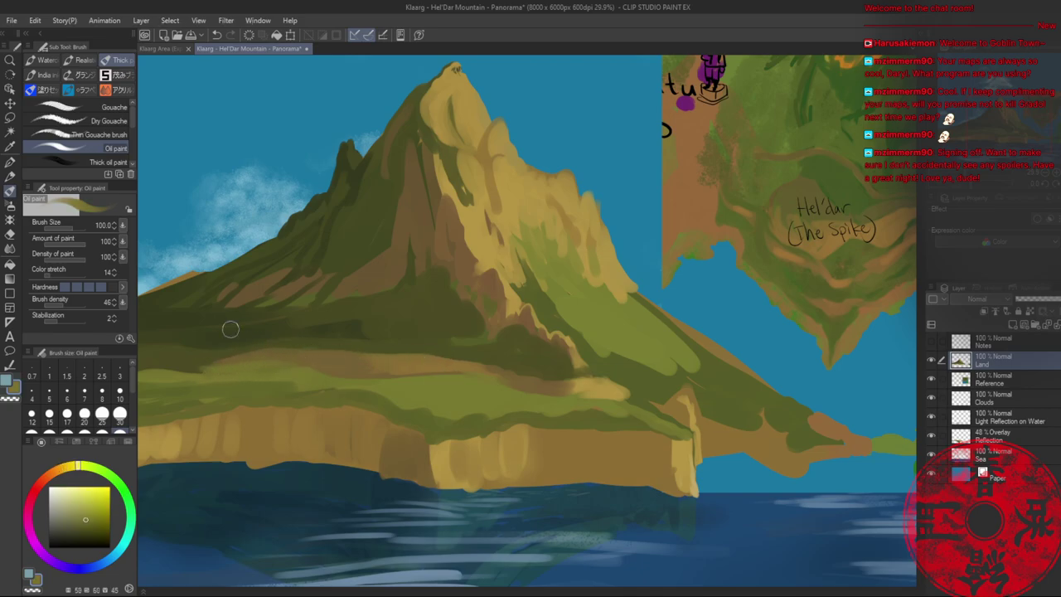
left_click_drag(251, 333, 302, 336)
left_click(311, 355, "alt")
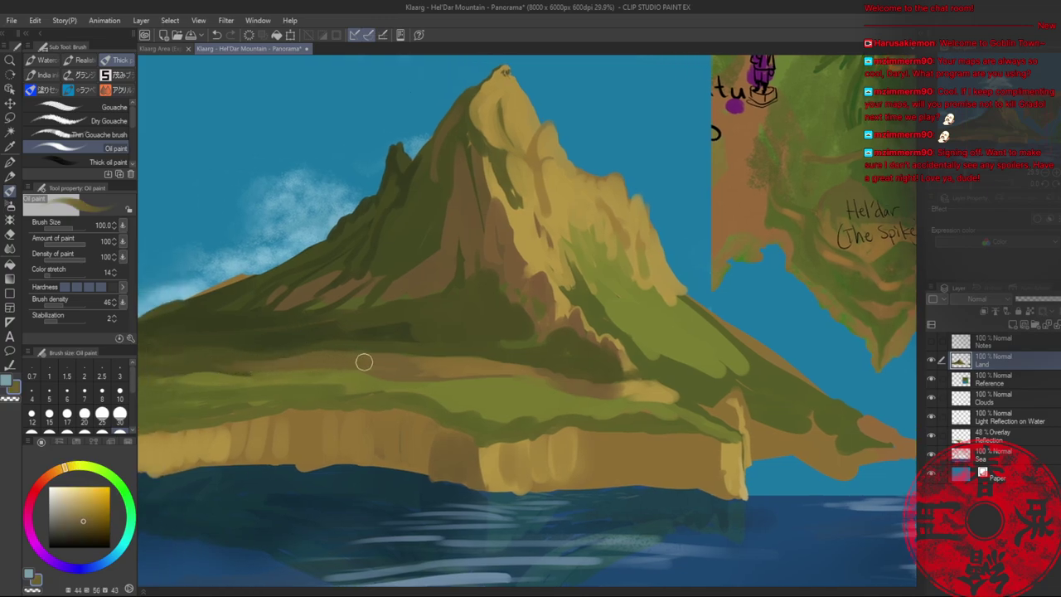
left_click(268, 373, "alt")
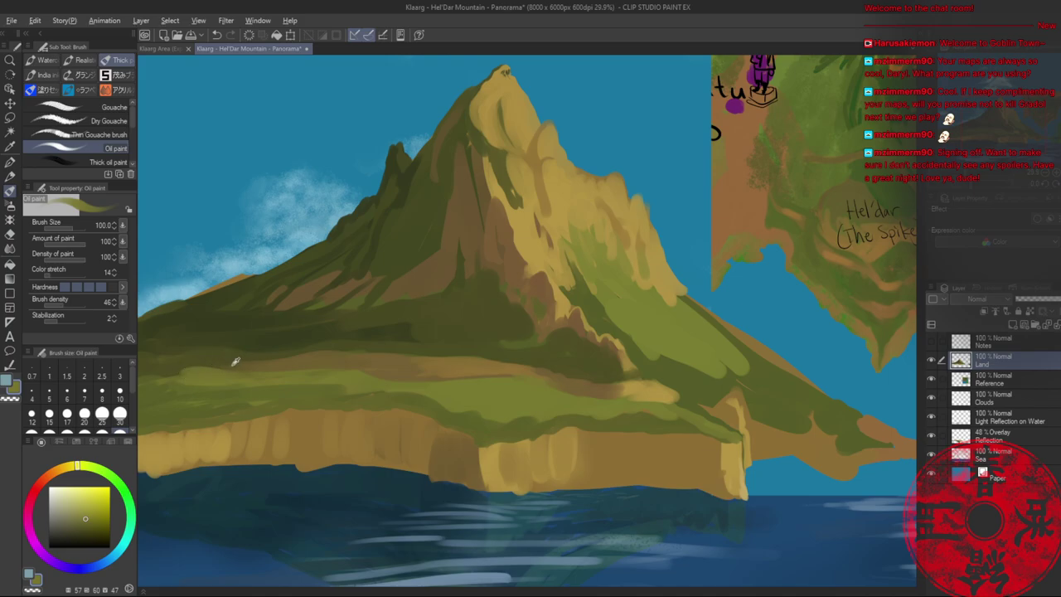
left_click(235, 361, "alt")
left_click_drag(230, 363, 311, 358)
- Rework the grassy edges around the ledge with sampled greens and add brown strokes toward the lower left hillside
left_click(299, 353, "alt")
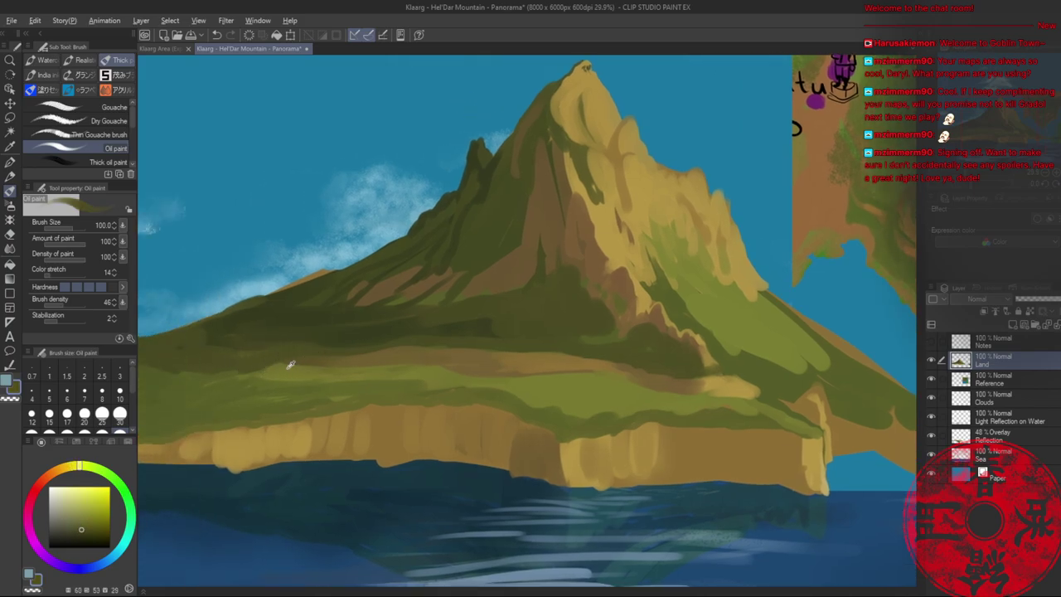
left_click(286, 366, "alt")
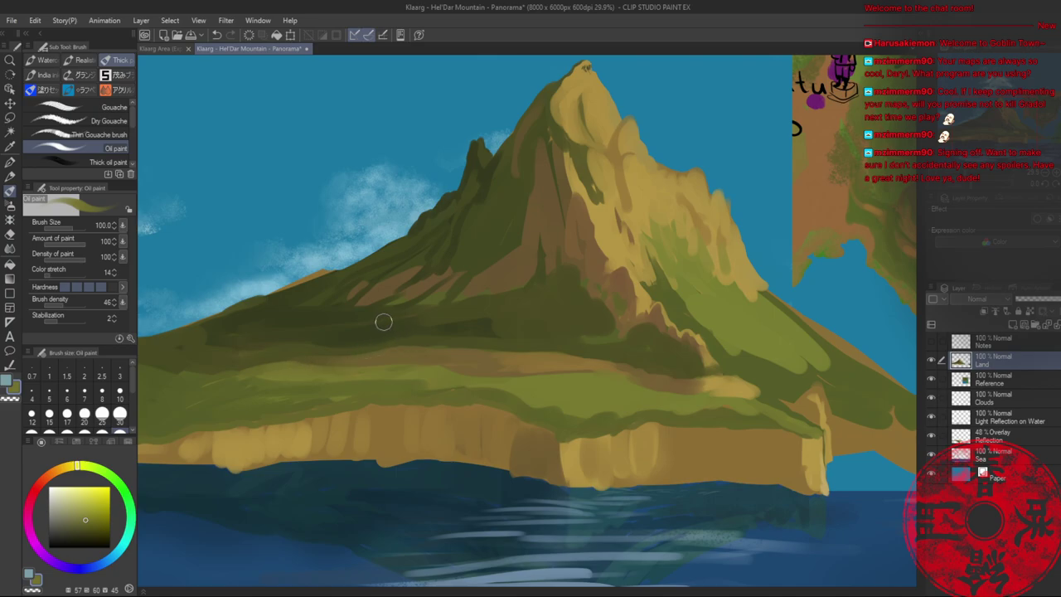
mouse_move(350, 326)
left_mouse_down()
mouse_move(273, 342)
mouse_move(428, 351)
left_mouse_up()
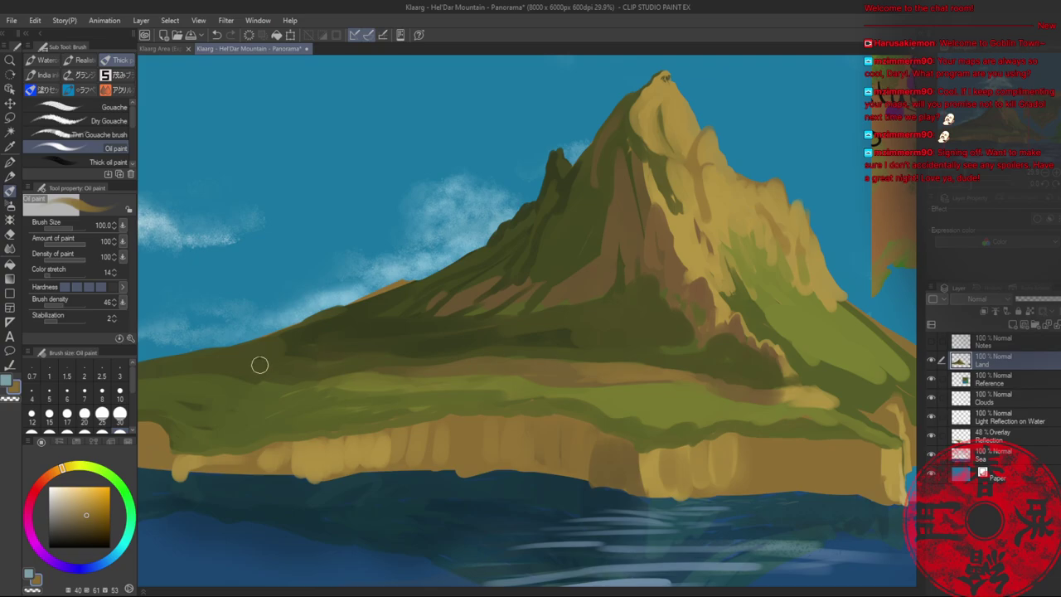
left_click(455, 358, "alt")
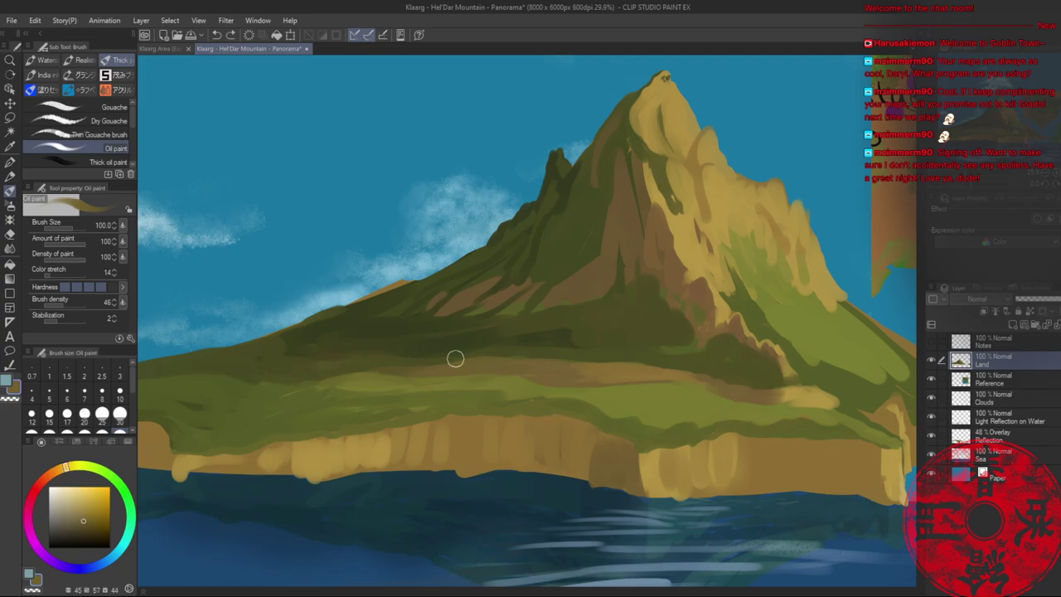
mouse_move(220, 357)
left_mouse_down()
mouse_move(364, 349)
mouse_move(293, 366)
mouse_move(380, 368)
mouse_move(336, 363)
left_mouse_up()
- Paint a second thin brown terrace on the far left hillside and blend its ends with sampled dark greens and olive browns
left_click(363, 353, "alt")
left_click(359, 362, "alt")
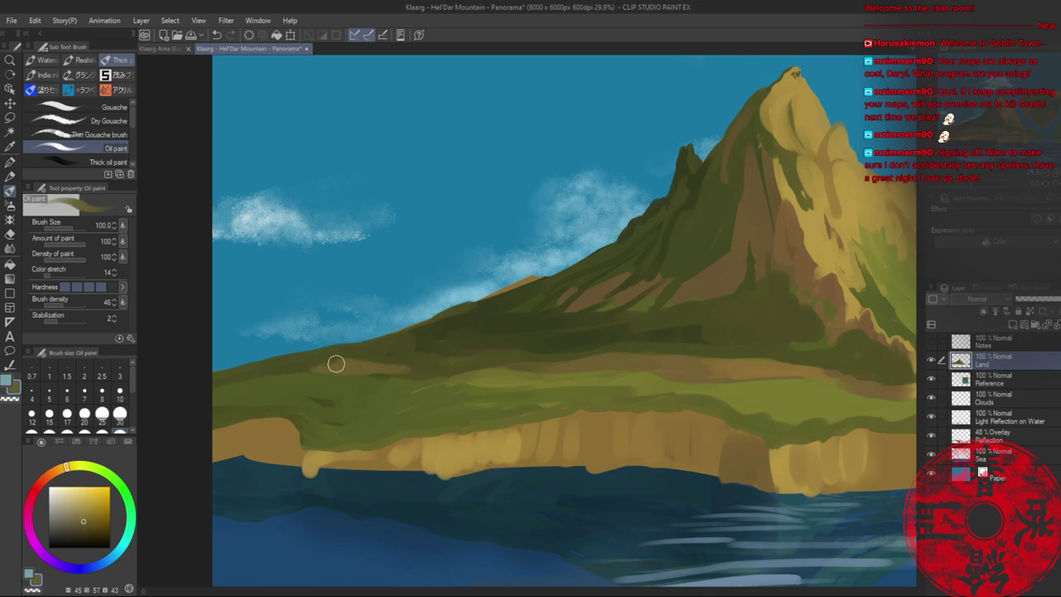
left_click(305, 356, "alt")
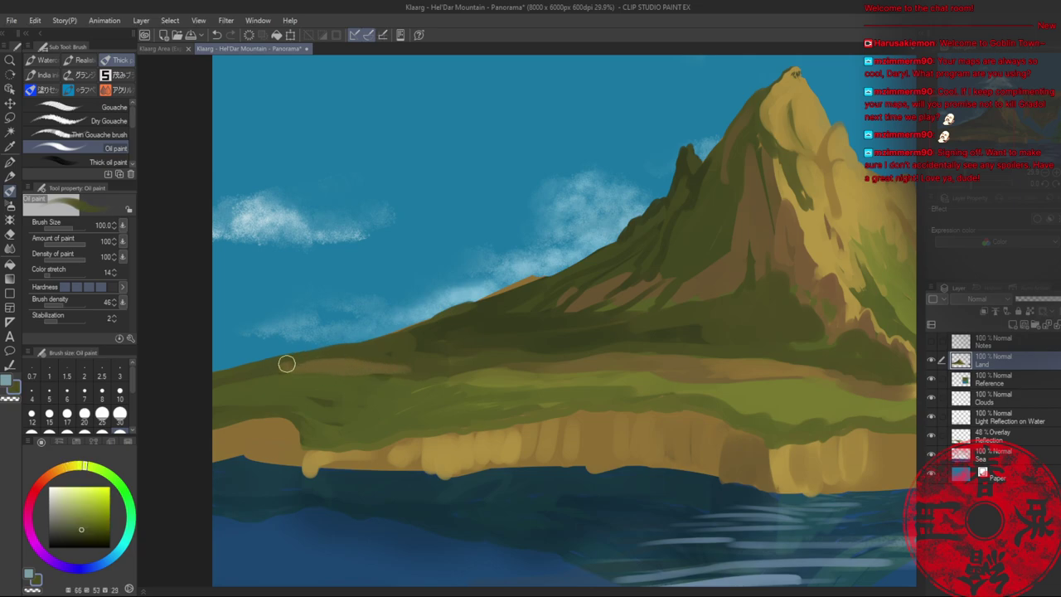
left_click(408, 366, "alt")
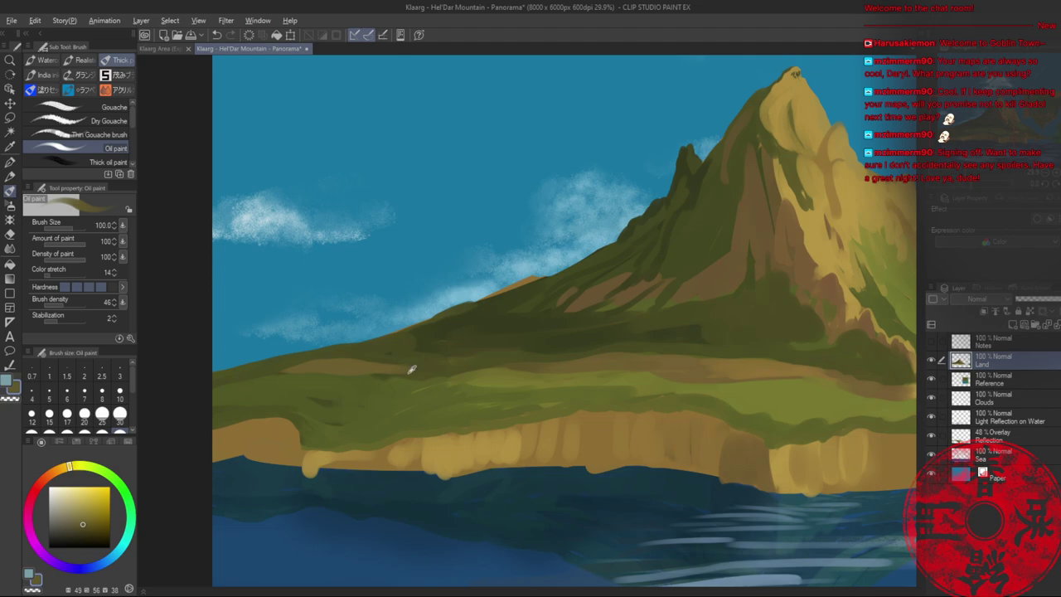
left_click(407, 370, "alt")
left_click(390, 363, "alt")
left_click(486, 358, "alt")
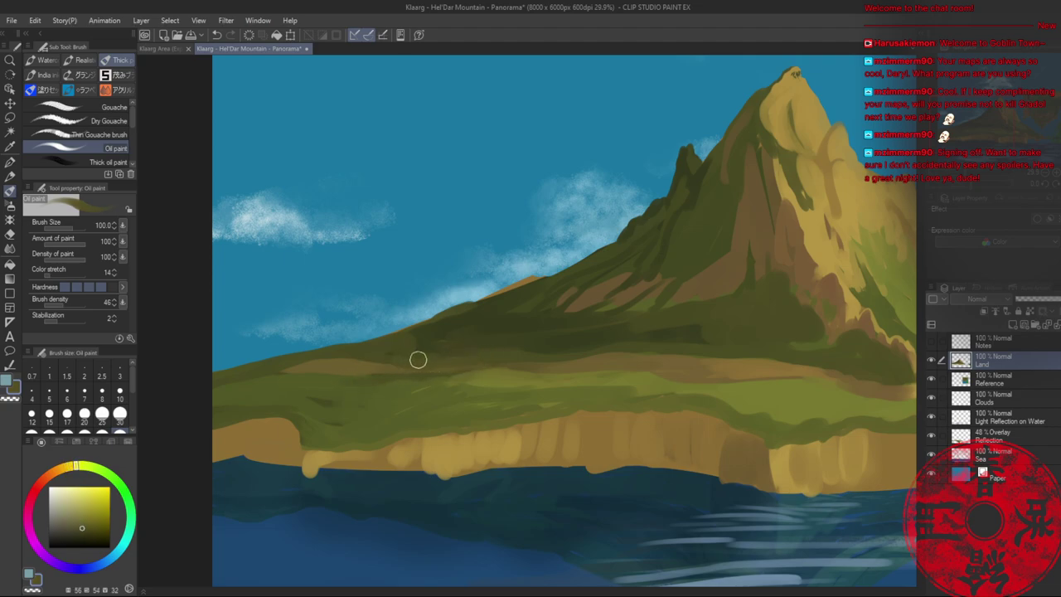
- Soften the far left hillside around the thin brown terrace with sampled olive greens and browns, and save the painting
left_click_drag(574, 310, 345, 315)
key("alt+space")
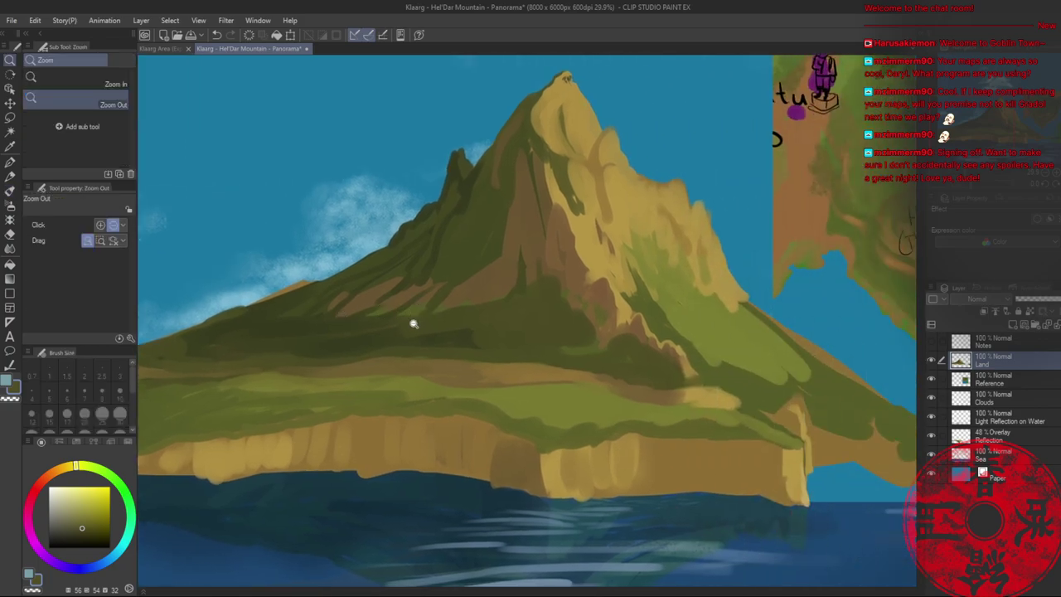
left_click_drag(413, 324, 403, 324)
left_click_drag(326, 324, 432, 333)
mouse_move(362, 353)
left_mouse_down()
mouse_move(373, 354)
mouse_move(334, 369)
mouse_move(303, 351)
mouse_move(232, 358)
left_mouse_up()
left_click(359, 347, "alt")
left_click(312, 340, "alt")
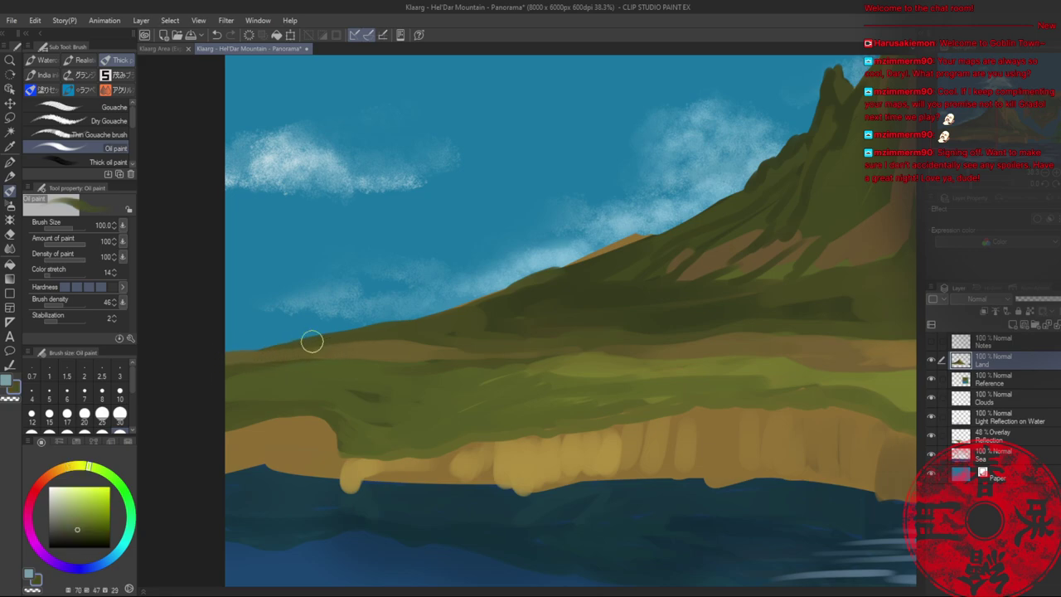
mouse_move(312, 341)
left_mouse_down()
mouse_move(225, 352)
mouse_move(322, 340)
left_mouse_up()
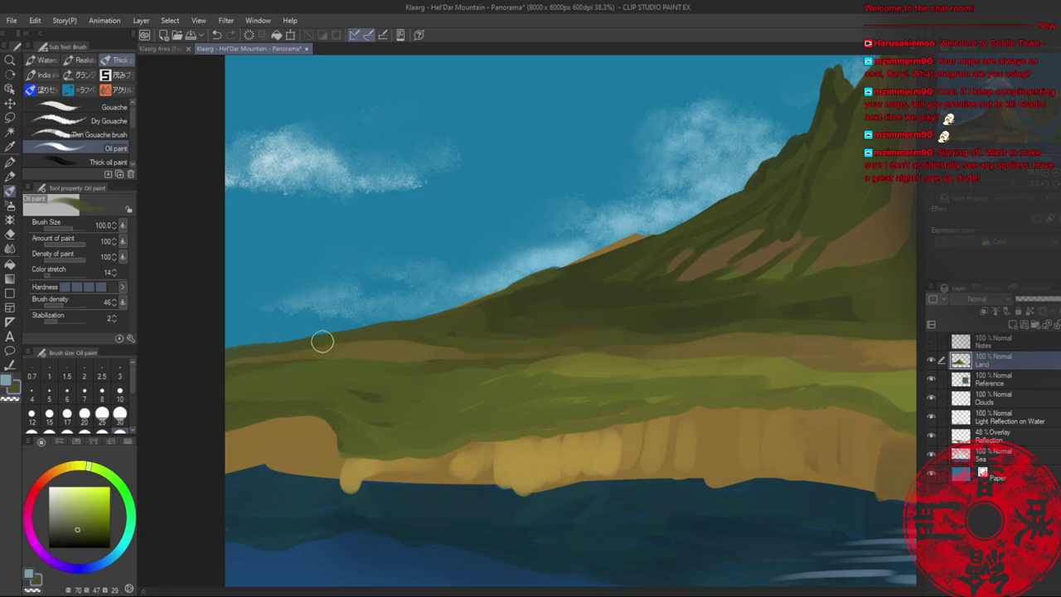
left_click(298, 351, "alt")
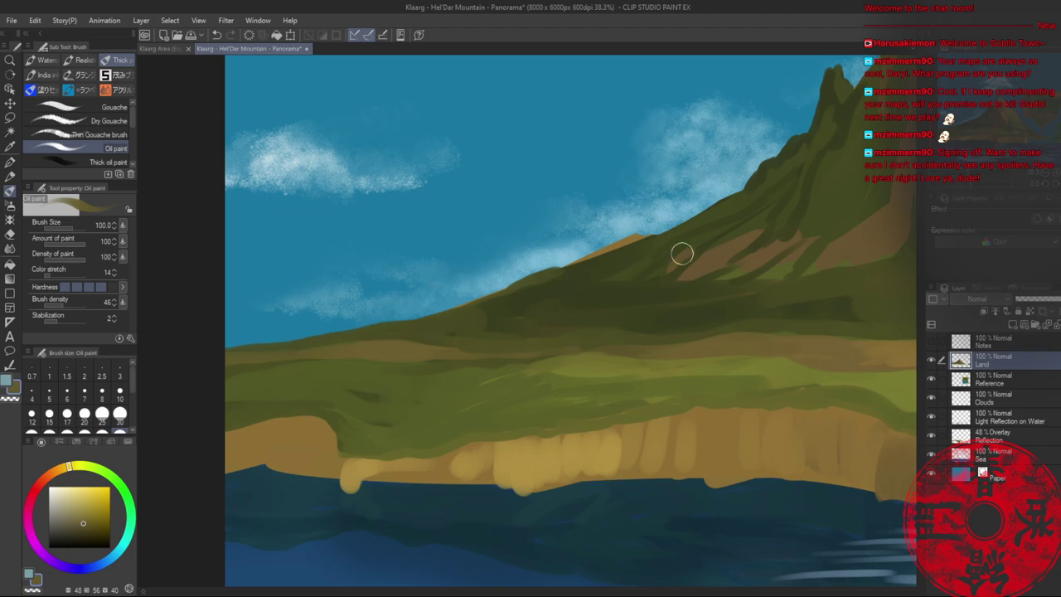
left_click(253, 351, "alt")
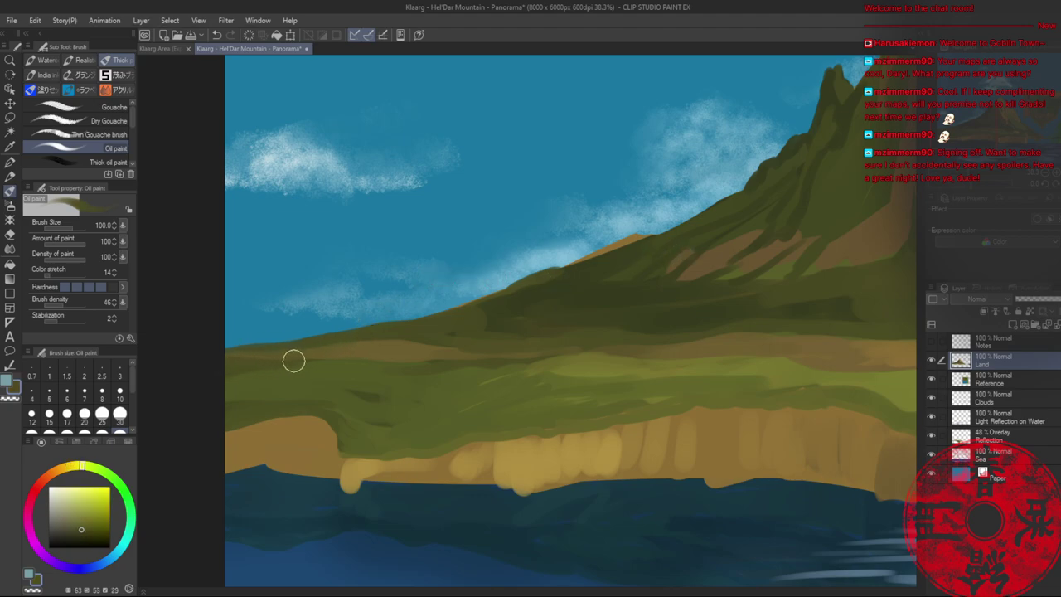
left_click(319, 367, "alt")
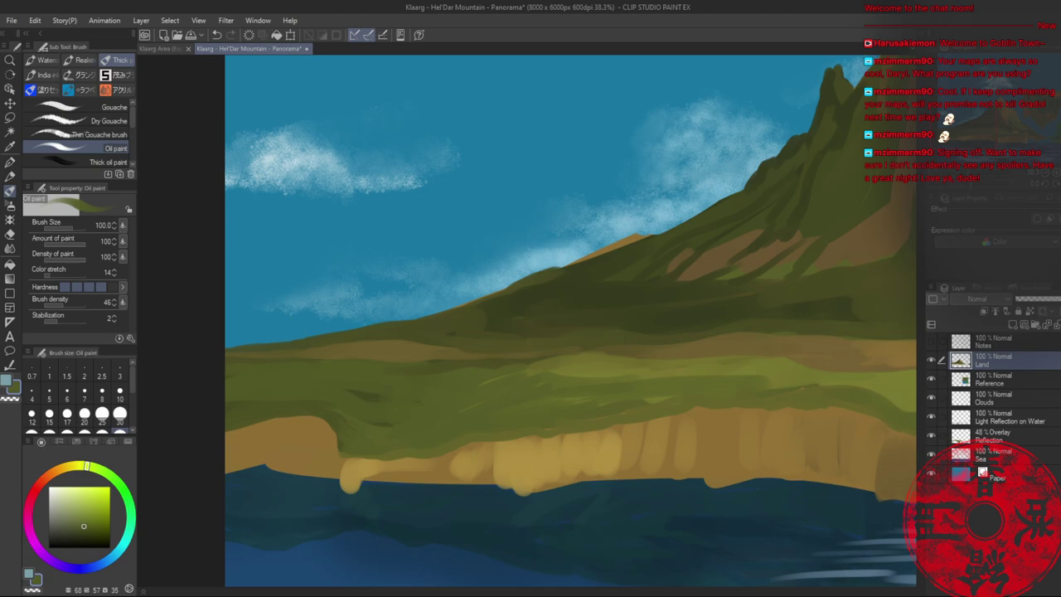
key("ctrl+0")
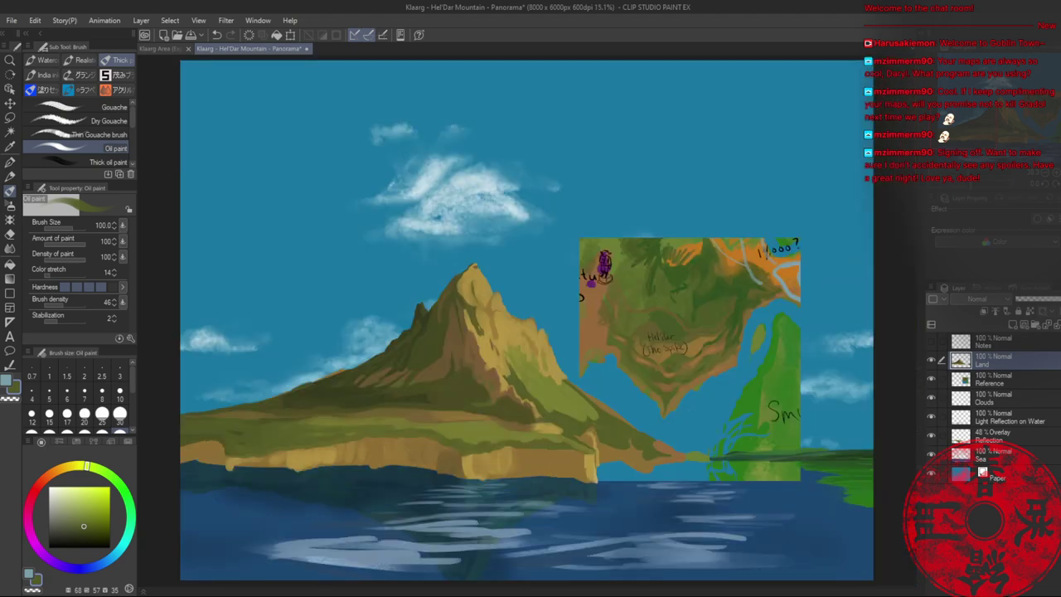
key("ctrl+s")
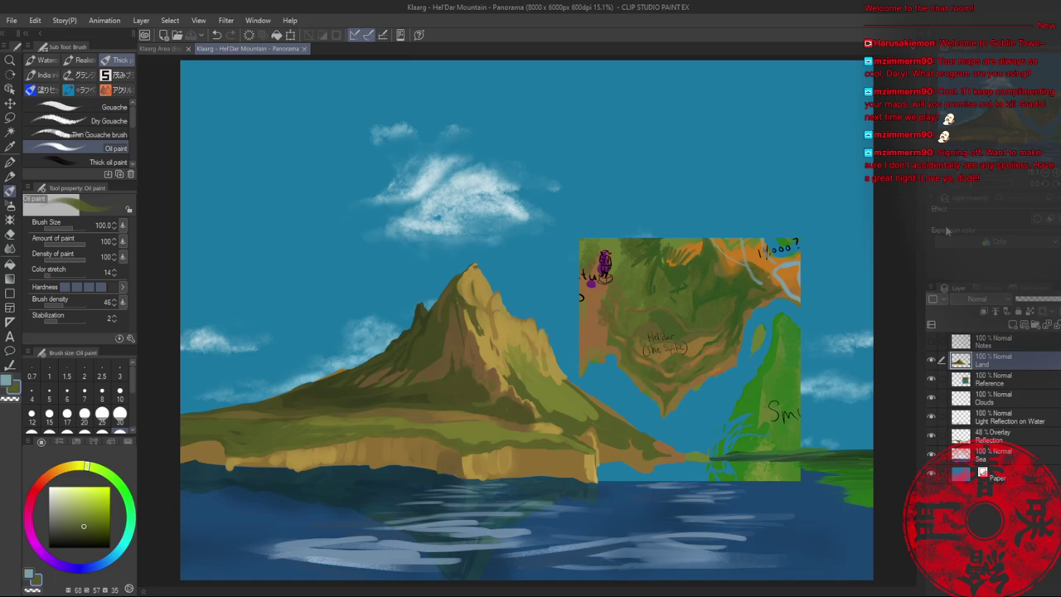
- Check the whole panorama with the Reference layer hidden, and show the layer again
left_click(930, 378)
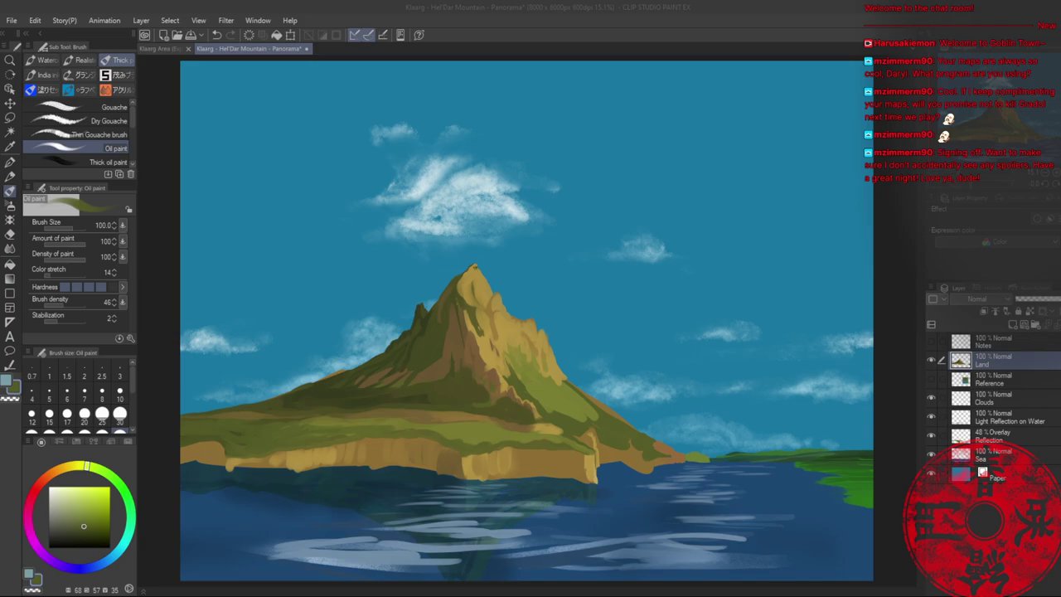
left_click(740, 22)
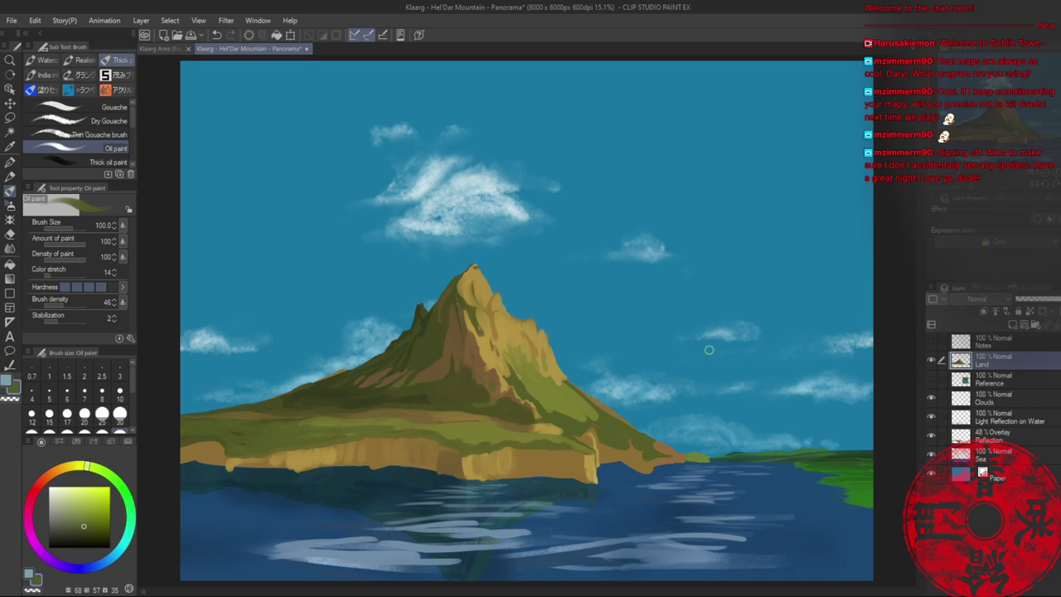
left_click(930, 378)
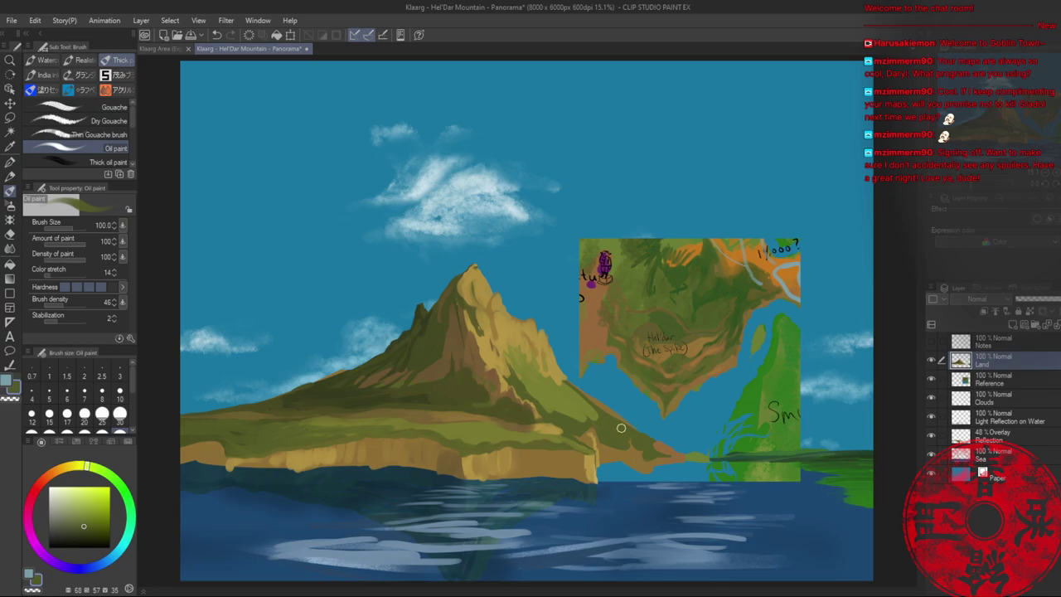
- Blend the sunlit right end of the brown ledge at the mountain's foot with sampled ochres and browns
key("alt+space")
left_click_drag(582, 432, 537, 362)
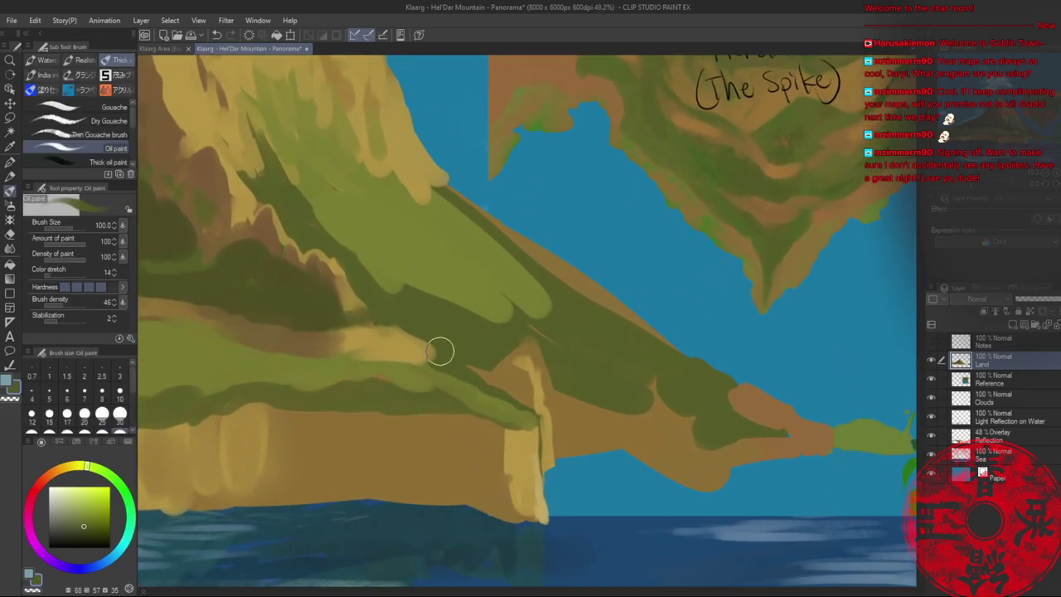
left_click(377, 339, "alt")
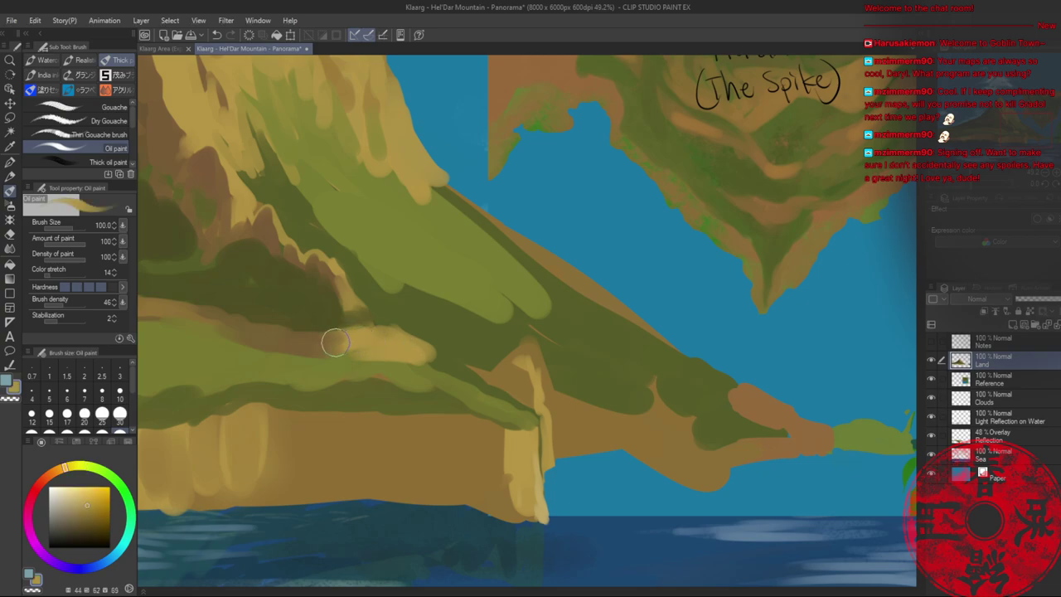
left_click(342, 450, "alt")
mouse_move(307, 335)
left_mouse_down()
mouse_move(345, 339)
mouse_move(329, 354)
mouse_move(337, 342)
mouse_move(400, 347)
left_mouse_up()
left_click(372, 345, "alt")
- Reduce the brush size to 40 and taper the ledge's right end into the green slope with sampled browns
key("bracketleft")
key("bracketleft")
key("bracketleft")
key("bracketleft")
key("bracketleft")
mouse_move(458, 338)
left_mouse_down()
mouse_move(438, 351)
mouse_move(426, 393)
mouse_move(379, 374)
mouse_move(444, 388)
left_mouse_up()
left_click(471, 419, "alt")
left_click(408, 381, "alt")
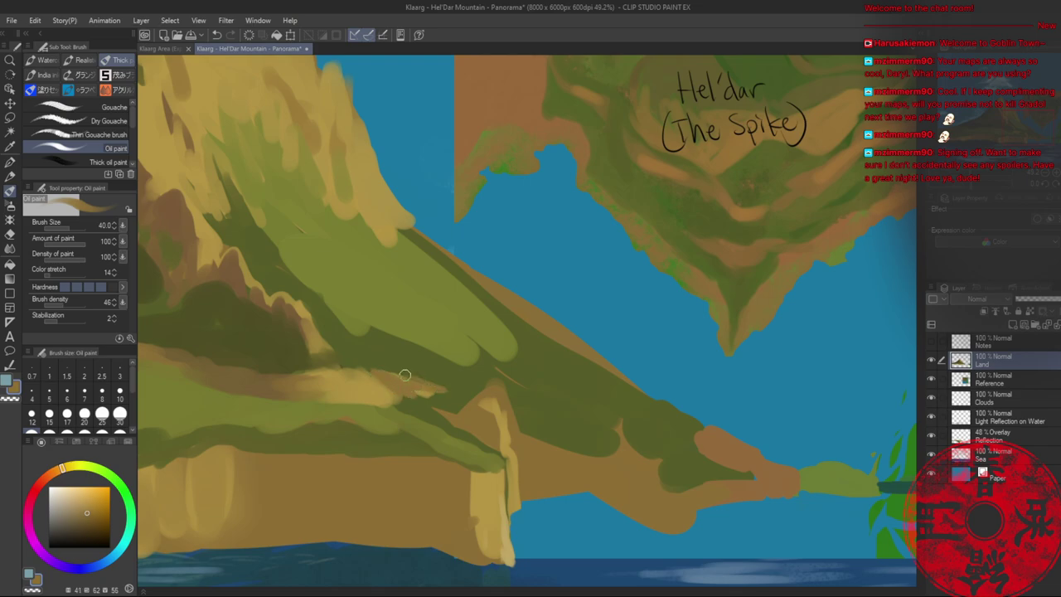
- Paint sampled dark green over the brown peak behind the cliff corner
left_click(461, 395, "alt")
mouse_move(462, 416)
left_mouse_down()
mouse_move(491, 422)
mouse_move(503, 417)
mouse_move(462, 398)
mouse_move(527, 408)
mouse_move(508, 435)
mouse_move(454, 411)
mouse_move(480, 427)
mouse_move(507, 413)
mouse_move(475, 396)
mouse_move(507, 406)
left_mouse_up()
key("alt+space")
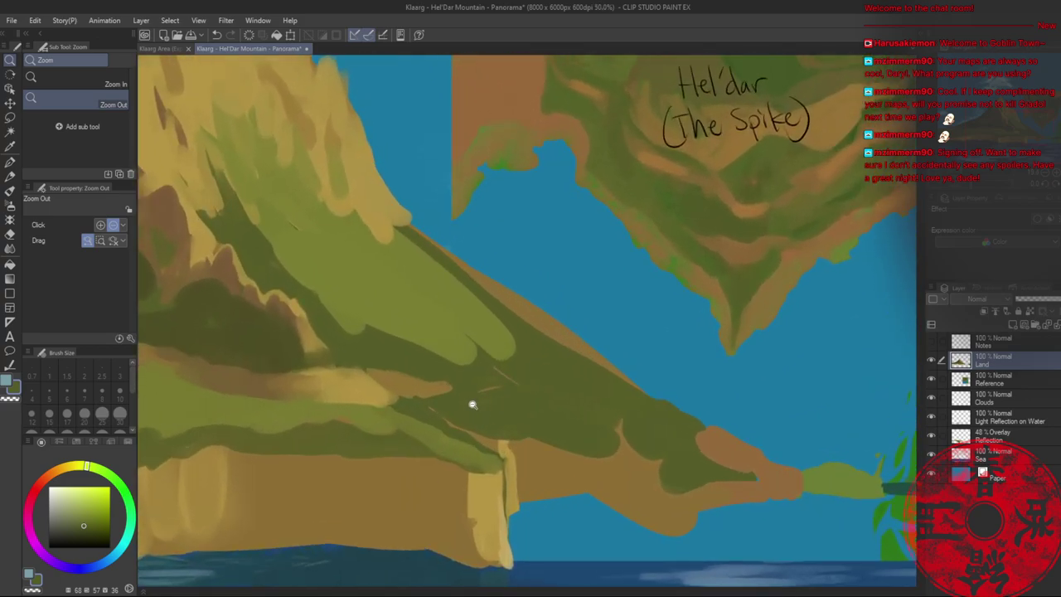
mouse_move(436, 416)
left_mouse_down()
mouse_move(482, 441)
mouse_move(523, 439)
left_mouse_up()
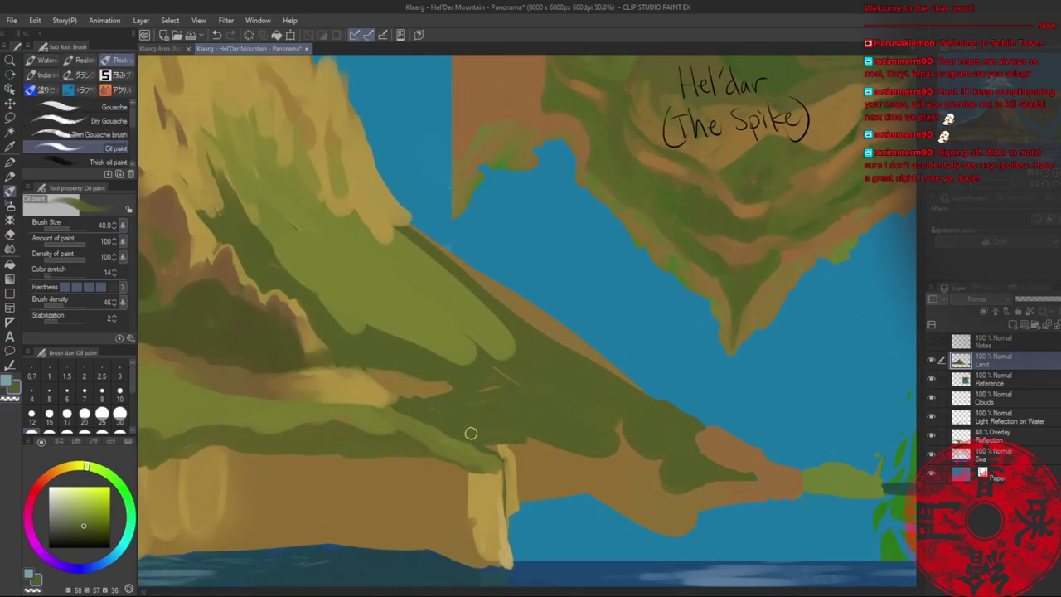
- Lighten the grassy rim along the cliff top down to its corner and add ochre strokes to the headland behind it
left_click(442, 434, "alt")
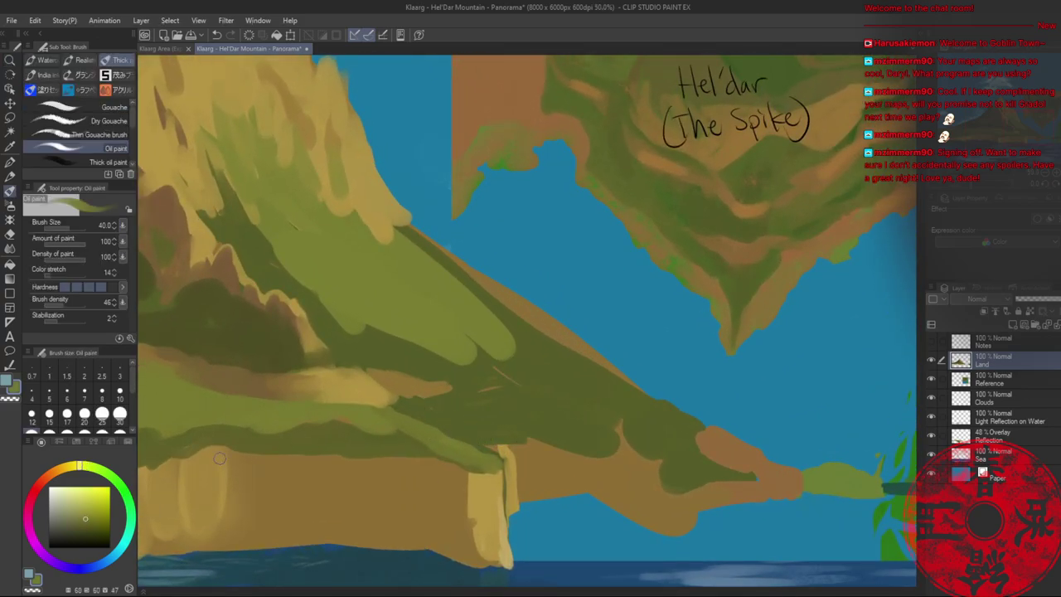
left_click(82, 513)
mouse_move(380, 404)
left_mouse_down()
mouse_move(492, 459)
mouse_move(441, 431)
mouse_move(512, 459)
left_mouse_up()
left_click(491, 434, "alt")
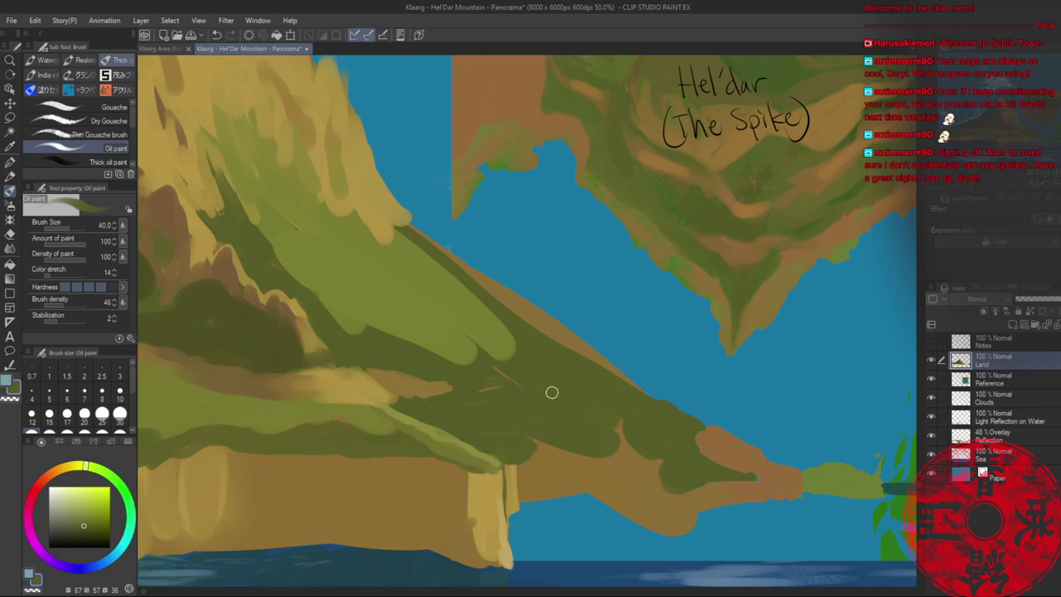
left_click(540, 457, "alt")
mouse_move(532, 445)
left_mouse_down()
mouse_move(516, 473)
mouse_move(534, 452)
mouse_move(547, 470)
mouse_move(561, 452)
mouse_move(518, 399)
mouse_move(635, 485)
mouse_move(455, 398)
left_mouse_up()
- Move the Reference layer's map upward clear of the water, and return to the oil paint brush on the Land layer
key("alt+space")
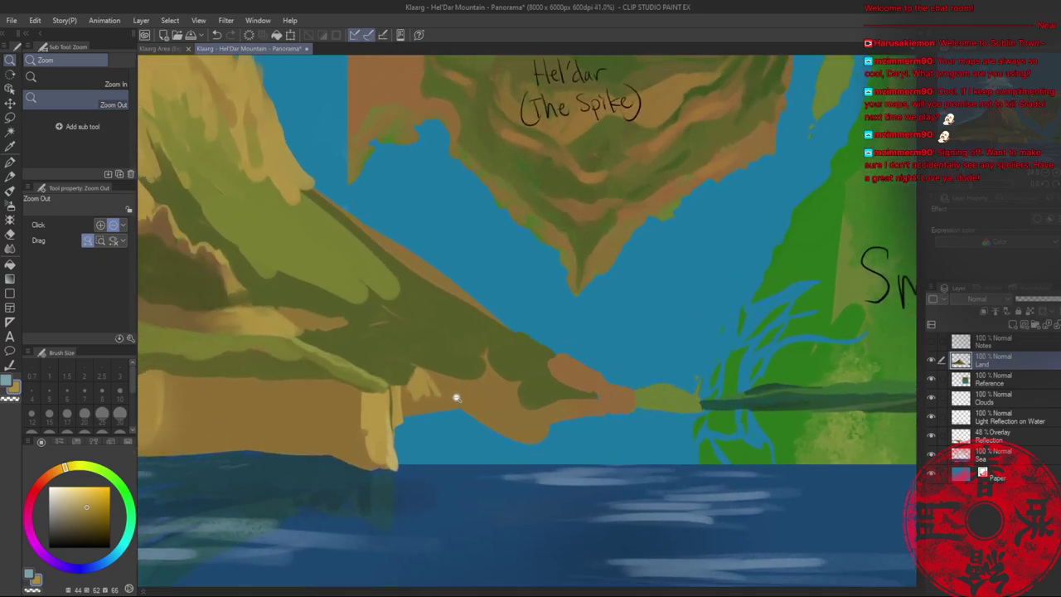
left_click(987, 382)
key("k")
left_click_drag(606, 354, 613, 267)
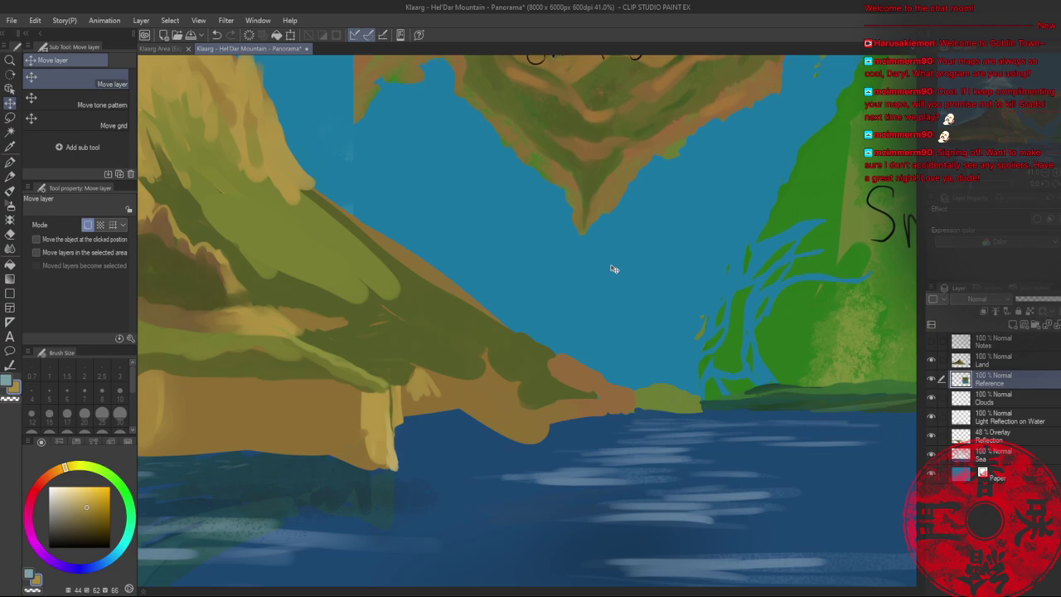
left_click(1005, 367)
key("b")
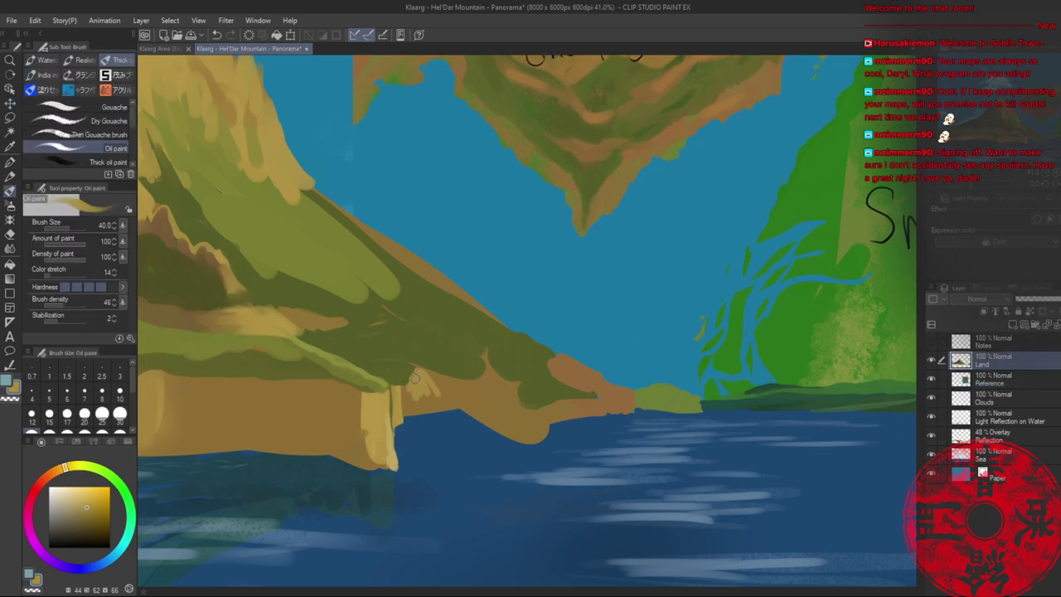
- Enlarge the brush to 70 and paint ochre highlights along the headland cliffs out to the shoreline tip
key("bracketright")
key("bracketright")
key("bracketright")
mouse_move(440, 398)
left_mouse_down()
mouse_move(503, 394)
mouse_move(508, 383)
mouse_move(527, 424)
mouse_move(609, 406)
left_mouse_up()
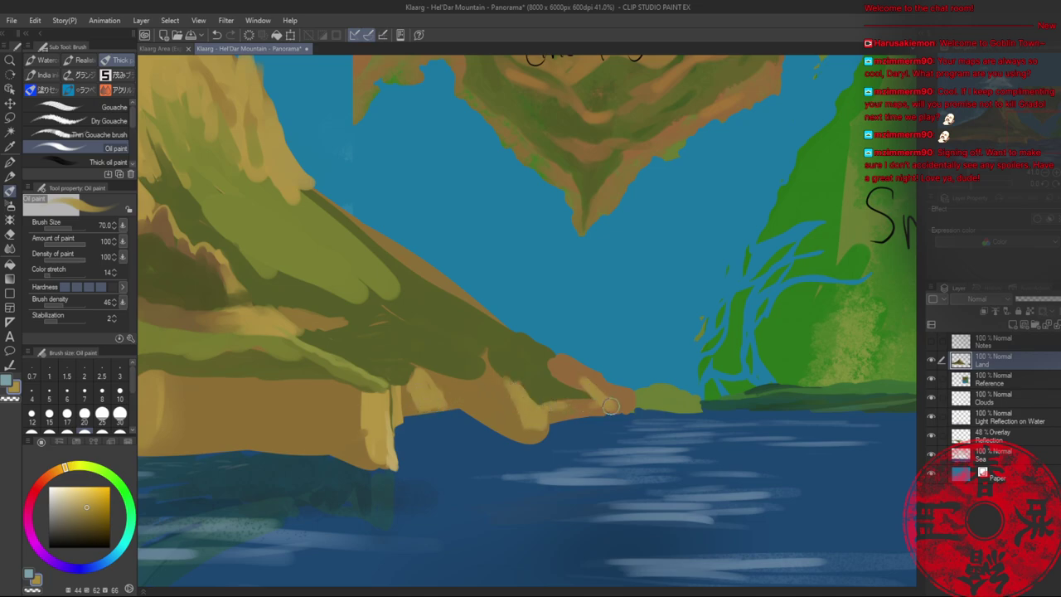
left_click_drag(506, 287, 469, 365)
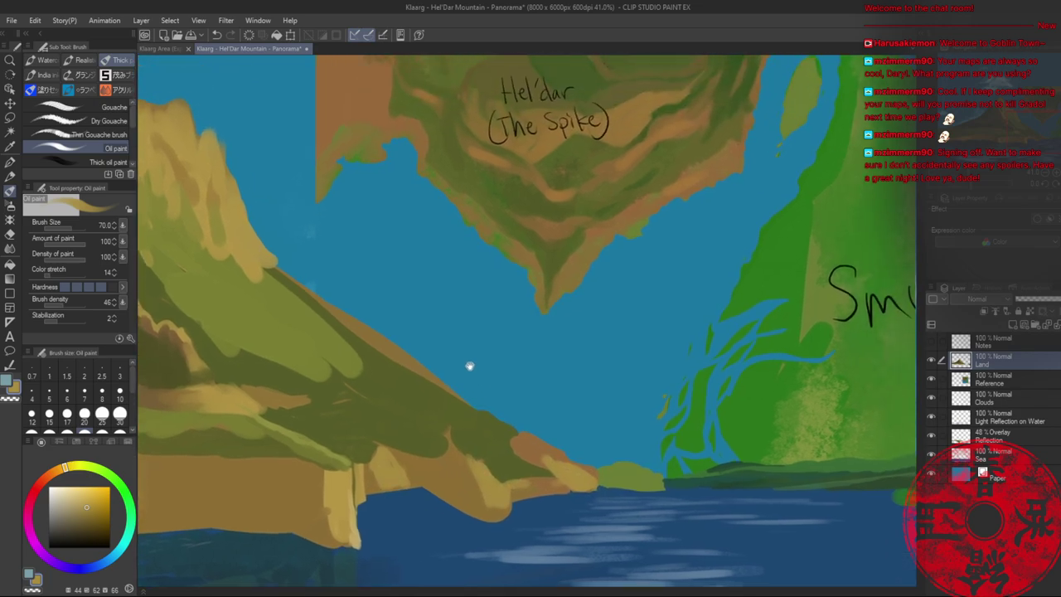
mouse_move(378, 307)
left_mouse_down()
mouse_move(485, 339)
mouse_move(516, 315)
left_mouse_up()
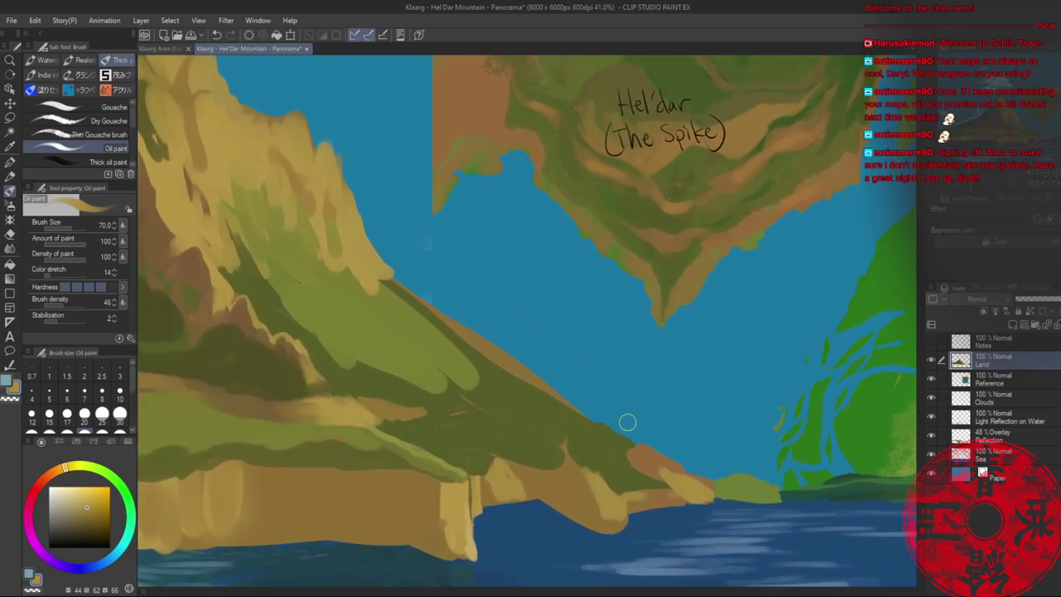
left_click_drag(642, 472, 659, 483)
- Extend sampled dark green over the brown upper edge of the headland slope
left_click(618, 450, "alt")
left_click_drag(620, 450, 634, 469)
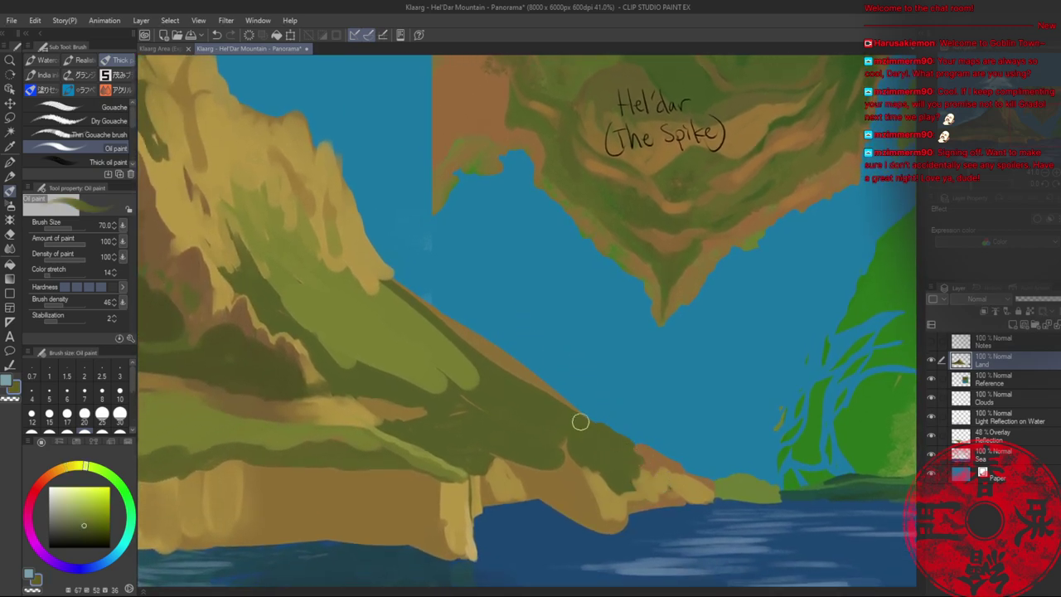
left_click(530, 400, "alt")
mouse_move(530, 401)
left_mouse_down()
mouse_move(597, 451)
mouse_move(567, 432)
mouse_move(639, 460)
mouse_move(574, 410)
mouse_move(644, 453)
mouse_move(580, 420)
mouse_move(593, 435)
mouse_move(608, 431)
mouse_move(610, 447)
mouse_move(517, 387)
mouse_move(568, 421)
mouse_move(545, 411)
mouse_move(573, 444)
mouse_move(589, 449)
mouse_move(559, 422)
mouse_move(563, 406)
mouse_move(479, 364)
mouse_move(523, 384)
mouse_move(472, 373)
mouse_move(530, 448)
mouse_move(466, 367)
mouse_move(547, 429)
left_mouse_up()
- Paint long light green bands down the mountain's right slope toward the headland cliffs
left_click(546, 433, "alt")
mouse_move(474, 362)
left_mouse_down()
mouse_move(554, 419)
mouse_move(562, 446)
left_mouse_up()
mouse_move(525, 397)
left_mouse_down()
mouse_move(476, 357)
mouse_move(522, 400)
left_mouse_up()
left_click(478, 374, "alt")
left_click_drag(459, 353, 534, 438)
left_click_drag(505, 401, 554, 451)
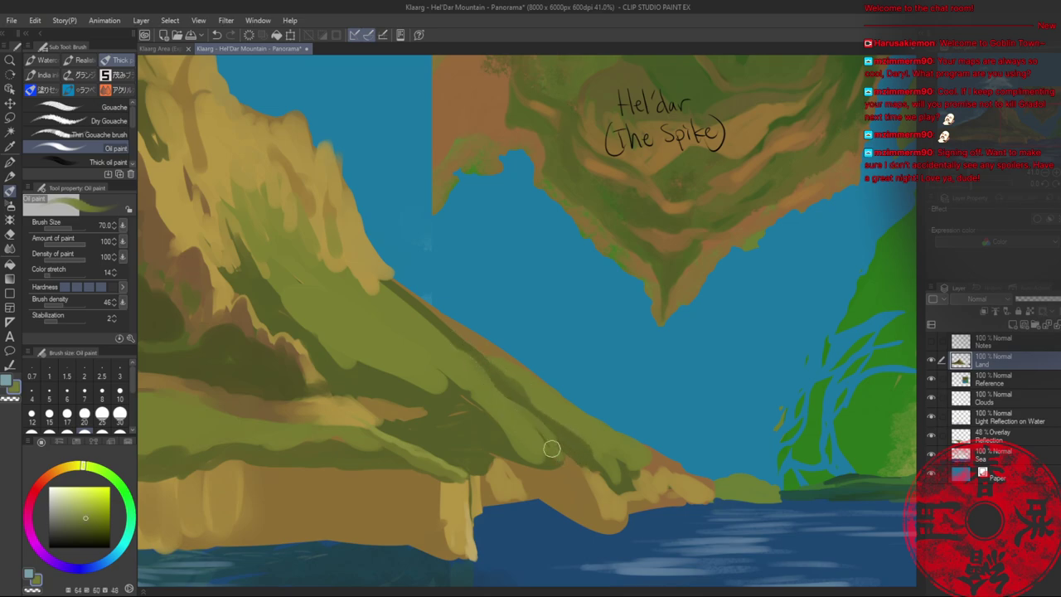
- Rework the lower edge of the light green slope above the headland with sampled greens
left_click(475, 424, "alt")
mouse_move(458, 391)
left_mouse_down()
mouse_move(477, 423)
mouse_move(457, 420)
mouse_move(525, 455)
mouse_move(484, 414)
mouse_move(529, 452)
left_mouse_up()
left_click(529, 451, "alt")
mouse_move(577, 475)
left_mouse_down()
mouse_move(542, 438)
mouse_move(586, 464)
left_mouse_up()
left_click(538, 429, "alt")
- Paint an ochre rock patch in the middle of the right green slope with color sampled from the ledge
key("alt+space")
left_click_drag(532, 362, 494, 362)
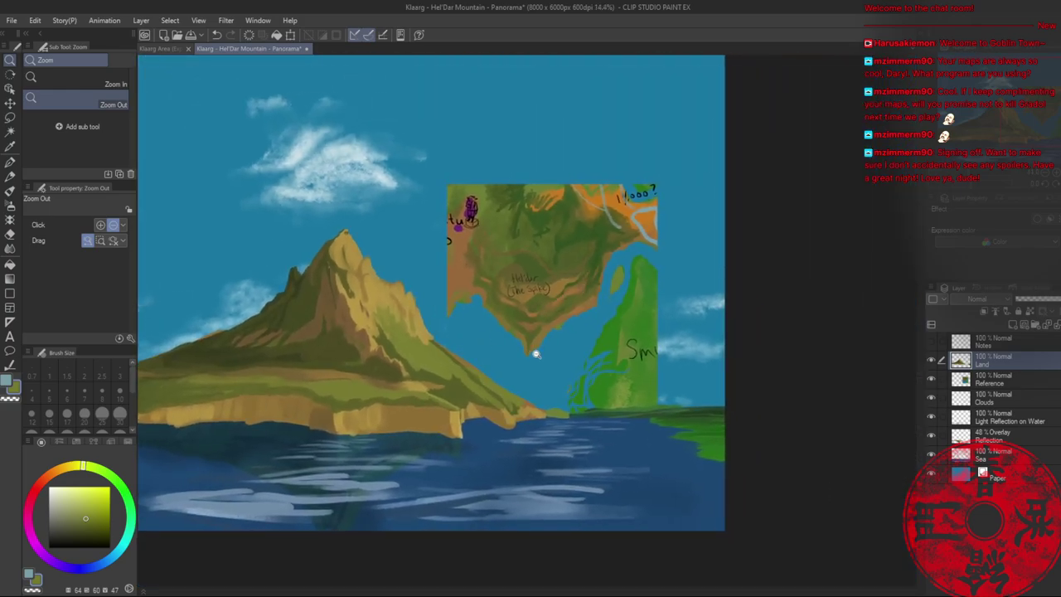
left_click_drag(442, 376, 542, 407)
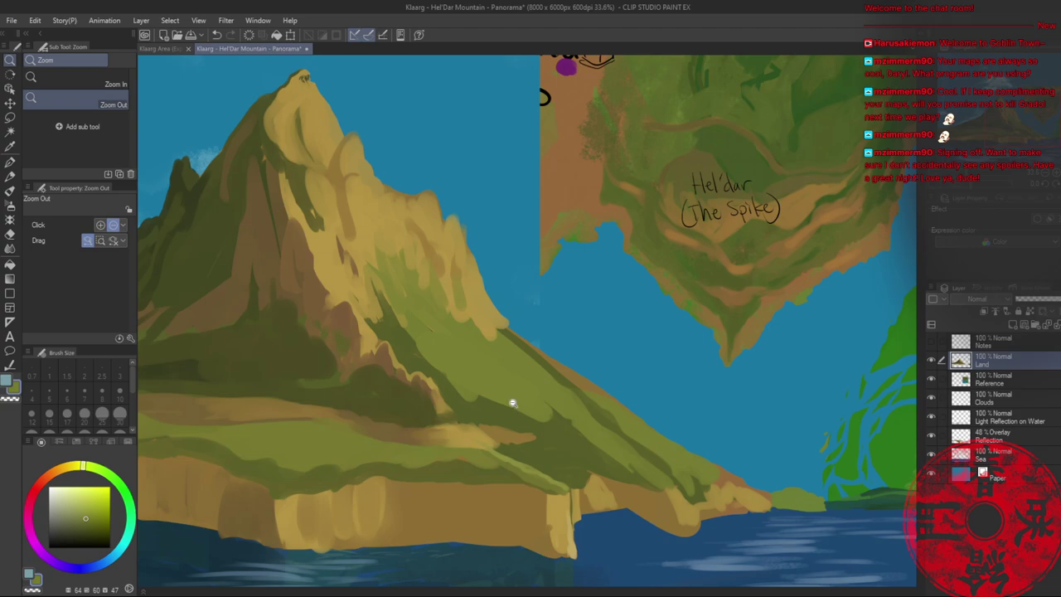
key("b")
left_click(483, 433, "alt")
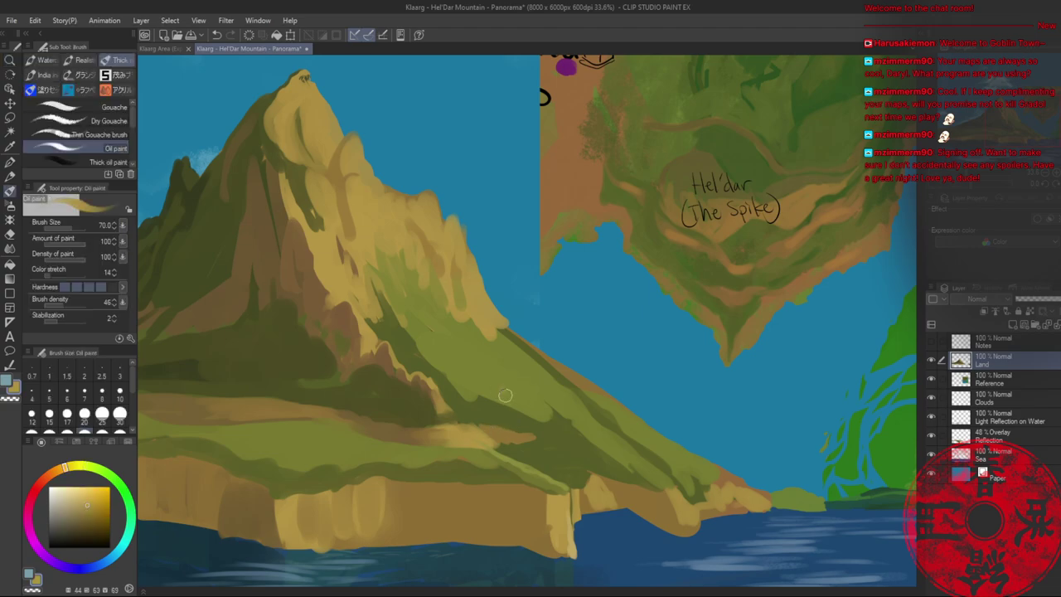
mouse_move(506, 396)
left_mouse_down()
mouse_move(550, 416)
mouse_move(527, 394)
mouse_move(561, 411)
mouse_move(530, 387)
mouse_move(557, 407)
left_mouse_up()
- Cover the brown strip along the upper right ridge line with sampled light greens
left_click(501, 340, "alt")
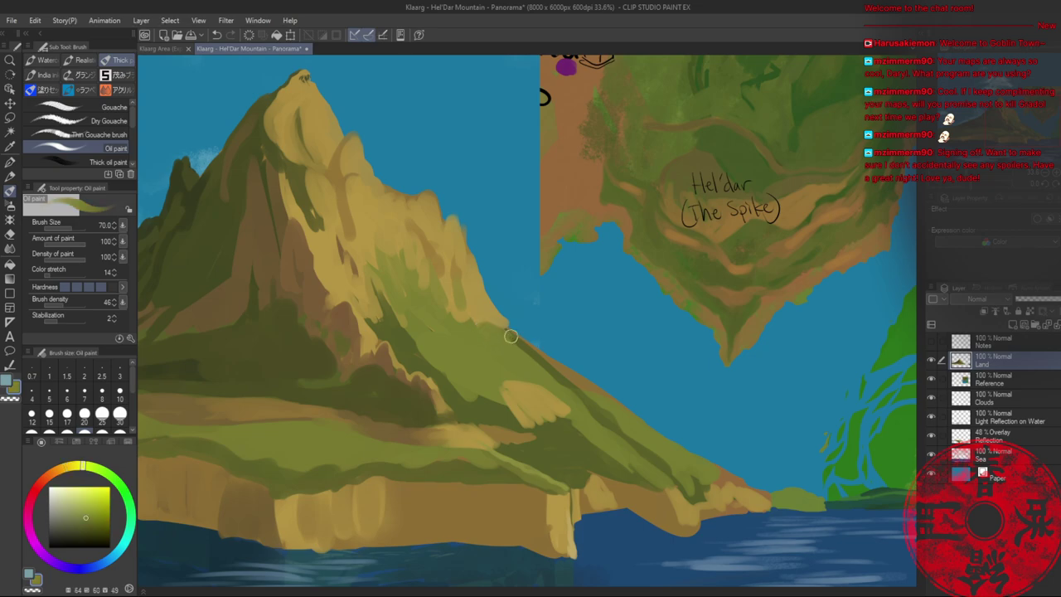
mouse_move(491, 325)
left_mouse_down()
mouse_move(548, 358)
mouse_move(523, 348)
mouse_move(539, 360)
mouse_move(538, 347)
mouse_move(568, 367)
mouse_move(505, 330)
mouse_move(582, 375)
mouse_move(548, 370)
mouse_move(589, 376)
mouse_move(577, 390)
mouse_move(549, 370)
left_mouse_up()
left_click(577, 386, "alt")
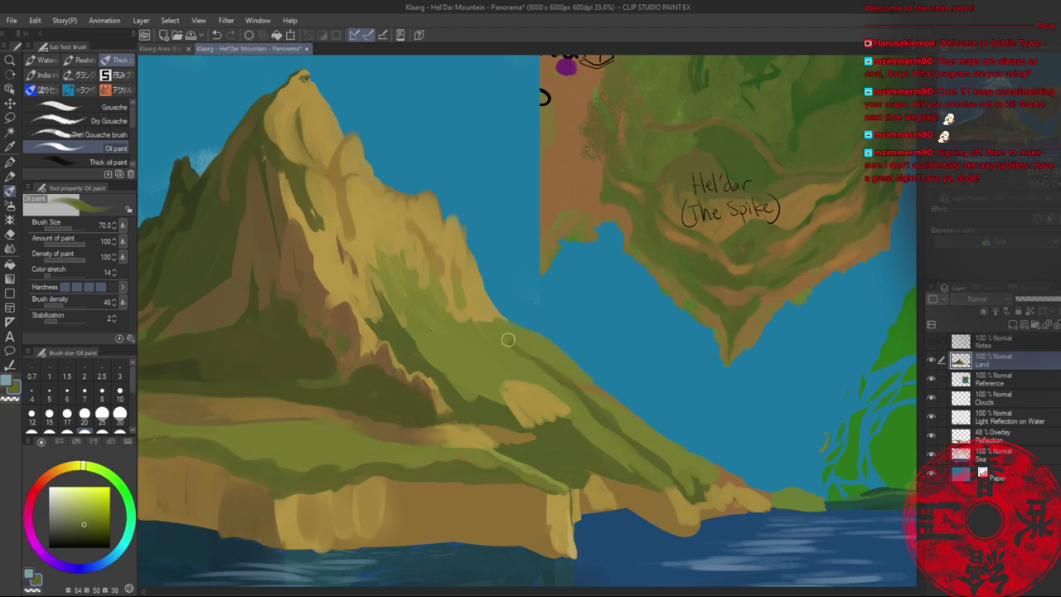
left_click(504, 341, "alt")
- Add an ochre rock highlight on the right ridge edge, sampling nearby ochres, browns and green
left_click(552, 392, "alt")
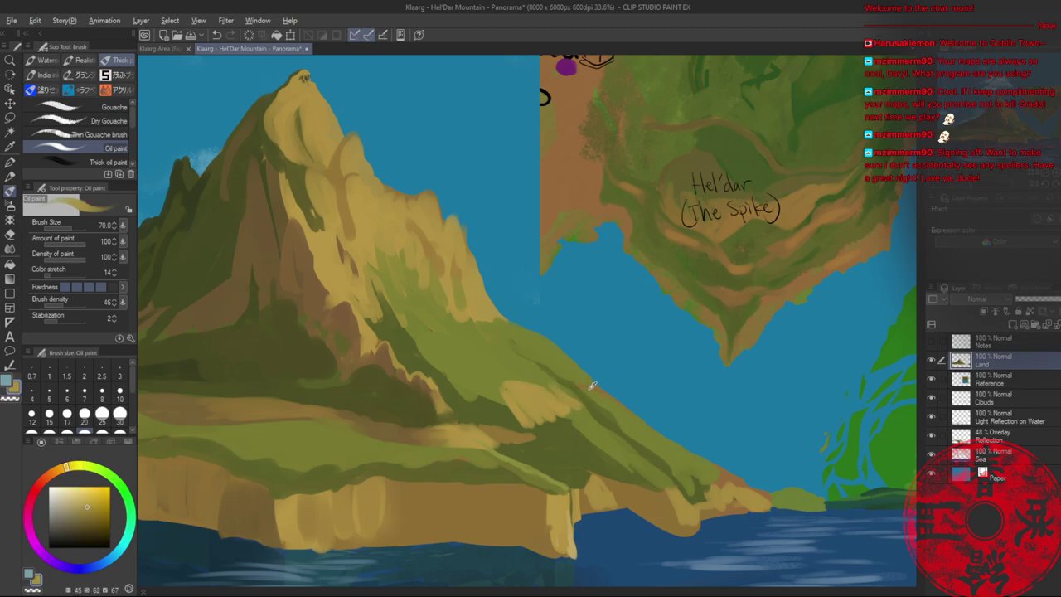
left_click(592, 471, "alt")
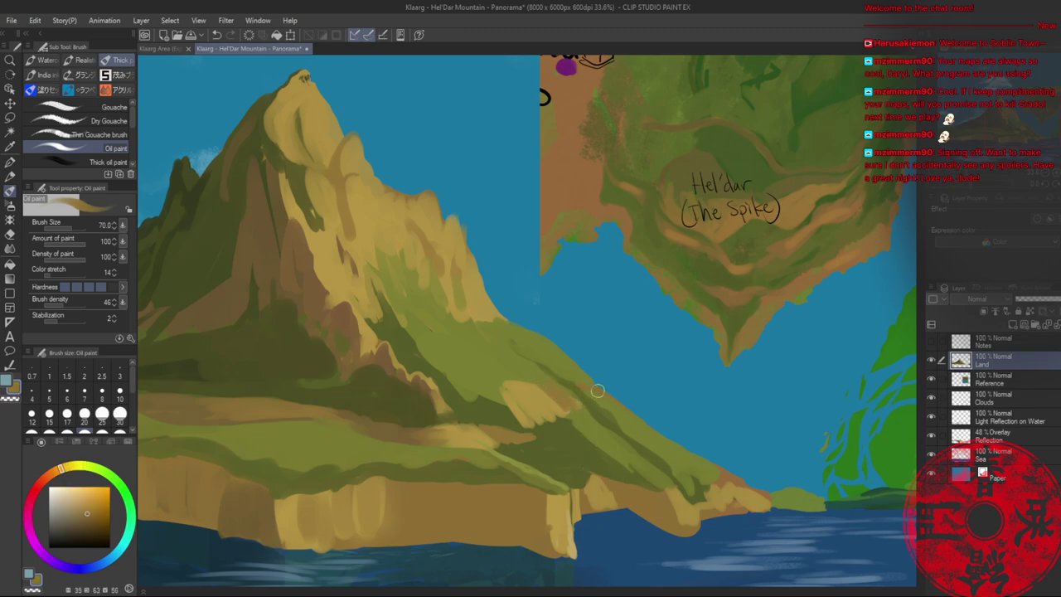
left_click(570, 394, "alt")
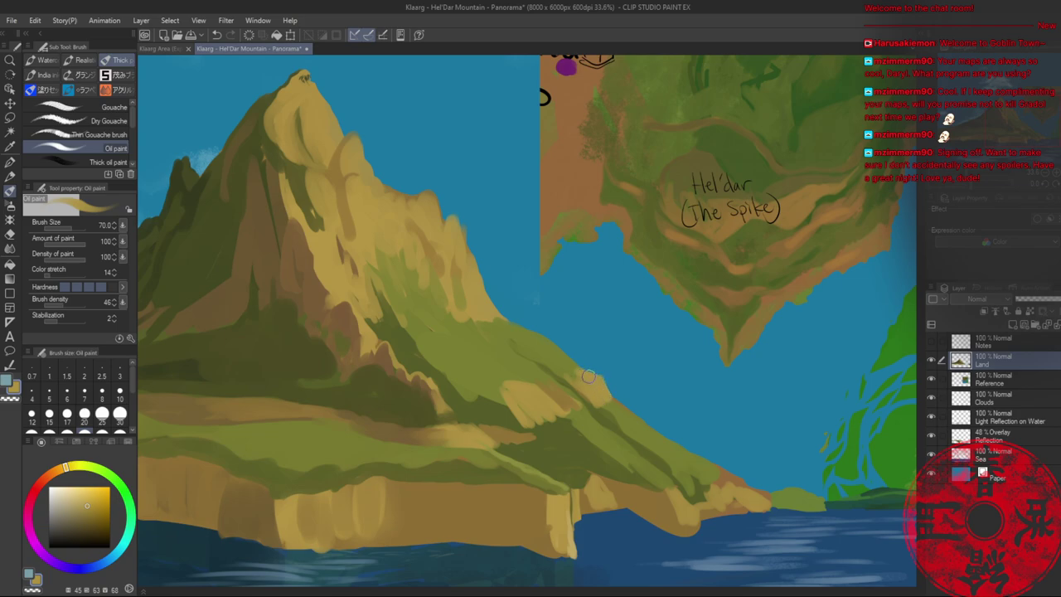
left_click(571, 361, "alt")
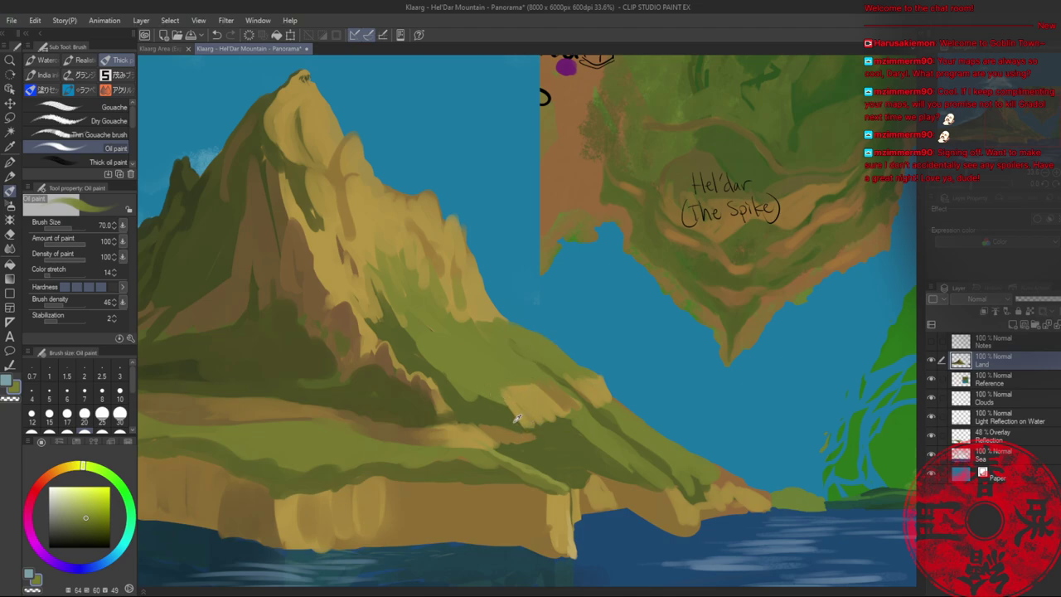
- Paint darker green strokes beside the jagged rock ridge and trim the left edge of the ochre patch with sampled greens
left_click_drag(499, 393, 553, 436)
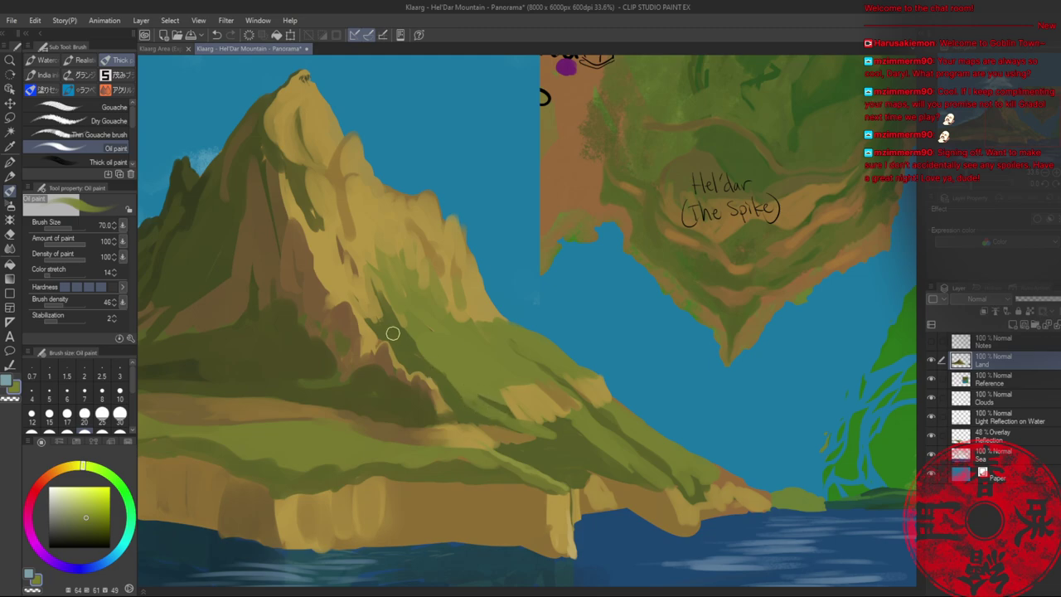
mouse_move(393, 333)
left_mouse_down()
mouse_move(443, 385)
mouse_move(419, 378)
left_mouse_up()
left_click(408, 370, "alt")
left_click(419, 365, "alt")
left_click_drag(400, 337, 423, 358)
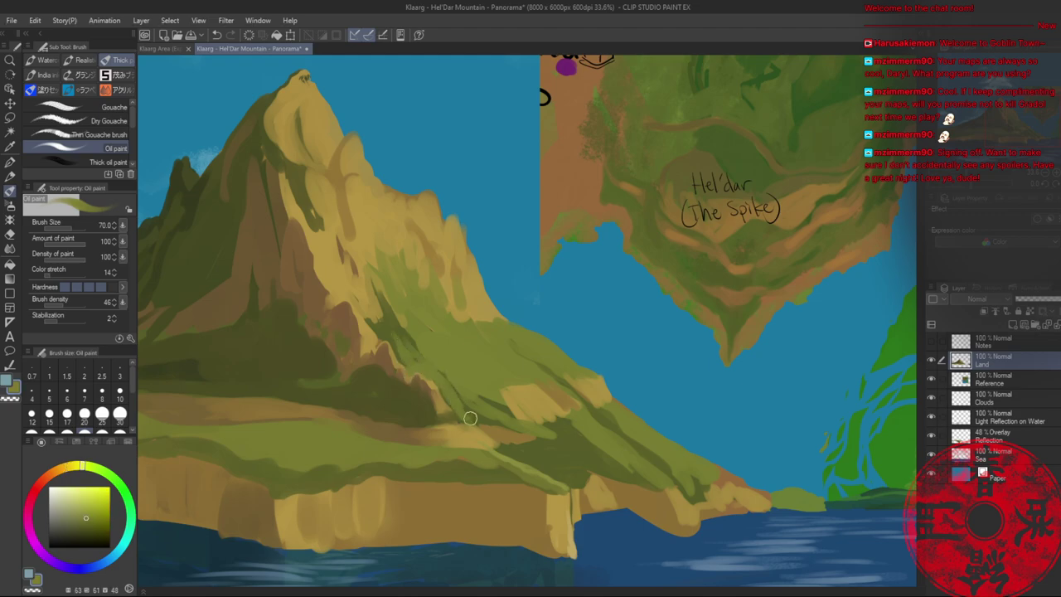
left_click(495, 407, "alt")
left_click(503, 396, "alt")
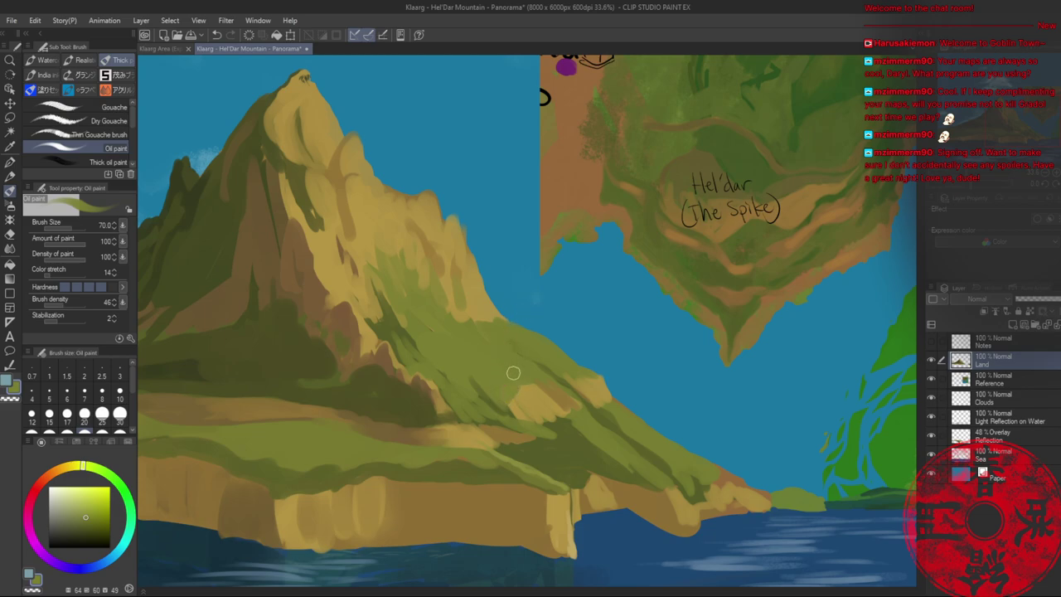
- Extend ochre at the foot of the right ridge and add dark green streaks across the upper green slope
left_click(473, 316, "alt")
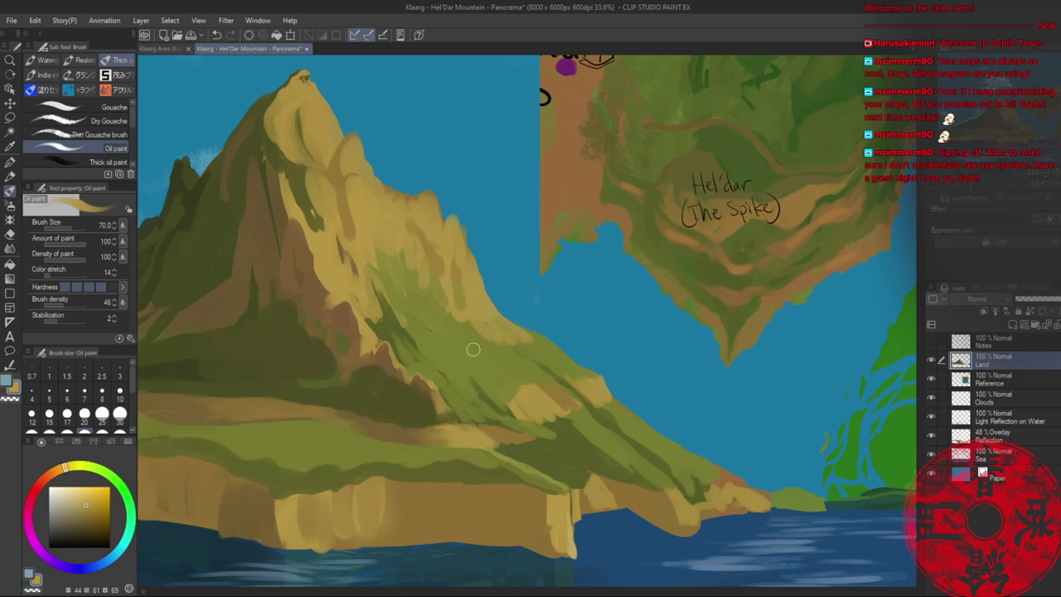
left_click(412, 333, "alt")
left_click_drag(419, 320, 457, 351)
left_click(446, 353, "alt")
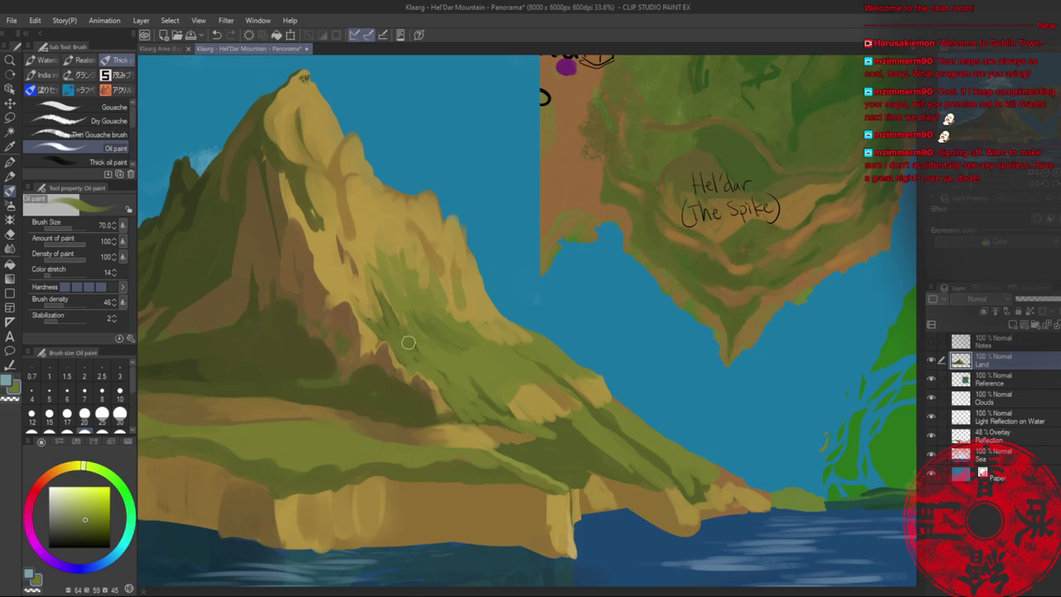
- Rework the lower green slope just above the headland tip with sampled light and dark greens
key("alt+space")
mouse_move(586, 389)
left_mouse_down()
mouse_move(536, 380)
mouse_move(573, 402)
mouse_move(565, 406)
mouse_move(598, 412)
mouse_move(584, 395)
mouse_move(616, 399)
mouse_move(566, 393)
mouse_move(568, 406)
mouse_move(598, 412)
left_mouse_up()
left_click(618, 399, "alt")
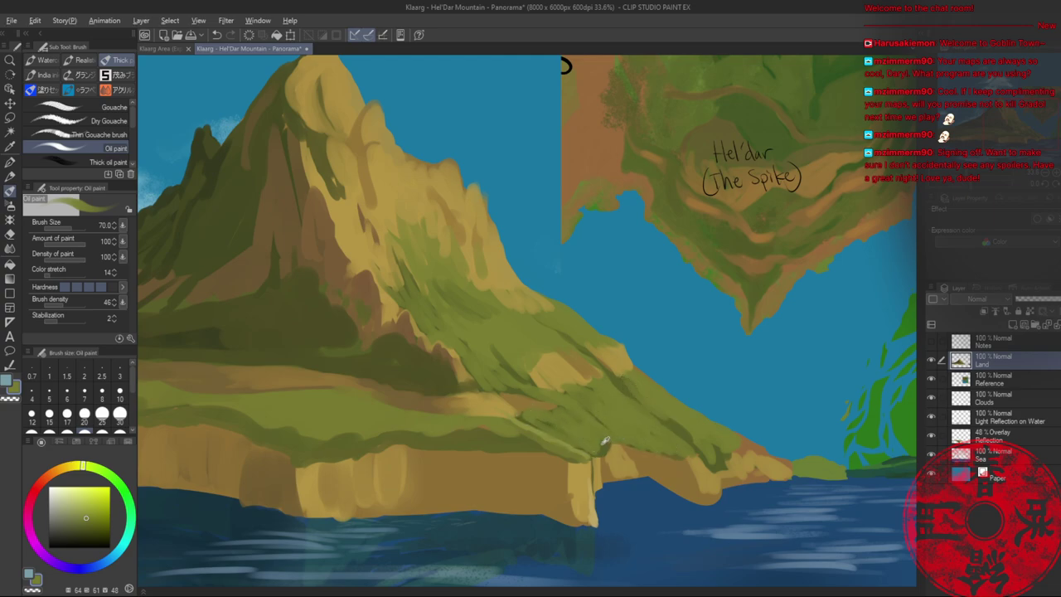
left_click(603, 443, "alt")
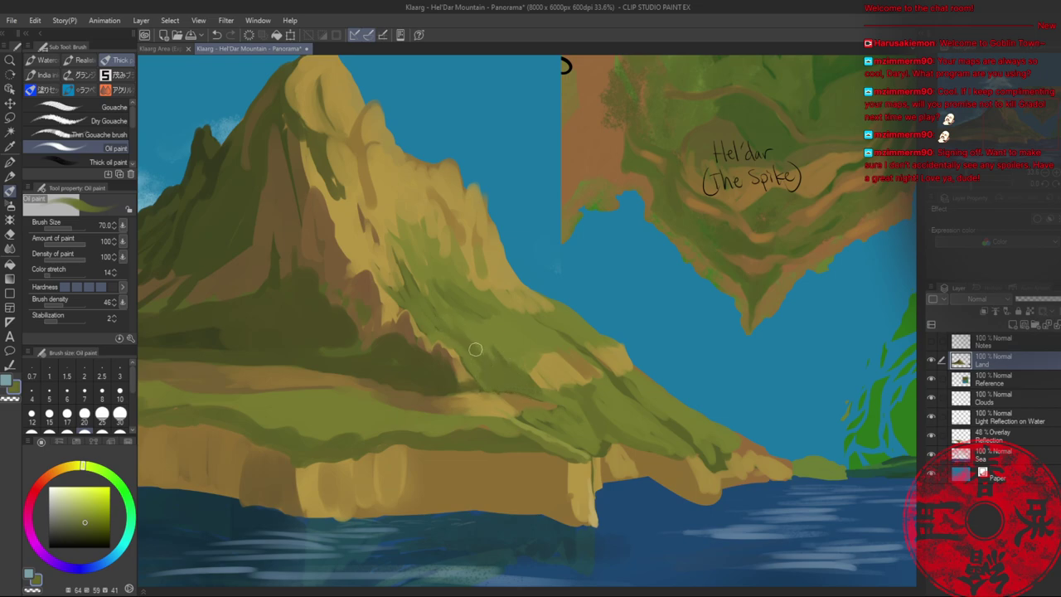
- Paint sampled green strokes up the right slope, blending the grass into the ochre rock face
left_click(443, 334, "alt")
left_click(440, 290, "alt")
left_click_drag(440, 290, 424, 255)
left_click(426, 243, "alt")
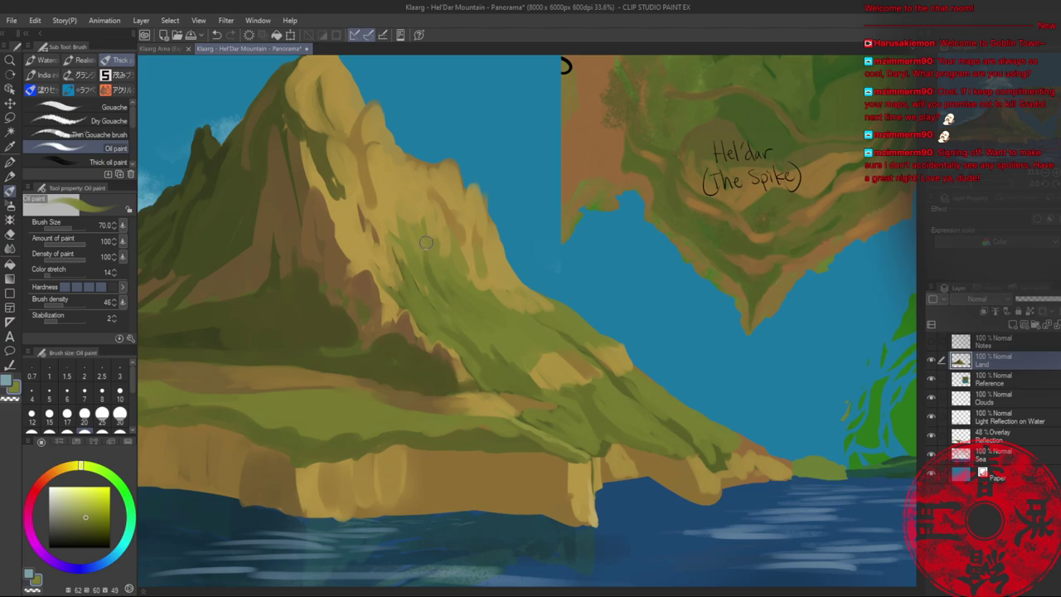
- Soften the border between the ochre cliff and the green slope along the right ridge with sampled ochres and greens
key("alt+space")
mouse_move(525, 290)
left_mouse_down()
mouse_move(499, 289)
mouse_move(542, 310)
mouse_move(529, 316)
mouse_move(561, 323)
mouse_move(558, 290)
mouse_move(534, 282)
mouse_move(538, 298)
mouse_move(573, 319)
mouse_move(490, 258)
left_mouse_up()
left_click(569, 321, "alt")
left_click(489, 251, "alt")
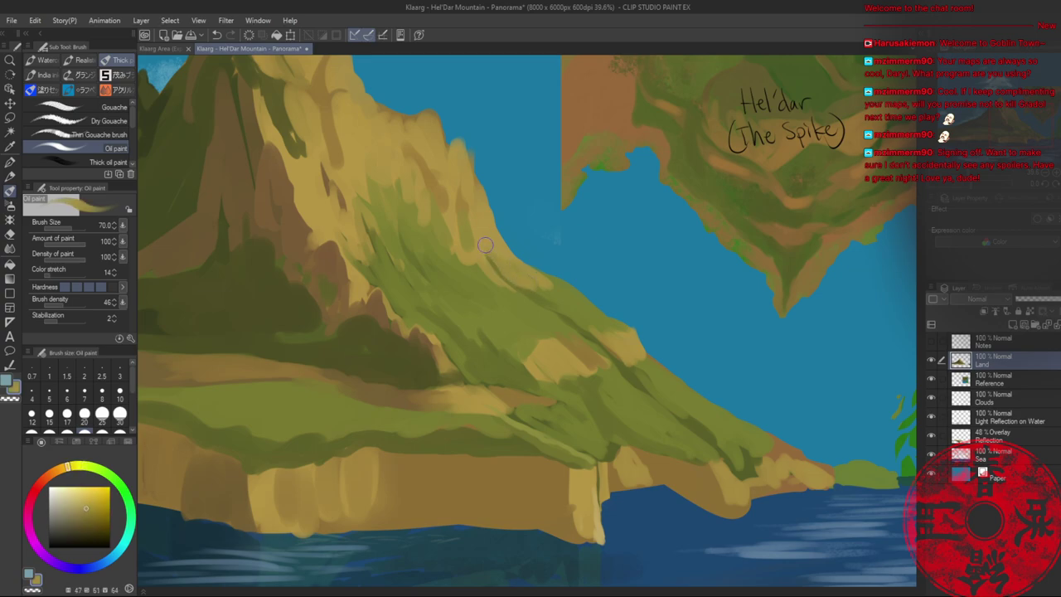
left_click(552, 293, "alt")
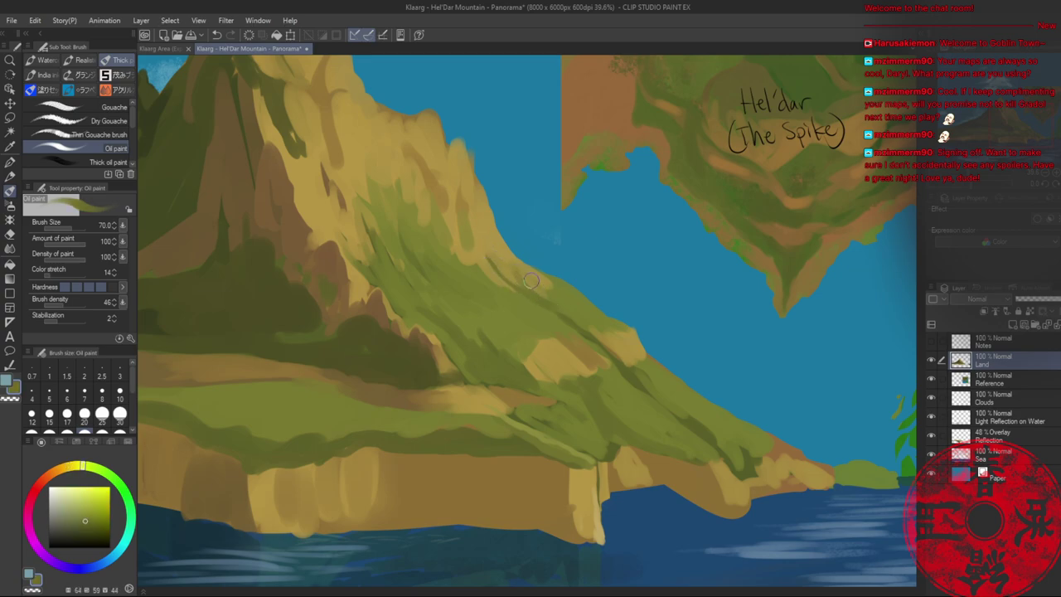
left_click(534, 278, "alt")
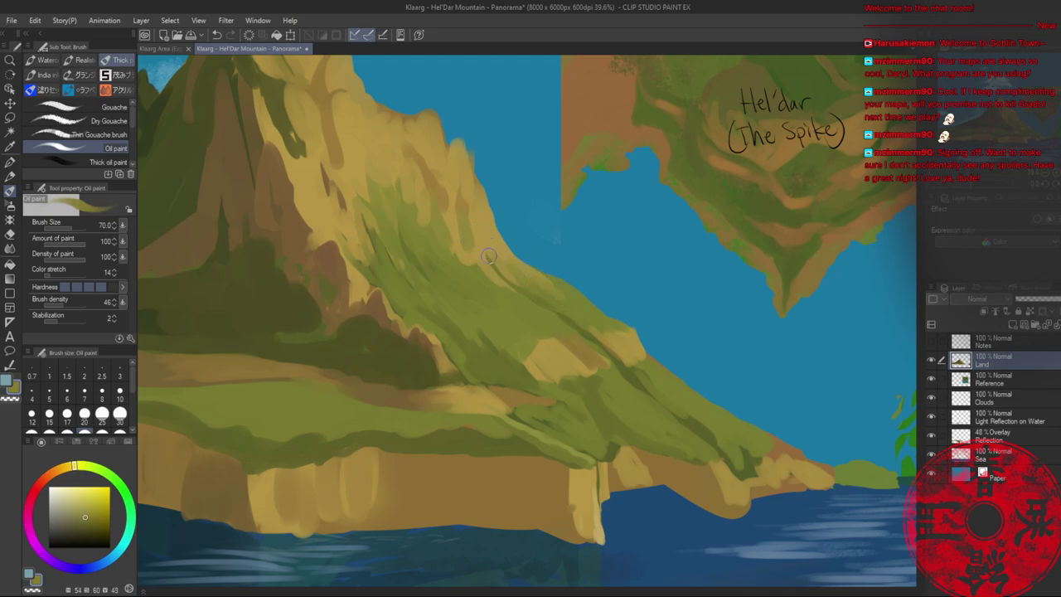
left_click(469, 253, "alt")
mouse_move(470, 234)
left_mouse_down()
mouse_move(487, 202)
mouse_move(435, 203)
left_mouse_up()
- Refine the foot of the ochre right ridge with more sampled olive green and ochre strokes
key("alt+space")
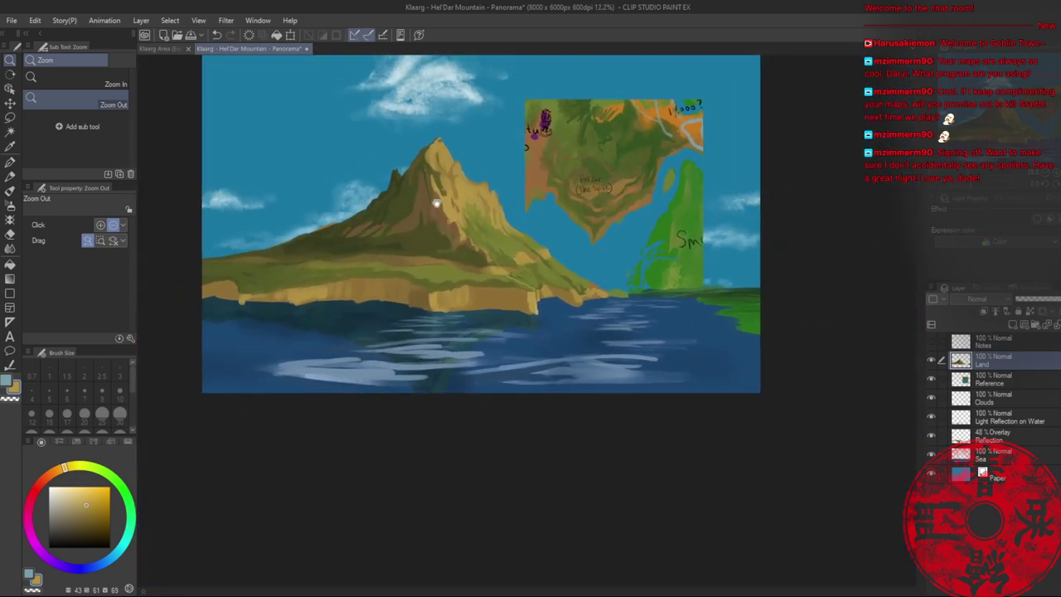
scroll(545, 289, "up", 5)
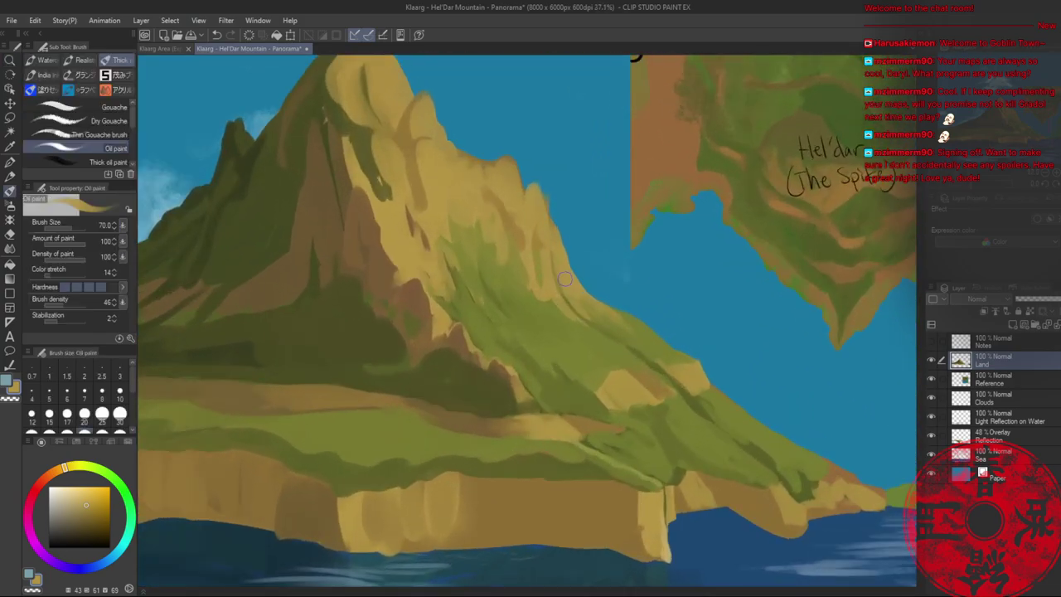
left_click(584, 325, "alt")
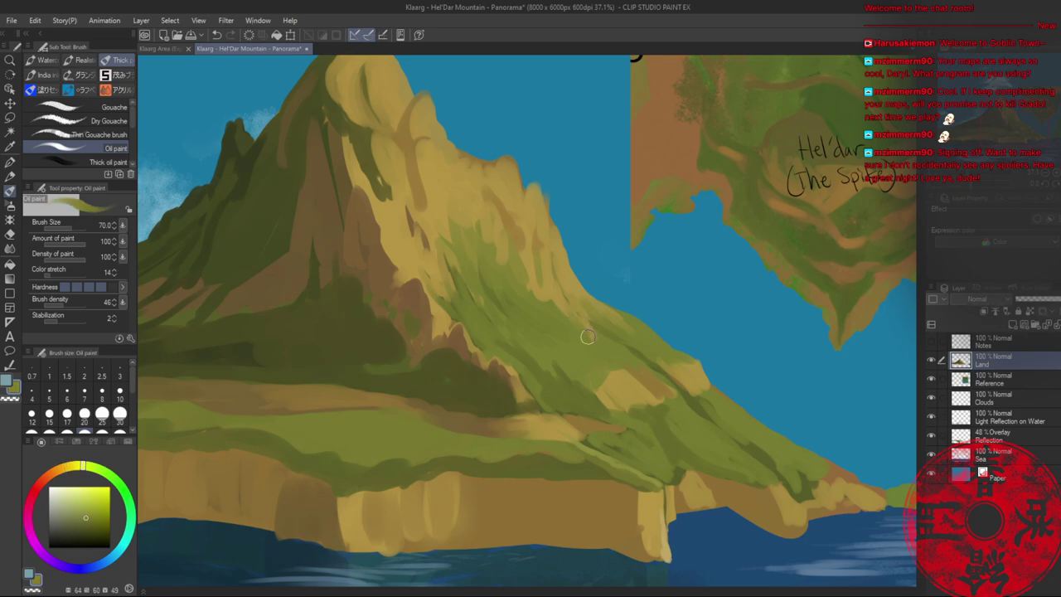
left_click(603, 326, "alt")
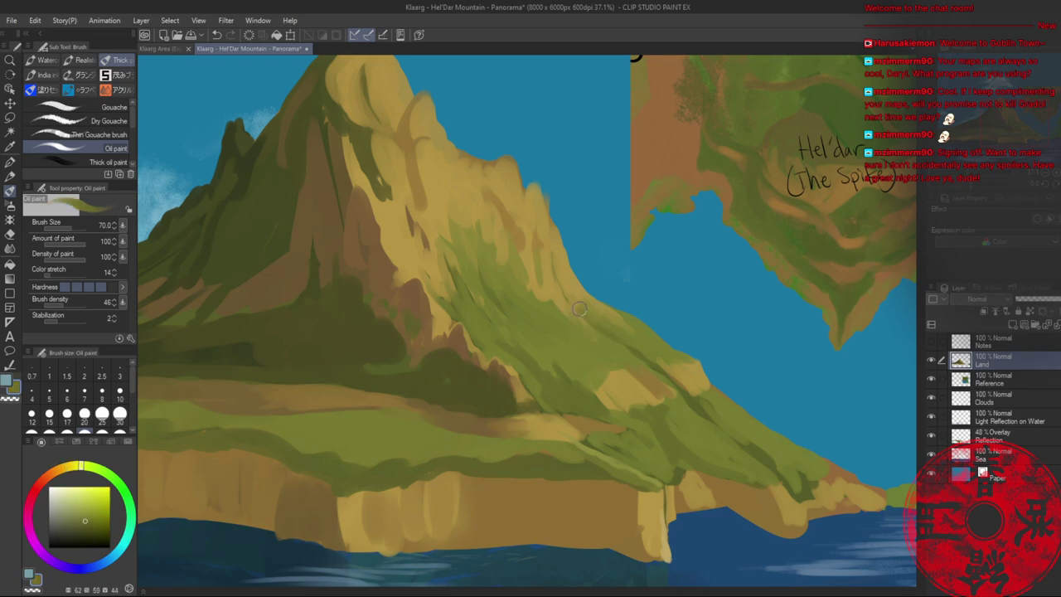
left_click(580, 300, "alt")
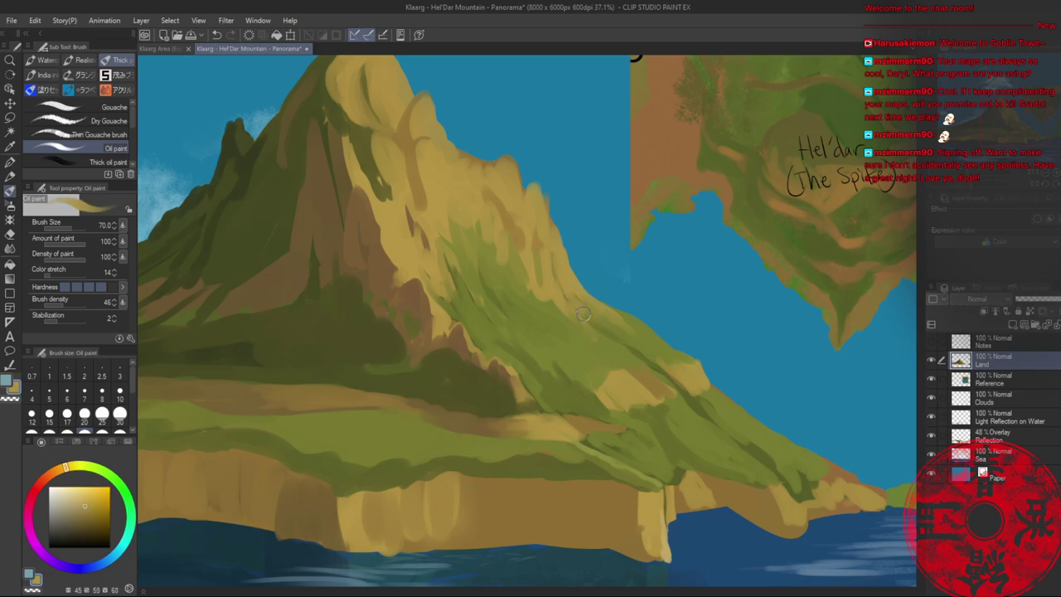
left_click(534, 260, "alt")
left_click(516, 260, "alt")
left_click(499, 260, "alt")
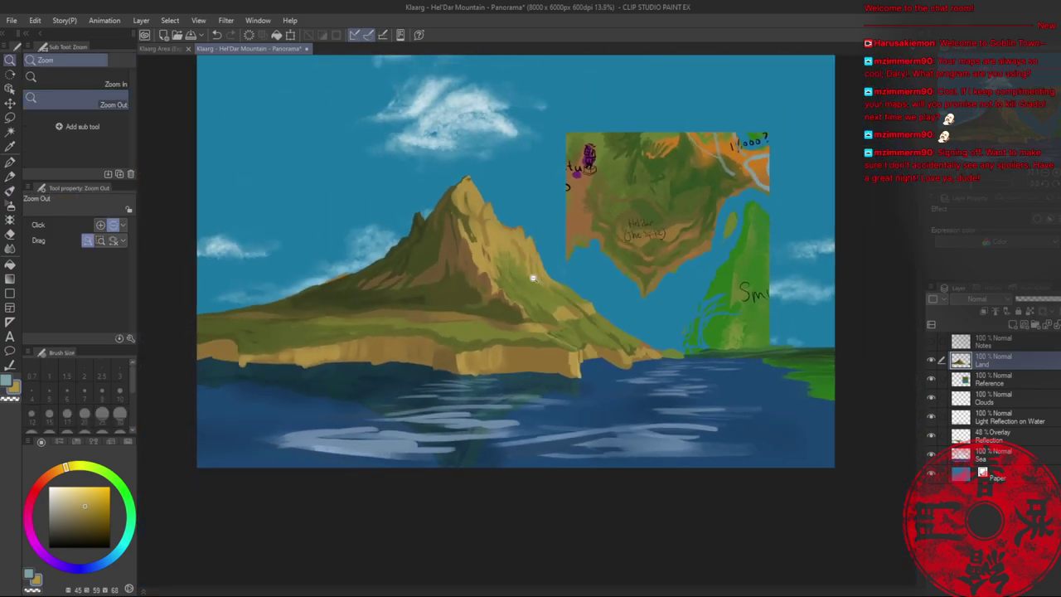
- Reduce the oil paint brush to size 25 and paint thin green and ochre crevice lines along the right ridge edge
mouse_move(530, 285)
left_mouse_down()
mouse_move(594, 291)
mouse_move(470, 332)
left_mouse_up()
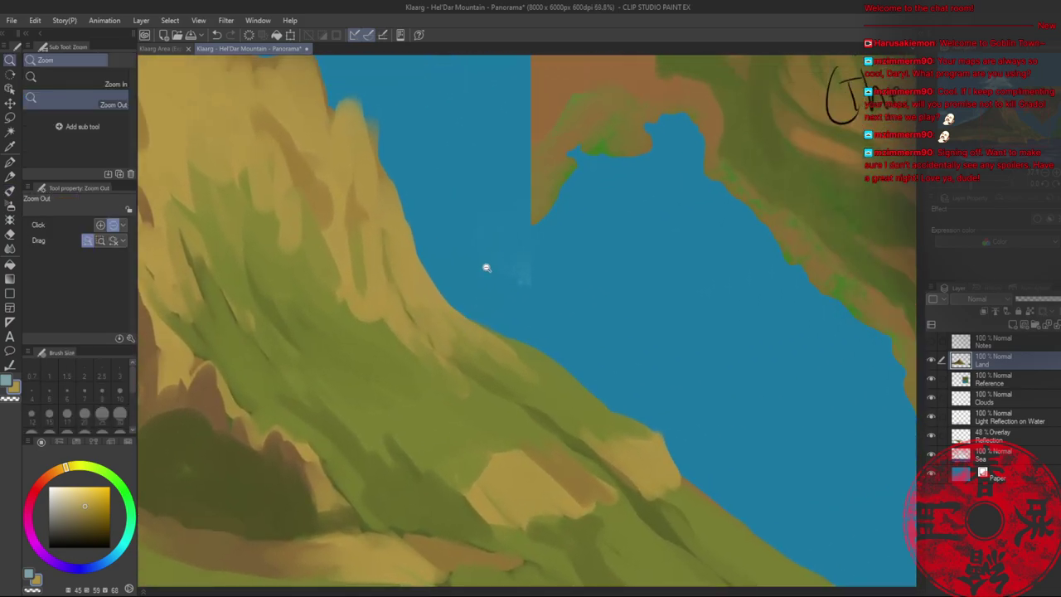
key("bracketleft")
key("bracketleft")
key("bracketleft")
key("bracketleft")
key("bracketleft")
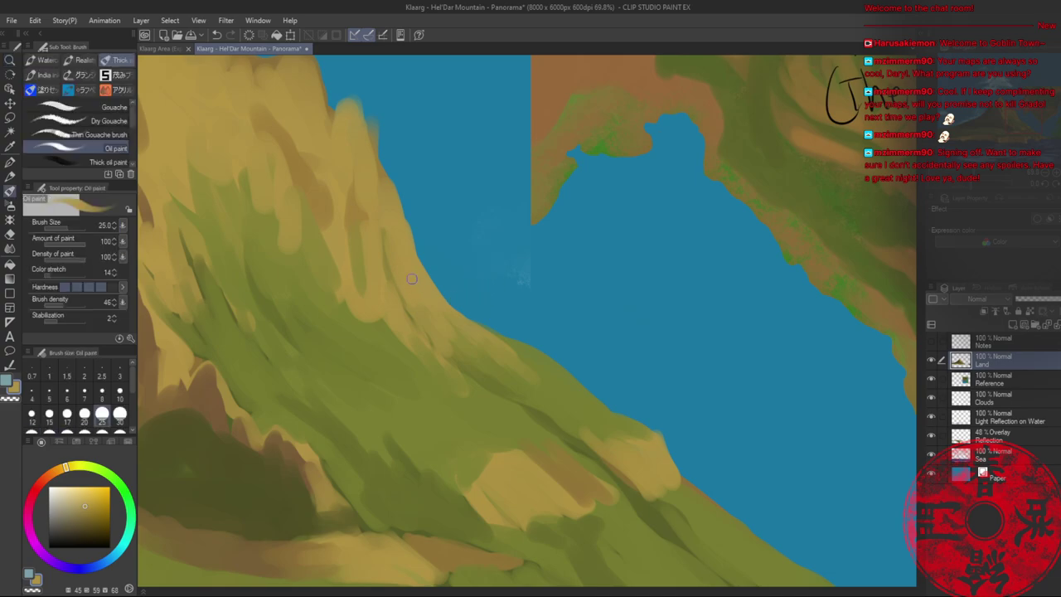
left_click(469, 364, "alt")
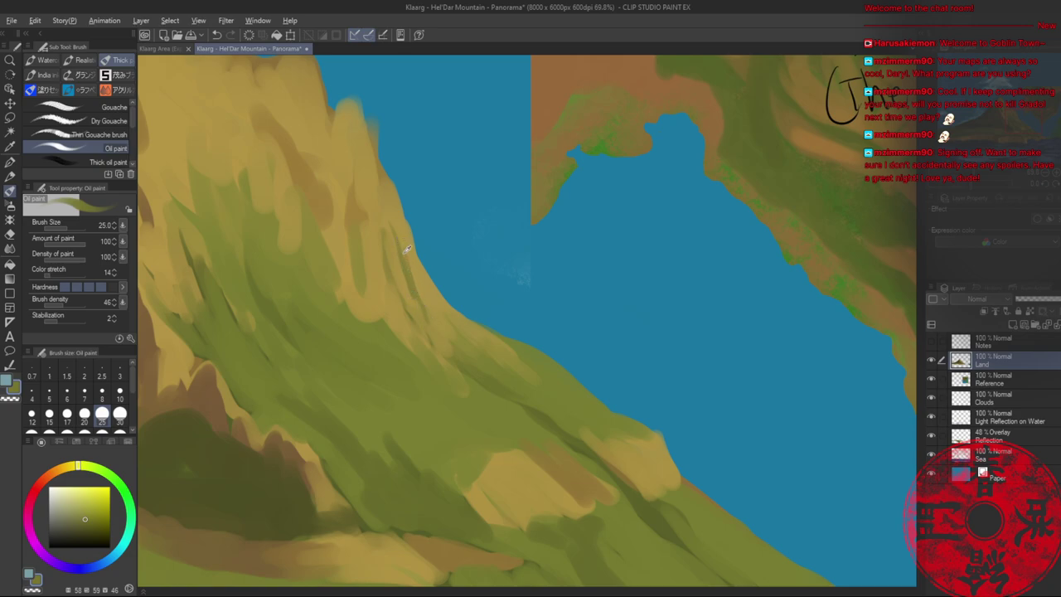
left_click(408, 275, "alt")
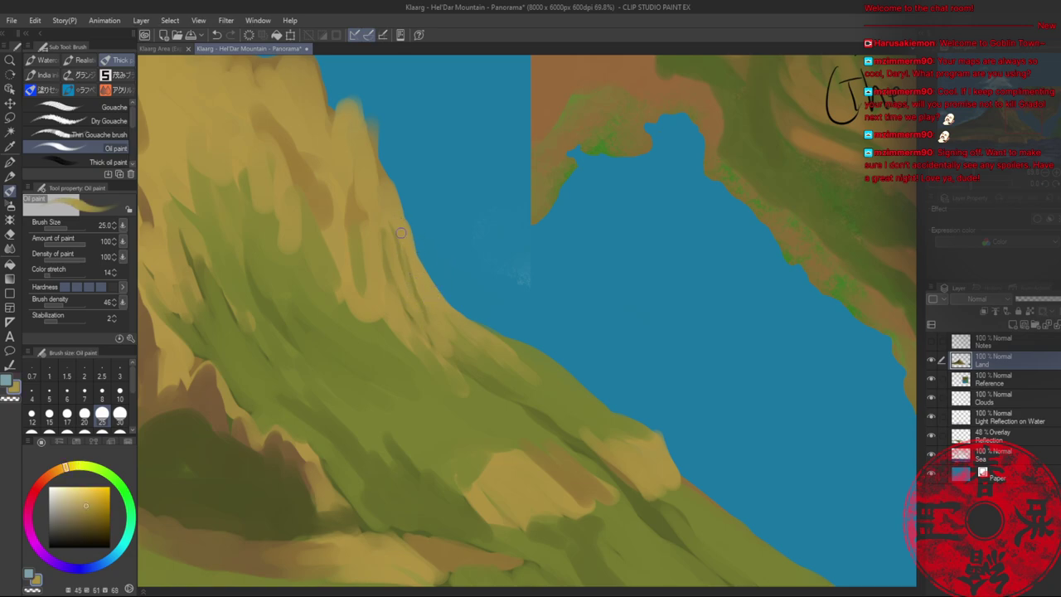
left_click(532, 392, "alt")
left_click_drag(407, 224, 428, 297)
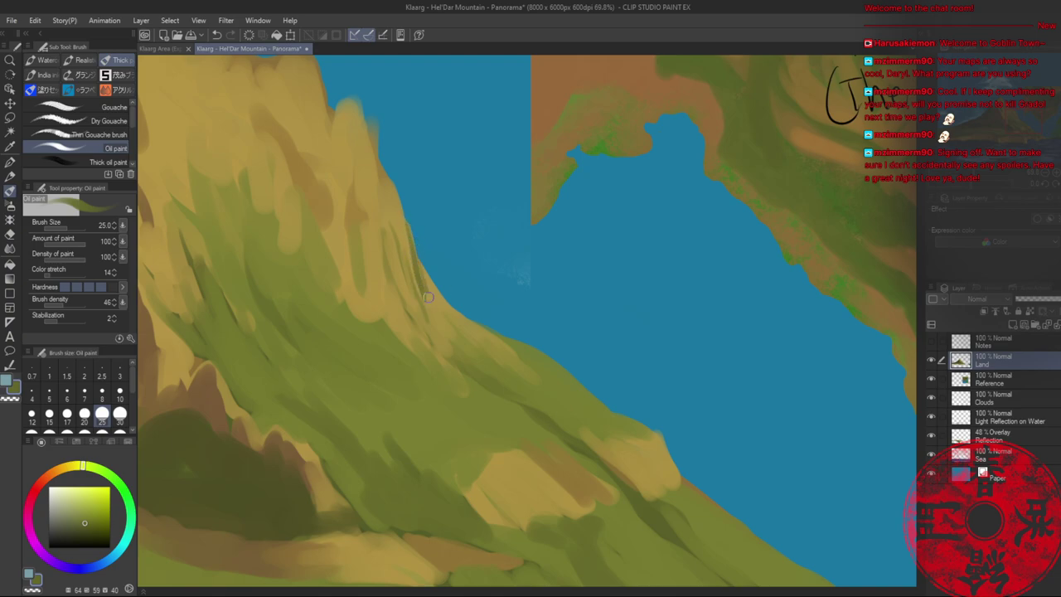
left_click(321, 189, "alt")
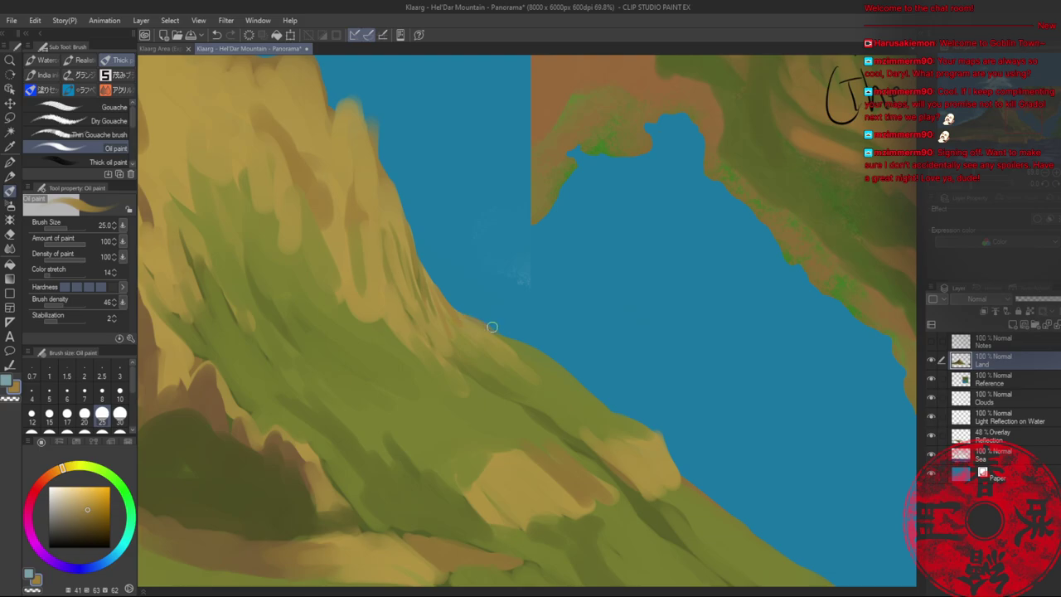
left_click(446, 314, "alt")
- Review the whole panorama and save the painting
key("alt+space")
left_click_drag(476, 308, 415, 290)
left_click_drag(428, 246, 508, 286)
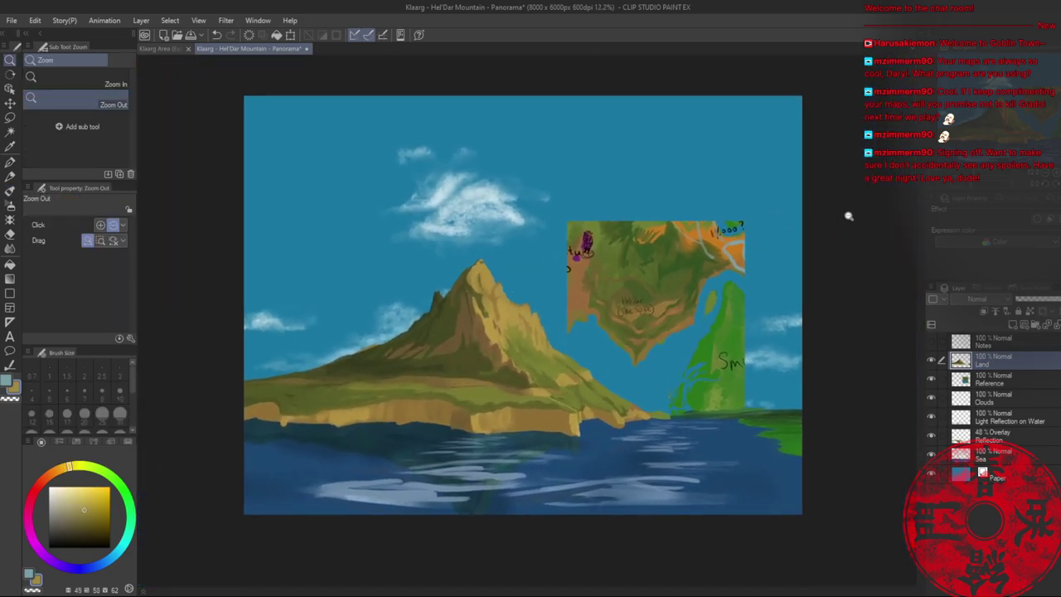
scroll(638, 247, "up", 1)
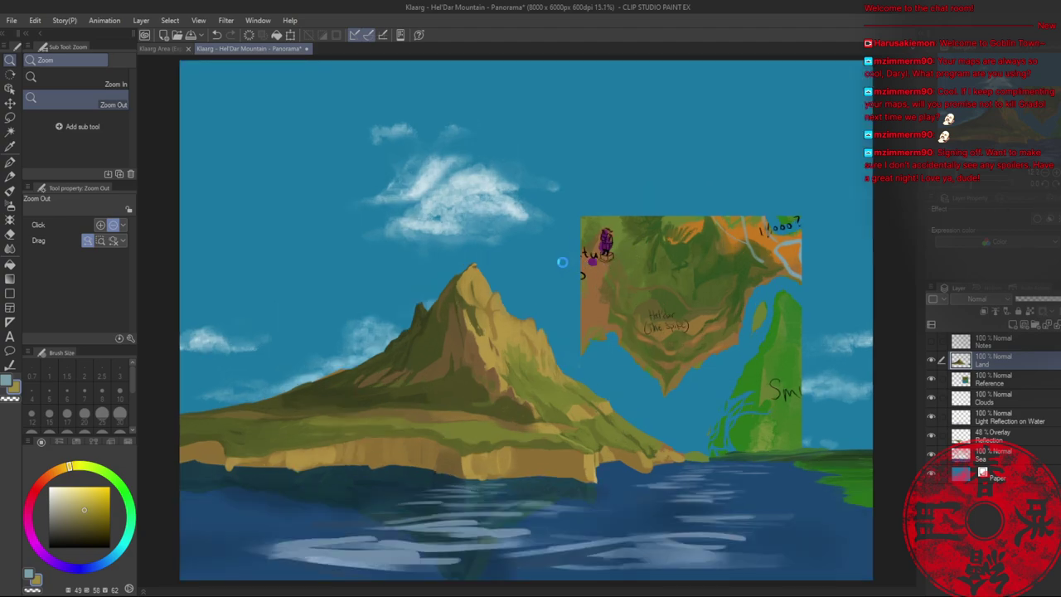
key("ctrl+s")
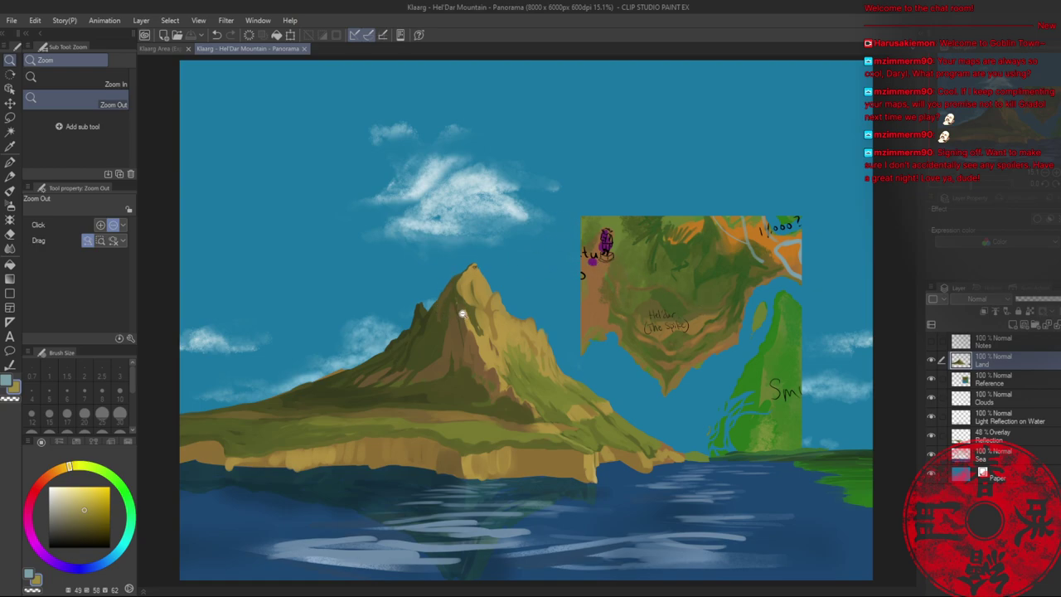
- Set the oil paint brush to size 50 and rework the brown patch on the shaded left slope with sampled dark green and brown
left_click_drag(421, 362, 454, 364)
key("b")
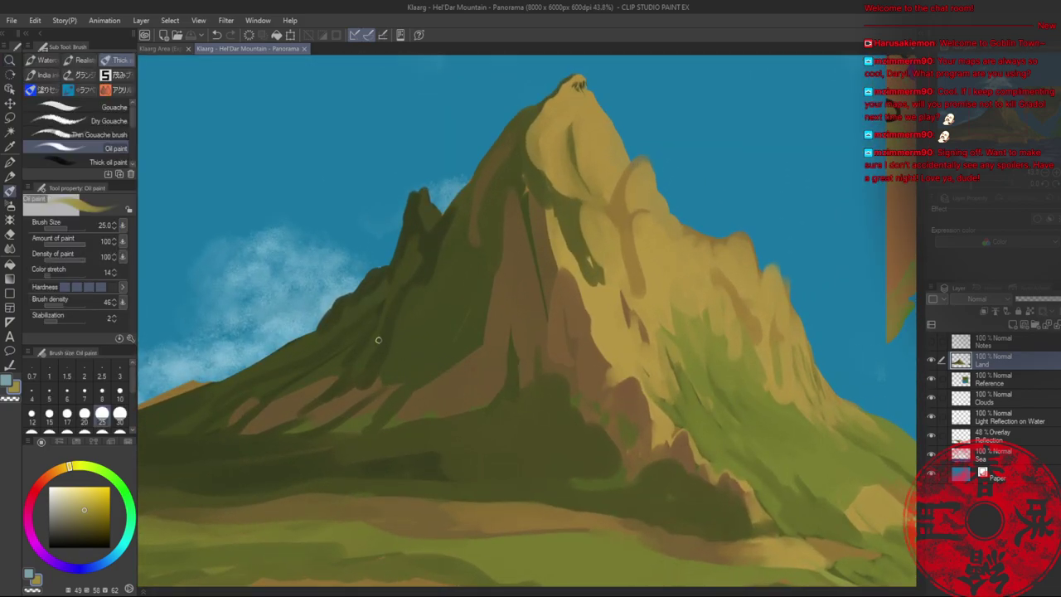
key("bracketright")
left_click(380, 377, "alt")
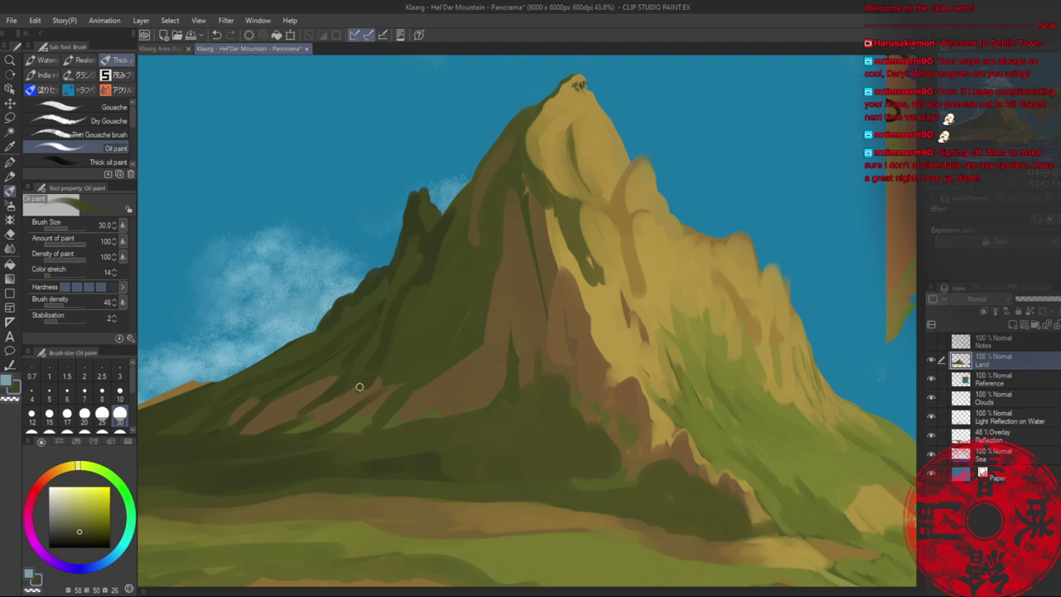
key("bracketright")
key("bracketright")
left_click(350, 403, "alt")
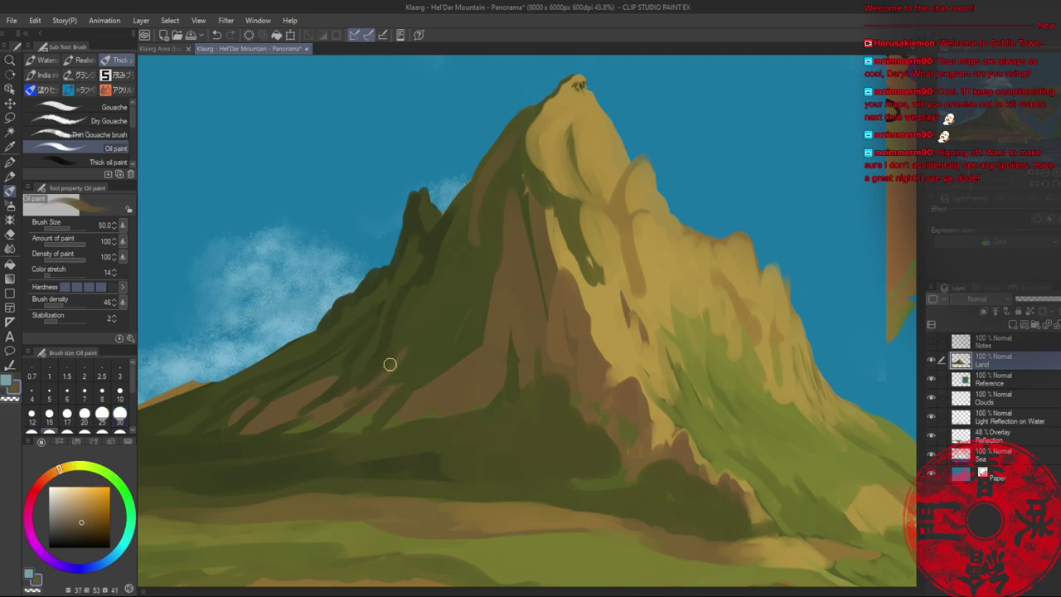
- Paint dark green and brown diagonal streaks where the left slope's green meets the brown rock
left_click(434, 270, "alt")
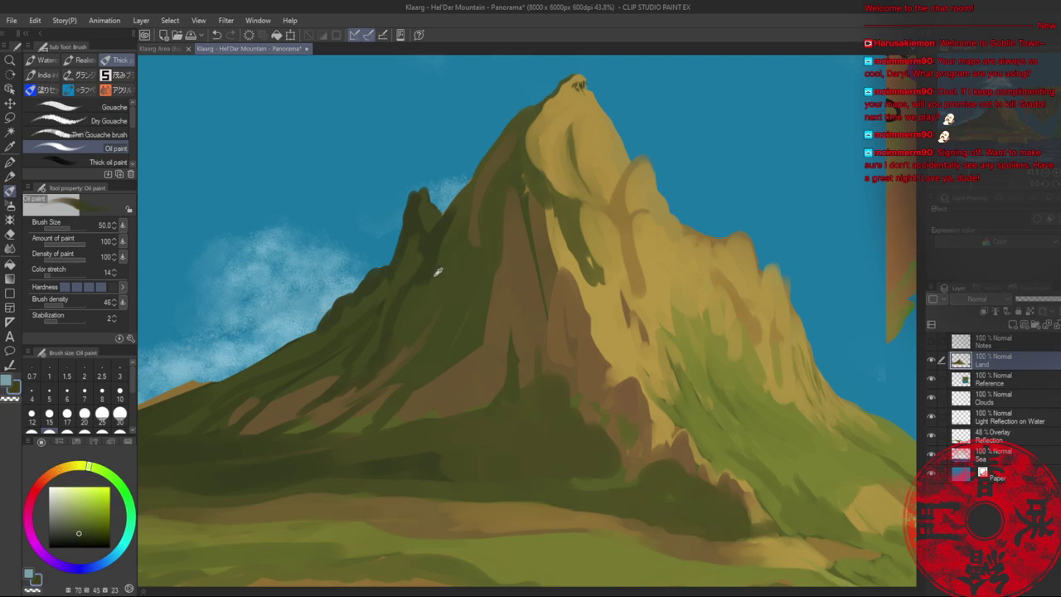
left_click(427, 348, "alt")
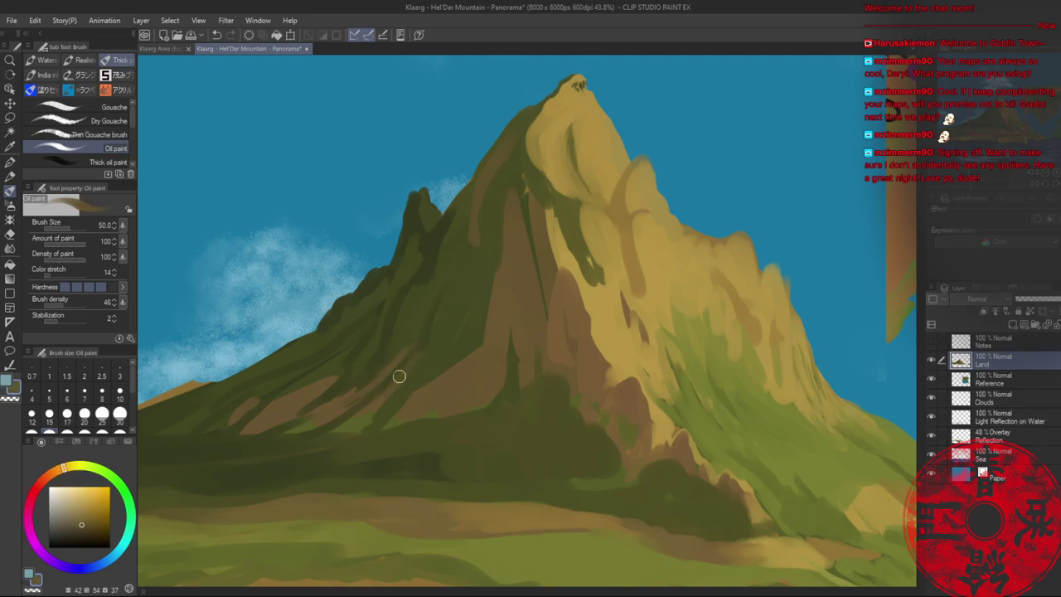
left_click(418, 354, "alt")
left_click(416, 354, "alt")
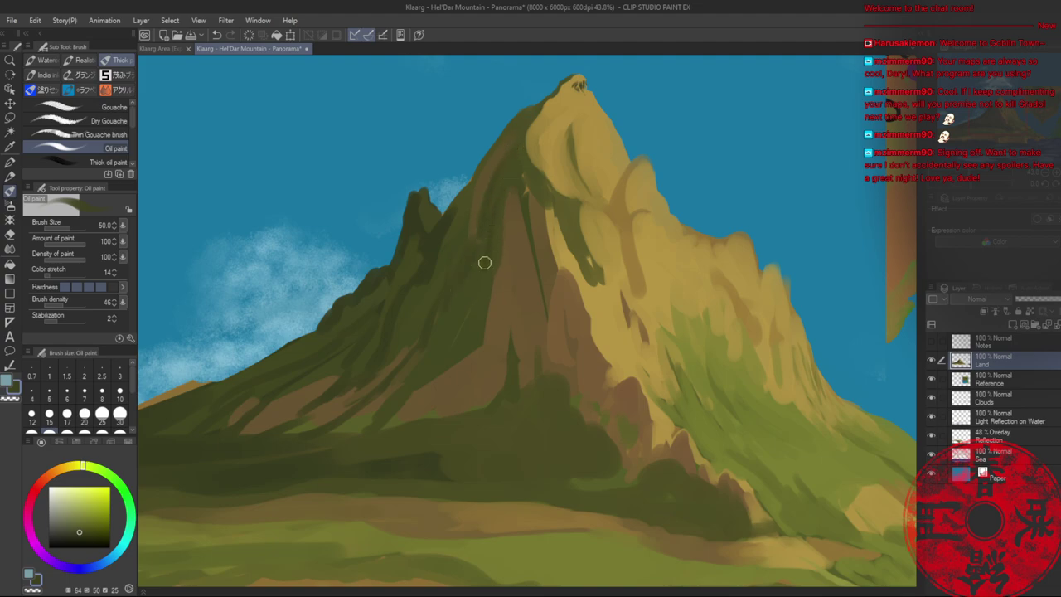
- Add brown streaks to the upper shaded face below the peak, blending them with sampled dark greens
left_click(518, 240, "alt")
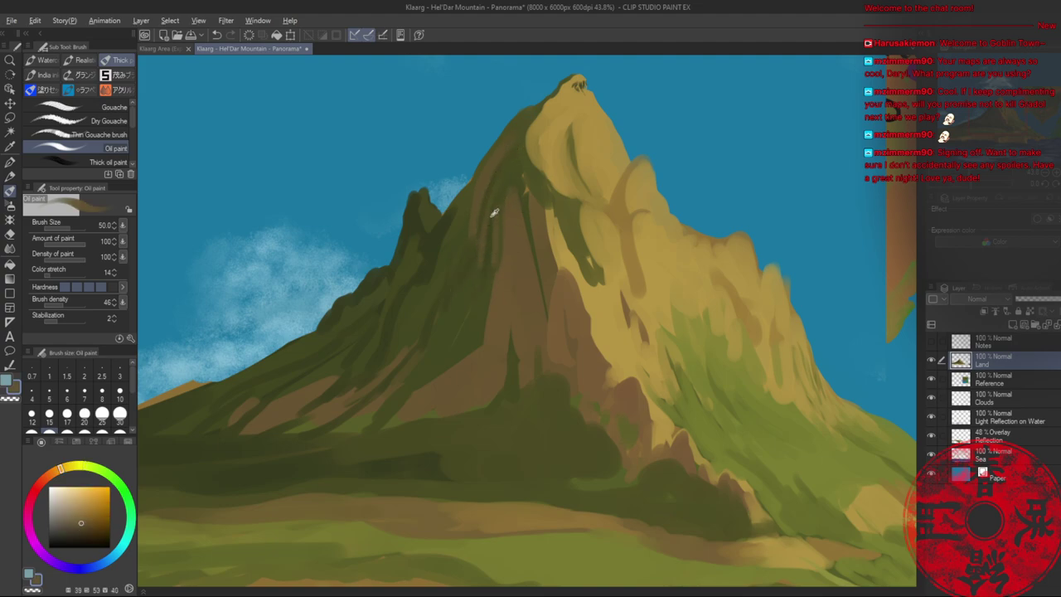
left_click(483, 253, "alt")
left_click(471, 301, "alt")
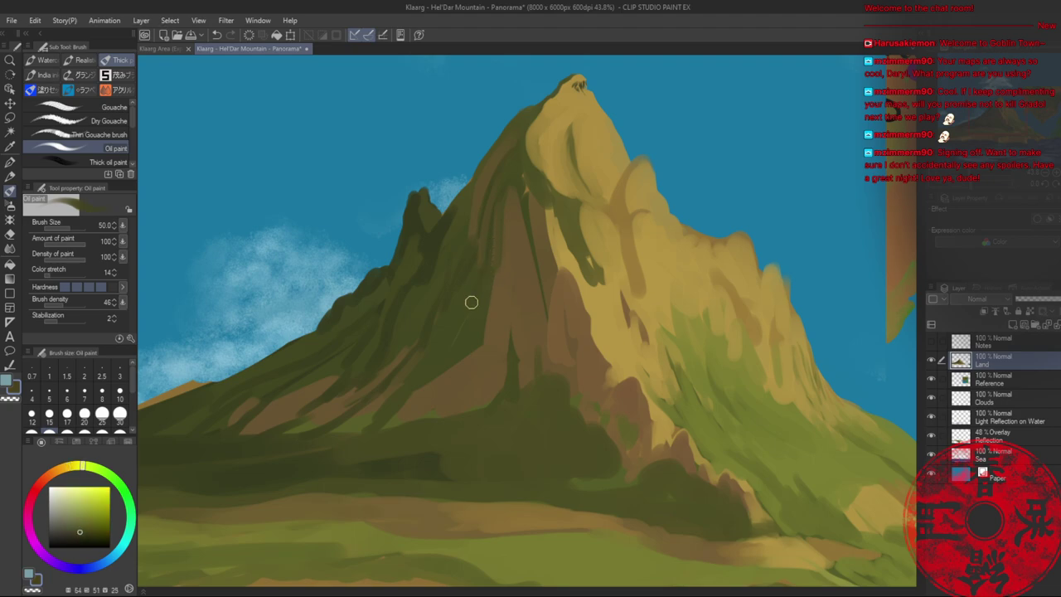
left_click(351, 418, "alt")
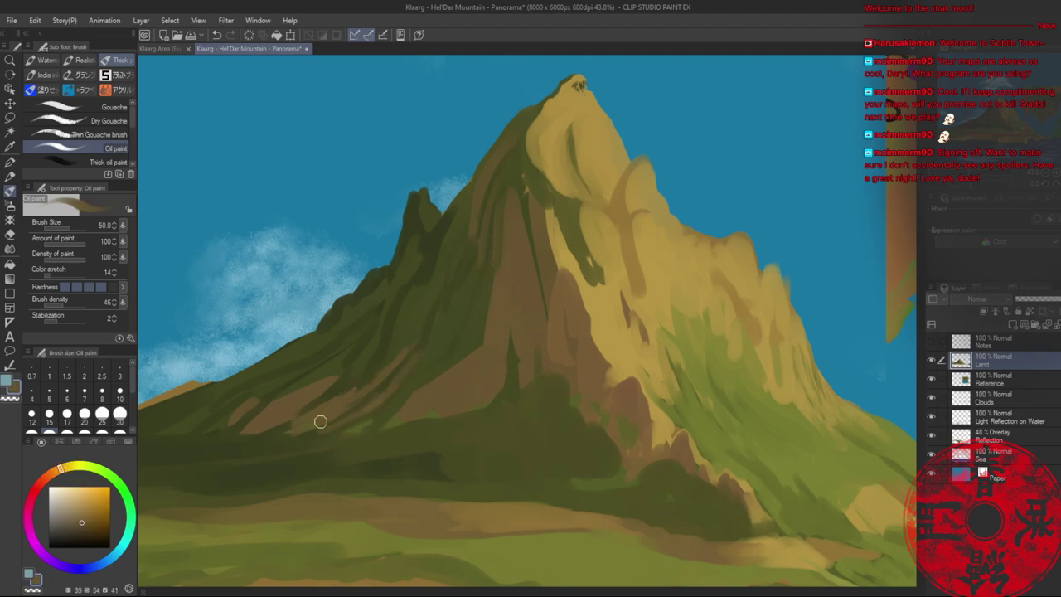
- Break up the brown patches on the lower shaded left slope with diagonal streaks of sampled dark green
left_click(309, 376, "alt")
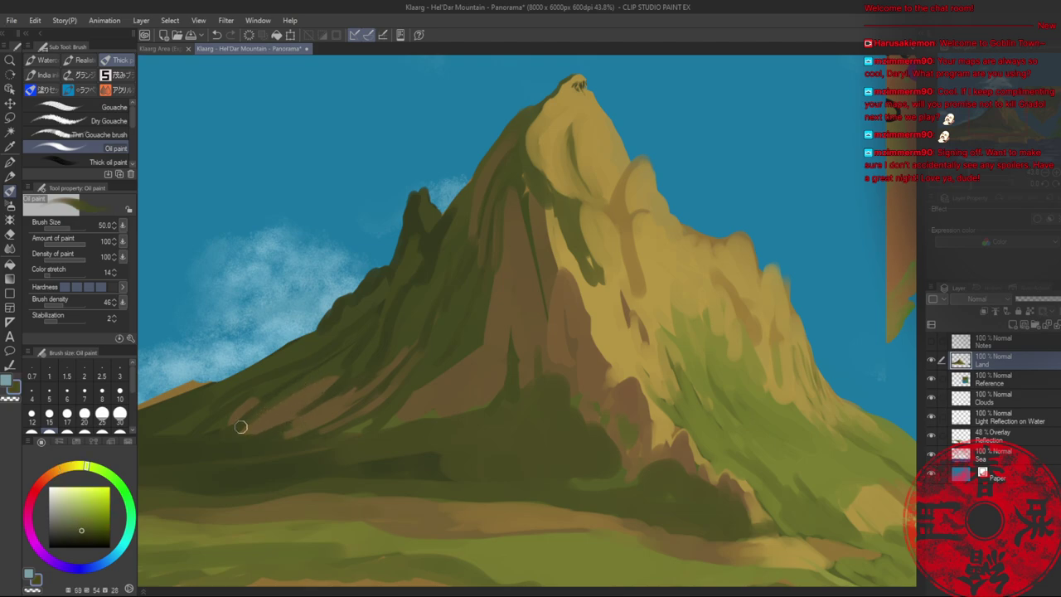
left_click(323, 405, "alt")
left_click_drag(327, 413, 294, 430)
left_click_drag(374, 421, 354, 430)
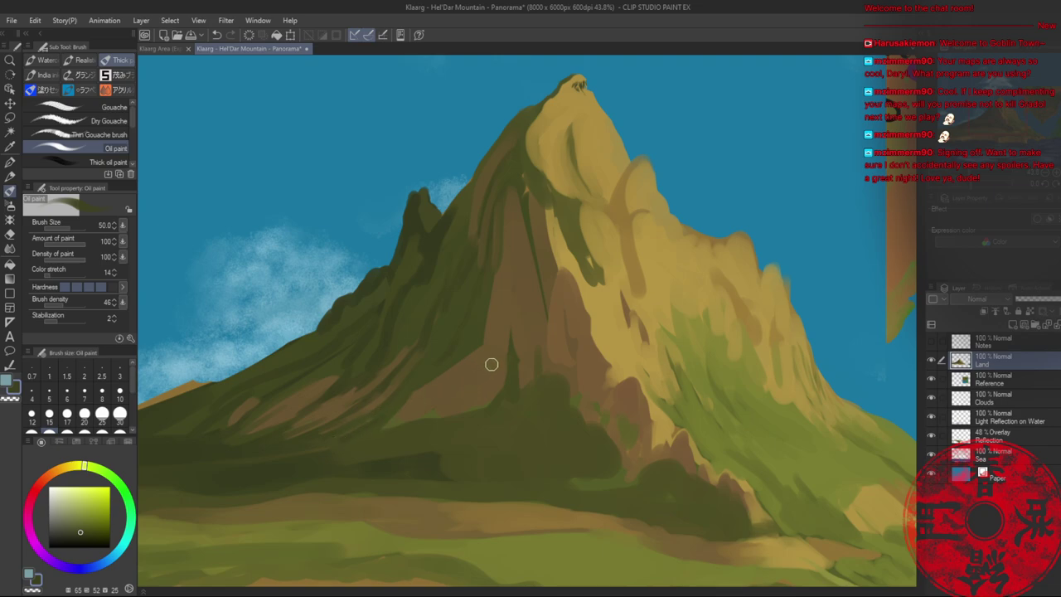
left_click_drag(466, 386, 392, 422)
left_click_drag(459, 397, 424, 424)
left_click_drag(489, 358, 462, 405)
left_click_drag(469, 396, 444, 416)
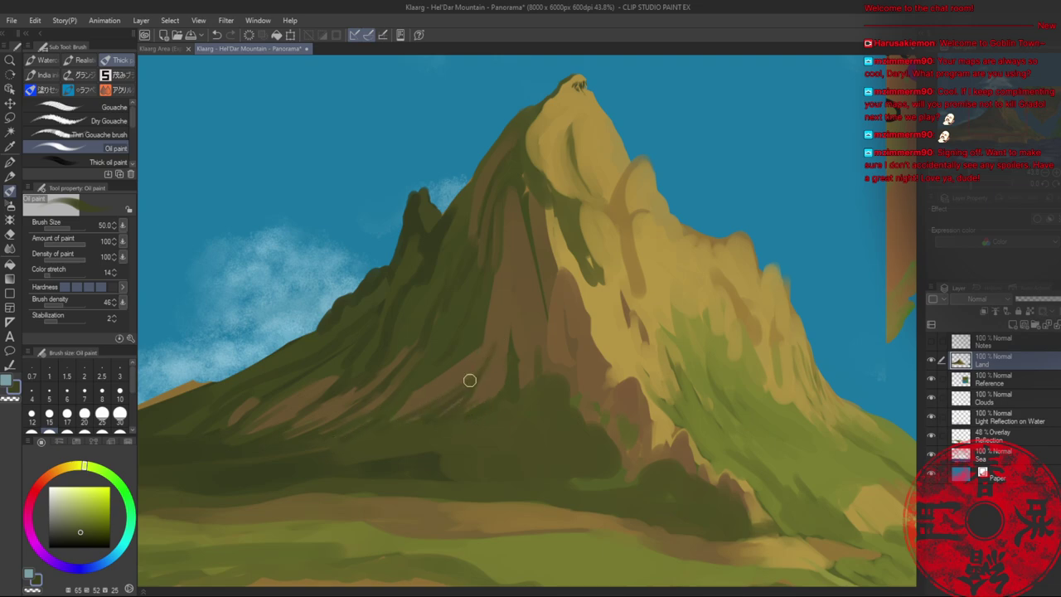
- Blend the lower edge of the brown rock and the left slope's streaks using sampled dark greens and browns
left_click_drag(469, 379, 592, 320)
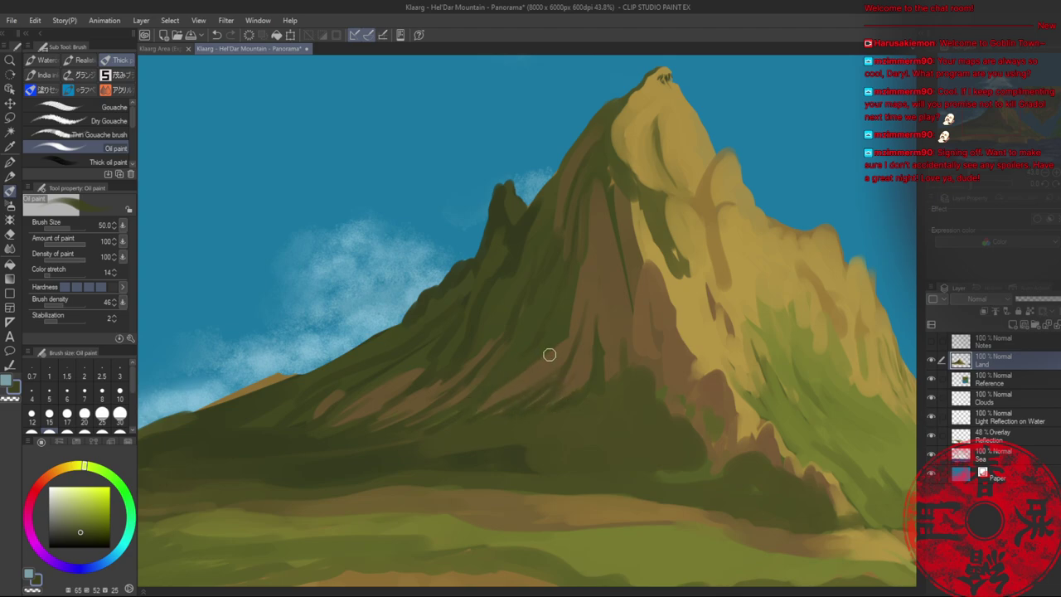
left_click(501, 402, "alt")
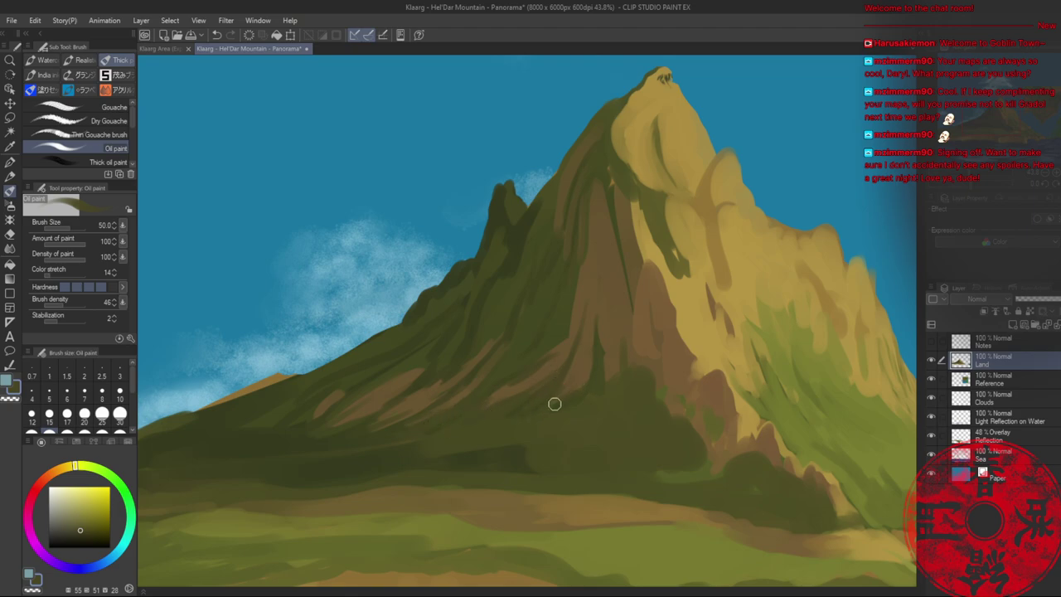
left_click(657, 362, "alt")
left_click(682, 390, "alt")
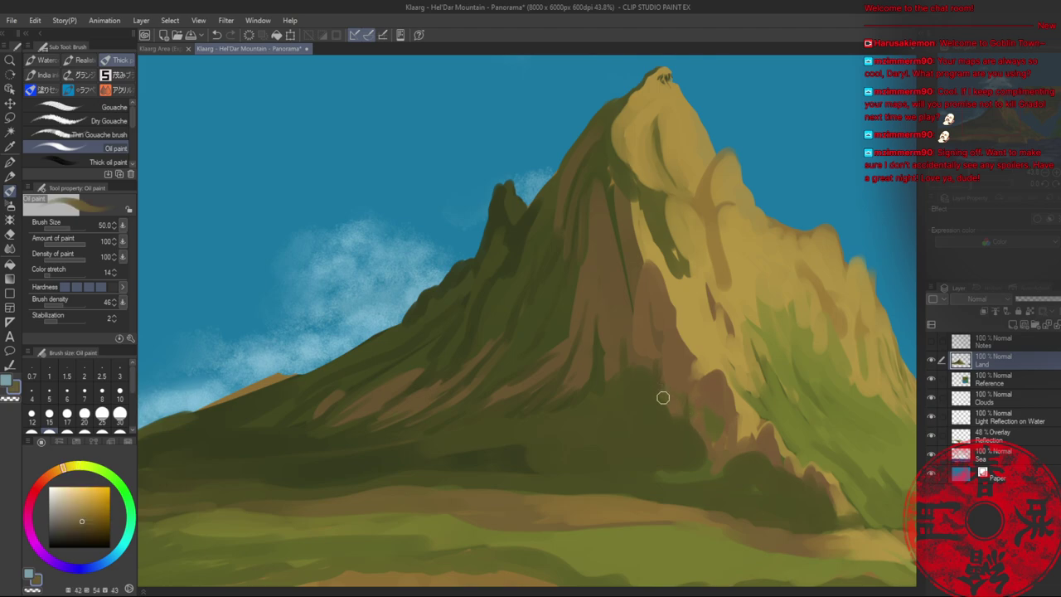
left_click(629, 396, "alt")
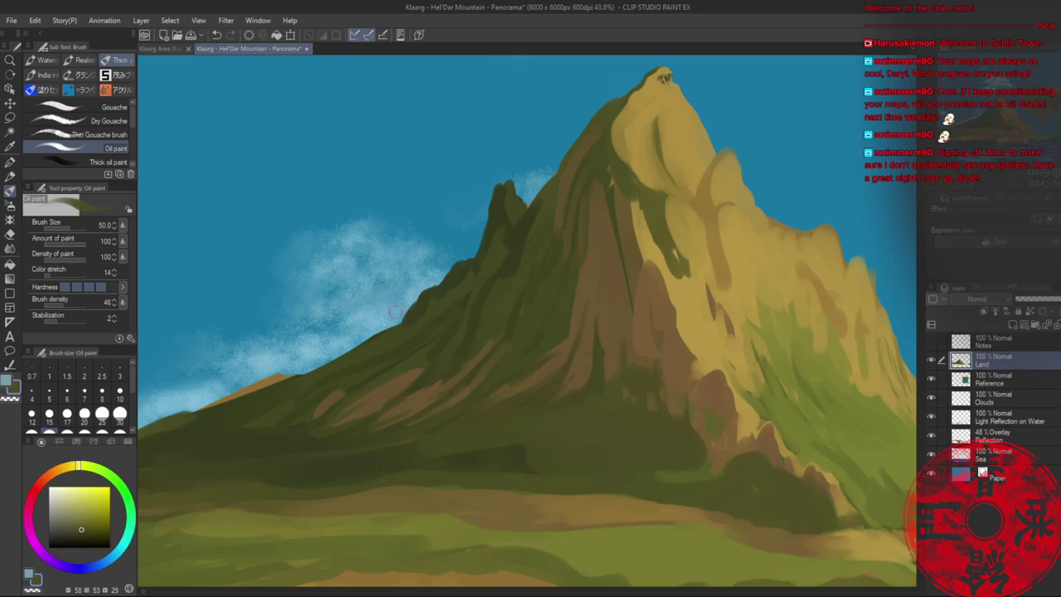
left_click(415, 374, "alt")
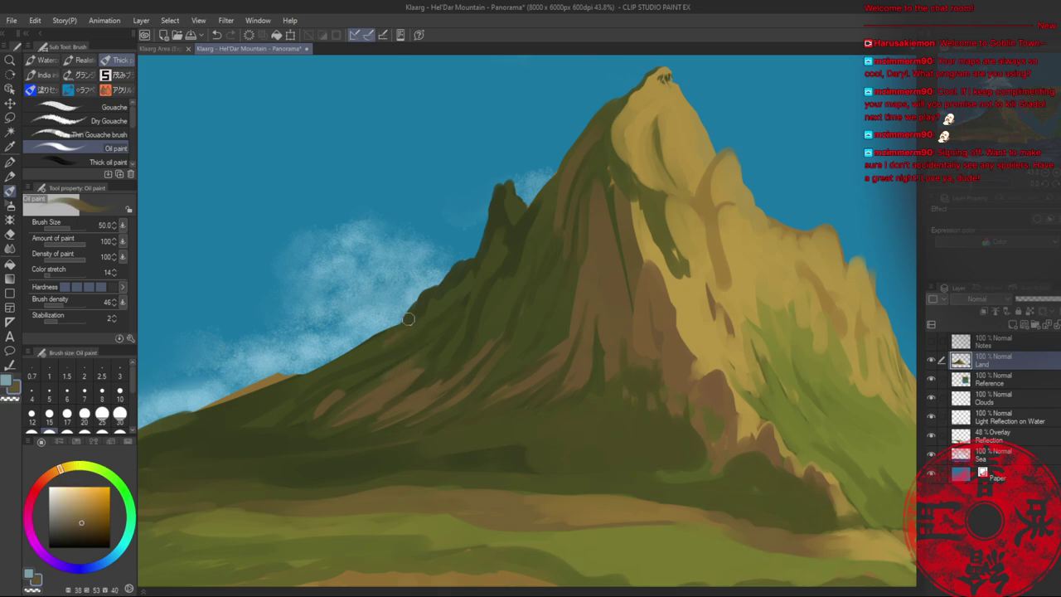
left_click(391, 350, "alt")
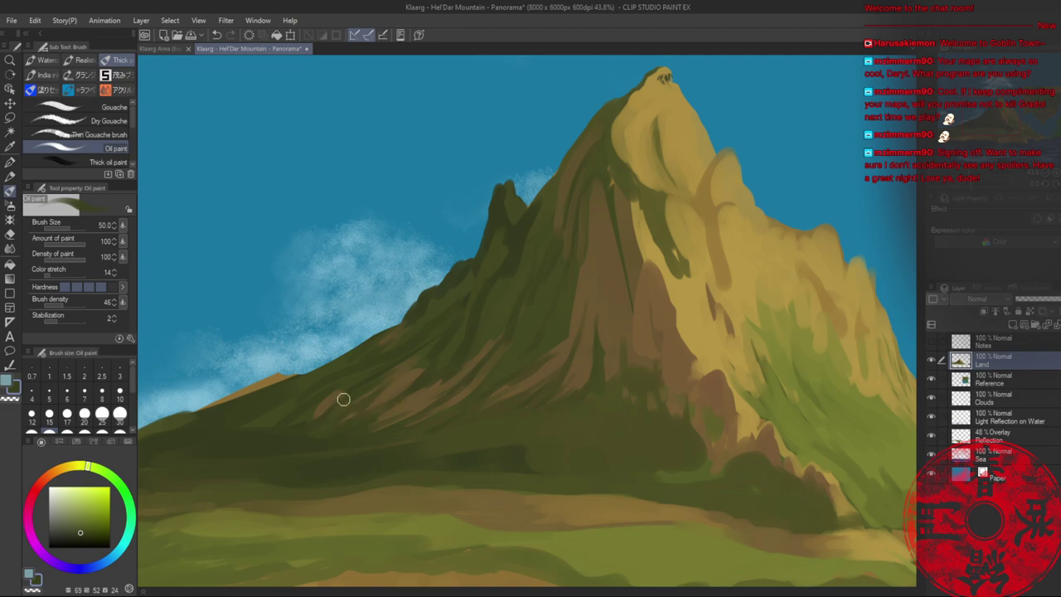
- Soften the brown streaks on the left slope with the Soft airbrush at size 200 in sampled dark greens
key("b")
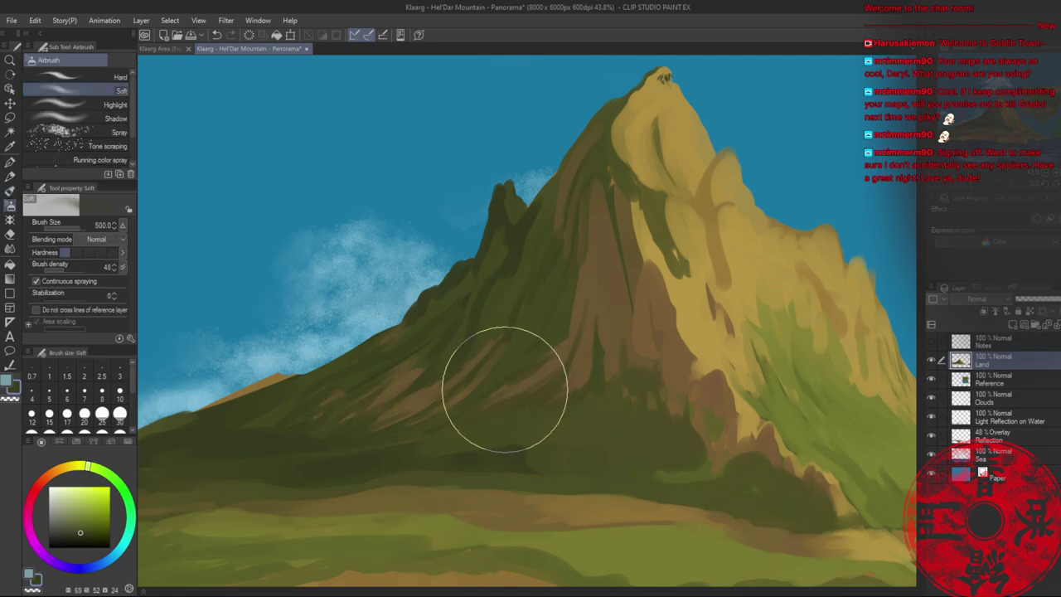
left_click(500, 417, "alt")
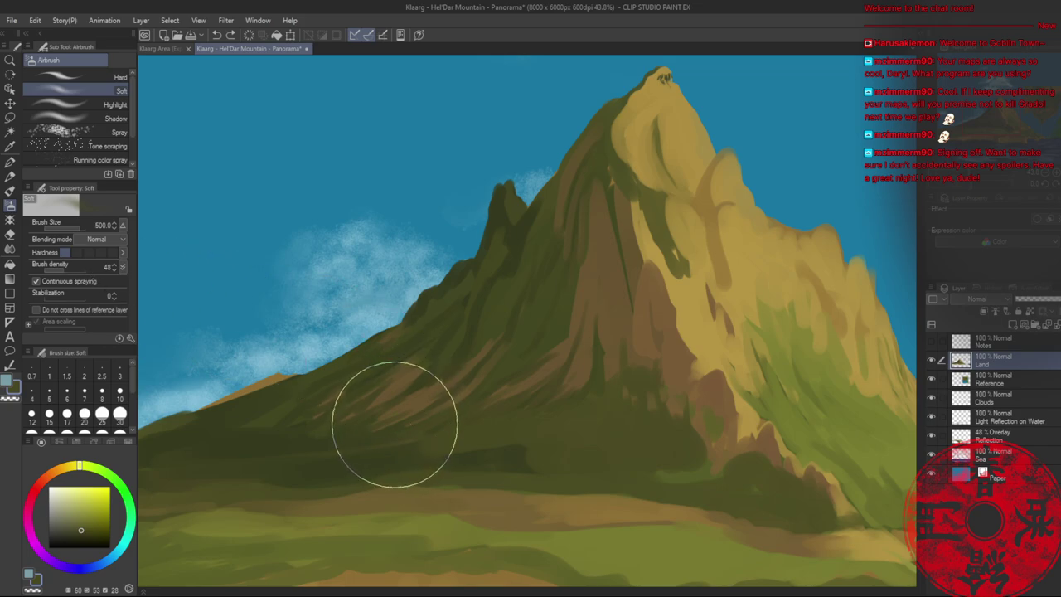
key("bracketleft")
key("bracketleft")
key("bracketleft")
key("bracketleft")
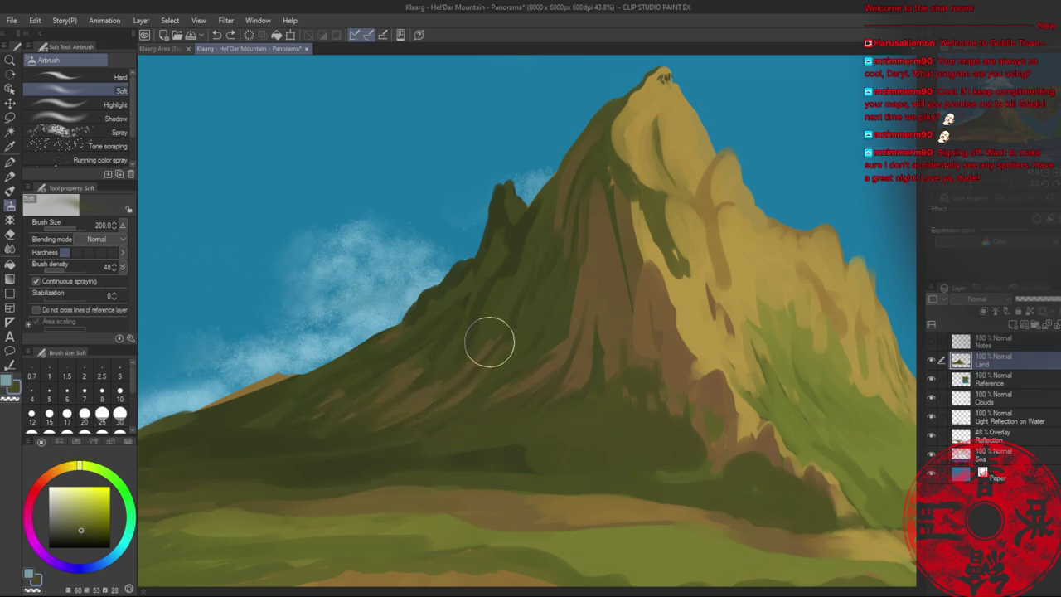
left_click(486, 316, "alt")
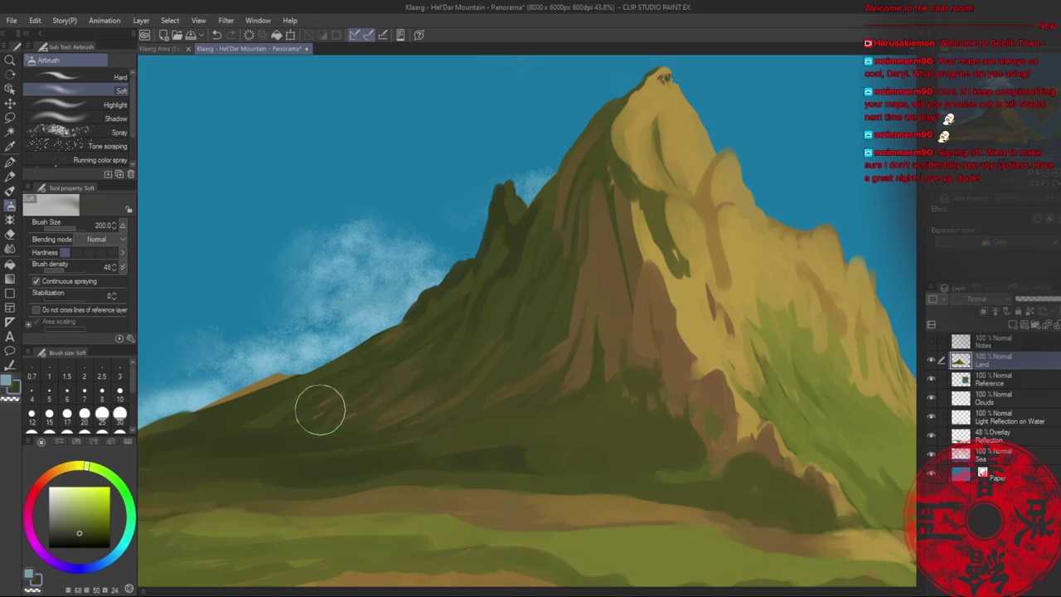
- Examine the whole panorama to judge the mountain's shaded side, and return to the left slope's skyline
key("alt+space")
left_click(502, 348)
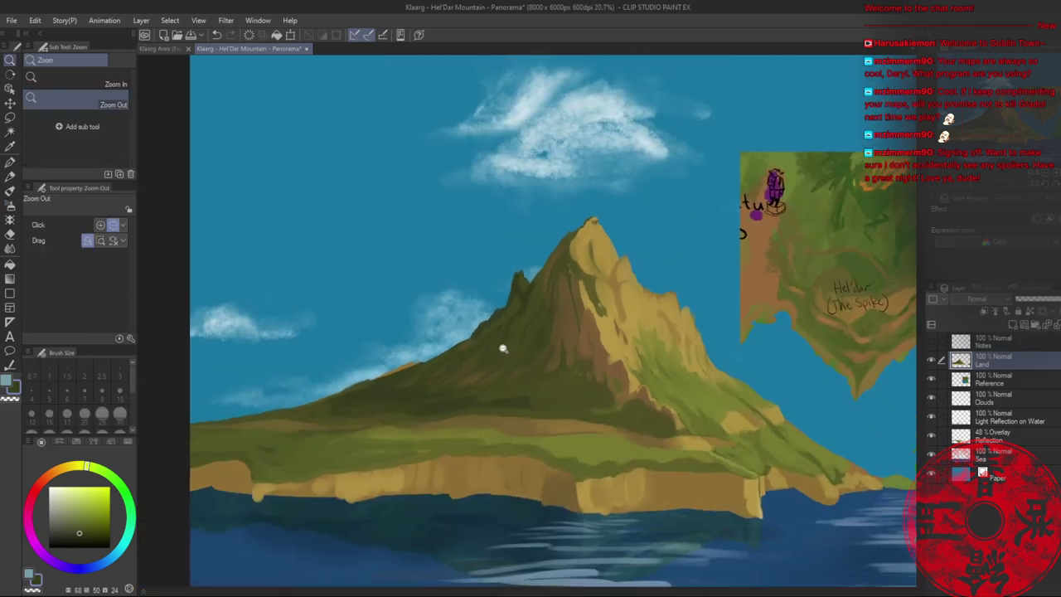
left_click(530, 351)
left_click_drag(541, 348, 451, 316)
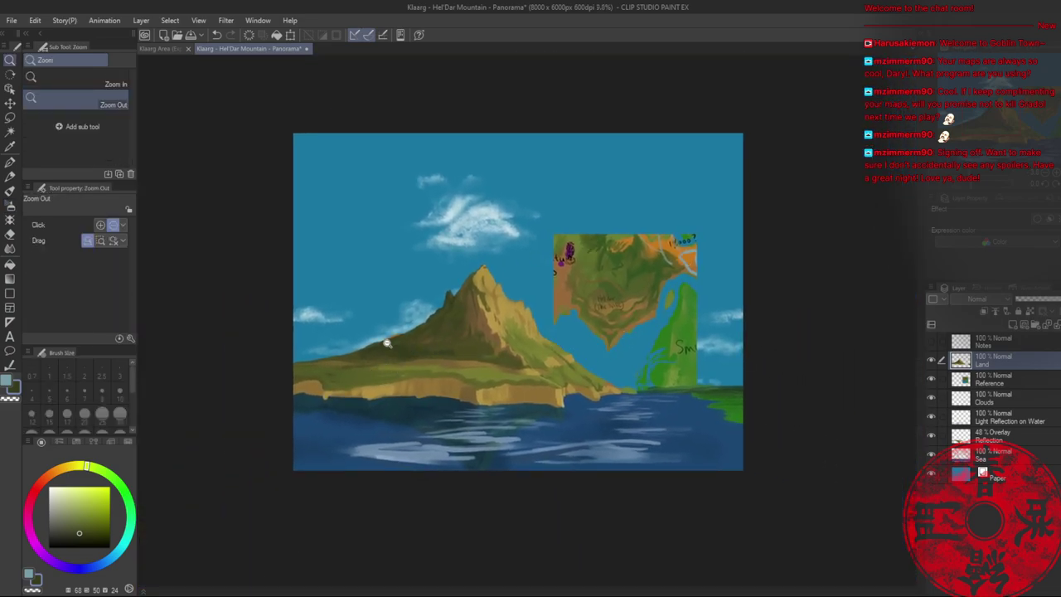
left_click_drag(387, 343, 447, 334)
mouse_move(454, 330)
left_mouse_down()
mouse_move(418, 395)
mouse_move(477, 360)
left_mouse_up()
left_click(453, 366)
key("alt+space")
- Cover the ochre ridge on the left skyline with dark green using the oil paint brush at size 30
key("b")
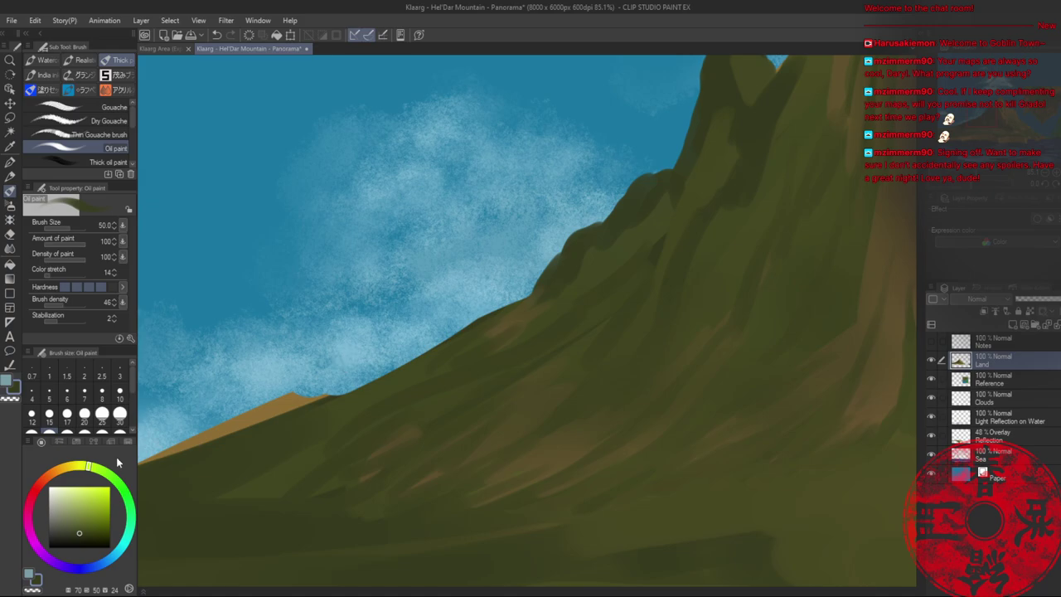
mouse_move(542, 290)
left_mouse_down()
mouse_move(365, 382)
mouse_move(229, 434)
left_mouse_up()
key("ctrl+z")
key("bracketleft")
key("bracketleft")
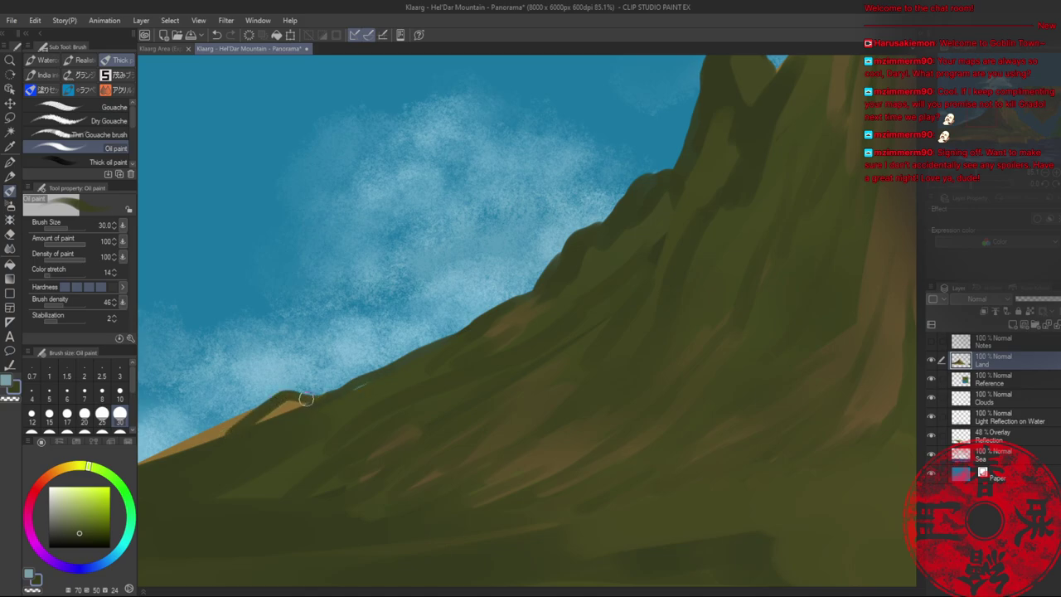
mouse_move(306, 400)
left_mouse_down()
mouse_move(270, 408)
mouse_move(404, 358)
mouse_move(258, 419)
mouse_move(317, 396)
mouse_move(277, 418)
left_mouse_up()
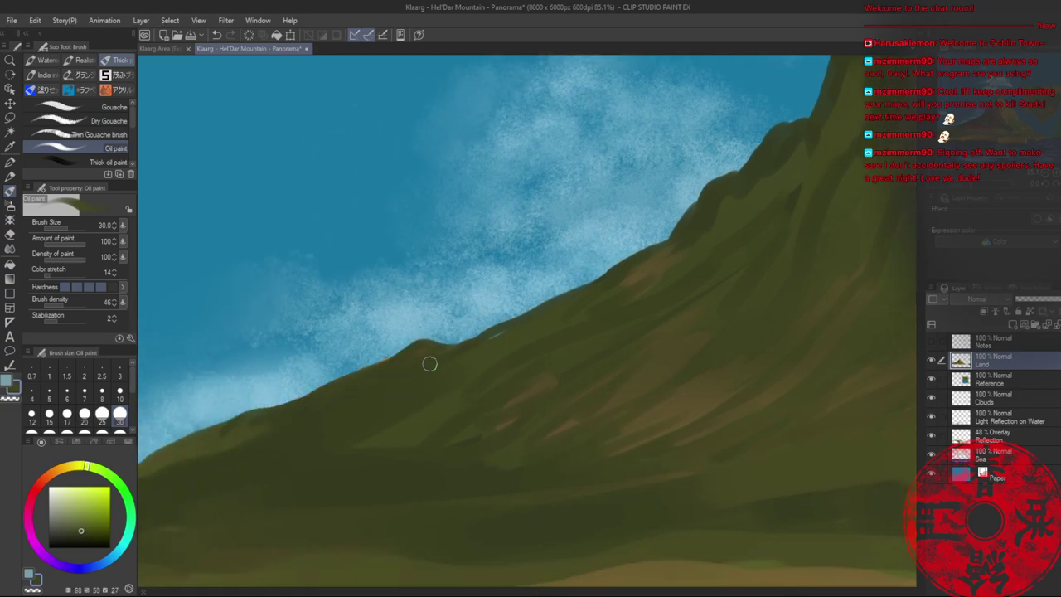
mouse_move(303, 401)
left_mouse_down()
mouse_move(199, 445)
mouse_move(285, 410)
mouse_move(219, 446)
left_mouse_up()
- Add sampled olive brown and dark green touches along the lower left slope's skyline edge
left_click(286, 421, "alt")
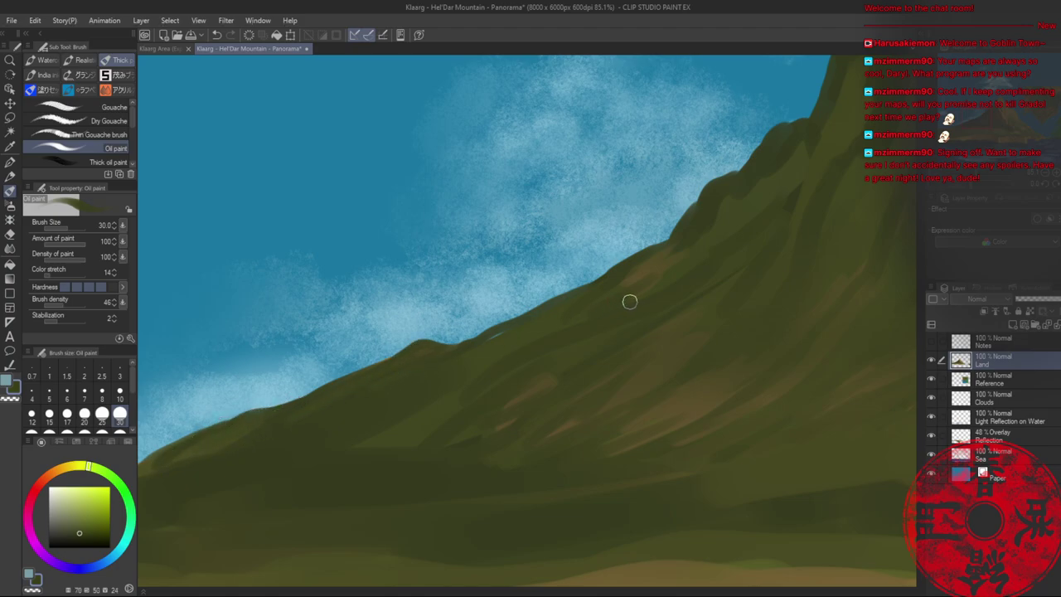
left_click(617, 278, "alt")
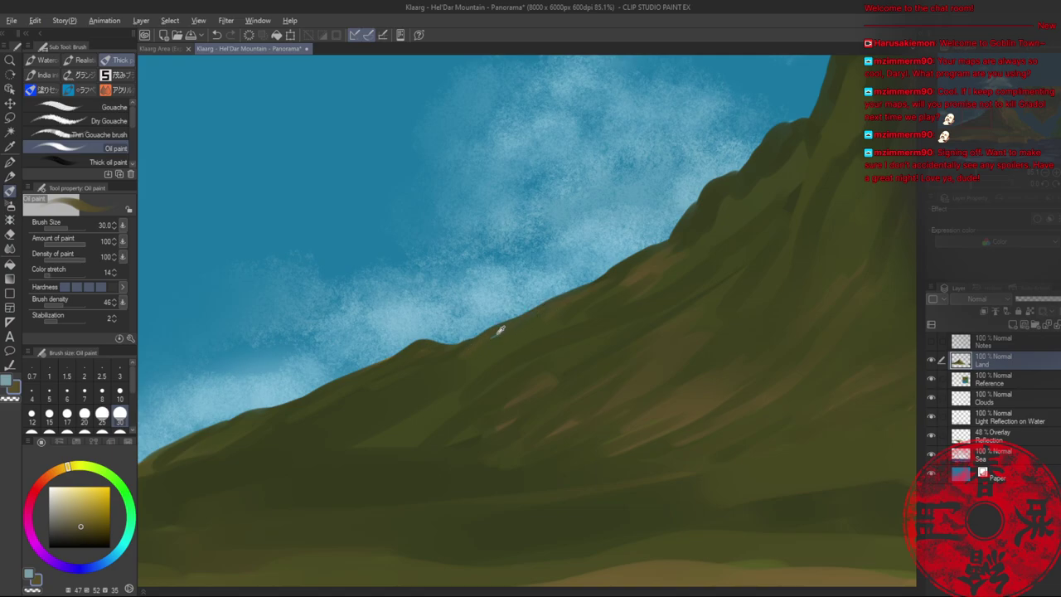
left_click(689, 234, "alt")
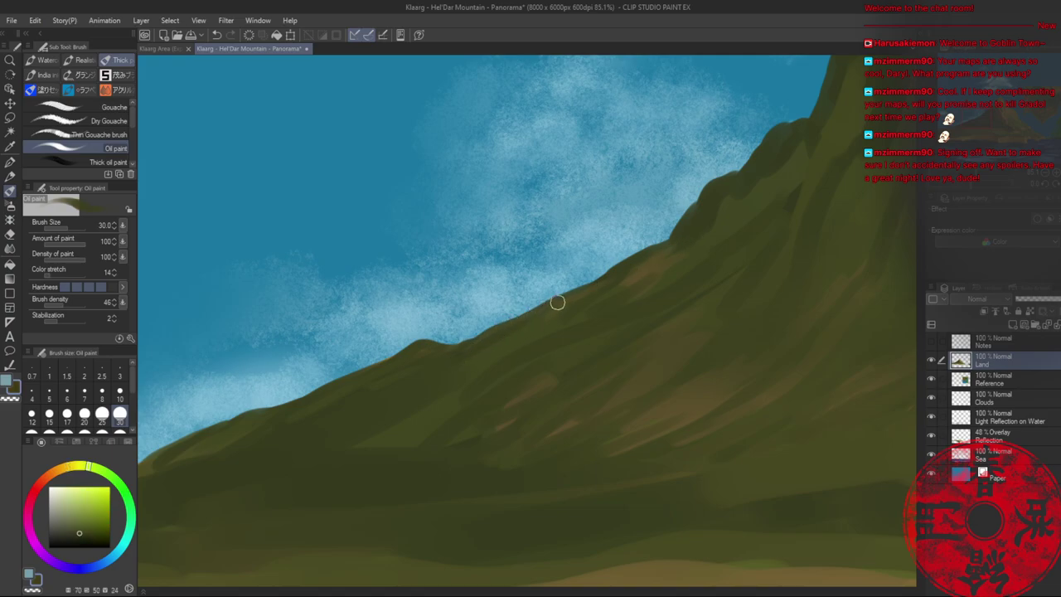
left_click(631, 281, "alt")
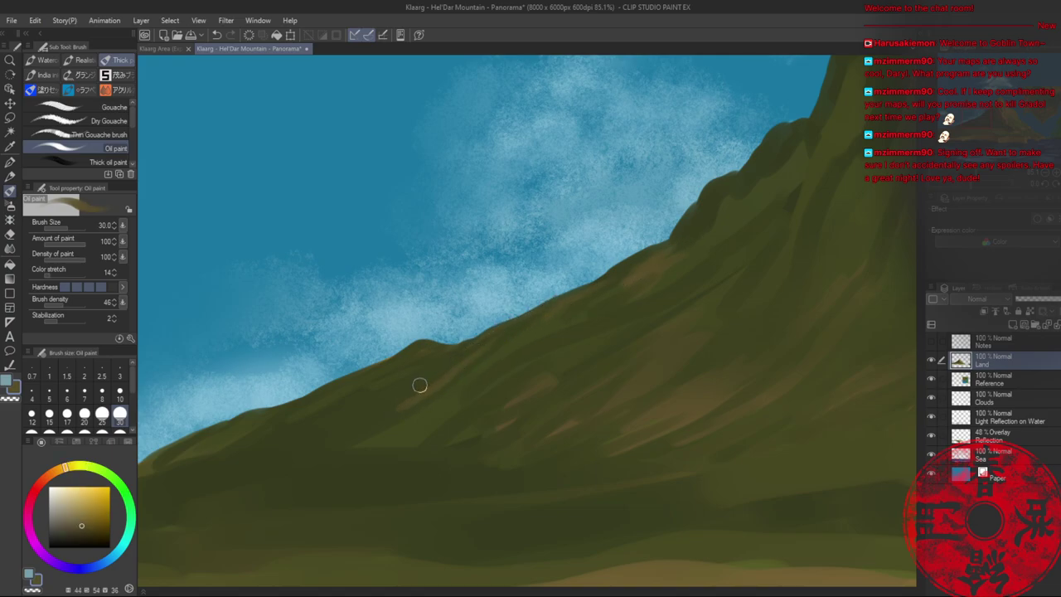
left_click(452, 363, "alt")
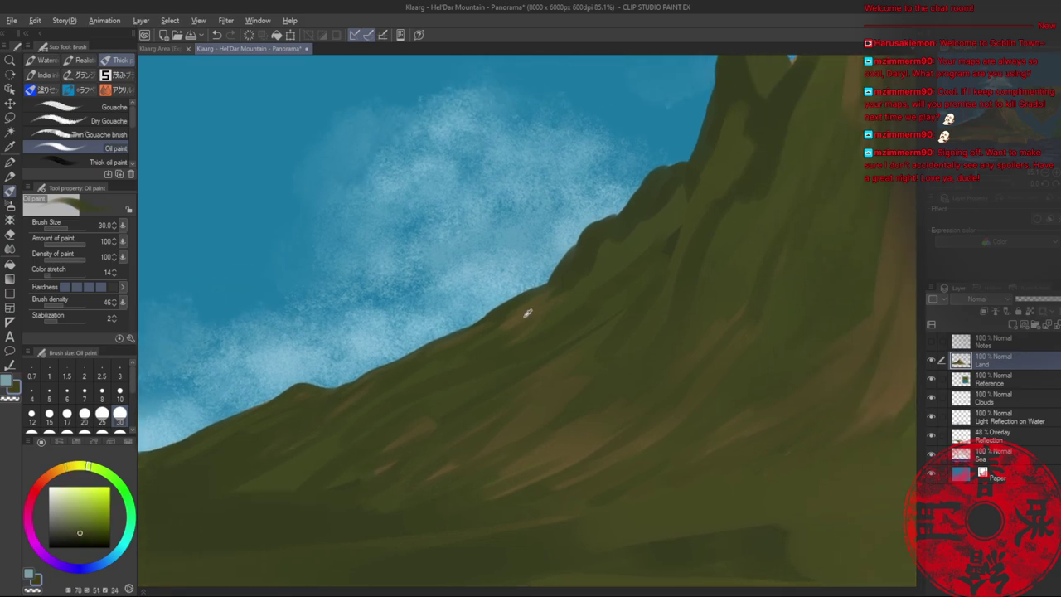
left_click(489, 329, "alt")
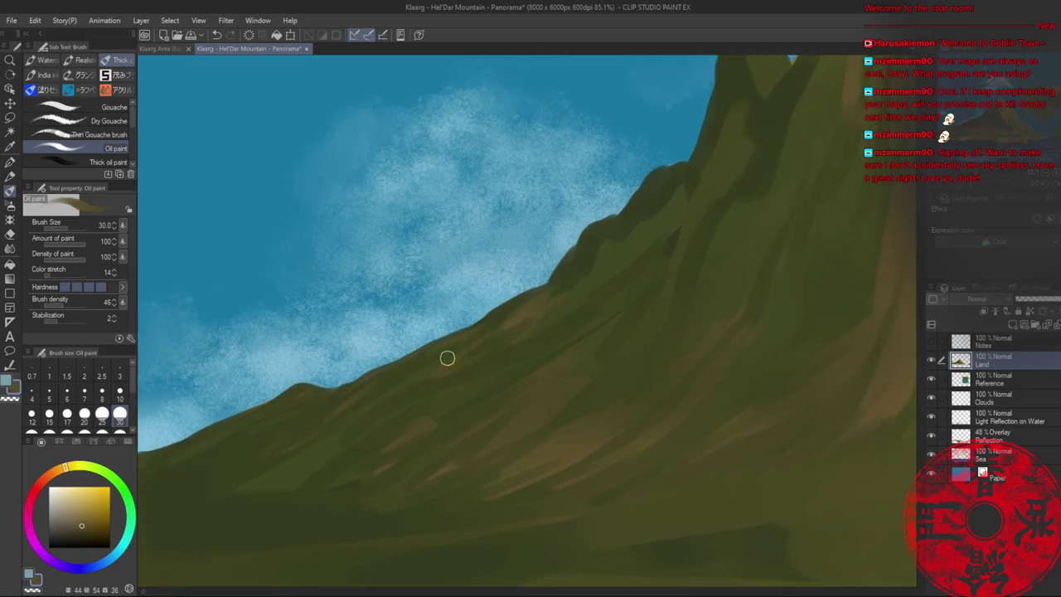
- Edge the left ridge and the small side spire with sampled brown, blending it with dark green
mouse_move(572, 248)
left_mouse_down()
mouse_move(556, 280)
mouse_move(574, 276)
left_mouse_up()
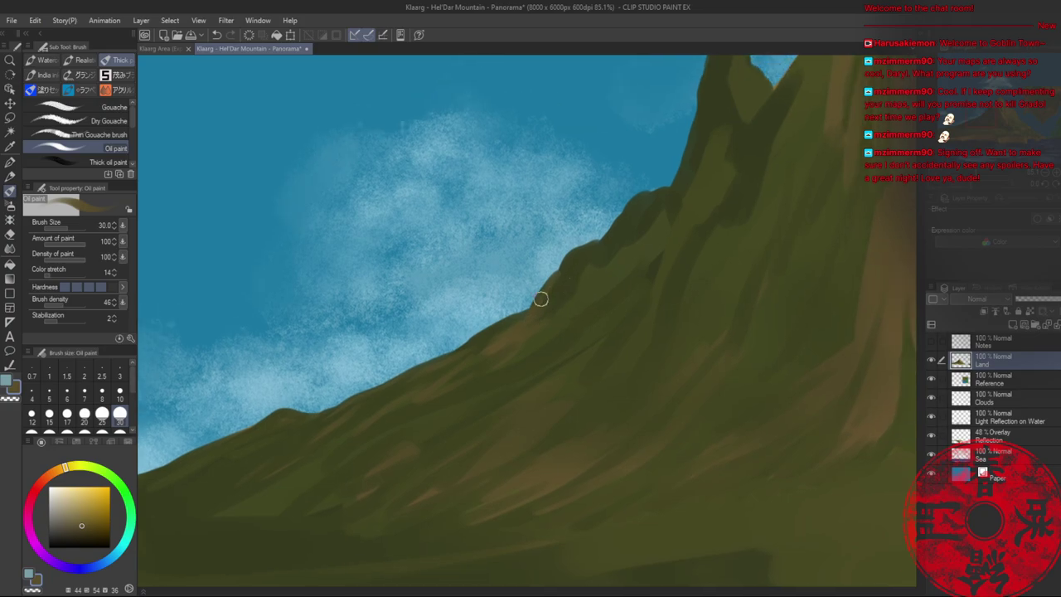
left_click(557, 281, "alt")
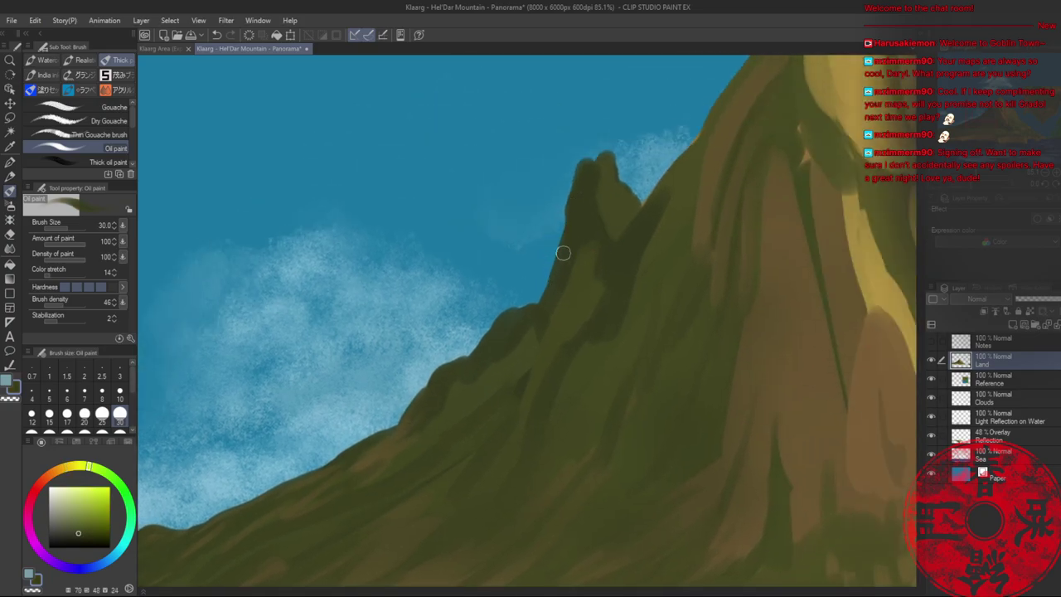
left_click(596, 218, "alt")
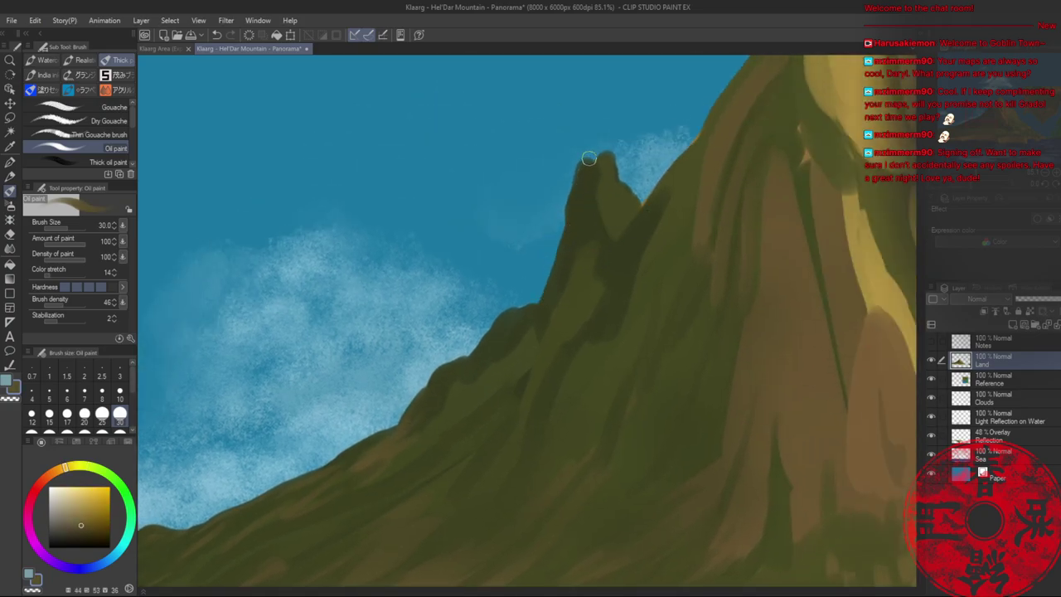
mouse_move(588, 158)
left_mouse_down()
mouse_move(563, 227)
mouse_move(599, 161)
mouse_move(588, 174)
left_mouse_up()
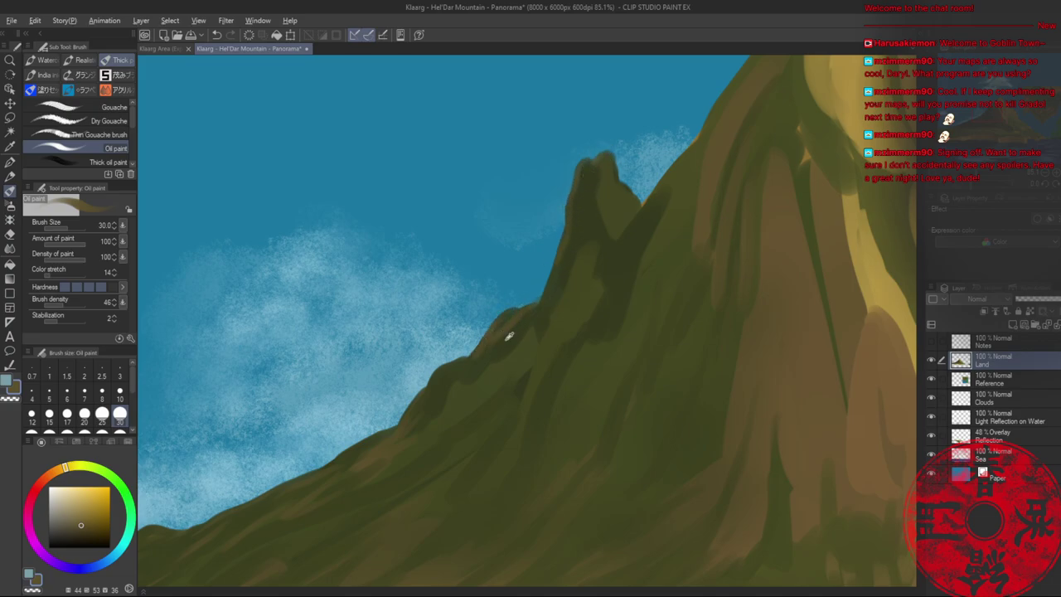
left_click(509, 334, "alt")
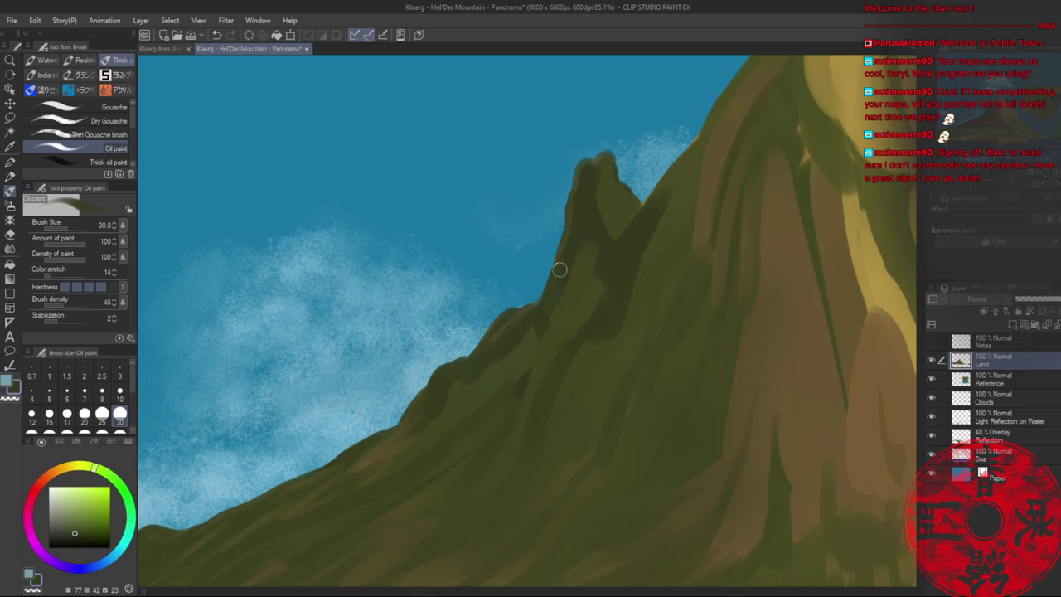
- Refine the main peak's left outline above the small spire with sampled brown and dark green strokes
left_click_drag(687, 183, 571, 334)
left_click(638, 235, "alt")
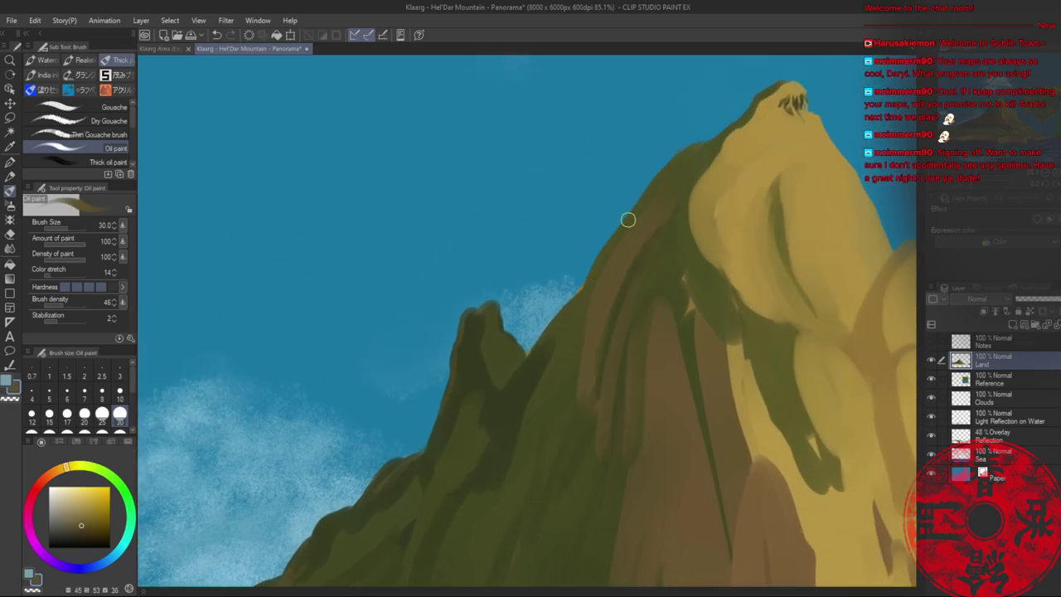
left_click(720, 180, "alt")
mouse_move(627, 229)
left_mouse_down()
mouse_move(594, 256)
mouse_move(526, 356)
left_mouse_up()
left_click(567, 319, "alt")
left_click_drag(627, 229, 529, 357)
left_click(560, 321, "alt")
left_click_drag(555, 323, 527, 364)
left_click(564, 312, "alt")
left_click_drag(570, 299, 623, 226)
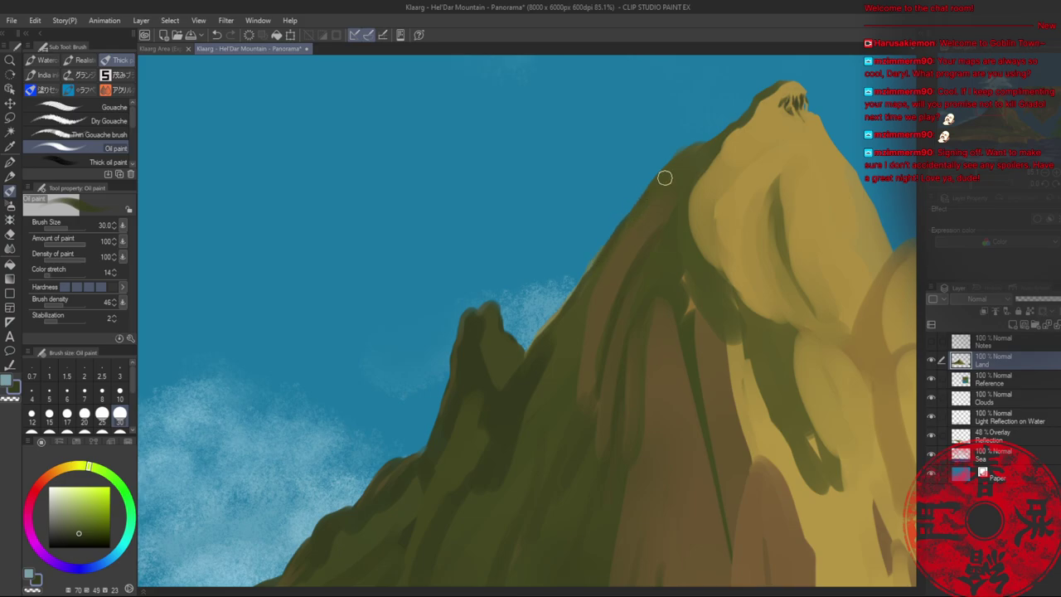
left_click_drag(694, 140, 662, 168)
- Blend sampled olive brown and dark green along the peak's shaded left ridge, down to the notch beside the small spire
left_click_drag(726, 220, 610, 330)
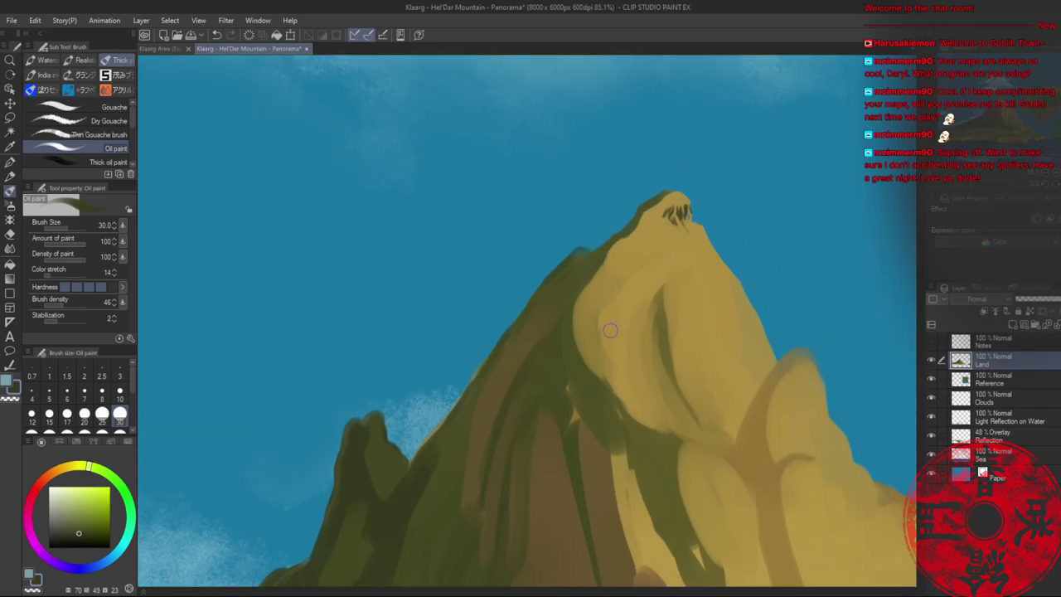
left_click(582, 422, "alt")
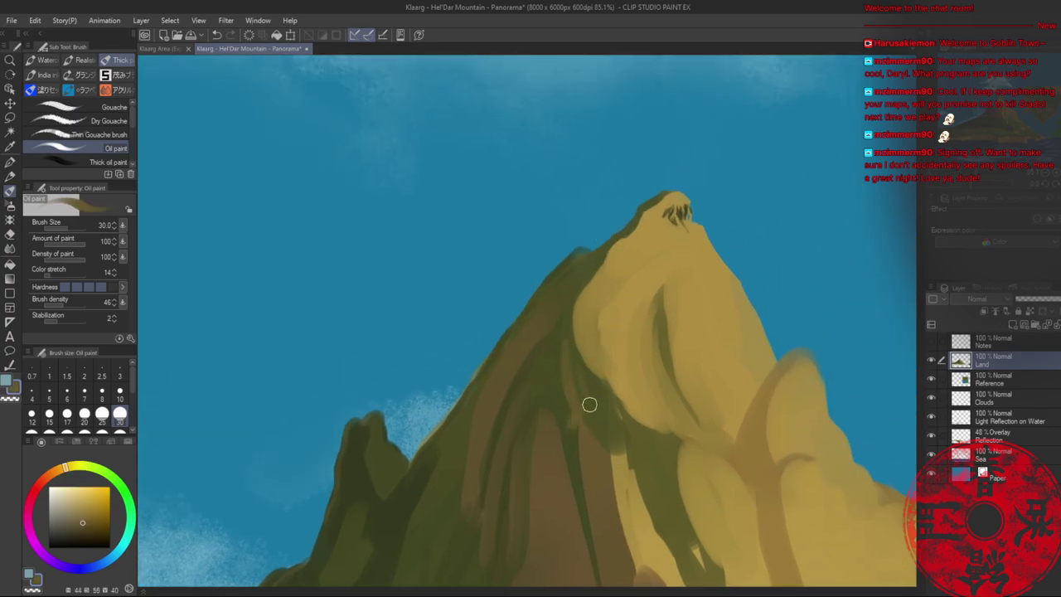
left_click(599, 249, "alt")
left_click(433, 446, "alt")
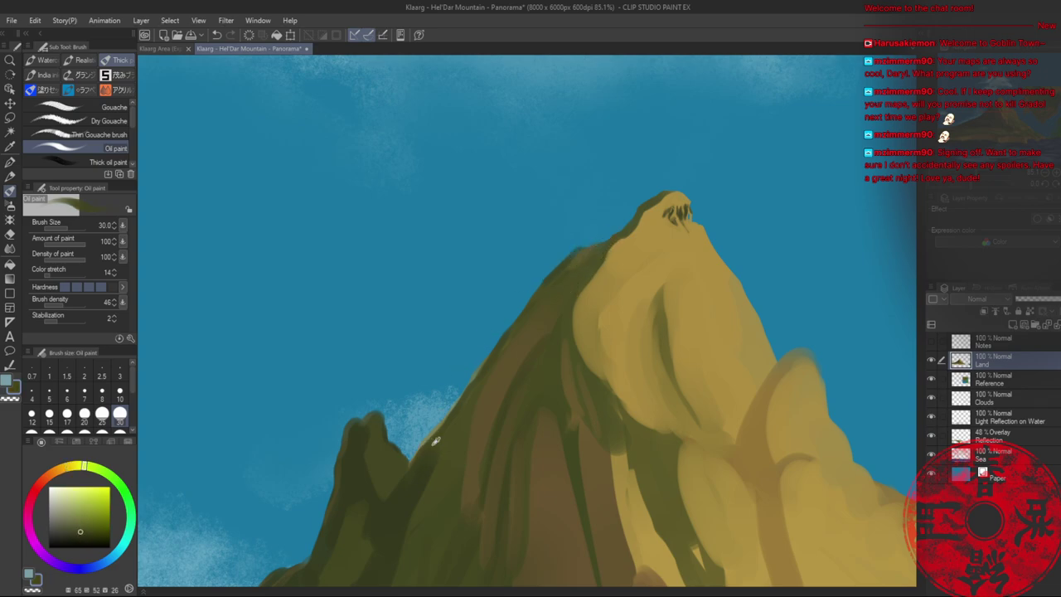
left_click_drag(419, 450, 419, 479)
- Paint sampled brown and ochre light down the right side of the small spire
left_click(560, 451, "alt")
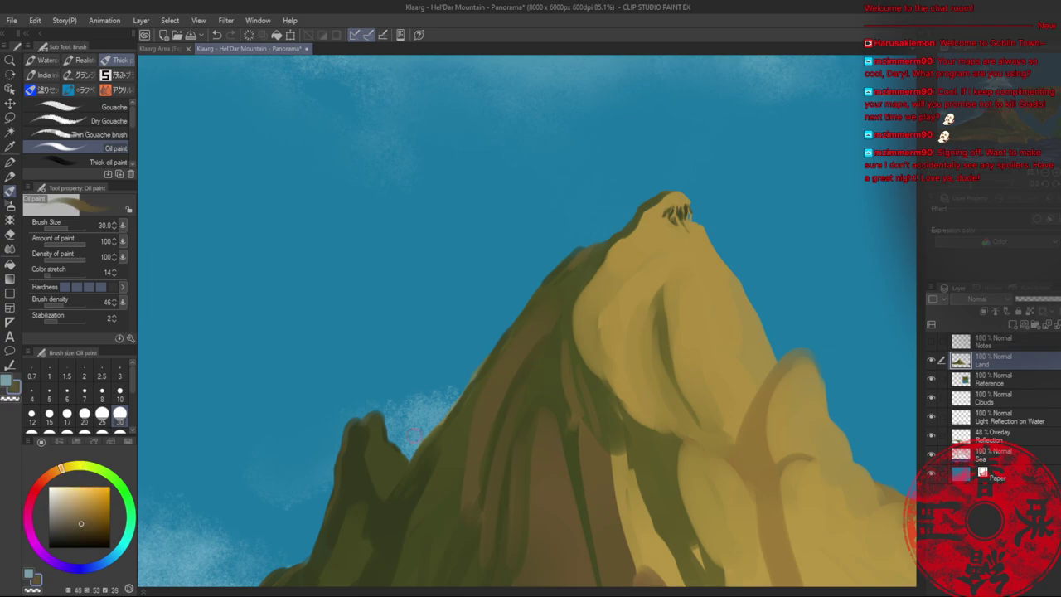
left_click_drag(373, 427, 391, 451)
left_click(633, 295, "alt")
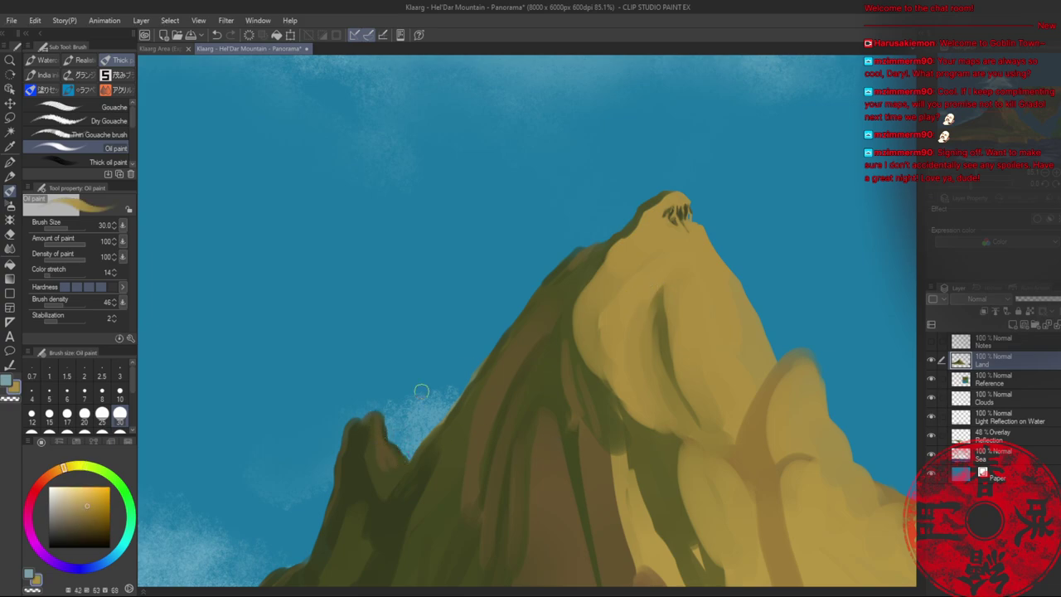
left_click(375, 424, "alt")
mouse_move(371, 423)
left_mouse_down()
mouse_move(372, 472)
mouse_move(377, 420)
mouse_move(395, 459)
mouse_move(384, 472)
mouse_move(385, 452)
mouse_move(387, 482)
left_mouse_up()
left_click(386, 450, "alt")
left_click_drag(478, 445, 540, 251)
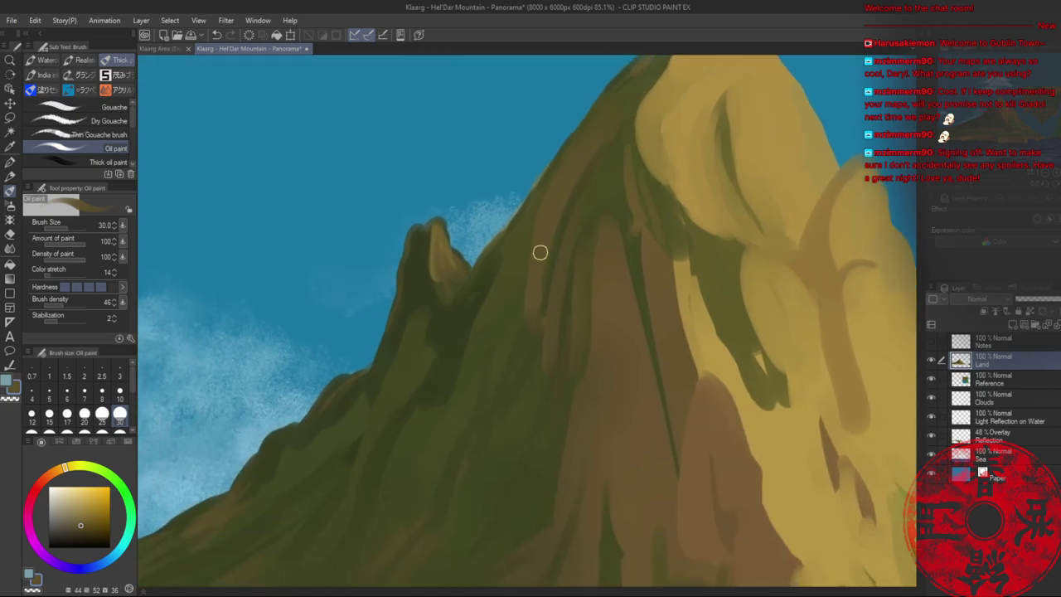
- Add sampled brown to the small spire's left side and tone down its highlight with dark green
left_click(609, 294, "alt")
mouse_move(421, 232)
left_mouse_down()
mouse_move(403, 274)
mouse_move(418, 235)
mouse_move(422, 294)
mouse_move(414, 233)
mouse_move(405, 281)
mouse_move(421, 235)
mouse_move(415, 280)
mouse_move(420, 266)
mouse_move(427, 286)
mouse_move(435, 240)
mouse_move(444, 296)
left_mouse_up()
left_click(415, 284, "alt")
mouse_move(440, 251)
left_mouse_down()
mouse_move(445, 296)
mouse_move(451, 279)
mouse_move(435, 280)
left_mouse_up()
left_click(434, 287, "alt")
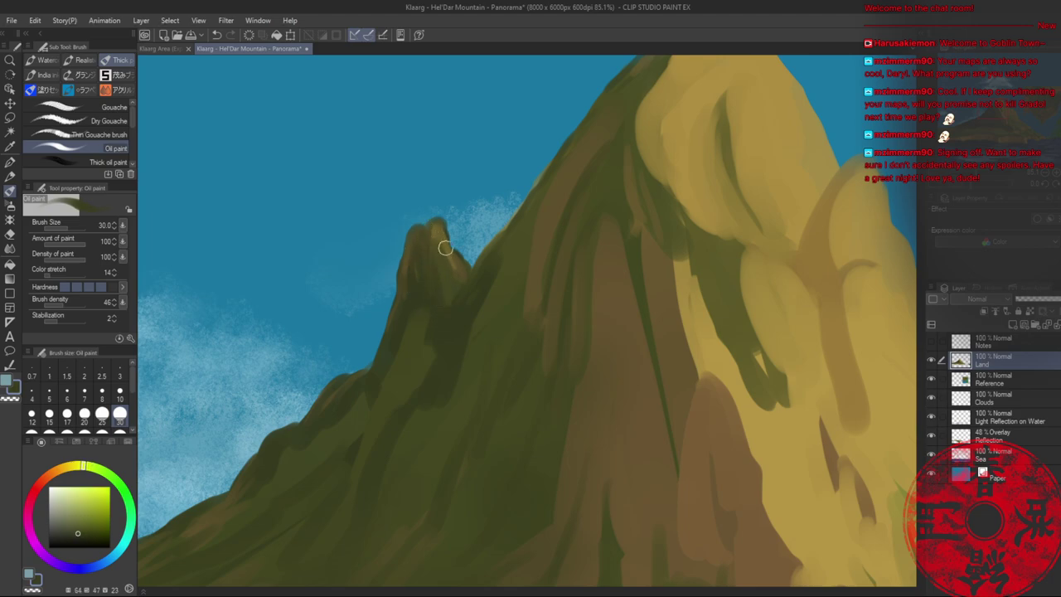
key("ctrl+0")
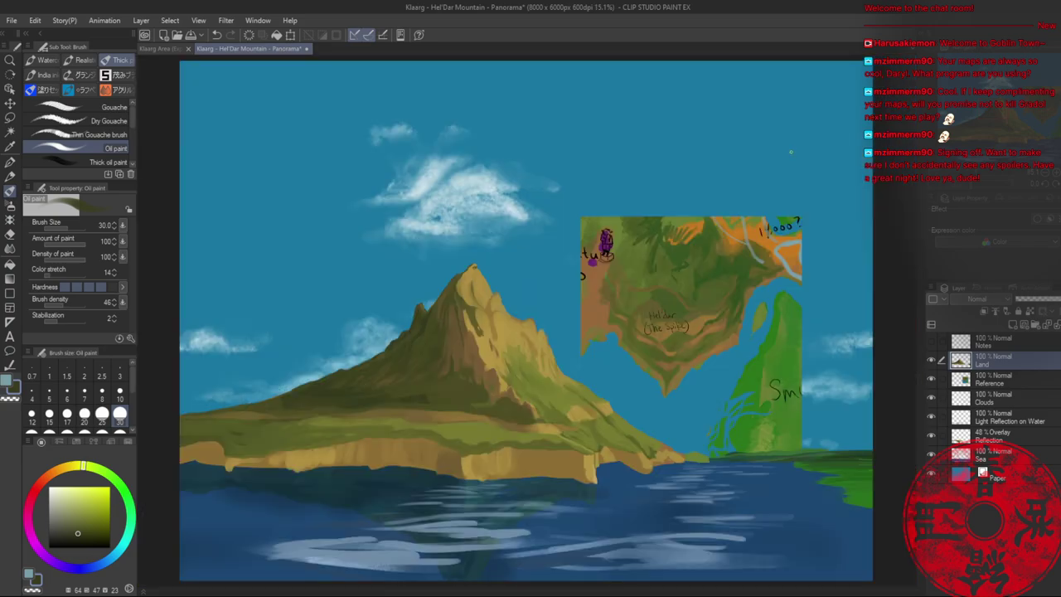
- Soften the streaks on the lower left slope with sampled dark green and olive, using brush size 50
key("ctrl+space")
mouse_move(405, 323)
left_mouse_down()
mouse_move(470, 323)
mouse_move(444, 341)
left_mouse_up()
key("bracketright")
key("bracketright")
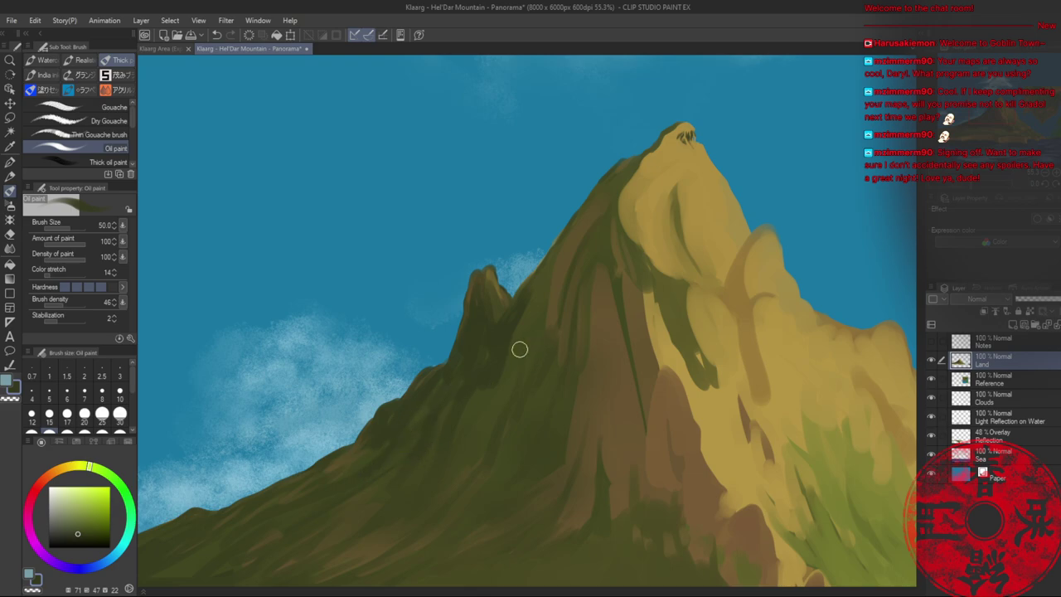
left_click(486, 380, "alt")
left_click_drag(387, 440, 450, 326)
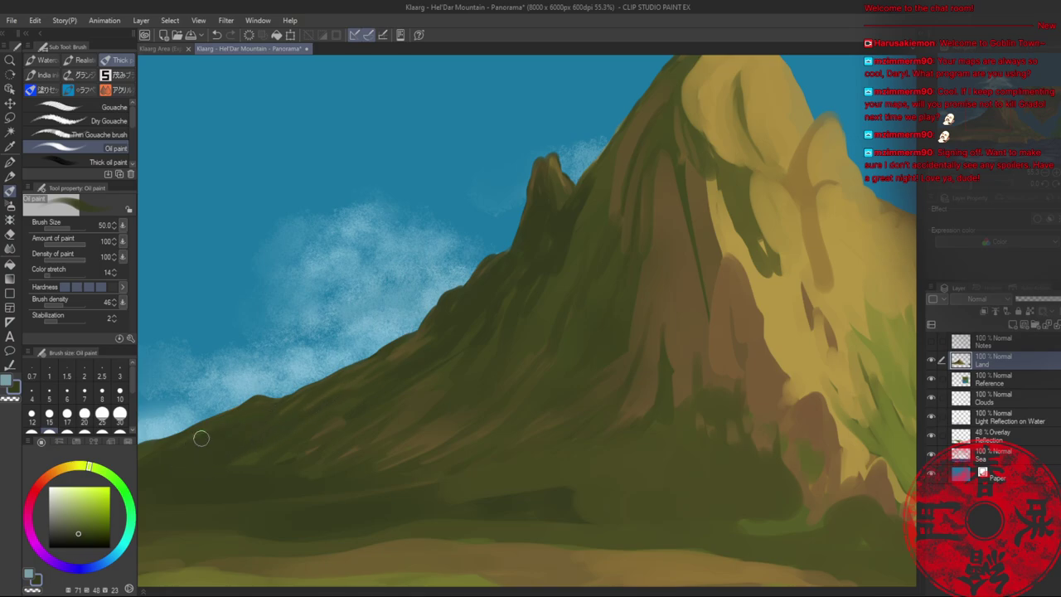
left_click(450, 382, "alt")
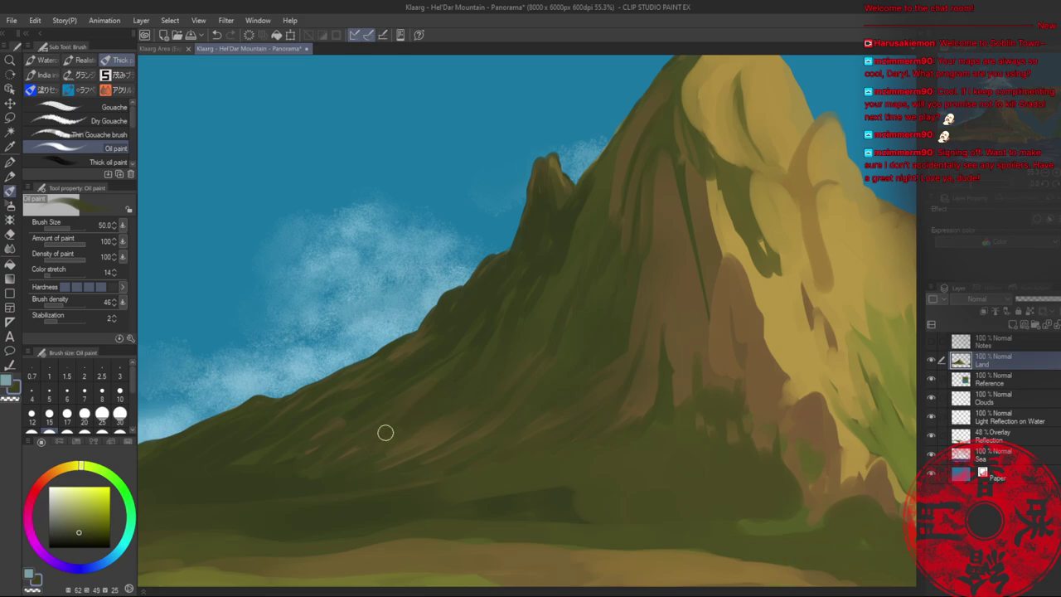
left_click(432, 384, "alt")
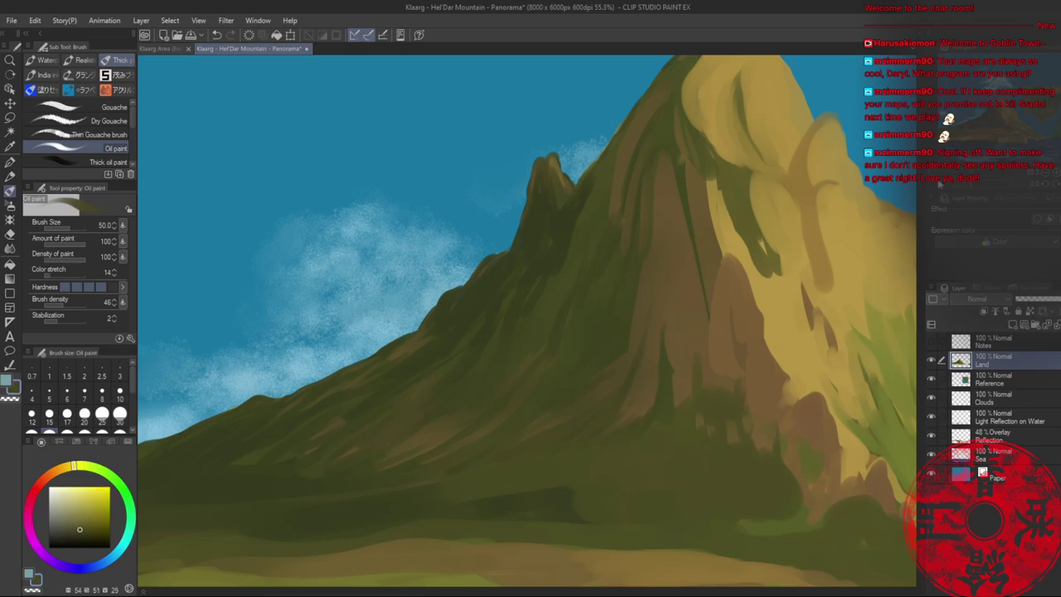
left_click(448, 317, "alt")
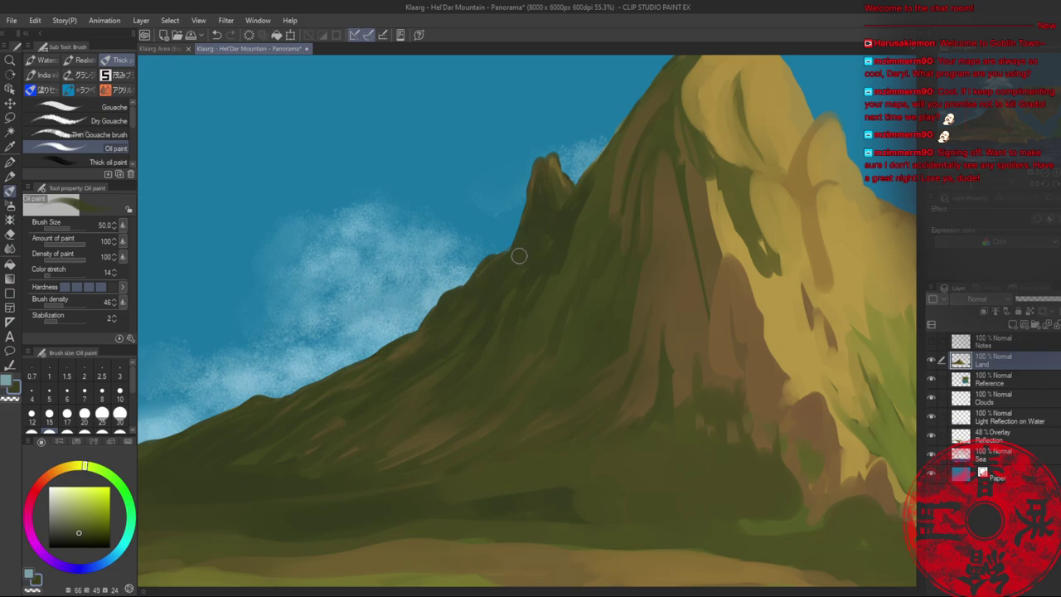
- Blend the small spire and its base into the slope with sampled dark green and olive brown
left_click(563, 230, "alt")
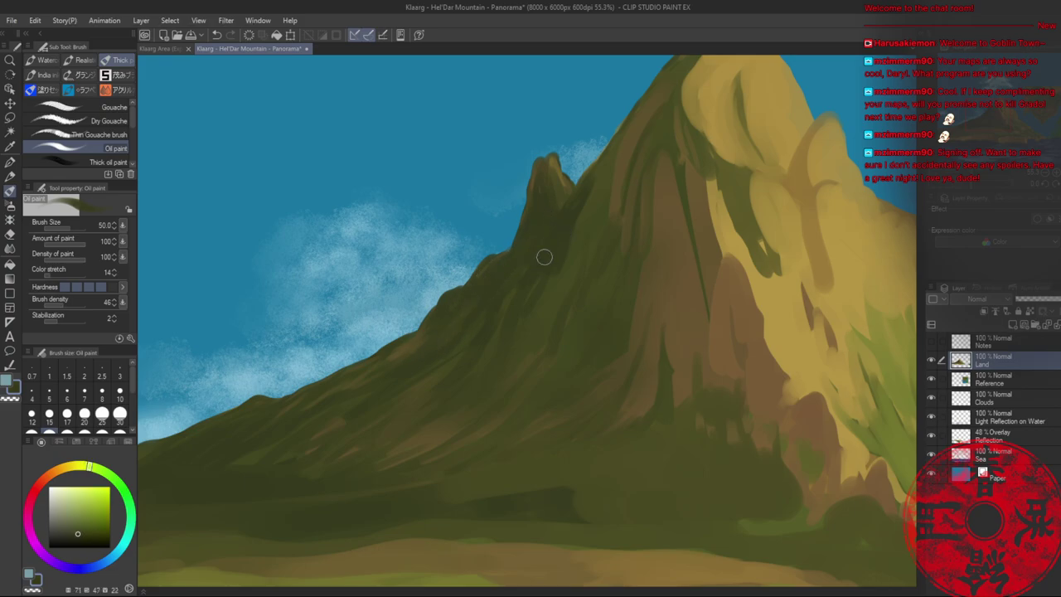
left_click_drag(540, 166, 550, 207)
left_click(548, 165, "alt")
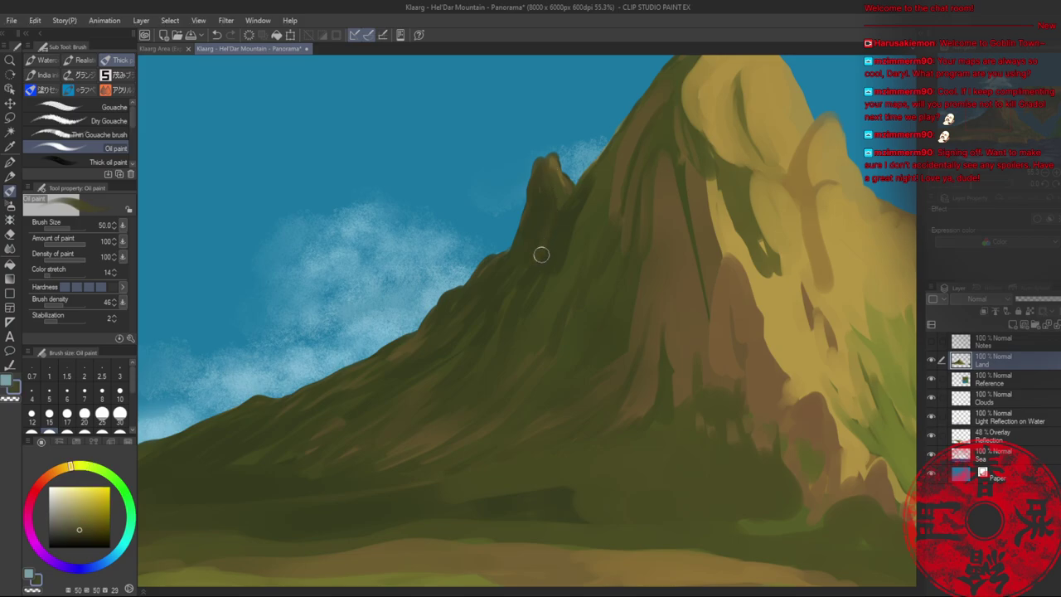
left_click(548, 256, "alt")
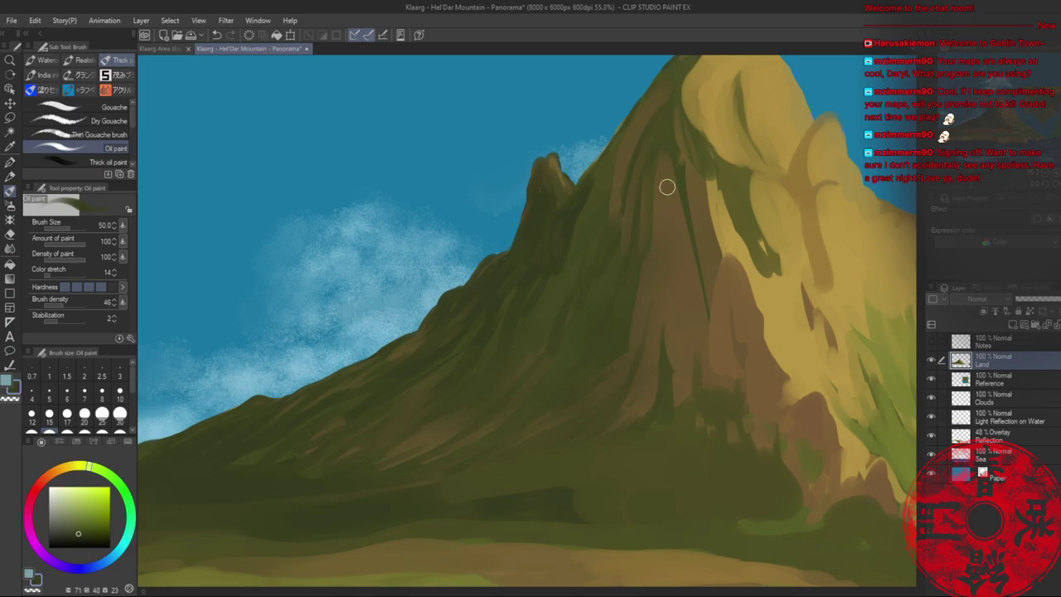
left_click(569, 218, "alt")
left_click(570, 249, "alt")
- Save the panorama and hide the Reference layer
key("ctrl+0")
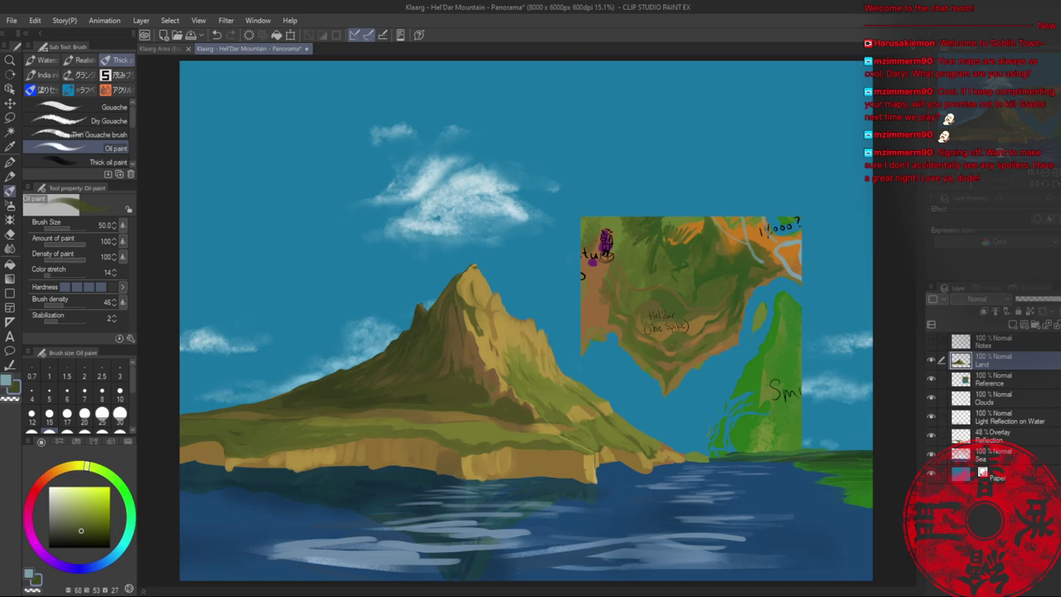
key("ctrl+s")
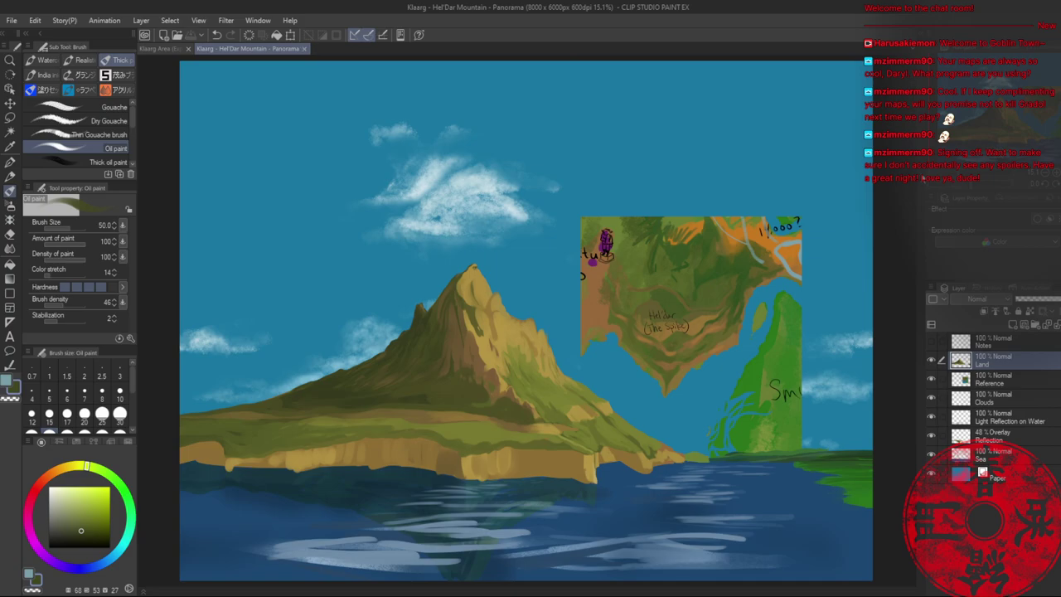
left_click(930, 381)
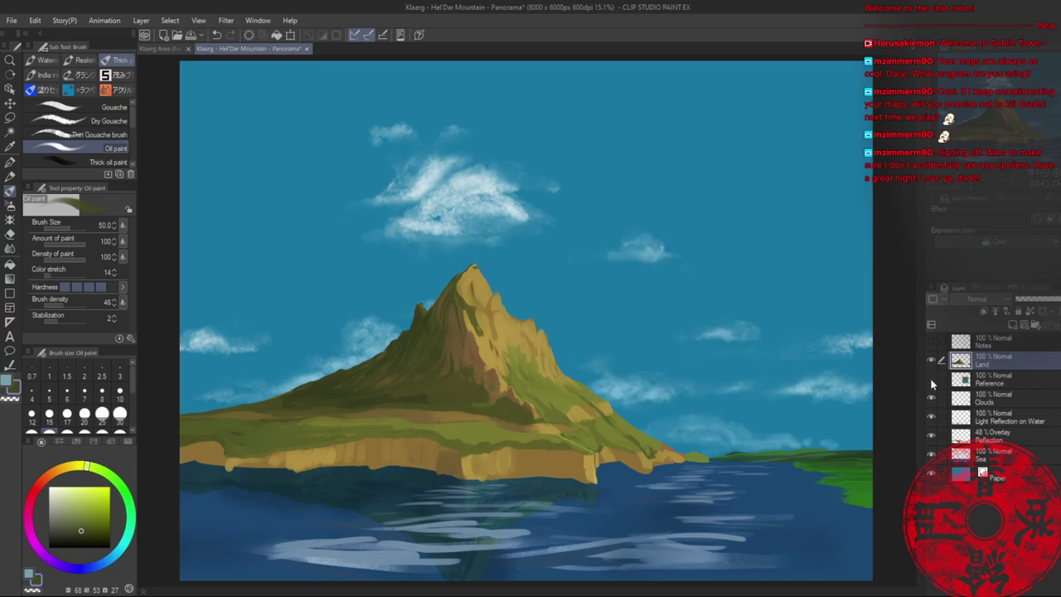
- Add a new layer above Land and set the oil paint brush to maximum hardness, density 100 and dark brown
key("ctrl+shift+n")
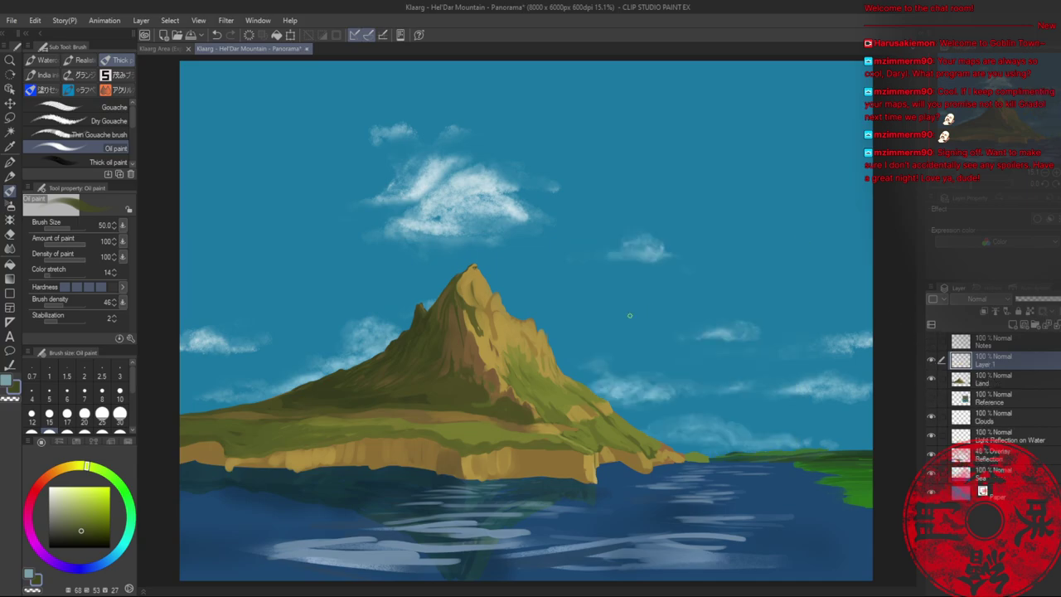
scroll(603, 351, "up", 5)
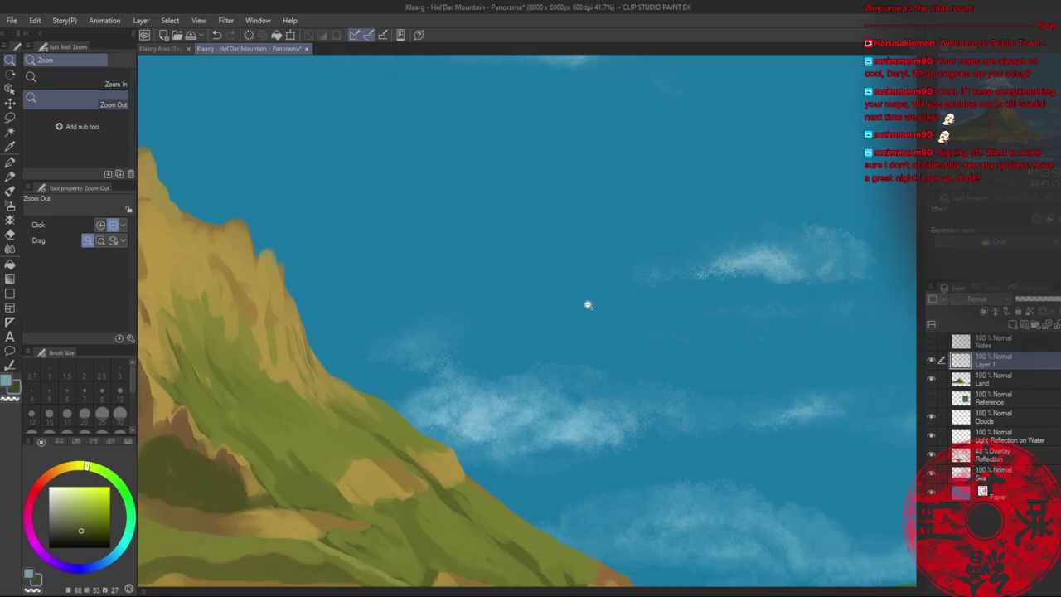
mouse_move(589, 304)
left_mouse_down()
mouse_move(605, 301)
mouse_move(599, 291)
left_mouse_up()
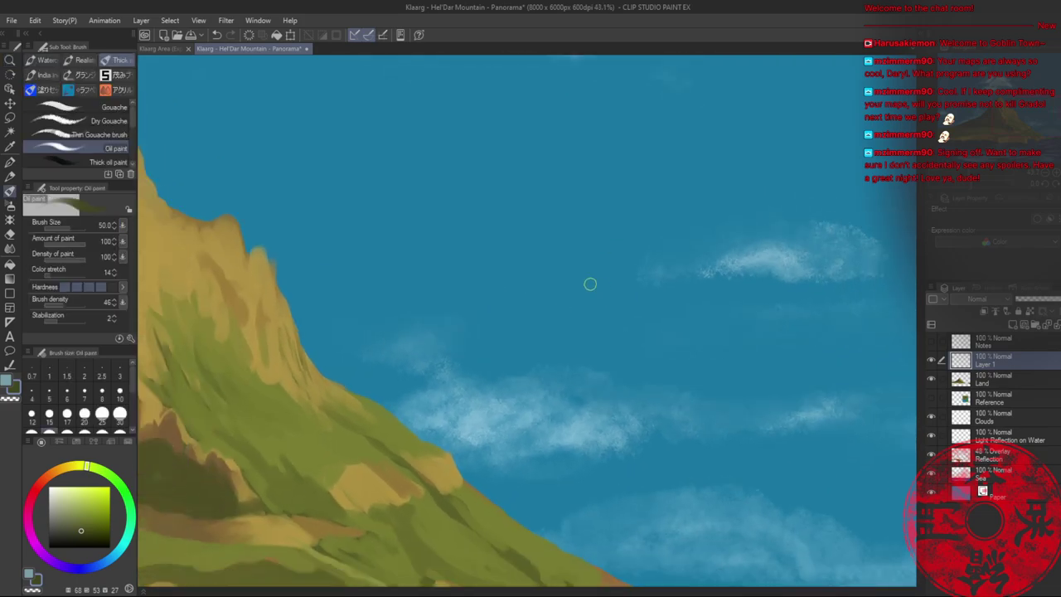
left_click_drag(87, 300, 116, 301)
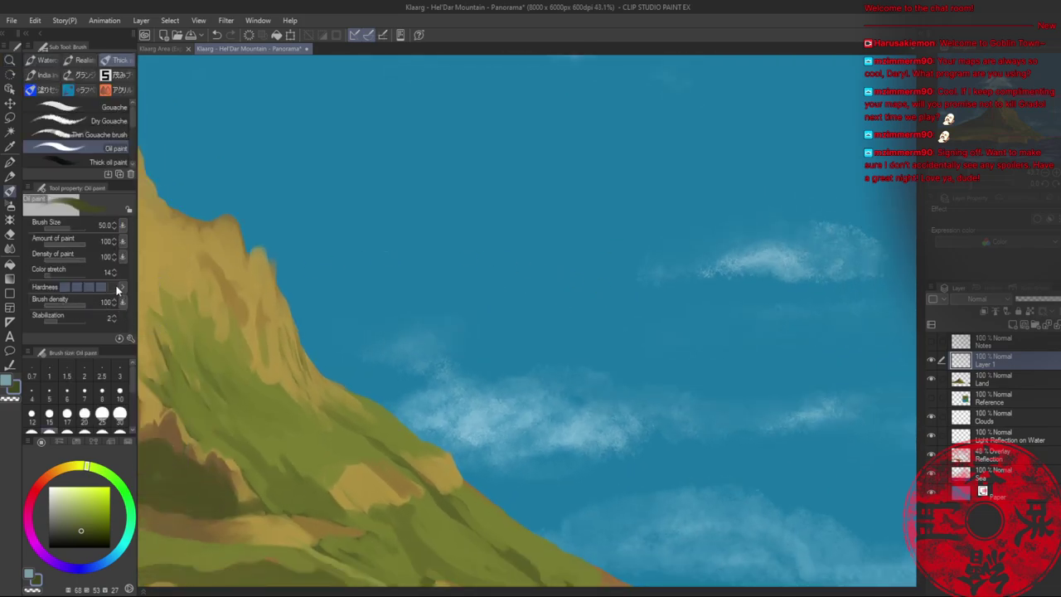
left_click(52, 478)
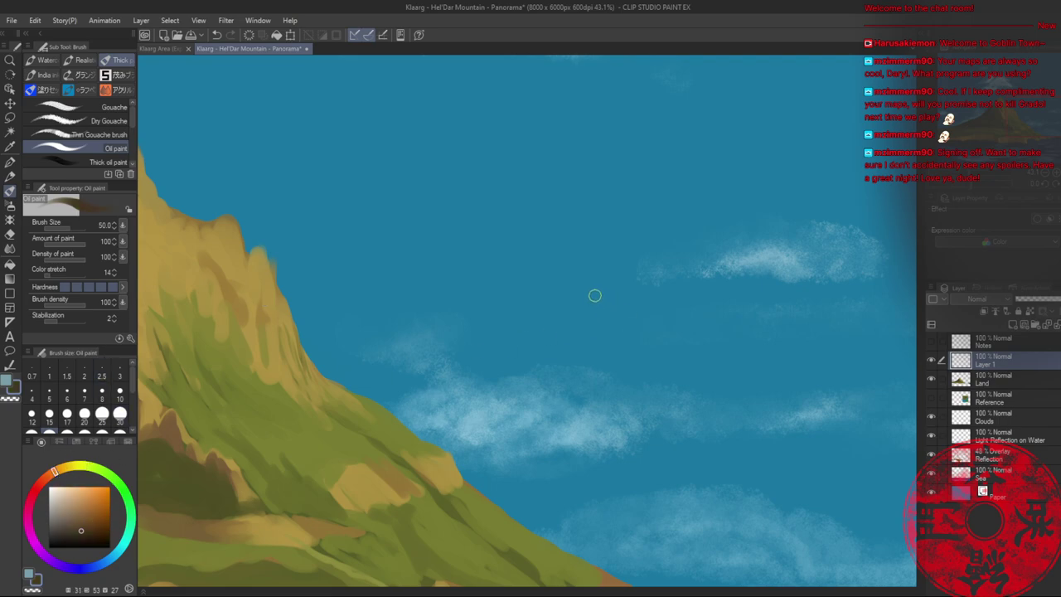
- Paint the dark brown silhouette of a flying pterosaur in the open sky right of the mountain
mouse_move(582, 290)
left_mouse_down()
mouse_move(640, 311)
mouse_move(620, 303)
left_mouse_up()
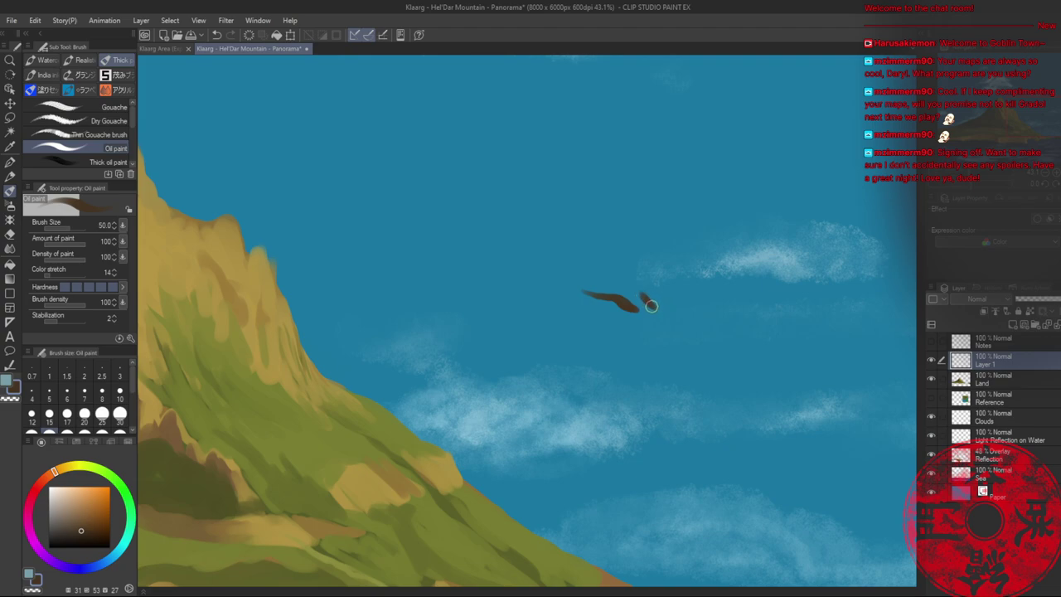
mouse_move(647, 304)
left_mouse_down()
mouse_move(682, 313)
mouse_move(662, 284)
mouse_move(641, 297)
mouse_move(642, 287)
mouse_move(654, 310)
mouse_move(633, 305)
mouse_move(700, 305)
mouse_move(583, 308)
mouse_move(630, 308)
mouse_move(648, 280)
left_mouse_up()
key("alt+space")
key("alt+space")
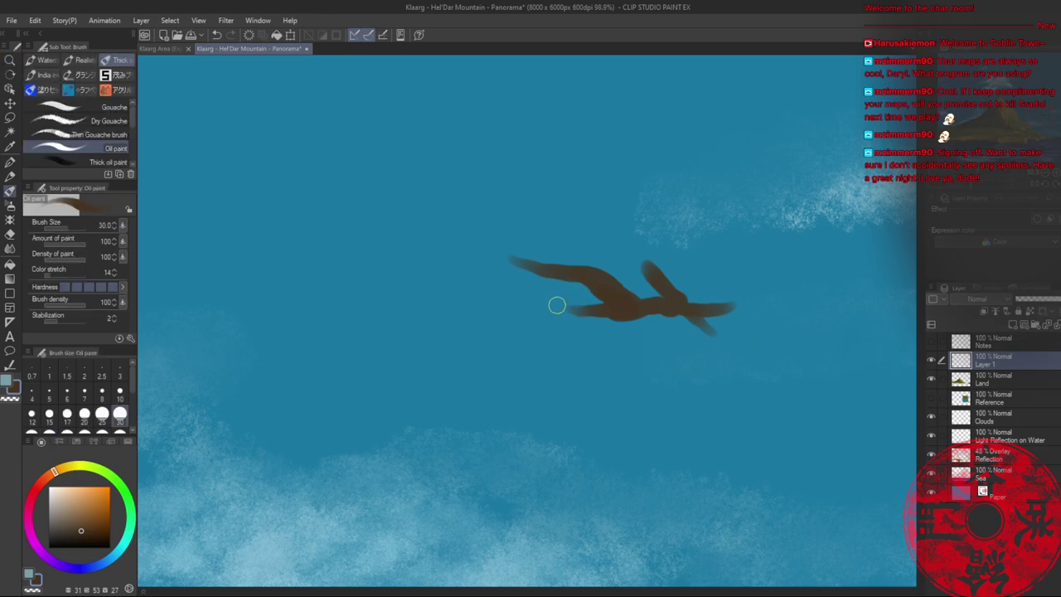
- Highlight the upper edge of the pterosaur's long left wing in yellow-green at brush size 25
key("[")
left_click(588, 279, "alt")
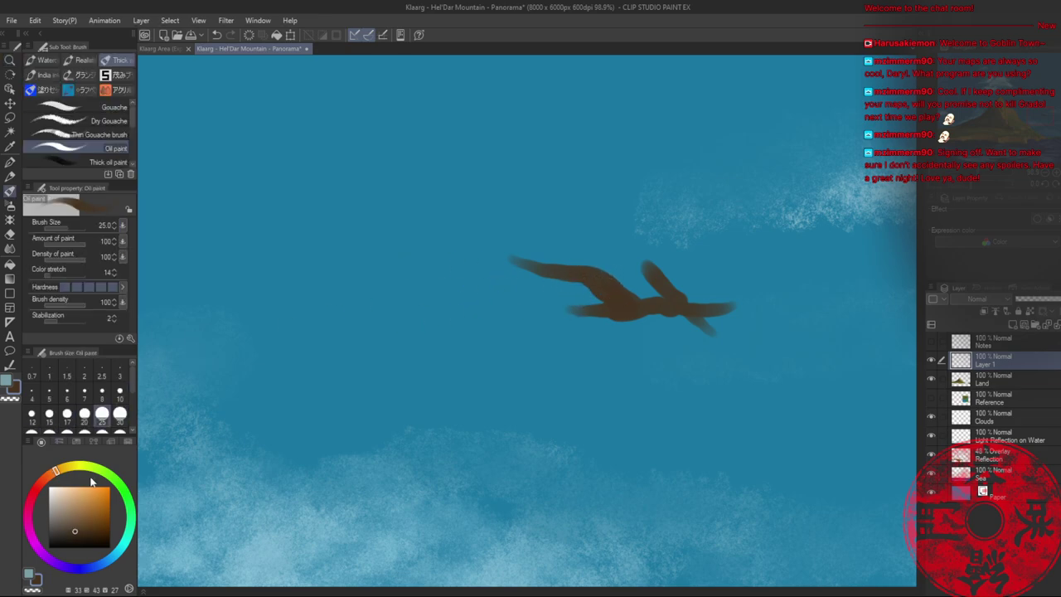
left_click(86, 470)
left_click(77, 508)
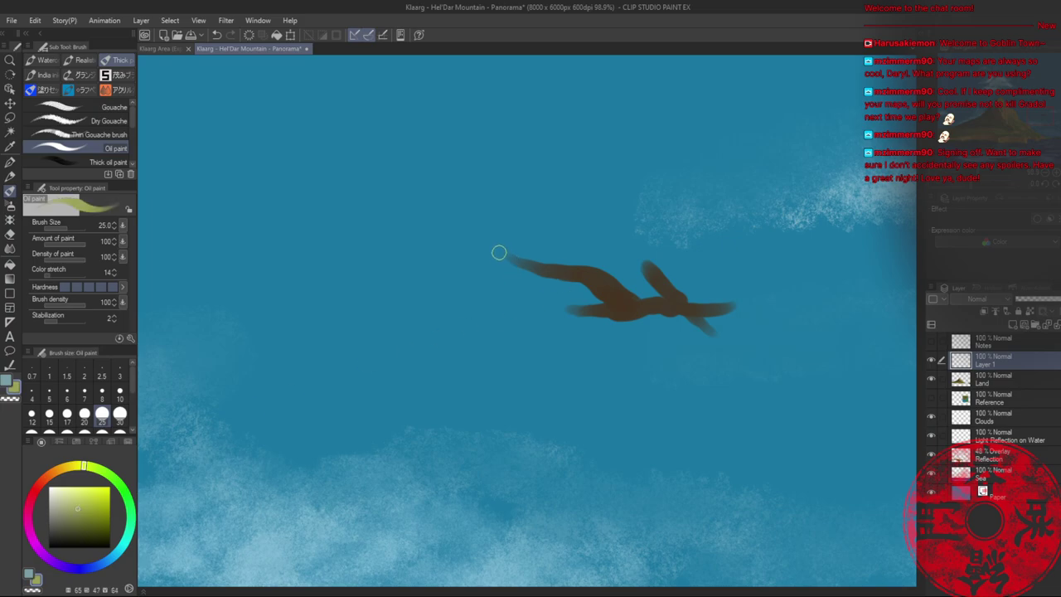
mouse_move(499, 254)
left_mouse_down()
mouse_move(611, 277)
mouse_move(643, 298)
left_mouse_up()
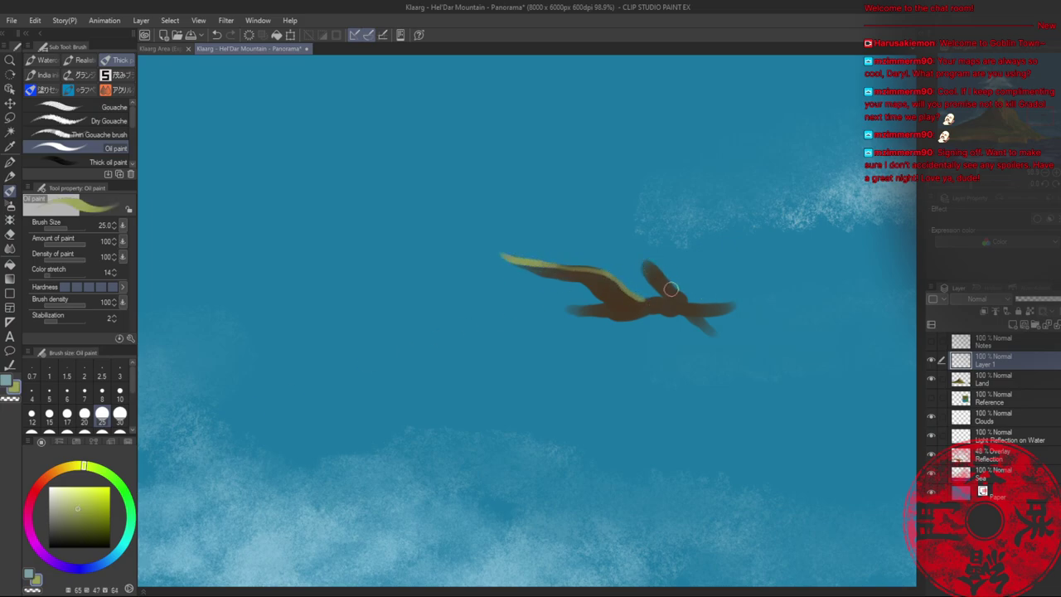
- Colour the pterosaur's crest and beak red, undoing the first attempt and choosing a more saturated red
left_click(44, 478)
mouse_move(645, 262)
left_mouse_down()
mouse_move(707, 328)
mouse_move(701, 322)
mouse_move(721, 306)
mouse_move(687, 302)
left_mouse_up()
key("ctrl+z")
key("ctrl+z")
left_click(97, 510)
- Add sampled green along the pterosaur's crest and trim the crest and right wing with transparent colour
left_click(517, 263, "alt")
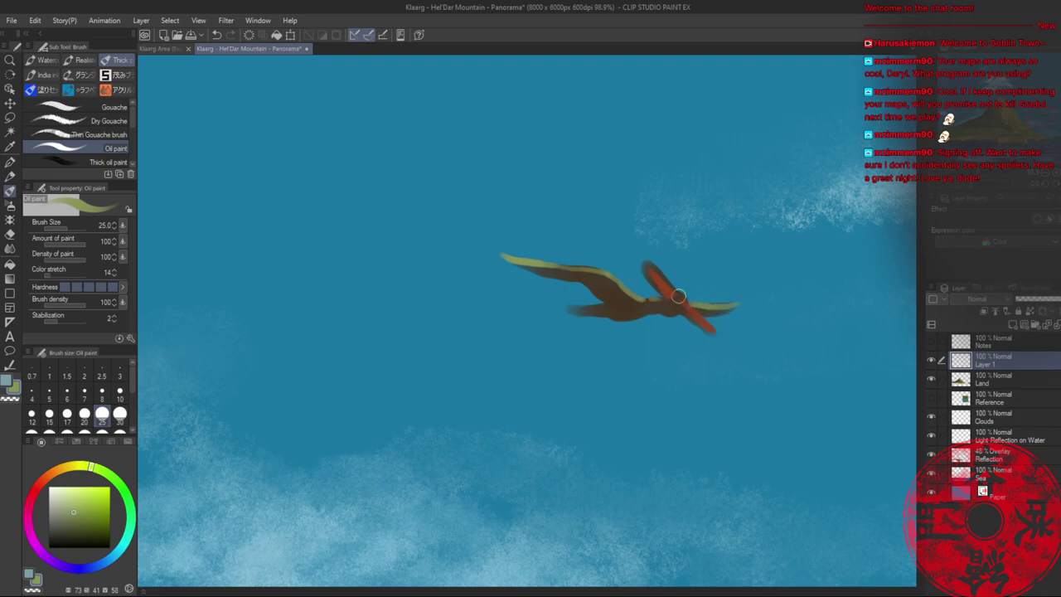
left_click_drag(647, 264, 693, 301)
key("c")
mouse_move(642, 263)
left_mouse_down()
mouse_move(645, 268)
mouse_move(659, 287)
mouse_move(649, 261)
mouse_move(700, 299)
mouse_move(750, 300)
left_mouse_up()
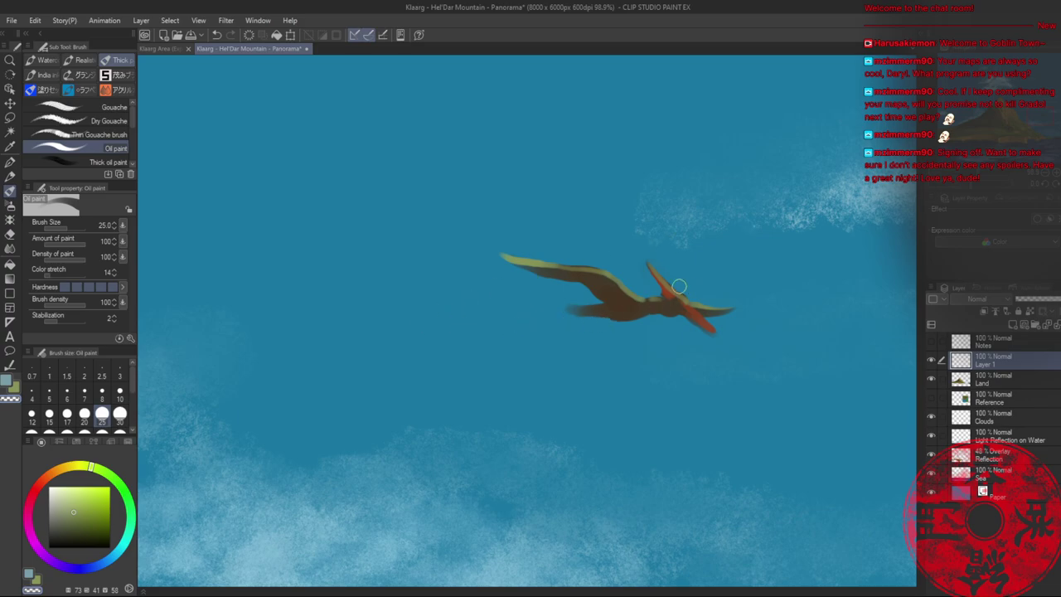
- Extend the pterosaur's right wing in a paler green and sharpen the beak and silhouette with transparent colour
left_click(543, 262, "alt")
left_click(64, 509)
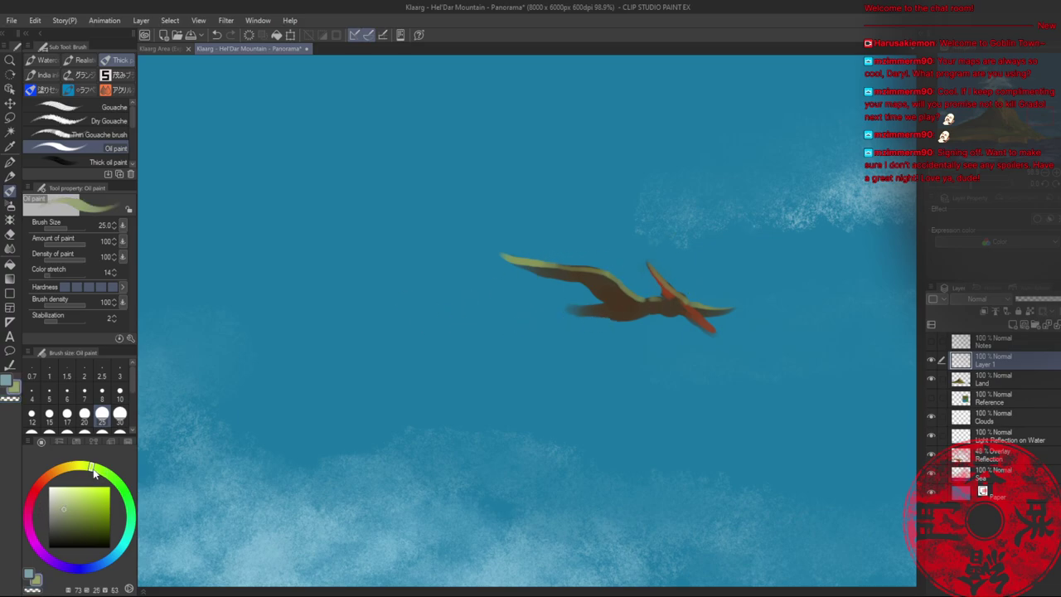
mouse_move(696, 309)
left_mouse_down()
mouse_move(750, 311)
mouse_move(731, 305)
left_mouse_up()
key("c")
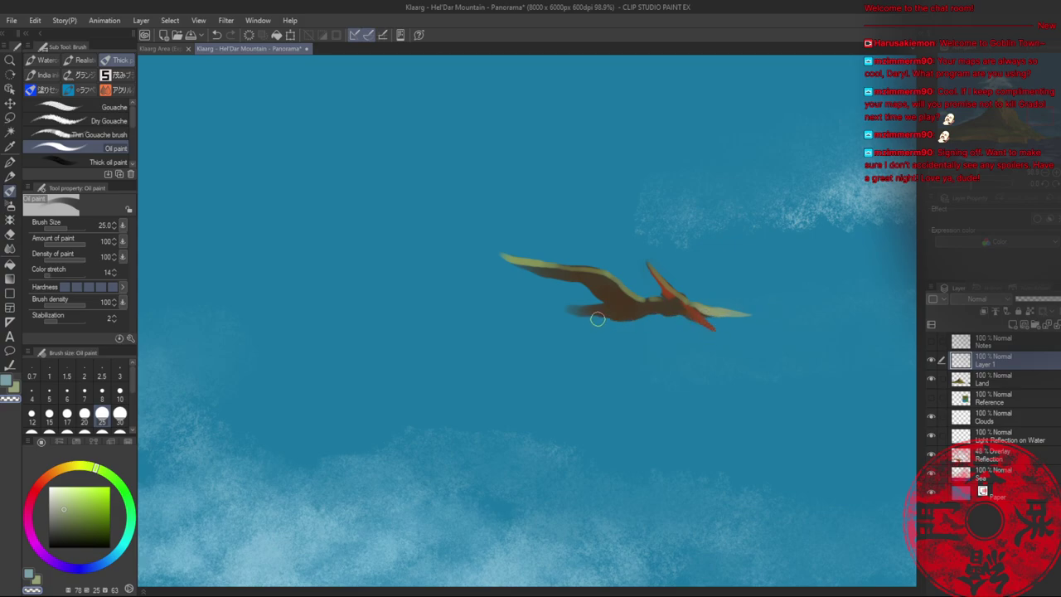
- Fill the pterosaur's long left wing with muted green at brush size 30, undoing the first stroke and sampling a darker shade
key("b")
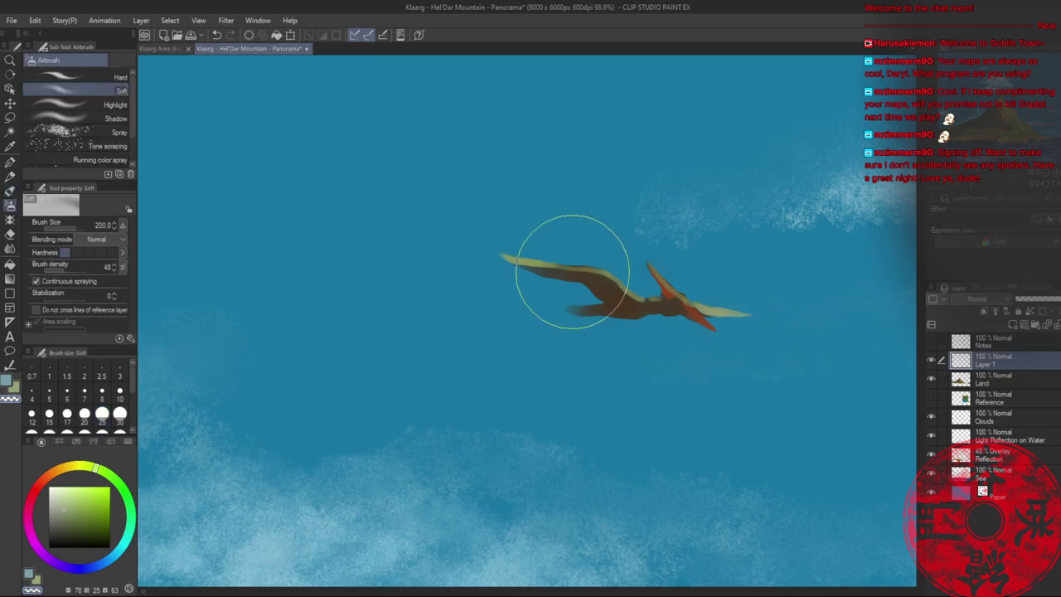
key("b")
key("b")
left_click(535, 259, "alt")
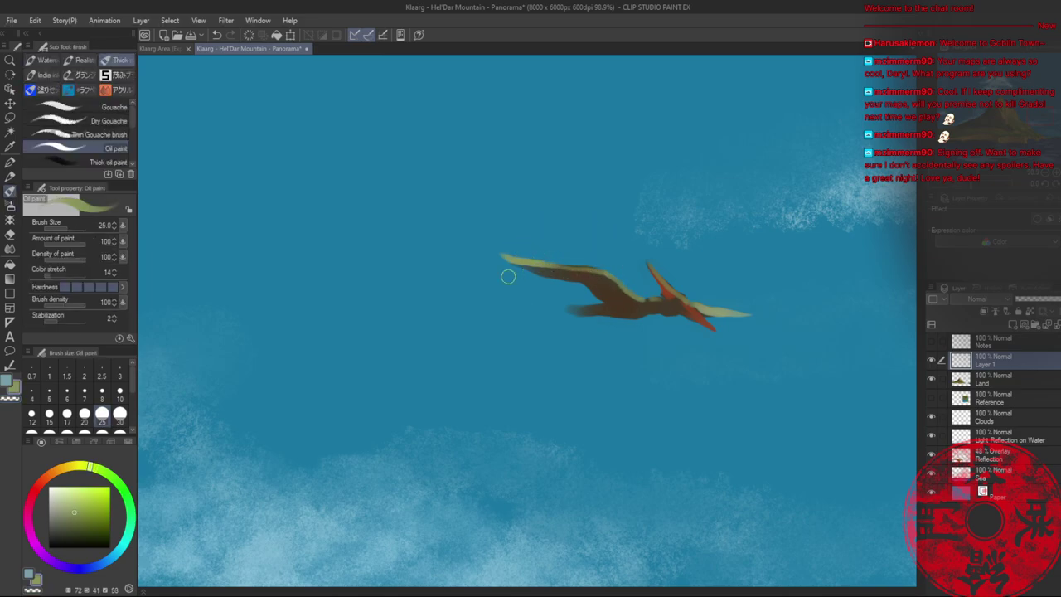
left_click(102, 480)
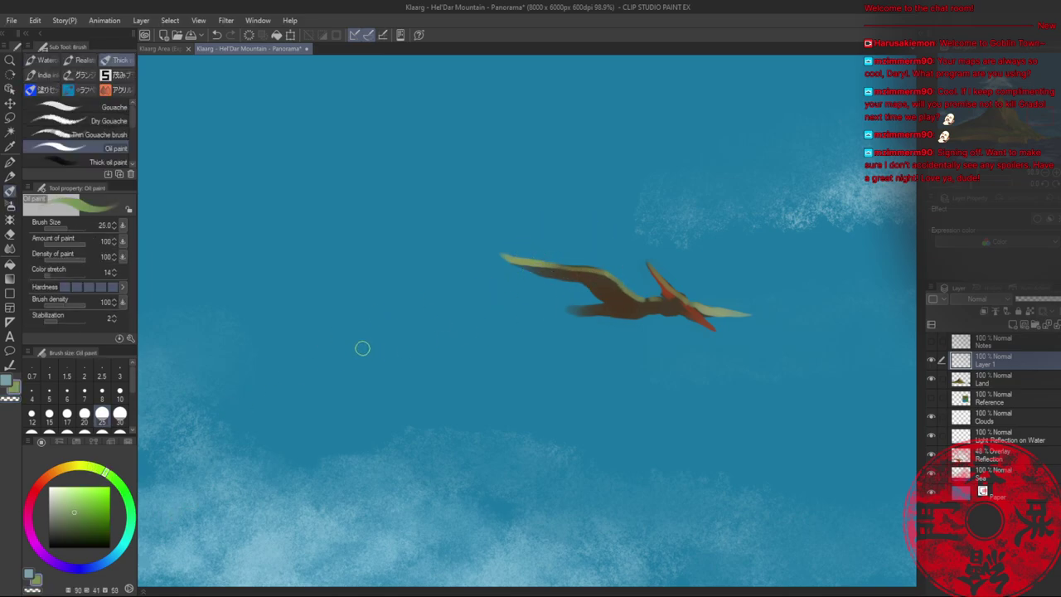
key("]")
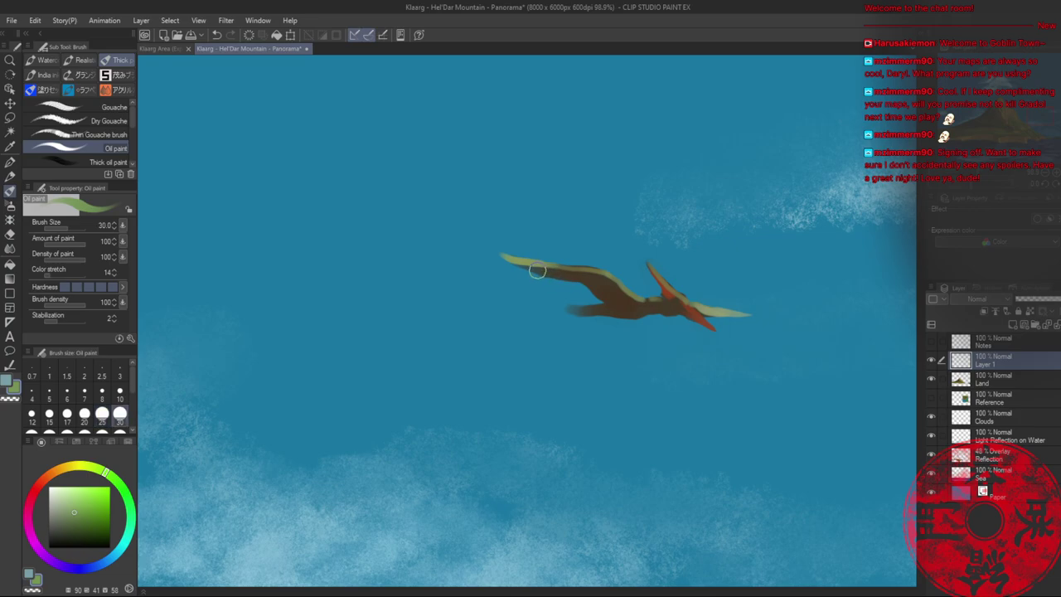
mouse_move(537, 272)
left_mouse_down()
mouse_move(596, 280)
mouse_move(532, 266)
mouse_move(616, 292)
left_mouse_up()
key("ctrl+z")
left_click(573, 276, "alt")
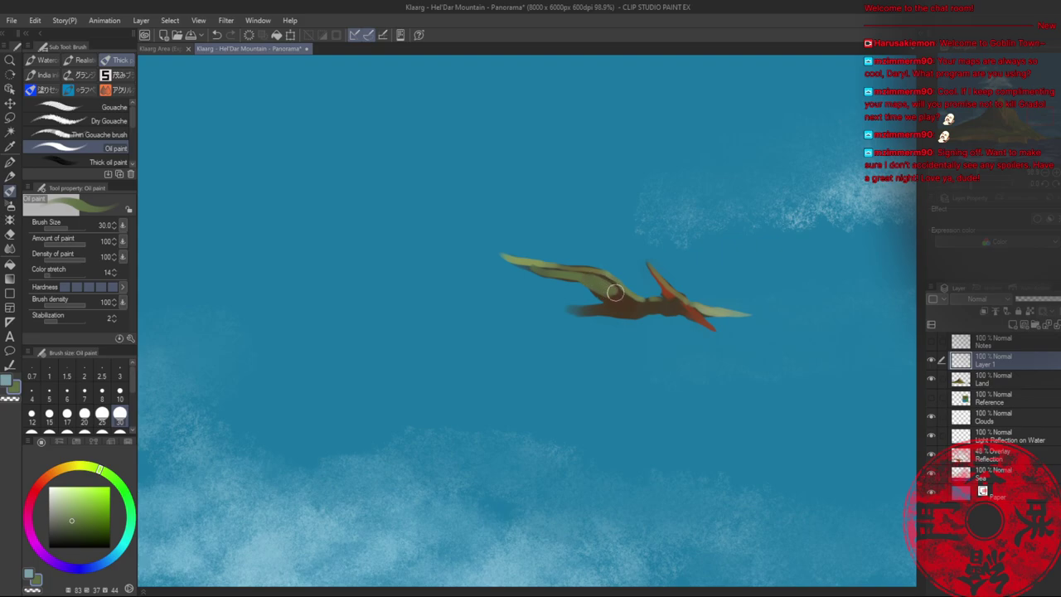
left_click_drag(488, 252, 613, 292)
- Shade the left wing near the body with sampled brown and refine the wing's edge and tip at brush size 12
left_click(614, 294, "alt")
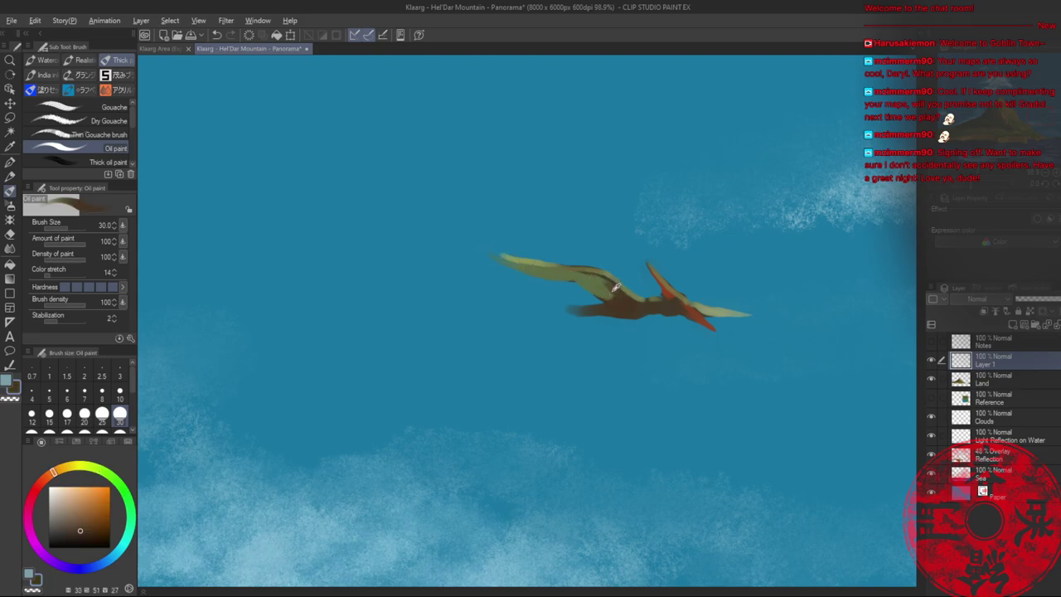
left_click(611, 292, "alt")
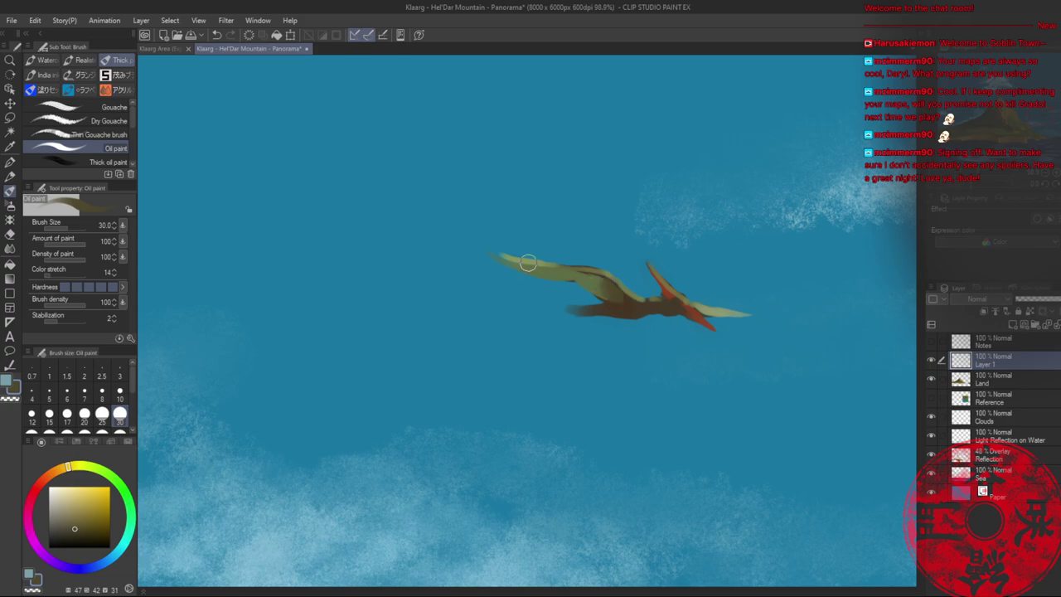
key("bracketleft")
key("bracketleft")
key("bracketleft")
key("bracketleft")
key("bracketleft")
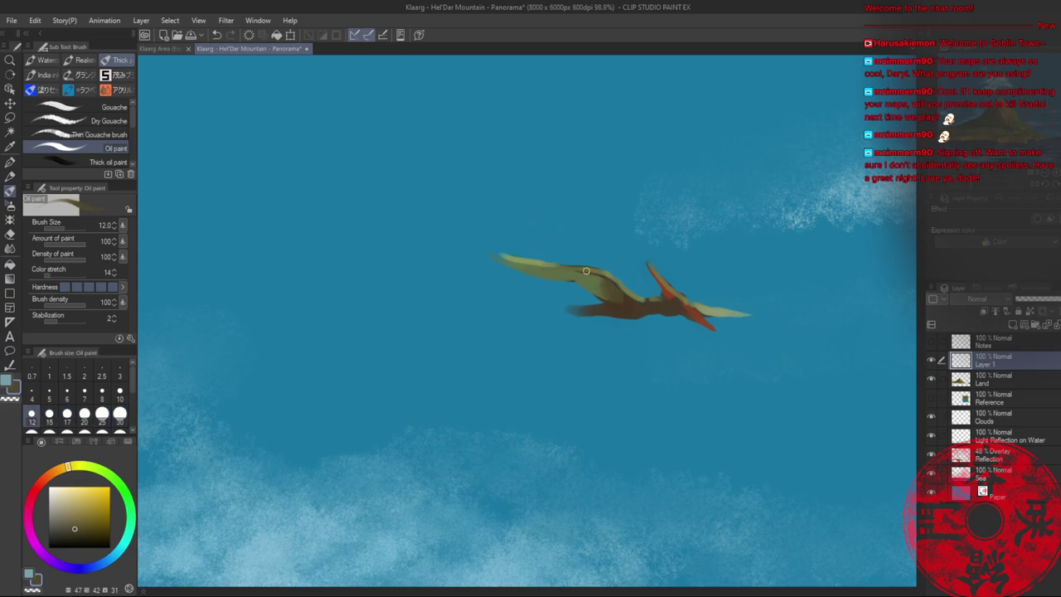
left_click(593, 267, "alt")
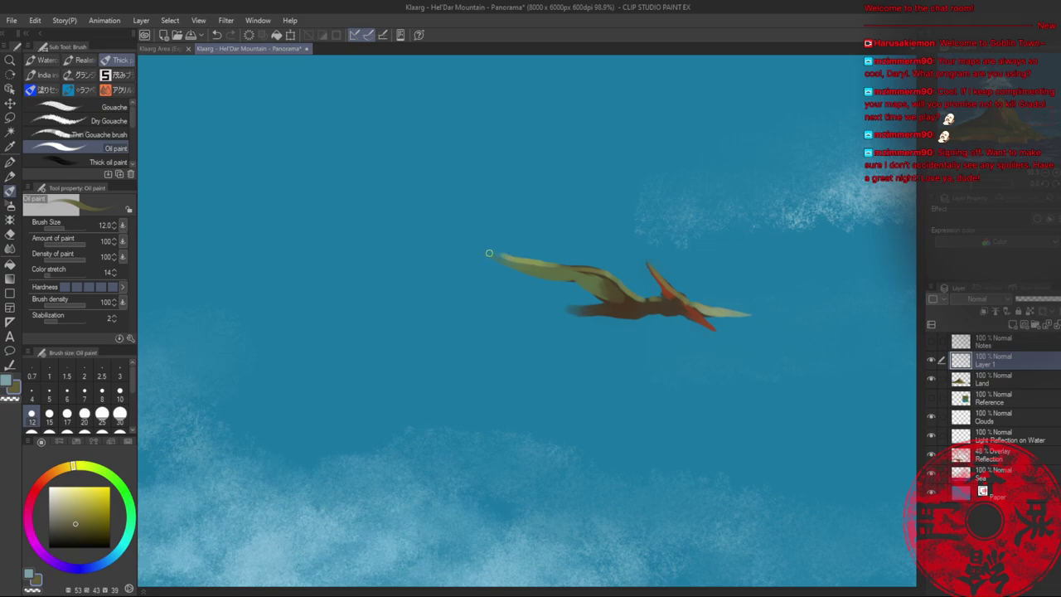
left_click(540, 258, "alt")
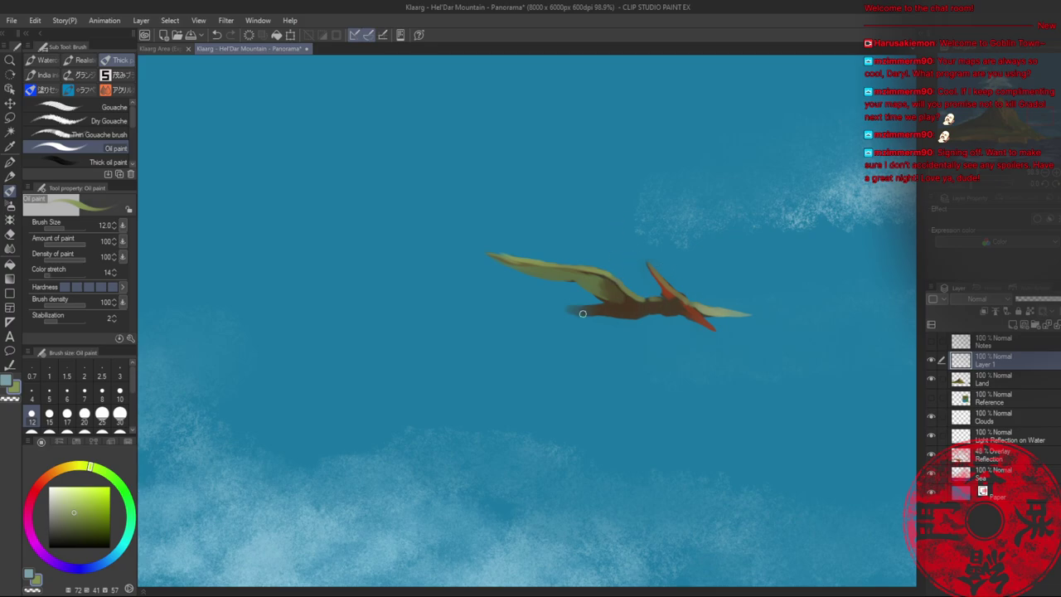
- Paint the pterosaur's trailing feet in sampled green and brown, and trim their outline with transparent colour
left_click(615, 309, "alt")
left_click(606, 274, "alt")
key("c")
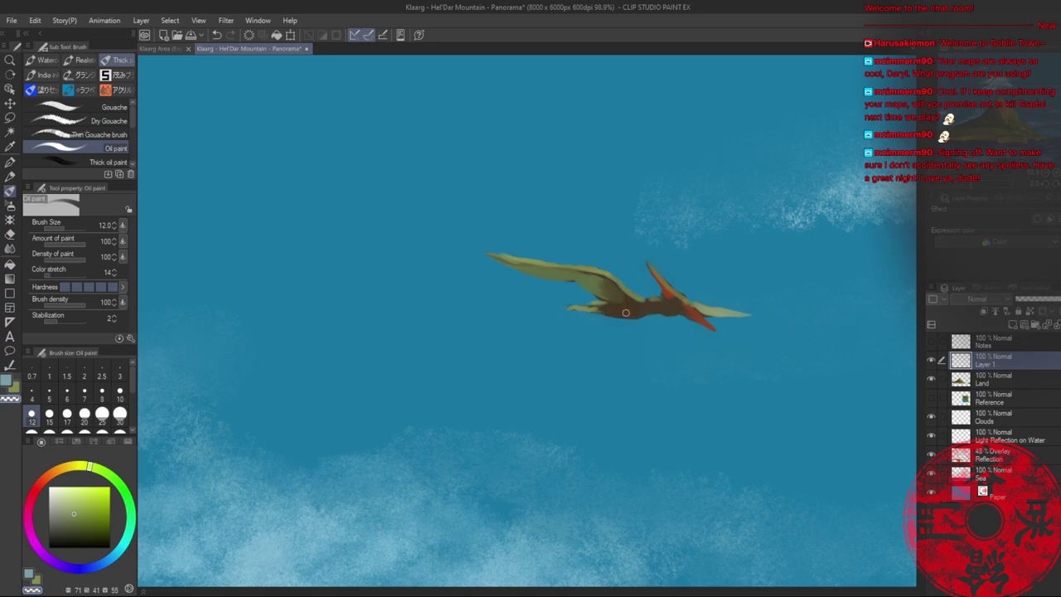
left_click(617, 309, "alt")
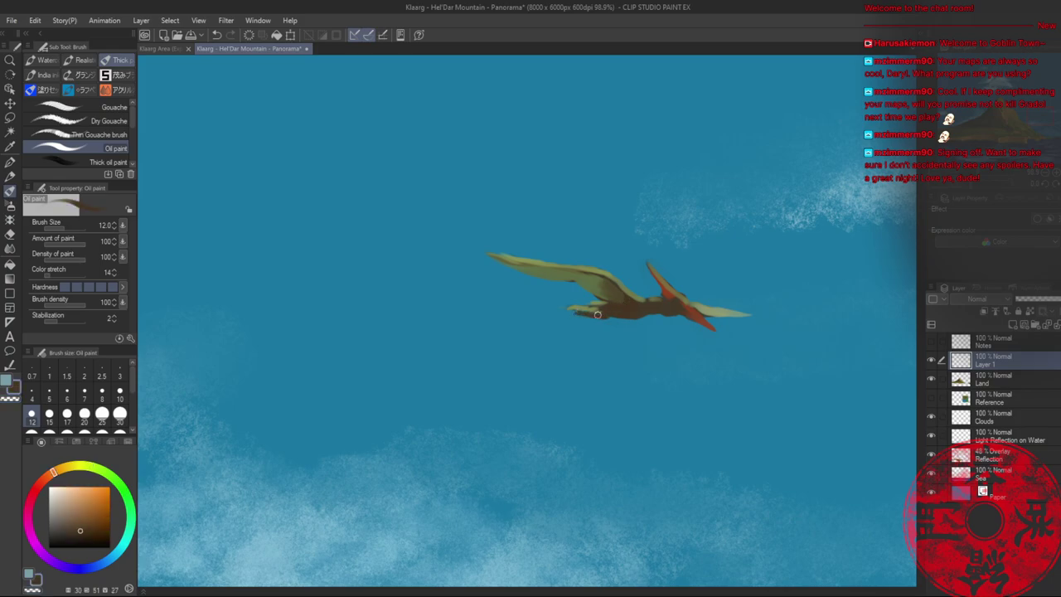
key("e")
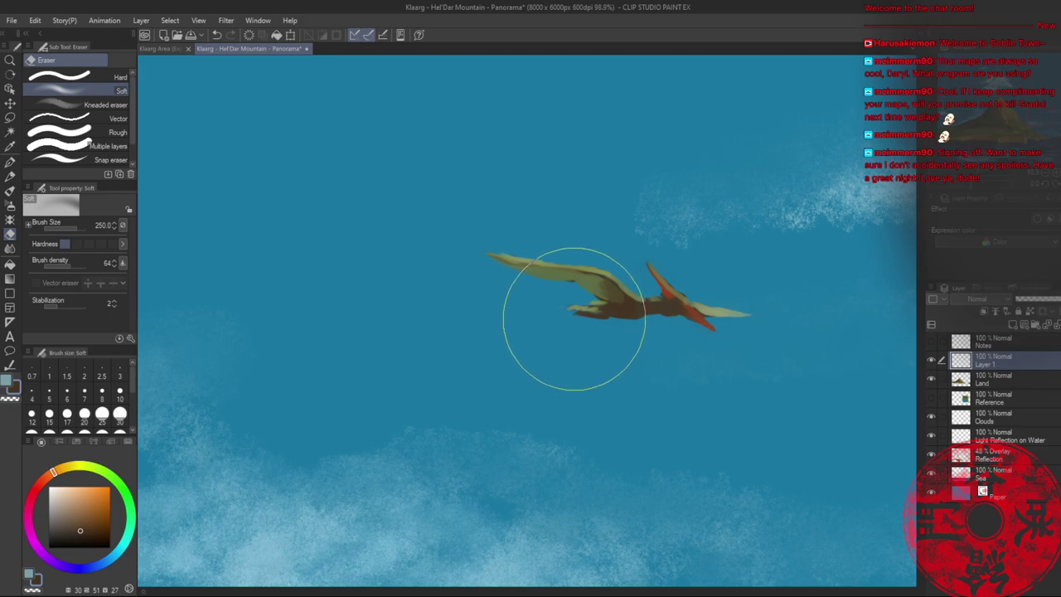
key("b")
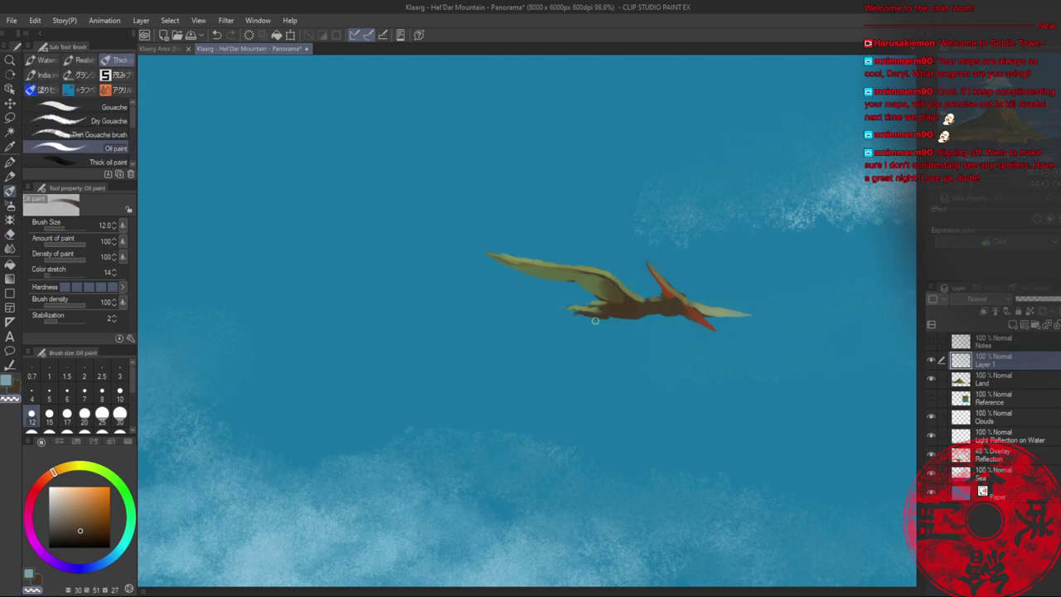
key("x")
- Add small green and dark brown strokes along the pterosaur's neck and back using sampled colours
left_click(653, 302, "alt")
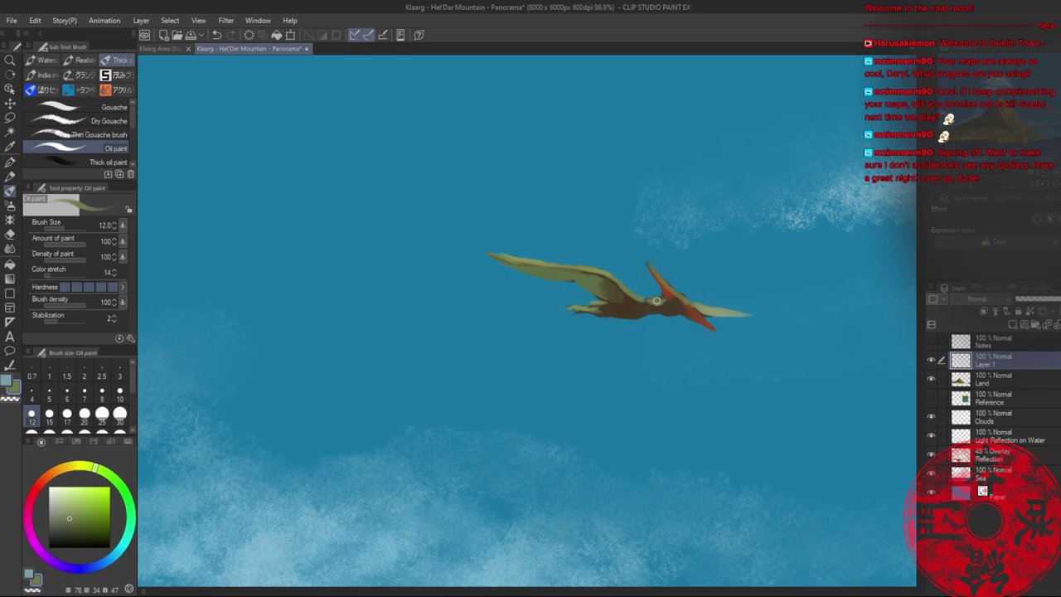
left_click(654, 301, "alt")
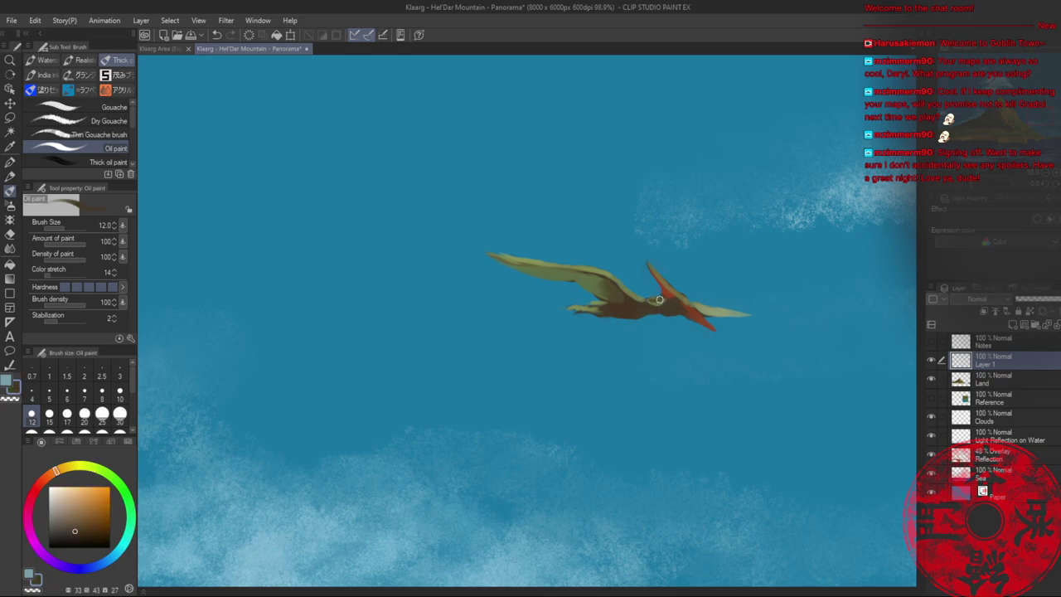
left_click(667, 300, "alt")
left_click(639, 308, "alt")
- Lighten the pterosaur's underside in greyish brown with the Soft airbrush at size 70, keeping transparent pixels locked
left_click(66, 525)
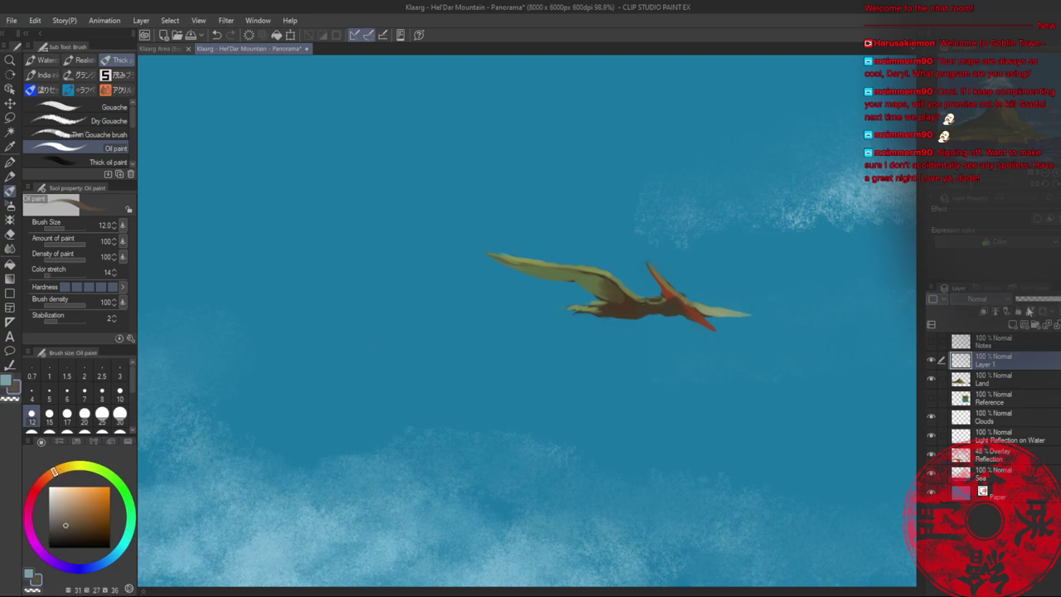
key("b")
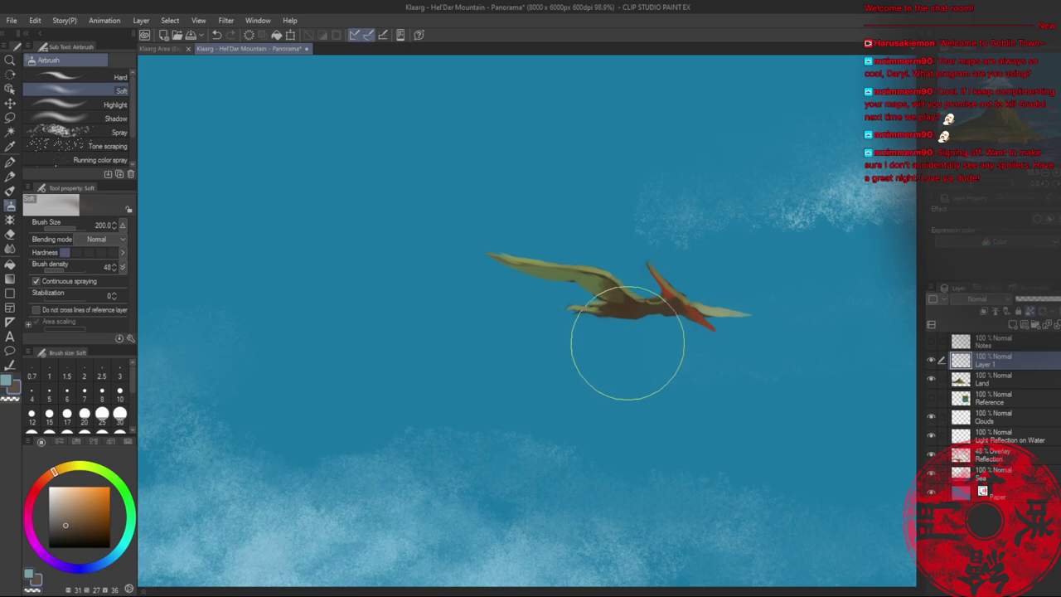
key("[")
key("[")
left_click_drag(677, 327, 613, 318)
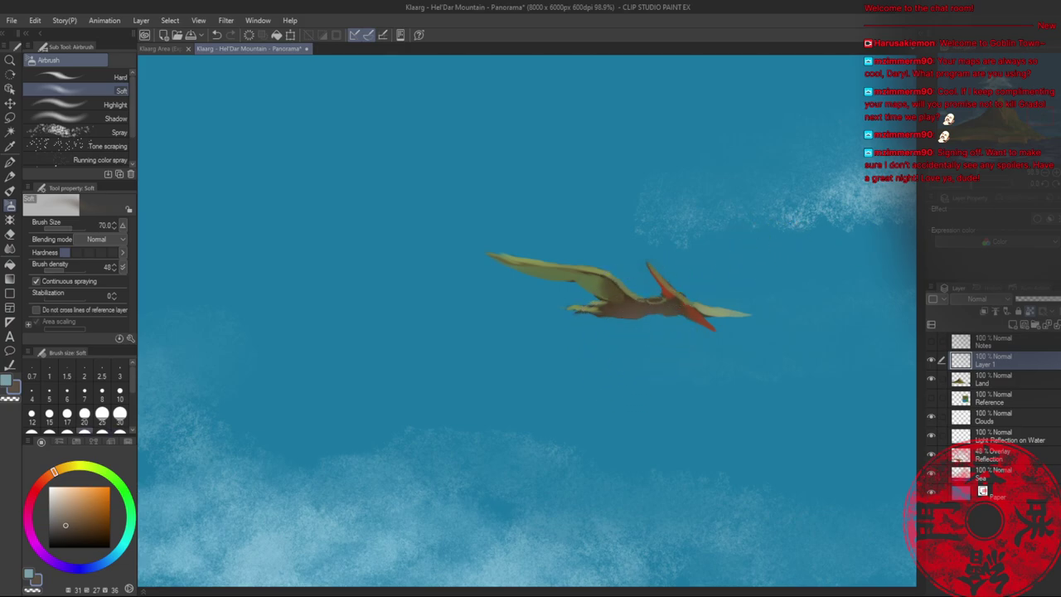
- Save the illustration and rename the pterosaur's layer to Pteranodon
key("ctrl+0")
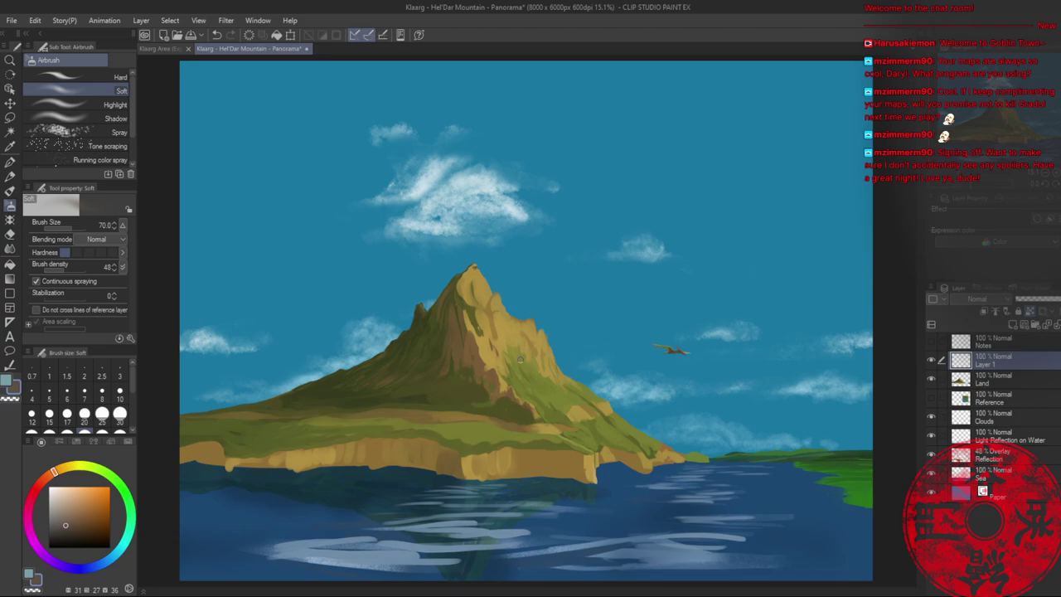
key("ctrl+s")
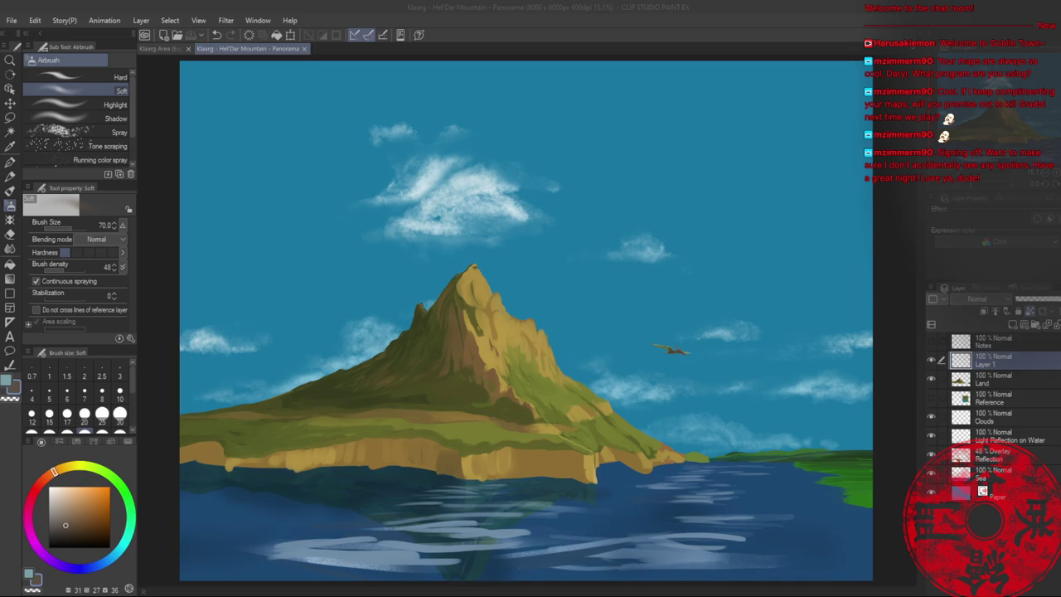
left_click(722, 29)
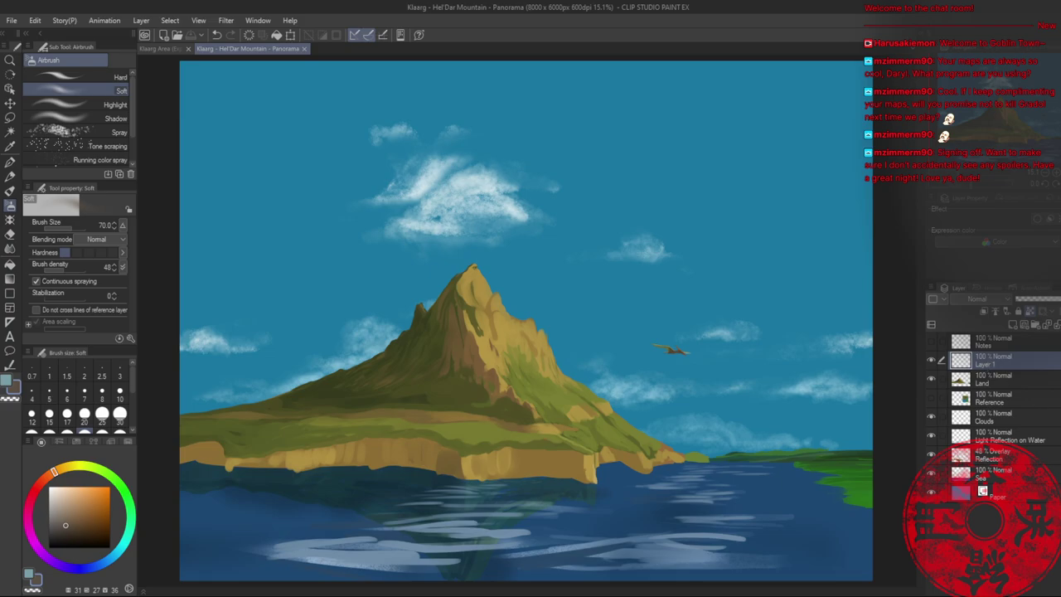
type("Pteranadon")
key("Return")
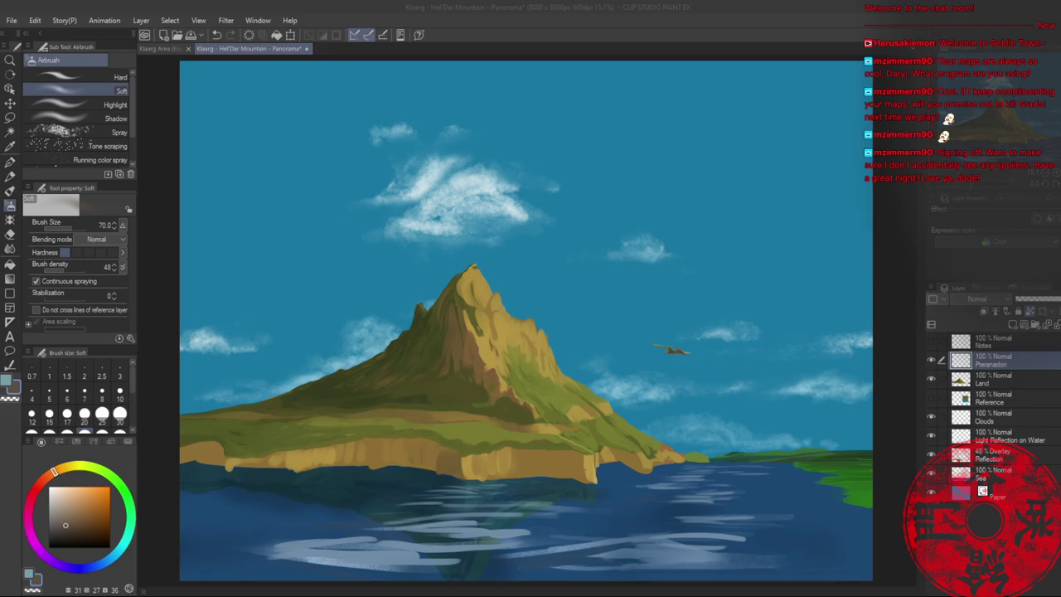
left_click(996, 365)
left_click(638, 20)
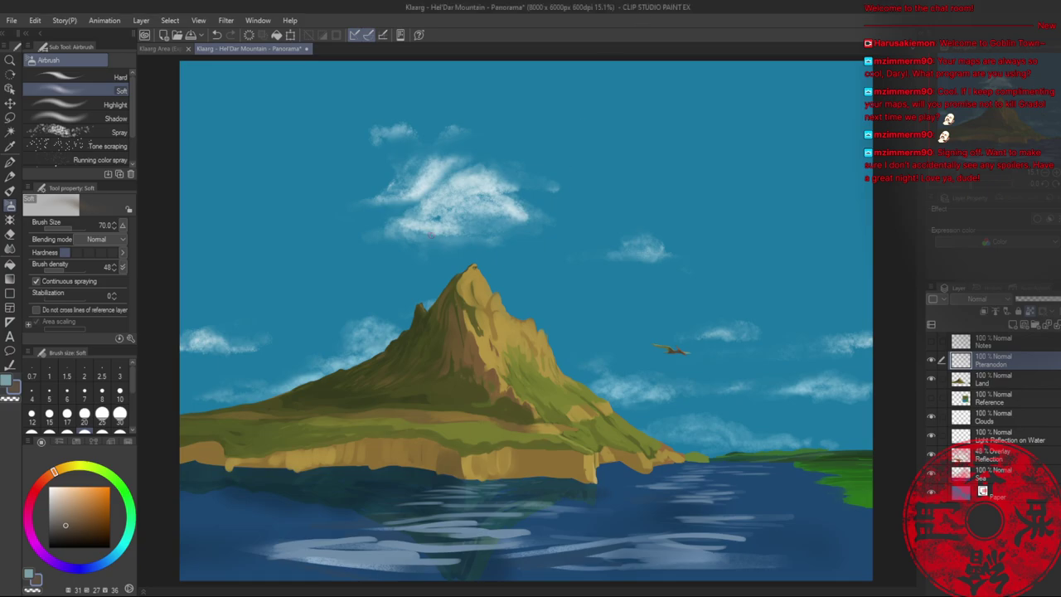
- Paint a pale tan Oil paint highlight on the sunlit rock below the peak, on the Land layer at brush size 50
key("slash")
left_click_drag(516, 327, 556, 327)
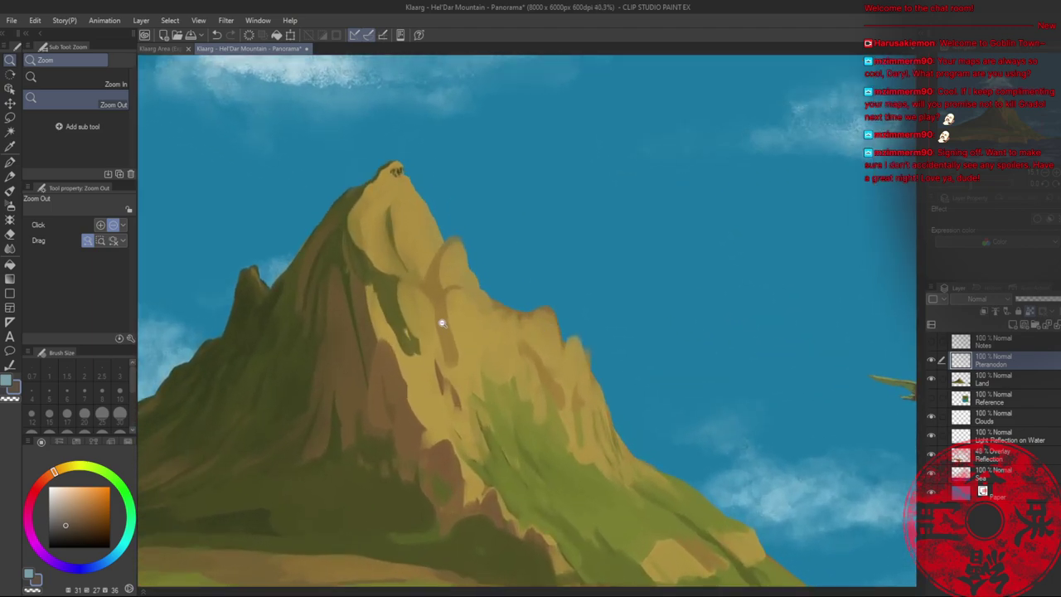
key("b")
left_click(460, 315, "alt")
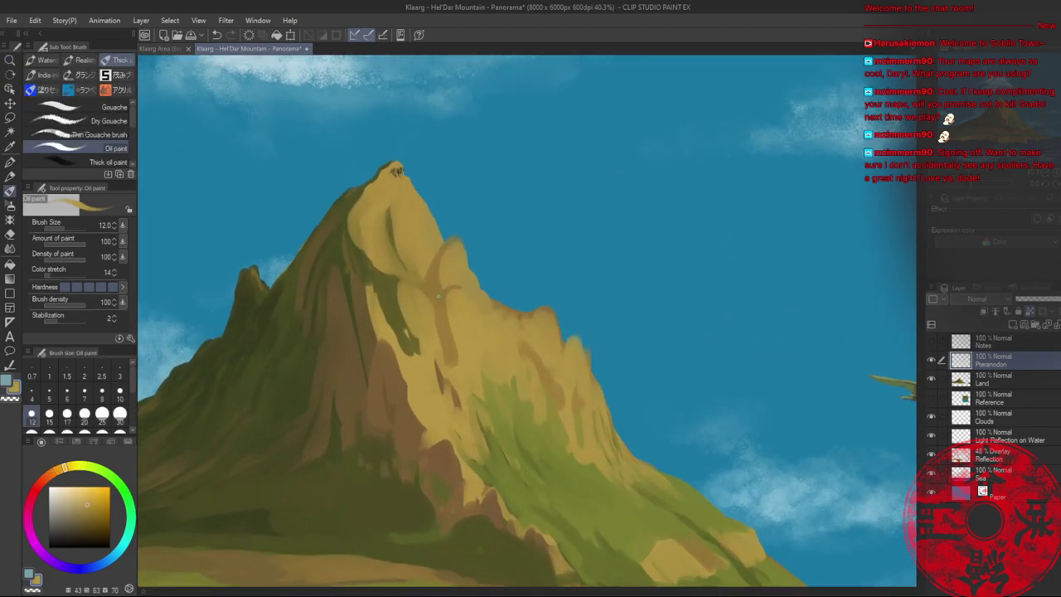
left_click(82, 494)
left_click(62, 468)
left_click(980, 383)
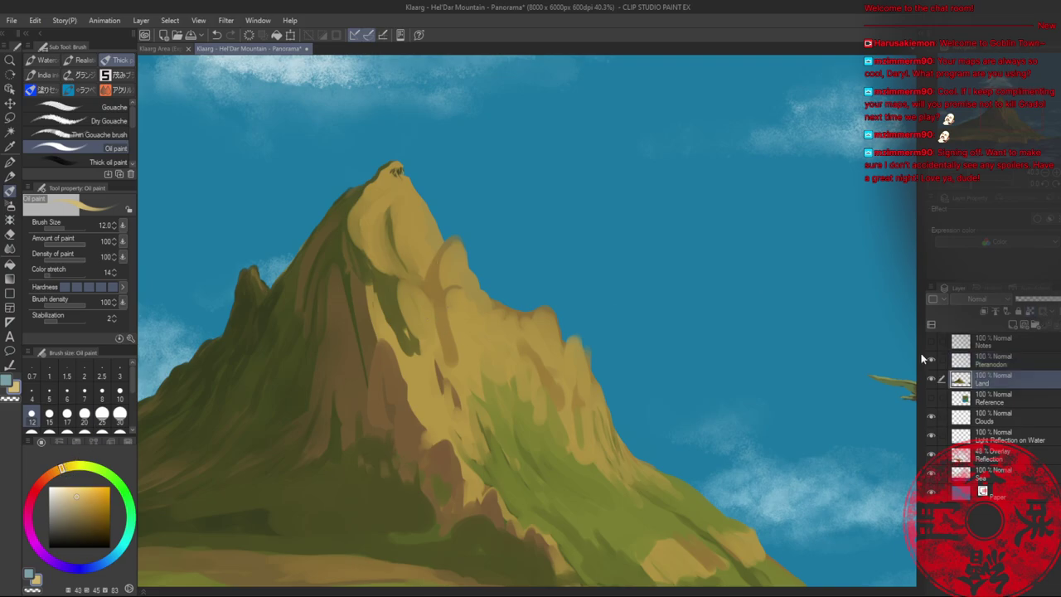
key("bracketright")
key("bracketright")
key("bracketright")
key("bracketright")
key("bracketright")
key("bracketright")
key("bracketright")
left_click_drag(454, 290, 471, 347)
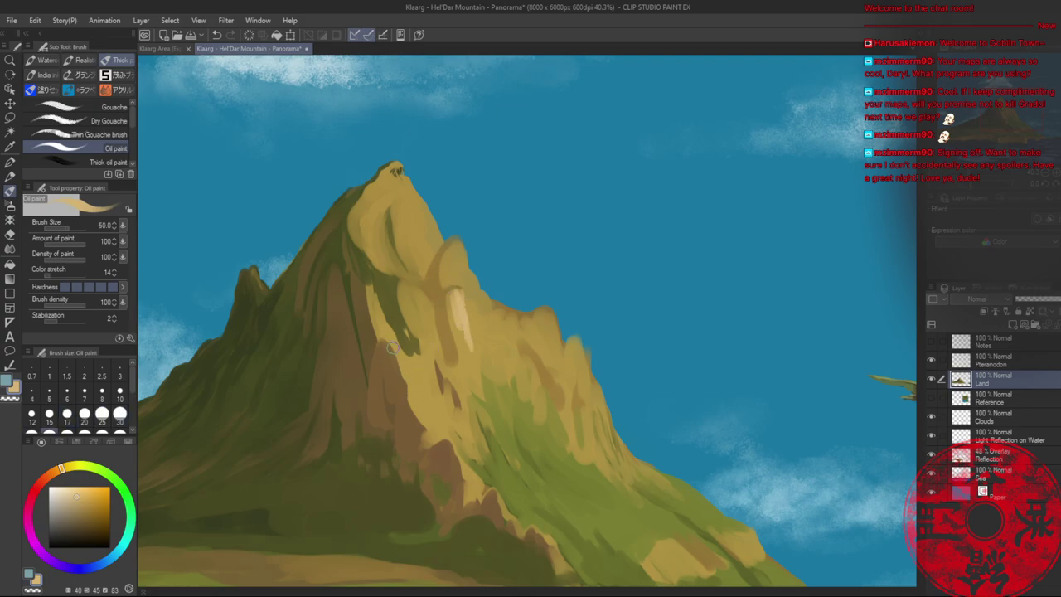
- Add pale tan highlights along the central ridge, the peak and the crags down the mountain's sunlit right side
left_click_drag(393, 348, 432, 433)
left_click_drag(365, 296, 362, 265)
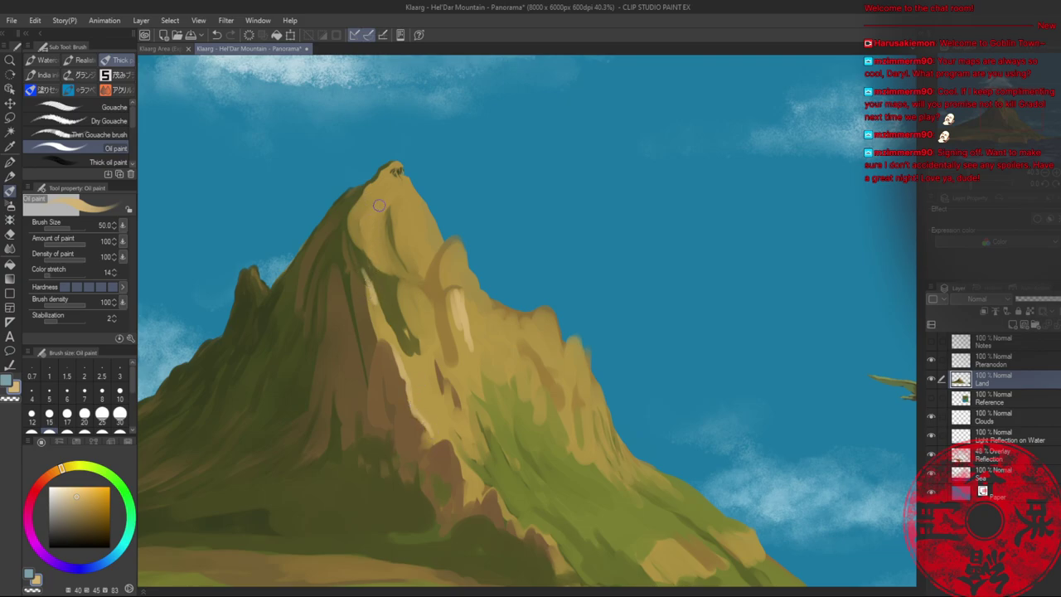
left_click_drag(381, 184, 383, 221)
mouse_move(404, 180)
left_mouse_down()
mouse_move(466, 275)
mouse_move(454, 282)
mouse_move(490, 307)
mouse_move(511, 346)
left_mouse_up()
mouse_move(522, 309)
left_mouse_down()
mouse_move(527, 333)
mouse_move(555, 350)
mouse_move(555, 340)
mouse_move(567, 431)
left_mouse_up()
left_click_drag(580, 363, 595, 405)
- Blend the new highlights on the peak and upper crags into the rock with sampled ochre tones
left_click_drag(542, 432, 500, 230)
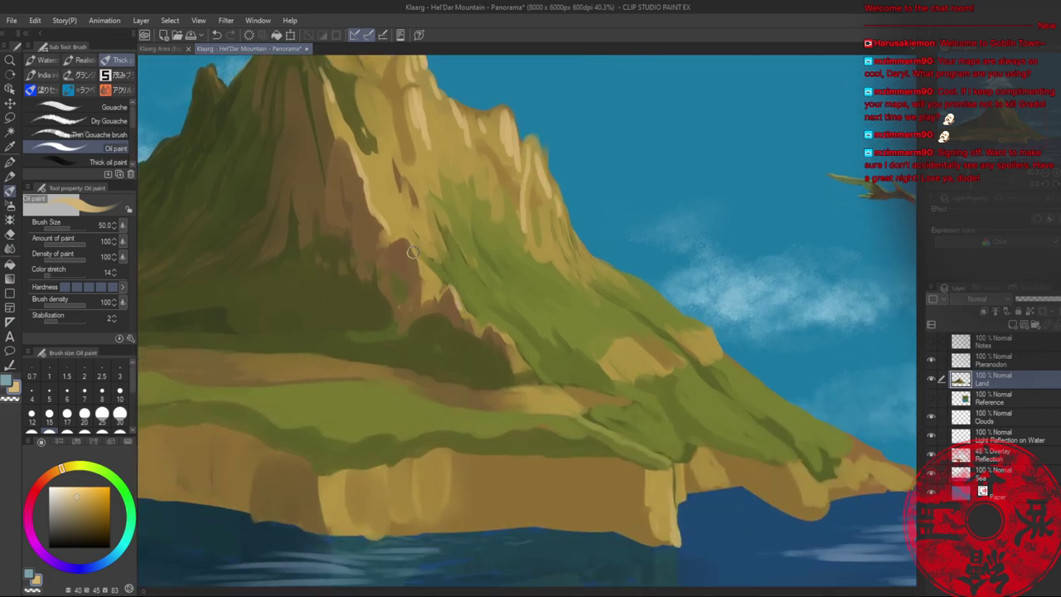
scroll(419, 234, "up", 3)
scroll(419, 230, "up", 3)
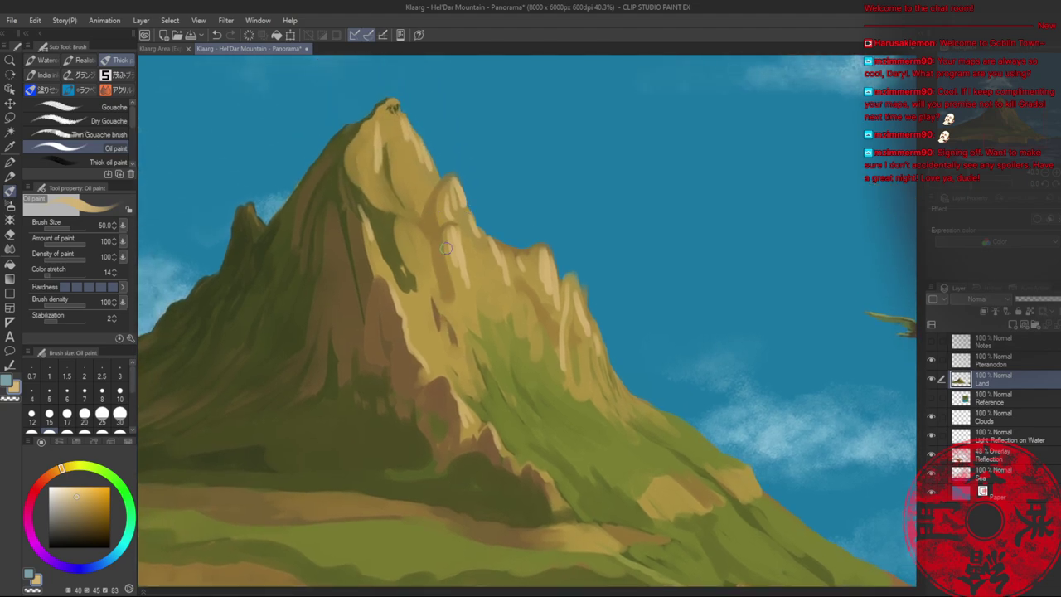
left_click(448, 236, "alt")
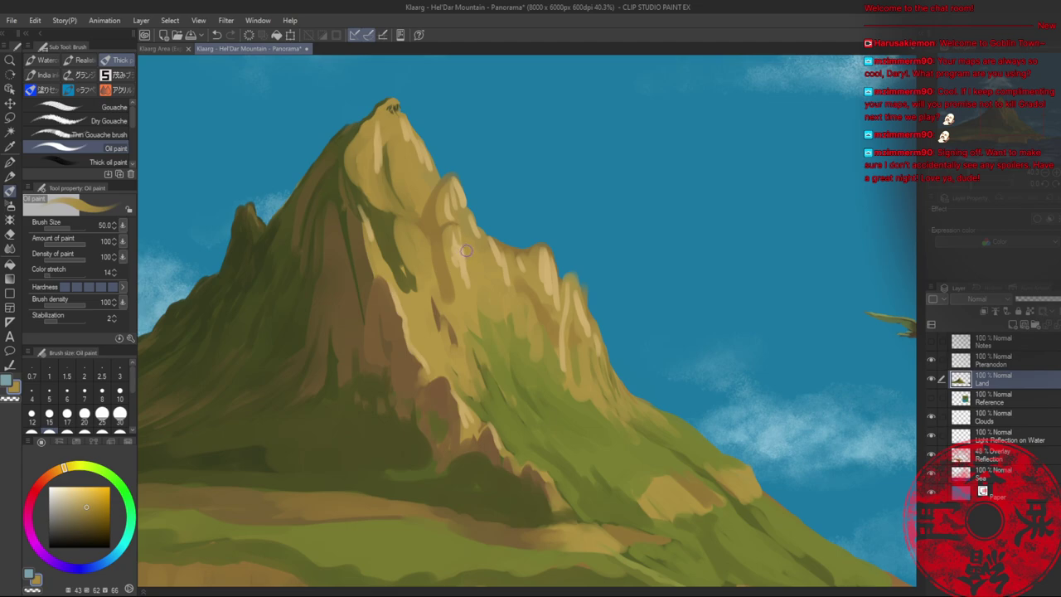
left_click(458, 235, "alt")
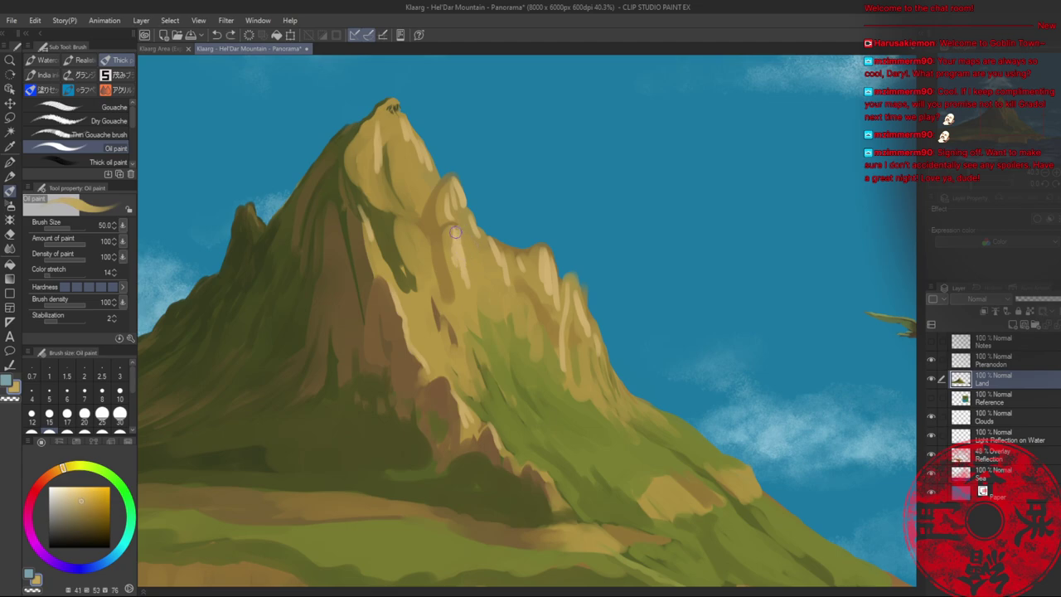
left_click_drag(457, 227, 446, 233)
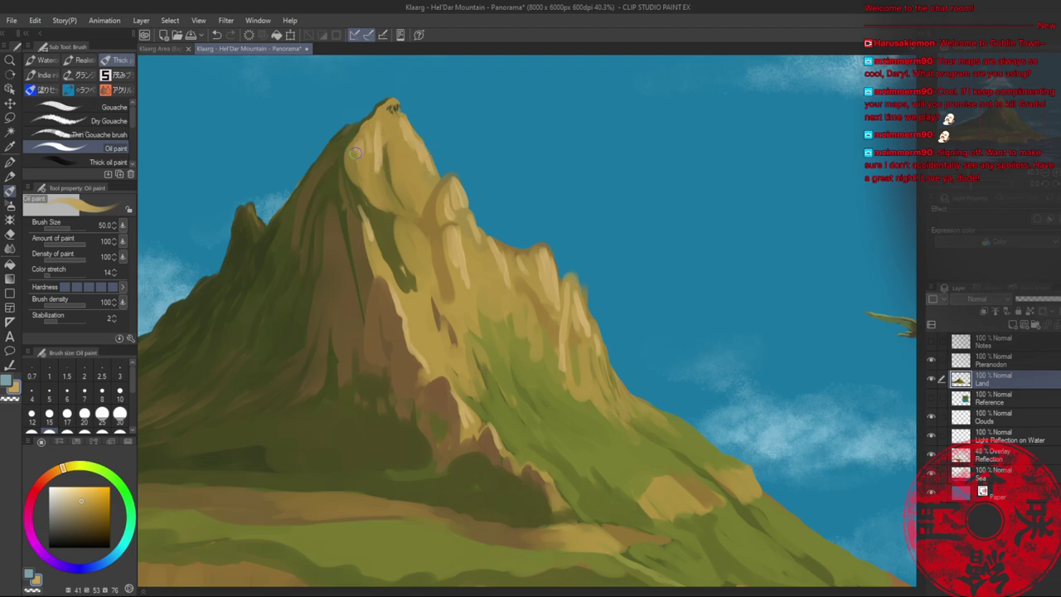
left_click(365, 167, "alt")
mouse_move(355, 151)
left_mouse_down()
mouse_move(360, 178)
mouse_move(361, 153)
mouse_move(381, 170)
left_mouse_up()
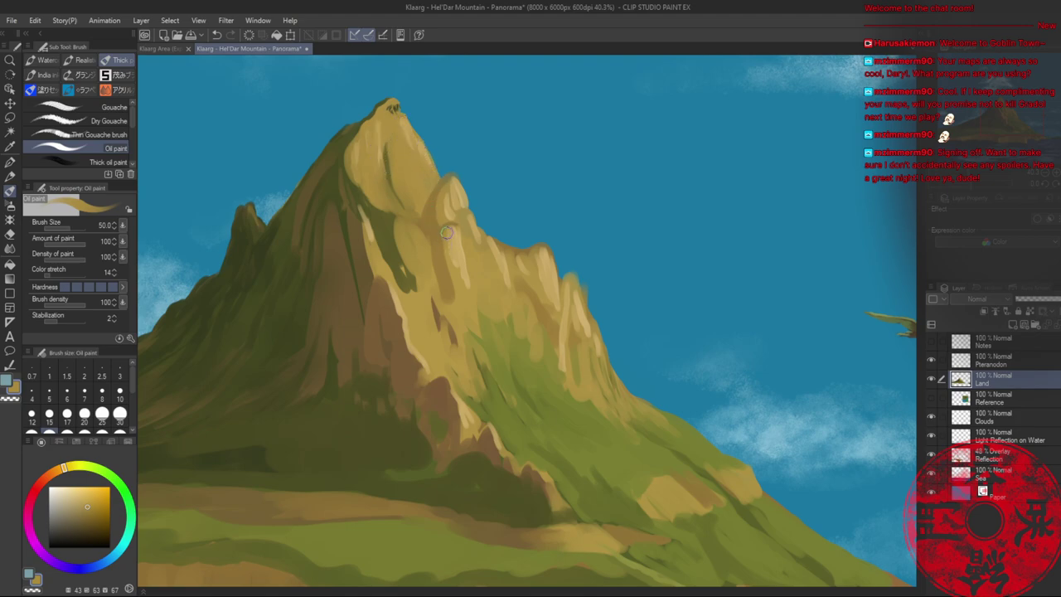
- Blend the highlights on the right-hand crags with sampled ochre tones and trim the rightmost crag's outer edge with transparent paint
mouse_move(456, 244)
left_mouse_down()
mouse_move(470, 295)
mouse_move(468, 278)
left_mouse_up()
mouse_move(449, 206)
left_mouse_down()
mouse_move(502, 272)
mouse_move(498, 252)
mouse_move(512, 291)
mouse_move(537, 278)
mouse_move(534, 257)
mouse_move(548, 294)
mouse_move(545, 269)
mouse_move(561, 364)
left_mouse_up()
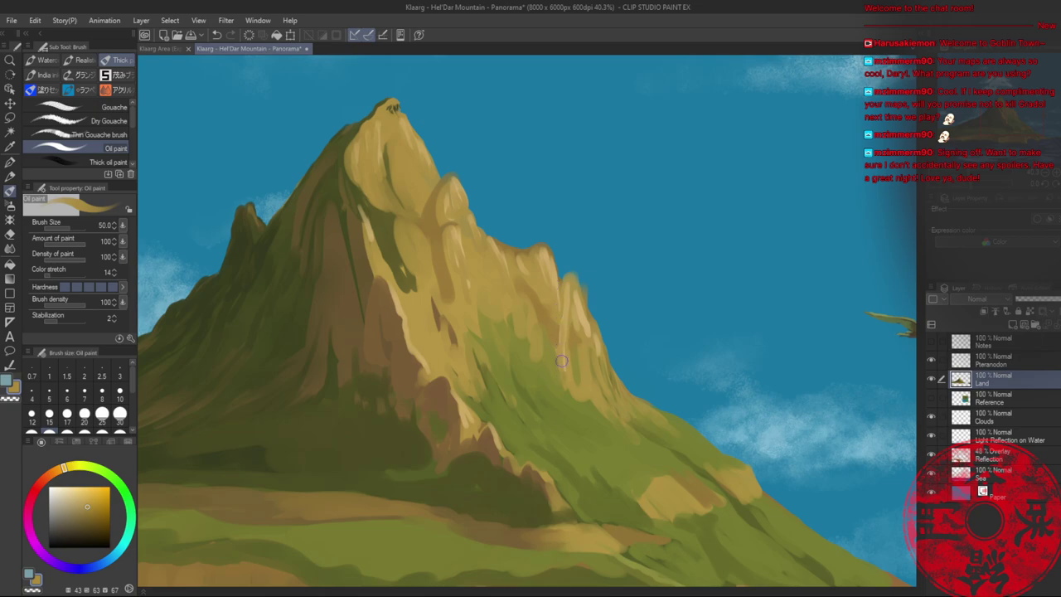
left_click(560, 374, "alt")
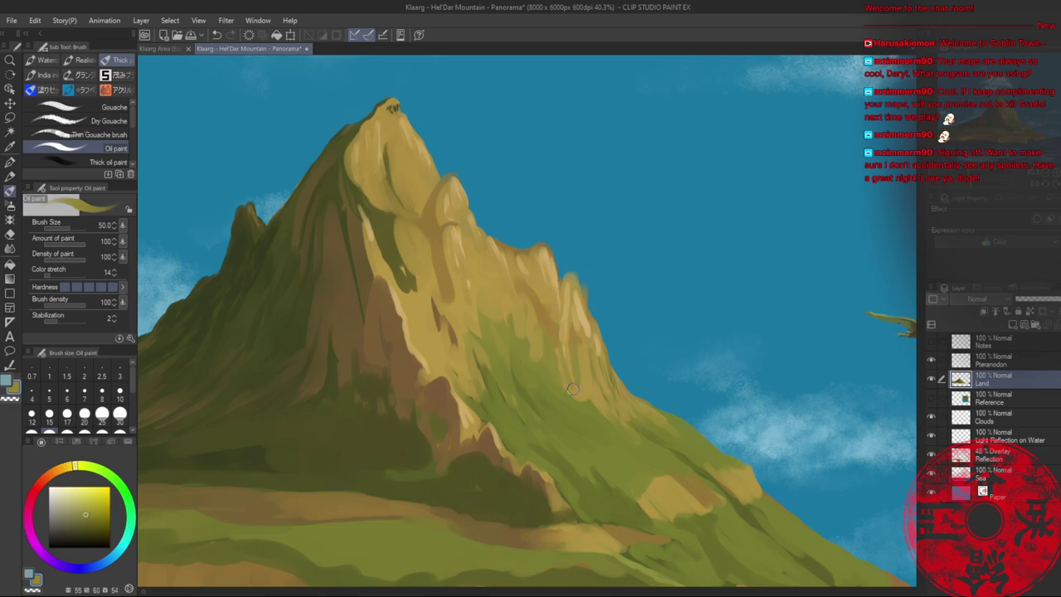
left_click(578, 323, "alt")
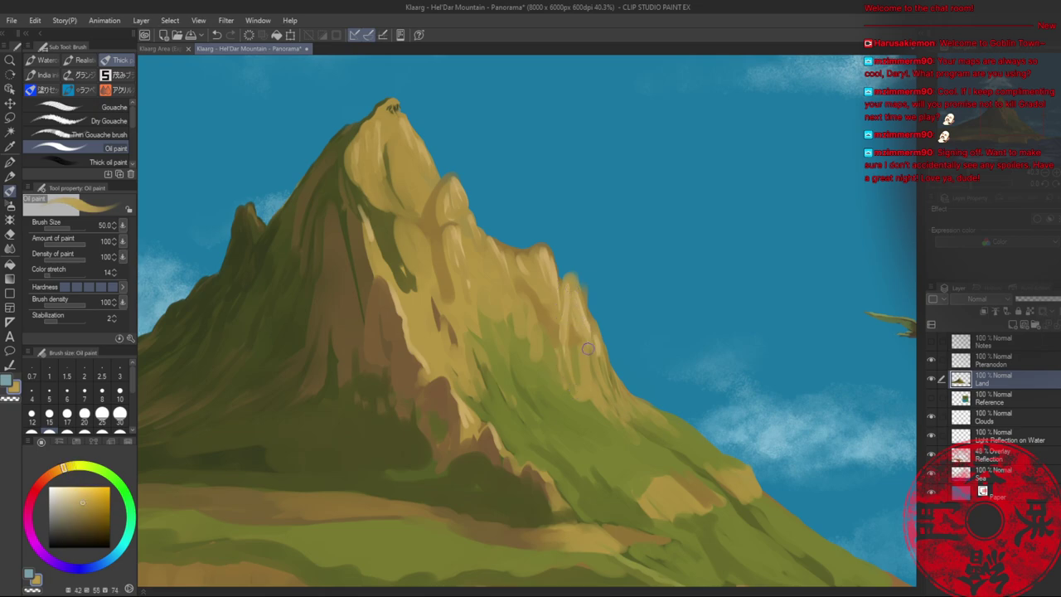
left_click(587, 346, "alt")
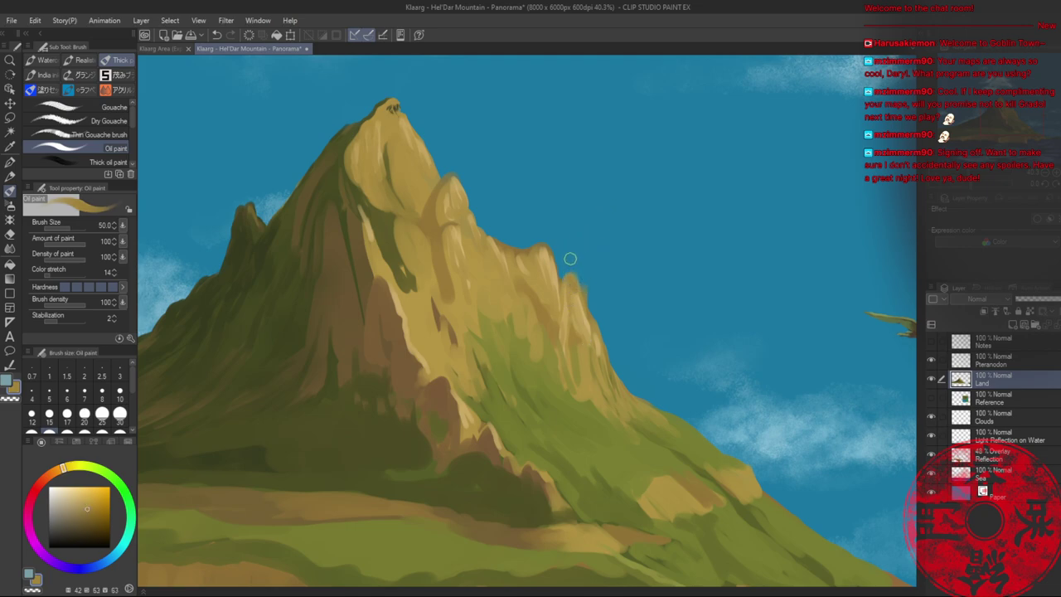
left_click(569, 257, "alt")
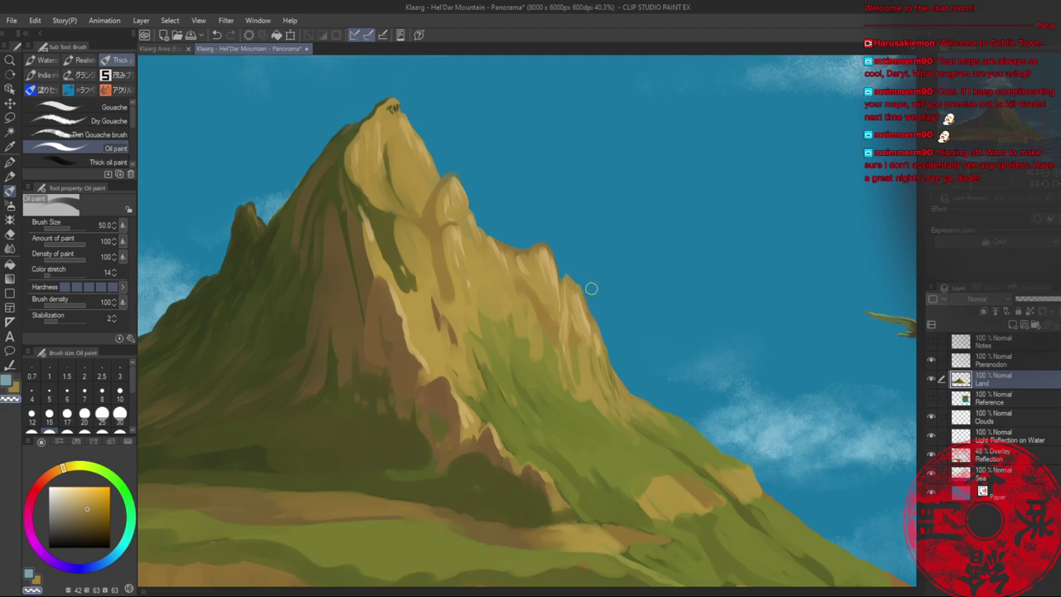
left_click(446, 267, "alt")
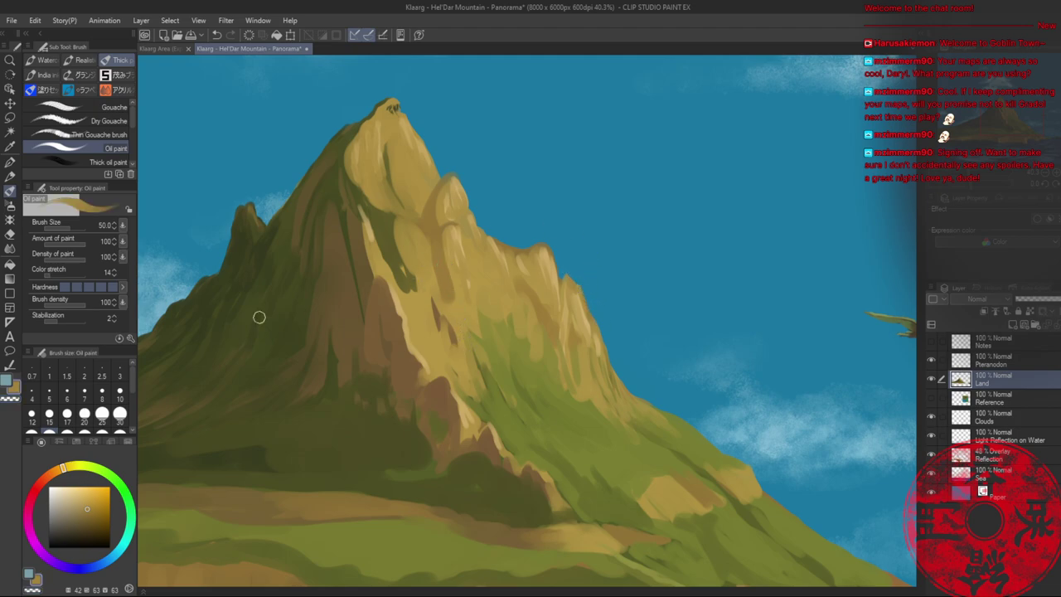
- Set the brush density to 74 and rework the brown crevices below the second peak with sampled ochre and brown
left_click(100, 288)
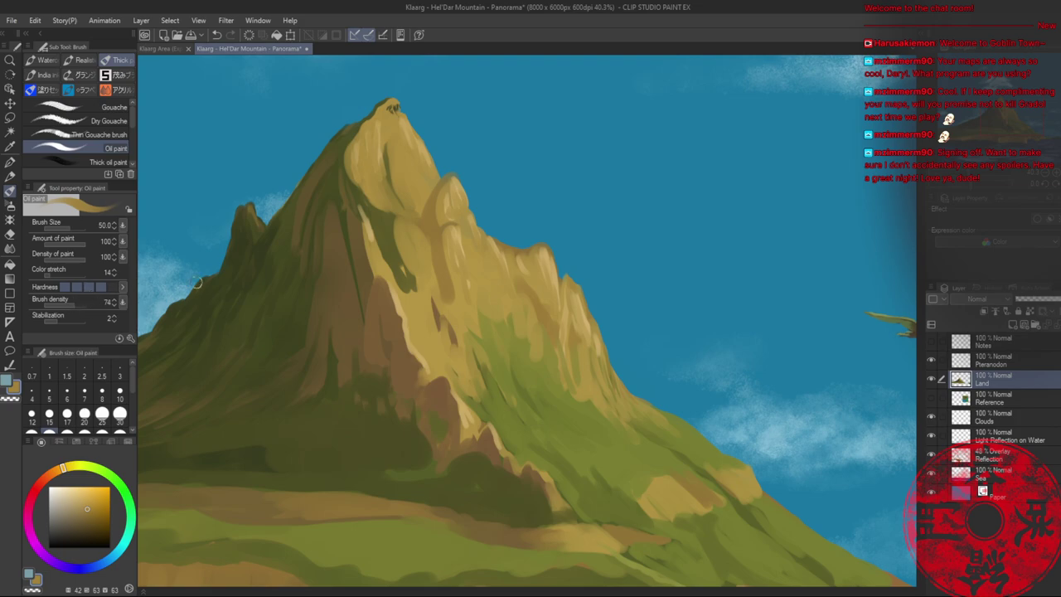
left_click(464, 272, "alt")
mouse_move(443, 239)
left_mouse_down()
mouse_move(455, 302)
mouse_move(440, 247)
mouse_move(440, 268)
mouse_move(435, 257)
mouse_move(474, 337)
left_mouse_up()
left_click(440, 266, "alt")
left_click(454, 305, "alt")
left_click_drag(445, 287, 458, 316)
left_click(439, 312, "alt")
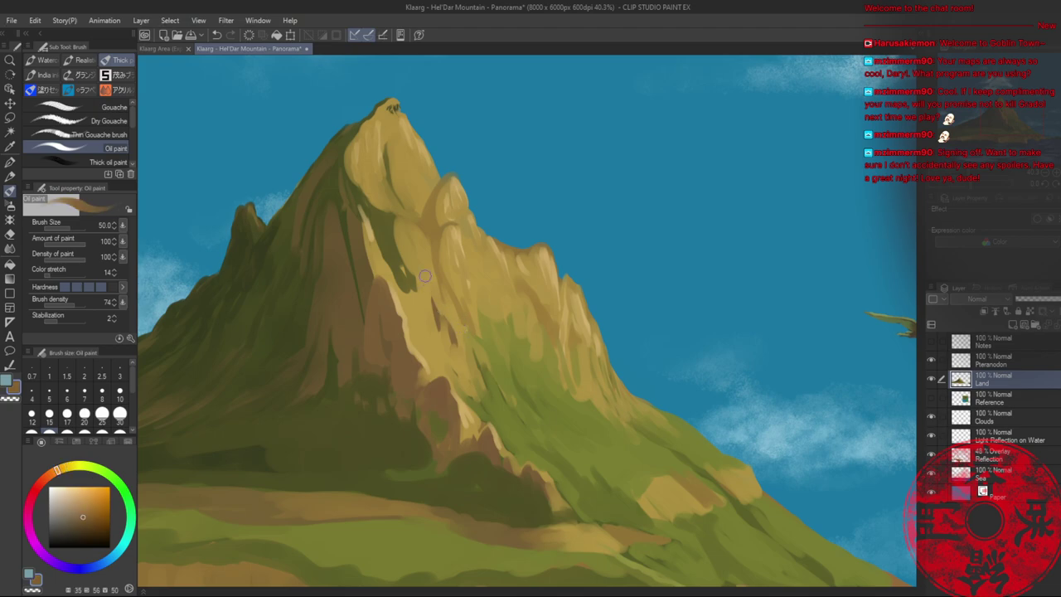
mouse_move(418, 259)
left_mouse_down()
mouse_move(428, 312)
mouse_move(418, 257)
mouse_move(437, 336)
left_mouse_up()
left_click(441, 276, "alt")
left_click(428, 265, "alt")
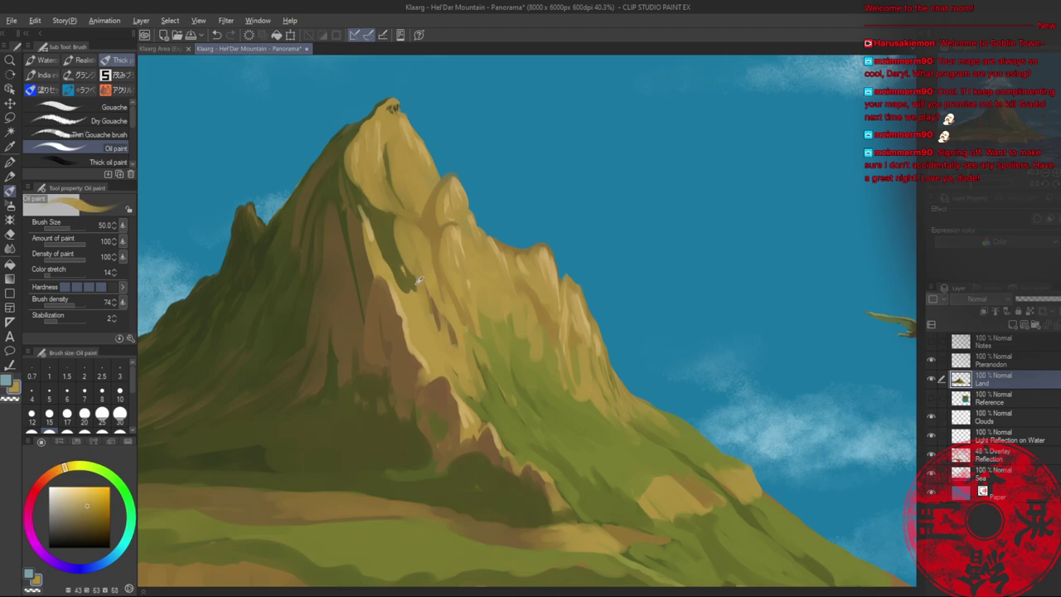
- Break up the dark green patch beside the central ridge with sampled ochre strokes
left_click(415, 296, "alt")
left_click_drag(382, 242, 408, 292)
mouse_move(401, 267)
left_mouse_down()
mouse_move(419, 302)
mouse_move(413, 288)
left_mouse_up()
left_click_drag(379, 213, 399, 242)
- Blend the sunlit rock along the central ridge with several sampled ochre tones
left_click(439, 232, "alt")
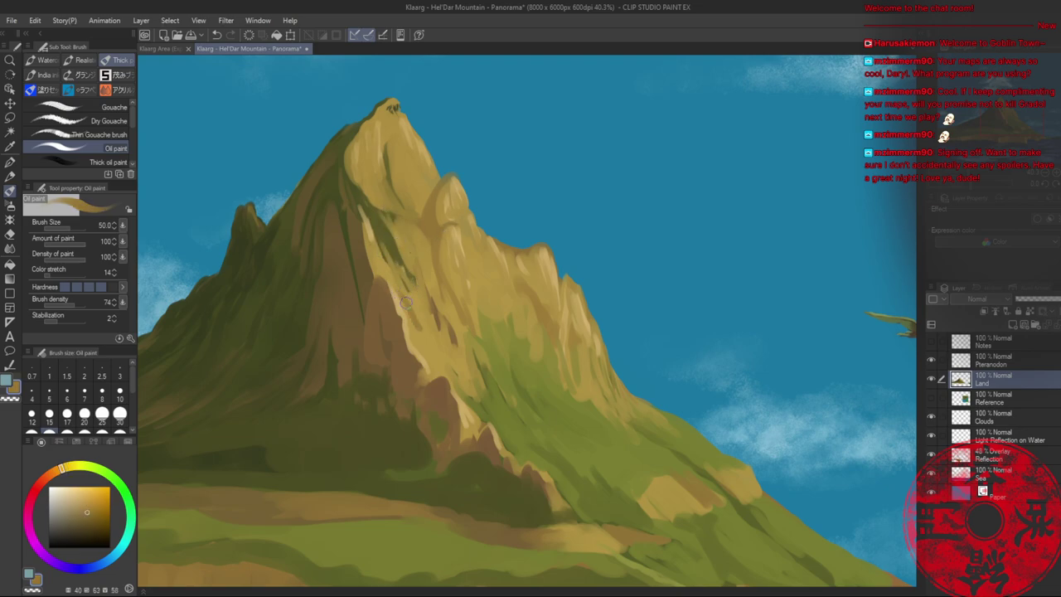
left_click(406, 306, "alt")
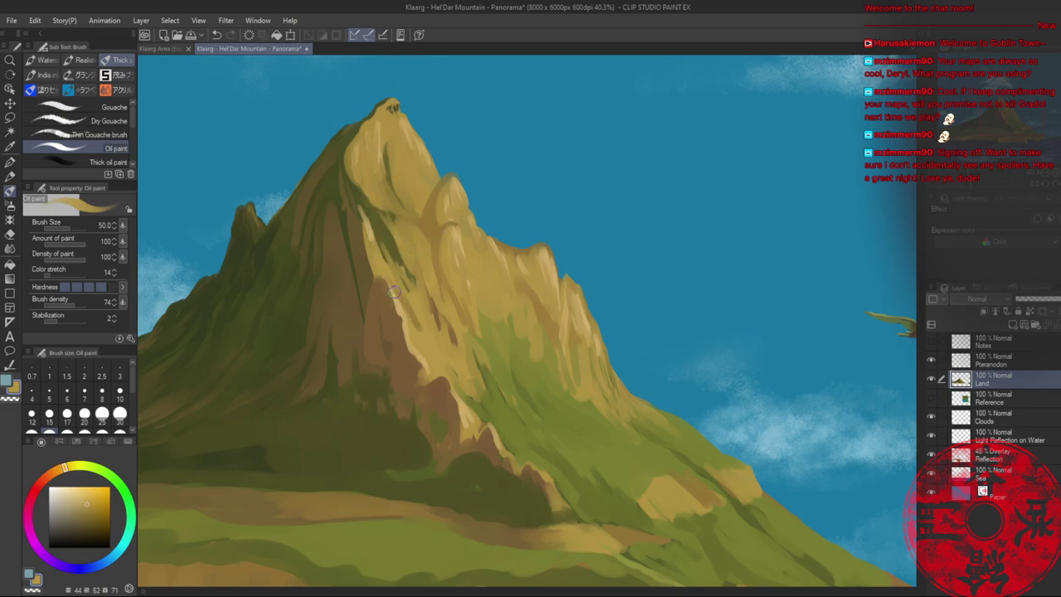
left_click(420, 323, "alt")
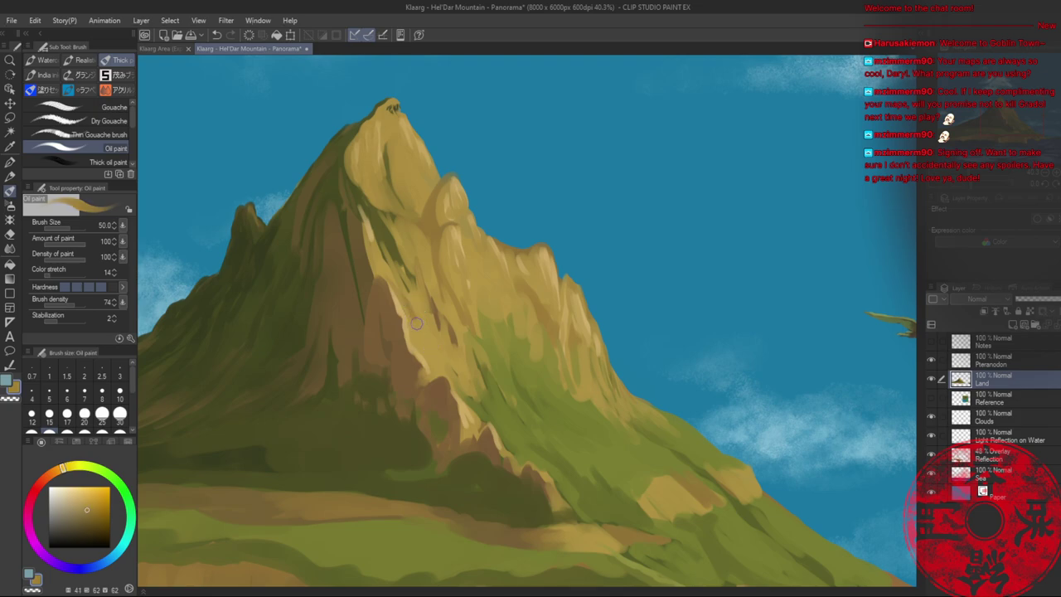
left_click(439, 361, "alt")
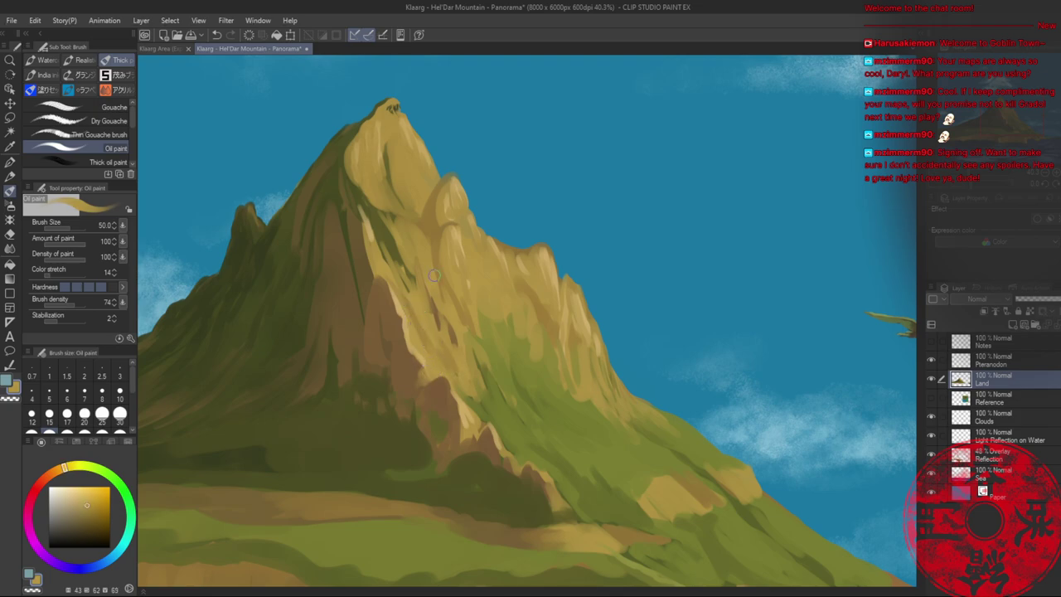
- Paint dark reddish-brown strokes on the shadowed rock beside the central ridge at brush size 30
mouse_move(386, 280)
left_mouse_down()
mouse_move(390, 290)
mouse_move(503, 218)
left_mouse_up()
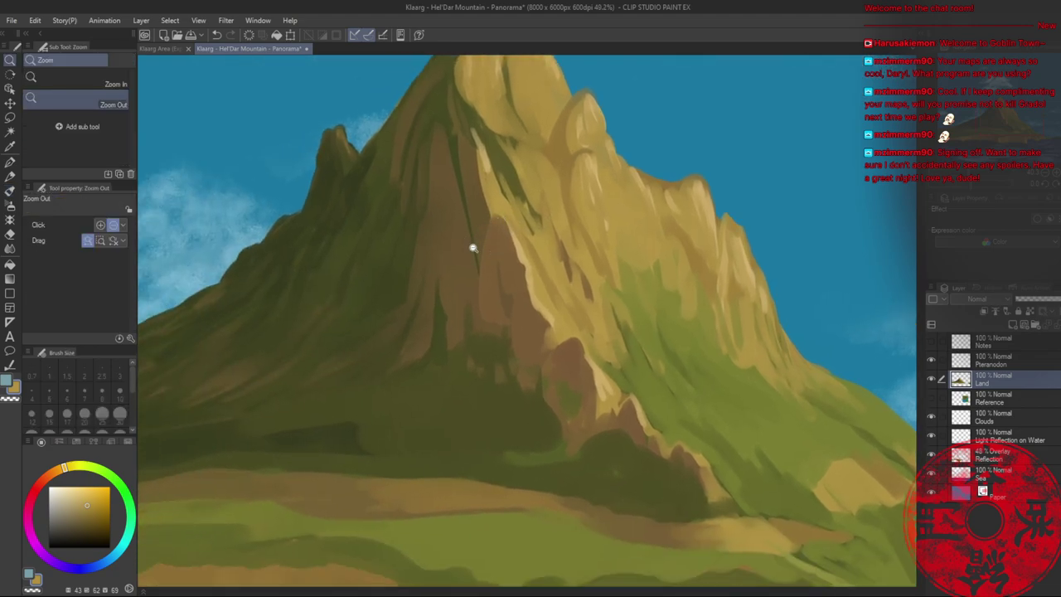
key("[")
key("[")
left_click(524, 329, "alt")
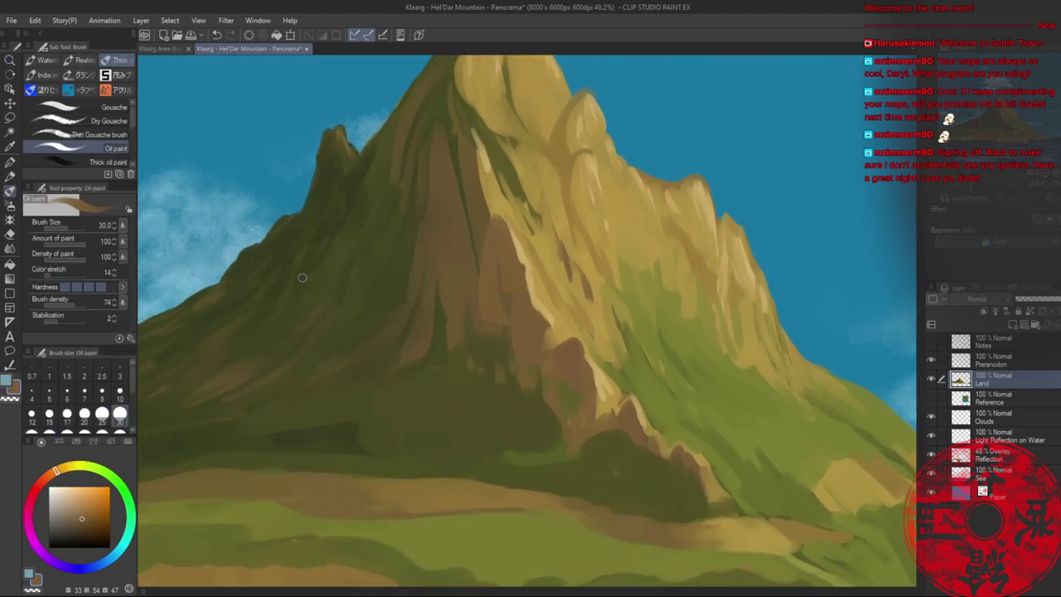
left_click(52, 473)
left_click(83, 525)
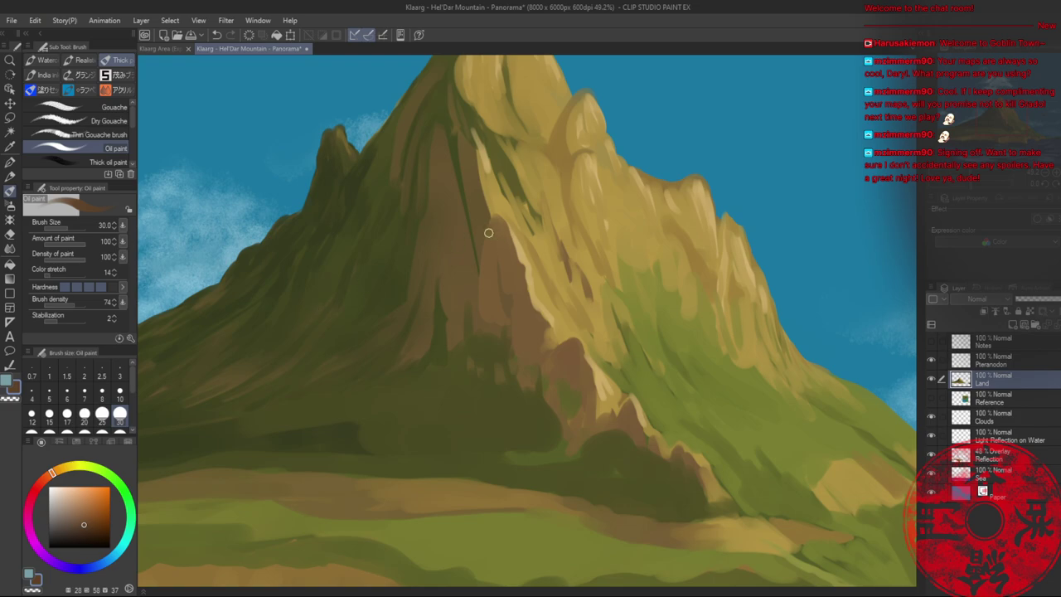
left_click_drag(488, 219, 480, 251)
left_click_drag(453, 163, 455, 204)
- Paint darker brown crevices down the shadowed side of the central ridge and its lower outcrops
left_click(472, 189, "alt")
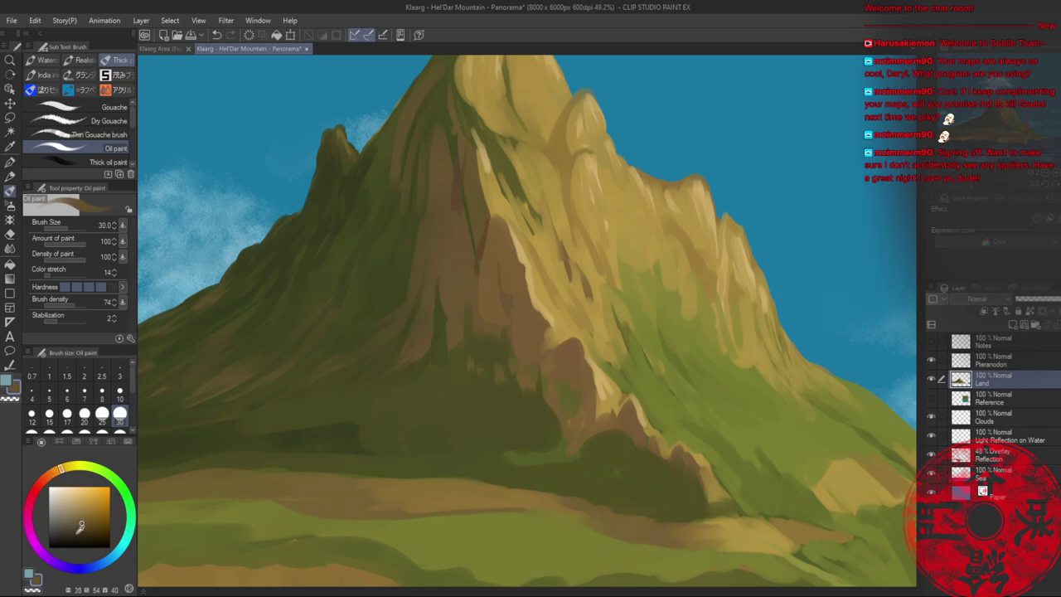
left_click_drag(81, 520, 78, 526)
left_click_drag(481, 224, 480, 291)
mouse_move(484, 254)
left_mouse_down()
mouse_move(491, 305)
mouse_move(507, 244)
mouse_move(511, 293)
left_mouse_up()
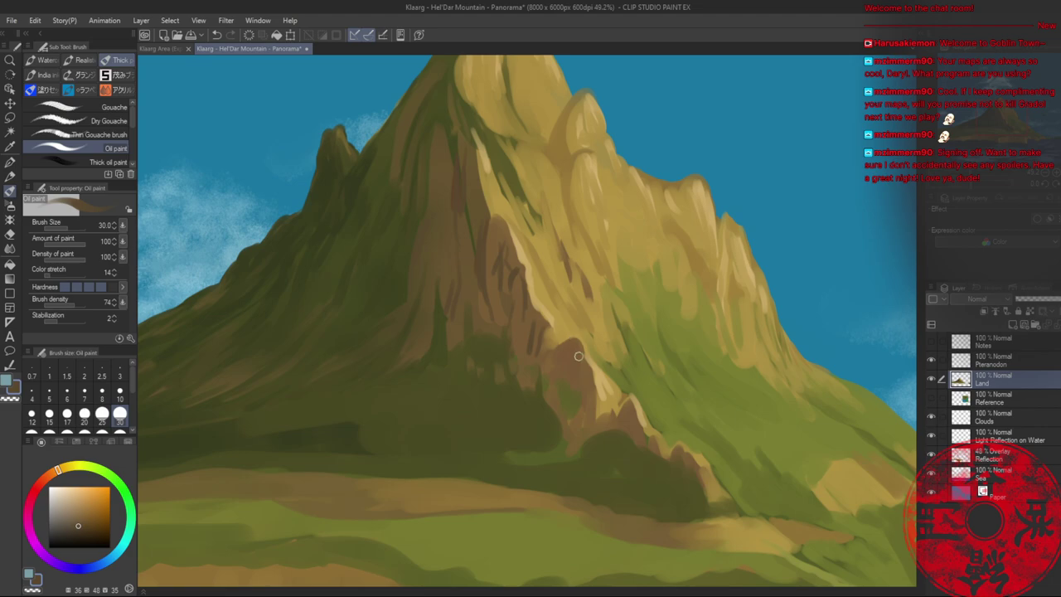
left_click_drag(626, 411, 620, 422)
left_click(572, 356, "alt")
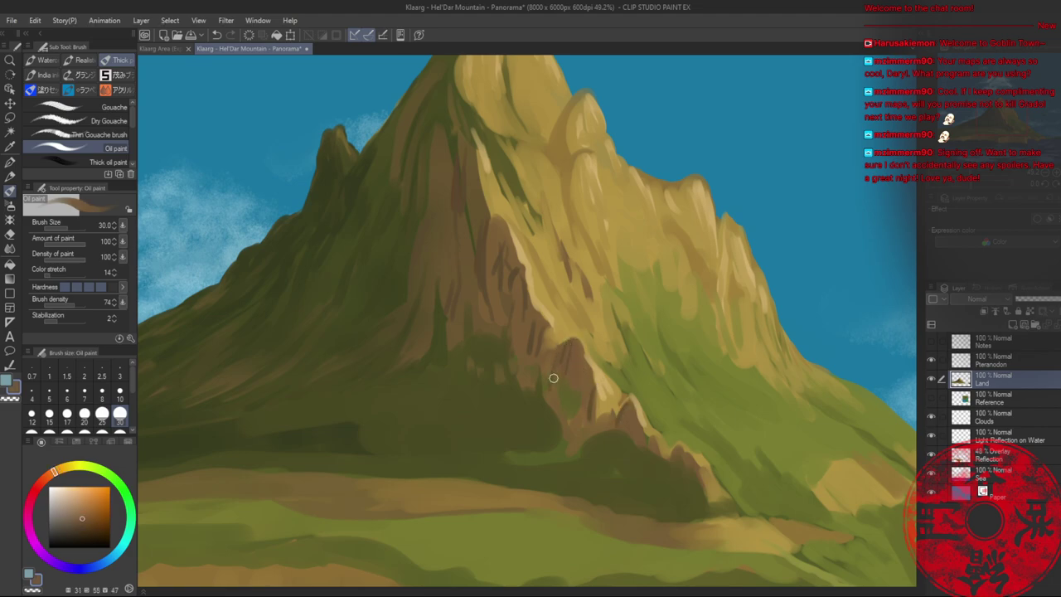
- Set the brush density to 52 and soften the new crevices and ridge edge with sampled ochre and browns
left_click(88, 287)
left_click(602, 404, "alt")
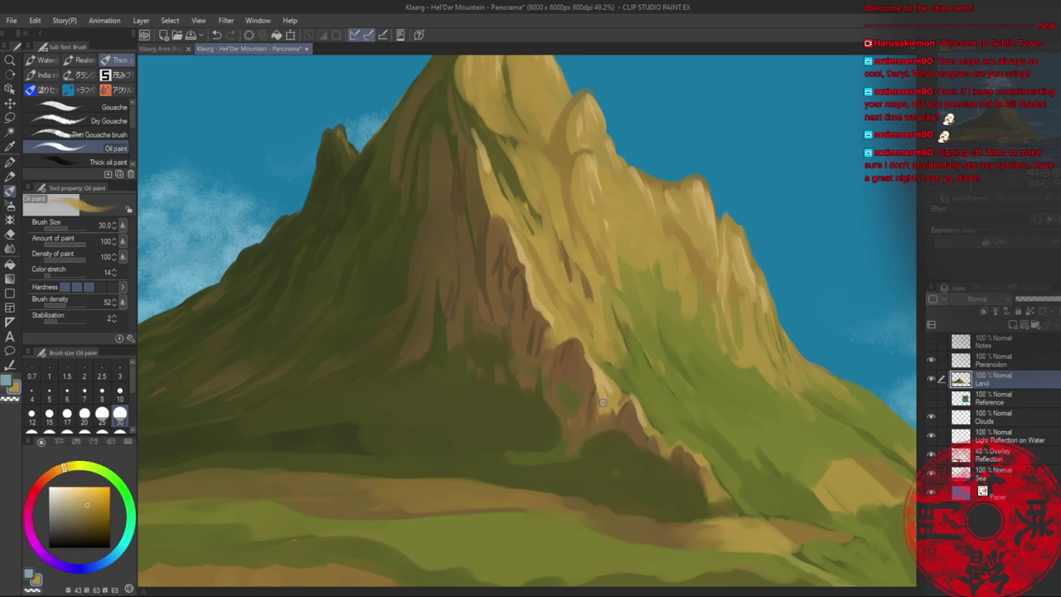
left_click(532, 322, "alt")
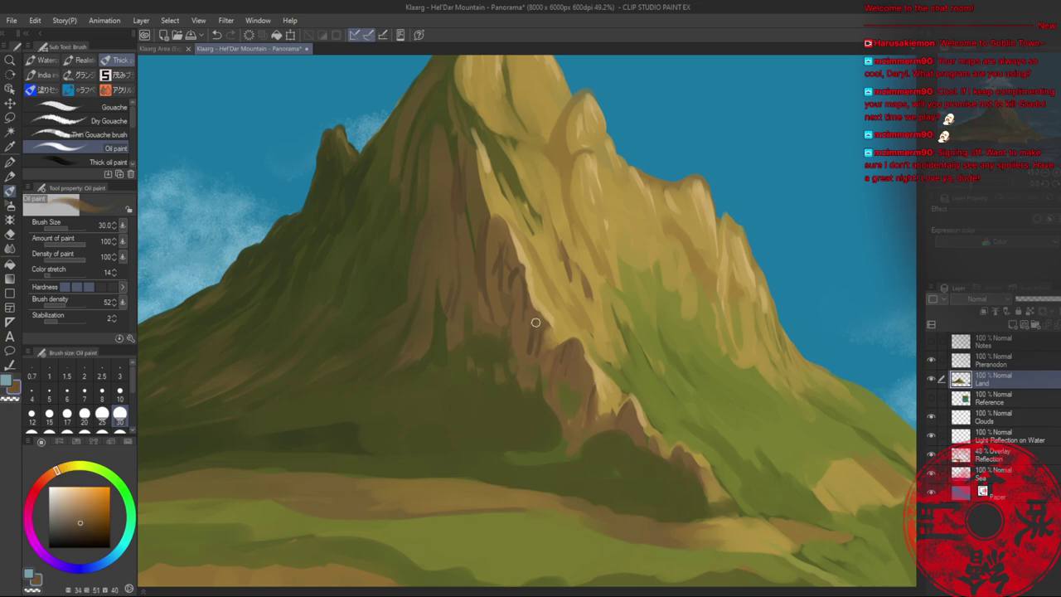
left_click(511, 259, "alt")
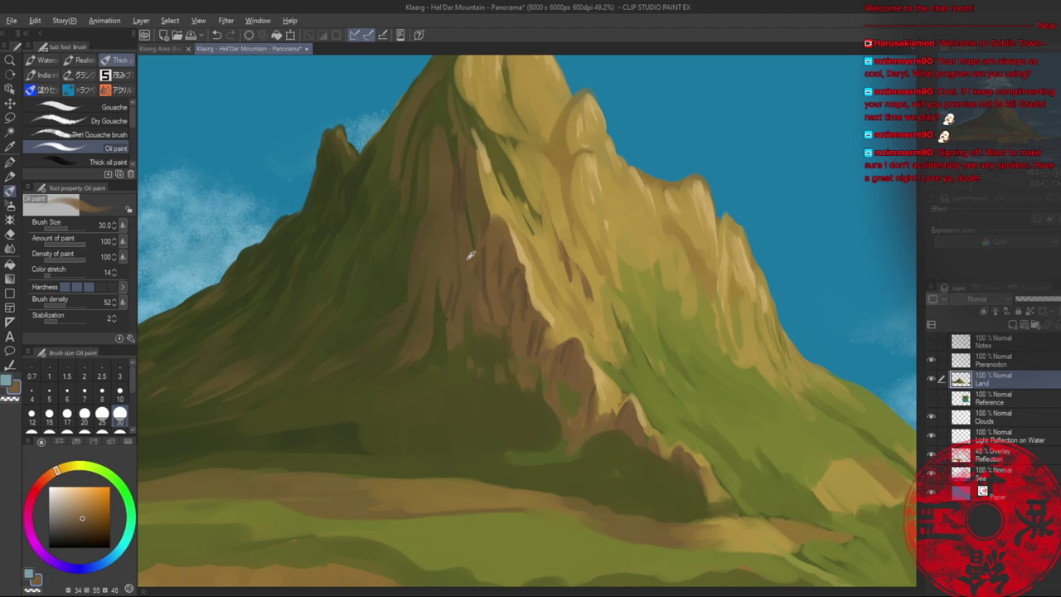
- Cover the dark green crack in the brown shadowed face and blend the surrounding rock with sampled brown and dark green tones
left_click(469, 256, "alt")
left_click(467, 167, "alt")
left_click(469, 221, "alt")
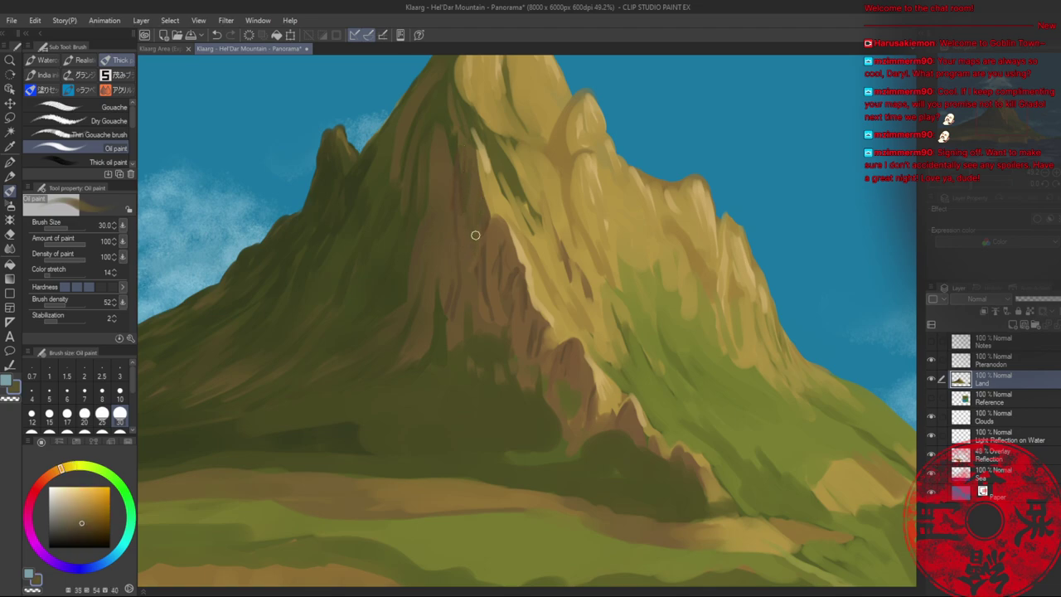
left_click(455, 146, "alt")
left_click(440, 204, "alt")
left_click(442, 293, "alt")
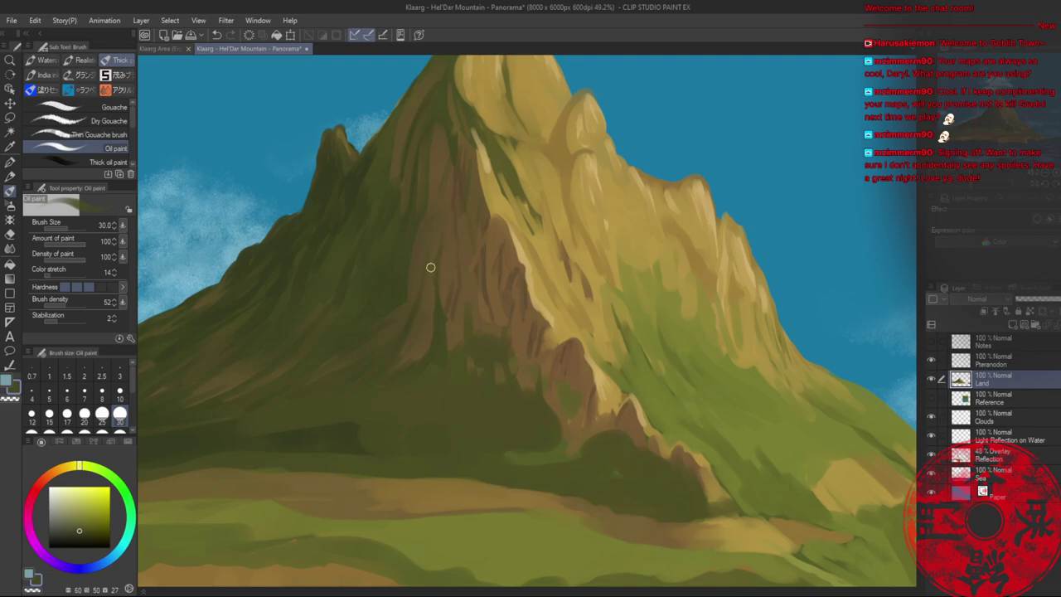
left_click(426, 277, "alt")
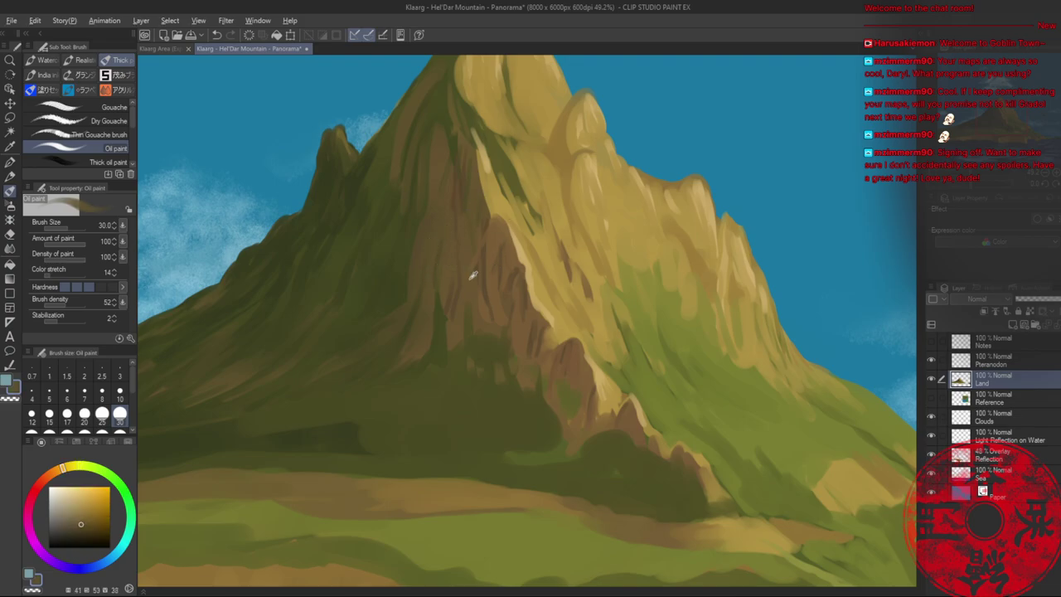
left_click(473, 276, "alt")
- Show the Reference layer to compare the hand-drawn map with the whole mountain
key("alt+space")
left_click(577, 256)
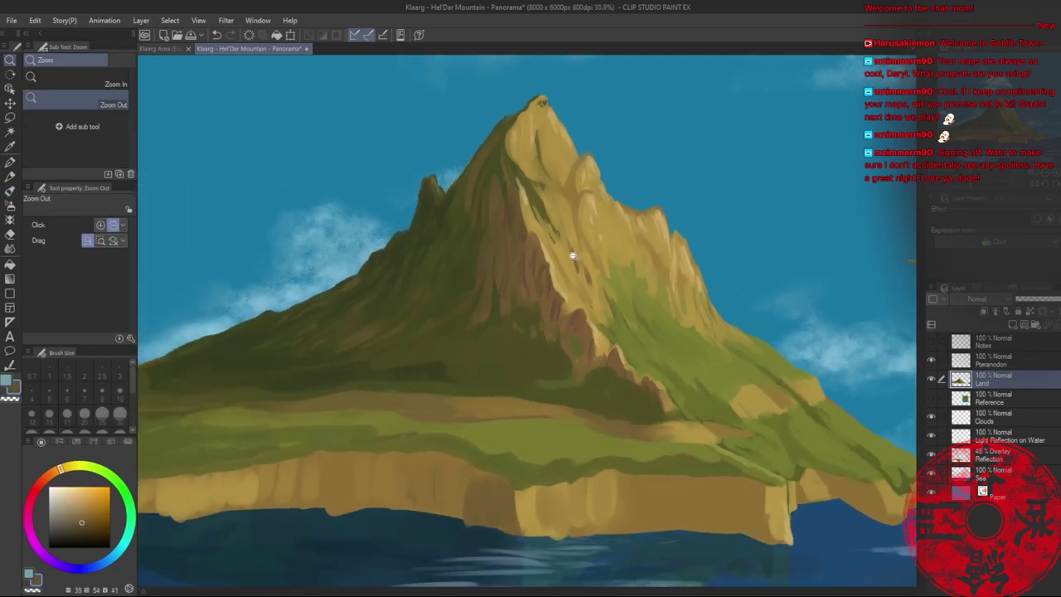
left_click(581, 258)
left_click(1046, 174)
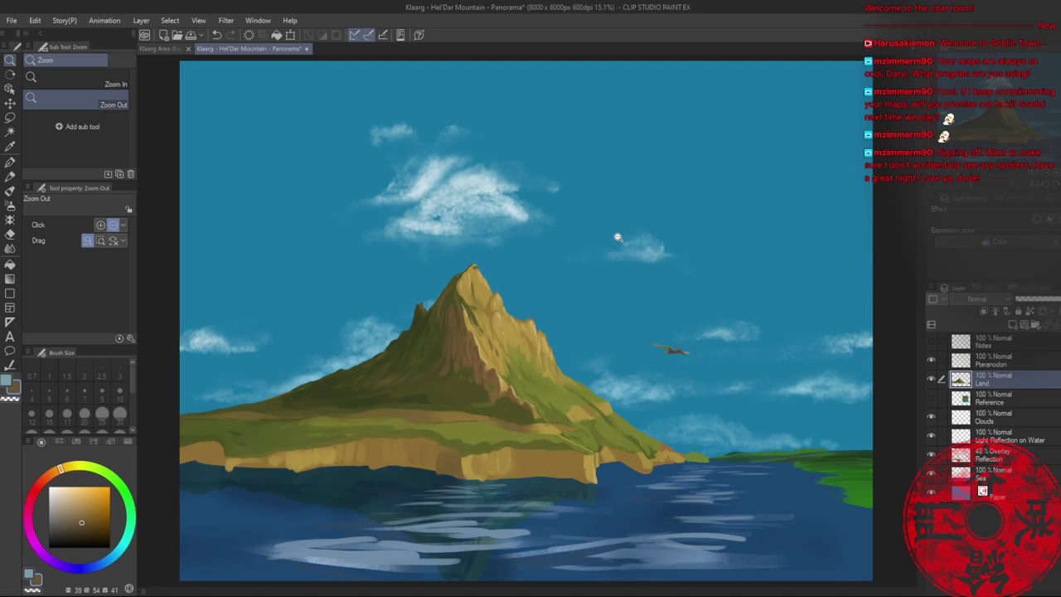
left_click(930, 399)
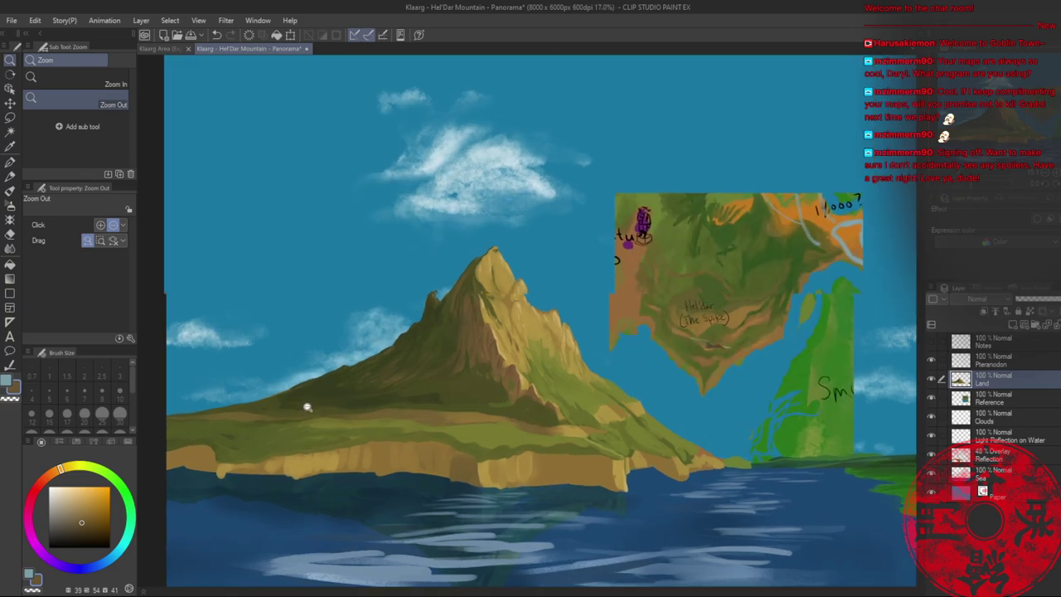
scroll(308, 407, "up", 3)
scroll(312, 405, "down", 1)
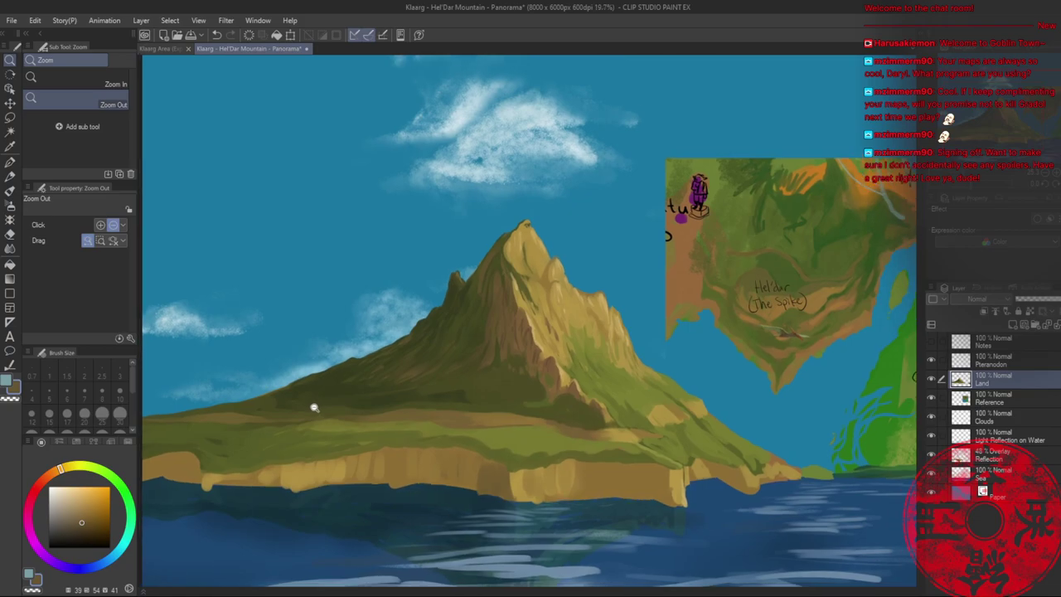
left_click_drag(314, 407, 361, 395)
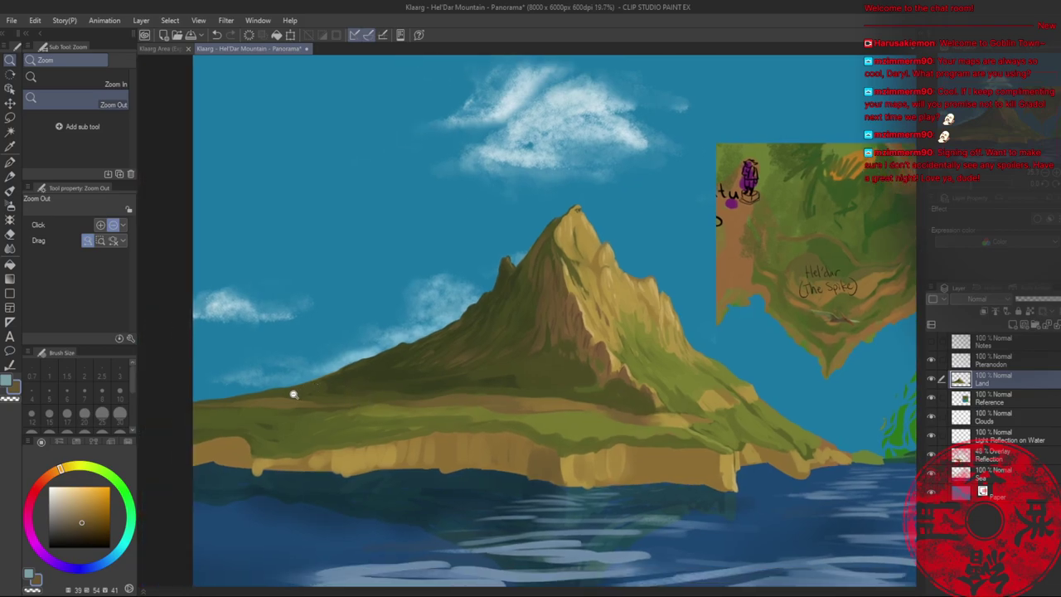
- Paint the mountain's far-left ridge higher in brownish green on the Land layer with the Oil paint brush at size 30
mouse_move(293, 395)
left_mouse_down()
mouse_move(345, 390)
mouse_move(415, 352)
mouse_move(420, 328)
mouse_move(265, 363)
mouse_move(522, 353)
mouse_move(360, 351)
mouse_move(232, 369)
mouse_move(240, 366)
left_mouse_up()
key("b")
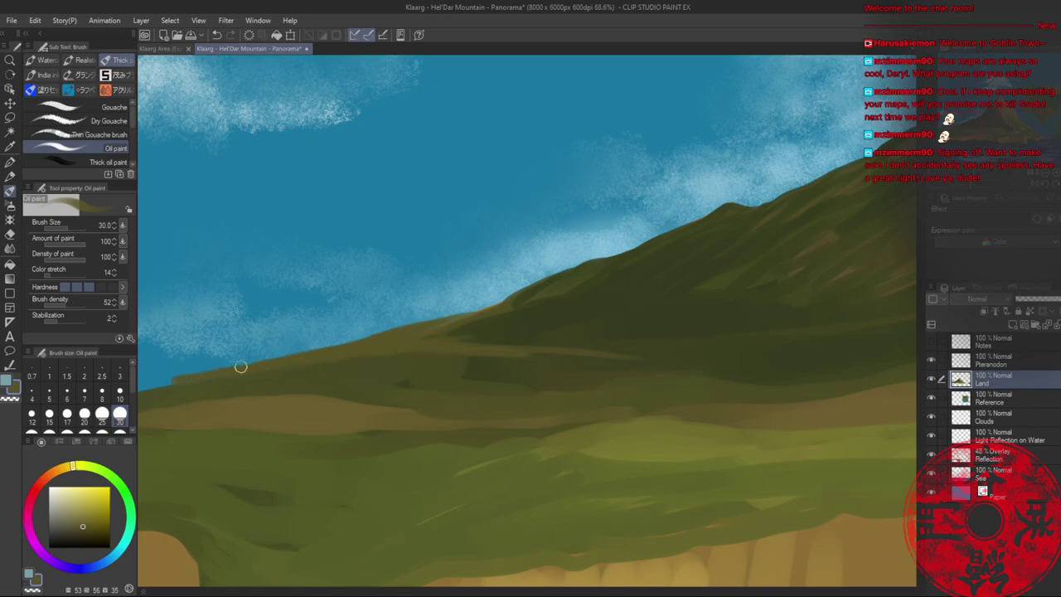
left_click_drag(254, 307, 400, 333)
mouse_move(367, 372)
left_mouse_down()
mouse_move(287, 390)
mouse_move(559, 355)
mouse_move(574, 329)
mouse_move(333, 383)
mouse_move(467, 341)
mouse_move(394, 362)
mouse_move(490, 336)
mouse_move(310, 385)
mouse_move(404, 347)
mouse_move(529, 329)
mouse_move(353, 378)
left_mouse_up()
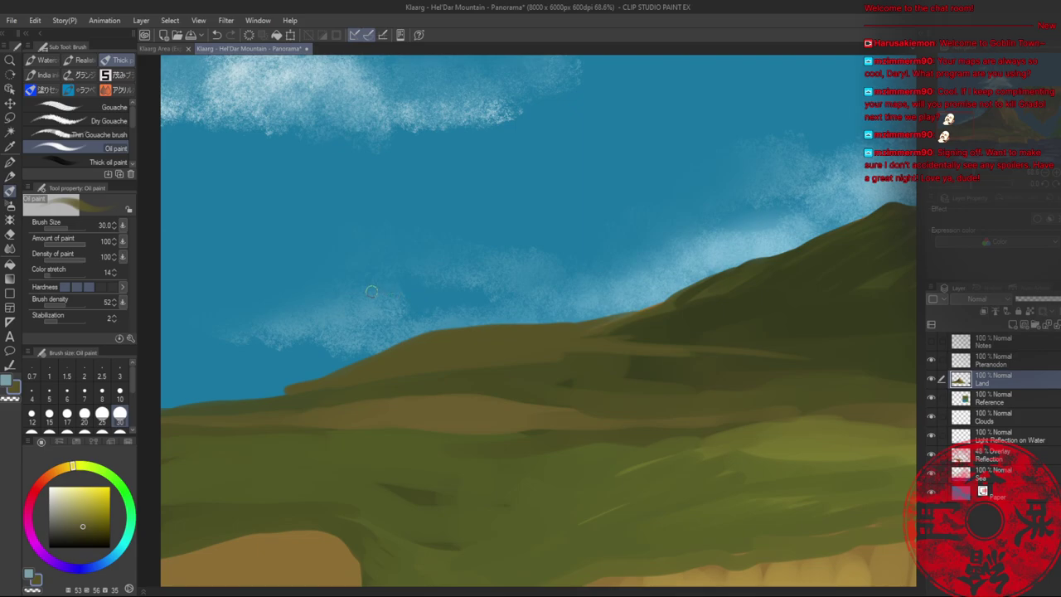
- Trim the stepped end of the raised ridge into a smooth slope with the Hard eraser at size 40
key("e")
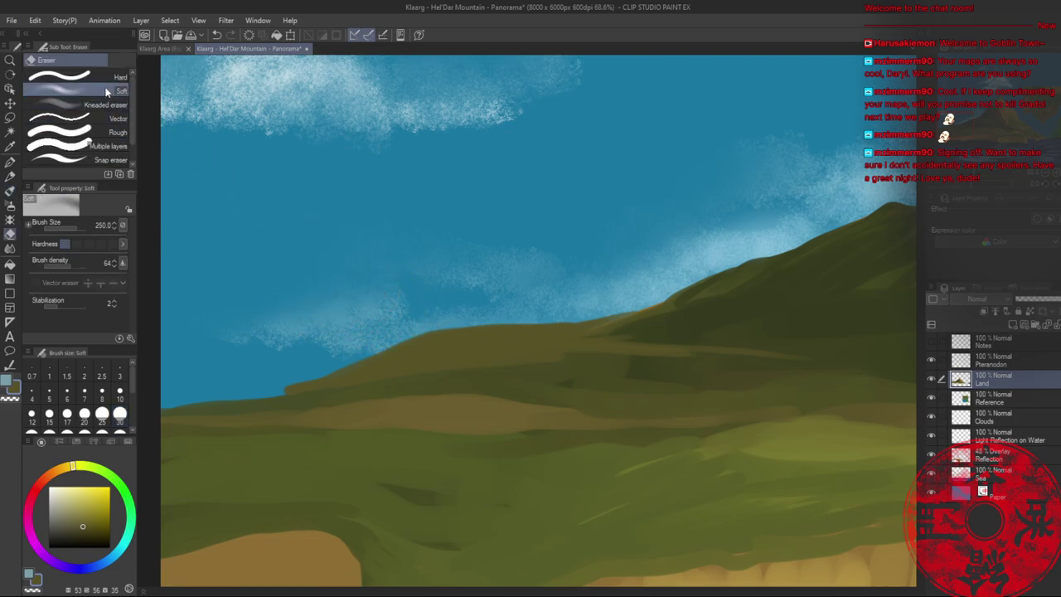
left_click(58, 77)
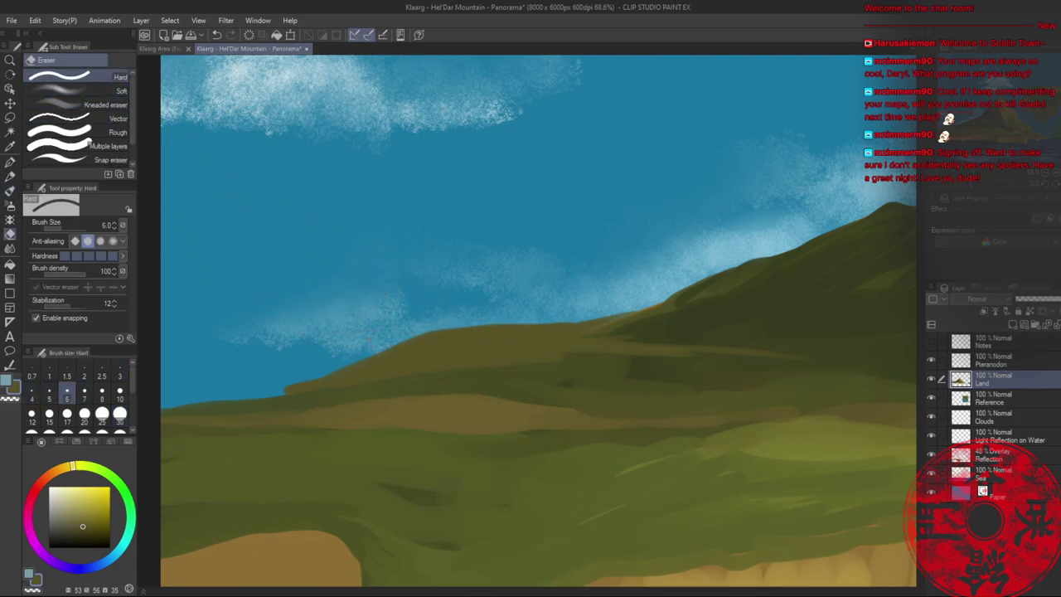
key("bracketright")
key("bracketright")
key("bracketright")
key("bracketright")
key("bracketright")
key("bracketright")
key("bracketright")
key("bracketright")
key("bracketright")
key("bracketright")
left_click_drag(363, 349, 267, 391)
- Raise and smooth the ridge line between the left hill and the main slope in dark green, using Oil paint size 60 at full hardness
key("slash")
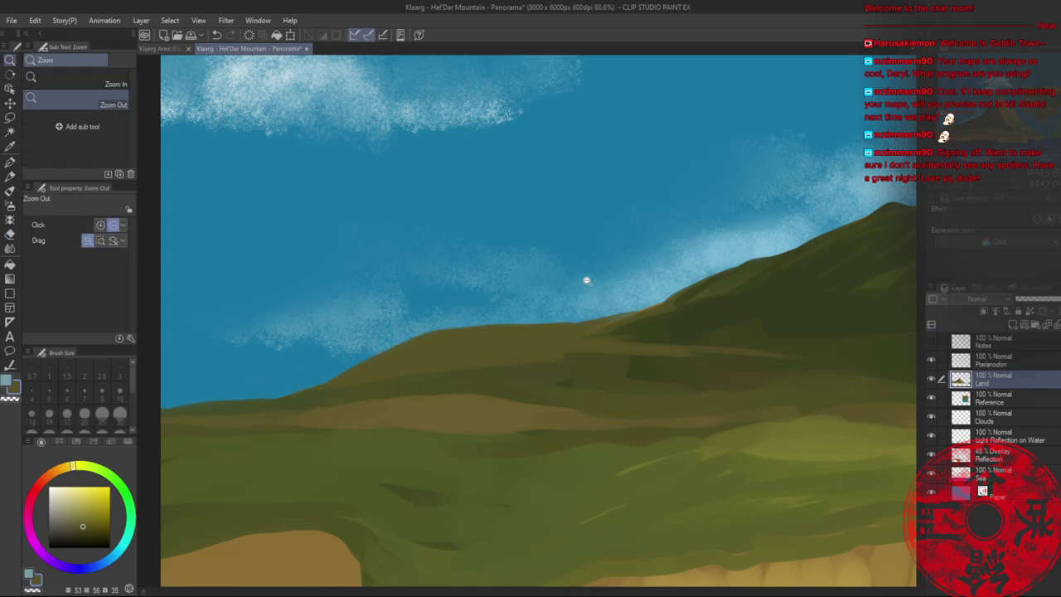
mouse_move(587, 279)
left_mouse_down()
mouse_move(422, 278)
mouse_move(450, 292)
mouse_move(476, 286)
mouse_move(343, 317)
mouse_move(468, 311)
mouse_move(424, 309)
left_mouse_up()
key("b")
left_click(501, 320, "alt")
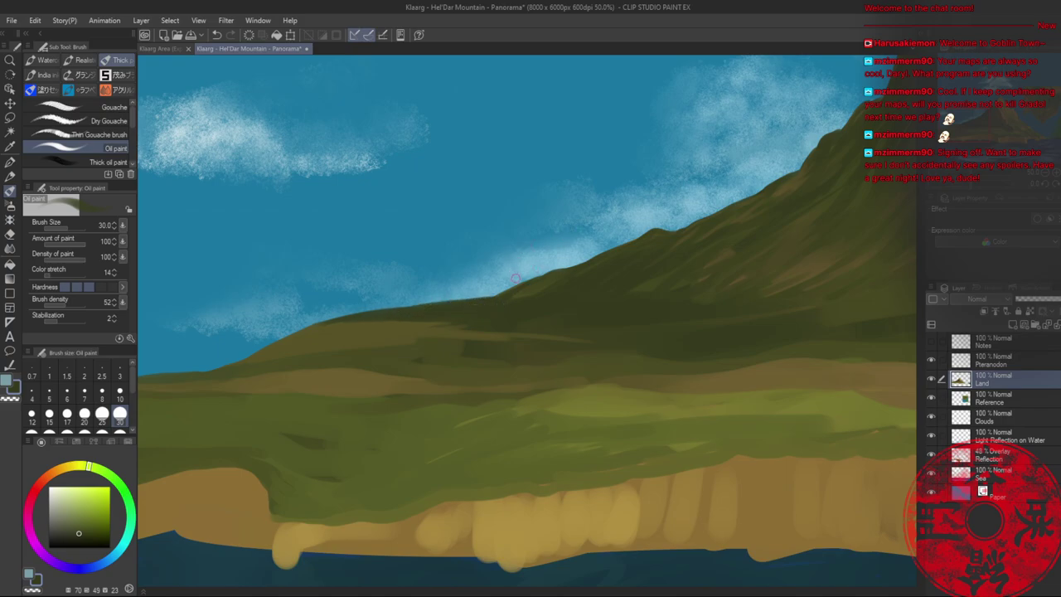
key("bracketright")
key("bracketright")
key("bracketright")
mouse_move(531, 287)
left_mouse_down()
mouse_move(434, 304)
mouse_move(508, 287)
mouse_move(459, 302)
left_mouse_up()
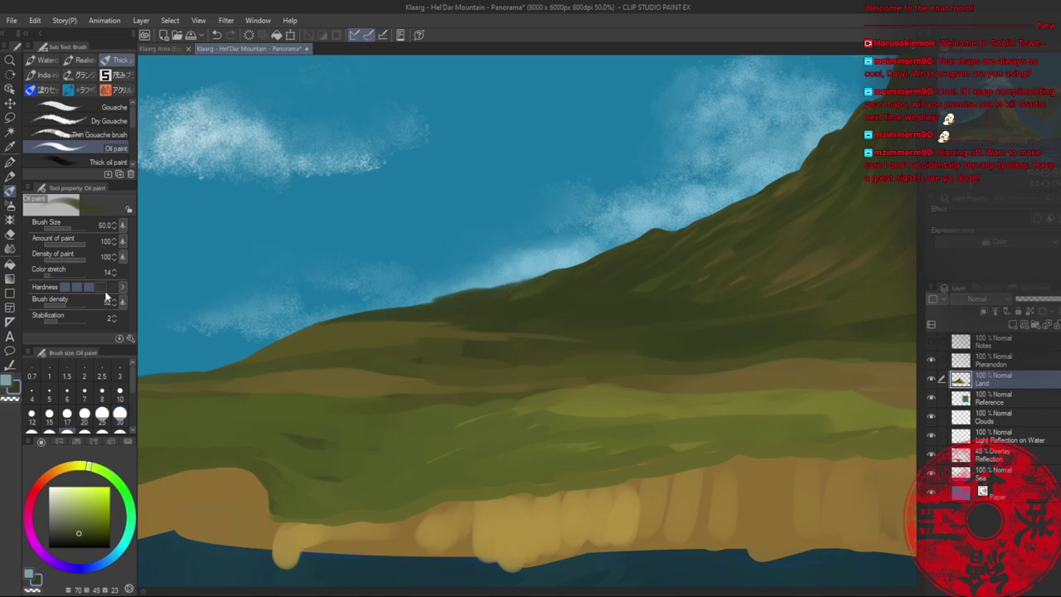
key("]")
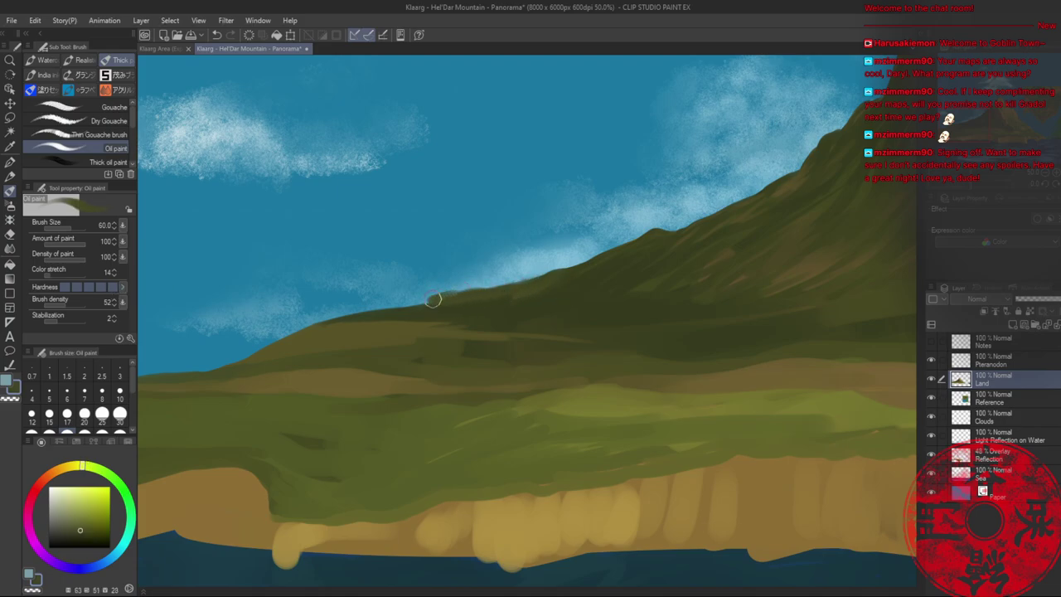
mouse_move(433, 300)
left_mouse_down()
mouse_move(367, 311)
mouse_move(530, 282)
left_mouse_up()
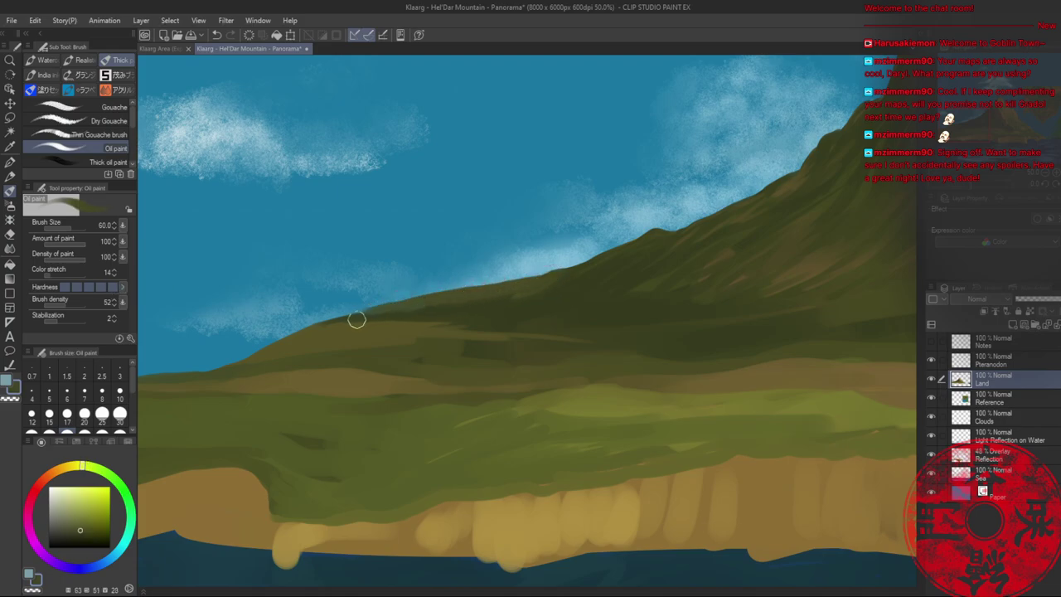
mouse_move(356, 320)
left_mouse_down()
mouse_move(407, 303)
mouse_move(355, 310)
mouse_move(528, 279)
left_mouse_up()
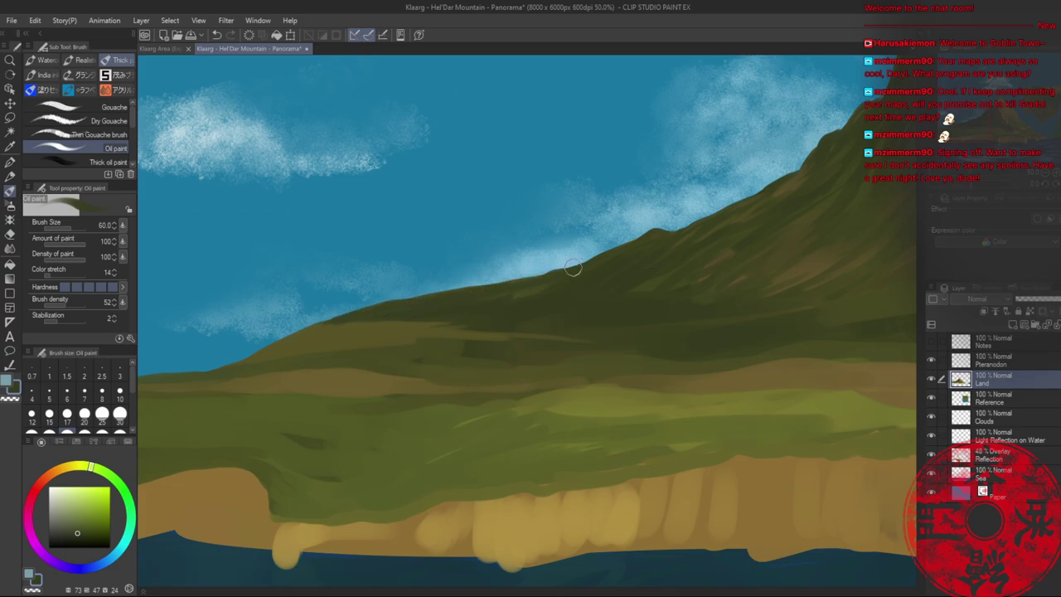
- Blend the shading of the mountain's lower left slope with greens and browns sampled from the surrounding paint
left_click(472, 348, "alt")
left_click_drag(311, 330, 280, 358)
key("ctrl+z")
left_click(324, 336, "alt")
left_click(309, 338, "alt")
left_click(333, 347, "alt")
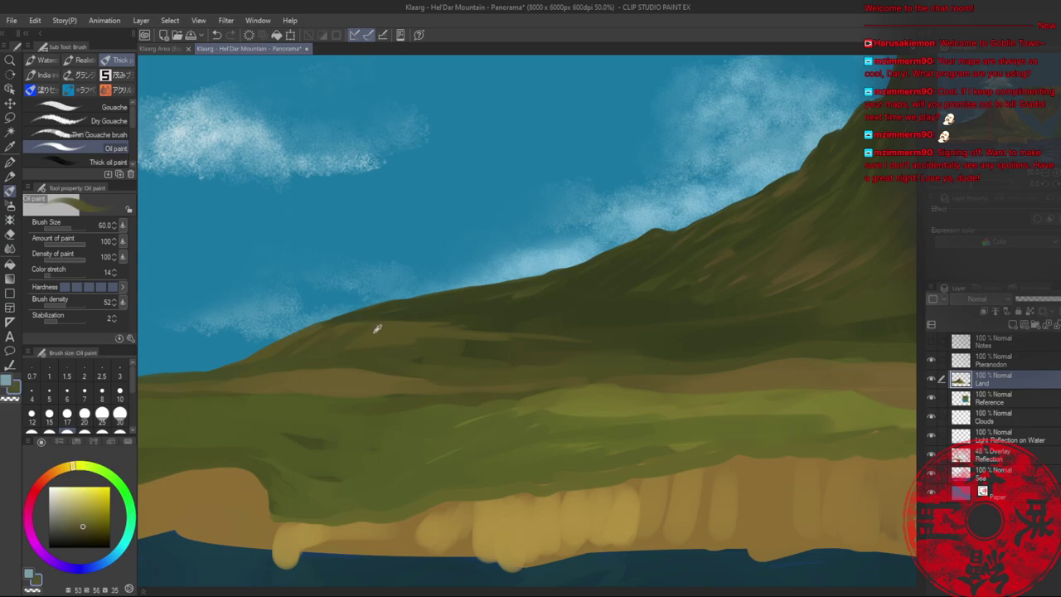
left_click(406, 308, "alt")
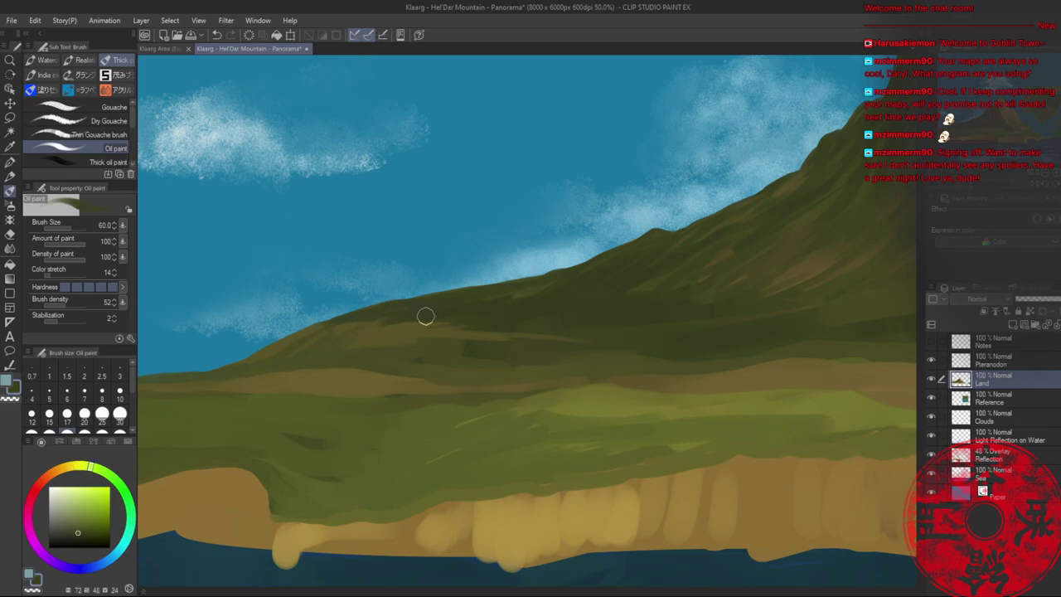
left_click(408, 324, "alt")
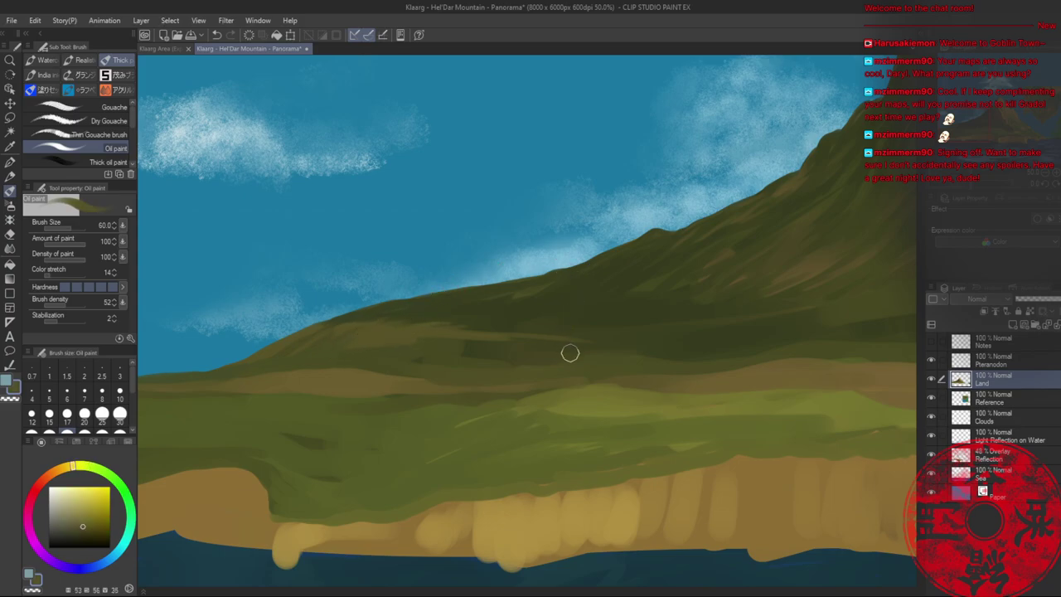
left_click(432, 340, "alt")
left_click(419, 353, "alt")
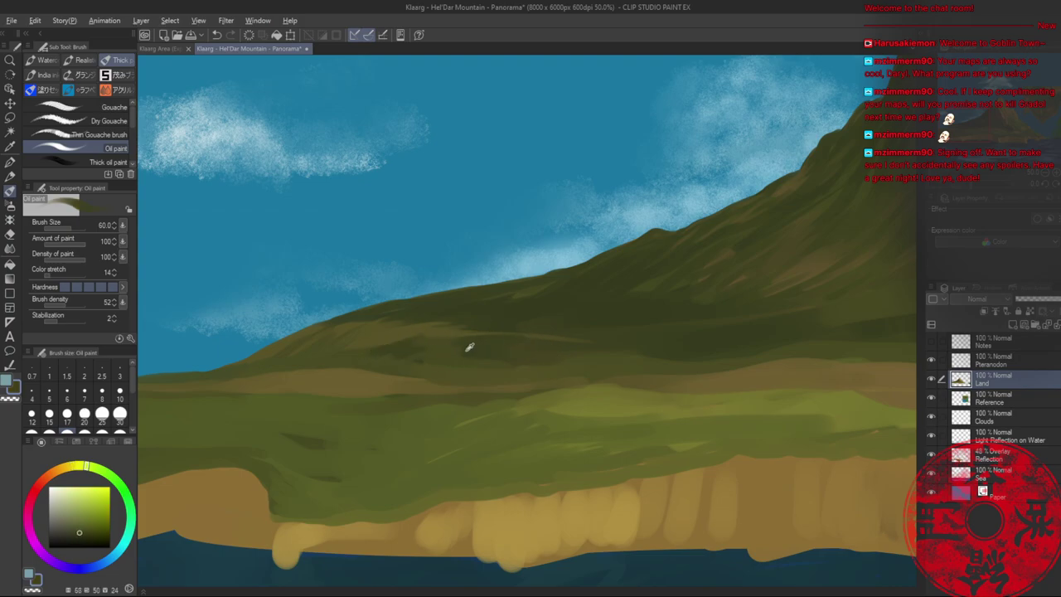
left_click(468, 348, "alt")
left_click(555, 330, "alt")
- Save the panorama and check the terrain around Hel'dar in the Klaarg Area (Expanded) map, returning to the panorama
key("ctrl+0")
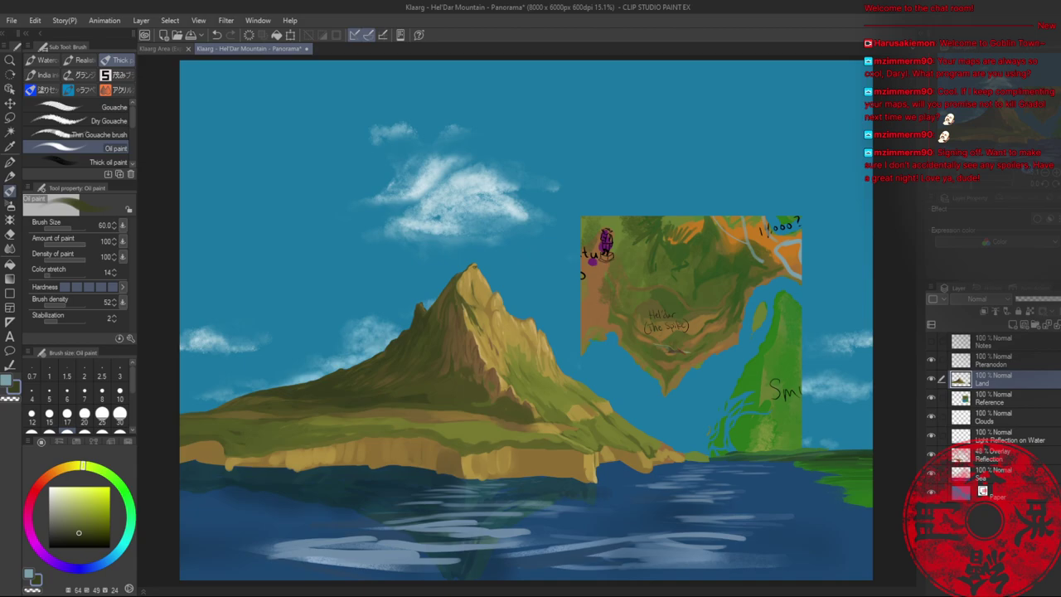
key("ctrl+s")
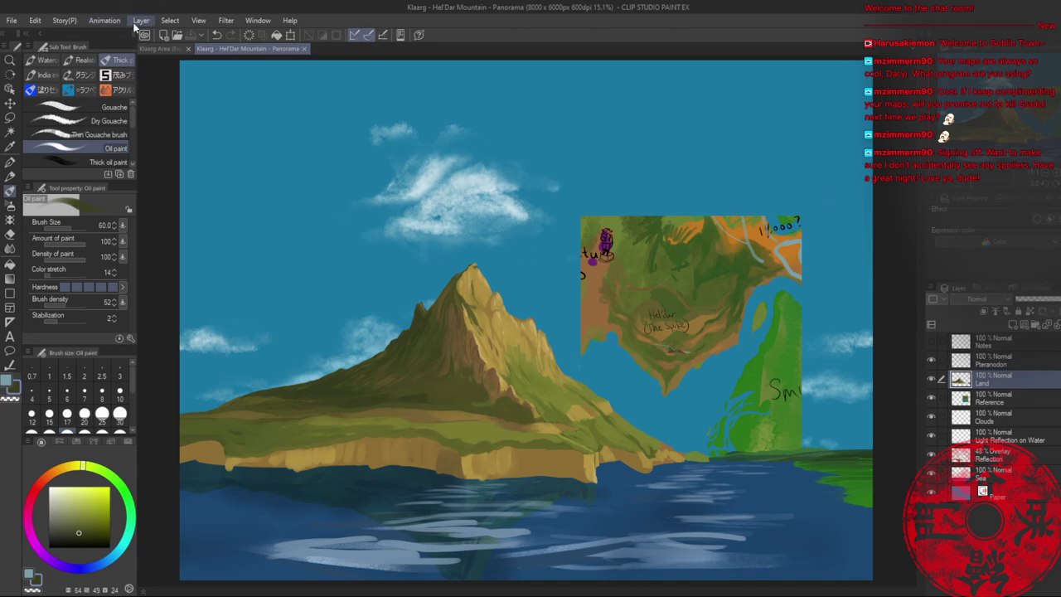
left_click(163, 49)
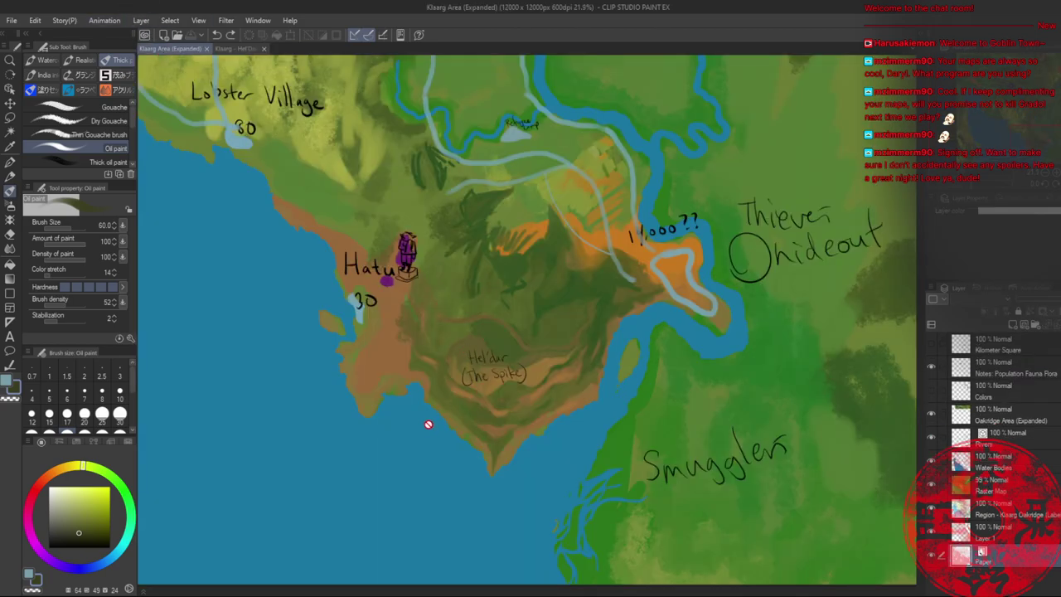
left_click_drag(464, 263, 537, 308)
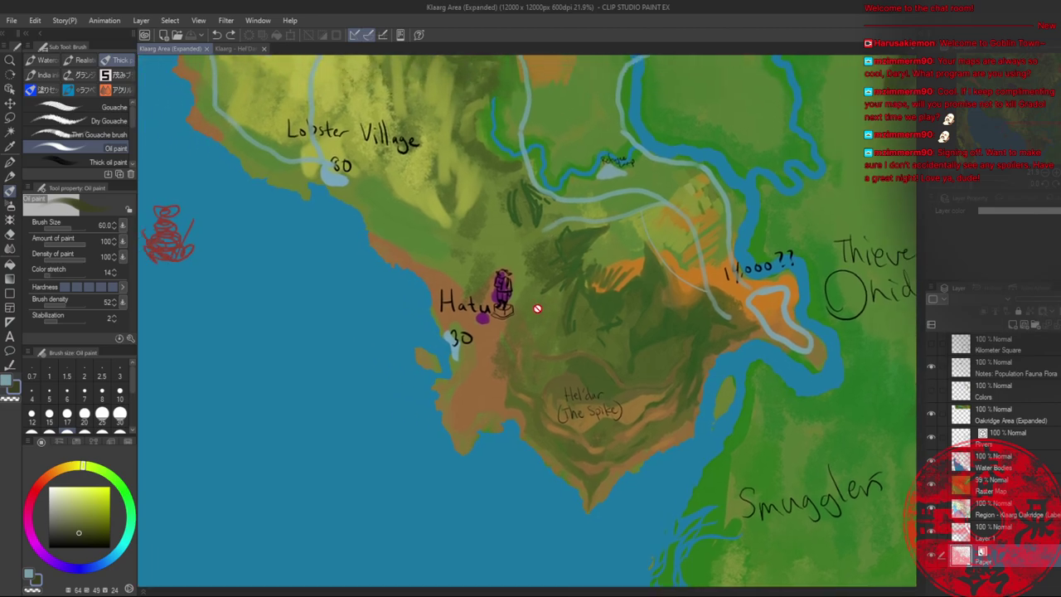
left_click(236, 48)
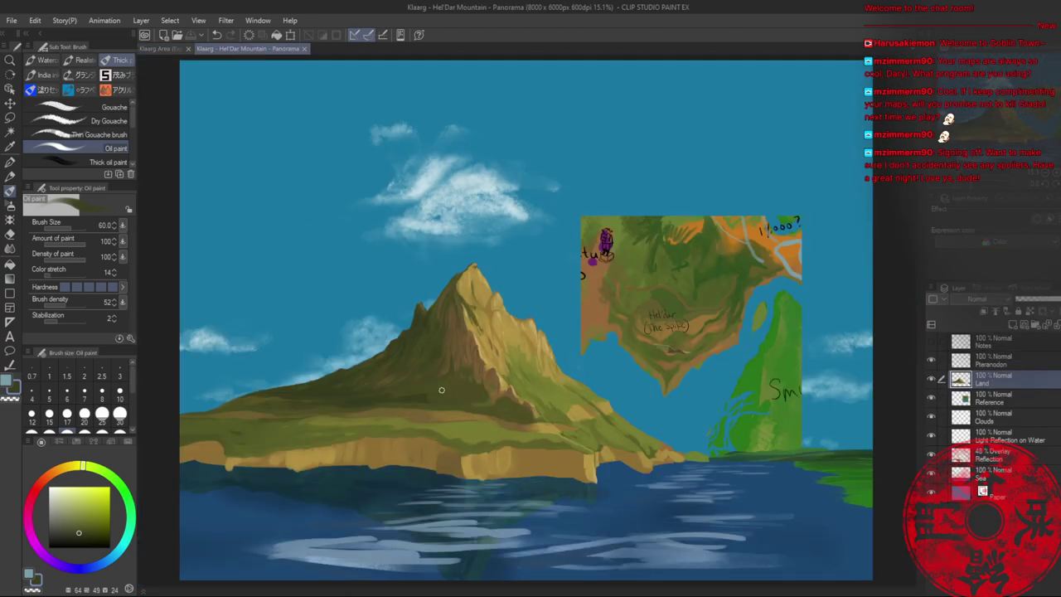
- Add a layer named Background Mountains directly above the Reference layer and hide the Reference layer
left_click(1006, 395)
key("ctrl+shift+n")
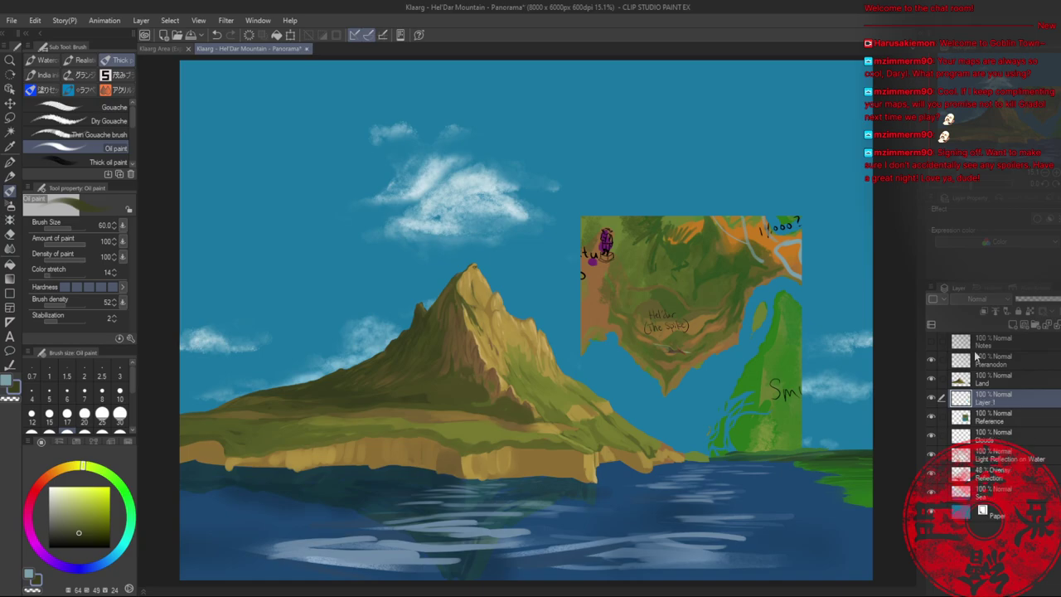
left_click(930, 416)
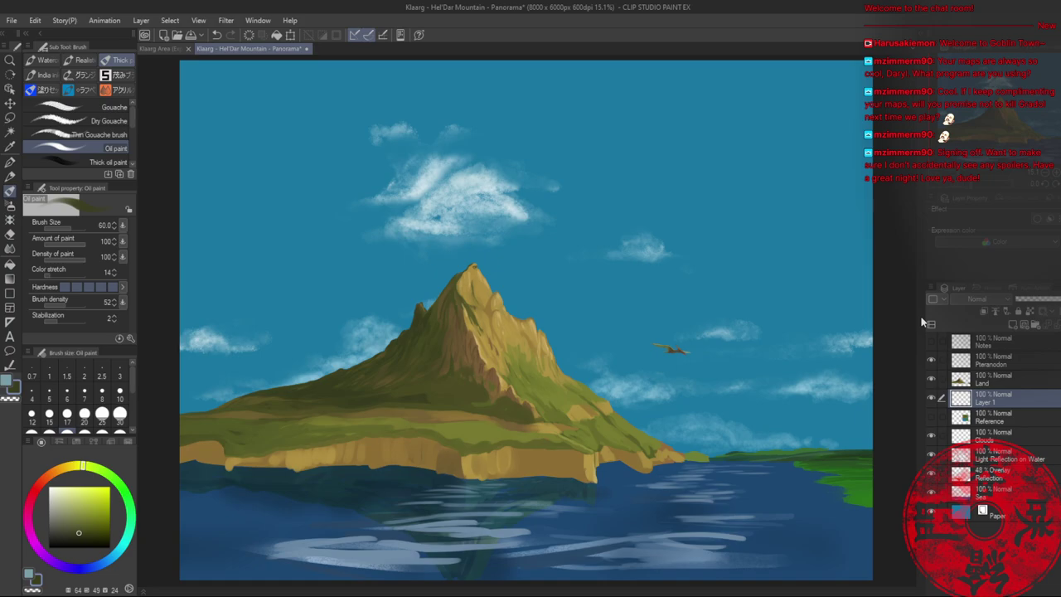
key("Return")
- Block in a distant hill behind the mountain's far-left slope in muted greyish green with Oil paint size 60
key("slash")
scroll(299, 384, "up", 7)
mouse_move(299, 383)
left_mouse_down()
mouse_move(452, 332)
mouse_move(507, 300)
left_mouse_up()
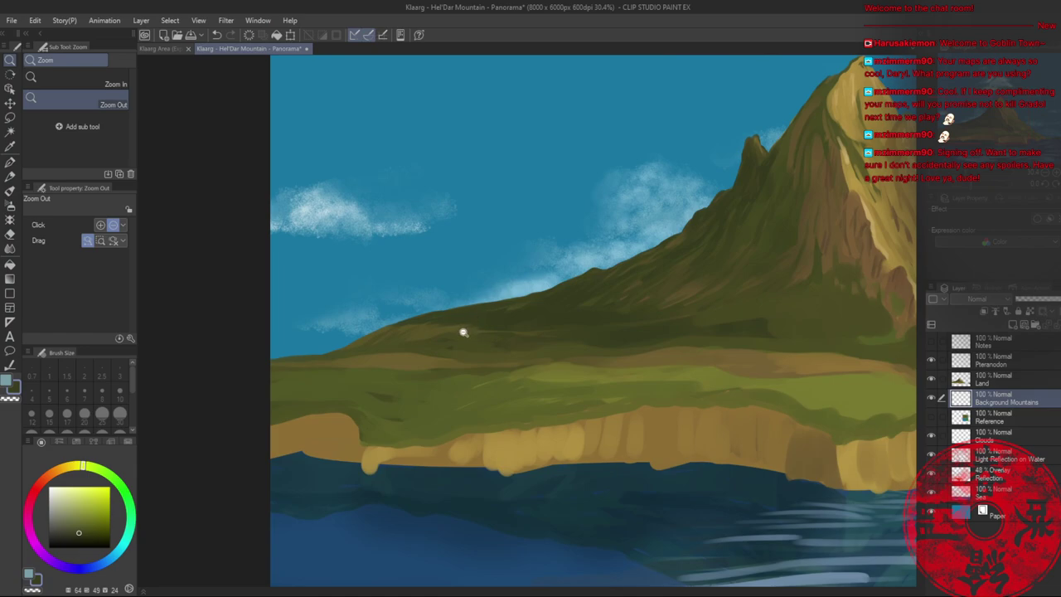
scroll(464, 333, "up", 2)
key("b")
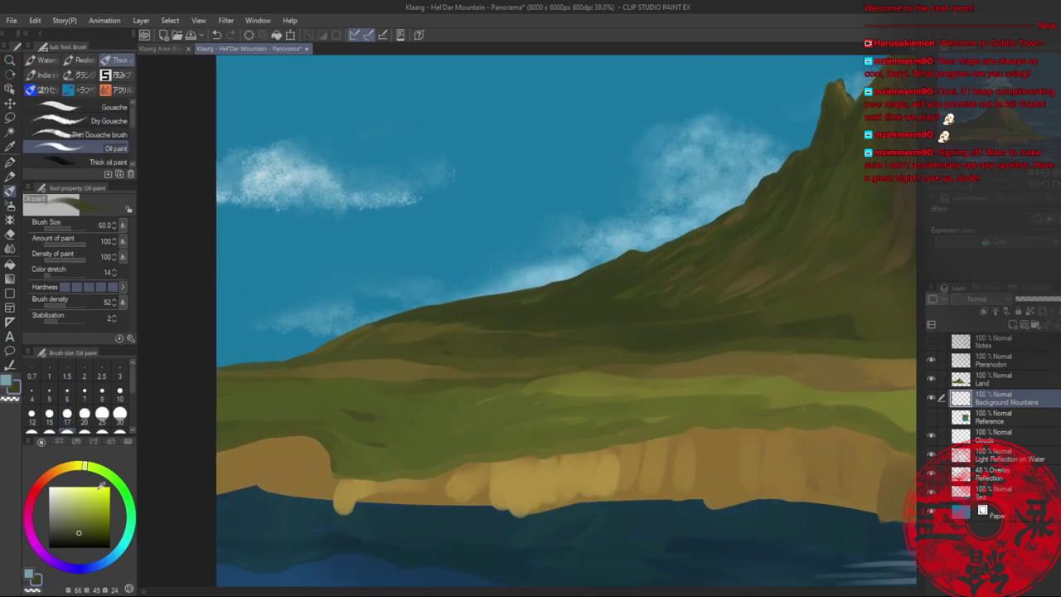
left_click(75, 527)
left_click_drag(320, 355, 230, 355)
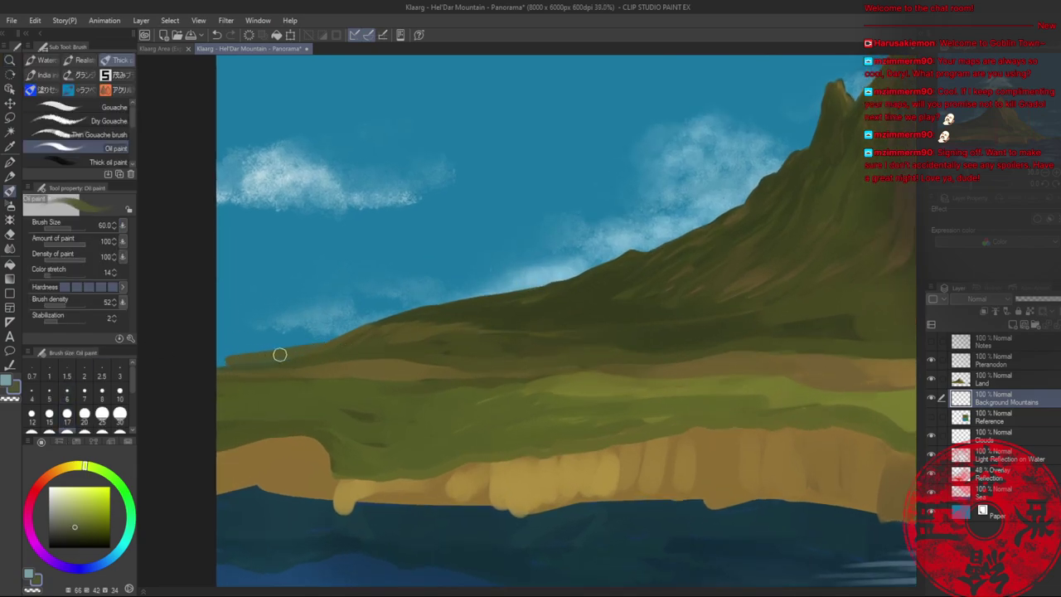
left_click_drag(311, 349, 219, 349)
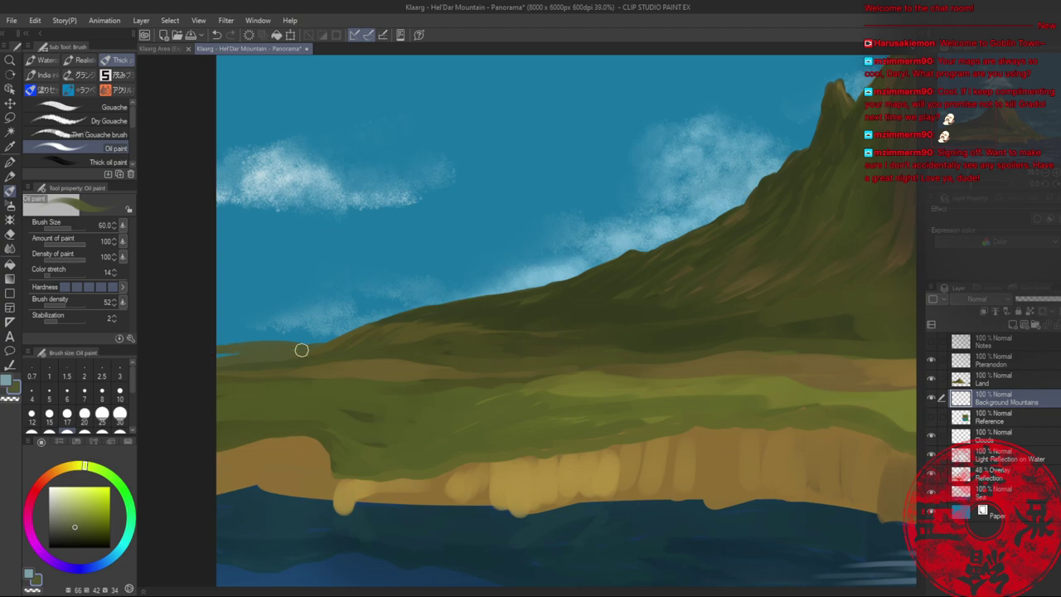
left_click(72, 523)
left_click_drag(313, 348, 204, 351)
mouse_move(293, 359)
left_mouse_down()
mouse_move(222, 359)
mouse_move(248, 322)
mouse_move(232, 323)
mouse_move(347, 329)
left_mouse_up()
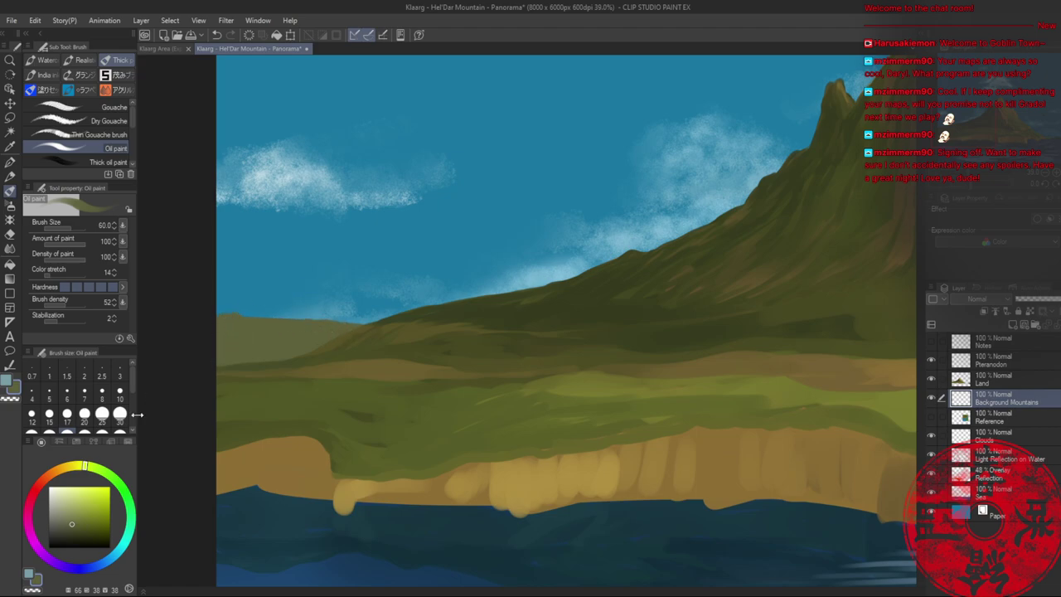
- Roughen the distant hill's crest and add downward shading streaks on its left side in slightly varied greens
left_click(77, 523)
mouse_move(274, 351)
left_mouse_down()
mouse_move(258, 329)
mouse_move(325, 343)
mouse_move(326, 319)
mouse_move(353, 333)
mouse_move(301, 320)
left_mouse_up()
left_click(74, 527)
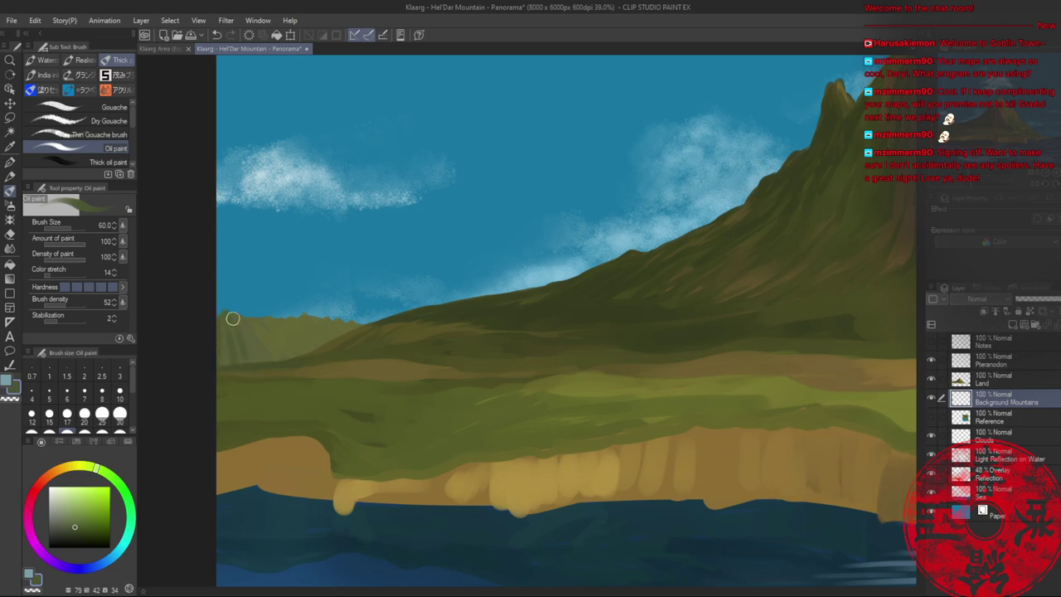
mouse_move(232, 315)
left_mouse_down()
mouse_move(322, 316)
mouse_move(275, 349)
left_mouse_up()
- Refine the distant hill's crest and left folds in darker green with Oil paint size 30
key("alt+space")
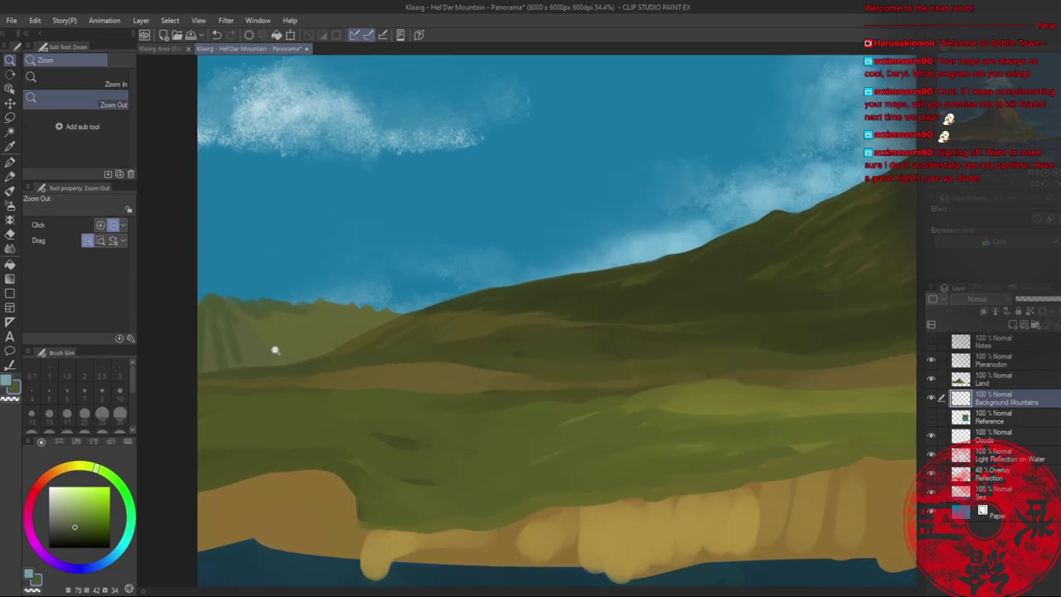
key("b")
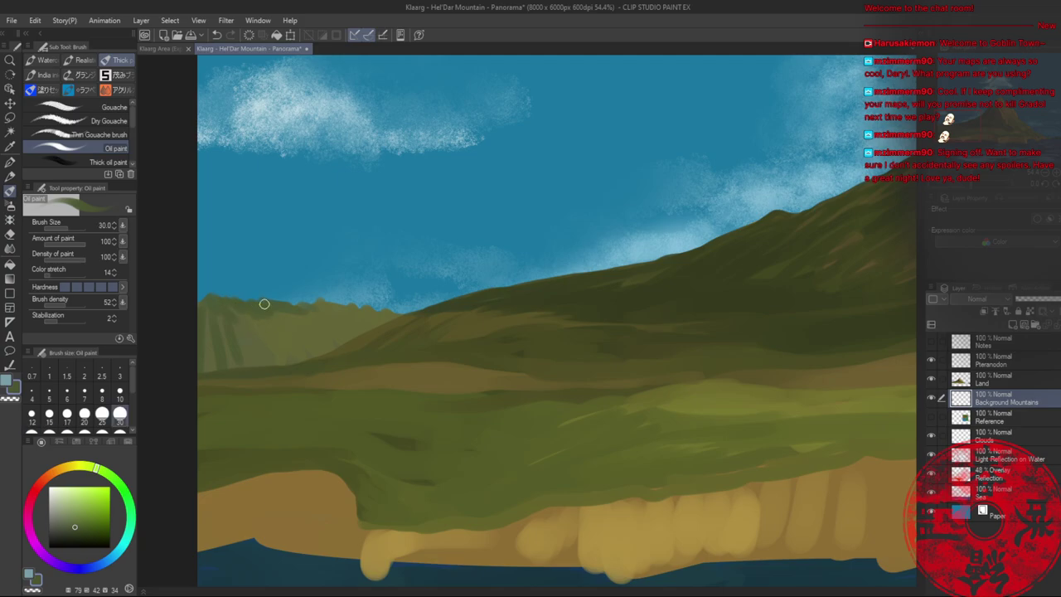
left_click_drag(333, 307, 401, 319)
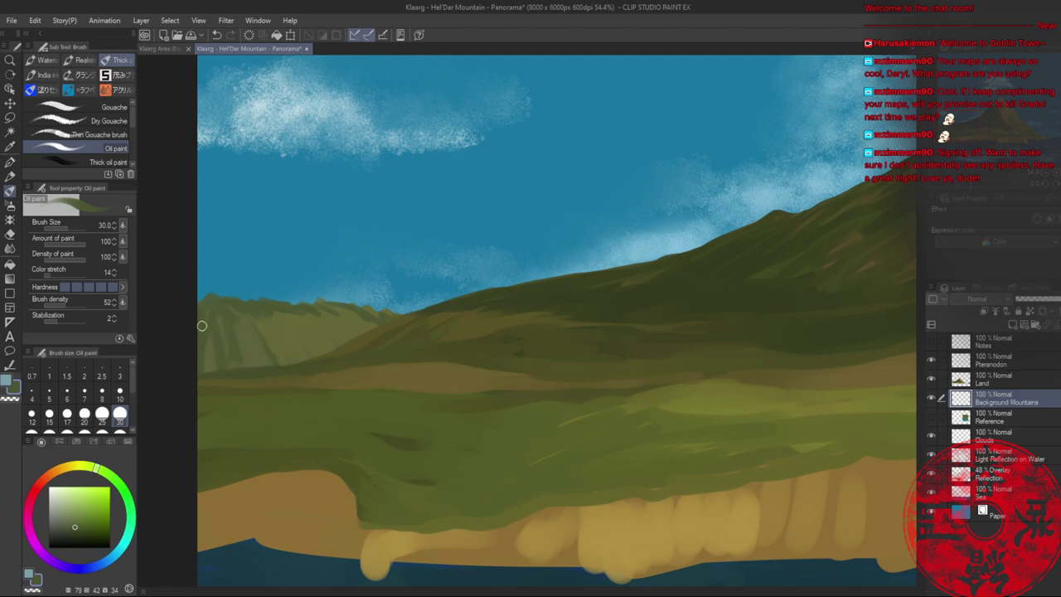
- Paint darker diagonal fold strokes down the right half of the distant hill with Oil paint size 60
key("e")
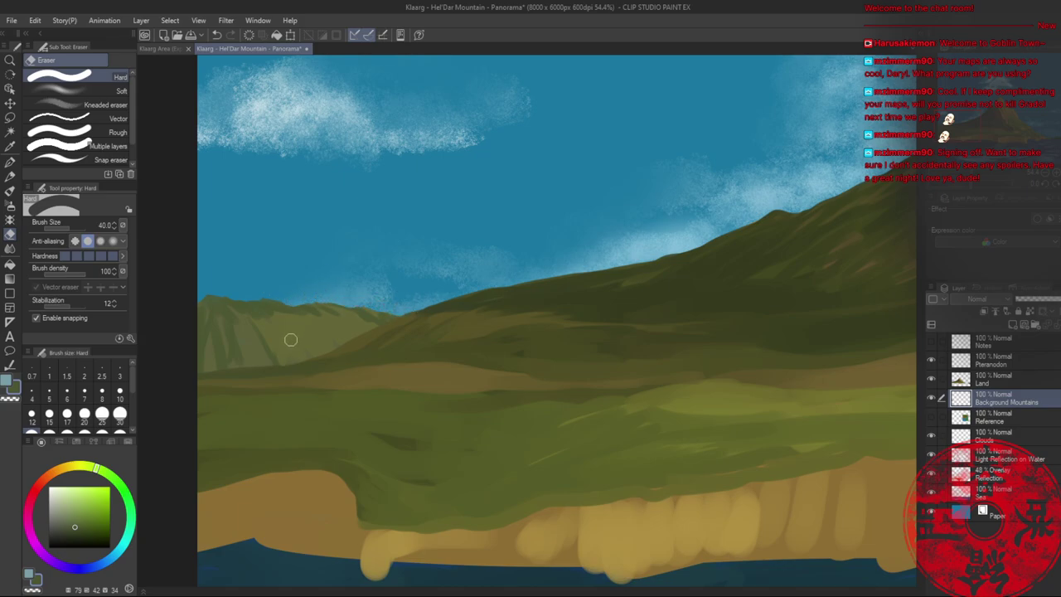
key("b")
key("bracketright")
key("bracketright")
key("bracketright")
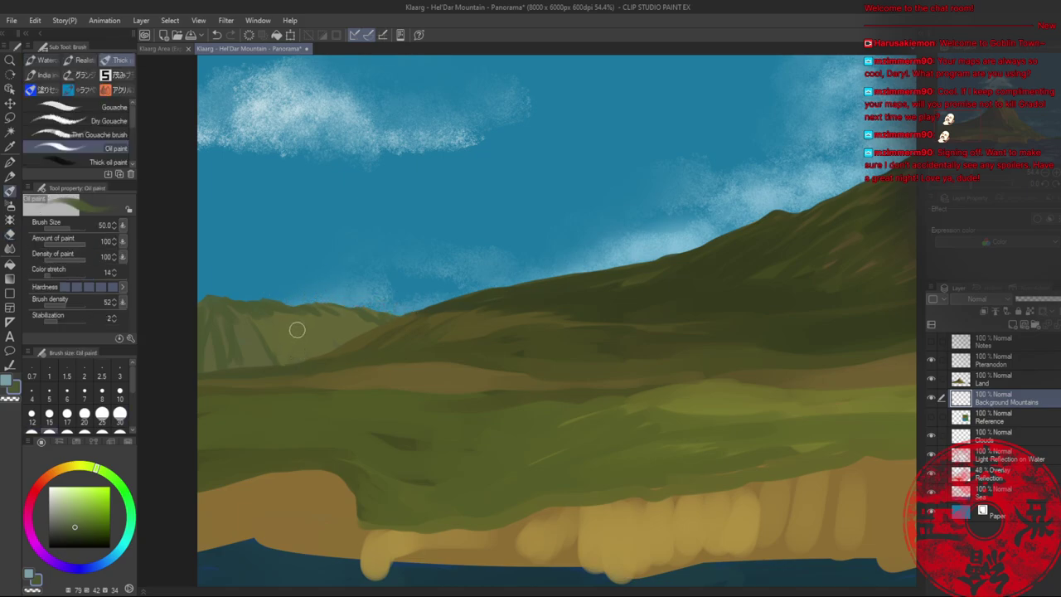
mouse_move(274, 324)
left_mouse_down()
mouse_move(308, 351)
mouse_move(300, 333)
mouse_move(335, 347)
mouse_move(307, 319)
mouse_move(369, 342)
left_mouse_up()
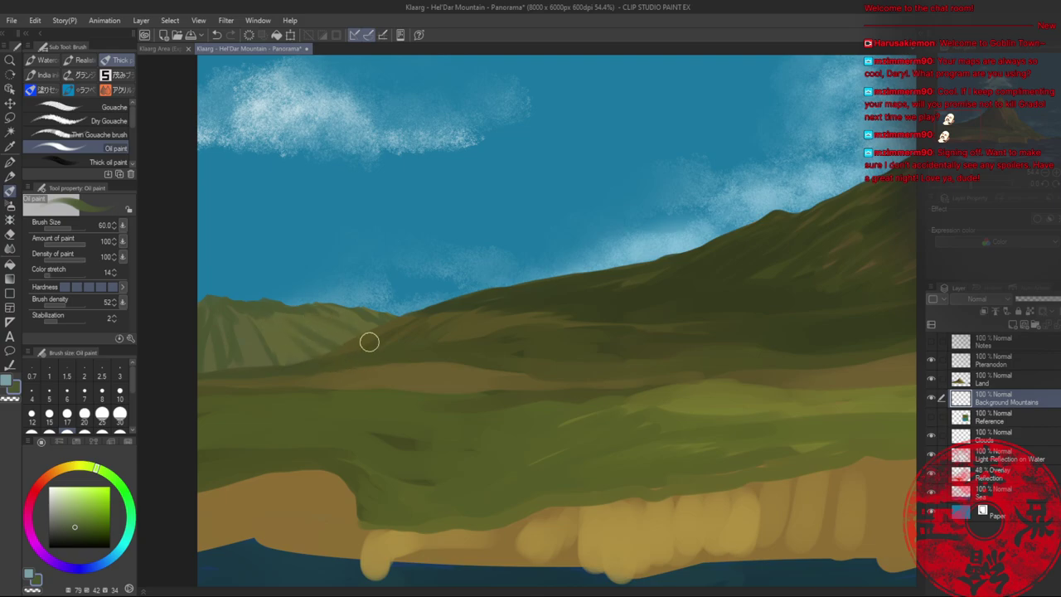
- Soften the distant hill's central folds with a lighter green sampled from the hill
left_click(313, 312, "alt")
left_click(274, 335, "alt")
left_click(272, 335, "alt")
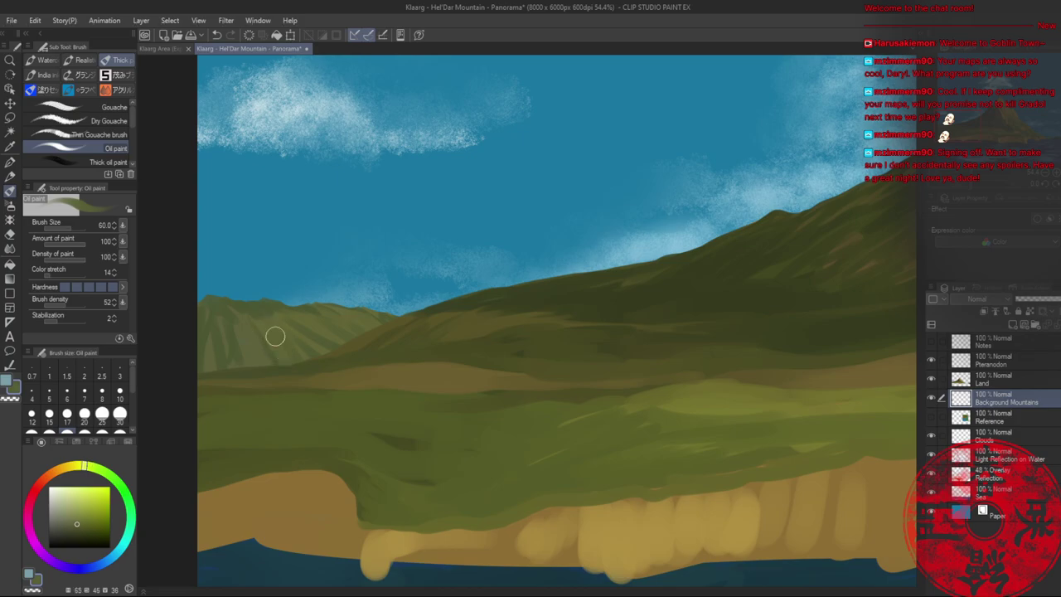
mouse_move(271, 318)
left_mouse_down()
mouse_move(282, 336)
mouse_move(312, 340)
left_mouse_up()
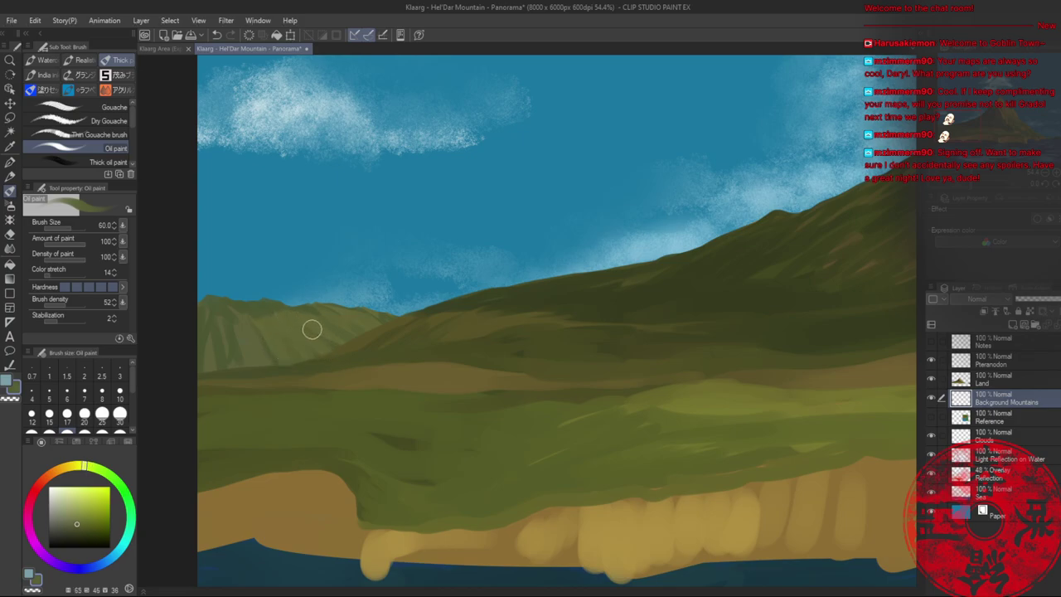
- Blend the distant hill's left, central and right folds with greens sampled from the hill, using Oil paint size 60
left_click(244, 336, "alt")
left_click(220, 313, "alt")
left_click(272, 314, "alt")
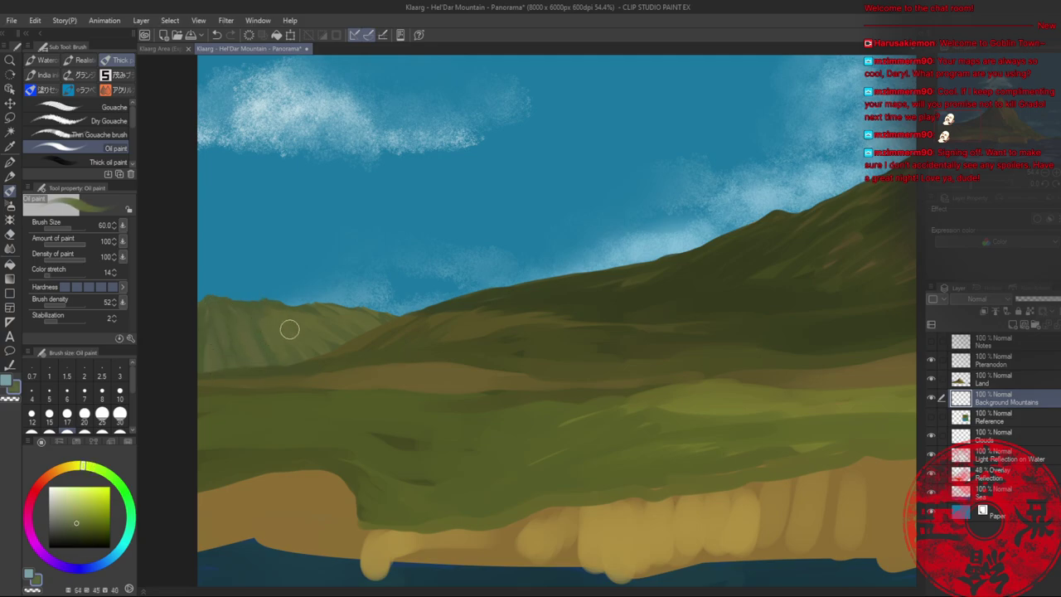
left_click(247, 332, "alt")
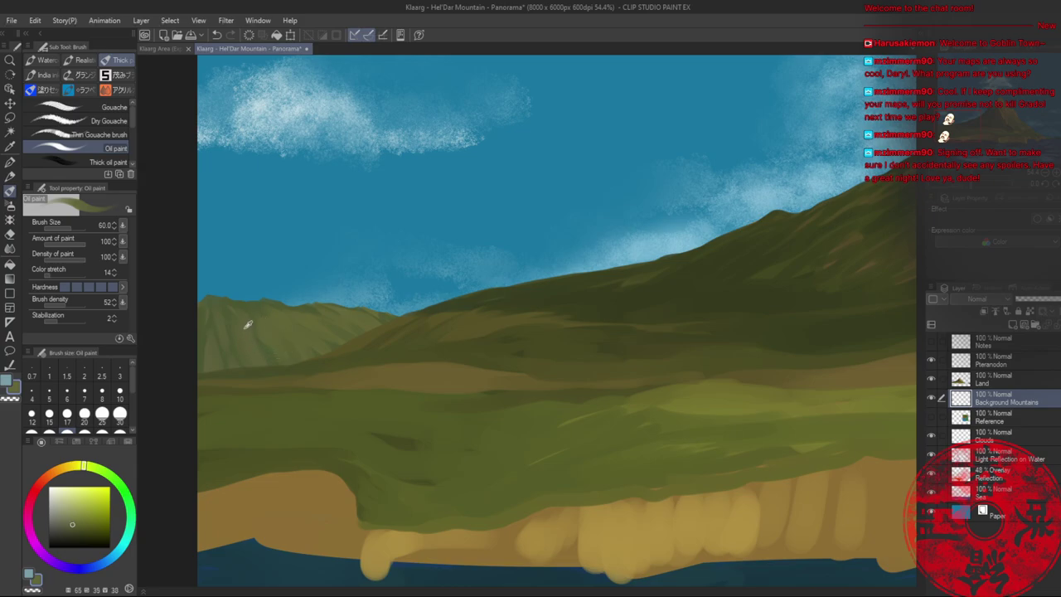
left_click(321, 348, "alt")
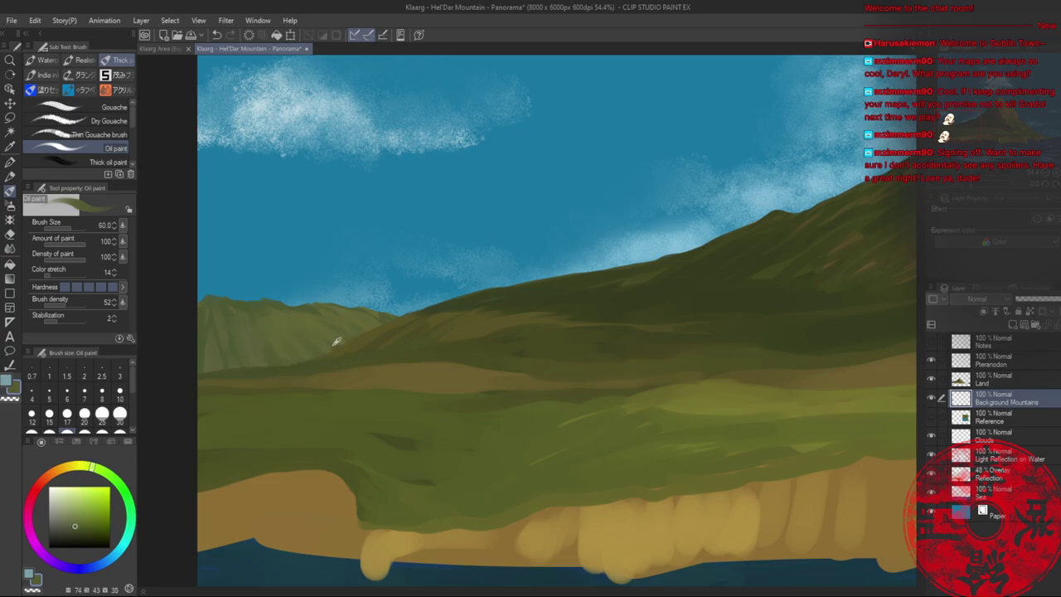
left_click(334, 344, "alt")
left_click_drag(315, 329, 342, 345)
left_click(310, 334, "alt")
left_click(314, 319, "alt")
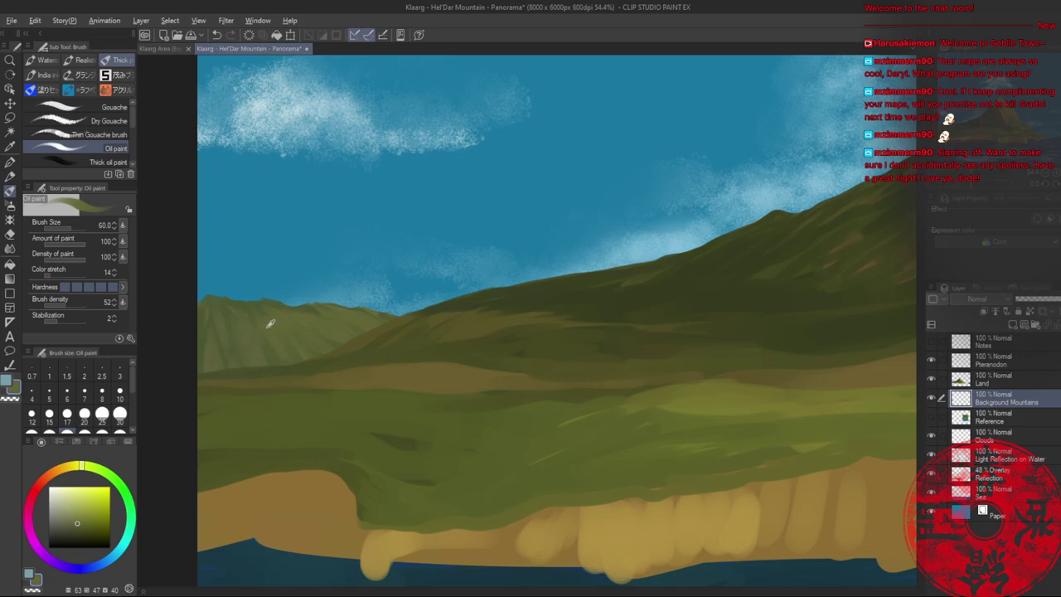
key("alt")
key("ctrl+0")
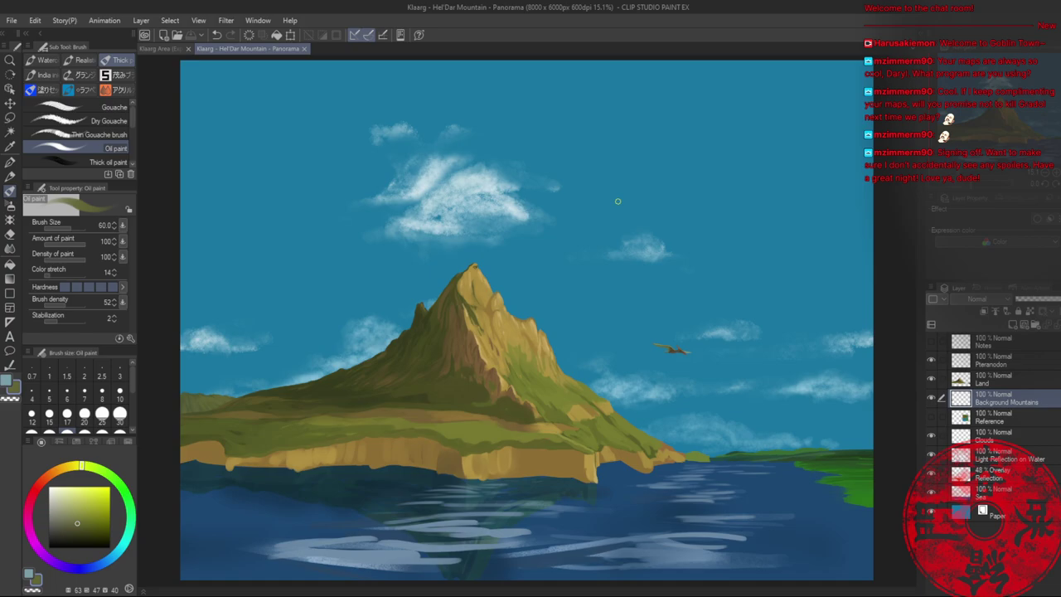
scroll(637, 472, "up", 6)
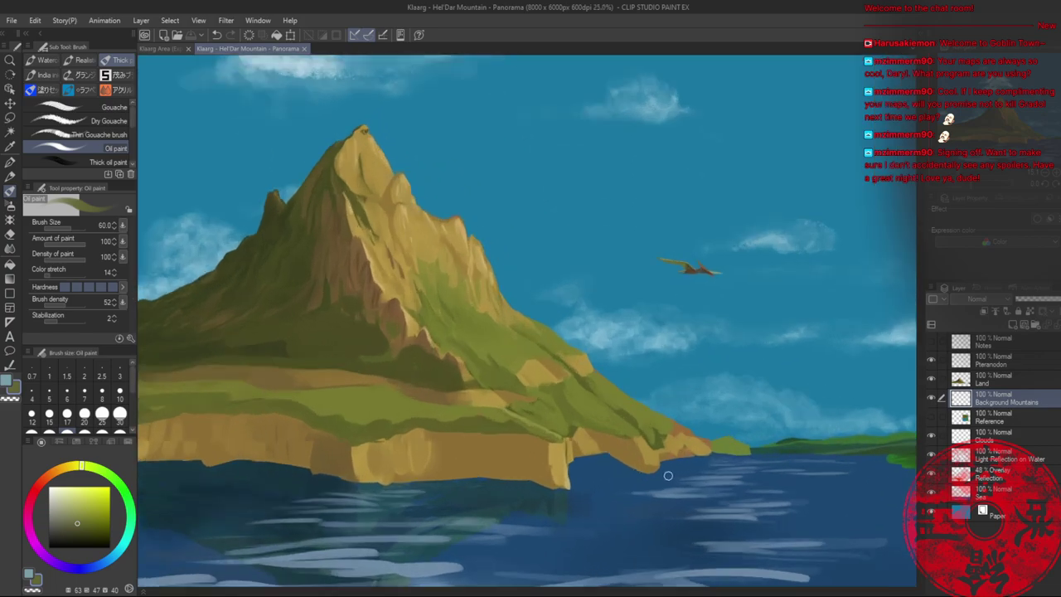
scroll(677, 479, "down", 4)
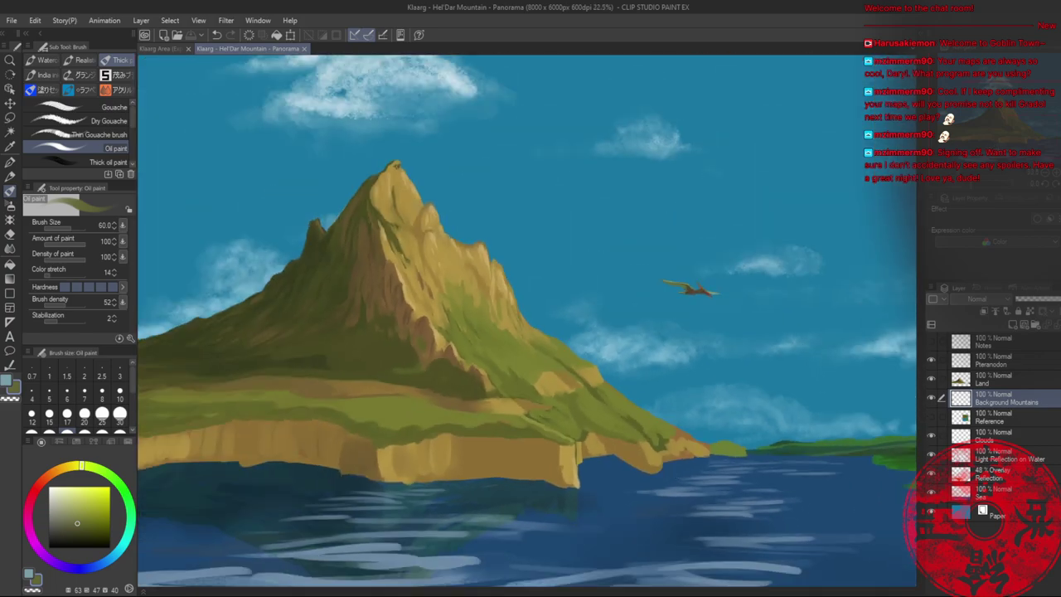
scroll(642, 474, "down", 2)
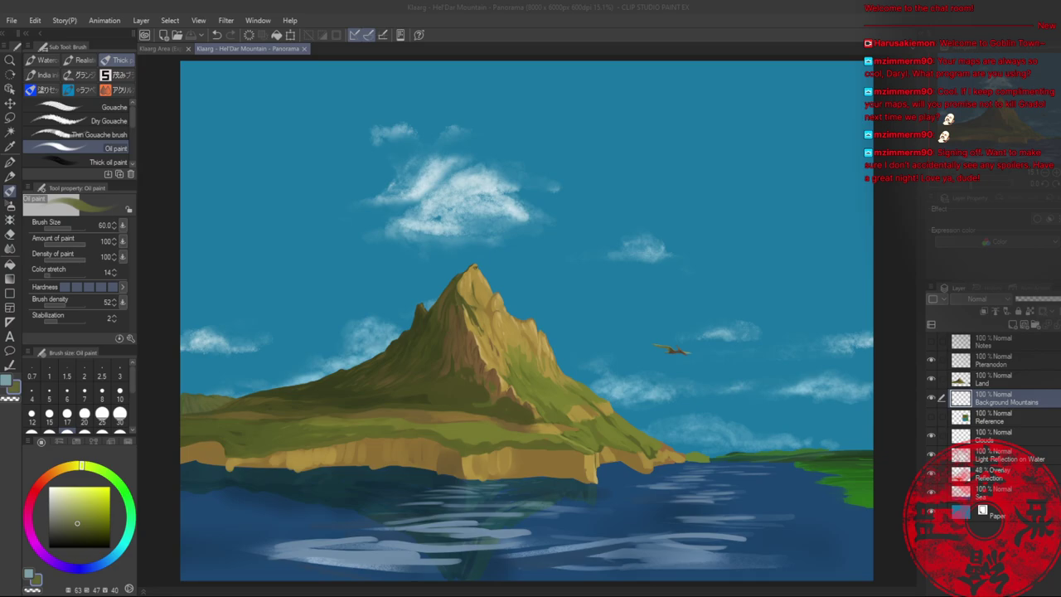
left_click(531, 19)
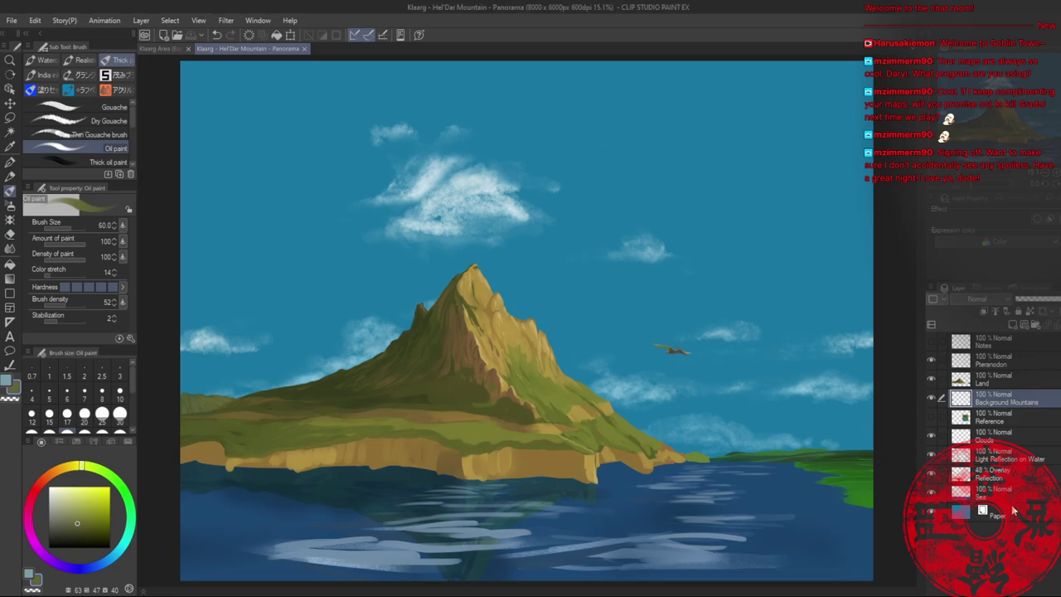
- Paste a flattened copy of the panorama into the Klaarg Area (Expanded) map, placing its layer directly below the Notes: Population Fauna Flora layer
left_click(1011, 509)
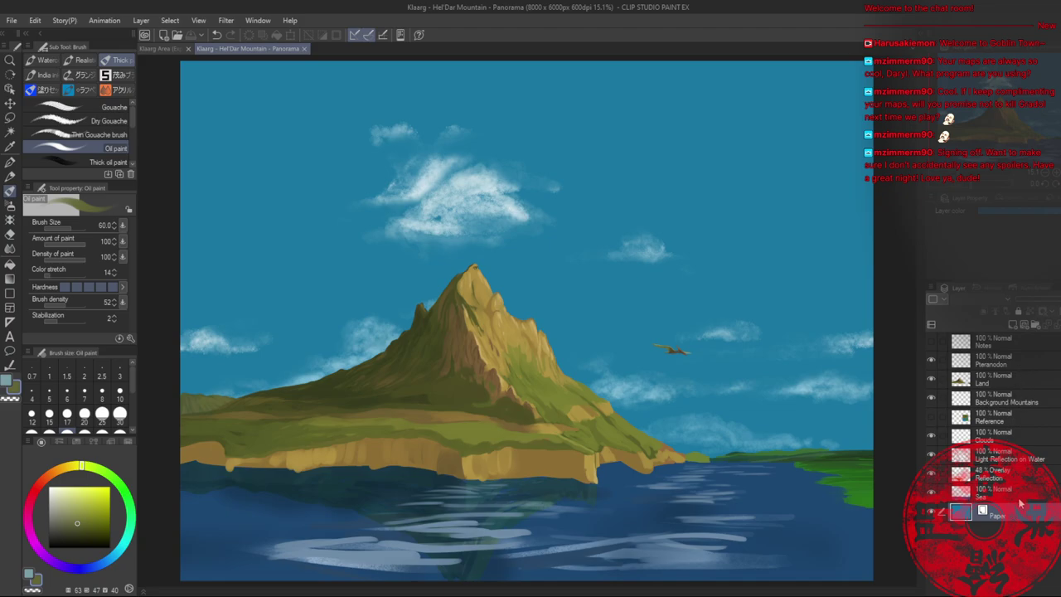
left_click(1018, 496)
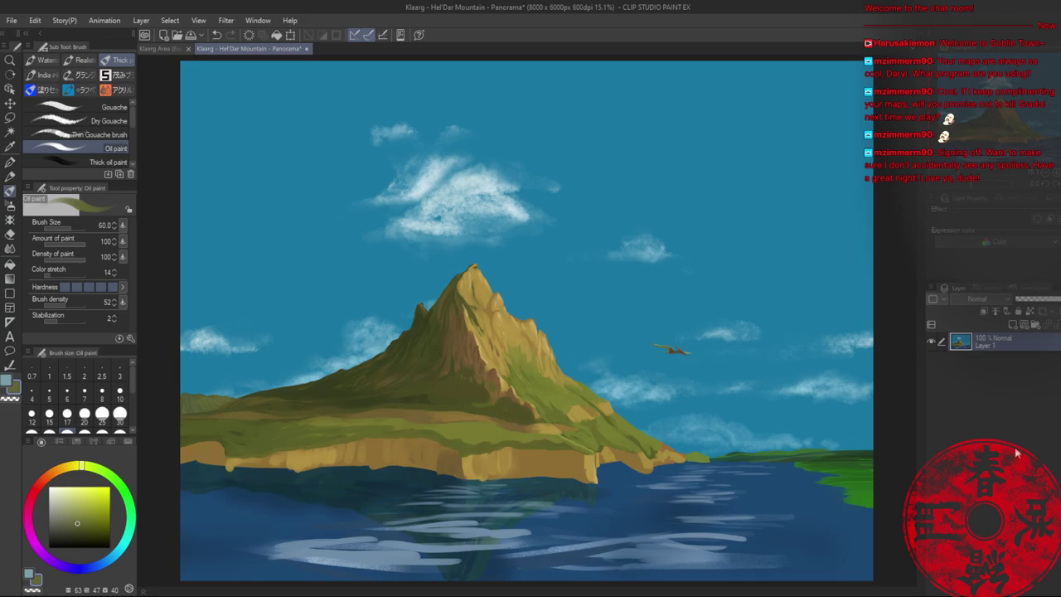
left_click(161, 48)
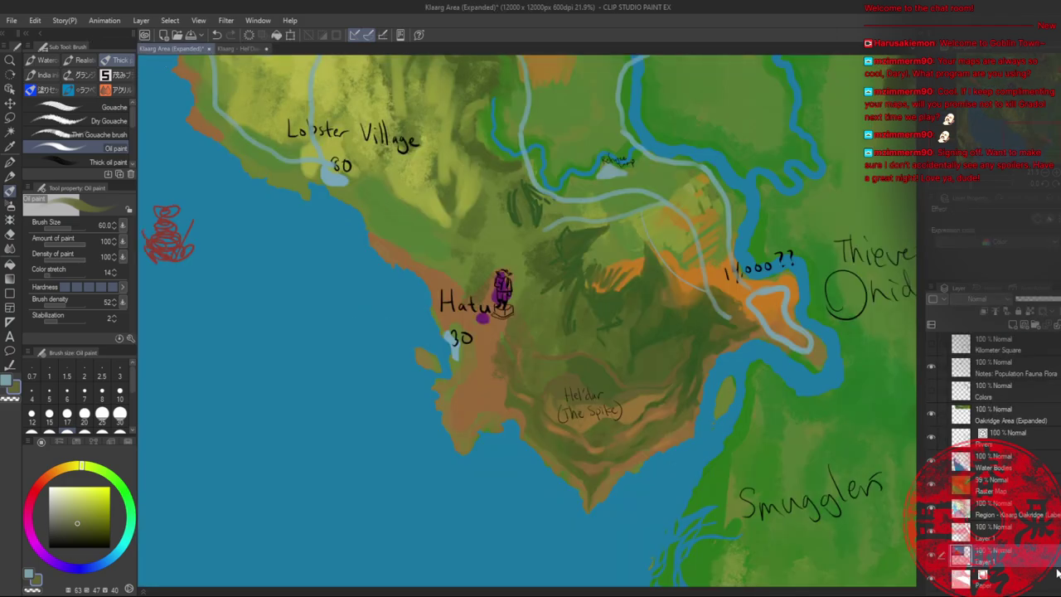
left_click_drag(1049, 562, 1036, 378)
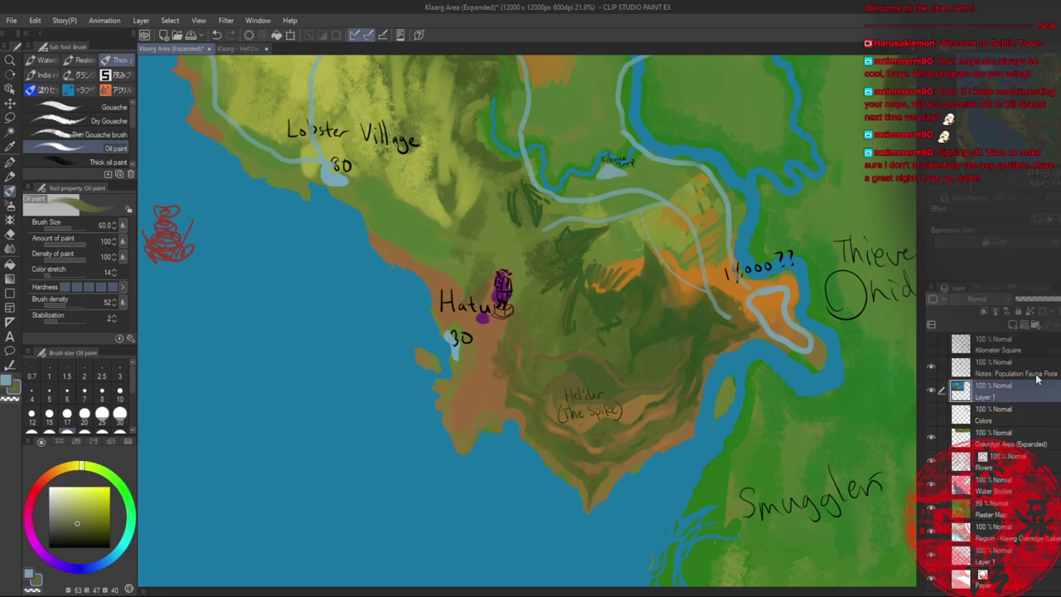
- Undo the flattening in the panorama document, then save and close it with its separate layers
left_click(242, 48)
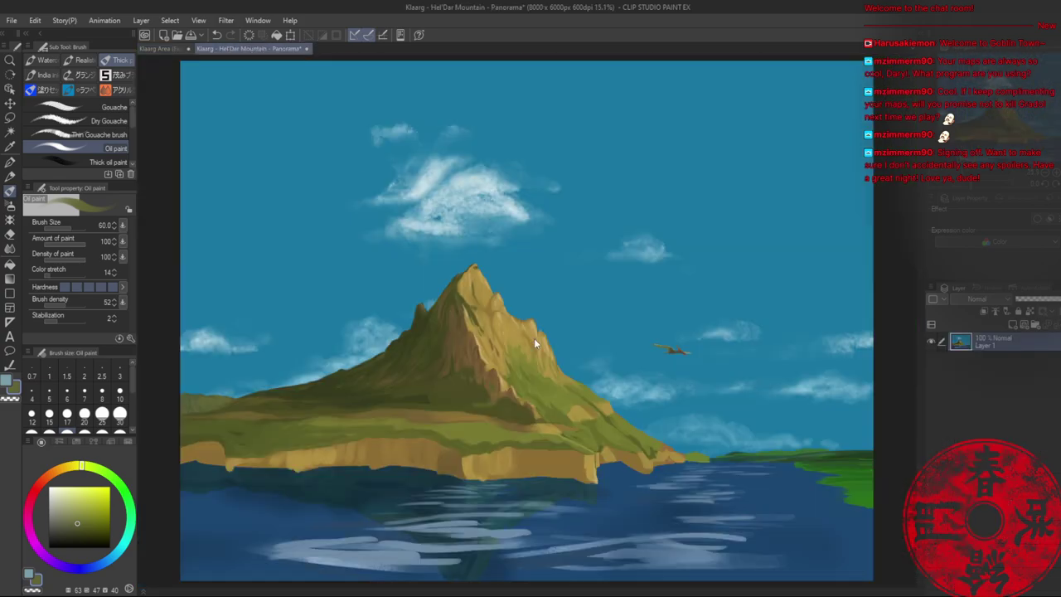
left_click(1041, 492)
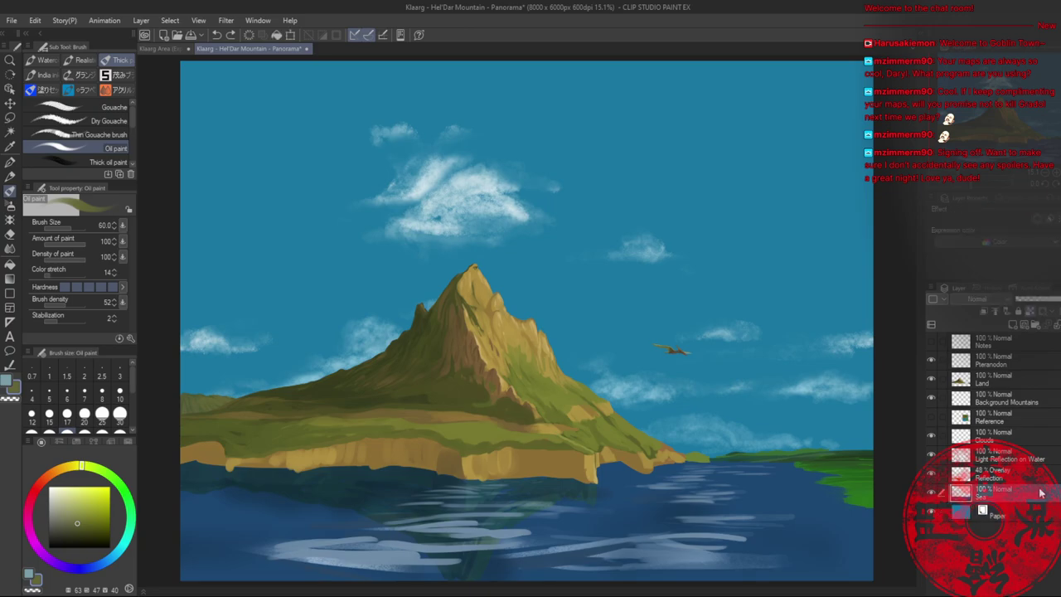
key("ctrl+s")
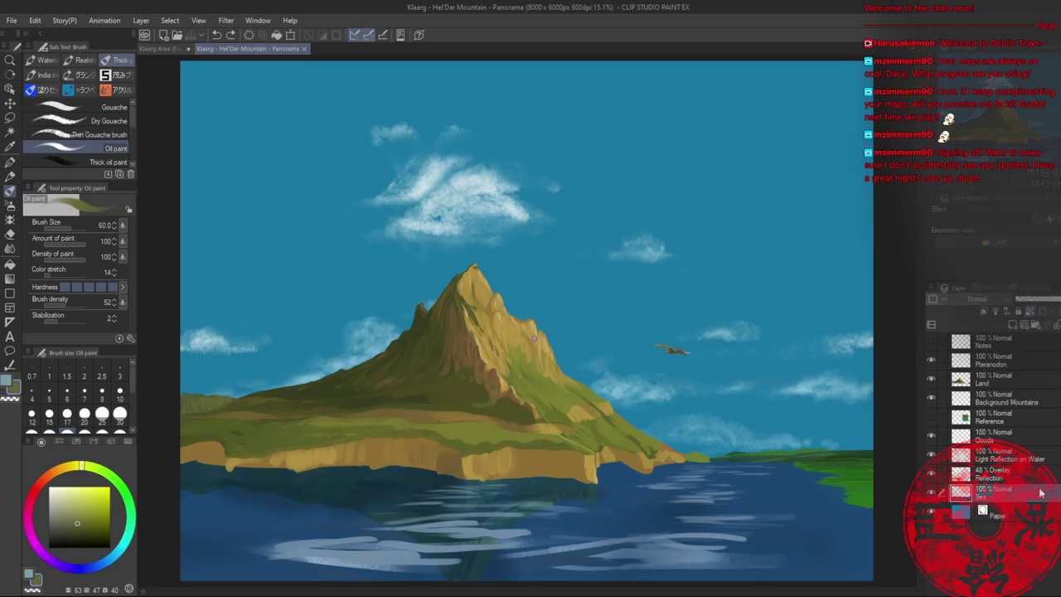
left_click(304, 49)
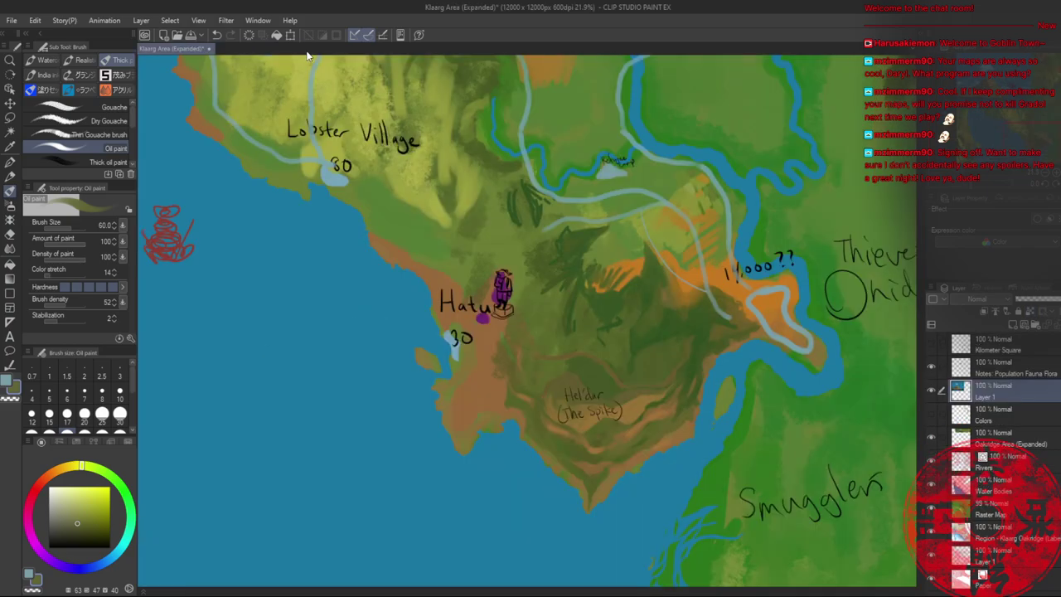
- Move the pasted panorama layer above the Notes: Population Fauna Flora layer in the map
scroll(641, 268, "down", 5)
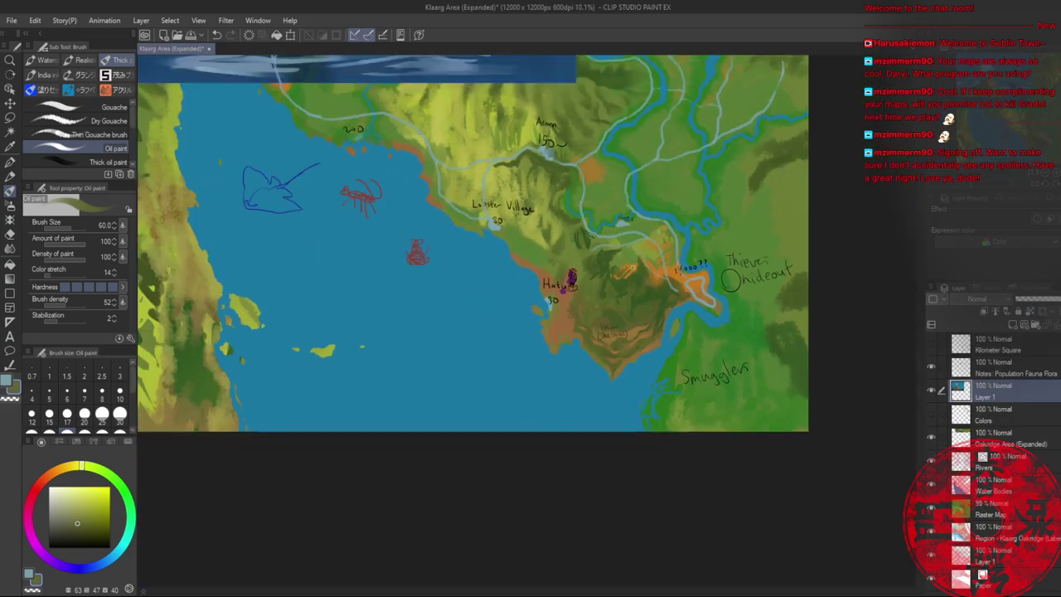
left_click(1000, 108)
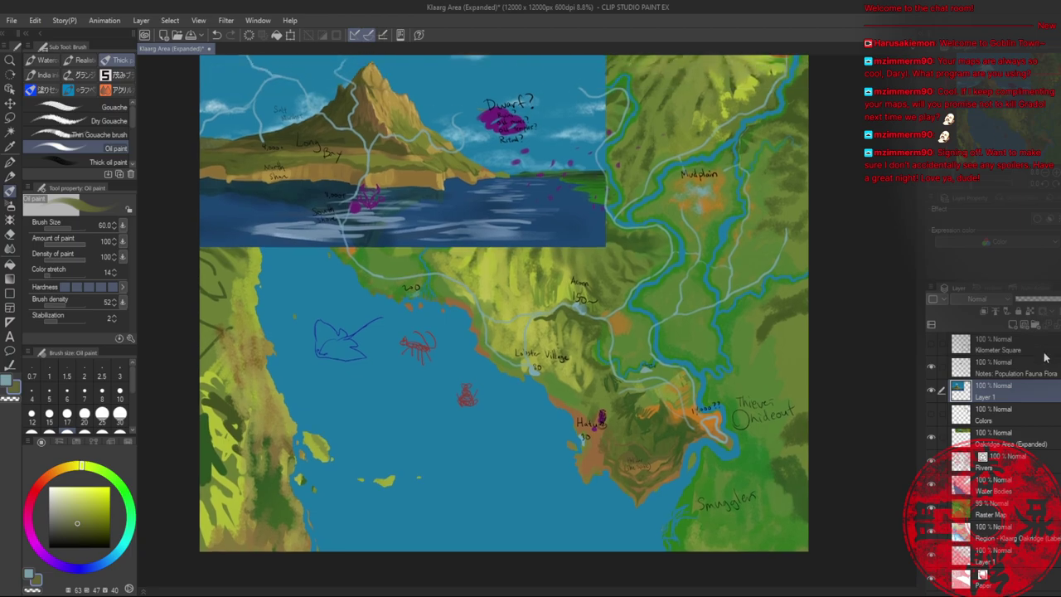
left_click_drag(1030, 396, 1030, 363)
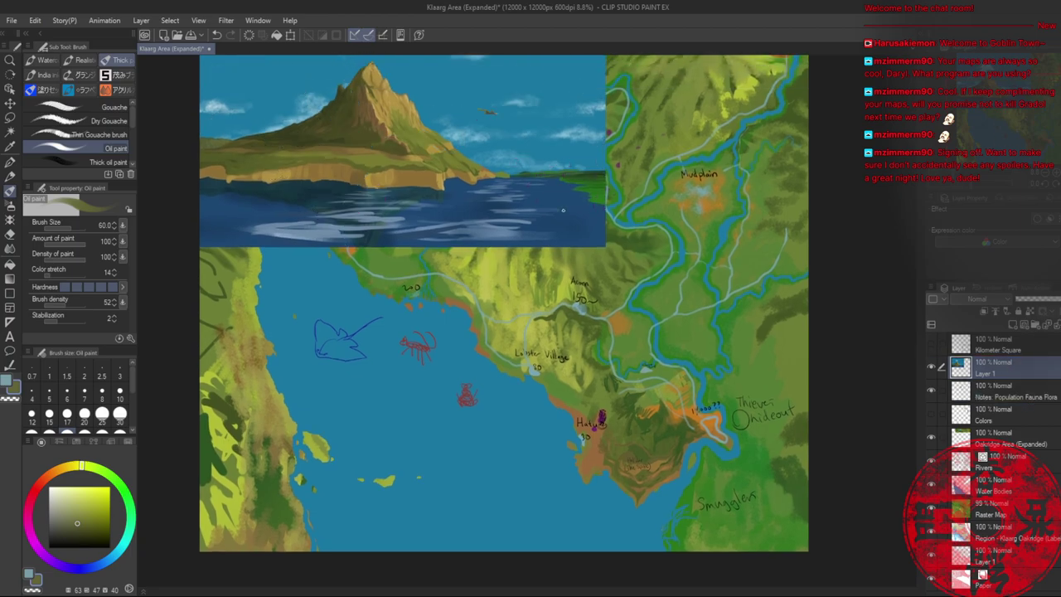
- Scale the pasted panorama to 66% and place it over the map's eastern land, north of the Hel'dar peninsula
key("ctrl+t")
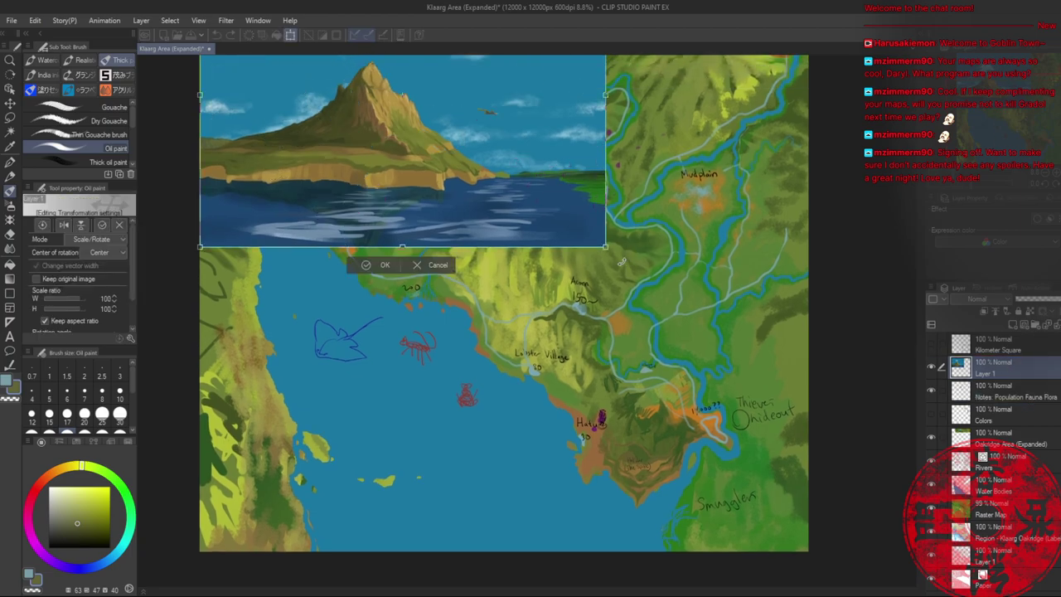
left_click_drag(606, 246, 732, 331)
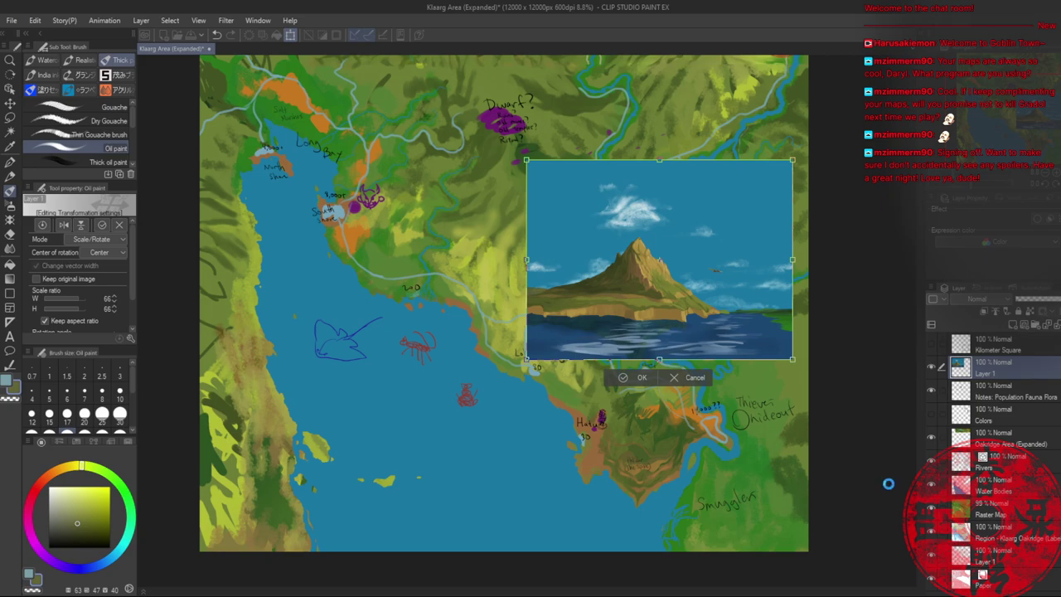
key("Return")
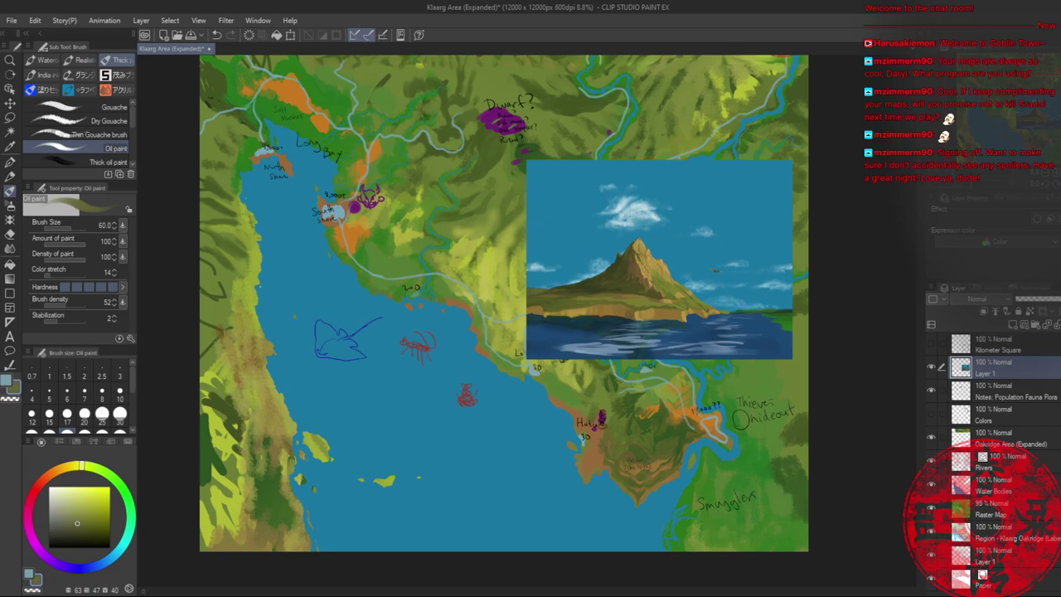
- Move the panorama picture straight down, closer to the Hel'dar (The Spike) label on the map
key("slash")
left_click_drag(691, 429, 718, 437)
left_click_drag(634, 441, 511, 361)
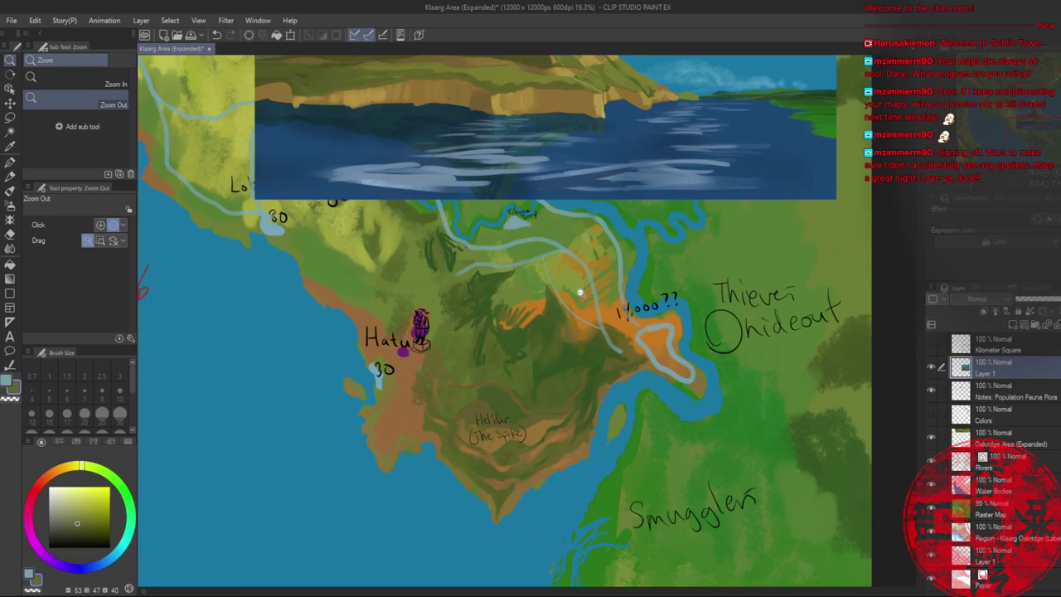
key("k")
left_click_drag(537, 175, 537, 293)
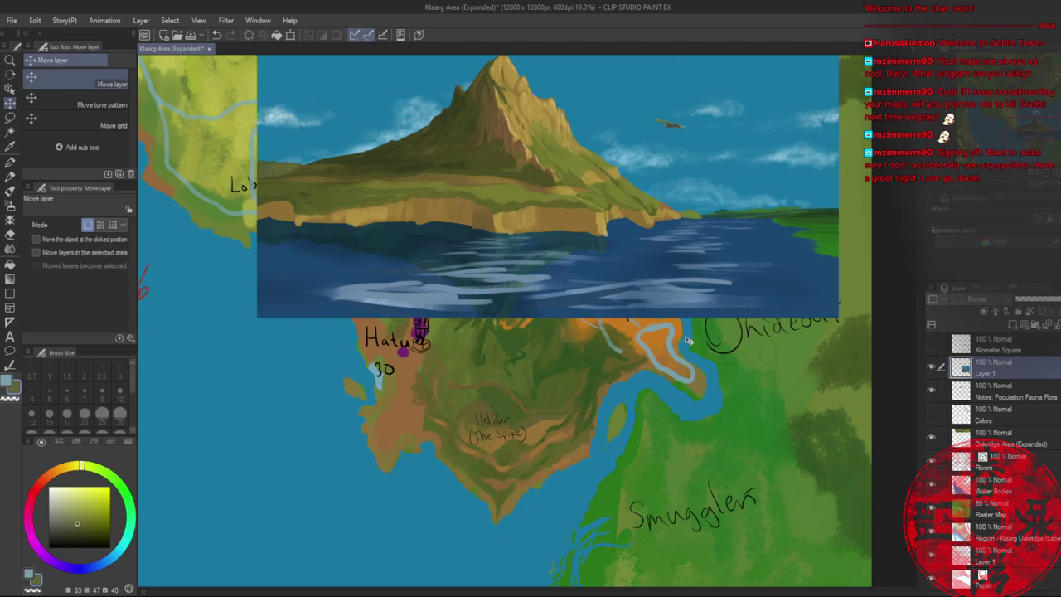
- Scale the panorama picture to 84% and position it just above the Hel'dar peninsula as a painting reference
key("ctrl+t")
left_click_drag(839, 318, 747, 249)
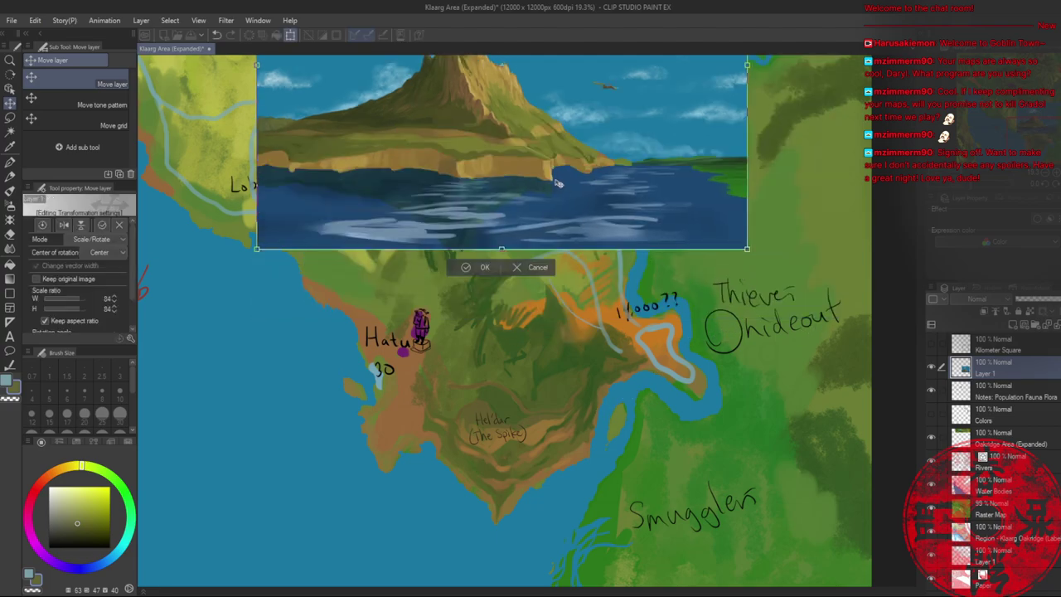
left_click_drag(558, 183, 593, 268)
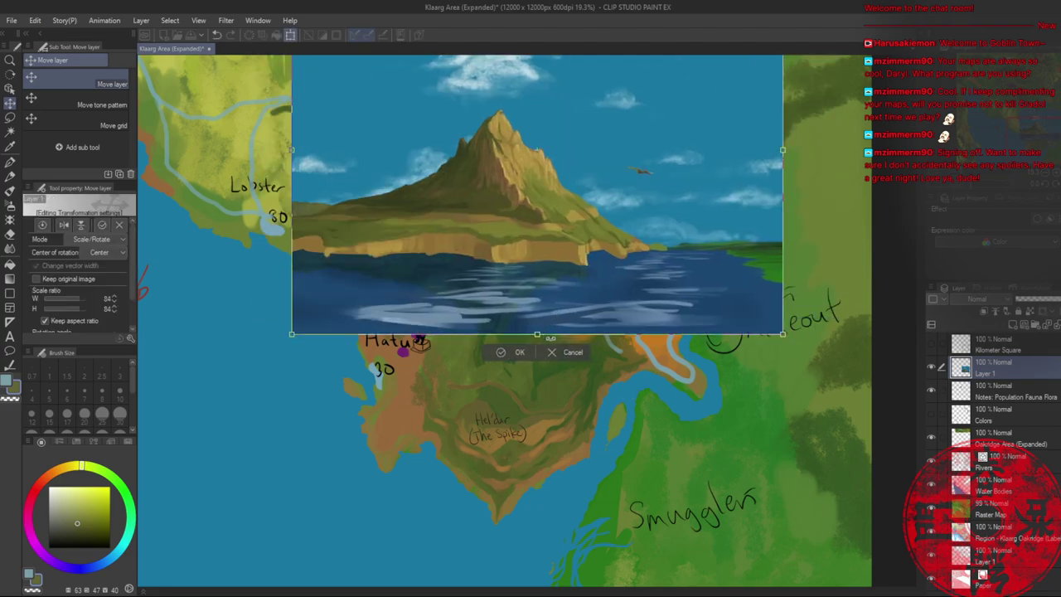
key("Return")
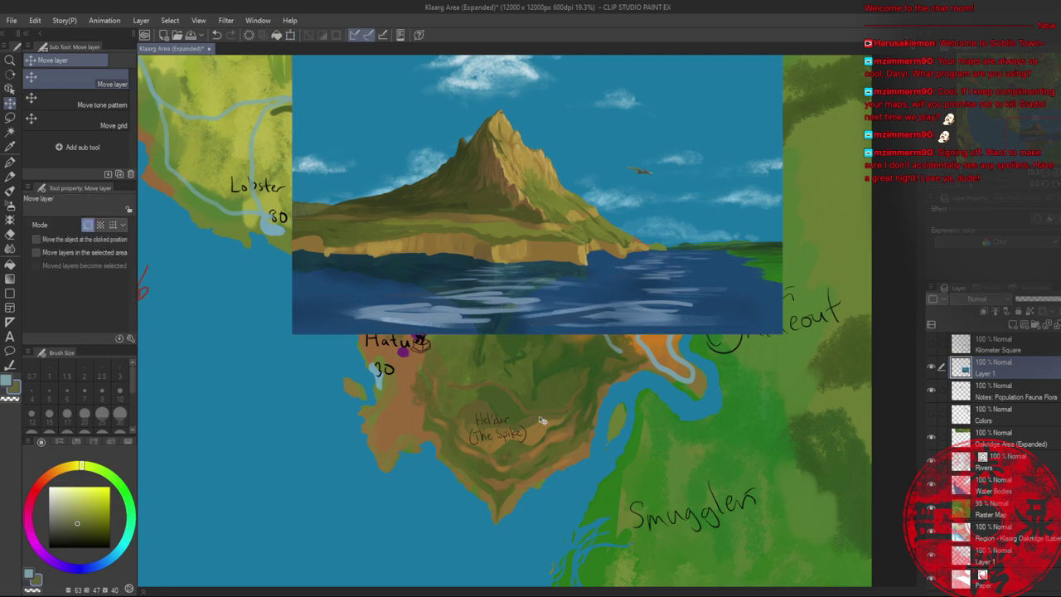
- Make the Raster Map layer active for painting with the Oil paint brush and hide the Notes: Population Fauna Flora layer
key("alt+space")
left_click_drag(508, 430, 504, 397)
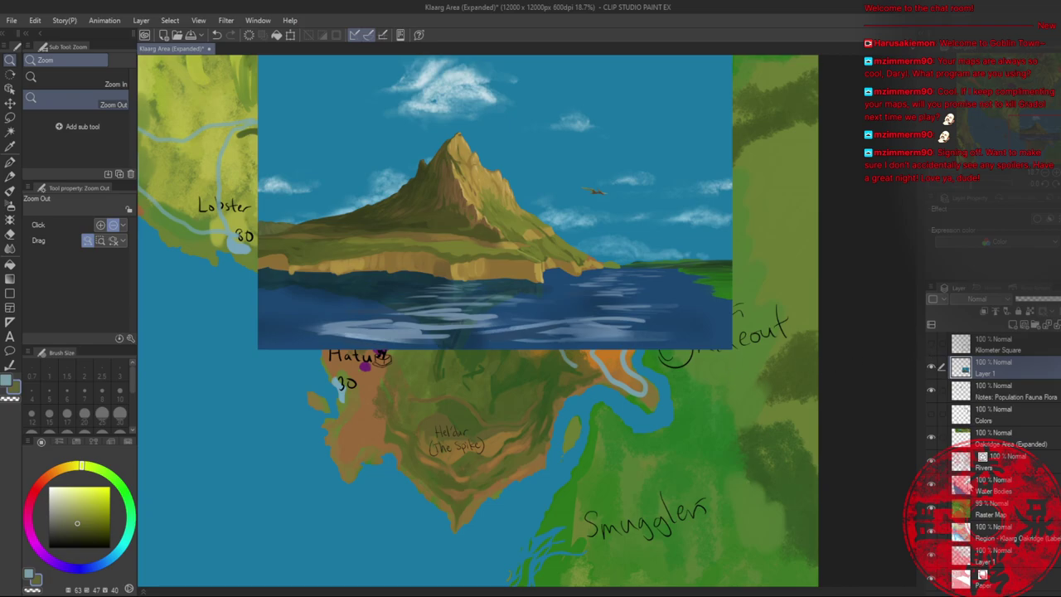
left_click(982, 509)
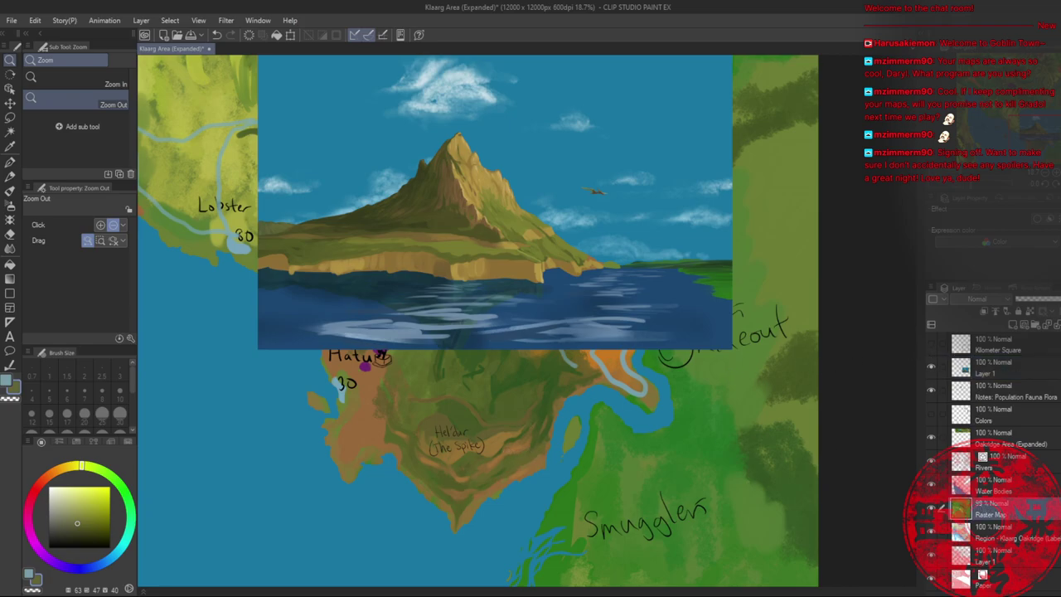
key("b")
left_click(931, 390)
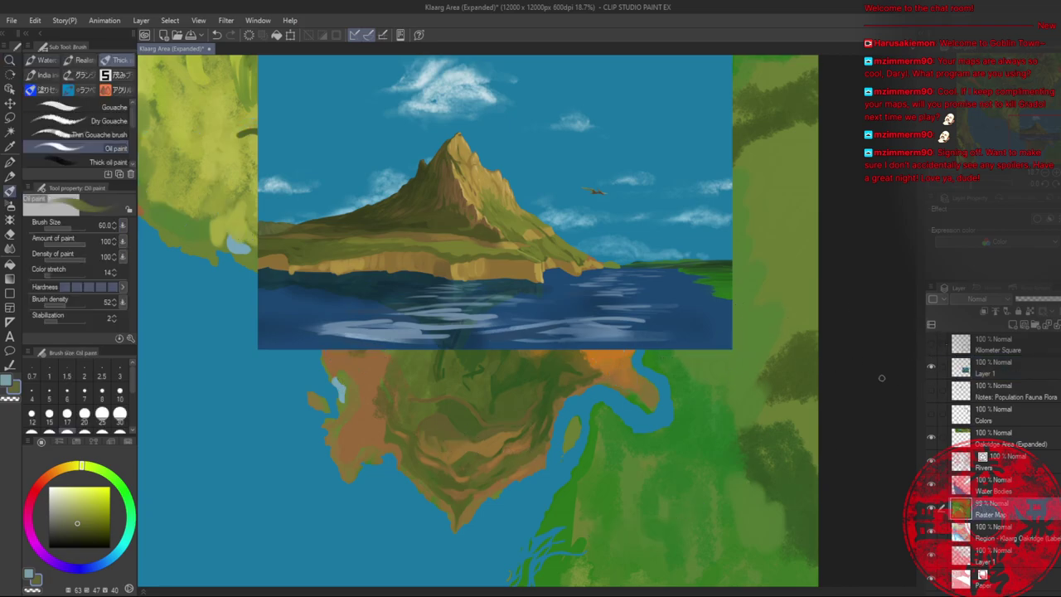
- Paint alternating ochre and olive bands along the terraced ridges on the Hel'dar peninsula's southern slope, sampling the map's own tones
left_click(465, 451, "alt")
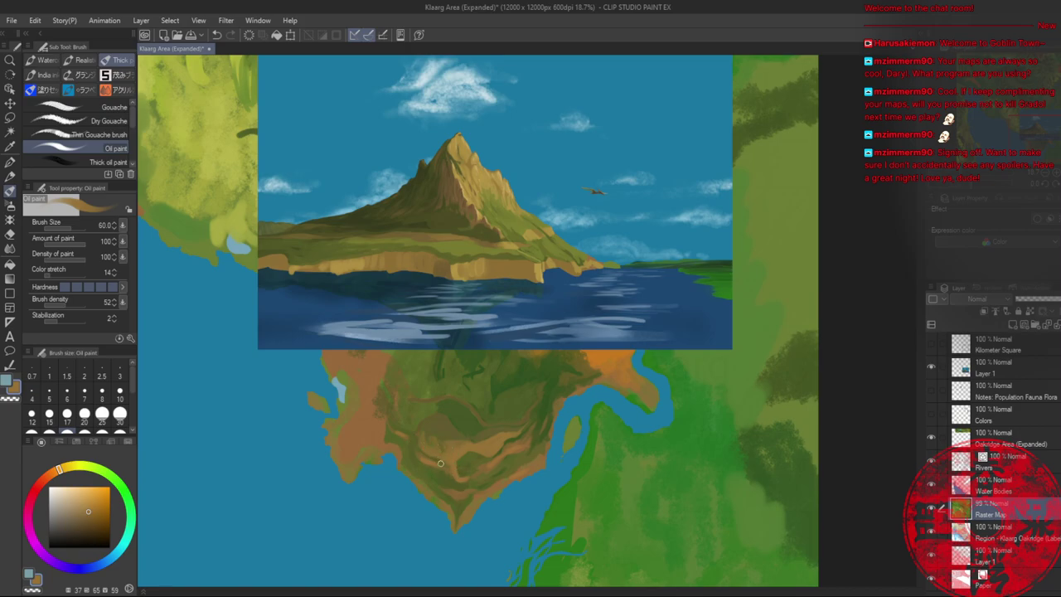
left_click(456, 489, "alt")
left_click(414, 437, "alt")
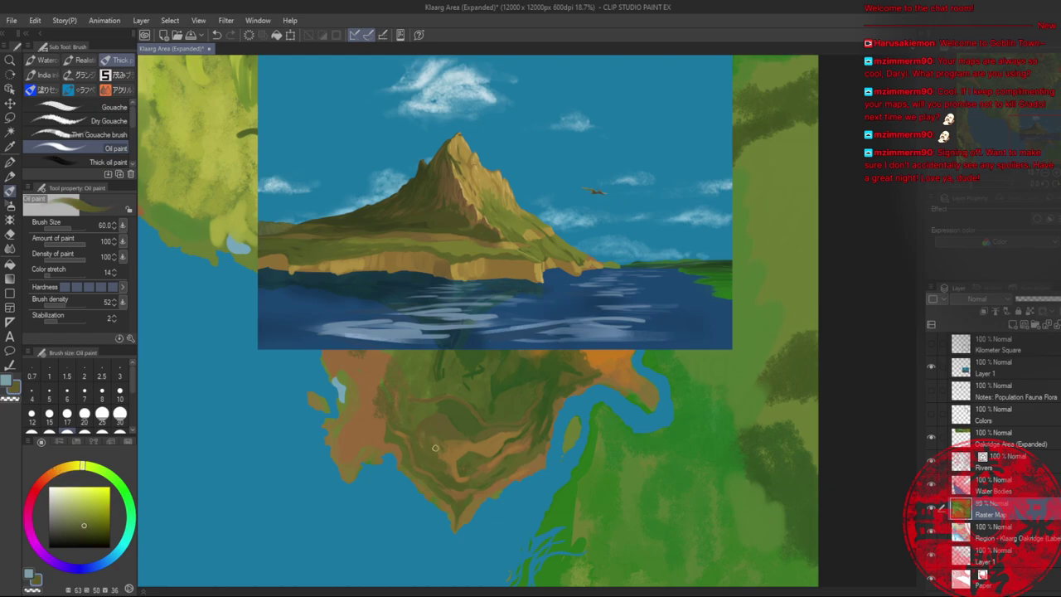
left_click(441, 450, "alt")
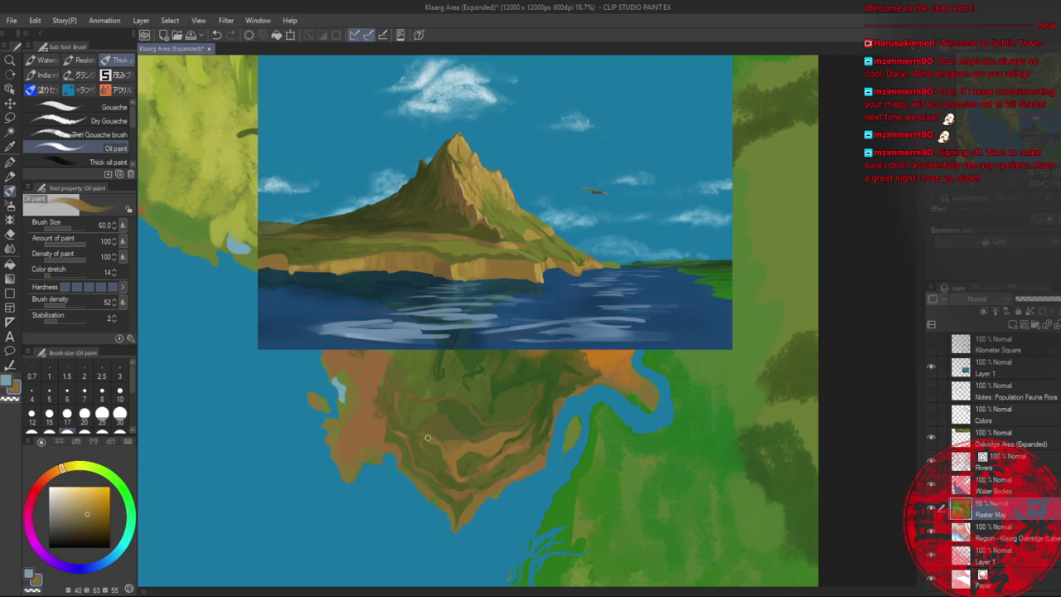
left_click(460, 464, "alt")
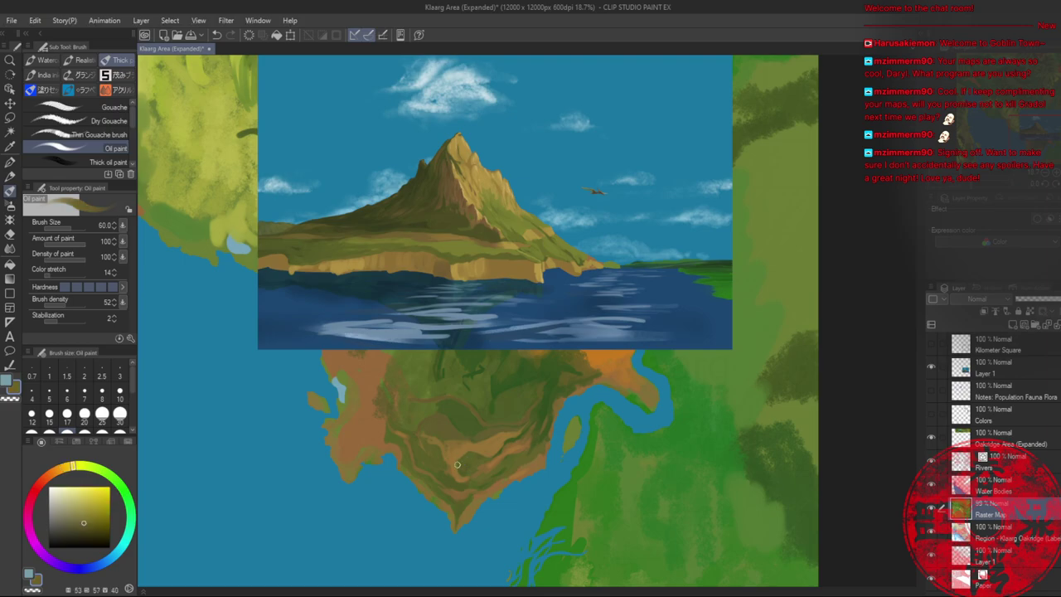
left_click(457, 464, "alt")
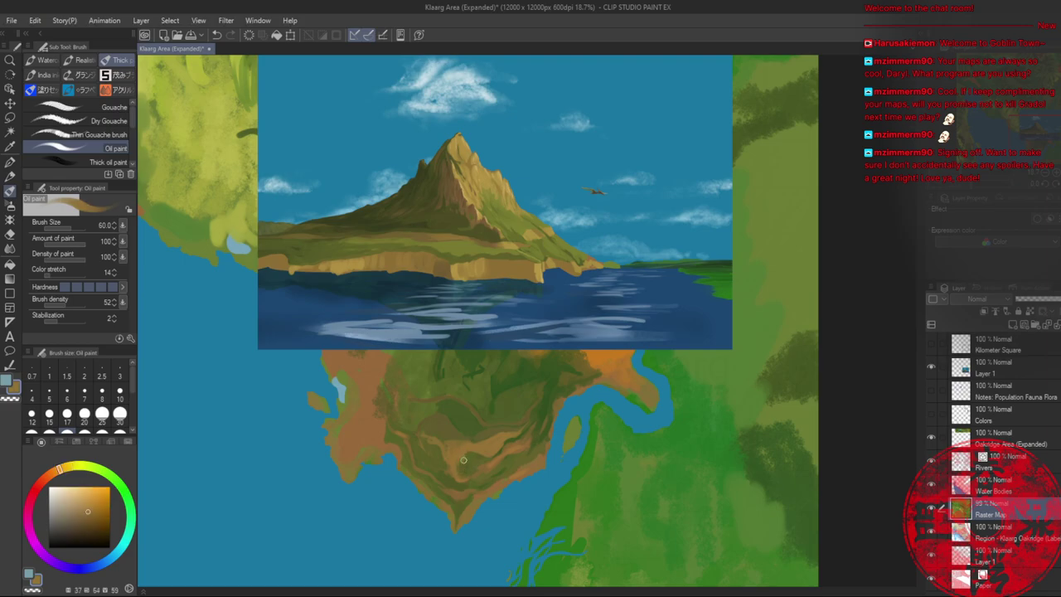
- Refine the central spur above the peninsula's southern tip with sampled olive green and muted ochre strokes
left_click(466, 462, "alt")
left_click(457, 464, "alt")
left_click(449, 465, "alt")
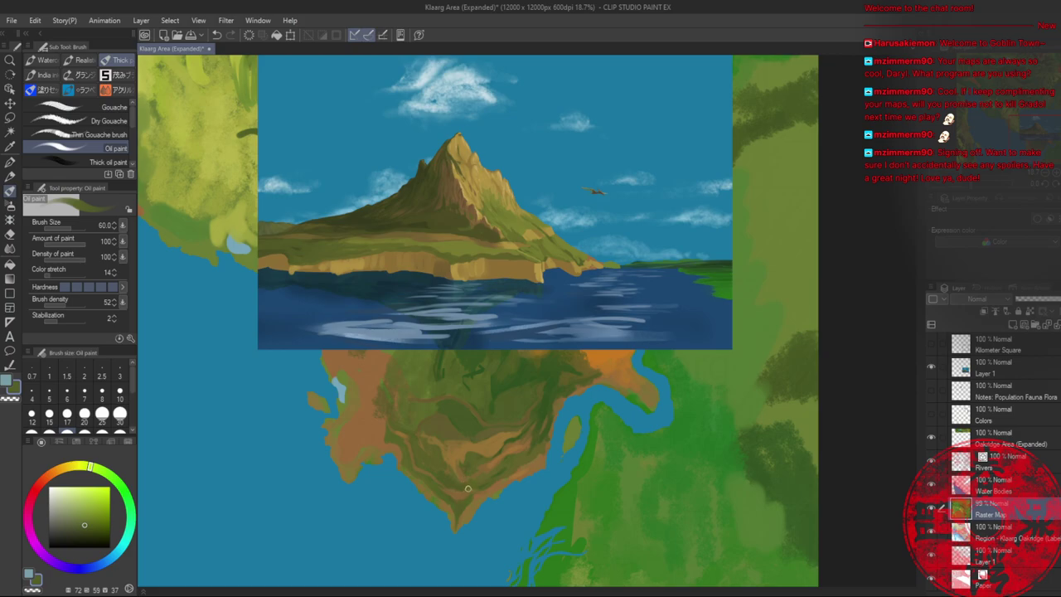
left_click(461, 473, "alt")
left_click(466, 480, "alt")
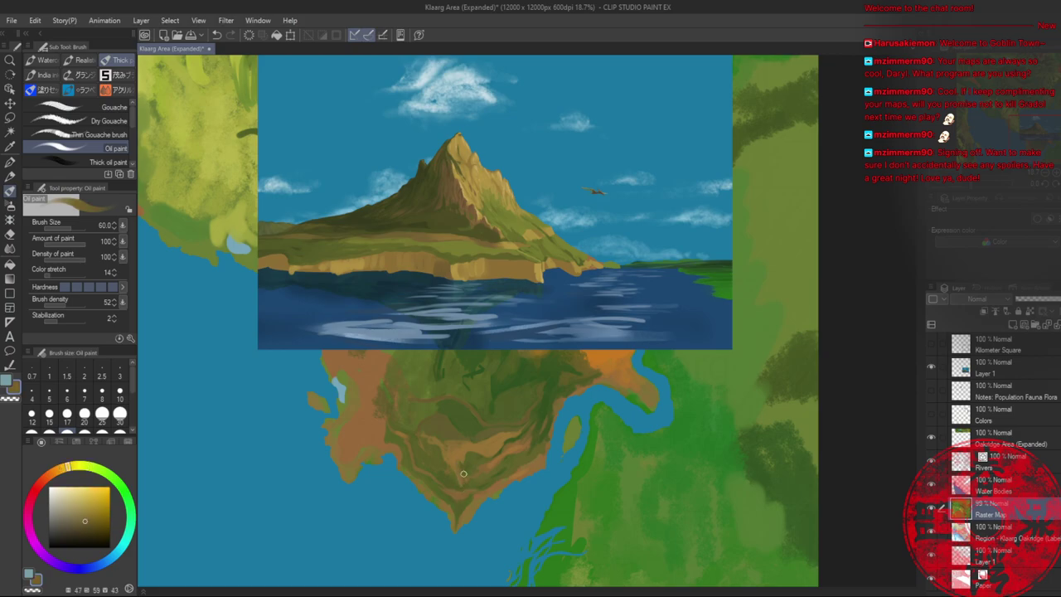
left_click(465, 483, "alt")
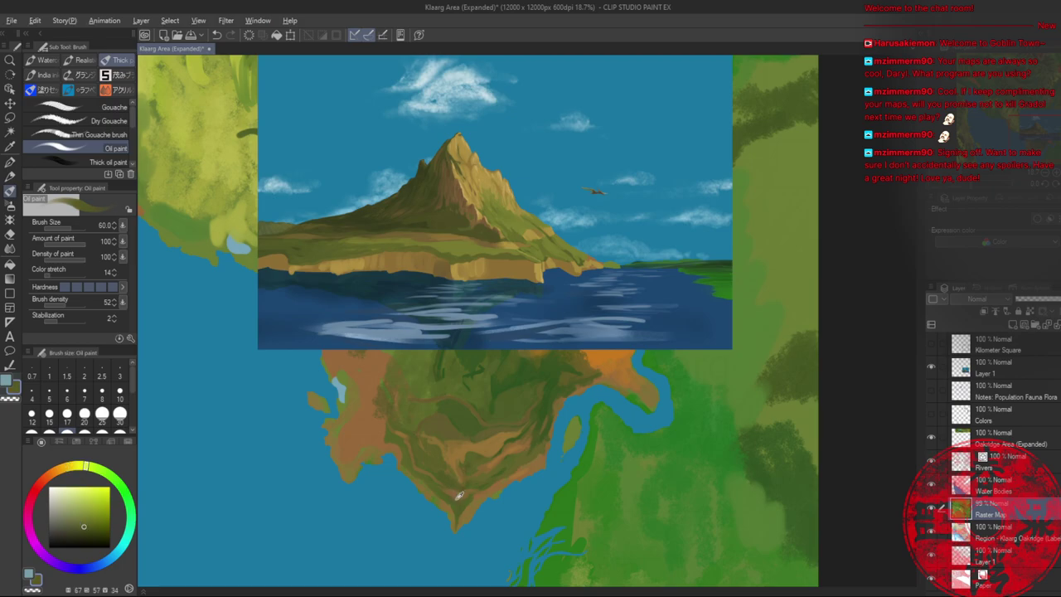
- Shade the lowest ledges around the peninsula's pointed southern tip with sampled brown and dark green strokes
left_click(455, 494, "alt")
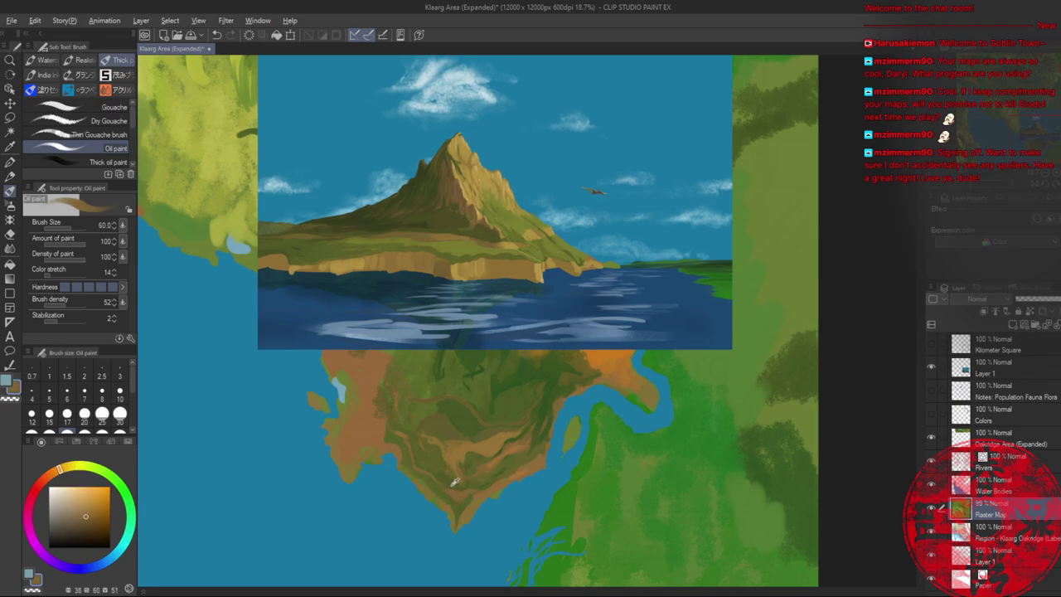
left_click(452, 483, "alt")
left_click(440, 487, "alt")
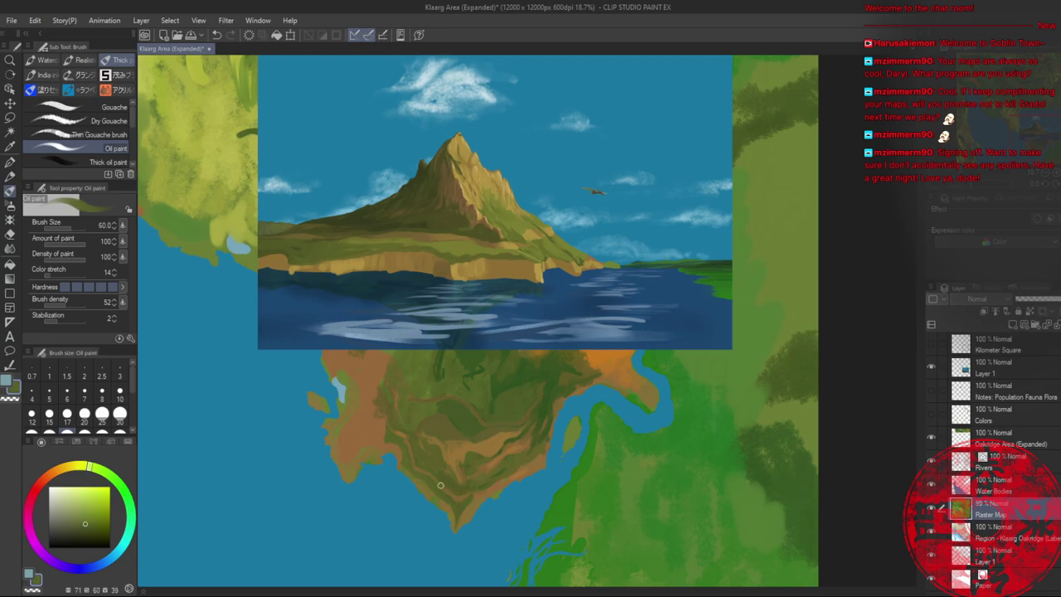
left_click(462, 494, "alt")
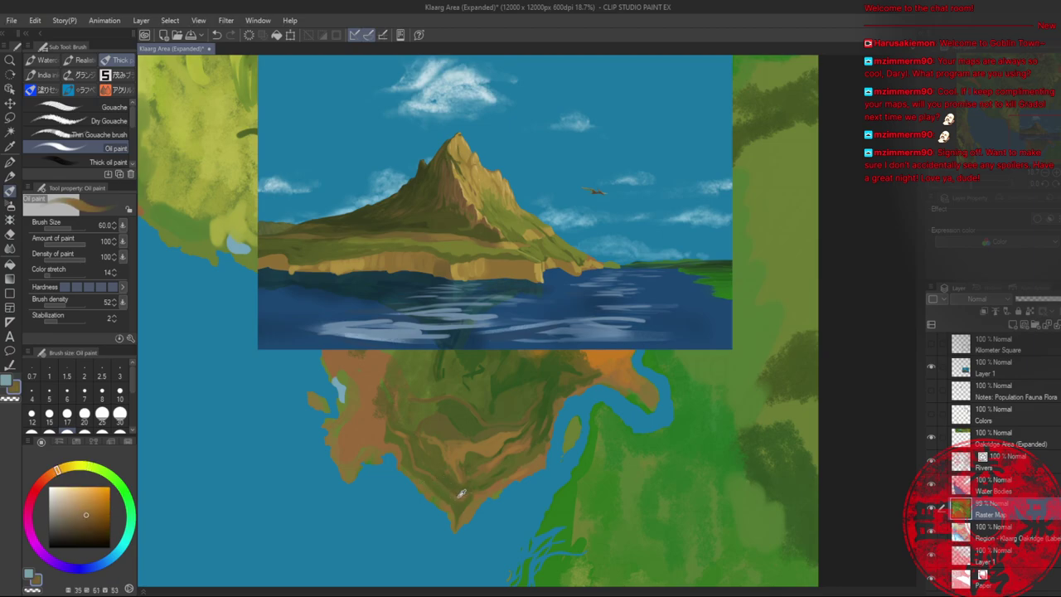
left_click(471, 484, "alt")
left_click(468, 483, "alt")
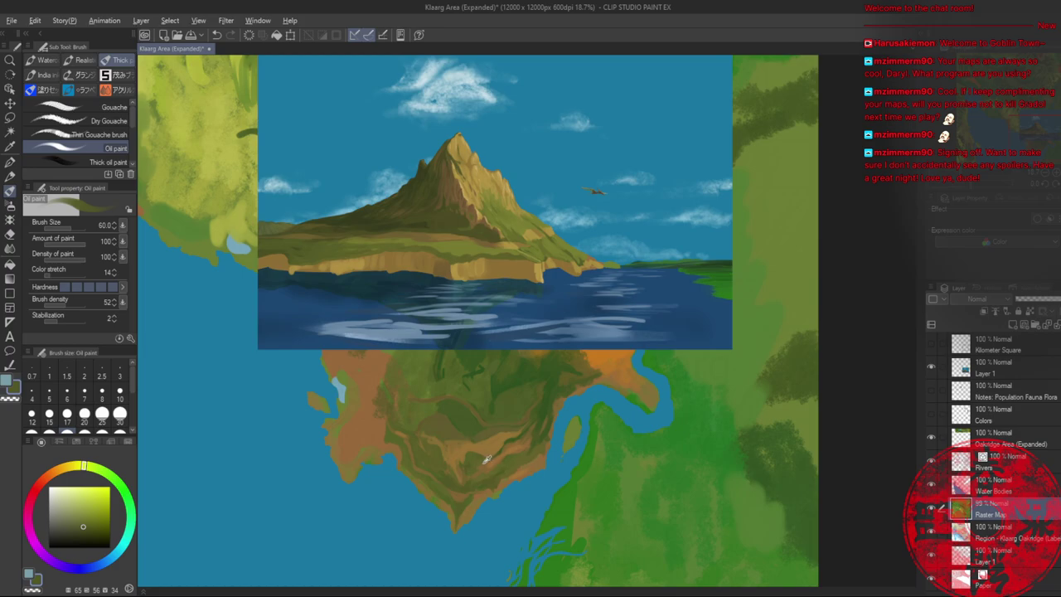
- Paint the southeastern ridge bands of the peninsula with sampled dark green, orange-brown and olive strokes
left_click(485, 460, "alt")
left_click(509, 446, "alt")
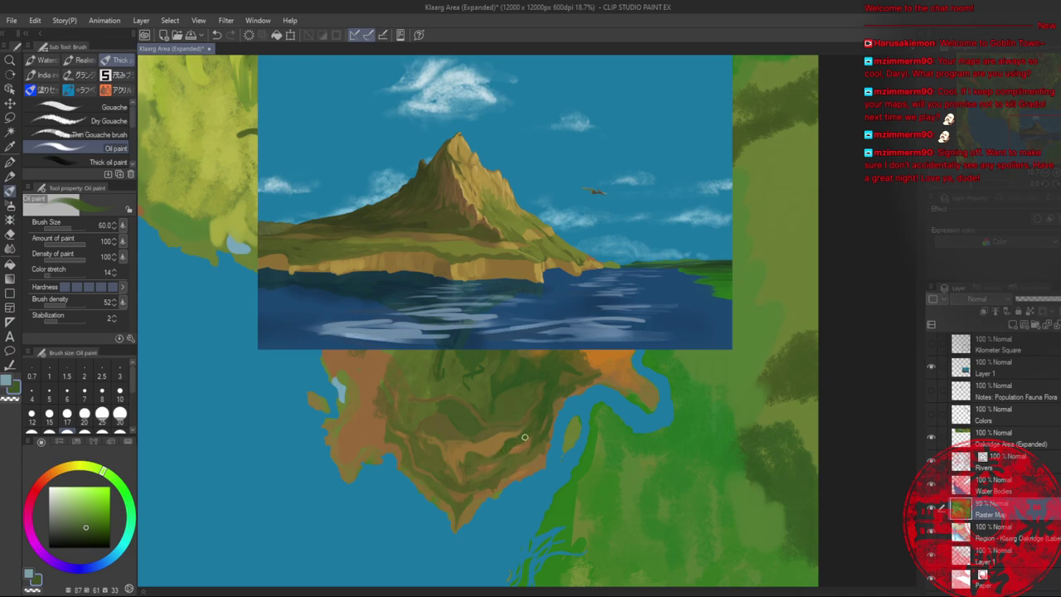
left_click(520, 447, "alt")
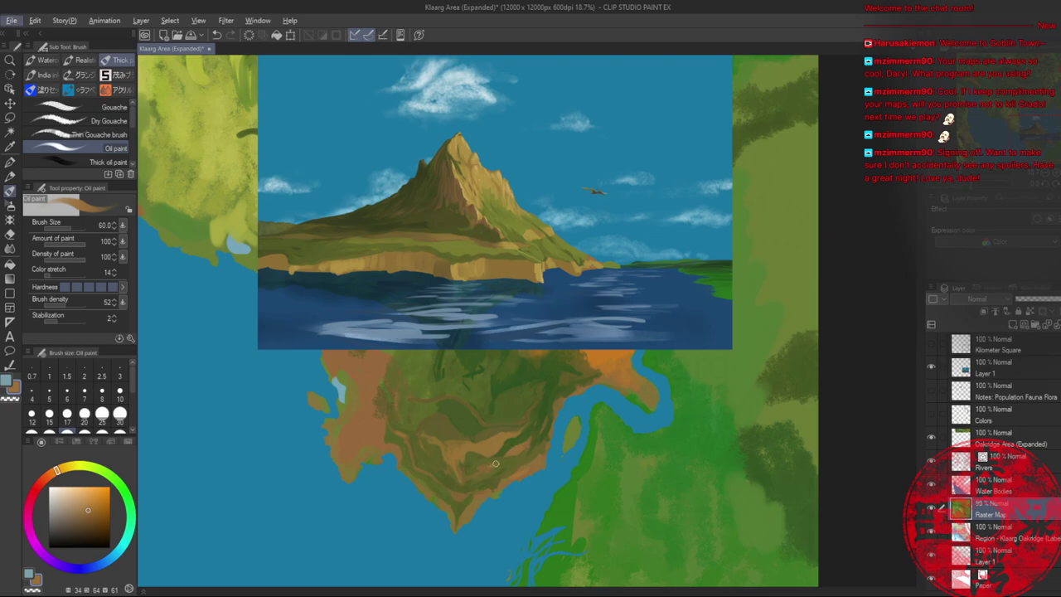
left_click(488, 457, "alt")
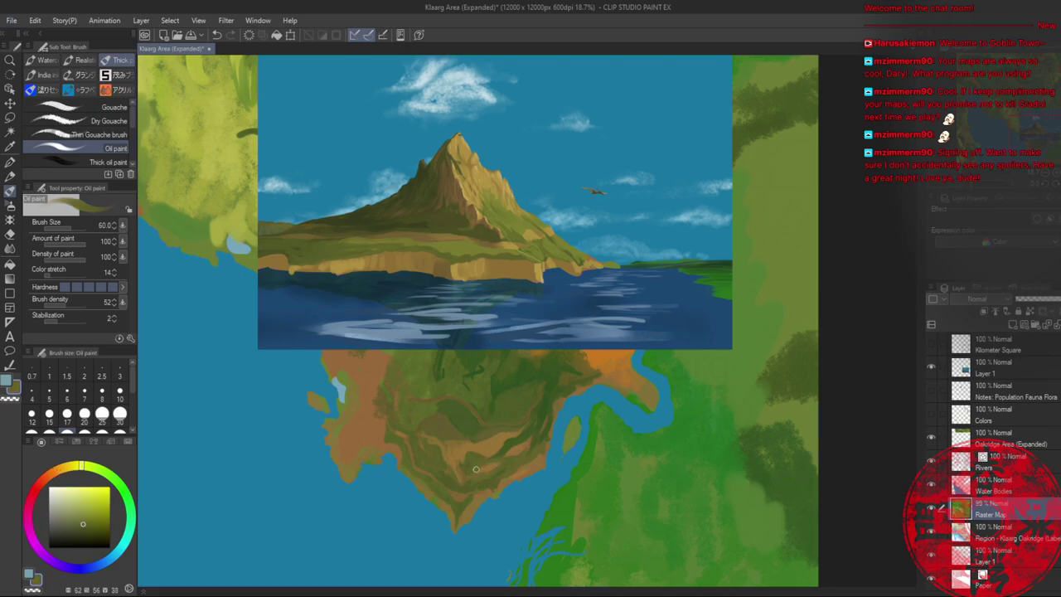
left_click(502, 449, "alt")
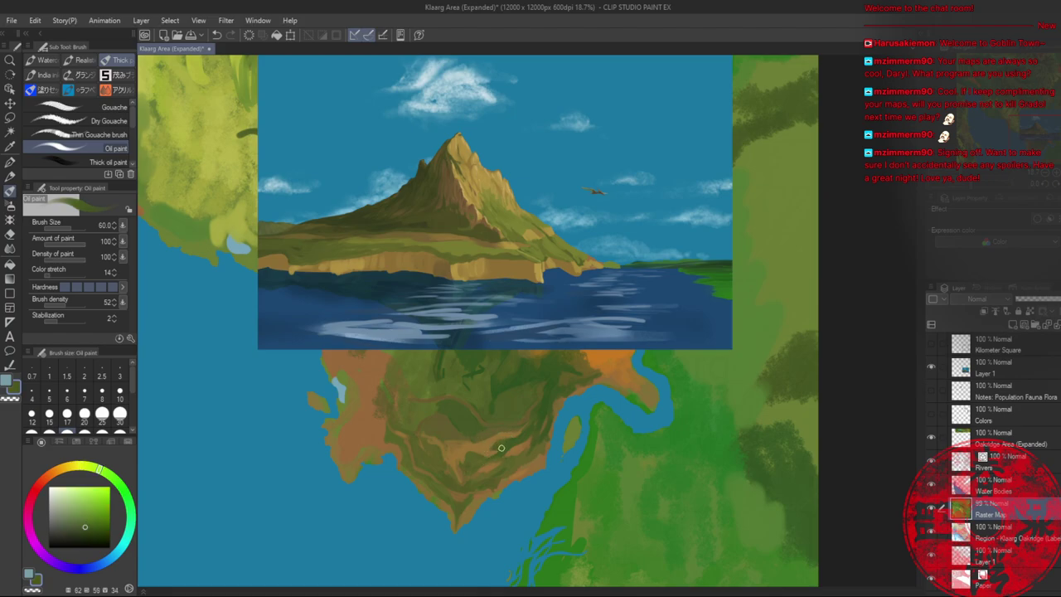
- Enlarge the Oil paint brush to size 80 and blend sampled brown and green along the middle of the eastern ridge
key("bracketright")
key("bracketright")
left_click(496, 443, "alt")
left_click(493, 448, "alt")
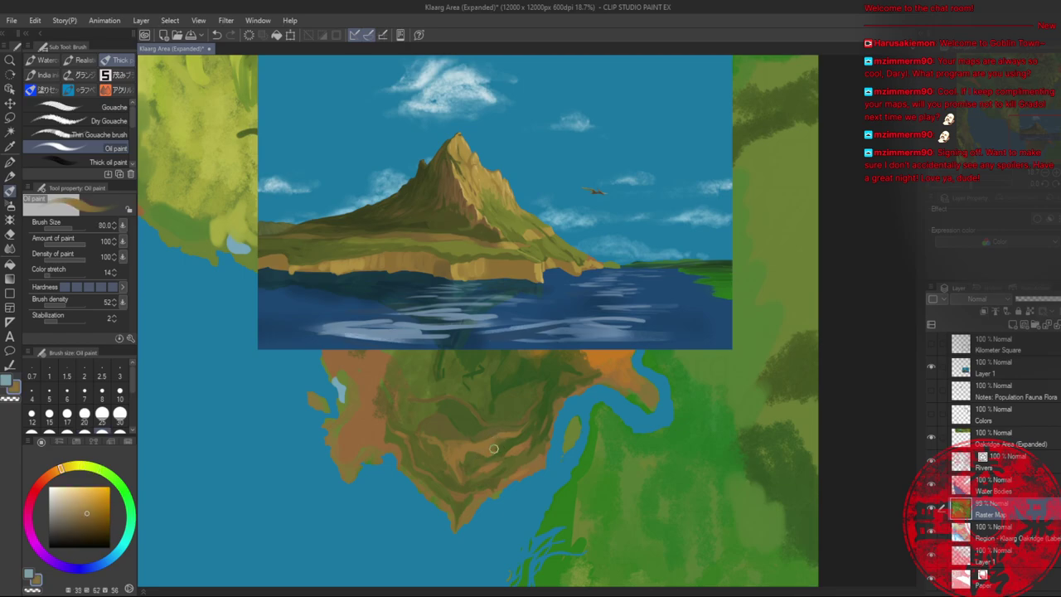
left_click(493, 452, "alt")
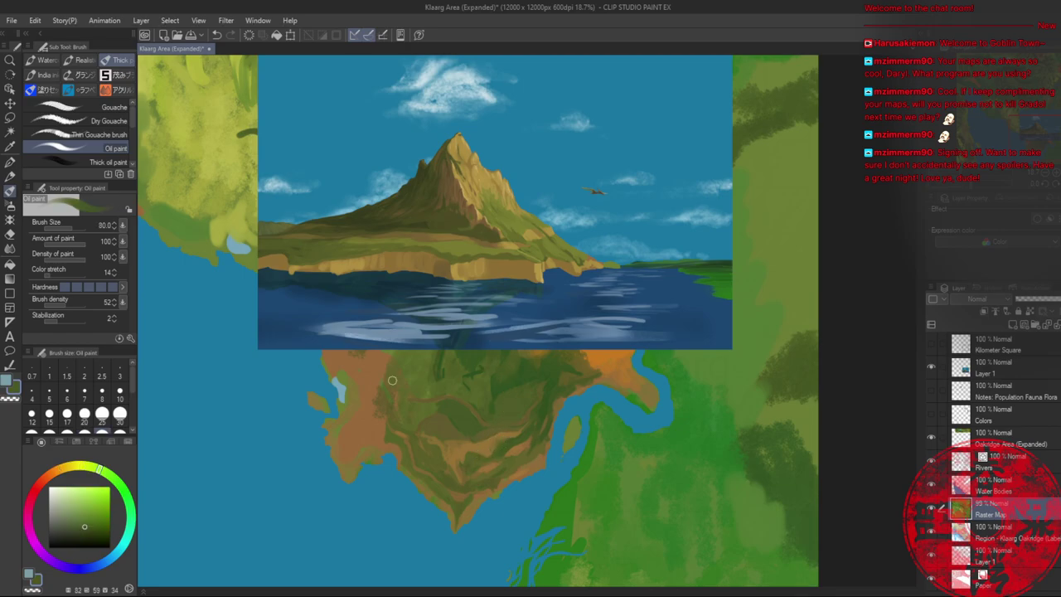
- Blend the upper edge of the ochre ledge into the dark hollow above it with sampled green and brownish olive
key("alt+space")
mouse_move(537, 420)
left_mouse_down()
mouse_move(521, 420)
mouse_move(540, 420)
left_mouse_up()
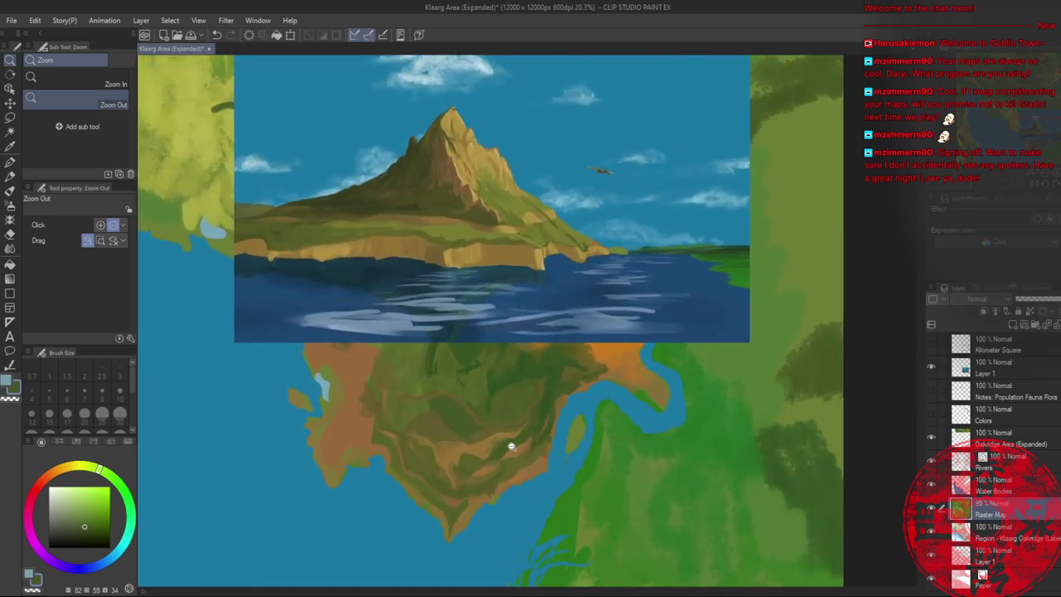
left_click(507, 441, "alt")
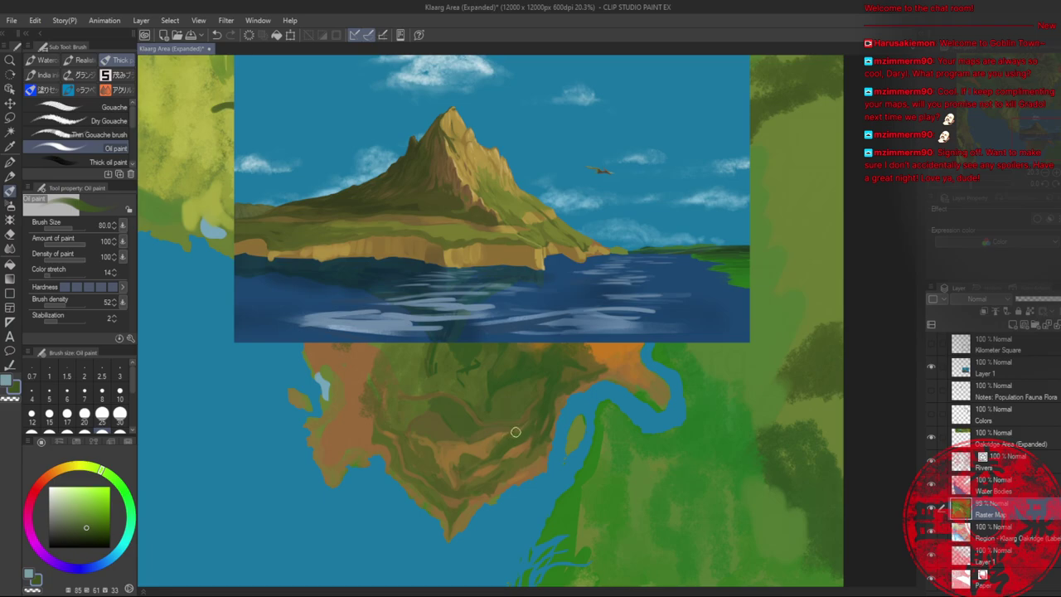
left_click(499, 432, "alt")
left_click(488, 431, "alt")
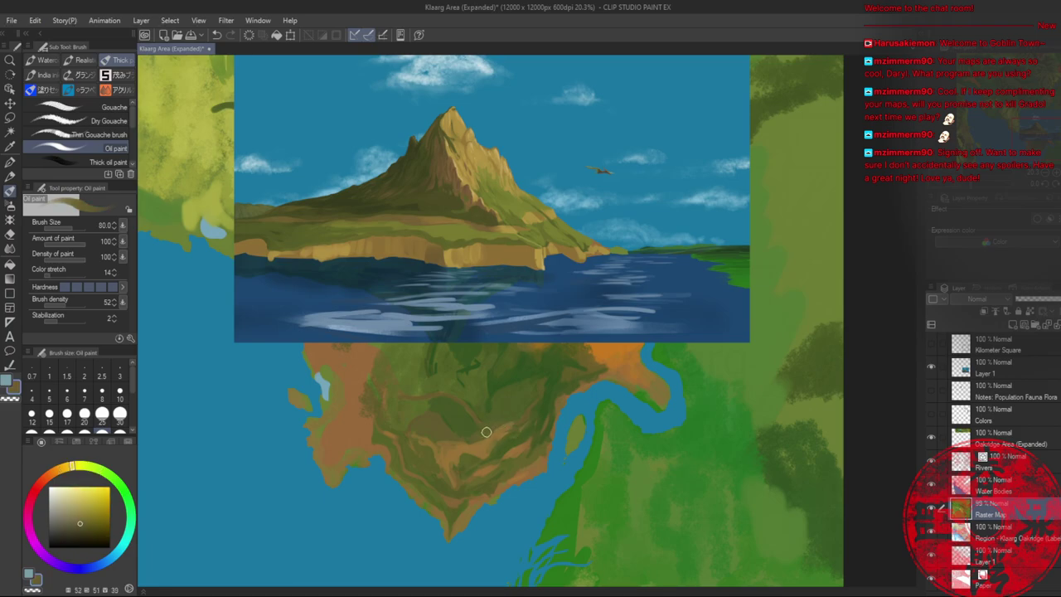
- Shade the southeastern ledges and the hollow beneath the upper brown ridge with sampled olive and green tones
left_click(514, 424, "alt")
left_click(511, 430, "alt")
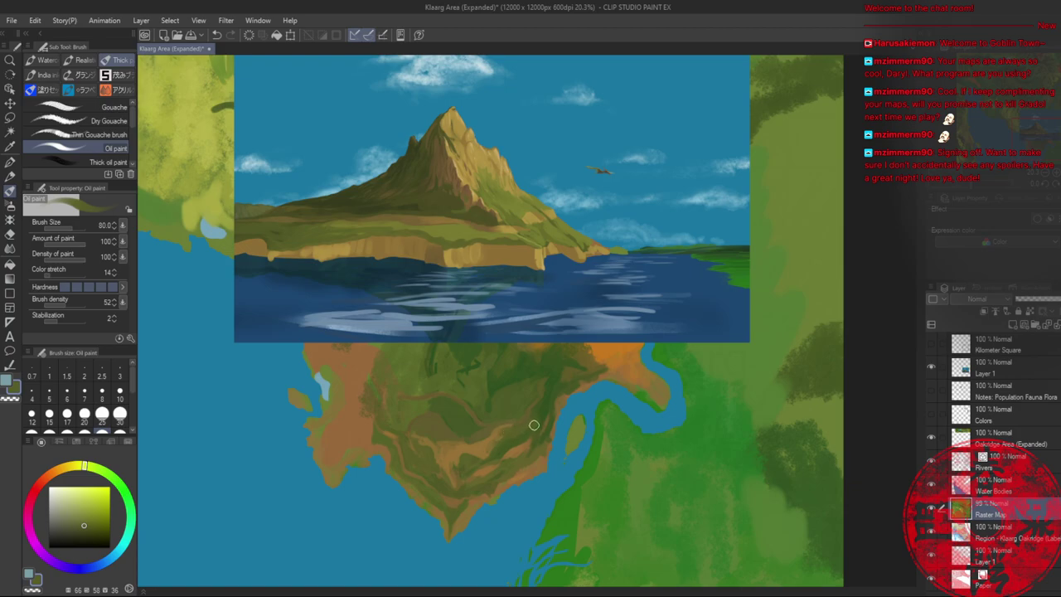
left_click(528, 446, "alt")
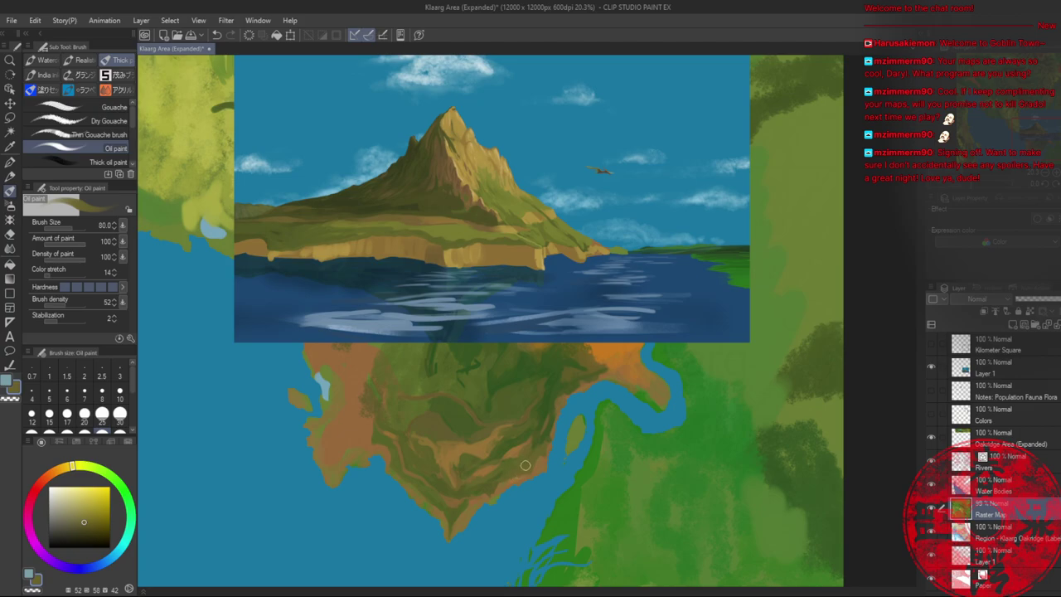
left_click(445, 414, "alt")
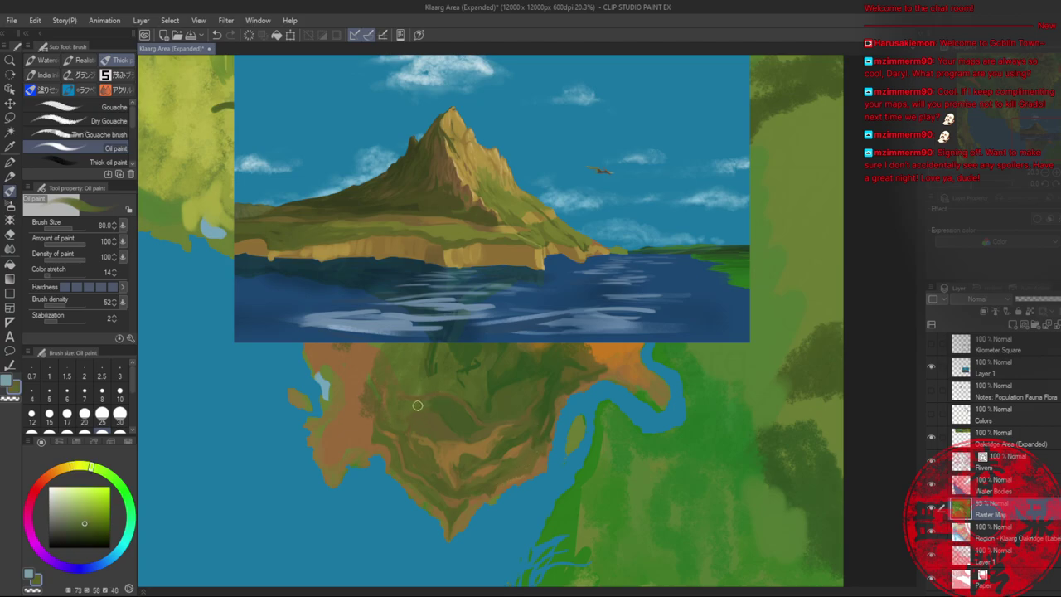
left_click(438, 406, "alt")
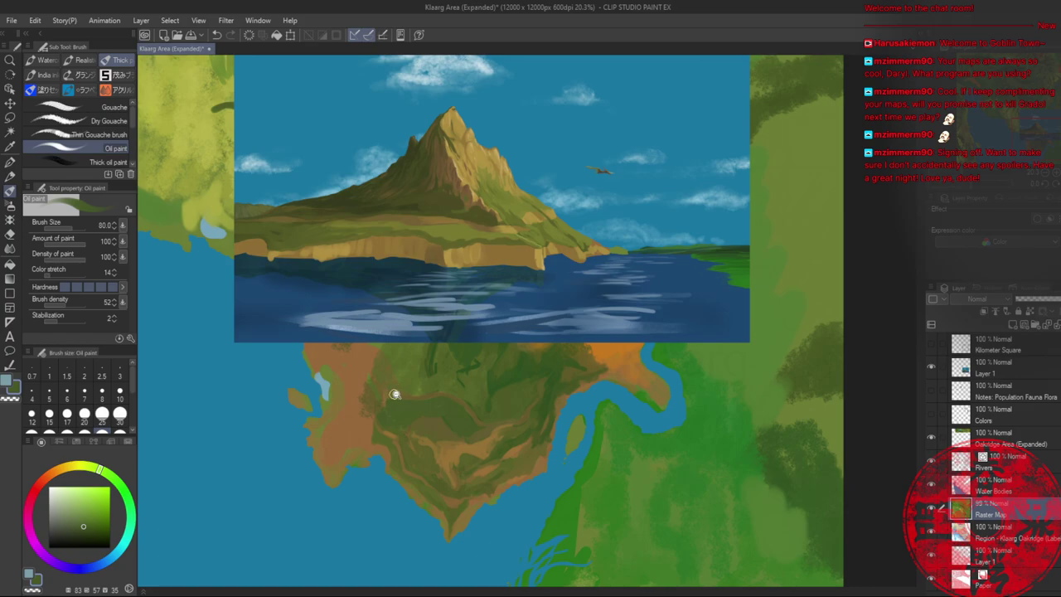
- Delete the Layer 1 layer holding the panorama reference and save the map
key("alt+space")
left_click(391, 393)
left_click_drag(388, 376, 423, 400)
left_click(566, 427)
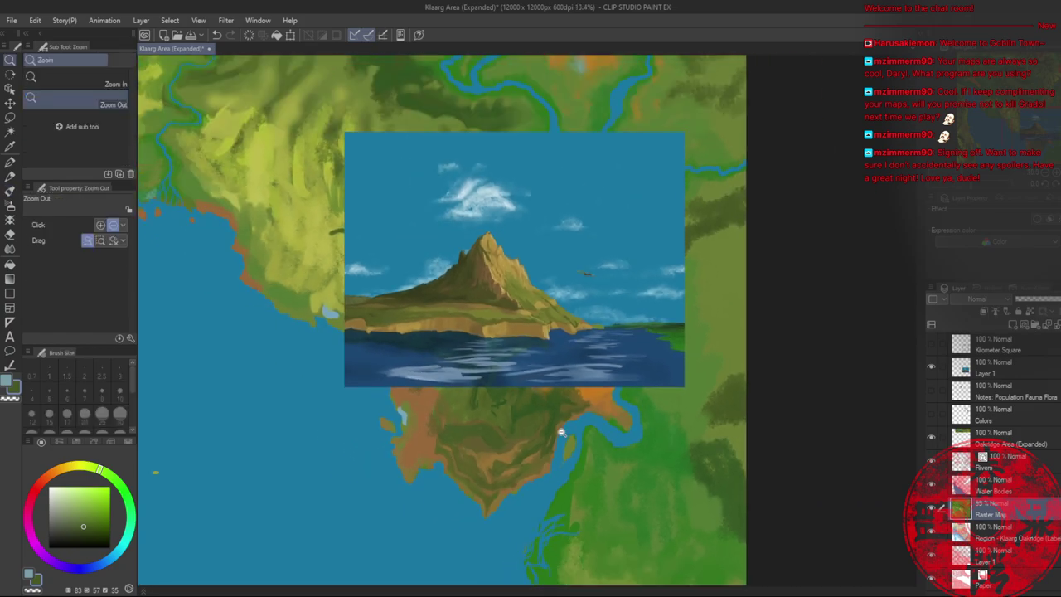
left_click(559, 431)
key("ctrl+0")
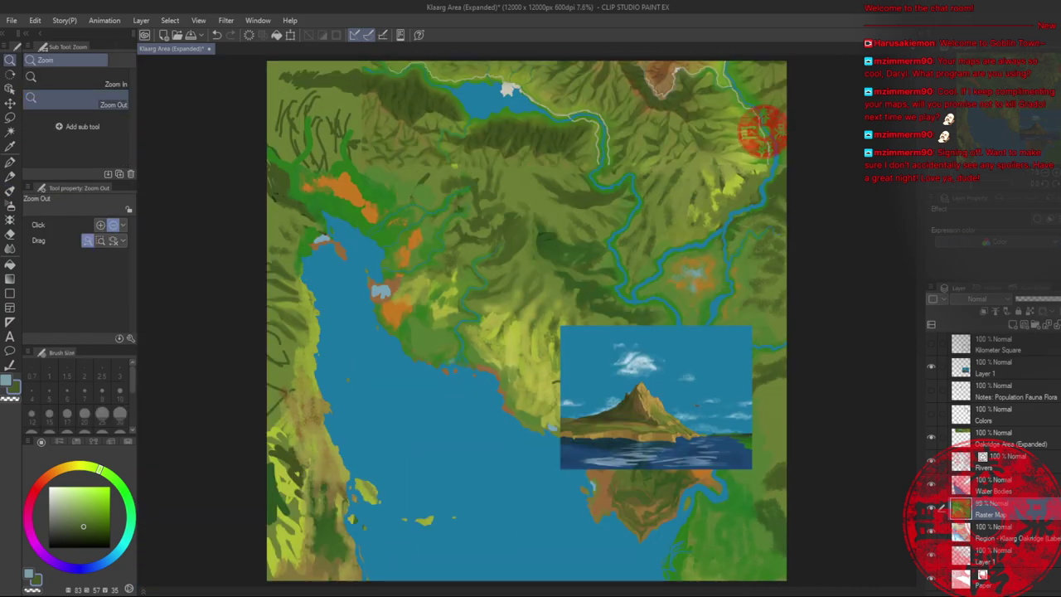
left_click(1041, 377)
key("Delete")
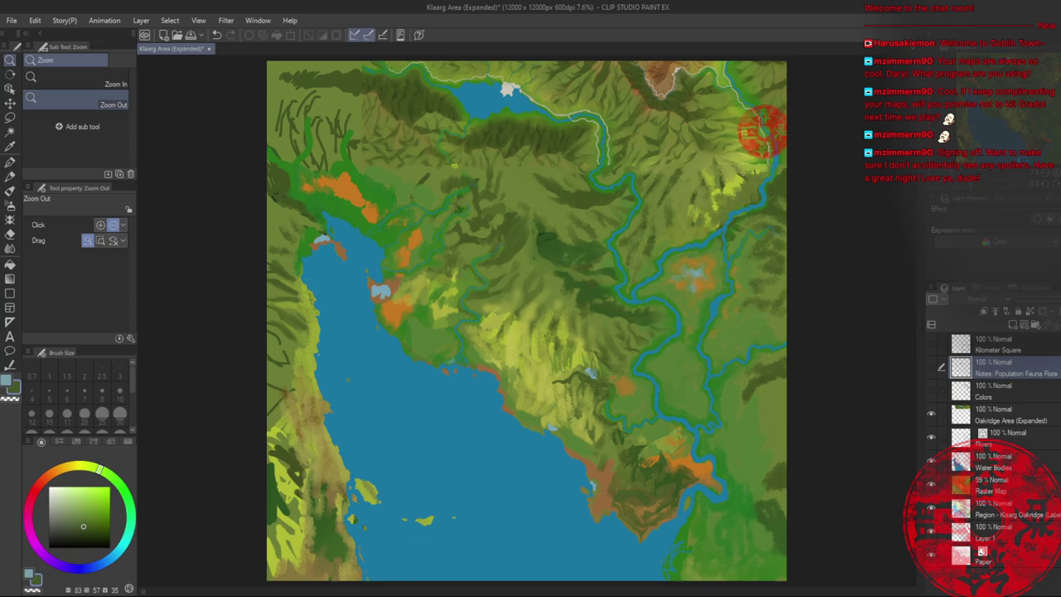
key("ctrl+s")
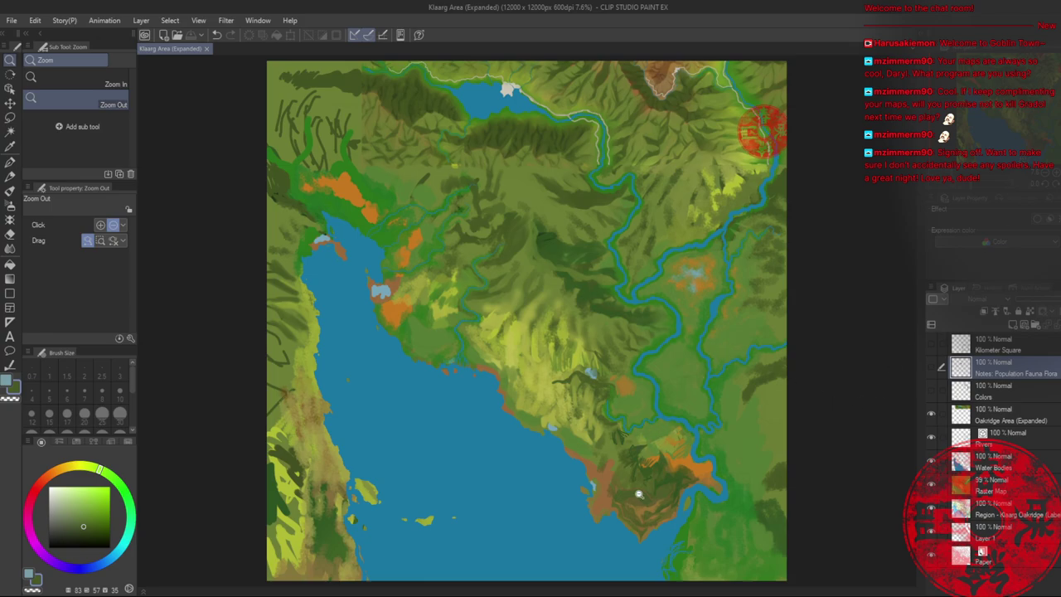
- On the Raster Map layer, paint sampled dark green across the hollow below the peninsula's curved brown ridge with the Oil paint brush at size 100
scroll(639, 494, "up", 5)
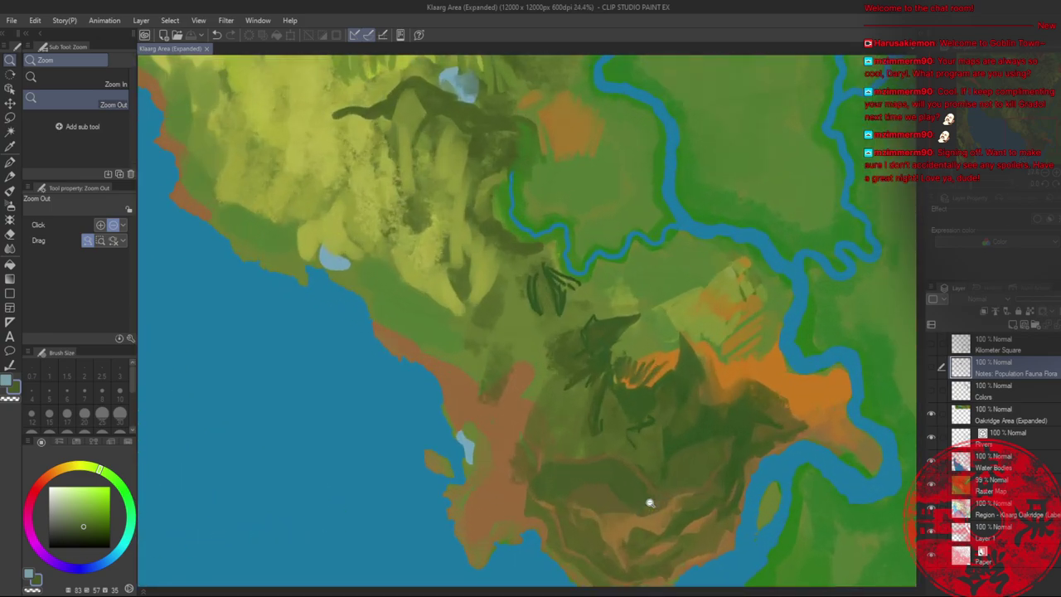
scroll(581, 364, "up", 1)
scroll(531, 406, "up", 1)
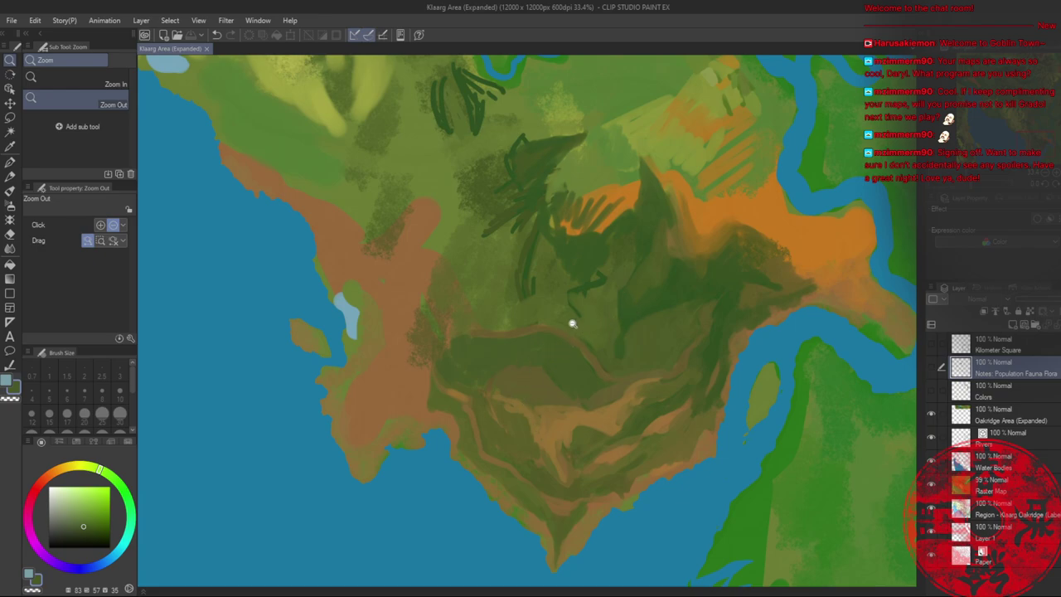
key("b")
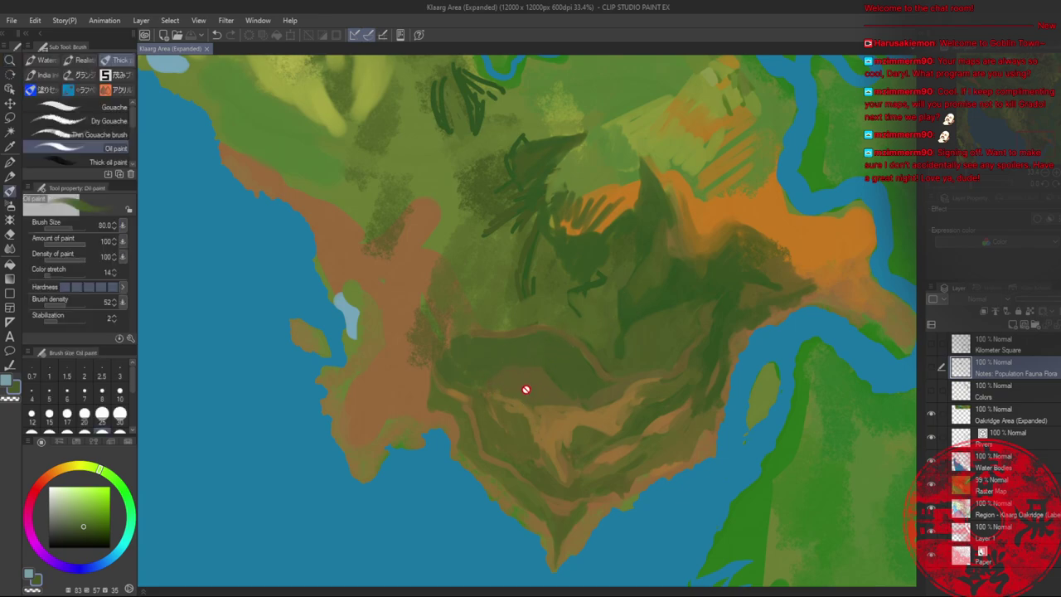
left_click(1003, 479)
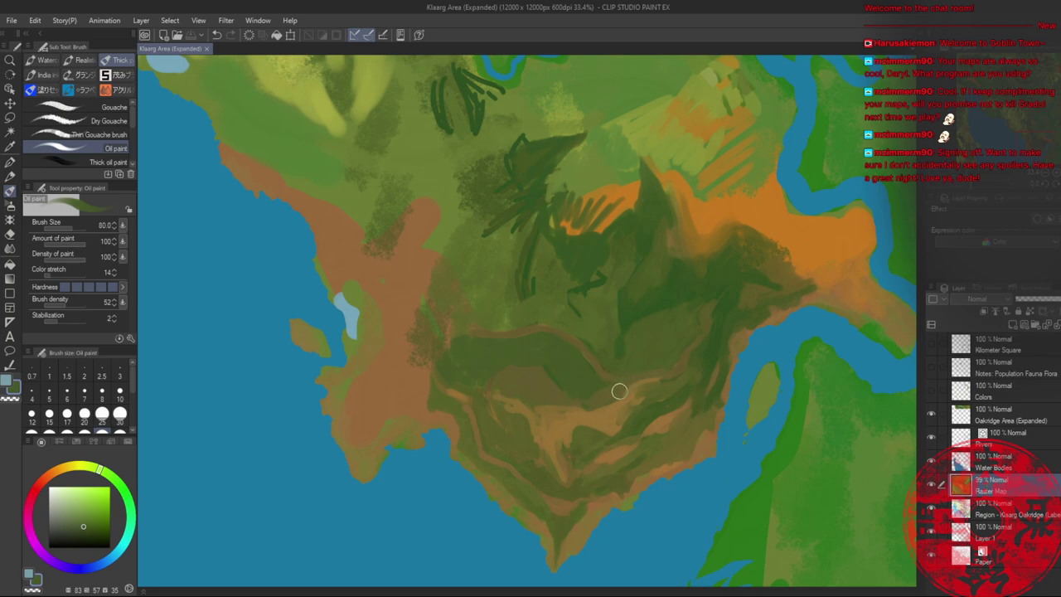
key("bracketright")
key("bracketright")
key("bracketright")
key("bracketleft")
key("bracketleft")
left_click(554, 378, "alt")
mouse_move(556, 379)
left_mouse_down()
mouse_move(501, 375)
mouse_move(524, 391)
mouse_move(480, 365)
left_mouse_up()
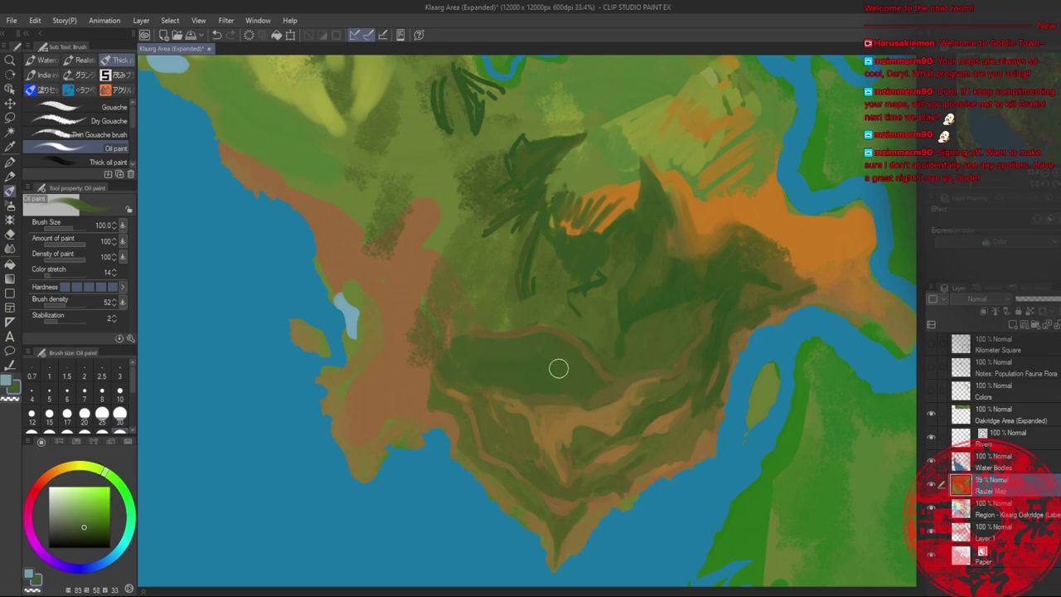
- Shade the hollow below the curved brown ridge with dark green sampled from the forested slopes farther north on the map
key("alt+space")
left_click(568, 284)
left_click(569, 284)
left_click(568, 284)
mouse_move(545, 62)
left_mouse_down()
mouse_move(495, 303)
mouse_move(450, 268)
left_mouse_up()
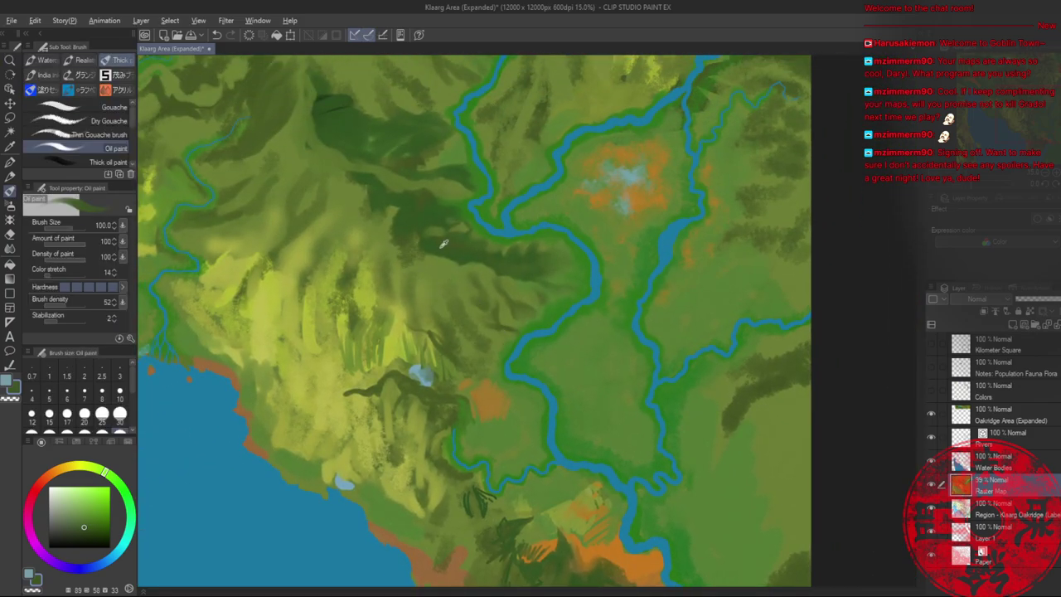
left_click(443, 243, "alt")
left_click_drag(486, 494, 431, 170)
key("alt+space")
left_click_drag(474, 302, 484, 301)
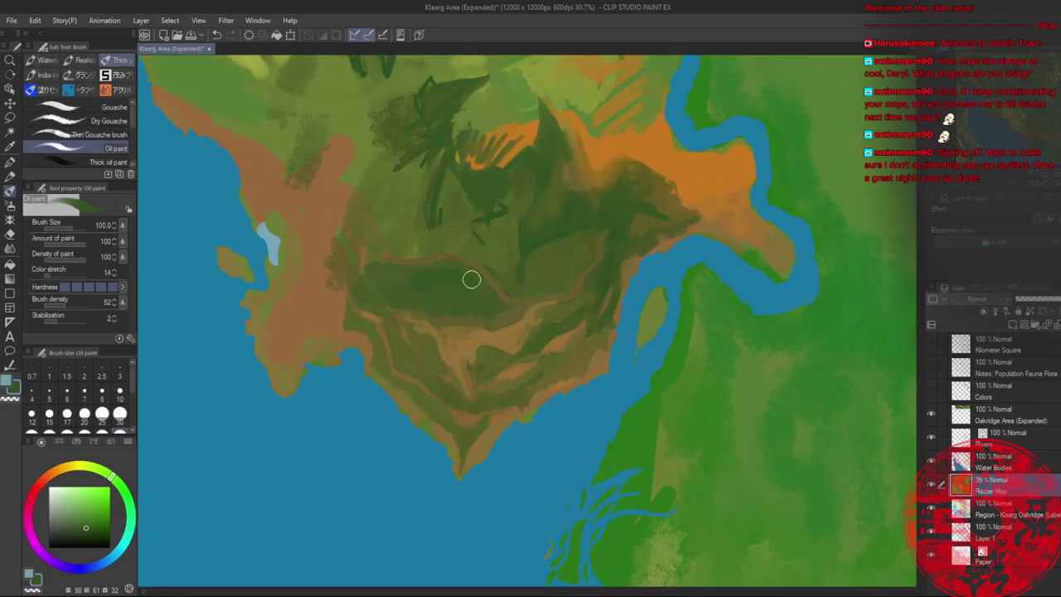
mouse_move(471, 279)
left_mouse_down()
mouse_move(407, 276)
mouse_move(483, 295)
mouse_move(467, 295)
left_mouse_up()
- Paint a shadow along the hollow's lower edge with sampled olive, darkened to hue 53, saturation 55, value 31
left_click(466, 315, "alt")
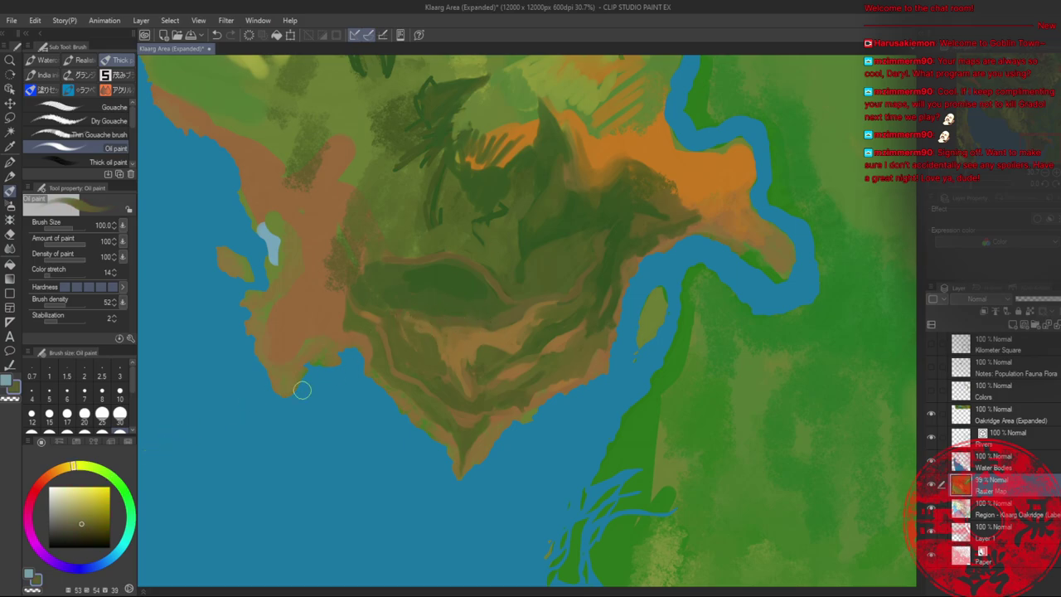
left_click(86, 528)
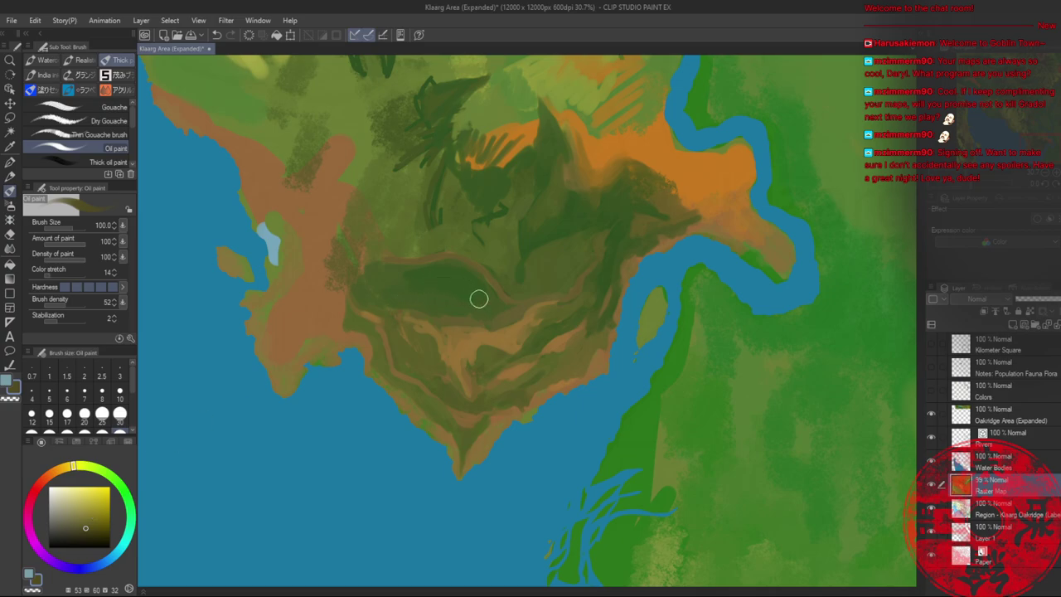
left_click(82, 528)
- Refine the brown ridge above the hollow with the Oil paint brush at size 50, and sample olive green at size 70
key("bracketleft")
key("bracketleft")
key("bracketleft")
key("bracketleft")
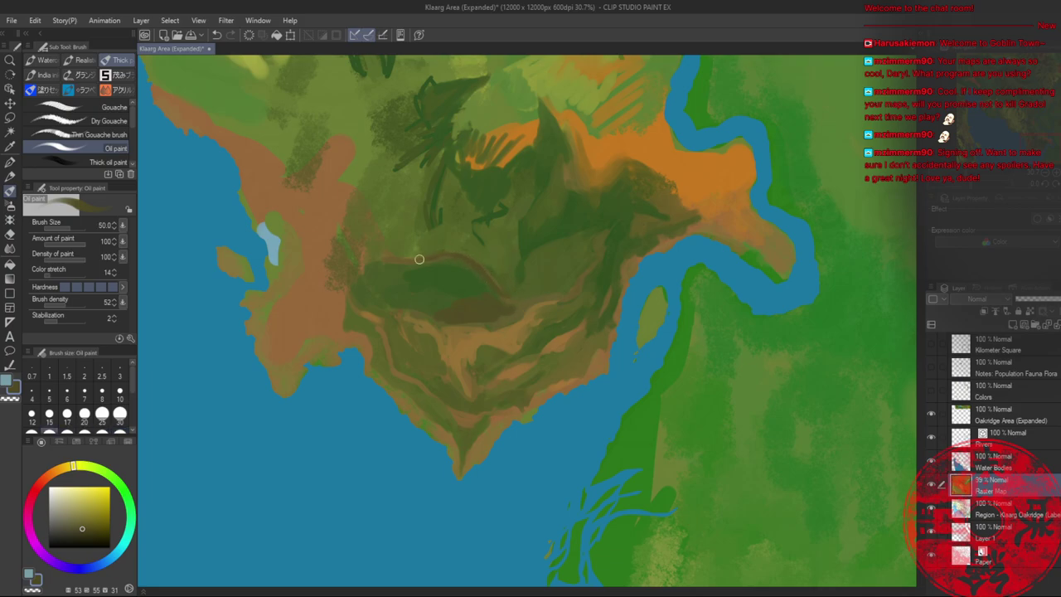
mouse_move(419, 259)
left_mouse_down()
mouse_move(361, 265)
mouse_move(417, 256)
mouse_move(370, 233)
mouse_move(415, 299)
mouse_move(383, 324)
mouse_move(381, 298)
mouse_move(370, 305)
mouse_move(374, 274)
mouse_move(364, 279)
mouse_move(364, 300)
mouse_move(391, 273)
mouse_move(379, 308)
mouse_move(403, 271)
mouse_move(380, 258)
mouse_move(355, 280)
mouse_move(383, 249)
left_mouse_up()
key("bracketright")
key("bracketright")
left_click(416, 301, "alt")
- Show the Notes: Population Fauna Flora layer over the whole map and add a new raster layer above it
key("ctrl+alt+space")
left_click(436, 277)
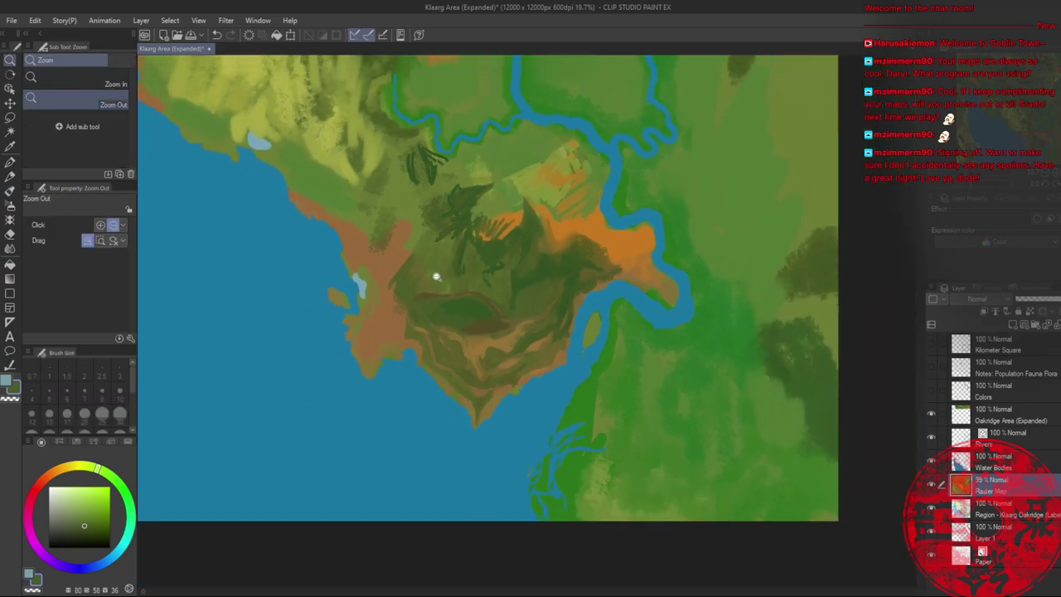
left_click(437, 278)
left_click(1043, 179)
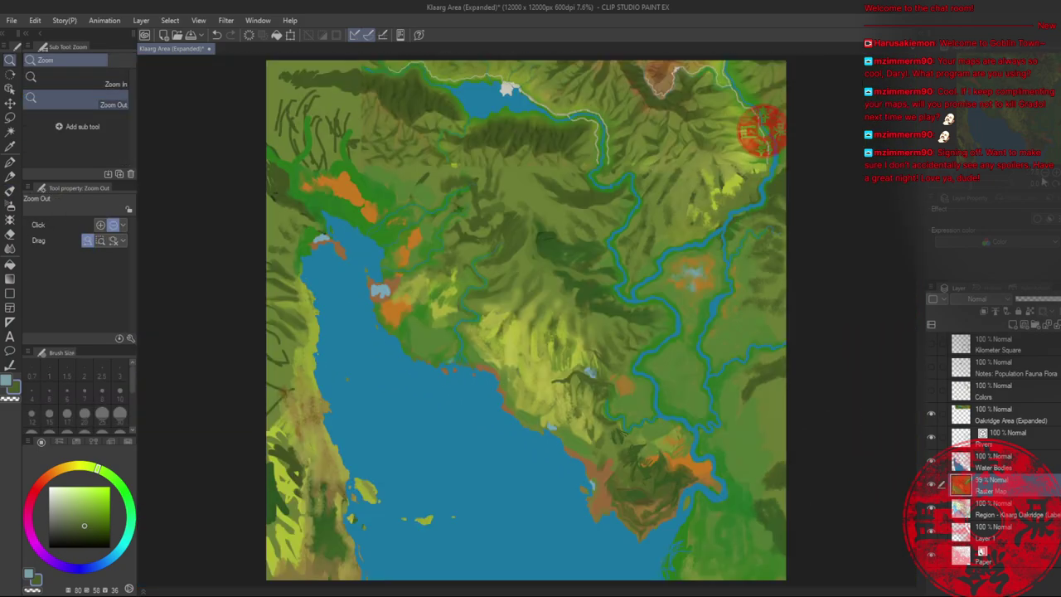
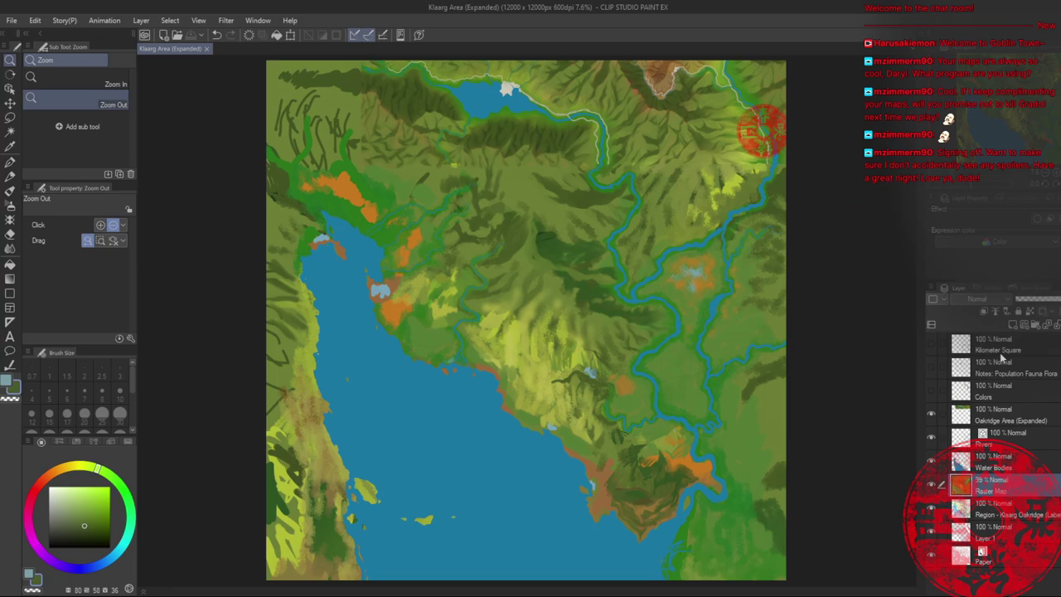
left_click(1021, 371)
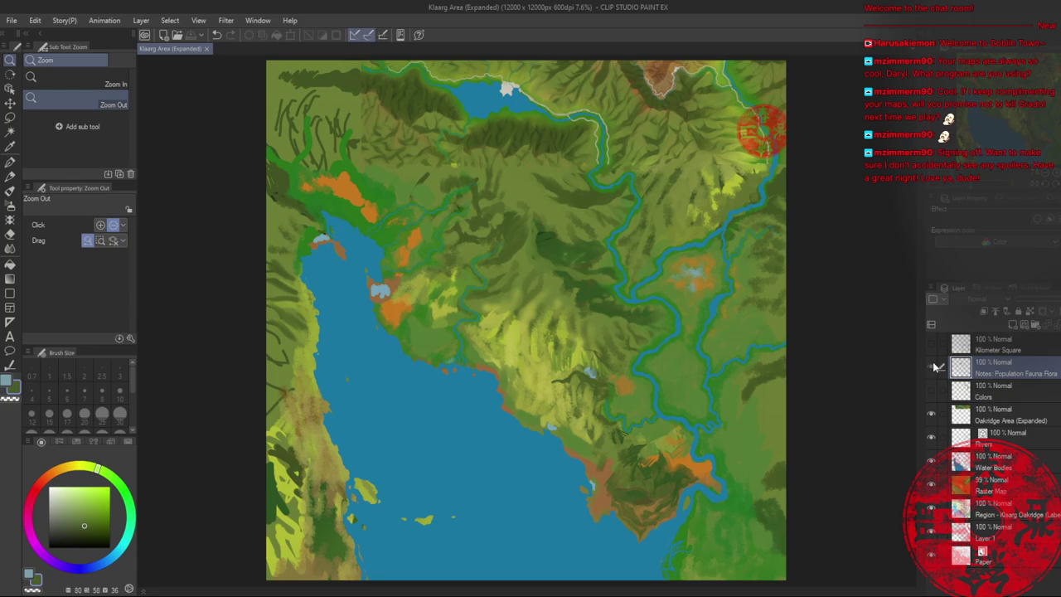
left_click(932, 367)
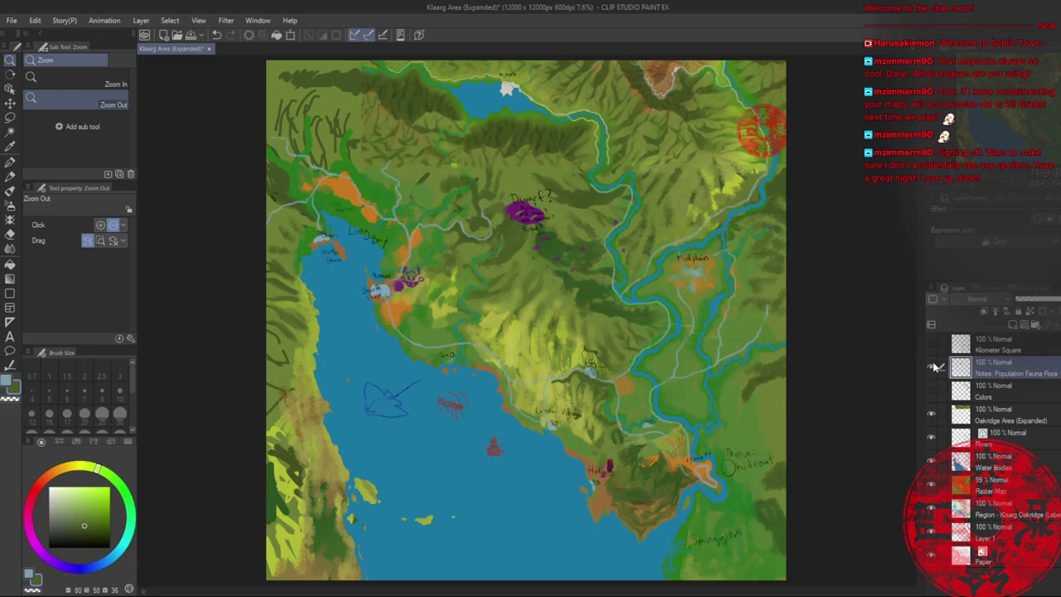
key("ctrl+shift+n")
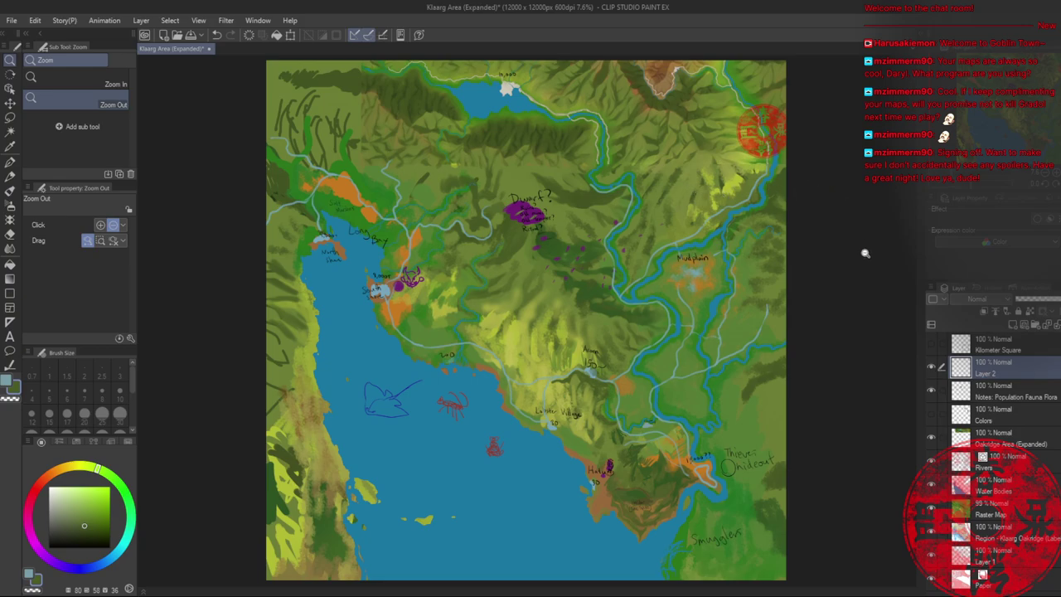
- Circle the lakeside settlement labelled 10,000 in bright red with the Oil paint brush at size 70 on the new layer
left_click(40, 484)
left_click(106, 493)
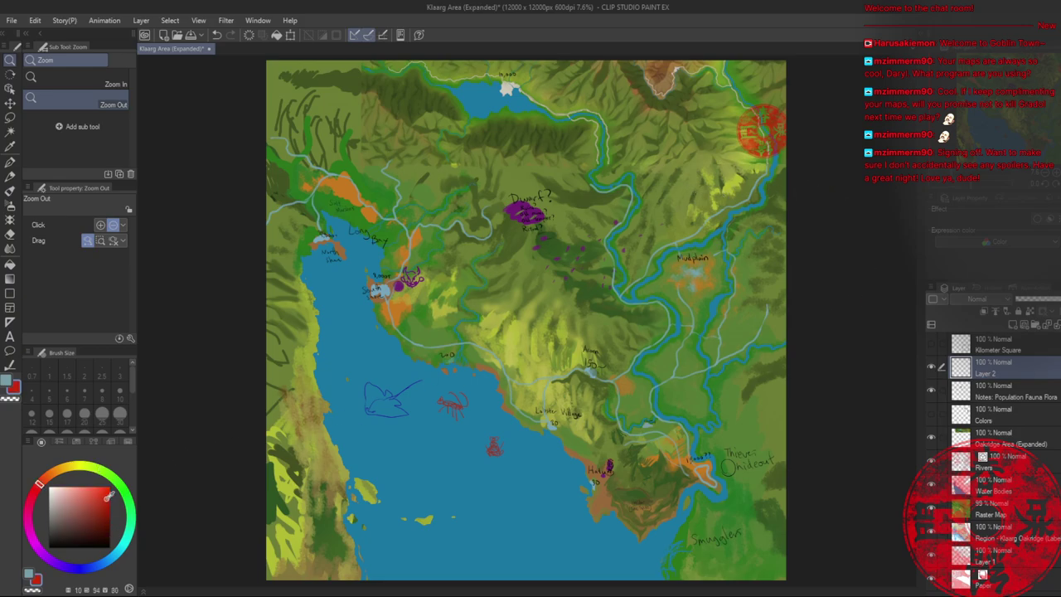
scroll(576, 147, "up", 2)
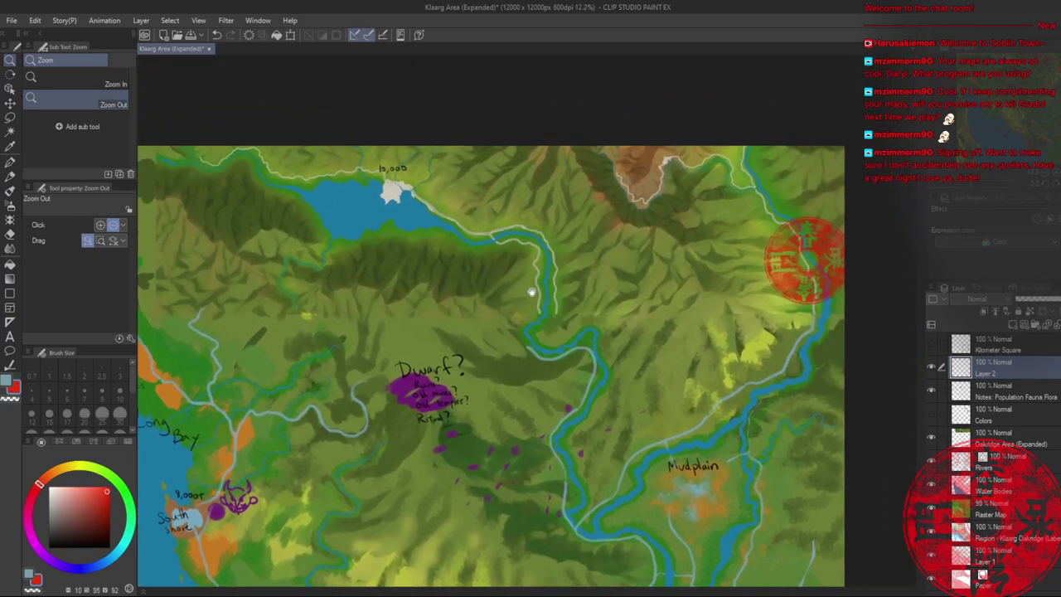
scroll(477, 256, "up", 1)
scroll(477, 255, "up", 2)
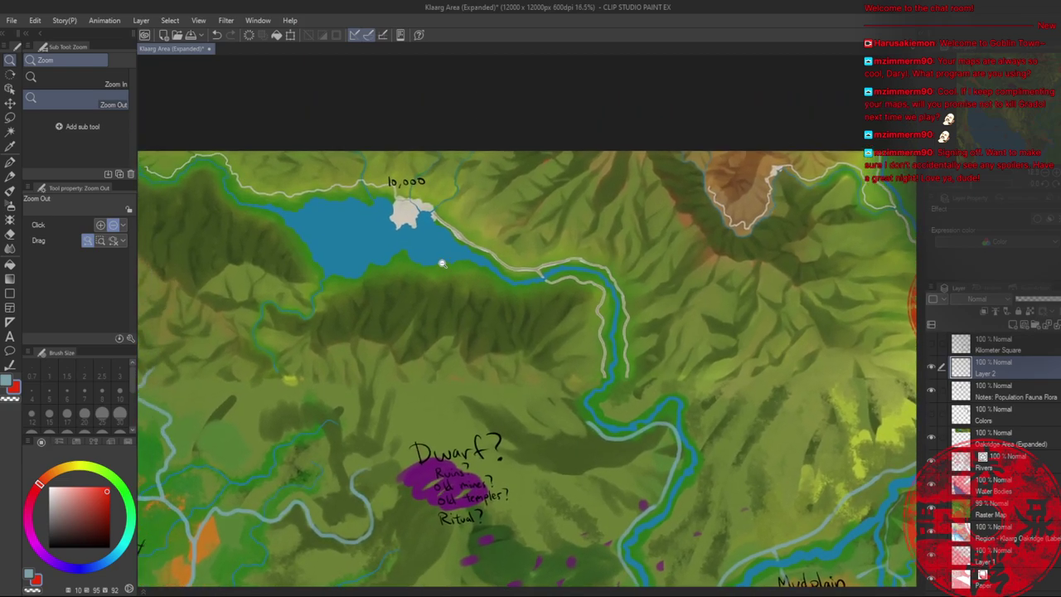
key("b")
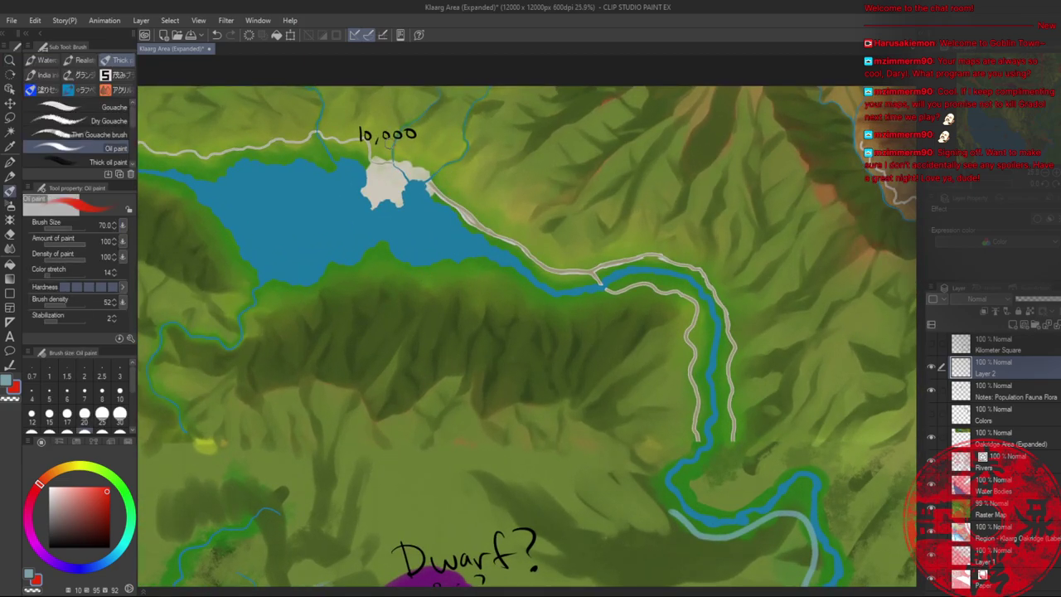
mouse_move(396, 170)
left_mouse_down()
mouse_move(383, 179)
mouse_move(388, 165)
left_mouse_up()
- Trace a red travel route from the lakeside settlement along the river to the orange town beside the thieves' hideout, redrawing the first attempt
key("slash")
left_click_drag(448, 196, 419, 190)
key("b")
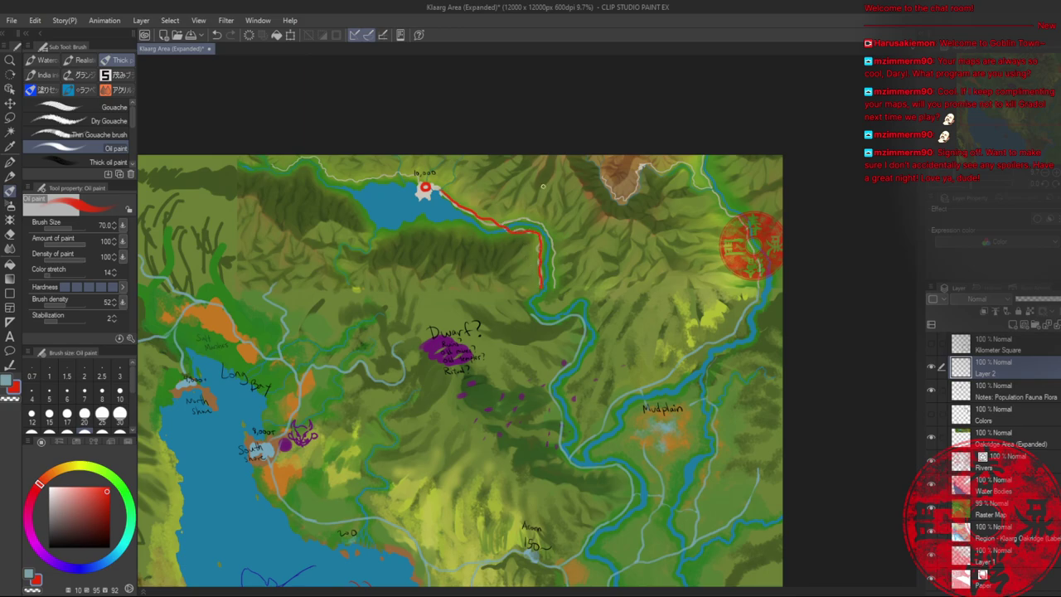
key("ctrl+z")
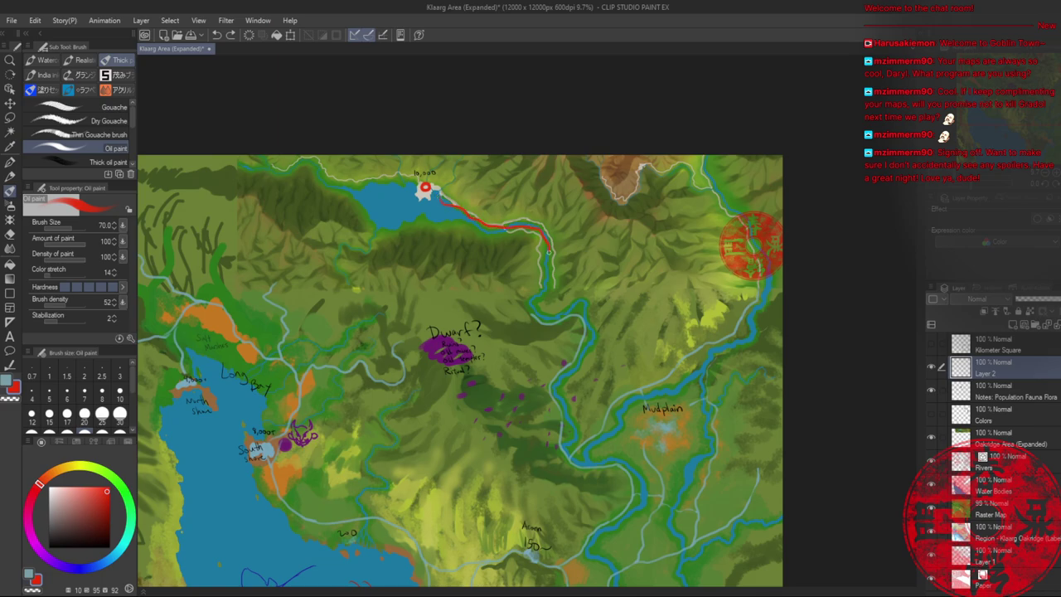
left_click_drag(595, 335, 534, 267)
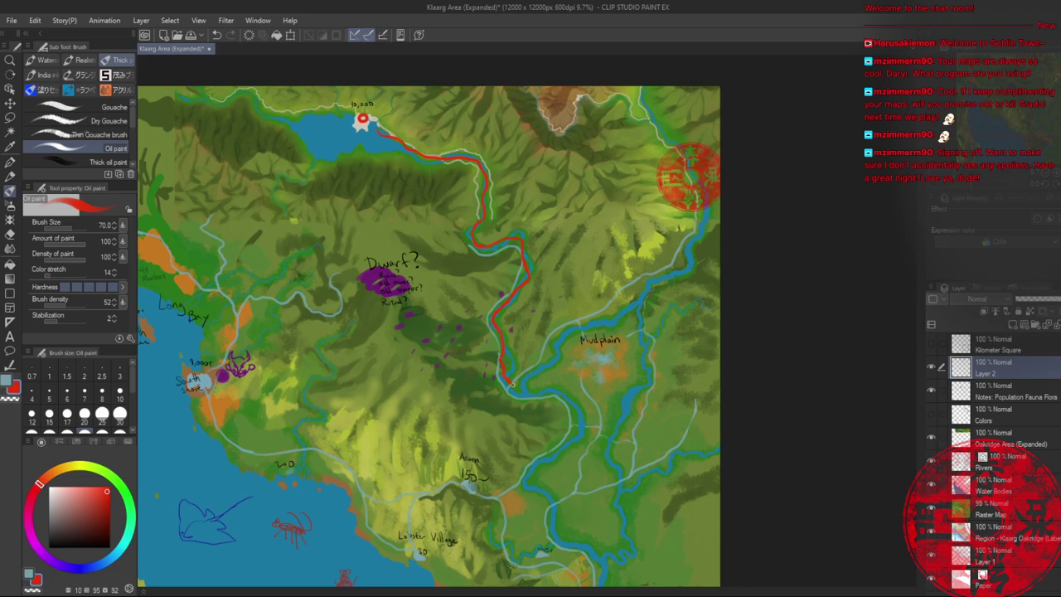
mouse_move(564, 407)
left_mouse_down()
mouse_move(513, 501)
mouse_move(507, 385)
left_mouse_up()
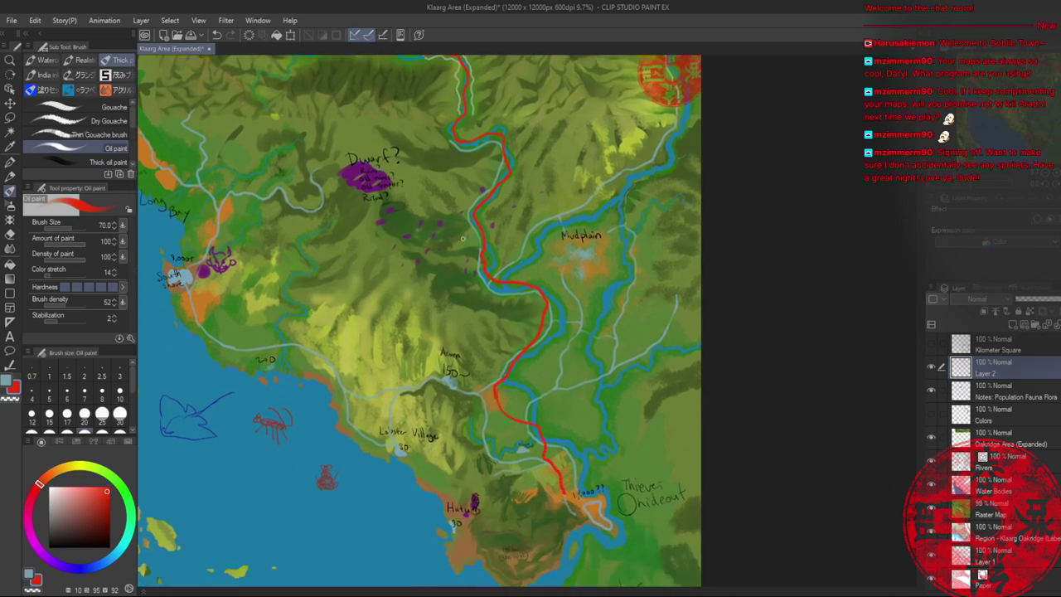
left_click_drag(406, 194, 459, 335)
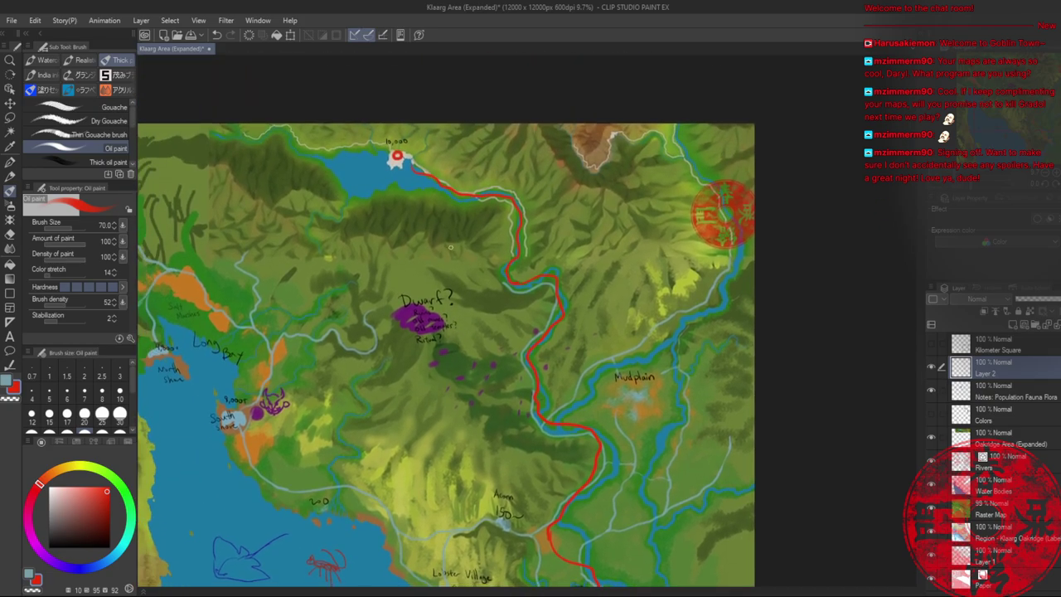
- Circle two purple markers in red: one just west of the river route and one in the dark green forest
key("alt+space")
mouse_move(520, 373)
left_mouse_down()
mouse_move(555, 377)
mouse_move(540, 307)
mouse_move(492, 327)
mouse_move(501, 289)
left_mouse_up()
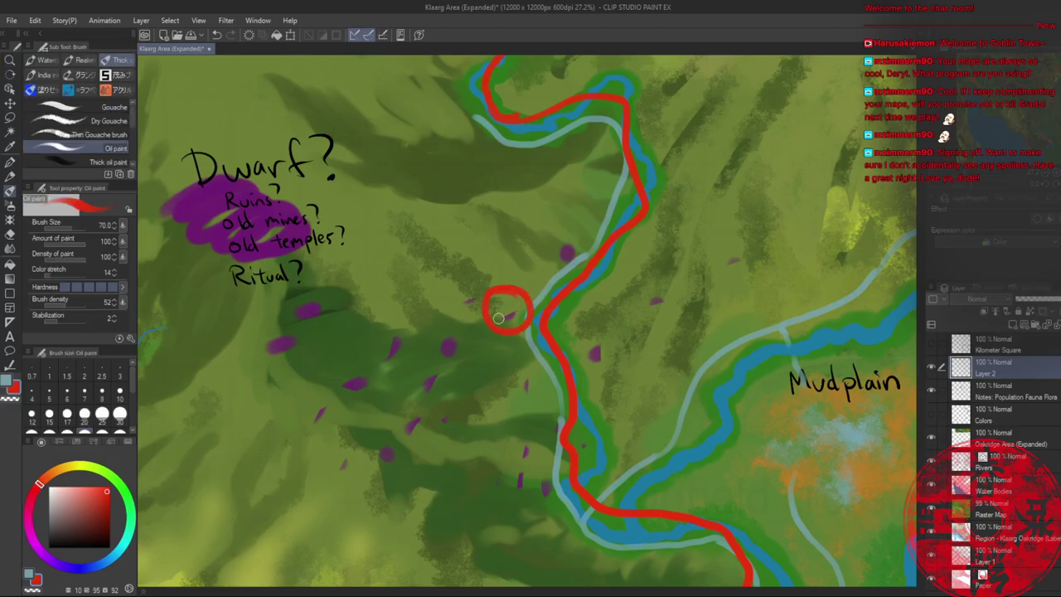
left_click_drag(429, 348, 429, 343)
key("ctrl+alt+space")
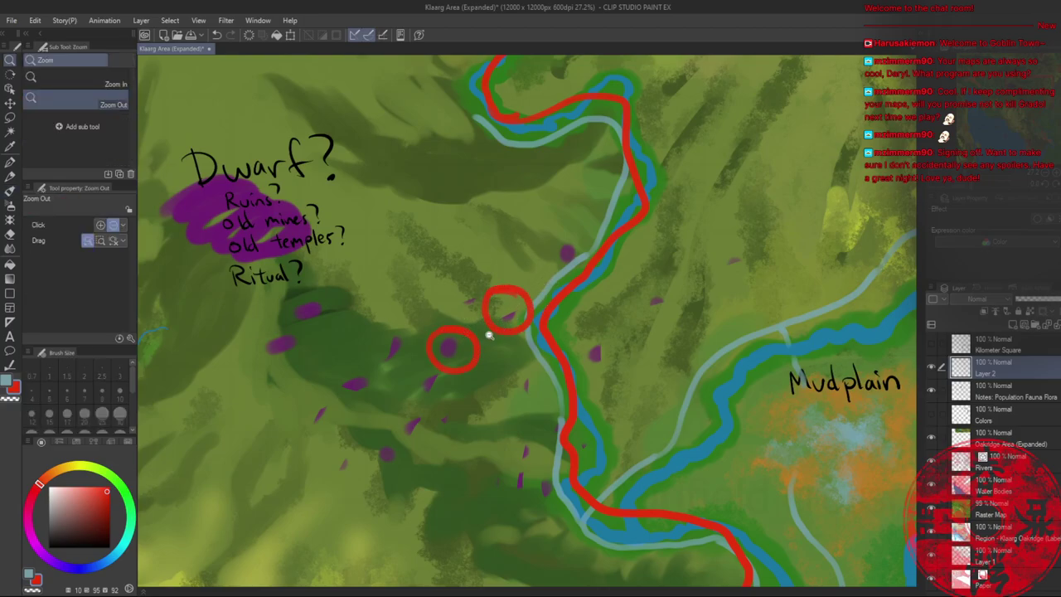
- Draw a red box around the "Ritual?" note below the purple dwarf ruins area
left_click_drag(363, 338, 395, 336)
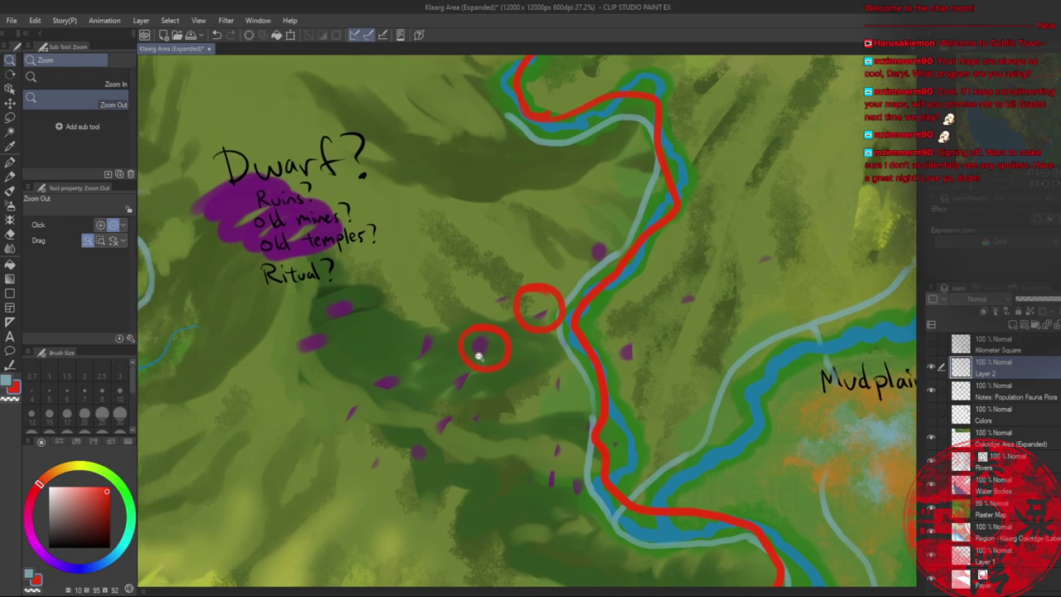
left_click_drag(568, 270, 509, 379)
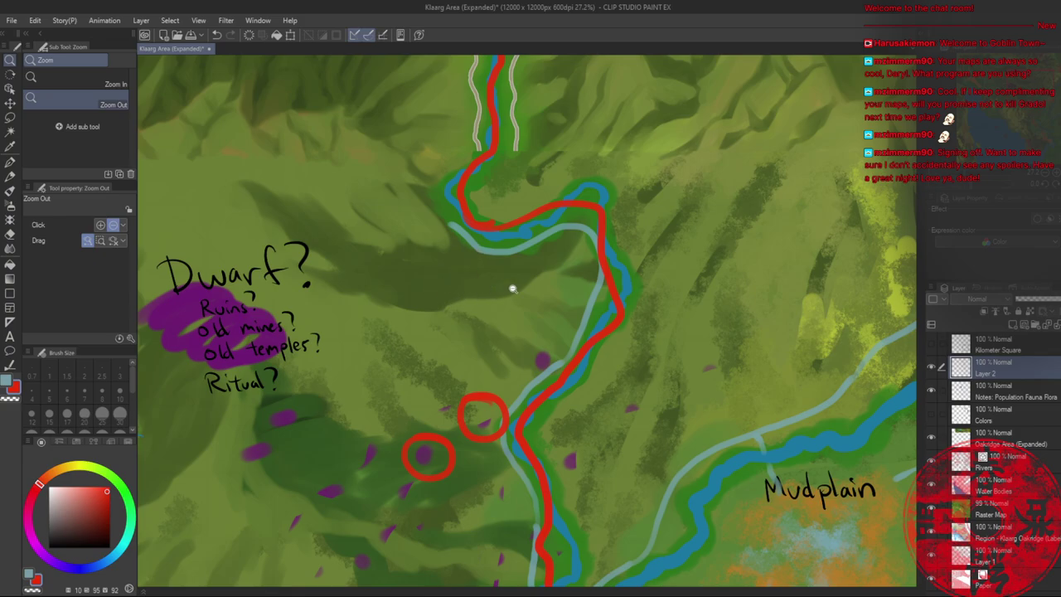
mouse_move(416, 367)
left_mouse_down()
mouse_move(517, 306)
mouse_move(539, 248)
left_mouse_up()
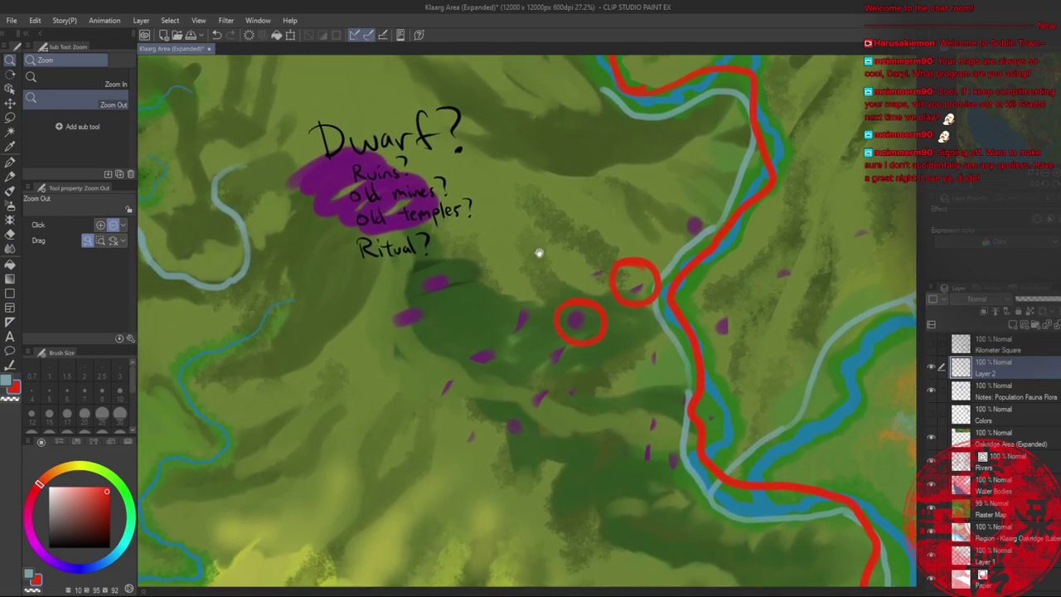
key("b")
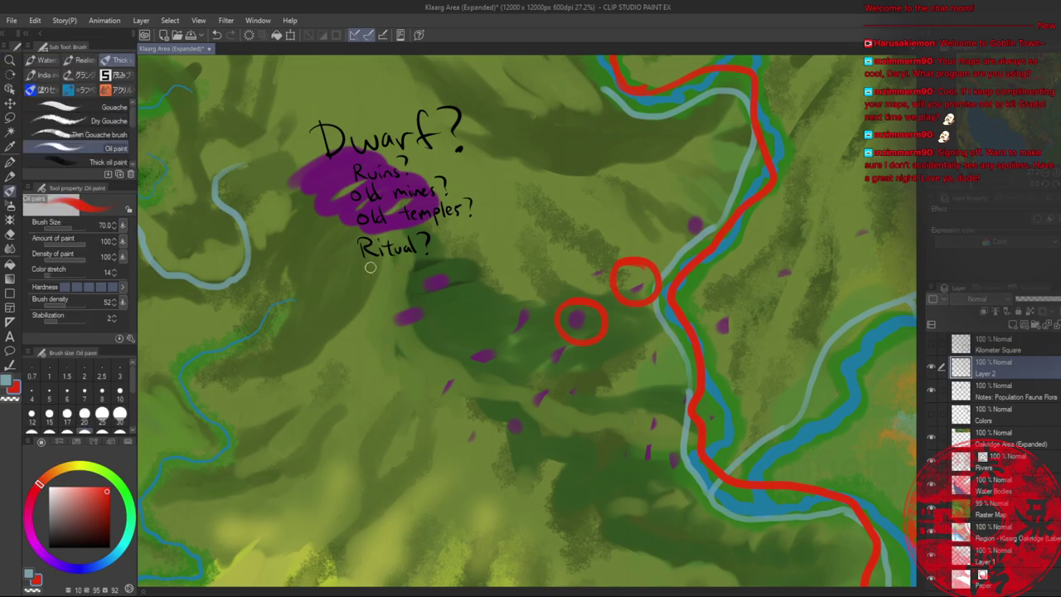
mouse_move(357, 265)
left_mouse_down()
mouse_move(447, 257)
mouse_move(441, 229)
mouse_move(352, 240)
mouse_move(361, 268)
left_mouse_up()
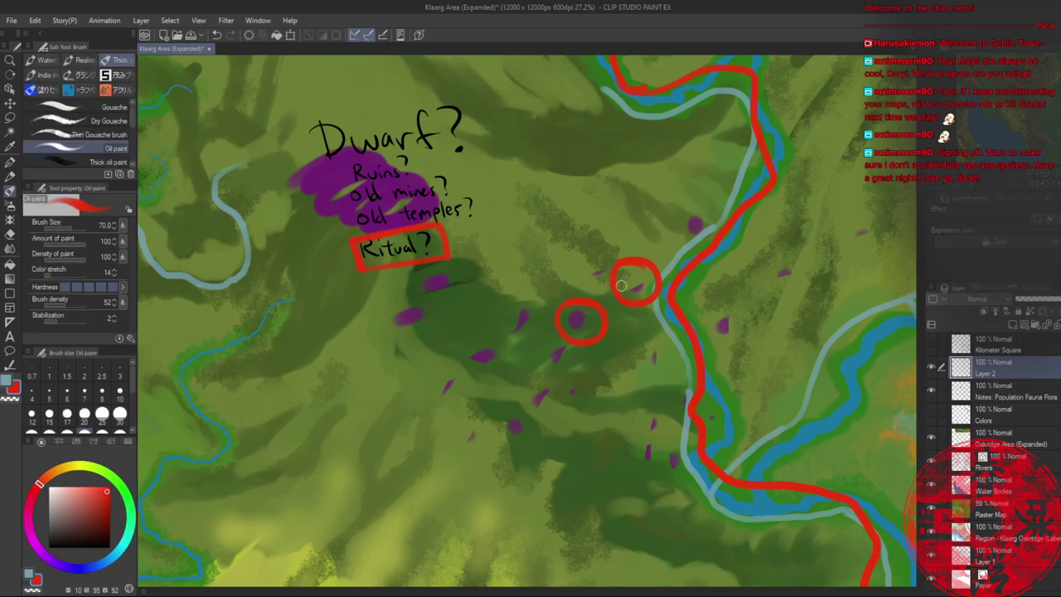
- Examine the red route from the circled forest markers past Mudplain and Acorn to the southern coast
left_click_drag(652, 310, 365, 312)
key("alt+space")
left_click_drag(448, 344, 430, 354)
left_click_drag(423, 415, 446, 295)
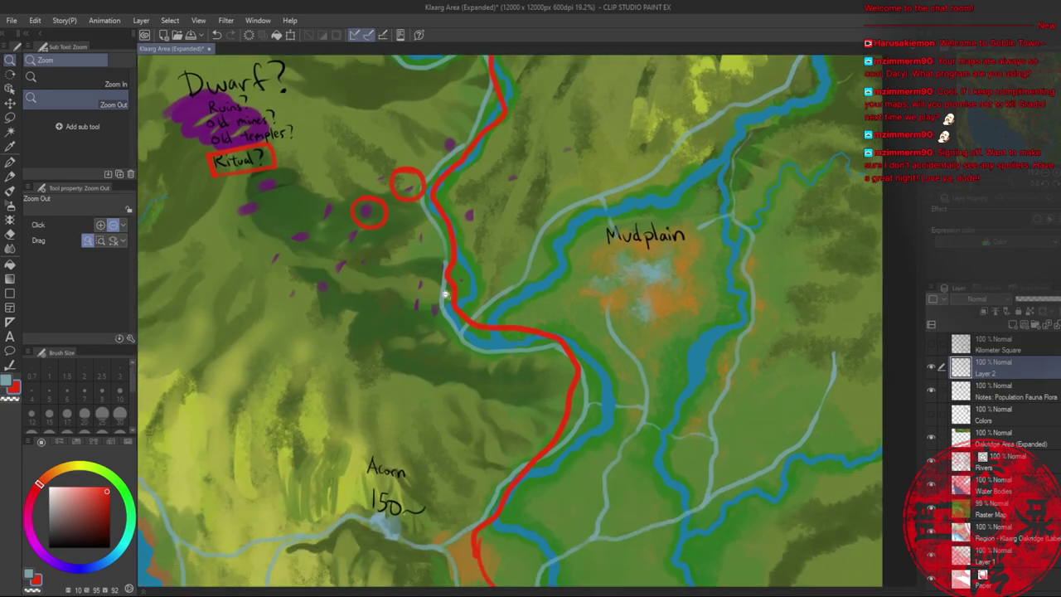
left_click_drag(472, 354, 453, 359)
scroll(452, 359, "down", 4)
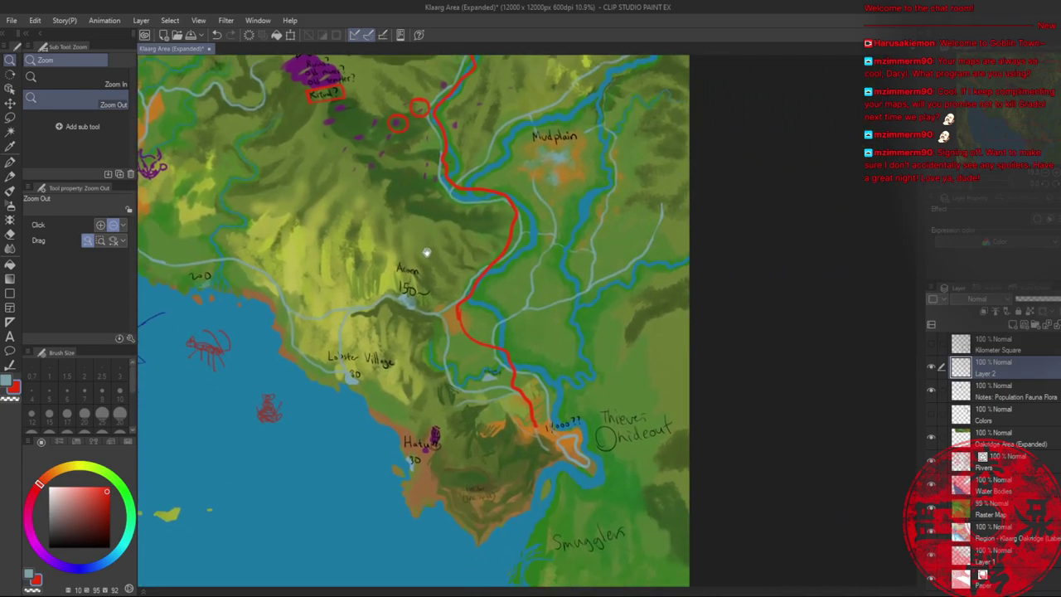
scroll(453, 319, "up", 5)
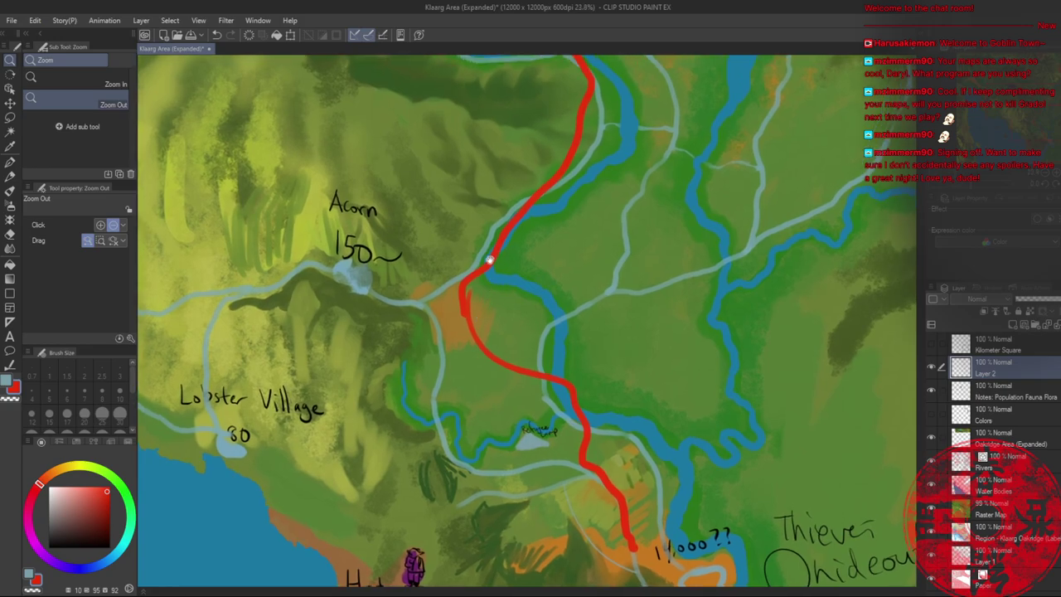
left_click_drag(488, 261, 438, 450)
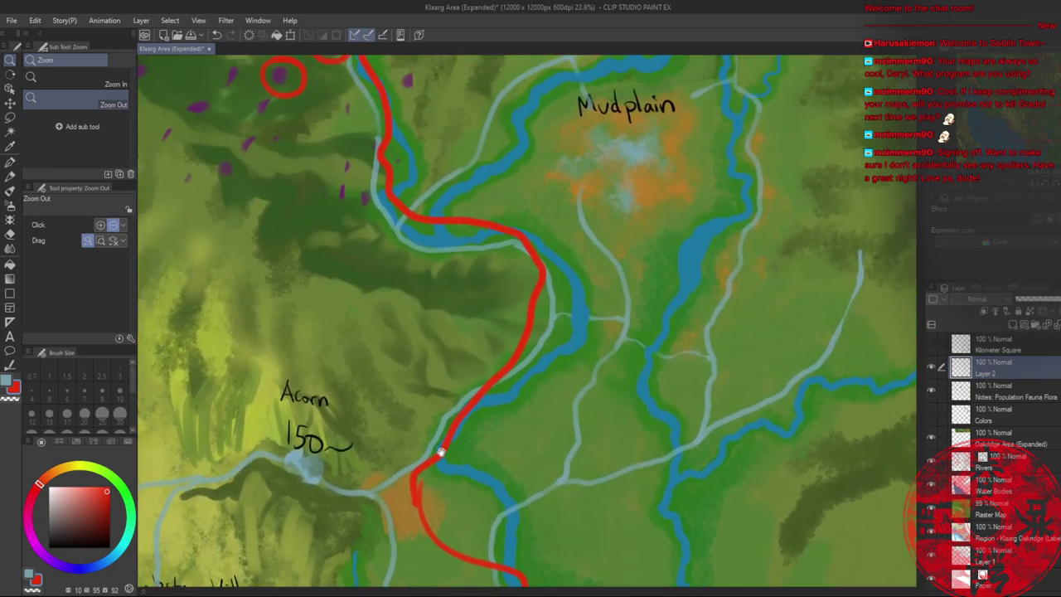
left_click_drag(407, 225, 470, 325)
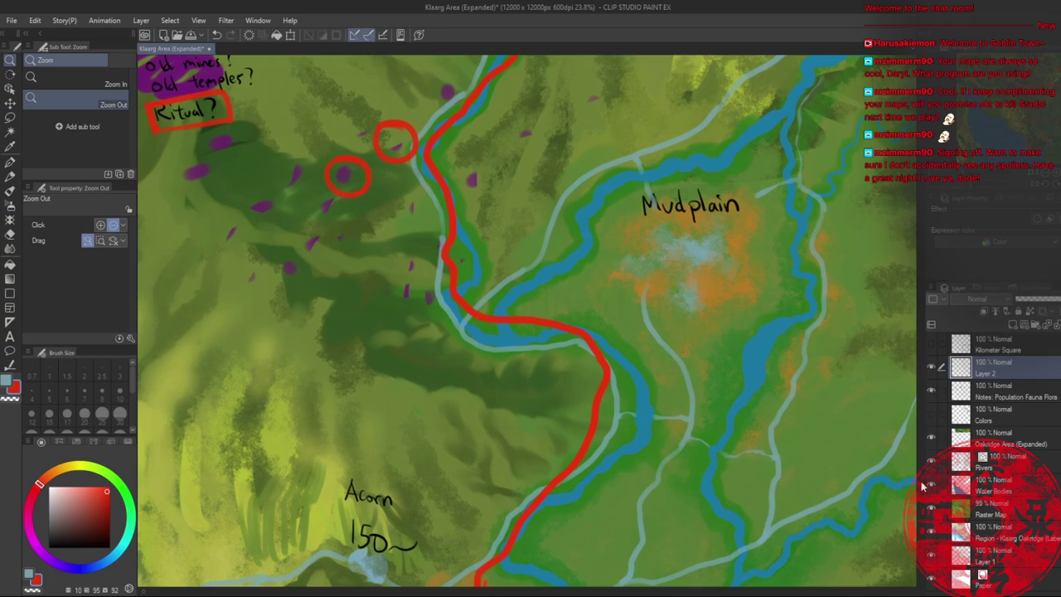
- Hide and reshow the Raster Map layer to locate Midfield crossroads, and mark that river junction with a red cross on Layer 2
left_click(930, 514)
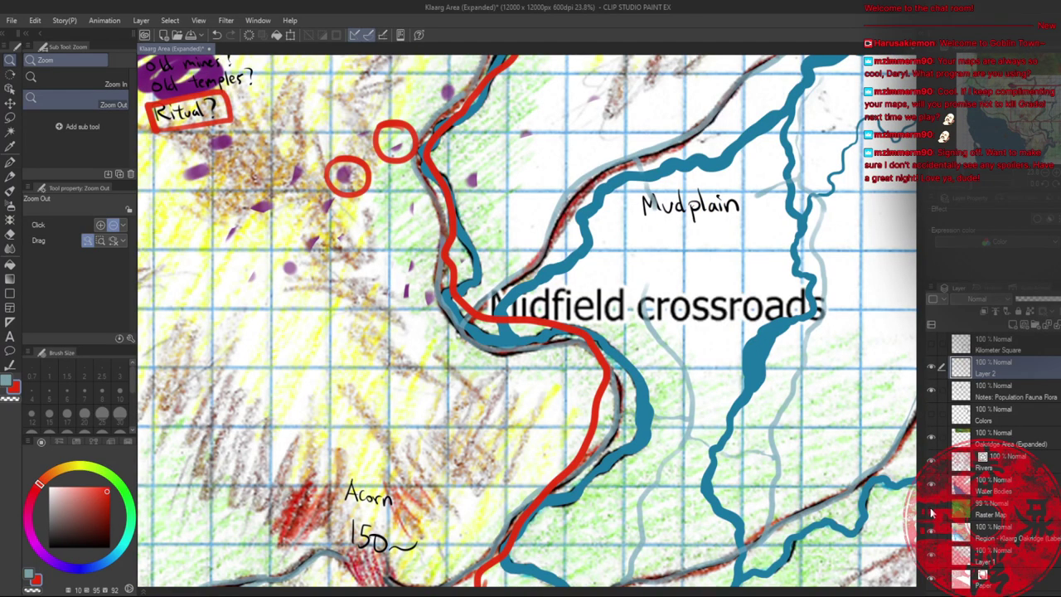
left_click(930, 514)
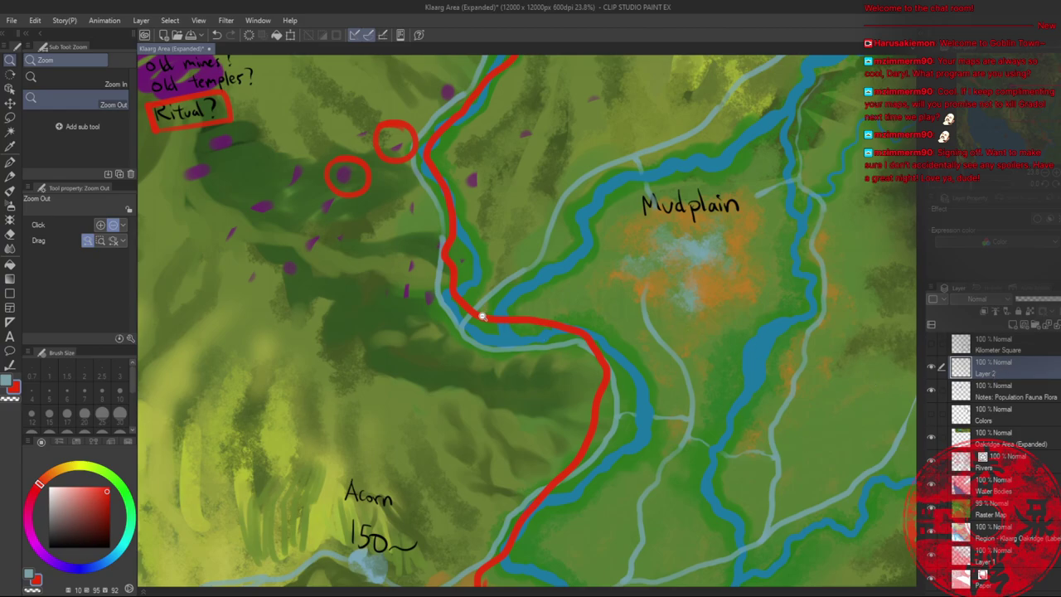
scroll(486, 320, "down", 1)
key("b")
mouse_move(477, 321)
left_mouse_down()
mouse_move(487, 311)
mouse_move(464, 296)
mouse_move(452, 312)
mouse_move(487, 310)
left_mouse_up()
key("ctrl+z")
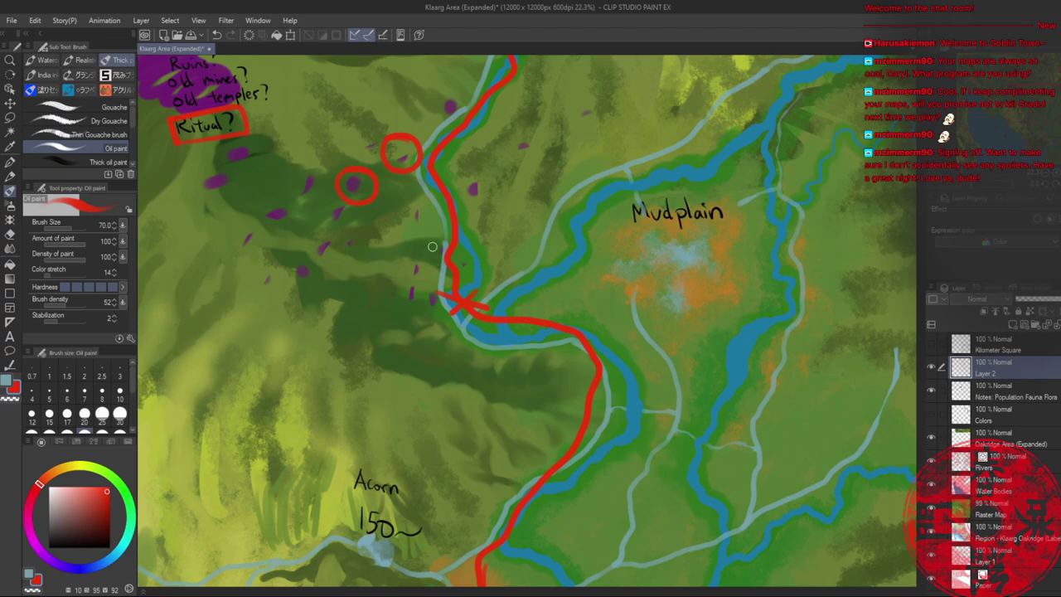
- Sketch a small red stick figure on the riverbank just northwest of the cross marking the Midfield crossroads
mouse_move(424, 257)
left_mouse_down()
mouse_move(432, 233)
mouse_move(440, 265)
mouse_move(422, 257)
mouse_move(428, 246)
mouse_move(412, 267)
mouse_move(453, 264)
mouse_move(412, 294)
left_mouse_up()
key("alt+space")
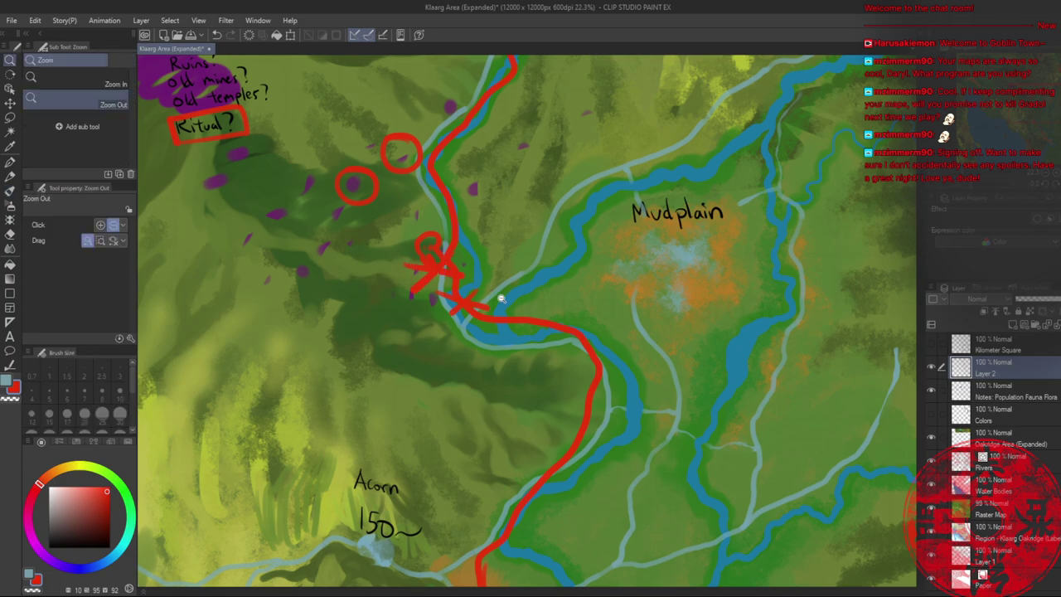
left_click_drag(503, 298, 495, 418)
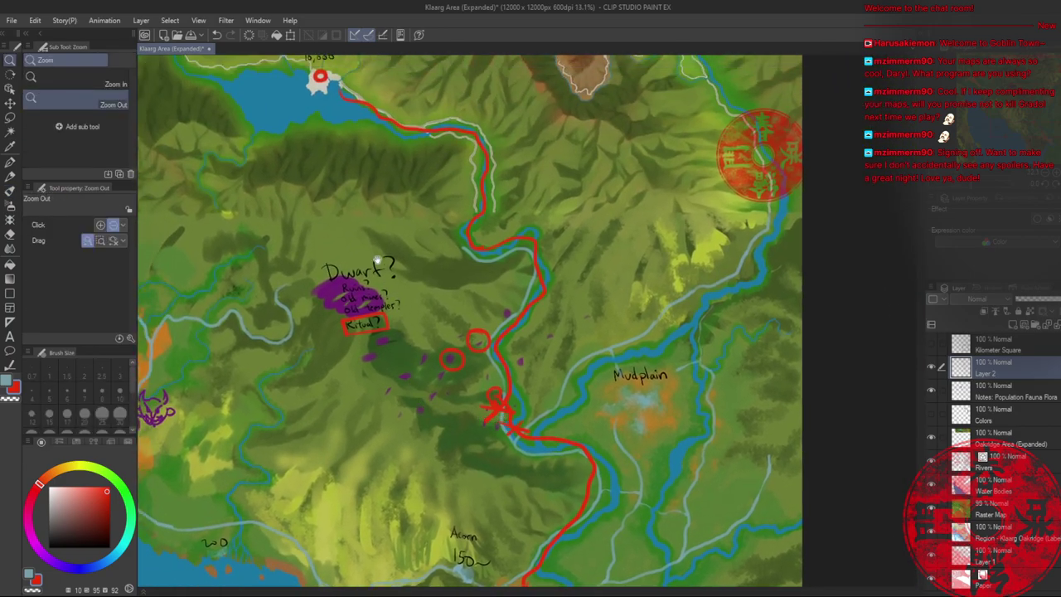
- Examine the red route from the northern lake city to the southern coast, and the land around Long Bay
left_click_drag(378, 261, 463, 356)
left_click_drag(471, 487, 461, 441)
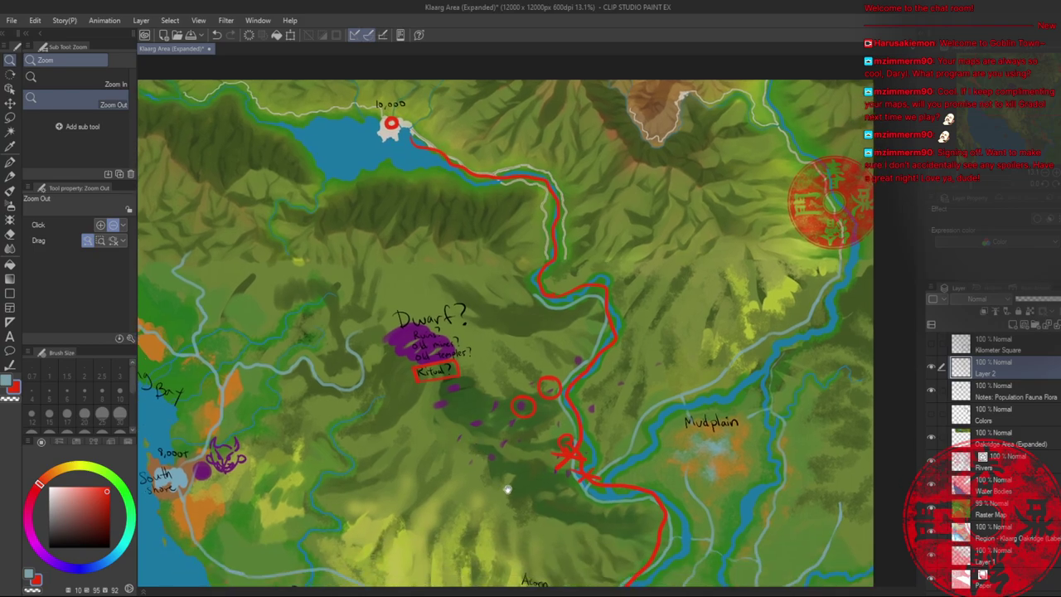
left_click_drag(526, 521, 467, 448)
left_click_drag(486, 486, 406, 363)
left_click_drag(461, 461, 428, 403)
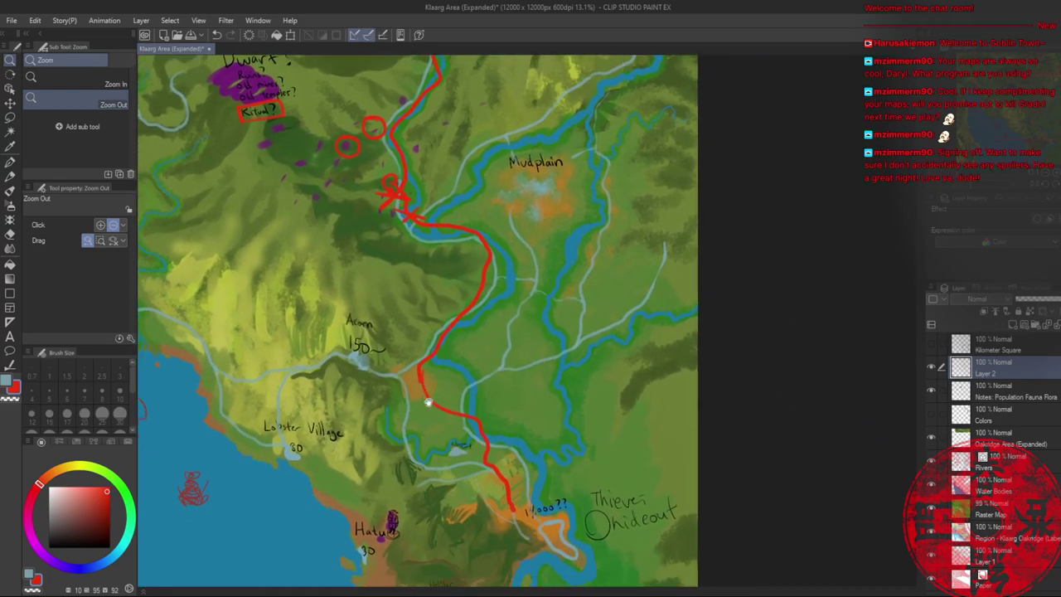
mouse_move(437, 445)
left_mouse_down()
mouse_move(420, 400)
mouse_move(420, 414)
mouse_move(453, 365)
left_mouse_up()
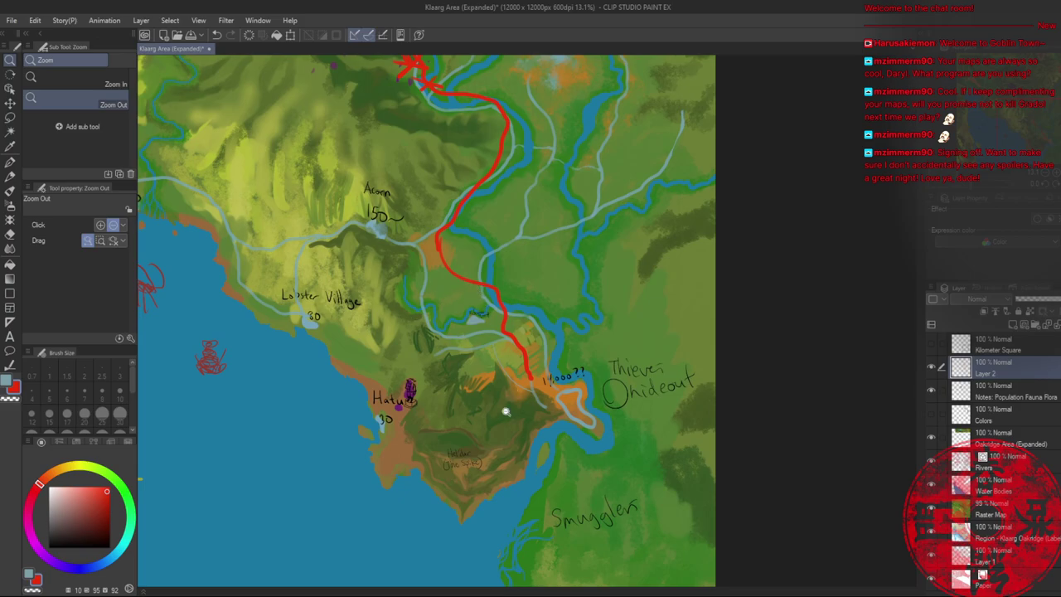
left_click_drag(488, 409, 520, 408)
key("b")
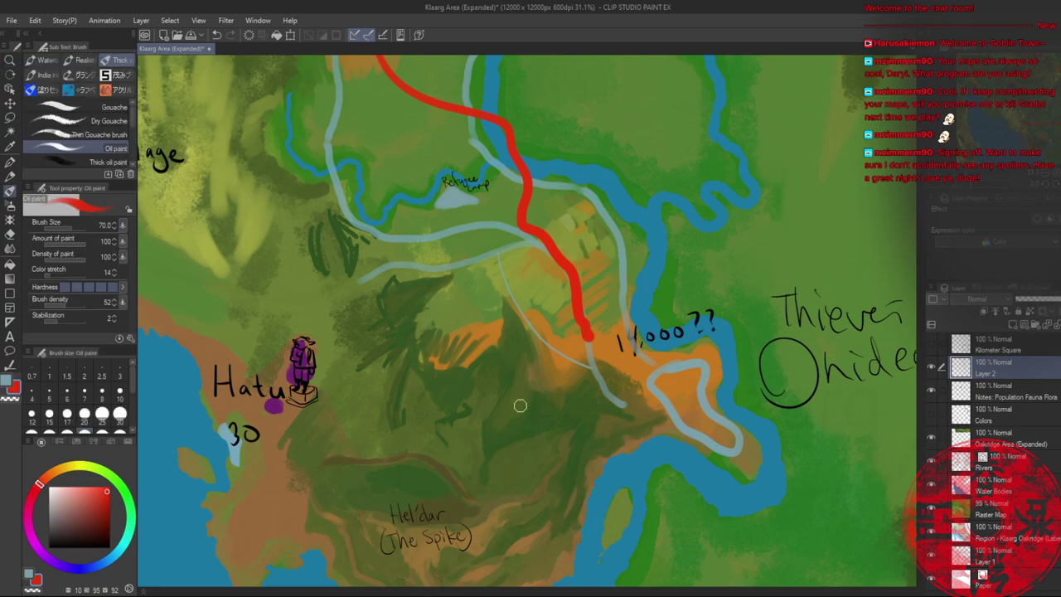
key("slash")
left_click_drag(607, 327, 581, 328)
mouse_move(407, 209)
left_mouse_down()
mouse_move(651, 426)
mouse_move(673, 472)
left_mouse_up()
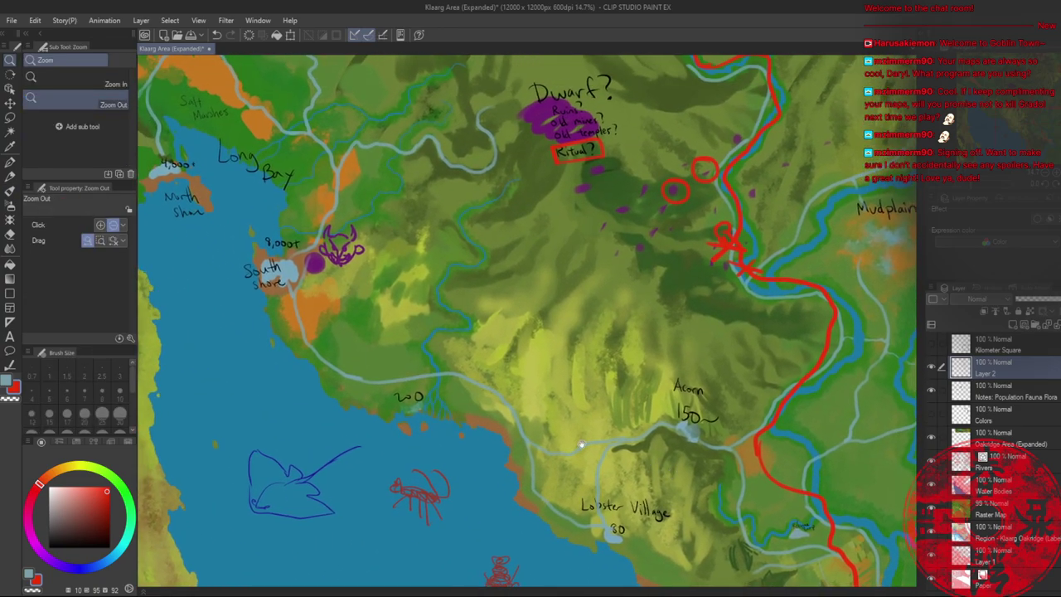
left_click_drag(421, 386, 553, 401)
scroll(553, 401, "up", 5)
scroll(552, 401, "right", 2)
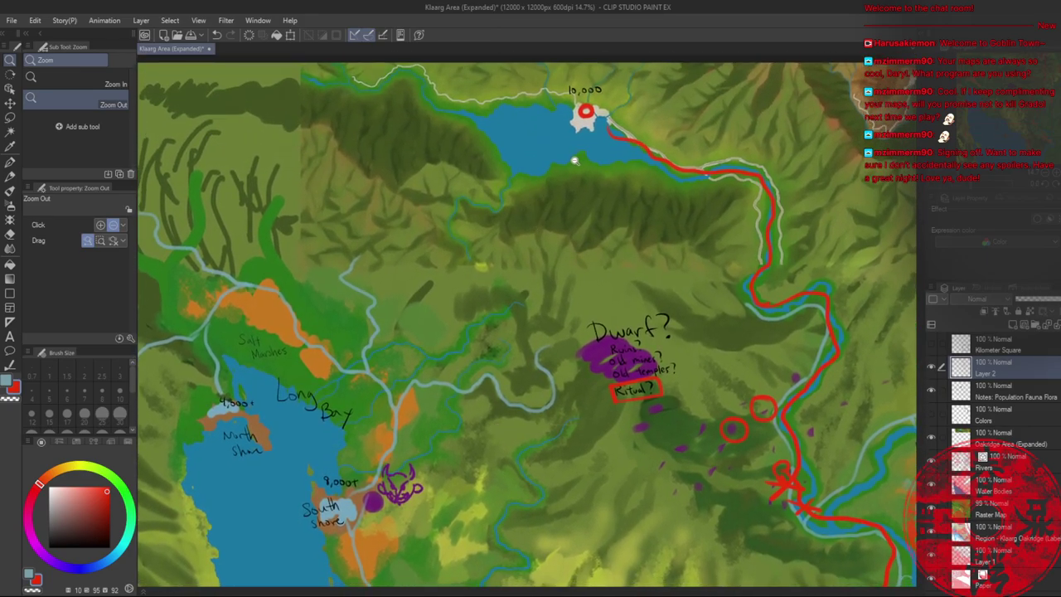
- Draw a curved red arrow from the middle of the northern lake southwest across its shore, redoing the shaft stroke
key("b")
mouse_move(595, 137)
left_mouse_down()
mouse_move(443, 309)
mouse_move(426, 407)
mouse_move(401, 437)
left_mouse_up()
key("ctrl+z")
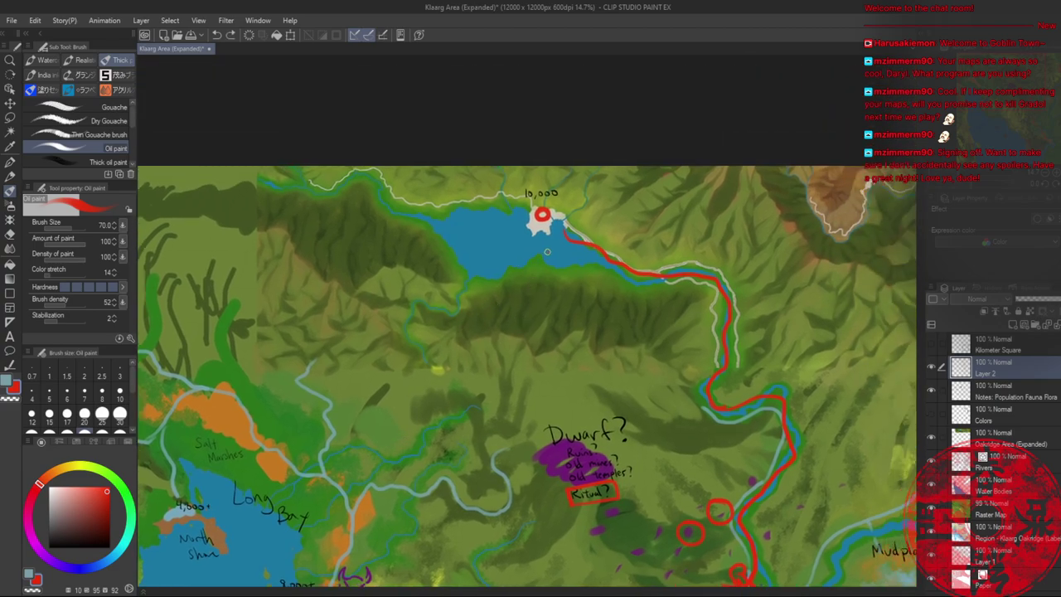
mouse_move(547, 251)
left_mouse_down()
mouse_move(486, 274)
mouse_move(467, 302)
left_mouse_up()
key("ctrl+z")
mouse_move(530, 246)
left_mouse_down()
mouse_move(471, 309)
mouse_move(463, 278)
mouse_move(488, 294)
mouse_move(467, 311)
left_mouse_up()
left_click_drag(490, 290, 468, 310)
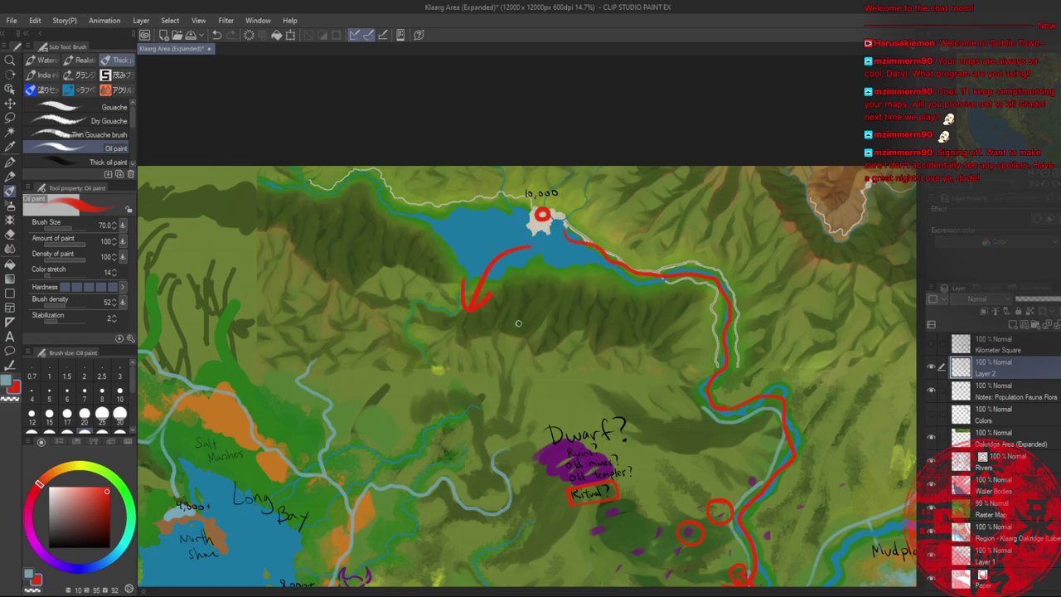
- Sketch a bulky red creature with raised arms and two legs on the dark mountains south of the northern lake
scroll(516, 305, "up", 3)
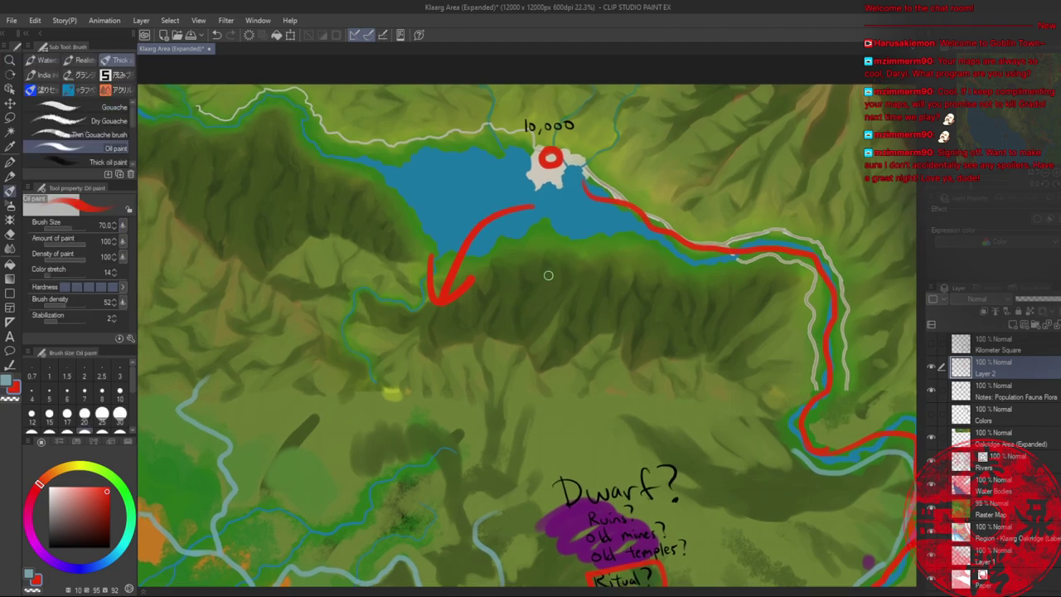
mouse_move(531, 285)
left_mouse_down()
mouse_move(549, 307)
mouse_move(521, 314)
mouse_move(555, 316)
mouse_move(551, 358)
mouse_move(498, 283)
left_mouse_up()
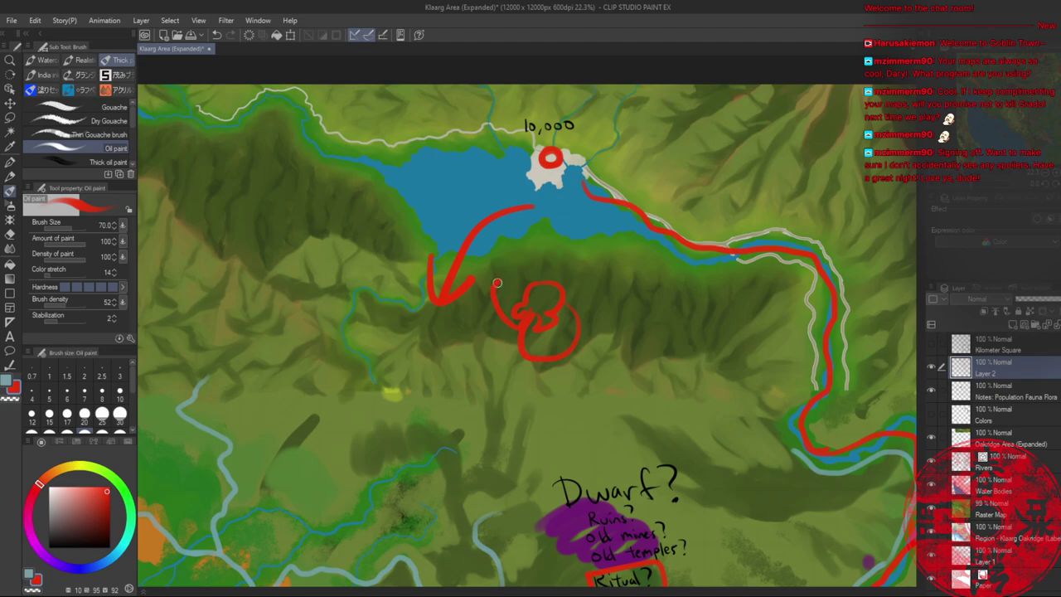
left_click_drag(574, 285, 589, 283)
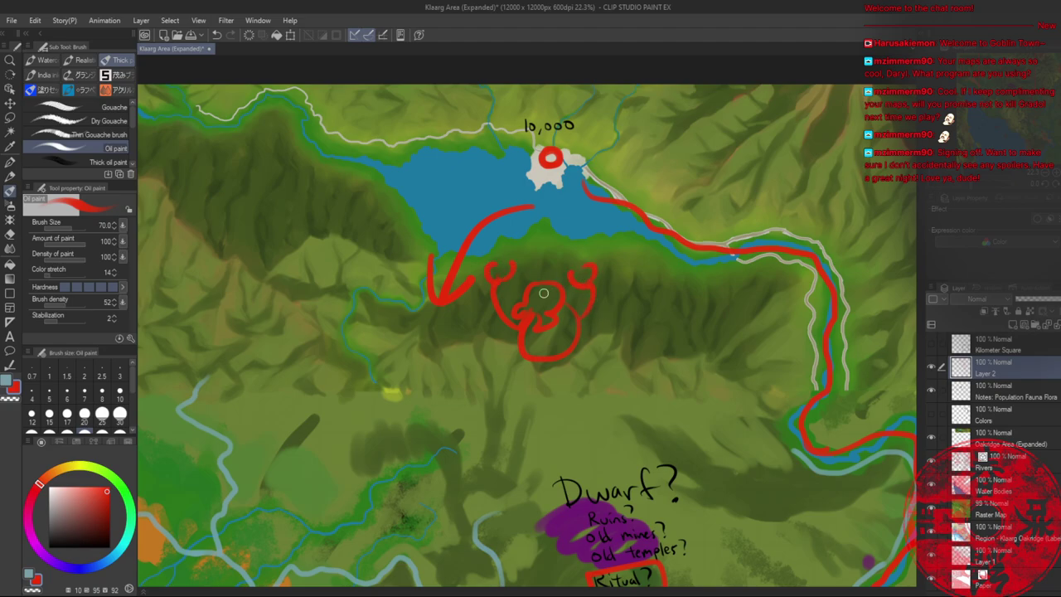
mouse_move(522, 351)
left_mouse_down()
mouse_move(507, 382)
mouse_move(486, 395)
left_mouse_up()
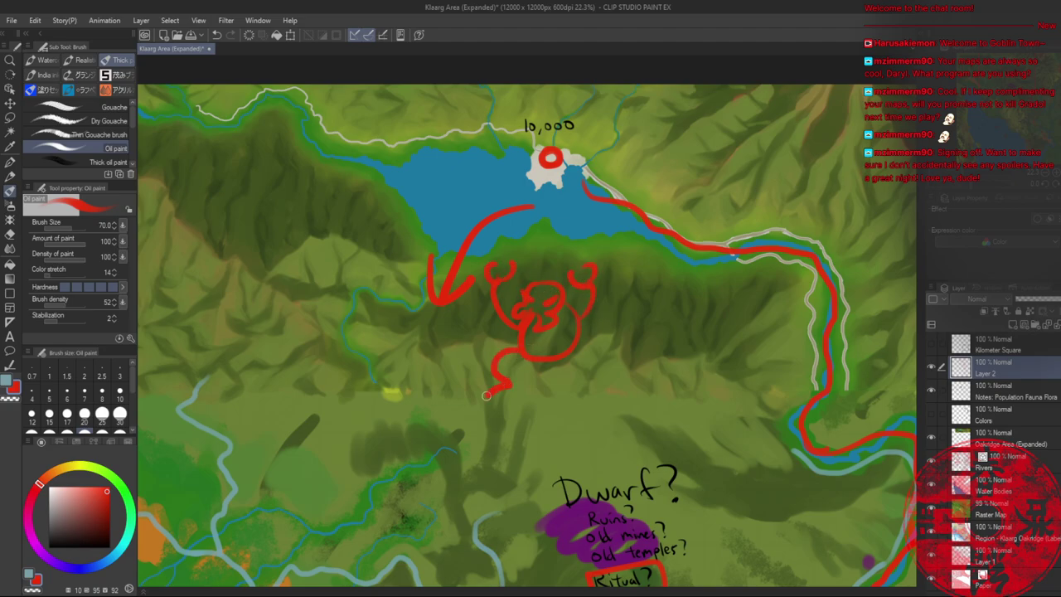
left_click_drag(565, 349, 574, 397)
- Examine the map from the lake mountains and Long Bay across to Mudplain, Acorn and the Thieves hideout
key("alt+space")
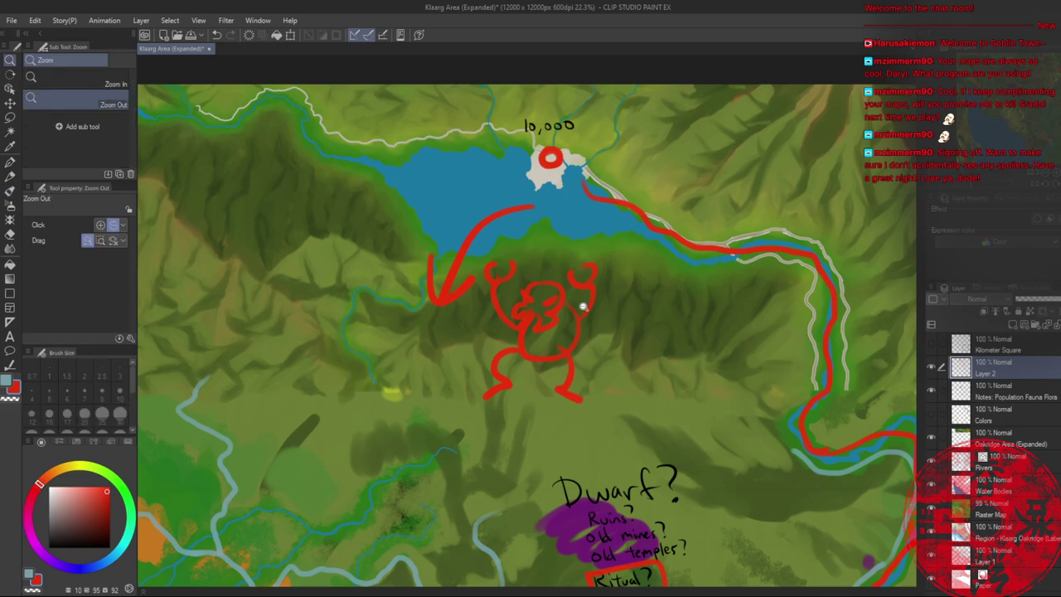
left_click_drag(603, 319, 575, 319)
left_click_drag(574, 377, 444, 314)
left_click_drag(458, 372, 451, 325)
left_click_drag(417, 382, 524, 360)
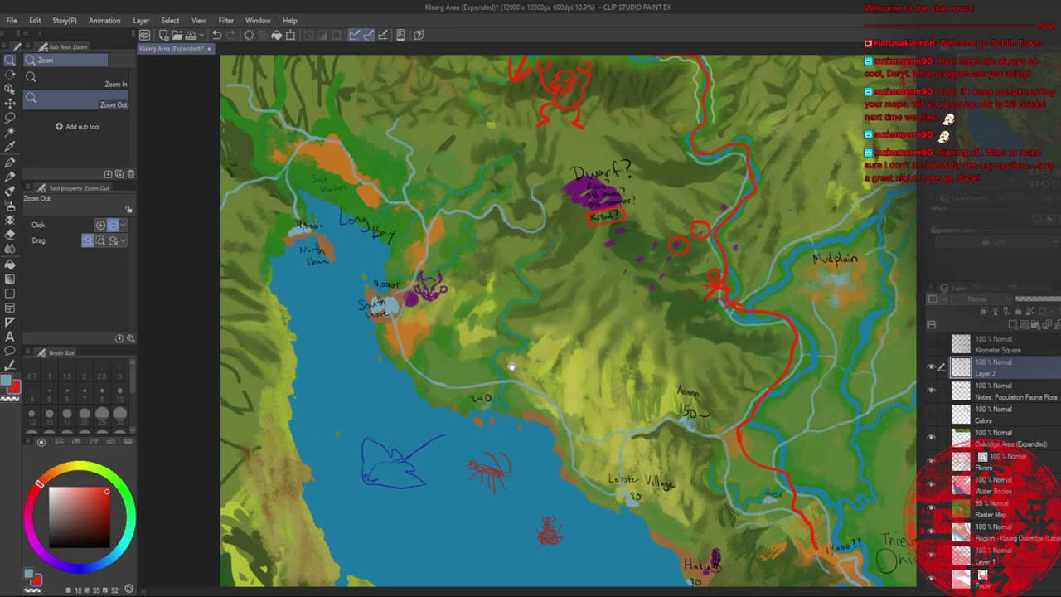
left_click_drag(476, 309, 479, 365)
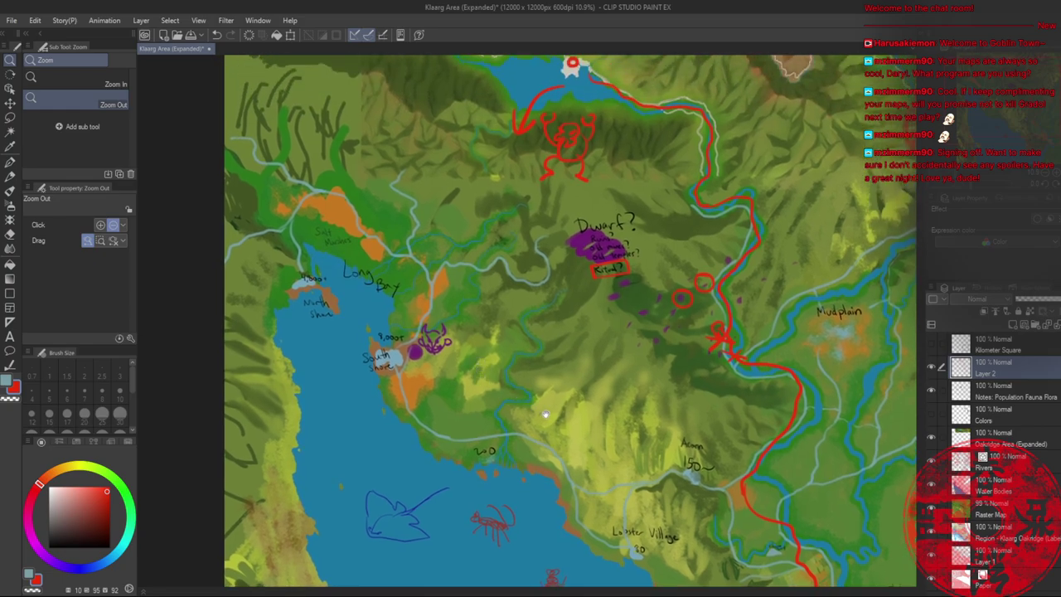
scroll(526, 381, "up", 5)
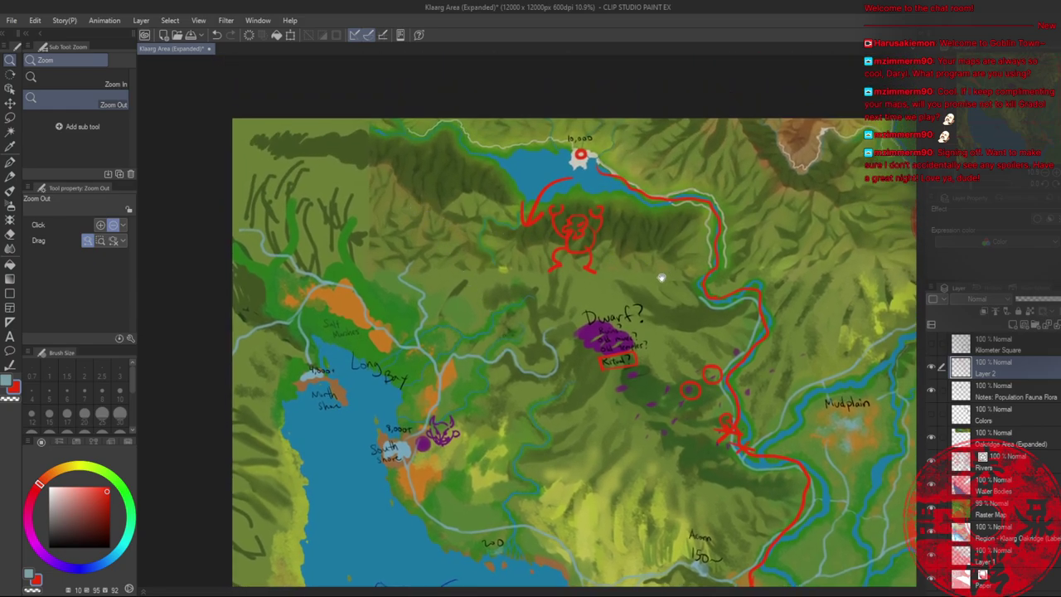
left_click_drag(662, 277, 439, 232)
key("b")
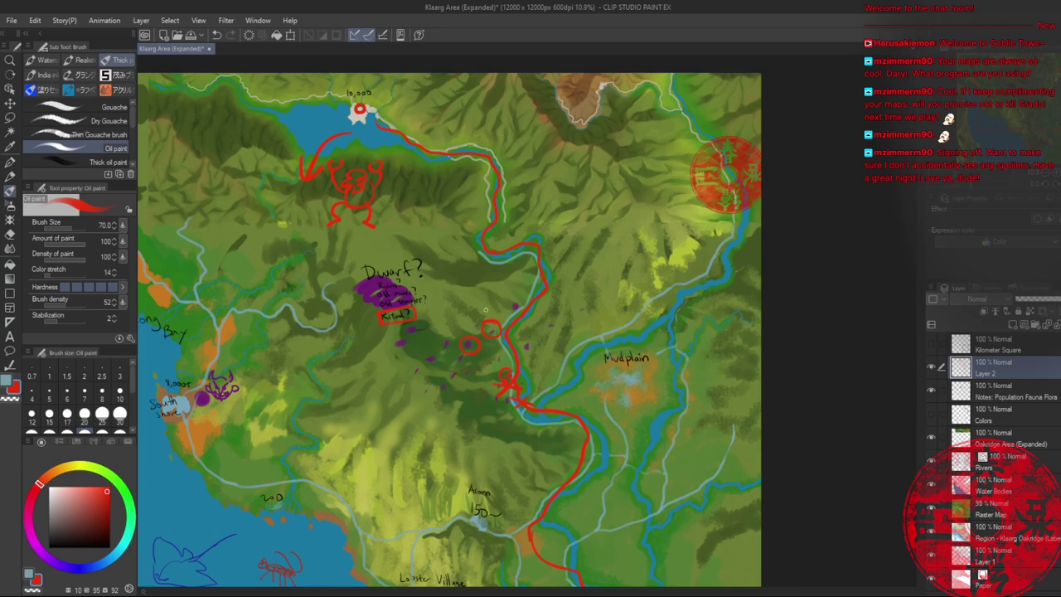
left_click_drag(486, 310, 493, 237)
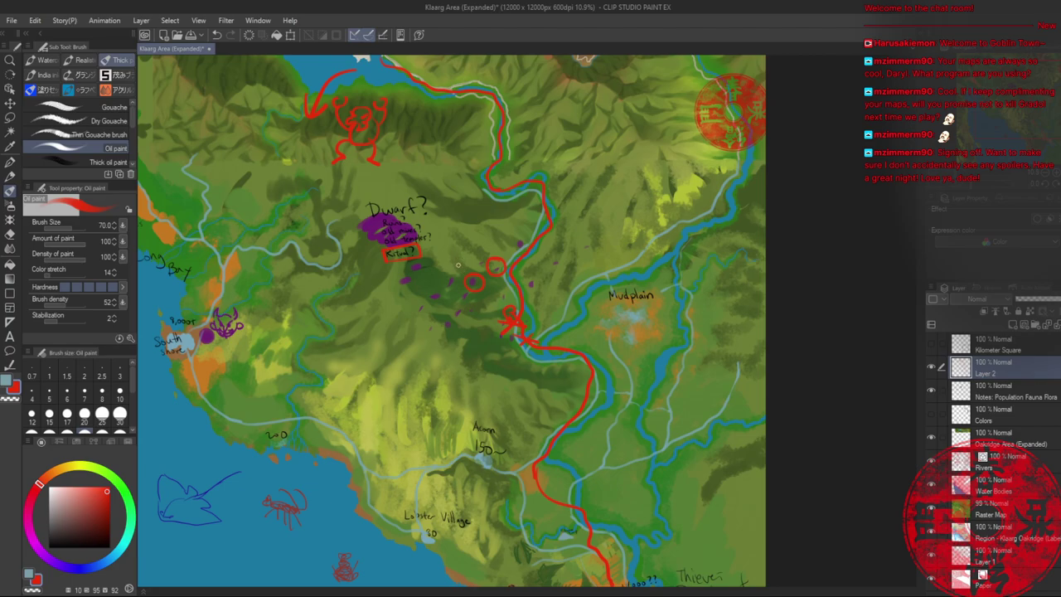
scroll(523, 352, "right", 5)
scroll(523, 352, "down", 2)
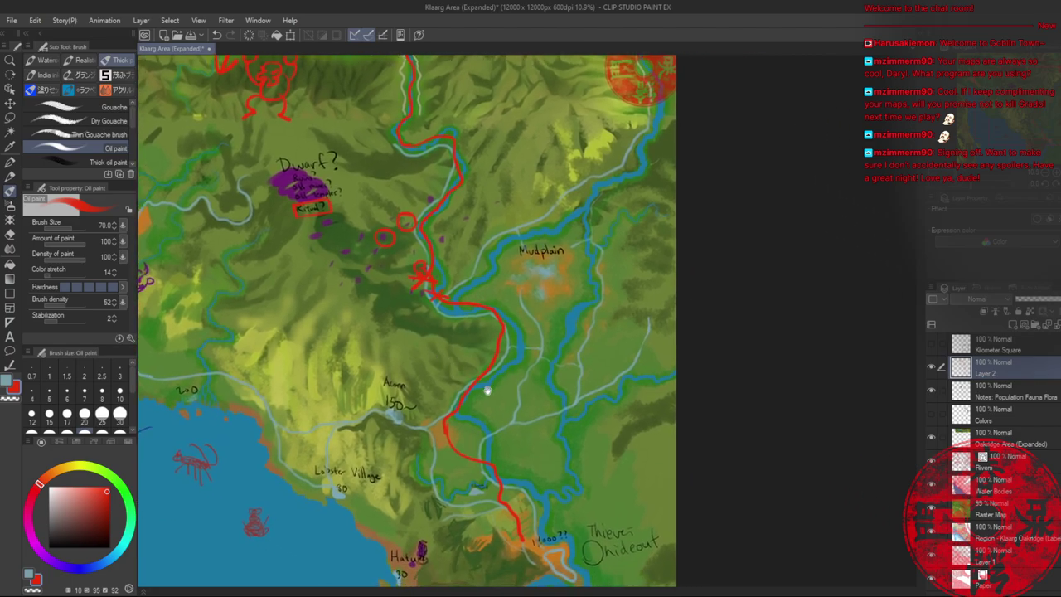
left_click_drag(487, 396, 477, 382)
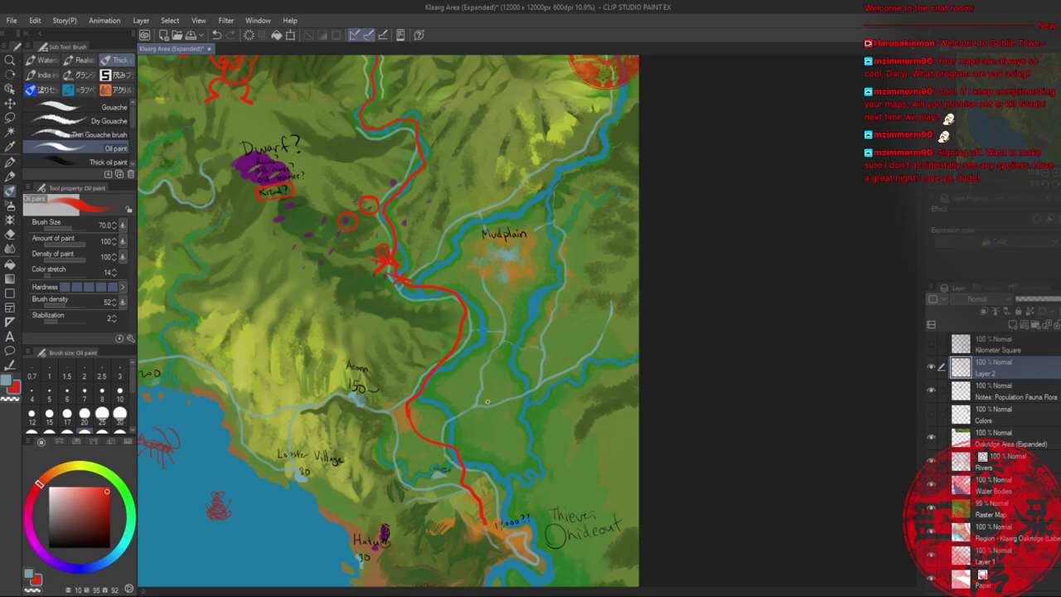
- Sketch a red wolf-like beast with pointed ears, jagged teeth, legs and a raised tail just south of the refugee camp
left_click_drag(466, 452, 486, 306)
key("alt+space")
key("b")
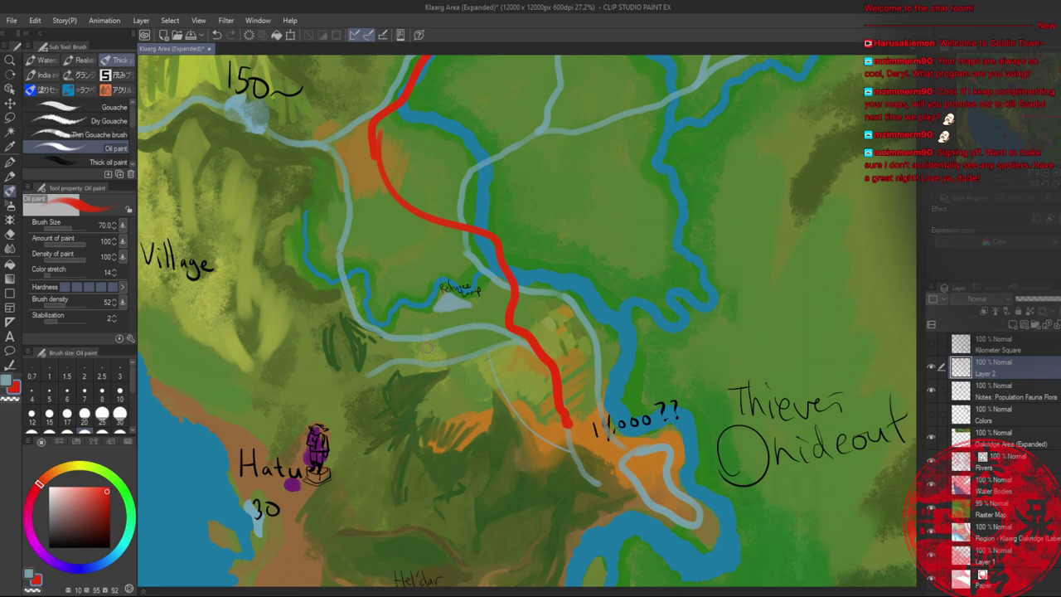
mouse_move(426, 332)
left_mouse_down()
mouse_move(454, 313)
mouse_move(460, 322)
mouse_move(432, 331)
mouse_move(464, 334)
mouse_move(432, 345)
mouse_move(455, 379)
left_mouse_up()
mouse_move(471, 337)
left_mouse_down()
mouse_move(501, 340)
mouse_move(499, 358)
mouse_move(466, 351)
mouse_move(456, 360)
mouse_move(490, 376)
mouse_move(447, 386)
left_mouse_up()
mouse_move(433, 338)
left_mouse_down()
mouse_move(368, 362)
mouse_move(354, 332)
left_mouse_up()
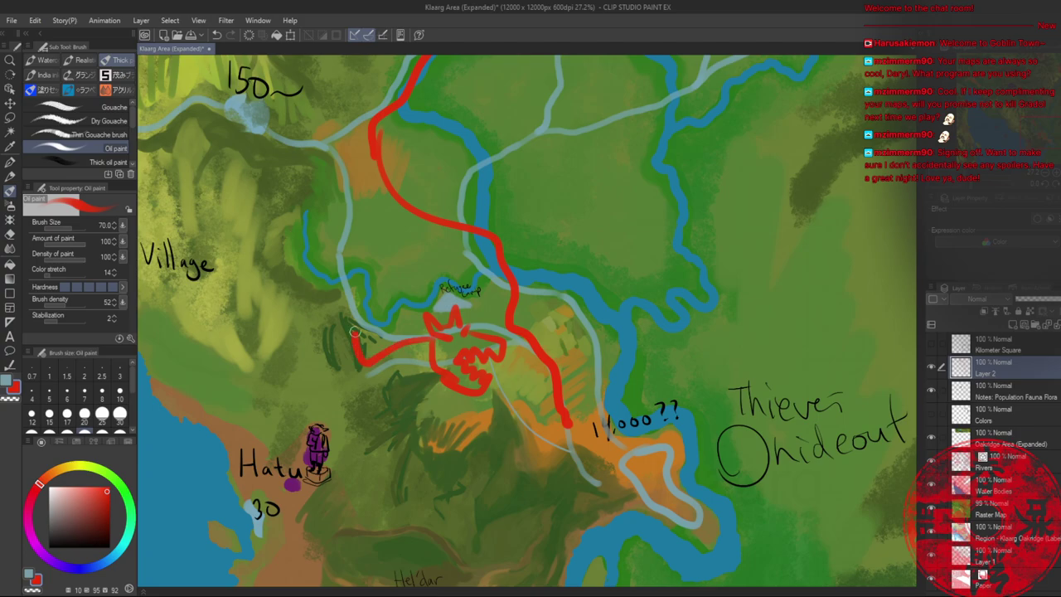
left_click_drag(372, 367, 433, 370)
left_click_drag(372, 396, 388, 408)
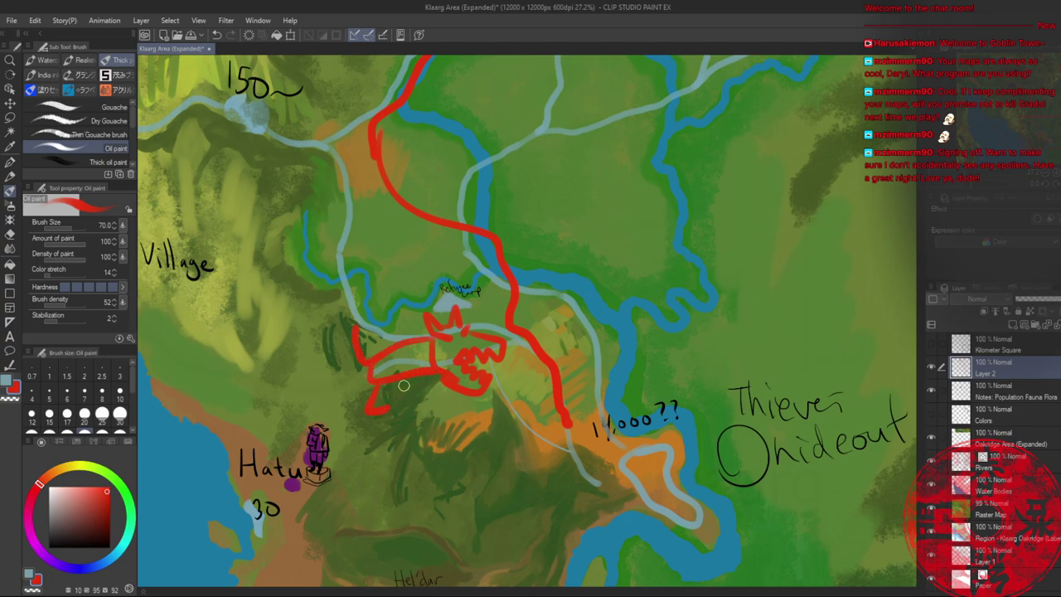
mouse_move(417, 375)
left_mouse_down()
mouse_move(429, 403)
mouse_move(451, 398)
left_mouse_up()
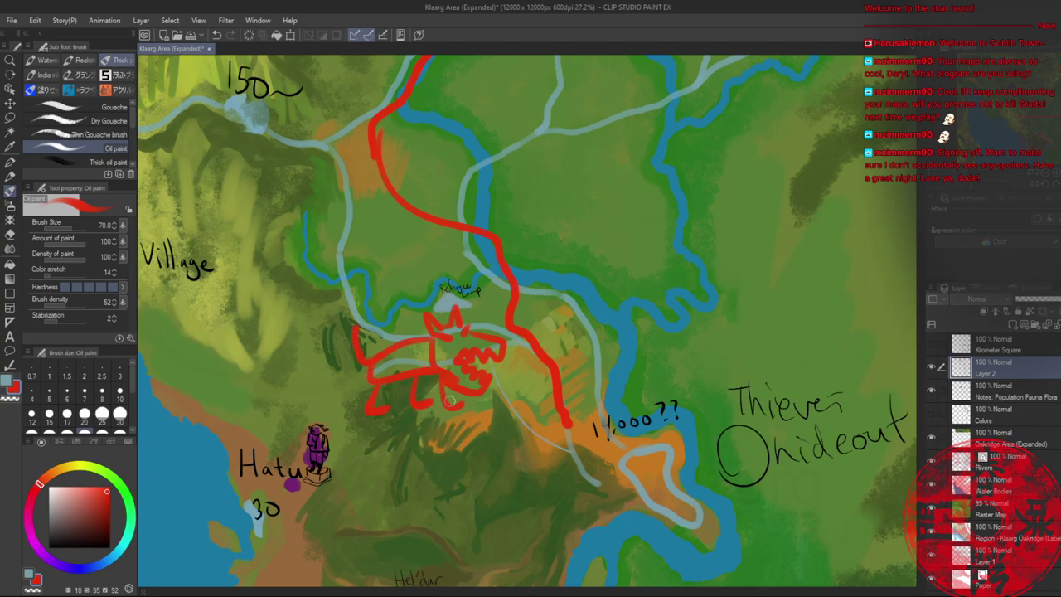
- Sketch a red curved serpent-like creature on the green plain east of the route, by the road fork southeast of Acorn
key("alt+space")
left_click_drag(507, 305, 461, 301)
mouse_move(473, 254)
left_mouse_down()
mouse_move(382, 341)
mouse_move(433, 315)
mouse_move(460, 263)
left_mouse_up()
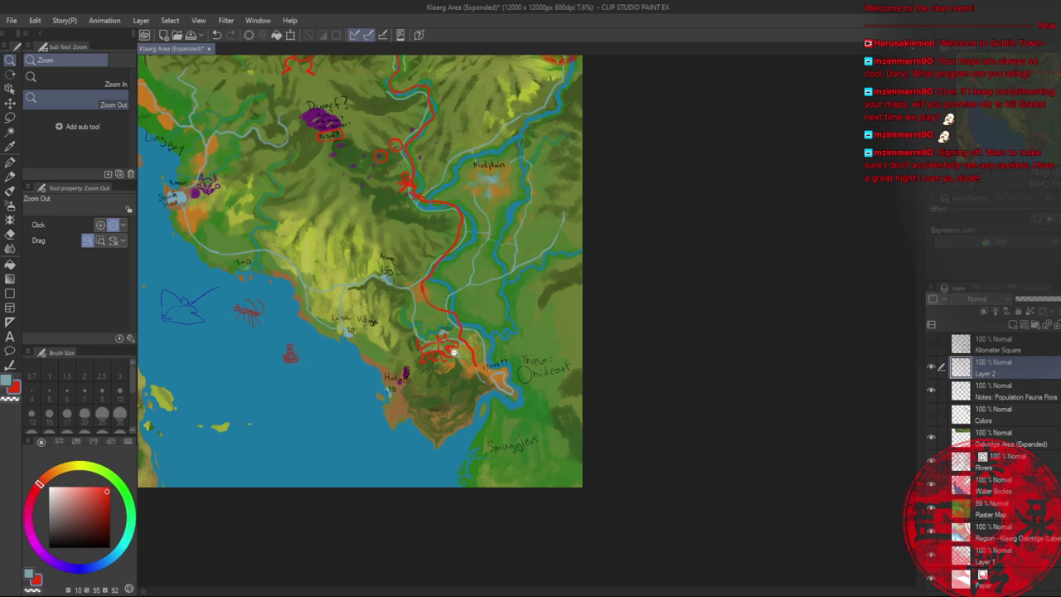
left_click_drag(453, 353, 478, 414)
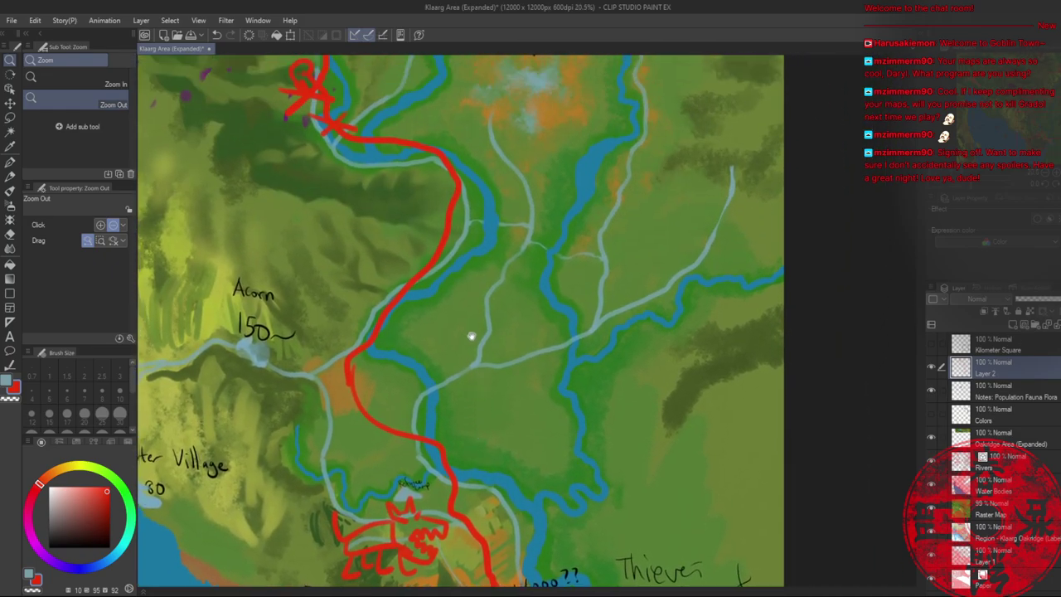
mouse_move(448, 362)
left_mouse_down()
mouse_move(473, 360)
mouse_move(462, 362)
left_mouse_up()
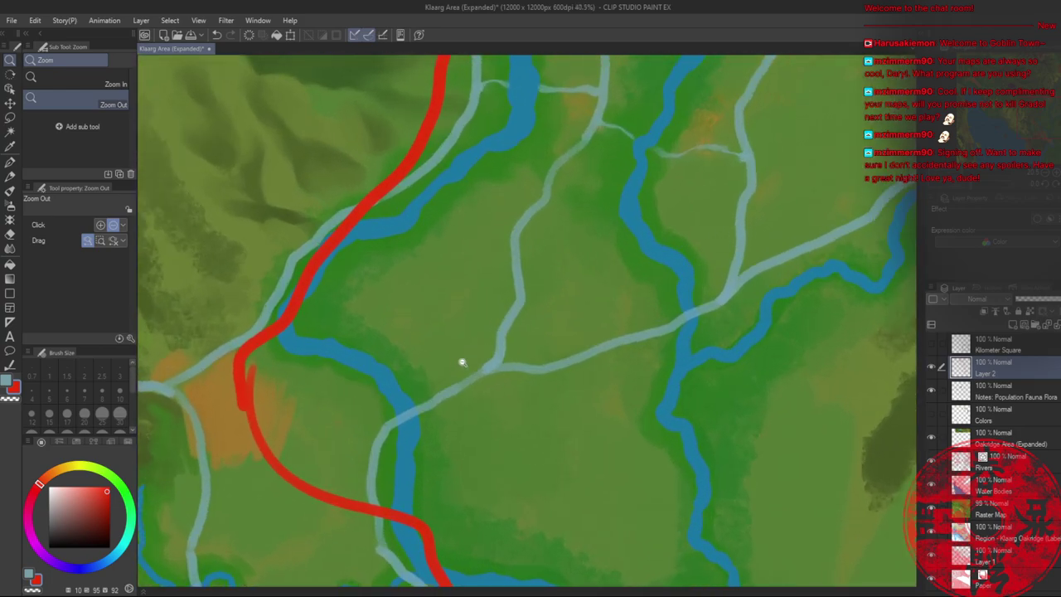
key("b")
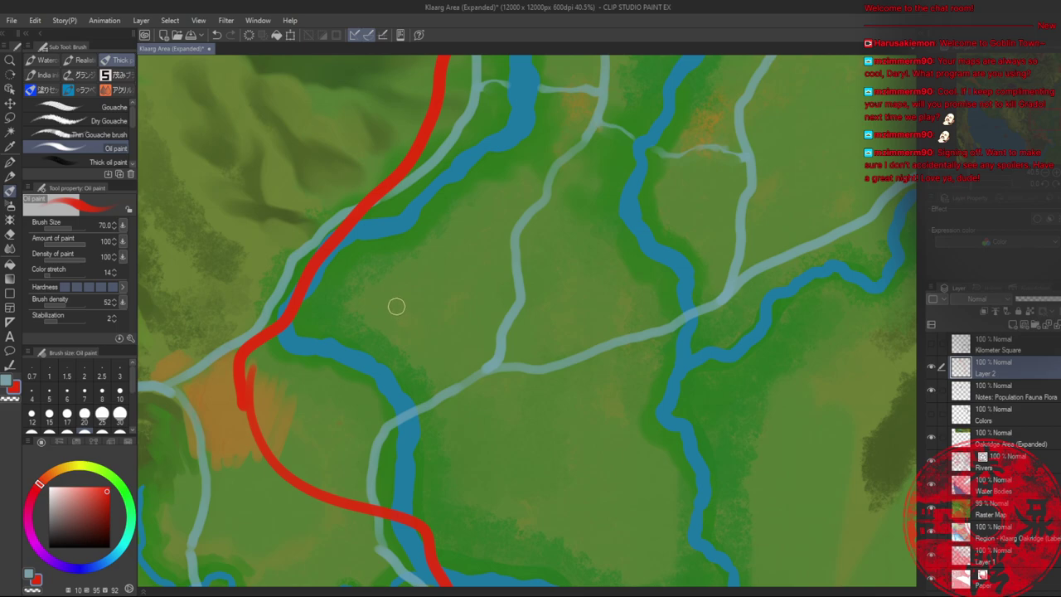
mouse_move(395, 306)
left_mouse_down()
mouse_move(378, 308)
mouse_move(428, 304)
mouse_move(410, 296)
mouse_move(474, 318)
mouse_move(464, 310)
mouse_move(444, 350)
mouse_move(390, 313)
mouse_move(426, 320)
mouse_move(444, 401)
mouse_move(460, 403)
left_mouse_up()
mouse_move(470, 351)
left_mouse_down()
mouse_move(501, 388)
mouse_move(575, 383)
mouse_move(478, 374)
mouse_move(473, 348)
mouse_move(496, 377)
left_mouse_up()
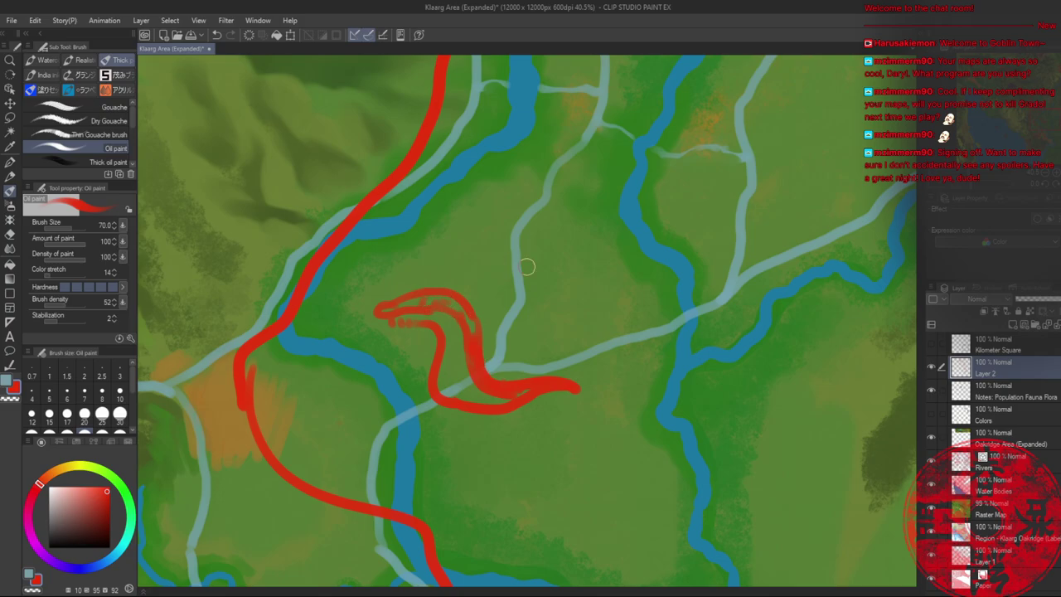
- Save the annotated Klaarg Area map after a last look over the whole region
key("alt+space")
mouse_move(527, 292)
left_mouse_down()
mouse_move(442, 295)
mouse_move(514, 281)
left_mouse_up()
left_click_drag(447, 346, 490, 300)
left_click_drag(451, 268, 574, 366)
left_click_drag(506, 261, 577, 384)
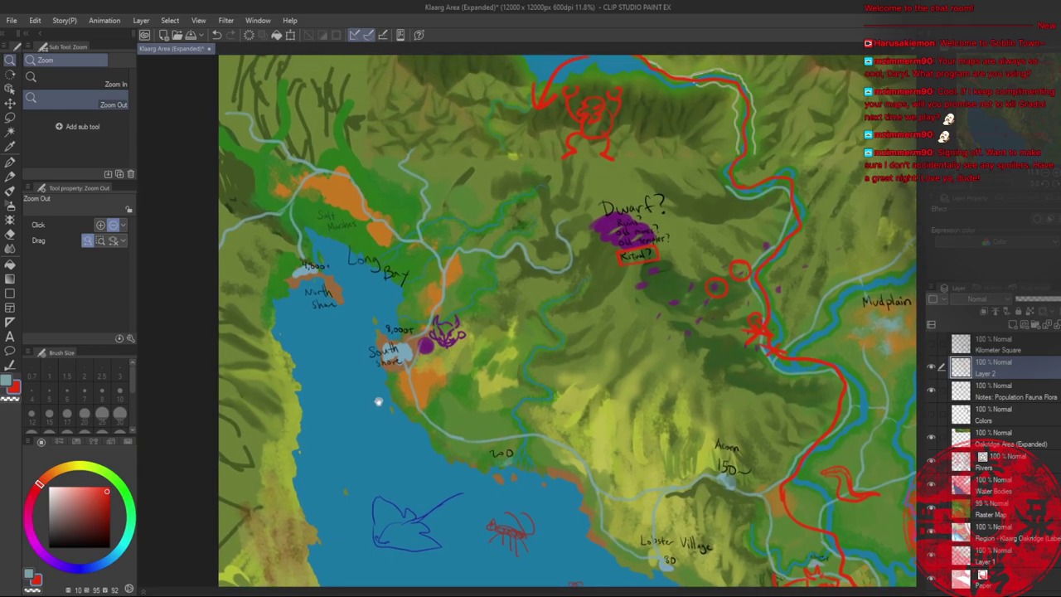
left_click_drag(426, 497, 307, 315)
left_click_drag(541, 424, 388, 283)
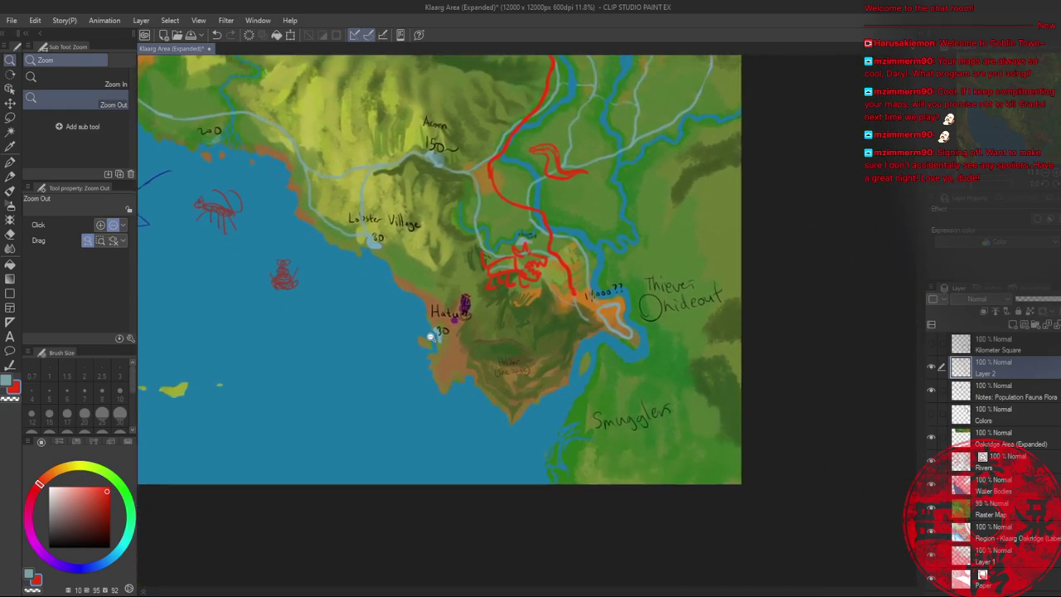
left_click_drag(431, 349, 419, 334)
left_click_drag(394, 295, 501, 365)
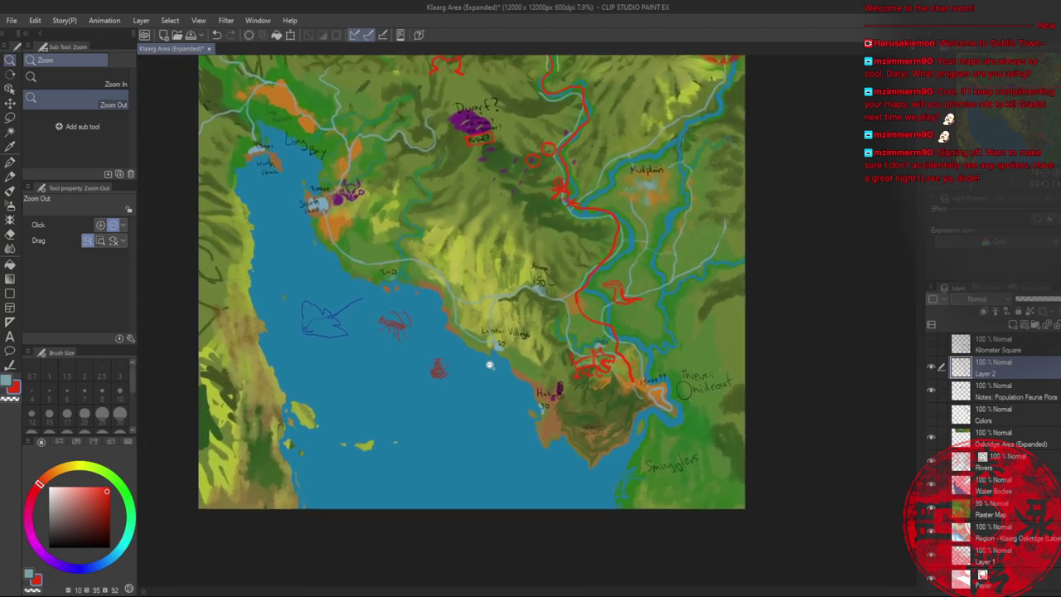
key("ctrl+s")
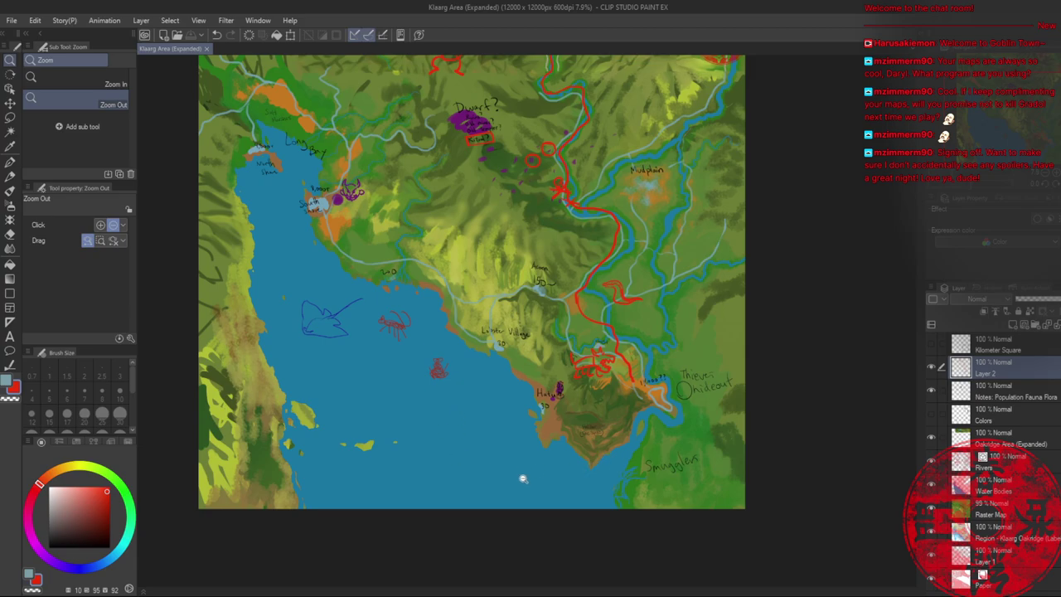
- Sketch a red shark's head in the sea southwest of Hatu, with a pointed snout, an eye, jagged open jaws and gill lines
left_click_drag(523, 478, 560, 469)
key("b")
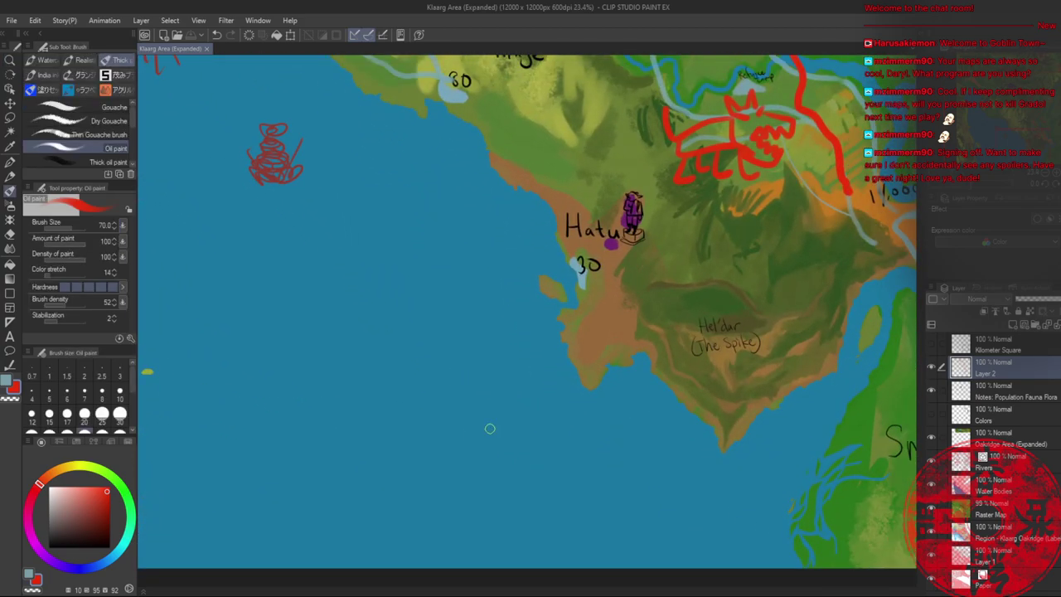
mouse_move(311, 441)
left_mouse_down()
mouse_move(429, 356)
mouse_move(456, 397)
left_mouse_up()
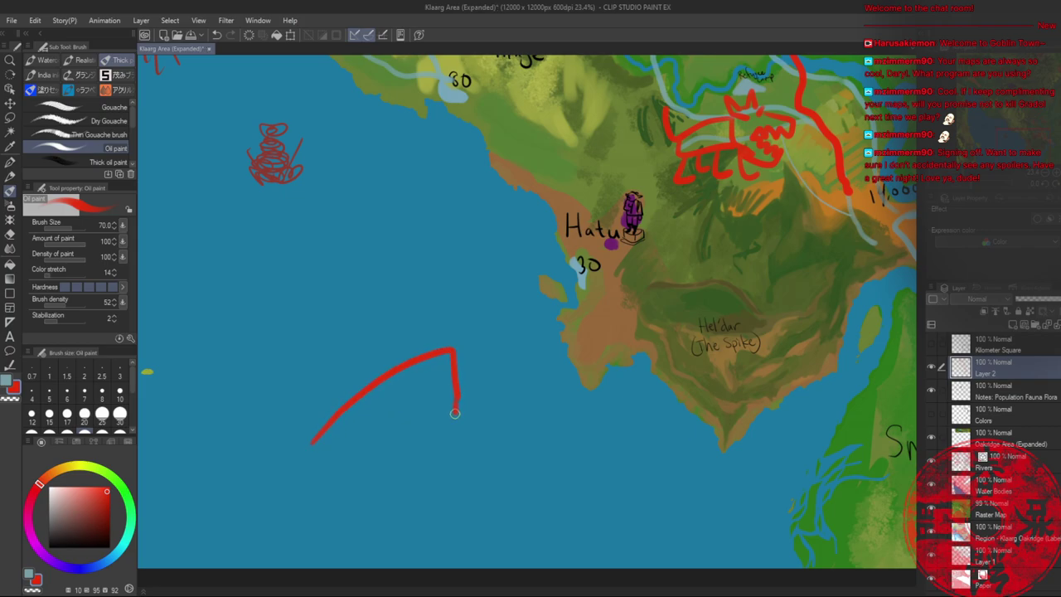
left_click(352, 422)
mouse_move(373, 445)
left_mouse_down()
mouse_move(460, 413)
mouse_move(368, 471)
mouse_move(430, 476)
mouse_move(448, 438)
mouse_move(435, 455)
mouse_move(460, 474)
mouse_move(451, 489)
left_mouse_up()
left_click_drag(300, 469, 326, 526)
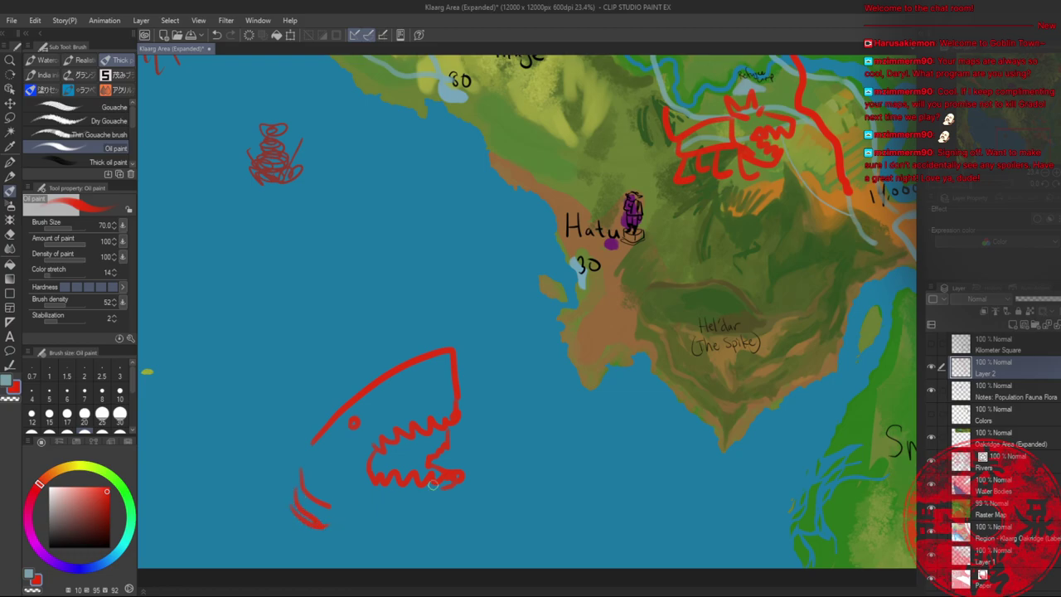
mouse_move(455, 486)
left_mouse_down()
mouse_move(397, 506)
mouse_move(396, 519)
left_mouse_up()
left_click_drag(415, 523, 387, 535)
- Complete the red shark with its back, forked tail and belly, and surround it with splashing water strokes
mouse_move(321, 425)
left_mouse_down()
mouse_move(299, 452)
mouse_move(225, 464)
mouse_move(208, 485)
mouse_move(222, 563)
left_mouse_up()
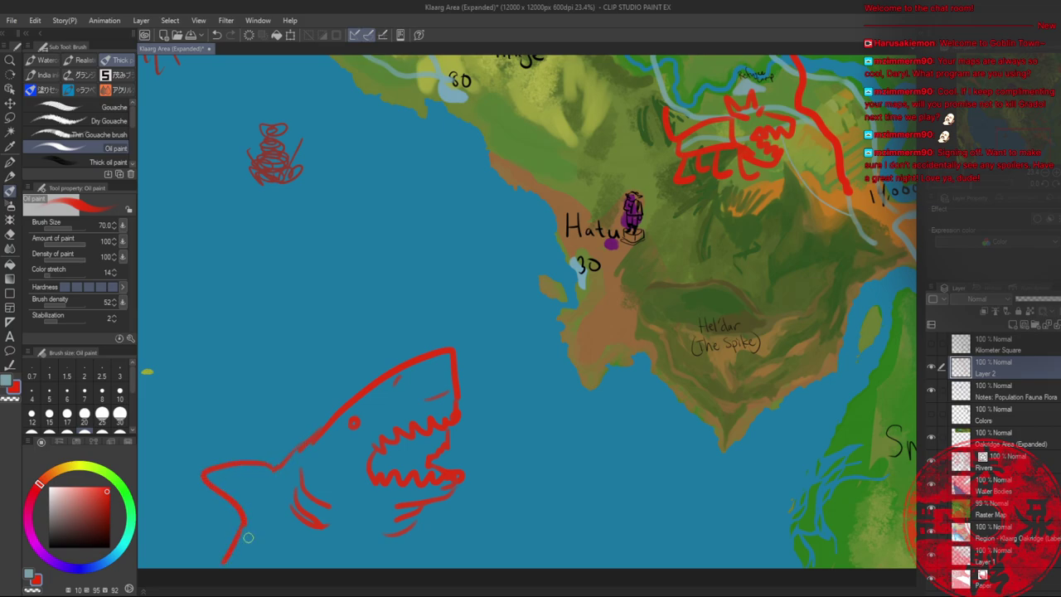
mouse_move(354, 527)
left_mouse_down()
mouse_move(300, 547)
mouse_move(164, 518)
left_mouse_up()
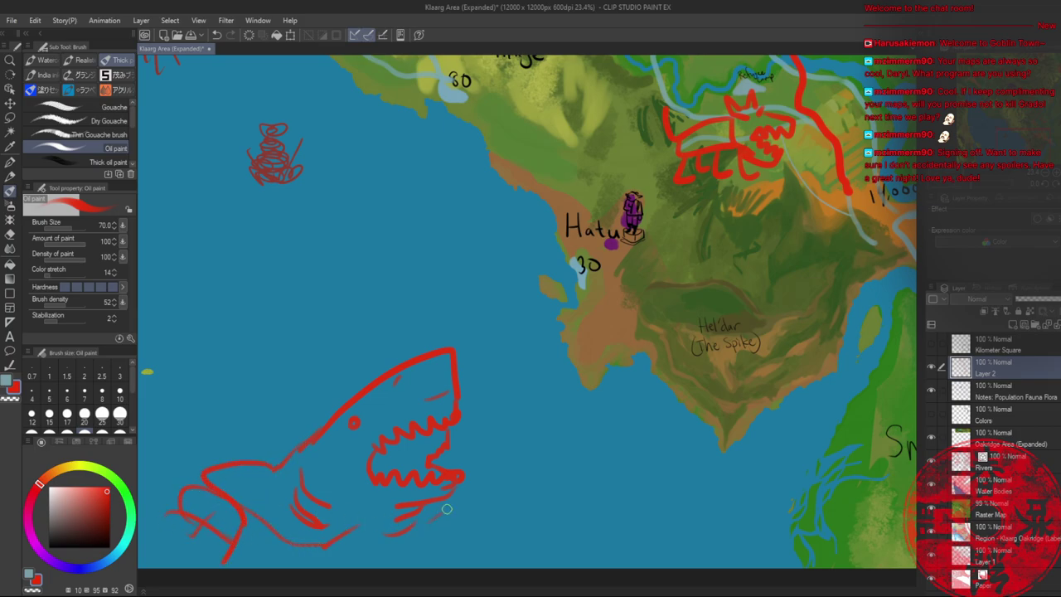
mouse_move(445, 508)
left_mouse_down()
mouse_move(516, 502)
mouse_move(559, 537)
left_mouse_up()
left_click_drag(434, 525, 431, 543)
left_click_drag(294, 431, 241, 404)
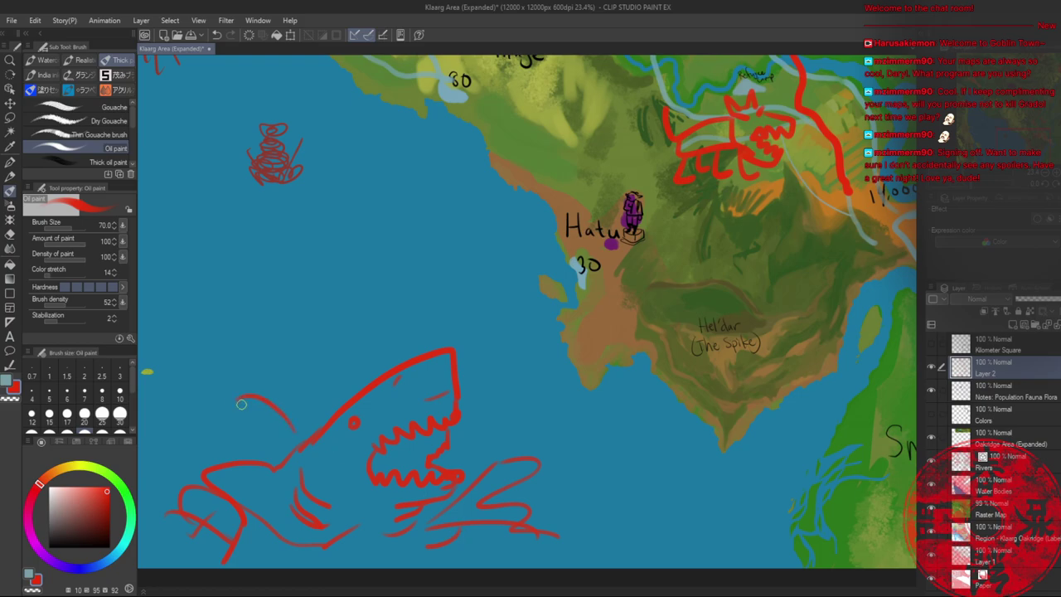
left_click_drag(318, 406, 360, 369)
left_click_drag(494, 410, 523, 448)
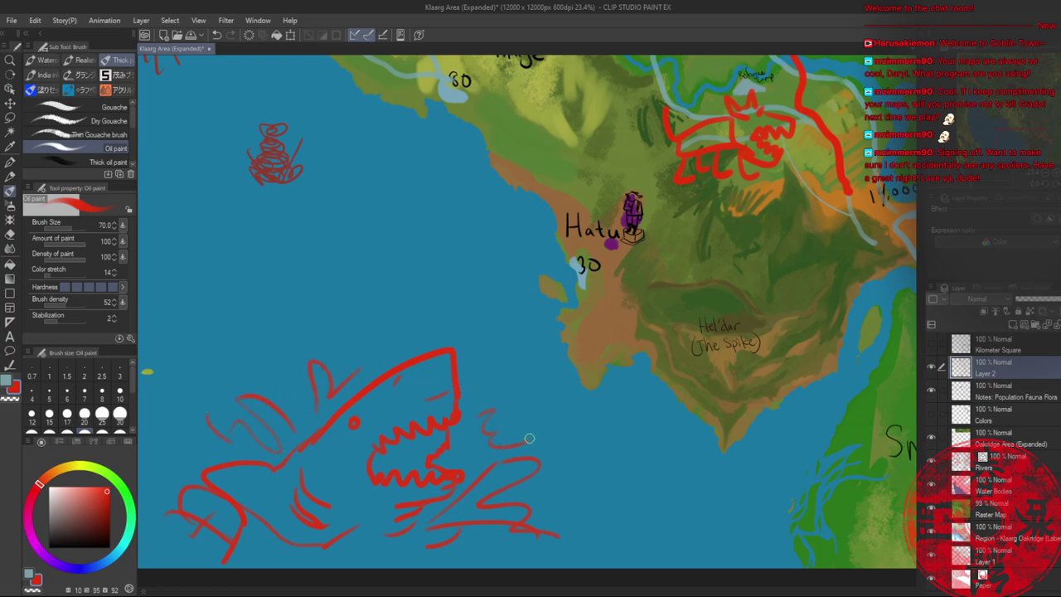
- Save the Klaarg Area map with the shark sketch after viewing the whole region
key("alt+space")
left_click(382, 377)
left_click(346, 372)
left_click_drag(381, 310, 329, 387)
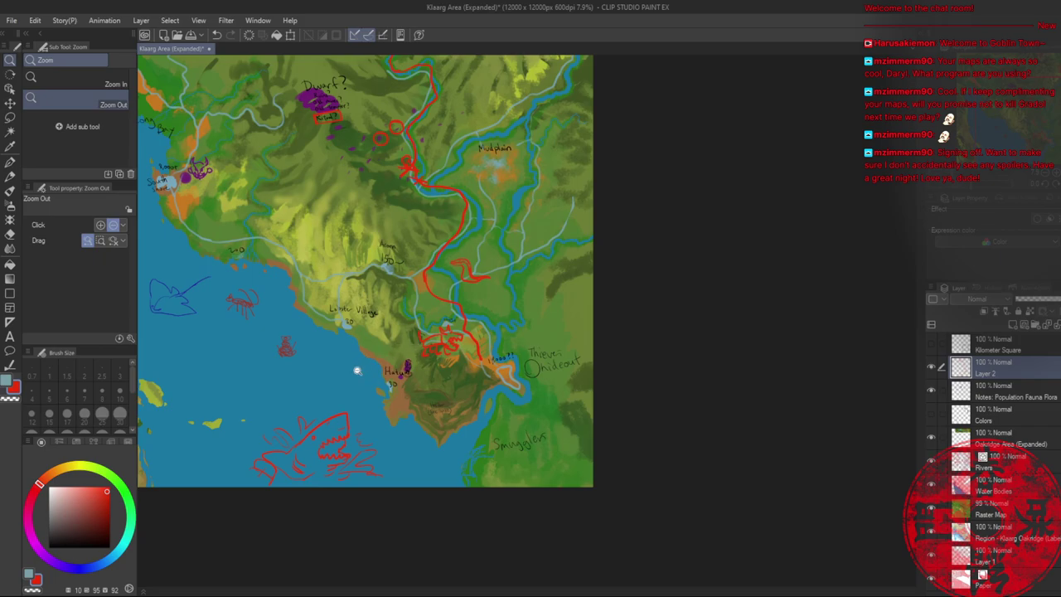
left_click_drag(315, 358, 414, 391)
left_click_drag(367, 356, 409, 379)
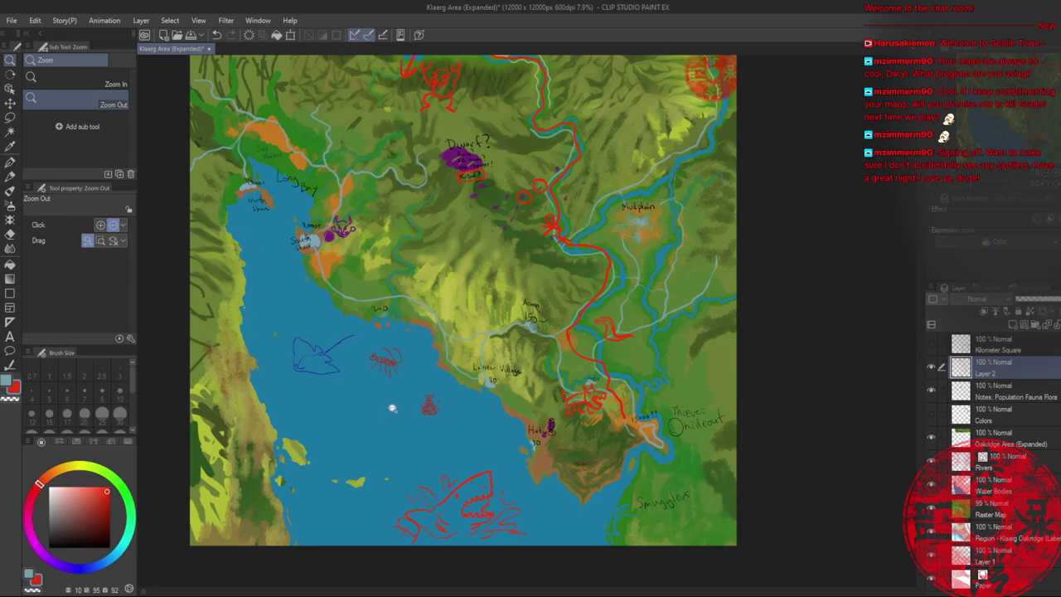
key("ctrl+s")
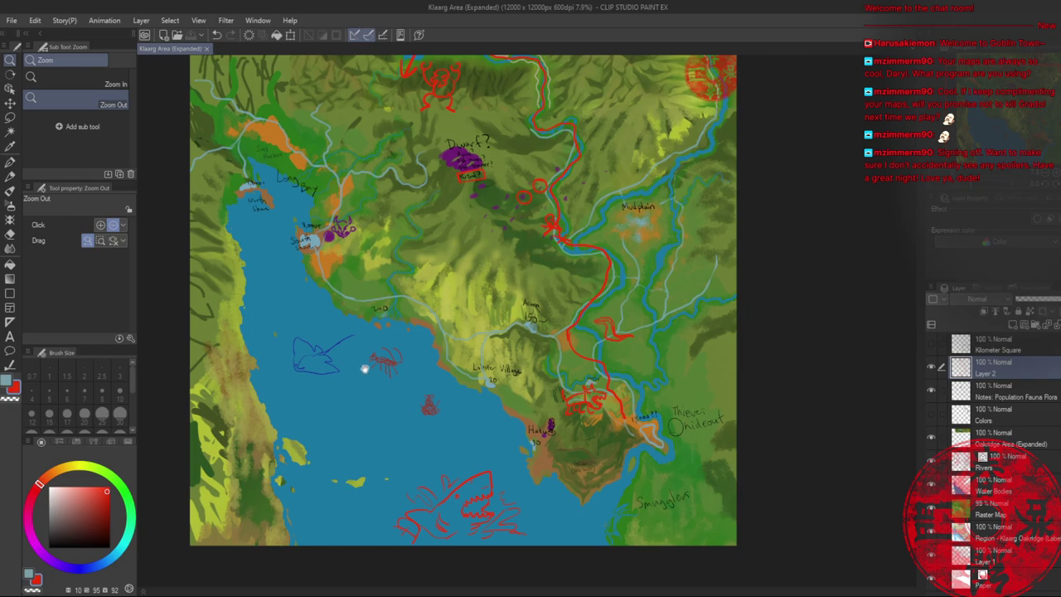
mouse_move(367, 367)
left_mouse_down()
mouse_move(485, 445)
mouse_move(468, 364)
mouse_move(476, 401)
mouse_move(461, 417)
mouse_move(414, 348)
left_mouse_up()
left_click_drag(425, 404, 416, 390)
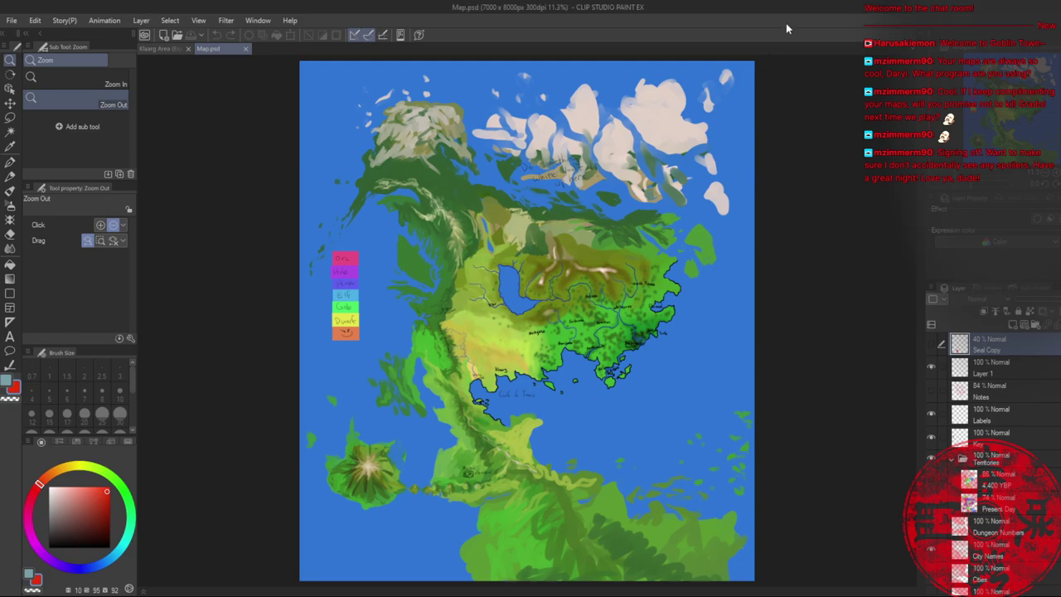
- Make Layer 1 of Map.psd the active, visible layer for brush marks on the coast around Klaarg
left_click_drag(475, 383, 440, 338)
left_click_drag(443, 382, 464, 382)
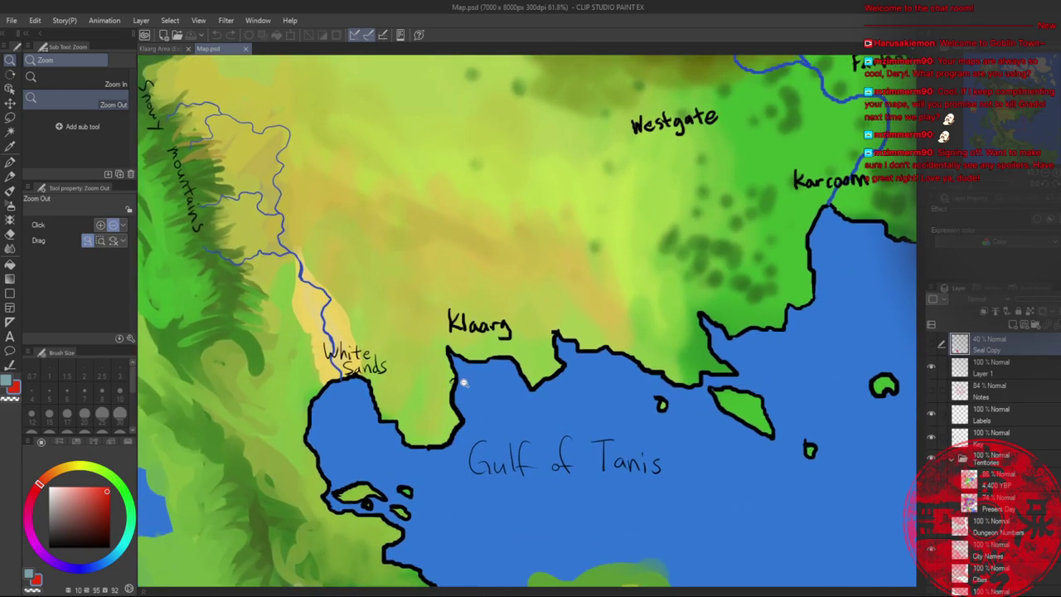
left_click(930, 368)
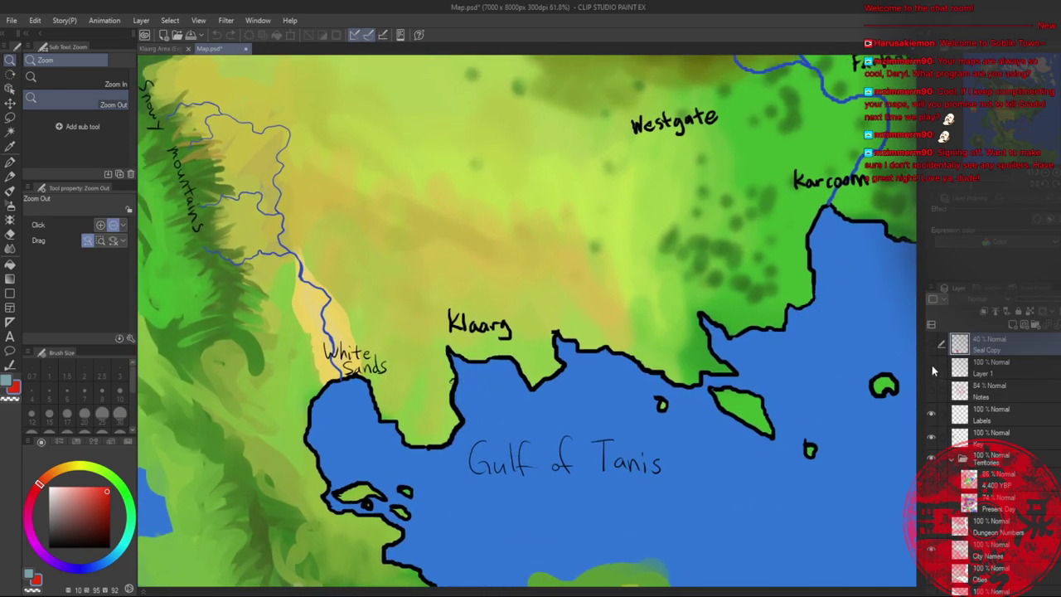
left_click(963, 370)
key("b")
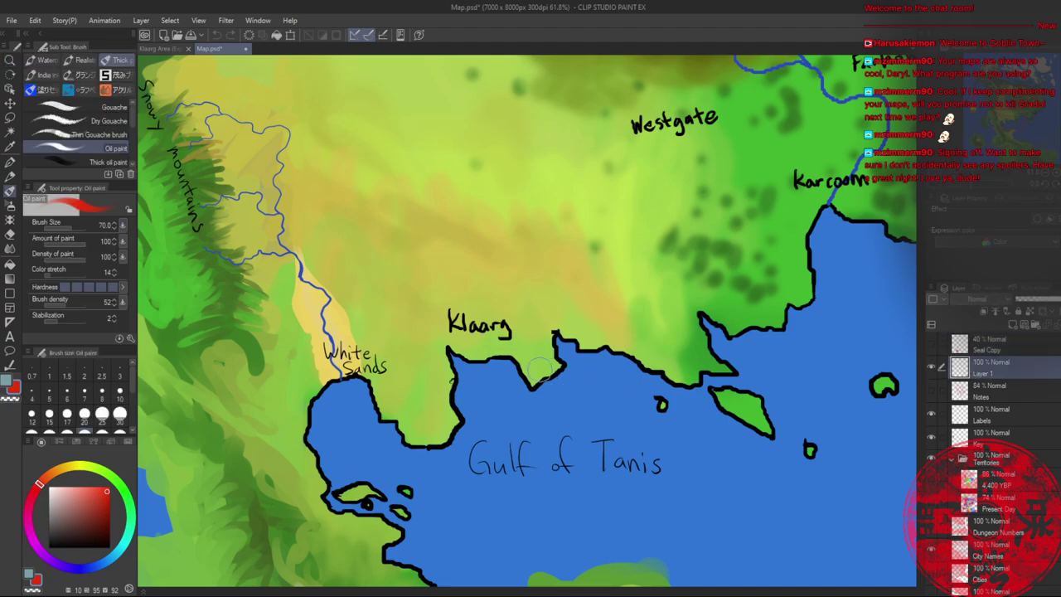
- Try to circle the peninsula between White Sands and Klaarg with a thick red ring
left_click_drag(469, 352, 343, 368)
mouse_move(464, 352)
left_mouse_down()
mouse_move(441, 470)
mouse_move(337, 368)
mouse_move(374, 340)
mouse_move(349, 349)
left_mouse_up()
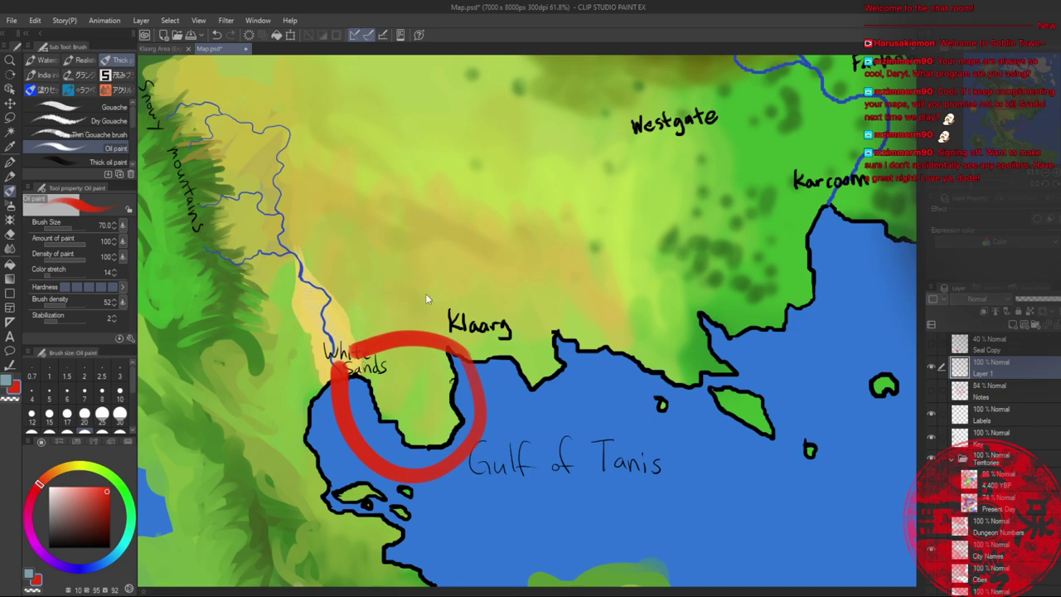
key("ctrl+z")
key("ctrl+z")
- Outline the peninsula between White Sands and Klaarg in red with a size 50 brush, following the coast and closing the loop inland
left_click_drag(407, 314, 505, 313)
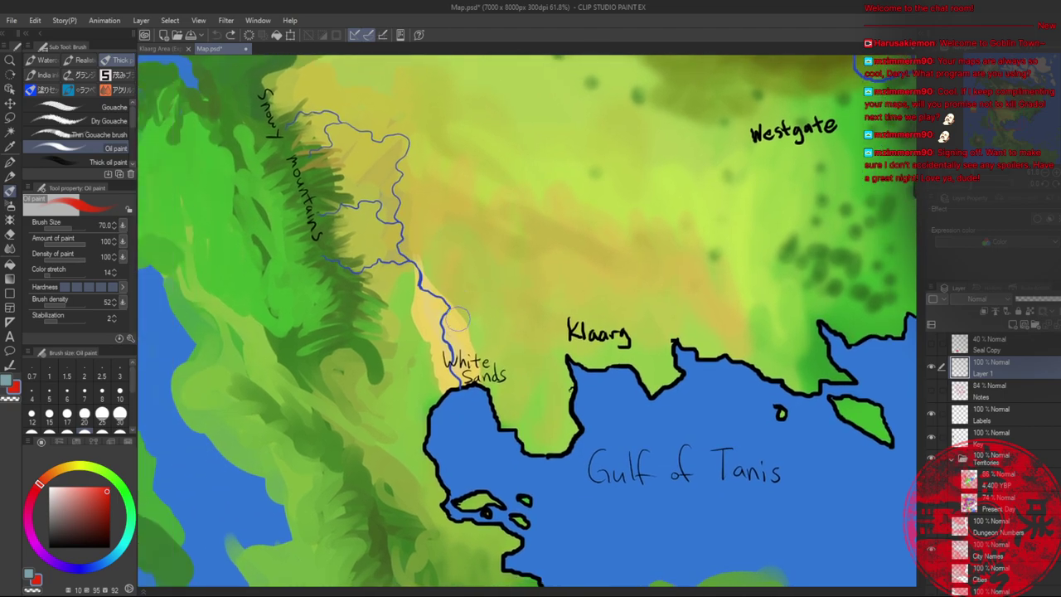
key("[")
key("bracketleft")
mouse_move(572, 368)
left_mouse_down()
mouse_move(580, 433)
mouse_move(563, 464)
mouse_move(523, 464)
mouse_move(474, 425)
mouse_move(461, 374)
left_mouse_up()
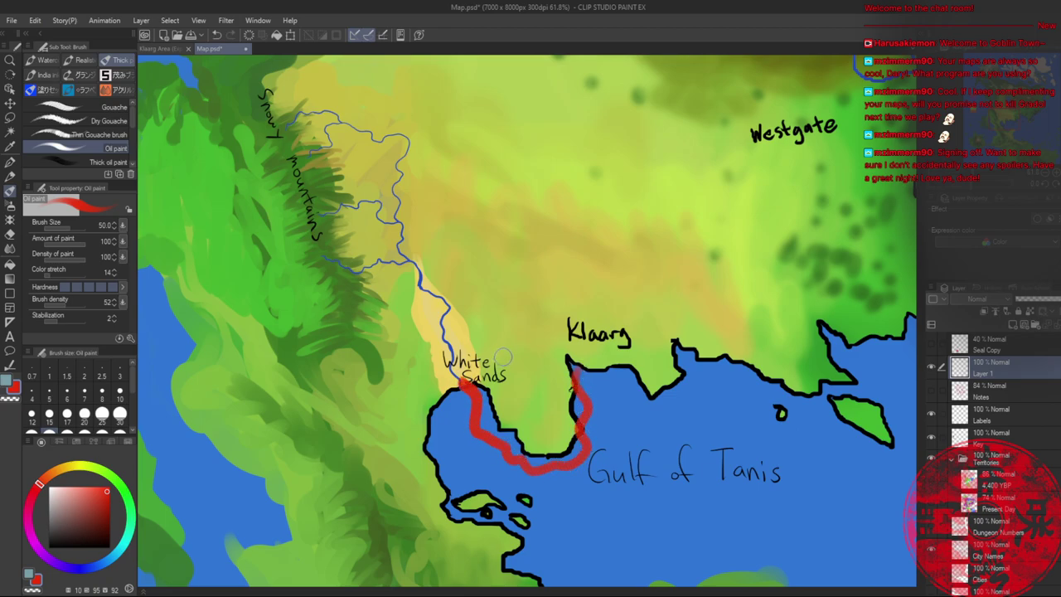
mouse_move(547, 284)
left_mouse_down()
mouse_move(513, 309)
mouse_move(557, 369)
left_mouse_up()
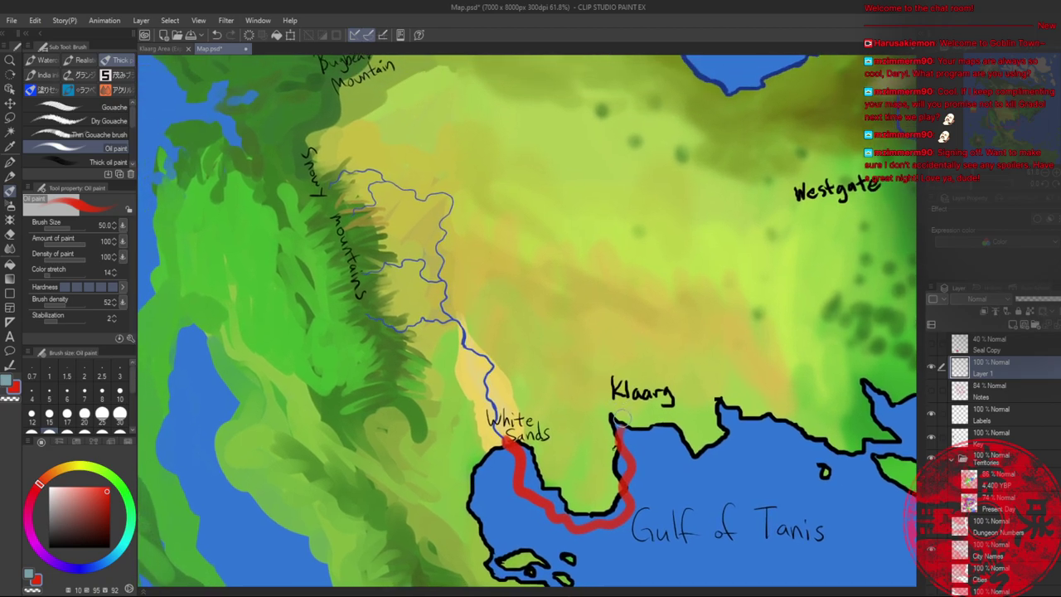
mouse_move(620, 421)
left_mouse_down()
mouse_move(564, 388)
mouse_move(514, 417)
left_mouse_up()
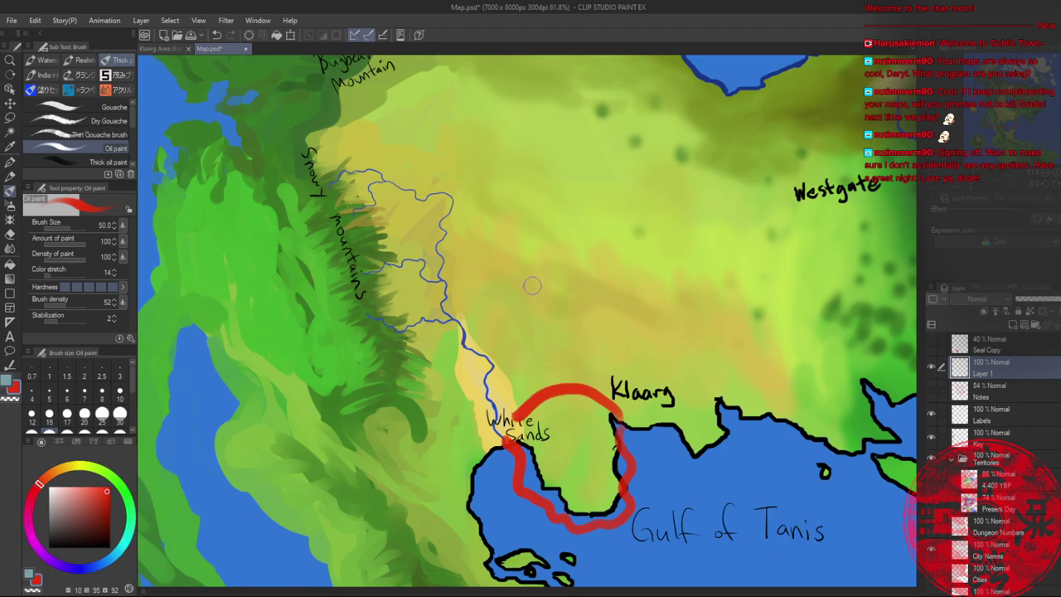
- Compare the outlined peninsula on Map.psd with the detailed Klaarg Area map, examining its sea and coastline
left_click_drag(464, 304, 547, 292)
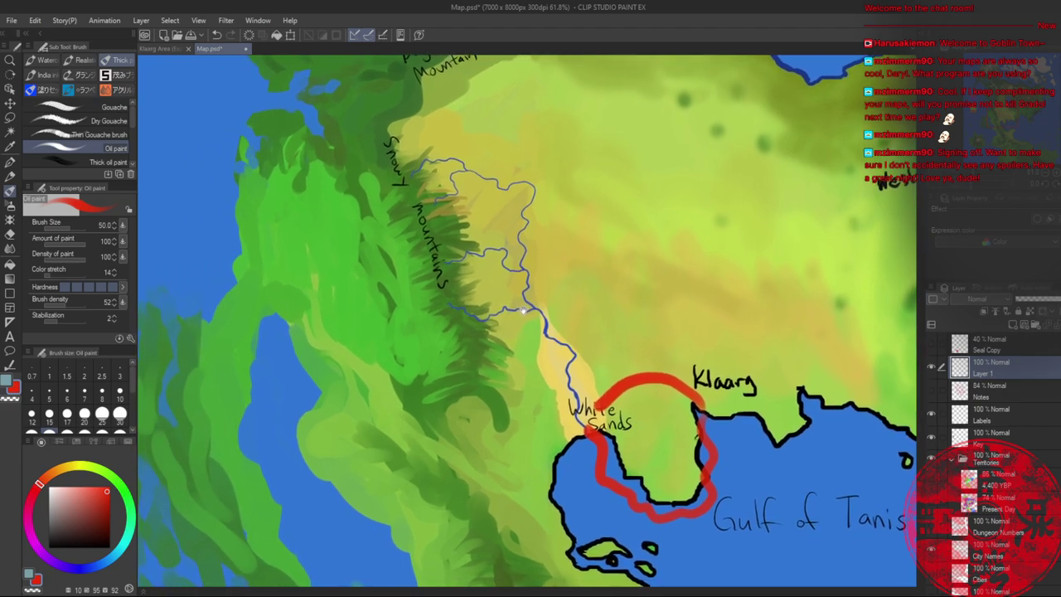
left_click(158, 49)
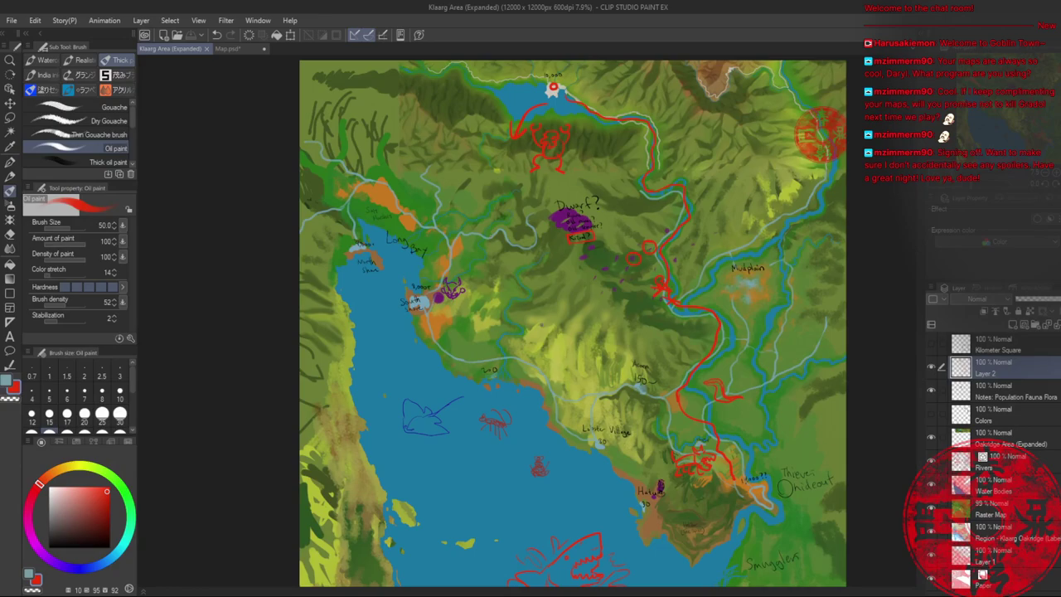
left_click(226, 49)
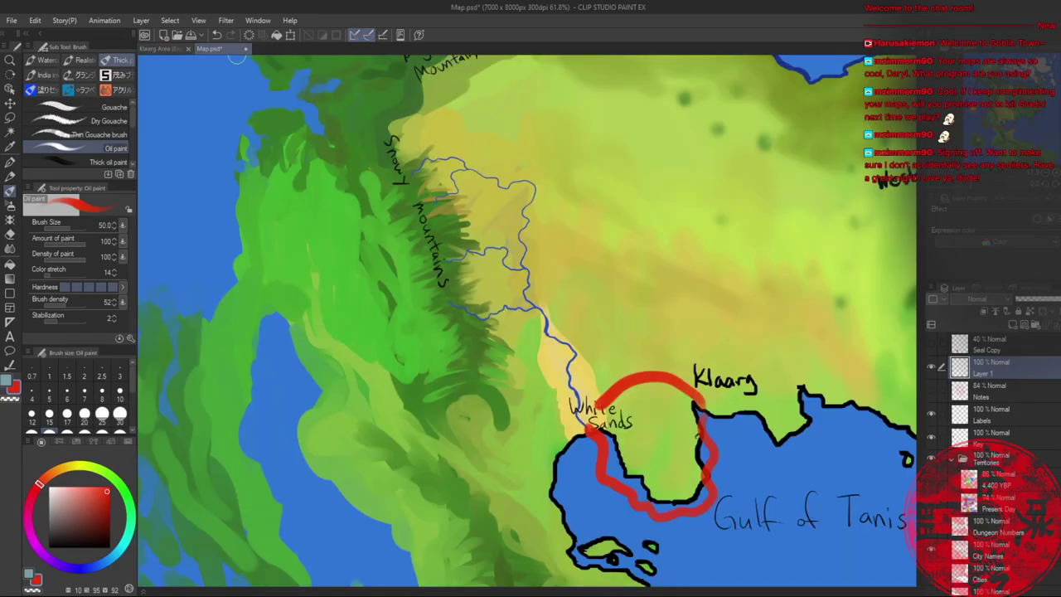
left_click(171, 48)
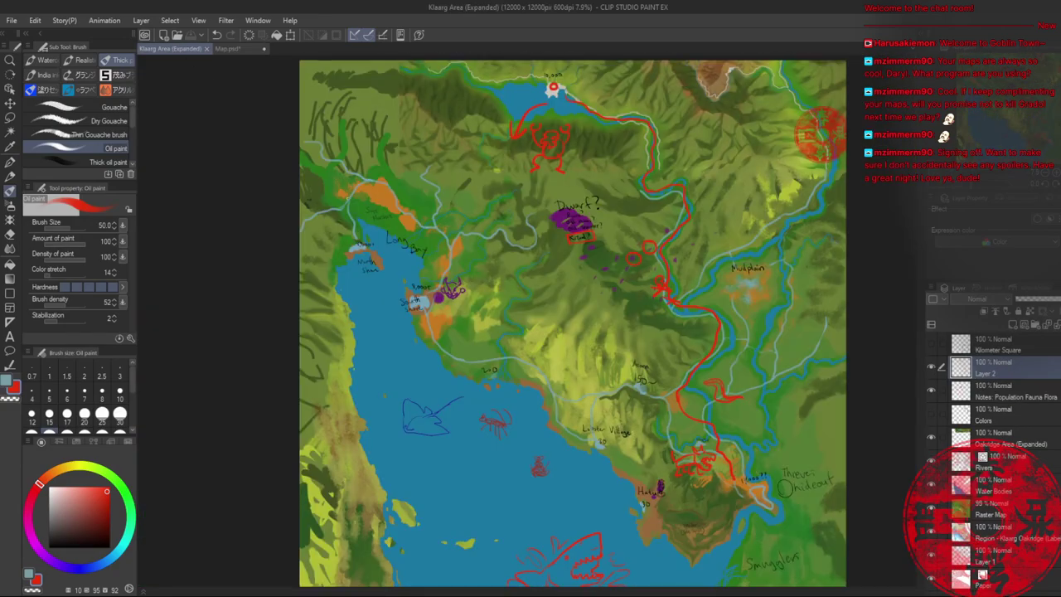
left_click_drag(475, 411, 405, 210)
left_click_drag(406, 279, 450, 335)
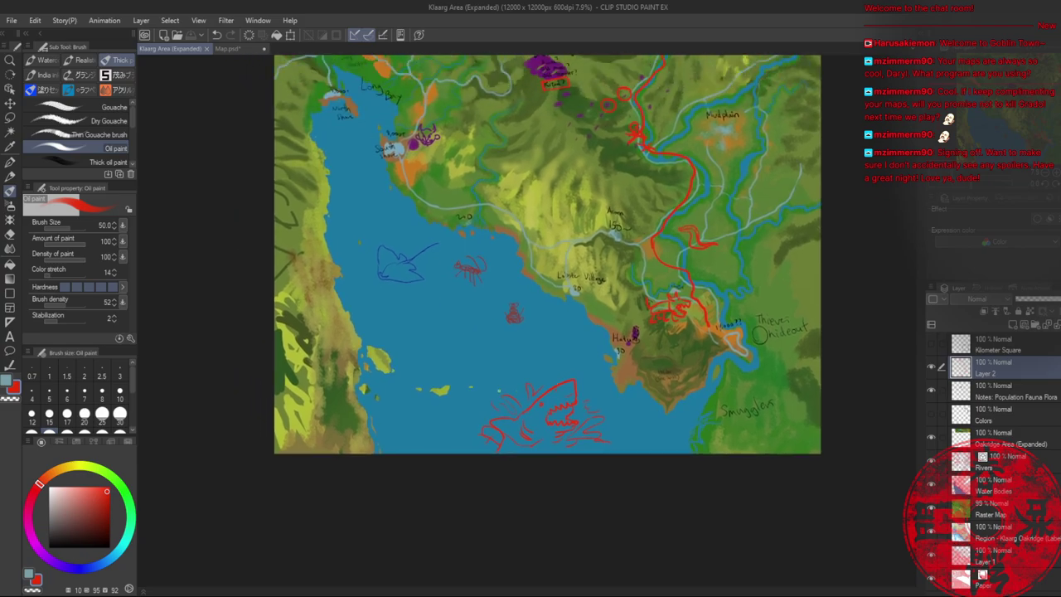
left_click_drag(400, 268, 267, 282)
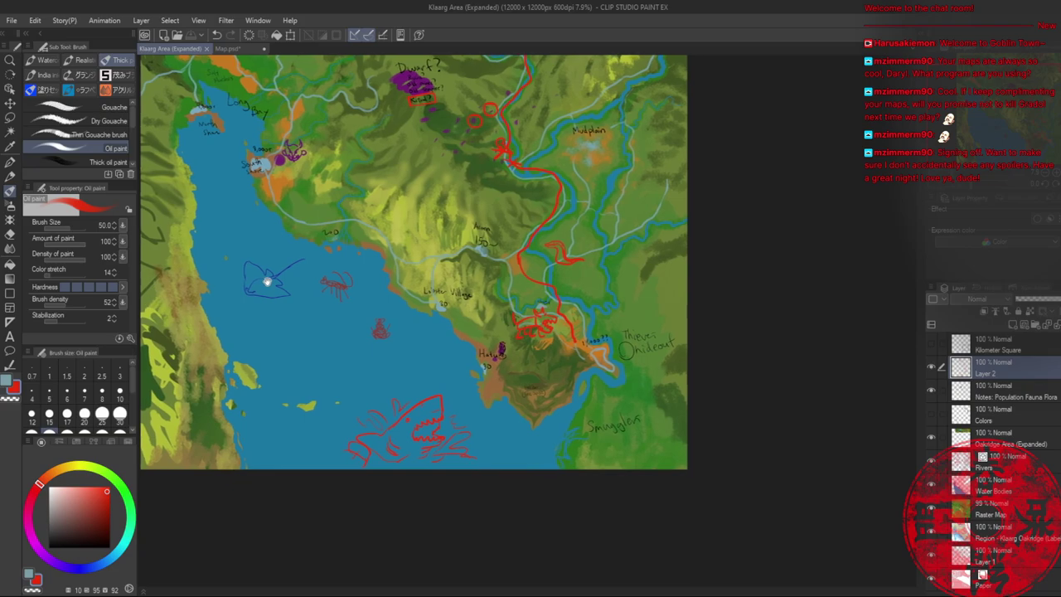
left_click_drag(282, 363, 453, 333)
key("slash")
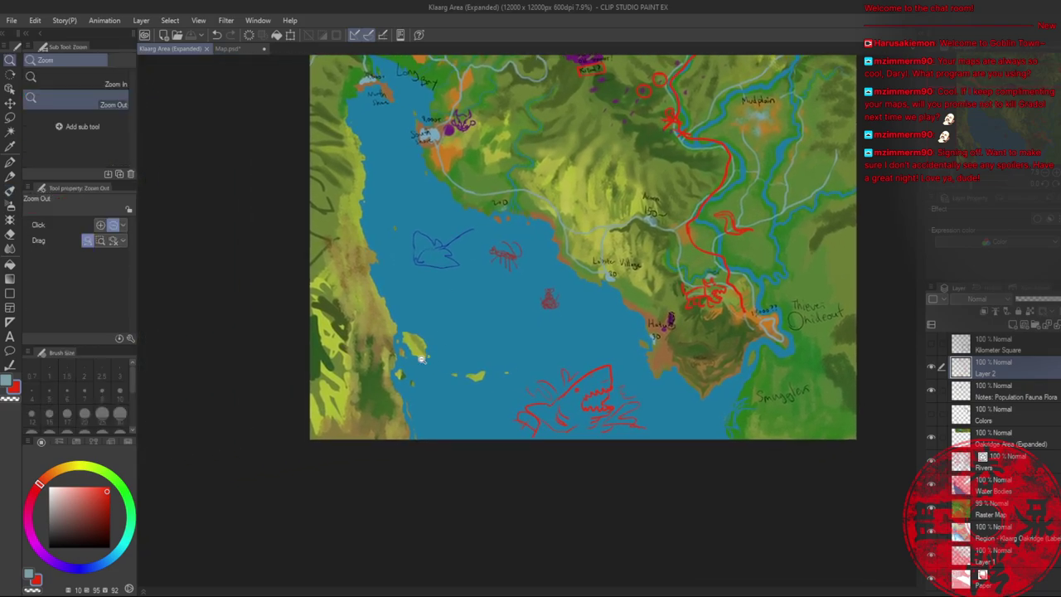
- Sketch a red monster's head, upper body and long clawed forelimbs on the Klaarg Area map's western coast beside the small islands
left_click_drag(390, 381, 410, 376)
scroll(409, 374, "up", 5)
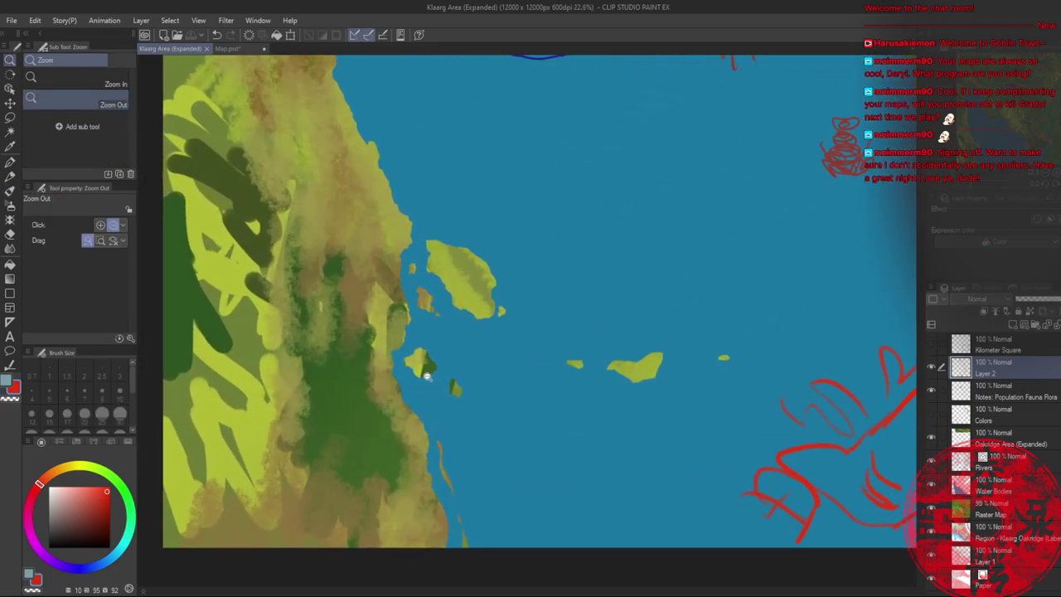
scroll(444, 375, "down", 5)
scroll(489, 352, "up", 4)
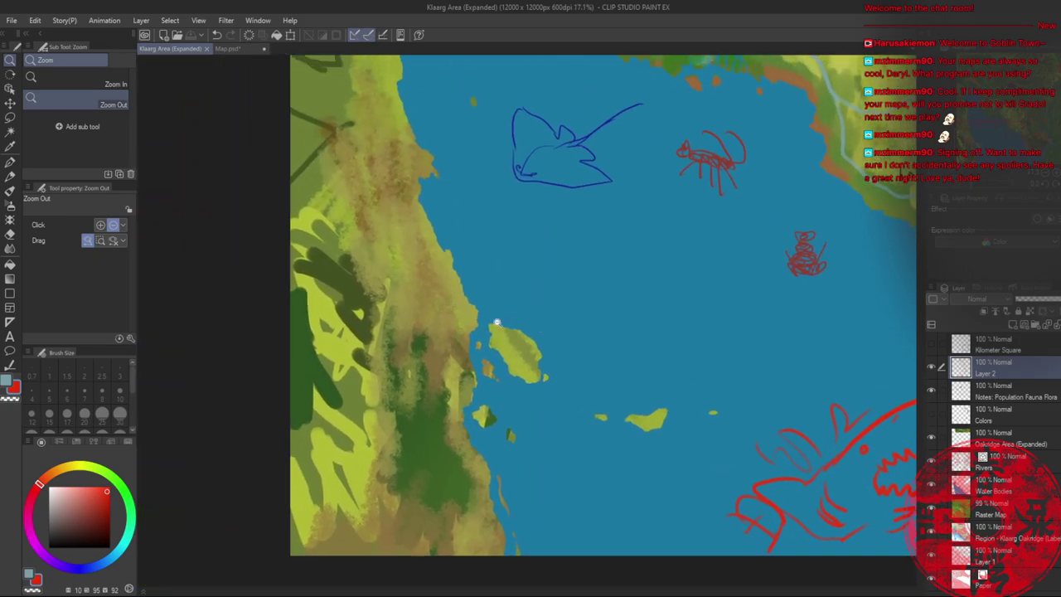
scroll(489, 363, "up", 1)
key("b")
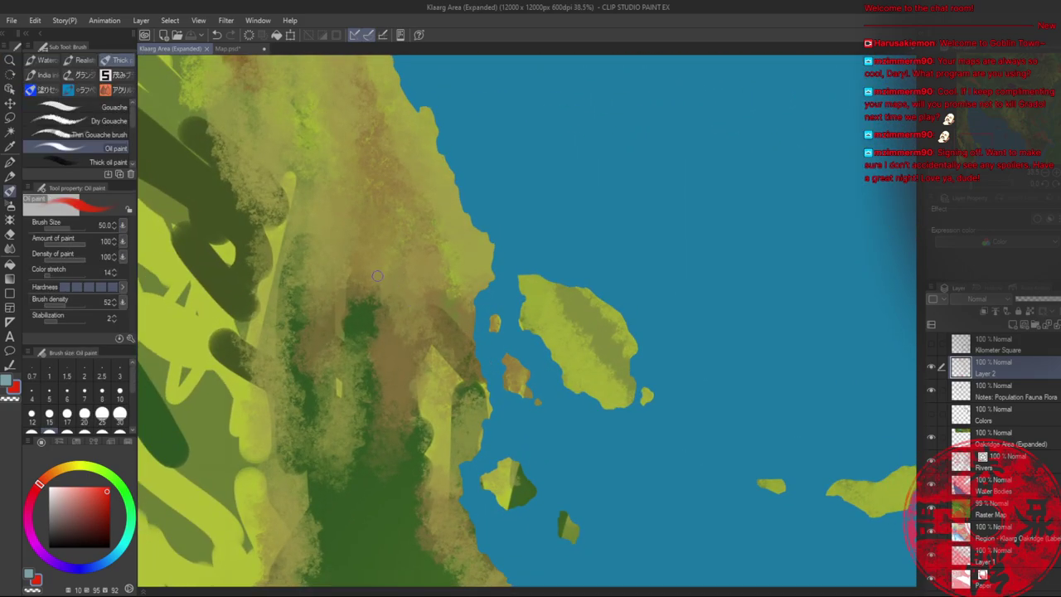
mouse_move(386, 177)
left_mouse_down()
mouse_move(411, 316)
mouse_move(405, 291)
mouse_move(428, 306)
mouse_move(409, 194)
mouse_move(429, 213)
mouse_move(467, 212)
mouse_move(465, 191)
mouse_move(500, 152)
mouse_move(479, 193)
mouse_move(529, 174)
mouse_move(491, 207)
mouse_move(538, 131)
mouse_move(581, 108)
mouse_move(596, 110)
mouse_move(619, 172)
left_mouse_up()
left_click_drag(587, 111, 618, 182)
left_click_drag(563, 133, 544, 161)
mouse_move(502, 221)
left_mouse_down()
mouse_move(612, 237)
mouse_move(609, 310)
mouse_move(626, 330)
left_mouse_up()
left_click_drag(612, 288, 639, 311)
left_click_drag(640, 311, 604, 241)
mouse_move(523, 227)
left_mouse_down()
mouse_move(449, 235)
mouse_move(497, 239)
mouse_move(477, 276)
mouse_move(431, 227)
mouse_move(419, 277)
left_mouse_up()
- Draw the red monster's row of thin legs beneath its lower body
mouse_move(372, 278)
left_mouse_down()
mouse_move(363, 333)
mouse_move(445, 334)
mouse_move(458, 300)
mouse_move(396, 352)
mouse_move(336, 334)
mouse_move(334, 405)
mouse_move(351, 321)
mouse_move(373, 325)
mouse_move(299, 406)
mouse_move(287, 449)
left_mouse_up()
left_click_drag(287, 449, 313, 383)
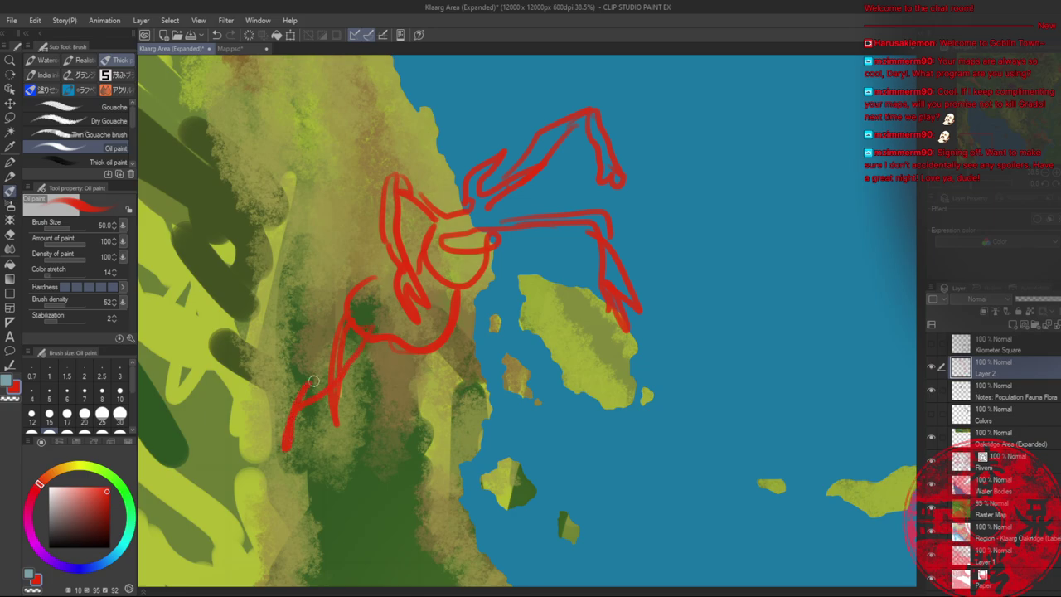
mouse_move(429, 346)
left_mouse_down()
mouse_move(455, 418)
mouse_move(450, 338)
left_mouse_up()
mouse_move(450, 338)
left_mouse_down()
mouse_move(507, 409)
mouse_move(511, 435)
left_mouse_up()
left_click_drag(479, 426, 466, 394)
left_click_drag(406, 348, 406, 448)
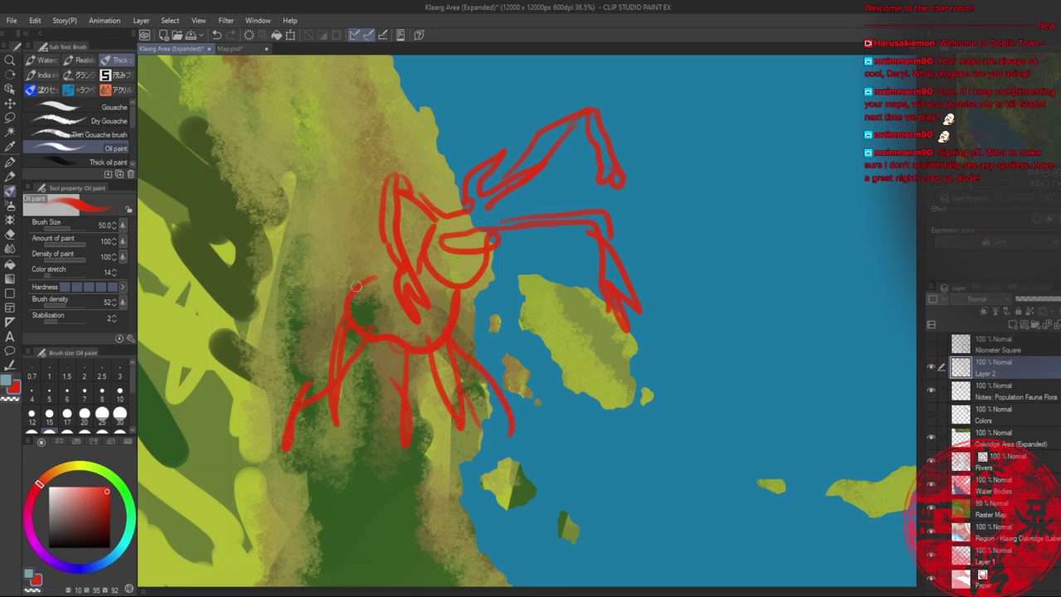
- Extend the red monster's rear body inland with overlapping strokes and add a second pincer to its upper foreclaw
mouse_move(363, 283)
left_mouse_down()
mouse_move(294, 289)
mouse_move(240, 319)
left_mouse_up()
mouse_move(364, 305)
left_mouse_down()
mouse_move(308, 312)
mouse_move(207, 386)
left_mouse_up()
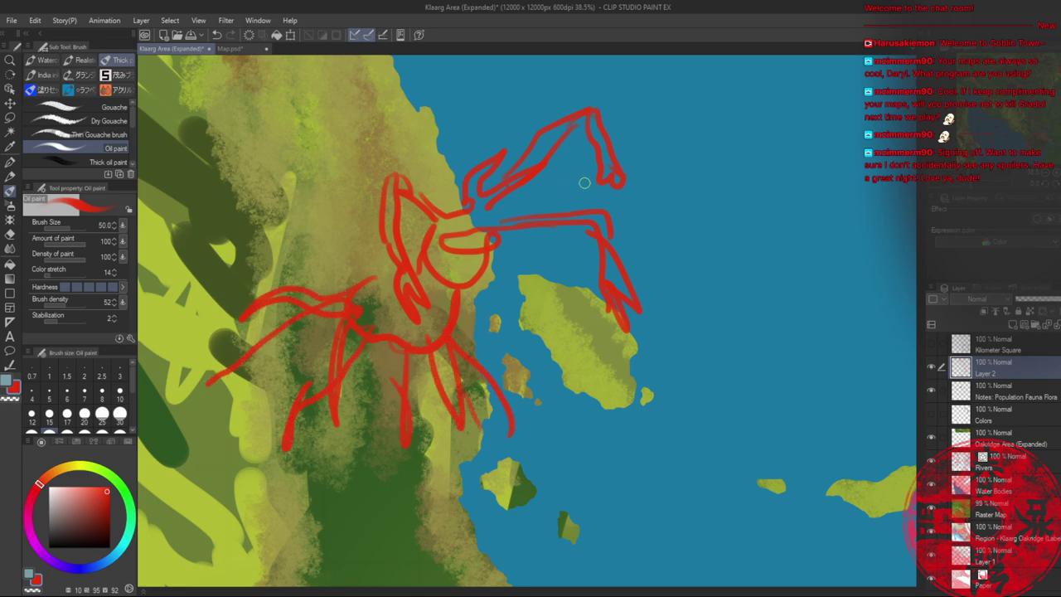
mouse_move(584, 180)
left_mouse_down()
mouse_move(621, 180)
mouse_move(635, 192)
left_mouse_up()
left_click_drag(370, 282, 286, 290)
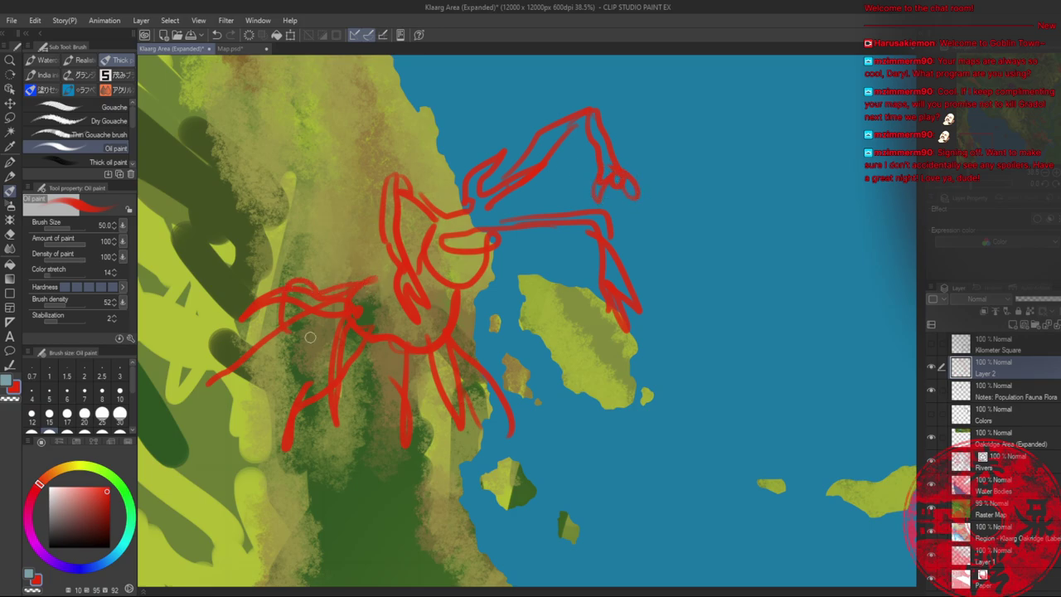
- Draw the monster's branching rear limbs and tail, with one branch rising inland and others reaching west and southwest
left_click_drag(314, 333, 261, 377)
mouse_move(253, 330)
left_mouse_down()
mouse_move(209, 285)
mouse_move(229, 222)
mouse_move(216, 186)
left_mouse_up()
mouse_move(216, 186)
left_mouse_down()
mouse_move(232, 205)
mouse_move(236, 186)
left_mouse_up()
left_click_drag(237, 187, 219, 286)
mouse_move(222, 310)
left_mouse_down()
mouse_move(166, 301)
mouse_move(143, 324)
left_mouse_up()
mouse_move(163, 305)
left_mouse_down()
mouse_move(161, 328)
mouse_move(189, 305)
left_mouse_up()
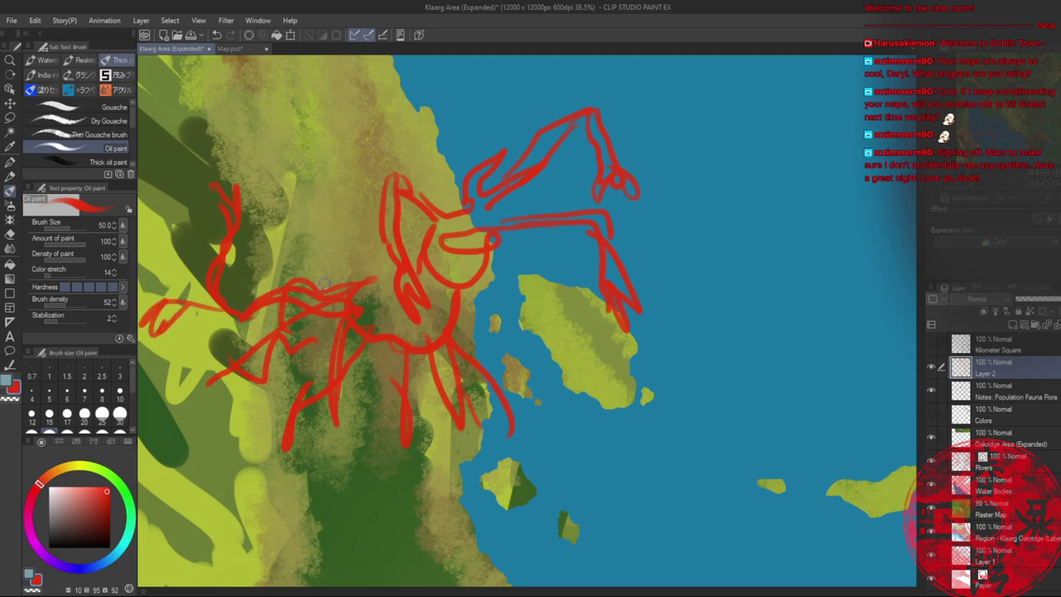
left_click_drag(252, 375, 194, 433)
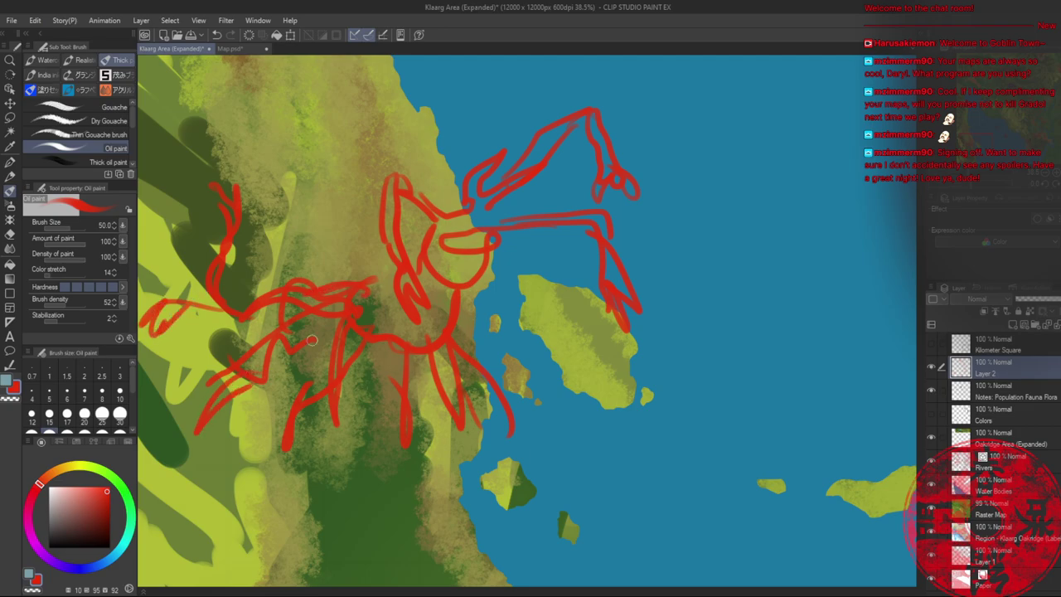
- Save the Klaarg Area map and close Map.psd
key("ctrl+0")
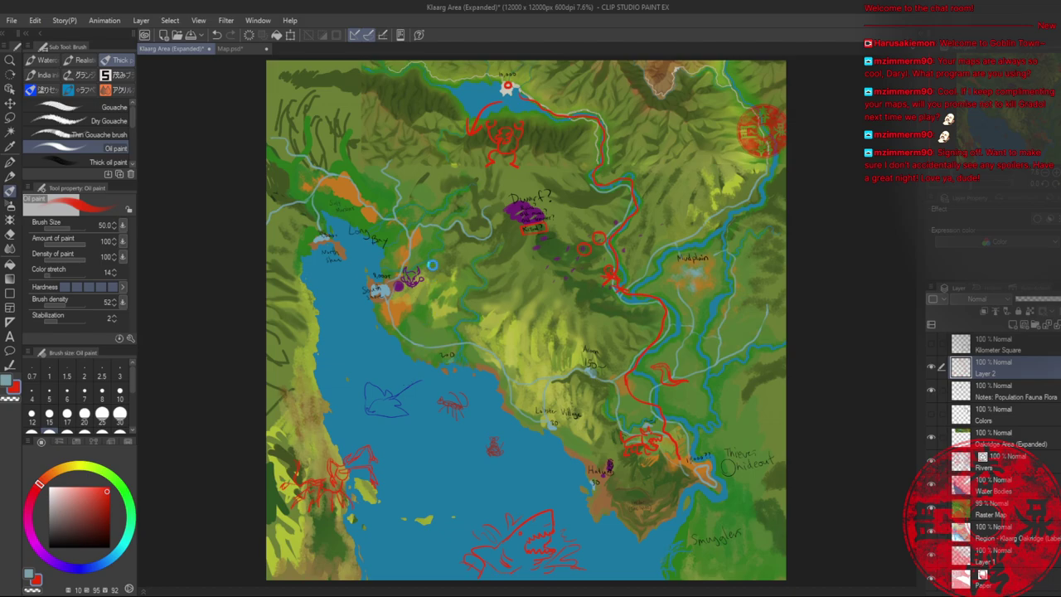
key("ctrl+s")
left_click(247, 50)
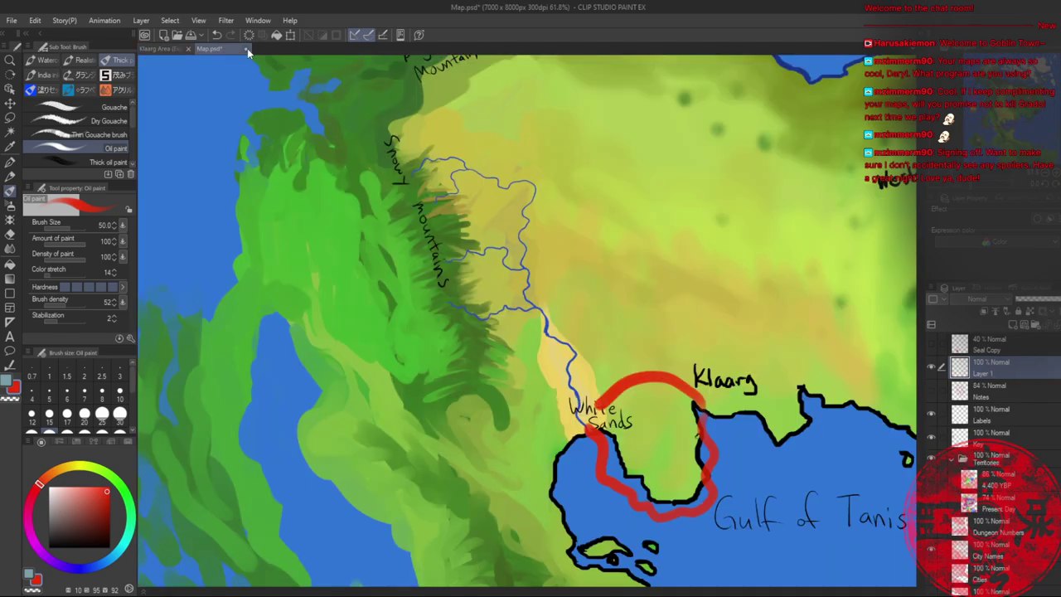
left_click(515, 228)
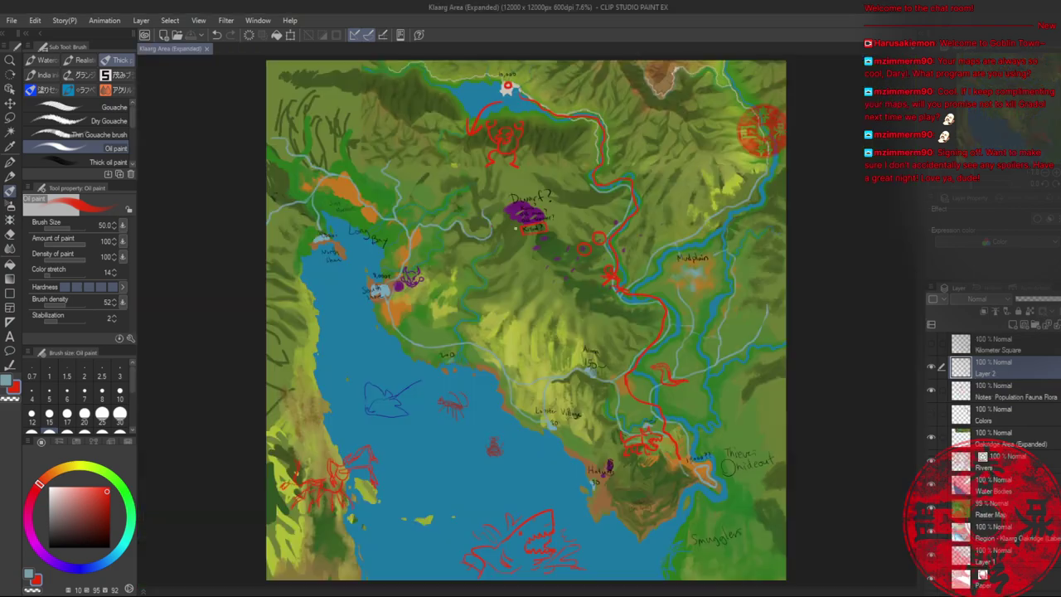
- Create a new 8000 x 6000 px, 600 dpi illustration and save it as "Monster - Claws - Bug - Something 001" with a first scribble
left_click(164, 36)
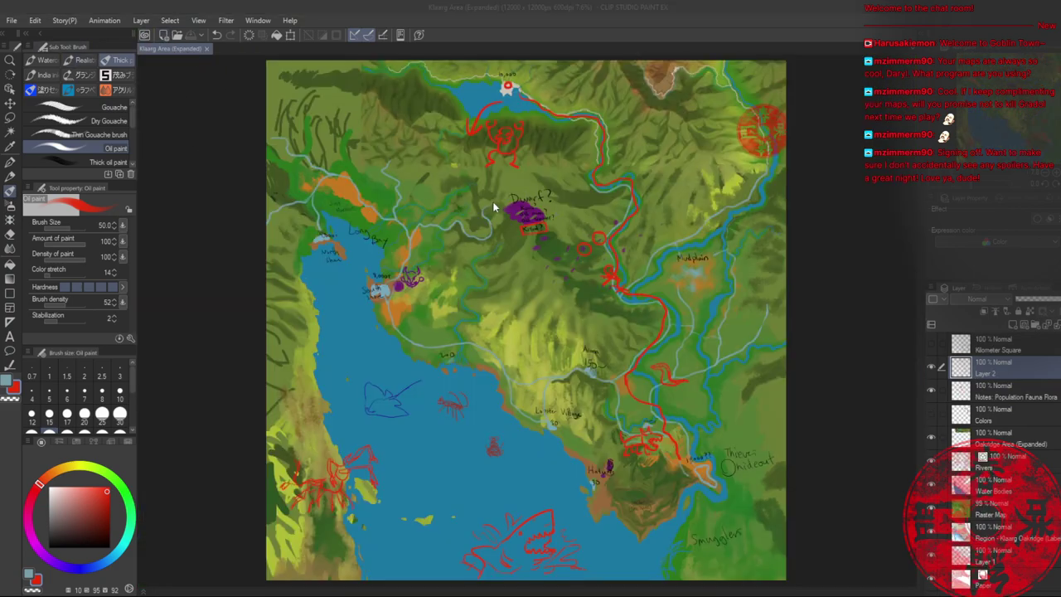
left_click(675, 109)
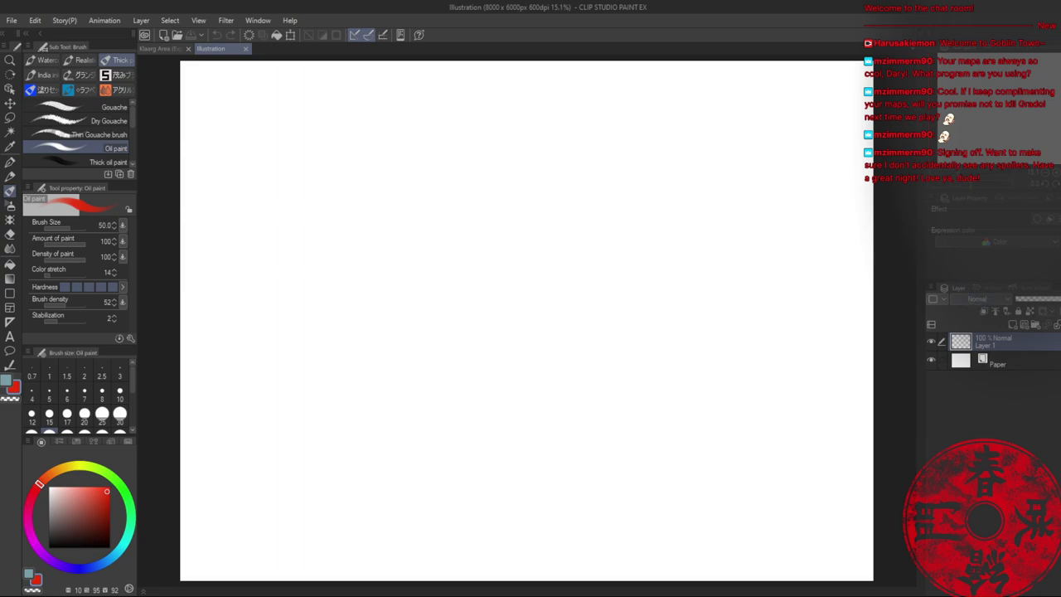
mouse_move(604, 187)
left_mouse_down()
mouse_move(513, 241)
mouse_move(670, 243)
left_mouse_up()
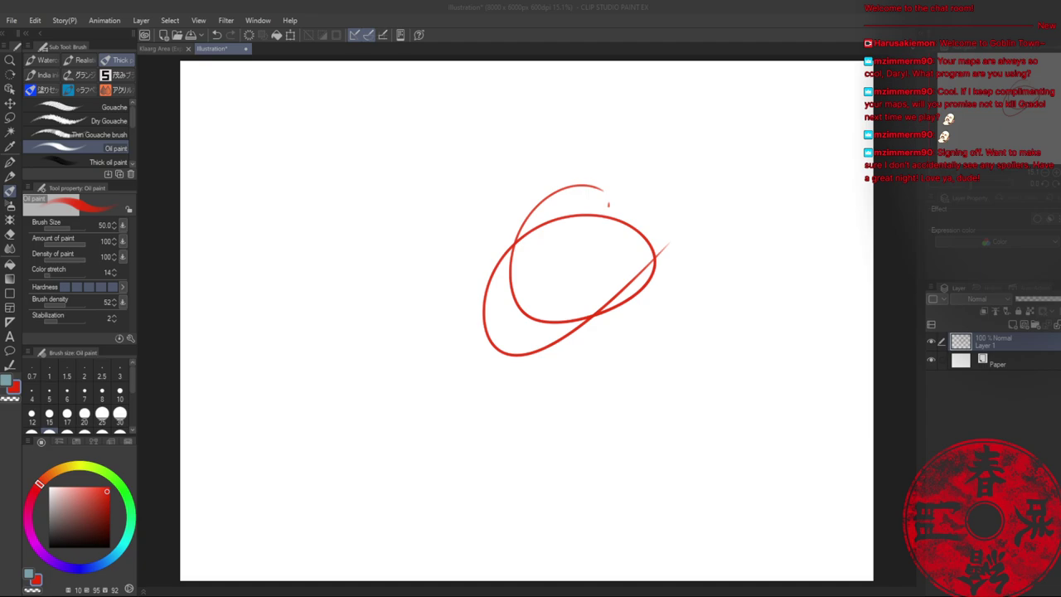
key("Return")
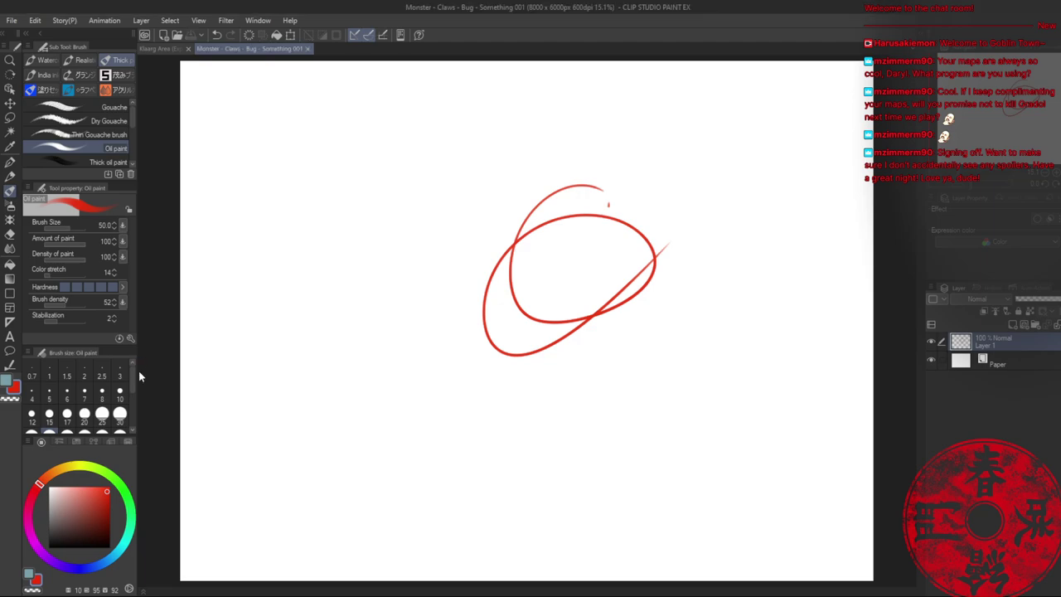
- Scribble test strokes on the new canvas and set the Oil paint brush size to 150
mouse_move(537, 266)
left_mouse_down()
mouse_move(489, 336)
mouse_move(496, 346)
left_mouse_up()
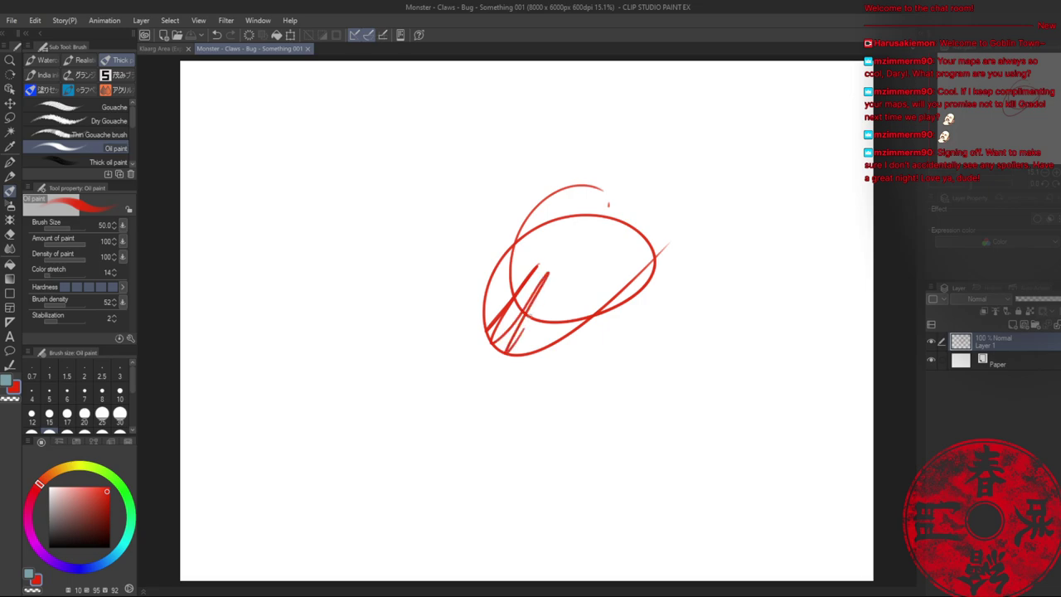
left_click_drag(545, 299, 507, 352)
key("bracketright")
key("bracketright")
key("bracketright")
key("bracketright")
key("bracketright")
key("bracketright")
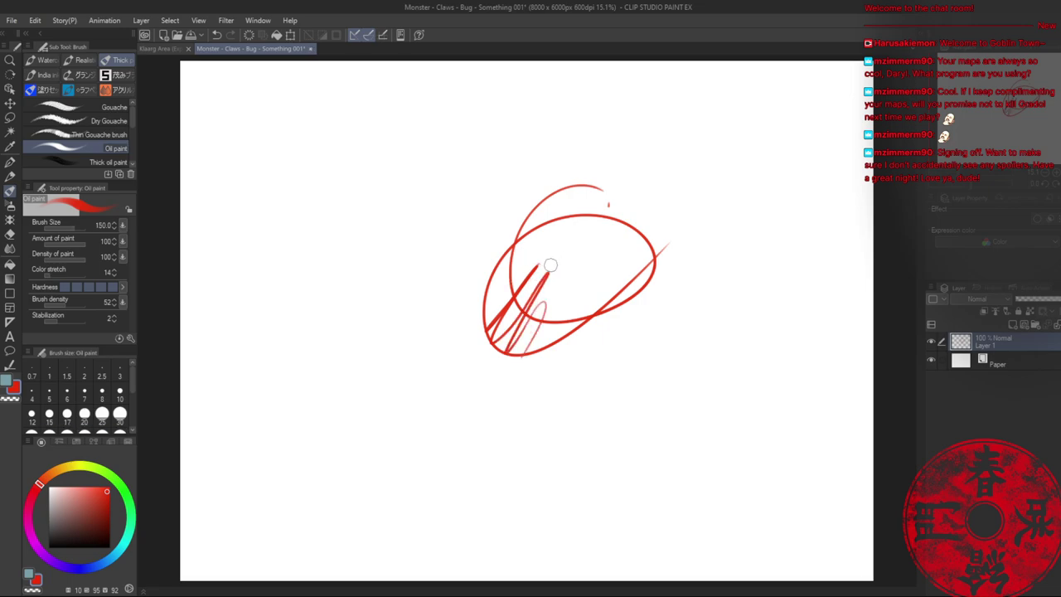
- Try a circular head over the scribbles, clear the whole layer and return to the Oil paint brush
mouse_move(578, 193)
left_mouse_down()
mouse_move(572, 271)
mouse_move(618, 217)
mouse_move(562, 229)
mouse_move(530, 258)
mouse_move(485, 236)
left_mouse_up()
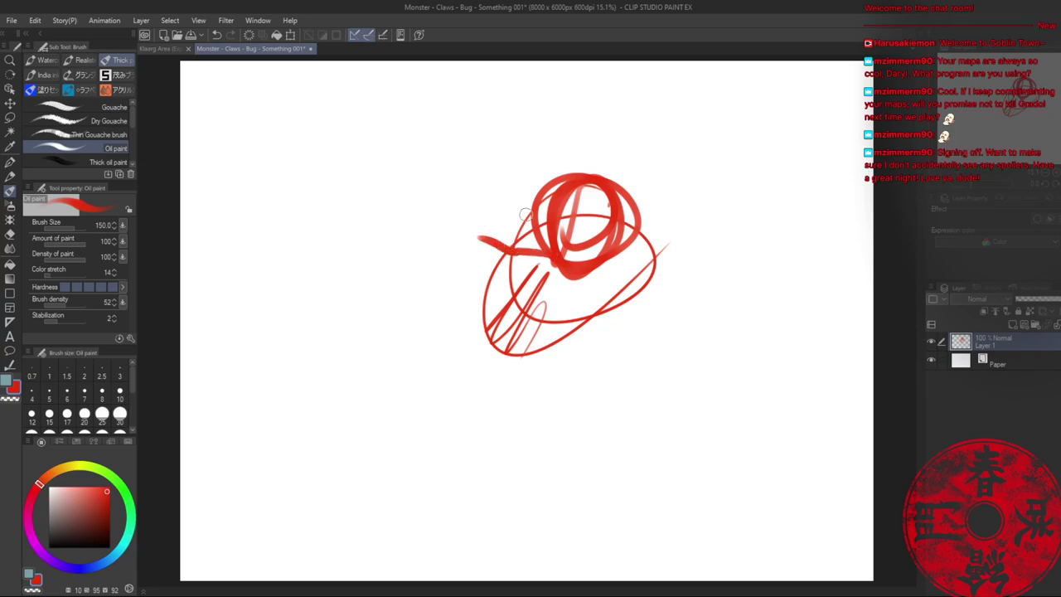
key("ctrl+z")
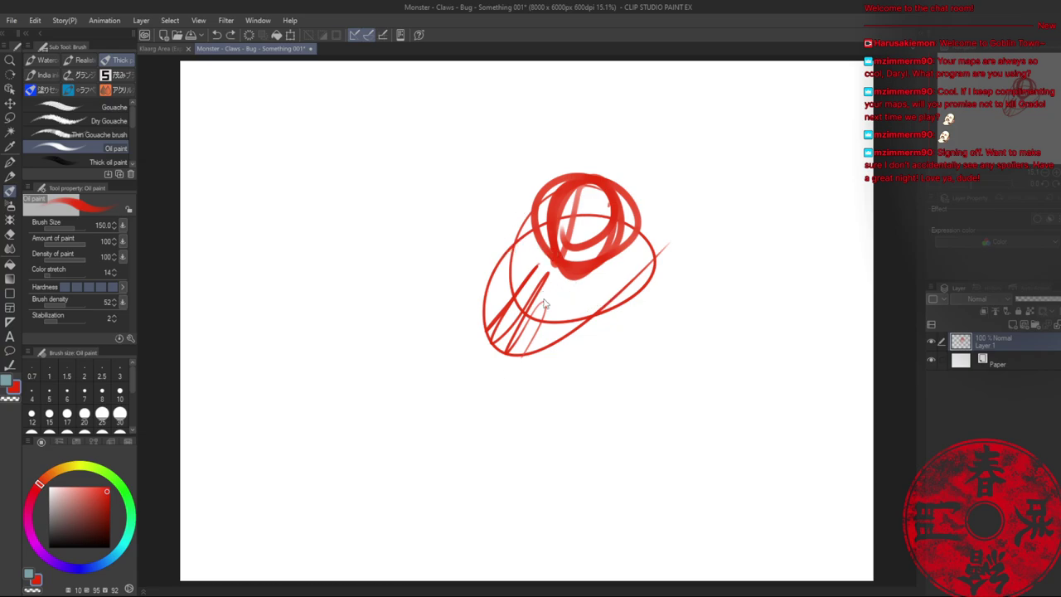
key("Delete")
key("b")
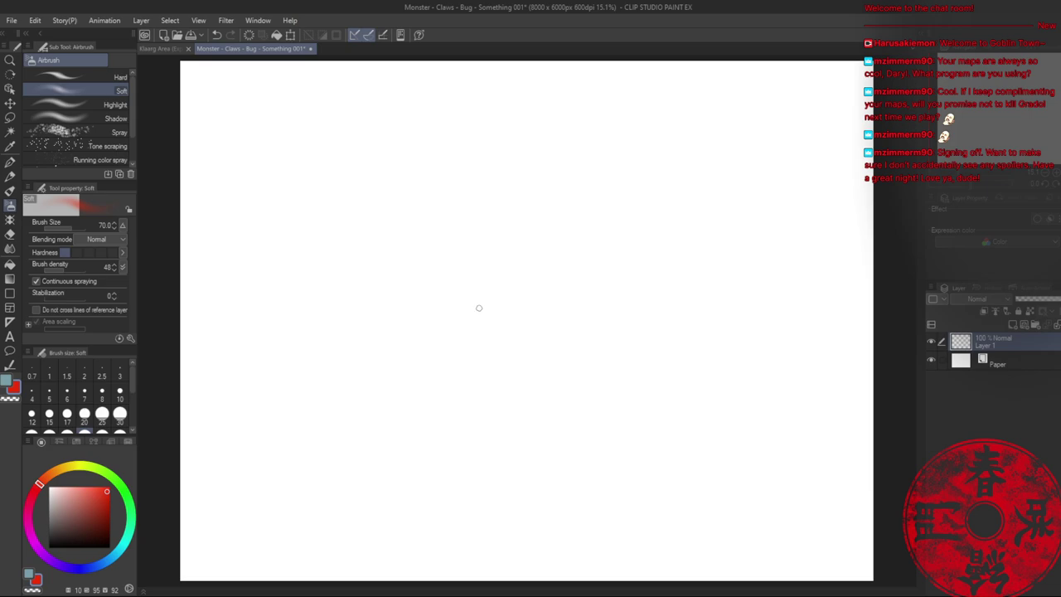
key("b")
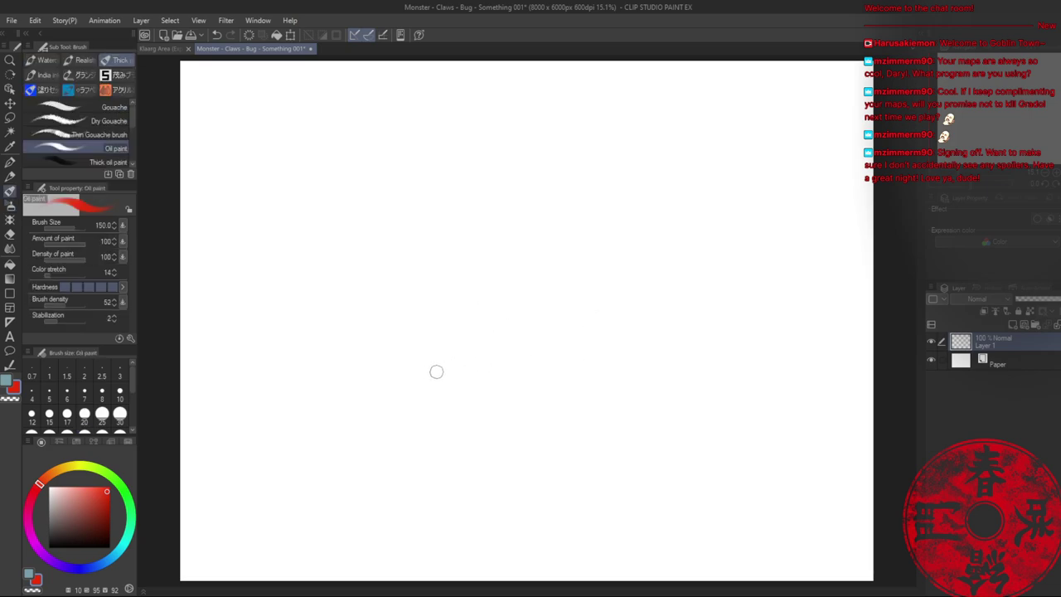
- Rough in the monster's three long arms in red, one raised and one stretched to each side, with clawed ends
mouse_move(539, 342)
left_mouse_down()
mouse_move(552, 291)
mouse_move(671, 140)
mouse_move(726, 102)
mouse_move(588, 107)
mouse_move(609, 90)
mouse_move(551, 141)
left_mouse_up()
left_click_drag(522, 261, 325, 197)
mouse_move(519, 253)
left_mouse_down()
mouse_move(368, 272)
mouse_move(363, 242)
mouse_move(433, 290)
left_mouse_up()
mouse_move(518, 258)
left_mouse_down()
mouse_move(762, 296)
mouse_move(762, 379)
mouse_move(716, 258)
left_mouse_up()
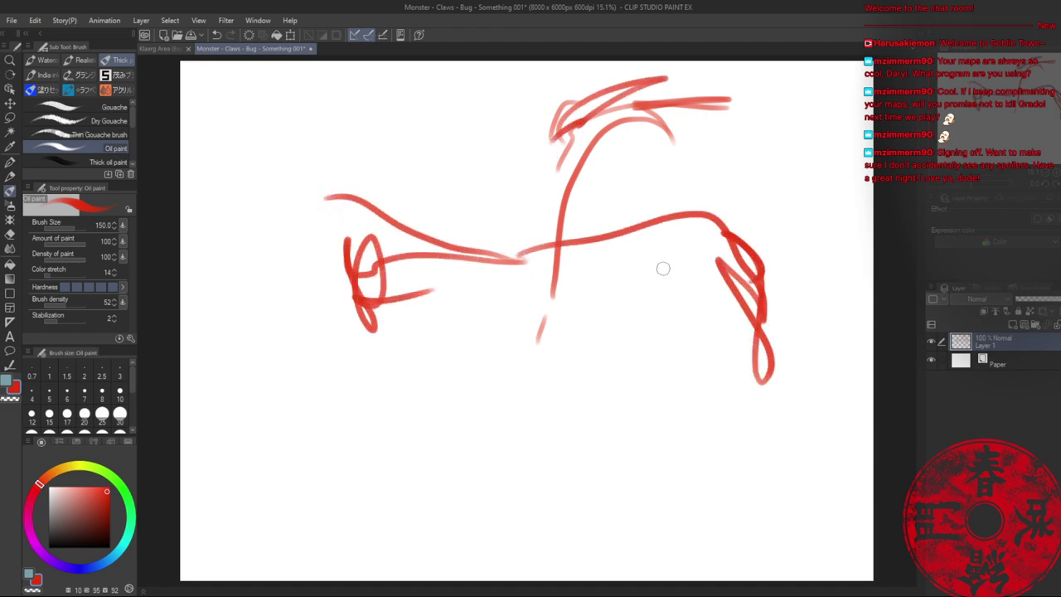
- Rough in the monster's round head, oval torso, curled tail and a hind leg, using the Klaarg Area map sketch as reference
mouse_move(608, 292)
left_mouse_down()
mouse_move(559, 315)
mouse_move(623, 294)
mouse_move(539, 428)
mouse_move(609, 391)
mouse_move(395, 396)
left_mouse_up()
mouse_move(336, 290)
left_mouse_down()
mouse_move(309, 354)
mouse_move(321, 275)
left_mouse_up()
mouse_move(343, 266)
left_mouse_down()
mouse_move(286, 323)
mouse_move(424, 406)
left_mouse_up()
left_click_drag(408, 345, 446, 363)
left_click(160, 48)
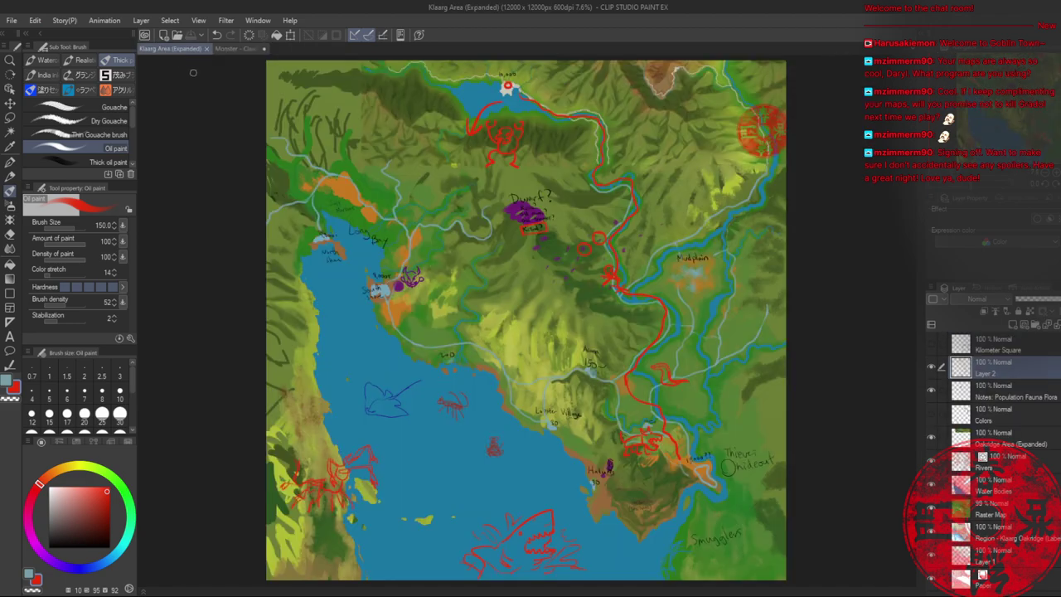
left_click(240, 48)
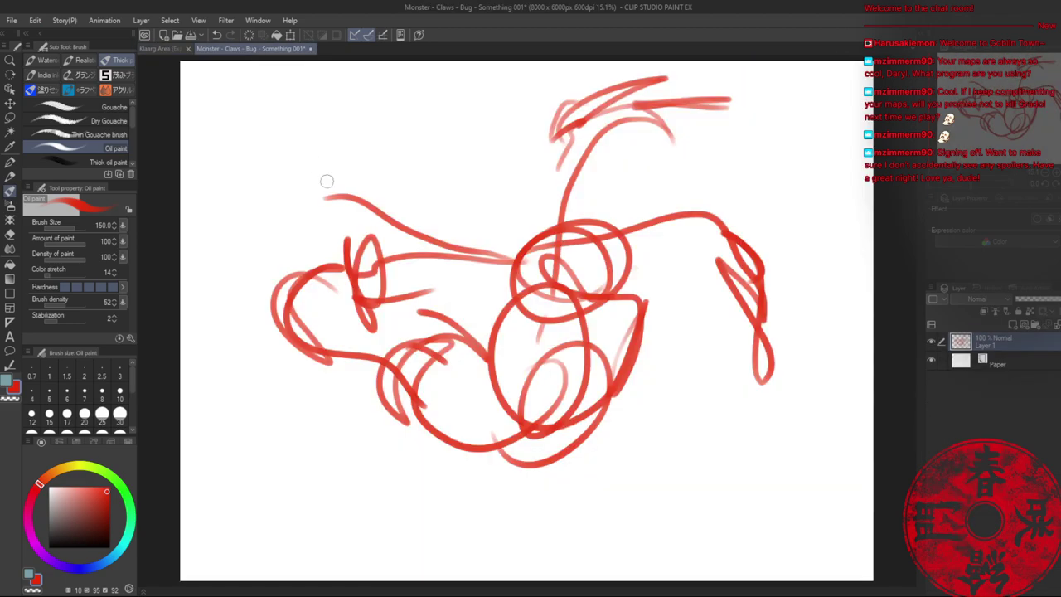
mouse_move(430, 416)
left_mouse_down()
mouse_move(393, 504)
mouse_move(450, 555)
left_mouse_up()
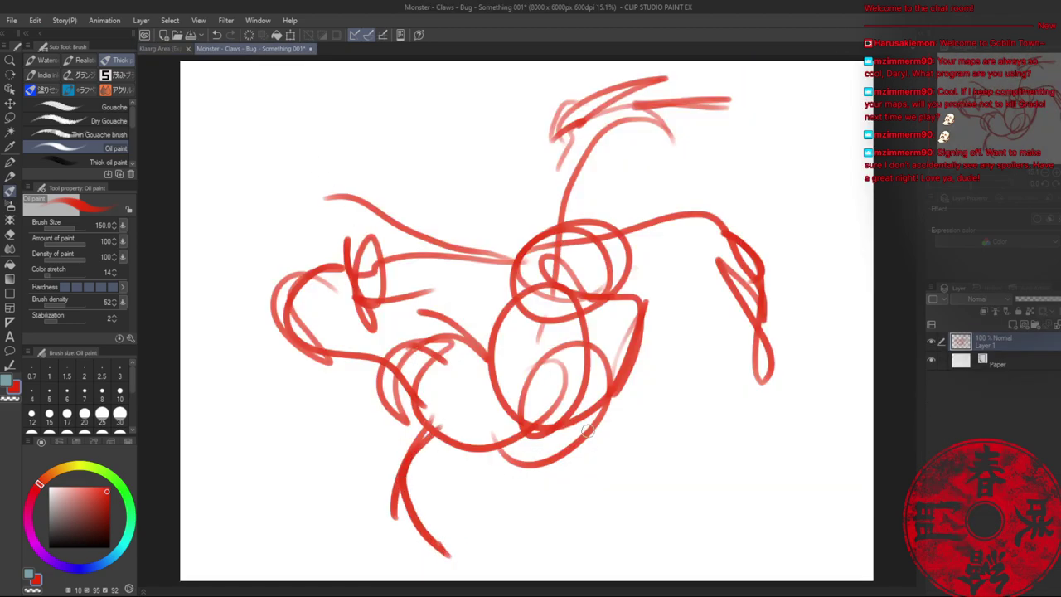
- Scale the monster sketch down to 84%, reposition it on the canvas and save the file
key("ctrl+t")
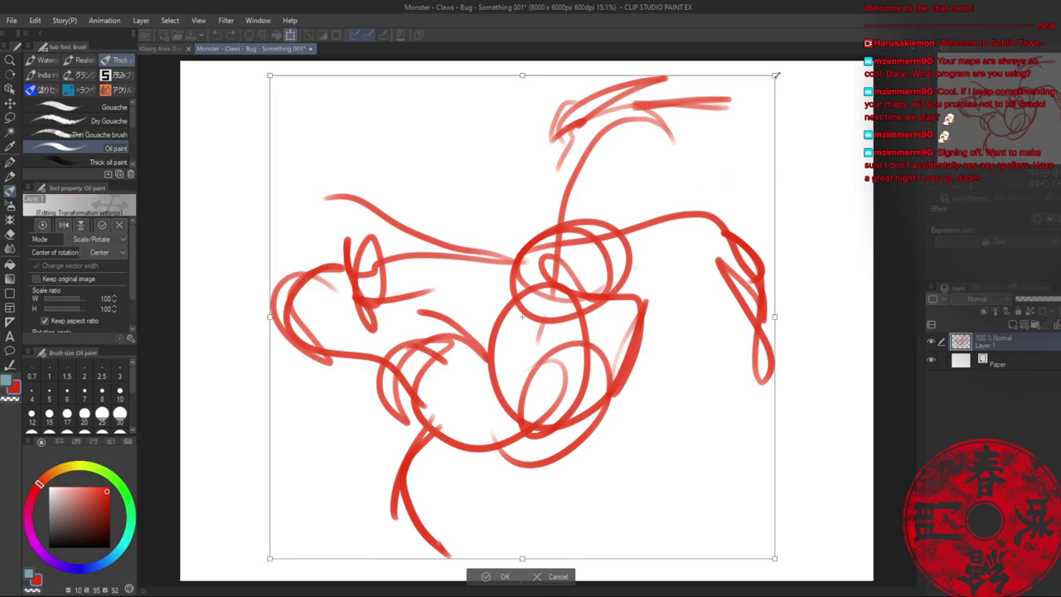
left_click_drag(776, 76, 720, 127)
left_click_drag(574, 252, 626, 217)
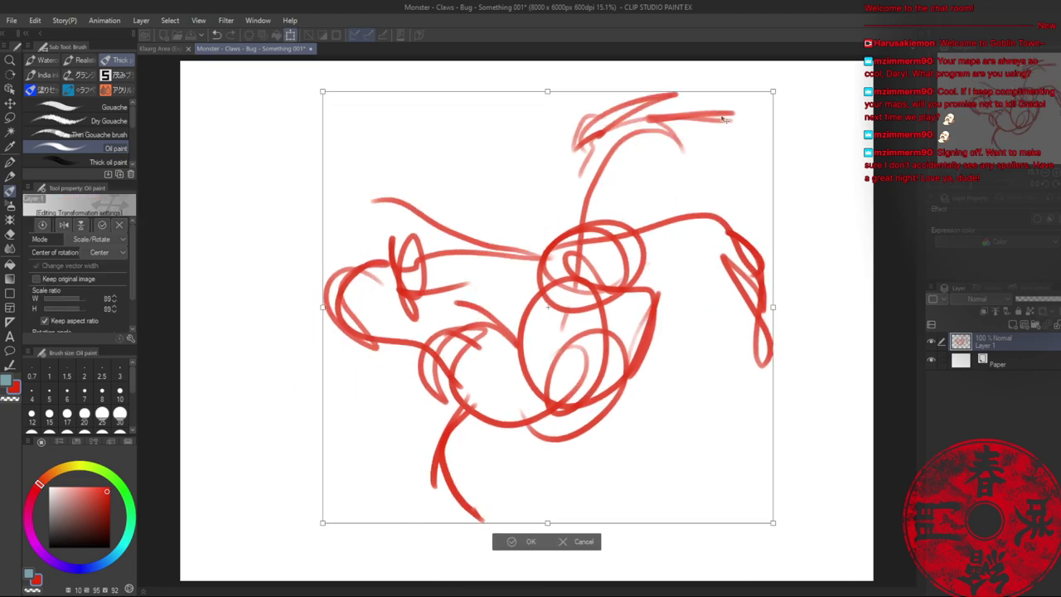
left_click_drag(771, 92, 748, 115)
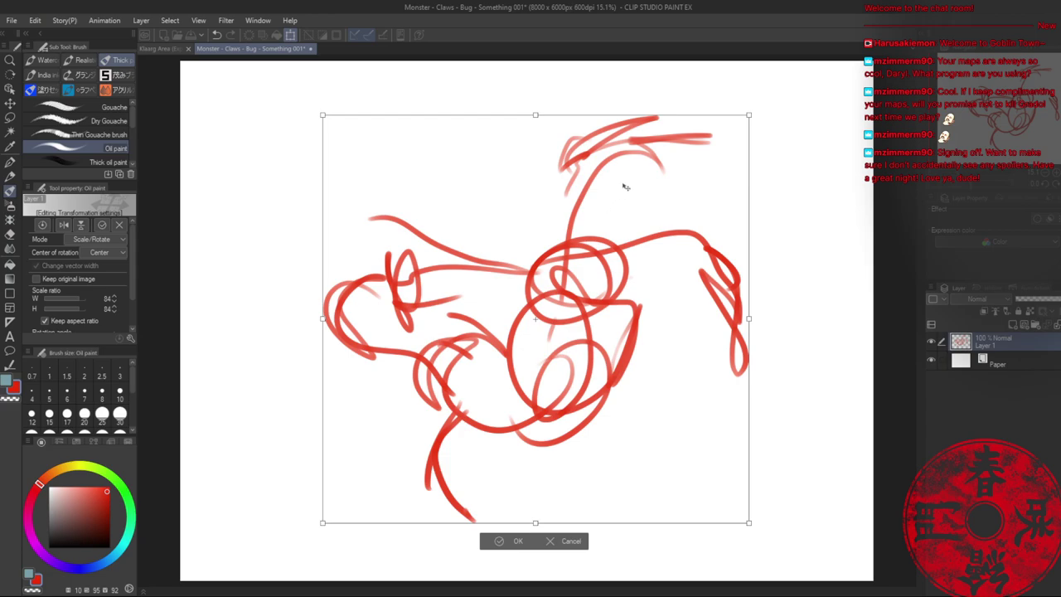
key("Return")
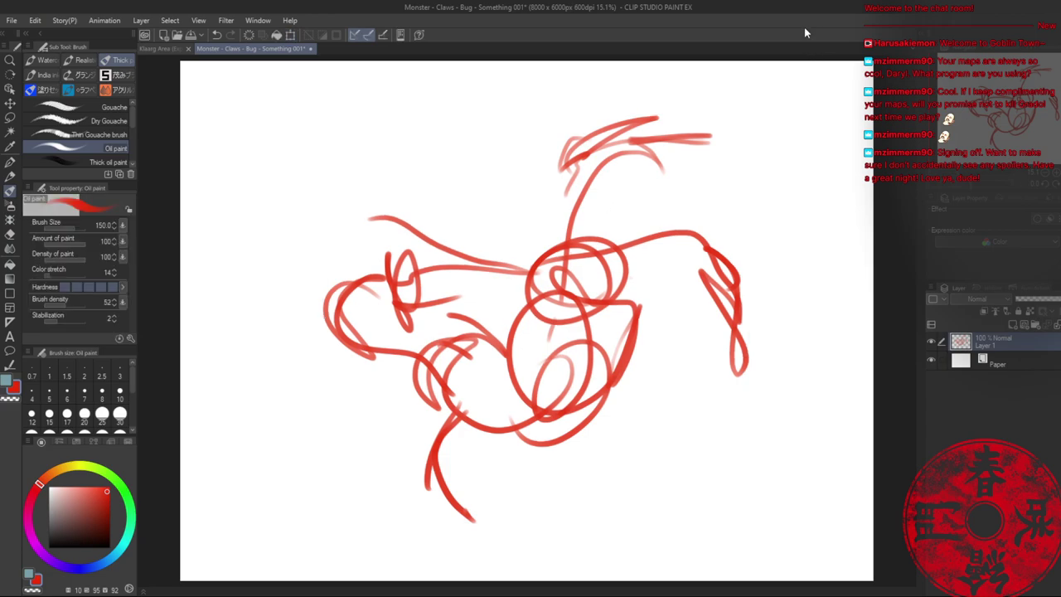
key("ctrl+s")
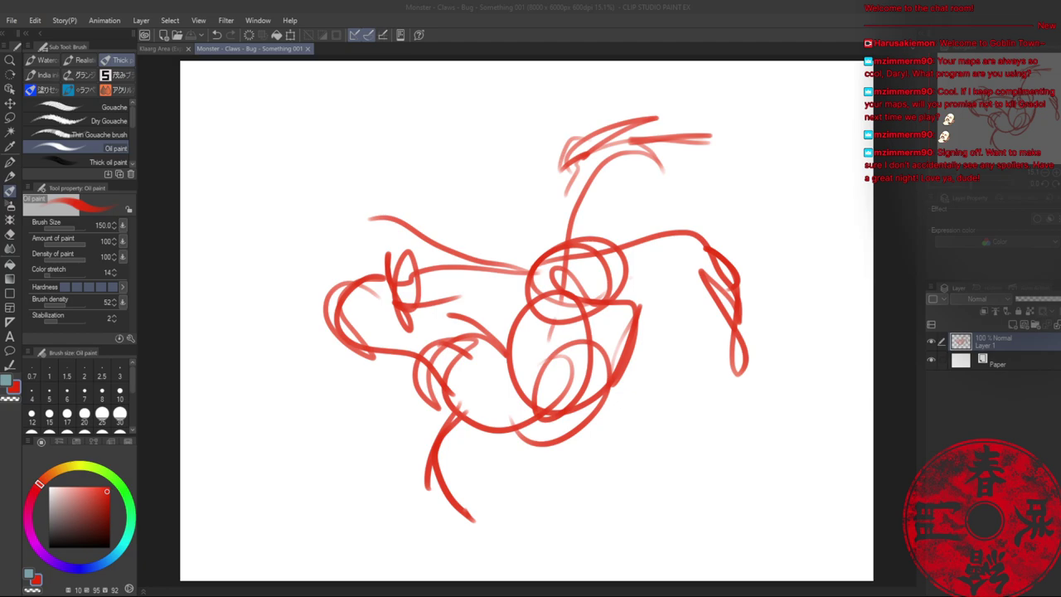
- Block in the monster's body, left arm and raised clawed arm with a size 200 brush, trimming the raised claw's outer edges with transparent color
left_click(870, 25)
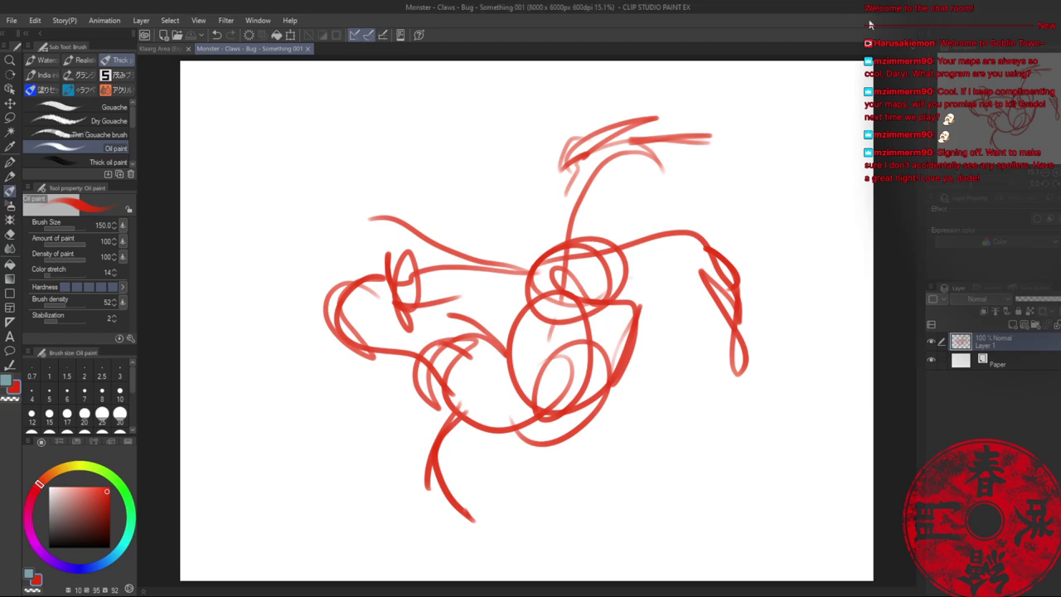
mouse_move(469, 348)
left_mouse_down()
mouse_move(484, 377)
mouse_move(466, 385)
mouse_move(487, 398)
mouse_move(529, 374)
mouse_move(504, 388)
mouse_move(586, 324)
mouse_move(550, 275)
mouse_move(569, 283)
mouse_move(547, 336)
mouse_move(561, 329)
mouse_move(567, 358)
mouse_move(567, 275)
mouse_move(549, 290)
mouse_move(579, 235)
mouse_move(553, 272)
mouse_move(409, 271)
mouse_move(397, 276)
mouse_move(406, 323)
left_mouse_up()
mouse_move(595, 131)
left_mouse_down()
mouse_move(572, 217)
mouse_move(584, 137)
mouse_move(705, 88)
mouse_move(750, 128)
left_mouse_up()
mouse_move(635, 101)
left_mouse_down()
mouse_move(719, 135)
mouse_move(693, 152)
mouse_move(748, 147)
mouse_move(711, 125)
mouse_move(734, 105)
left_mouse_up()
key("c")
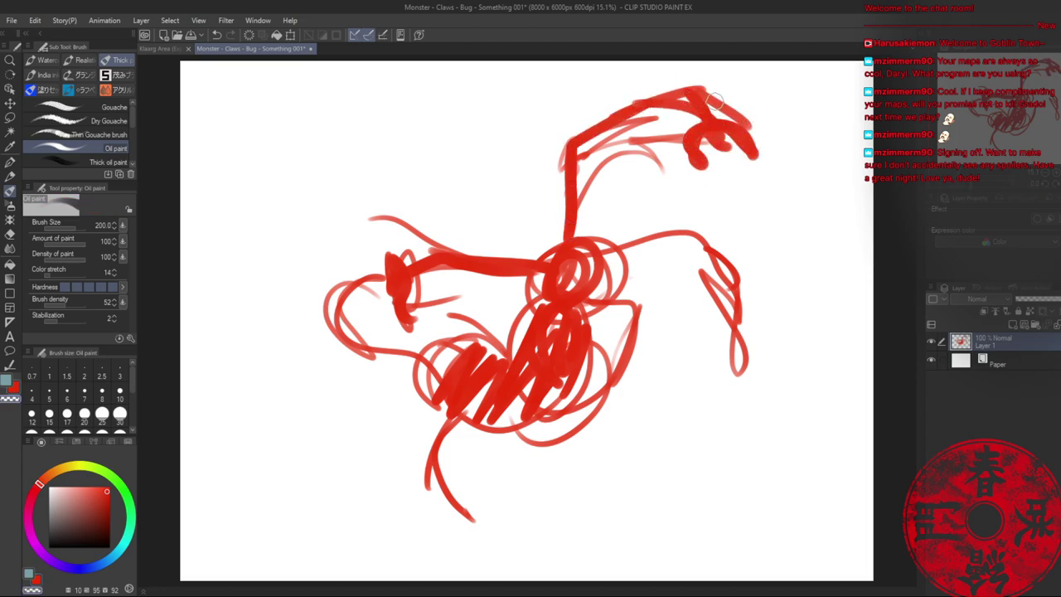
mouse_move(675, 85)
left_mouse_down()
mouse_move(737, 116)
mouse_move(695, 89)
left_mouse_up()
left_click_drag(739, 127, 753, 156)
key("c")
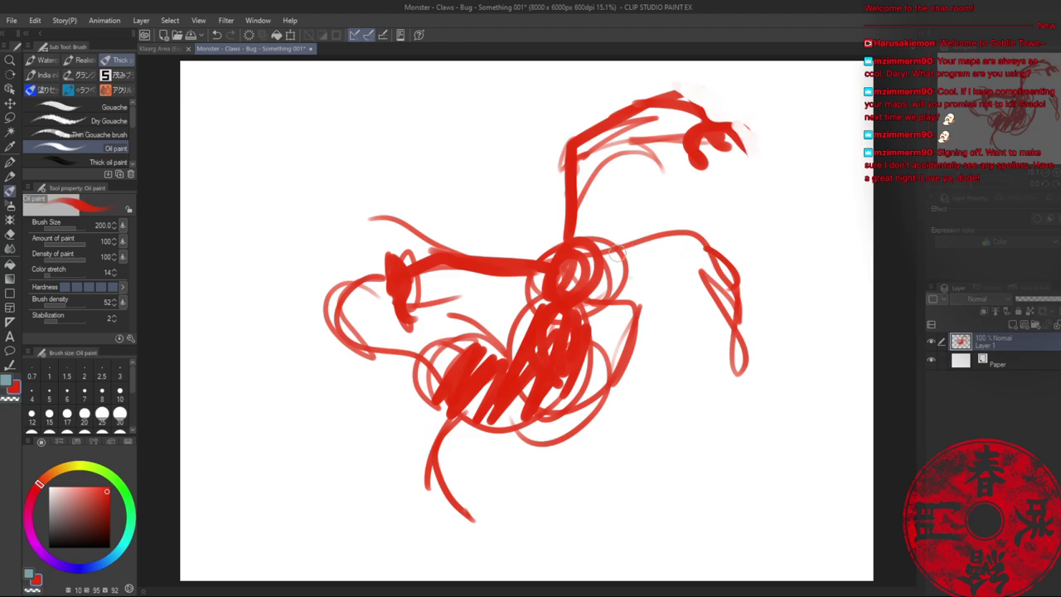
- Paint the monster's right arm as a thick limb with a bent claw, and carve its elbow and stray lines with transparent color
mouse_move(605, 263)
left_mouse_down()
mouse_move(733, 240)
mouse_move(762, 253)
left_mouse_up()
mouse_move(763, 252)
left_mouse_down()
mouse_move(725, 248)
mouse_move(758, 331)
mouse_move(692, 292)
mouse_move(728, 293)
left_mouse_up()
key("c")
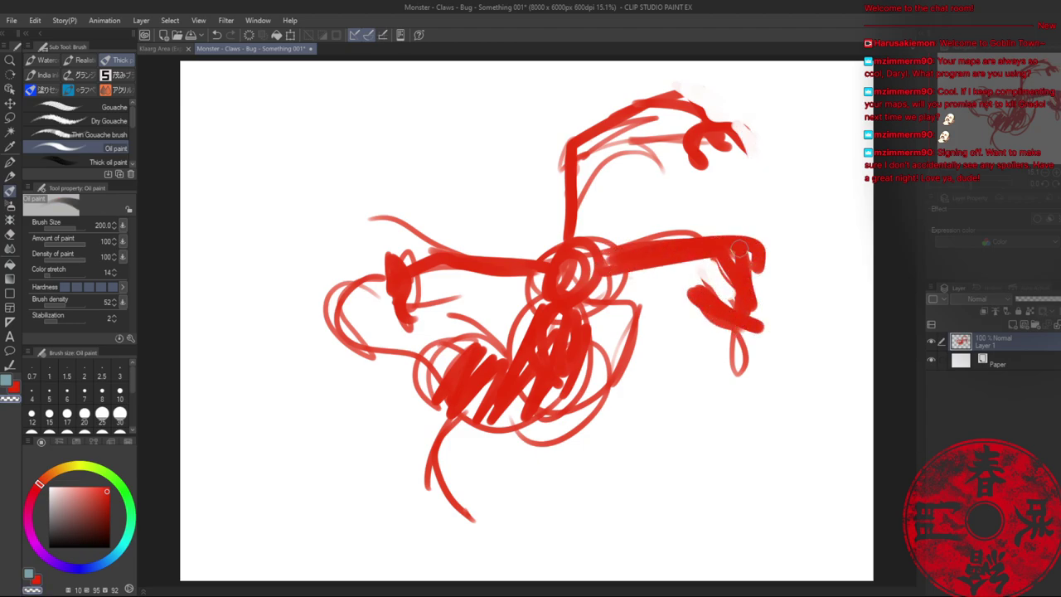
mouse_move(737, 239)
left_mouse_down()
mouse_move(760, 306)
mouse_move(751, 298)
mouse_move(750, 313)
left_mouse_up()
key("c")
mouse_move(750, 313)
left_mouse_down()
mouse_move(706, 288)
mouse_move(676, 300)
mouse_move(703, 271)
mouse_move(693, 280)
left_mouse_up()
key("c")
left_click_drag(742, 243, 756, 274)
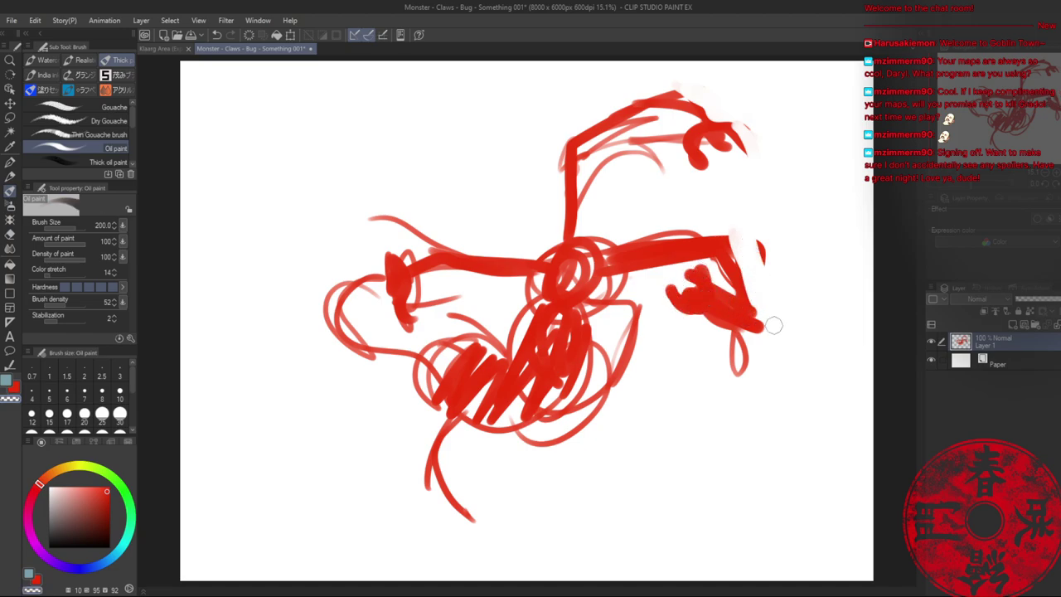
mouse_move(773, 324)
left_mouse_down()
mouse_move(717, 328)
mouse_move(729, 363)
left_mouse_up()
- Fill in the monster's shoulders and reshape the left arm and its claw, erasing the loose sketch lines around them
mouse_move(712, 232)
left_mouse_down()
mouse_move(566, 235)
mouse_move(538, 265)
mouse_move(569, 252)
mouse_move(616, 271)
mouse_move(601, 288)
mouse_move(545, 304)
mouse_move(520, 279)
left_mouse_up()
key("c")
mouse_move(395, 276)
left_mouse_down()
mouse_move(417, 321)
mouse_move(432, 299)
mouse_move(415, 283)
mouse_move(456, 300)
left_mouse_up()
key("c")
mouse_move(418, 246)
left_mouse_down()
mouse_move(444, 240)
mouse_move(416, 239)
mouse_move(454, 267)
mouse_move(427, 250)
mouse_move(444, 258)
mouse_move(412, 265)
mouse_move(430, 256)
mouse_move(478, 267)
mouse_move(527, 259)
left_mouse_up()
key("c")
key("c")
mouse_move(450, 266)
left_mouse_down()
mouse_move(487, 284)
mouse_move(461, 265)
mouse_move(530, 255)
left_mouse_up()
key("c")
key("c")
left_click_drag(416, 237, 395, 232)
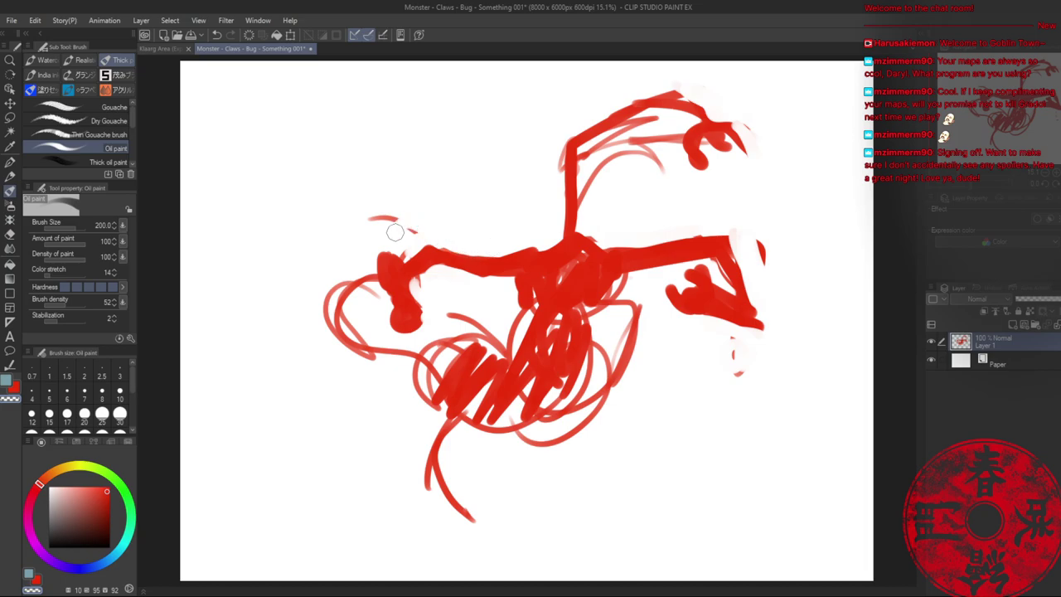
mouse_move(345, 273)
left_mouse_down()
mouse_move(365, 265)
mouse_move(375, 289)
left_mouse_up()
key("c")
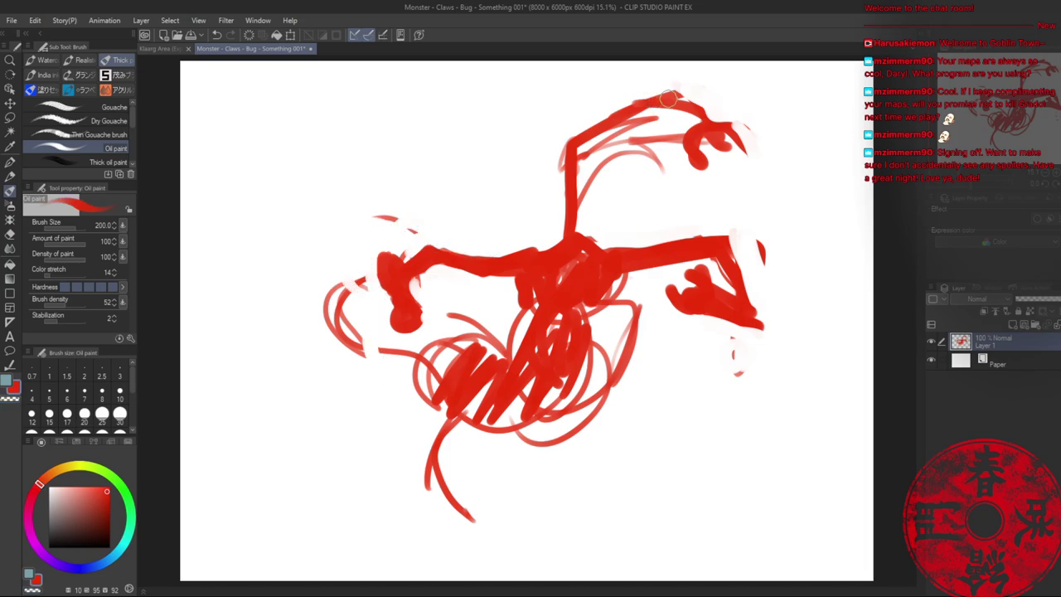
- Thicken the monster's raised arm and its claw, and erase the leftover sketch lines beneath the arm
mouse_move(580, 157)
left_mouse_down()
mouse_move(678, 93)
mouse_move(729, 158)
mouse_move(733, 141)
left_mouse_up()
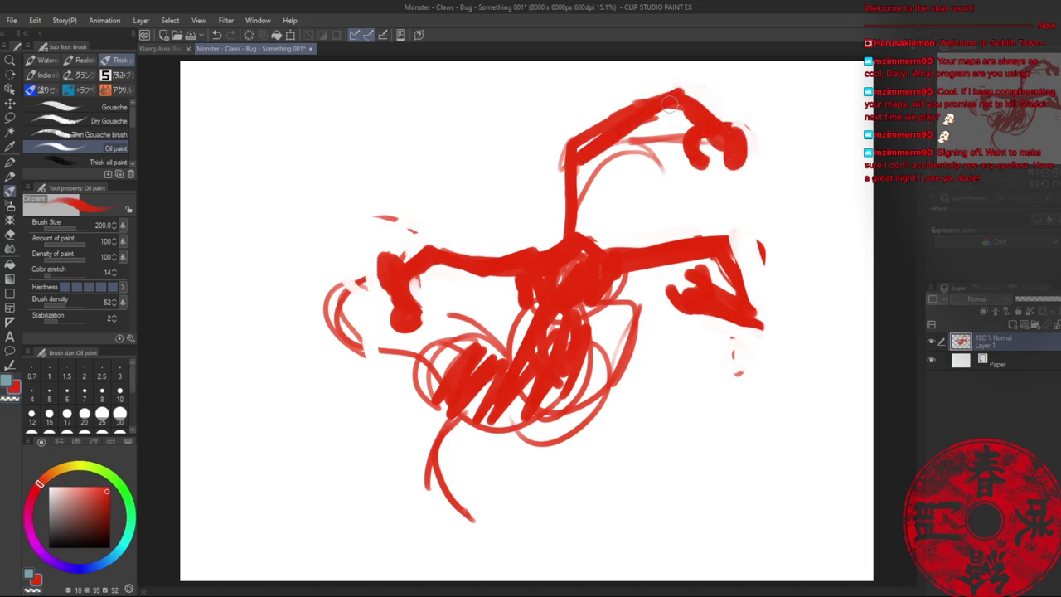
mouse_move(675, 97)
left_mouse_down()
mouse_move(593, 149)
mouse_move(580, 236)
left_mouse_up()
key("c")
mouse_move(620, 149)
left_mouse_down()
mouse_move(593, 224)
mouse_move(589, 153)
mouse_move(613, 156)
mouse_move(617, 170)
mouse_move(663, 165)
left_mouse_up()
key("c")
- Paint the monster's front left leg and two curved right legs, trimming between the right legs with transparent color
mouse_move(539, 308)
left_mouse_down()
mouse_move(519, 423)
mouse_move(450, 406)
mouse_move(434, 463)
mouse_move(515, 555)
left_mouse_up()
mouse_move(612, 388)
left_mouse_down()
mouse_move(687, 377)
mouse_move(745, 439)
mouse_move(731, 495)
left_mouse_up()
left_click_drag(638, 372, 710, 451)
mouse_move(694, 407)
left_mouse_down()
mouse_move(625, 373)
mouse_move(547, 411)
mouse_move(645, 377)
mouse_move(719, 411)
mouse_move(682, 383)
left_mouse_up()
key("c")
left_click_drag(704, 398, 723, 441)
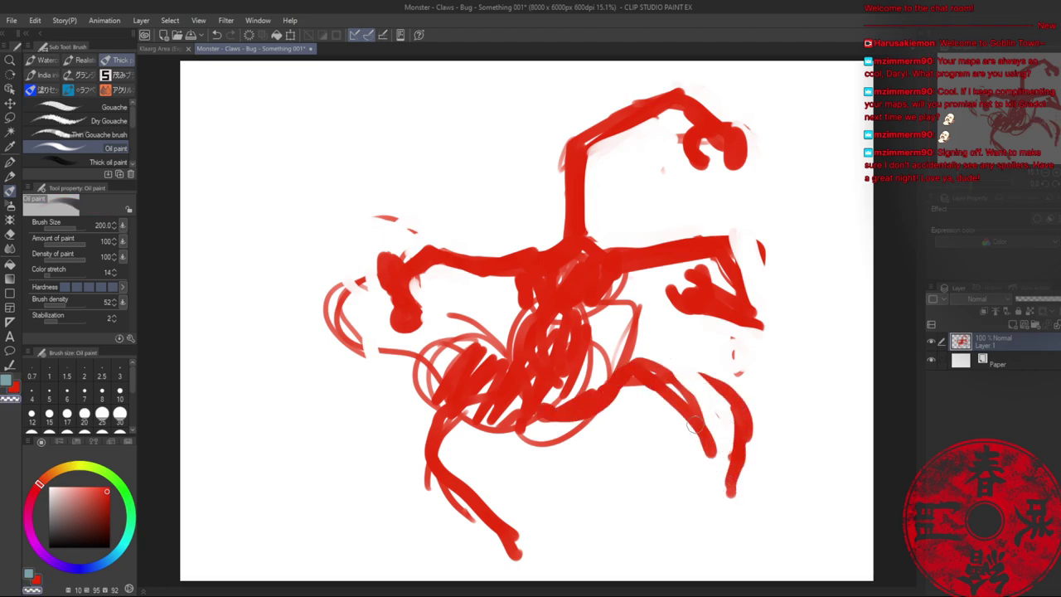
- Add a thinner leg beneath the arched right leg and carve the gap between the two with transparent color
key("c")
mouse_move(605, 405)
left_mouse_down()
mouse_move(641, 401)
mouse_move(695, 471)
left_mouse_up()
key("c")
mouse_move(646, 402)
left_mouse_down()
mouse_move(683, 437)
mouse_move(703, 482)
left_mouse_up()
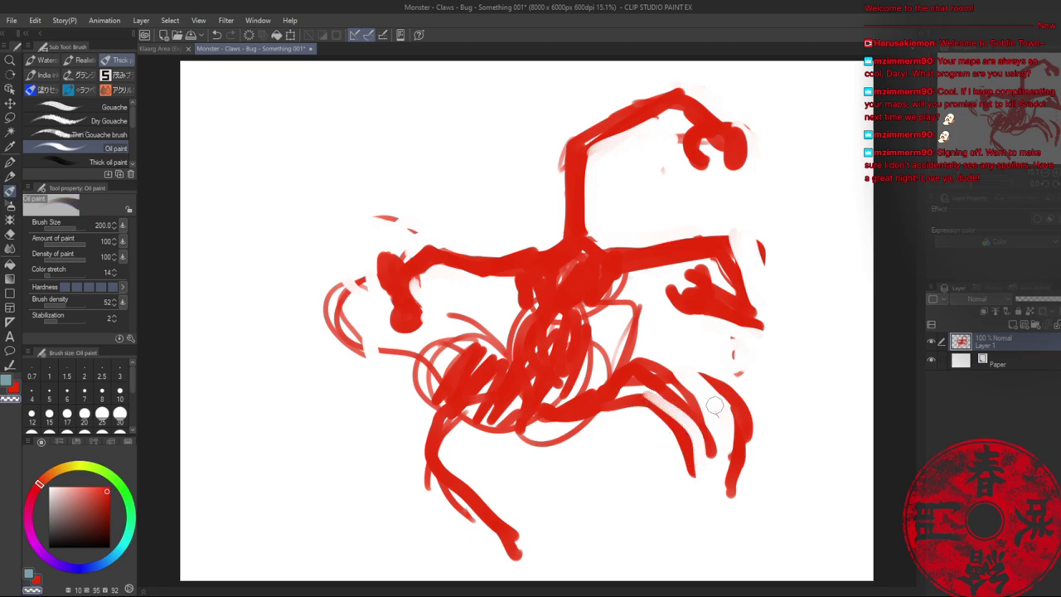
key("c")
mouse_move(698, 369)
left_mouse_down()
mouse_move(732, 470)
mouse_move(723, 397)
left_mouse_up()
left_click_drag(709, 370, 718, 399)
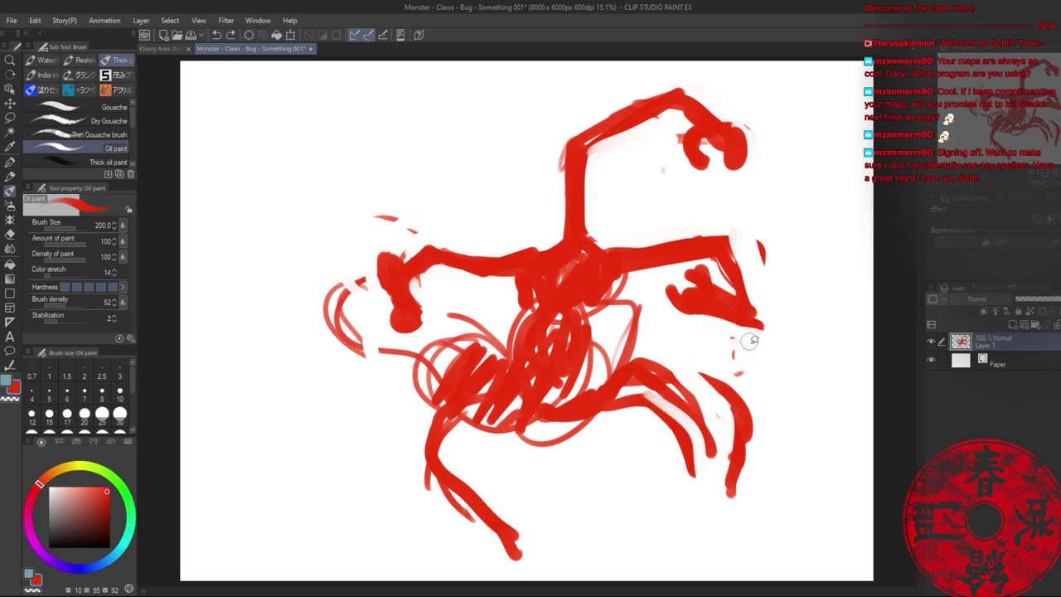
- Lasso the outermost right leg with the stray marks above it, delete them, and clear the selection
key("m")
mouse_move(691, 349)
left_mouse_down()
mouse_move(736, 499)
mouse_move(728, 496)
left_mouse_up()
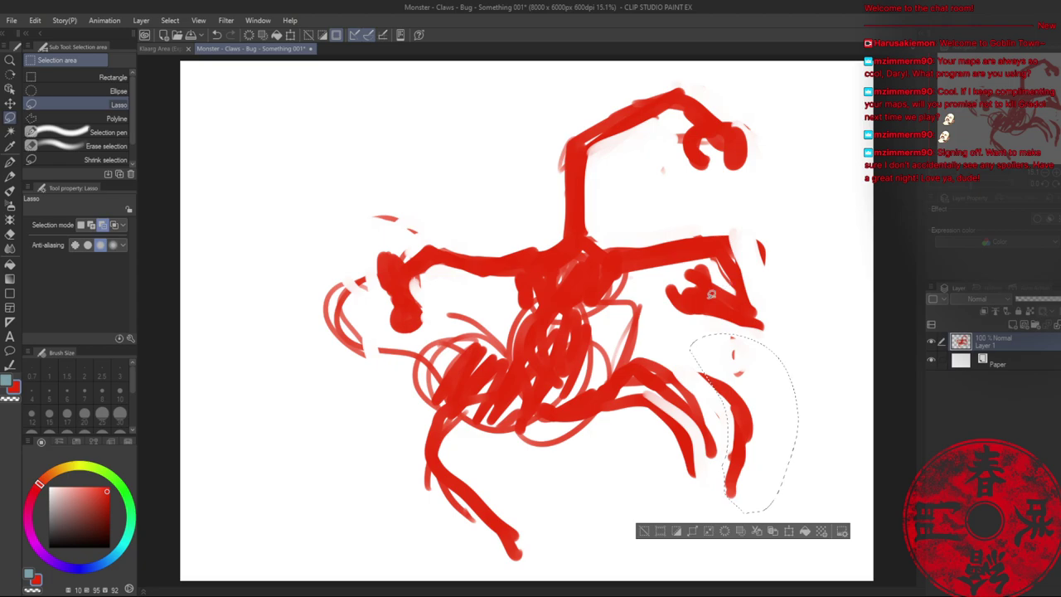
key("Delete")
key("ctrl+d")
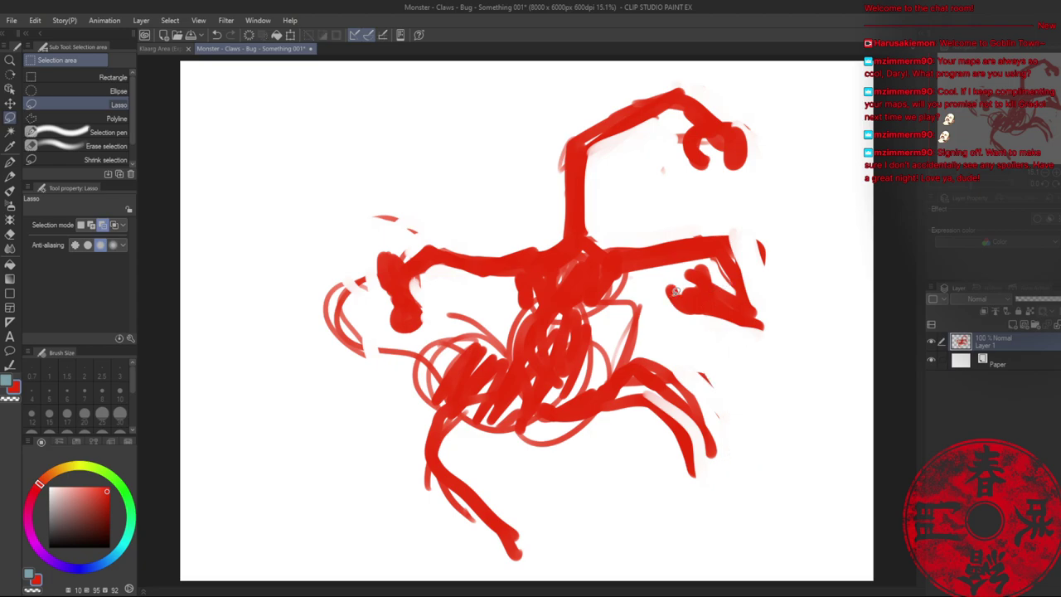
- Paint a short bent leg with a foot beneath the belly and thicken the front left leg's thigh
key("b")
mouse_move(583, 436)
left_mouse_down()
mouse_move(557, 477)
mouse_move(530, 484)
mouse_move(540, 499)
mouse_move(531, 493)
left_mouse_up()
mouse_move(477, 404)
left_mouse_down()
mouse_move(440, 452)
mouse_move(449, 406)
mouse_move(456, 418)
mouse_move(438, 451)
left_mouse_up()
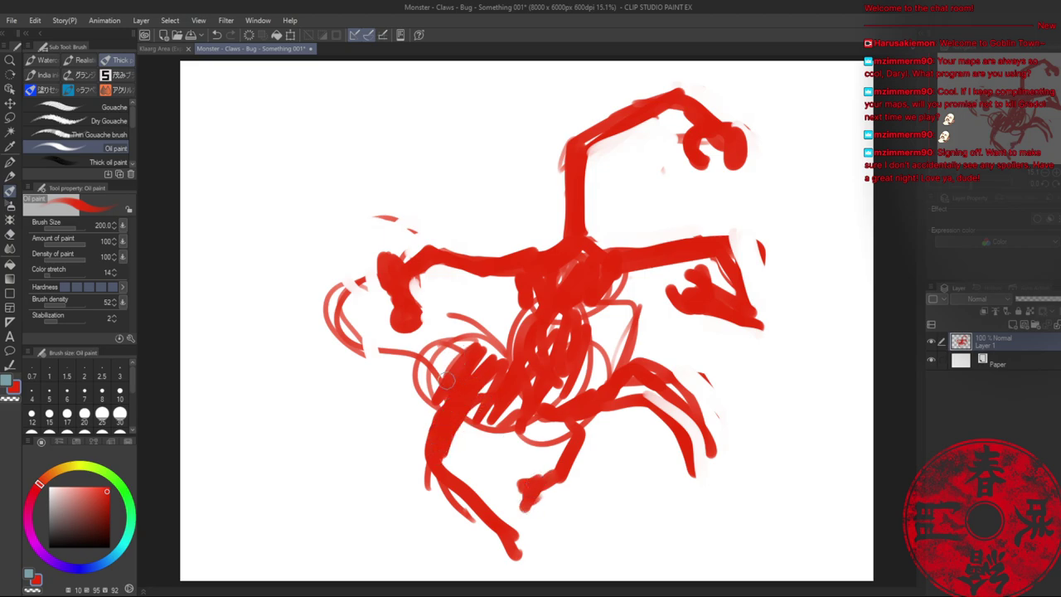
- Trim the loose belly lines and fill in the abdomen and rear body, carving the rear underside with transparent color
key("c")
mouse_move(496, 429)
left_mouse_down()
mouse_move(549, 436)
mouse_move(487, 416)
mouse_move(522, 403)
left_mouse_up()
key("c")
mouse_move(503, 355)
left_mouse_down()
mouse_move(463, 339)
mouse_move(451, 356)
mouse_move(410, 368)
mouse_move(355, 296)
mouse_move(382, 360)
mouse_move(439, 303)
mouse_move(460, 323)
mouse_move(336, 331)
mouse_move(323, 364)
mouse_move(385, 363)
mouse_move(339, 368)
left_mouse_up()
key("c")
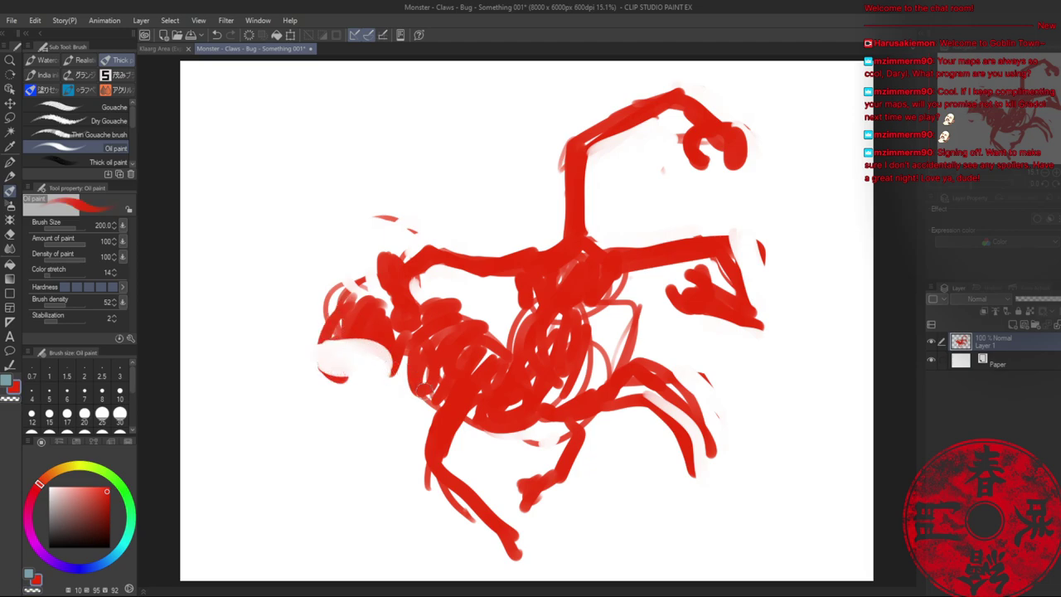
- Paint a second left leg and redraw the inner right leg shorter, slimming both with transparent color
mouse_move(427, 398)
left_mouse_down()
mouse_move(392, 424)
mouse_move(376, 479)
left_mouse_up()
mouse_move(428, 396)
left_mouse_down()
mouse_move(401, 433)
mouse_move(369, 523)
mouse_move(373, 500)
mouse_move(362, 511)
mouse_move(373, 480)
mouse_move(352, 532)
left_mouse_up()
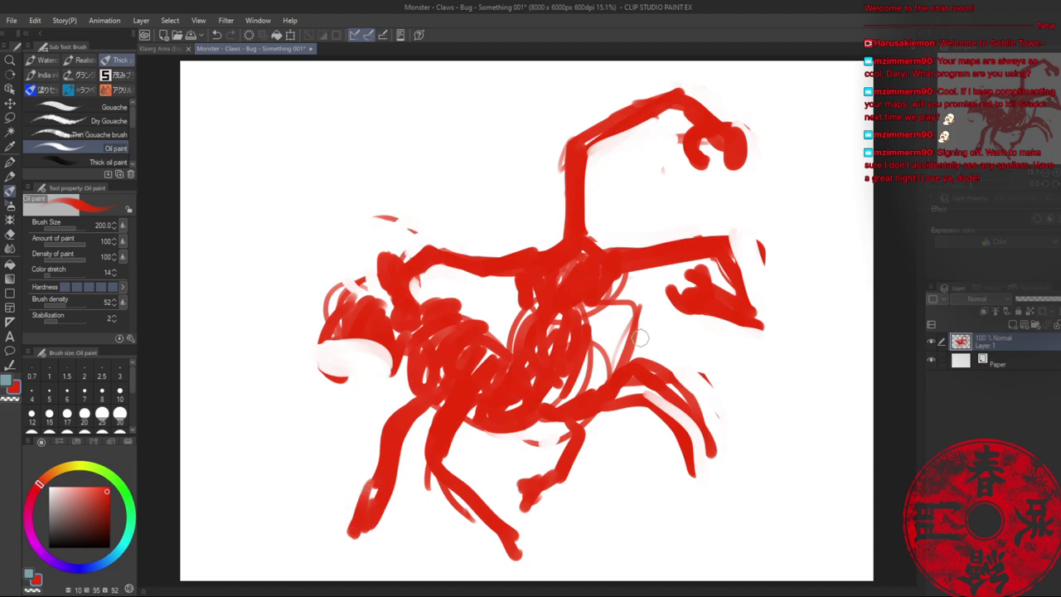
mouse_move(634, 408)
left_mouse_down()
mouse_move(654, 460)
mouse_move(638, 407)
mouse_move(645, 486)
mouse_move(648, 407)
mouse_move(671, 468)
left_mouse_up()
key("c")
mouse_move(650, 400)
left_mouse_down()
mouse_move(683, 438)
mouse_move(682, 489)
left_mouse_up()
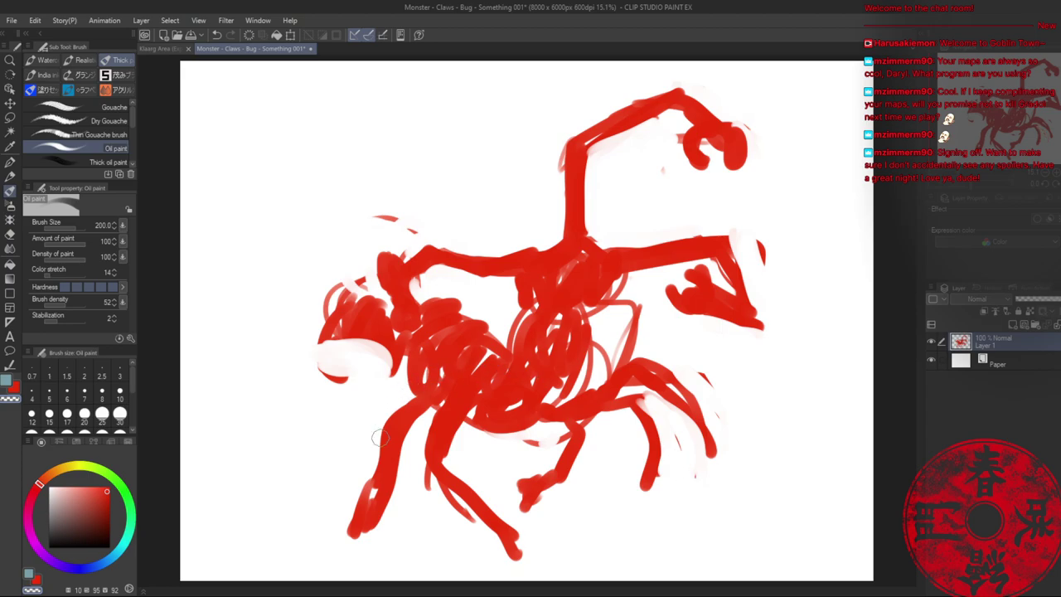
key("c")
mouse_move(379, 431)
left_mouse_down()
mouse_move(352, 524)
mouse_move(381, 464)
mouse_move(340, 529)
left_mouse_up()
key("c")
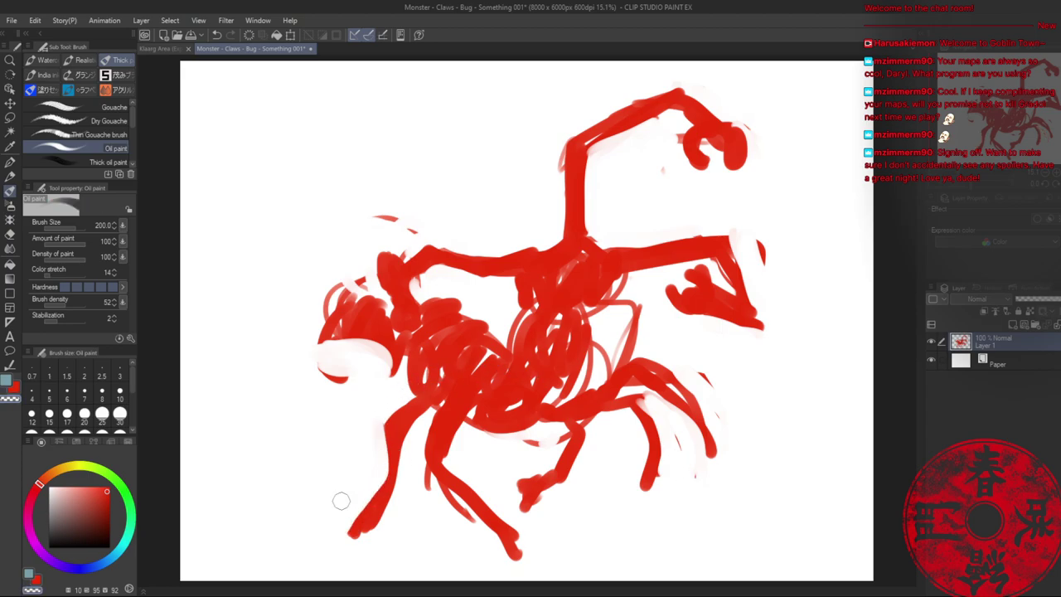
- Paint a bent rearmost left leg reaching down from the rear body, and clean its edges with transparent color
key("c")
mouse_move(391, 364)
left_mouse_down()
mouse_move(346, 369)
mouse_move(328, 398)
left_mouse_up()
mouse_move(408, 364)
left_mouse_down()
mouse_move(386, 358)
mouse_move(315, 428)
mouse_move(319, 464)
mouse_move(329, 446)
mouse_move(335, 478)
left_mouse_up()
key("c")
left_click_drag(322, 384, 325, 479)
key("c")
mouse_move(338, 356)
left_mouse_down()
mouse_move(314, 411)
mouse_move(323, 496)
left_mouse_up()
left_click_drag(335, 434, 321, 502)
- Fill the remaining gaps in the lower torso, belly, leg joints and rear body with red
mouse_move(547, 411)
left_mouse_down()
mouse_move(567, 458)
mouse_move(565, 369)
mouse_move(577, 361)
left_mouse_up()
mouse_move(554, 425)
left_mouse_down()
mouse_move(528, 429)
mouse_move(477, 406)
mouse_move(478, 425)
left_mouse_up()
left_click_drag(435, 373, 416, 397)
mouse_move(436, 402)
left_mouse_down()
mouse_move(435, 364)
mouse_move(397, 385)
mouse_move(411, 401)
left_mouse_up()
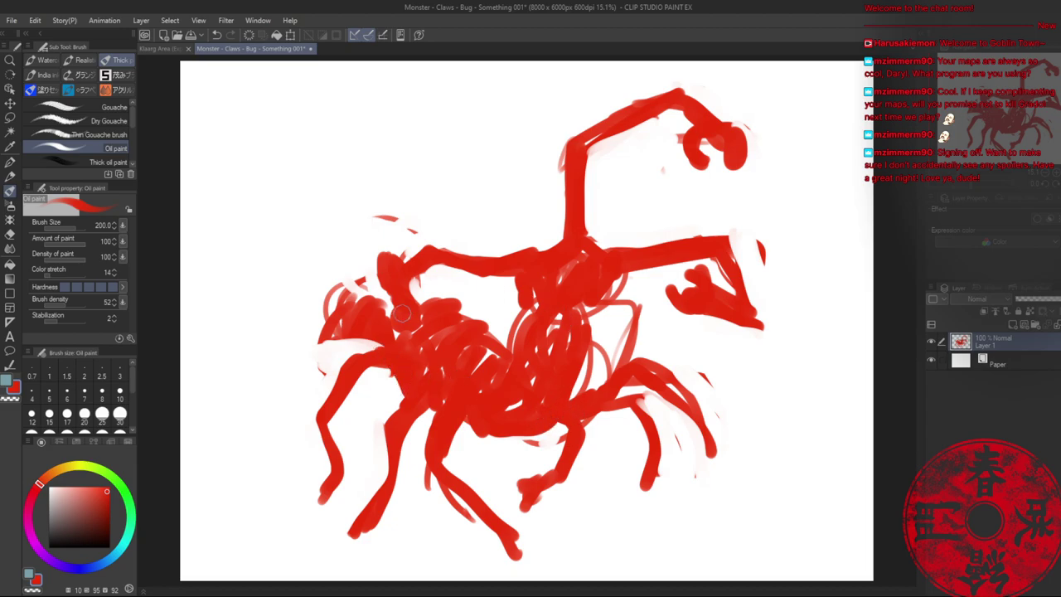
left_click_drag(364, 300, 360, 284)
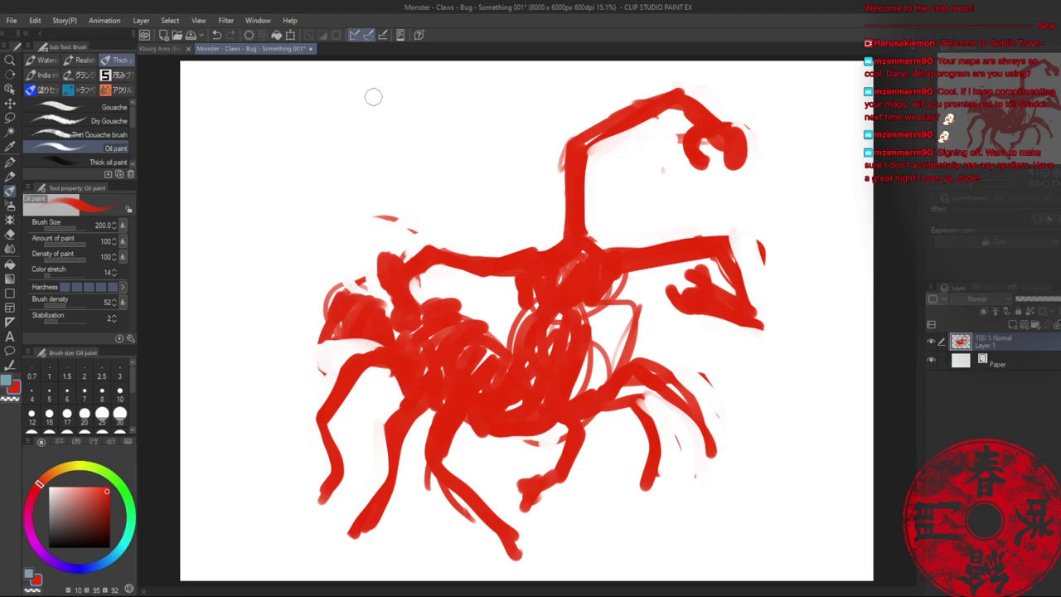
- Paint two jointed arms from the rear body, one raised and one reaching left, each ending in a claw
mouse_move(358, 88)
left_mouse_down()
mouse_move(402, 134)
mouse_move(358, 273)
mouse_move(322, 319)
mouse_move(241, 338)
mouse_move(247, 378)
left_mouse_up()
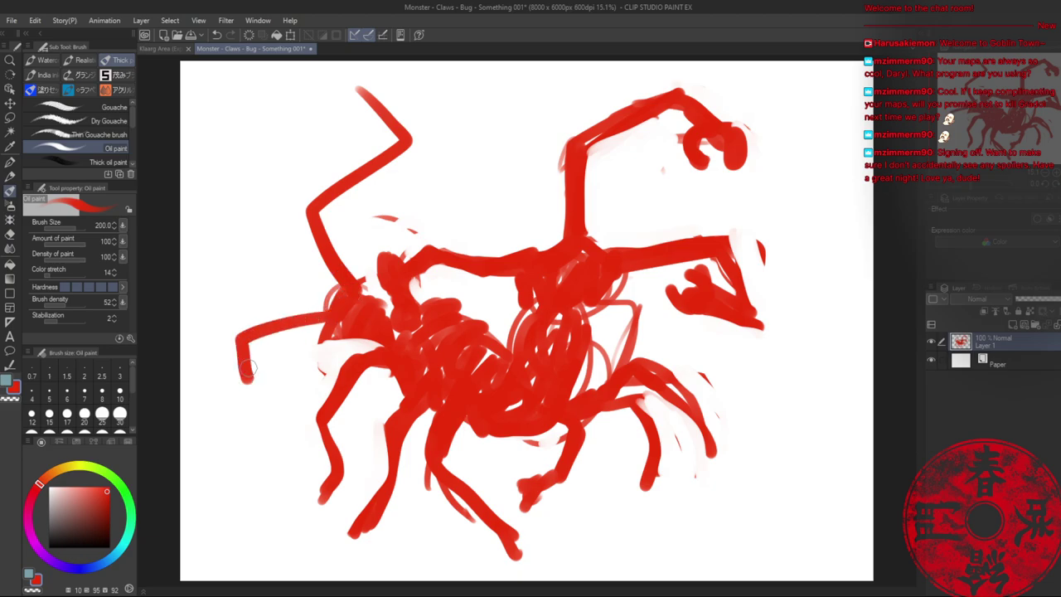
mouse_move(327, 317)
left_mouse_down()
mouse_move(255, 339)
mouse_move(326, 352)
mouse_move(254, 349)
mouse_move(242, 379)
mouse_move(209, 373)
mouse_move(215, 343)
mouse_move(242, 378)
left_mouse_up()
key("c")
key("c")
mouse_move(338, 107)
left_mouse_down()
mouse_move(374, 90)
mouse_move(328, 78)
mouse_move(349, 94)
left_mouse_up()
key("c")
mouse_move(350, 93)
left_mouse_down()
mouse_move(315, 109)
mouse_move(329, 88)
mouse_move(409, 130)
left_mouse_up()
key("c")
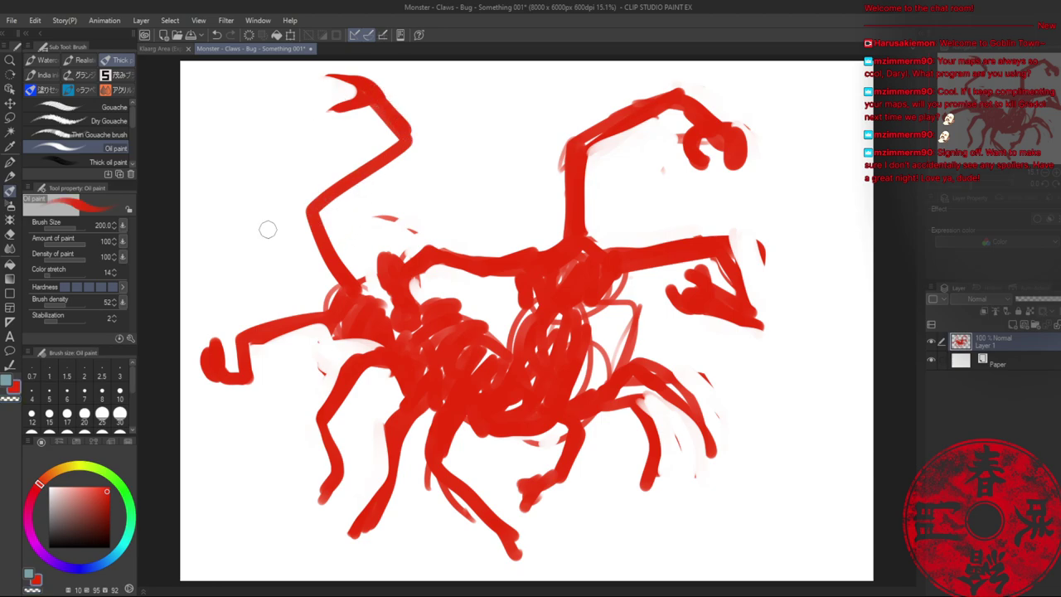
- Paint a third rear arm with an open pincer between the other two, and carve the lower arm's claw
mouse_move(260, 223)
left_mouse_down()
mouse_move(281, 227)
mouse_move(245, 211)
mouse_move(277, 218)
left_mouse_up()
key("c")
mouse_move(244, 222)
left_mouse_down()
mouse_move(264, 225)
mouse_move(250, 232)
left_mouse_up()
key("c")
mouse_move(244, 210)
left_mouse_down()
mouse_move(278, 213)
mouse_move(258, 239)
mouse_move(305, 223)
mouse_move(416, 240)
mouse_move(375, 281)
mouse_move(351, 281)
left_mouse_up()
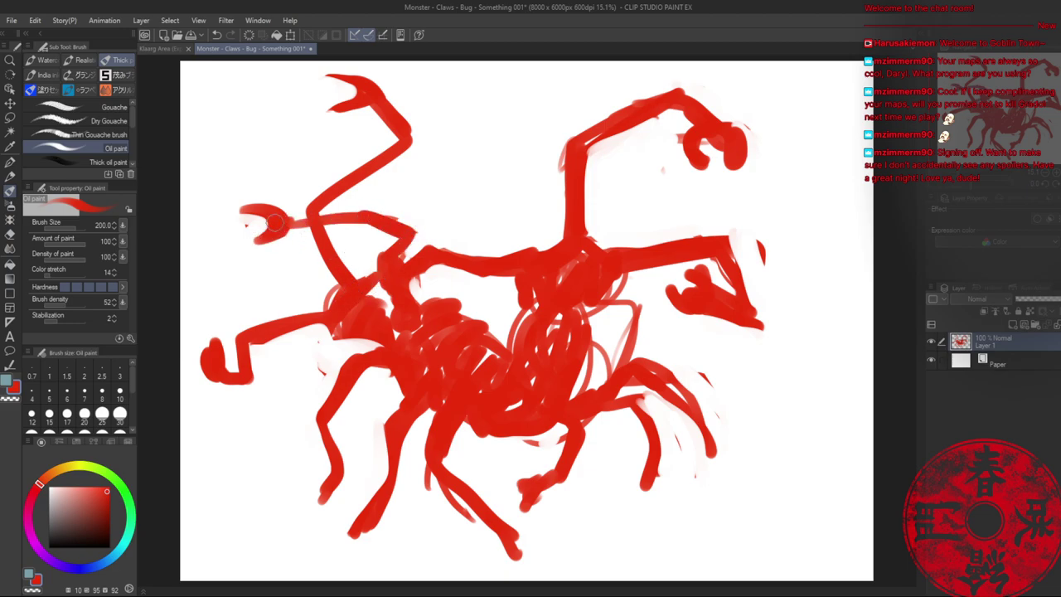
mouse_move(274, 223)
left_mouse_down()
mouse_move(371, 215)
mouse_move(240, 238)
mouse_move(275, 224)
mouse_move(239, 219)
mouse_move(239, 242)
mouse_move(294, 234)
left_mouse_up()
key("c")
left_click_drag(231, 337, 225, 357)
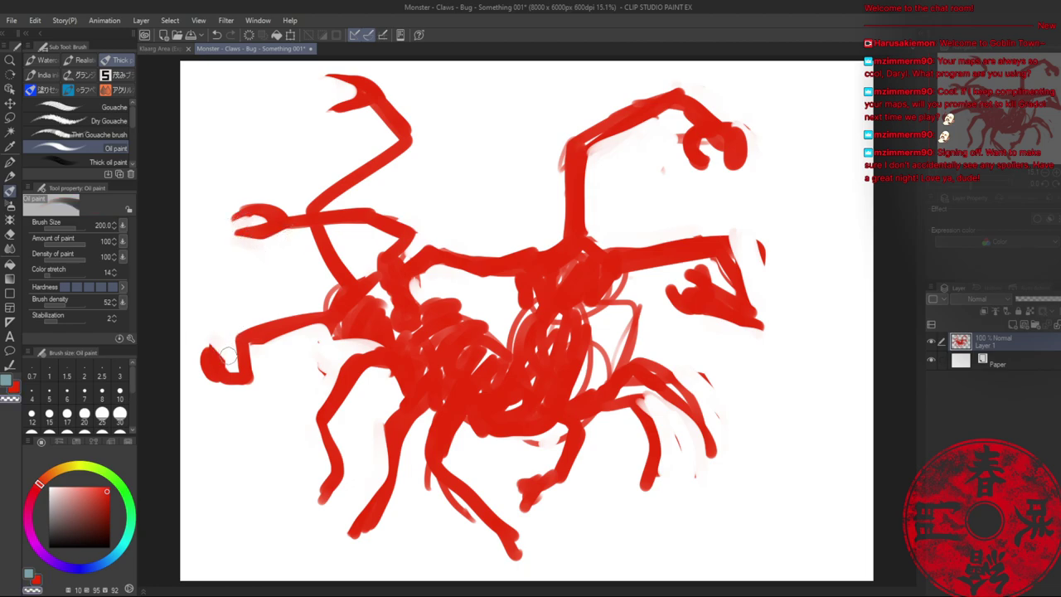
- Fill in the rear body where the rear arms attach and save the drawing
key("c")
mouse_move(341, 305)
left_mouse_down()
mouse_move(389, 316)
mouse_move(427, 352)
left_mouse_up()
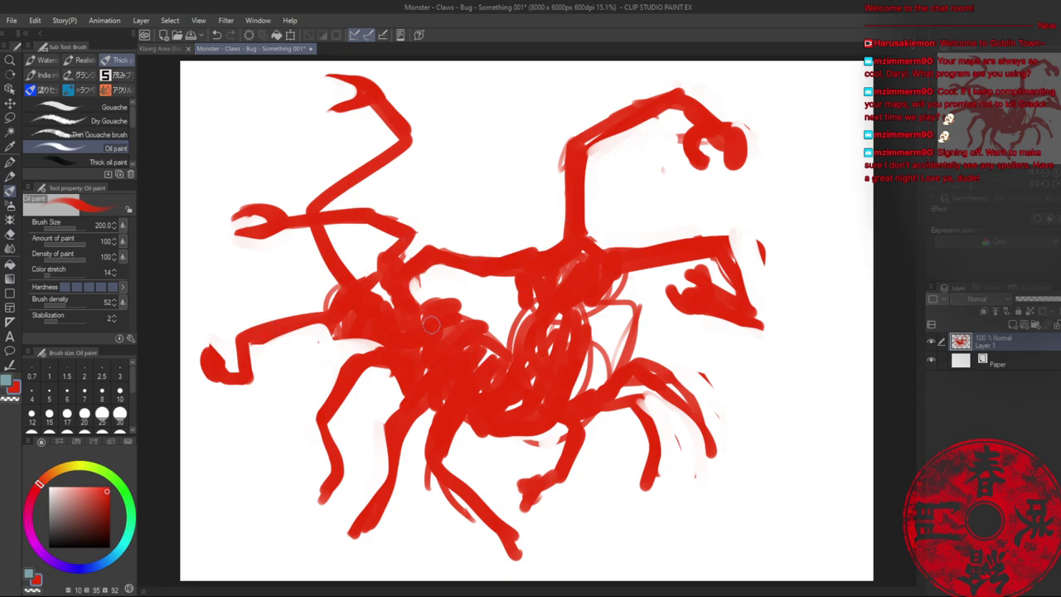
key("ctrl+s")
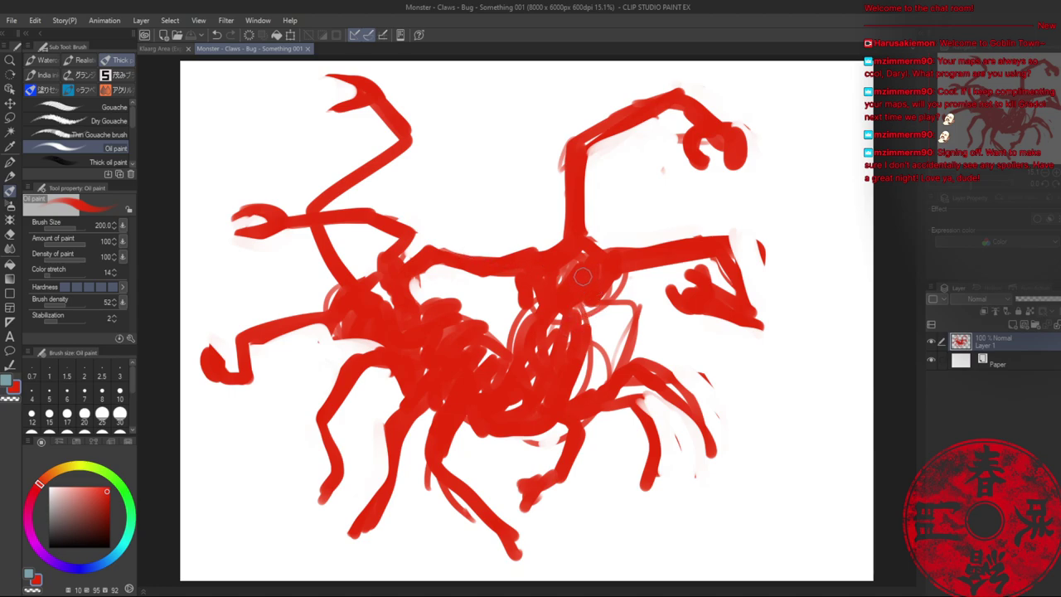
- Erase the loose sketch loops beside the torso's right edge with transparent color and save the drawing
key("c")
mouse_move(649, 280)
left_mouse_down()
mouse_move(608, 304)
mouse_move(605, 334)
mouse_move(616, 318)
mouse_move(643, 315)
mouse_move(603, 367)
mouse_move(602, 331)
left_mouse_up()
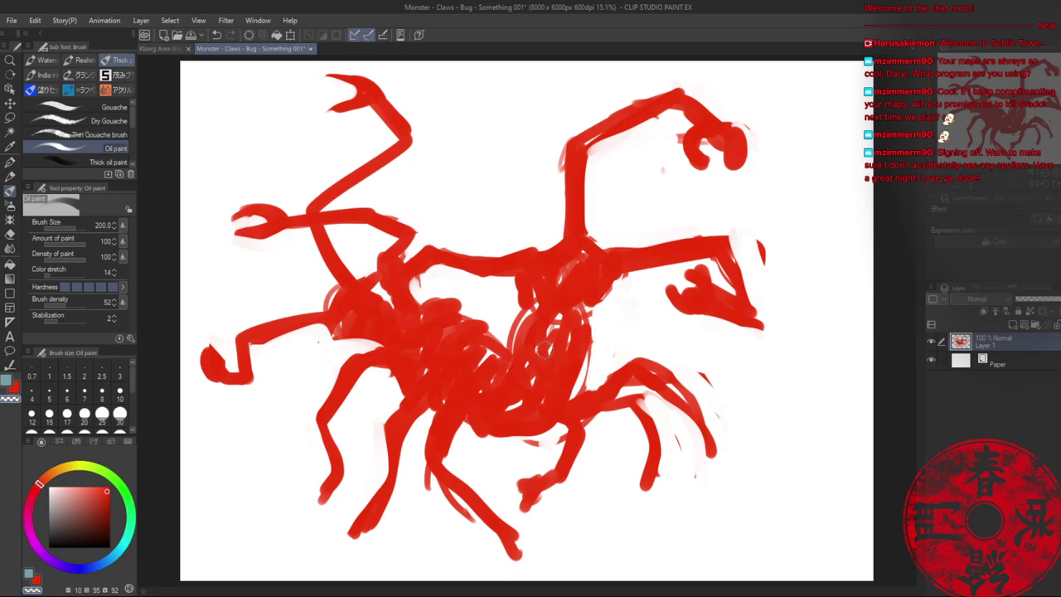
key("ctrl+s")
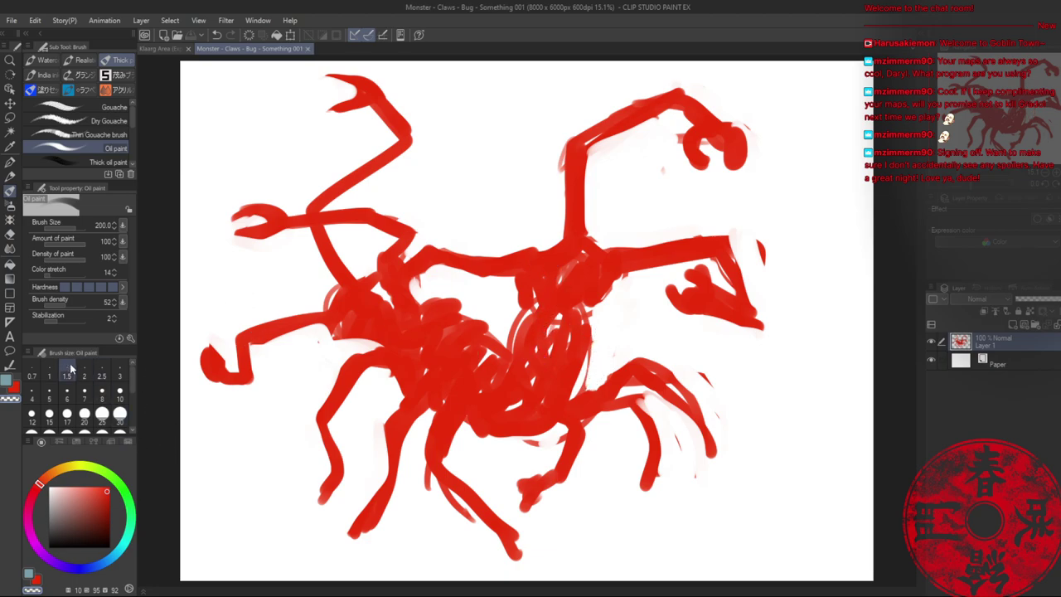
- Pick a darker red and move the monster's layer slightly right and down on the canvas
left_click(95, 517)
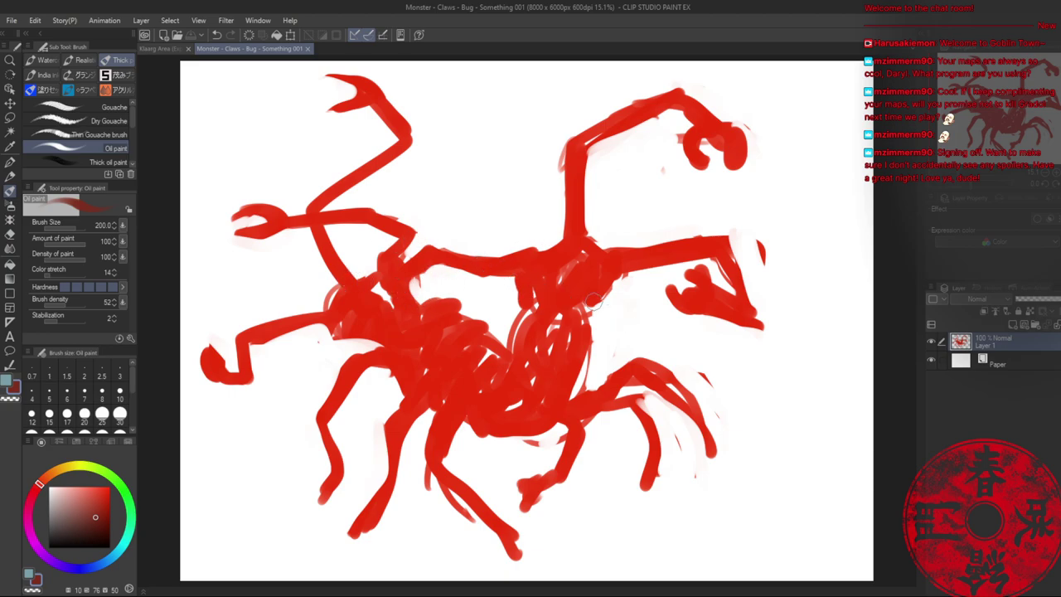
key("k")
left_click_drag(344, 325, 377, 335)
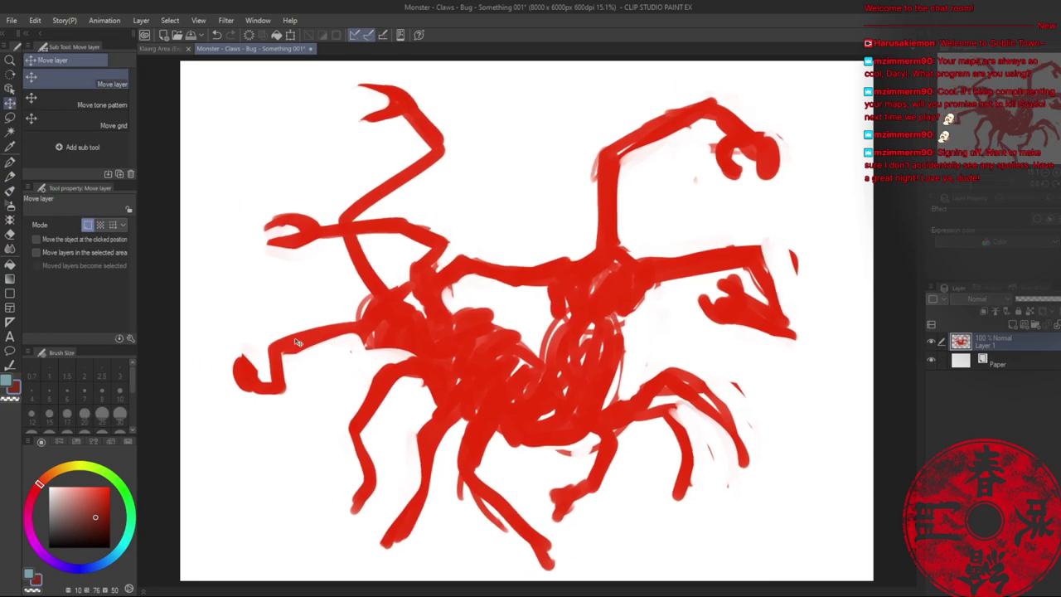
- Repaint the lower rear arm with the oil paint brush, giving it a thicker forearm and an upturned claw, and trim its underside
key("b")
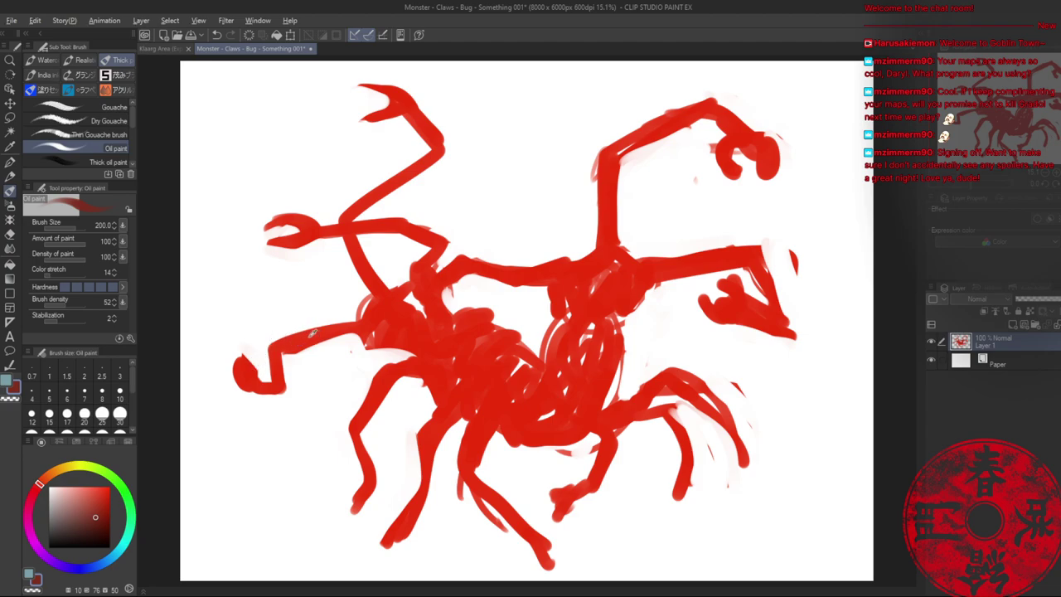
mouse_move(231, 355)
left_mouse_down()
mouse_move(249, 374)
mouse_move(230, 340)
mouse_move(272, 380)
mouse_move(239, 357)
mouse_move(235, 312)
mouse_move(263, 364)
mouse_move(238, 352)
mouse_move(264, 367)
mouse_move(222, 367)
mouse_move(227, 380)
mouse_move(256, 382)
left_mouse_up()
key("c")
key("c")
left_click_drag(286, 332, 369, 335)
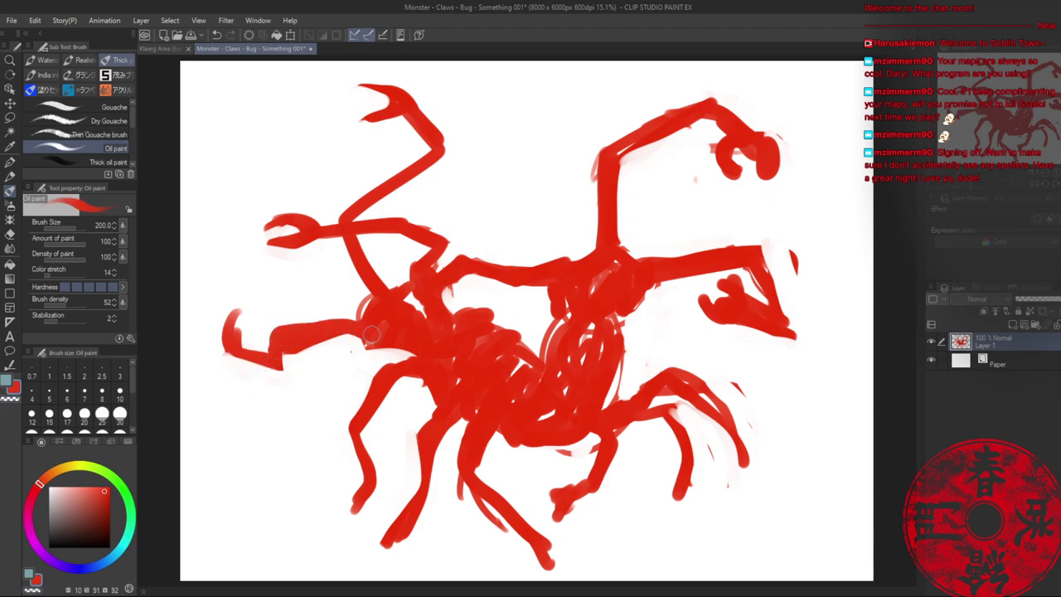
key("c")
mouse_move(292, 354)
left_mouse_down()
mouse_move(341, 342)
mouse_move(337, 332)
left_mouse_up()
- Thicken the joints of the raised and middle rear arms with red
key("c")
mouse_move(404, 228)
left_mouse_down()
mouse_move(410, 217)
mouse_move(408, 232)
mouse_move(414, 222)
mouse_move(431, 242)
left_mouse_up()
mouse_move(338, 217)
left_mouse_down()
mouse_move(362, 255)
mouse_move(348, 242)
mouse_move(370, 246)
mouse_move(370, 262)
left_mouse_up()
key("c")
key("c")
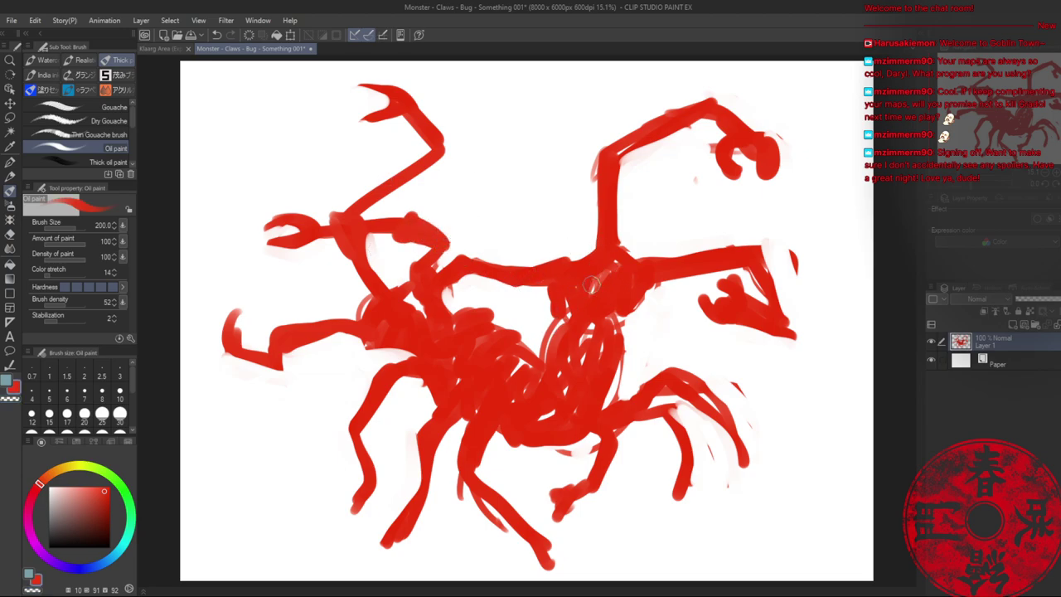
- Fill the torso and abdomen into a solid red mass and smooth their outline with transparent color
mouse_move(598, 277)
left_mouse_down()
mouse_move(600, 222)
mouse_move(603, 250)
mouse_move(627, 258)
mouse_move(597, 225)
mouse_move(601, 208)
mouse_move(594, 226)
mouse_move(610, 218)
mouse_move(617, 235)
mouse_move(595, 266)
mouse_move(641, 260)
mouse_move(643, 276)
mouse_move(590, 296)
mouse_move(568, 292)
mouse_move(640, 294)
mouse_move(615, 327)
mouse_move(619, 301)
mouse_move(579, 322)
mouse_move(581, 339)
mouse_move(610, 332)
mouse_move(563, 332)
mouse_move(554, 353)
mouse_move(548, 305)
mouse_move(560, 331)
mouse_move(546, 317)
mouse_move(549, 344)
mouse_move(551, 316)
mouse_move(586, 264)
mouse_move(541, 311)
mouse_move(540, 301)
mouse_move(551, 311)
mouse_move(569, 299)
mouse_move(550, 290)
mouse_move(574, 329)
mouse_move(557, 309)
mouse_move(552, 331)
mouse_move(611, 349)
mouse_move(615, 387)
mouse_move(615, 332)
mouse_move(552, 404)
mouse_move(564, 363)
mouse_move(553, 359)
mouse_move(580, 403)
left_mouse_up()
key("c")
mouse_move(524, 349)
left_mouse_down()
mouse_move(542, 370)
mouse_move(509, 394)
mouse_move(497, 353)
mouse_move(459, 398)
mouse_move(479, 364)
mouse_move(447, 343)
mouse_move(519, 351)
mouse_move(490, 318)
mouse_move(499, 334)
mouse_move(462, 337)
mouse_move(455, 323)
mouse_move(505, 325)
mouse_move(482, 322)
mouse_move(493, 338)
mouse_move(521, 331)
mouse_move(488, 305)
mouse_move(453, 320)
mouse_move(500, 314)
mouse_move(490, 305)
mouse_move(493, 316)
mouse_move(457, 331)
mouse_move(469, 317)
mouse_move(438, 355)
mouse_move(464, 325)
left_mouse_up()
key("c")
key("c")
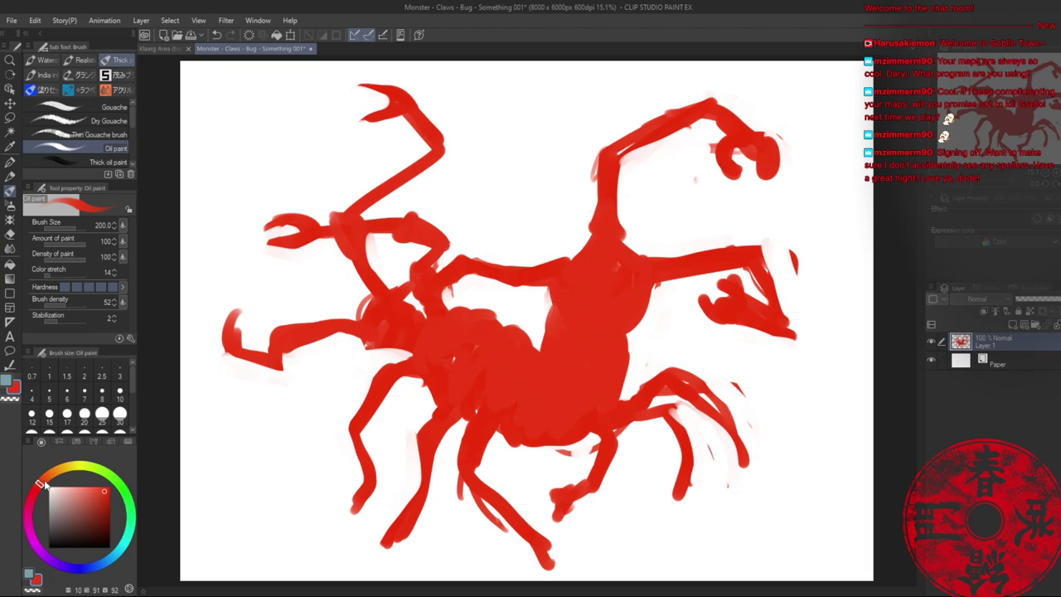
- Pick a dark crimson and paint a rounded, pointed-top patch on the monster's upper chest
left_click_drag(43, 482, 36, 490)
left_click(98, 508)
left_click(34, 492)
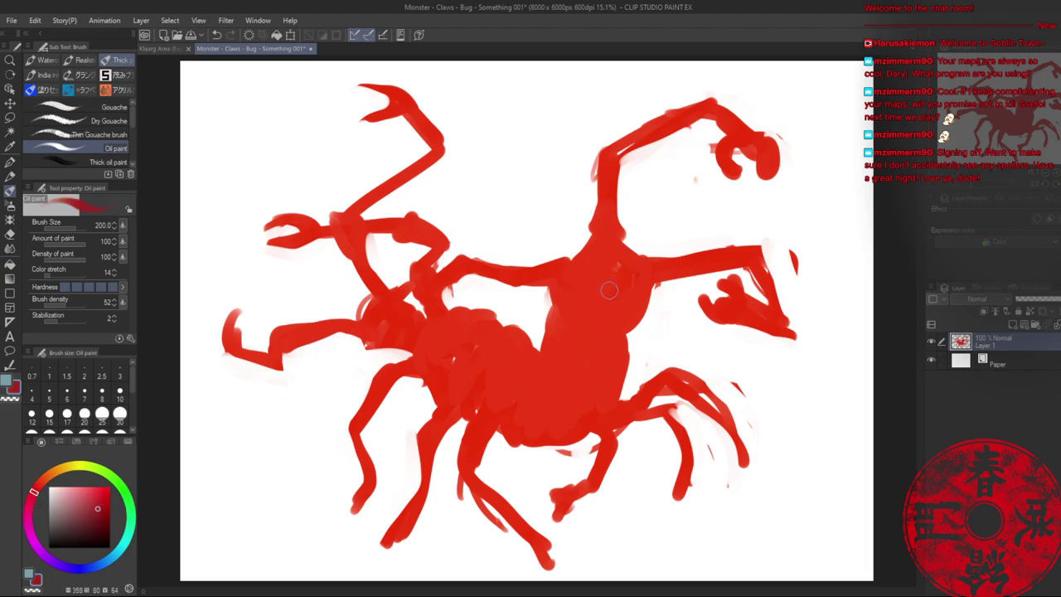
mouse_move(609, 290)
left_mouse_down()
mouse_move(606, 260)
mouse_move(592, 288)
mouse_move(620, 285)
mouse_move(615, 268)
mouse_move(626, 285)
mouse_move(610, 300)
mouse_move(614, 268)
mouse_move(596, 297)
left_mouse_up()
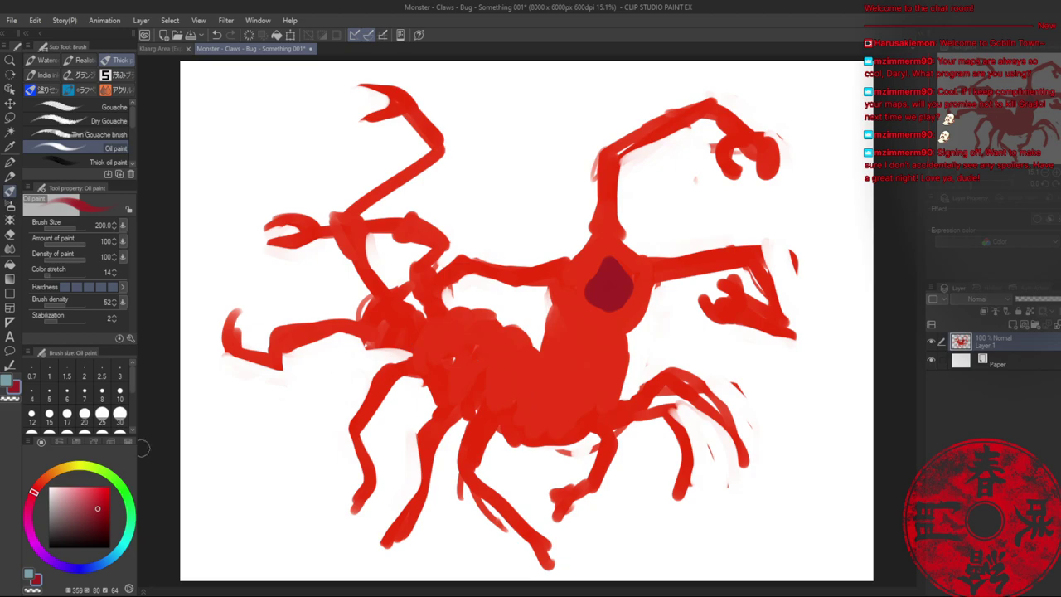
- Reduce the brush size to 80 and try a dark brownish-red line along the raised arm's lower segment
left_click_drag(37, 491, 36, 487)
left_click(85, 523)
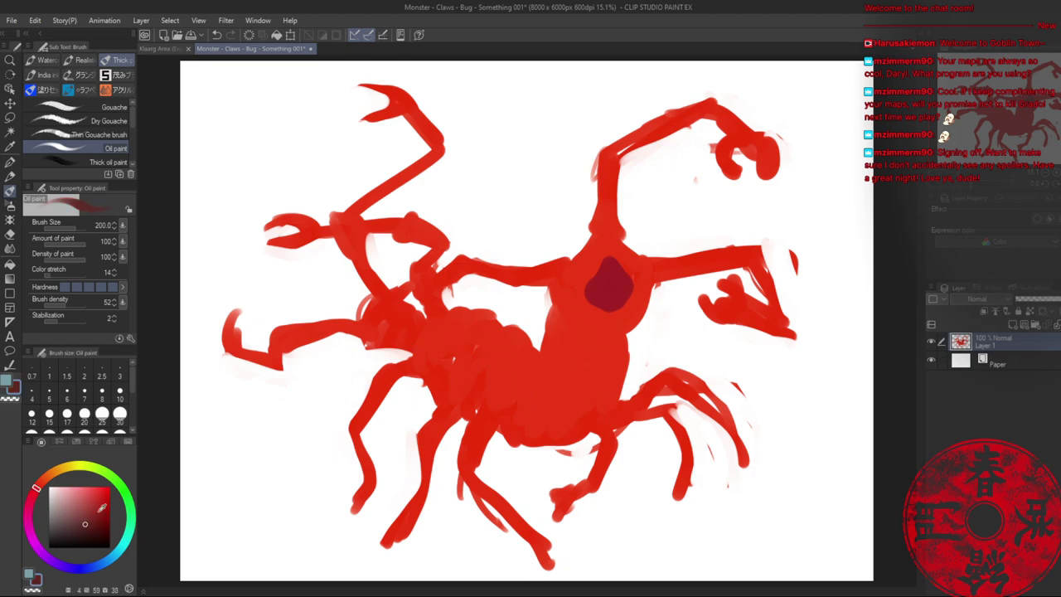
key("alt+space")
mouse_move(583, 260)
left_mouse_down()
mouse_move(617, 242)
mouse_move(534, 326)
left_mouse_up()
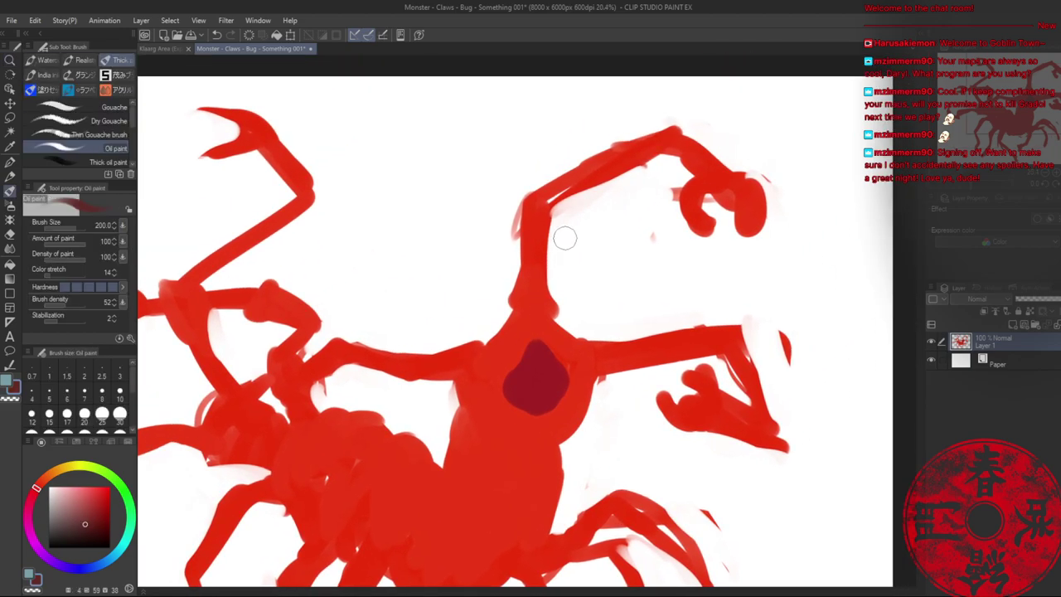
key("bracketleft")
key("bracketleft")
key("bracketleft")
key("bracketleft")
key("bracketleft")
left_click_drag(523, 204, 516, 289)
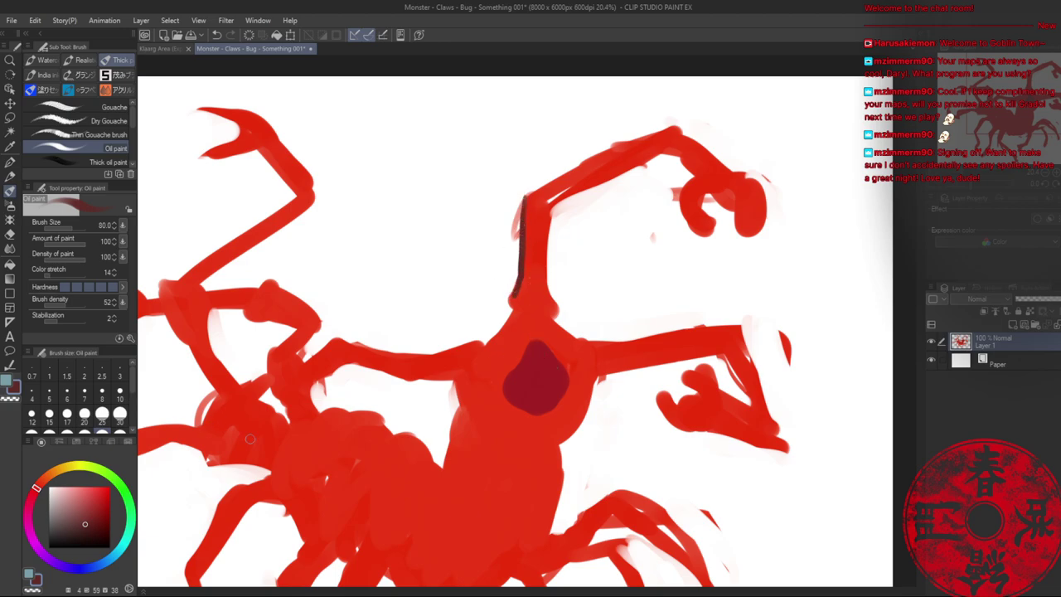
- Undo the dark line and outline the raised arm's segments and joints with a darker shade of the body's red
left_click(516, 326, "alt")
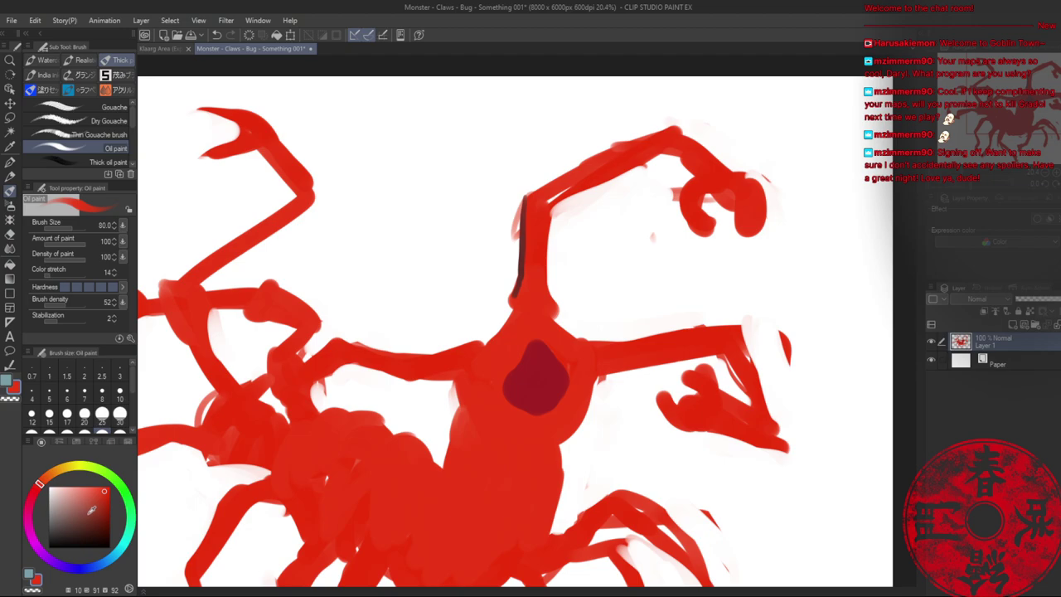
left_click(91, 512)
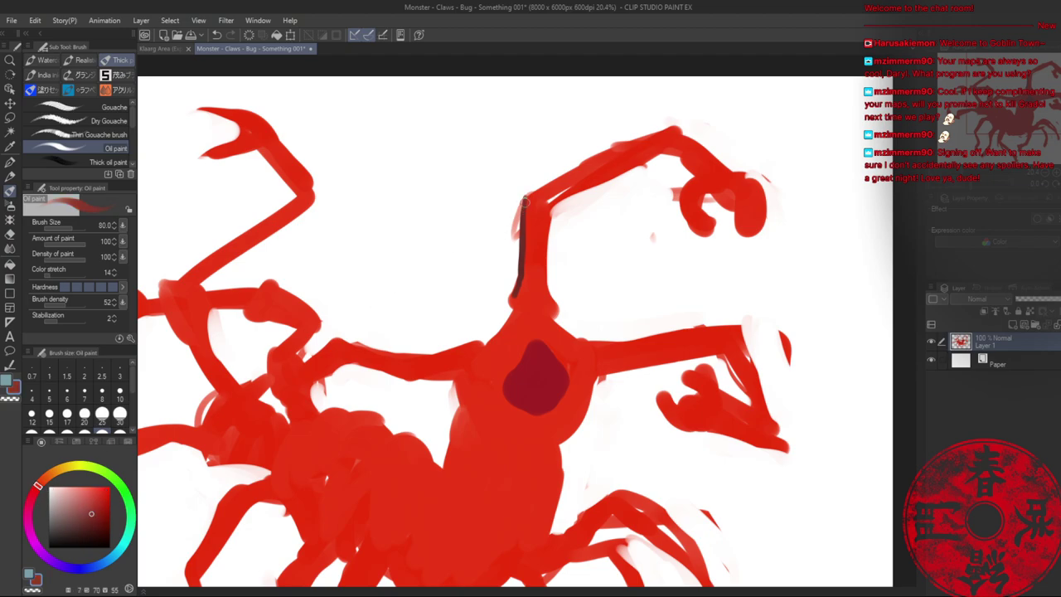
key("ctrl+z")
key("ctrl+z")
key("ctrl+z")
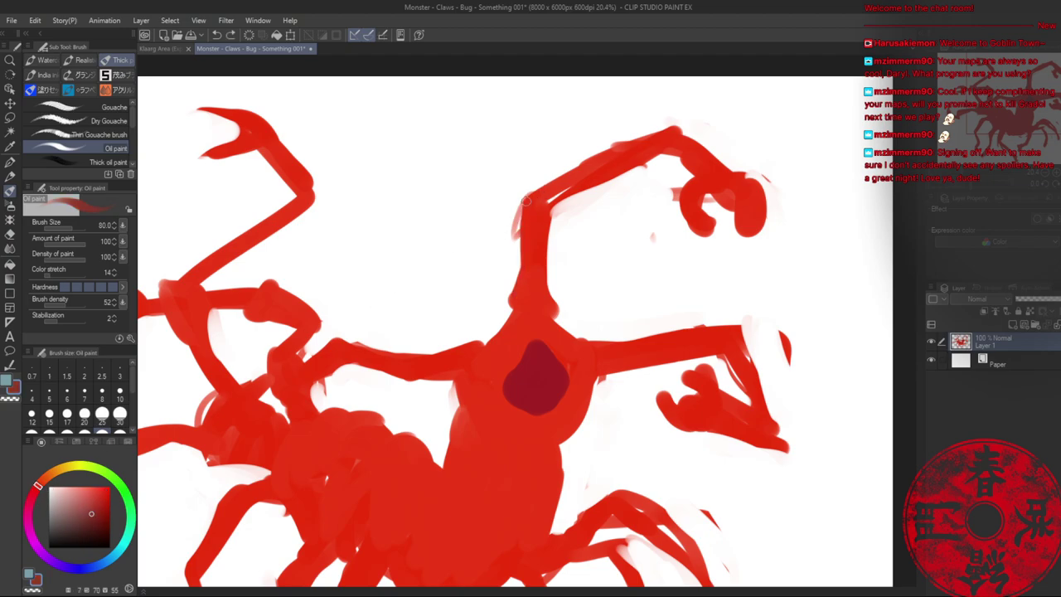
mouse_move(524, 203)
left_mouse_down()
mouse_move(515, 314)
mouse_move(552, 318)
mouse_move(538, 269)
left_mouse_up()
mouse_move(530, 195)
left_mouse_down()
mouse_move(540, 192)
mouse_move(554, 238)
left_mouse_up()
mouse_move(543, 194)
left_mouse_down()
mouse_move(641, 157)
mouse_move(630, 164)
mouse_move(649, 136)
mouse_move(703, 177)
left_mouse_up()
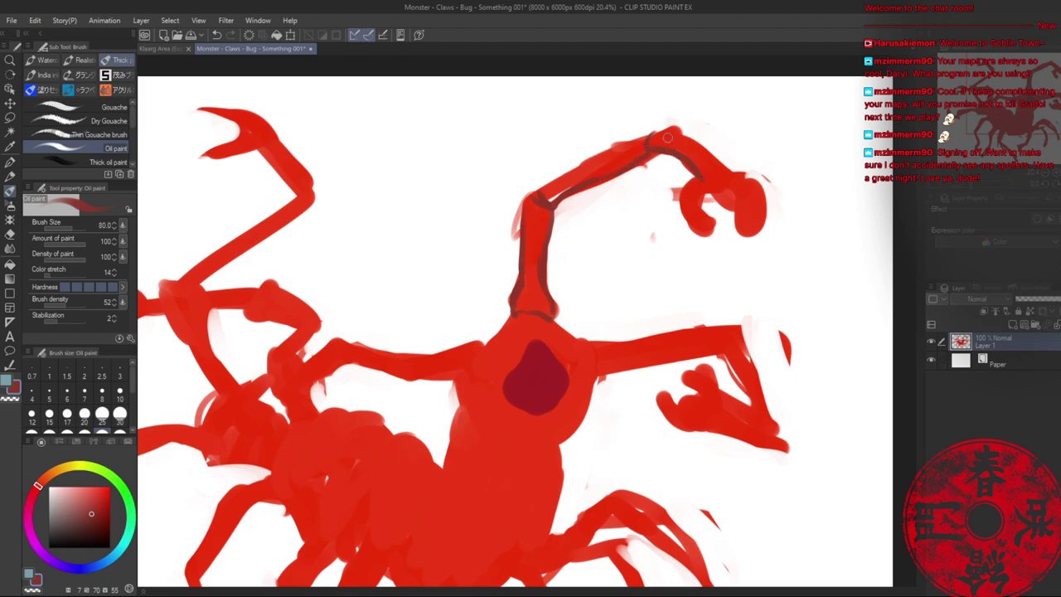
- Outline the upper edge of the raised arm's forearm in the dark brownish red
mouse_move(655, 145)
left_mouse_down()
mouse_move(712, 155)
mouse_move(653, 130)
mouse_move(630, 143)
mouse_move(644, 130)
mouse_move(613, 150)
mouse_move(657, 151)
mouse_move(616, 166)
mouse_move(648, 128)
mouse_move(527, 212)
left_mouse_up()
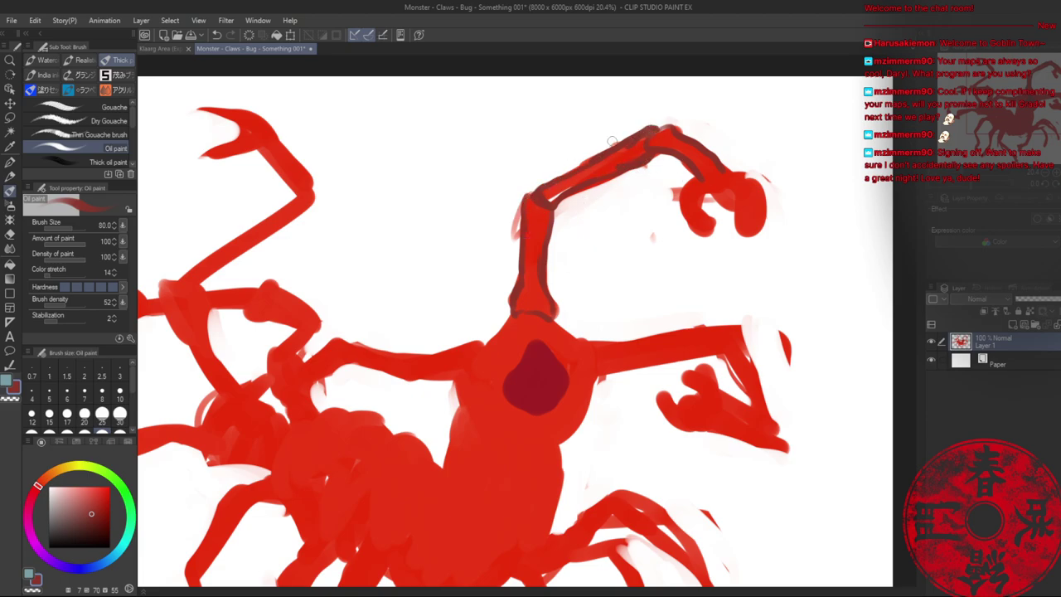
mouse_move(608, 141)
left_mouse_down()
mouse_move(635, 131)
mouse_move(603, 146)
mouse_move(620, 167)
left_mouse_up()
left_click_drag(668, 122, 610, 148)
left_click_drag(702, 133, 498, 188)
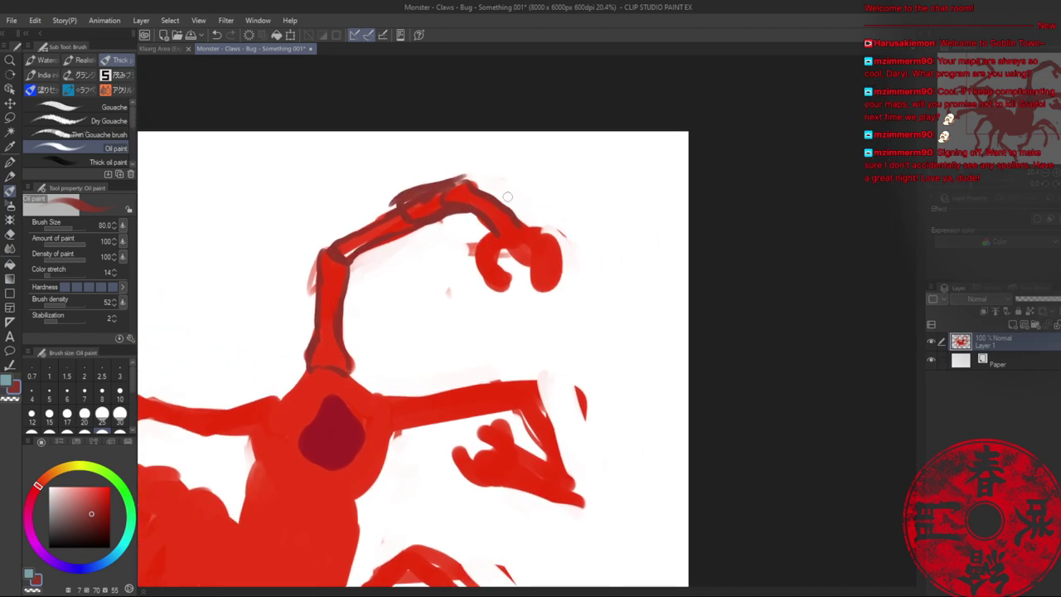
key("ctrl+z")
key("ctrl+z")
key("ctrl+z")
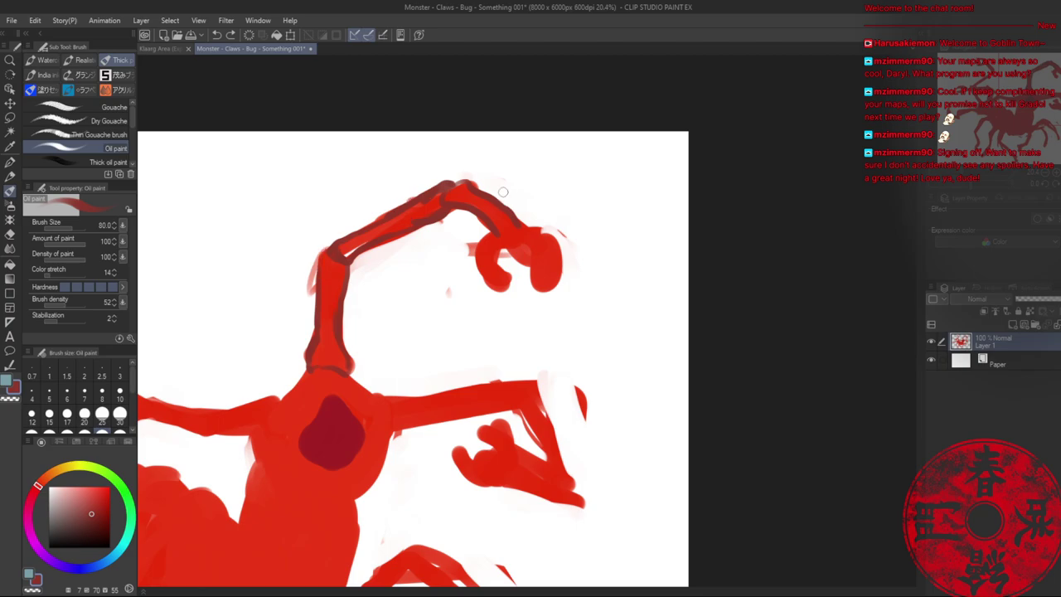
- Draw the raised arm's wrist joint in dark brownish red and repaint the base of the hand in the body's red
mouse_move(500, 191)
left_mouse_down()
mouse_move(487, 222)
mouse_move(496, 191)
mouse_move(518, 223)
mouse_move(485, 207)
mouse_move(488, 226)
mouse_move(483, 208)
mouse_move(504, 189)
left_mouse_up()
key("x")
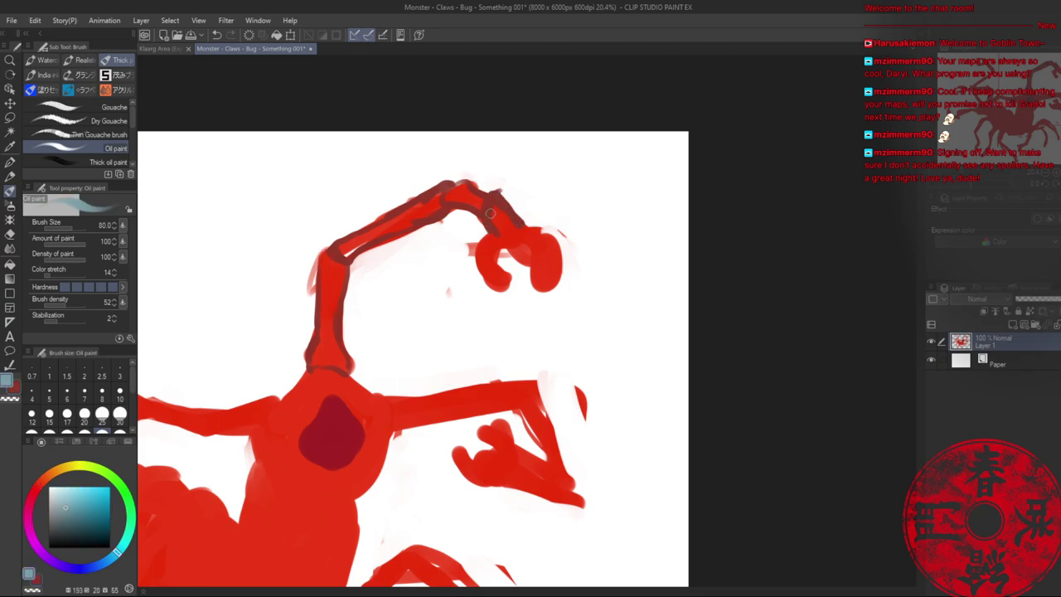
left_click(504, 214, "alt")
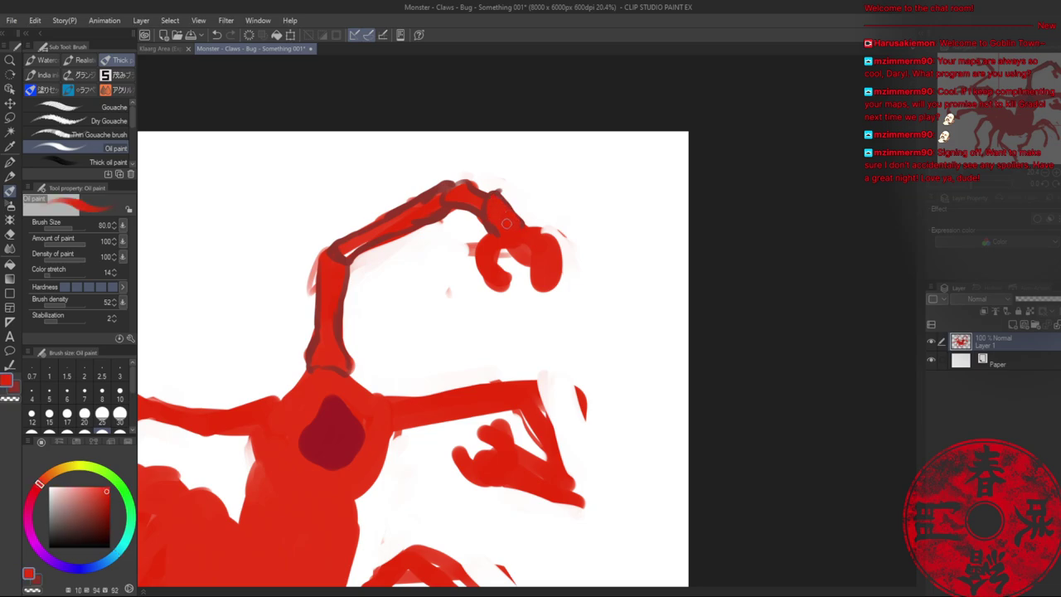
left_click(506, 223, "alt")
left_click(519, 228, "alt")
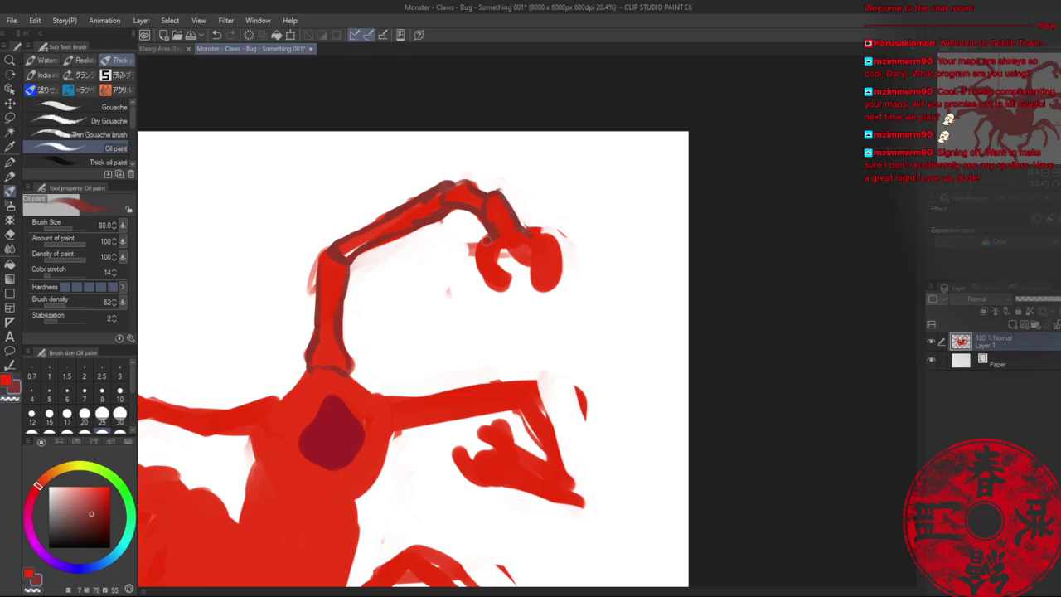
- Outline both pincers of the raised claw in dark red with pointed tips, clearing the gap between them with transparent color
mouse_move(486, 240)
left_mouse_down()
mouse_move(476, 268)
mouse_move(479, 250)
mouse_move(493, 281)
mouse_move(503, 240)
mouse_move(505, 283)
mouse_move(475, 256)
left_mouse_up()
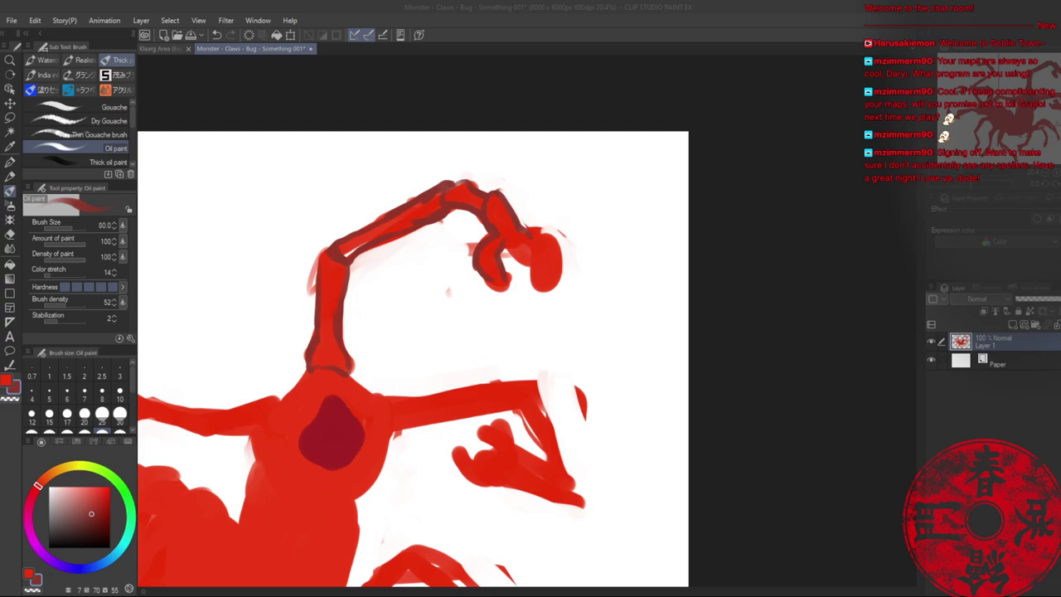
left_click(503, 100)
key("alt+space")
mouse_move(473, 255)
left_mouse_down()
mouse_move(447, 263)
mouse_move(484, 256)
left_mouse_up()
mouse_move(530, 261)
left_mouse_down()
mouse_move(509, 264)
mouse_move(513, 272)
left_mouse_up()
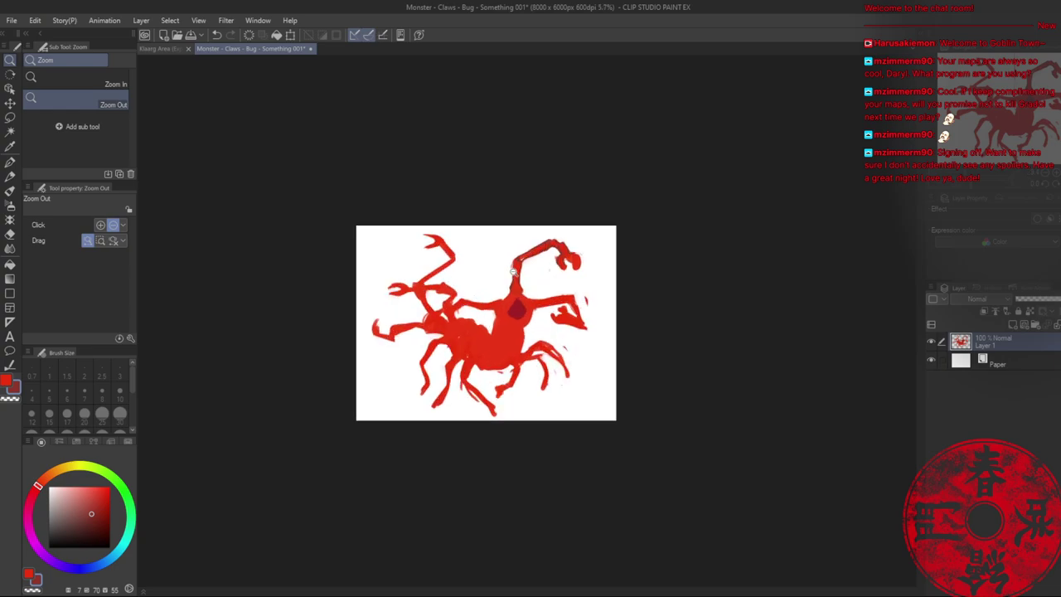
scroll(513, 271, "up", 5)
key("b")
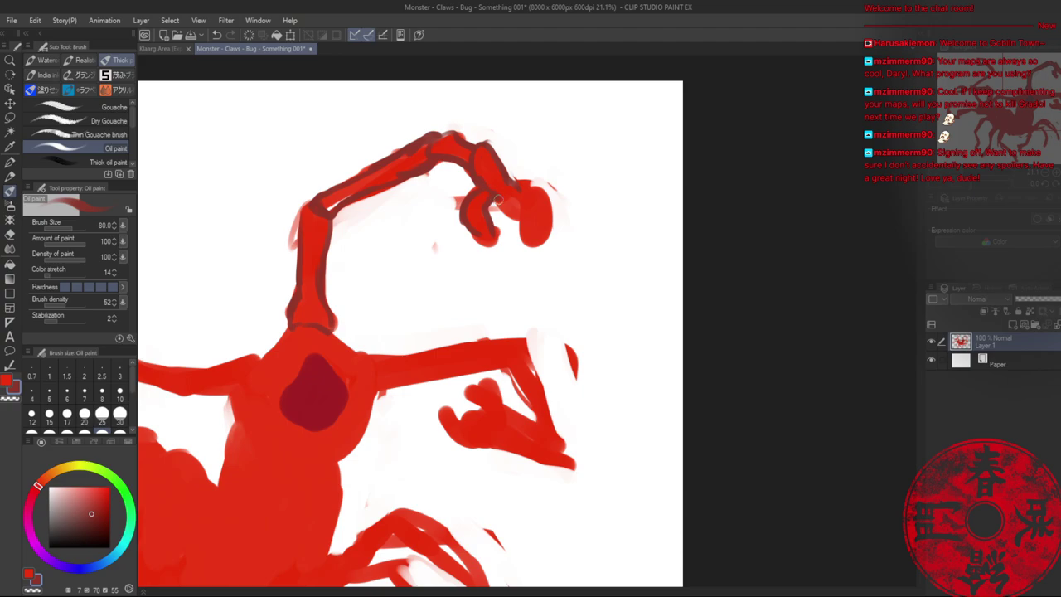
left_click_drag(486, 207, 508, 255)
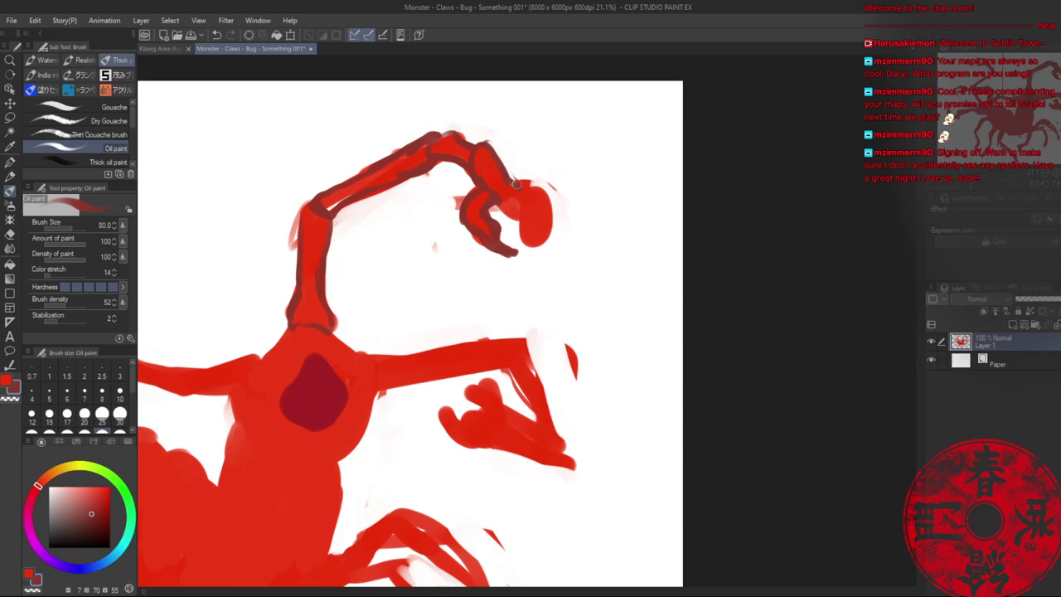
mouse_move(519, 195)
left_mouse_down()
mouse_move(526, 231)
mouse_move(552, 250)
mouse_move(533, 222)
mouse_move(538, 199)
mouse_move(525, 186)
mouse_move(533, 187)
mouse_move(539, 220)
mouse_move(517, 183)
mouse_move(505, 192)
mouse_move(510, 200)
mouse_move(520, 180)
mouse_move(544, 209)
mouse_move(537, 198)
mouse_move(537, 228)
mouse_move(553, 249)
mouse_move(504, 209)
mouse_move(534, 251)
left_mouse_up()
left_click(505, 209, "alt")
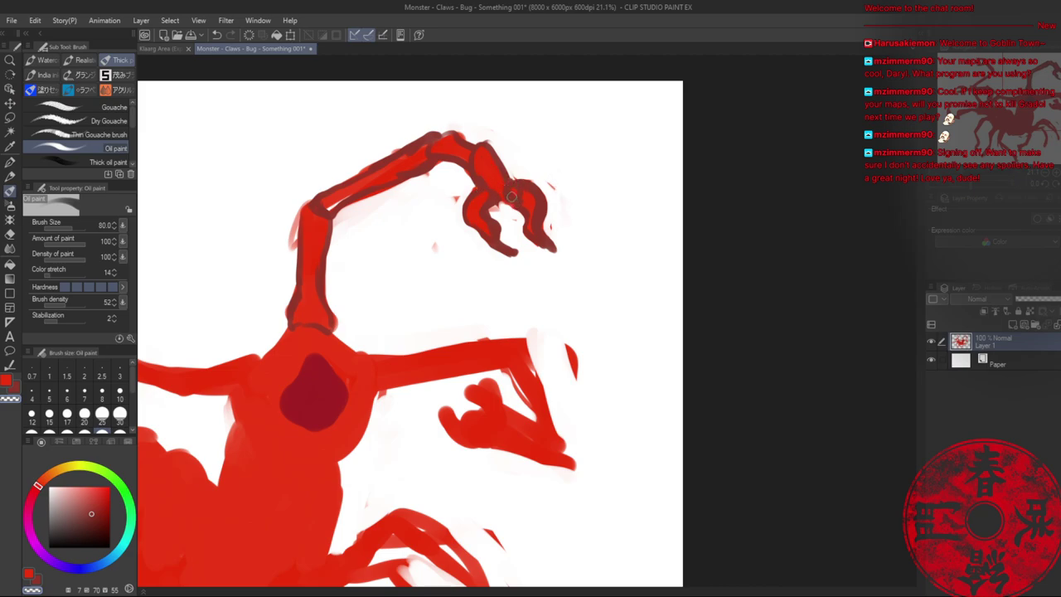
key("c")
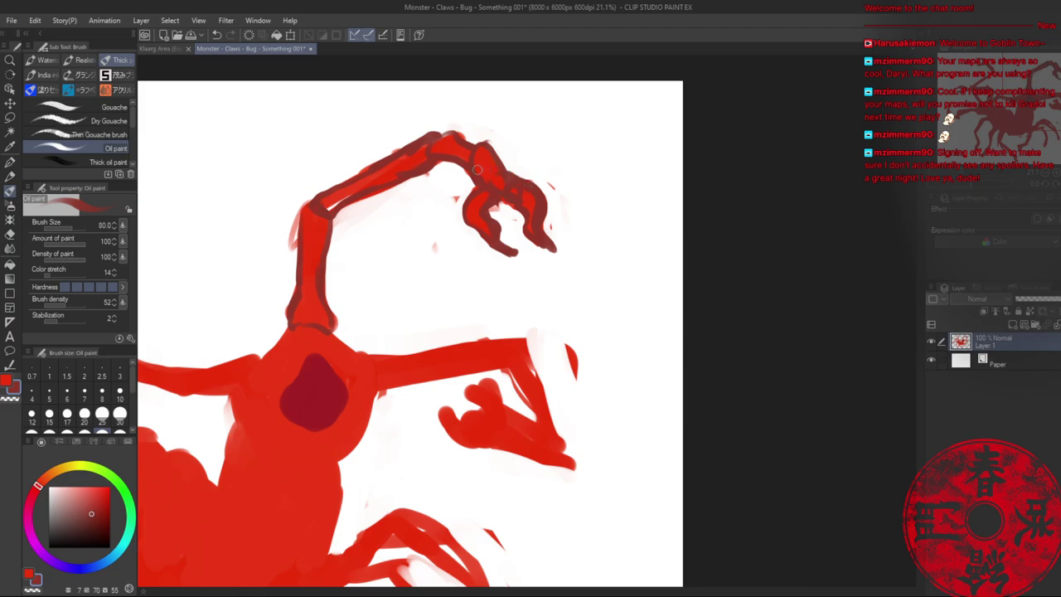
- Build up the raised claw's palm with dark red shading and blend bright red over it
left_click_drag(493, 155, 532, 180)
left_click(497, 169, "alt")
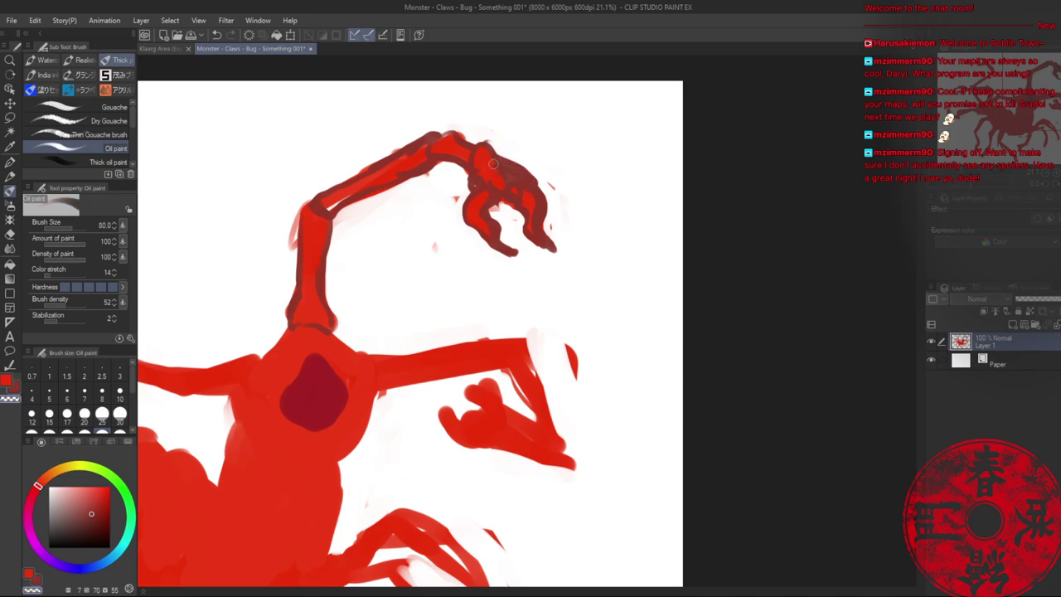
left_click(492, 165, "alt")
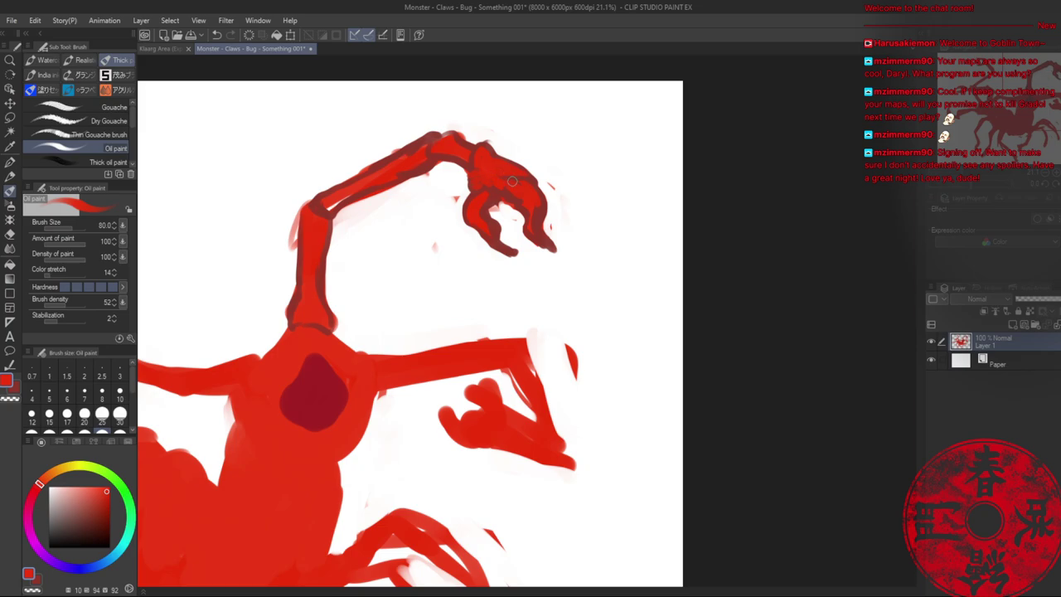
- Fill the white gap inside the raised arm's forearm with red
key("alt+space")
left_click_drag(547, 200, 464, 233)
mouse_move(464, 233)
left_mouse_down()
mouse_move(536, 205)
mouse_move(568, 174)
left_mouse_up()
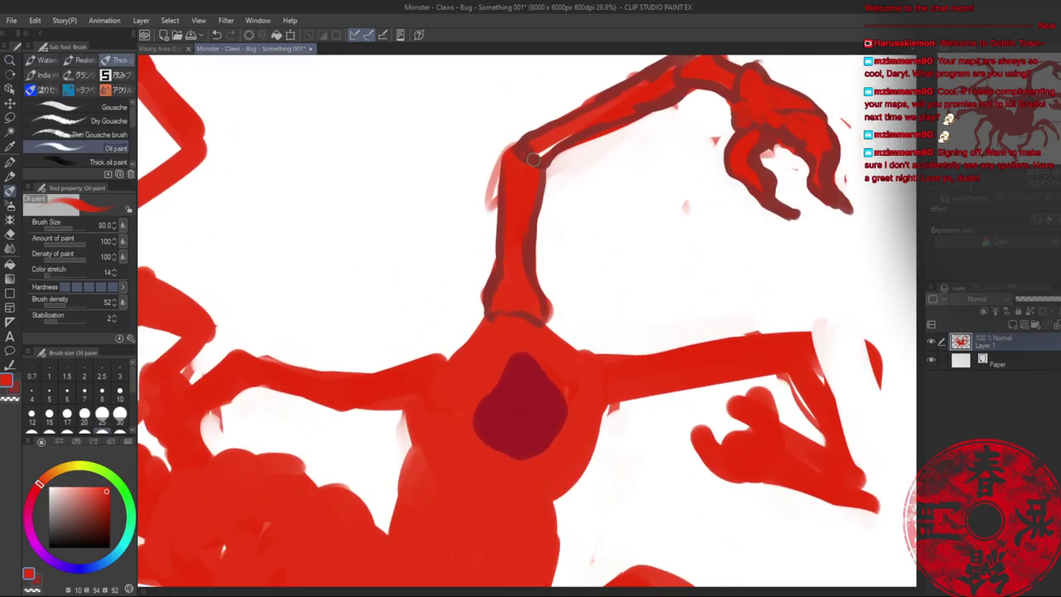
mouse_move(538, 142)
left_mouse_down()
mouse_move(546, 152)
mouse_move(601, 126)
left_mouse_up()
key("space")
left_click_drag(634, 64, 528, 161)
key("c")
mouse_move(464, 254)
left_mouse_down()
mouse_move(580, 197)
mouse_move(572, 202)
left_mouse_up()
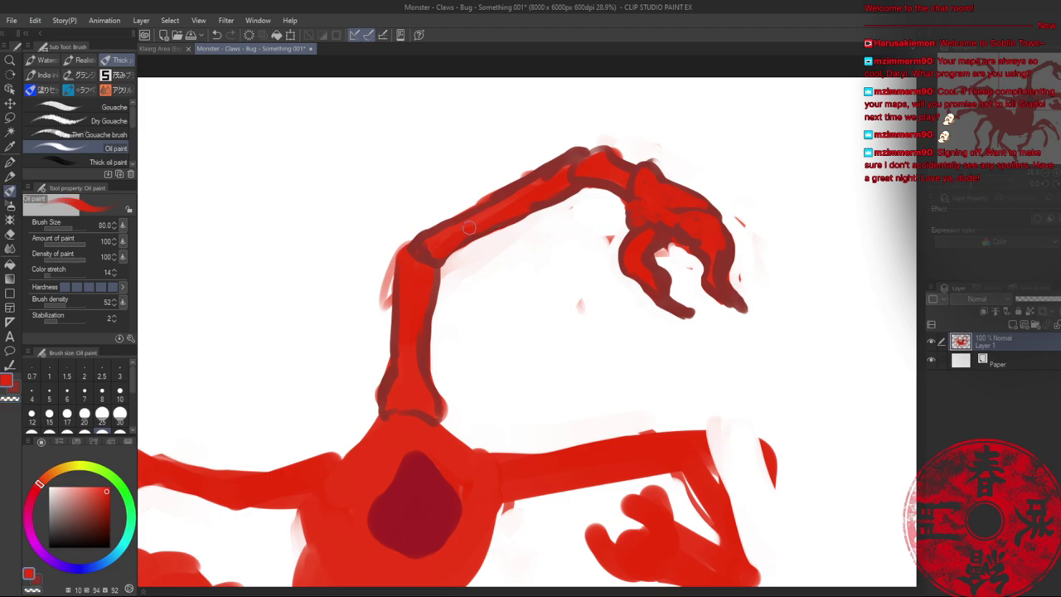
- Thicken the dark shading along the forearm's underside and paint bright red along its upper side
key("c")
key("x")
mouse_move(476, 225)
left_mouse_down()
mouse_move(434, 255)
mouse_move(575, 180)
left_mouse_up()
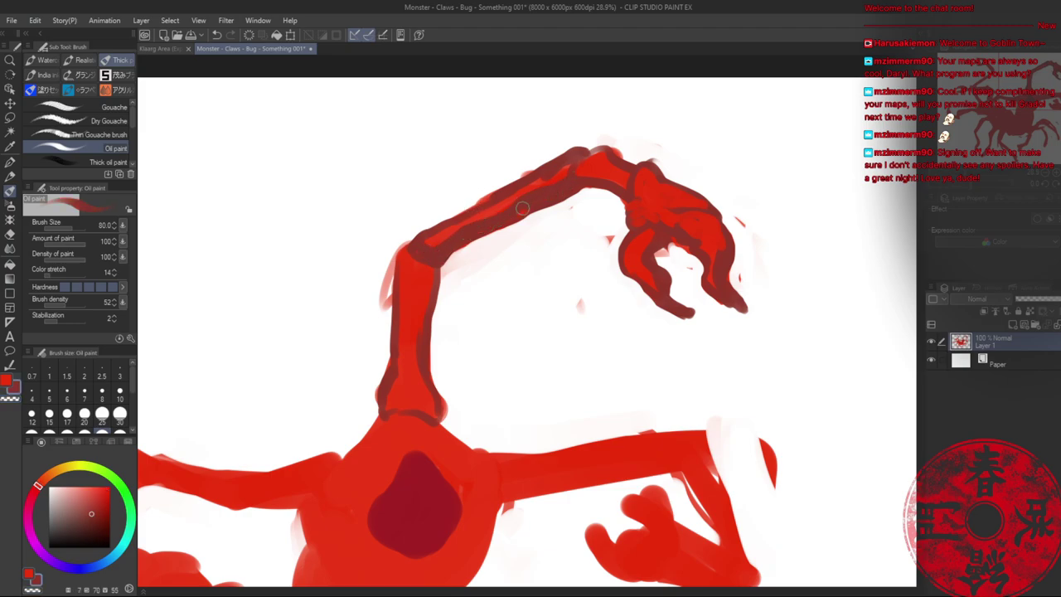
key("x")
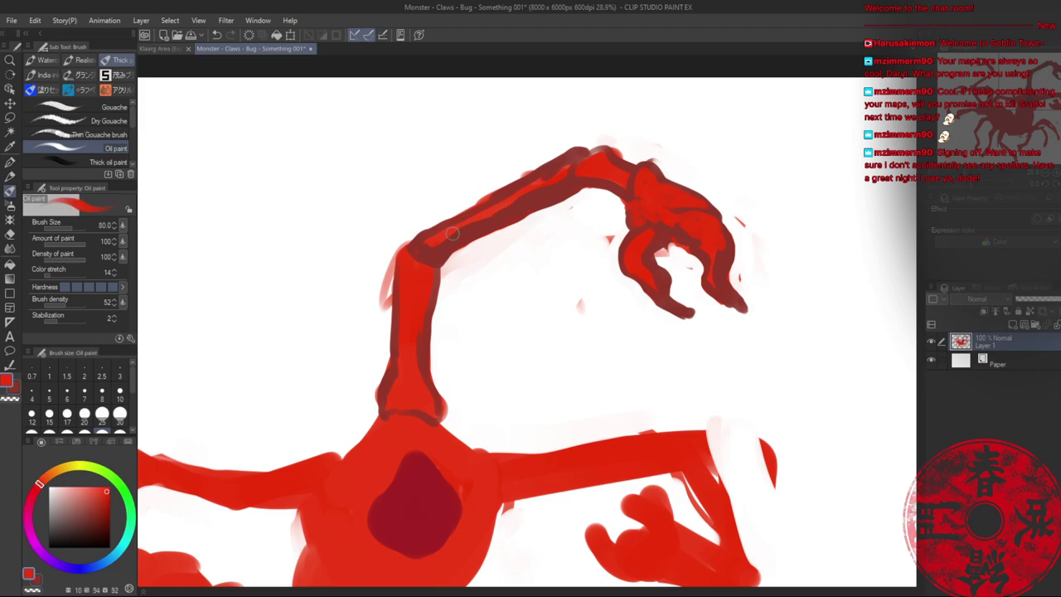
left_click_drag(447, 228, 576, 155)
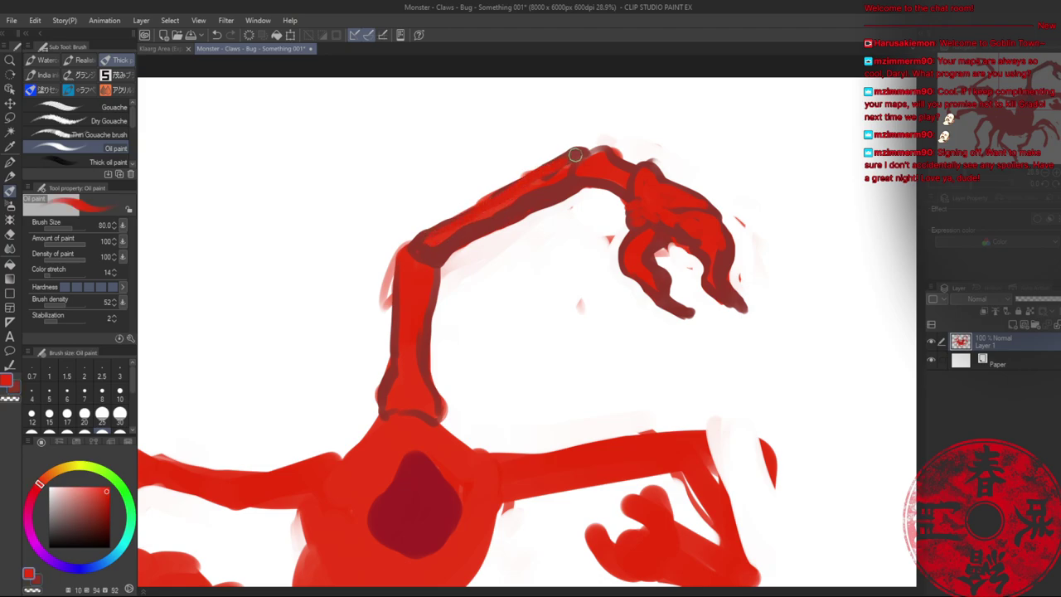
- Trim the forearm's upper edge with transparent color and repaint the joint before the wrist in red
key("c")
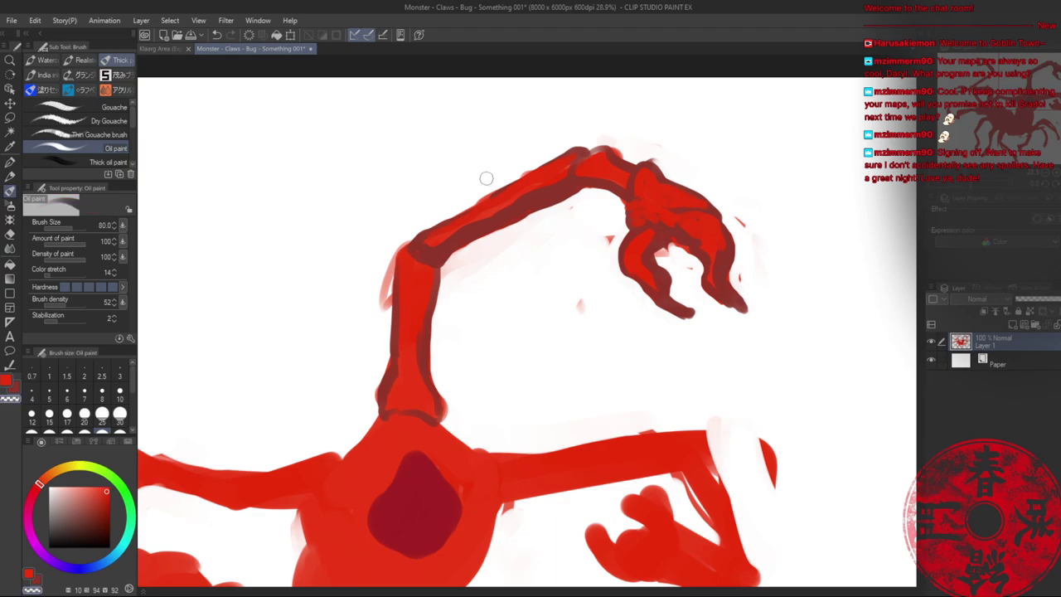
left_click_drag(537, 160, 478, 196)
mouse_move(595, 141)
left_mouse_down()
mouse_move(615, 154)
mouse_move(580, 156)
mouse_move(592, 163)
left_mouse_up()
key("c")
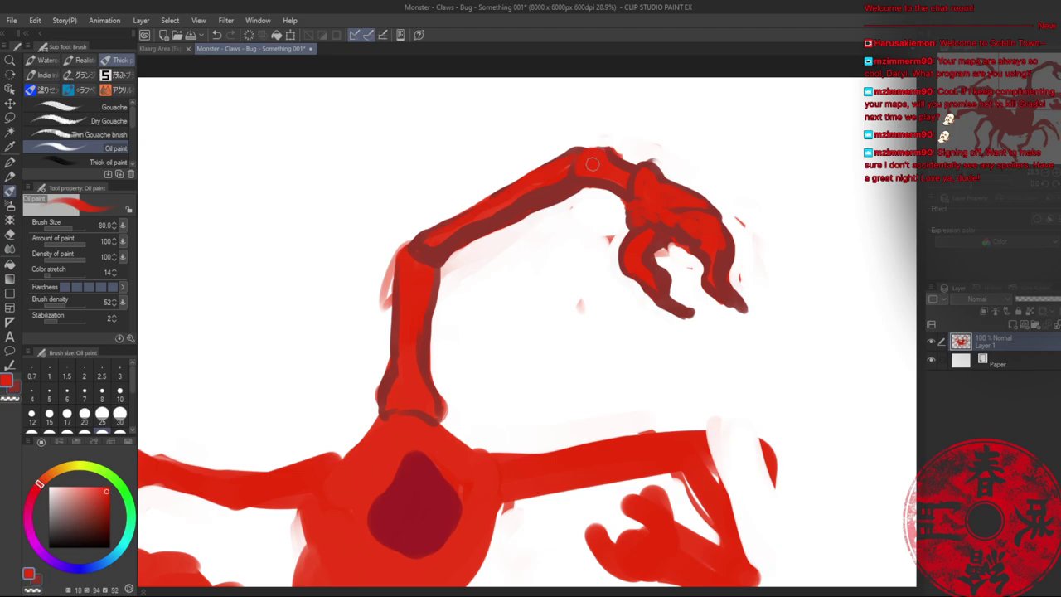
- Erase the stray red marks around the raised arm's elbow and claw with transparent color and save the illustration
left_click(393, 246, "alt")
key("c")
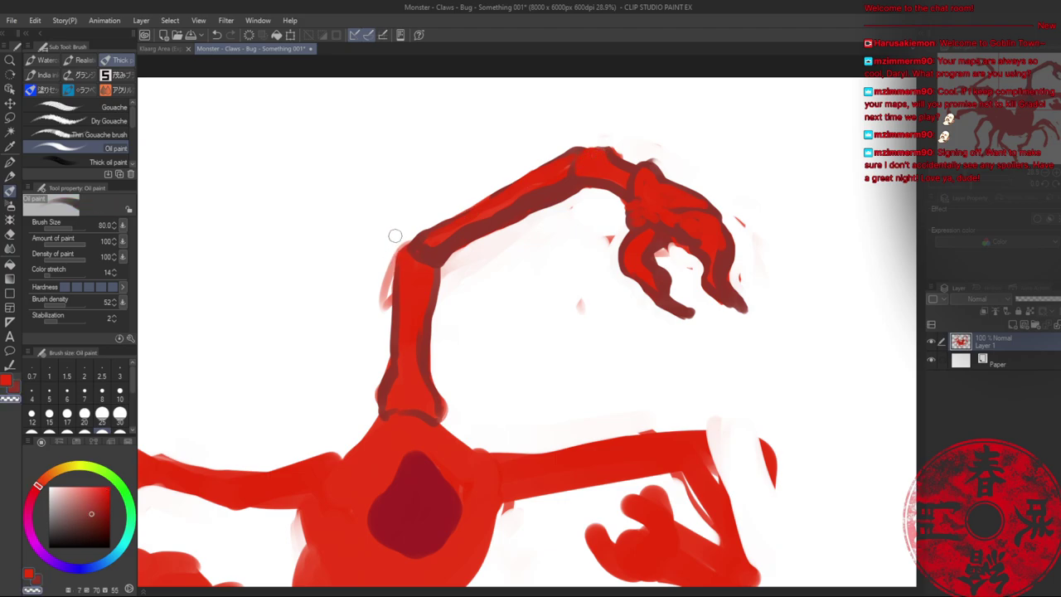
mouse_move(392, 247)
left_mouse_down()
mouse_move(404, 235)
mouse_move(383, 321)
left_mouse_up()
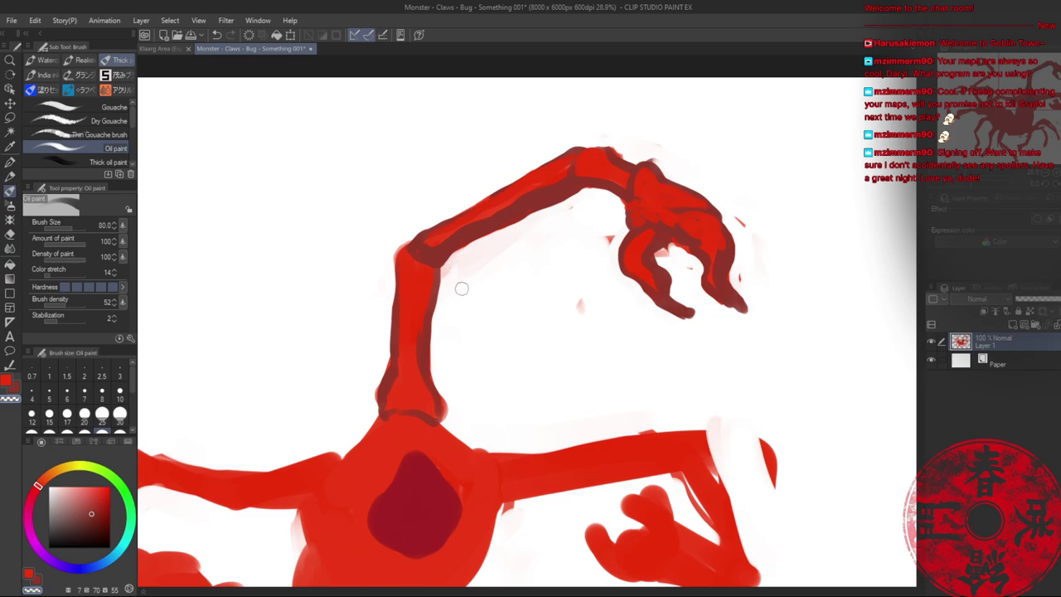
left_click_drag(743, 214, 740, 279)
mouse_move(675, 263)
left_mouse_down()
mouse_move(669, 251)
mouse_move(692, 295)
left_mouse_up()
mouse_move(583, 302)
left_mouse_down()
mouse_move(495, 310)
mouse_move(547, 209)
left_mouse_up()
key("ctrl+s")
- Outline an open two-pincer claw in dark brownish red just above the rear of the monster's abdomen
key("alt+space")
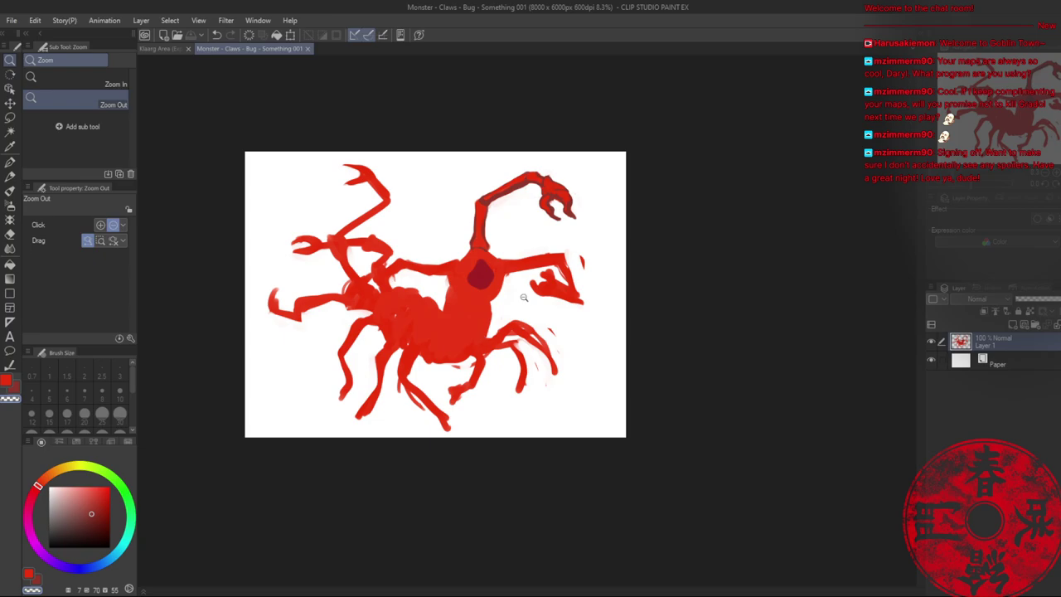
scroll(429, 282, "up", 5)
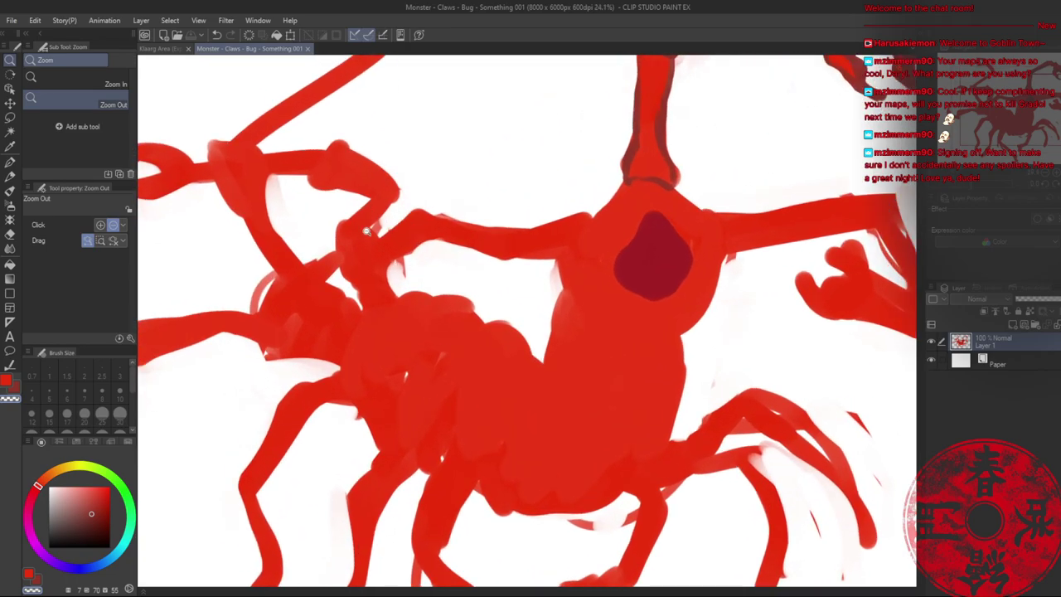
key("b")
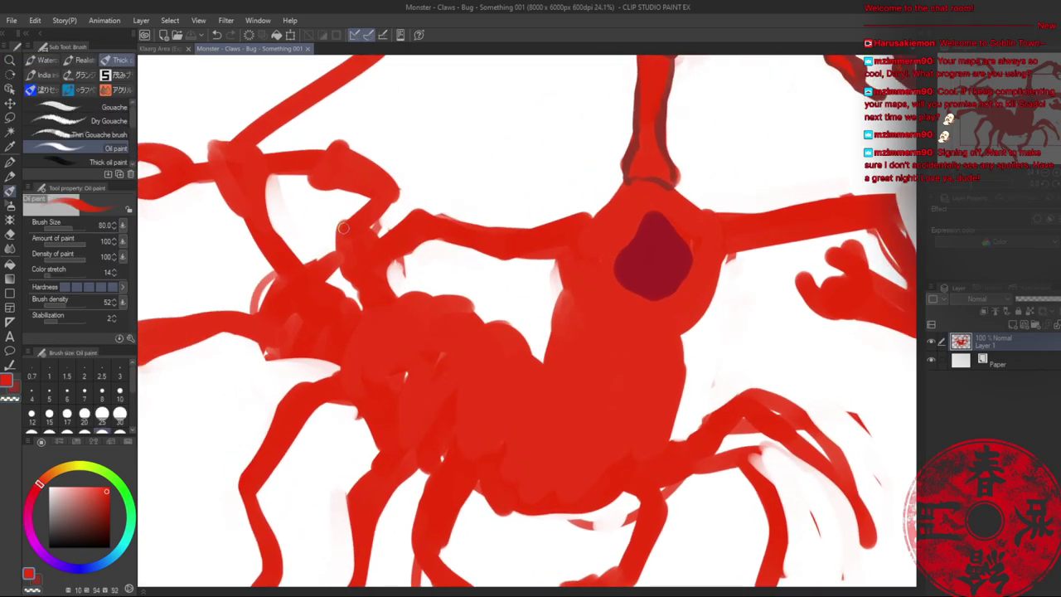
mouse_move(338, 228)
left_mouse_down()
mouse_move(350, 275)
mouse_move(357, 218)
mouse_move(381, 246)
mouse_move(354, 251)
mouse_move(362, 269)
mouse_move(386, 270)
mouse_move(384, 250)
mouse_move(411, 266)
mouse_move(369, 315)
mouse_move(396, 312)
left_mouse_up()
left_click(360, 288, "alt")
left_click_drag(363, 275, 421, 305)
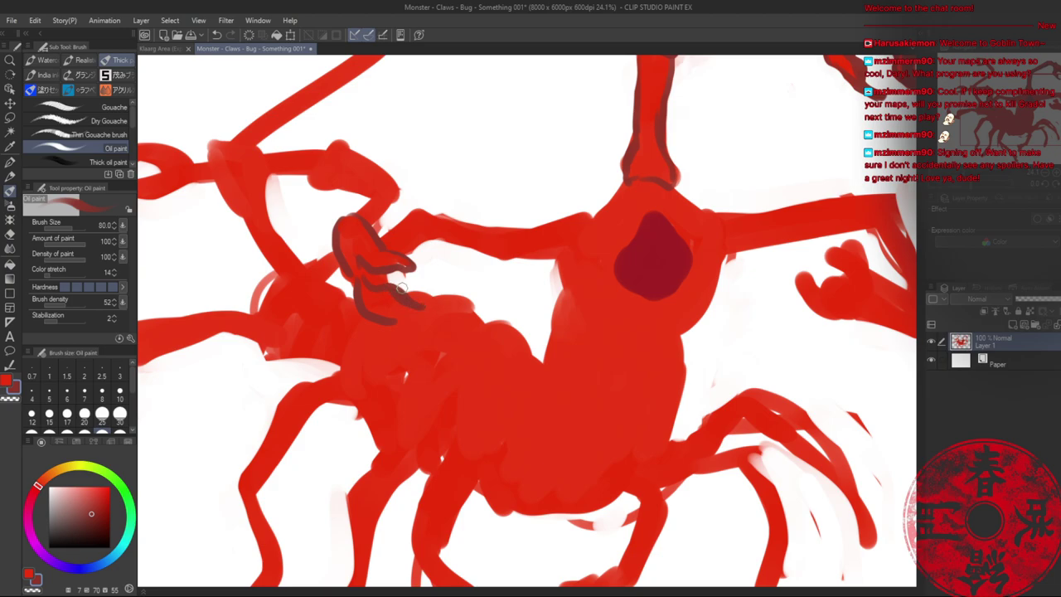
- Clear the gap between the rear claw's pincers with transparent color and reshape the lower pincer with red and dark strokes
key("c")
left_click_drag(396, 280, 410, 293)
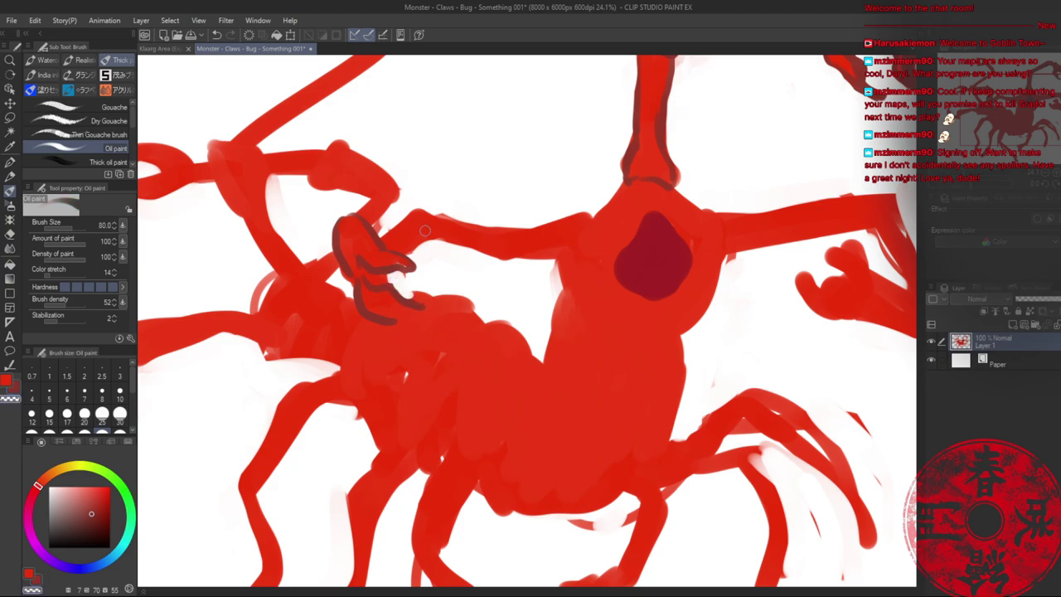
left_click(399, 288, "alt")
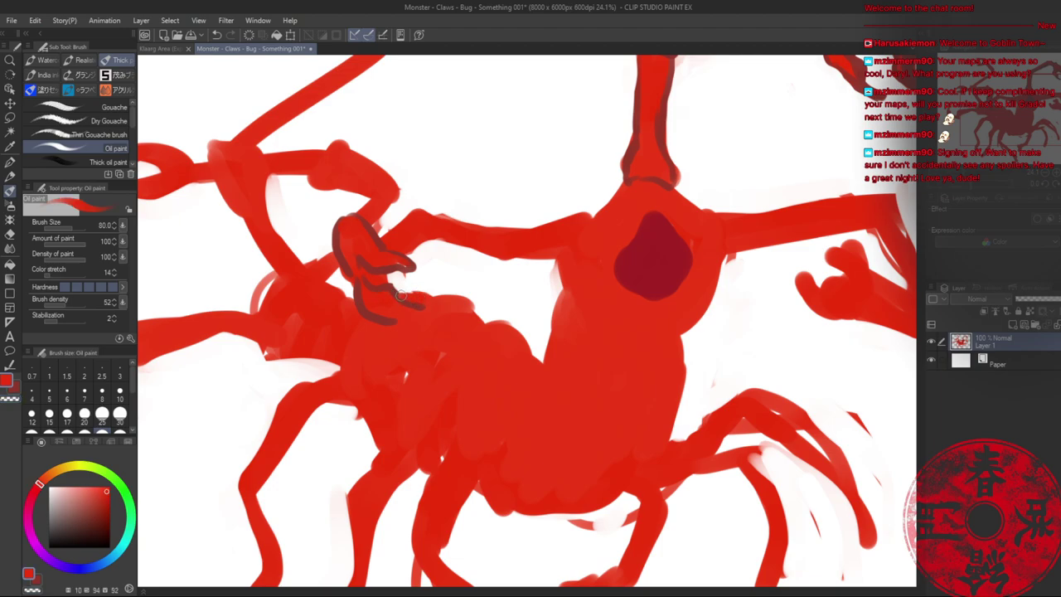
left_click(361, 300, "alt")
mouse_move(359, 296)
left_mouse_down()
mouse_move(426, 311)
mouse_move(357, 302)
mouse_move(397, 322)
mouse_move(390, 316)
mouse_move(411, 315)
left_mouse_up()
left_click(358, 301, "alt")
left_click(365, 277, "alt")
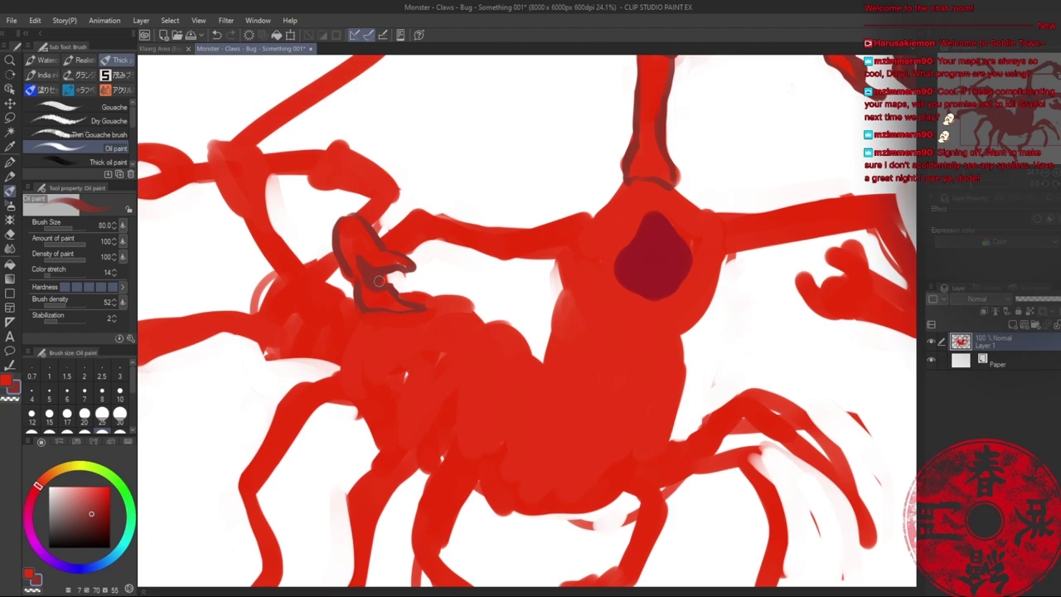
- Shade the rear claw's palm and the base of its pincers with alternating red and dark brownish-red strokes
left_click(339, 266, "alt")
left_click(338, 248, "alt")
left_click(352, 219, "alt")
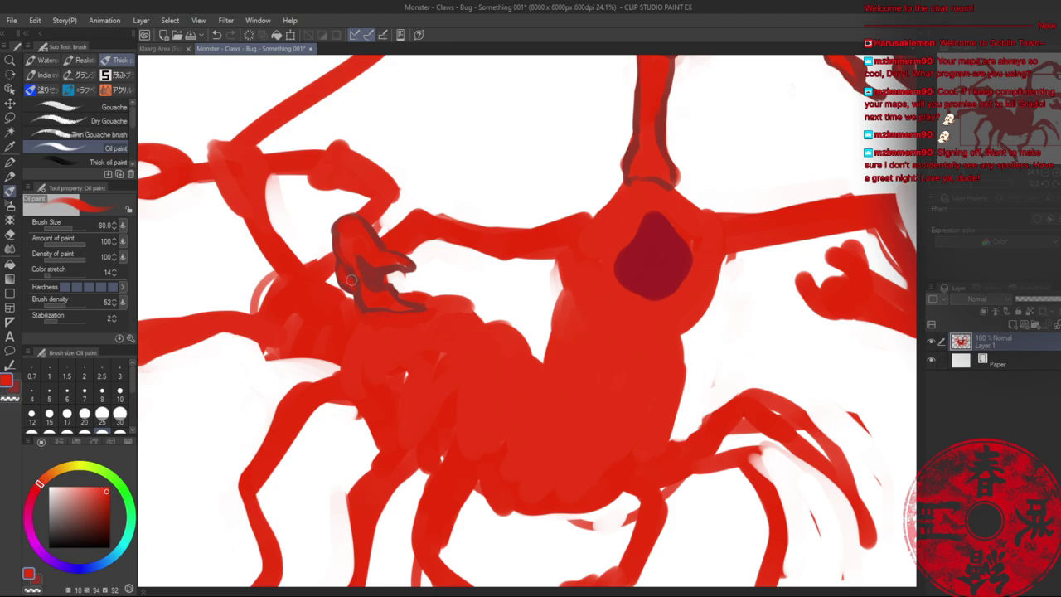
left_click(351, 281, "alt")
left_click(364, 253, "alt")
left_click(350, 270, "alt")
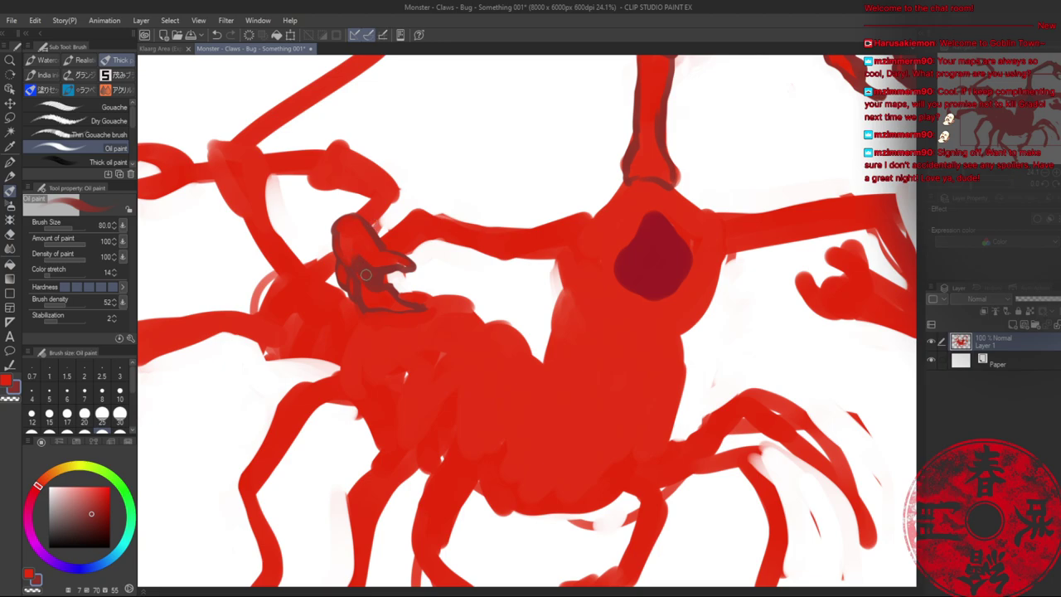
left_click(369, 263, "alt")
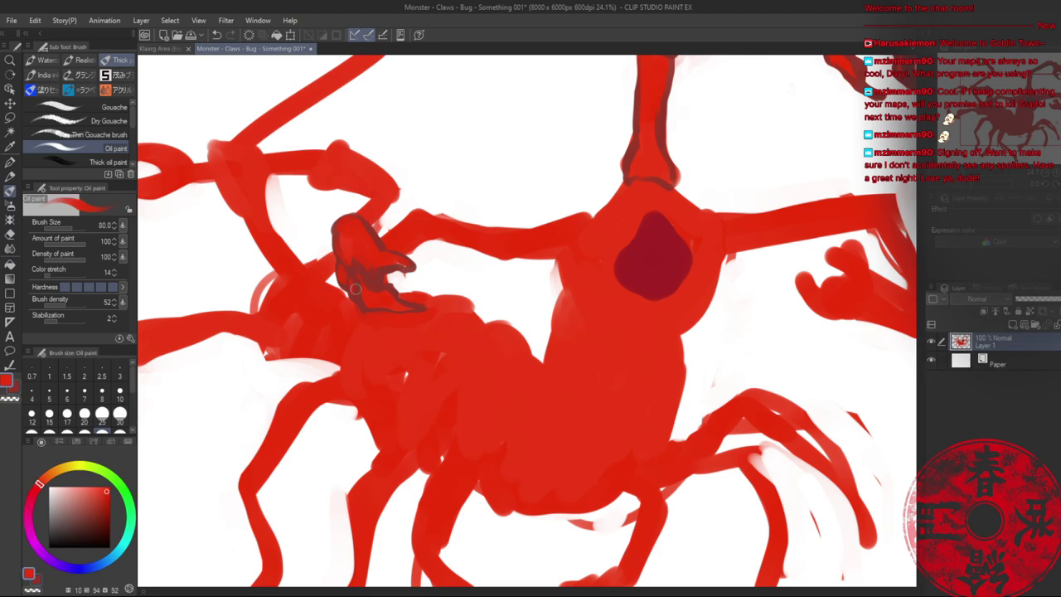
left_click(369, 306, "alt")
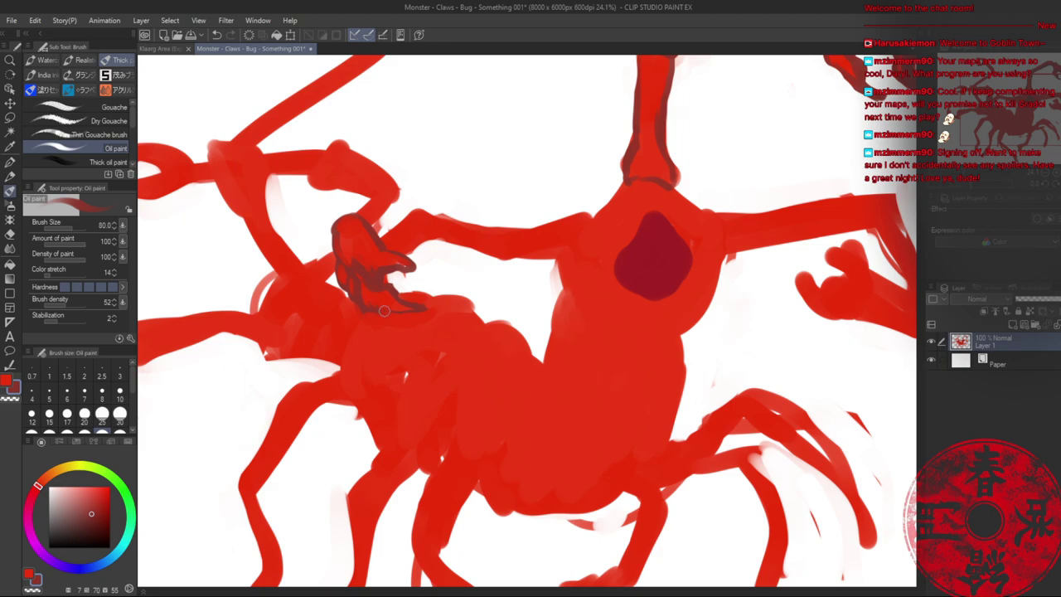
left_click(370, 307, "alt")
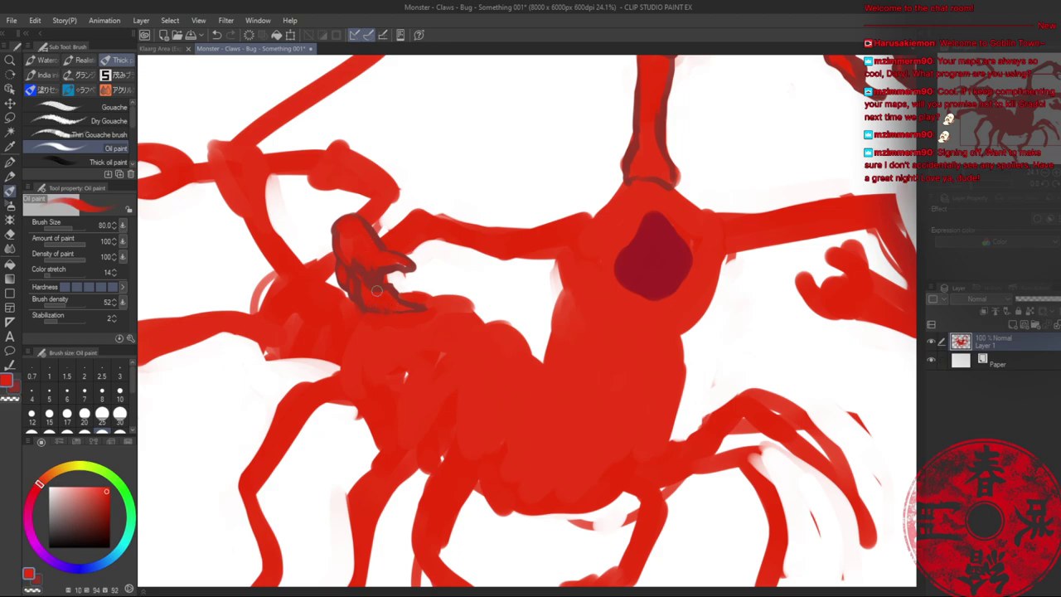
left_click(379, 307, "alt")
left_click(392, 313, "alt")
- Refine the rear claw's lower and upper pincers with dark brownish-red contour strokes and red touch-ups
key("x")
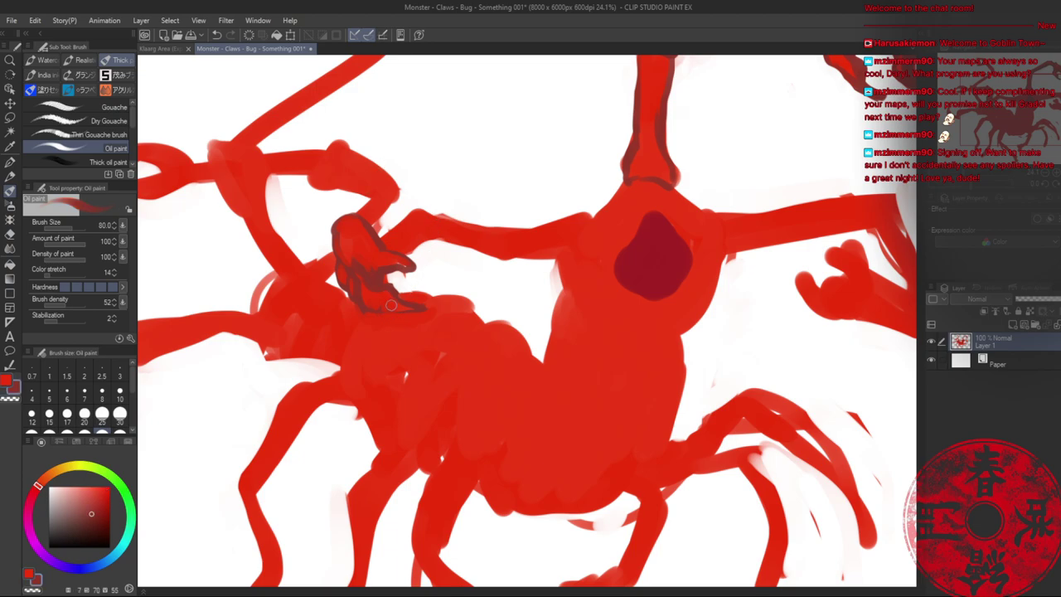
left_click_drag(382, 311, 402, 311)
key("x")
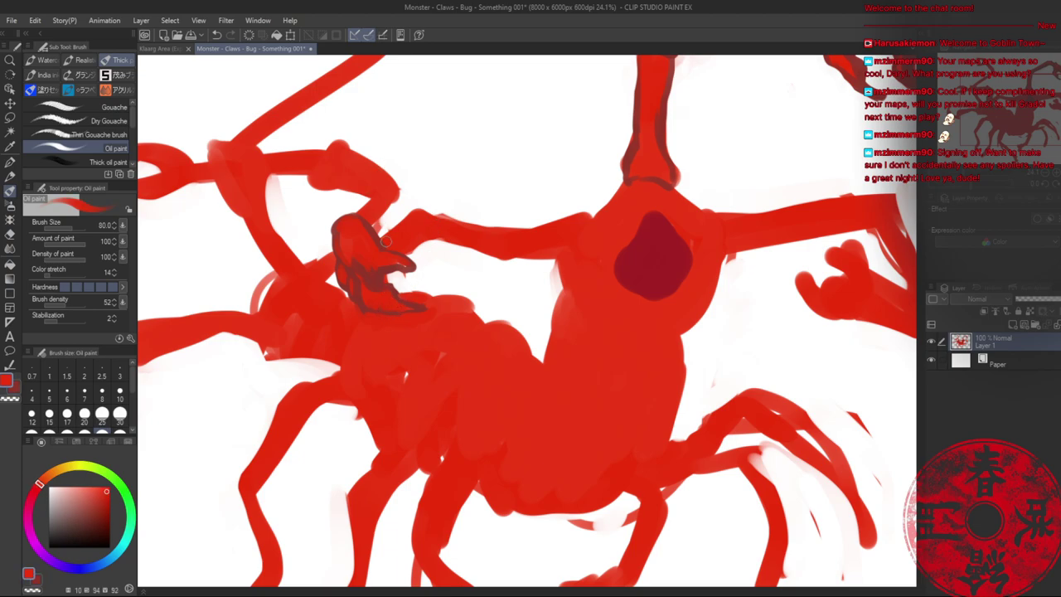
key("x")
left_click_drag(405, 267, 382, 261)
key("x")
left_click(390, 238, "alt")
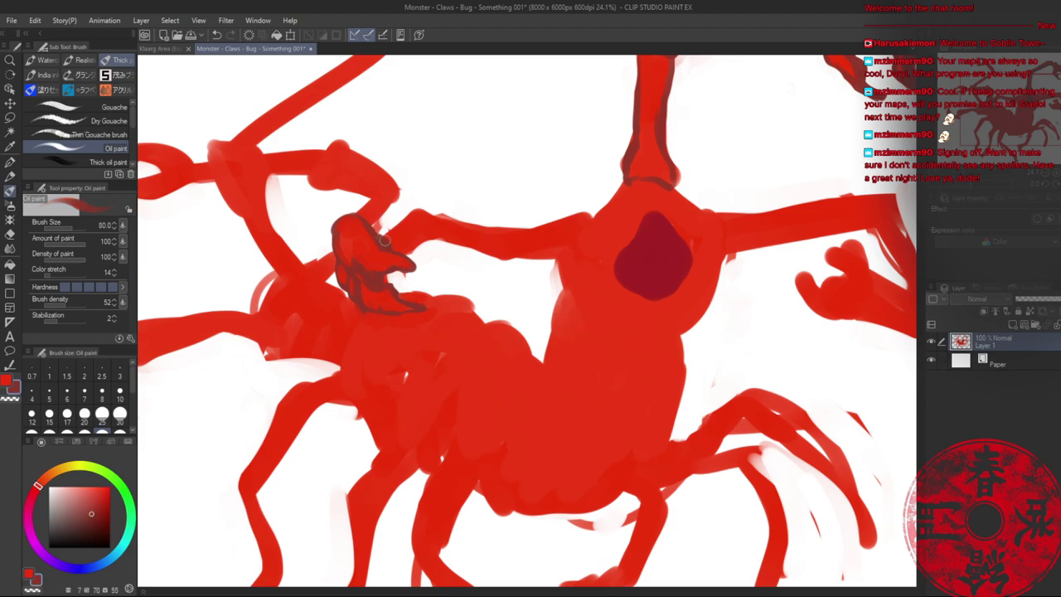
- Outline the short forearm between the rear claw and the elbow in dark brownish red, keeping its inside red
mouse_move(386, 235)
left_mouse_down()
mouse_move(415, 213)
mouse_move(432, 236)
mouse_move(420, 215)
mouse_move(441, 232)
mouse_move(409, 221)
mouse_move(427, 226)
mouse_move(420, 213)
mouse_move(426, 227)
mouse_move(405, 229)
mouse_move(432, 239)
mouse_move(403, 254)
left_mouse_up()
key("x")
key("x")
key("x")
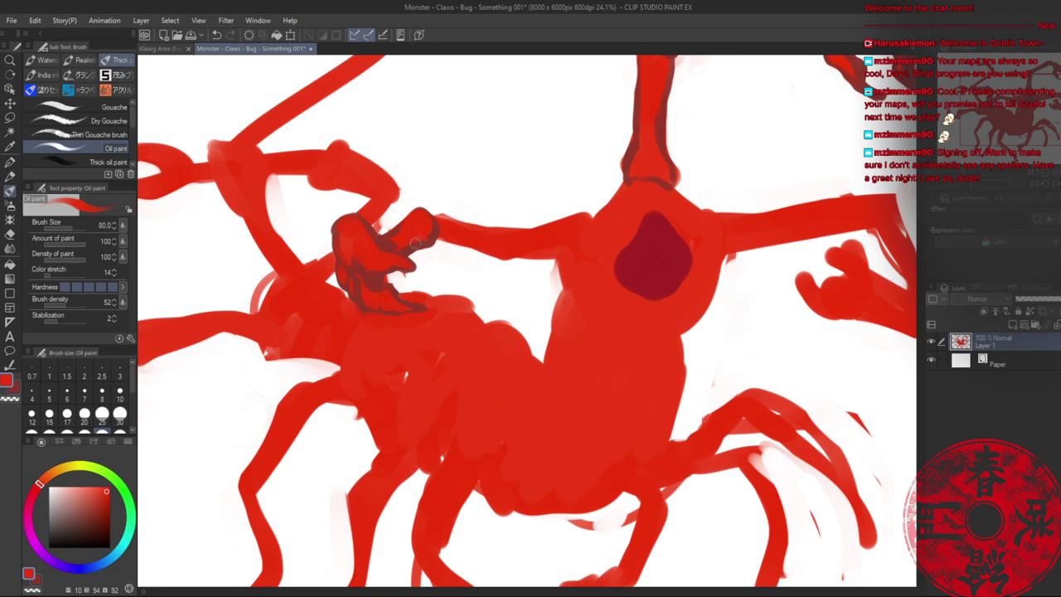
key("c")
- Outline the upper and lower edges of the same arm from the elbow to the body in dark brownish red
mouse_move(407, 254)
left_mouse_down()
mouse_move(440, 249)
mouse_move(451, 196)
mouse_move(428, 223)
mouse_move(440, 214)
mouse_move(474, 228)
mouse_move(449, 215)
mouse_move(433, 217)
mouse_move(485, 234)
mouse_move(450, 220)
mouse_move(513, 232)
mouse_move(595, 211)
left_mouse_up()
key("x")
key("x")
key("x")
mouse_move(431, 240)
left_mouse_down()
mouse_move(509, 260)
mouse_move(573, 251)
left_mouse_up()
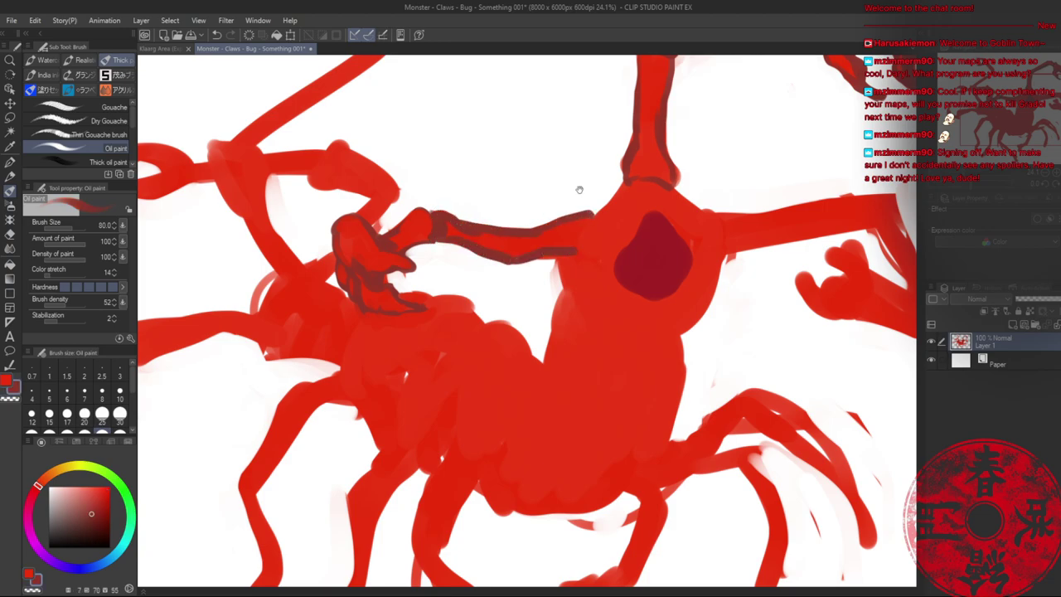
- Draw dark-outlined shoulder segments where the three arms meet the head, cleaning up their insides with red
mouse_move(583, 187)
left_mouse_down()
mouse_move(354, 281)
mouse_move(480, 213)
left_mouse_up()
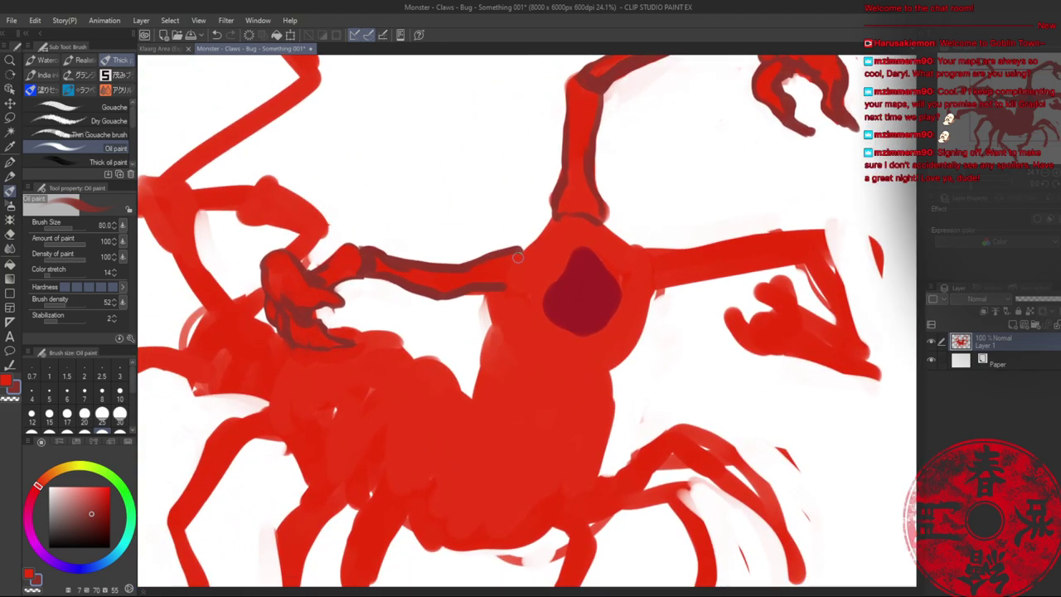
mouse_move(523, 257)
left_mouse_down()
mouse_move(502, 301)
mouse_move(470, 293)
left_mouse_up()
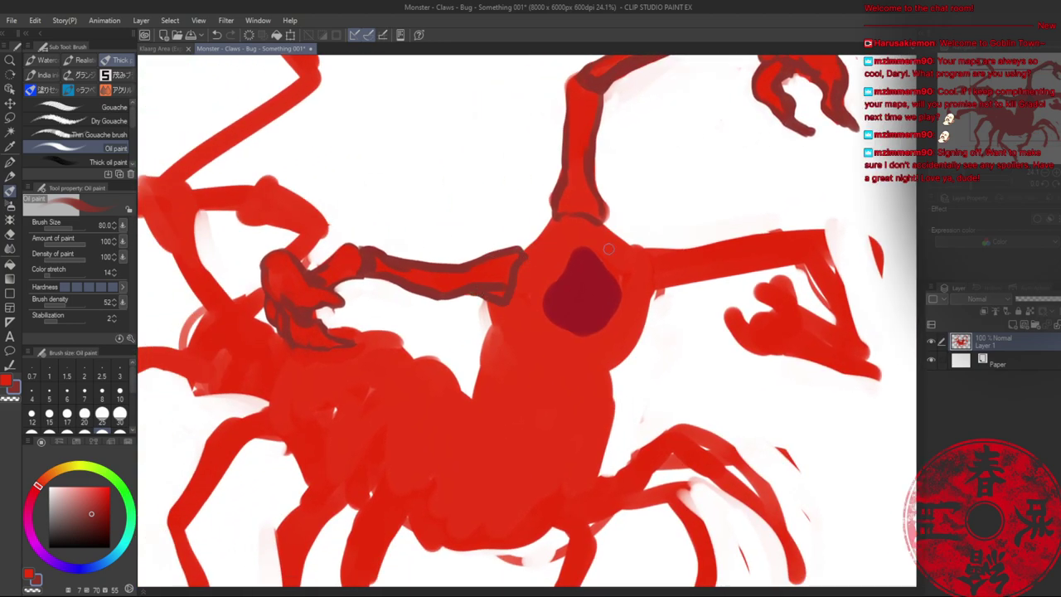
left_click_drag(627, 246, 651, 283)
left_click_drag(463, 255, 473, 287)
mouse_move(563, 169)
left_mouse_down()
mouse_move(594, 187)
mouse_move(591, 166)
mouse_move(580, 185)
mouse_move(564, 155)
mouse_move(548, 220)
left_mouse_up()
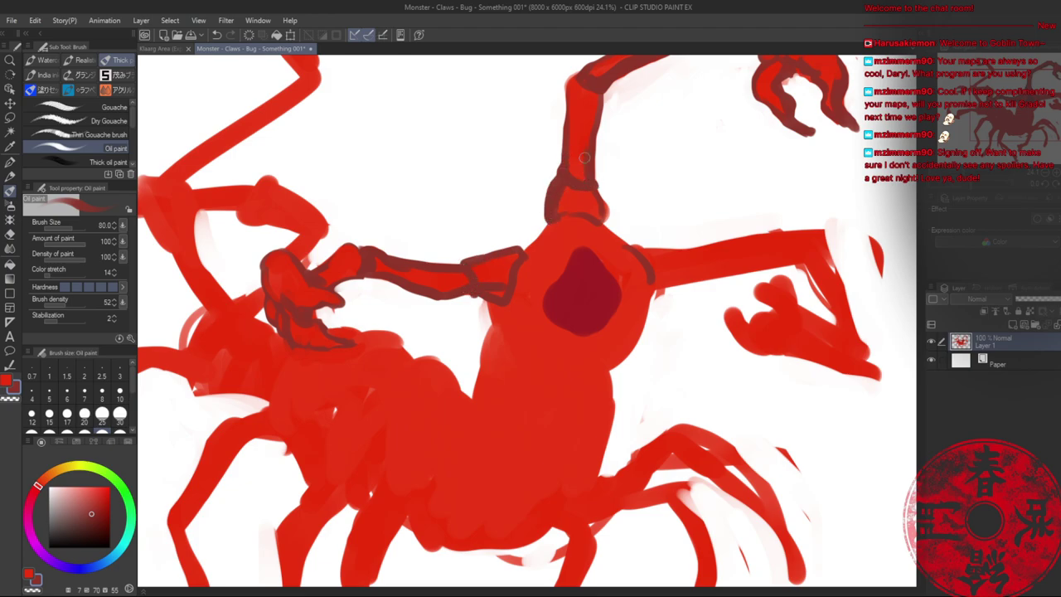
left_click(550, 186, "alt")
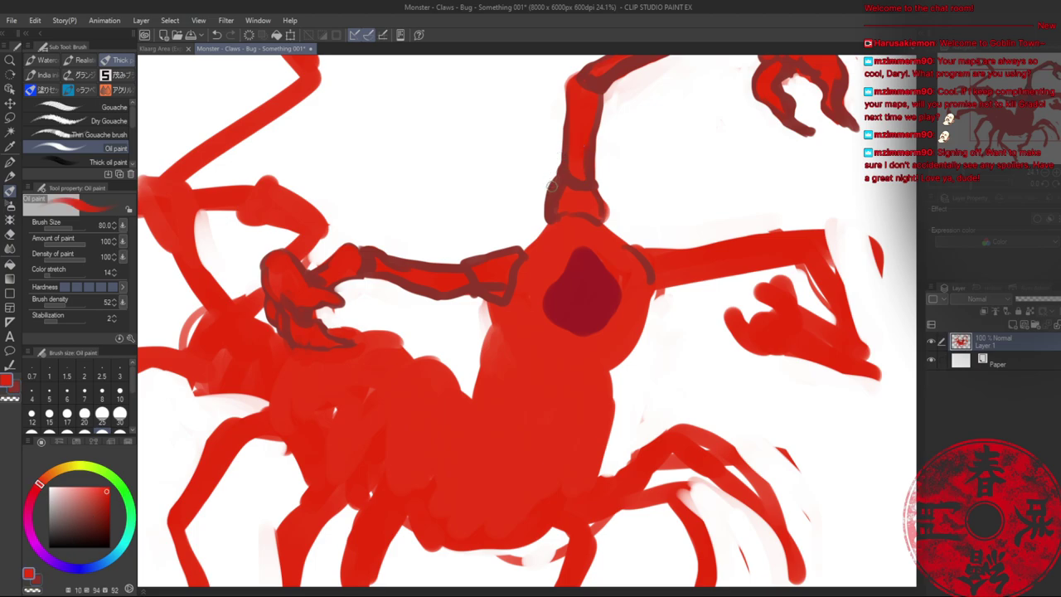
left_click_drag(570, 177, 584, 180)
left_click_drag(507, 263, 498, 294)
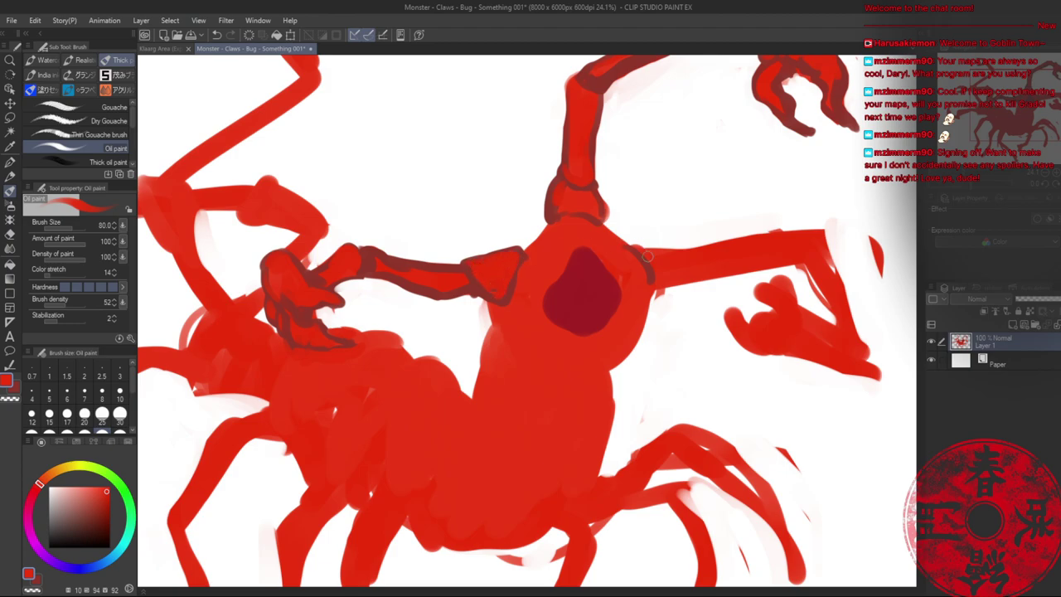
mouse_move(647, 257)
left_mouse_down()
mouse_move(625, 244)
mouse_move(664, 258)
mouse_move(630, 247)
mouse_move(651, 300)
mouse_move(670, 289)
mouse_move(640, 249)
mouse_move(674, 273)
left_mouse_up()
key("x")
key("x")
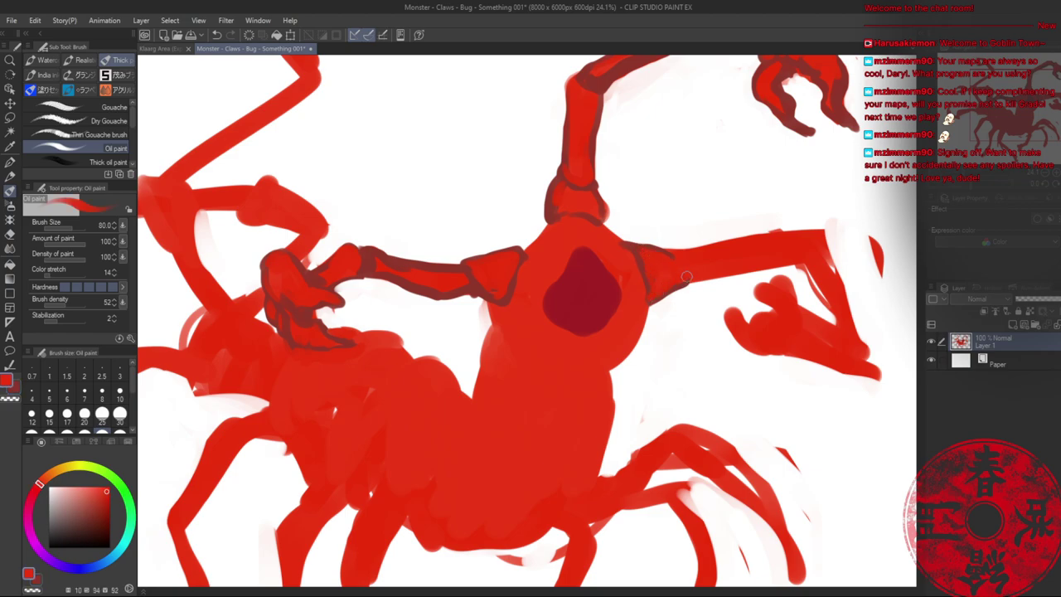
- Repaint the inside of the rear-reaching arm in red and define its elbow joint with dark strokes
mouse_move(458, 280)
left_mouse_down()
mouse_move(366, 257)
mouse_move(400, 270)
left_mouse_up()
key("x")
key("x")
key("x")
key("x")
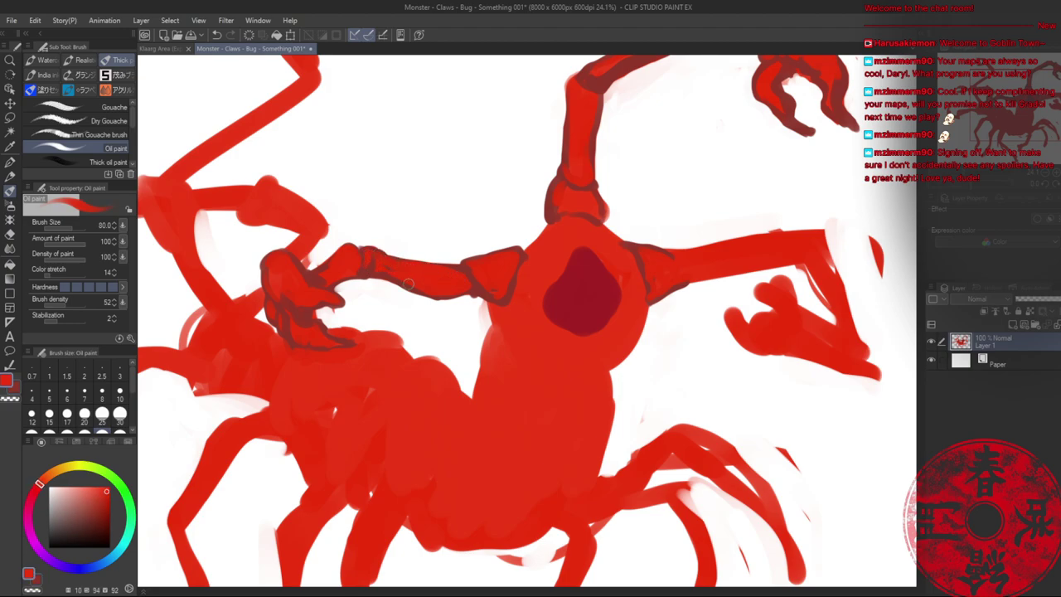
- Outline the upper and lower edges of the forward-reaching arm beyond its shoulder in dark brownish red
key("x")
mouse_move(662, 256)
left_mouse_down()
mouse_move(661, 293)
mouse_move(671, 267)
mouse_move(671, 284)
mouse_move(701, 285)
mouse_move(741, 267)
left_mouse_up()
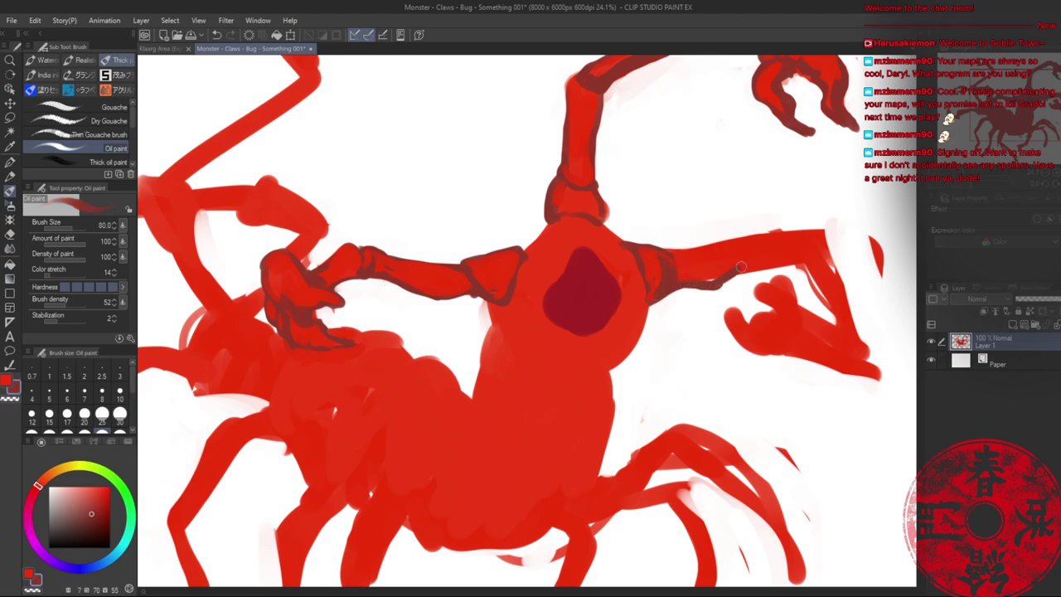
left_click(721, 253, "alt")
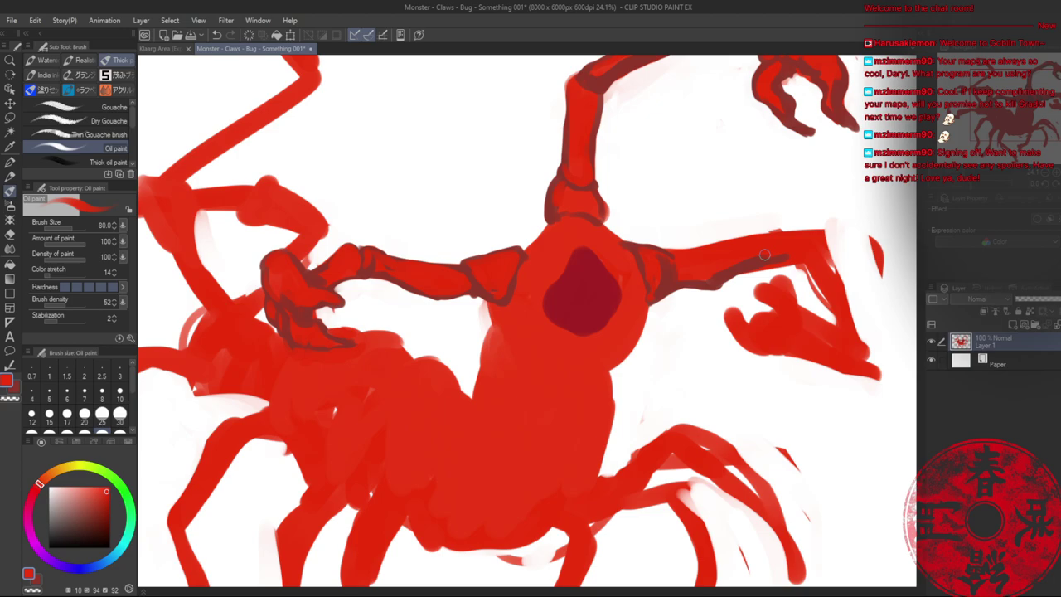
left_click(673, 239, "alt")
left_click_drag(663, 254, 794, 242)
key("alt+space")
left_click_drag(683, 230, 750, 242)
- Outline the rounded lower half of the head in dark brownish red and add split lines below the crimson patch
key("c")
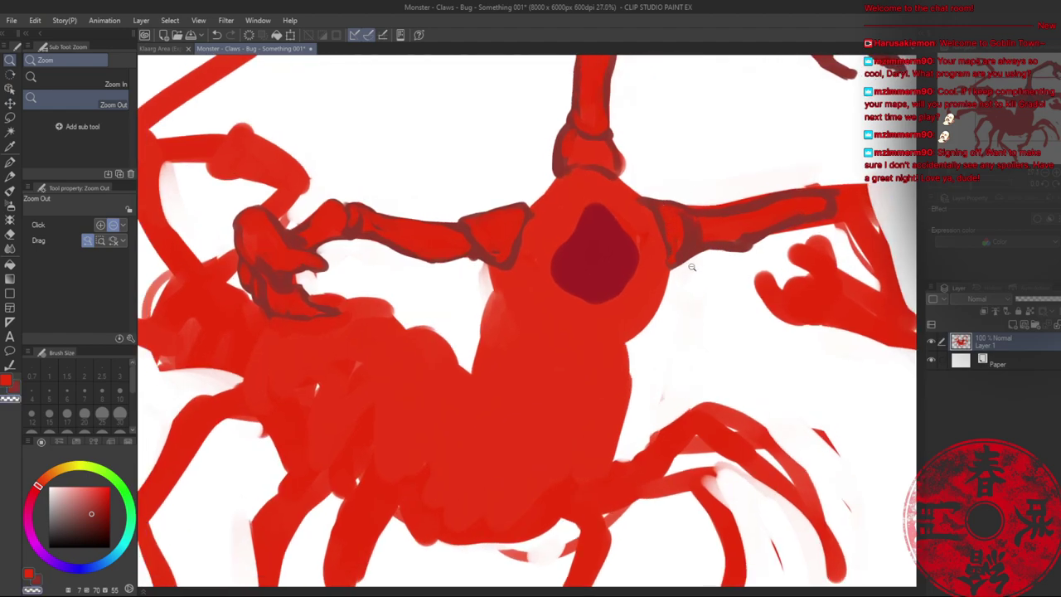
key("b")
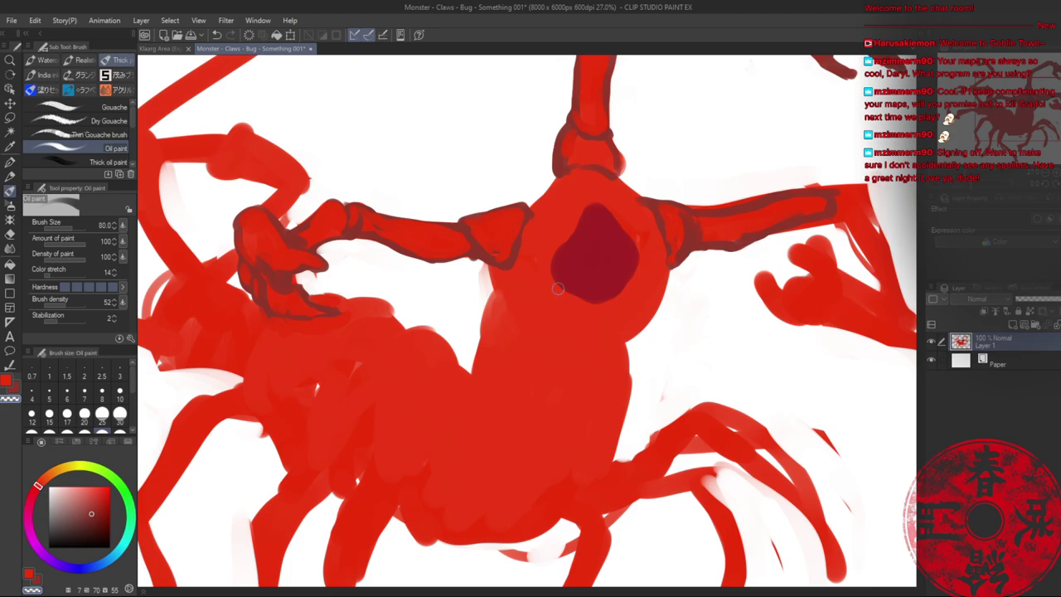
key("b")
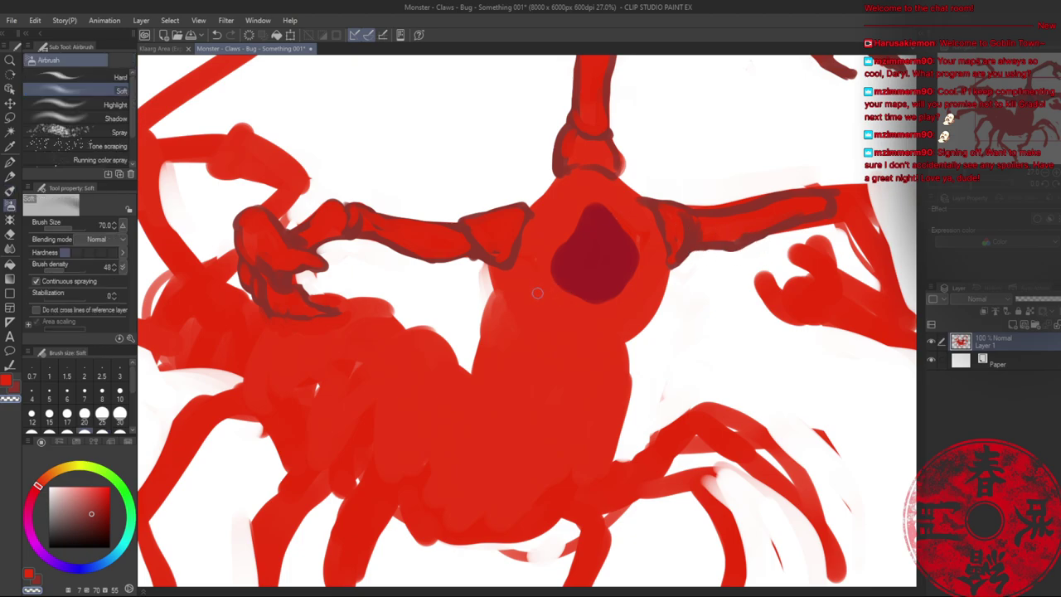
key("b")
left_click_drag(507, 290, 562, 351)
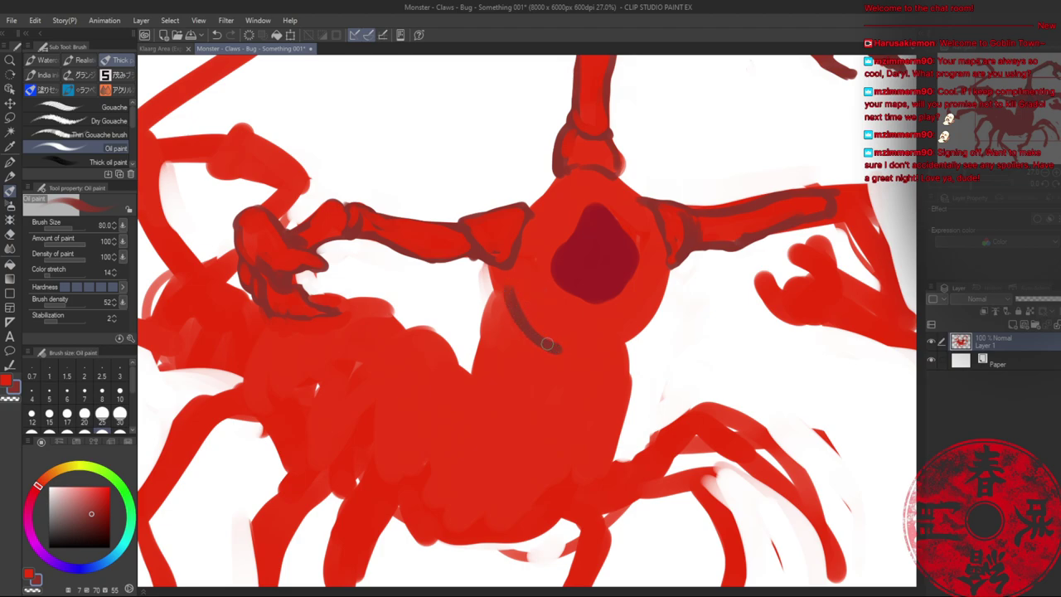
left_click_drag(599, 291, 595, 353)
mouse_move(668, 273)
left_mouse_down()
mouse_move(660, 300)
mouse_move(621, 334)
left_mouse_up()
mouse_move(604, 297)
left_mouse_down()
mouse_move(615, 334)
mouse_move(559, 352)
left_mouse_up()
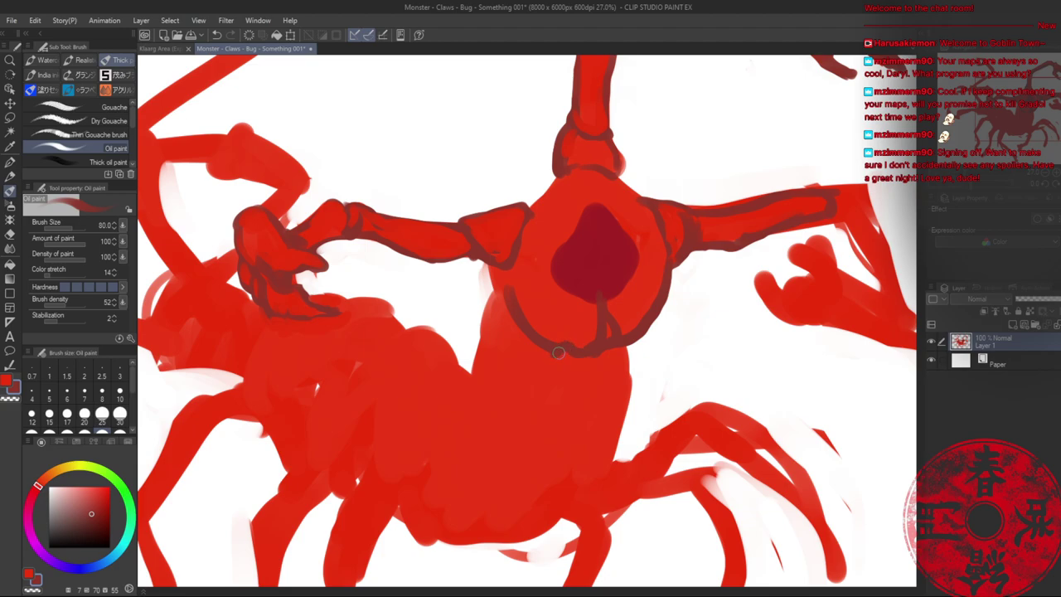
- Outline the torso edges below the head and the head's upper edges in dark brownish red, adding a line above the crimson patch
left_click_drag(626, 338, 628, 363)
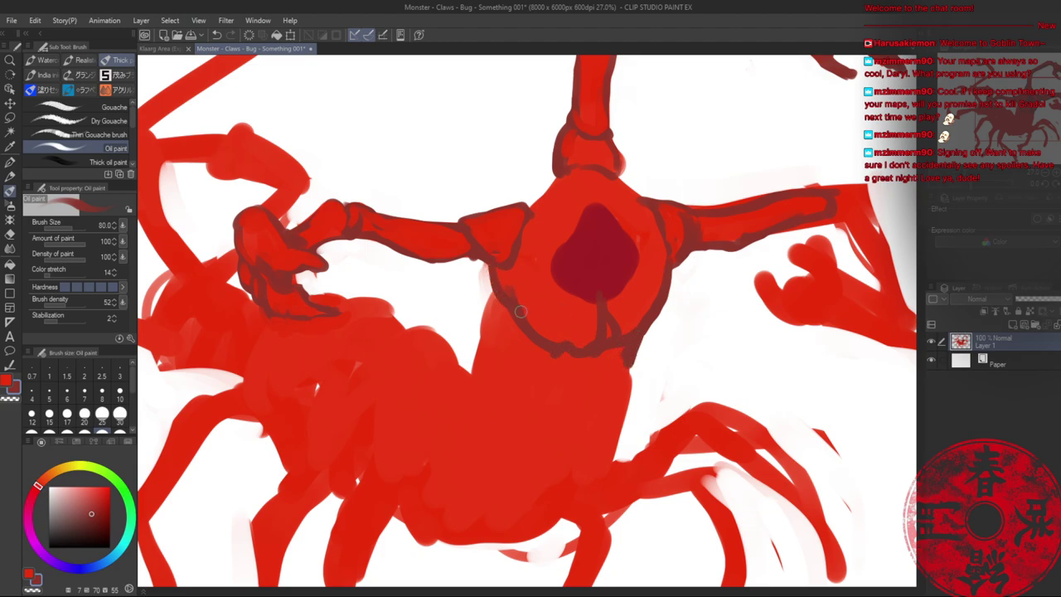
mouse_move(491, 261)
left_mouse_down()
mouse_move(500, 305)
mouse_move(517, 304)
mouse_move(485, 337)
mouse_move(477, 394)
left_mouse_up()
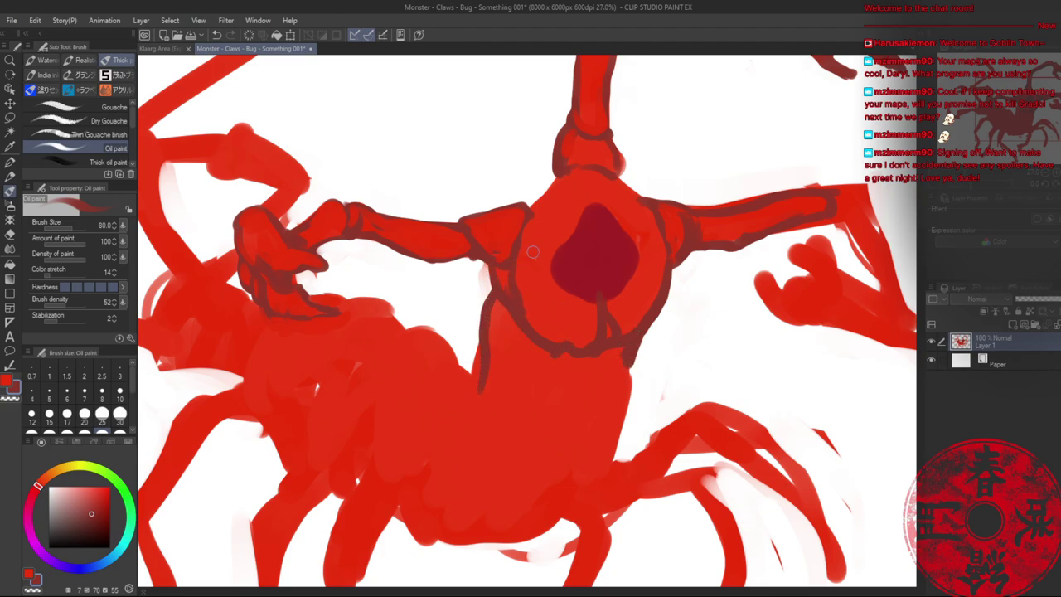
left_click_drag(554, 172, 534, 212)
mouse_move(617, 177)
left_mouse_down()
mouse_move(637, 200)
mouse_move(590, 203)
mouse_move(593, 214)
left_mouse_up()
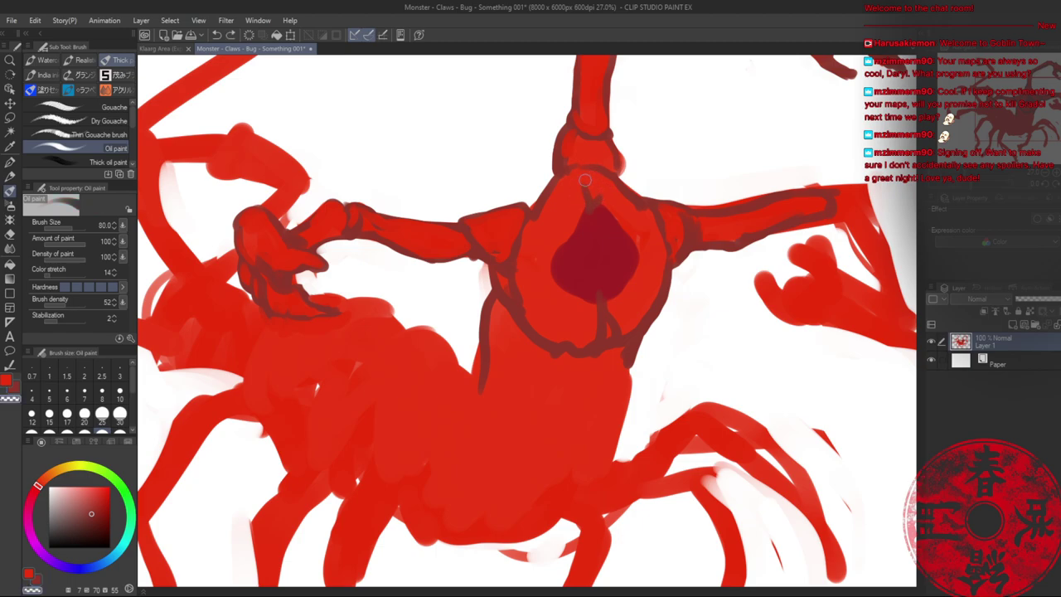
- Cover the dark lines above and below the head's crimson patch with red and save the illustration
left_click(578, 190, "alt")
left_click_drag(575, 198, 601, 200)
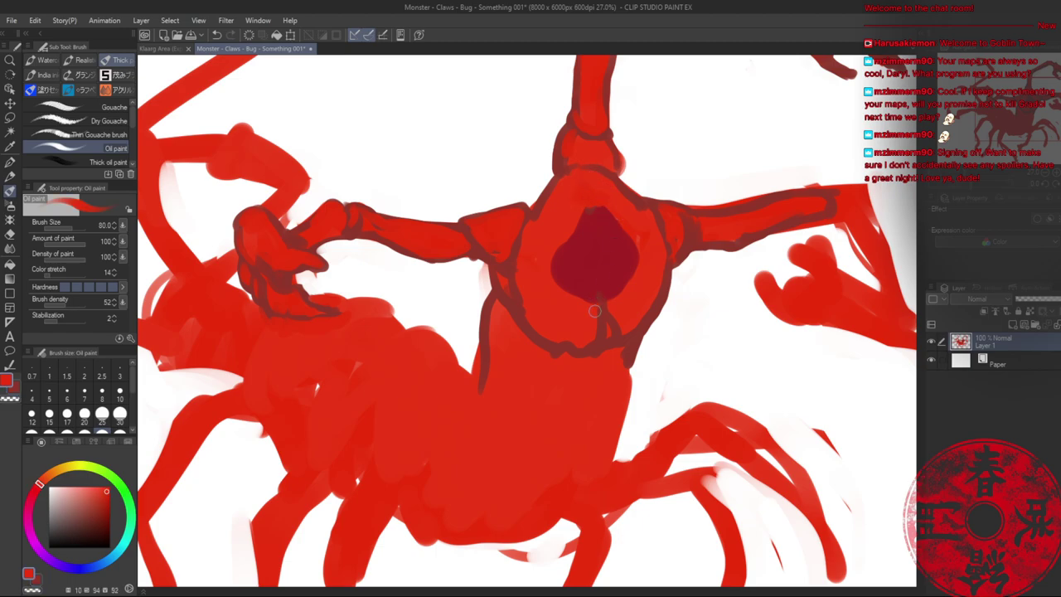
left_click_drag(595, 311, 608, 335)
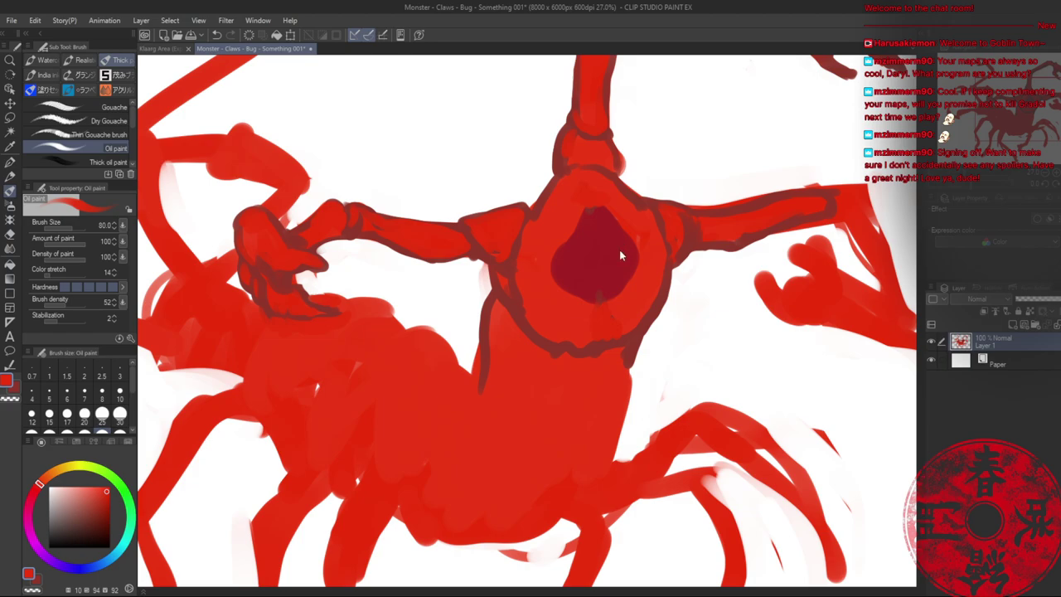
scroll(619, 249, "down", 4)
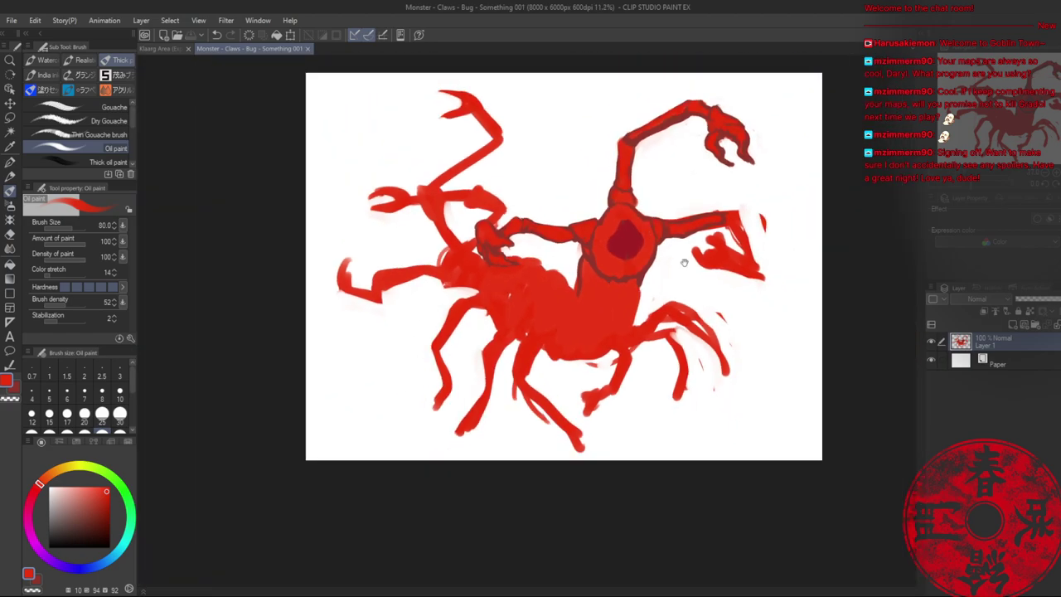
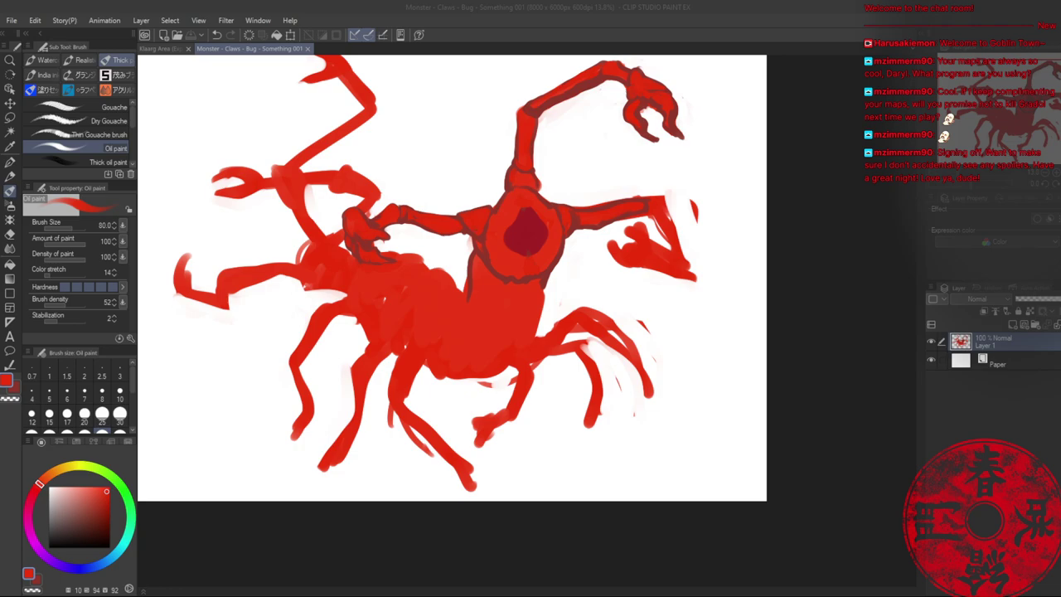
- Paint a dark brownish red arc above the head's crimson patch and cover the head's old top edge with red
left_click(570, 85)
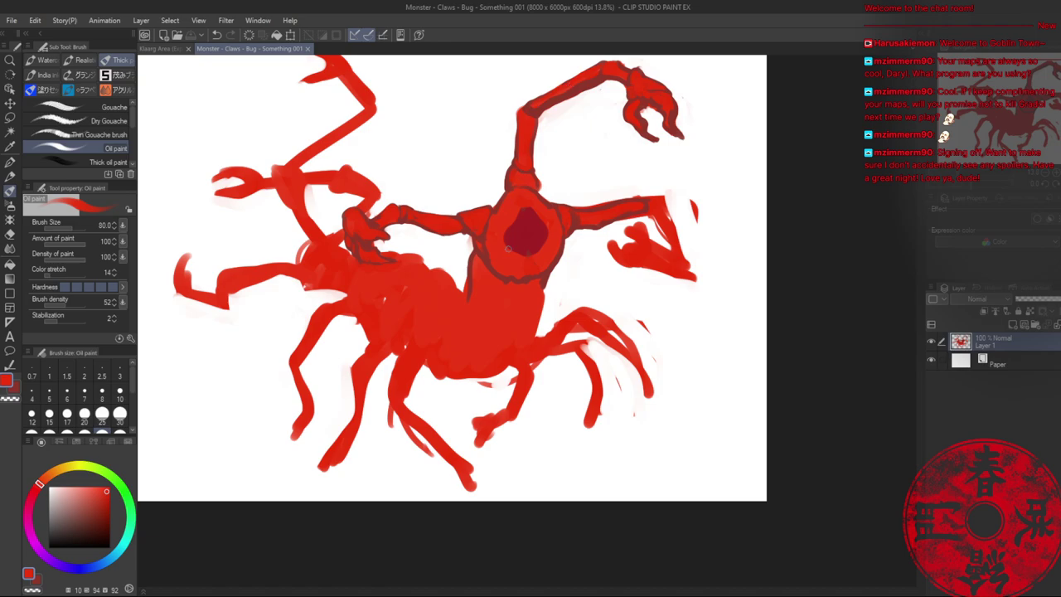
key("alt+space")
left_click_drag(528, 214, 539, 218)
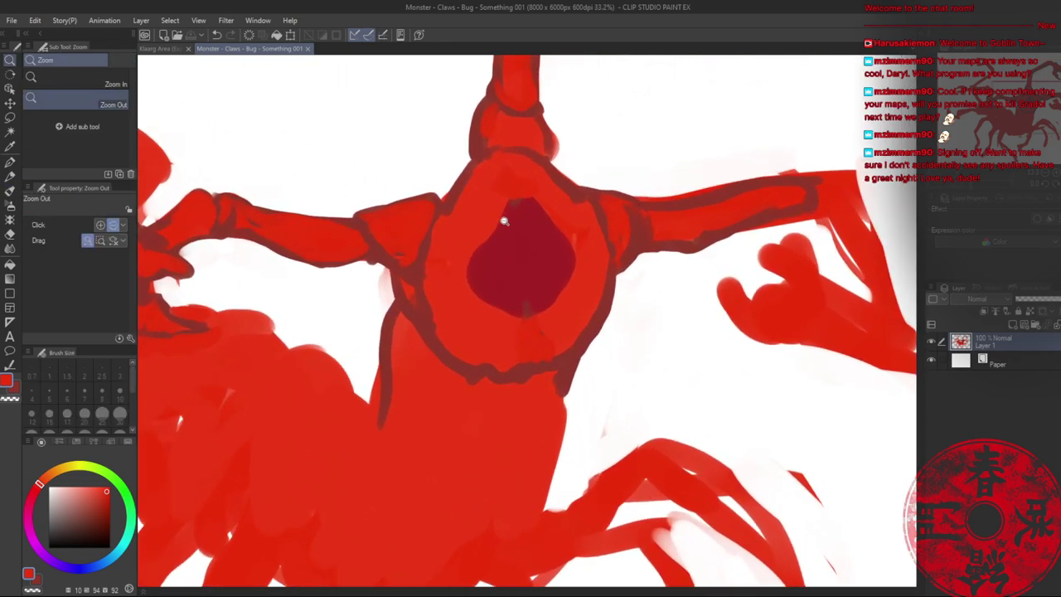
key("x")
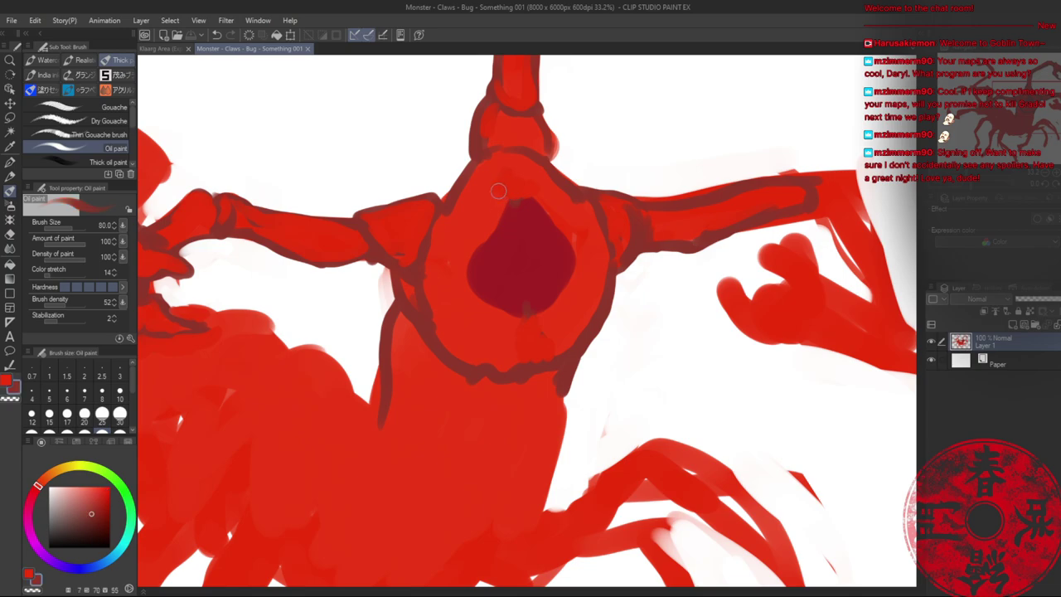
key("x")
key("x")
left_click_drag(472, 189, 547, 183)
key("x")
key("x")
left_click_drag(492, 148, 515, 157)
- Outline the sides of the collar joining the head to the raised arm, cleaning its edges with red and dark brownish red
left_click(539, 150, "alt")
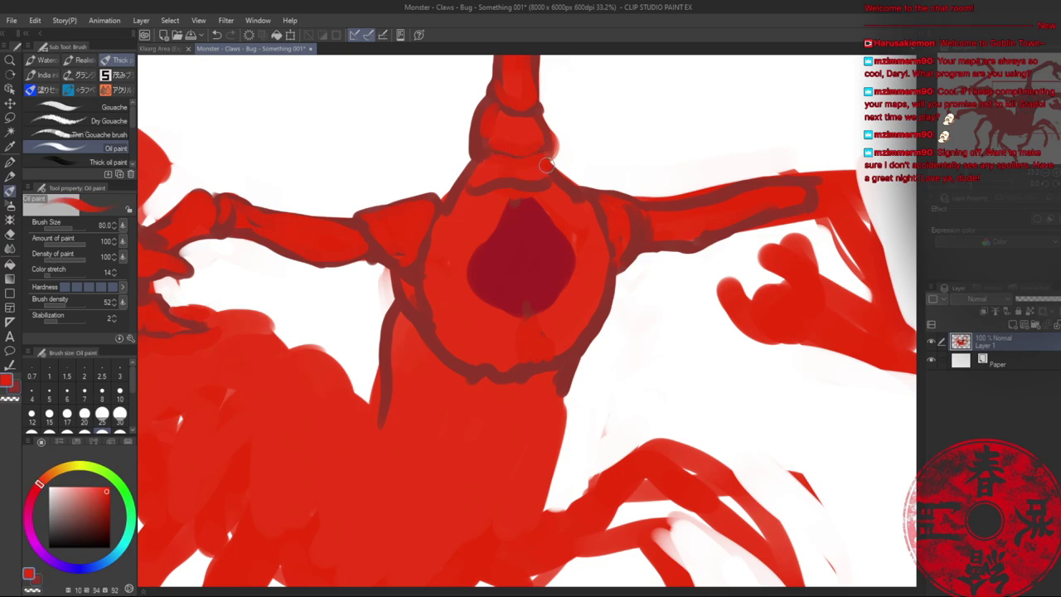
left_click(553, 177, "alt")
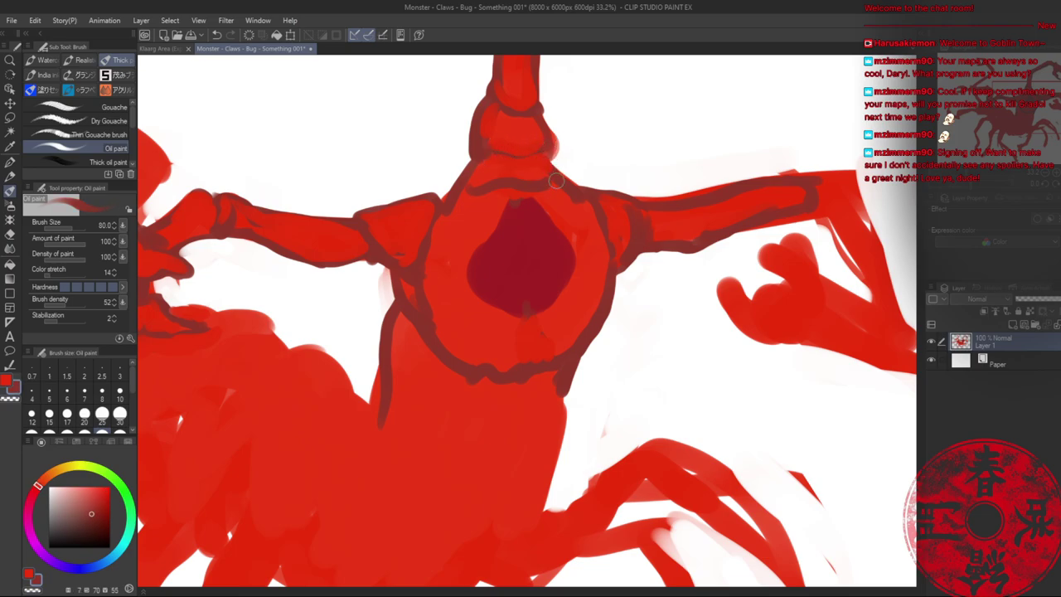
left_click(473, 166, "alt")
key("x")
left_click_drag(543, 177, 494, 182)
key("x")
mouse_move(551, 164)
left_mouse_down()
mouse_move(568, 182)
mouse_move(538, 191)
left_mouse_up()
key("x")
key("x")
key("x")
key("x")
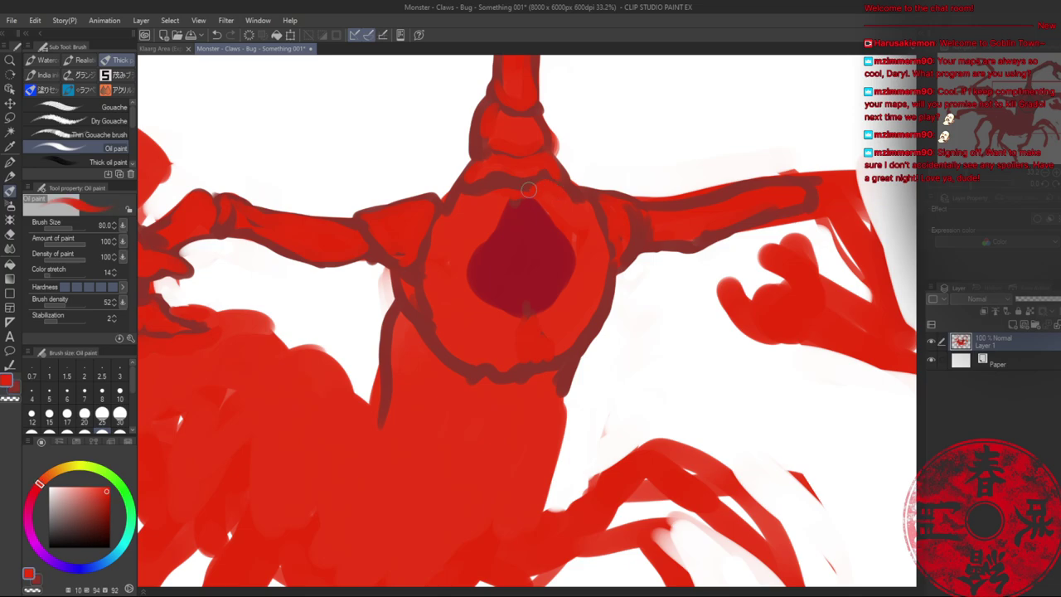
- Refine the arc above the crimson patch with sampled red and dark brownish red, joining its ends to the head outline
left_click(511, 182, "alt")
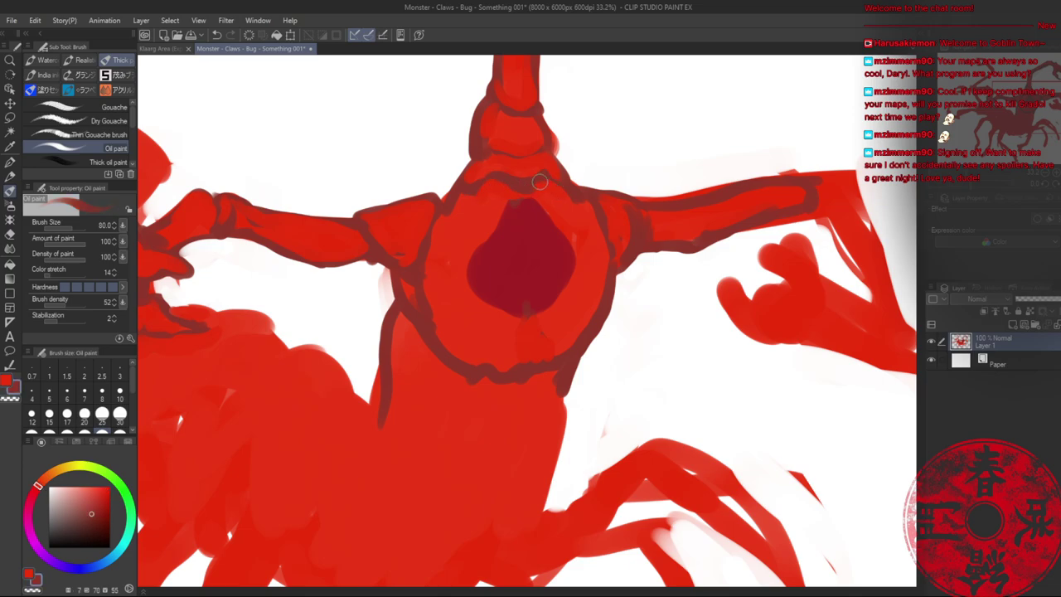
left_click(456, 203, "alt")
left_click(478, 194, "alt")
left_click(536, 192, "alt")
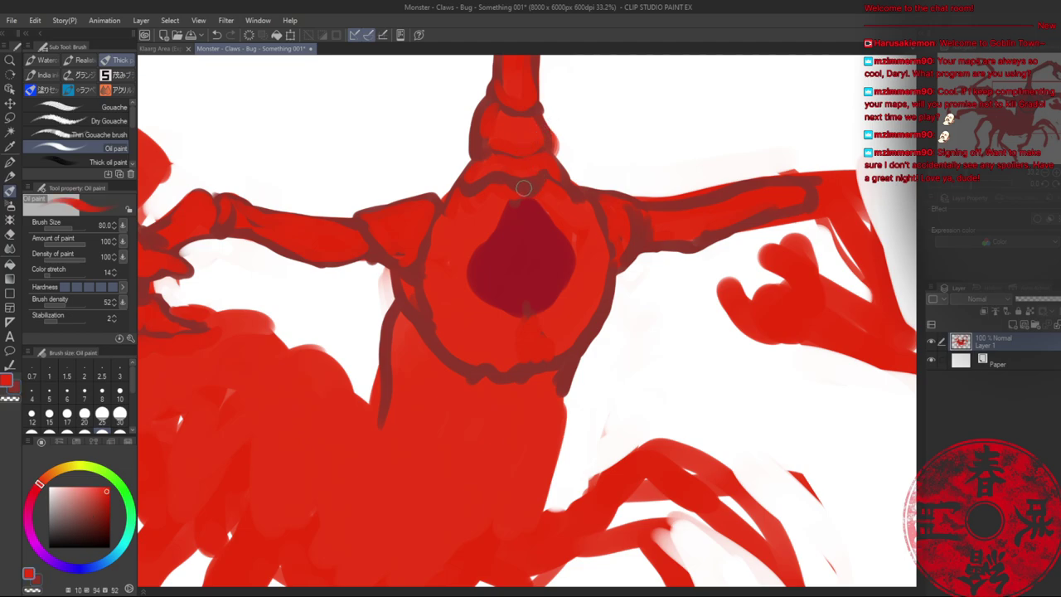
- Paint two pointed red upper fangs over the top of the crimson patch and outline them in dark brownish red
left_click_drag(524, 180, 525, 217)
left_click(507, 219, "alt")
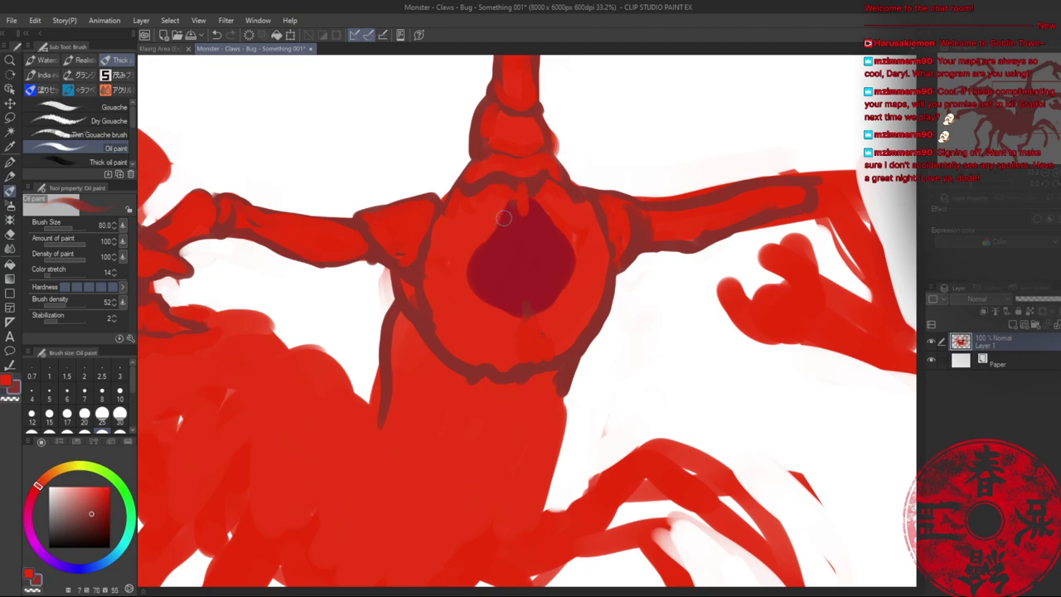
left_click(490, 208, "alt")
left_click_drag(488, 201, 508, 262)
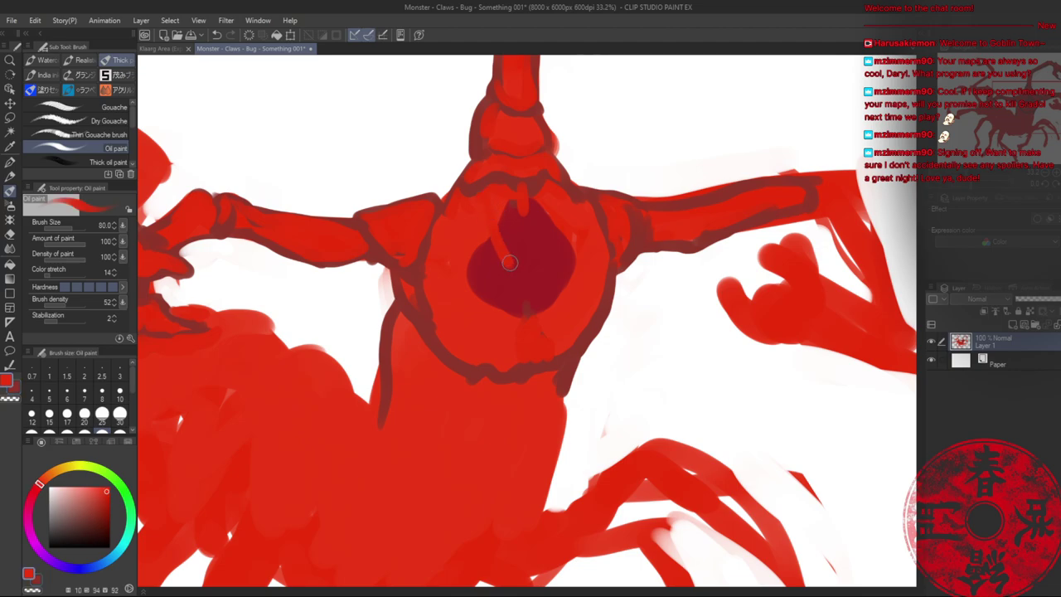
left_click_drag(502, 219, 509, 253)
key("x")
left_click_drag(483, 199, 511, 274)
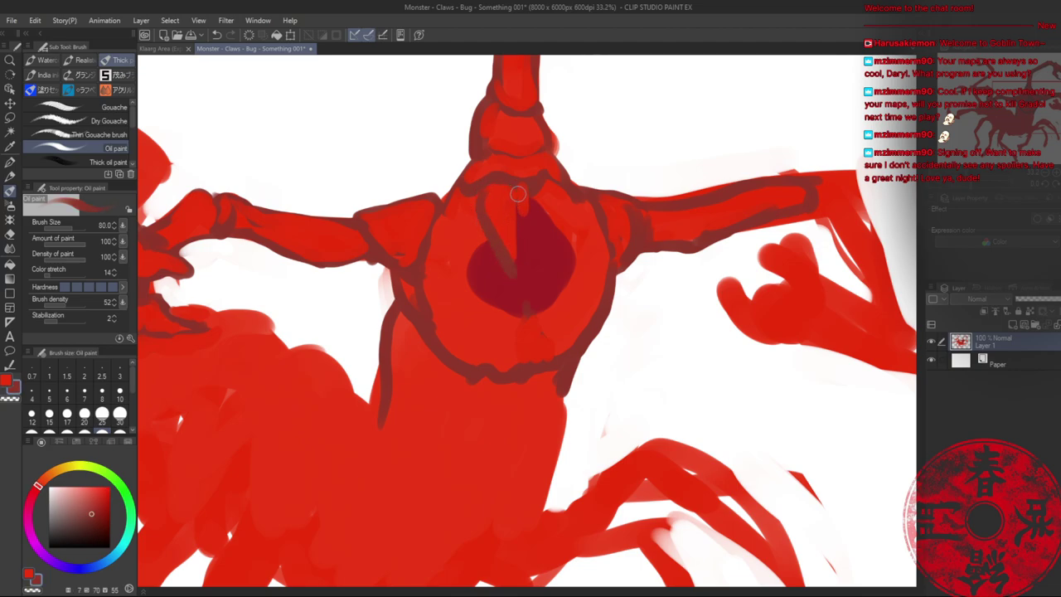
mouse_move(518, 194)
left_mouse_down()
mouse_move(520, 258)
mouse_move(538, 261)
left_mouse_up()
left_click_drag(566, 201, 543, 262)
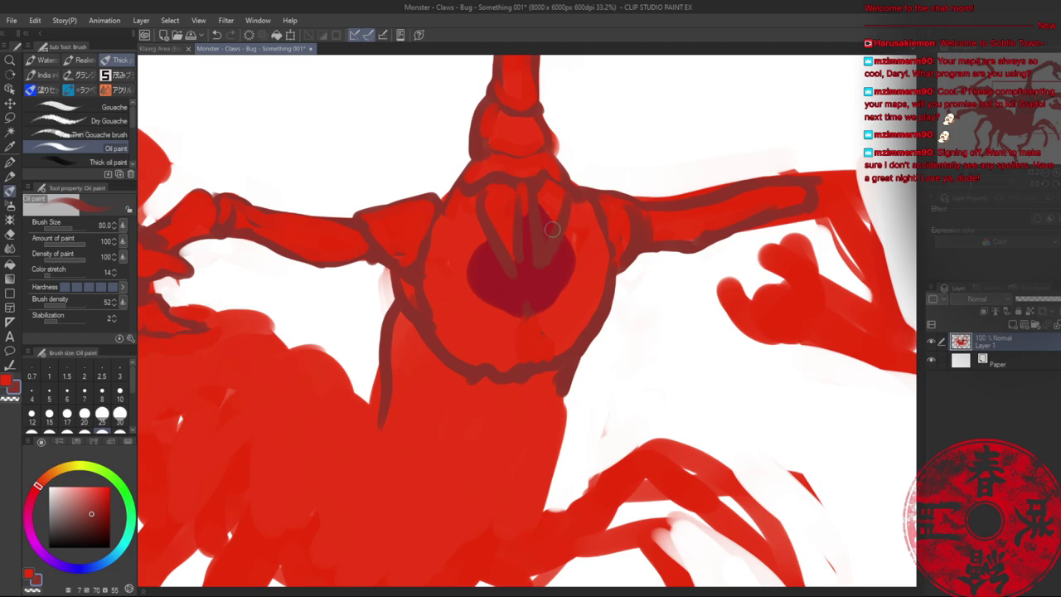
left_click(554, 206, "alt")
left_click_drag(545, 198, 544, 243)
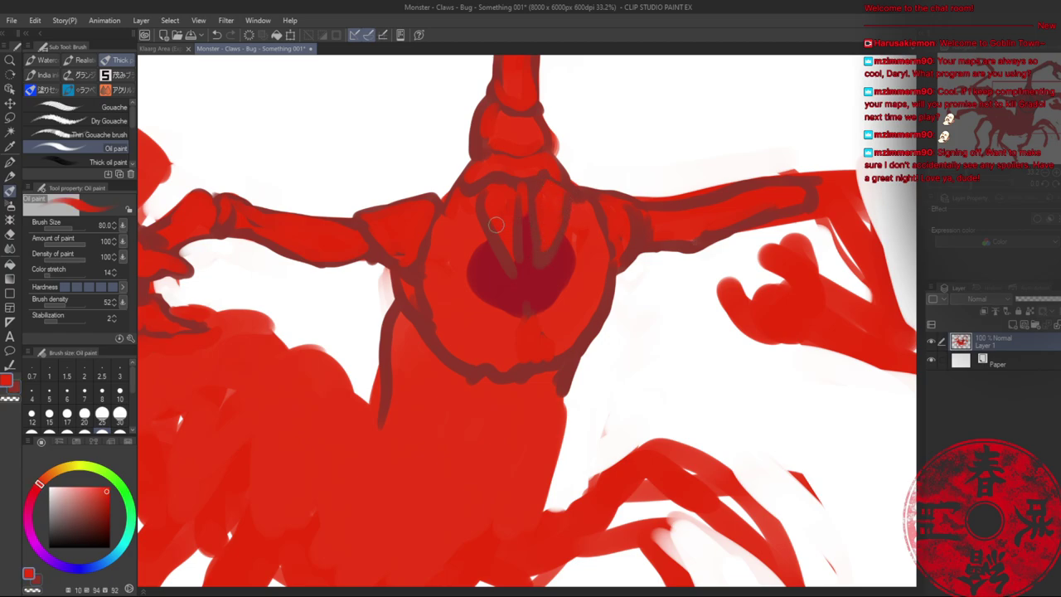
- Add a curved red fang on each side of the crimson patch, outlined in dark brownish red
left_click(464, 232, "alt")
left_click_drag(464, 215, 497, 313)
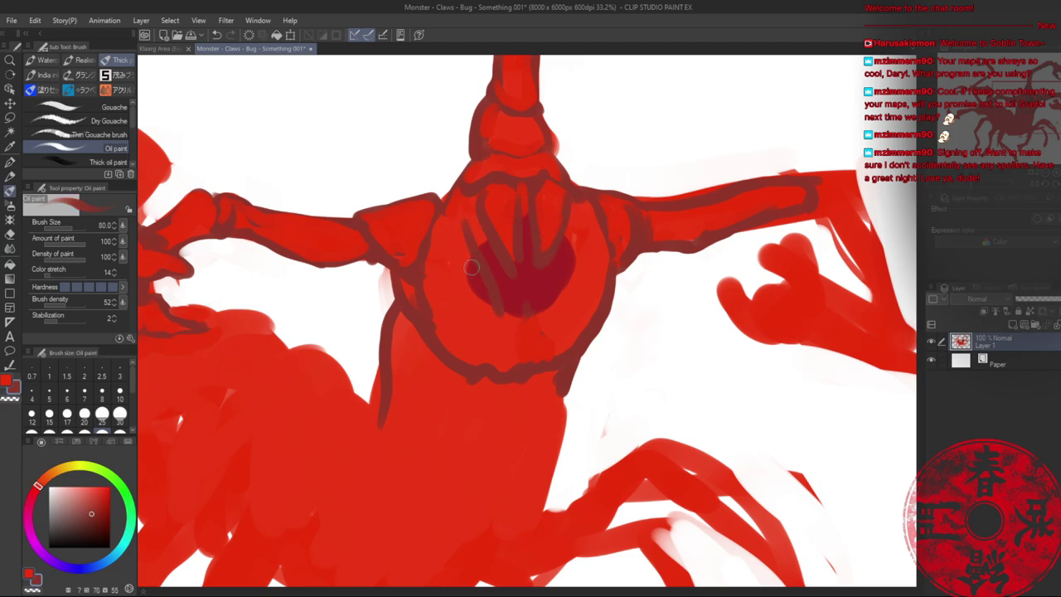
left_click_drag(461, 244, 492, 314)
left_click(469, 259, "alt")
left_click_drag(469, 259, 478, 295)
left_click_drag(465, 250, 486, 288)
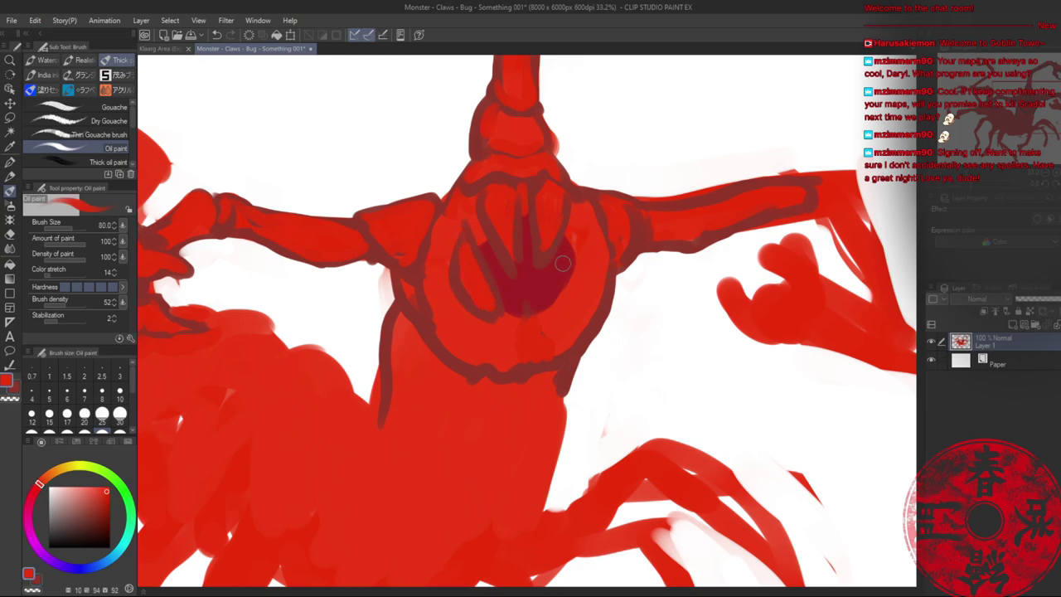
left_click(568, 231, "alt")
mouse_move(576, 235)
left_mouse_down()
mouse_move(543, 317)
mouse_move(581, 282)
mouse_move(506, 323)
left_mouse_up()
left_click(578, 251, "alt")
- Paint a pointed red fang at the base of the crimson patch and outline it in dark brownish red
key("x")
key("x")
mouse_move(526, 283)
left_mouse_down()
mouse_move(534, 317)
mouse_move(524, 286)
mouse_move(515, 320)
mouse_move(526, 319)
mouse_move(527, 294)
mouse_move(526, 319)
mouse_move(508, 321)
mouse_move(539, 316)
left_mouse_up()
key("x")
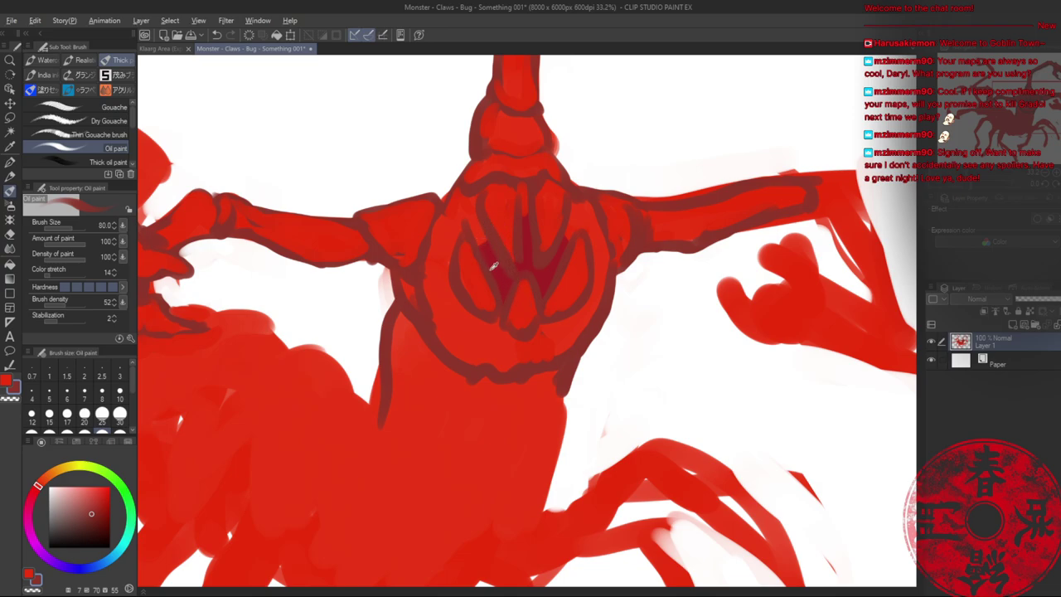
- Fill the gaps between the fangs with a very dark maroon to form the mouth opening
left_click(490, 269, "alt")
mouse_move(490, 248)
left_mouse_down()
mouse_move(517, 274)
mouse_move(471, 247)
mouse_move(507, 286)
mouse_move(525, 243)
mouse_move(523, 270)
mouse_move(526, 215)
mouse_move(528, 254)
mouse_move(505, 300)
mouse_move(534, 265)
mouse_move(537, 293)
mouse_move(536, 264)
mouse_move(566, 227)
mouse_move(538, 312)
left_mouse_up()
left_click(87, 527)
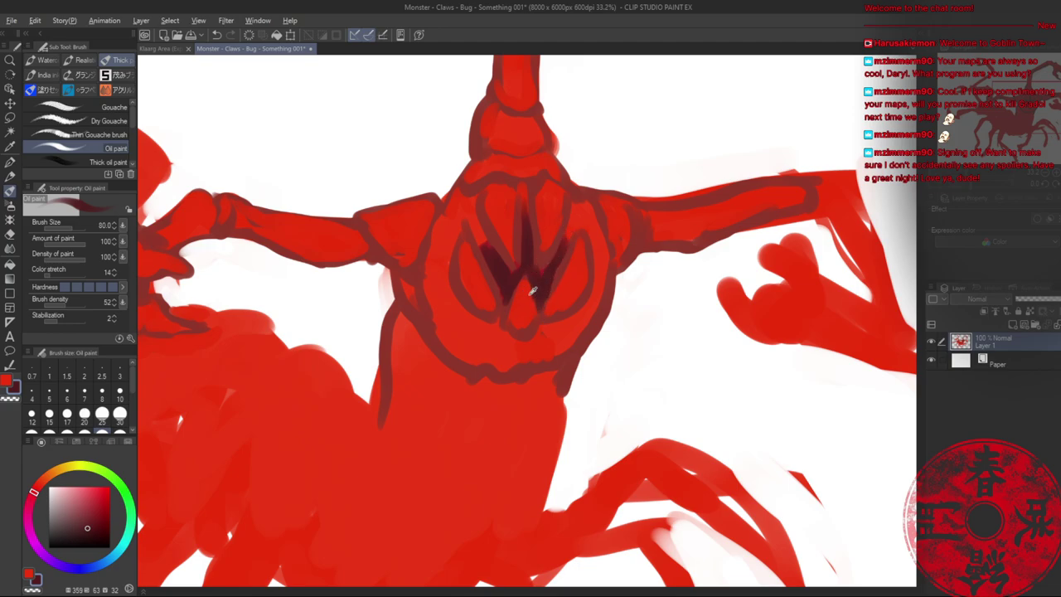
left_click(527, 278, "alt")
left_click(543, 277, "alt")
left_click_drag(528, 218, 534, 266)
- Extend dark maroon lines down both sides of the bottom fang with a size 50 brush
key("alt+space")
left_click_drag(605, 212, 547, 219)
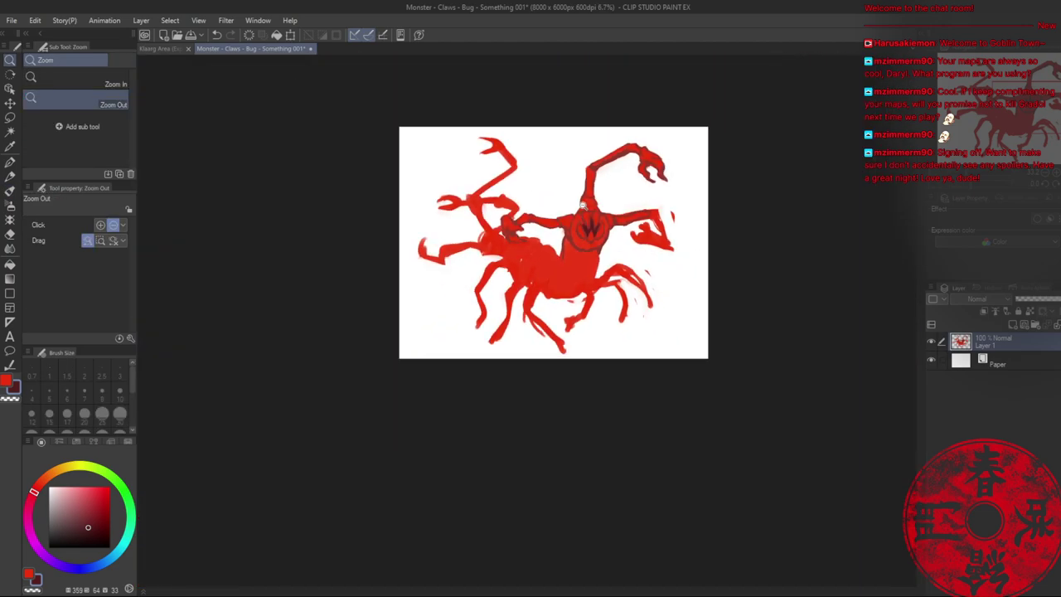
left_click_drag(629, 157, 532, 153)
scroll(486, 238, "up", 5)
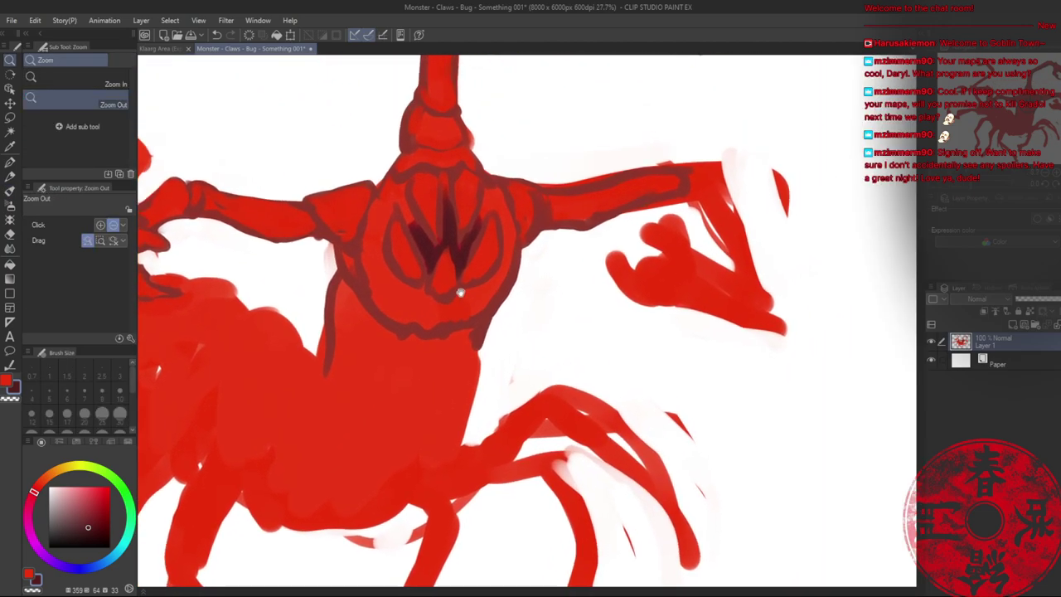
left_click_drag(442, 263, 447, 262)
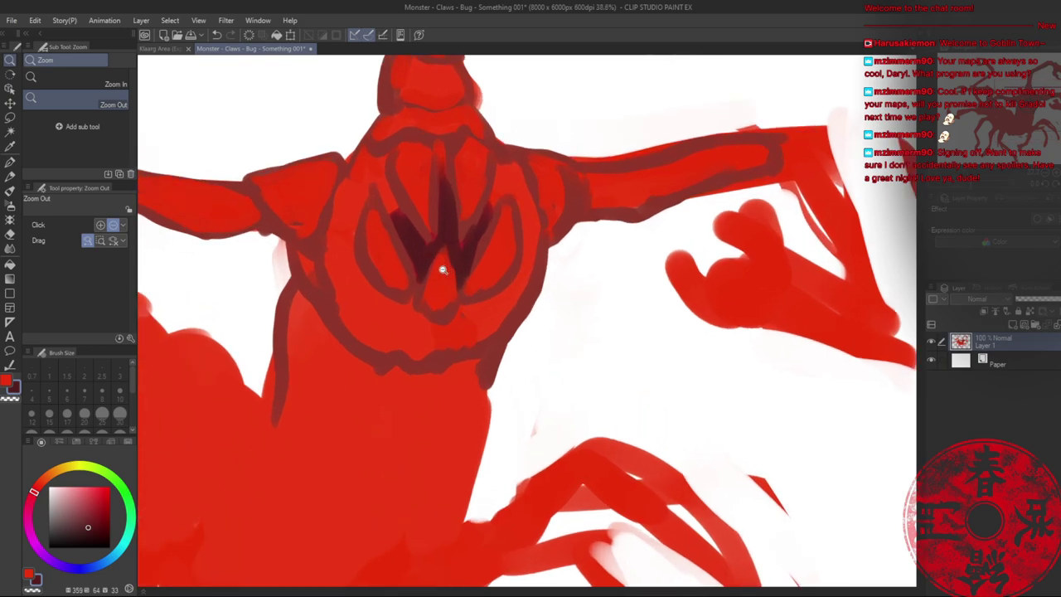
left_click(442, 270)
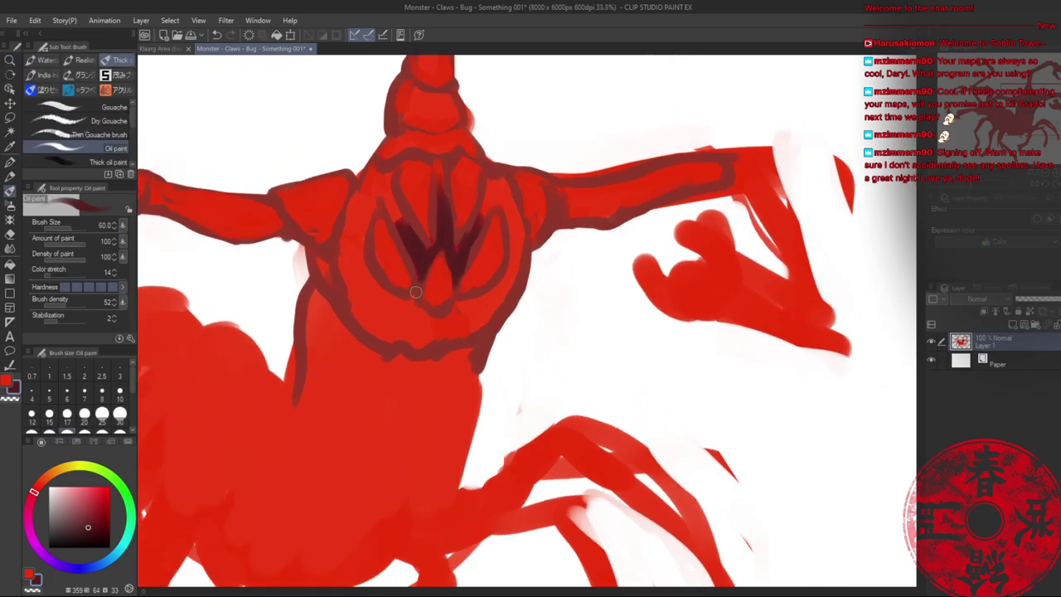
key("bracketleft")
mouse_move(414, 293)
left_mouse_down()
mouse_move(403, 302)
mouse_move(411, 253)
mouse_move(464, 303)
left_mouse_up()
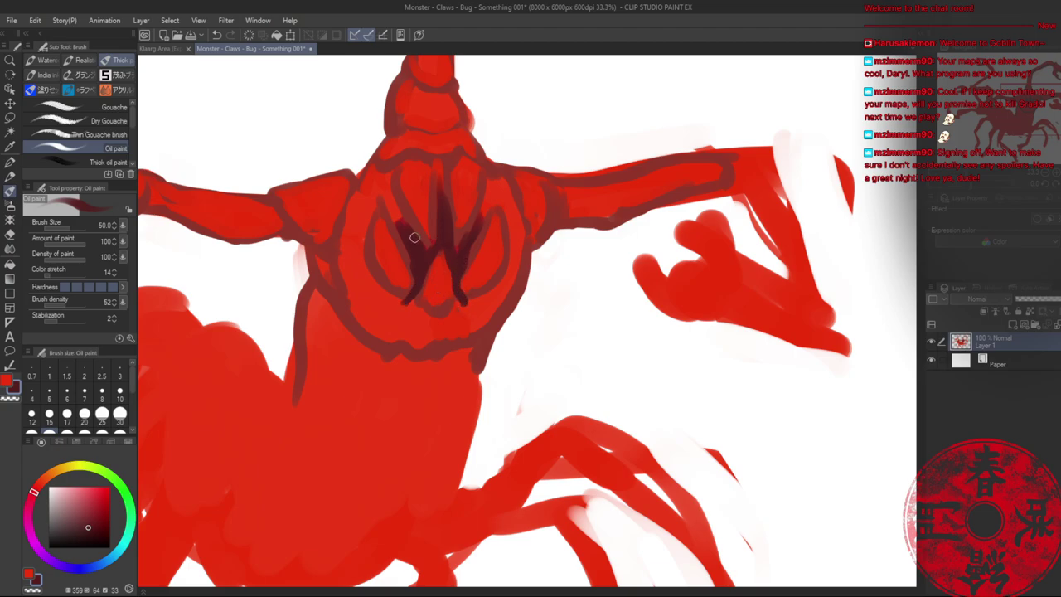
- Outline two rounded lobes below the bottom fang in dark brownish red
left_click(436, 210, "alt")
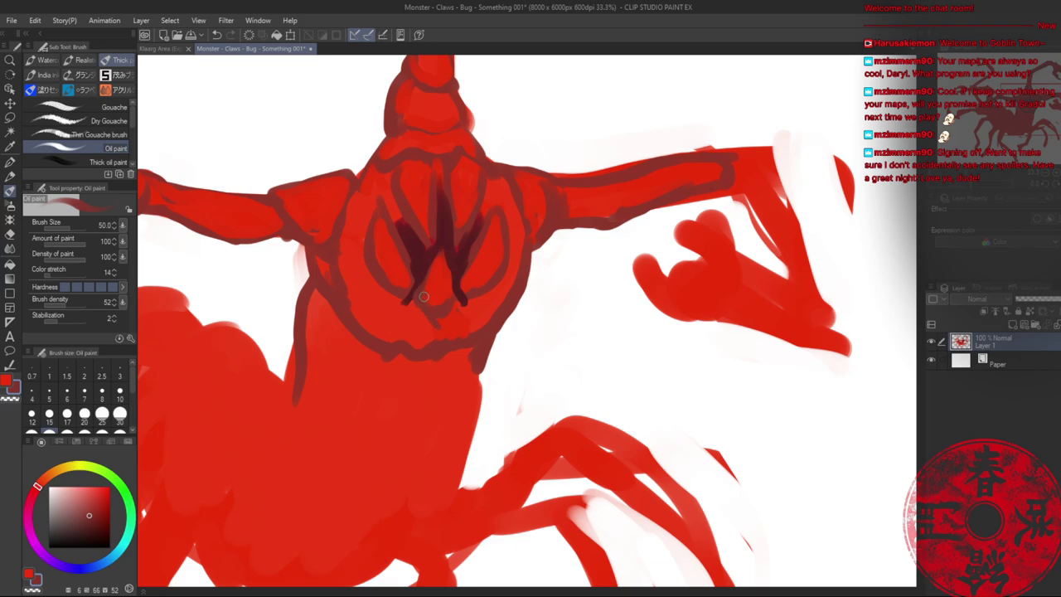
left_click_drag(461, 302, 414, 348)
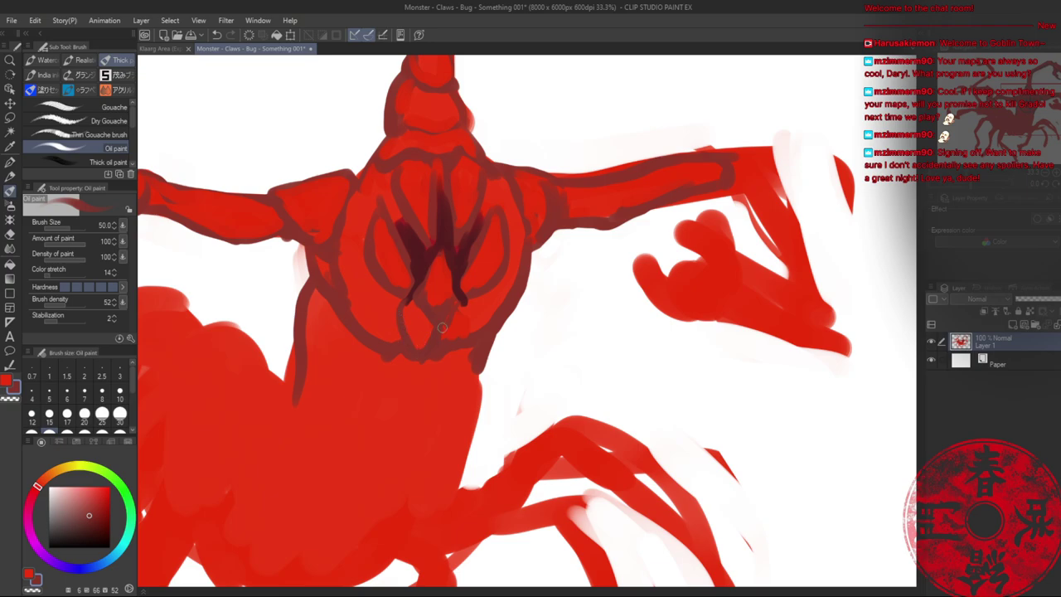
mouse_move(472, 311)
left_mouse_down()
mouse_move(448, 357)
mouse_move(451, 346)
left_mouse_up()
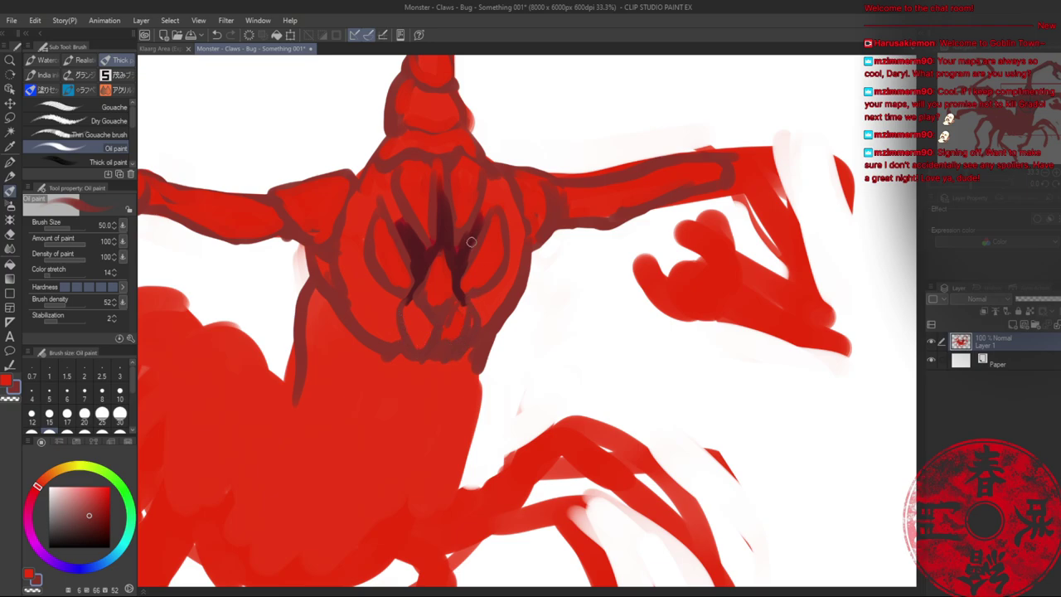
- Refine the bottom fang's tip and the lobes beneath it with red and dark brownish red at brush size 60
key("bracketright")
left_click(415, 324, "alt")
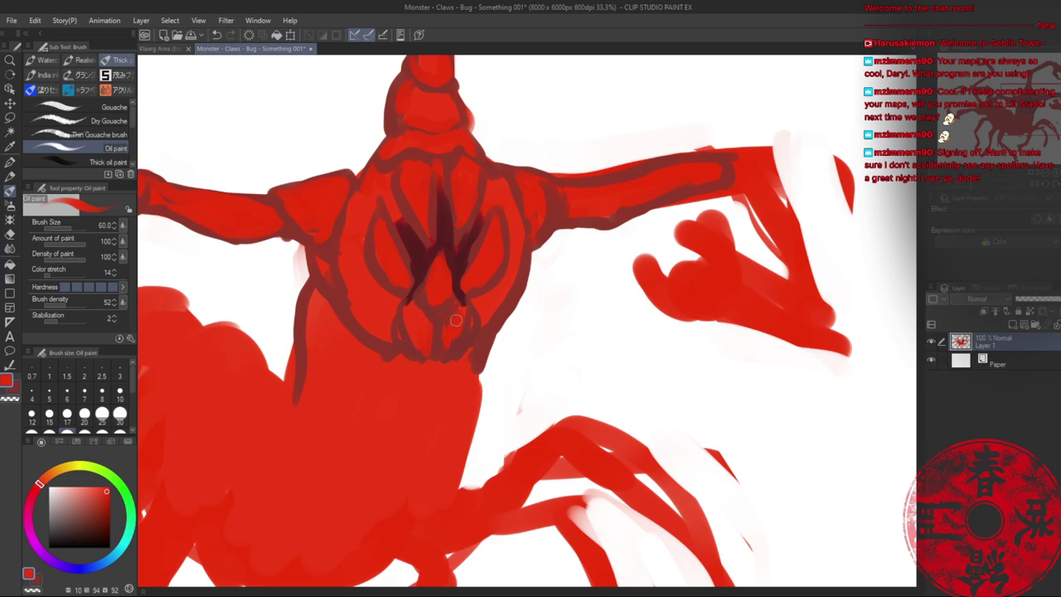
left_click(434, 321, "alt")
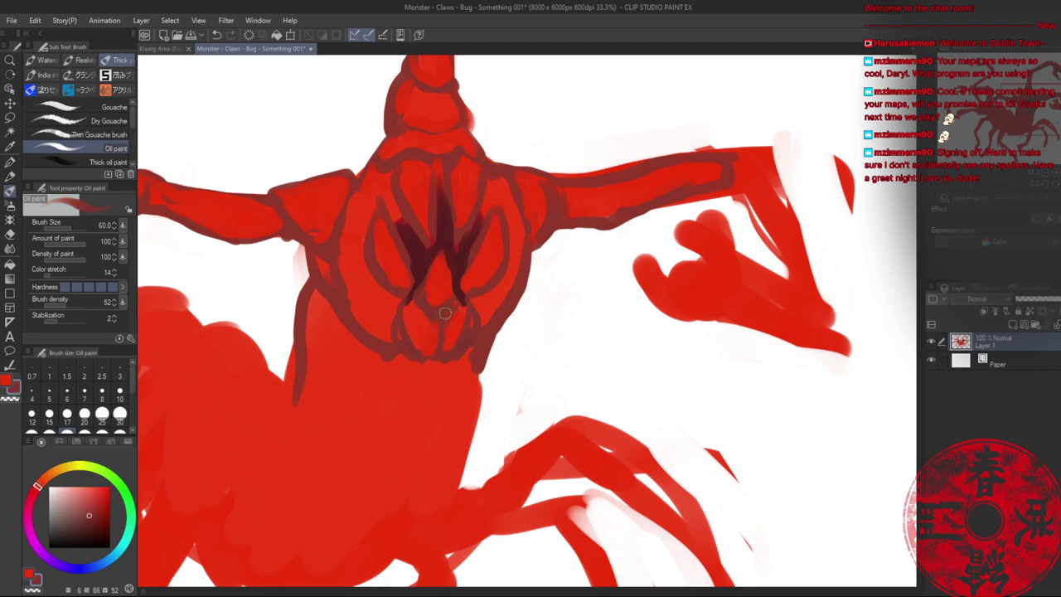
left_click(428, 298, "alt")
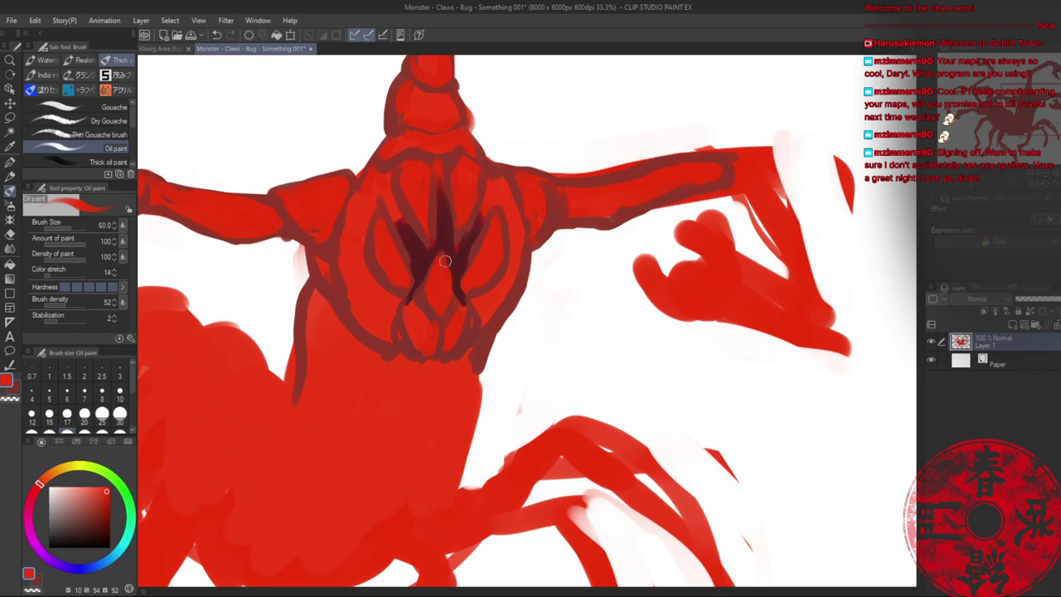
left_click(435, 308, "alt")
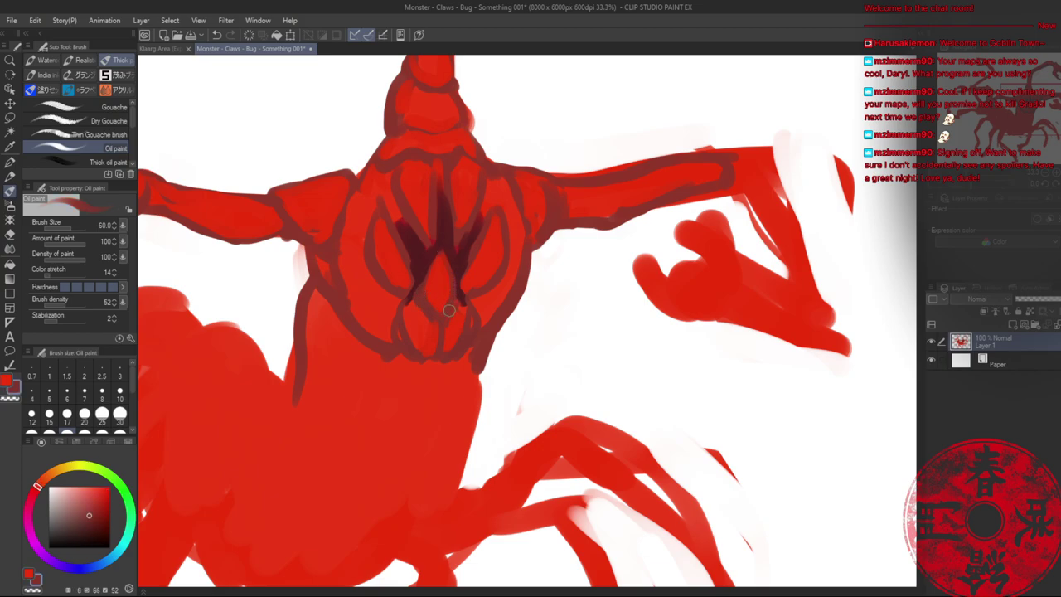
key("x")
key("x")
left_click_drag(461, 300, 466, 314)
key("x")
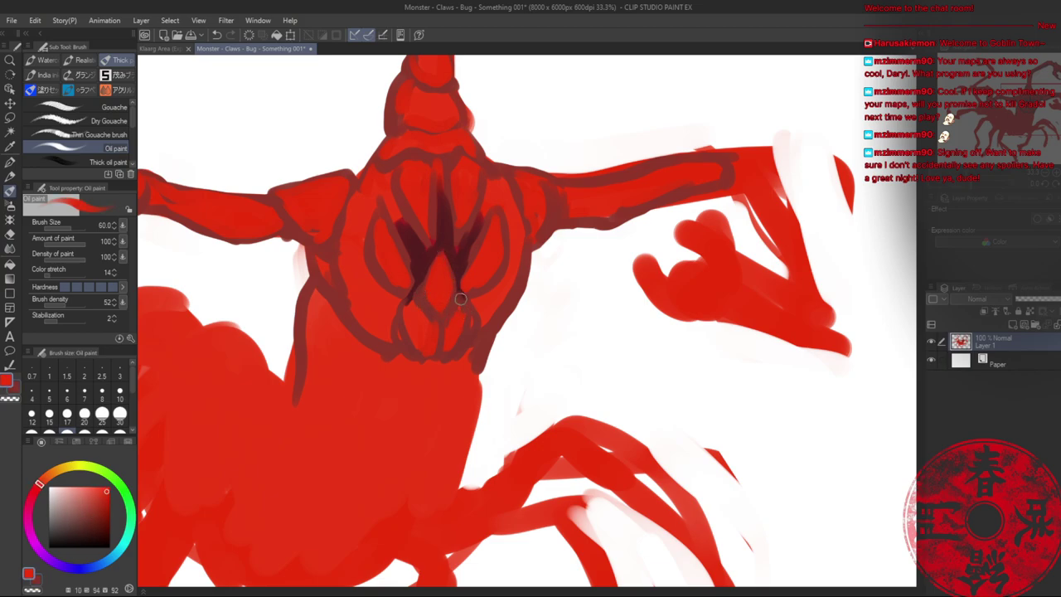
- Reshape the side fangs' outlines with red and dark brownish red, and add dividing lines across the head plate beside them
left_click(486, 292, "alt")
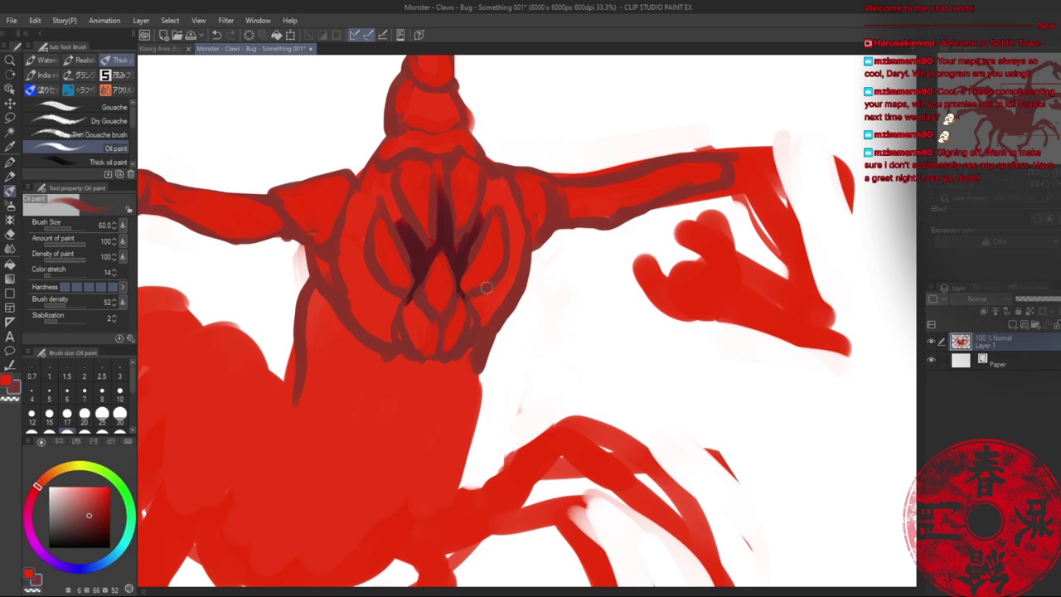
left_click(373, 288, "alt")
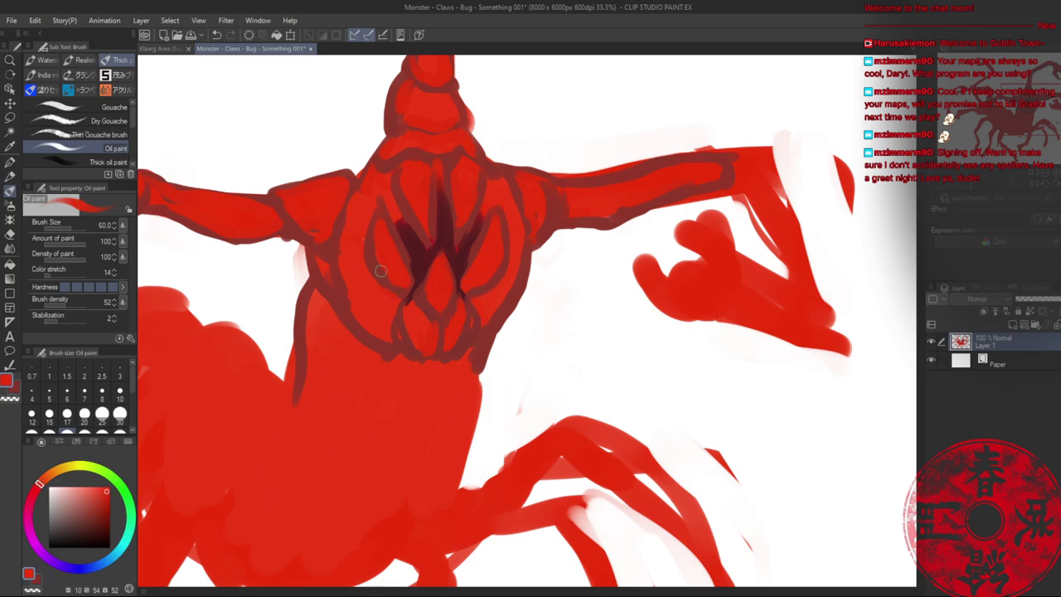
left_click(381, 270, "alt")
left_click(490, 193, "alt")
left_click(498, 211, "alt")
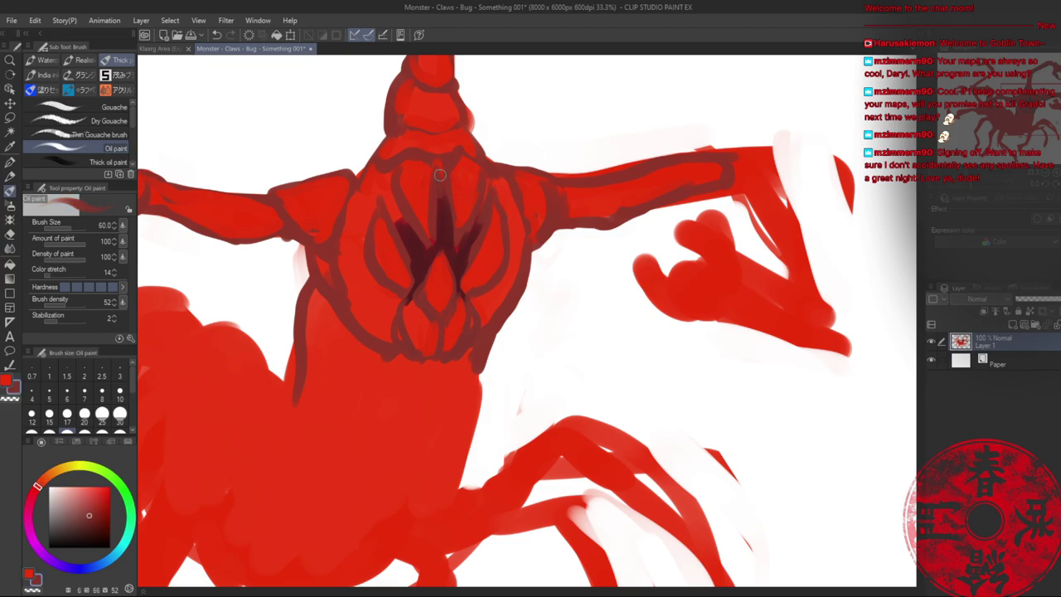
left_click(381, 204, "alt")
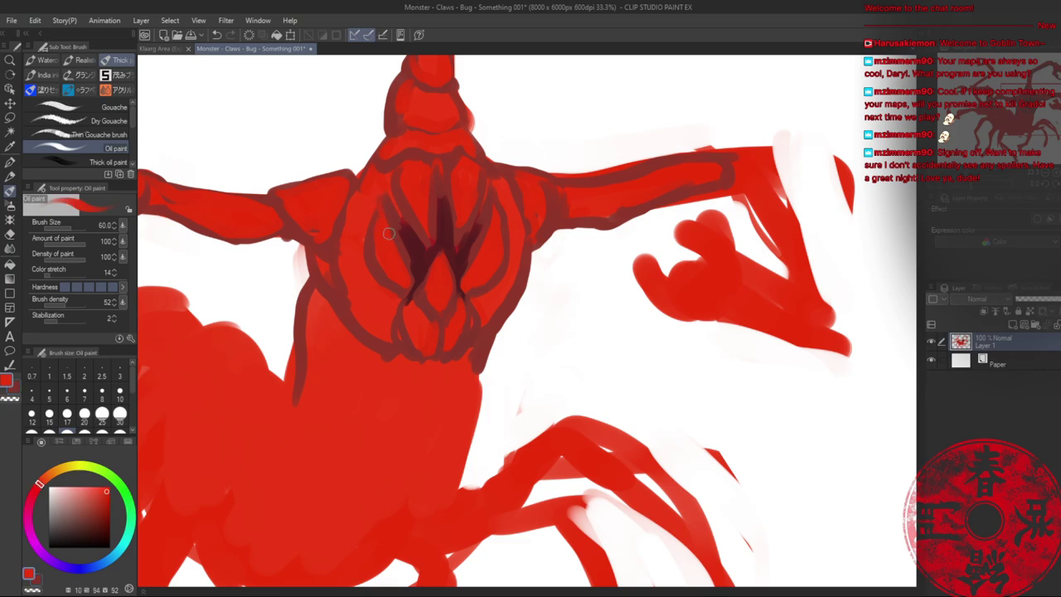
left_click(387, 231, "alt")
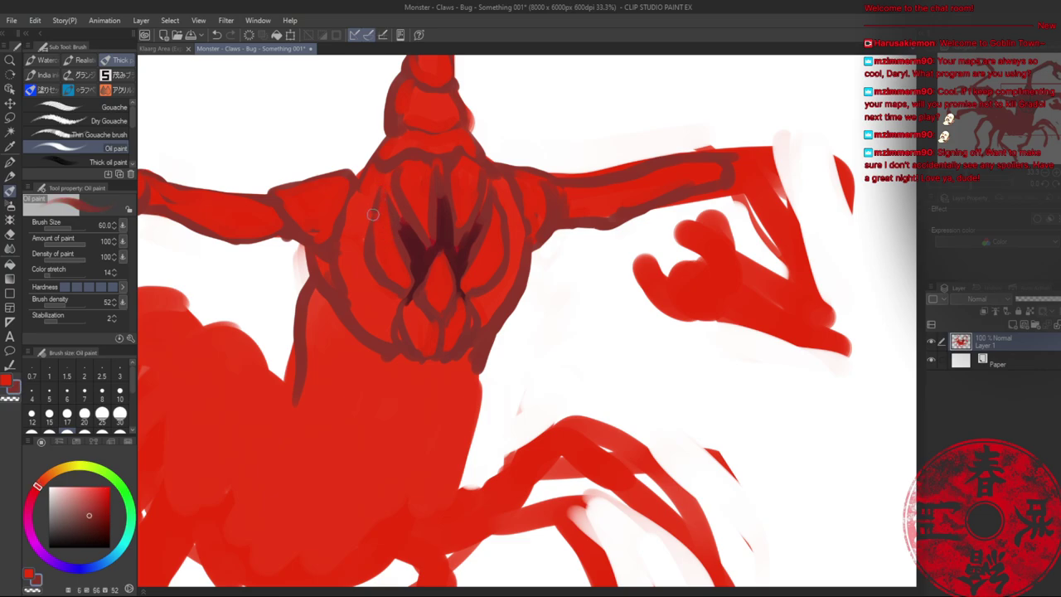
key("x")
key("x")
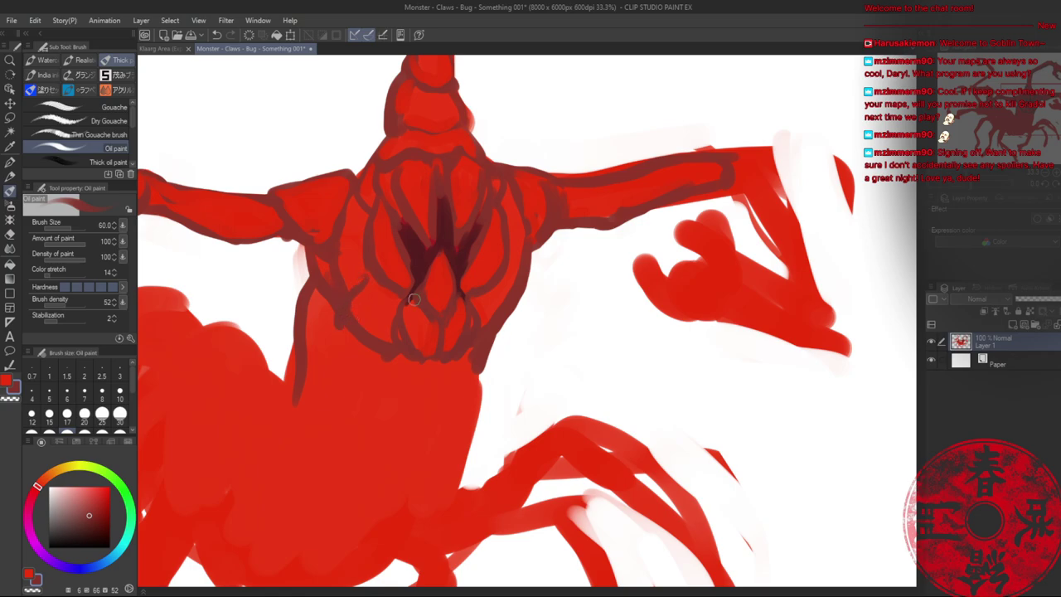
- Sample the dark maroon from the creature's mouth and deepen the gaps between its jaw plates with the Oil paint brush
left_click(497, 290, "alt")
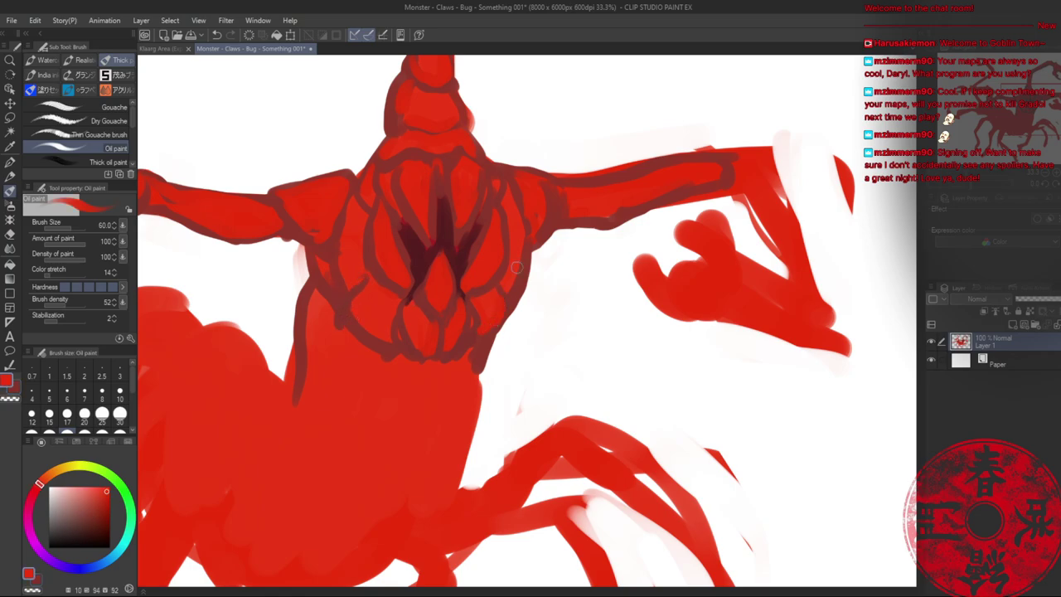
key("alt+space")
left_click_drag(470, 286, 436, 234)
left_click_drag(454, 304, 517, 282)
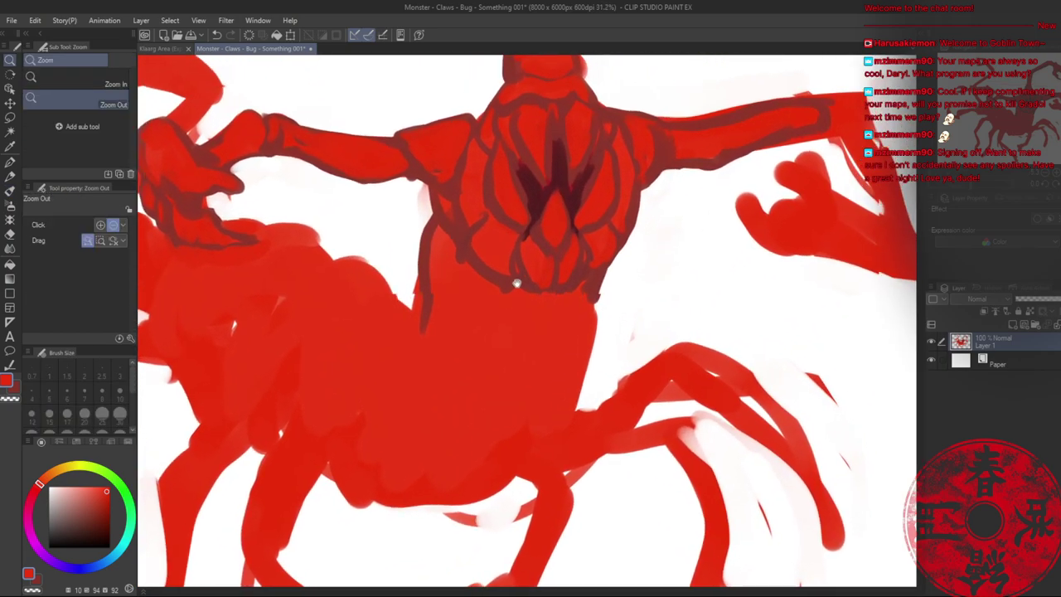
left_click_drag(528, 246, 400, 327)
left_click(393, 263, "alt")
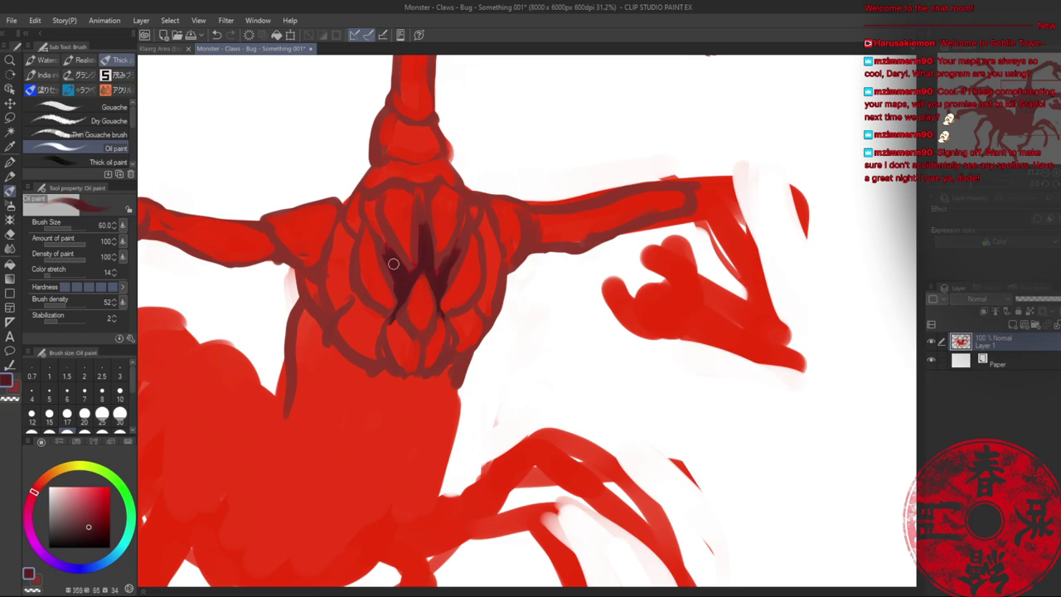
left_click_drag(384, 258, 389, 284)
left_click_drag(456, 263, 450, 279)
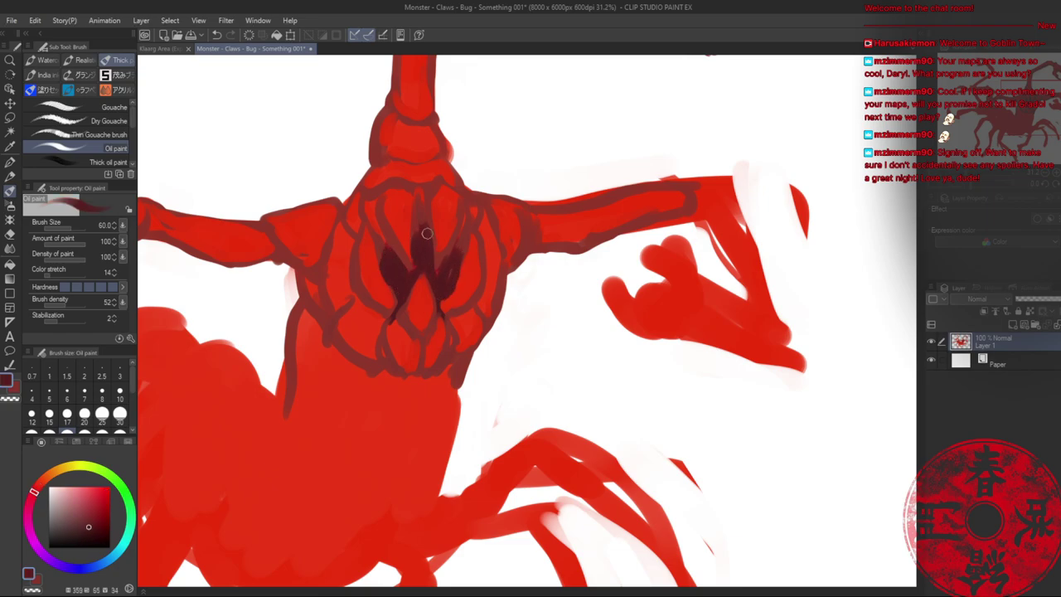
mouse_move(427, 234)
left_mouse_down()
mouse_move(431, 263)
mouse_move(464, 201)
mouse_move(414, 193)
mouse_move(474, 218)
mouse_move(500, 263)
mouse_move(447, 277)
left_mouse_up()
- Paint rows of small tan teeth along the inner edges of the dark mouth openings, and save the illustration
left_click(78, 521)
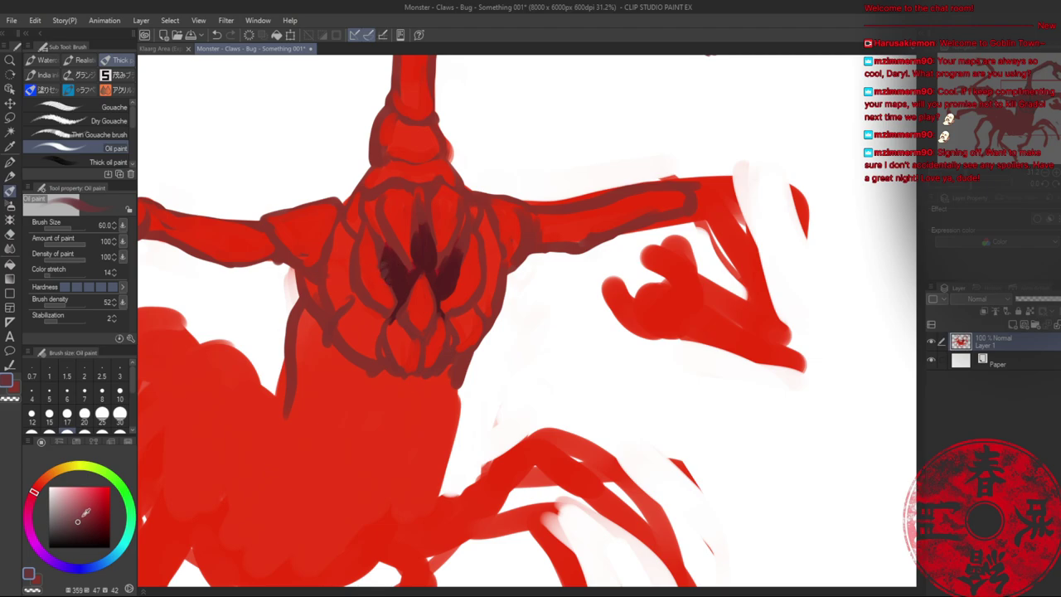
left_click(83, 508)
left_click(58, 471)
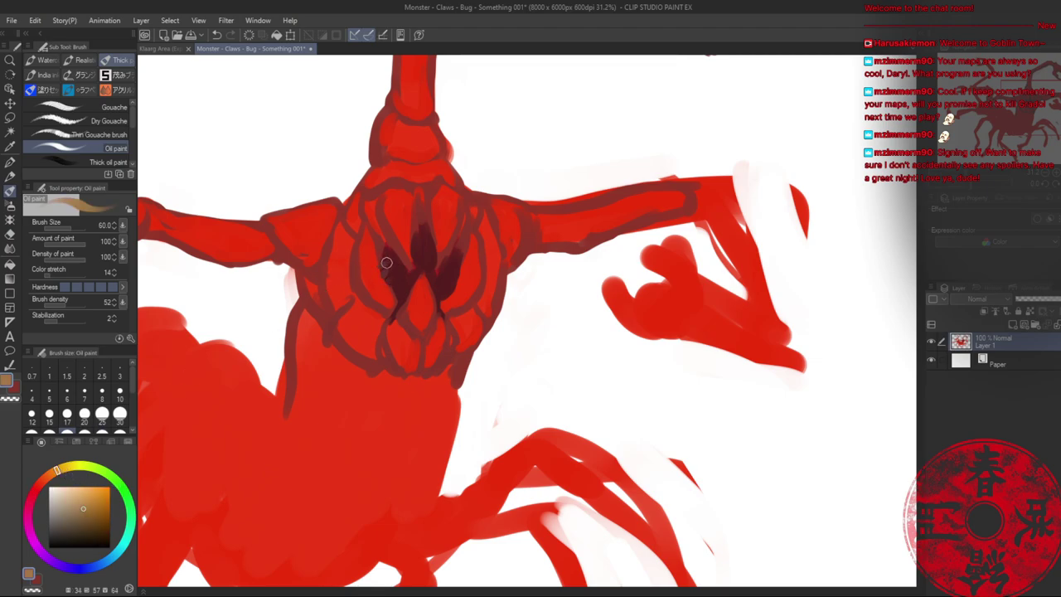
left_click_drag(386, 268, 400, 301)
mouse_move(400, 262)
left_mouse_down()
mouse_move(447, 256)
mouse_move(443, 268)
mouse_move(453, 248)
mouse_move(456, 268)
left_mouse_up()
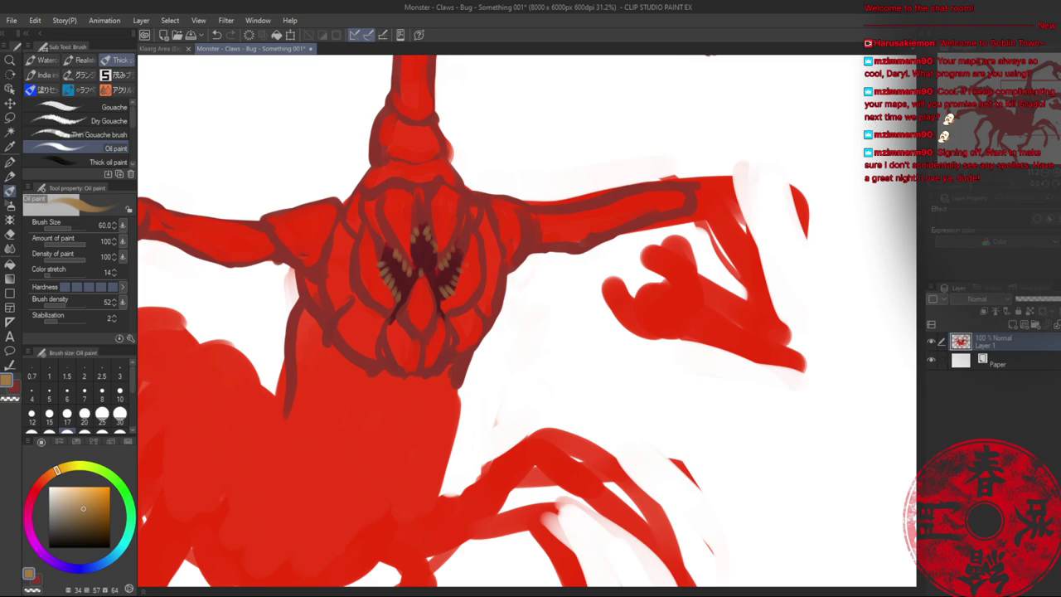
scroll(791, 305, "down", 3)
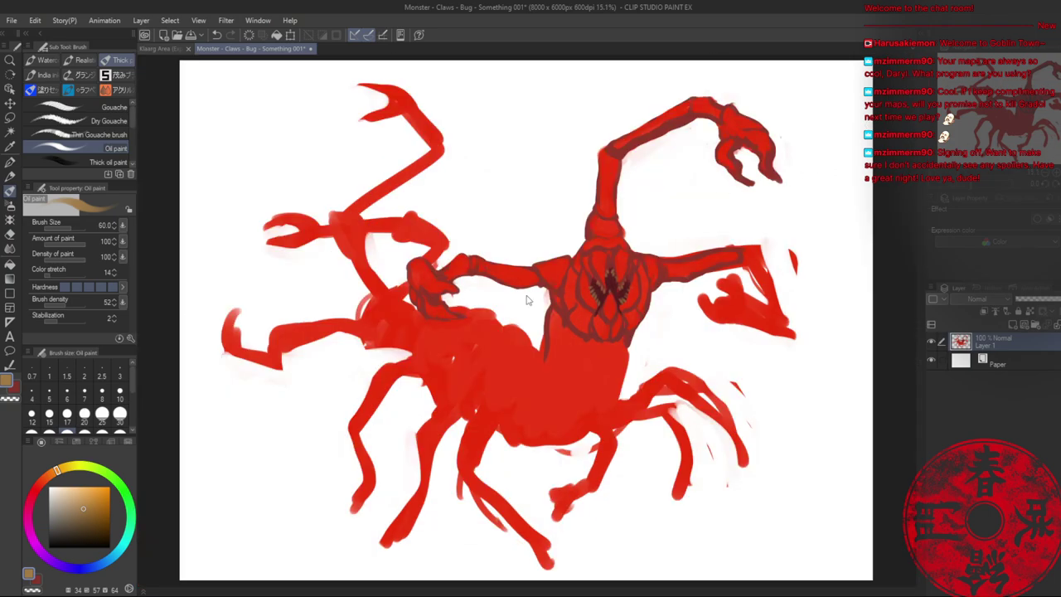
key("ctrl+s")
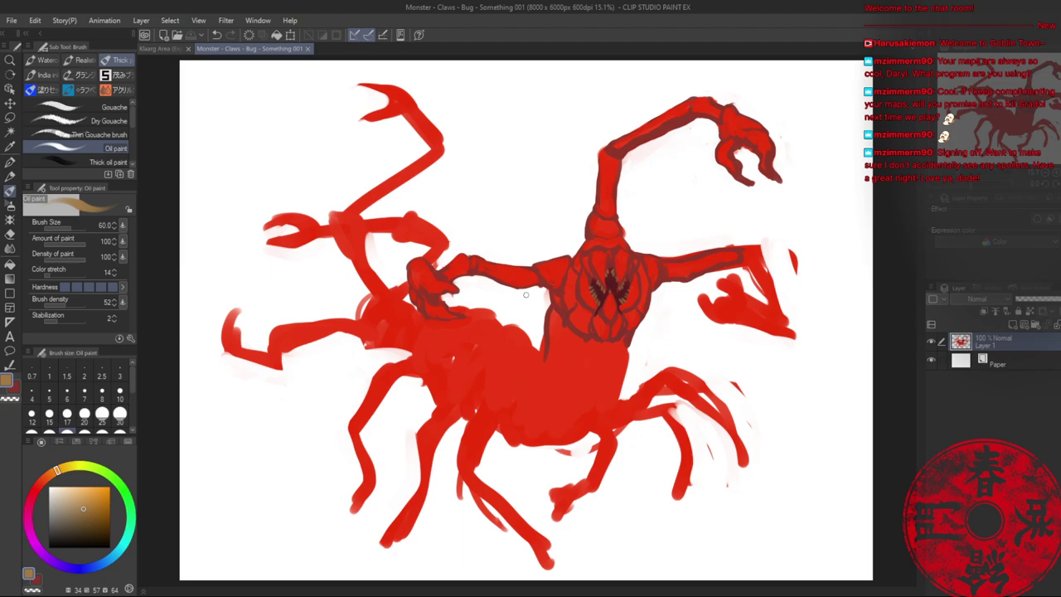
- Sample the dark red outline colour and outline the shoulder joint and inner edge of the front walking leg
key("slash")
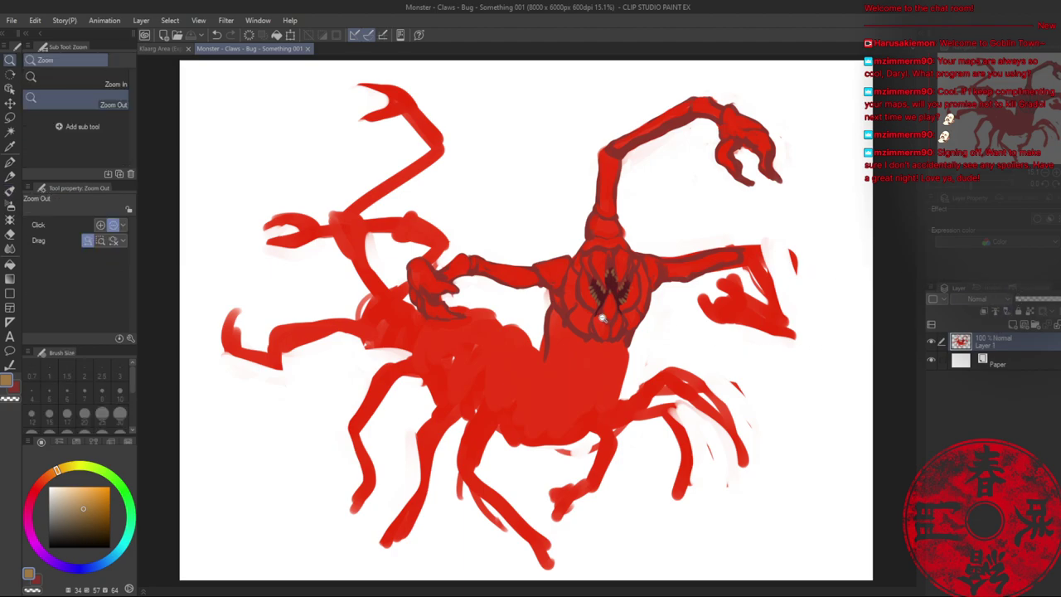
mouse_move(604, 319)
left_mouse_down()
mouse_move(625, 324)
mouse_move(522, 260)
left_mouse_up()
key("b")
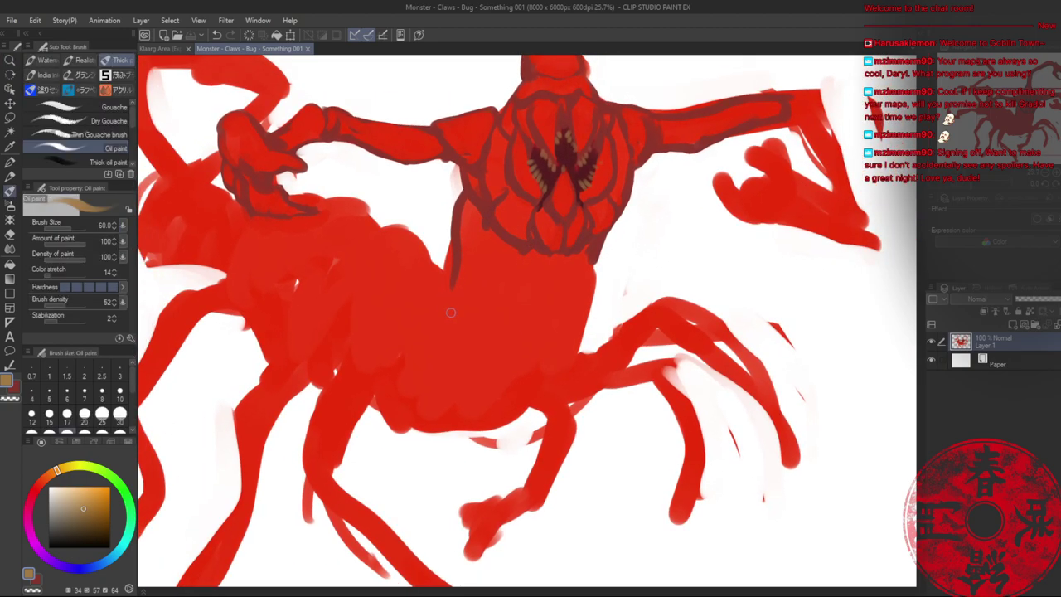
left_click(526, 279, "alt")
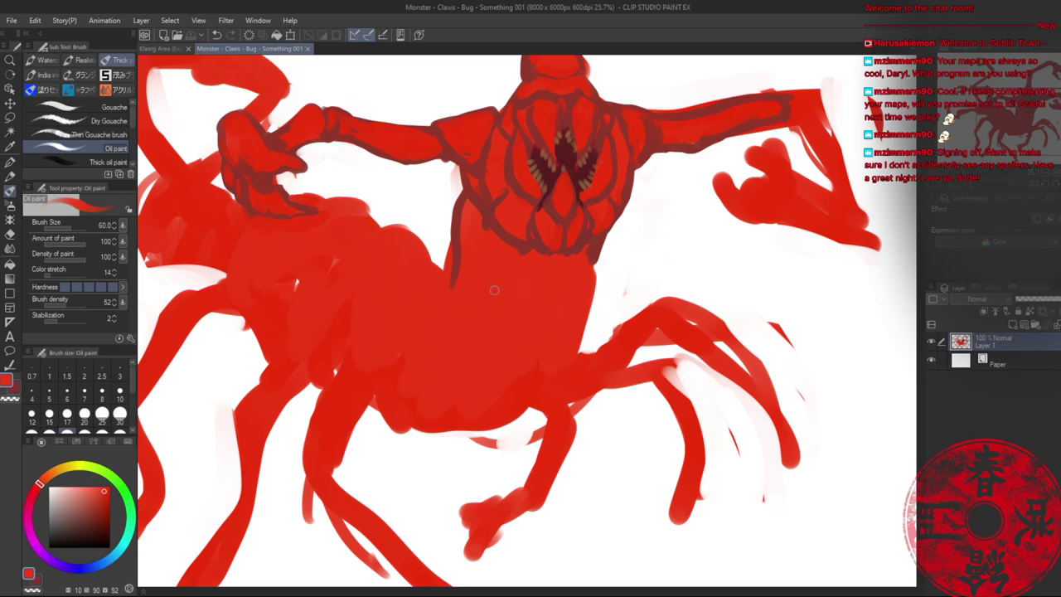
left_click(392, 377, "alt")
left_click(546, 260, "alt")
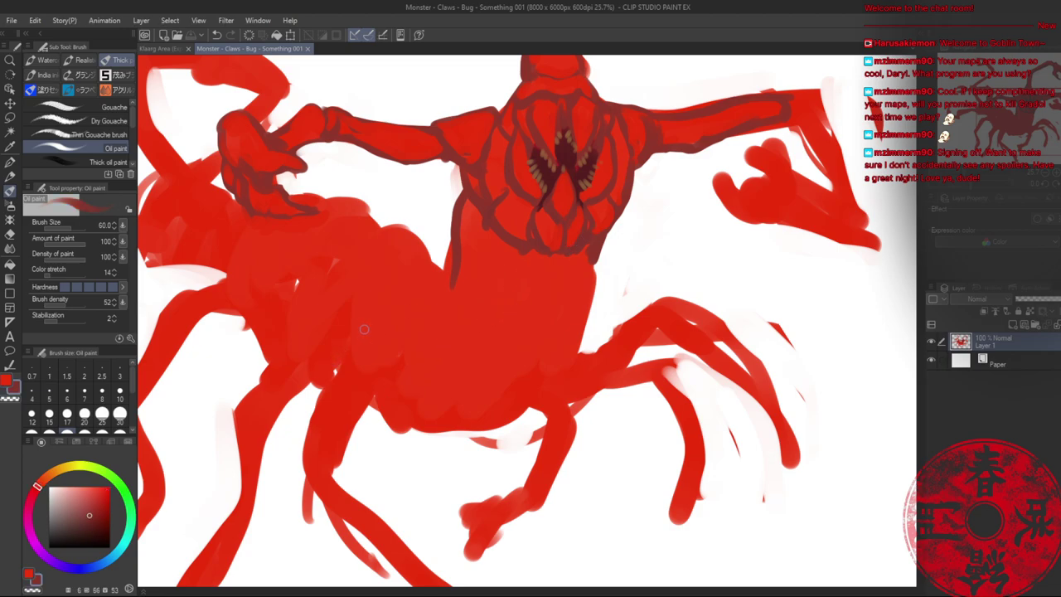
mouse_move(356, 335)
left_mouse_down()
mouse_move(394, 328)
mouse_move(404, 341)
mouse_move(339, 454)
left_mouse_up()
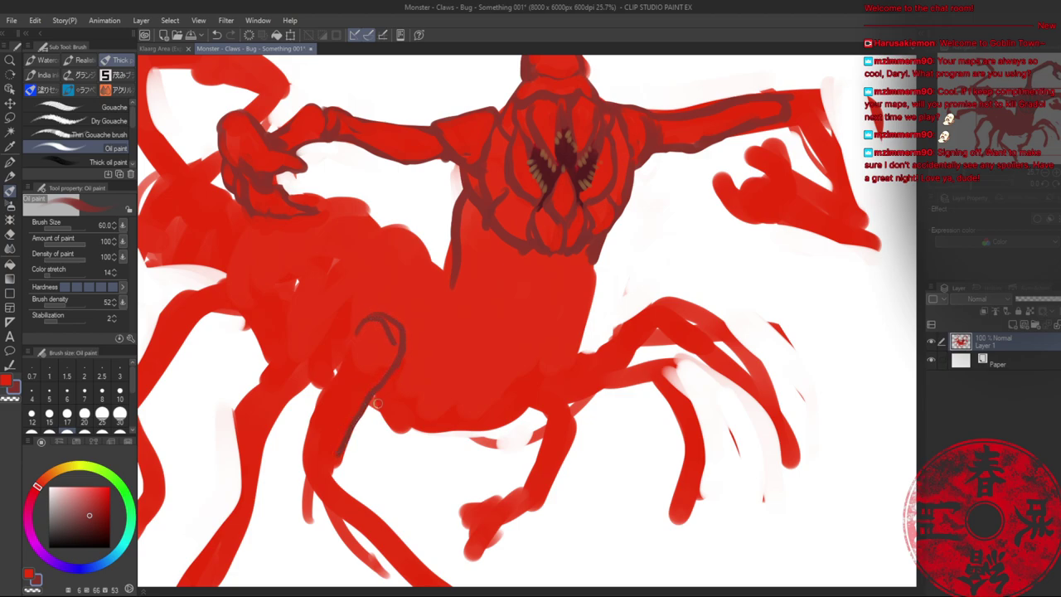
- Outline the folded lobe beside the front leg, the lower body plates and the near side of the torso in dark red
left_click_drag(377, 399, 389, 432)
mouse_move(403, 360)
left_mouse_down()
mouse_move(408, 418)
mouse_move(381, 427)
mouse_move(374, 404)
left_mouse_up()
mouse_move(373, 397)
left_mouse_down()
mouse_move(386, 439)
mouse_move(412, 417)
mouse_move(388, 439)
mouse_move(437, 435)
left_mouse_up()
mouse_move(417, 429)
left_mouse_down()
mouse_move(391, 446)
mouse_move(378, 421)
mouse_move(376, 443)
mouse_move(438, 434)
left_mouse_up()
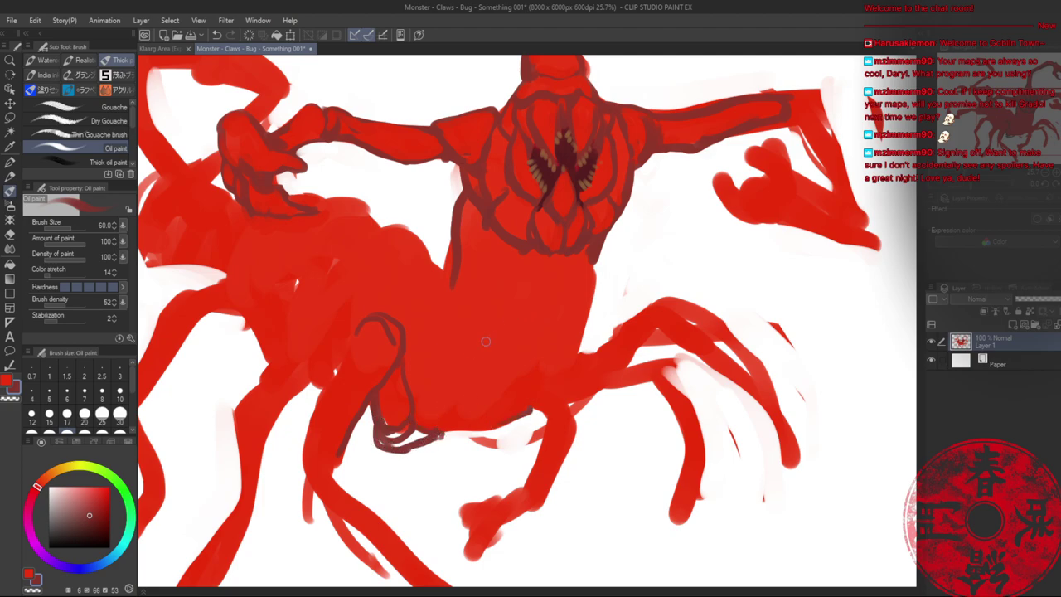
mouse_move(415, 410)
left_mouse_down()
mouse_move(460, 411)
mouse_move(461, 430)
mouse_move(480, 411)
mouse_move(442, 431)
mouse_move(478, 414)
mouse_move(457, 403)
mouse_move(415, 407)
mouse_move(448, 397)
left_mouse_up()
mouse_move(448, 288)
left_mouse_down()
mouse_move(439, 347)
mouse_move(458, 396)
mouse_move(417, 406)
left_mouse_up()
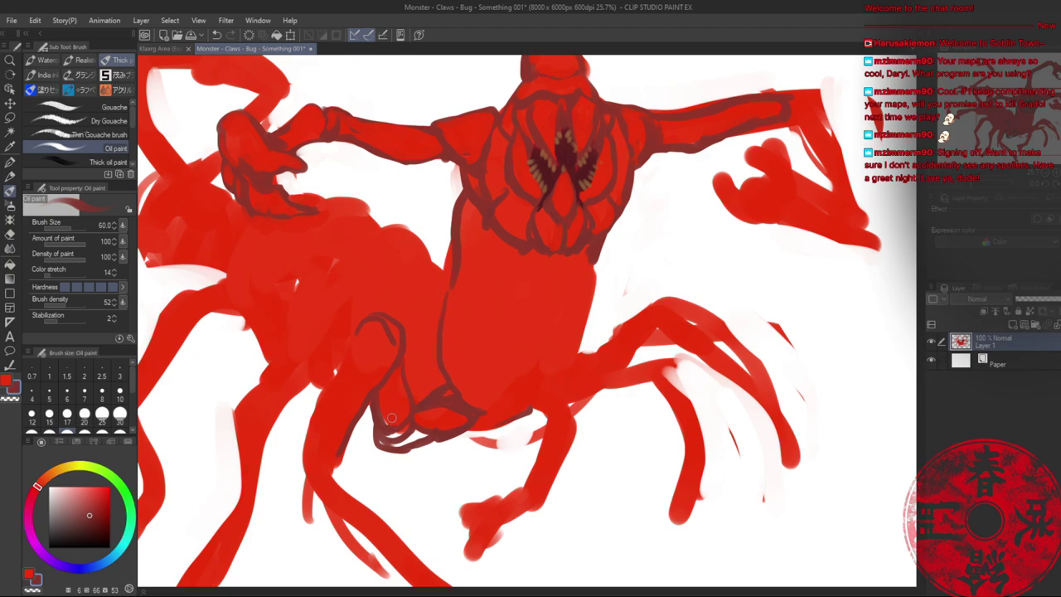
- Clean up the tip of the folded lobe and the adjoining underside plate with sampled red and dark red strokes
left_click(391, 418, "alt")
mouse_move(377, 429)
left_mouse_down()
mouse_move(399, 387)
mouse_move(395, 442)
mouse_move(381, 440)
mouse_move(406, 441)
left_mouse_up()
left_click(411, 422, "alt")
left_click(414, 441, "alt")
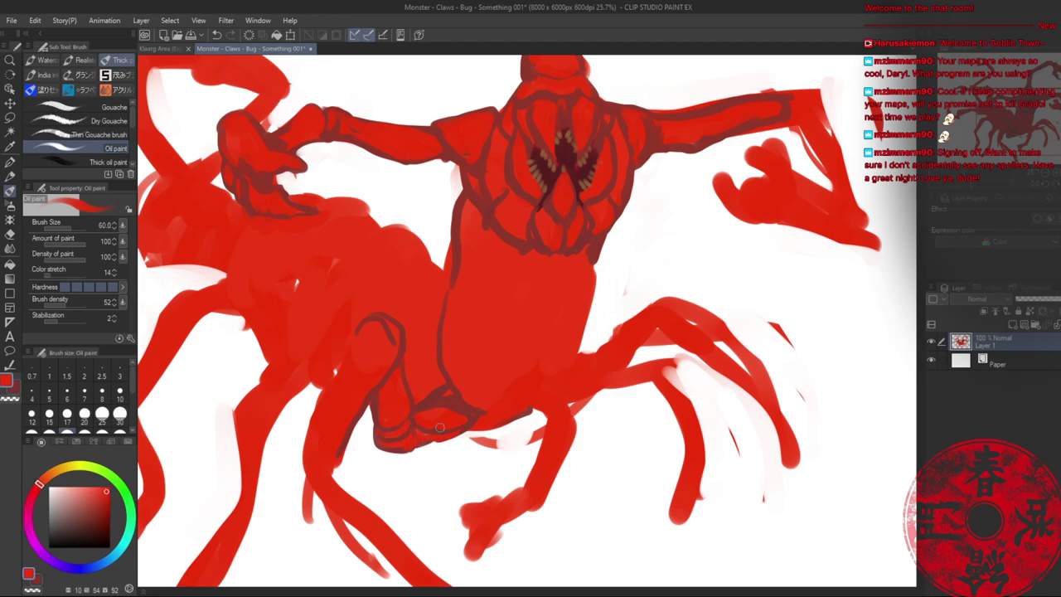
left_click(440, 428, "alt")
left_click(439, 437, "alt")
mouse_move(419, 443)
left_mouse_down()
mouse_move(455, 438)
mouse_move(430, 441)
left_mouse_up()
key("ctrl+z")
key("x")
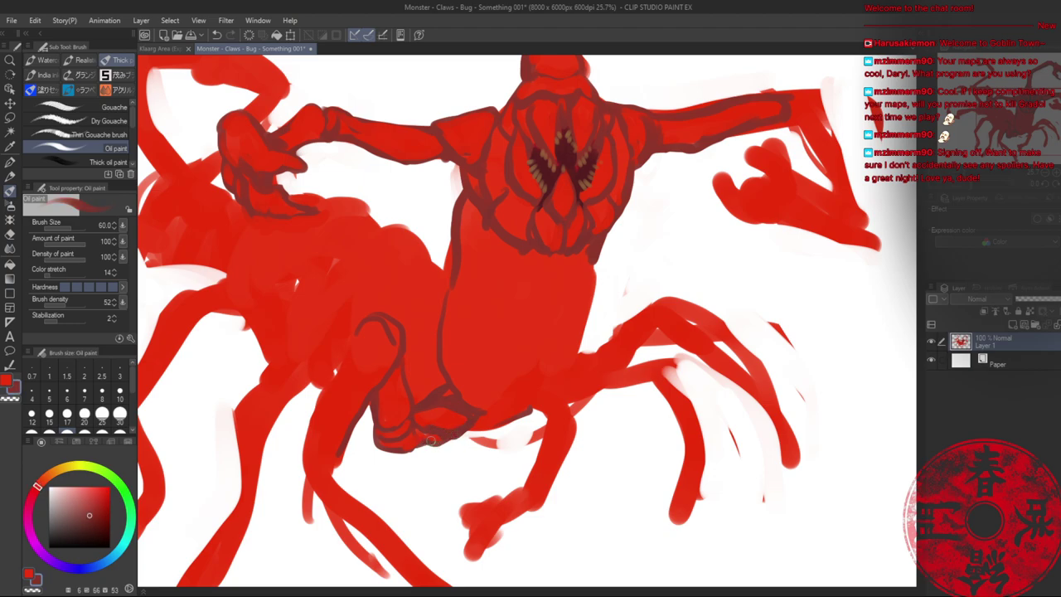
- Outline the torso's lower edge and divide its front into chest and belly plates with dark red lines
mouse_move(480, 417)
left_mouse_down()
mouse_move(513, 404)
mouse_move(493, 424)
mouse_move(515, 409)
mouse_move(512, 422)
mouse_move(548, 402)
mouse_move(492, 407)
left_mouse_up()
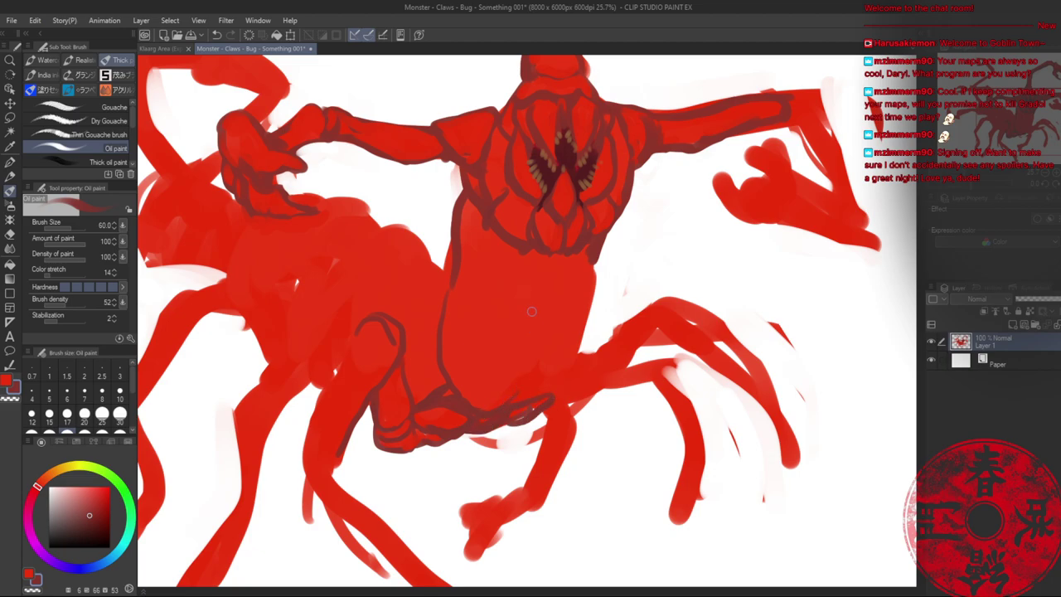
left_click_drag(531, 311, 518, 386)
left_click_drag(464, 282, 526, 324)
mouse_move(585, 290)
left_mouse_down()
mouse_move(552, 328)
mouse_move(576, 323)
mouse_move(558, 378)
mouse_move(540, 366)
mouse_move(530, 395)
mouse_move(543, 304)
left_mouse_up()
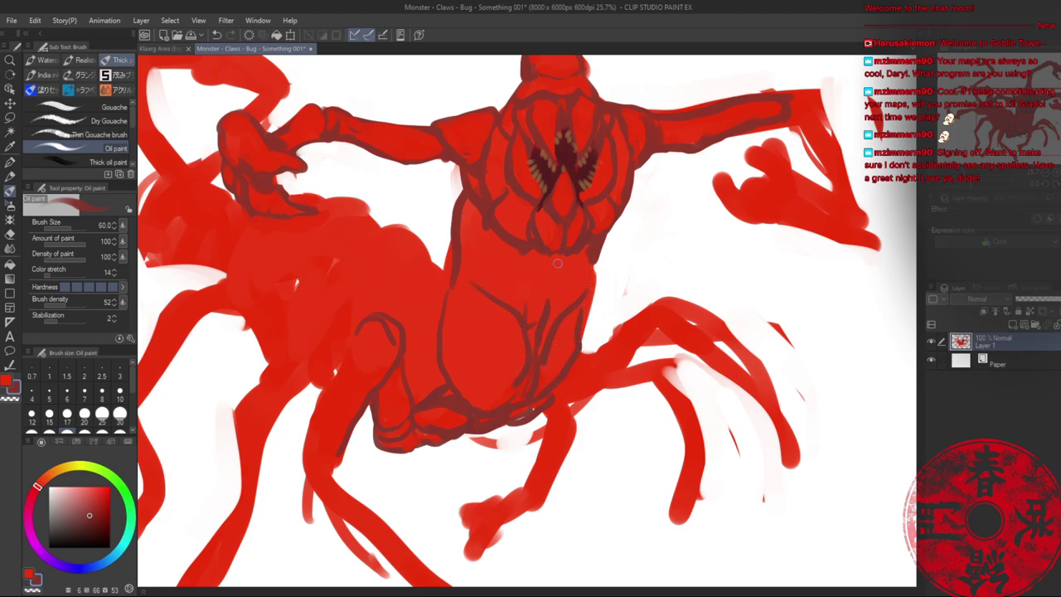
left_click_drag(564, 251, 545, 313)
left_click_drag(602, 251, 585, 298)
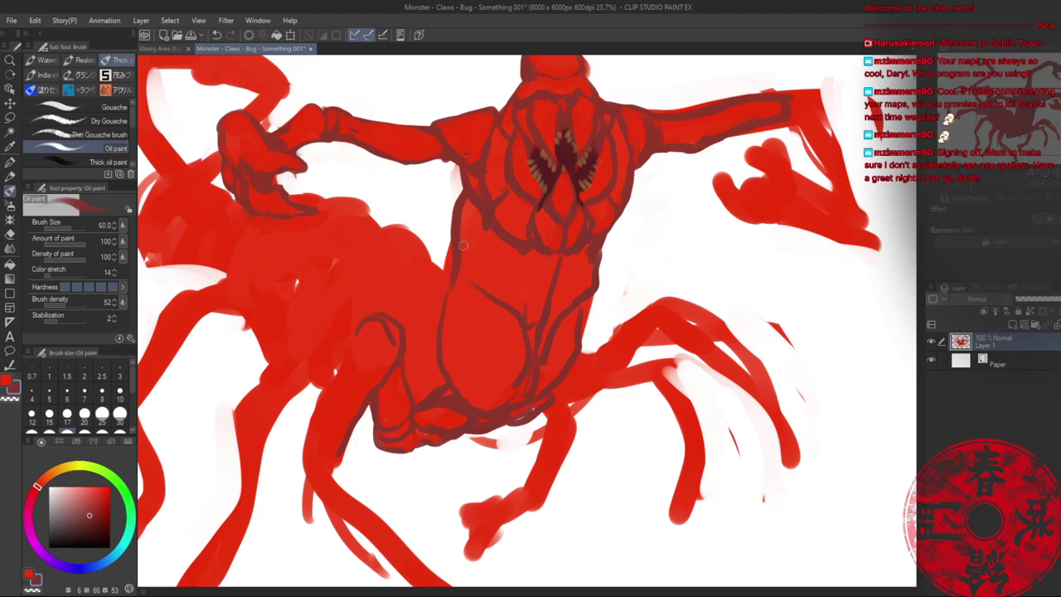
- Draw curved dark red segment lines across the creature's long body behind the torso, and touch up the torso's outer edge
left_click_drag(438, 302, 412, 389)
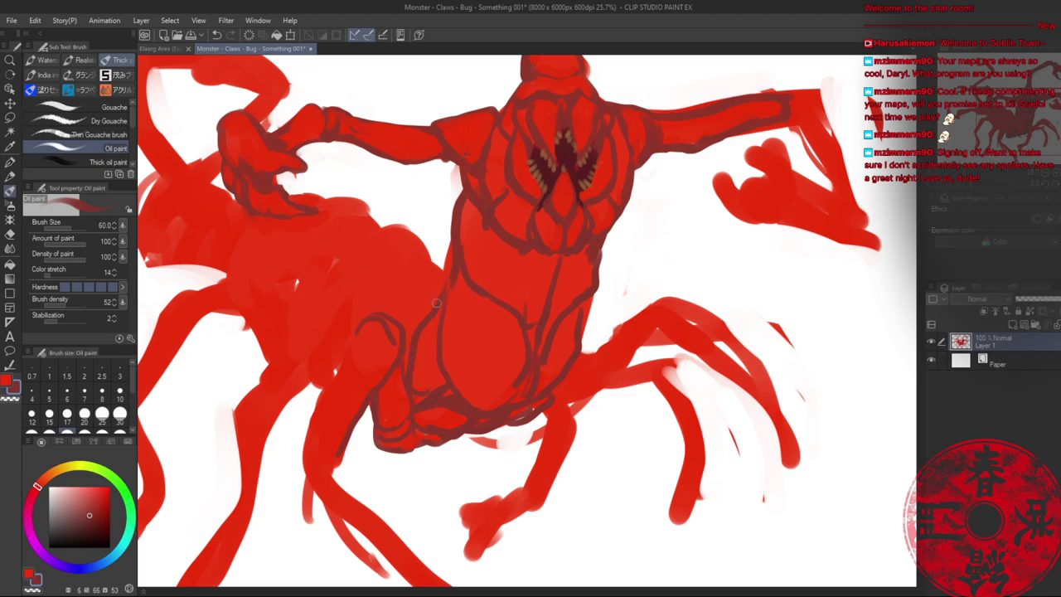
mouse_move(434, 262)
left_mouse_down()
mouse_move(364, 283)
mouse_move(351, 348)
left_mouse_up()
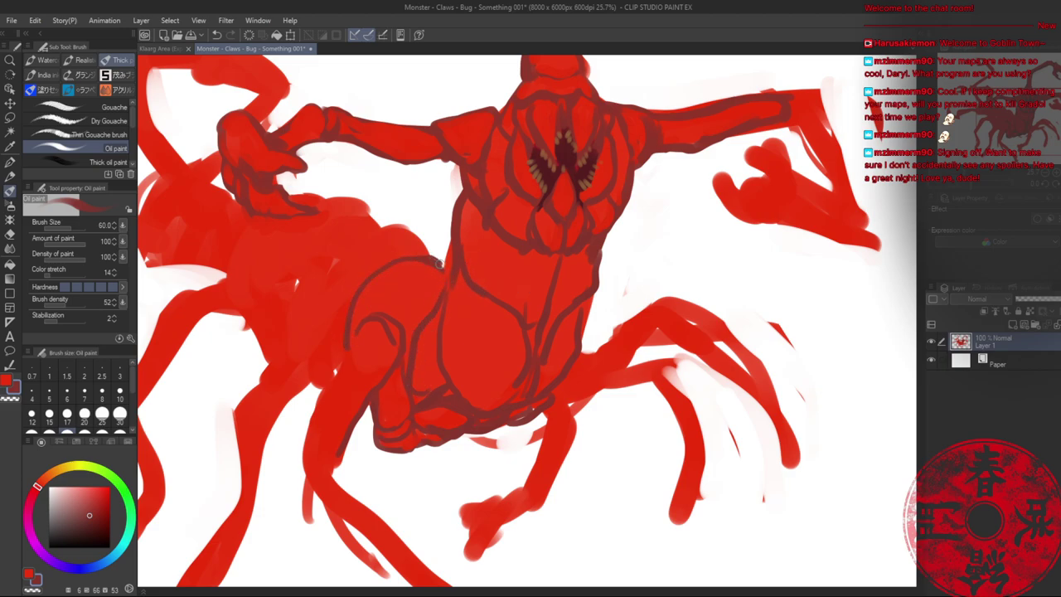
mouse_move(429, 256)
left_mouse_down()
mouse_move(364, 226)
mouse_move(321, 324)
left_mouse_up()
mouse_move(383, 222)
left_mouse_down()
mouse_move(336, 204)
mouse_move(291, 234)
mouse_move(283, 323)
left_mouse_up()
mouse_move(262, 218)
left_mouse_down()
mouse_move(238, 282)
mouse_move(248, 313)
left_mouse_up()
mouse_move(579, 320)
left_mouse_down()
mouse_move(590, 300)
mouse_move(583, 333)
left_mouse_up()
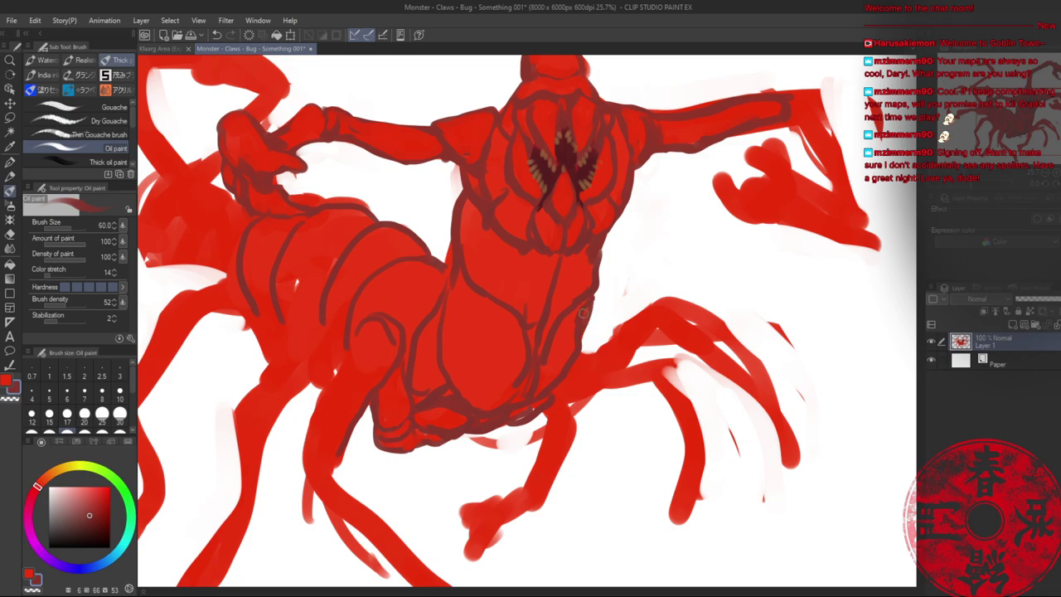
- Paint a thin bright red spine hanging from the underside of the front walking leg's lower section
key("alt+space")
left_click_drag(556, 275, 506, 271)
left_click_drag(538, 264, 458, 263)
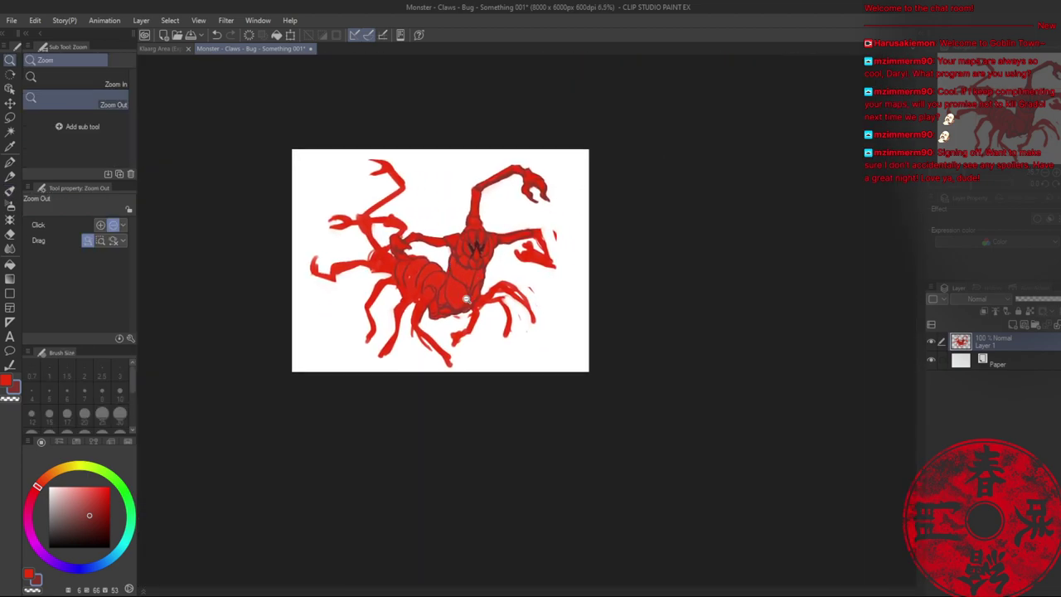
left_click_drag(466, 299, 467, 281)
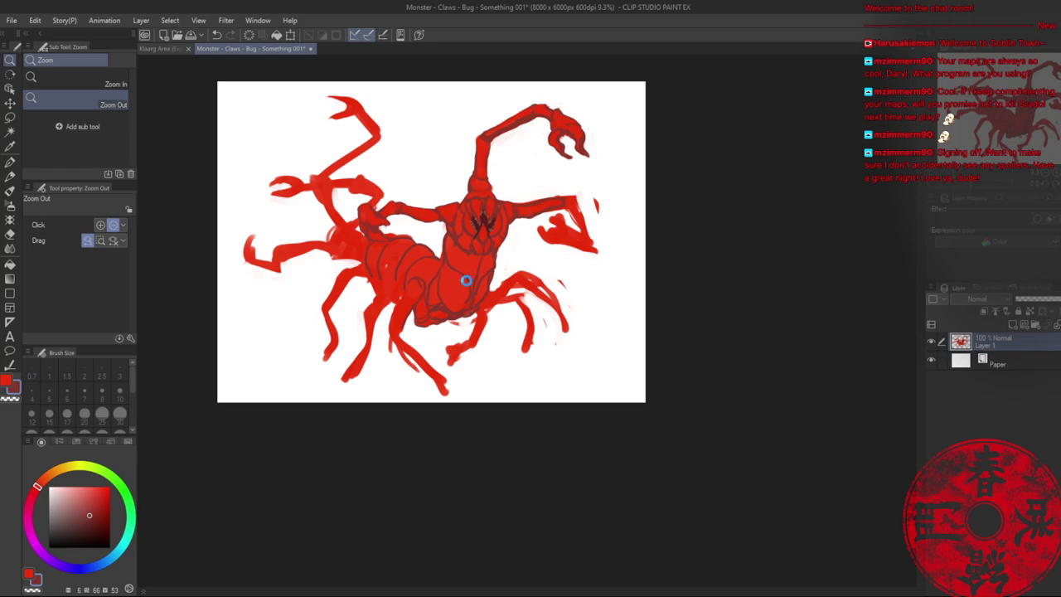
scroll(414, 330, "up", 5)
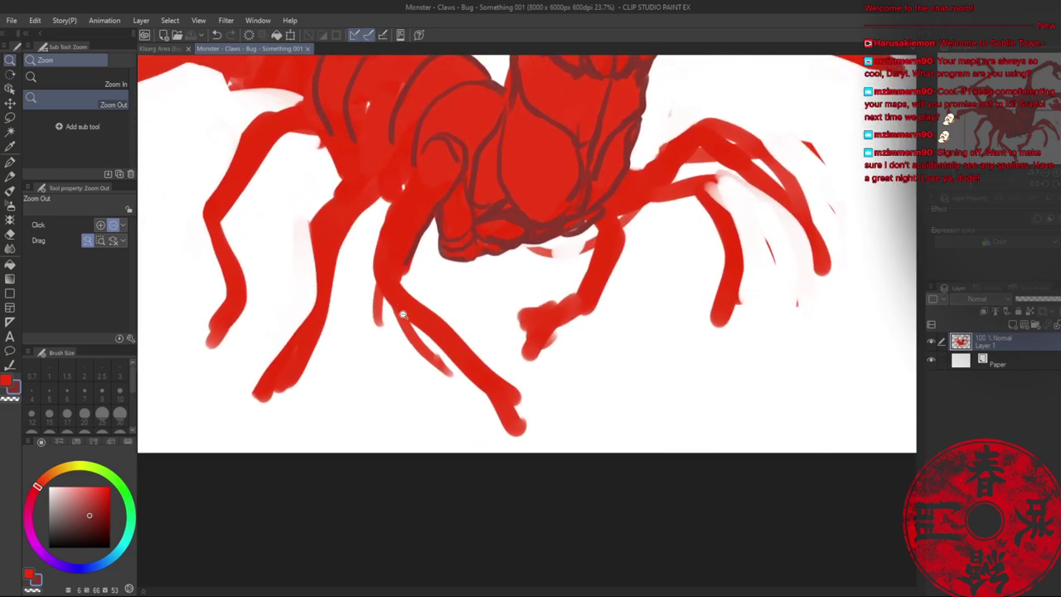
scroll(402, 315, "up", 3)
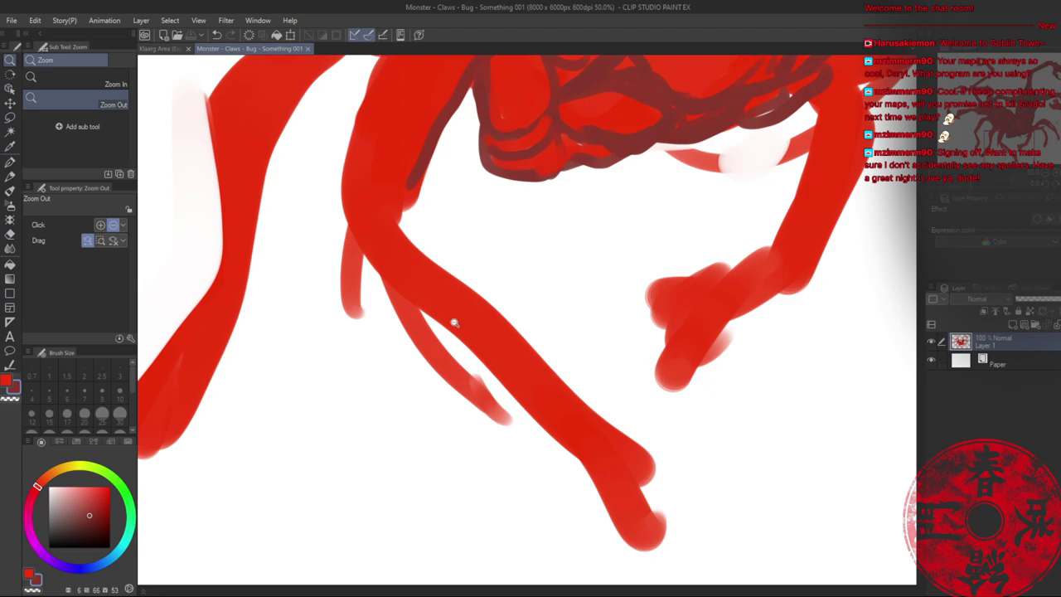
scroll(454, 322, "down", 2)
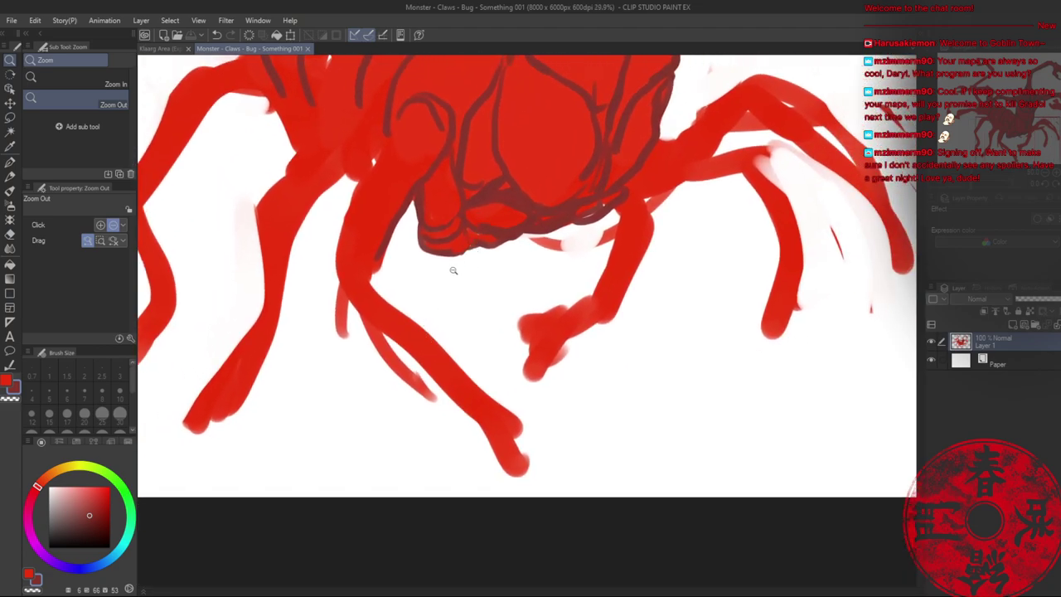
key("b")
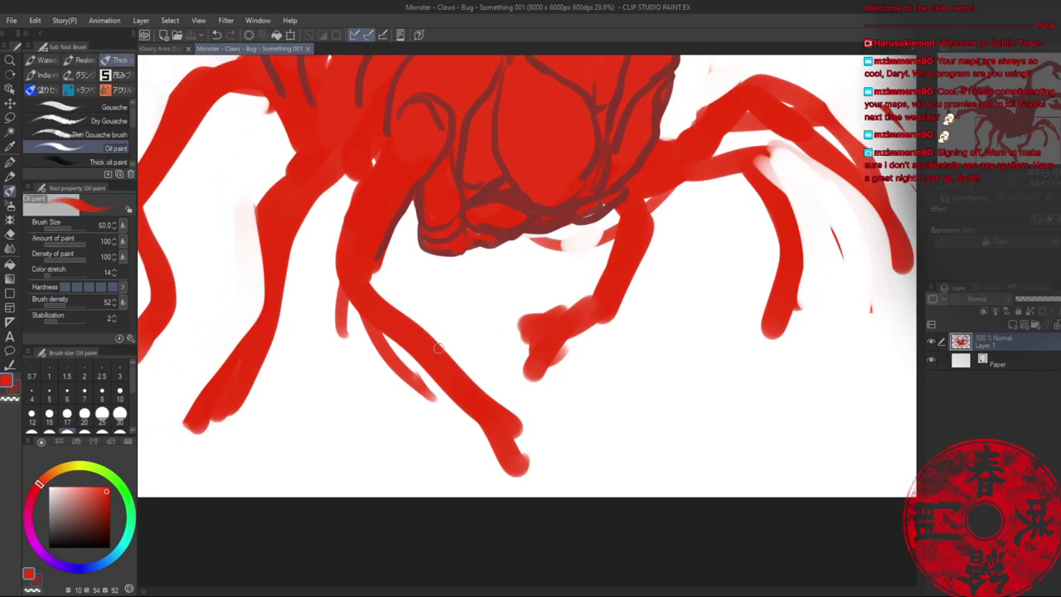
mouse_move(381, 333)
left_mouse_down()
mouse_move(387, 361)
mouse_move(438, 395)
mouse_move(432, 370)
mouse_move(453, 426)
left_mouse_up()
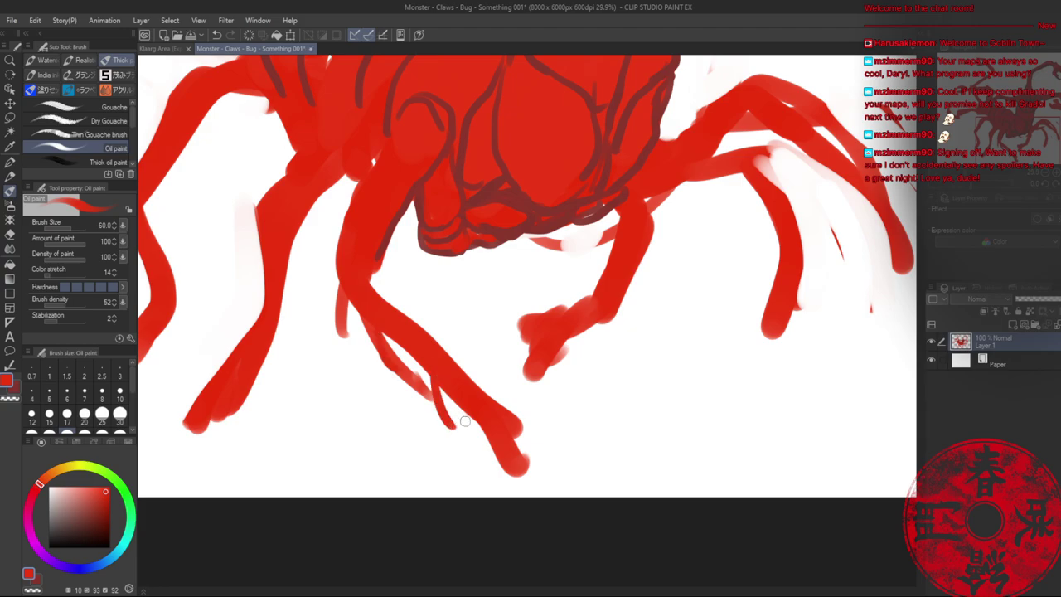
- Erase the outer curved strand of the far walking leg and the stray red marks beside it with an enlarged Hard eraser
left_click_drag(772, 204, 611, 308)
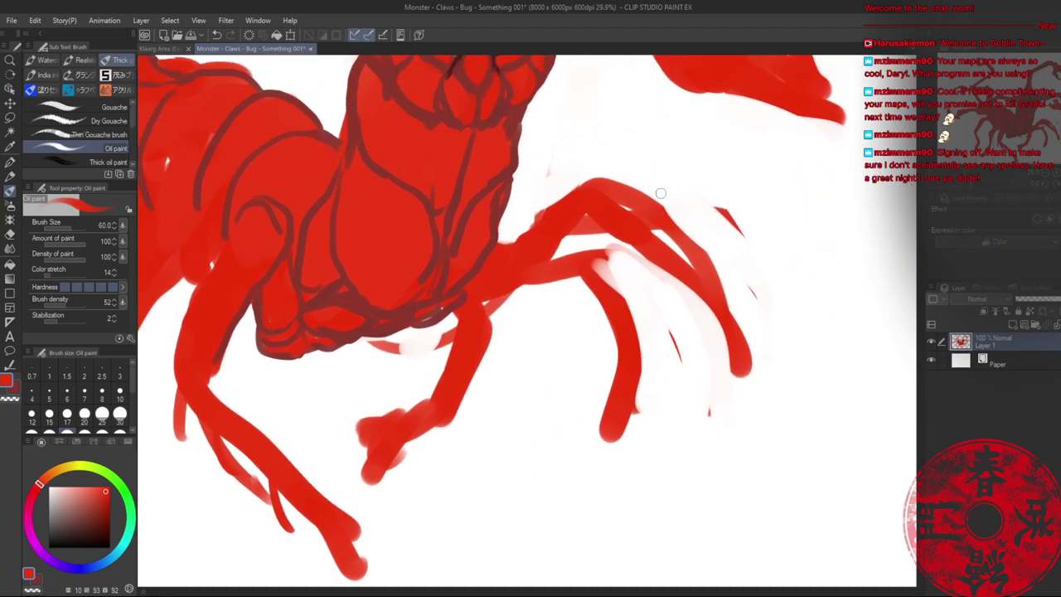
key("e")
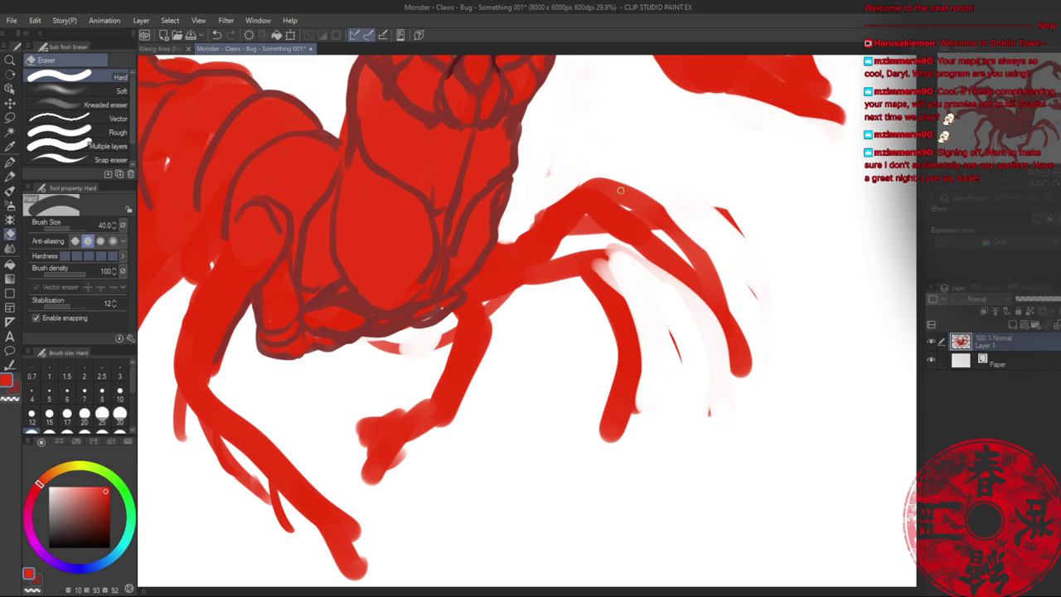
key("bracketright")
key("bracketright")
key("bracketright")
key("bracketright")
key("bracketright")
key("bracketright")
left_click_drag(611, 176, 724, 309)
mouse_move(654, 203)
left_mouse_down()
mouse_move(749, 291)
mouse_move(751, 251)
left_mouse_up()
- Paint two short red spines along the upper edge of the far walking leg with the Oil paint brush
key("b")
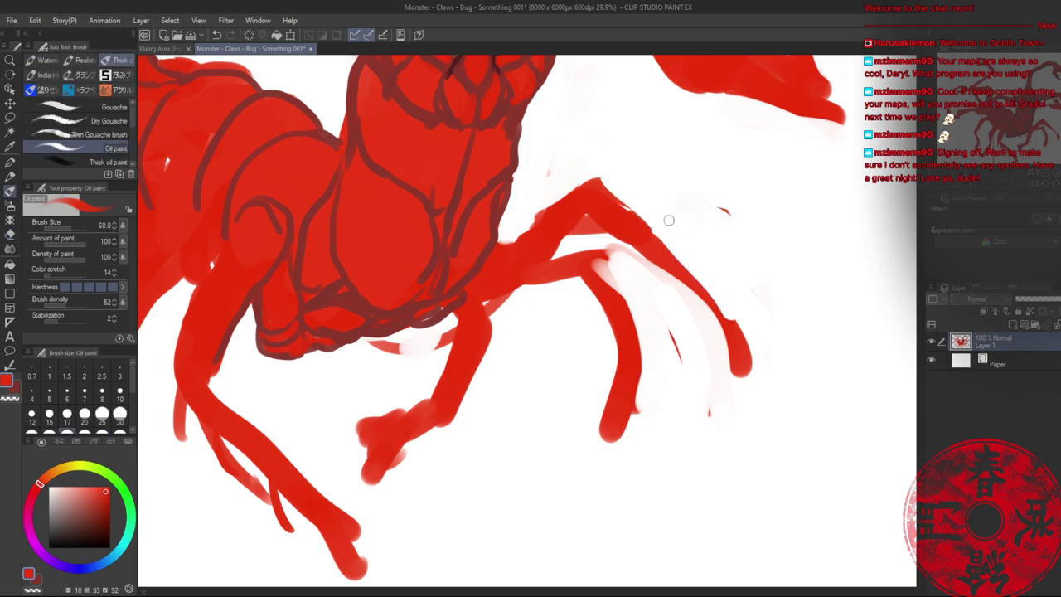
left_click_drag(681, 234, 628, 207)
left_click_drag(716, 272, 668, 250)
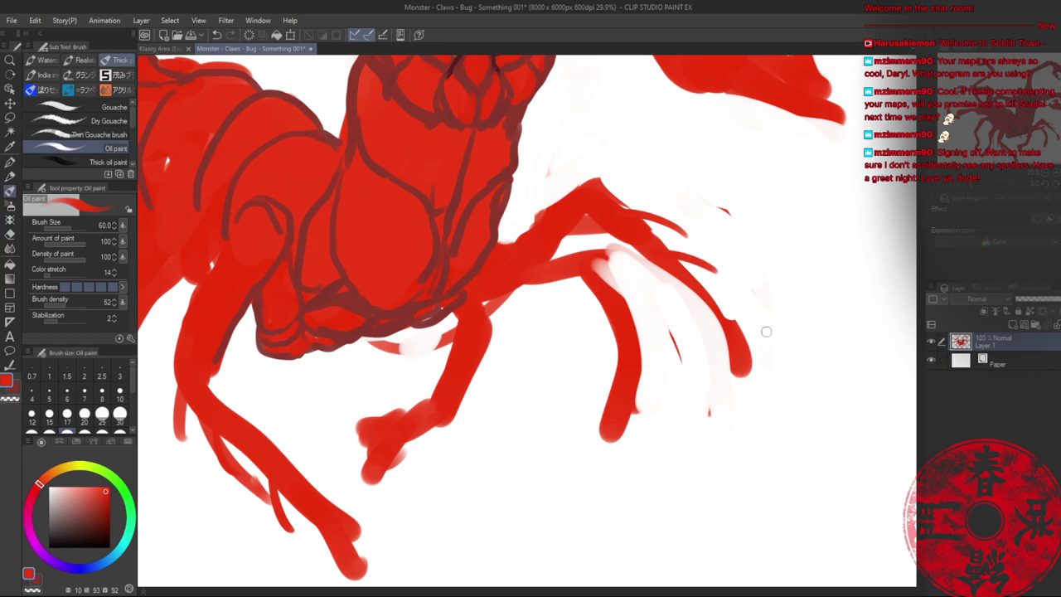
- Paint short curved red spines on the lower sections of the two far walking legs and the second rear leg
mouse_move(763, 333)
left_mouse_down()
mouse_move(746, 308)
mouse_move(686, 287)
left_mouse_up()
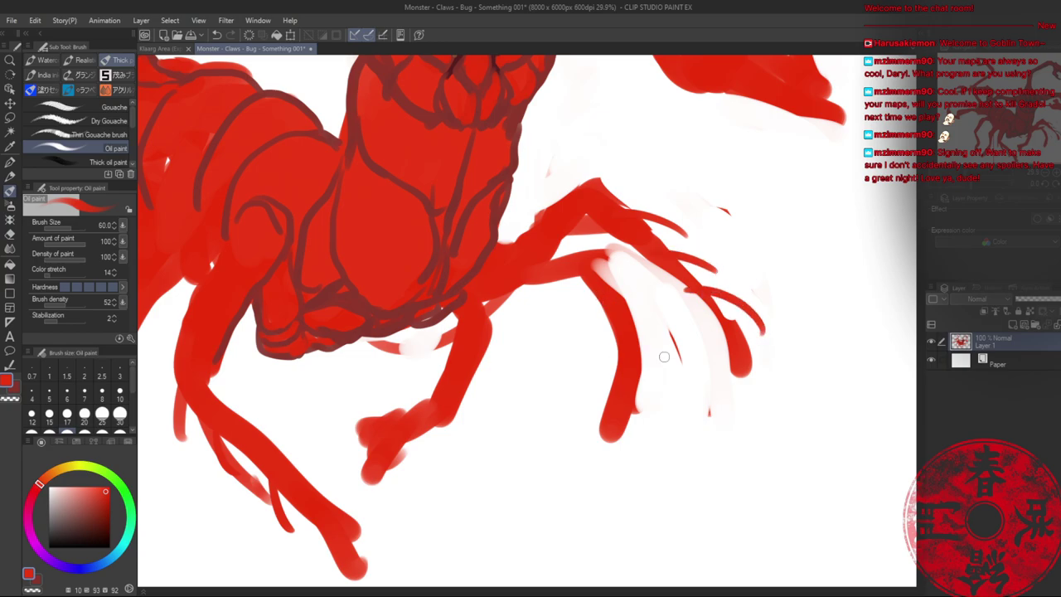
left_click_drag(666, 382, 616, 343)
left_click_drag(175, 379, 471, 321)
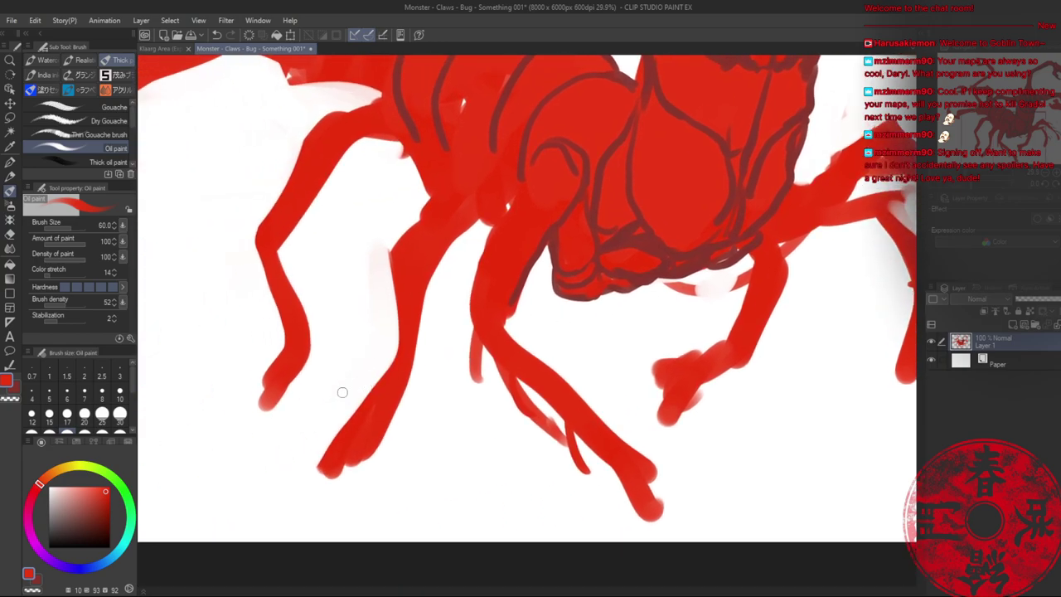
mouse_move(323, 405)
left_mouse_down()
mouse_move(391, 370)
mouse_move(409, 389)
left_mouse_up()
- Paint forked red toes at the tips of the two rear legs, the front walking leg and the middle leg
mouse_move(290, 413)
left_mouse_down()
mouse_move(252, 452)
mouse_move(280, 465)
mouse_move(255, 426)
left_mouse_up()
left_click_drag(709, 411, 637, 438)
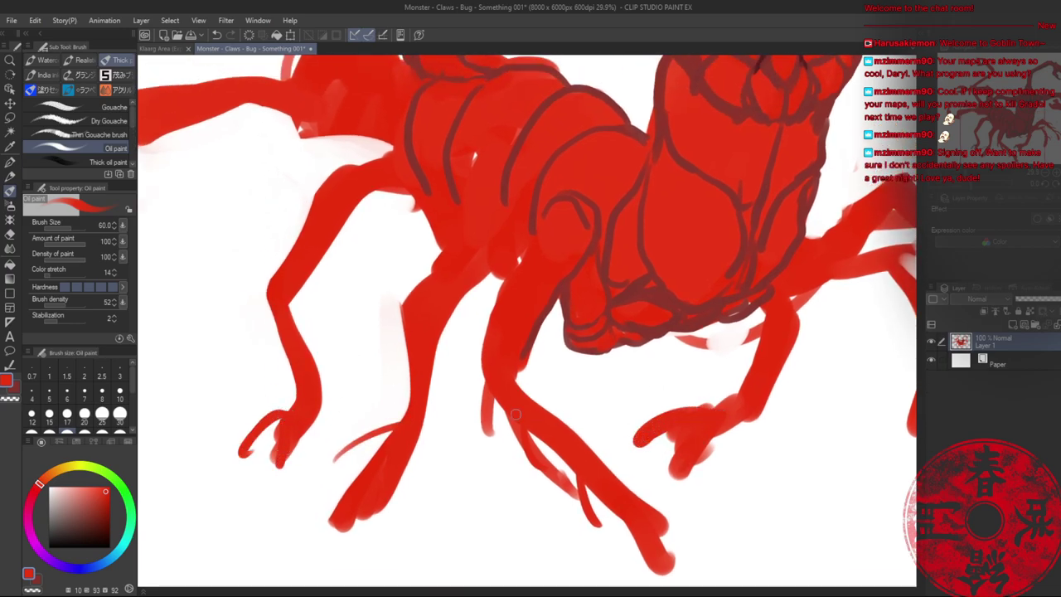
mouse_move(335, 514)
left_mouse_down()
mouse_move(334, 527)
mouse_move(375, 533)
left_mouse_up()
left_click_drag(376, 507, 374, 537)
left_click_drag(605, 436, 478, 406)
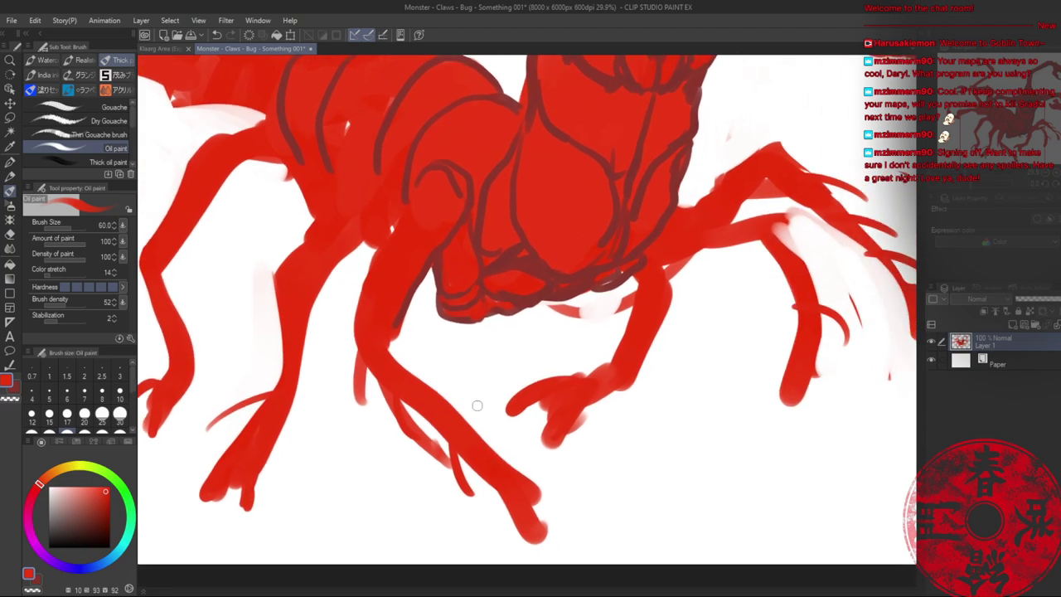
mouse_move(510, 466)
left_mouse_down()
mouse_move(552, 491)
mouse_move(543, 487)
left_mouse_up()
- Paint two-pronged red claws on the tips of both far walking legs and touch up the outermost leg's upper edge
left_click_drag(780, 398, 767, 418)
mouse_move(778, 386)
left_mouse_down()
mouse_move(768, 417)
mouse_move(798, 425)
mouse_move(792, 429)
left_mouse_up()
mouse_move(894, 313)
left_mouse_down()
mouse_move(719, 375)
mouse_move(737, 435)
left_mouse_up()
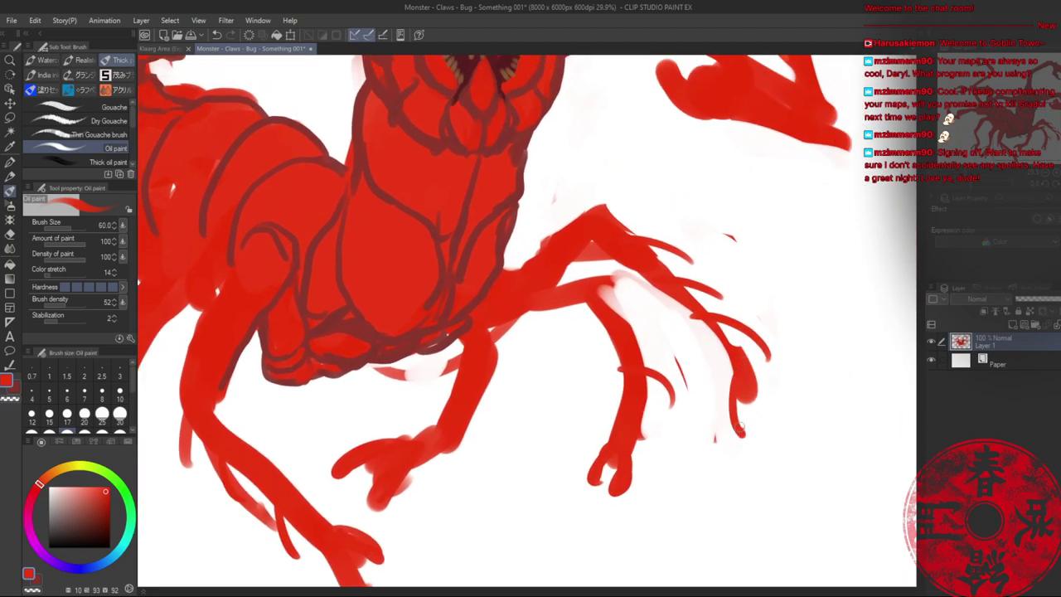
mouse_move(732, 373)
left_mouse_down()
mouse_move(743, 434)
mouse_move(767, 436)
left_mouse_up()
left_click_drag(679, 287, 727, 328)
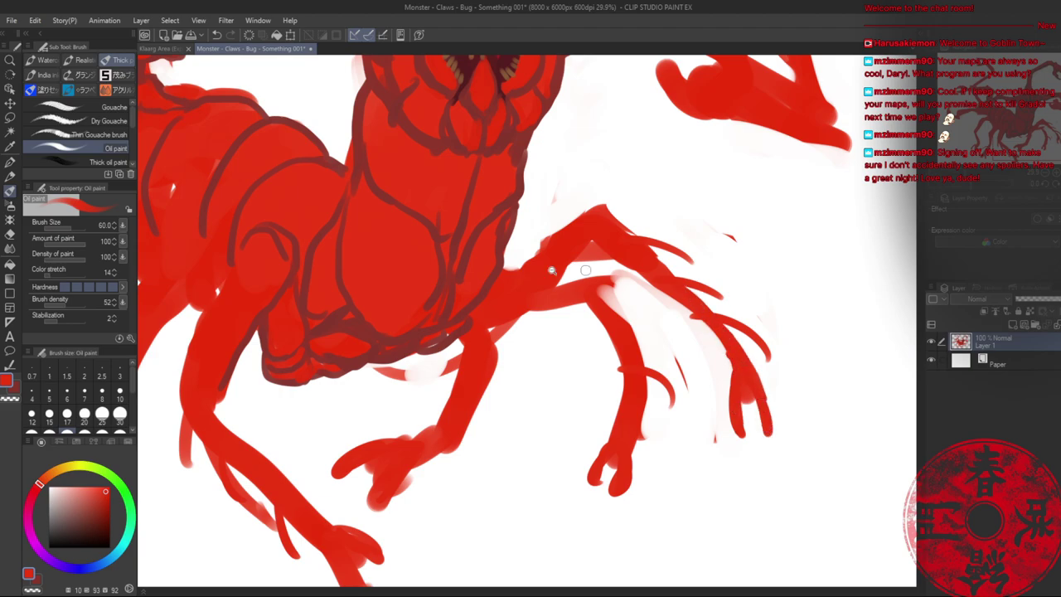
- Erase the stray red mark beside the bent claw arm's elbow with the Hard eraser and save the illustration
key("alt+space")
mouse_move(502, 327)
left_mouse_down()
mouse_move(440, 312)
mouse_move(535, 325)
left_mouse_up()
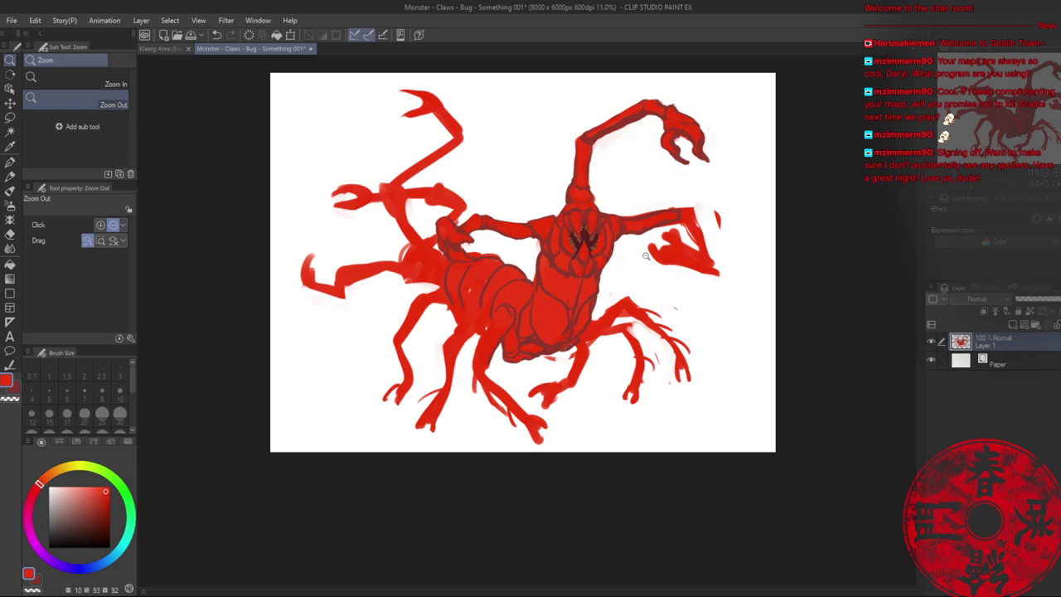
left_click_drag(645, 256, 734, 229)
key("e")
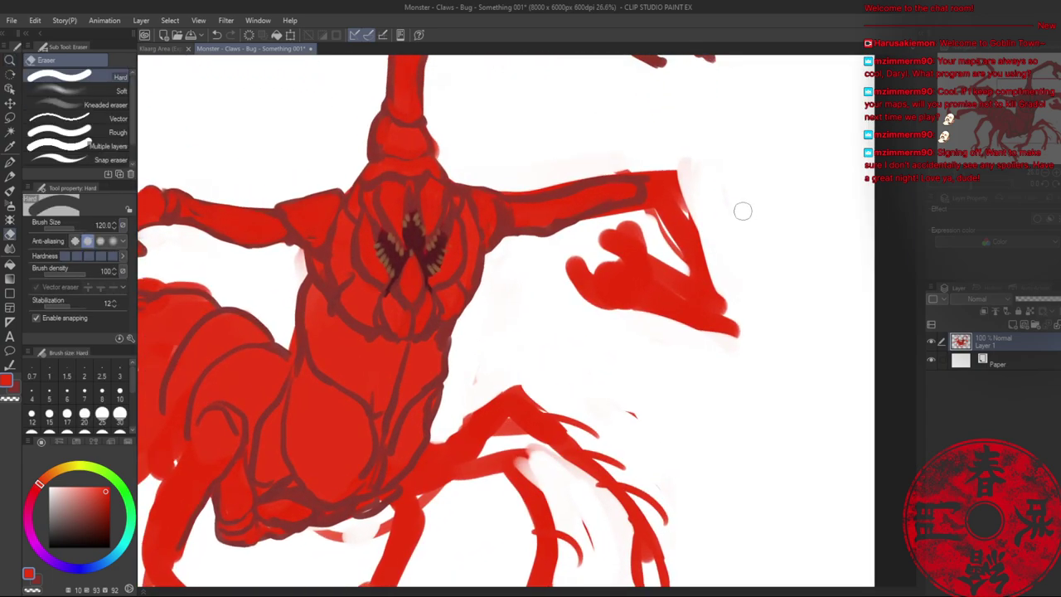
key("ctrl+0")
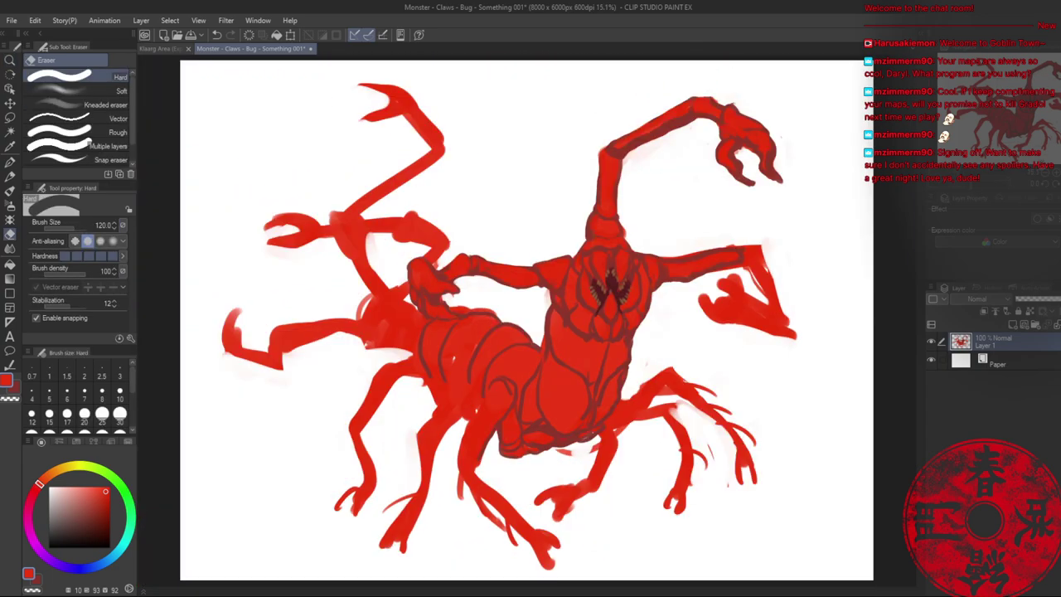
key("ctrl+s")
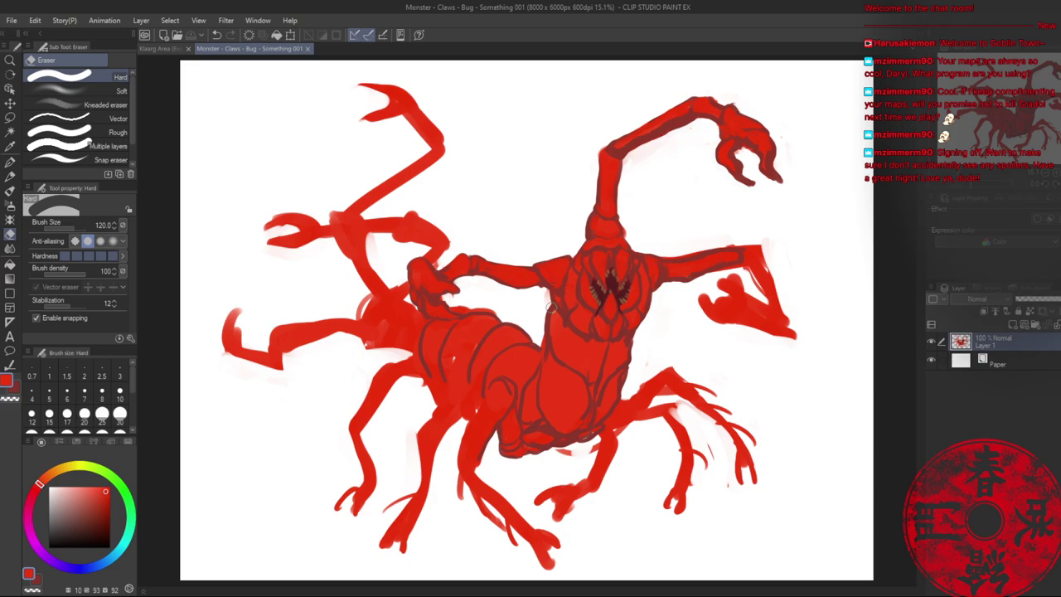
- Clear the notch between the back and upright torso with the eraser, and redraw its dark red outlines with the Oil paint brush
key("slash")
mouse_move(556, 351)
left_mouse_down()
mouse_move(582, 373)
mouse_move(576, 331)
mouse_move(480, 229)
mouse_move(482, 261)
left_mouse_up()
key("b")
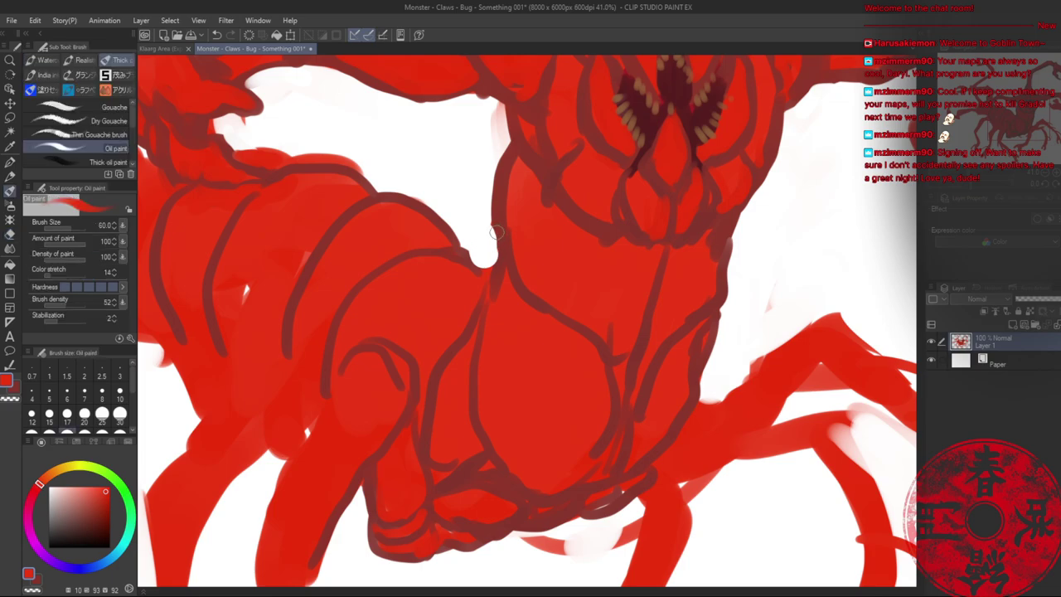
left_click(500, 209, "alt")
mouse_move(501, 211)
left_mouse_down()
mouse_move(513, 272)
mouse_move(489, 271)
mouse_move(507, 338)
left_mouse_up()
left_click_drag(486, 296, 423, 406)
left_click_drag(455, 365, 451, 408)
key("alt+space")
mouse_move(484, 291)
left_mouse_down()
mouse_move(458, 280)
mouse_move(544, 341)
left_mouse_up()
key("space")
scroll(543, 339, "up", 5)
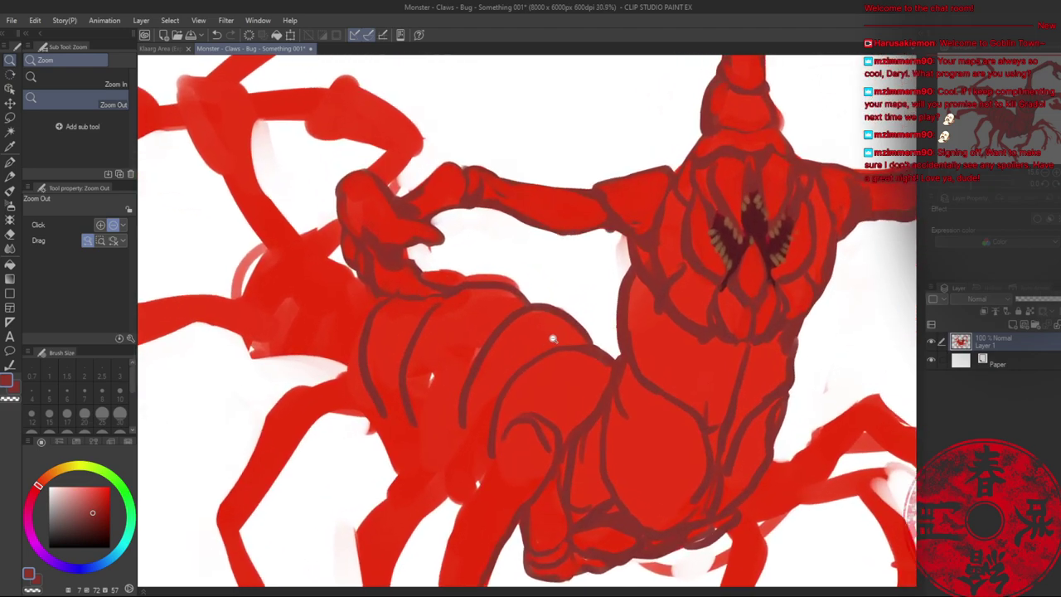
scroll(547, 333, "down", 1)
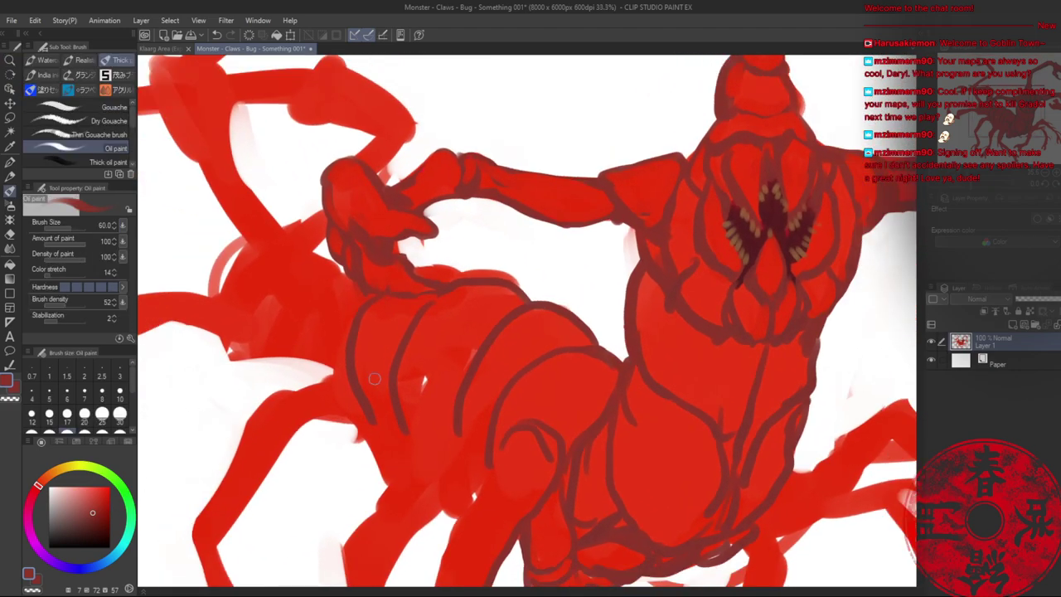
key("alt")
left_click_drag(543, 341, 553, 345)
key("ctrl+z")
- Shade the upper edges of the three back segments in dark crimson with the Oil paint brush at size 60
key("alt+space")
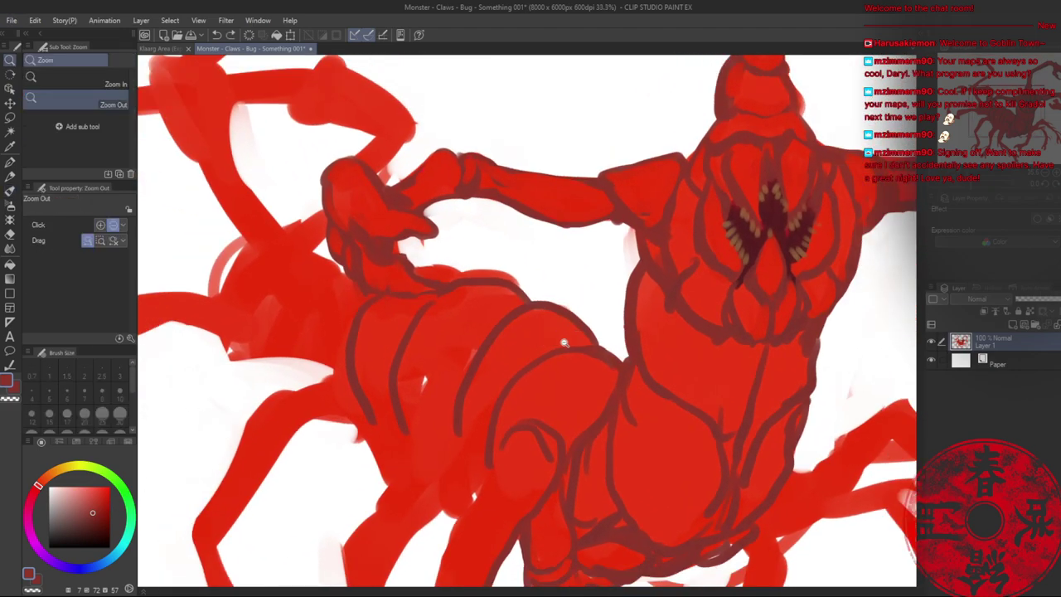
scroll(564, 343, "up", 2)
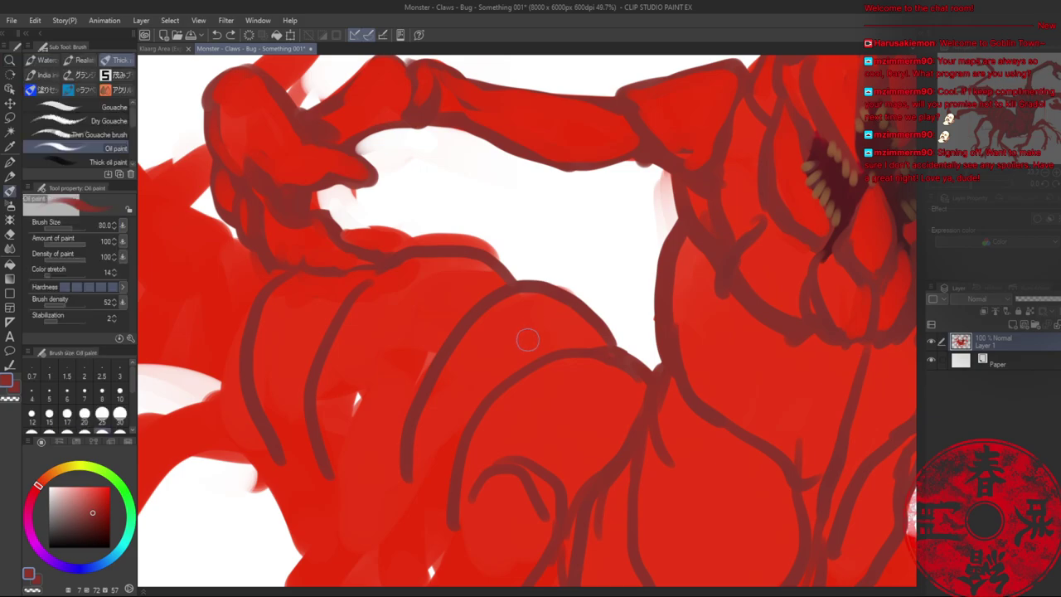
key("[")
key("[")
left_click(469, 348, "alt")
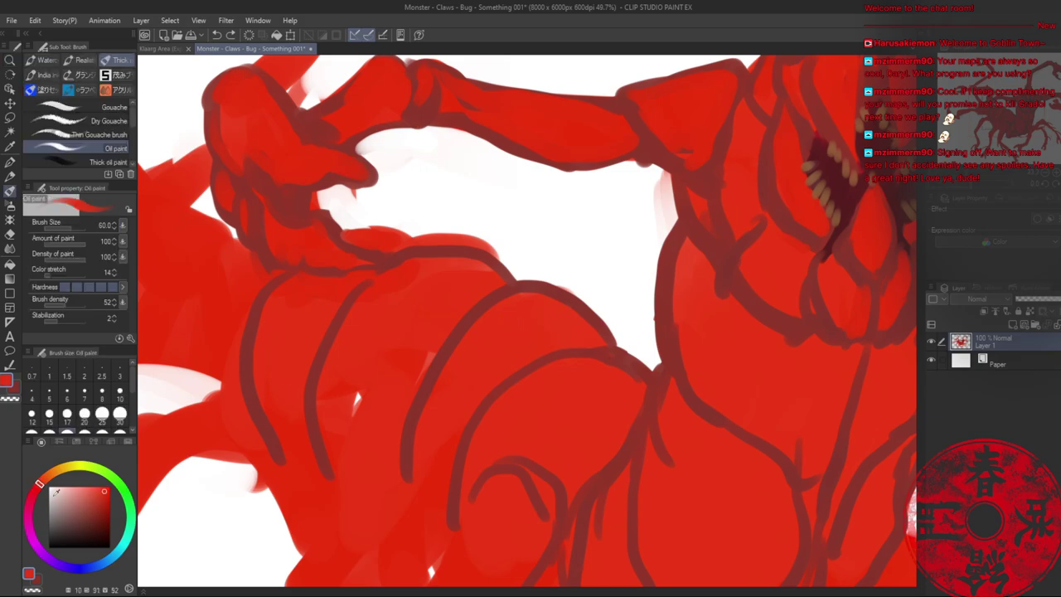
left_click(35, 493)
left_click_drag(536, 291, 603, 339)
left_click_drag(418, 253, 501, 284)
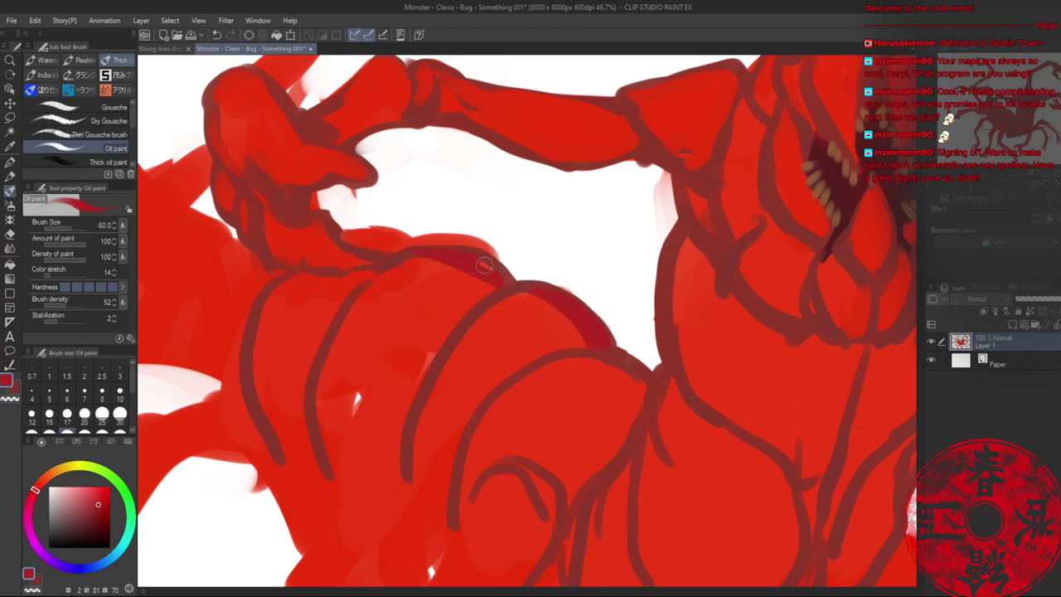
mouse_move(557, 360)
left_mouse_down()
mouse_move(632, 390)
mouse_move(635, 370)
mouse_move(652, 373)
left_mouse_up()
- Paint dark crimson shading on the upper chest below the jaw and along the torso's back-facing edge
left_click_drag(720, 220, 563, 361)
scroll(562, 360, "down", 5)
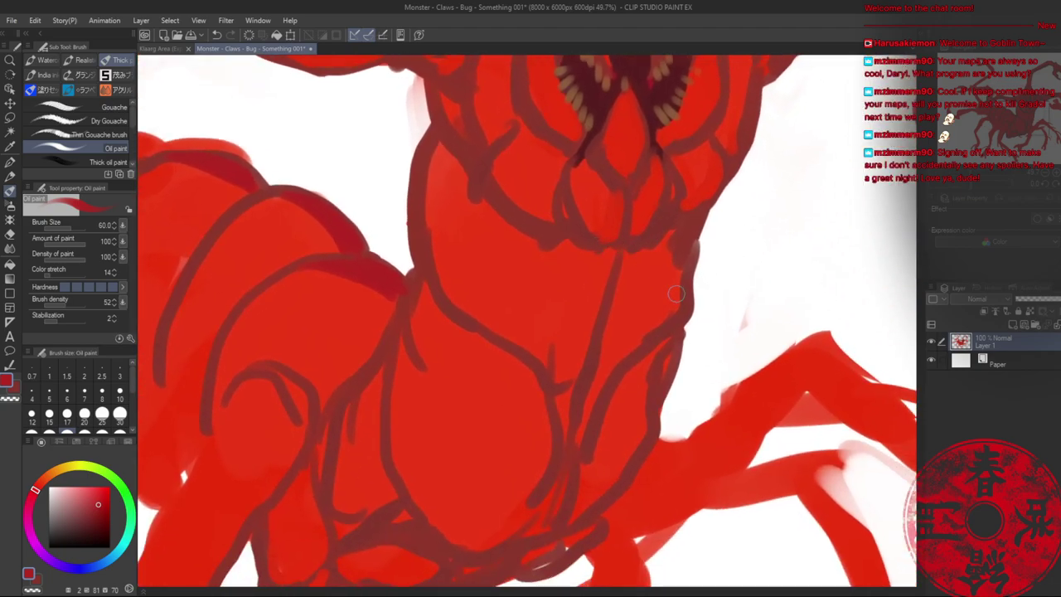
mouse_move(522, 266)
left_mouse_down()
mouse_move(456, 313)
mouse_move(589, 265)
mouse_move(547, 348)
left_mouse_up()
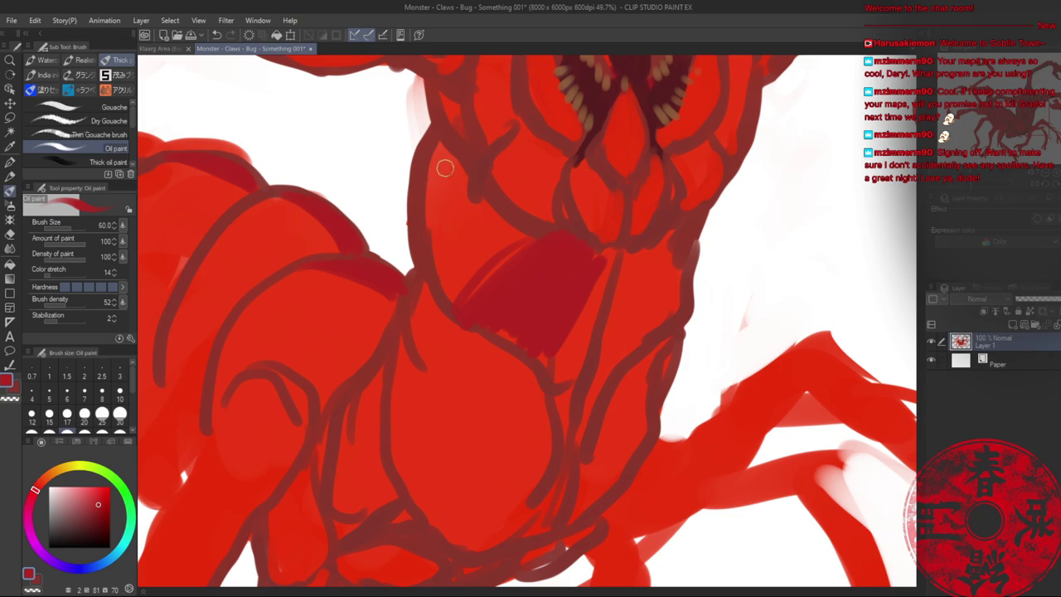
mouse_move(430, 209)
left_mouse_down()
mouse_move(466, 292)
mouse_move(488, 288)
left_mouse_up()
key("alt+space")
left_click_drag(524, 321, 528, 324)
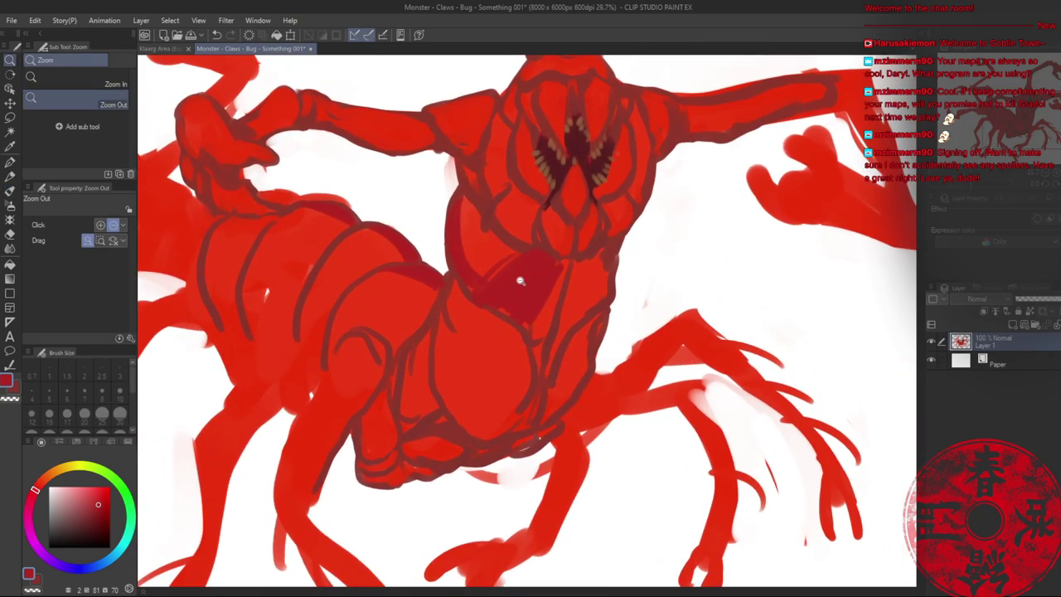
left_click_drag(521, 281, 533, 279)
- Extend the crimson shading under the jaw plates and across the chest, enlarging the brush to 80 for the lower centre line
left_click_drag(488, 204, 521, 229)
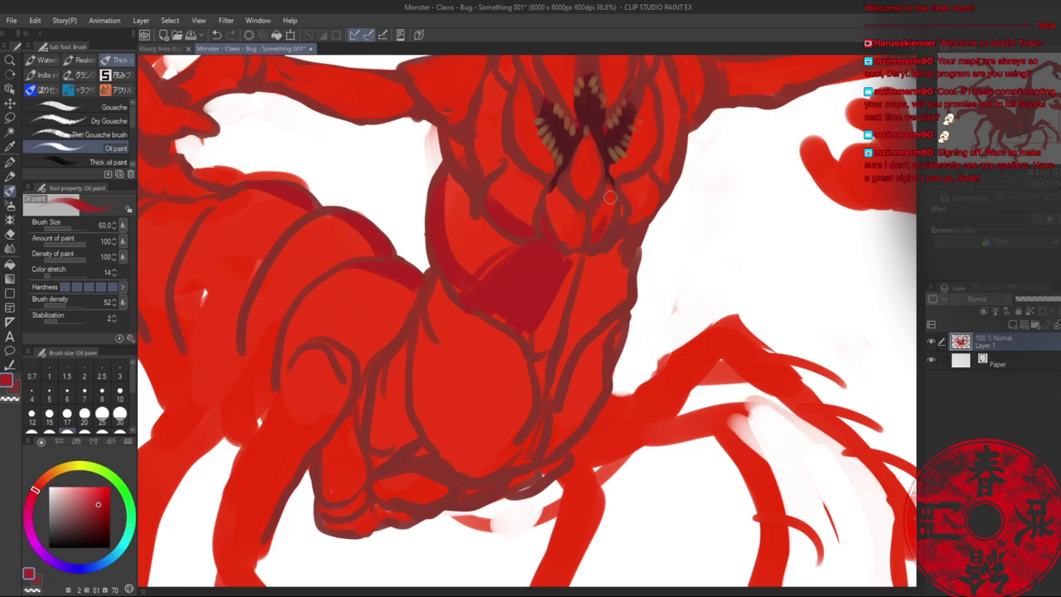
mouse_move(568, 225)
left_mouse_down()
mouse_move(582, 241)
mouse_move(543, 355)
left_mouse_up()
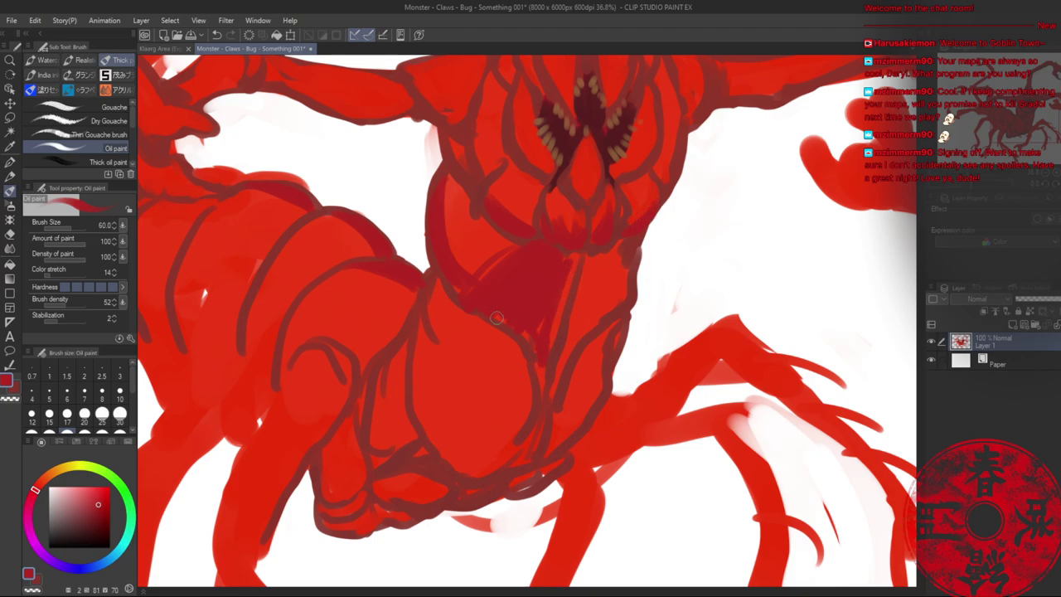
mouse_move(572, 269)
left_mouse_down()
mouse_move(544, 357)
mouse_move(597, 277)
mouse_move(560, 373)
mouse_move(584, 328)
mouse_move(591, 269)
mouse_move(618, 251)
mouse_move(614, 275)
left_mouse_up()
key("bracketright")
key("bracketright")
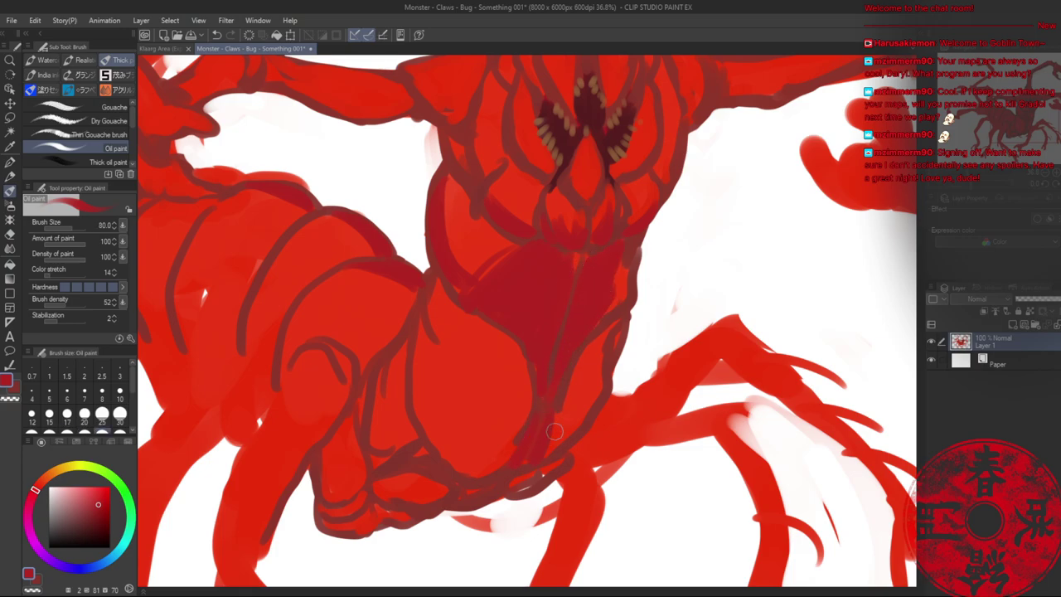
left_click_drag(580, 351, 570, 420)
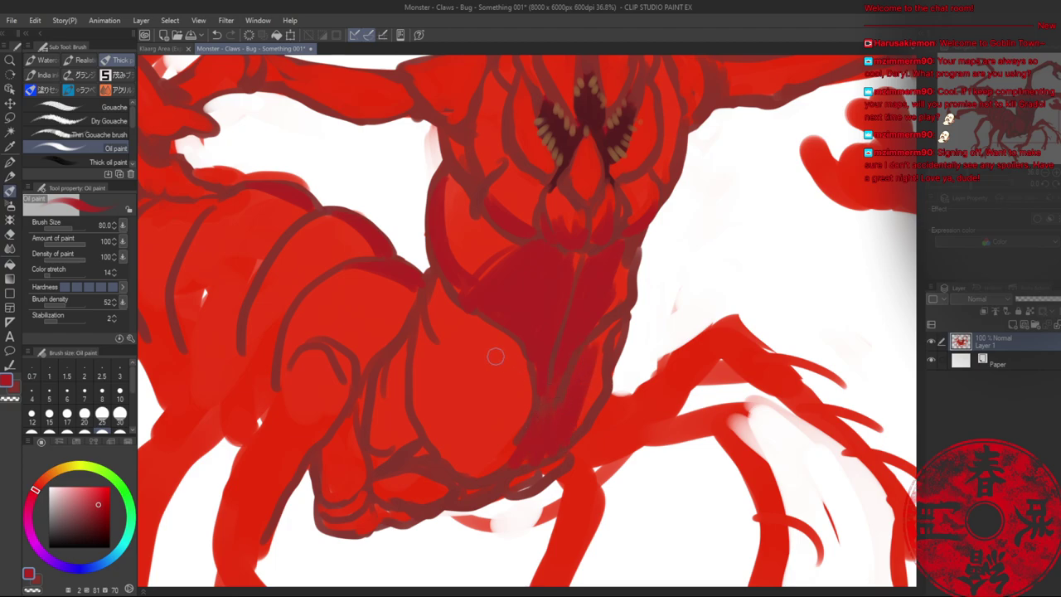
- Fill the middles of the two belly plates, the area above the front leg's shoulder and the body segments' flanks with crimson
mouse_move(430, 333)
left_mouse_down()
mouse_move(444, 327)
mouse_move(445, 405)
mouse_move(480, 407)
mouse_move(444, 389)
left_mouse_up()
mouse_move(383, 383)
left_mouse_down()
mouse_move(374, 407)
mouse_move(383, 442)
mouse_move(397, 402)
mouse_move(404, 431)
left_mouse_up()
mouse_move(296, 353)
left_mouse_down()
mouse_move(315, 331)
mouse_move(363, 352)
left_mouse_up()
mouse_move(270, 290)
left_mouse_down()
mouse_move(272, 353)
mouse_move(250, 259)
mouse_move(234, 320)
mouse_move(243, 260)
mouse_move(212, 324)
mouse_move(214, 262)
mouse_move(197, 327)
mouse_move(194, 274)
mouse_move(180, 313)
mouse_move(193, 347)
left_mouse_up()
mouse_move(201, 243)
left_mouse_down()
mouse_move(331, 293)
mouse_move(355, 361)
mouse_move(360, 304)
mouse_move(353, 335)
mouse_move(303, 300)
mouse_move(306, 282)
mouse_move(304, 311)
left_mouse_up()
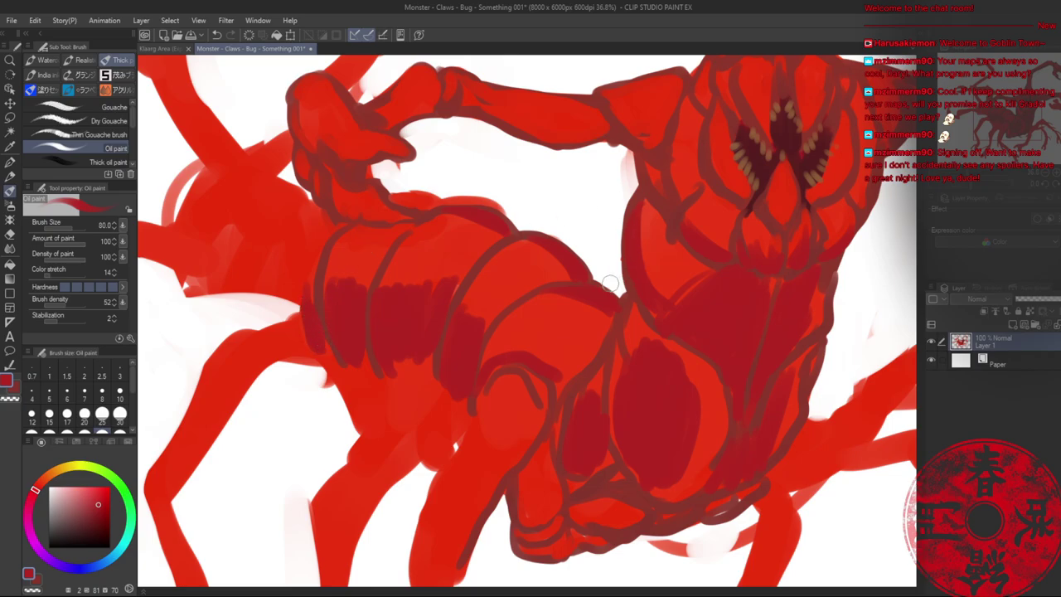
- Paint peach highlights along the upper edges of two back segments with a slightly softer Oil paint brush, and erase the overhanging red
key("alt+space")
mouse_move(581, 332)
left_mouse_down()
mouse_move(554, 336)
mouse_move(572, 345)
mouse_move(437, 295)
mouse_move(474, 307)
mouse_move(490, 284)
mouse_move(477, 304)
left_mouse_up()
left_click(101, 287)
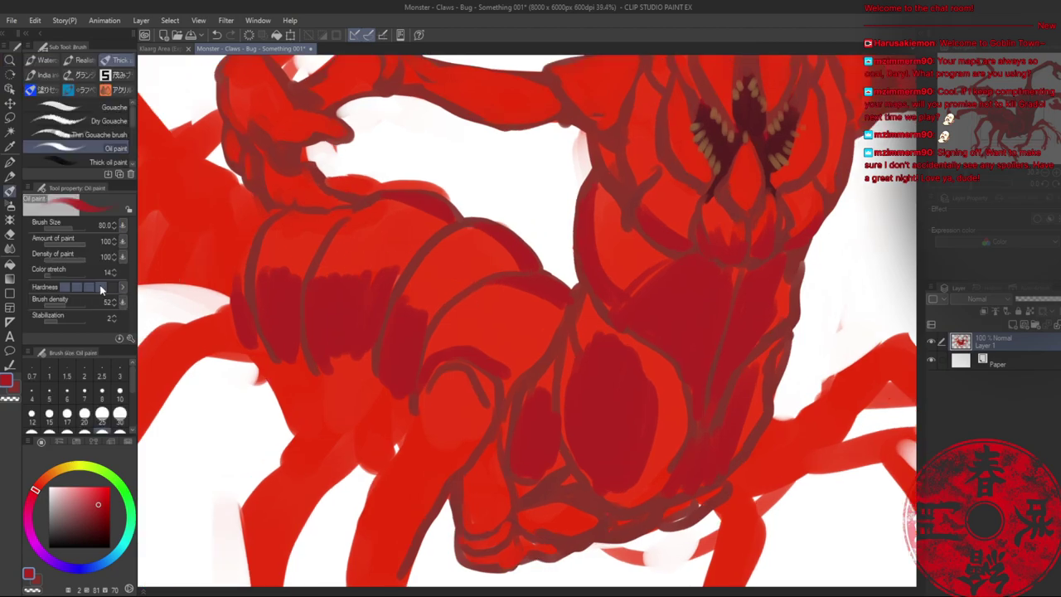
left_click(474, 274, "alt")
left_click(48, 476)
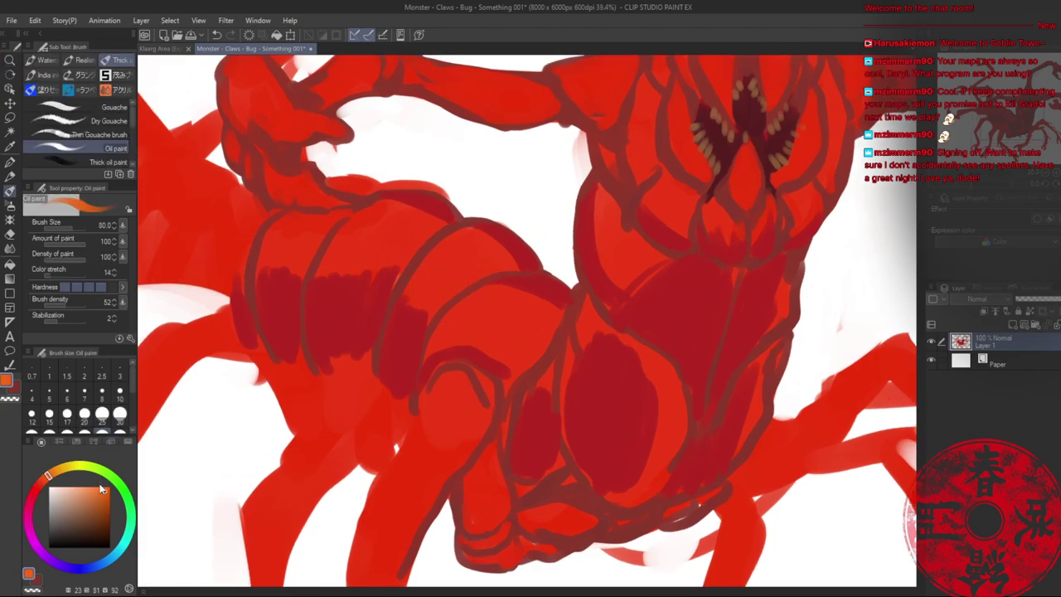
left_click(80, 493)
mouse_move(454, 225)
left_mouse_down()
mouse_move(508, 242)
mouse_move(528, 264)
left_mouse_up()
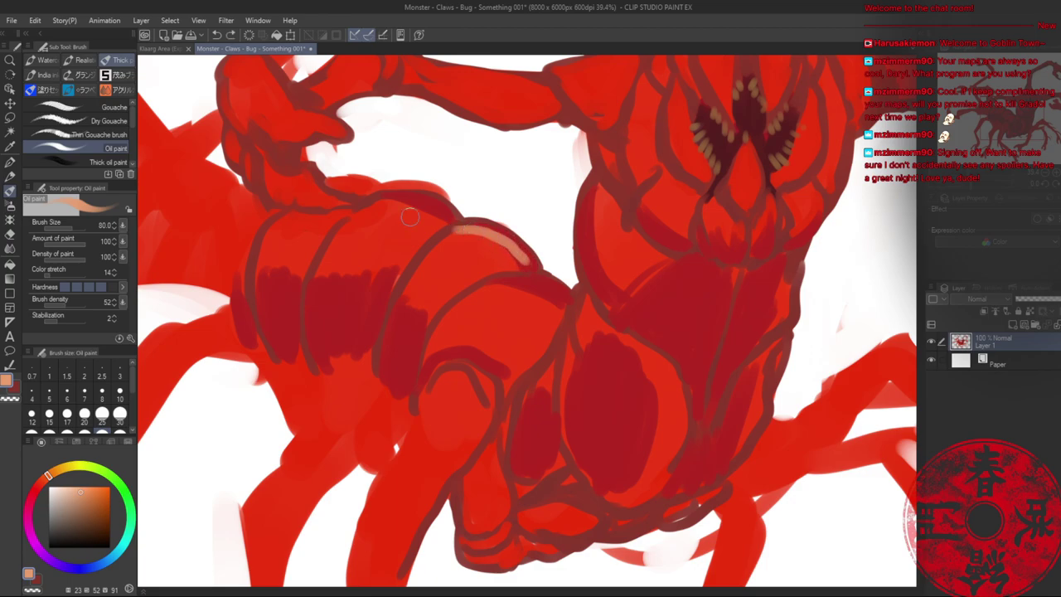
key("ctrl+z")
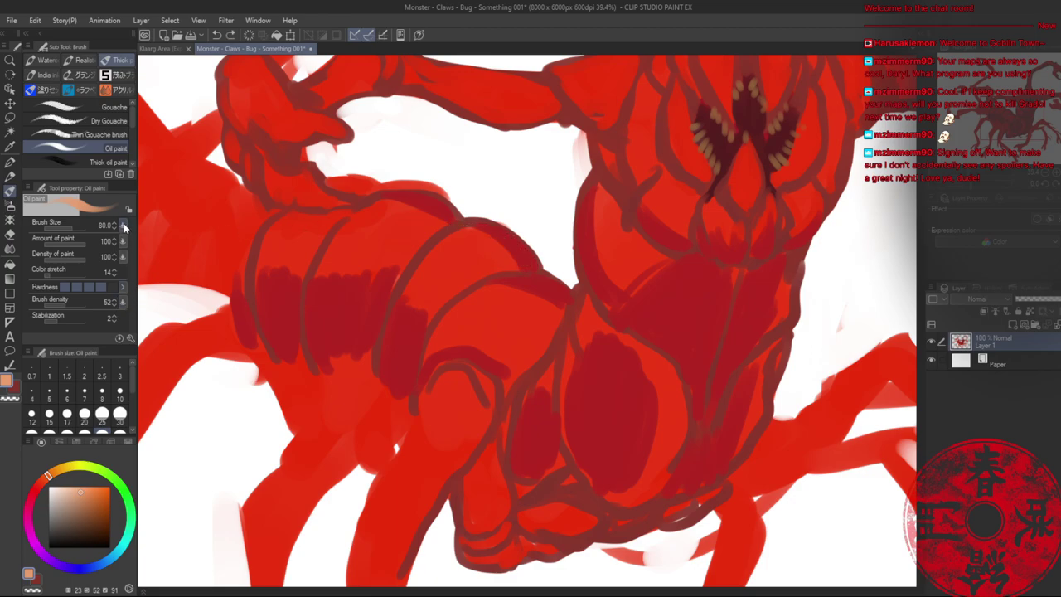
mouse_move(451, 224)
left_mouse_down()
mouse_move(512, 243)
mouse_move(530, 264)
mouse_move(483, 232)
left_mouse_up()
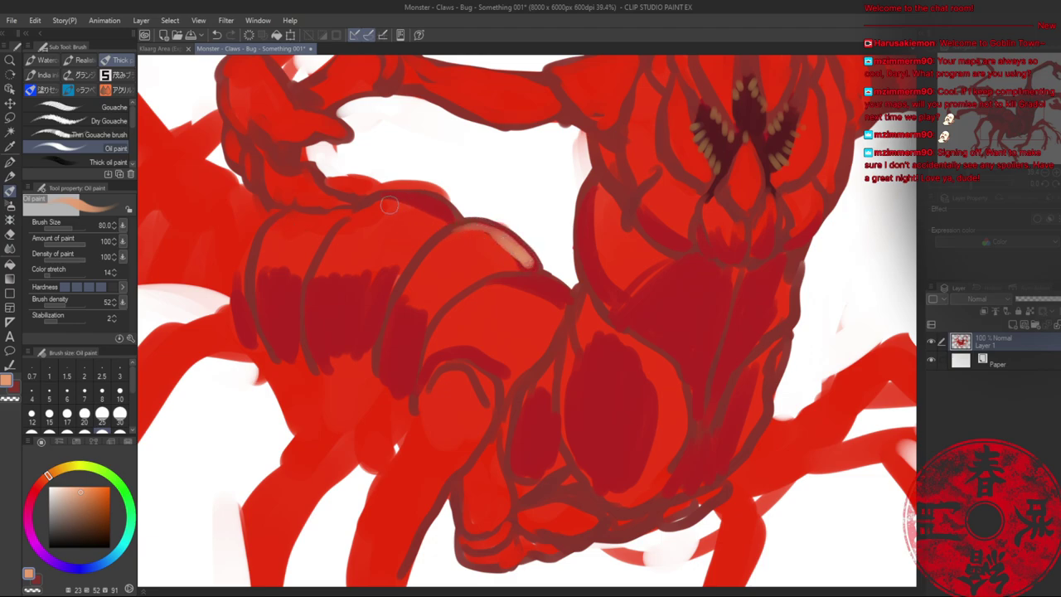
mouse_move(377, 198)
left_mouse_down()
mouse_move(413, 197)
mouse_move(446, 210)
mouse_move(361, 181)
mouse_move(374, 169)
mouse_move(338, 169)
mouse_move(455, 170)
left_mouse_up()
key("e")
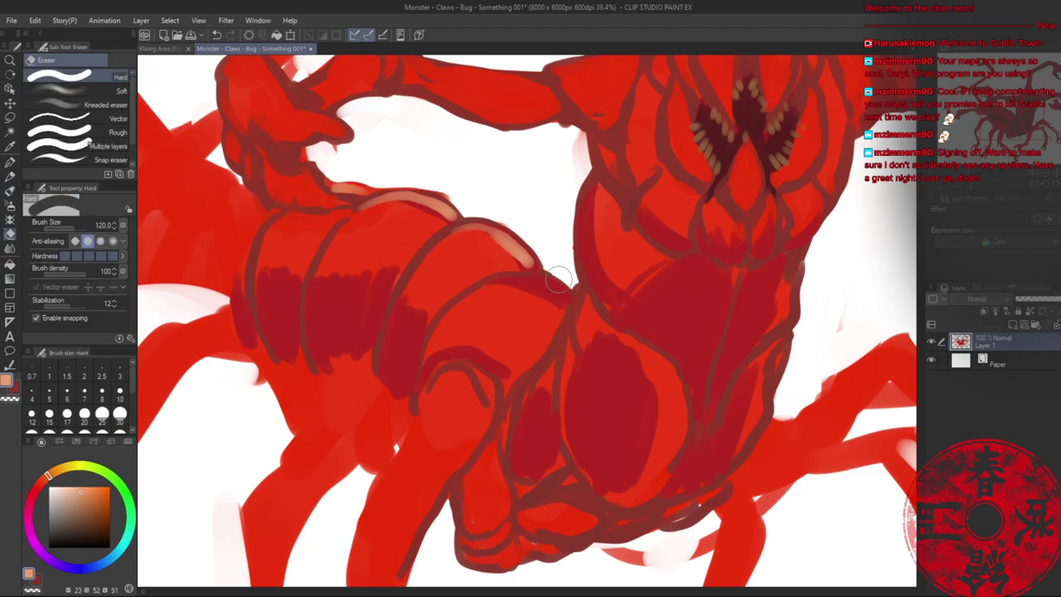
key("b")
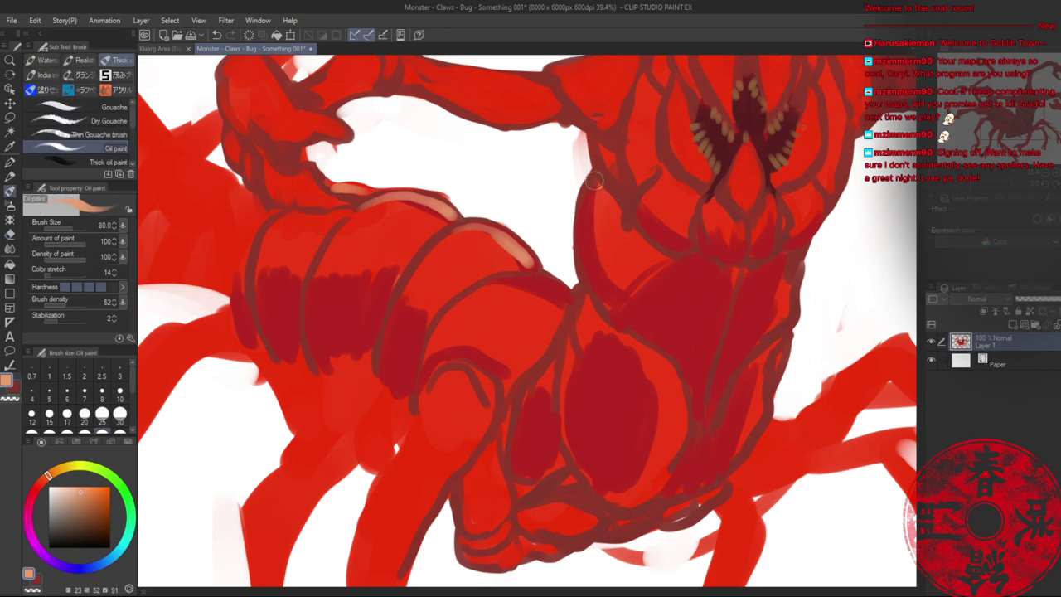
- Paint a peach highlight down the torso's back-facing edge and erase the smudge beneath the armpit
left_click_drag(594, 180, 580, 256)
key("e")
left_click_drag(569, 142, 583, 171)
- Paint a matching peach highlight along the chest's opposite outer edge below the jaw, using colours sampled from the artwork
mouse_move(790, 271)
left_mouse_down()
mouse_move(578, 240)
mouse_move(572, 286)
mouse_move(553, 303)
left_mouse_up()
key("p")
key("b")
left_click(567, 258, "alt")
left_click_drag(578, 228, 562, 294)
left_click_drag(603, 164, 485, 361)
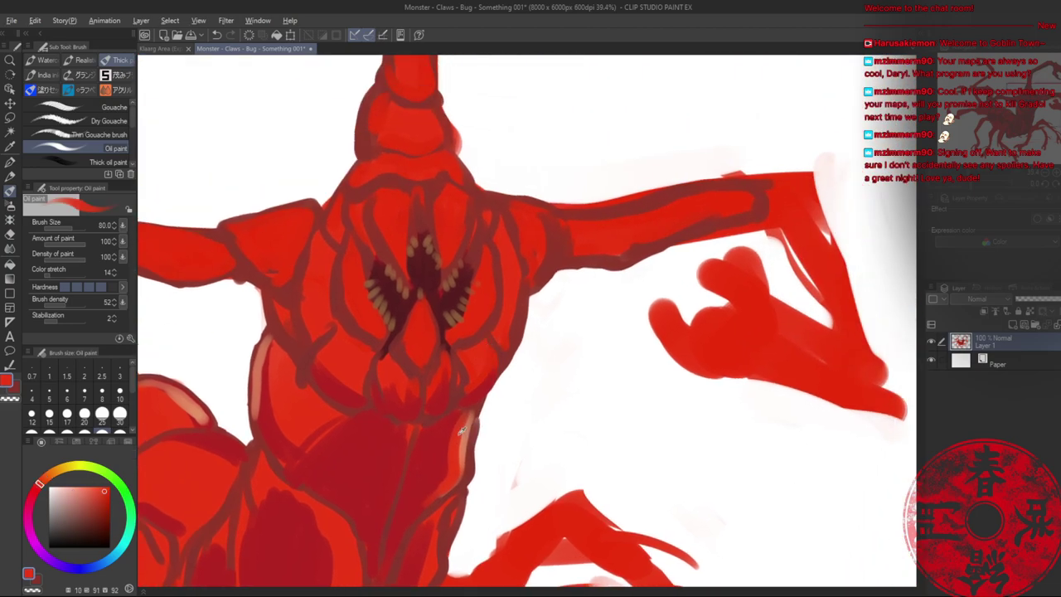
left_click(464, 435, "alt")
left_click_drag(476, 413, 468, 479)
- Trim the inner side of the new chest highlight with bright red sampled from the body
left_click(454, 449, "alt")
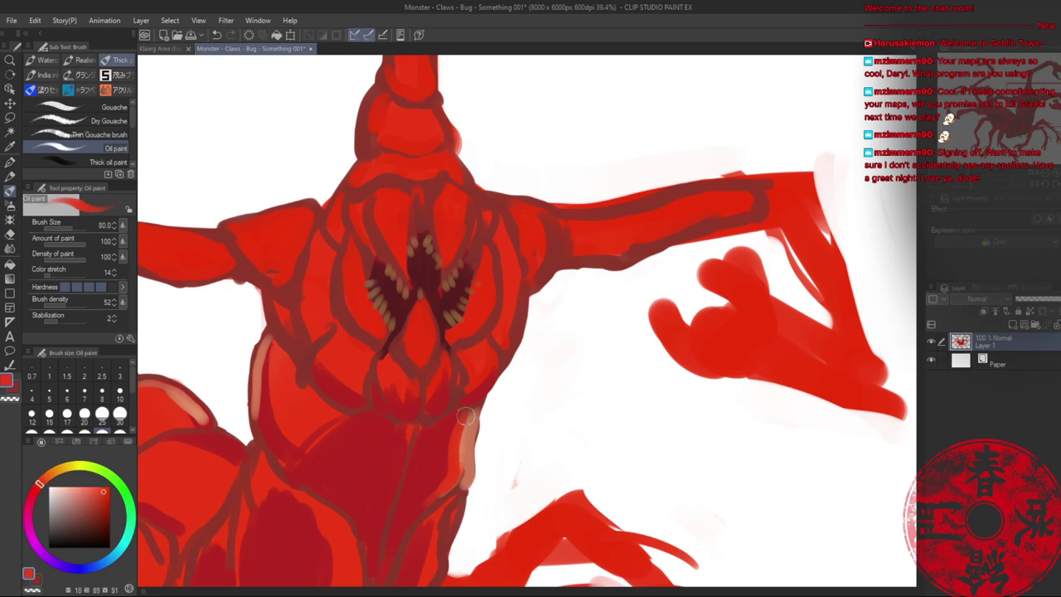
left_click_drag(466, 416, 461, 476)
key("alt+space")
left_click(522, 368, "alt")
left_click(524, 365, "alt")
mouse_move(526, 360)
left_mouse_down()
mouse_move(498, 391)
mouse_move(556, 276)
mouse_move(662, 267)
left_mouse_up()
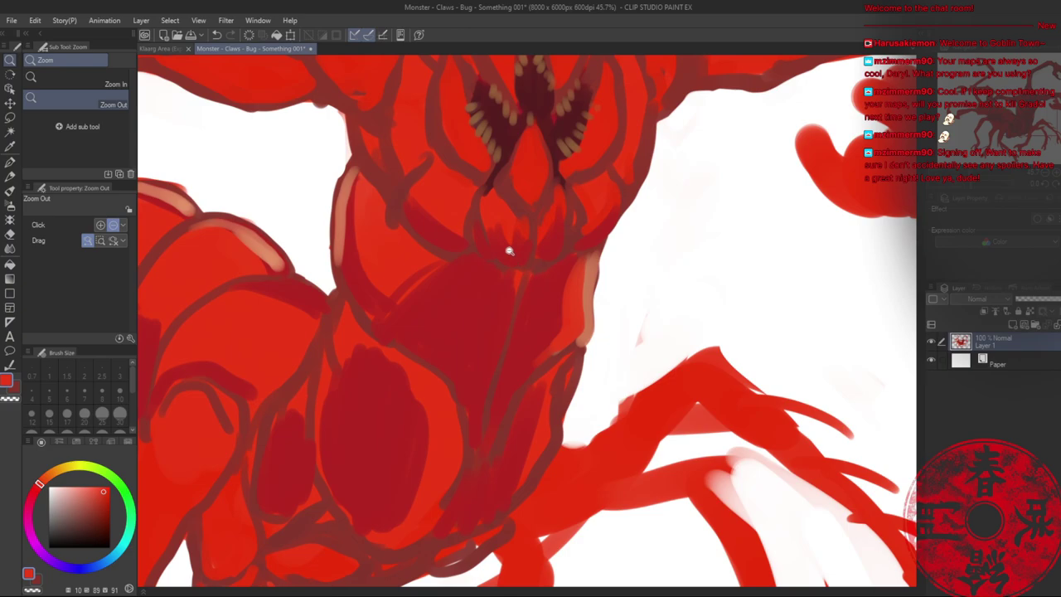
- Outline the lower jaw lobes and the chest's midline in a darkened sampled maroon, using the Oil paint brush at size 40
left_click(516, 197, "alt")
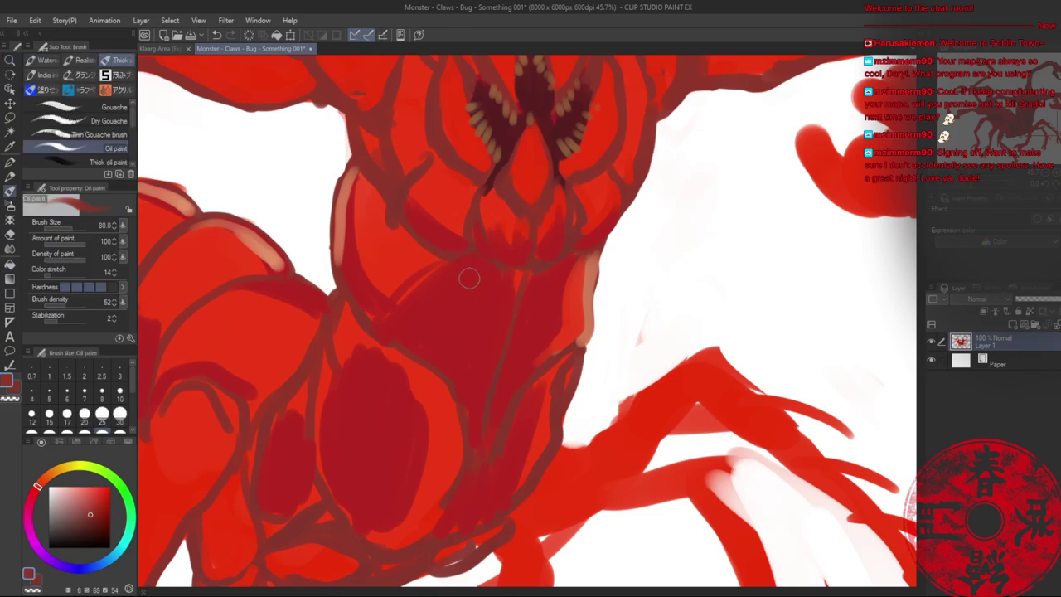
key("alt+space")
mouse_move(486, 293)
left_mouse_down()
mouse_move(476, 293)
mouse_move(488, 280)
left_mouse_up()
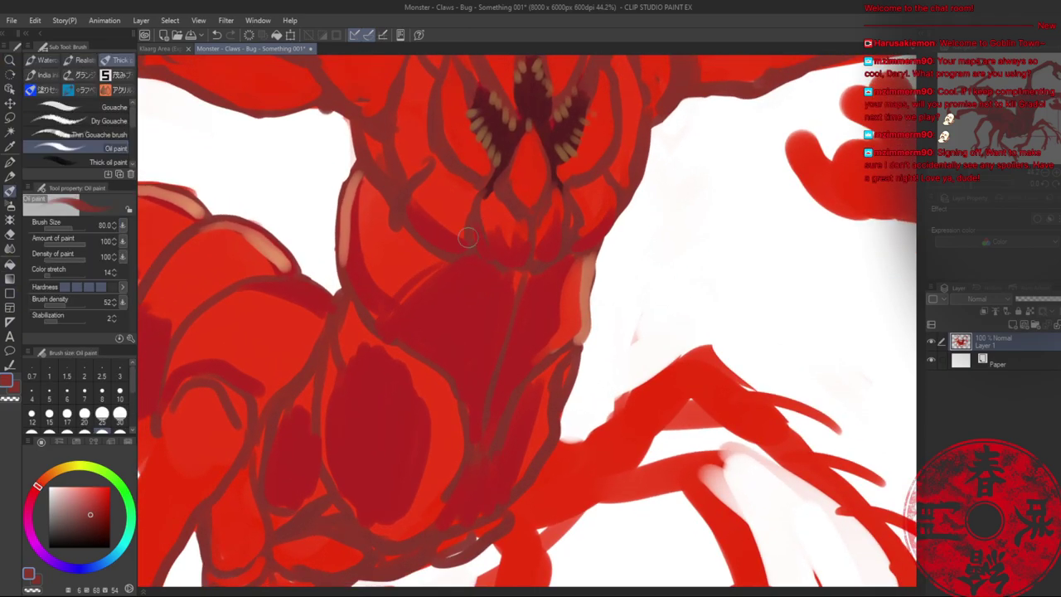
key("bracketleft")
key("bracketleft")
key("bracketleft")
left_click(479, 195, "alt")
left_click_drag(92, 515, 92, 525)
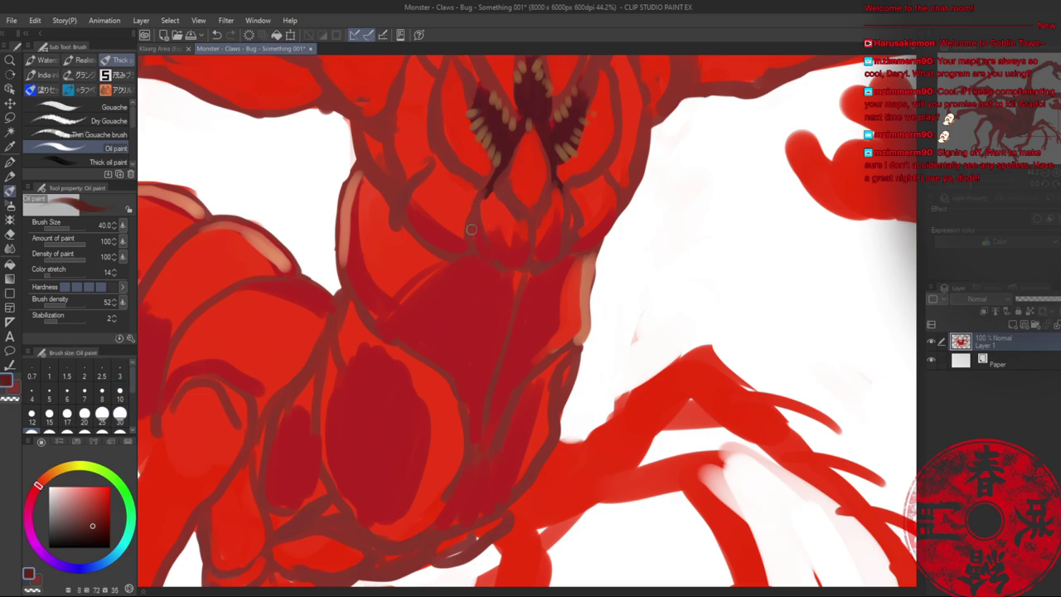
left_click_drag(472, 218, 518, 276)
left_click_drag(532, 229, 529, 259)
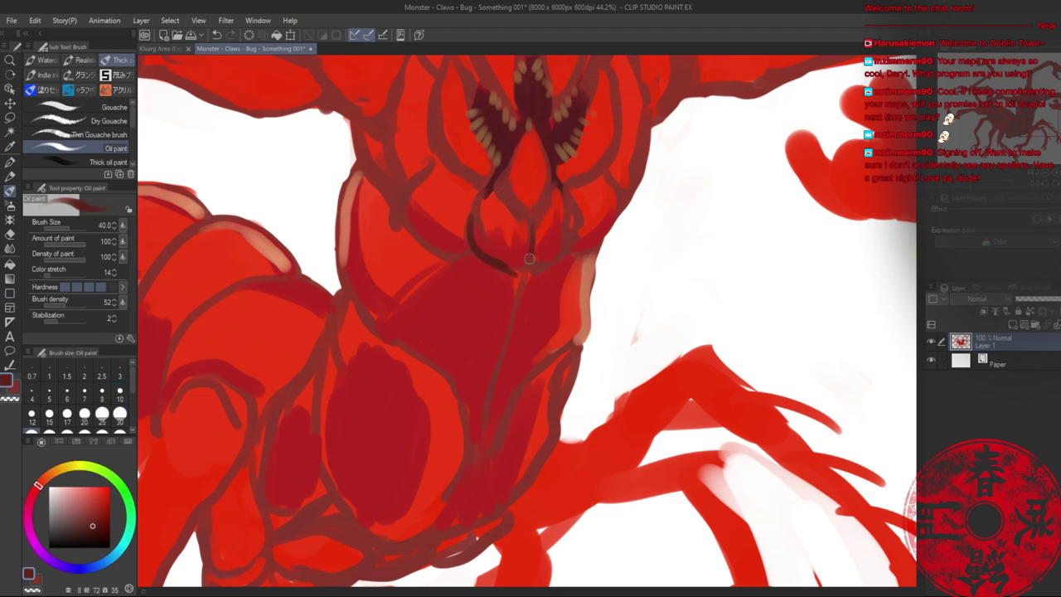
mouse_move(566, 220)
left_mouse_down()
mouse_move(520, 276)
mouse_move(480, 452)
left_mouse_up()
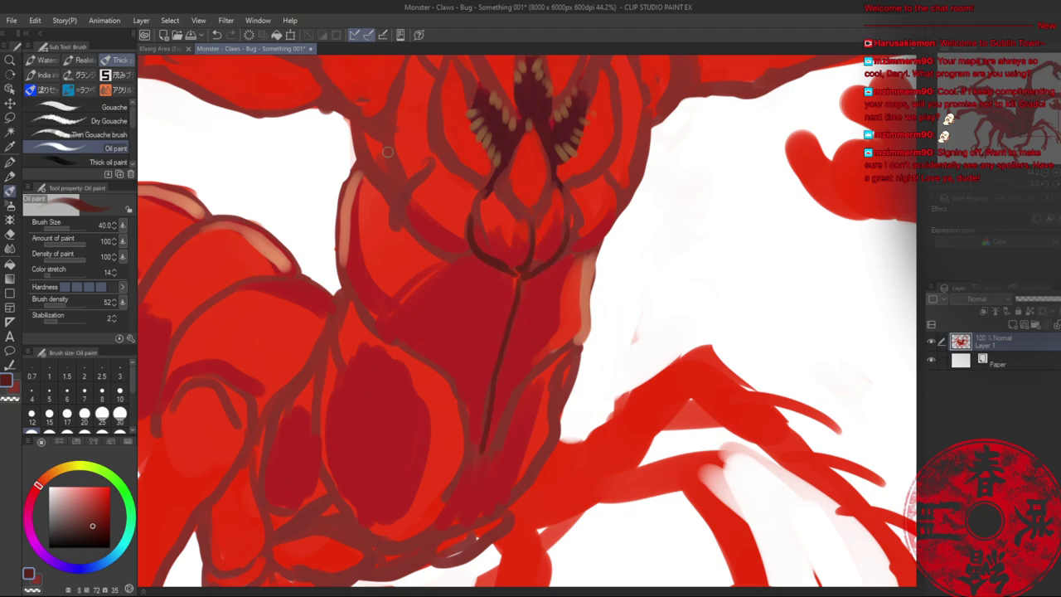
- Outline the V-shaped lower edges of the chest plate in dark maroon, from both flanks to the end of the midline
left_click_drag(465, 157, 518, 386)
key("alt+space")
left_click_drag(595, 337, 547, 340)
left_click_drag(569, 363, 479, 267)
left_click_drag(557, 182, 522, 276)
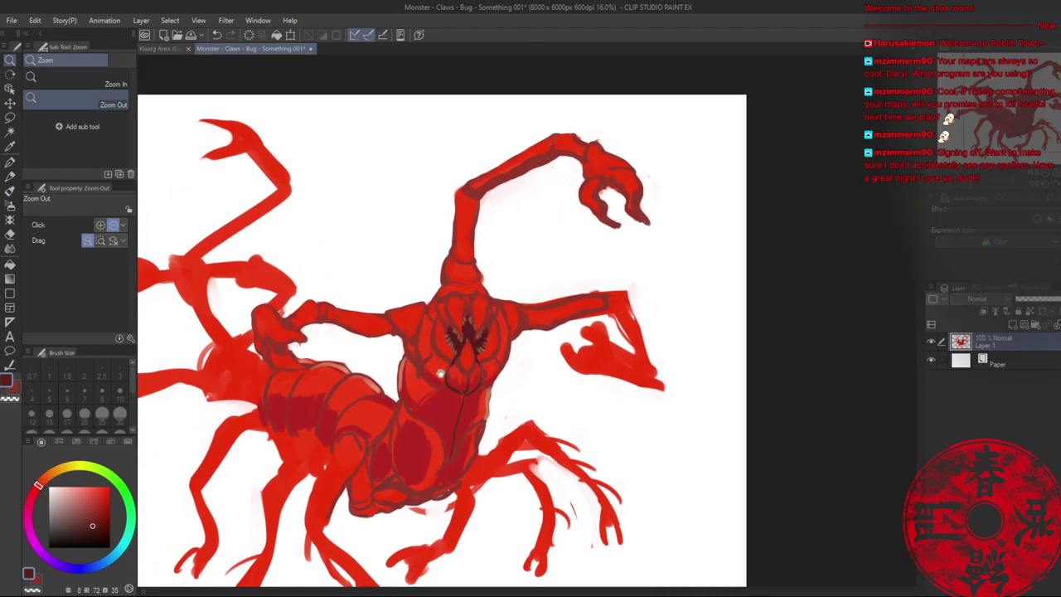
scroll(440, 374, "up", 5)
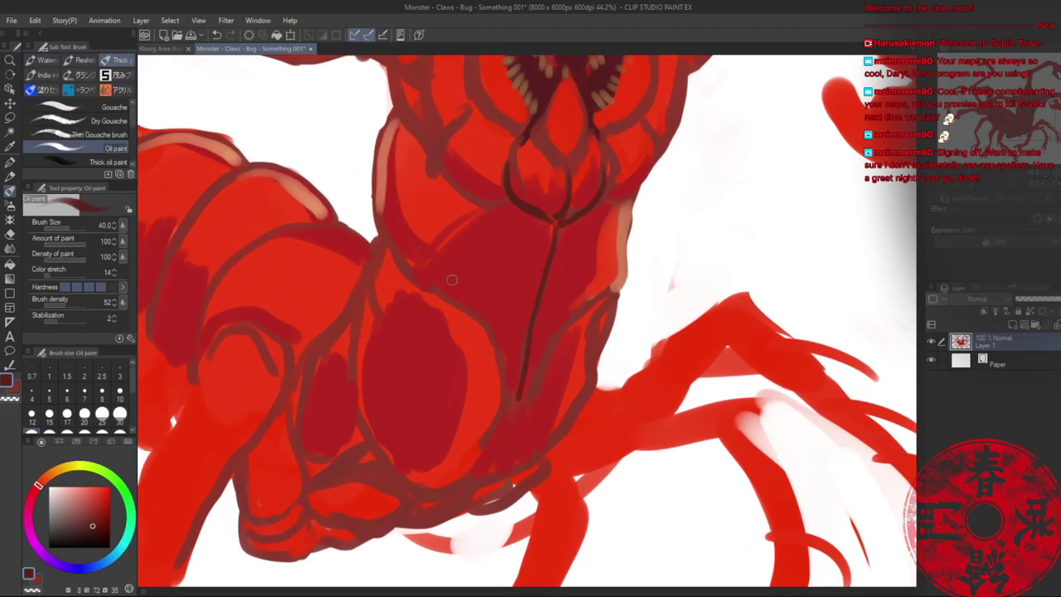
mouse_move(399, 243)
left_mouse_down()
mouse_move(437, 253)
mouse_move(436, 287)
mouse_move(515, 399)
left_mouse_up()
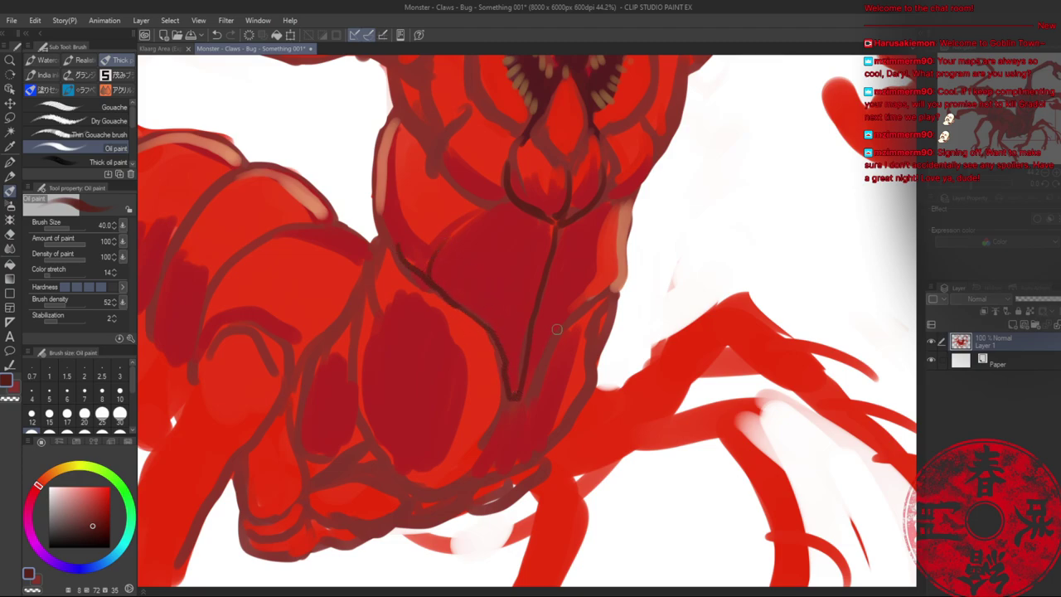
left_click_drag(565, 327, 524, 370)
left_click_drag(616, 289, 588, 309)
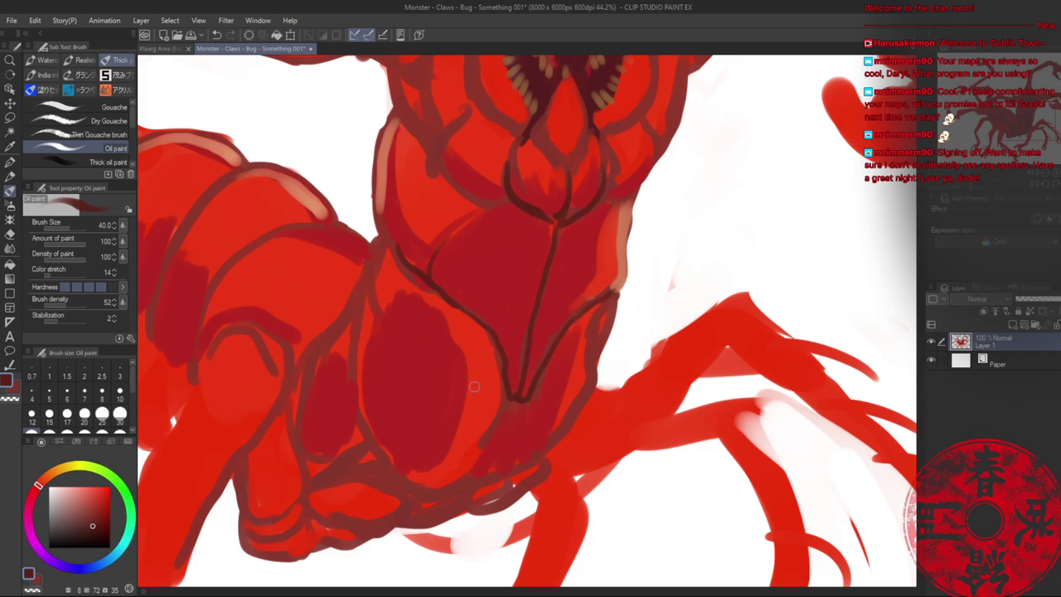
- Outline the large belly plate in dark maroon, adding strands below the chest's point and curved contour lines across the belly
mouse_move(512, 396)
left_mouse_down()
mouse_move(488, 446)
mouse_move(524, 415)
mouse_move(483, 462)
mouse_move(516, 442)
mouse_move(491, 479)
mouse_move(417, 491)
mouse_move(367, 438)
left_mouse_up()
mouse_move(366, 292)
left_mouse_down()
mouse_move(362, 409)
mouse_move(374, 442)
left_mouse_up()
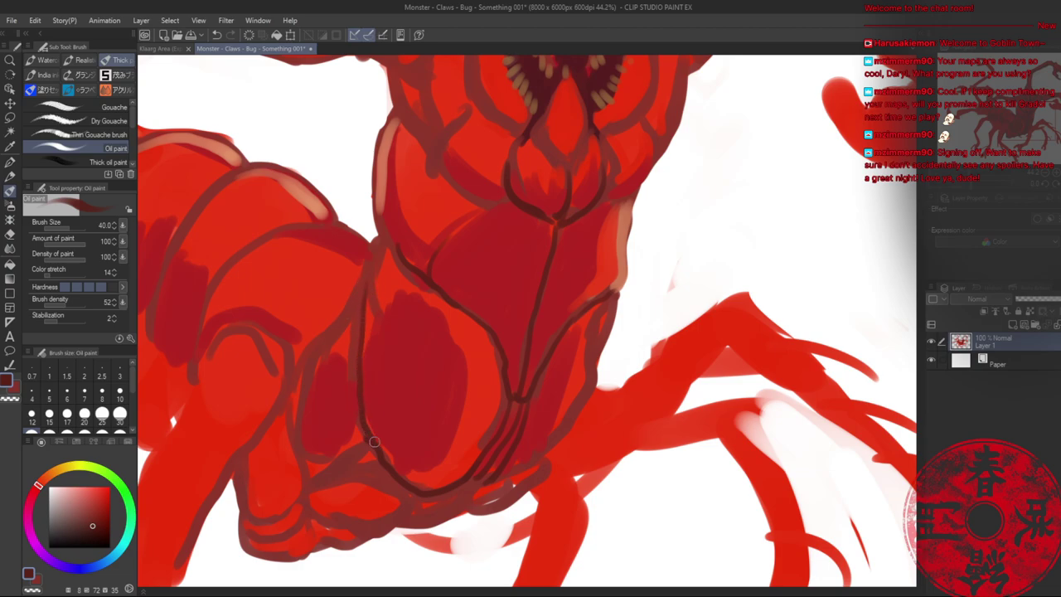
mouse_move(383, 247)
left_mouse_down()
mouse_move(367, 282)
mouse_move(416, 368)
mouse_move(496, 424)
mouse_move(570, 411)
mouse_move(596, 364)
mouse_move(617, 281)
mouse_move(595, 356)
left_mouse_up()
- Add a peach highlight to the outer edge of the lower flank plate and fill its interior with sampled crimson at brush size 80
left_click(625, 251, "alt")
left_click_drag(611, 313, 587, 380)
left_click(577, 358, "alt")
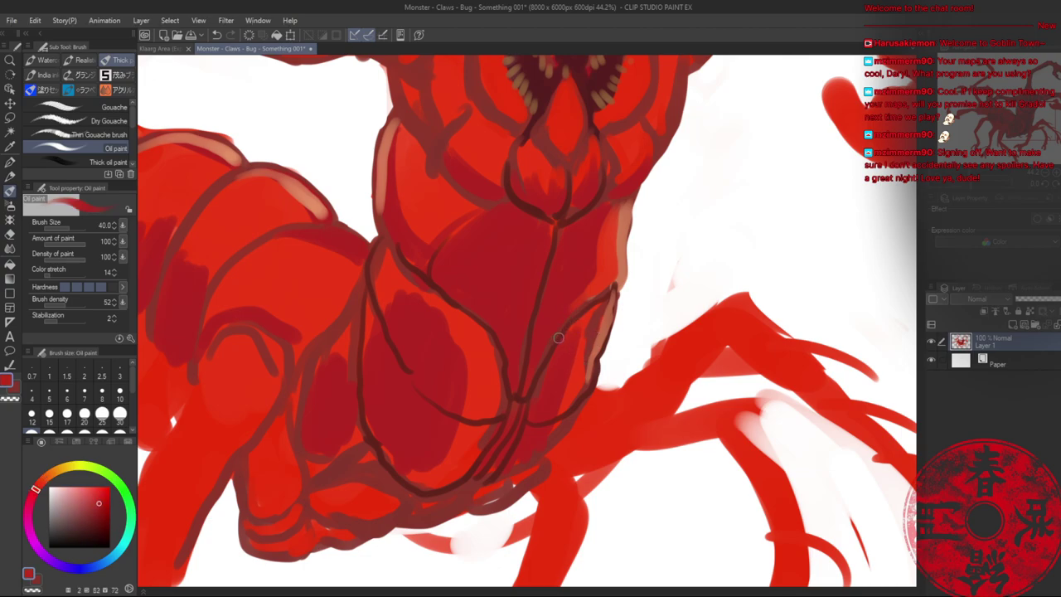
key("bracketright")
key("bracketright")
key("bracketright")
key("bracketright")
left_click_drag(586, 334, 569, 390)
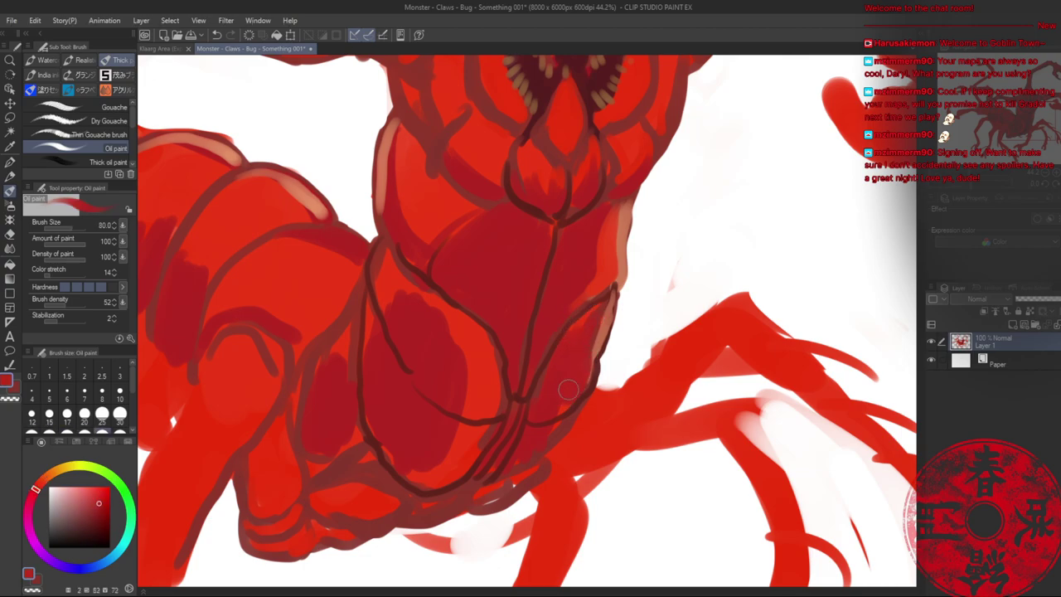
- Paint a bright red rim along the flank plate's upper edge and rework its dark outline at brush size 30
left_click(603, 284, "alt")
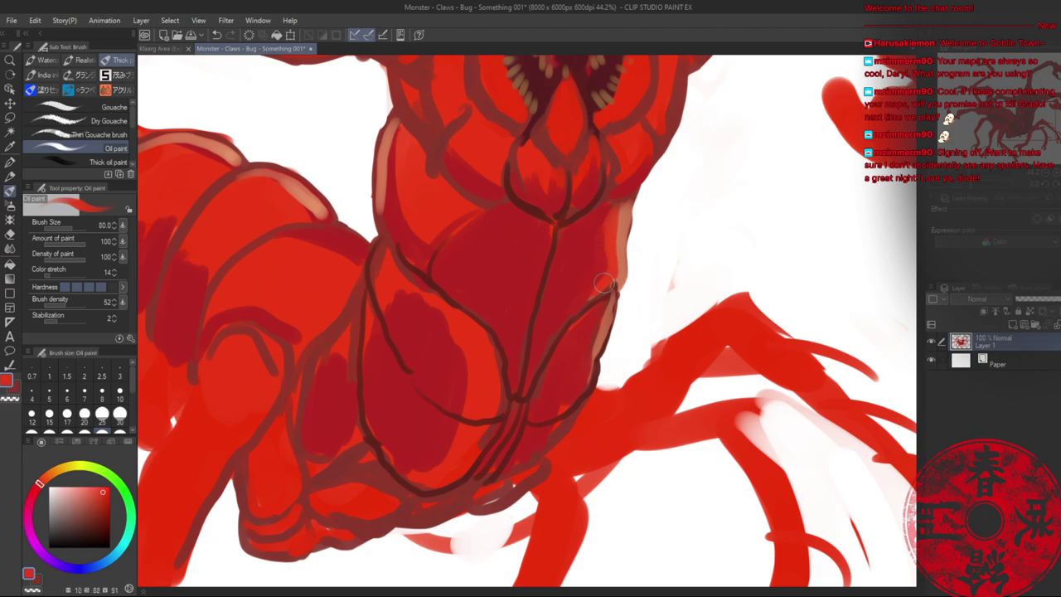
left_click(537, 325, "alt")
key("bracketleft")
key("bracketleft")
key("bracketleft")
key("bracketleft")
key("bracketleft")
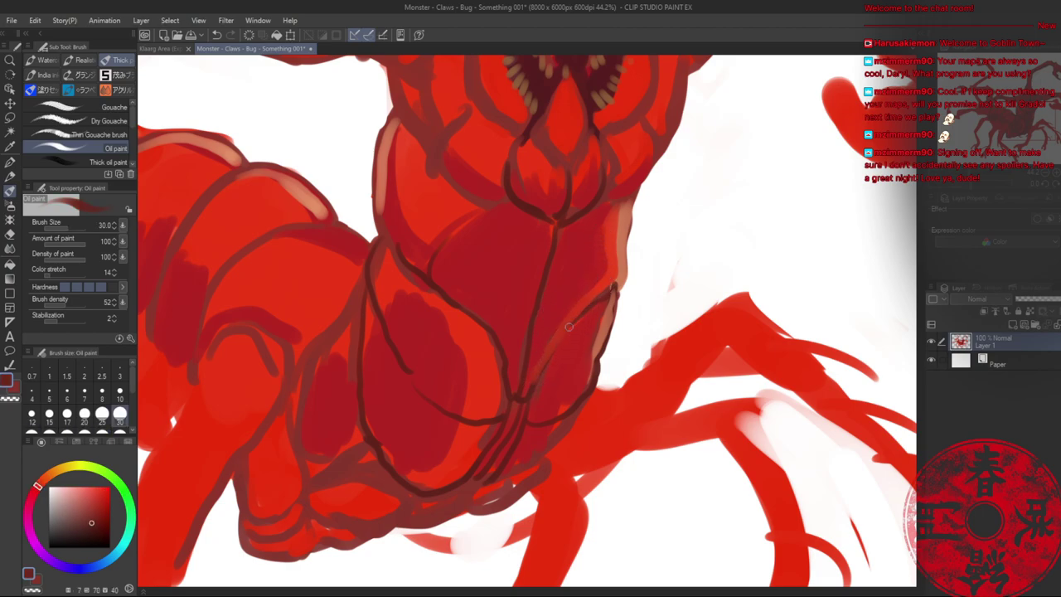
left_click_drag(568, 326, 538, 391)
- View the whole monster and save the artwork
key("alt+space")
left_click_drag(597, 304, 549, 307)
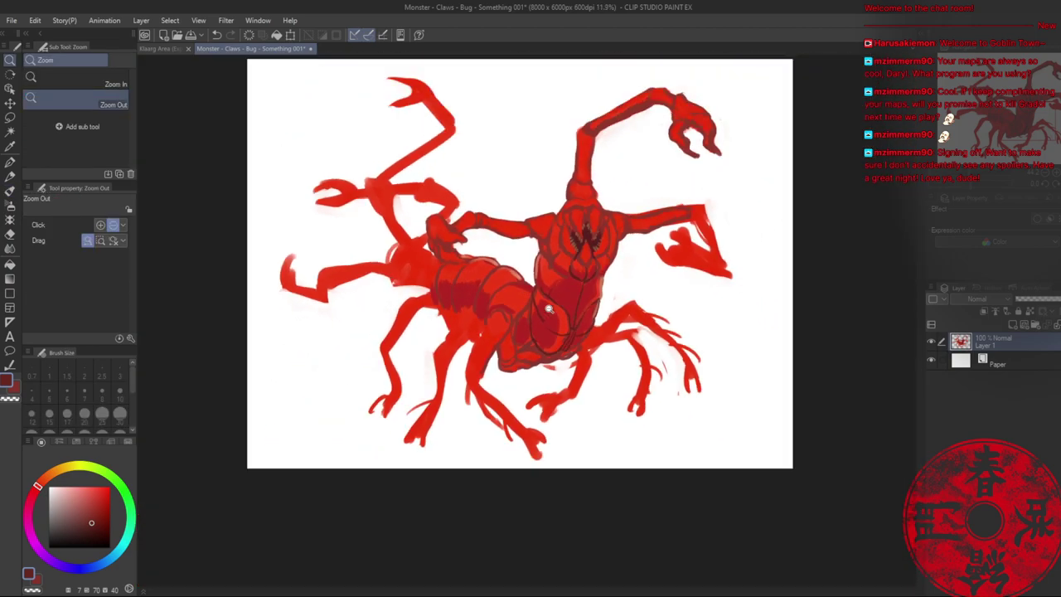
left_click_drag(633, 256, 590, 253)
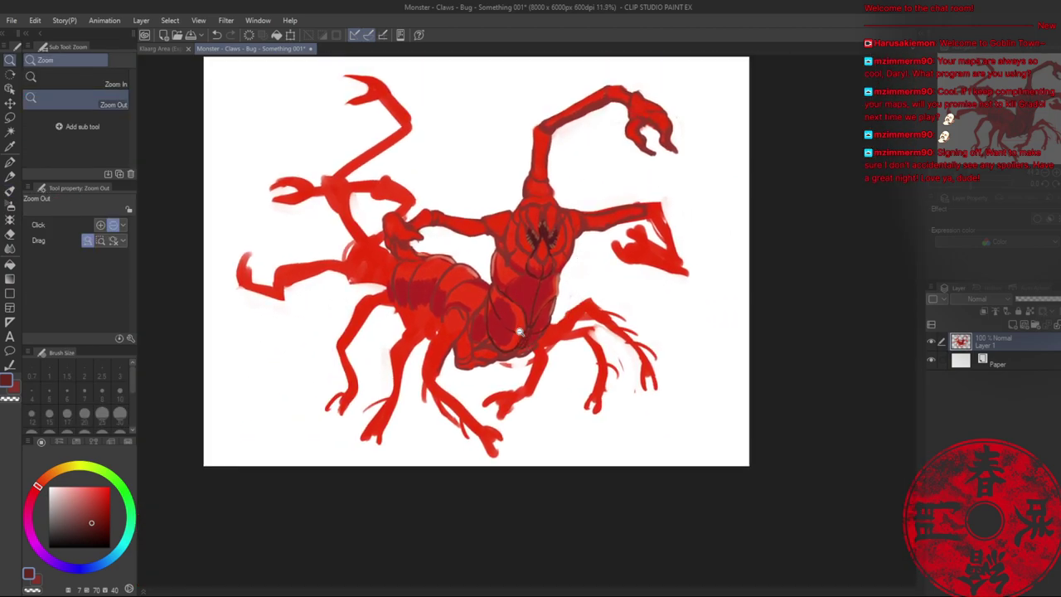
key("ctrl+s")
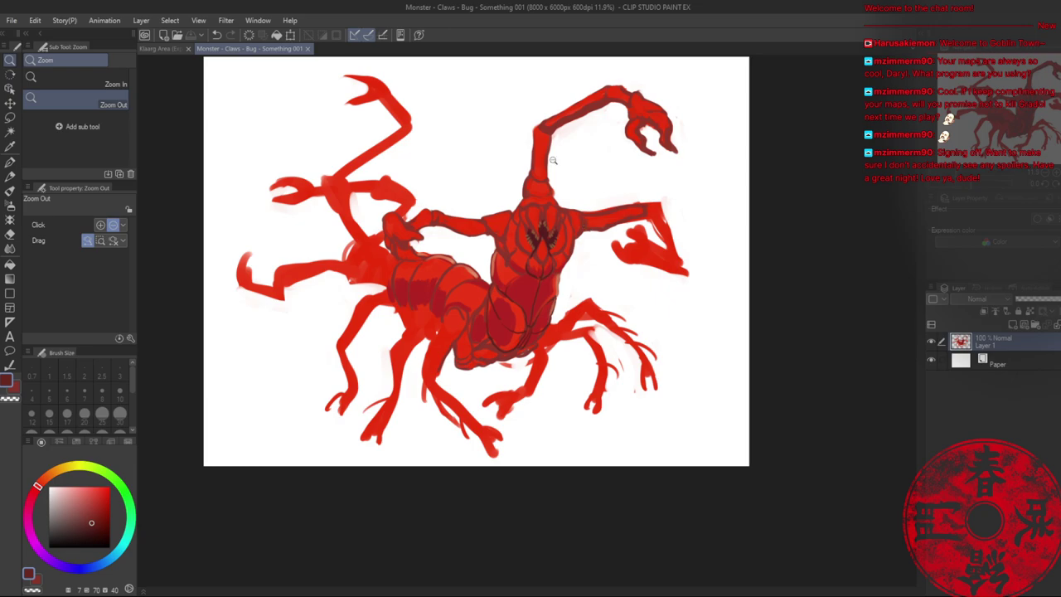
- Outline the near front leg's inner edge and the folded segments beneath the body in a darker maroon at brush size 30
scroll(500, 300, "up", 6)
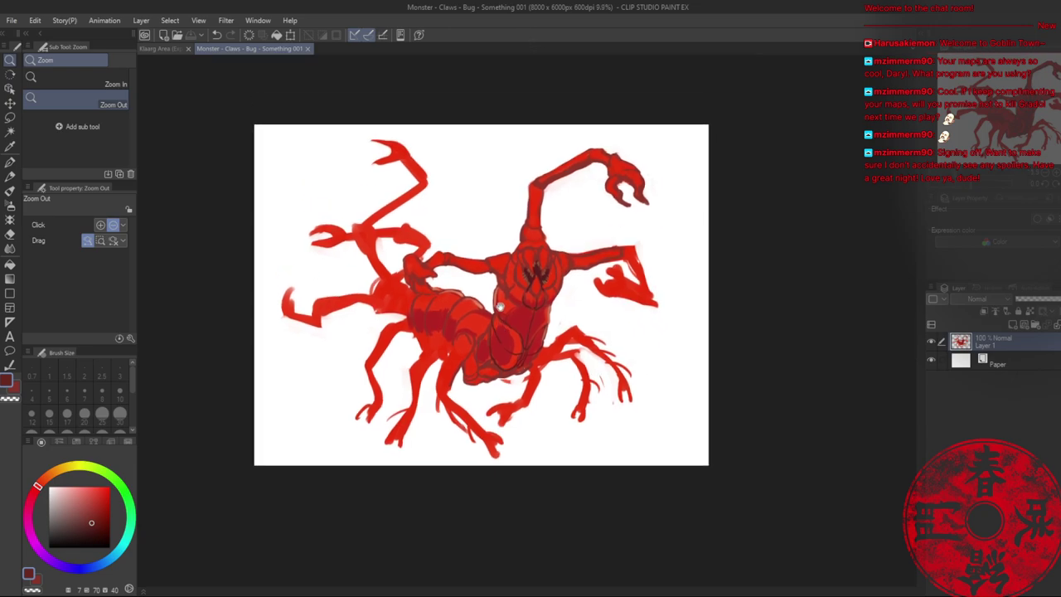
scroll(524, 354, "up", 2)
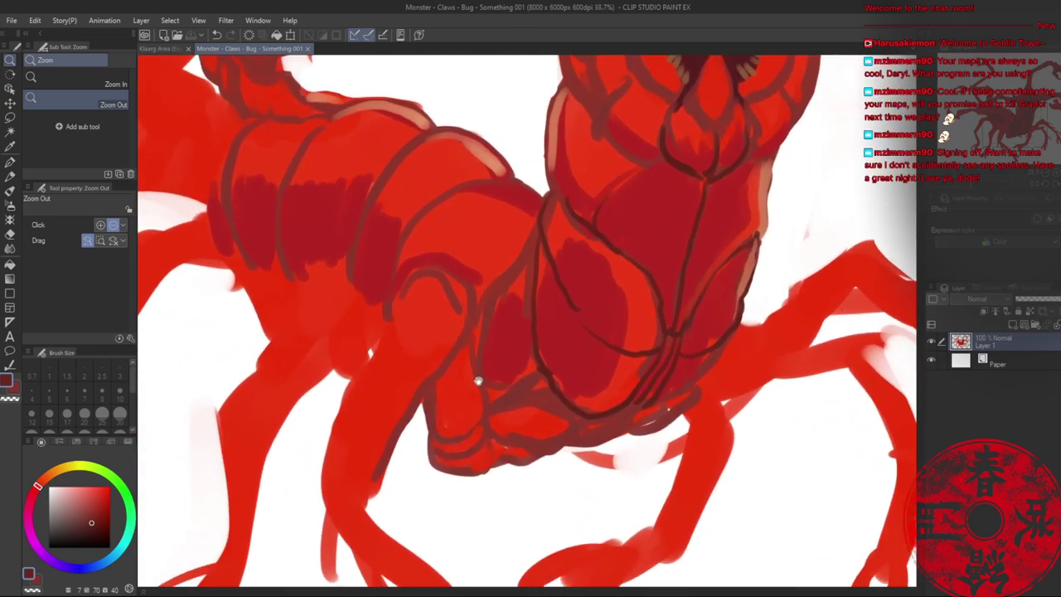
key("b")
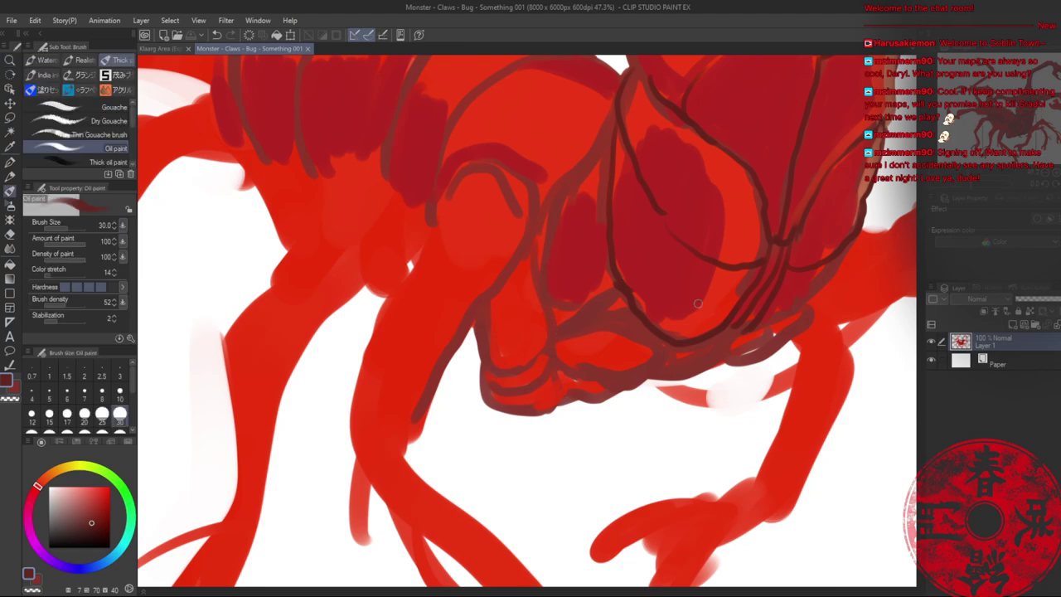
left_click(675, 339, "alt")
mouse_move(489, 370)
left_mouse_down()
mouse_move(476, 342)
mouse_move(497, 366)
mouse_move(522, 364)
left_mouse_up()
left_click(661, 348, "alt")
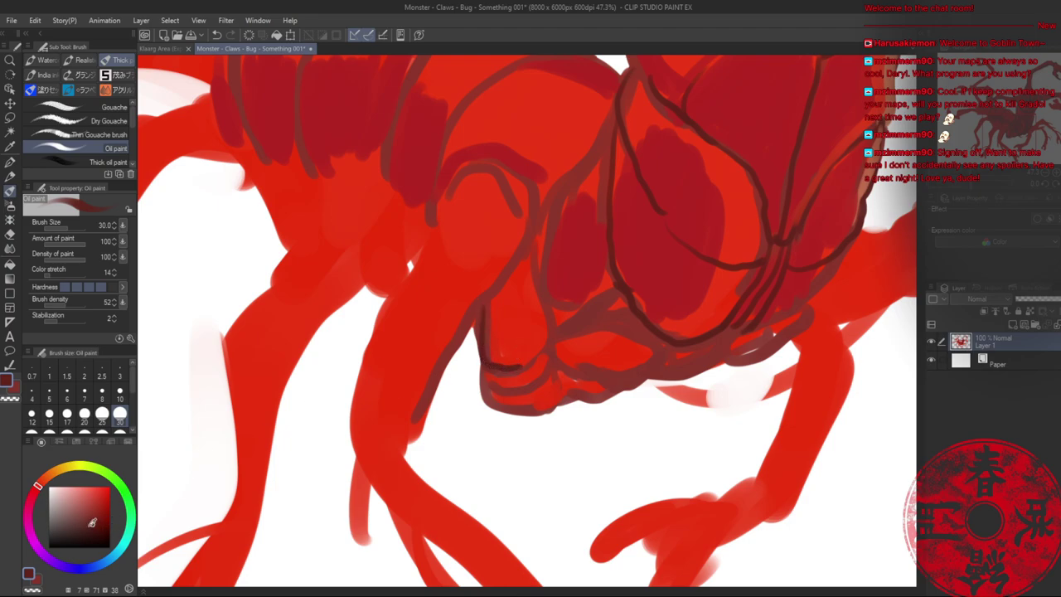
key("ctrl+z")
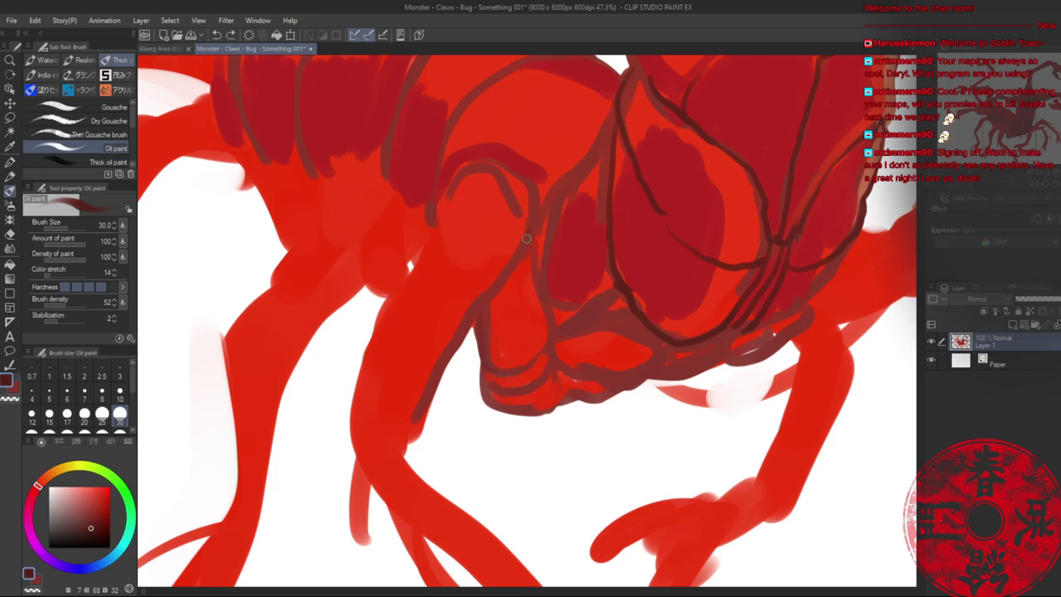
mouse_move(526, 239)
left_mouse_down()
mouse_move(456, 329)
mouse_move(489, 326)
mouse_move(481, 310)
mouse_move(484, 362)
mouse_move(507, 371)
mouse_move(547, 349)
mouse_move(543, 379)
mouse_move(485, 381)
mouse_move(520, 391)
mouse_move(551, 362)
left_mouse_up()
mouse_move(485, 388)
left_mouse_down()
mouse_move(509, 412)
mouse_move(543, 413)
mouse_move(568, 400)
left_mouse_up()
mouse_move(553, 362)
left_mouse_down()
mouse_move(572, 386)
mouse_move(620, 388)
mouse_move(669, 349)
left_mouse_up()
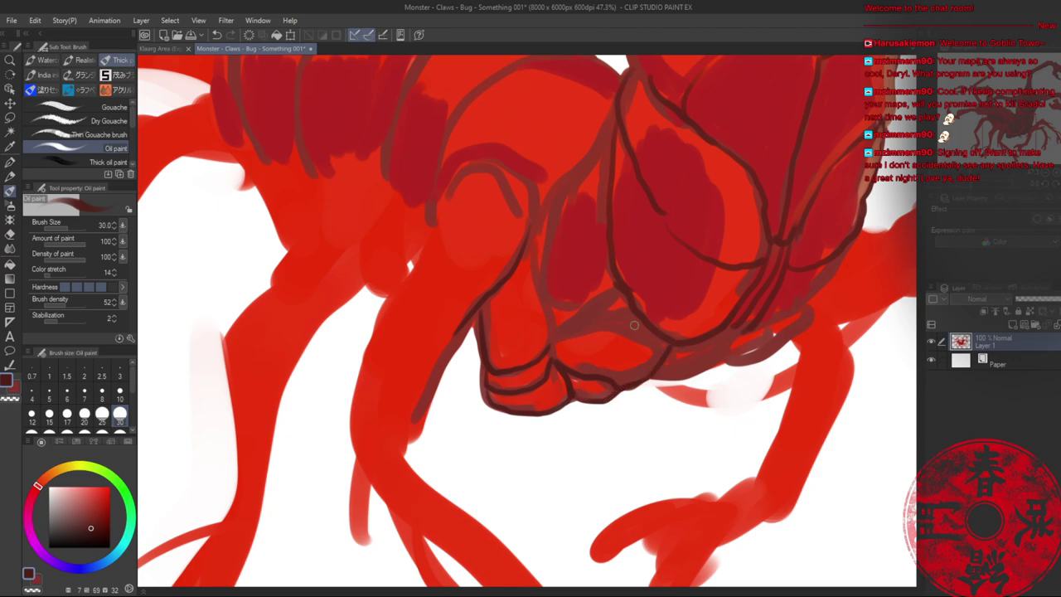
- Outline the plates under the belly and the body's lower rim up to the far front leg in dark maroon
mouse_move(601, 322)
left_mouse_down()
mouse_move(662, 347)
mouse_move(574, 330)
left_mouse_up()
left_click_drag(619, 291, 552, 340)
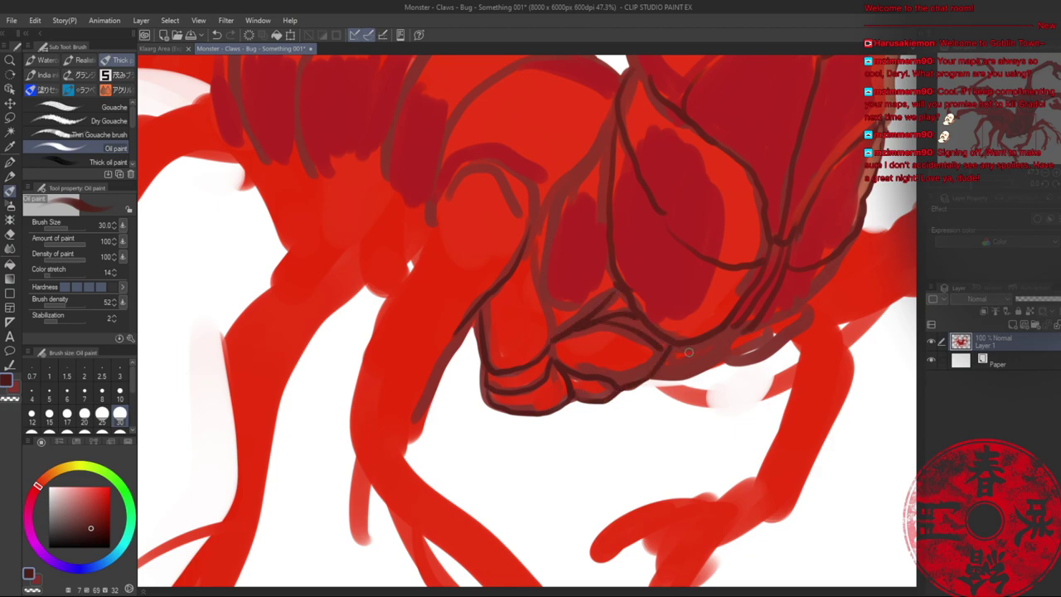
mouse_move(654, 370)
left_mouse_down()
mouse_move(729, 343)
mouse_move(716, 363)
left_mouse_up()
mouse_move(728, 323)
left_mouse_down()
mouse_move(711, 353)
mouse_move(776, 348)
mouse_move(812, 300)
mouse_move(794, 328)
left_mouse_up()
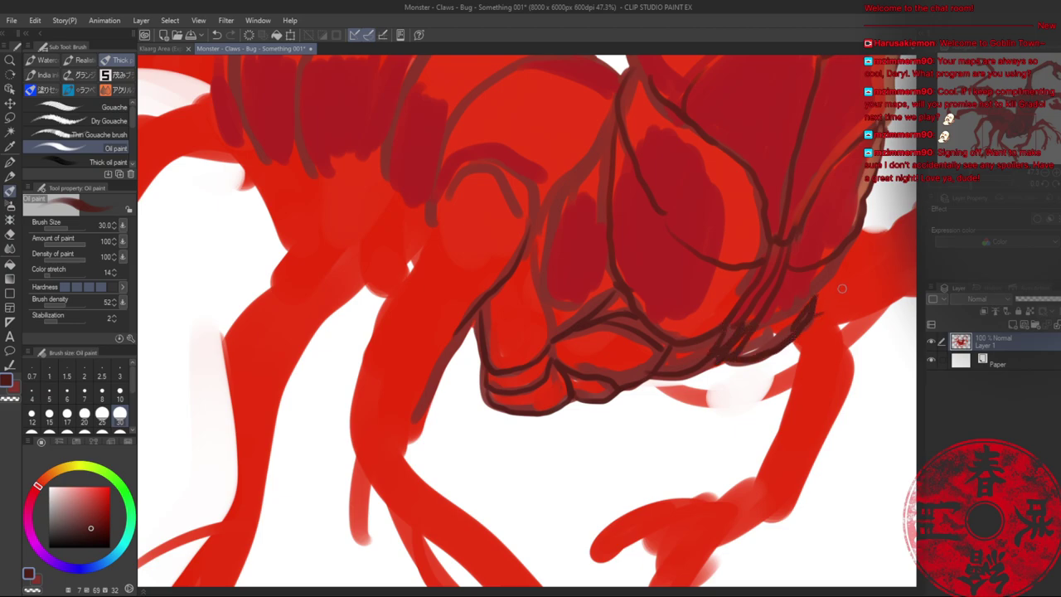
- Outline the base joint of the far front leg with curved dark maroon strokes where it meets the body
left_click_drag(841, 288, 570, 294)
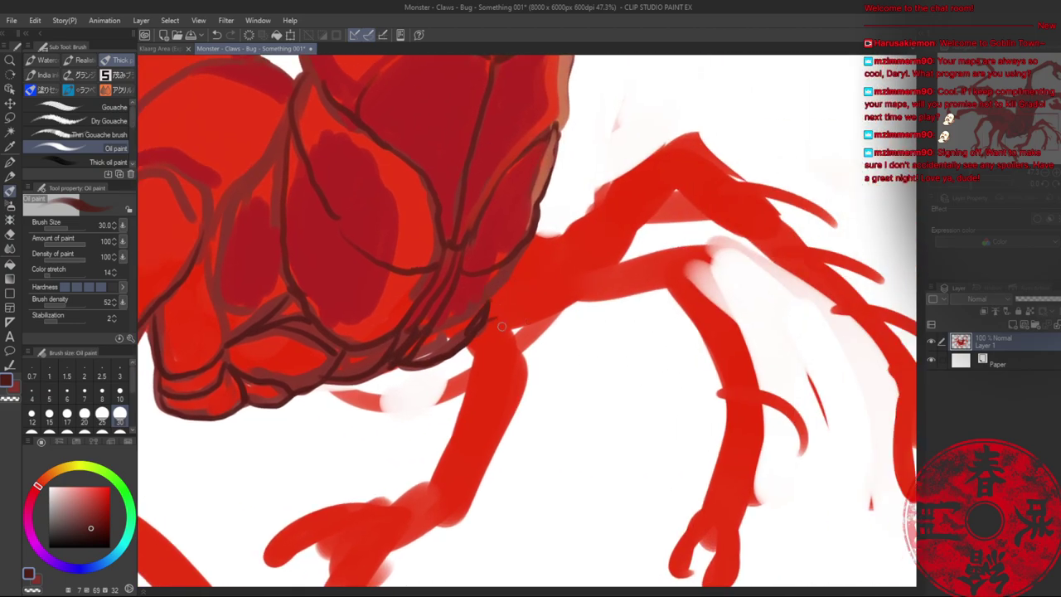
left_click_drag(461, 352, 546, 333)
key("ctrl+z")
left_click_drag(444, 362, 529, 342)
mouse_move(479, 330)
left_mouse_down()
mouse_move(537, 339)
mouse_move(565, 315)
left_mouse_up()
mouse_move(498, 290)
left_mouse_down()
mouse_move(527, 280)
mouse_move(576, 315)
left_mouse_up()
- Outline both edges of the far front leg's upper segment with a lighter dark red sampled from the artwork
mouse_move(539, 279)
left_mouse_down()
mouse_move(578, 301)
mouse_move(604, 296)
mouse_move(563, 250)
mouse_move(621, 178)
mouse_move(676, 134)
left_mouse_up()
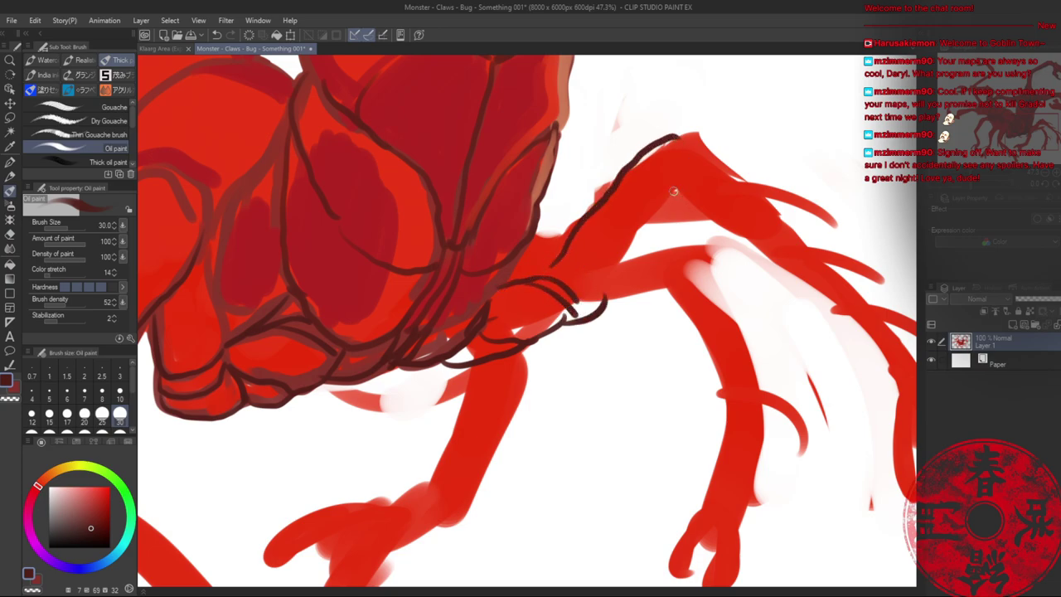
key("ctrl+z")
left_click_drag(632, 171, 592, 276)
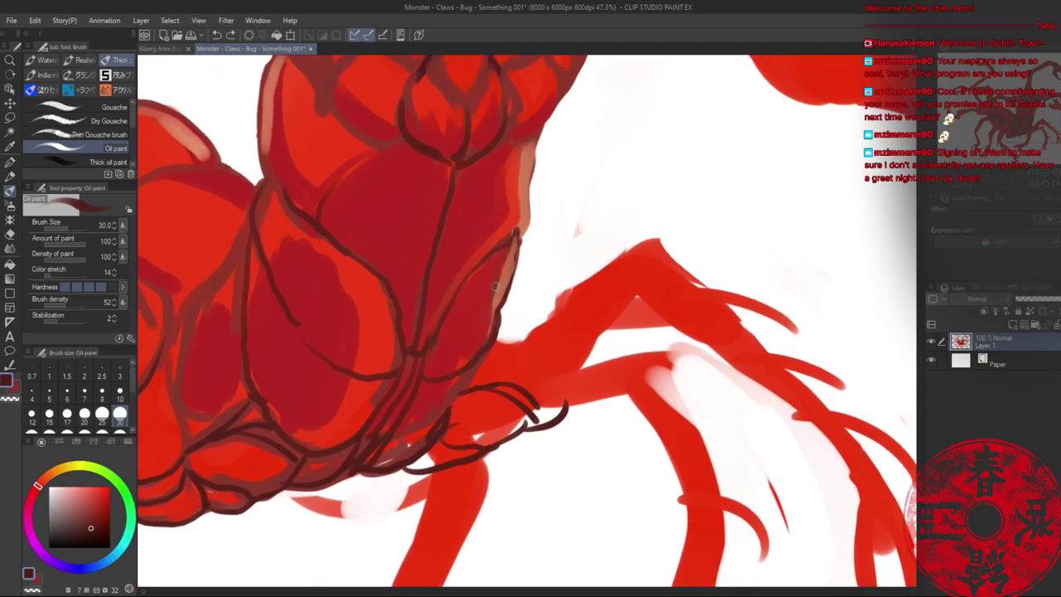
key("b")
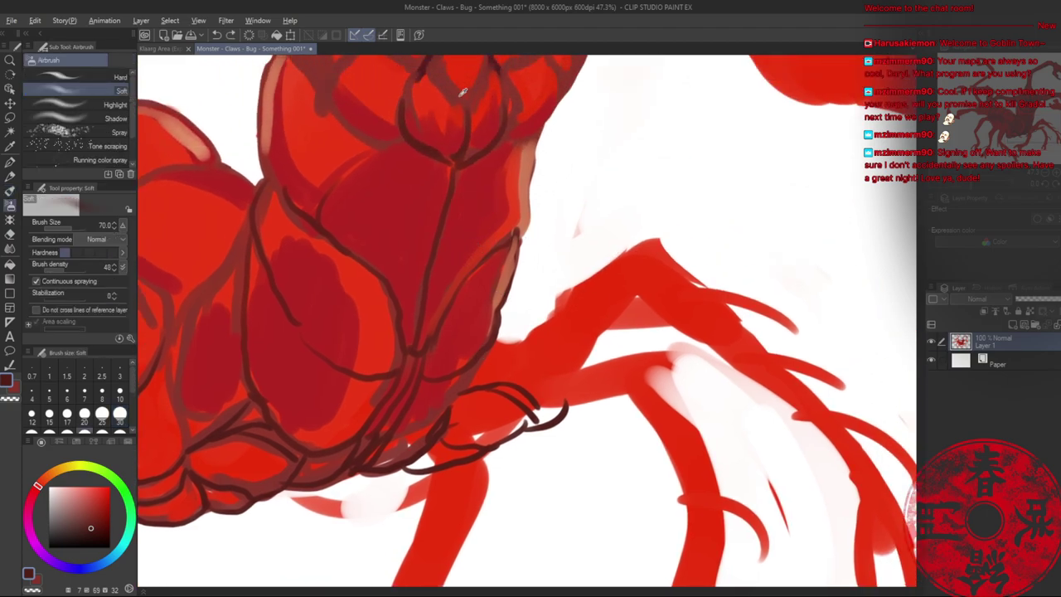
left_click(499, 142, "alt")
key("b")
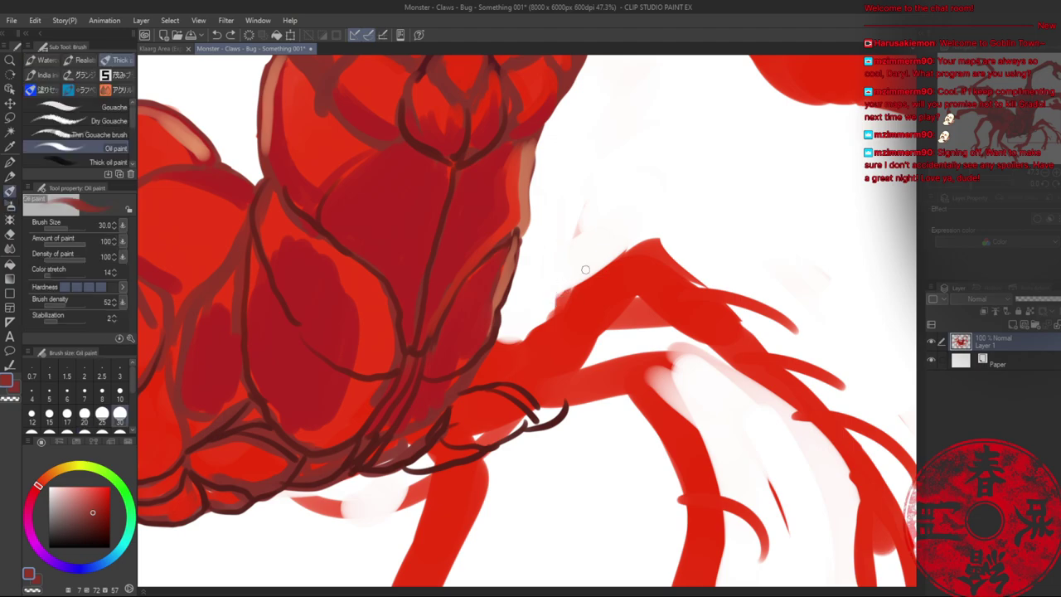
mouse_move(647, 243)
left_mouse_down()
mouse_move(560, 308)
mouse_move(509, 377)
mouse_move(569, 383)
mouse_move(636, 291)
left_mouse_up()
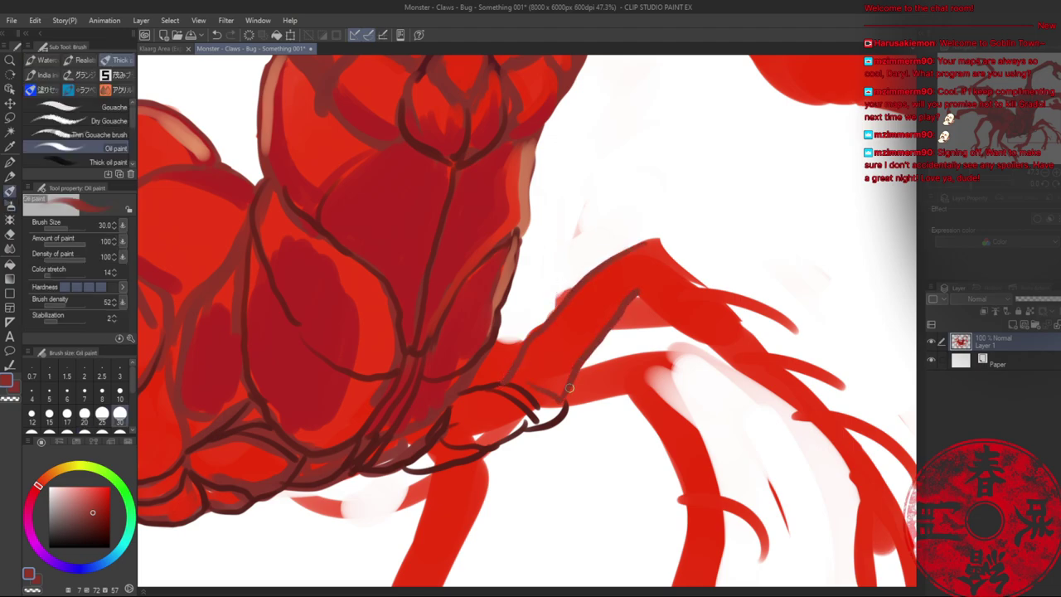
left_click_drag(570, 388, 558, 418)
mouse_move(651, 243)
left_mouse_down()
mouse_move(638, 290)
mouse_move(580, 267)
left_mouse_up()
- Outline the near front leg's knee joint and the two spines below it with dark red strokes
key("alt+space")
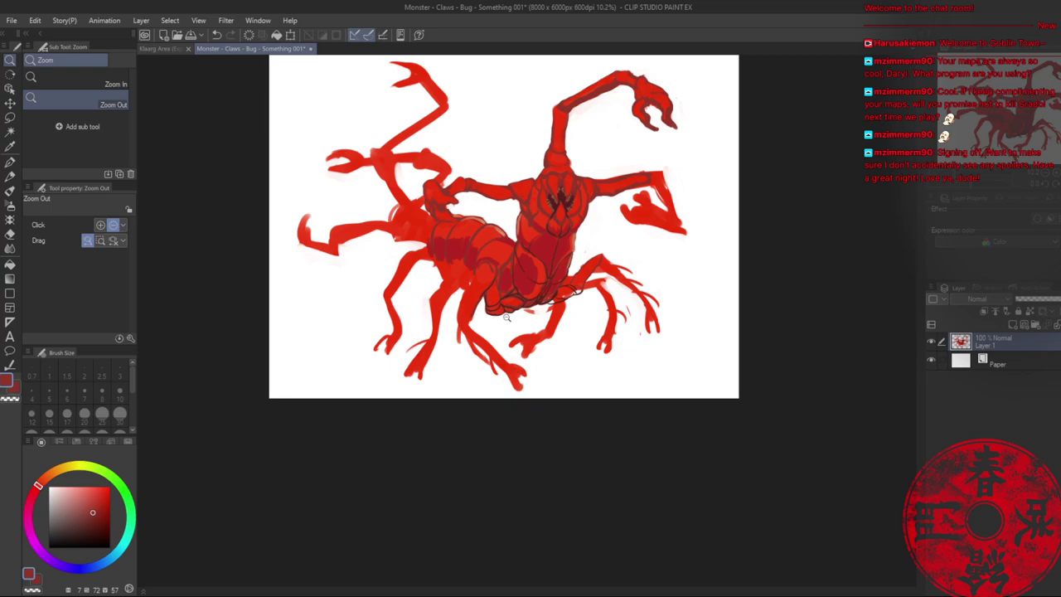
scroll(506, 317, "up", 6)
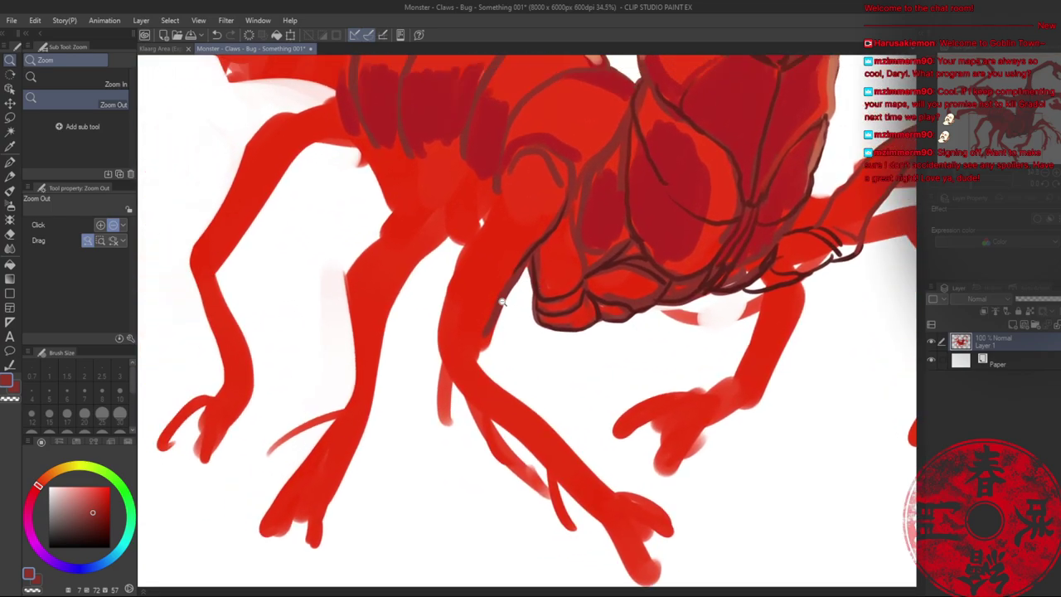
key("b")
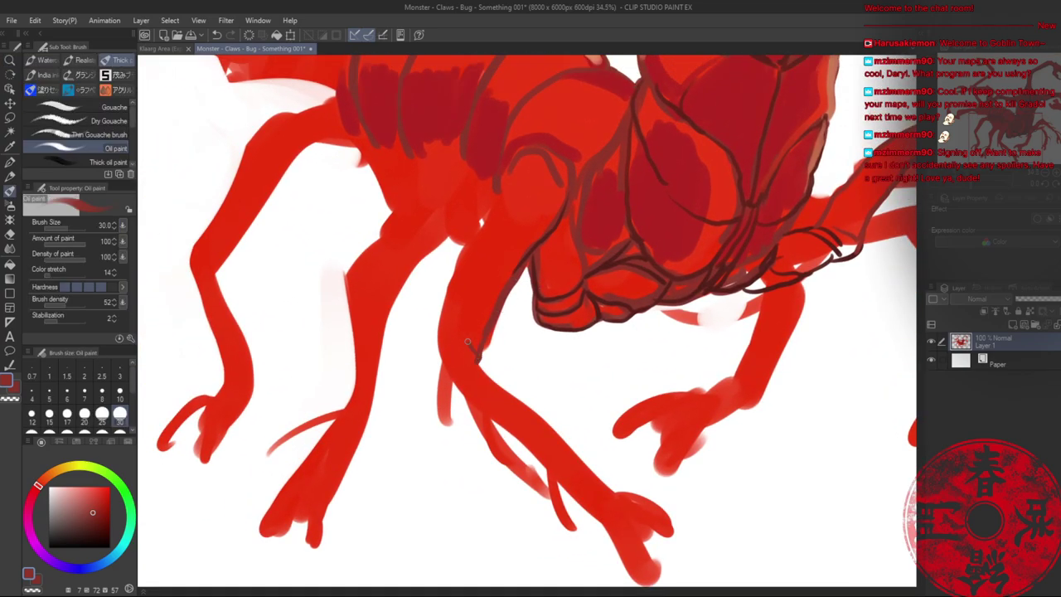
mouse_move(440, 363)
left_mouse_down()
mouse_move(443, 421)
mouse_move(479, 429)
mouse_move(524, 484)
left_mouse_up()
left_click_drag(491, 419, 526, 483)
- Erase the stray red paint around the spine on the near front leg's lower segment with a smaller hard eraser
key("e")
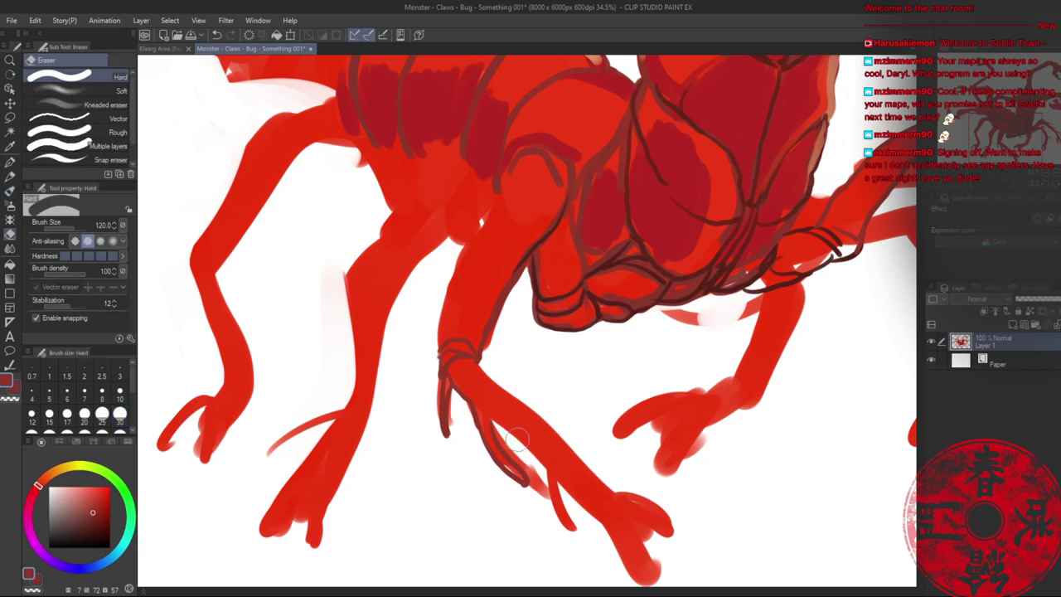
key("bracketleft")
key("bracketleft")
left_click_drag(500, 431, 572, 533)
- Outline the near front leg's lower segment and remaining spine, plus its upper segment's outer edge, in dark red oil paint
key("b")
mouse_move(572, 533)
left_mouse_down()
mouse_move(557, 472)
mouse_move(586, 502)
left_mouse_up()
mouse_move(509, 426)
left_mouse_down()
mouse_move(509, 405)
mouse_move(620, 496)
left_mouse_up()
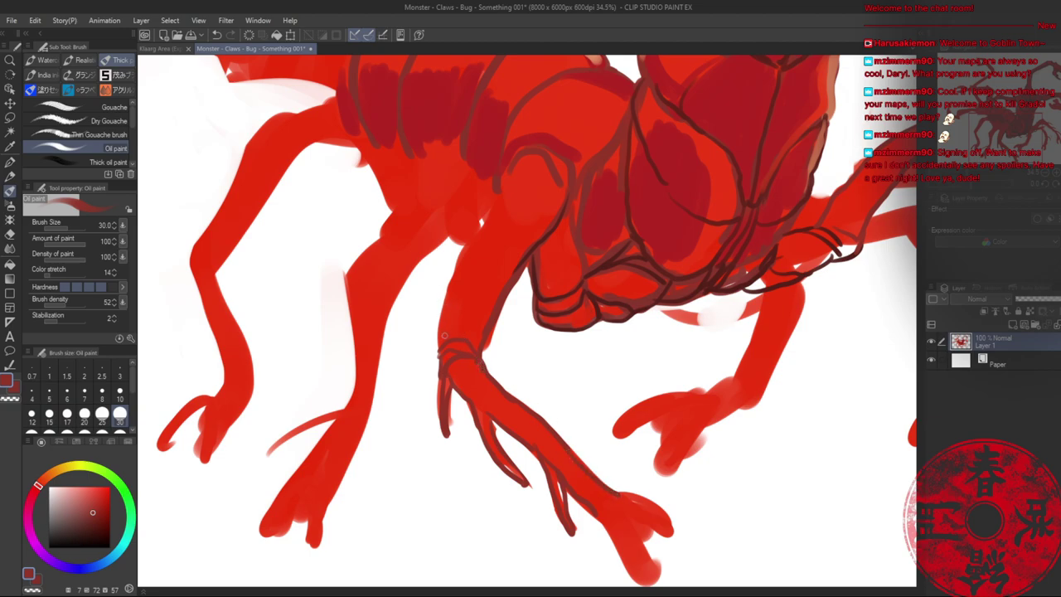
left_click_drag(435, 348, 454, 288)
mouse_move(497, 193)
left_mouse_down()
mouse_move(447, 288)
mouse_move(435, 339)
left_mouse_up()
- Outline the second near leg's upper segment and knee joint, and the belly edge visible between the legs, in dark red
key("alt+space")
mouse_move(532, 280)
left_mouse_down()
mouse_move(503, 282)
mouse_move(542, 283)
left_mouse_up()
left_click_drag(539, 282, 500, 277)
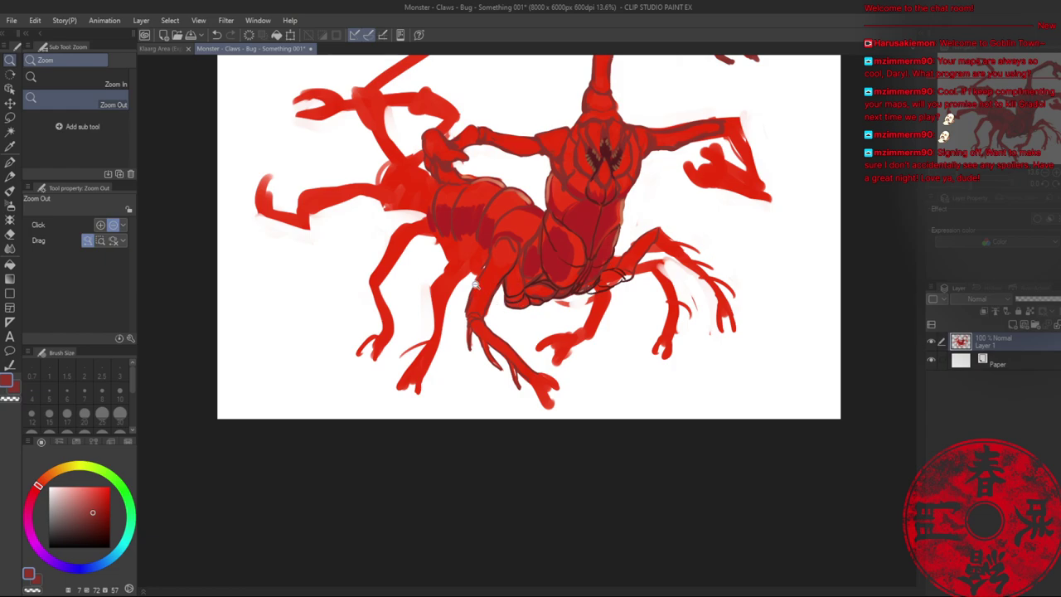
scroll(475, 284, "up", 5)
key("b")
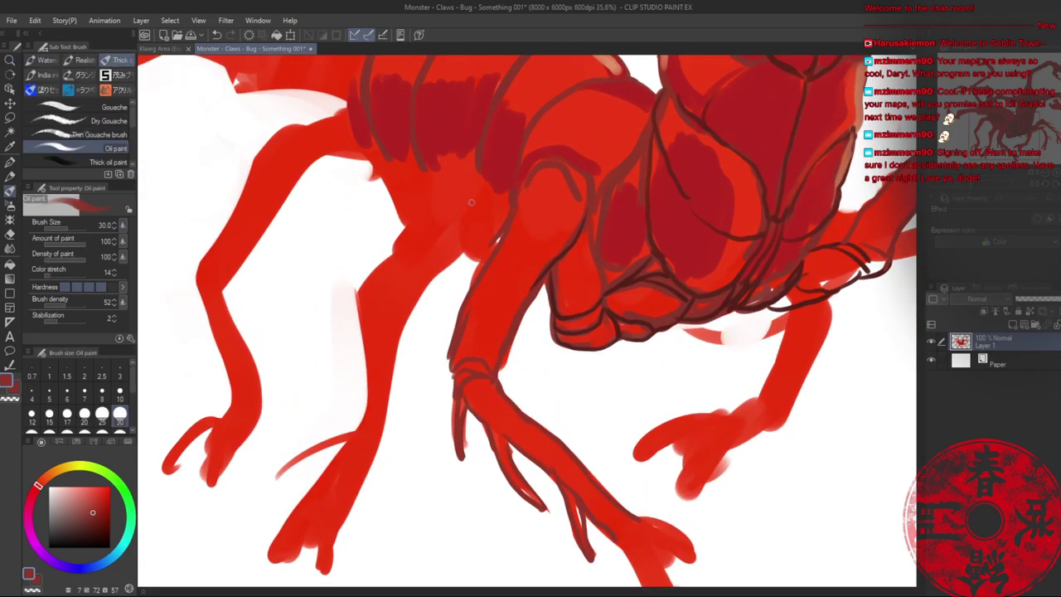
mouse_move(481, 162)
left_mouse_down()
mouse_move(435, 187)
mouse_move(356, 290)
left_mouse_up()
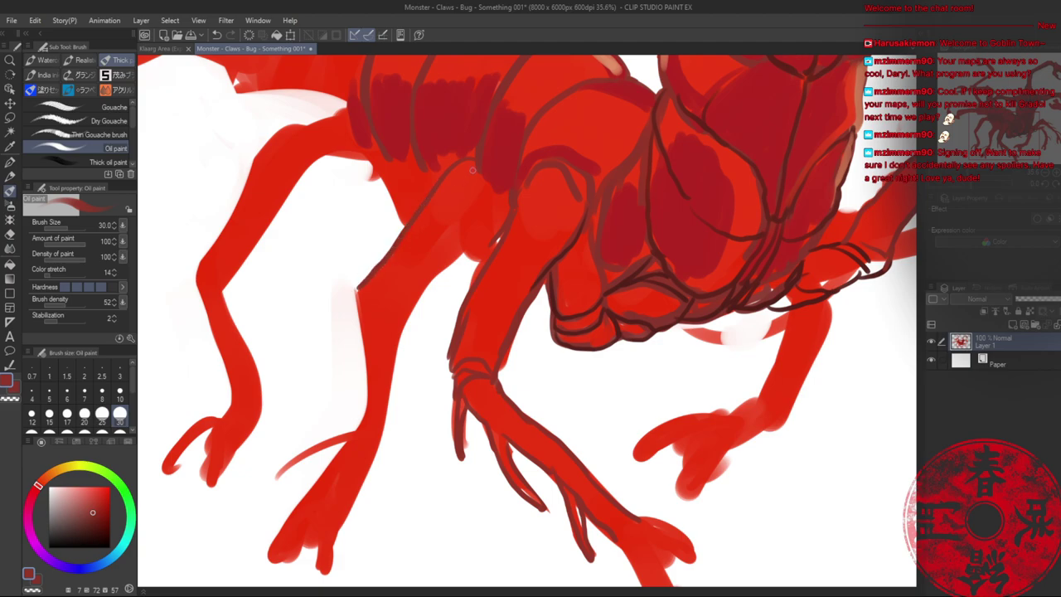
mouse_move(491, 177)
left_mouse_down()
mouse_move(482, 222)
mouse_move(409, 300)
mouse_move(362, 281)
mouse_move(400, 321)
left_mouse_up()
left_click_drag(359, 282, 391, 318)
mouse_move(460, 253)
left_mouse_down()
mouse_move(495, 203)
mouse_move(488, 161)
mouse_move(504, 228)
mouse_move(520, 229)
mouse_move(513, 282)
mouse_move(460, 283)
left_mouse_up()
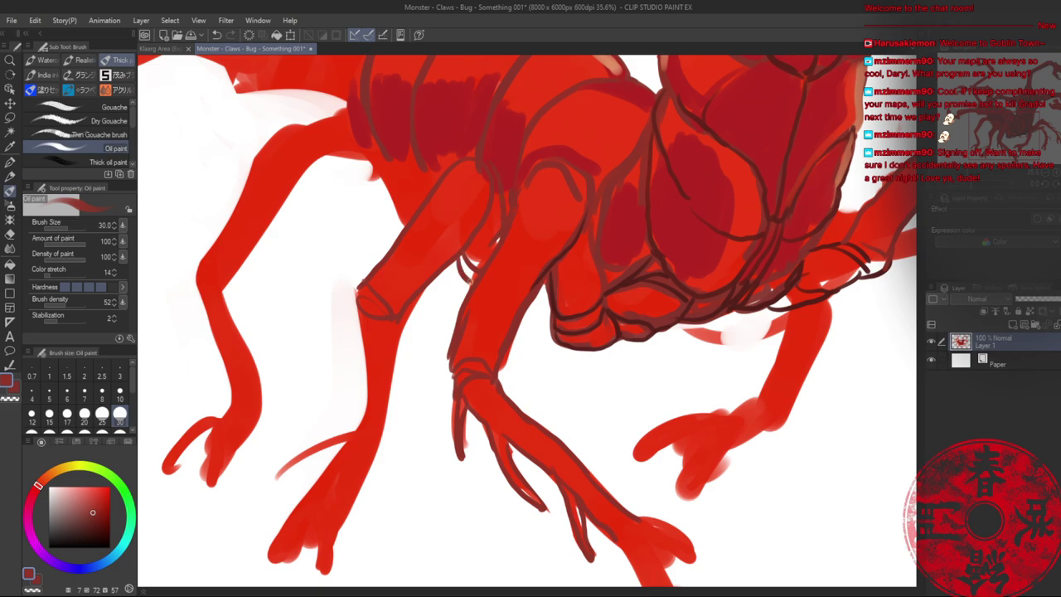
left_click_drag(527, 307, 547, 299)
- Fill the underside between the near legs with dark crimson sampled from the artwork, using oil paint at brush size 50
key("b")
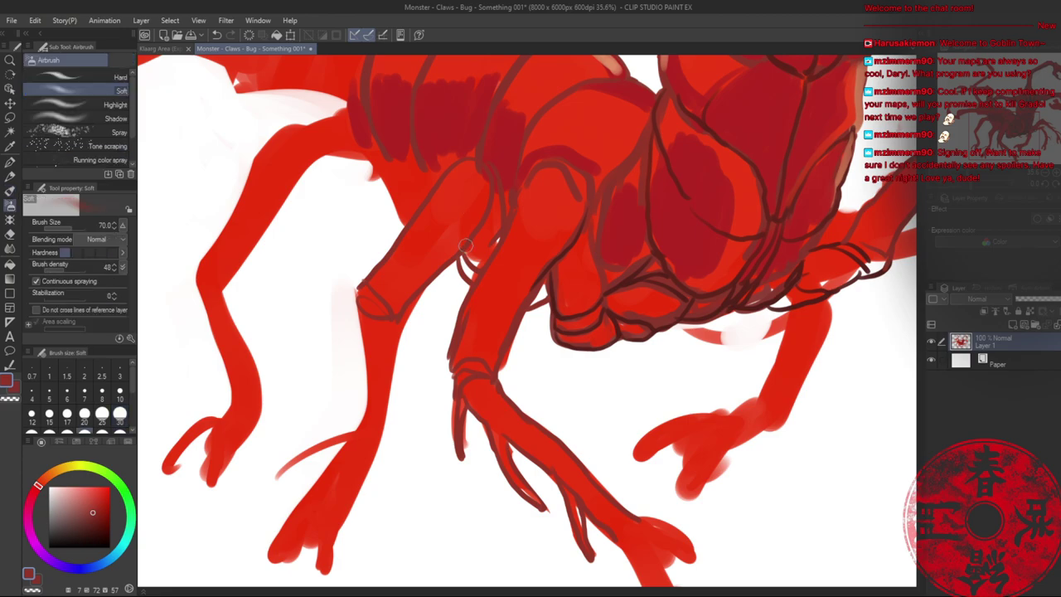
key("b")
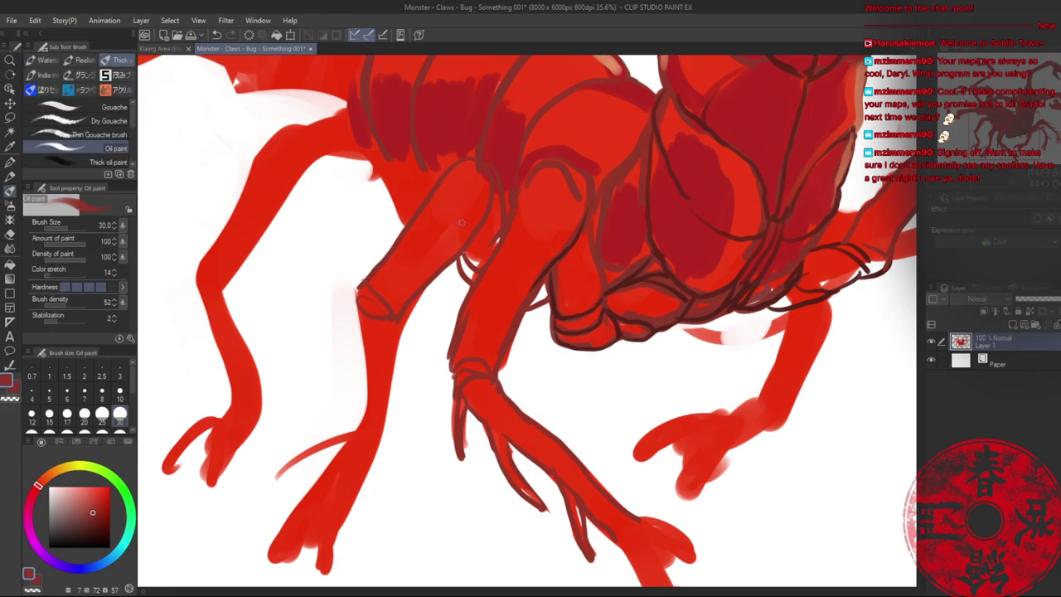
key("bracketright")
key("bracketright")
left_click(495, 157, "alt")
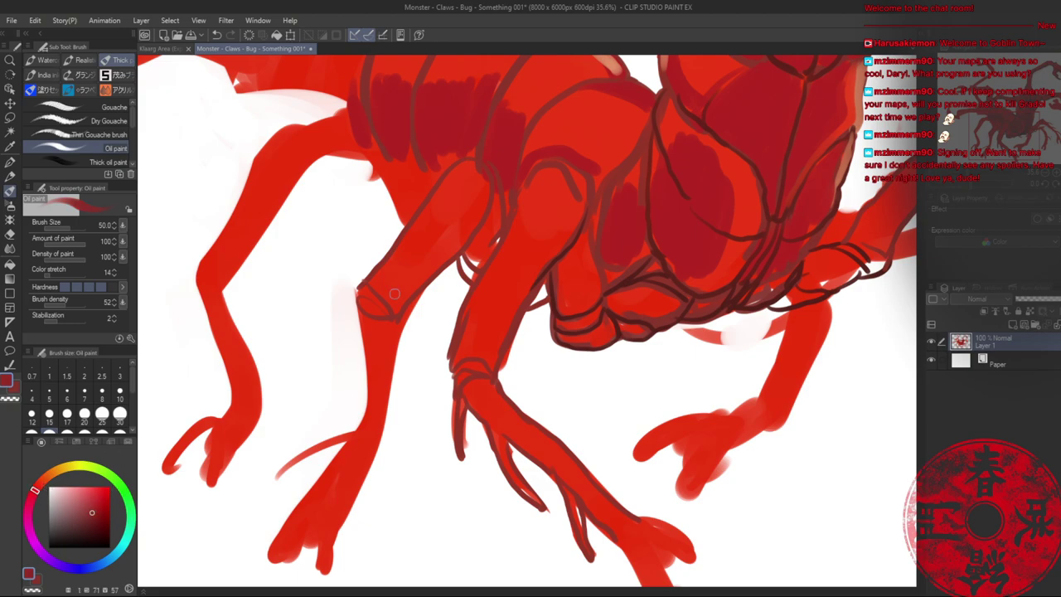
mouse_move(497, 227)
left_mouse_down()
mouse_move(462, 260)
mouse_move(493, 237)
mouse_move(469, 286)
left_mouse_up()
mouse_move(541, 282)
left_mouse_down()
mouse_move(543, 298)
mouse_move(543, 282)
left_mouse_up()
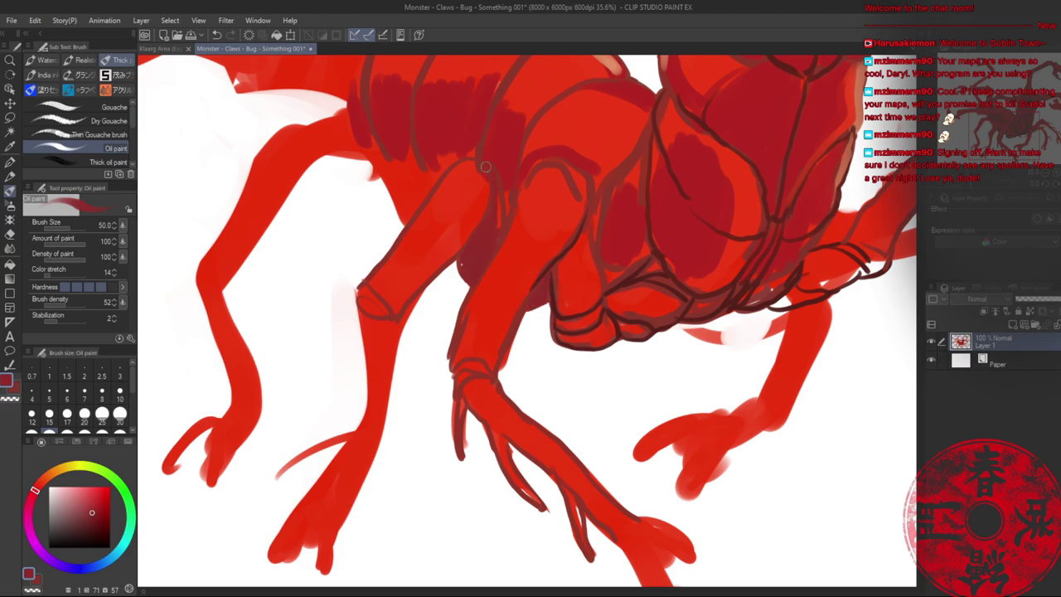
left_click_drag(486, 167, 444, 249)
left_click(447, 250, "alt")
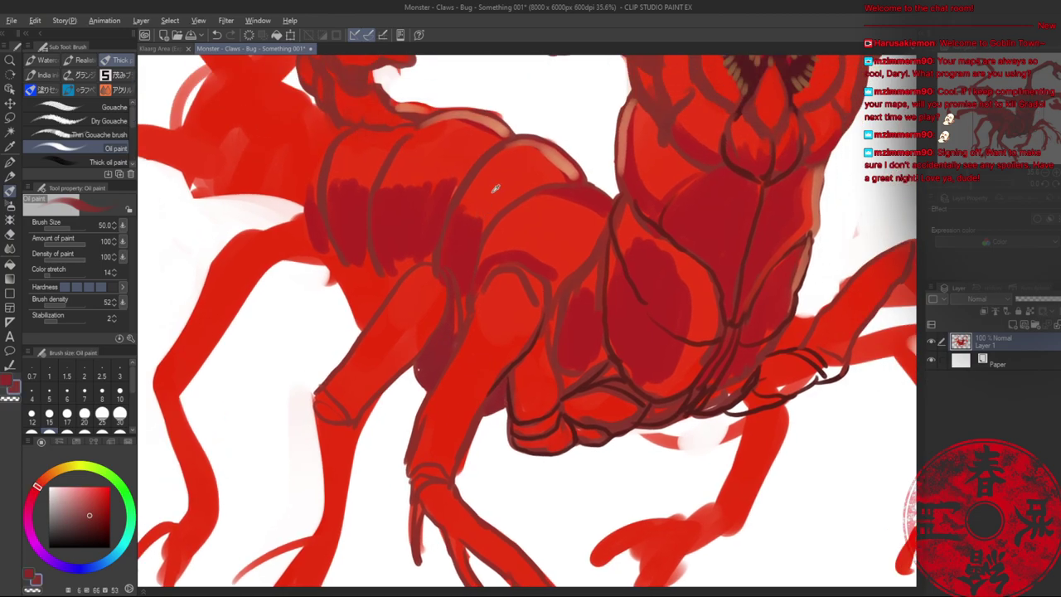
- Shade the second near leg's knee and the inner edge of its lower segment with dark crimson
key("x")
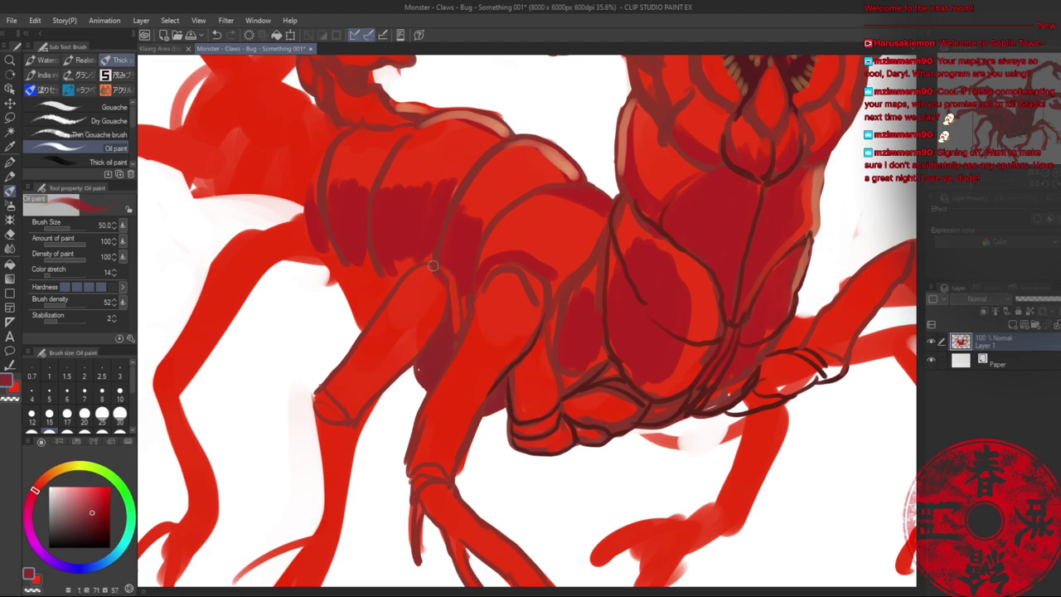
key("x")
key("x")
mouse_move(321, 402)
left_mouse_down()
mouse_move(359, 424)
mouse_move(346, 503)
left_mouse_up()
key("x")
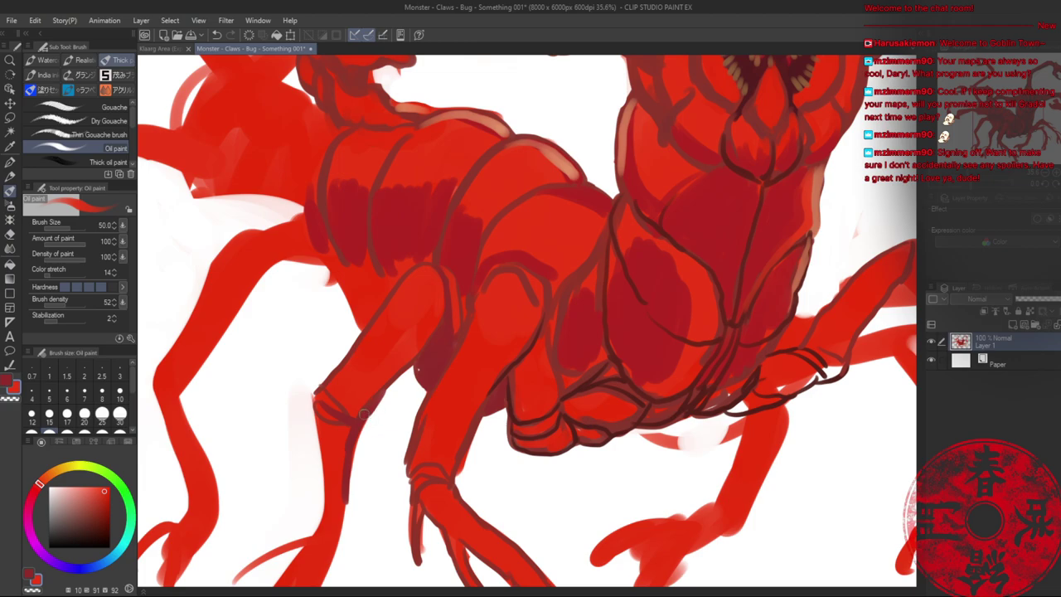
- Shade the belly's lower rim, the far front leg's base joint and the underside of its upper segment with dark crimson
key("alt+space")
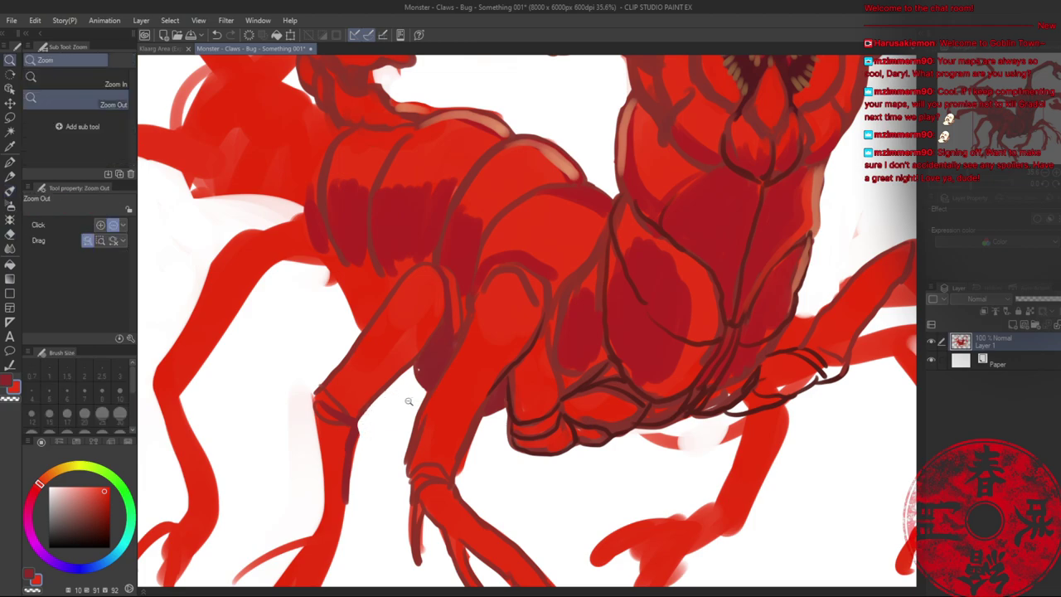
mouse_move(409, 401)
left_mouse_down()
mouse_move(382, 399)
mouse_move(432, 391)
left_mouse_up()
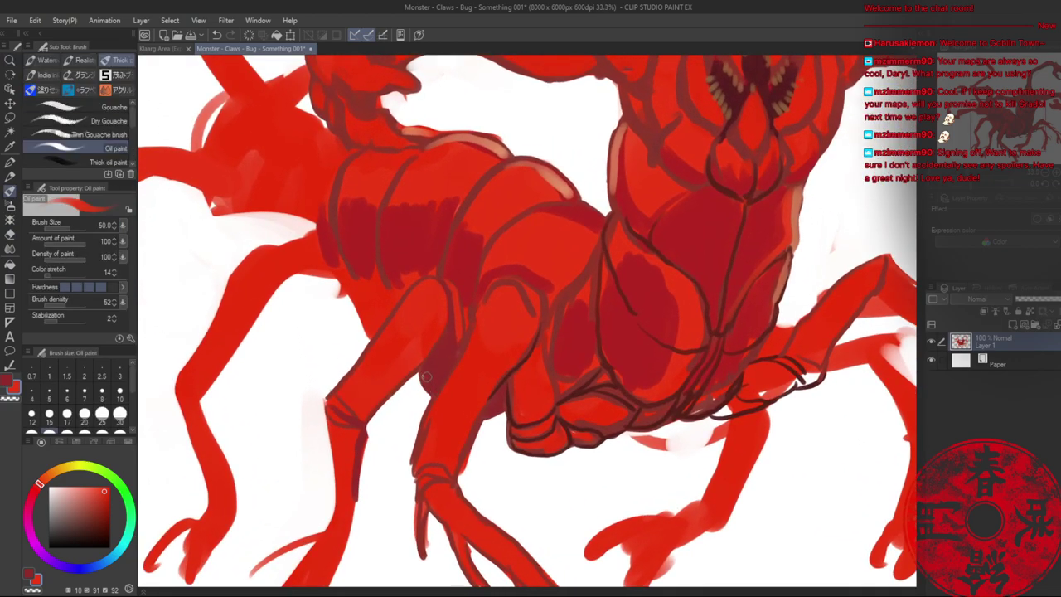
key("x")
key("x")
key("x")
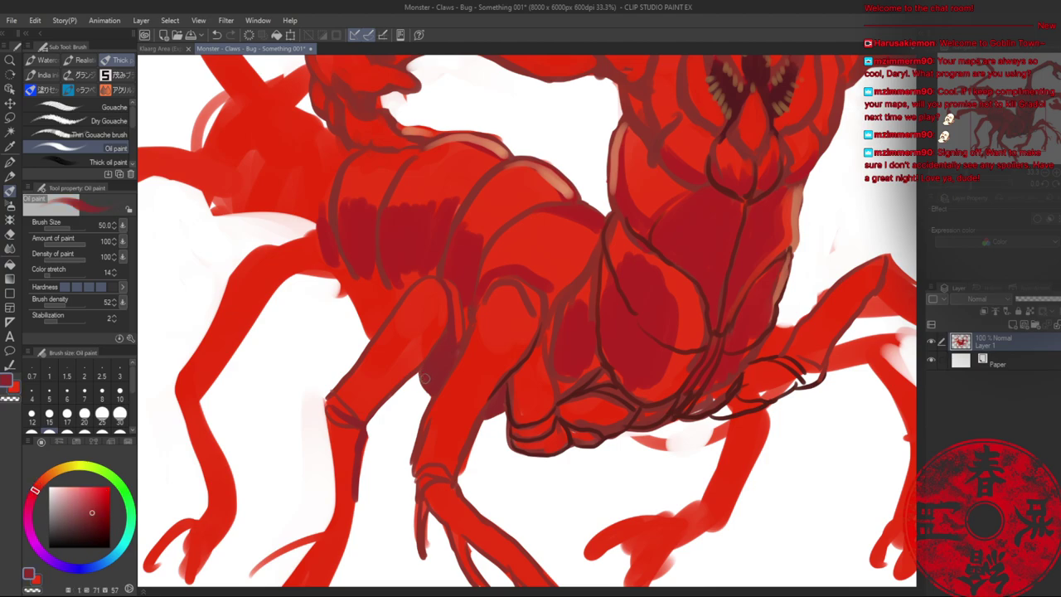
key("alt+space")
left_click_drag(491, 322, 430, 322)
mouse_move(600, 359)
left_mouse_down()
mouse_move(529, 323)
mouse_move(546, 328)
mouse_move(526, 300)
left_mouse_up()
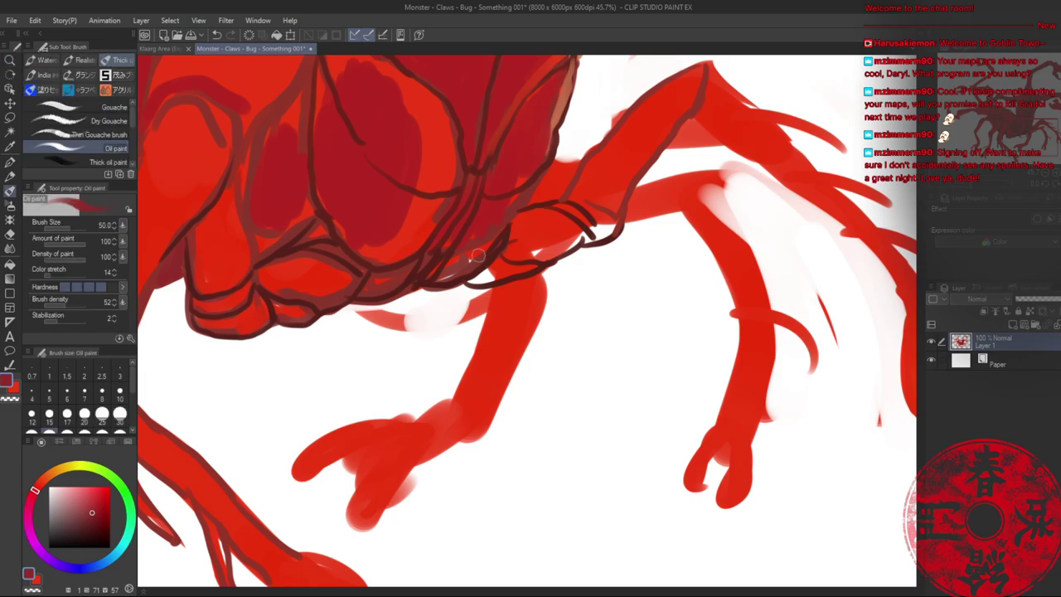
mouse_move(477, 256)
left_mouse_down()
mouse_move(440, 279)
mouse_move(494, 240)
mouse_move(467, 256)
mouse_move(493, 225)
mouse_move(478, 236)
mouse_move(521, 252)
mouse_move(477, 280)
mouse_move(526, 268)
mouse_move(496, 261)
mouse_move(532, 267)
mouse_move(522, 256)
mouse_move(588, 238)
mouse_move(575, 213)
mouse_move(601, 237)
mouse_move(608, 215)
mouse_move(593, 240)
mouse_move(514, 251)
mouse_move(466, 285)
left_mouse_up()
left_click_drag(572, 217, 613, 206)
left_click_drag(676, 128, 602, 215)
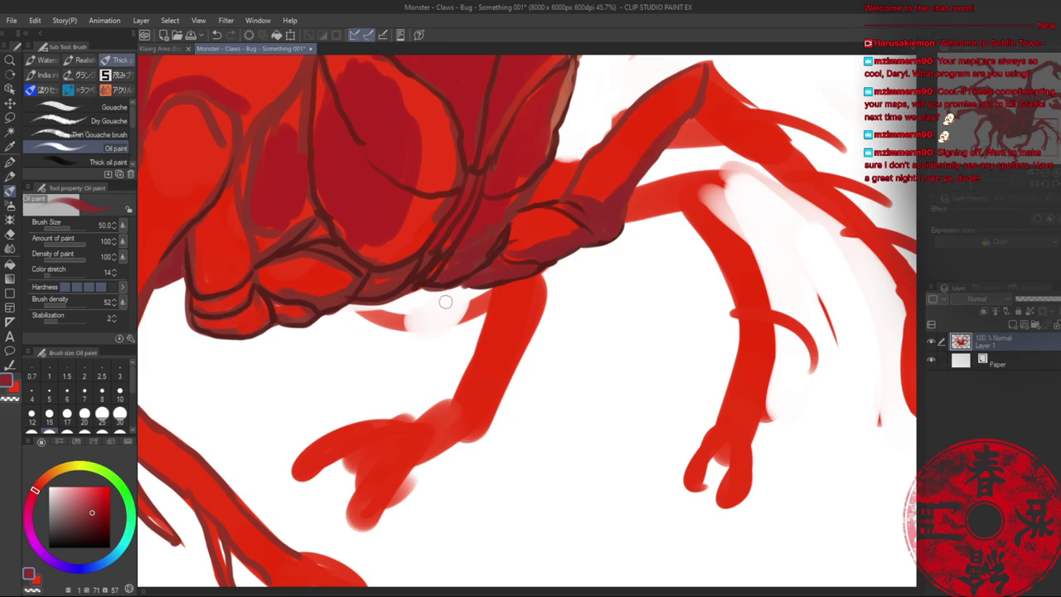
- Erase the stray paint beneath the belly and around the far legs with the hard eraser at size 60
key("e")
mouse_move(456, 315)
left_mouse_down()
mouse_move(486, 296)
mouse_move(475, 322)
mouse_move(362, 317)
mouse_move(408, 315)
mouse_move(387, 328)
mouse_move(412, 331)
left_mouse_up()
key("]")
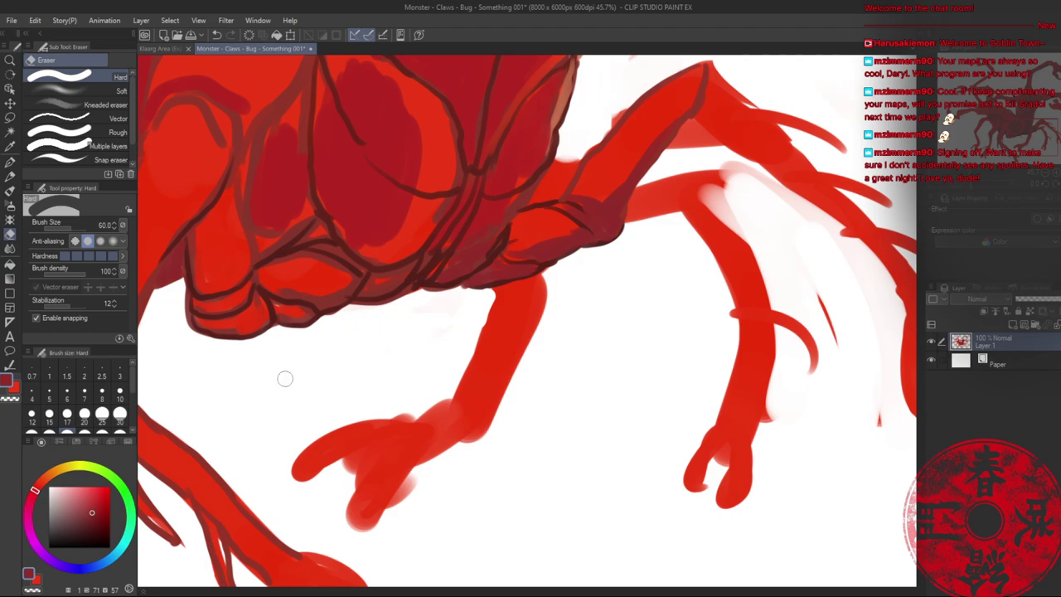
left_click_drag(686, 336, 461, 344)
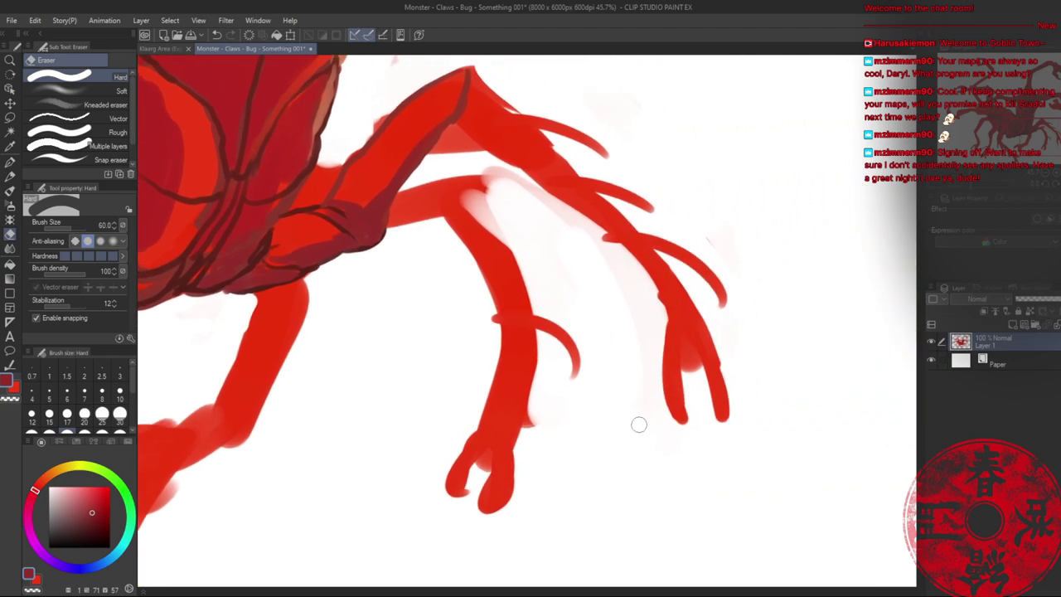
mouse_move(499, 199)
left_mouse_down()
mouse_move(473, 173)
mouse_move(549, 203)
mouse_move(580, 237)
left_mouse_up()
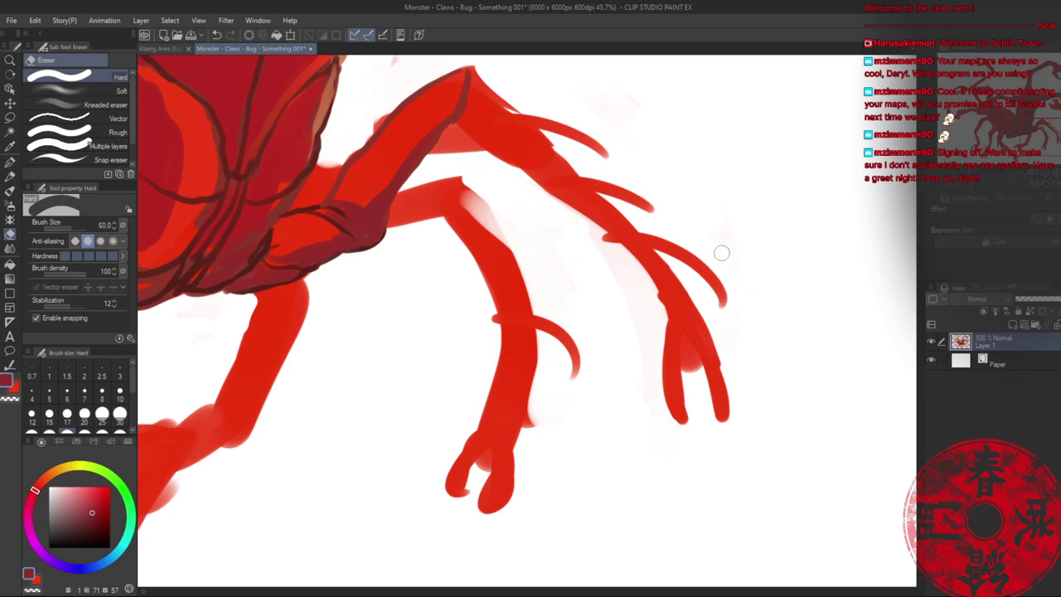
left_click_drag(613, 109, 630, 315)
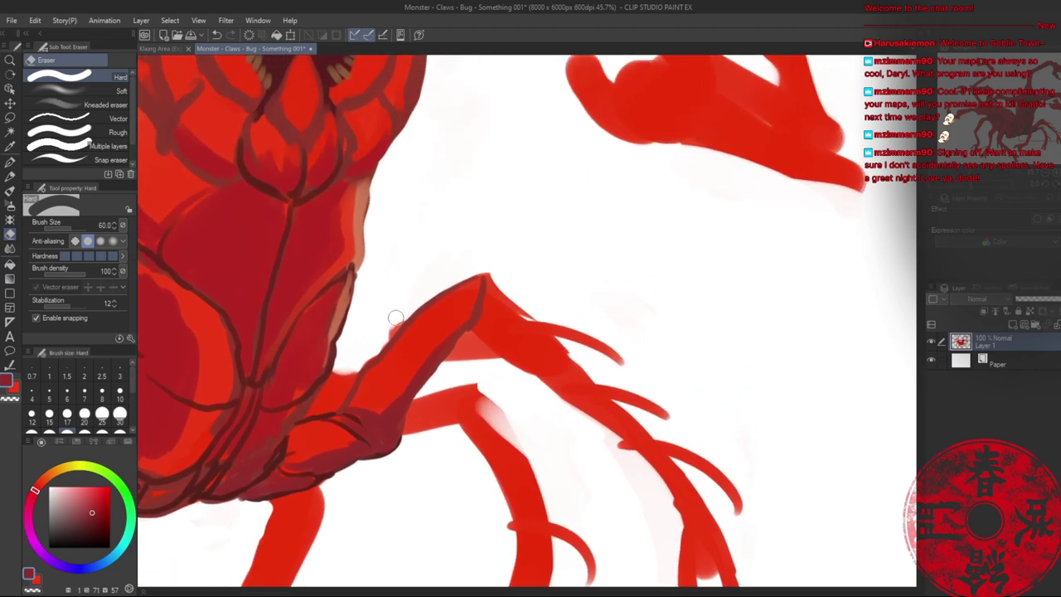
- Widen the highlights on the two upper back plates with peach sampled from their edges, at oil paint brush size 100
key("alt+space")
mouse_move(541, 250)
left_mouse_down()
mouse_move(470, 253)
mouse_move(578, 275)
left_mouse_up()
left_click_drag(504, 232, 568, 227)
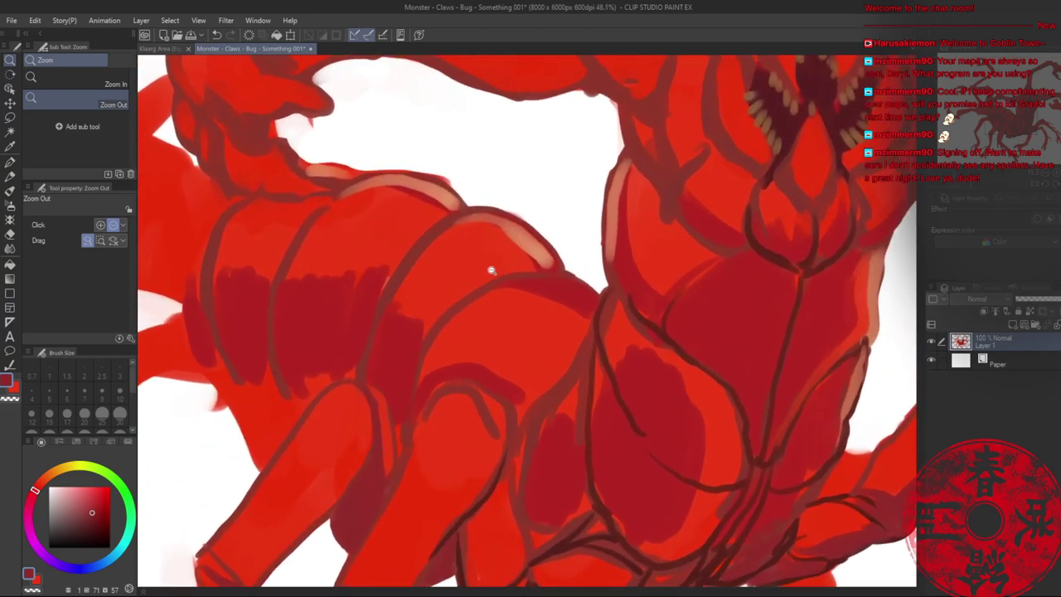
left_click(490, 270)
key("bracketright")
key("bracketright")
key("bracketright")
key("bracketright")
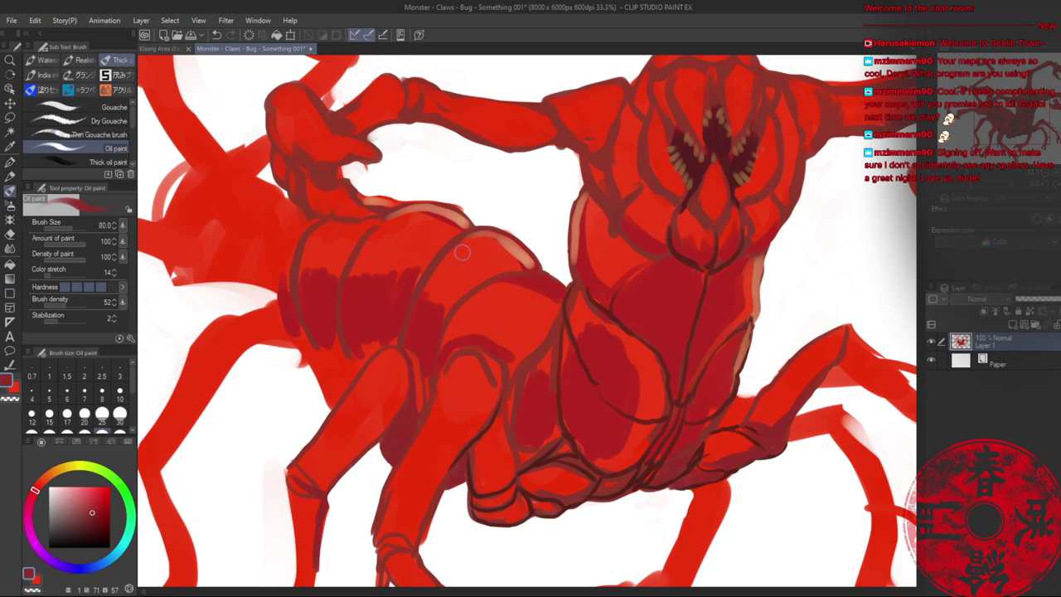
left_click(504, 241, "alt")
mouse_move(481, 240)
left_mouse_down()
mouse_move(506, 248)
mouse_move(481, 251)
mouse_move(519, 263)
mouse_move(507, 262)
left_mouse_up()
mouse_move(417, 219)
left_mouse_down()
mouse_move(400, 222)
mouse_move(442, 221)
mouse_move(441, 237)
mouse_move(455, 228)
mouse_move(436, 239)
left_mouse_up()
- Blend the back plates' highlights into the surrounding red with salmon and red tones sampled from the artwork
left_click(461, 222, "alt")
mouse_move(518, 269)
left_mouse_down()
mouse_move(484, 272)
mouse_move(523, 266)
mouse_move(484, 253)
left_mouse_up()
left_click(502, 256, "alt")
mouse_move(430, 224)
left_mouse_down()
mouse_move(401, 220)
mouse_move(355, 259)
mouse_move(415, 219)
left_mouse_up()
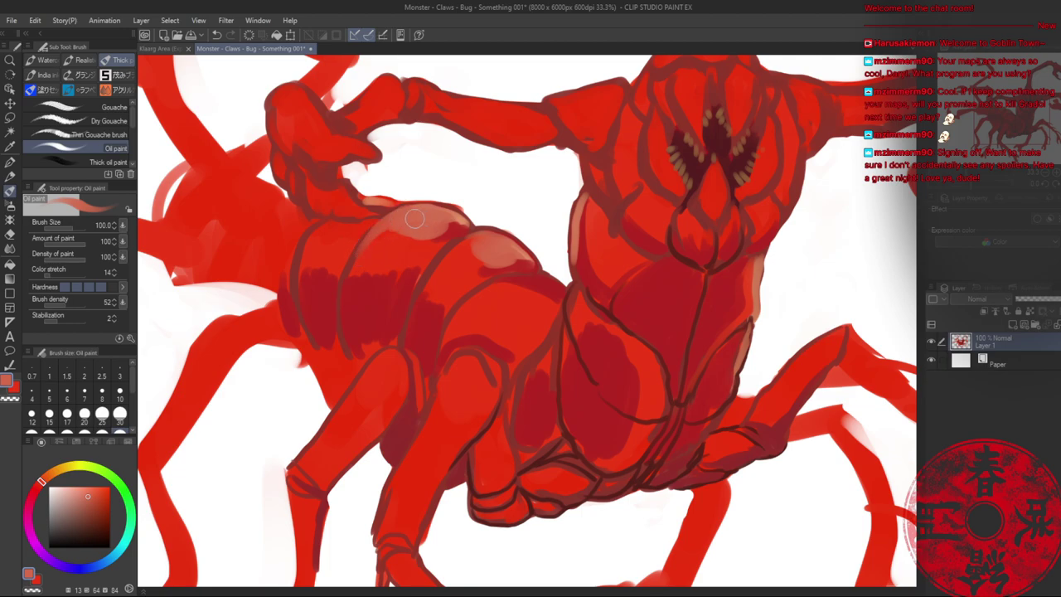
left_click(441, 274, "alt")
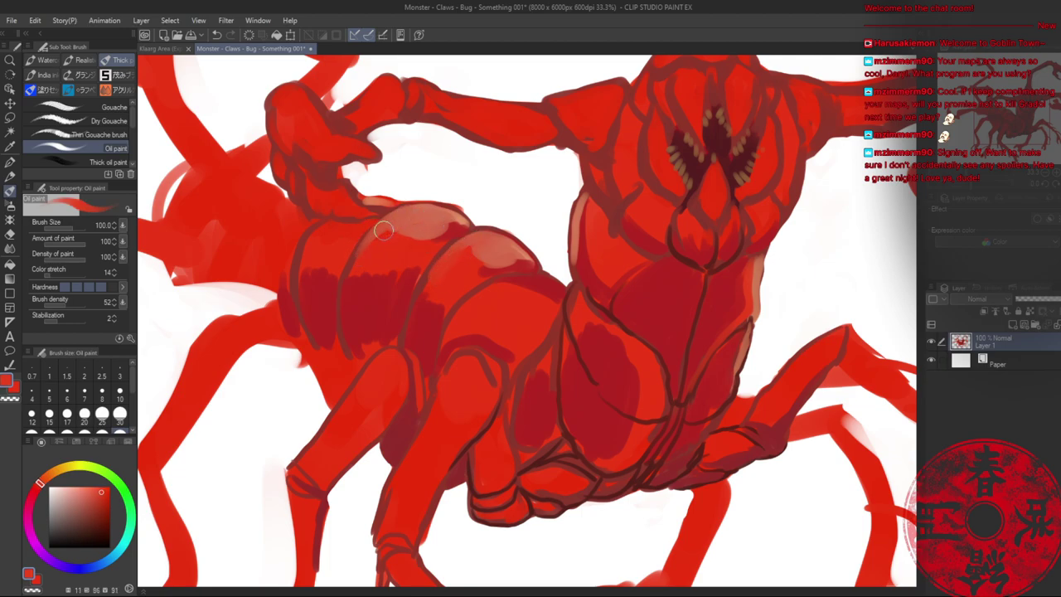
mouse_move(383, 231)
left_mouse_down()
mouse_move(362, 262)
mouse_move(404, 223)
mouse_move(377, 243)
mouse_move(458, 238)
mouse_move(416, 237)
mouse_move(369, 211)
mouse_move(352, 223)
mouse_move(386, 204)
mouse_move(353, 228)
mouse_move(330, 226)
mouse_move(372, 220)
mouse_move(349, 235)
mouse_move(326, 233)
mouse_move(372, 229)
mouse_move(322, 228)
mouse_move(342, 238)
mouse_move(361, 231)
mouse_move(344, 226)
mouse_move(372, 221)
left_mouse_up()
left_click(385, 204, "alt")
left_click(399, 224, "alt")
left_click(356, 228, "alt")
- Examine the whole creature on the canvas, comparing the shaded body with the unfinished legs and tail
key("alt+space")
left_click_drag(491, 240, 473, 239)
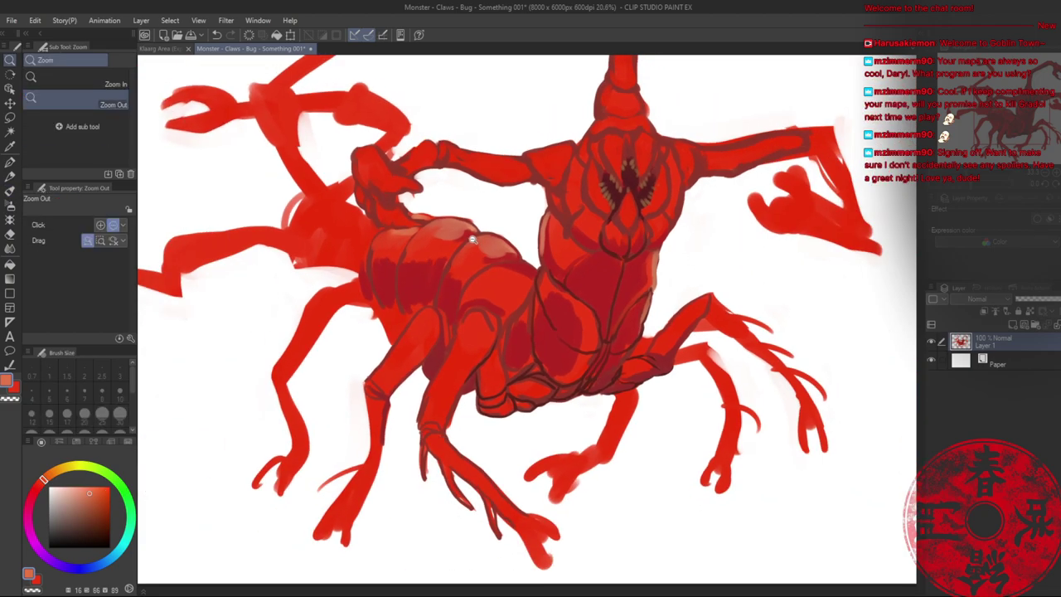
left_click(472, 239, "ctrl+alt")
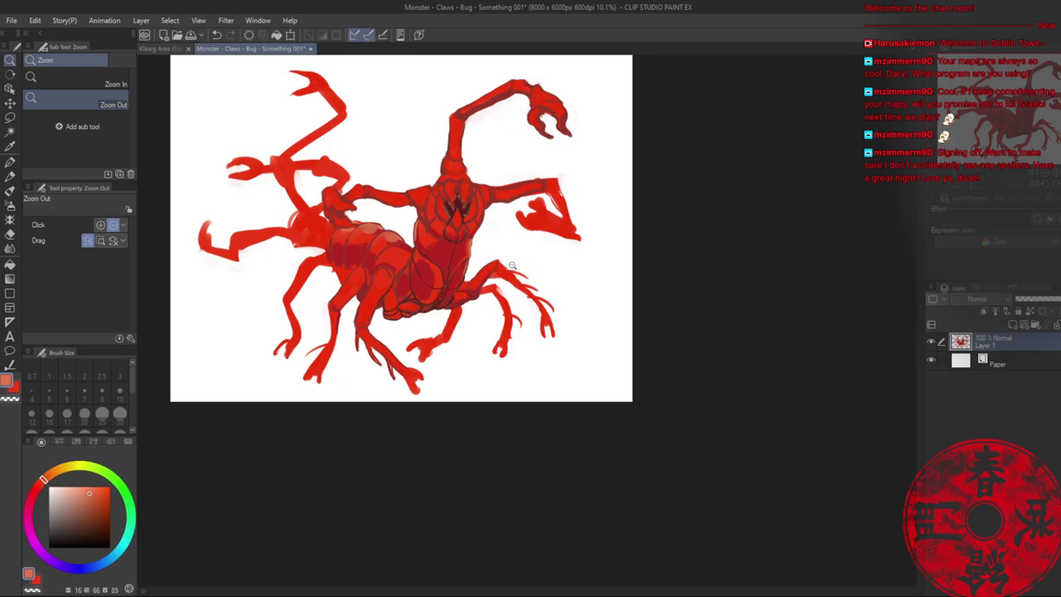
left_click_drag(460, 219, 512, 258)
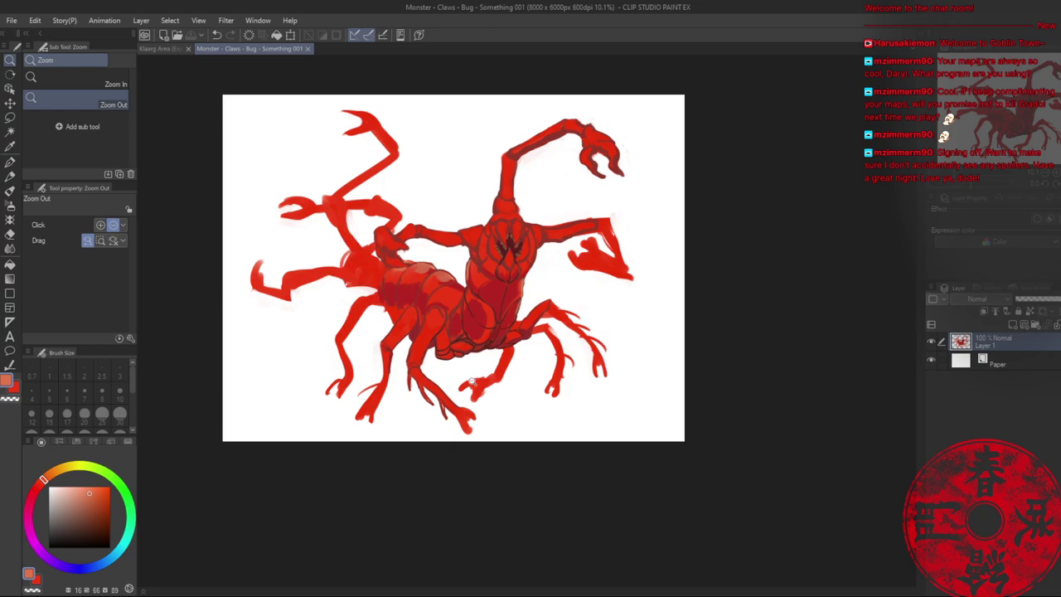
scroll(472, 381, "up", 4)
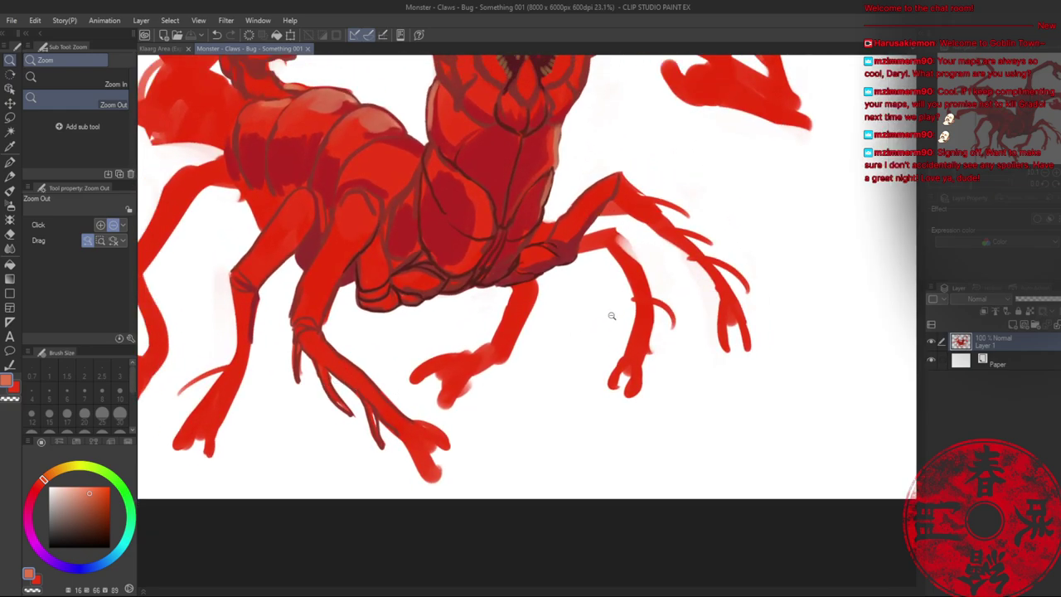
scroll(612, 316, "down", 2)
scroll(594, 310, "up", 2)
scroll(604, 301, "down", 2)
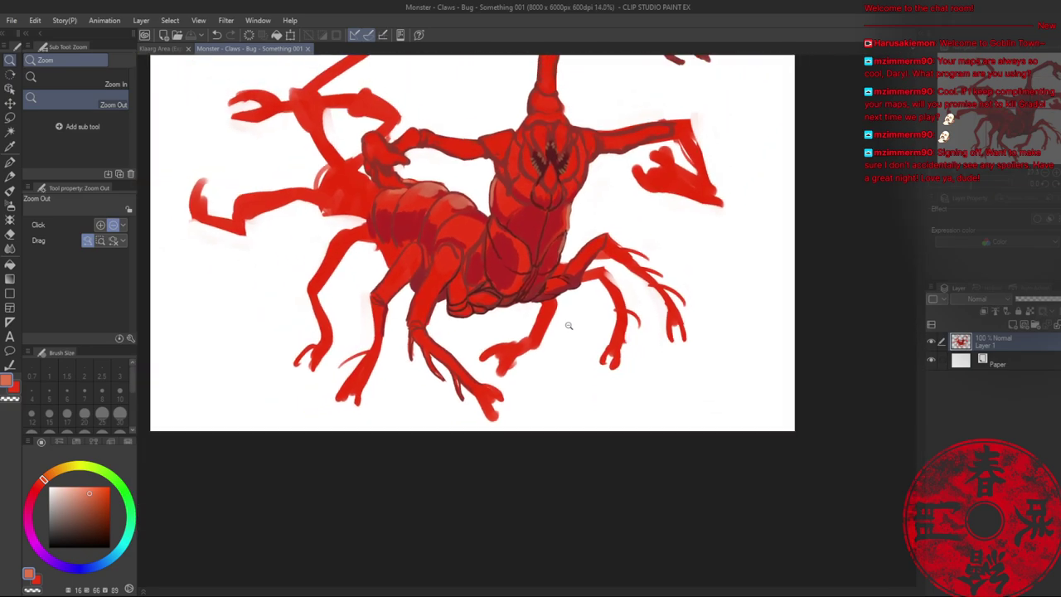
scroll(569, 325, "down", 1)
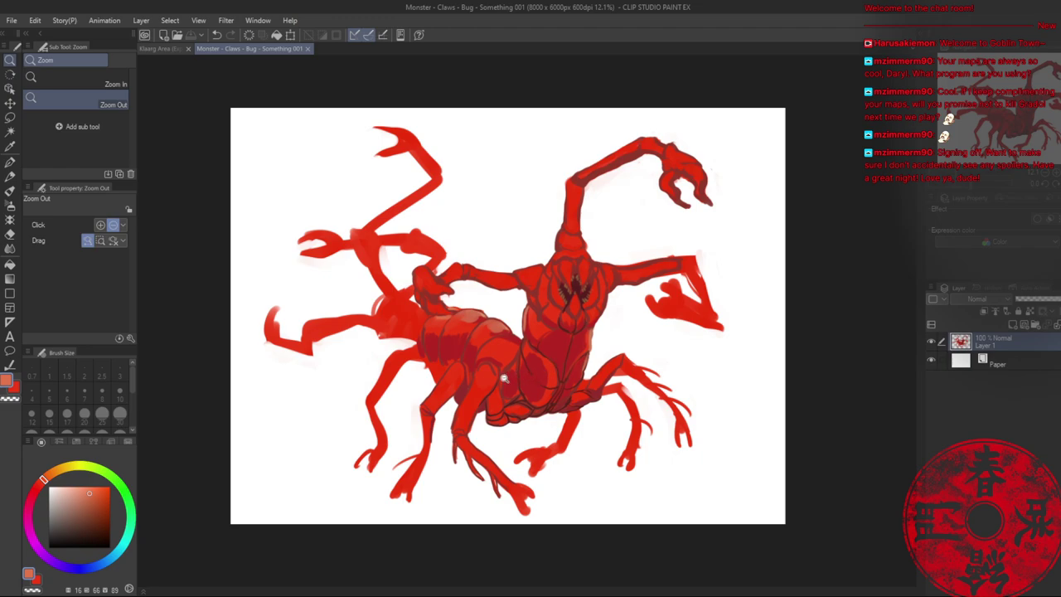
- Examine the creature sketches on the Klaarg Area (Expanded) map, toggling Layer 2's visibility for comparison, and return to the monster painting
left_click(162, 48)
scroll(333, 501, "up", 5)
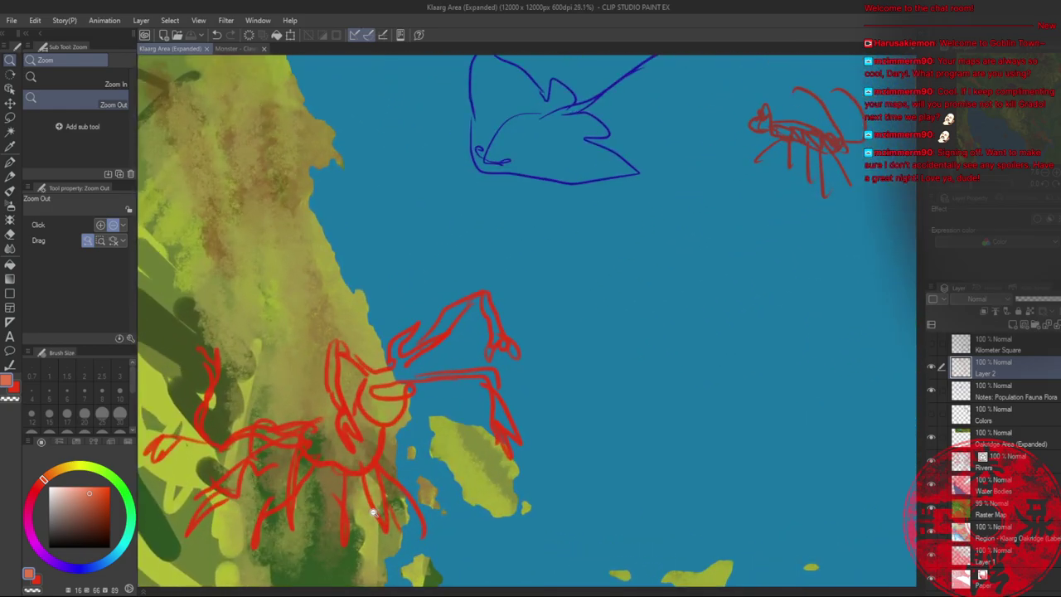
scroll(365, 511, "down", 5)
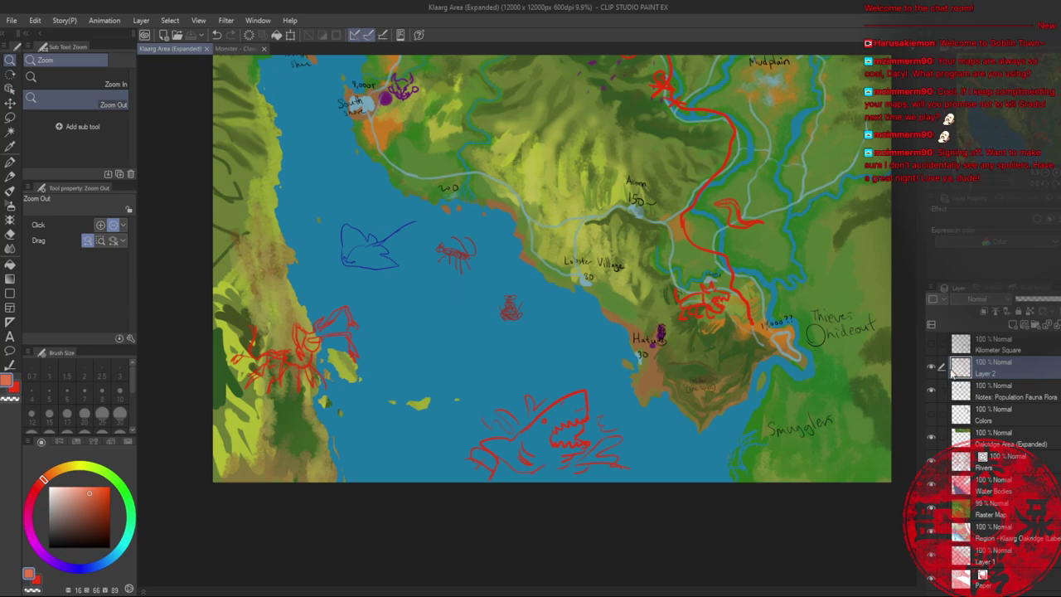
left_click(932, 367)
left_click(931, 368)
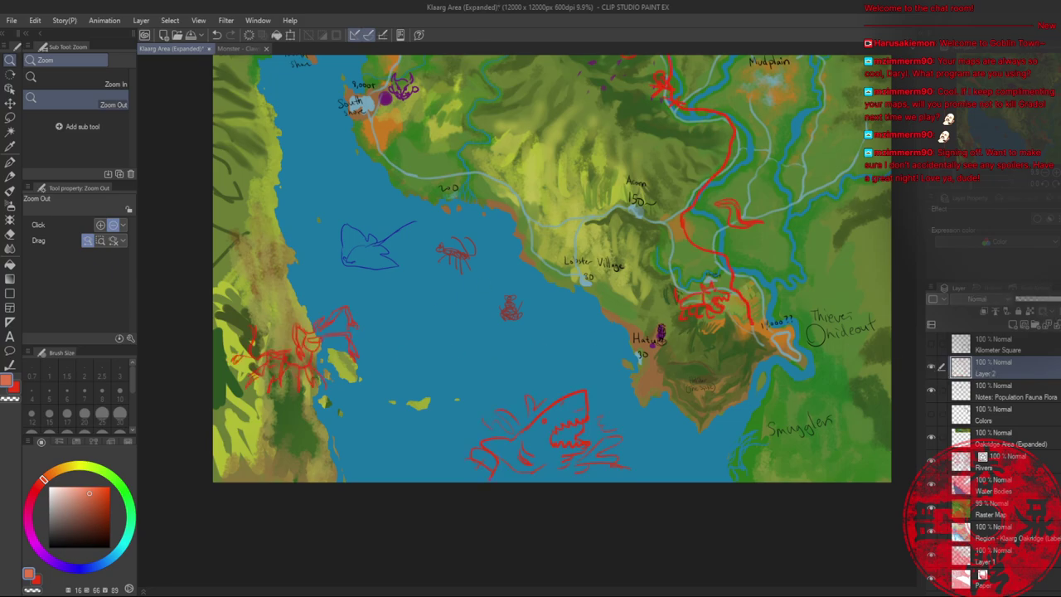
scroll(889, 183, "down", 1)
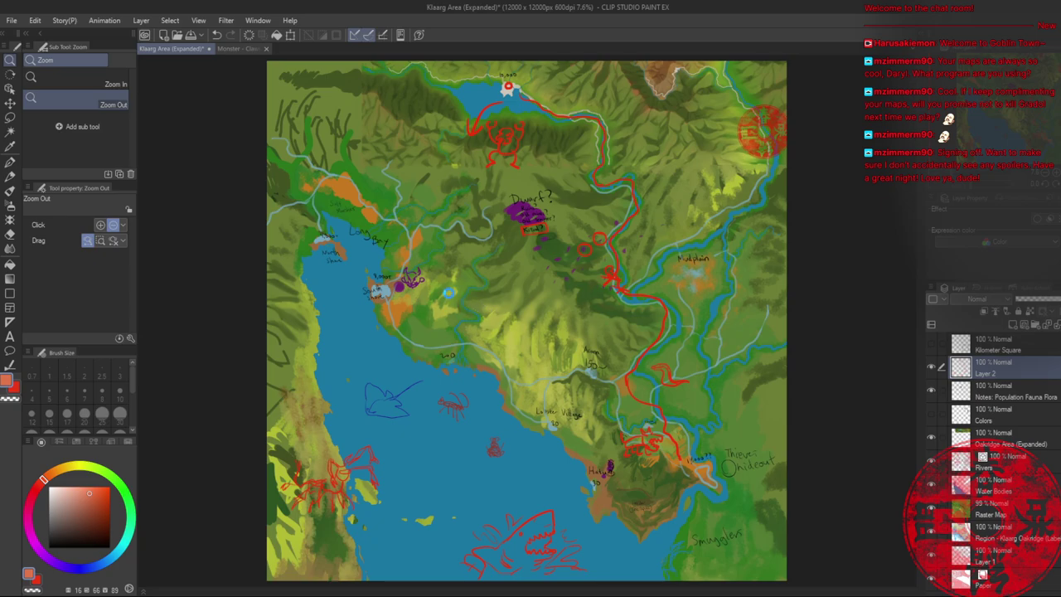
left_click(236, 49)
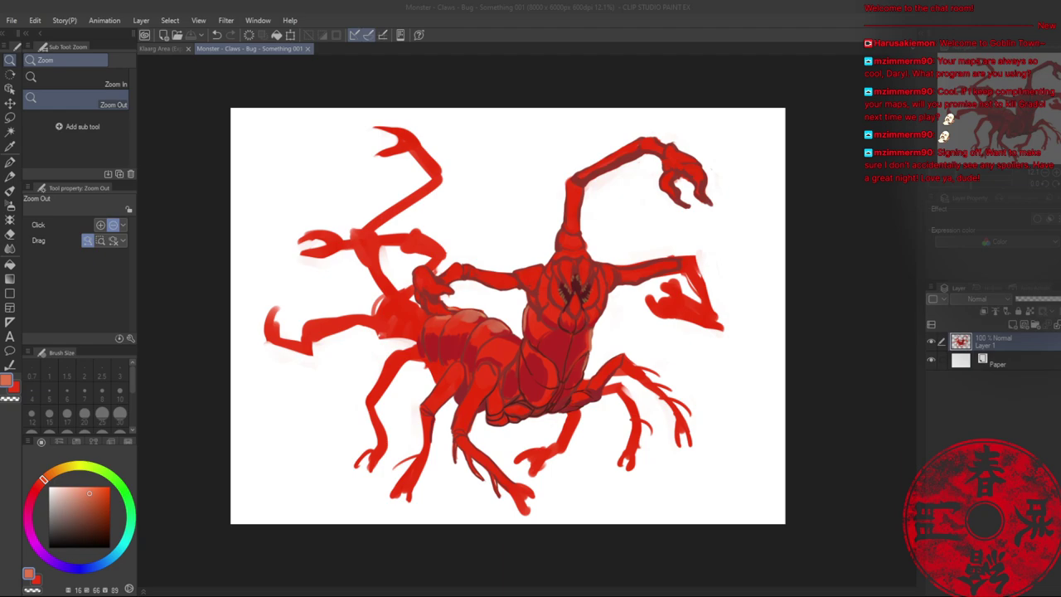
left_click(705, 45)
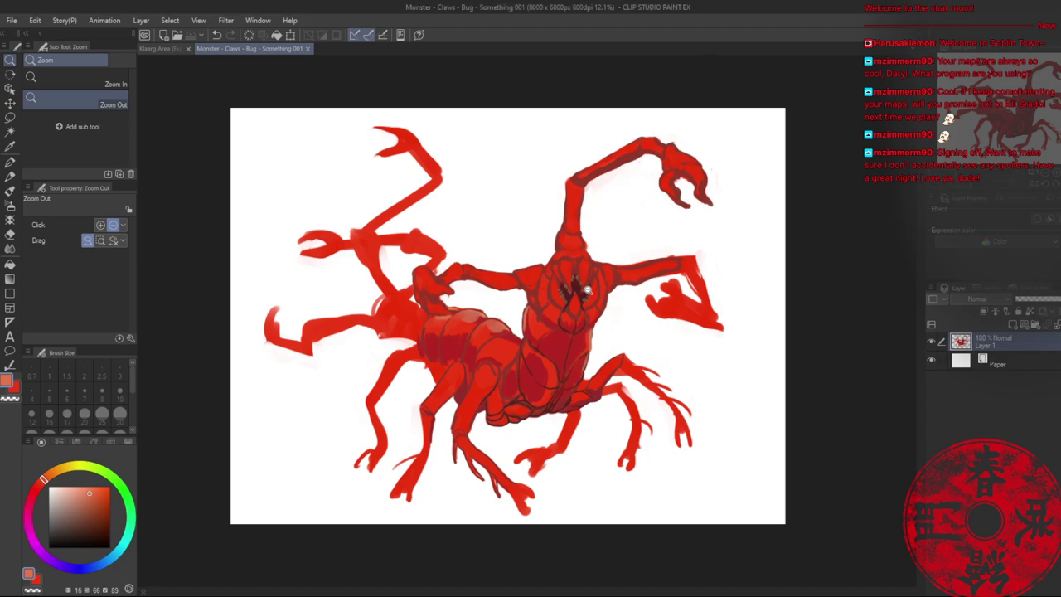
- Paint a peach highlight across the top of the frontmost back plate with the oil paint brush at size 100
scroll(521, 344, "up", 10)
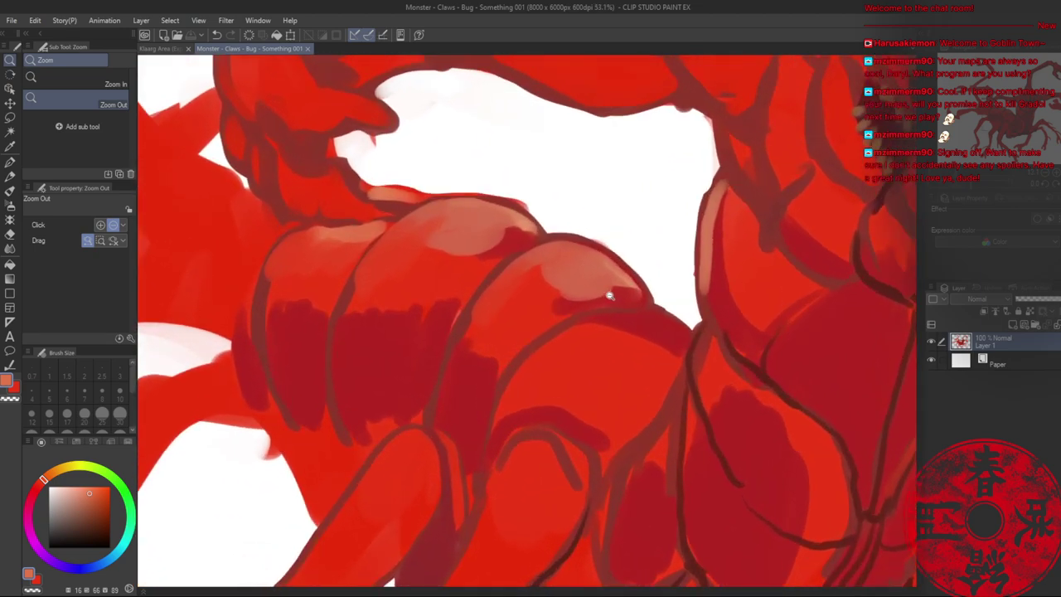
key("b")
mouse_move(641, 350)
left_mouse_down()
mouse_move(587, 338)
mouse_move(667, 353)
mouse_move(665, 344)
mouse_move(591, 336)
mouse_move(617, 326)
mouse_move(577, 348)
mouse_move(662, 352)
mouse_move(563, 353)
mouse_move(623, 320)
mouse_move(636, 292)
left_mouse_up()
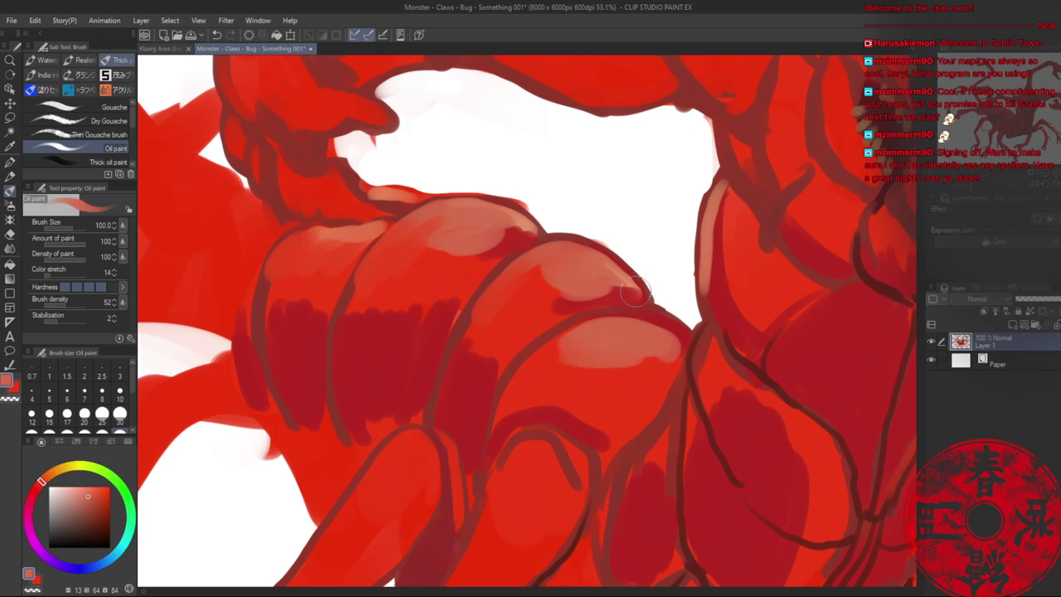
- Redefine the upper edge of the second plate from the front with sampled dark red, using a smaller oil paint brush
left_click(634, 291, "alt")
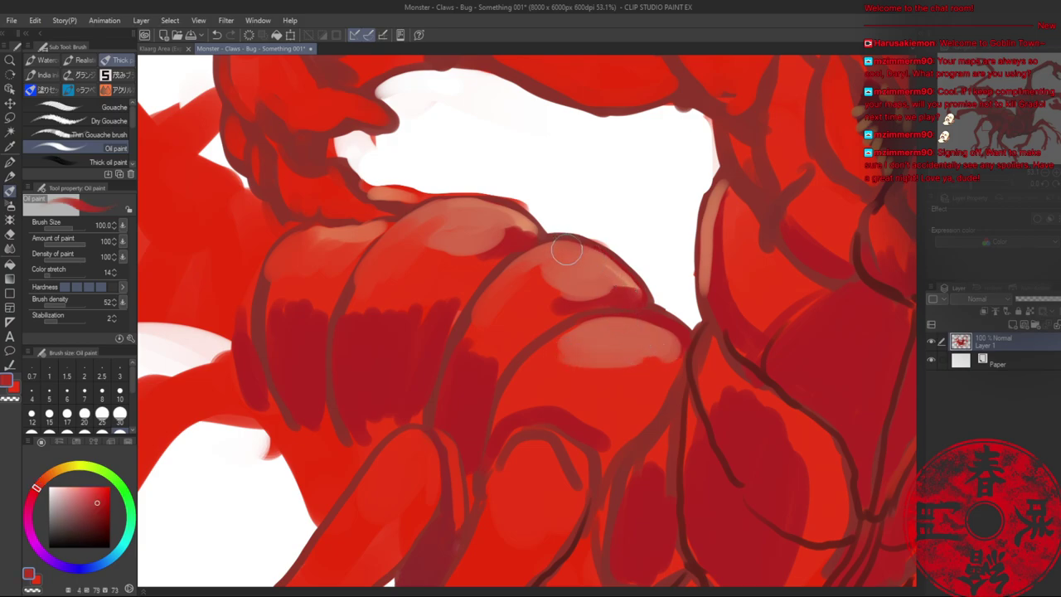
key("bracketleft")
key("bracketleft")
key("bracketleft")
key("bracketleft")
key("bracketleft")
mouse_move(564, 241)
left_mouse_down()
mouse_move(634, 286)
mouse_move(625, 264)
mouse_move(637, 289)
left_mouse_up()
- Soften the frontmost plate's highlight and shade its lower part with sampled crimson at brush size 80
key("bracketright")
key("bracketright")
key("bracketright")
key("bracketright")
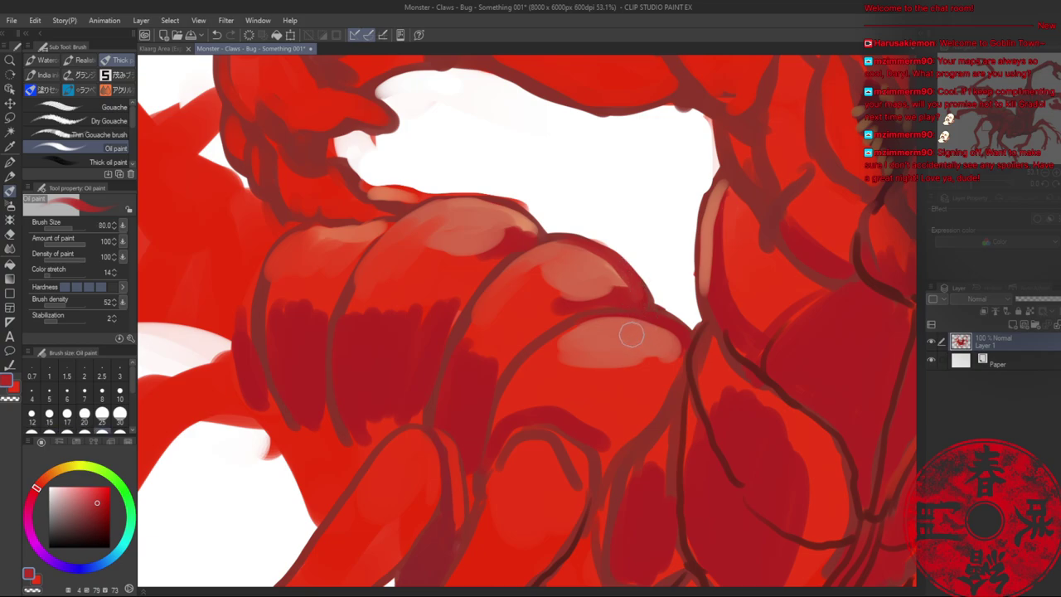
left_click(627, 344, "alt")
left_click_drag(656, 357, 646, 363)
mouse_move(508, 400)
left_mouse_down()
mouse_move(591, 328)
mouse_move(487, 316)
mouse_move(456, 331)
mouse_move(494, 327)
mouse_move(484, 373)
mouse_move(516, 346)
mouse_move(482, 372)
mouse_move(498, 356)
mouse_move(495, 391)
mouse_move(521, 395)
mouse_move(525, 371)
mouse_move(502, 417)
left_mouse_up()
left_click(482, 372, "alt")
mouse_move(653, 391)
left_mouse_down()
mouse_move(599, 463)
mouse_move(658, 400)
mouse_move(584, 495)
left_mouse_up()
- Blend the crimson shading on the rear back plates into the surrounding bright red sampled from the artwork
key("alt+space")
left_click_drag(672, 376, 624, 352)
scroll(623, 352, "up", 4)
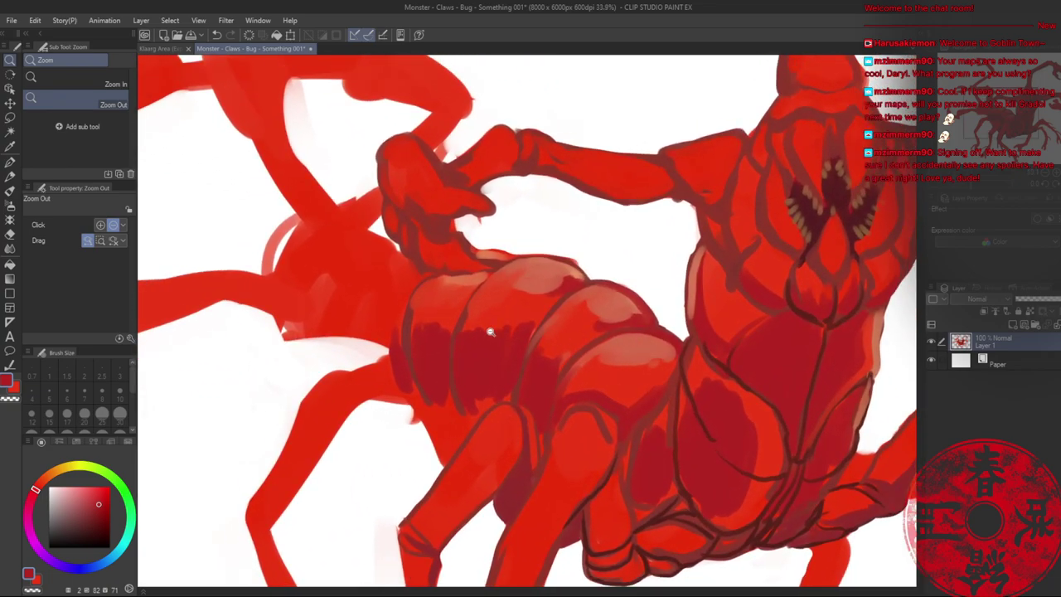
mouse_move(505, 340)
left_mouse_down()
mouse_move(503, 318)
mouse_move(513, 331)
mouse_move(498, 350)
left_mouse_up()
left_click(489, 301, "alt")
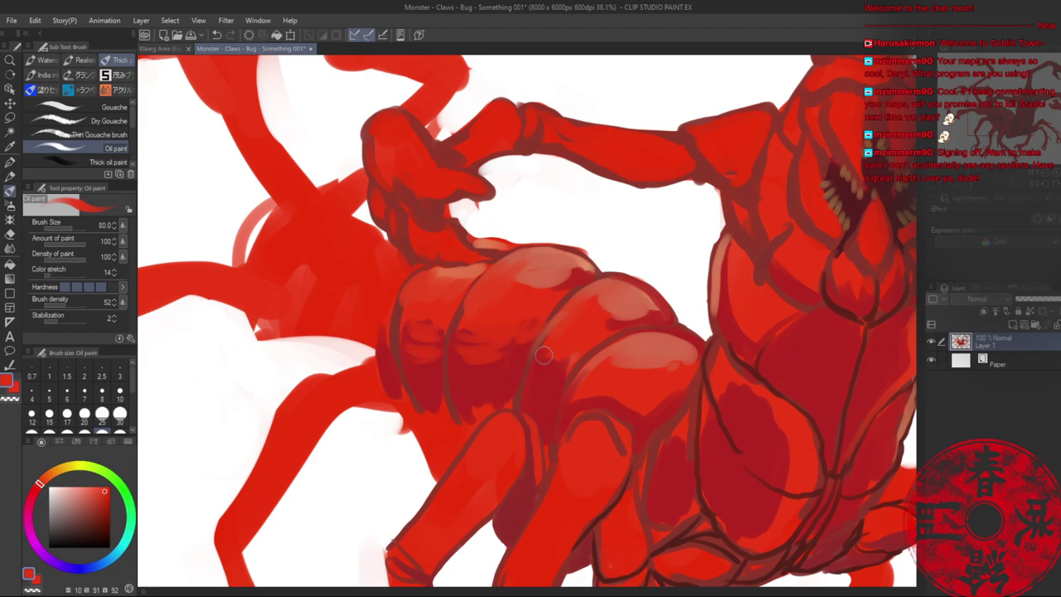
- Extend sampled crimson shading down to the lower edges of the rear body plates at brush size 80
left_click(592, 389, "alt")
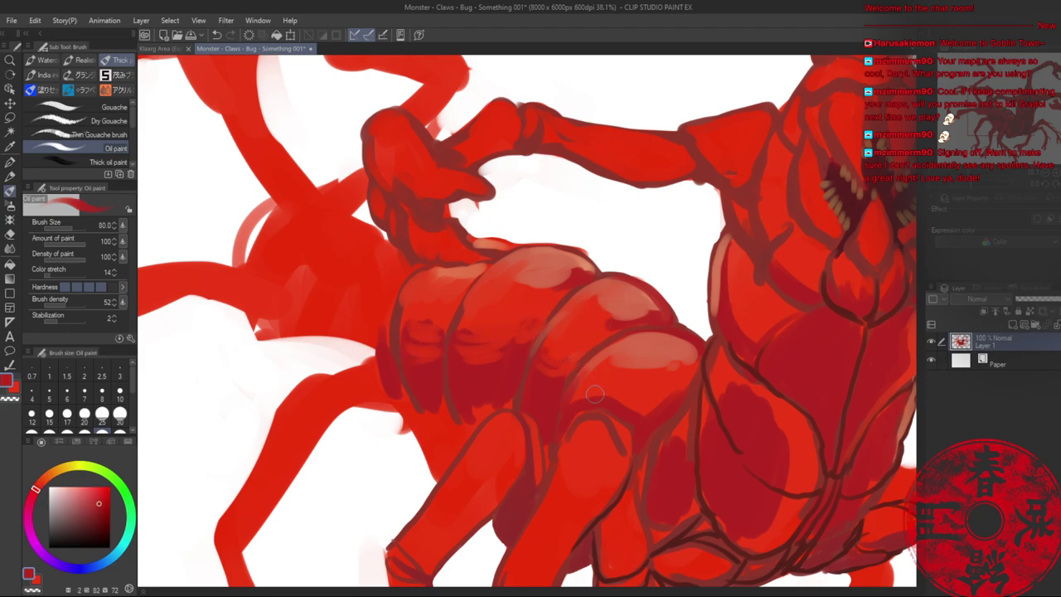
left_click(487, 396, "alt")
mouse_move(482, 403)
left_mouse_down()
mouse_move(462, 431)
mouse_move(500, 409)
left_mouse_up()
left_click_drag(431, 390, 447, 416)
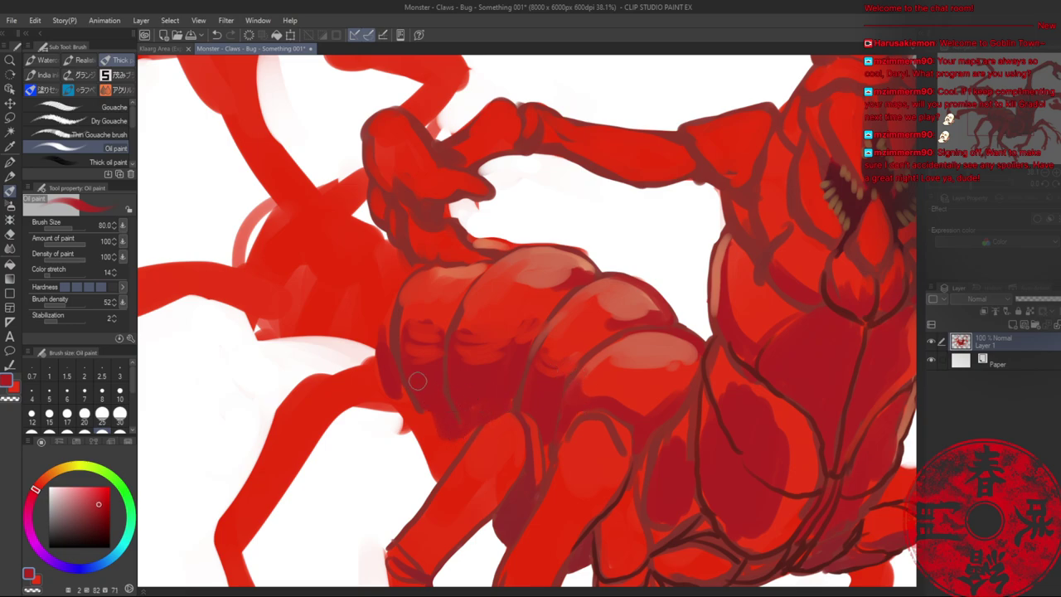
mouse_move(417, 381)
left_mouse_down()
mouse_move(417, 419)
mouse_move(407, 421)
mouse_move(398, 391)
mouse_move(436, 431)
mouse_move(498, 393)
mouse_move(513, 399)
mouse_move(441, 444)
left_mouse_up()
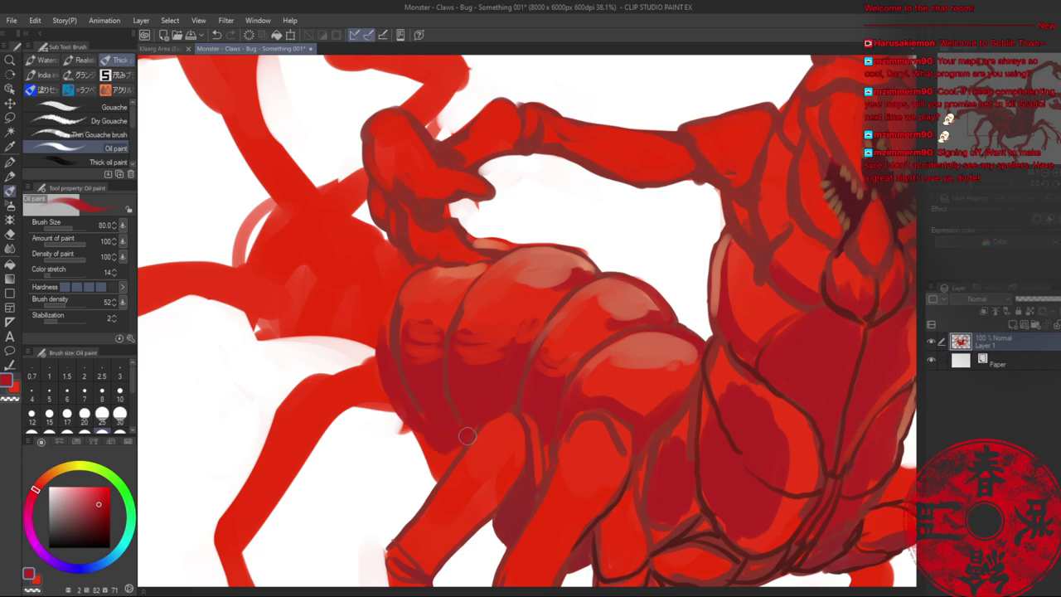
- Outline the far rear leg's underside and the rear belly edge with sampled dark brown at brush size 40
key("alt+space")
left_click_drag(478, 404, 466, 402)
left_click(465, 401)
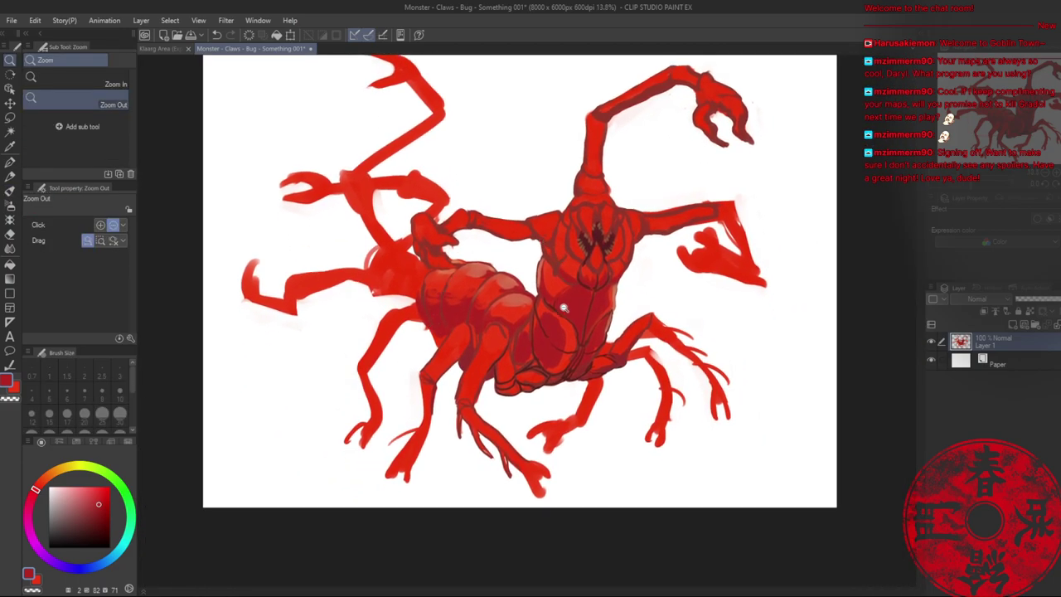
left_click_drag(426, 329, 477, 303)
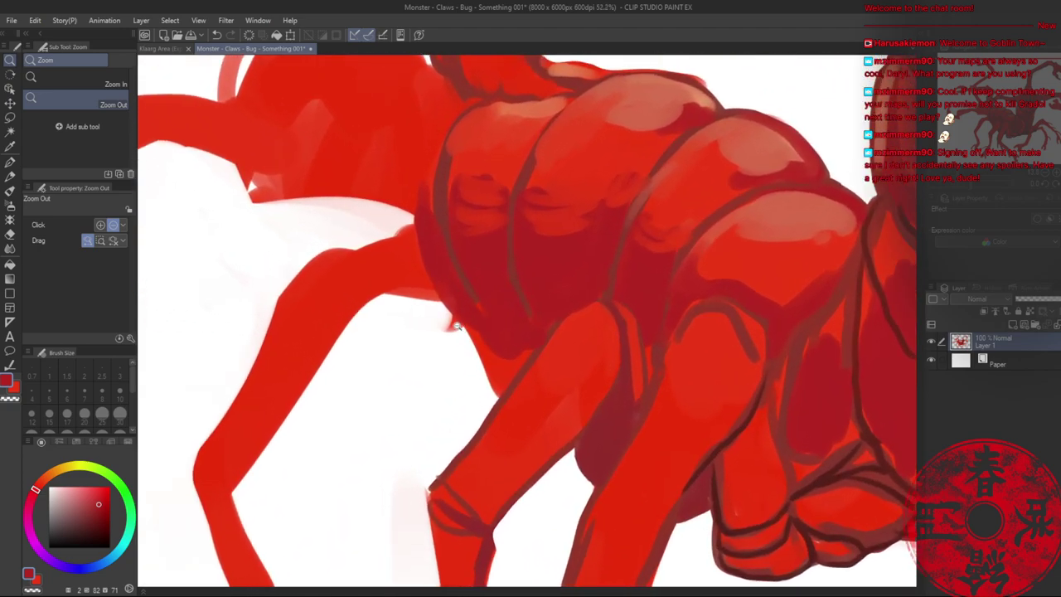
left_click(731, 437, "alt")
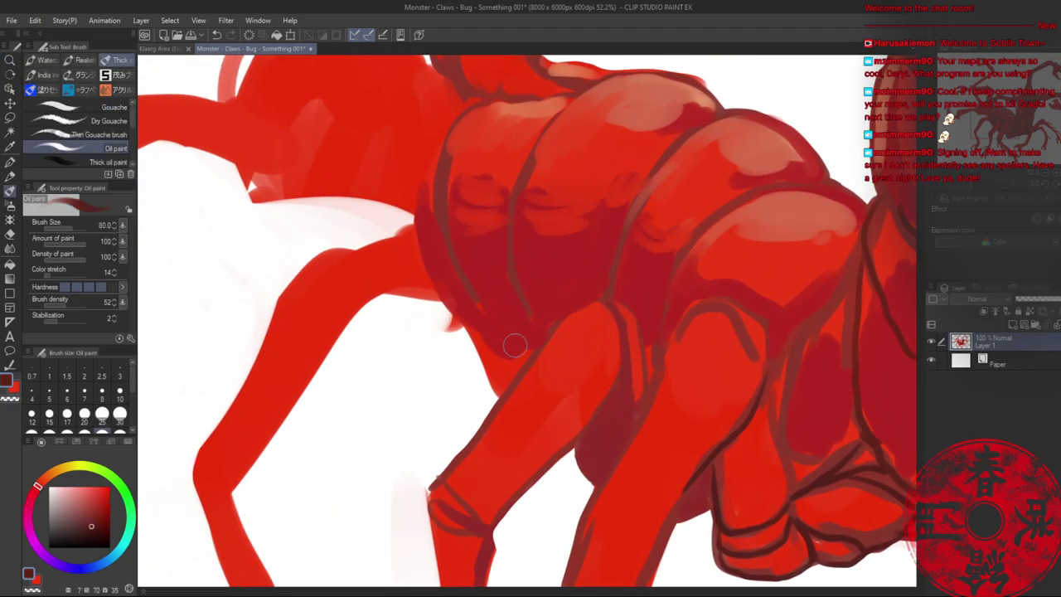
key("b")
key("b")
mouse_move(346, 296)
left_mouse_down()
mouse_move(461, 306)
mouse_move(499, 394)
left_mouse_up()
key("ctrl+z")
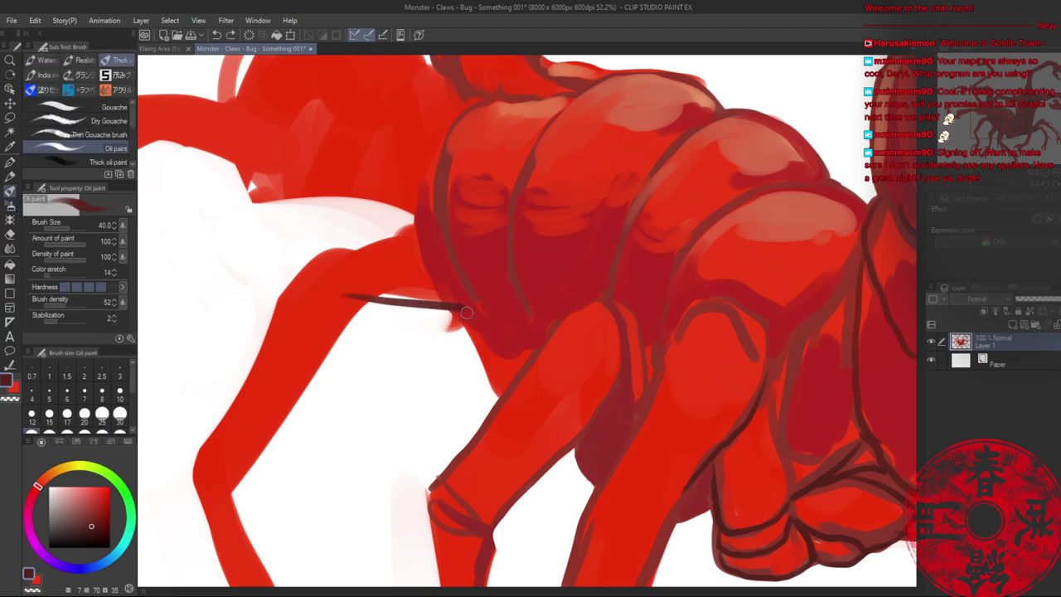
left_click_drag(459, 308, 489, 407)
- Thicken the far rear leg and belly outlines with sampled dark crimson, and erase the stray paint beneath their join
left_click(613, 407, "alt")
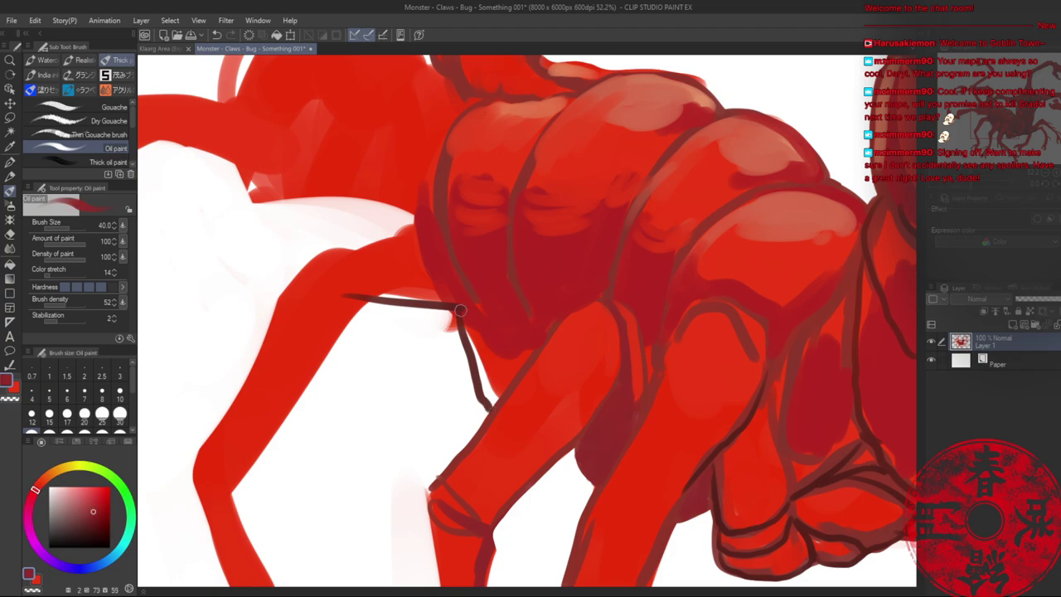
mouse_move(457, 307)
left_mouse_down()
mouse_move(489, 396)
mouse_move(483, 386)
left_mouse_up()
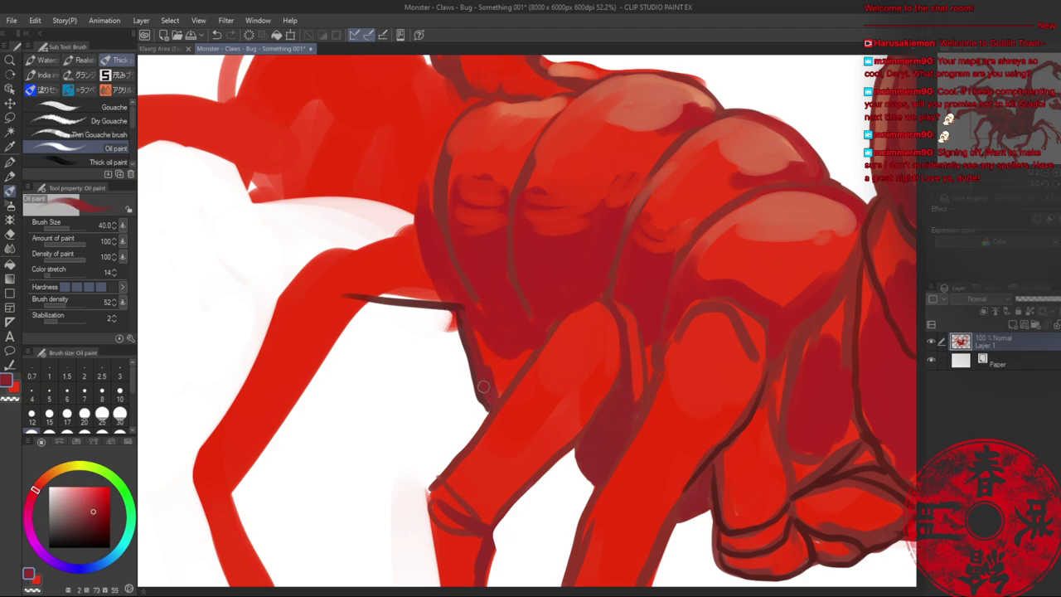
key("ctrl+z")
mouse_move(346, 292)
left_mouse_down()
mouse_move(461, 303)
mouse_move(395, 299)
mouse_move(456, 305)
mouse_move(442, 304)
mouse_move(453, 316)
mouse_move(407, 354)
left_mouse_up()
key("e")
key("alt+space")
left_click(408, 354)
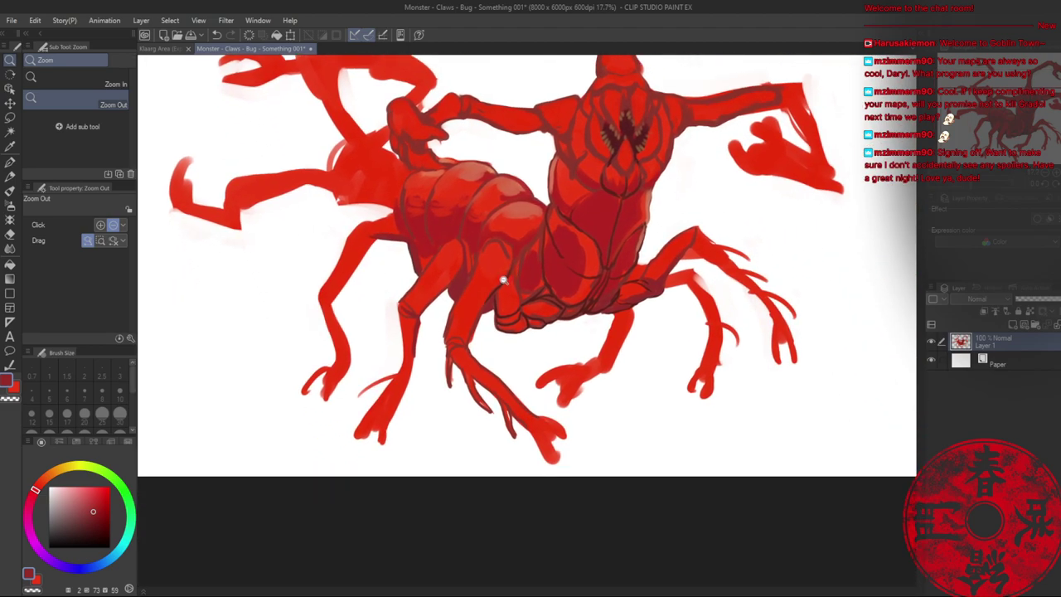
- Outline the exposed belly edges between the near legs with sampled dark brown, using the oil paint brush at size 40
scroll(475, 317, "up", 6)
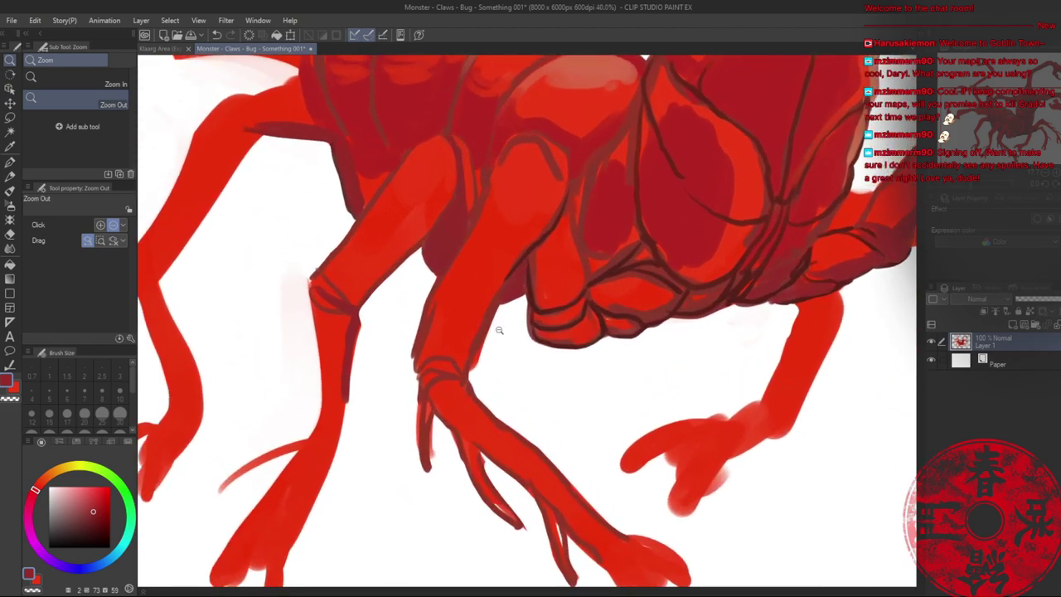
key("b")
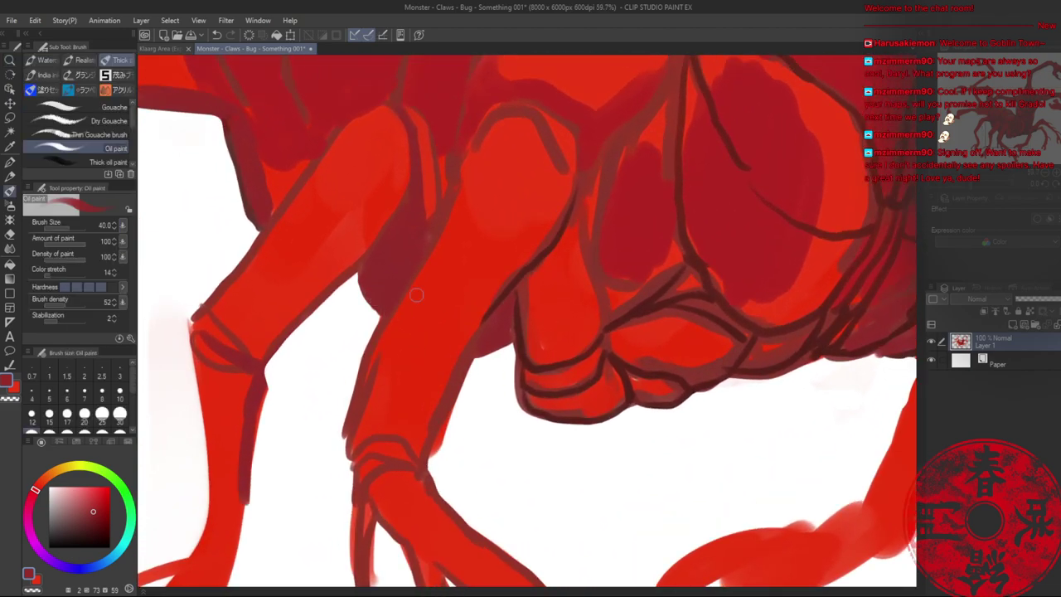
left_click(608, 339, "alt")
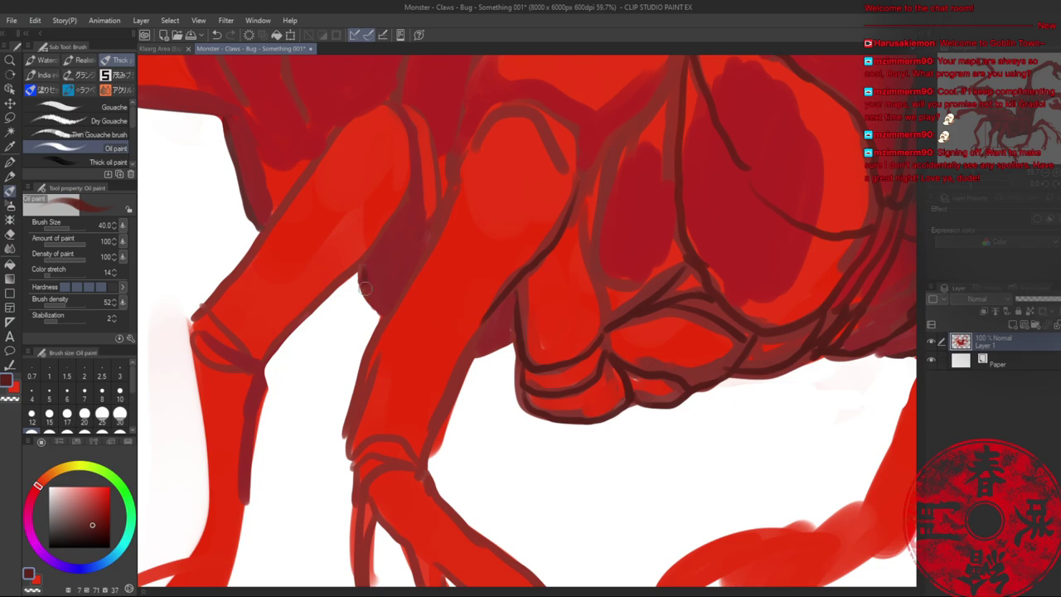
left_click_drag(365, 287, 378, 319)
key("ctrl+z")
left_click_drag(364, 263, 377, 319)
left_click_drag(470, 363, 515, 352)
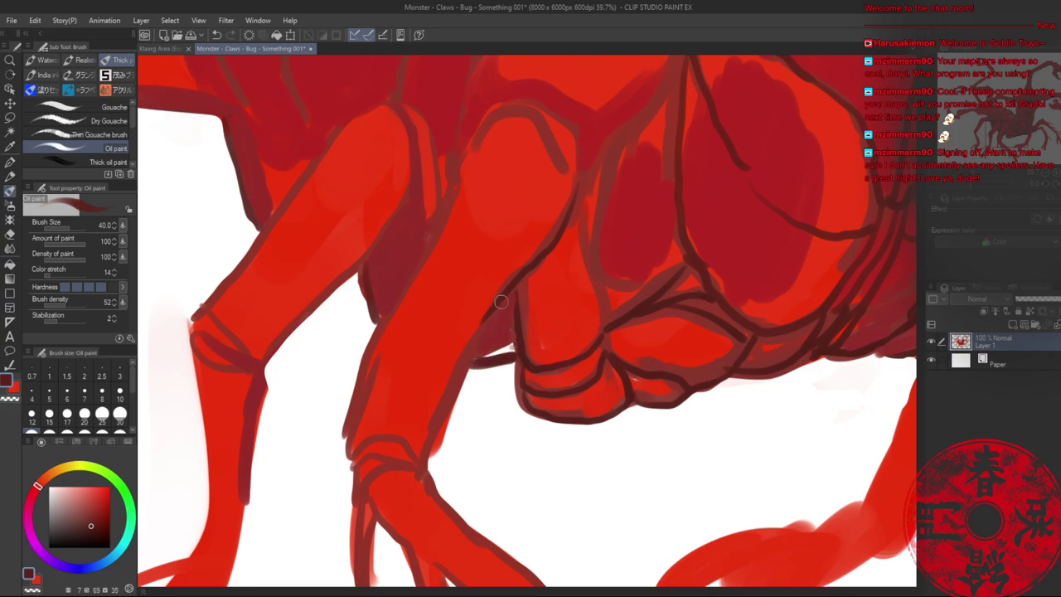
- Fill the belly shadow with sampled dark crimson and darken the outline behind the near rear leg with dark brown
left_click(509, 337, "alt")
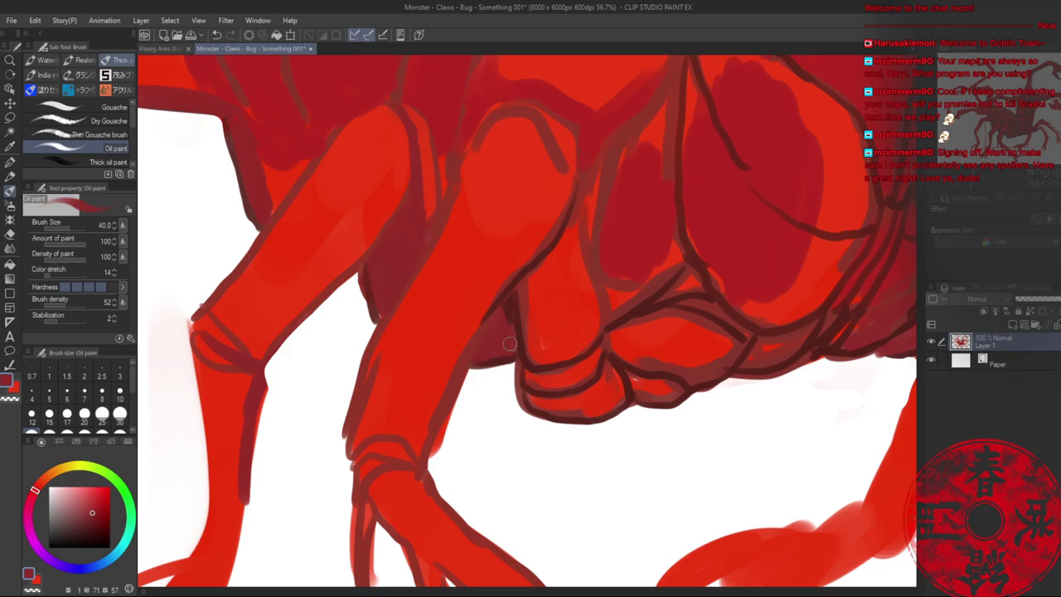
left_click(513, 293, "alt")
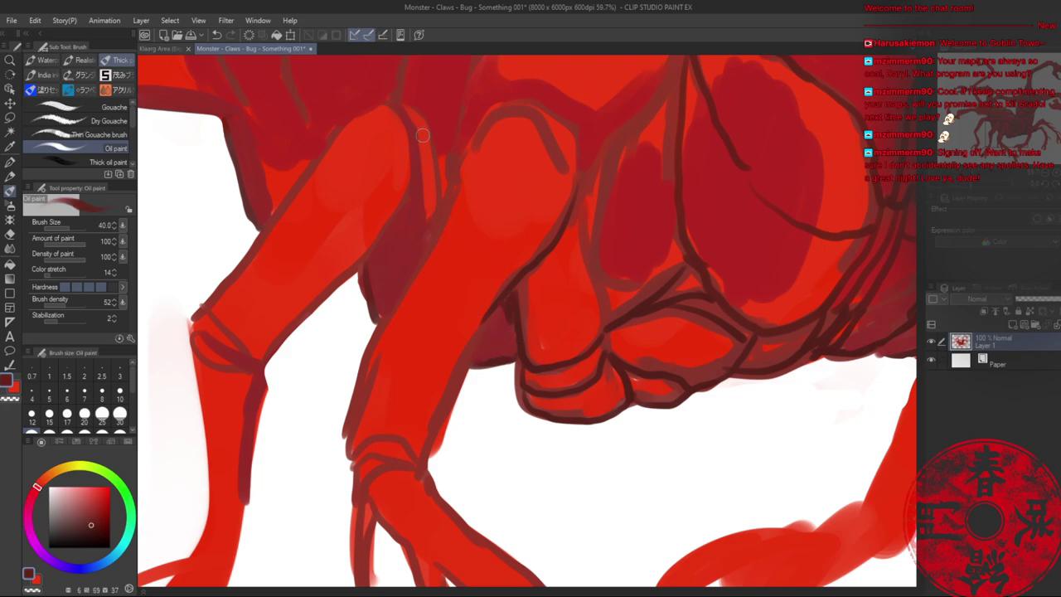
mouse_move(423, 136)
left_mouse_down()
mouse_move(450, 225)
mouse_move(429, 233)
mouse_move(448, 344)
left_mouse_up()
left_click_drag(429, 261, 399, 354)
mouse_move(451, 324)
left_mouse_down()
mouse_move(449, 354)
mouse_move(406, 407)
mouse_move(421, 341)
mouse_move(377, 362)
left_mouse_up()
- Clean the two near legs' edges with bright red, add thin salmon highlights along them, and save the painting
left_click(502, 280, "alt")
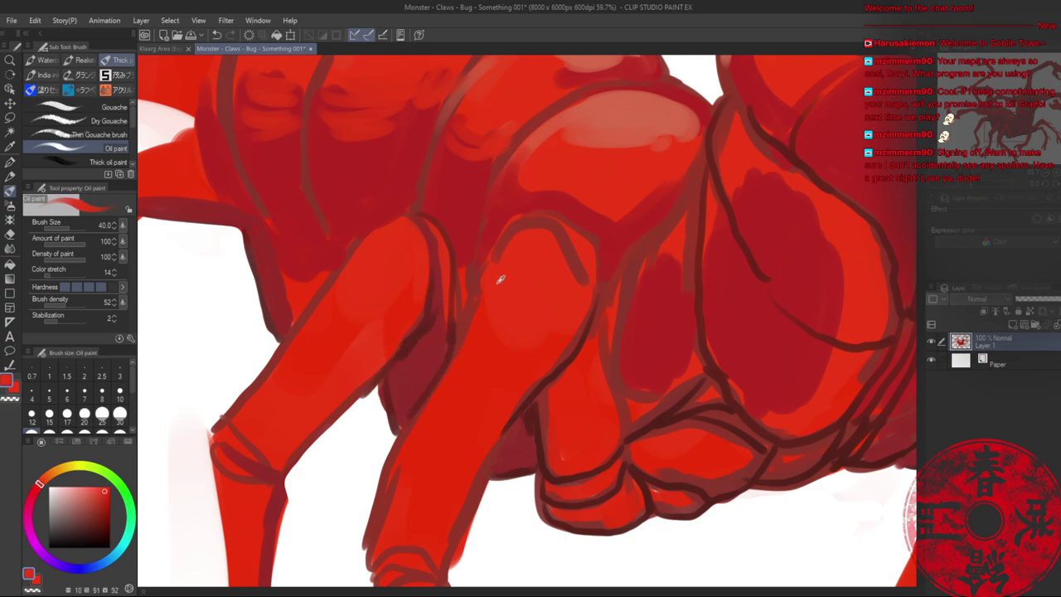
left_click_drag(475, 310, 392, 485)
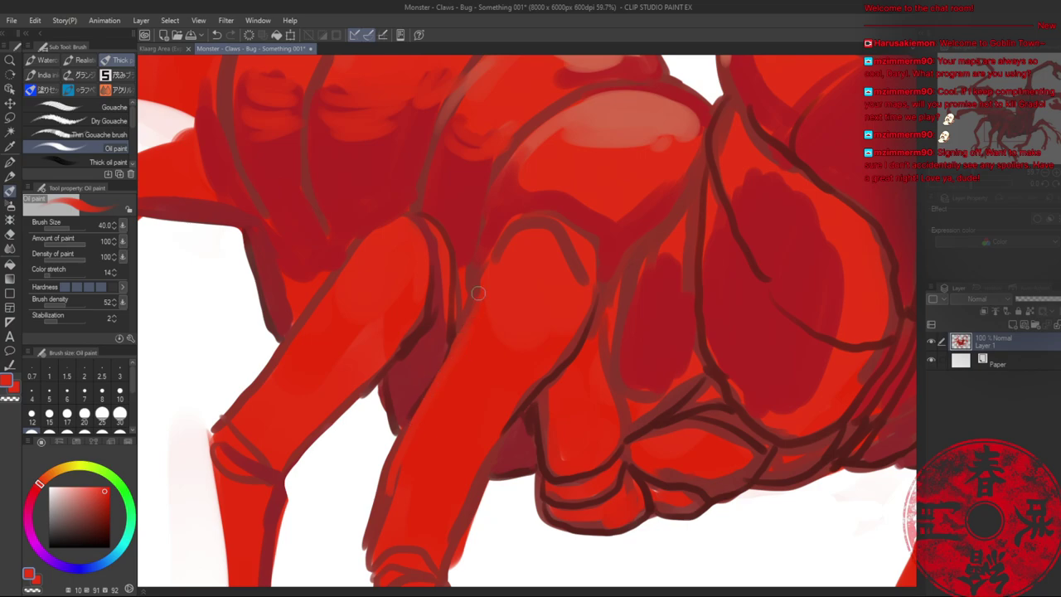
left_click(582, 122, "alt")
mouse_move(469, 326)
left_mouse_down()
mouse_move(411, 427)
mouse_move(385, 497)
left_mouse_up()
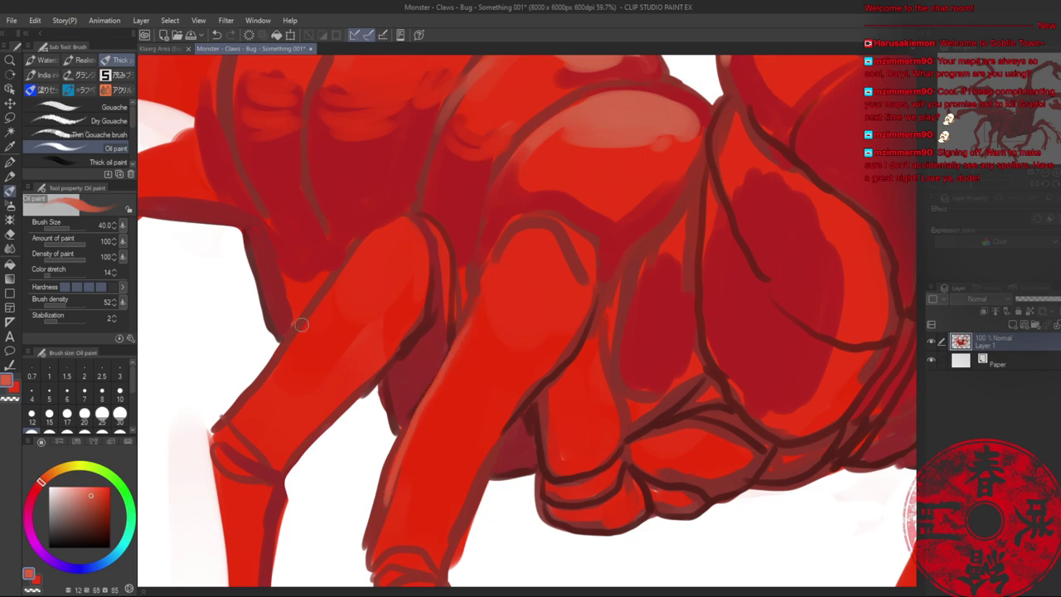
left_click_drag(334, 282, 280, 349)
mouse_move(339, 267)
left_mouse_down()
mouse_move(392, 217)
mouse_move(440, 229)
mouse_move(421, 218)
left_mouse_up()
key("alt+space")
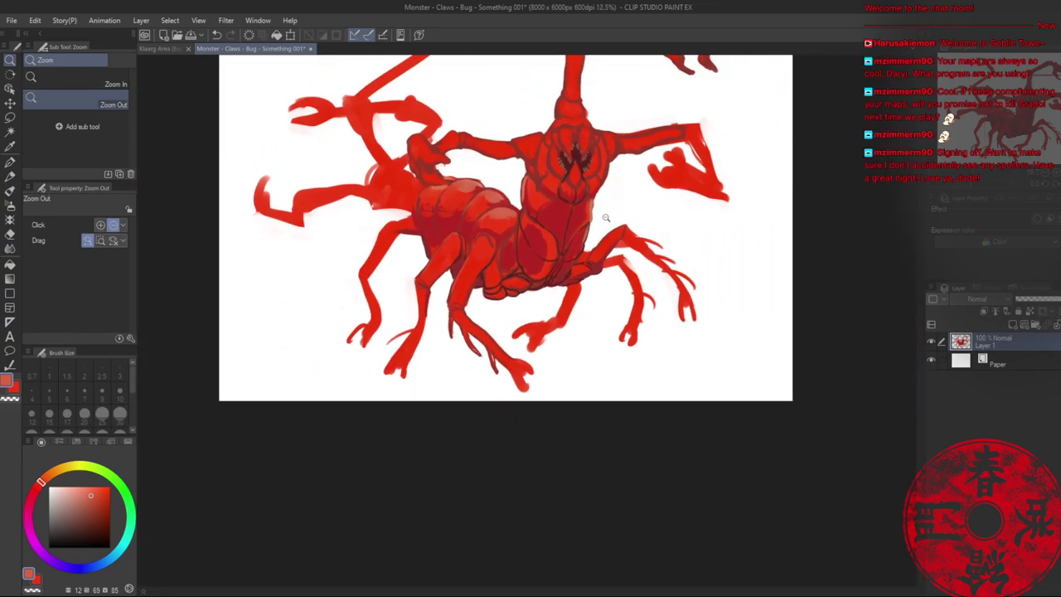
key("ctrl+s")
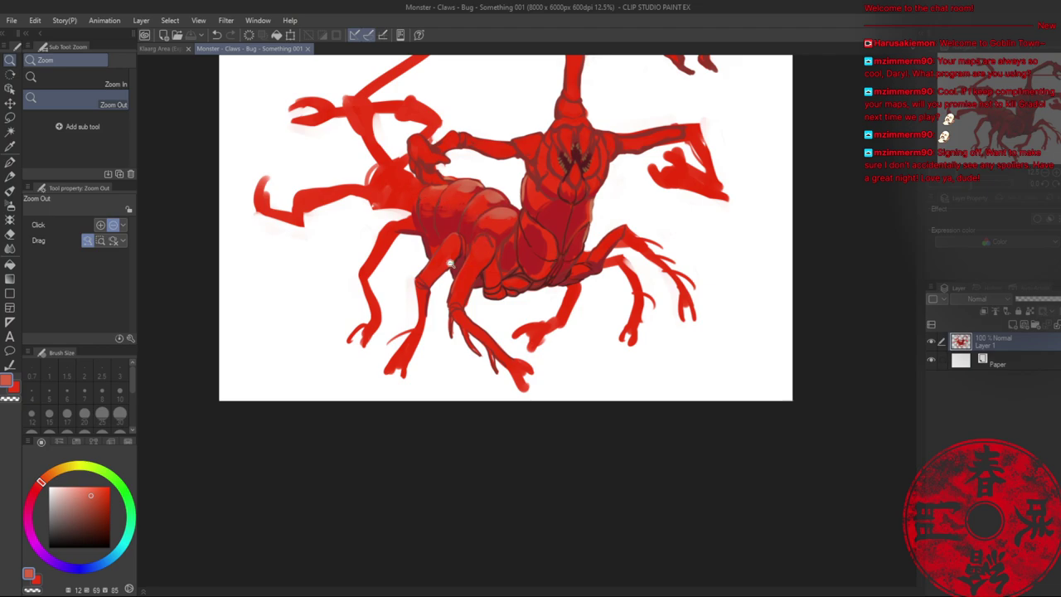
- Draw a dark brown lower edge from the far rear leg's knee to the near rear leg, and shade the far leg's underside
left_click_drag(419, 254, 455, 222)
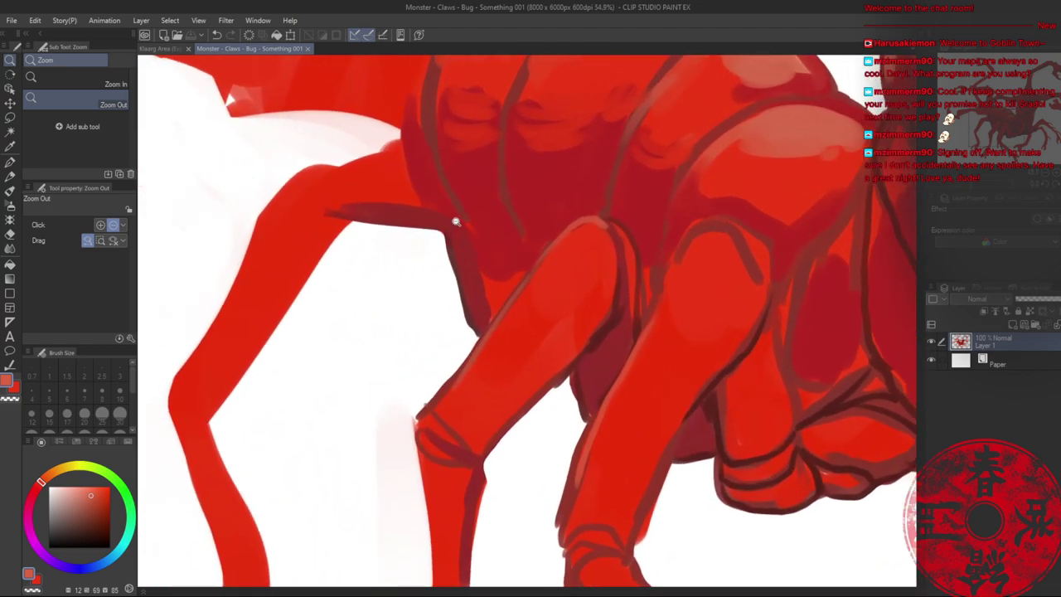
key("b")
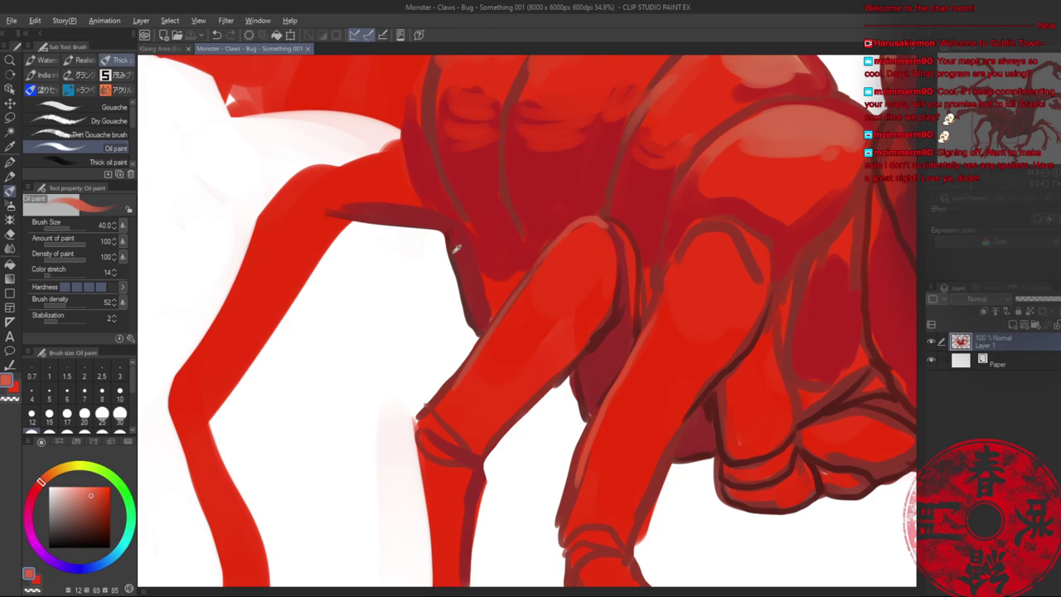
left_click(455, 248, "alt")
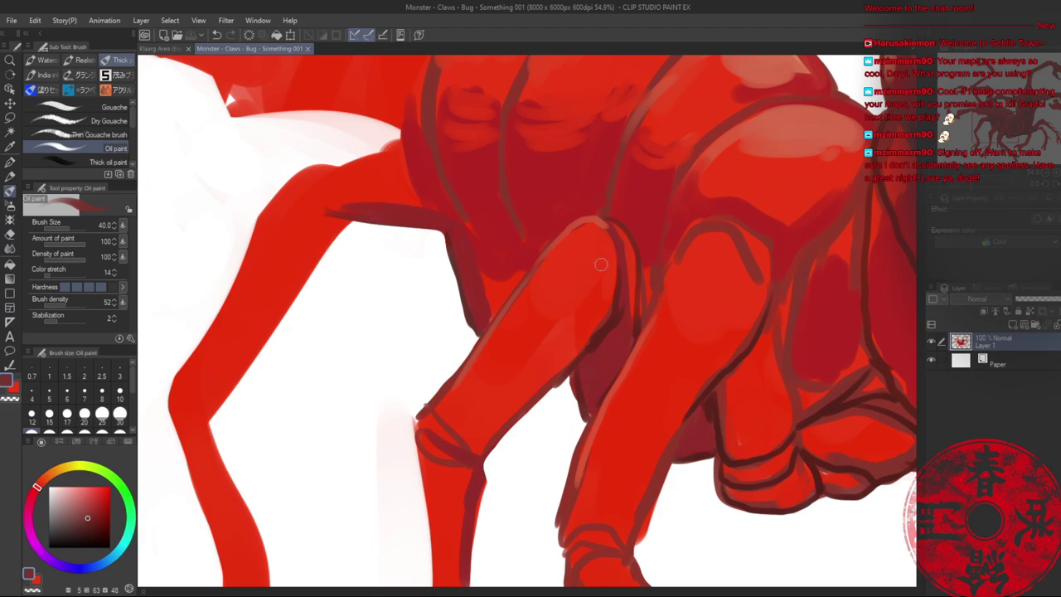
left_click(618, 312, "alt")
left_click_drag(346, 226, 473, 343)
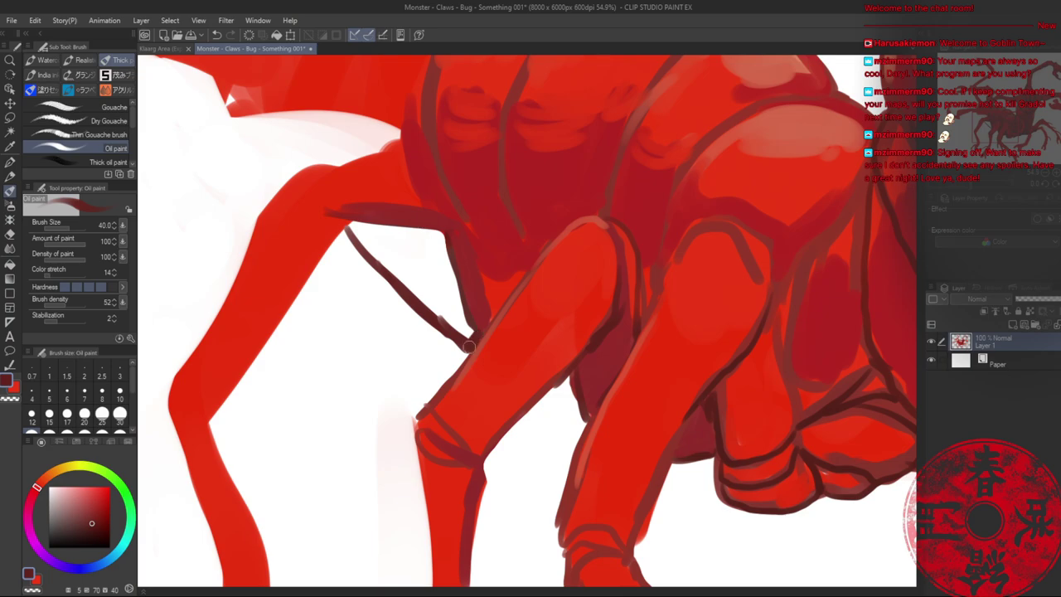
left_click_drag(331, 229, 387, 275)
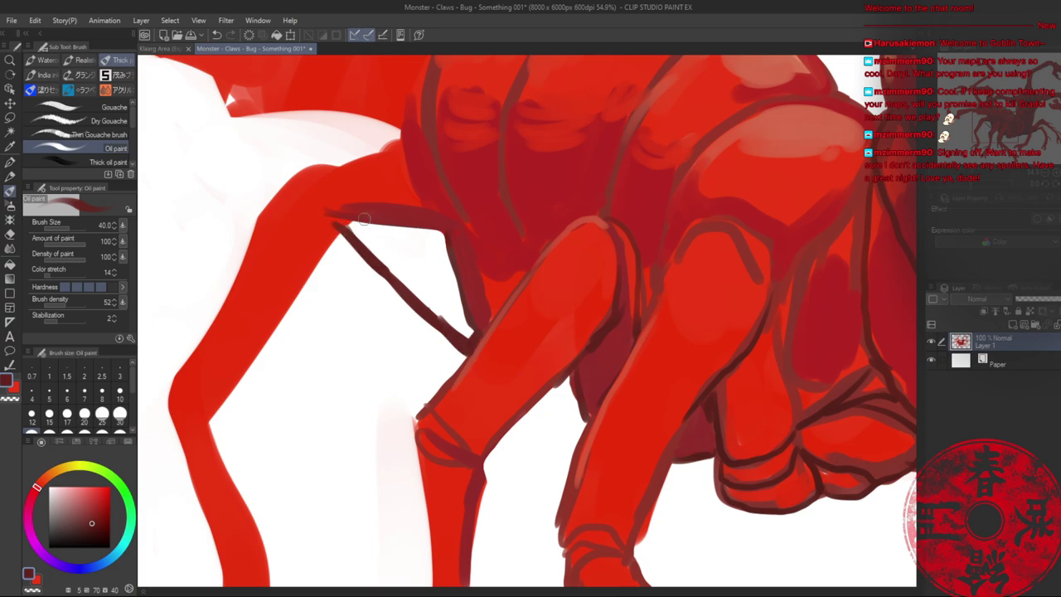
mouse_move(348, 232)
left_mouse_down()
mouse_move(329, 255)
mouse_move(367, 216)
mouse_move(265, 338)
left_mouse_up()
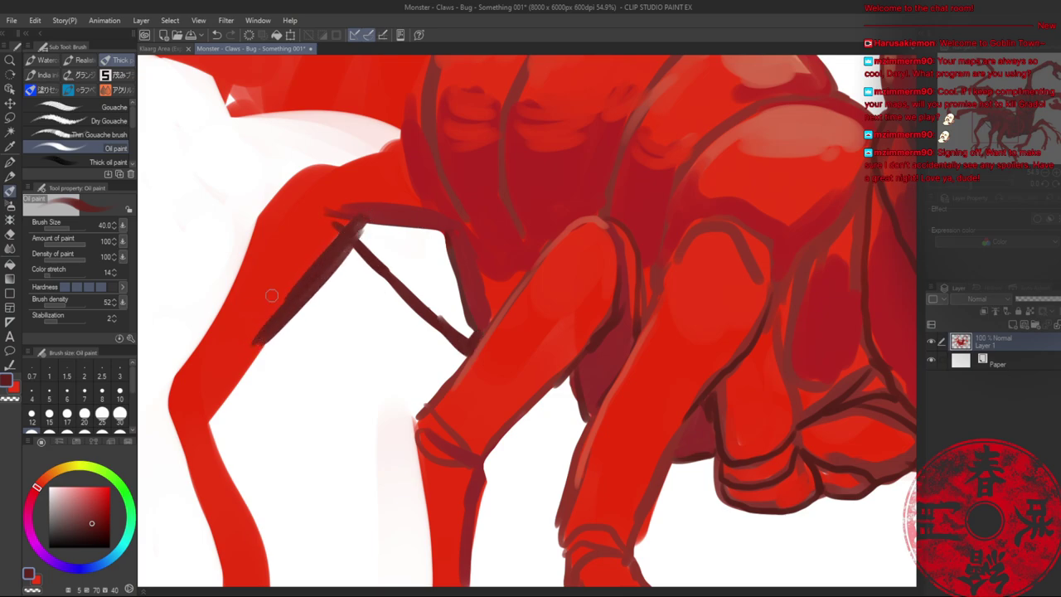
- Erase the upper part of the new dark line where it meets the far rear leg's knee
key("alt+space")
left_click_drag(369, 274, 330, 280)
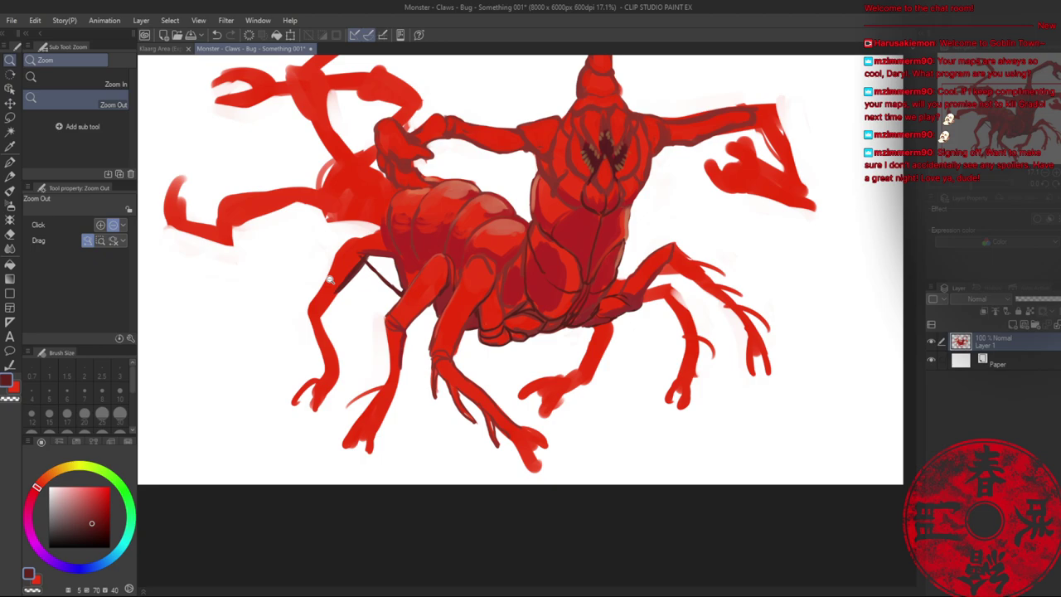
scroll(330, 280, "up", 1)
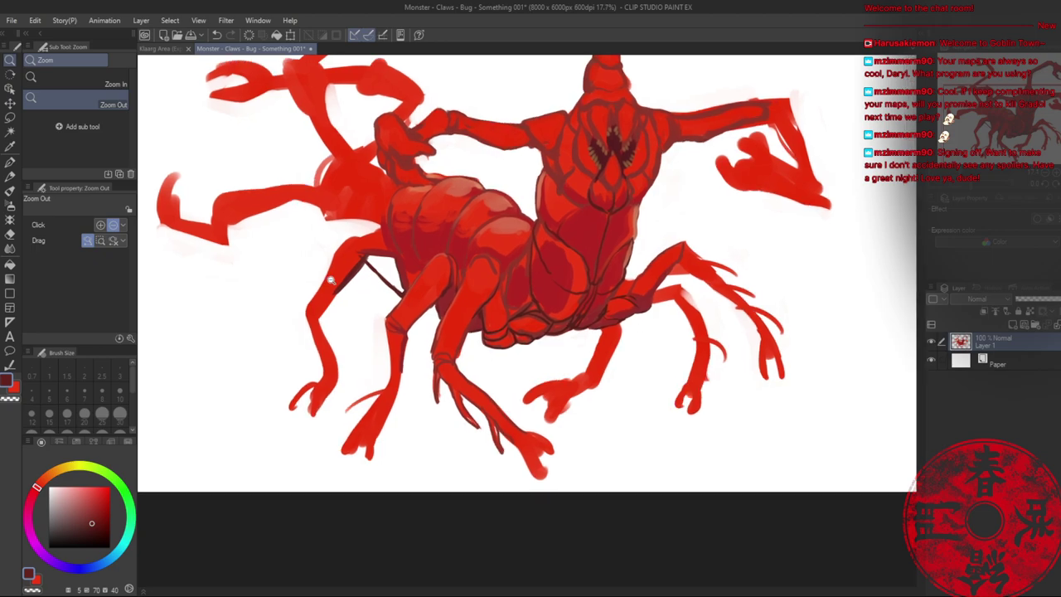
scroll(330, 280, "up", 5)
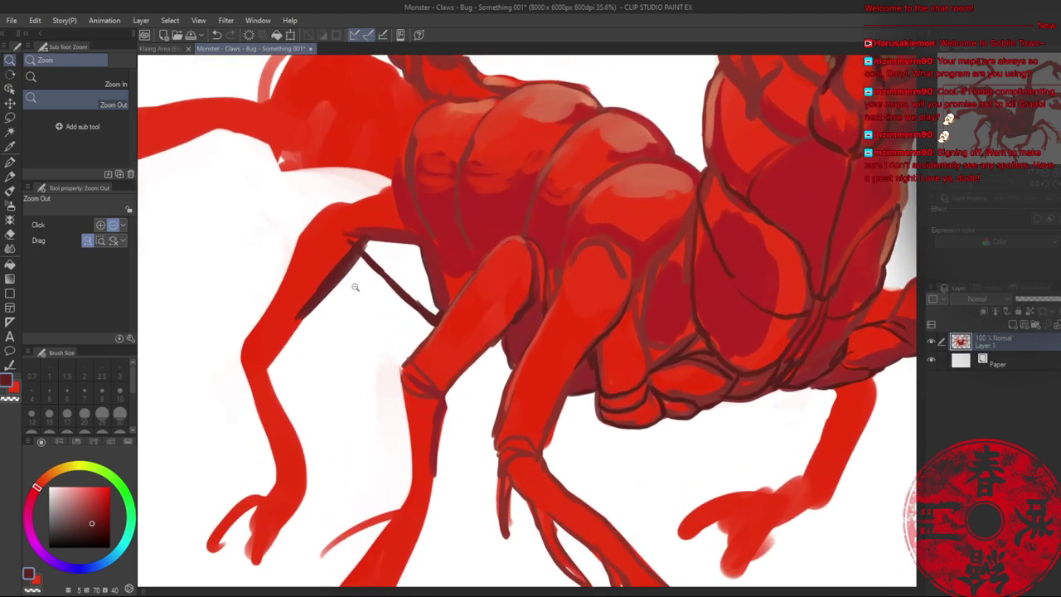
scroll(354, 237, "up", 2)
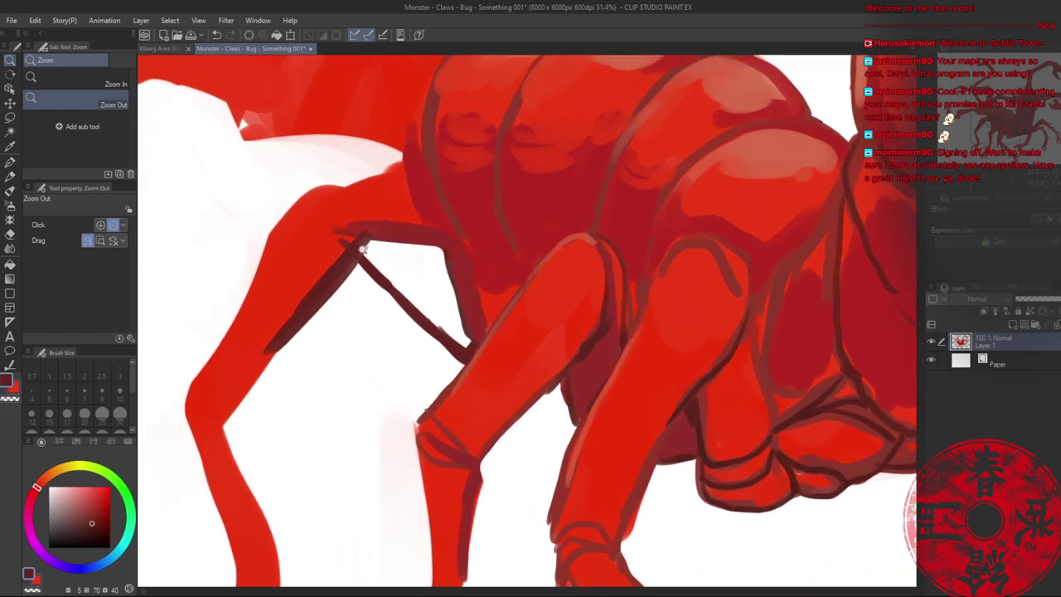
key("e")
left_click_drag(369, 266, 399, 314)
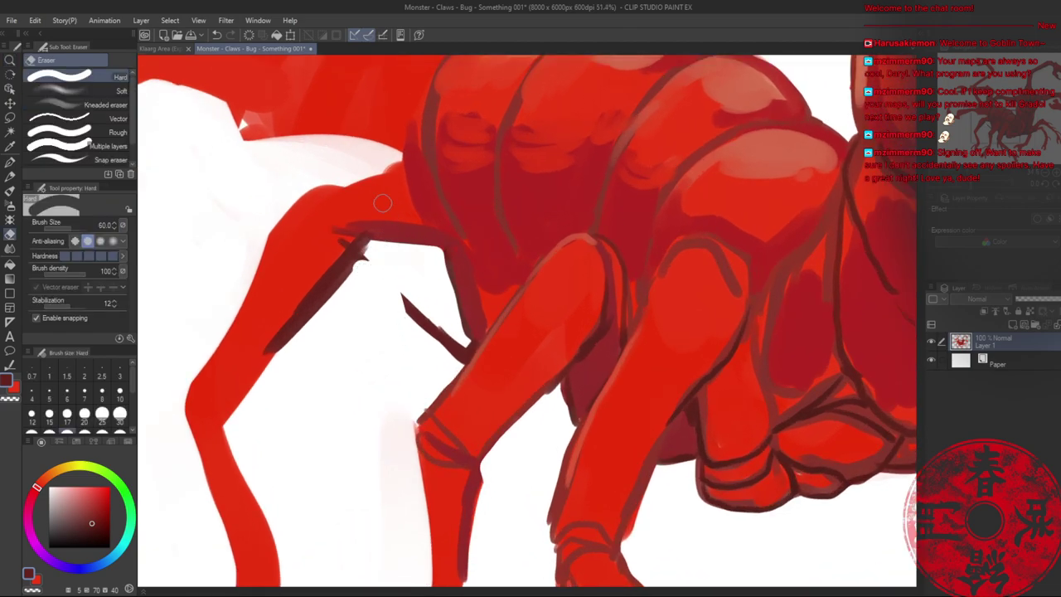
- Redraw the far rear leg's joint and upper segment edges in dark brown, and erase the red paint above the joint
key("b")
left_click_drag(356, 254, 398, 264)
mouse_move(346, 195)
left_mouse_down()
mouse_move(409, 250)
mouse_move(365, 255)
left_mouse_up()
left_click_drag(369, 260, 417, 322)
mouse_move(403, 197)
left_mouse_down()
mouse_move(465, 300)
mouse_move(368, 194)
mouse_move(400, 174)
mouse_move(378, 179)
mouse_move(366, 153)
mouse_move(287, 152)
mouse_move(382, 167)
mouse_move(389, 178)
mouse_move(342, 188)
left_mouse_up()
key("e")
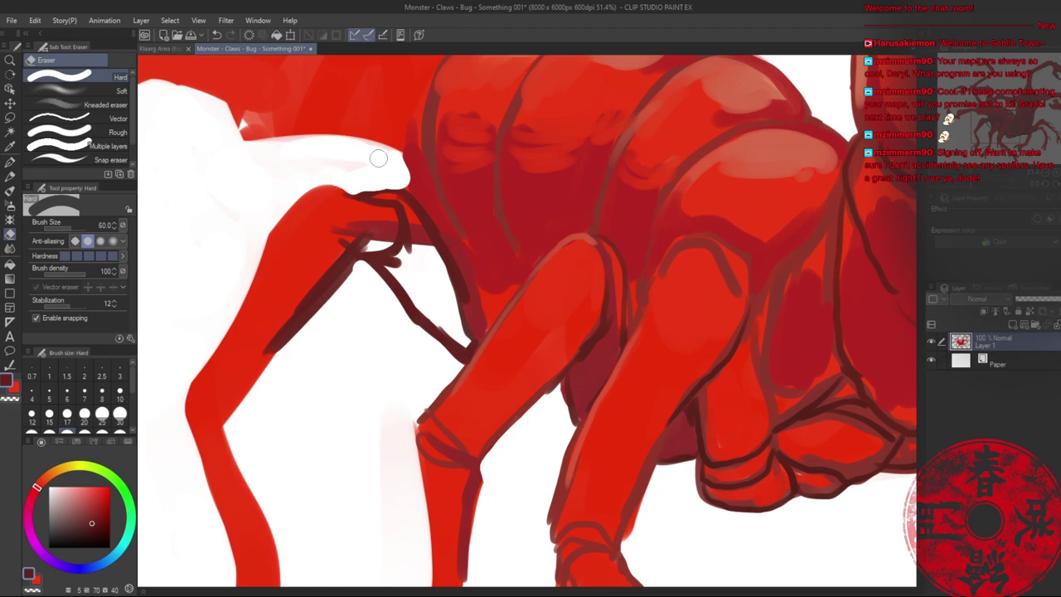
- Paint a sampled salmon-red highlight along the far rear leg's upper edge, and erase the body paint just above it
key("b")
left_click(469, 198, "alt")
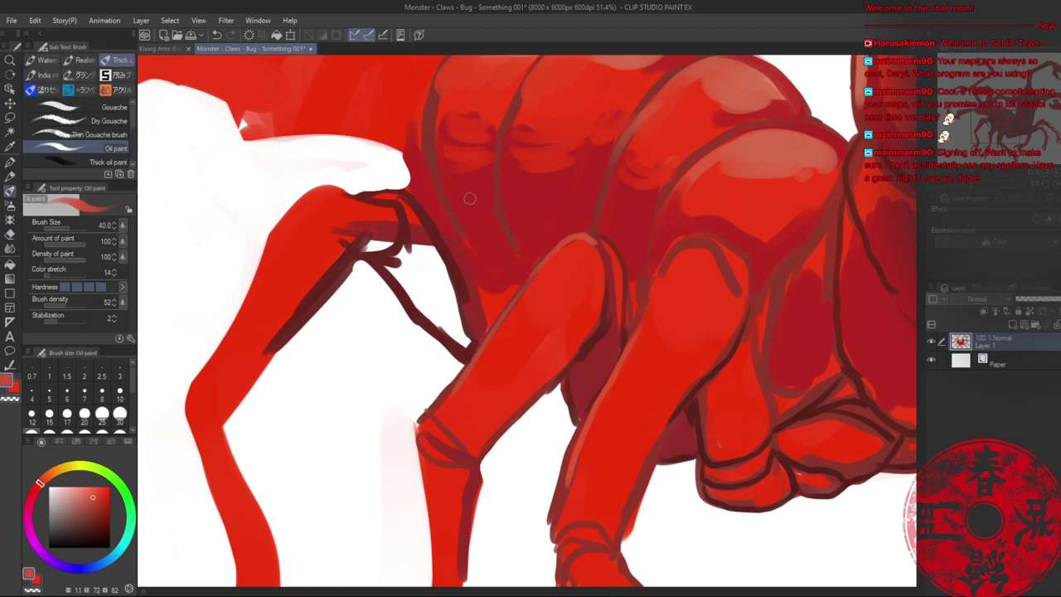
mouse_move(352, 196)
left_mouse_down()
mouse_move(422, 203)
mouse_move(392, 193)
mouse_move(430, 245)
left_mouse_up()
key("e")
mouse_move(412, 179)
left_mouse_down()
mouse_move(431, 215)
mouse_move(450, 170)
left_mouse_up()
key("b")
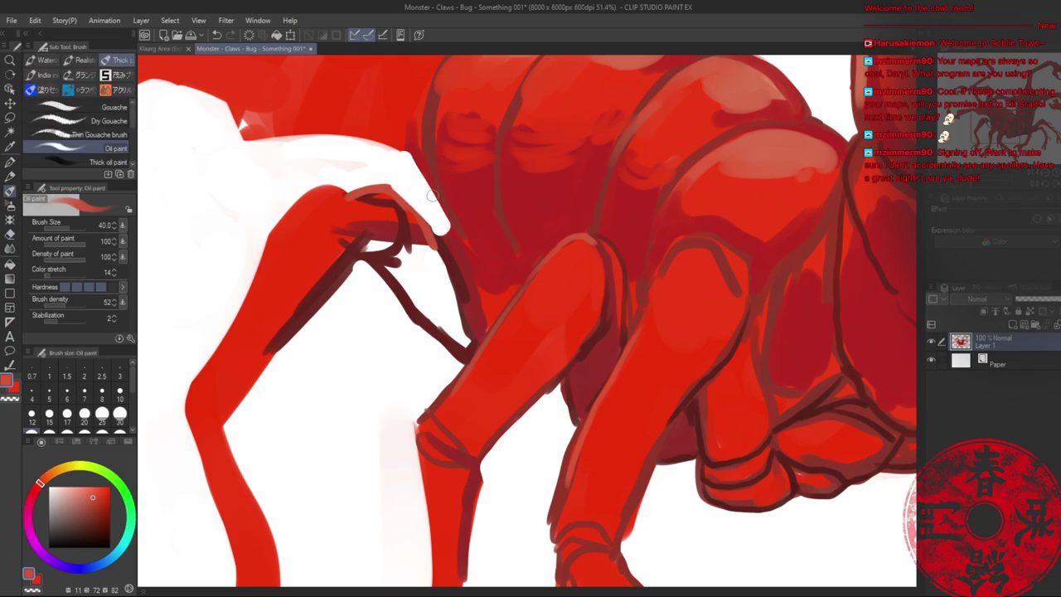
left_click_drag(396, 193, 494, 311)
- Strengthen the rear belly outlines with sampled dark brown, and trim the belly edge beside the far rear leg with transparent colour
left_click(474, 340, "alt")
left_click_drag(460, 252, 499, 308)
mouse_move(495, 189)
left_mouse_down()
mouse_move(524, 274)
mouse_move(462, 235)
mouse_move(486, 253)
mouse_move(488, 281)
left_mouse_up()
key("alt+space")
mouse_move(515, 240)
left_mouse_down()
mouse_move(467, 198)
mouse_move(520, 235)
left_mouse_up()
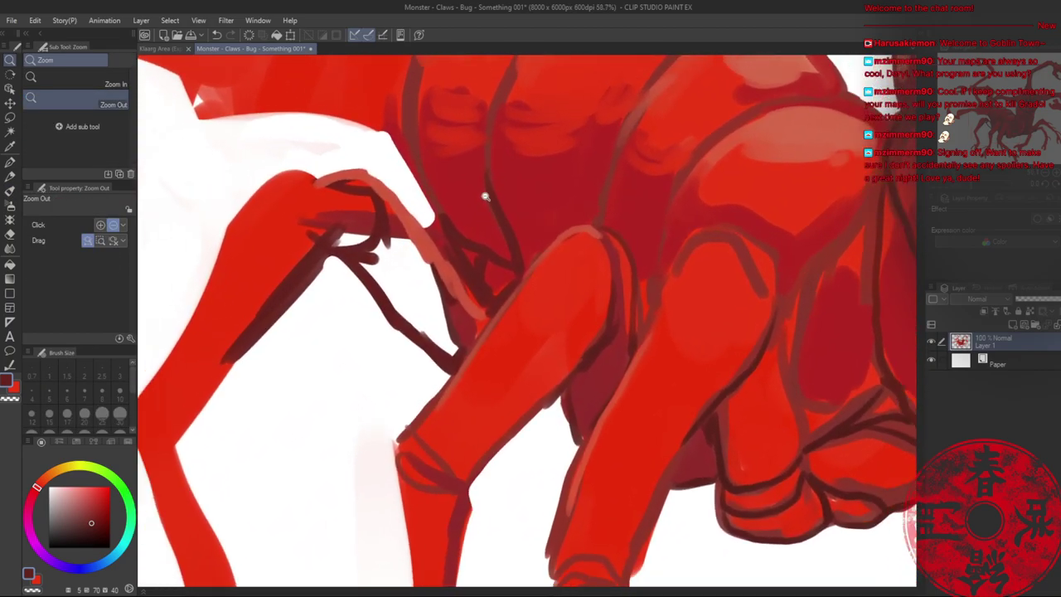
key("c")
mouse_move(431, 222)
left_mouse_down()
mouse_move(466, 271)
mouse_move(470, 258)
mouse_move(438, 245)
mouse_move(427, 226)
mouse_move(472, 284)
left_mouse_up()
key("c")
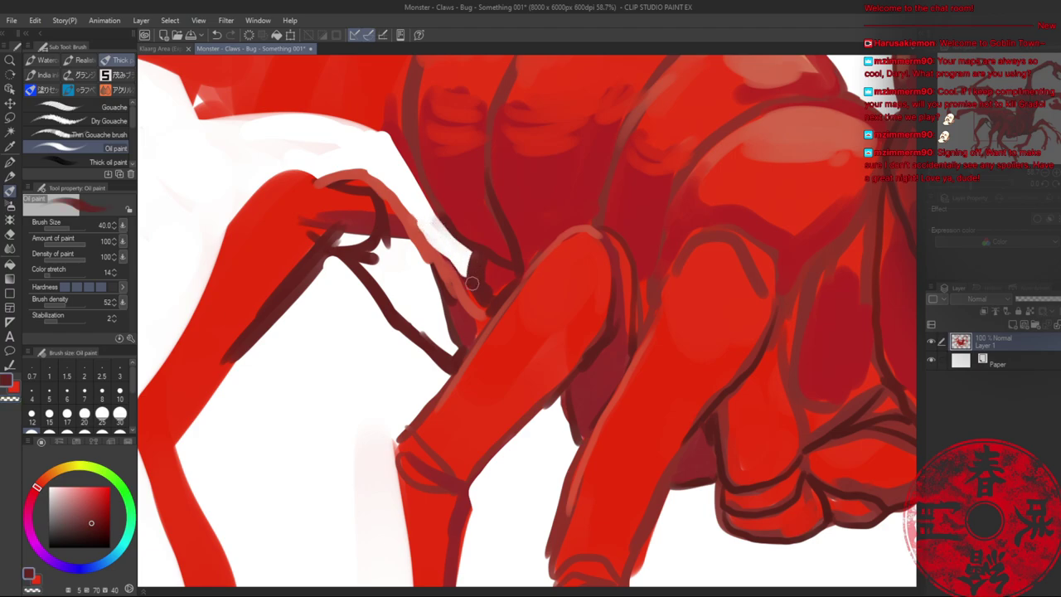
- Save the painting and review the whole monster
key("alt+space")
left_click_drag(485, 233, 398, 236)
left_click_drag(590, 243, 524, 251)
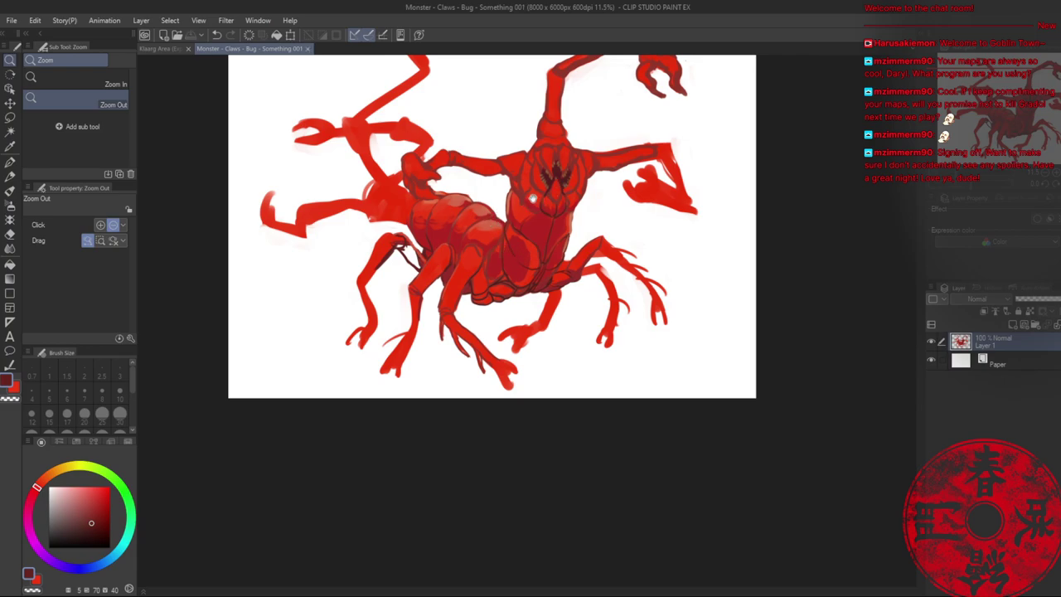
left_click_drag(561, 187, 487, 245)
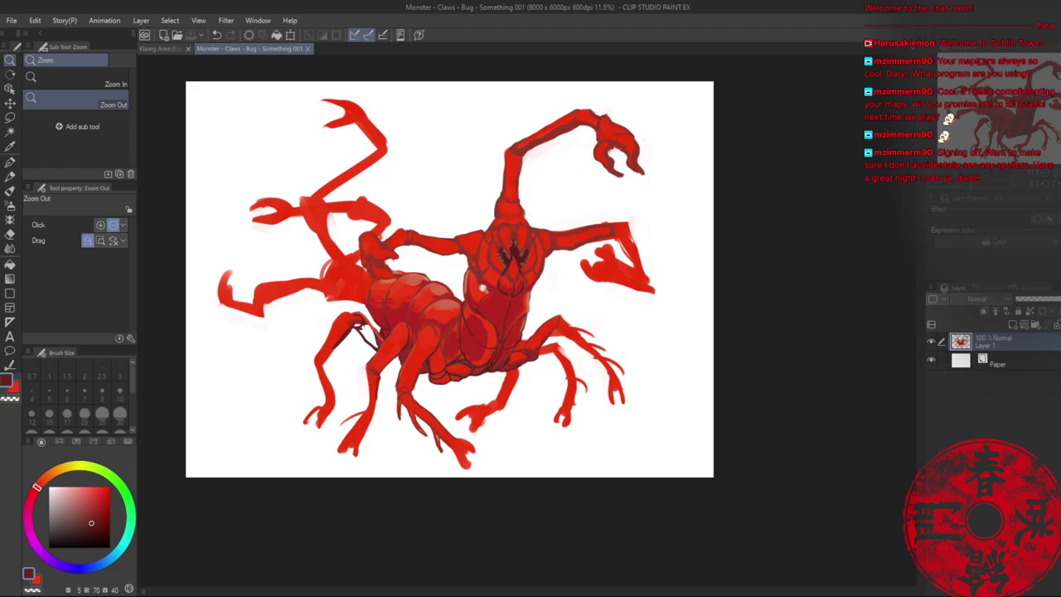
- Fill the far rear leg's upper segment and joint with dark crimson, using the oil paint brush at size 60
scroll(481, 288, "up", 5)
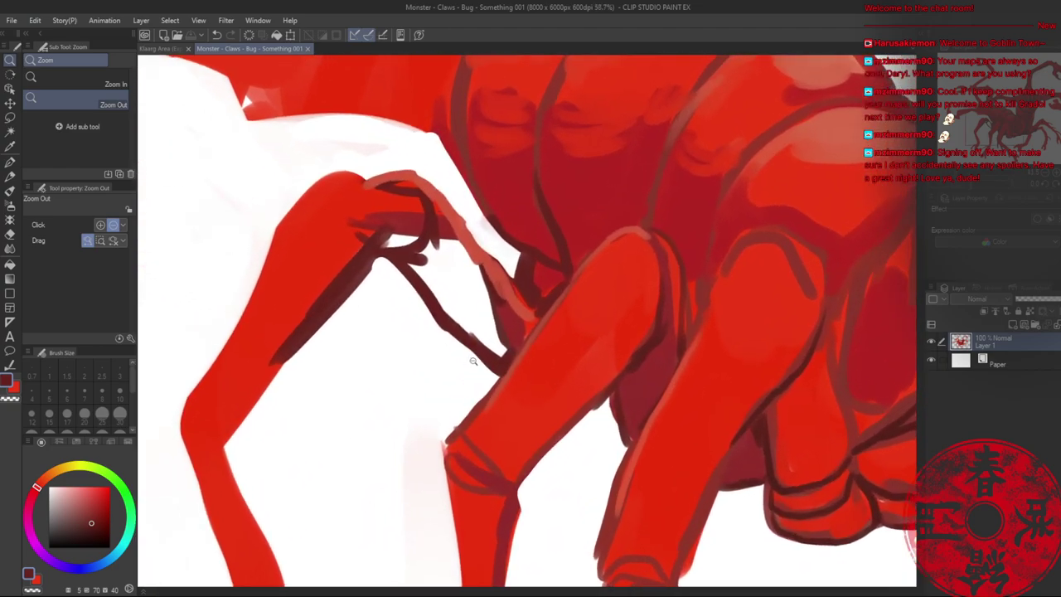
scroll(473, 361, "up", 1)
key("b")
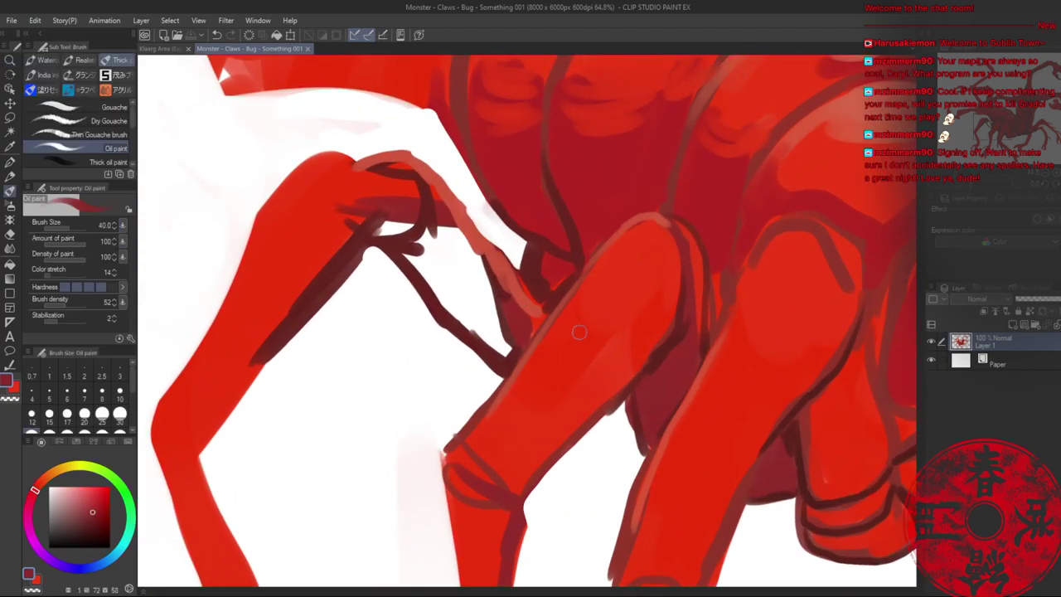
left_click_drag(412, 249, 471, 307)
key("bracketright")
key("bracketright")
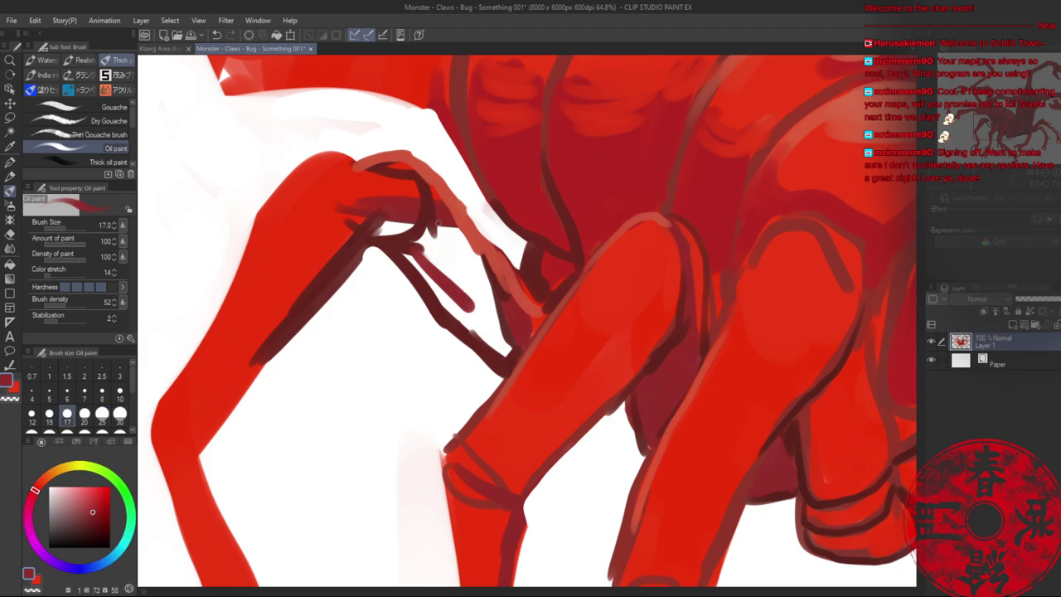
mouse_move(435, 235)
left_mouse_down()
mouse_move(419, 266)
mouse_move(473, 329)
mouse_move(513, 349)
mouse_move(471, 300)
mouse_move(502, 346)
mouse_move(490, 339)
mouse_move(502, 338)
mouse_move(440, 268)
mouse_move(484, 305)
mouse_move(443, 230)
mouse_move(475, 288)
left_mouse_up()
left_click_drag(391, 205, 398, 212)
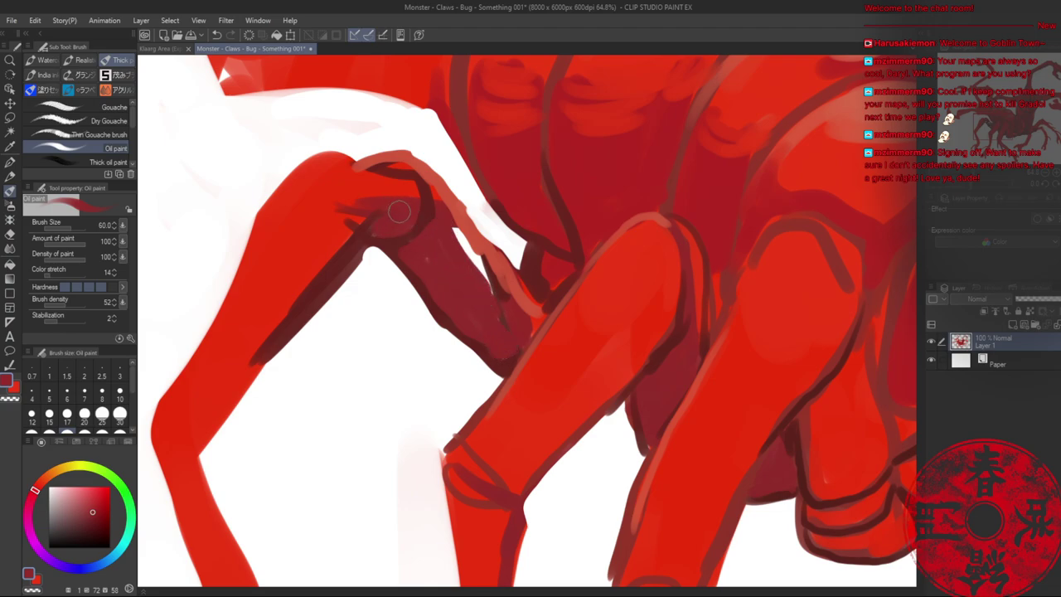
- Round off the far rear leg's knee with a dark brown curve, and cover the stray marks inside with bright red
mouse_move(358, 171)
left_mouse_down()
mouse_move(394, 200)
mouse_move(367, 222)
left_mouse_up()
left_click(362, 236, "alt")
mouse_move(351, 167)
left_mouse_down()
mouse_move(361, 239)
mouse_move(341, 233)
left_mouse_up()
left_click(343, 204, "alt")
- Blend bright red under the far rear leg's highlight, and fill the remaining gaps beside the leg and belly with dark crimson
left_click(615, 176, "alt")
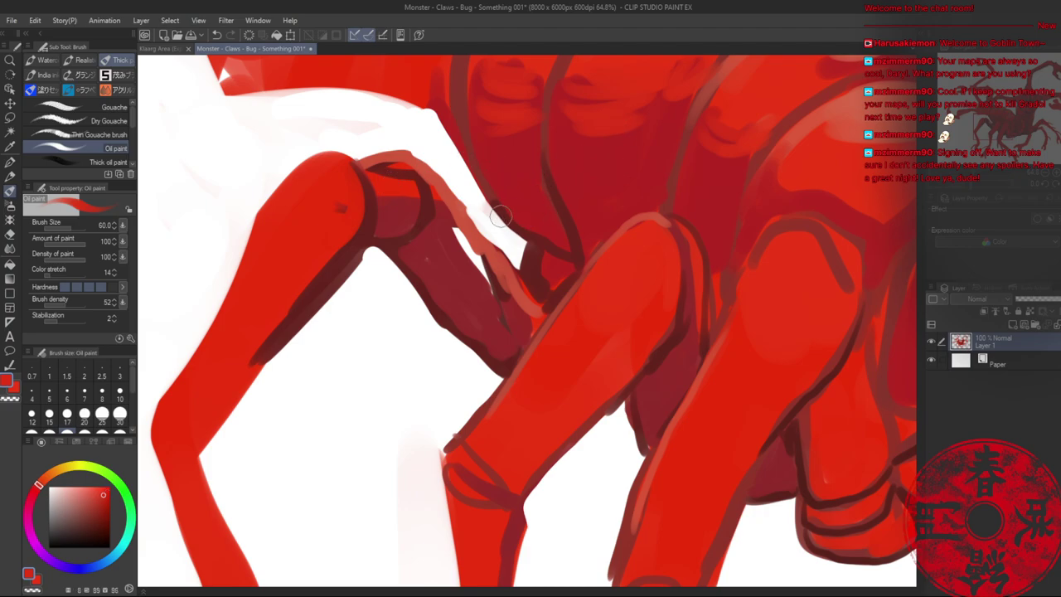
left_click_drag(456, 205, 498, 286)
mouse_move(465, 234)
left_mouse_down()
mouse_move(525, 316)
mouse_move(541, 313)
mouse_move(519, 318)
mouse_move(530, 322)
left_mouse_up()
left_click(528, 280, "alt")
left_click(508, 319, "alt")
mouse_move(543, 263)
left_mouse_down()
mouse_move(545, 276)
mouse_move(551, 262)
mouse_move(549, 296)
left_mouse_up()
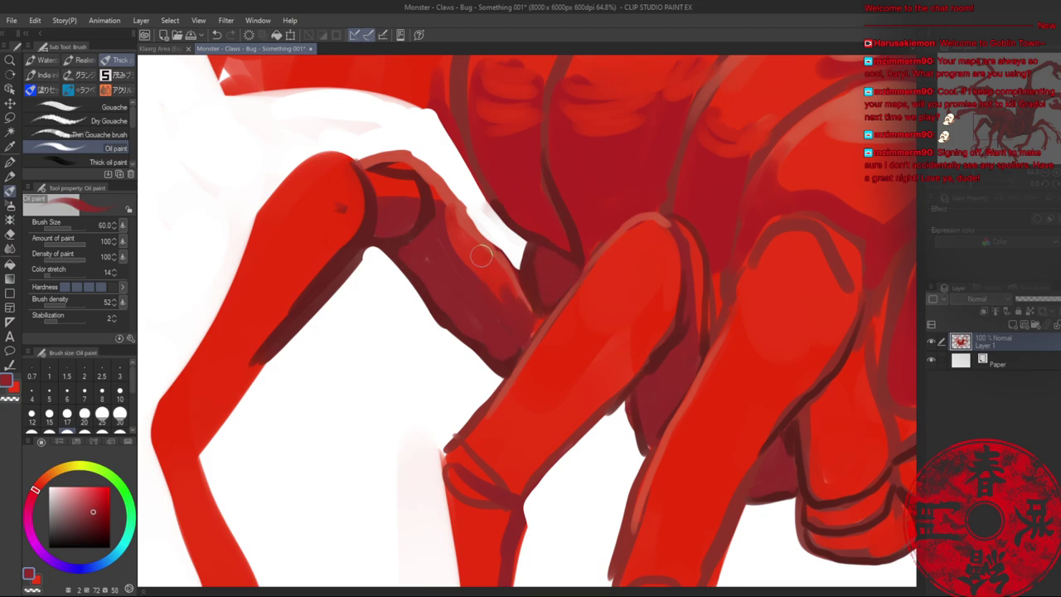
left_click_drag(459, 252, 494, 286)
left_click_drag(432, 183, 439, 200)
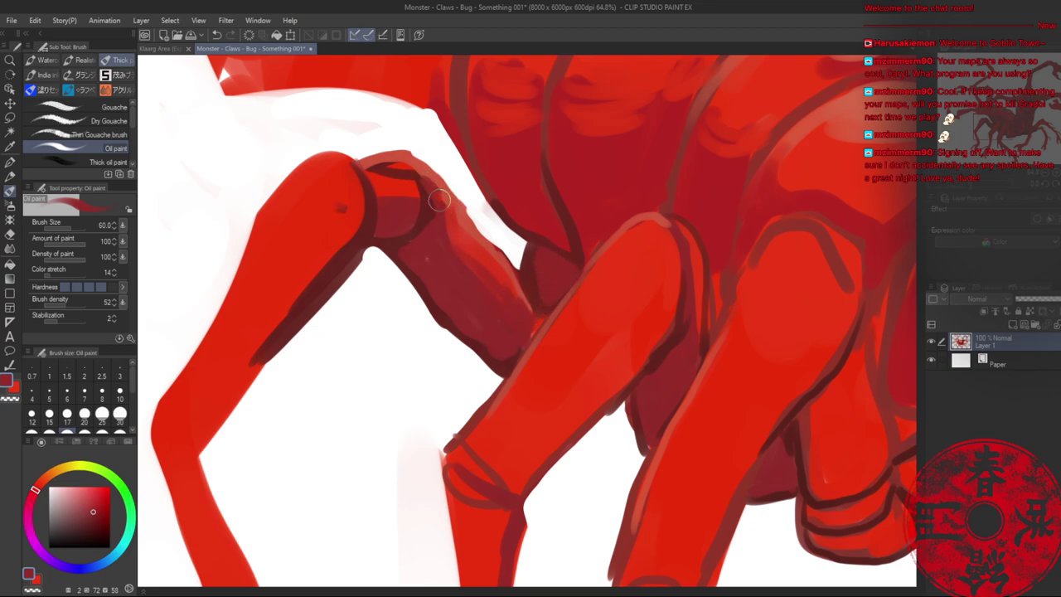
- Blend the far rear leg's joint band with sampled bright red and dark brown, adding a salmon highlight at its top
left_click(397, 189, "alt")
mouse_move(383, 173)
left_mouse_down()
mouse_move(402, 176)
mouse_move(404, 232)
mouse_move(416, 237)
mouse_move(566, 231)
left_mouse_up()
left_click(421, 207, "alt")
key("alt+space")
key("b")
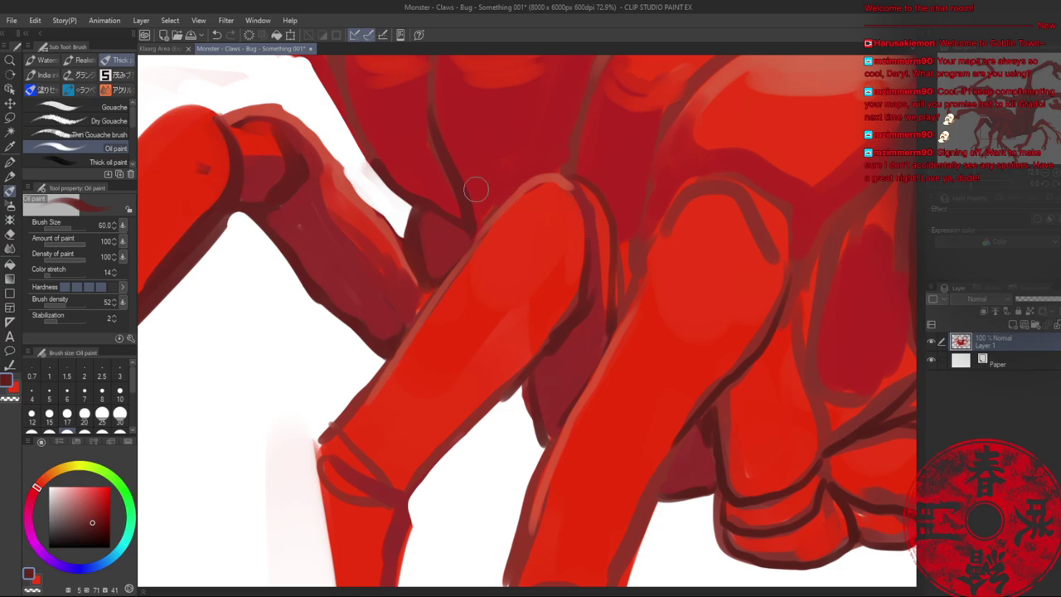
left_click(270, 116, "alt")
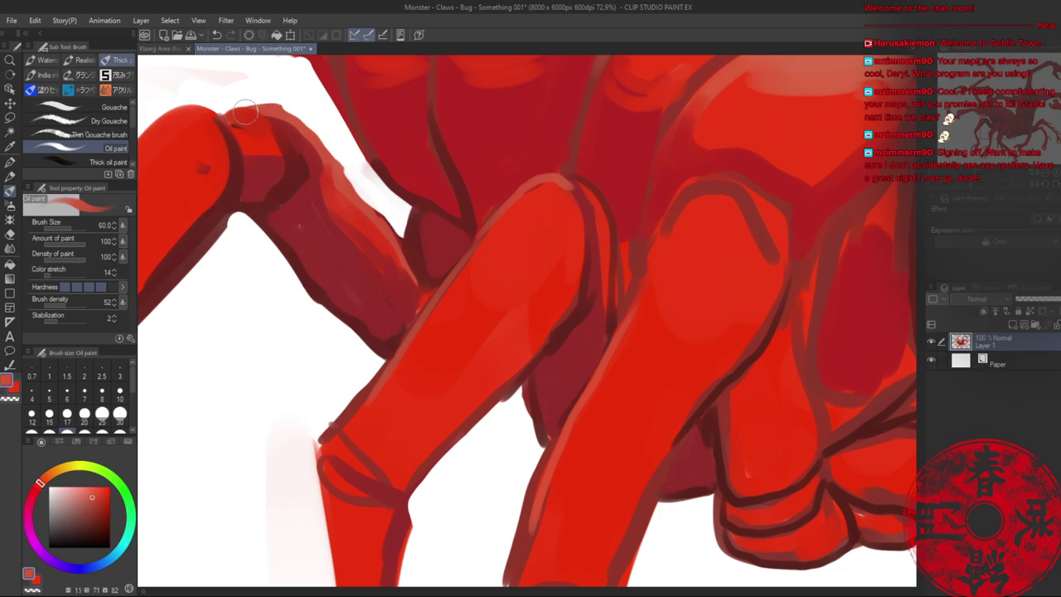
mouse_move(222, 110)
left_mouse_down()
mouse_move(253, 122)
mouse_move(228, 113)
mouse_move(236, 118)
mouse_move(216, 147)
mouse_move(222, 158)
left_mouse_up()
left_click(244, 114, "alt")
left_click(225, 132, "alt")
left_click(206, 139, "alt")
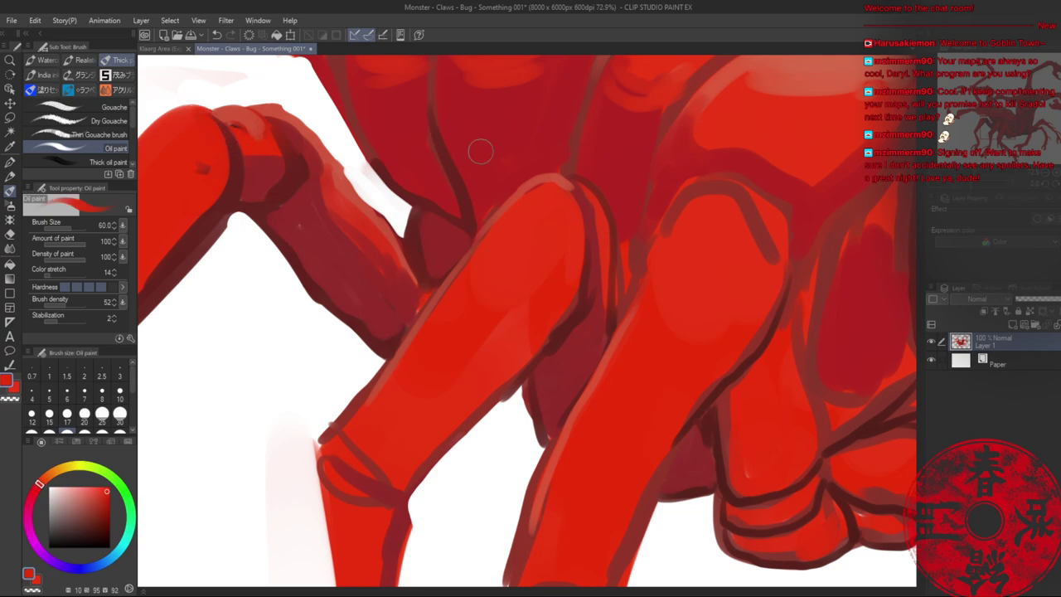
- Paint over the dark outlines behind the near rear leg's hip with a sampled salmon rim, and blend bright red into it
left_click(572, 183, "alt")
left_click_drag(583, 184, 616, 247)
mouse_move(603, 207)
left_mouse_down()
mouse_move(617, 242)
mouse_move(604, 277)
mouse_move(617, 260)
left_mouse_up()
left_click(599, 261, "alt")
left_click(616, 238, "alt")
left_click(564, 245, "alt")
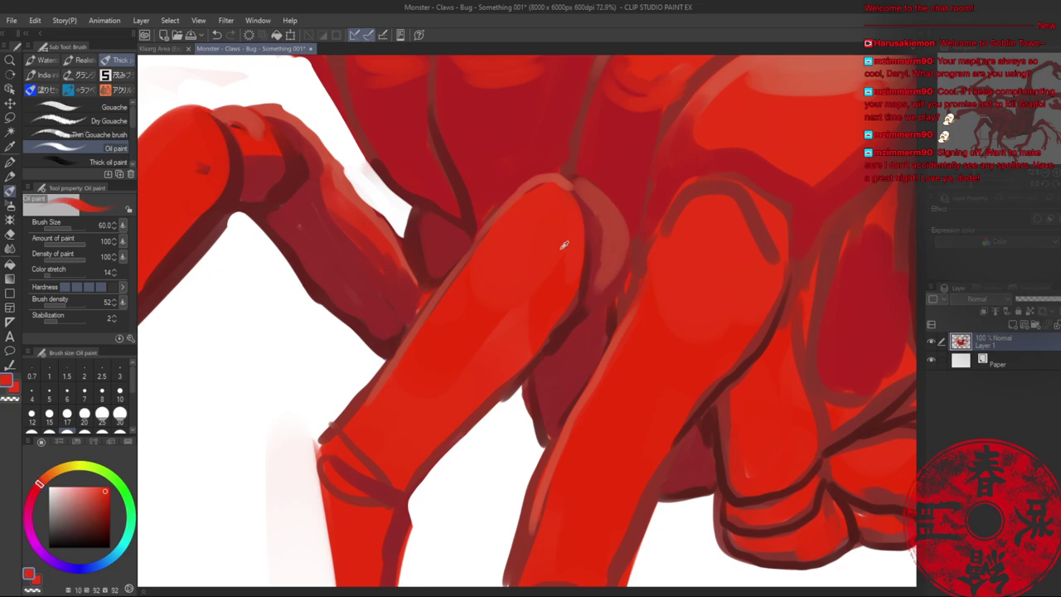
mouse_move(611, 222)
left_mouse_down()
mouse_move(606, 273)
mouse_move(580, 312)
left_mouse_up()
- Outline the lower edge of the near rear leg's hip rim in dark brown, with the brush at size 30
key("bracketleft")
key("bracketleft")
key("bracketleft")
left_click(610, 279, "alt")
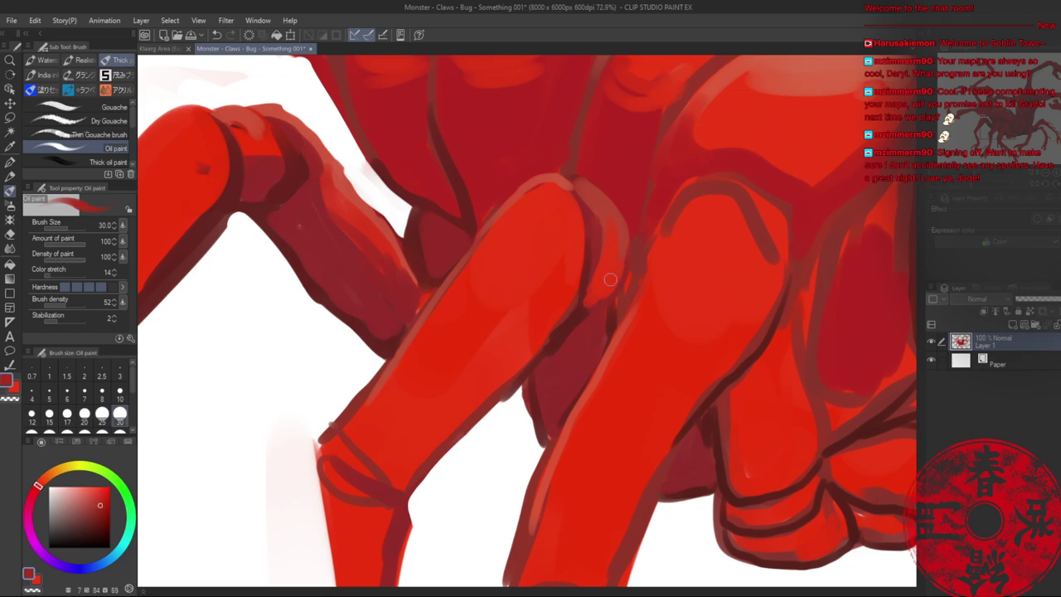
left_click_drag(619, 251, 604, 286)
key("ctrl+z")
left_click(572, 323, "alt")
left_click_drag(622, 253, 586, 308)
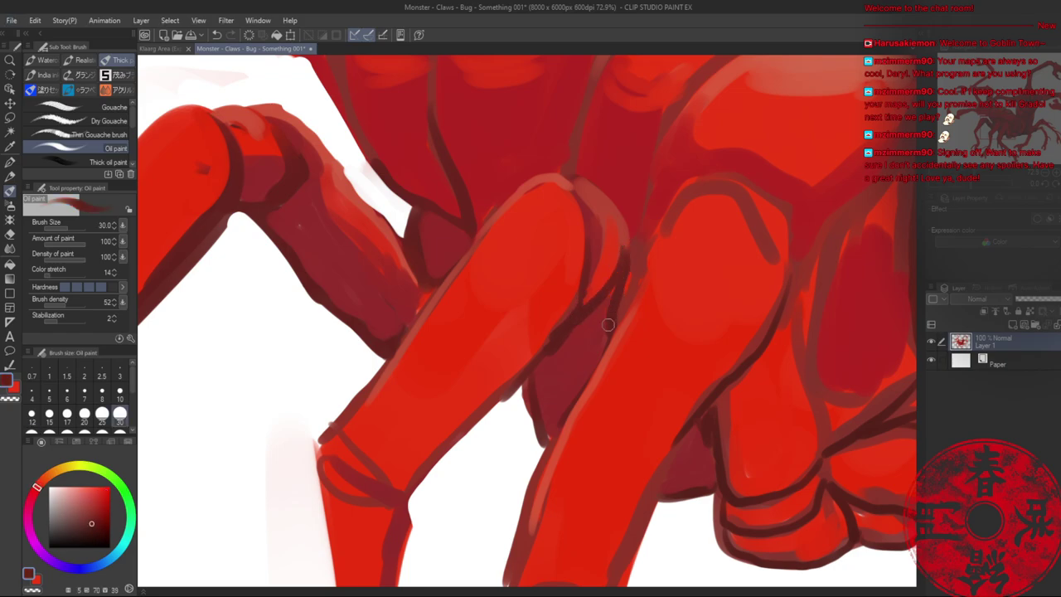
- Add thin muted red and bright red strokes along the outer edge of the near rear leg's hip rim
left_click(627, 249, "alt")
left_click(625, 233, "alt")
left_click_drag(627, 248, 594, 317)
left_click_drag(624, 266, 603, 321)
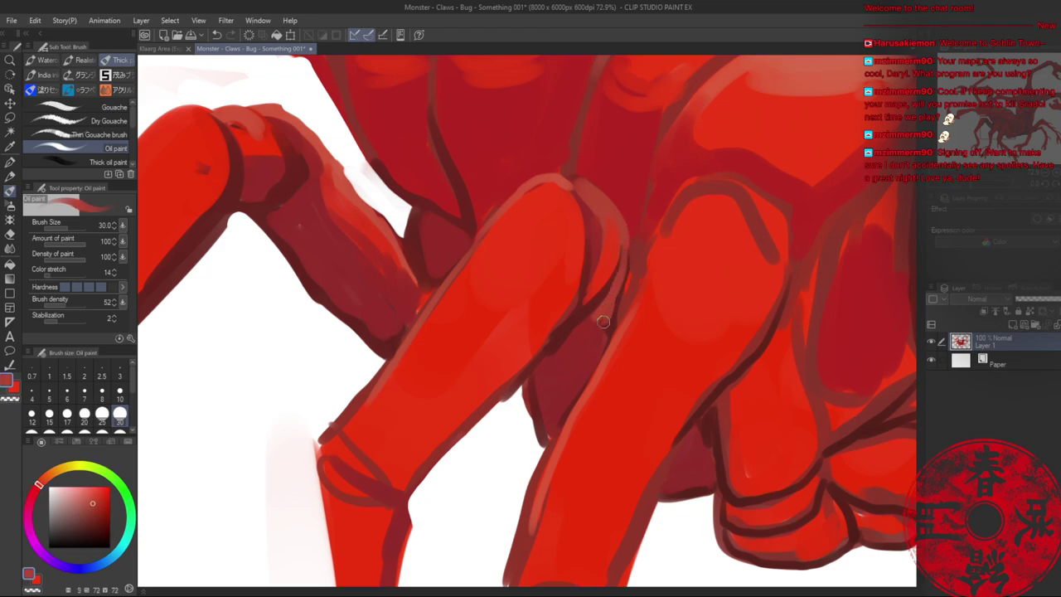
left_click(613, 263, "alt")
left_click_drag(618, 262, 608, 298)
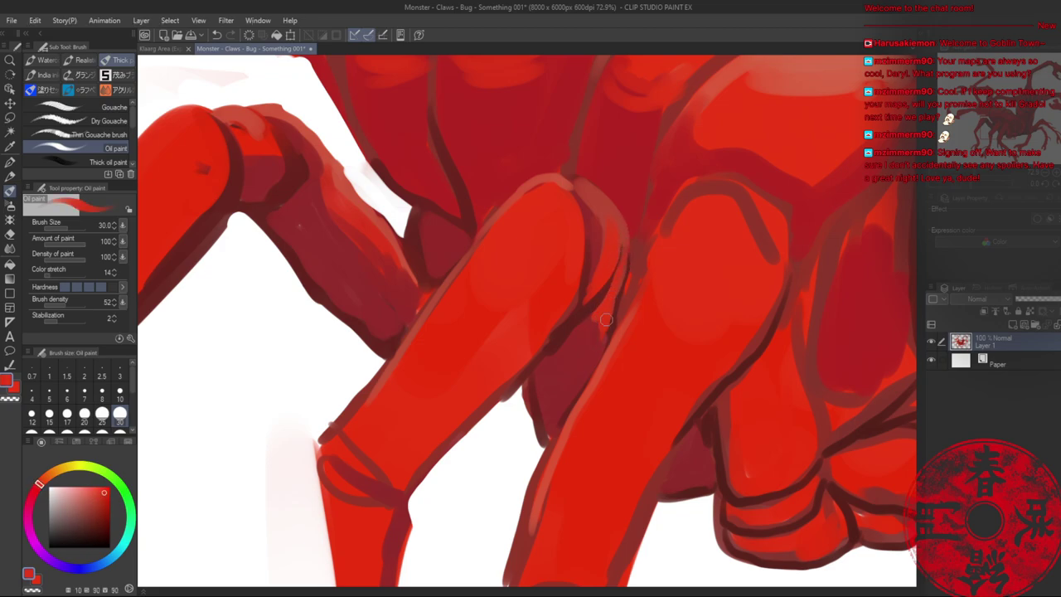
- Refine the rear edge of the neighbouring near leg's hip with bright red, a dark brown outline and a softer crimson stroke
left_click_drag(686, 189, 655, 244)
left_click(617, 316, "alt")
mouse_move(694, 184)
left_mouse_down()
mouse_move(656, 226)
mouse_move(627, 306)
left_mouse_up()
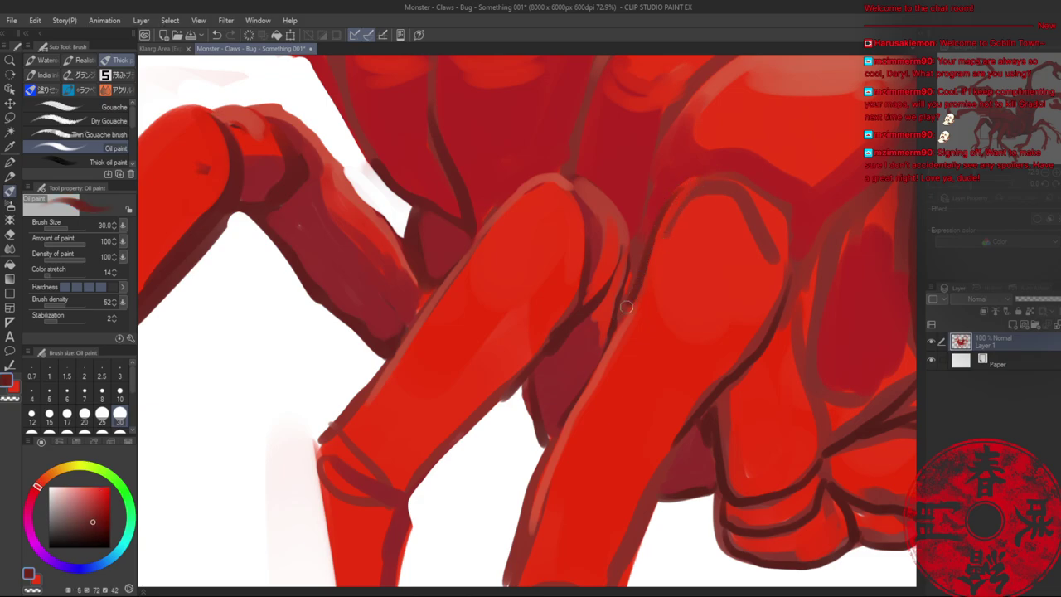
left_click(640, 260, "alt")
left_click_drag(636, 253, 620, 307)
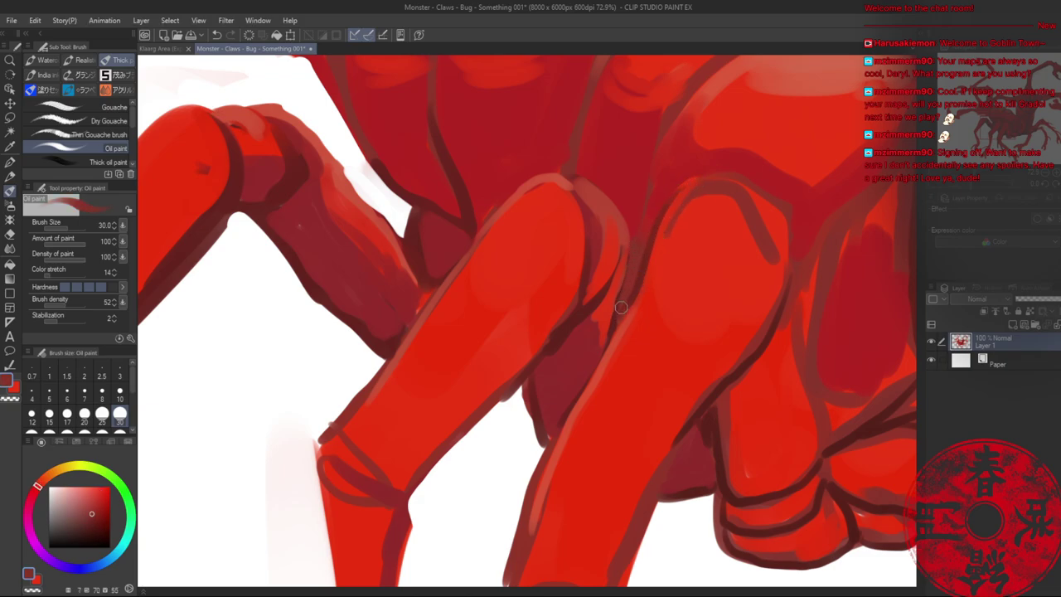
- Paint salmon highlight strokes over the dark outlines along the top and rear edge of the frontmost near leg's hip
left_click(687, 189, "alt")
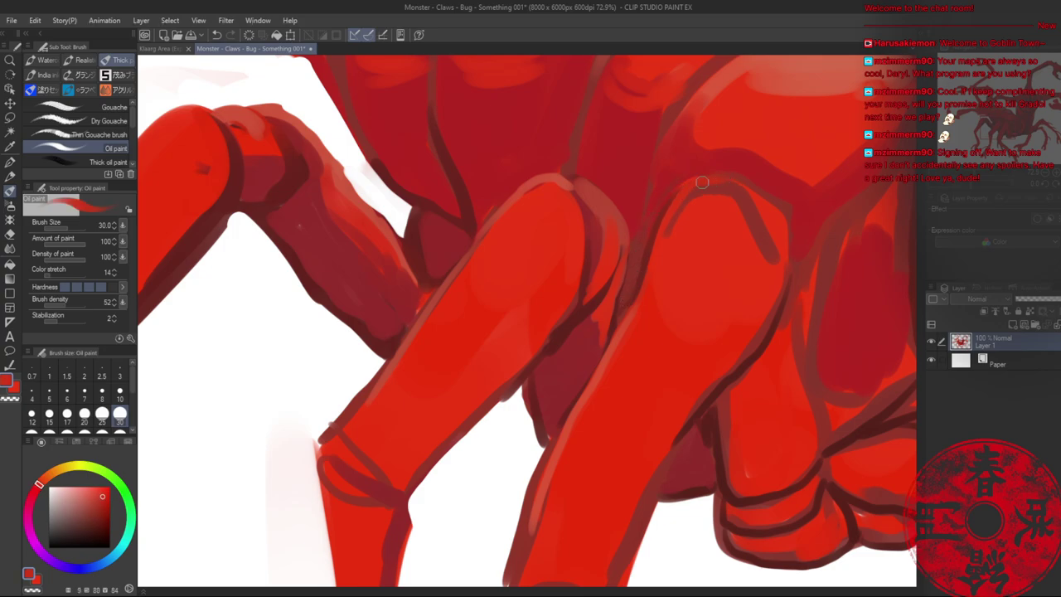
left_click(676, 192, "alt")
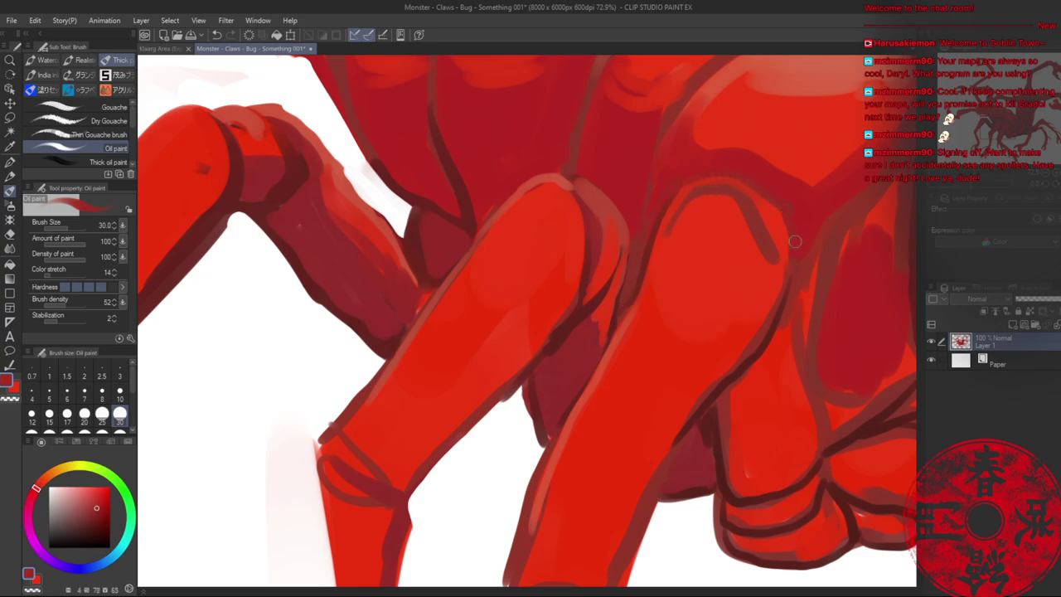
left_click(792, 287, "alt")
left_click_drag(798, 264, 522, 295)
left_click(316, 224, "alt")
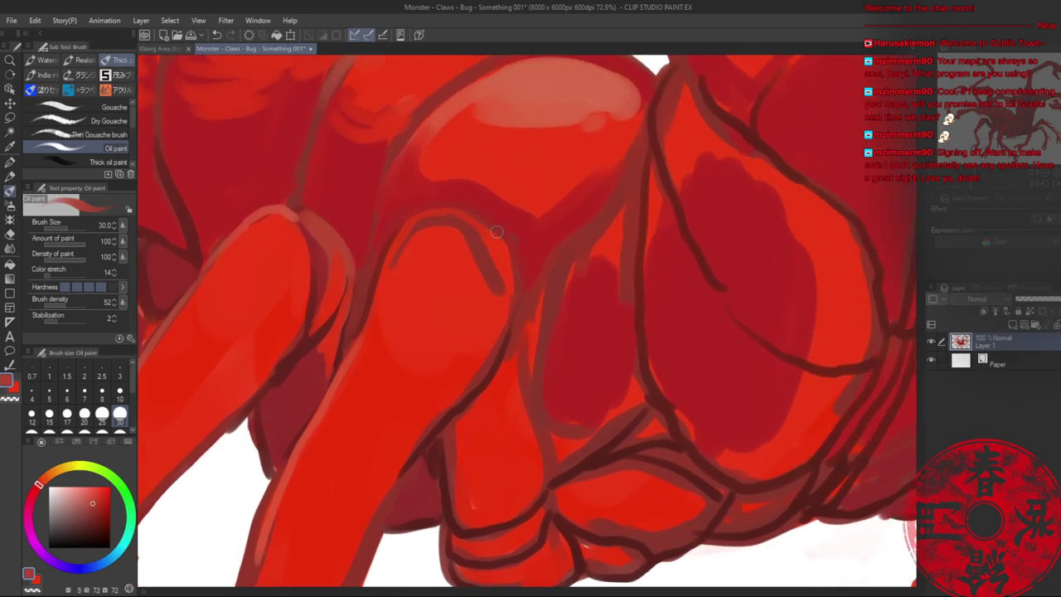
left_click_drag(482, 230, 518, 281)
left_click(530, 98, "alt")
mouse_move(470, 215)
left_mouse_down()
mouse_move(514, 272)
mouse_move(485, 230)
mouse_move(509, 250)
left_mouse_up()
mouse_move(403, 248)
left_mouse_down()
mouse_move(485, 283)
mouse_move(448, 226)
mouse_move(417, 241)
mouse_move(474, 260)
mouse_move(492, 286)
left_mouse_up()
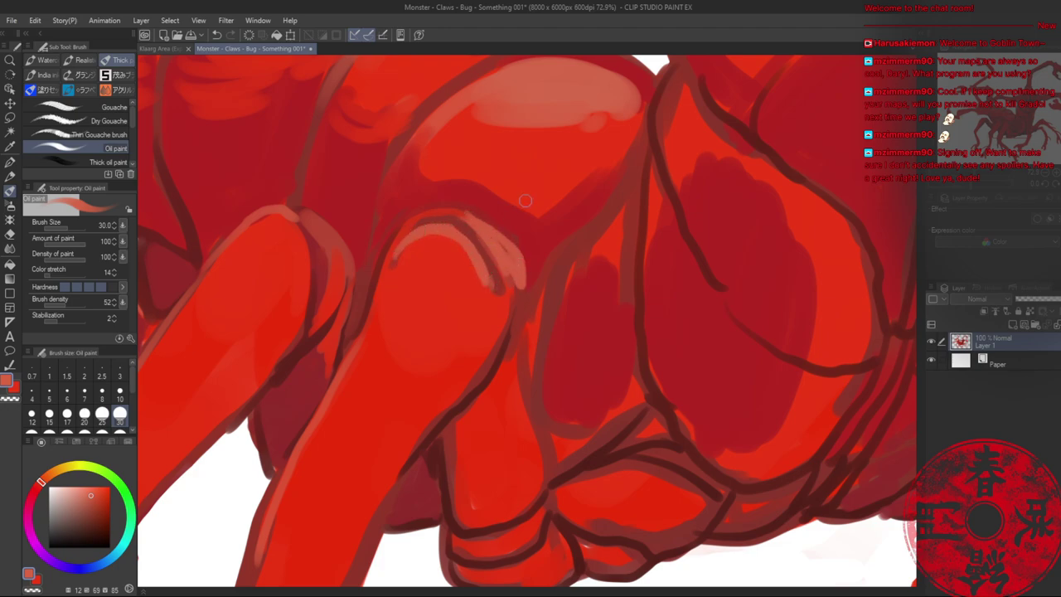
- Blend bright red over the frontmost near hip's inner outline with the brush at size 50, and soften its upper front edge with sampled red
key("]")
key("]")
left_click(465, 252, "alt")
mouse_move(450, 241)
left_mouse_down()
mouse_move(480, 238)
mouse_move(483, 275)
left_mouse_up()
left_click_drag(474, 232, 504, 265)
left_click(415, 203, "alt")
mouse_move(414, 206)
left_mouse_down()
mouse_move(445, 203)
mouse_move(411, 212)
mouse_move(405, 219)
mouse_move(419, 222)
mouse_move(386, 254)
left_mouse_up()
left_click(388, 243, "alt")
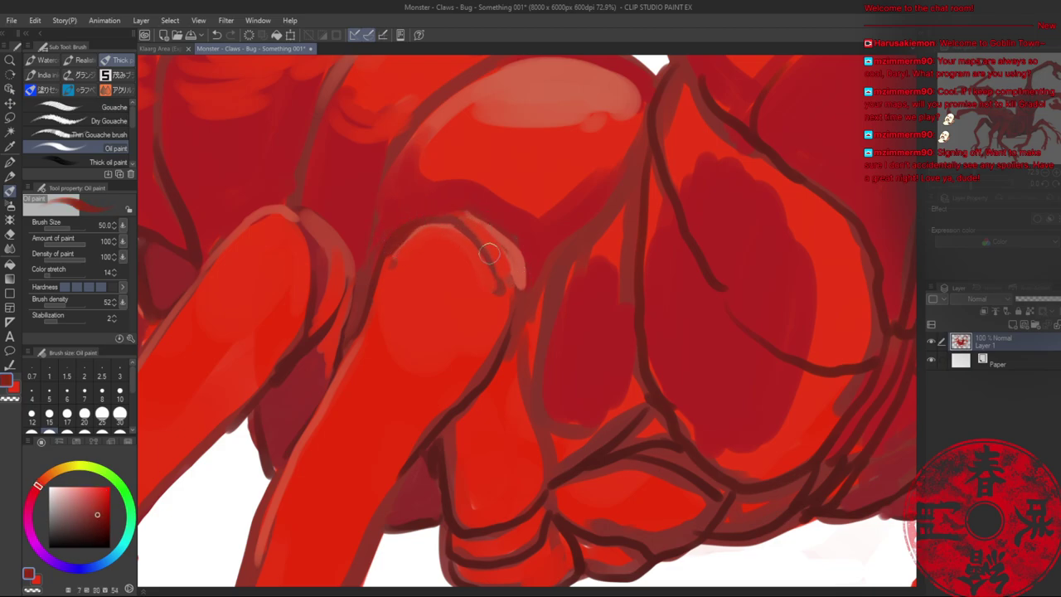
- Redraw the rear outline of the frontmost near leg's hip in dark red and add a muted red stroke along its outer rim
mouse_move(488, 253)
left_mouse_down()
mouse_move(511, 310)
mouse_move(520, 278)
mouse_move(508, 351)
left_mouse_up()
left_click(519, 270, "alt")
left_click_drag(520, 270, 512, 369)
left_click(511, 364, "alt")
left_click(523, 305, "alt")
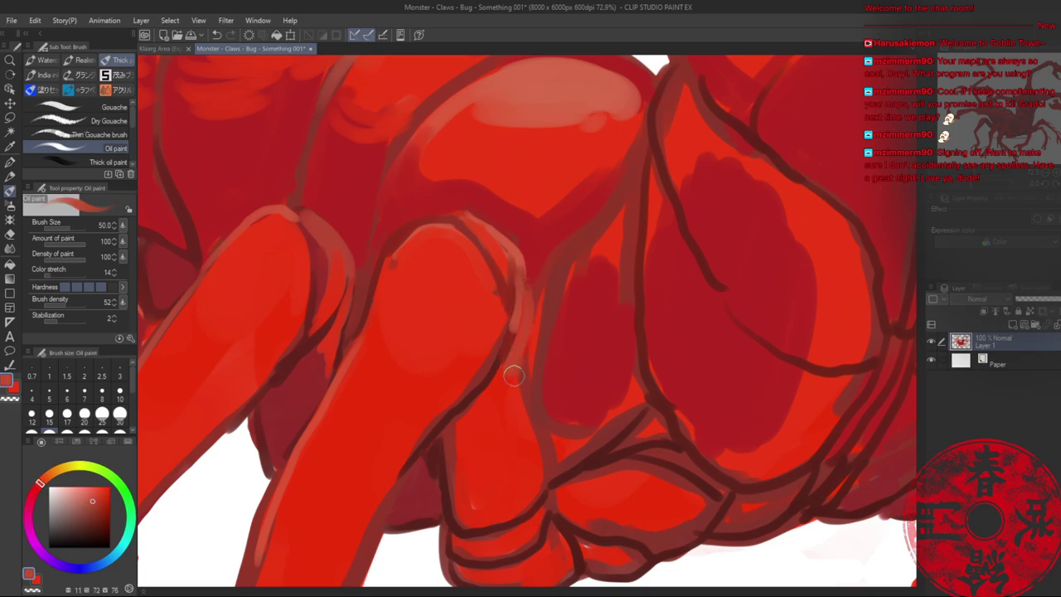
left_click(423, 483, "alt")
- Darken the rear outline of the small leg segment behind the frontmost near hip and add a muted red stroke inside it
mouse_move(535, 284)
left_mouse_down()
mouse_move(537, 363)
mouse_move(548, 278)
mouse_move(538, 408)
mouse_move(575, 417)
mouse_move(562, 399)
mouse_move(599, 439)
mouse_move(672, 399)
mouse_move(553, 454)
left_mouse_up()
left_click(669, 398, "alt")
left_click(519, 346, "alt")
left_click_drag(524, 358, 535, 440)
left_click(536, 366, "alt")
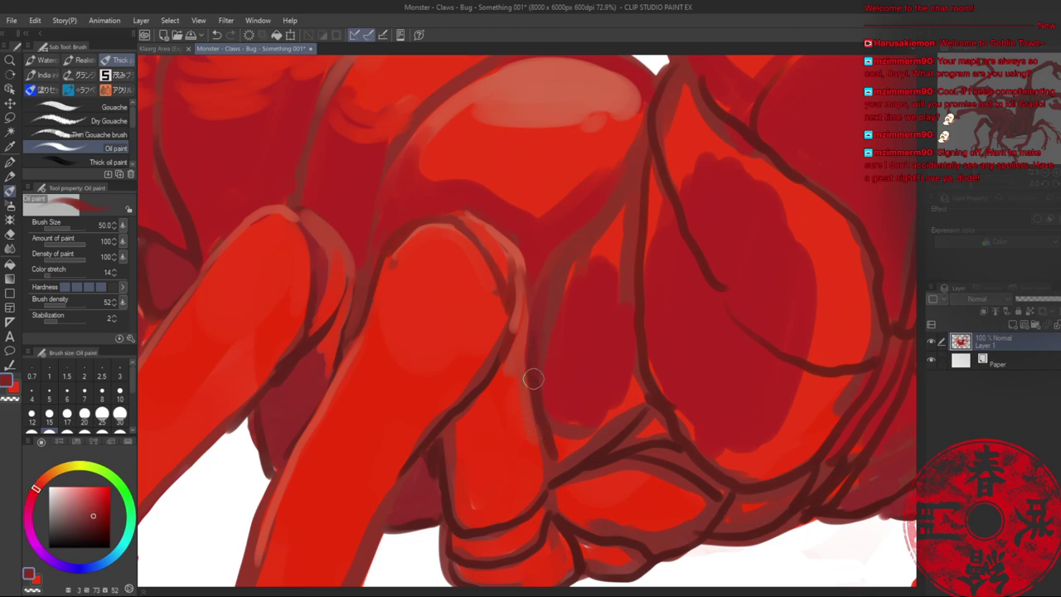
- Rework the lower edge of the adjoining belly plate with sampled crimson and red
left_click(620, 370, "alt")
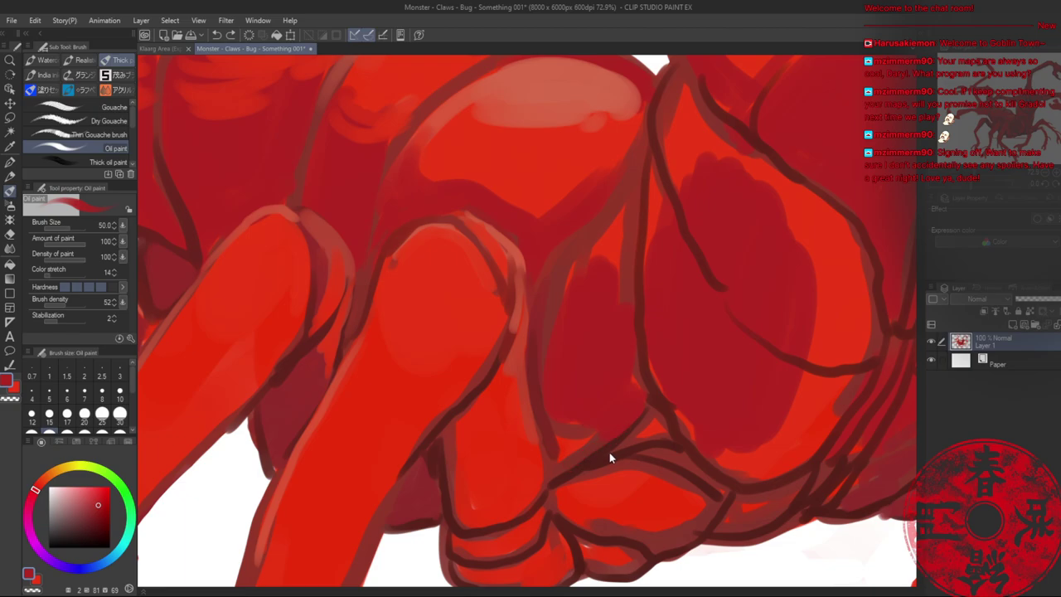
left_click(616, 433, "alt")
mouse_move(616, 433)
left_mouse_down()
mouse_move(574, 444)
mouse_move(558, 469)
mouse_move(548, 421)
mouse_move(576, 415)
mouse_move(605, 430)
mouse_move(629, 410)
mouse_move(641, 377)
mouse_move(628, 230)
mouse_move(633, 360)
mouse_move(607, 235)
mouse_move(574, 275)
mouse_move(552, 355)
mouse_move(550, 328)
mouse_move(626, 212)
mouse_move(613, 273)
mouse_move(630, 373)
mouse_move(640, 389)
mouse_move(663, 356)
mouse_move(696, 444)
mouse_move(656, 413)
mouse_move(633, 442)
mouse_move(668, 438)
mouse_move(658, 435)
mouse_move(679, 392)
mouse_move(728, 450)
mouse_move(698, 436)
mouse_move(740, 461)
mouse_move(735, 476)
mouse_move(764, 437)
left_mouse_up()
left_click(576, 403, "alt")
- Extend the dark brown outline along the underside of the rearmost leg's upper segment to where it meets the middle near leg
key("alt+space")
left_click_drag(794, 374, 740, 365)
left_click_drag(742, 272, 494, 221)
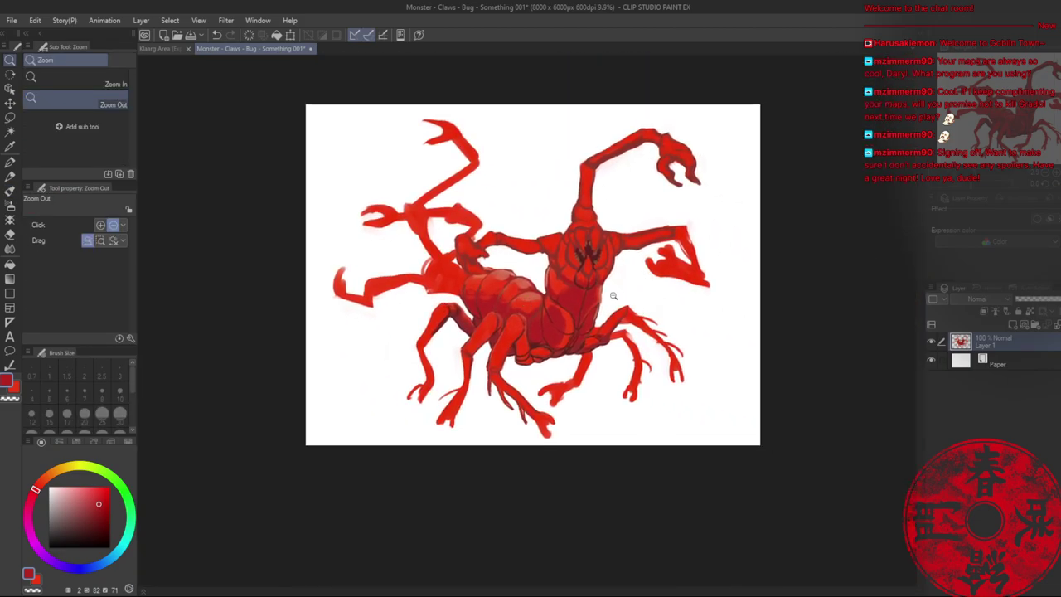
left_click_drag(461, 334, 547, 320)
key("b")
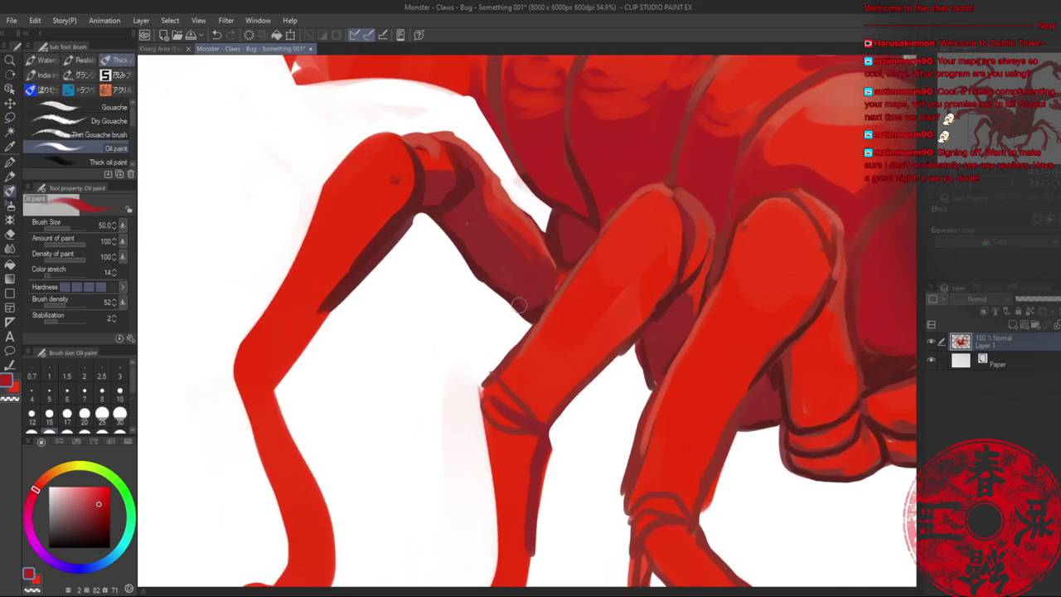
left_click_drag(486, 276, 525, 322)
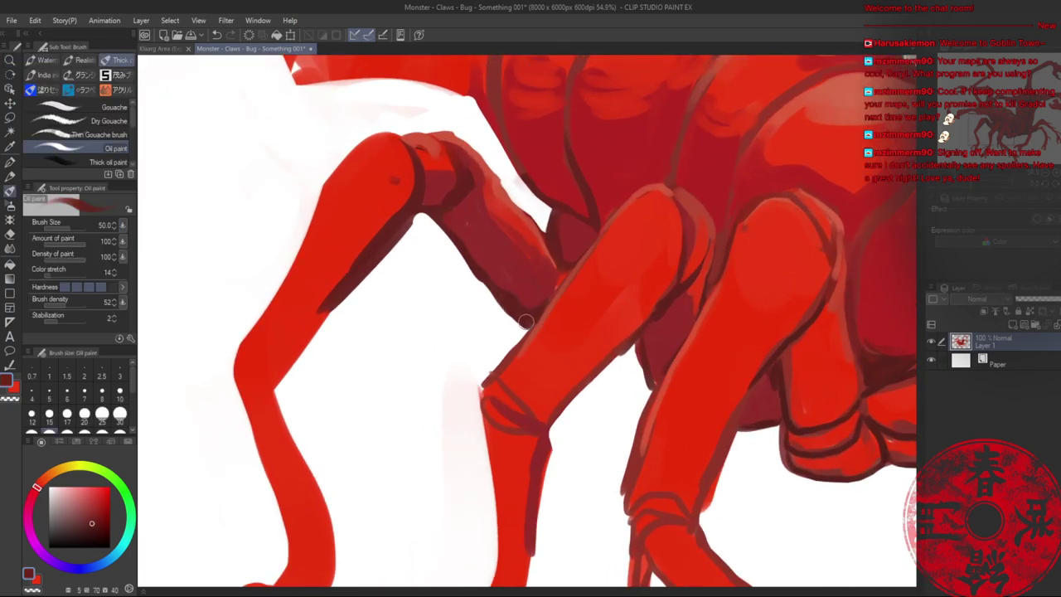
- Shade the underside of the middle near leg's thigh with sampled crimson from the hip down to the knee
left_click(619, 345, "alt")
left_click(664, 341, "alt")
left_click_drag(663, 287, 544, 388)
left_click_drag(636, 303, 535, 412)
mouse_move(526, 389)
left_mouse_down()
mouse_move(525, 342)
mouse_move(510, 386)
mouse_move(496, 390)
mouse_move(523, 421)
left_mouse_up()
- Retouch the middle near leg's knee joint with muted red and bright red over its dark outlines
left_click(536, 325, "alt")
mouse_move(492, 406)
left_mouse_down()
mouse_move(530, 421)
mouse_move(547, 396)
mouse_move(501, 414)
left_mouse_up()
left_click(547, 396, "alt")
left_click(519, 386, "alt")
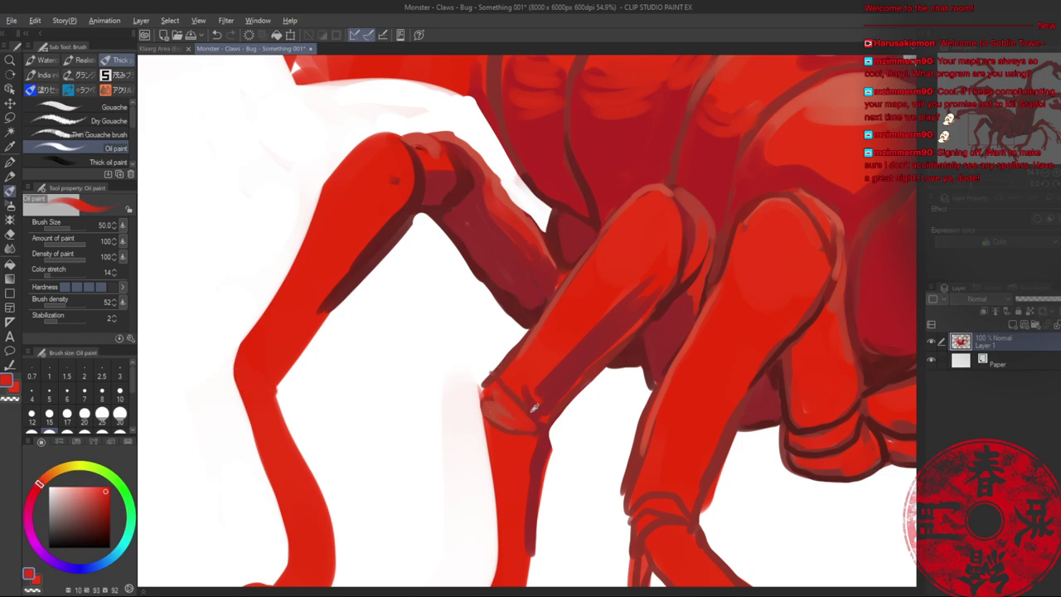
- Block in the rearmost leg's knee with muted red and extend the dark shading along the thigh's underside toward it
left_click(502, 410, "alt")
mouse_move(251, 370)
left_mouse_down()
mouse_move(241, 381)
mouse_move(280, 383)
left_mouse_up()
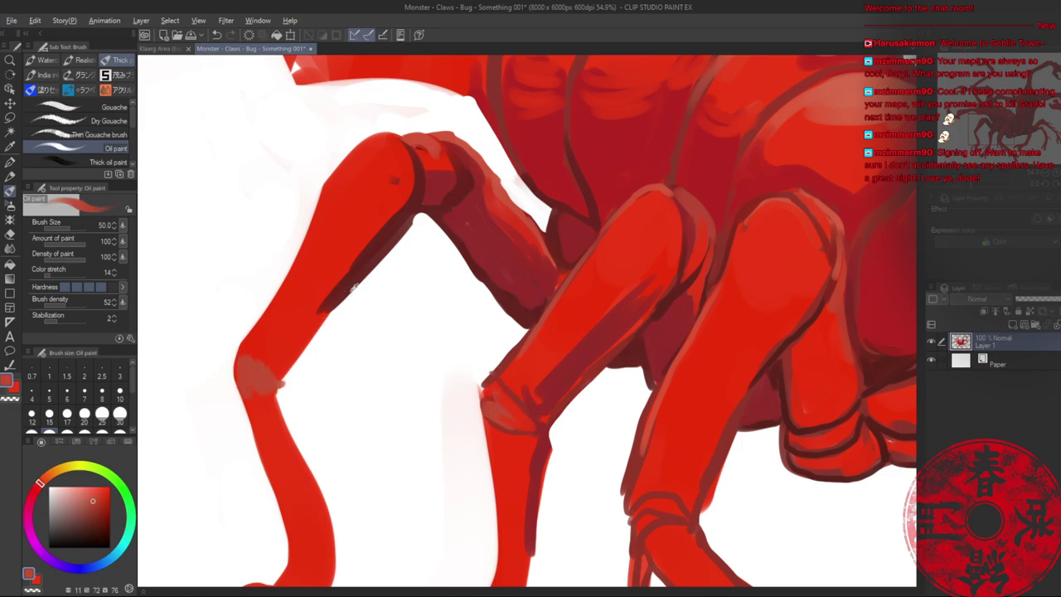
left_click(353, 290, "alt")
mouse_move(329, 311)
left_mouse_down()
mouse_move(315, 338)
mouse_move(244, 360)
left_mouse_up()
key("ctrl+z")
mouse_move(329, 312)
left_mouse_down()
mouse_move(288, 368)
mouse_move(239, 359)
left_mouse_up()
- Widen the crimson shading under the rearmost leg's thigh and define the knee joint with dark and bright red
left_click(450, 180, "alt")
mouse_move(378, 239)
left_mouse_down()
mouse_move(304, 350)
mouse_move(296, 342)
mouse_move(267, 362)
mouse_move(270, 384)
mouse_move(242, 363)
mouse_move(266, 382)
mouse_move(263, 368)
mouse_move(281, 383)
mouse_move(289, 367)
mouse_move(264, 397)
mouse_move(244, 393)
mouse_move(272, 401)
mouse_move(246, 383)
mouse_move(265, 401)
mouse_move(243, 391)
mouse_move(283, 429)
mouse_move(243, 383)
left_mouse_up()
left_click(266, 381, "alt")
left_click(290, 368, "alt")
left_click(265, 404, "alt")
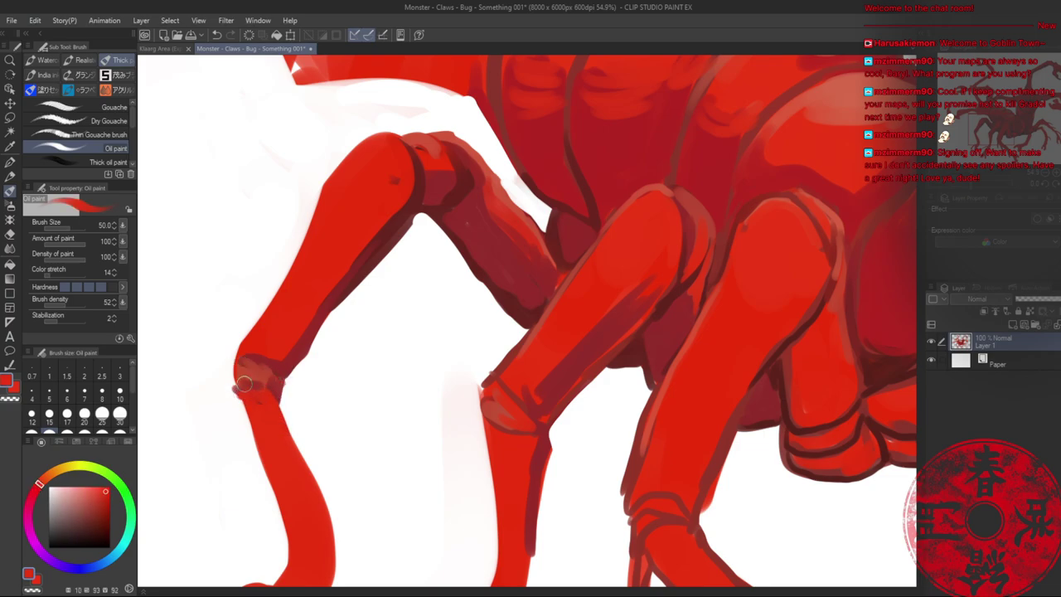
- Erase the stray paint beside the middle near leg's knee with the Hard eraser at size 60
key("alt+space")
mouse_move(472, 381)
left_mouse_down()
mouse_move(429, 386)
mouse_move(479, 386)
mouse_move(473, 422)
left_mouse_up()
left_click(479, 386)
key("e")
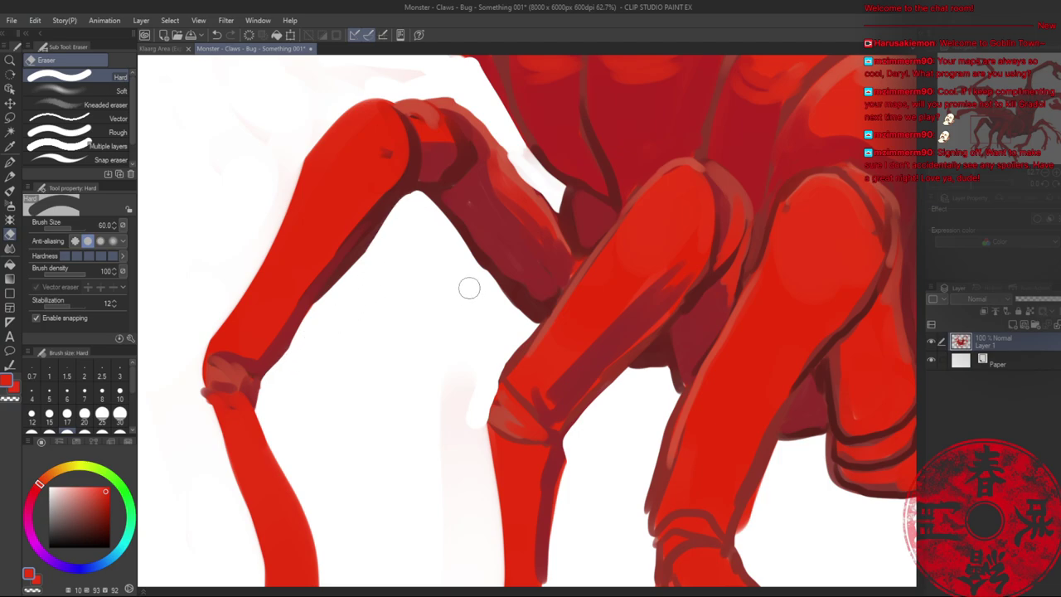
key("alt+space")
key("b")
left_click(478, 193, "alt")
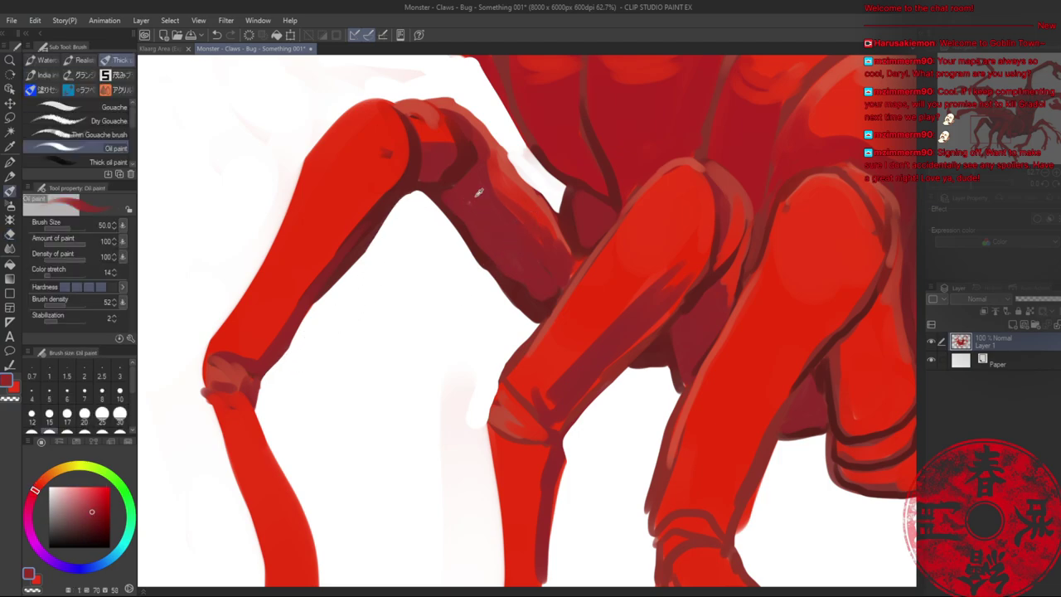
- Fit the whole canvas in view and save the illustration
key("alt+space")
left_click_drag(540, 223, 464, 222)
left_click_drag(556, 198, 415, 247)
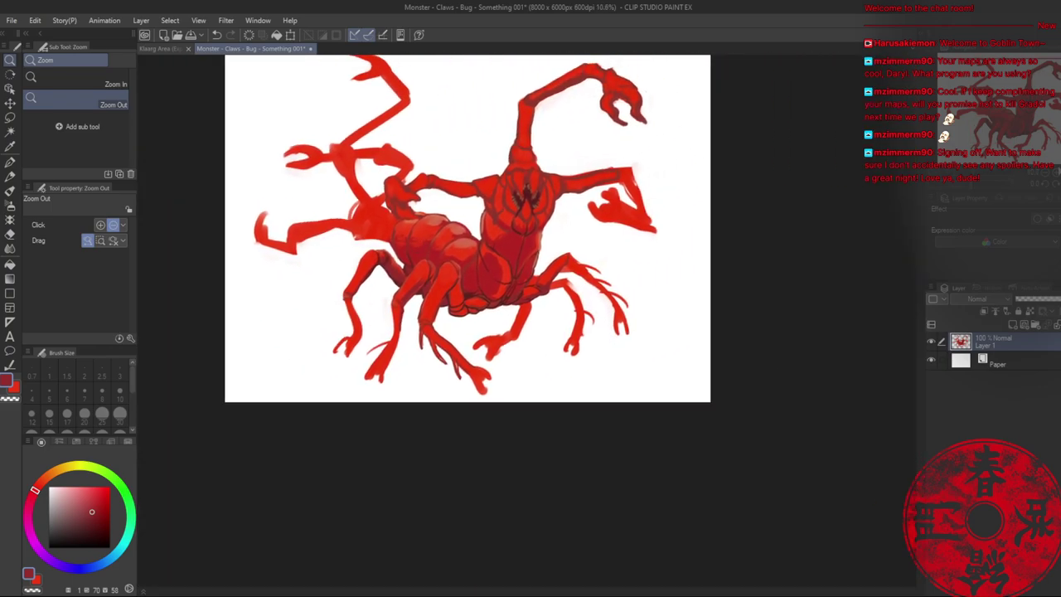
key("ctrl+0")
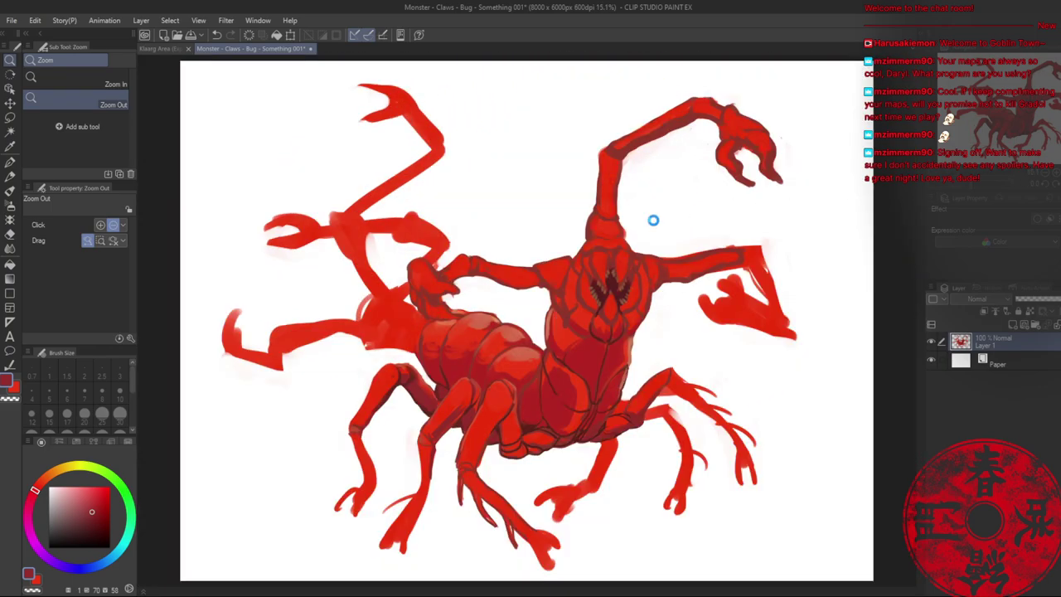
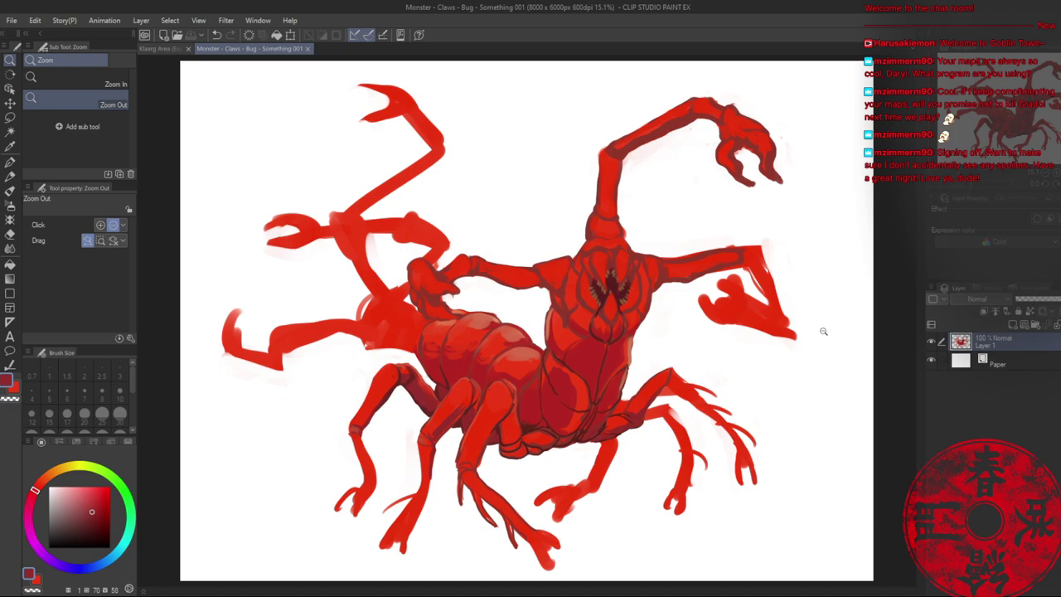
- Outline the upper pincer of the claw beside the head in dark red sampled from the arm, redoing its top curve
scroll(713, 284, "up", 4)
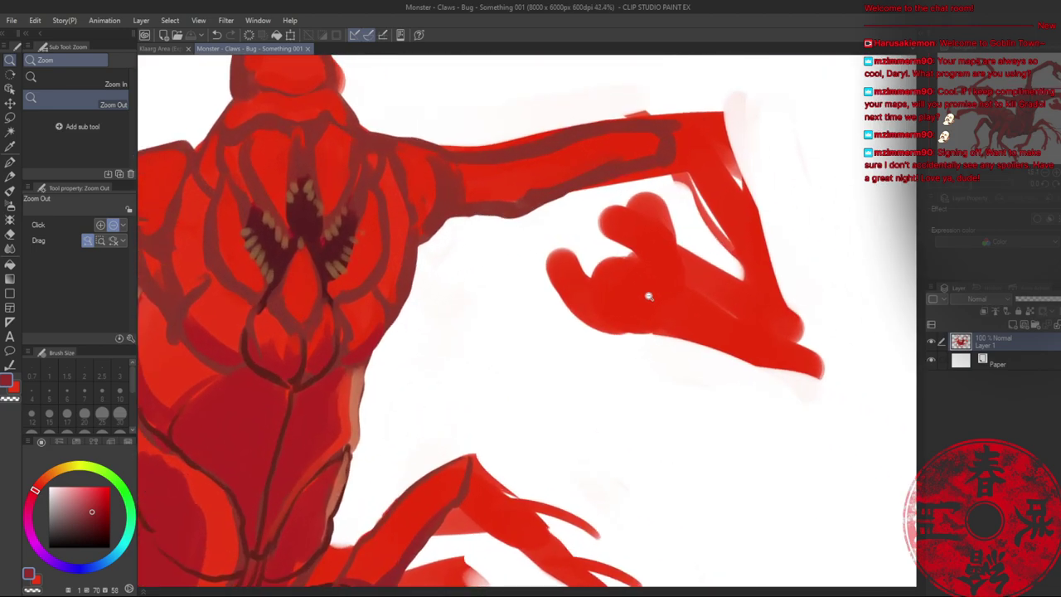
left_click_drag(634, 212, 587, 282, "space")
left_click(538, 285, "alt")
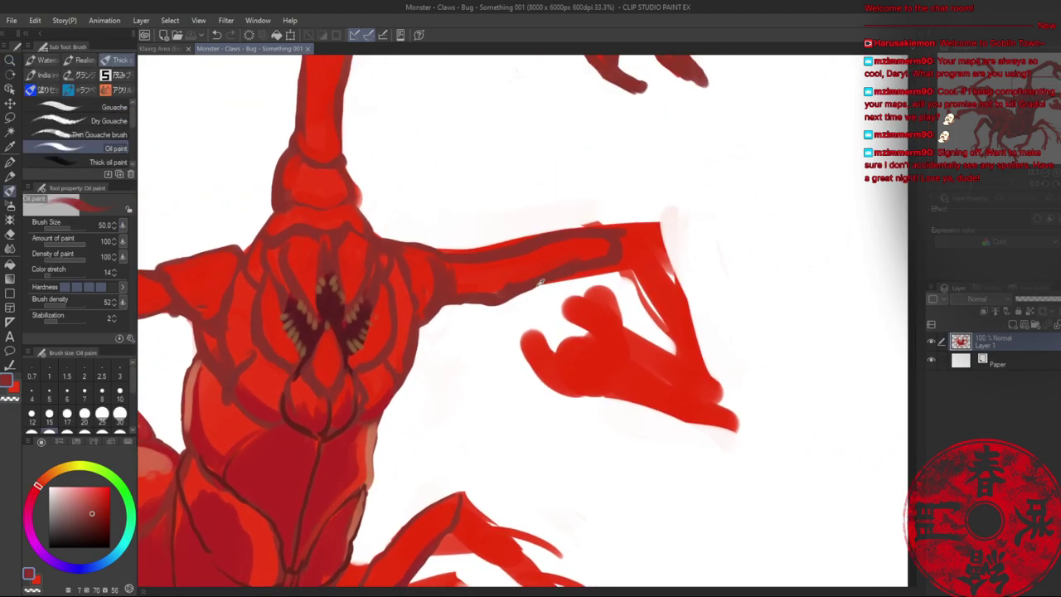
left_click_drag(535, 304, 593, 338)
mouse_move(535, 307)
left_mouse_down()
mouse_move(551, 303)
mouse_move(597, 350)
left_mouse_up()
left_click_drag(568, 300, 635, 348)
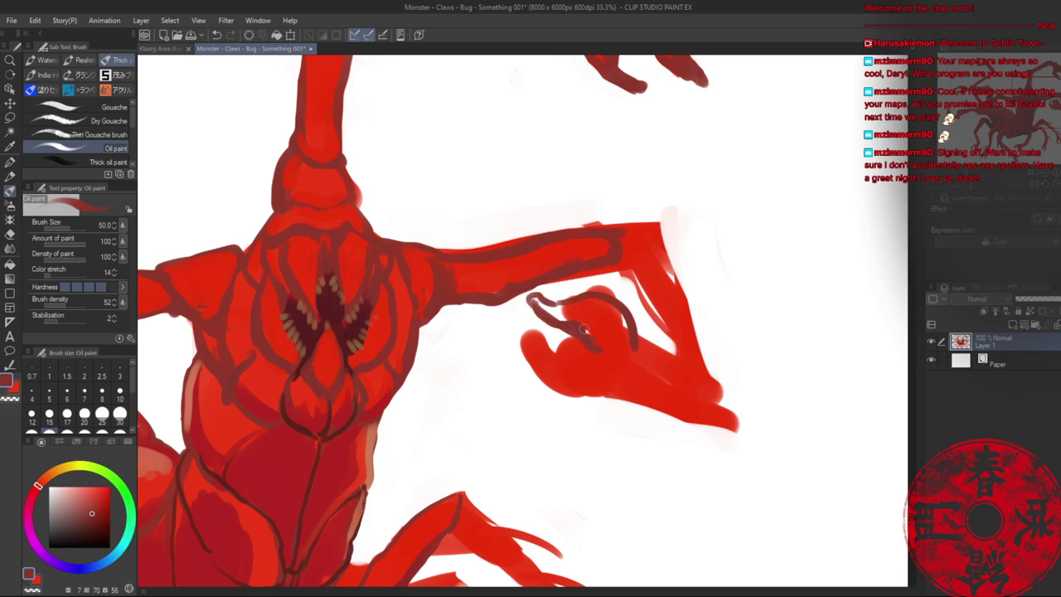
key("ctrl+z")
left_click_drag(550, 302, 618, 338)
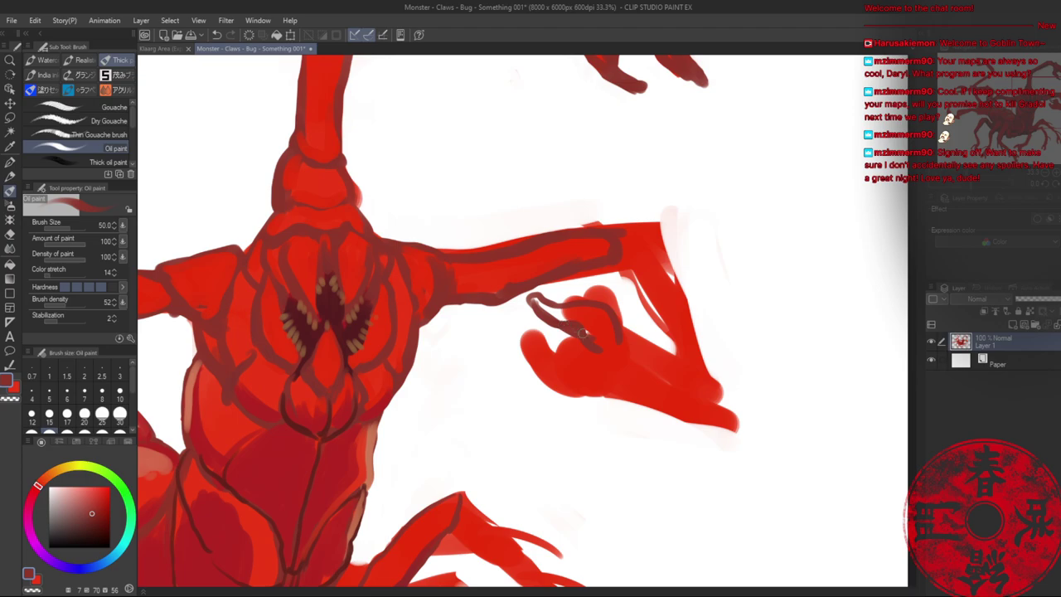
- Outline the claw's lower pincer, its palm joint and both edges of the attached forearm in dark red
key("c")
key("c")
mouse_move(548, 344)
left_mouse_down()
mouse_move(580, 352)
mouse_move(520, 323)
mouse_move(512, 352)
mouse_move(609, 362)
mouse_move(615, 347)
mouse_move(585, 322)
mouse_move(638, 319)
left_mouse_up()
key("alt+space")
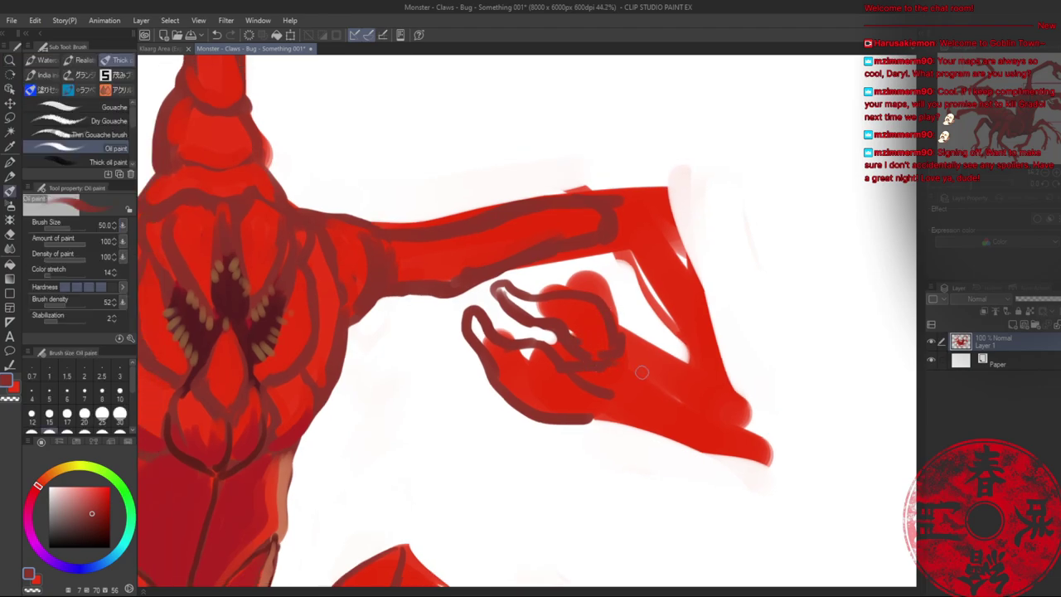
mouse_move(641, 372)
left_mouse_down()
mouse_move(632, 408)
mouse_move(548, 419)
left_mouse_up()
mouse_move(619, 320)
left_mouse_down()
mouse_move(656, 363)
mouse_move(714, 396)
left_mouse_up()
left_click_drag(610, 421, 723, 442)
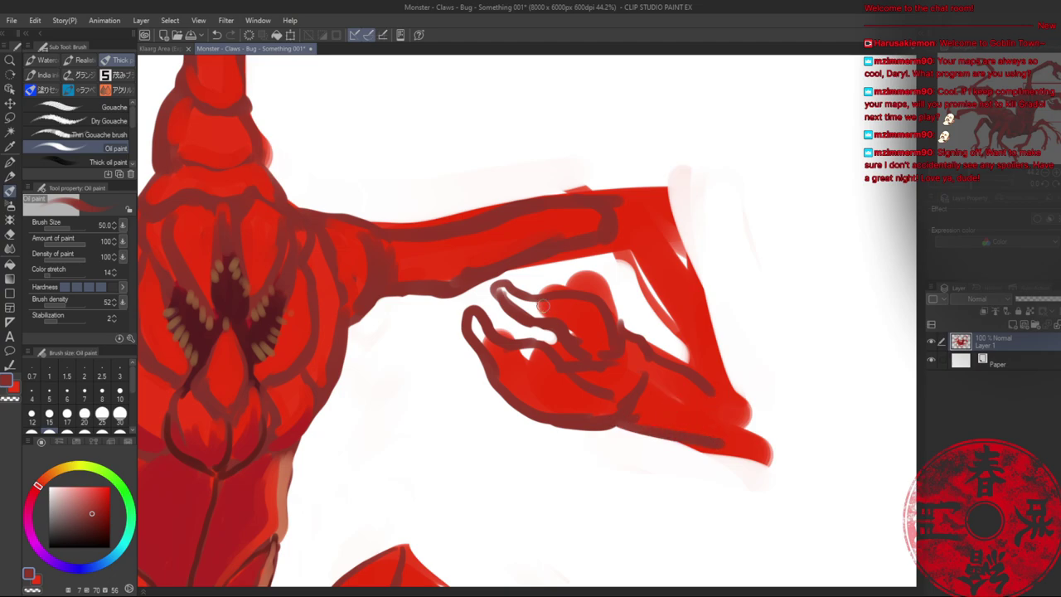
- Clear the excess red between the two pincers and above the upper one using the transparent colour
key("c")
mouse_move(572, 354)
left_mouse_down()
mouse_move(536, 329)
mouse_move(496, 324)
left_mouse_up()
mouse_move(546, 290)
left_mouse_down()
mouse_move(617, 305)
mouse_move(590, 277)
mouse_move(553, 282)
left_mouse_up()
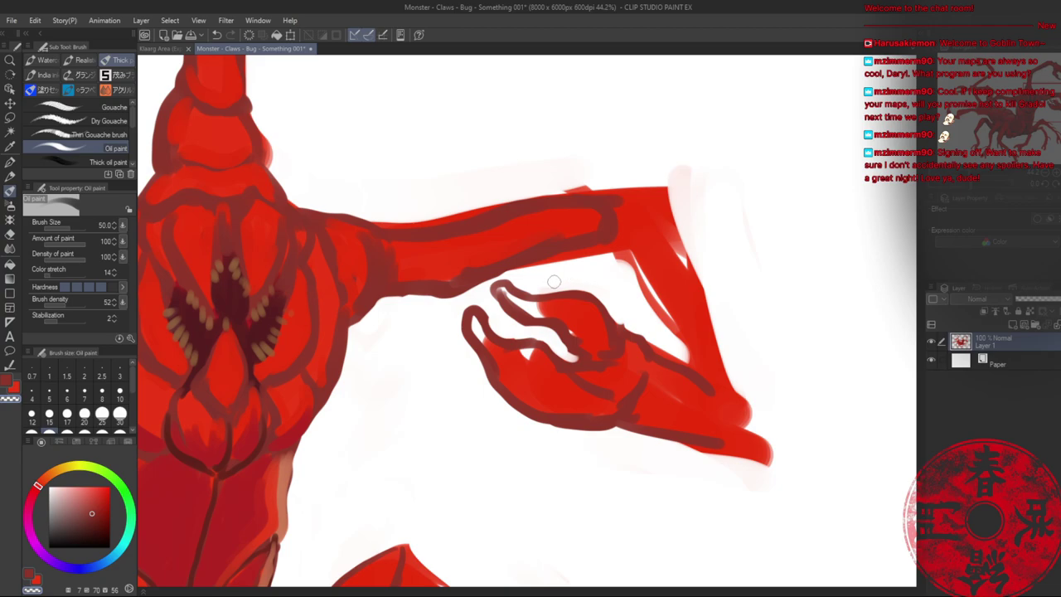
- Fill both pincers inside their outlines with sampled bright red up to the tips
left_click(539, 368, "alt")
mouse_move(543, 360)
left_mouse_down()
mouse_move(476, 319)
mouse_move(480, 330)
left_mouse_up()
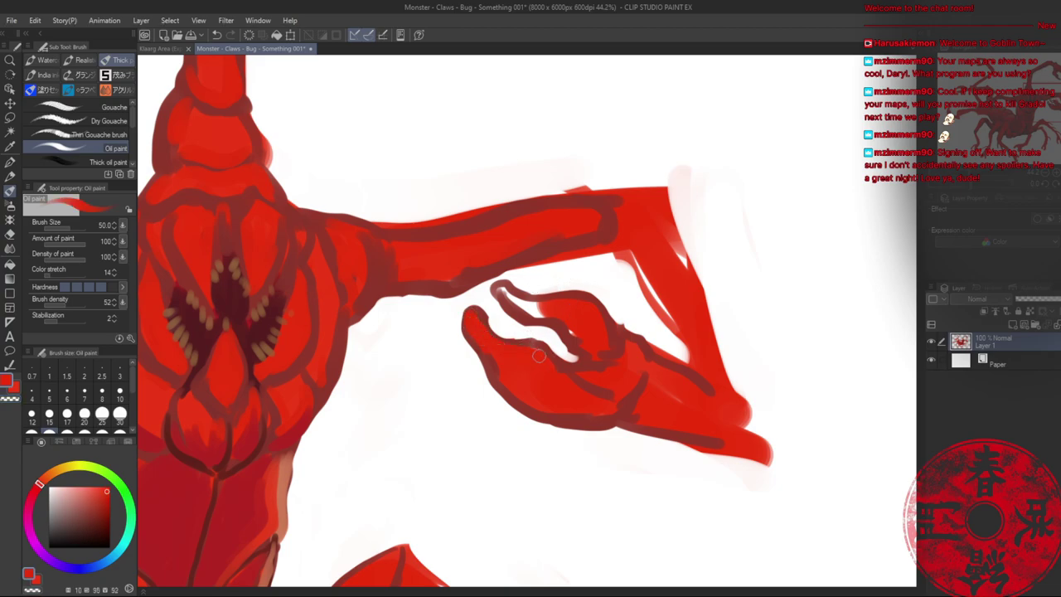
mouse_move(541, 314)
left_mouse_down()
mouse_move(514, 294)
mouse_move(586, 345)
left_mouse_up()
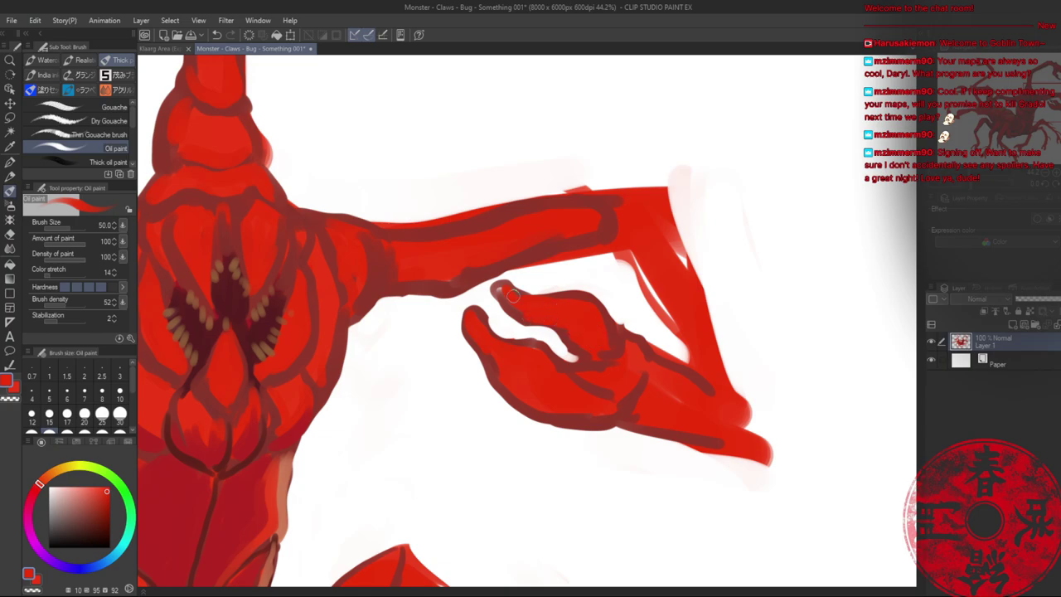
left_click_drag(513, 296, 502, 290)
- Paint a row of small dark red spikes along the forearm's upper edge behind the claw, and blend bright red into it
left_click_drag(572, 288, 522, 286)
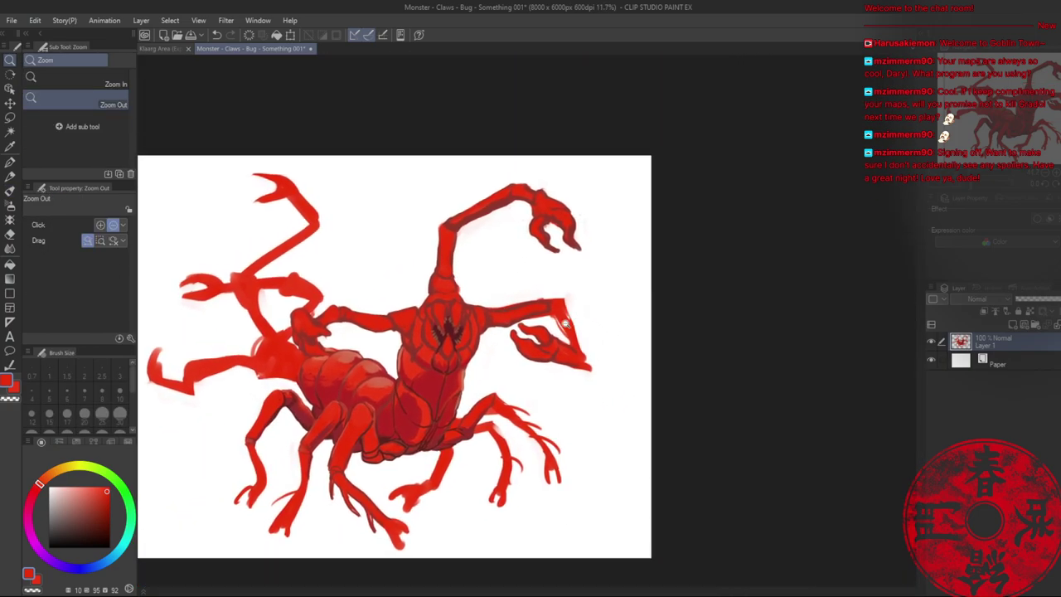
left_click_drag(531, 346, 595, 333)
key("b")
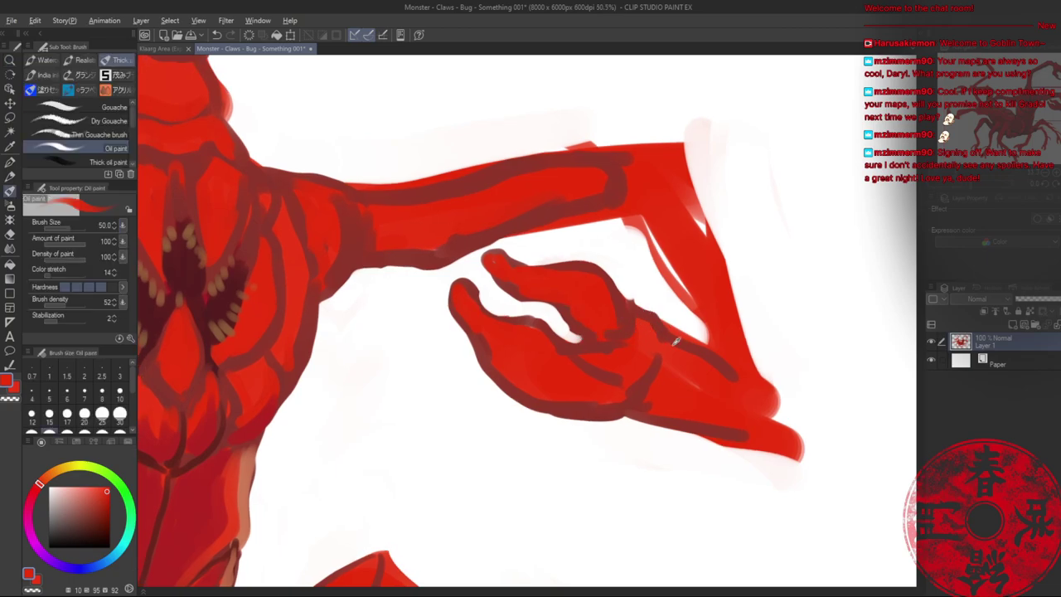
left_click(676, 341, "alt")
mouse_move(669, 339)
left_mouse_down()
mouse_move(705, 343)
mouse_move(716, 349)
mouse_move(696, 348)
mouse_move(755, 390)
left_mouse_up()
left_click(683, 350, "alt")
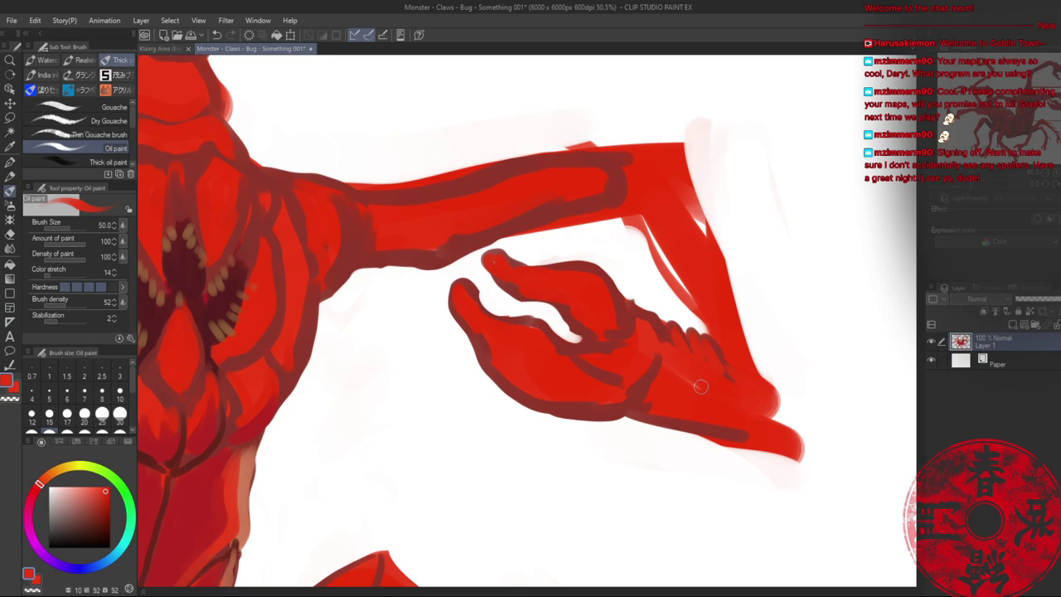
mouse_move(611, 369)
left_mouse_down()
mouse_move(622, 373)
mouse_move(550, 341)
mouse_move(554, 308)
left_mouse_up()
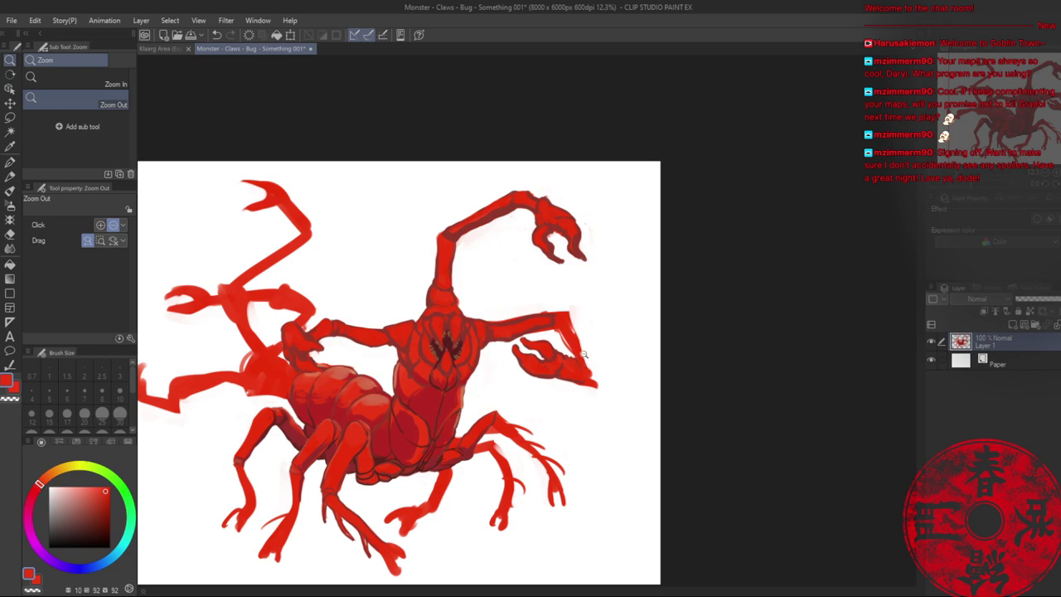
left_click_drag(560, 349, 558, 371)
scroll(559, 373, "up", 1)
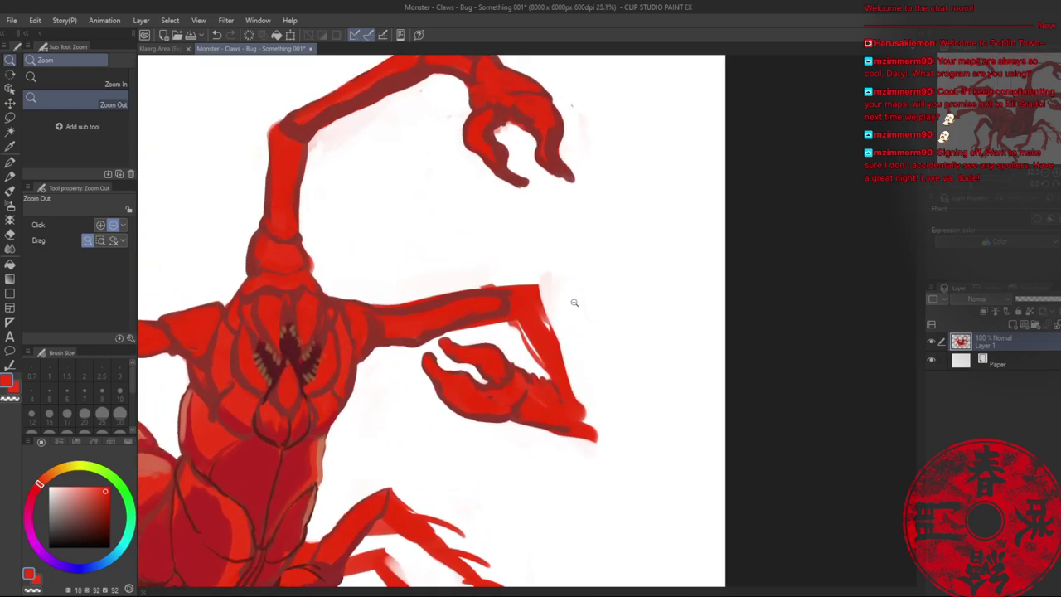
left_click_drag(434, 235, 470, 278)
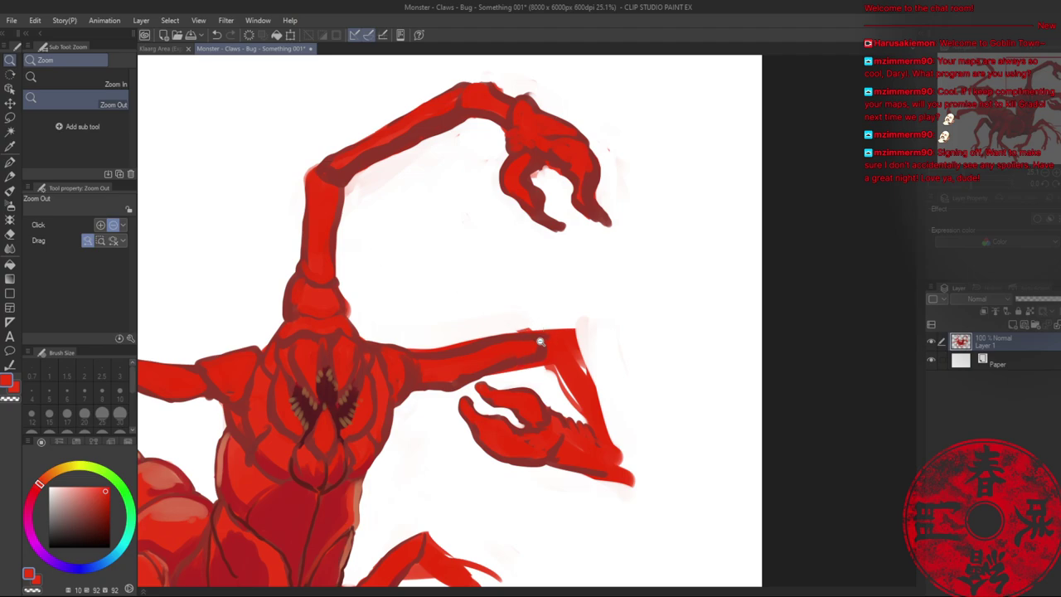
scroll(538, 334, "down", 3)
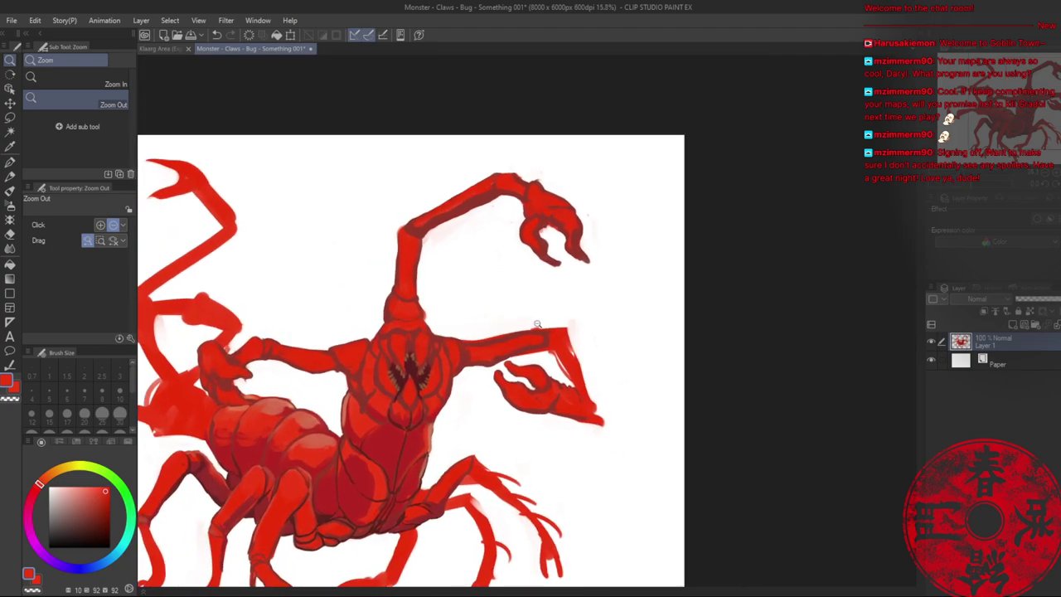
- Outline both edges of the right arm's forearm from elbow to wrist, plus the wrist joint, in sampled dark red with Oil paint
scroll(562, 241, "up", 3)
scroll(625, 209, "up", 1)
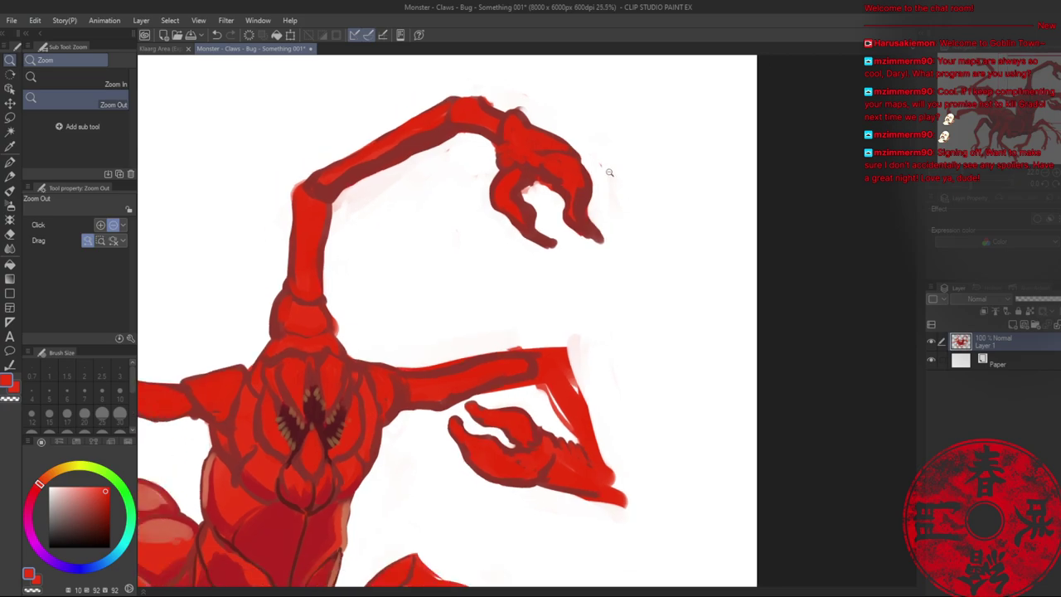
key("e")
key("slash")
scroll(559, 392, "up", 1)
mouse_move(540, 339)
left_mouse_down()
mouse_move(573, 307)
mouse_move(675, 298)
mouse_move(652, 357)
mouse_move(553, 285)
left_mouse_up()
scroll(652, 357, "down", 2)
scroll(652, 357, "up", 3)
key("b")
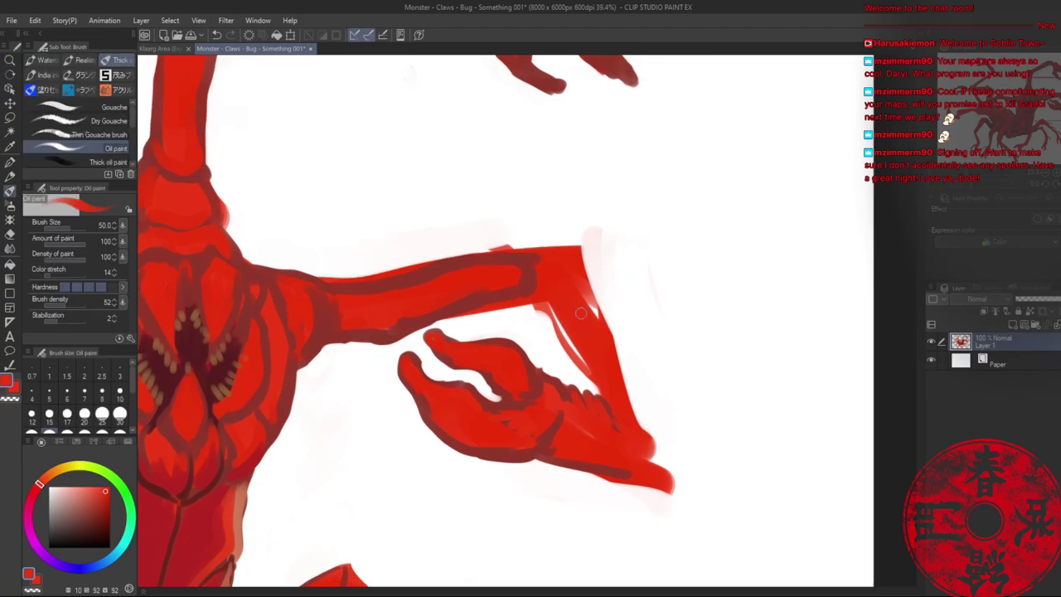
left_click(518, 290, "alt")
mouse_move(582, 259)
left_mouse_down()
mouse_move(551, 319)
mouse_move(585, 369)
mouse_move(613, 321)
mouse_move(678, 426)
left_mouse_up()
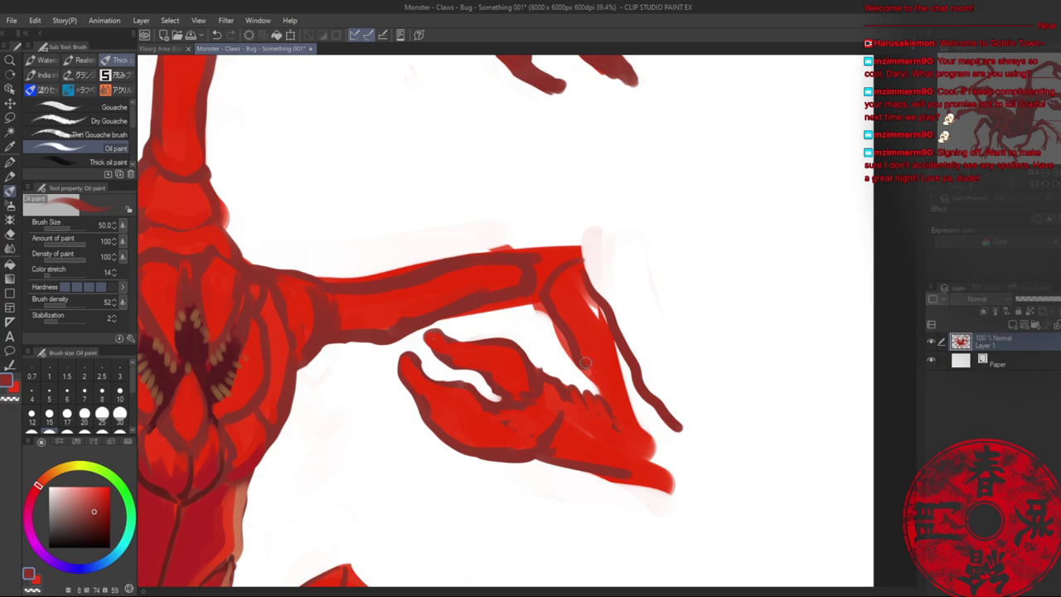
left_click_drag(585, 362, 661, 456)
left_click_drag(638, 415, 669, 422)
mouse_move(639, 372)
left_mouse_down()
mouse_move(683, 447)
mouse_move(652, 488)
mouse_move(610, 476)
mouse_move(646, 494)
mouse_move(678, 482)
left_mouse_up()
- Erase the excess red around the elbow and under the right upper arm, and darken the arm's top contour just before the elbow
key("e")
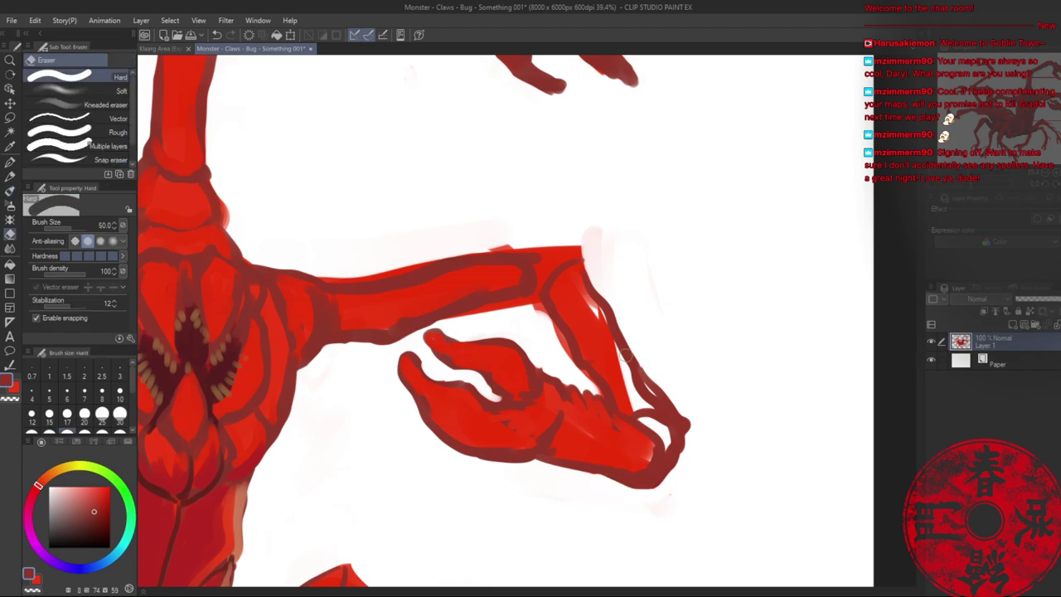
mouse_move(557, 344)
left_mouse_down()
mouse_move(536, 311)
mouse_move(561, 279)
mouse_move(541, 240)
mouse_move(590, 252)
mouse_move(591, 226)
left_mouse_up()
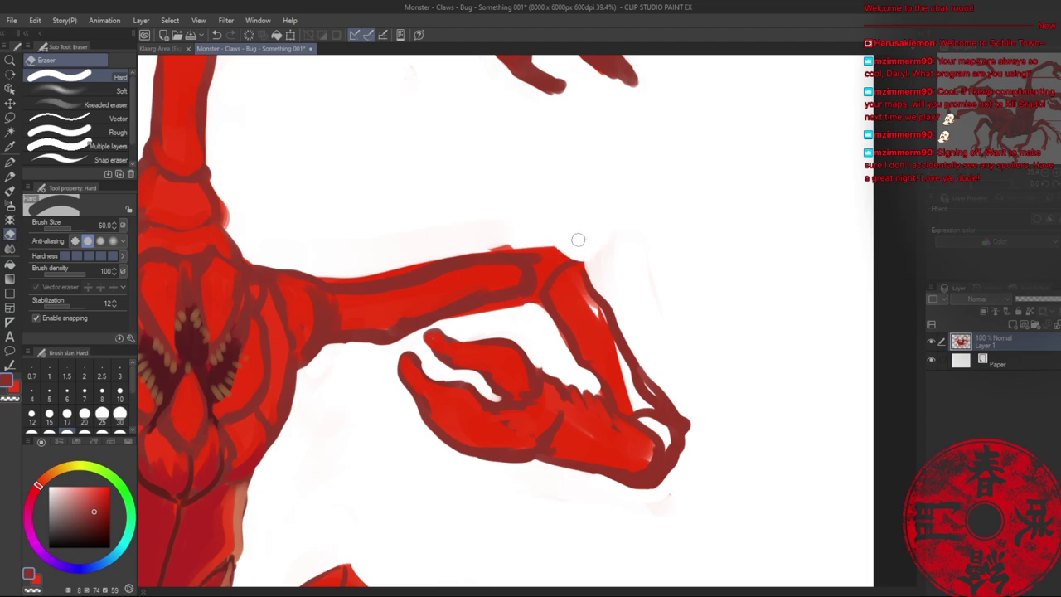
key("b")
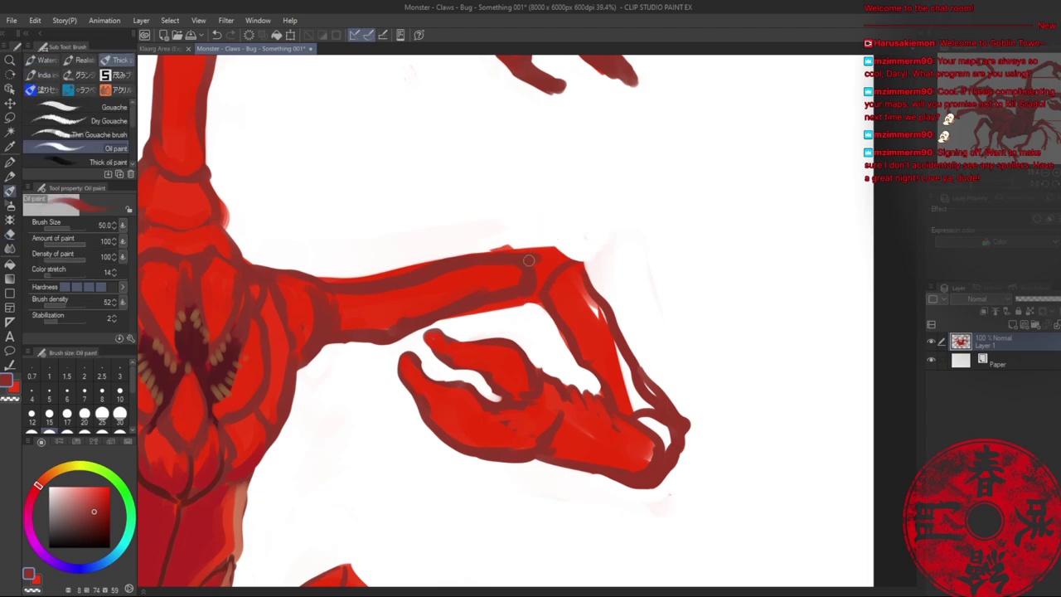
mouse_move(532, 248)
left_mouse_down()
mouse_move(493, 254)
mouse_move(531, 261)
left_mouse_up()
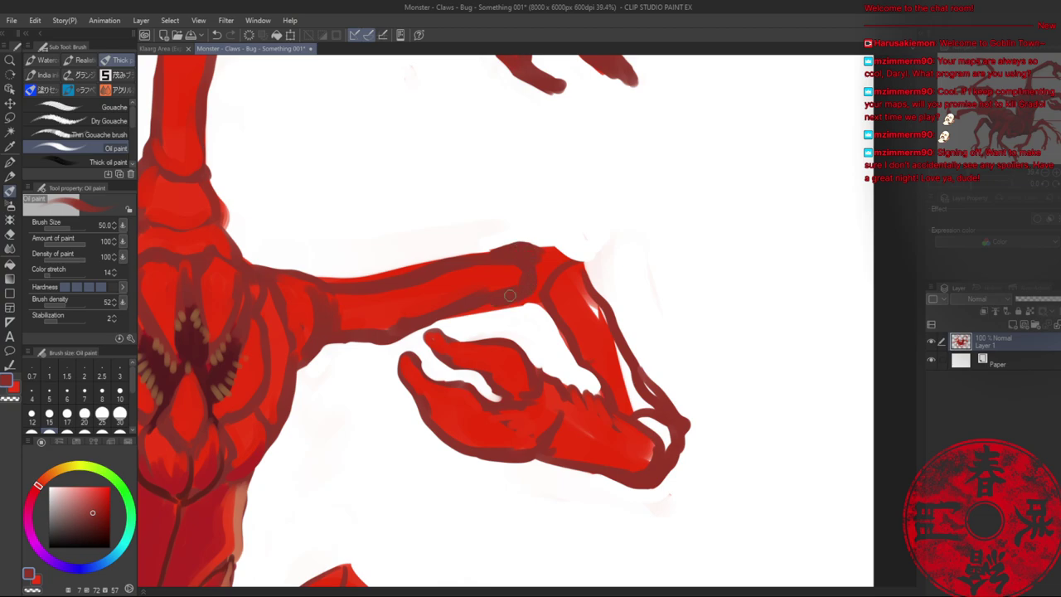
left_click(467, 348, "alt")
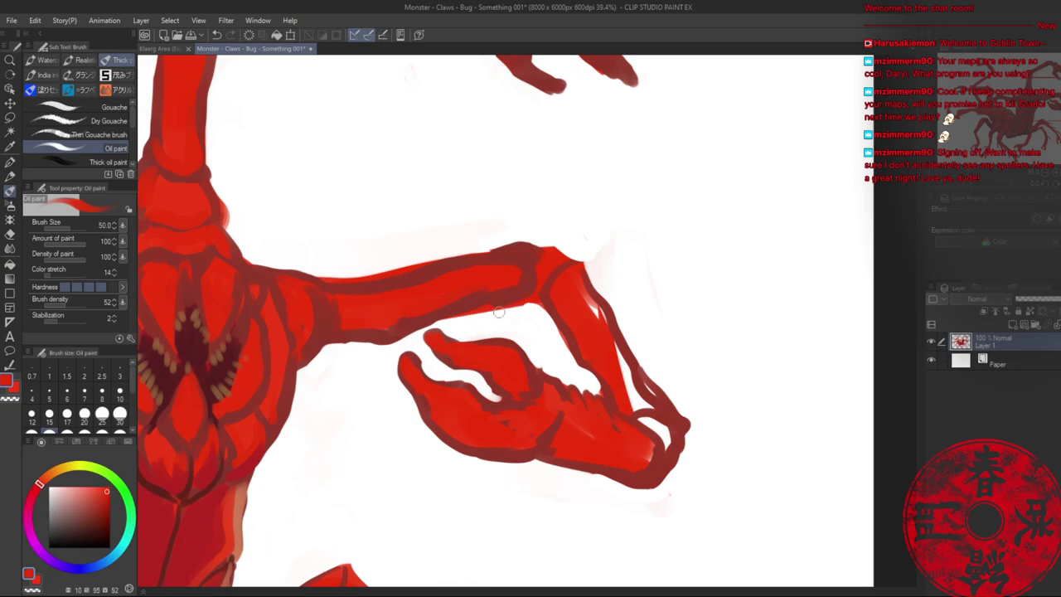
key("e")
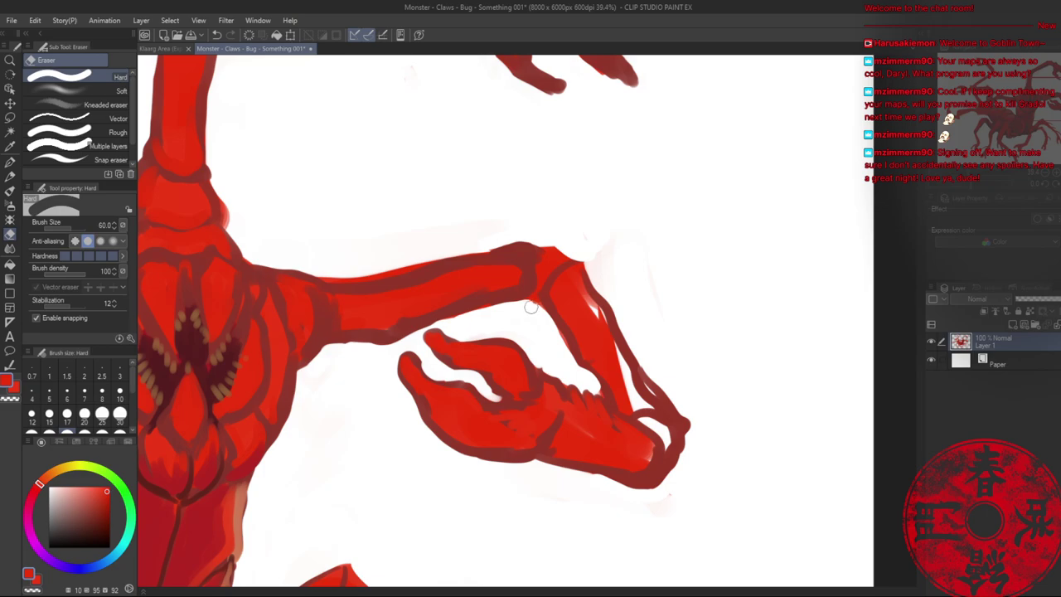
key("b")
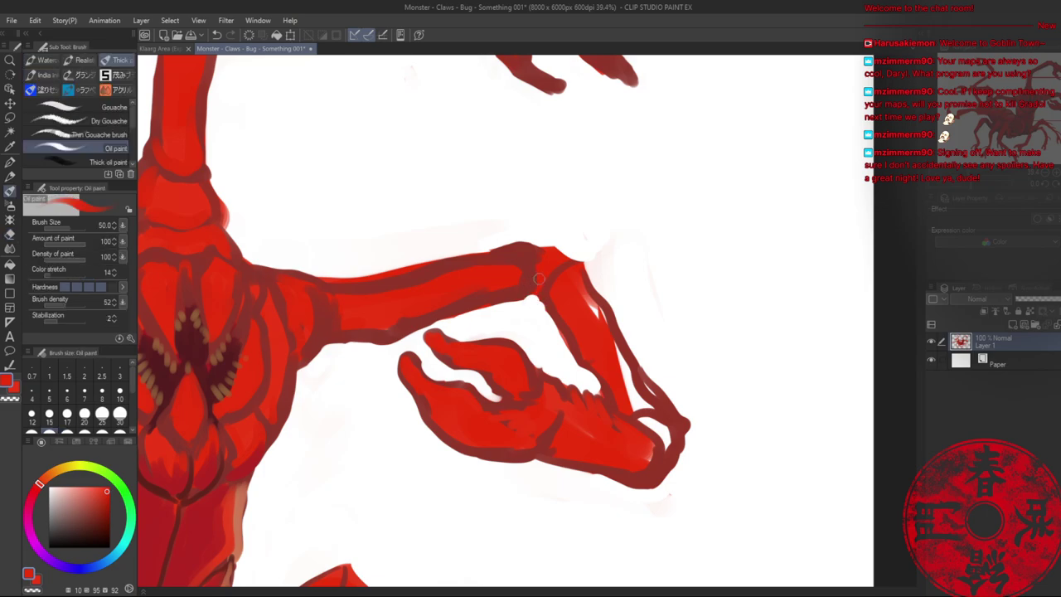
- Outline the right elbow joint in sampled dark red and trim the forearm's outer edge with the Hard eraser
left_click(538, 290, "alt")
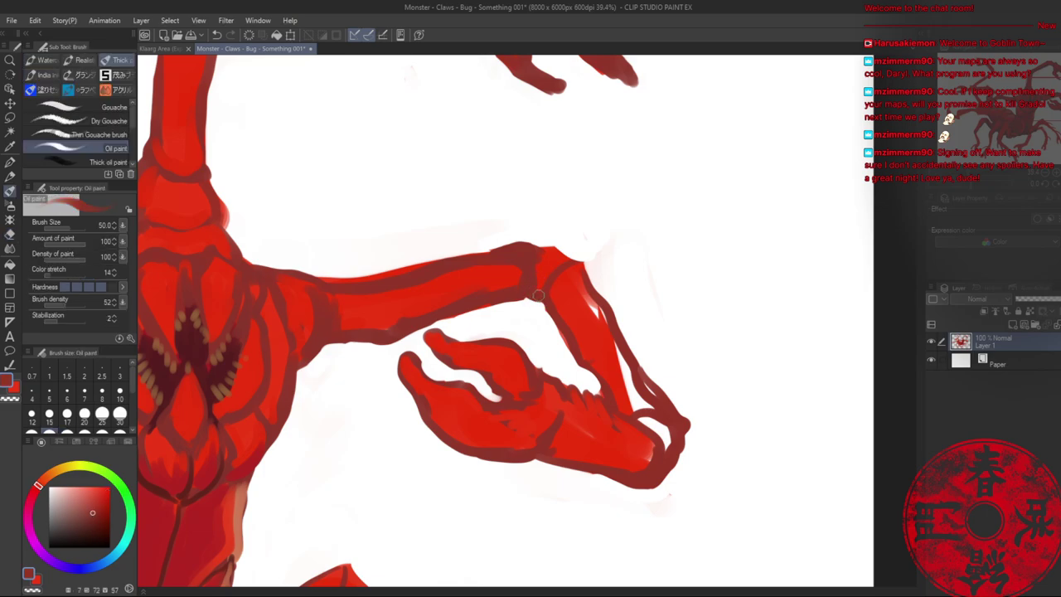
mouse_move(528, 285)
left_mouse_down()
mouse_move(502, 300)
mouse_move(561, 318)
left_mouse_up()
left_click_drag(576, 259, 590, 285)
left_click_drag(539, 249, 566, 260)
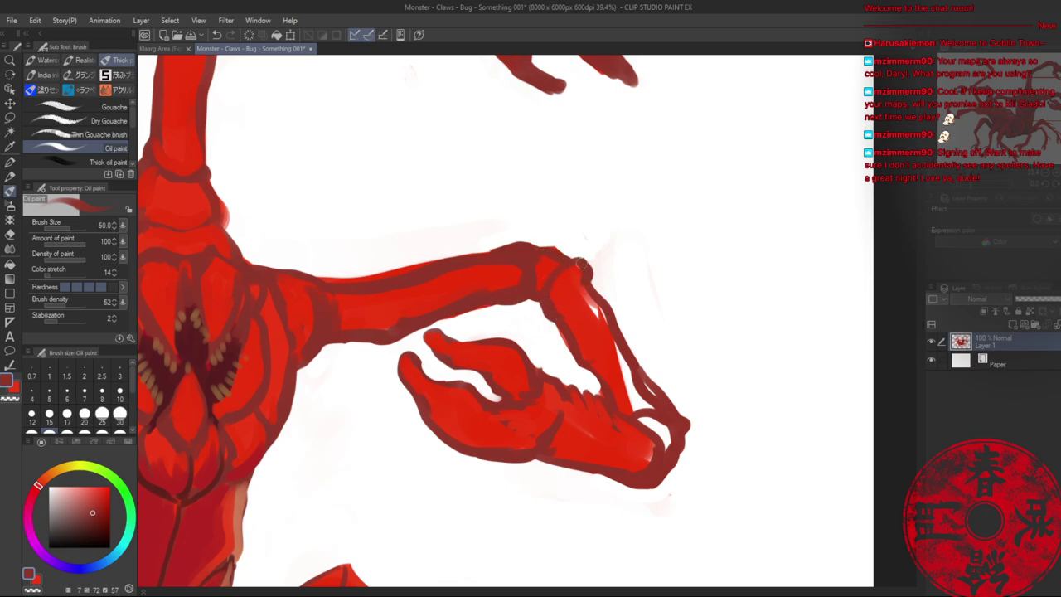
key("e")
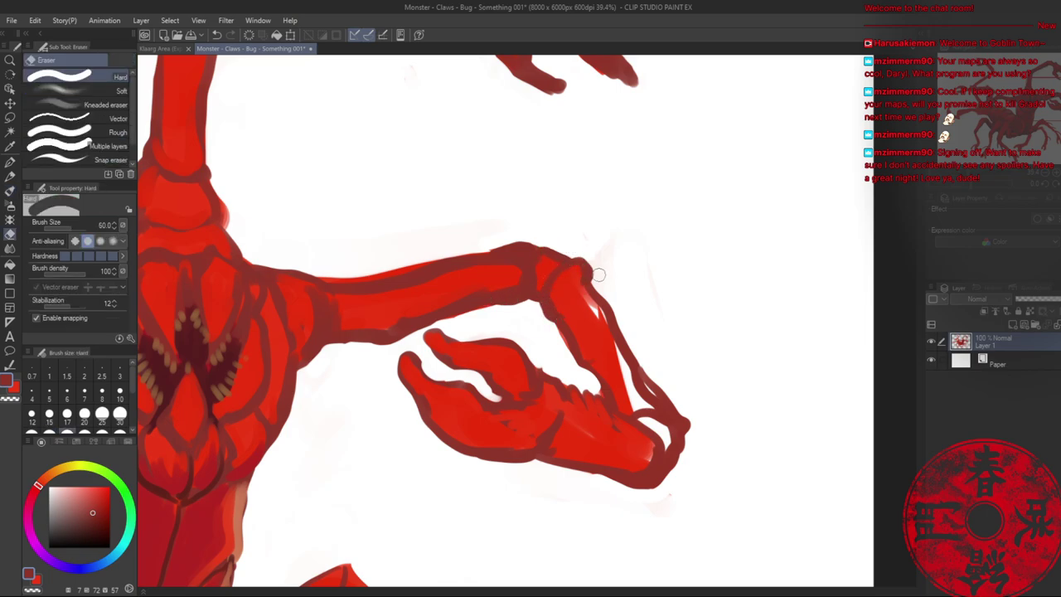
left_click_drag(598, 264, 629, 334)
left_click_drag(598, 284, 590, 261)
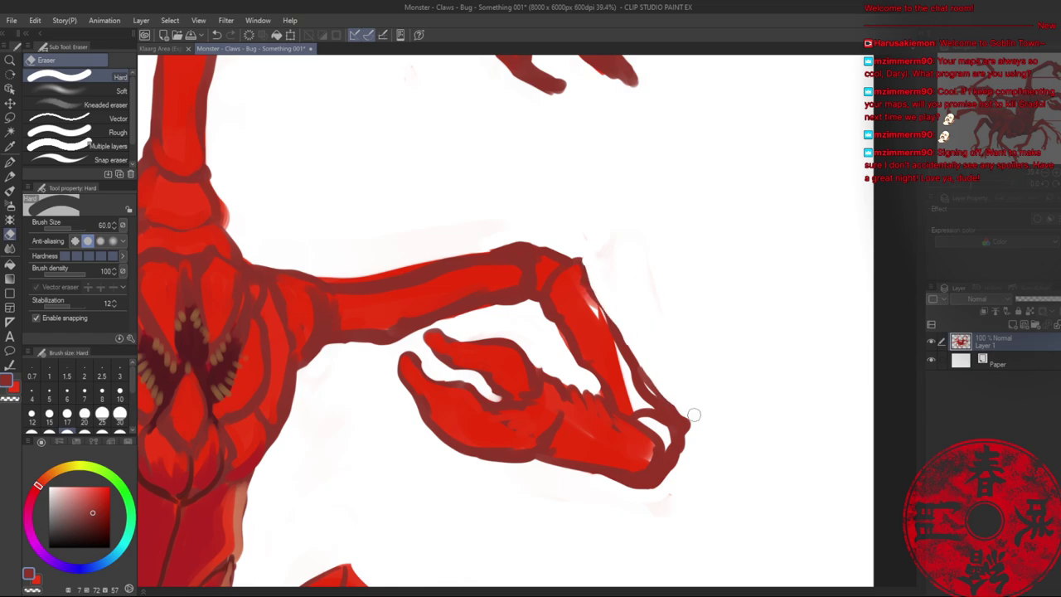
- Fill the right forearm and wrist joint with sampled bright red, covering the white gaps inside the outlines
key("b")
left_click(597, 330, "alt")
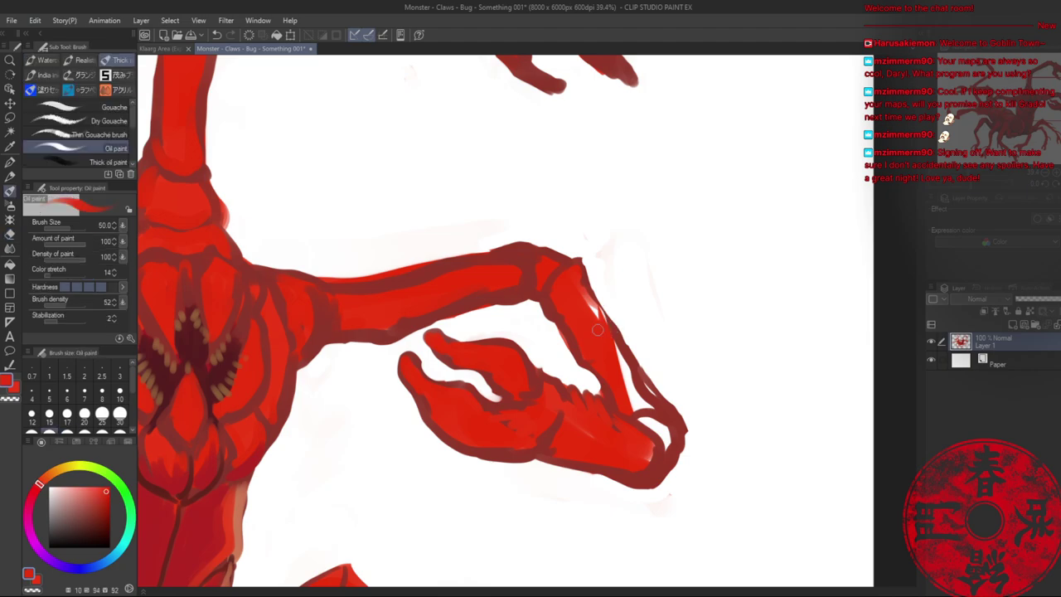
left_click_drag(572, 286, 595, 312)
mouse_move(627, 395)
left_mouse_down()
mouse_move(613, 352)
mouse_move(663, 411)
mouse_move(652, 429)
mouse_move(664, 439)
mouse_move(638, 419)
mouse_move(666, 447)
mouse_move(650, 422)
mouse_move(676, 441)
mouse_move(672, 456)
mouse_move(665, 465)
mouse_move(640, 442)
mouse_move(650, 469)
mouse_move(582, 425)
mouse_move(623, 472)
mouse_move(616, 439)
left_mouse_up()
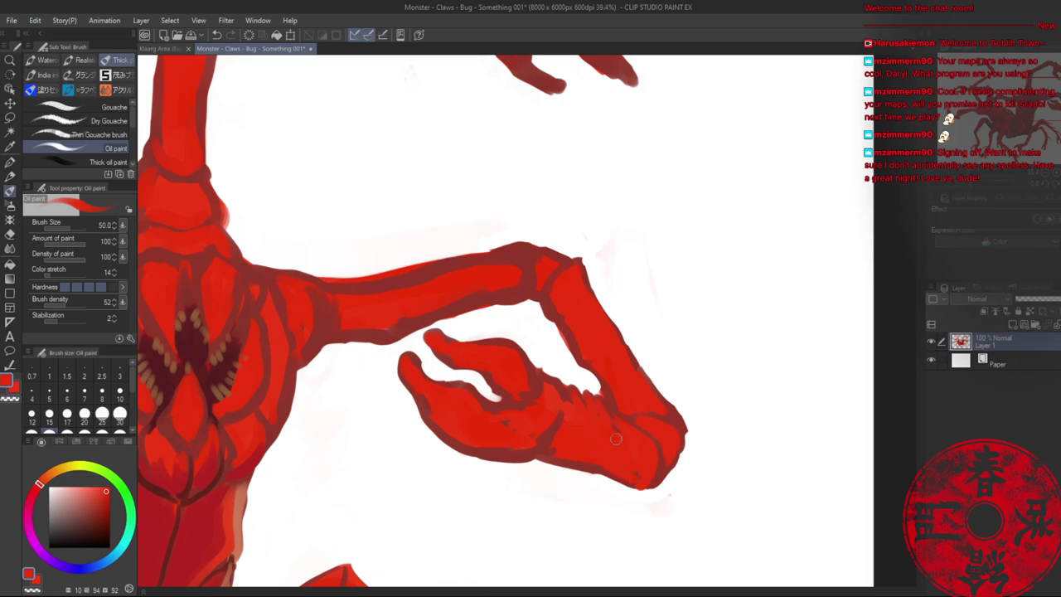
- Examine the reworked right arm and claw in relation to the whole monster
key("alt+space")
left_click_drag(574, 320, 493, 318)
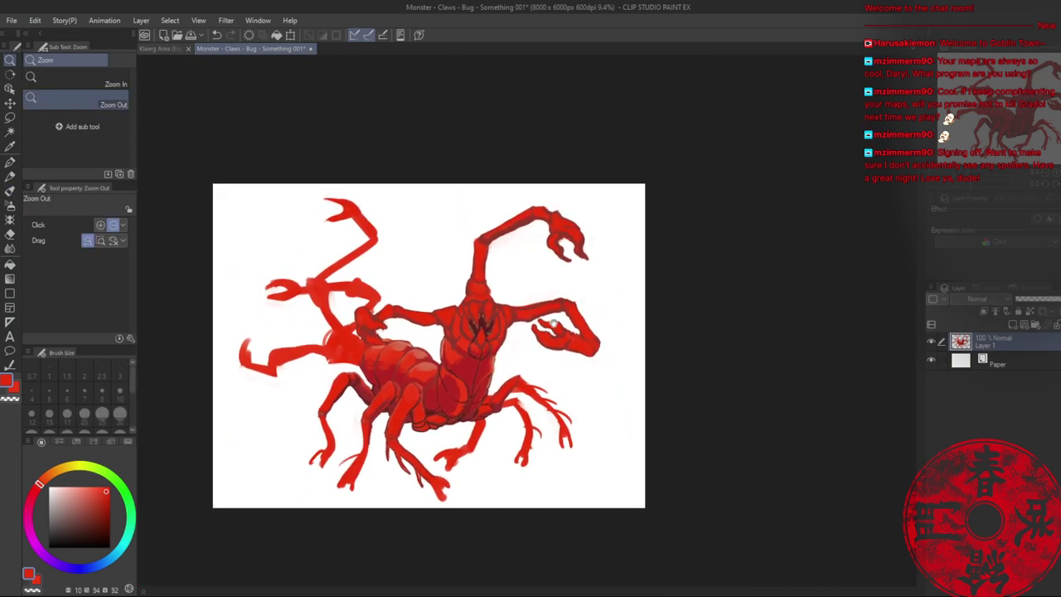
left_click_drag(586, 285, 614, 249)
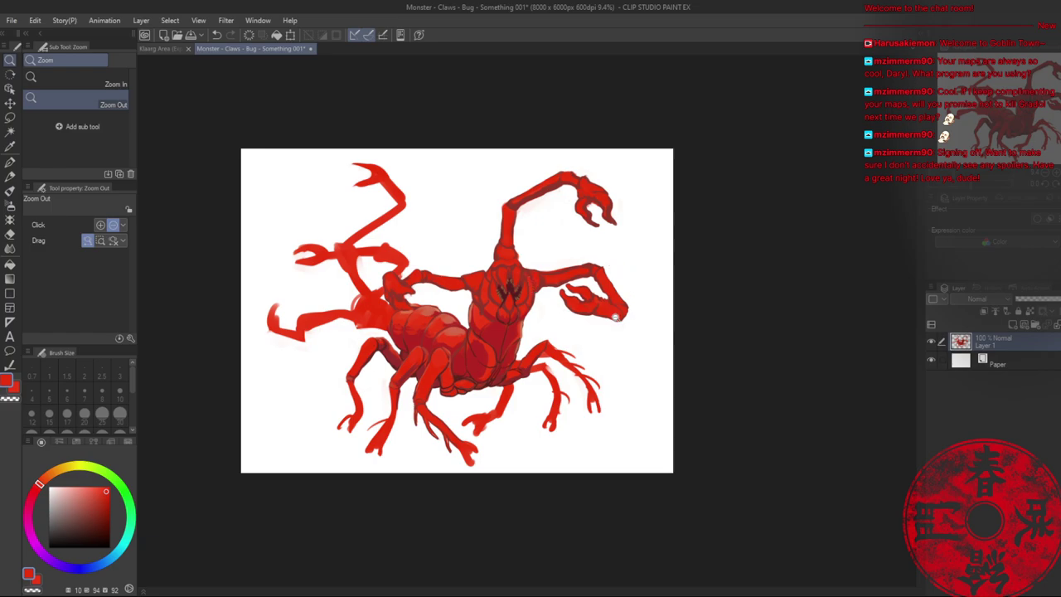
mouse_move(614, 317)
left_mouse_down()
mouse_move(604, 324)
mouse_move(671, 346)
mouse_move(726, 303)
mouse_move(764, 334)
mouse_move(797, 322)
mouse_move(816, 286)
left_mouse_up()
key("e")
mouse_move(777, 222)
left_mouse_down()
mouse_move(811, 276)
mouse_move(797, 309)
mouse_move(803, 261)
mouse_move(808, 292)
mouse_move(758, 198)
mouse_move(738, 193)
mouse_move(772, 189)
mouse_move(810, 206)
left_mouse_up()
key("alt+space")
mouse_move(743, 294)
left_mouse_down()
mouse_move(704, 237)
mouse_move(761, 312)
mouse_move(760, 235)
mouse_move(736, 235)
mouse_move(769, 309)
left_mouse_up()
- Shade the forearm's inner side and the wrist's underside in sampled dark red, and erase the bright red fringe above the upper arm
key("b")
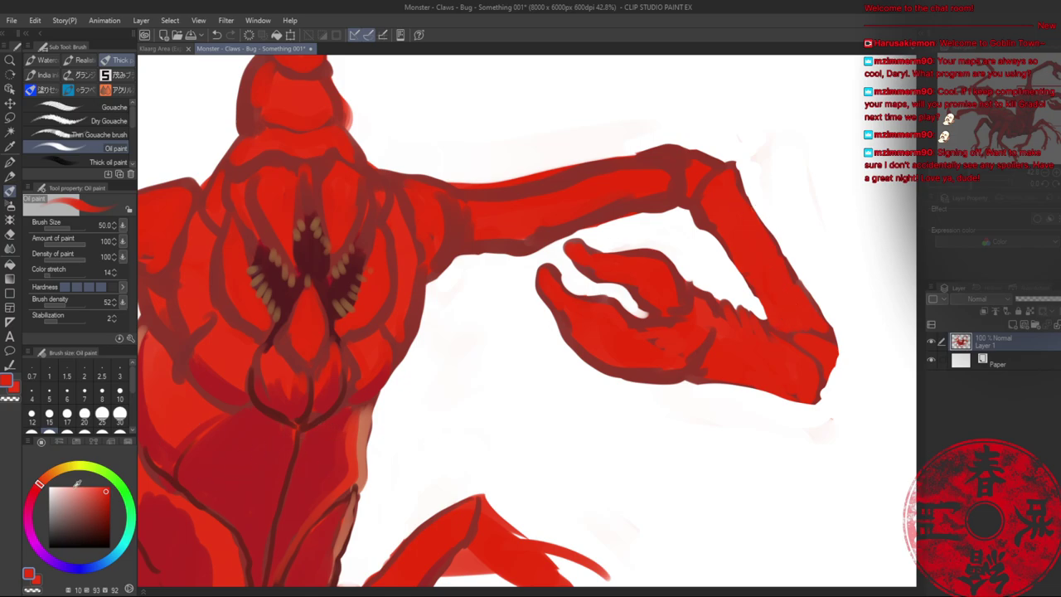
left_click(687, 289, "alt")
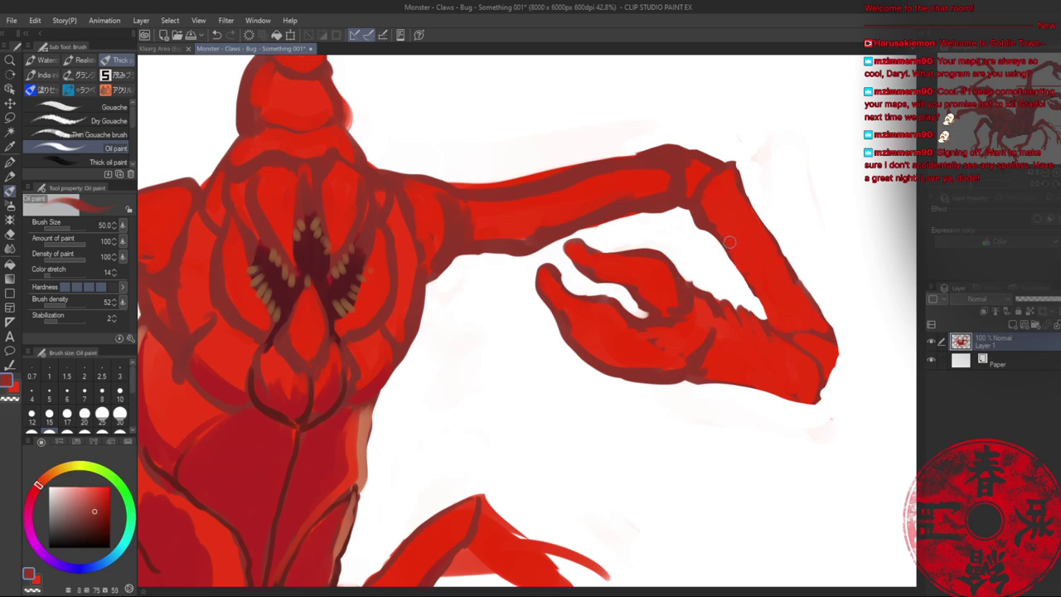
mouse_move(729, 242)
left_mouse_down()
mouse_move(782, 328)
mouse_move(750, 266)
left_mouse_up()
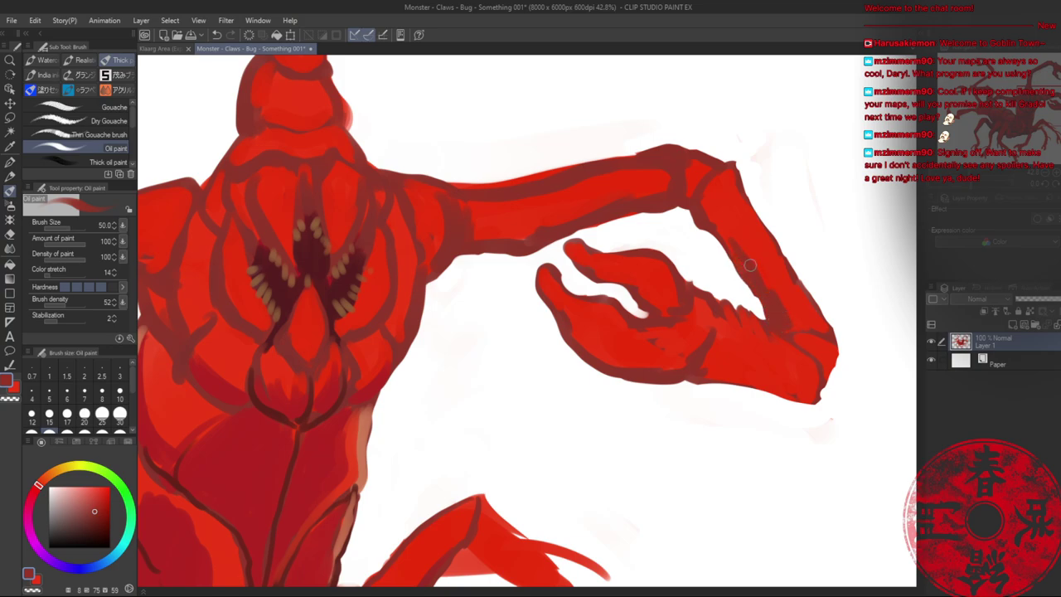
left_click_drag(714, 223, 806, 304)
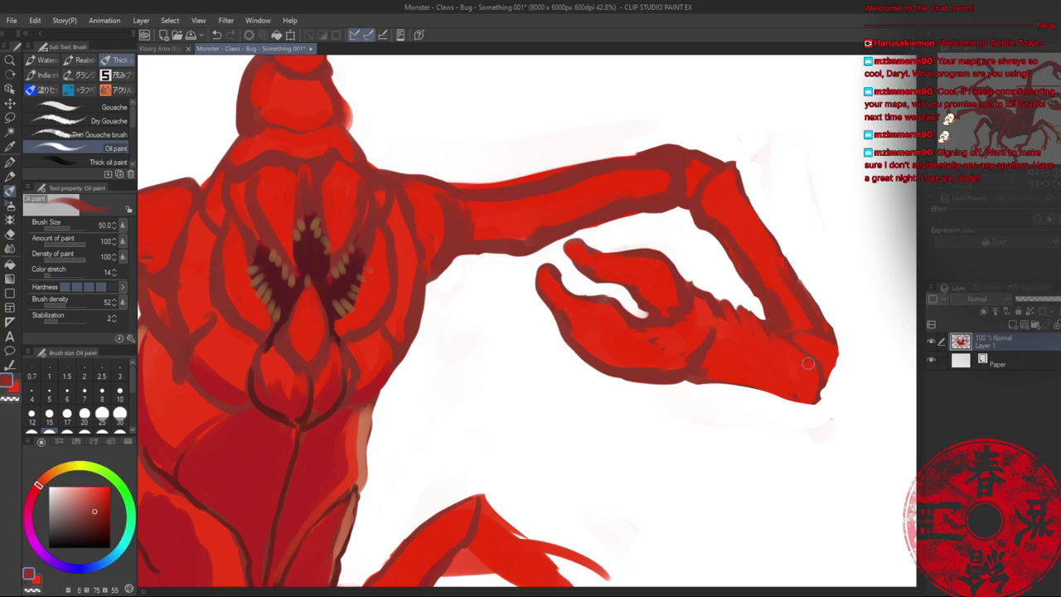
mouse_move(808, 362)
left_mouse_down()
mouse_move(706, 376)
mouse_move(809, 400)
mouse_move(814, 377)
mouse_move(708, 372)
mouse_move(751, 379)
mouse_move(775, 350)
mouse_move(734, 356)
mouse_move(725, 396)
mouse_move(823, 402)
left_mouse_up()
key("e")
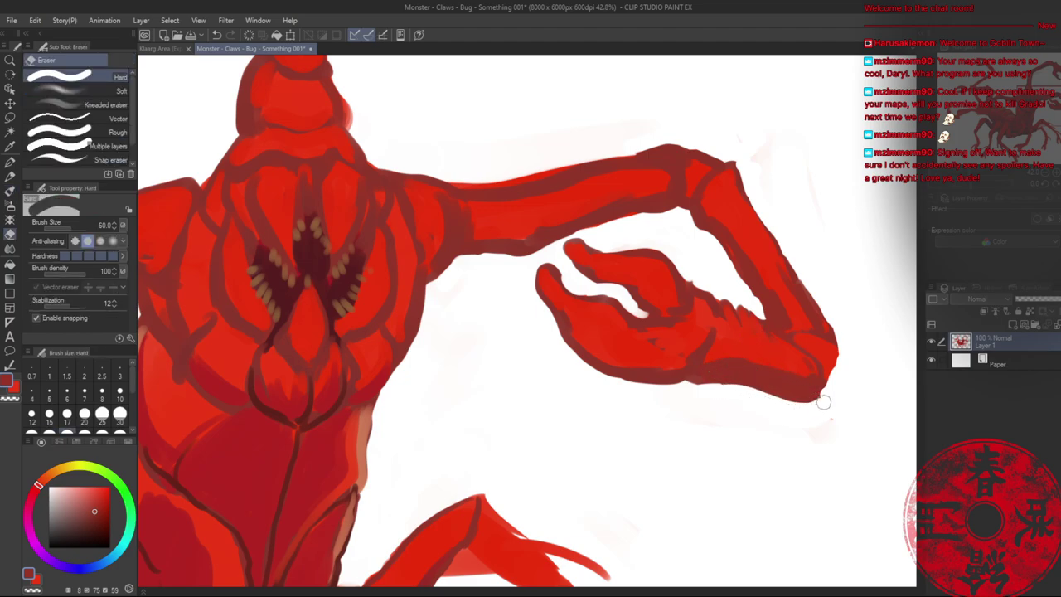
mouse_move(517, 190)
left_mouse_down()
mouse_move(603, 276)
mouse_move(695, 239)
mouse_move(642, 204)
mouse_move(628, 225)
mouse_move(664, 226)
left_mouse_up()
- Paint a crimson shadow patch, sampled from the chest, on the underside of the right upper arm near the shoulder
key("alt+space")
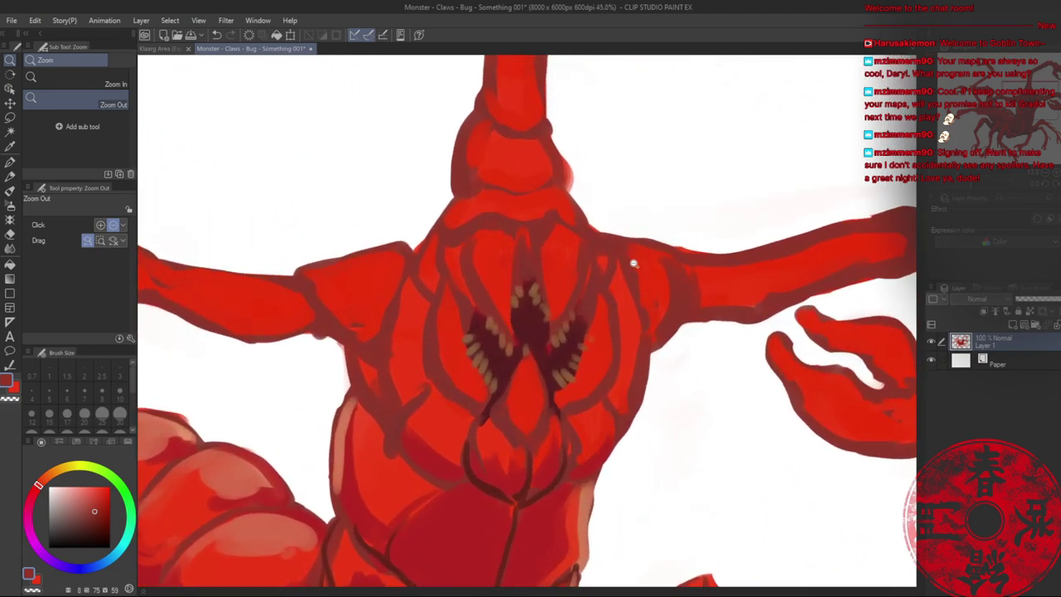
mouse_move(637, 454)
left_mouse_down()
mouse_move(649, 334)
mouse_move(599, 327)
left_mouse_up()
left_click(526, 393, "alt")
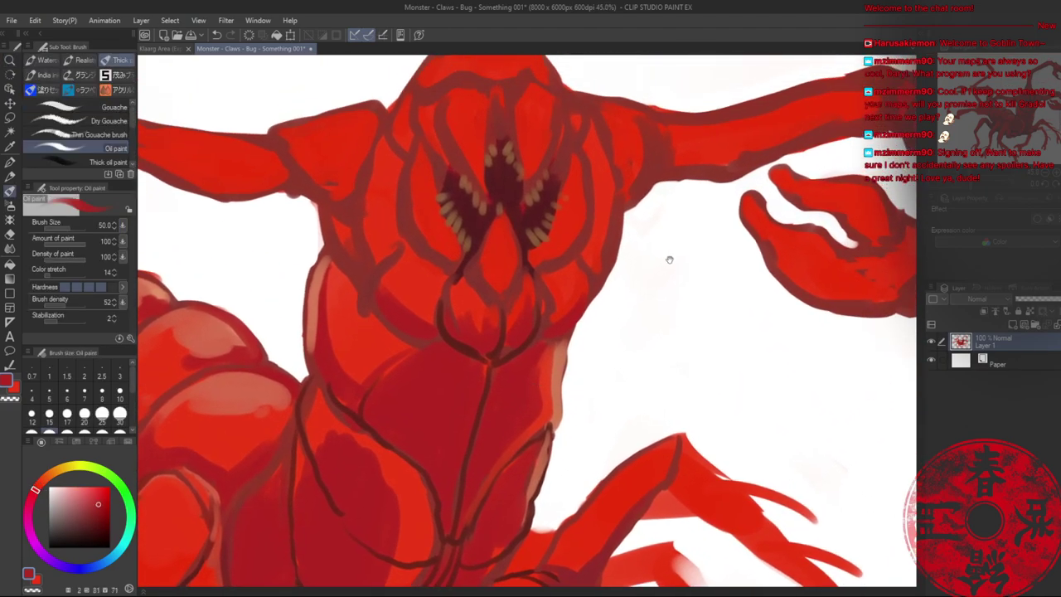
left_click_drag(668, 255, 573, 378)
key("b")
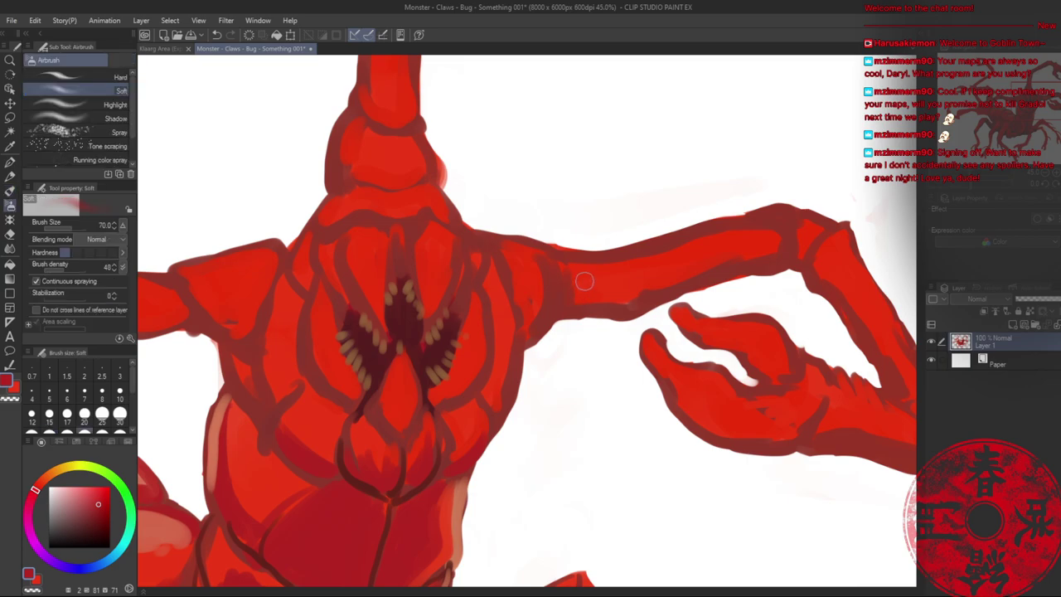
key("/")
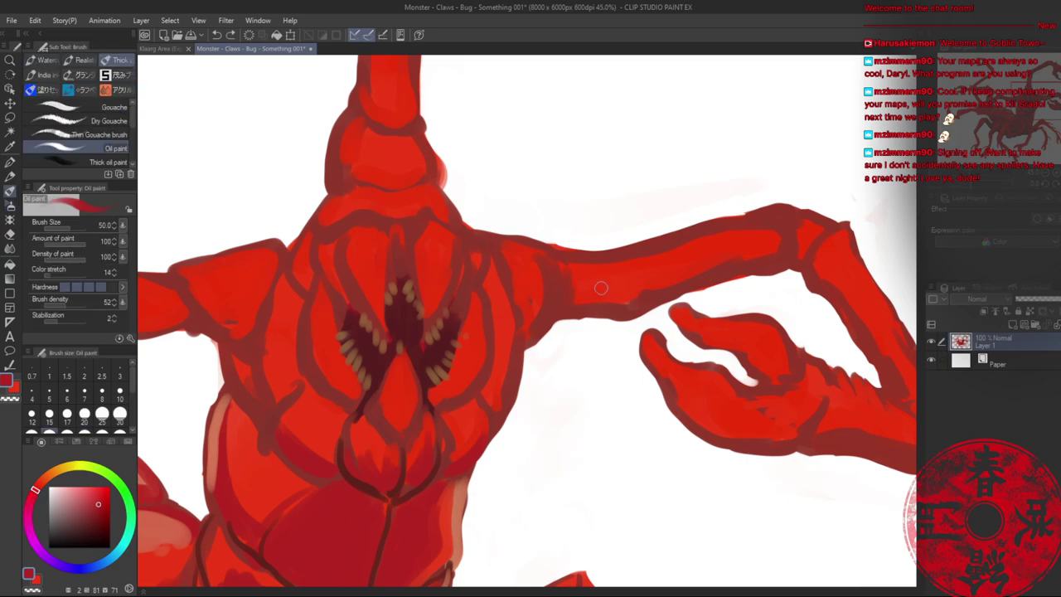
left_click(610, 305)
left_click_drag(611, 305, 635, 286)
key("b")
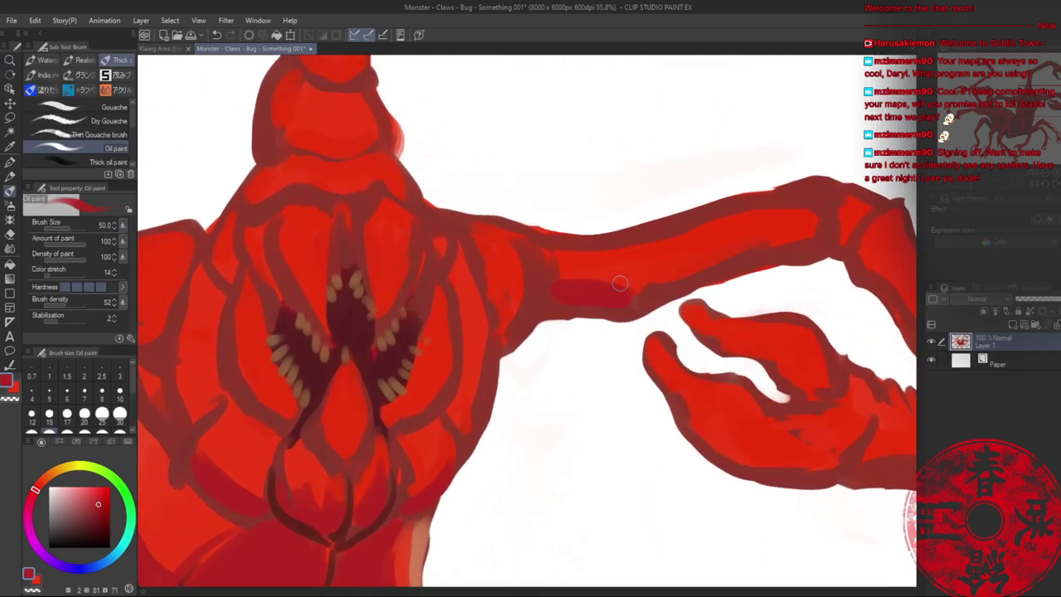
- Shade the underside of the right upper arm from shoulder to elbow in sampled dark red at brush size 60
key("bracketright")
left_click(604, 308, "alt")
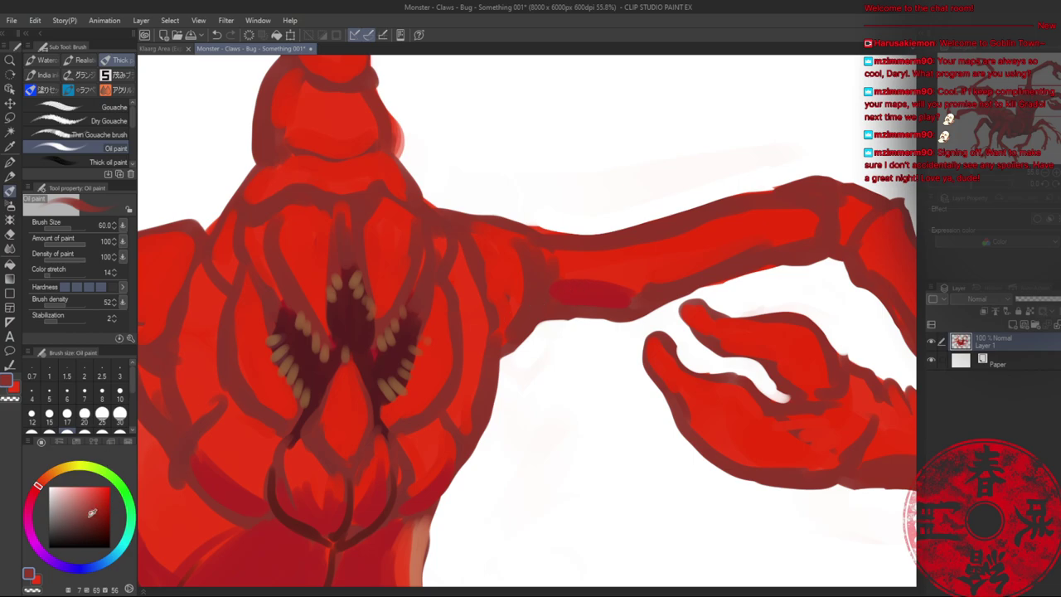
mouse_move(564, 293)
left_mouse_down()
mouse_move(626, 287)
mouse_move(614, 282)
left_mouse_up()
key("ctrl+z")
left_click(589, 291, "alt")
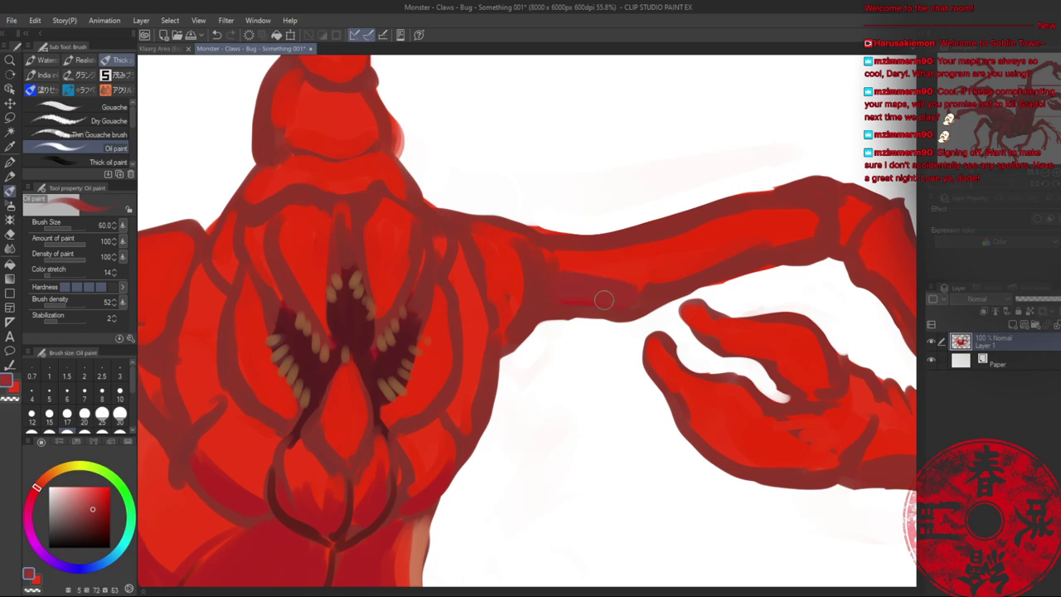
mouse_move(744, 249)
left_mouse_down()
mouse_move(609, 280)
mouse_move(665, 274)
left_mouse_up()
- Paint sampled bright red along the upper side of the right upper arm, from the shoulder to the elbow
left_click(562, 254, "alt")
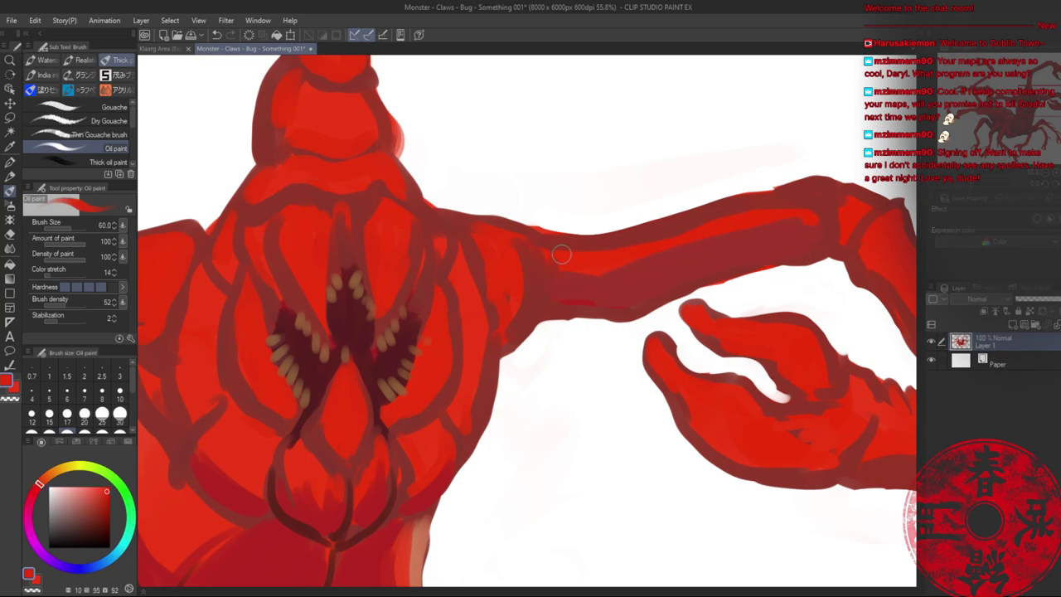
mouse_move(562, 254)
left_mouse_down()
mouse_move(694, 216)
mouse_move(807, 202)
left_mouse_up()
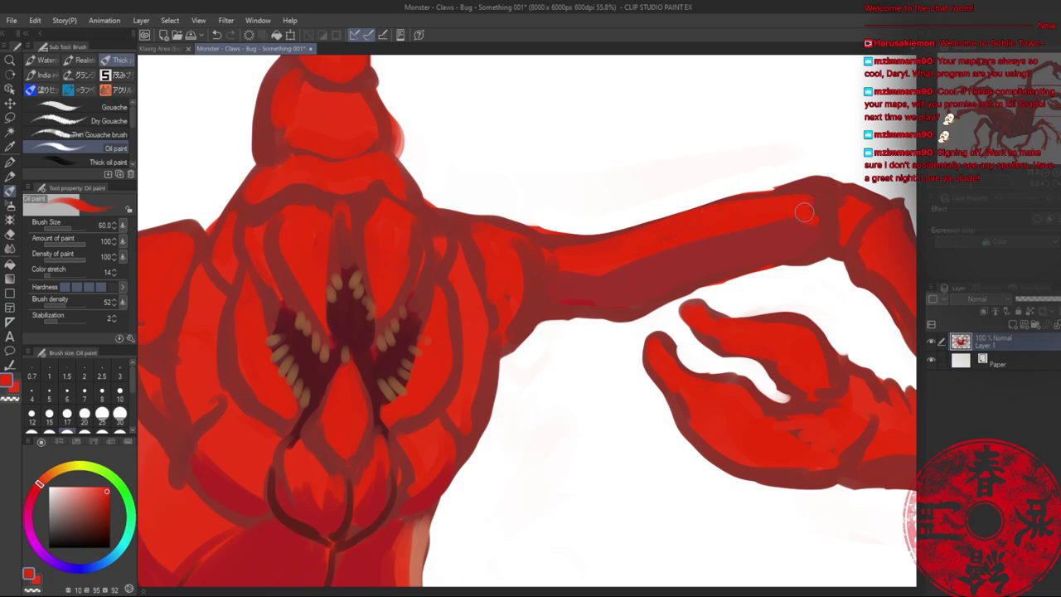
left_click_drag(680, 232, 647, 223)
left_click_drag(647, 223, 687, 217)
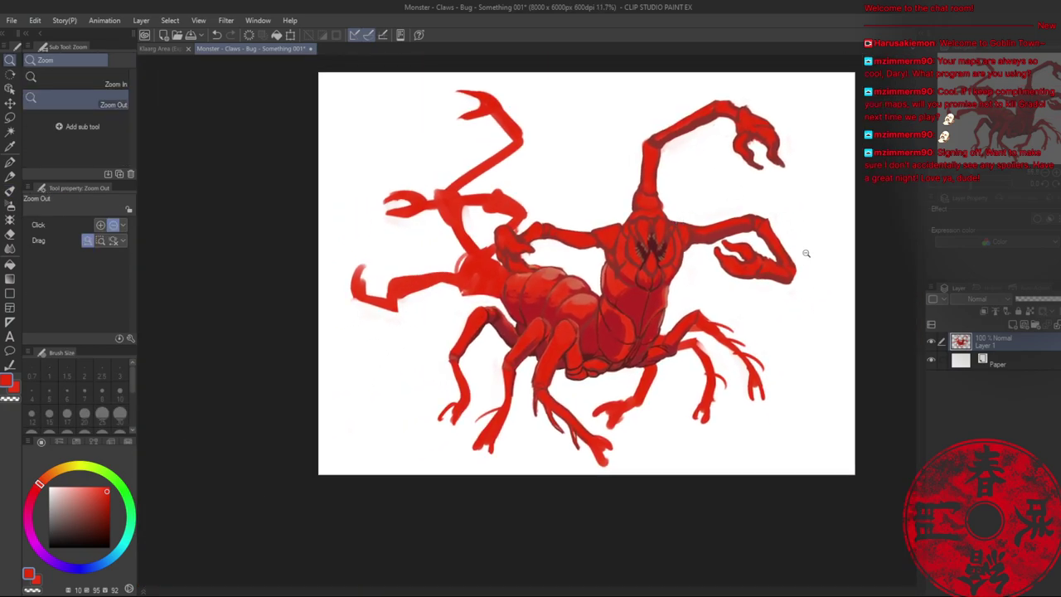
scroll(613, 245, "up", 5)
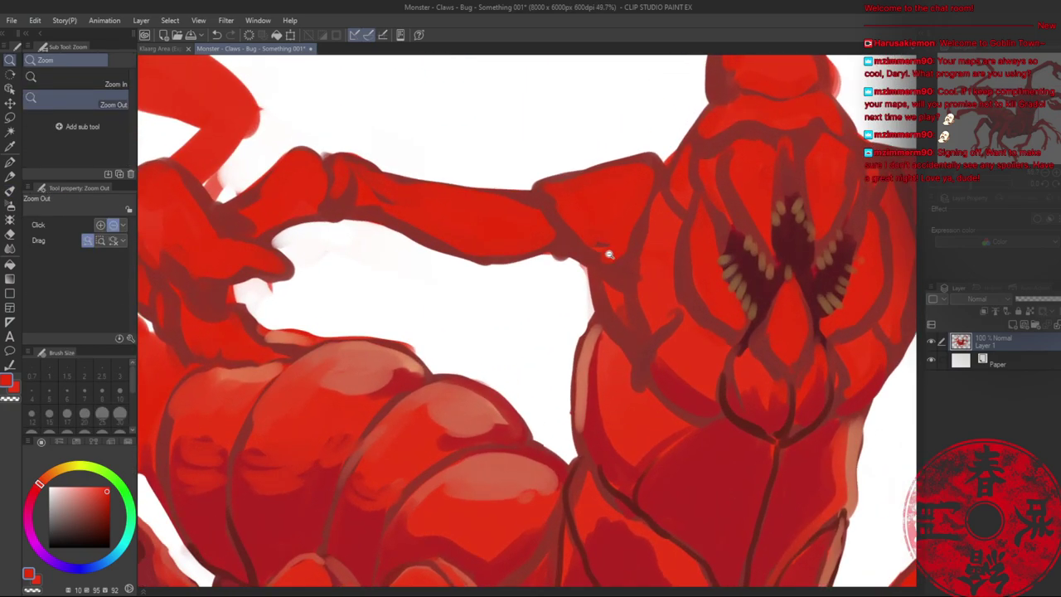
left_click_drag(681, 241, 527, 256)
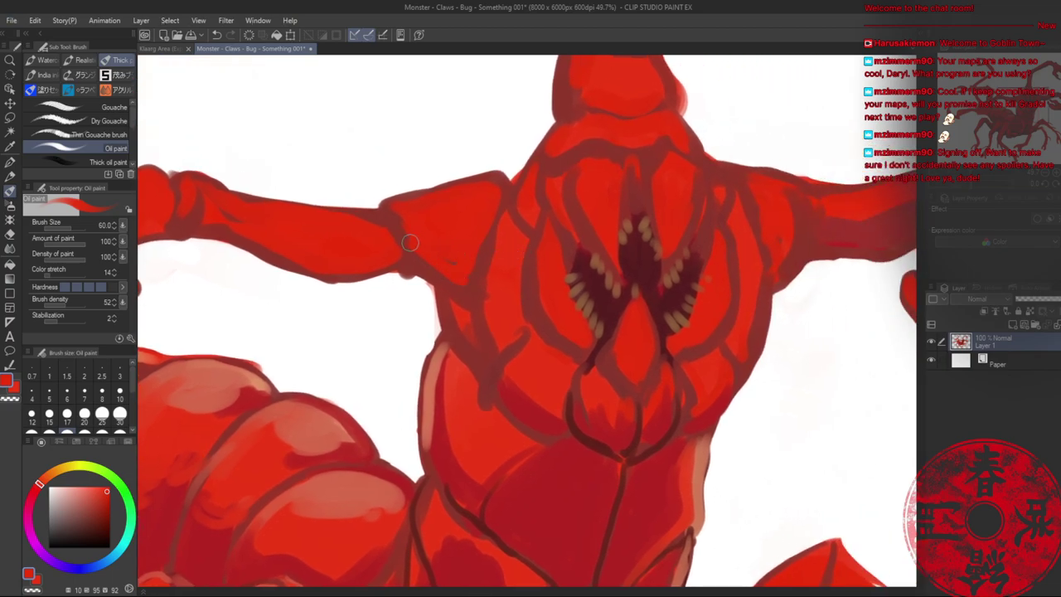
- Shade the left shoulder plate's lower corner in sampled dark red and run a deep maroon stroke along its underside
left_click(437, 258, "alt")
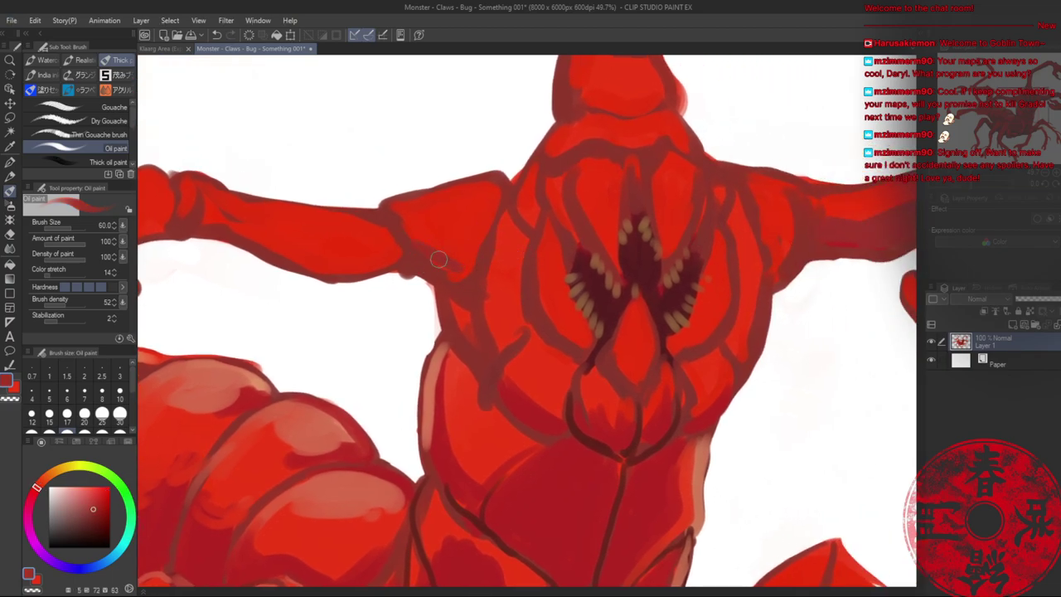
left_click(437, 255, "alt")
mouse_move(444, 274)
left_mouse_down()
mouse_move(414, 238)
mouse_move(457, 284)
mouse_move(476, 263)
left_mouse_up()
left_click(400, 262, "alt")
left_click_drag(387, 264, 465, 301)
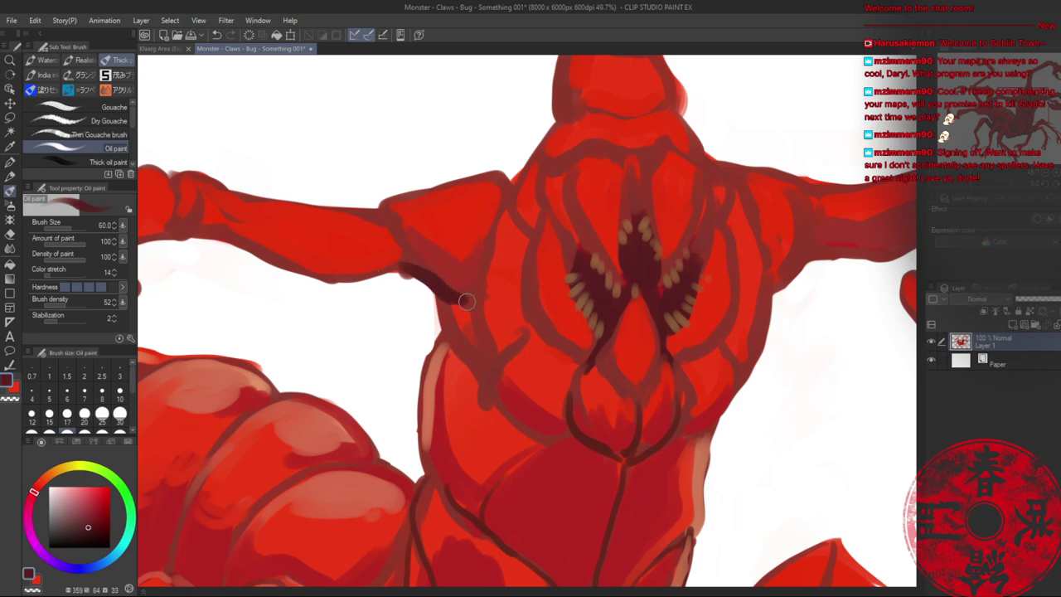
- Soften the left shoulder's underside edge by repainting over the maroon stroke in sampled lighter reds
left_click(418, 257, "alt")
left_click_drag(411, 260, 445, 286)
left_click_drag(386, 269, 443, 292)
key("ctrl+z")
left_click(440, 259, "alt")
left_click_drag(388, 269, 454, 303)
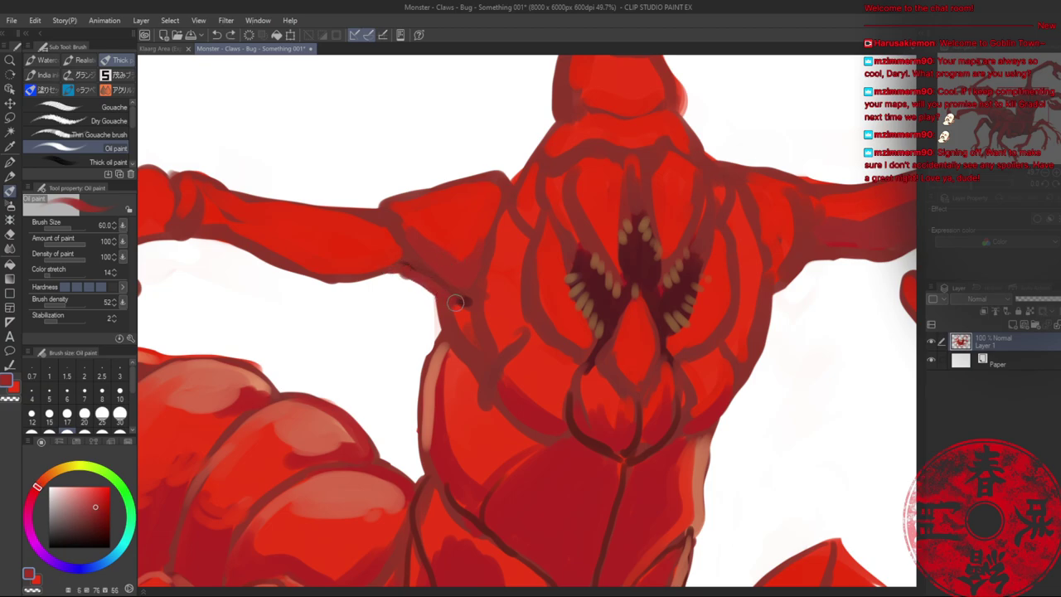
- Shade the left armpit and the strip of body below the shoulder in sampled dark maroon and dark red
left_click(407, 262, "alt")
mouse_move(404, 265)
left_mouse_down()
mouse_move(461, 300)
mouse_move(458, 331)
mouse_move(470, 308)
mouse_move(487, 338)
mouse_move(455, 306)
mouse_move(471, 330)
mouse_move(455, 284)
mouse_move(485, 352)
left_mouse_up()
left_click(471, 320, "alt")
left_click(458, 281, "alt")
left_click(472, 299, "alt")
mouse_move(478, 306)
left_mouse_down()
mouse_move(483, 371)
mouse_move(502, 355)
mouse_move(486, 354)
mouse_move(491, 384)
left_mouse_up()
left_click(489, 350, "alt")
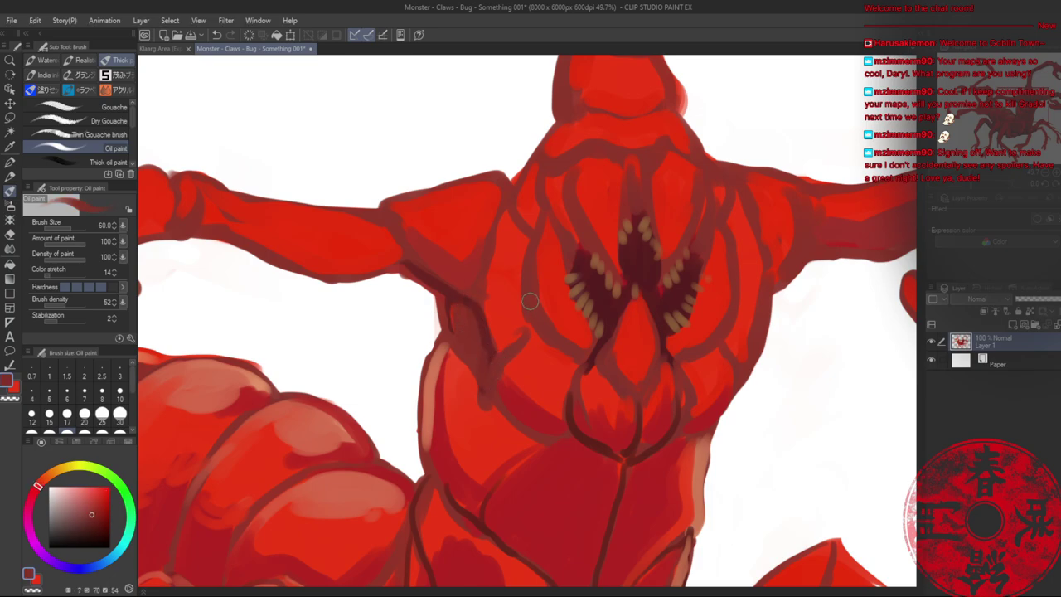
- Paint pale red highlights along the upper edges of both fingers of the left claw
key("alt+space")
left_click_drag(535, 301, 389, 308)
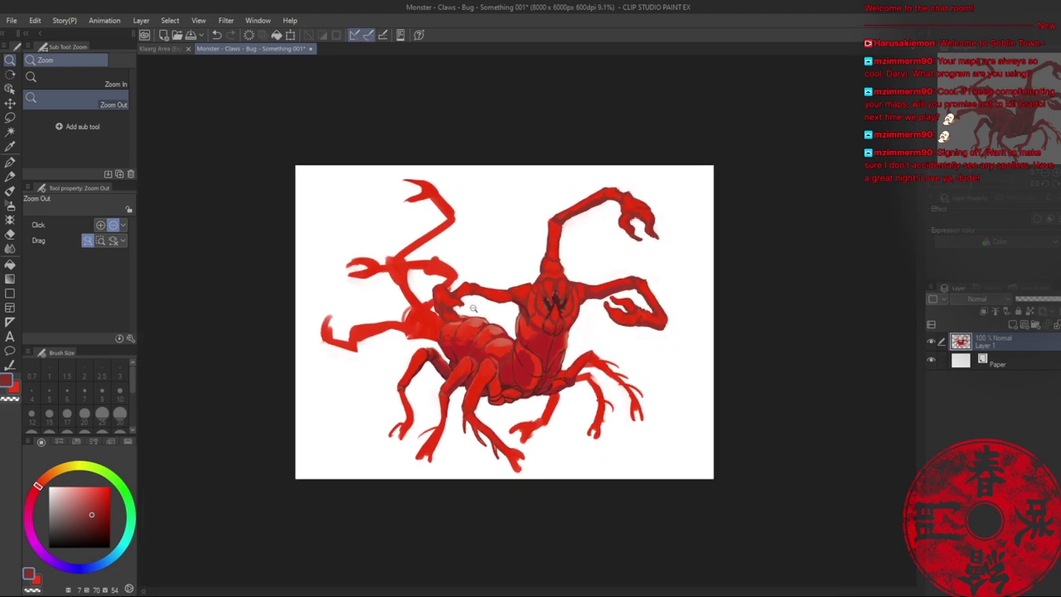
scroll(473, 309, "up", 6)
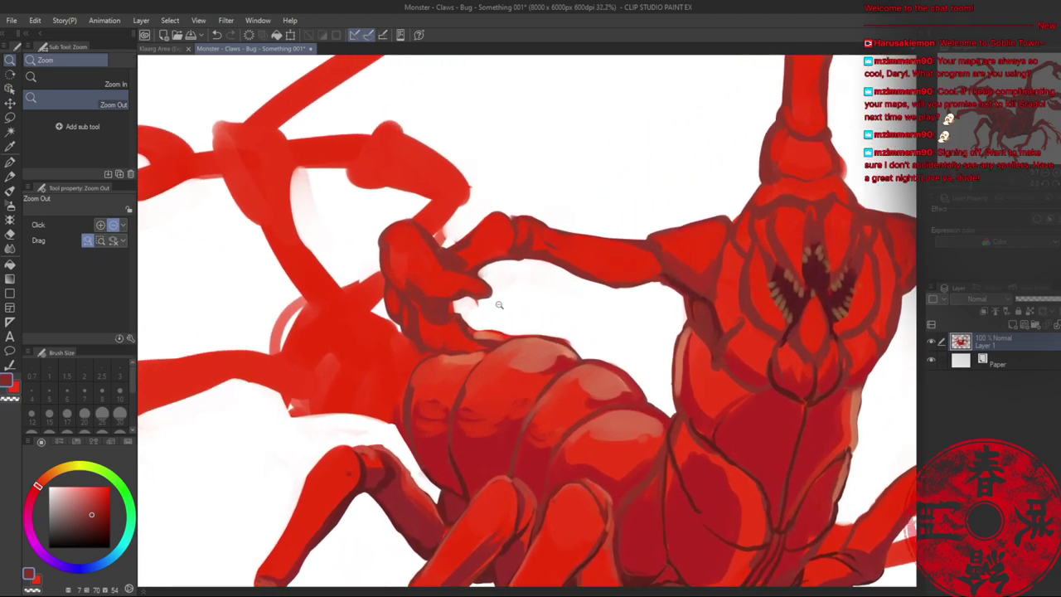
scroll(499, 305, "up", 1)
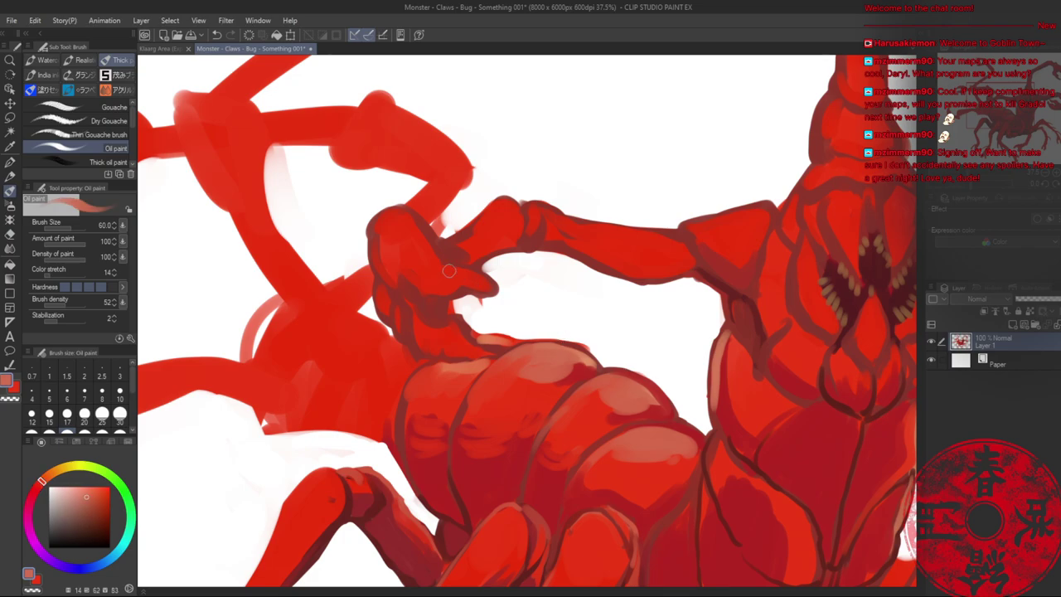
mouse_move(385, 219)
left_mouse_down()
mouse_move(433, 237)
mouse_move(454, 269)
mouse_move(491, 288)
left_mouse_up()
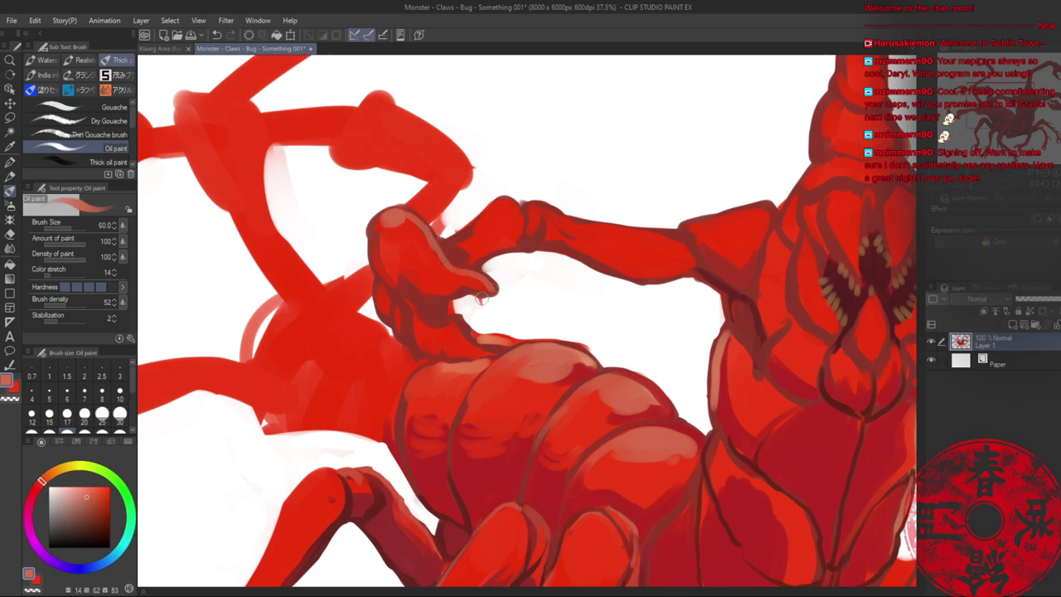
mouse_move(422, 322)
left_mouse_down()
mouse_move(460, 331)
mouse_move(490, 356)
mouse_move(483, 342)
left_mouse_up()
- Refine the bottom edge of the left claw's lower finger, where it meets the abdomen, with sampled reds
left_click(444, 338, "alt")
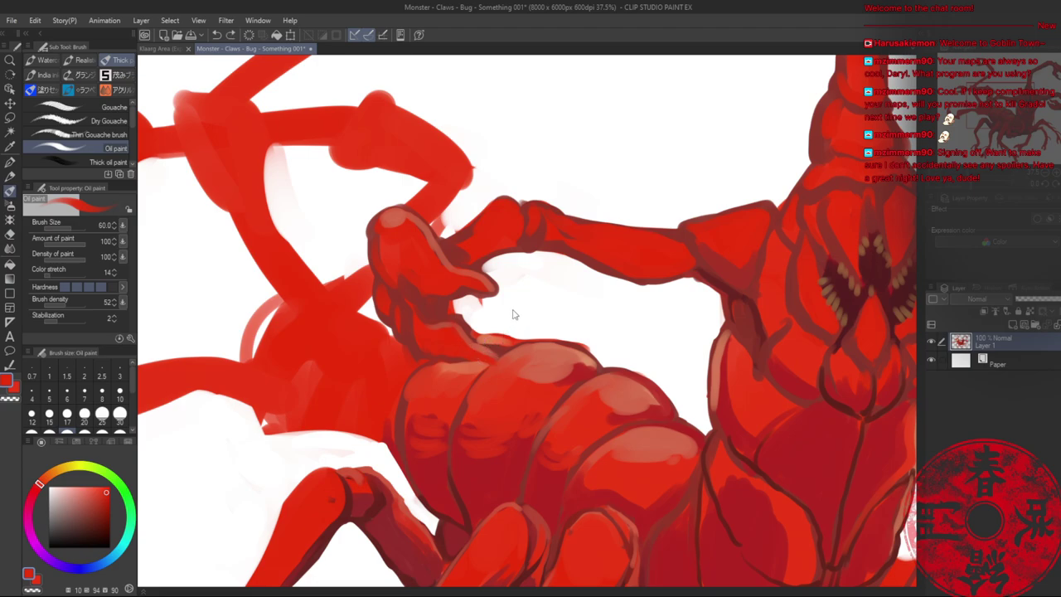
left_click_drag(493, 363, 450, 352)
left_click(719, 259, "alt")
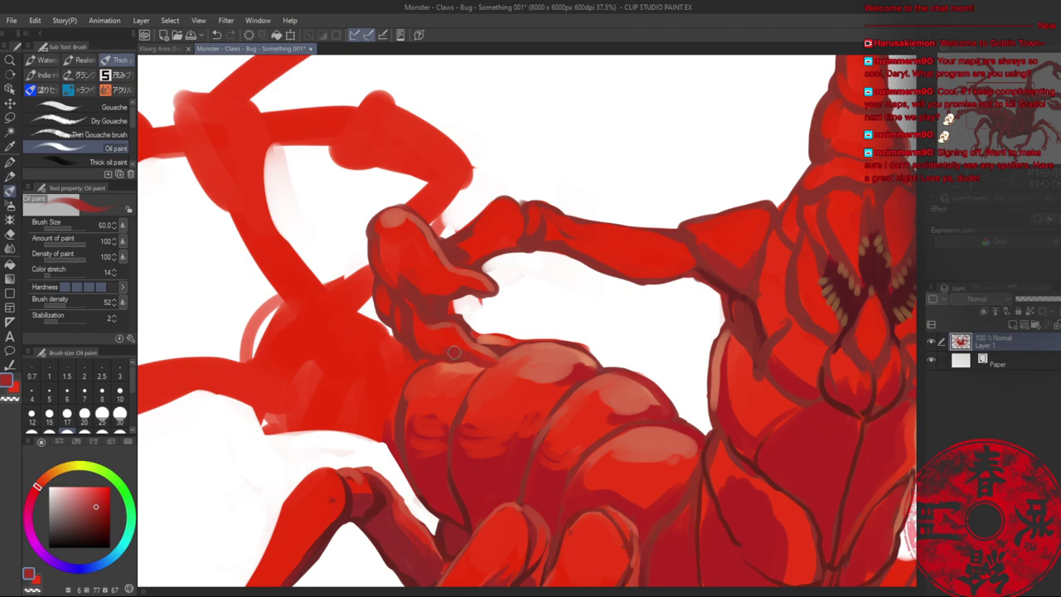
left_click(457, 364, "alt")
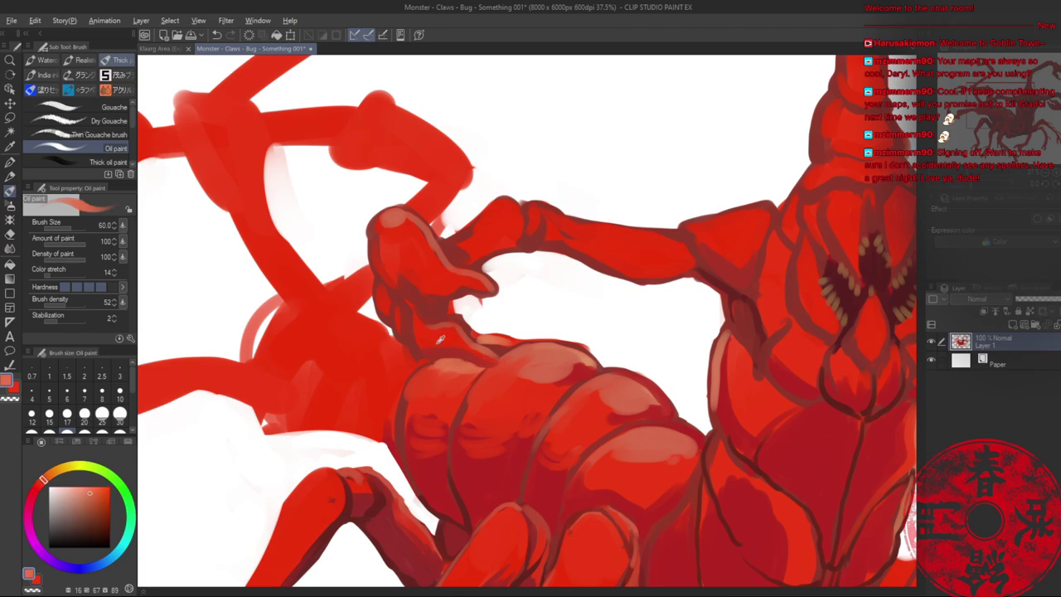
- Darken the hollow between the left claw's two fingers with sampled dark reds
left_click(440, 338, "alt")
left_click(420, 323, "alt")
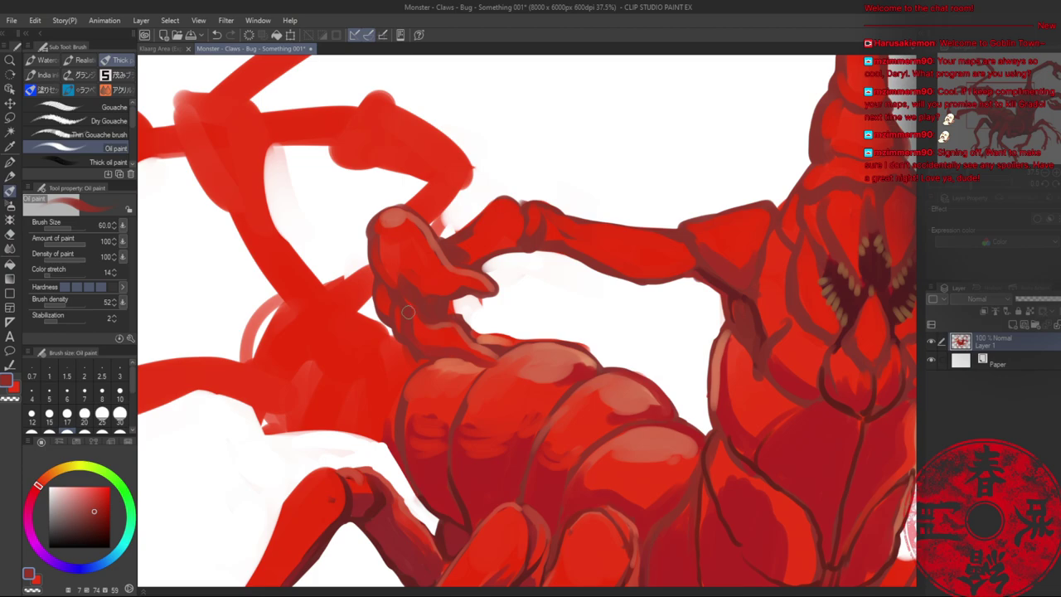
left_click_drag(411, 314, 423, 343)
left_click(729, 289, "alt")
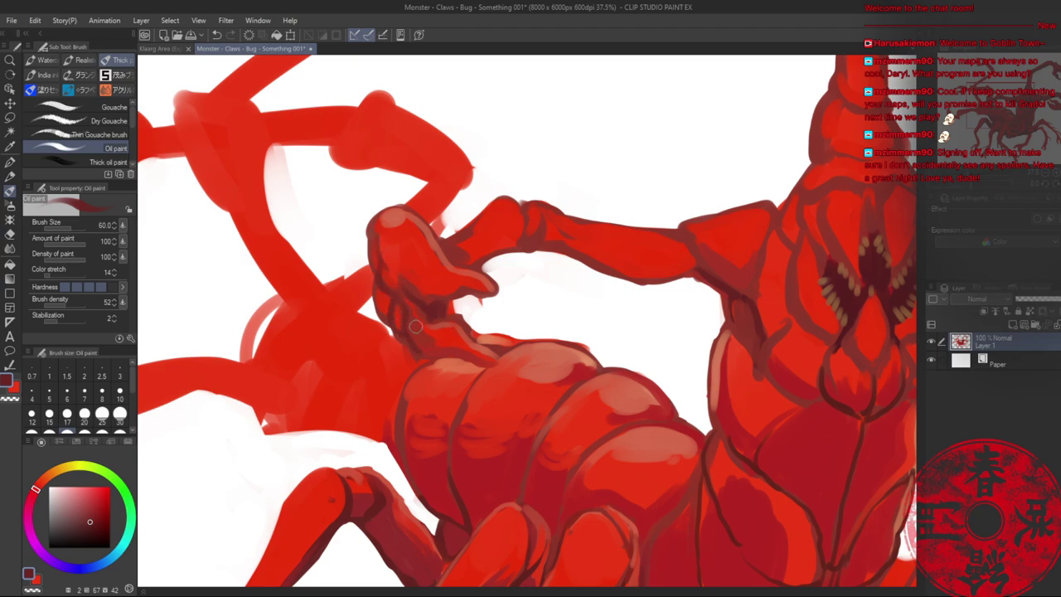
left_click(401, 320, "alt")
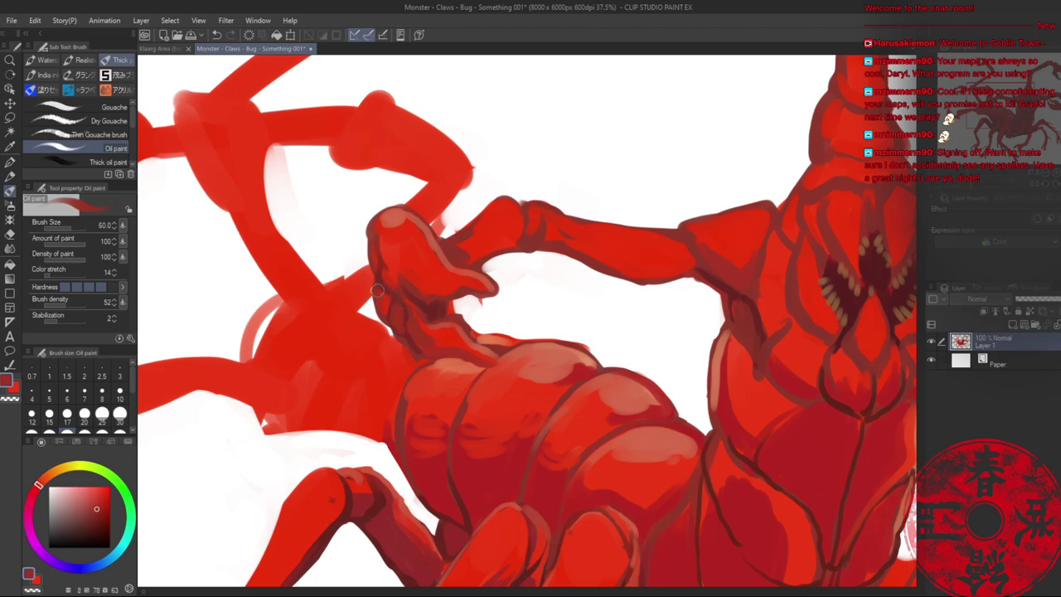
- Define the left claw's outer back edge in sampled dark red at brush size 25, and save the drawing
left_click(406, 305, "alt")
key("bracketleft")
key("bracketleft")
key("bracketleft")
key("bracketleft")
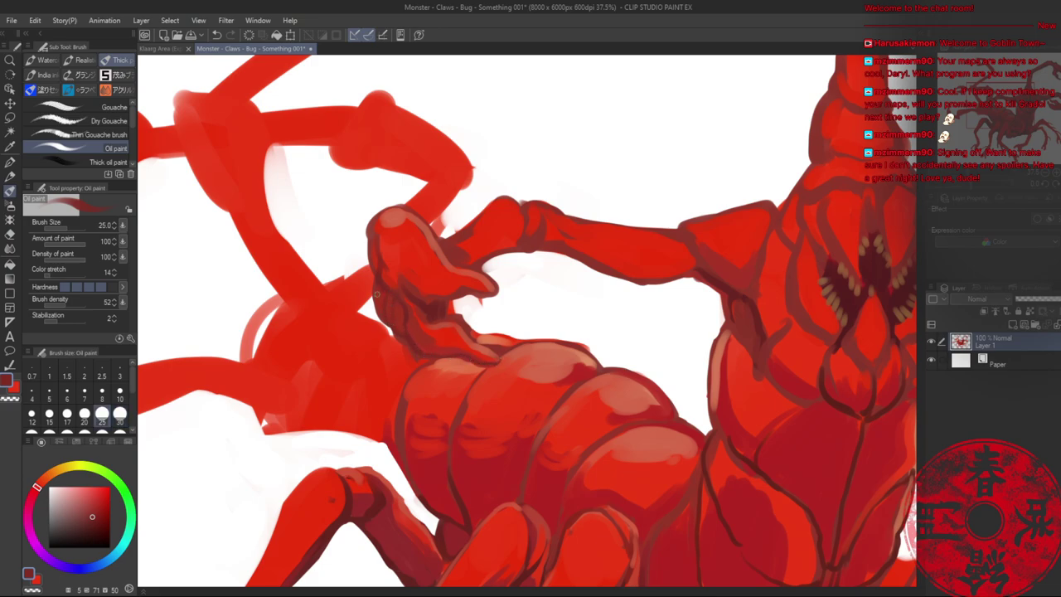
key("alt+space")
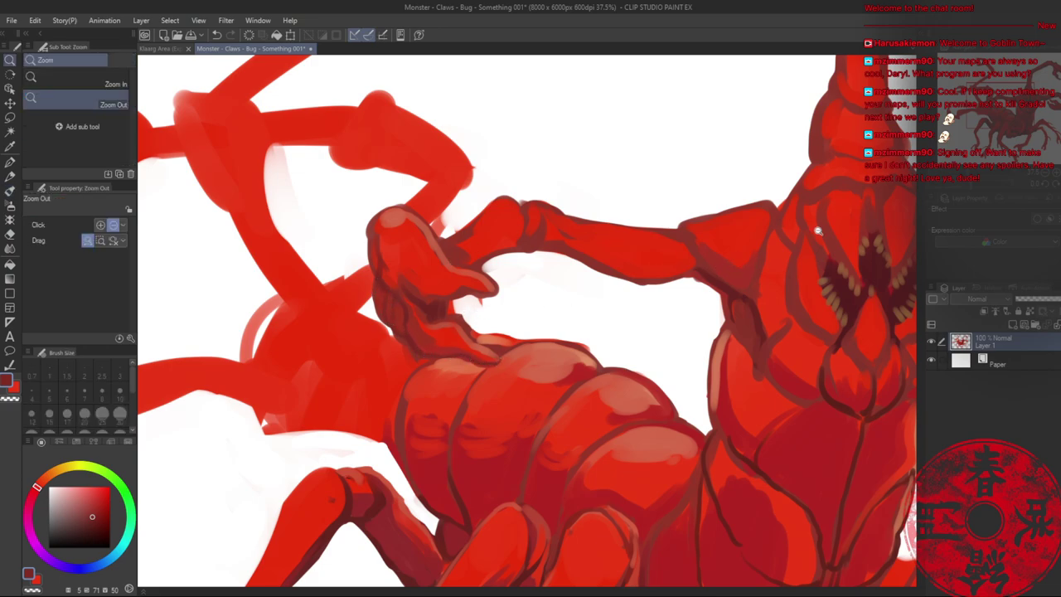
key("ctrl+0")
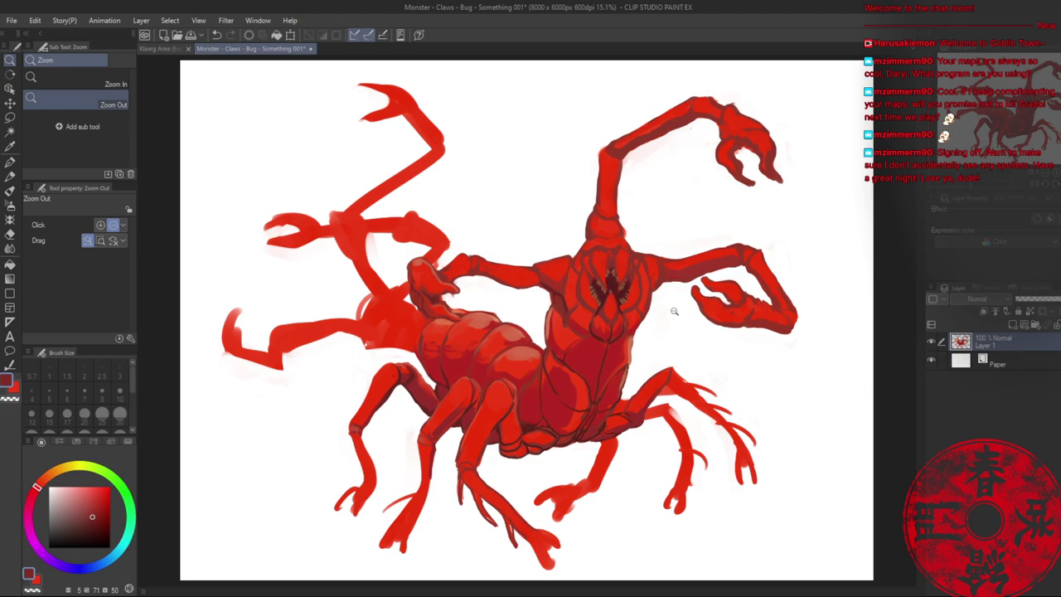
key("ctrl+s")
- Highlight the plate above the mouth's right side and the neck segments in pale red sampled from the abdomen, at brush size 50
left_click_drag(611, 263, 657, 267)
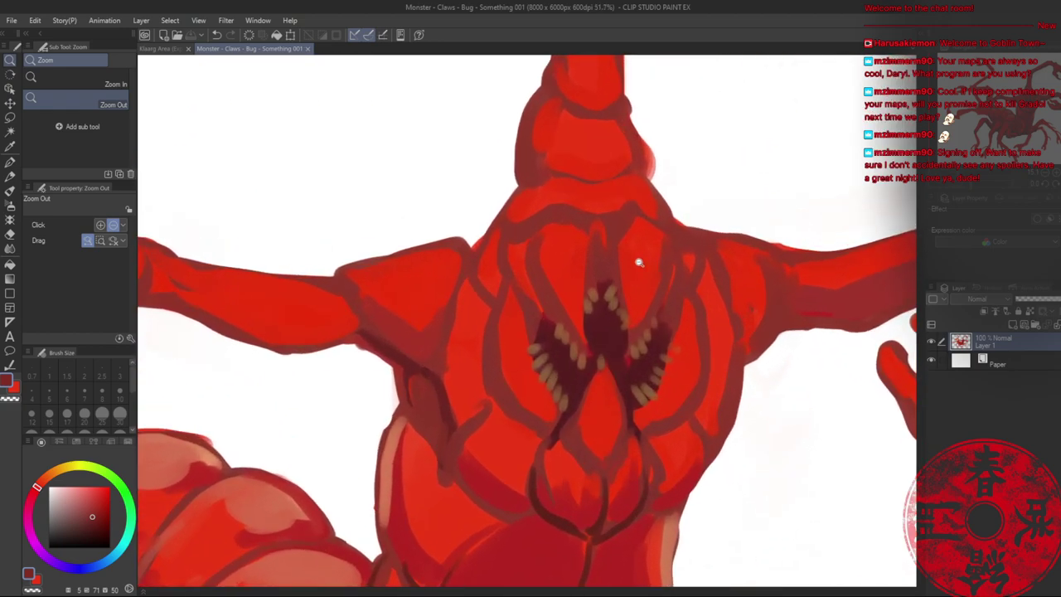
key("b")
key("]")
key("]")
key("]")
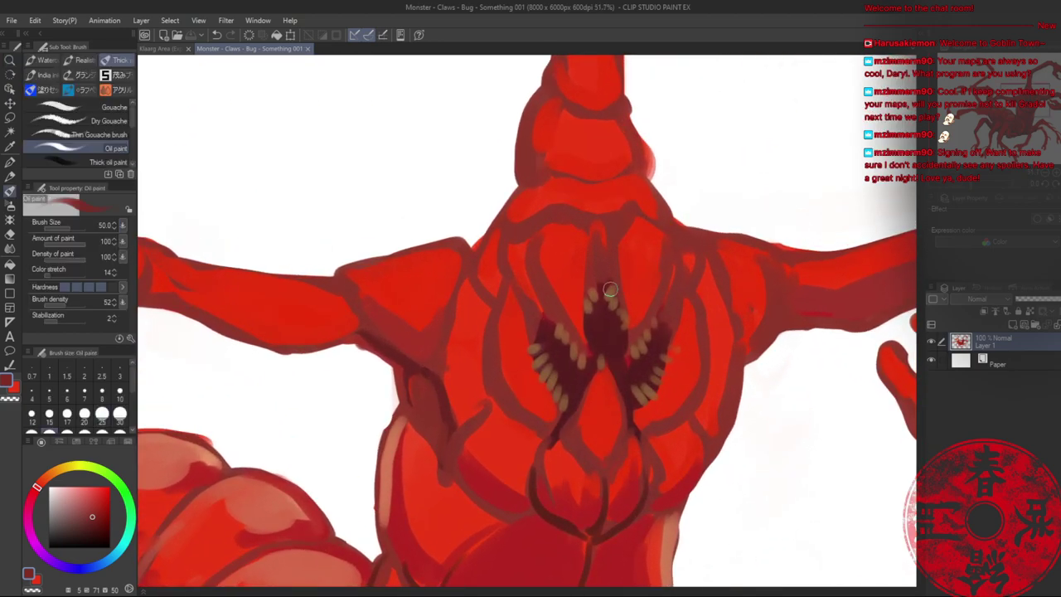
left_click(224, 486, "alt")
mouse_move(639, 235)
left_mouse_down()
mouse_move(651, 239)
mouse_move(660, 290)
left_mouse_up()
mouse_move(615, 166)
left_mouse_down()
mouse_move(583, 325)
mouse_move(548, 358)
mouse_move(613, 351)
mouse_move(627, 361)
left_mouse_up()
left_click_drag(545, 315, 602, 302)
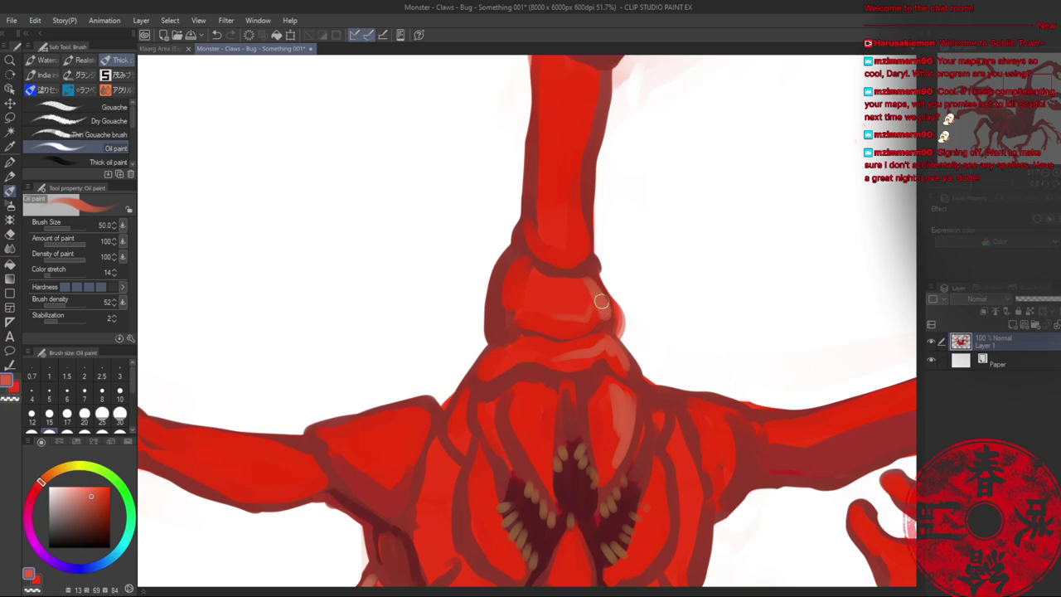
- Paint pale red highlights along the edges of the raised arm's lower segment and the top of its forearm
left_click_drag(575, 182, 583, 331)
left_click_drag(612, 226, 592, 378)
left_click_drag(550, 186, 547, 243)
left_click_drag(670, 113, 545, 322)
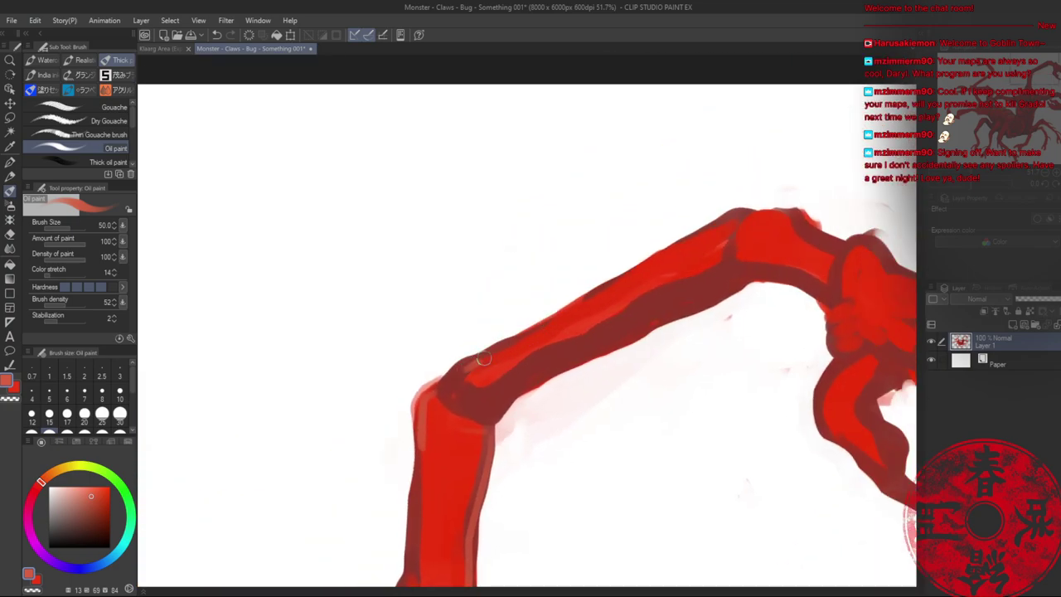
mouse_move(477, 361)
left_mouse_down()
mouse_move(735, 212)
mouse_move(702, 230)
mouse_move(777, 217)
mouse_move(754, 220)
mouse_move(827, 250)
left_mouse_up()
- Highlight the raised arm's wrist, the back of its claw and the outer finger's ridge in pale red
mouse_move(897, 264)
left_mouse_down()
mouse_move(644, 232)
mouse_move(637, 239)
mouse_move(719, 275)
left_mouse_up()
key("alt+space")
left_click_drag(708, 356, 764, 250)
left_click_drag(731, 252, 689, 332)
left_click_drag(656, 283, 666, 287)
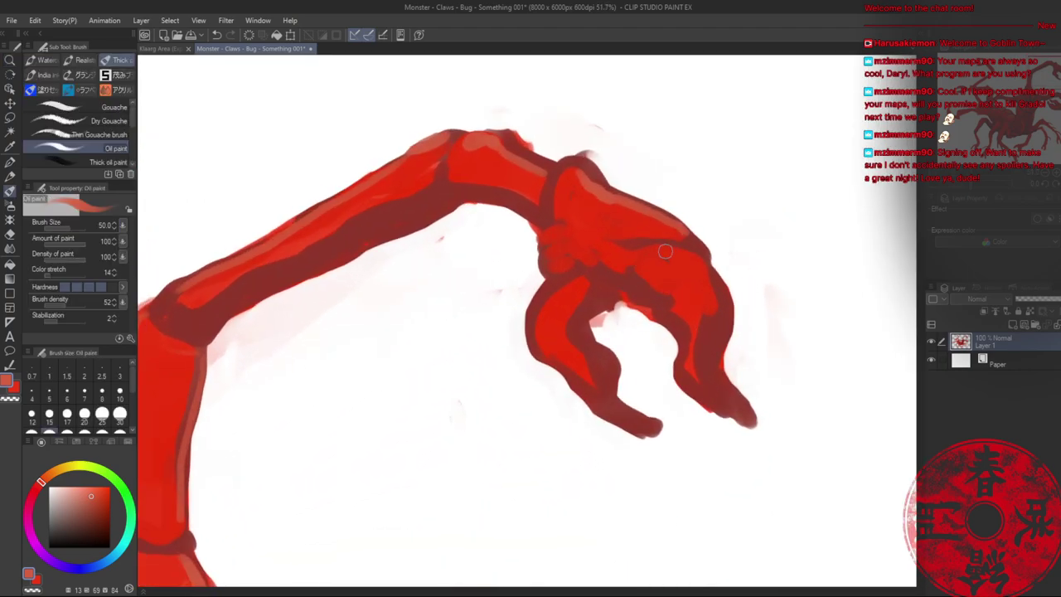
mouse_move(660, 246)
left_mouse_down()
mouse_move(693, 258)
mouse_move(705, 292)
mouse_move(709, 276)
mouse_move(724, 328)
left_mouse_up()
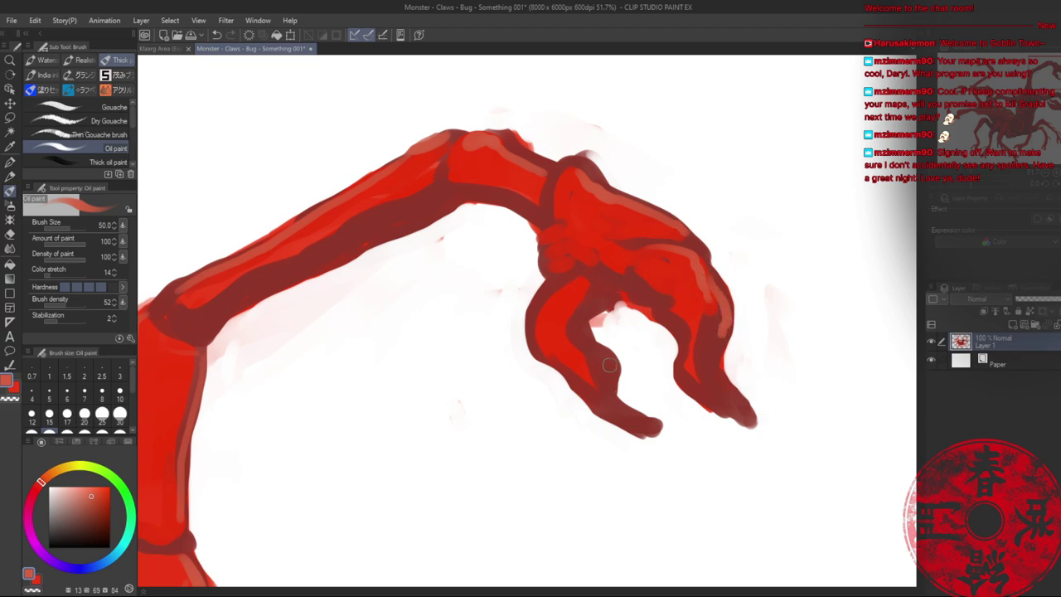
- Fill the raised claw's two fingers with sampled bright red to their tips, and trim their inner edges with transparent colour
left_click(578, 268, "alt")
mouse_move(581, 272)
left_mouse_down()
mouse_move(606, 285)
mouse_move(577, 298)
mouse_move(567, 339)
mouse_move(572, 327)
mouse_move(594, 370)
mouse_move(586, 348)
mouse_move(608, 373)
mouse_move(605, 390)
mouse_move(643, 421)
mouse_move(602, 402)
mouse_move(574, 369)
mouse_move(609, 403)
left_mouse_up()
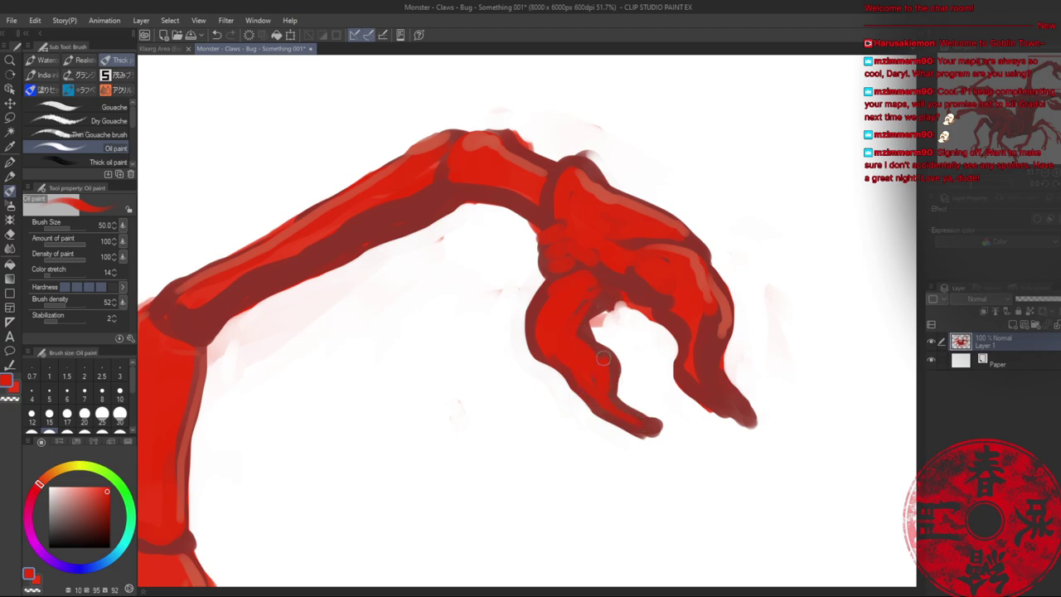
mouse_move(601, 353)
left_mouse_down()
mouse_move(619, 405)
mouse_move(650, 423)
left_mouse_up()
mouse_move(699, 380)
left_mouse_down()
mouse_move(738, 416)
mouse_move(711, 390)
mouse_move(713, 308)
mouse_move(709, 370)
mouse_move(708, 346)
mouse_move(740, 405)
left_mouse_up()
key("c")
mouse_move(622, 321)
left_mouse_down()
mouse_move(598, 324)
mouse_move(618, 303)
mouse_move(640, 314)
mouse_move(659, 349)
mouse_move(655, 389)
left_mouse_up()
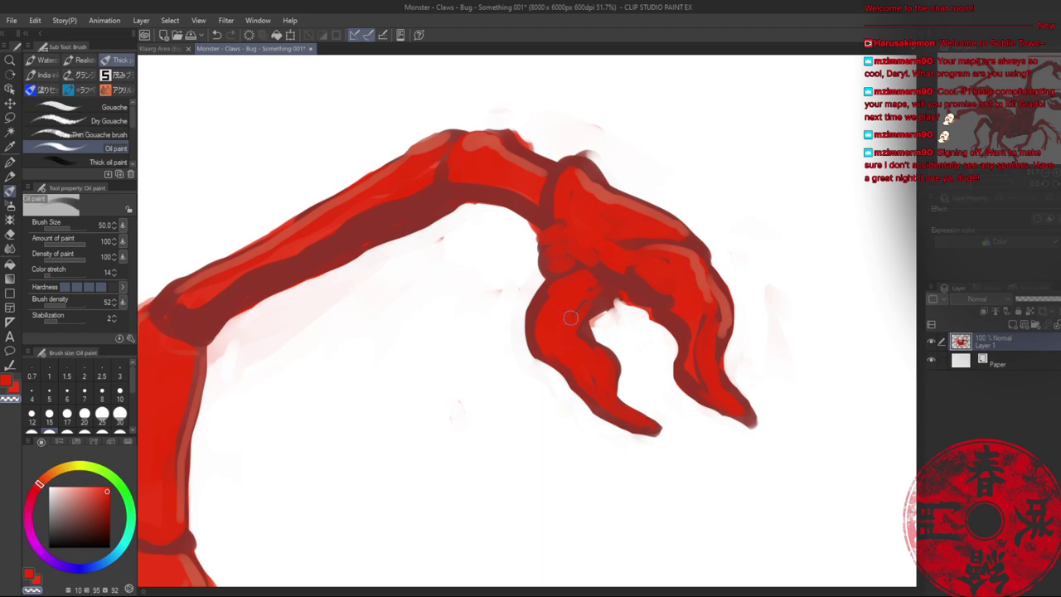
- Draw fine hairs around the raised claw's pincers with the G-pen at size 8 in sampled light red
key("p")
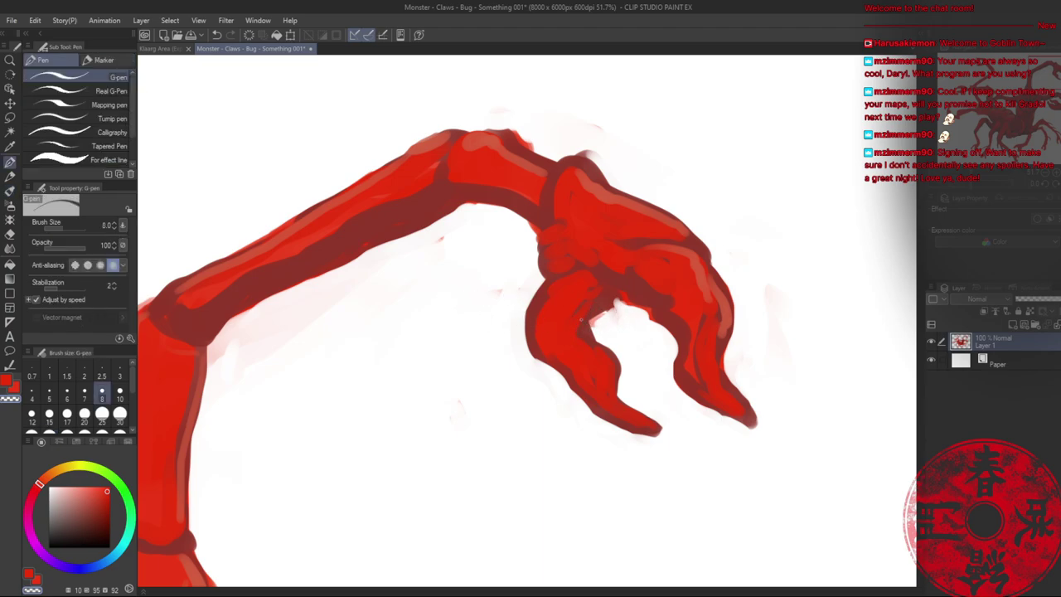
left_click(610, 200, "alt")
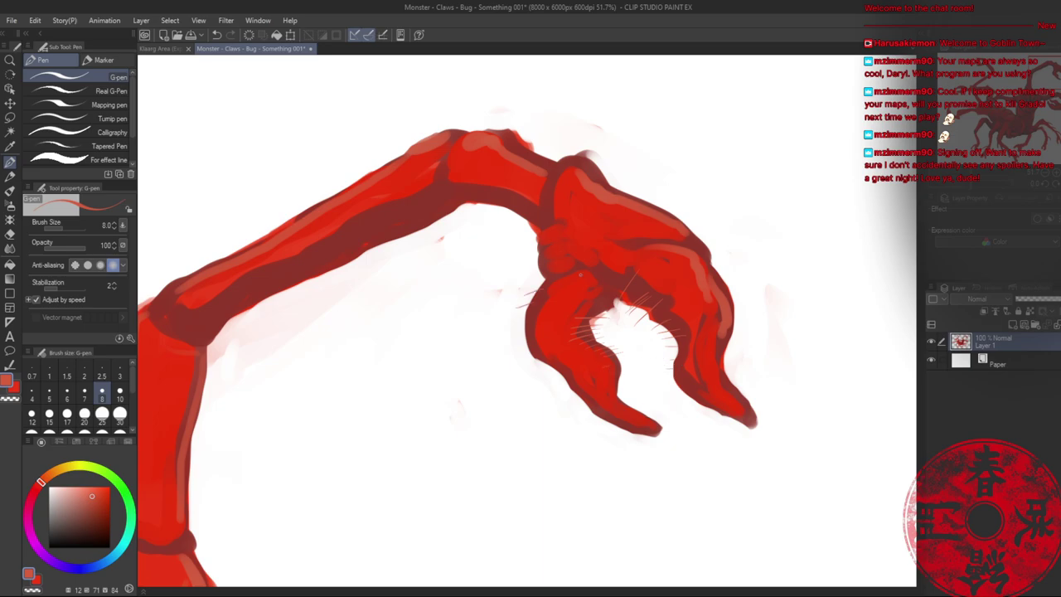
- Draw fine light red hairs in the hollow between the left claw's fingers with the G-pen at size 8
key("/")
left_click(663, 367)
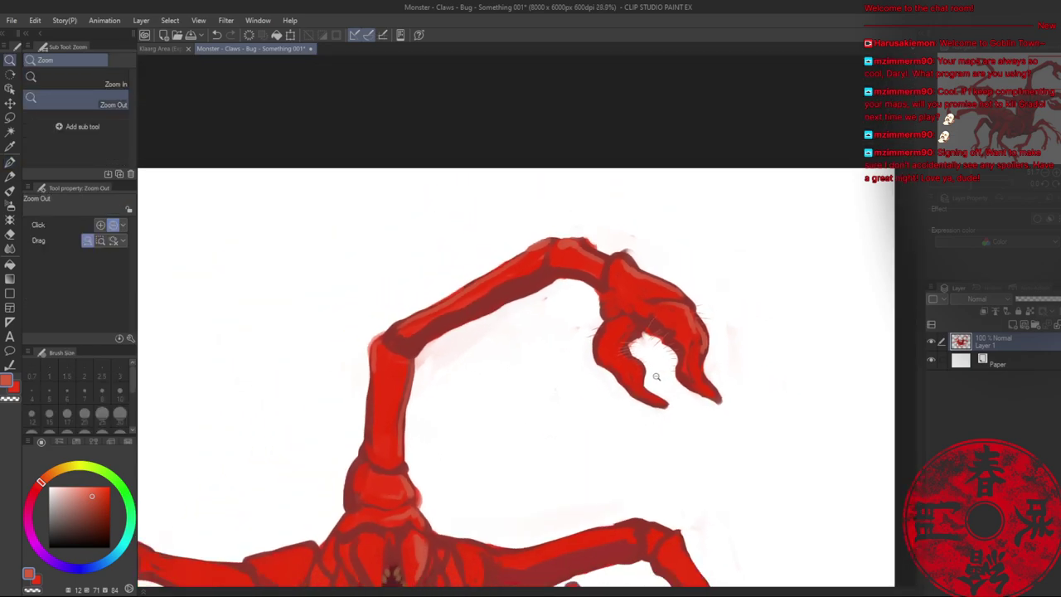
left_click(654, 370)
left_click_drag(613, 422, 564, 278)
left_click(357, 351)
left_click_drag(358, 349, 388, 352)
left_click_drag(375, 365, 610, 331)
left_click_drag(443, 356, 481, 362)
left_click_drag(375, 398, 439, 304)
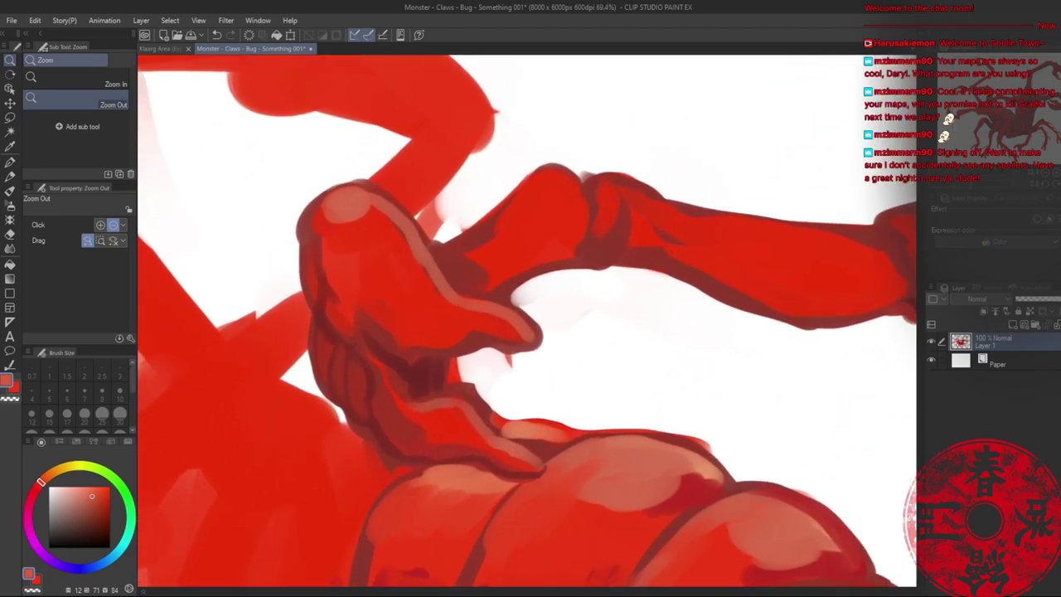
key("p")
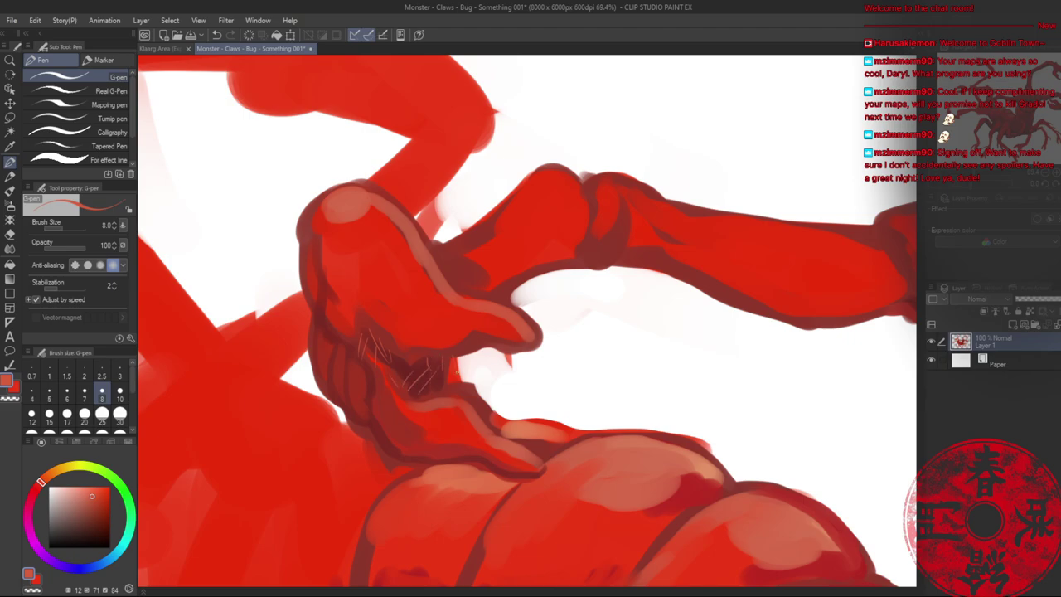
- Draw fine light red hairs between the fingers and along the edges of the lower right claw with the G-pen
key("slash")
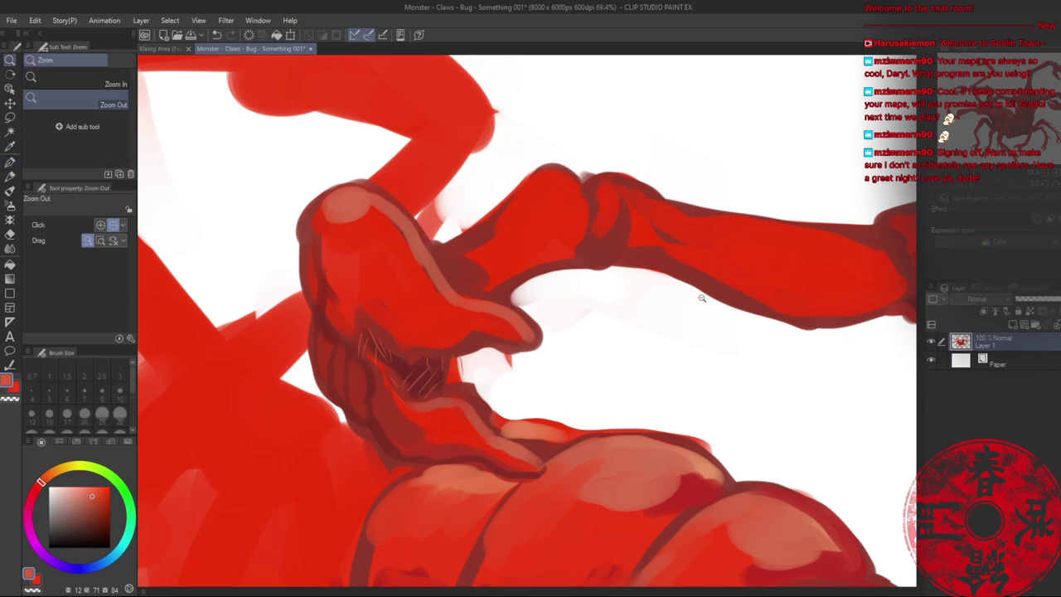
left_click_drag(703, 296, 355, 288)
left_click_drag(474, 372, 552, 282)
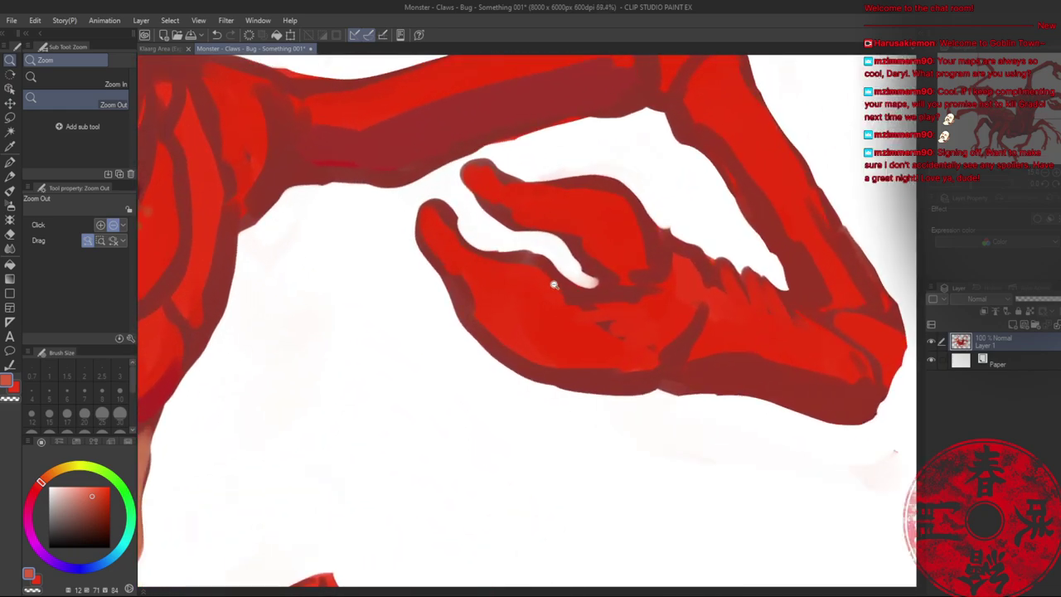
key("p")
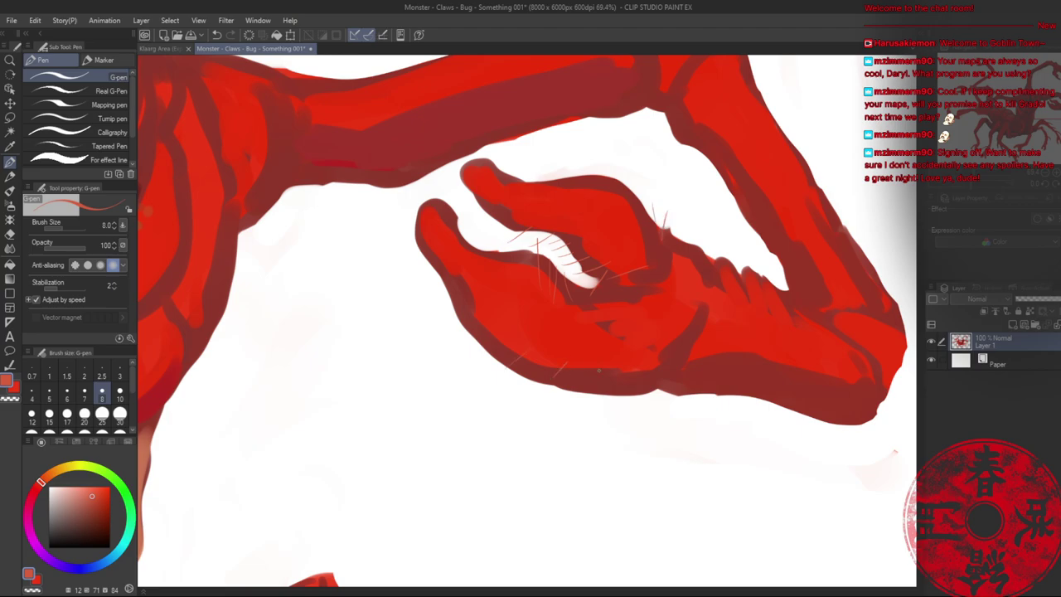
- Paint light red highlights along the upper edges of the lower right claw's two fingers with Oil paint at size 50
key("ctrl+0")
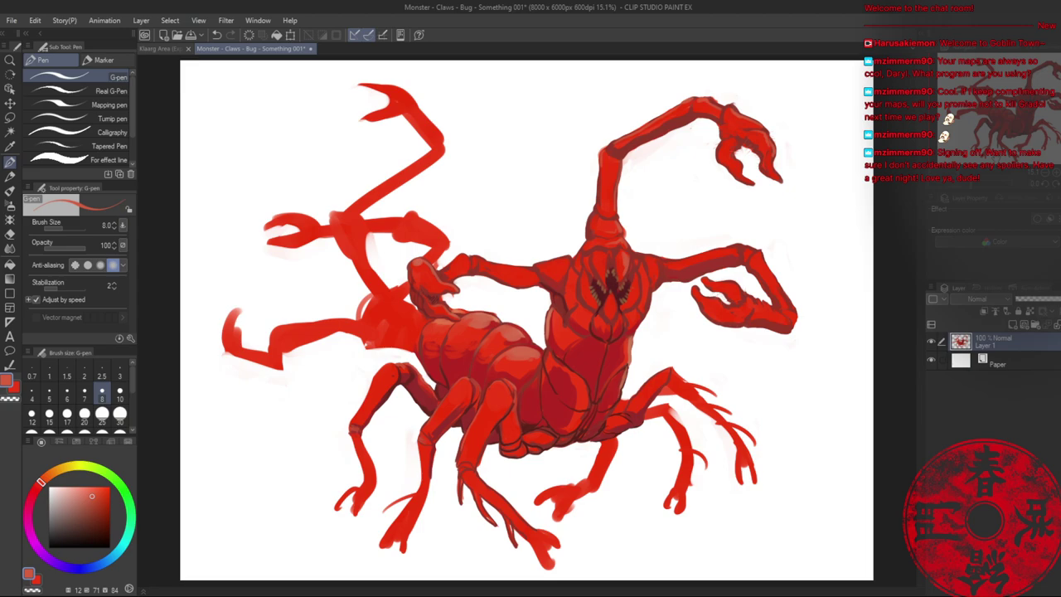
key("slash")
left_click_drag(737, 224, 764, 232)
left_click_drag(722, 301, 625, 292)
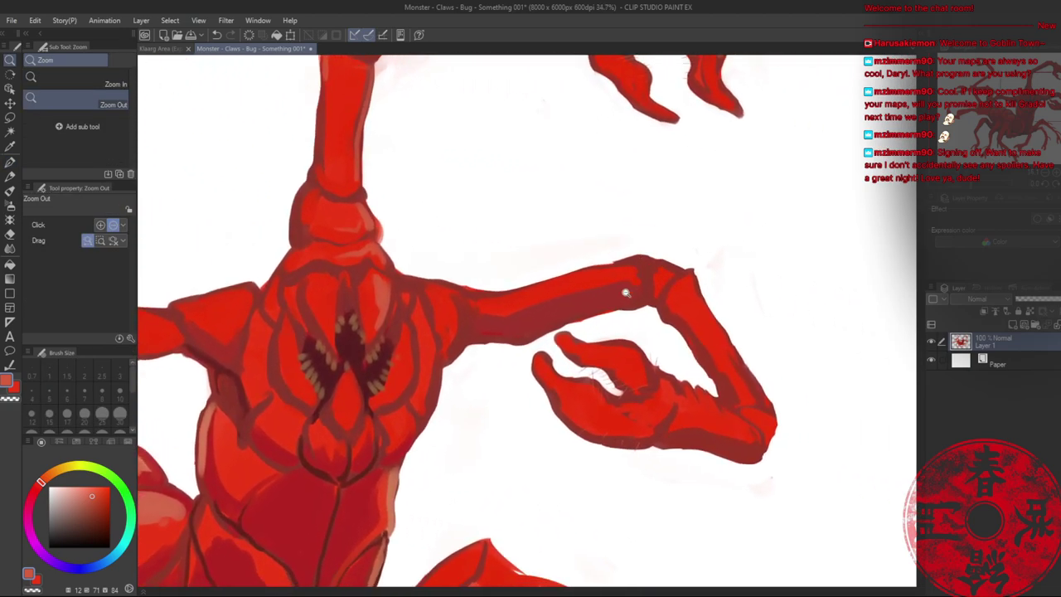
left_click_drag(591, 345, 610, 338)
key("b")
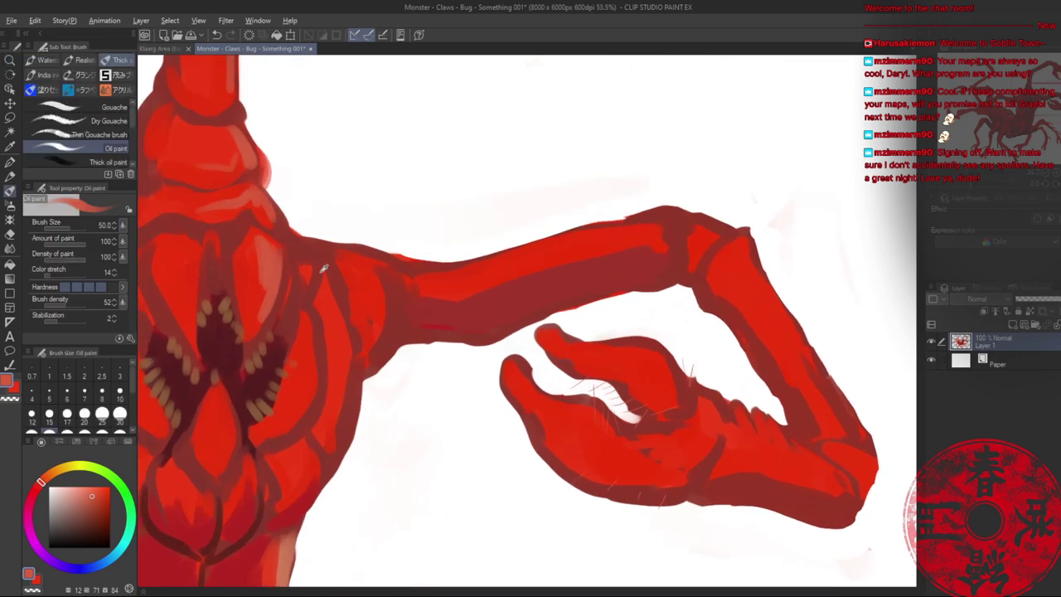
mouse_move(547, 332)
left_mouse_down()
mouse_move(571, 343)
mouse_move(672, 374)
left_mouse_up()
left_click_drag(516, 363, 533, 392)
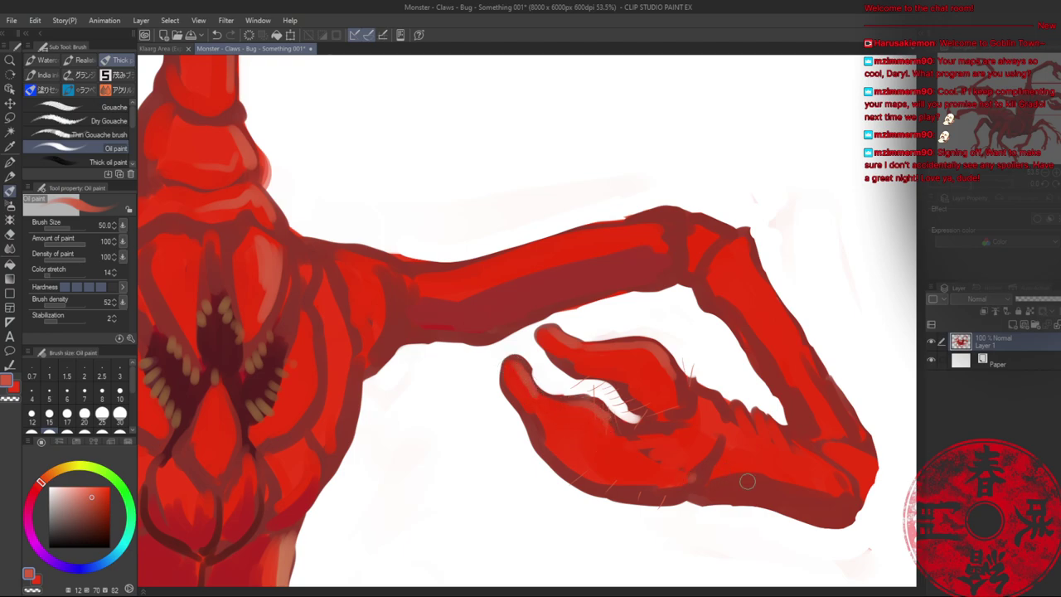
- Outline the lower right claw's outer edge and wrist crease in a darker red with Oil paint at size 30
left_click(649, 466, "alt")
left_click(92, 522)
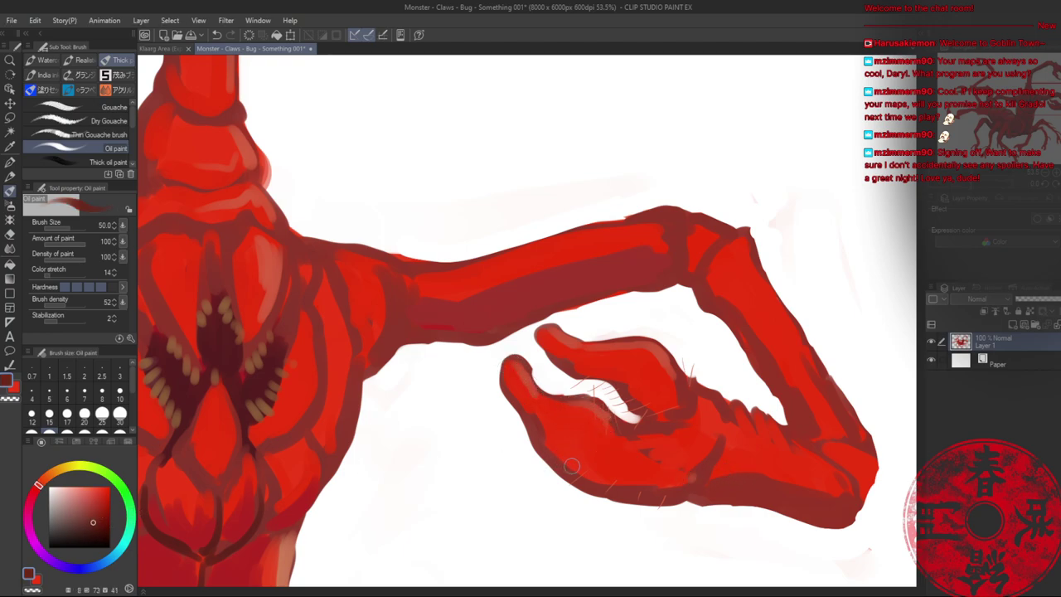
key("bracketleft")
key("bracketleft")
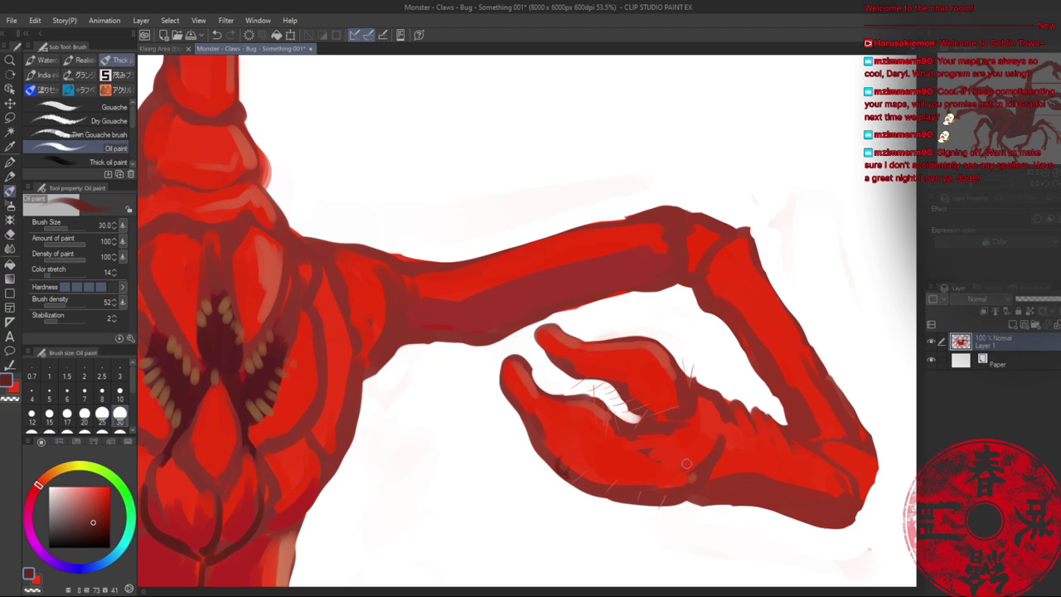
mouse_move(723, 429)
left_mouse_down()
mouse_move(687, 496)
mouse_move(623, 495)
mouse_move(586, 484)
left_mouse_up()
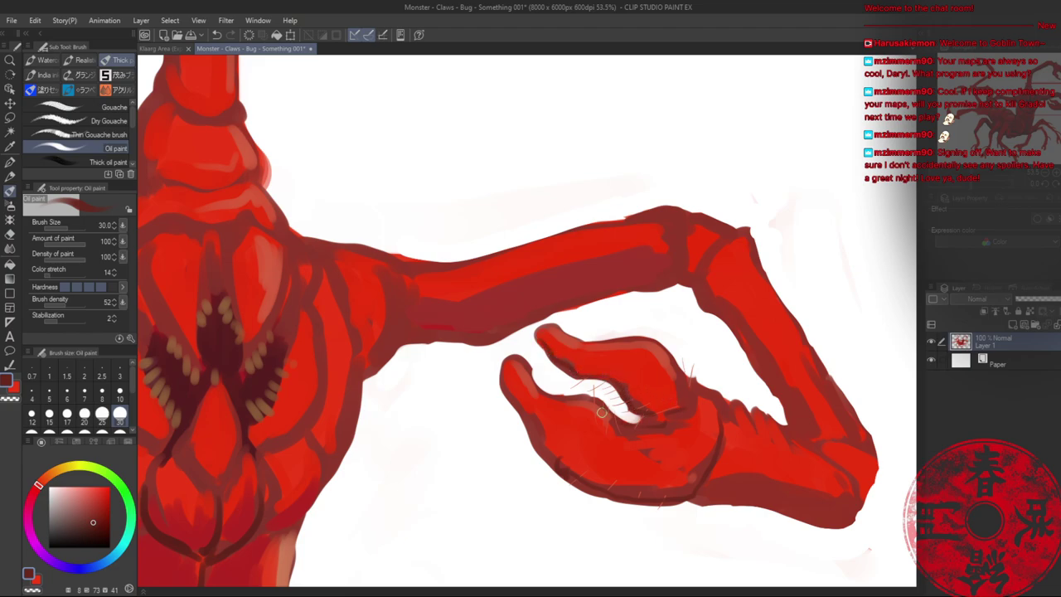
left_click_drag(516, 392, 535, 433)
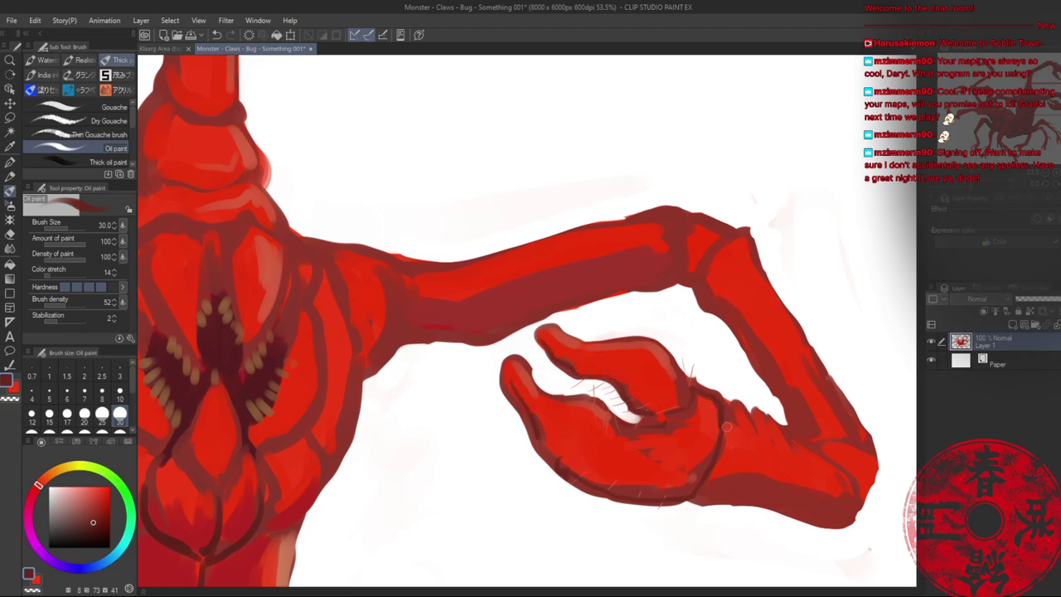
- Refine the lower right claw's spiky wrist and elbow with sampled reds and transparent colour, and save the illustration
left_click(708, 403, "alt")
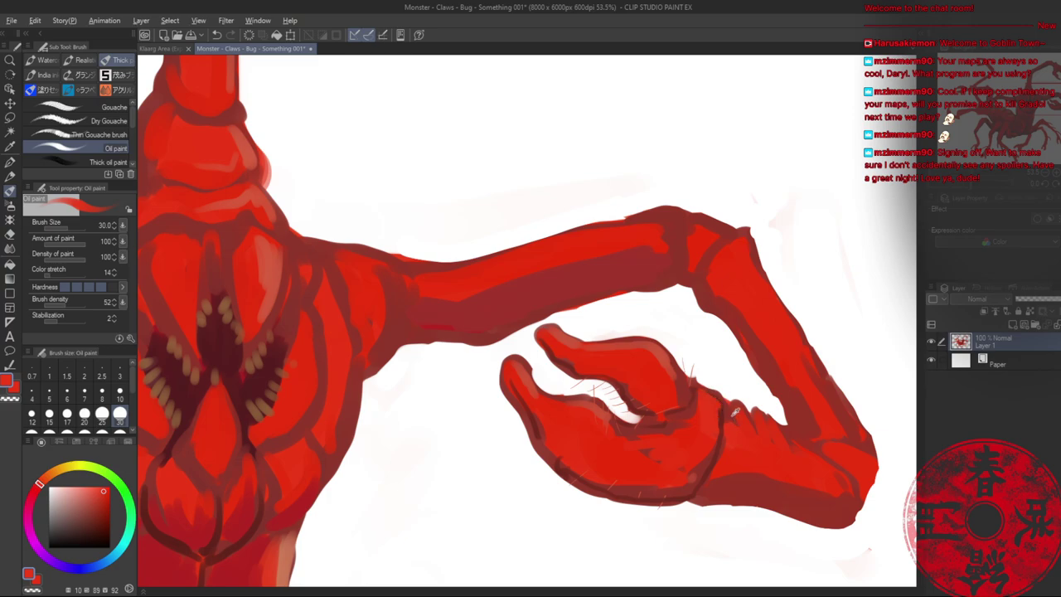
key("alt")
key("alt")
key("c")
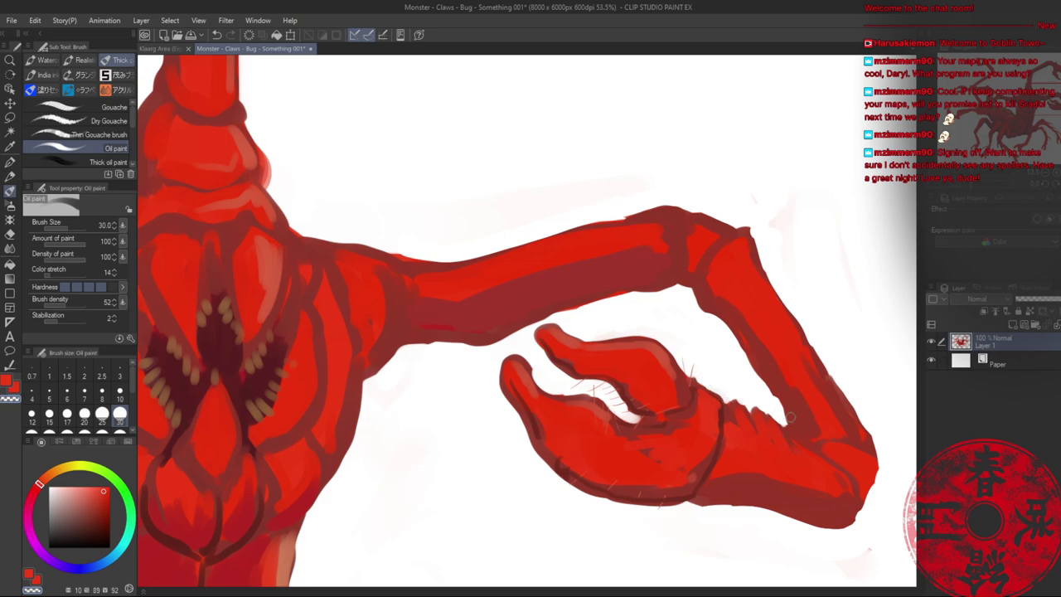
left_click(711, 475, "alt")
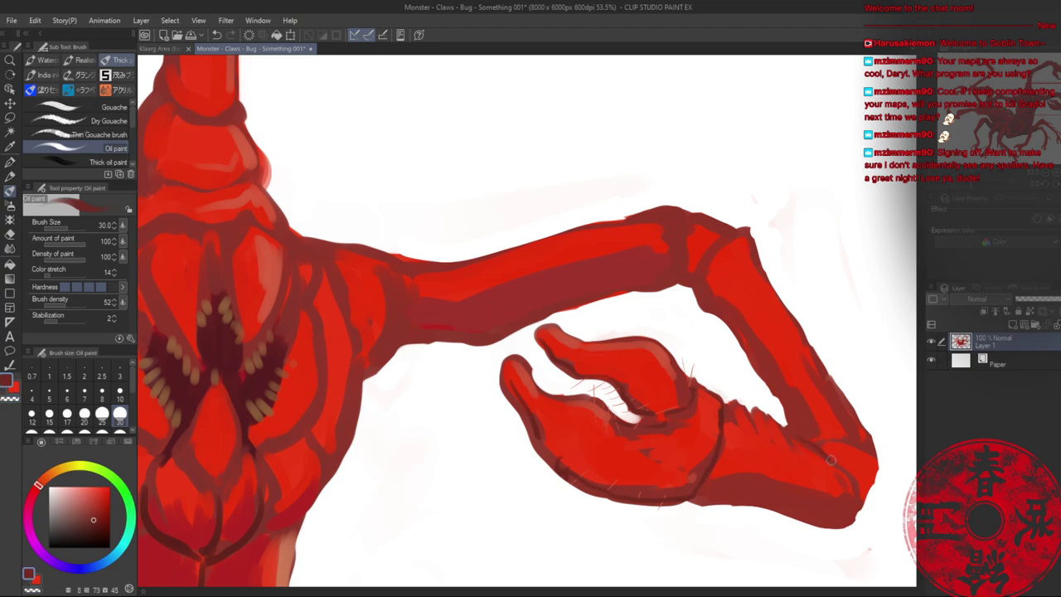
left_click_drag(870, 449, 805, 448)
mouse_move(711, 254)
left_mouse_down()
mouse_move(700, 276)
mouse_move(611, 272)
mouse_move(598, 257)
mouse_move(687, 249)
left_mouse_up()
key("alt+space")
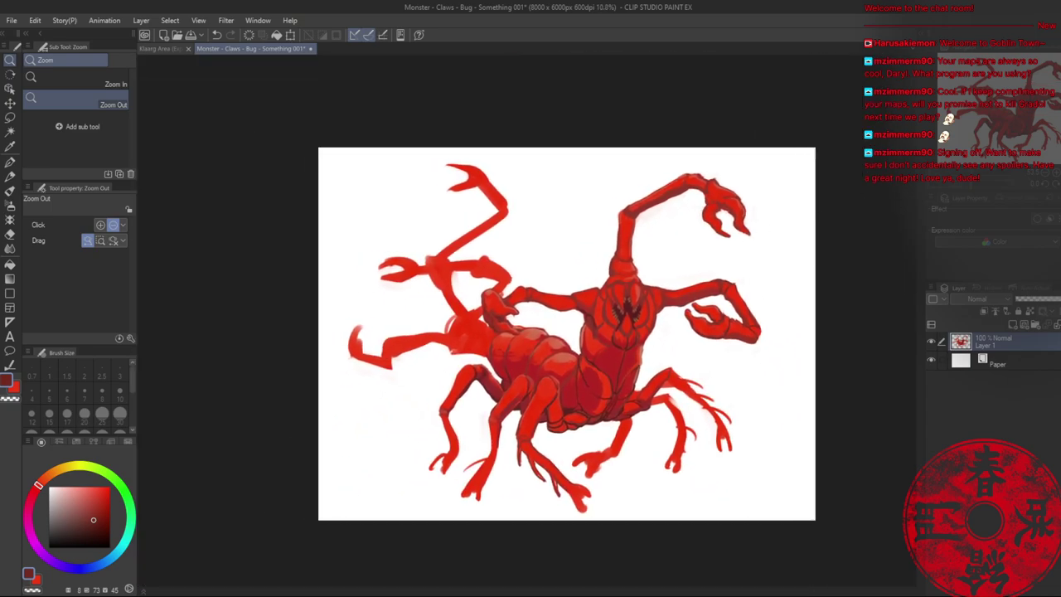
left_click(1055, 174)
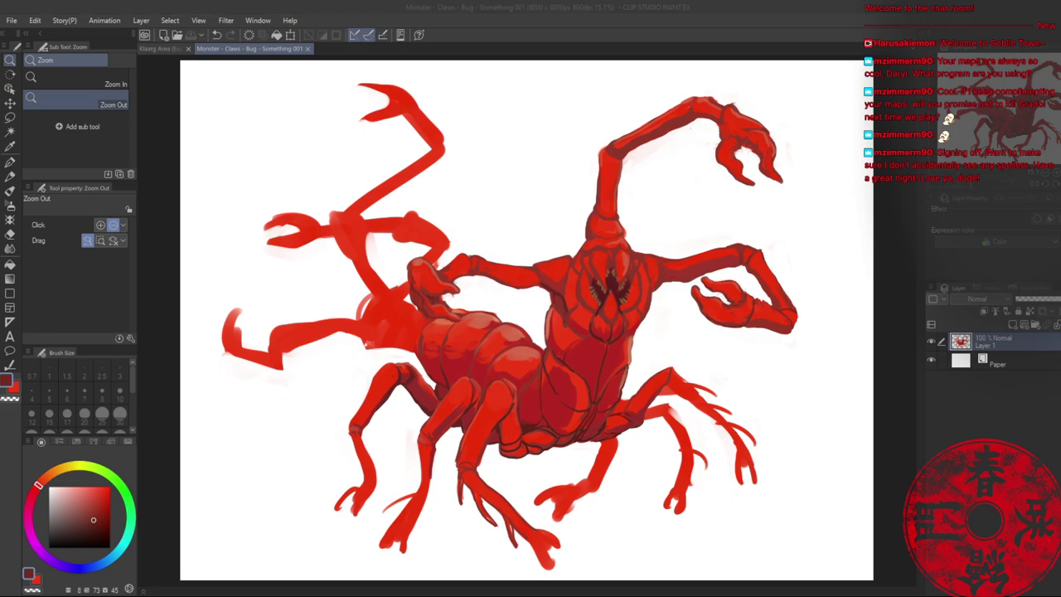
left_click(797, 40)
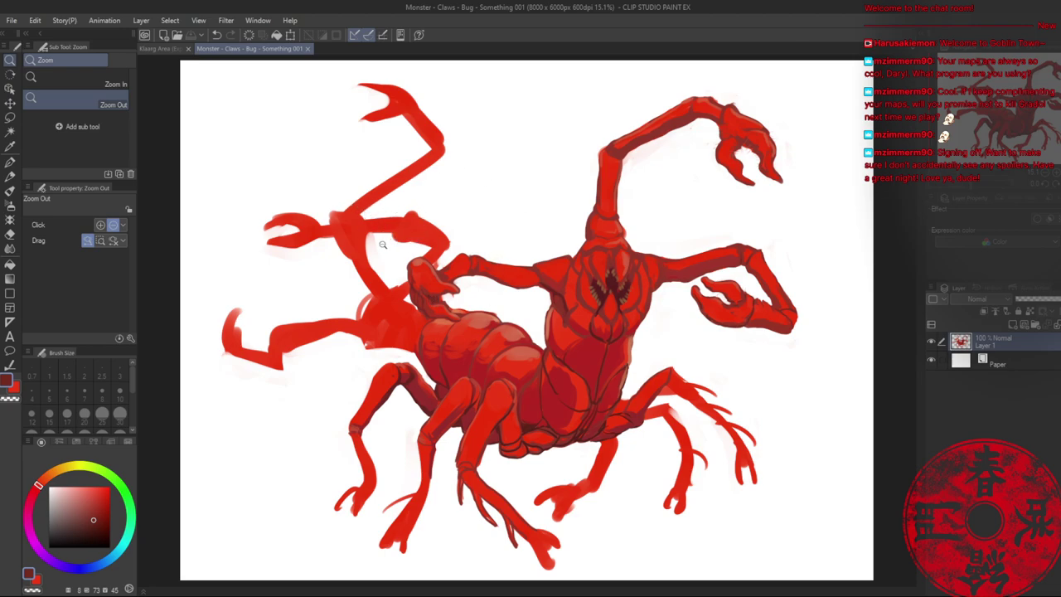
- Erase the smudged edges around the junction of the upper rear limbs
scroll(370, 241, "up", 1)
scroll(370, 241, "up", 2)
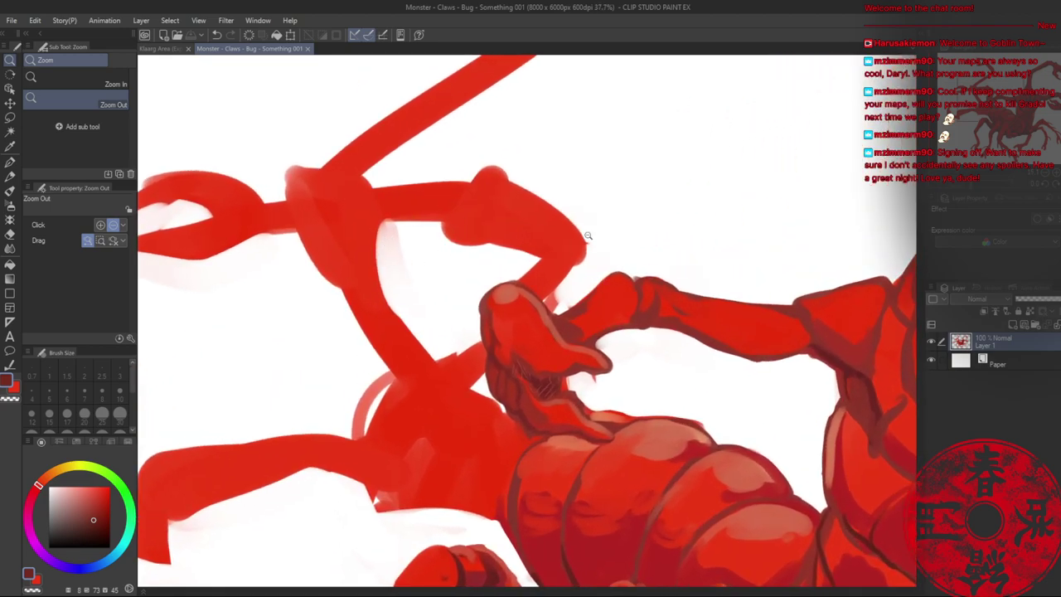
key("e")
left_click_drag(313, 158, 287, 178)
left_click_drag(296, 231, 332, 292)
mouse_move(390, 245)
left_mouse_down()
mouse_move(380, 269)
mouse_move(376, 245)
mouse_move(392, 229)
mouse_move(386, 239)
mouse_move(403, 283)
mouse_move(399, 235)
left_mouse_up()
mouse_move(368, 174)
left_mouse_down()
mouse_move(406, 198)
mouse_move(379, 201)
left_mouse_up()
key("alt+space")
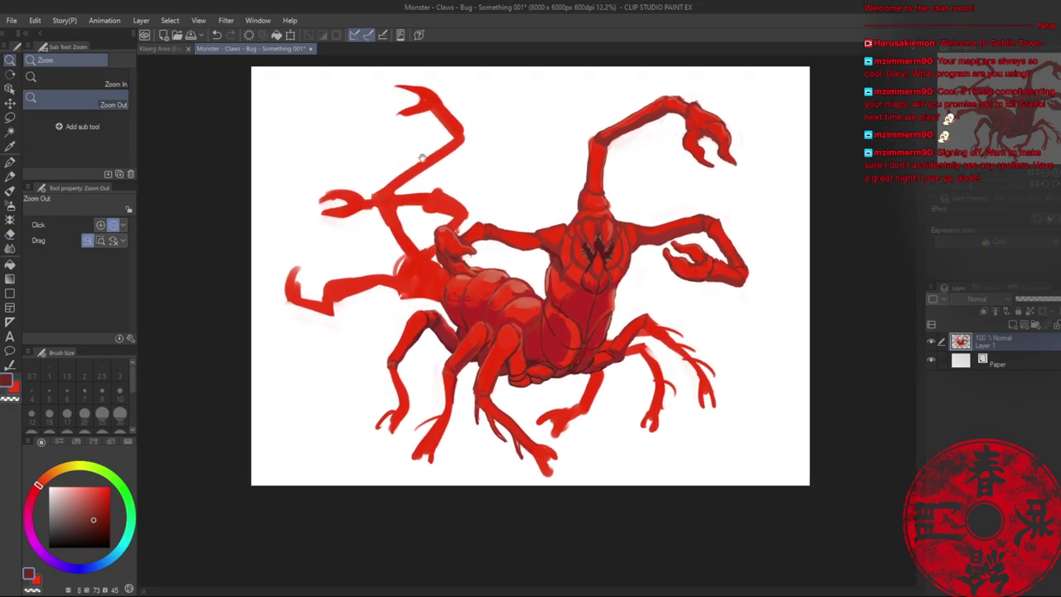
- Draw the rearmost body segment's curved dividing line and lower edge in sampled dark red with Oil paint at size 30
scroll(423, 281, "up", 4)
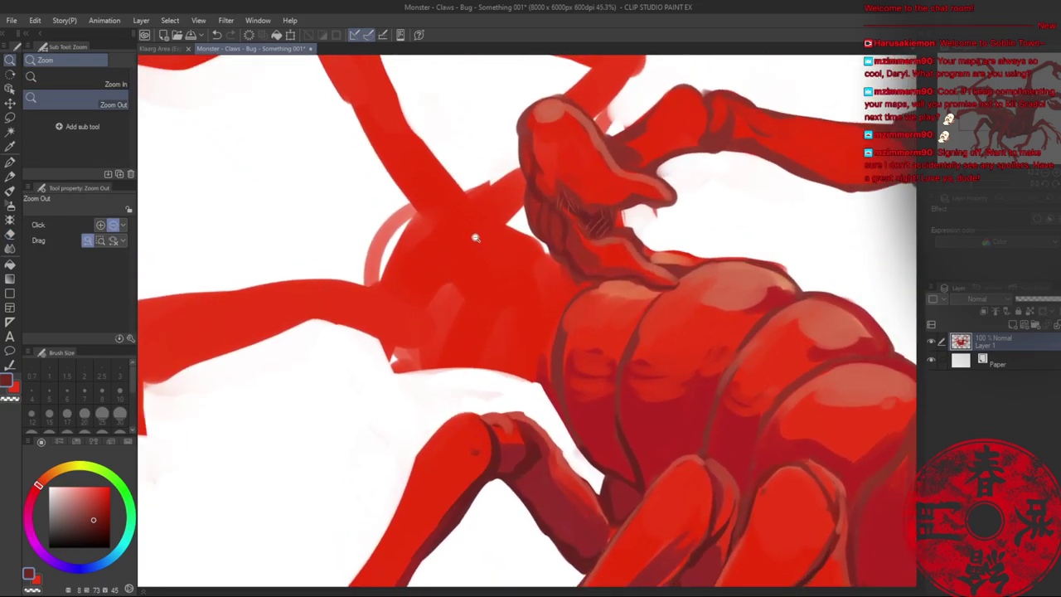
key("b")
left_click(577, 264, "alt")
mouse_move(546, 254)
left_mouse_down()
mouse_move(518, 273)
mouse_move(502, 340)
mouse_move(551, 399)
left_mouse_up()
mouse_move(504, 367)
left_mouse_down()
mouse_move(472, 372)
mouse_move(440, 351)
left_mouse_up()
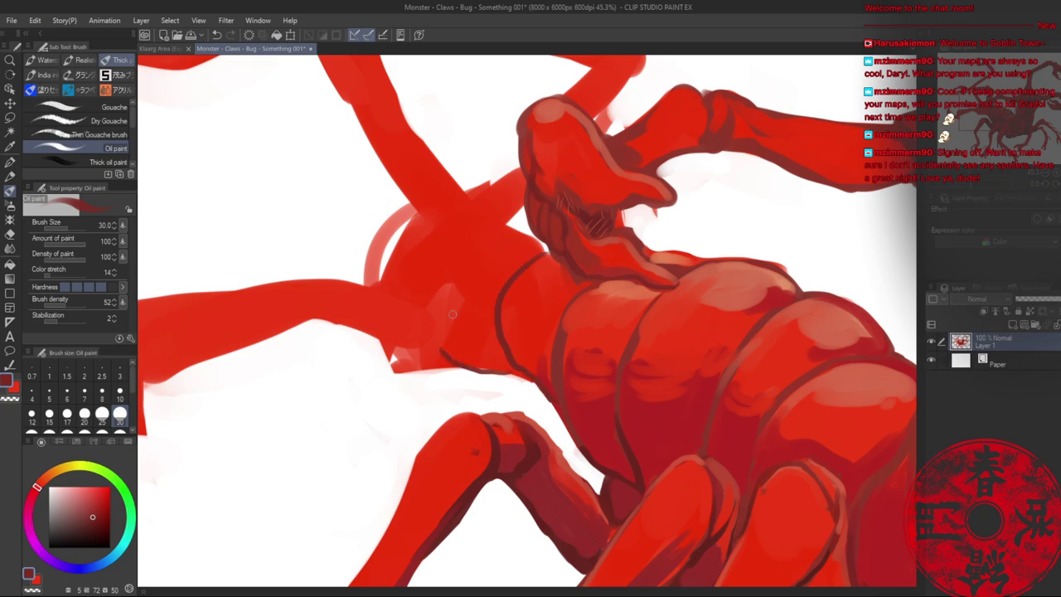
- Outline the plate at the base of the upper rear limb in dark red and clean up its lower edge with bright red
key("slash")
mouse_move(489, 207)
left_mouse_down()
mouse_move(456, 214)
mouse_move(511, 229)
left_mouse_up()
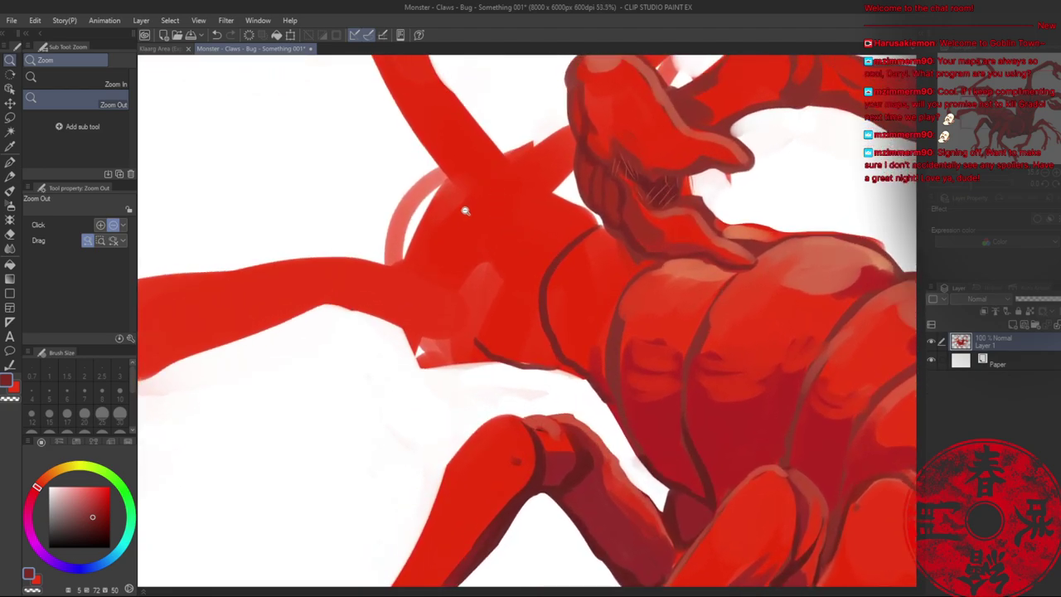
key("b")
mouse_move(443, 199)
left_mouse_down()
mouse_move(535, 233)
mouse_move(433, 166)
mouse_move(501, 148)
mouse_move(545, 227)
mouse_move(454, 217)
left_mouse_up()
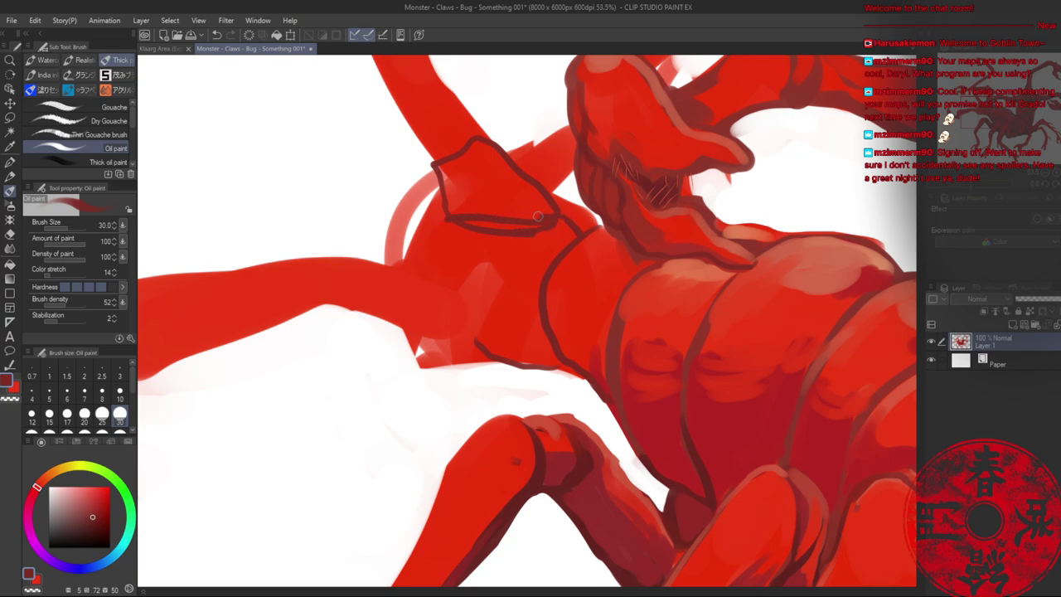
left_click_drag(538, 217, 469, 221)
mouse_move(547, 192)
left_mouse_down()
mouse_move(597, 222)
mouse_move(465, 227)
left_mouse_up()
key("x")
left_click_drag(551, 226, 458, 223)
- Draw dark red outlines for the overlapping rear plates and the underside of the left rear limb's base
mouse_move(549, 224)
left_mouse_down()
mouse_move(479, 235)
mouse_move(447, 218)
mouse_move(413, 258)
mouse_move(497, 297)
mouse_move(463, 328)
mouse_move(407, 328)
mouse_move(374, 314)
mouse_move(395, 325)
mouse_move(483, 326)
mouse_move(525, 302)
mouse_move(504, 298)
mouse_move(538, 301)
mouse_move(486, 316)
left_mouse_up()
key("x")
key("x")
left_click(464, 331, "alt")
left_click_drag(412, 329, 491, 351)
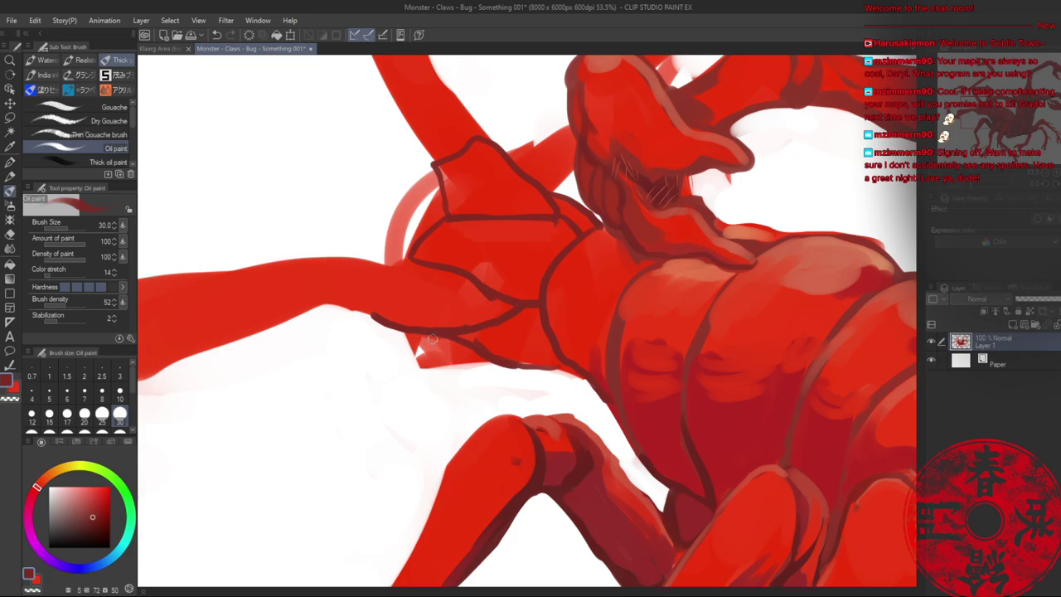
mouse_move(415, 333)
left_mouse_down()
mouse_move(455, 368)
mouse_move(501, 364)
left_mouse_up()
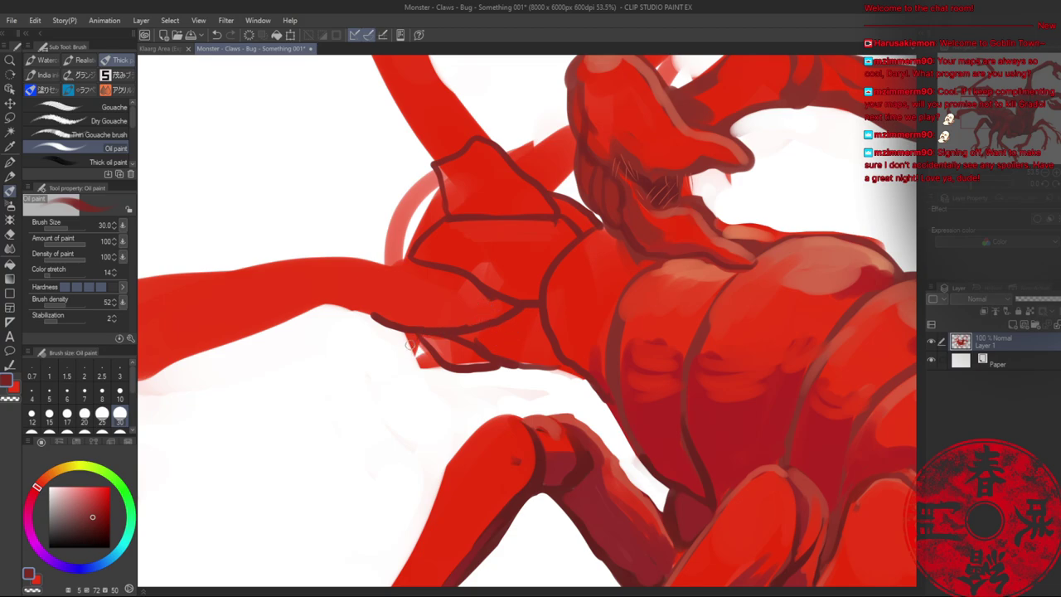
- Erase the stray light red arc beside the rear plates and outline the joint where the left rear limb attaches
key("e")
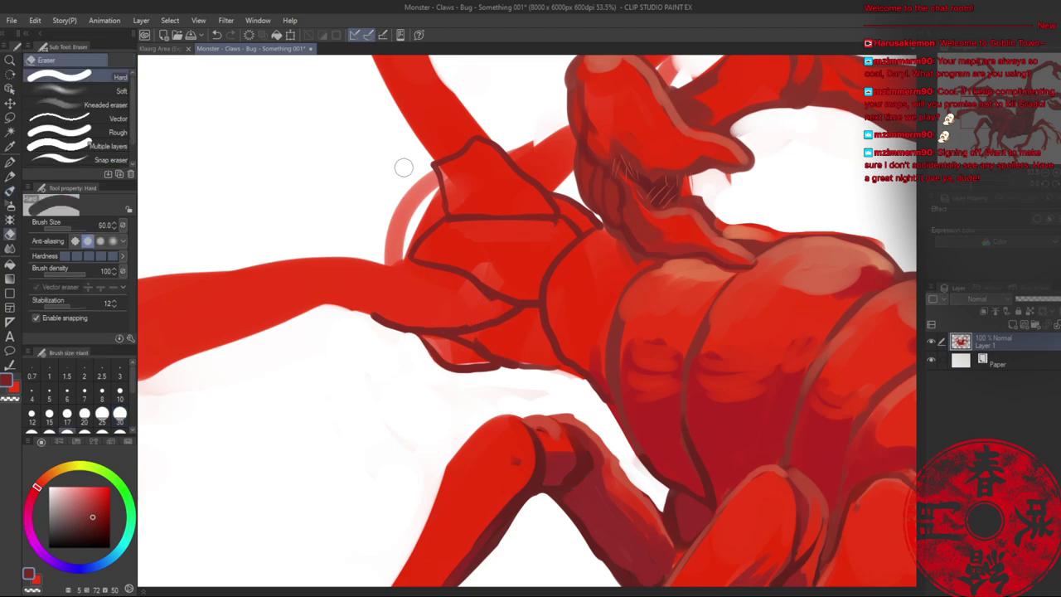
mouse_move(403, 170)
left_mouse_down()
mouse_move(428, 191)
mouse_move(388, 254)
mouse_move(419, 149)
mouse_move(426, 210)
mouse_move(443, 199)
mouse_move(435, 174)
mouse_move(439, 193)
mouse_move(402, 263)
mouse_move(415, 260)
mouse_move(384, 266)
mouse_move(371, 312)
left_mouse_up()
key("b")
key("ctrl+z")
mouse_move(406, 260)
left_mouse_down()
mouse_move(401, 303)
mouse_move(358, 313)
left_mouse_up()
left_click_drag(577, 122, 486, 267)
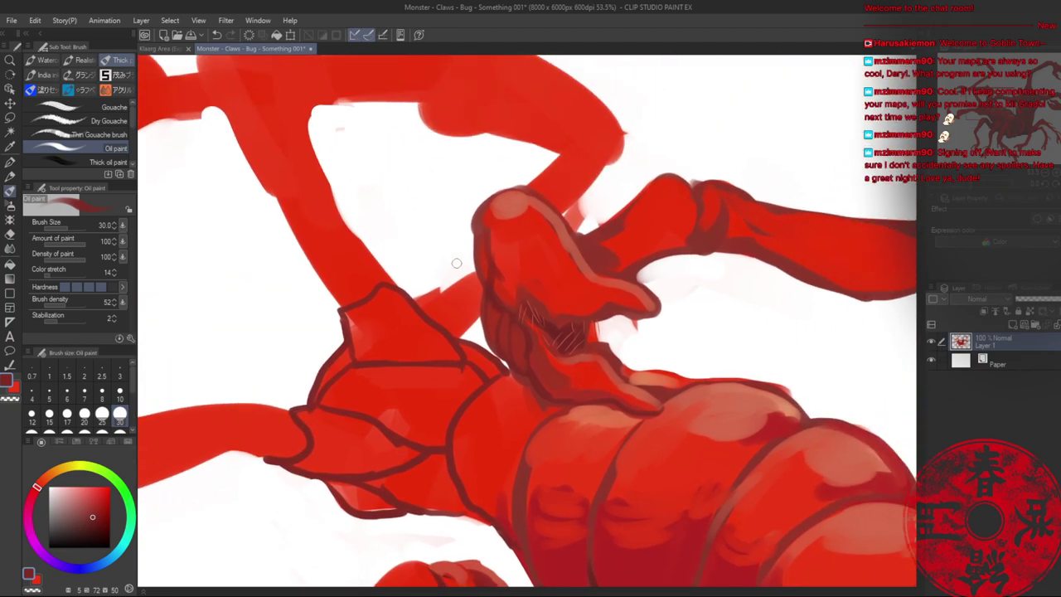
- Outline the far rear limb's base beside the raised back claw, erase the excess paint around it, and save the illustration
mouse_move(431, 314)
left_mouse_down()
mouse_move(455, 289)
mouse_move(481, 347)
left_mouse_up()
mouse_move(432, 324)
left_mouse_down()
mouse_move(459, 309)
mouse_move(485, 317)
left_mouse_up()
key("e")
mouse_move(419, 285)
left_mouse_down()
mouse_move(435, 309)
mouse_move(424, 296)
mouse_move(458, 301)
mouse_move(464, 272)
mouse_move(470, 294)
mouse_move(468, 280)
mouse_move(469, 293)
mouse_move(357, 266)
left_mouse_up()
key("slash")
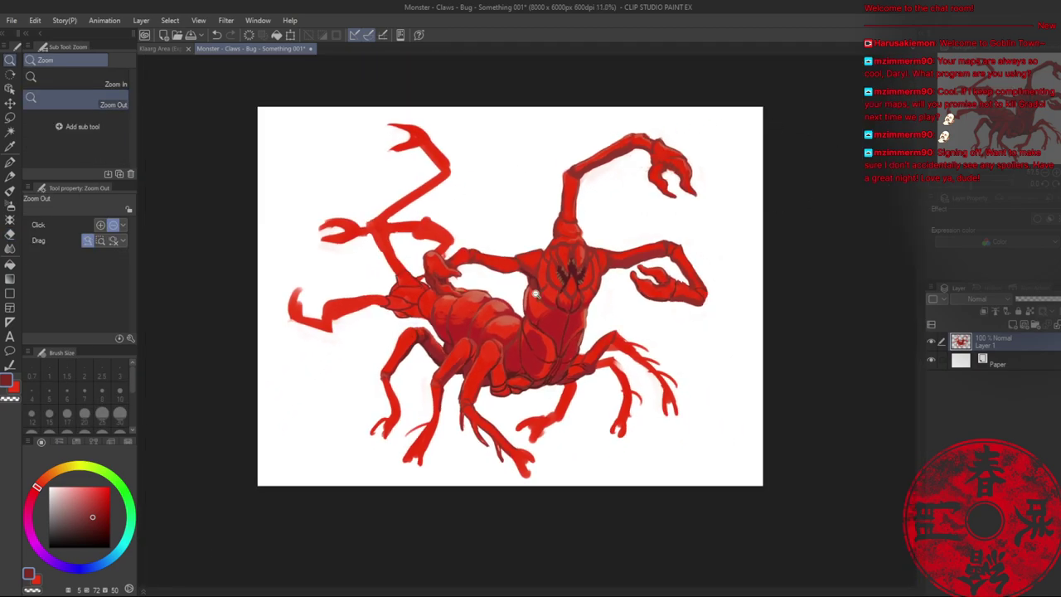
key("ctrl+s")
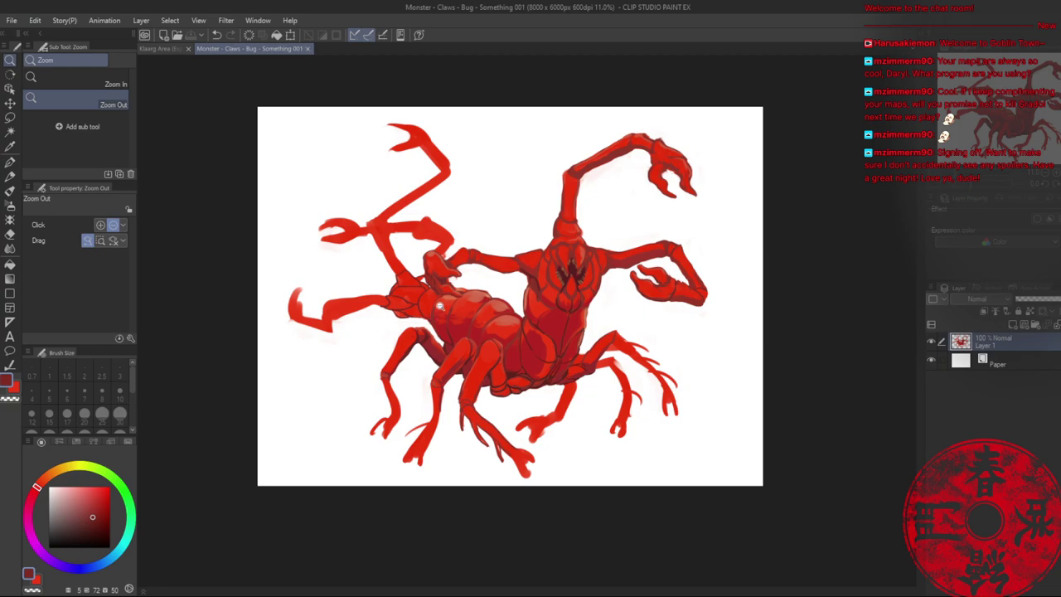
- Shade the rear plates in sampled crimson with Oil paint, raising the brush size from 30 to 50
scroll(484, 244, "up", 10)
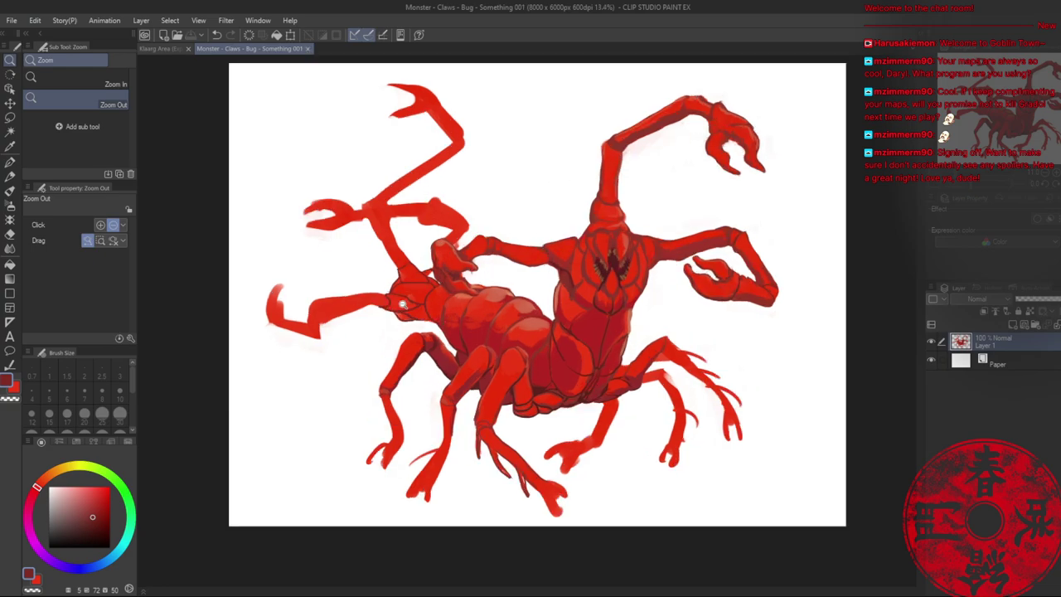
scroll(434, 303, "up", 1)
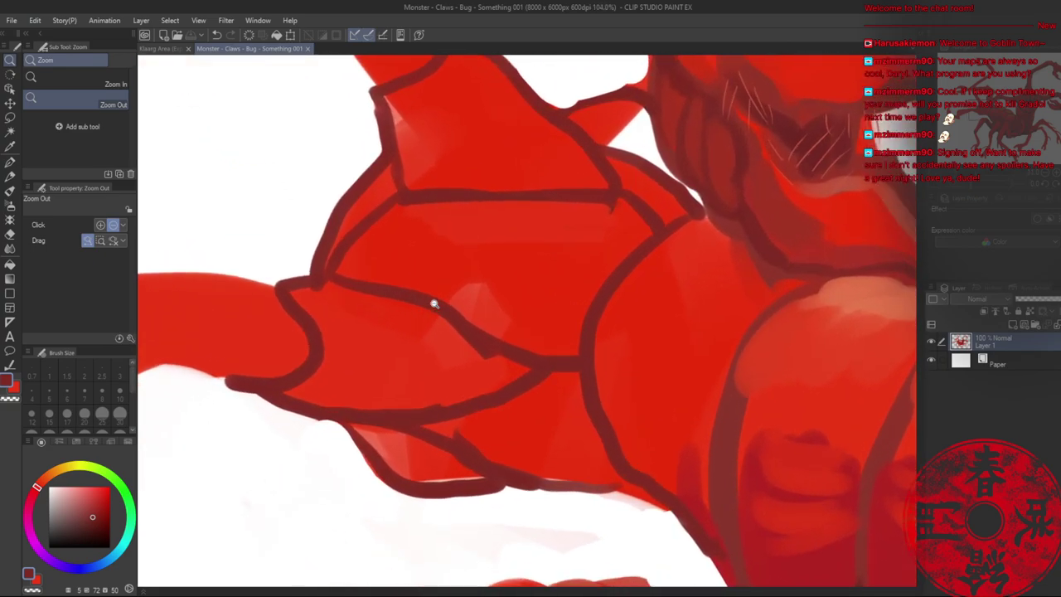
key("b")
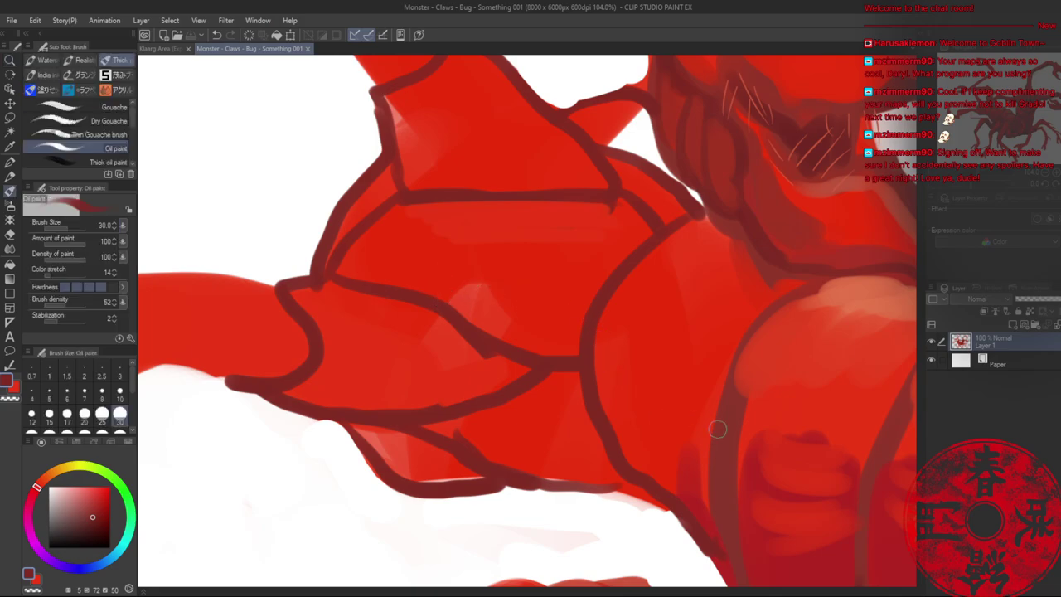
left_click(585, 403, "alt")
mouse_move(336, 270)
left_mouse_down()
mouse_move(464, 314)
mouse_move(452, 304)
mouse_move(504, 337)
mouse_move(346, 274)
left_mouse_up()
mouse_move(391, 207)
left_mouse_down()
mouse_move(363, 245)
mouse_move(377, 262)
mouse_move(372, 234)
mouse_move(461, 292)
left_mouse_up()
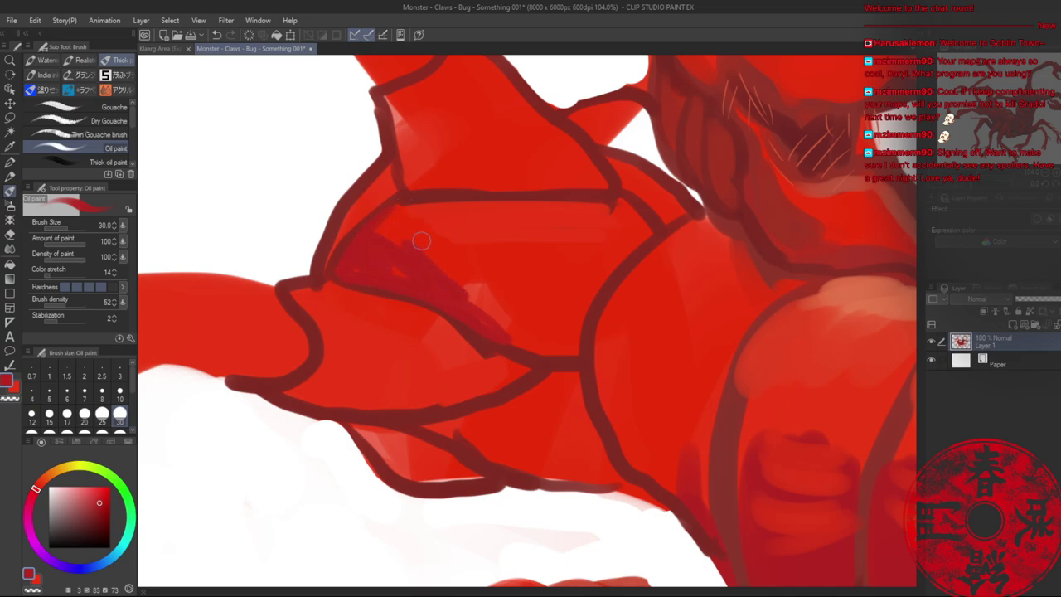
key("bracketright")
key("bracketright")
mouse_move(416, 249)
left_mouse_down()
mouse_move(388, 221)
mouse_move(437, 246)
mouse_move(487, 308)
mouse_move(404, 214)
mouse_move(395, 226)
mouse_move(425, 258)
mouse_move(415, 238)
mouse_move(415, 270)
mouse_move(394, 241)
mouse_move(349, 268)
mouse_move(387, 225)
left_mouse_up()
left_click_drag(514, 374, 458, 394)
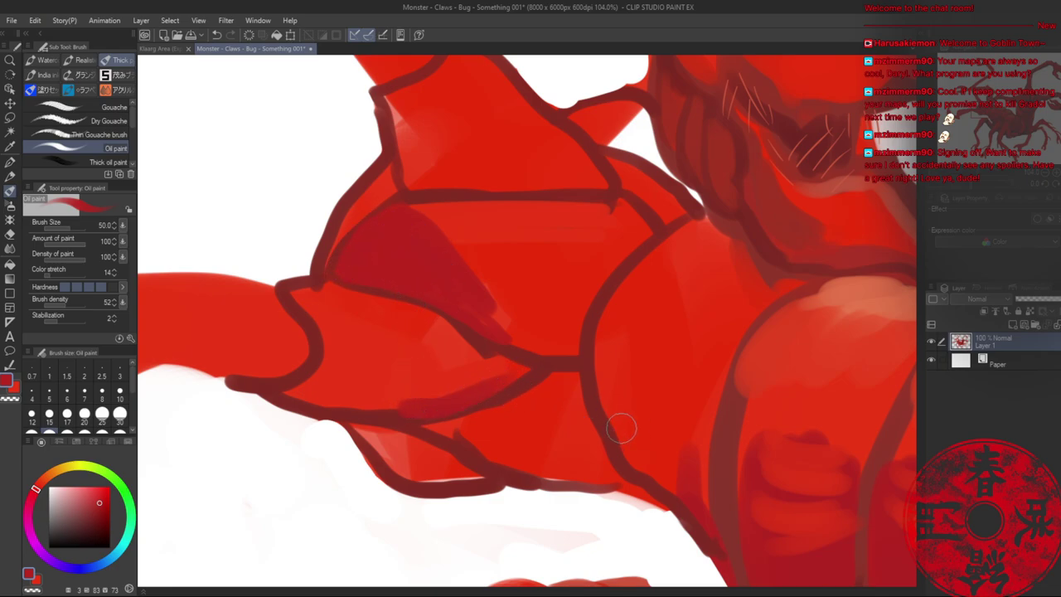
- Shade the underside of the rear plates and the left rear limb's base with sampled dark reds, restoring brighter red between strokes
key("alt+space")
left_click_drag(616, 438, 581, 437)
left_click_drag(653, 435, 494, 323)
left_click_drag(528, 482, 534, 483)
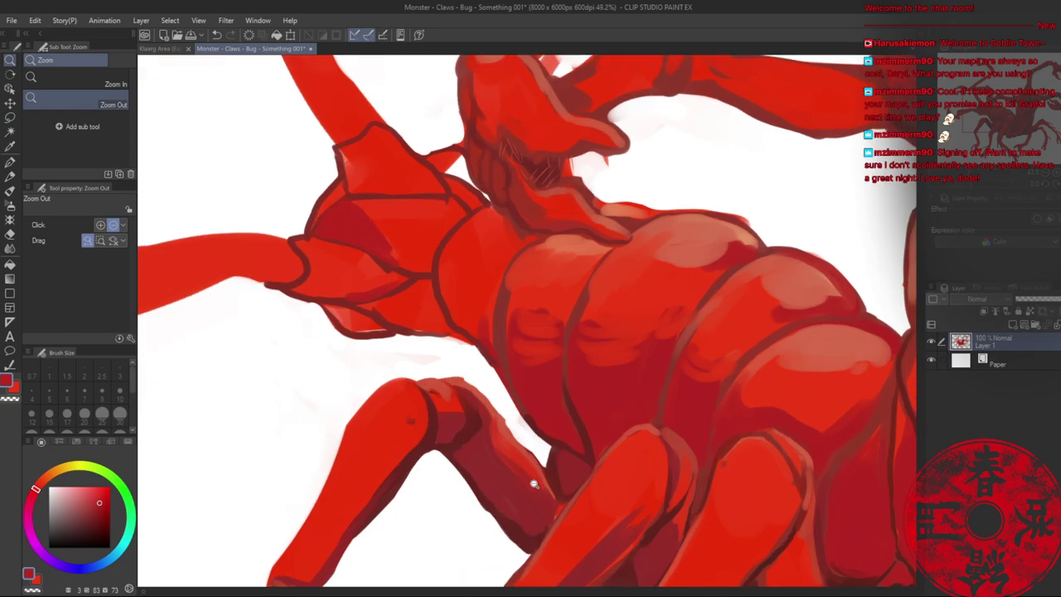
left_click(517, 498, "alt")
left_click_drag(411, 341, 454, 359)
mouse_move(394, 330)
left_mouse_down()
mouse_move(426, 349)
mouse_move(406, 338)
mouse_move(426, 346)
mouse_move(415, 325)
mouse_move(512, 356)
mouse_move(412, 325)
left_mouse_up()
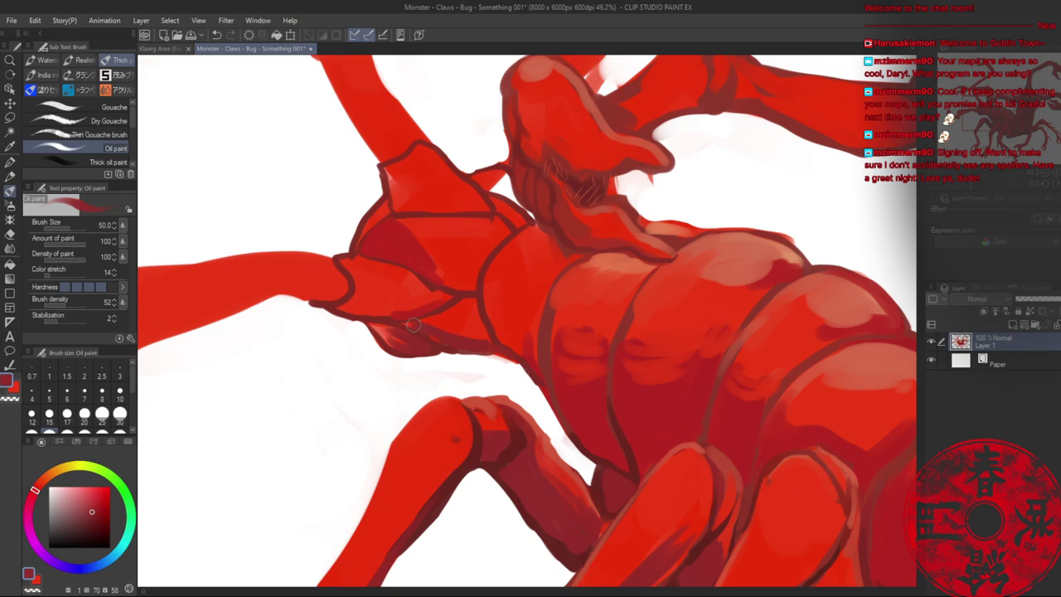
left_click(515, 428, "alt")
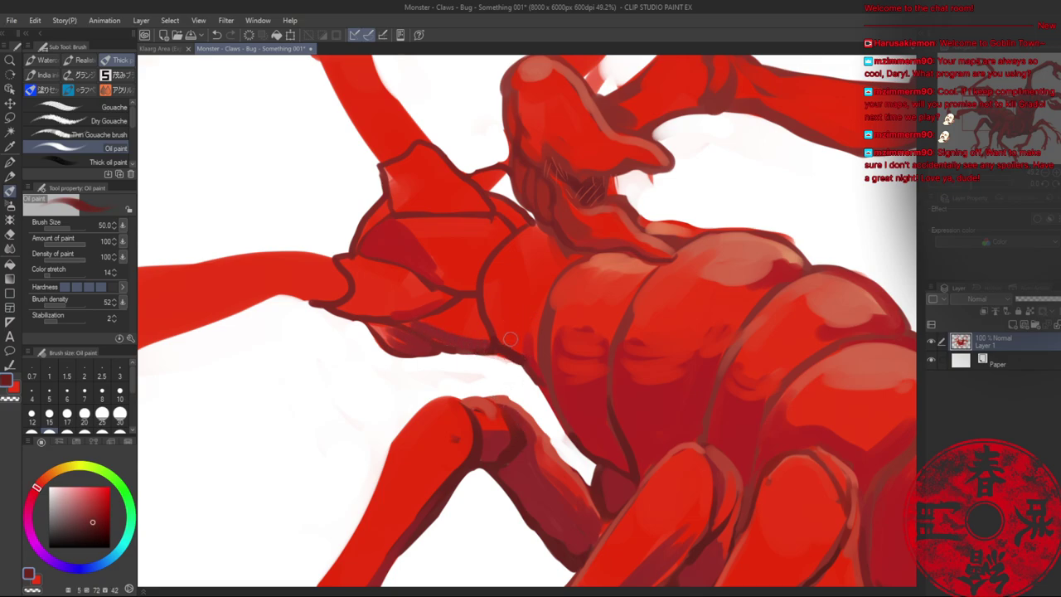
left_click(570, 477, "alt")
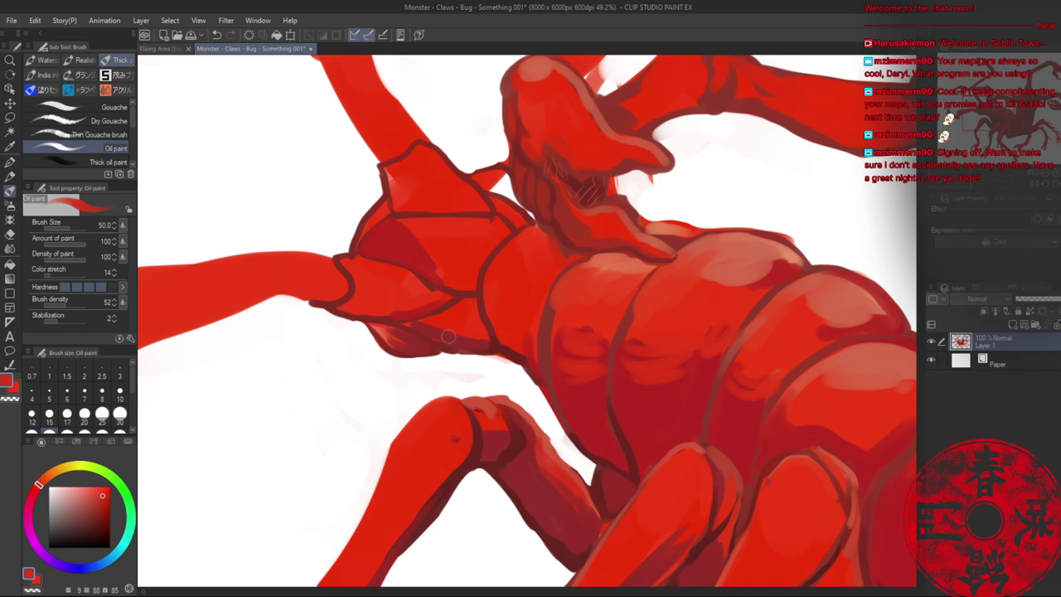
mouse_move(440, 341)
left_mouse_down()
mouse_move(487, 348)
mouse_move(435, 325)
mouse_move(449, 333)
mouse_move(477, 322)
left_mouse_up()
left_click(446, 329, "alt")
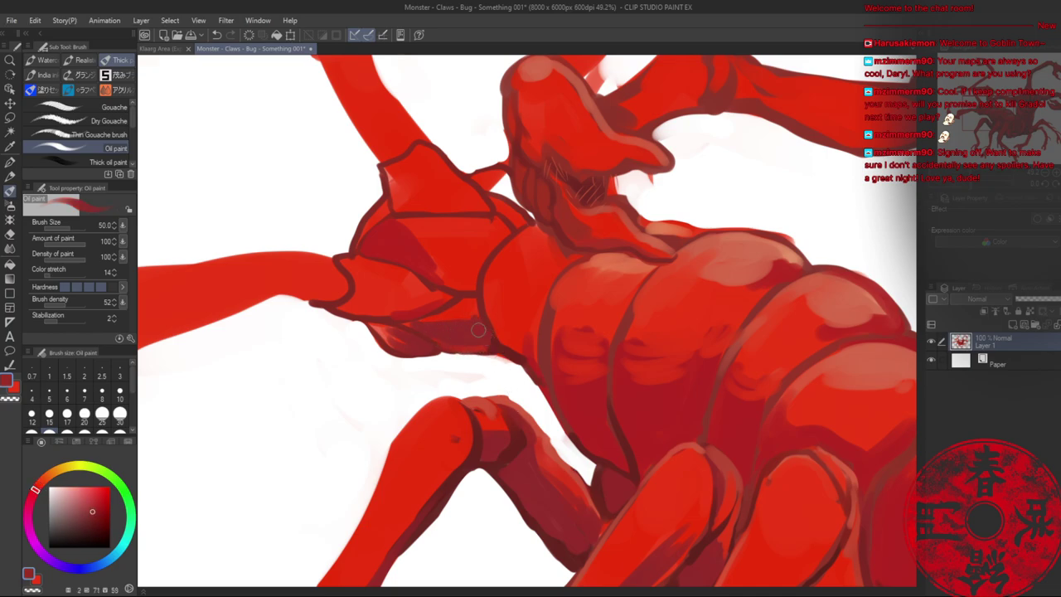
- Paint sampled dark red shadows along the edges and lower part of the first body segment next to the rear plates
mouse_move(485, 280)
left_mouse_down()
mouse_move(509, 345)
mouse_move(499, 315)
mouse_move(535, 344)
mouse_move(538, 299)
mouse_move(531, 369)
left_mouse_up()
left_click(581, 282, "alt")
left_click(521, 348, "alt")
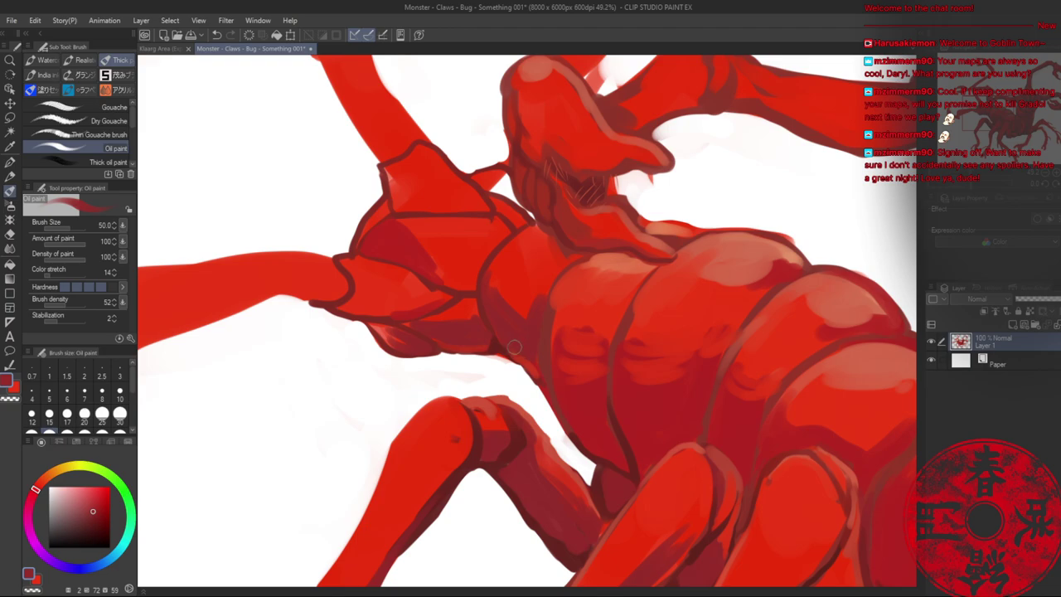
mouse_move(520, 242)
left_mouse_down()
mouse_move(514, 319)
mouse_move(526, 315)
left_mouse_up()
- Add sampled light orange-red highlights along the upper edges of the rear plates and the top of the adjoining body segment
left_click(618, 328, "alt")
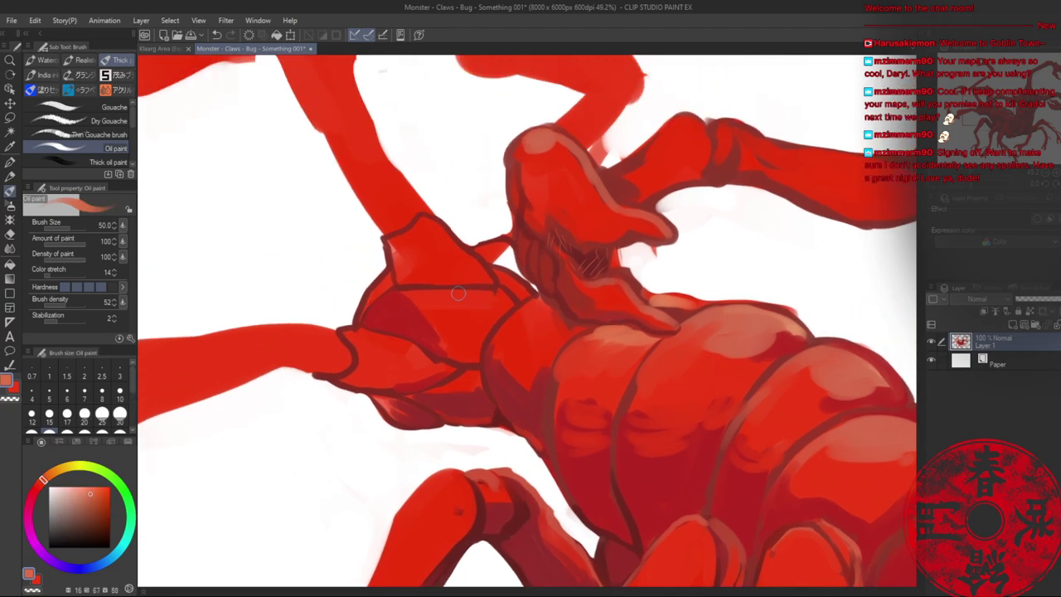
mouse_move(423, 289)
left_mouse_down()
mouse_move(505, 303)
mouse_move(498, 268)
mouse_move(524, 291)
left_mouse_up()
left_click(520, 286, "alt")
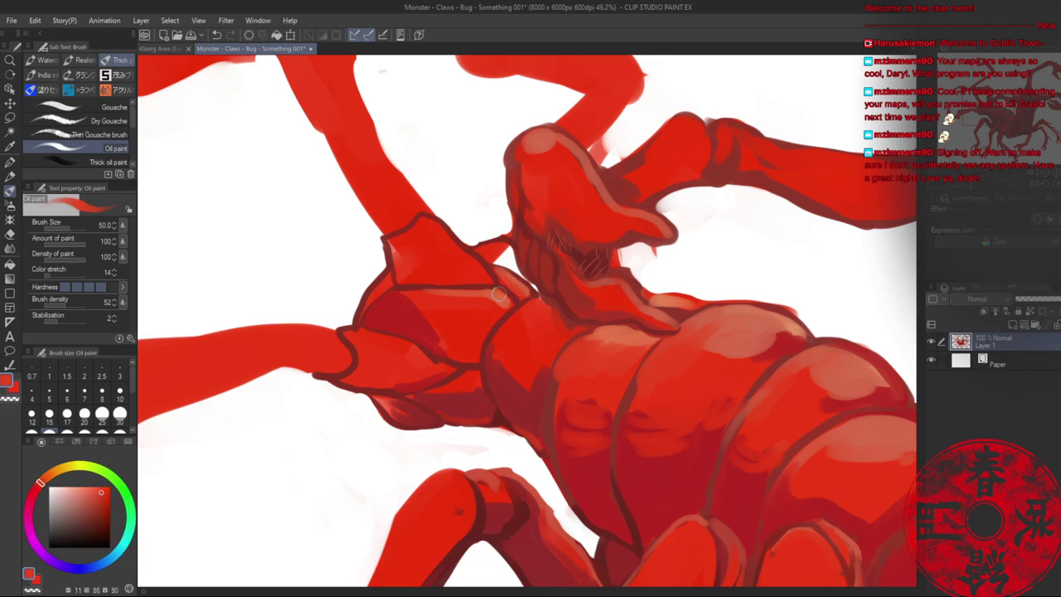
left_click(479, 333, "alt")
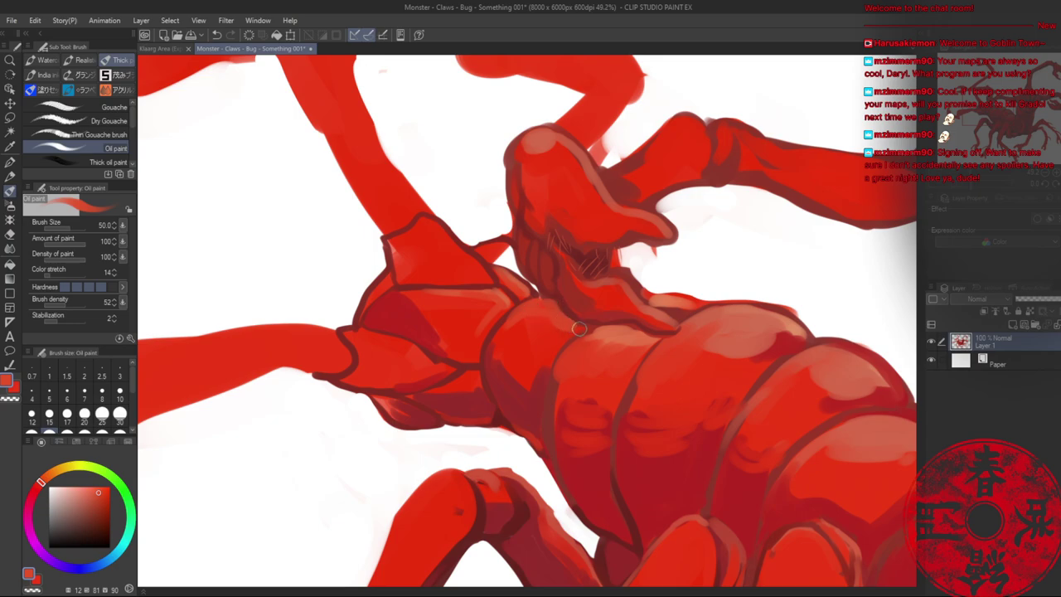
left_click(563, 335, "alt")
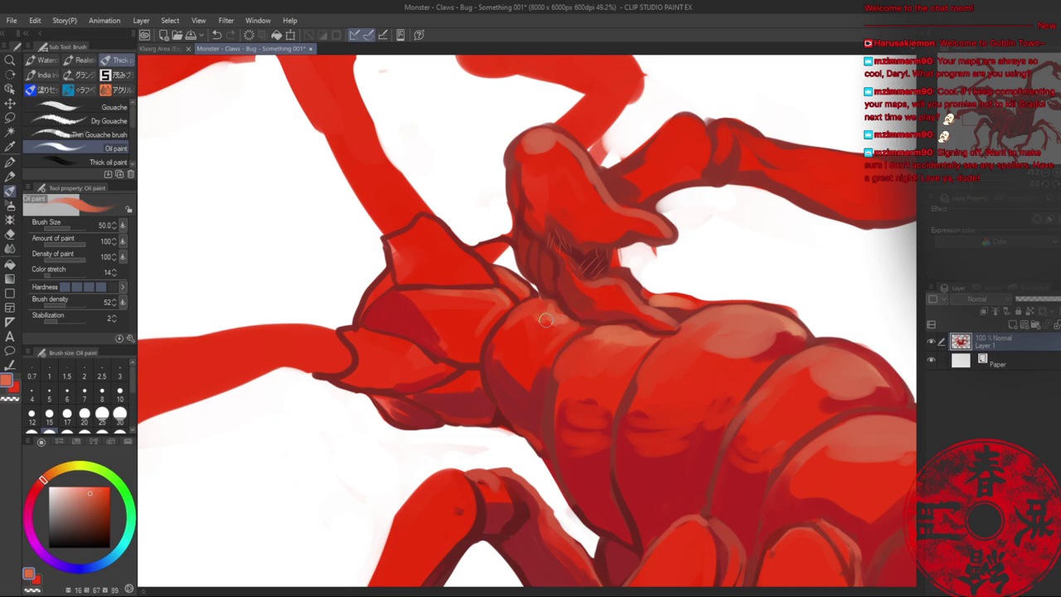
- Thicken the near chest plate's lower outline and shade the plate beneath it along its bottom edge in sampled dark red
key("alt+space")
left_click_drag(662, 258, 611, 252)
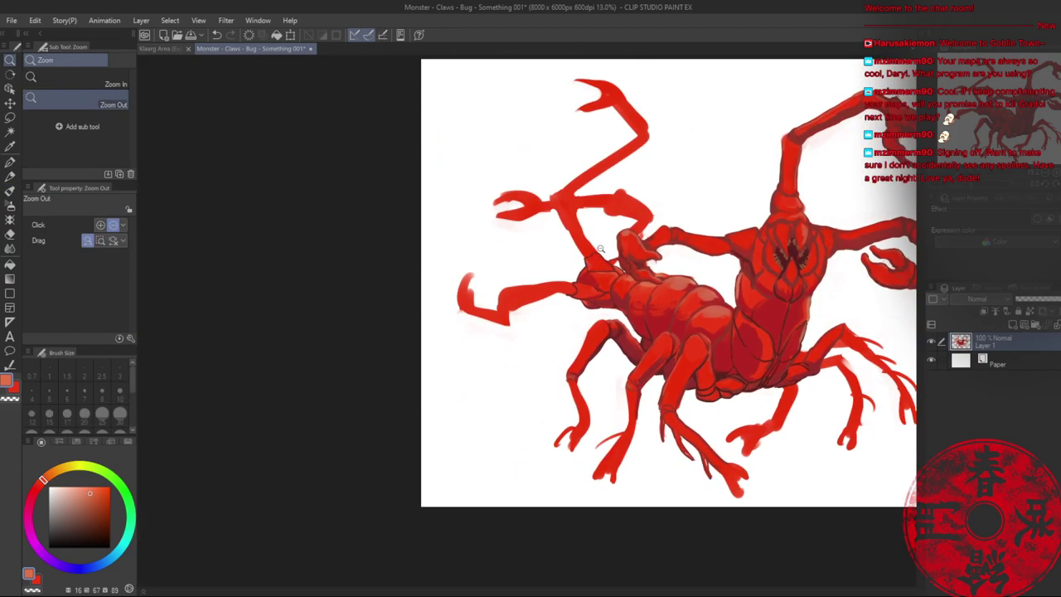
left_click_drag(723, 247, 564, 245)
left_click_drag(600, 338, 620, 341)
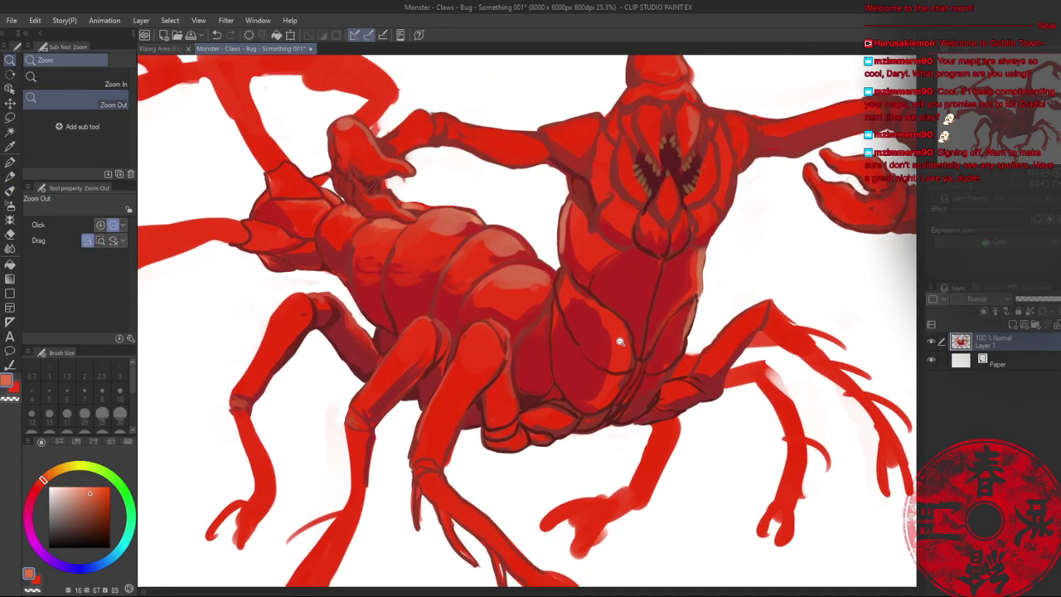
scroll(620, 341, "up", 3)
key("b")
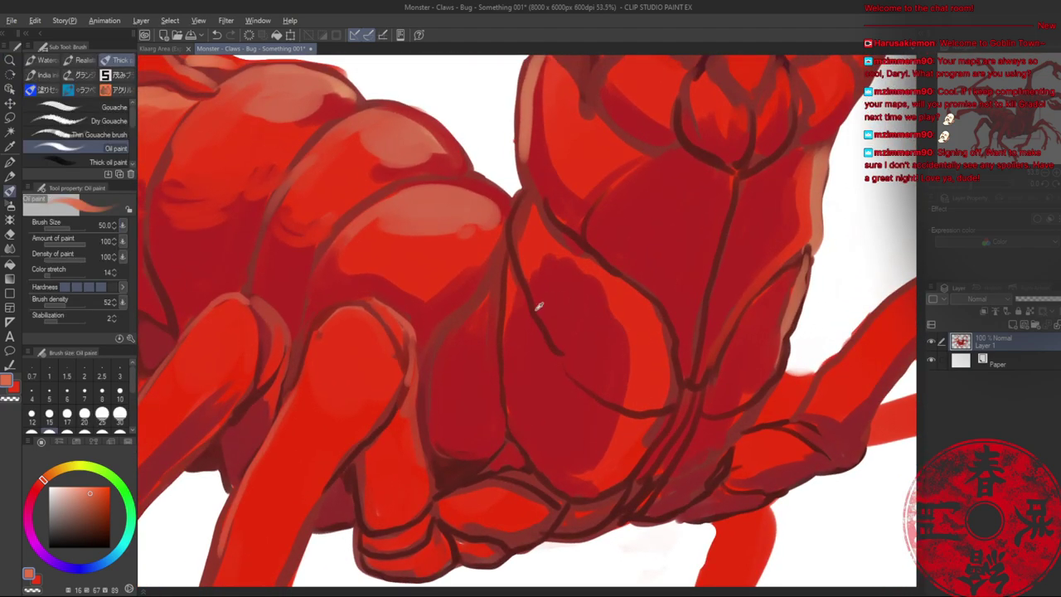
left_click(536, 309, "alt")
mouse_move(543, 324)
left_mouse_down()
mouse_move(575, 378)
mouse_move(546, 319)
mouse_move(614, 392)
mouse_move(612, 380)
mouse_move(613, 399)
mouse_move(668, 396)
left_mouse_up()
mouse_move(642, 432)
left_mouse_down()
mouse_move(573, 464)
mouse_move(582, 477)
left_mouse_up()
mouse_move(635, 461)
left_mouse_down()
mouse_move(599, 485)
mouse_move(645, 446)
mouse_move(582, 488)
mouse_move(612, 458)
mouse_move(615, 494)
mouse_move(590, 518)
left_mouse_up()
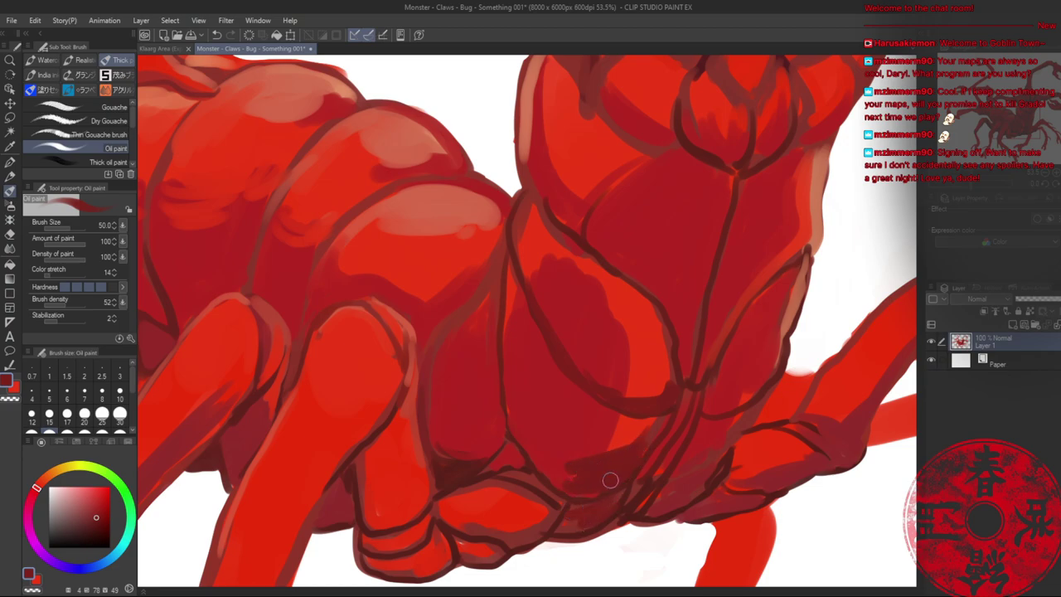
mouse_move(610, 480)
left_mouse_down()
mouse_move(584, 467)
mouse_move(567, 480)
left_mouse_up()
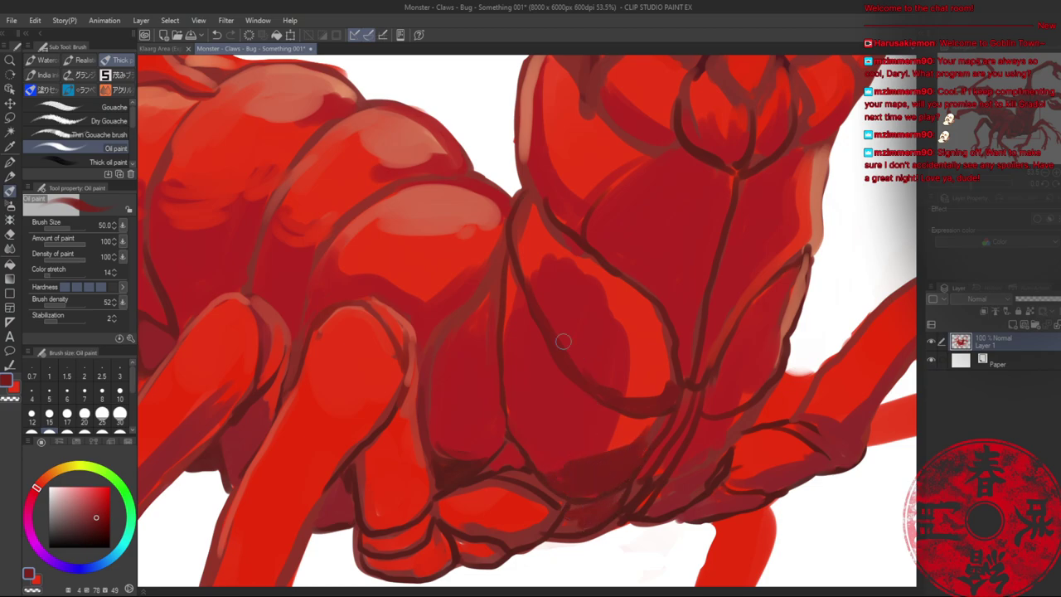
- Blend the shadow along the lower chest plate's bottom edge using reds sampled from the surrounding paint
left_click(466, 220, "alt")
left_click_drag(629, 419, 577, 481)
left_click(591, 462, "alt")
left_click_drag(610, 436, 563, 475)
left_click(561, 480, "alt")
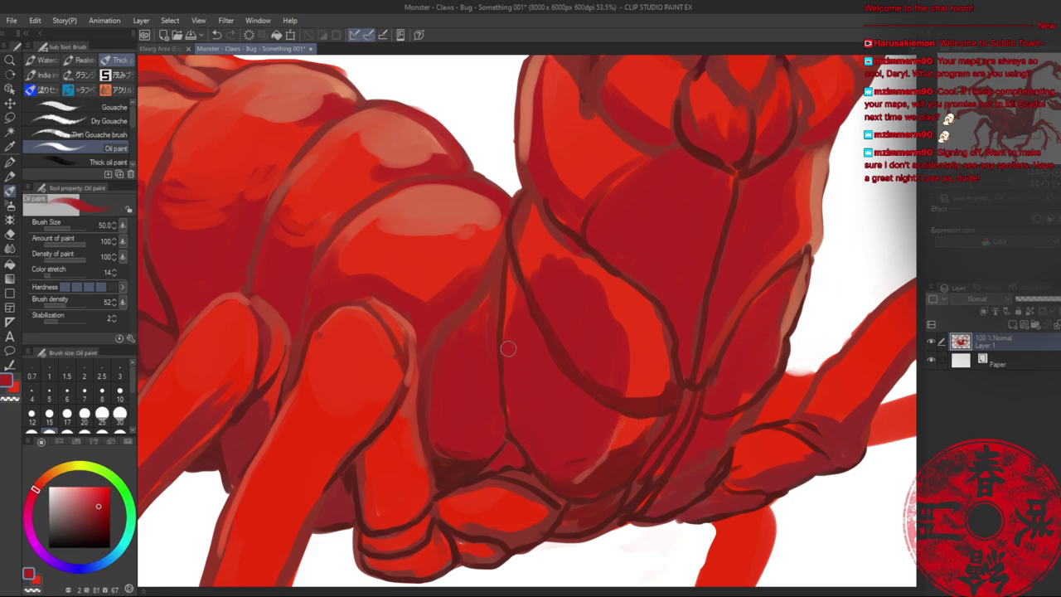
left_click(603, 448, "alt")
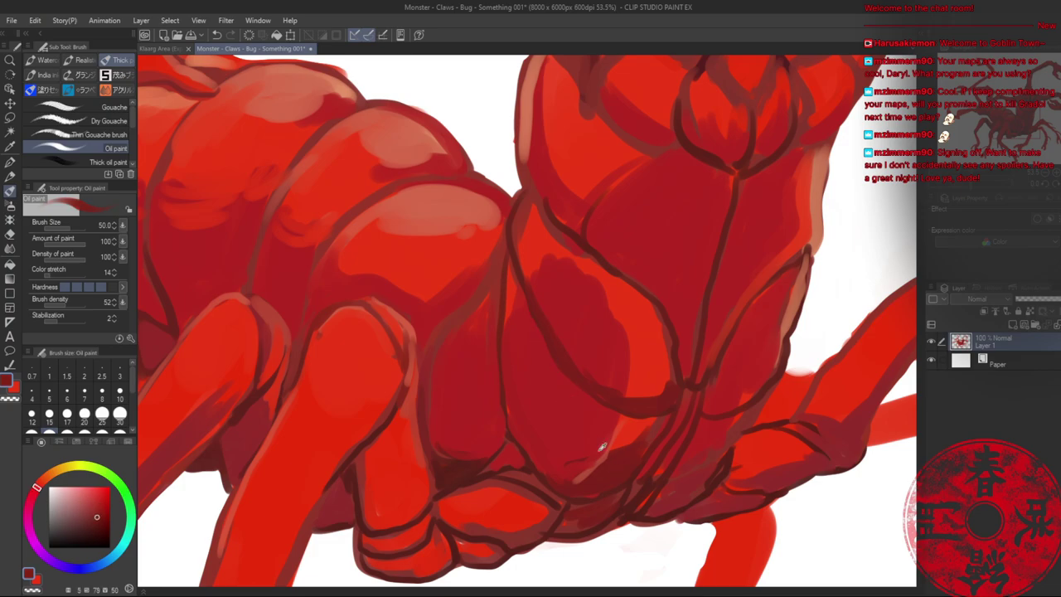
- Brighten the rim of the body segment behind the chest with sampled red and deepen the dark seam between them
left_click(507, 301, "alt")
mouse_move(507, 300)
left_mouse_down()
mouse_move(510, 364)
mouse_move(531, 388)
left_mouse_up()
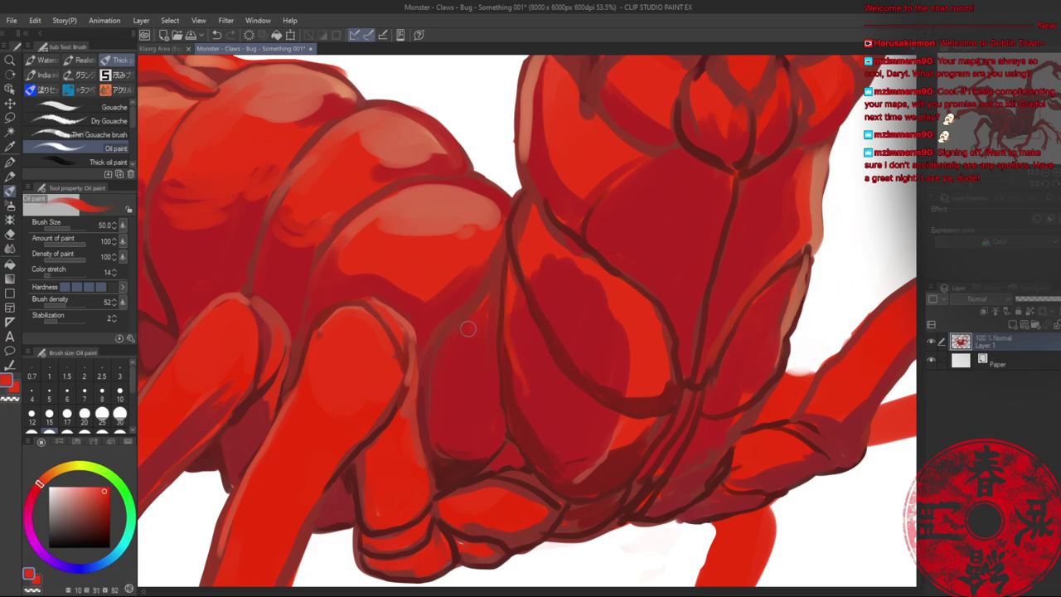
mouse_move(446, 348)
left_mouse_down()
mouse_move(480, 295)
mouse_move(530, 275)
mouse_move(508, 378)
mouse_move(488, 305)
mouse_move(467, 303)
mouse_move(498, 259)
left_mouse_up()
left_click(508, 379, "alt")
left_click_drag(494, 315, 506, 241)
mouse_move(506, 441)
left_mouse_down()
mouse_move(520, 464)
mouse_move(509, 466)
left_mouse_up()
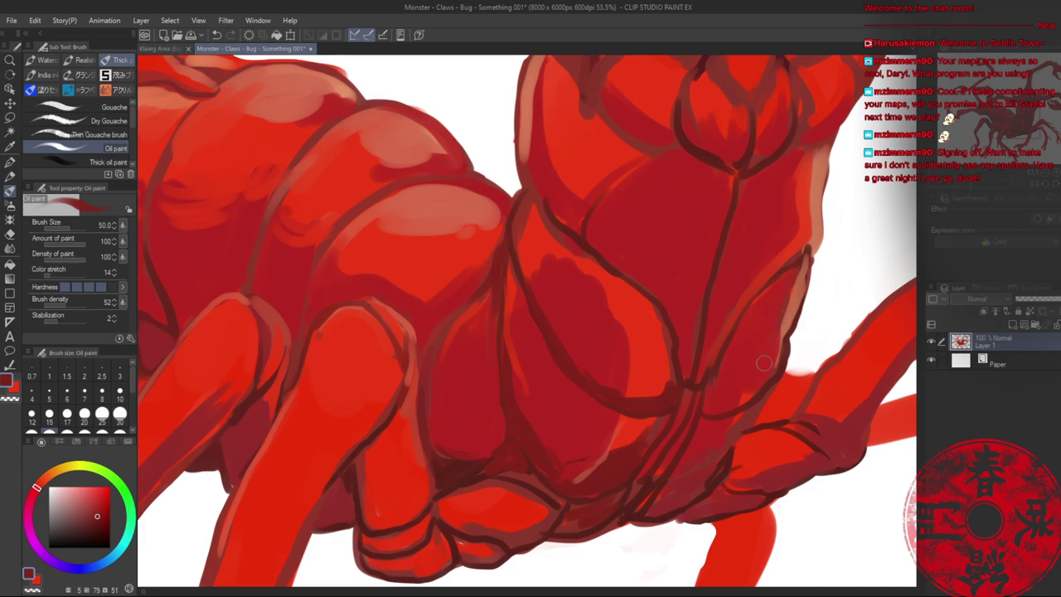
- Add a salmon highlight along the far chest plate's lower edge and darken the central chest seam, reducing the brush size to 30
left_click(791, 310, "alt")
left_click_drag(732, 401, 775, 346)
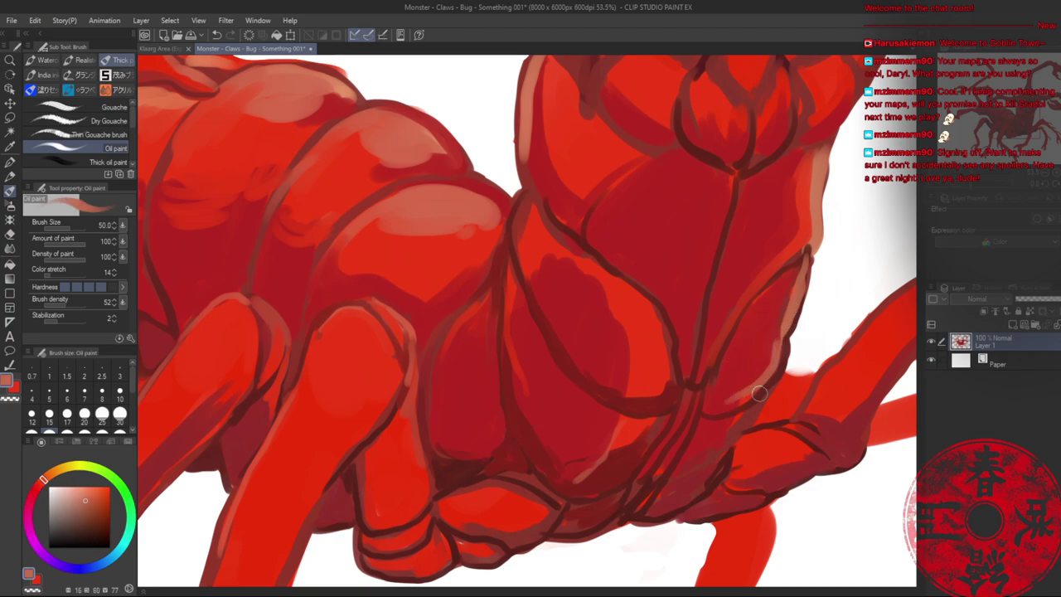
mouse_move(725, 443)
left_mouse_down()
mouse_move(691, 474)
mouse_move(691, 452)
mouse_move(673, 451)
mouse_move(674, 414)
mouse_move(656, 442)
mouse_move(682, 406)
mouse_move(703, 263)
mouse_move(689, 328)
mouse_move(712, 279)
mouse_move(702, 369)
mouse_move(694, 329)
mouse_move(710, 320)
mouse_move(703, 376)
left_mouse_up()
left_click(697, 386, "alt")
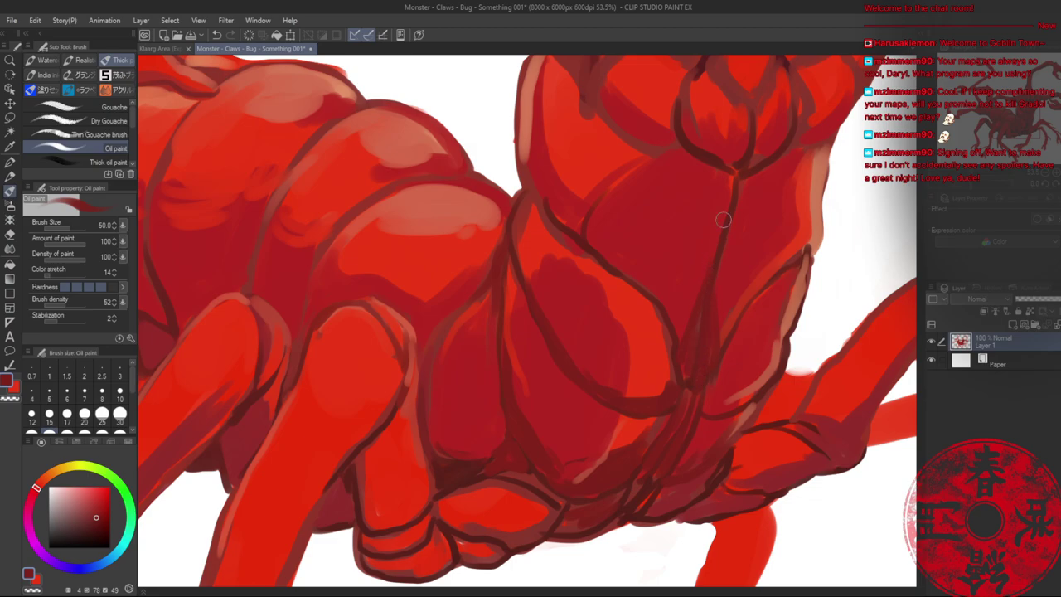
left_click(741, 178, "alt")
key("bracketleft")
key("bracketleft")
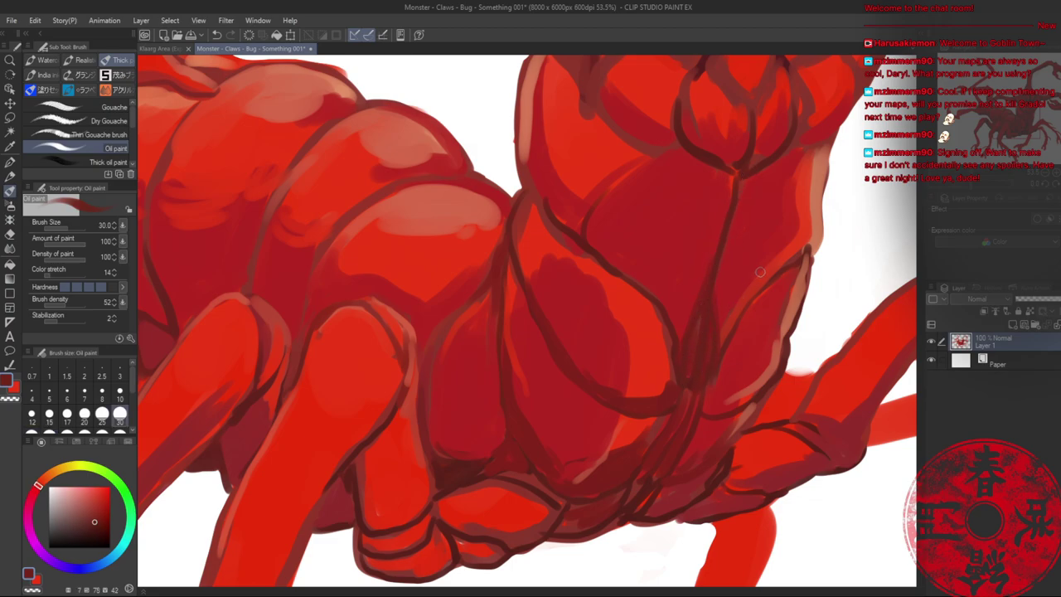
left_click_drag(756, 275, 721, 345)
- Shade the folded inner leg joint and the small plates beside it under the belly in sampled dark red at brush size 50
key("alt+space")
left_click_drag(755, 413, 585, 264)
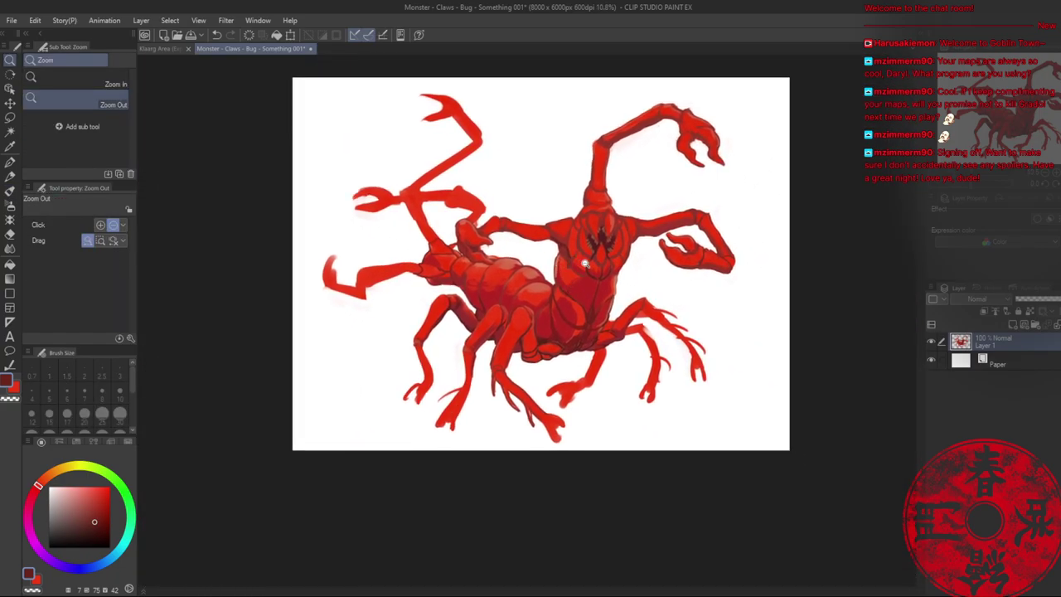
scroll(534, 358, "up", 5)
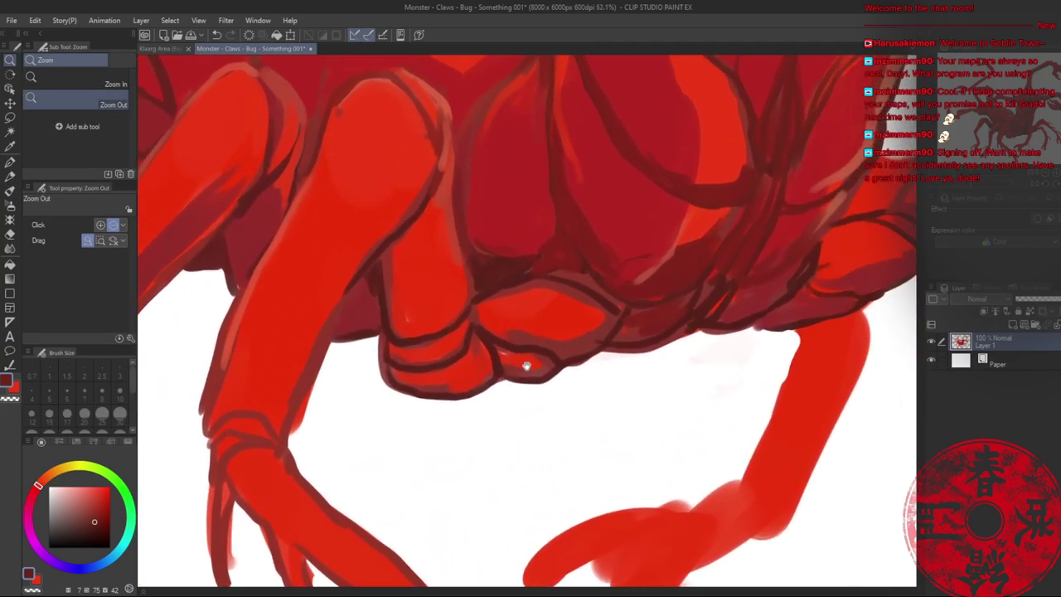
key("b")
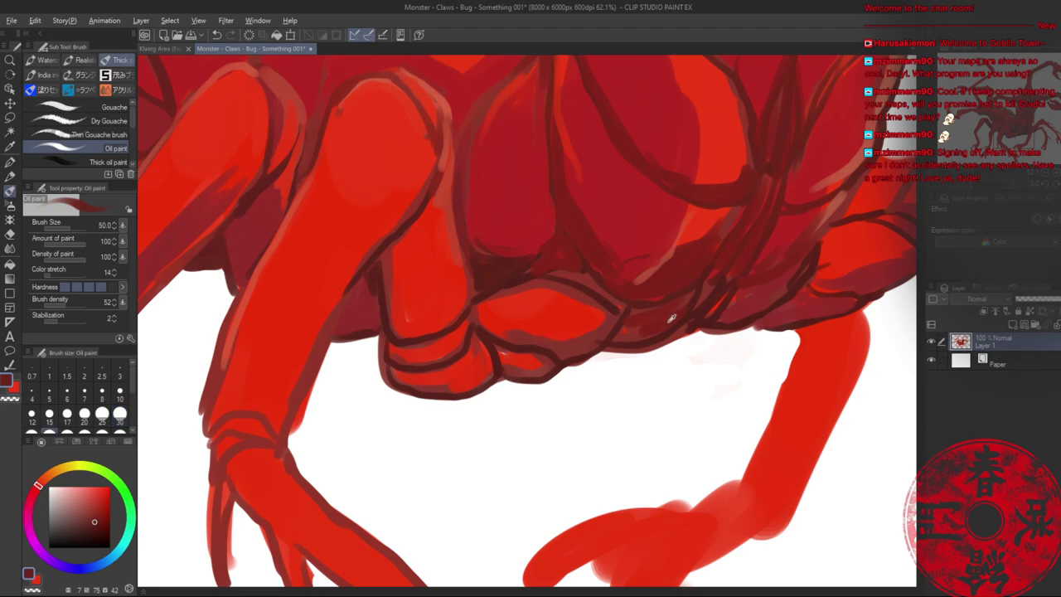
left_click(672, 318, "alt")
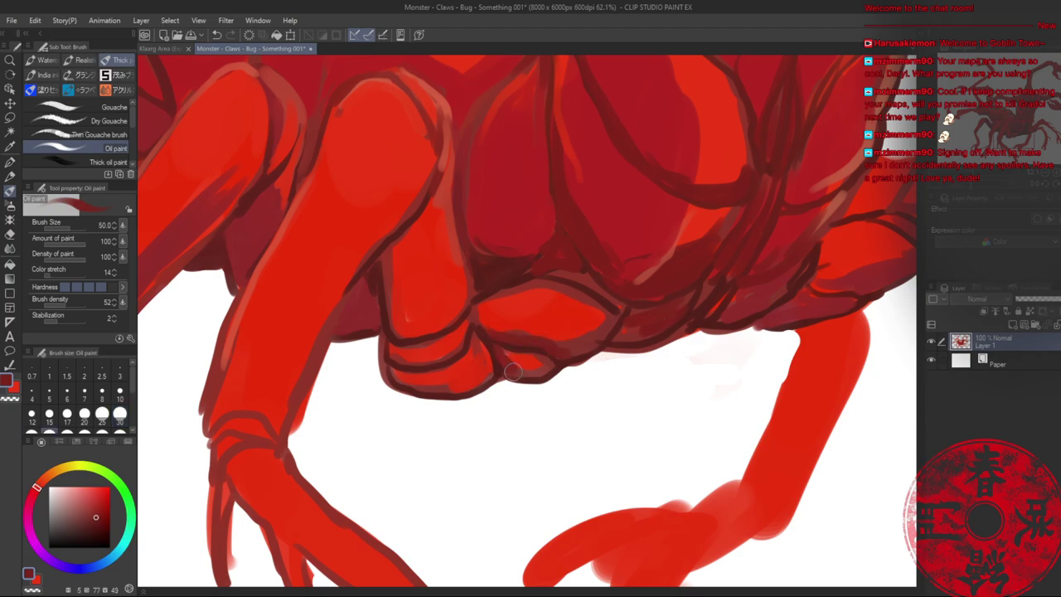
mouse_move(512, 372)
left_mouse_down()
mouse_move(552, 364)
mouse_move(505, 360)
mouse_move(518, 371)
mouse_move(474, 339)
mouse_move(464, 360)
mouse_move(401, 371)
mouse_move(410, 383)
mouse_move(457, 373)
mouse_move(448, 384)
mouse_move(470, 348)
mouse_move(486, 360)
mouse_move(476, 342)
mouse_move(468, 383)
mouse_move(451, 392)
mouse_move(476, 352)
mouse_move(456, 333)
mouse_move(394, 352)
mouse_move(456, 340)
left_mouse_up()
mouse_move(400, 241)
left_mouse_down()
mouse_move(406, 314)
mouse_move(455, 308)
mouse_move(436, 354)
mouse_move(459, 338)
left_mouse_up()
left_click(487, 362, "alt")
mouse_move(400, 306)
left_mouse_down()
mouse_move(444, 322)
mouse_move(394, 290)
mouse_move(406, 236)
mouse_move(411, 298)
left_mouse_up()
left_click_drag(389, 252, 399, 239)
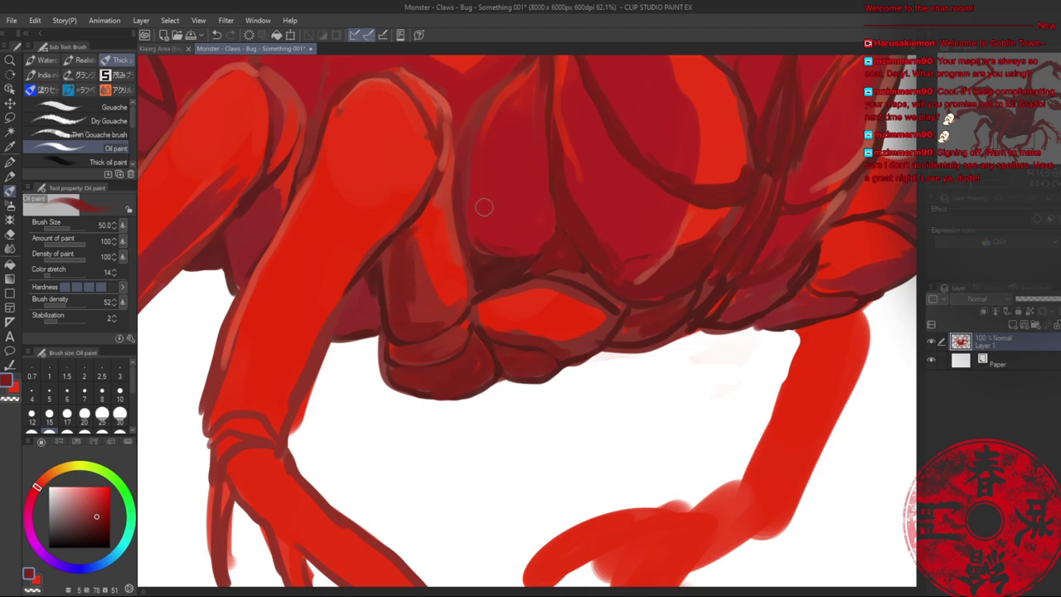
- Shade the bright plate under the belly with sampled dark reds and fit the whole illustration in view
mouse_move(541, 333)
left_mouse_down()
mouse_move(586, 312)
mouse_move(583, 329)
mouse_move(569, 327)
mouse_move(592, 320)
mouse_move(574, 314)
mouse_move(529, 332)
left_mouse_up()
left_click(582, 333, "alt")
left_click(545, 337, "alt")
left_click(522, 337, "alt")
mouse_move(571, 296)
left_mouse_down()
mouse_move(480, 305)
mouse_move(478, 321)
left_mouse_up()
key("alt+space")
left_click_drag(563, 246, 431, 300)
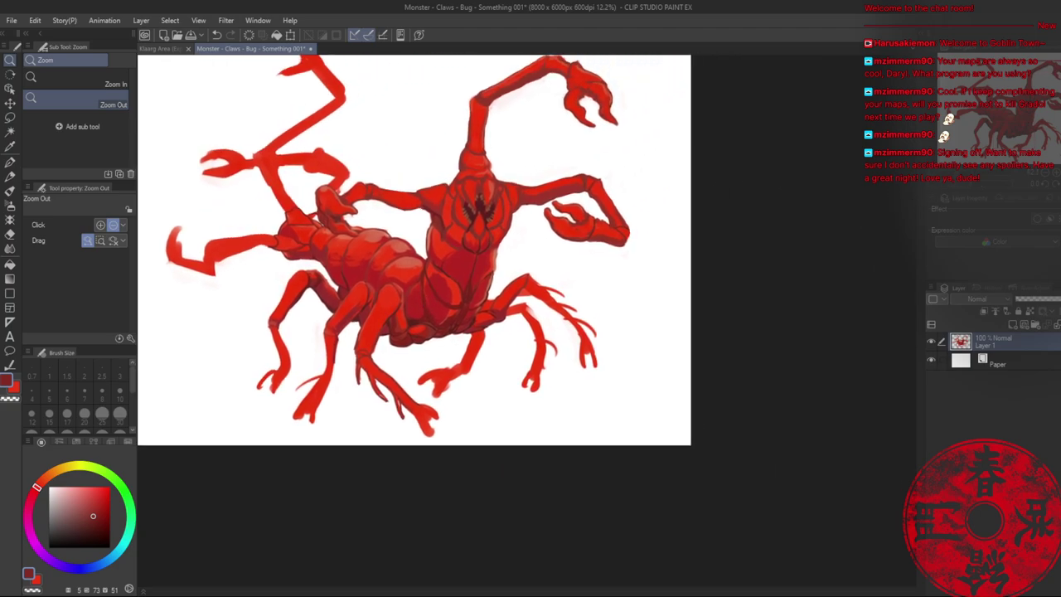
left_click(1055, 173)
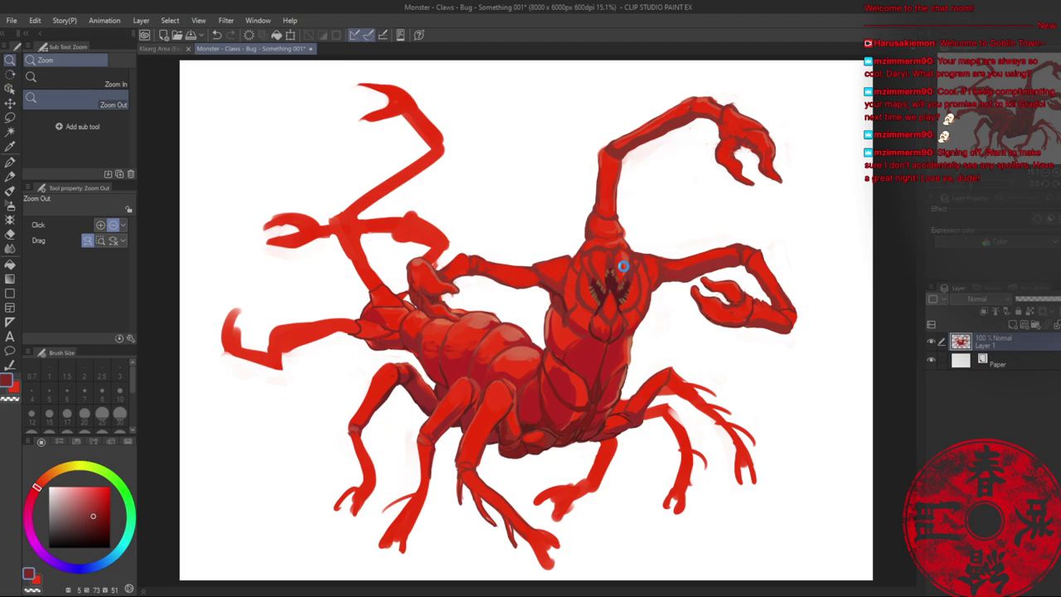
- Save the illustration and paint the shoulder plates on both sides of the face with Oil paint strokes in sampled reds
key("ctrl+s")
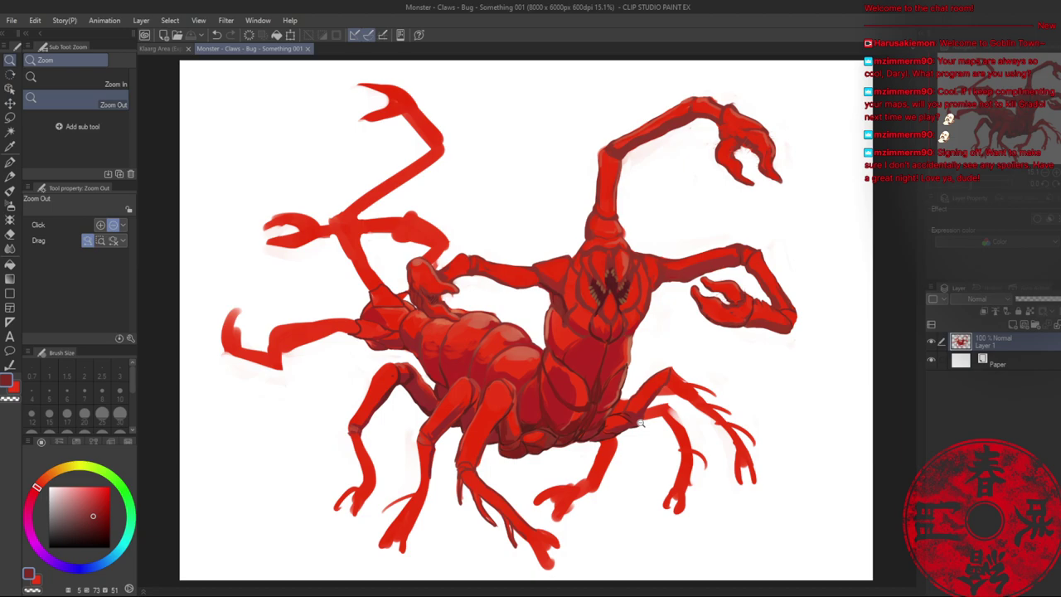
scroll(653, 294, "up", 5)
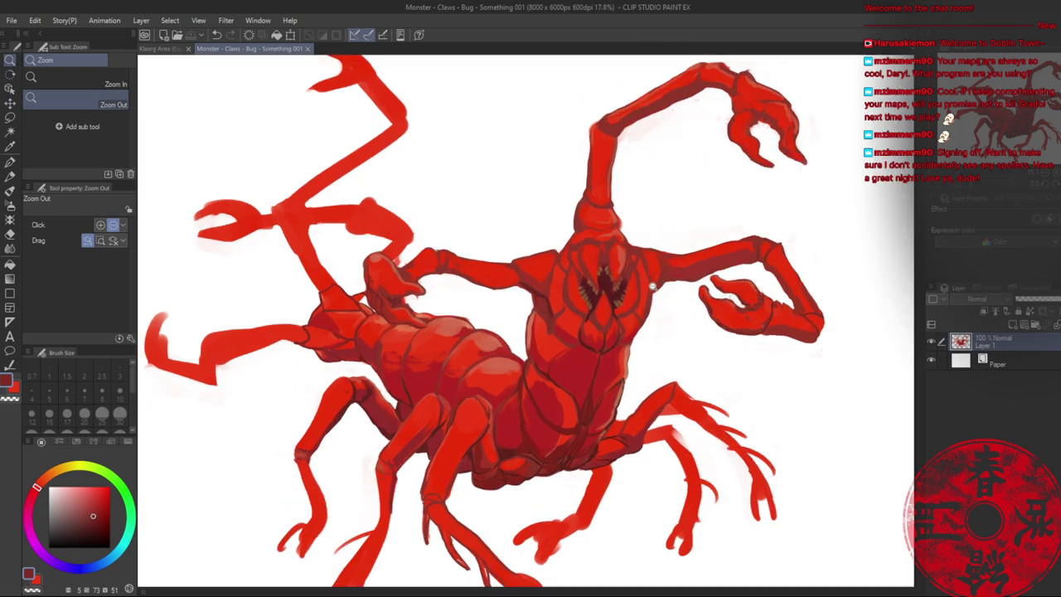
left_click(700, 270, "alt")
left_click_drag(744, 197, 705, 256)
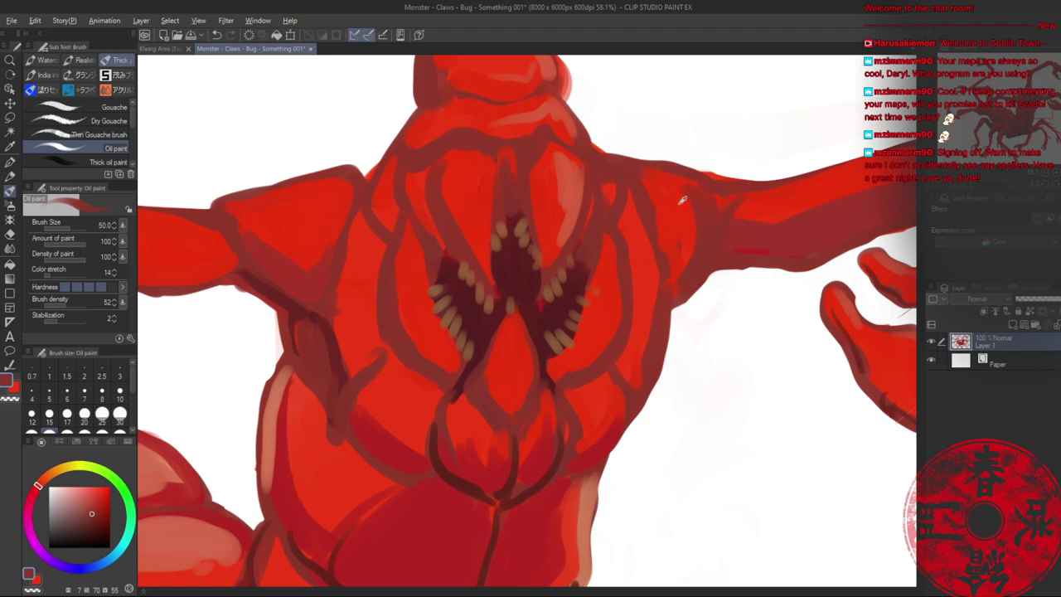
left_click(673, 175, "alt")
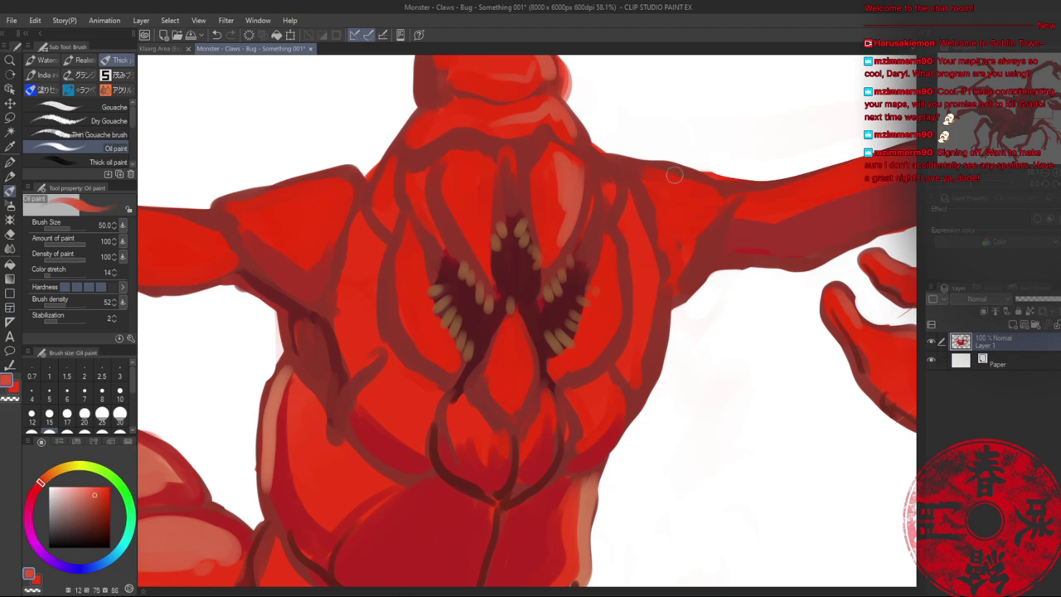
mouse_move(647, 167)
left_mouse_down()
mouse_move(704, 177)
mouse_move(698, 237)
mouse_move(727, 207)
left_mouse_up()
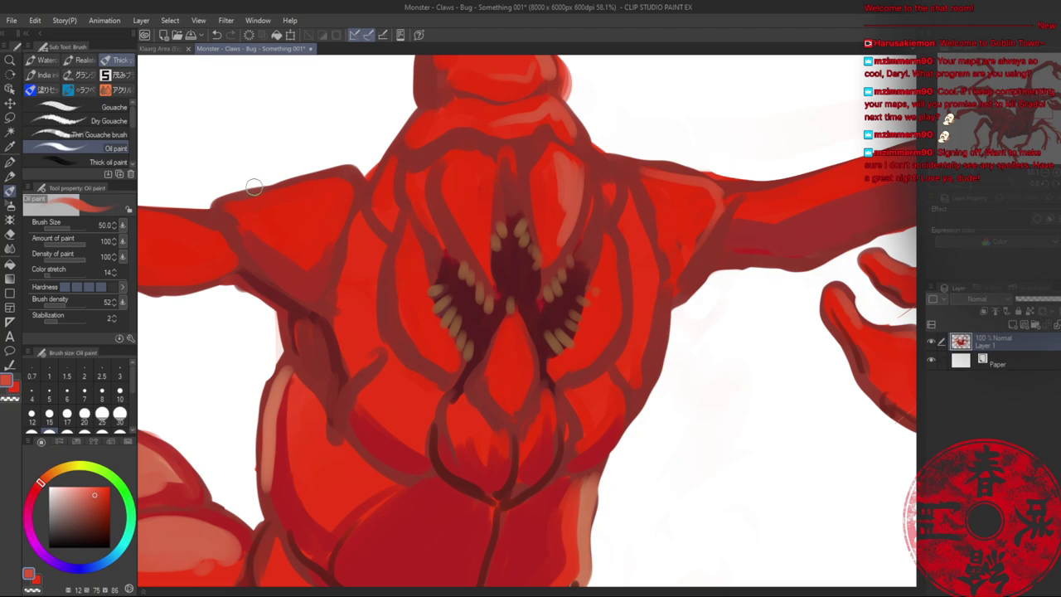
left_click_drag(254, 187, 345, 174)
- Paint a lighter highlight streak along the upper arm at the face's left side and trim it with the arm's base red
mouse_move(251, 205)
left_mouse_down()
mouse_move(319, 182)
mouse_move(341, 188)
mouse_move(515, 287)
left_mouse_up()
left_click(464, 278, "alt")
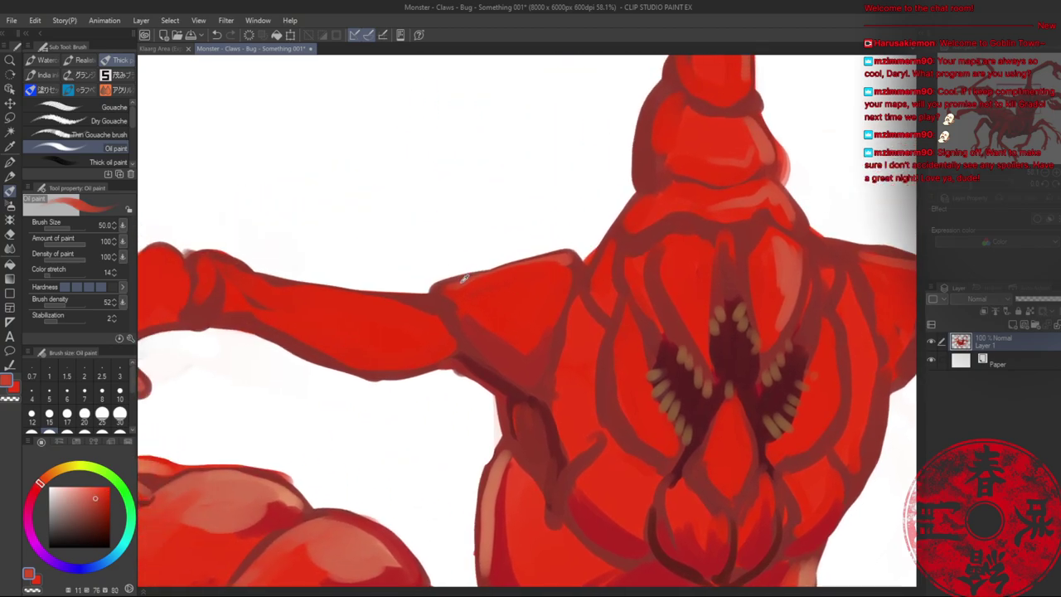
left_click_drag(242, 279, 415, 336)
left_click_drag(350, 319, 414, 329)
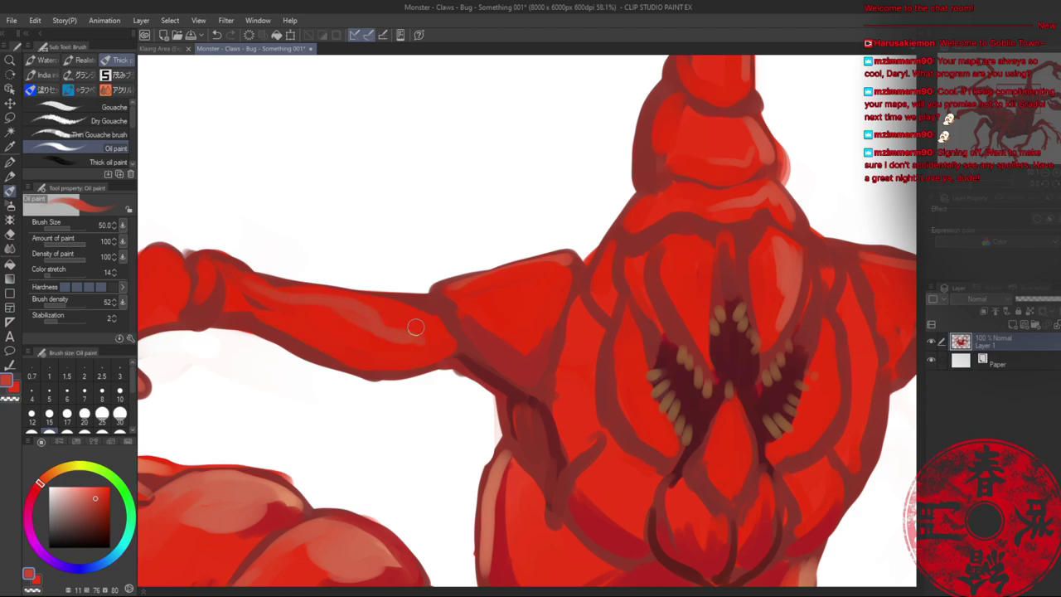
left_click(365, 310, "alt")
left_click_drag(345, 314, 409, 342)
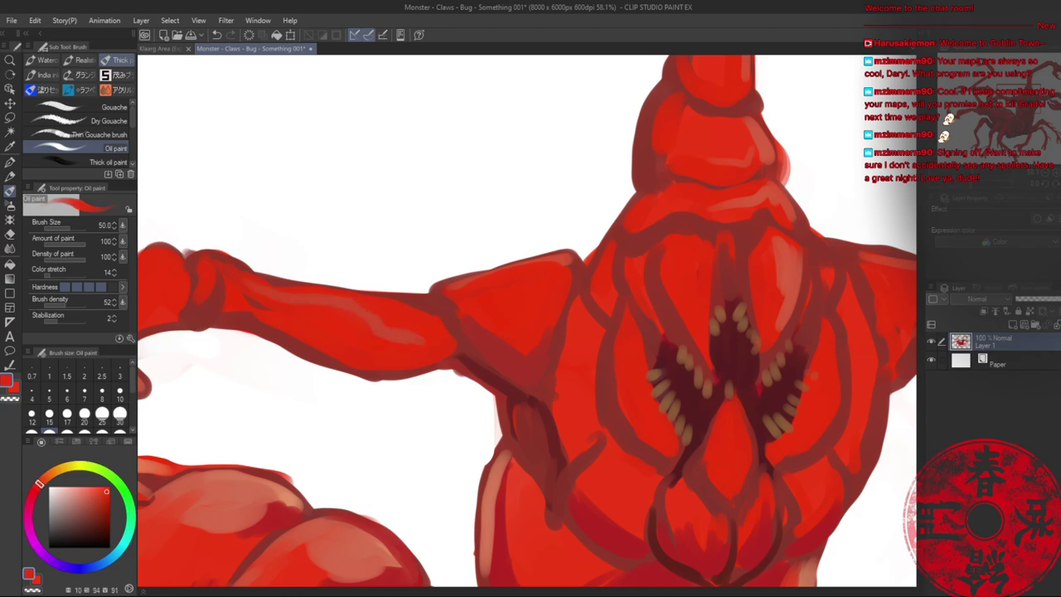
key("ctrl+0")
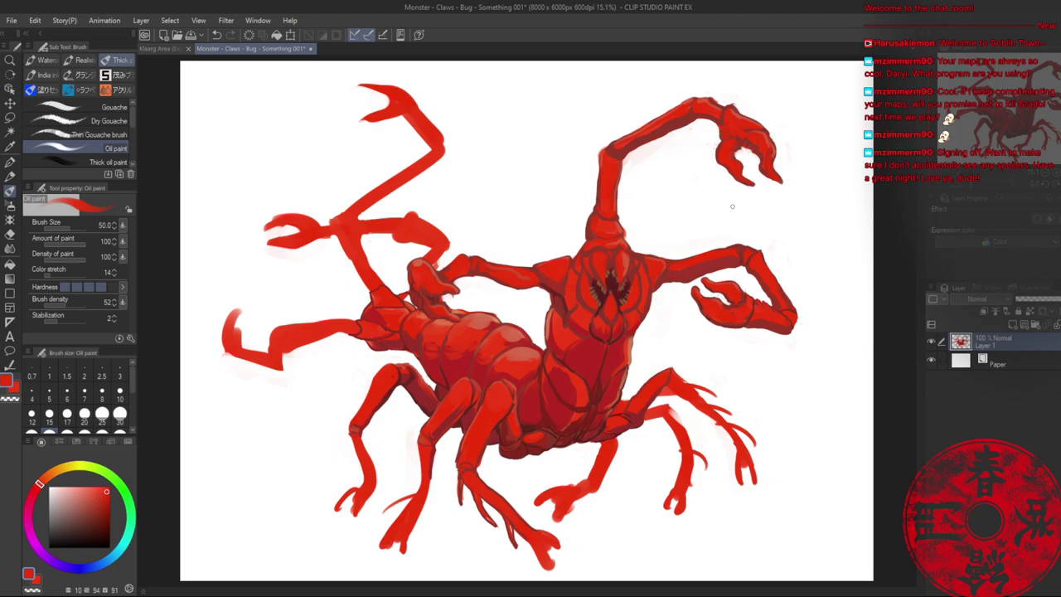
- Erase stray paint along the underside of the right upper arm with the Hard eraser and save the drawing
key("e")
scroll(716, 209, "up", 5)
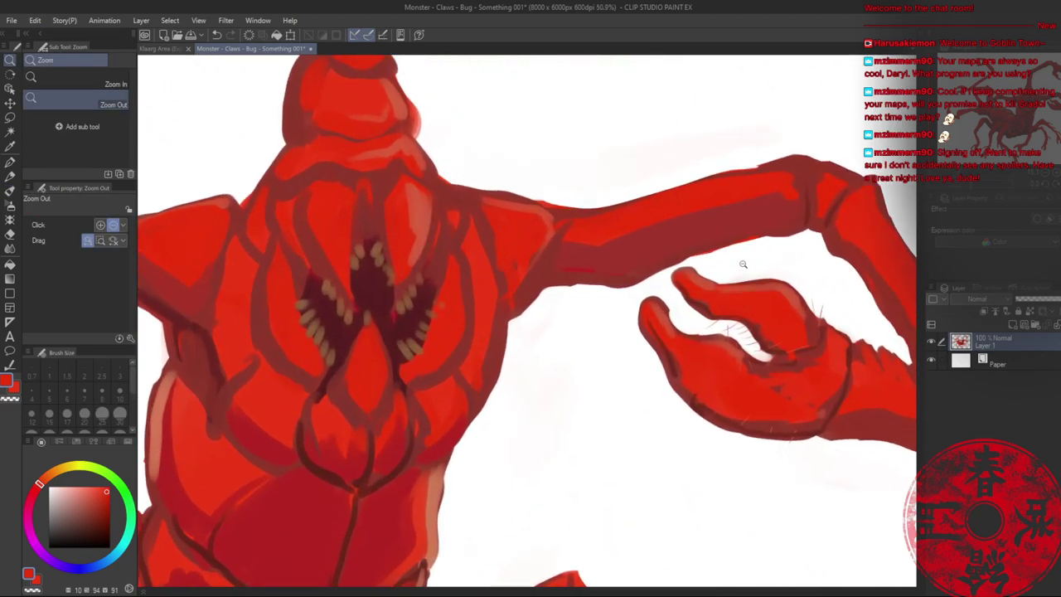
key("[")
key("[")
key("[")
key("[")
mouse_move(654, 276)
left_mouse_down()
mouse_move(721, 248)
mouse_move(797, 237)
mouse_move(730, 245)
left_mouse_up()
key("]")
key("bracketright")
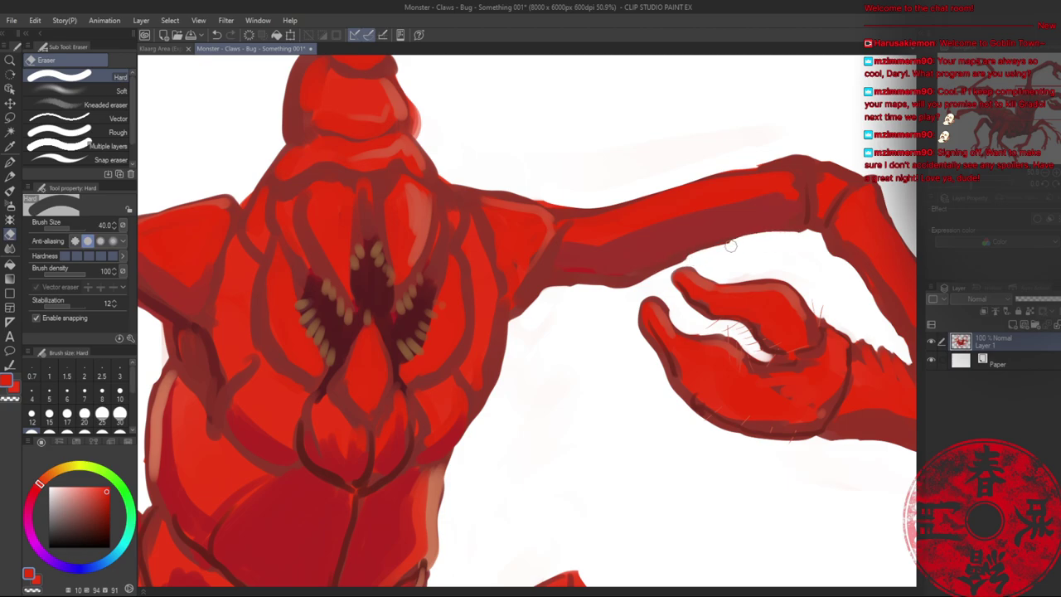
key("bracketleft")
key("bracketleft")
key("bracketleft")
key("ctrl+0")
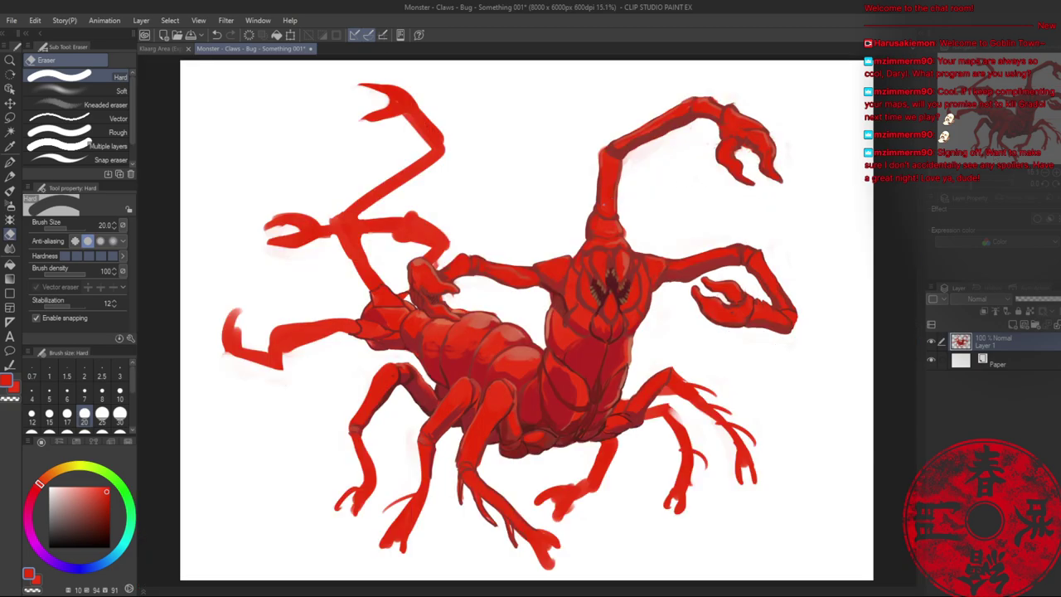
key("ctrl+s")
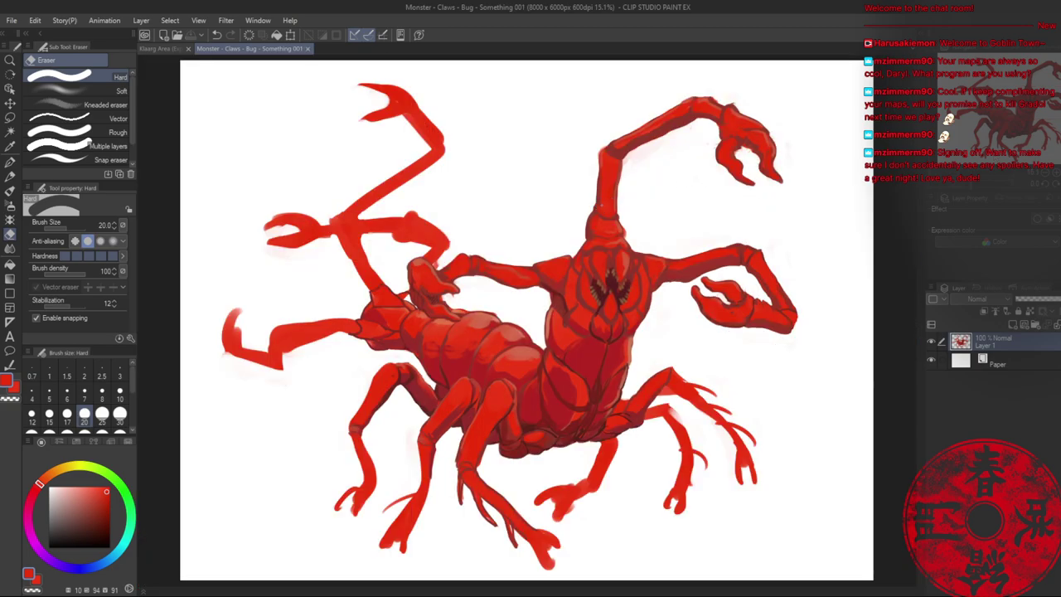
- Erase the faint red patches beneath the right front leg's knee and beside the lower torso with the size 60 Hard eraser, and save
left_click_drag(501, 276, 531, 274)
key("slash")
left_click_drag(701, 367, 746, 373)
left_click_drag(708, 407, 631, 290)
key("e")
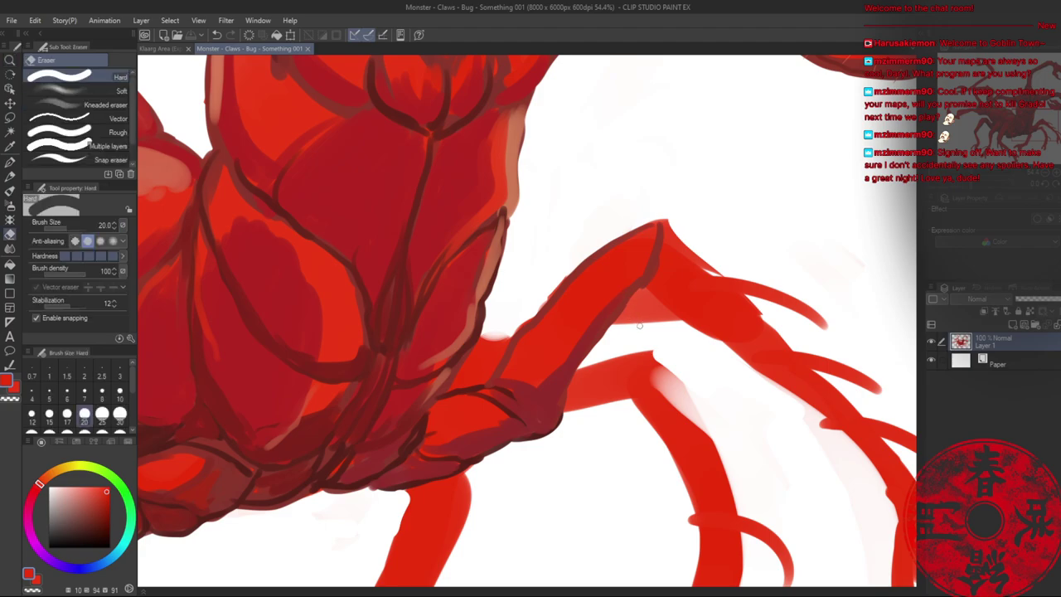
key("bracketright")
key("bracketright")
key("bracketright")
key("bracketright")
key("bracketright")
mouse_move(636, 312)
left_mouse_down()
mouse_move(640, 301)
mouse_move(668, 332)
mouse_move(648, 331)
left_mouse_up()
mouse_move(506, 331)
left_mouse_down()
mouse_move(474, 370)
mouse_move(485, 339)
mouse_move(468, 375)
mouse_move(494, 359)
left_mouse_up()
key("alt+space")
mouse_move(527, 300)
left_mouse_down()
mouse_move(475, 291)
mouse_move(659, 302)
left_mouse_up()
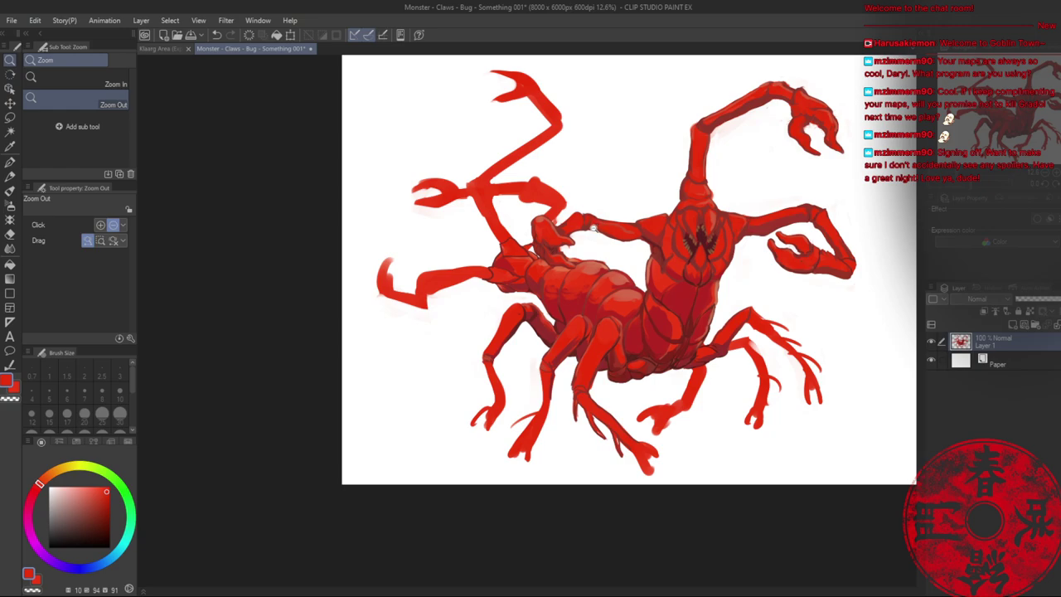
key("ctrl+s")
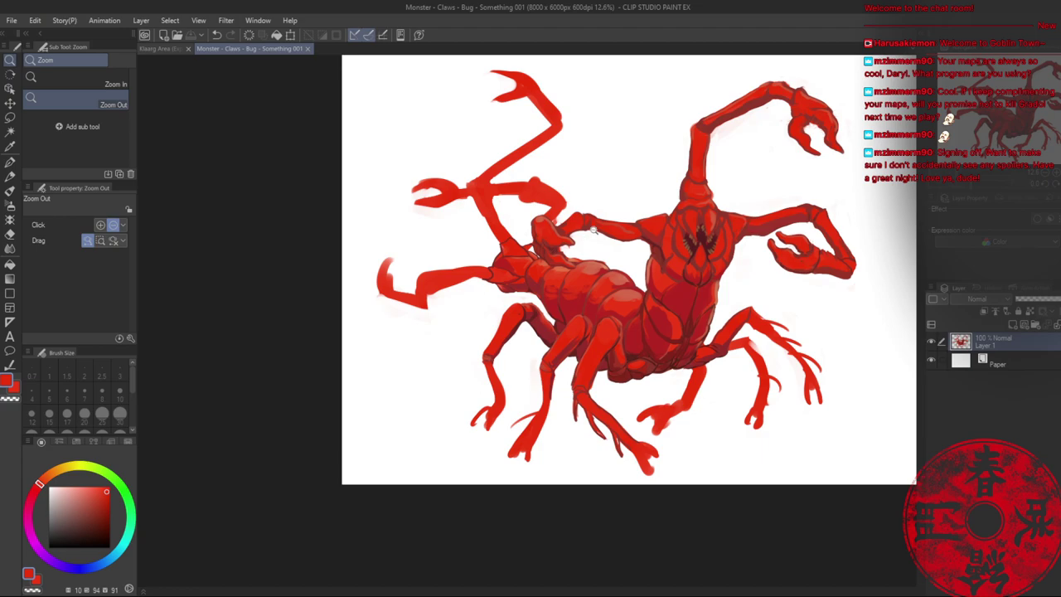
- Outline the upper segment of the lowest rear limb in dark red sampled from the body, using Oil paint at size 30
left_click_drag(442, 310, 480, 288)
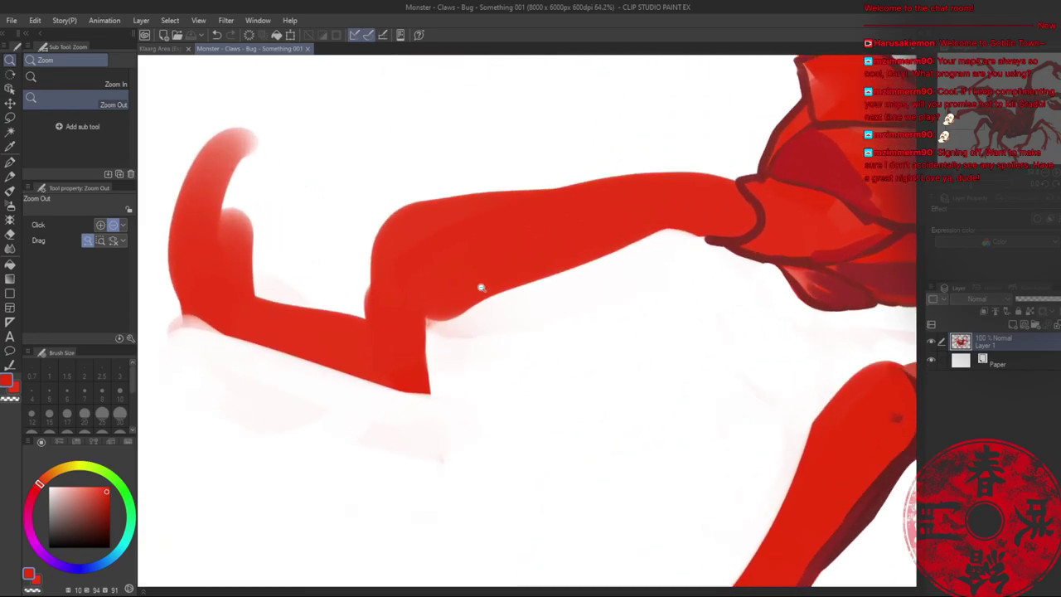
key("b")
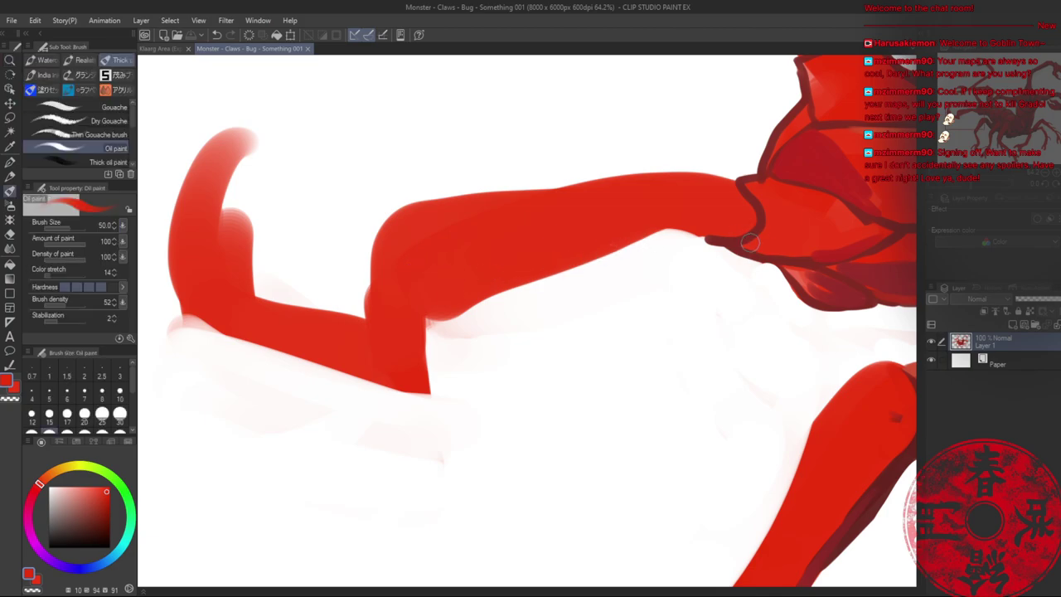
key("alt+space")
mouse_move(831, 334)
left_mouse_down()
mouse_move(795, 314)
mouse_move(496, 305)
left_mouse_up()
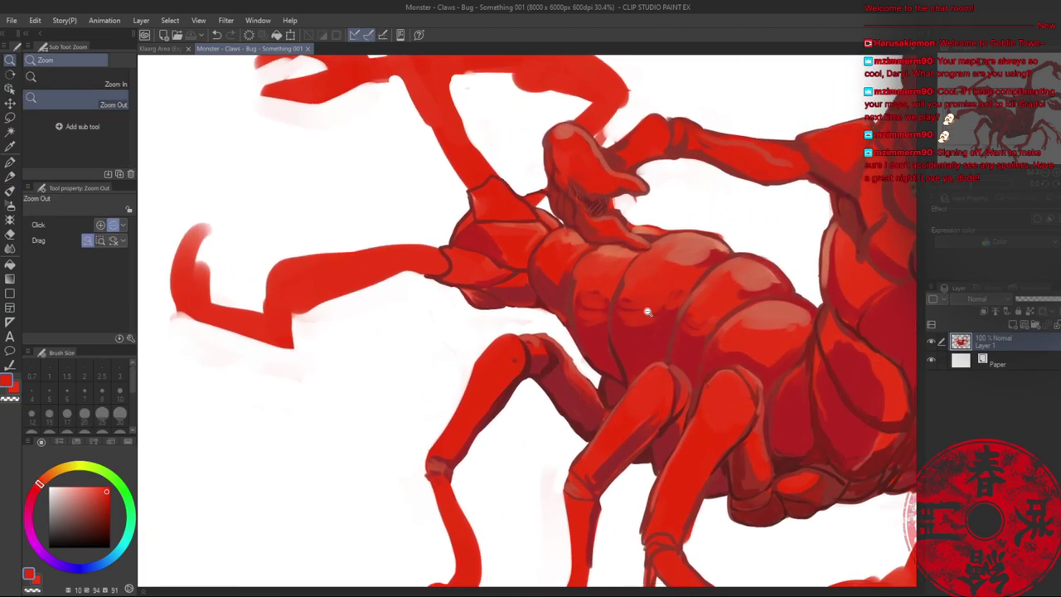
left_click_drag(699, 323, 710, 324)
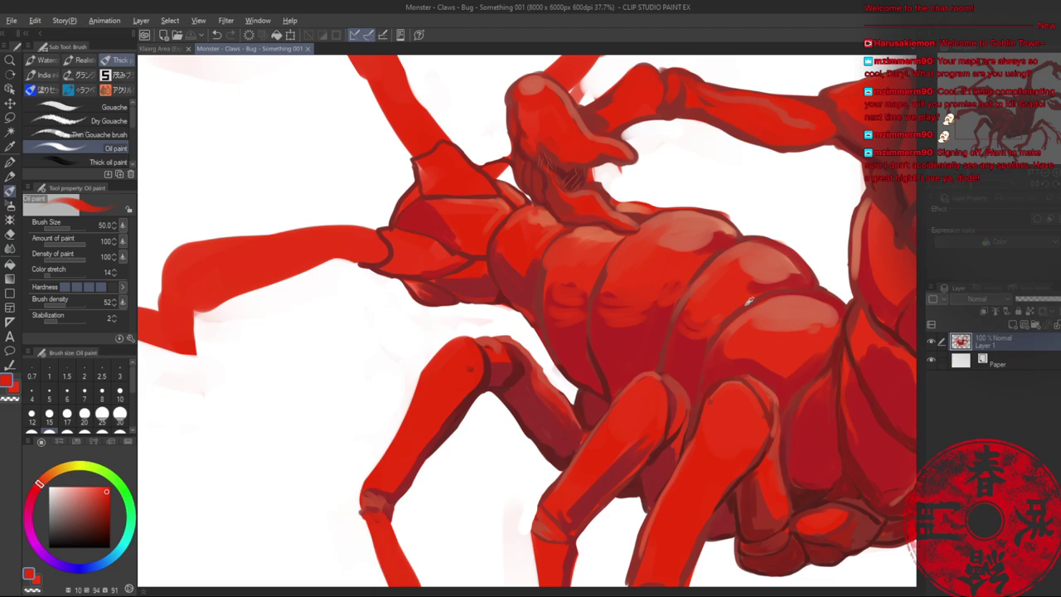
left_click(750, 304, "alt")
key("space")
left_click_drag(343, 307, 639, 319)
key("alt+space")
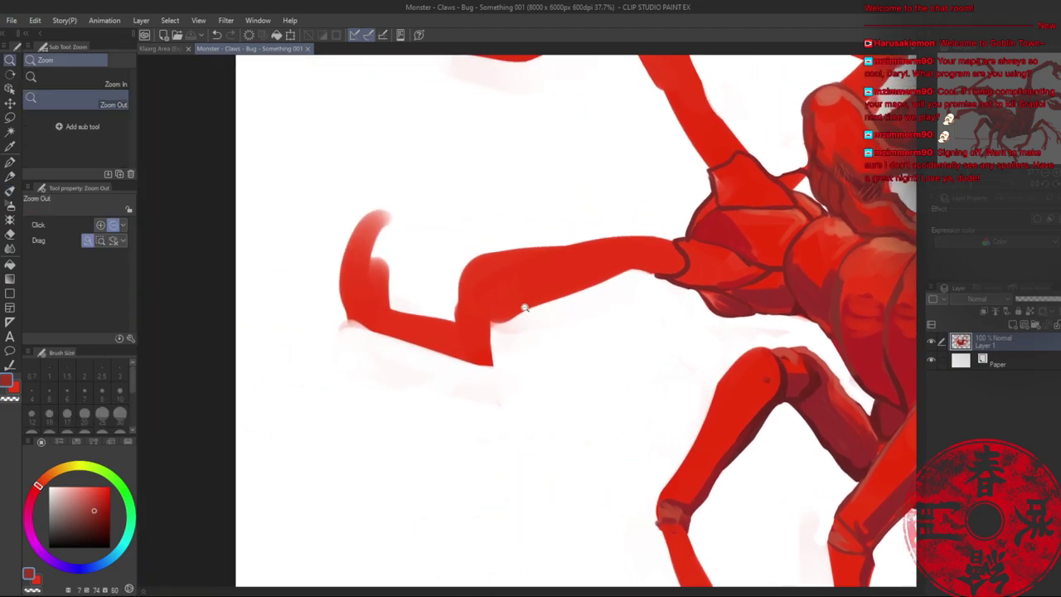
left_click_drag(524, 307, 527, 305)
key("b")
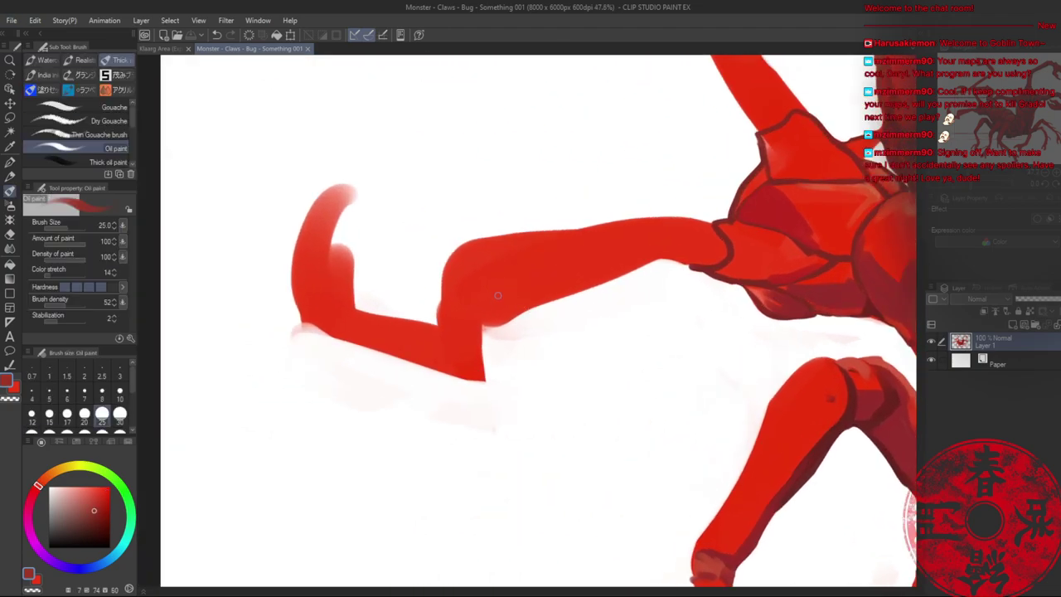
key("bracketright")
mouse_move(454, 272)
left_mouse_down()
mouse_move(466, 296)
mouse_move(619, 271)
mouse_move(658, 263)
mouse_move(669, 226)
mouse_move(716, 226)
mouse_move(672, 233)
mouse_move(679, 264)
left_mouse_up()
mouse_move(607, 277)
left_mouse_down()
mouse_move(480, 313)
mouse_move(470, 289)
left_mouse_up()
mouse_move(460, 252)
left_mouse_down()
mouse_move(666, 215)
mouse_move(641, 235)
mouse_move(677, 241)
left_mouse_up()
- Outline the bent elbow joint and the lower segment of the lowest rear limb in dark red up to the pincer's base
key("alt+space")
left_click(676, 240)
left_click(530, 289)
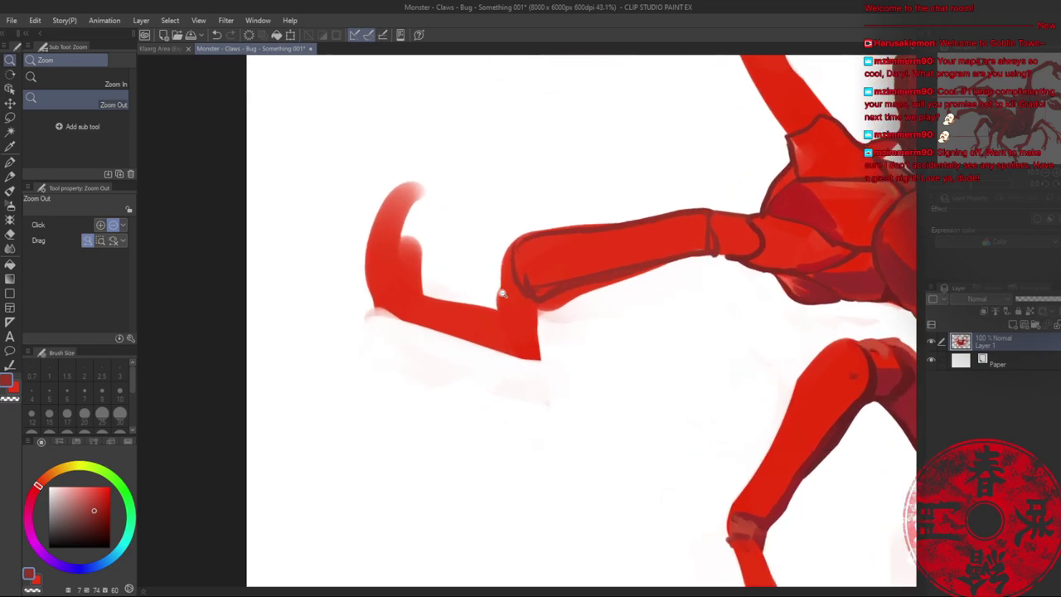
left_click_drag(505, 261, 485, 329)
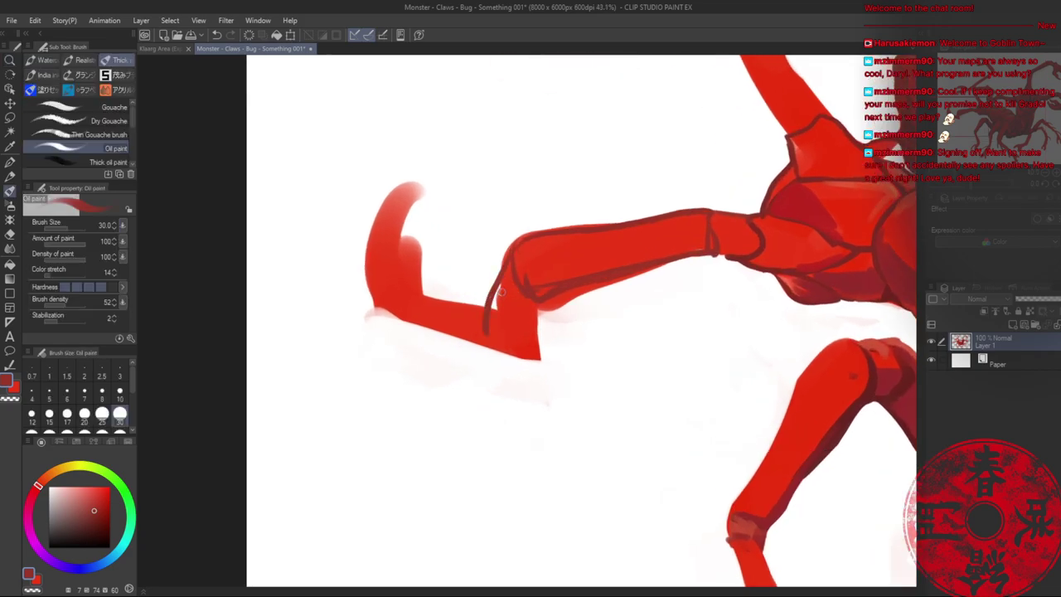
key("ctrl+z")
mouse_move(513, 248)
left_mouse_down()
mouse_move(497, 319)
mouse_move(505, 348)
mouse_move(530, 345)
mouse_move(537, 304)
mouse_move(539, 329)
mouse_move(532, 351)
mouse_move(515, 356)
mouse_move(494, 312)
mouse_move(507, 355)
left_mouse_up()
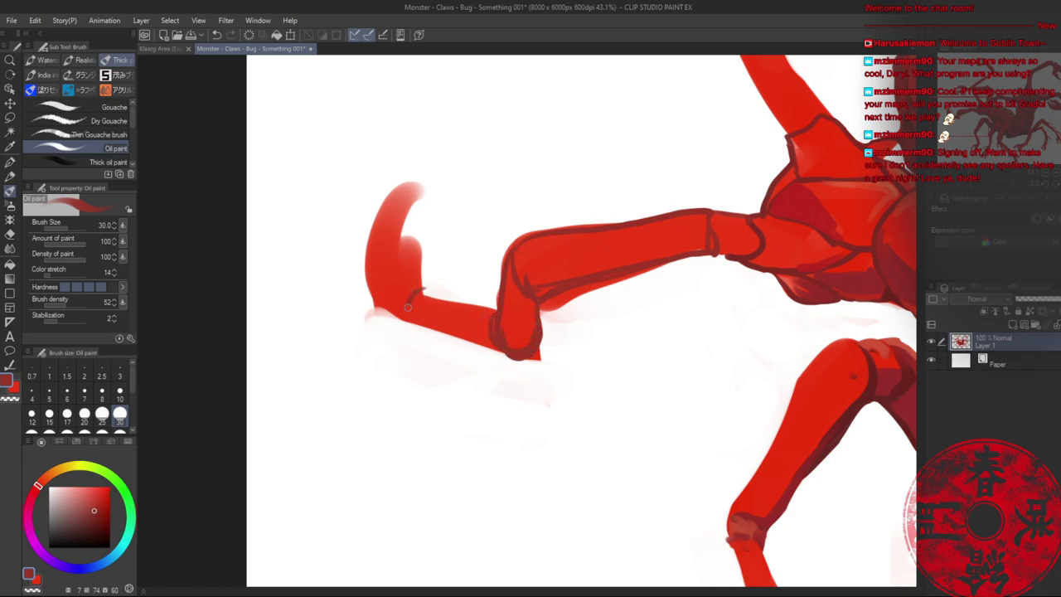
mouse_move(407, 307)
left_mouse_down()
mouse_move(471, 308)
mouse_move(406, 318)
mouse_move(429, 330)
left_mouse_up()
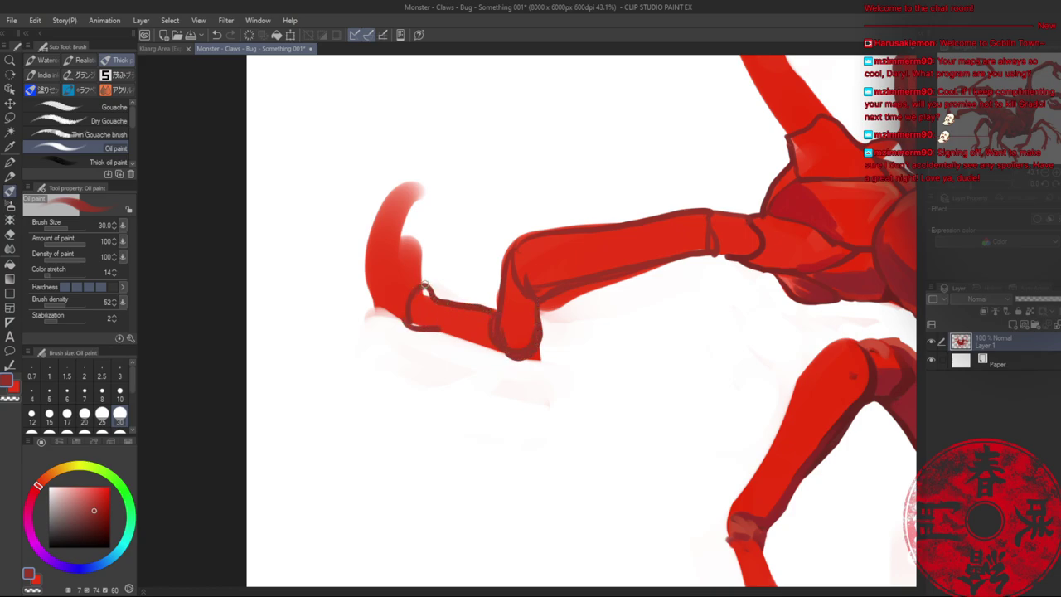
left_click_drag(424, 287, 446, 303)
mouse_move(433, 328)
left_mouse_down()
mouse_move(494, 348)
mouse_move(525, 339)
mouse_move(503, 324)
mouse_move(508, 337)
mouse_move(538, 330)
mouse_move(515, 341)
left_mouse_up()
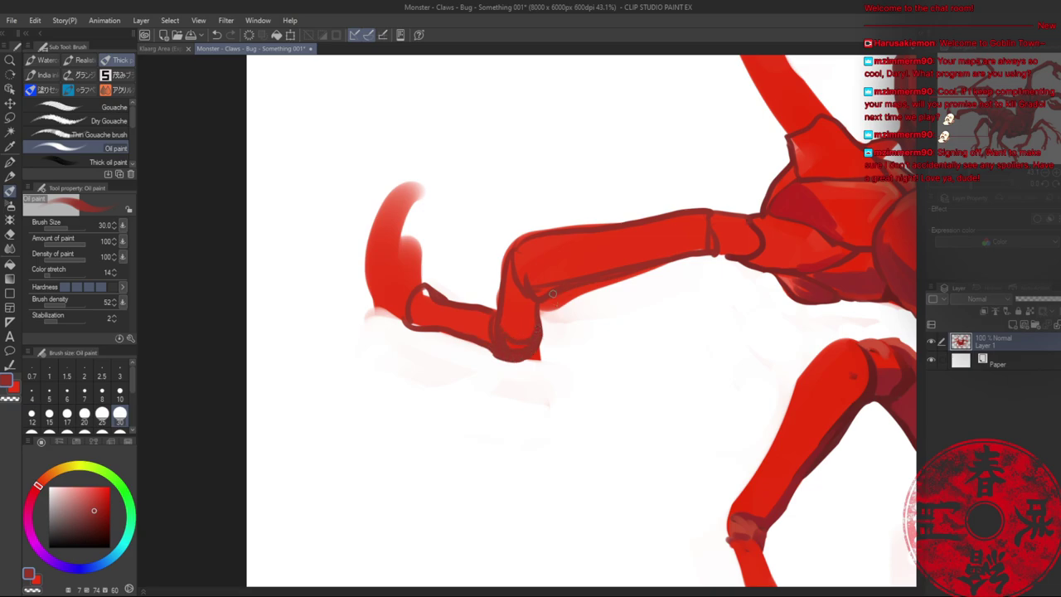
- Erase the excess red outside the outline beneath the upper segment and around the elbow of the lowest rear limb
key("e")
mouse_move(561, 313)
left_mouse_down()
mouse_move(554, 305)
mouse_move(659, 275)
mouse_move(567, 297)
mouse_move(534, 365)
left_mouse_up()
key("b")
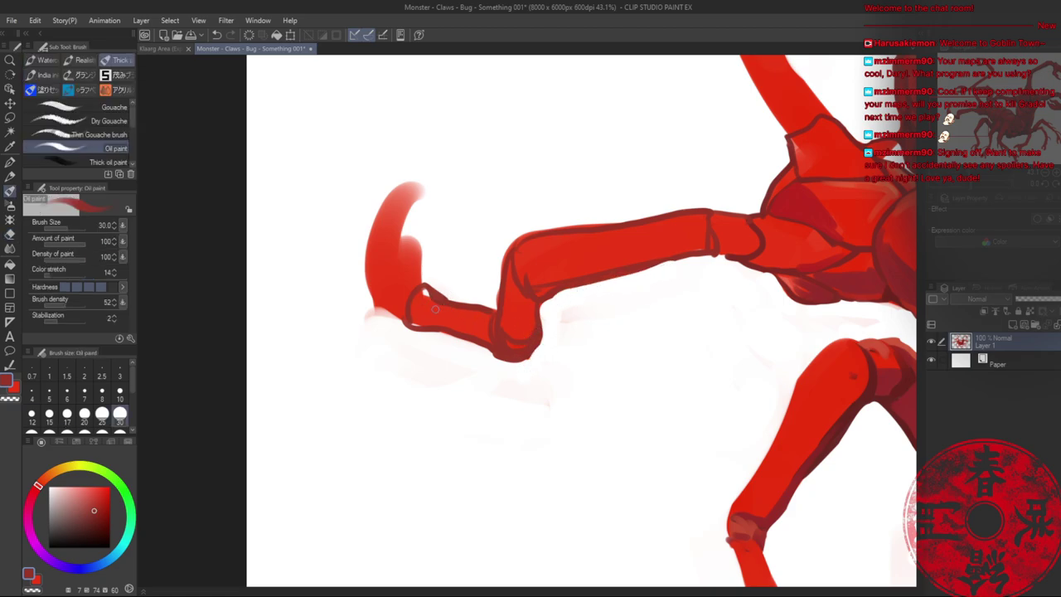
- Fill the white gap in the rounded joint at the rear pincer's base, refine its edge with sampled reds, and save the drawing
left_click(434, 308, "alt")
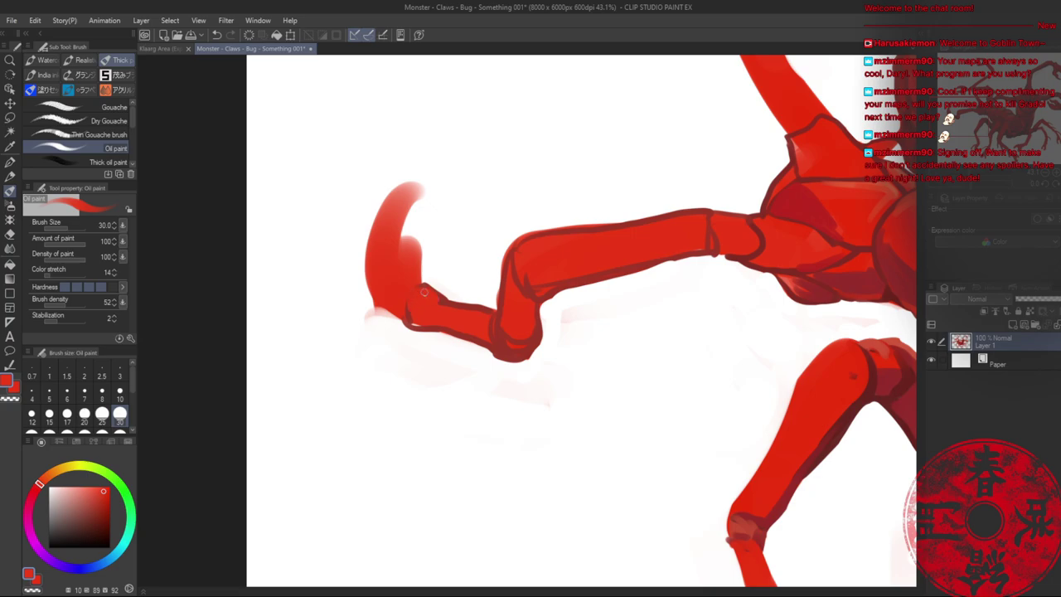
left_click(445, 298, "alt")
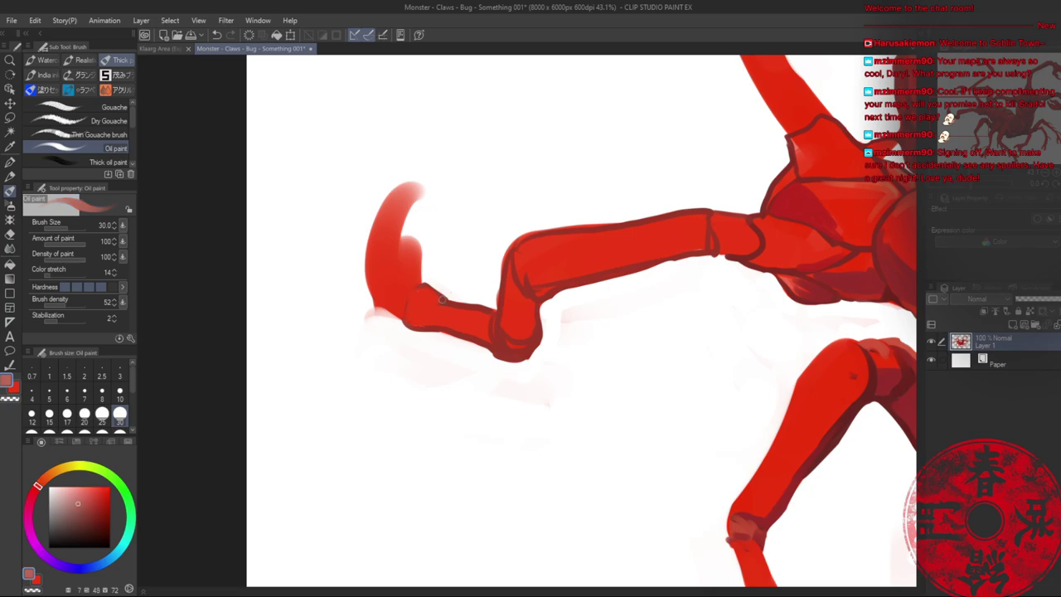
left_click(443, 296, "alt")
left_click(421, 301, "alt")
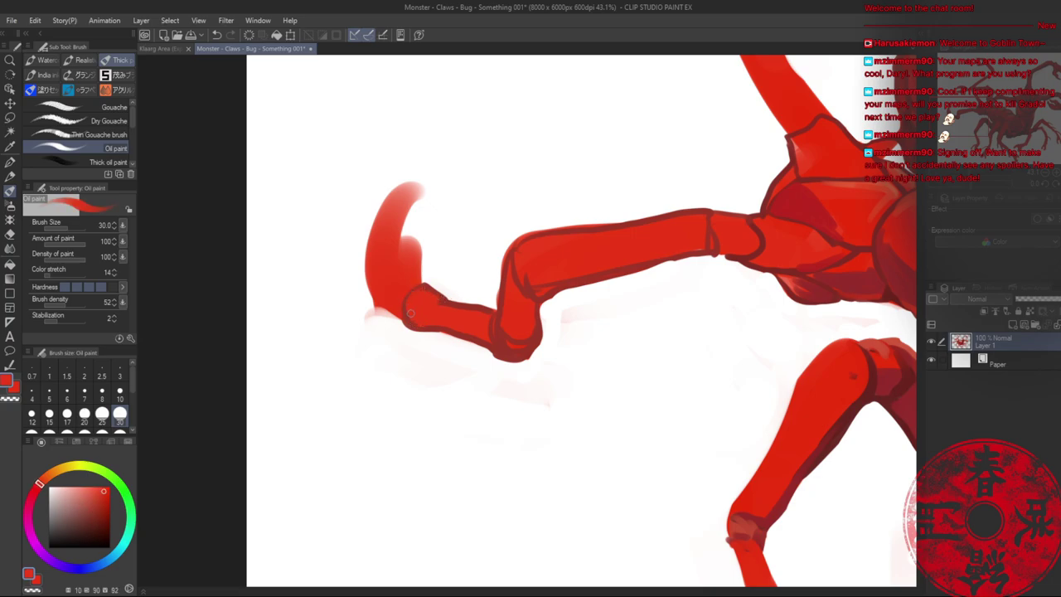
key("alt+space")
left_click_drag(478, 245, 419, 235)
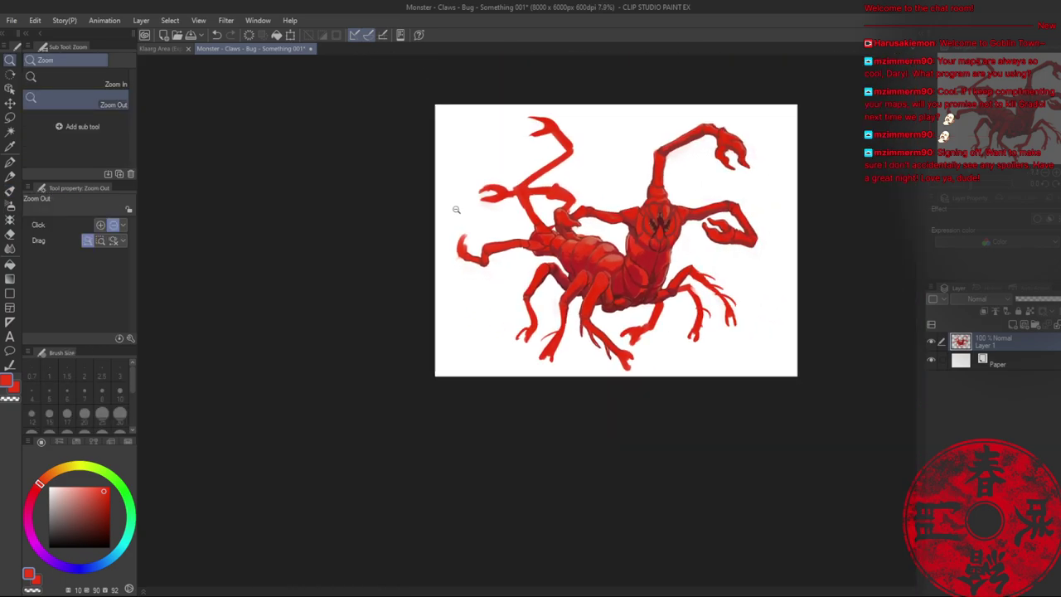
key("ctrl+s")
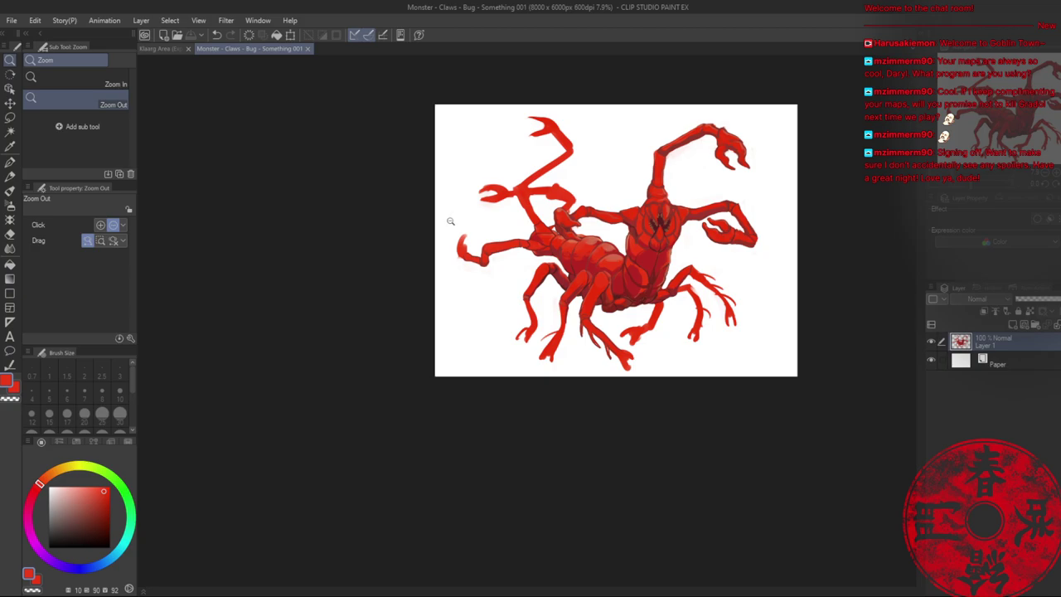
- Erase the faded red smudge beneath the base of the lowest rear limb's pincer with the Hard eraser
left_click_drag(489, 234, 479, 303)
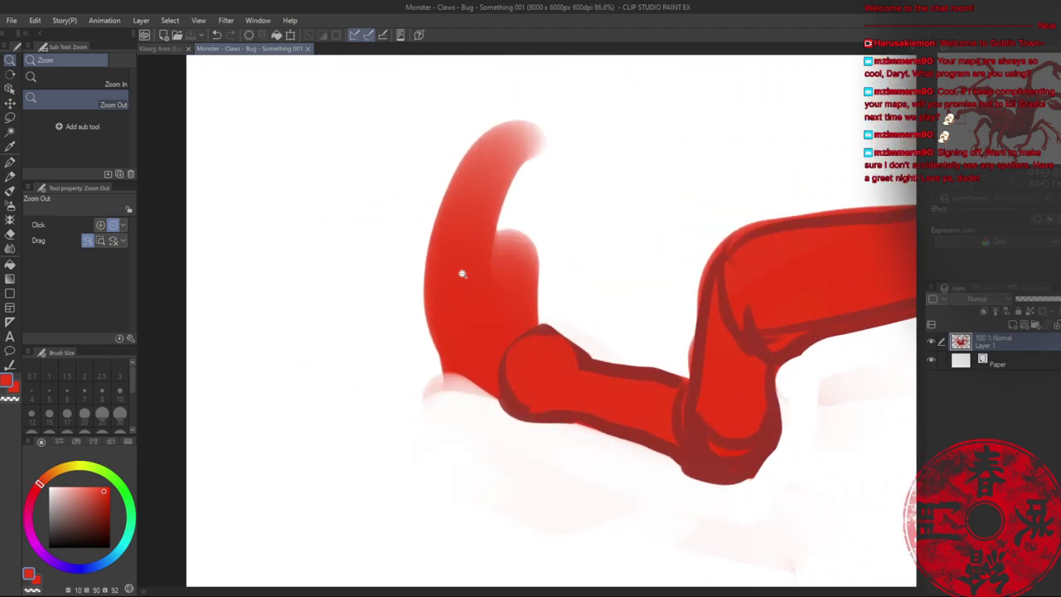
key("e")
left_click_drag(428, 367, 465, 400)
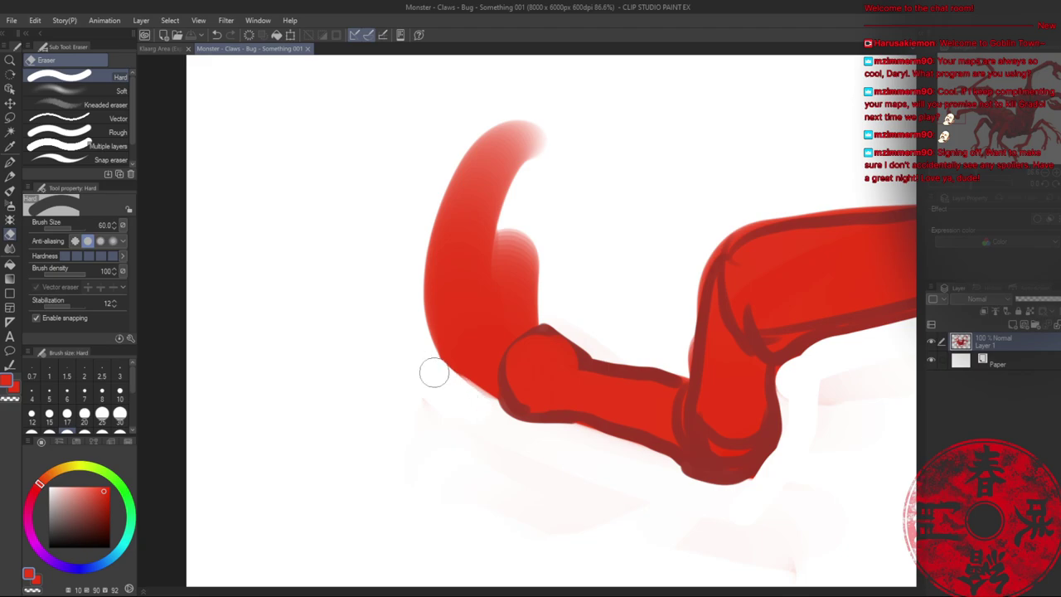
- Erase the inner edge of the rear pincer's long finger so that it tapers to a sharp point
mouse_move(526, 147)
left_mouse_down()
mouse_move(529, 181)
mouse_move(518, 116)
mouse_move(515, 199)
left_mouse_up()
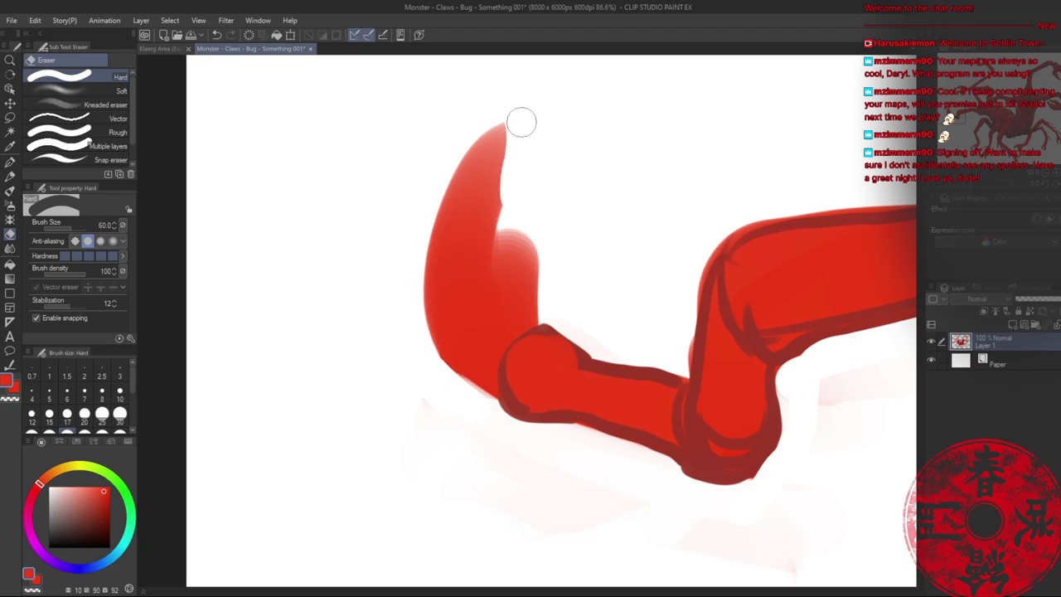
left_click_drag(521, 122, 512, 199)
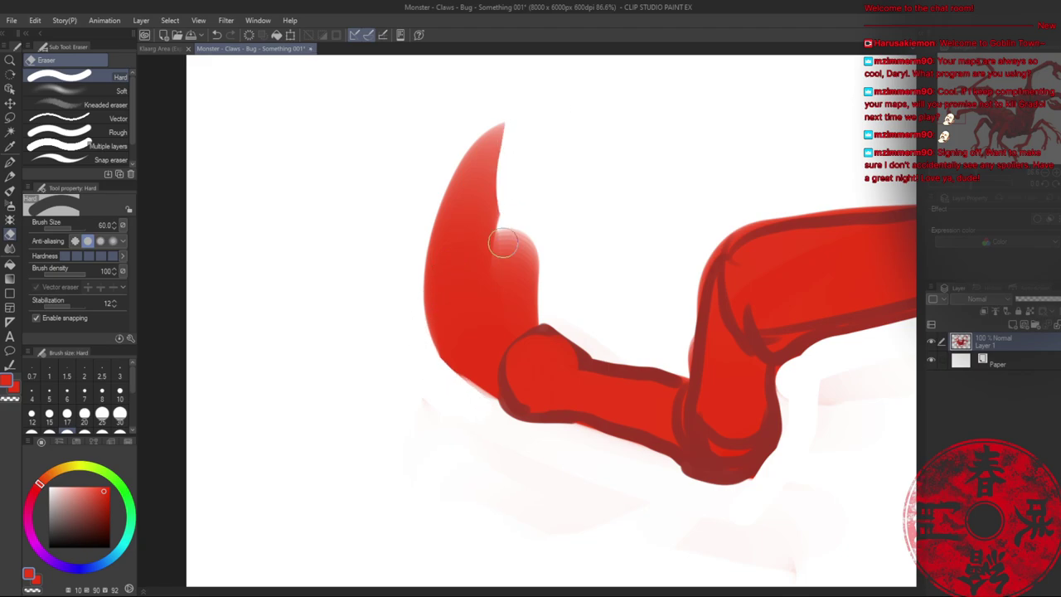
- Outline both fingers and the base of the lowest rear limb's pincer in sampled dark red with the Oil paint brush
key("b")
left_click(543, 332, "alt")
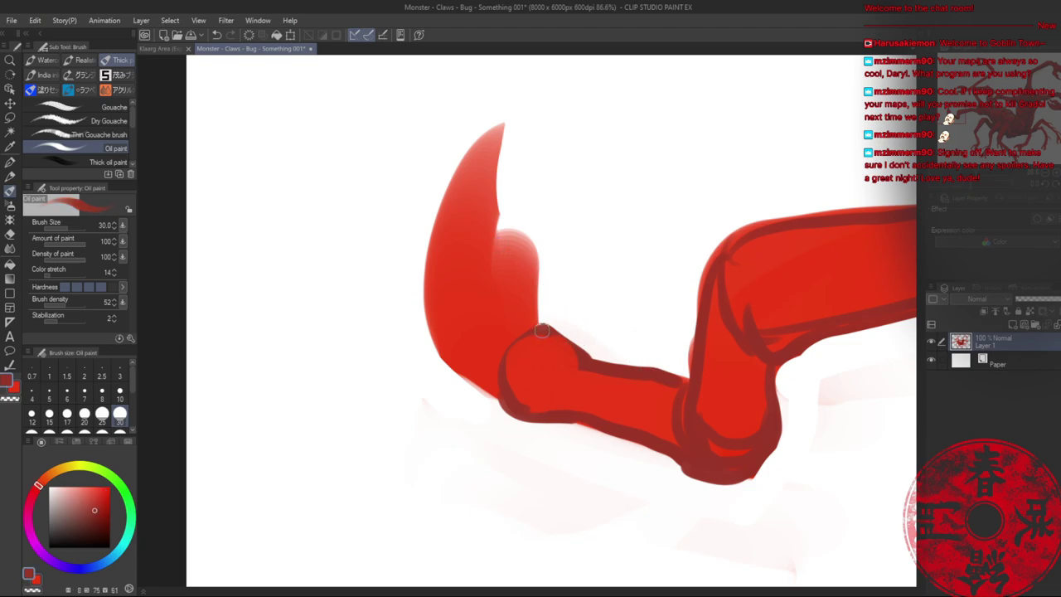
mouse_move(539, 330)
left_mouse_down()
mouse_move(582, 365)
mouse_move(689, 377)
left_mouse_up()
left_click(95, 516)
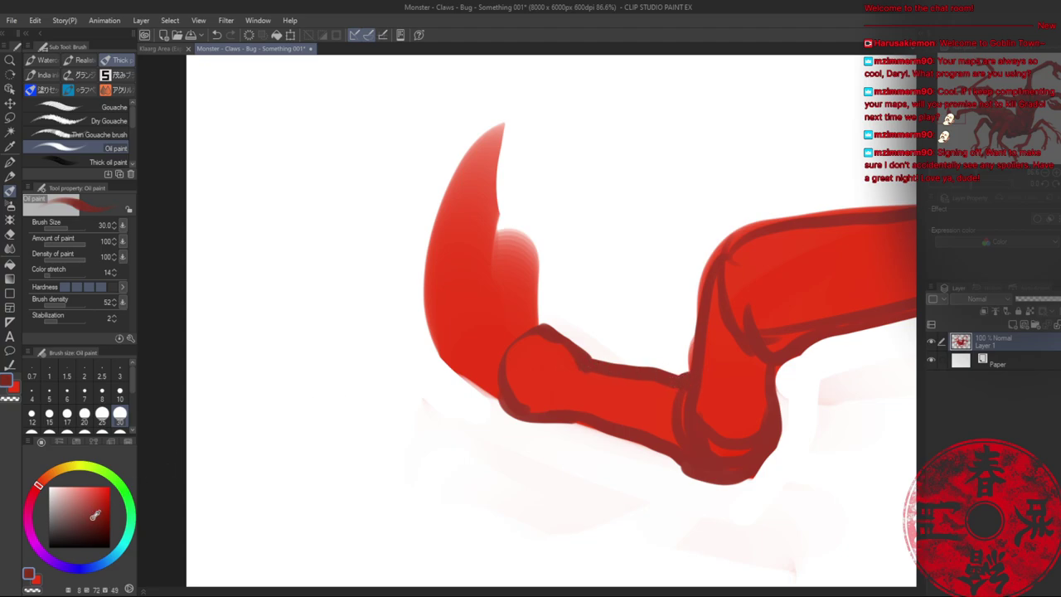
mouse_move(478, 146)
left_mouse_down()
mouse_move(427, 242)
mouse_move(443, 199)
mouse_move(485, 215)
mouse_move(524, 330)
left_mouse_up()
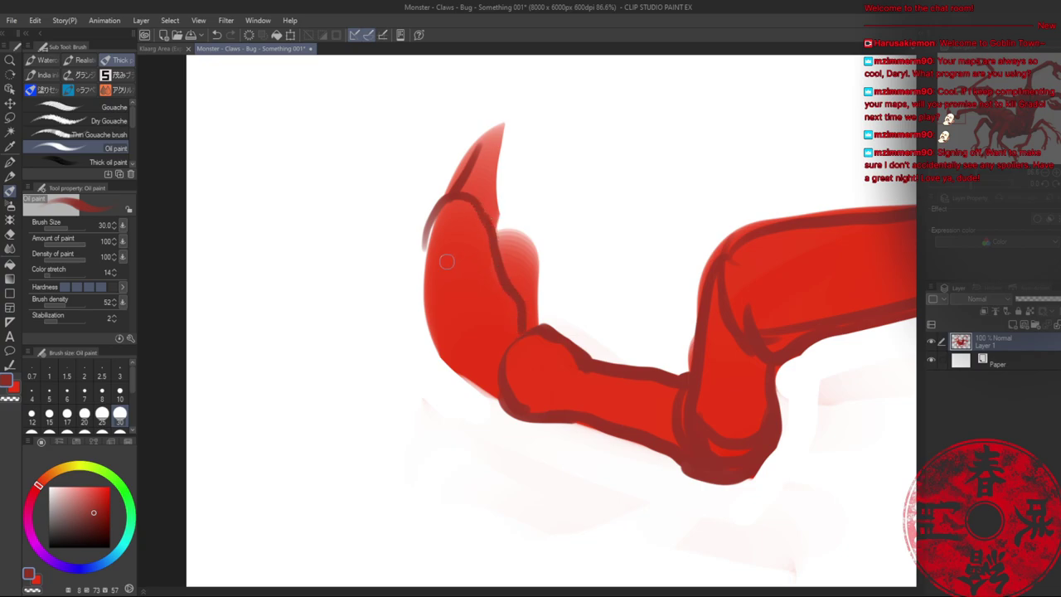
mouse_move(432, 219)
left_mouse_down()
mouse_move(423, 298)
mouse_move(440, 355)
mouse_move(491, 396)
mouse_move(472, 374)
mouse_move(488, 340)
mouse_move(517, 335)
left_mouse_up()
left_click_drag(479, 376, 502, 402)
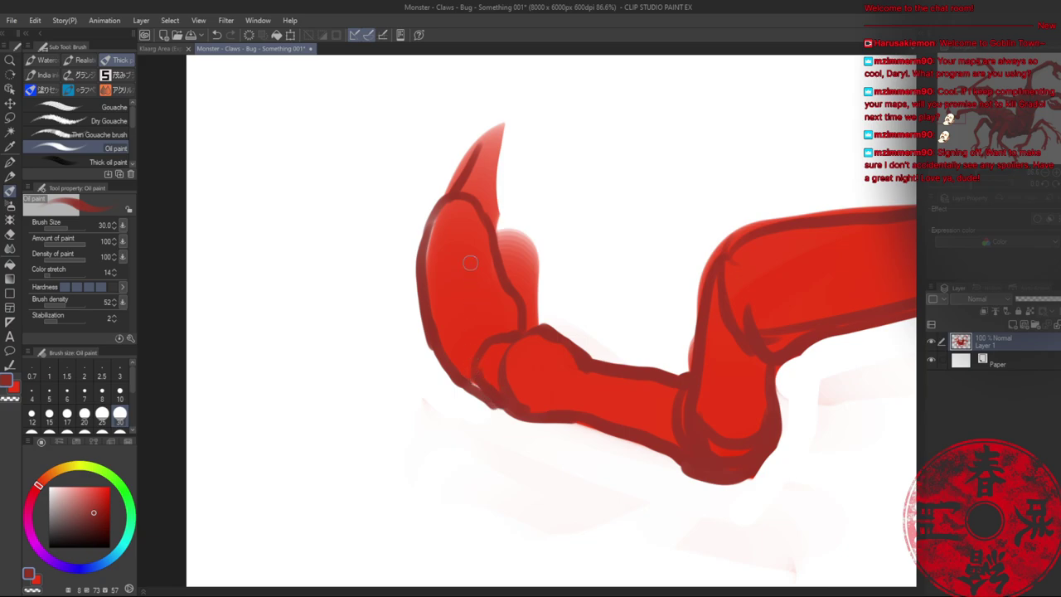
mouse_move(473, 159)
left_mouse_down()
mouse_move(487, 132)
mouse_move(493, 243)
left_mouse_up()
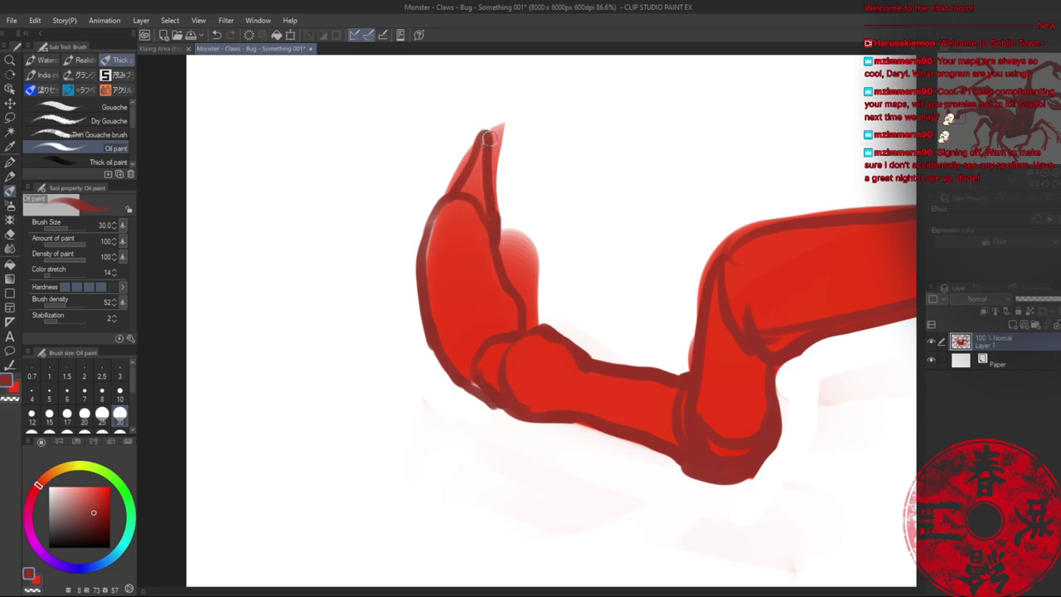
mouse_move(490, 137)
left_mouse_down()
mouse_move(493, 234)
mouse_move(511, 195)
mouse_move(539, 330)
left_mouse_up()
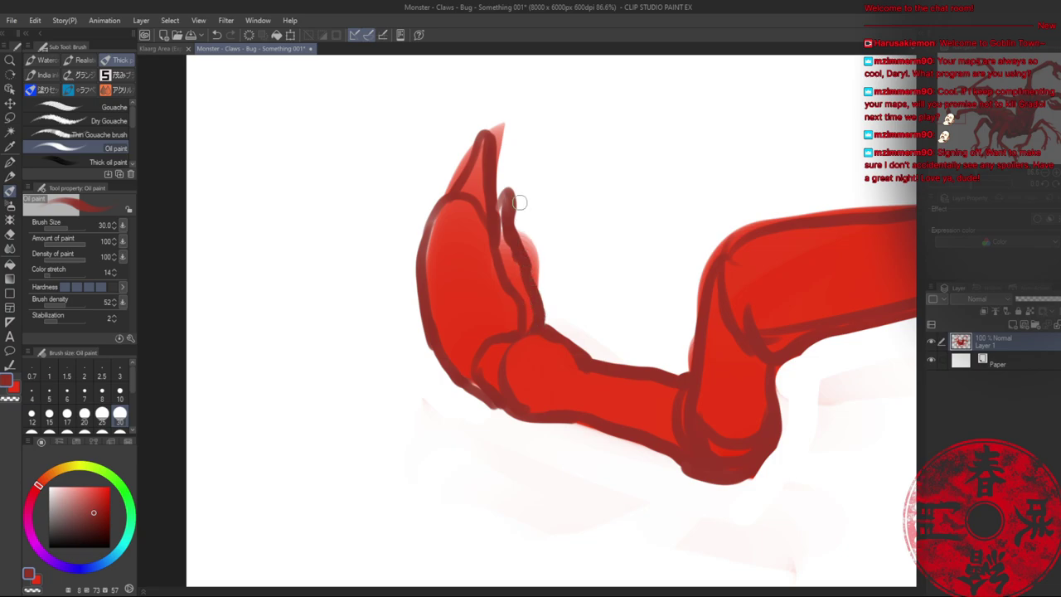
- Fill the rear pincer's short finger with red and refine the long finger's tip and outer outline with sampled reds
left_click(525, 281, "alt")
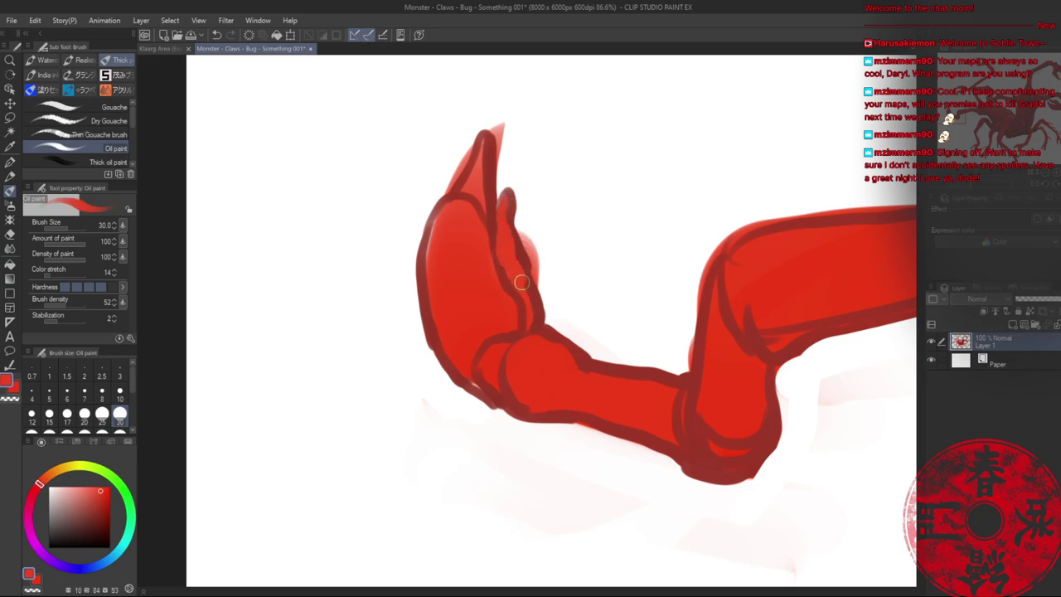
left_click_drag(521, 282, 515, 262)
mouse_move(484, 141)
left_mouse_down()
mouse_move(433, 240)
mouse_move(471, 173)
mouse_move(464, 204)
mouse_move(474, 201)
mouse_move(473, 189)
mouse_move(433, 222)
mouse_move(471, 204)
mouse_move(446, 199)
mouse_move(421, 296)
left_mouse_up()
left_click(464, 193, "alt")
left_click(472, 201, "alt")
left_click(474, 189, "alt")
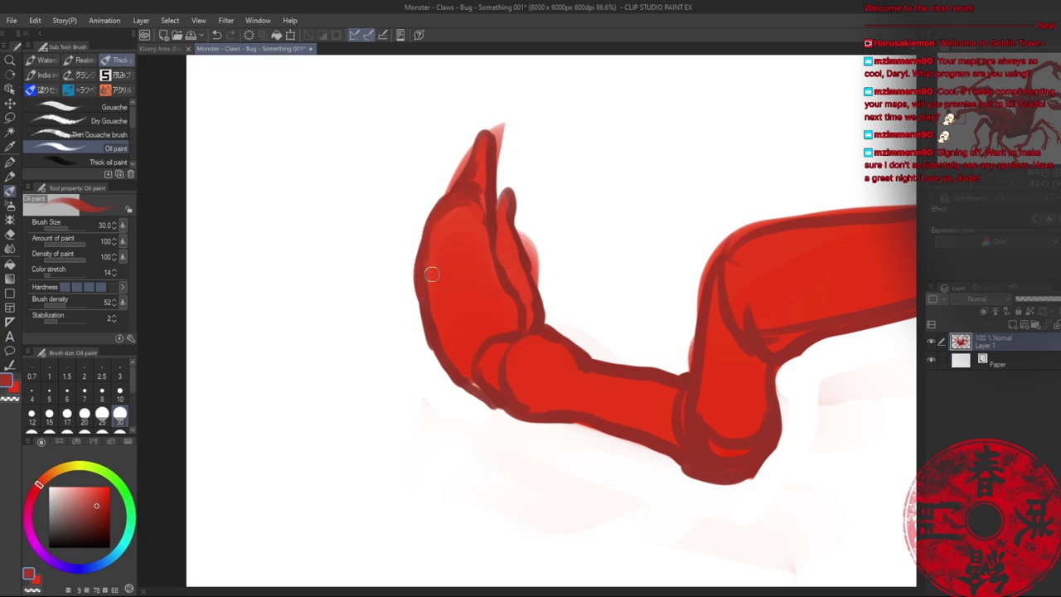
left_click(433, 273, "alt")
left_click_drag(428, 247, 435, 338)
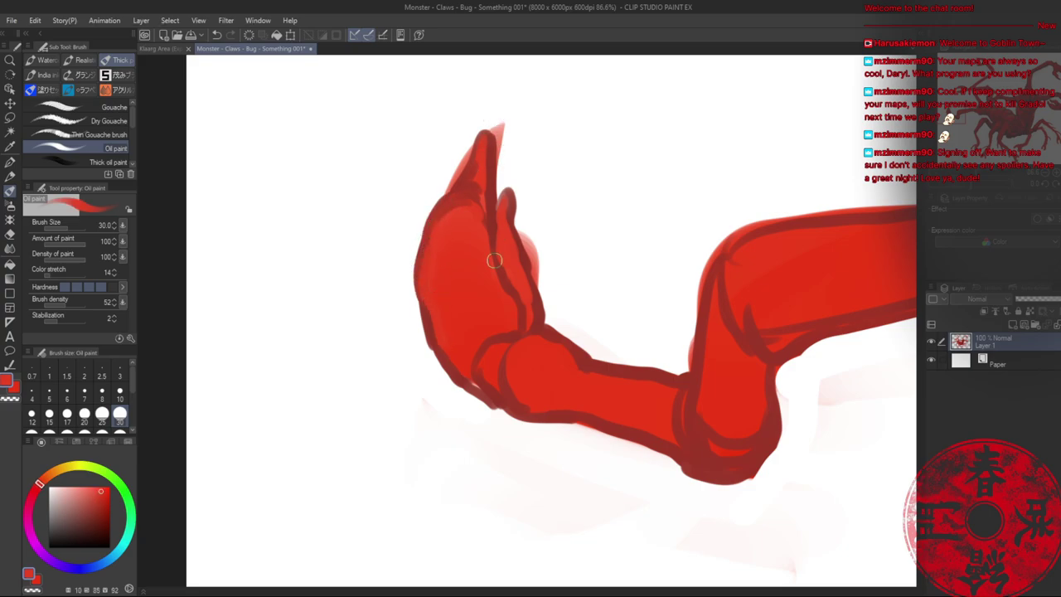
left_click(484, 362, "alt")
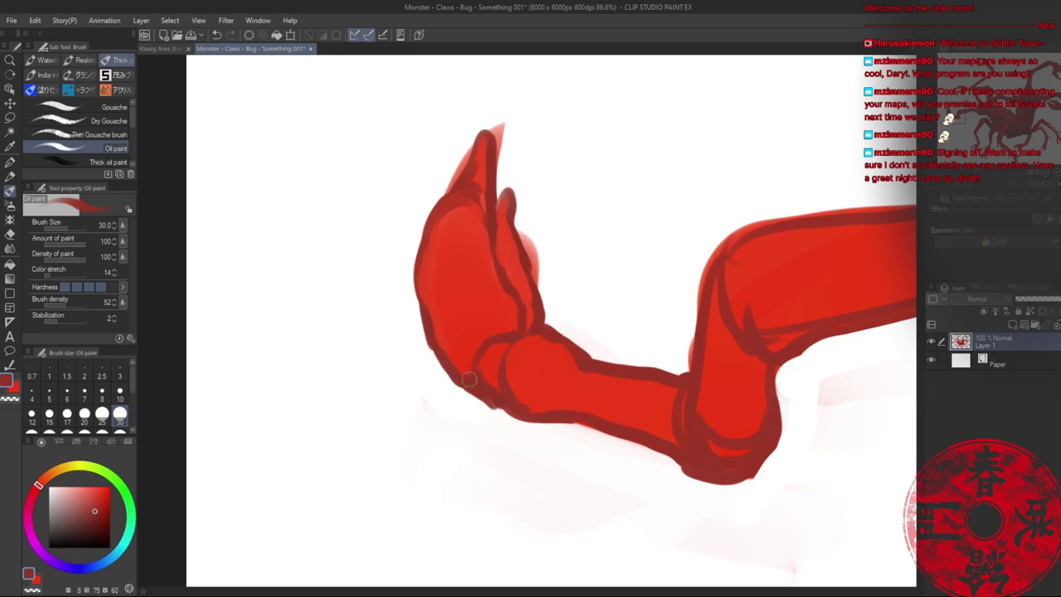
- Erase the excess red outside the rear pincer's outlined fingers with the Hard eraser, reducing its size to 25
key("e")
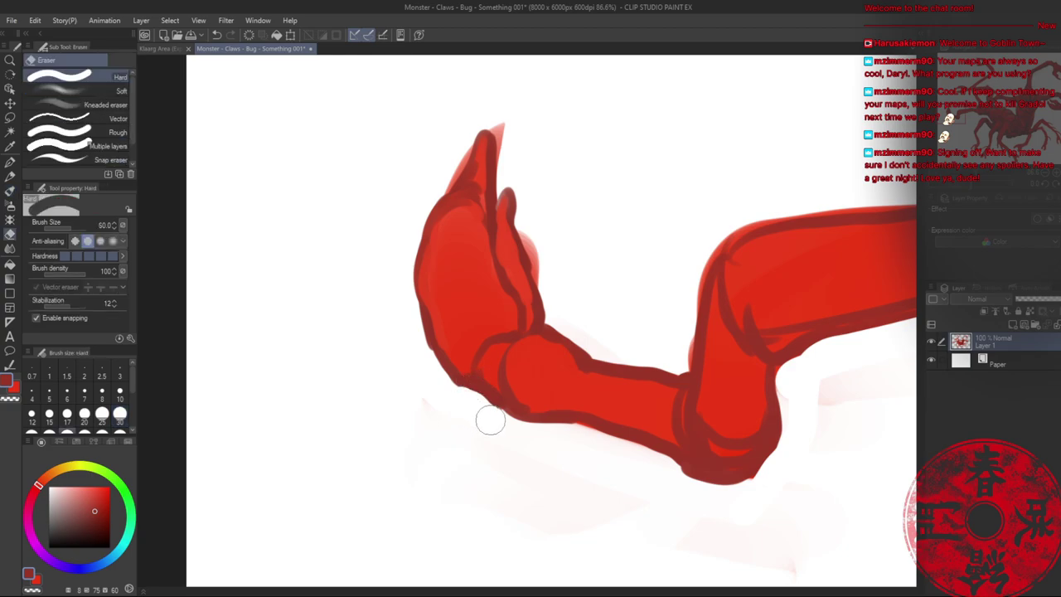
key("bracketleft")
key("bracketleft")
left_click_drag(525, 222, 550, 287)
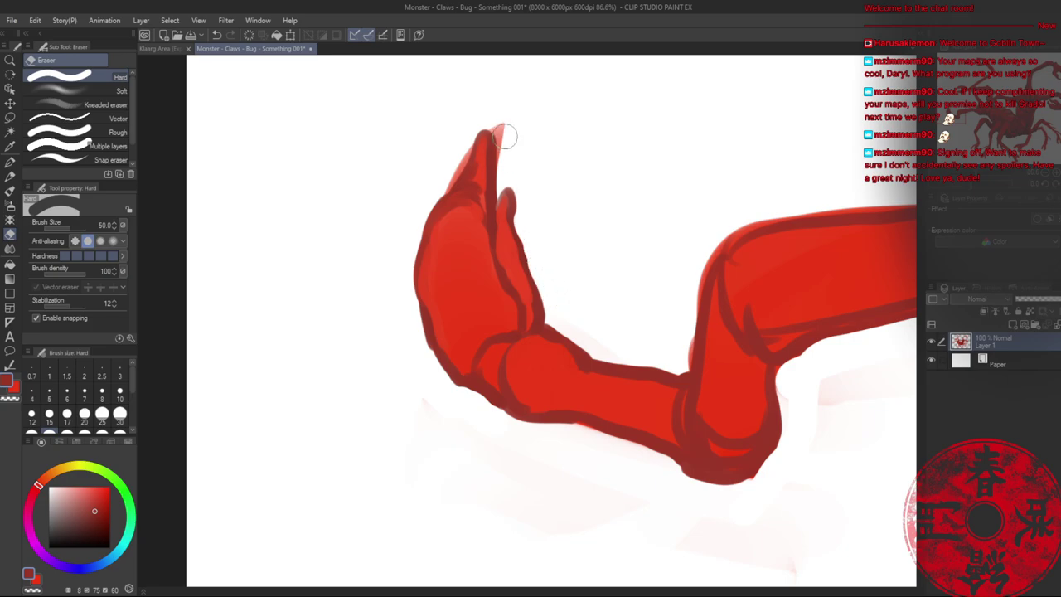
key("bracketleft")
key("bracketleft")
key("bracketleft")
mouse_move(496, 122)
left_mouse_down()
mouse_move(502, 165)
mouse_move(503, 123)
mouse_move(440, 190)
left_mouse_up()
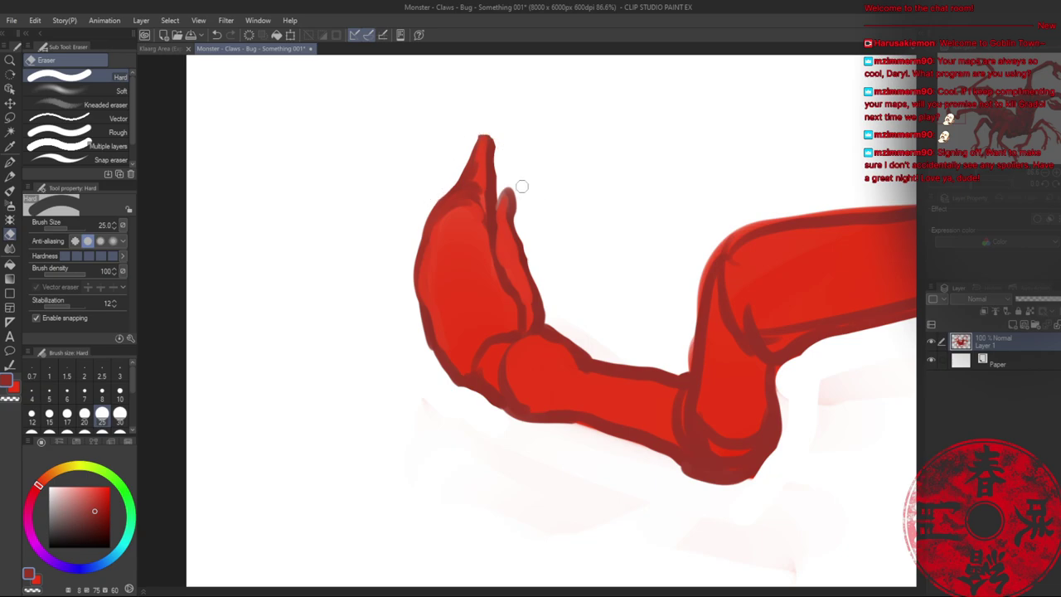
left_click_drag(522, 186, 518, 213)
- Erase the stray red outside the elbow and upper bend of the lowest rear limb, and save the drawing
key("slash")
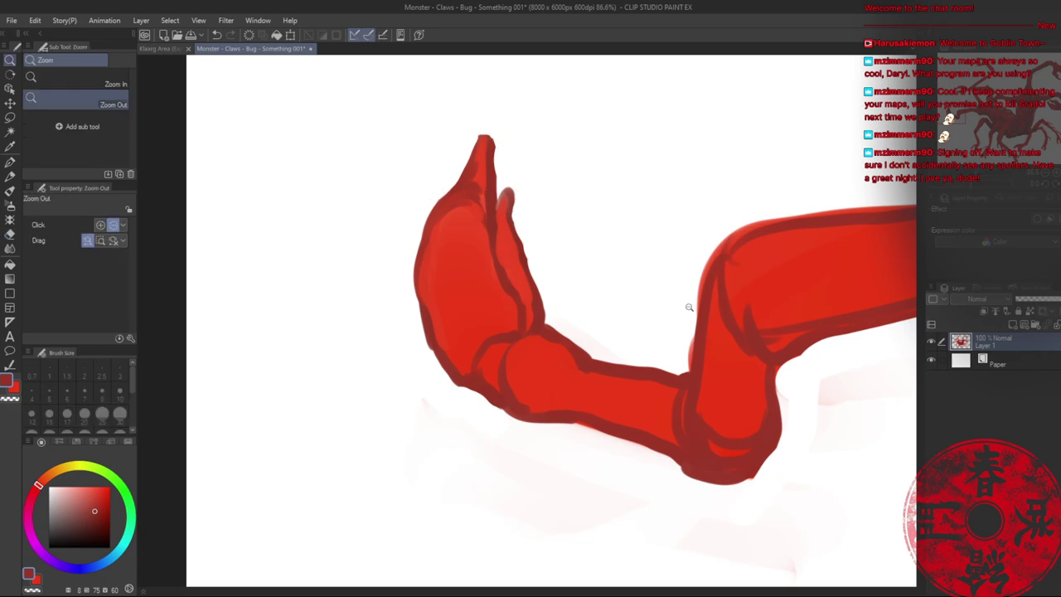
key("e")
left_click_drag(686, 337, 685, 363)
left_click_drag(725, 237, 711, 255)
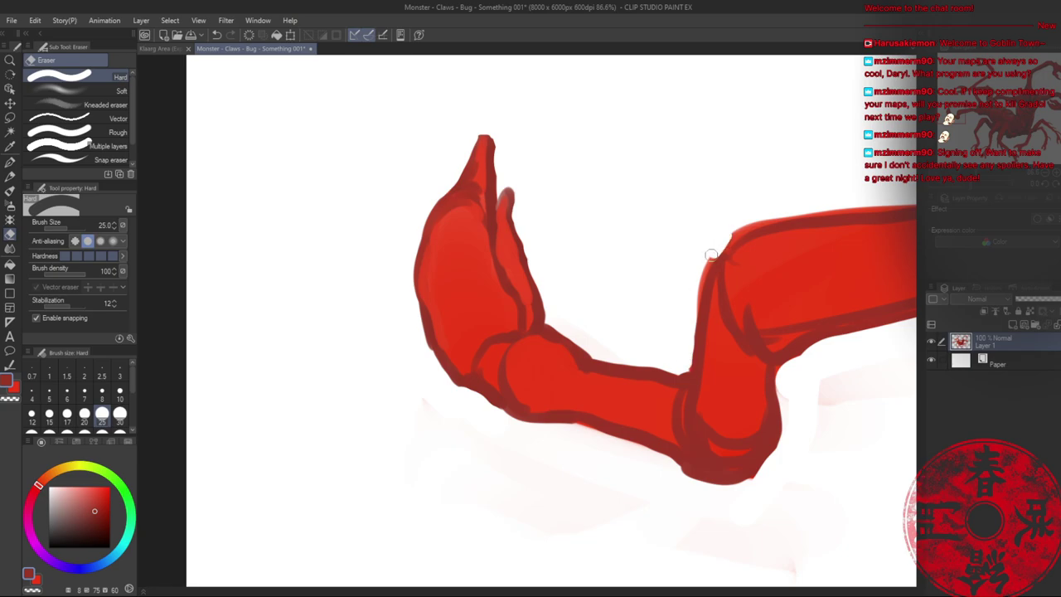
key("slash")
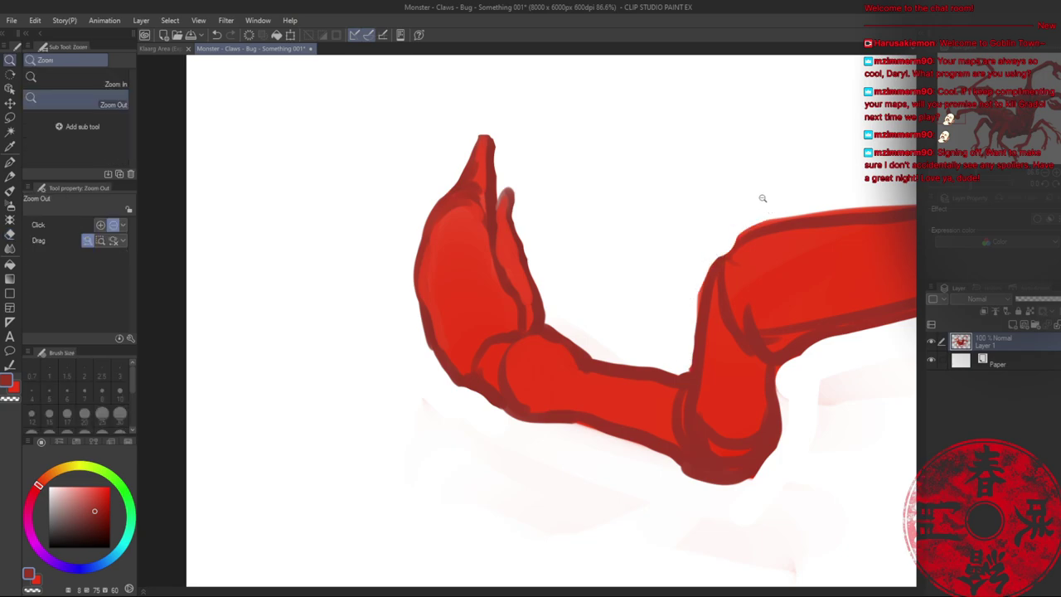
left_click_drag(762, 198, 450, 199)
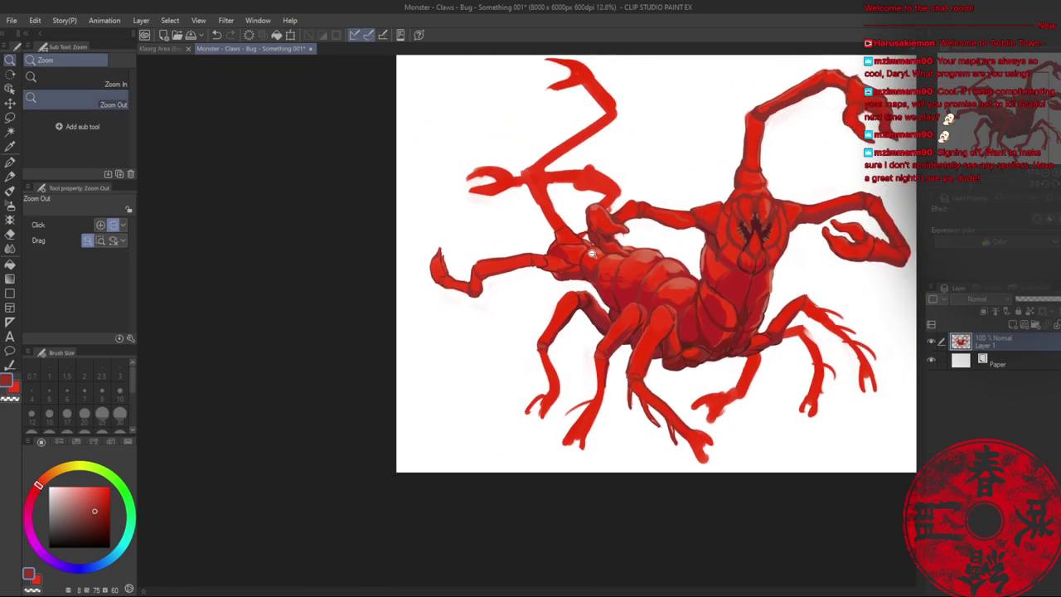
left_click_drag(590, 253, 401, 290)
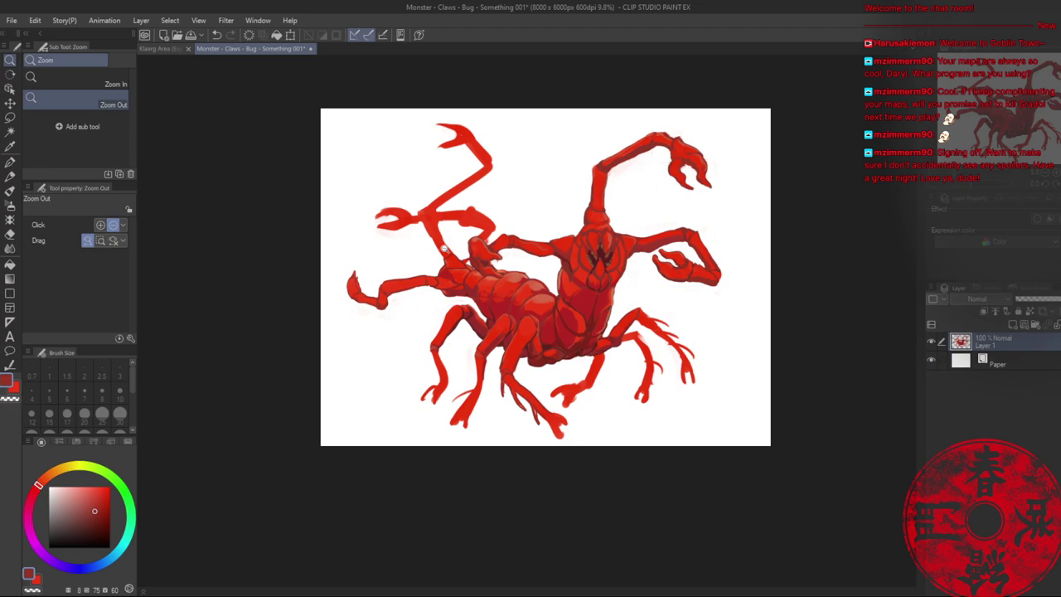
key("ctrl+s")
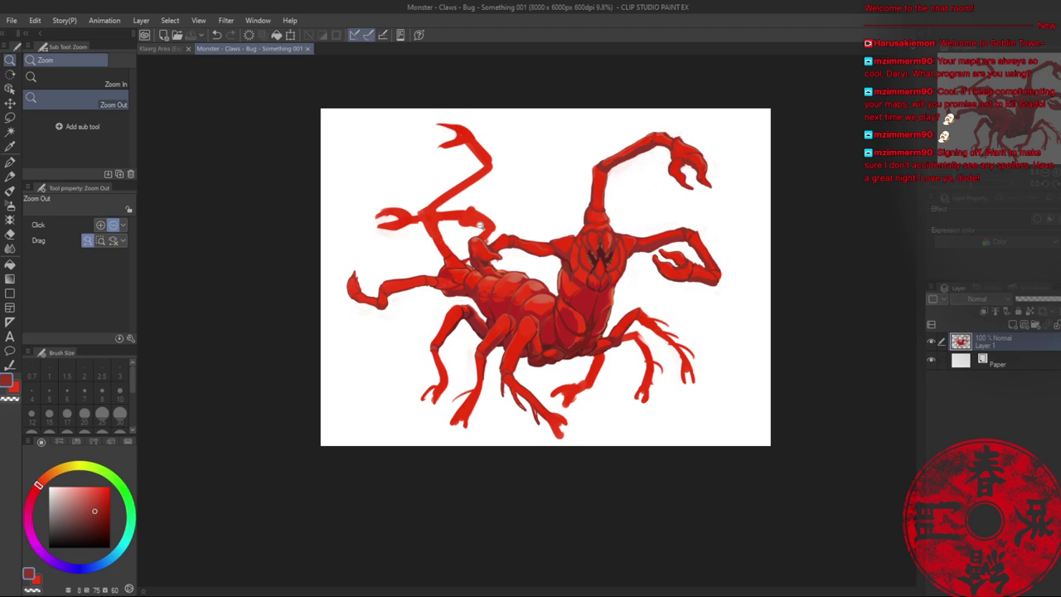
- Outline the branching joint of the raised rear limb and the outer edge of the segment beneath it in dark red
left_click_drag(436, 235, 482, 222)
key("b")
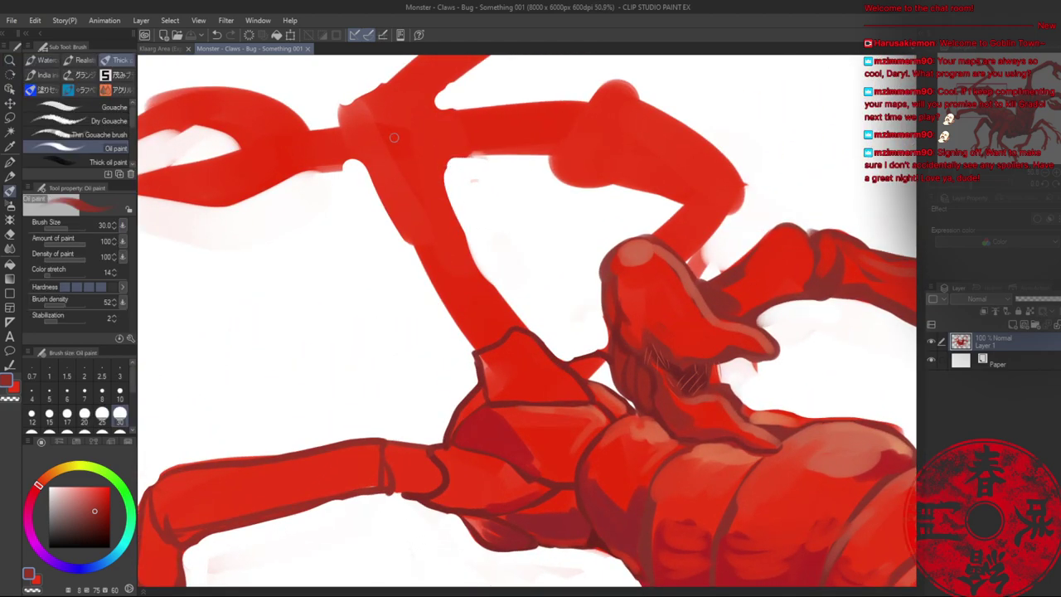
left_click(480, 355, "alt")
left_click_drag(351, 101, 359, 161)
mouse_move(421, 100)
left_mouse_down()
mouse_move(416, 140)
mouse_move(410, 132)
left_mouse_up()
left_click_drag(354, 97, 414, 126)
mouse_move(362, 159)
left_mouse_down()
mouse_move(445, 286)
mouse_move(469, 350)
left_mouse_up()
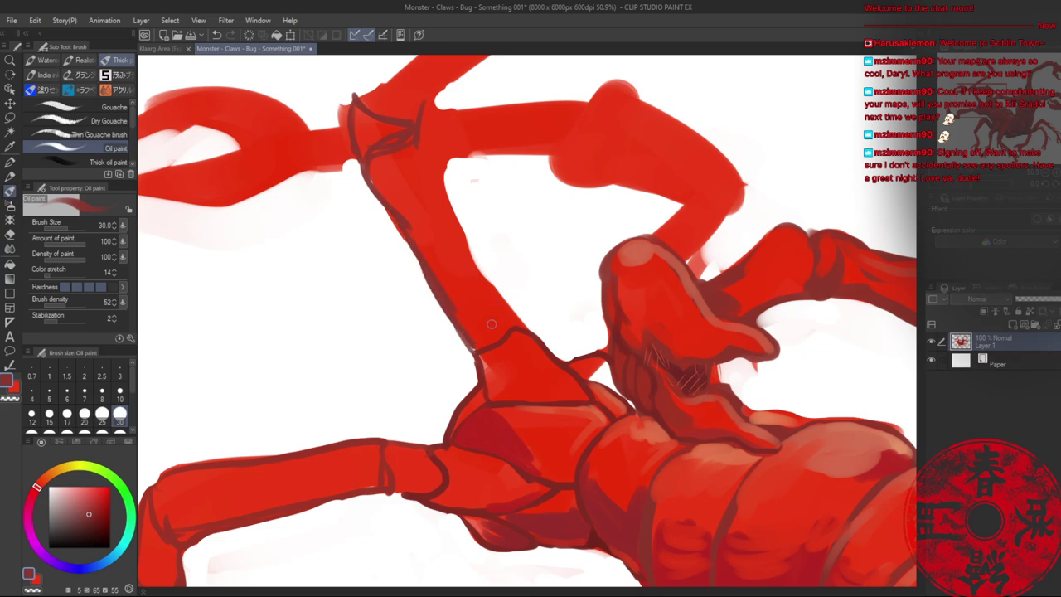
- Outline the inner edge of the raised rear limb's lowest segment and add a curved joint band where it meets the body
left_click_drag(517, 317, 481, 330)
mouse_move(426, 139)
left_mouse_down()
mouse_move(468, 261)
mouse_move(531, 334)
left_mouse_up()
left_click_drag(440, 291, 463, 336)
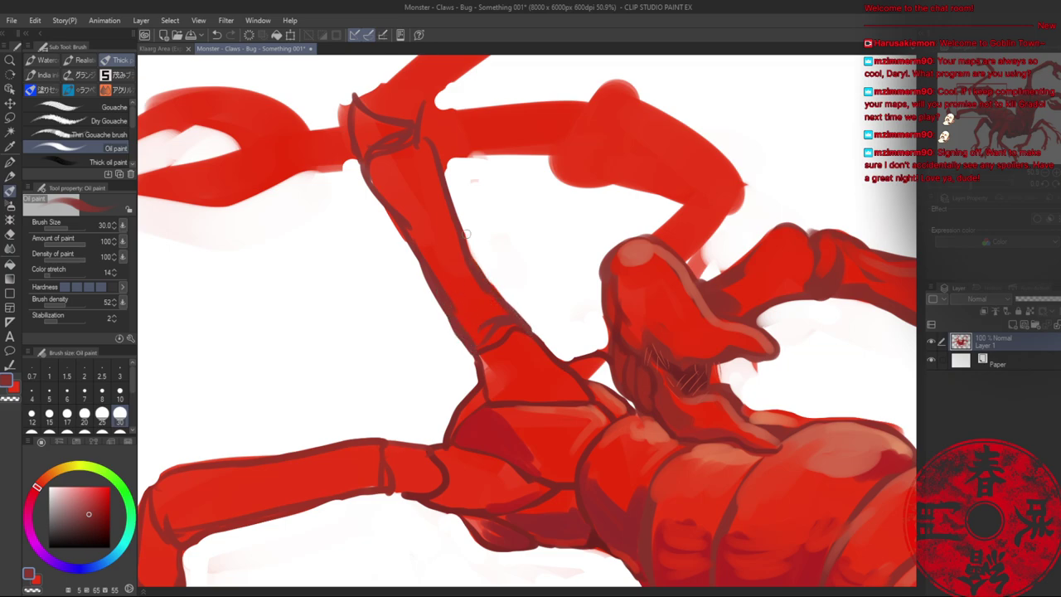
left_click(485, 330, "alt")
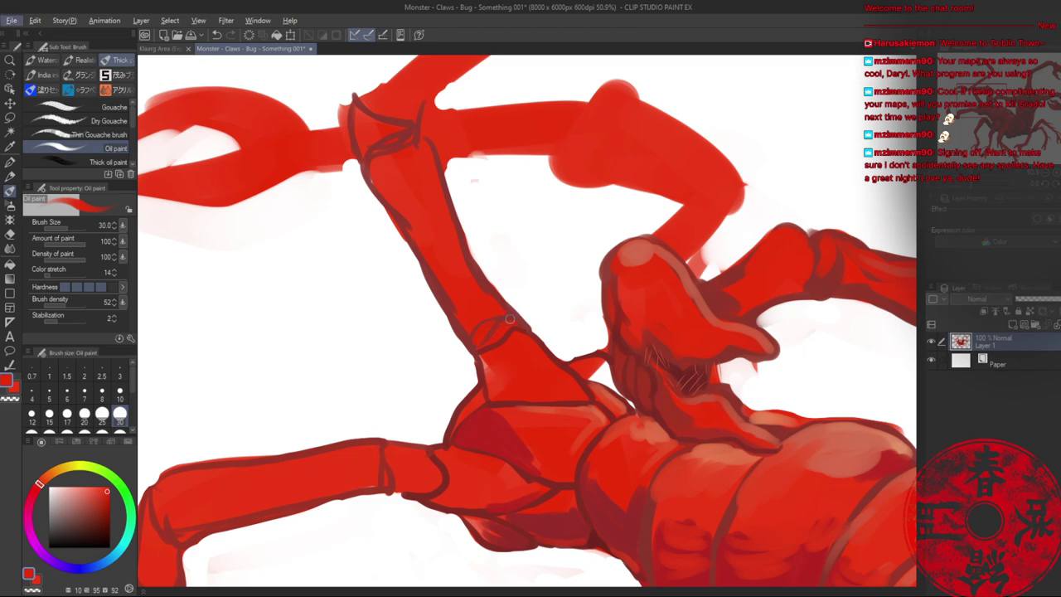
left_click(514, 315, "alt")
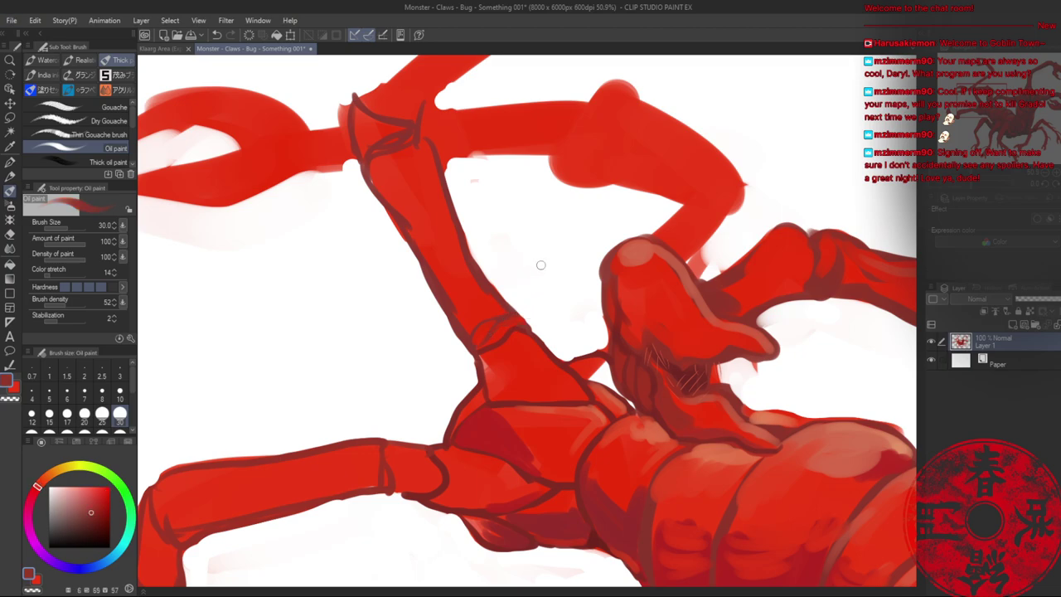
key("e")
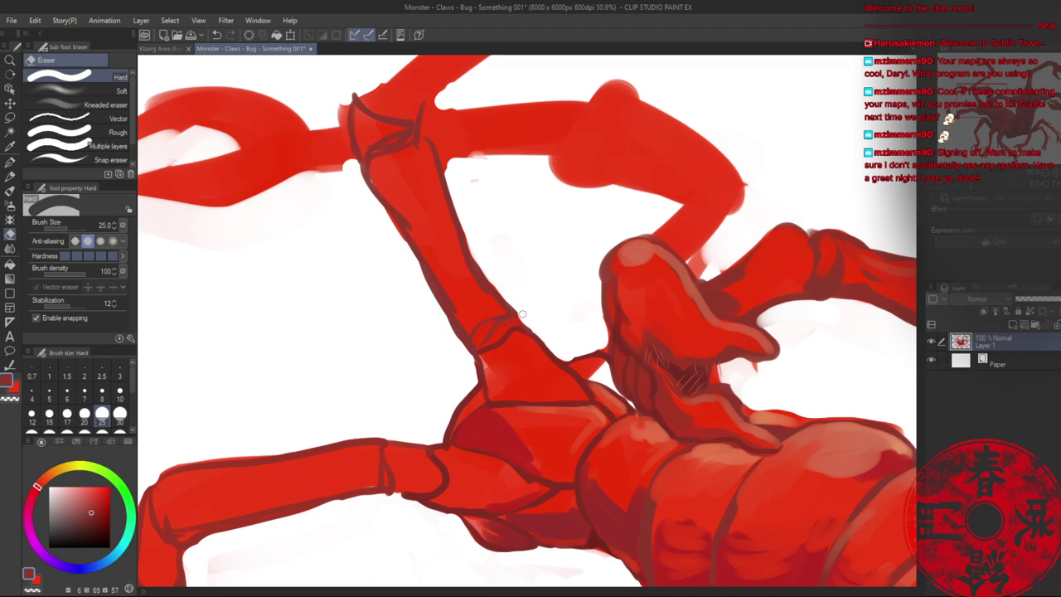
key("b")
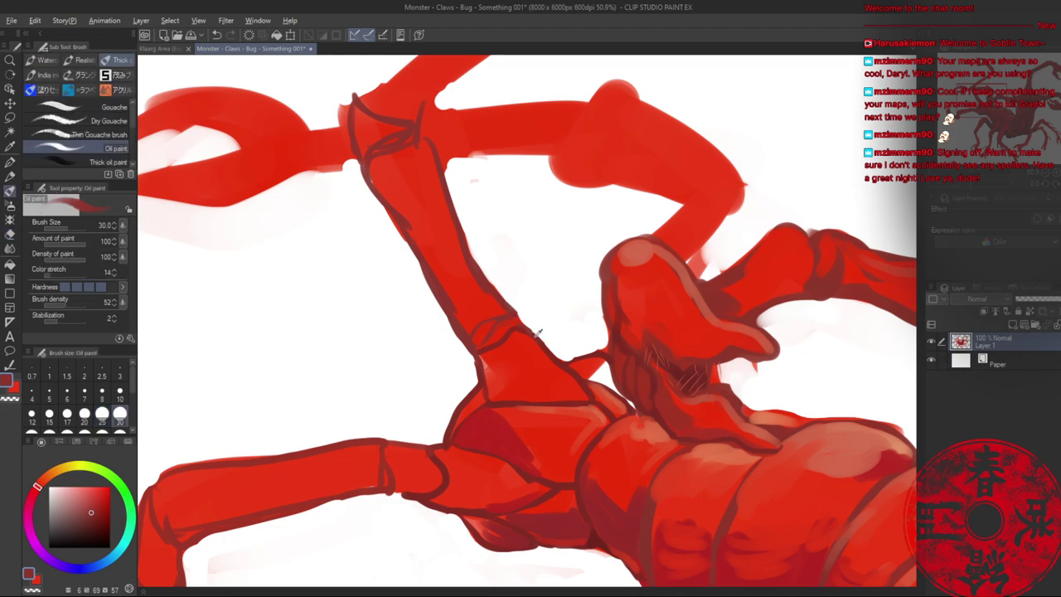
- Shade the raised limb's base plate and the body plate beneath it with sampled dark reds, enlarging the Oil paint brush to 60
left_click(502, 300, "alt")
mouse_move(487, 358)
left_mouse_down()
mouse_move(491, 401)
mouse_move(498, 352)
mouse_move(505, 367)
mouse_move(485, 360)
mouse_move(513, 377)
mouse_move(494, 365)
mouse_move(493, 379)
mouse_move(483, 361)
mouse_move(502, 394)
mouse_move(481, 382)
mouse_move(488, 401)
mouse_move(483, 393)
mouse_move(454, 432)
left_mouse_up()
key("bracketright")
key("bracketright")
key("bracketright")
left_click(534, 422, "alt")
left_click(501, 401, "alt")
left_click(481, 423, "alt")
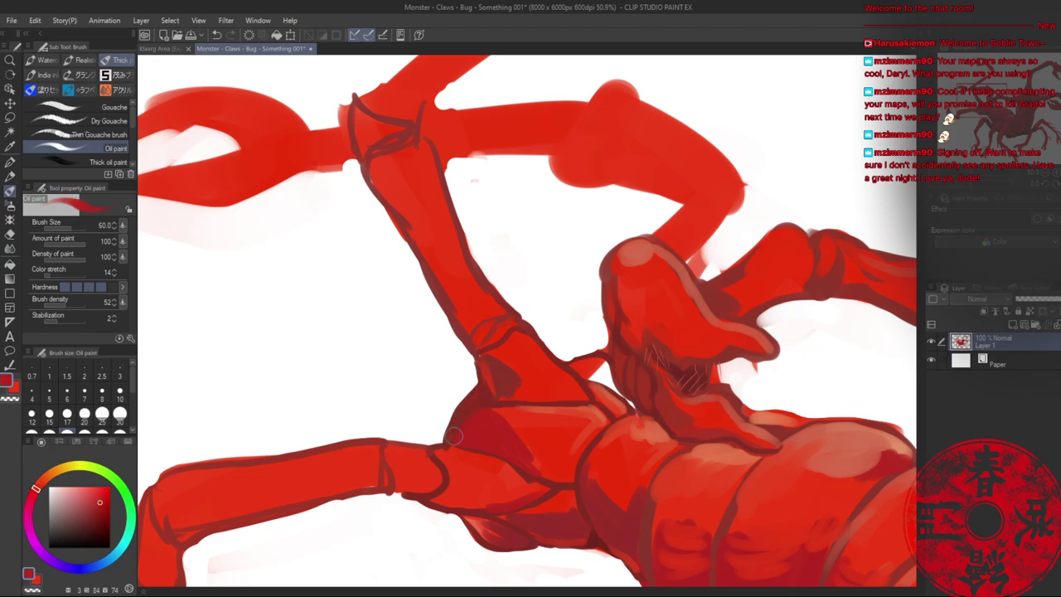
left_click(482, 378, "alt")
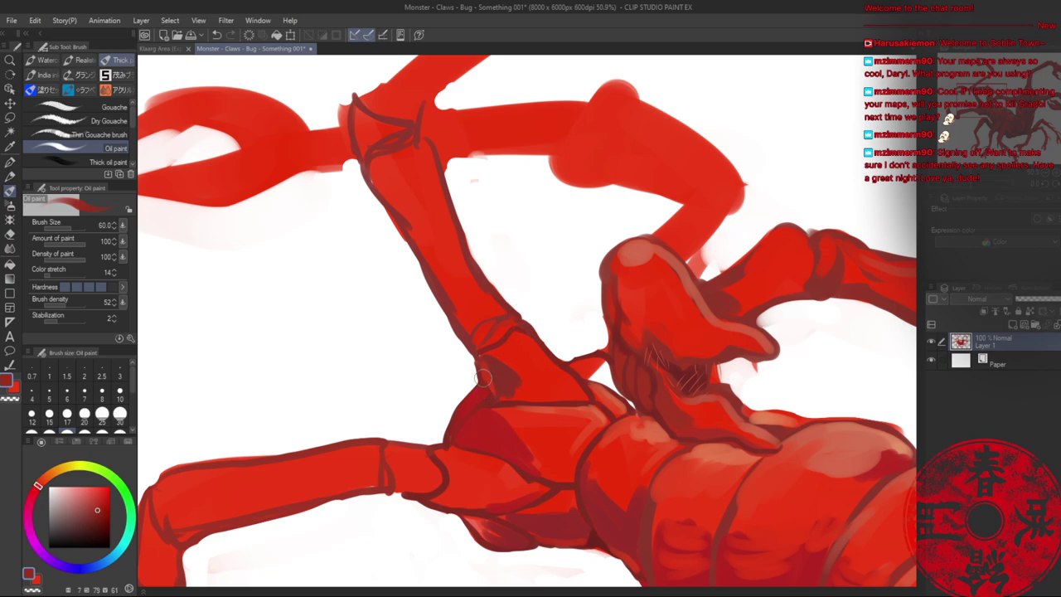
- Paint a lighter red highlight on the raised limb's base plate with the Oil paint brush at size 40
key("alt+space")
mouse_move(553, 381)
left_mouse_down()
mouse_move(501, 365)
mouse_move(559, 358)
left_mouse_up()
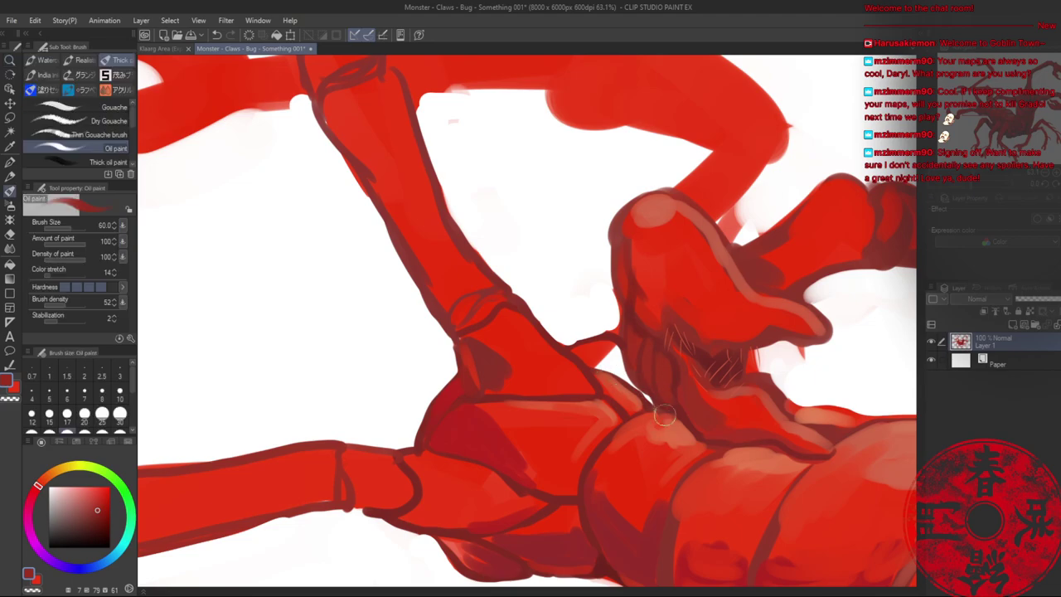
key("bracketleft")
key("bracketleft")
key("bracketleft")
key("bracketleft")
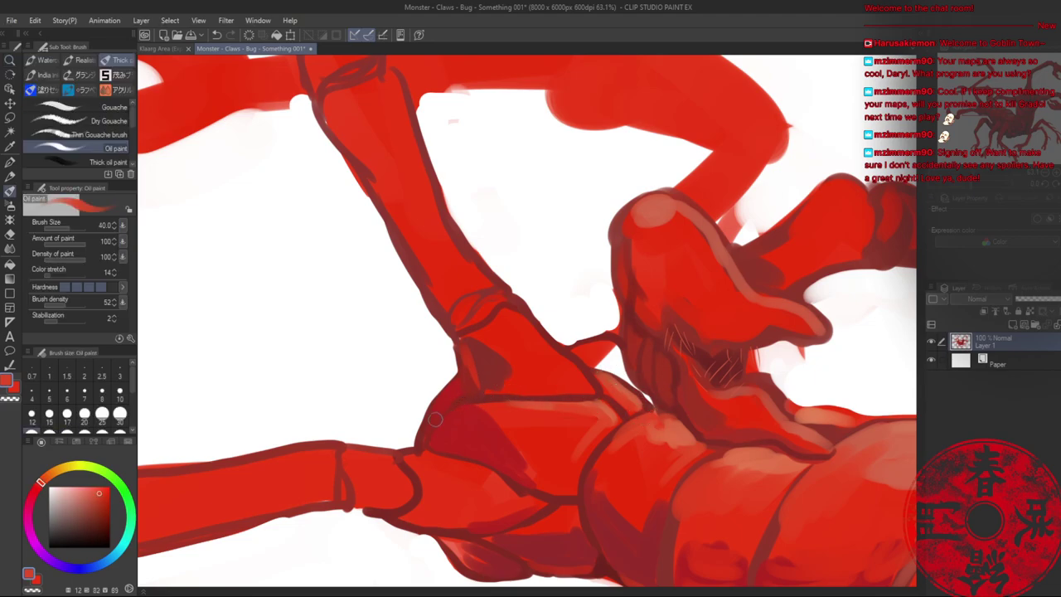
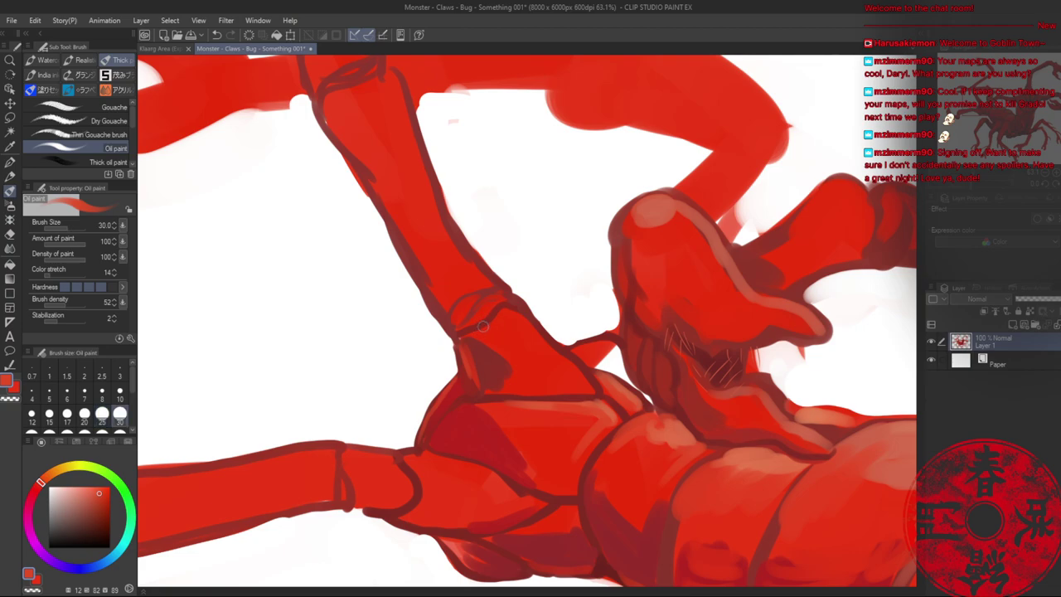
key("bracketright")
key("bracketright")
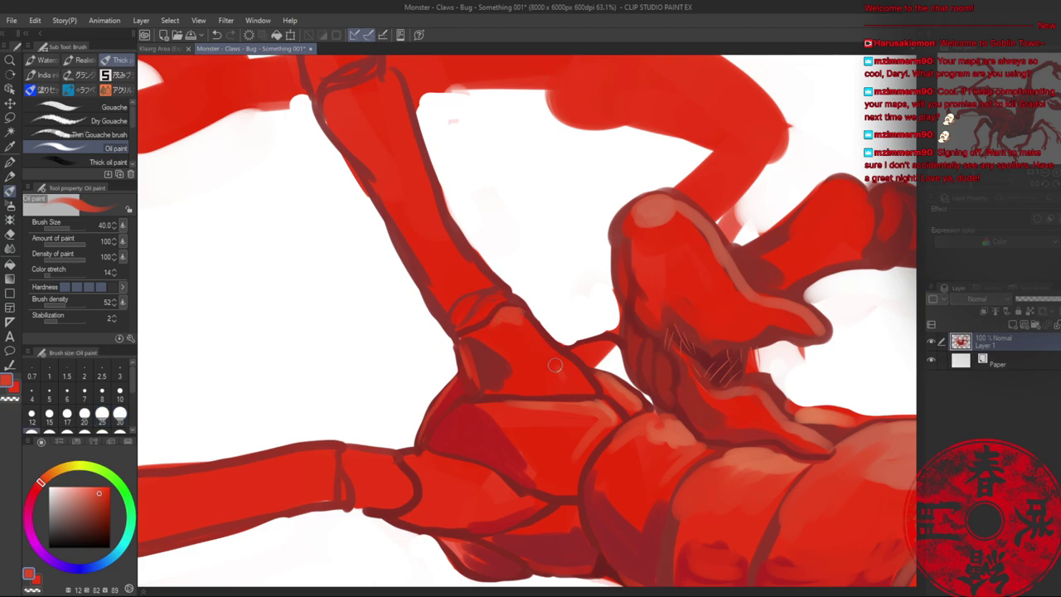
left_click_drag(555, 364, 514, 317)
- Blend sampled reds along the base plate's edge and the small plate beside the open-mouthed claw on the back
left_click(496, 454, "alt")
mouse_move(524, 326)
left_mouse_down()
mouse_move(589, 381)
mouse_move(605, 375)
mouse_move(602, 356)
mouse_move(614, 375)
mouse_move(594, 362)
mouse_move(608, 348)
mouse_move(640, 400)
mouse_move(612, 344)
mouse_move(617, 368)
mouse_move(594, 358)
mouse_move(617, 371)
mouse_move(599, 360)
mouse_move(605, 351)
mouse_move(648, 403)
mouse_move(603, 373)
mouse_move(649, 415)
left_mouse_up()
left_click(640, 398, "alt")
left_click(649, 400, "alt")
left_click(660, 411, "alt")
key("alt+space")
left_click_drag(638, 304, 572, 298)
left_click_drag(647, 272, 518, 244)
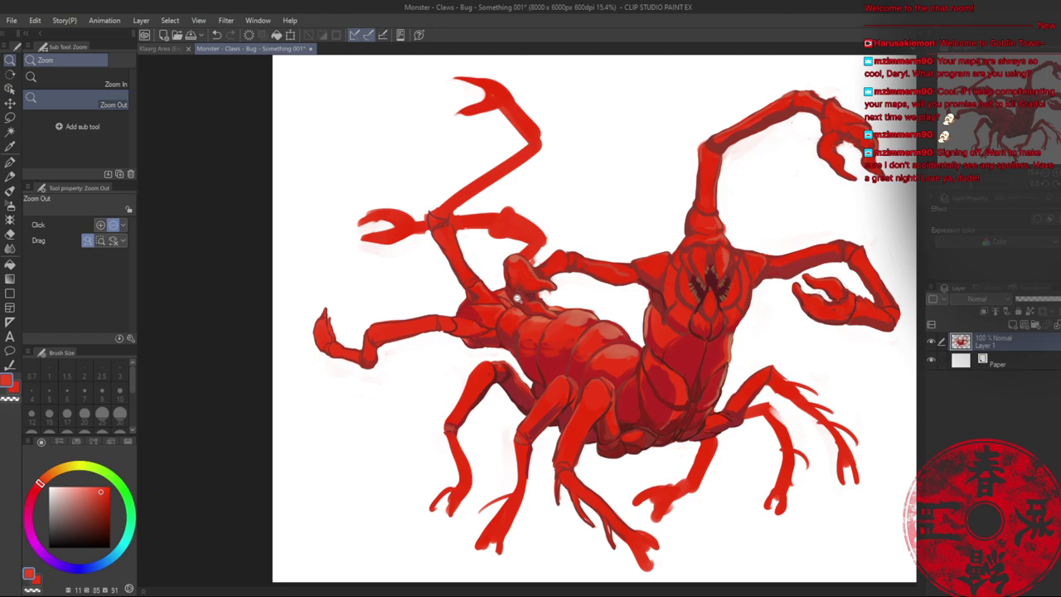
- Save the drawing and erase stray paint around the raised rear limb's middle joint with the Hard eraser at size 25
key("ctrl+s")
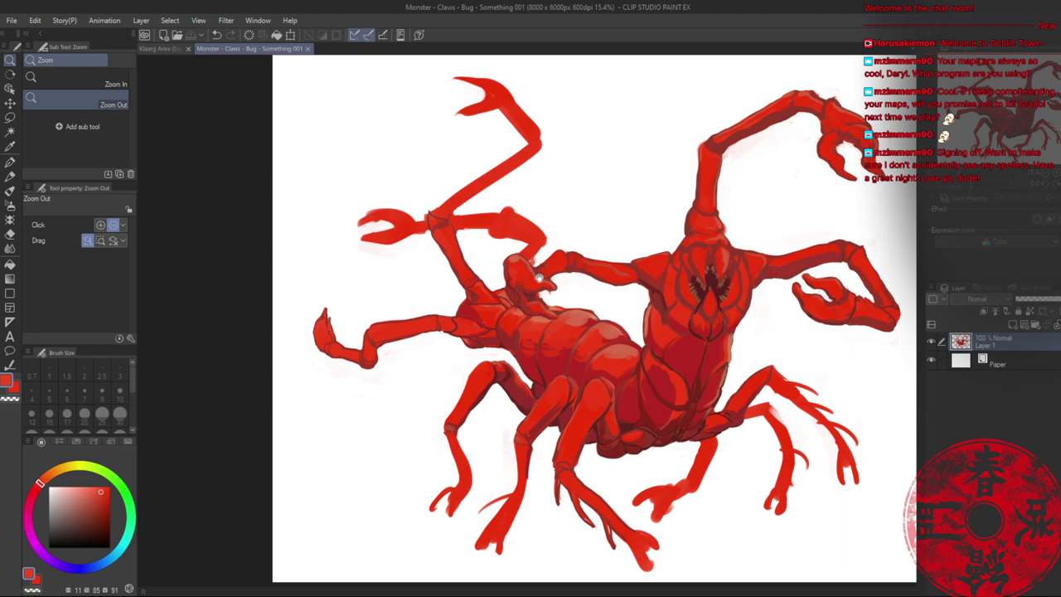
left_click_drag(539, 279, 514, 309)
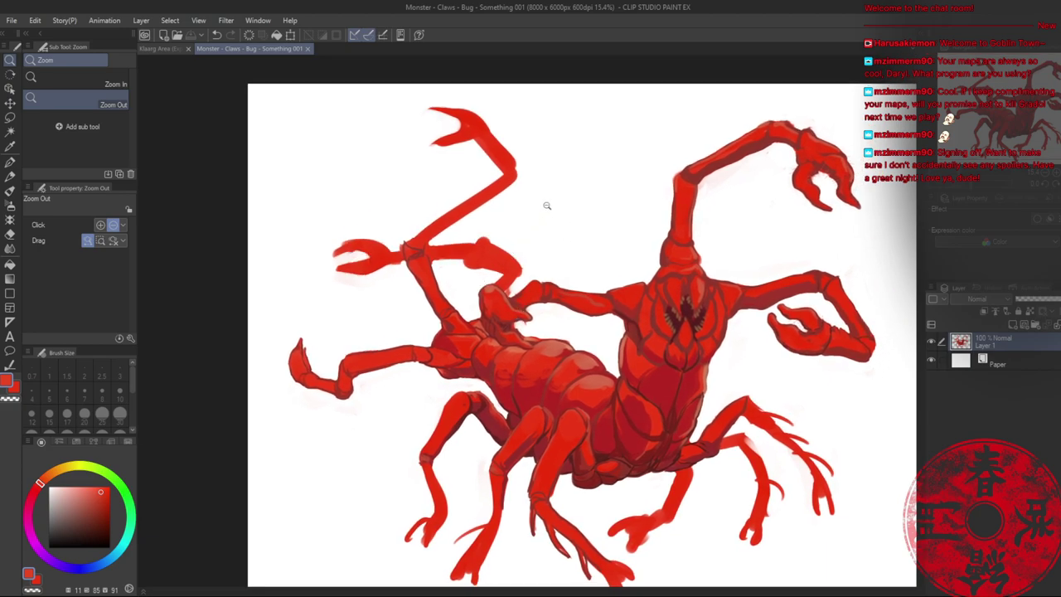
left_click_drag(428, 367, 470, 380)
left_click_drag(480, 249, 503, 248)
scroll(503, 248, "up", 2)
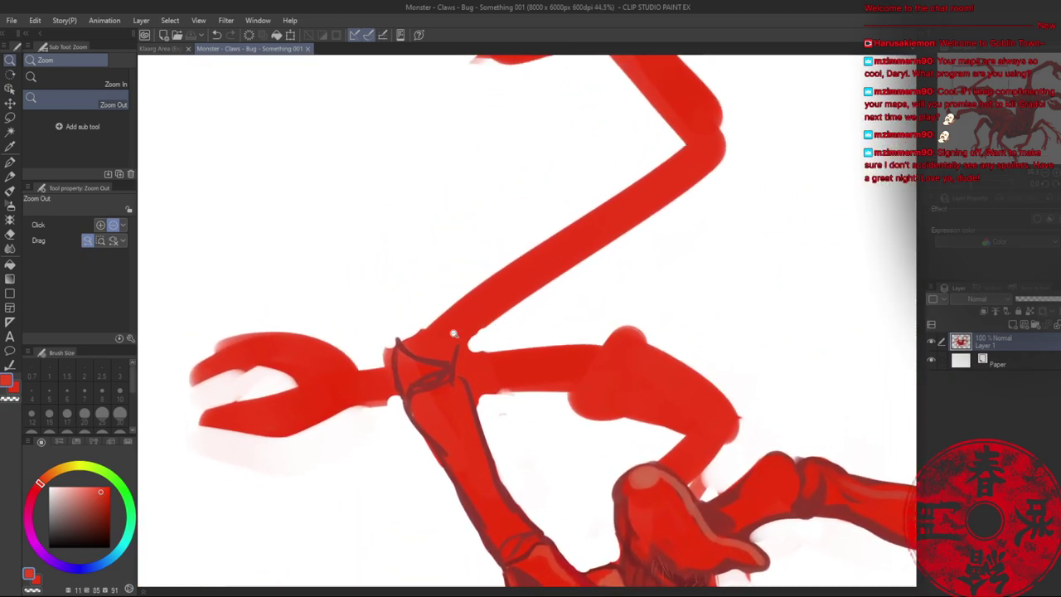
key("e")
left_click_drag(365, 339, 367, 359)
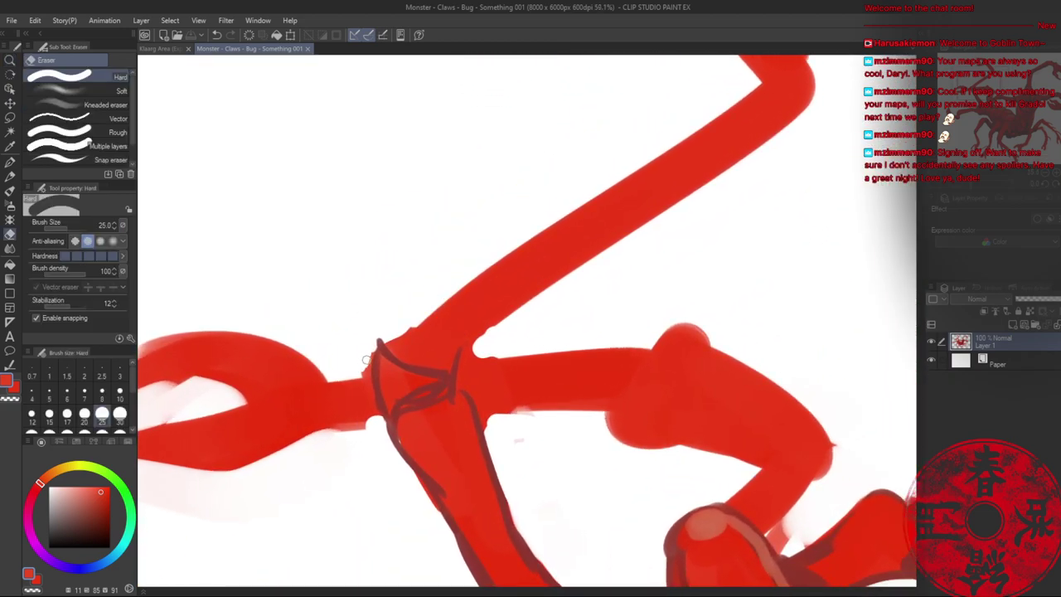
left_click_drag(484, 351, 494, 323)
key("alt+space")
left_click_drag(493, 323, 459, 370)
scroll(429, 358, "up", 1)
- Outline the raised limb's long middle segment and its rounded lower joint in sampled dark reds with the Oil paint brush at size 30
key("b")
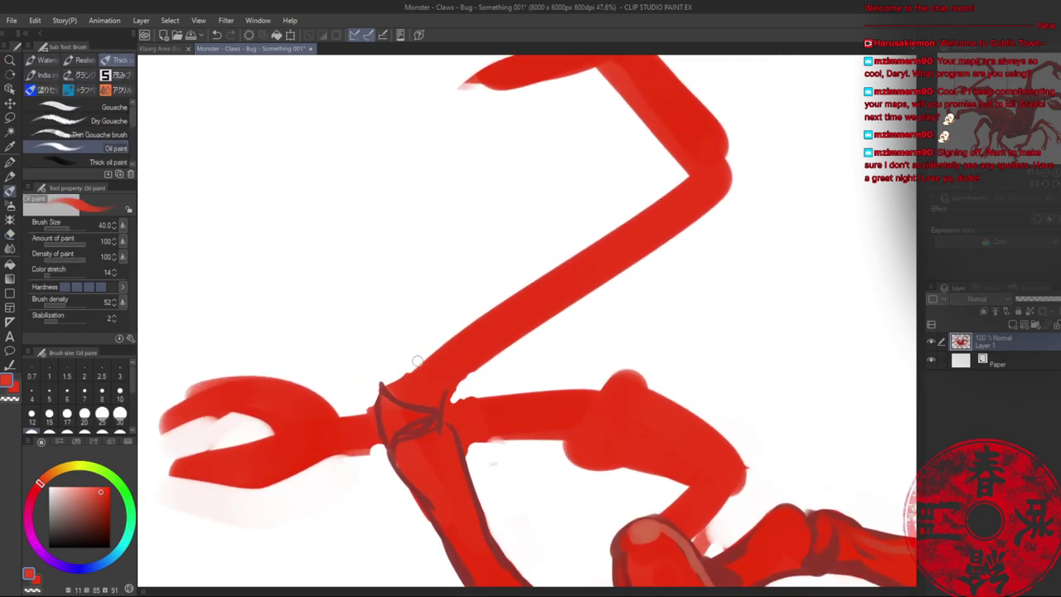
key("alt")
key("bracketleft")
left_click(402, 401, "alt")
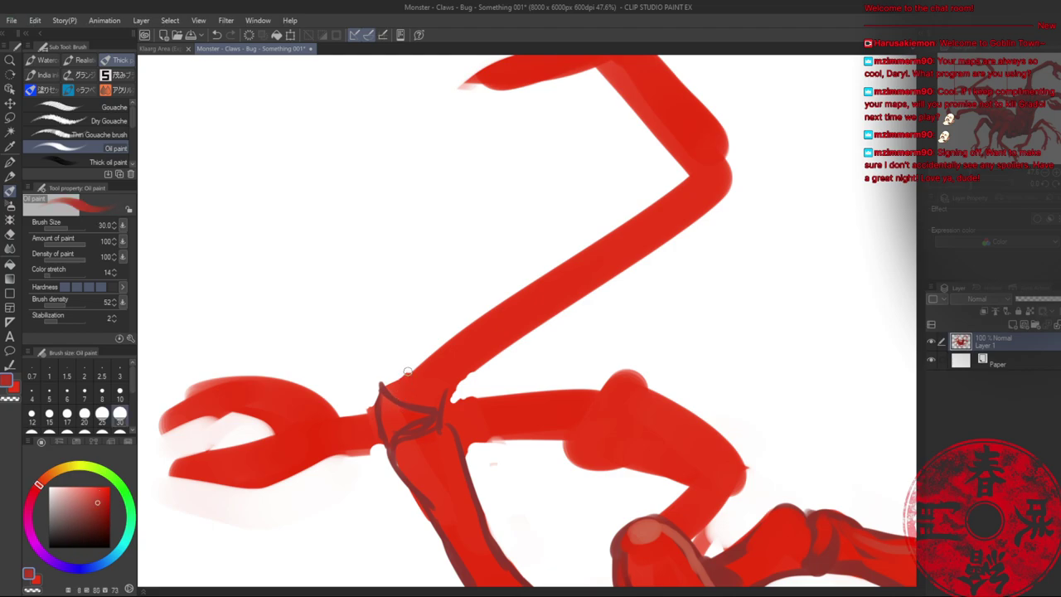
mouse_move(405, 366)
left_mouse_down()
mouse_move(381, 391)
mouse_move(384, 375)
mouse_move(413, 364)
left_mouse_up()
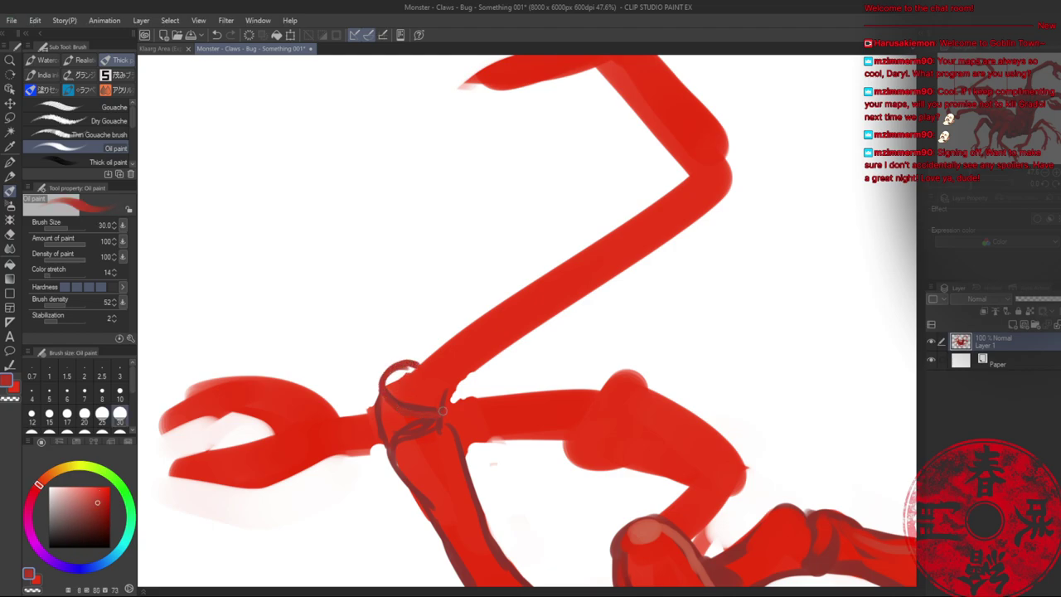
left_click(426, 403, "alt")
left_click_drag(443, 411, 504, 348)
mouse_move(411, 362)
left_mouse_down()
mouse_move(659, 199)
mouse_move(678, 175)
mouse_move(719, 202)
mouse_move(501, 352)
left_mouse_up()
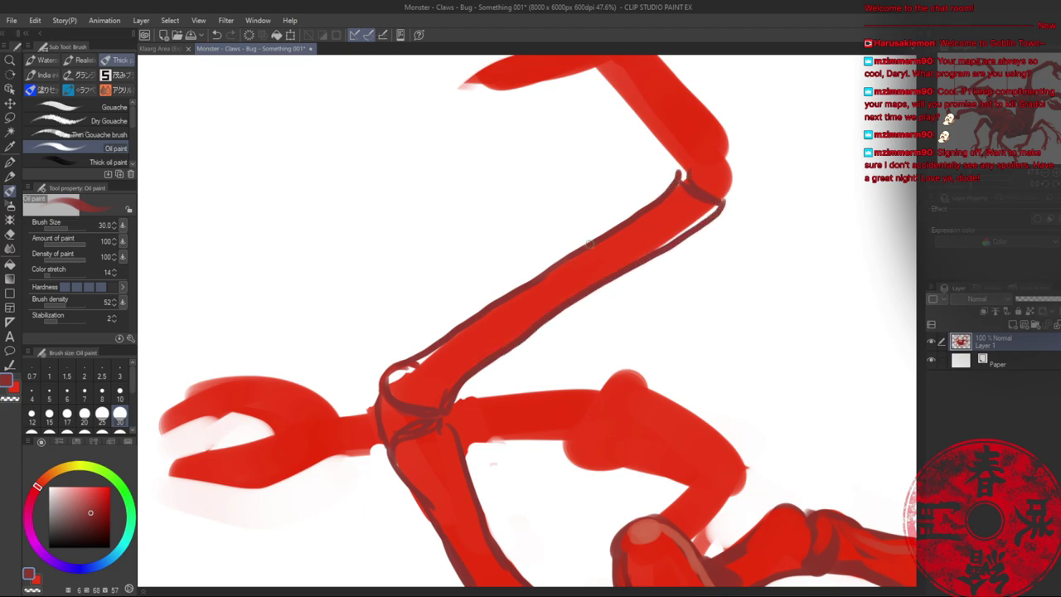
left_click_drag(705, 211, 645, 250)
- Fill the gaps inside the middle segment's outline with sampled bright red, enlarging the Oil paint brush to 50
key("bracketright")
key("bracketright")
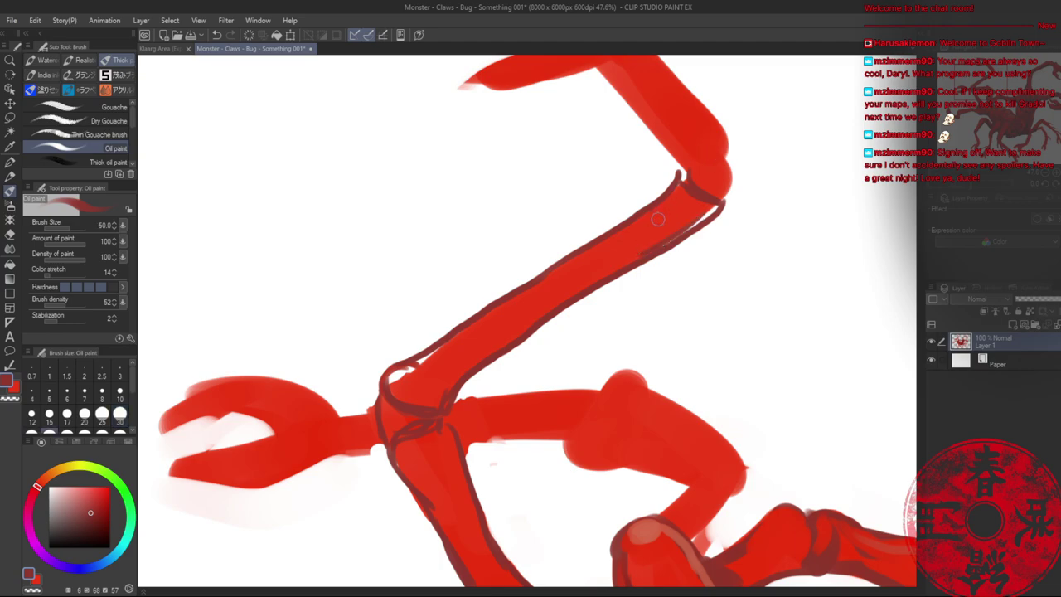
left_click(679, 214, "alt")
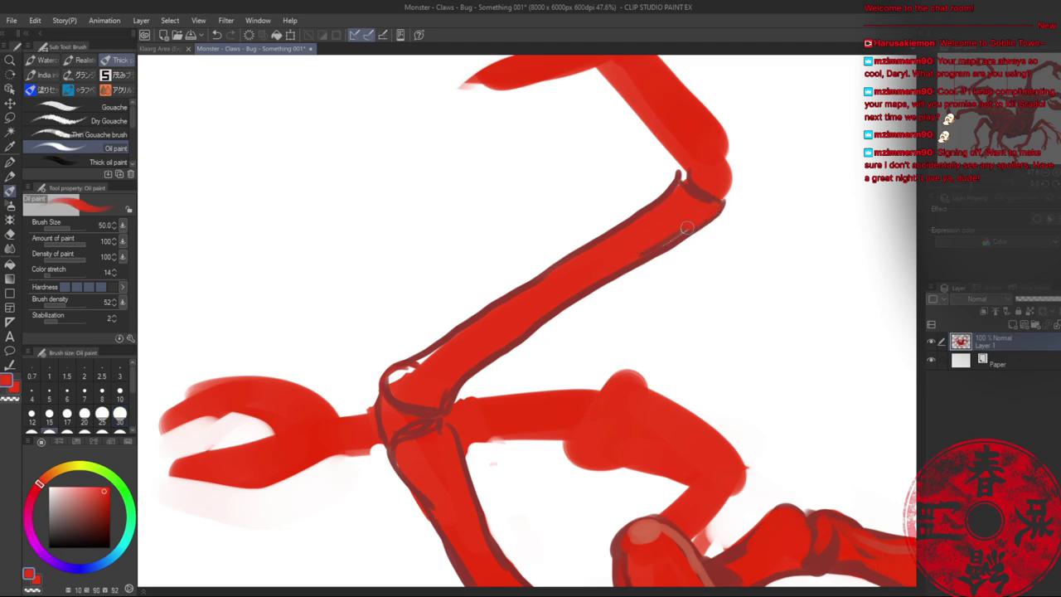
mouse_move(419, 355)
left_mouse_down()
mouse_move(389, 385)
mouse_move(464, 330)
left_mouse_up()
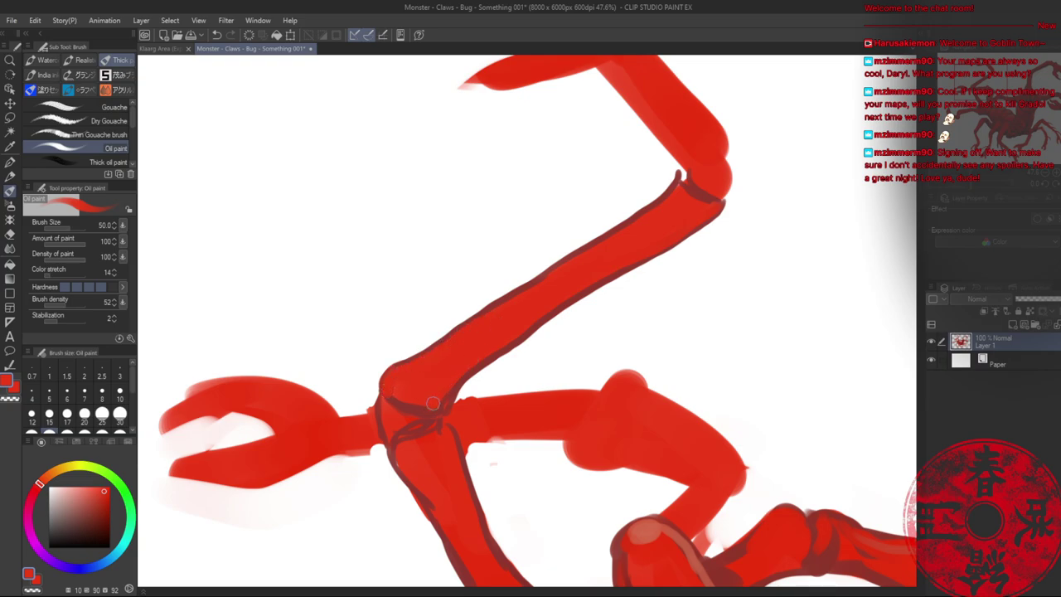
- Outline the upper elbow's joint plate in dark red and extend the base of the segment above it with sampled bright red
mouse_move(646, 193)
left_mouse_down()
mouse_move(517, 363)
mouse_move(569, 360)
left_mouse_up()
left_click(567, 358, "alt")
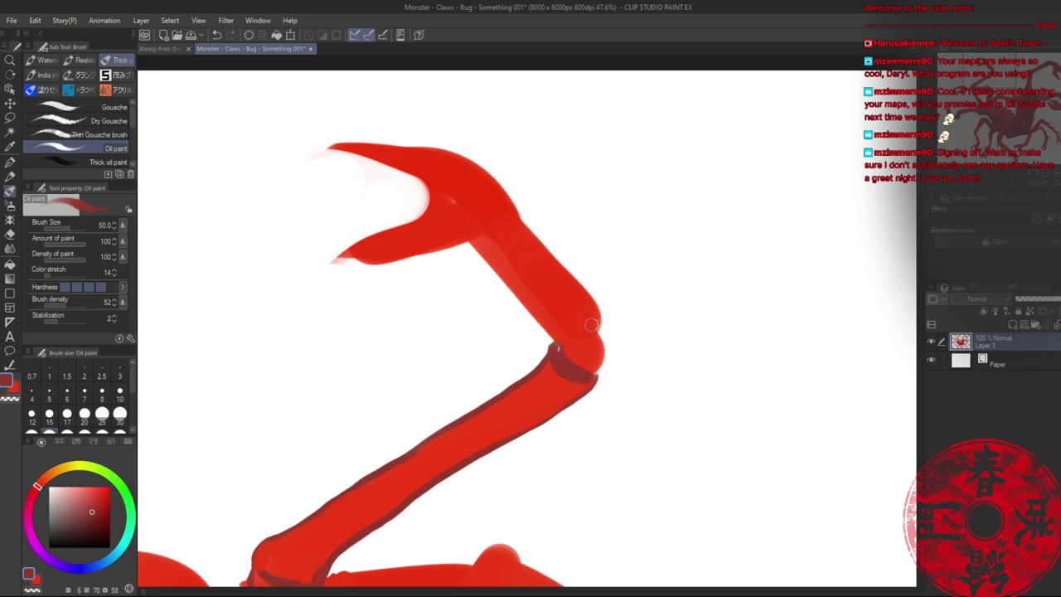
mouse_move(590, 324)
left_mouse_down()
mouse_move(595, 365)
mouse_move(594, 331)
mouse_move(586, 372)
mouse_move(588, 336)
mouse_move(559, 349)
mouse_move(580, 334)
mouse_move(583, 363)
left_mouse_up()
left_click(585, 358, "alt")
left_click(567, 328, "alt")
mouse_move(548, 323)
left_mouse_down()
mouse_move(548, 341)
mouse_move(568, 336)
left_mouse_up()
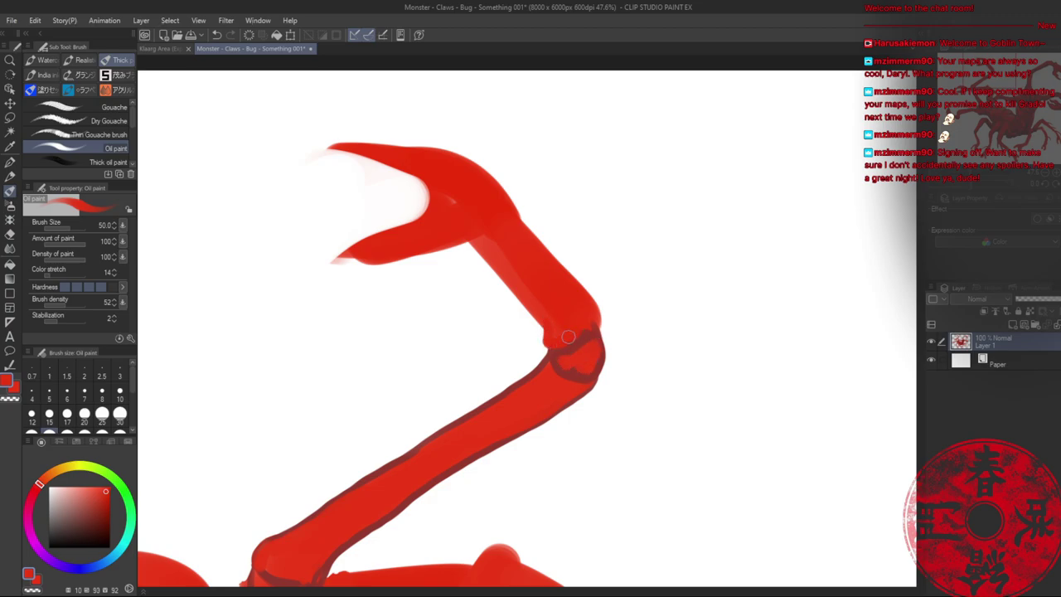
- Outline both sides of the upper segment where it meets the elbow in sampled dark red
left_click(554, 349, "alt")
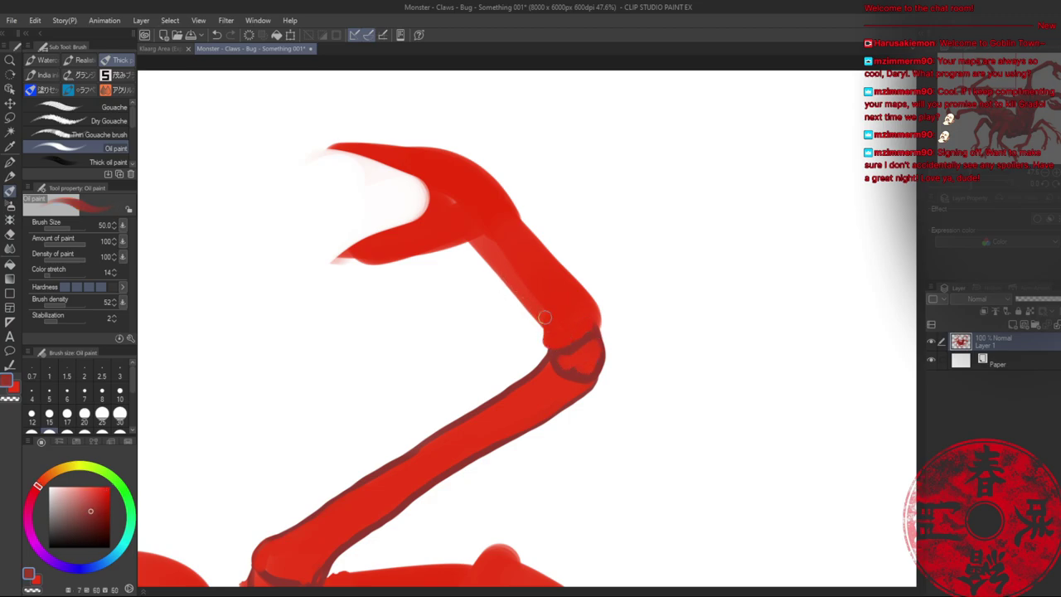
mouse_move(526, 299)
left_mouse_down()
mouse_move(548, 345)
mouse_move(561, 346)
mouse_move(535, 303)
mouse_move(576, 312)
mouse_move(590, 330)
mouse_move(582, 340)
mouse_move(603, 341)
mouse_move(600, 319)
mouse_move(601, 346)
left_mouse_up()
key("alt")
left_click(584, 340, "alt")
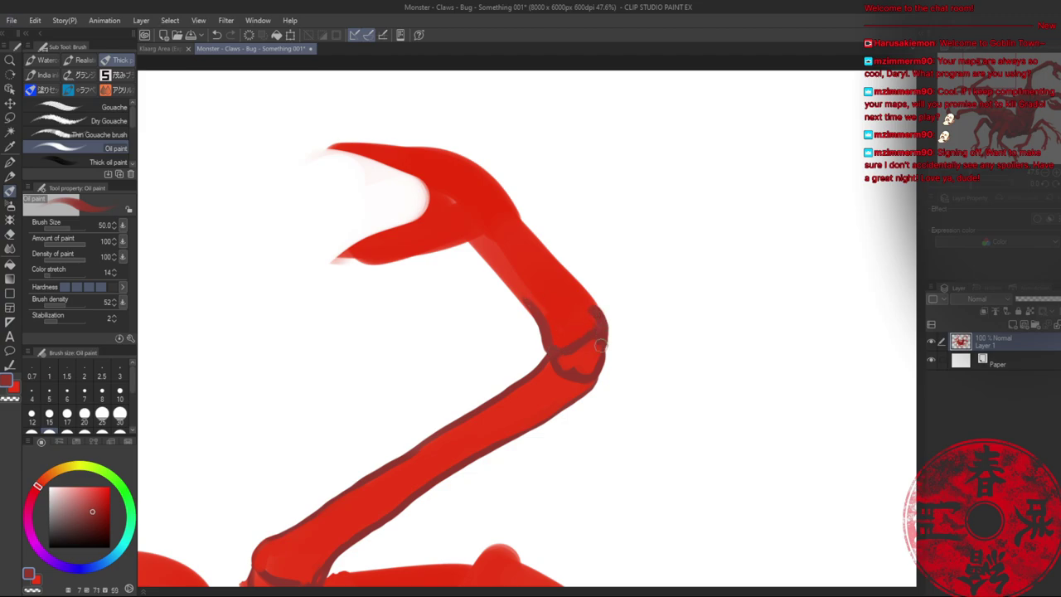
left_click(594, 341, "alt")
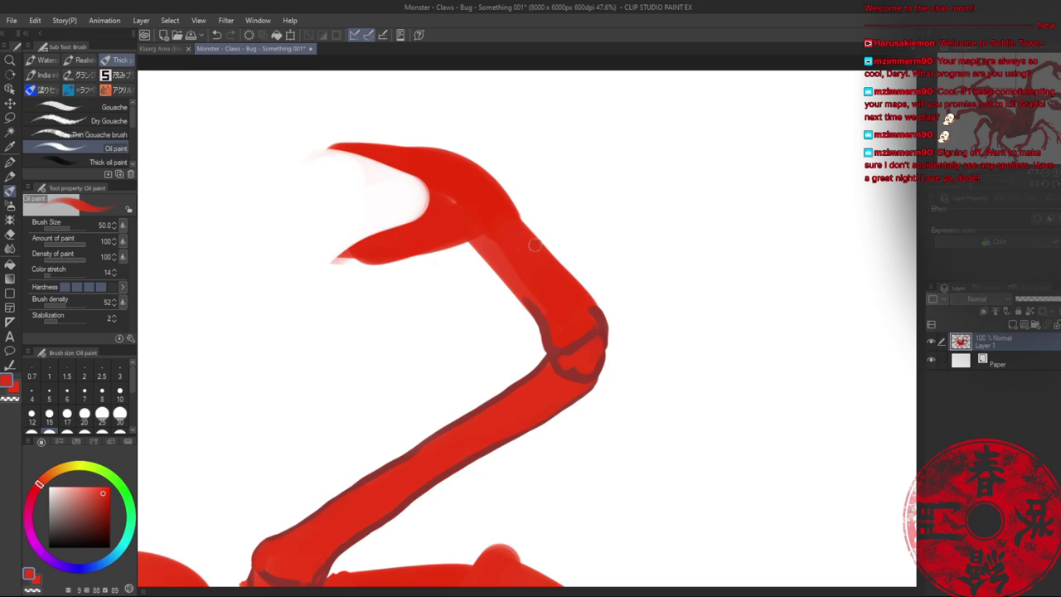
- Add a dark red crease beneath the elbow plate and touch up the small plate it encloses with bright red
key("alt+space")
left_click_drag(550, 273, 497, 286)
left_click_drag(572, 304, 562, 214)
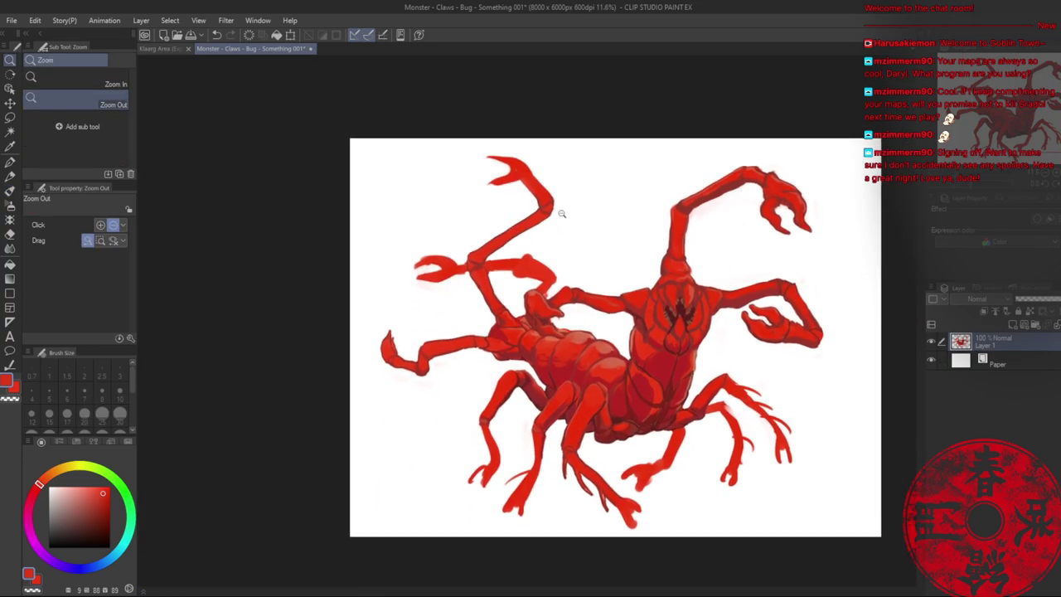
scroll(537, 218, "up", 6)
key("b")
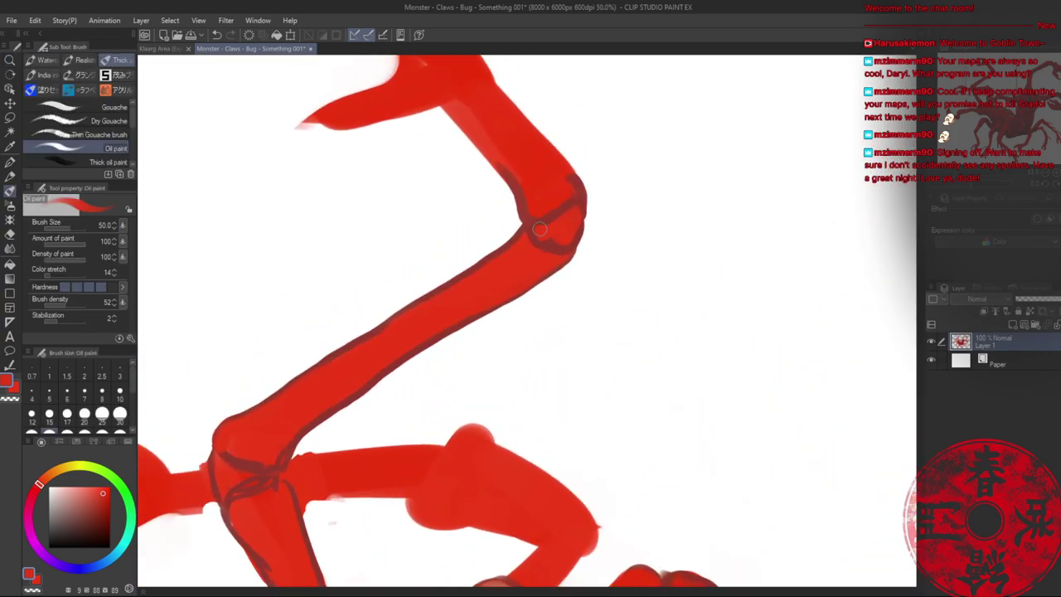
mouse_move(535, 237)
left_mouse_down()
mouse_move(527, 250)
mouse_move(549, 271)
left_mouse_up()
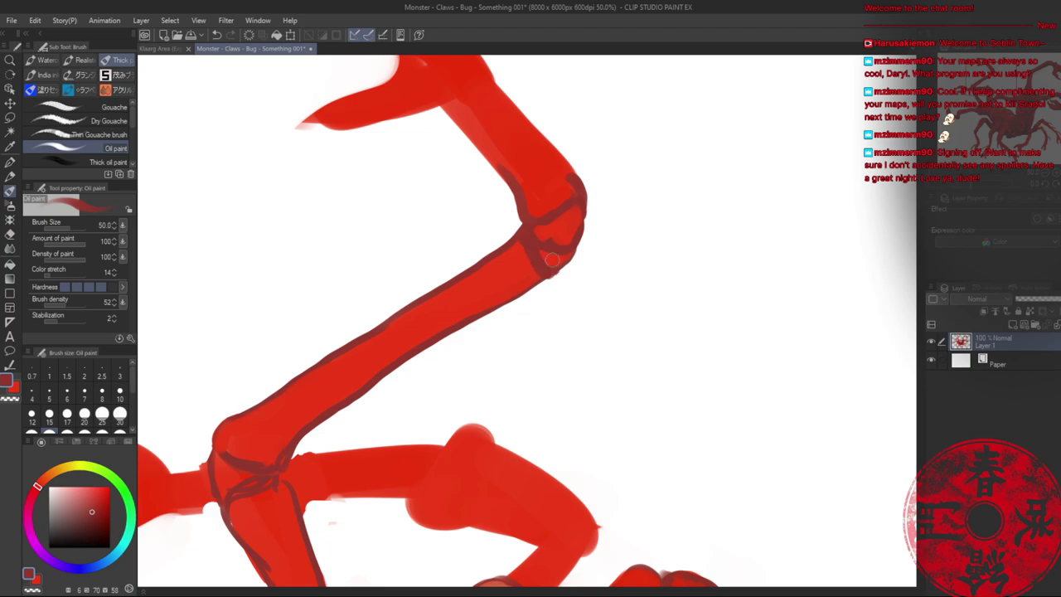
left_click(550, 260, "alt")
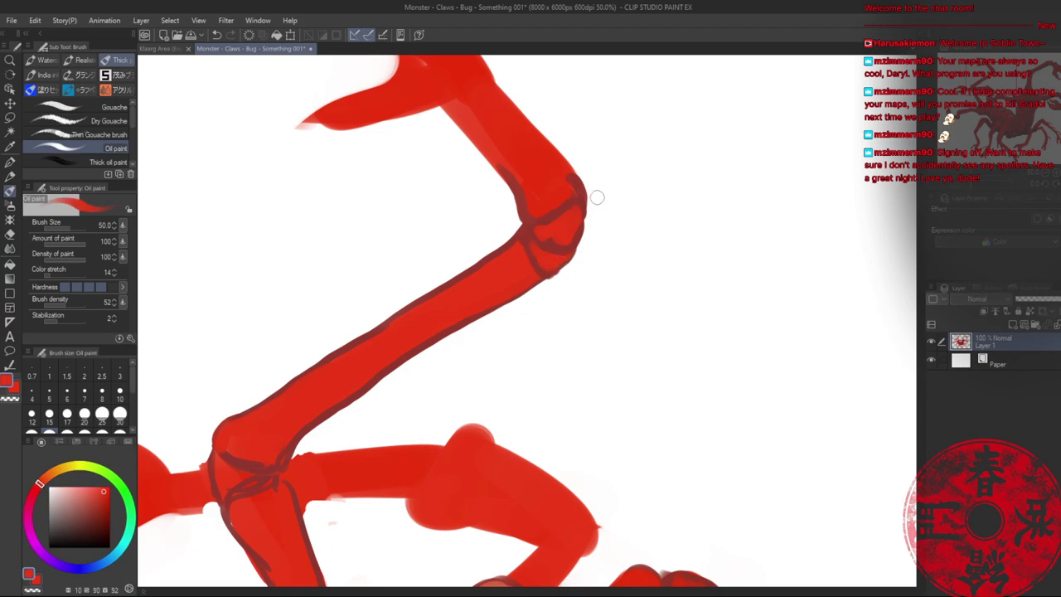
- Paint sampled light red highlights on the elbow plates and along the outer side of the upper segment
key("/")
scroll(580, 218, "down", 6)
scroll(582, 237, "up", 5)
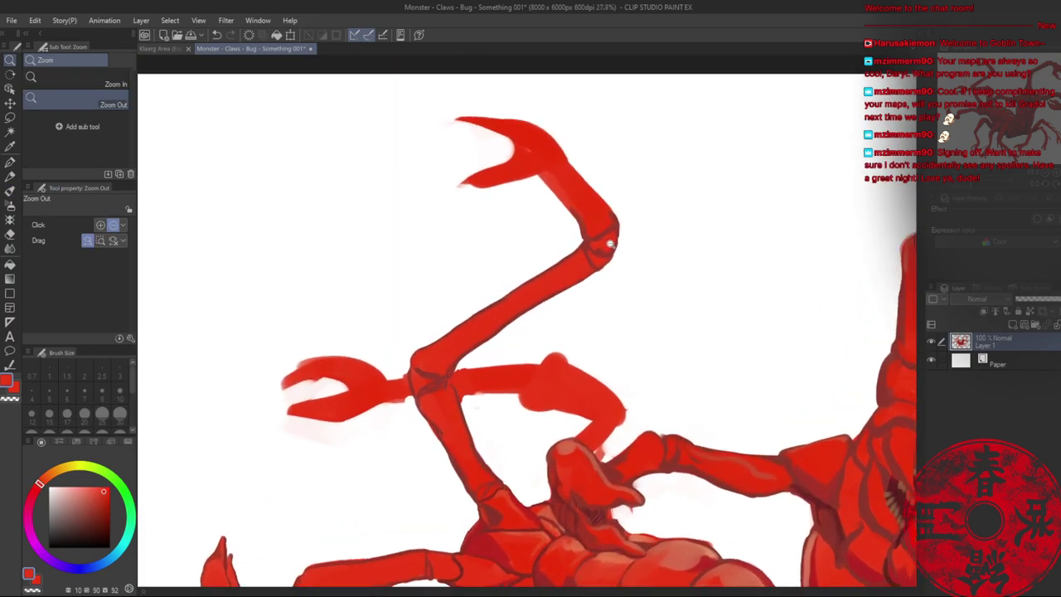
key("b")
left_click(608, 224, "alt")
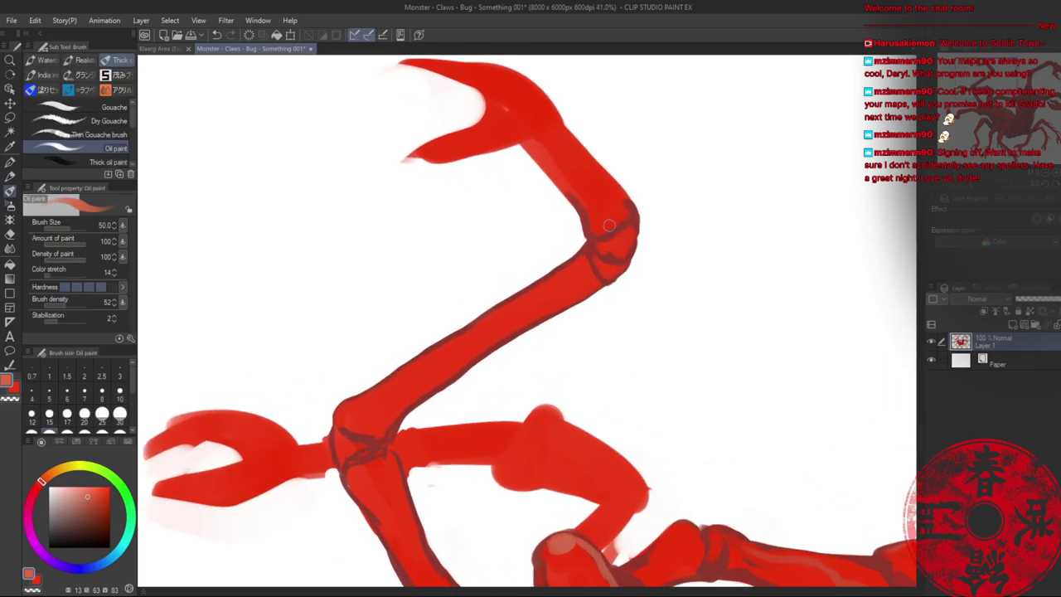
mouse_move(601, 239)
left_mouse_down()
mouse_move(628, 226)
mouse_move(620, 249)
left_mouse_up()
mouse_move(561, 131)
left_mouse_down()
mouse_move(592, 186)
mouse_move(596, 176)
mouse_move(624, 203)
left_mouse_up()
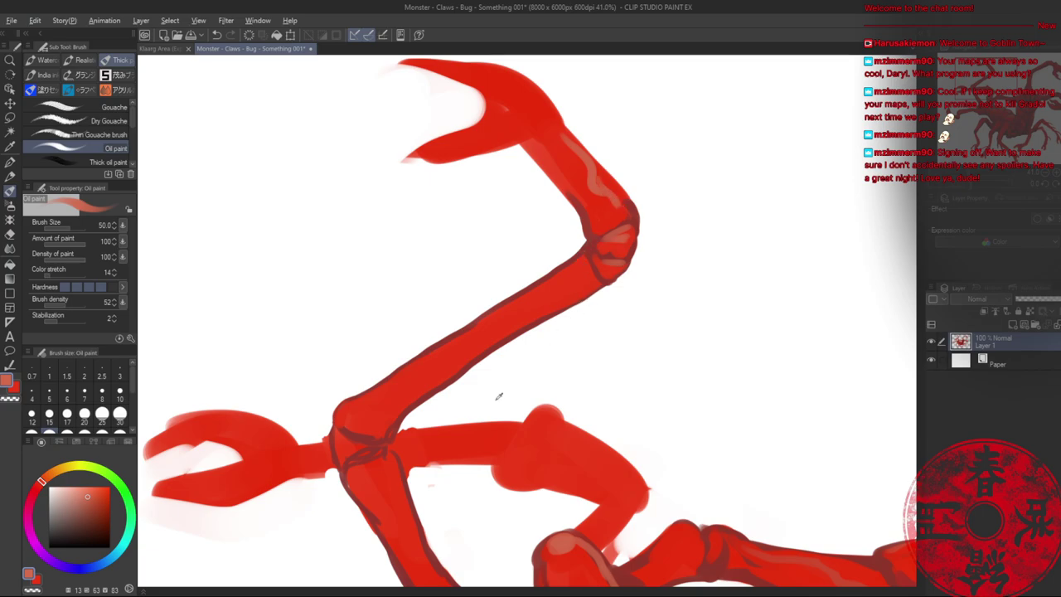
- Shade the outer edges of the upper segment and elbow plates with a sampled deep red
mouse_move(658, 390)
left_mouse_down()
mouse_move(569, 298)
mouse_move(518, 208)
left_mouse_up()
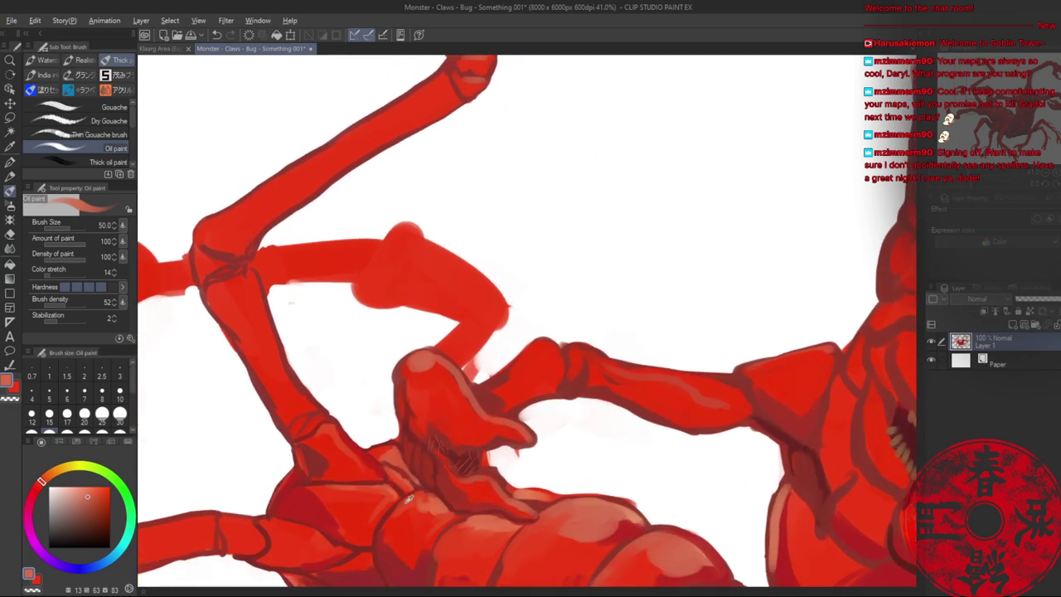
scroll(512, 380, "up", 6)
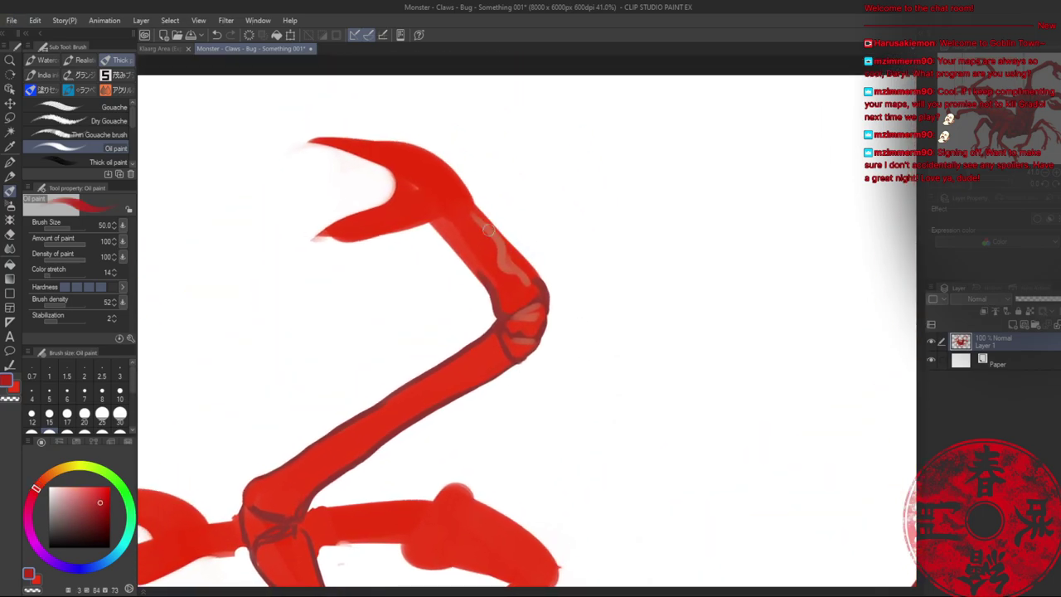
mouse_move(489, 230)
left_mouse_down()
mouse_move(535, 283)
mouse_move(533, 341)
left_mouse_up()
left_click(524, 344, "alt")
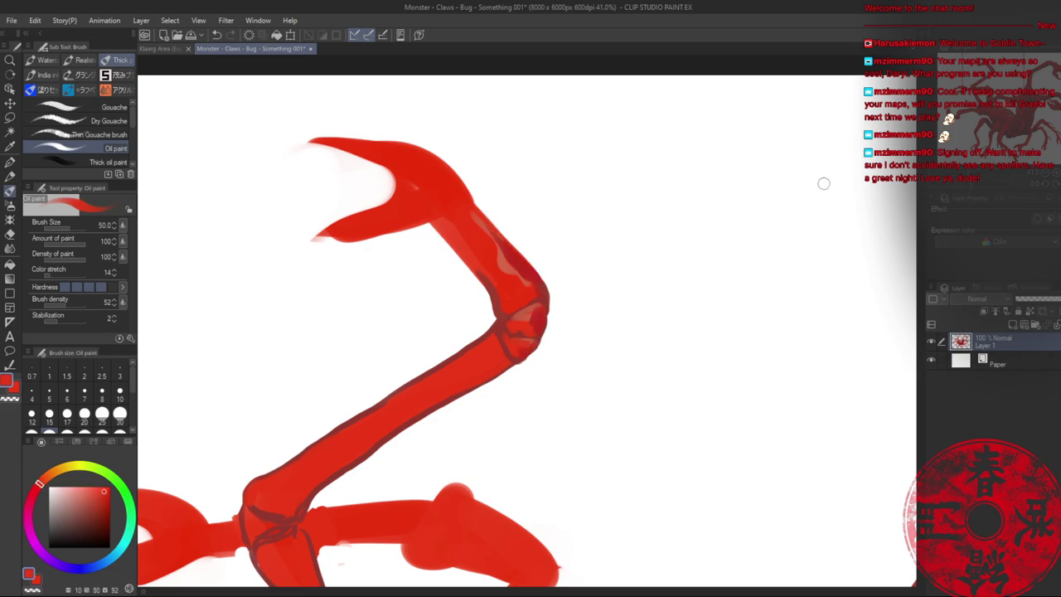
- Shade the inner side of the upper segment, from the claw down to the elbow, with a sampled deep red
key("ctrl+0")
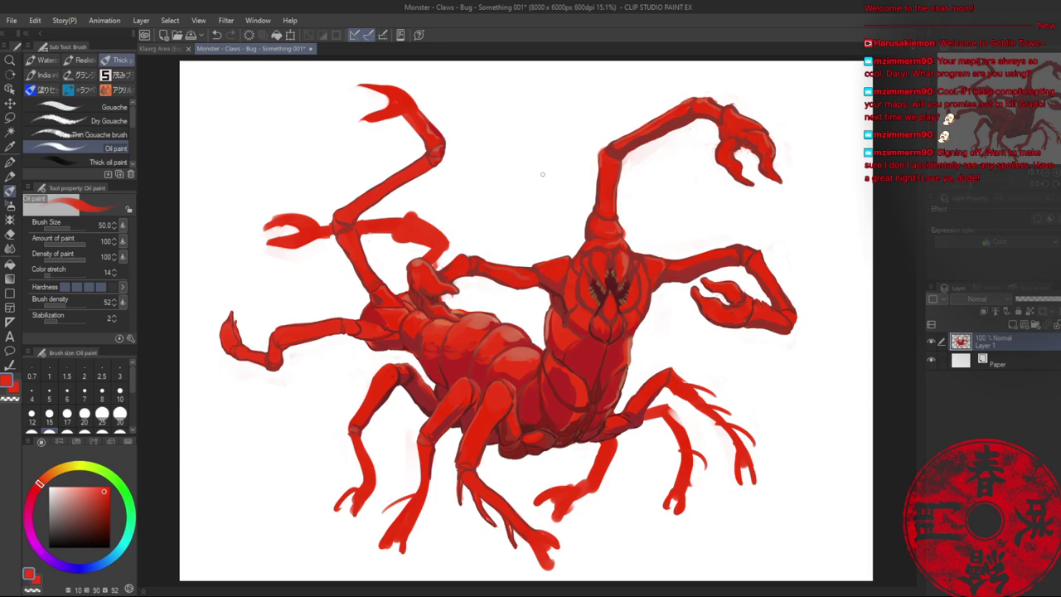
scroll(469, 139, "up", 6)
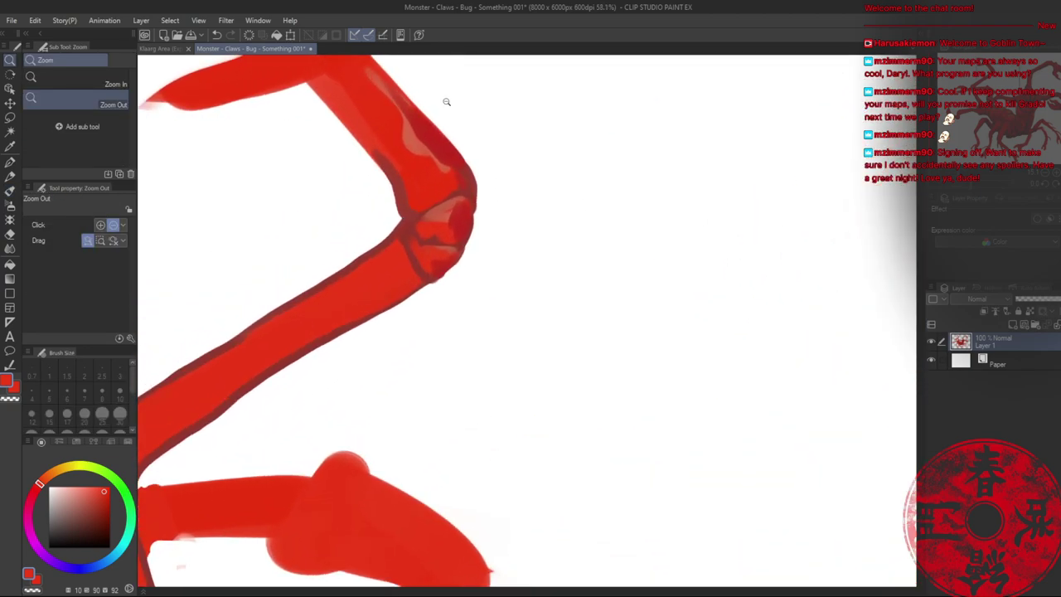
left_click_drag(423, 118, 444, 167)
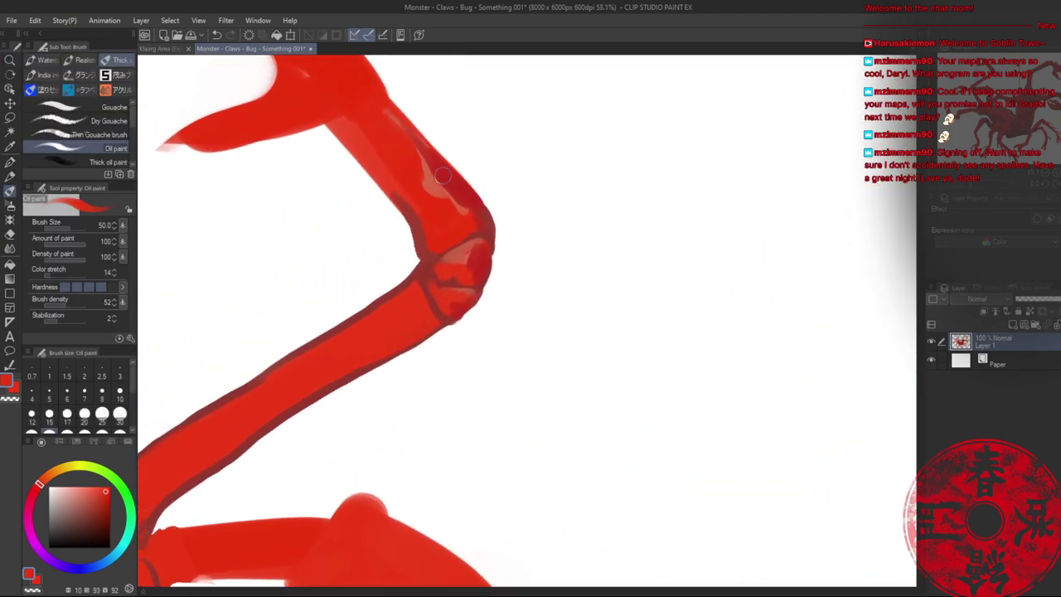
left_click(445, 171, "alt")
mouse_move(334, 121)
left_mouse_down()
mouse_move(427, 211)
mouse_move(417, 201)
left_mouse_up()
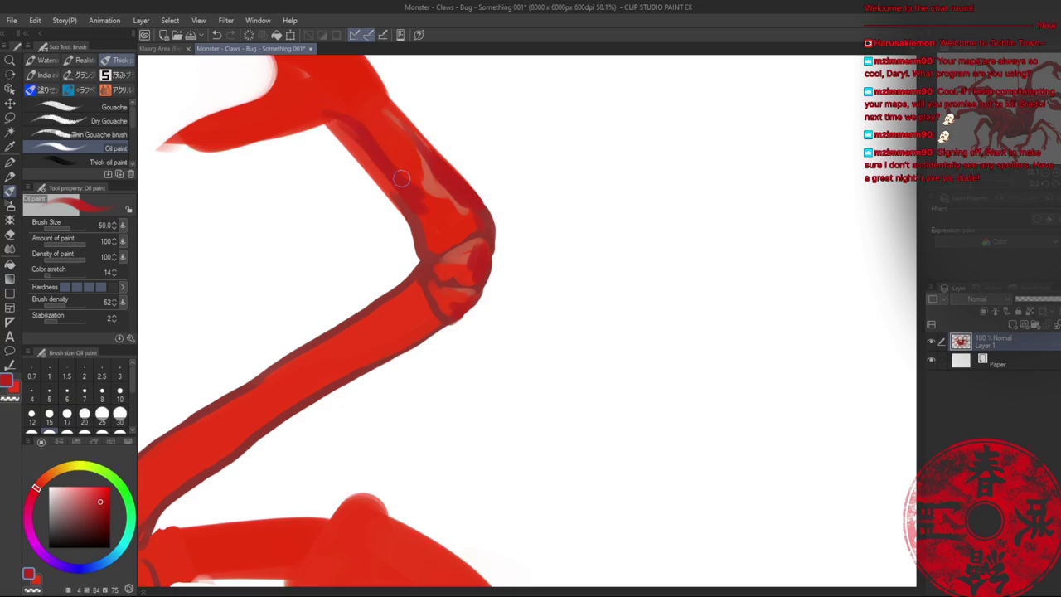
- Darken the upper segment's inner edge with a sampled brownish red and trim that edge with the Hard eraser
mouse_move(380, 109)
left_mouse_down()
mouse_move(513, 180)
mouse_move(501, 231)
mouse_move(512, 310)
left_mouse_up()
left_click(539, 341, "alt")
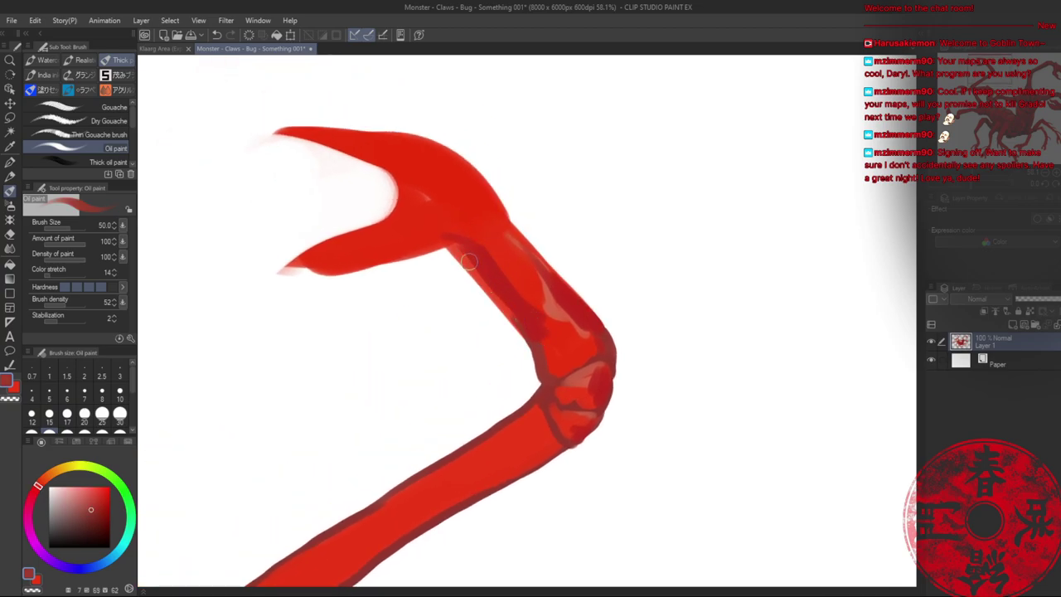
left_click_drag(467, 260, 519, 333)
key("e")
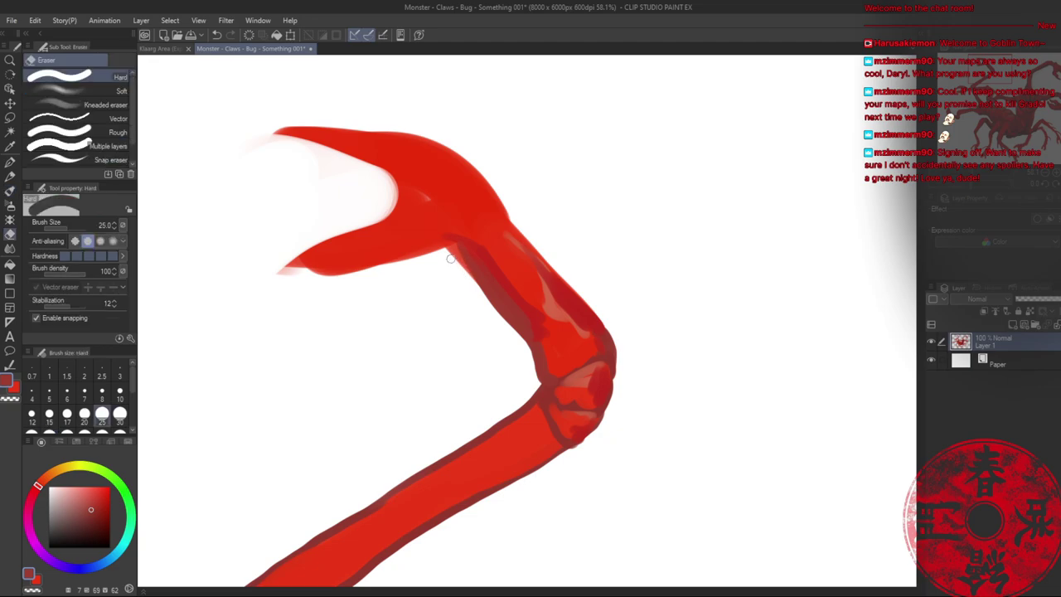
mouse_move(451, 259)
left_mouse_down()
mouse_move(504, 335)
mouse_move(464, 267)
mouse_move(518, 333)
left_mouse_up()
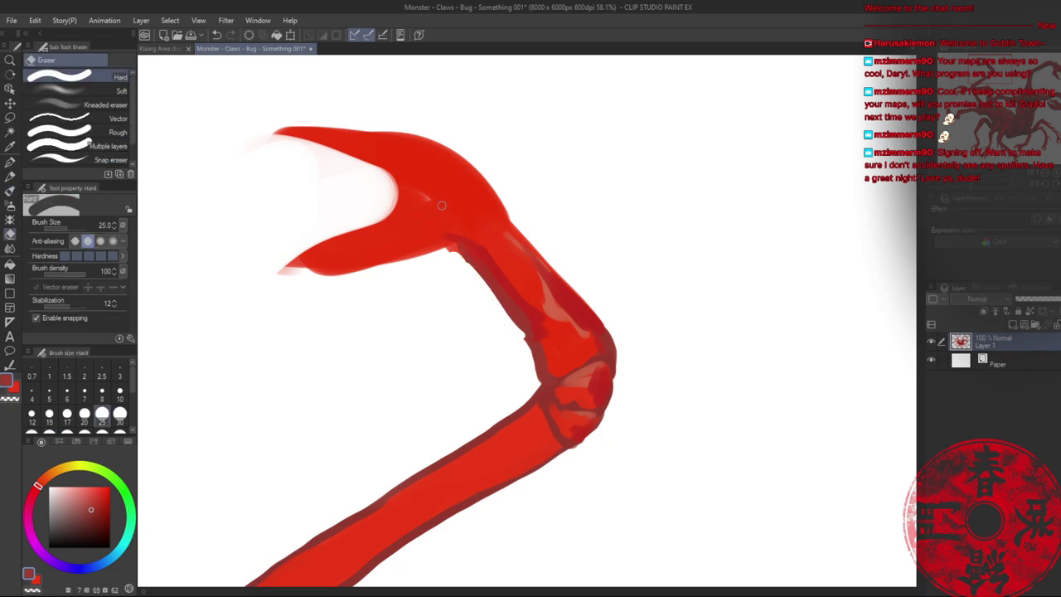
- Paint the raised claw's upper pincer and the adjoining palm in sampled dark red with the Oil paint brush, reshaping the tip
key("b")
left_click_drag(430, 198, 474, 254)
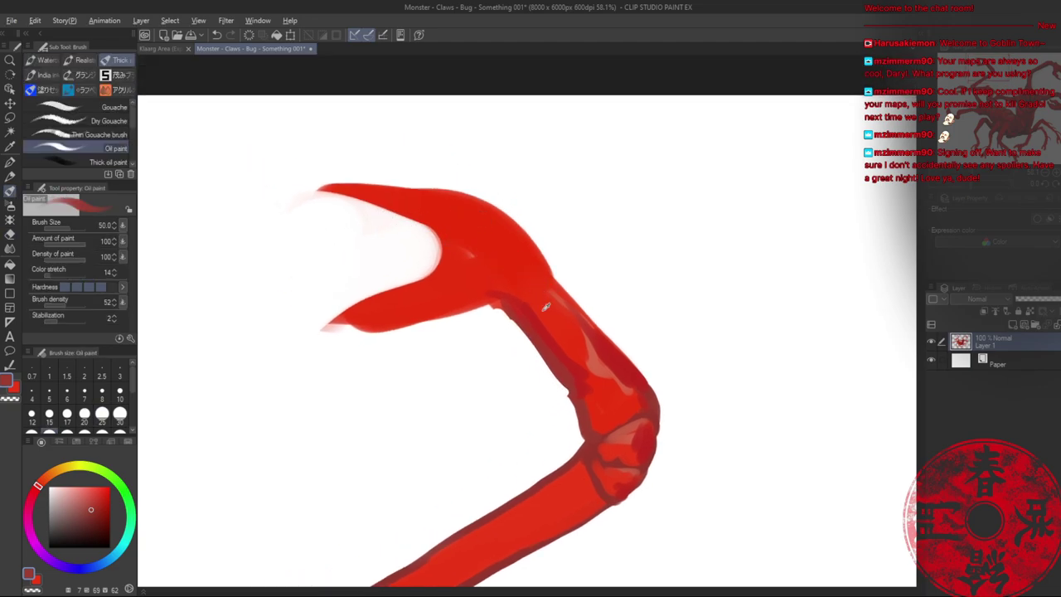
left_click(531, 328, "alt")
mouse_move(348, 190)
left_mouse_down()
mouse_move(315, 191)
mouse_move(376, 203)
left_mouse_up()
mouse_move(302, 196)
left_mouse_down()
mouse_move(364, 197)
mouse_move(387, 218)
mouse_move(449, 229)
left_mouse_up()
mouse_move(346, 192)
left_mouse_down()
mouse_move(310, 196)
mouse_move(414, 195)
mouse_move(389, 206)
mouse_move(451, 241)
mouse_move(503, 241)
mouse_move(444, 217)
mouse_move(476, 249)
left_mouse_up()
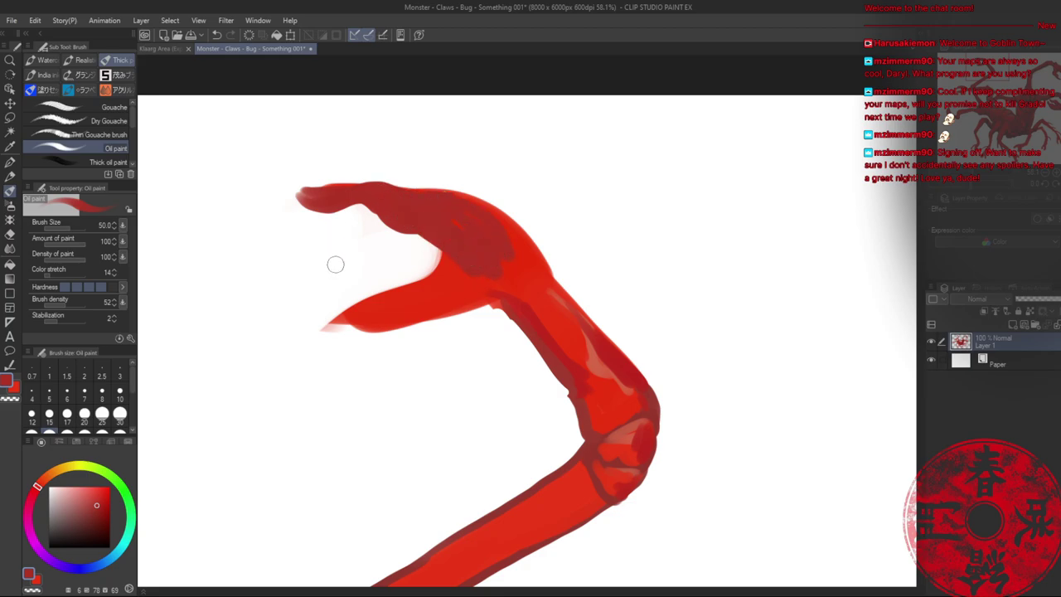
- Paint the raised claw's lower pincer in dark red and trim both pincers to sharp tips with the Hard eraser at size 60
mouse_move(323, 277)
left_mouse_down()
mouse_move(424, 283)
mouse_move(365, 264)
mouse_move(427, 280)
mouse_move(323, 276)
mouse_move(414, 295)
mouse_move(381, 284)
mouse_move(433, 280)
mouse_move(490, 299)
left_mouse_up()
key("e")
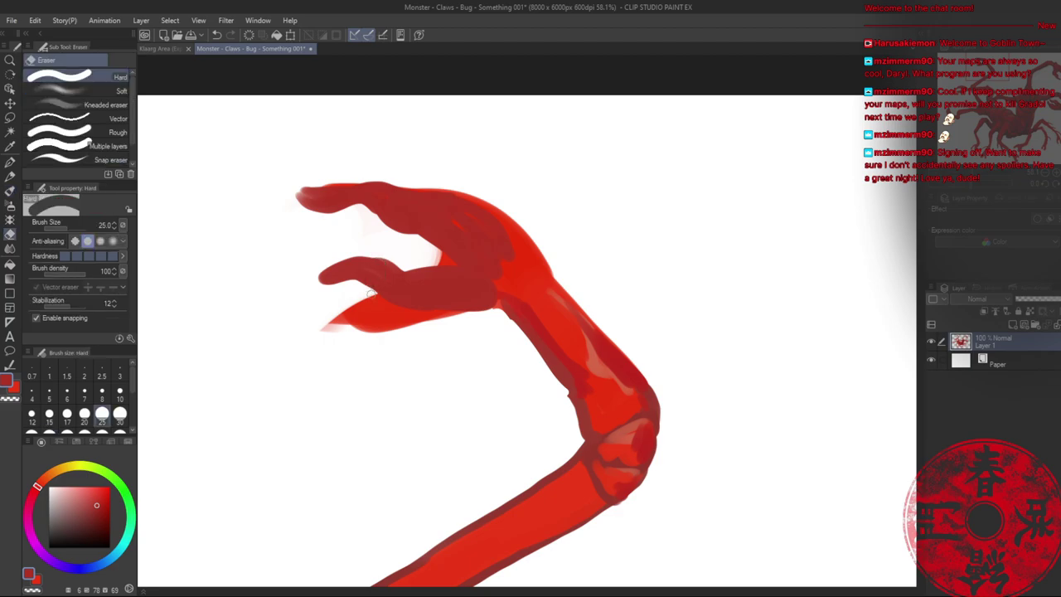
mouse_move(335, 320)
left_mouse_down()
mouse_move(450, 332)
mouse_move(331, 323)
left_mouse_up()
key("]")
key("]")
key("]")
key("]")
key("]")
key("]")
key("]")
key("]")
key("bracketleft")
key("bracketleft")
key("bracketleft")
key("bracketleft")
left_click_drag(348, 287, 325, 272)
left_click_drag(289, 185, 355, 173)
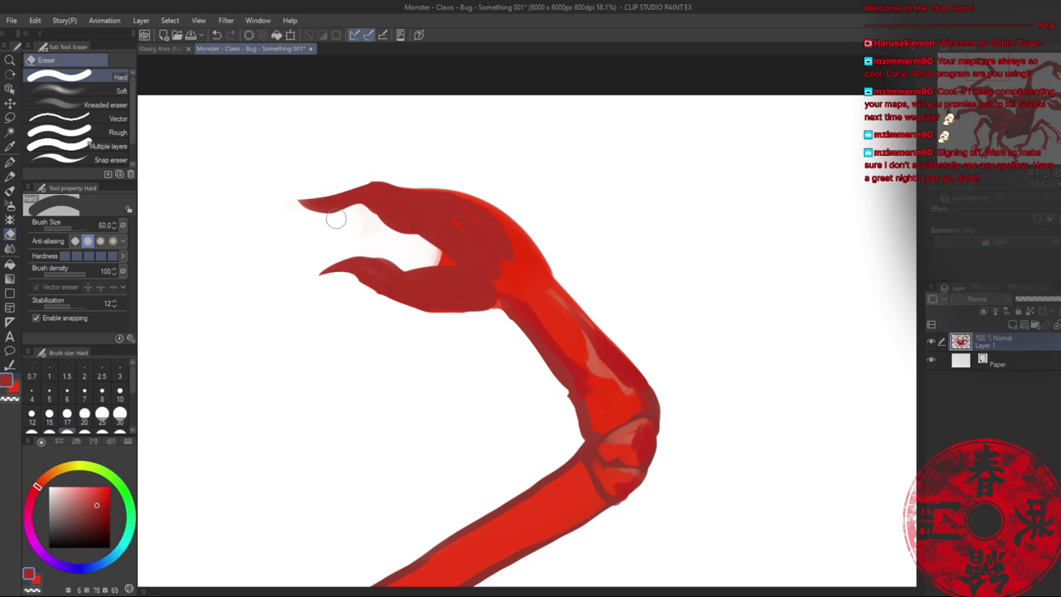
- Refine both pincers' contours with the Oil paint brush, alternating dark red with transparent colour along the edges and tips
key("b")
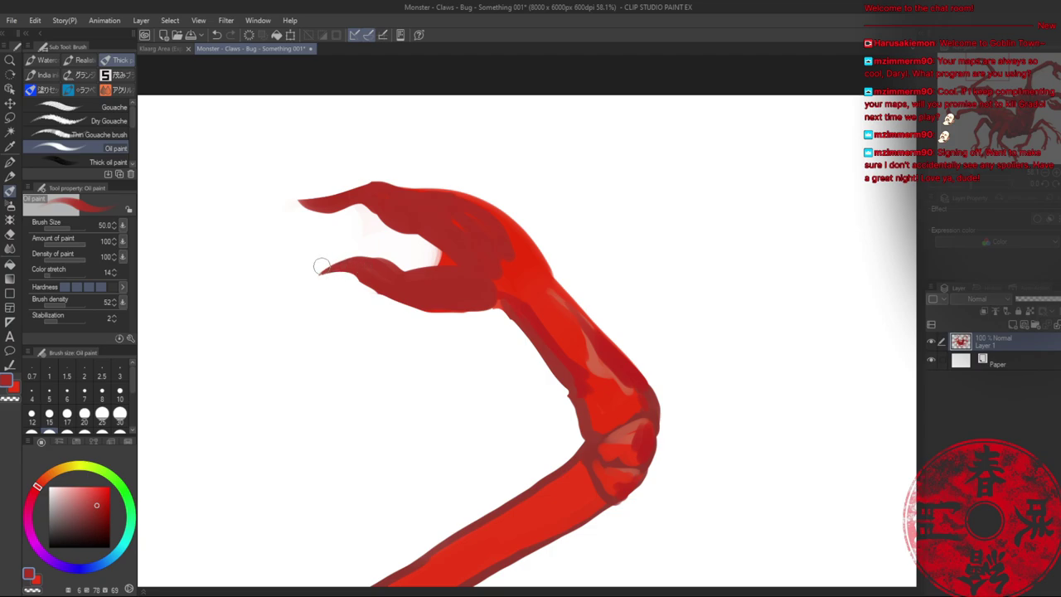
left_click_drag(321, 266, 422, 263)
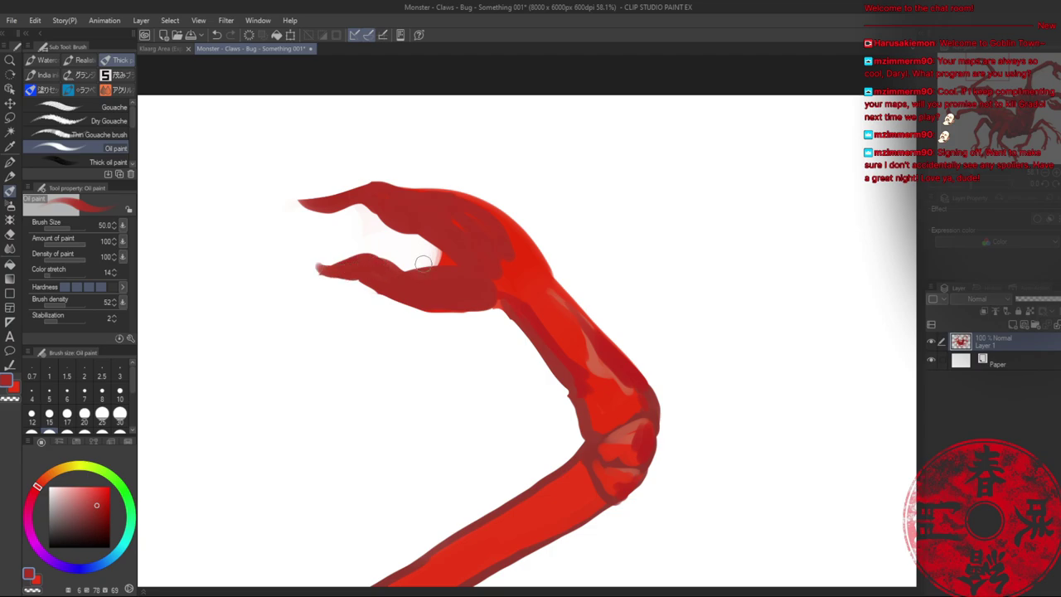
mouse_move(375, 205)
left_mouse_down()
mouse_move(337, 209)
mouse_move(371, 202)
left_mouse_up()
key("c")
mouse_move(306, 195)
left_mouse_down()
mouse_move(354, 183)
mouse_move(299, 197)
left_mouse_up()
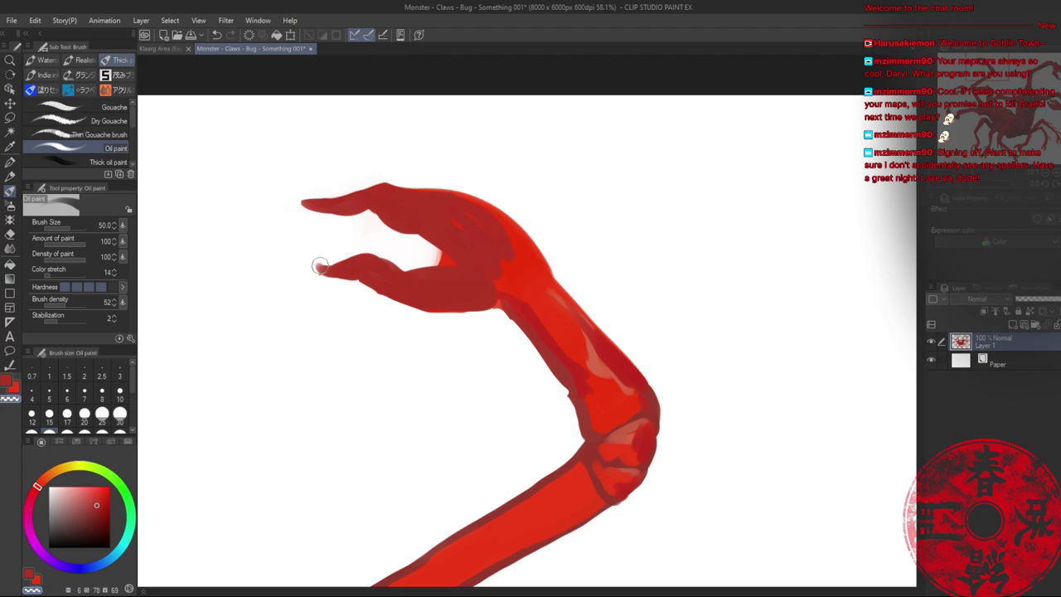
left_click_drag(316, 274, 349, 289)
- Fill the raised claw's palm with dark red and mark the wrist crease in a sampled deep red
key("c")
mouse_move(416, 233)
left_mouse_down()
mouse_move(448, 260)
mouse_move(440, 242)
mouse_move(494, 231)
mouse_move(458, 204)
mouse_move(536, 266)
left_mouse_up()
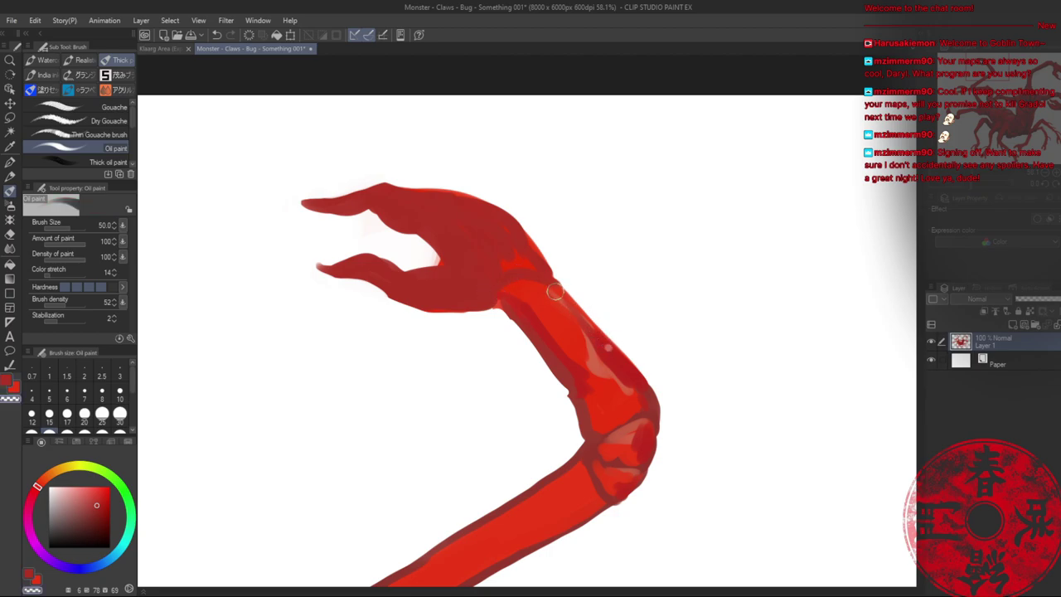
left_click(595, 317, "alt")
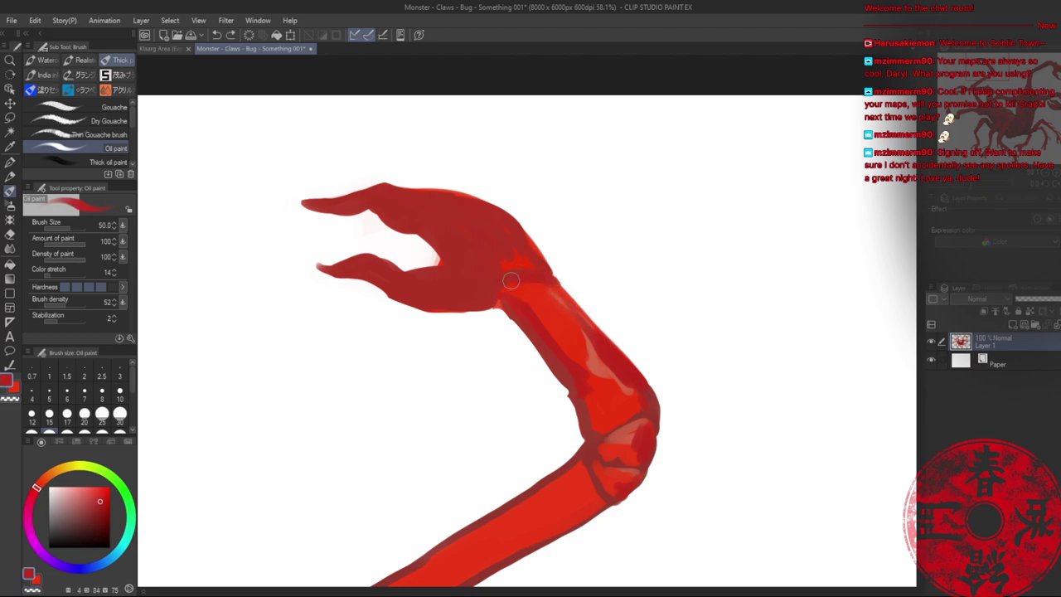
left_click_drag(514, 281, 524, 271)
- Highlight the back of the raised claw, brighten the palm and lower pincer with sampled red, and blend the highlight with a mid red
left_click(592, 351, "alt")
mouse_move(424, 204)
left_mouse_down()
mouse_move(455, 202)
mouse_move(524, 251)
left_mouse_up()
left_click(544, 304, "alt")
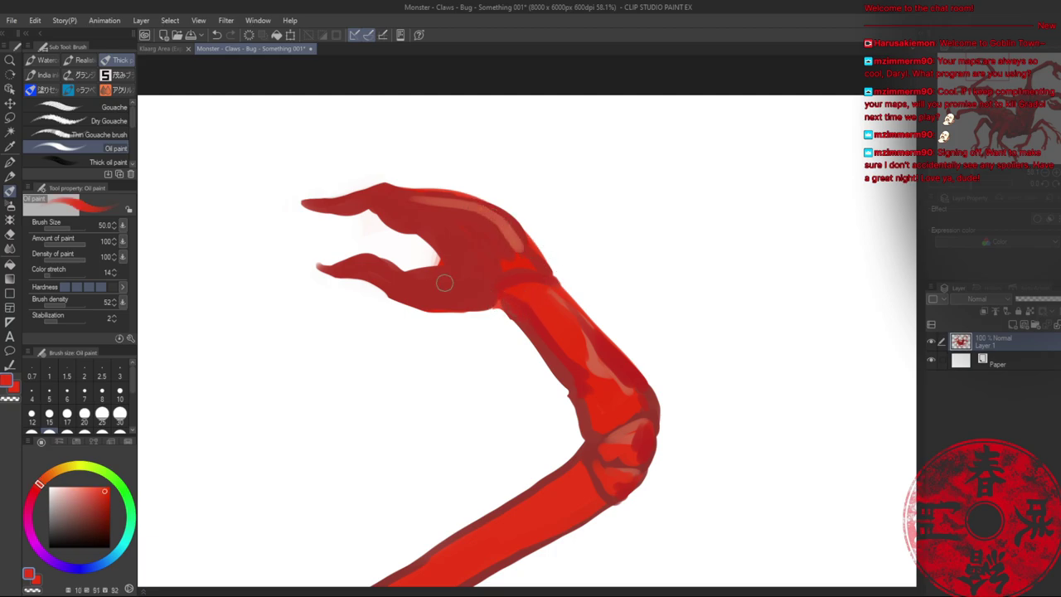
left_click_drag(413, 282, 471, 282)
mouse_move(437, 232)
left_mouse_down()
mouse_move(481, 273)
mouse_move(485, 266)
left_mouse_up()
left_click_drag(424, 213, 501, 247)
left_click(410, 205, "alt")
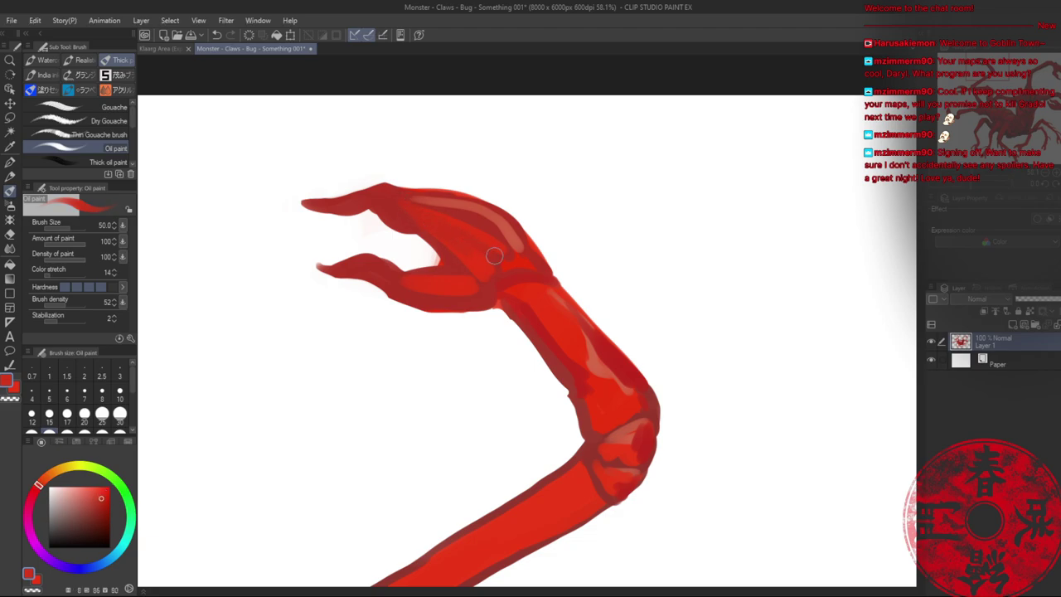
left_click_drag(417, 200, 507, 250)
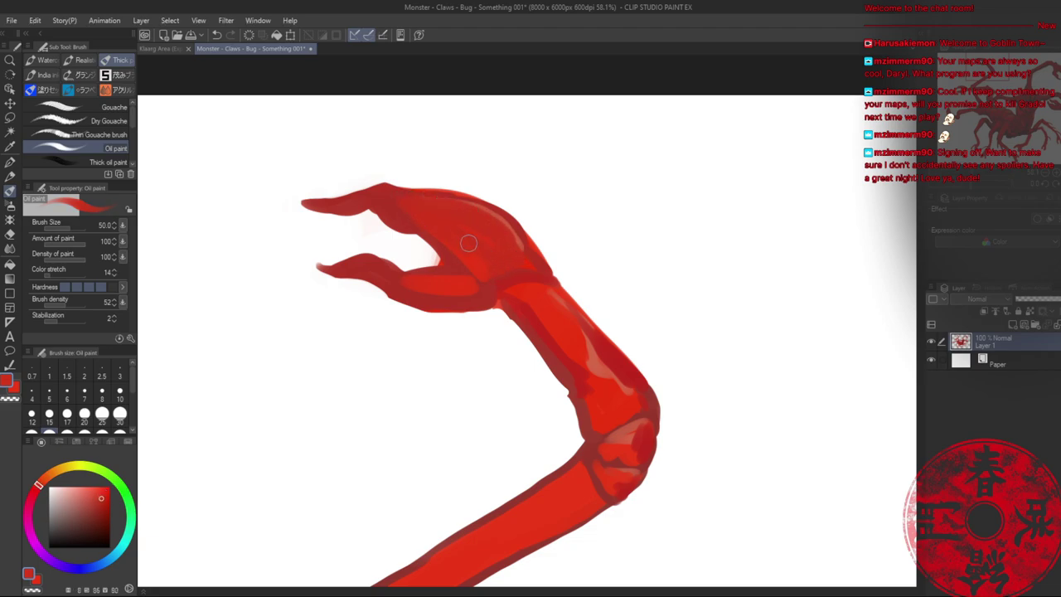
- Shade the lower pincer's base and the inner side of the wrist with sampled deep reds
left_click(454, 273, "alt")
left_click(510, 282, "alt")
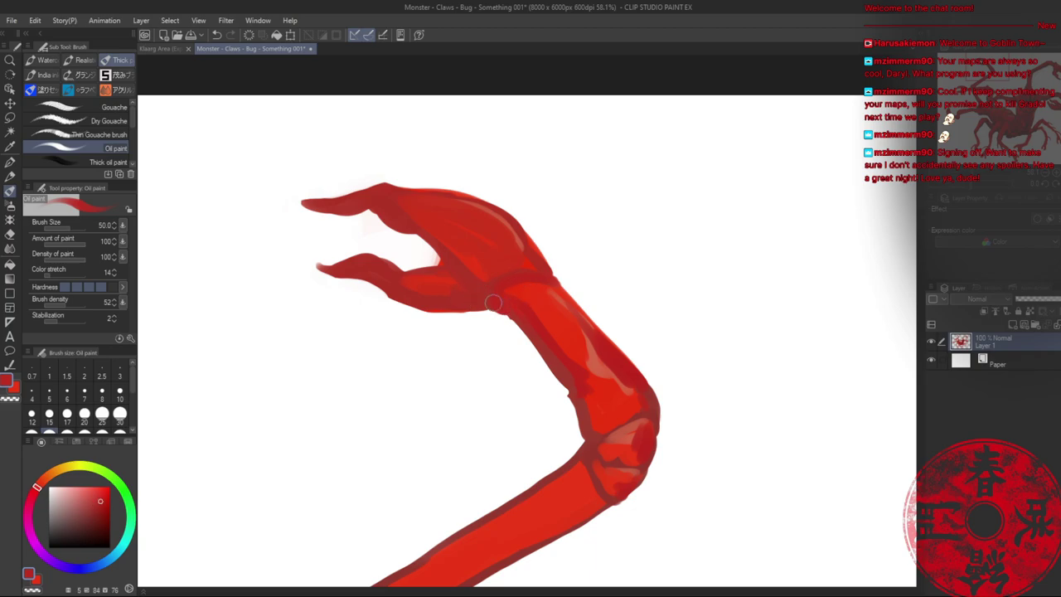
left_click_drag(493, 303, 526, 324)
left_click(534, 333, "alt")
- Paint a rounded knob on the outer side of the raised claw's wrist in sampled red and lighten the edge leading to it
key("ctrl+0")
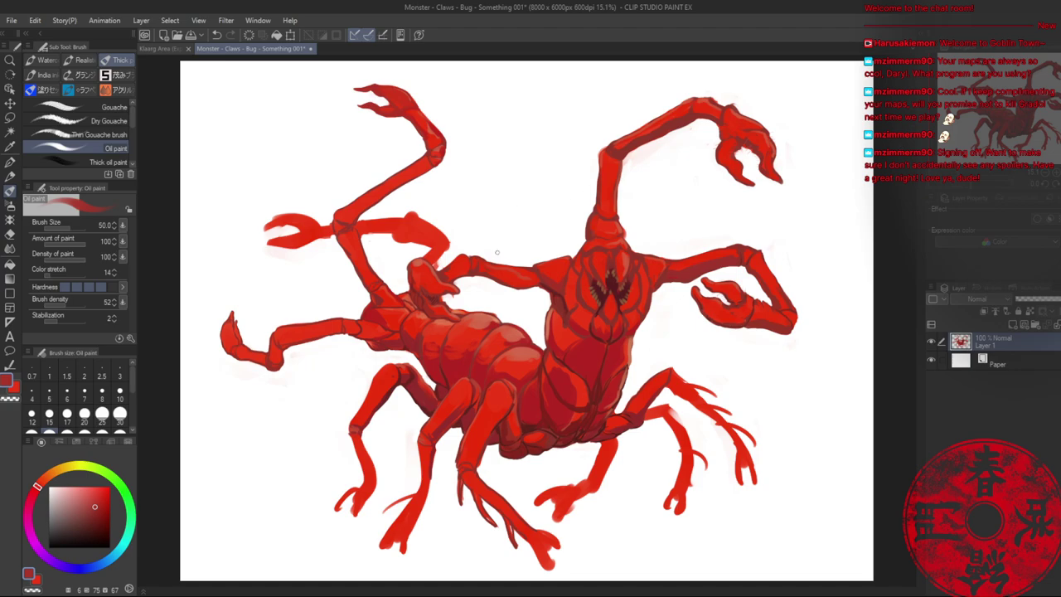
key("alt+space")
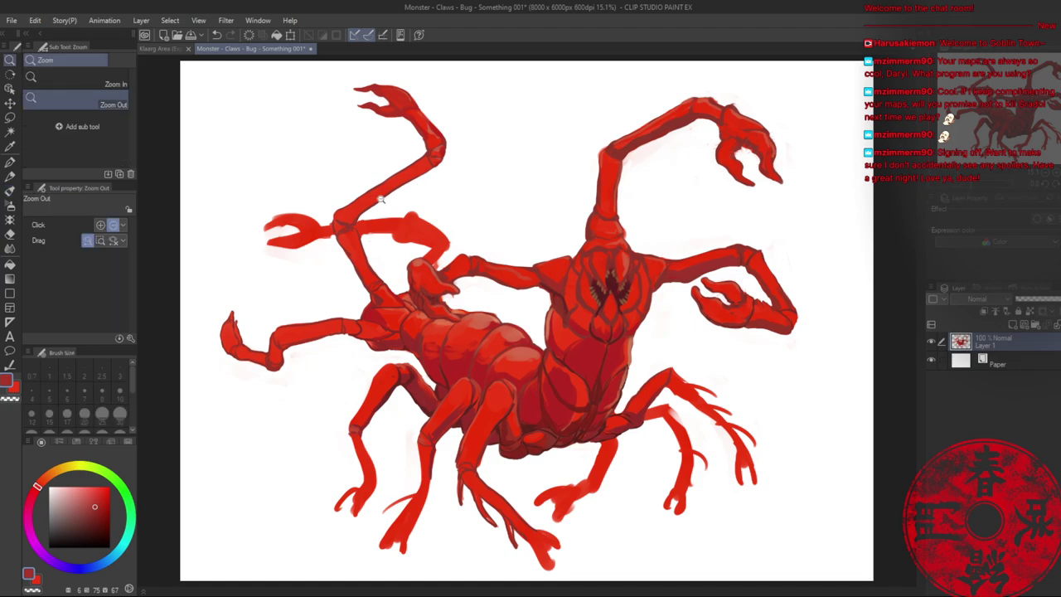
mouse_move(384, 196)
left_mouse_down()
mouse_move(428, 194)
mouse_move(402, 193)
left_mouse_up()
left_click_drag(420, 154, 405, 328)
left_click(426, 260)
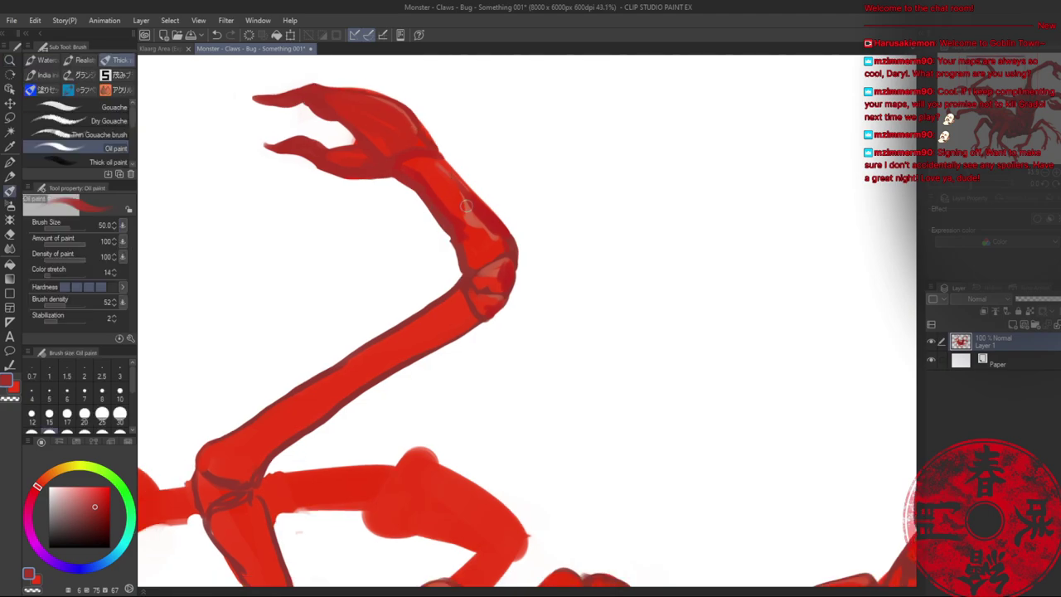
key("alt+space")
mouse_move(460, 217)
left_mouse_down()
mouse_move(408, 219)
mouse_move(460, 216)
left_mouse_up()
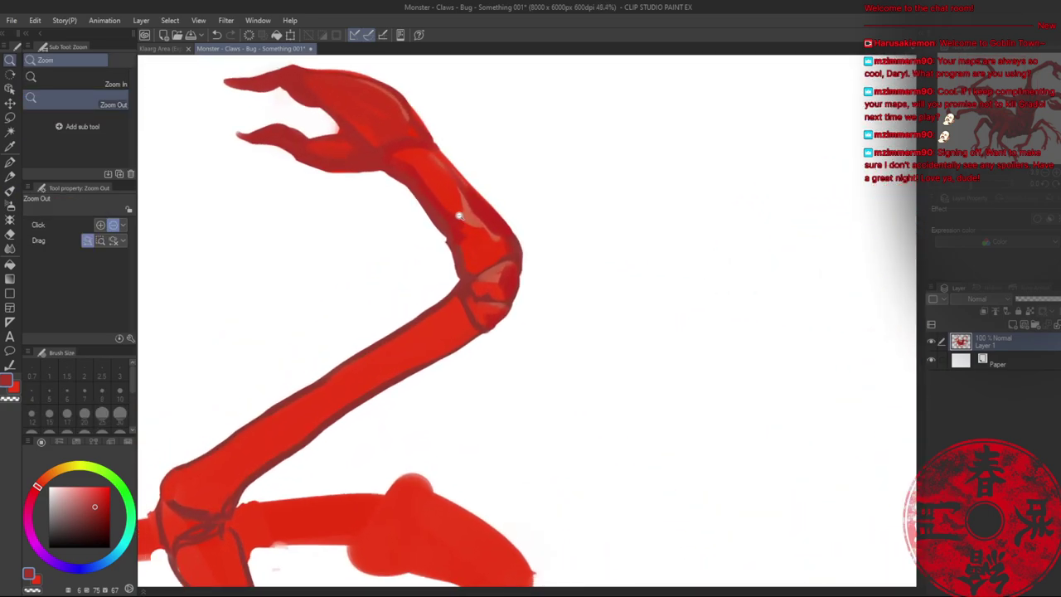
left_click(404, 140, "alt")
mouse_move(400, 145)
left_mouse_down()
mouse_move(431, 136)
mouse_move(437, 145)
left_mouse_up()
left_click(404, 110, "alt")
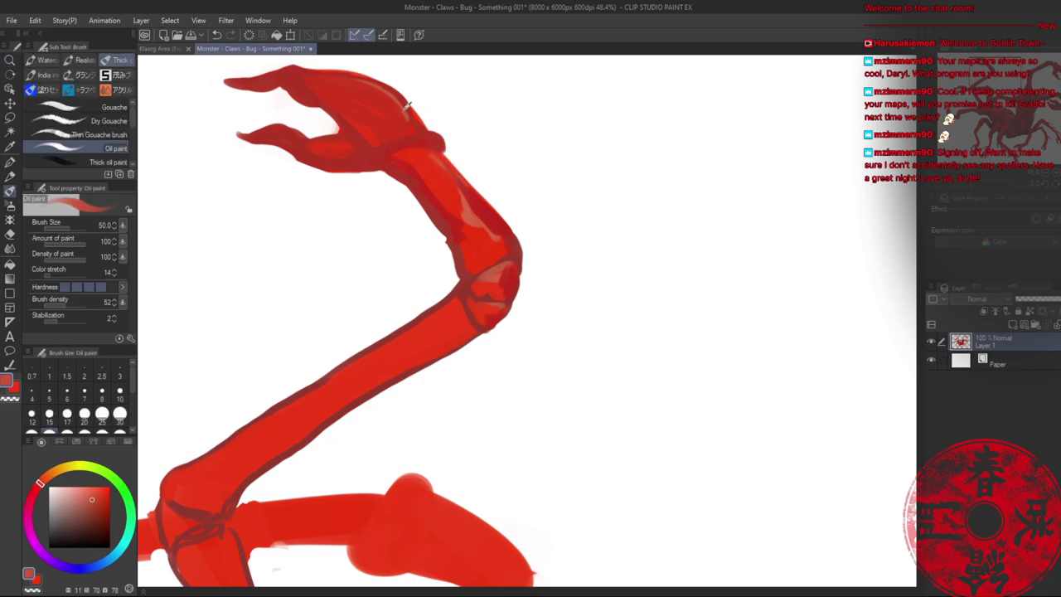
left_click_drag(406, 109, 441, 142)
- Blend the outer wrist knob into the upper segment's outer edge using reds sampled around the wrist
left_click(429, 139, "alt")
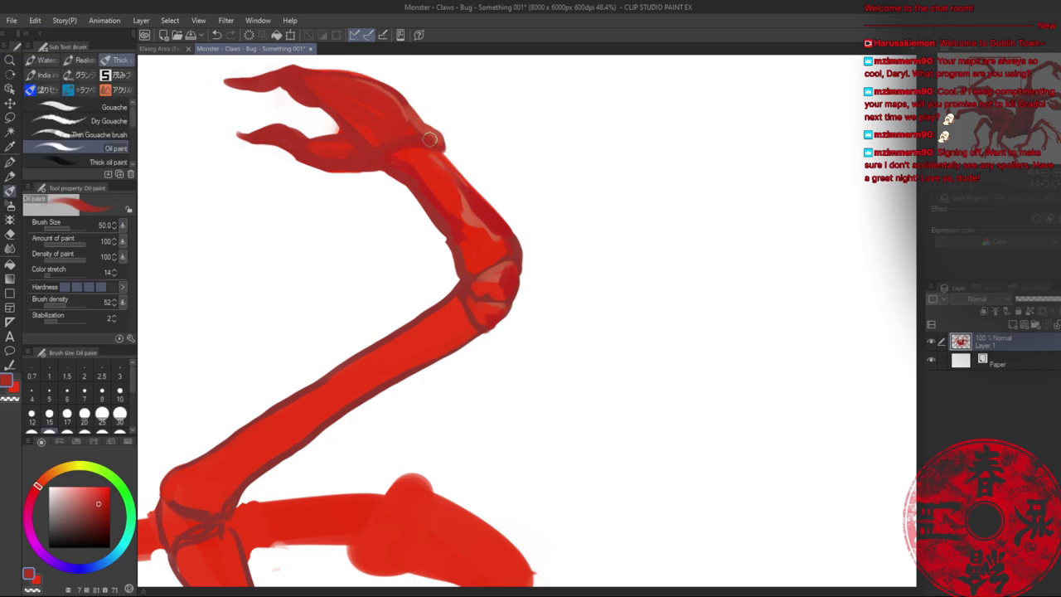
left_click(436, 144, "alt")
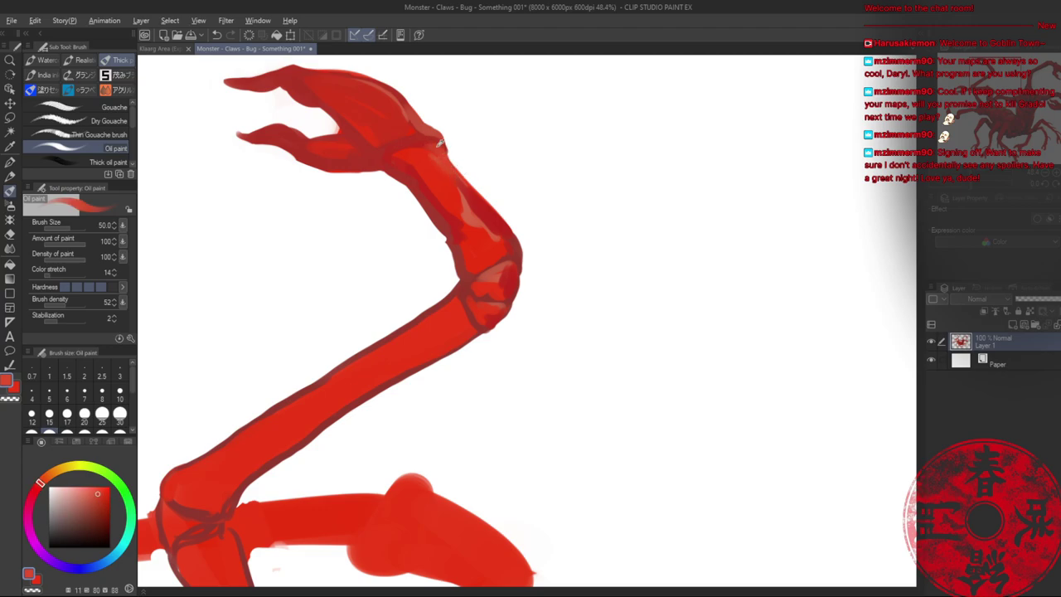
left_click(438, 145, "alt")
mouse_move(439, 143)
left_mouse_down()
mouse_move(456, 179)
mouse_move(437, 150)
mouse_move(472, 195)
left_mouse_up()
left_click(437, 153, "alt")
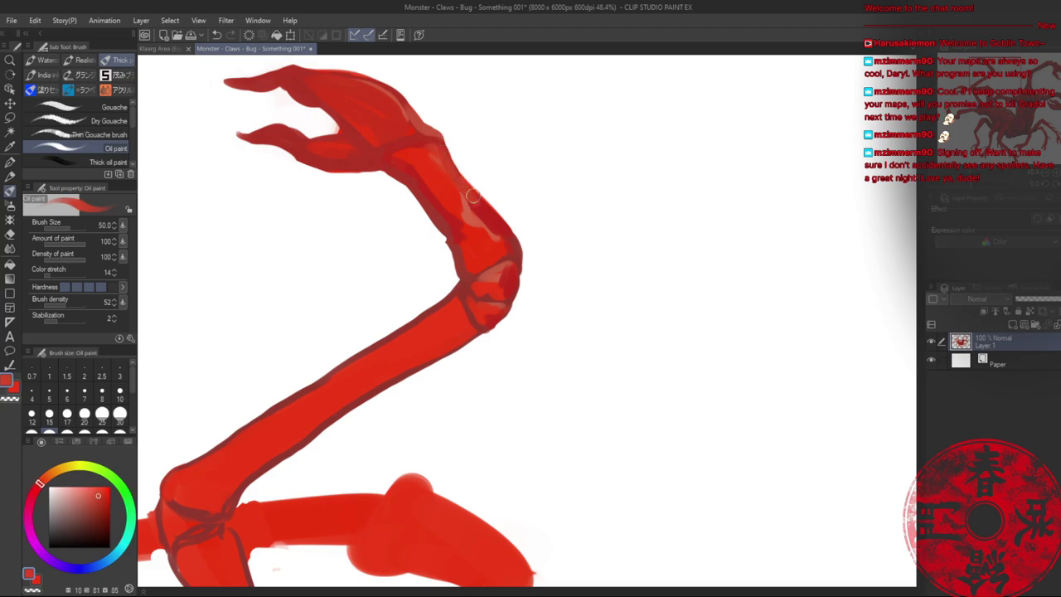
- Shade the underside of the limb's long segment below the elbow with a sampled deep red, adding streaks along its length
left_click_drag(377, 301, 466, 224)
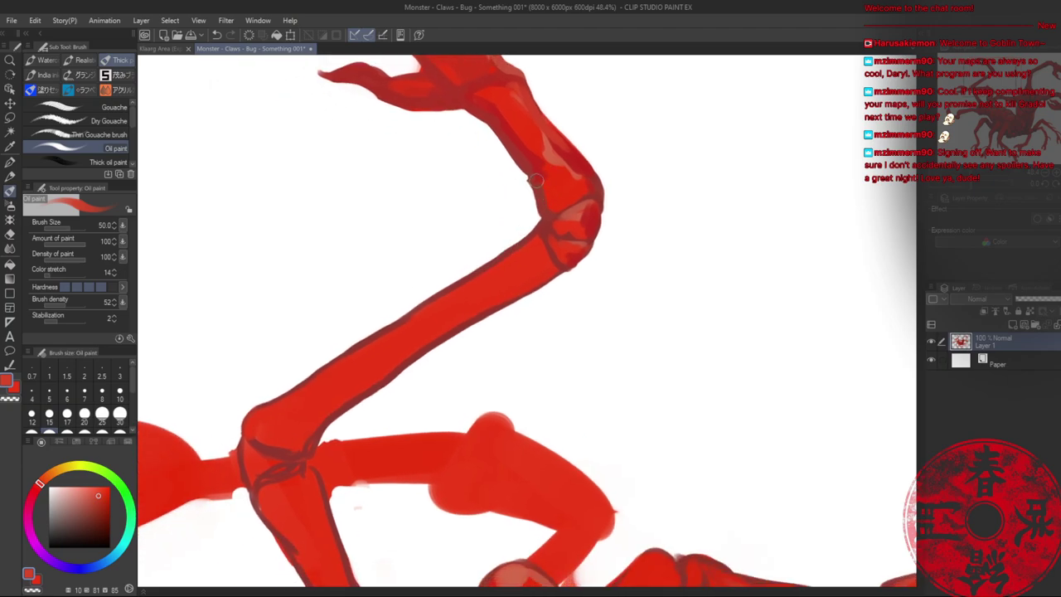
key("ctrl+alt+space")
mouse_move(536, 180)
left_mouse_down()
mouse_move(503, 185)
mouse_move(542, 186)
left_mouse_up()
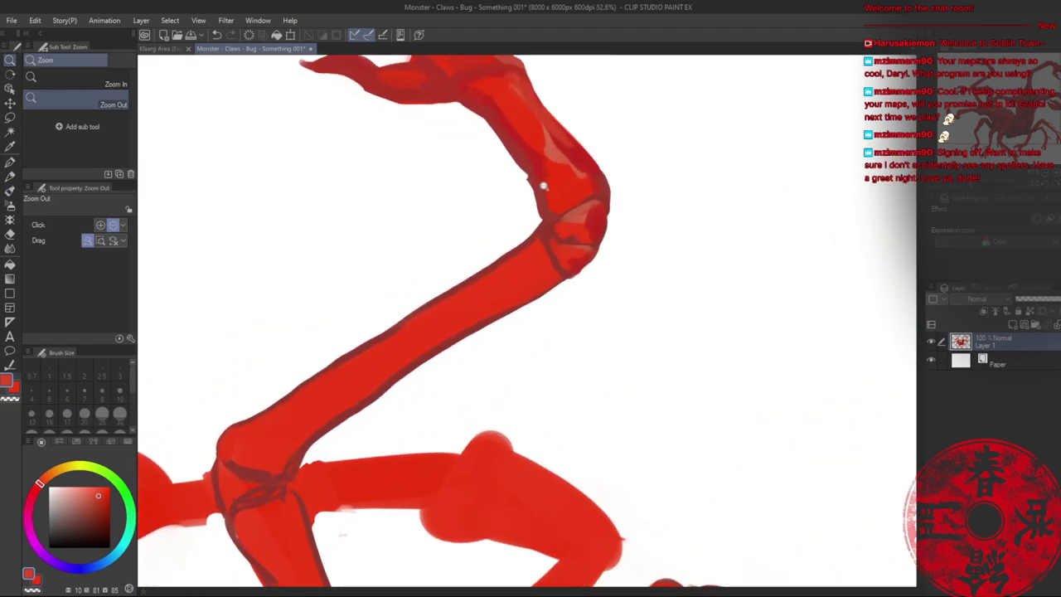
left_click(571, 159, "alt")
mouse_move(444, 330)
left_mouse_down()
mouse_move(282, 452)
mouse_move(286, 462)
mouse_move(290, 445)
left_mouse_up()
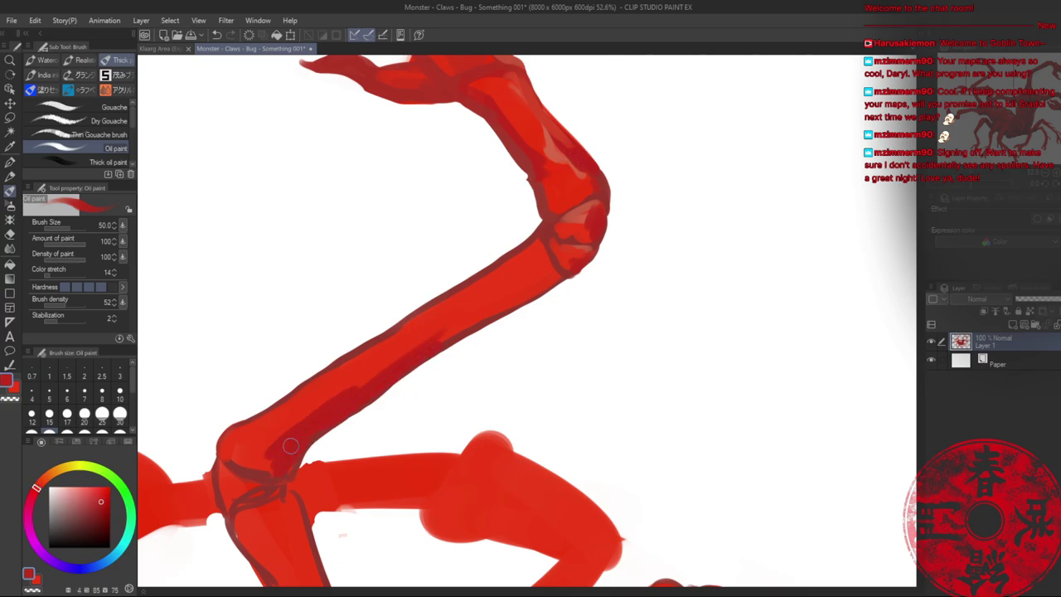
mouse_move(444, 333)
left_mouse_down()
mouse_move(495, 311)
mouse_move(490, 269)
mouse_move(511, 261)
mouse_move(447, 312)
left_mouse_up()
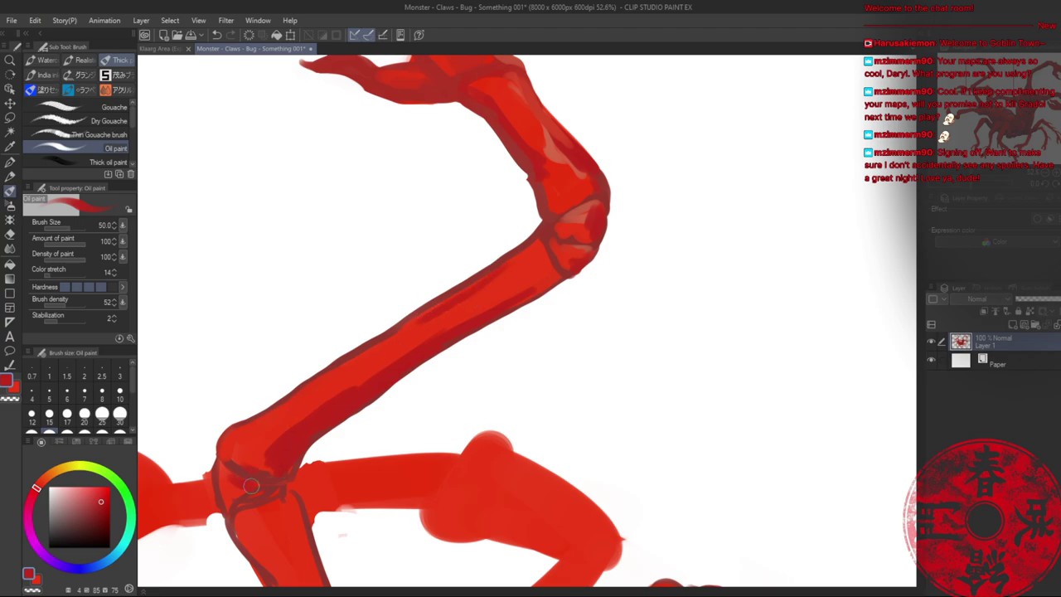
- Review the whole monster and save the painting
key("alt+space")
left_click_drag(577, 252, 535, 257)
left_click_drag(628, 252, 494, 212)
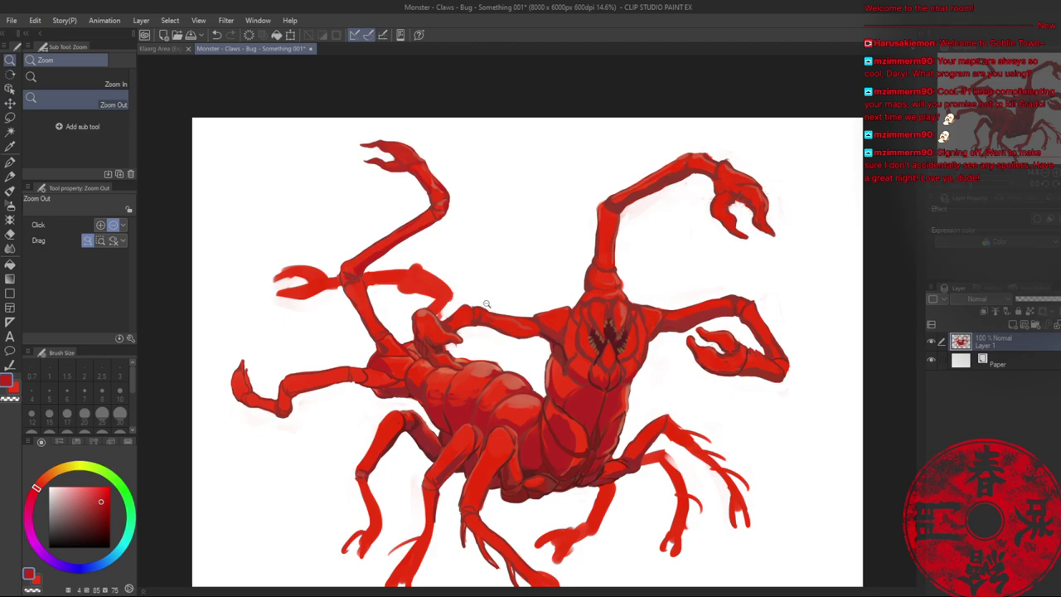
key("ctrl+s")
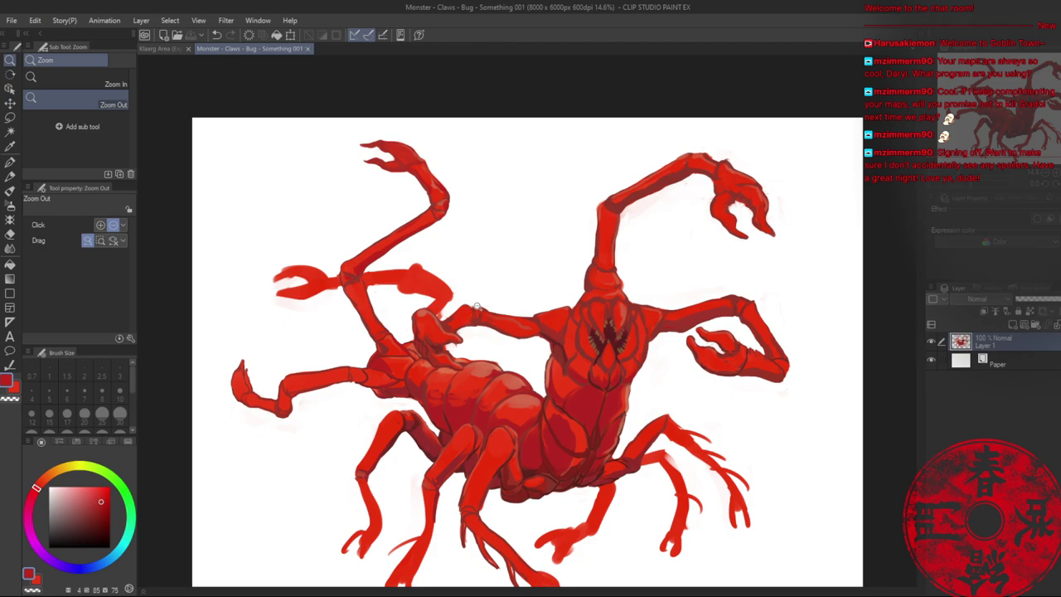
- Outline the back and top of the claw resting above the abdomen in dark maroon with the Oil paint brush at size 15
scroll(431, 340, "up", 8)
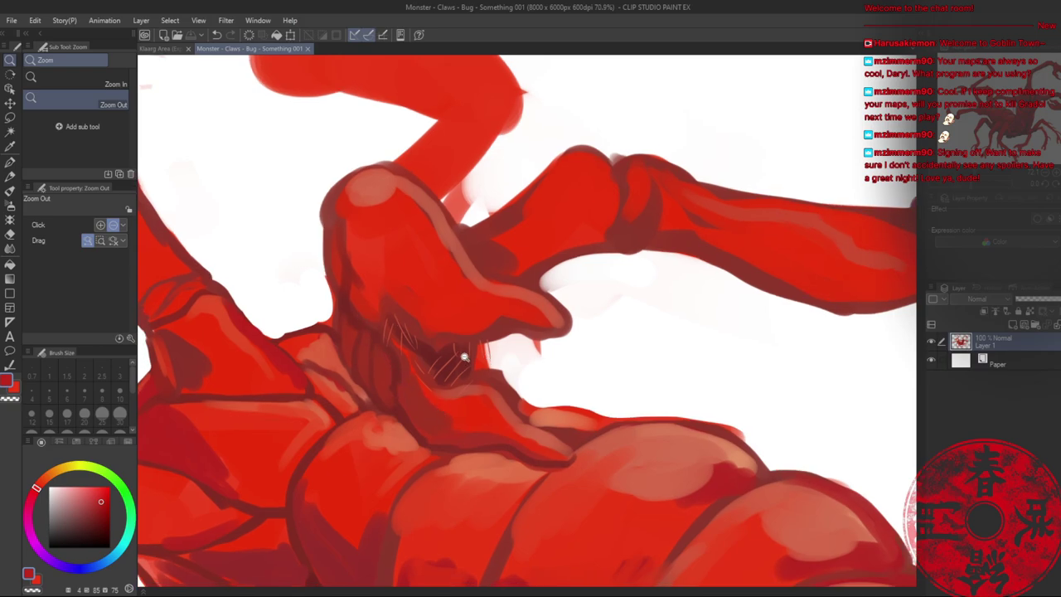
key("b")
key("bracketleft")
key("bracketleft")
key("bracketleft")
key("bracketleft")
key("bracketleft")
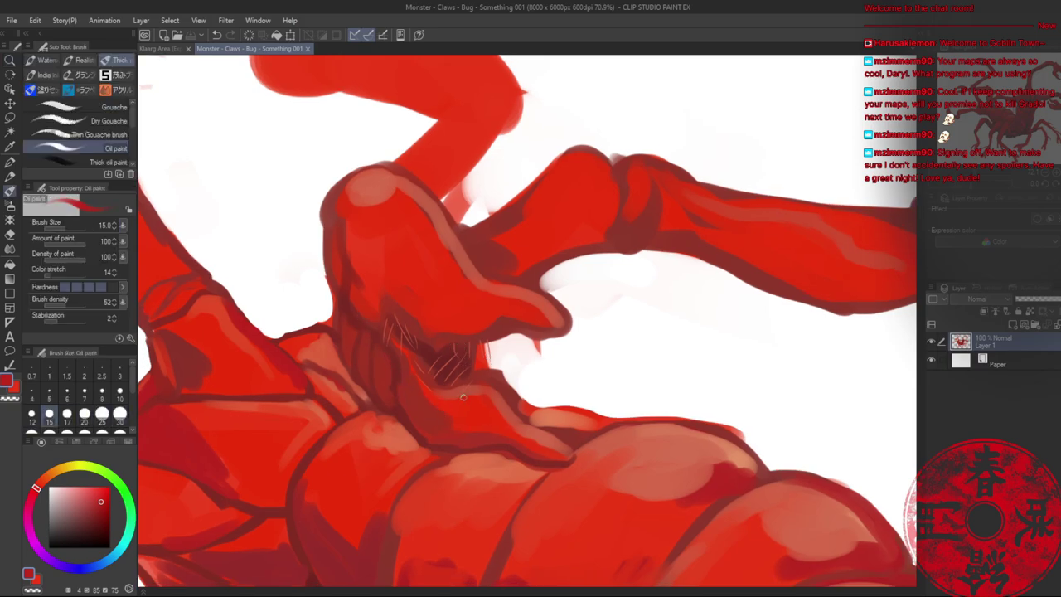
left_click(86, 525)
left_click_drag(373, 397, 385, 406)
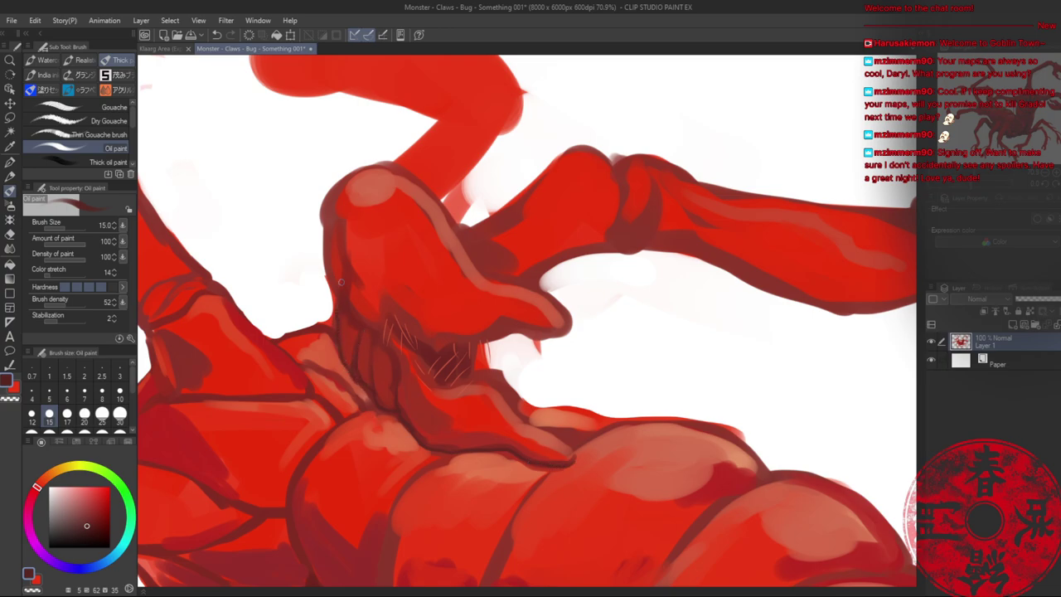
left_click_drag(323, 227, 331, 299)
mouse_move(321, 236)
left_mouse_down()
mouse_move(324, 208)
mouse_move(359, 172)
mouse_move(404, 174)
mouse_move(437, 197)
left_mouse_up()
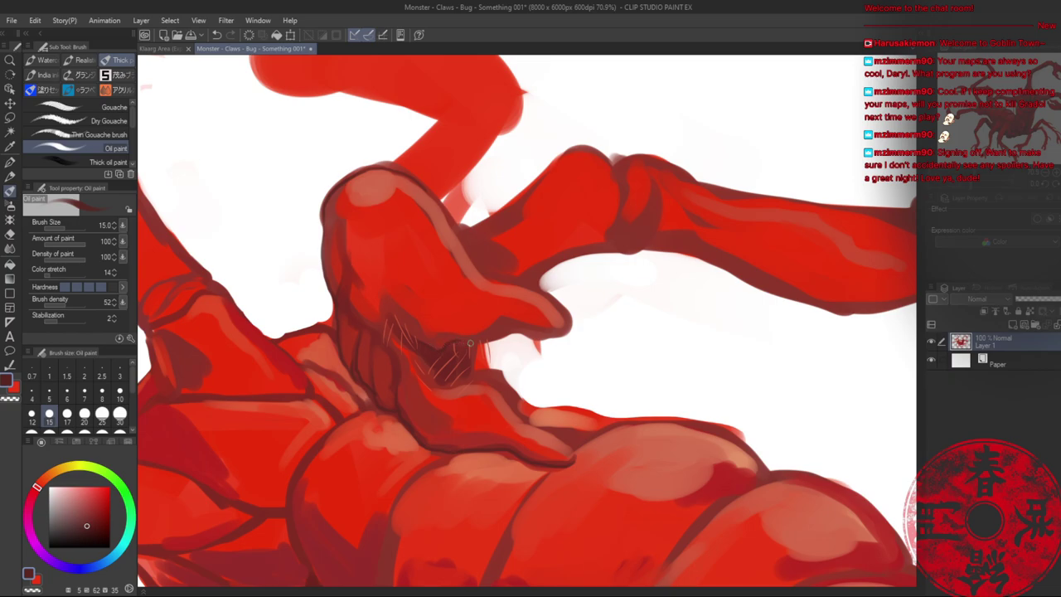
- Outline that claw's upper and lower pincers, the arm behind it and the arm's elbow joint in dark maroon
left_click_drag(502, 332, 571, 328)
mouse_move(472, 375)
left_mouse_down()
mouse_move(511, 416)
mouse_move(504, 395)
mouse_move(572, 448)
left_mouse_up()
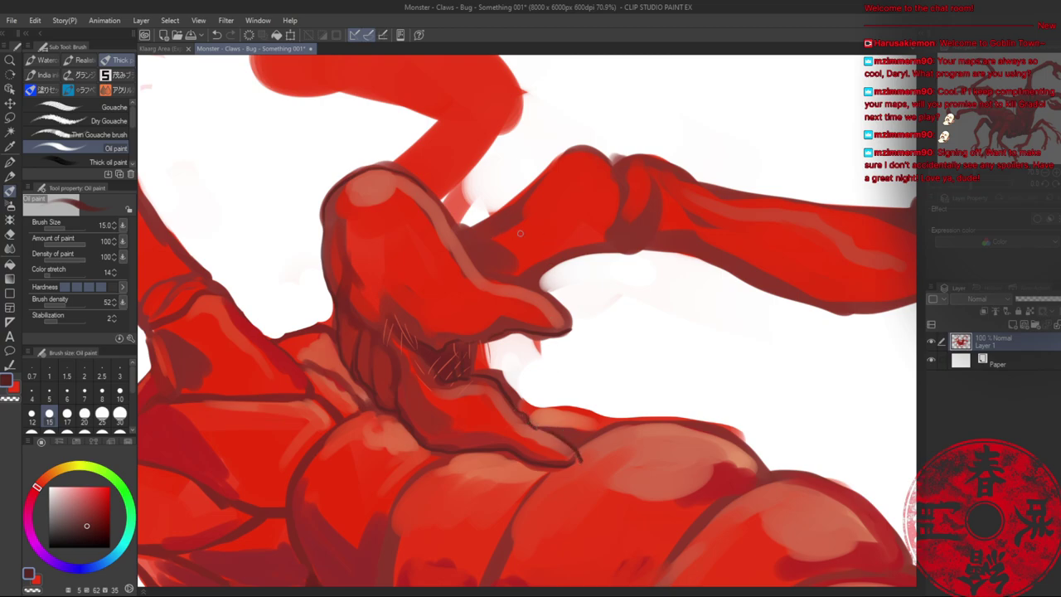
left_click_drag(459, 229, 519, 198)
left_click_drag(575, 252, 614, 236)
left_click_drag(616, 193, 615, 241)
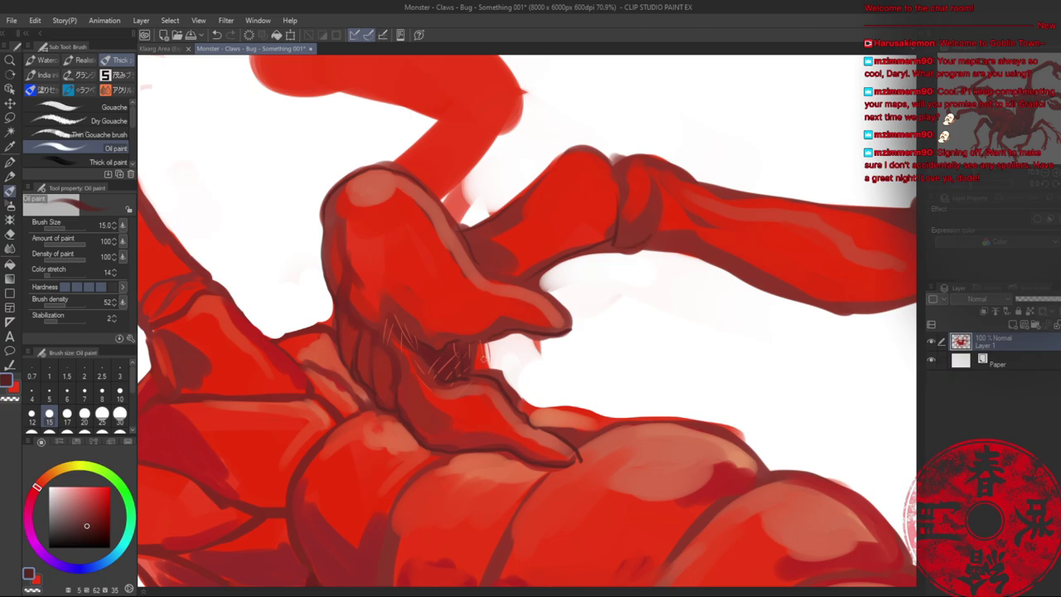
- Check the full figure with its new maroon outlines and save the file
key("alt+space")
left_click_drag(574, 349, 464, 355)
left_click_drag(650, 322, 572, 251)
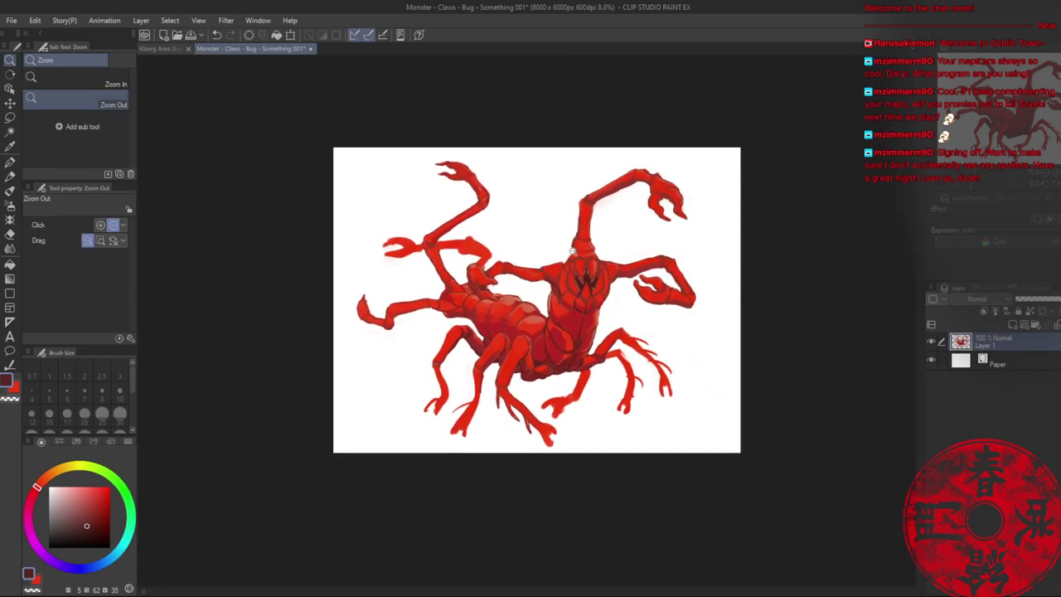
key("ctrl+0")
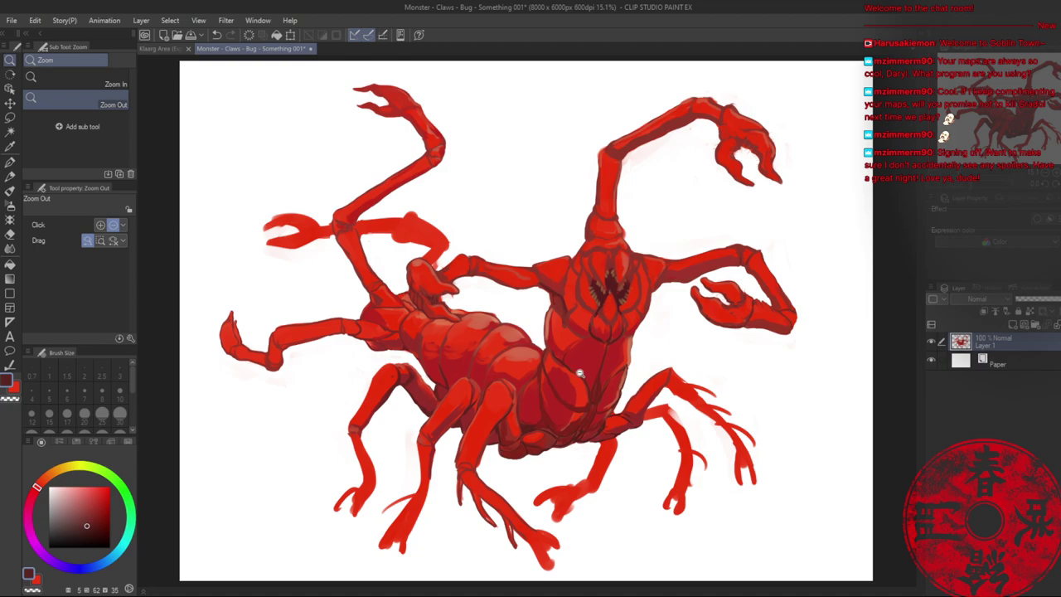
key("ctrl+s")
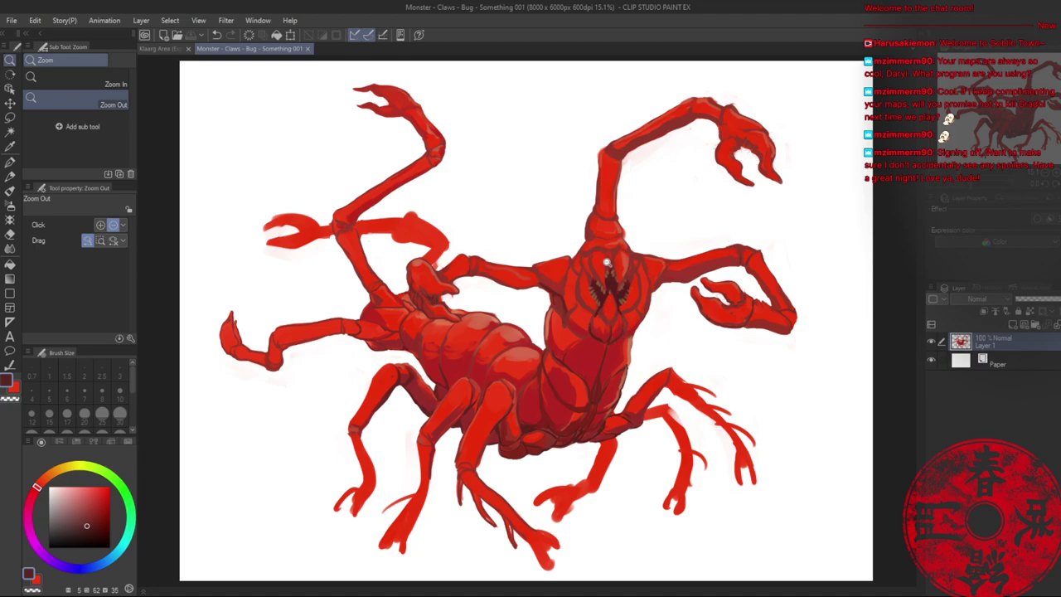
- Darken the edge of the left upper jaw plate beside the mouth in maroon with the Oil paint brush at size 17
left_click_drag(607, 263, 656, 282)
left_click_drag(594, 327, 564, 328)
scroll(560, 351, "up", 1)
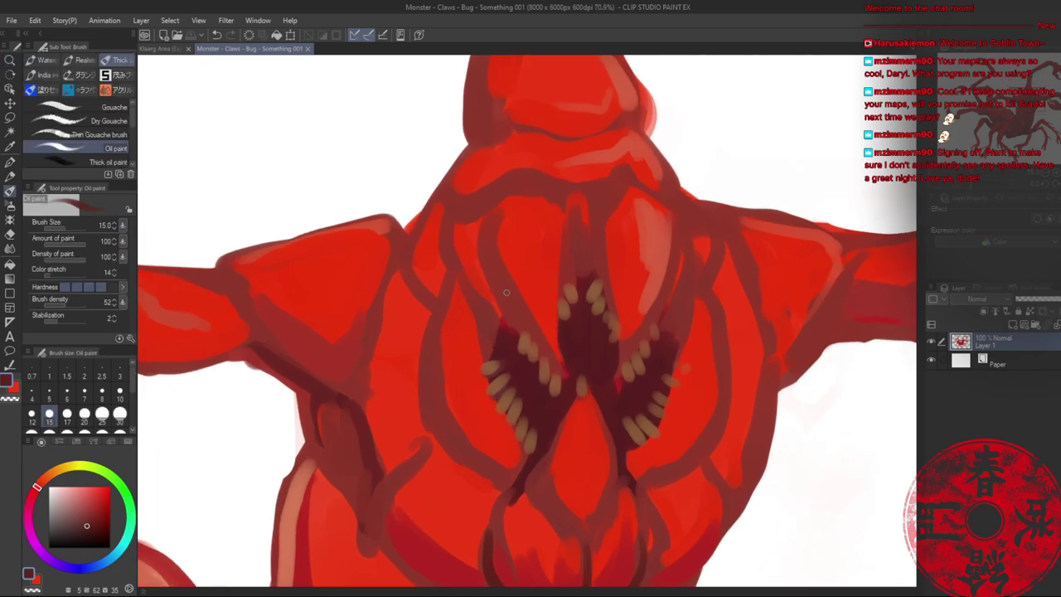
key("bracketright")
key("bracketright")
key("bracketright")
key("bracketright")
key("bracketleft")
key("bracketleft")
key("bracketleft")
left_click_drag(485, 263, 538, 353)
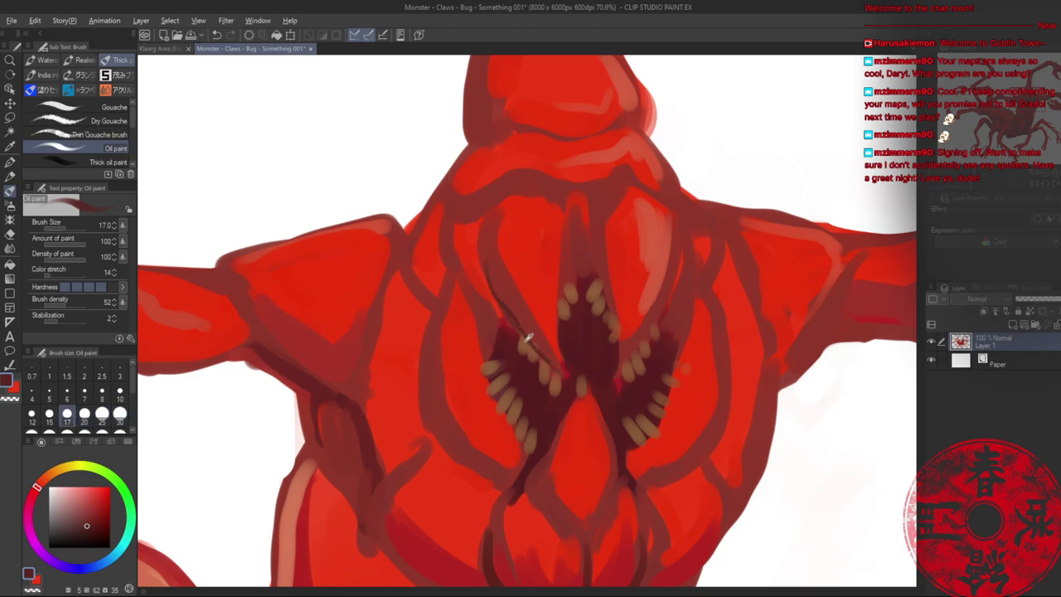
- Split the outer row of teeth in the left mouth opening into thin bristles using sampled tooth brown and dark maroon
left_click(527, 338, "alt")
mouse_move(536, 353)
left_mouse_down()
mouse_move(552, 391)
mouse_move(498, 370)
left_mouse_up()
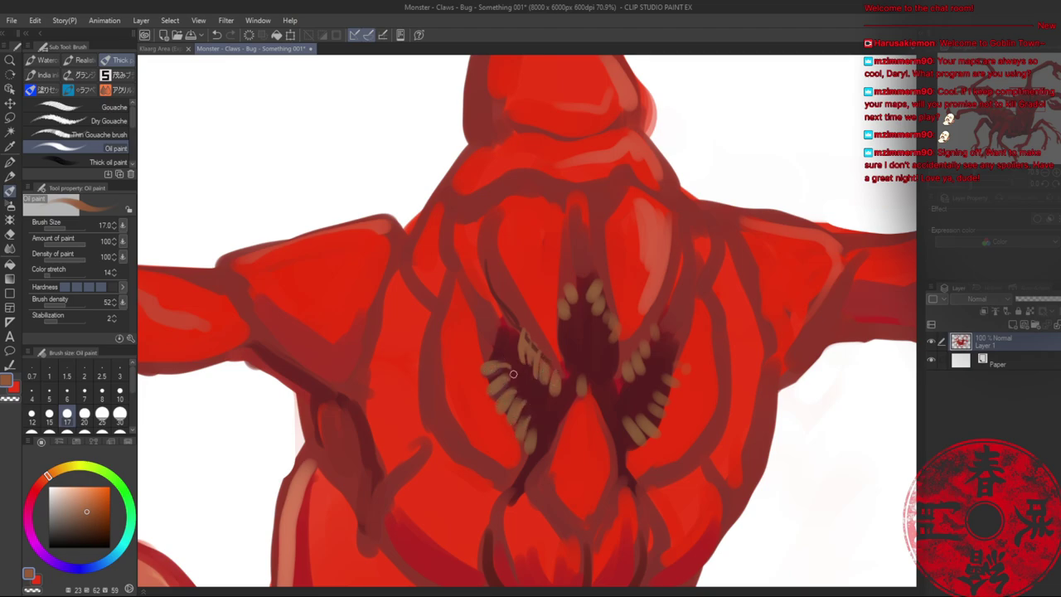
key("x")
left_click(500, 373, "alt")
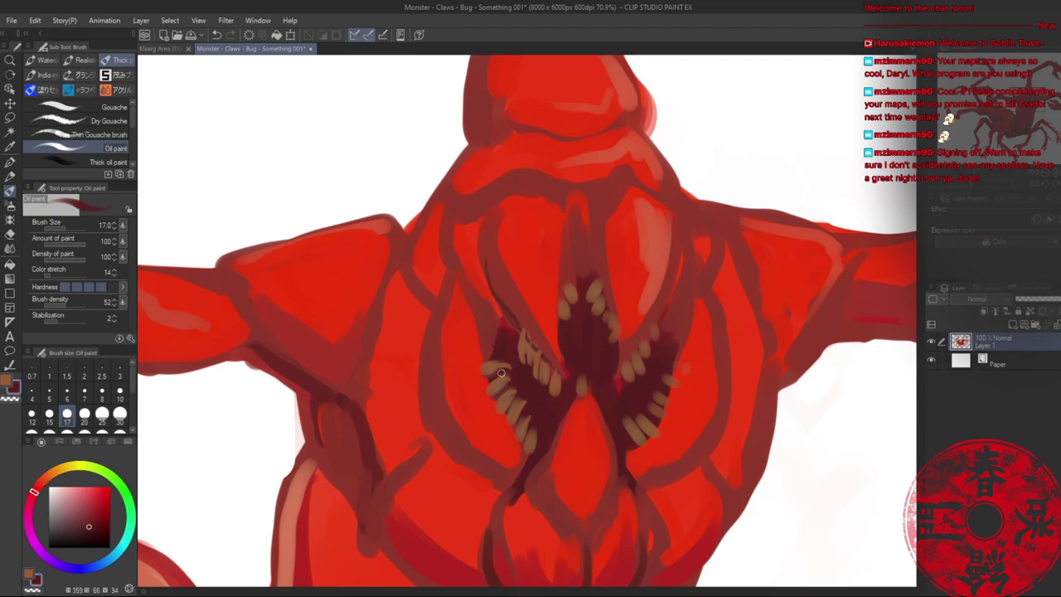
left_click_drag(514, 367, 513, 394)
mouse_move(507, 409)
left_mouse_down()
mouse_move(536, 400)
mouse_move(517, 419)
mouse_move(535, 440)
left_mouse_up()
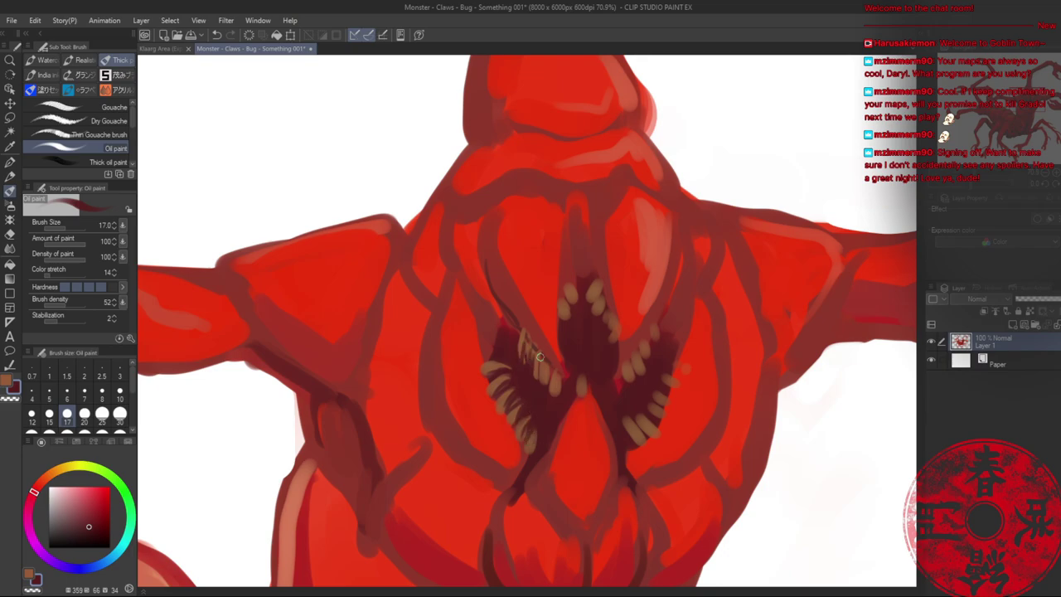
- Refine the inner row of teeth in the left mouth opening into thin bristles, alternating sampled brown and dark maroon
left_click(548, 386, "alt")
left_click_drag(531, 362, 534, 352)
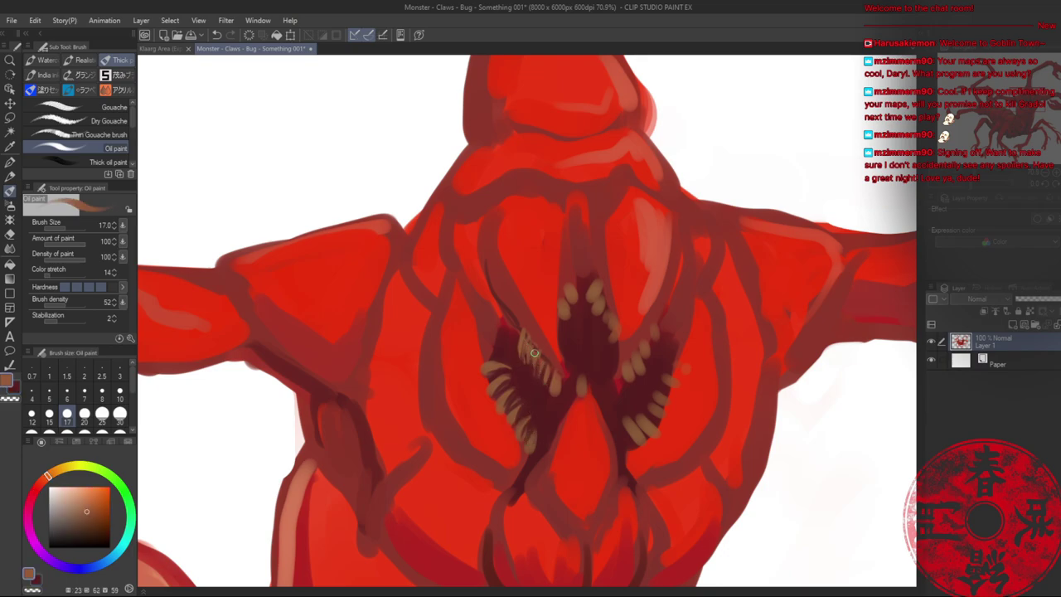
left_click(556, 378, "alt")
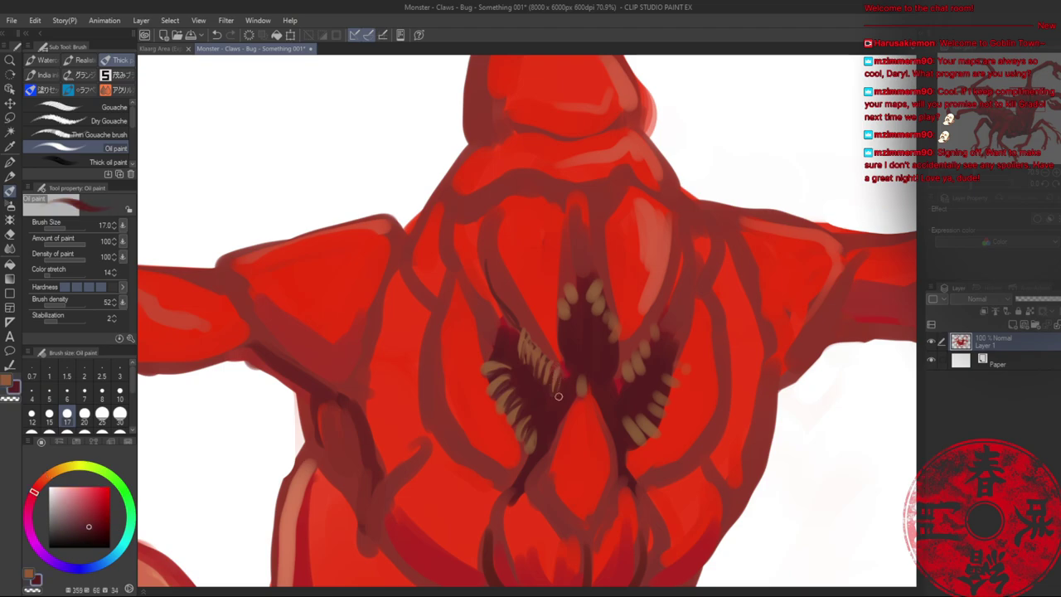
left_click(520, 328, "alt")
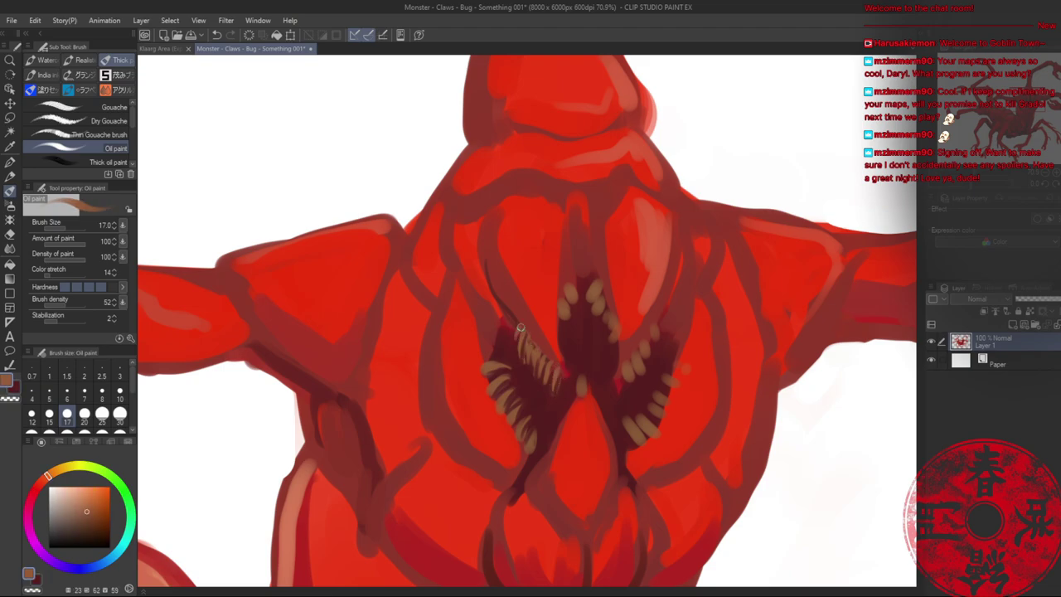
key("x")
left_click_drag(519, 330, 520, 340)
key("x")
- Repaint the left-side teeth of the central mouth opening as narrow brown bristles separated by dark maroon
left_click(558, 329, "alt")
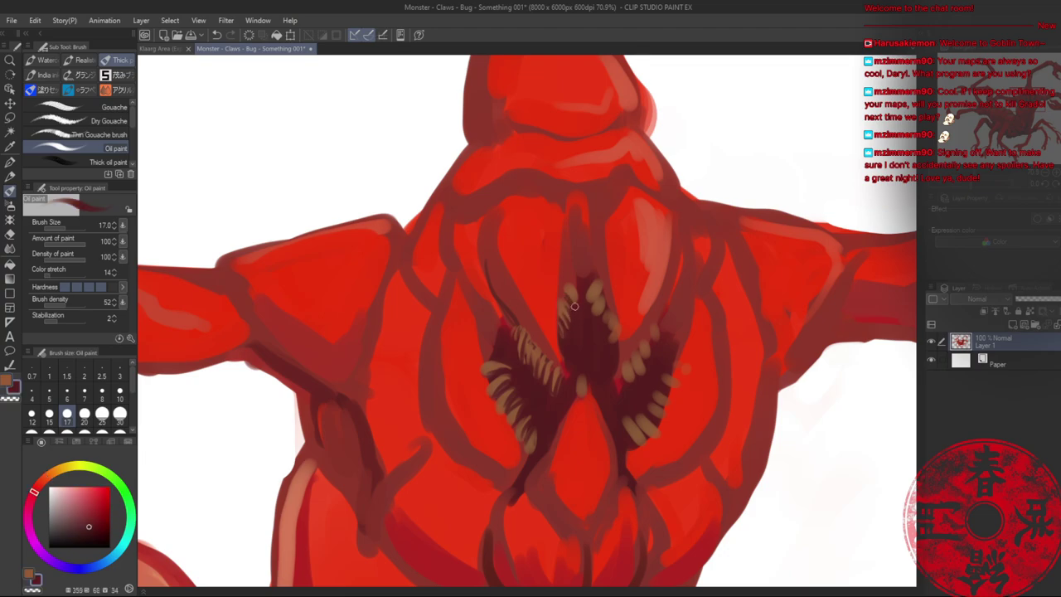
key("x")
mouse_move(572, 292)
left_mouse_down()
mouse_move(569, 273)
mouse_move(577, 303)
left_mouse_up()
key("x")
left_click(601, 286, "alt")
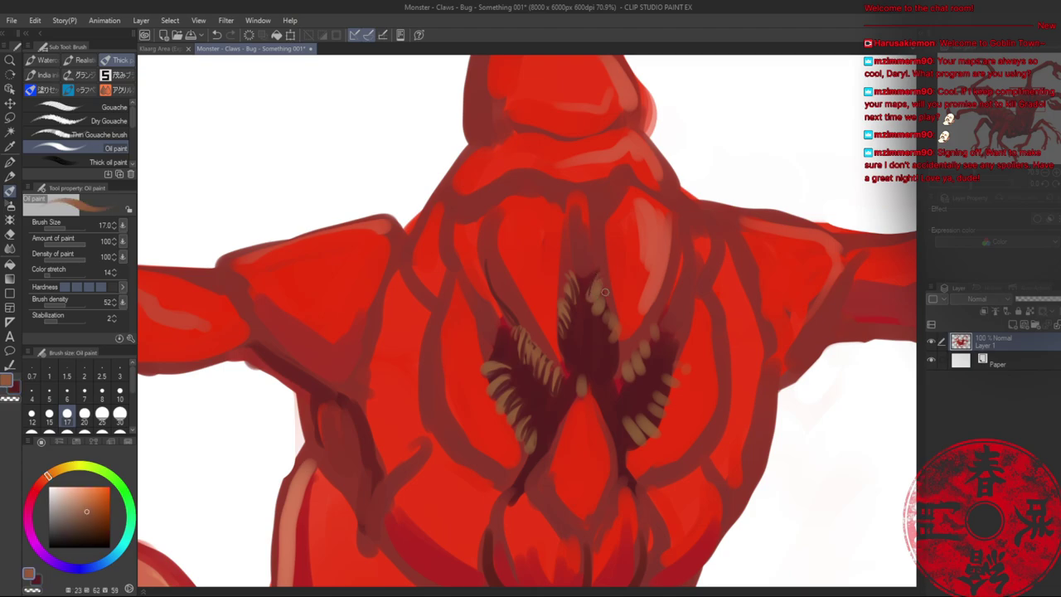
- Repaint the right-side teeth of the central mouth opening as narrow bristles and touch up the gaps near its base
left_click(593, 293, "alt")
left_click(603, 299, "alt")
left_click(600, 310, "alt")
left_click(610, 320, "alt")
left_click(615, 333, "alt")
left_click(619, 345, "alt")
left_click(615, 353, "alt")
left_click(556, 338, "alt")
left_click(567, 366, "alt")
- Thin both rows of teeth in the right mouth opening into brown bristles separated with dark maroon
left_click(626, 367, "alt")
left_click(640, 353, "alt")
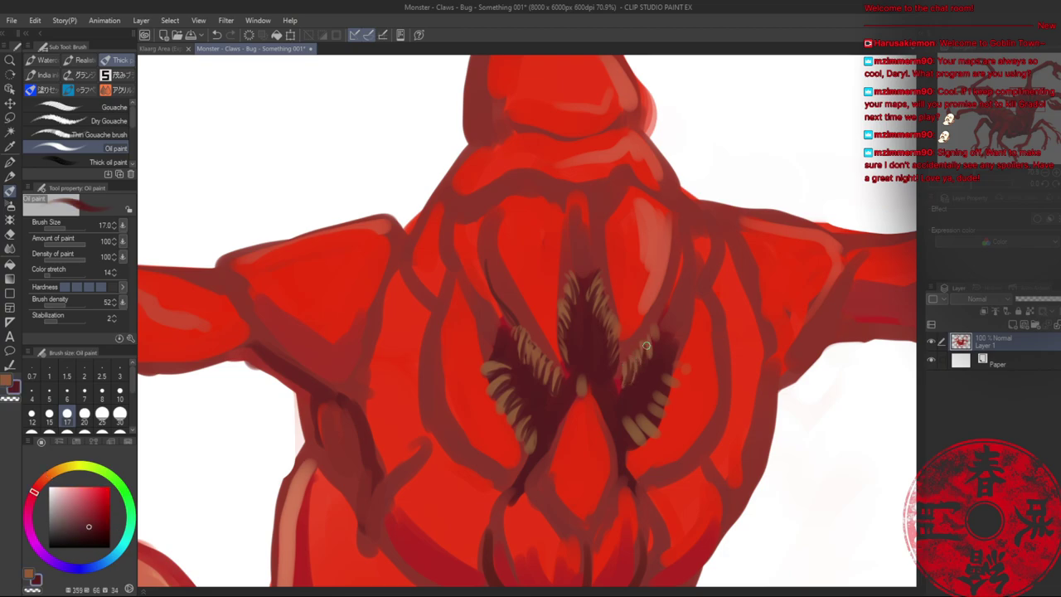
left_click(627, 429, "alt")
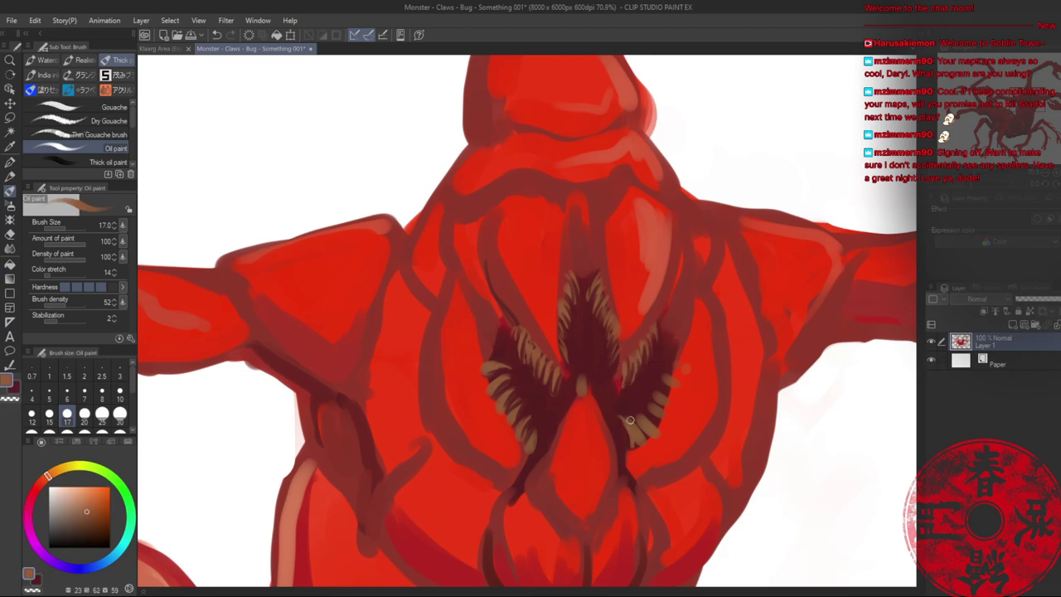
left_click(633, 426, "alt")
left_click_drag(631, 413, 650, 430)
key("x")
key("x")
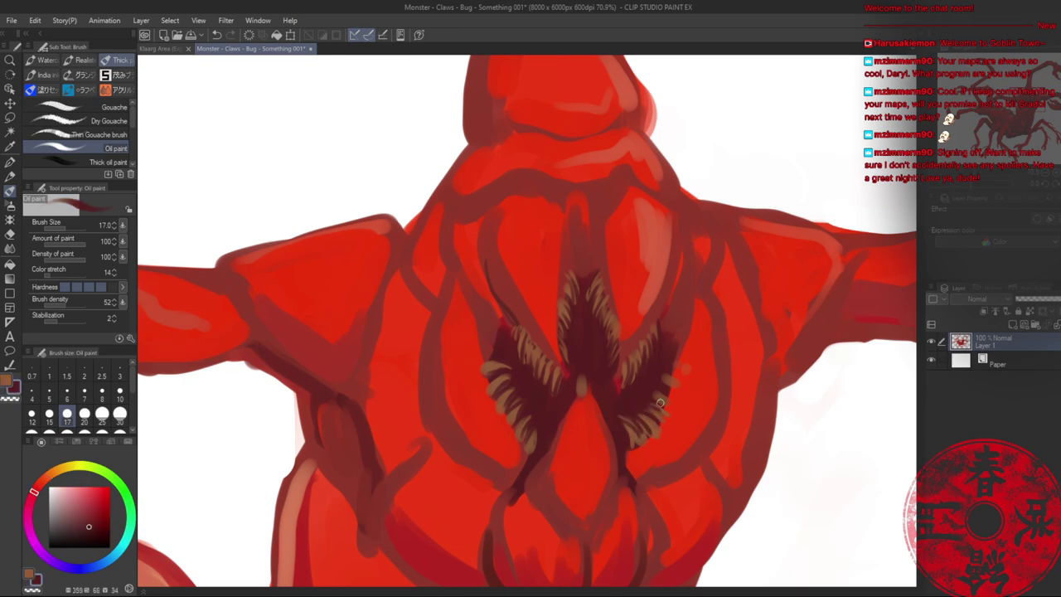
left_click(659, 404, "alt")
left_click(673, 386, "alt")
- Extend the brown bristles down the lower ends of the left and right mouth openings
left_click(535, 448, "alt")
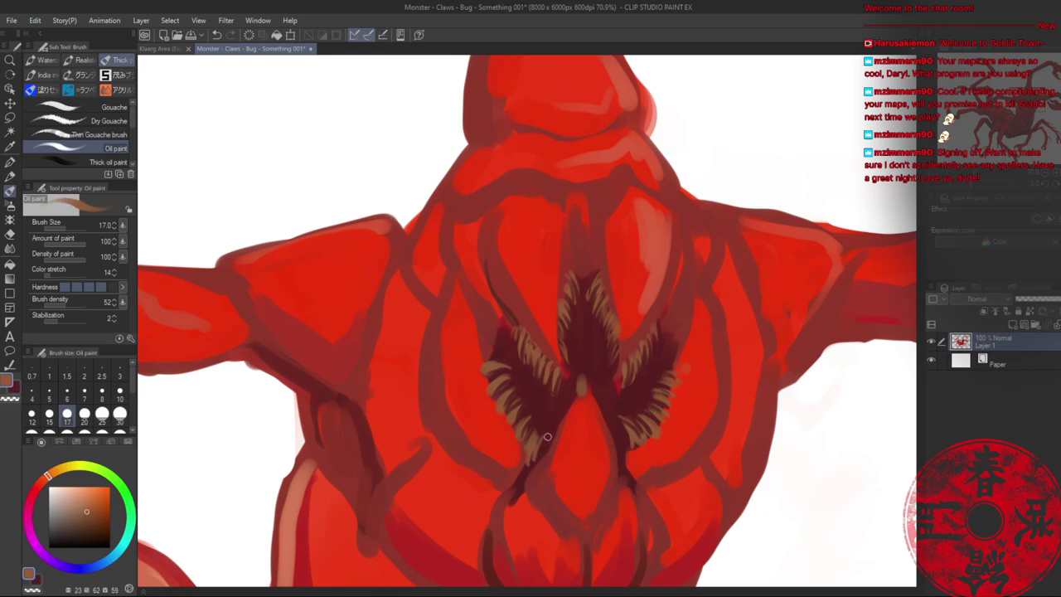
left_click(537, 444, "alt")
left_click(537, 465, "alt")
left_click(619, 429, "alt")
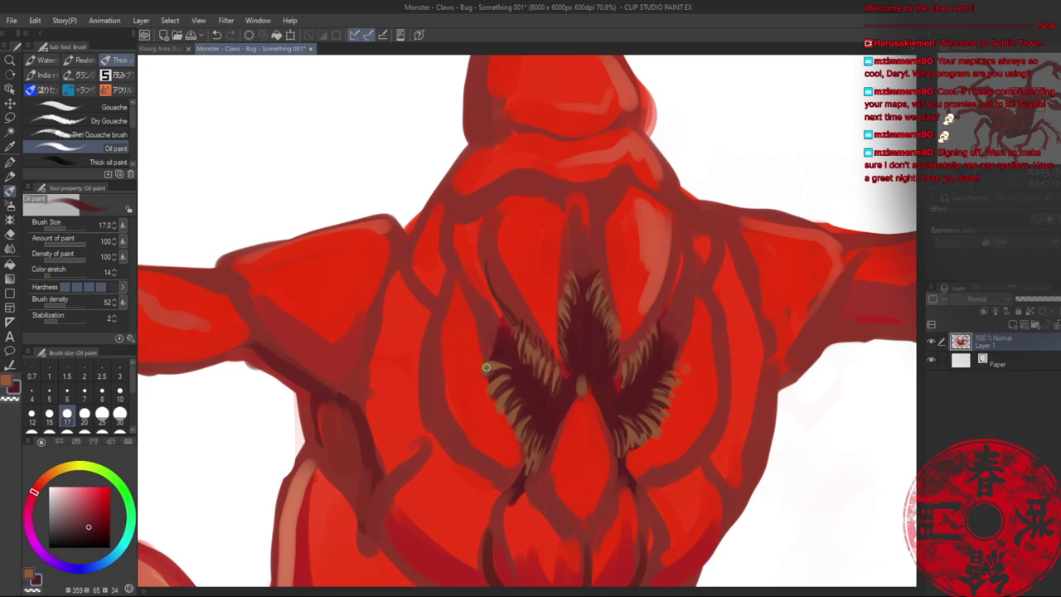
- Paint dark maroon hairs radiating outward from the outer and upper edges of the mouth openings
mouse_move(486, 367)
left_mouse_down()
mouse_move(480, 393)
mouse_move(496, 394)
mouse_move(522, 449)
left_mouse_up()
left_click_drag(640, 439, 678, 409)
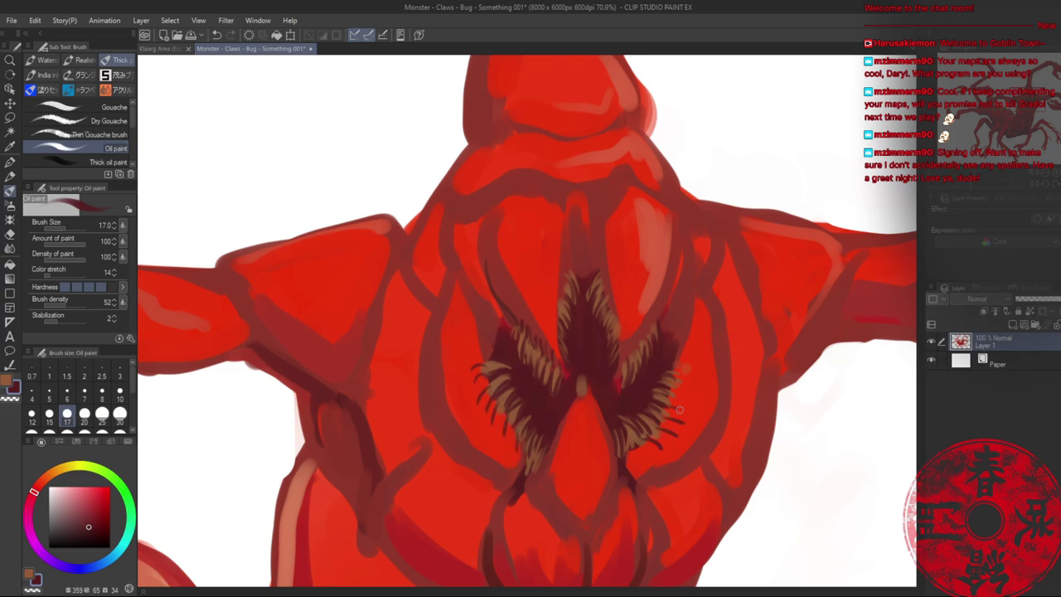
mouse_move(630, 354)
left_mouse_down()
mouse_move(659, 305)
mouse_move(625, 308)
left_mouse_up()
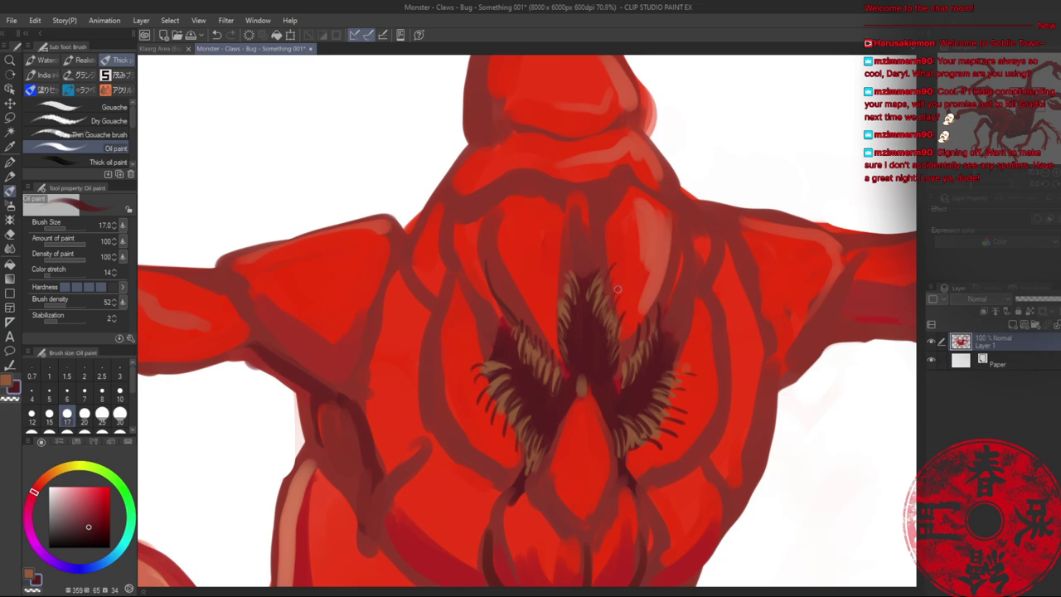
- Thin and trim the dark hairs around the mouth with sampled bright red at brush size 20
key("bracketright")
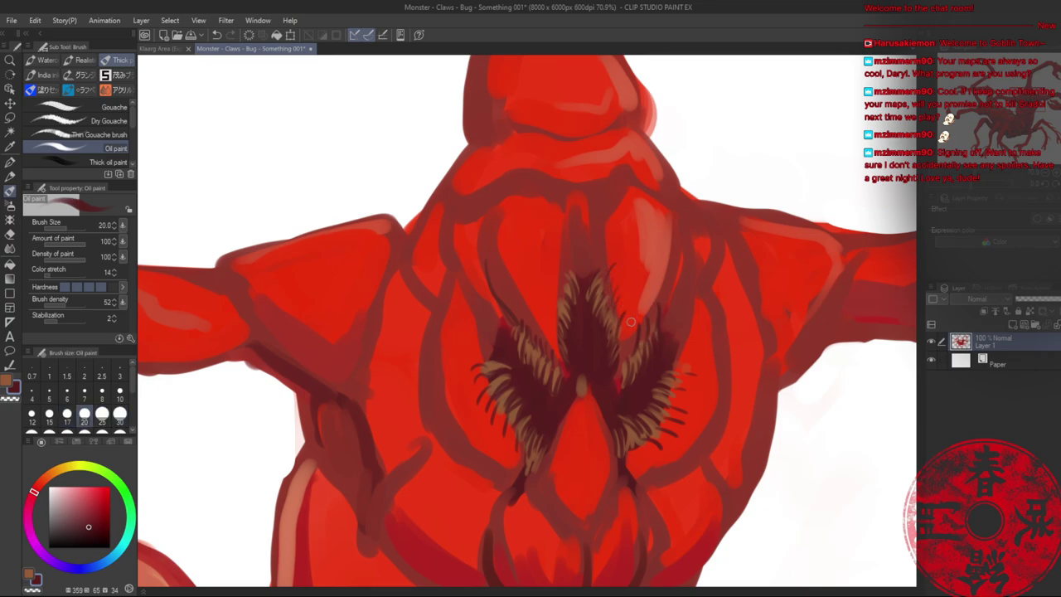
left_click(629, 322, "alt")
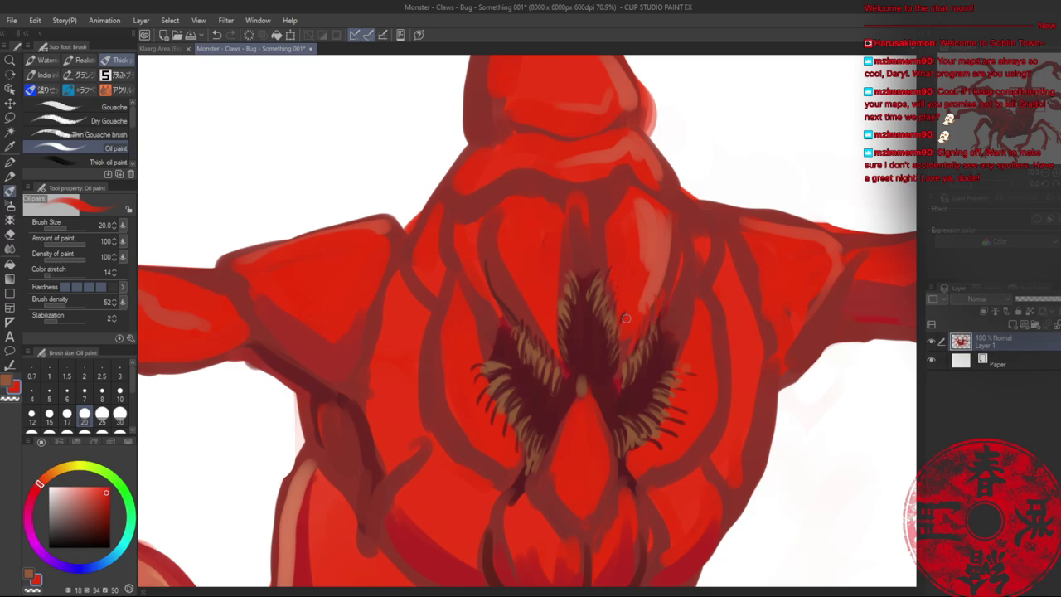
left_click_drag(513, 320, 510, 307)
mouse_move(521, 322)
left_mouse_down()
mouse_move(519, 309)
mouse_move(527, 318)
left_mouse_up()
left_click(518, 307, "alt")
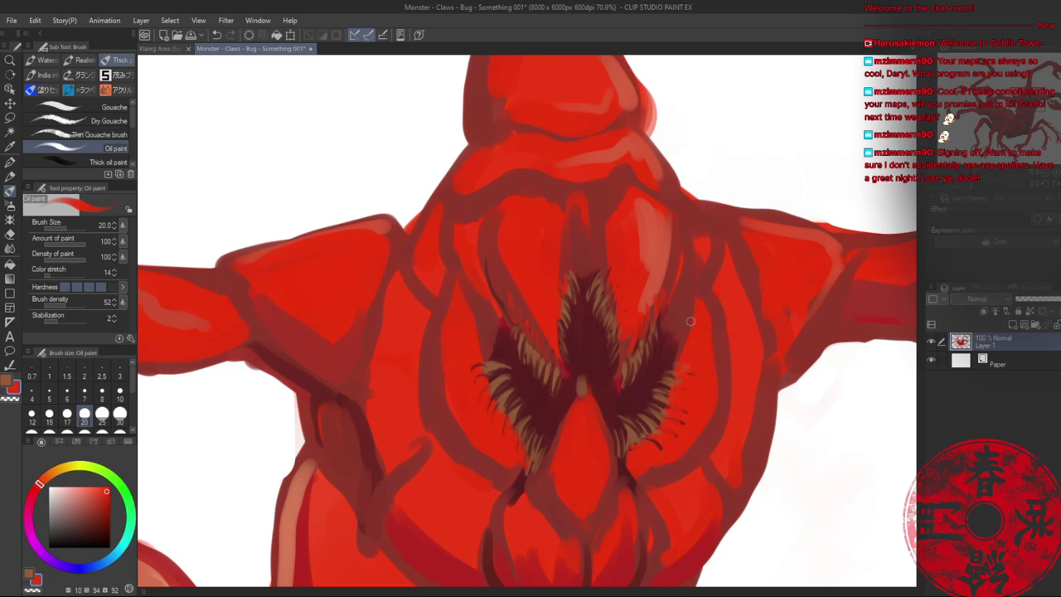
- Deepen the curved cheek folds below both sides of the mouth with dark maroon lines at brush size 20
left_click(528, 372, "alt")
mouse_move(429, 384)
left_mouse_down()
mouse_move(456, 456)
mouse_move(455, 443)
mouse_move(520, 480)
left_mouse_up()
left_click(430, 395, "alt")
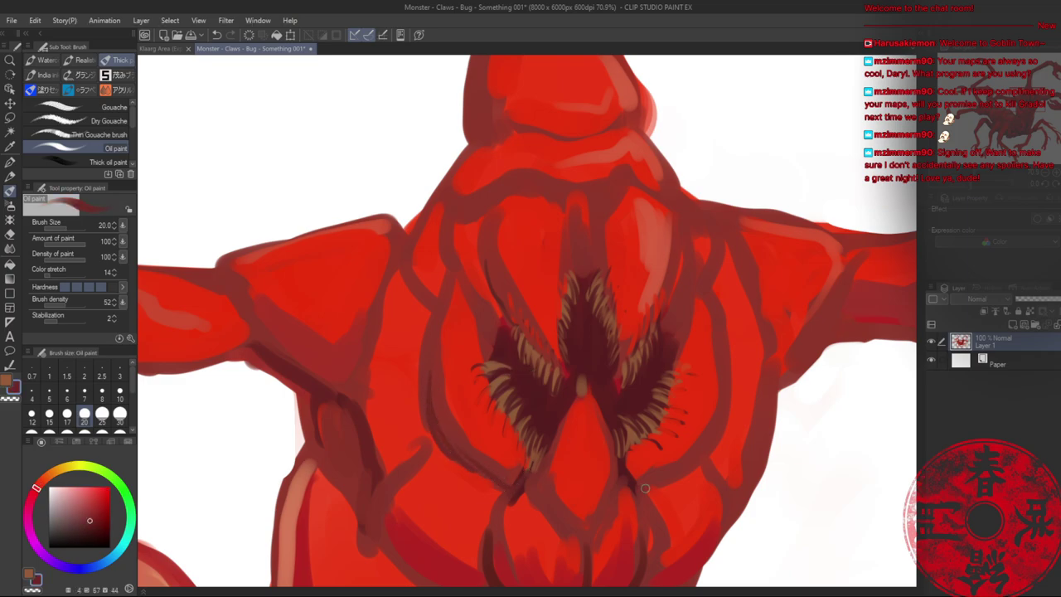
left_click_drag(641, 490, 701, 457)
left_click_drag(723, 396, 680, 469)
- Add dark maroon lines along the plate folds on the left side of the face
left_click_drag(483, 228, 498, 293)
mouse_move(446, 218)
left_mouse_down()
mouse_move(454, 268)
mouse_move(440, 321)
left_mouse_up()
left_click_drag(457, 268, 473, 313)
left_click_drag(409, 270, 431, 303)
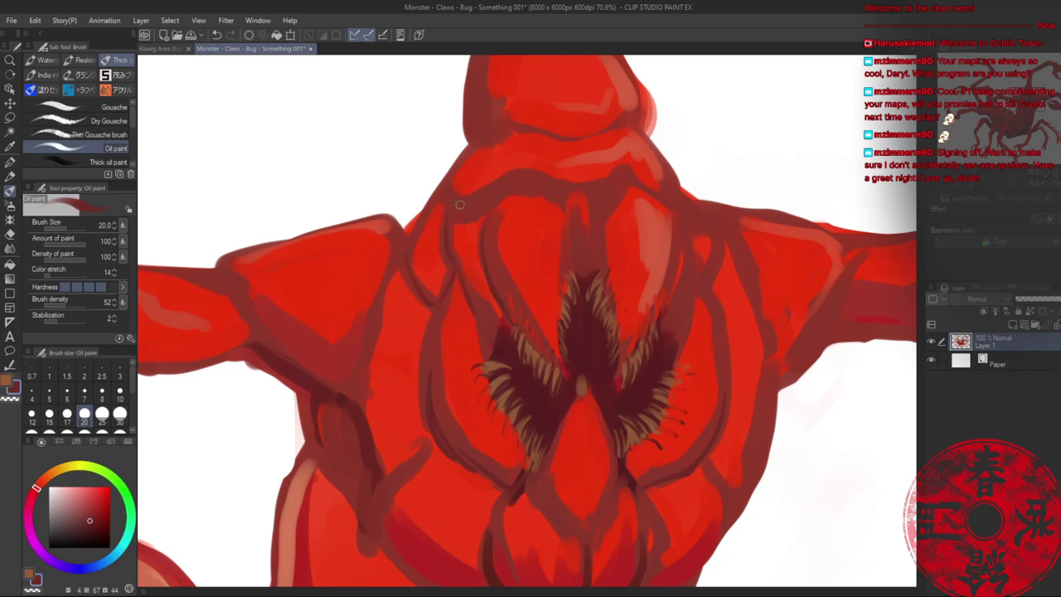
- Define the brow, central ridge and right upper jaw plate in dark maroon, and save the painting
mouse_move(454, 214)
left_mouse_down()
mouse_move(565, 199)
mouse_move(603, 229)
mouse_move(603, 265)
left_mouse_up()
mouse_move(573, 207)
left_mouse_down()
mouse_move(567, 278)
mouse_move(579, 267)
left_mouse_up()
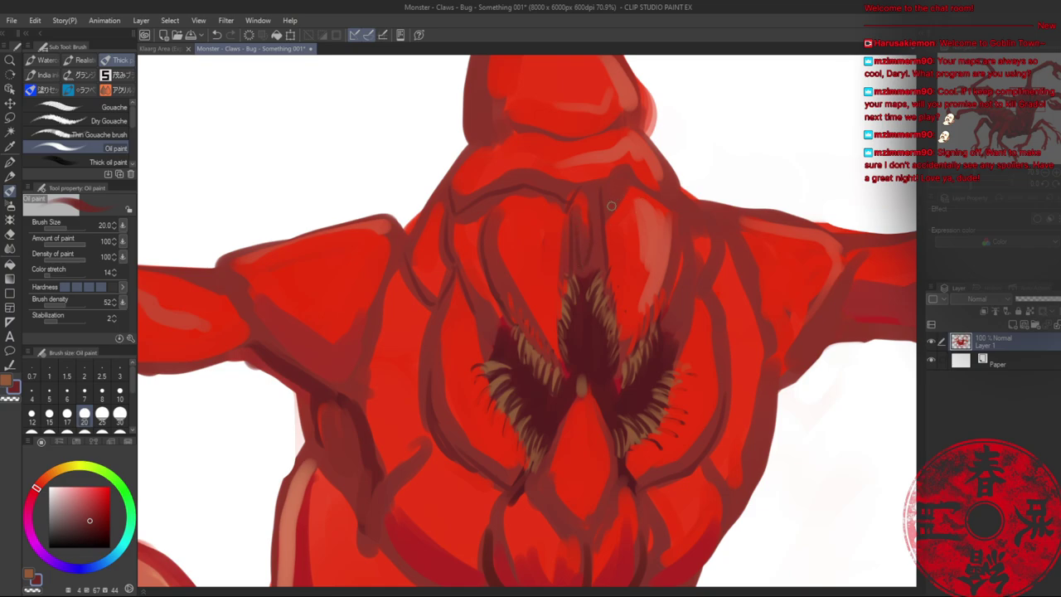
left_click_drag(679, 229, 662, 302)
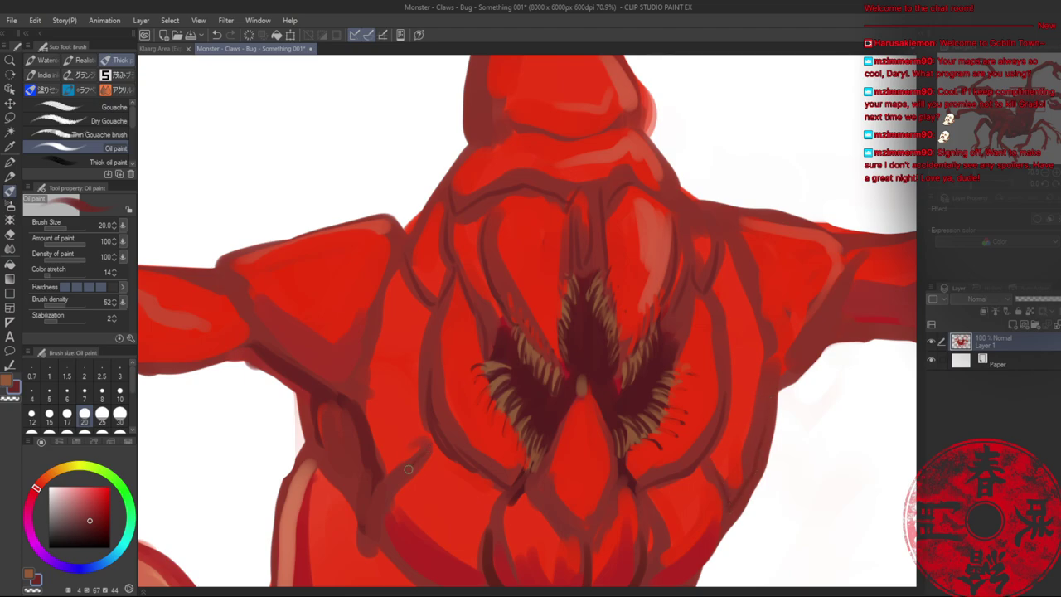
key("ctrl+0")
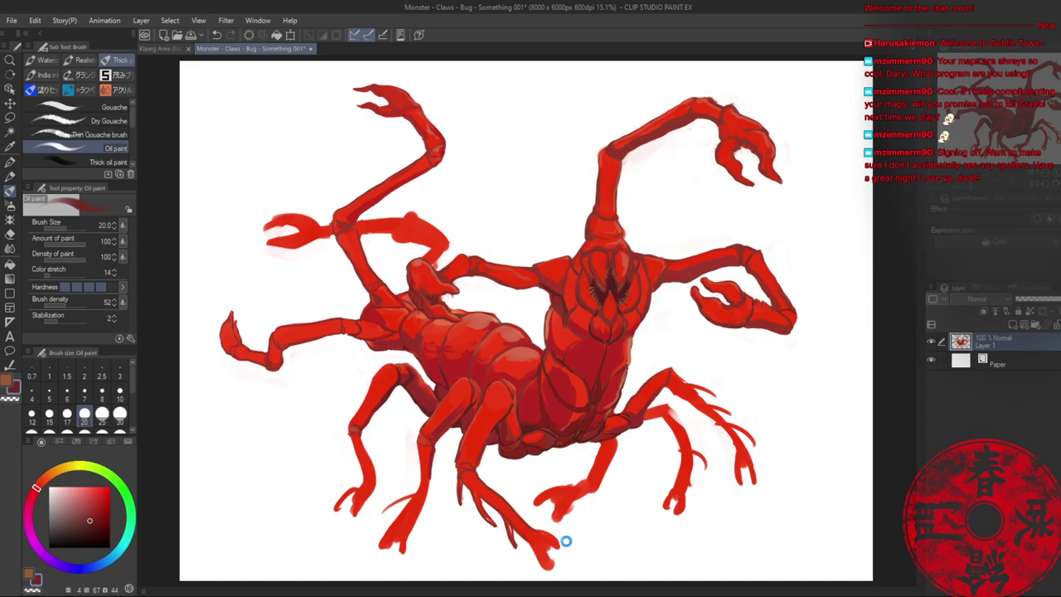
key("ctrl+s")
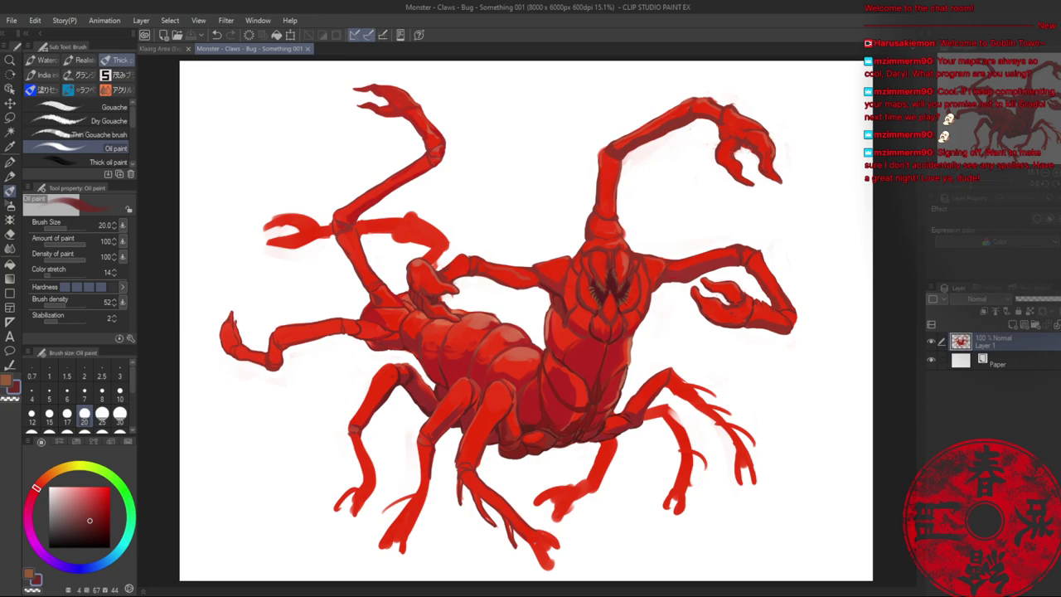
- Reshape the unshaded rear claw's pincers into slimmer, pointed tips with the Oil paint brush at size 50, using sampled red and transparent color
key("alt+space")
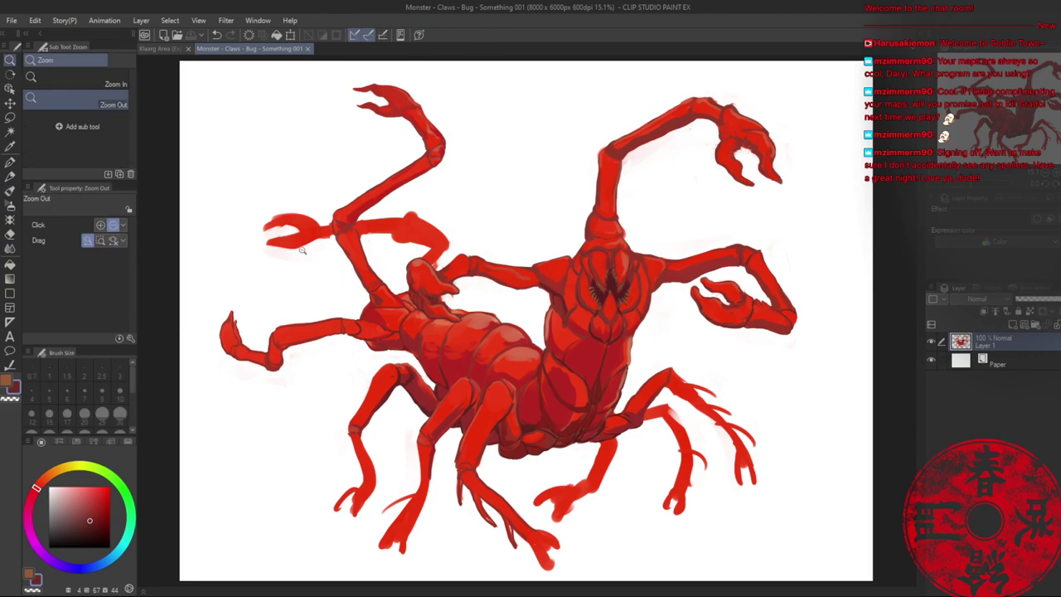
left_click_drag(300, 258, 447, 273)
key("b")
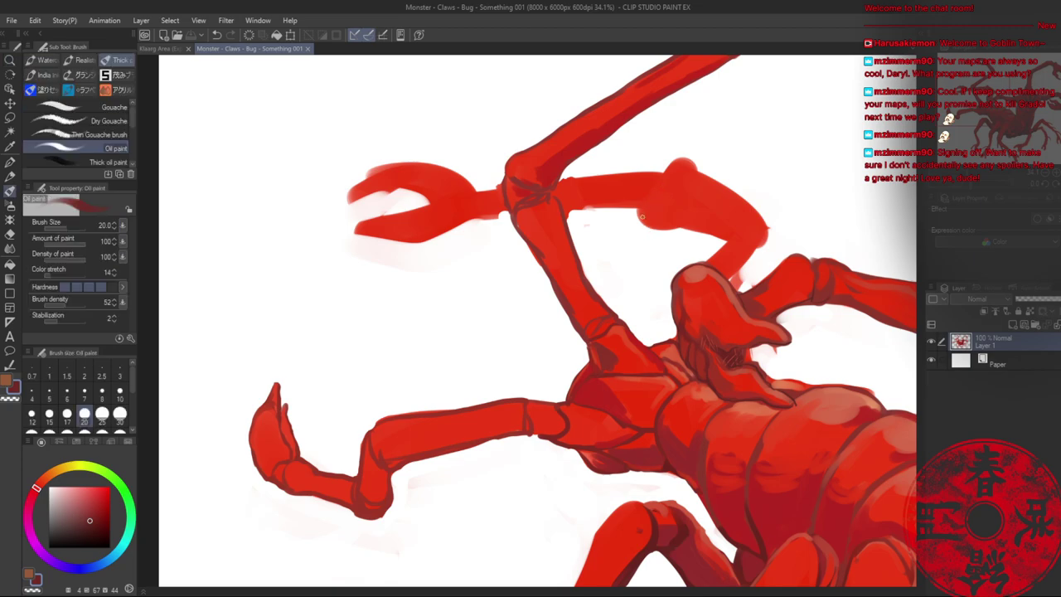
key("bracketright")
key("bracketright")
key("bracketright")
key("bracketright")
left_click(454, 433, "alt")
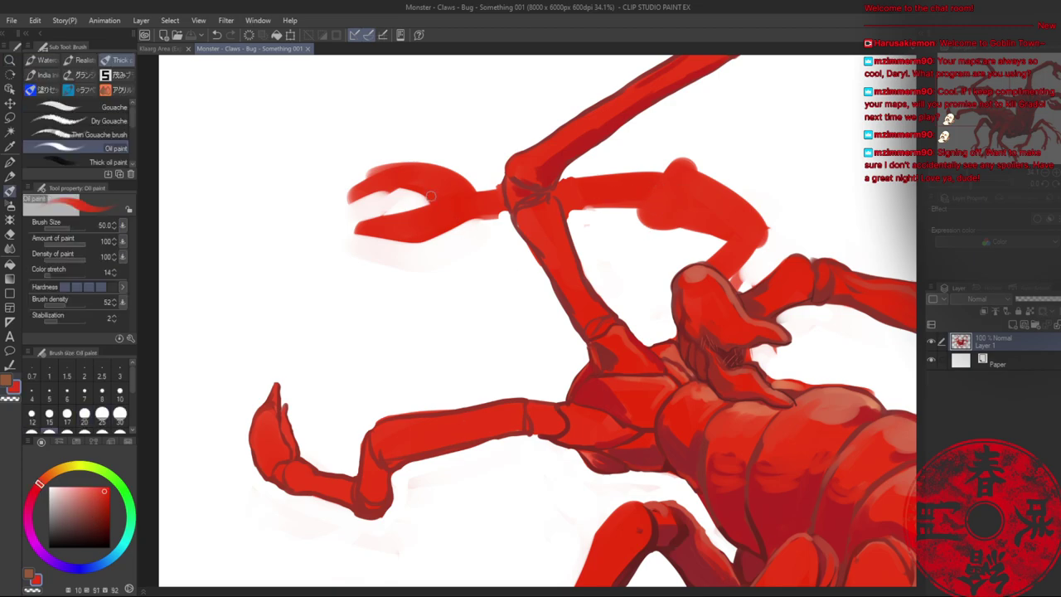
mouse_move(363, 225)
left_mouse_down()
mouse_move(432, 214)
mouse_move(357, 224)
mouse_move(413, 218)
mouse_move(391, 197)
mouse_move(435, 182)
mouse_move(358, 197)
mouse_move(396, 185)
mouse_move(366, 200)
mouse_move(367, 184)
mouse_move(343, 201)
mouse_move(408, 157)
left_mouse_up()
key("ctrl+z")
key("c")
mouse_move(397, 164)
left_mouse_down()
mouse_move(343, 200)
mouse_move(397, 160)
mouse_move(354, 187)
mouse_move(366, 180)
mouse_move(351, 211)
mouse_move(389, 194)
mouse_move(346, 216)
mouse_move(414, 188)
mouse_move(398, 184)
mouse_move(384, 215)
mouse_move(359, 225)
mouse_move(383, 219)
mouse_move(357, 237)
mouse_move(417, 243)
mouse_move(354, 238)
mouse_move(370, 213)
left_mouse_up()
key("c")
key("c")
key("c")
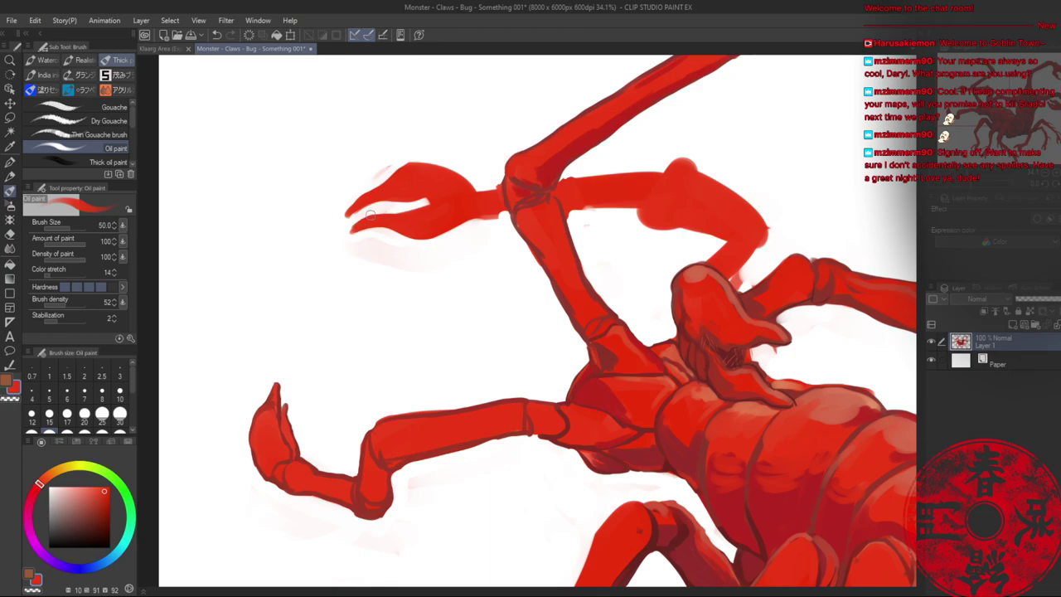
- Trim the outer edge of that claw's upper pincer with transparent color and fill the inner notch with red
key("c")
left_click_drag(386, 170, 464, 168)
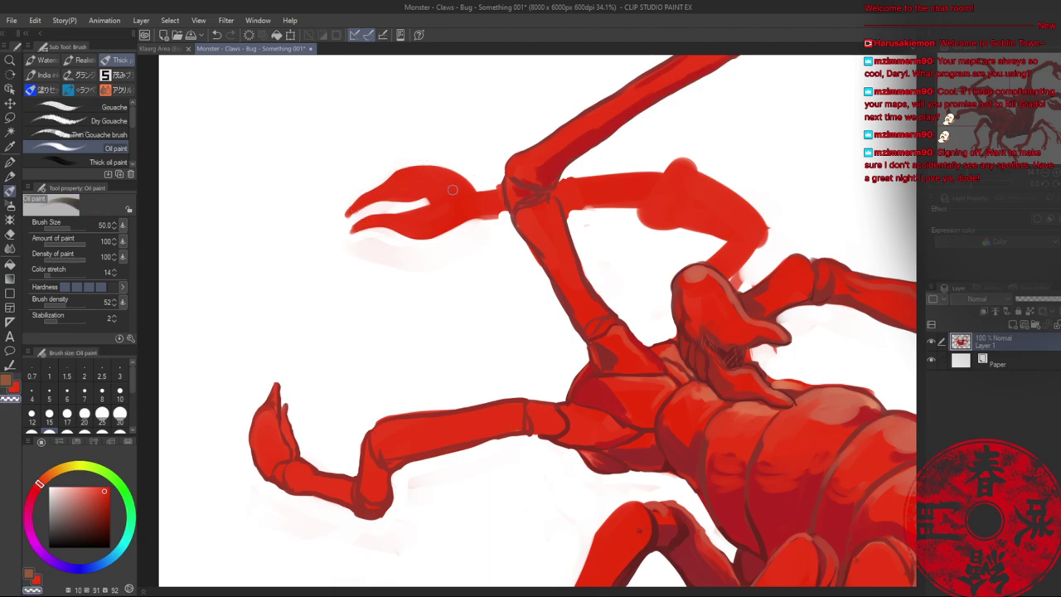
key("c")
mouse_move(414, 216)
left_mouse_down()
mouse_move(448, 192)
mouse_move(439, 191)
mouse_move(447, 175)
mouse_move(402, 169)
mouse_move(383, 182)
mouse_move(411, 165)
mouse_move(461, 173)
left_mouse_up()
key("c")
left_click_drag(379, 184, 367, 188)
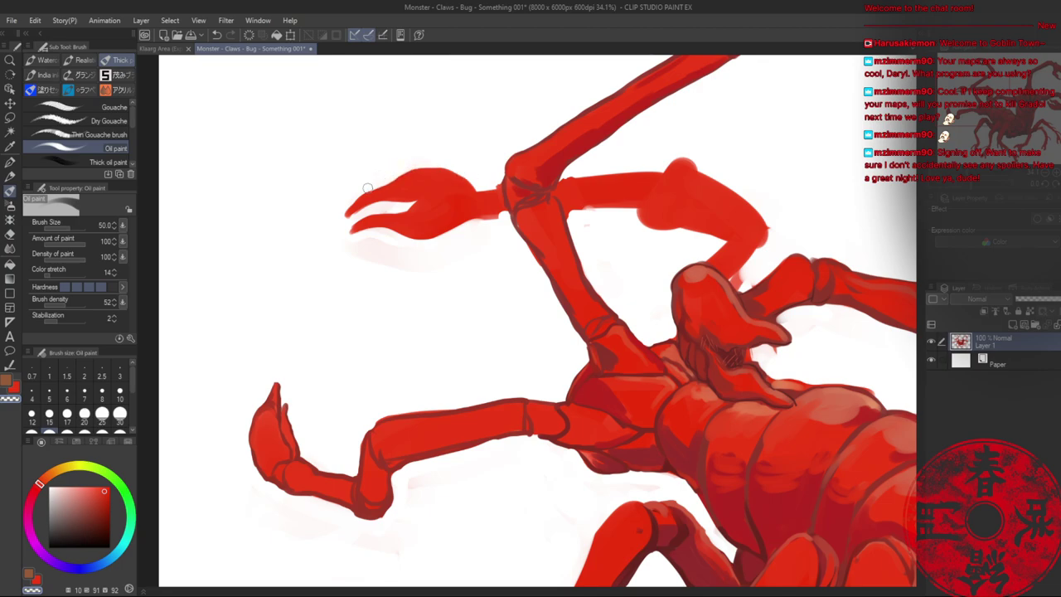
- Refine the claw's lower pincer and the wrist joining it to the arm, alternating red and transparent strokes
key("c")
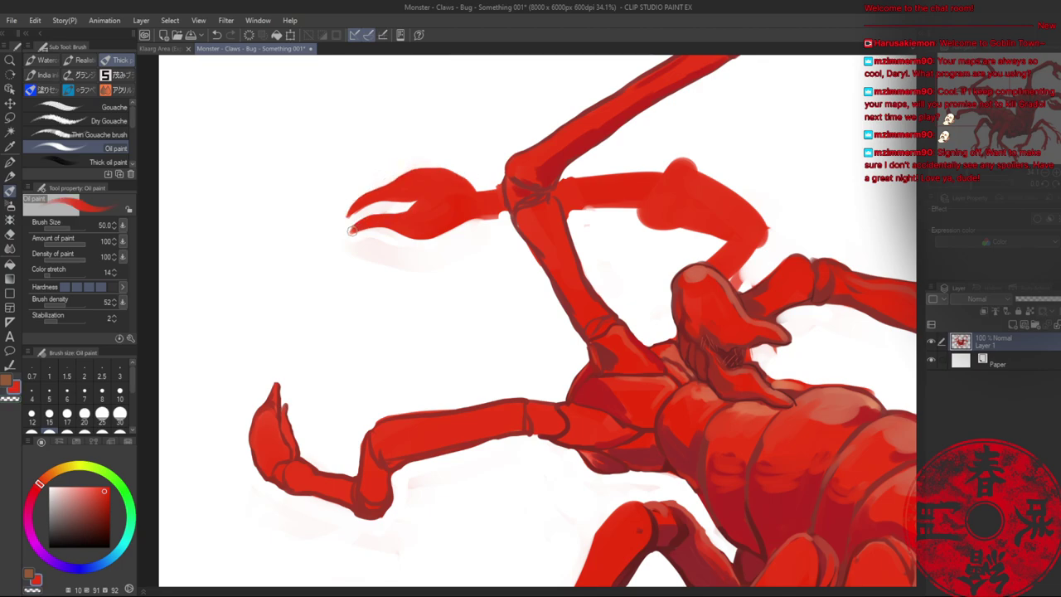
mouse_move(352, 231)
left_mouse_down()
mouse_move(428, 201)
mouse_move(455, 222)
mouse_move(385, 232)
mouse_move(448, 235)
mouse_move(482, 215)
mouse_move(446, 225)
mouse_move(480, 213)
mouse_move(461, 184)
mouse_move(473, 182)
mouse_move(476, 190)
mouse_move(458, 170)
mouse_move(417, 163)
mouse_move(391, 177)
mouse_move(454, 169)
mouse_move(493, 205)
mouse_move(481, 196)
mouse_move(500, 189)
mouse_move(505, 208)
mouse_move(475, 221)
left_mouse_up()
key("c")
key("c")
key("c")
key("c")
key("c")
key("c")
left_click_drag(497, 183, 473, 183)
- Slim the claw's top edge from the upper pincer to the wrist with transparent color
key("c")
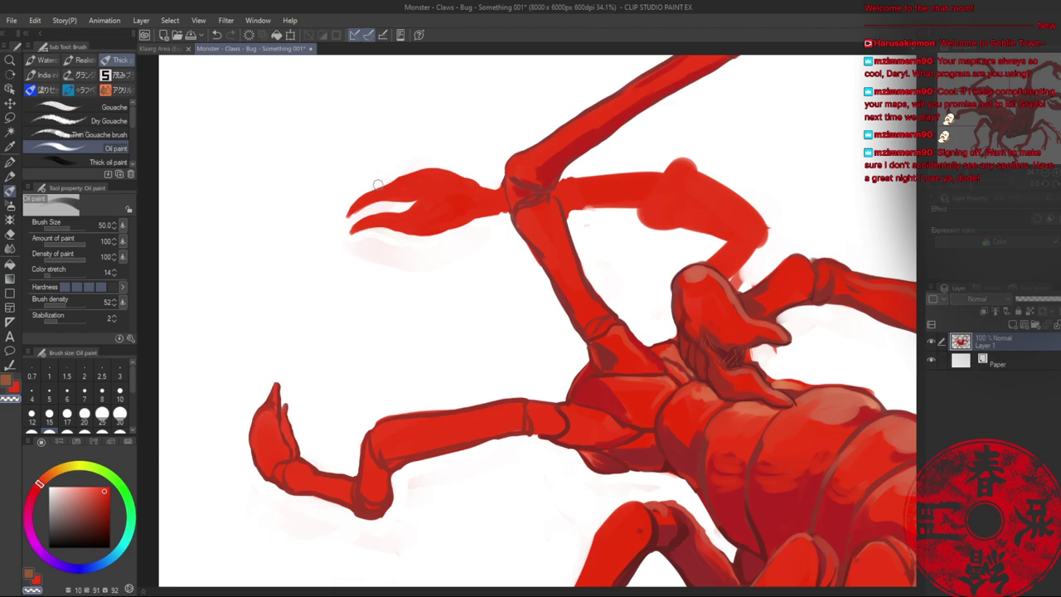
mouse_move(379, 182)
left_mouse_down()
mouse_move(419, 171)
mouse_move(483, 180)
left_mouse_up()
key("c")
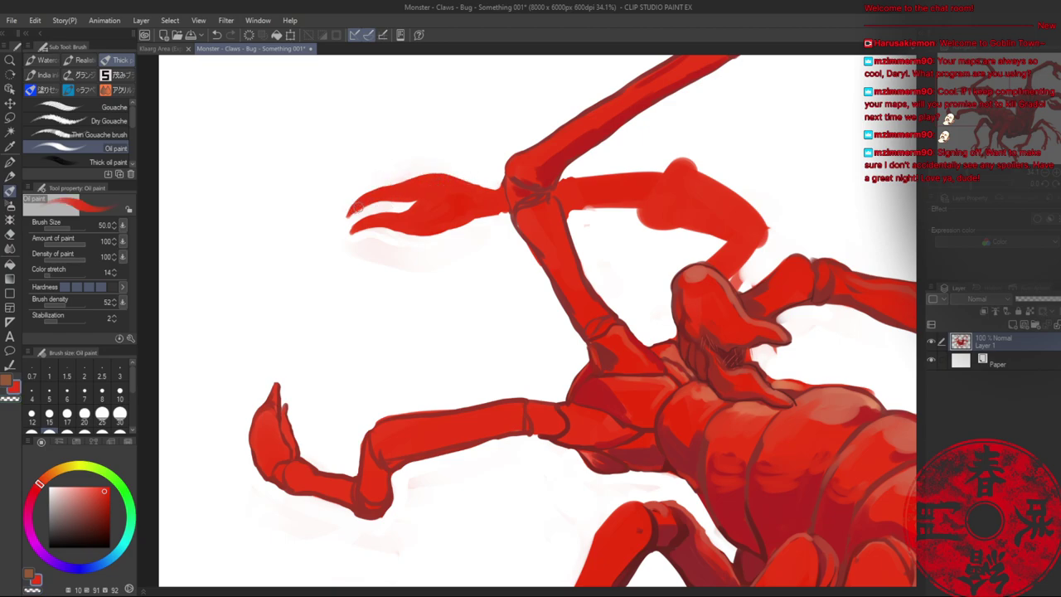
- Sharpen the upper pincer tip of the rear claw with red and transparent strokes
left_click_drag(358, 207, 423, 196)
key("c")
left_click_drag(346, 214, 364, 193)
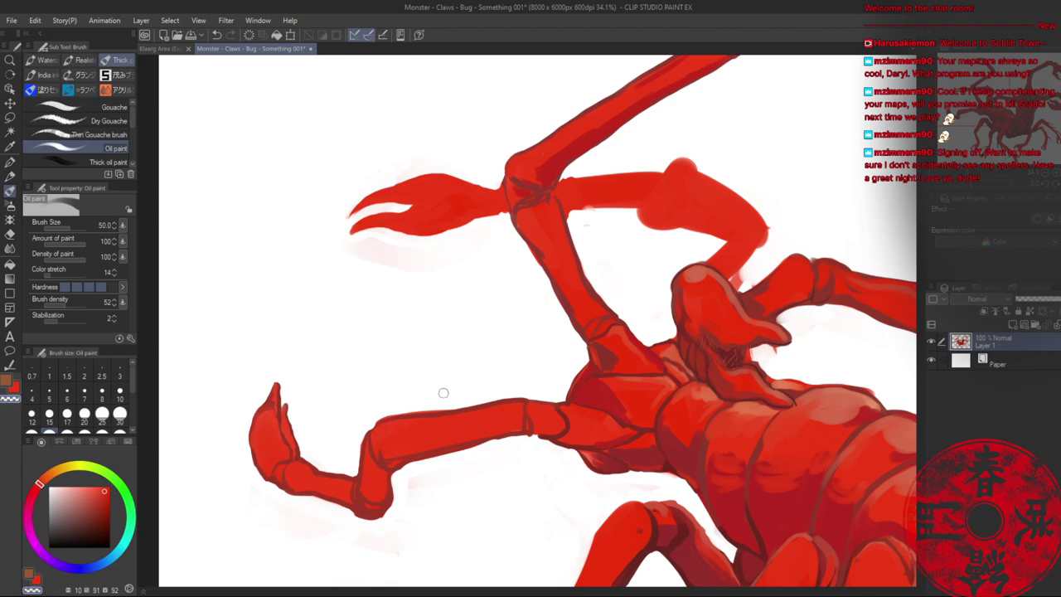
- Shade the top of the rear claw's upper pincer with sampled dark red and outline the lower pincer's underside to the wrist
left_click(630, 447, "alt")
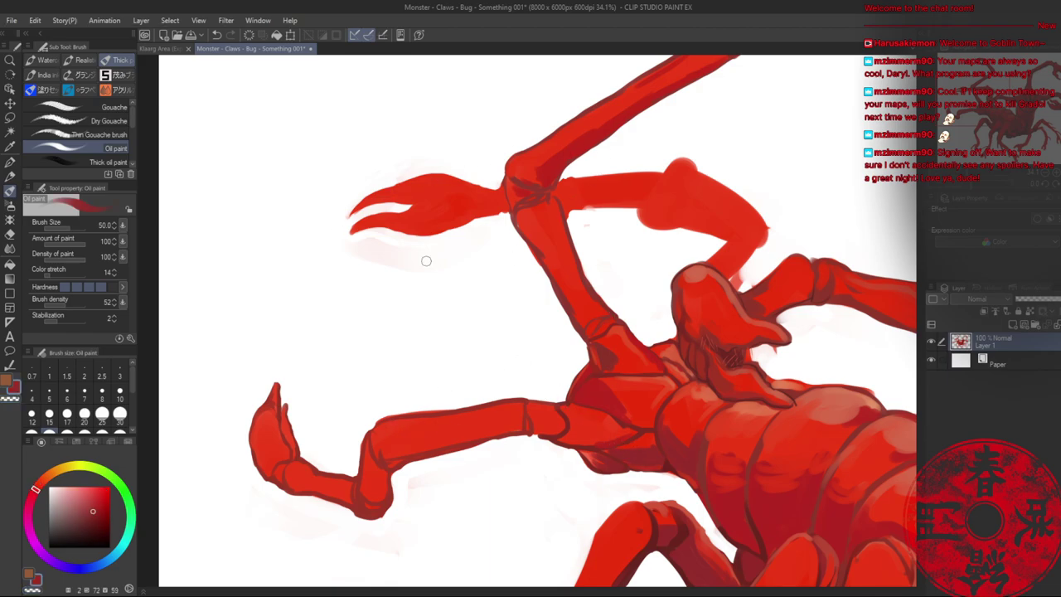
mouse_move(451, 183)
left_mouse_down()
mouse_move(397, 194)
mouse_move(447, 176)
mouse_move(351, 214)
mouse_move(448, 180)
left_mouse_up()
left_click(427, 186, "alt")
left_click(447, 179, "alt")
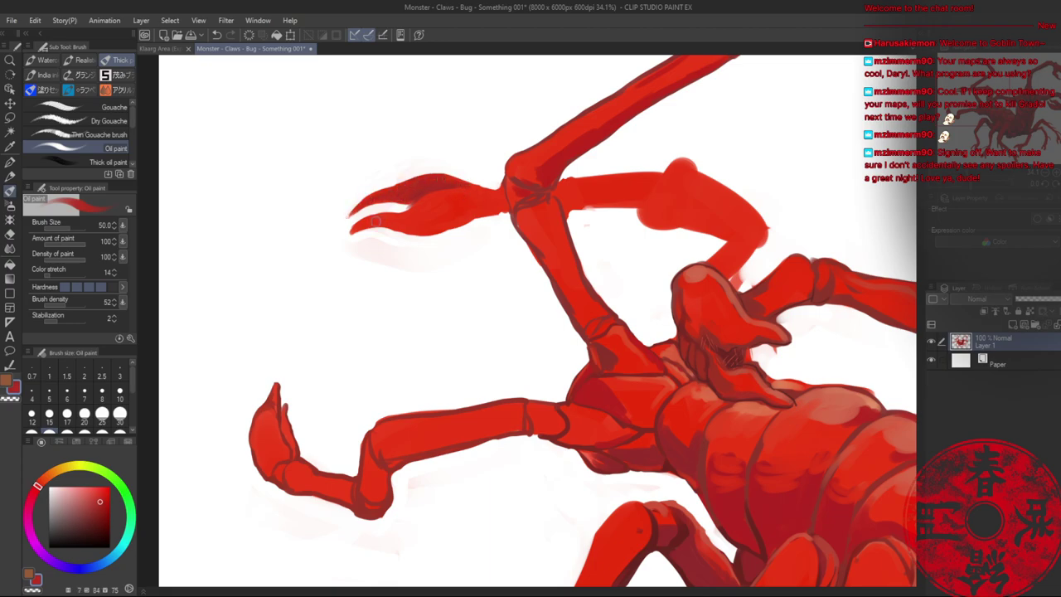
mouse_move(355, 232)
left_mouse_down()
mouse_move(429, 233)
mouse_move(508, 210)
left_mouse_up()
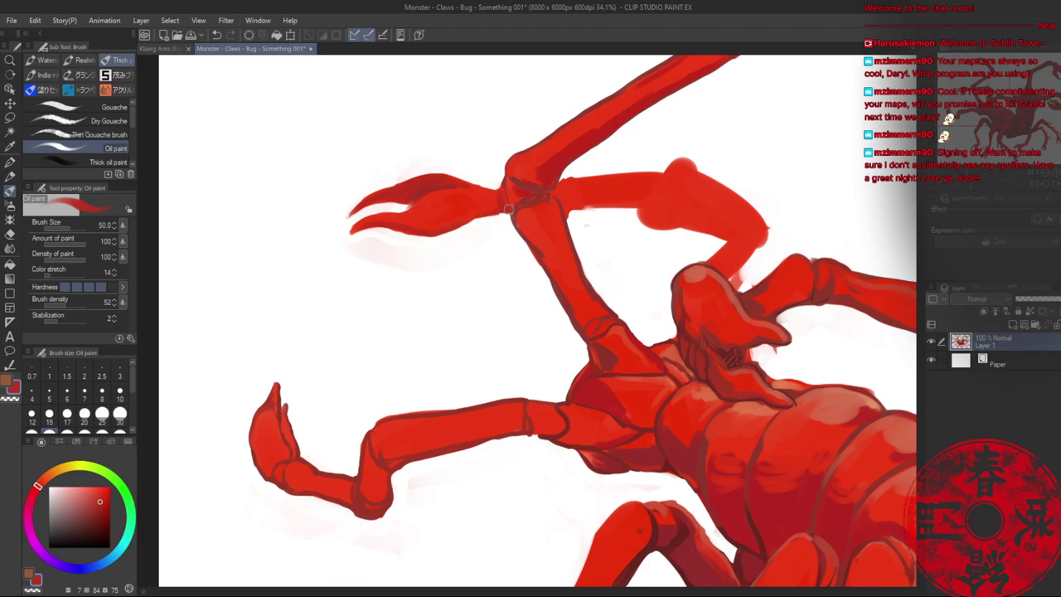
- Outline the rear claw's wrist and the straight arm segment behind it in dark red, trimming the segment's edges with transparent color
mouse_move(574, 203)
left_mouse_down()
mouse_move(654, 192)
mouse_move(653, 212)
left_mouse_up()
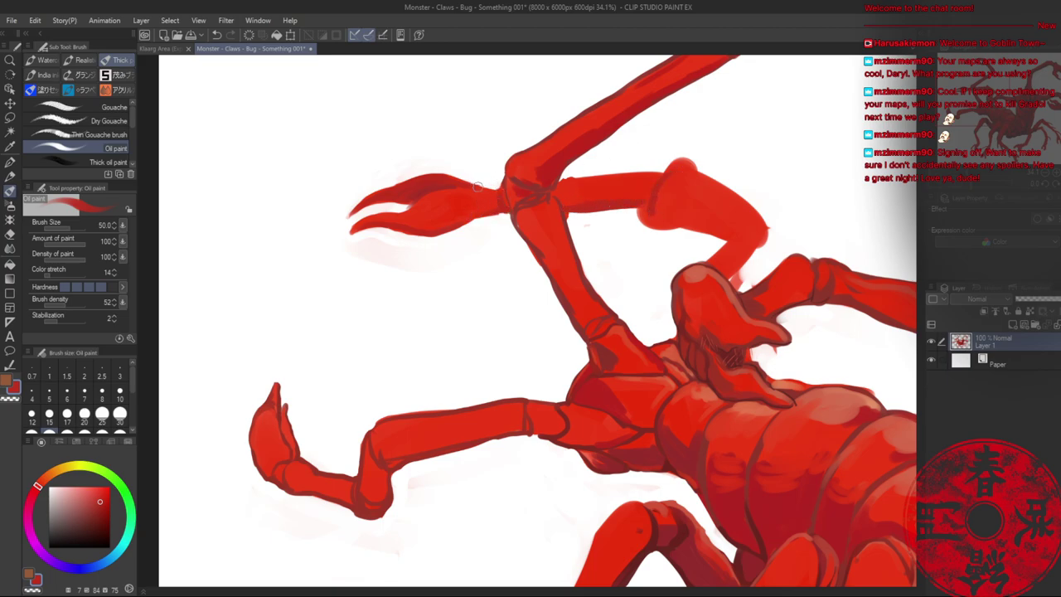
left_click_drag(478, 187, 501, 185)
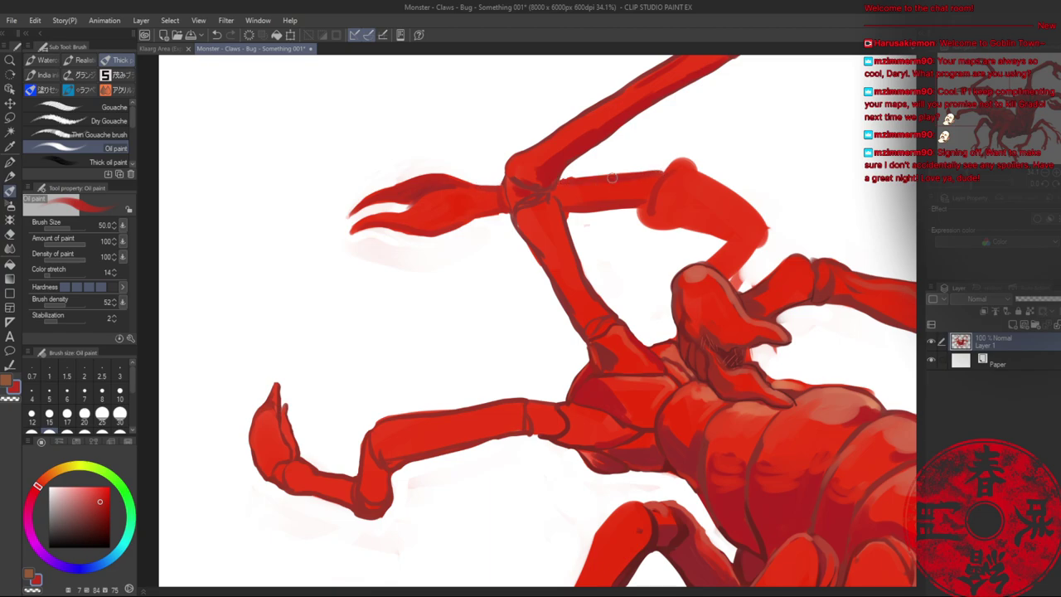
key("c")
left_click_drag(565, 179, 605, 177)
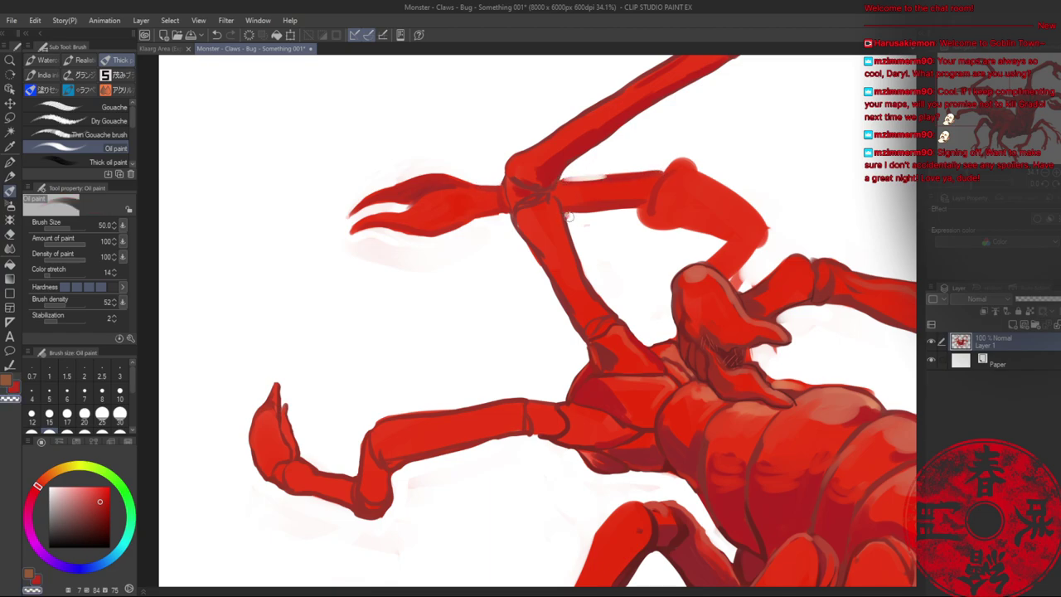
left_click_drag(568, 216, 636, 209)
key("c")
left_click_drag(565, 178, 615, 179)
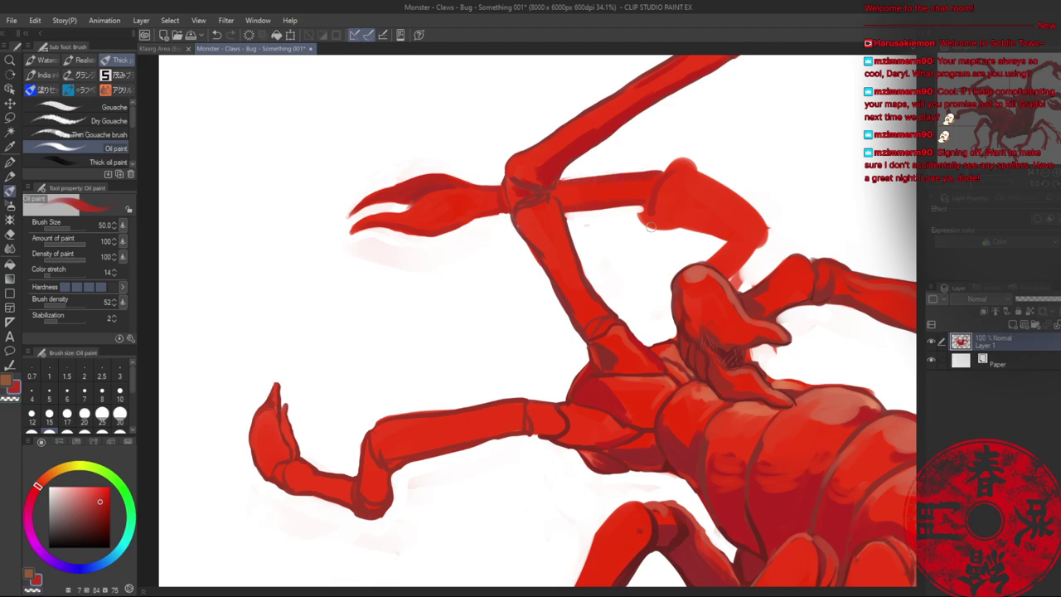
- Draw the elbow joints in dark red and outline the bent arm segment down to the body
left_click_drag(644, 170, 631, 213)
mouse_move(637, 176)
left_mouse_down()
mouse_move(639, 204)
mouse_move(653, 215)
left_mouse_up()
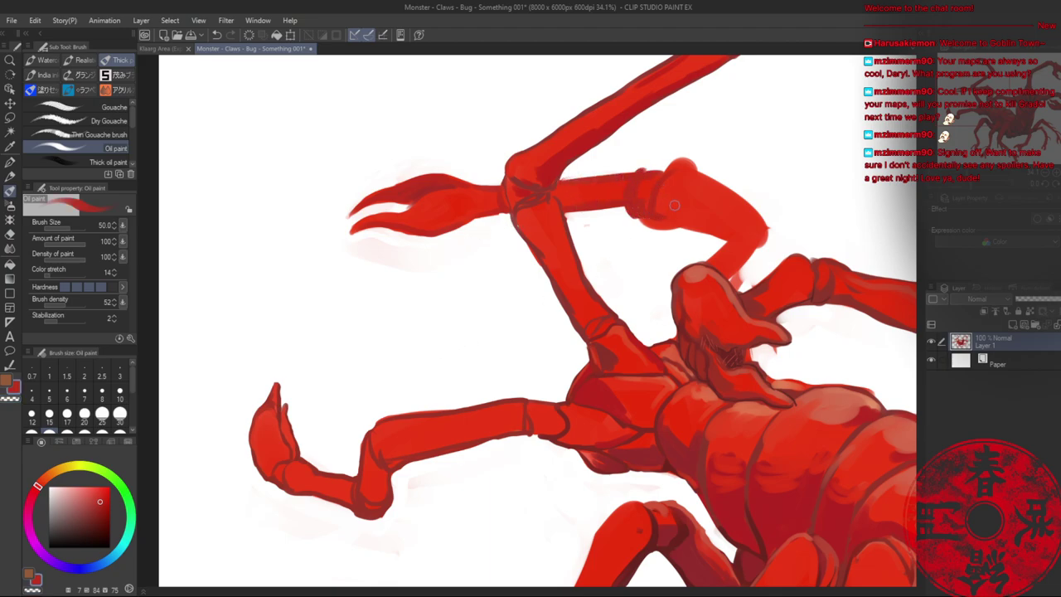
left_click_drag(743, 193, 717, 237)
left_click_drag(652, 208, 699, 222)
mouse_move(627, 173)
left_mouse_down()
mouse_move(728, 195)
mouse_move(676, 214)
mouse_move(757, 205)
mouse_move(767, 227)
mouse_move(716, 235)
mouse_move(721, 247)
mouse_move(764, 234)
mouse_move(740, 284)
left_mouse_up()
- Slim the bent arm segment by trimming its edges with transparent color and redrawing its upper outline in dark red
key("c")
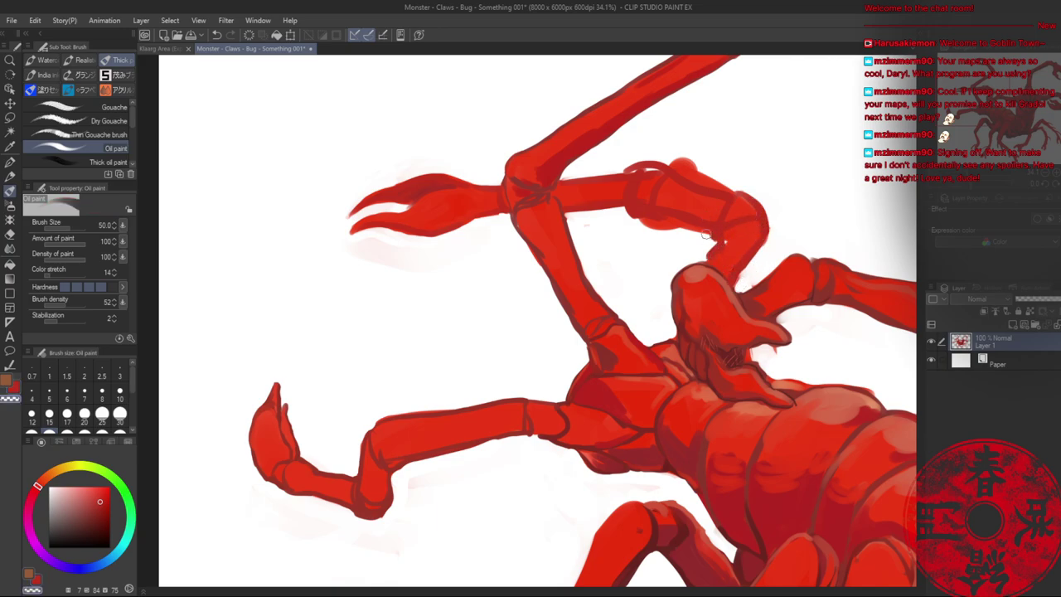
mouse_move(706, 235)
left_mouse_down()
mouse_move(643, 217)
mouse_move(675, 226)
mouse_move(659, 233)
left_mouse_up()
key("c")
mouse_move(667, 180)
left_mouse_down()
mouse_move(639, 157)
mouse_move(619, 166)
mouse_move(678, 160)
mouse_move(745, 185)
left_mouse_up()
key("c")
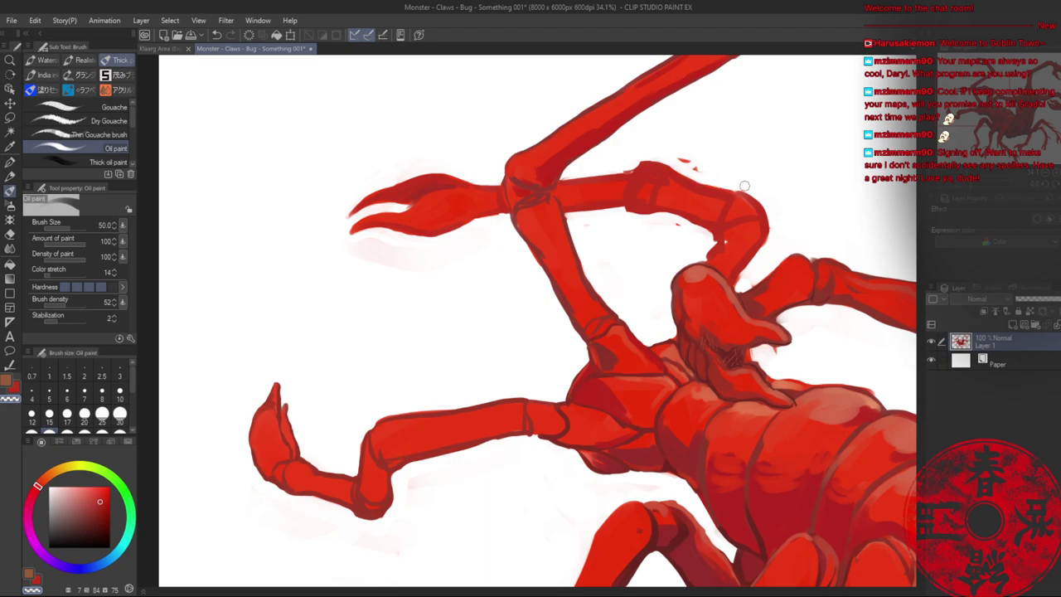
left_click_drag(667, 154, 710, 170)
key("c")
left_click_drag(748, 211, 737, 198)
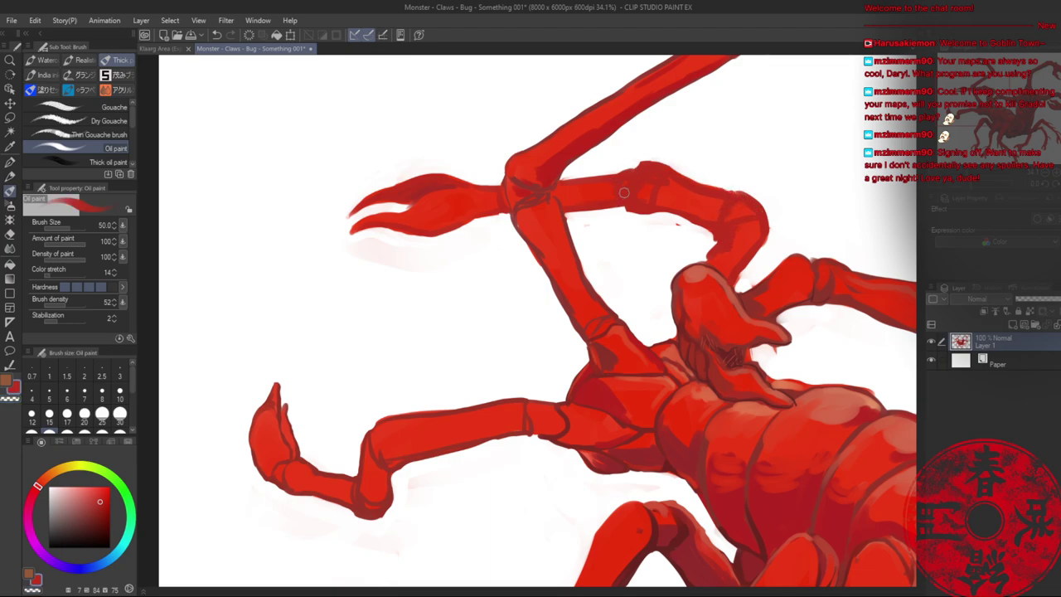
key("c")
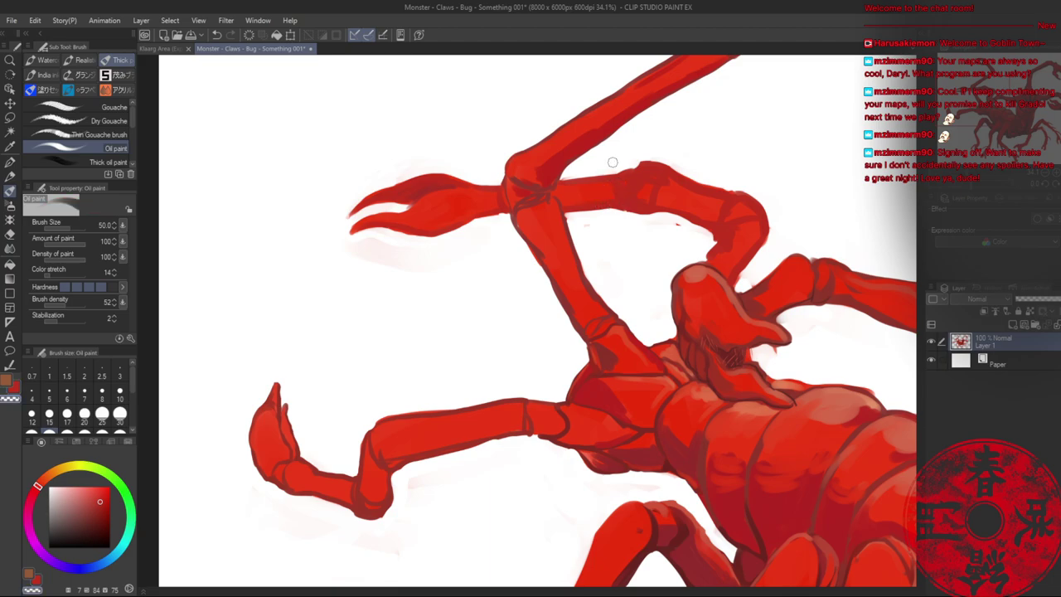
- Clean up the arm's elbow joint and lower edge with sampled red and transparent color, and save the painting
key("c")
key("x")
left_click(610, 183, "alt")
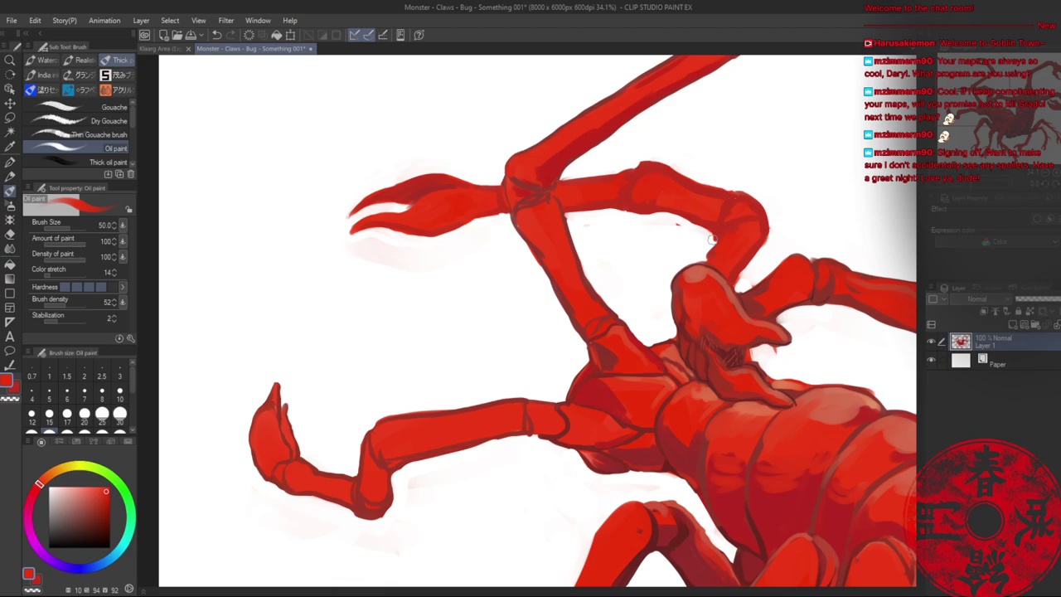
key("c")
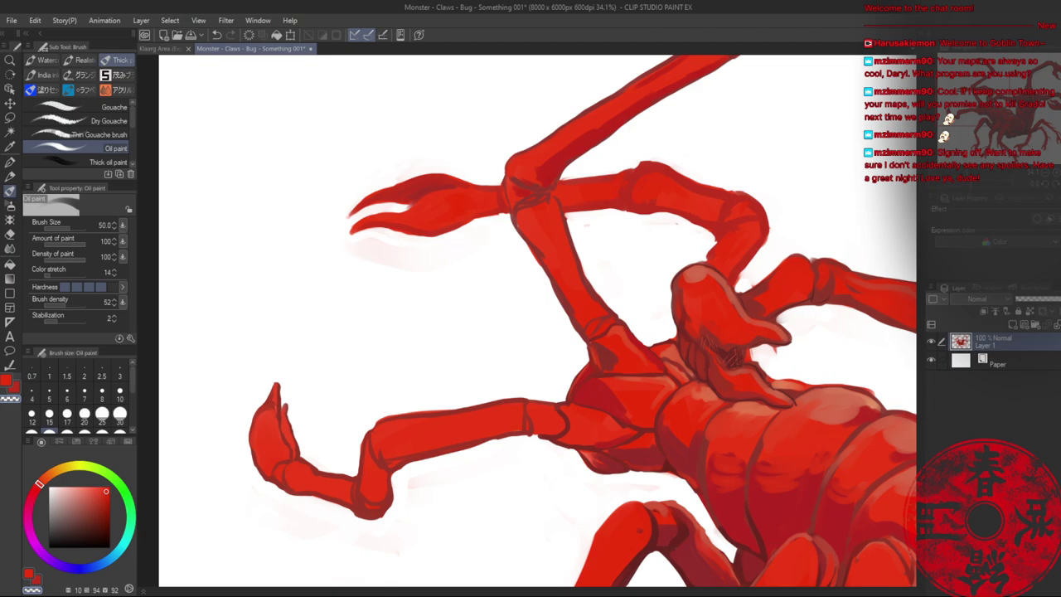
key("ctrl+0")
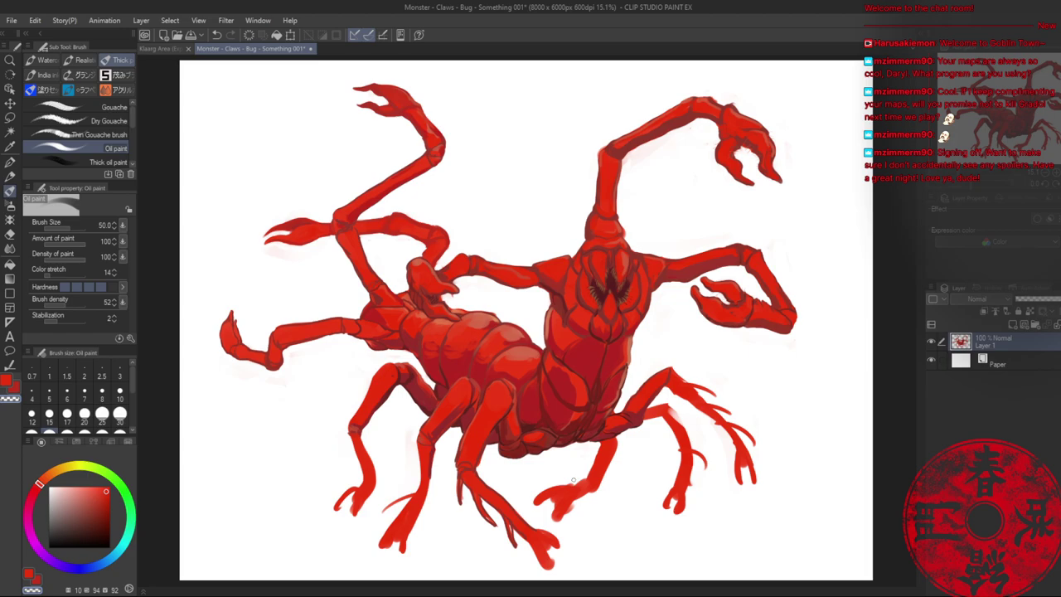
key("ctrl+s")
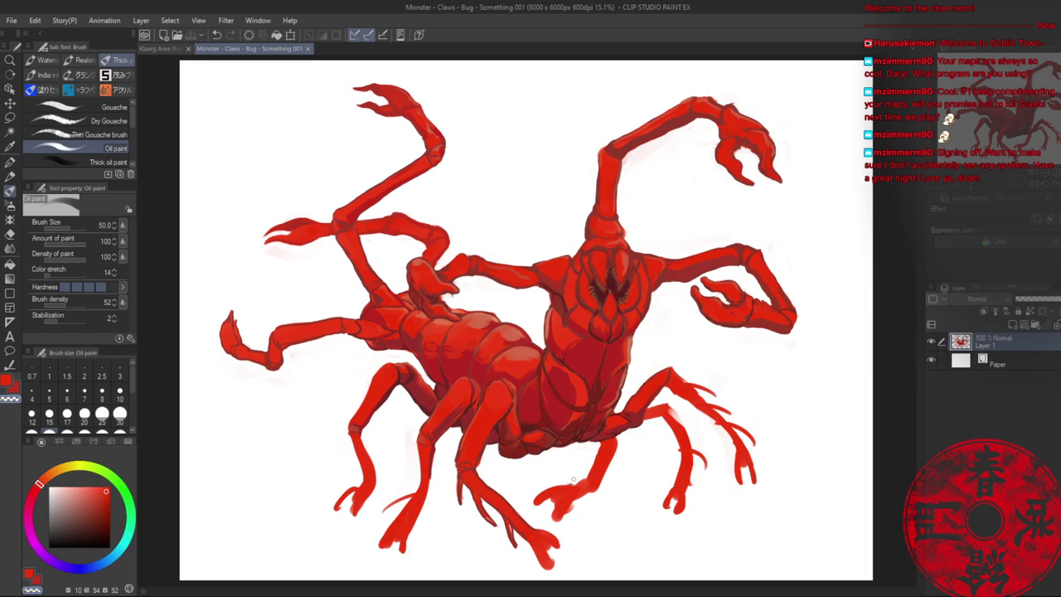
- Thicken the two toes of the rearmost leg's foot with sampled red
key("alt+space")
left_click_drag(376, 473, 407, 478)
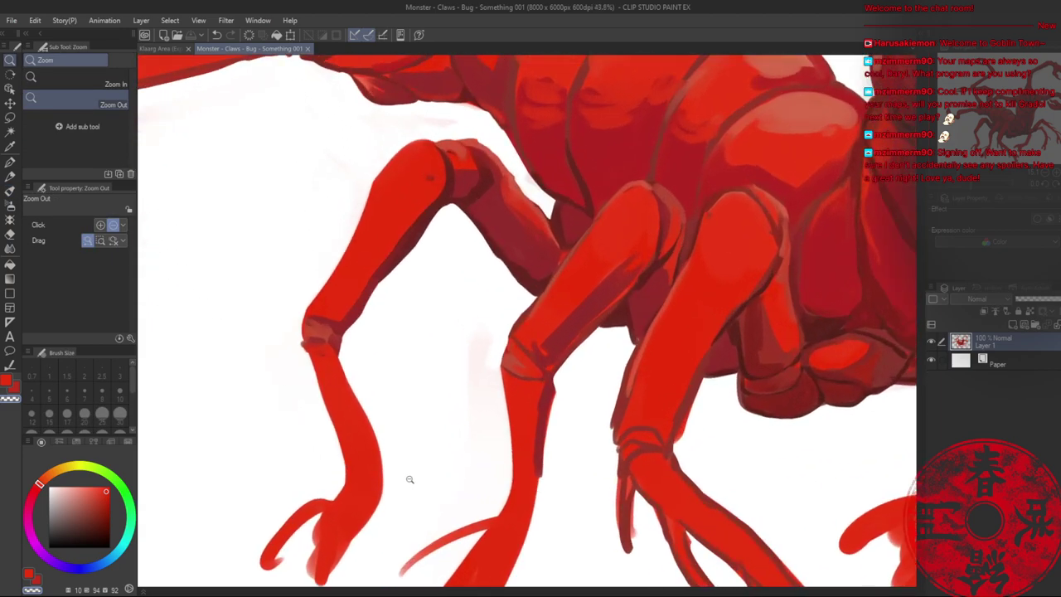
left_click_drag(338, 474, 374, 369)
left_click_drag(365, 406, 373, 368)
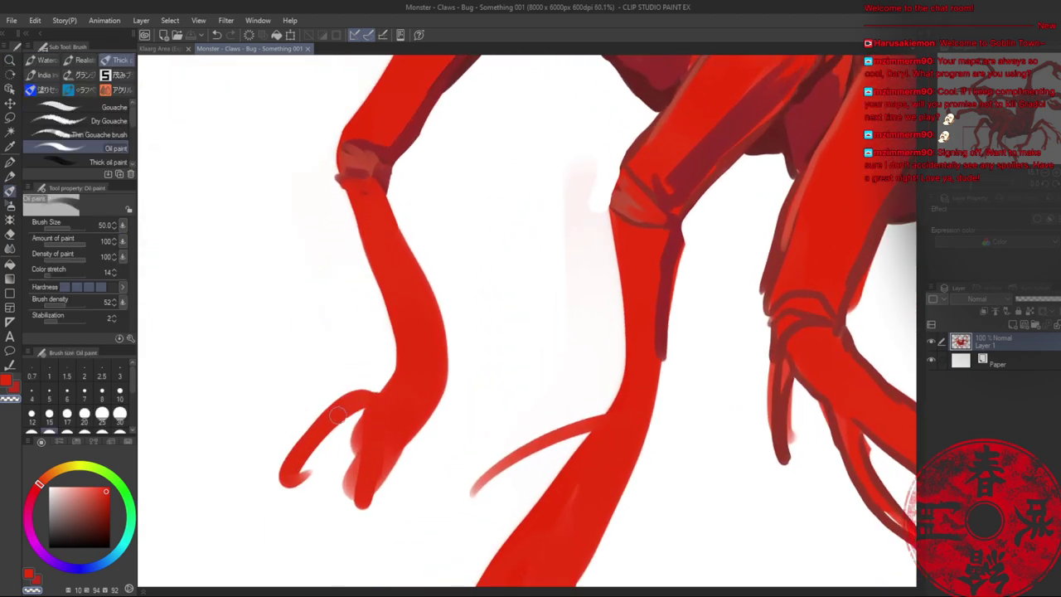
left_click(404, 384, "alt")
left_click_drag(309, 476, 365, 413)
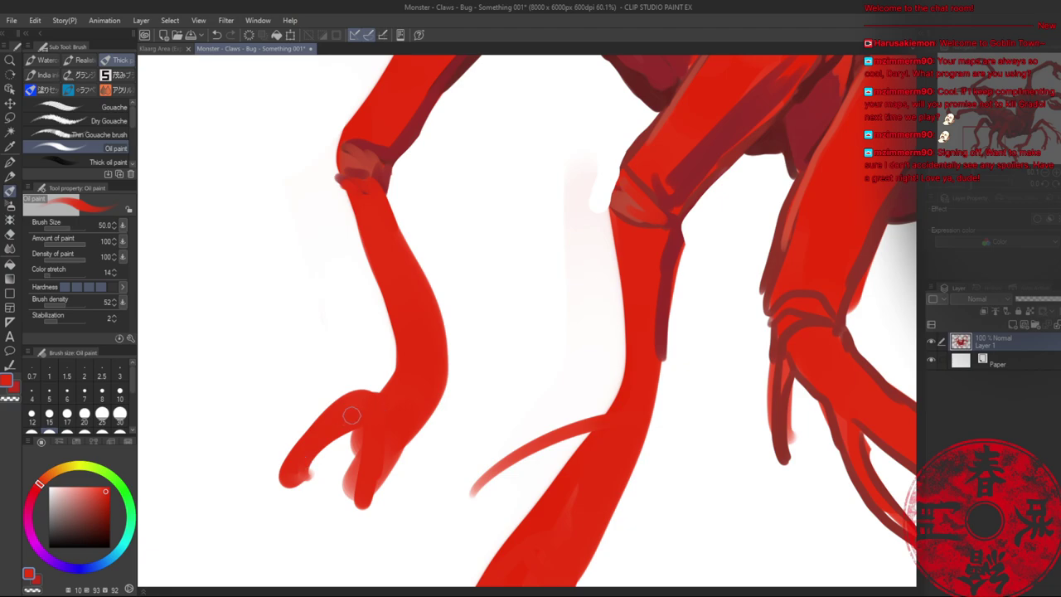
mouse_move(362, 495)
left_mouse_down()
mouse_move(366, 426)
mouse_move(386, 447)
left_mouse_up()
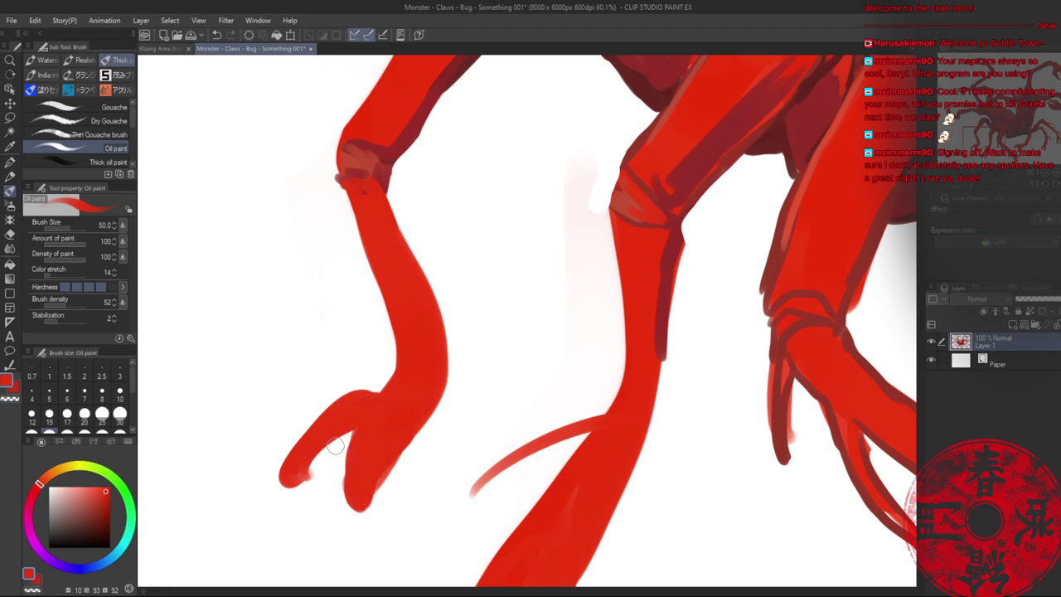
- Trim that foot's toe tips and outer edge to narrower shapes with transparent color
key("c")
left_click_drag(312, 466, 308, 481)
left_click_drag(286, 446, 284, 484)
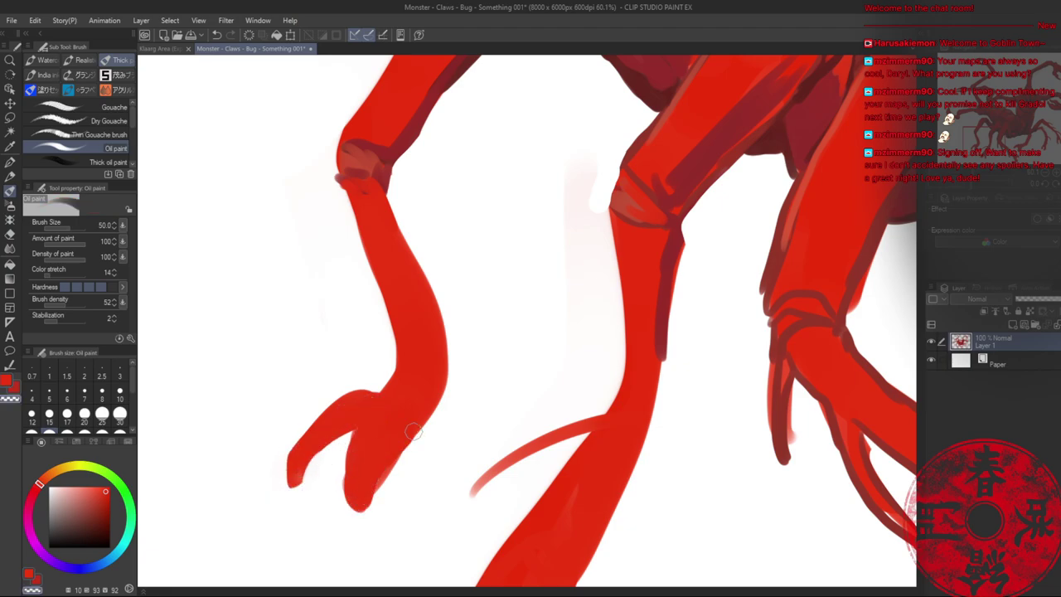
left_click_drag(408, 457, 372, 515)
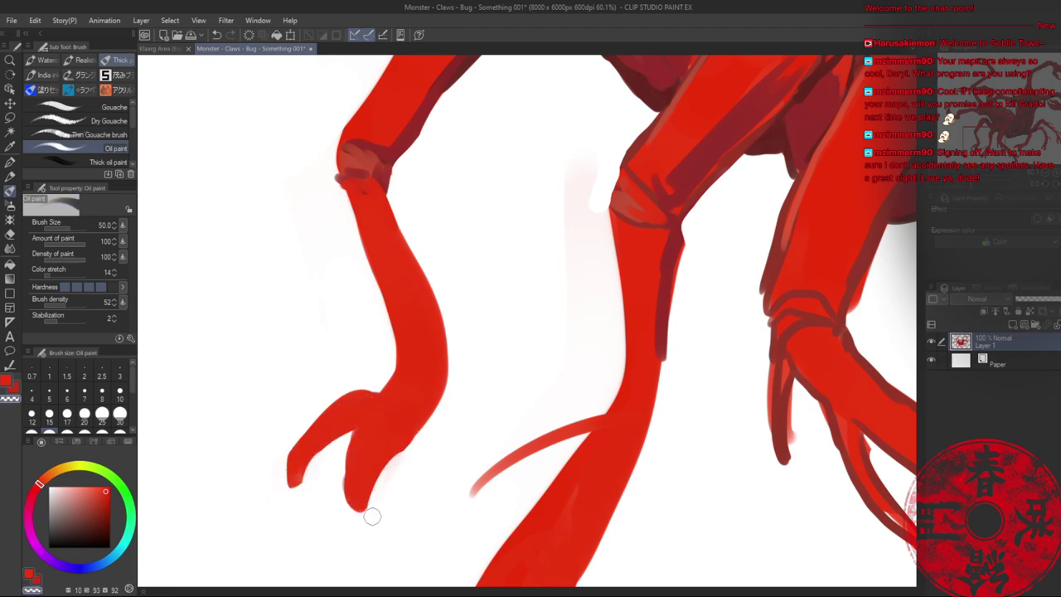
- Draw the rearmost leg's ankle joint and outline both toes with sampled dark red
left_click(391, 194, "alt")
left_click(390, 170, "alt")
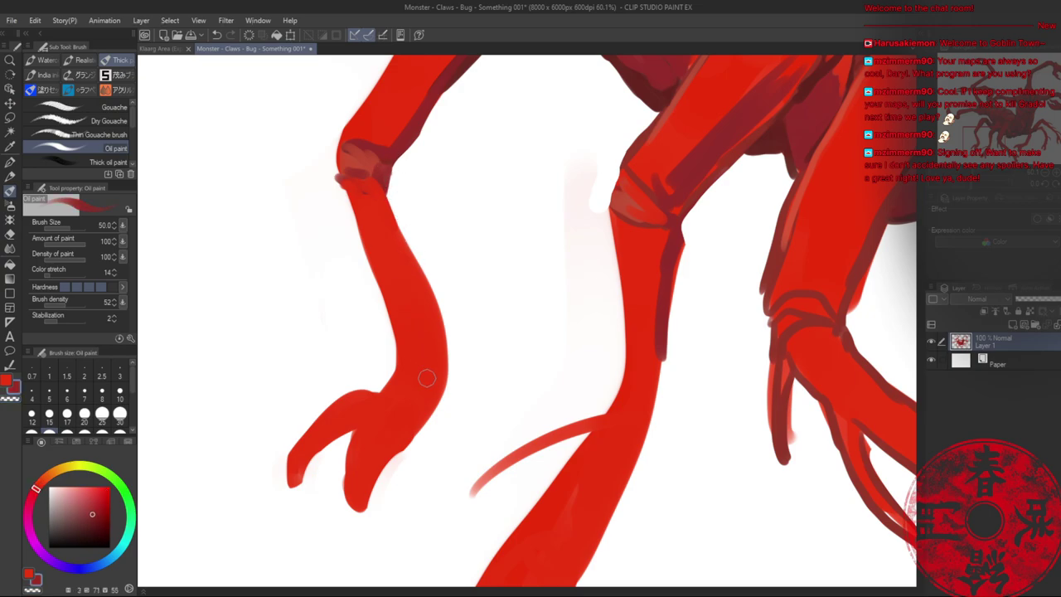
left_click_drag(444, 380, 407, 443)
left_click_drag(378, 395, 409, 429)
mouse_move(389, 373)
left_mouse_down()
mouse_move(438, 368)
mouse_move(413, 407)
left_mouse_up()
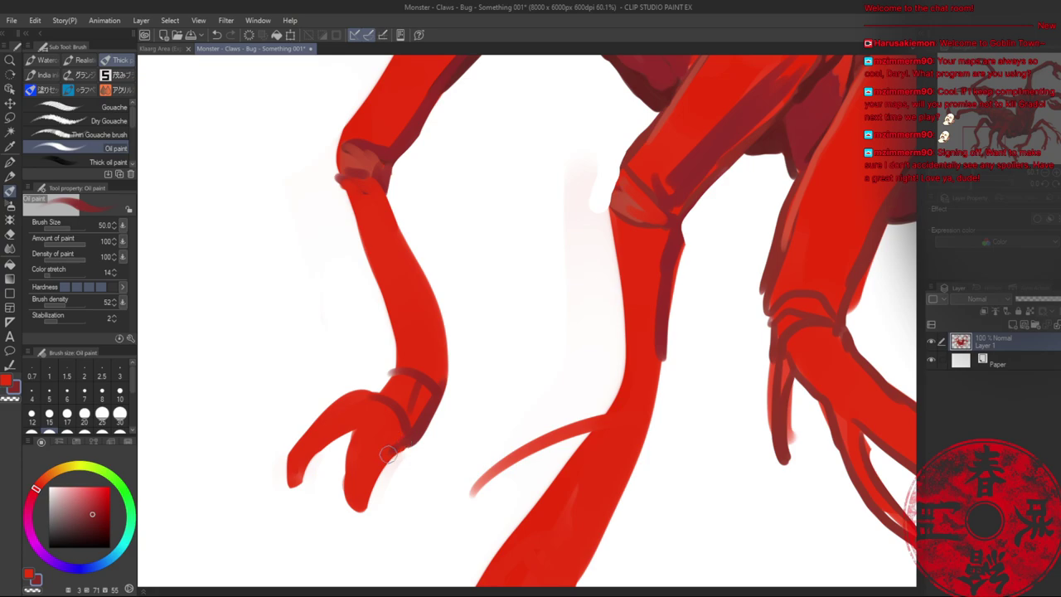
left_click_drag(396, 446, 358, 514)
mouse_move(369, 404)
left_mouse_down()
mouse_move(346, 474)
mouse_move(293, 489)
left_mouse_up()
- Outline the outer toe of the neighboring leg's foot in dark red and add a knuckle line to the first foot
left_click_drag(505, 443, 438, 232)
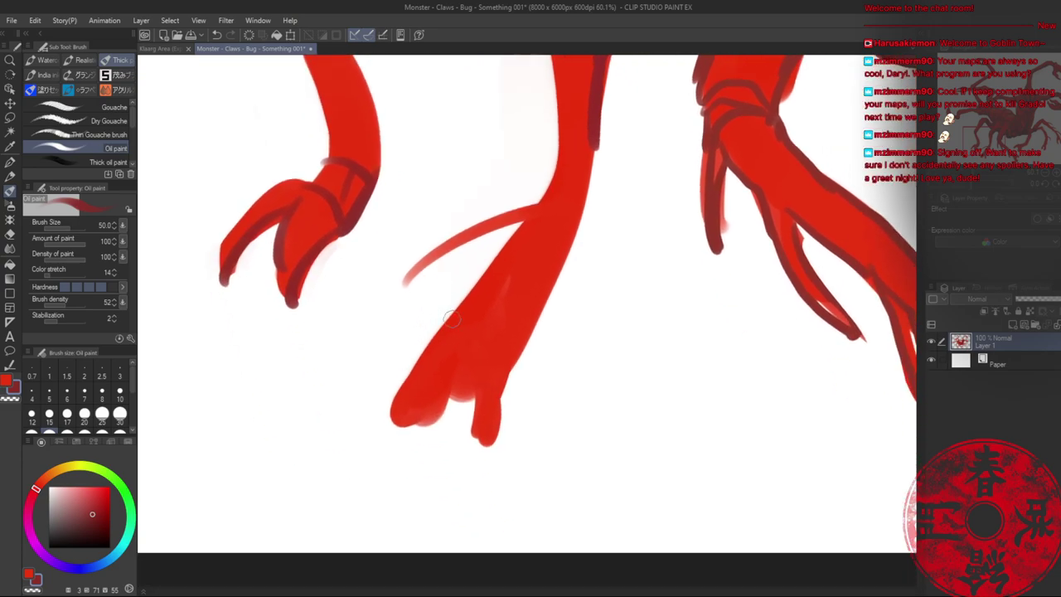
mouse_move(466, 313)
left_mouse_down()
mouse_move(436, 332)
mouse_move(404, 409)
left_mouse_up()
left_click_drag(454, 370, 428, 404)
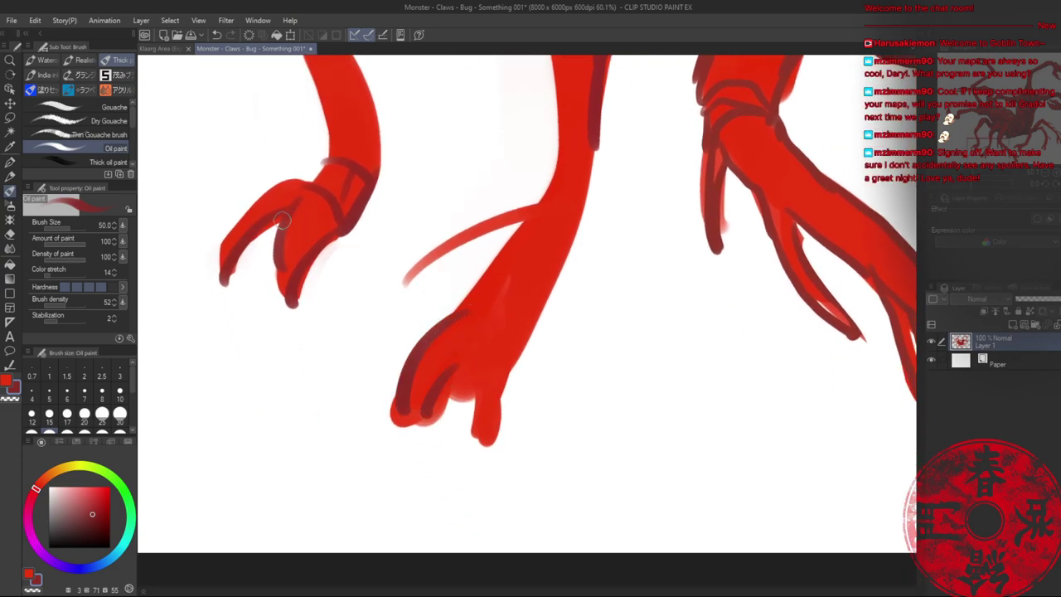
mouse_move(279, 219)
left_mouse_down()
mouse_move(336, 209)
mouse_move(325, 210)
left_mouse_up()
left_click(307, 202, "alt")
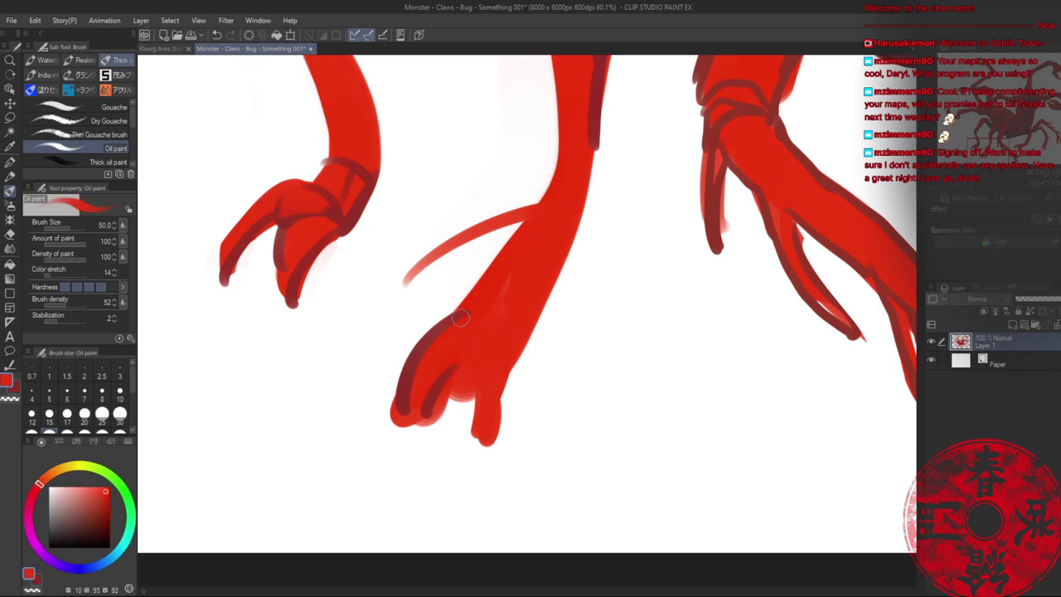
- Outline the second foot's inner toe and the gap between its toes with sampled dark red
left_click(500, 334, "alt")
left_click_drag(500, 334, 486, 436)
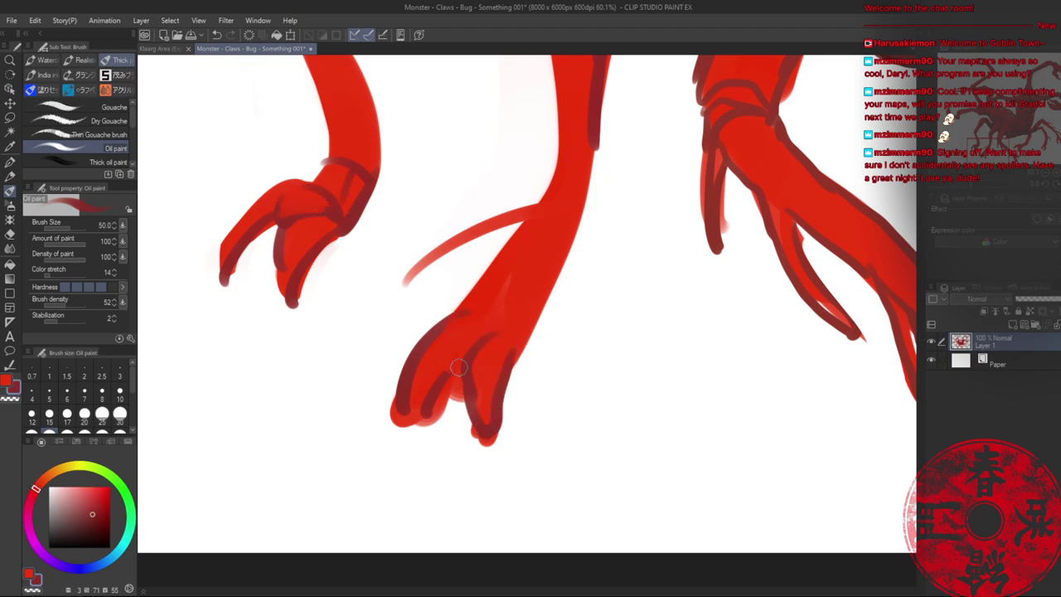
left_click_drag(457, 318, 447, 371)
mouse_move(507, 338)
left_mouse_down()
mouse_move(466, 365)
mouse_move(431, 421)
left_mouse_up()
- Carve the second foot's toes into pointed tips with transparent color
key("c")
mouse_move(452, 388)
left_mouse_down()
mouse_move(451, 408)
mouse_move(486, 442)
left_mouse_up()
left_click_drag(398, 356, 401, 432)
key("c")
- Draw the second foot's ankle line in dark red and soften the ankle lines with red
mouse_move(463, 301)
left_mouse_down()
mouse_move(521, 328)
mouse_move(527, 348)
left_mouse_up()
key("c")
key("x")
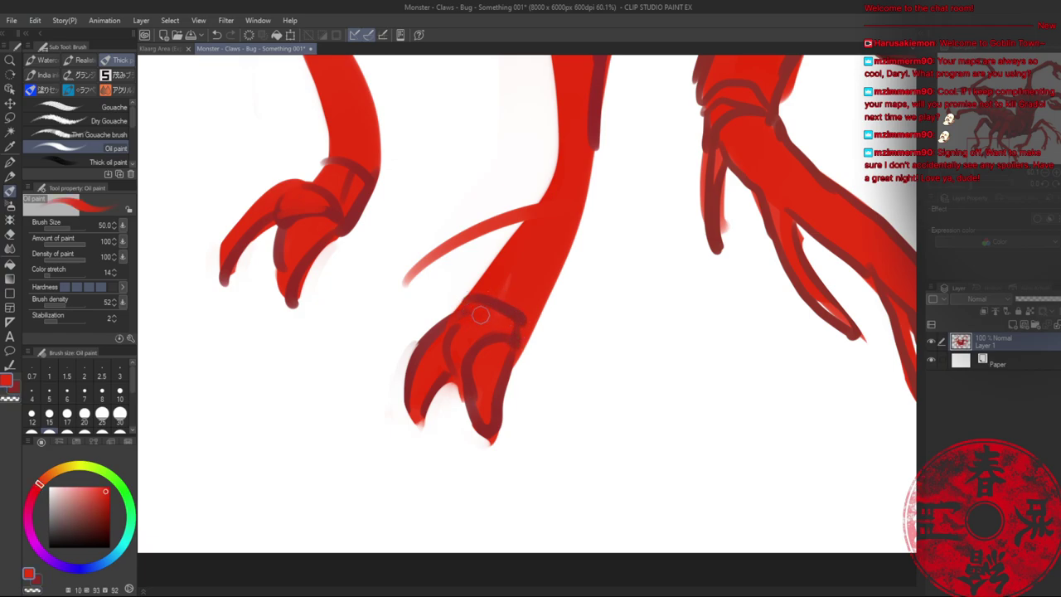
left_click_drag(466, 306, 518, 323)
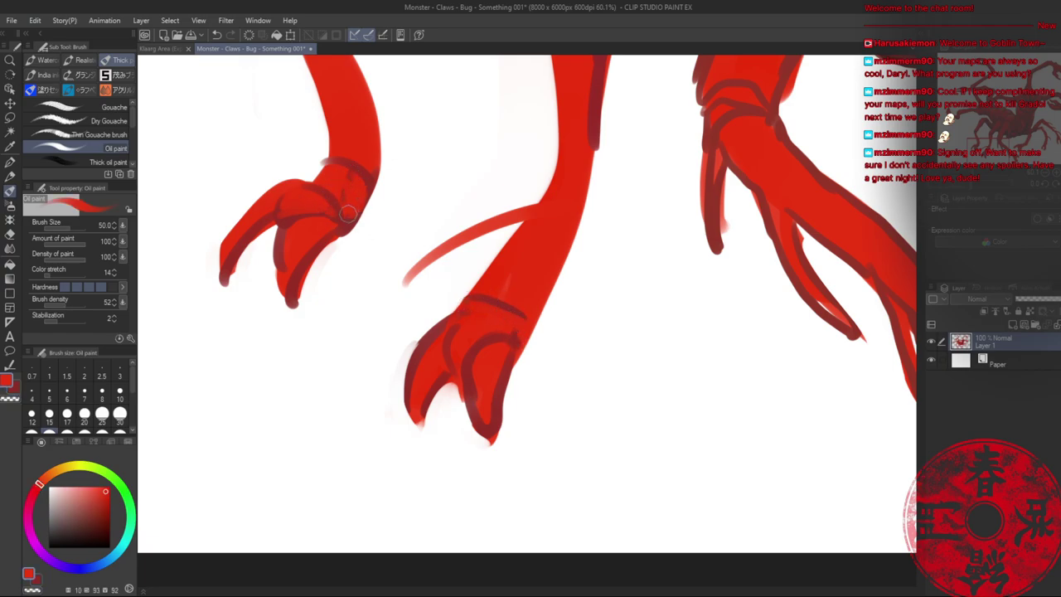
- Outline the second leg's shin and mark its lower joint segments in dark red
left_click_drag(588, 212, 500, 318)
key("x")
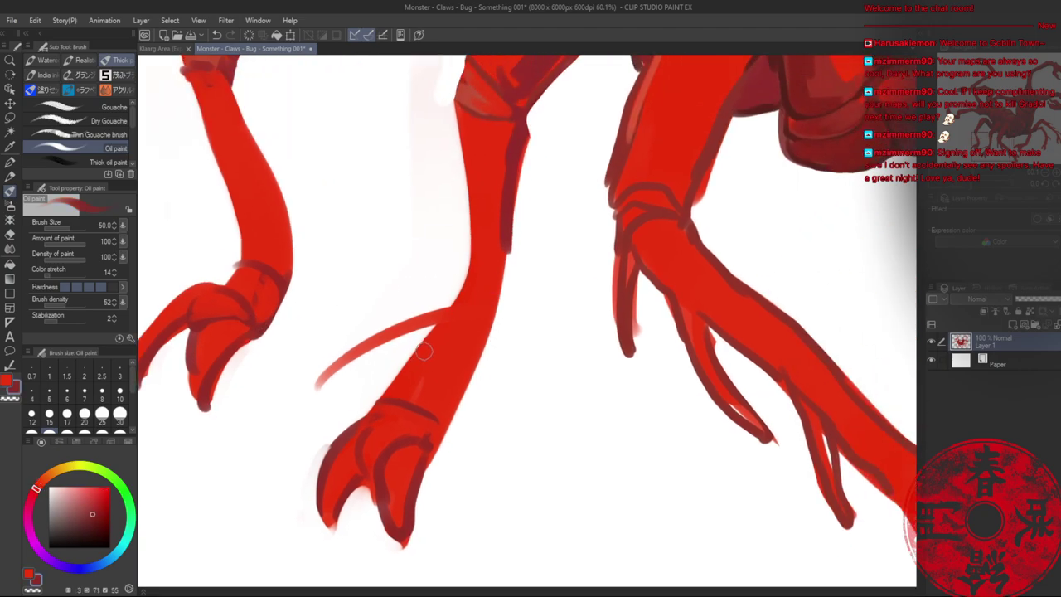
mouse_move(444, 322)
left_mouse_down()
mouse_move(414, 363)
mouse_move(447, 323)
mouse_move(474, 345)
mouse_move(446, 400)
mouse_move(459, 310)
mouse_move(478, 264)
left_mouse_up()
left_click_drag(479, 208, 479, 264)
left_click_drag(511, 225, 473, 359)
- Outline both sides of the rearmost leg's shin in dark red and rework its outer edge with sampled red and transparent color
mouse_move(254, 158)
left_mouse_down()
mouse_move(378, 283)
mouse_move(360, 310)
mouse_move(369, 355)
left_mouse_up()
mouse_move(354, 195)
left_mouse_down()
mouse_move(404, 345)
mouse_move(408, 410)
left_mouse_up()
left_click_drag(368, 329, 369, 419)
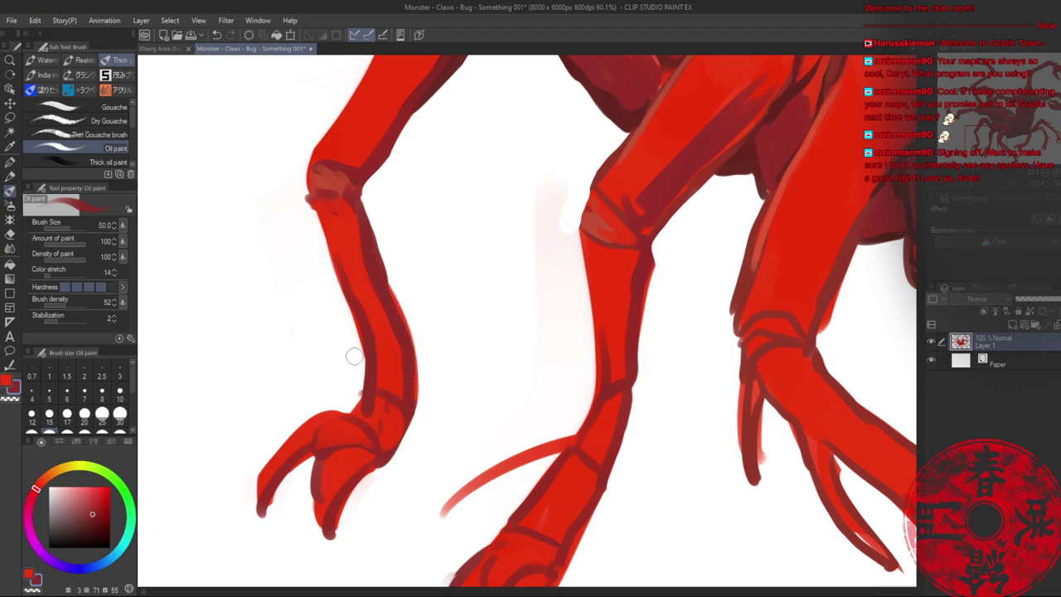
left_click(372, 378, "alt")
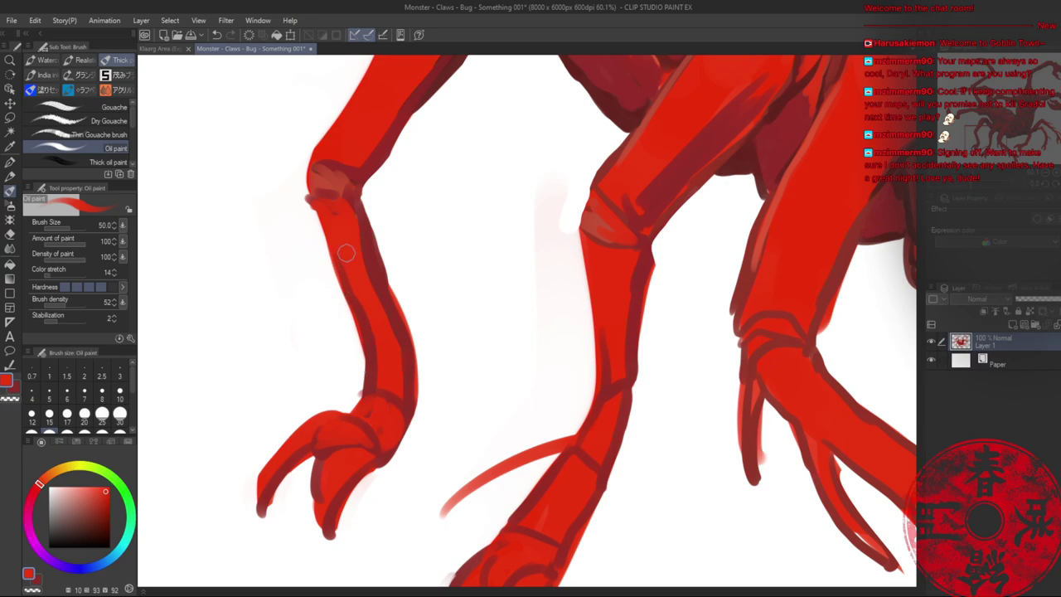
left_click_drag(315, 218, 366, 361)
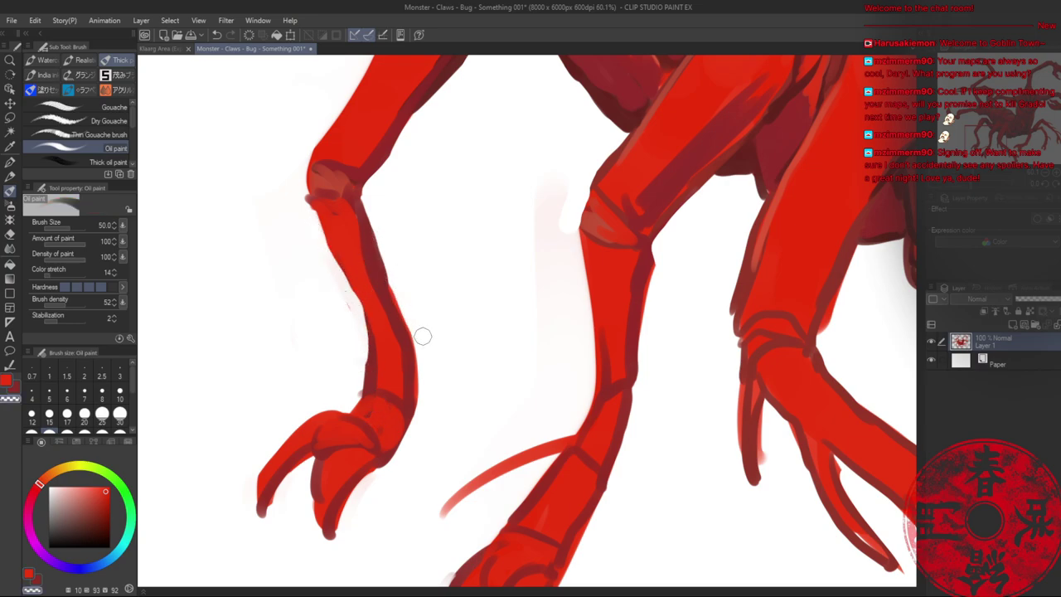
- Darken the shaded edge of the rearmost leg's shin and touch up the second leg's shin in dark red
key("x")
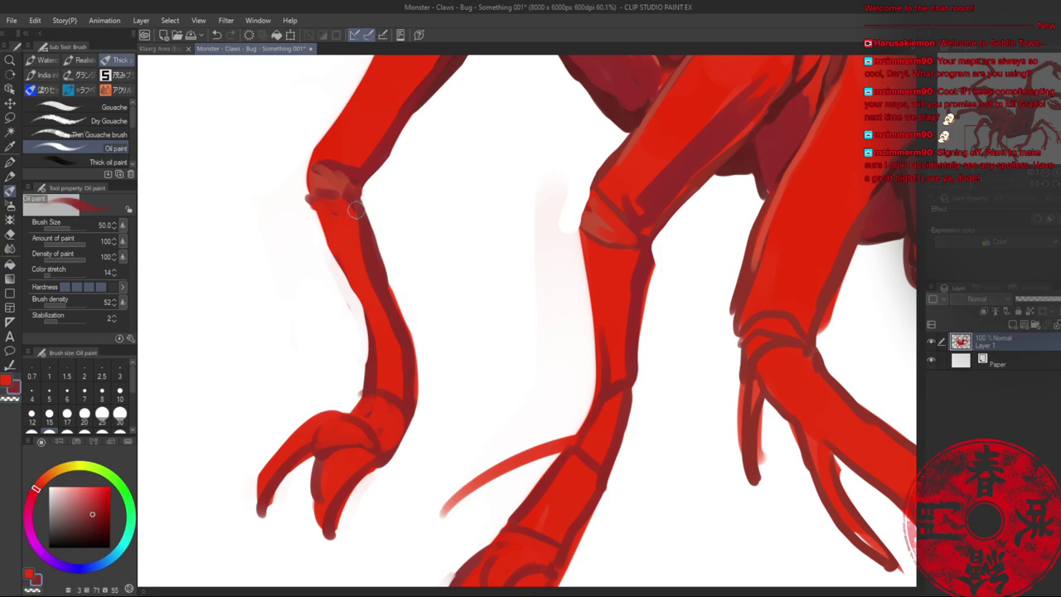
left_click_drag(358, 199, 400, 319)
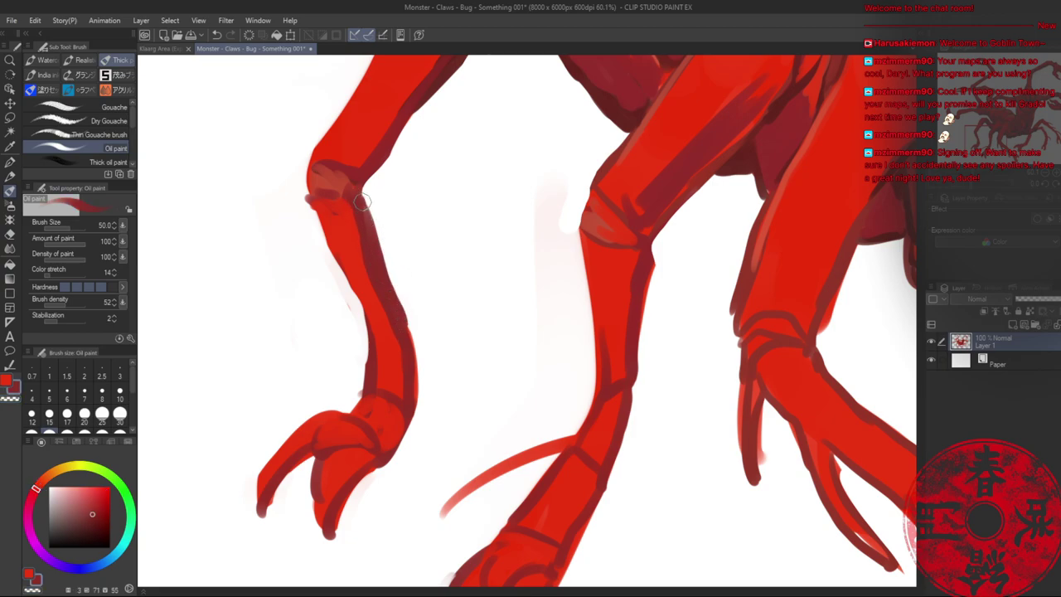
left_click_drag(362, 202, 369, 236)
left_click_drag(646, 260, 646, 284)
- Fill the lower spurs of the third leg with dark red and trim their edges with transparent color
mouse_move(685, 396)
left_mouse_down()
mouse_move(425, 288)
mouse_move(476, 356)
left_mouse_up()
left_click_drag(509, 305, 508, 371)
key("c")
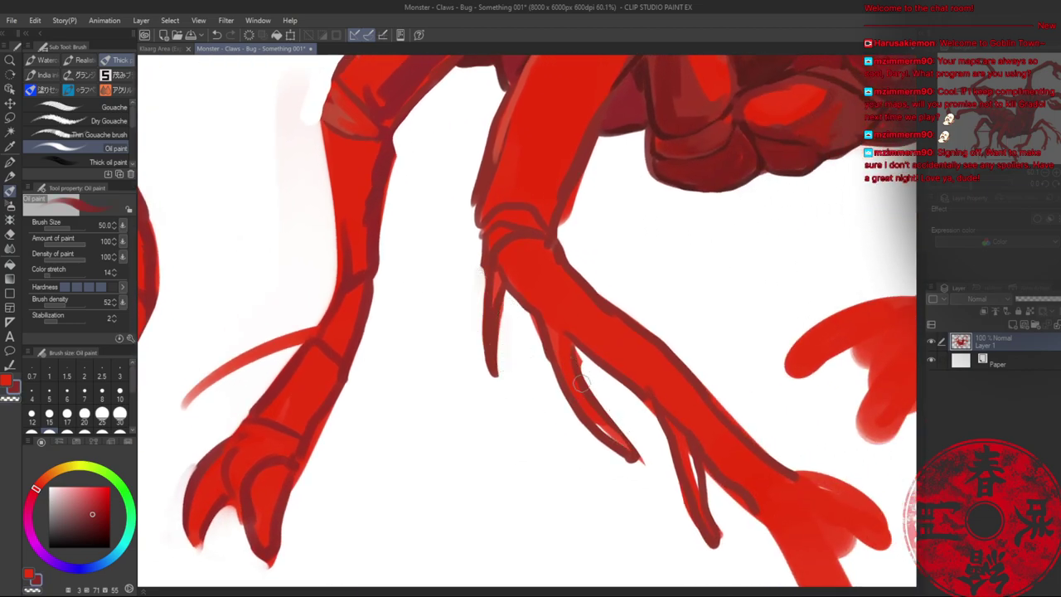
mouse_move(632, 454)
left_mouse_down()
mouse_move(591, 414)
mouse_move(614, 441)
left_mouse_up()
key("c")
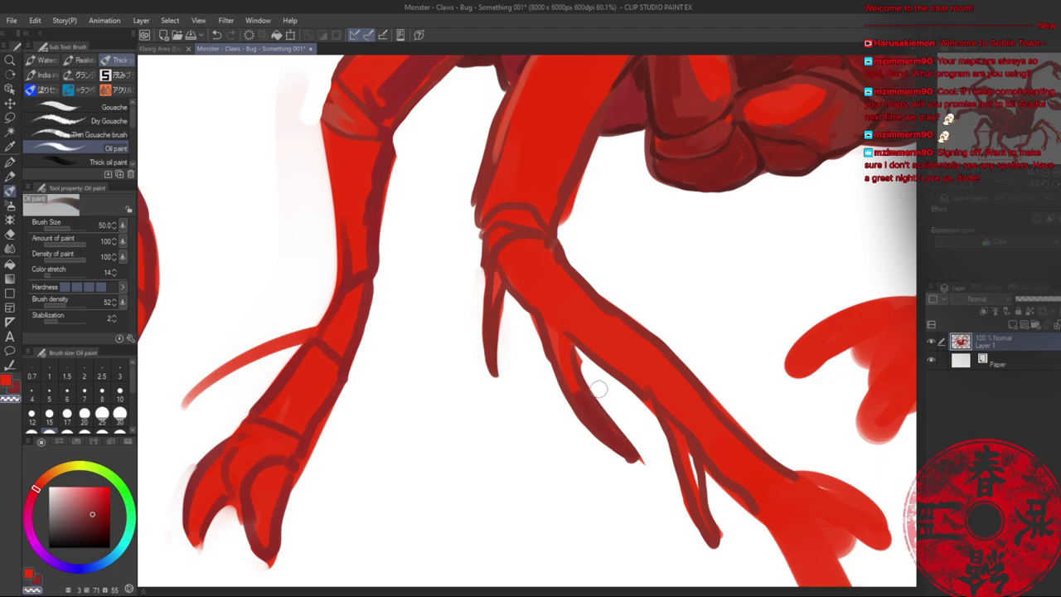
mouse_move(597, 384)
left_mouse_down()
mouse_move(639, 453)
mouse_move(702, 517)
mouse_move(654, 445)
mouse_move(502, 331)
left_mouse_up()
key("c")
key("c")
- Outline the third leg's foot and its two toes in dark red
left_click_drag(564, 348, 628, 391)
left_click_drag(585, 313, 621, 378)
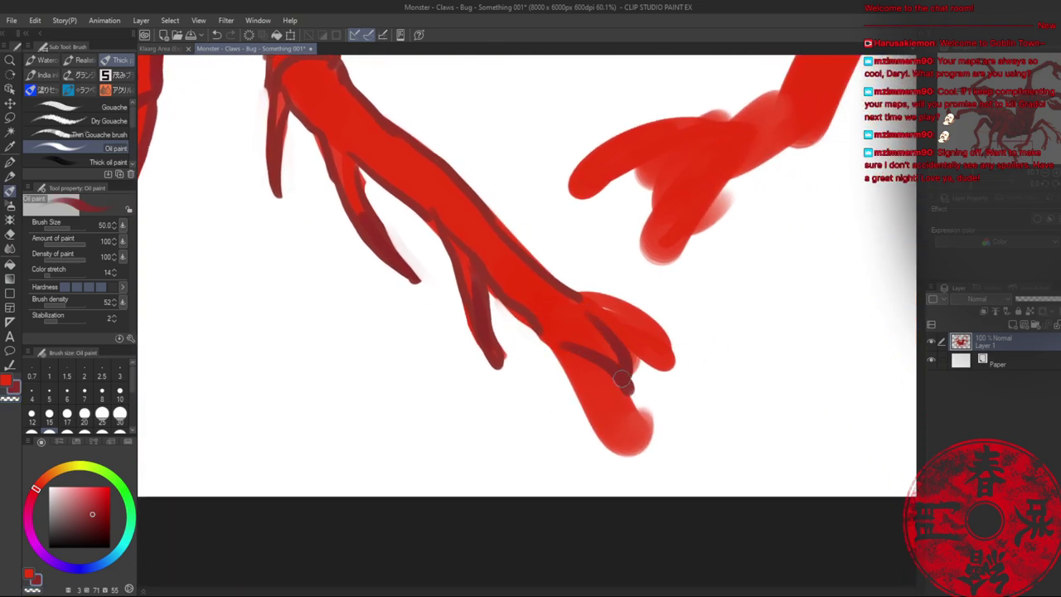
mouse_move(581, 295)
left_mouse_down()
mouse_move(638, 316)
mouse_move(680, 374)
mouse_move(650, 435)
left_mouse_up()
mouse_move(561, 352)
left_mouse_down()
mouse_move(603, 427)
mouse_move(651, 437)
left_mouse_up()
left_click_drag(534, 328, 561, 356)
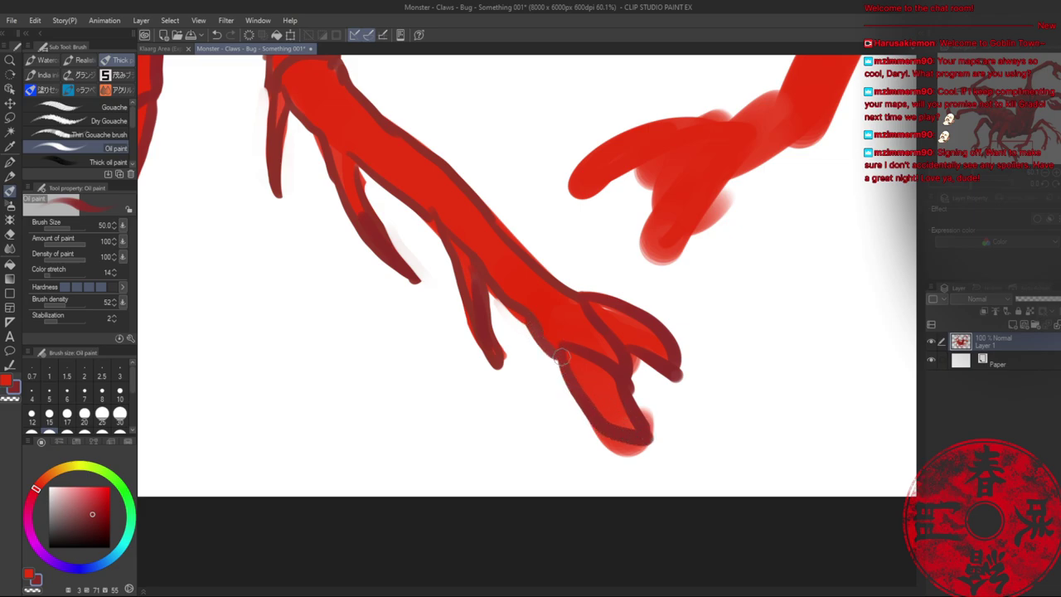
left_click_drag(628, 347, 632, 370)
key("c")
mouse_move(593, 319)
left_mouse_down()
mouse_move(612, 340)
mouse_move(626, 335)
mouse_move(615, 343)
mouse_move(664, 359)
mouse_move(637, 389)
mouse_move(656, 429)
mouse_move(638, 448)
left_mouse_up()
key("ctrl+z")
- Erase the excess paint around the third foot's lower toe to shape a pointed tip
key("x")
key("e")
mouse_move(568, 417)
left_mouse_down()
mouse_move(632, 456)
mouse_move(657, 451)
left_mouse_up()
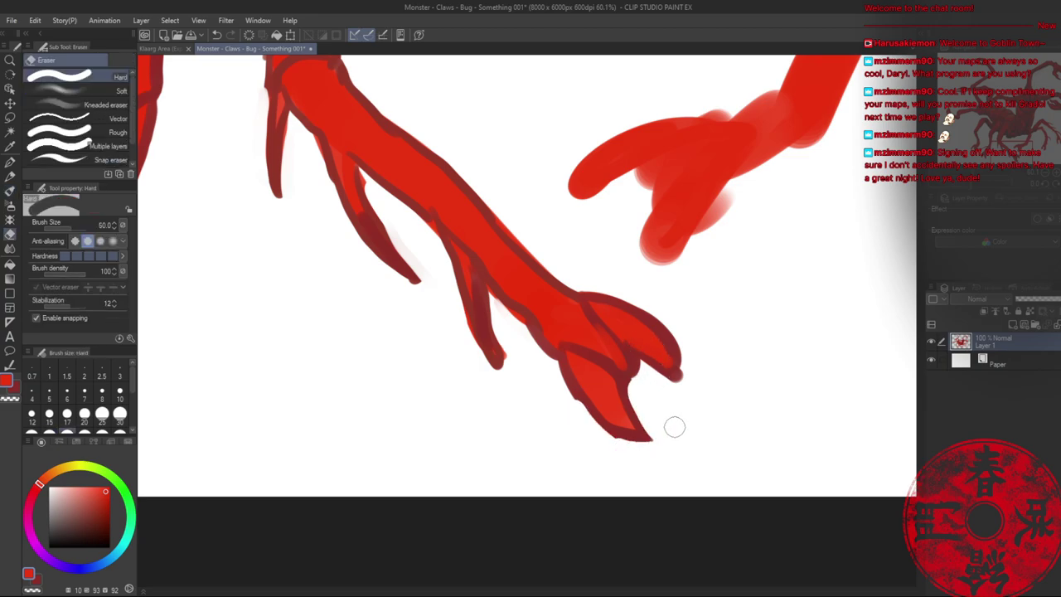
- Extend the third foot's upper toe tip in bright red and save the painting
key("b")
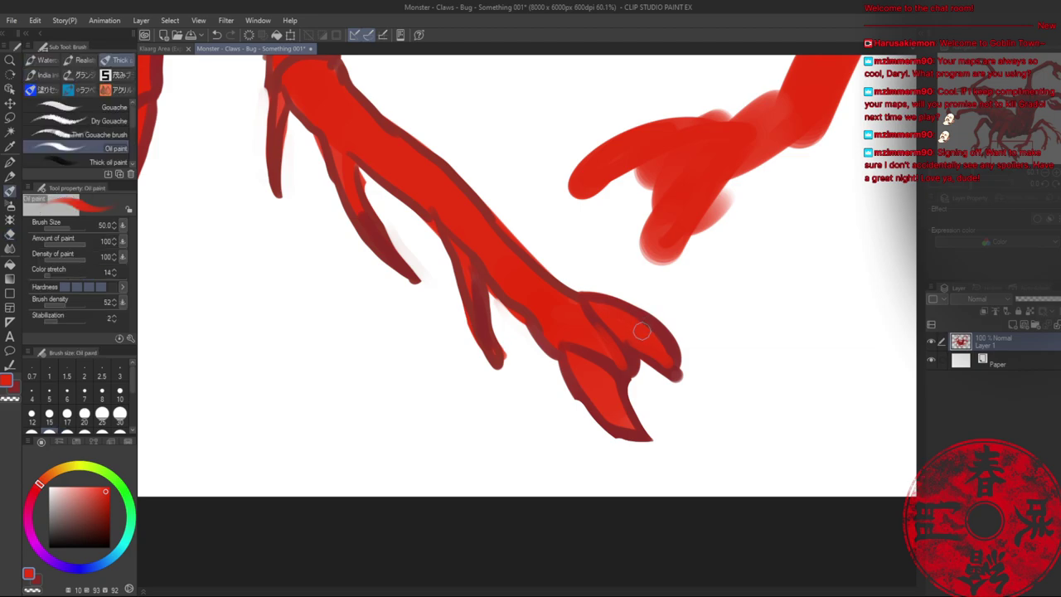
left_click_drag(677, 371, 684, 380)
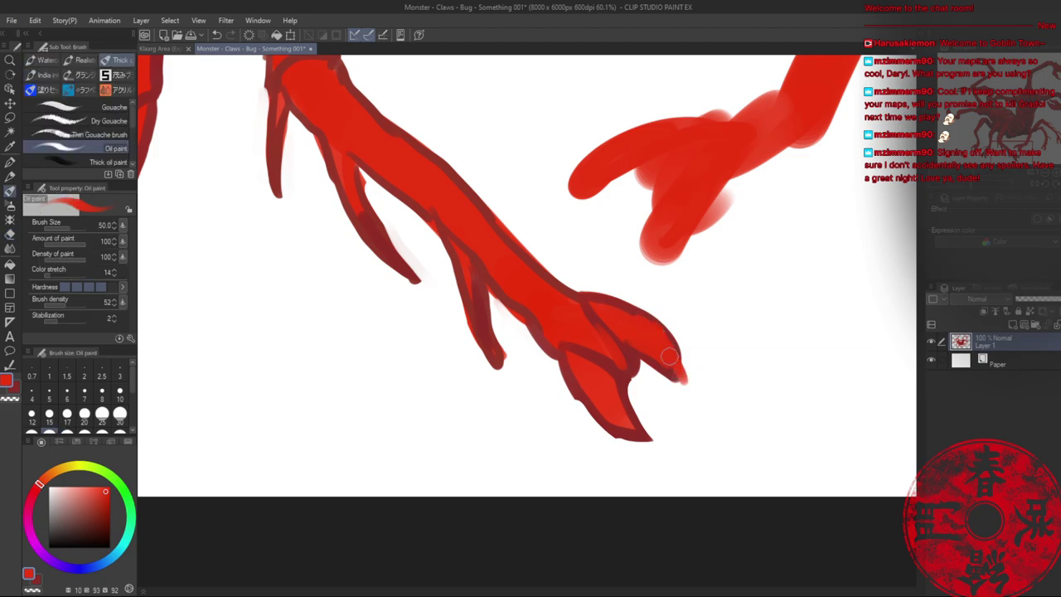
key("ctrl+0")
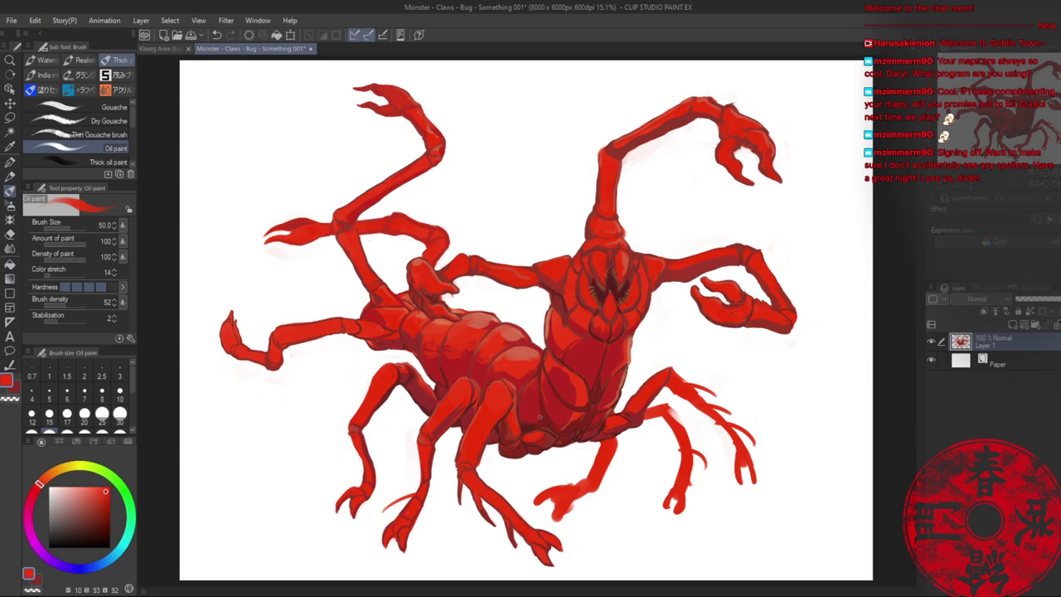
key("ctrl+s")
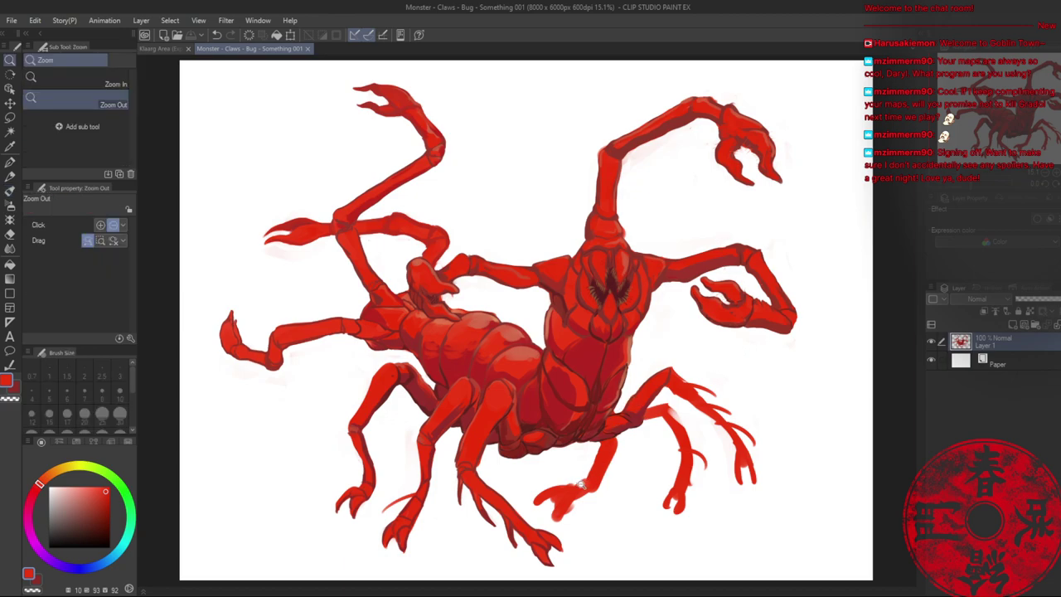
- Outline the toes and foot of the far leg beneath the body in dark red sampled from the body
left_click_drag(581, 485, 598, 483)
left_click_drag(532, 464, 659, 250)
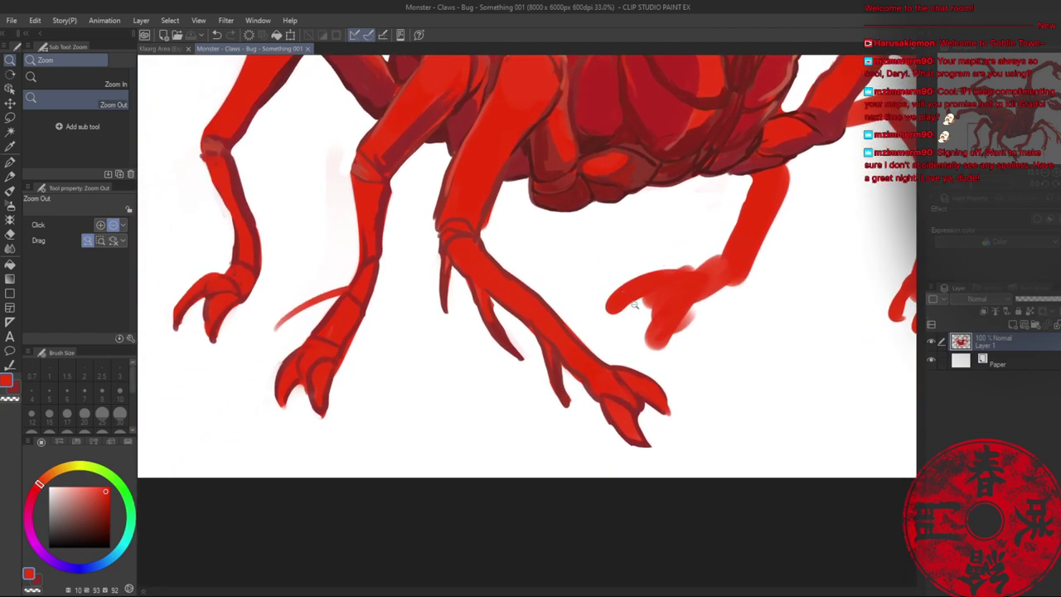
left_click_drag(659, 310, 633, 353)
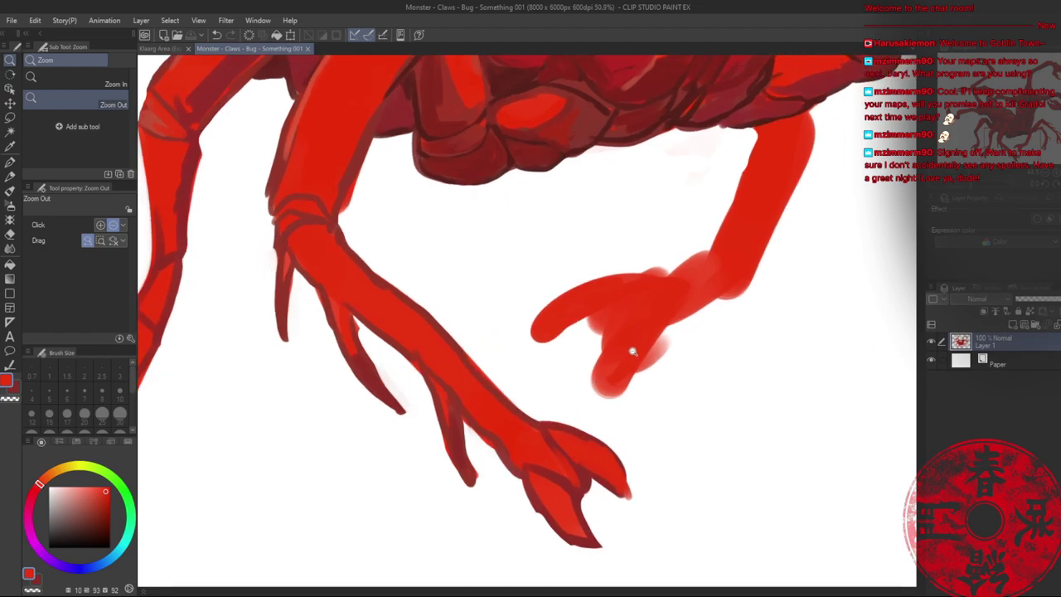
key("b")
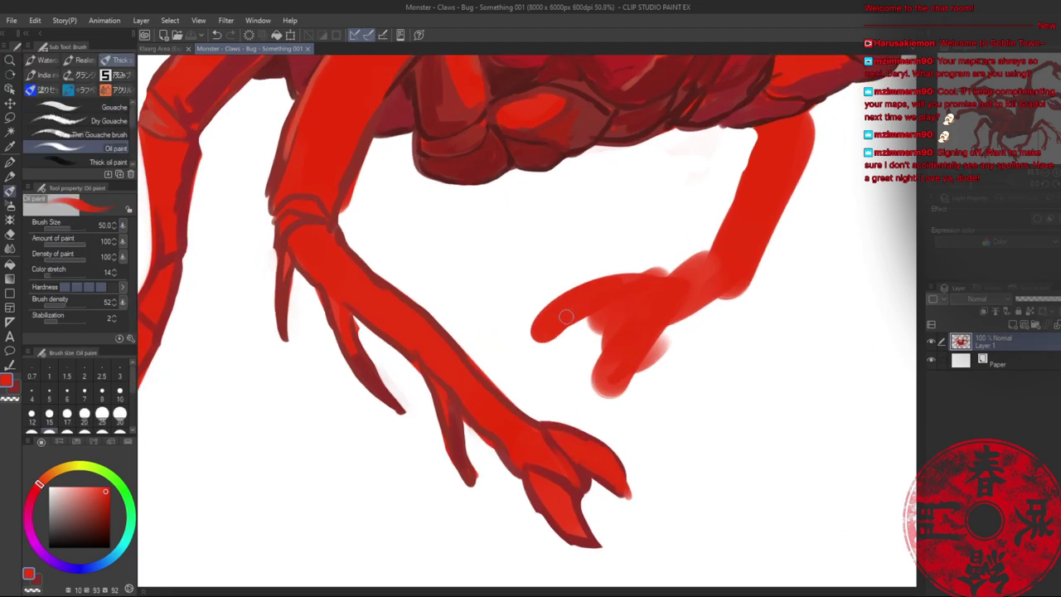
left_click(549, 168, "alt")
mouse_move(533, 333)
left_mouse_down()
mouse_move(581, 319)
mouse_move(533, 324)
mouse_move(627, 286)
mouse_move(602, 313)
left_mouse_up()
mouse_move(535, 315)
left_mouse_down()
mouse_move(573, 304)
mouse_move(575, 380)
left_mouse_up()
left_click_drag(660, 337, 579, 377)
mouse_move(617, 323)
left_mouse_down()
mouse_move(673, 302)
mouse_move(658, 327)
mouse_move(722, 288)
left_mouse_up()
left_click_drag(636, 283, 711, 253)
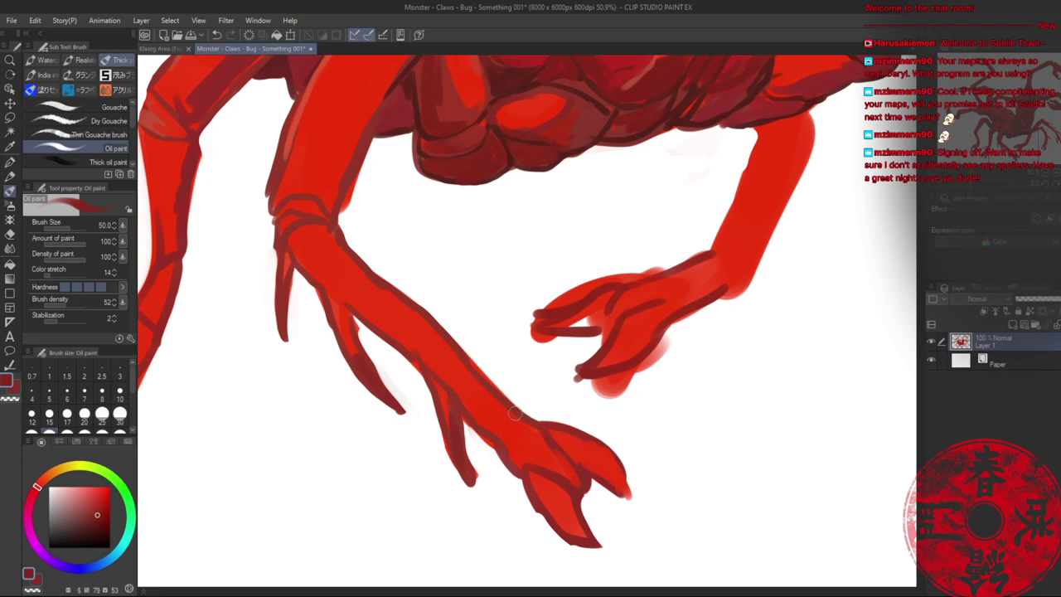
- Draw the third leg's ankle line and outline its rounded lower shin segment in dark red
left_click_drag(515, 413, 490, 430)
mouse_move(440, 344)
left_mouse_down()
mouse_move(586, 364)
mouse_move(562, 372)
left_mouse_up()
mouse_move(567, 333)
left_mouse_down()
mouse_move(604, 373)
mouse_move(594, 359)
mouse_move(575, 361)
mouse_move(568, 351)
mouse_move(585, 353)
mouse_move(580, 343)
mouse_move(626, 406)
mouse_move(594, 350)
mouse_move(645, 421)
left_mouse_up()
left_click(575, 361, "alt")
left_click(557, 347, "alt")
mouse_move(573, 333)
left_mouse_down()
mouse_move(628, 399)
mouse_move(678, 435)
left_mouse_up()
- Repaint the third leg's lower shin and ankle with sampled reds to smooth the segment
left_click(606, 377, "alt")
mouse_move(597, 356)
left_mouse_down()
mouse_move(625, 402)
mouse_move(690, 450)
mouse_move(680, 449)
left_mouse_up()
left_click(652, 432, "alt")
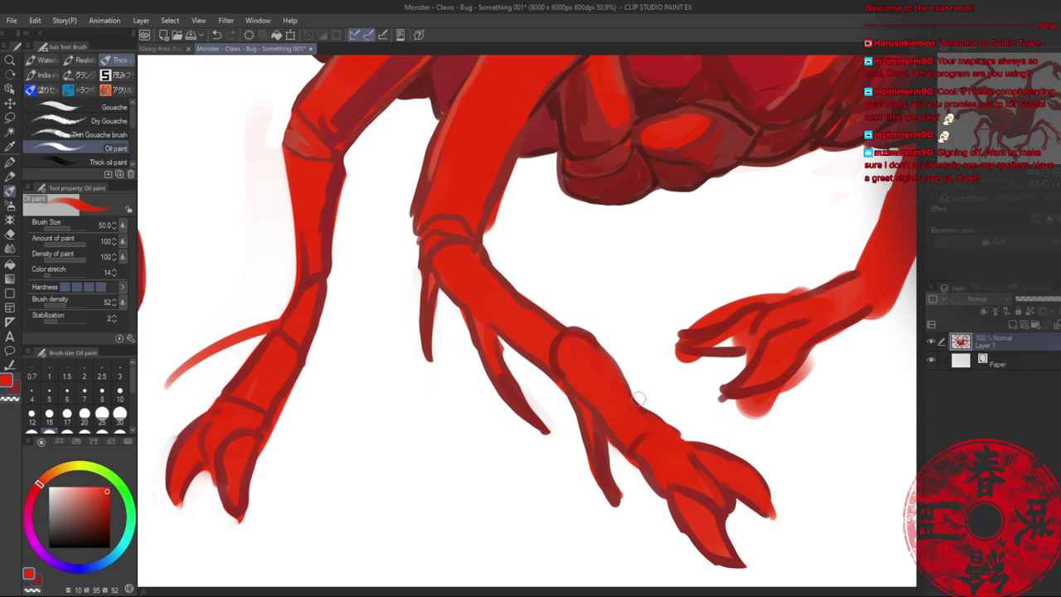
left_click(556, 339, "alt")
mouse_move(640, 416)
left_mouse_down()
mouse_move(702, 459)
mouse_move(651, 430)
mouse_move(686, 452)
left_mouse_up()
left_click(653, 430, "alt")
- Mark the joint on the rearmost leg's lower shin and blend it with sampled reds
left_click(665, 385, "alt")
left_click(665, 386, "alt")
left_click(666, 386, "alt")
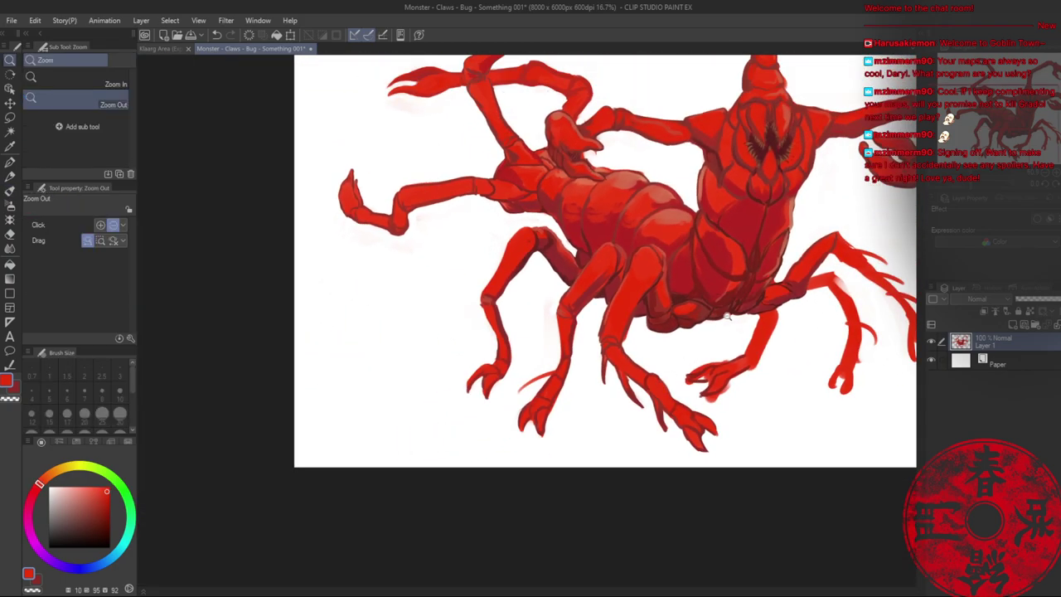
left_click_drag(714, 319, 553, 288)
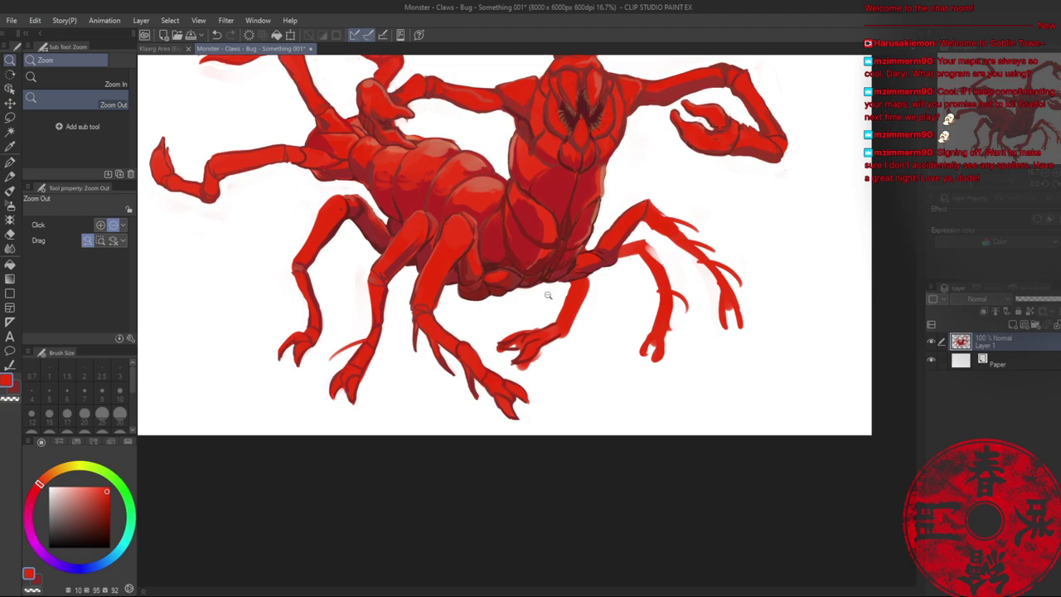
left_click_drag(320, 295, 348, 292)
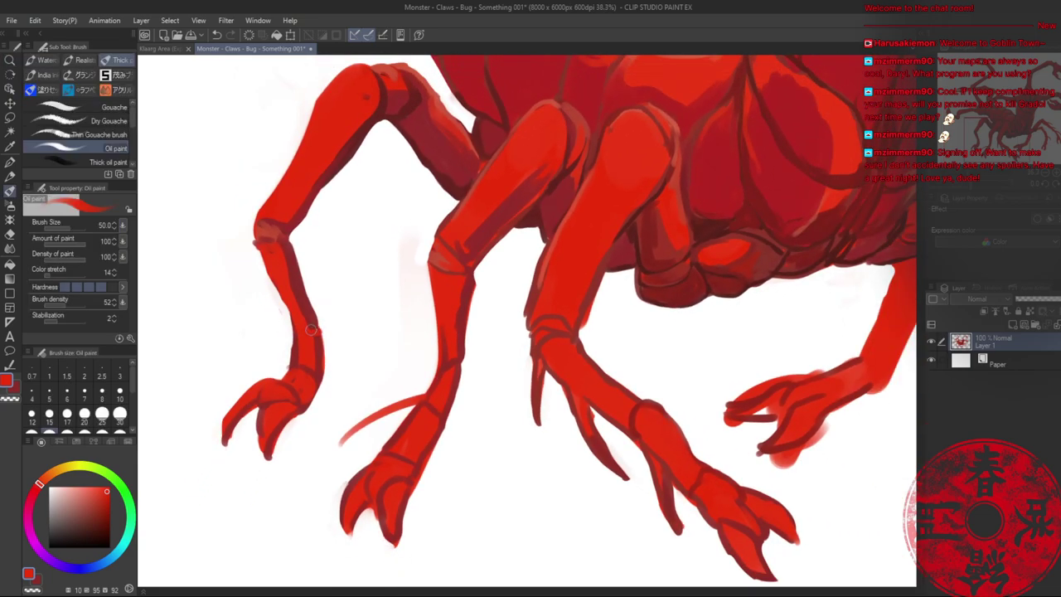
left_click(309, 305, "alt")
left_click(318, 324, "alt")
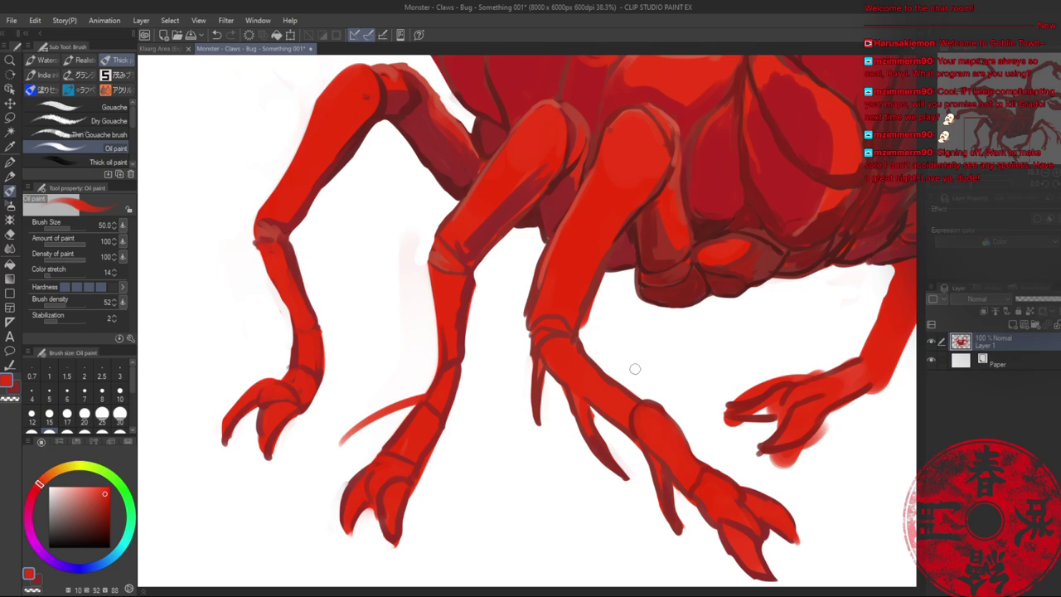
- Erase the stray paint around the far leg's foot and sharpen its toes into points
mouse_move(668, 348)
left_mouse_down()
mouse_move(371, 297)
mouse_move(523, 297)
mouse_move(486, 289)
left_mouse_up()
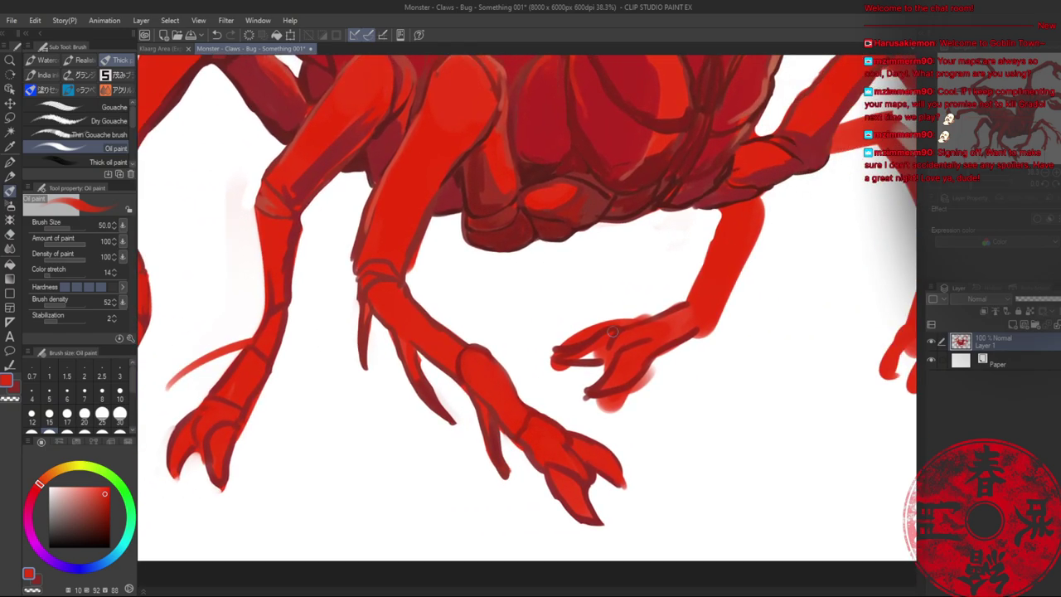
key("e")
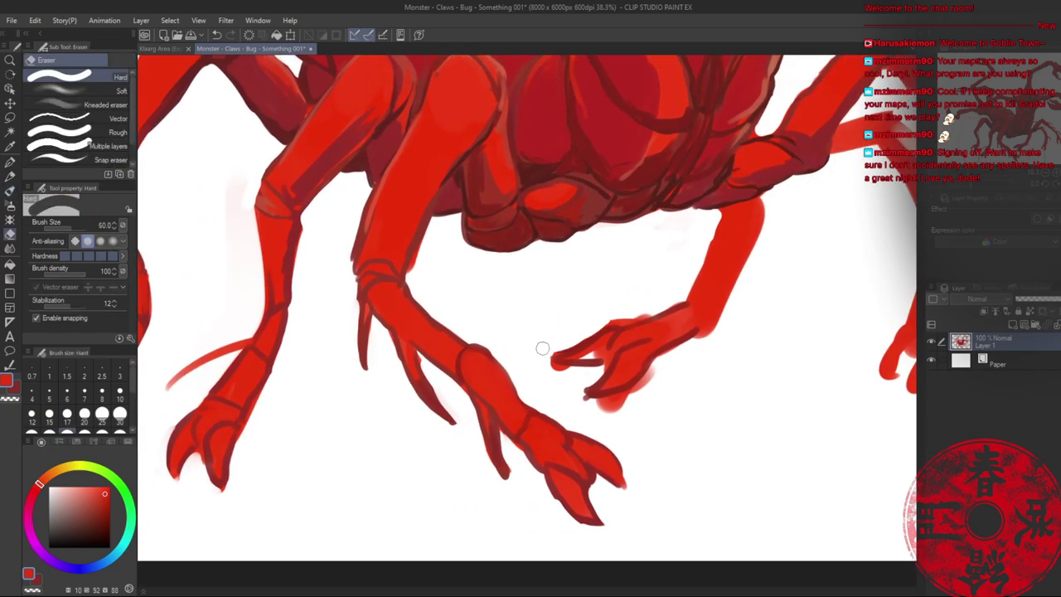
left_click_drag(600, 322, 655, 304)
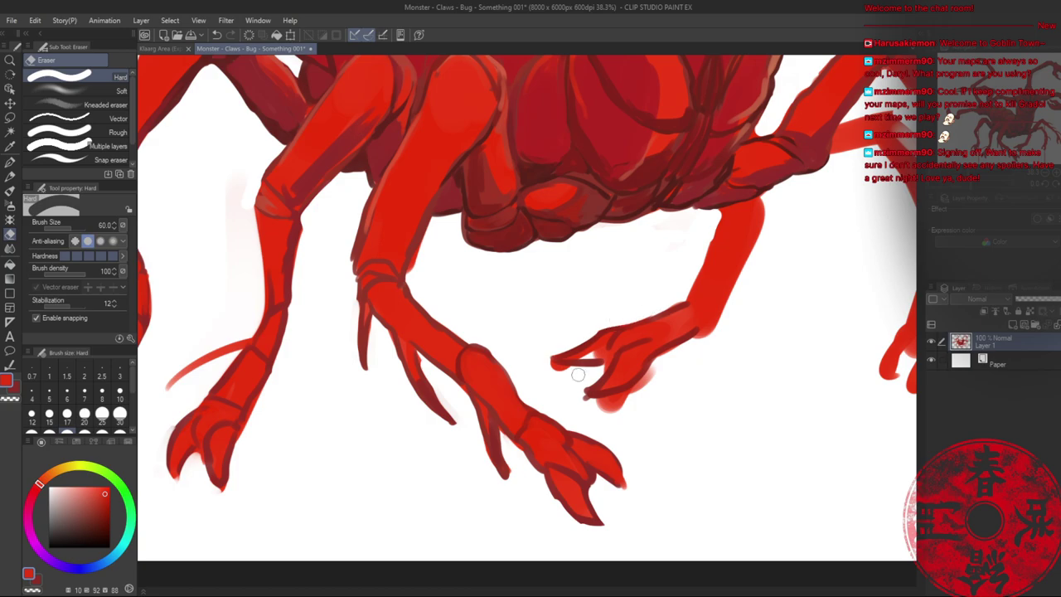
left_click_drag(578, 374, 545, 364)
mouse_move(593, 403)
left_mouse_down()
mouse_move(645, 387)
mouse_move(667, 364)
left_mouse_up()
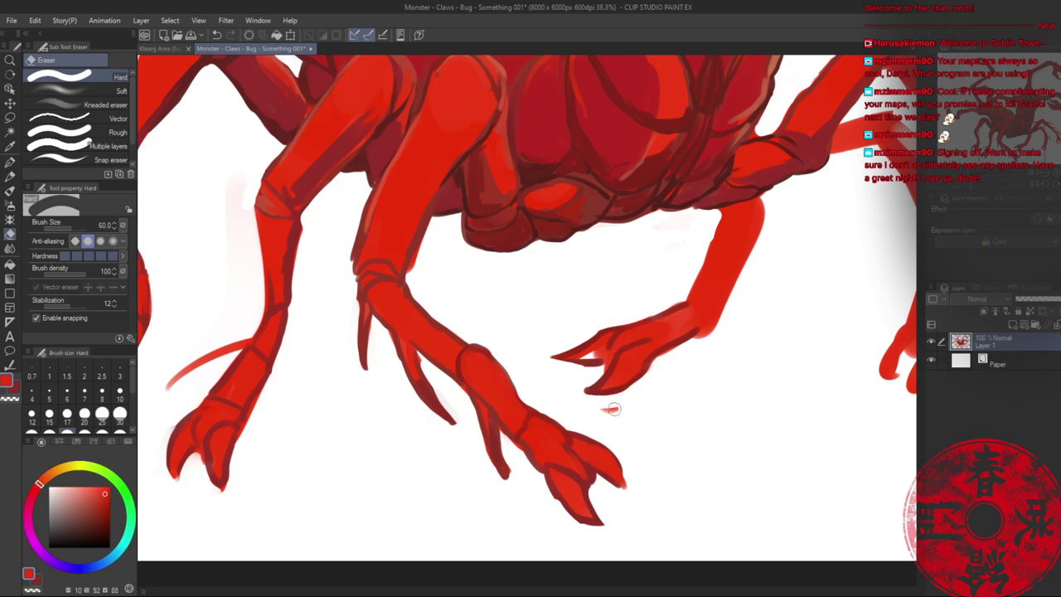
- Shade the far foot's upper toe with darker red and draw its ankle line
key("b")
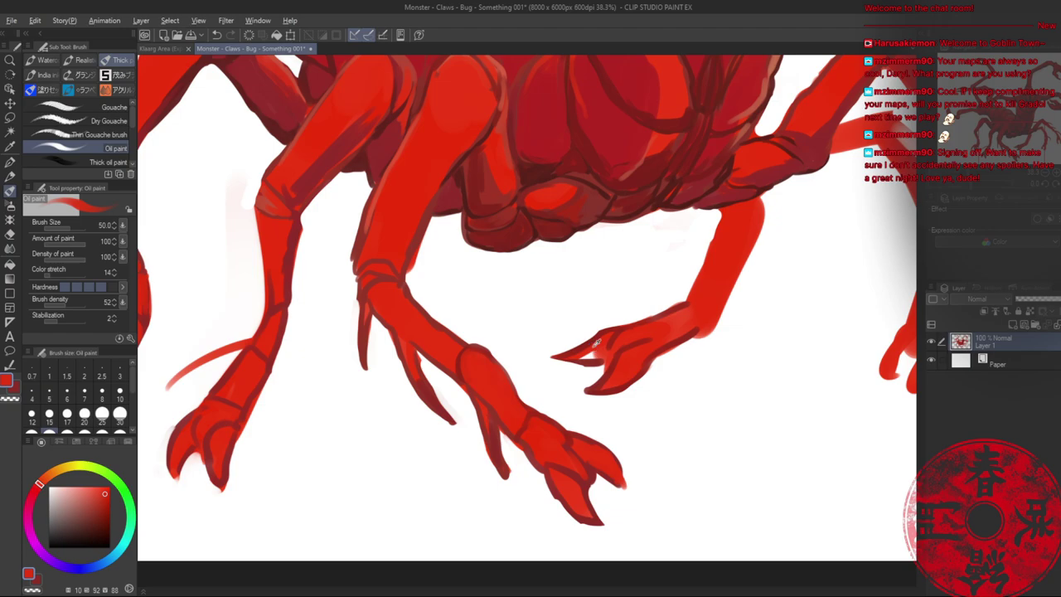
mouse_move(613, 347)
left_mouse_down()
mouse_move(608, 366)
mouse_move(688, 305)
mouse_move(654, 354)
left_mouse_up()
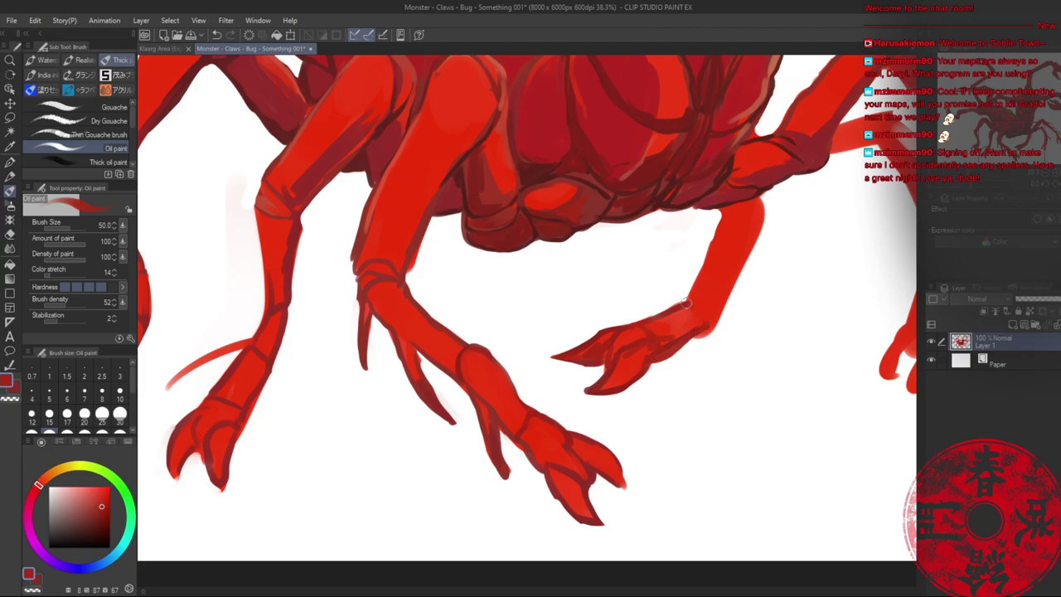
left_click_drag(686, 303, 712, 314)
- Shade the far leg's shin with dark red strokes along its length
left_click_drag(720, 213, 698, 297)
left_click_drag(757, 201, 718, 318)
left_click_drag(725, 241, 713, 294)
left_click_drag(733, 214, 715, 298)
left_click_drag(738, 214, 726, 286)
- Deepen the shadow on the far leg's upper shin below the body with sampled darker reds
left_click(726, 203, "alt")
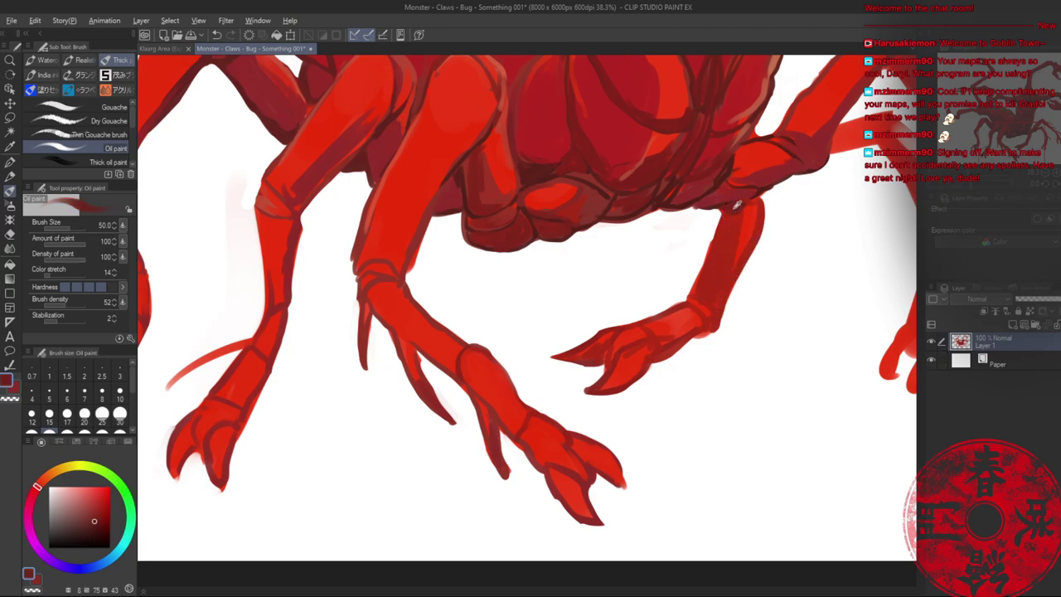
left_click(736, 204, "alt")
left_click_drag(728, 218, 713, 271)
left_click_drag(739, 211, 730, 244)
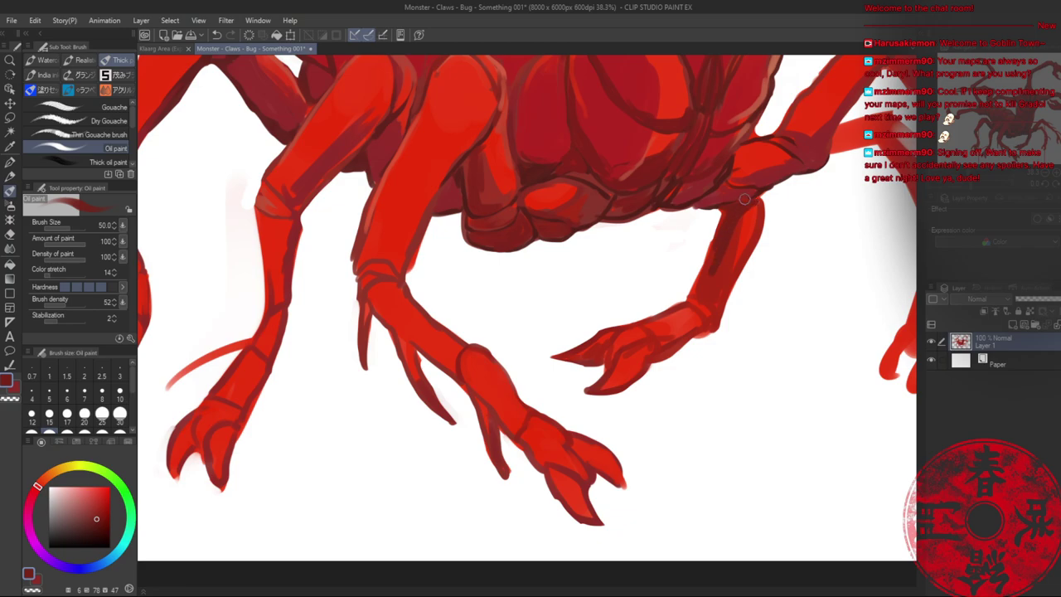
left_click(733, 198, "alt")
mouse_move(716, 207)
left_mouse_down()
mouse_move(758, 196)
mouse_move(701, 257)
left_mouse_up()
- Erase along the inner edge of the far leg's shin to clean its silhouette
key("e")
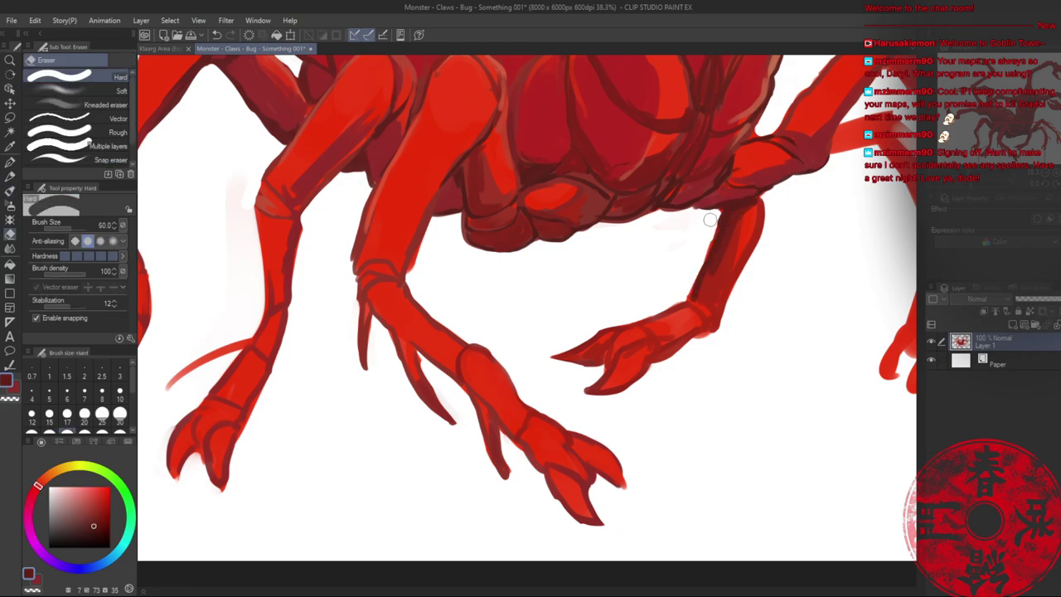
left_click_drag(714, 216, 680, 284)
key("b")
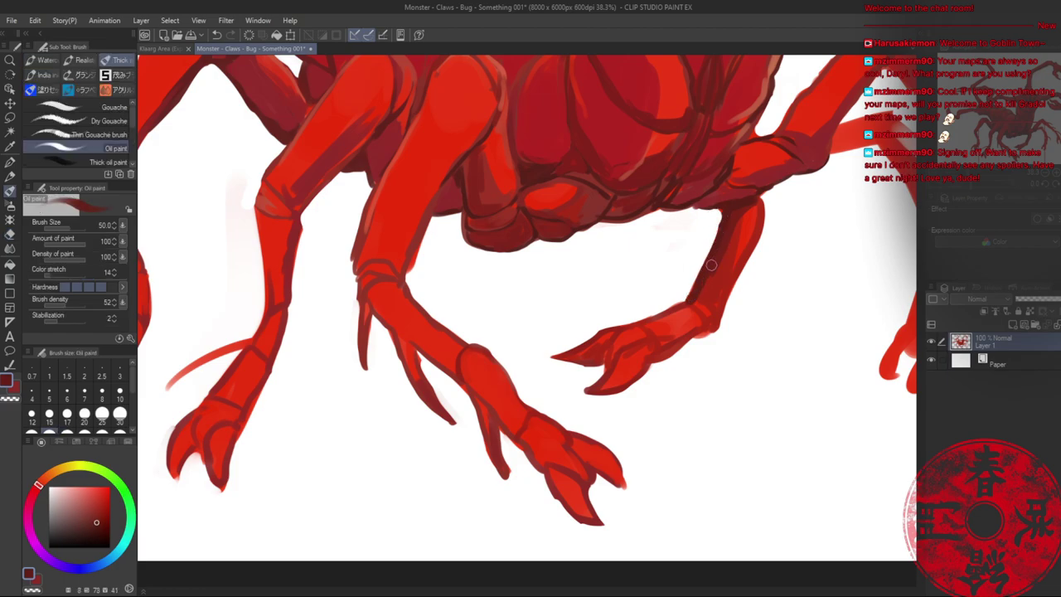
- Extend the shading down the far leg's lower shin and across its foot with sampled dark reds
left_click(770, 176, "alt")
mouse_move(724, 245)
left_mouse_down()
mouse_move(693, 309)
mouse_move(620, 347)
mouse_move(698, 319)
left_mouse_up()
left_click(715, 256, "alt")
left_click(701, 315, "alt")
left_click(705, 299, "alt")
left_click(675, 329, "alt")
- Fill the far foot's lower toe with dark red and redefine the toe and ankle lines in a sampled darker red
key("alt+space")
left_click_drag(749, 283, 691, 222)
left_click_drag(862, 229, 744, 230)
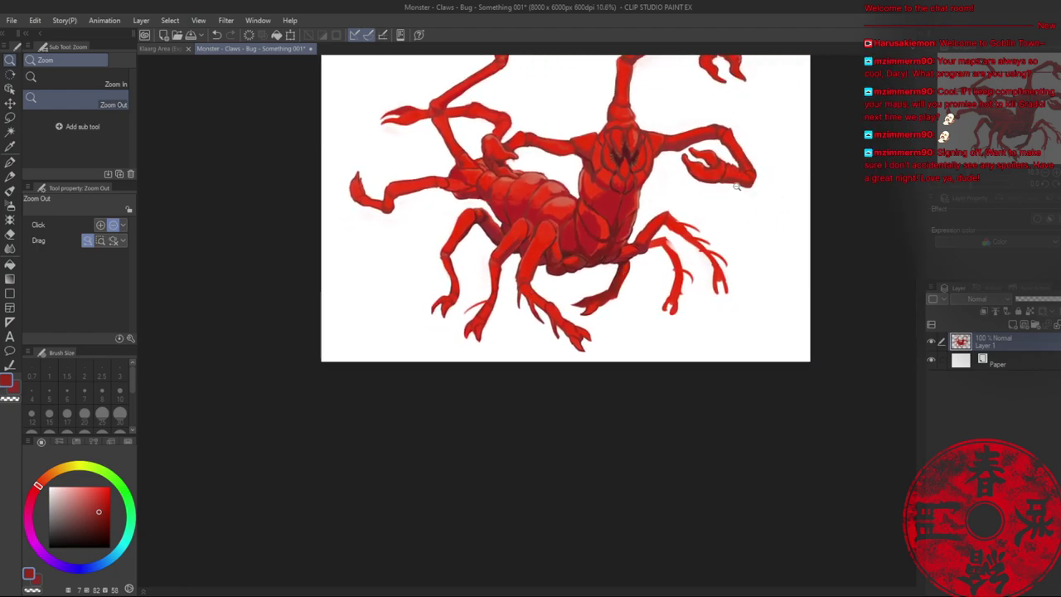
scroll(606, 315, "up", 5)
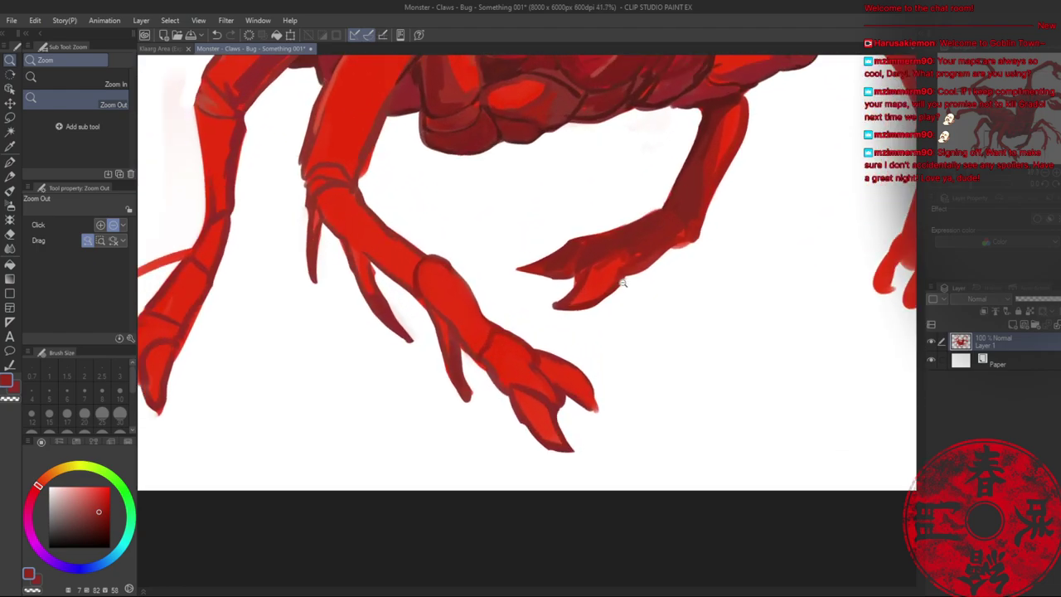
key("b")
left_click_drag(591, 279, 620, 258)
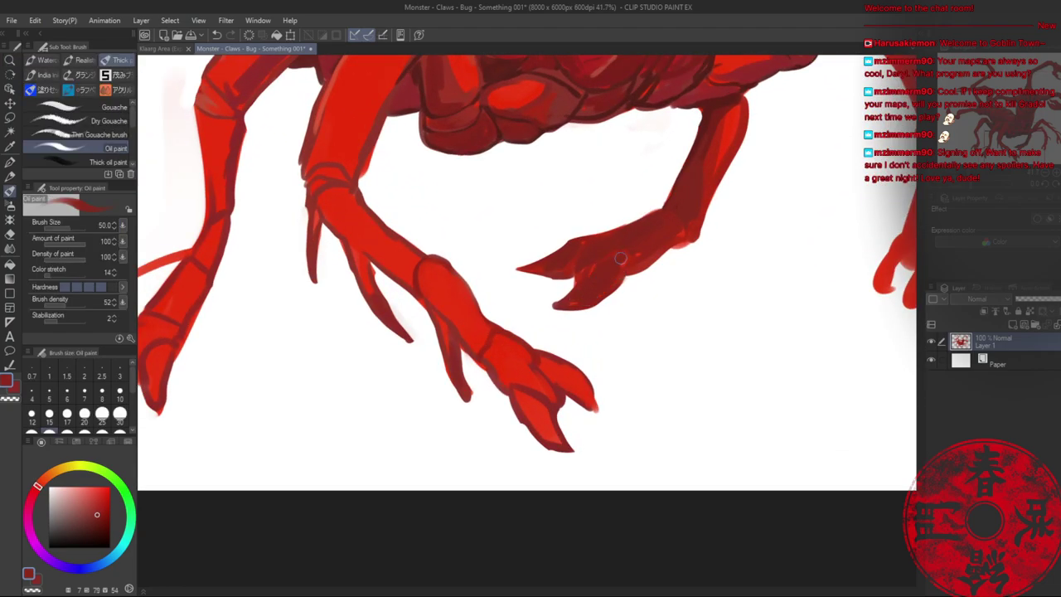
left_click(703, 131, "alt")
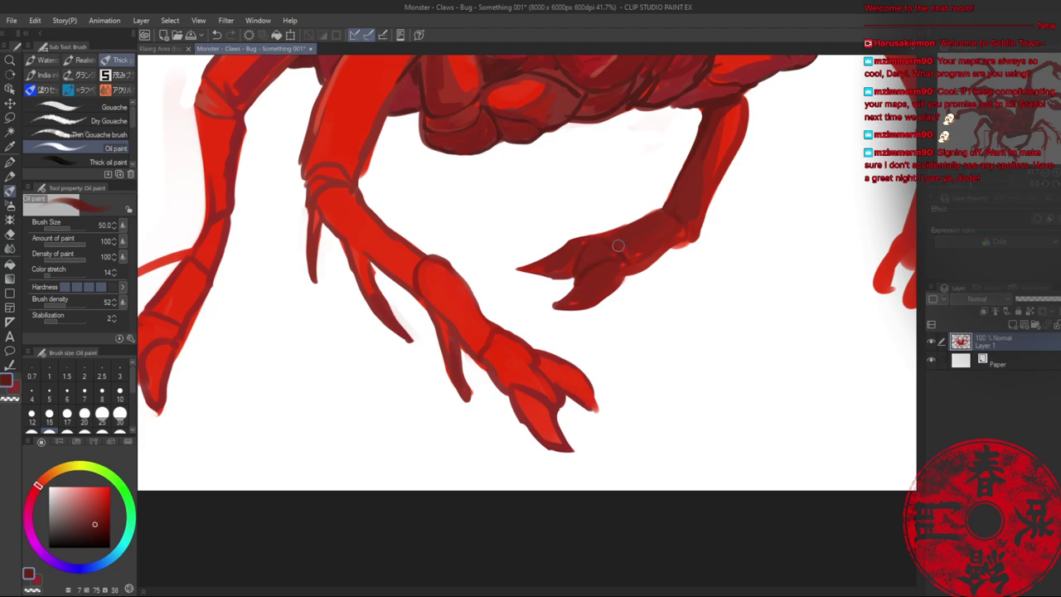
key("alt+space")
left_click_drag(688, 224, 592, 221)
left_click_drag(718, 178, 566, 246)
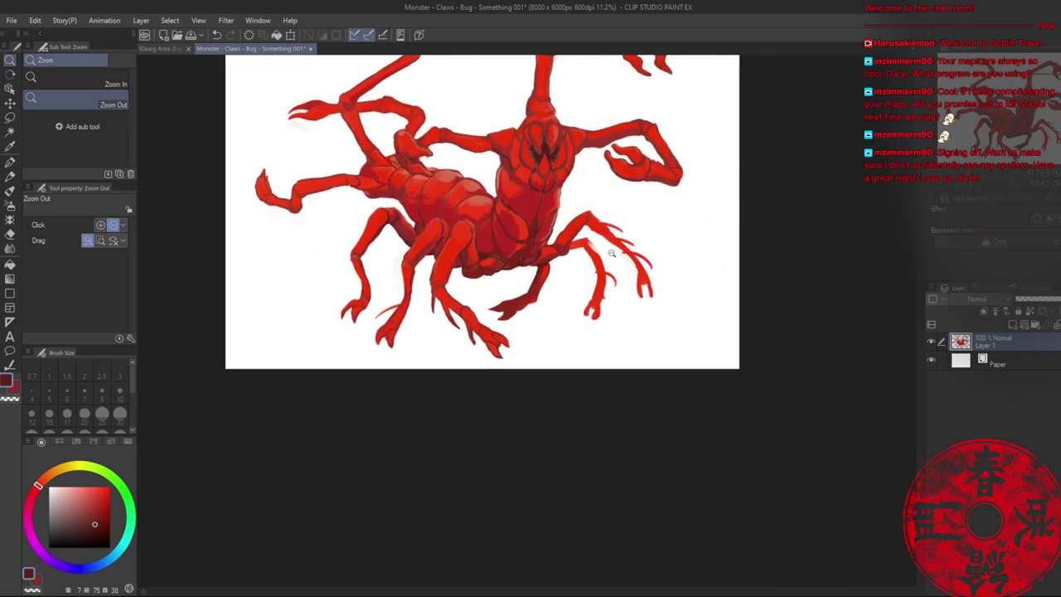
- Erase along the underside of the dark far foot to clean its edge
scroll(523, 330, "up", 5)
key("e")
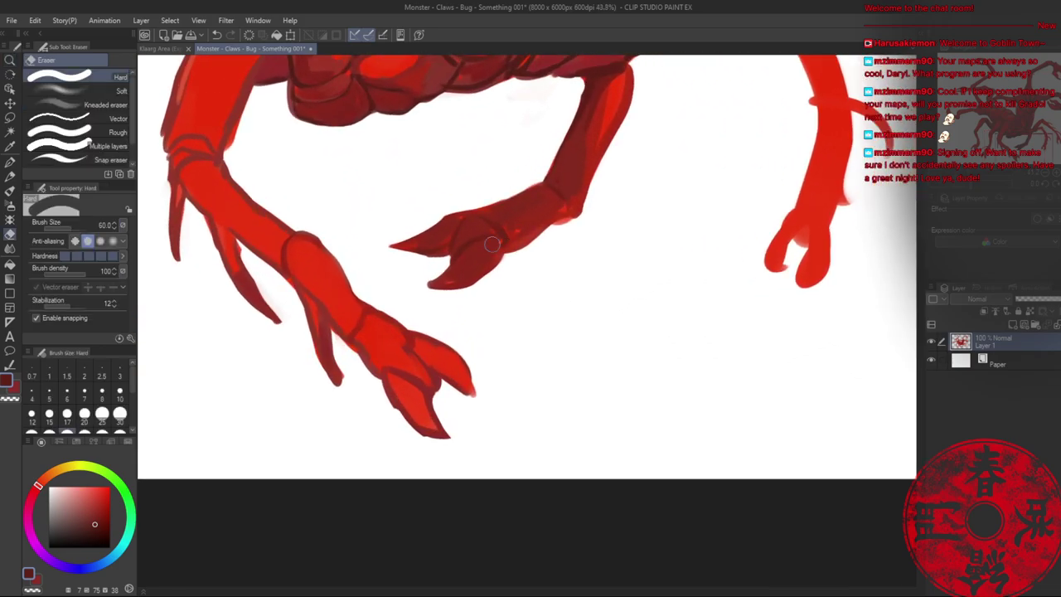
mouse_move(431, 295)
left_mouse_down()
mouse_move(505, 270)
mouse_move(571, 221)
left_mouse_up()
left_click_drag(286, 227, 832, 279)
left_click_drag(504, 284, 525, 331)
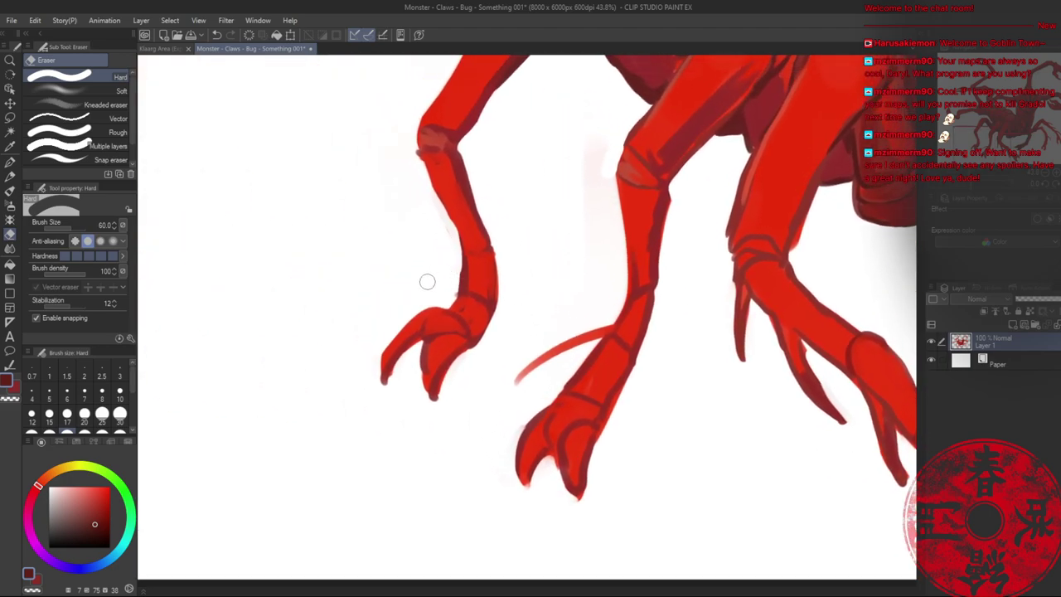
- Strengthen the rearmost leg's shin and foot outline in dark red and fill its shin with sampled red
key("b")
mouse_move(459, 237)
left_mouse_down()
mouse_move(454, 296)
mouse_move(385, 356)
left_mouse_up()
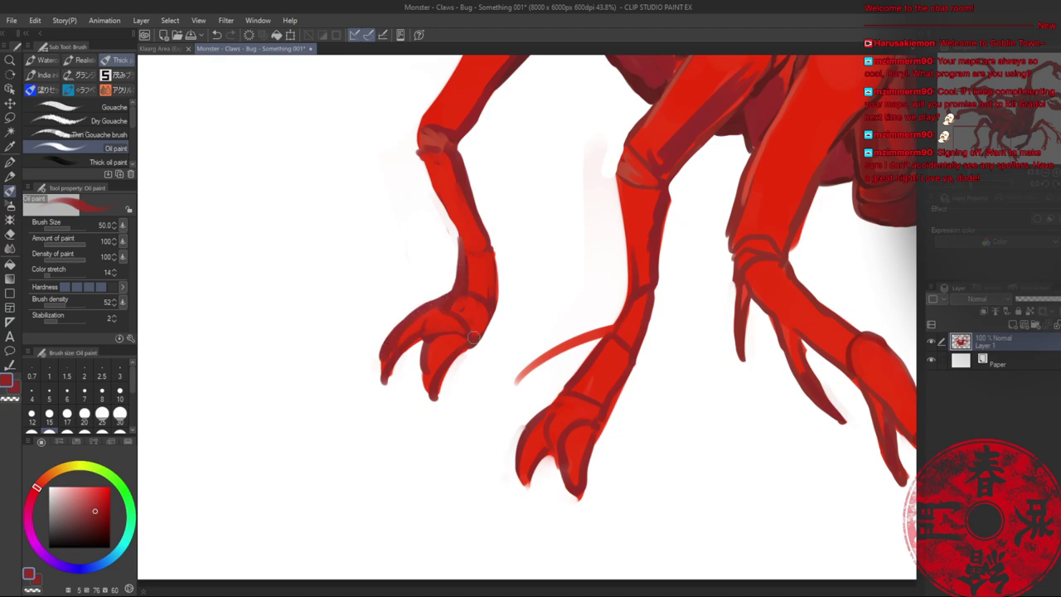
left_click_drag(474, 338, 445, 372)
mouse_move(416, 160)
left_mouse_down()
mouse_move(465, 242)
mouse_move(457, 225)
left_mouse_up()
left_click(442, 175, "alt")
left_click_drag(441, 187, 464, 234)
mouse_move(428, 163)
left_mouse_down()
mouse_move(462, 225)
mouse_move(466, 281)
left_mouse_up()
left_click(466, 301, "alt")
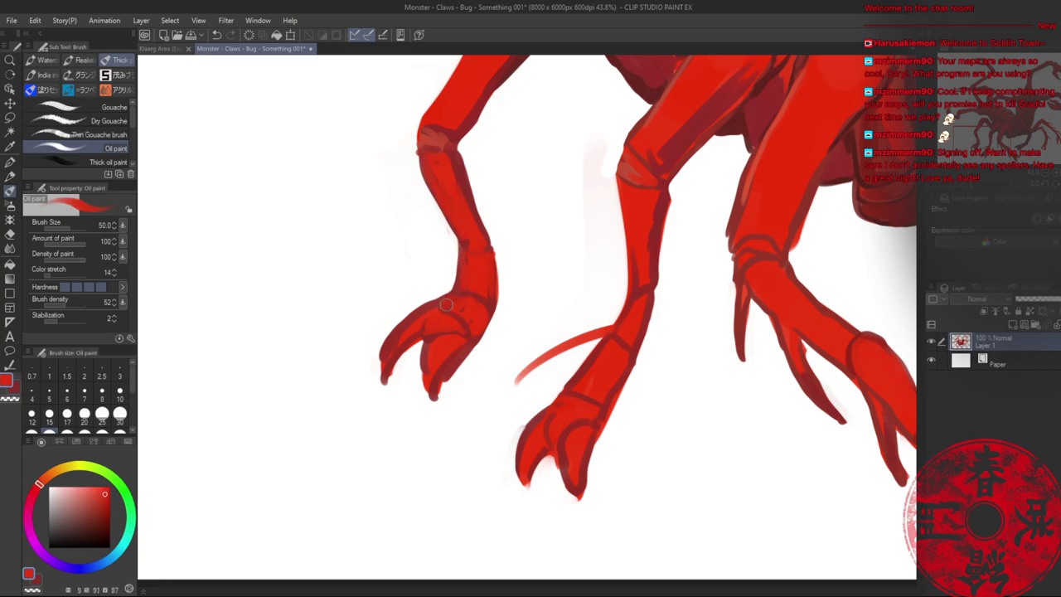
- Paint a small bright red form between the torso's edge and the front leg's base with a sampled red
key("alt+space")
left_click(605, 278)
left_click(601, 279)
left_click(582, 285)
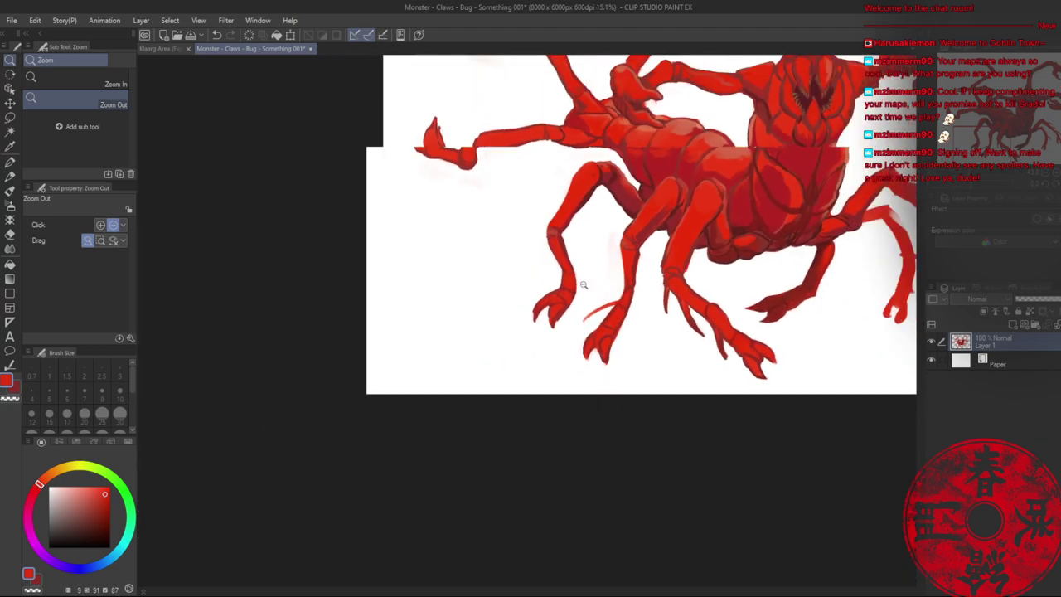
left_click(614, 263)
left_click_drag(909, 200, 700, 197)
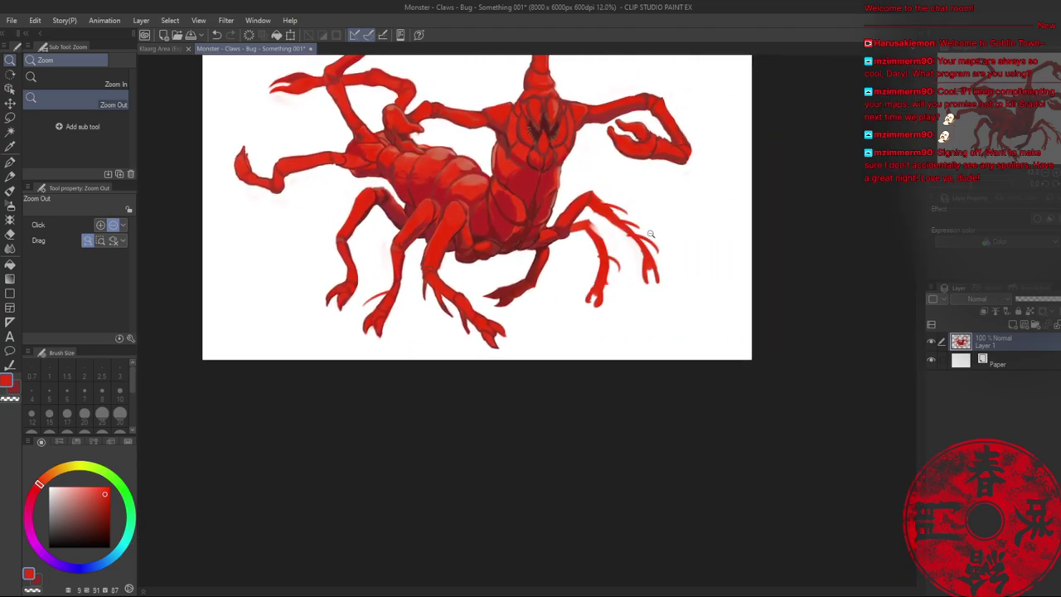
left_click_drag(563, 239, 697, 289)
scroll(713, 264, "up", 3)
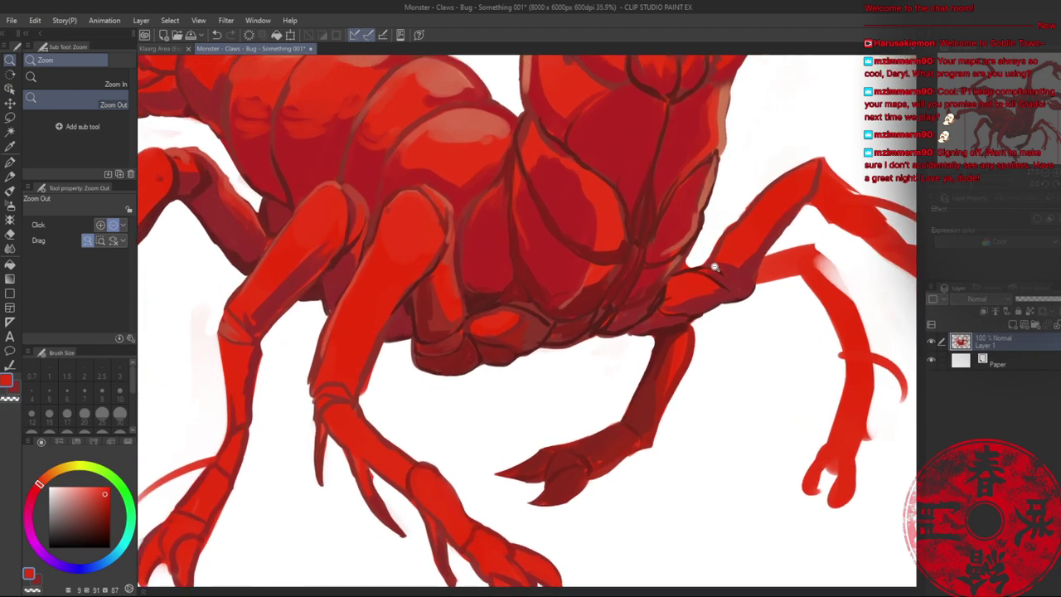
key("b")
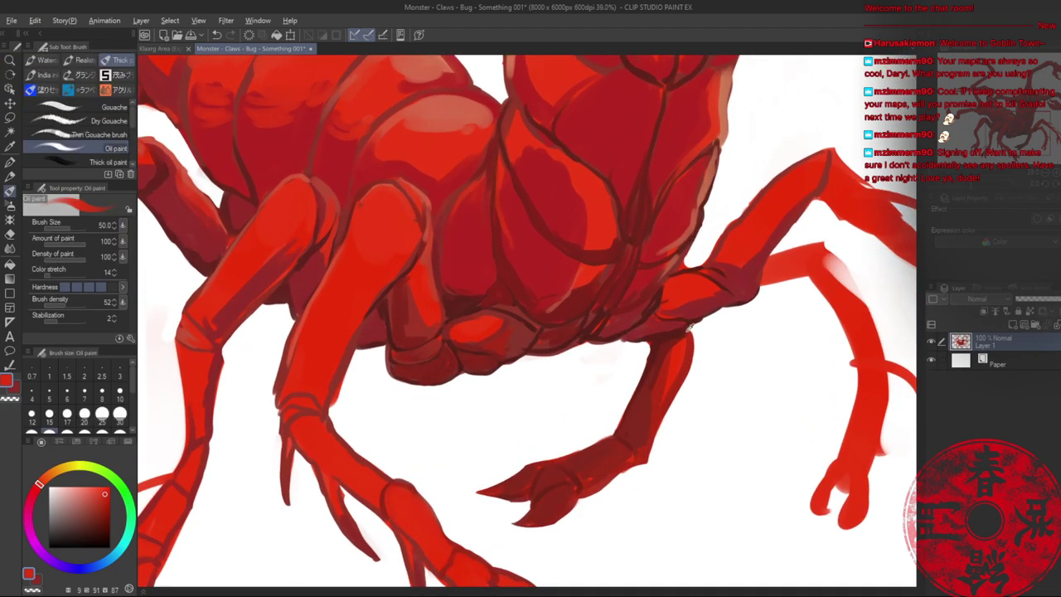
left_click(683, 264, "alt")
left_click_drag(718, 194, 692, 258)
left_click_drag(692, 330, 693, 324)
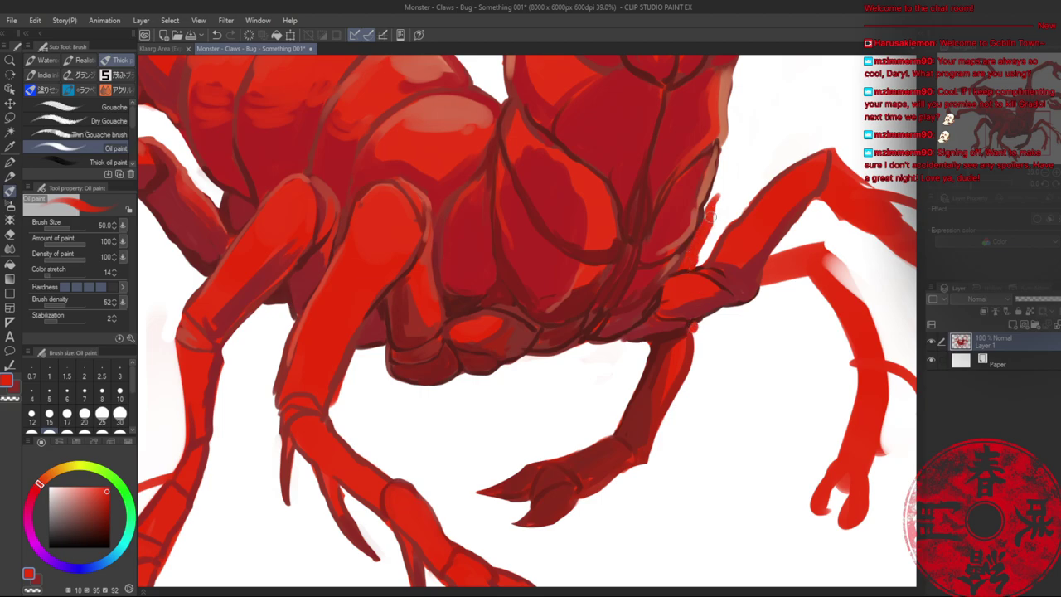
left_click_drag(709, 216, 697, 264)
left_click_drag(711, 203, 702, 256)
- Add dark red shading and a pale rim highlight to the small form beside the torso with sampled colors
left_click(682, 333, "alt")
left_click_drag(698, 323, 689, 337)
mouse_move(696, 238)
left_mouse_down()
mouse_move(683, 264)
mouse_move(696, 264)
left_mouse_up()
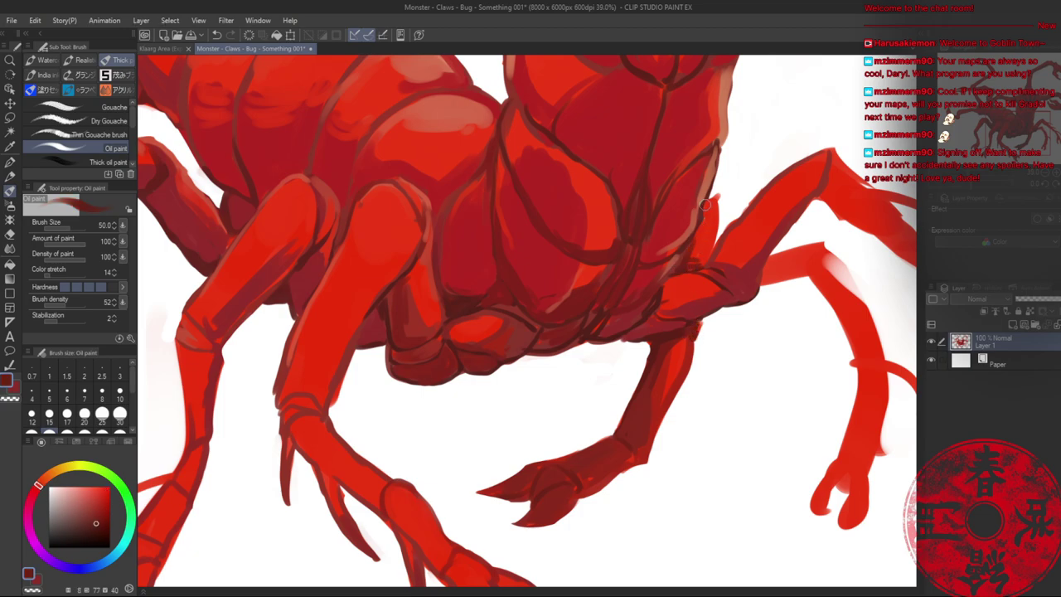
mouse_move(704, 206)
left_mouse_down()
mouse_move(697, 240)
mouse_move(711, 245)
left_mouse_up()
left_click(710, 182, "alt")
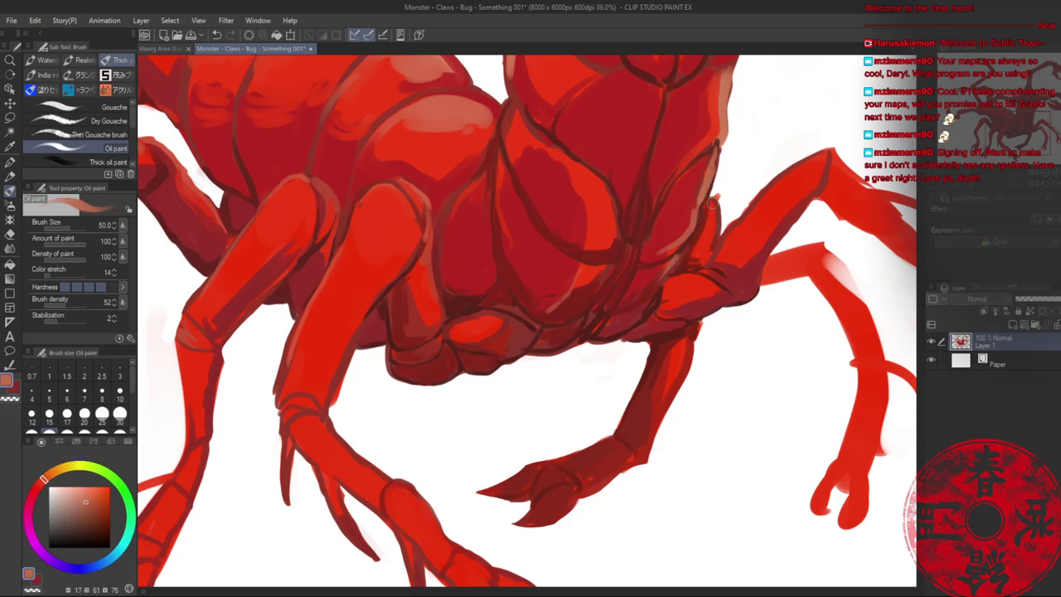
left_click_drag(714, 202, 710, 239)
left_click(705, 238, "alt")
left_click_drag(708, 202, 712, 222)
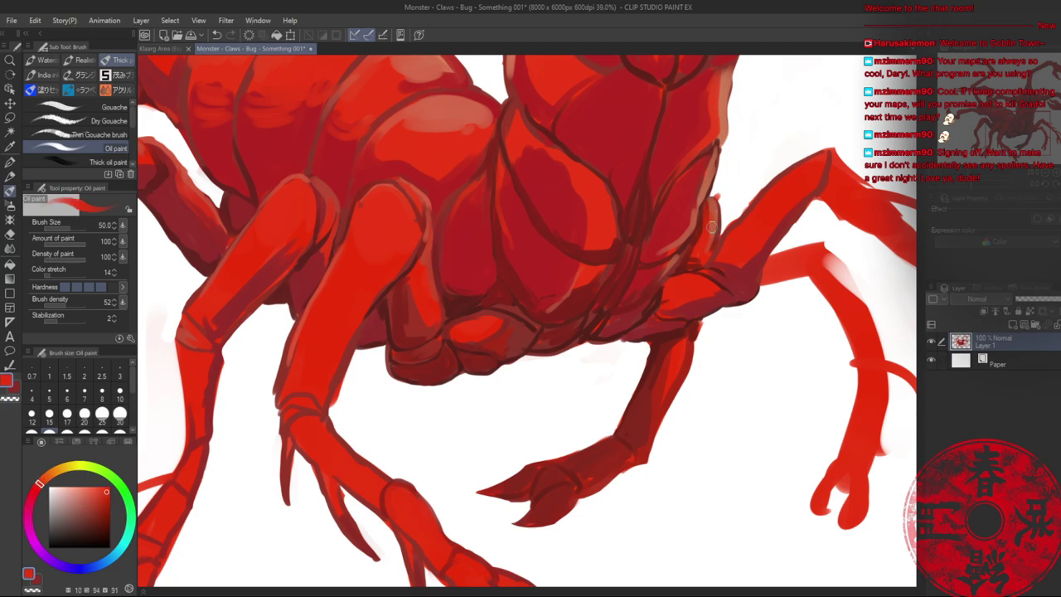
left_click(696, 258, "alt")
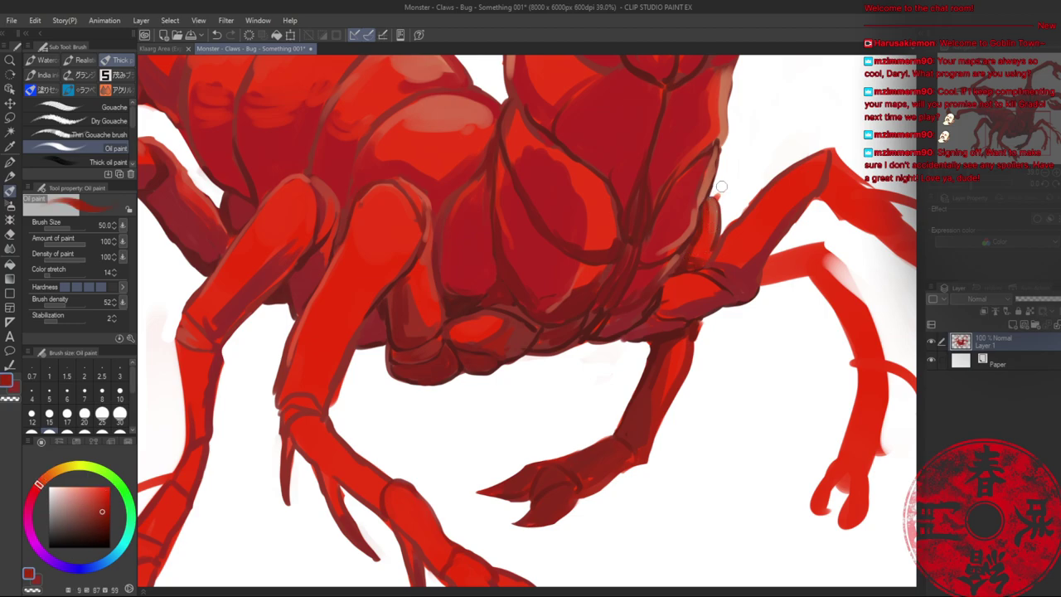
- Erase the stray paint at the tip of the small form beside the torso and save the file
key("e")
left_click_drag(726, 190, 726, 200)
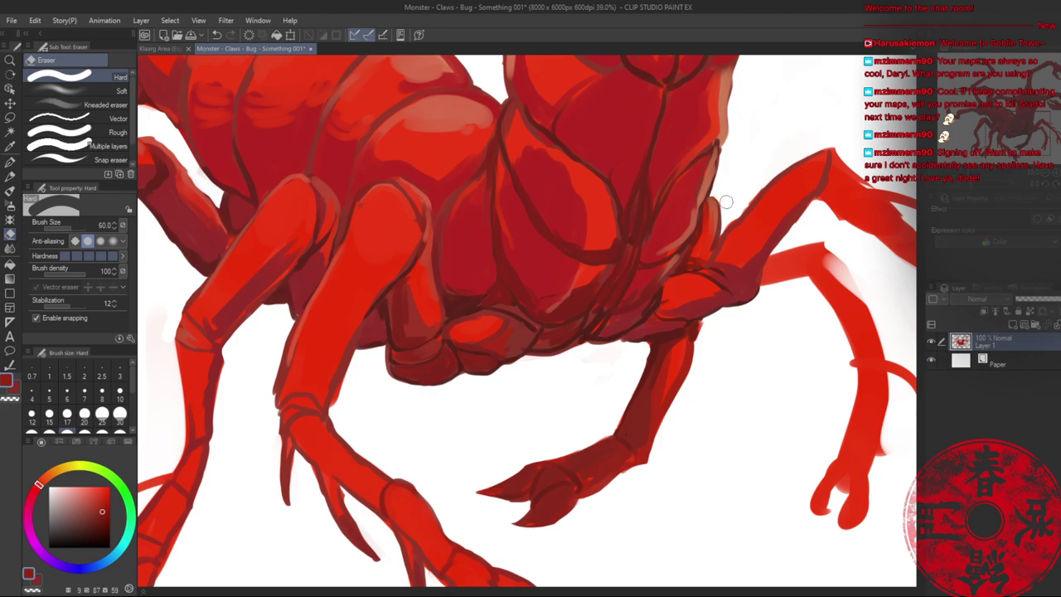
key("alt+space")
left_click_drag(745, 162, 701, 160)
left_click_drag(729, 129, 617, 197)
key("ctrl+s")
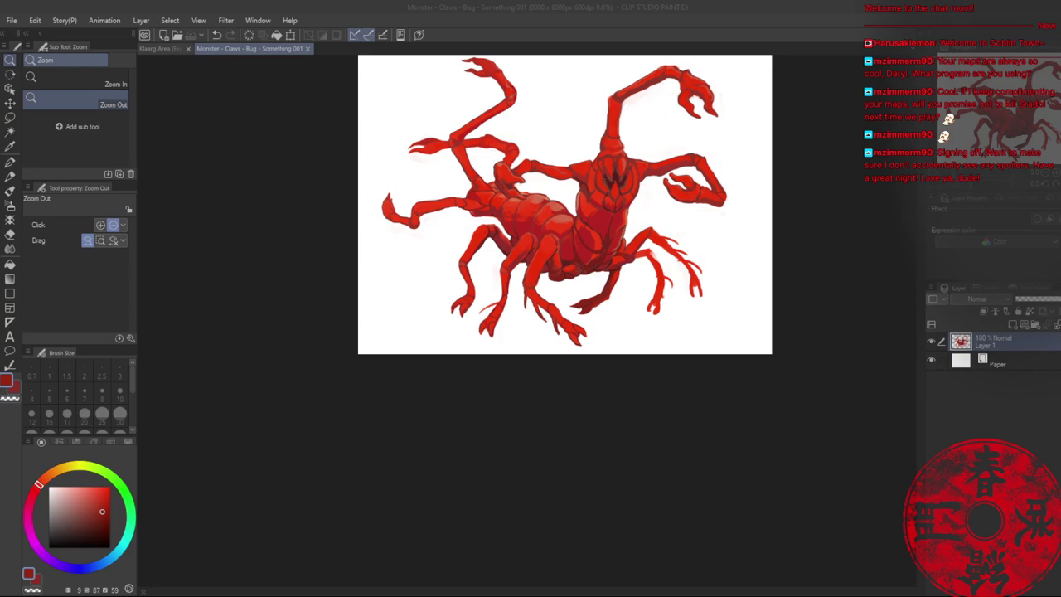
- Thicken the outermost front leg's lower shin and fill out its foot and toe with sampled bright red
left_click(656, 162)
left_click_drag(657, 298, 665, 330)
left_click_drag(648, 265, 744, 257)
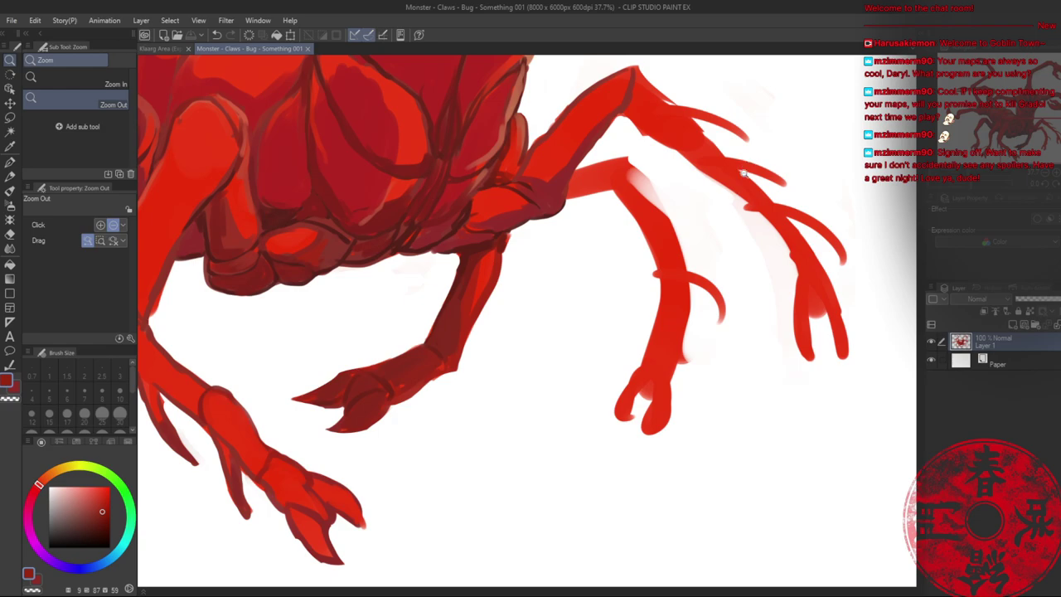
key("b")
left_click(783, 216, "alt")
left_click_drag(757, 204, 799, 275)
left_click_drag(777, 227, 802, 298)
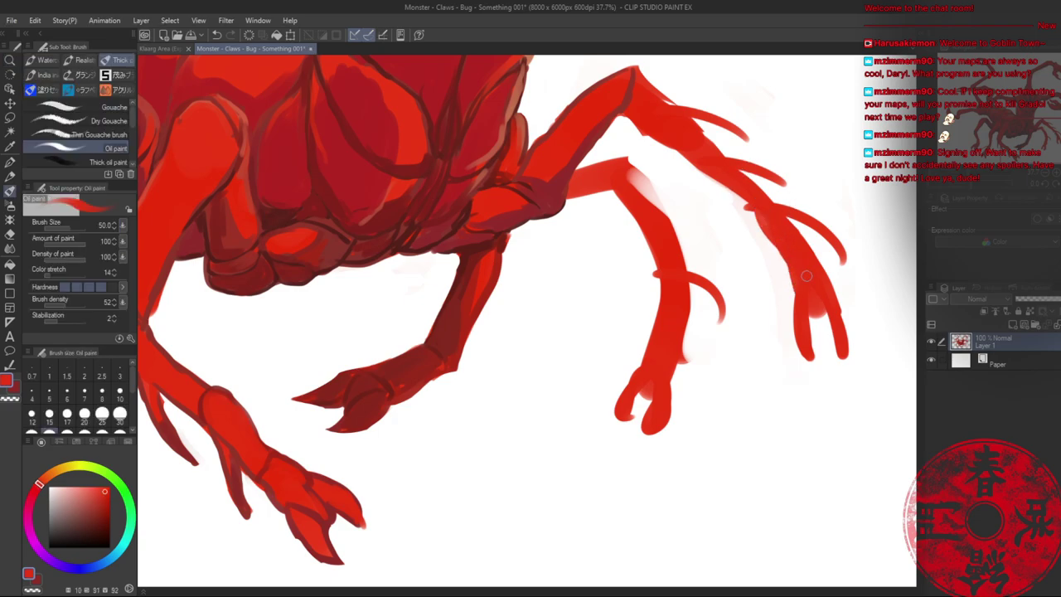
mouse_move(749, 180)
left_mouse_down()
mouse_move(774, 211)
mouse_move(764, 185)
mouse_move(756, 217)
mouse_move(752, 184)
mouse_move(803, 245)
left_mouse_up()
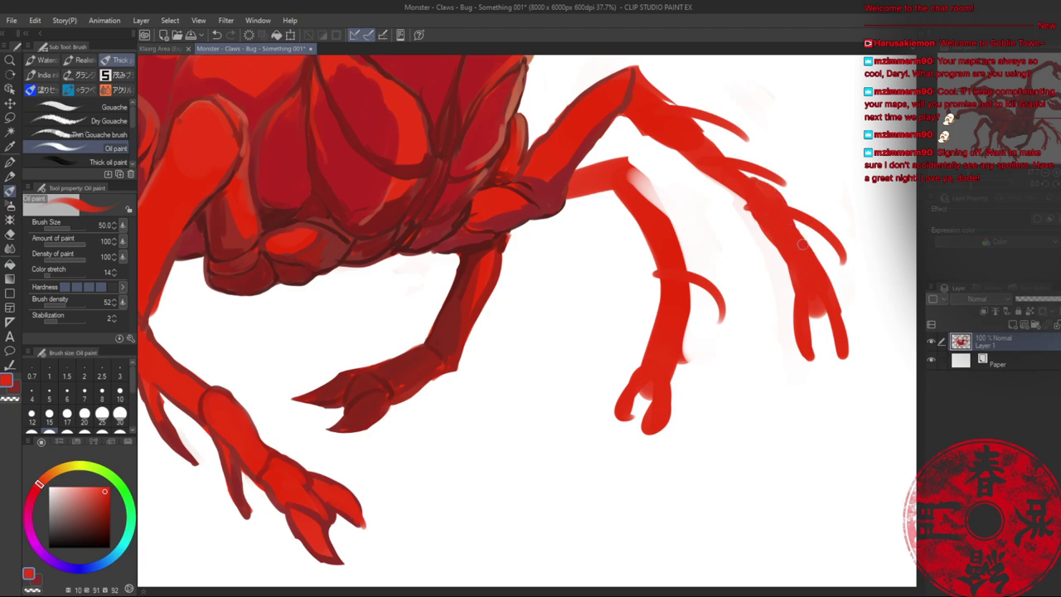
mouse_move(827, 284)
left_mouse_down()
mouse_move(805, 306)
mouse_move(808, 298)
mouse_move(826, 301)
mouse_move(807, 309)
mouse_move(802, 248)
mouse_move(819, 261)
mouse_move(844, 329)
mouse_move(839, 305)
mouse_move(845, 357)
left_mouse_up()
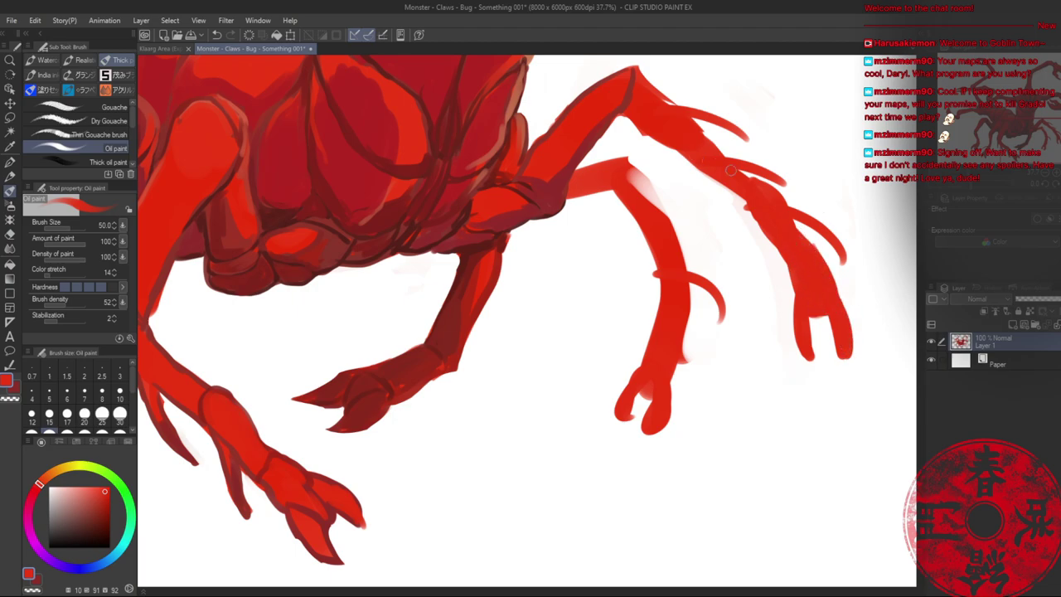
- Shade the underside of the outermost front leg from the knee down to the foot with a sampled dark red
left_click_drag(672, 155, 786, 167)
left_click_drag(735, 140, 818, 198)
scroll(740, 136, "down", 2)
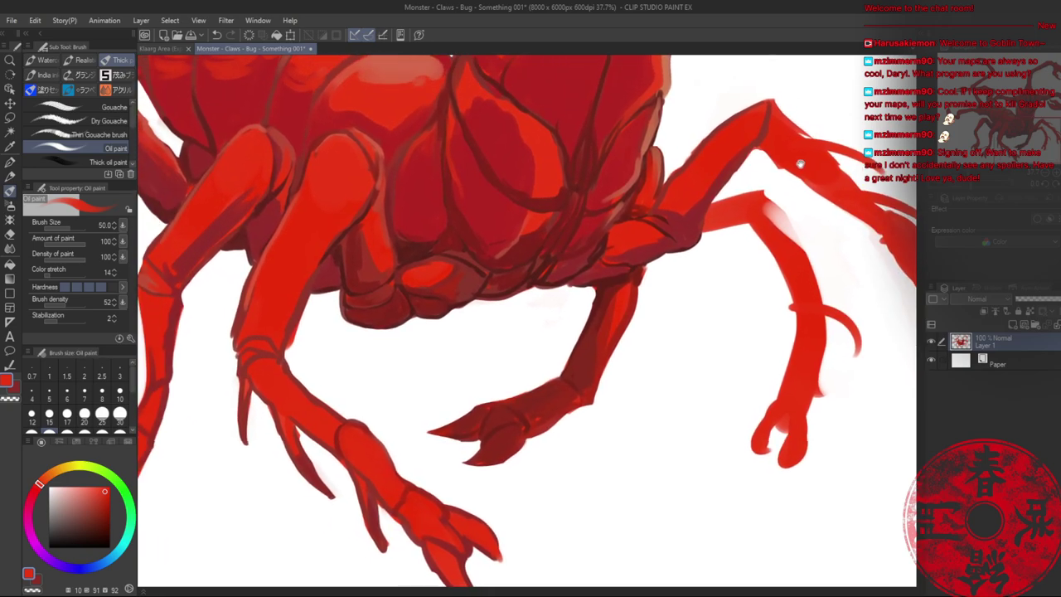
scroll(743, 155, "up", 2)
left_click_drag(743, 155, 748, 183)
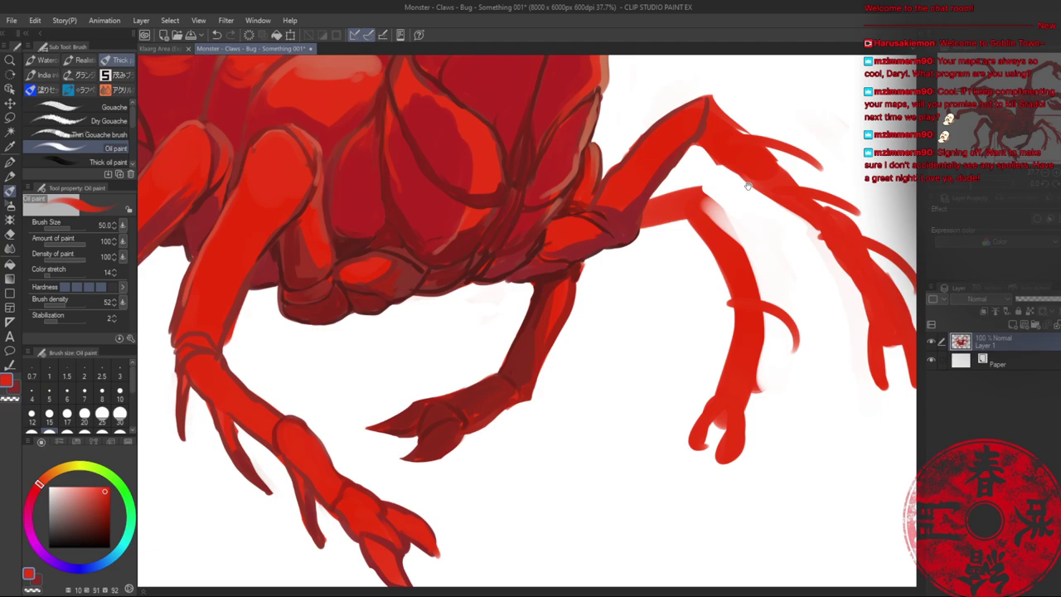
left_click(645, 197, "alt")
left_click_drag(694, 142, 740, 181)
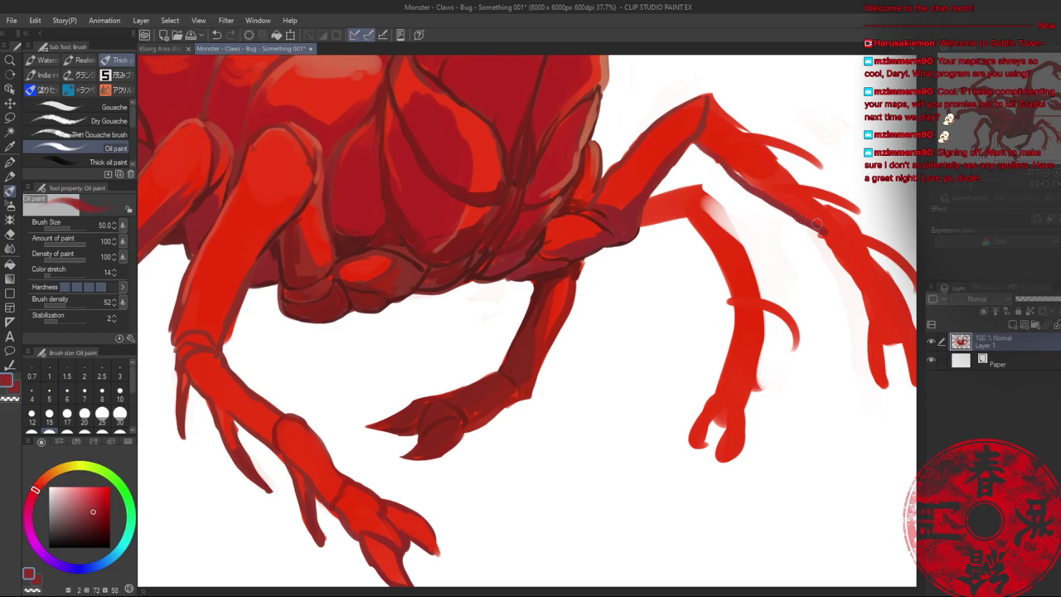
mouse_move(697, 135)
left_mouse_down()
mouse_move(857, 259)
mouse_move(723, 203)
mouse_move(751, 288)
left_mouse_up()
mouse_move(771, 250)
left_mouse_down()
mouse_move(747, 239)
mouse_move(743, 254)
mouse_move(743, 246)
mouse_move(773, 279)
mouse_move(781, 322)
mouse_move(751, 287)
left_mouse_up()
left_click_drag(726, 223, 752, 332)
mouse_move(703, 153)
left_mouse_down()
mouse_move(782, 224)
mouse_move(676, 138)
mouse_move(710, 166)
left_mouse_up()
scroll(535, 134, "up", 2)
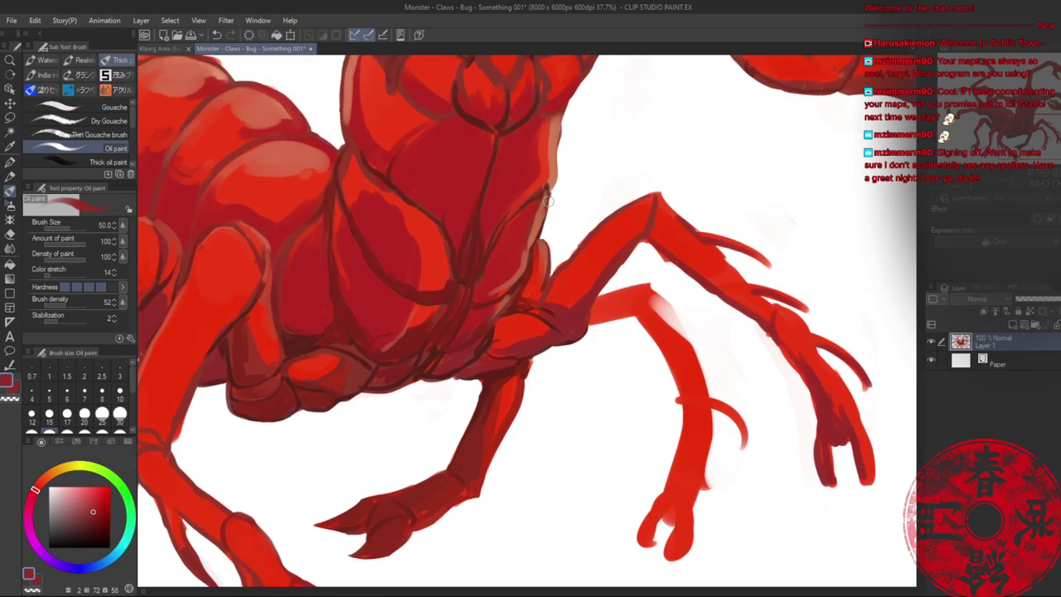
- Outline the outermost front leg's upper edge and lower spur in dark red and touch up its shin with sampled reds
mouse_move(658, 199)
left_mouse_down()
mouse_move(756, 296)
mouse_move(801, 308)
mouse_move(755, 290)
mouse_move(769, 266)
mouse_move(701, 235)
left_mouse_up()
mouse_move(867, 381)
left_mouse_down()
mouse_move(814, 333)
mouse_move(836, 346)
mouse_move(801, 336)
mouse_move(799, 318)
mouse_move(828, 377)
left_mouse_up()
left_click(816, 364, "alt")
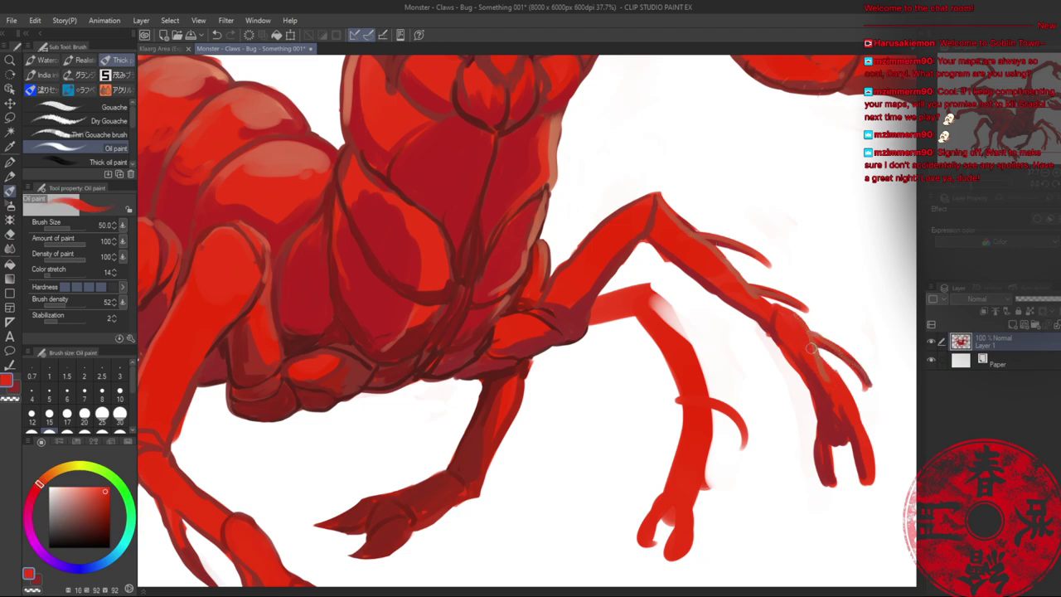
left_click(823, 387, "alt")
mouse_move(822, 356)
left_mouse_down()
mouse_move(857, 419)
mouse_move(819, 388)
mouse_move(723, 239)
left_mouse_up()
- Fill the faded outer side of the inner front leg's knee with bright red
key("alt+space")
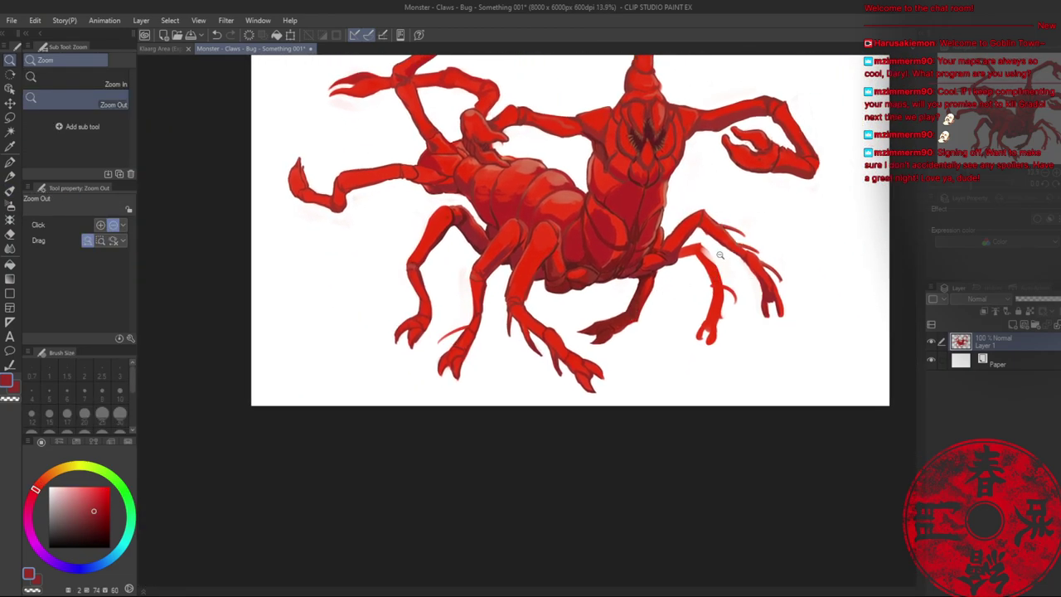
scroll(719, 255, "up", 5)
key("e")
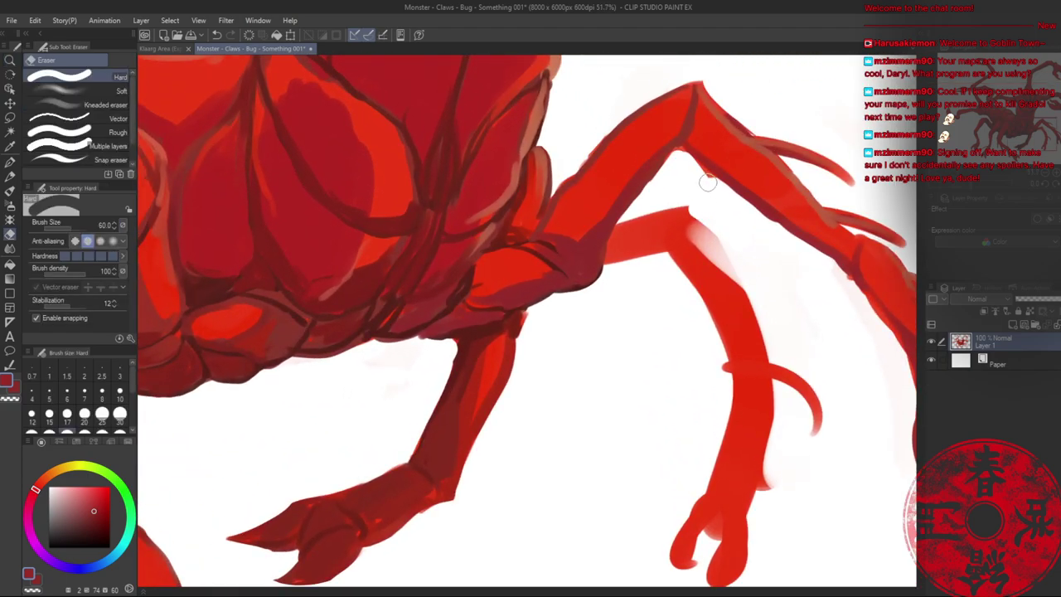
key("alt+space")
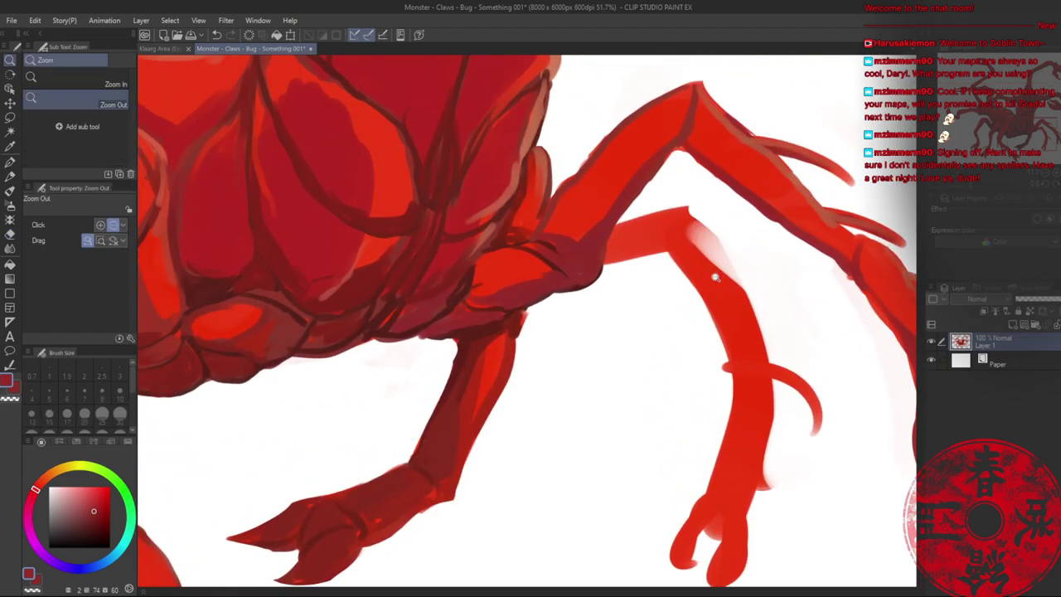
scroll(715, 277, "down", 4)
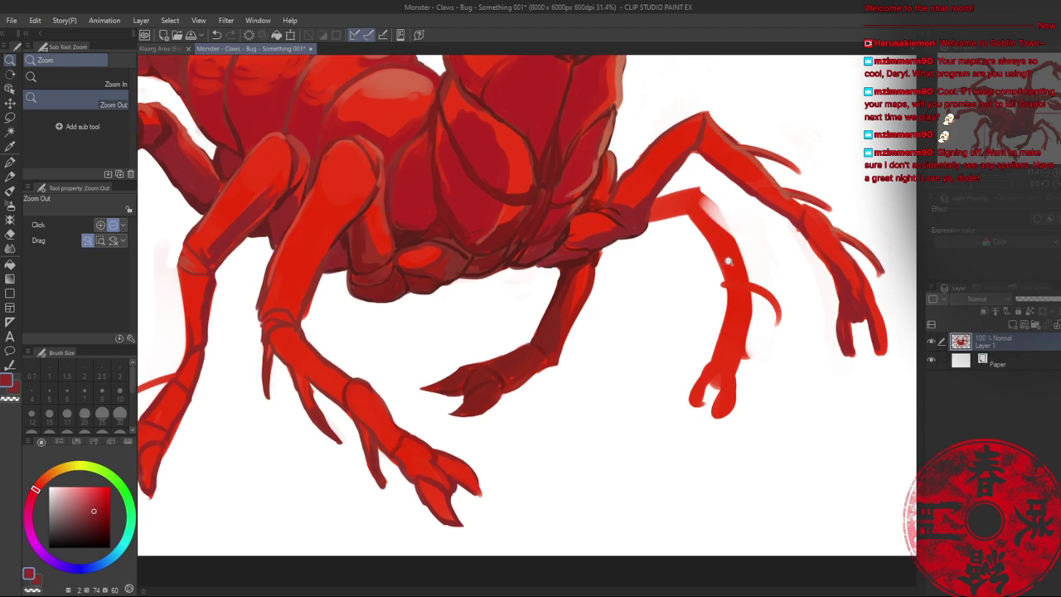
scroll(727, 261, "up", 2)
key("b")
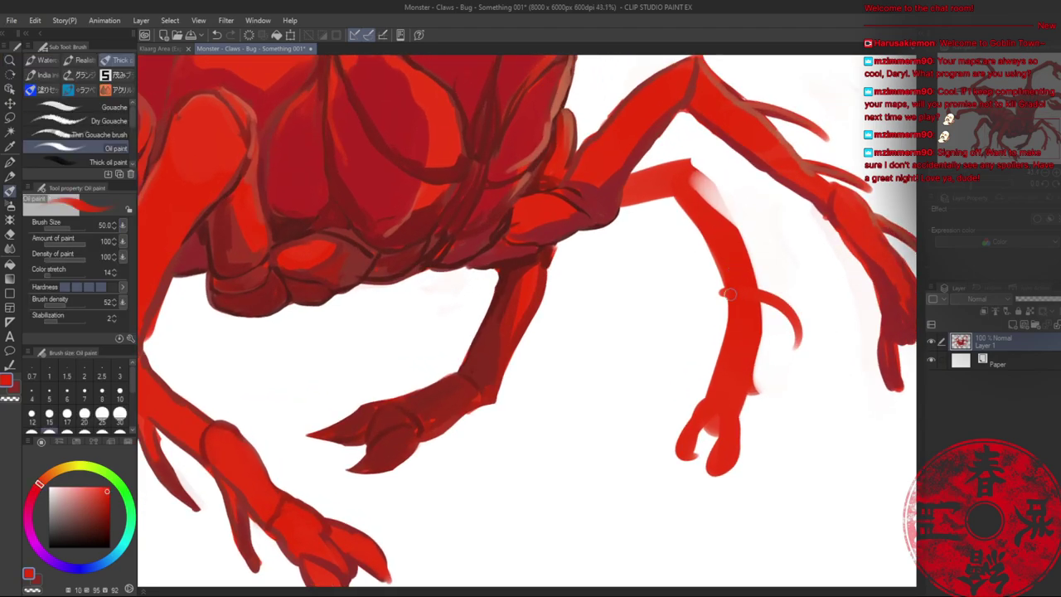
left_click_drag(697, 195, 714, 220)
mouse_move(694, 172)
left_mouse_down()
mouse_move(732, 240)
mouse_move(729, 230)
left_mouse_up()
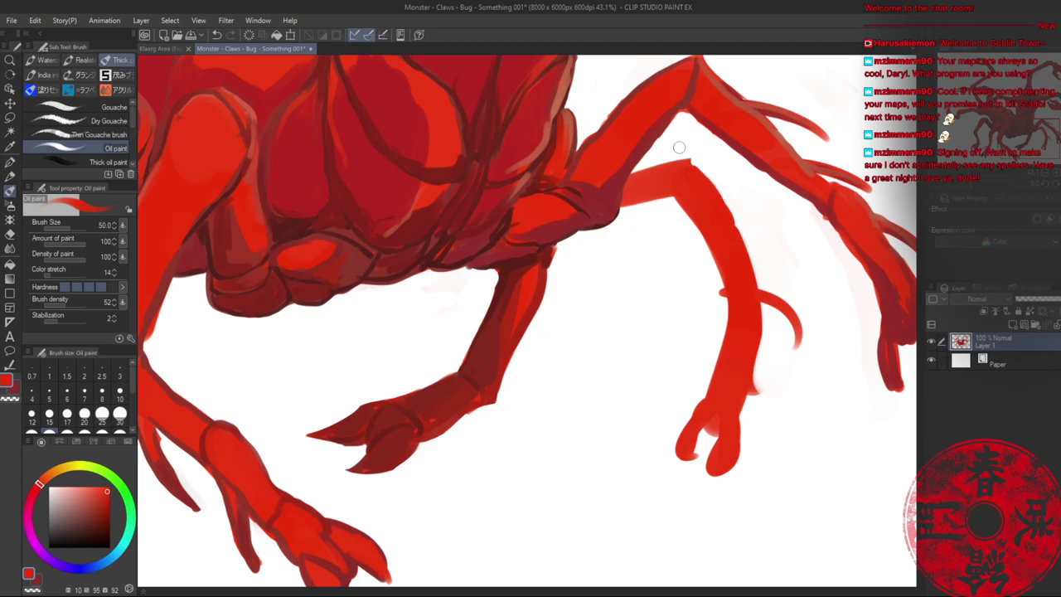
- Darken the underside of the outermost front leg's upper segment and its base joint with sampled dark reds
left_click(615, 212, "alt")
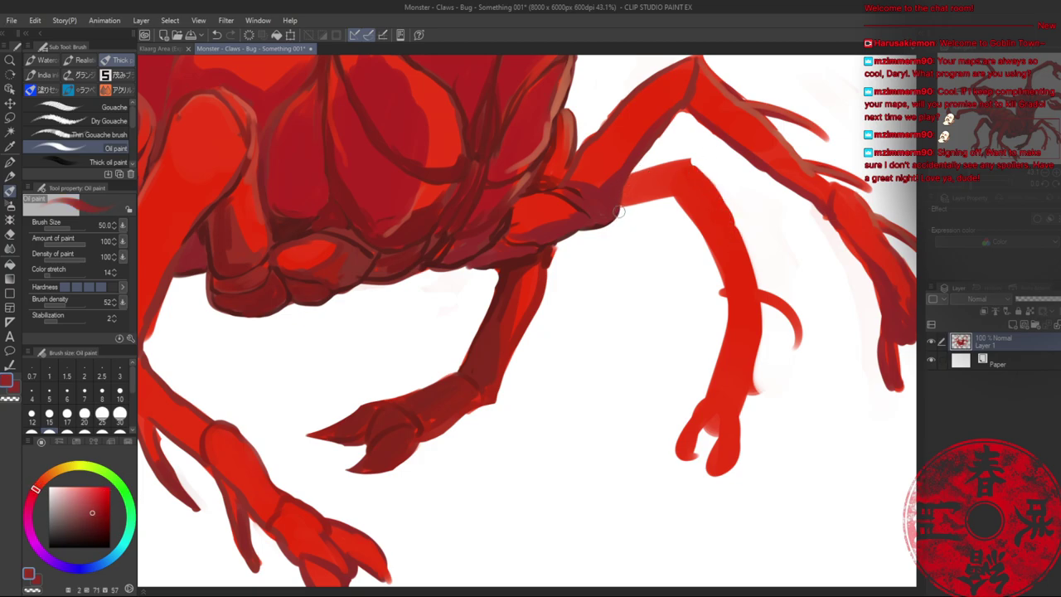
left_click(614, 216, "alt")
left_click(605, 222, "alt")
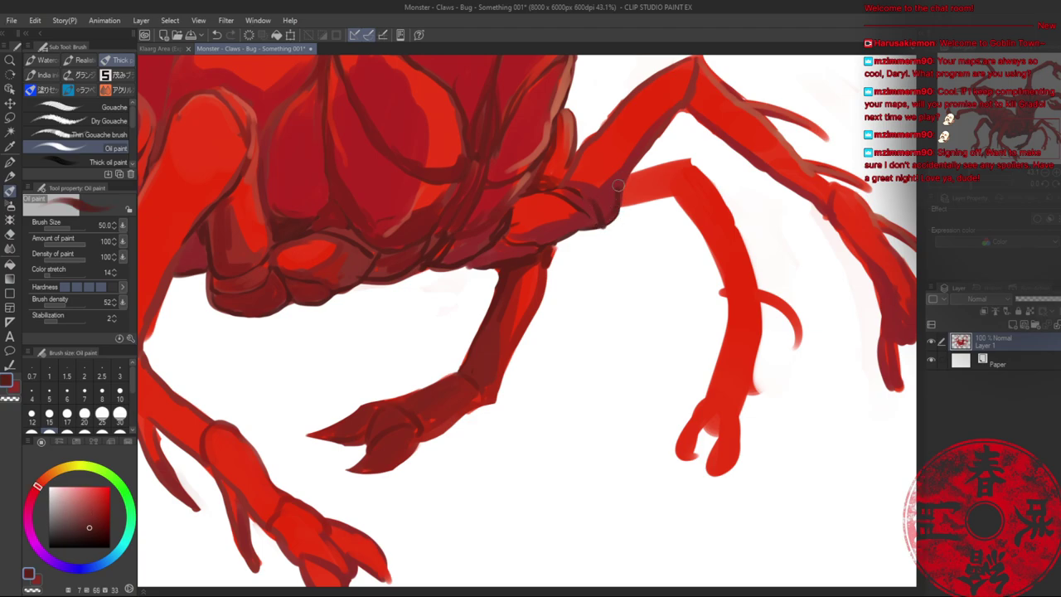
left_click_drag(685, 104, 619, 180)
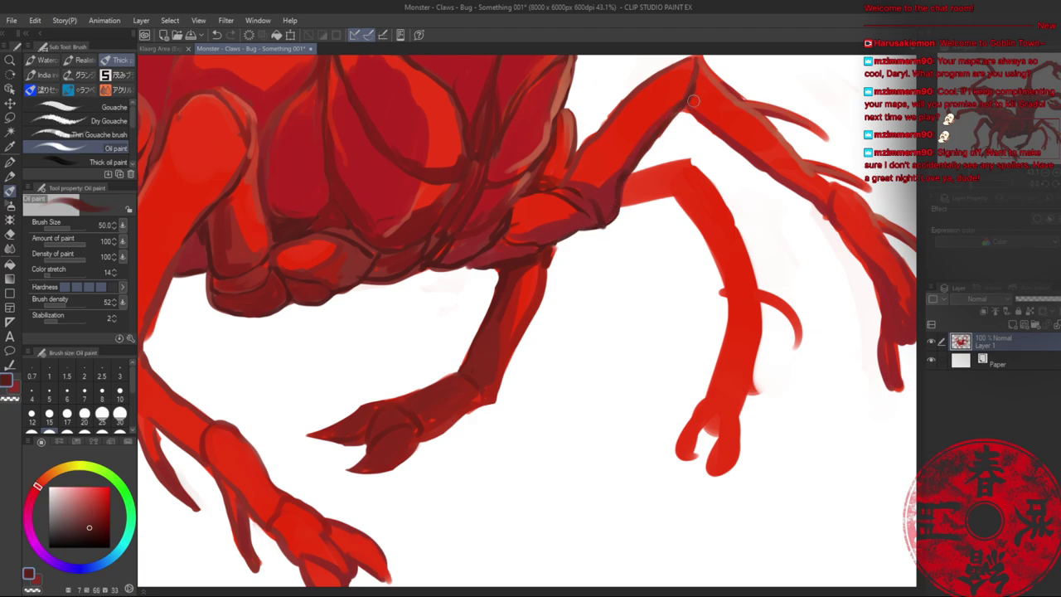
key("alt+space")
mouse_move(673, 236)
left_mouse_down()
mouse_move(643, 237)
mouse_move(780, 226)
mouse_move(675, 224)
left_mouse_up()
left_click_drag(709, 261, 757, 293)
left_click(756, 293)
left_click(734, 286)
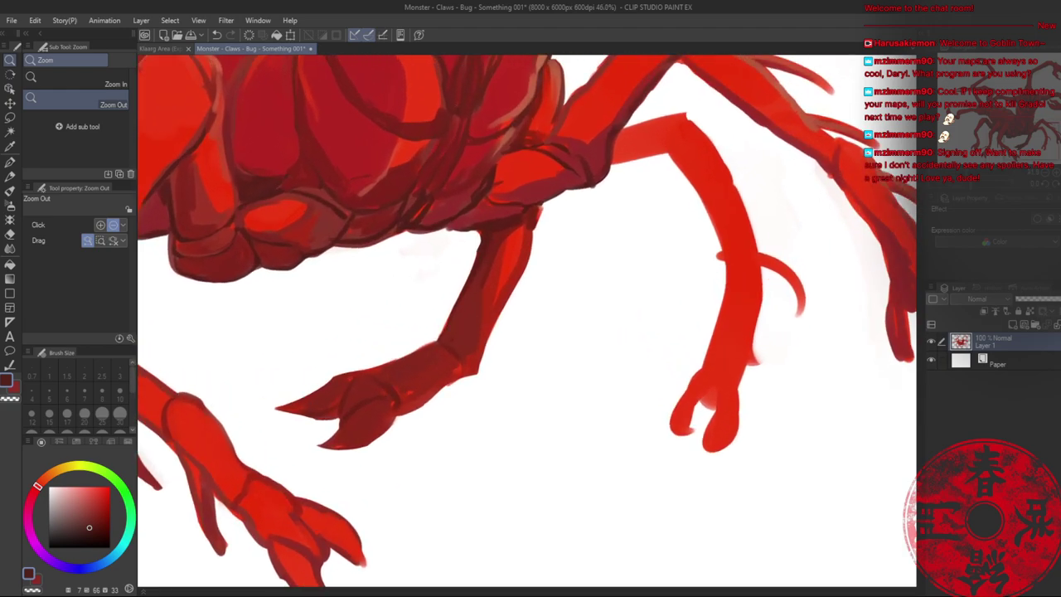
key("e")
key("alt+space")
left_click_drag(712, 265, 687, 269)
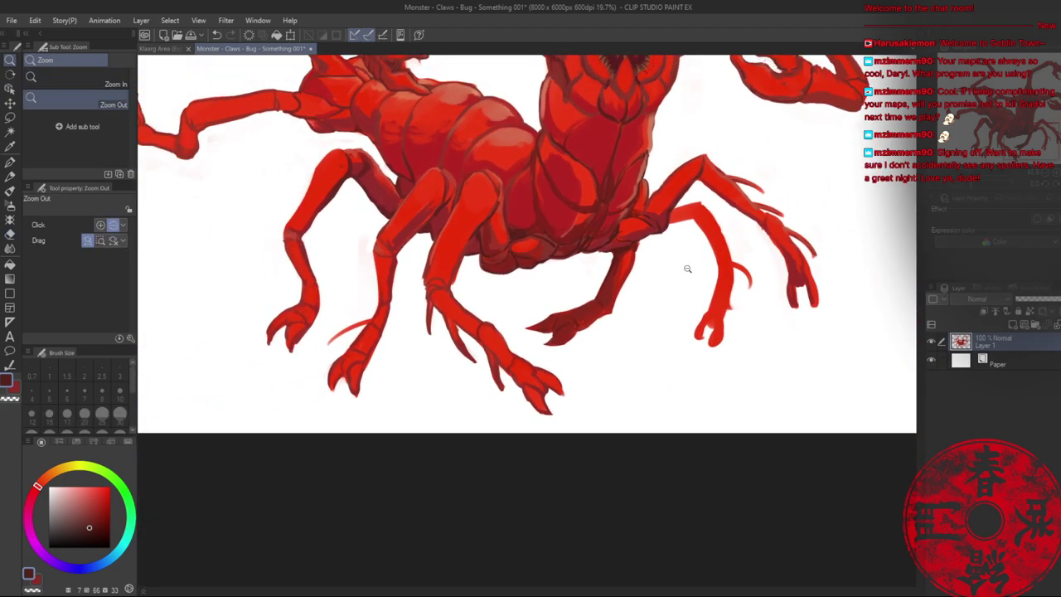
- Shade the inner toe of the outermost front leg's foot with a dark red sampled from the foot
mouse_move(710, 319)
left_mouse_down()
mouse_move(747, 320)
mouse_move(659, 350)
left_mouse_up()
key("b")
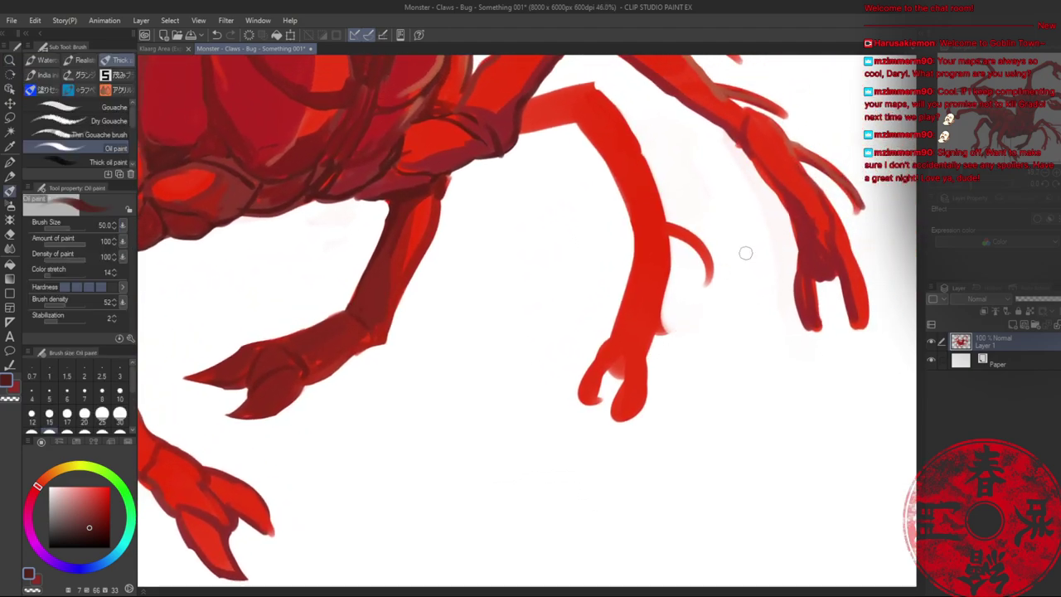
left_click(817, 273, "alt")
mouse_move(818, 273)
left_mouse_down()
mouse_move(808, 309)
mouse_move(790, 274)
mouse_move(799, 315)
mouse_move(797, 298)
mouse_move(817, 323)
left_mouse_up()
key("c")
key("c")
- Repaint the outermost front foot's ankle and outer toe with sampled reds and trim the claws to sharper points
left_click(822, 237, "alt")
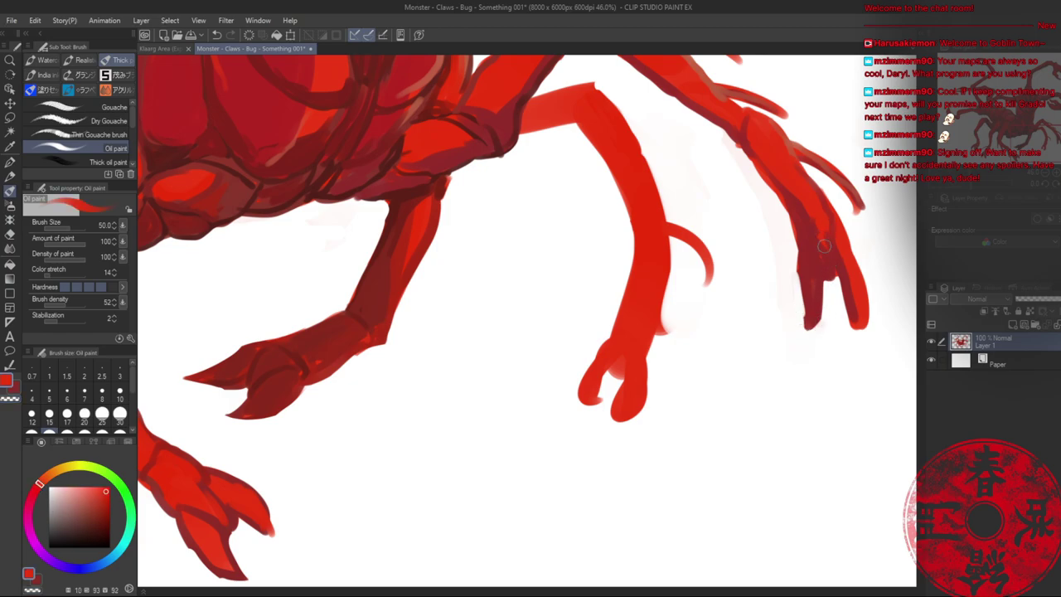
mouse_move(822, 276)
left_mouse_down()
mouse_move(821, 305)
mouse_move(825, 258)
mouse_move(830, 272)
mouse_move(856, 259)
mouse_move(849, 245)
mouse_move(861, 290)
left_mouse_up()
left_click(825, 266, "alt")
left_click(852, 257, "alt")
mouse_move(850, 252)
left_mouse_down()
mouse_move(861, 313)
mouse_move(847, 283)
mouse_move(847, 306)
mouse_move(857, 299)
mouse_move(857, 327)
mouse_move(875, 285)
mouse_move(866, 324)
left_mouse_up()
key("c")
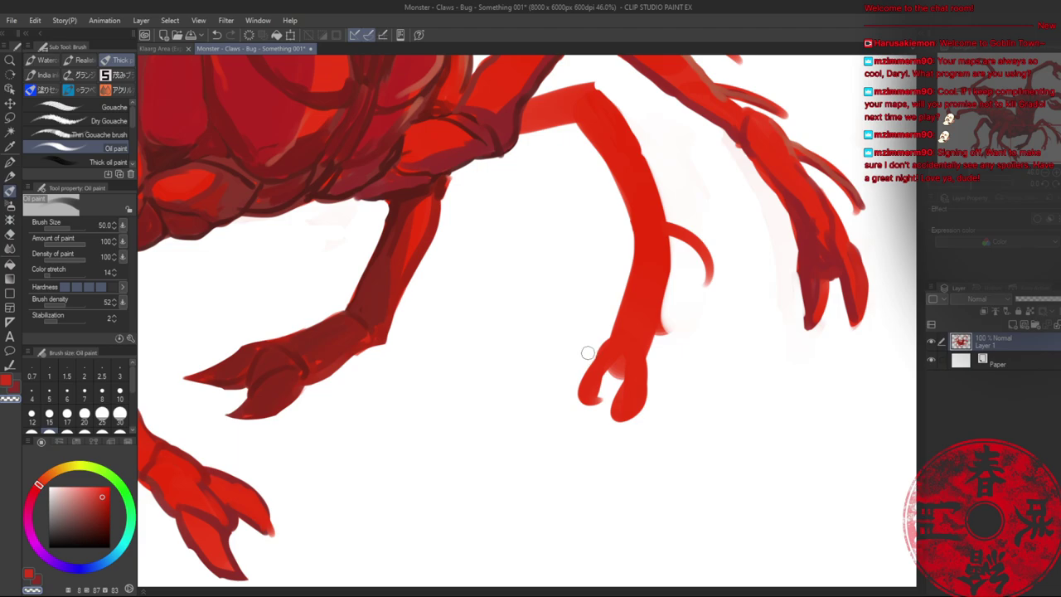
- Cover the inner front leg's foot in sampled dark red and trim its two rounded toes into pointed claws
left_click(817, 244, "alt")
mouse_move(631, 322)
left_mouse_down()
mouse_move(590, 390)
mouse_move(590, 375)
mouse_move(628, 351)
mouse_move(623, 398)
mouse_move(630, 377)
mouse_move(610, 377)
mouse_move(584, 383)
mouse_move(600, 396)
mouse_move(583, 404)
mouse_move(583, 362)
mouse_move(573, 396)
mouse_move(611, 379)
mouse_move(609, 403)
left_mouse_up()
key("c")
left_click_drag(652, 371, 606, 427)
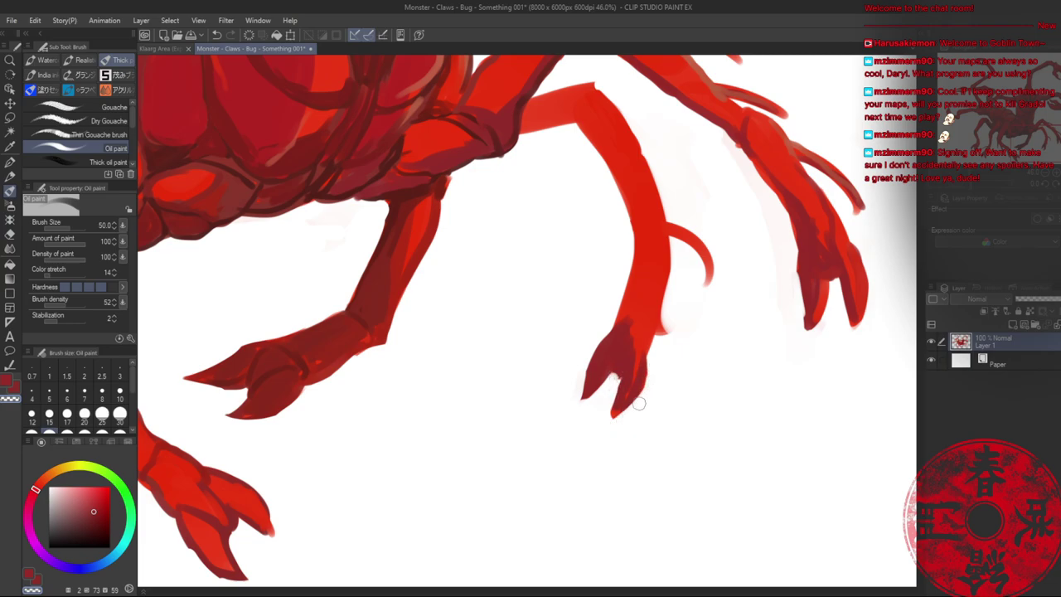
- Shade the inner front leg's ankle joint, the underside of its middle segment and its upper segment with sampled dark reds
left_click(627, 290, "alt")
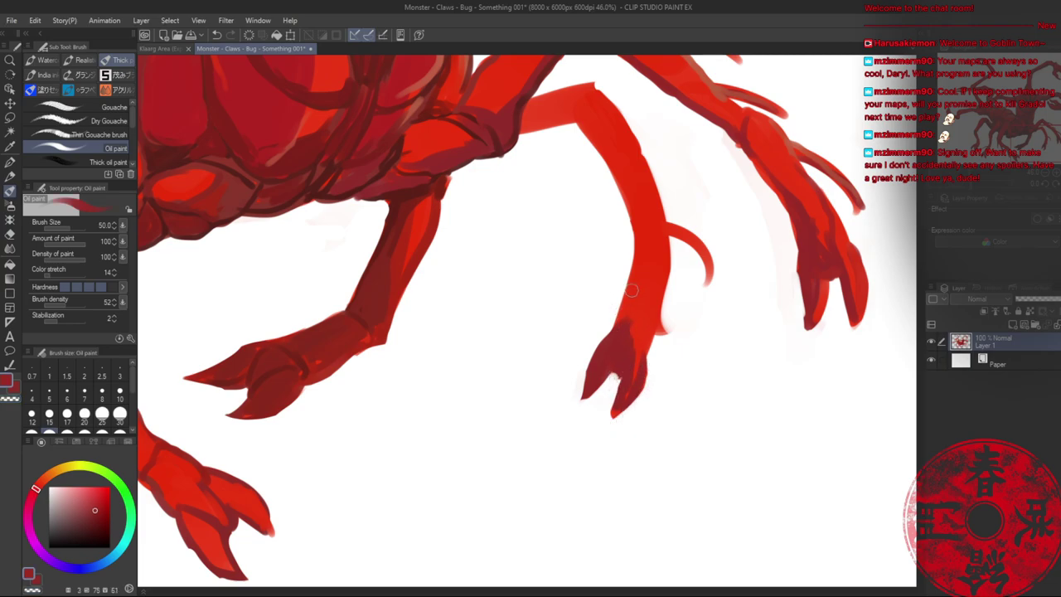
left_click_drag(635, 223, 658, 240)
left_click_drag(628, 183, 675, 258)
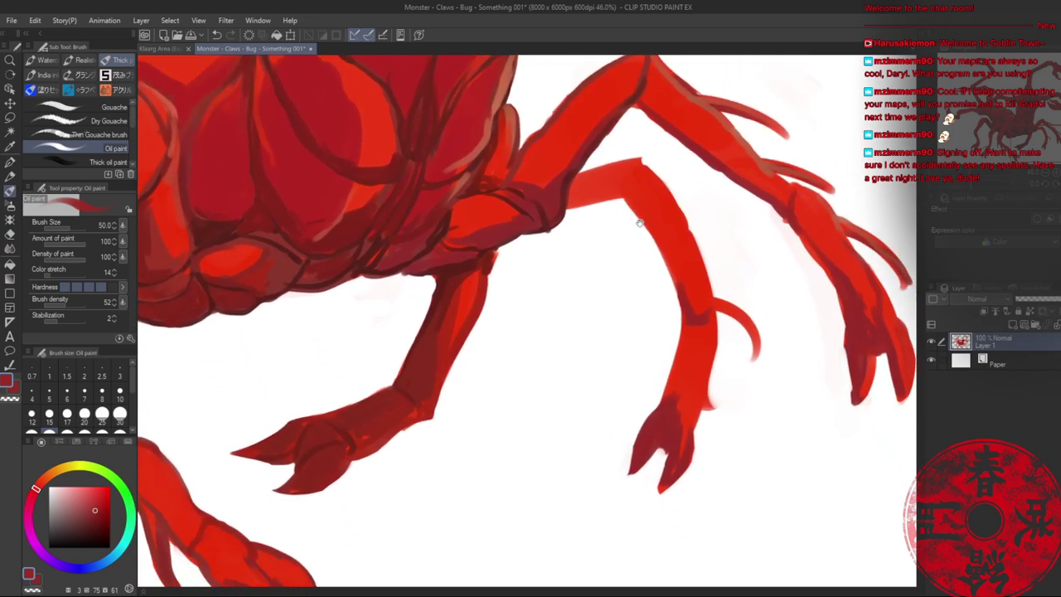
left_click_drag(632, 196, 686, 296)
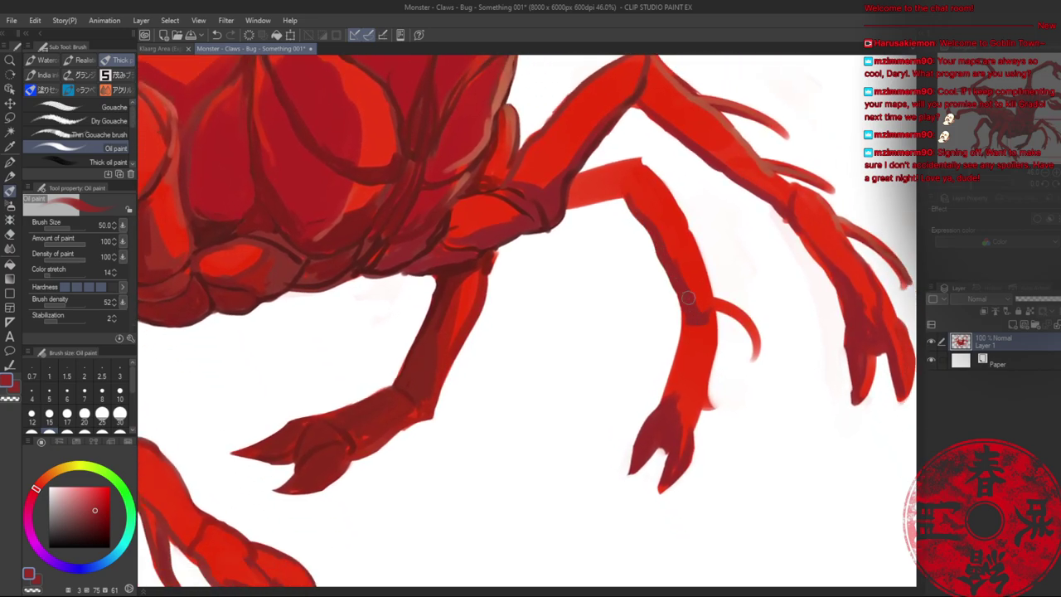
mouse_move(643, 172)
left_mouse_down()
mouse_move(630, 196)
mouse_move(572, 204)
mouse_move(635, 186)
mouse_move(585, 180)
left_mouse_up()
left_click(577, 194, "alt")
left_click(565, 210, "alt")
- Paint a lighter kneecap highlight on the outermost front leg using pale reds sampled from the neighbouring leg and body plates
key("alt+space")
left_click_drag(628, 236, 663, 246)
scroll(678, 249, "up", 2)
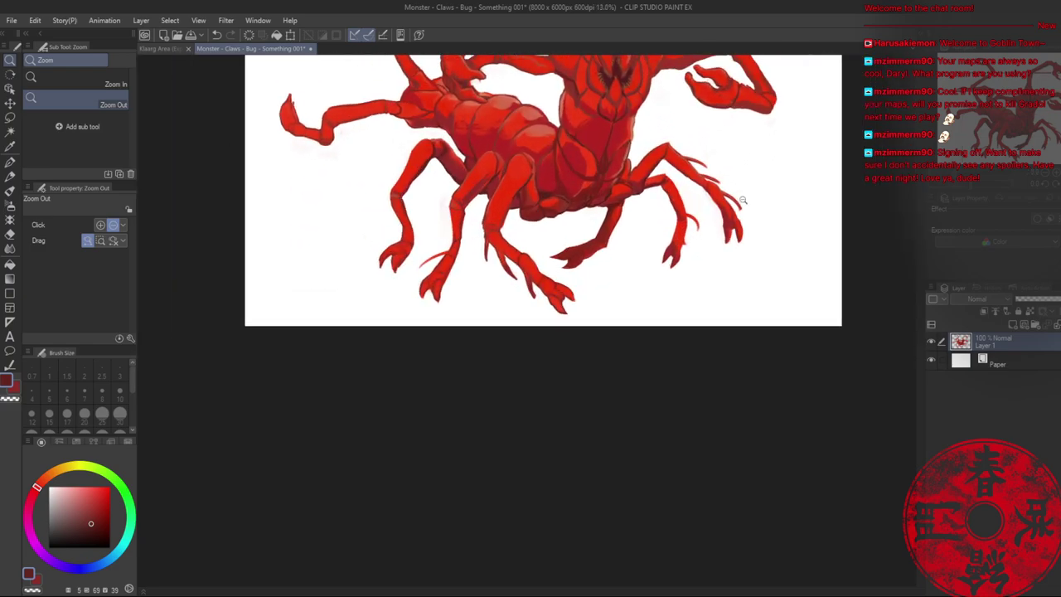
key("ctrl+0")
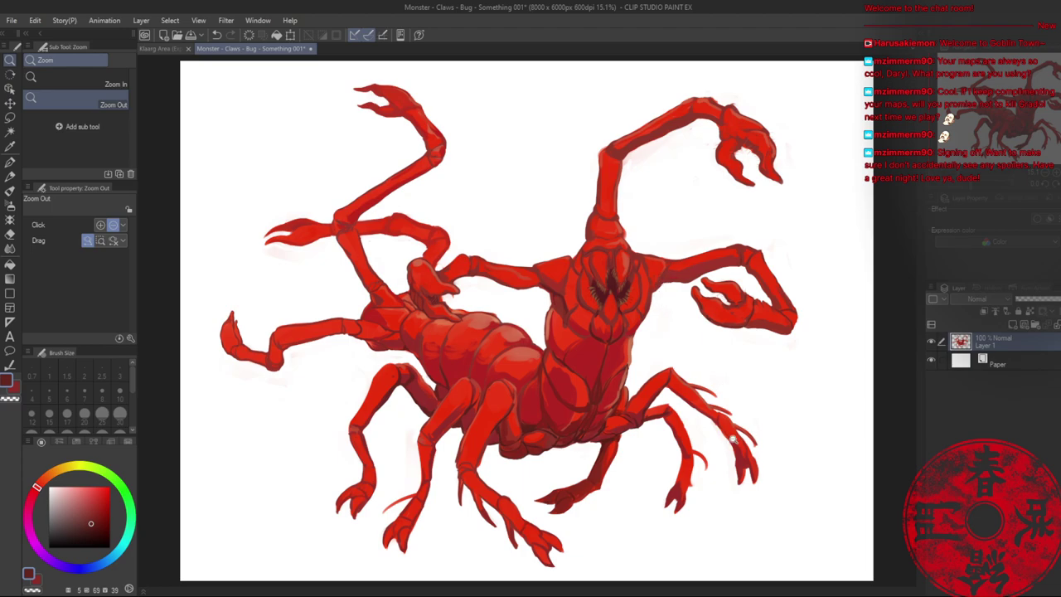
scroll(732, 439, "up", 3)
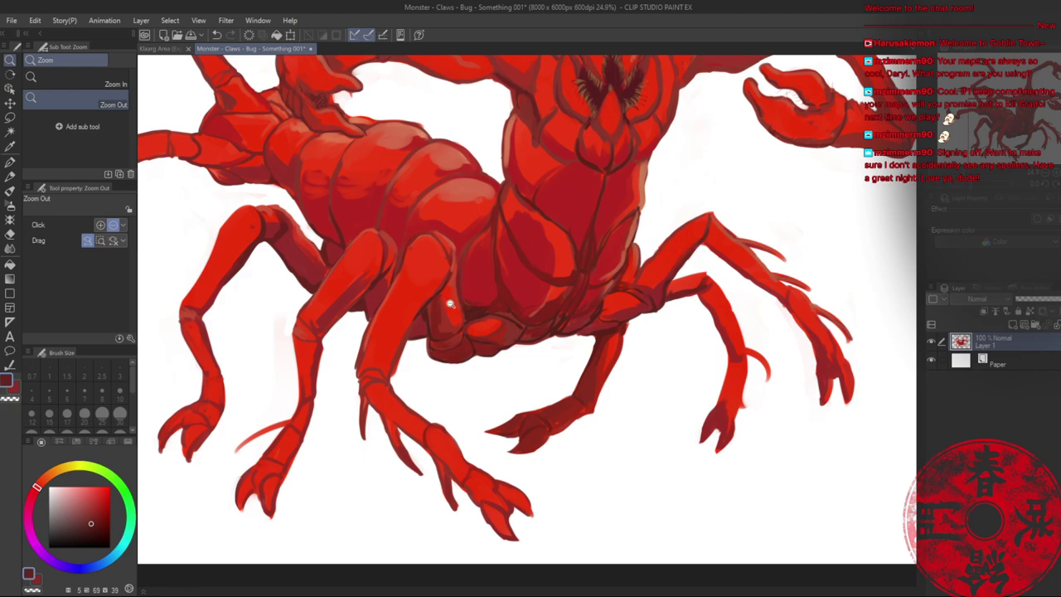
scroll(697, 217, "up", 2)
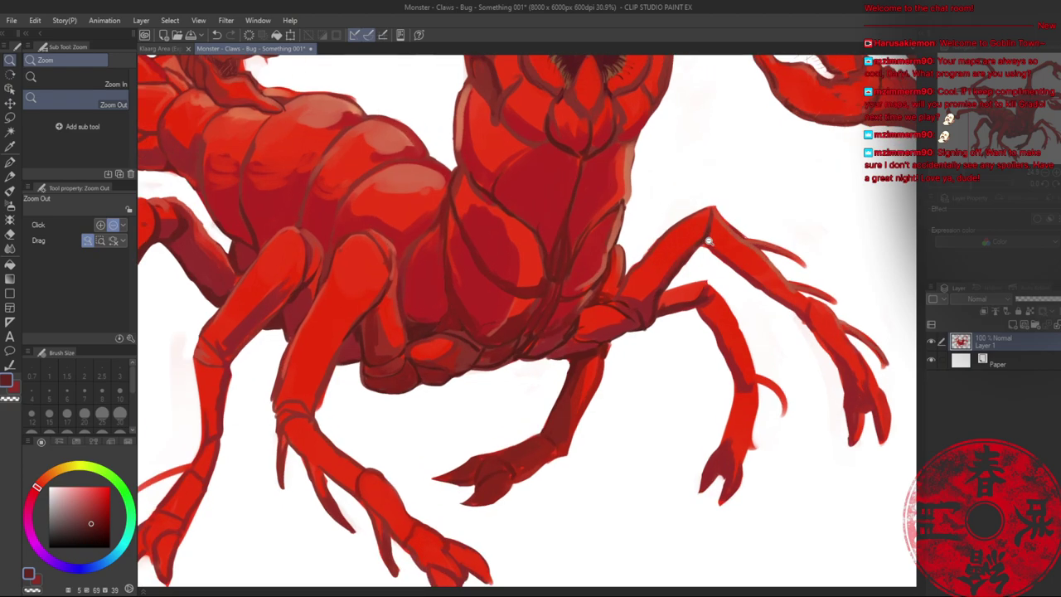
key("b")
left_click(395, 263, "alt")
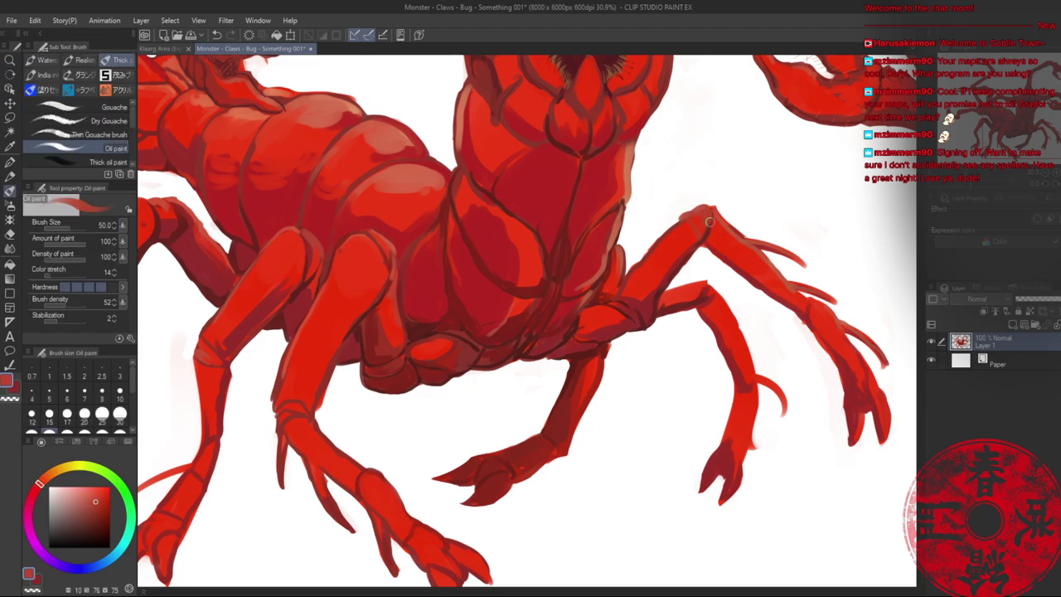
left_click(406, 186, "alt")
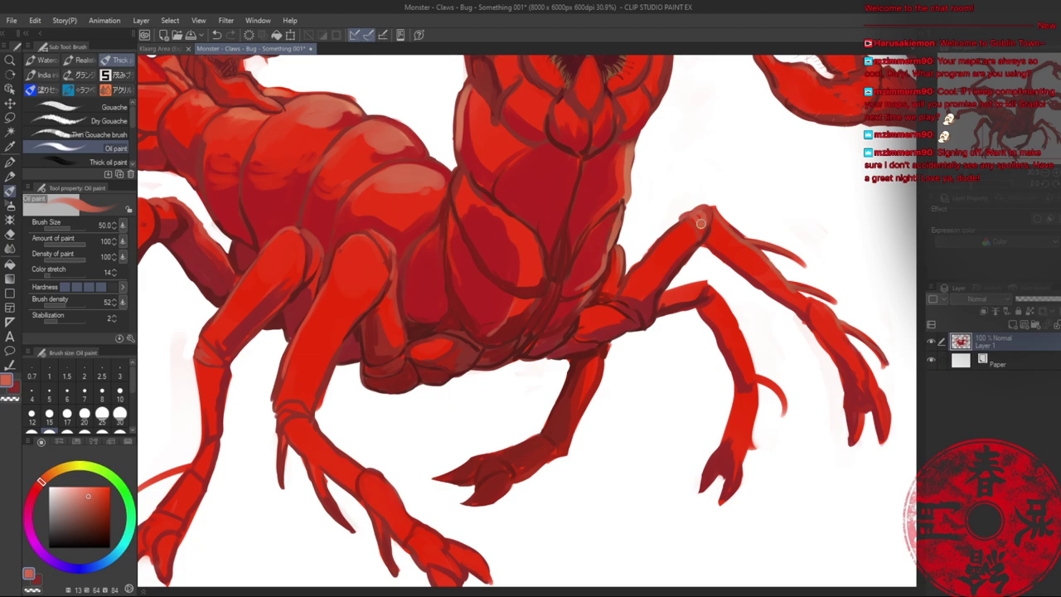
left_click(700, 225, "alt")
left_click_drag(700, 225, 702, 240)
left_click(713, 214, "alt")
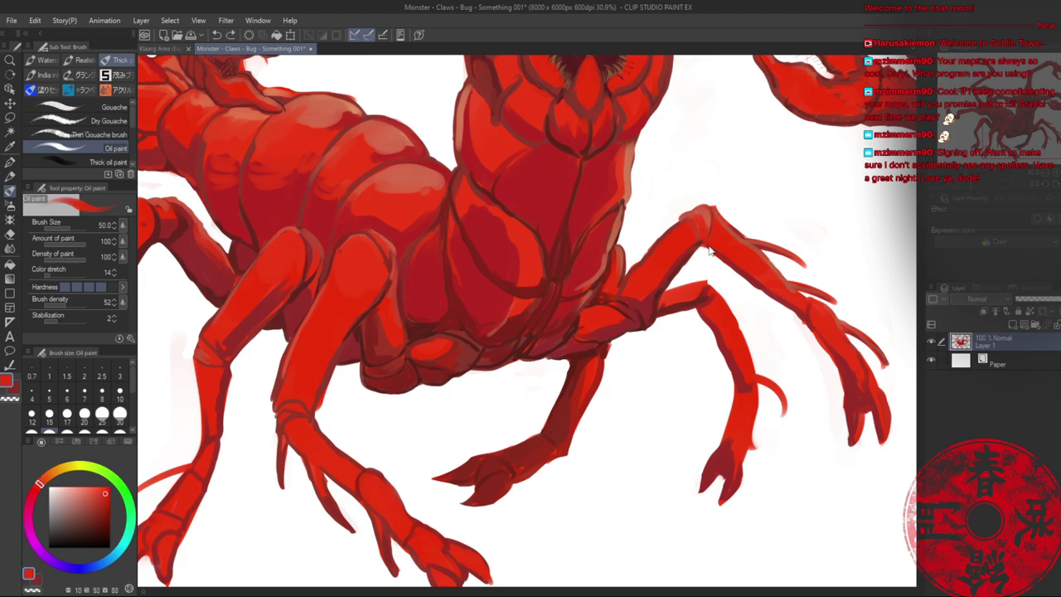
- Define the outermost front leg's knee joint with sampled dark and bright reds around the pale kneecap
left_click(711, 225, "alt")
left_click(711, 239, "alt")
left_click(709, 217, "alt")
left_click(693, 227, "alt")
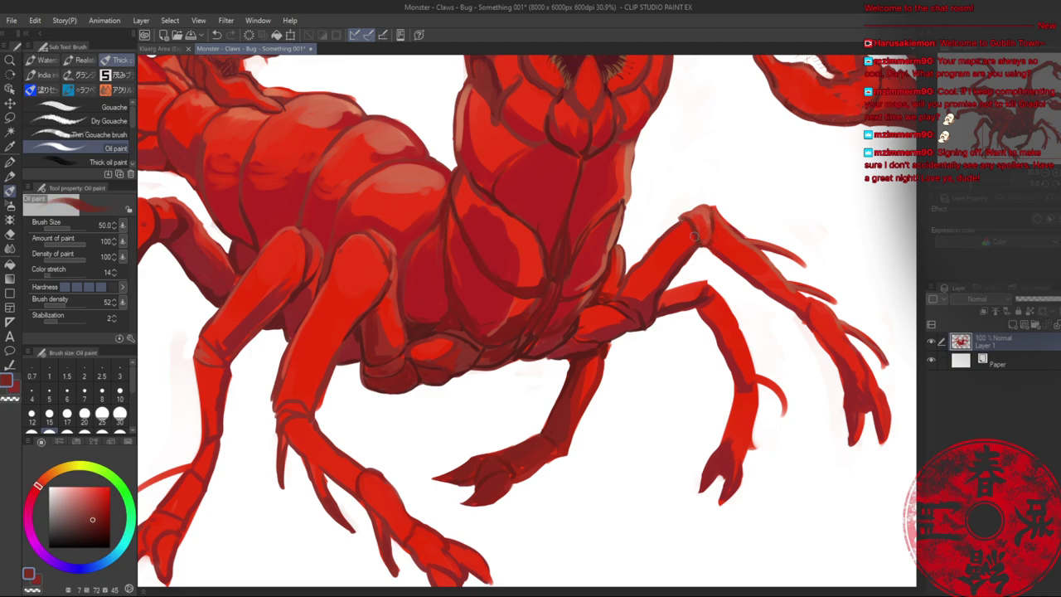
left_click(694, 236, "alt")
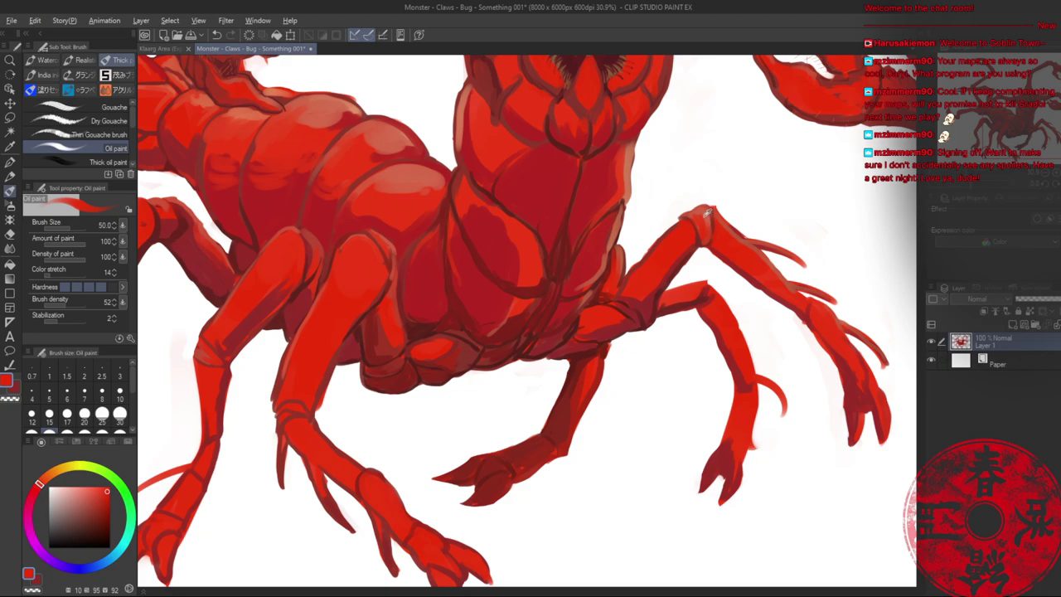
left_click(706, 213, "alt")
left_click(690, 215, "alt")
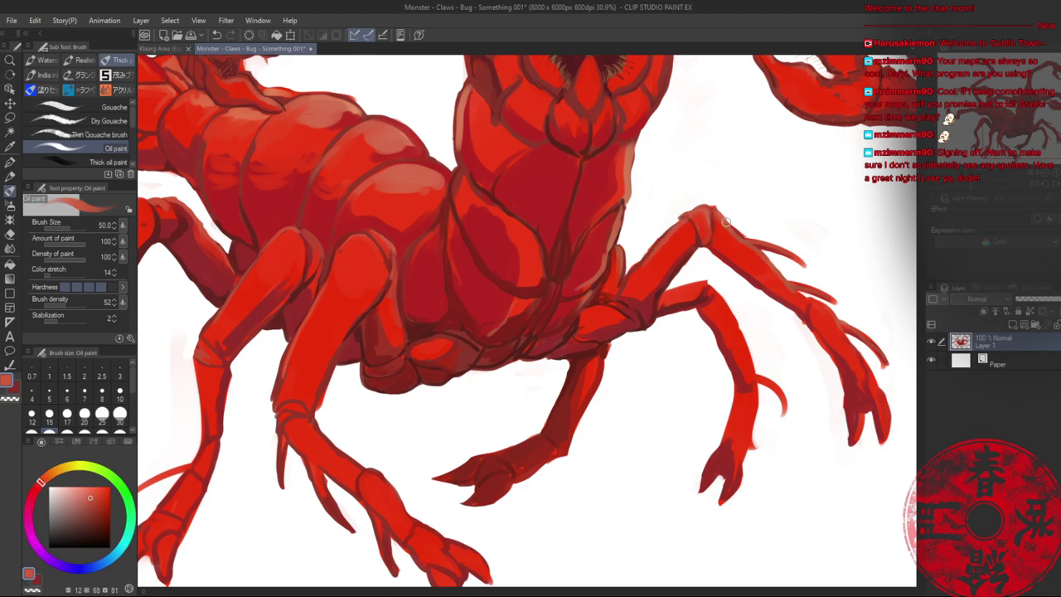
- Clean up the outer edge of the outermost front leg's knee and touch up the joint's underside with sampled red
key("e")
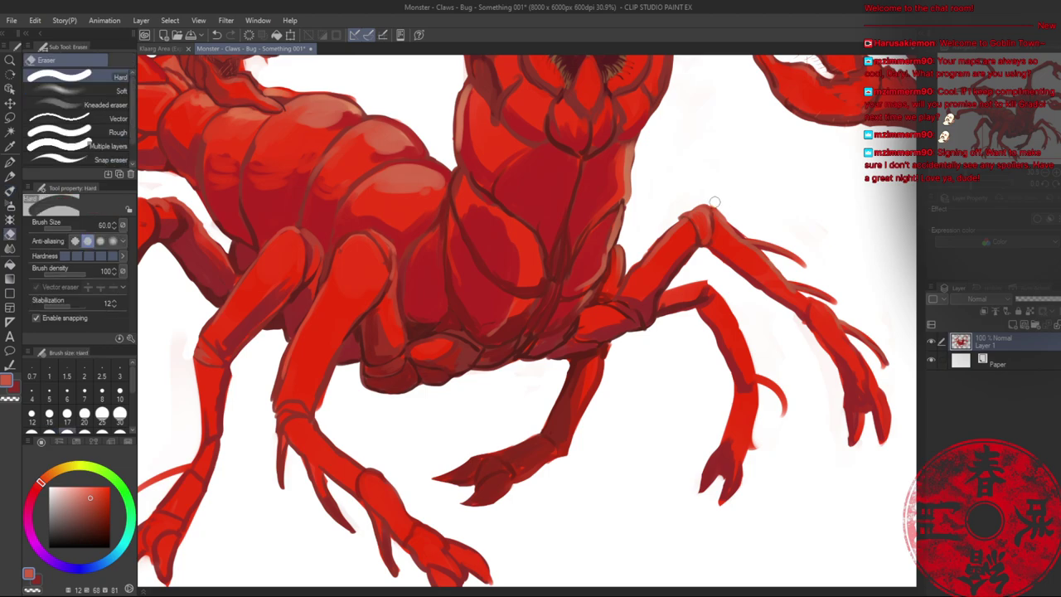
key("alt+space")
mouse_move(778, 194)
left_mouse_down()
mouse_move(712, 199)
mouse_move(700, 225)
left_mouse_up()
scroll(700, 225, "up", 5)
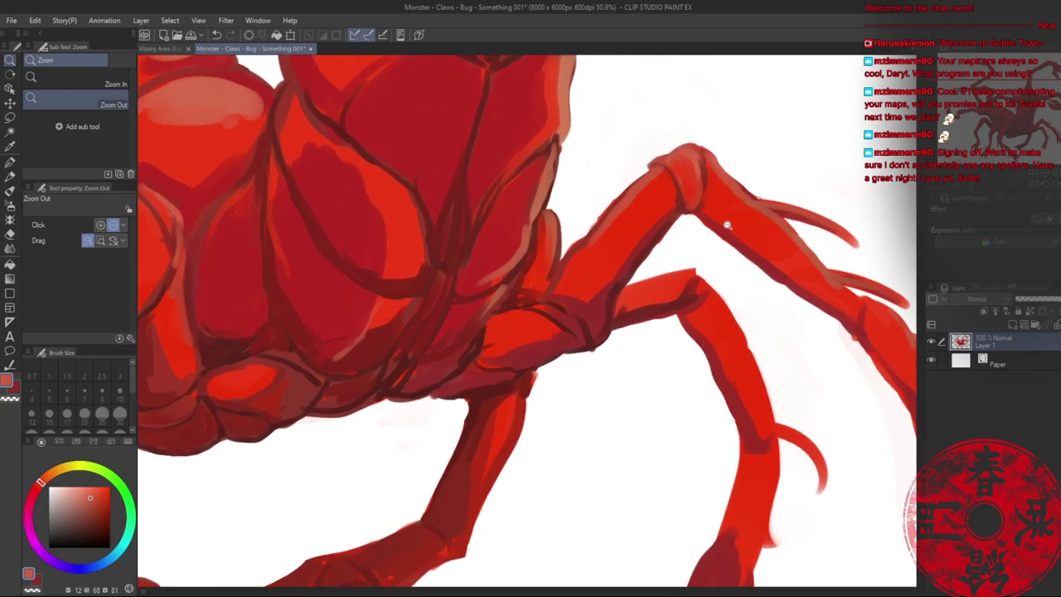
key("b")
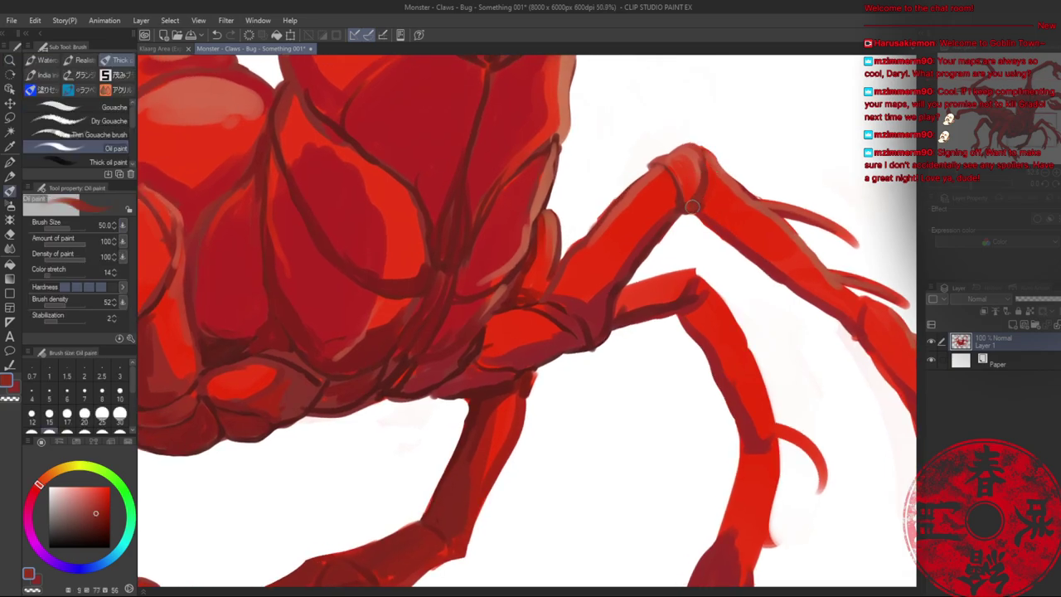
left_click(694, 204, "alt")
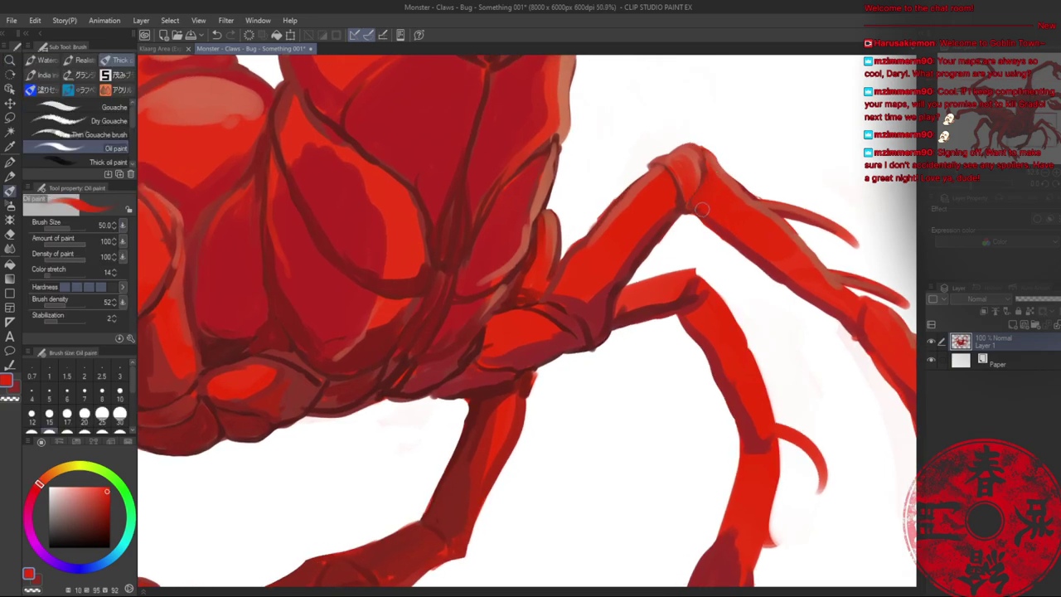
- Lasso the outermost front leg below the knee, move it outward away from the knee, and deselect it
key("alt+space")
left_click_drag(730, 204, 724, 208)
left_click_drag(726, 210, 706, 224)
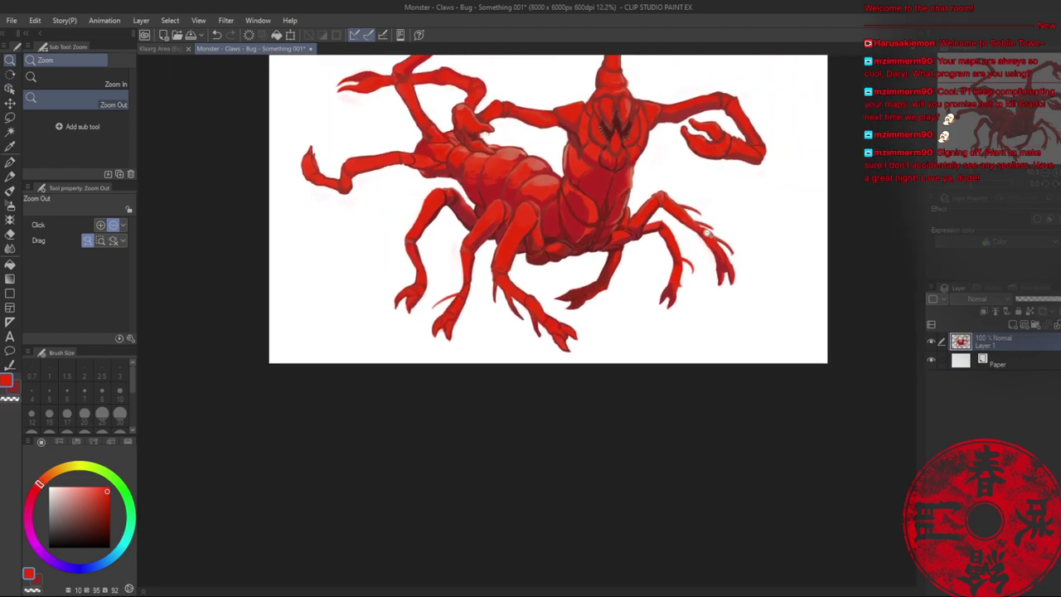
scroll(706, 227, "up", 3)
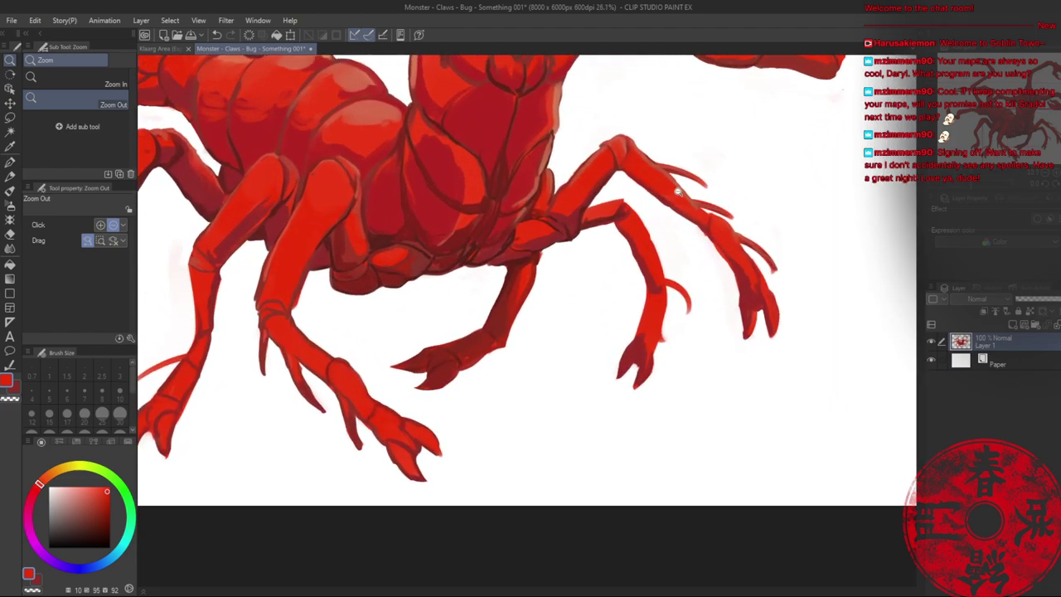
left_click_drag(678, 192, 676, 192)
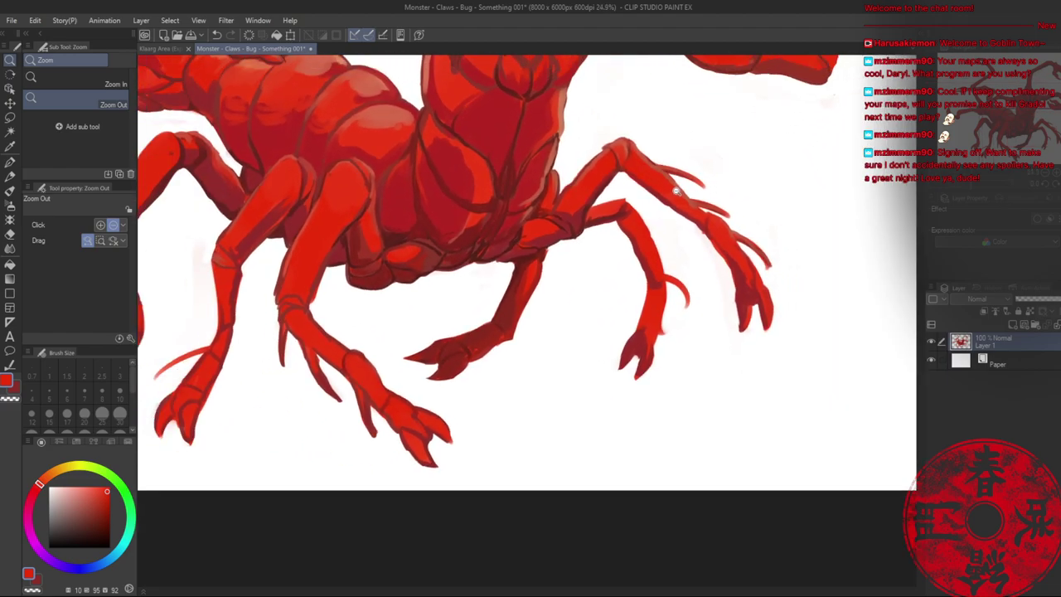
scroll(677, 191, "up", 1)
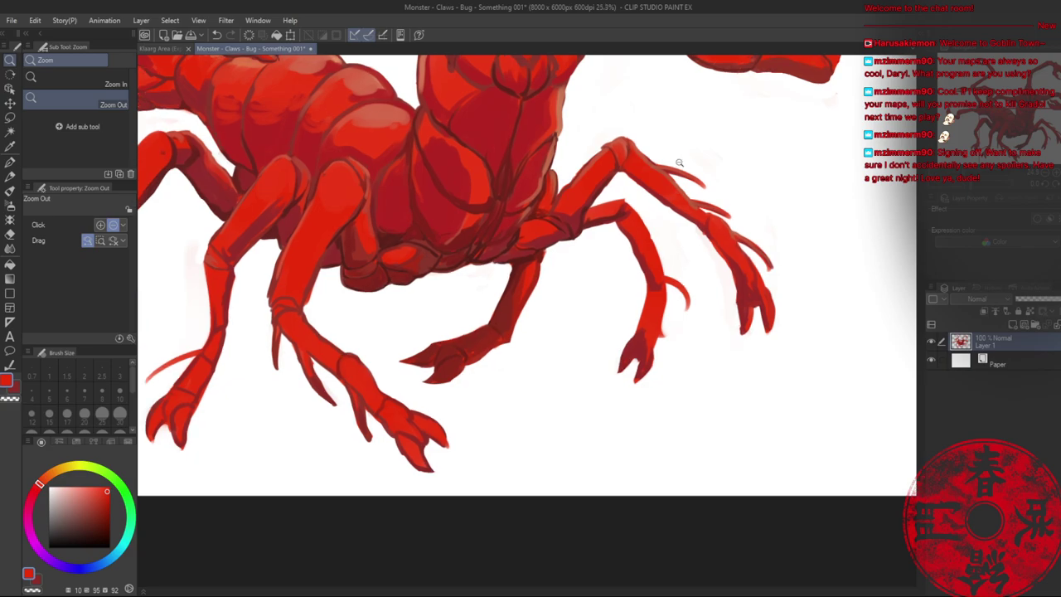
key("m")
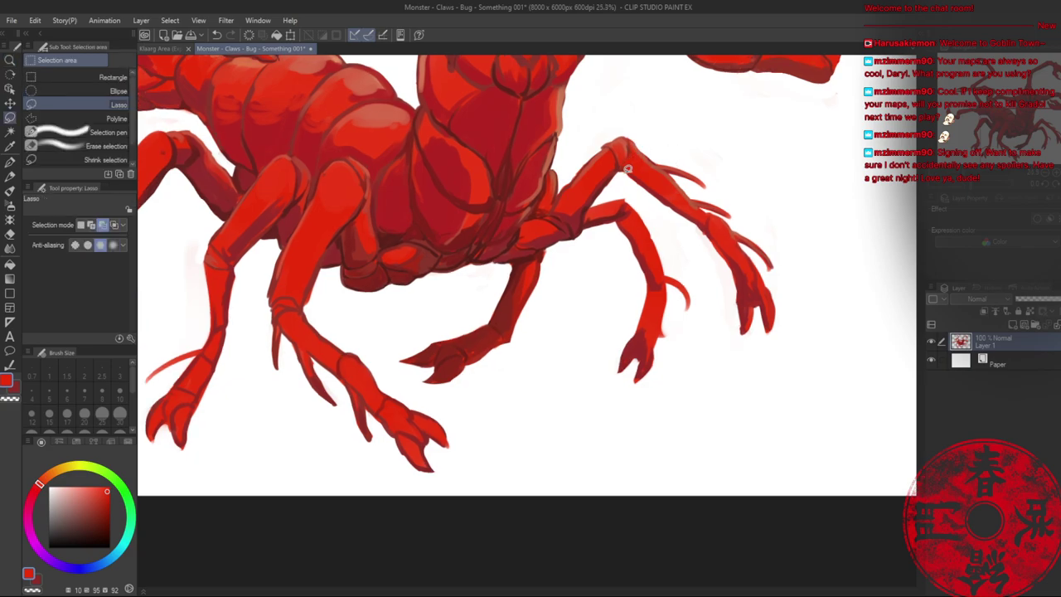
mouse_move(640, 146)
left_mouse_down()
mouse_move(738, 165)
mouse_move(805, 324)
mouse_move(727, 374)
mouse_move(715, 294)
mouse_move(650, 206)
mouse_move(753, 261)
mouse_move(736, 266)
mouse_move(688, 239)
left_mouse_up()
key("k")
key("ctrl+d")
- Paint the dark red underside of a longer segment from the knee toward the detached lower leg, and try out its upper edge
key("alt+space")
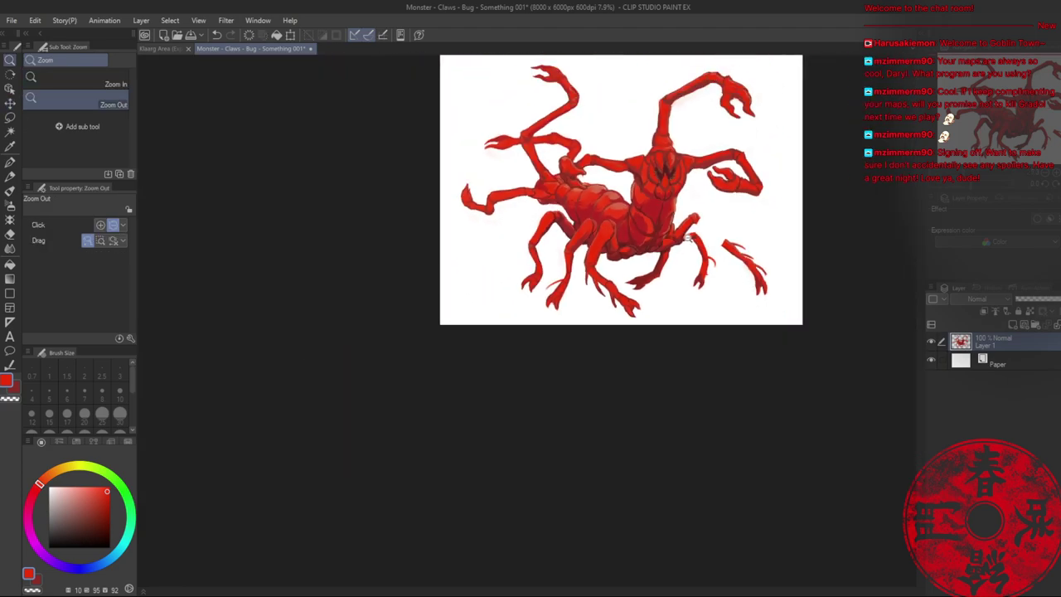
scroll(713, 244, "up", 6)
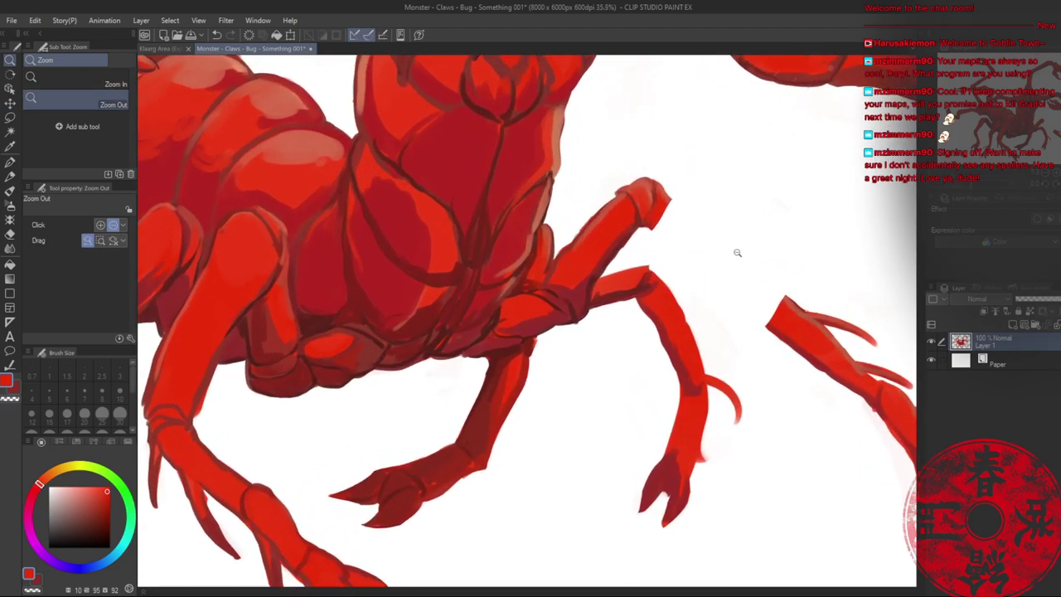
key("b")
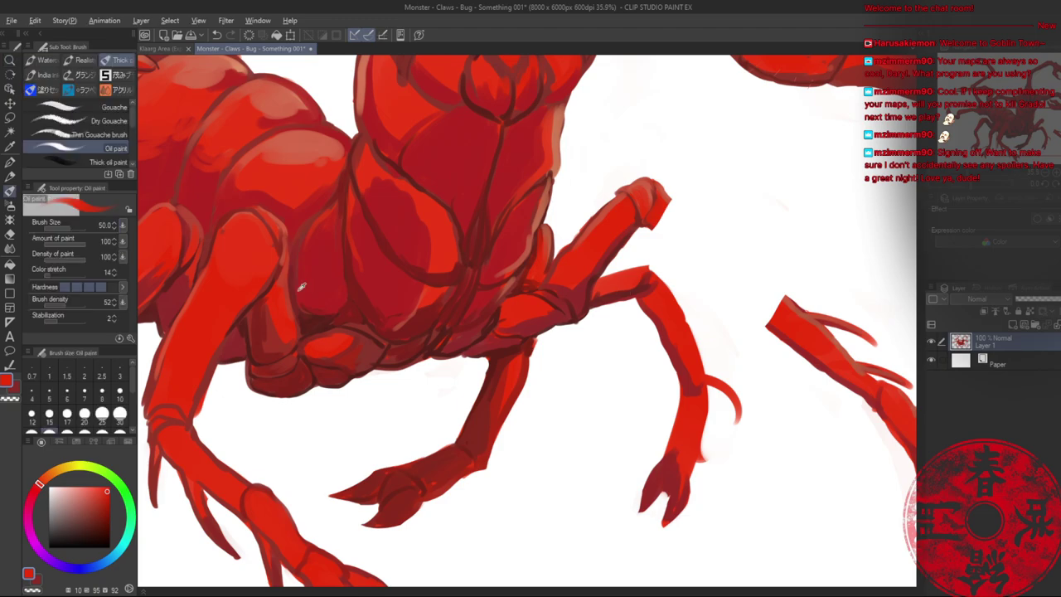
left_click(269, 337, "alt")
mouse_move(643, 232)
left_mouse_down()
mouse_move(669, 241)
mouse_move(661, 221)
mouse_move(715, 290)
left_mouse_up()
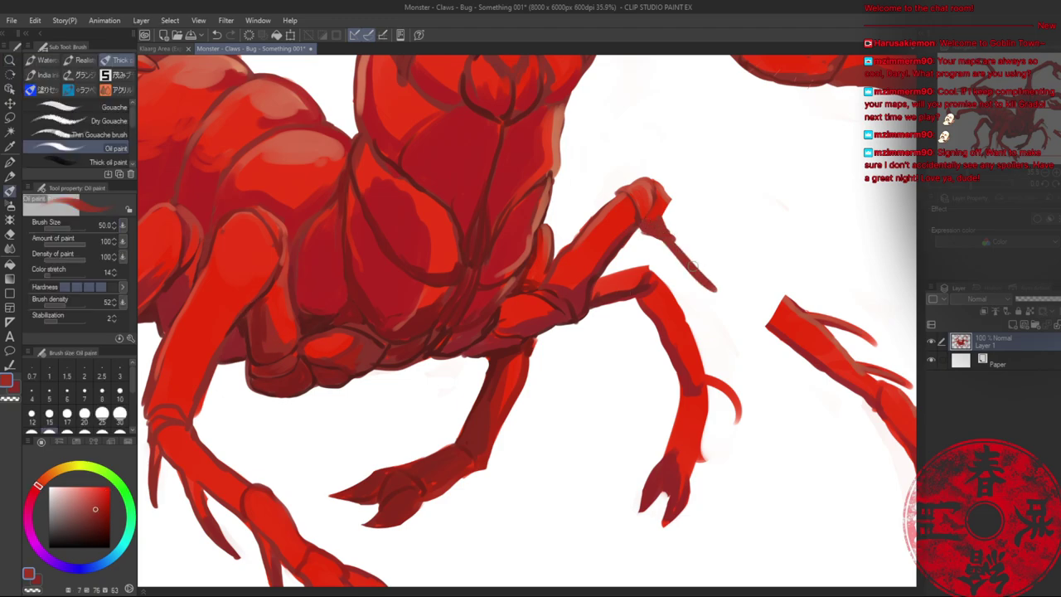
mouse_move(665, 207)
left_mouse_down()
mouse_move(731, 241)
mouse_move(780, 294)
left_mouse_up()
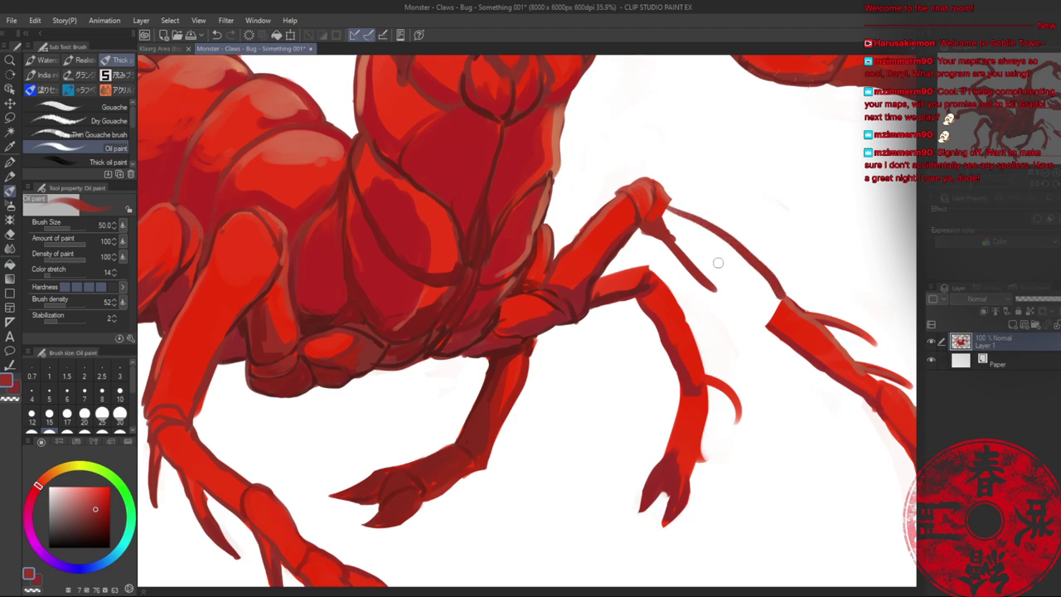
key("ctrl+z")
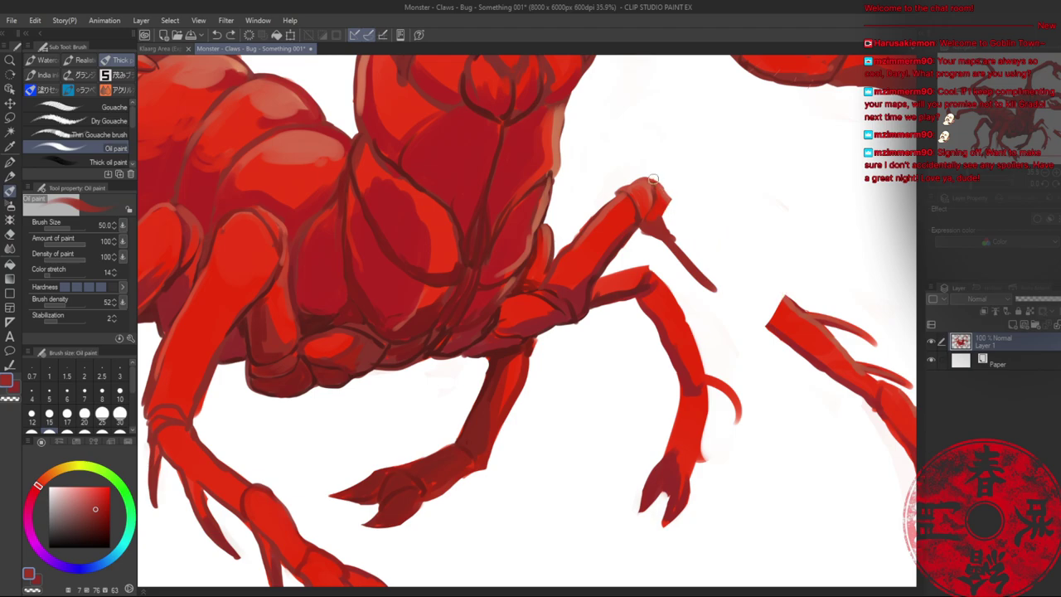
- Round off the outermost front leg's knee and fill the start of its new lower segment with sampled reds
left_click_drag(653, 179, 688, 231)
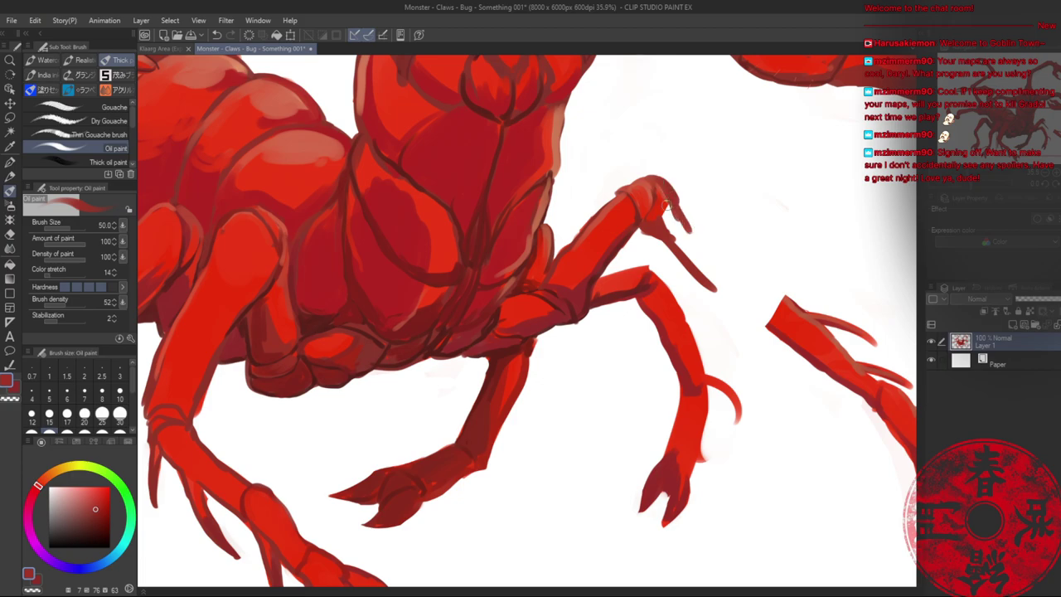
left_click(665, 187, "alt")
left_click_drag(663, 186, 684, 224)
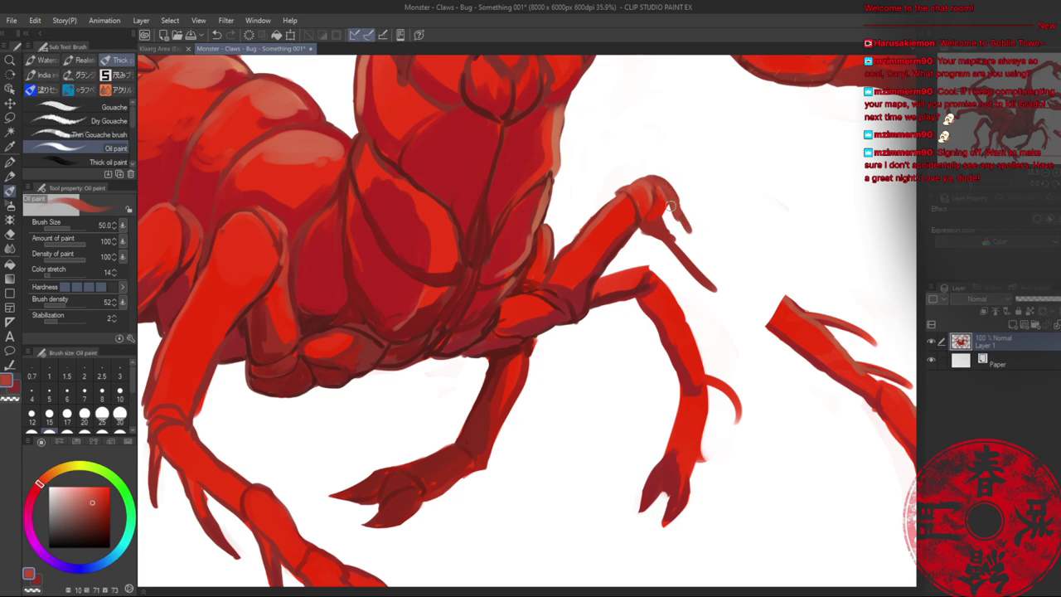
left_click(621, 202, "alt")
mouse_move(654, 187)
left_mouse_down()
mouse_move(676, 200)
mouse_move(718, 277)
left_mouse_up()
left_click(664, 214, "alt")
left_click_drag(678, 209, 718, 279)
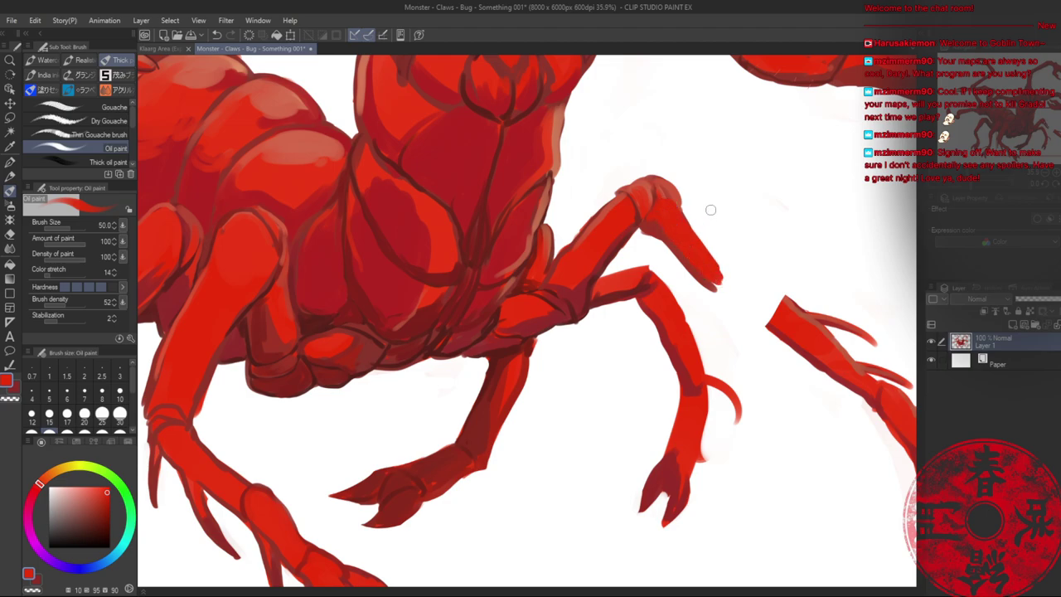
- Extend the outermost front leg's new segment down to the detached lower leg in solid red, enlarging the brush to 70
mouse_move(682, 246)
left_mouse_down()
mouse_move(757, 323)
mouse_move(728, 305)
mouse_move(756, 315)
left_mouse_up()
mouse_move(678, 205)
left_mouse_down()
mouse_move(777, 298)
mouse_move(742, 311)
mouse_move(723, 269)
mouse_move(759, 295)
mouse_move(710, 265)
left_mouse_up()
key("bracketright")
key("bracketright")
mouse_move(710, 266)
left_mouse_down()
mouse_move(758, 295)
mouse_move(692, 242)
mouse_move(775, 303)
mouse_move(705, 268)
mouse_move(746, 299)
left_mouse_up()
left_click_drag(682, 211, 716, 255)
left_click(678, 200, "alt")
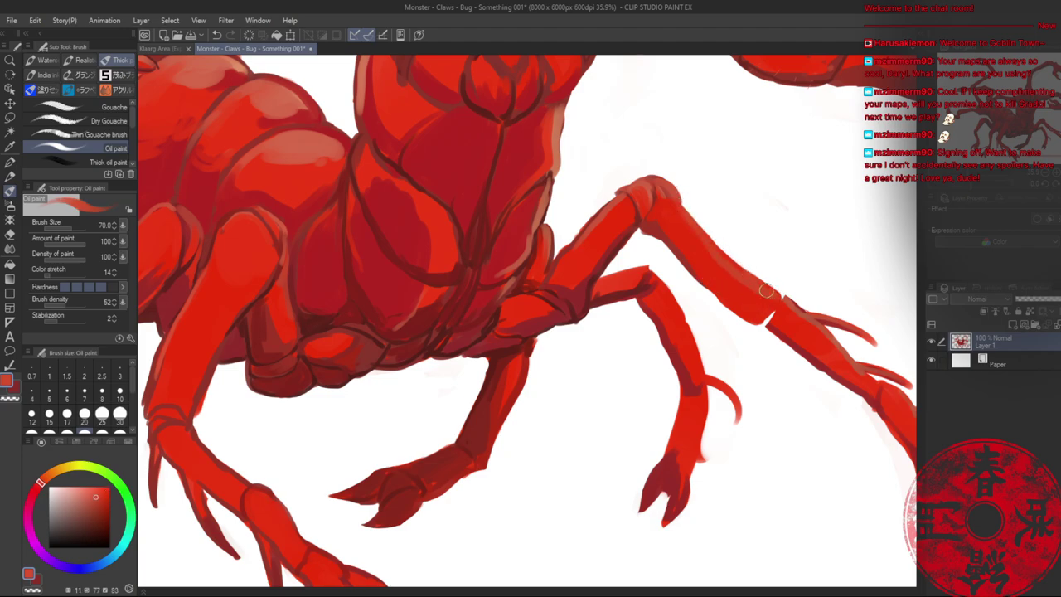
- Join the new segment to the lower leg with a dark joint line at brush size 30, and clean up the segment's underside
left_click(753, 313, "ctrl+alt")
scroll(753, 312, "up", 5)
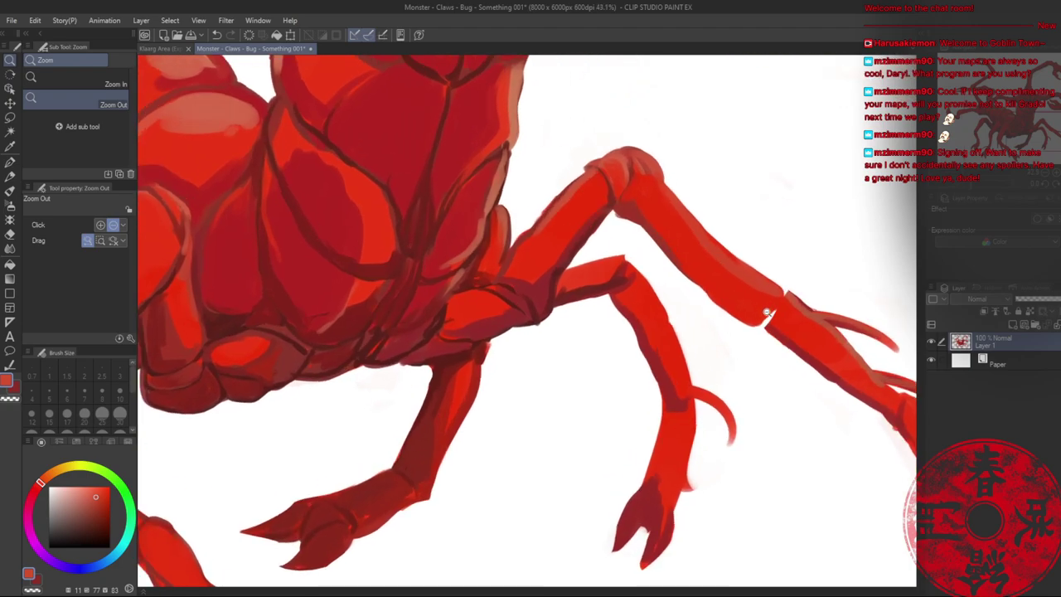
key("bracketleft")
key("bracketleft")
key("bracketleft")
key("bracketleft")
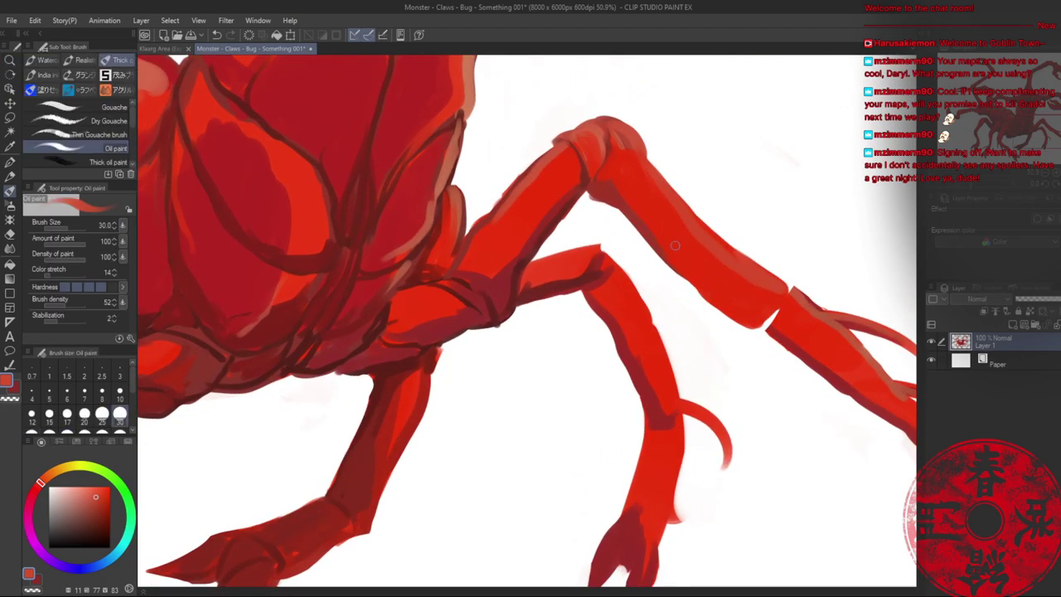
left_click(663, 240, "alt")
mouse_move(724, 303)
left_mouse_down()
mouse_move(749, 327)
mouse_move(775, 290)
mouse_move(766, 316)
mouse_move(789, 298)
mouse_move(775, 324)
mouse_move(775, 300)
left_mouse_up()
left_click(778, 309, "alt")
left_click(759, 323, "alt")
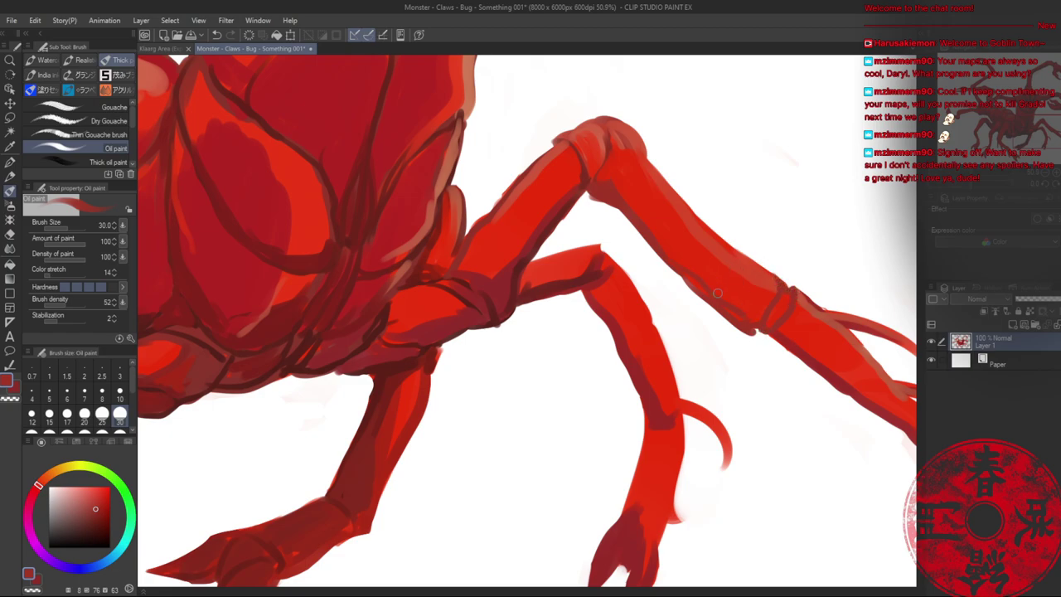
key("e")
mouse_move(673, 282)
left_mouse_down()
mouse_move(728, 328)
mouse_move(763, 337)
mouse_move(689, 336)
left_mouse_up()
key("alt+space")
left_click_drag(727, 319, 663, 251)
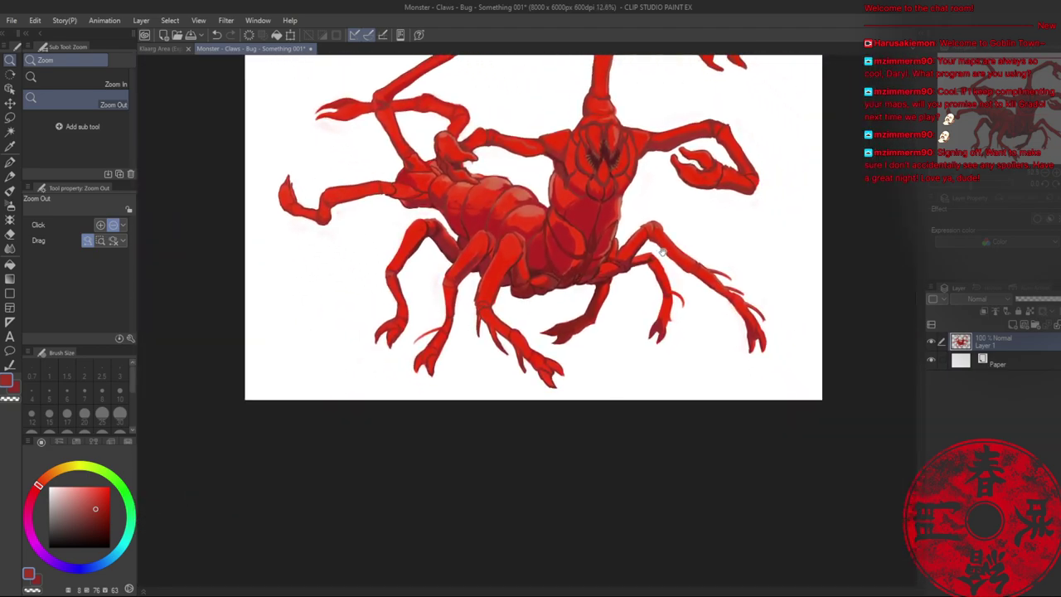
- Blend the muted highlight along the lower leg's upper edge toward the ankle and touch up the ankle joint with sampled reds
left_click_drag(726, 303, 765, 310)
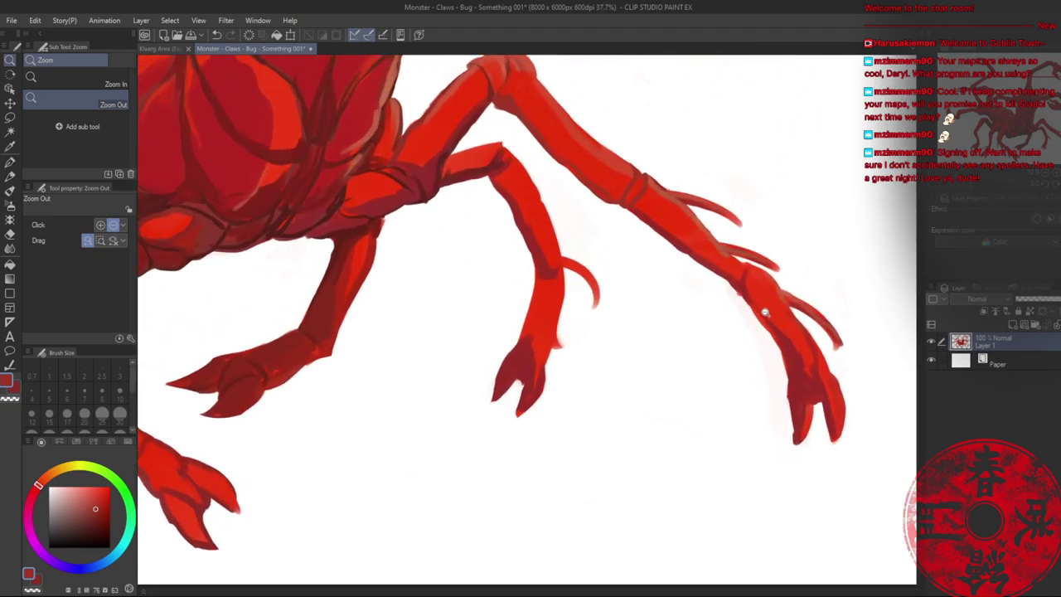
key("b")
left_click(715, 232, "alt")
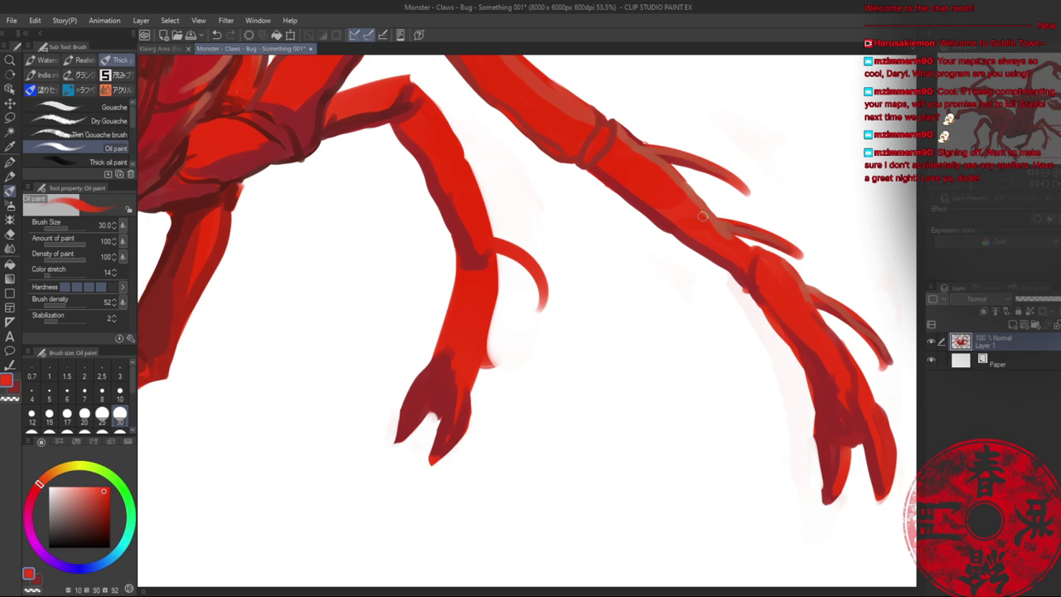
left_click(714, 219, "alt")
left_click_drag(715, 221, 751, 246)
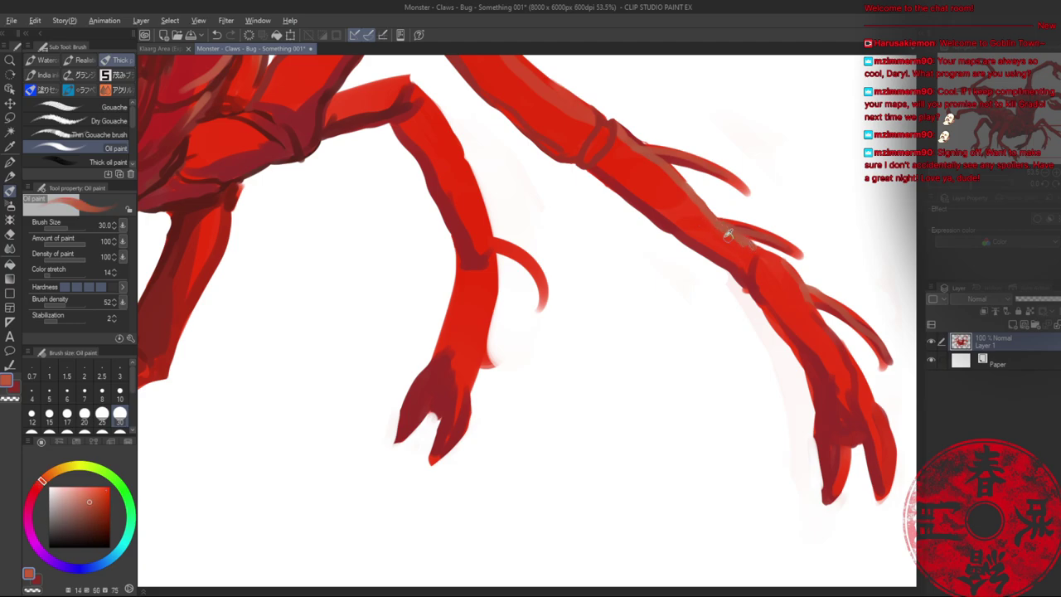
left_click(724, 234, "alt")
left_click(763, 253, "alt")
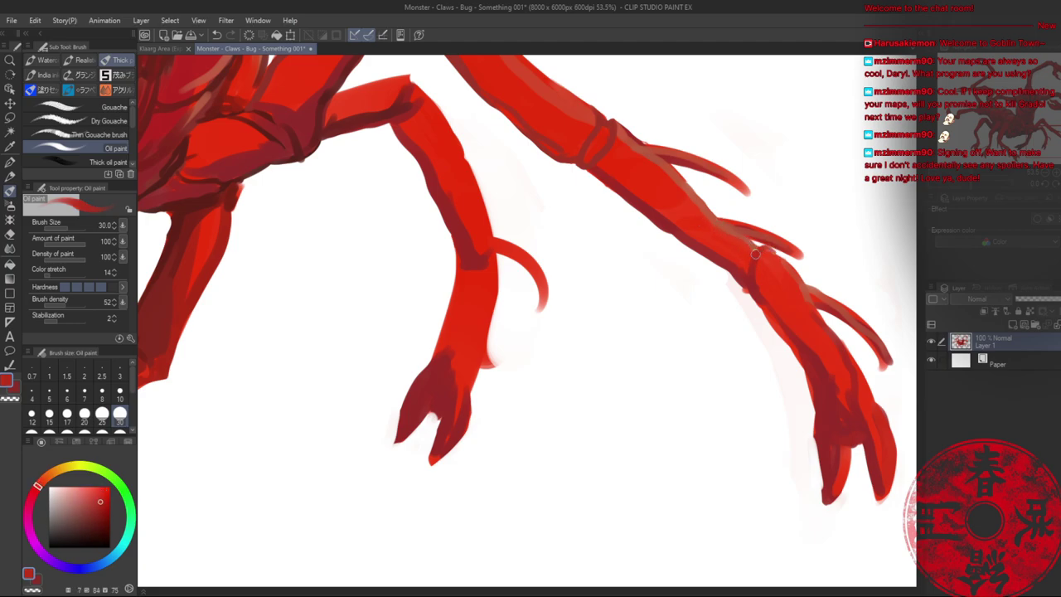
left_click(777, 258, "alt")
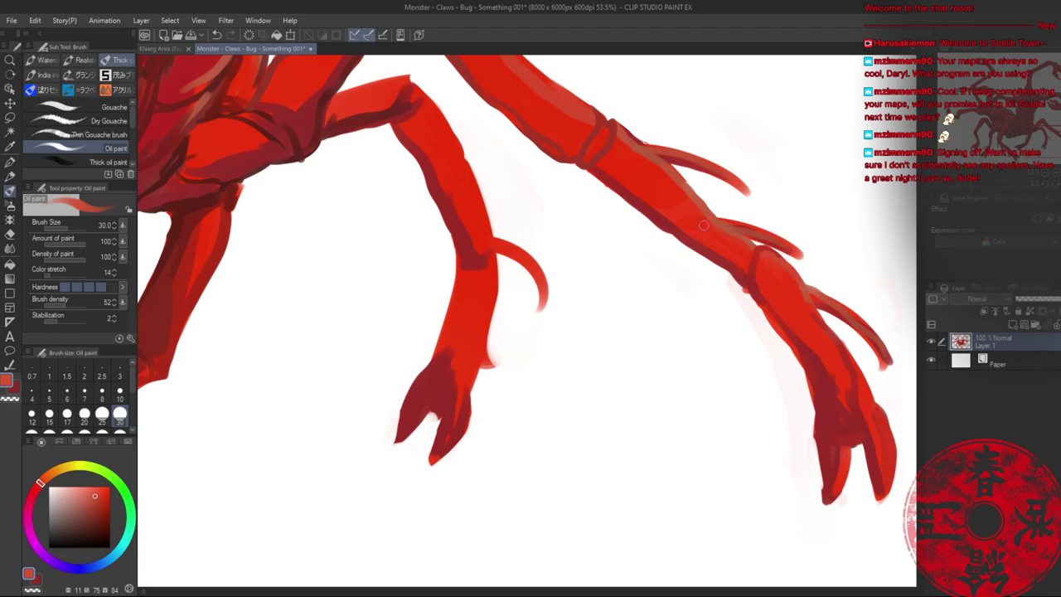
- Smooth the lower leg between its two joints with sampled reds at brush size 50 and touch up its underside
key("]")
key("]")
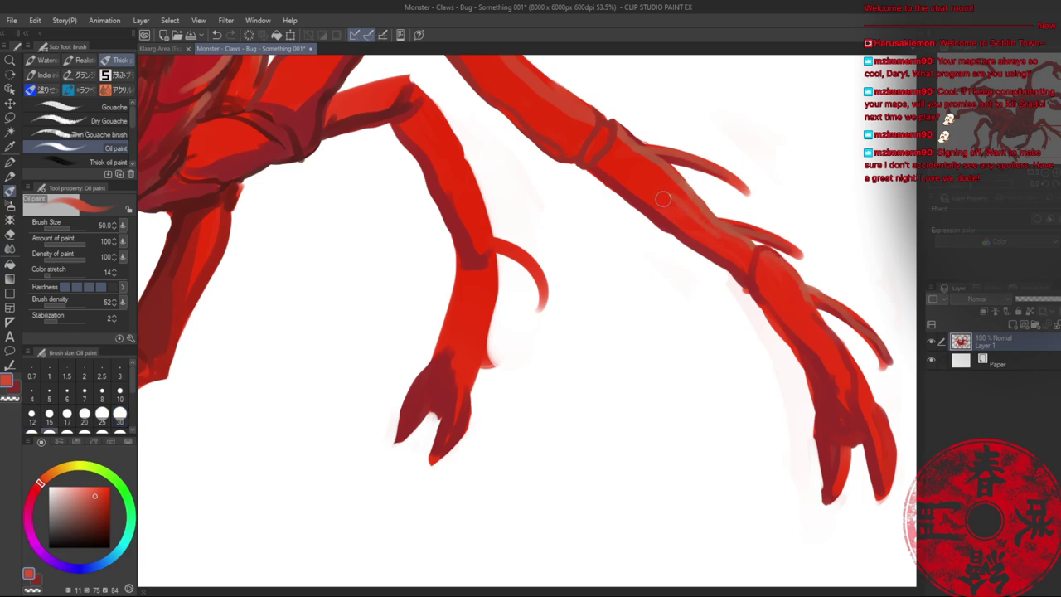
left_click(663, 199, "alt")
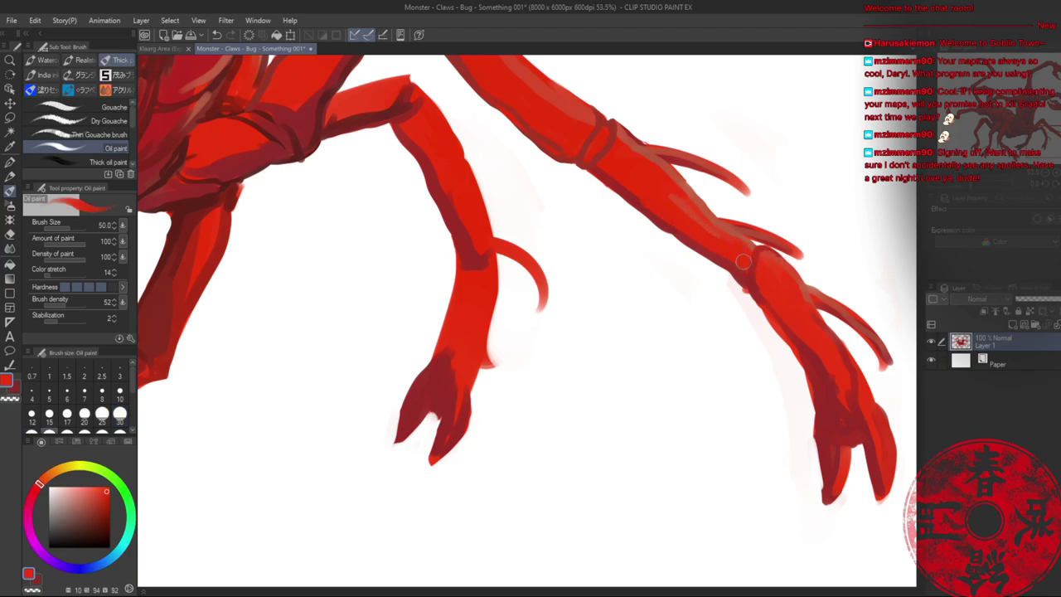
left_click(615, 187, "alt")
left_click_drag(615, 186, 667, 215)
mouse_move(516, 88)
left_mouse_down()
mouse_move(609, 241)
mouse_move(610, 267)
mouse_move(633, 295)
mouse_move(687, 303)
left_mouse_up()
- Save the painting with the whole monster in view
key("alt+space")
left_click_drag(774, 247, 713, 232)
left_click_drag(746, 230, 677, 239)
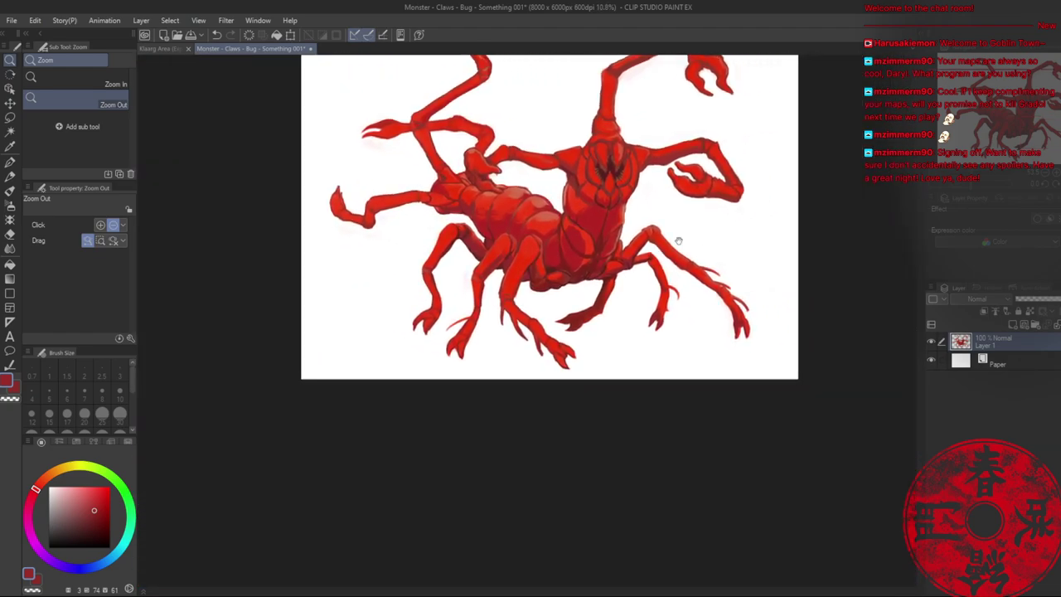
key("ctrl+0")
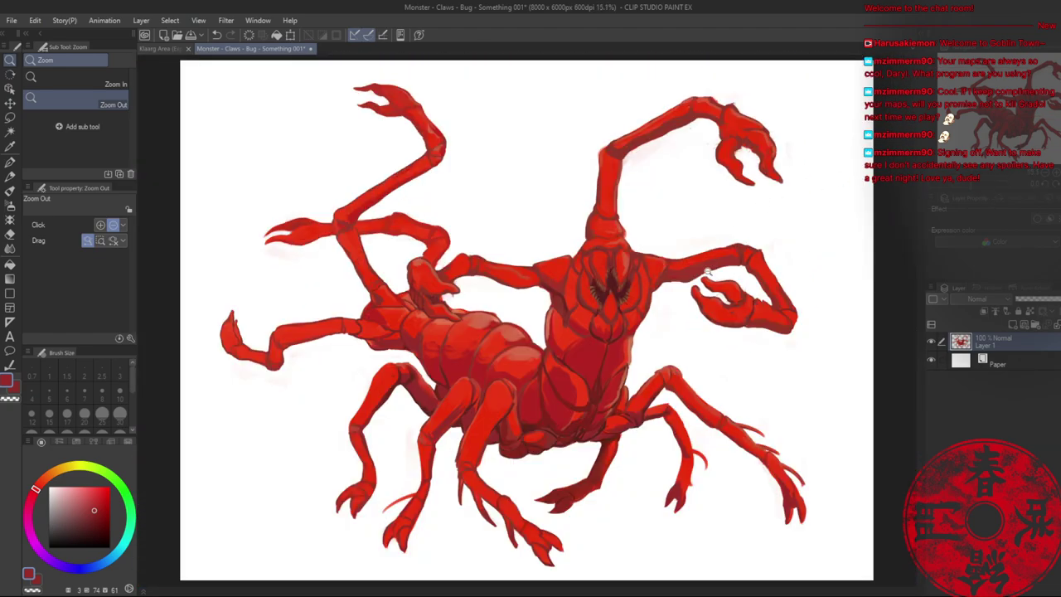
key("ctrl+s")
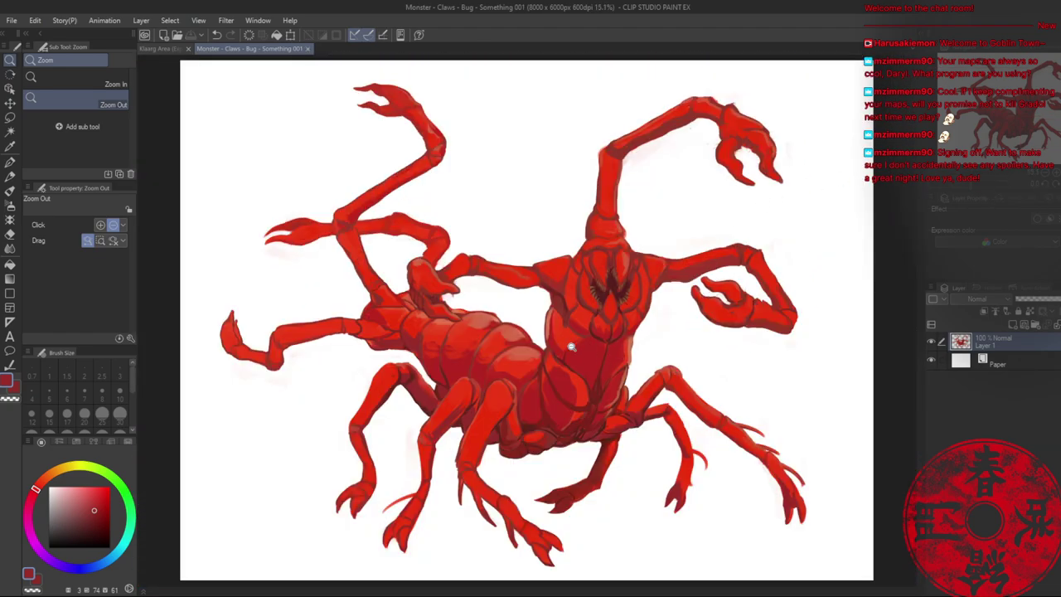
- Deepen the dark red shading along the underside of the outermost front leg's thigh, above the knee
scroll(659, 404, "up", 3)
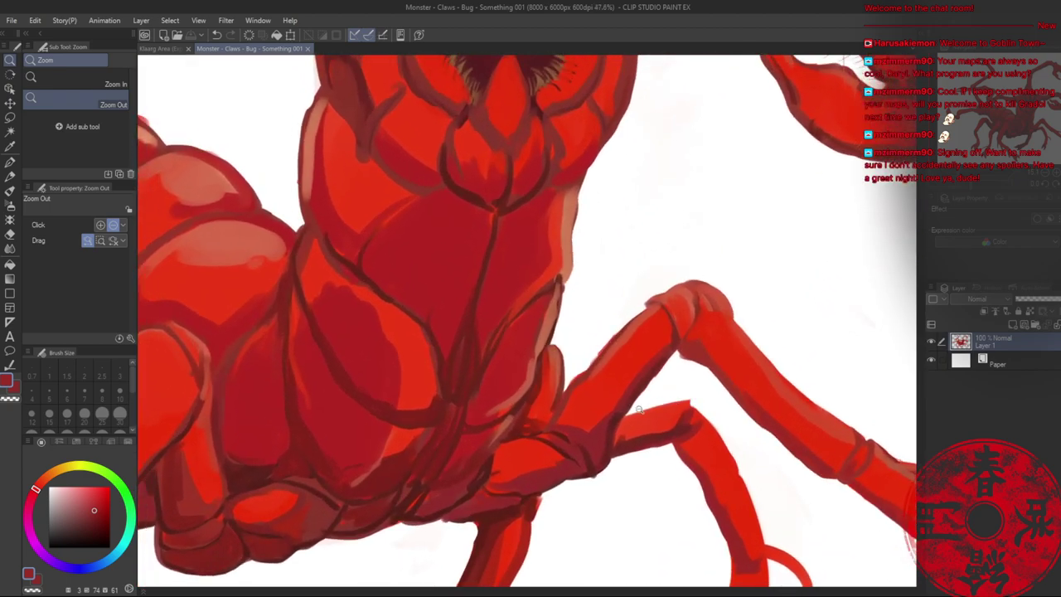
key("b")
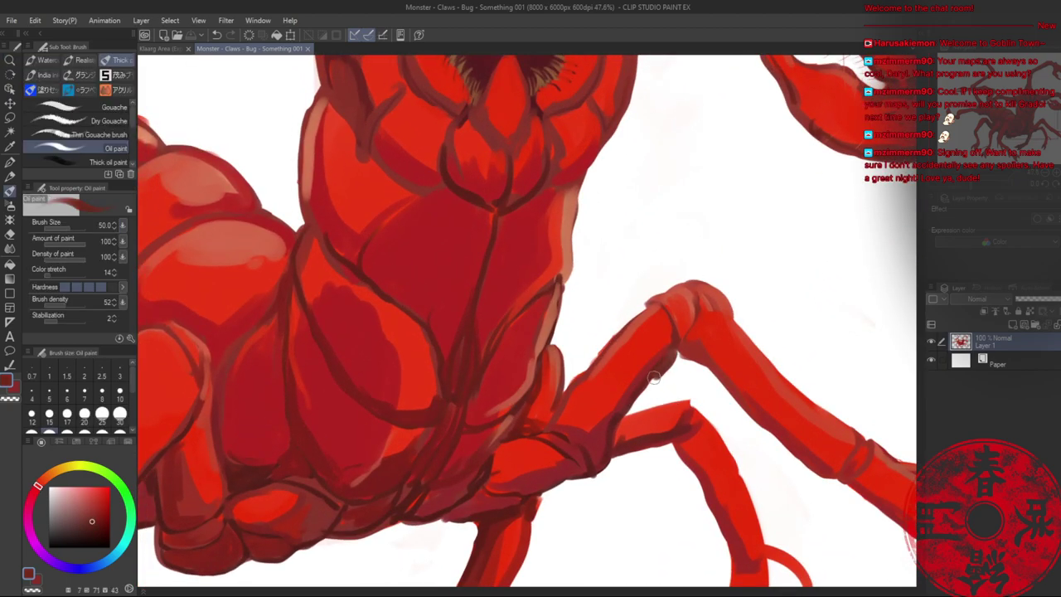
mouse_move(638, 393)
left_mouse_down()
mouse_move(674, 339)
mouse_move(614, 438)
left_mouse_up()
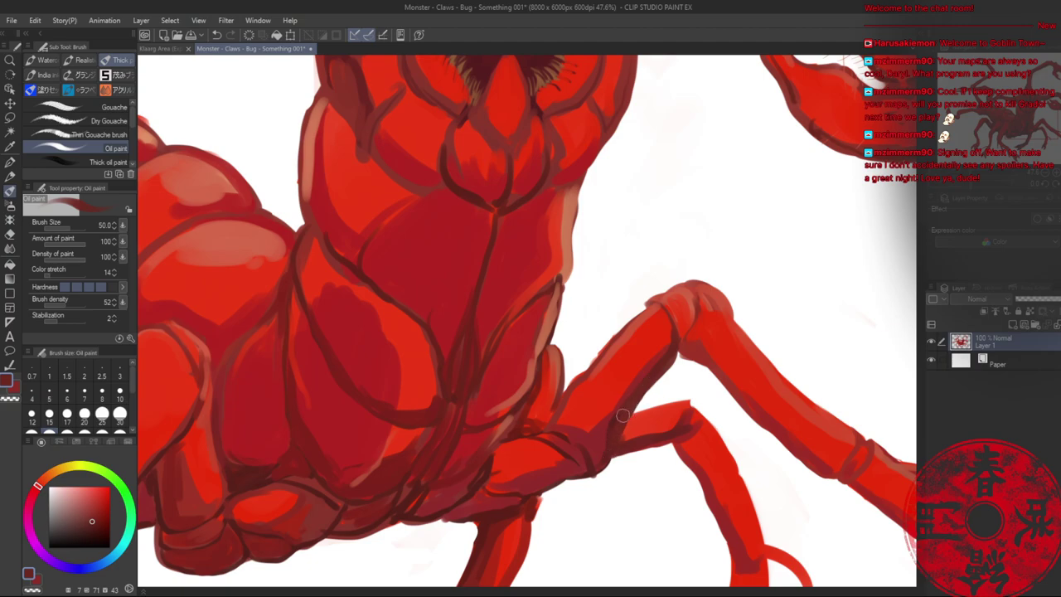
- Darken the underside of the segment below the outermost front leg's knee with sampled dark red, undoing an unwanted stroke
mouse_move(695, 352)
left_mouse_down()
mouse_move(727, 389)
mouse_move(703, 363)
mouse_move(740, 407)
mouse_move(772, 414)
left_mouse_up()
left_click(762, 407, "alt")
left_click_drag(682, 357, 747, 410)
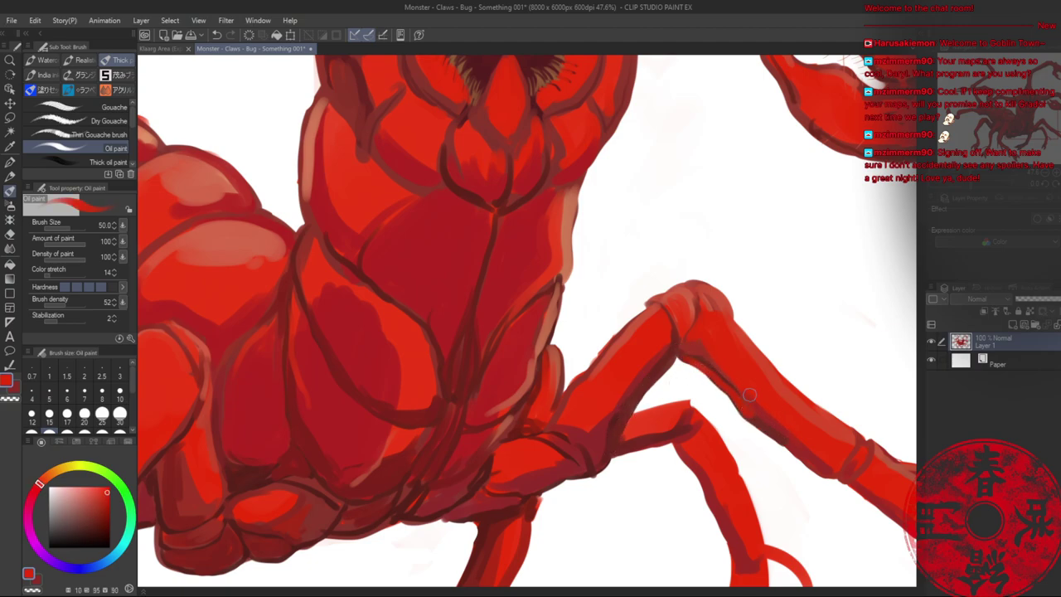
key("ctrl+z")
left_click(798, 443, "alt")
left_click_drag(689, 357, 816, 468)
left_click(777, 427, "alt")
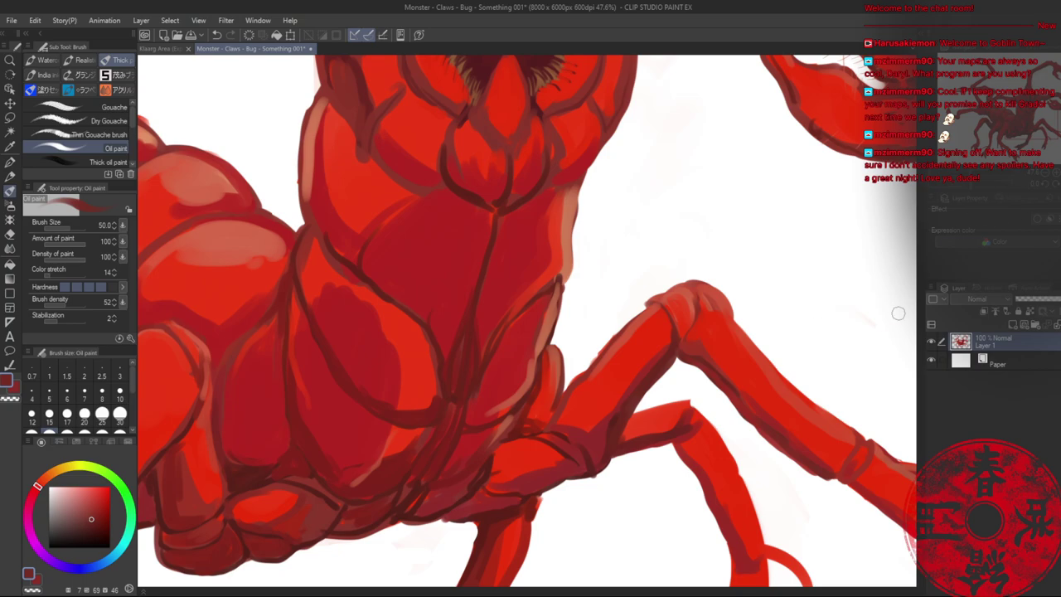
- Carry the dark underside shading past the new joint toward the ankle of the outermost front leg, and save the painting
left_click_drag(809, 395, 591, 263)
left_click_drag(611, 346, 628, 346)
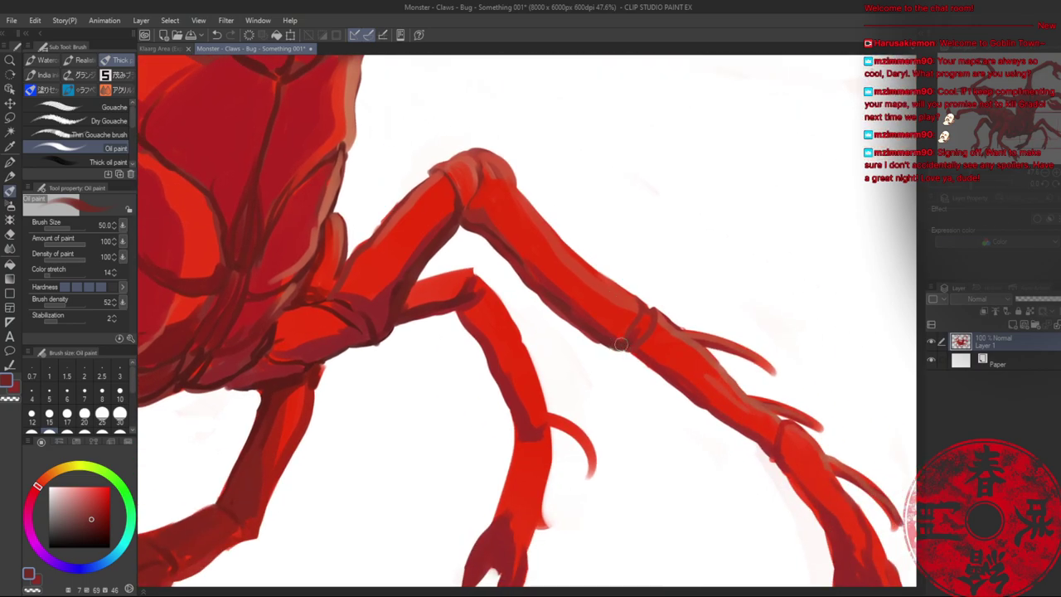
left_click(628, 333, "alt")
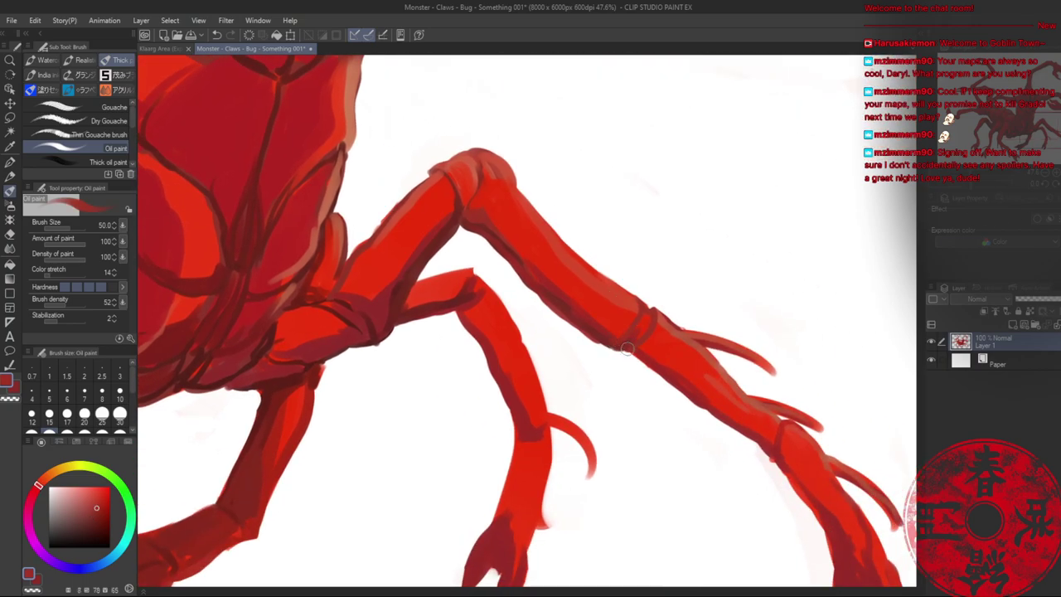
left_click(626, 346, "alt")
left_click_drag(624, 350, 750, 436)
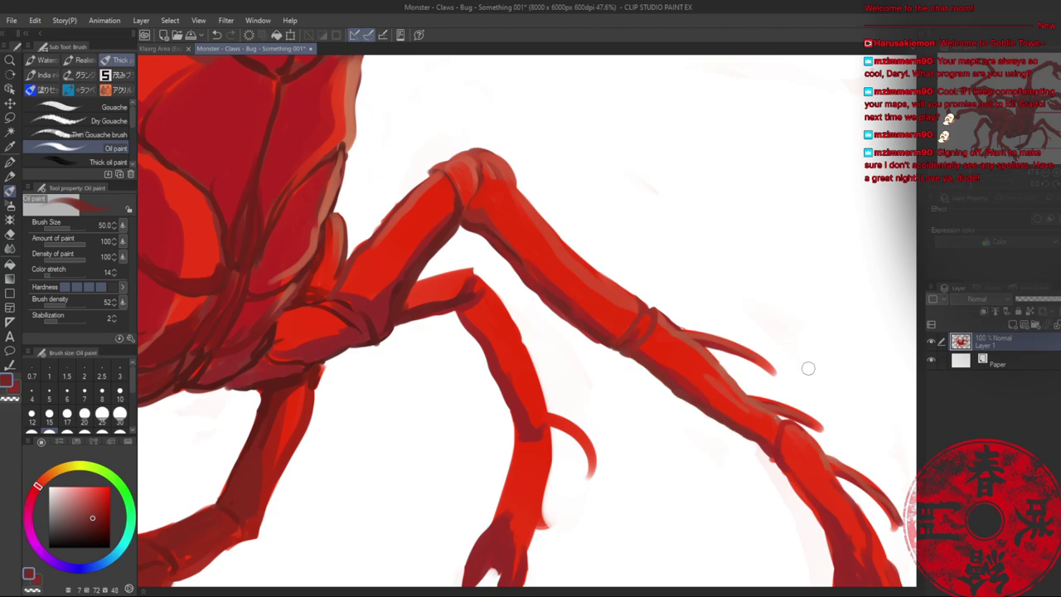
key("ctrl+0")
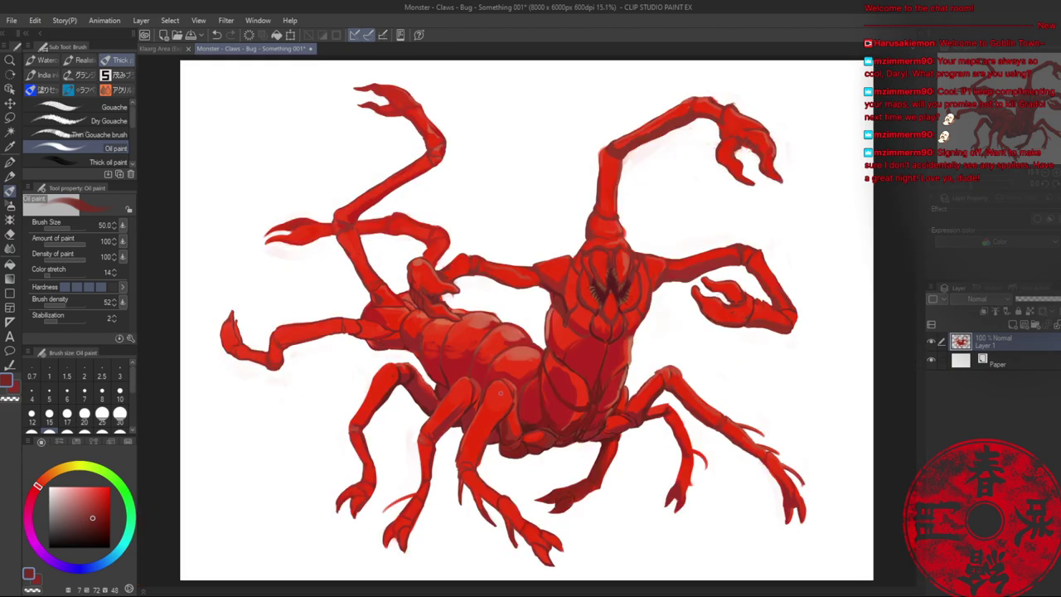
key("ctrl+s")
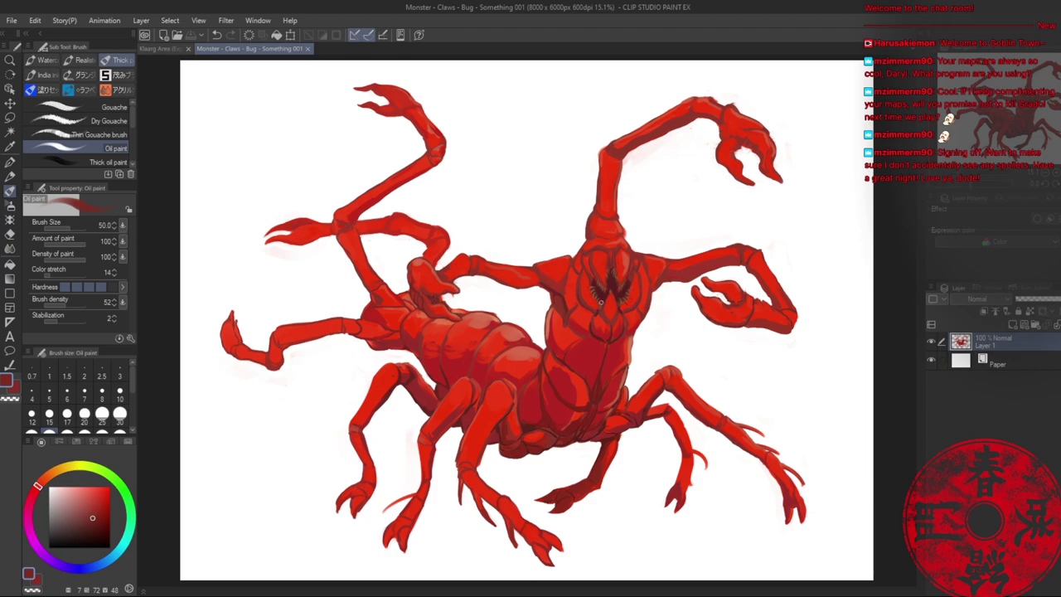
- Erase the small stub on the outer edge of the neighbouring inner front leg, just above its foot
key("alt+space")
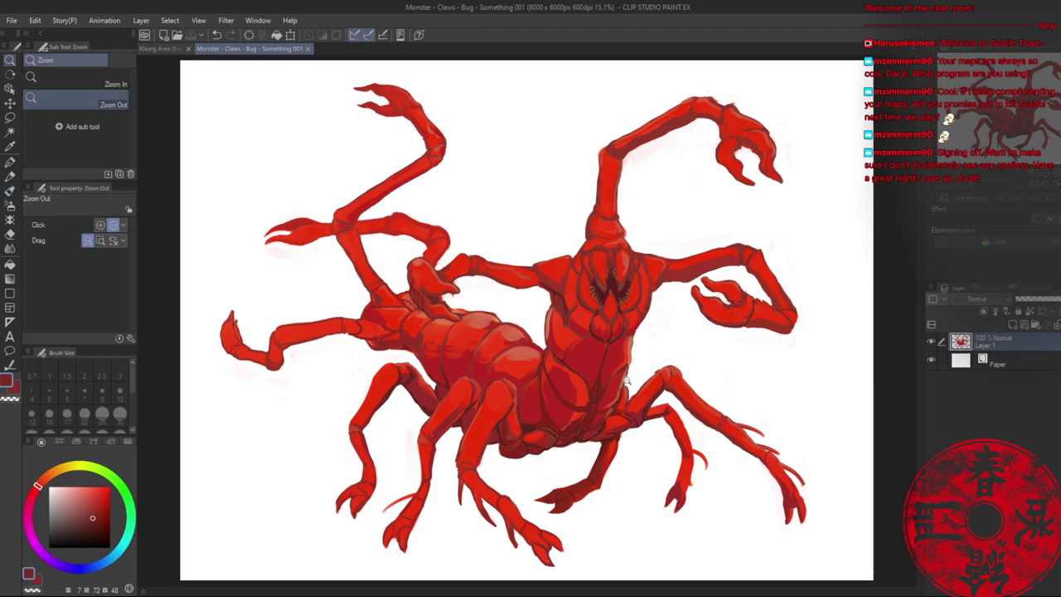
left_click_drag(655, 400, 704, 402)
left_click_drag(619, 413, 659, 324)
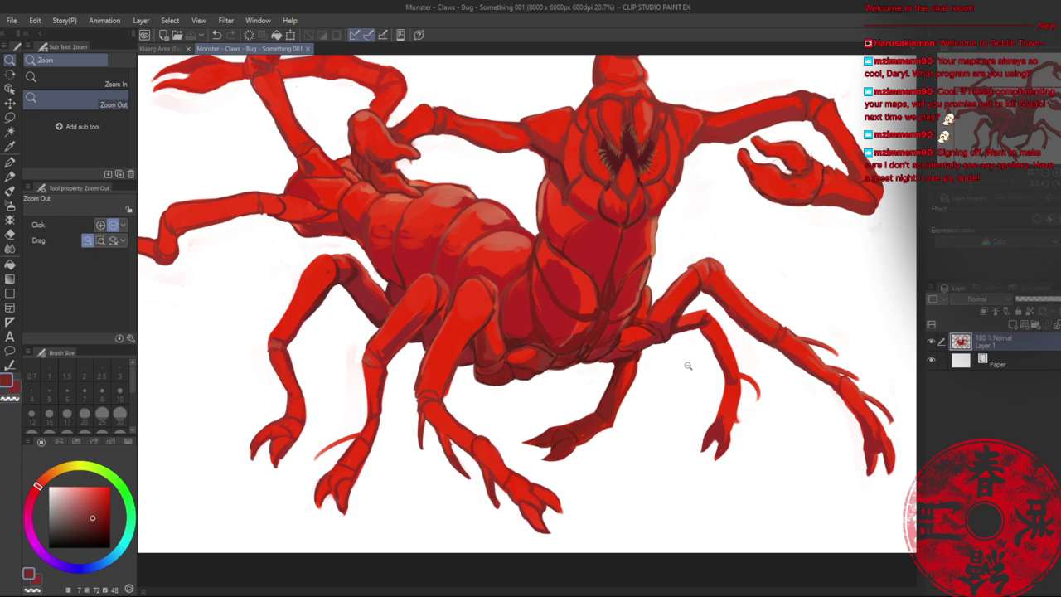
left_click_drag(711, 381, 766, 370)
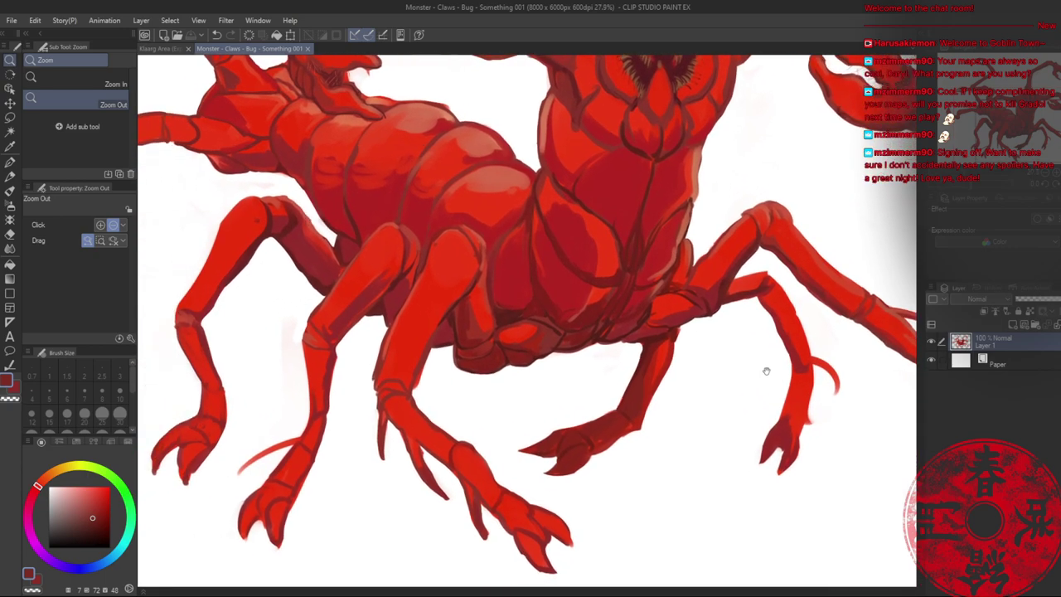
key("e")
left_click_drag(819, 408, 810, 423)
- Shade the inner front leg's lower segment with sampled dark red from the spine's base down to the foot
key("b")
left_click(791, 401, "alt")
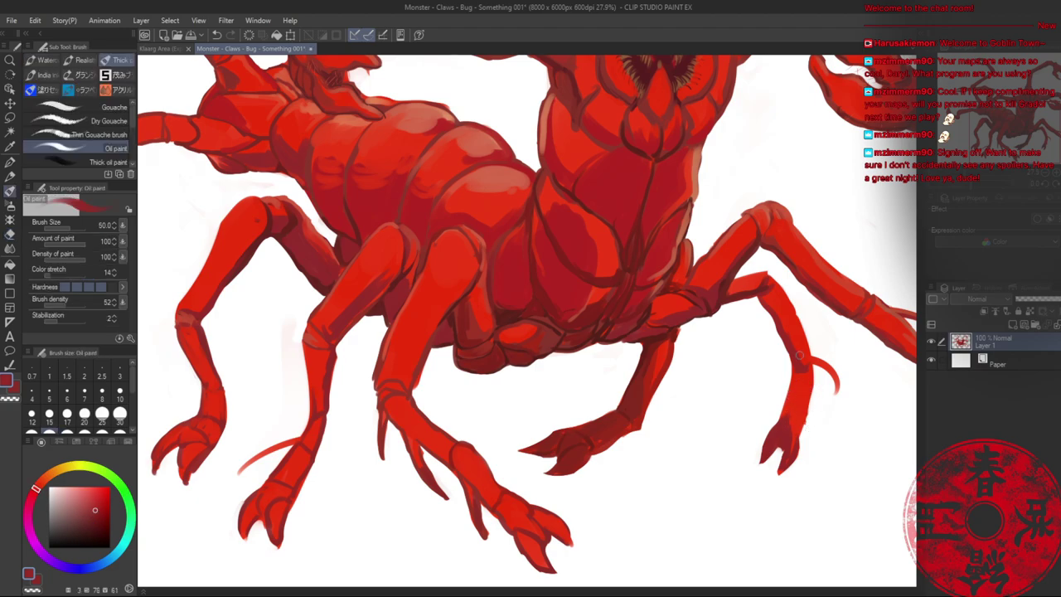
mouse_move(799, 355)
left_mouse_down()
mouse_move(775, 425)
mouse_move(794, 429)
left_mouse_up()
left_click_drag(807, 383, 802, 429)
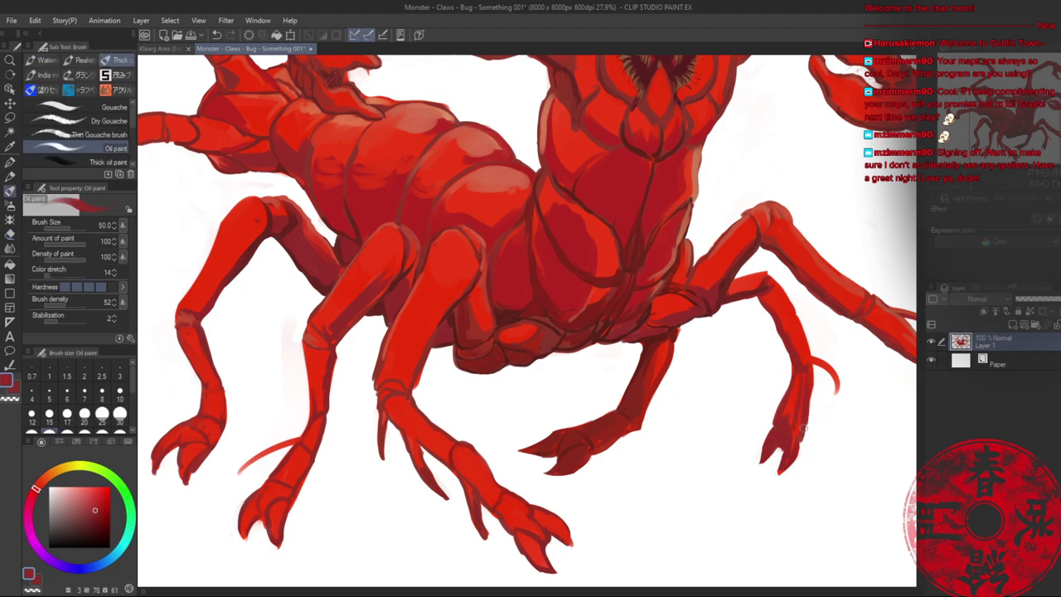
left_click(799, 399, "alt")
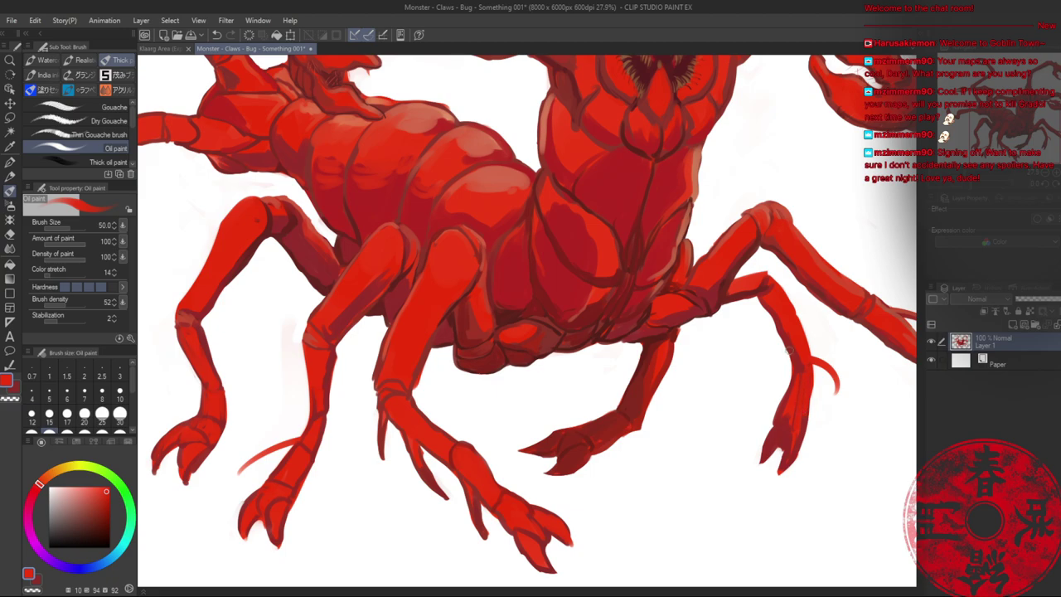
left_click(800, 361, "alt")
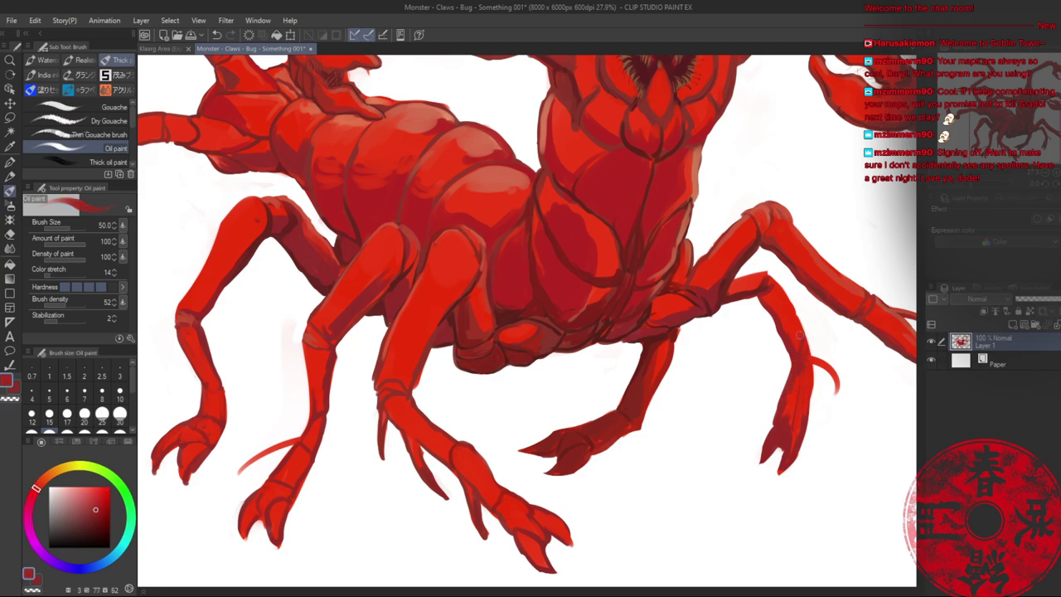
left_click_drag(804, 367, 809, 383)
- Sharpen the inner front leg's knee and shade the segment between knee and spine with sampled bright and dark reds
key("e")
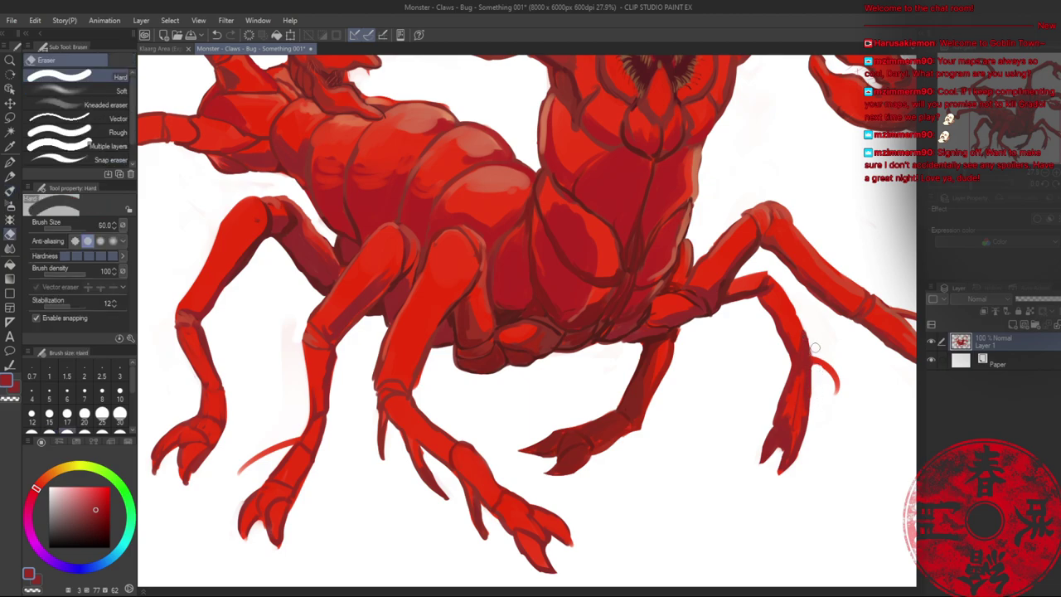
key("b")
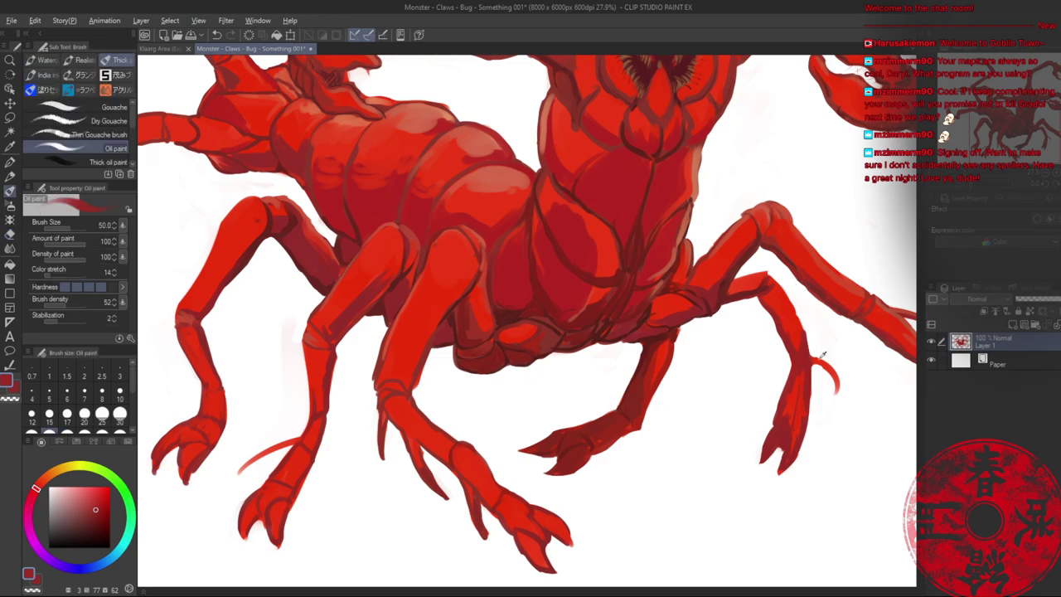
left_click(823, 369, "alt")
left_click(817, 364, "alt")
left_click_drag(770, 271, 800, 326)
left_click(772, 277, "alt")
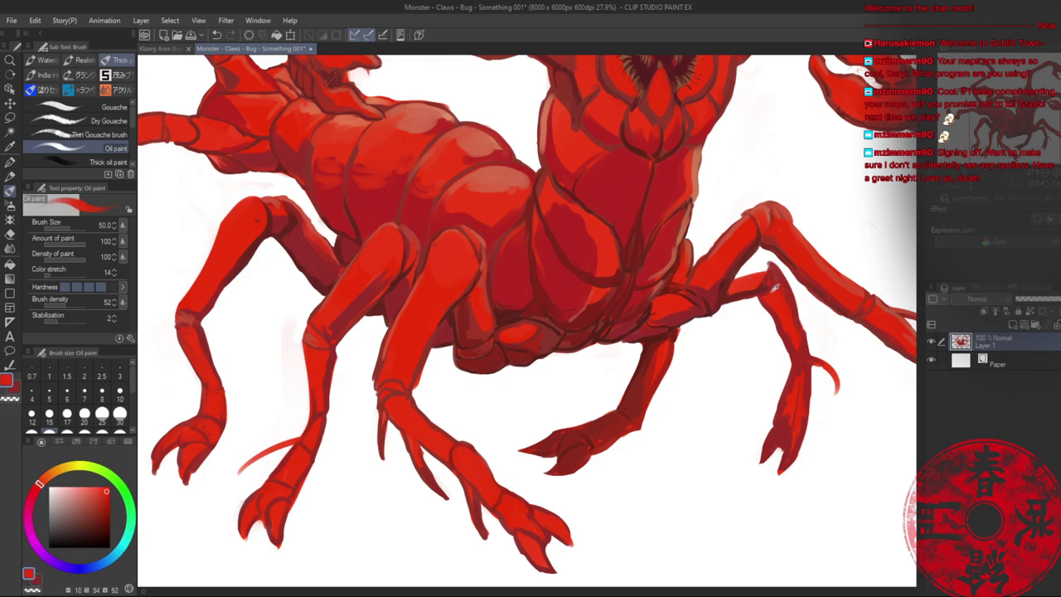
left_click(777, 294, "alt")
left_click(759, 292, "alt")
left_click_drag(764, 282, 786, 337)
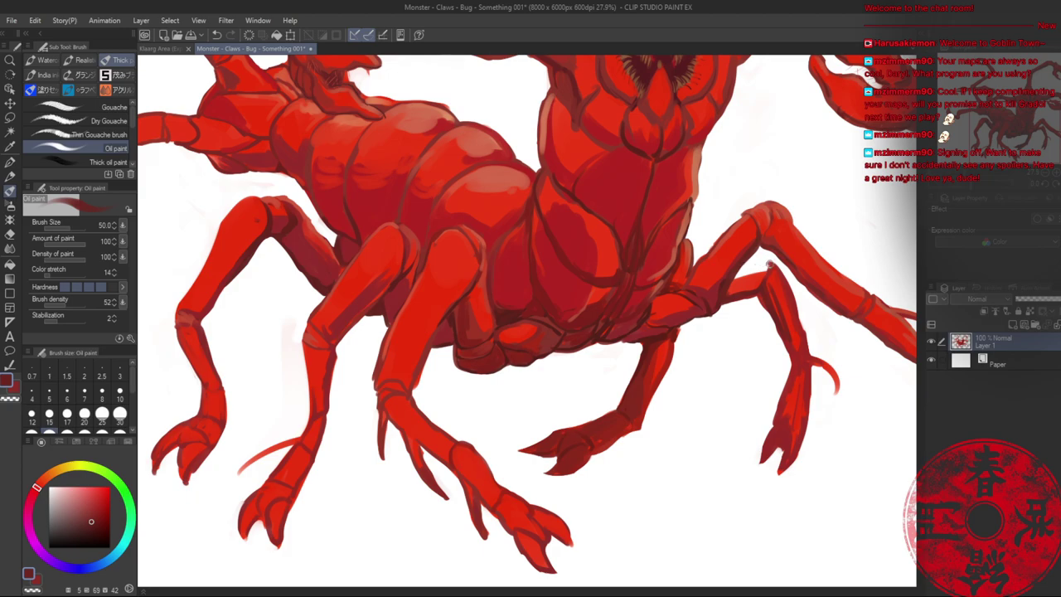
- Paint a bright red limb base between the torso and outer front leg, and fill the gap beside the inner leg's knee
left_click(756, 274, "alt")
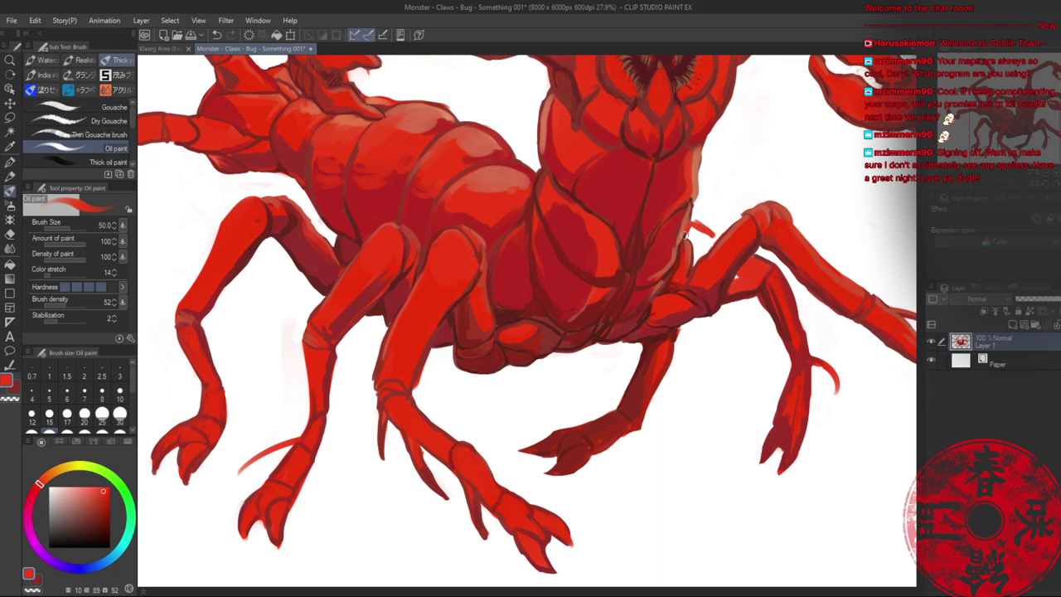
key("ctrl+space")
left_click(696, 220)
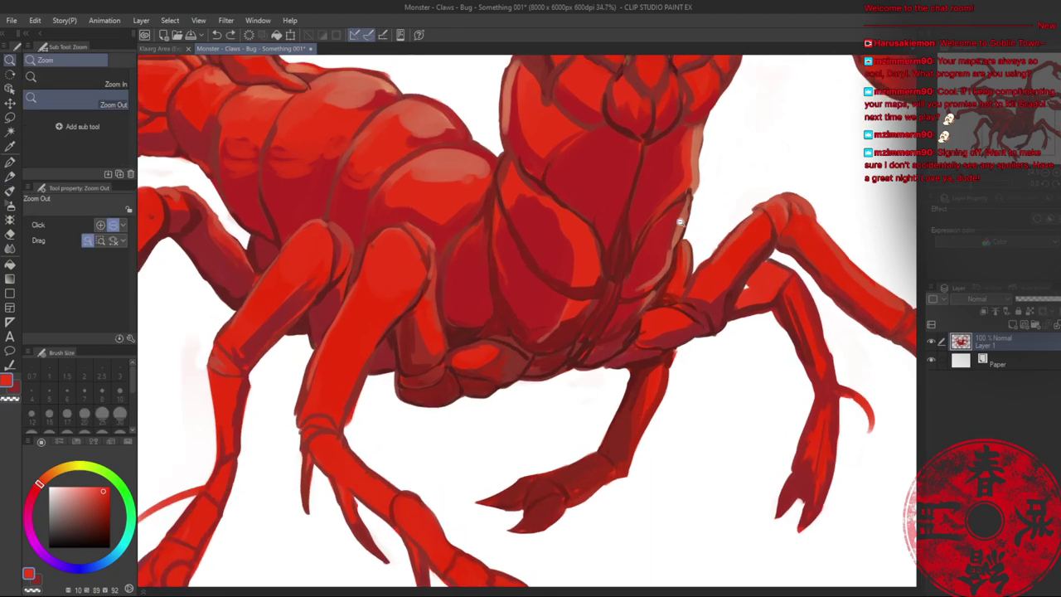
mouse_move(686, 241)
left_mouse_down()
mouse_move(693, 233)
mouse_move(700, 254)
mouse_move(714, 233)
mouse_move(689, 230)
mouse_move(688, 262)
mouse_move(709, 245)
mouse_move(694, 218)
mouse_move(689, 234)
mouse_move(692, 216)
left_mouse_up()
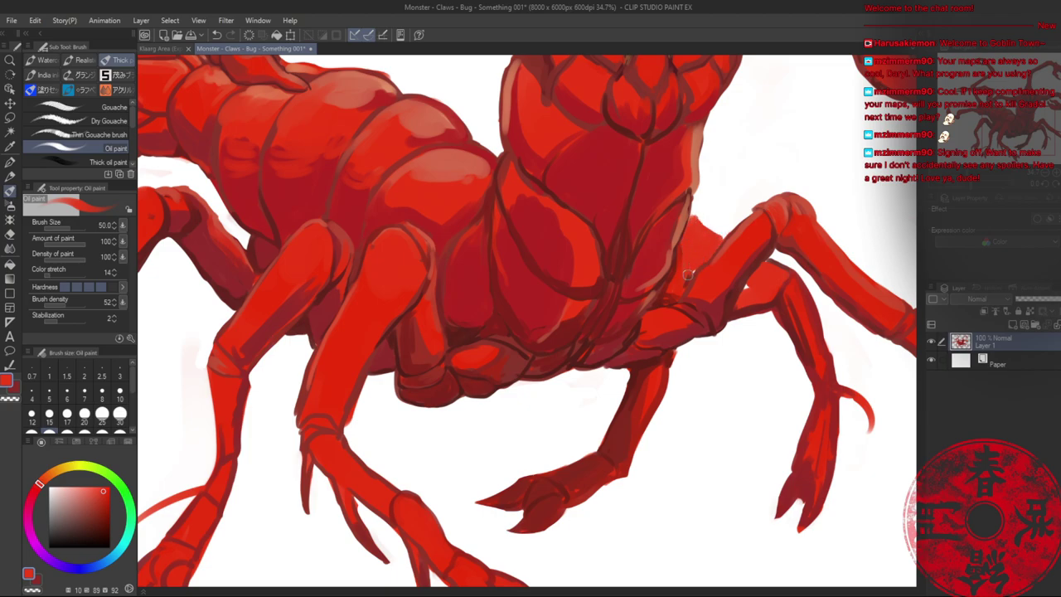
mouse_move(754, 282)
left_mouse_down()
mouse_move(739, 322)
mouse_move(755, 305)
mouse_move(743, 313)
left_mouse_up()
key("e")
key("b")
- Shade the inner front leg's upper part and the lower area of the new limb base with sampled dark red
left_click(495, 366, "alt")
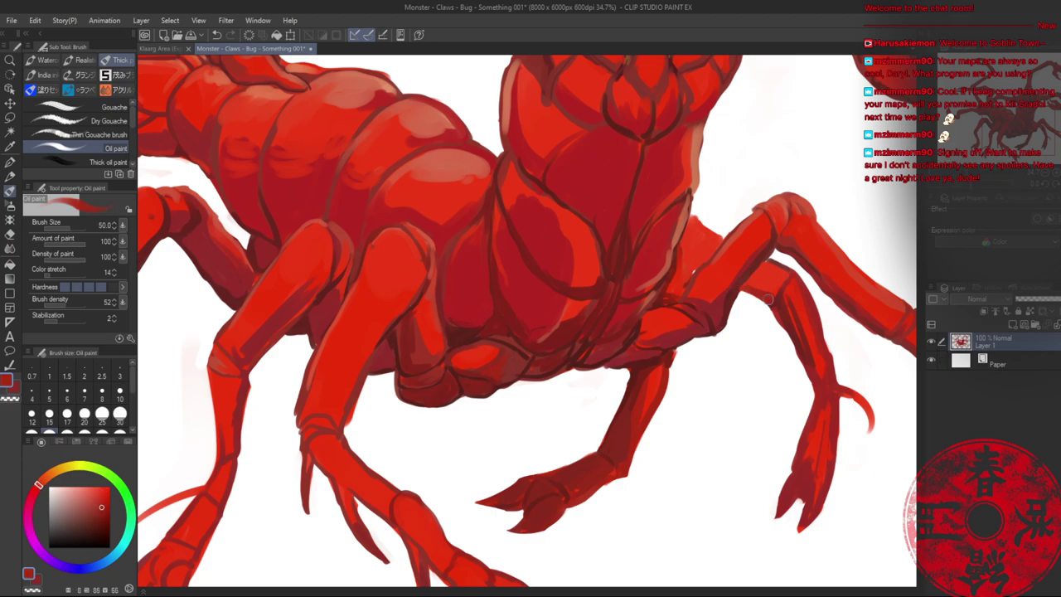
left_click(527, 350, "alt")
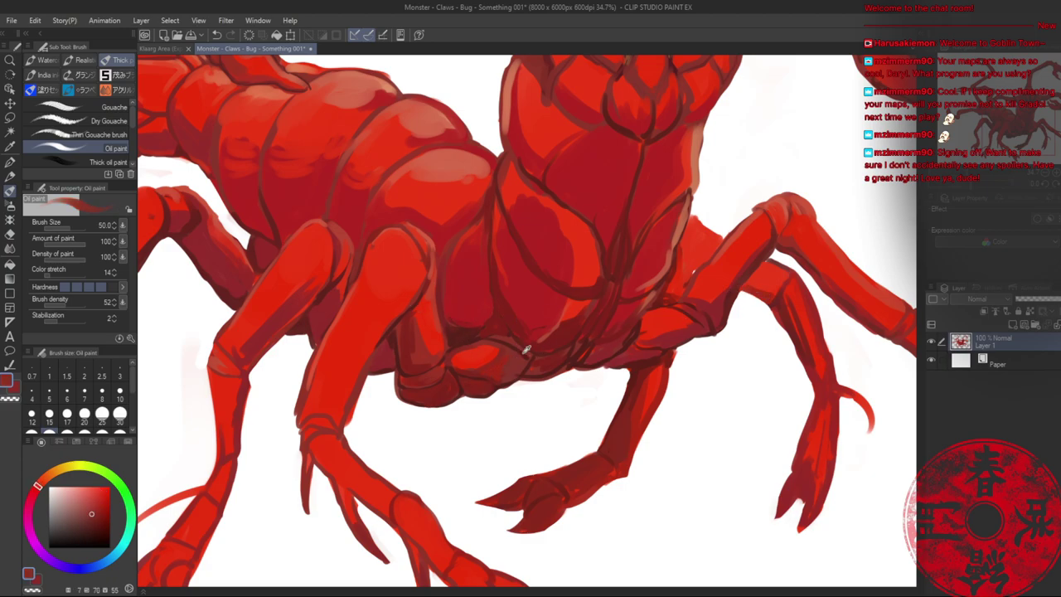
mouse_move(743, 283)
left_mouse_down()
mouse_move(780, 288)
mouse_move(753, 271)
mouse_move(784, 292)
mouse_move(815, 349)
left_mouse_up()
left_click_drag(705, 257, 694, 261)
mouse_move(690, 246)
left_mouse_down()
mouse_move(680, 289)
mouse_move(728, 256)
mouse_move(757, 275)
mouse_move(767, 253)
mouse_move(734, 293)
left_mouse_up()
left_click(754, 261, "alt")
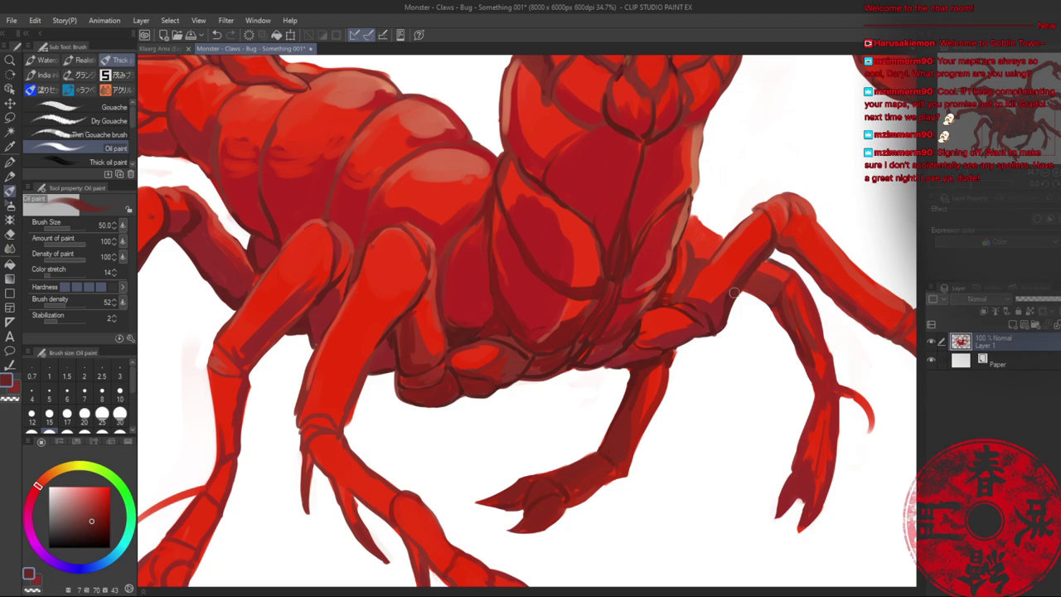
left_click_drag(685, 226, 690, 265)
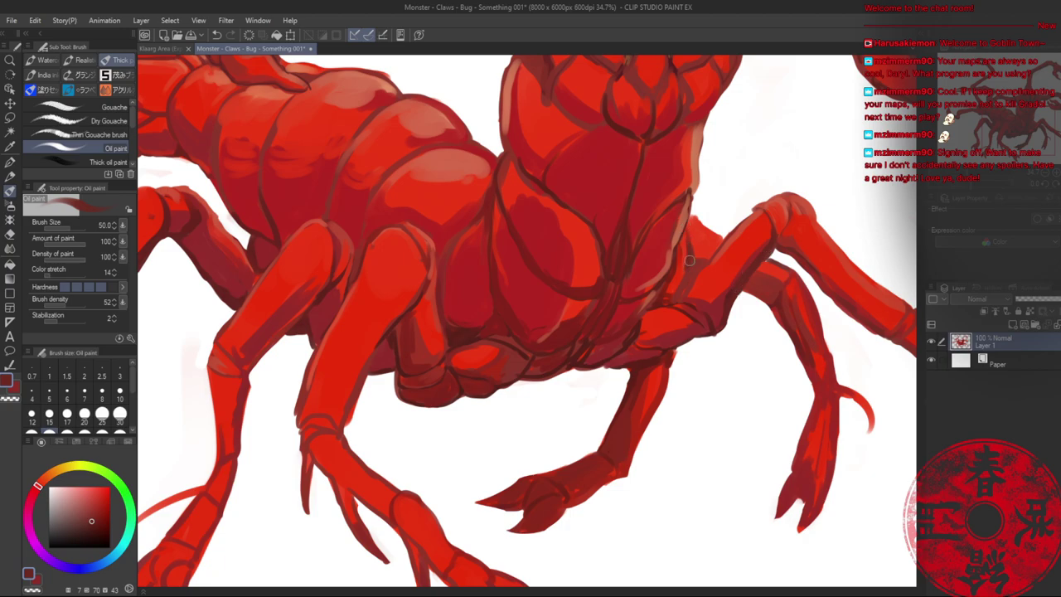
- Add a sampled pale highlight along the new limb base's upper edge and trim its outline with the eraser
left_click(698, 162, "alt")
left_click_drag(693, 216, 719, 242)
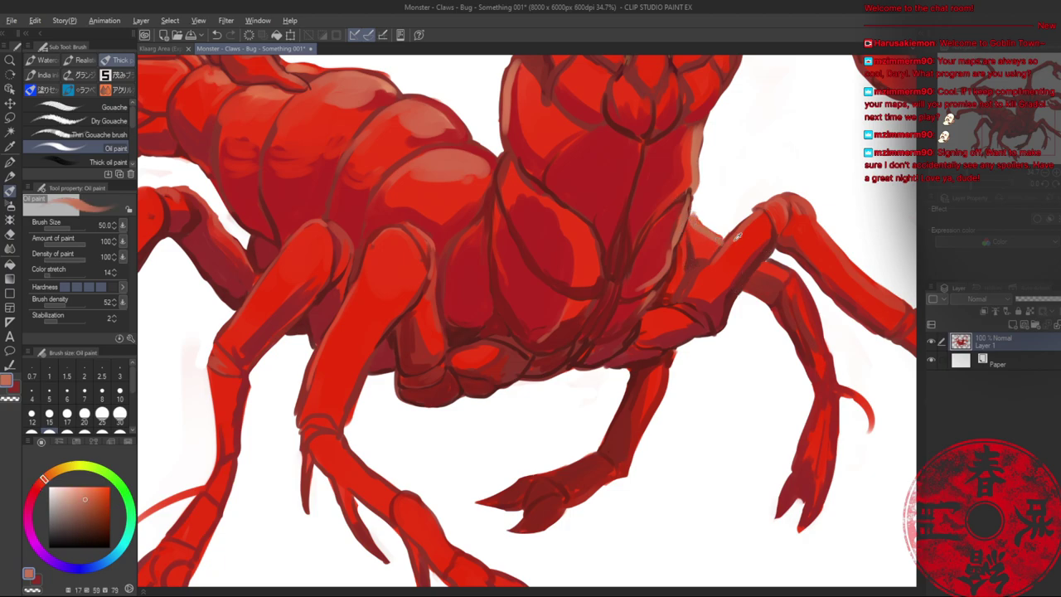
left_click(736, 237, "alt")
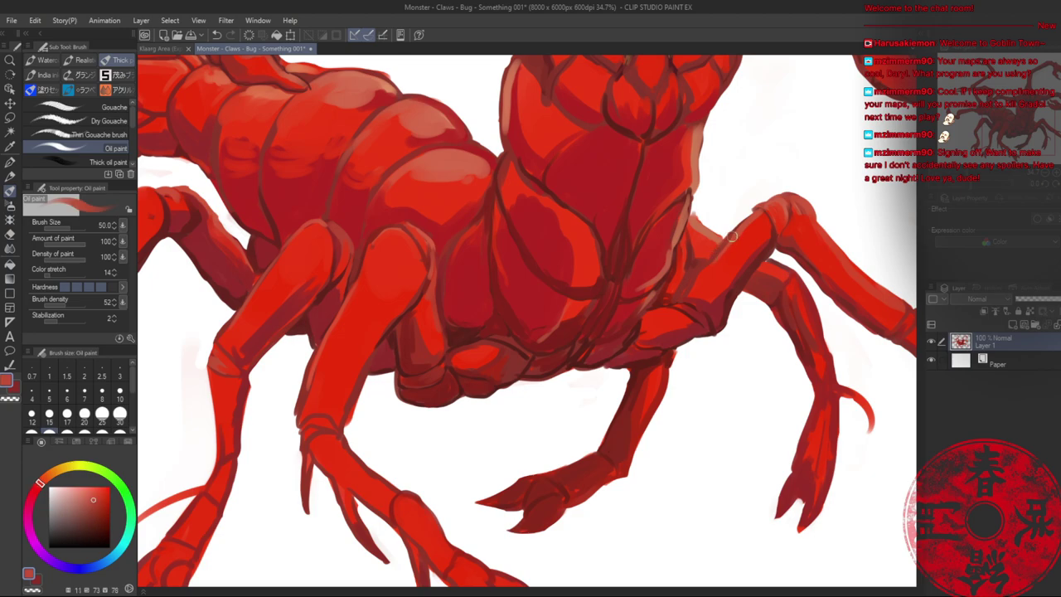
key("e")
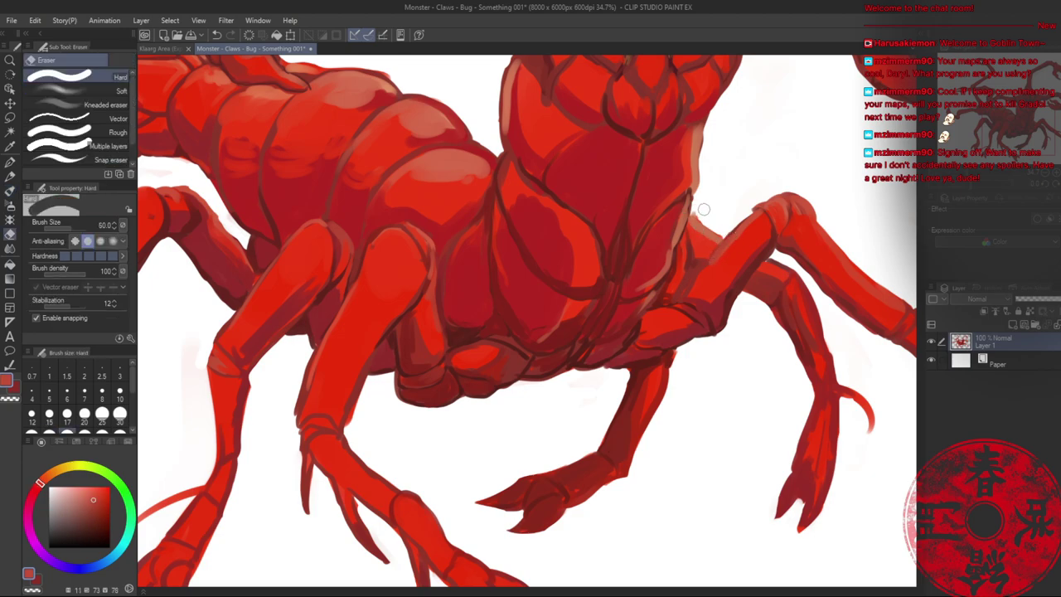
left_click_drag(697, 210, 718, 226)
key("b")
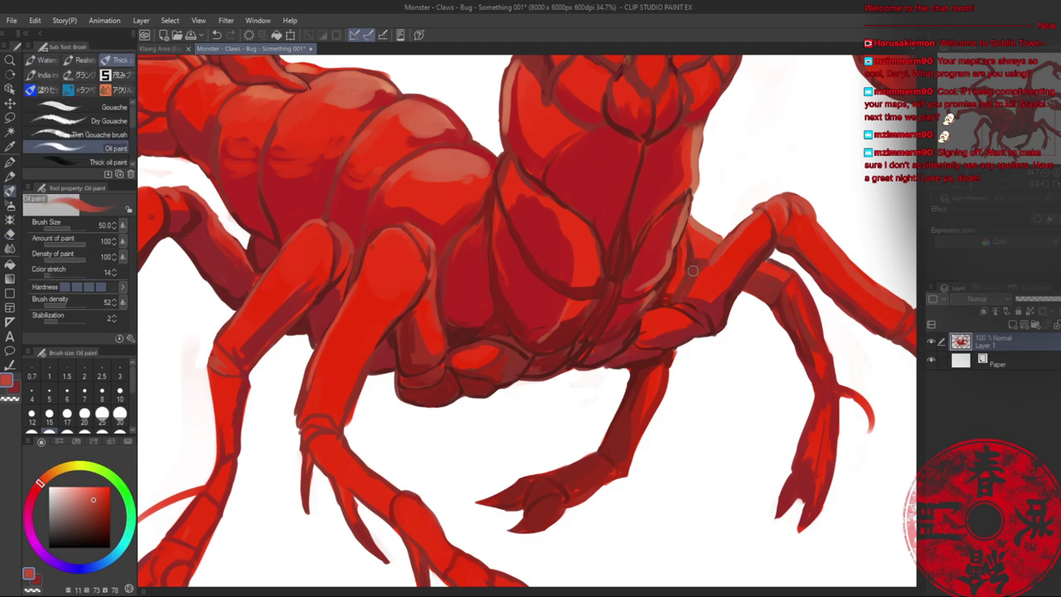
- Define the seam between the torso and the new limb base in sampled dark red with a size 30 brush
key("bracketleft")
key("bracketleft")
key("x")
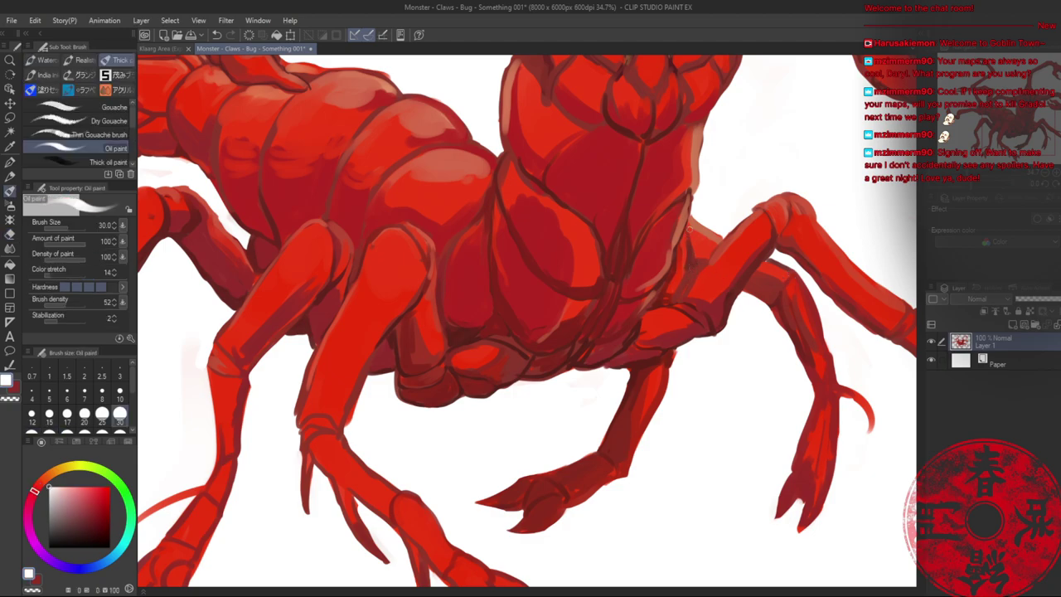
left_click(731, 290, "alt")
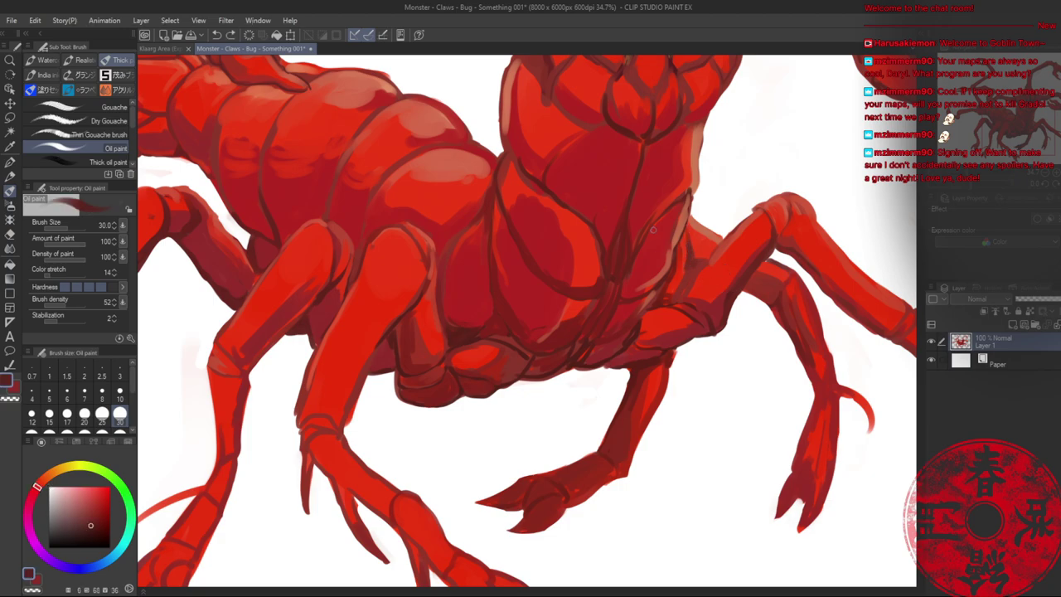
left_click_drag(686, 235, 687, 285)
- Darken the belly's lower edge between the front legs with a size 70 brush, and save the painting
key("bracketright")
key("bracketright")
key("bracketright")
key("bracketright")
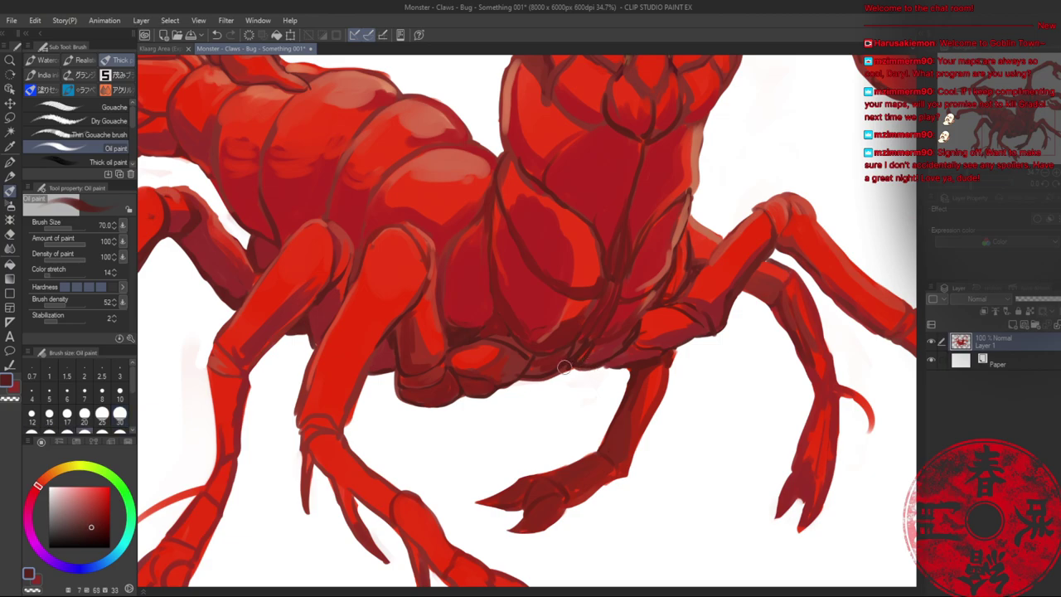
mouse_move(563, 367)
left_mouse_down()
mouse_move(610, 372)
mouse_move(520, 380)
mouse_move(613, 371)
mouse_move(581, 373)
left_mouse_up()
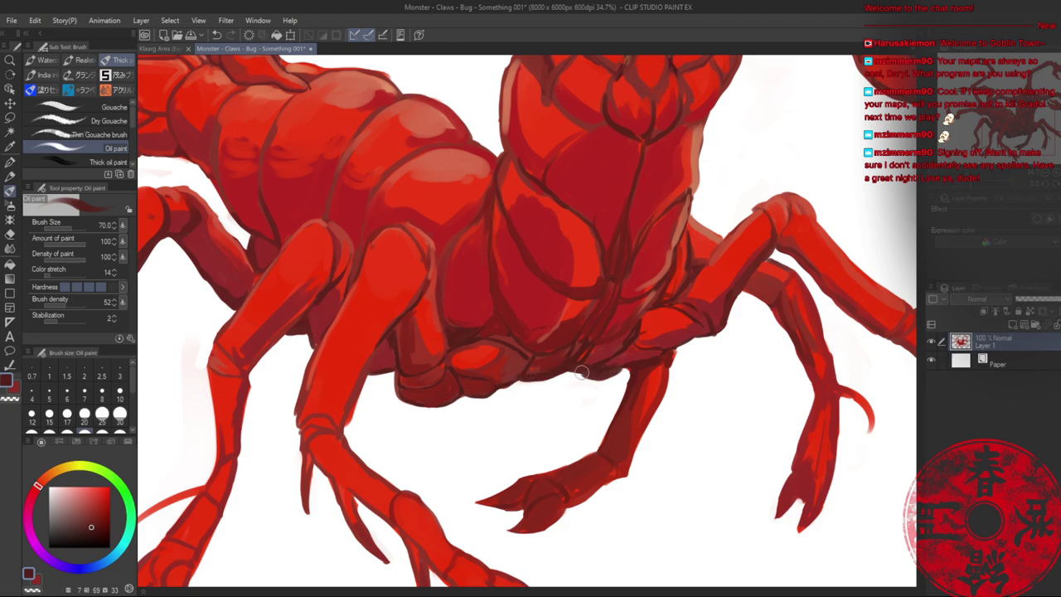
key("ctrl+0")
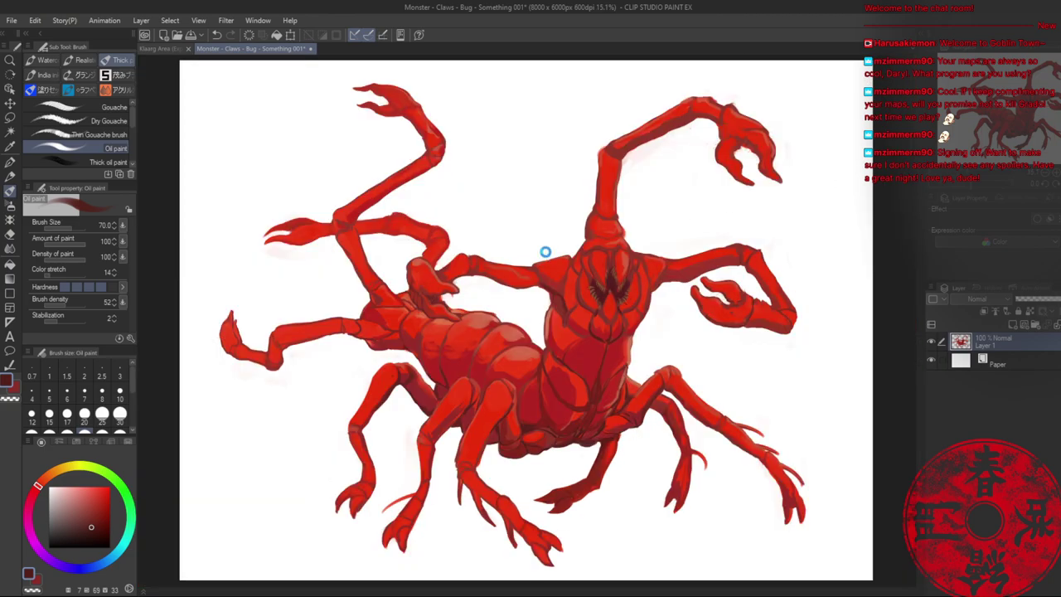
key("ctrl+s")
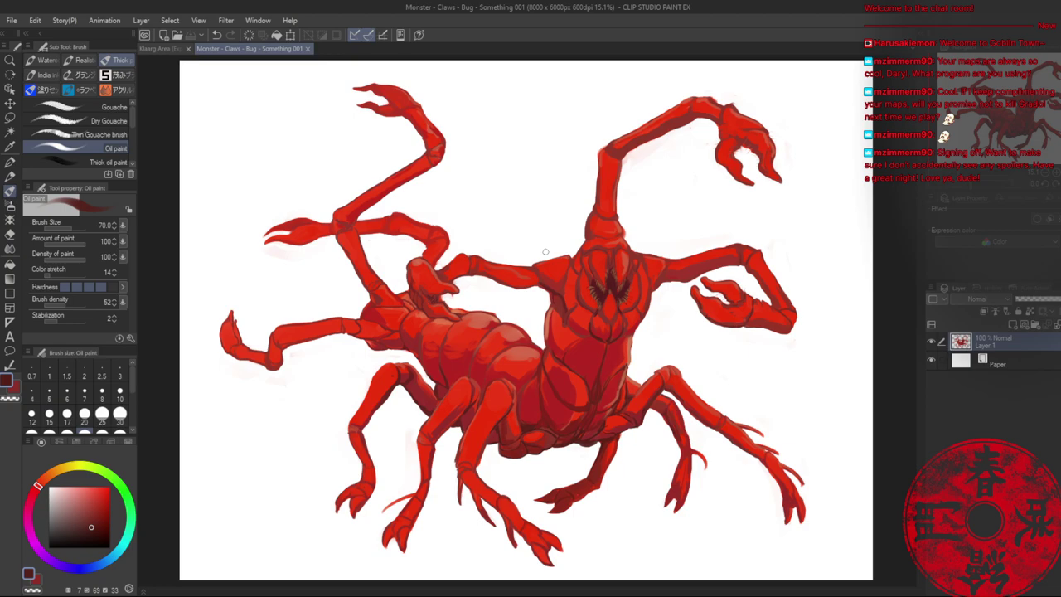